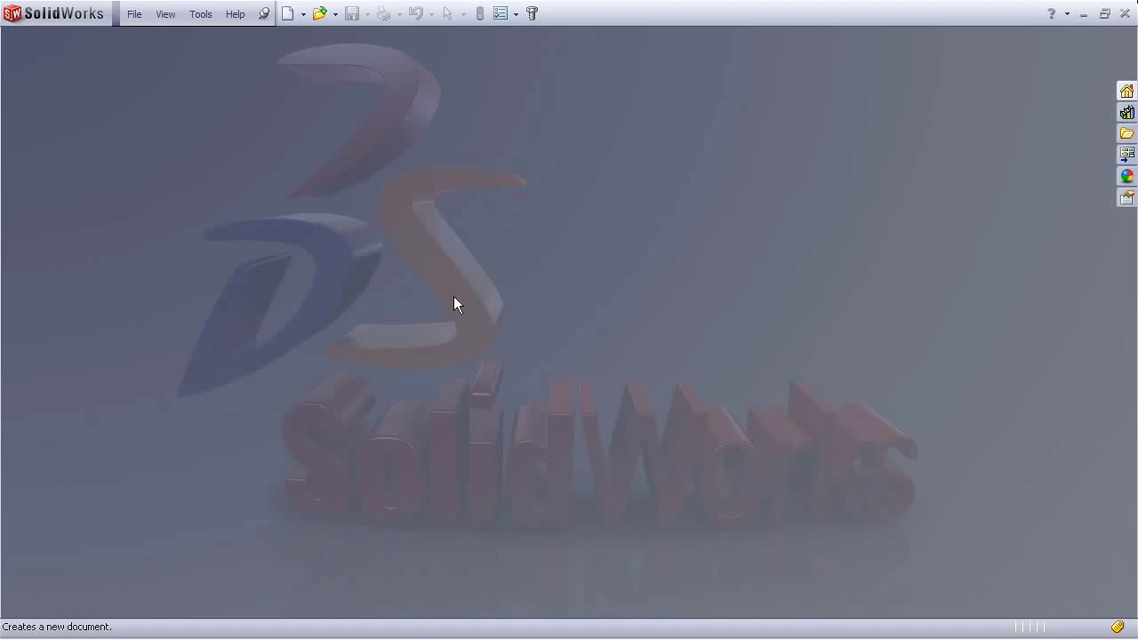
# Create a new blank Part document (Part1) from the New SolidWorks Document dialog.
pyautogui.click(288, 14)
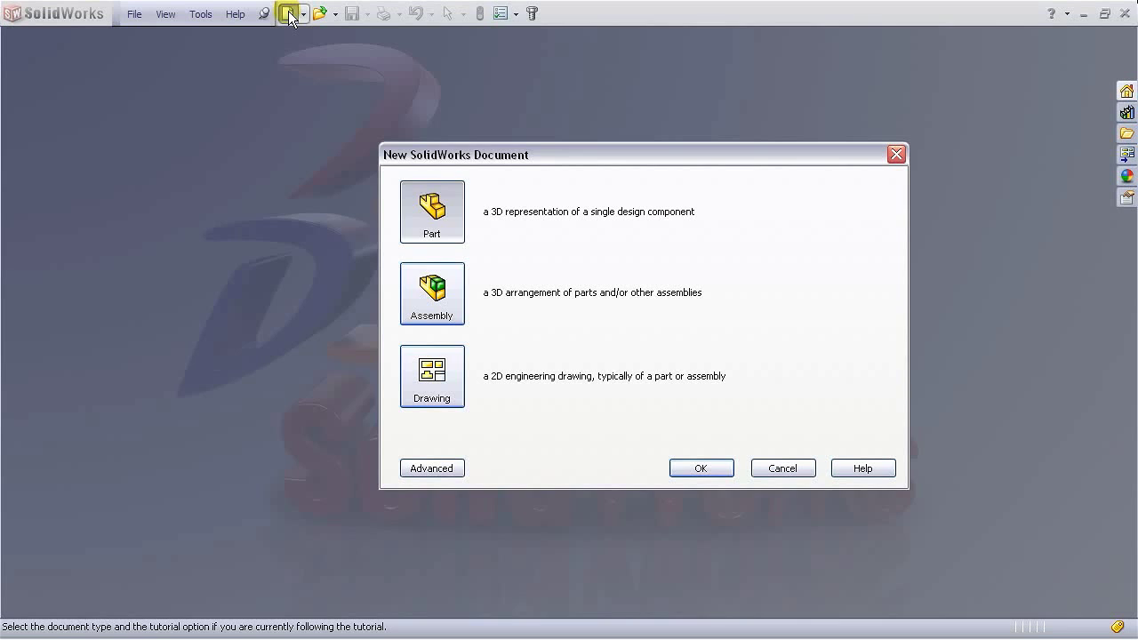
pyautogui.click(433, 223)
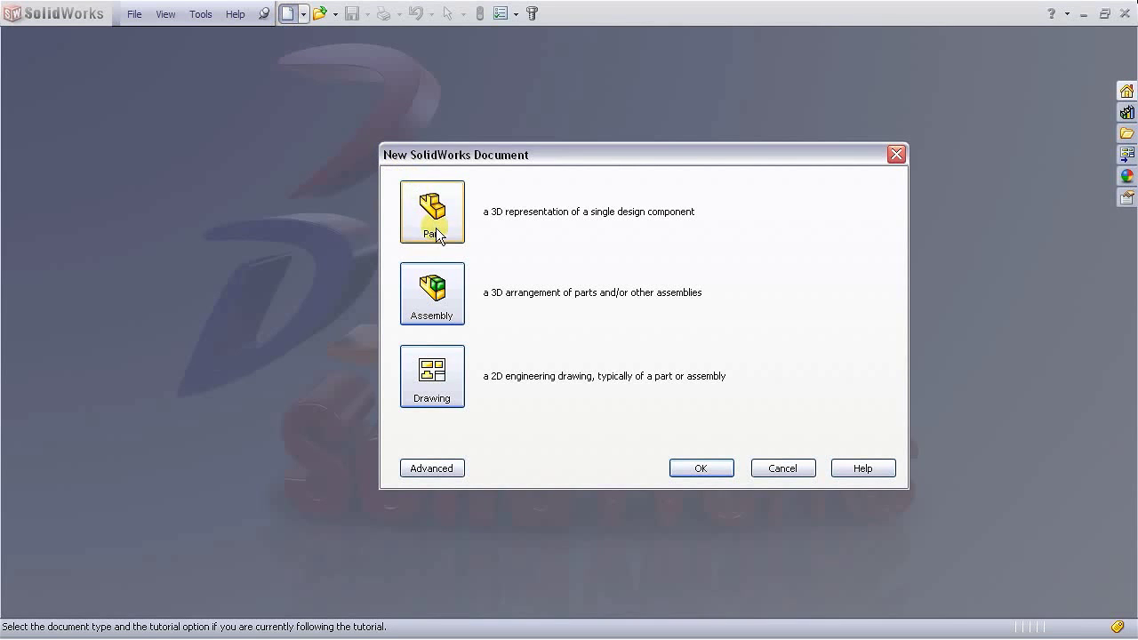
pyautogui.click(715, 471)
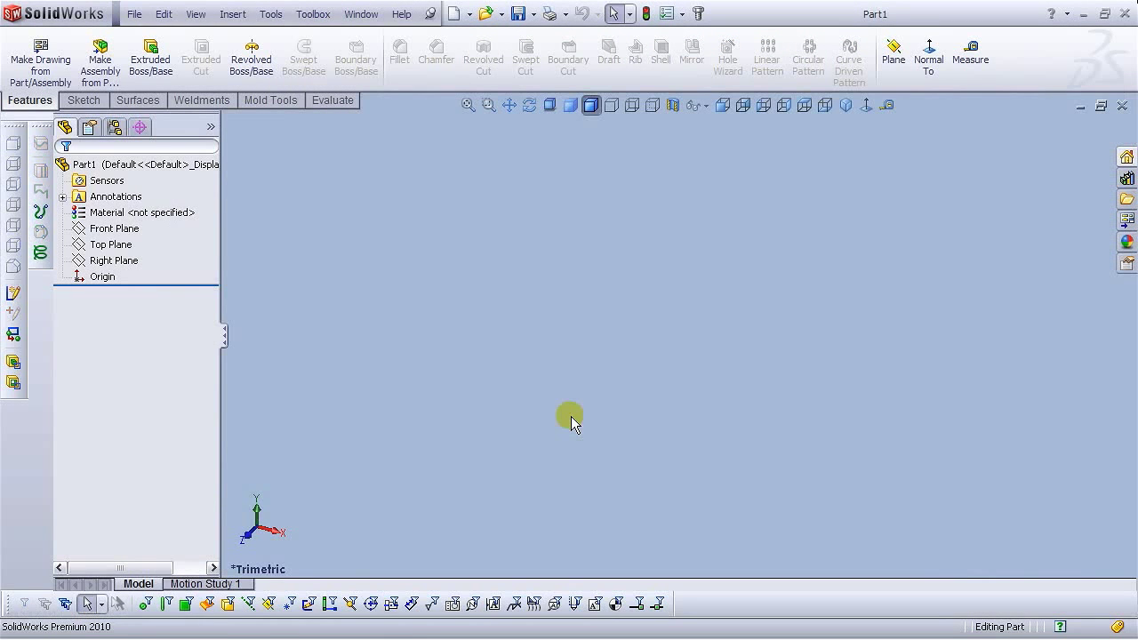
# Start a sketch on the Top Plane and draw a horizontal centerline rightward from the origin.
pyautogui.click(105, 246)
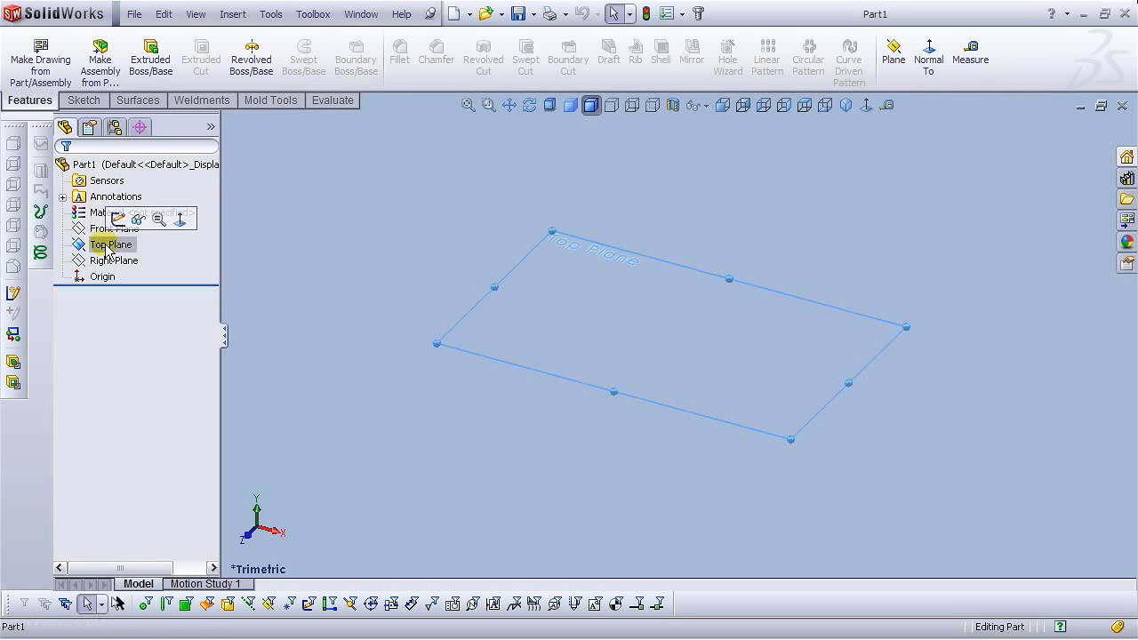
pyautogui.click(118, 220)
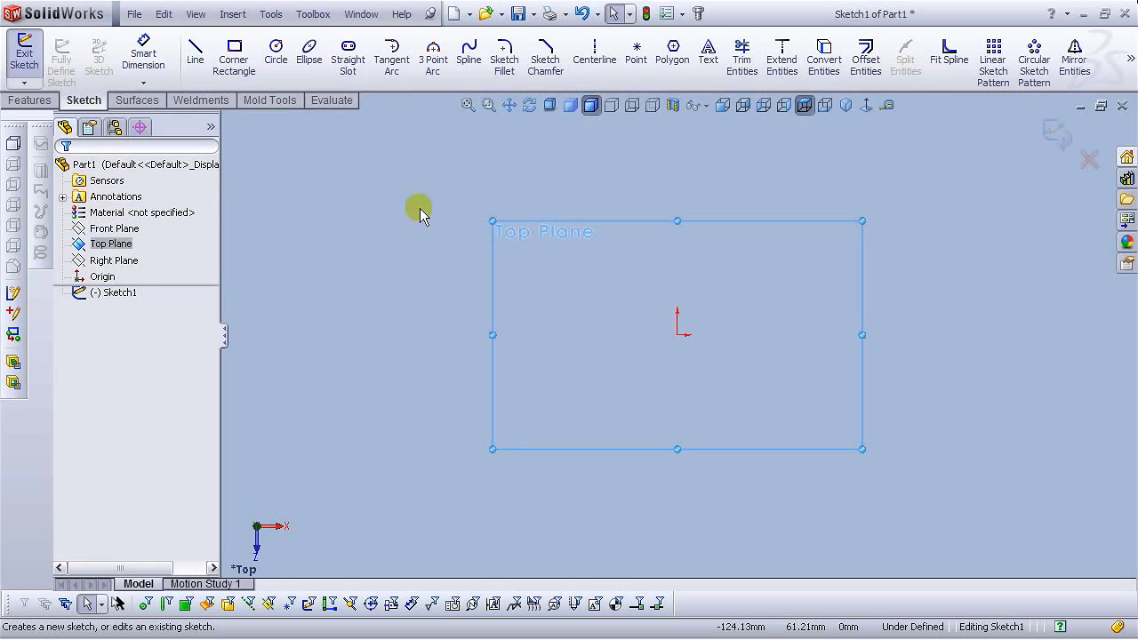
pyautogui.click(593, 64)
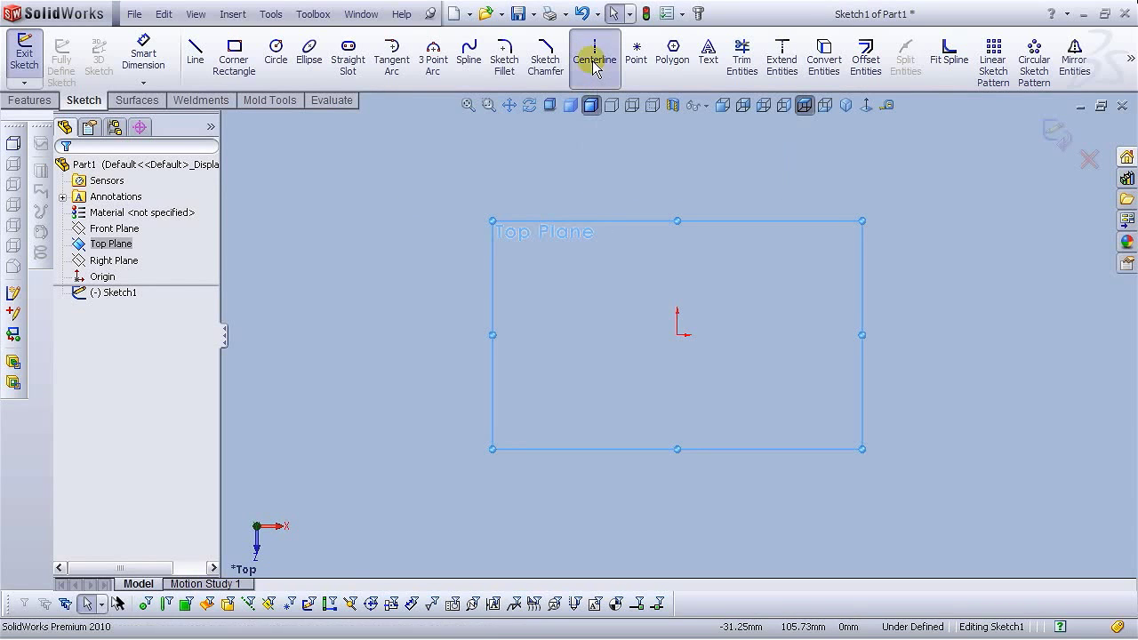
pyautogui.click(678, 334)
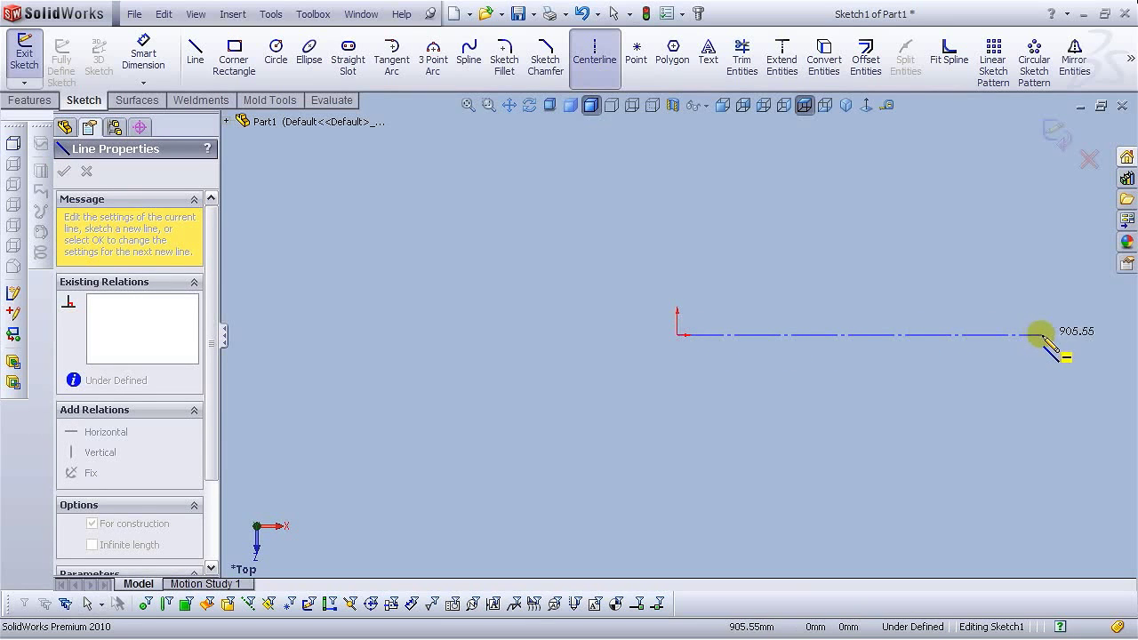
pyautogui.click(1061, 335)
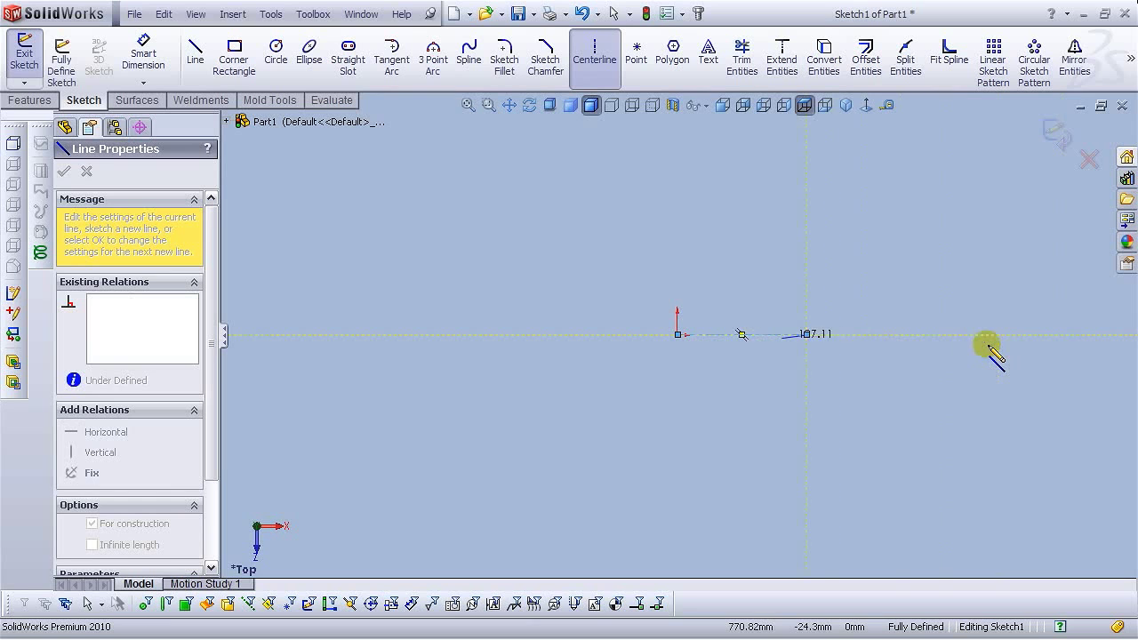
pyautogui.scroll(-2, 824, 345)
pyautogui.click(577, 78)
# Draw a vertical centerline straight up from the origin and return to selecting.
pyautogui.click(577, 79)
pyautogui.click(516, 323)
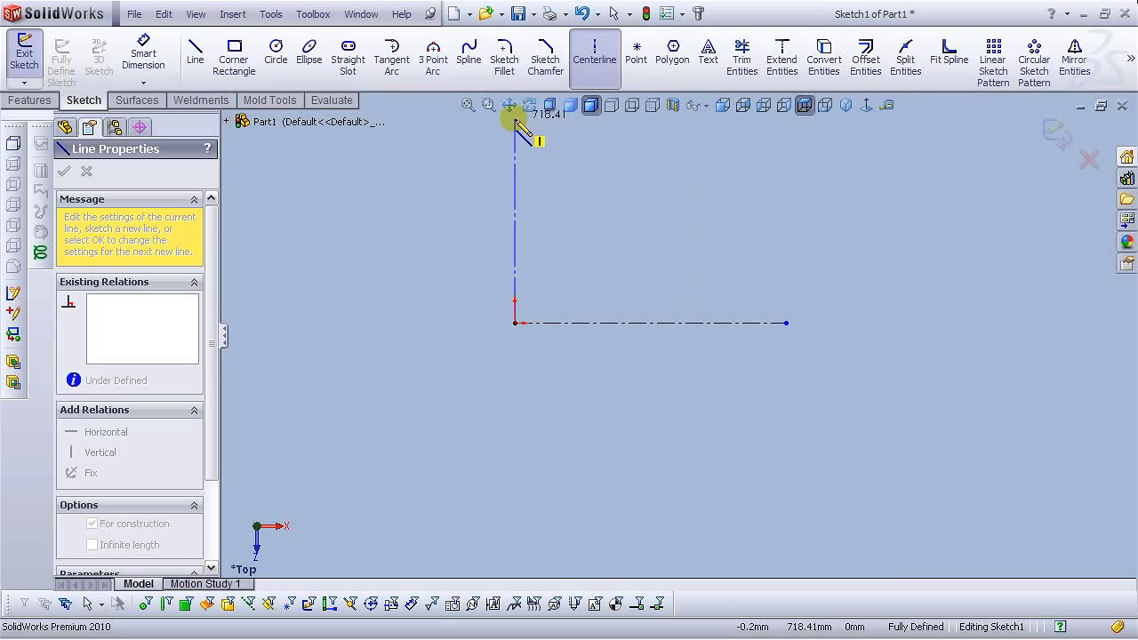
pyautogui.click(516, 125)
pyautogui.rightClick(516, 120)
pyautogui.click(534, 131)
pyautogui.scroll(3, 596, 239)
pyautogui.scroll(-4, 767, 288)
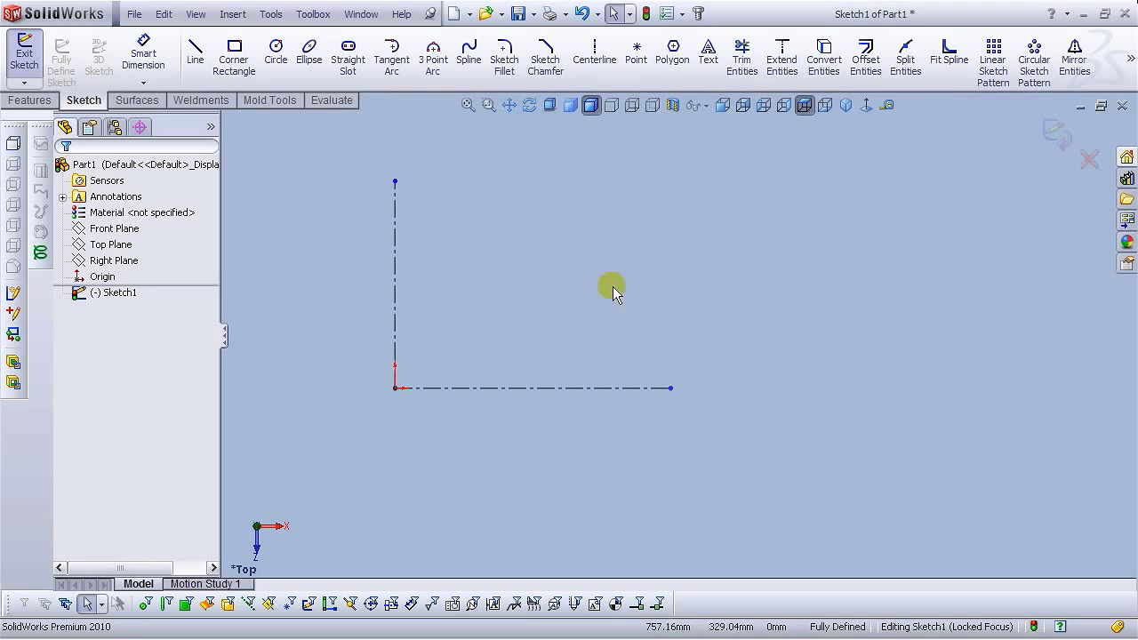
# Place a row of sketch points above the horizontal centerline, right of the vertical one.
pyautogui.click(636, 60)
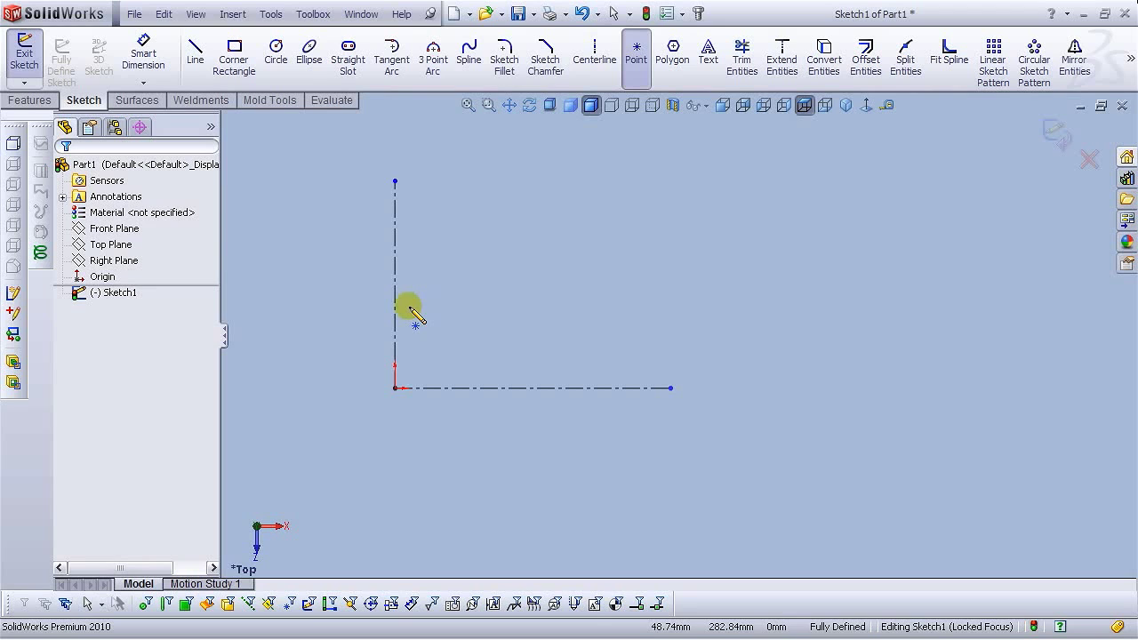
pyautogui.click(409, 306)
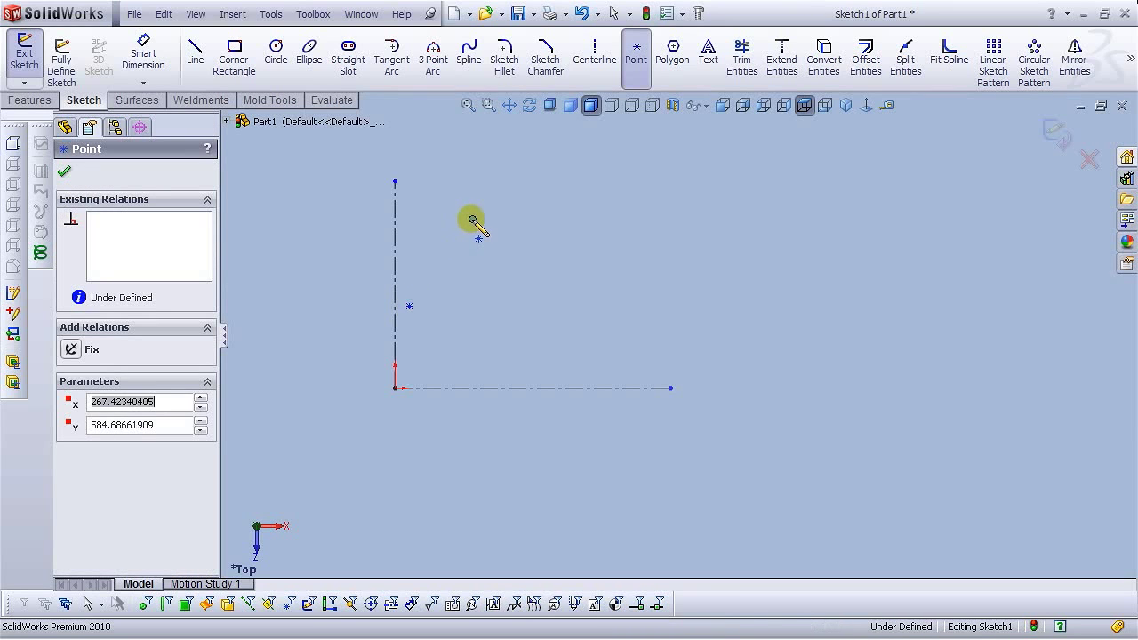
pyautogui.click(579, 241)
pyautogui.click(662, 267)
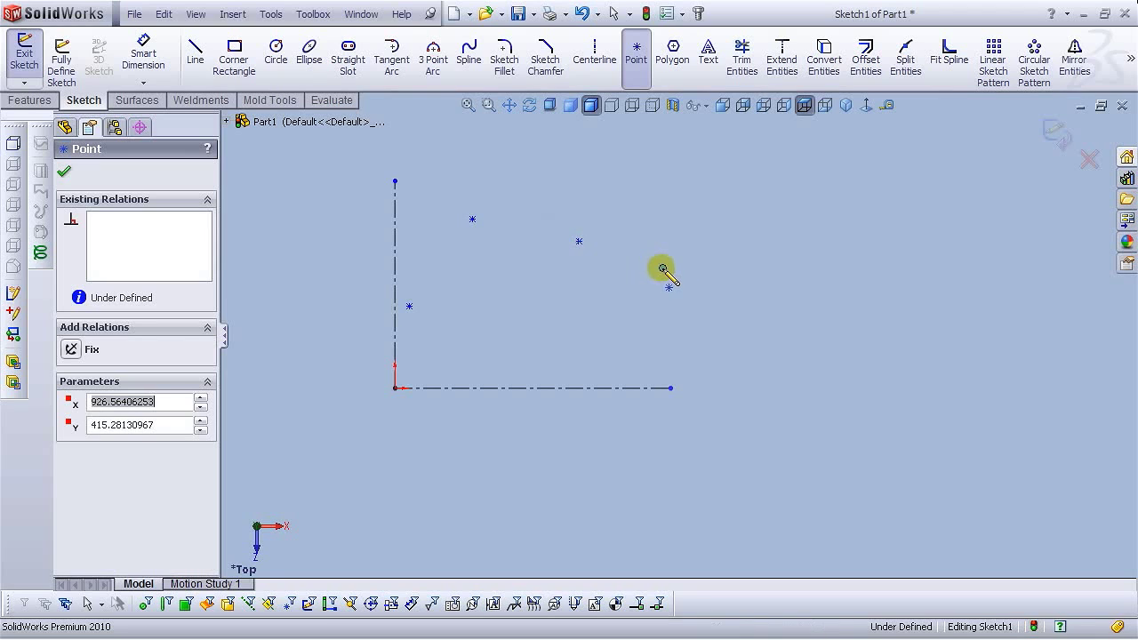
pyautogui.click(751, 236)
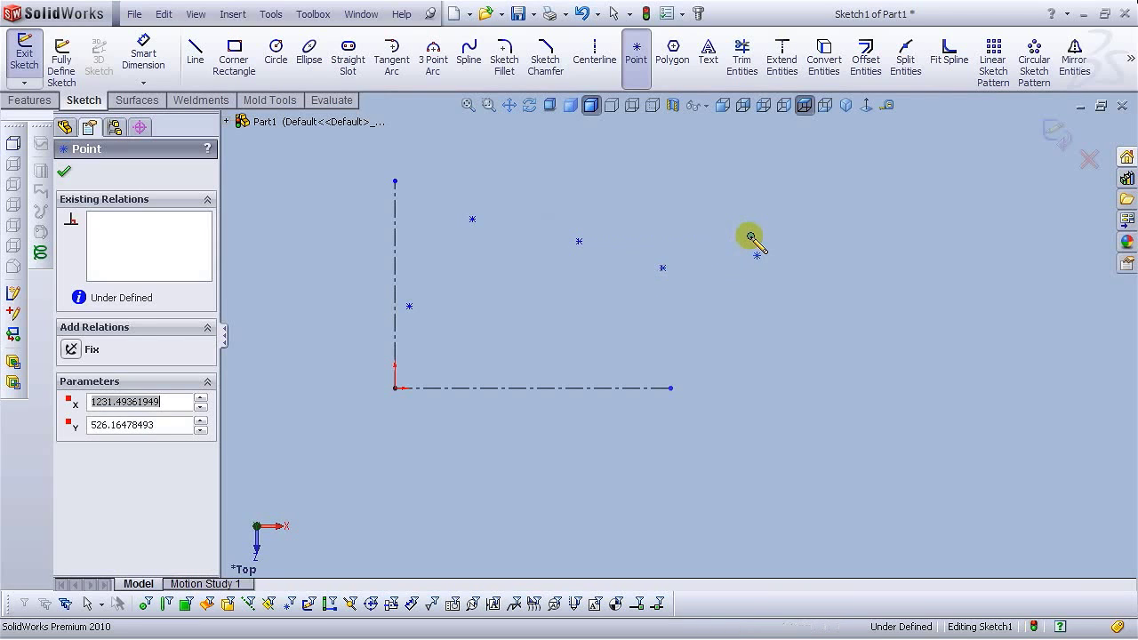
pyautogui.click(830, 261)
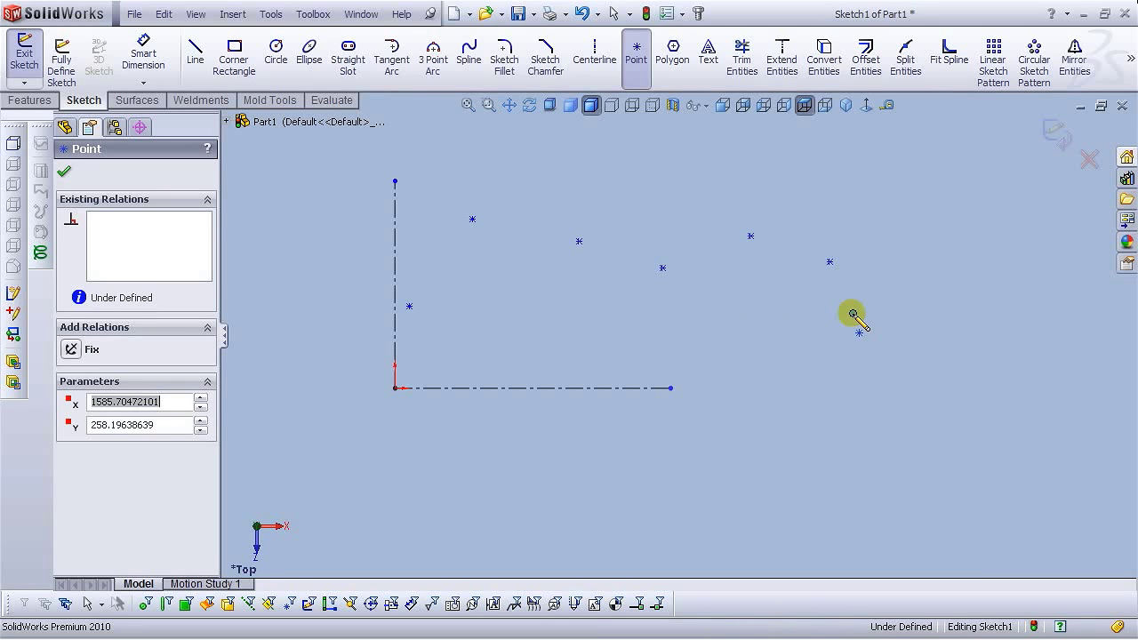
pyautogui.click(853, 313)
pyautogui.rightClick(853, 313)
pyautogui.click(873, 295)
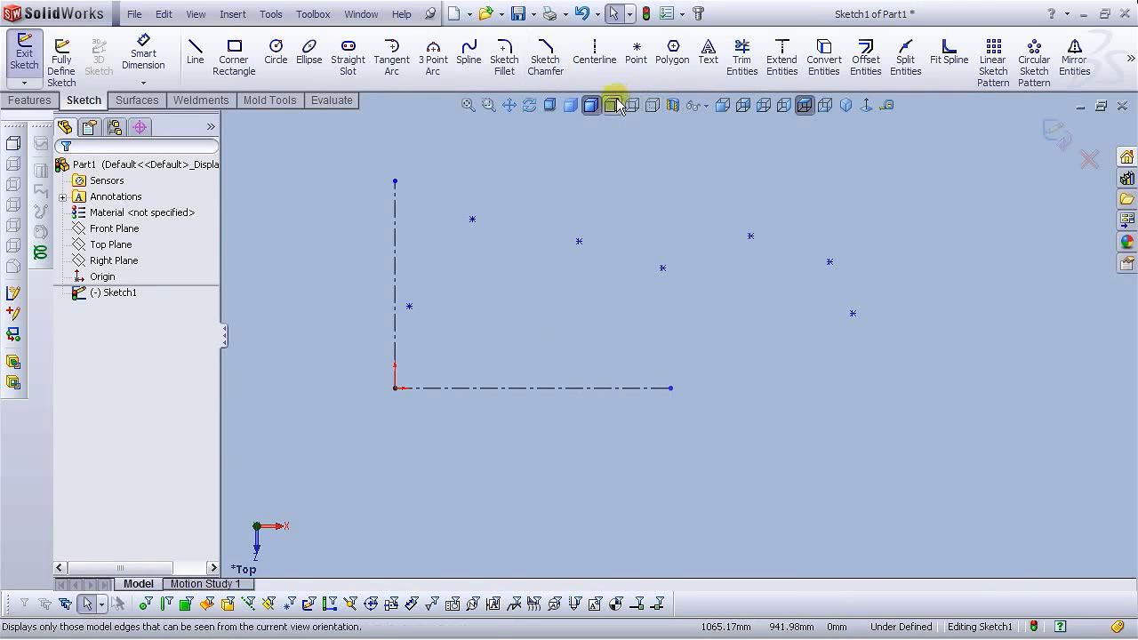
# Draw a vertical centerline up from the horizontal centerline's right end.
pyautogui.click(587, 64)
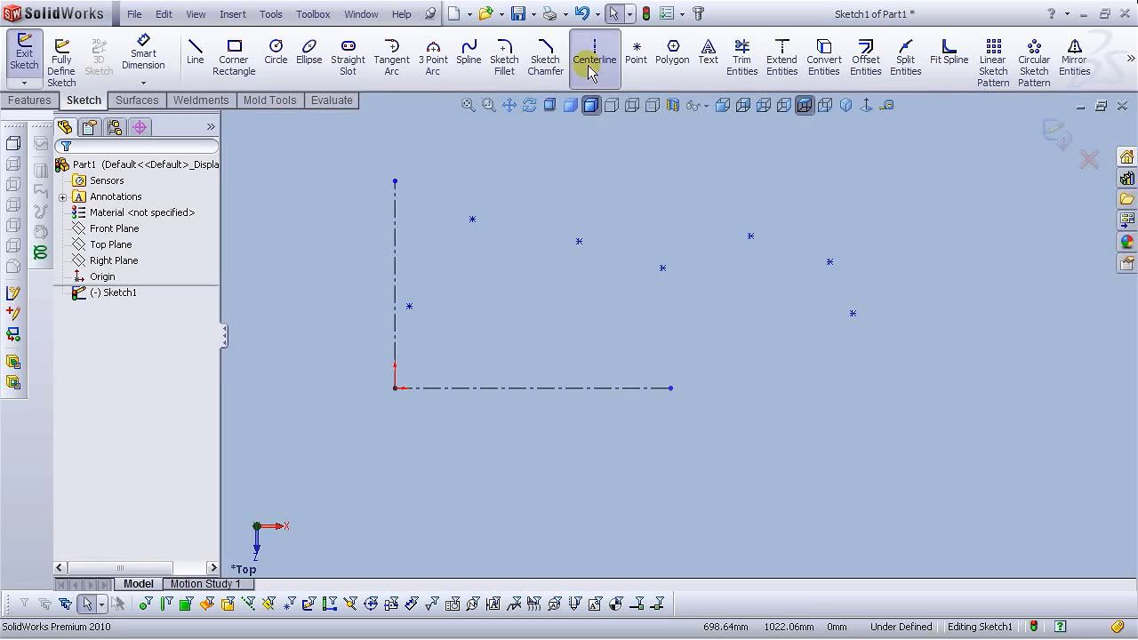
pyautogui.click(671, 388)
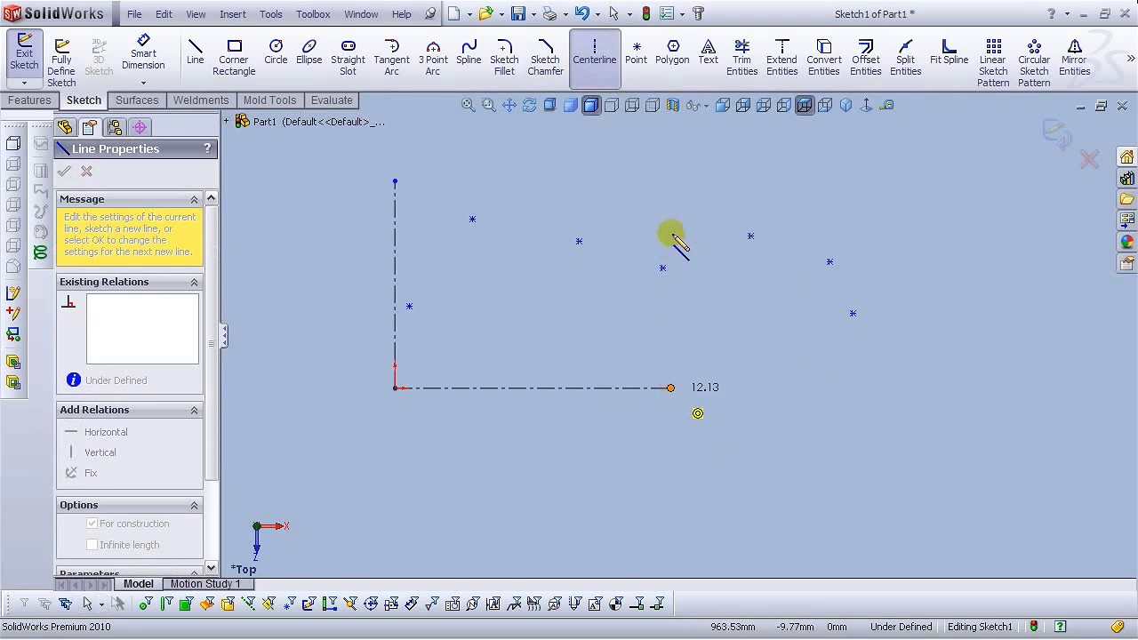
pyautogui.click(671, 180)
pyautogui.rightClick(670, 182)
pyautogui.click(711, 188)
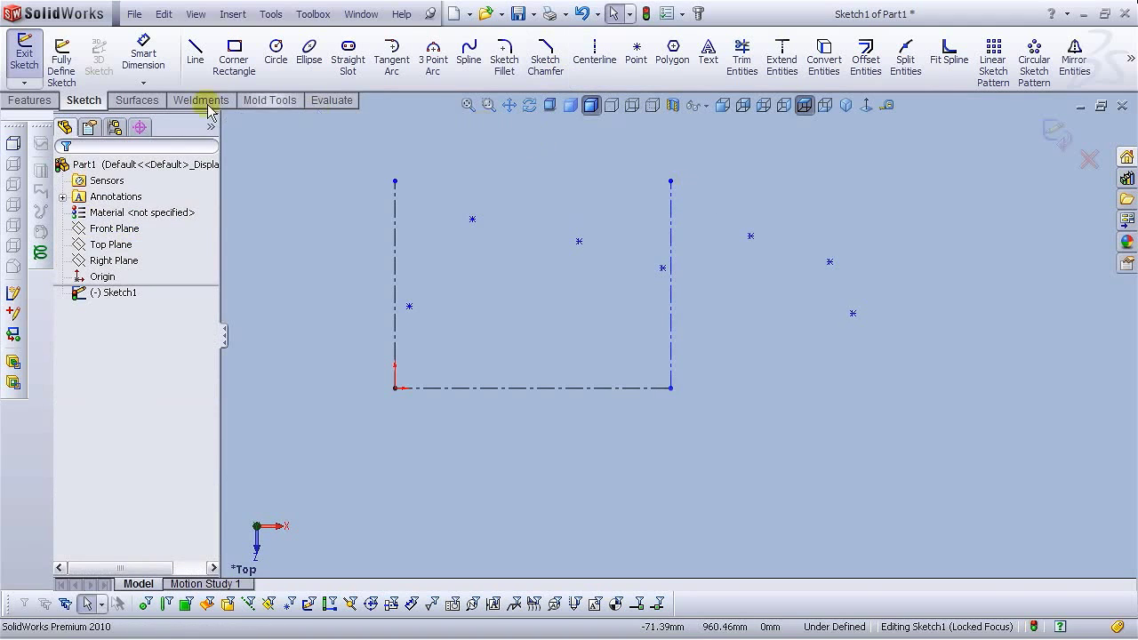
# Dimension the distance between the two vertical centerlines as 245 mm.
pyautogui.click(129, 60)
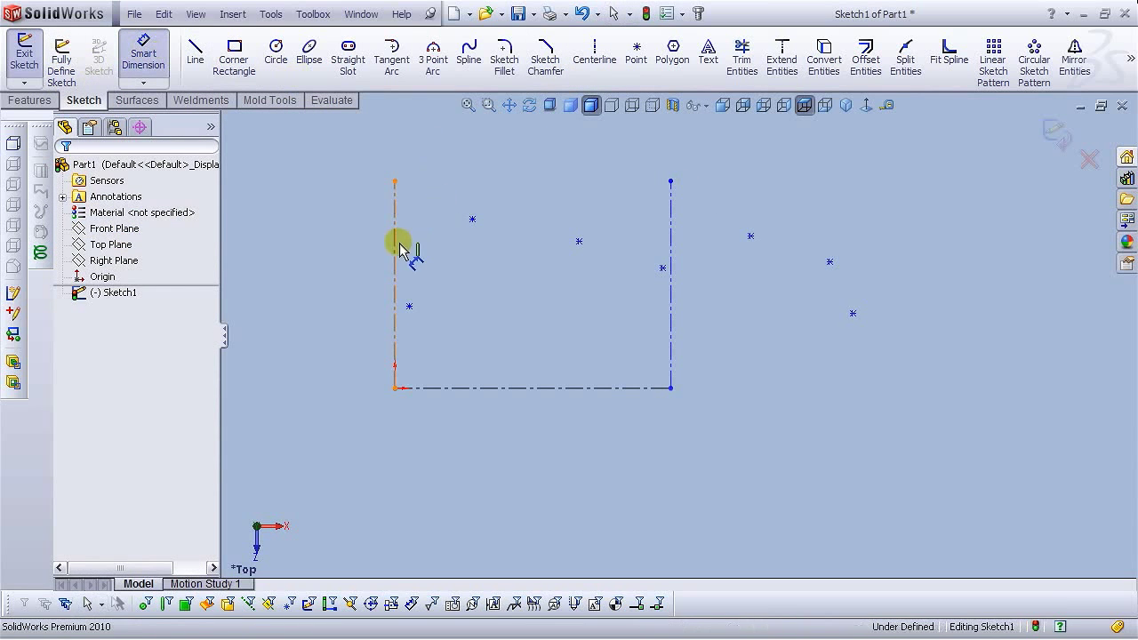
pyautogui.click(669, 322)
pyautogui.click(395, 284)
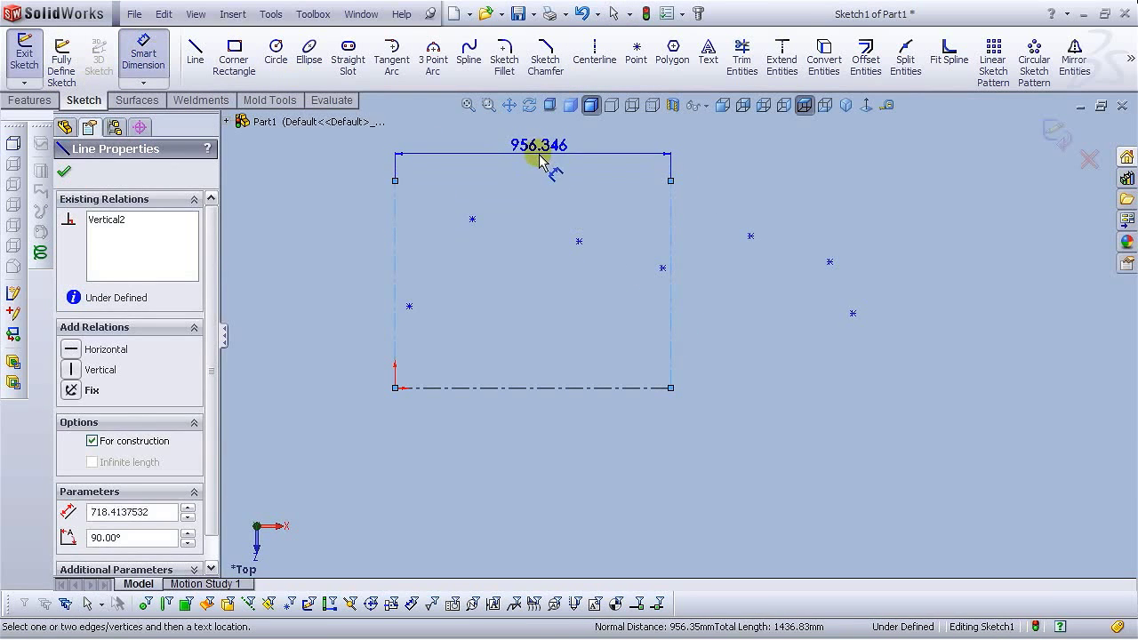
pyautogui.click(536, 167)
pyautogui.write('2')
pyautogui.press('Return')
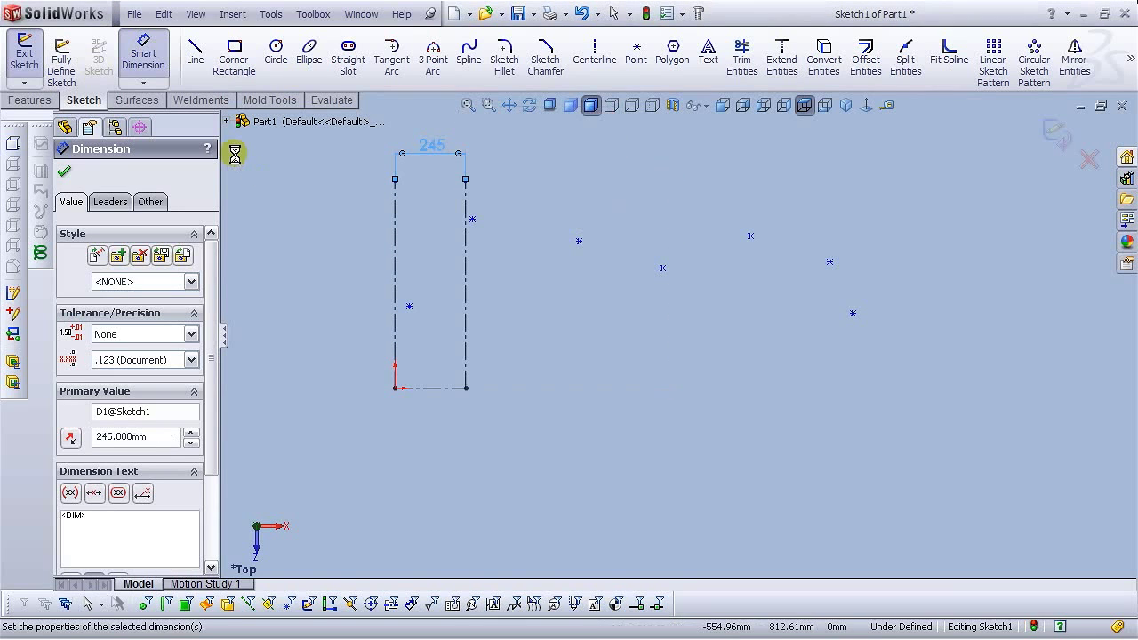
pyautogui.click(564, 338)
pyautogui.scroll(-4, 480, 325)
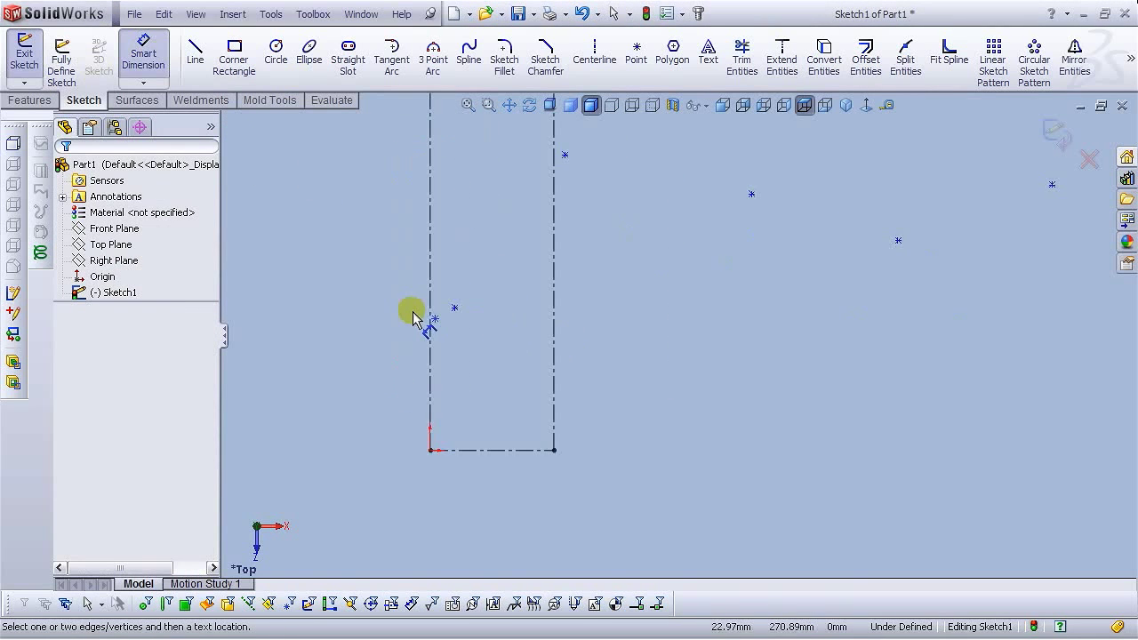
pyautogui.scroll(2, 524, 118)
pyautogui.press('Escape')
# Shorten both vertical centerlines by dragging their top endpoints down to matching heights.
pyautogui.click(469, 104)
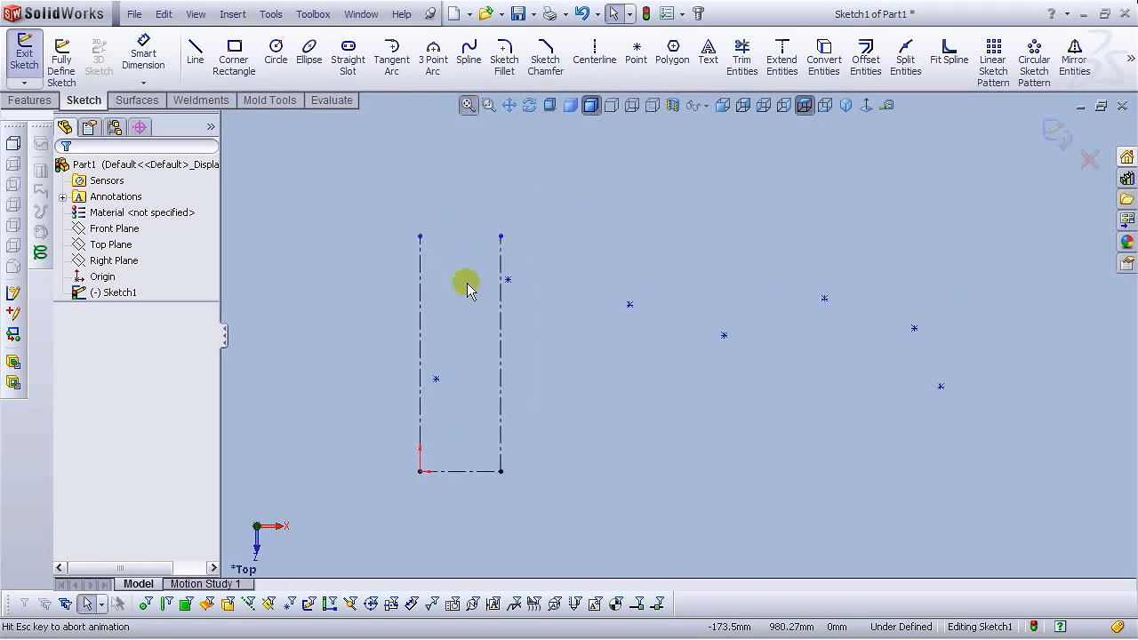
pyautogui.moveTo(418, 238); pyautogui.dragTo(414, 330)
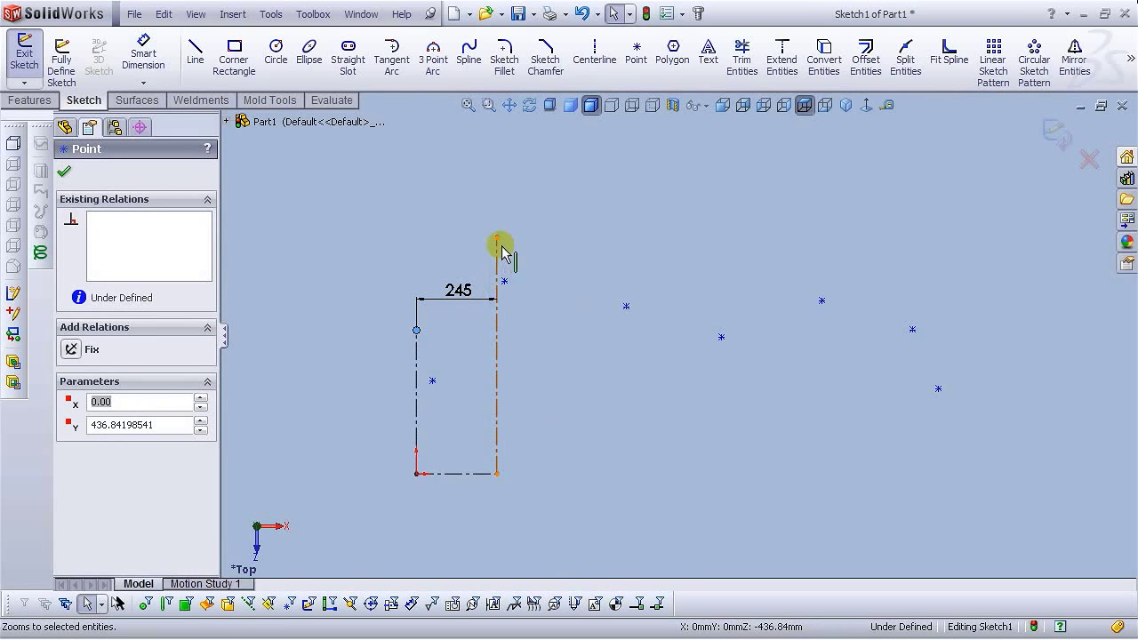
pyautogui.moveTo(496, 240); pyautogui.dragTo(498, 331)
pyautogui.scroll(-3, 444, 450)
pyautogui.scroll(3, 549, 373)
pyautogui.scroll(2, 676, 338)
pyautogui.scroll(-2, 909, 287)
pyautogui.scroll(-1, 649, 351)
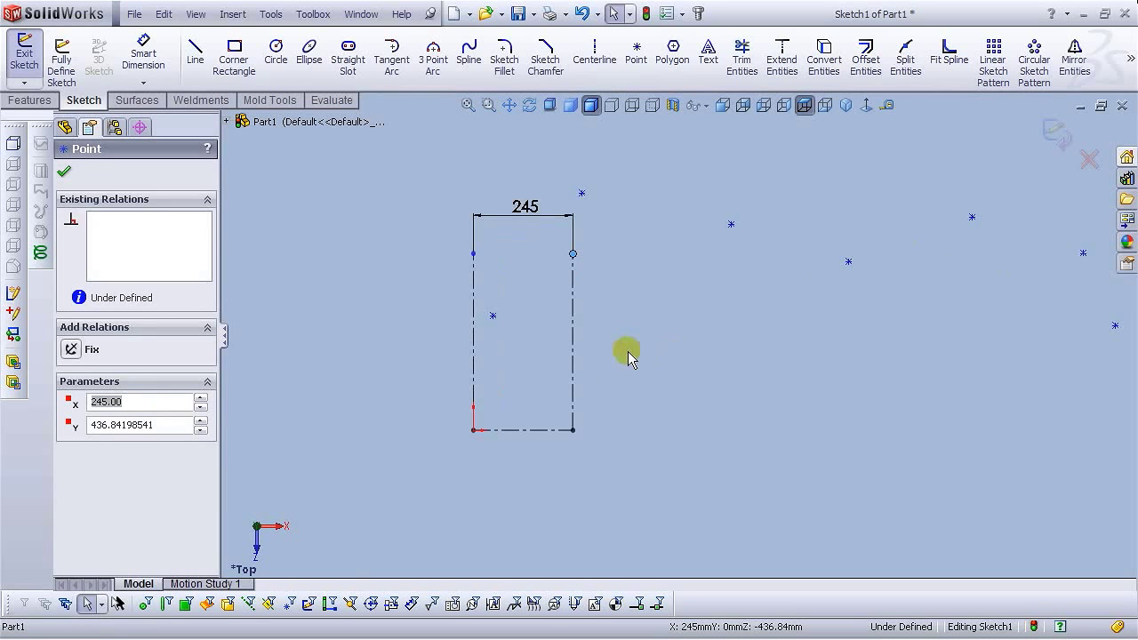
pyautogui.scroll(-1, 560, 294)
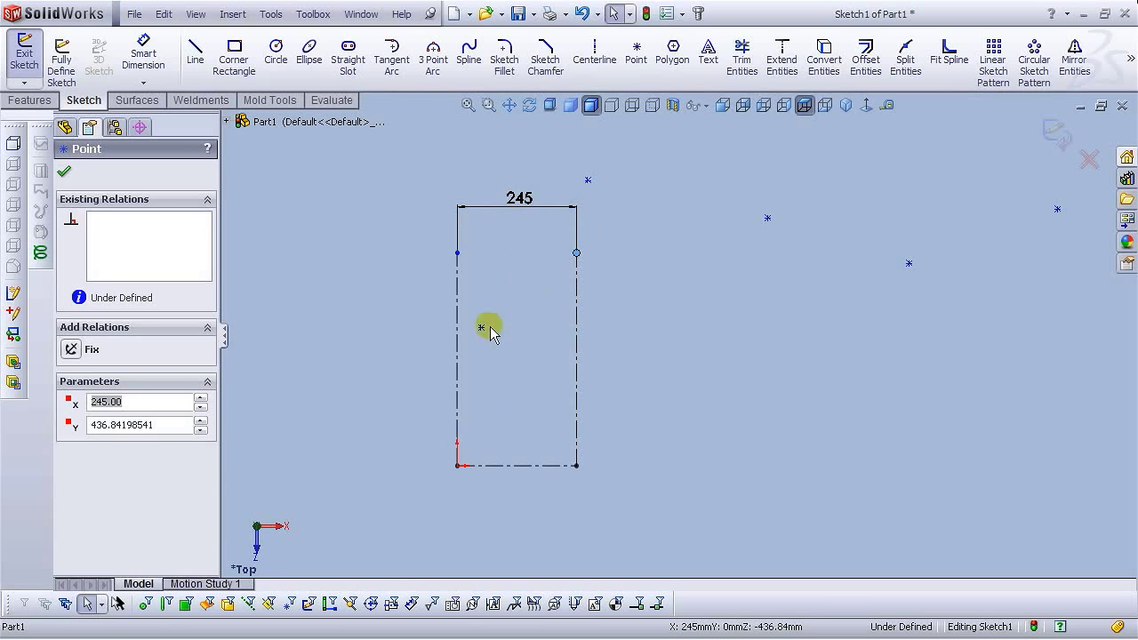
# Dimension the sketch point 43 mm above the bottom centerline.
pyautogui.click(139, 67)
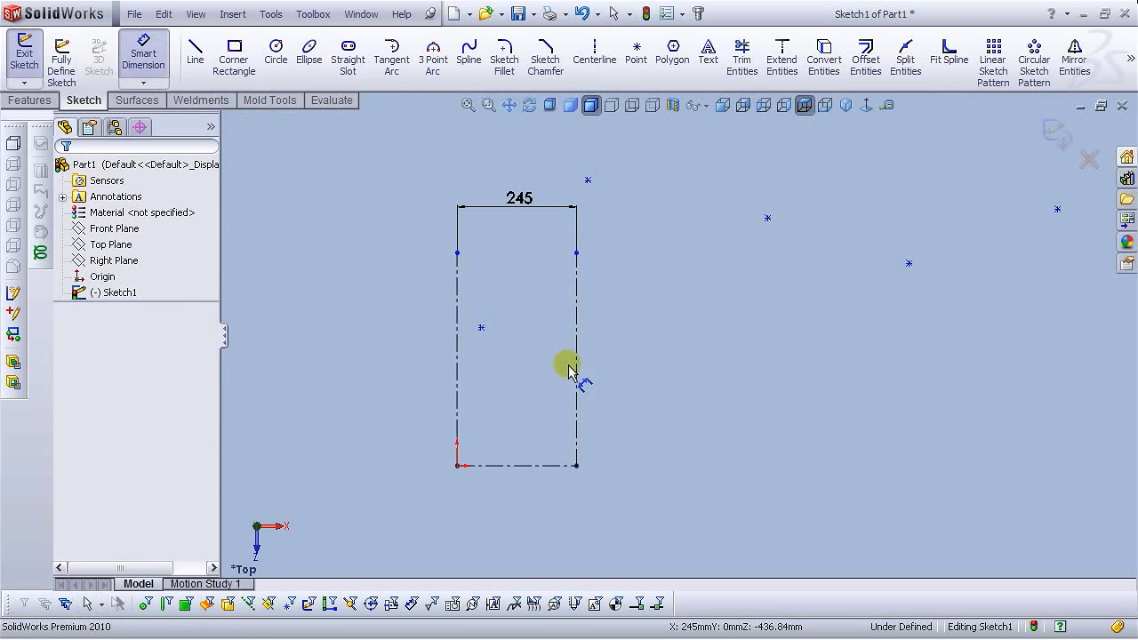
pyautogui.click(480, 329)
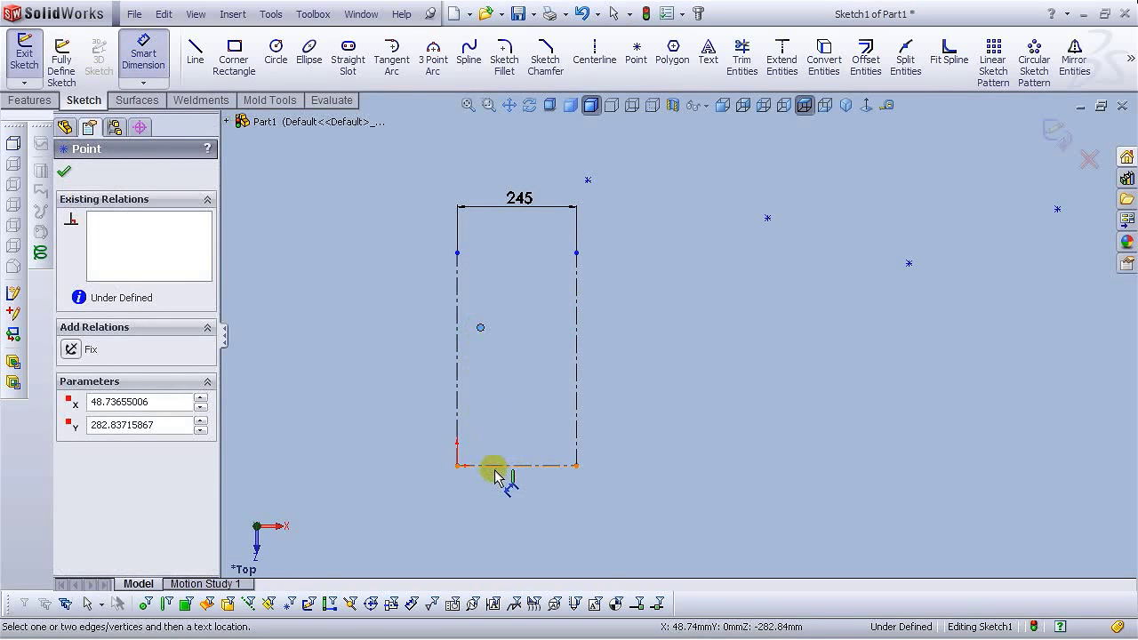
pyautogui.click(503, 465)
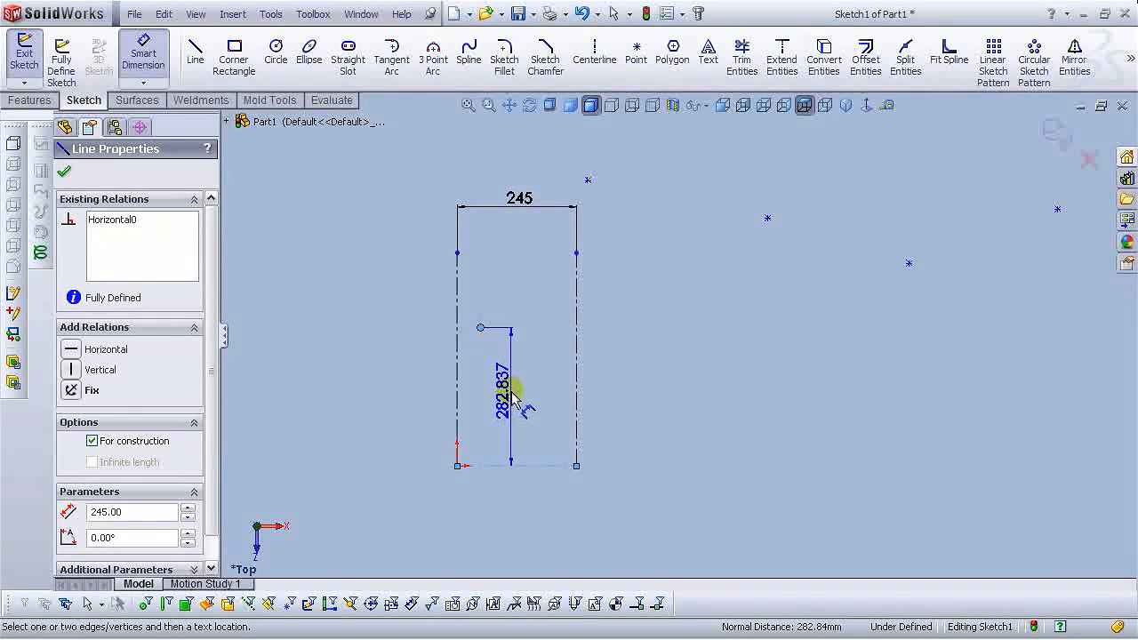
pyautogui.click(510, 391)
pyautogui.write('43')
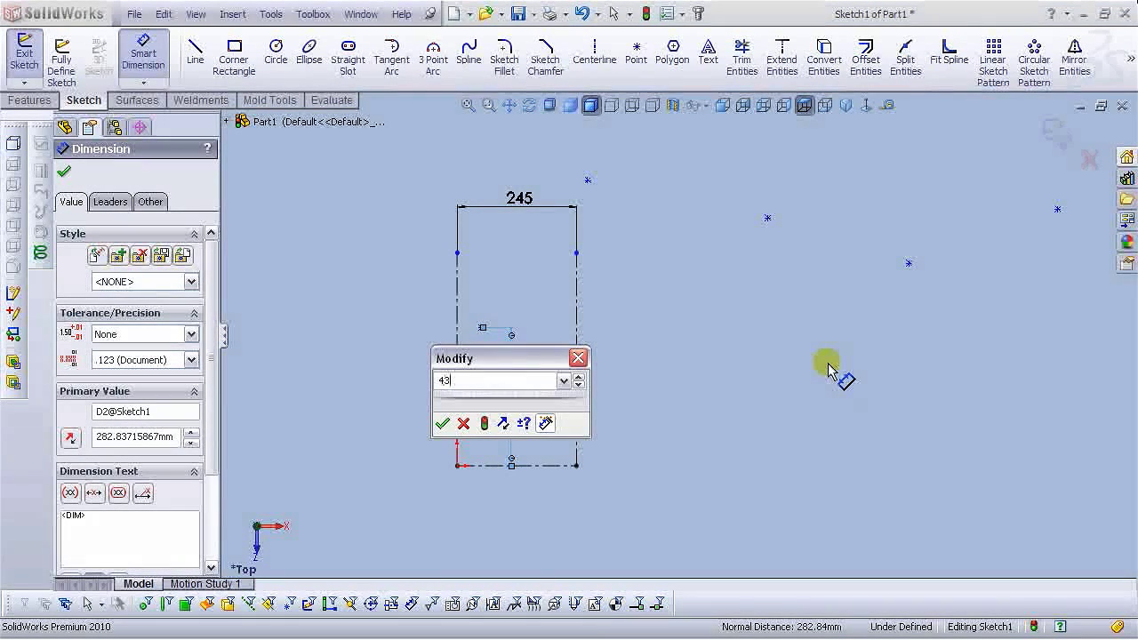
pyautogui.press('Return')
pyautogui.scroll(-8, 528, 497)
# Dimension the line's endpoint 3.5 mm from the left centerline and move a stray point closer.
pyautogui.click(609, 361)
pyautogui.click(457, 376)
pyautogui.click(530, 301)
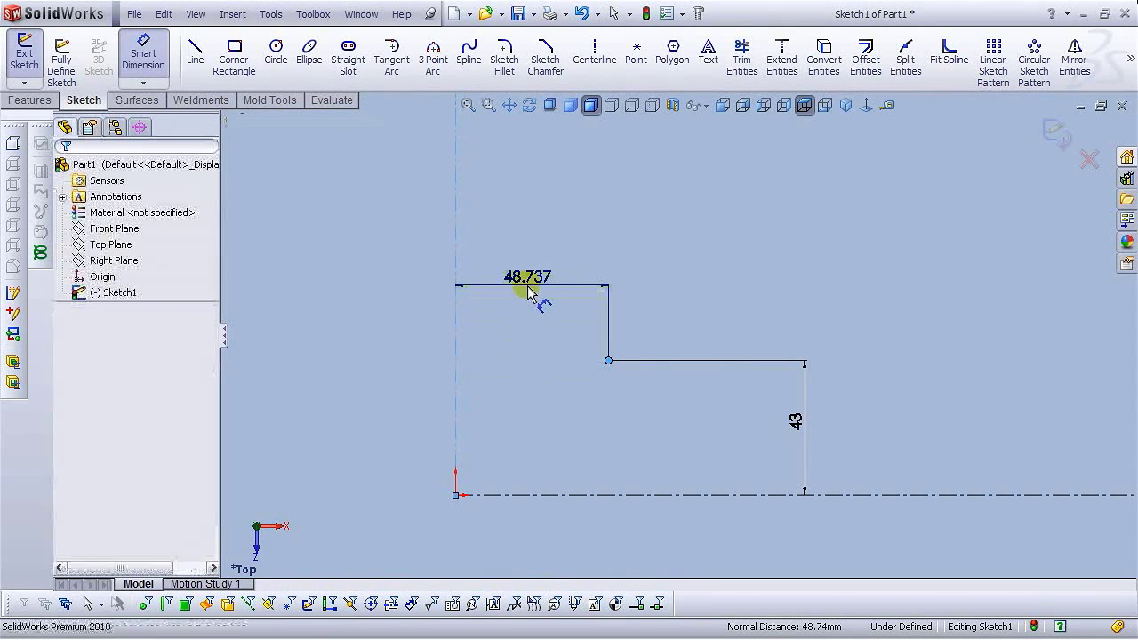
pyautogui.write('3.5')
pyautogui.press('Return')
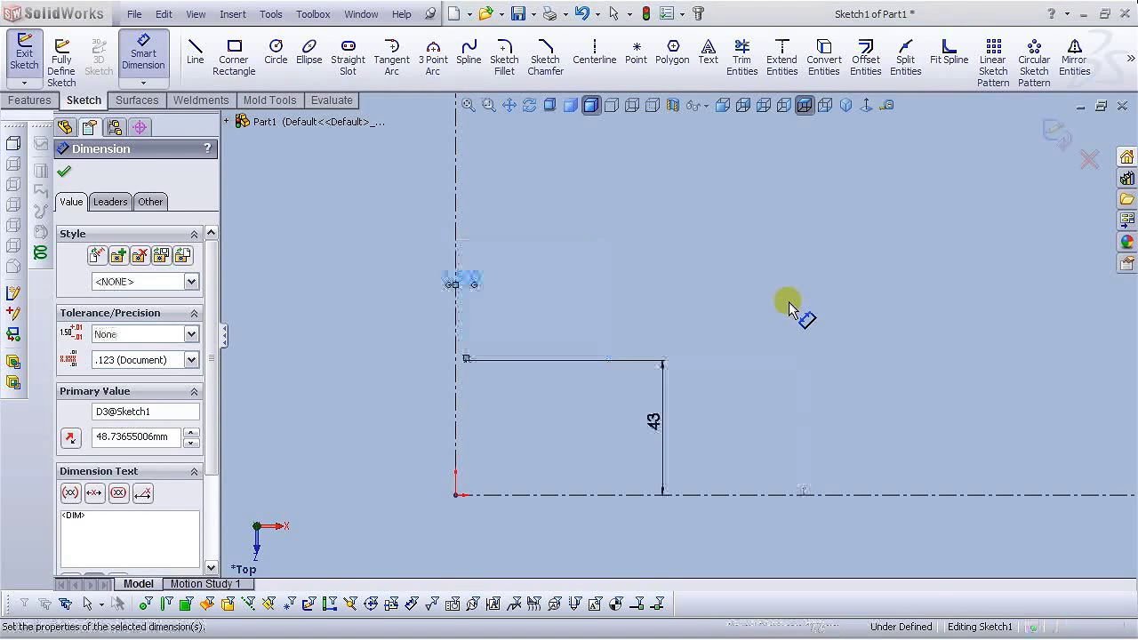
pyautogui.scroll(2, 681, 293)
pyautogui.scroll(3, 683, 330)
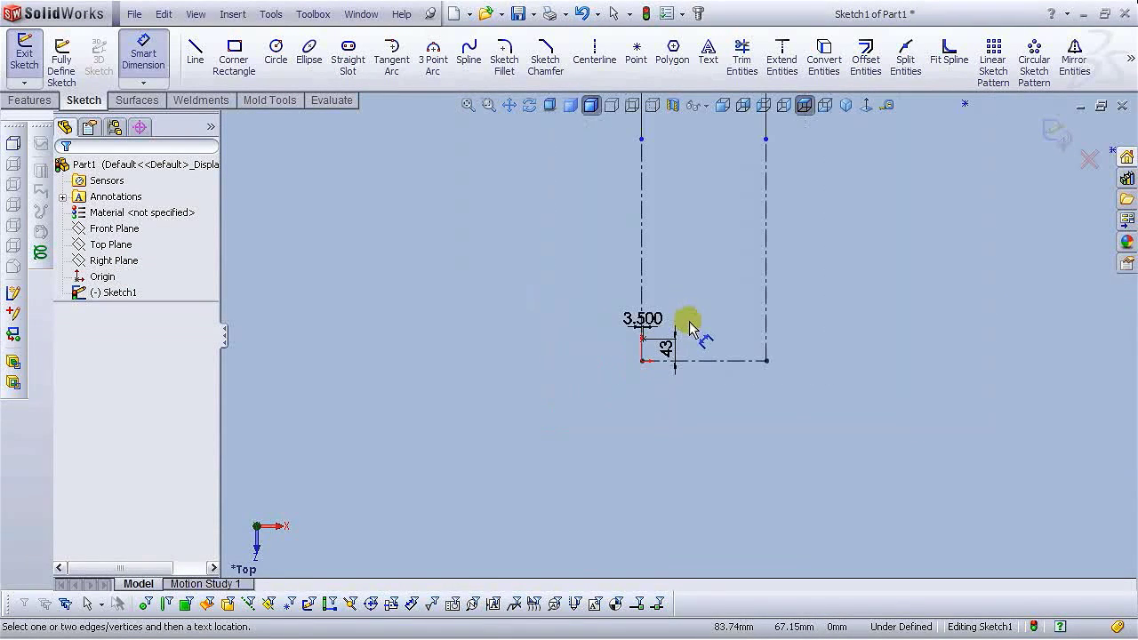
pyautogui.press('Escape')
pyautogui.moveTo(741, 133)
pyautogui.mouseDown()
pyautogui.moveTo(666, 293)
pyautogui.moveTo(648, 305)
pyautogui.mouseUp()
pyautogui.scroll(-4, 663, 350)
pyautogui.scroll(3, 696, 333)
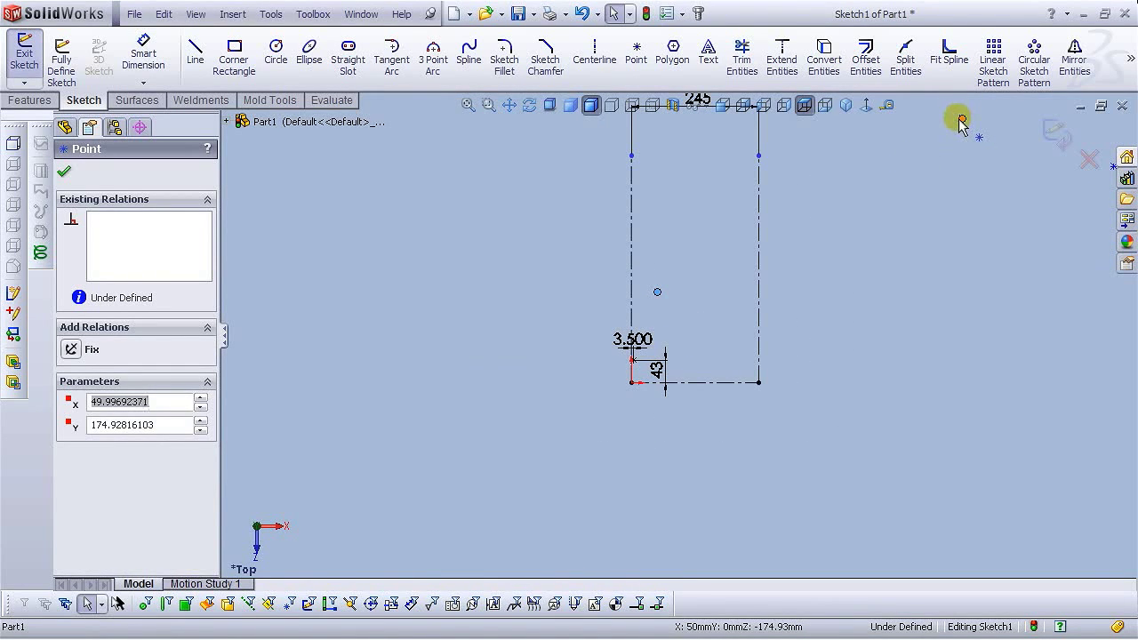
# Drag the remaining stray sketch points into the rectangle area.
pyautogui.click(706, 270)
pyautogui.scroll(3, 706, 269)
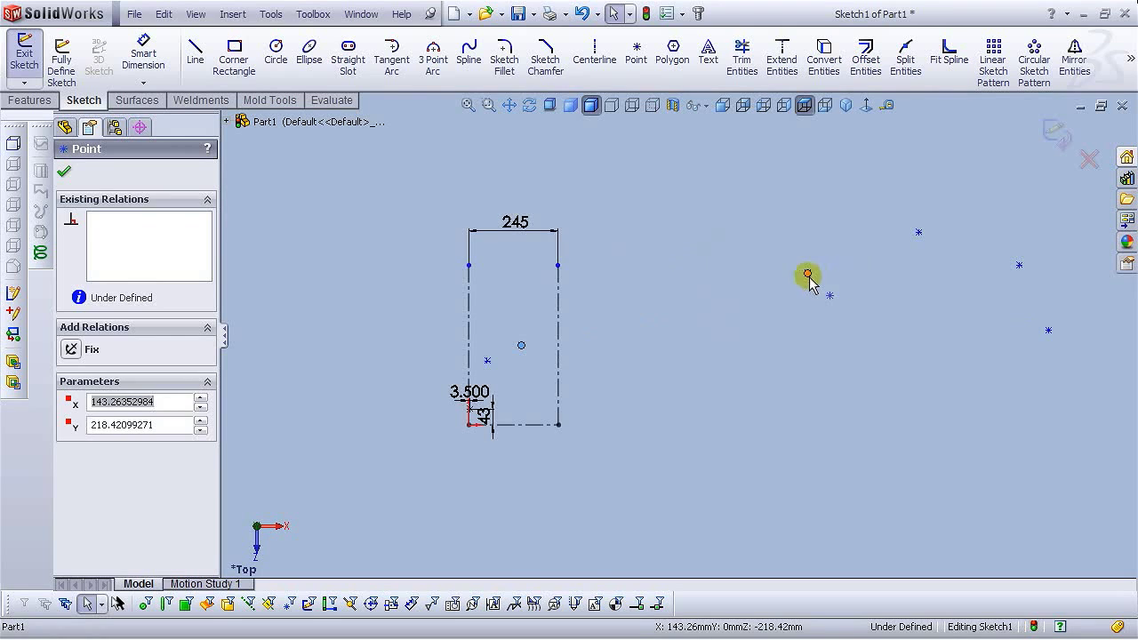
pyautogui.click(534, 376)
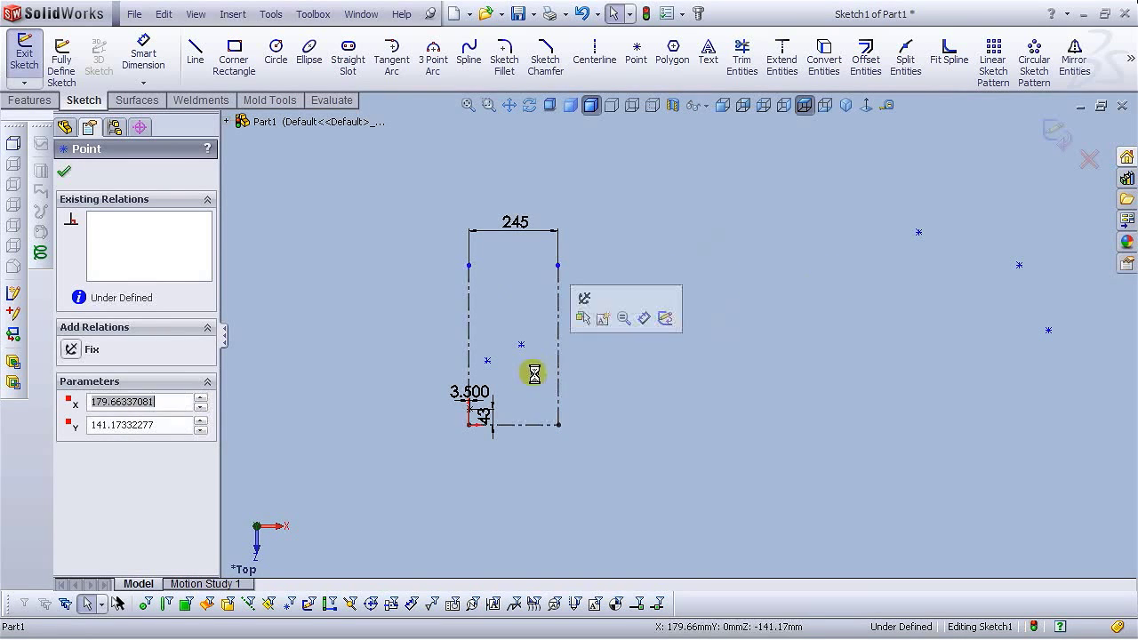
pyautogui.scroll(-2, 521, 401)
pyautogui.scroll(3, 688, 333)
pyautogui.scroll(-3, 693, 302)
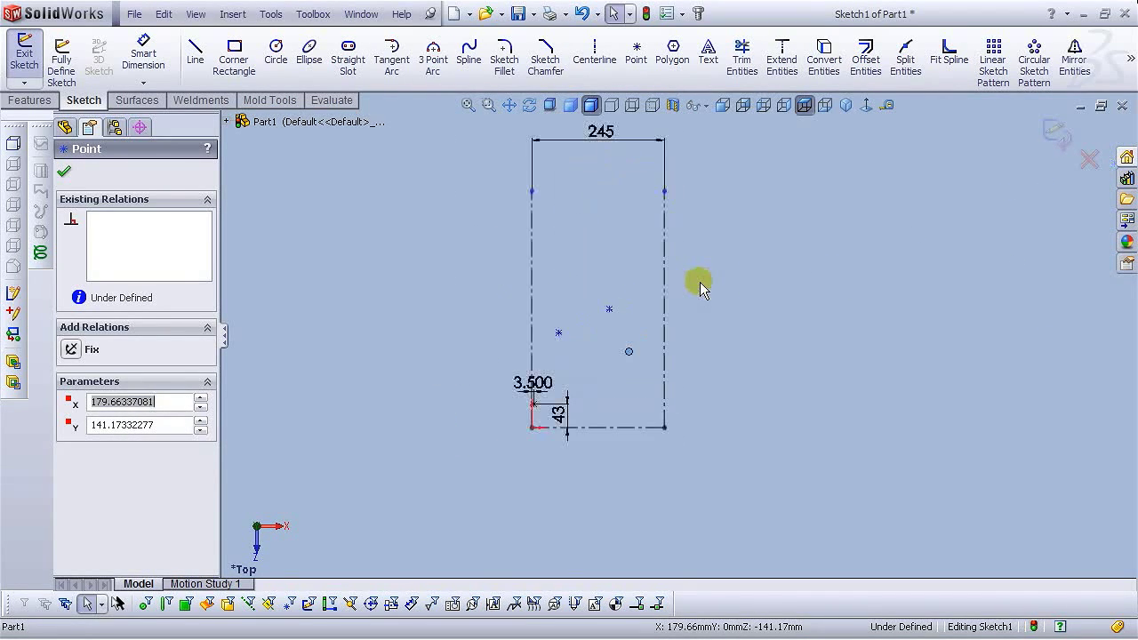
pyautogui.scroll(2, 661, 275)
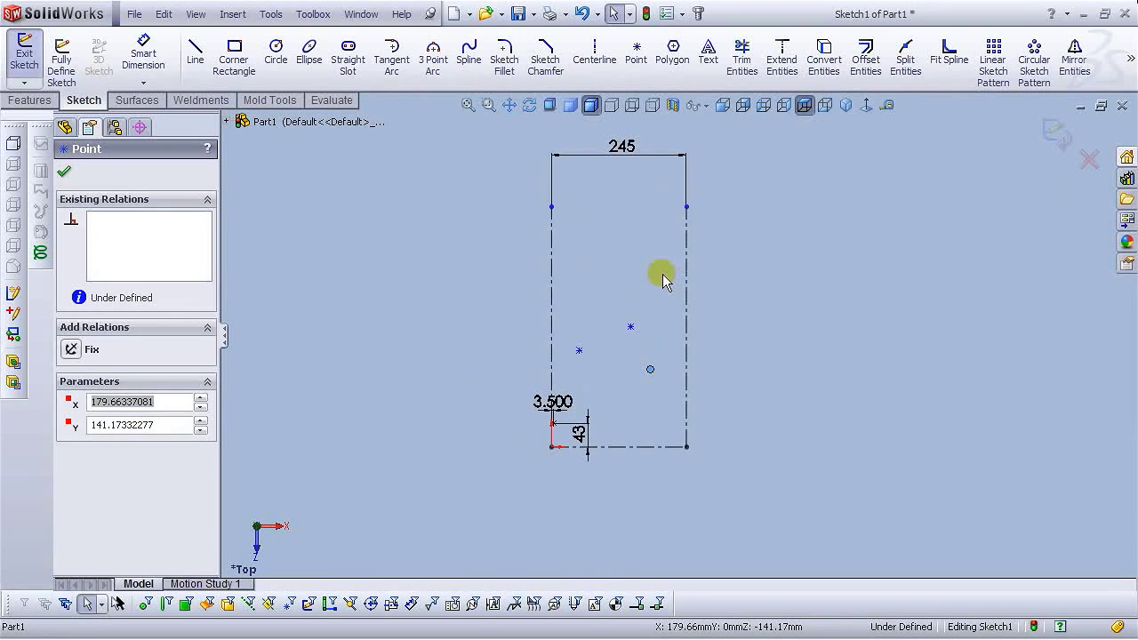
pyautogui.scroll(2, 951, 327)
pyautogui.scroll(1, 965, 315)
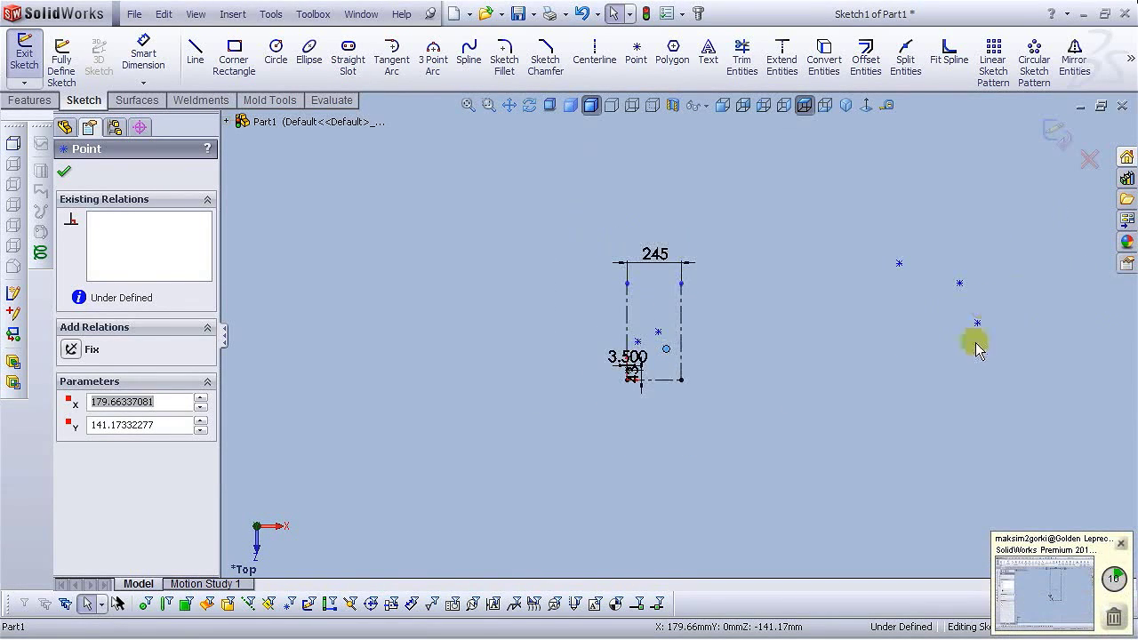
pyautogui.keyDown('ctrl'); pyautogui.moveTo(973, 338); pyautogui.dragTo(803, 229, button='middle'); pyautogui.keyUp('ctrl')
pyautogui.moveTo(833, 230)
pyautogui.mouseDown()
pyautogui.moveTo(514, 331)
pyautogui.moveTo(502, 365)
pyautogui.mouseUp()
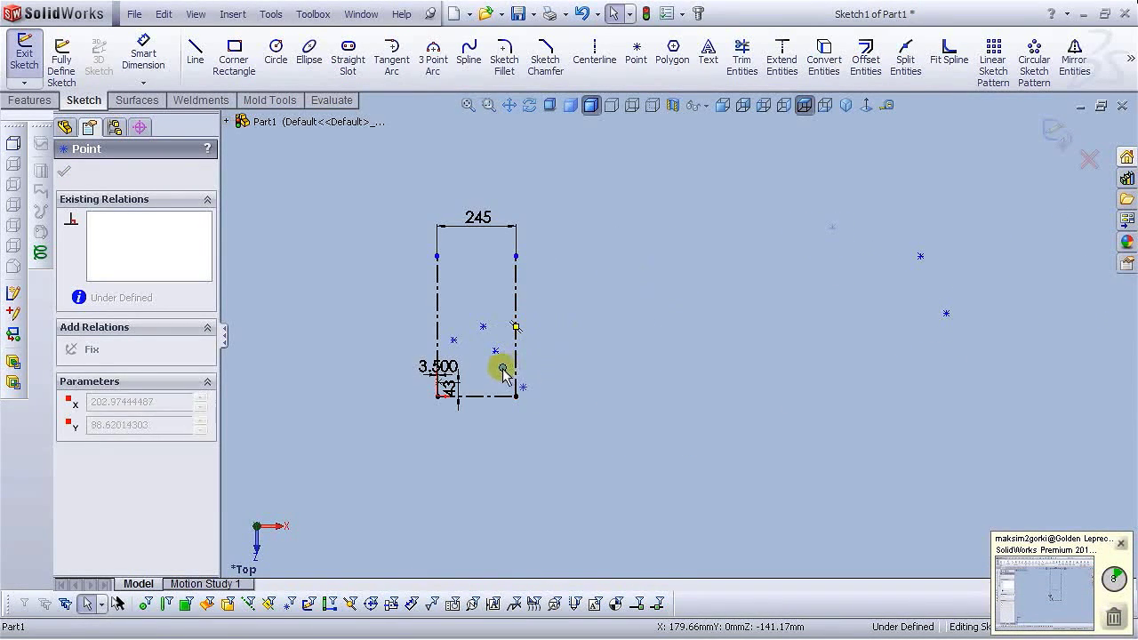
pyautogui.moveTo(923, 257)
pyautogui.mouseDown()
pyautogui.moveTo(526, 353)
pyautogui.moveTo(500, 385)
pyautogui.moveTo(484, 382)
pyautogui.moveTo(487, 358)
pyautogui.moveTo(503, 383)
pyautogui.mouseUp()
pyautogui.moveTo(948, 313); pyautogui.dragTo(483, 372)
pyautogui.scroll(-5, 472, 378)
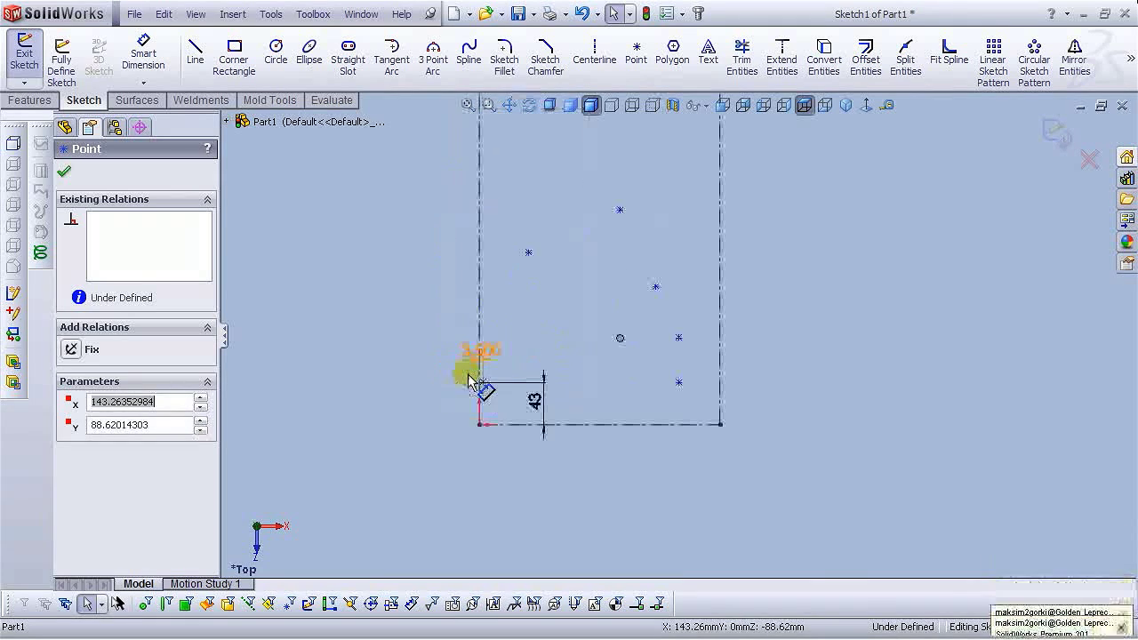
pyautogui.scroll(-4, 543, 361)
pyautogui.scroll(-1, 579, 407)
pyautogui.scroll(3, 533, 305)
# Dimension the outline's upper end point 95 mm above the bottom centerline.
pyautogui.click(143, 54)
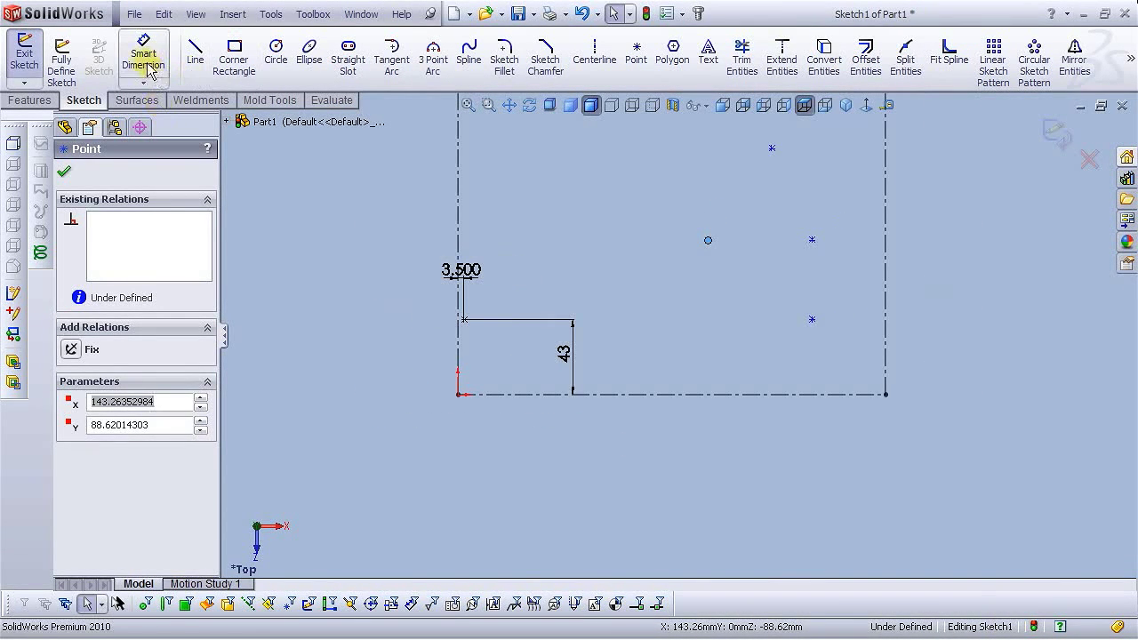
pyautogui.click(685, 390)
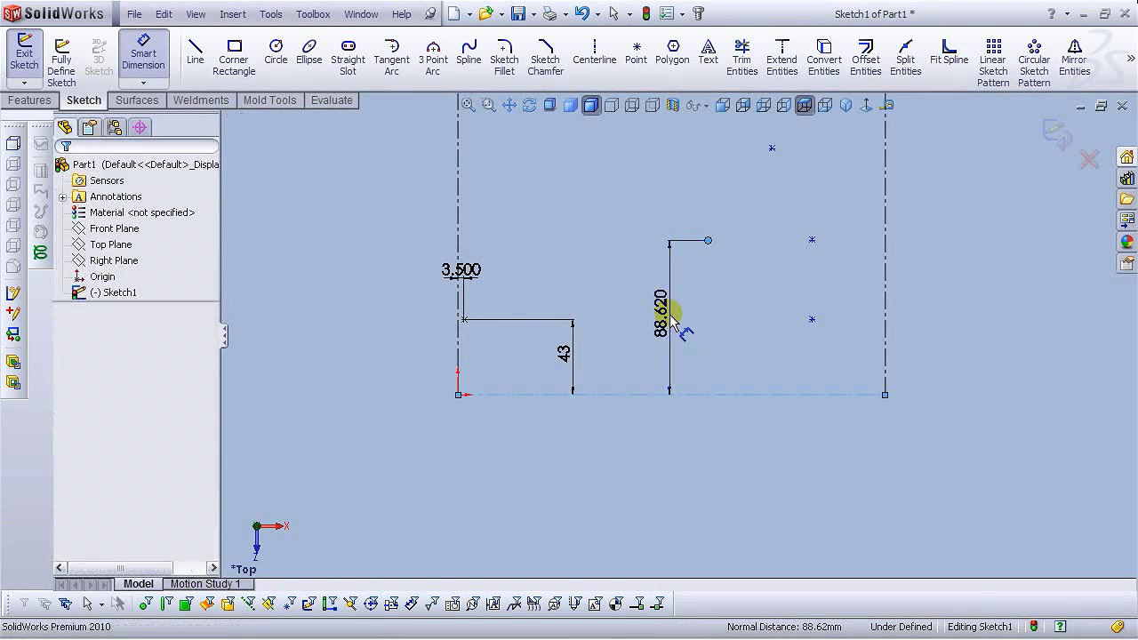
pyautogui.click(671, 315)
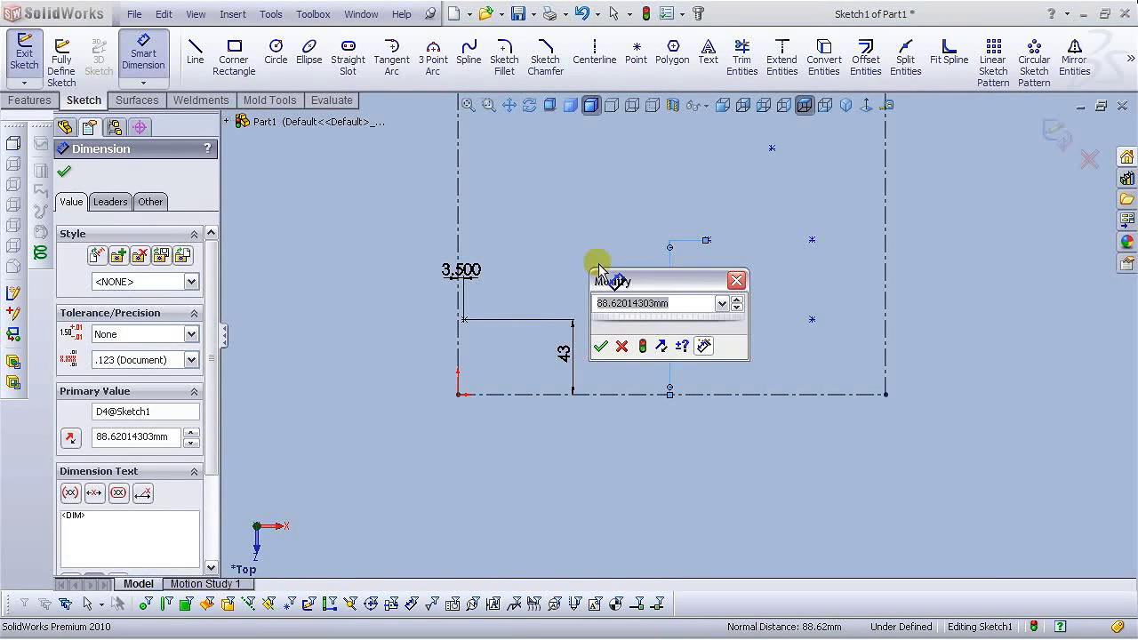
pyautogui.write('95')
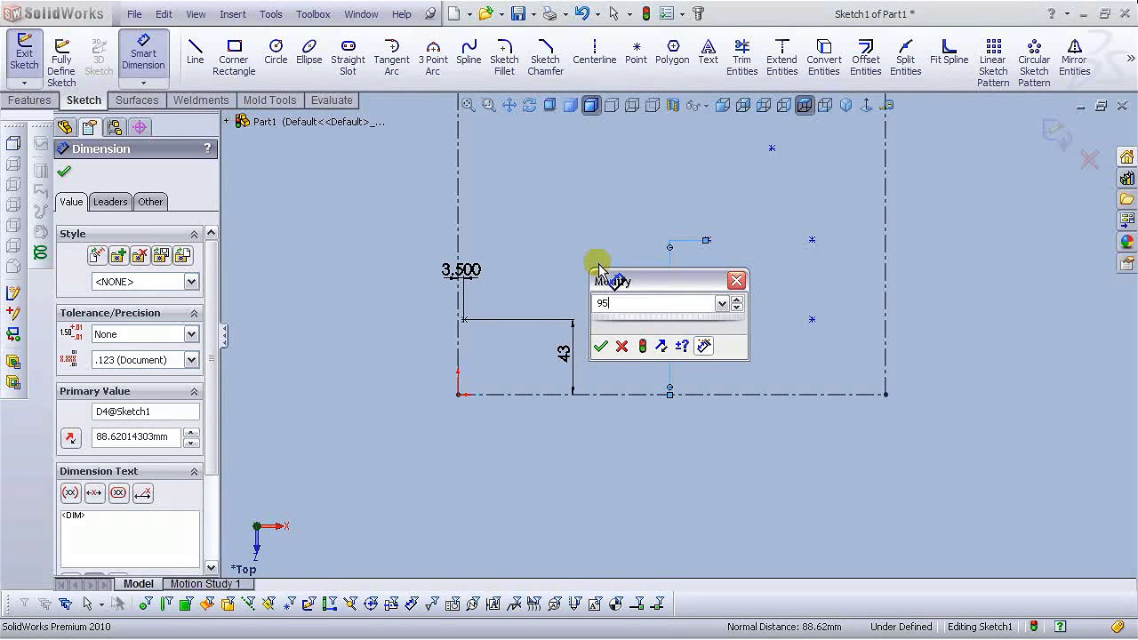
pyautogui.press('Return')
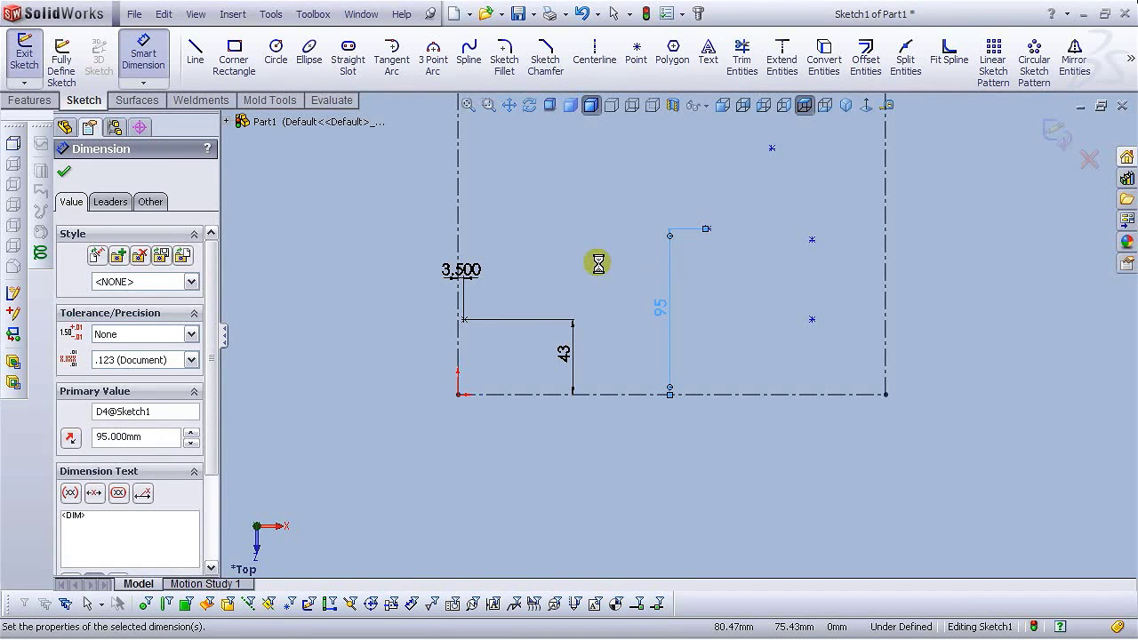
pyautogui.click(737, 470)
# Dimension the upper end point 55.5 mm horizontally from the outline's starting point.
pyautogui.click(457, 187)
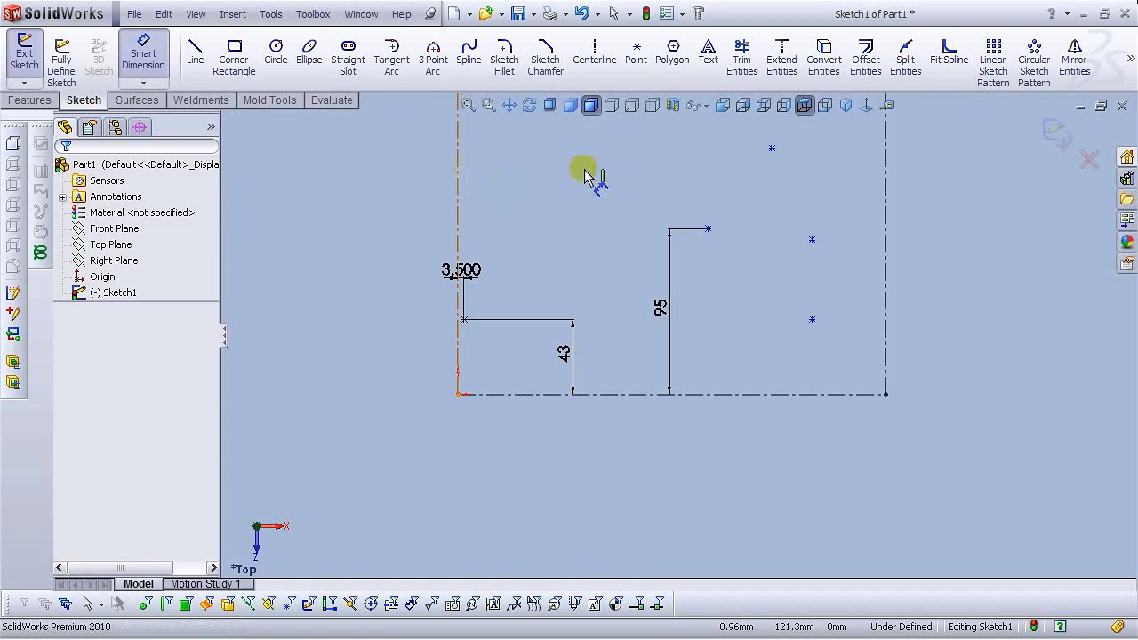
pyautogui.click(708, 228)
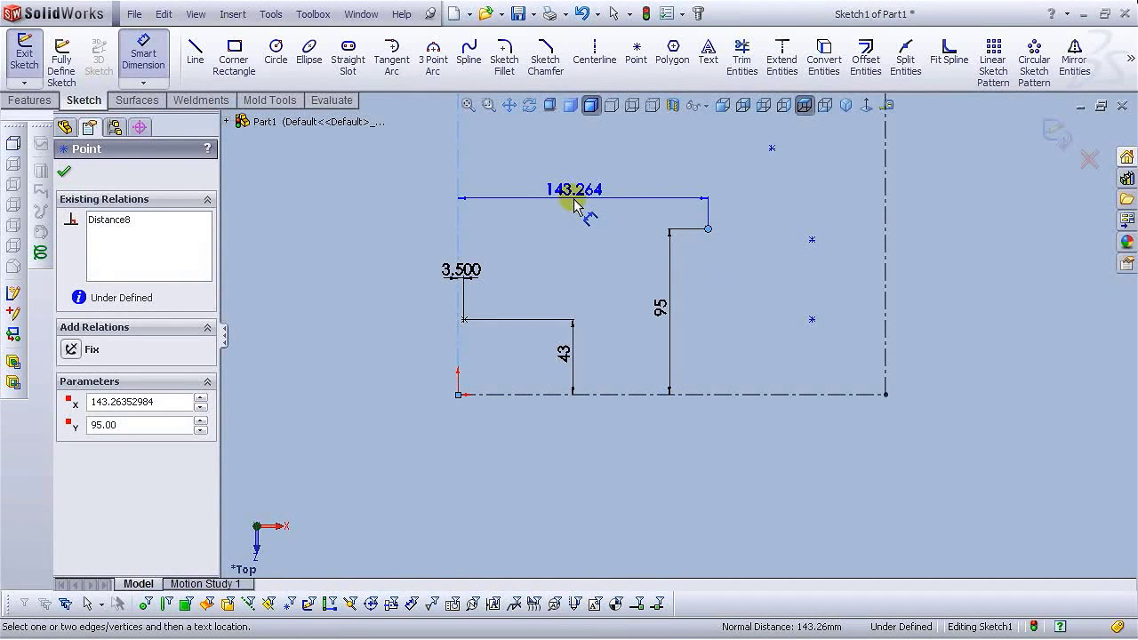
pyautogui.press('Escape')
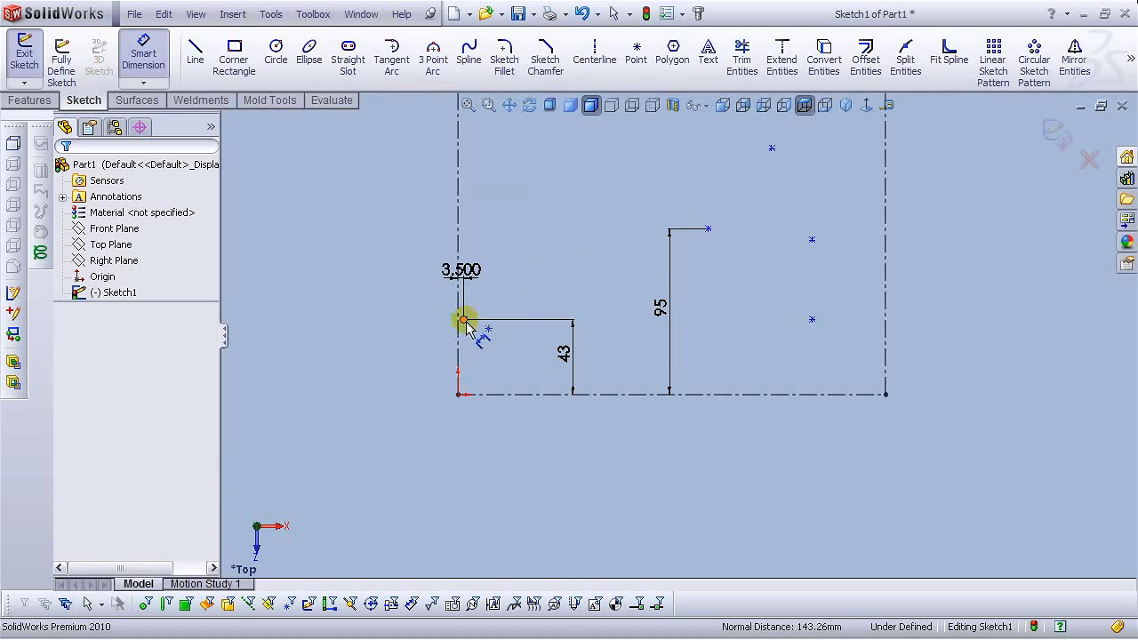
pyautogui.click(707, 229)
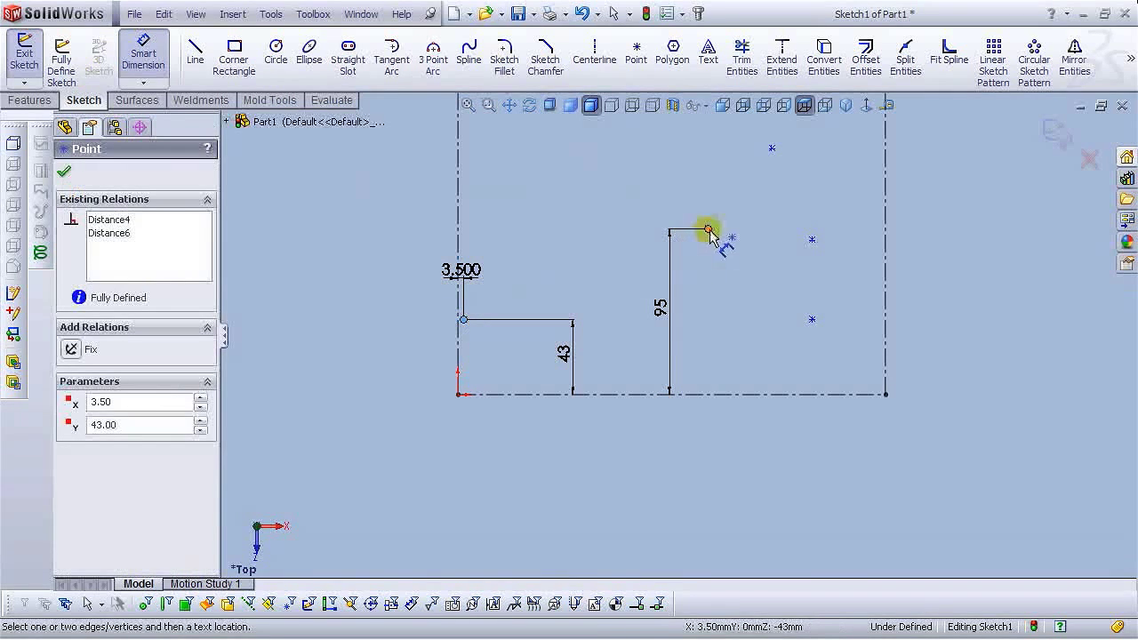
pyautogui.click(587, 202)
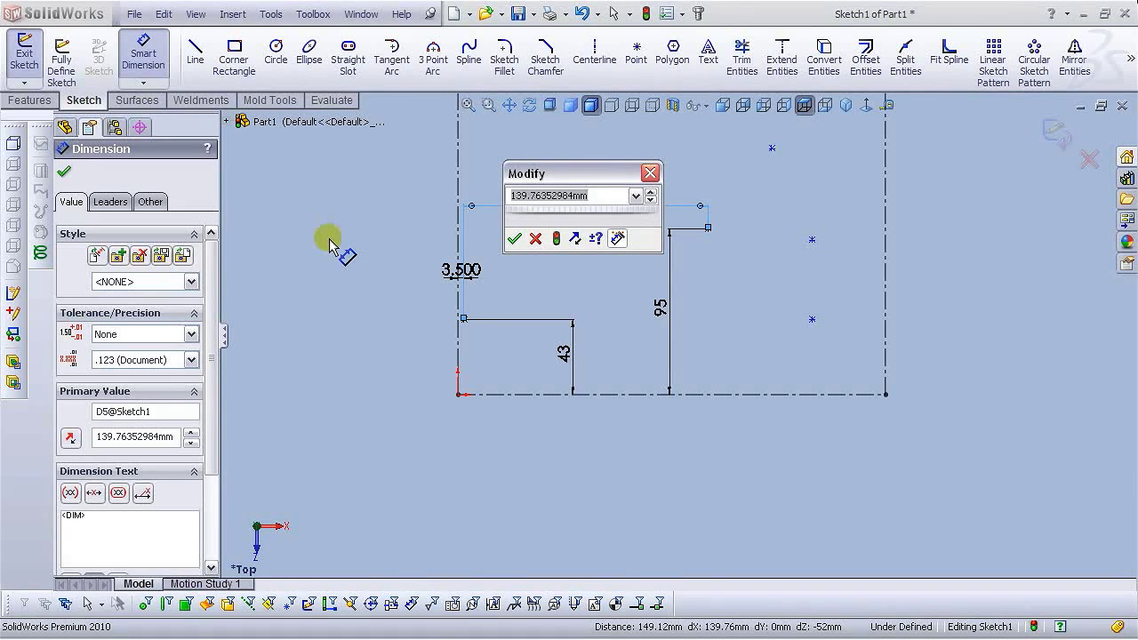
pyautogui.write('55.5')
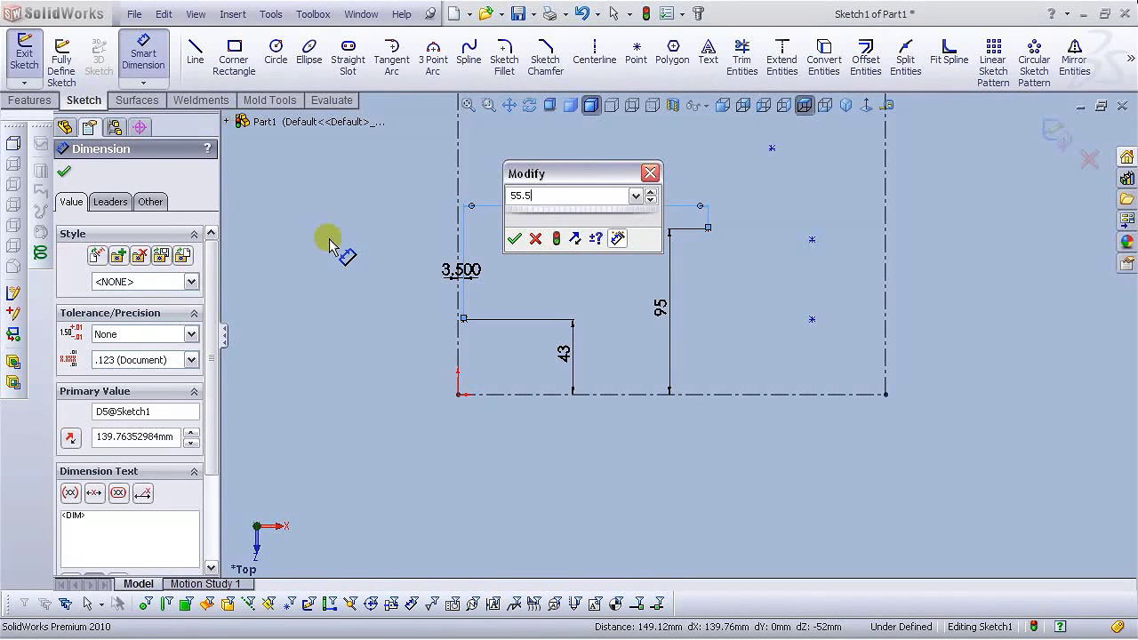
pyautogui.press('Return')
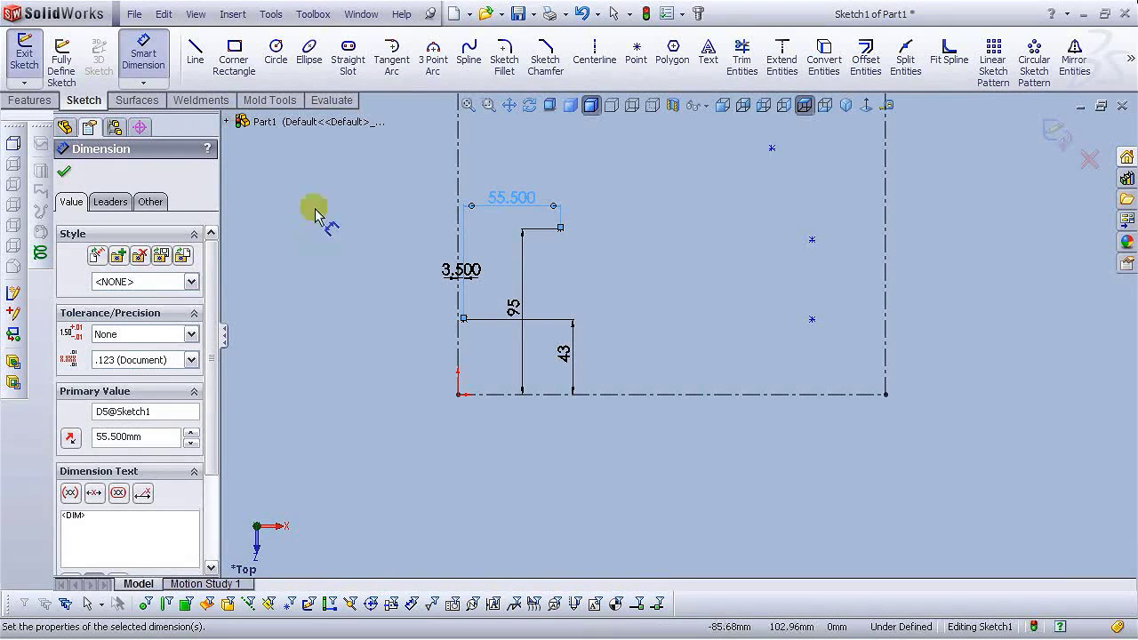
pyautogui.click(633, 456)
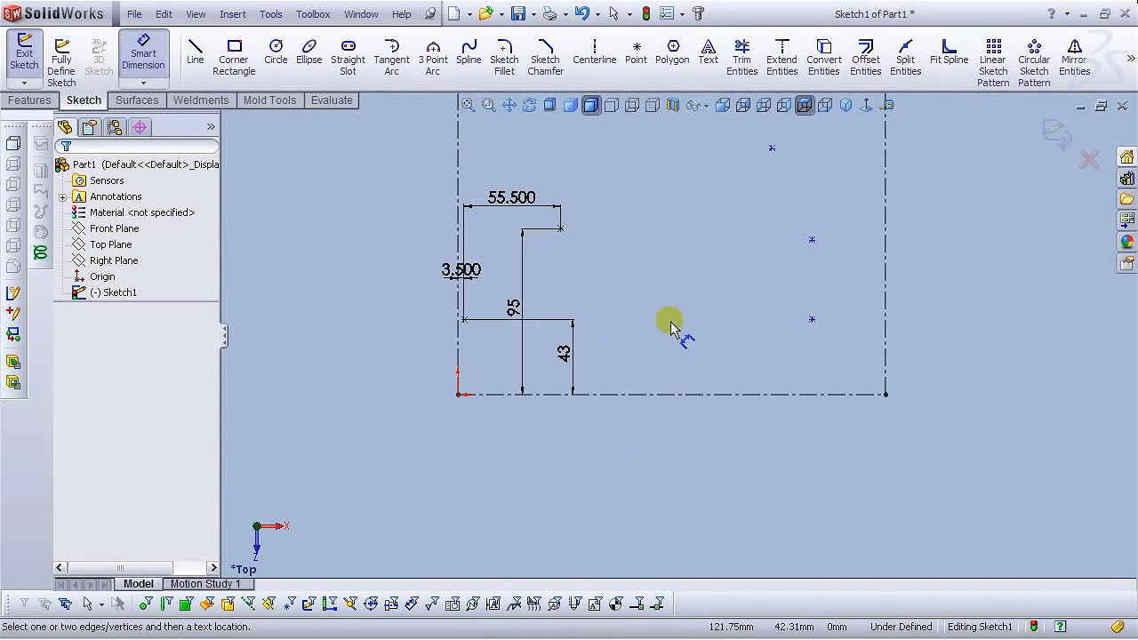
# Move the 43 dimension closer to its line and drag a stray point near the outline.
pyautogui.moveTo(563, 356)
pyautogui.mouseDown()
pyautogui.moveTo(442, 357)
pyautogui.moveTo(491, 346)
pyautogui.mouseUp()
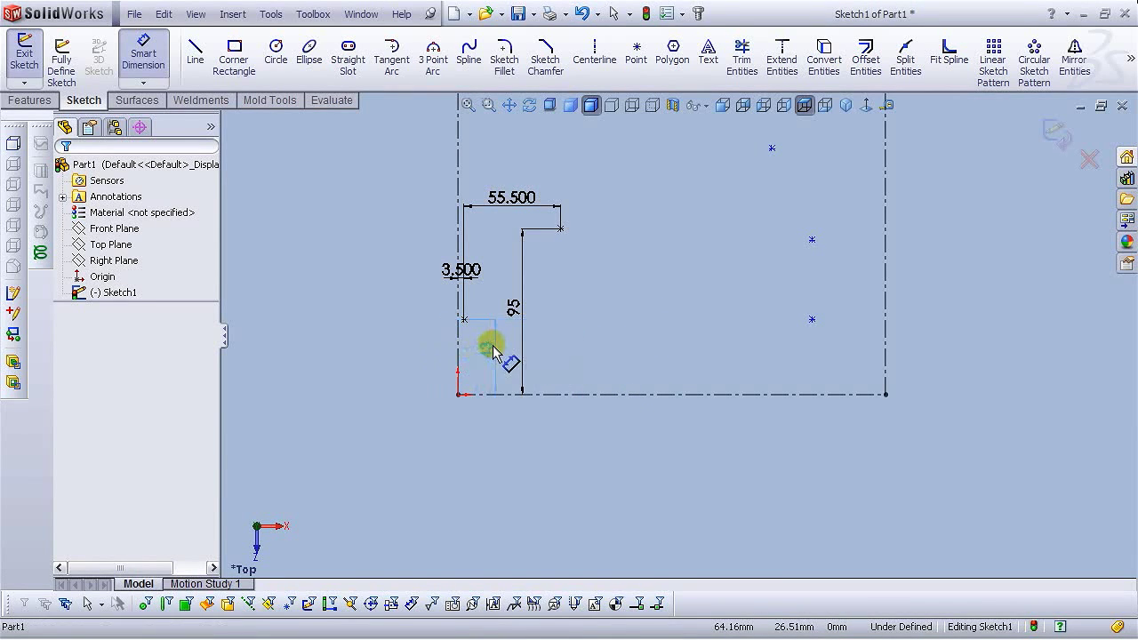
pyautogui.click(485, 349)
pyautogui.press('Escape')
pyautogui.scroll(-2, 756, 240)
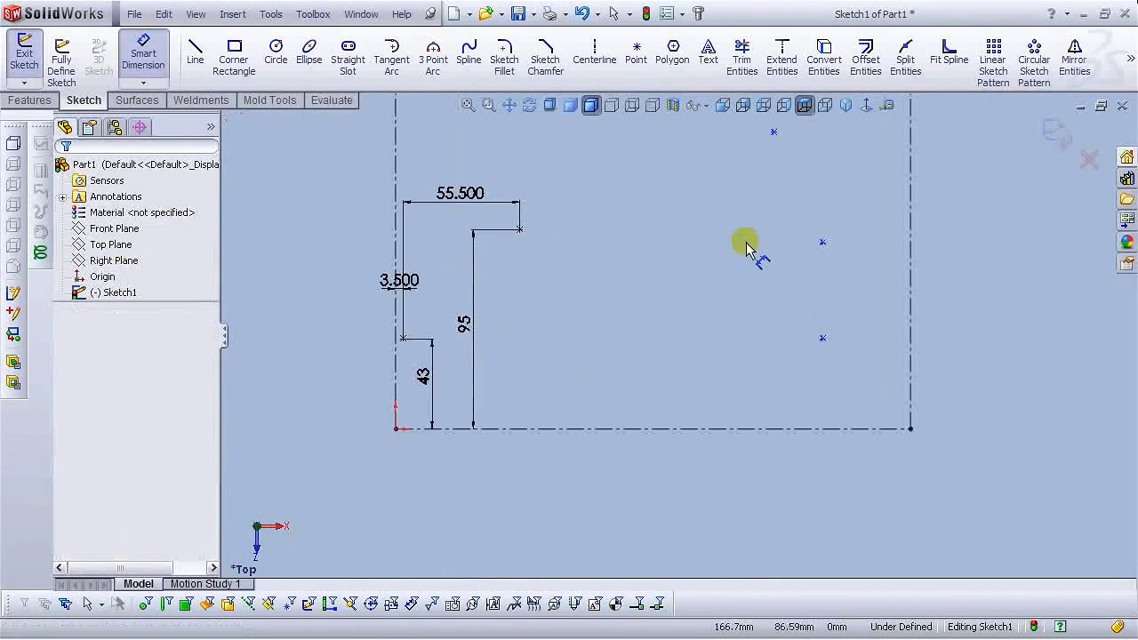
pyautogui.press('Escape')
pyautogui.moveTo(763, 138)
pyautogui.mouseDown()
pyautogui.moveTo(681, 173)
pyautogui.moveTo(603, 187)
pyautogui.mouseUp()
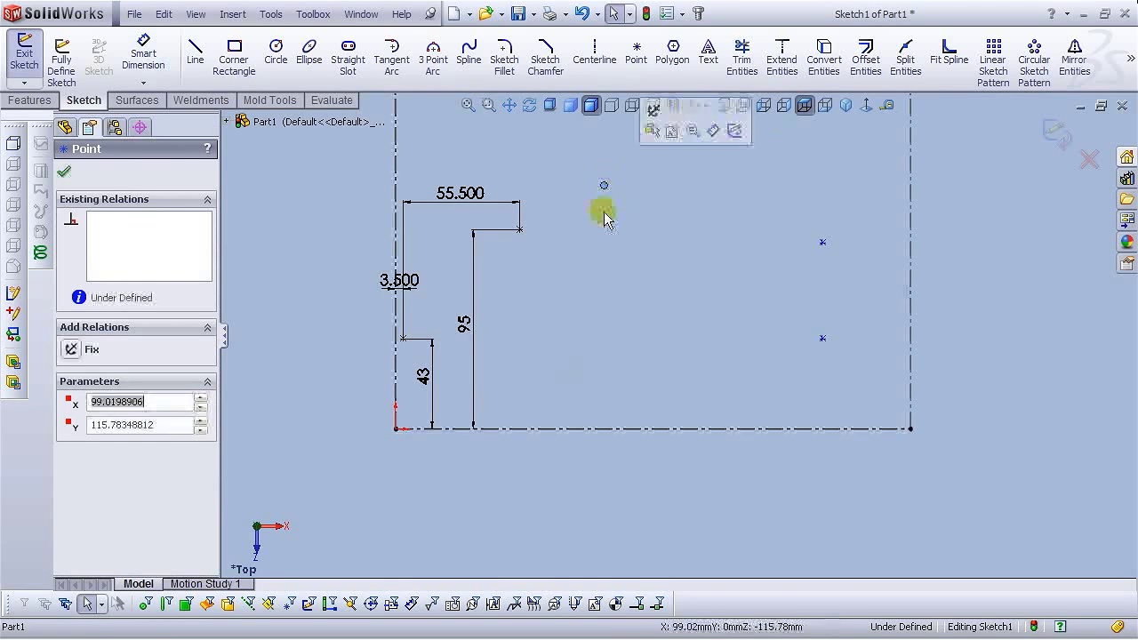
pyautogui.press('Escape')
# Dimension the next line's top 81 mm high and 46.5 mm right of the 95 line's top.
pyautogui.click(143, 53)
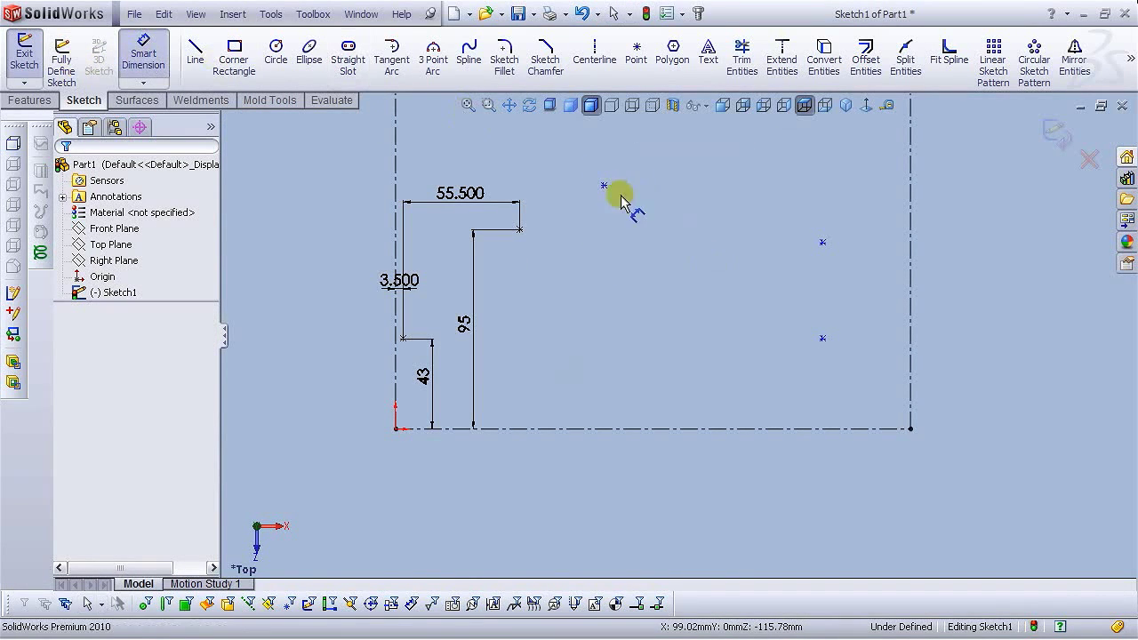
pyautogui.click(604, 185)
pyautogui.click(610, 428)
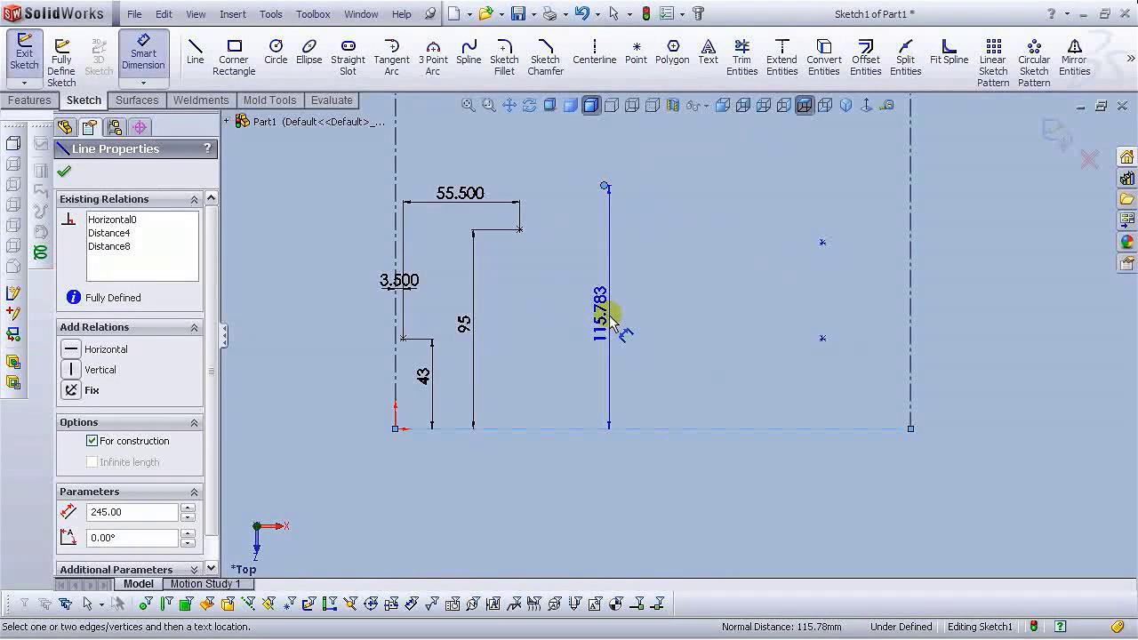
pyautogui.click(584, 313)
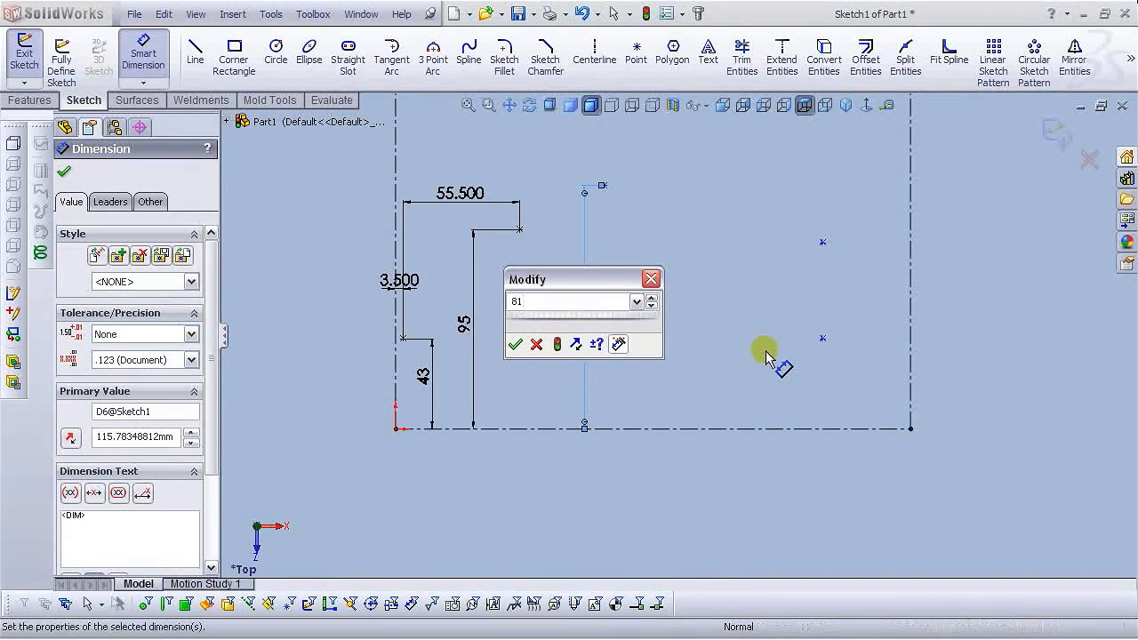
pyautogui.press('Return')
pyautogui.click(681, 503)
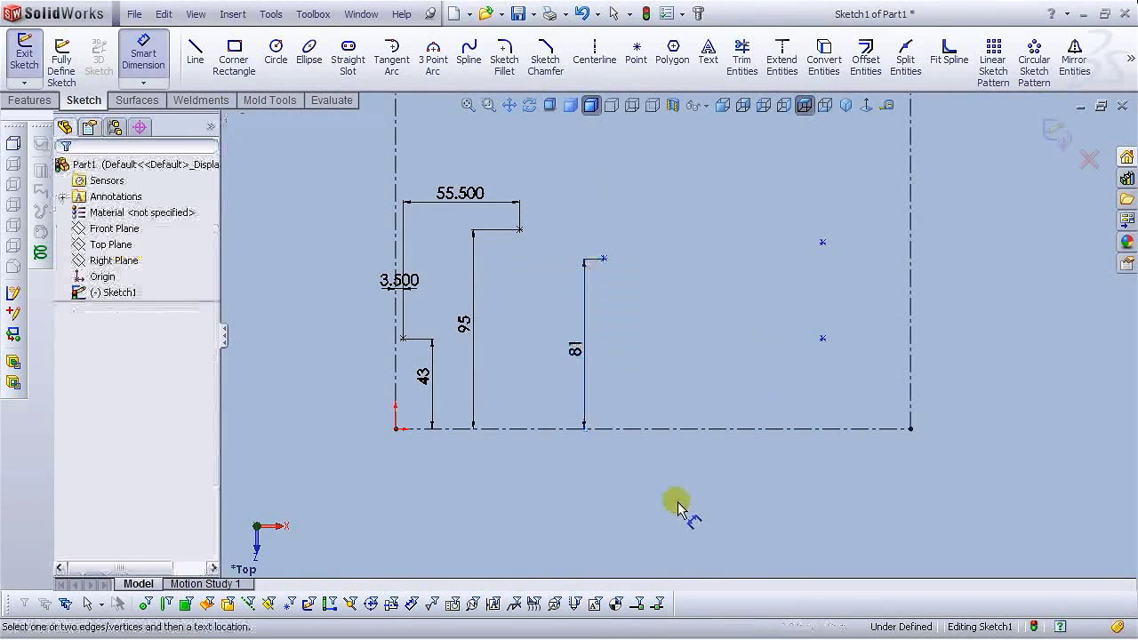
pyautogui.click(604, 259)
pyautogui.click(520, 229)
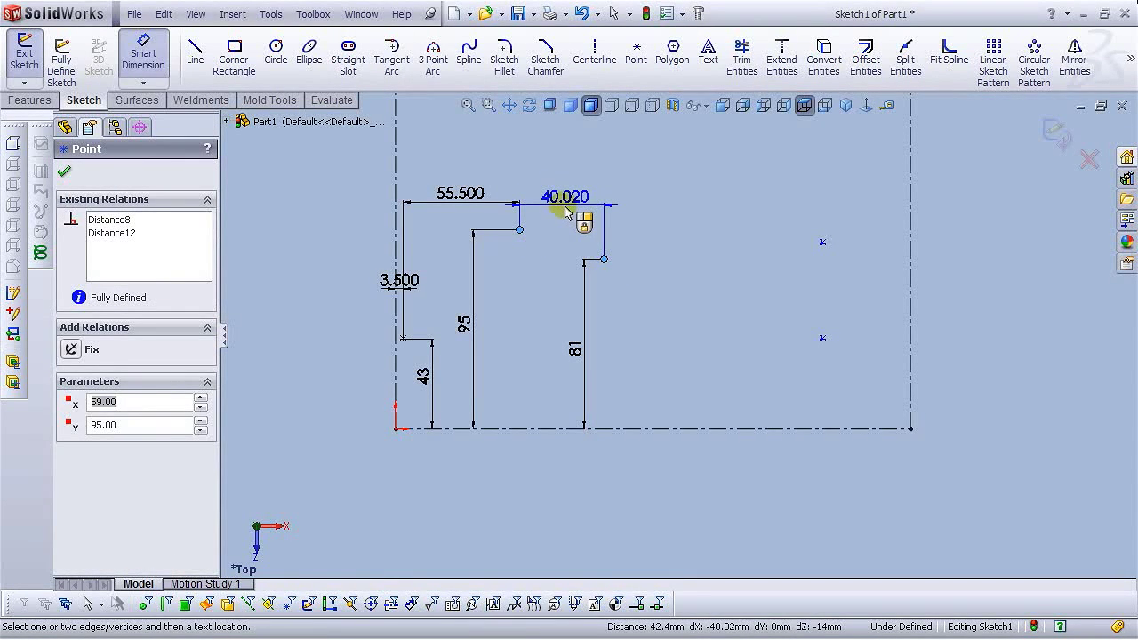
pyautogui.click(565, 211)
pyautogui.write('46.5')
pyautogui.press('Return')
pyautogui.click(676, 480)
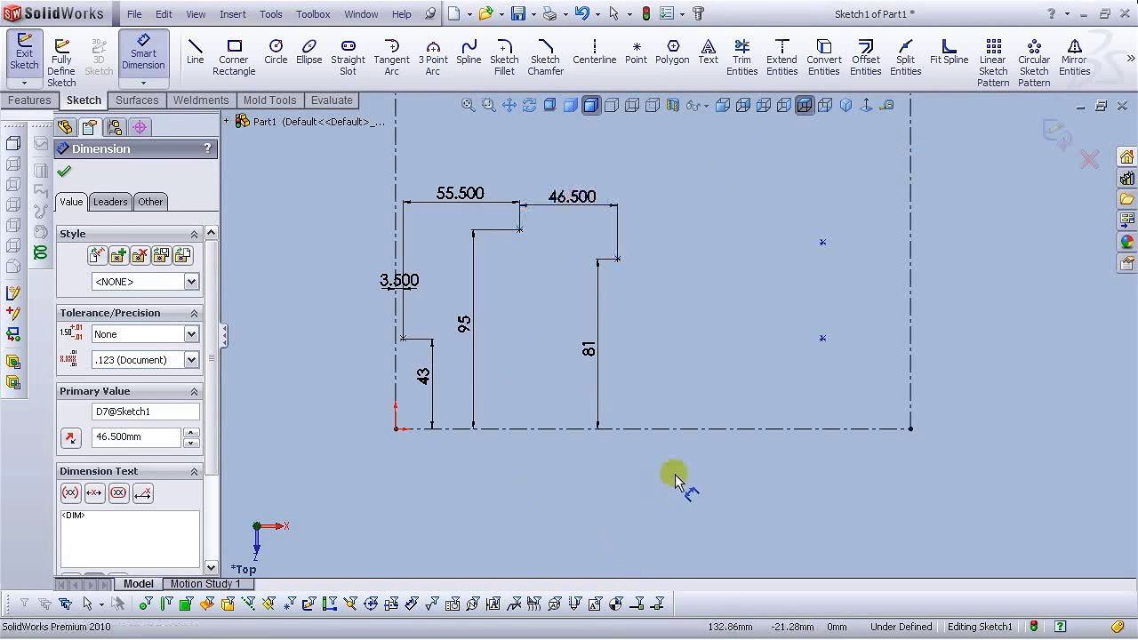
# Dimension the following line's top 65 mm high and 49 mm beyond the 81 line.
pyautogui.click(823, 339)
pyautogui.click(826, 429)
pyautogui.click(786, 391)
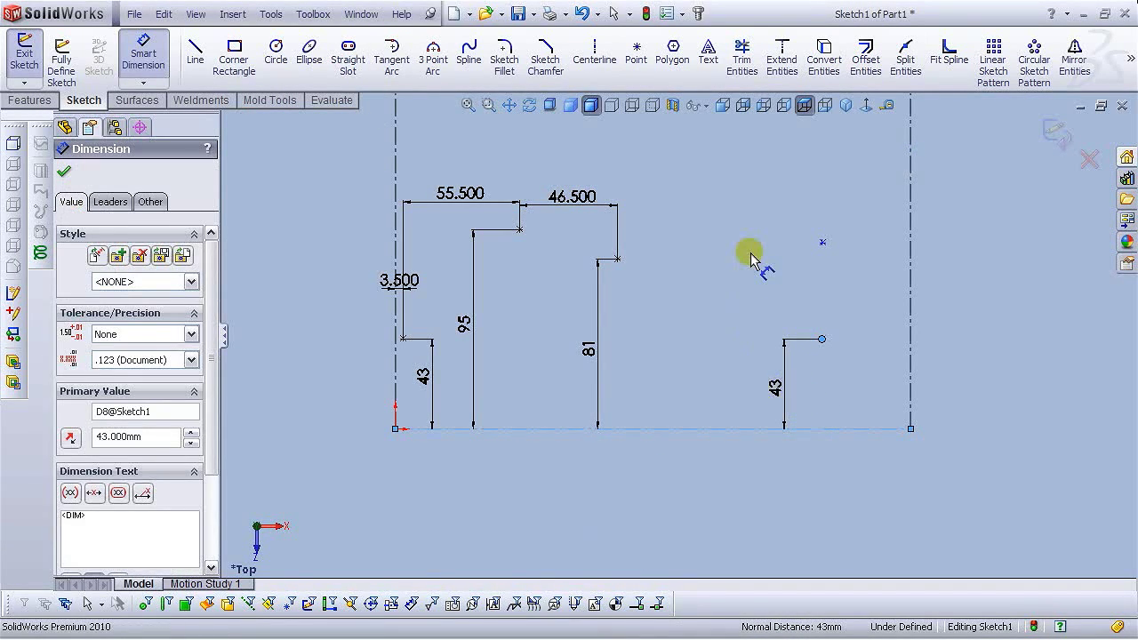
pyautogui.write('65')
pyautogui.press('Return')
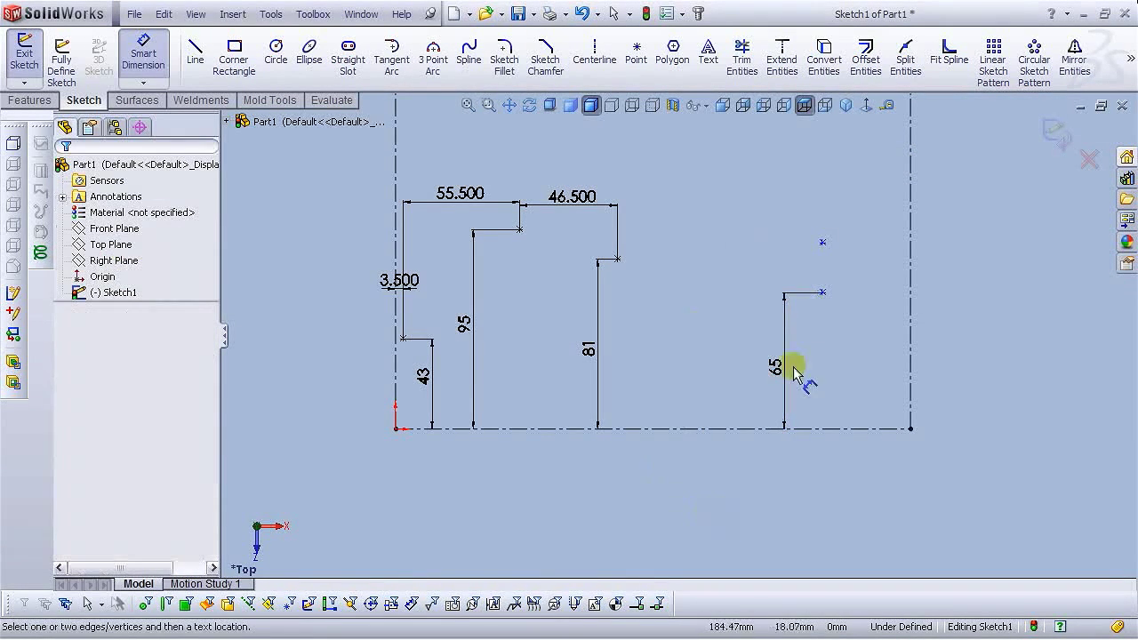
pyautogui.click(821, 293)
pyautogui.click(617, 258)
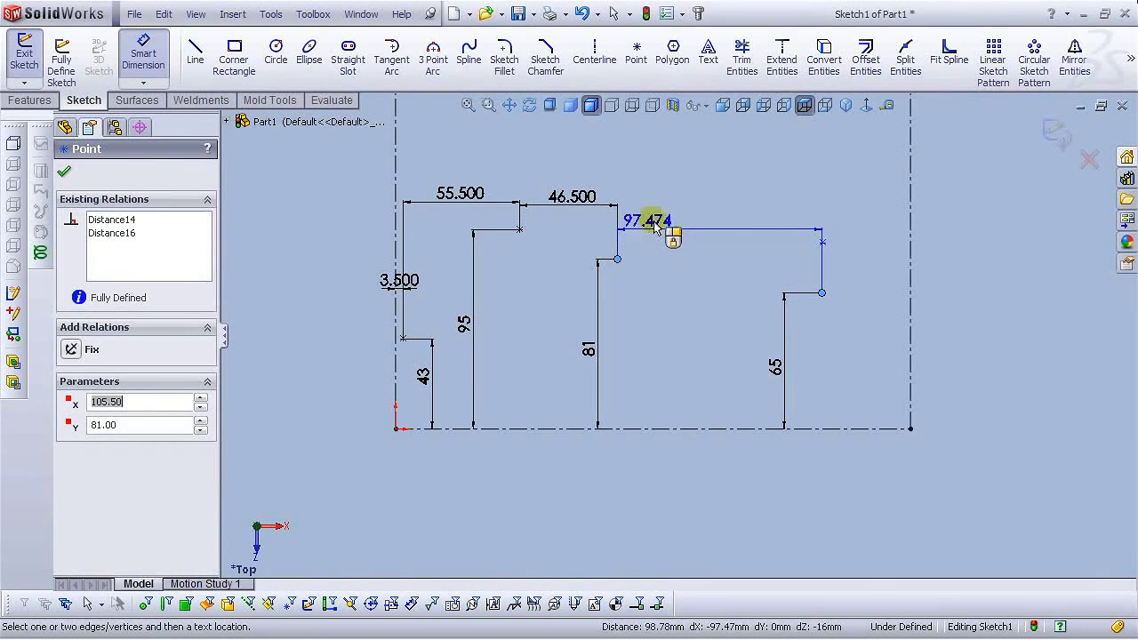
pyautogui.click(680, 216)
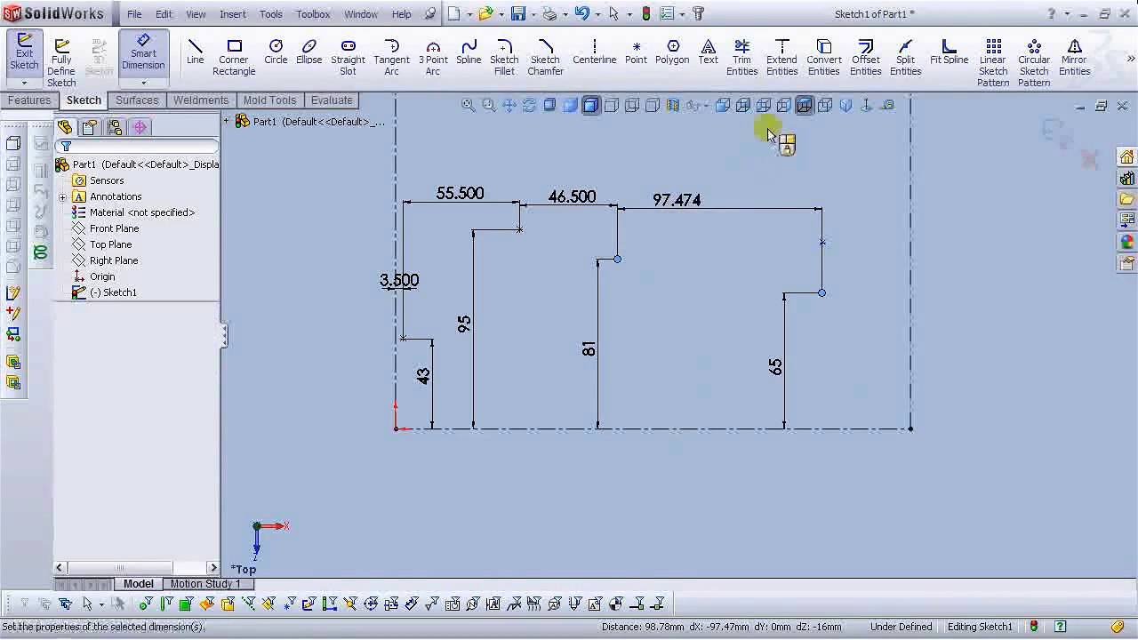
pyautogui.write('49')
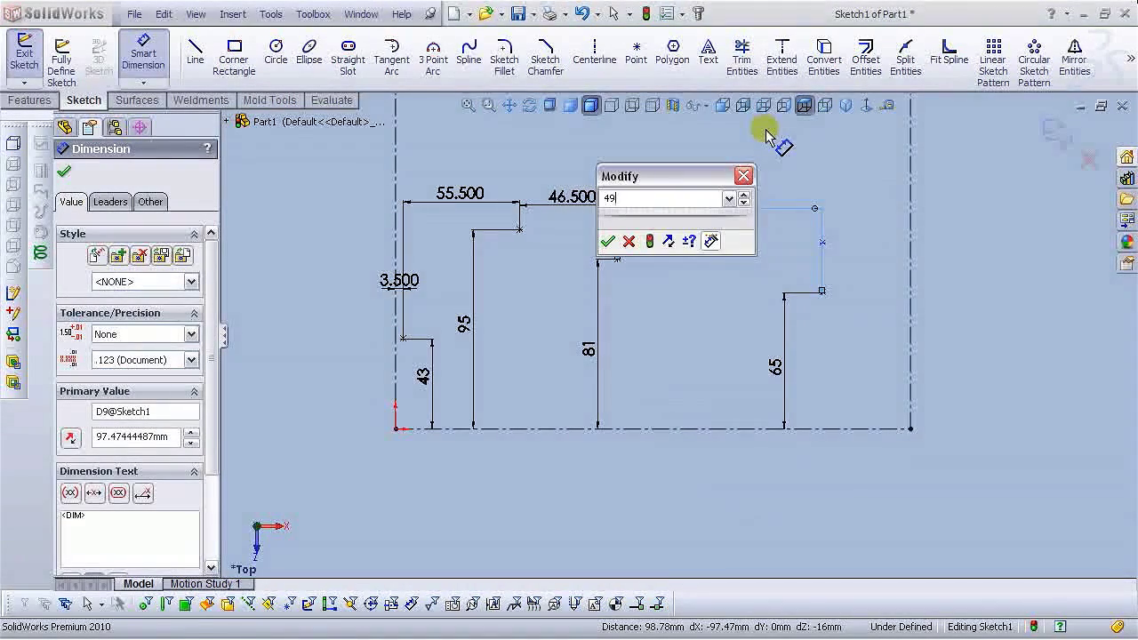
pyautogui.press('Return')
pyautogui.press('Escape')
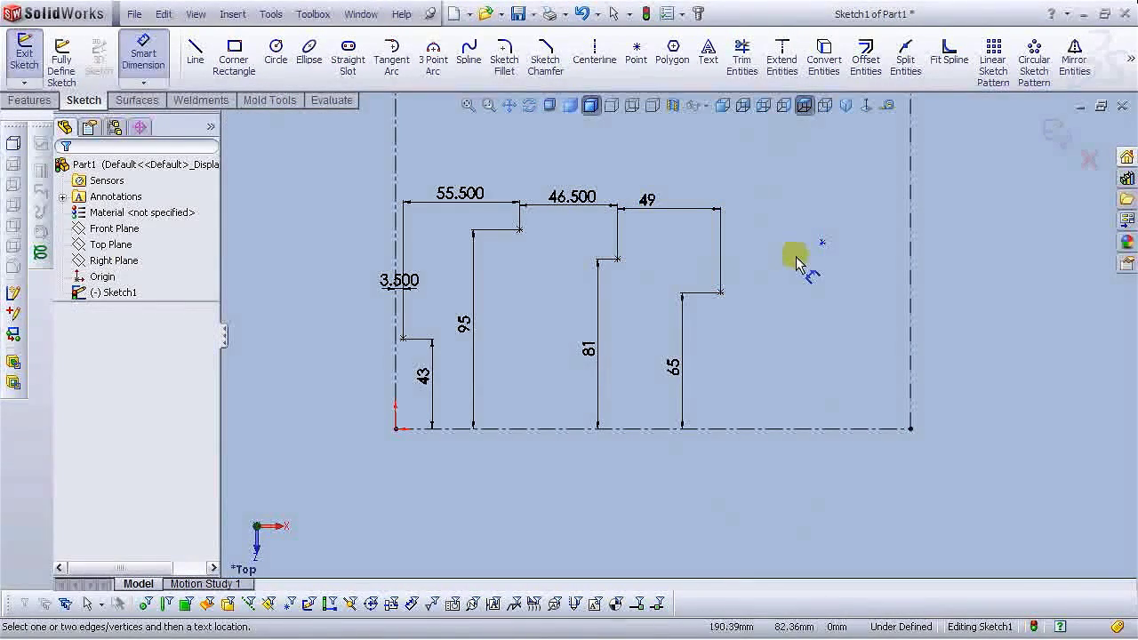
pyautogui.click(804, 430)
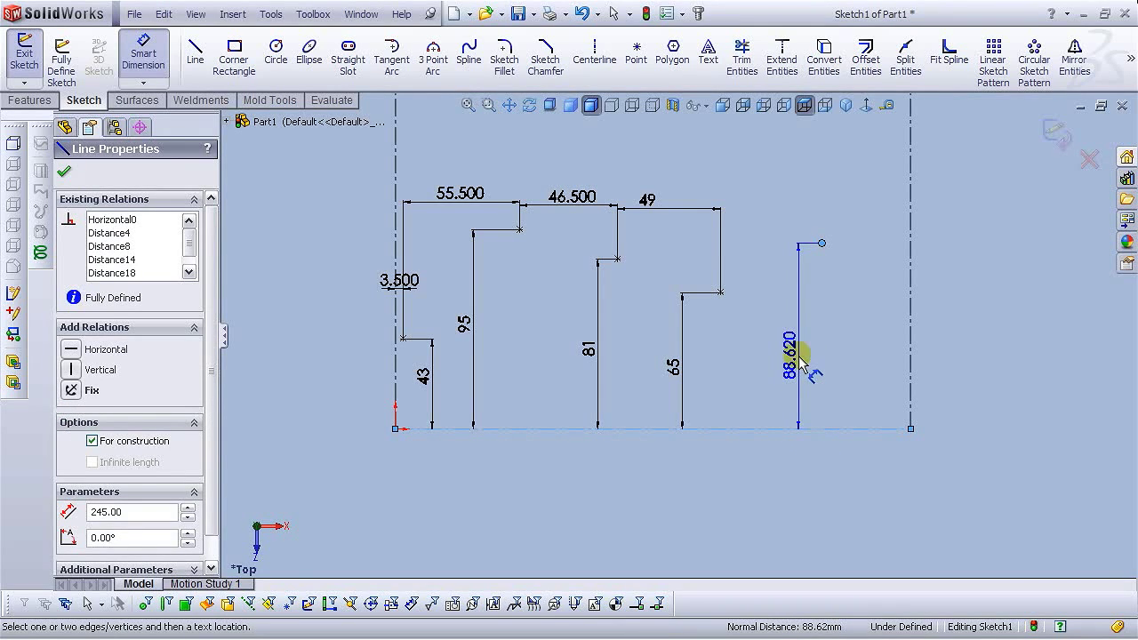
# Dimension the new line 68 high and 32.5 to the right of the 65 line's corner.
pyautogui.click(800, 360)
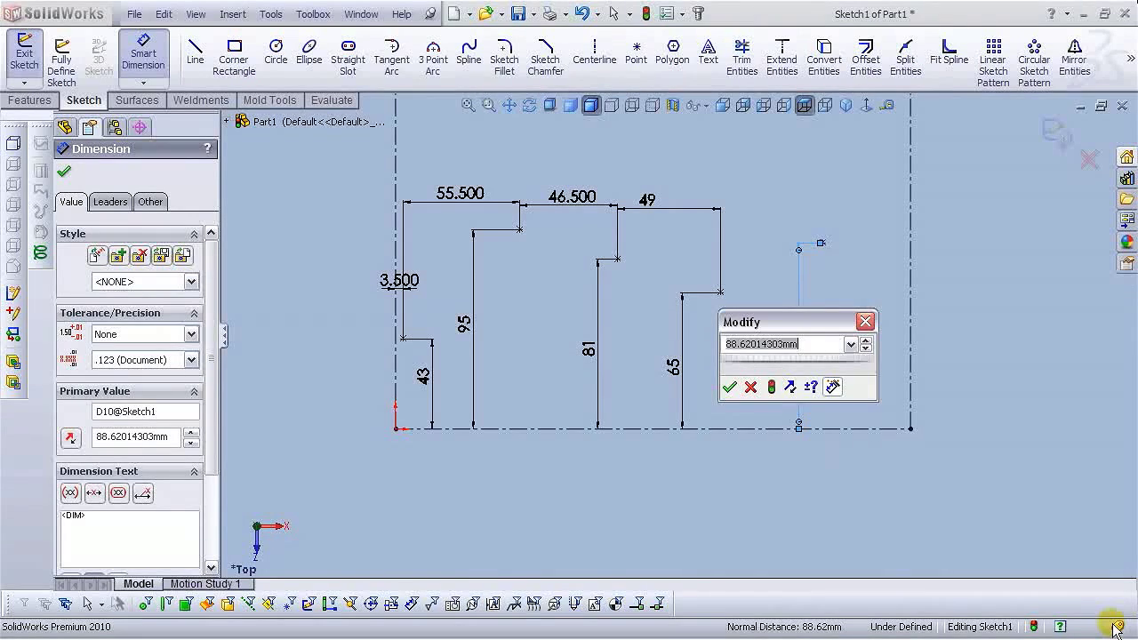
pyautogui.press('Return')
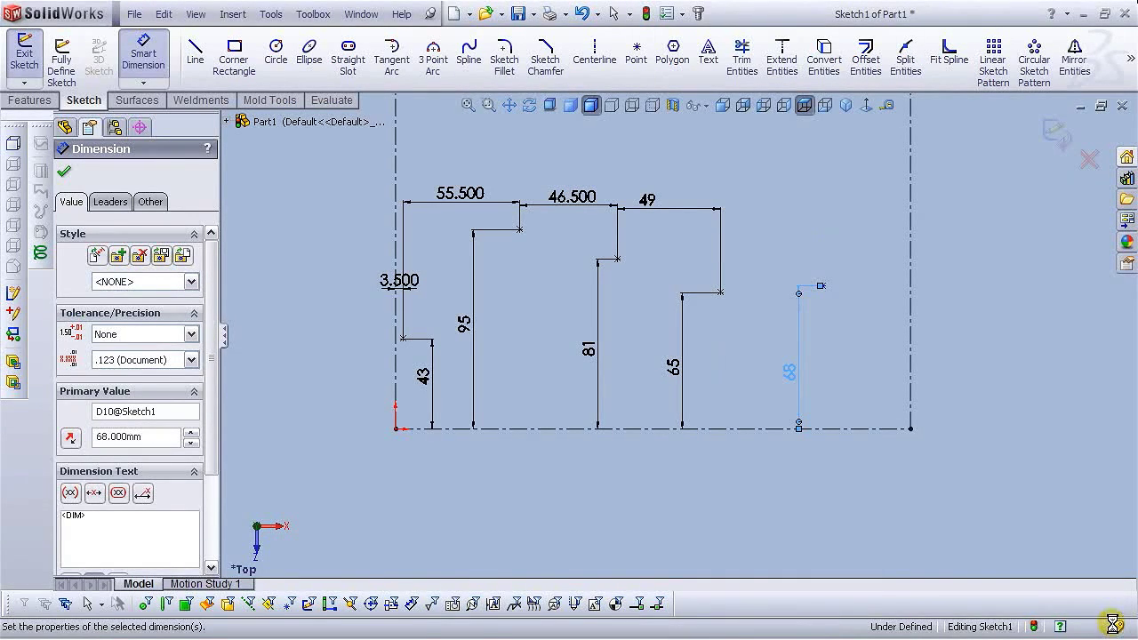
pyautogui.click(723, 516)
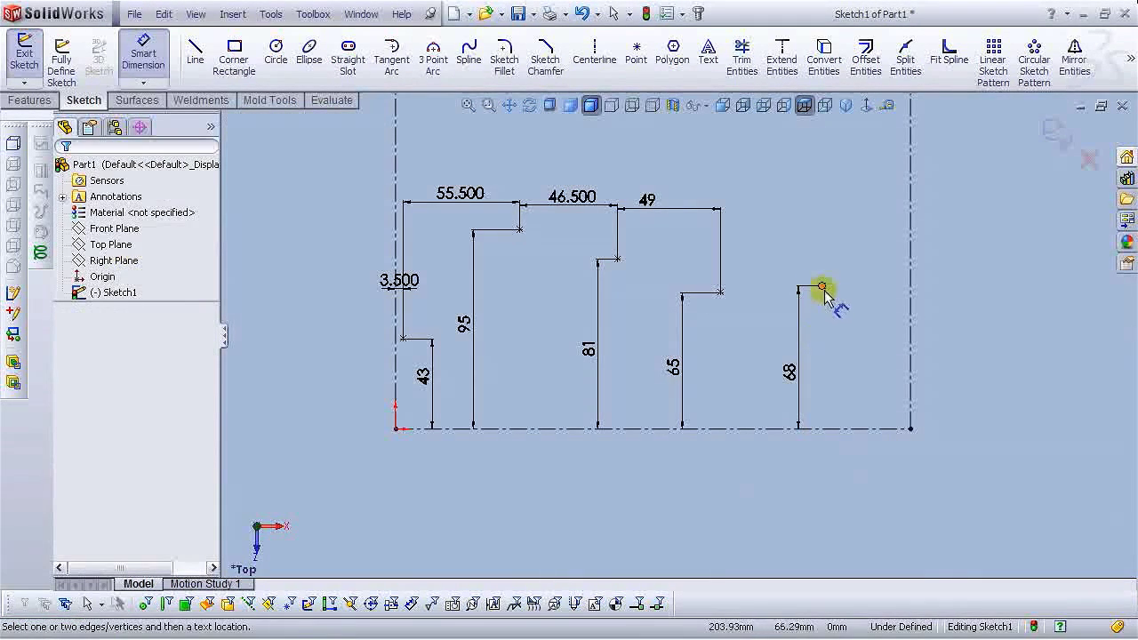
pyautogui.click(820, 286)
pyautogui.click(720, 293)
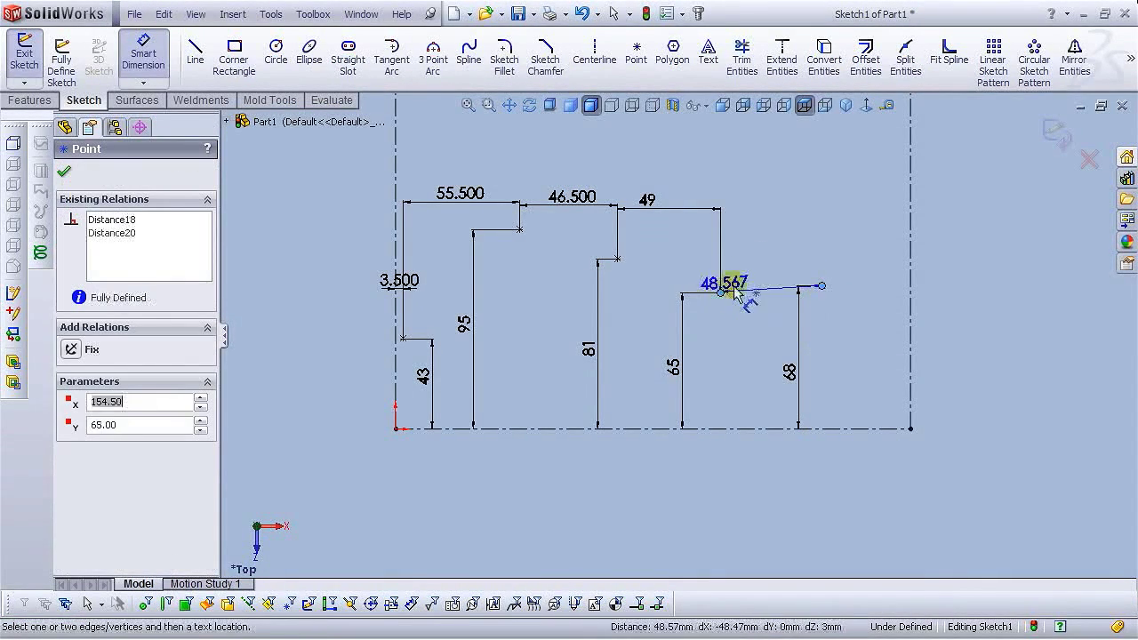
pyautogui.click(767, 233)
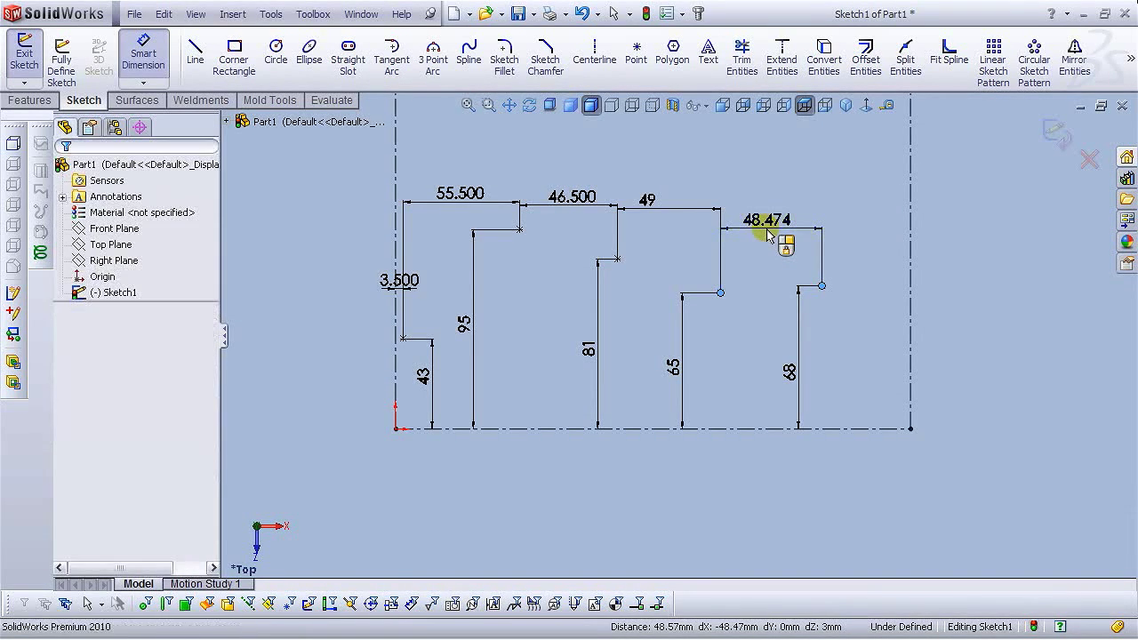
pyautogui.write('32.5')
pyautogui.press('Return')
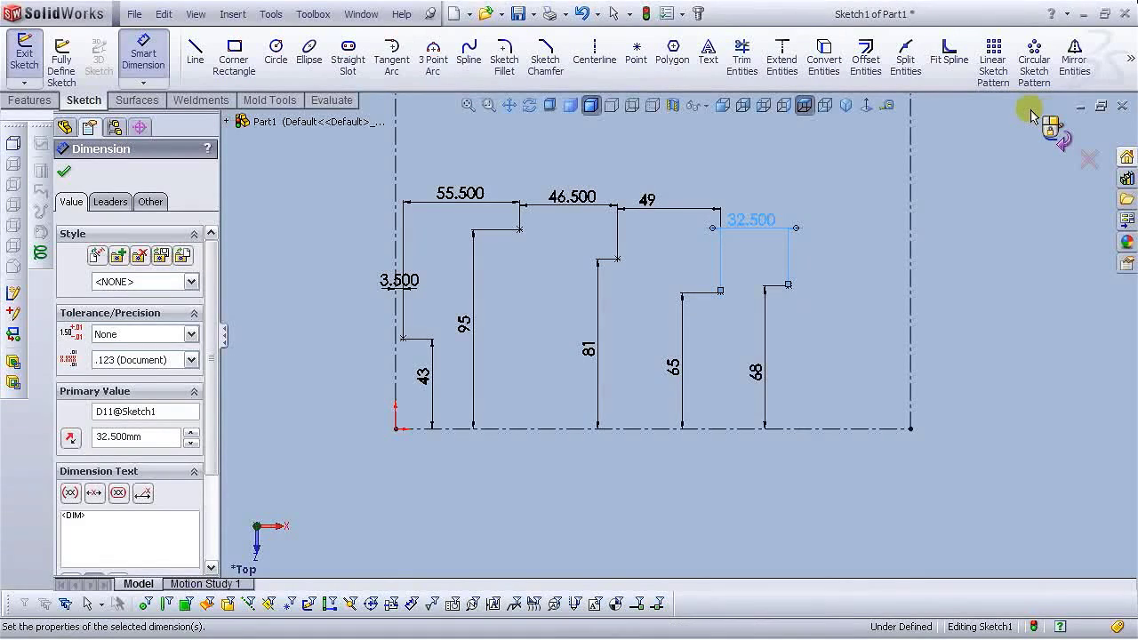
pyautogui.click(808, 487)
# Zoom over the sketch and clear the selection, ready to add more dimensions.
pyautogui.scroll(1, 899, 300)
pyautogui.scroll(-1, 867, 405)
pyautogui.scroll(-1, 854, 427)
pyautogui.scroll(2, 805, 418)
pyautogui.scroll(-1, 673, 267)
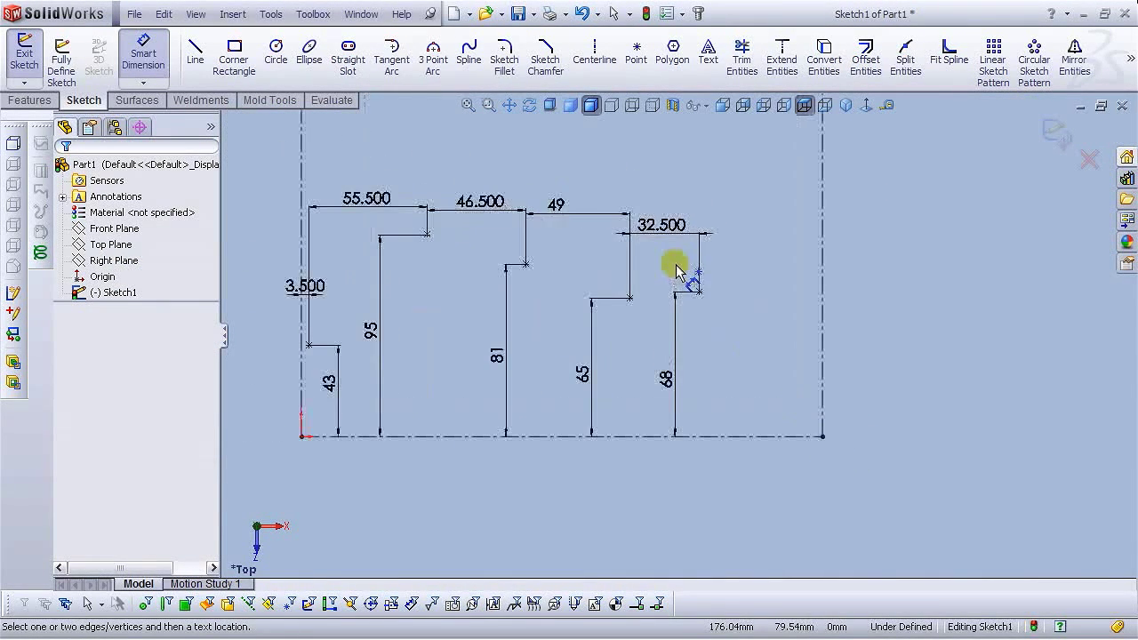
pyautogui.scroll(3, 725, 489)
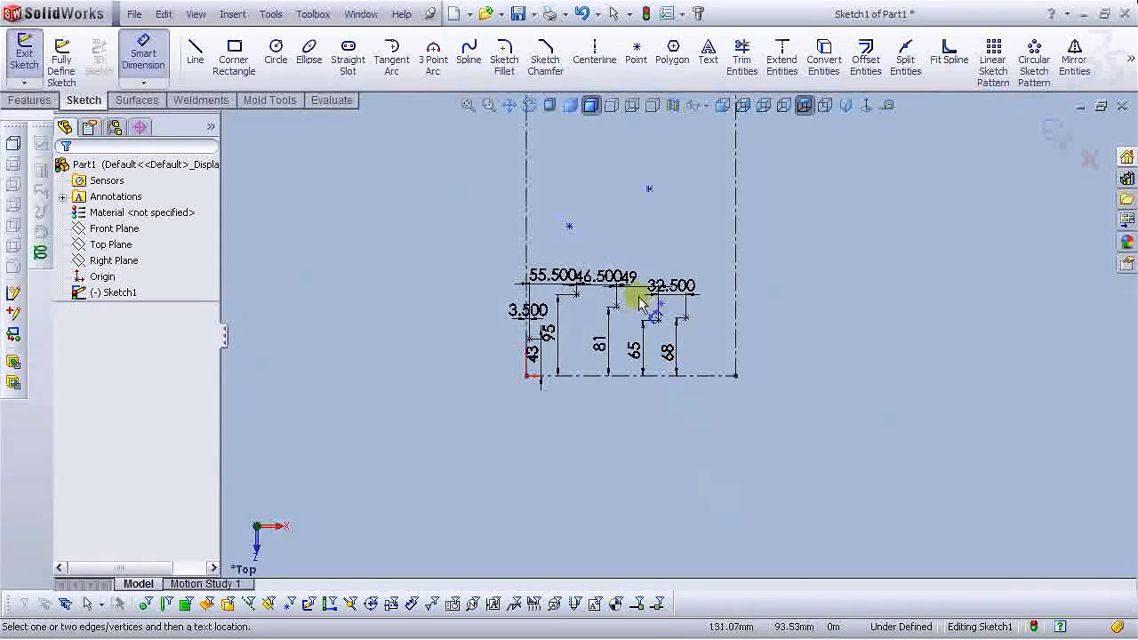
pyautogui.scroll(-2, 630, 236)
pyautogui.press('Escape')
pyautogui.click(663, 184)
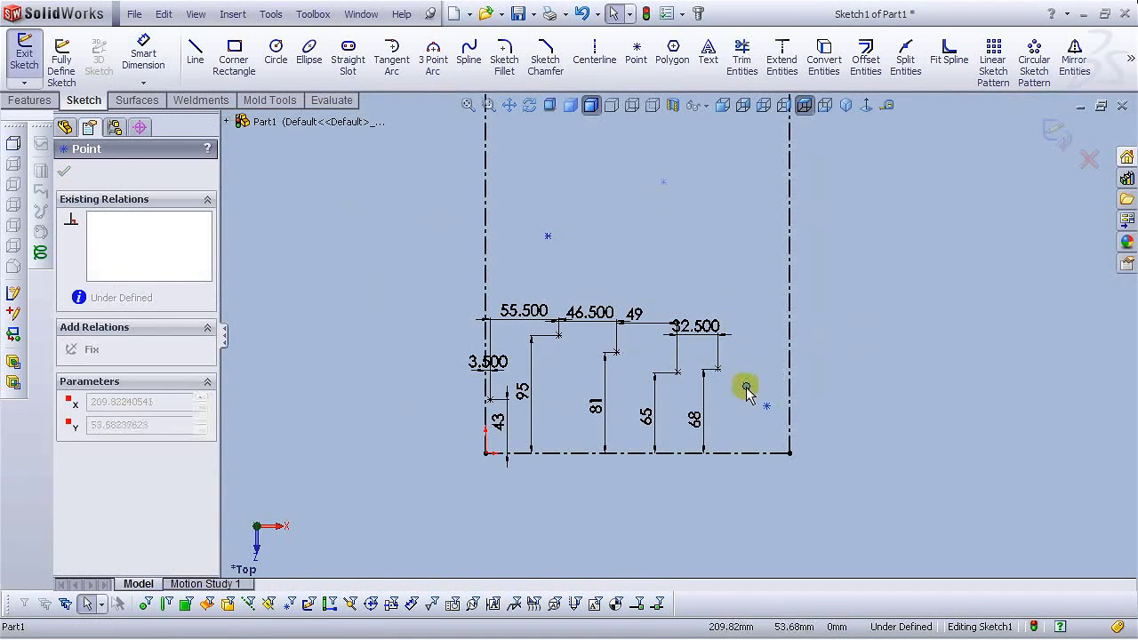
pyautogui.click(773, 418)
pyautogui.scroll(-2, 766, 422)
pyautogui.press('Escape')
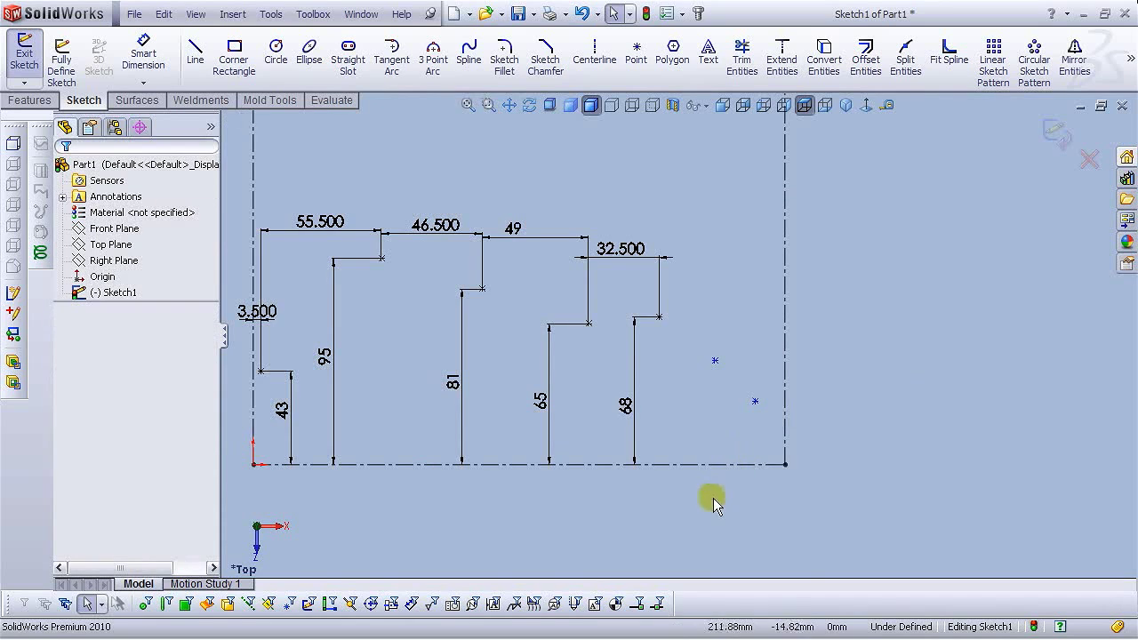
pyautogui.click(143, 55)
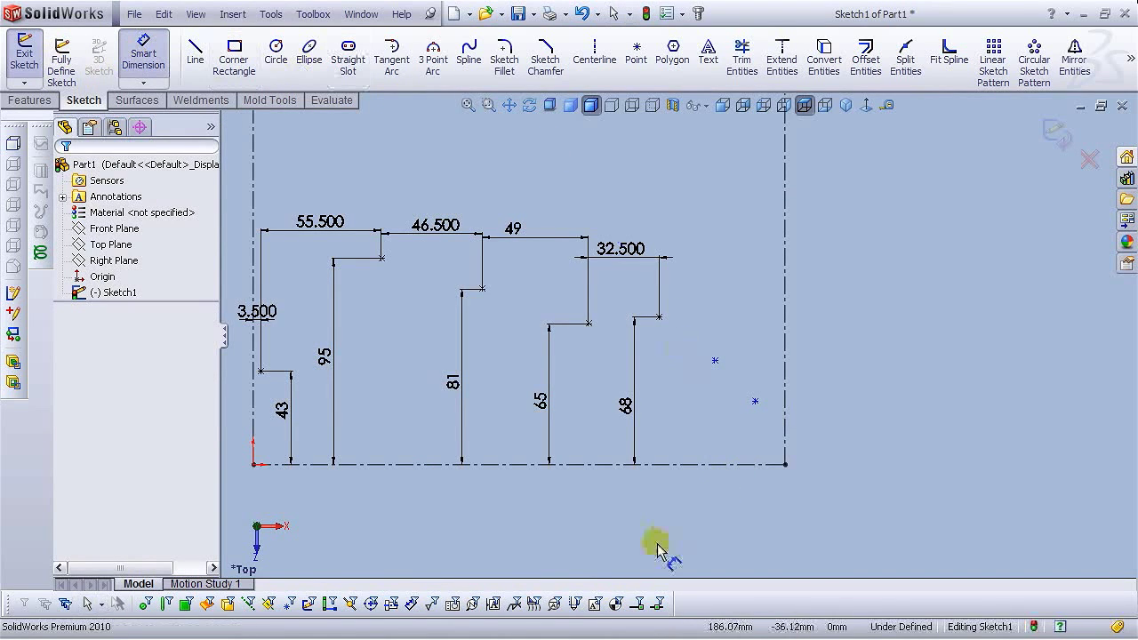
# Dimension the next line 63 high and 39 across from the 68 line's corner.
pyautogui.click(720, 464)
pyautogui.click(714, 360)
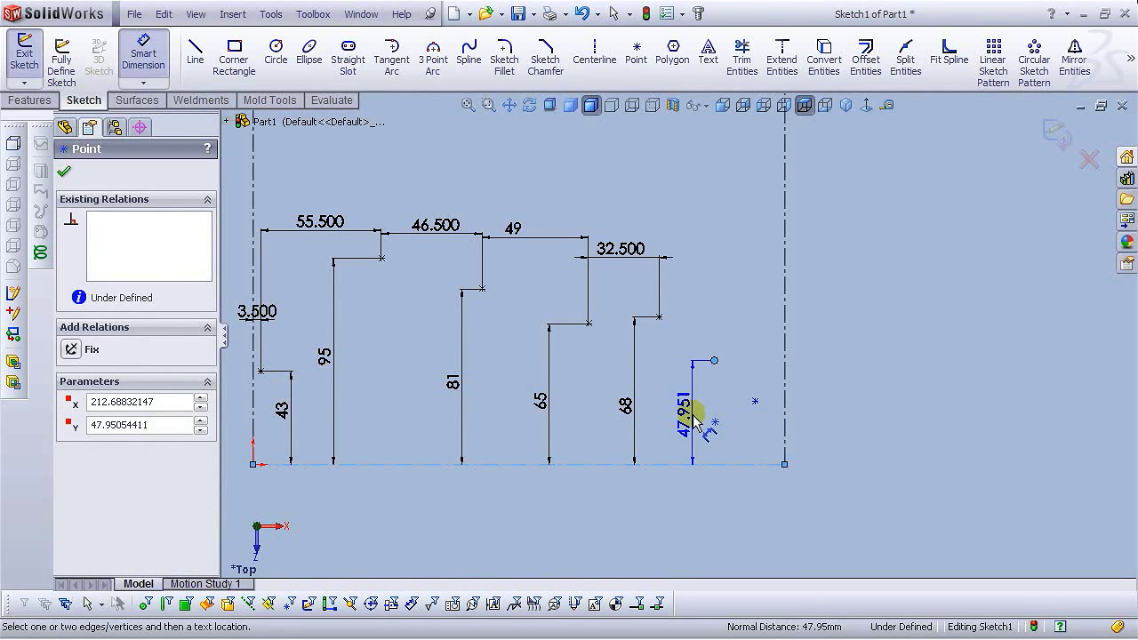
pyautogui.click(694, 418)
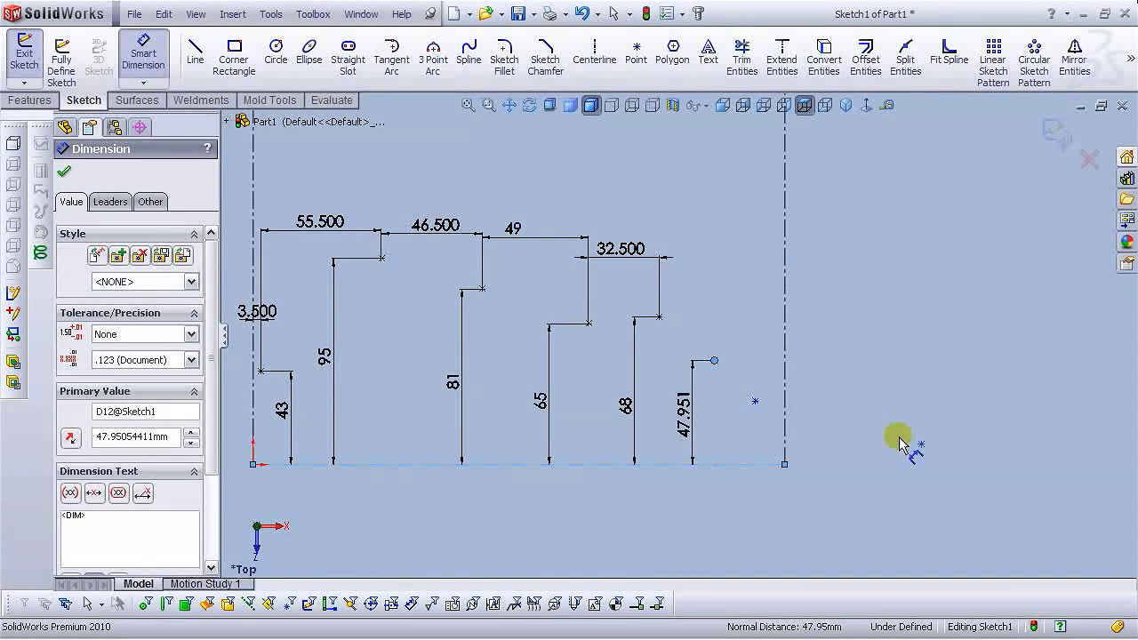
pyautogui.moveTo(712, 385); pyautogui.dragTo(889, 329)
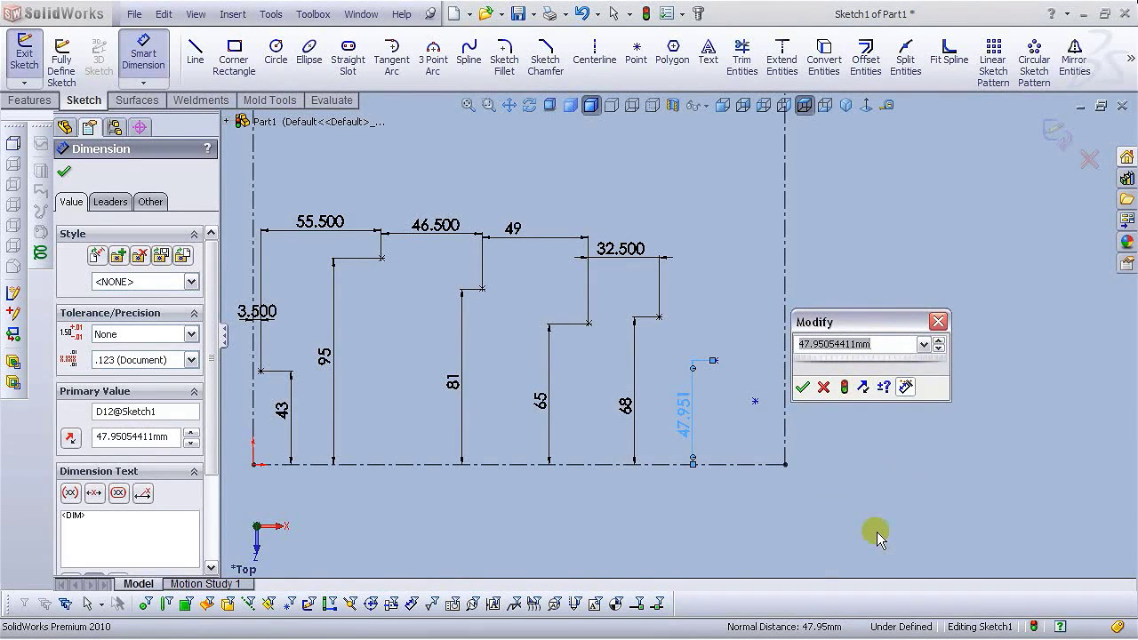
pyautogui.press('Return')
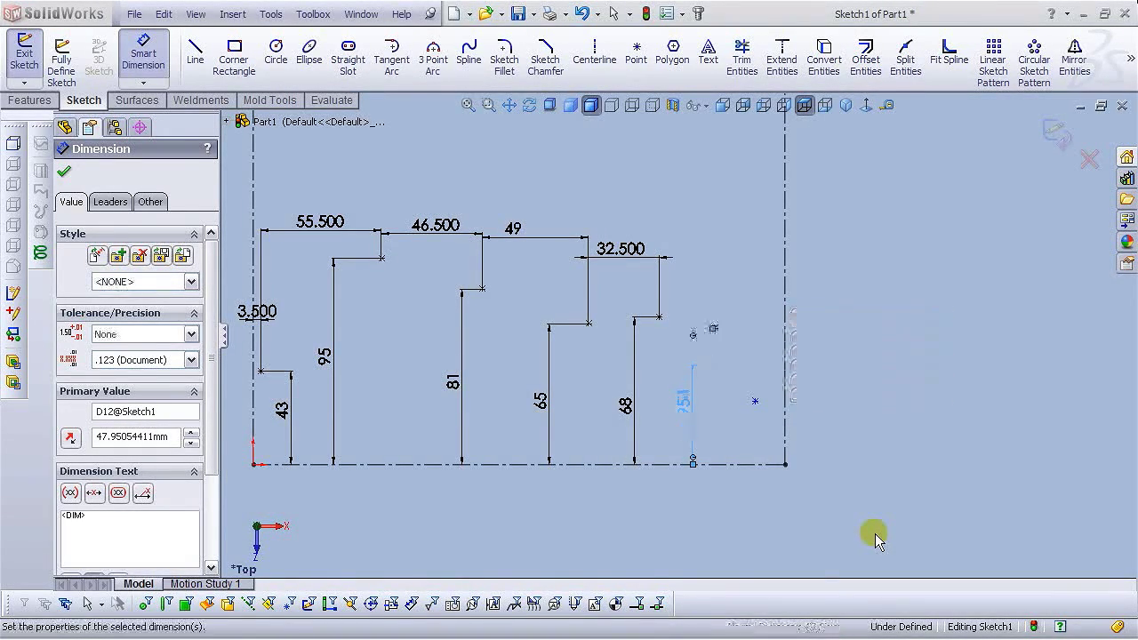
pyautogui.click(715, 329)
pyautogui.click(659, 317)
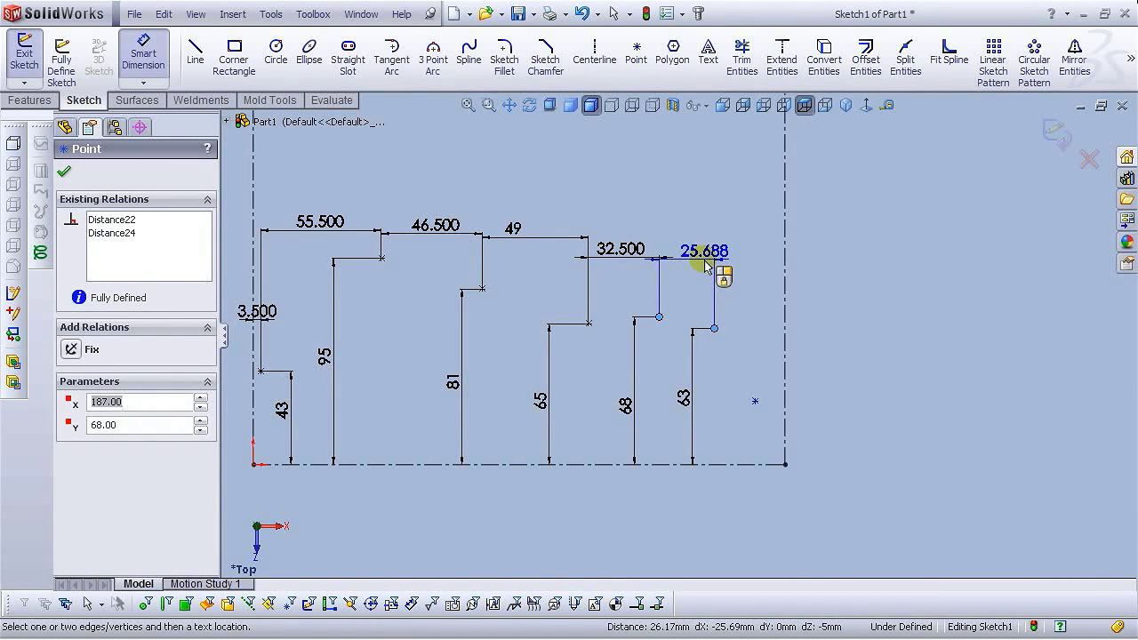
pyautogui.click(707, 265)
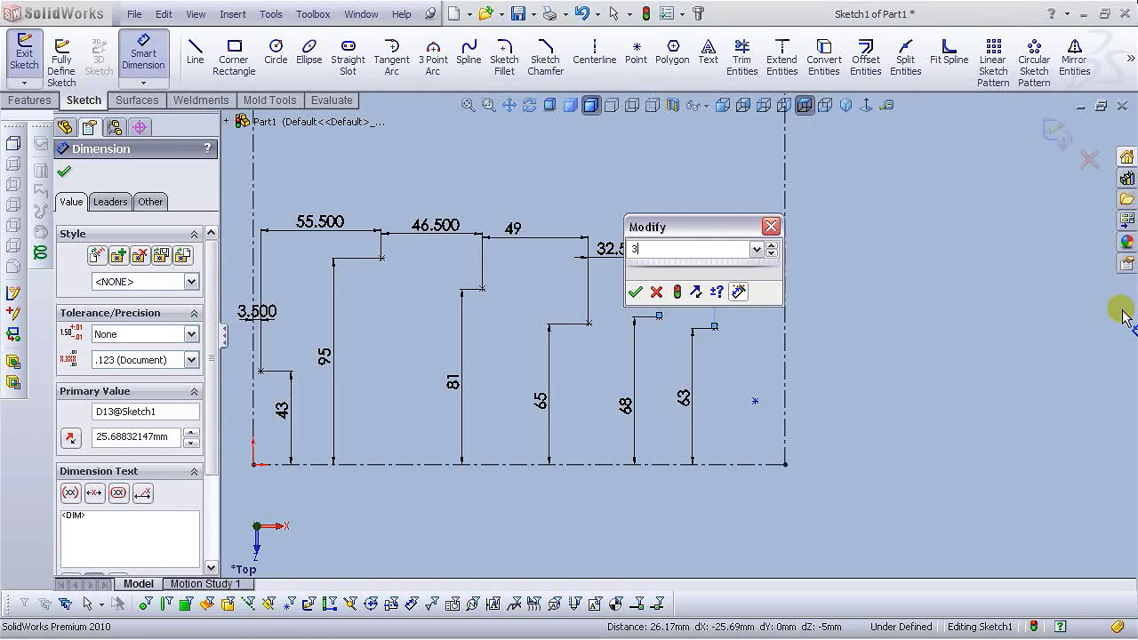
pyautogui.press('Return')
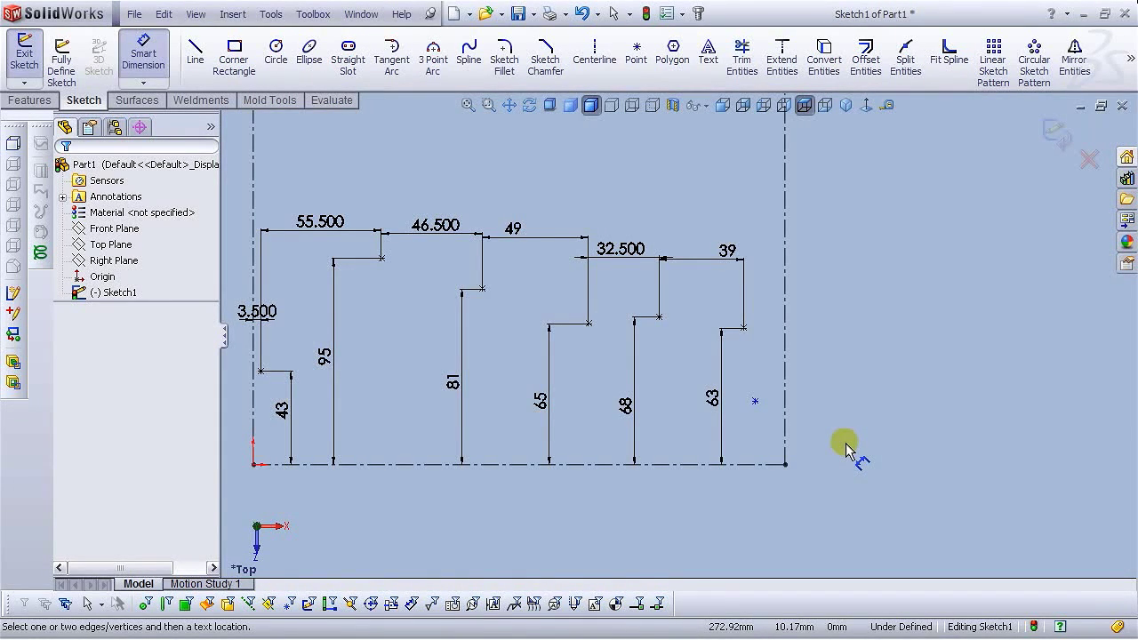
# Dimension the last loose point 36 above the bottom line.
pyautogui.click(755, 405)
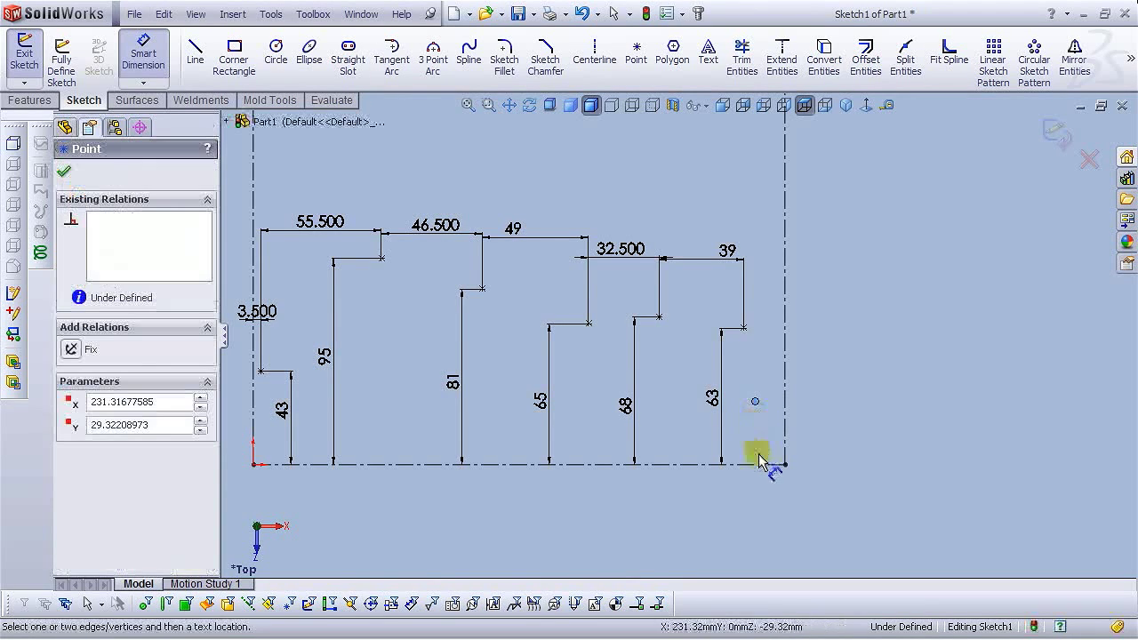
pyautogui.click(757, 463)
pyautogui.click(752, 434)
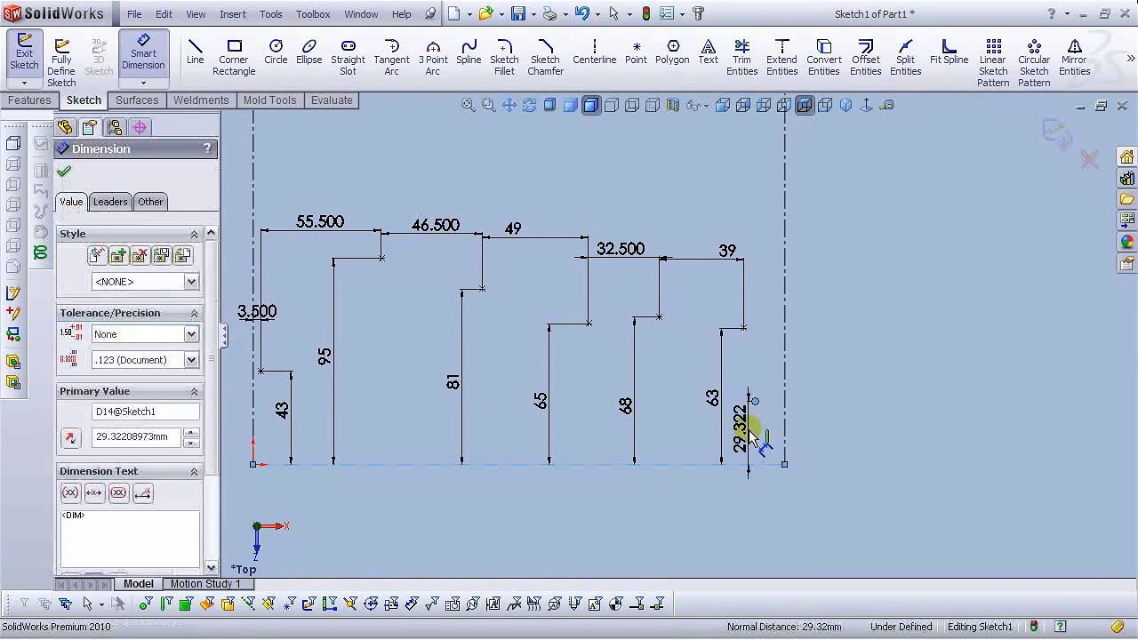
pyautogui.write('36')
pyautogui.press('Return')
pyautogui.press('Escape')
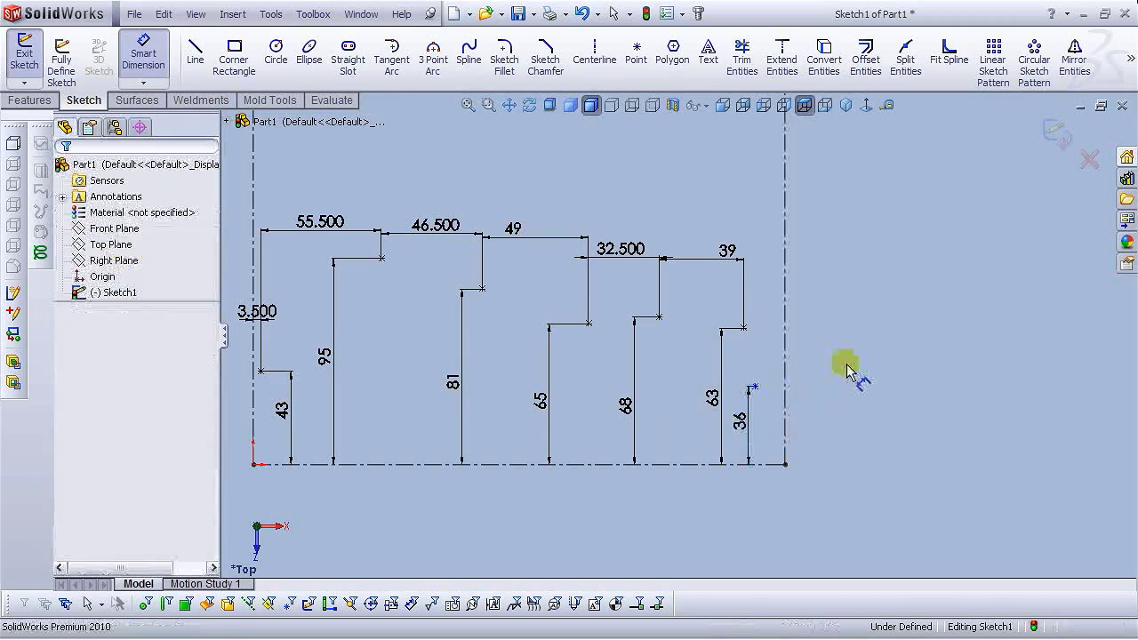
# Place the last point 14.5 right of the 63-high point, fully defining Sketch1.
pyautogui.click(755, 388)
pyautogui.click(744, 329)
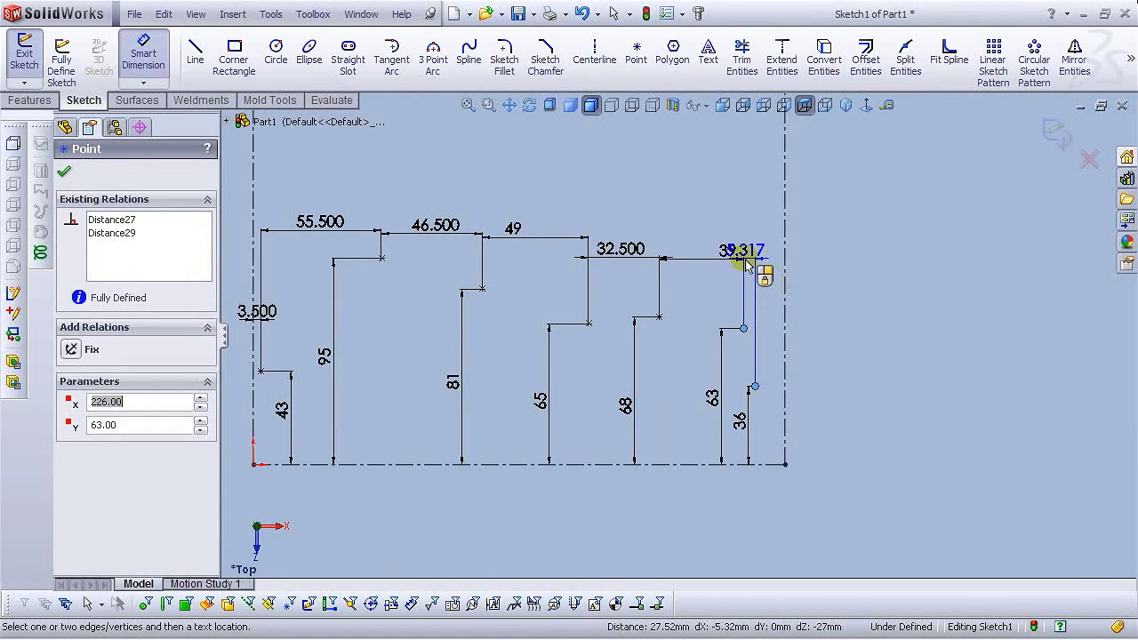
pyautogui.click(743, 212)
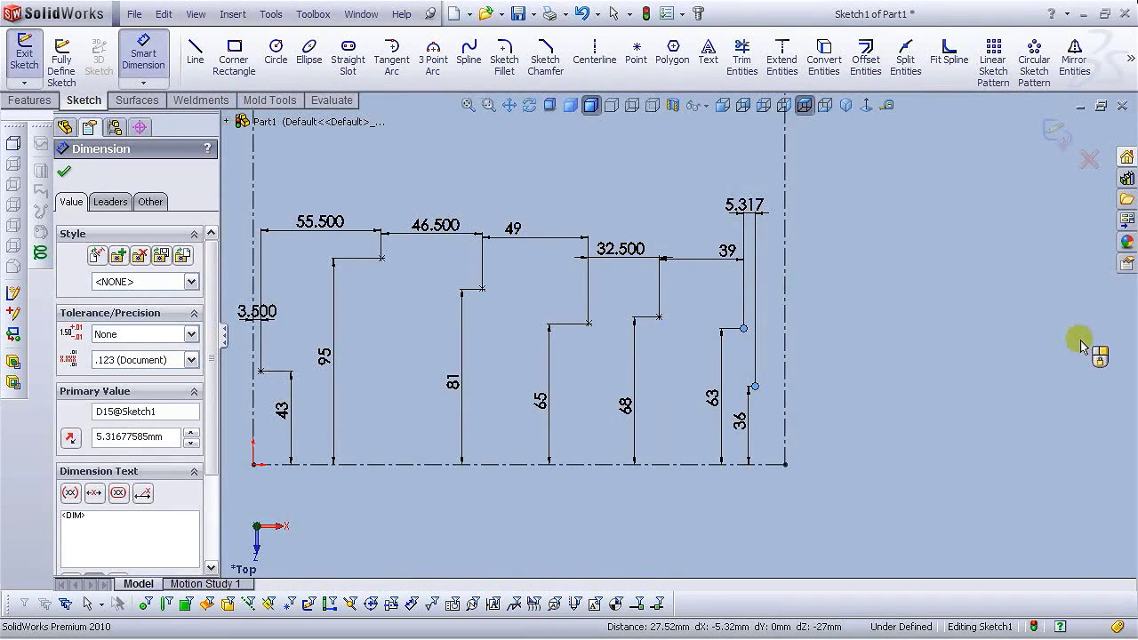
pyautogui.write('14.5')
pyautogui.press('Return')
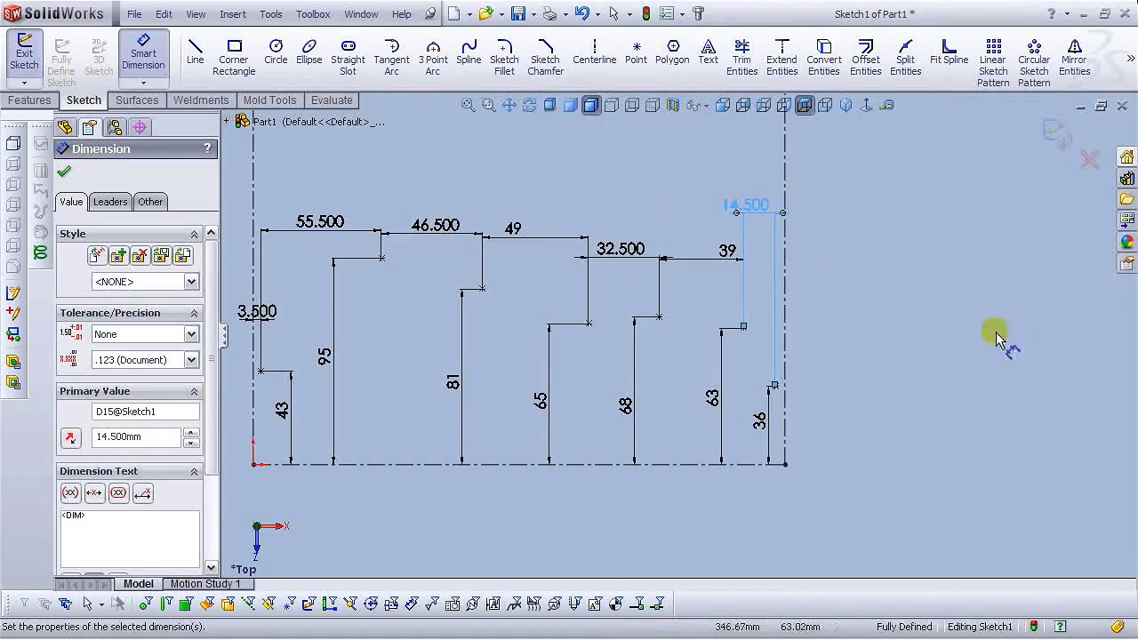
pyautogui.click(889, 363)
pyautogui.scroll(4, 724, 401)
pyautogui.scroll(-2, 662, 391)
pyautogui.scroll(4, 663, 391)
pyautogui.scroll(2, 702, 289)
pyautogui.click(709, 283)
pyautogui.scroll(-5, 655, 272)
pyautogui.press('Escape')
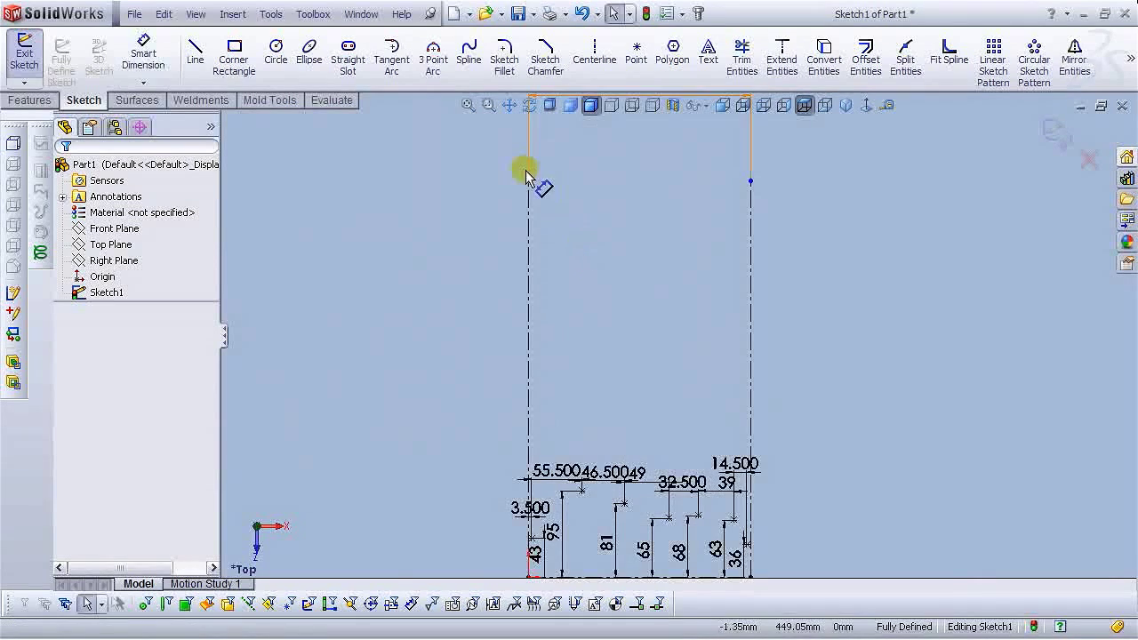
# Drag both centerline tops down and re-place the 245 dimension just above the profile.
pyautogui.click(529, 182)
pyautogui.keyDown('ctrl'); pyautogui.click(751, 182); pyautogui.keyUp('ctrl')
pyautogui.moveTo(751, 182); pyautogui.dragTo(746, 427)
pyautogui.press('d')
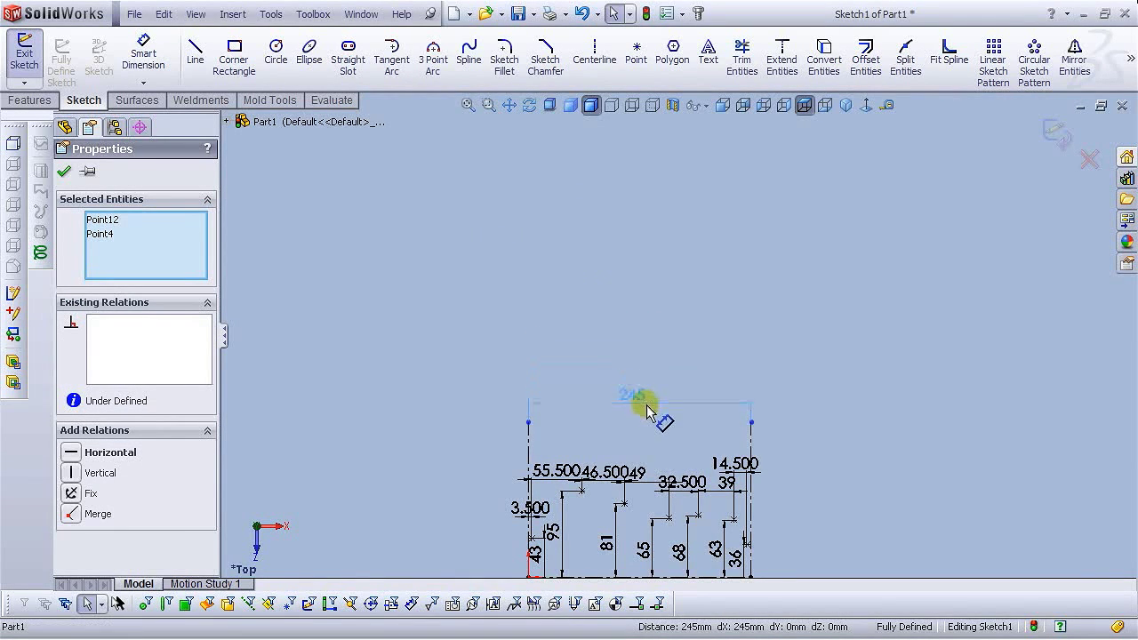
pyautogui.click(655, 416)
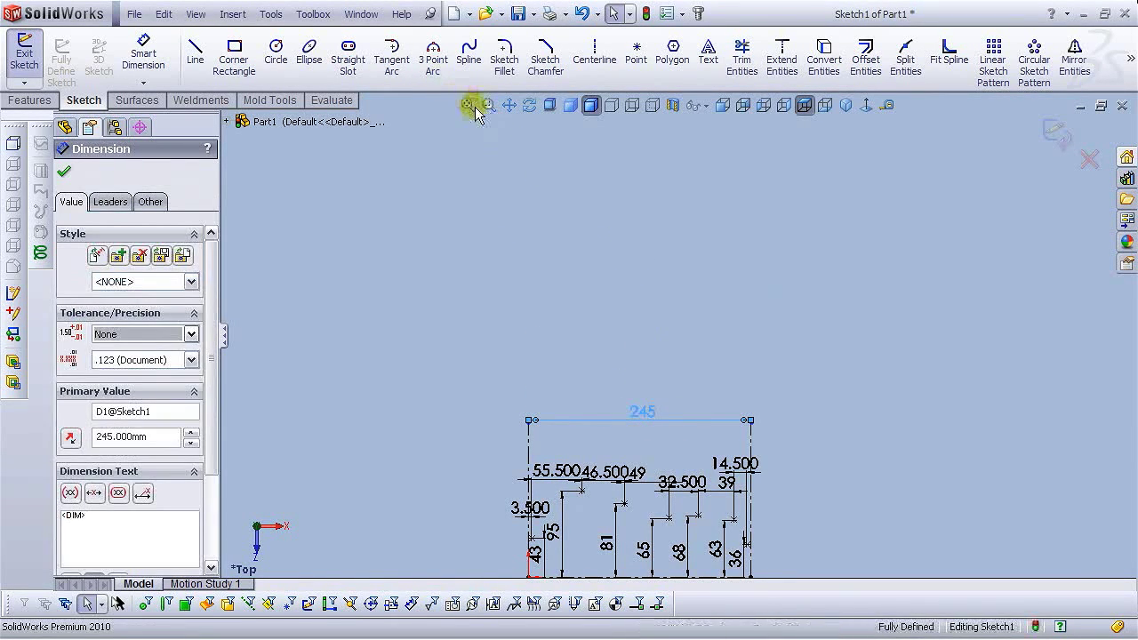
pyautogui.press('Escape')
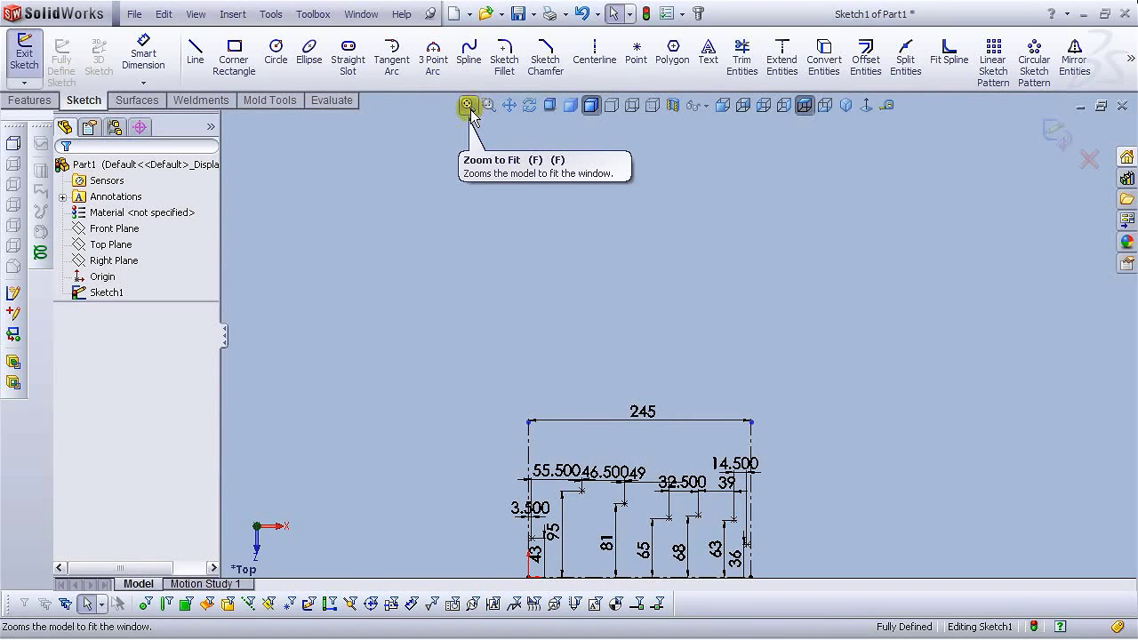
# Fit the sketch in view and move the 3.500 dimension across its line.
pyautogui.click(467, 105)
pyautogui.moveTo(462, 383)
pyautogui.mouseDown()
pyautogui.moveTo(406, 376)
pyautogui.moveTo(480, 367)
pyautogui.mouseUp()
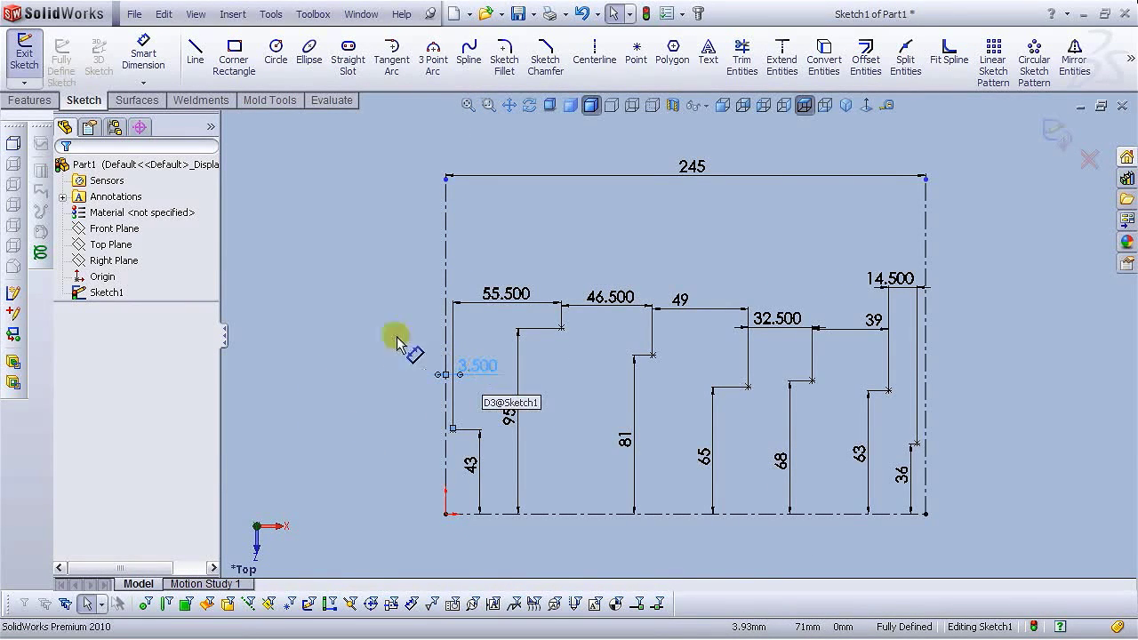
pyautogui.press('Escape')
pyautogui.press('f')
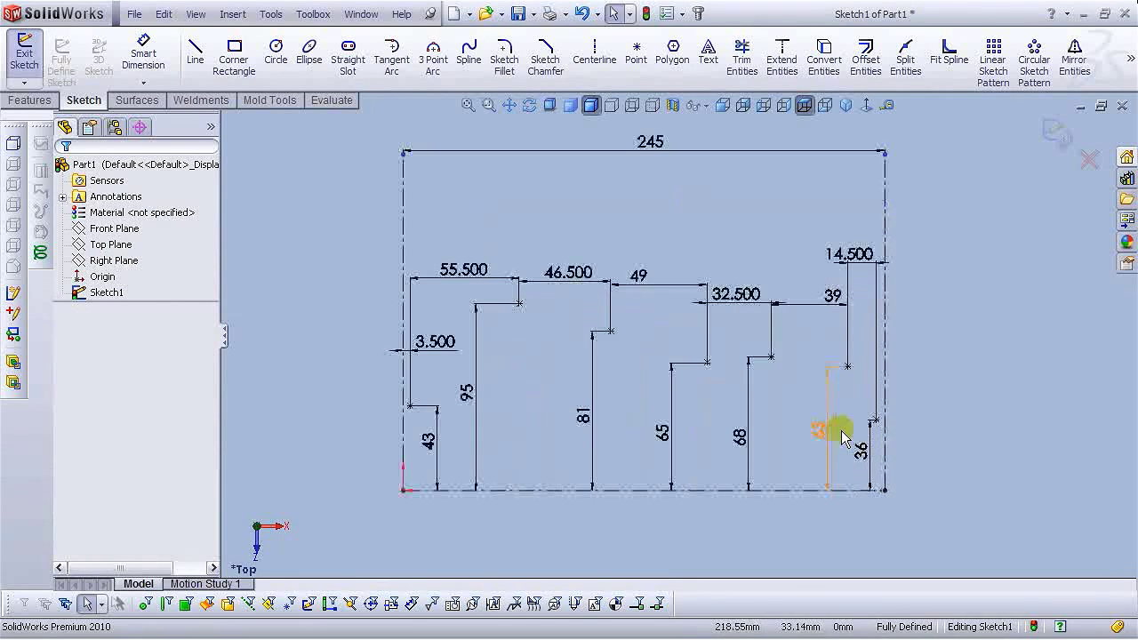
pyautogui.scroll(1, 725, 420)
pyautogui.scroll(-1, 821, 406)
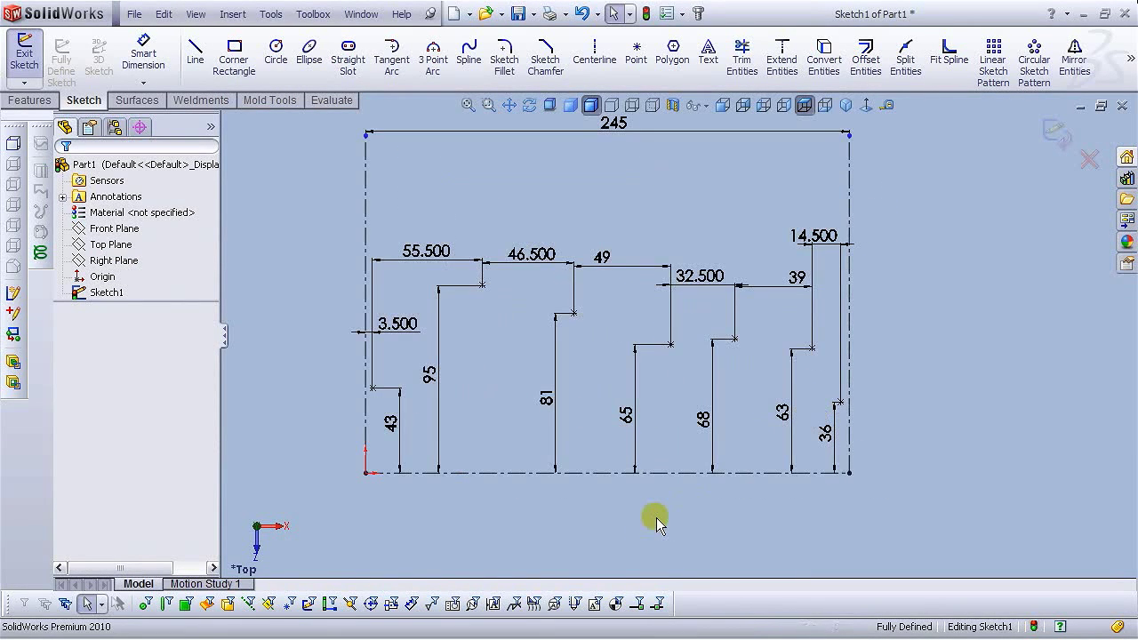
# Draw a spline from the origin through the 43, 95, 81, 65, 68, 63 and 36-high points.
pyautogui.click(461, 71)
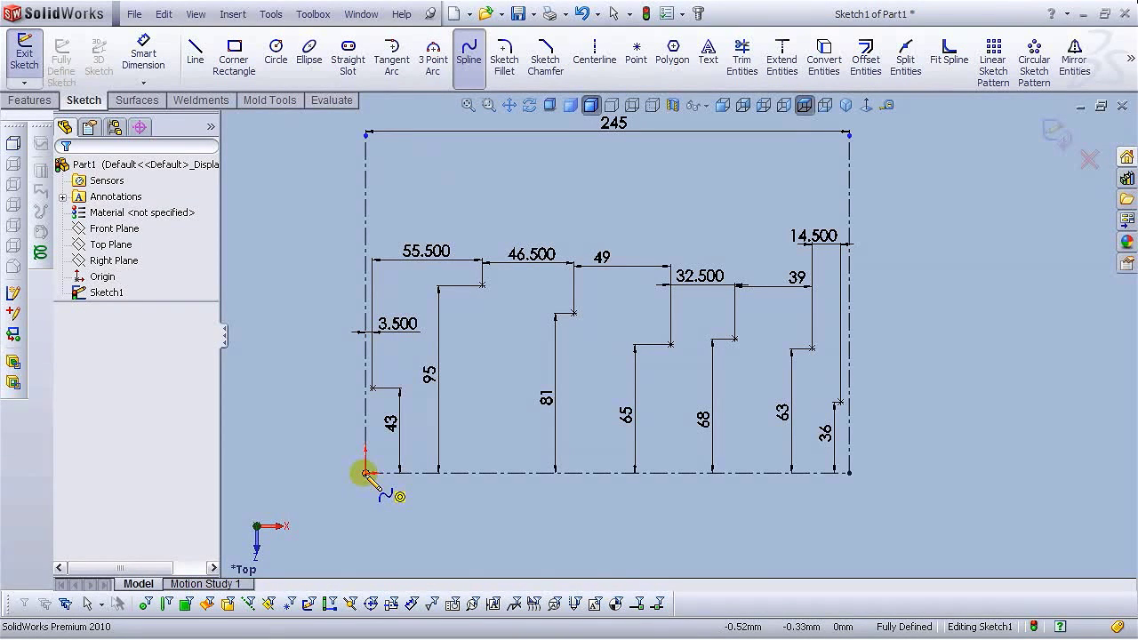
pyautogui.click(366, 473)
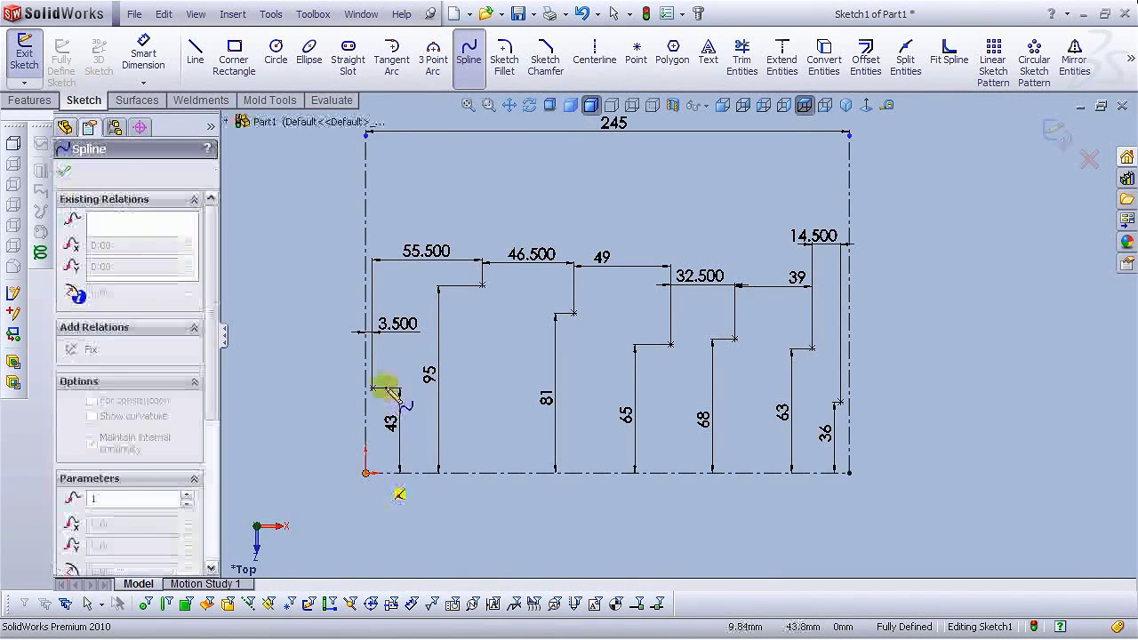
pyautogui.click(372, 389)
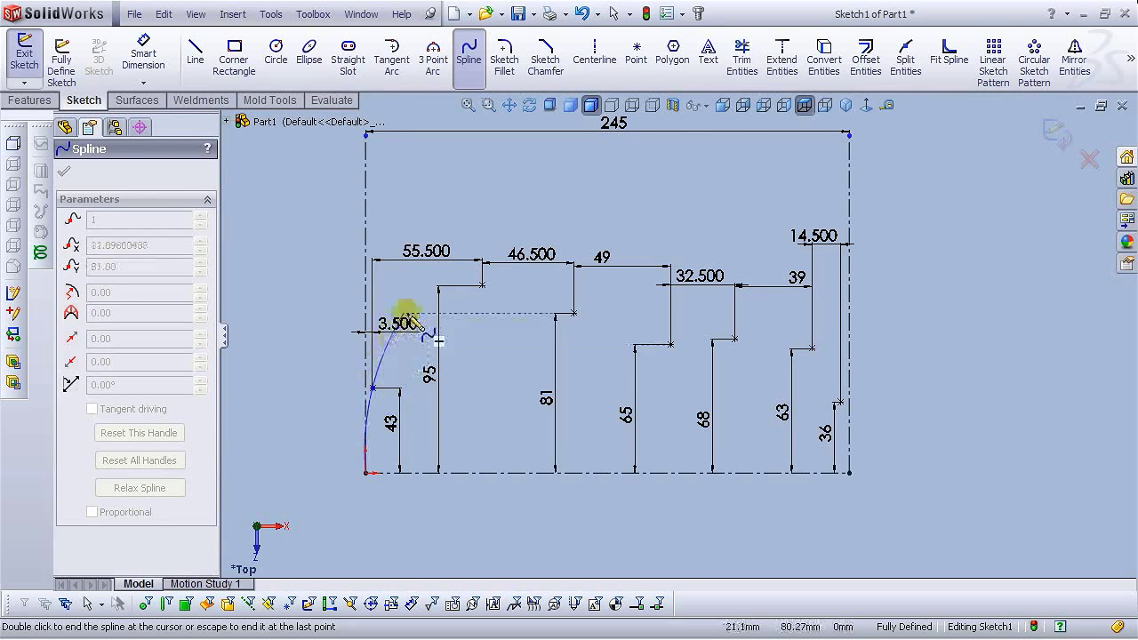
pyautogui.click(482, 286)
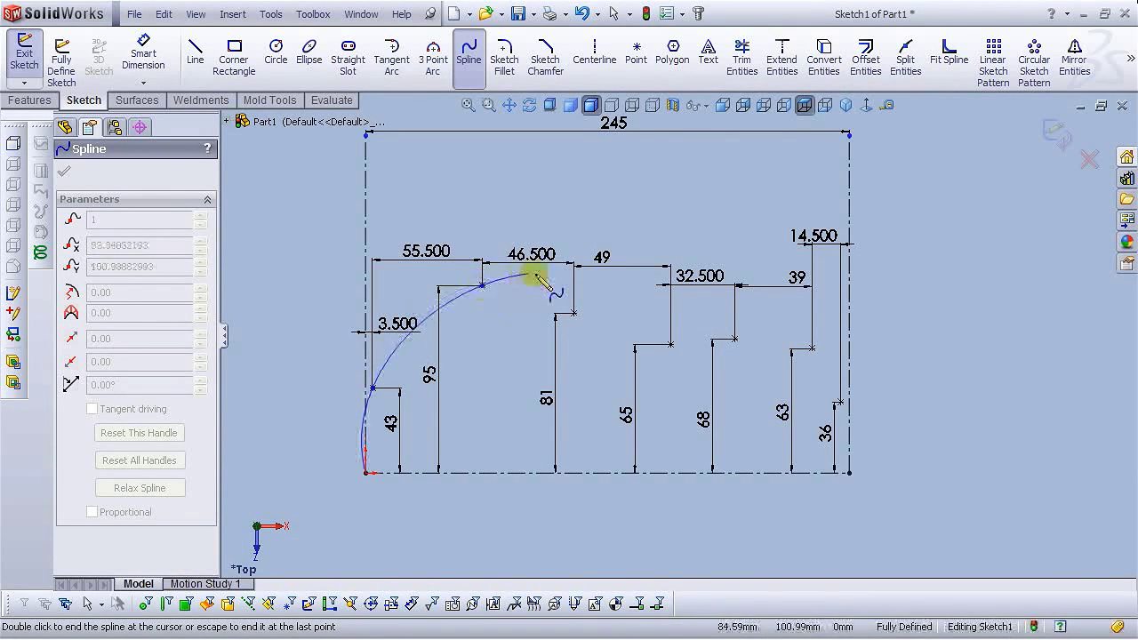
pyautogui.click(575, 313)
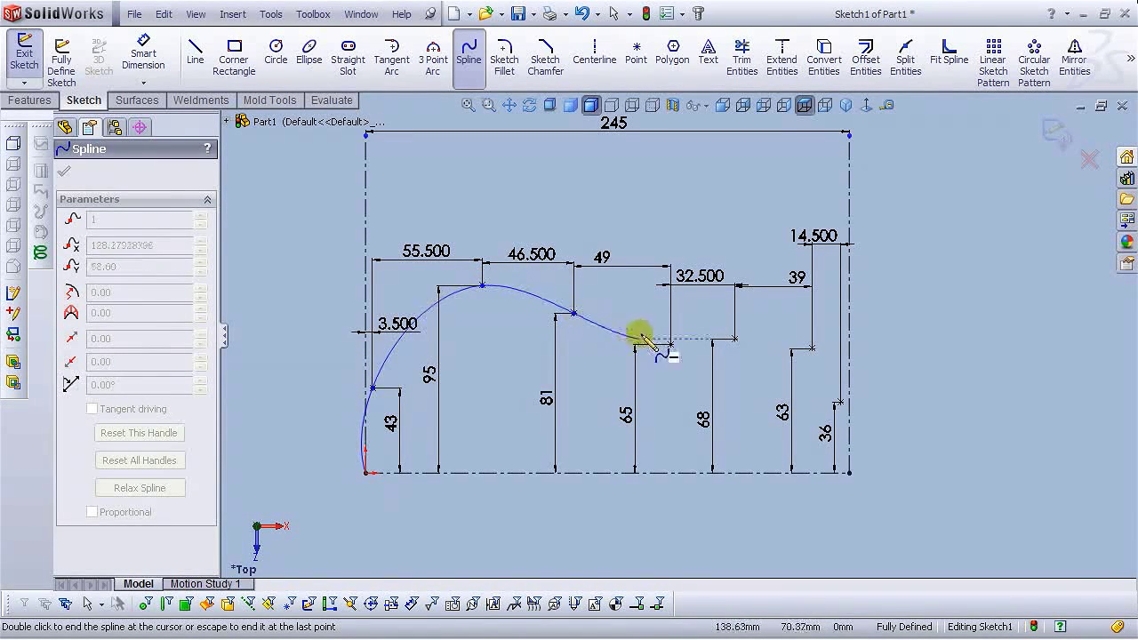
pyautogui.click(670, 344)
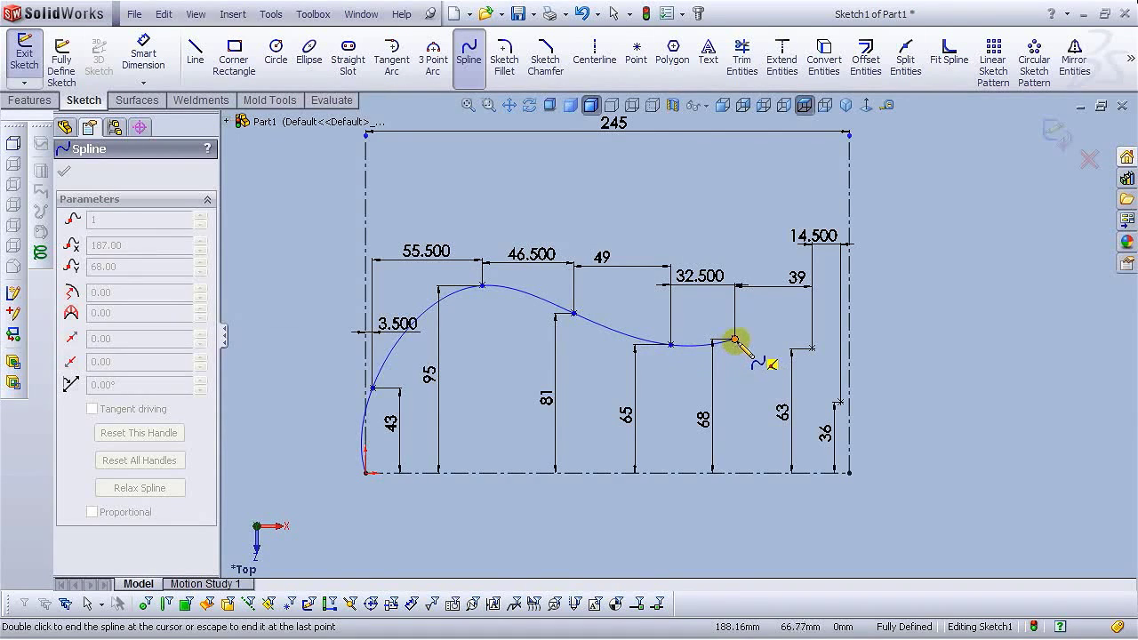
pyautogui.click(735, 339)
pyautogui.click(812, 348)
pyautogui.click(839, 403)
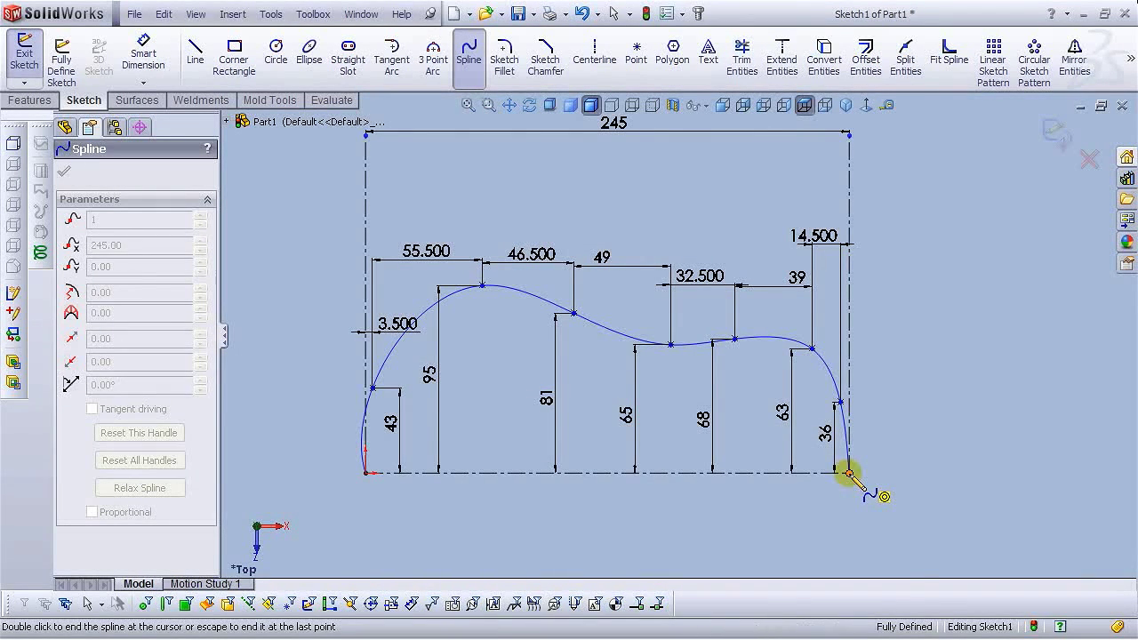
pyautogui.rightClick(849, 473)
pyautogui.click(896, 308)
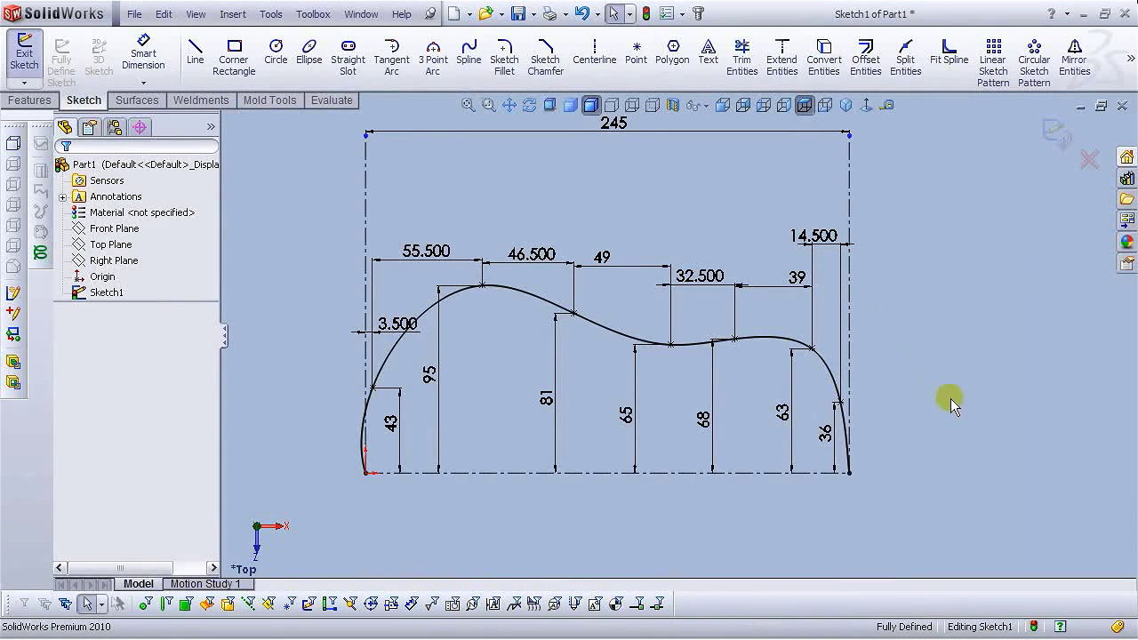
# Make the spline's left end tangent to the left vertical line.
pyautogui.click(364, 433)
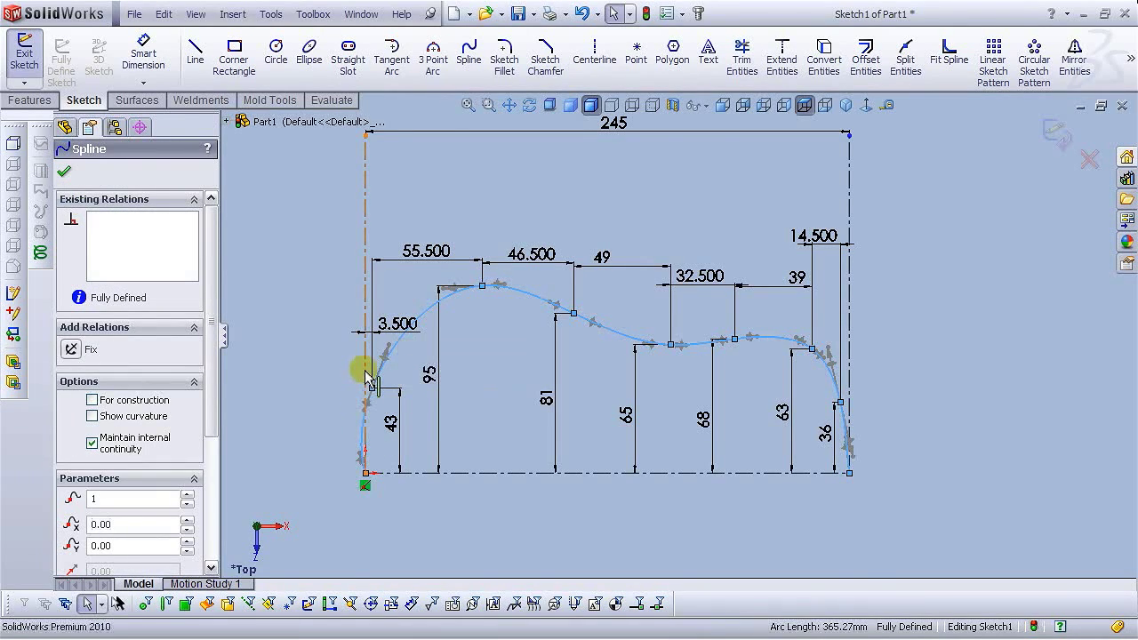
pyautogui.click(366, 378)
pyautogui.keyDown('ctrl'); pyautogui.click(368, 381); pyautogui.keyUp('ctrl')
pyautogui.click(437, 298)
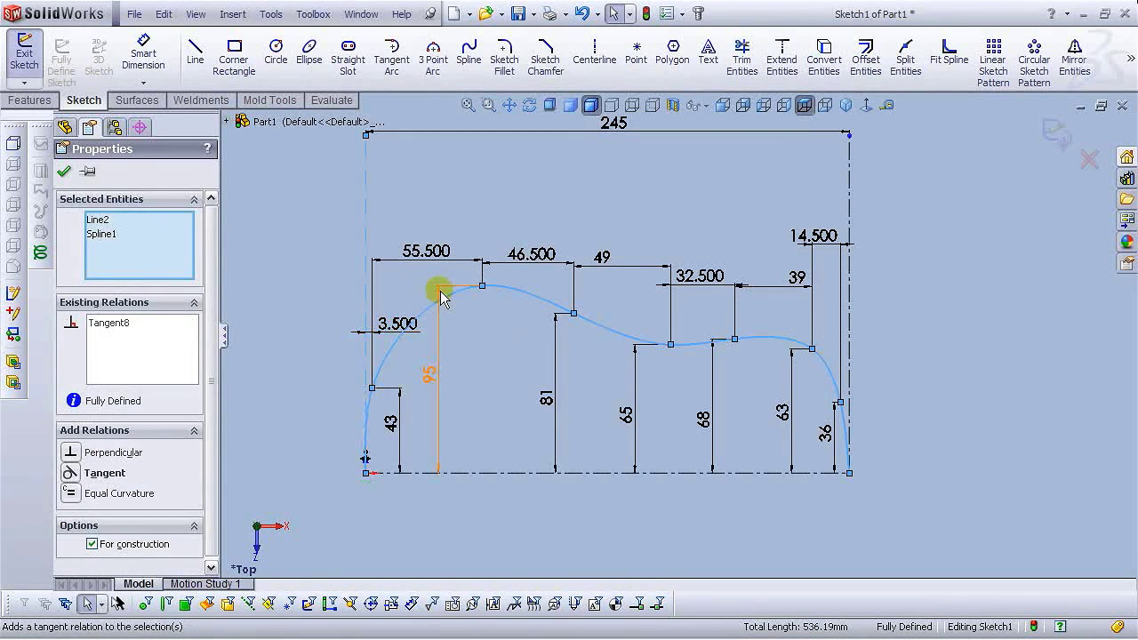
pyautogui.press('Escape')
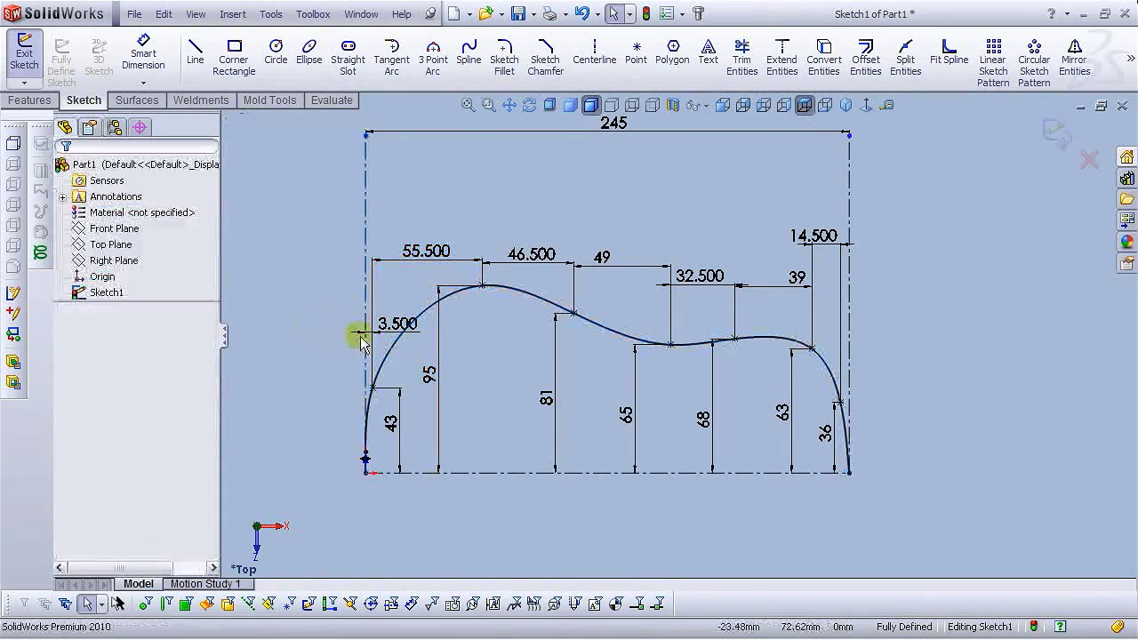
# Make the spline's right end tangent to the right vertical line.
pyautogui.click(843, 433)
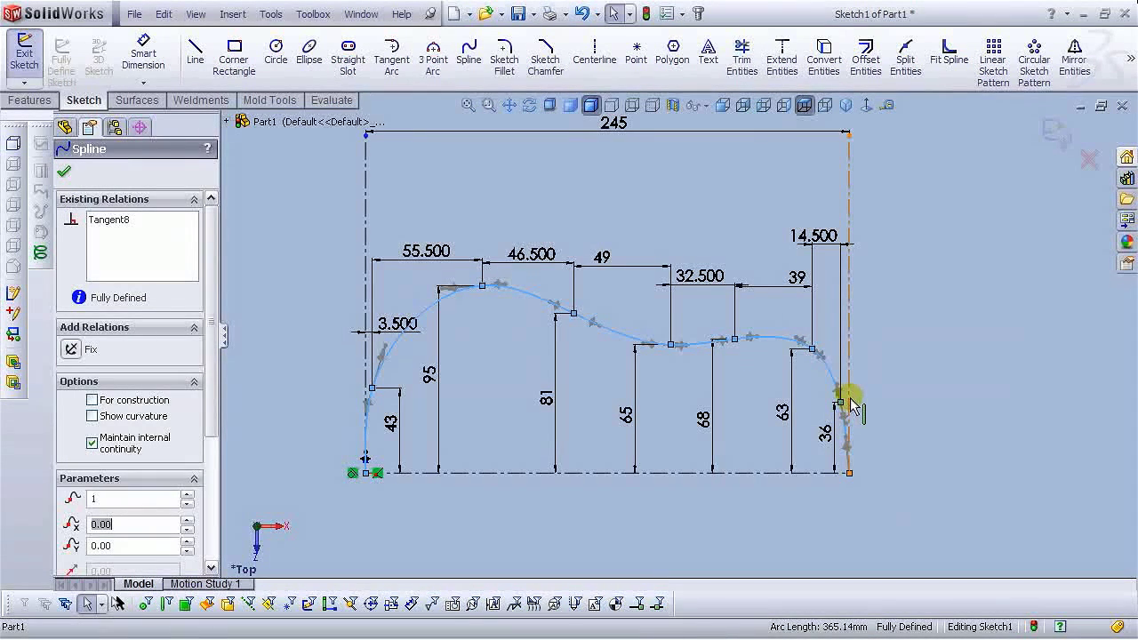
pyautogui.click(849, 402)
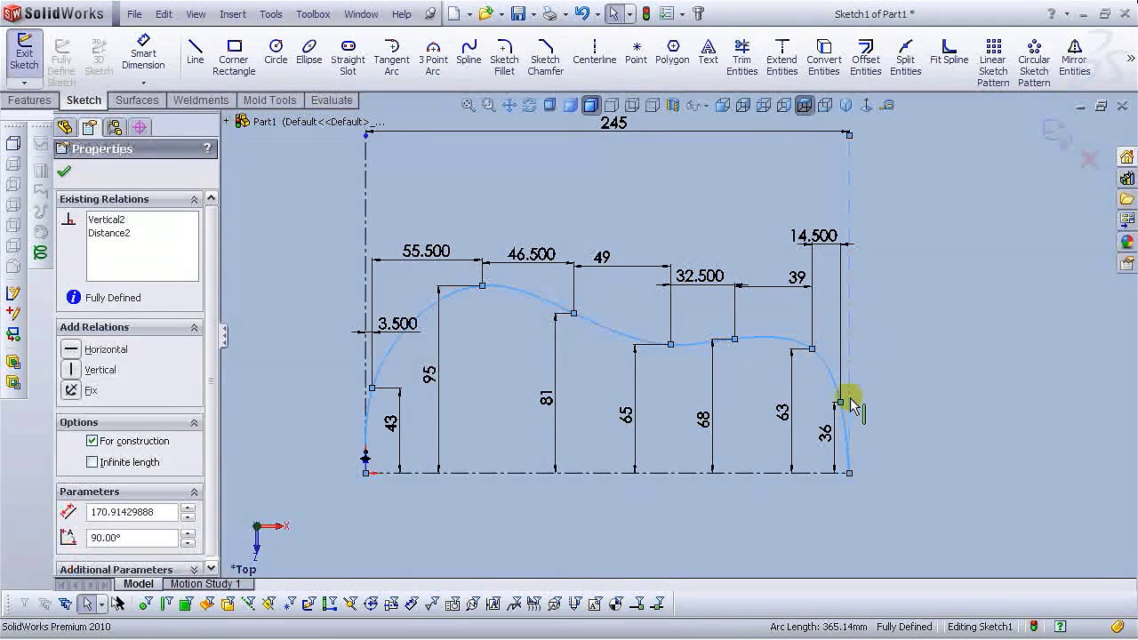
pyautogui.keyDown('ctrl'); pyautogui.click(843, 400); pyautogui.keyUp('ctrl')
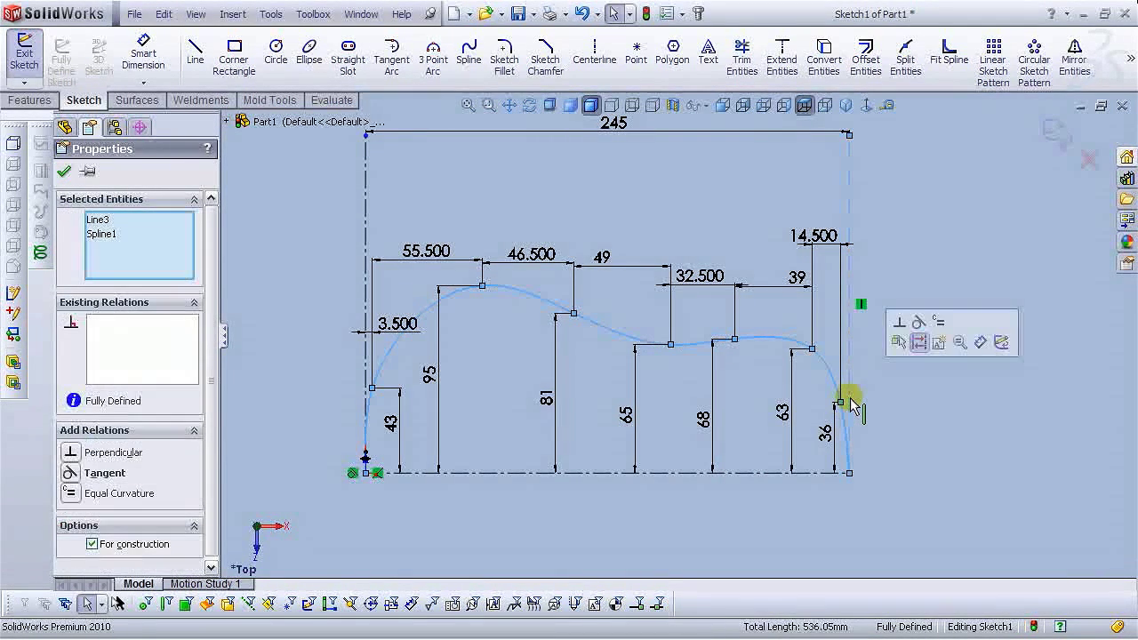
pyautogui.click(919, 323)
pyautogui.click(938, 427)
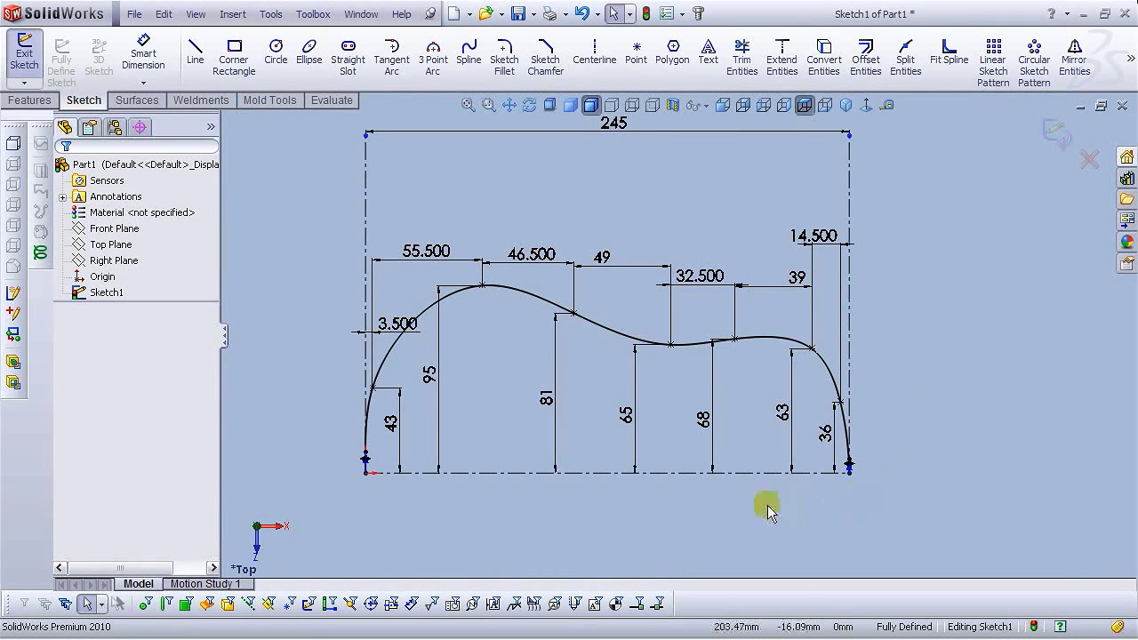
pyautogui.scroll(5, 754, 508)
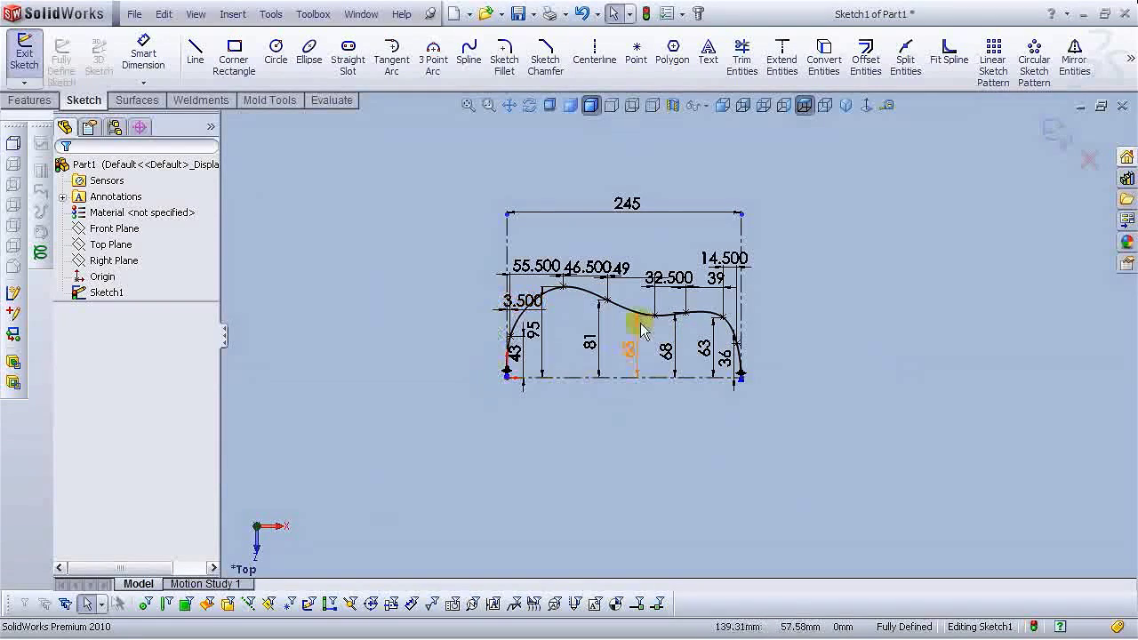
pyautogui.scroll(-3, 647, 299)
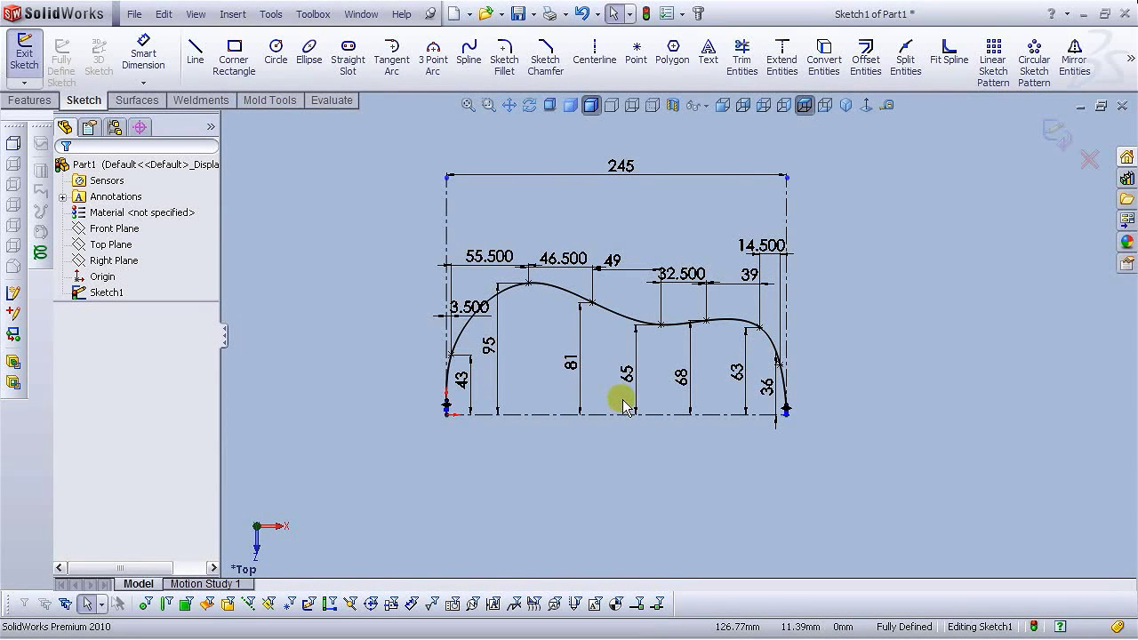
# Mirror Spline1 about the horizontal centerline Line1 with Mirror Entities.
pyautogui.click(1071, 73)
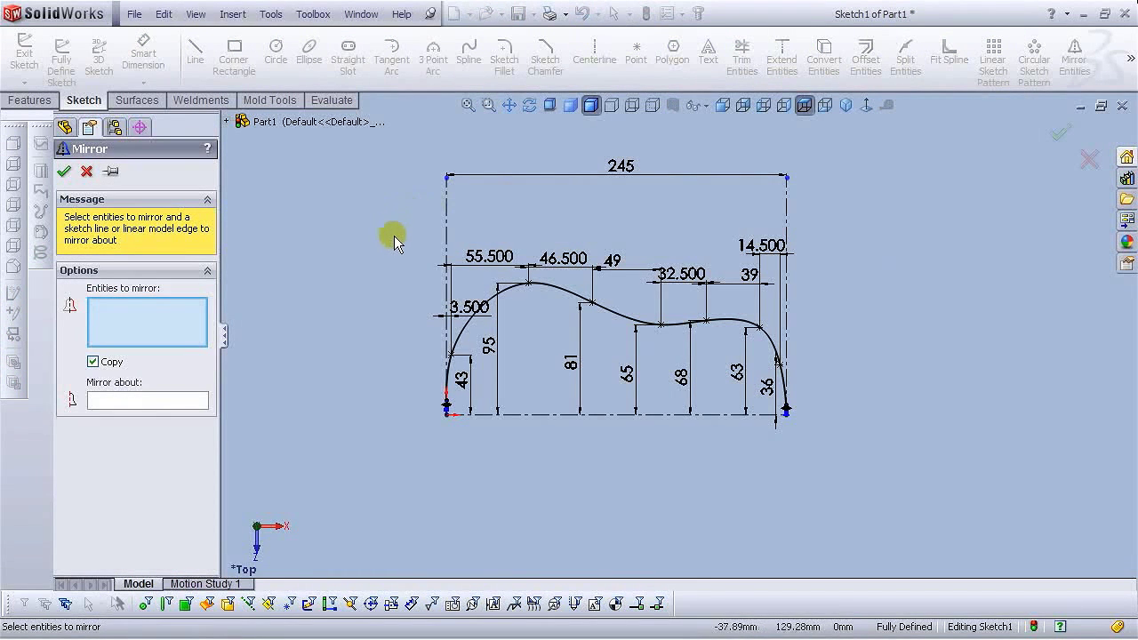
pyautogui.click(507, 290)
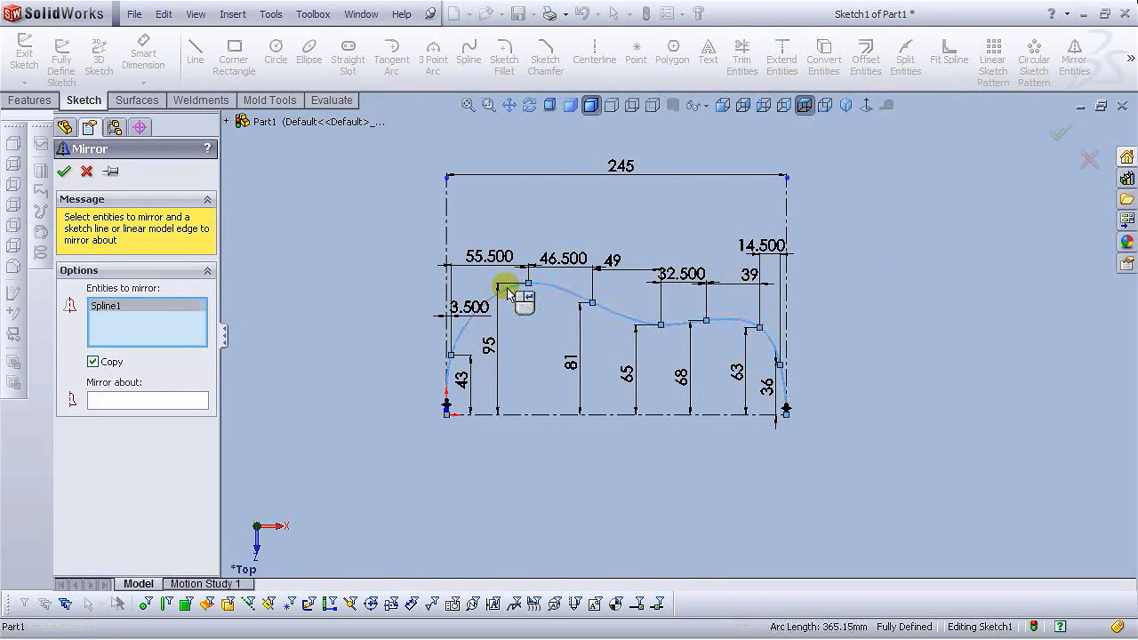
pyautogui.click(160, 401)
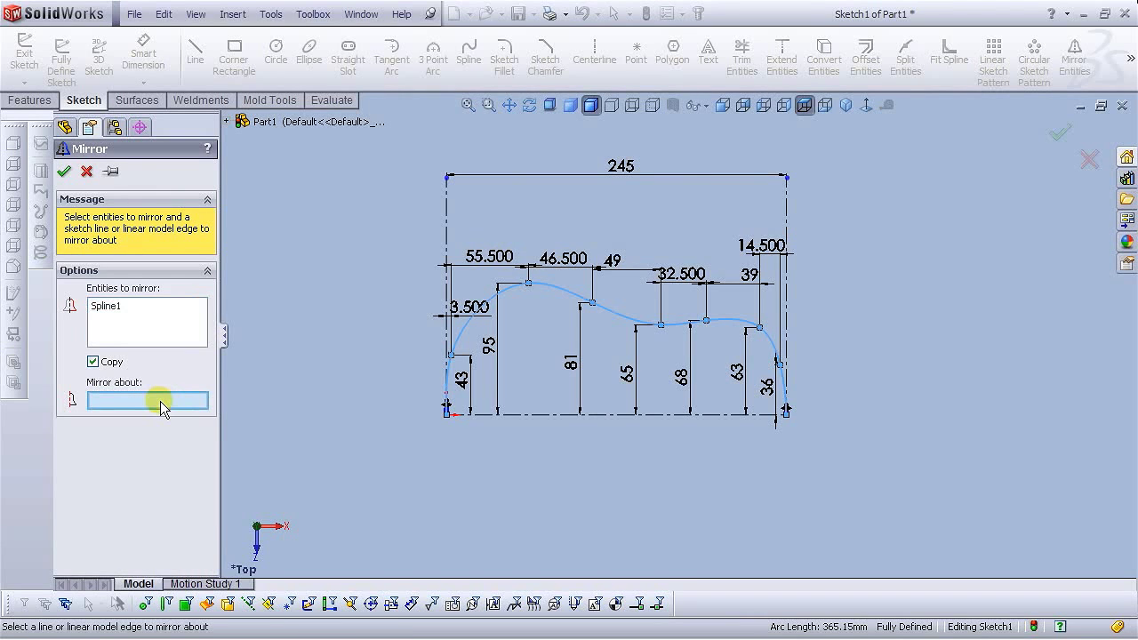
pyautogui.click(555, 415)
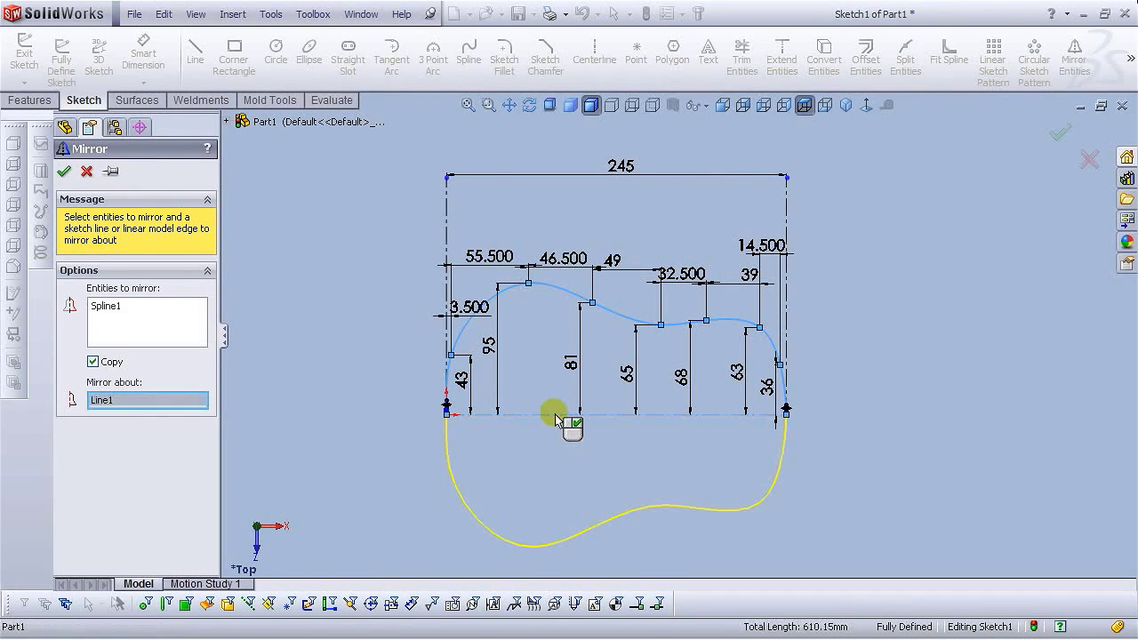
pyautogui.click(65, 172)
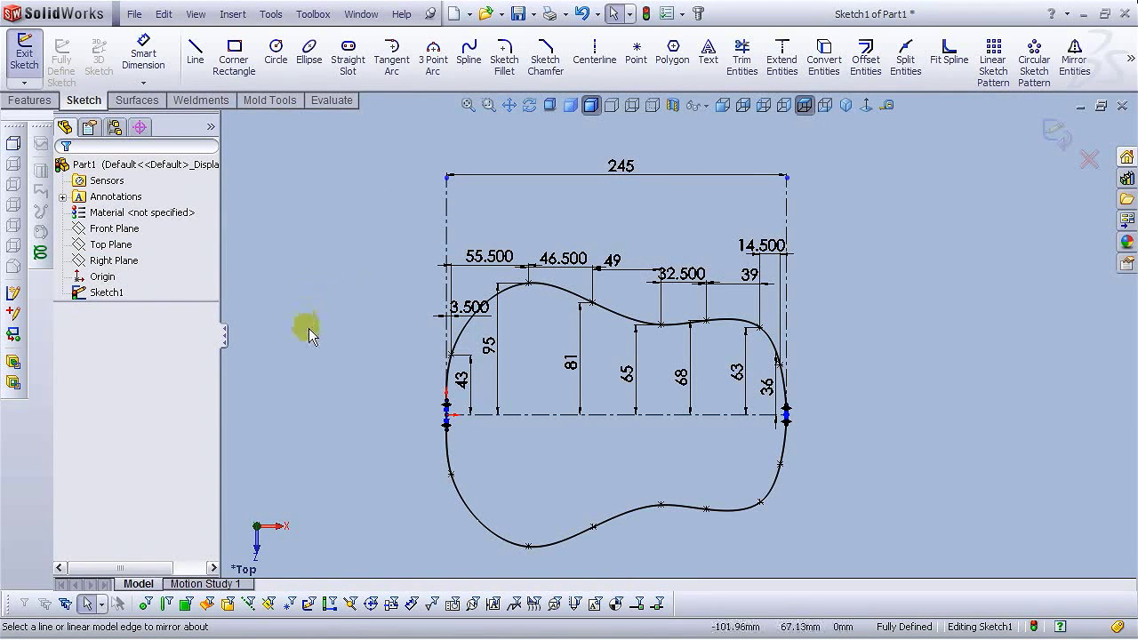
# Move the 245 dimension closer to the outline and switch to Isometric view.
pyautogui.scroll(3, 534, 407)
pyautogui.scroll(-3, 739, 447)
pyautogui.scroll(2, 738, 444)
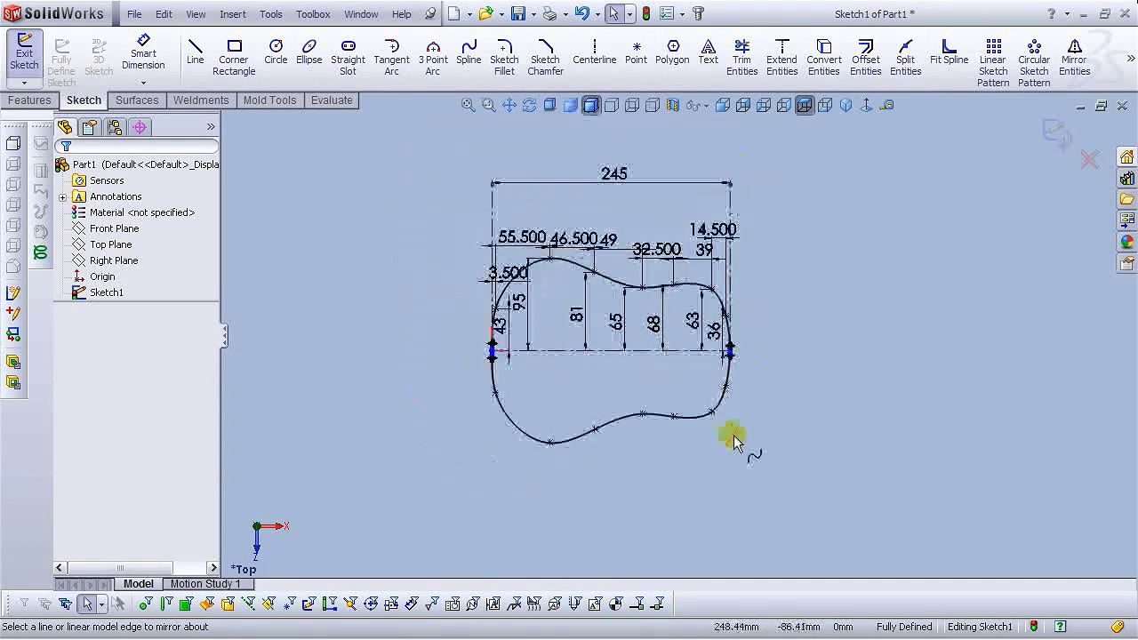
pyautogui.scroll(-2, 620, 142)
pyautogui.moveTo(619, 142); pyautogui.dragTo(623, 178)
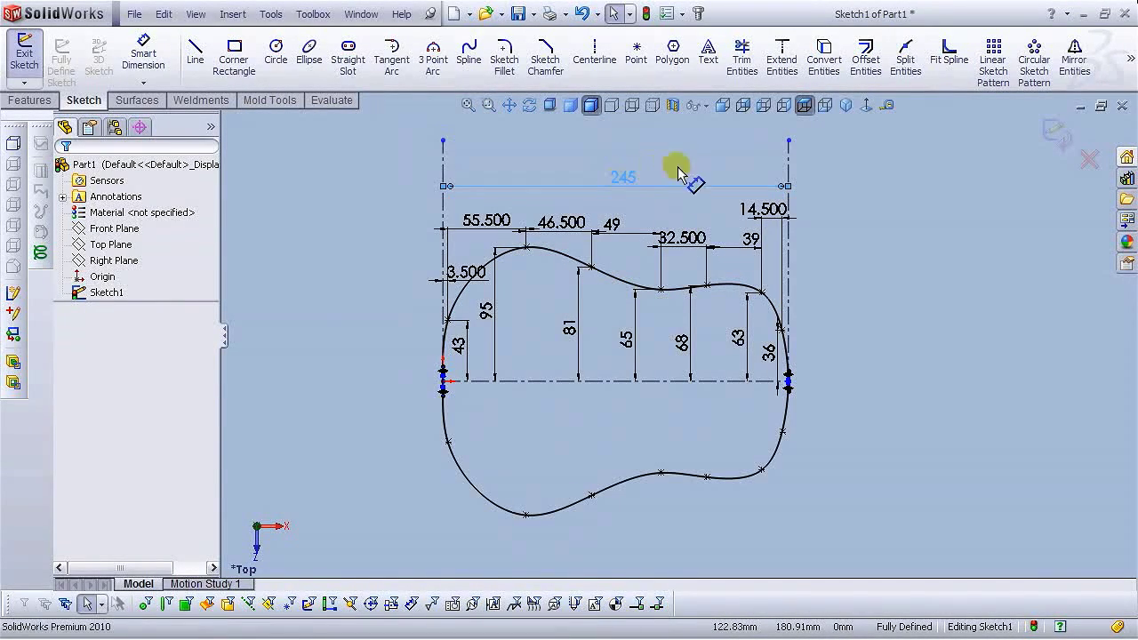
pyautogui.scroll(1, 804, 333)
pyautogui.click(863, 363)
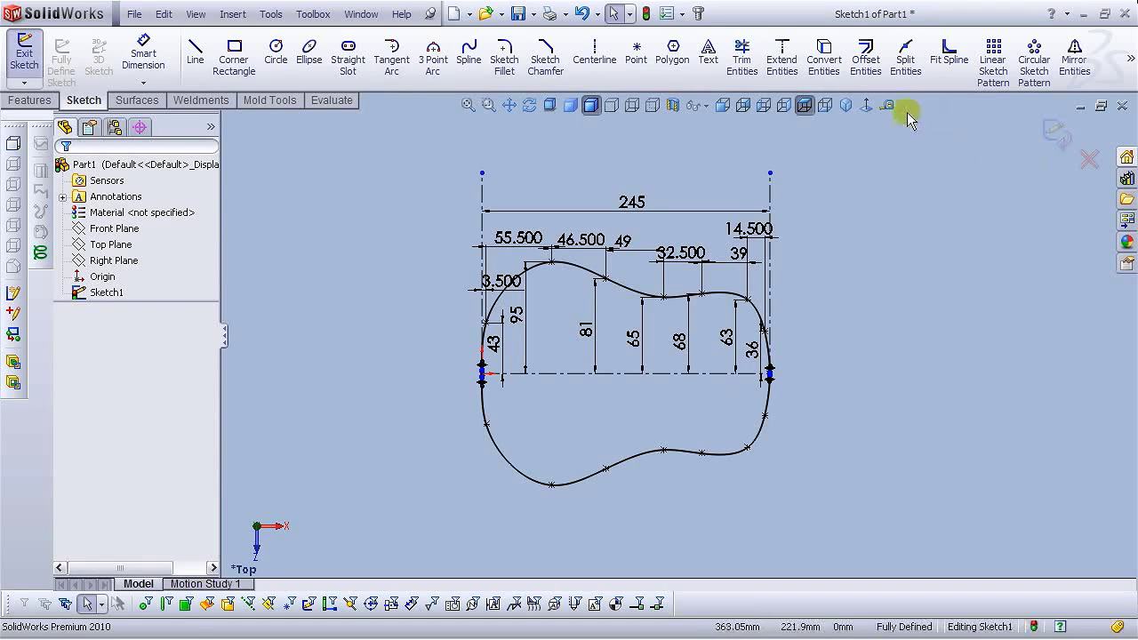
pyautogui.click(848, 106)
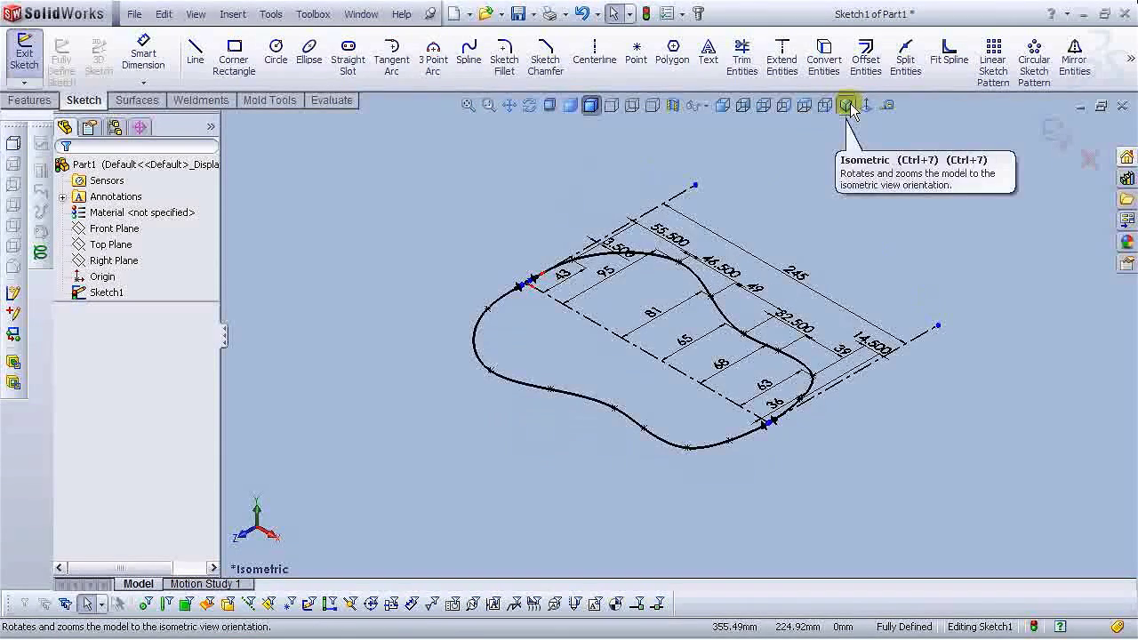
# Exit the sketch and extrude the outline Blind 45 mm as Boss-Extrude1.
pyautogui.click(1057, 136)
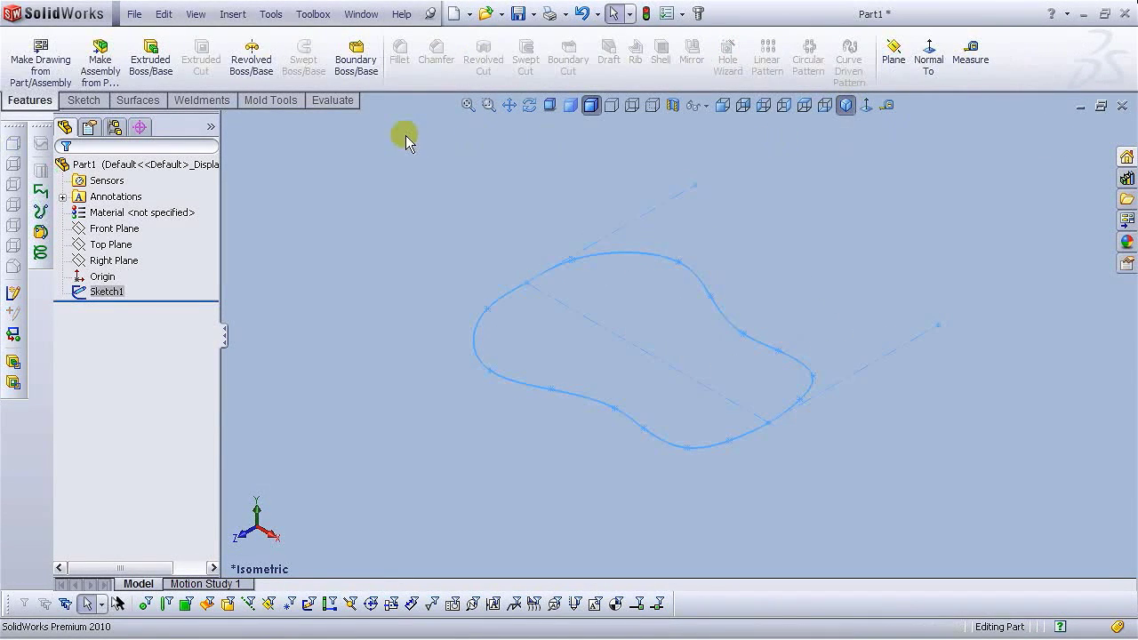
pyautogui.click(157, 78)
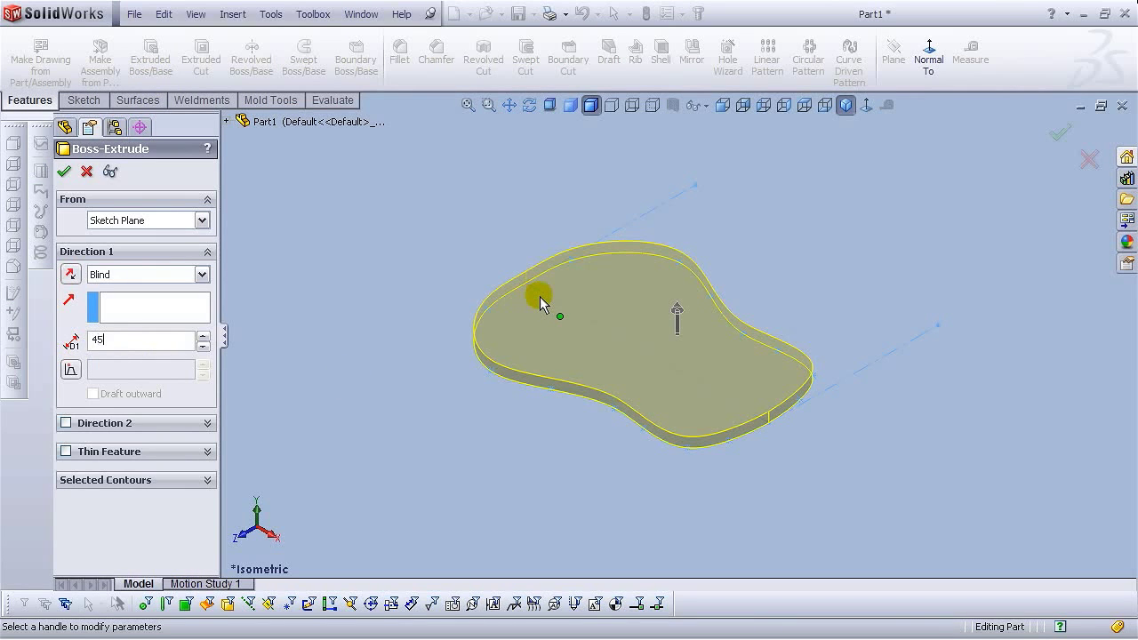
pyautogui.press('Return')
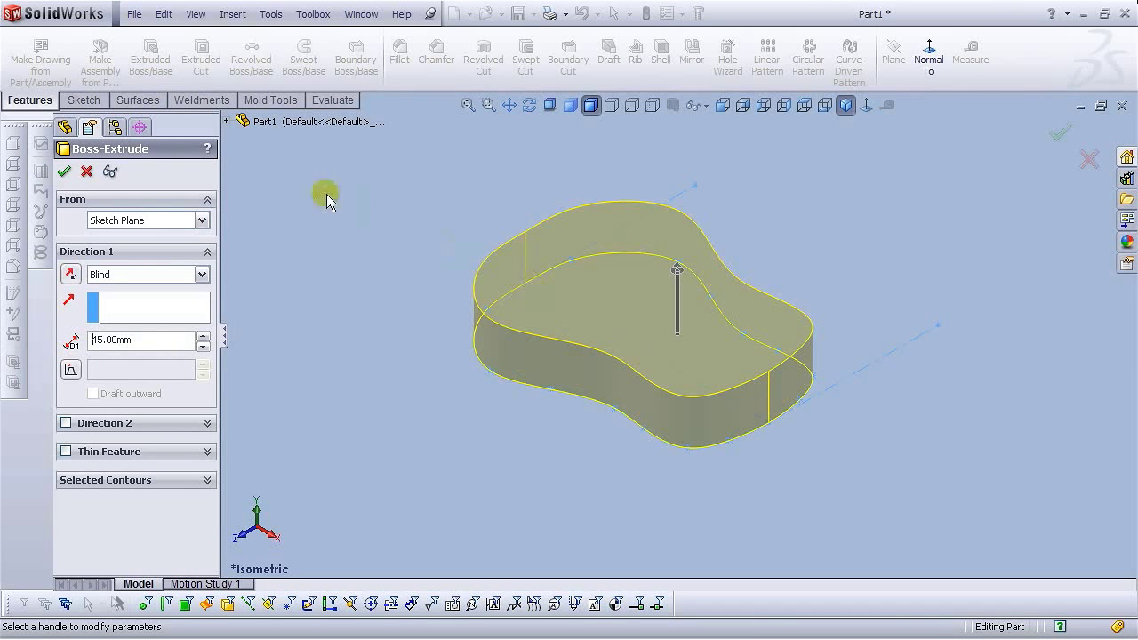
pyautogui.click(64, 171)
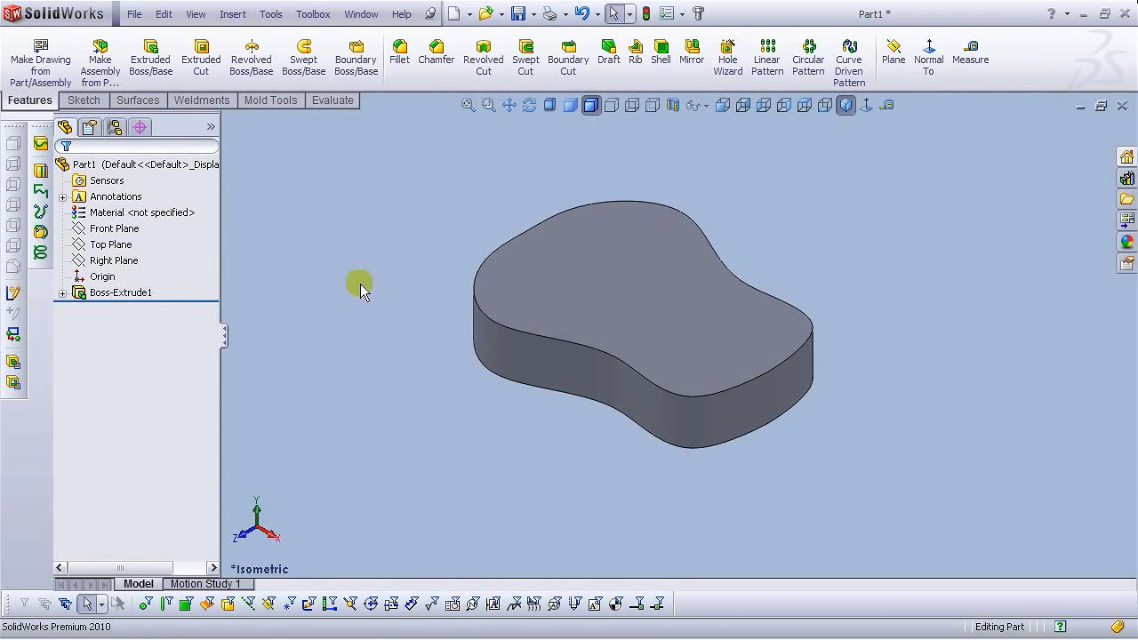
pyautogui.press('z')
pyautogui.scroll(-3, 733, 288)
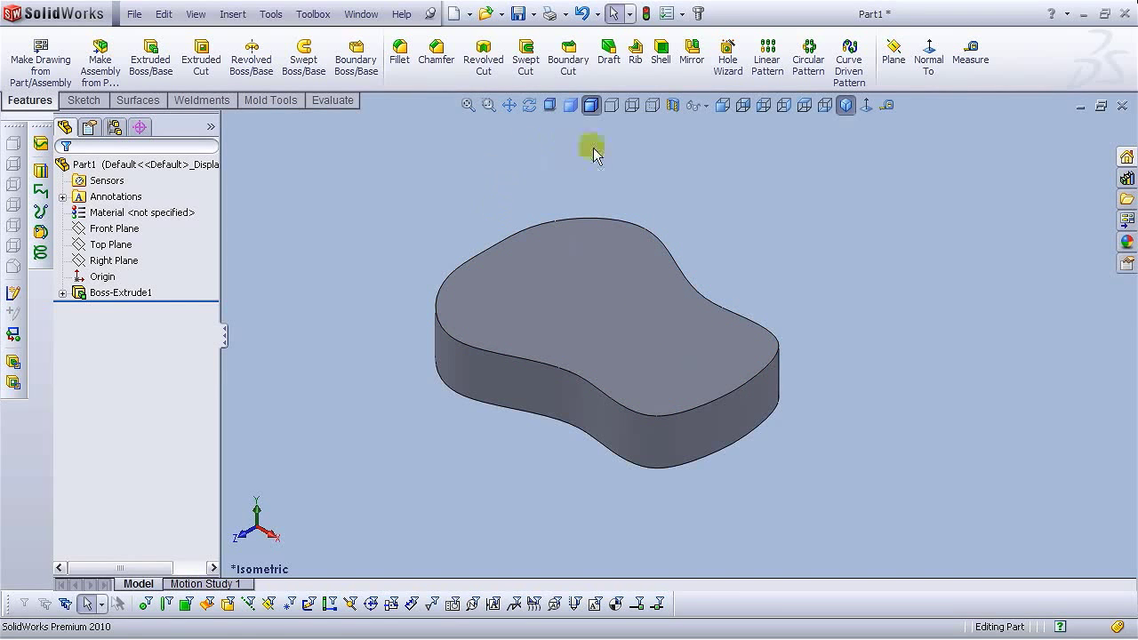
# Shell the body with 3.00 mm walls.
pyautogui.click(661, 62)
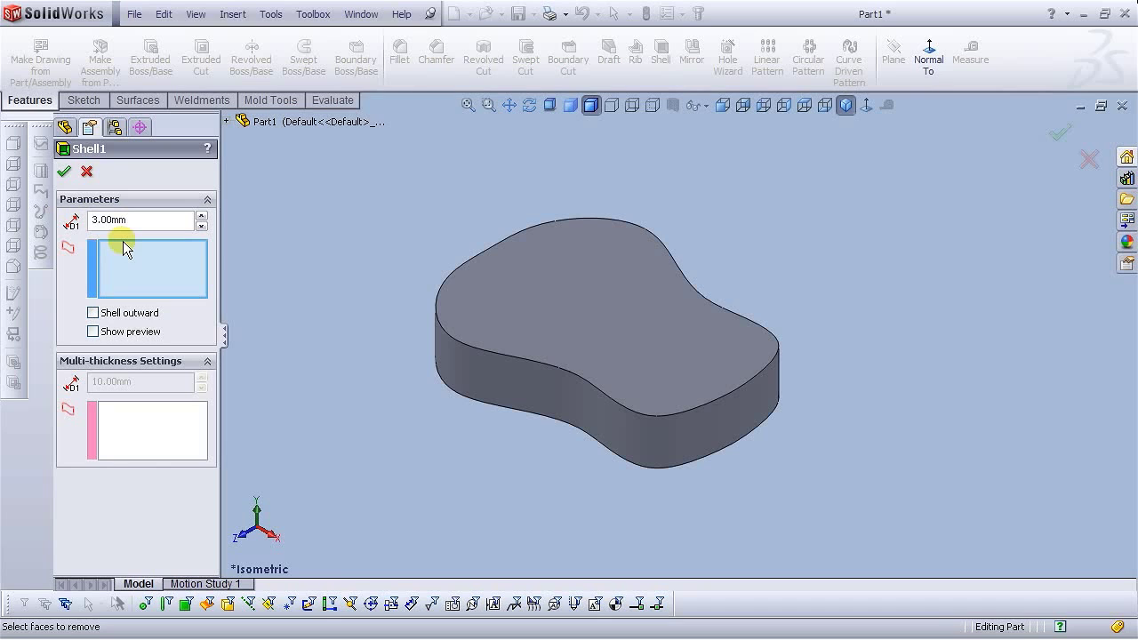
pyautogui.click(92, 332)
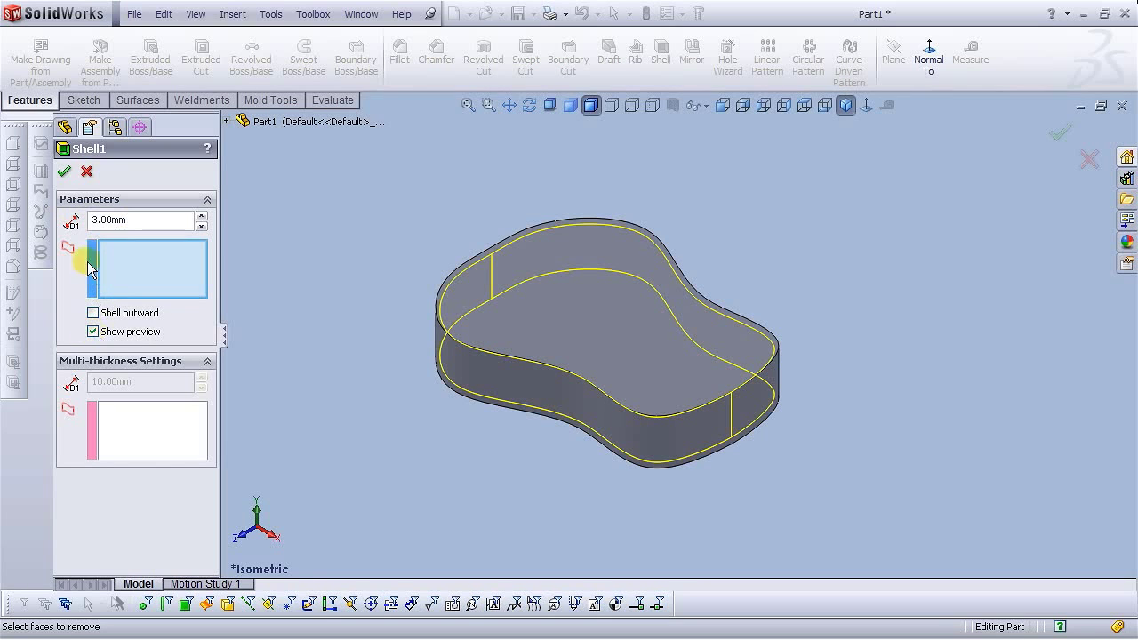
pyautogui.click(64, 174)
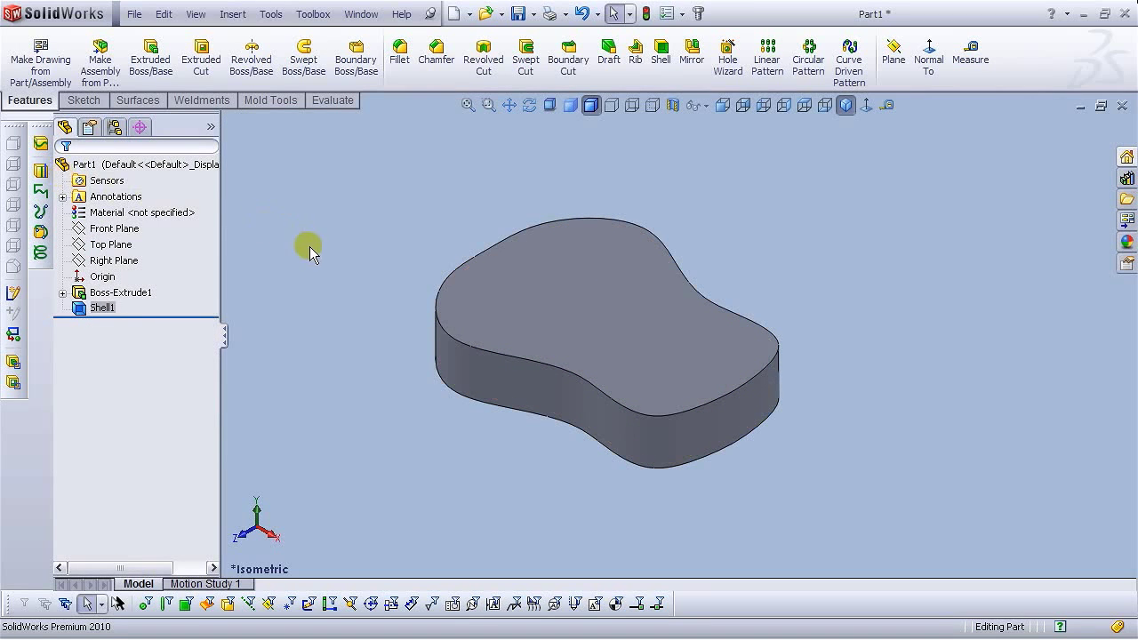
# Edit Shell1 to add the top face to Faces to Remove, opening the tray.
pyautogui.click(100, 308)
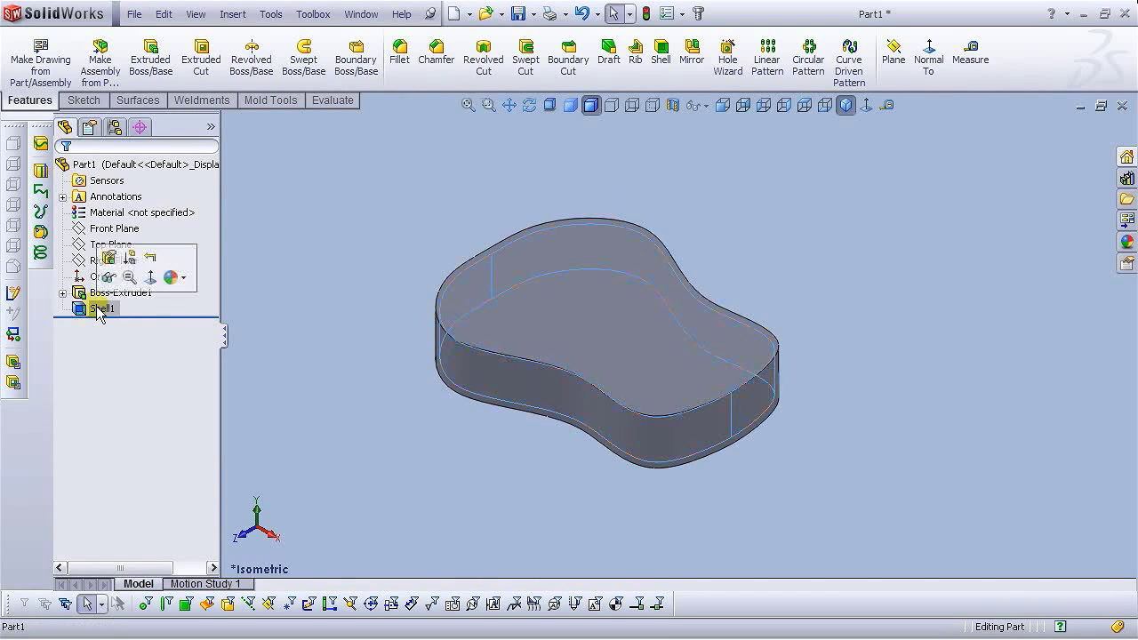
pyautogui.click(110, 257)
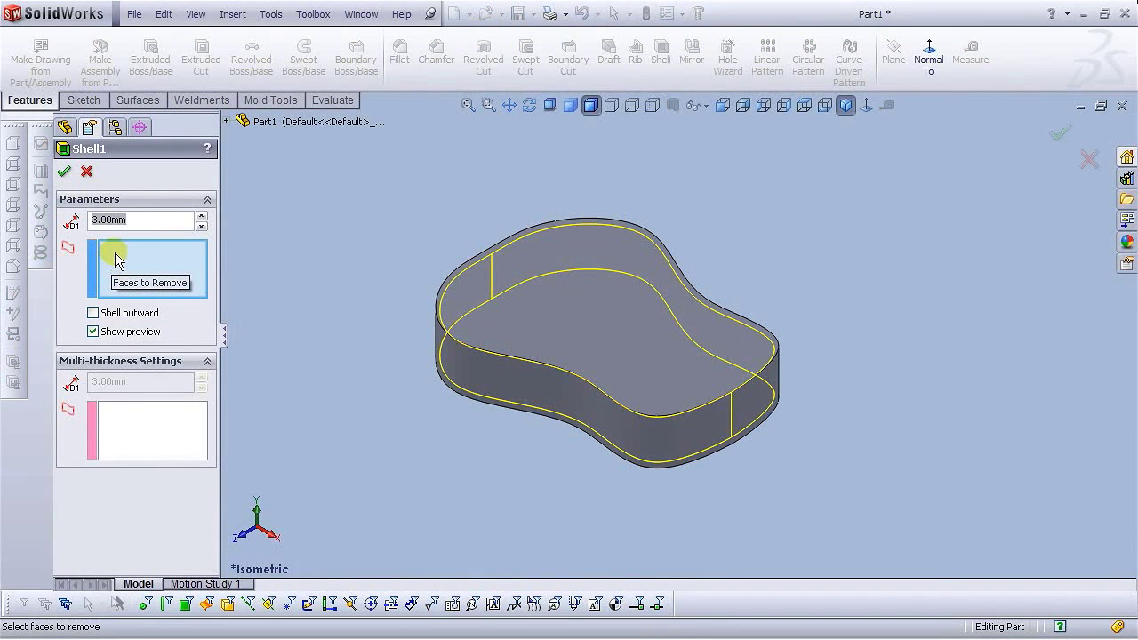
pyautogui.click(126, 260)
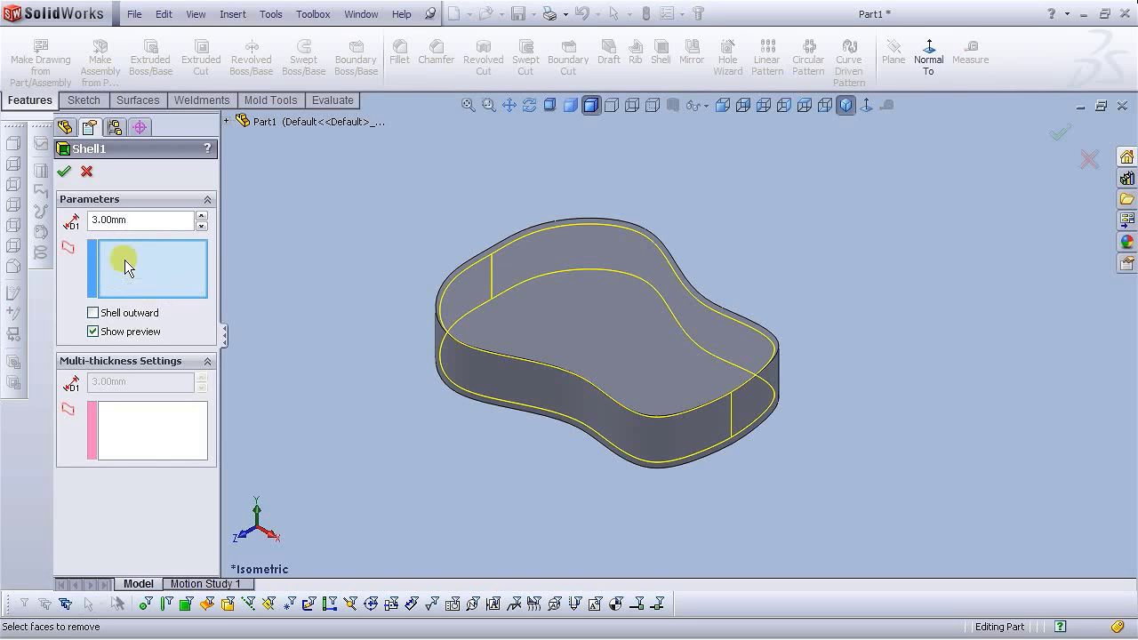
pyautogui.click(537, 313)
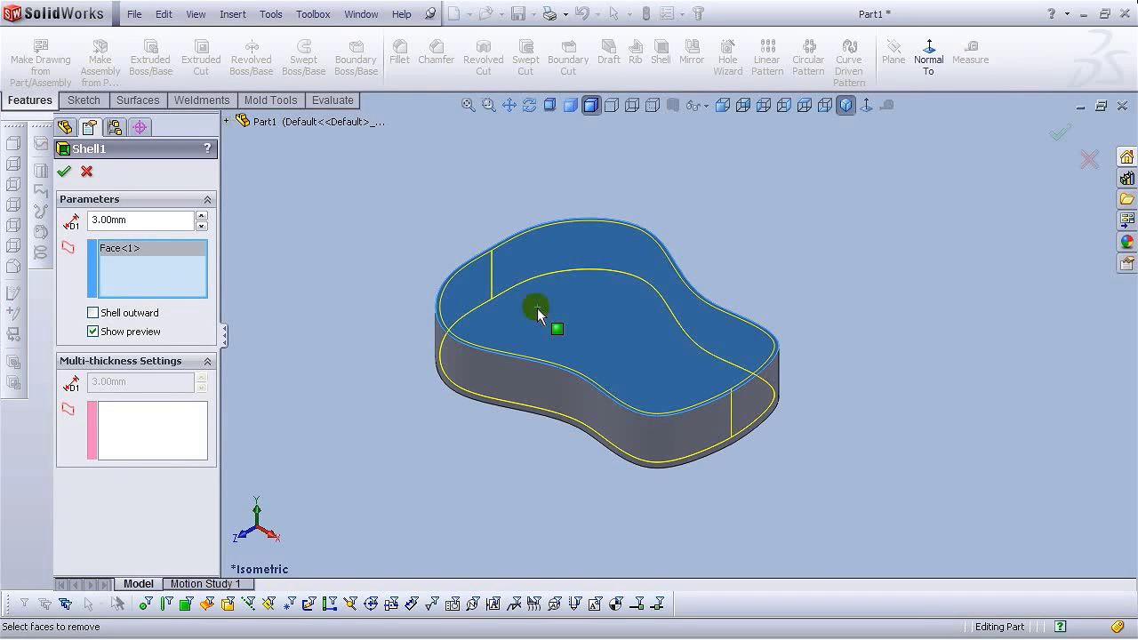
pyautogui.click(64, 172)
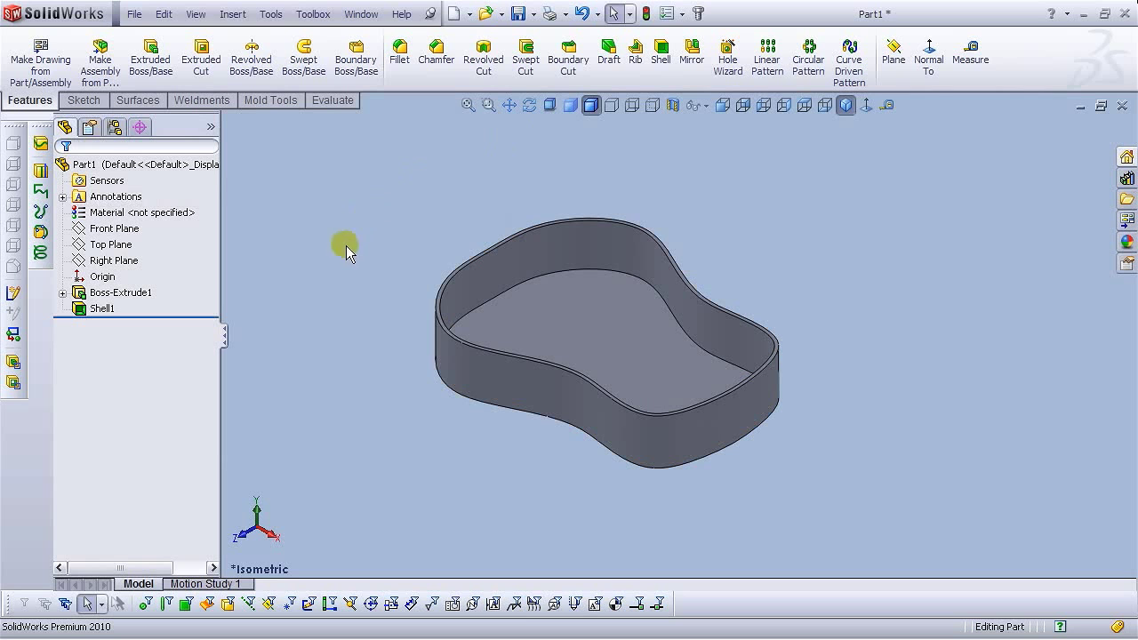
# Start a new sketch on the shell's top rim face, viewed normal to it.
pyautogui.scroll(-10, 533, 267)
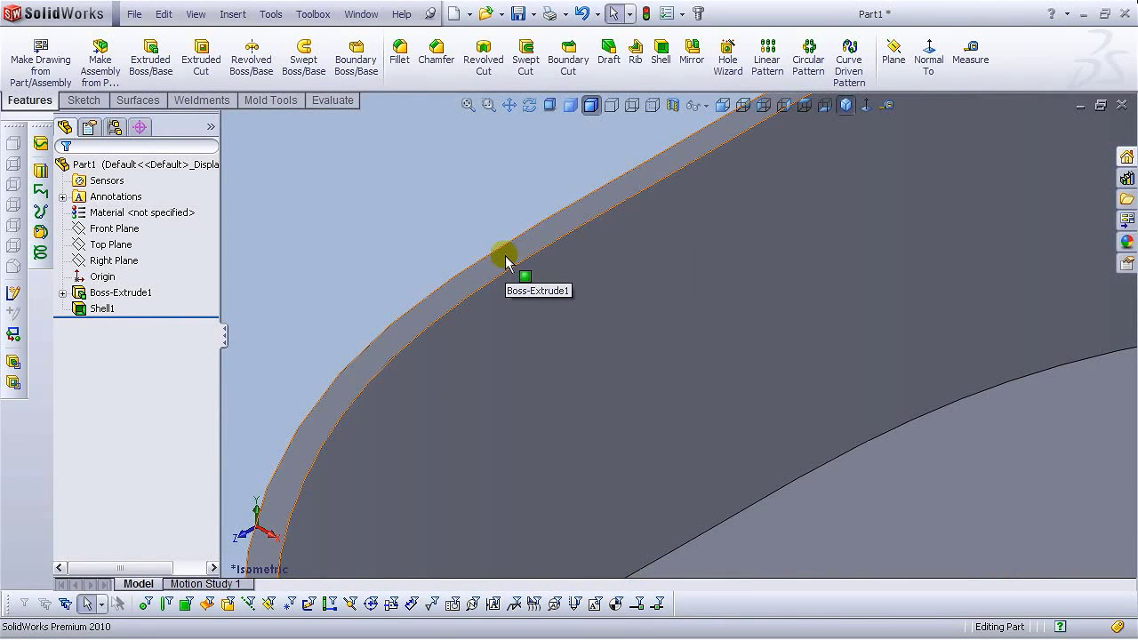
pyautogui.click(505, 260)
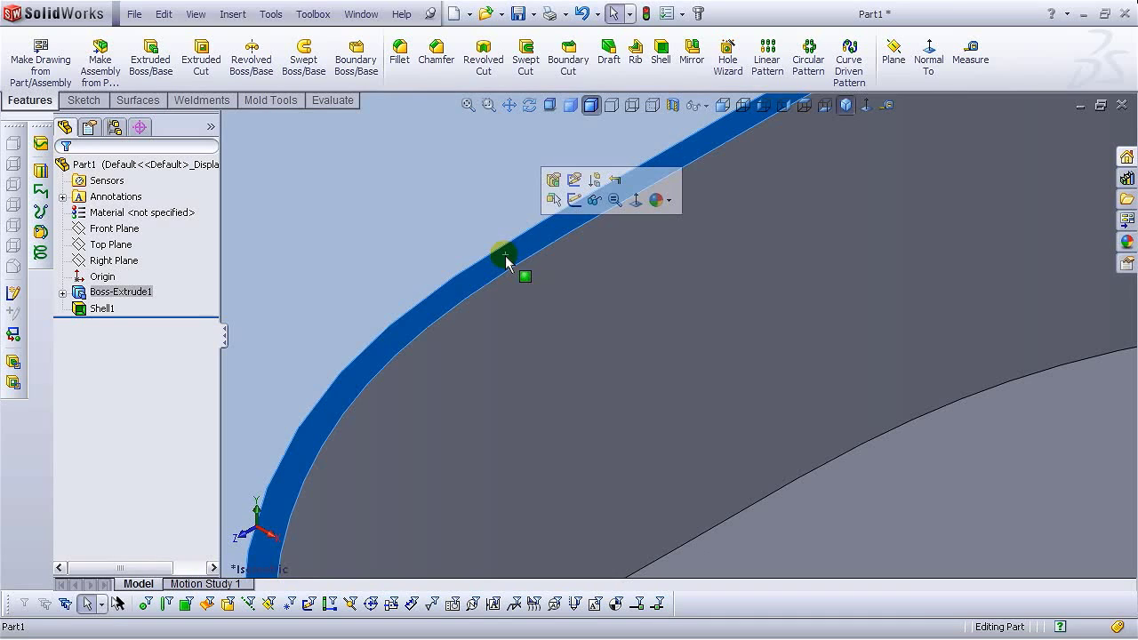
pyautogui.click(575, 201)
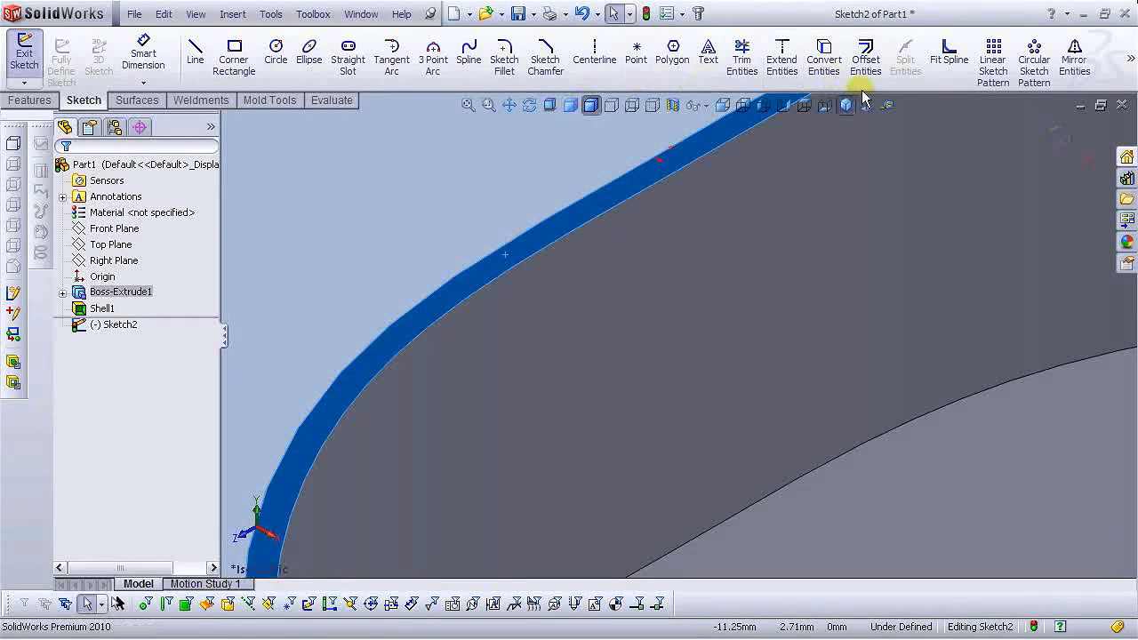
pyautogui.click(867, 109)
pyautogui.click(408, 197)
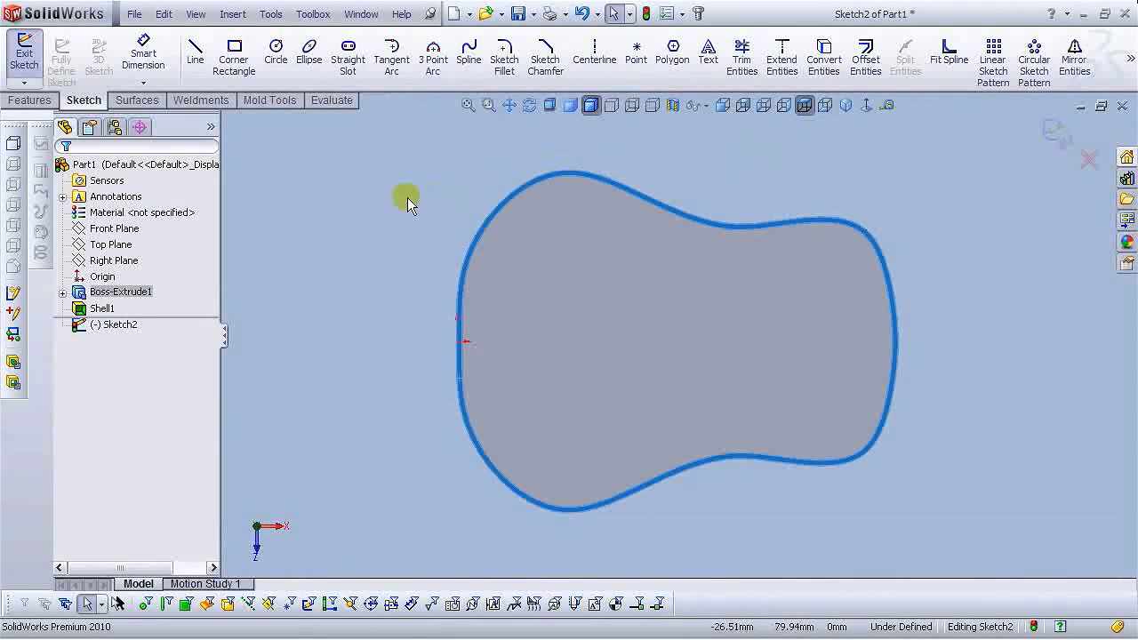
# Convert the rim's whole outer edge loop into a 730.25 mm outline, then exit the sketch.
pyautogui.click(481, 231)
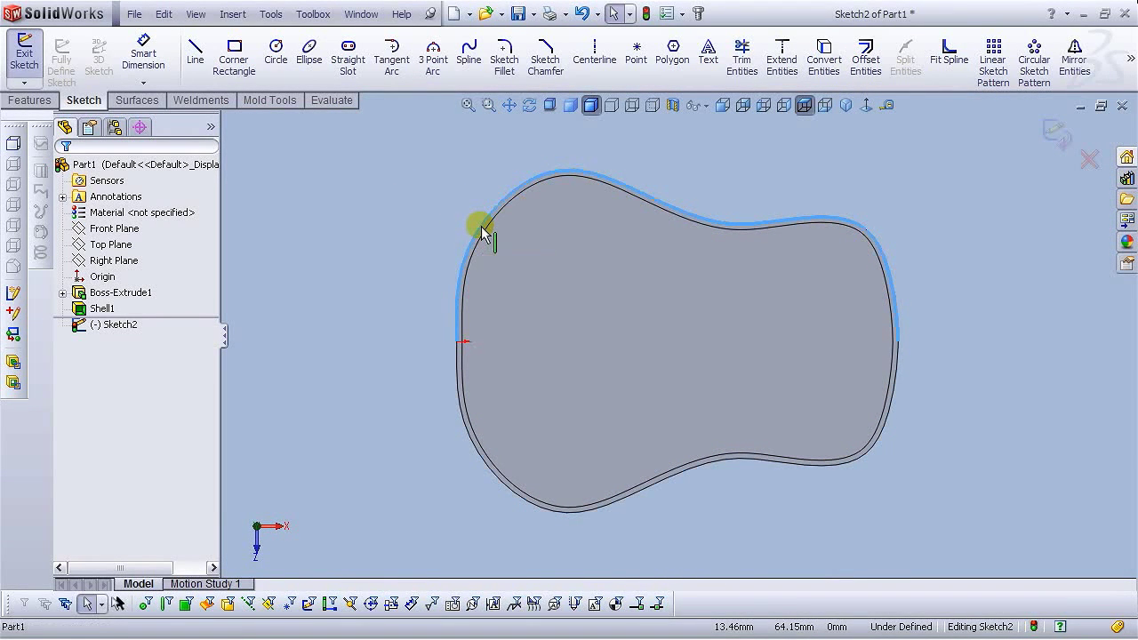
pyautogui.rightClick(481, 231)
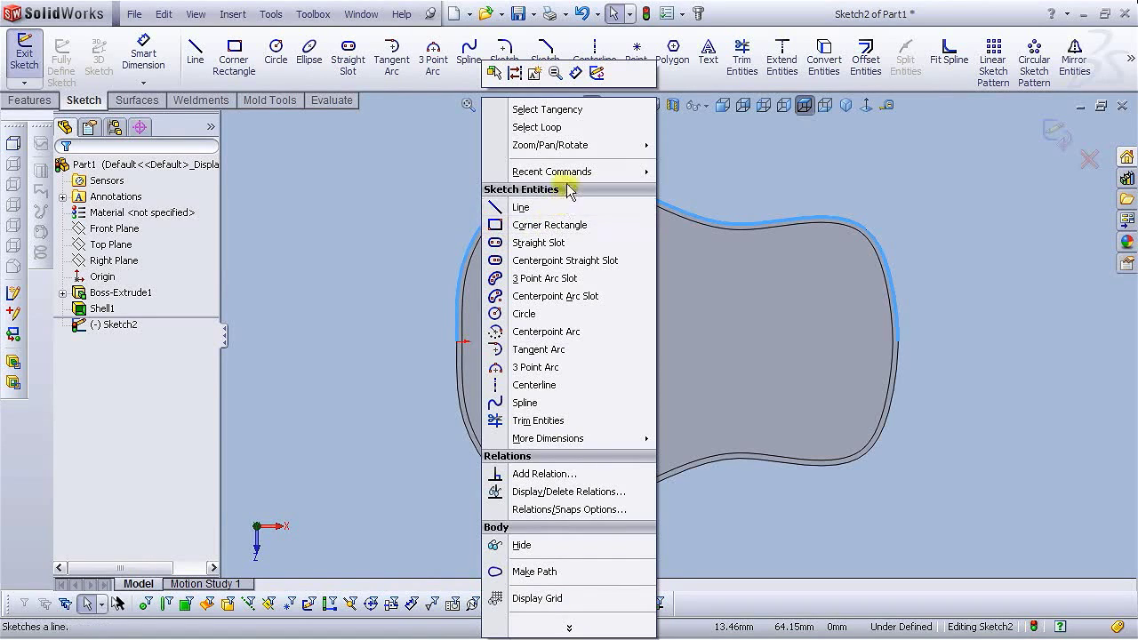
pyautogui.click(549, 110)
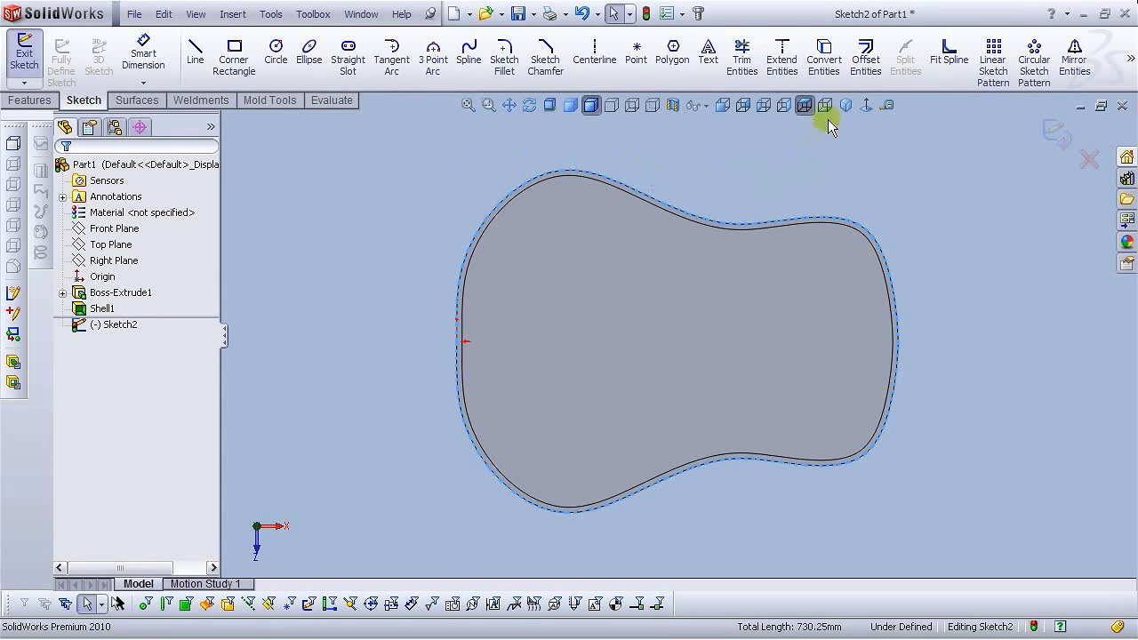
pyautogui.click(825, 78)
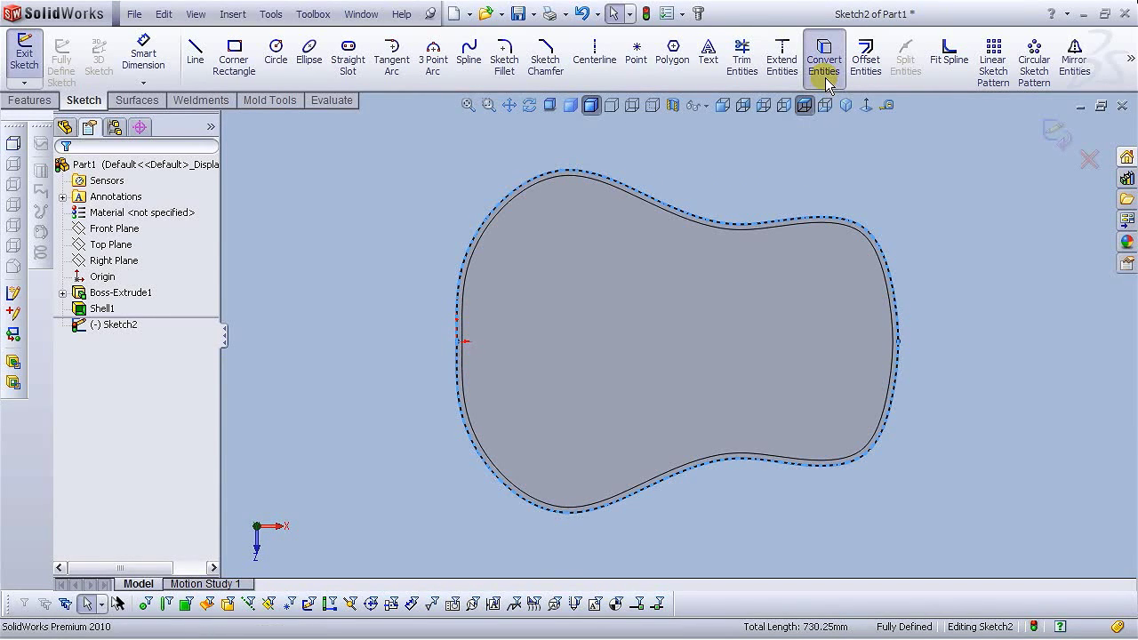
pyautogui.click(825, 79)
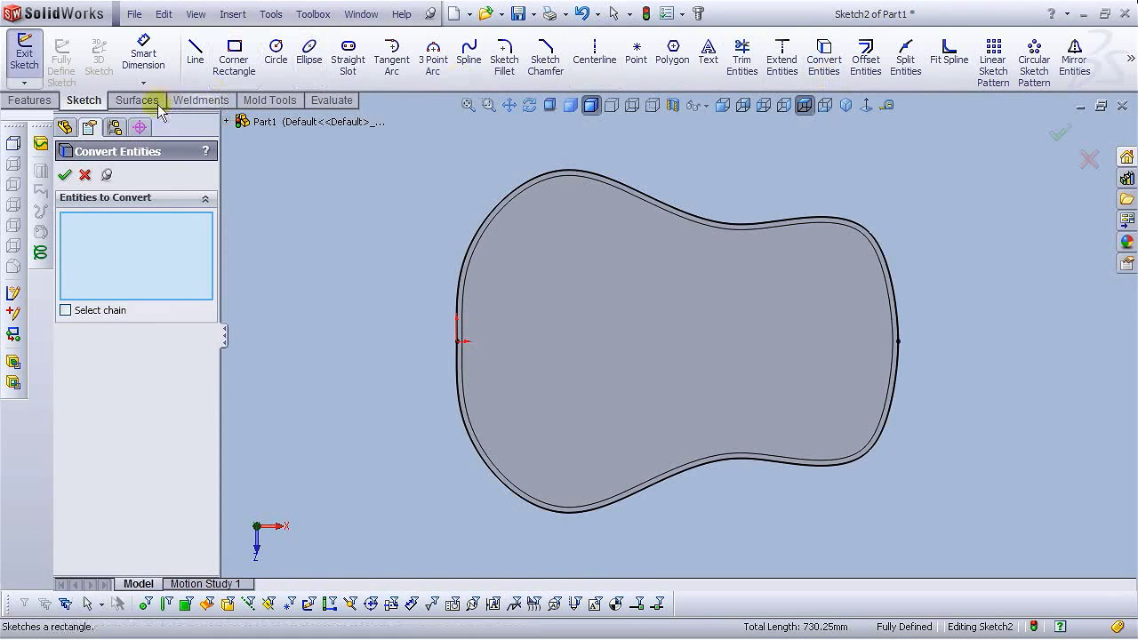
pyautogui.click(65, 176)
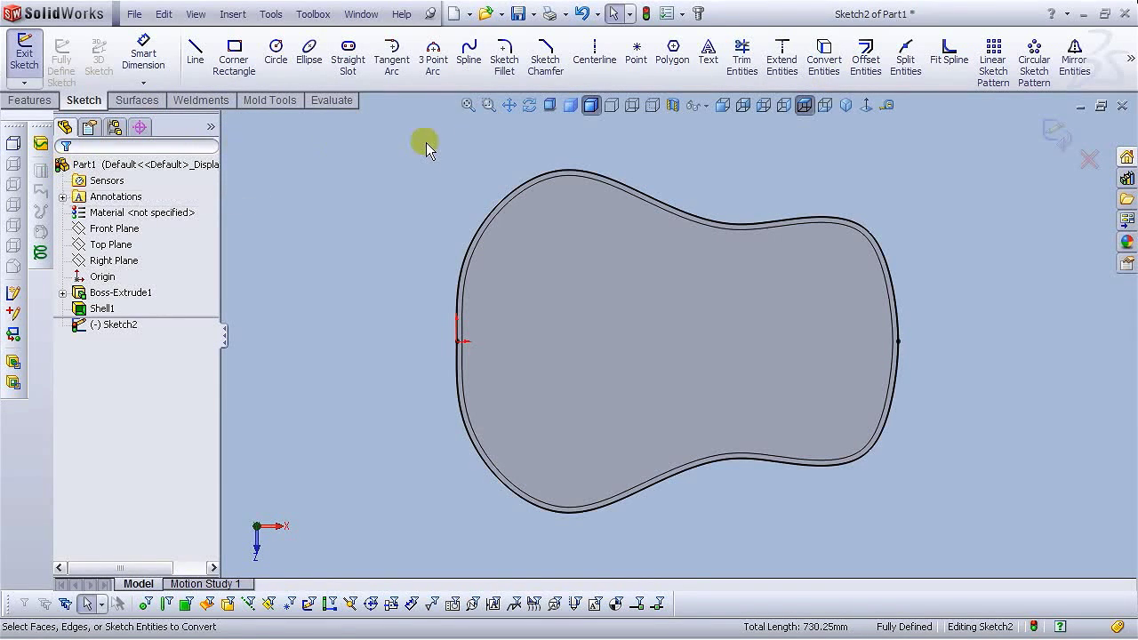
pyautogui.click(845, 105)
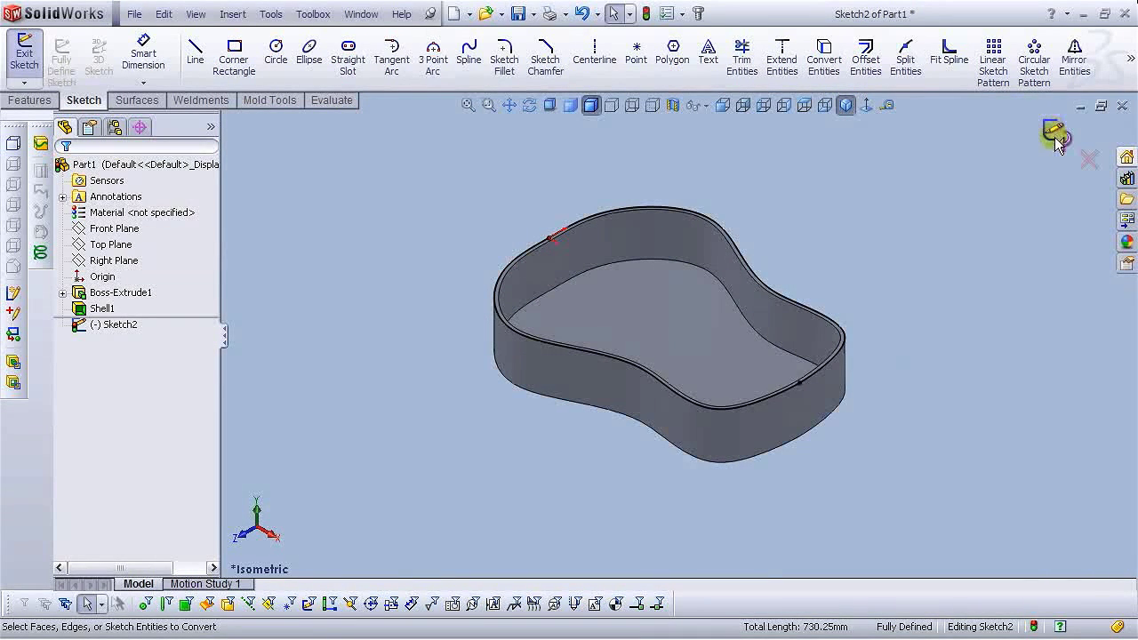
pyautogui.click(1054, 135)
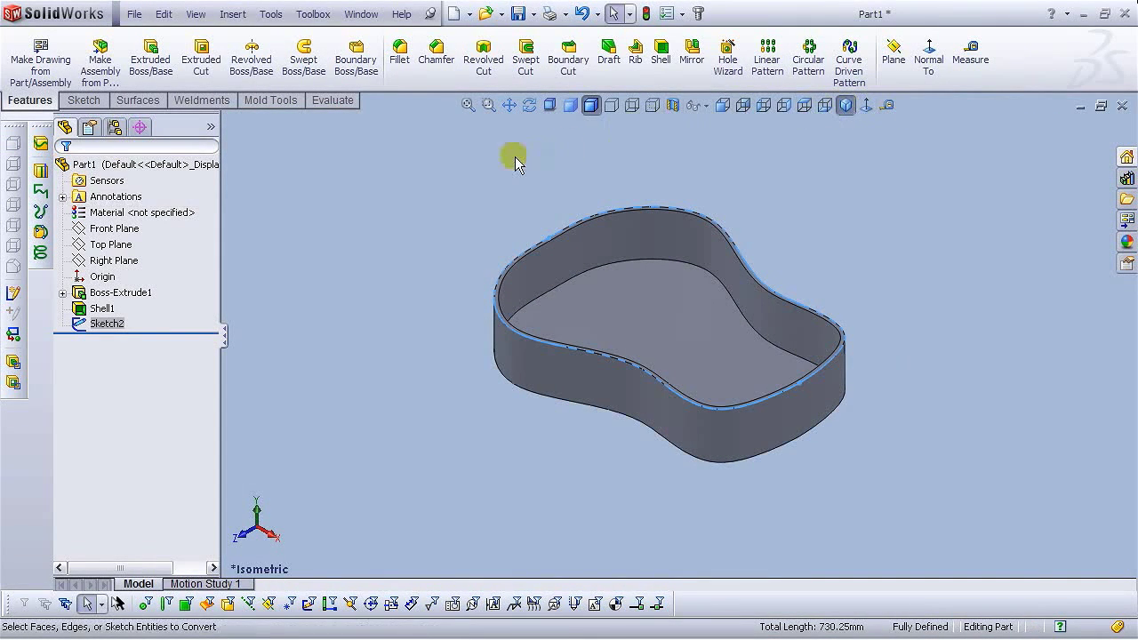
# Extrude the rim outline Blind 3 mm as Boss-Extrude2 to cap the tray.
pyautogui.click(151, 64)
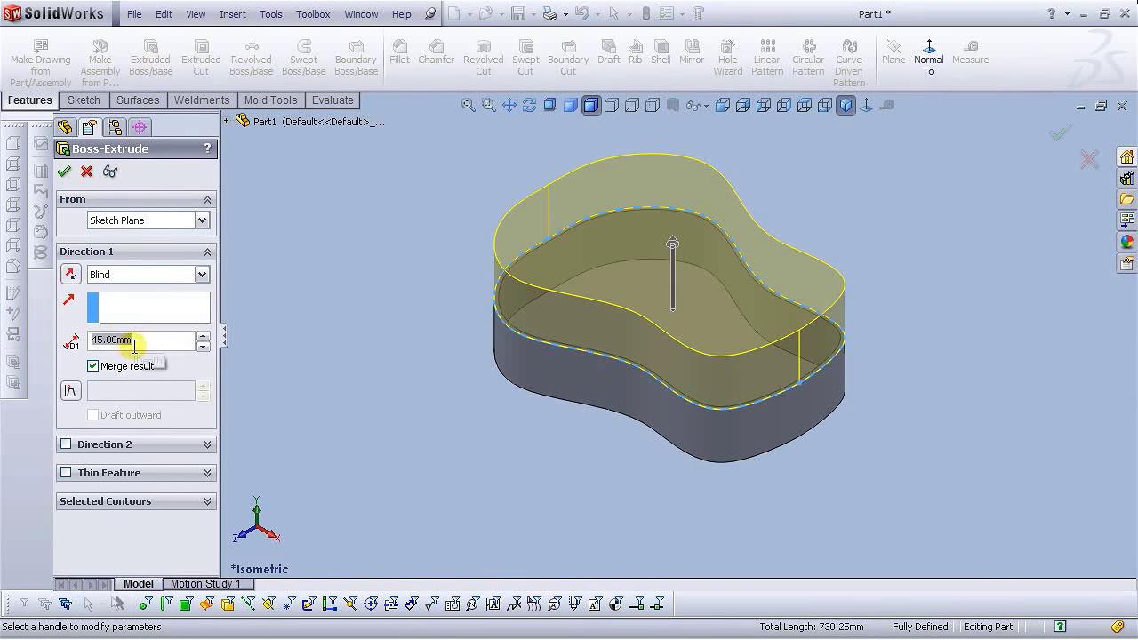
pyautogui.write('3')
pyautogui.press('Return')
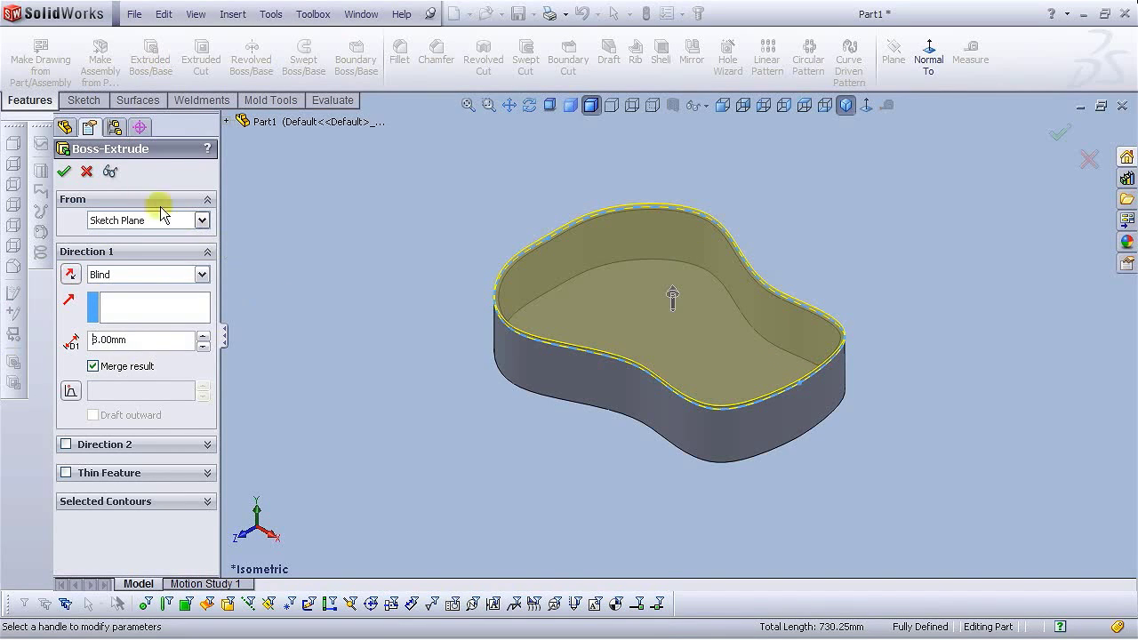
pyautogui.click(64, 173)
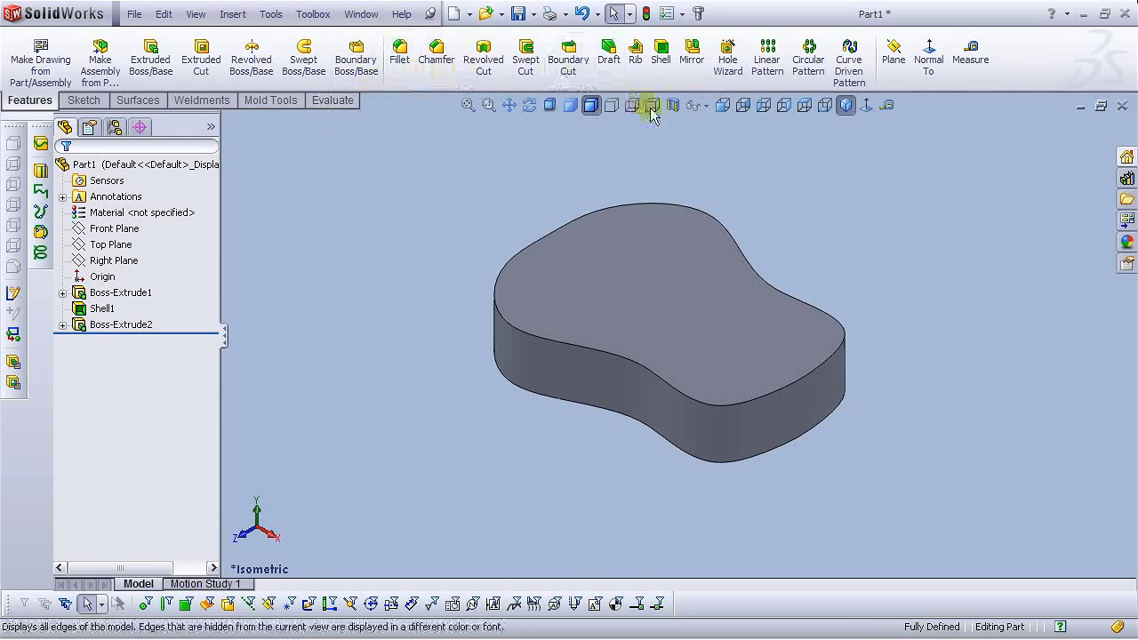
# Start a sketch on the top face, view it face-on, and draw a circle.
pyautogui.click(710, 322)
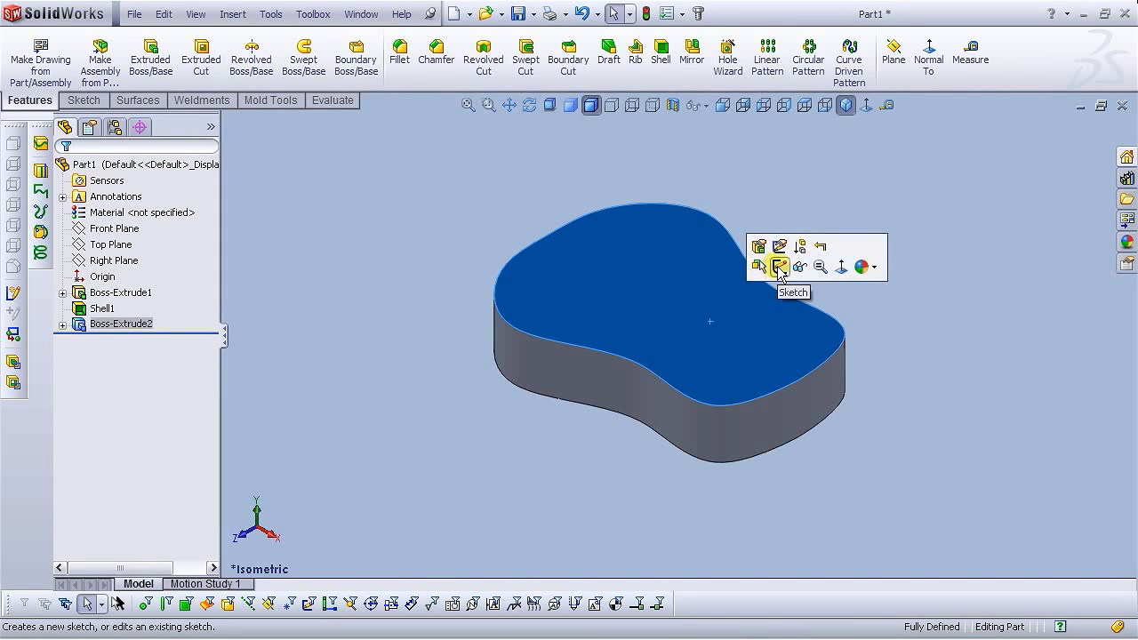
pyautogui.click(780, 267)
pyautogui.click(867, 107)
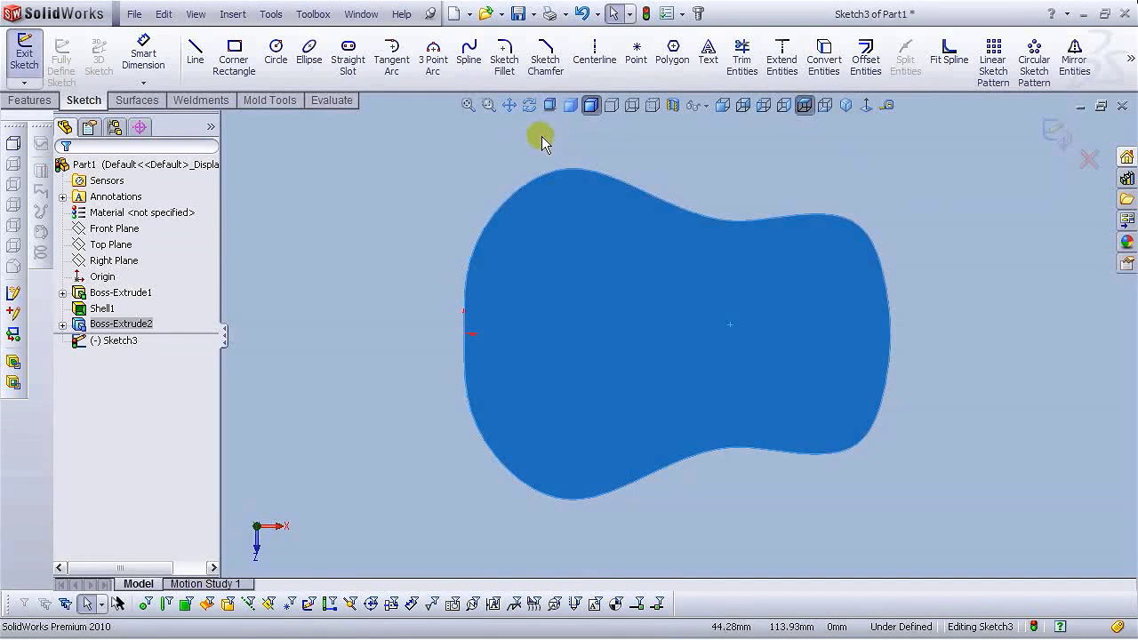
pyautogui.click(276, 63)
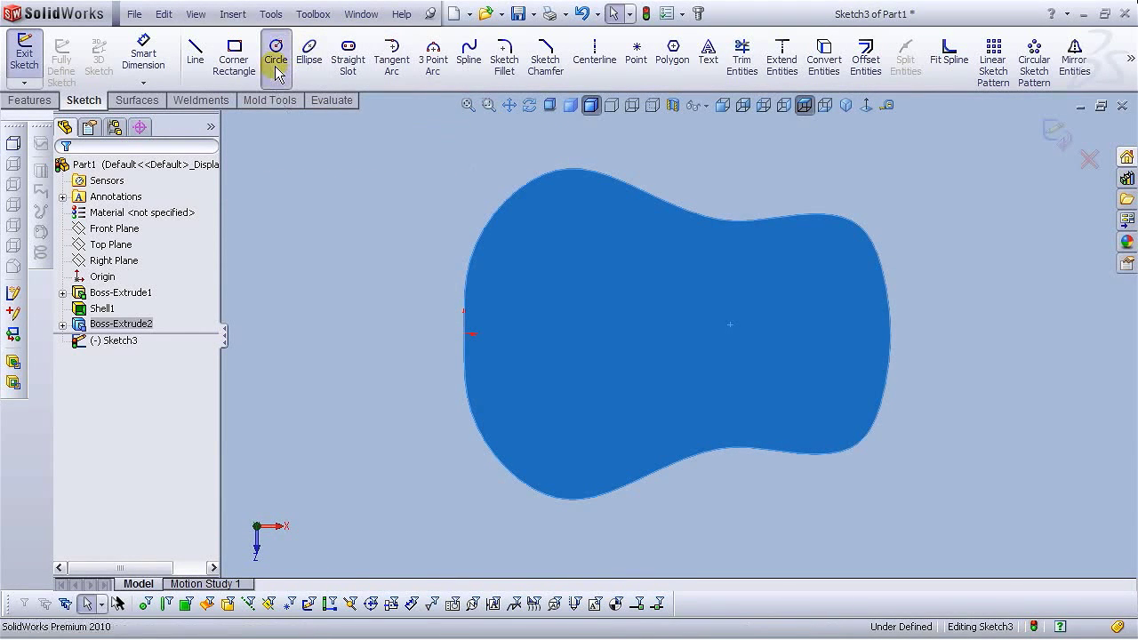
pyautogui.click(763, 332)
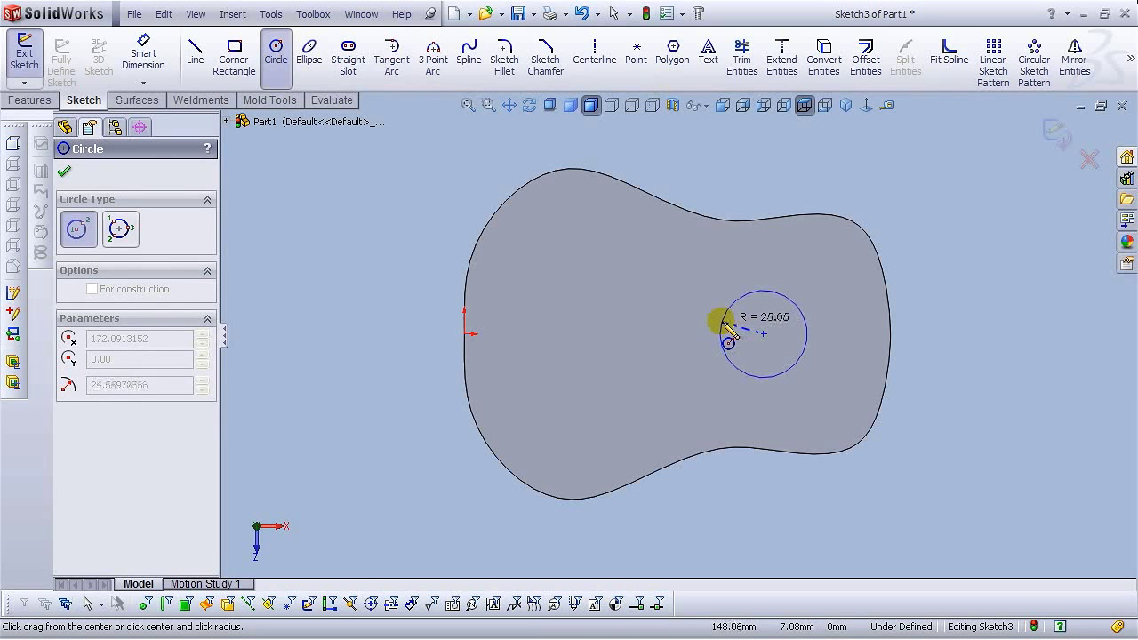
pyautogui.click(723, 322)
# Dimension the circle to a 50 mm diameter.
pyautogui.click(143, 55)
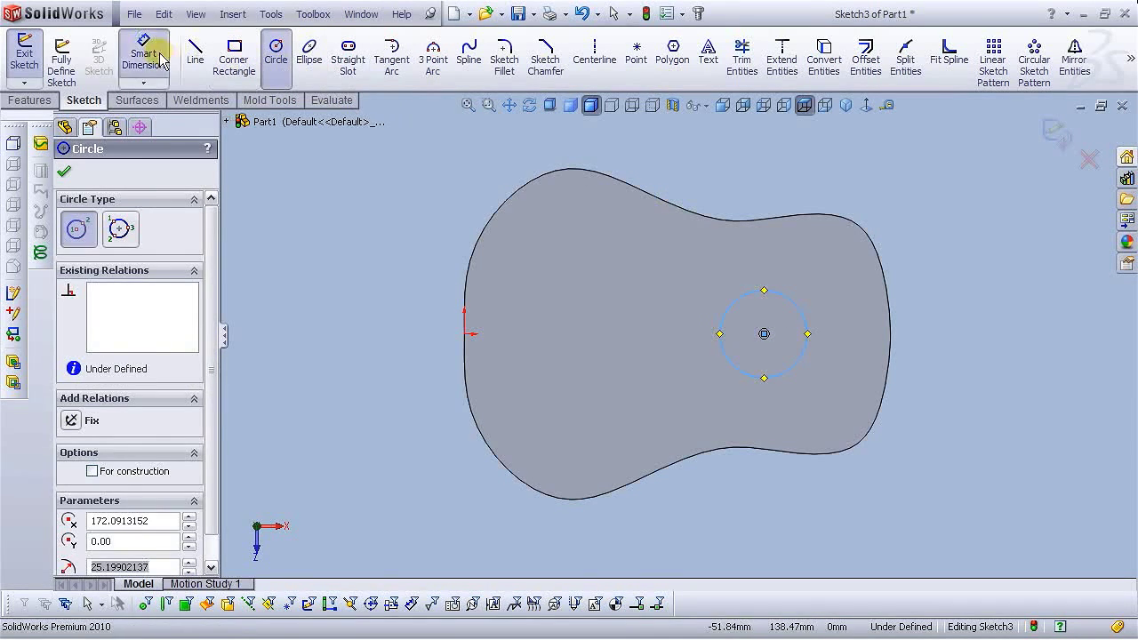
pyautogui.click(809, 327)
pyautogui.click(683, 256)
pyautogui.write('50')
pyautogui.press('Return')
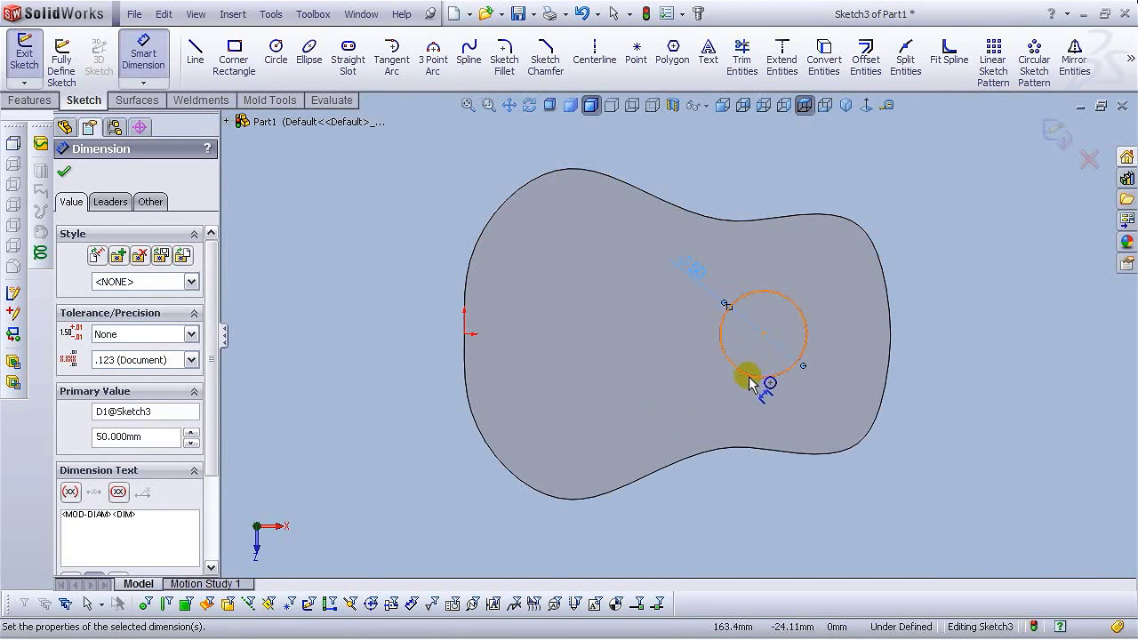
pyautogui.press('Escape')
# Make the circle's centre horizontal with the point at the body's left end.
pyautogui.click(764, 336)
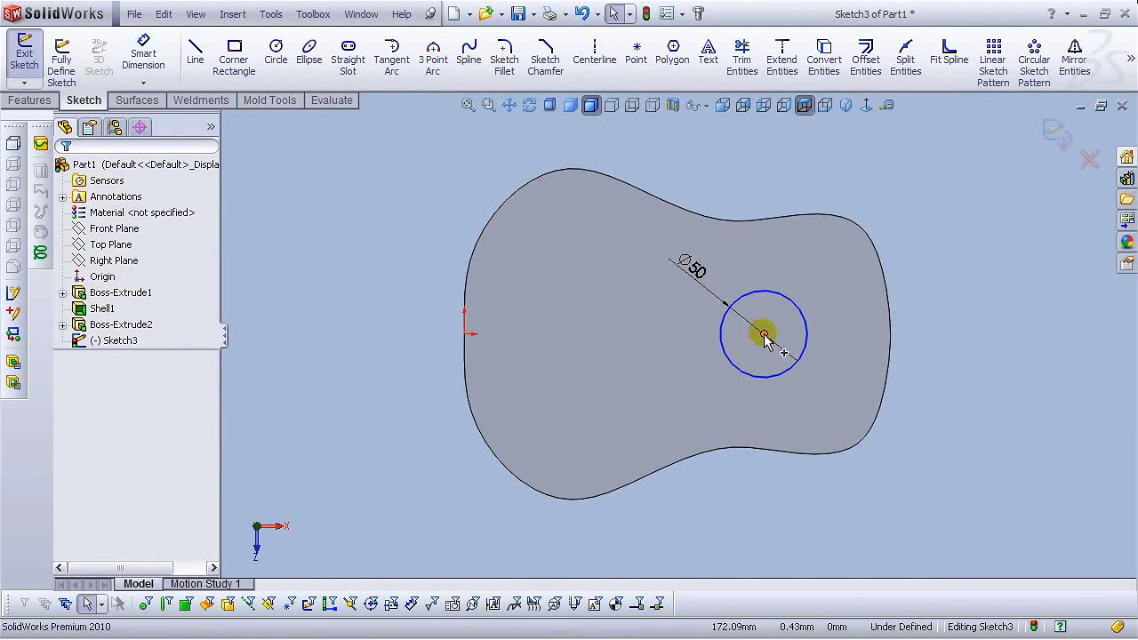
pyautogui.keyDown('ctrl'); pyautogui.click(464, 335); pyautogui.keyUp('ctrl')
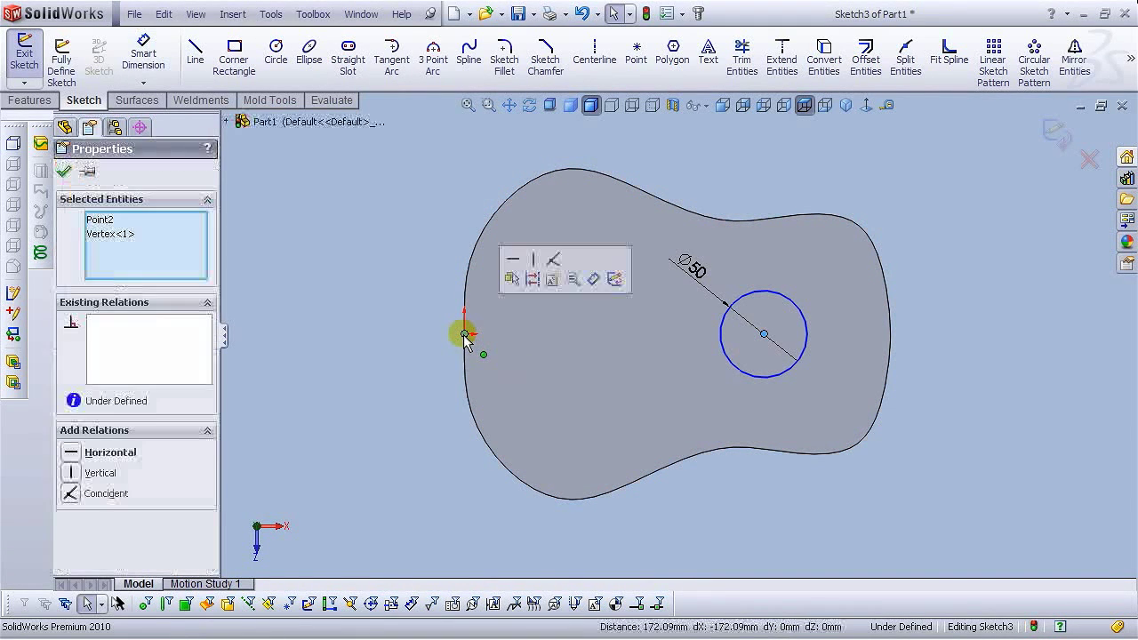
pyautogui.click(518, 263)
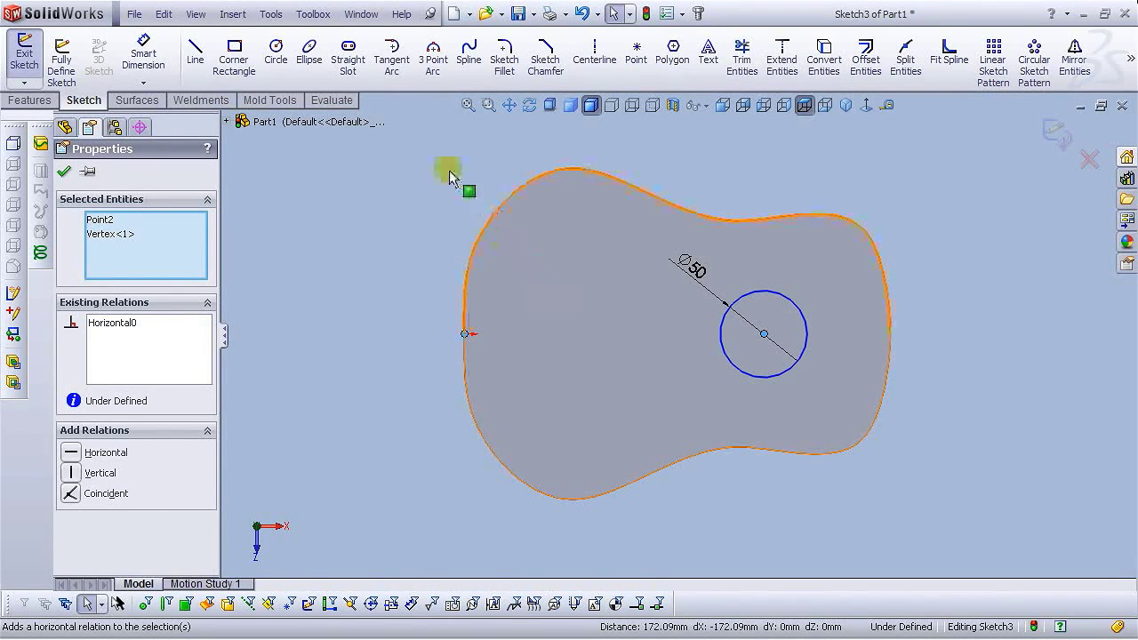
# Dimension the circle 90 mm from the body's right edge, then exit the sketch in isometric view.
pyautogui.click(144, 55)
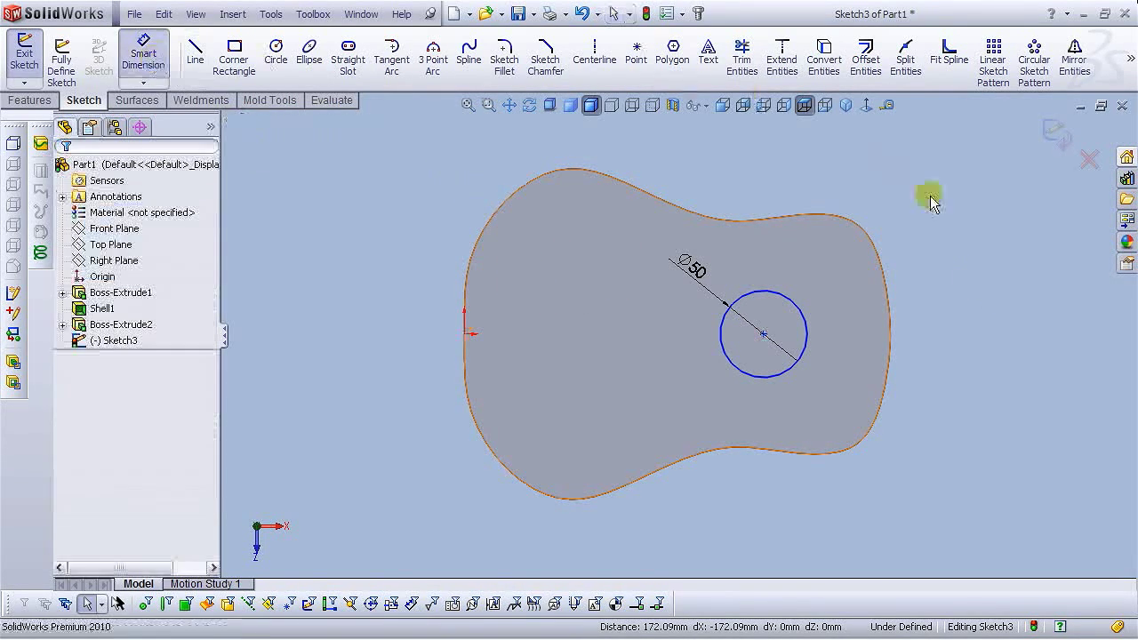
pyautogui.click(807, 342)
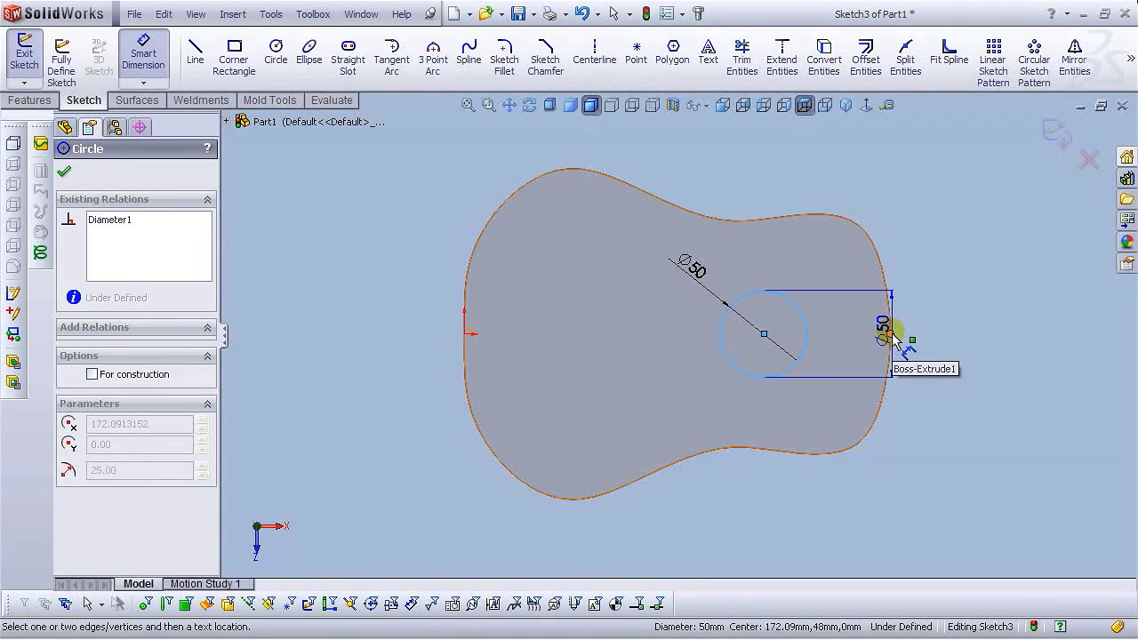
pyautogui.click(891, 335)
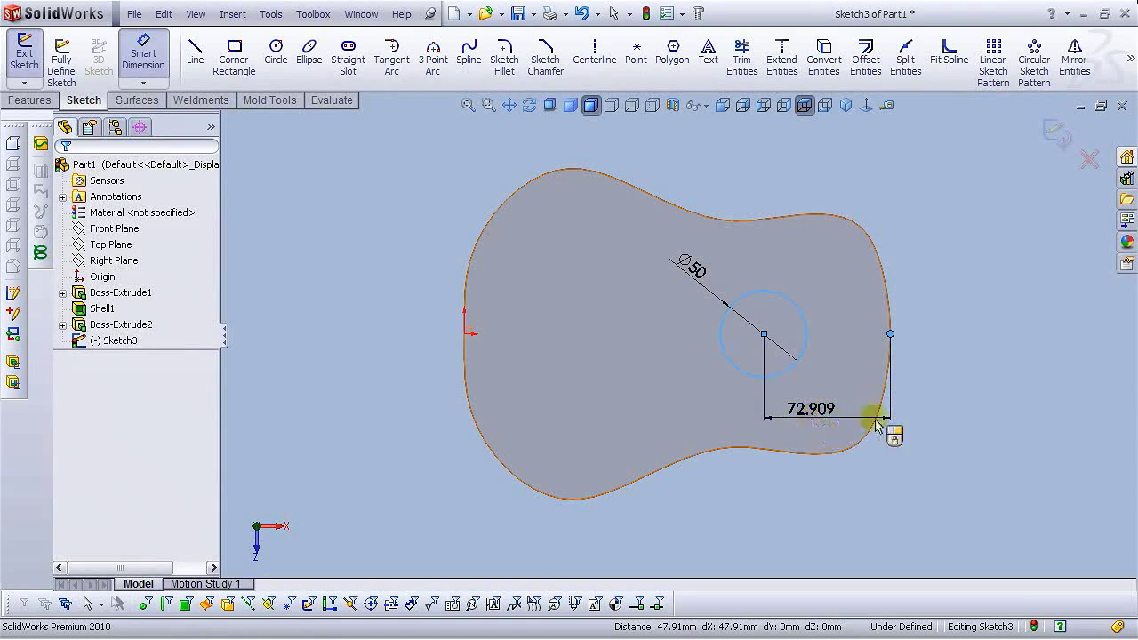
pyautogui.click(879, 418)
pyautogui.write('90')
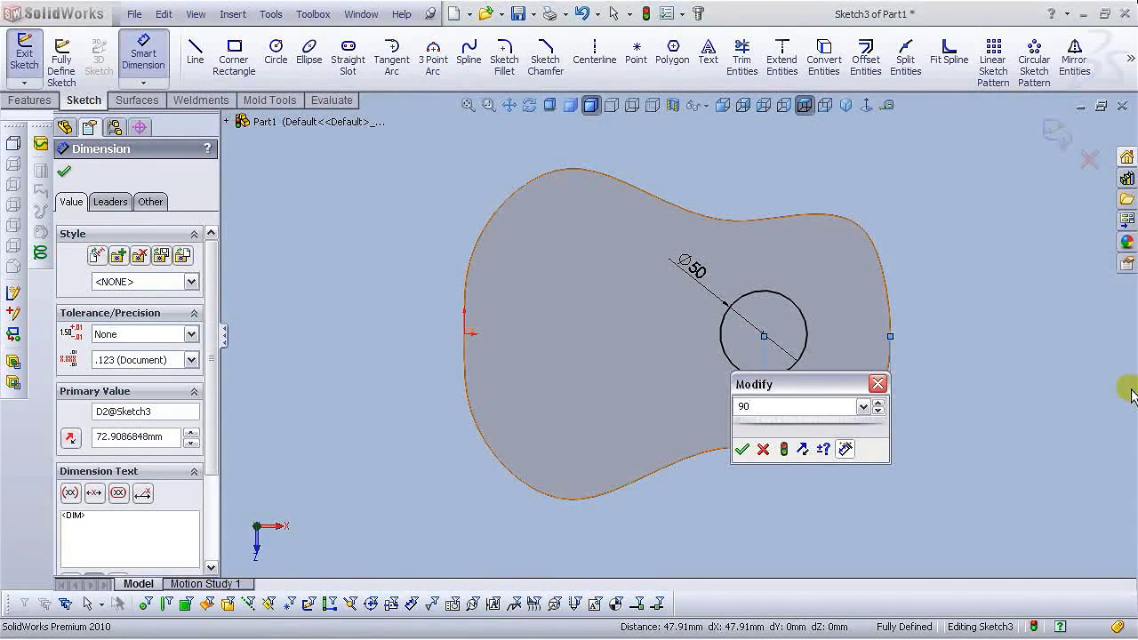
pyautogui.press('Return')
pyautogui.click(985, 350)
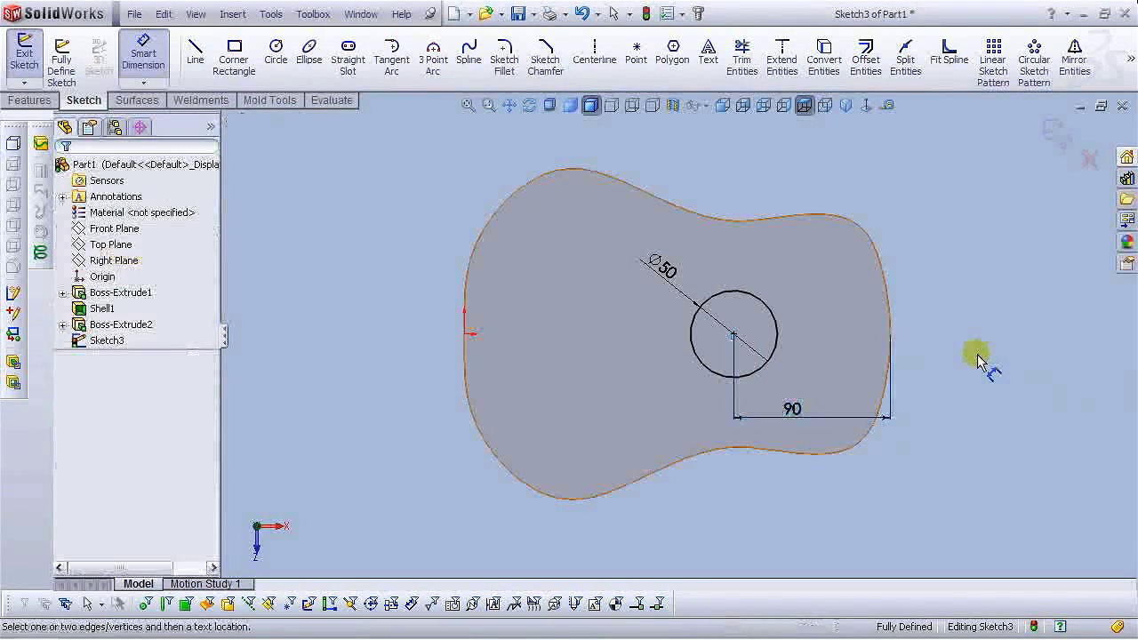
pyautogui.click(845, 105)
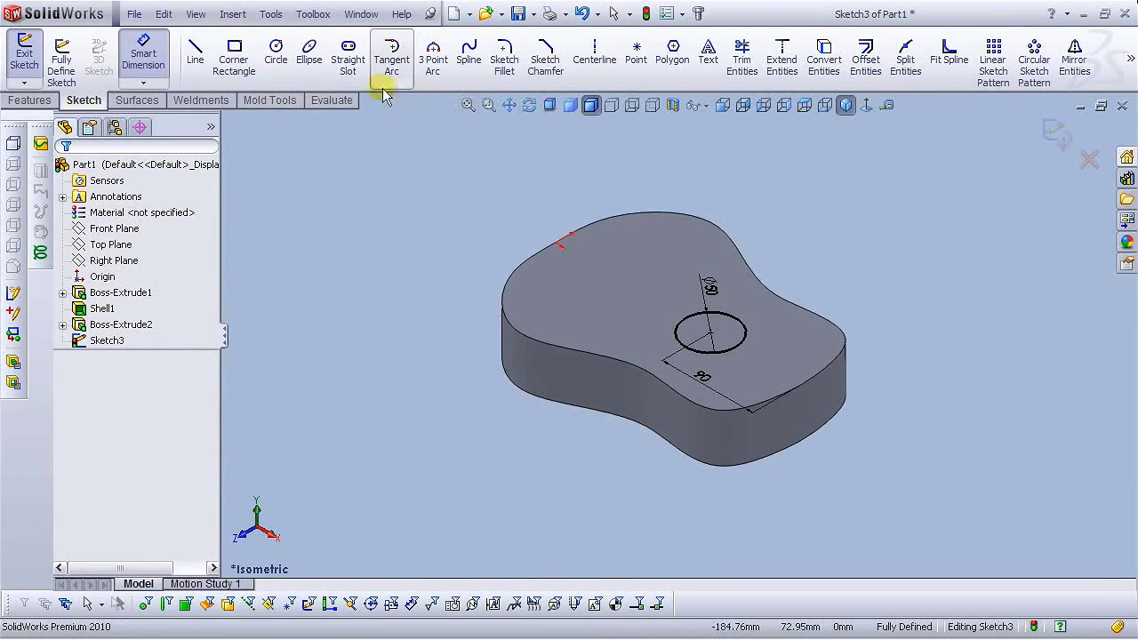
pyautogui.click(1055, 133)
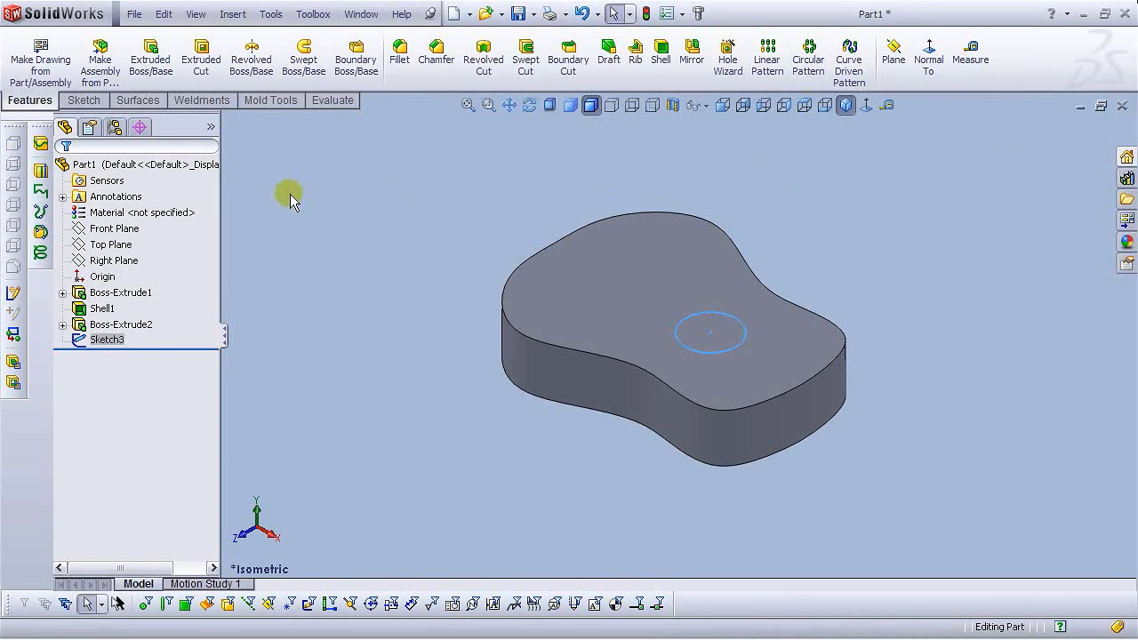
# Extrude-cut the 50 mm circle 13 mm deep (Blind), then orbit to inspect the sound hole.
pyautogui.click(213, 75)
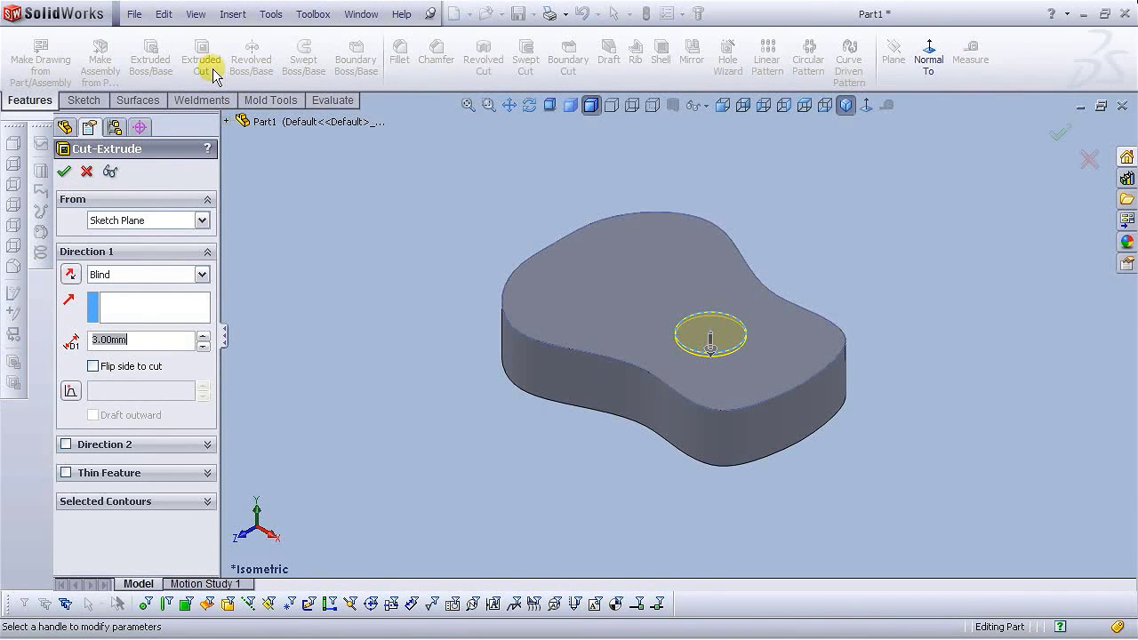
pyautogui.click(203, 336)
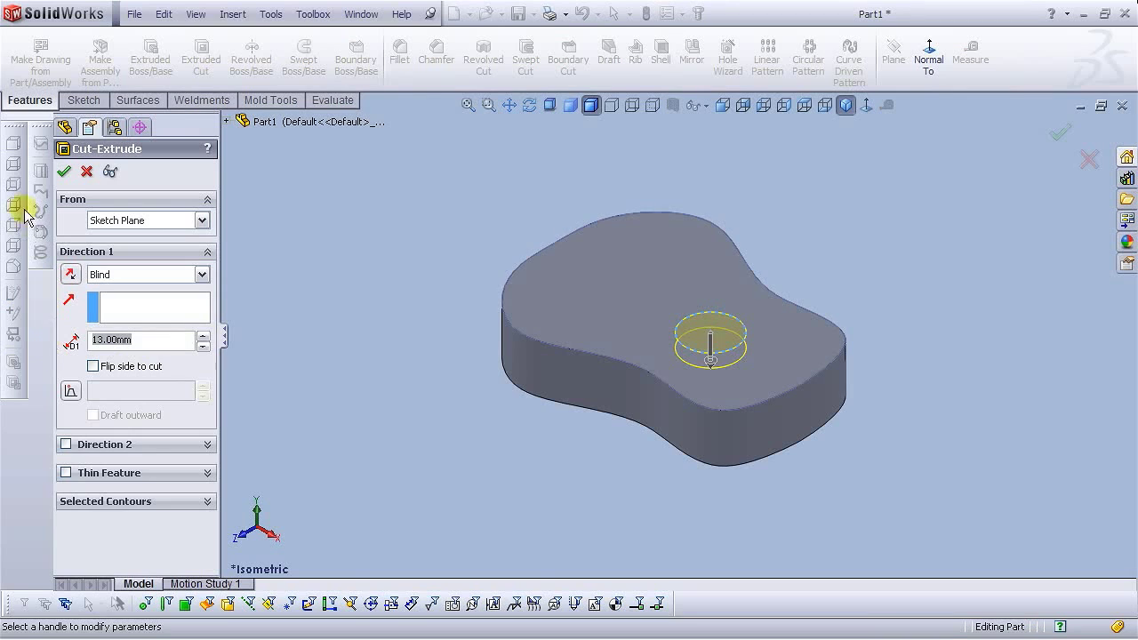
pyautogui.click(63, 171)
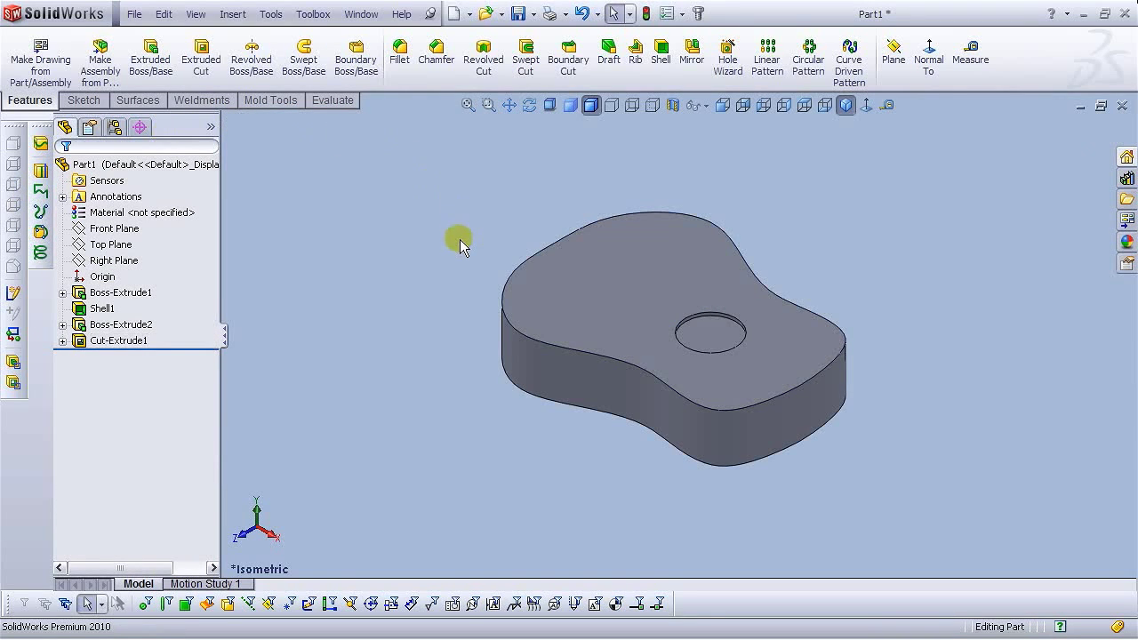
pyautogui.moveTo(861, 344); pyautogui.dragTo(642, 259, button='middle')
pyautogui.press('Escape')
pyautogui.scroll(3, 698, 342)
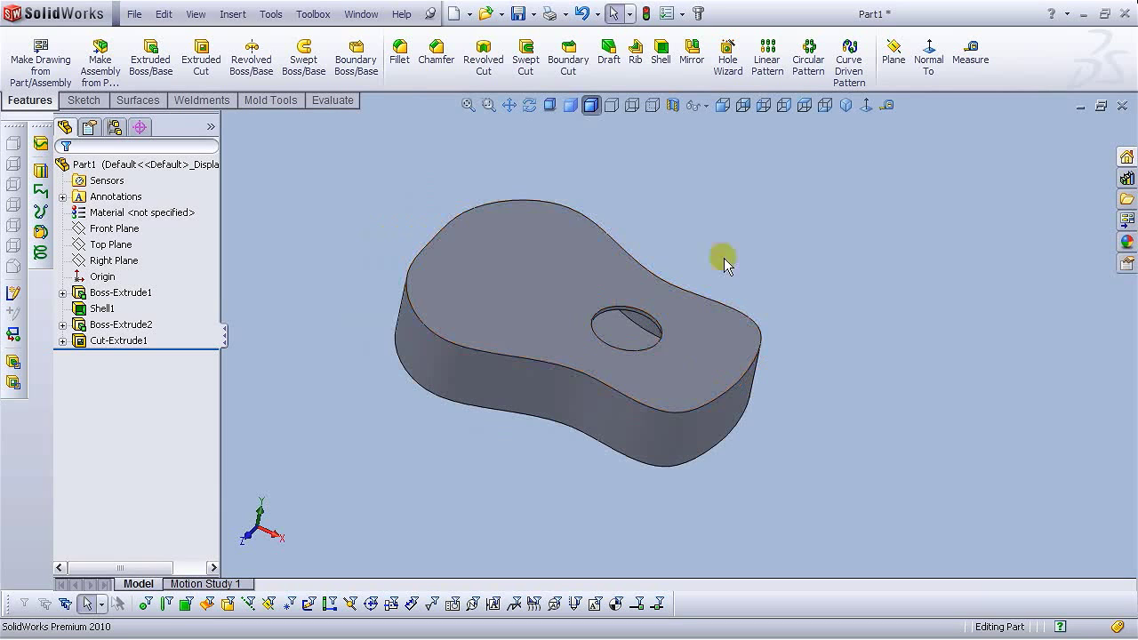
# Start a new face-on sketch on the top face and draw a vertical line on the body.
pyautogui.click(536, 286)
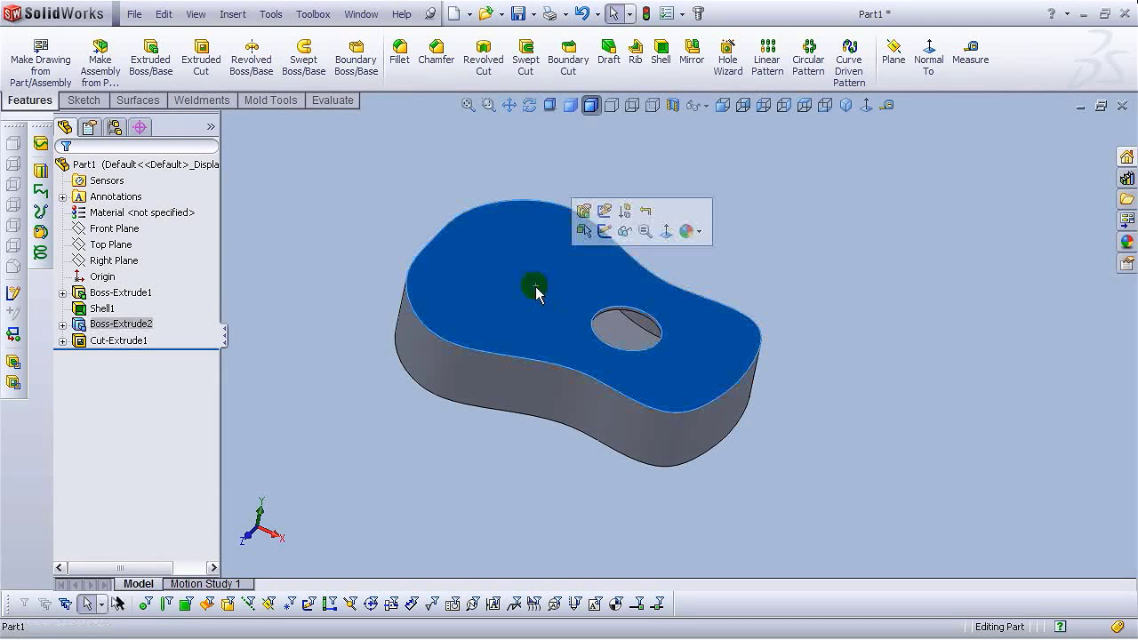
pyautogui.click(606, 233)
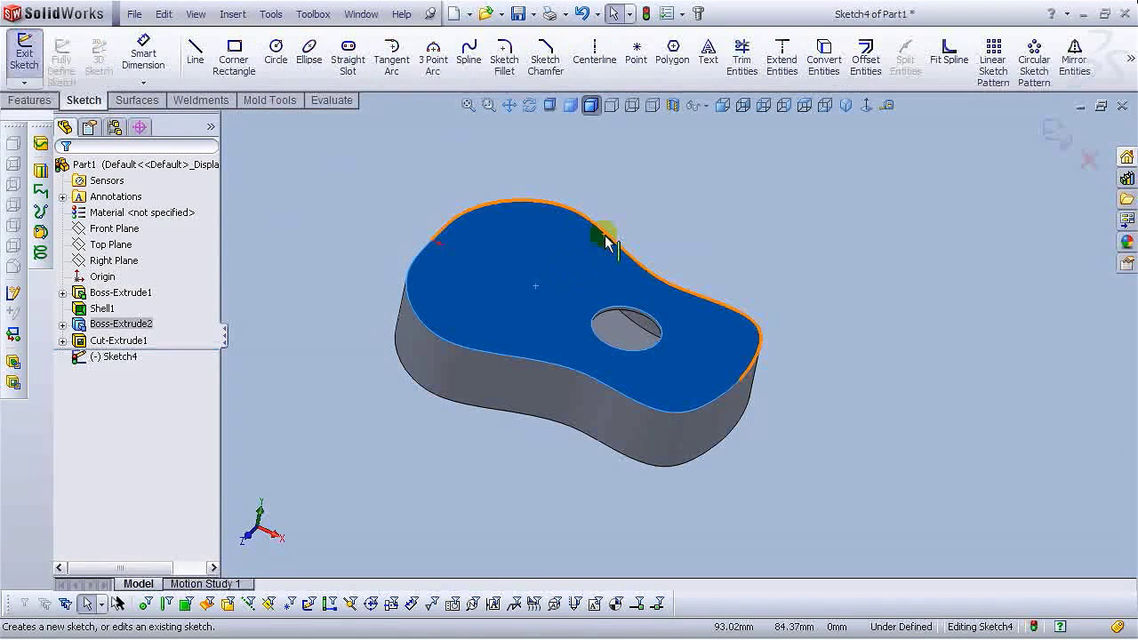
pyautogui.click(868, 106)
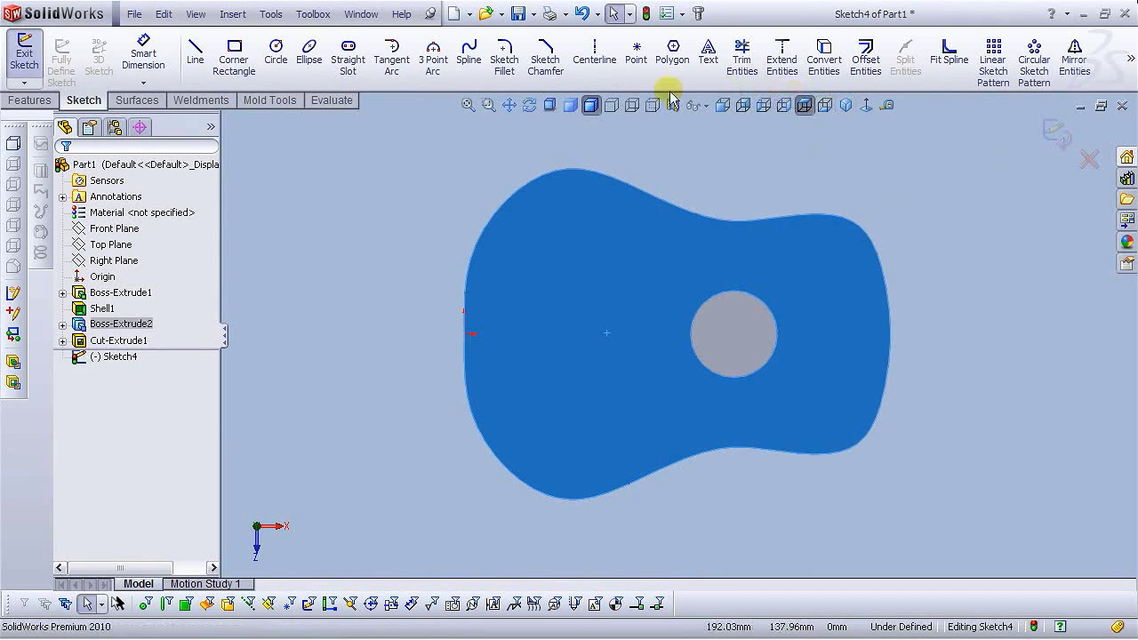
pyautogui.click(379, 198)
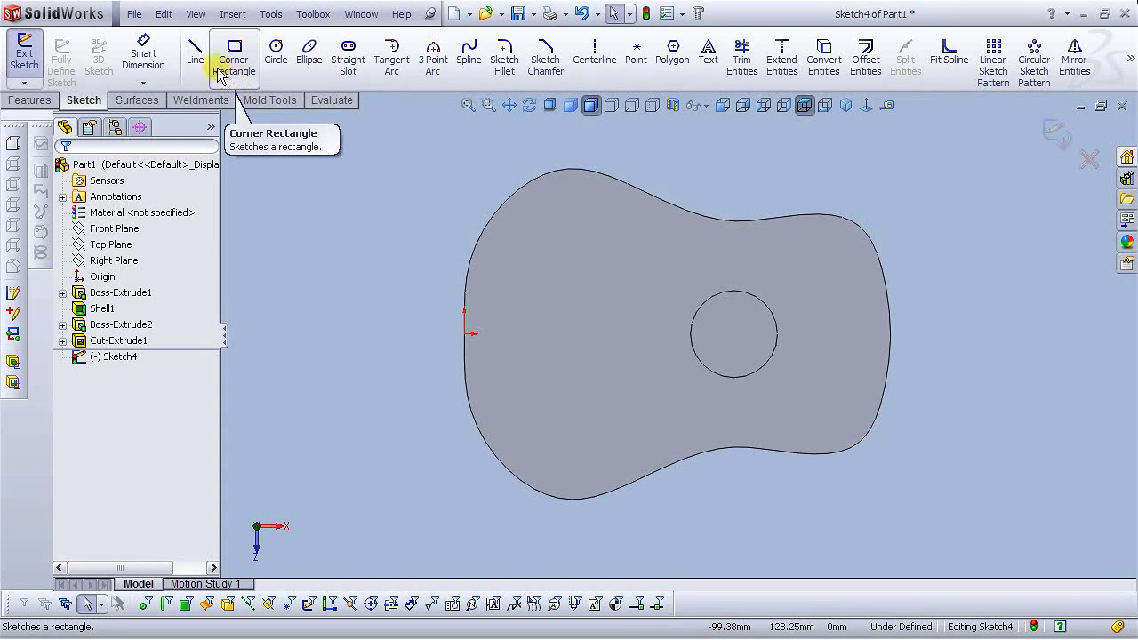
pyautogui.click(195, 51)
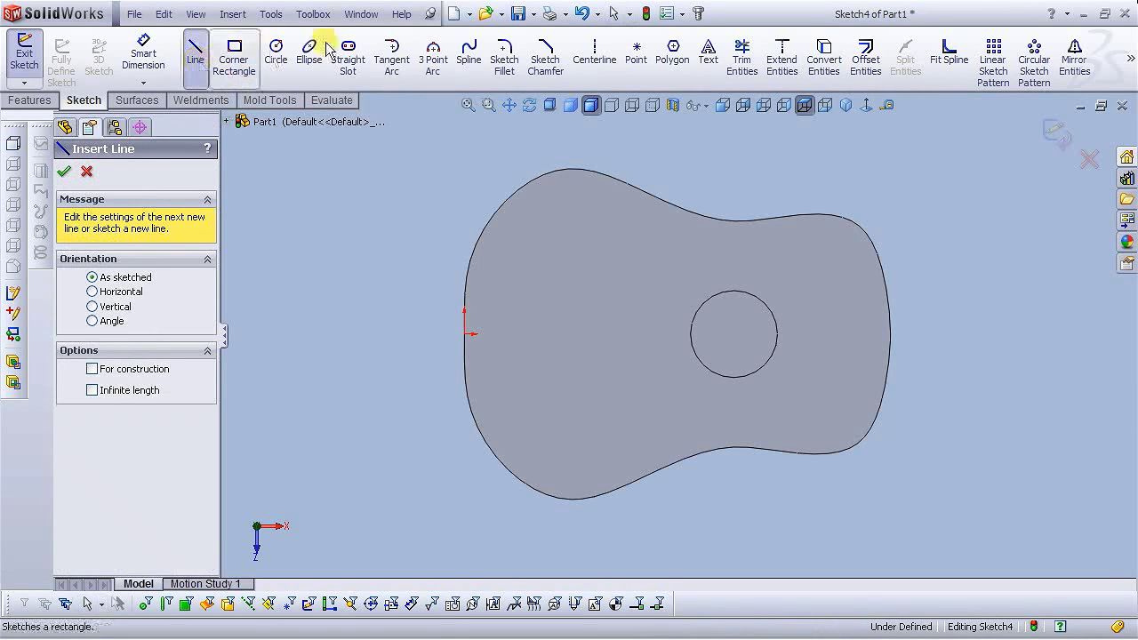
pyautogui.click(619, 260)
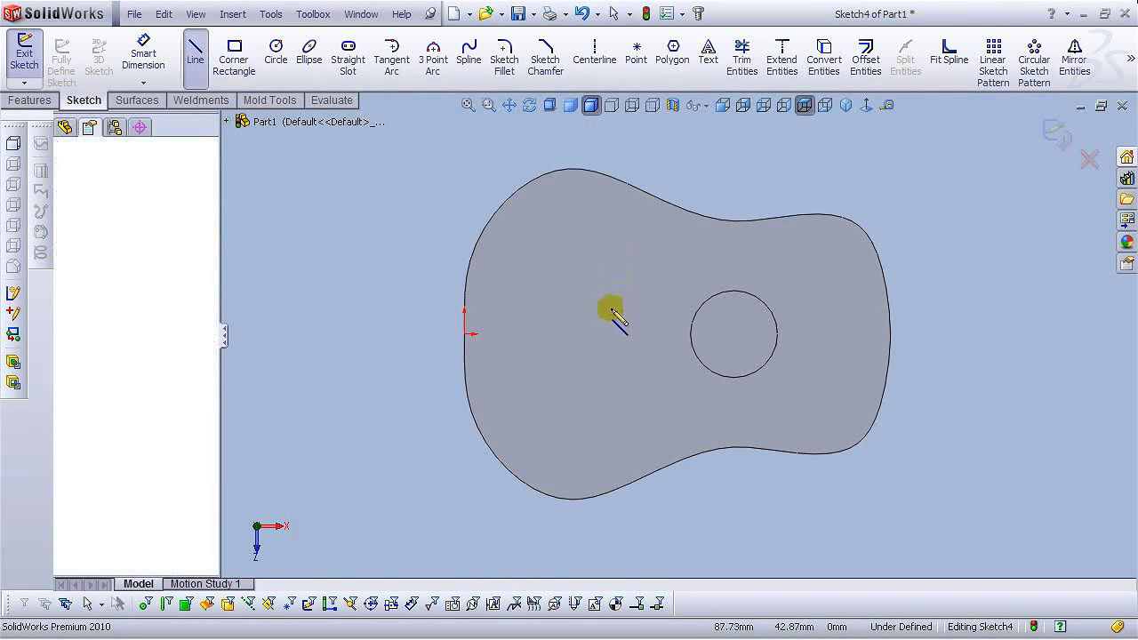
pyautogui.click(620, 386)
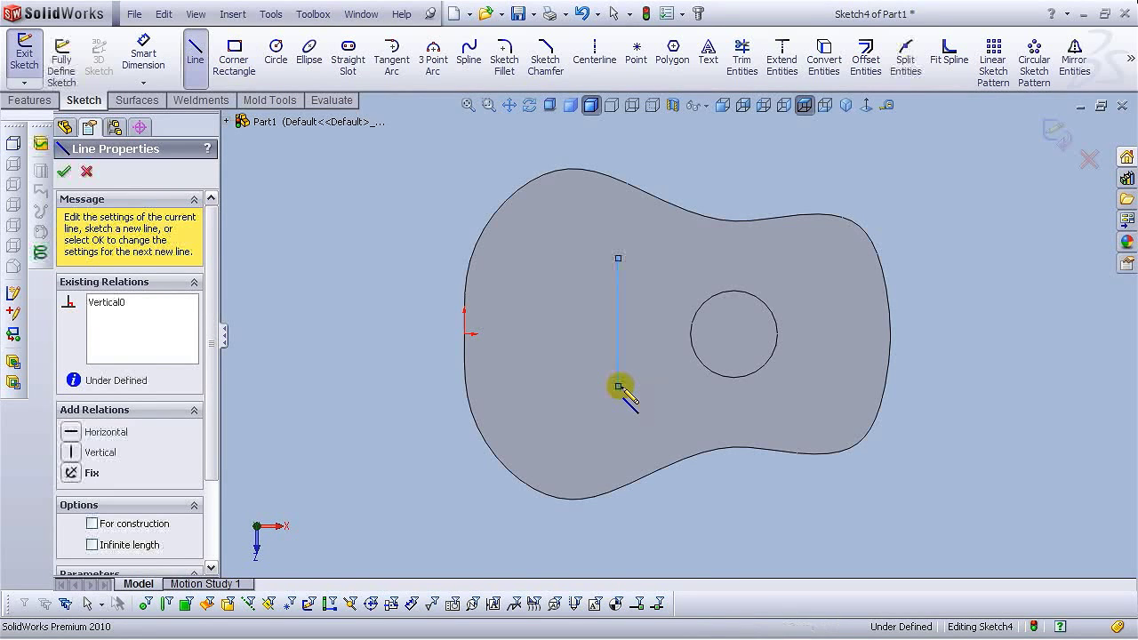
pyautogui.rightClick(618, 386)
pyautogui.click(654, 338)
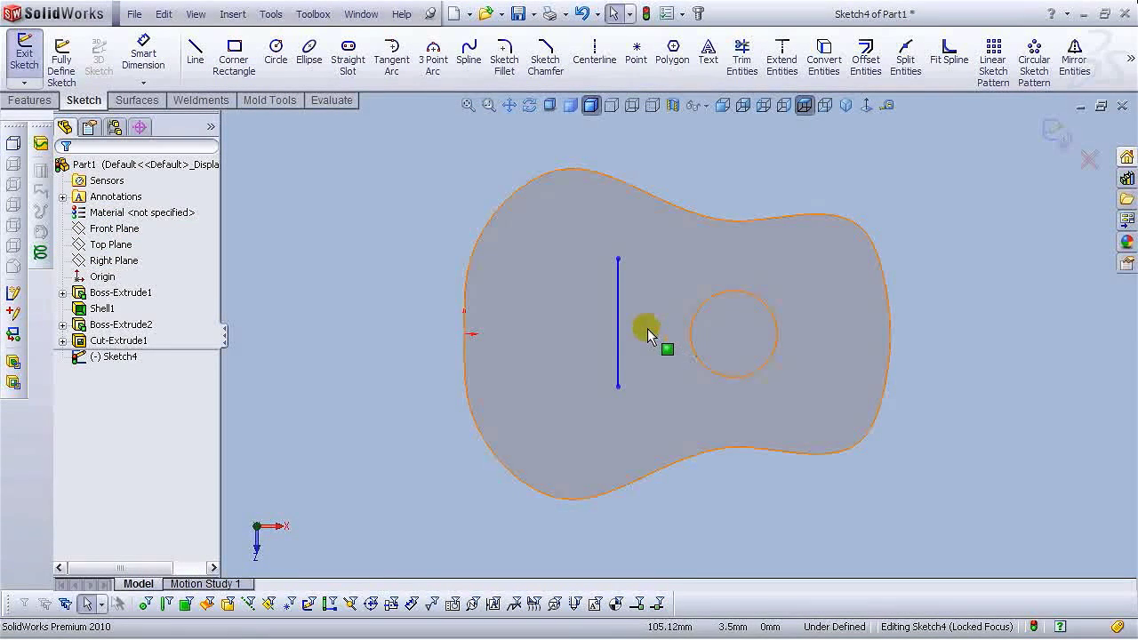
pyautogui.scroll(-2, 653, 342)
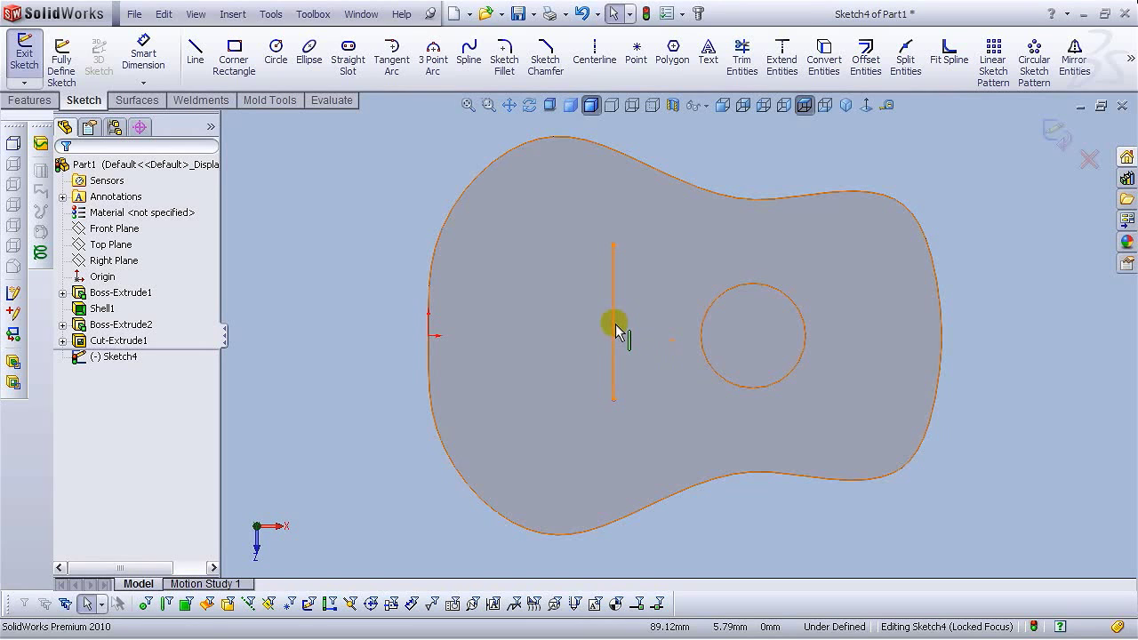
# Dimension the vertical line to 75 mm.
pyautogui.click(143, 55)
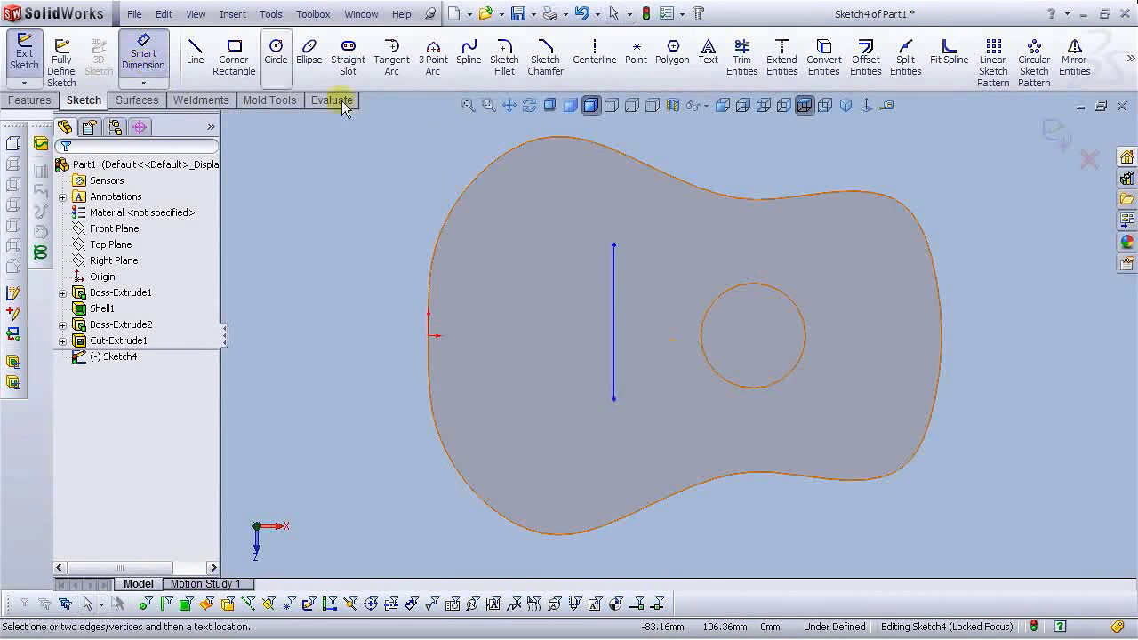
pyautogui.click(613, 320)
pyautogui.click(673, 325)
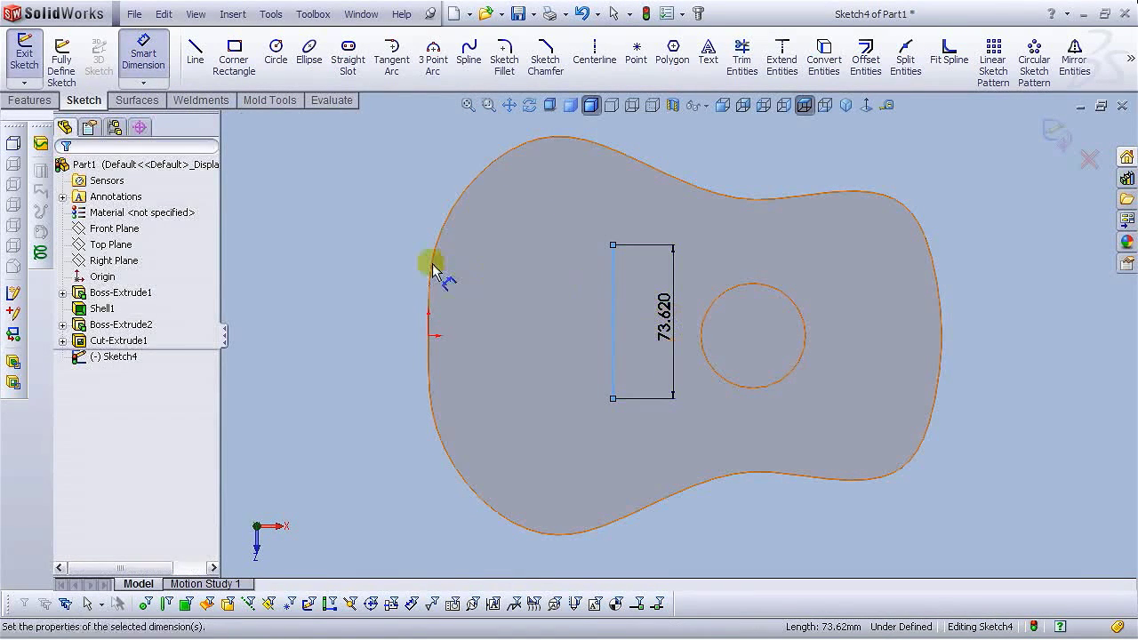
pyautogui.write('75')
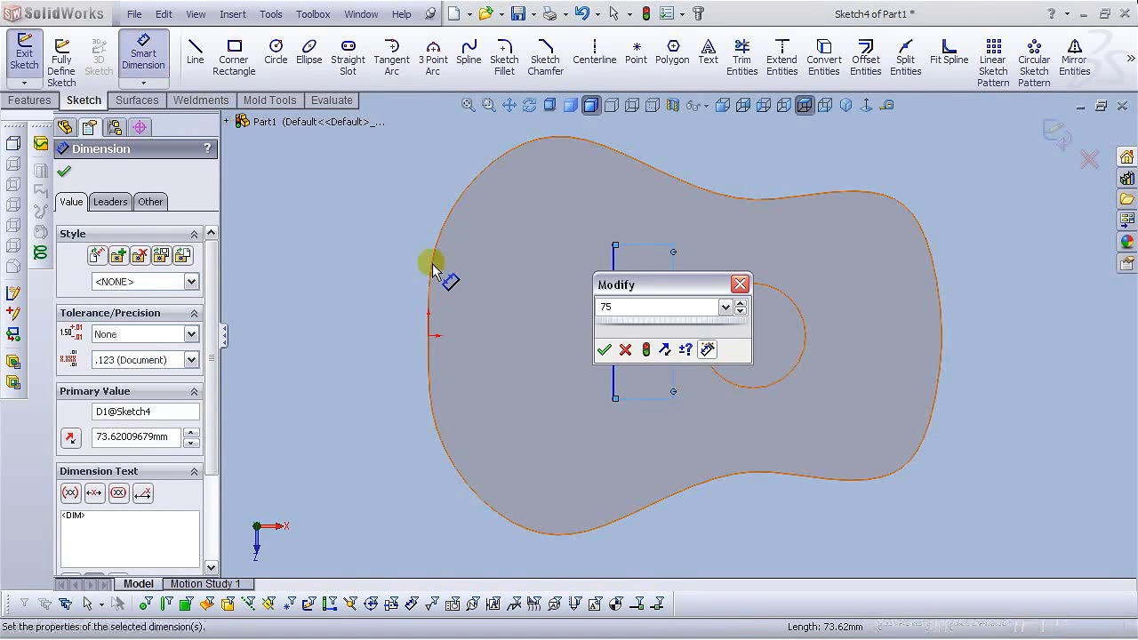
pyautogui.press('Return')
pyautogui.press('Escape')
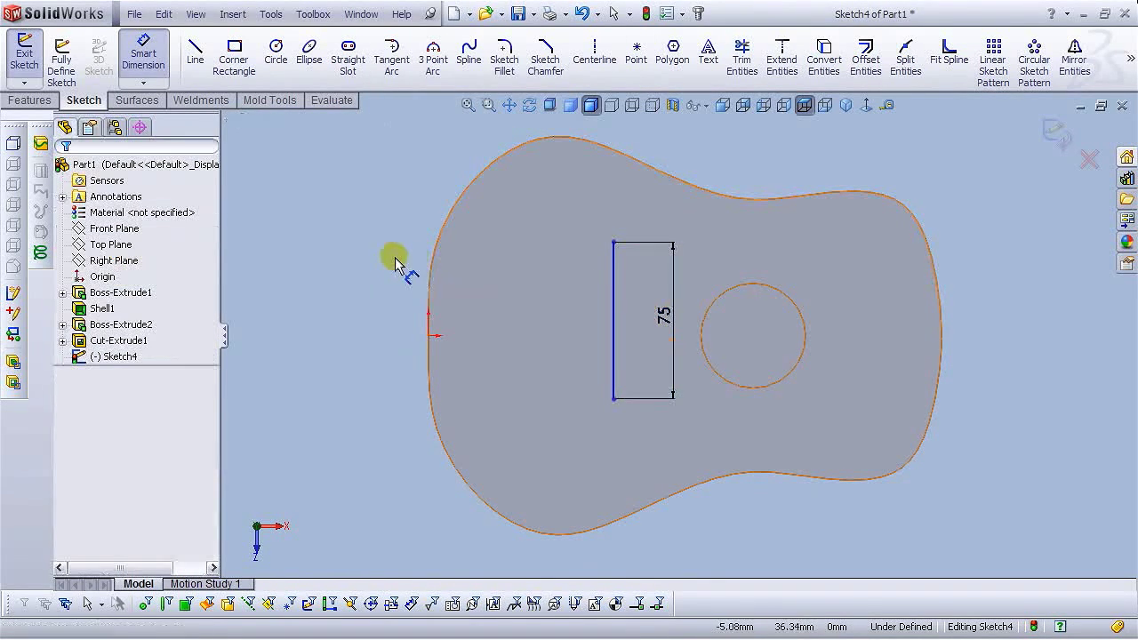
# Add a point at the line's midpoint and make it horizontal with the origin.
pyautogui.click(636, 58)
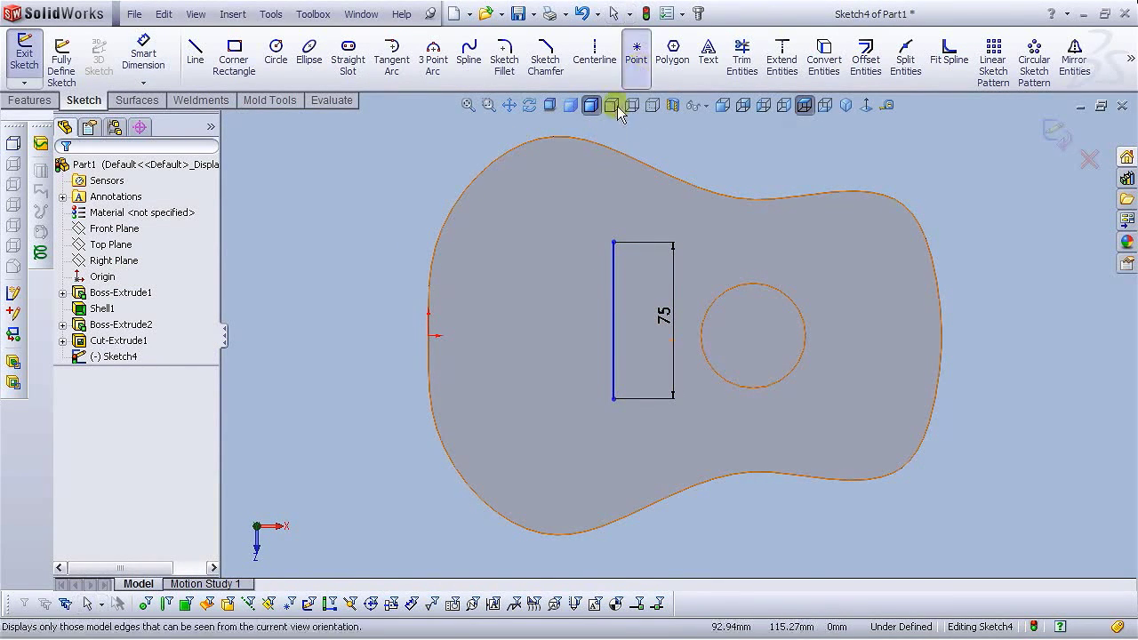
pyautogui.click(613, 322)
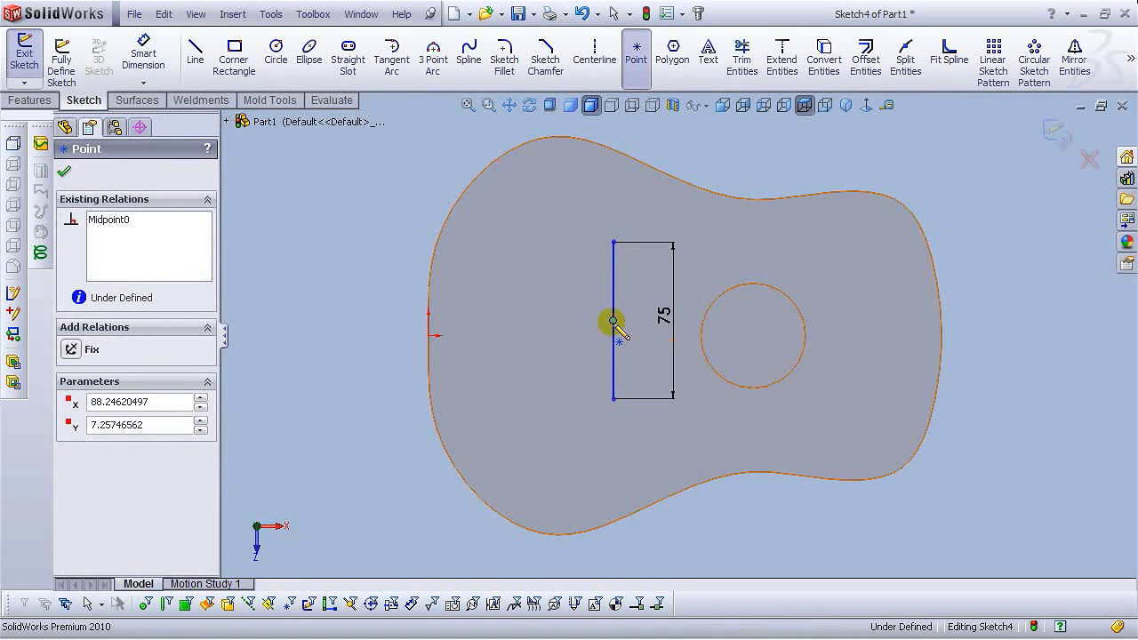
pyautogui.rightClick(614, 322)
pyautogui.click(655, 297)
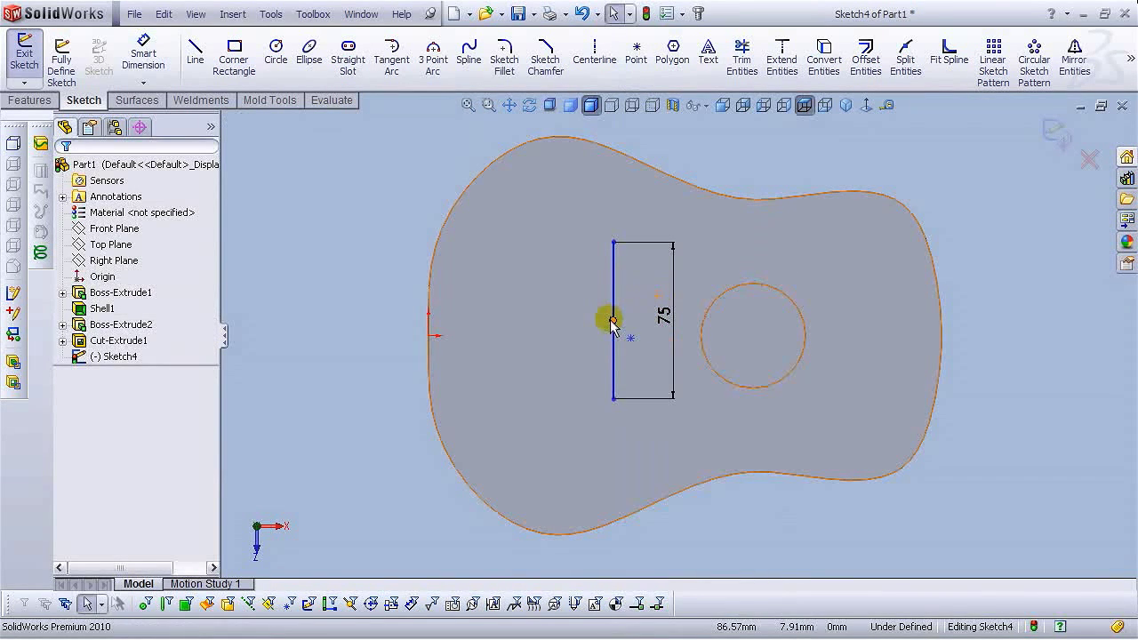
pyautogui.click(612, 321)
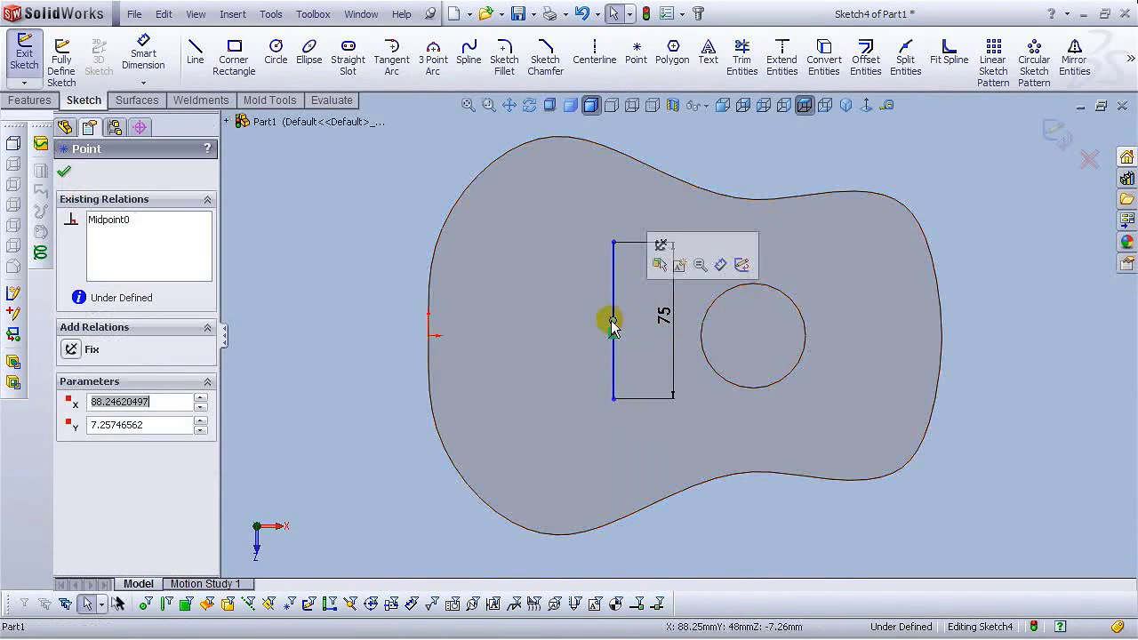
pyautogui.keyDown('ctrl'); pyautogui.click(428, 337); pyautogui.keyUp('ctrl')
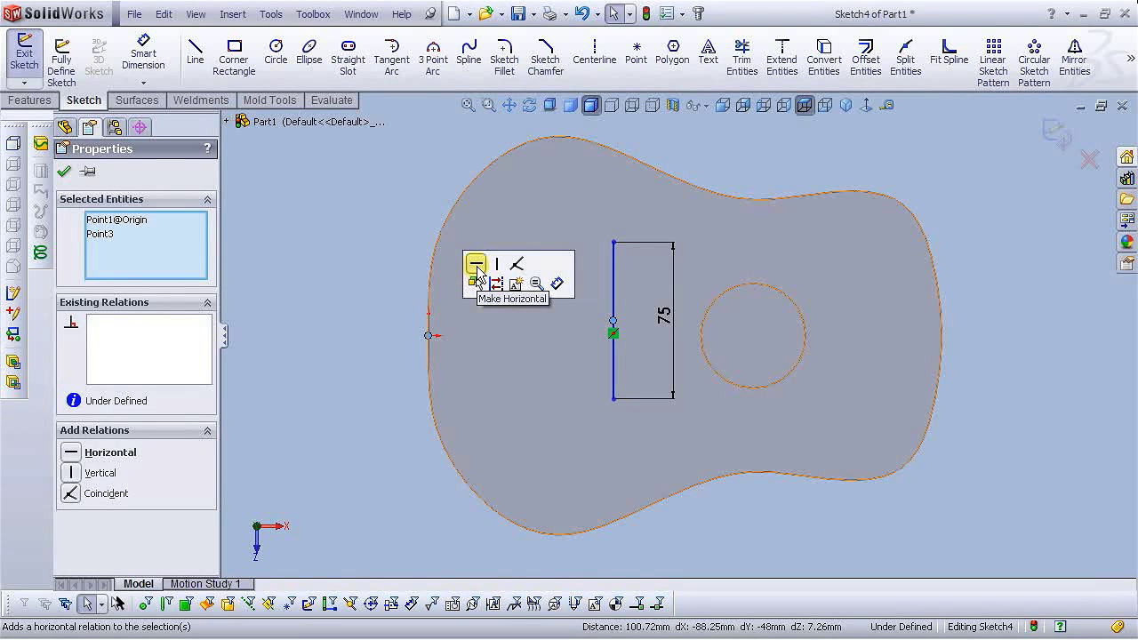
pyautogui.click(476, 264)
pyautogui.click(337, 190)
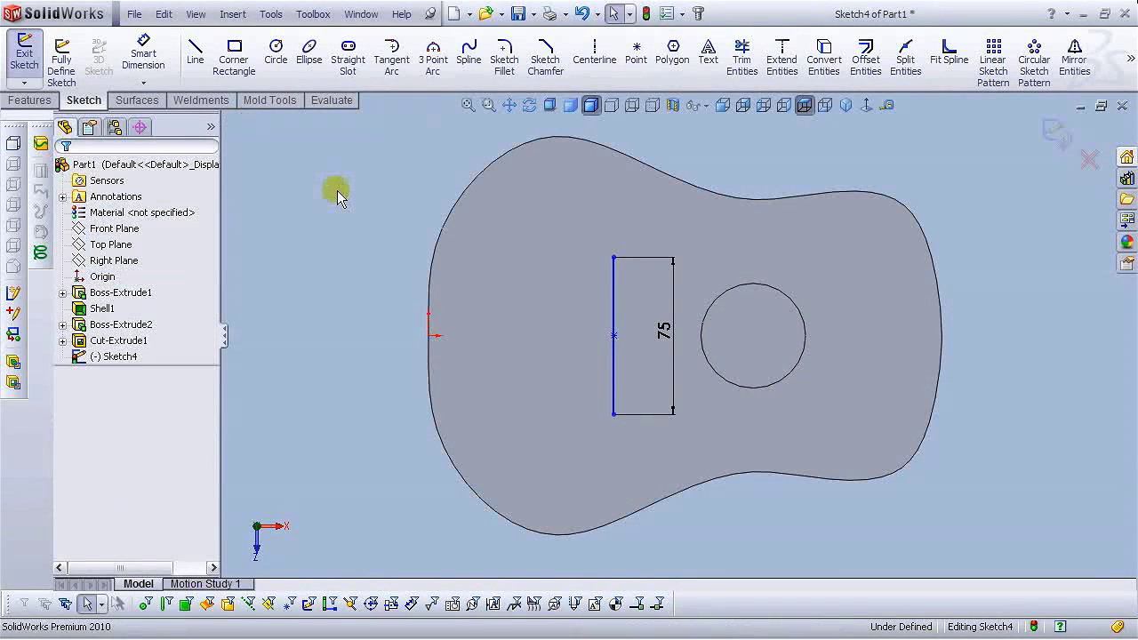
# Draw a short horizontal line leftward from the vertical line's top end.
pyautogui.click(195, 59)
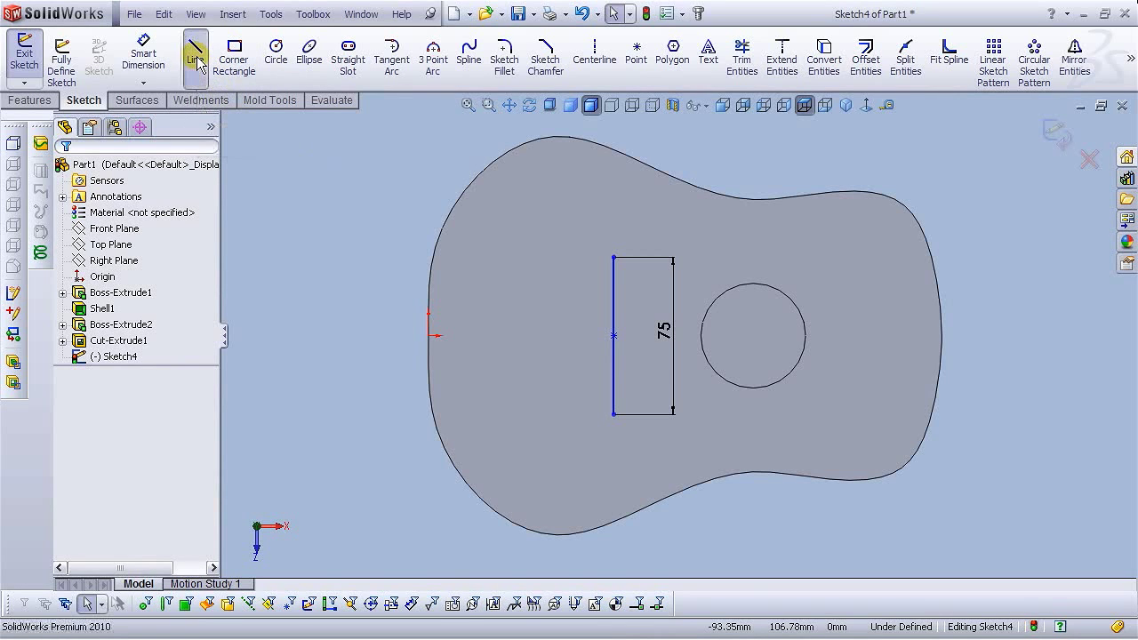
pyautogui.click(613, 258)
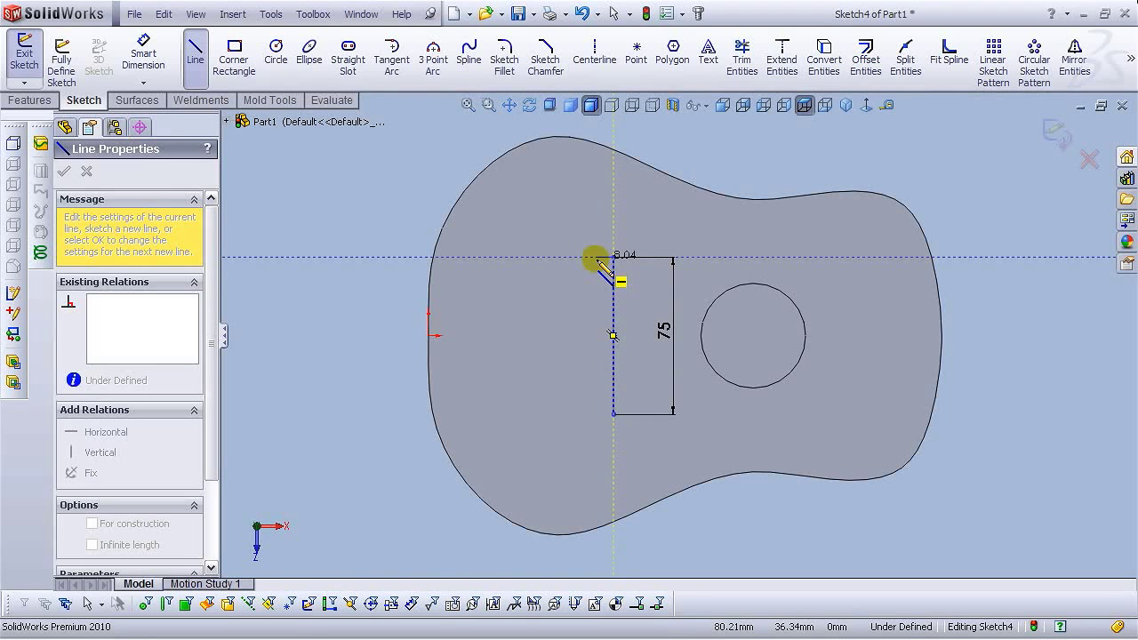
pyautogui.click(597, 257)
pyautogui.rightClick(596, 258)
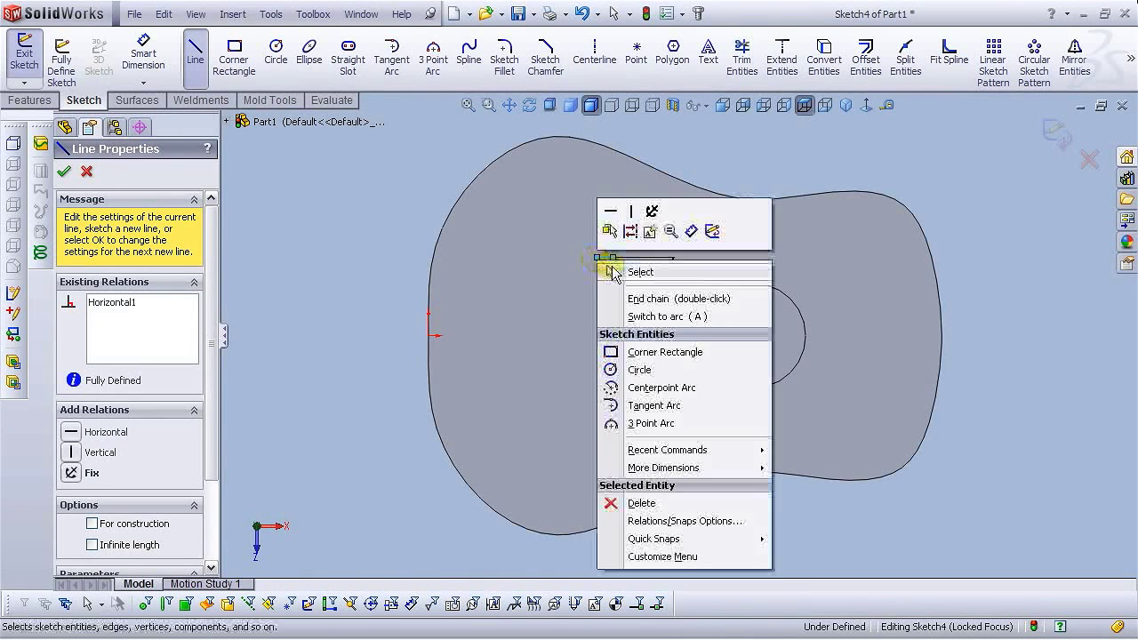
pyautogui.click(610, 271)
# Dimension the short horizontal line to 5 mm.
pyautogui.click(143, 55)
pyautogui.scroll(-3, 774, 359)
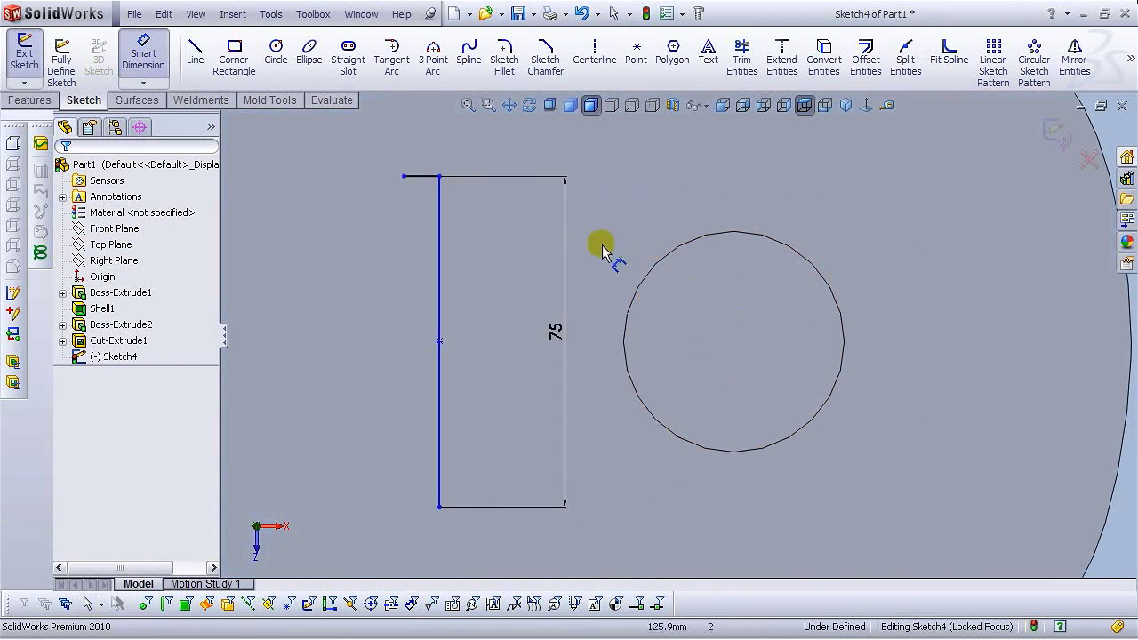
pyautogui.click(420, 174)
pyautogui.click(422, 150)
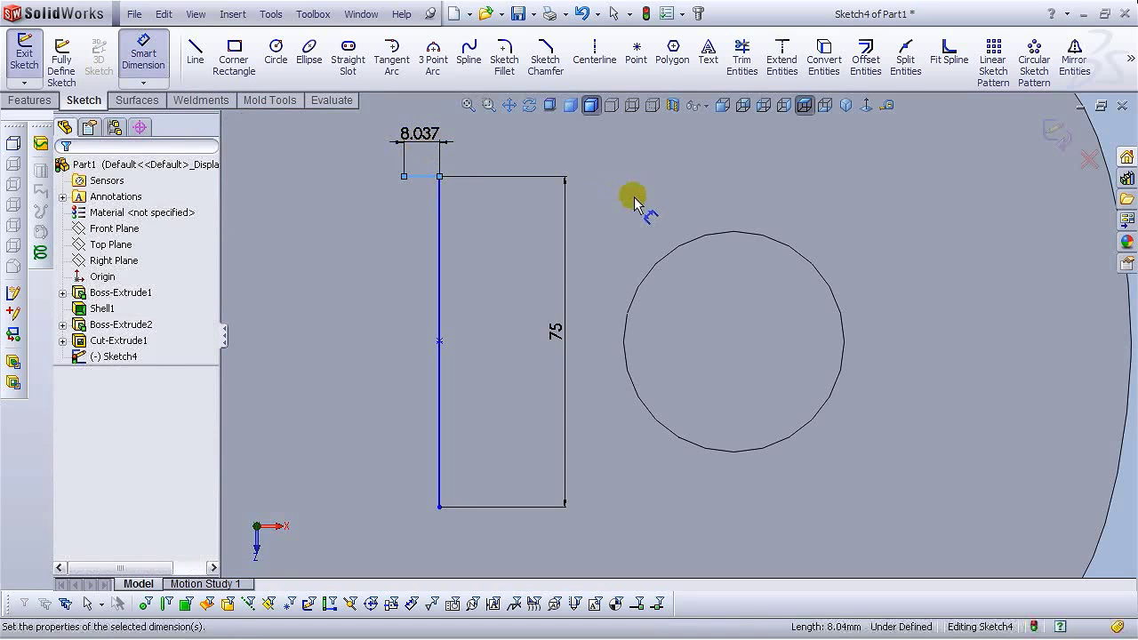
pyautogui.write('5')
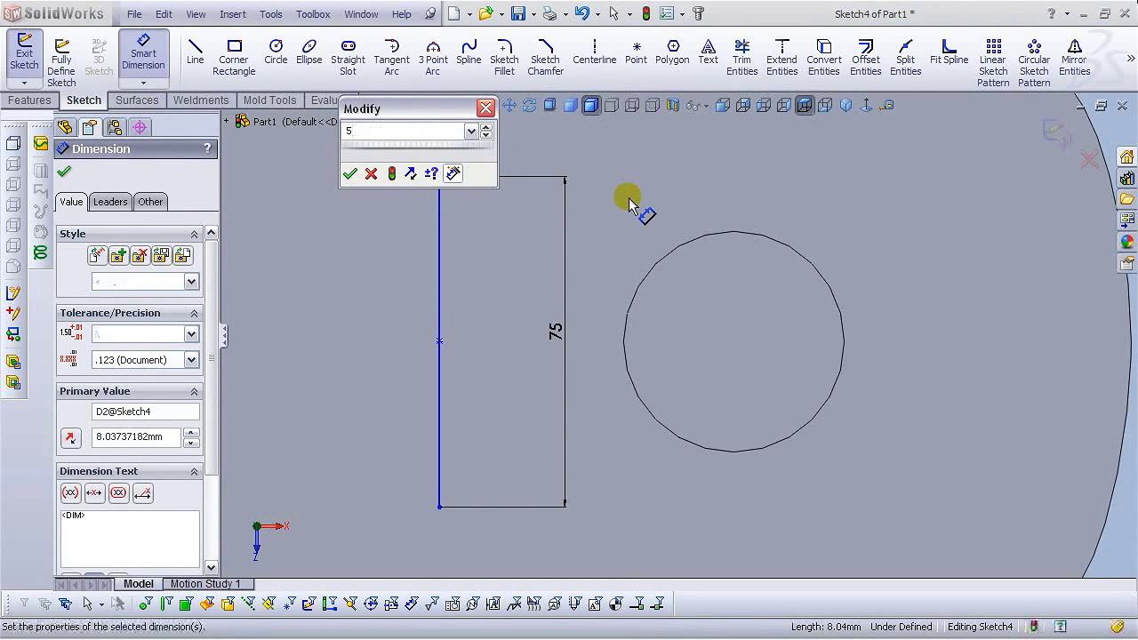
pyautogui.press('Return')
pyautogui.press('f')
pyautogui.click(369, 178)
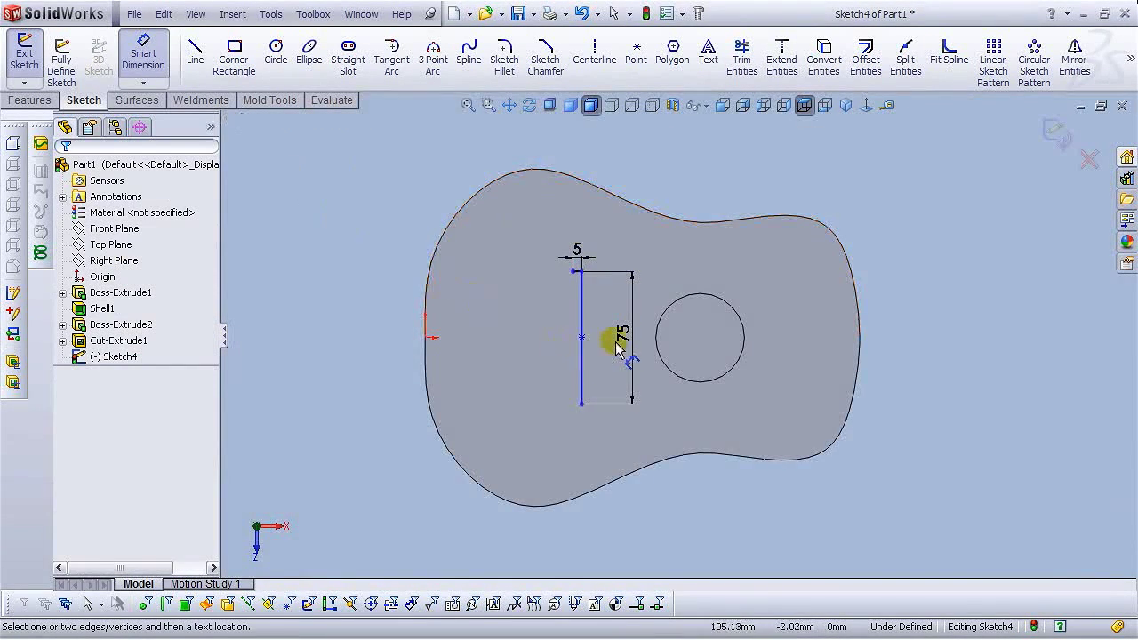
pyautogui.scroll(-3, 617, 343)
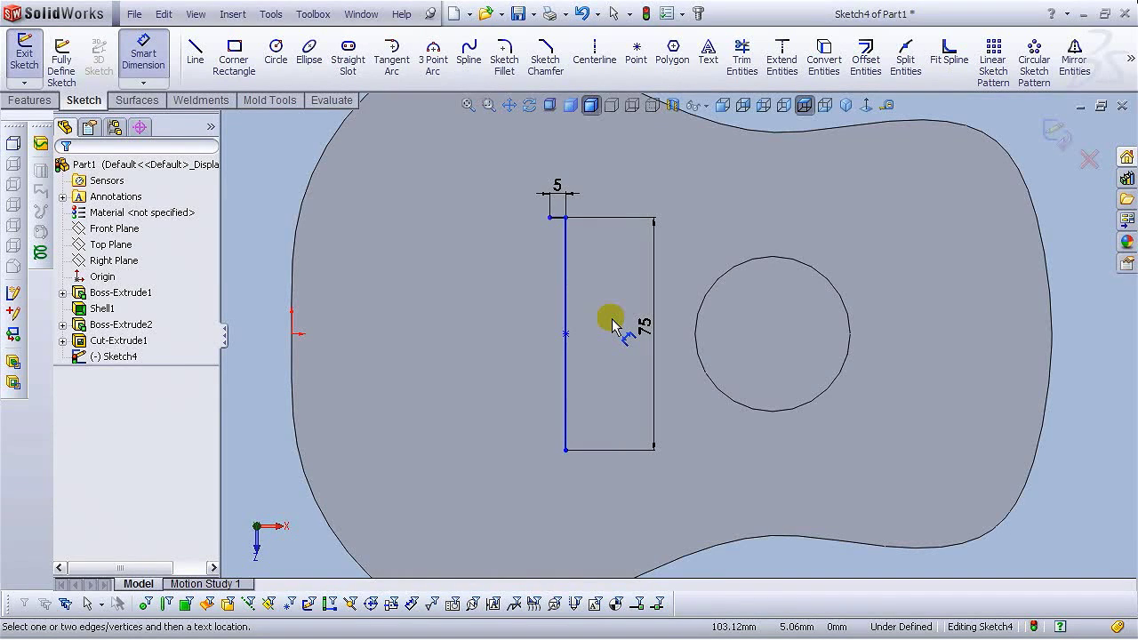
# Reposition and flip the arrows of the 5 mm dimension.
pyautogui.press('Escape')
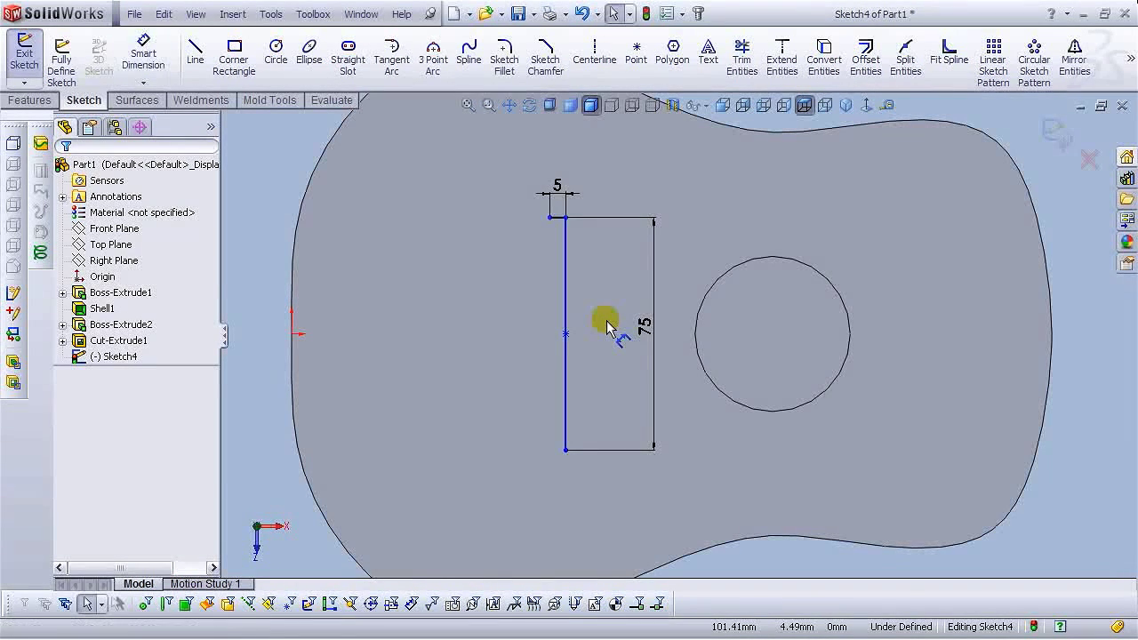
pyautogui.scroll(2, 604, 337)
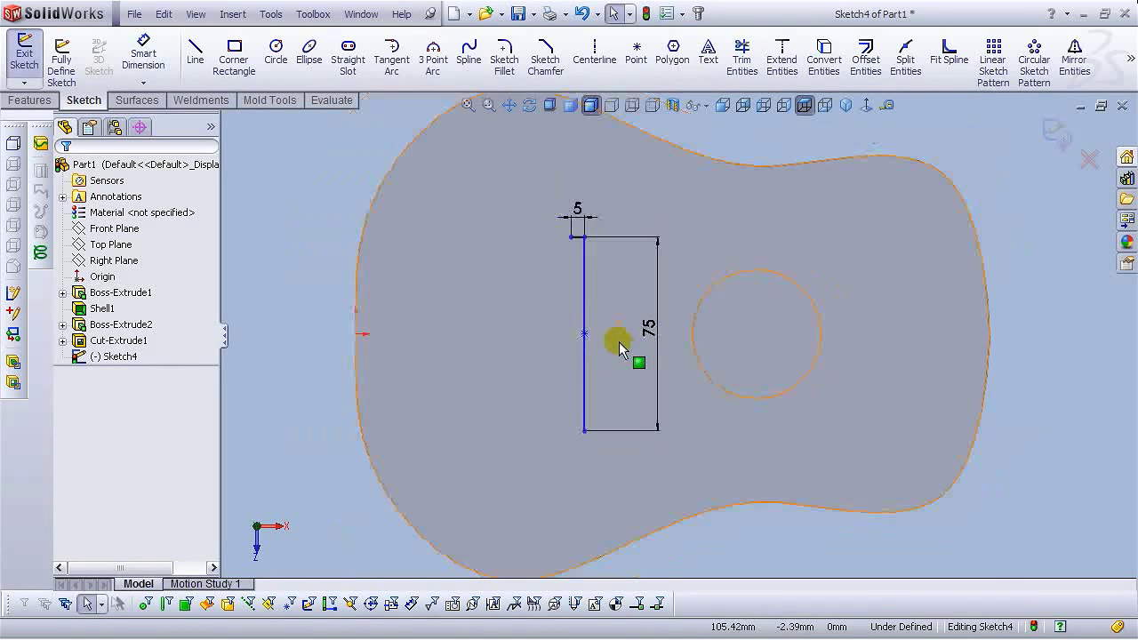
pyautogui.scroll(-2, 649, 330)
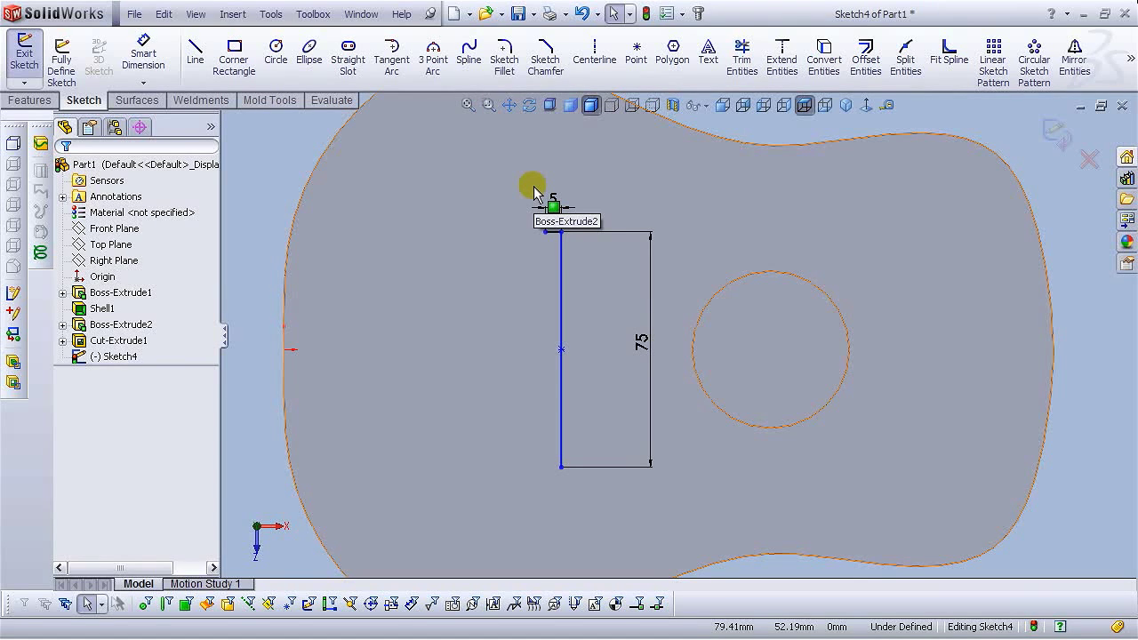
pyautogui.moveTo(533, 193); pyautogui.dragTo(521, 192)
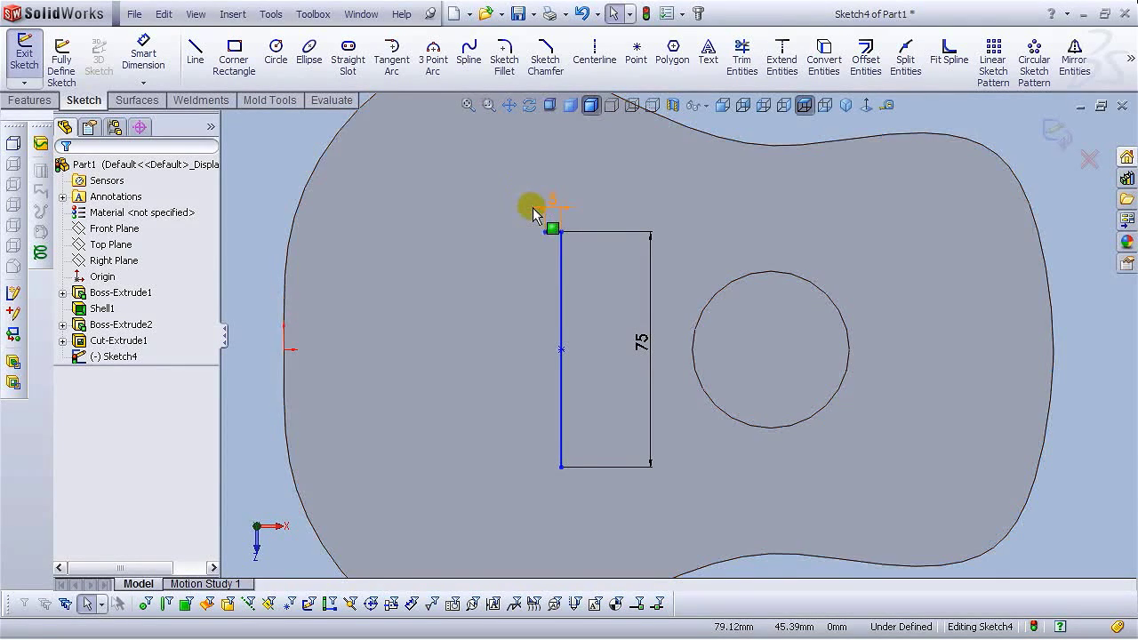
pyautogui.click(538, 207)
# Place a sketch point left of the vertical line's top, dimensioned 15 mm from the line.
pyautogui.click(635, 59)
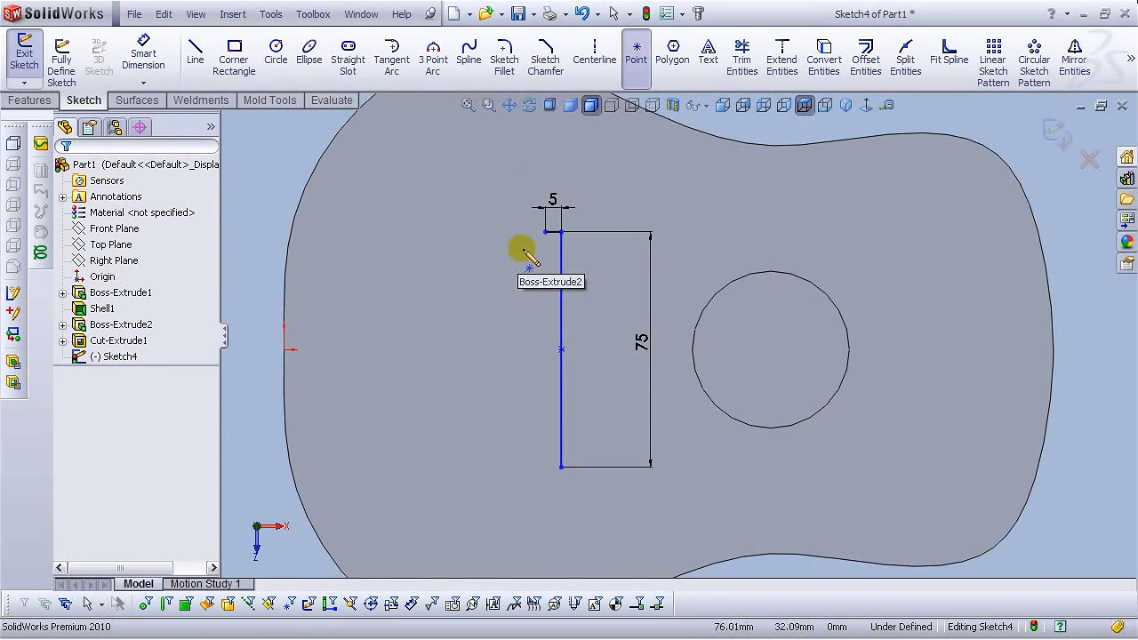
pyautogui.click(523, 249)
pyautogui.rightClick(525, 249)
pyautogui.click(547, 258)
pyautogui.click(143, 55)
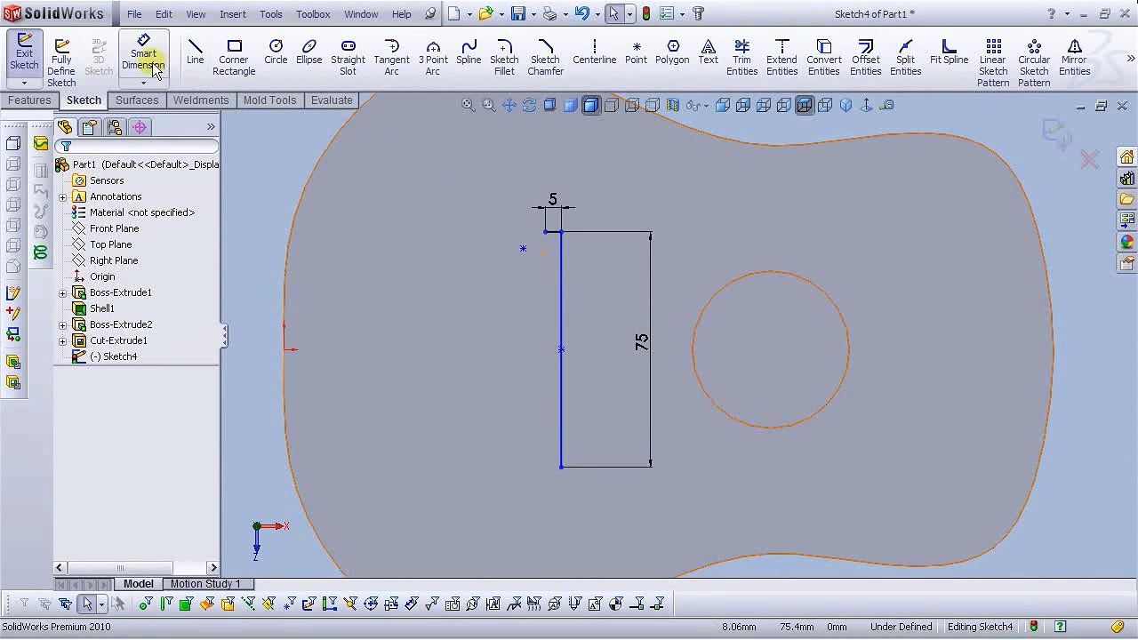
pyautogui.click(522, 249)
pyautogui.click(562, 252)
pyautogui.click(549, 187)
pyautogui.write('15')
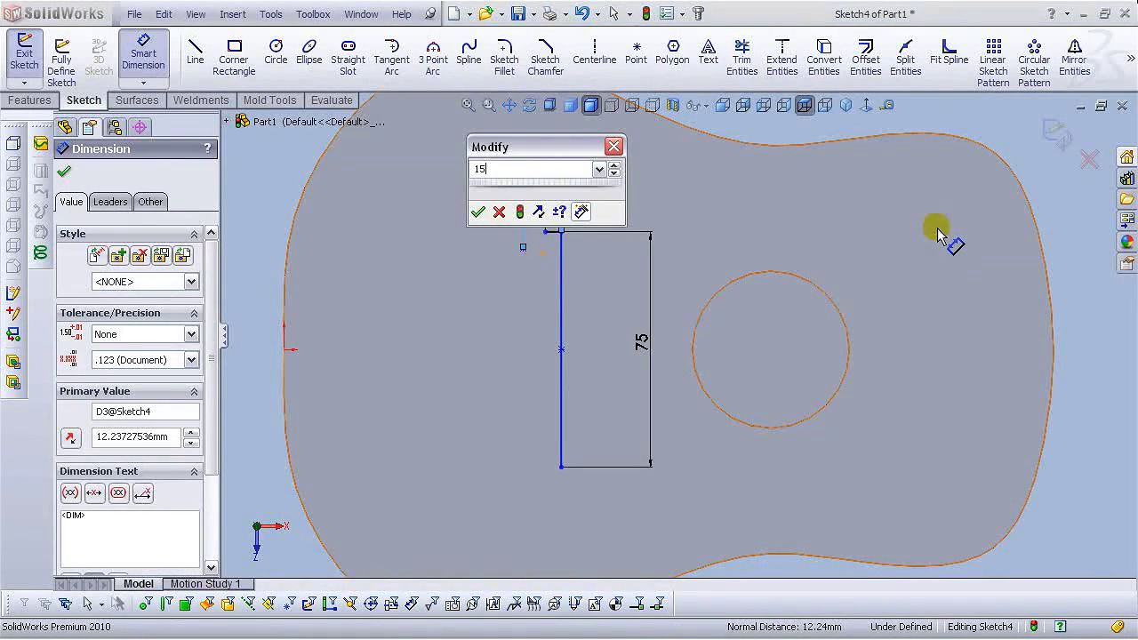
pyautogui.press('Return')
pyautogui.press('Escape')
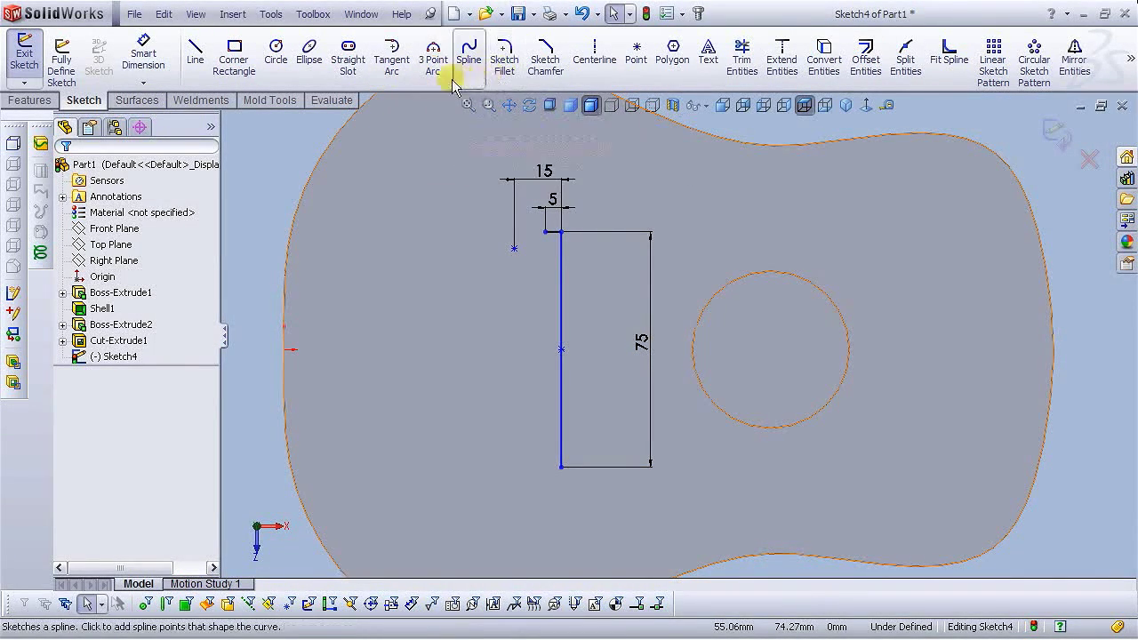
# Draw a 3-point arc from the short line's left end down to the new point.
pyautogui.click(434, 62)
pyautogui.click(552, 231)
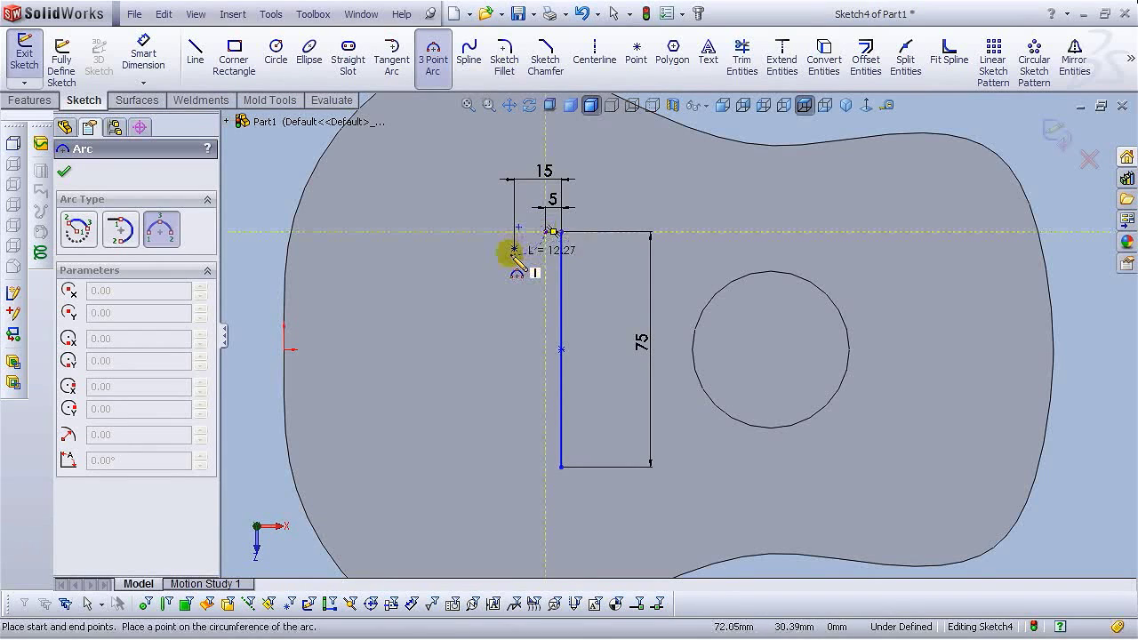
pyautogui.click(514, 249)
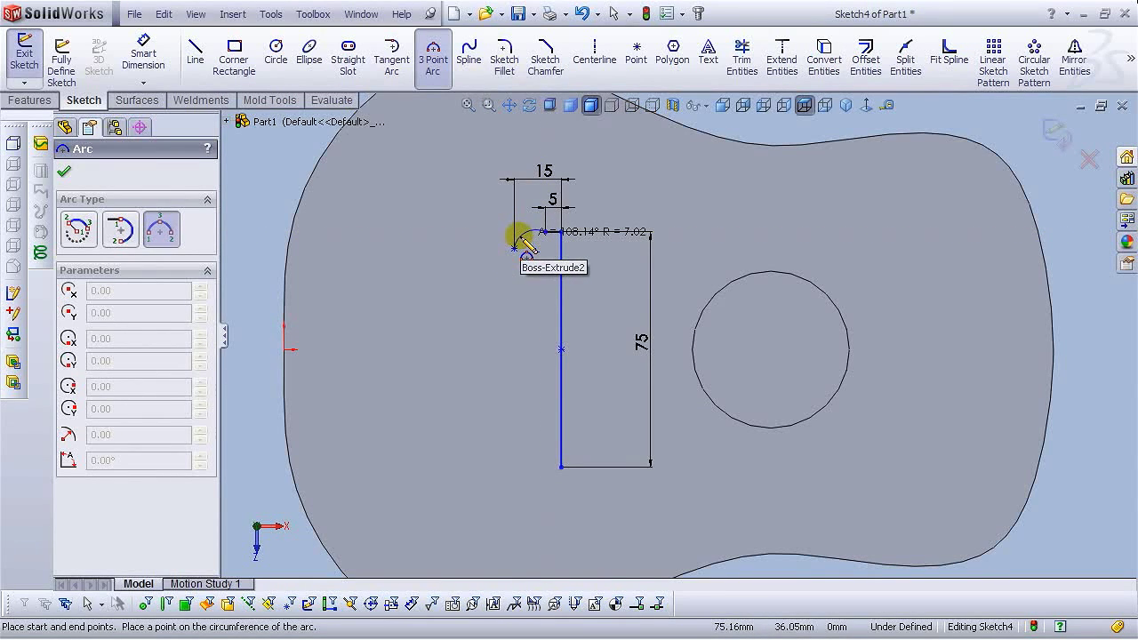
pyautogui.click(523, 238)
pyautogui.rightClick(528, 245)
pyautogui.click(544, 249)
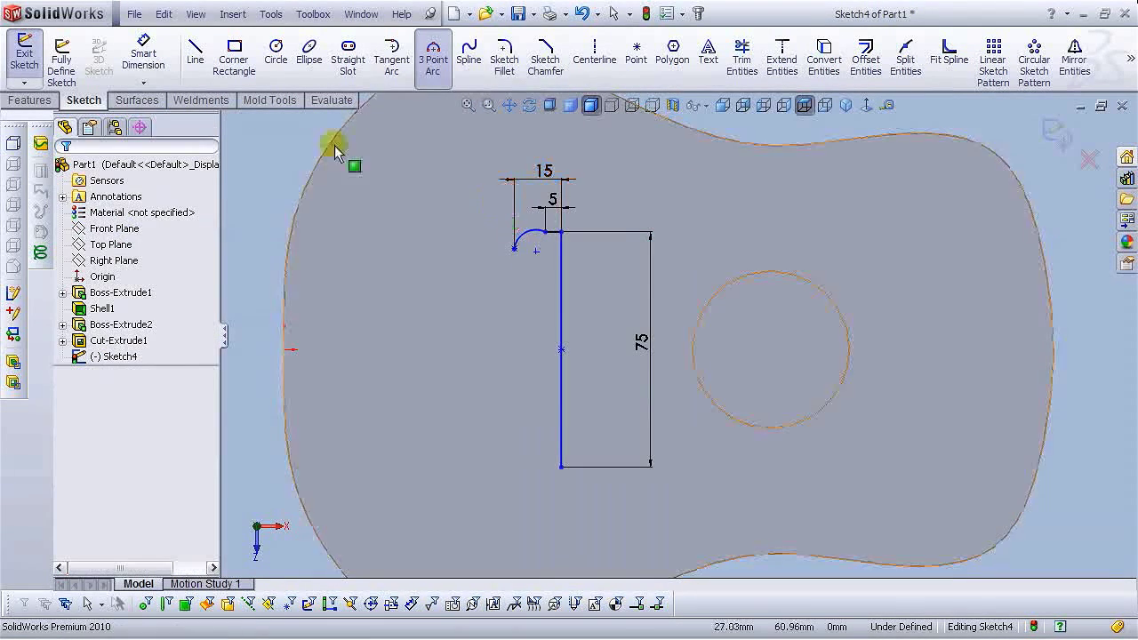
# Dimension the arc to a 10 mm radius and pull its lower end downward.
pyautogui.click(148, 61)
pyautogui.scroll(-3, 579, 287)
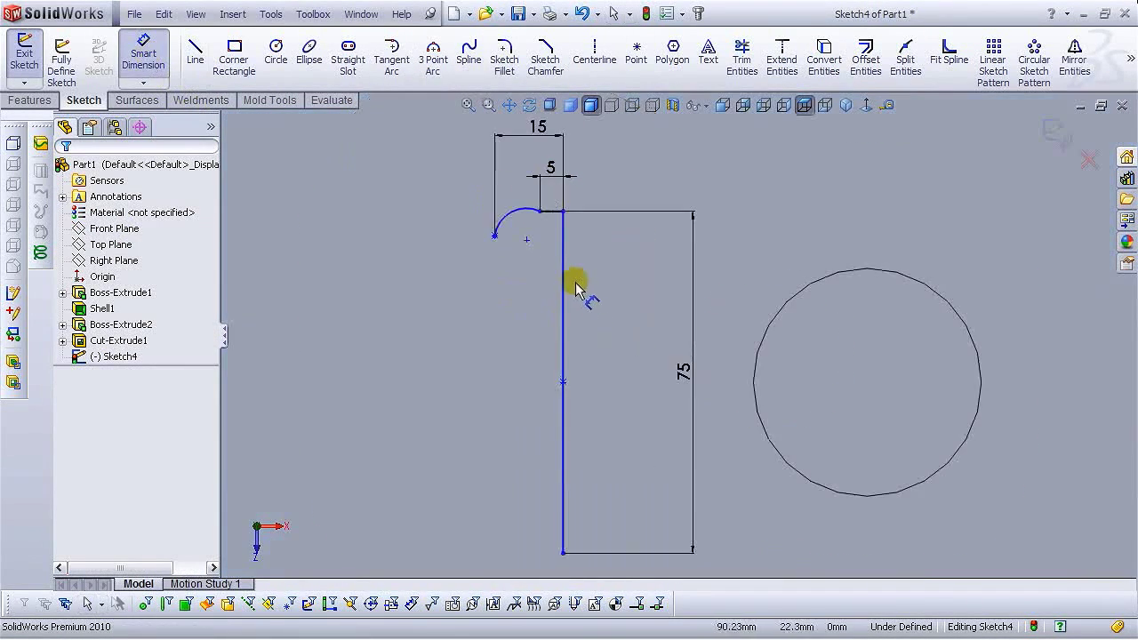
pyautogui.click(501, 188)
pyautogui.click(529, 244)
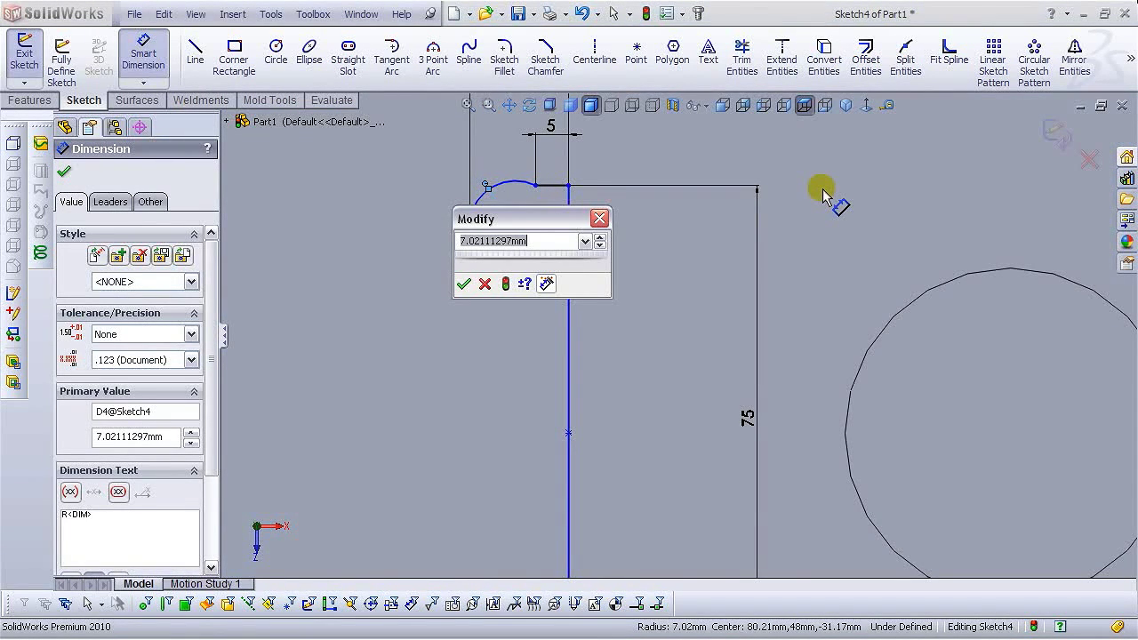
pyautogui.write('10')
pyautogui.press('Return')
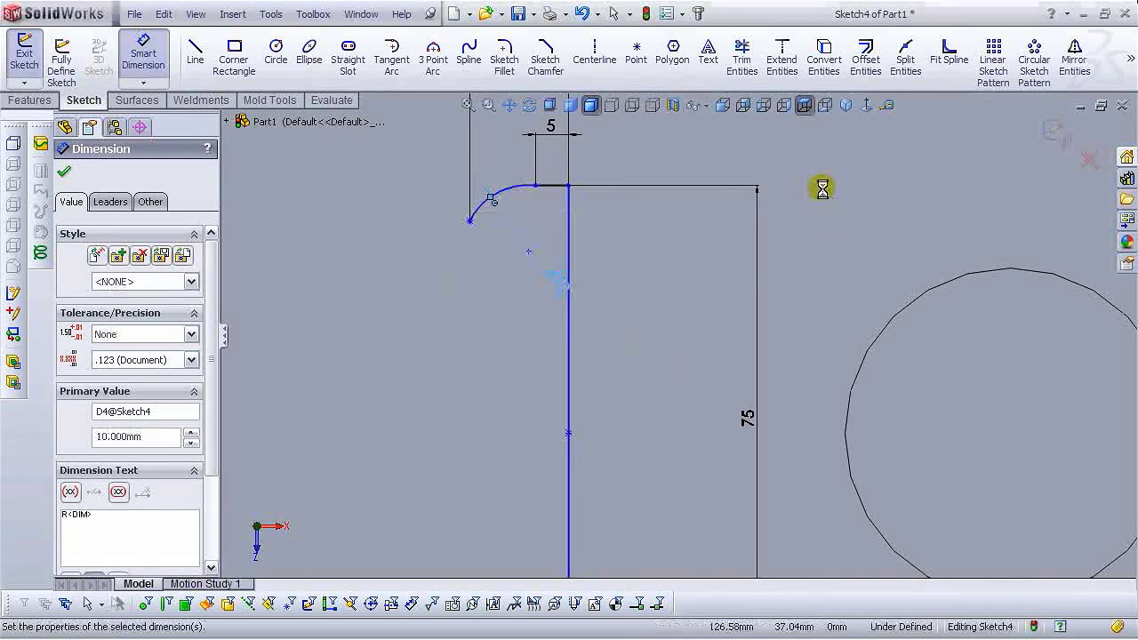
pyautogui.scroll(3, 712, 364)
pyautogui.scroll(-4, 716, 363)
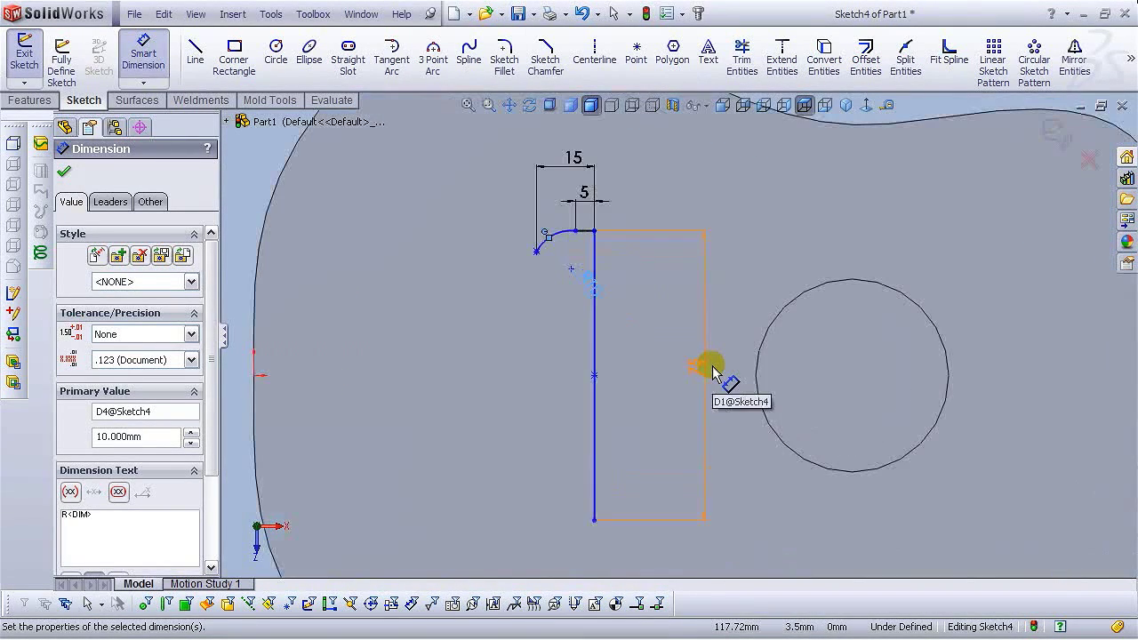
pyautogui.press('Escape')
pyautogui.moveTo(524, 255)
pyautogui.mouseDown()
pyautogui.moveTo(527, 276)
pyautogui.moveTo(524, 266)
pyautogui.mouseUp()
# Select the arc's lower endpoint, then restore the face-on view (Ctrl+8) and deselect it.
pyautogui.click(525, 264)
pyautogui.scroll(4, 534, 276)
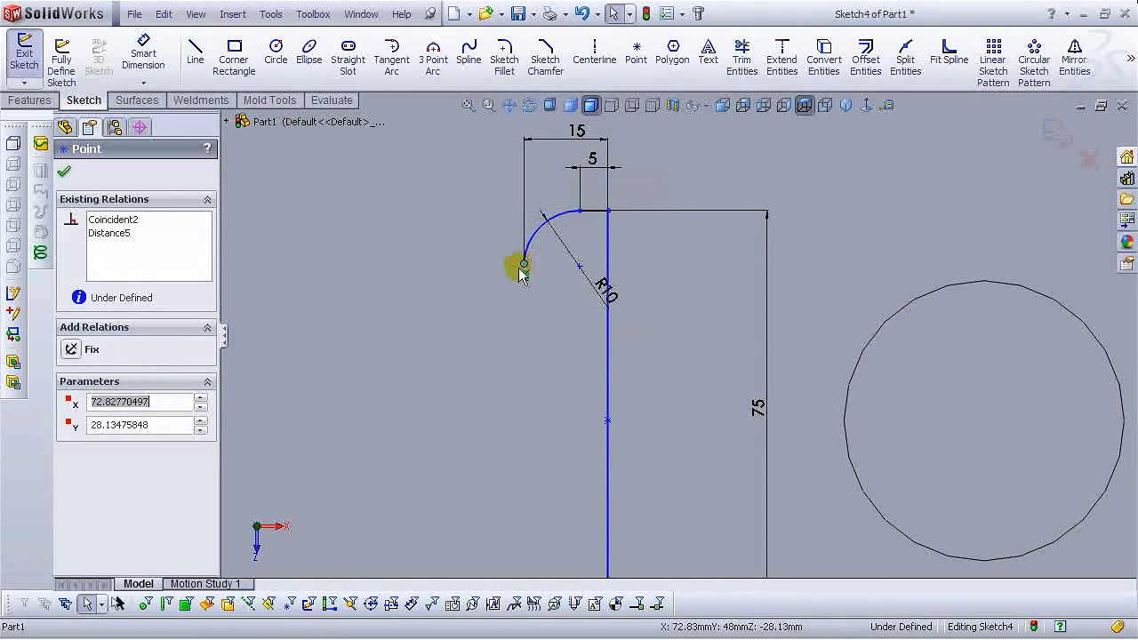
pyautogui.moveTo(787, 349); pyautogui.dragTo(809, 354, button='middle')
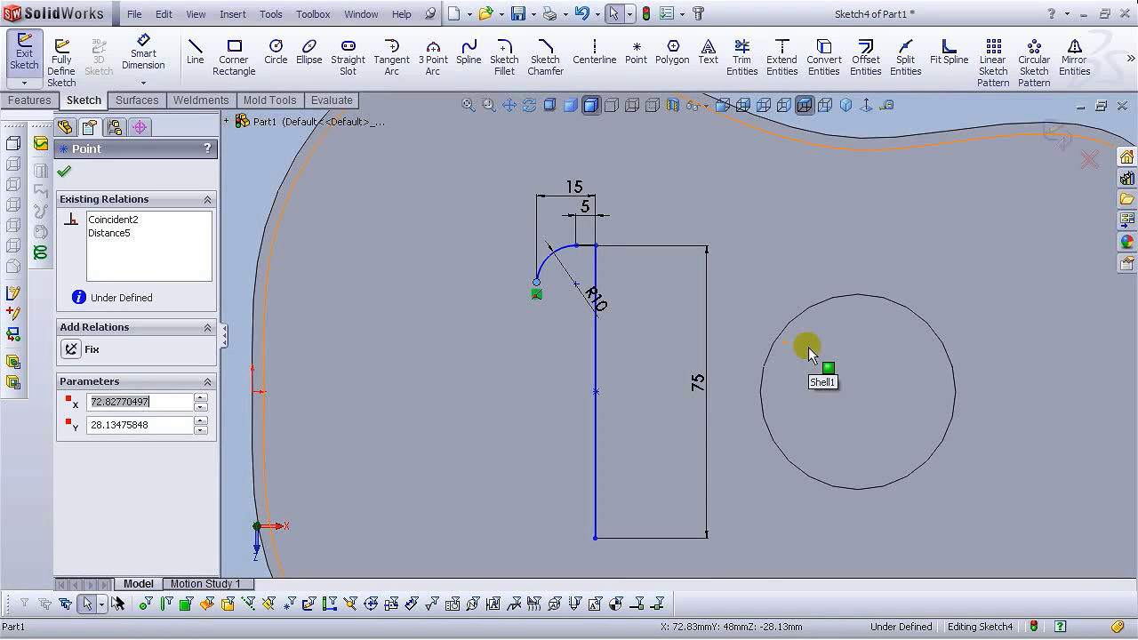
pyautogui.hotkey('ctrl', '8')
pyautogui.scroll(3, 738, 360)
pyautogui.scroll(-4, 676, 373)
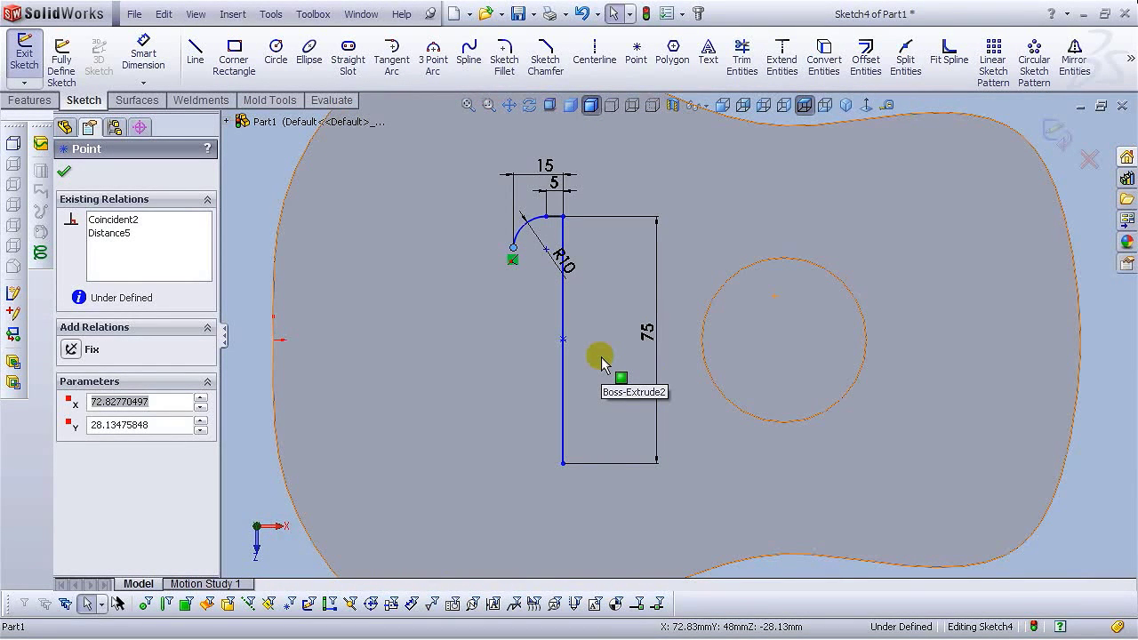
pyautogui.press('Escape')
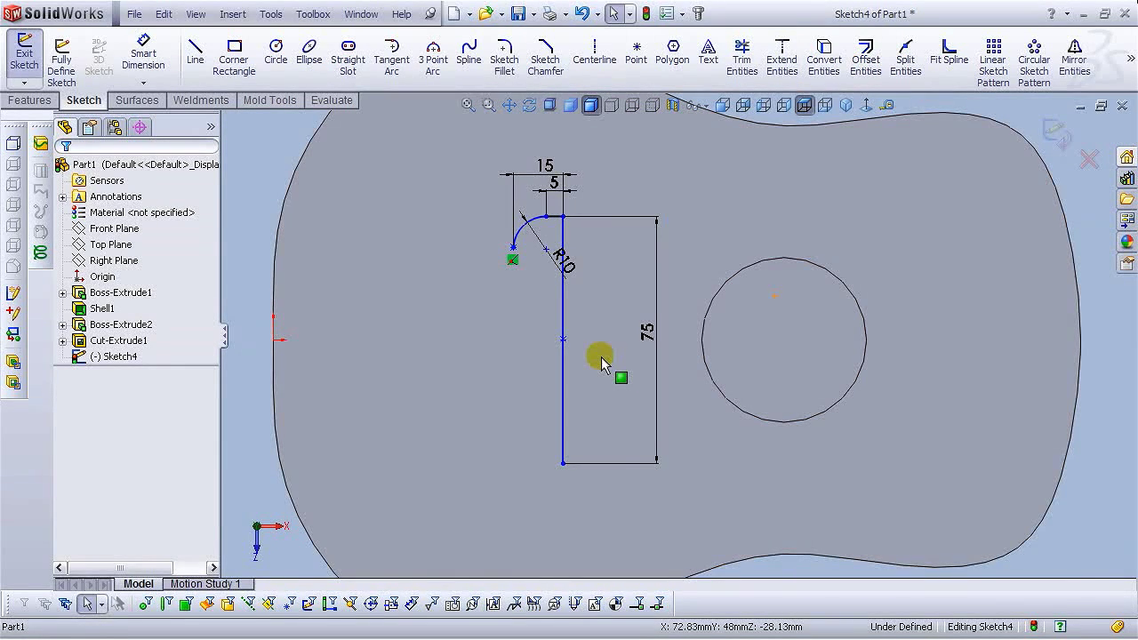
# Dimension the arc's lower endpoint 10 mm below the short top line.
pyautogui.click(143, 53)
pyautogui.scroll(-2, 507, 227)
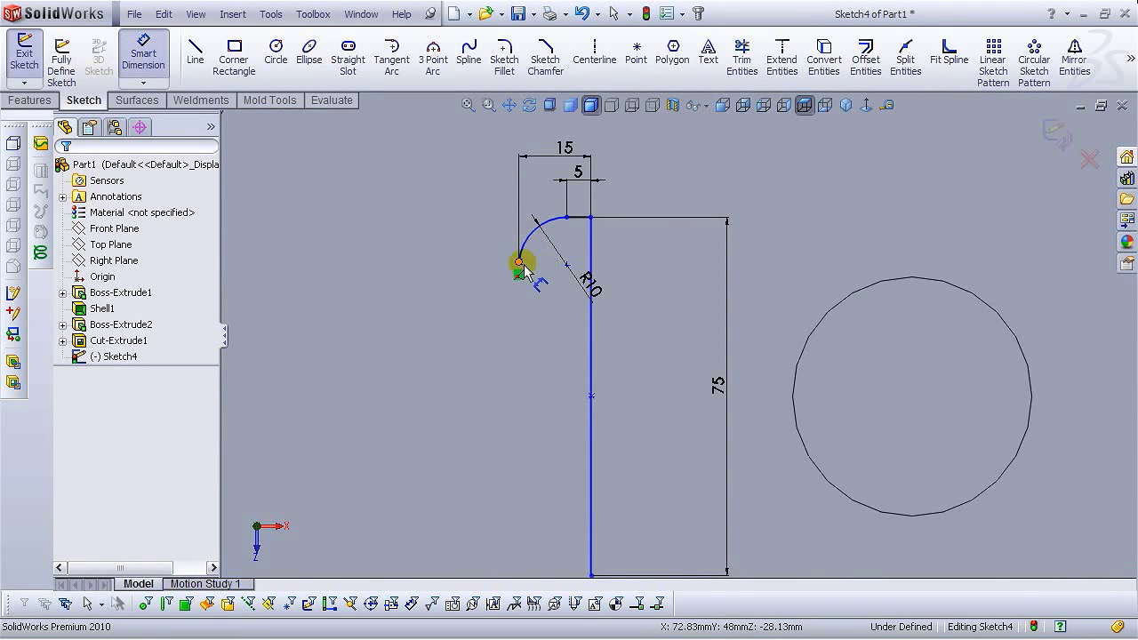
pyautogui.click(519, 262)
pyautogui.click(578, 217)
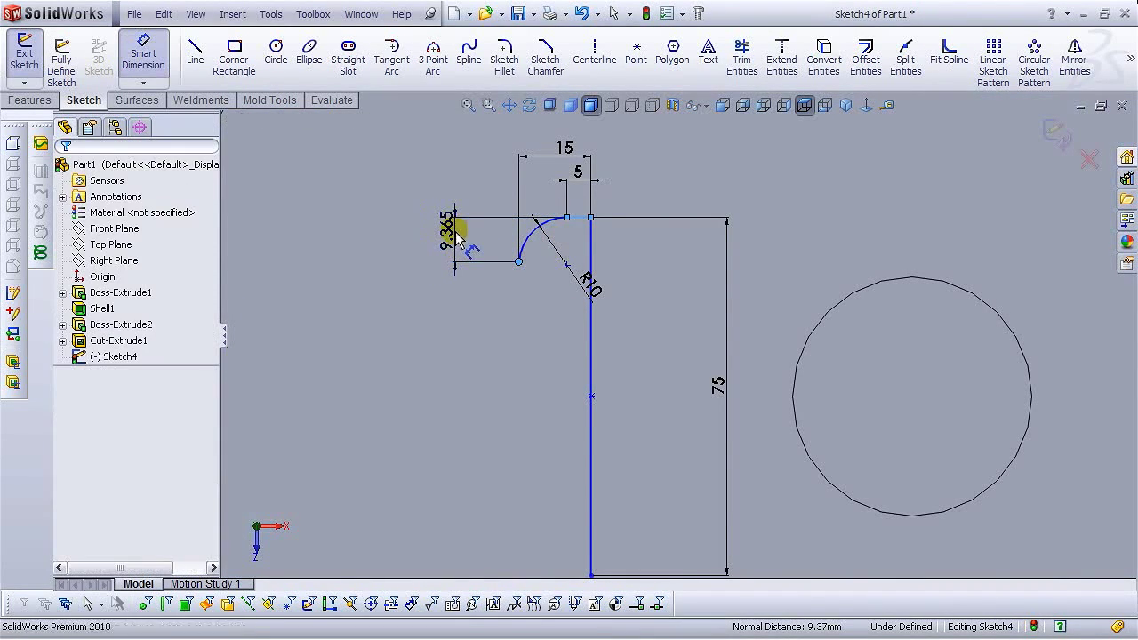
pyautogui.click(457, 238)
pyautogui.write('1')
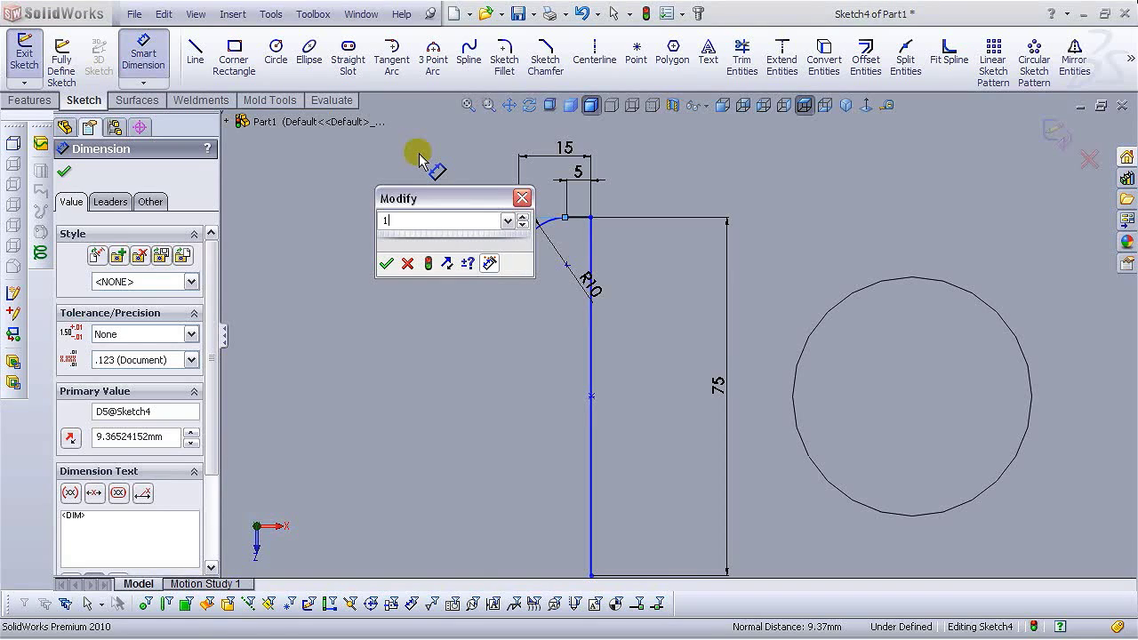
pyautogui.write('0')
pyautogui.press('Return')
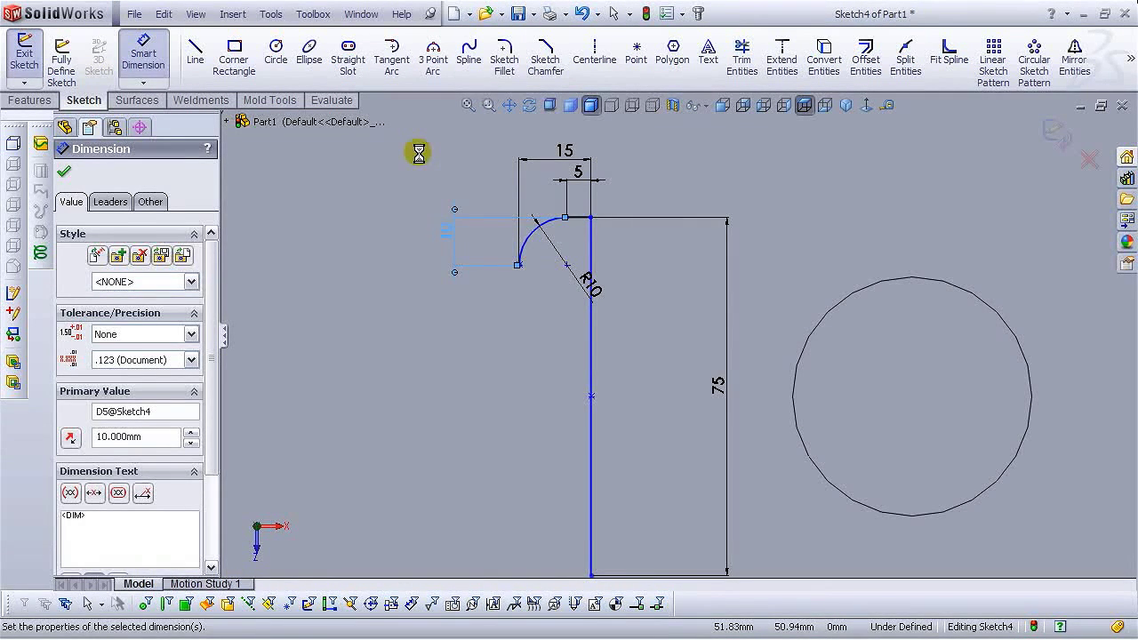
pyautogui.press('Escape')
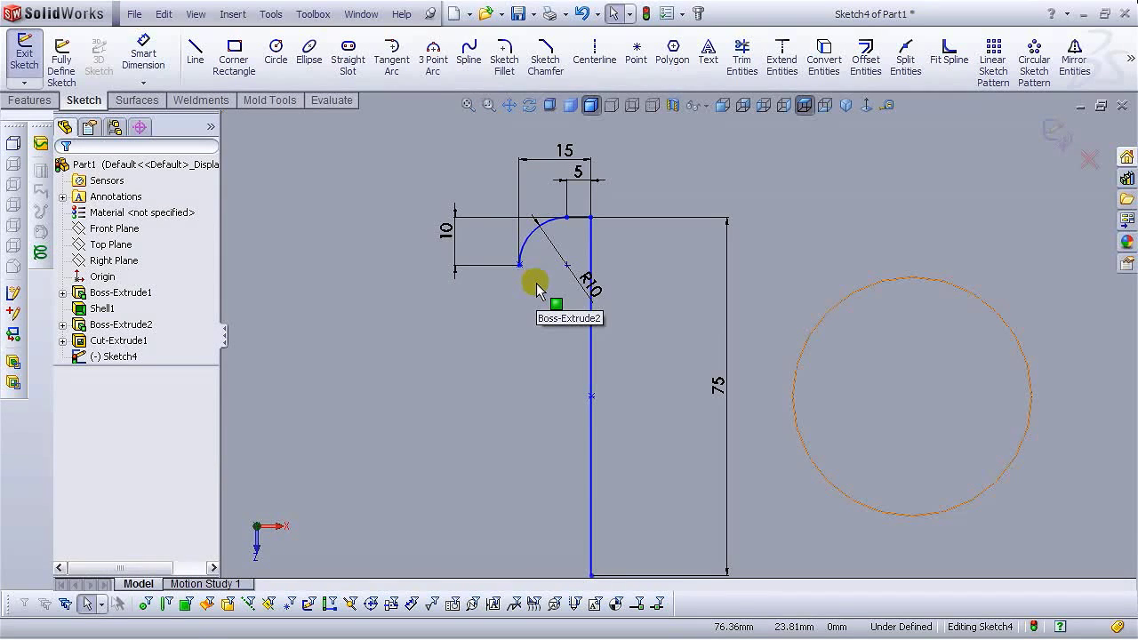
# Try a horizontal dimension between the arc ends and discard it as redundant.
pyautogui.click(564, 213)
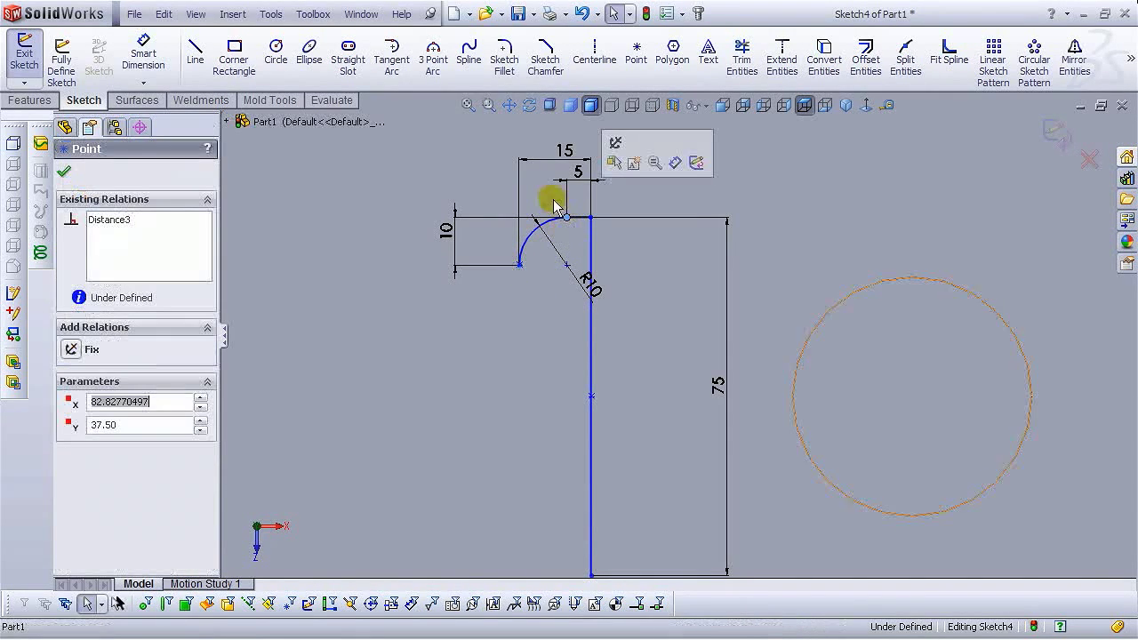
pyautogui.click(144, 55)
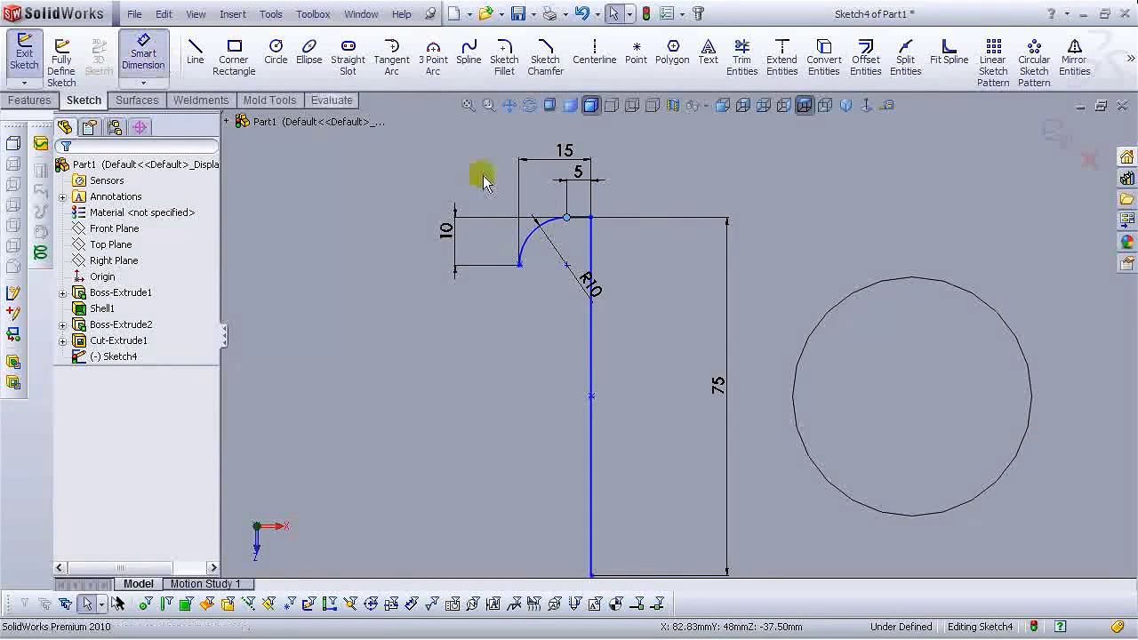
pyautogui.click(519, 265)
pyautogui.click(566, 217)
pyautogui.click(542, 187)
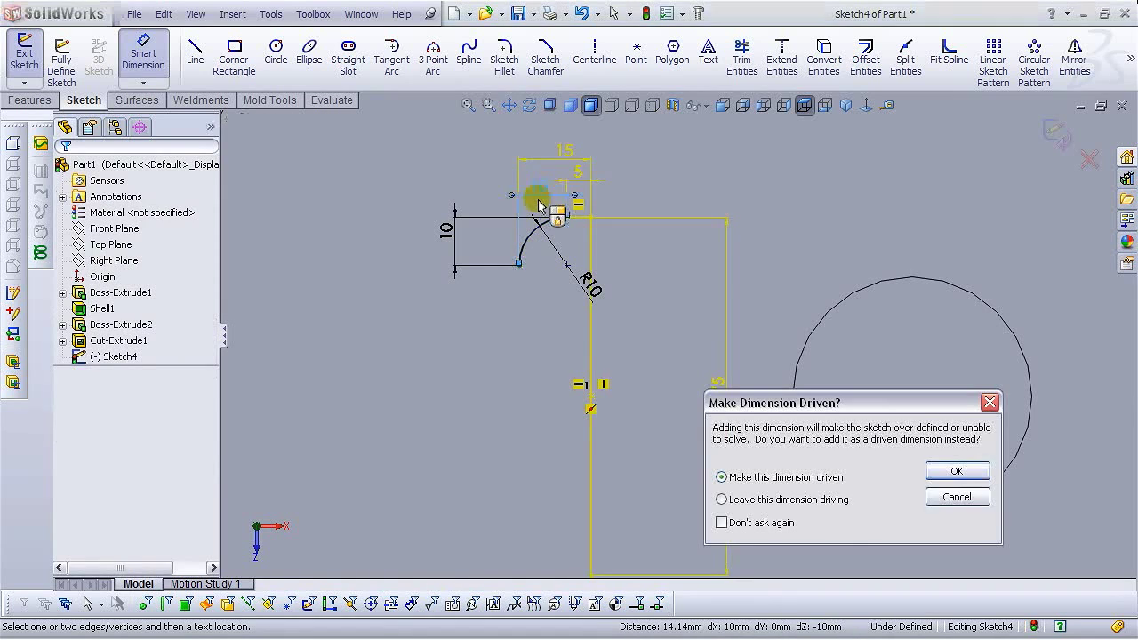
pyautogui.click(957, 496)
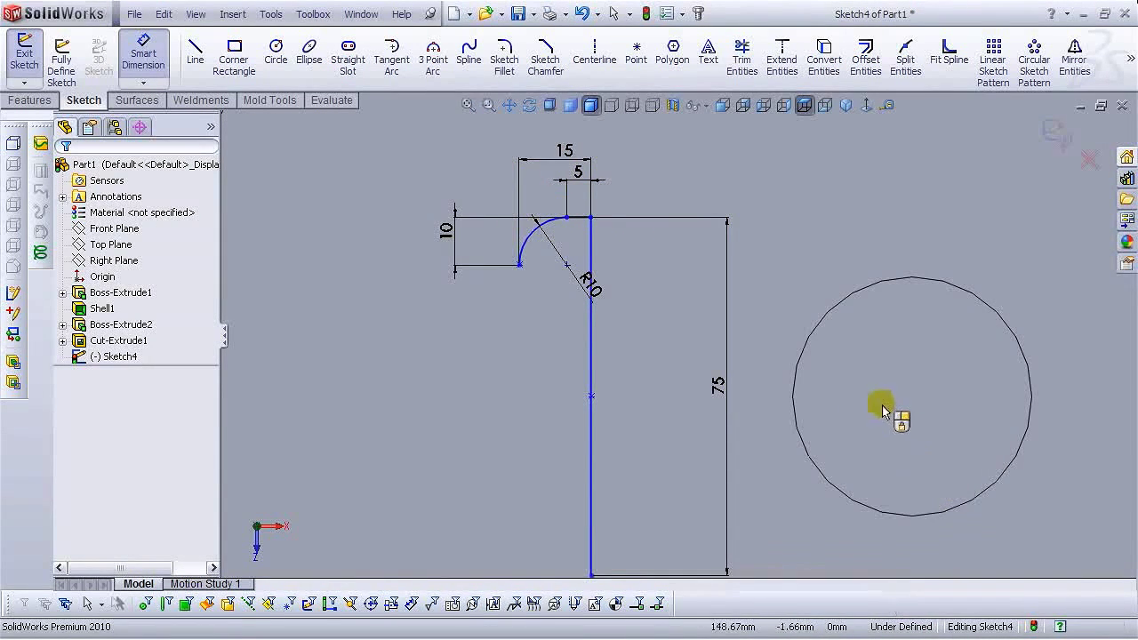
pyautogui.scroll(3, 673, 345)
pyautogui.scroll(-2, 717, 401)
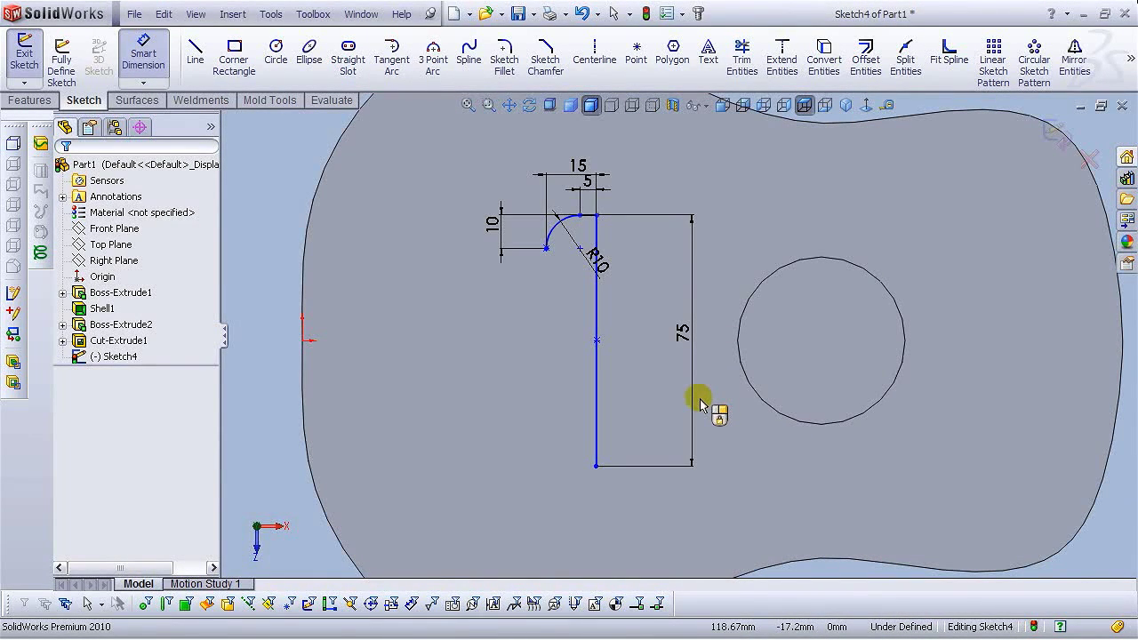
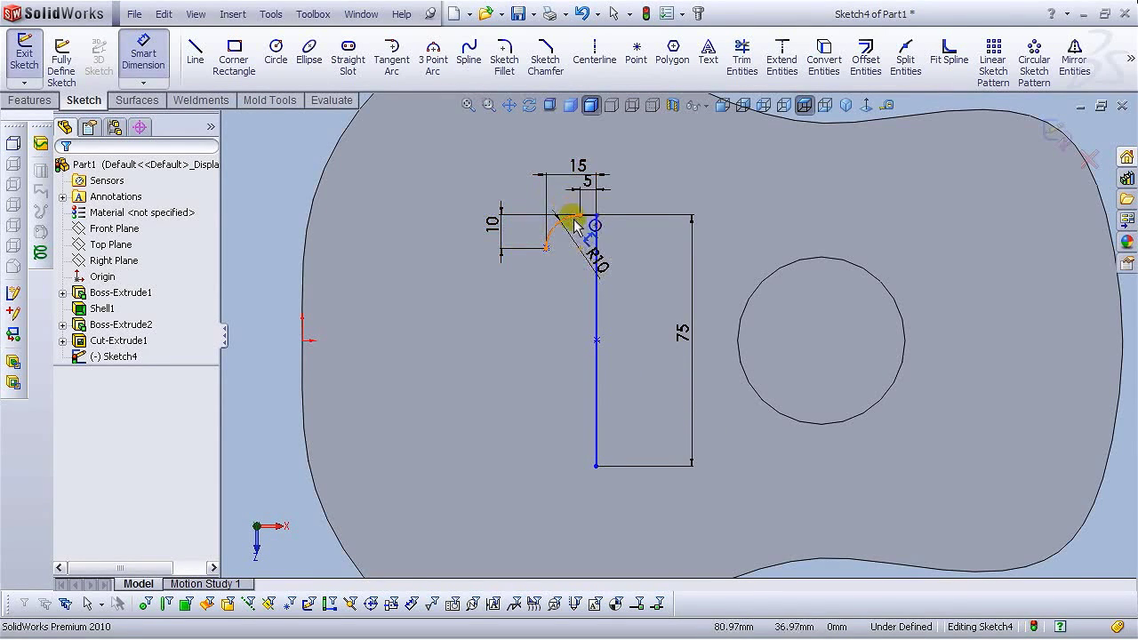
# Draw a short horizontal centerline rightward from the vertical line.
pyautogui.click(595, 53)
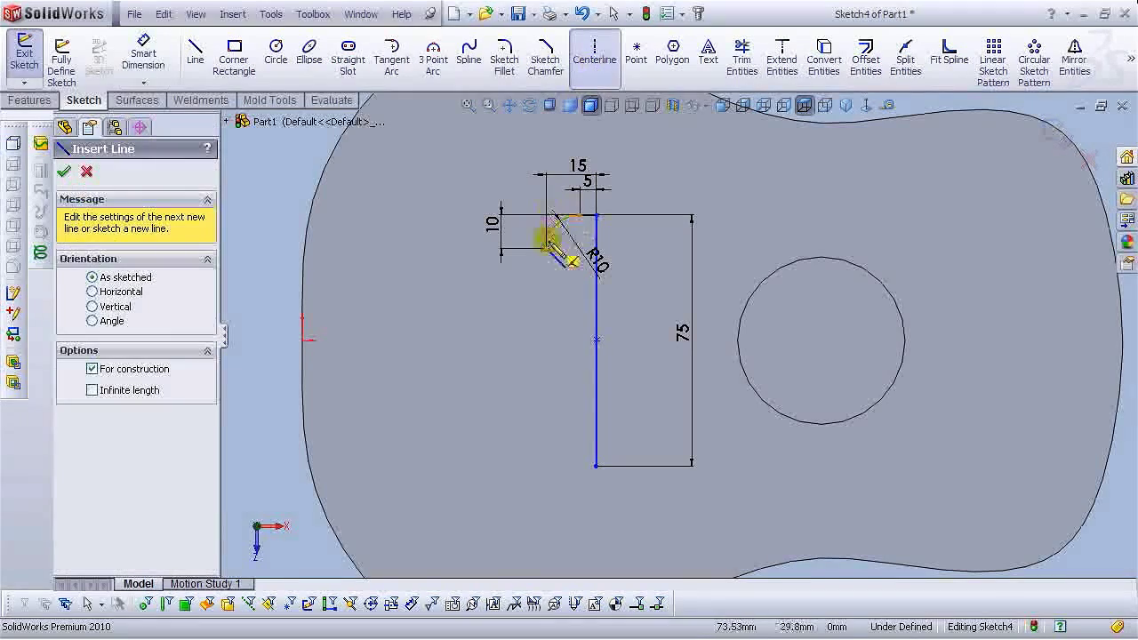
pyautogui.click(595, 339)
pyautogui.click(655, 340)
pyautogui.rightClick(655, 340)
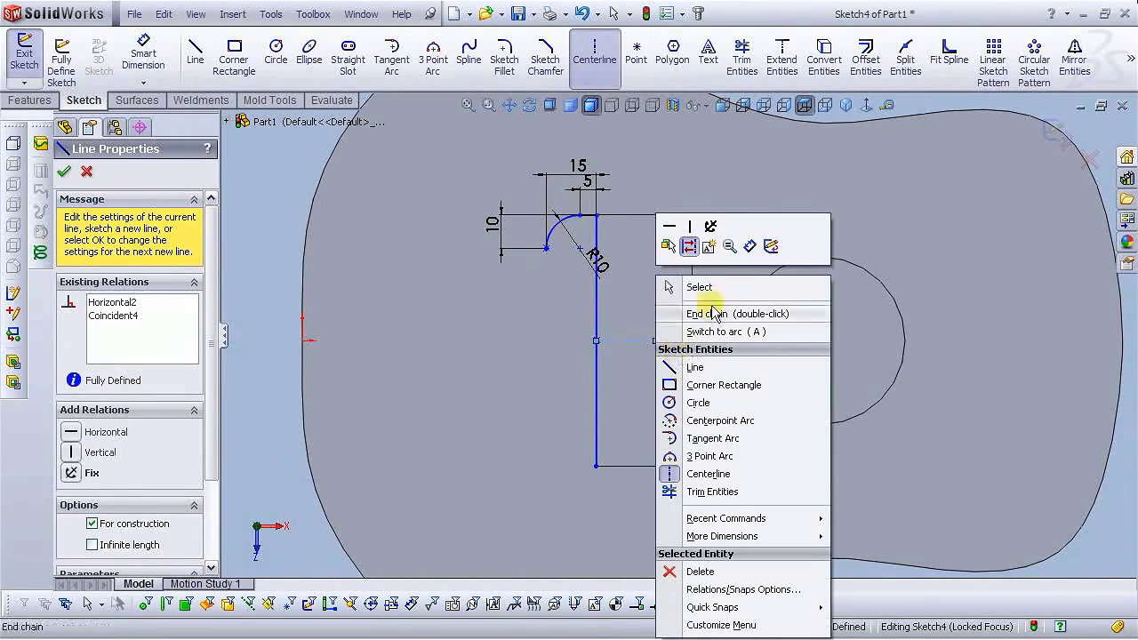
pyautogui.click(712, 312)
pyautogui.press('Escape')
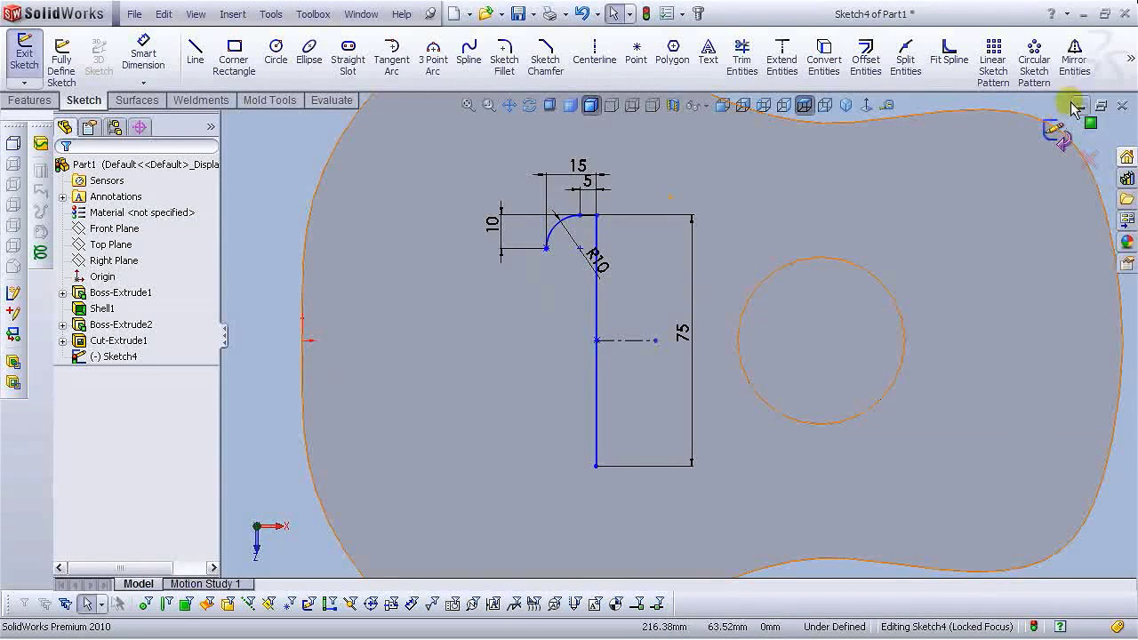
# Mirror the R10 arc and short top line about the horizontal centerline.
pyautogui.click(1074, 55)
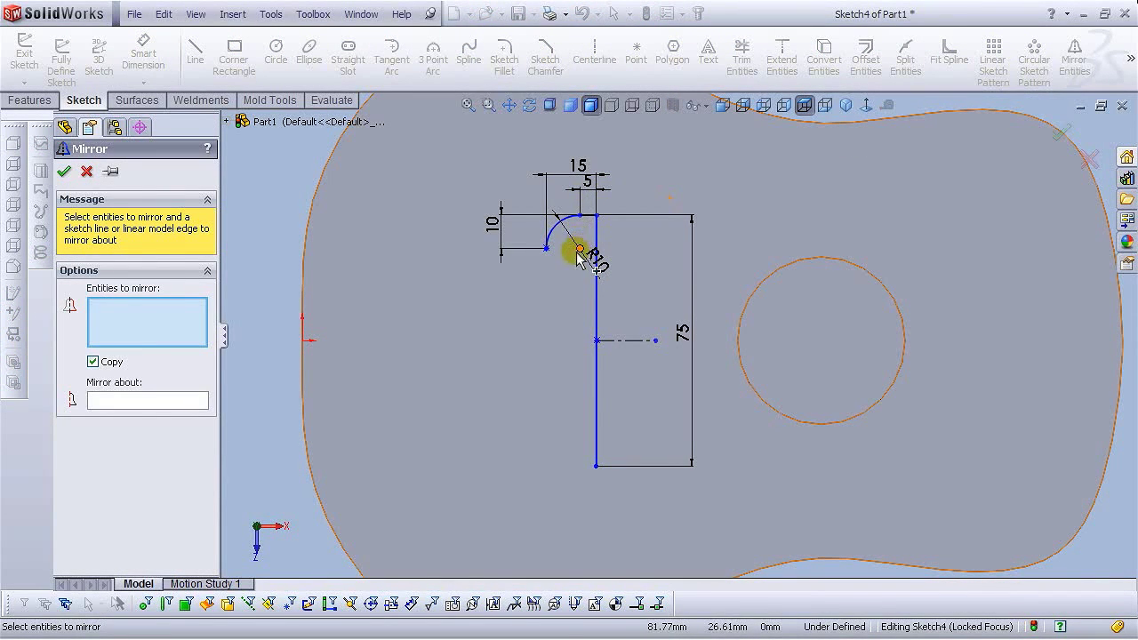
pyautogui.click(556, 225)
pyautogui.click(593, 217)
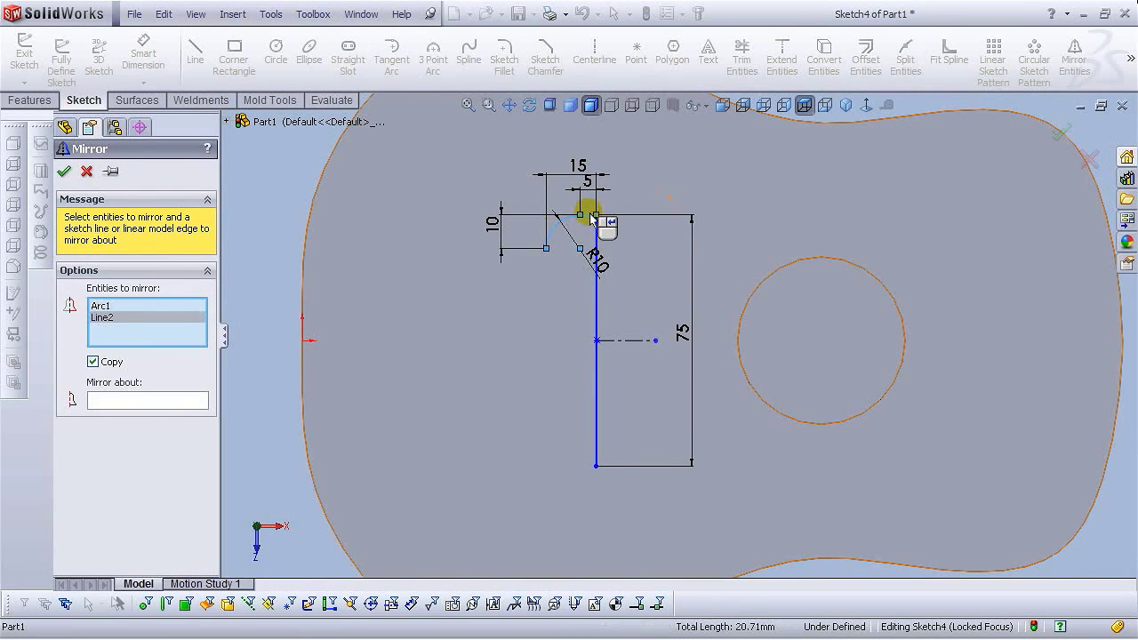
pyautogui.click(97, 400)
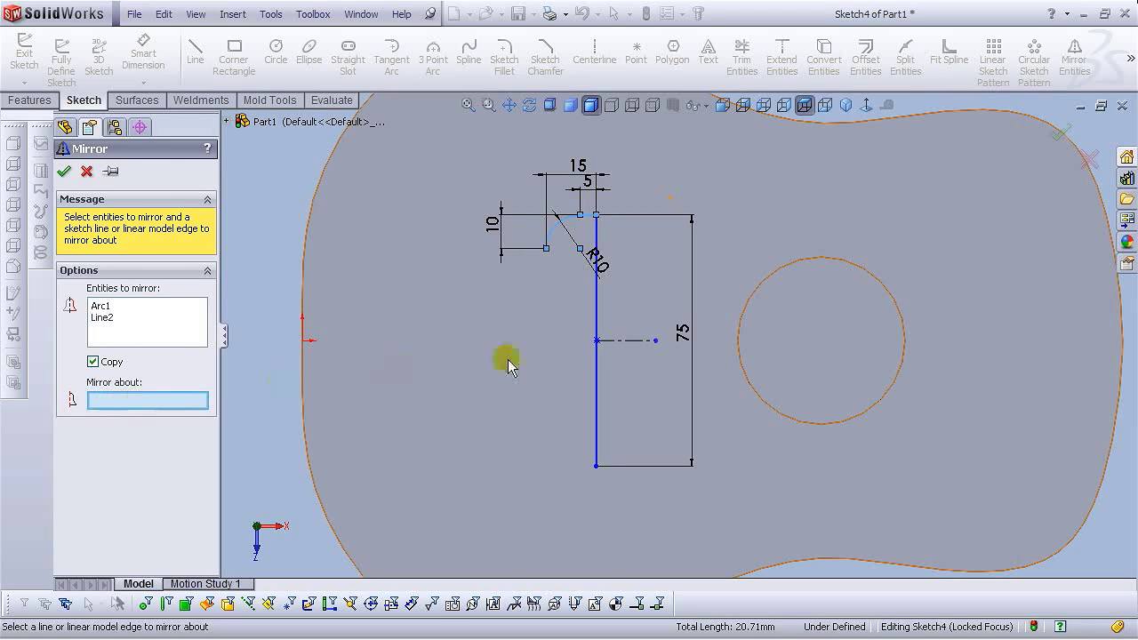
pyautogui.click(633, 341)
pyautogui.rightClick(633, 340)
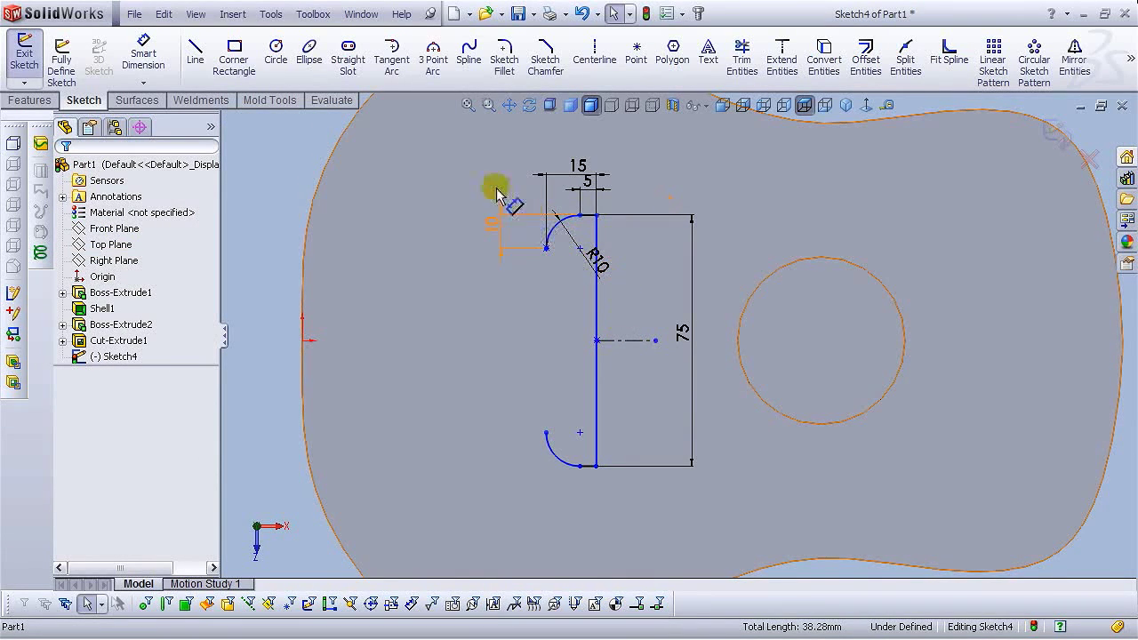
# Draw a leftward 3-point arc between the two arc ends and dimension it R60.
pyautogui.click(433, 60)
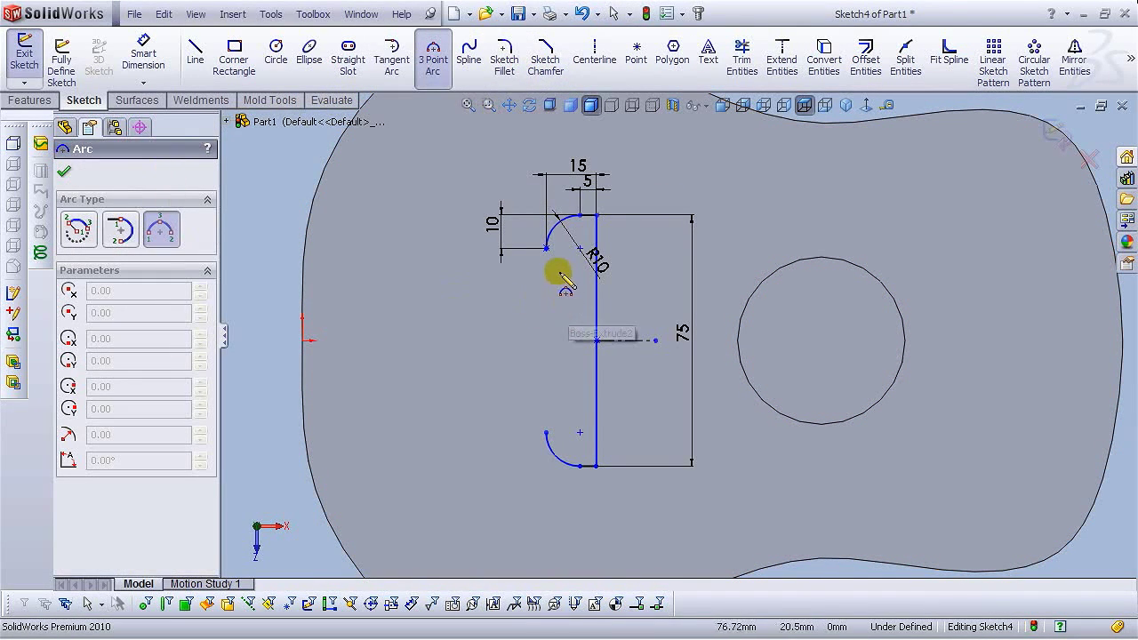
pyautogui.click(546, 248)
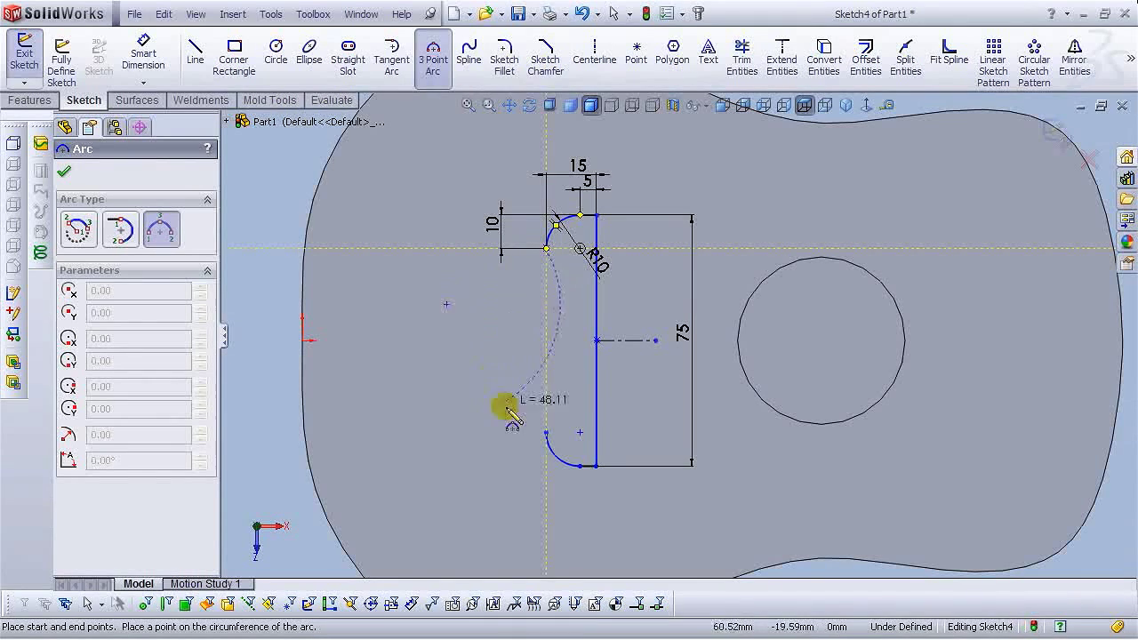
pyautogui.click(546, 432)
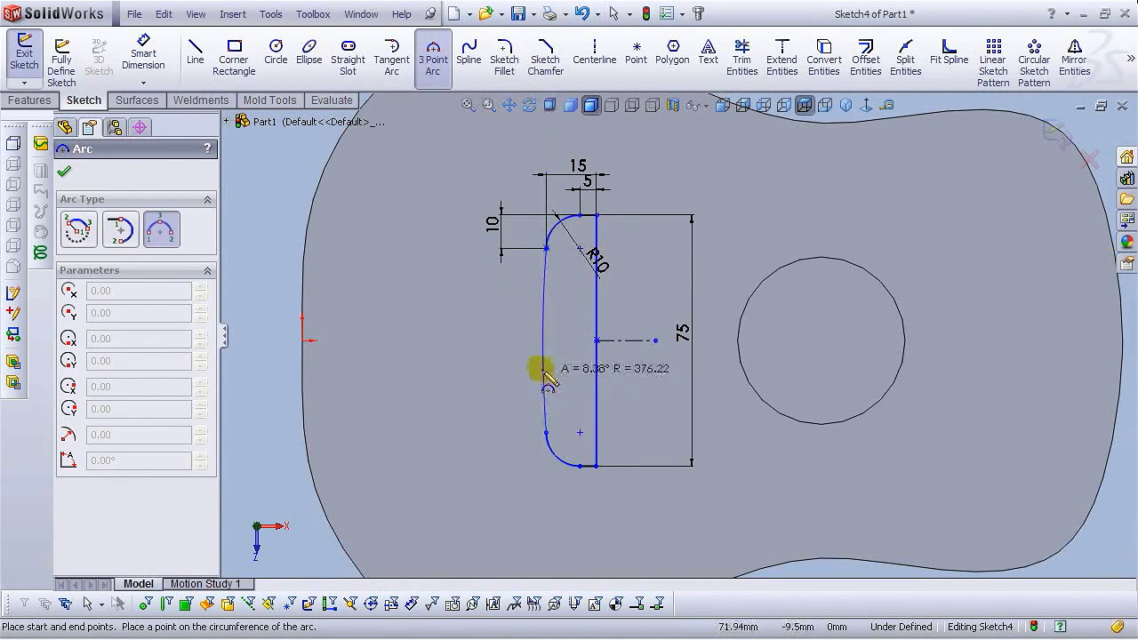
pyautogui.click(520, 326)
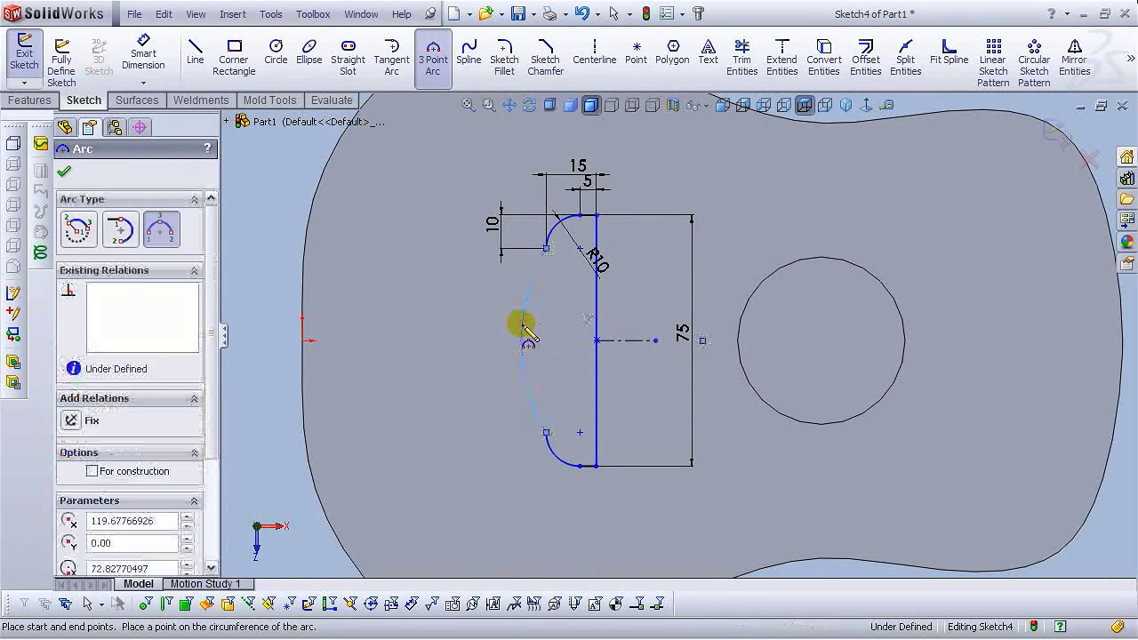
pyautogui.press('d')
pyautogui.click(531, 282)
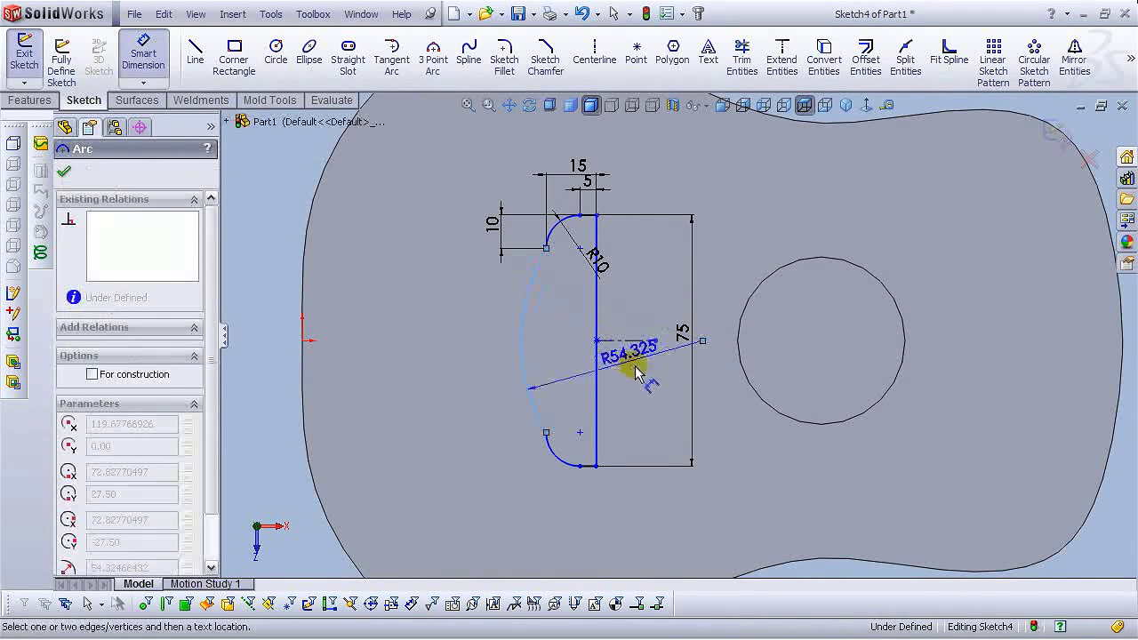
pyautogui.click(640, 355)
pyautogui.write('60')
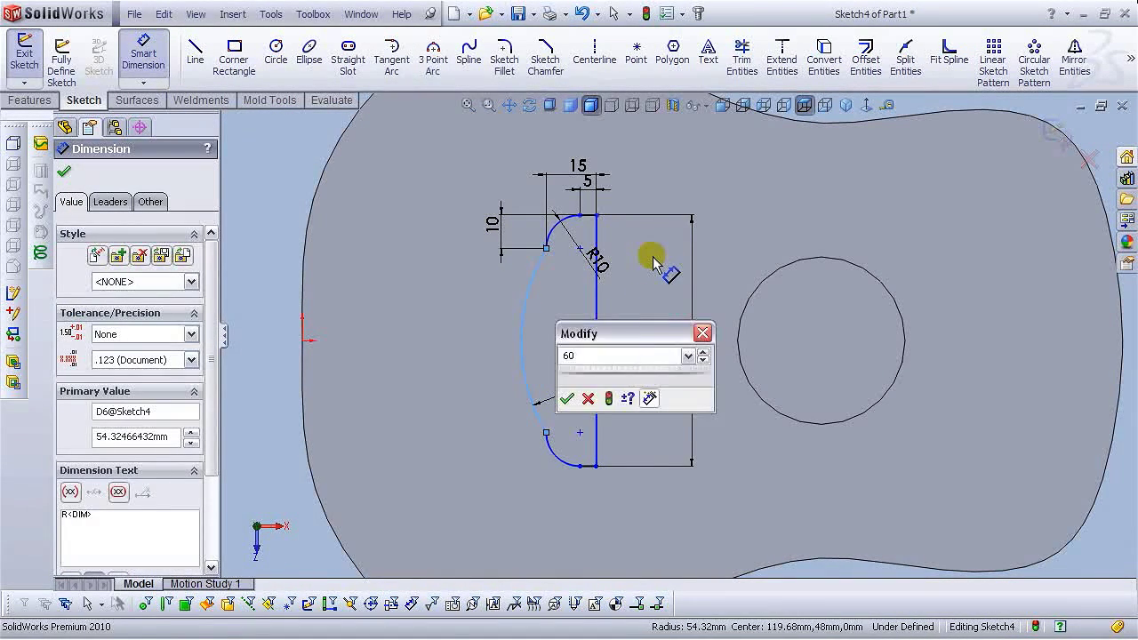
pyautogui.press('Return')
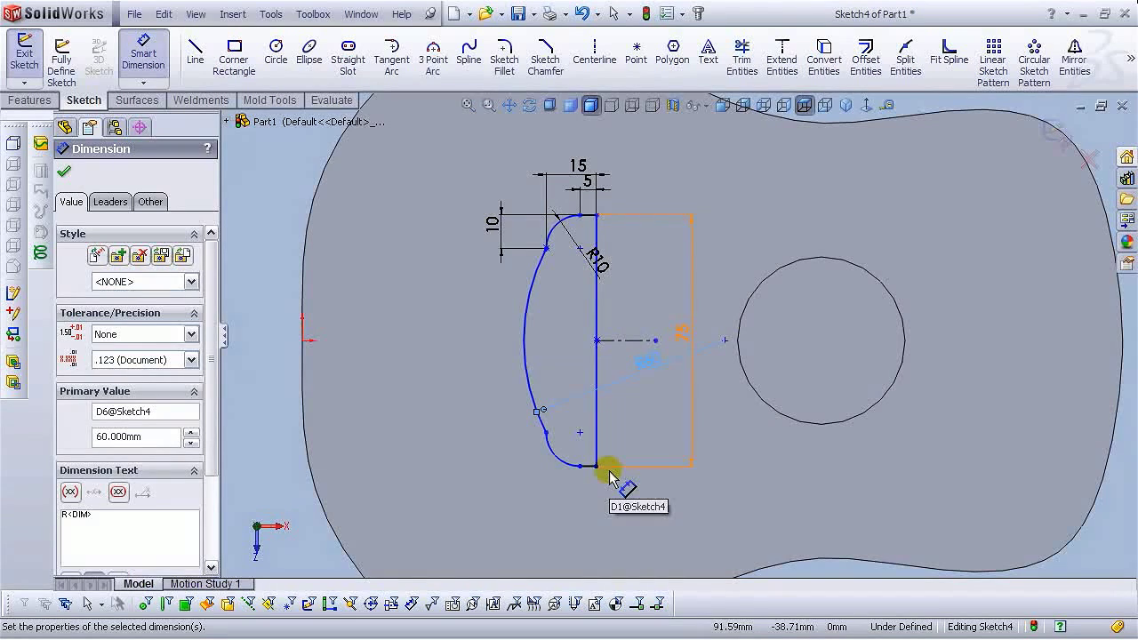
pyautogui.scroll(2, 691, 389)
pyautogui.scroll(-2, 701, 370)
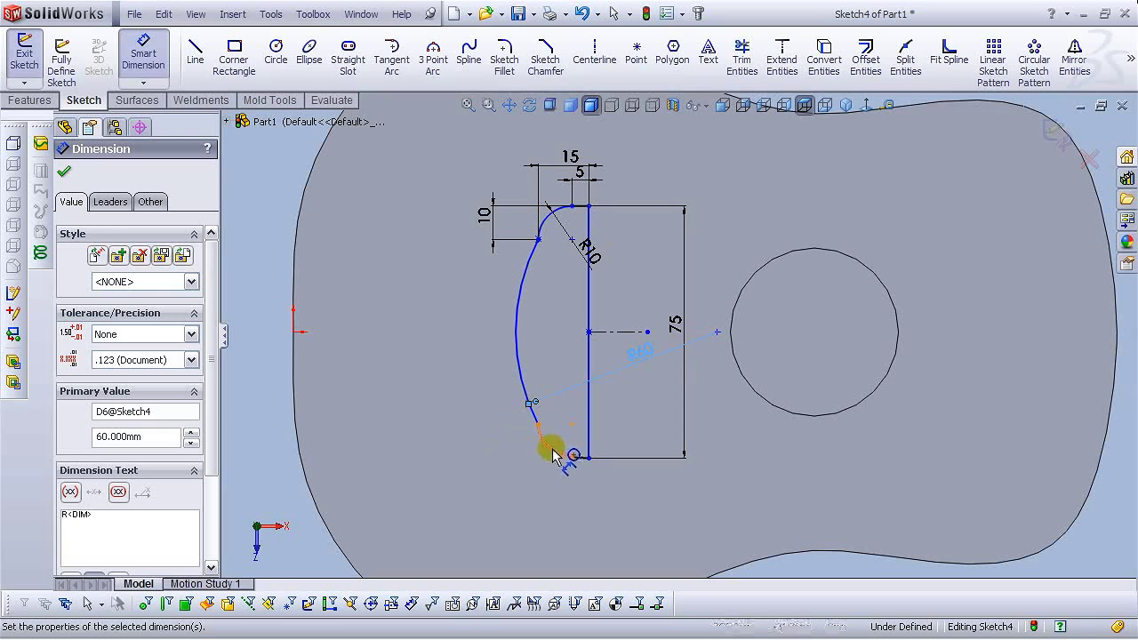
# Dimension the vertical line 50 from the sound hole centre and move the 75 dimension left.
pyautogui.click(590, 409)
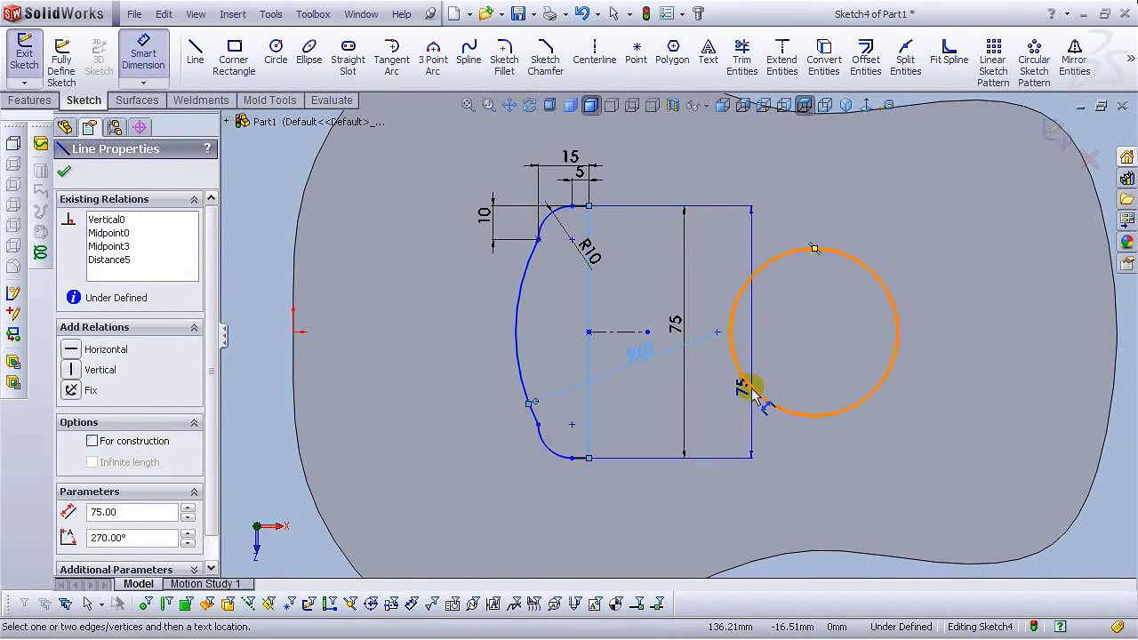
pyautogui.click(754, 392)
pyautogui.click(699, 494)
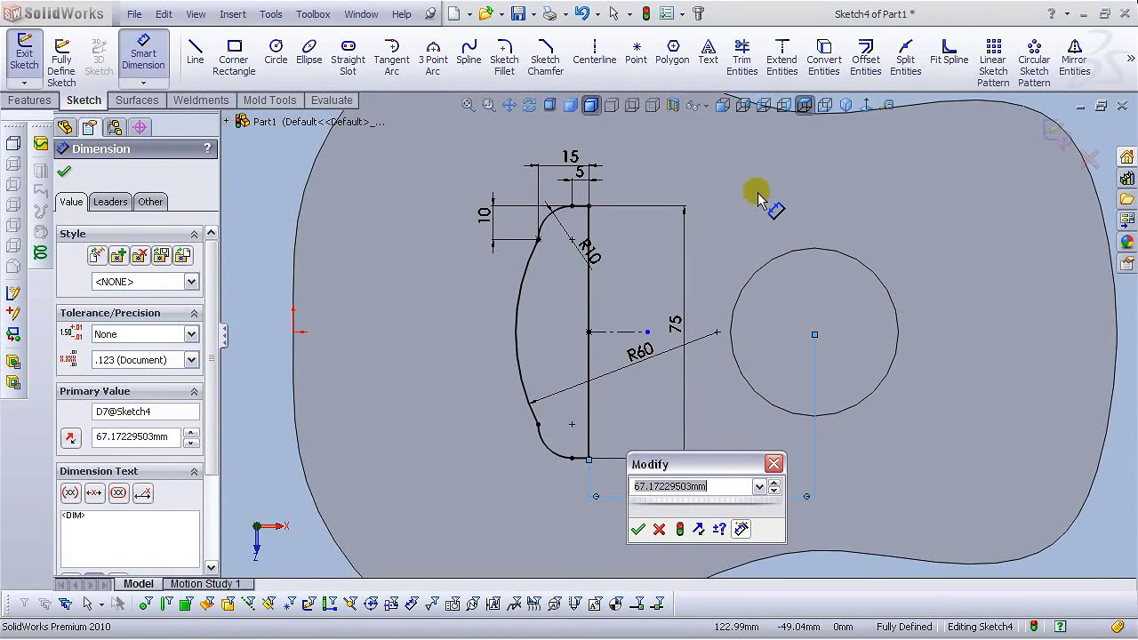
pyautogui.press('Return')
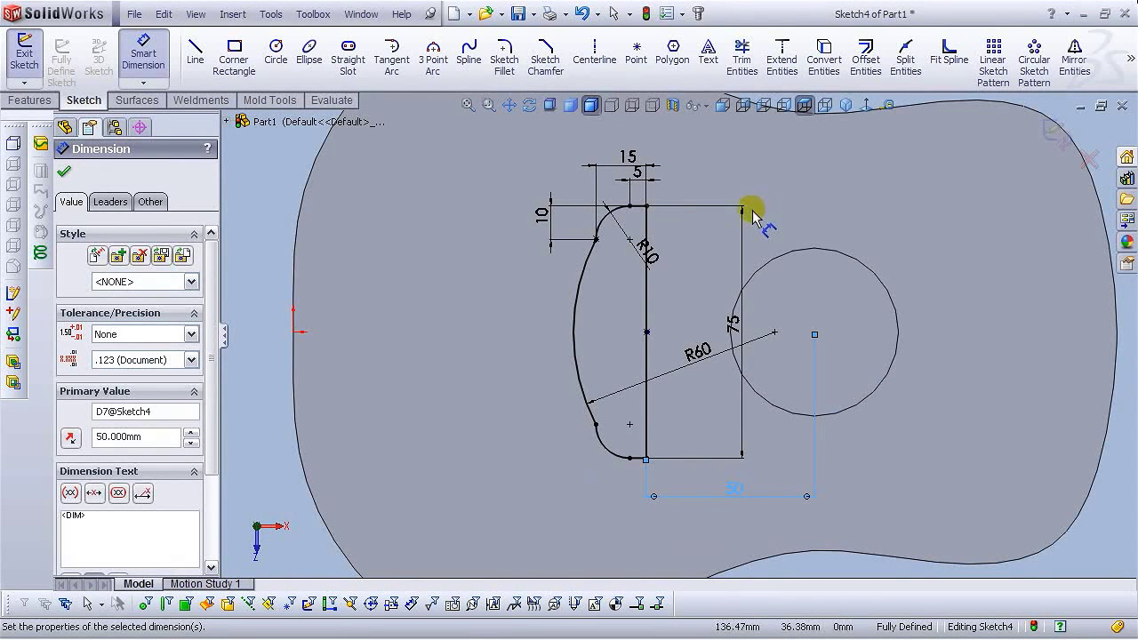
pyautogui.press('Escape')
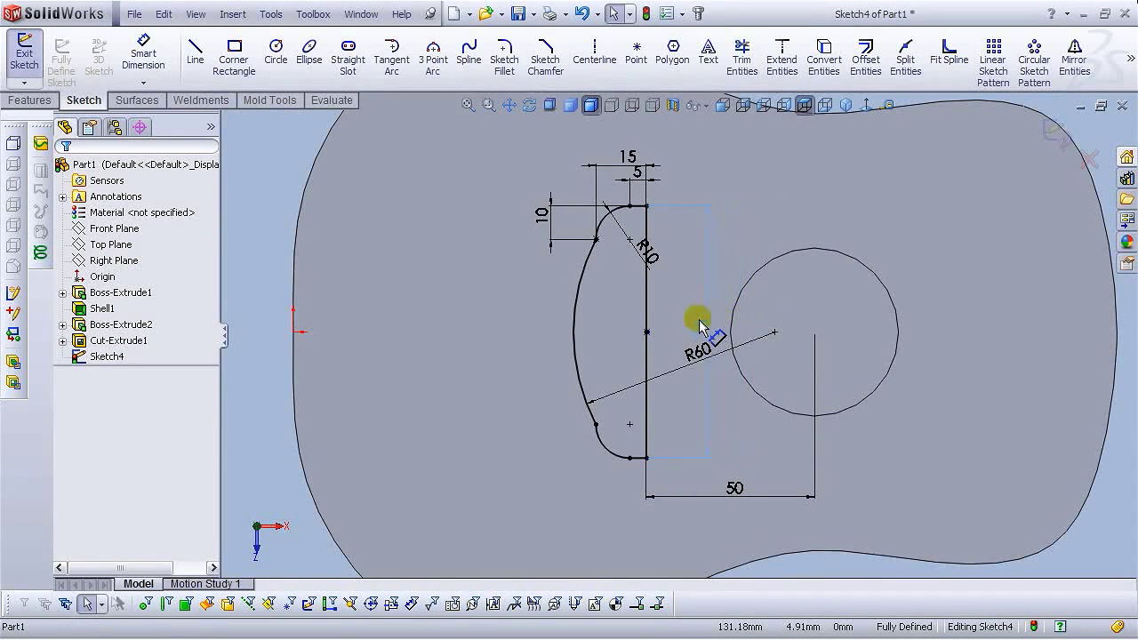
pyautogui.moveTo(690, 327); pyautogui.dragTo(498, 327)
pyautogui.click(480, 329)
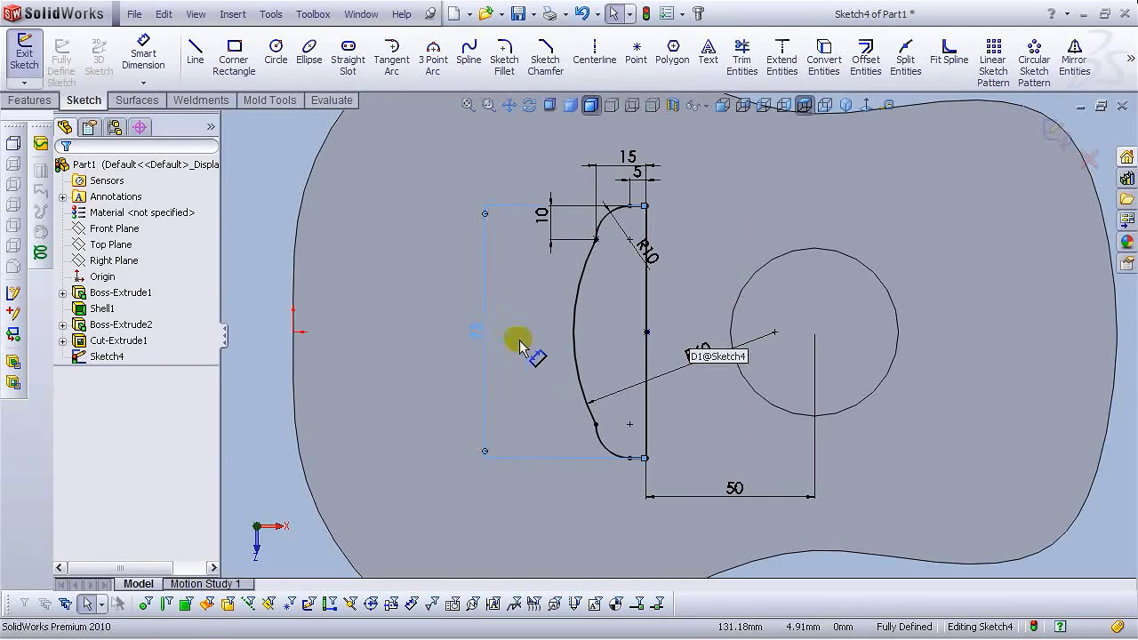
pyautogui.press('Escape')
# Exit the neck sketch in isometric view and extrude it 4 mm blind as a boss.
pyautogui.press('z')
pyautogui.scroll(-4, 758, 384)
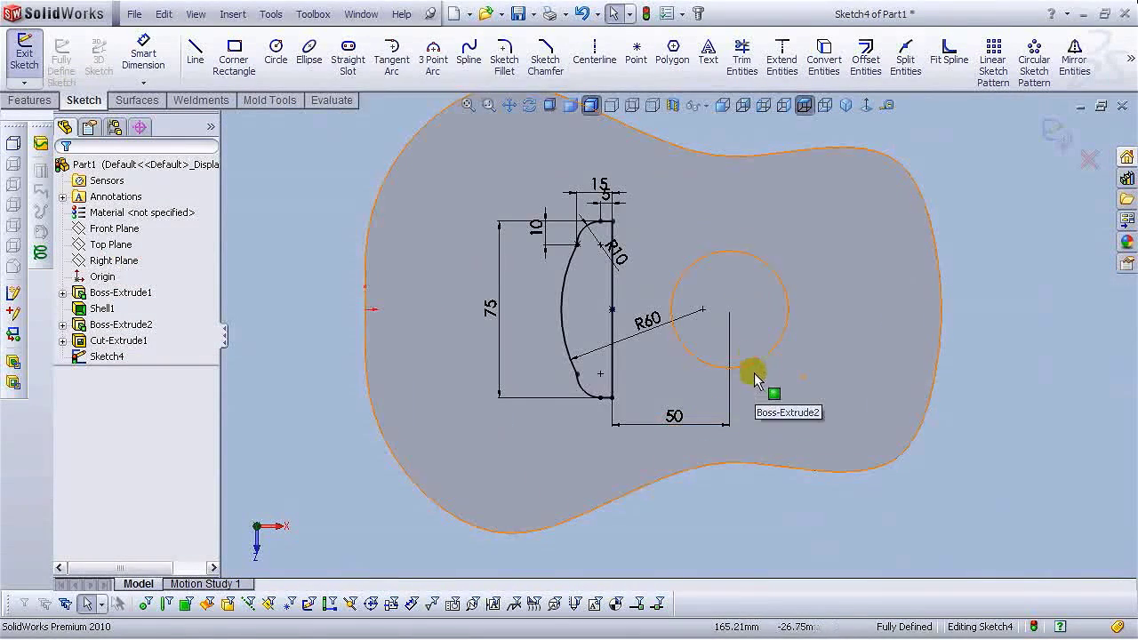
pyautogui.press('z')
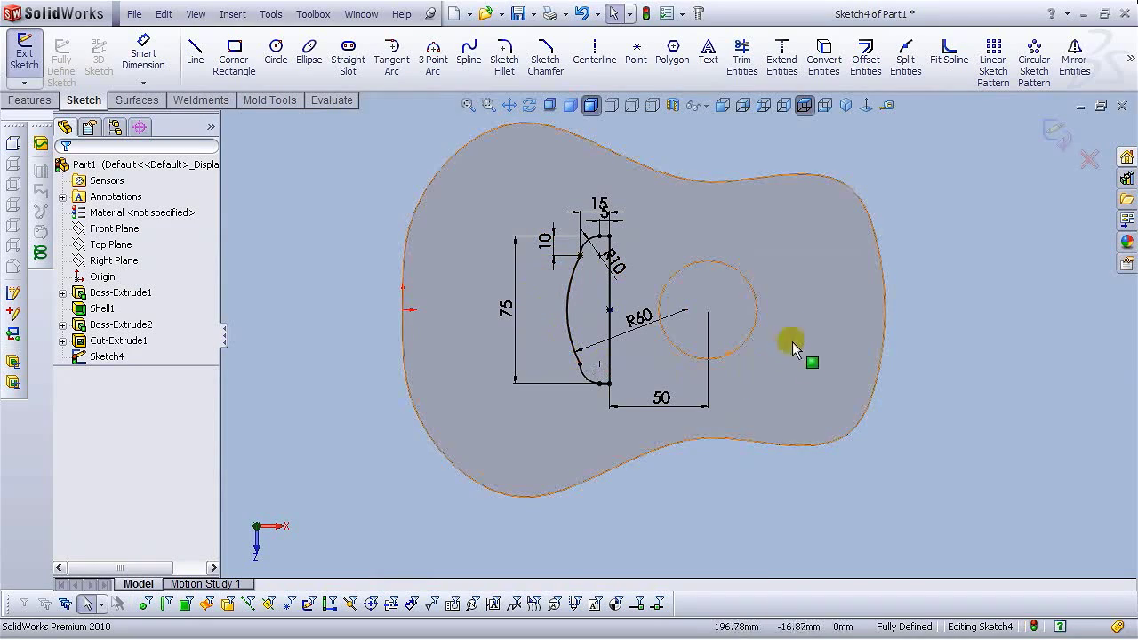
pyautogui.click(845, 105)
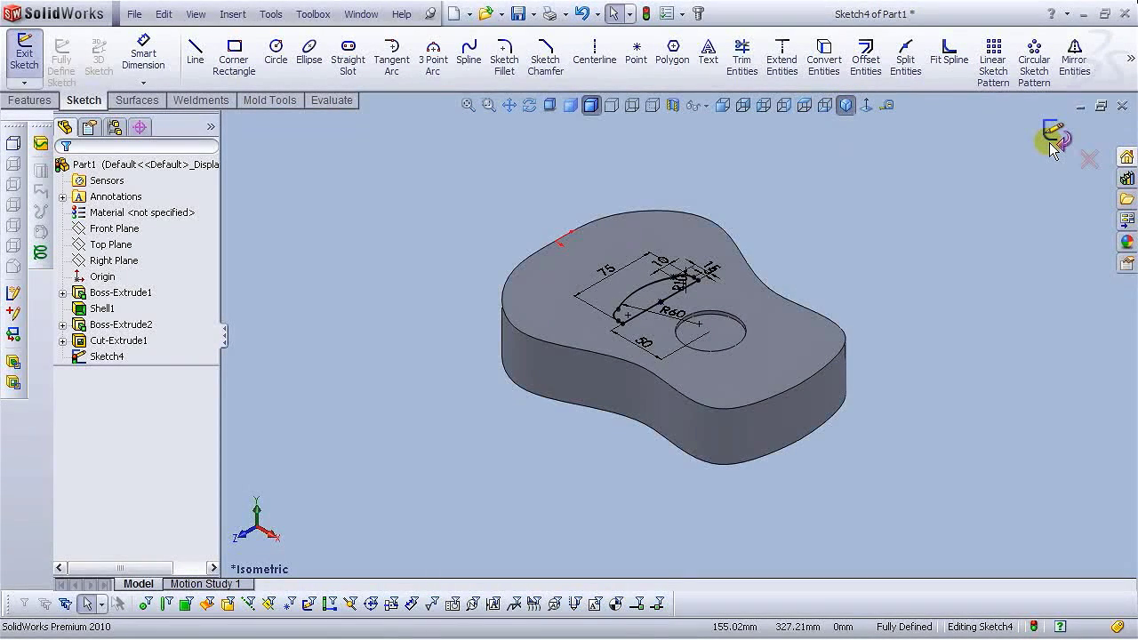
pyautogui.click(1053, 138)
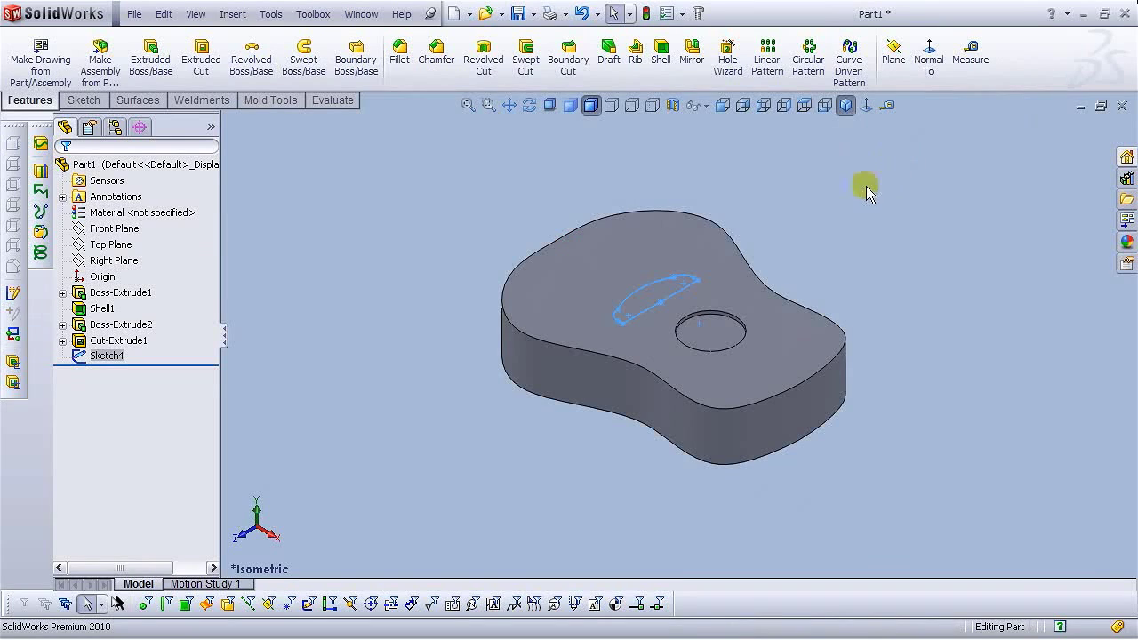
pyautogui.scroll(-3, 729, 267)
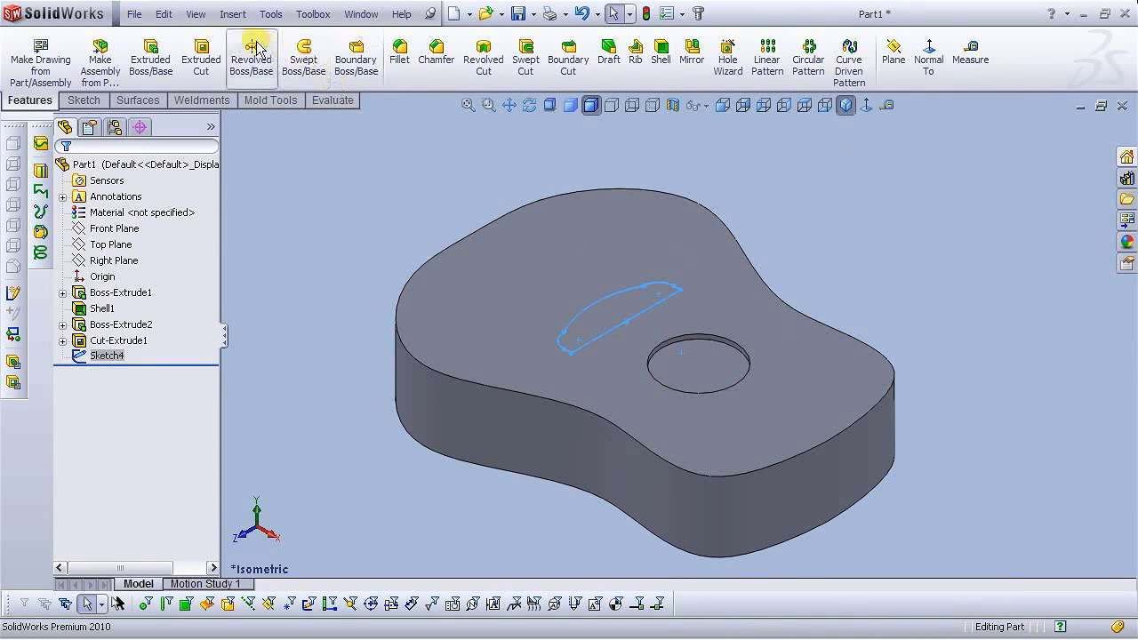
pyautogui.click(151, 55)
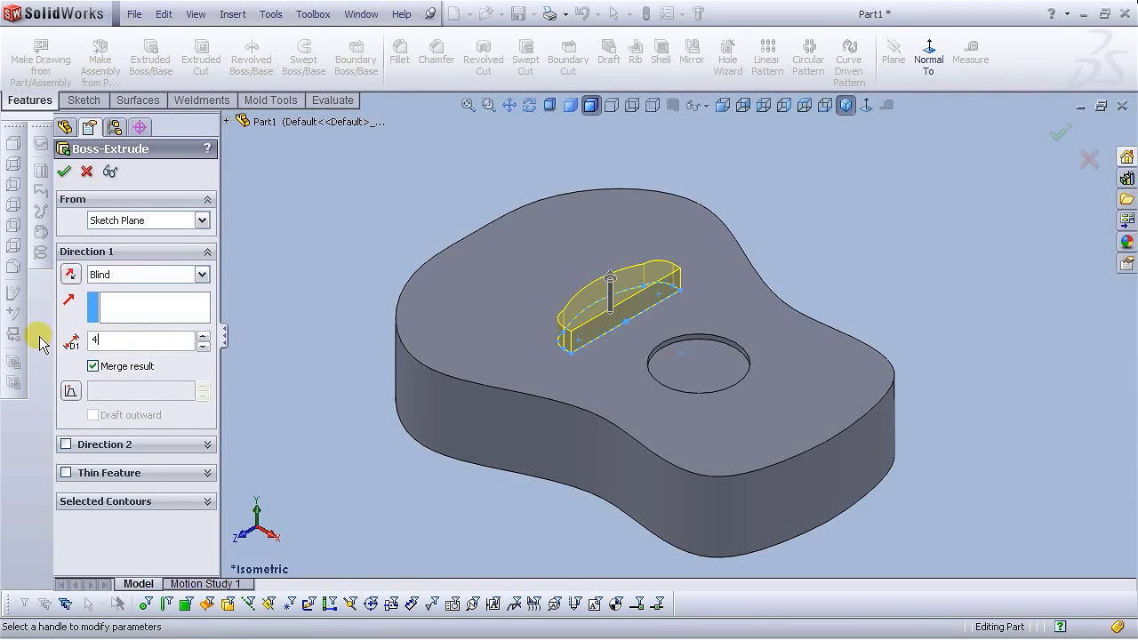
pyautogui.press('Return')
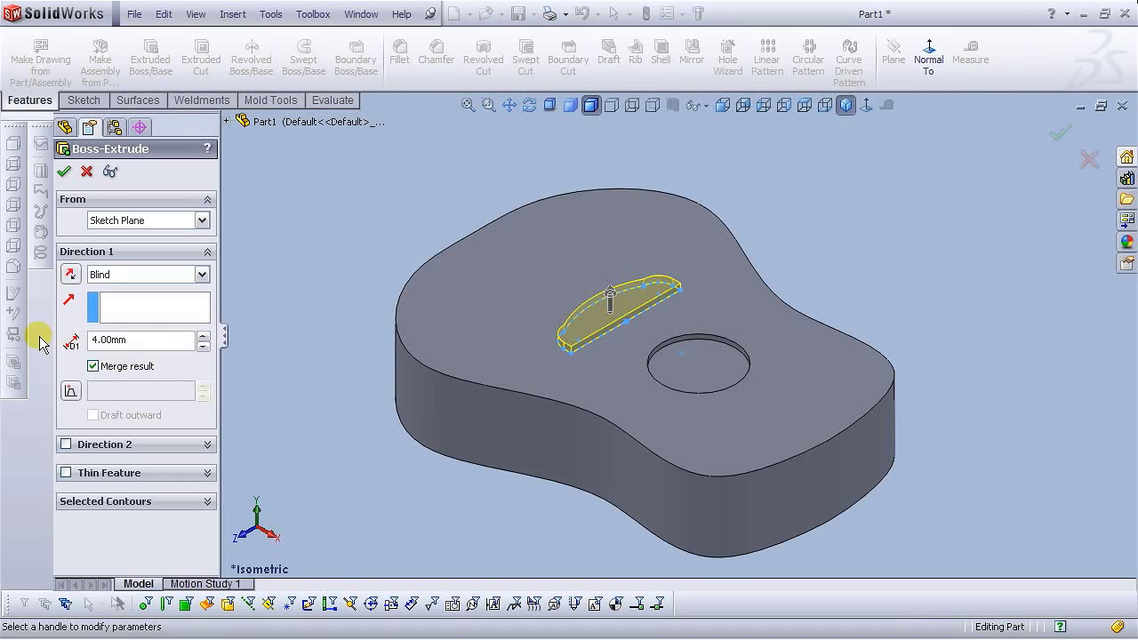
pyautogui.click(65, 173)
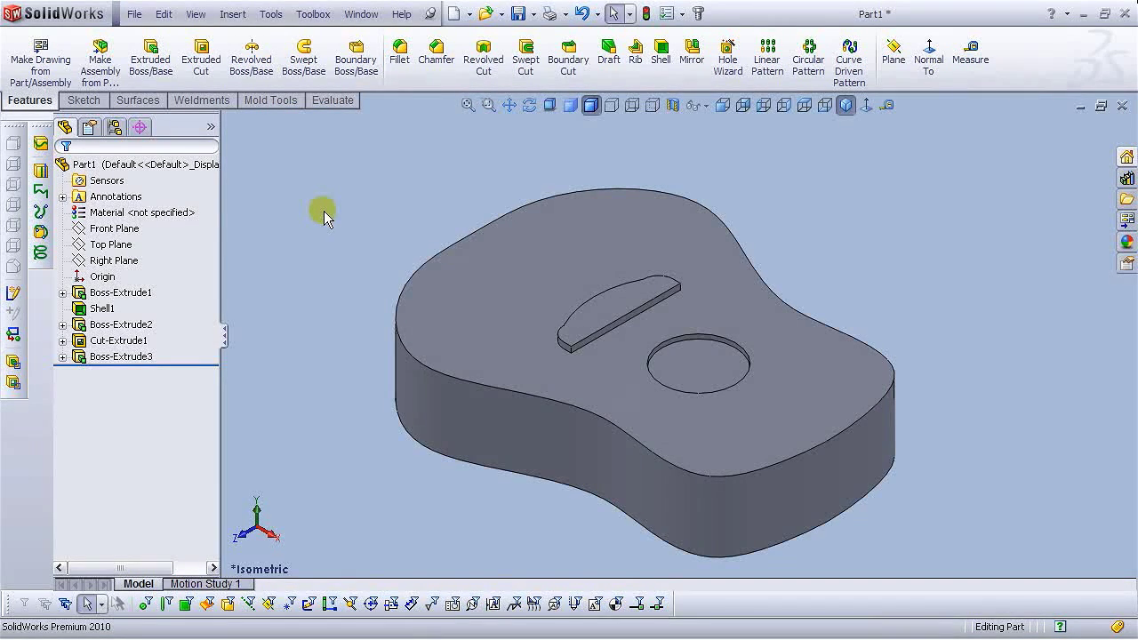
# Open Sketch5 on the guitar body's top face.
pyautogui.moveTo(681, 221); pyautogui.dragTo(650, 315, button='middle')
pyautogui.scroll(2, 650, 315)
pyautogui.scroll(-4, 657, 397)
pyautogui.press('Escape')
pyautogui.moveTo(657, 397); pyautogui.dragTo(599, 359, button='middle')
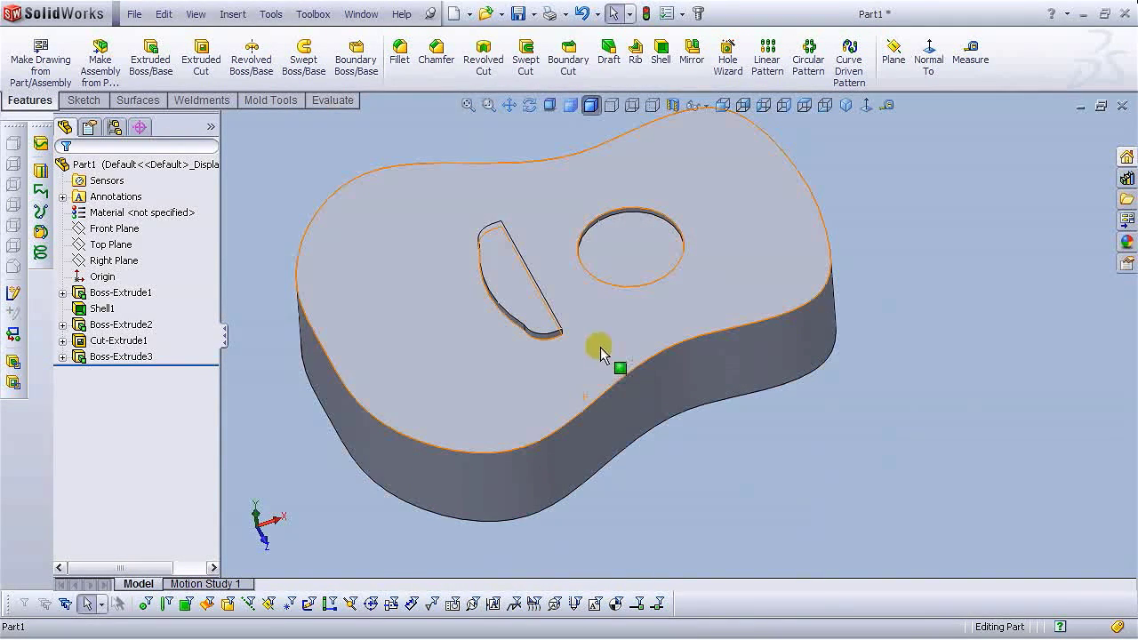
pyautogui.click(543, 374)
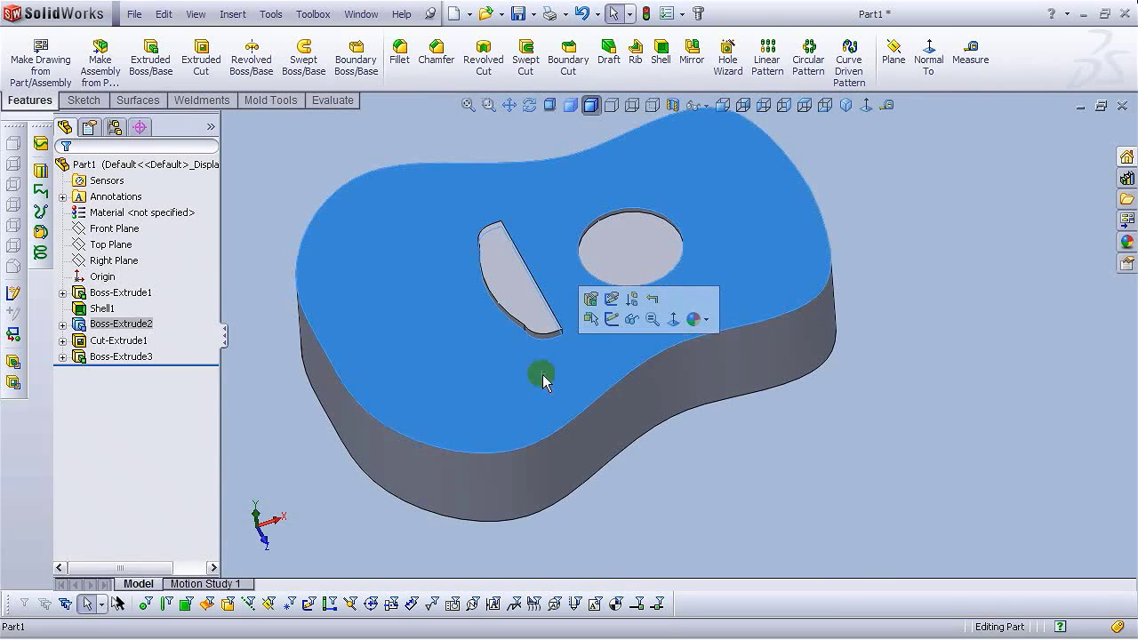
pyautogui.click(612, 317)
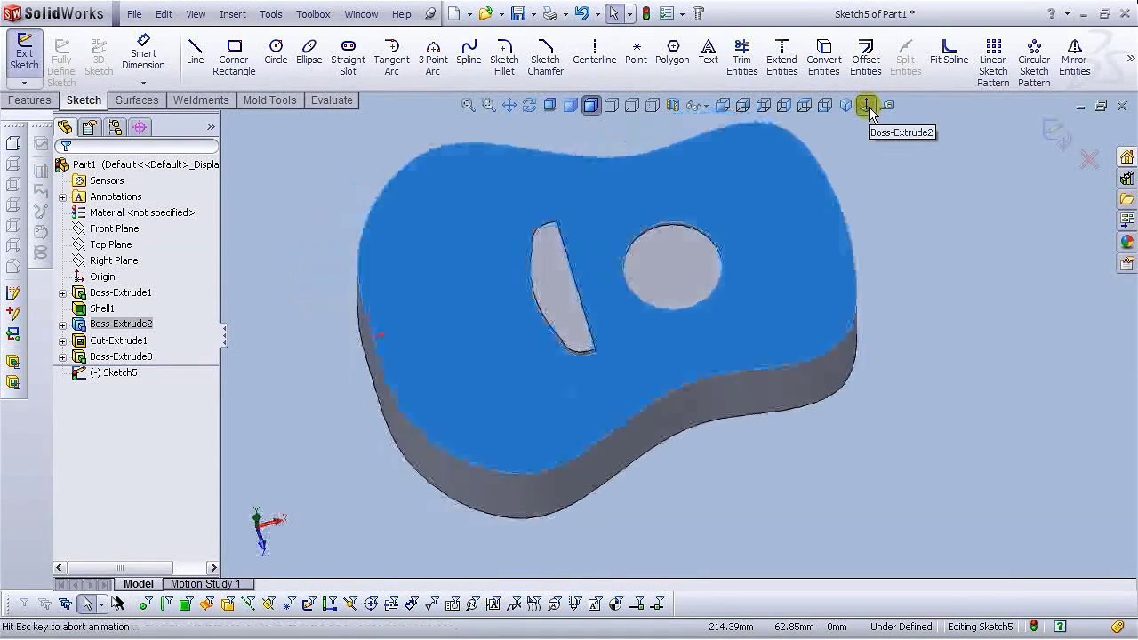
# Draw a closed twelve-point spline loop below the sound hole near the lower edge.
pyautogui.click(469, 71)
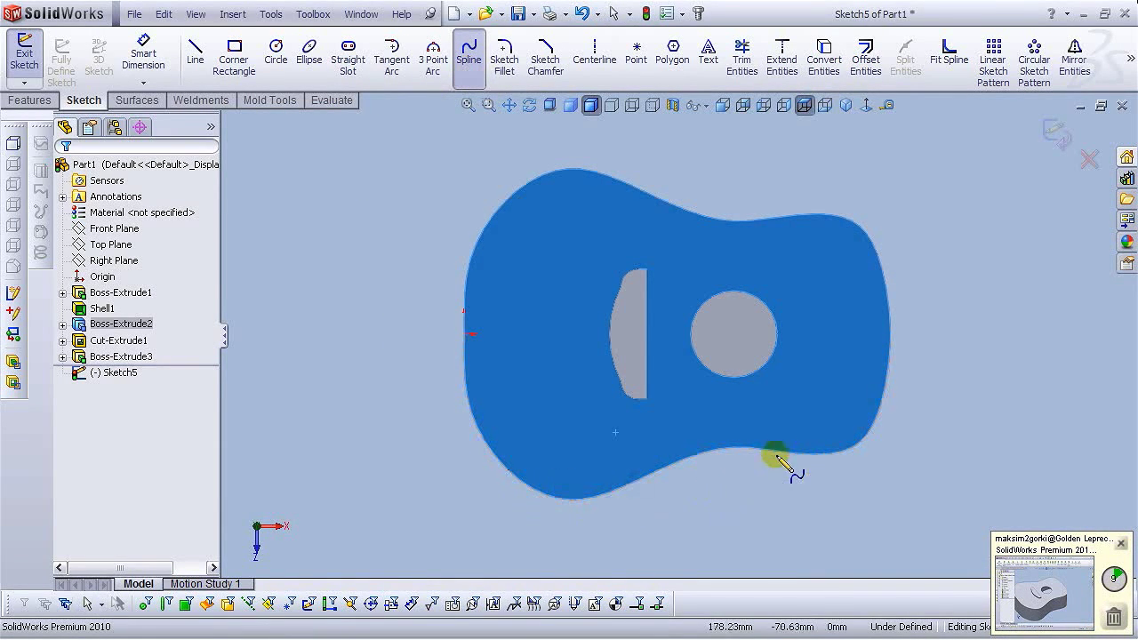
pyautogui.scroll(-3, 734, 457)
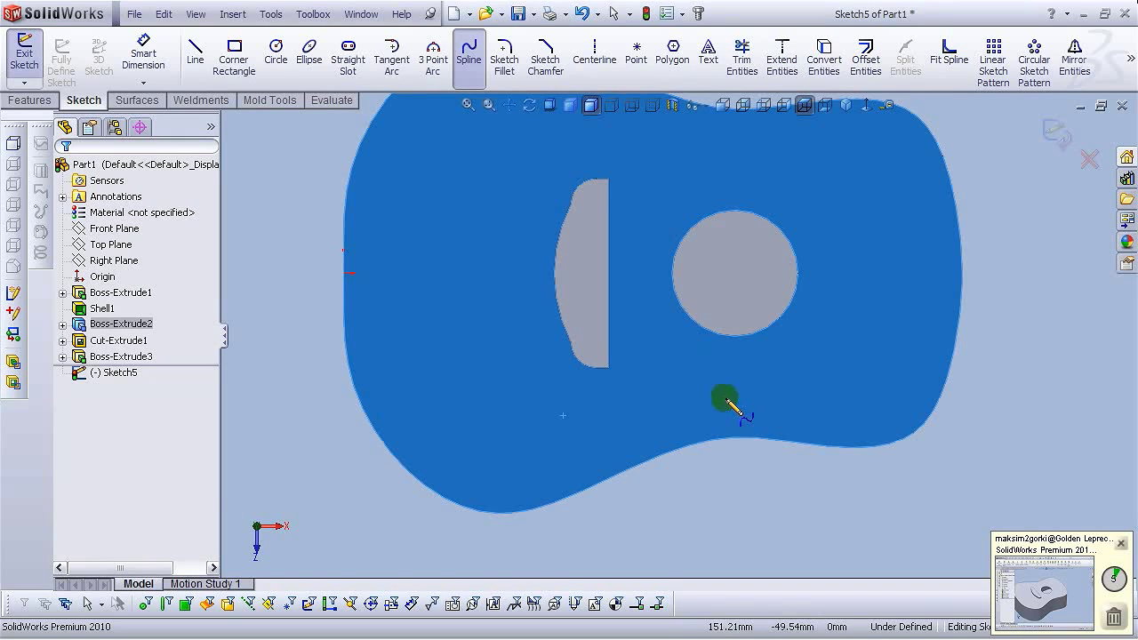
pyautogui.click(726, 388)
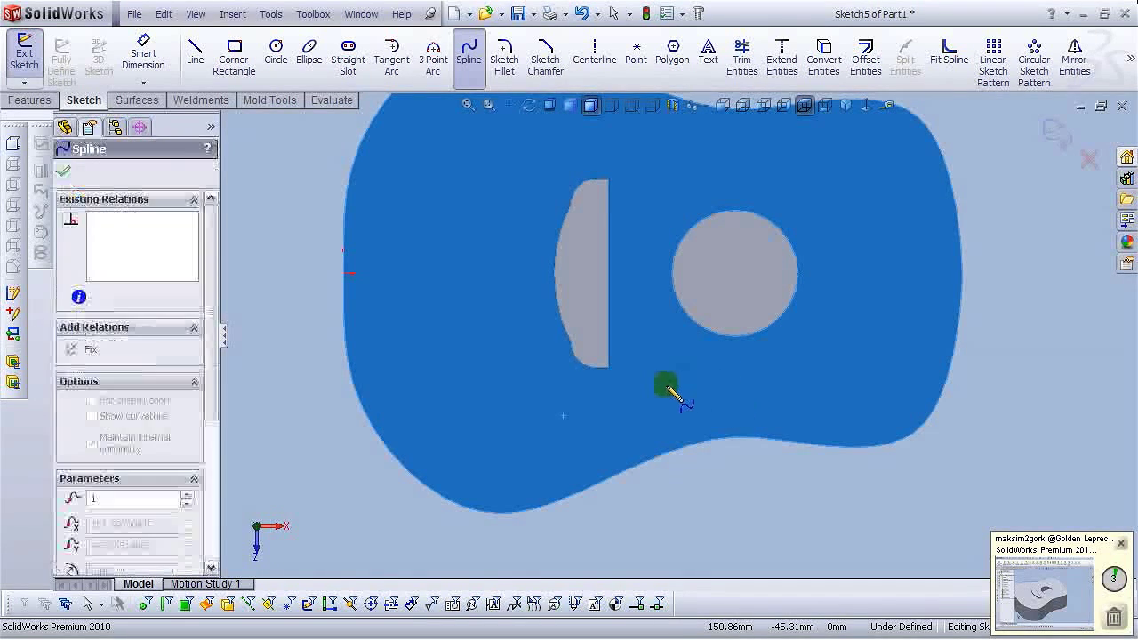
pyautogui.click(673, 395)
pyautogui.click(605, 436)
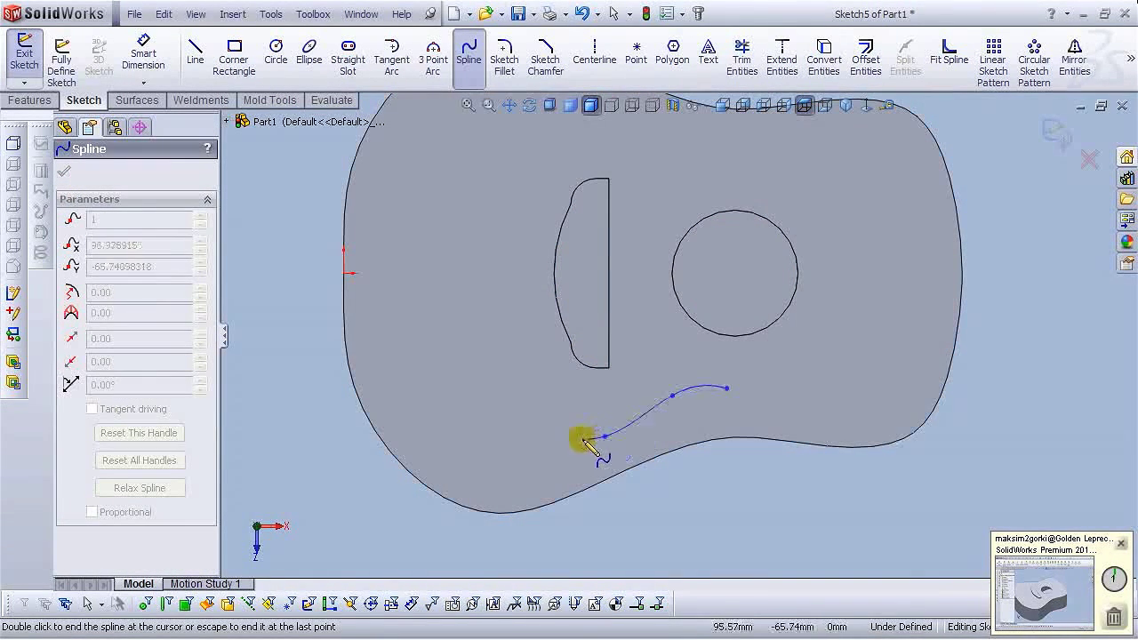
pyautogui.click(518, 454)
pyautogui.click(465, 418)
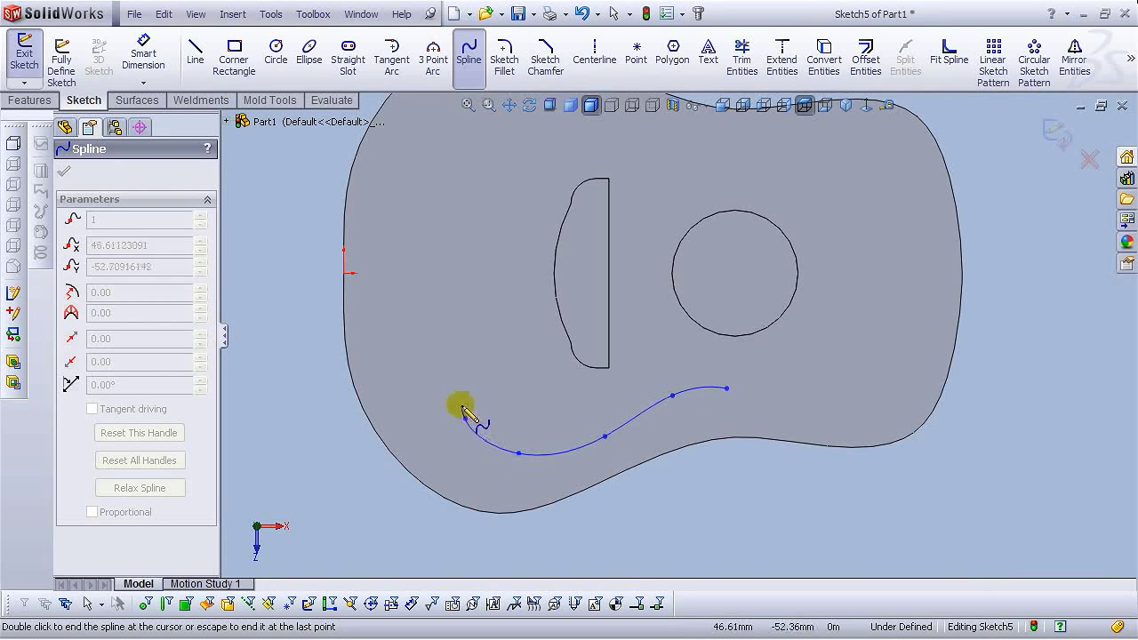
pyautogui.click(453, 368)
pyautogui.click(479, 340)
pyautogui.click(524, 388)
pyautogui.click(571, 395)
pyautogui.click(632, 375)
pyautogui.click(656, 357)
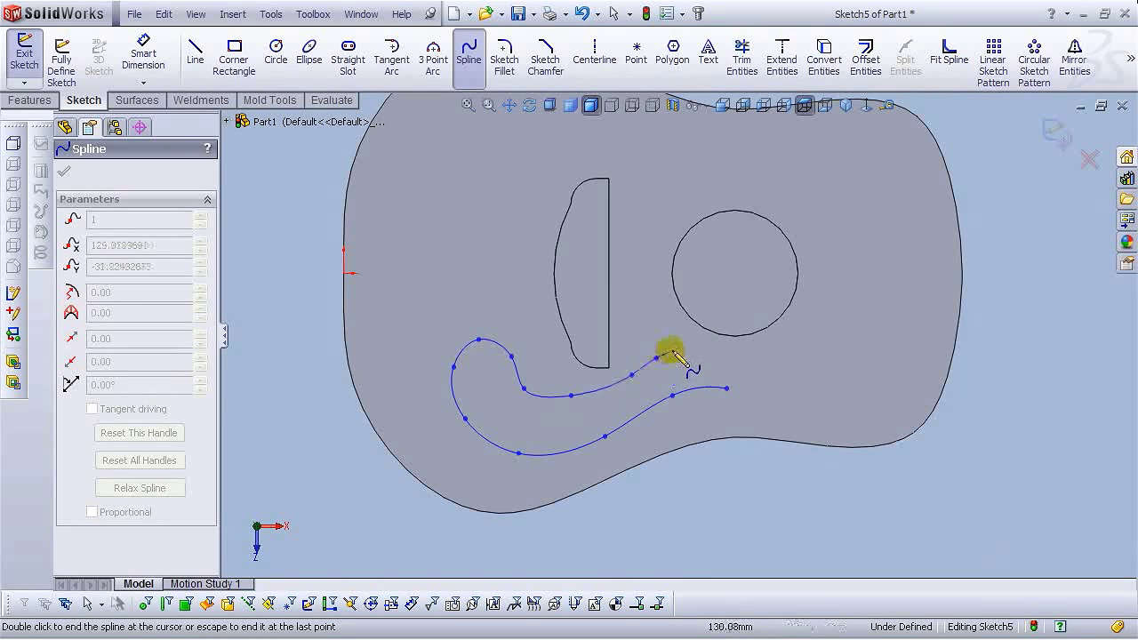
pyautogui.click(743, 370)
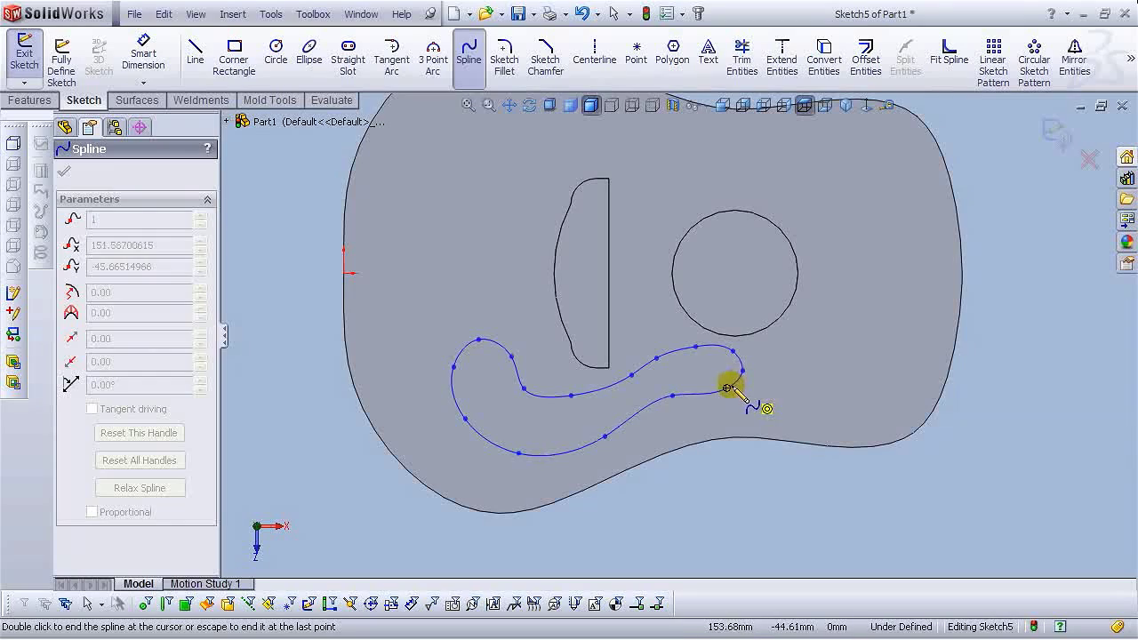
pyautogui.rightClick(726, 388)
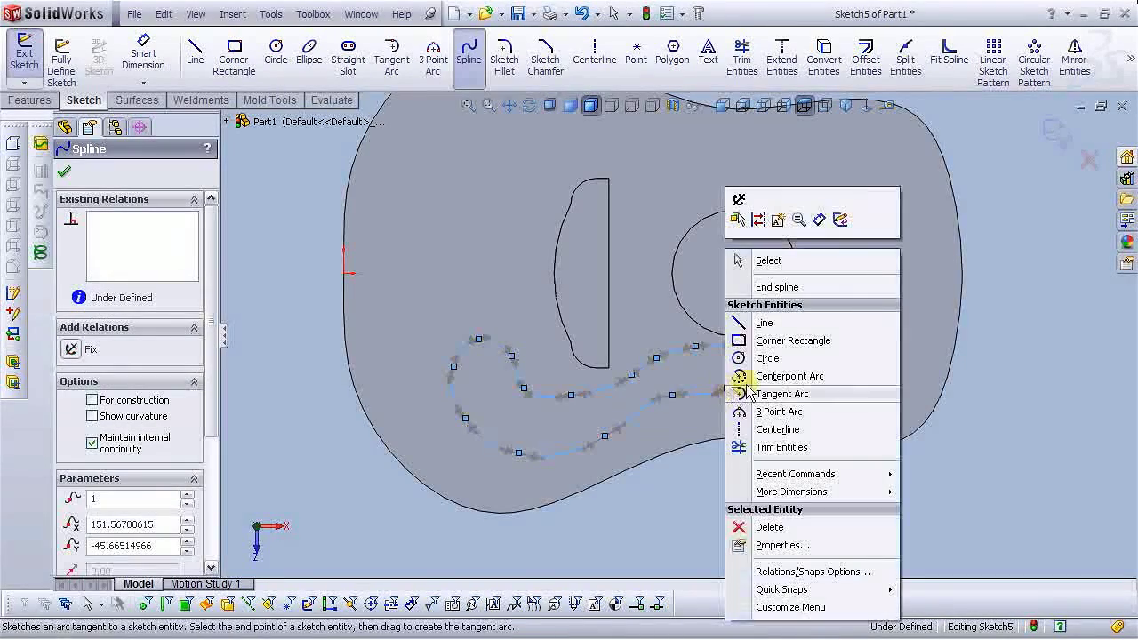
pyautogui.click(765, 261)
# Drag one spline point to reshape the loop.
pyautogui.scroll(3, 694, 356)
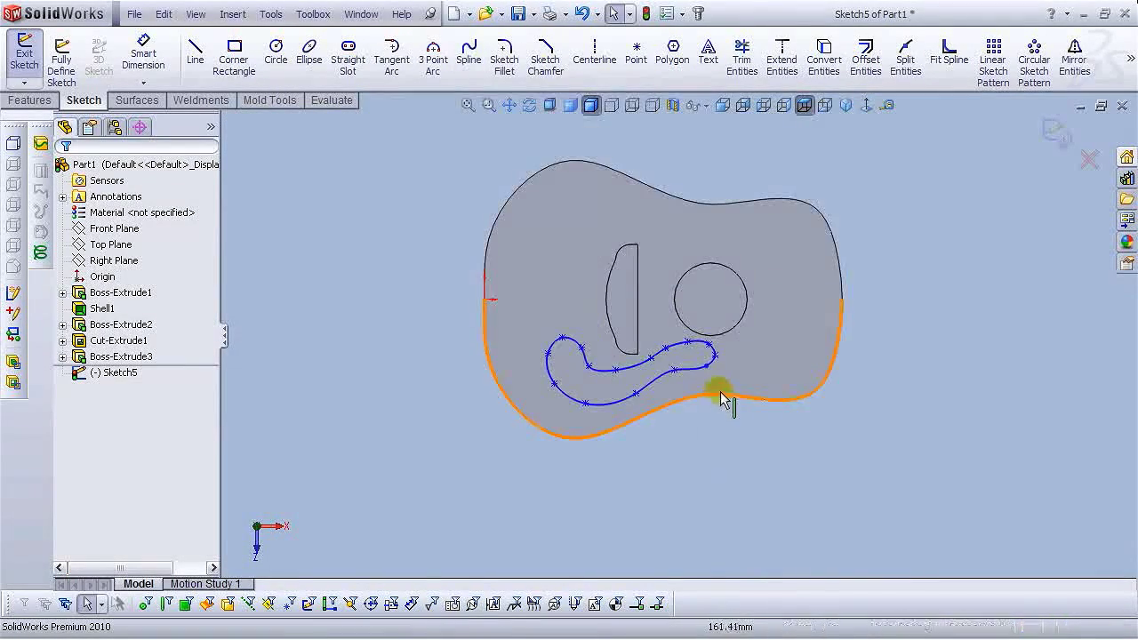
pyautogui.scroll(-4, 722, 398)
pyautogui.moveTo(616, 384); pyautogui.dragTo(630, 386)
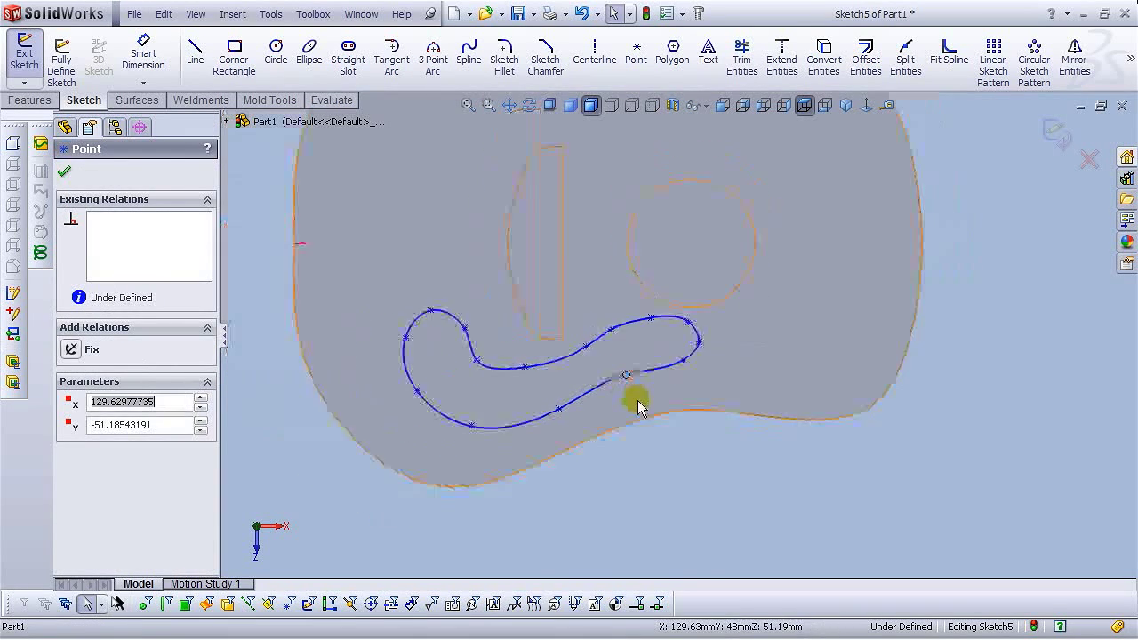
pyautogui.scroll(3, 685, 436)
pyautogui.click(691, 460)
pyautogui.scroll(-2, 681, 356)
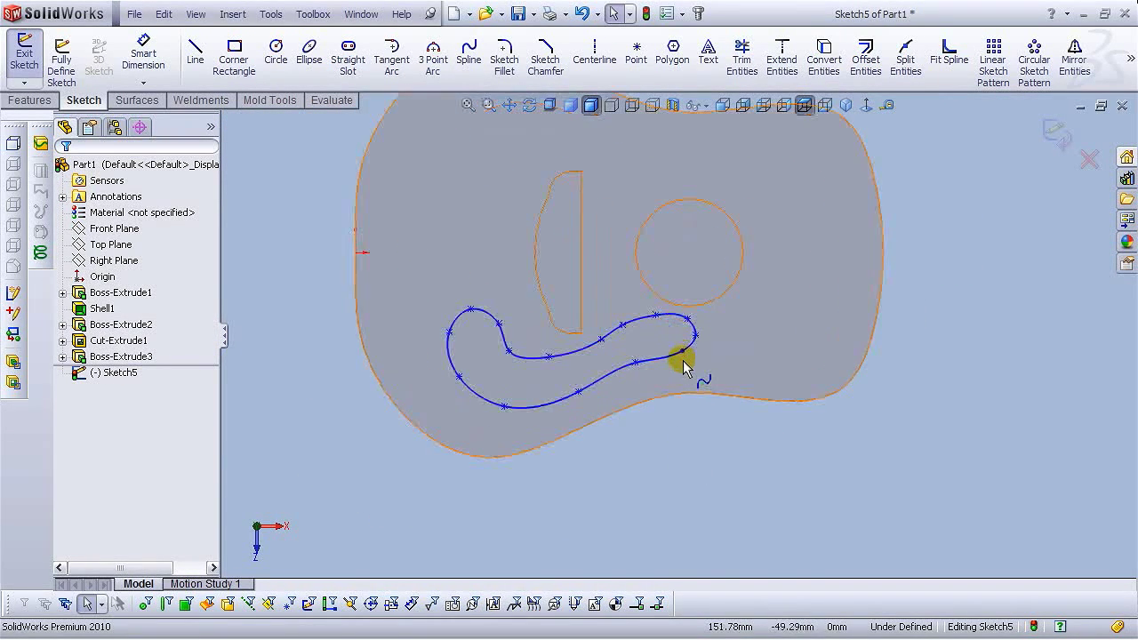
pyautogui.scroll(2, 672, 418)
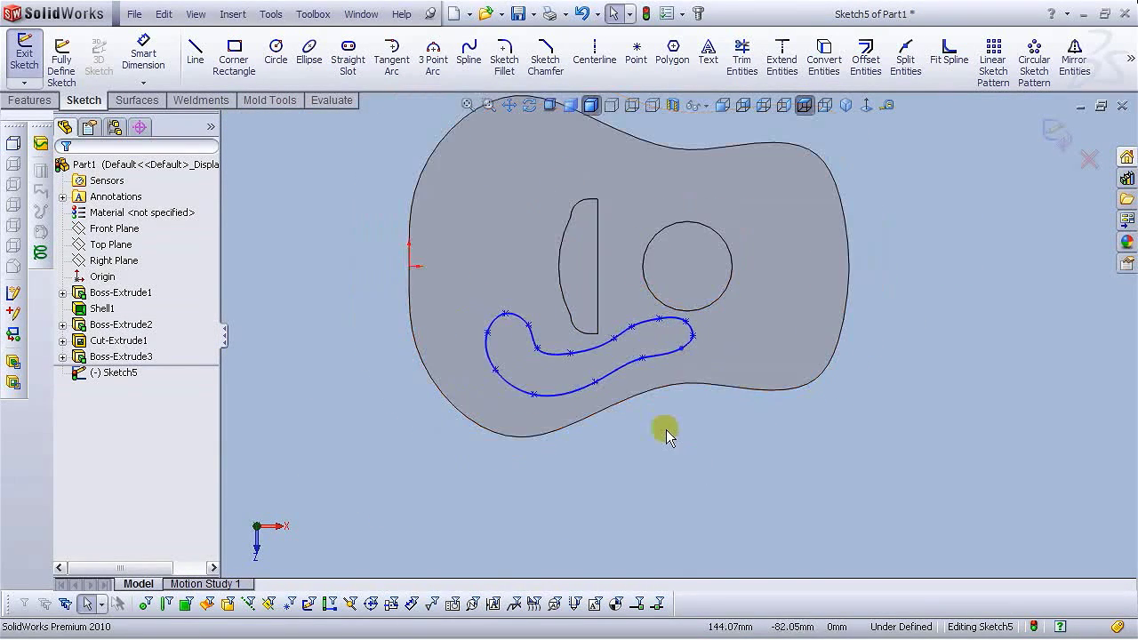
pyautogui.click(32, 100)
# Extrude the spline loop as a boss with 0.1 mm blind depth.
pyautogui.click(150, 51)
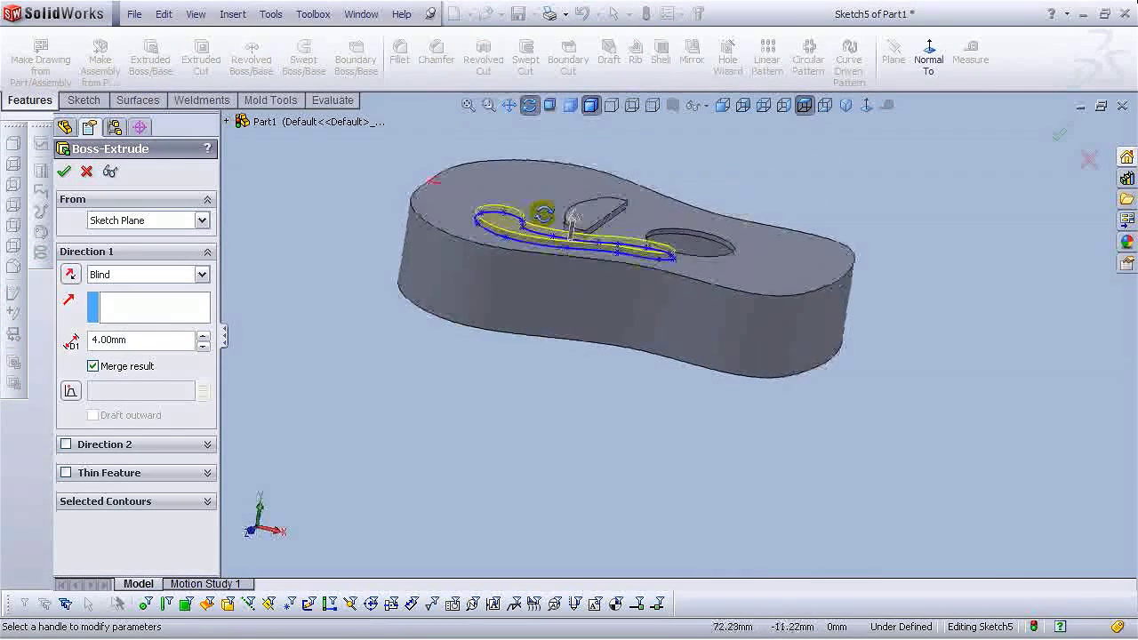
pyautogui.click(137, 340)
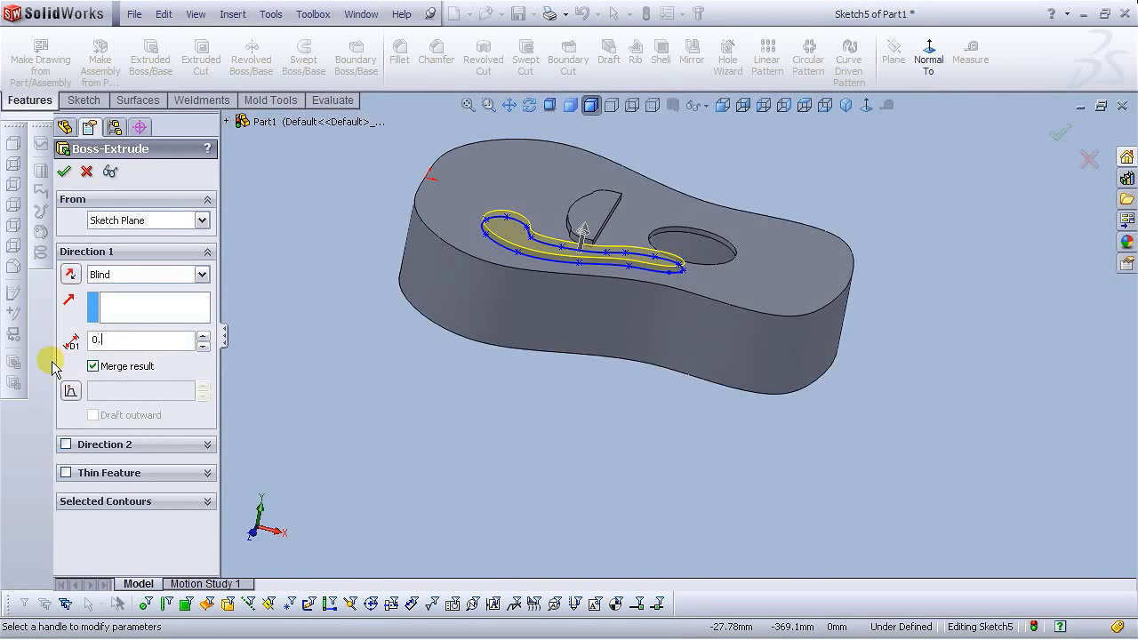
pyautogui.write('0.1')
pyautogui.press('Return')
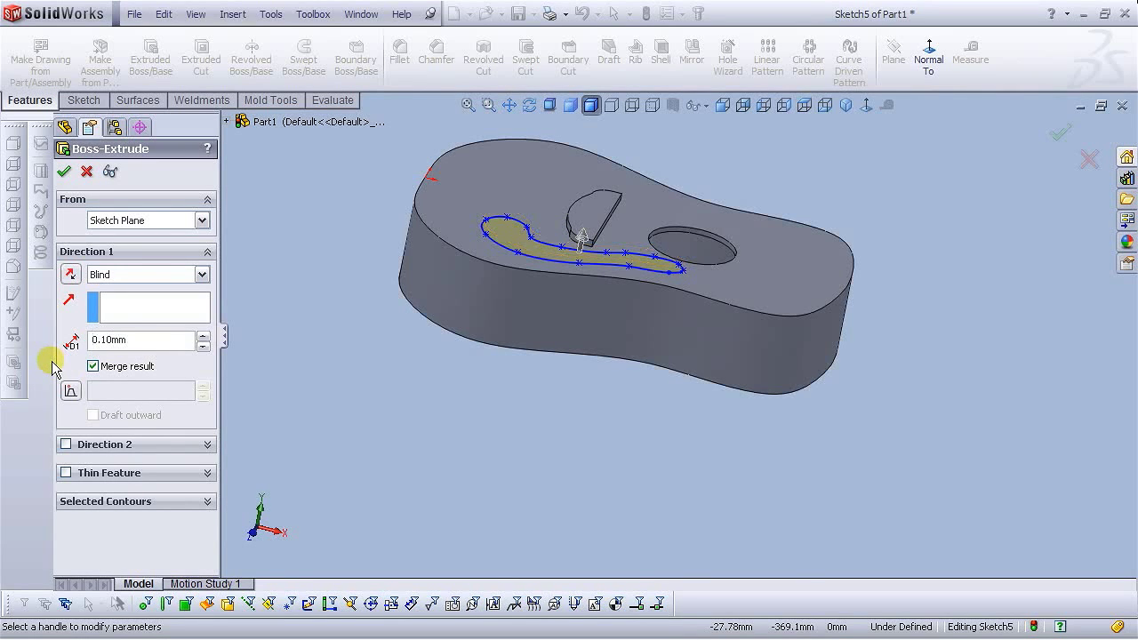
pyautogui.click(62, 174)
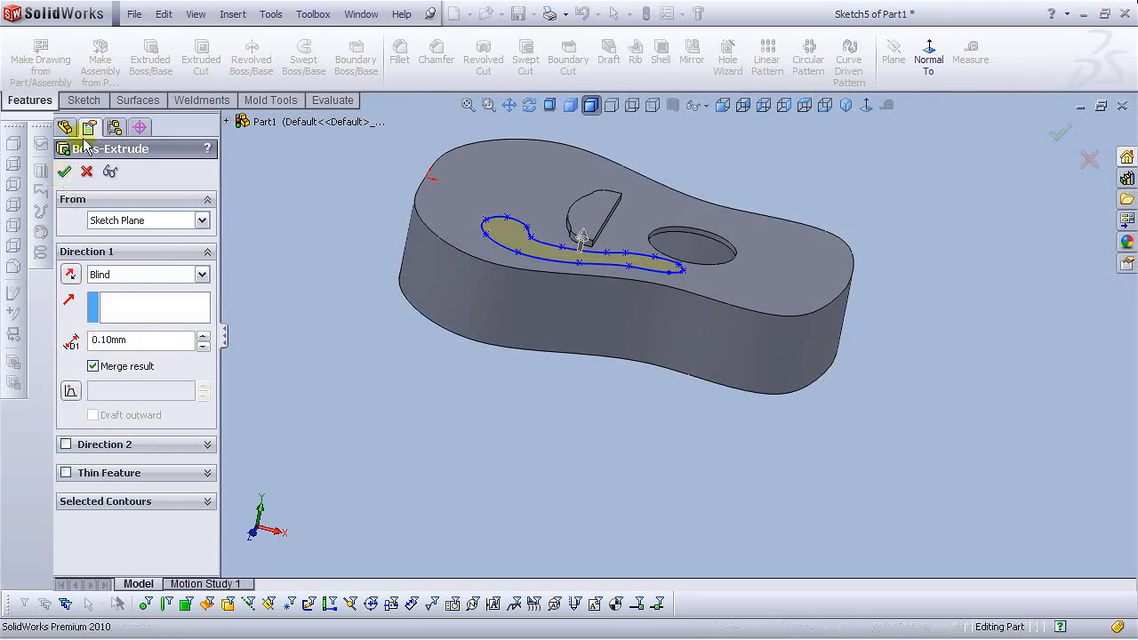
# Reopen the Boss-Extrude4 feature for editing.
pyautogui.scroll(-3, 522, 221)
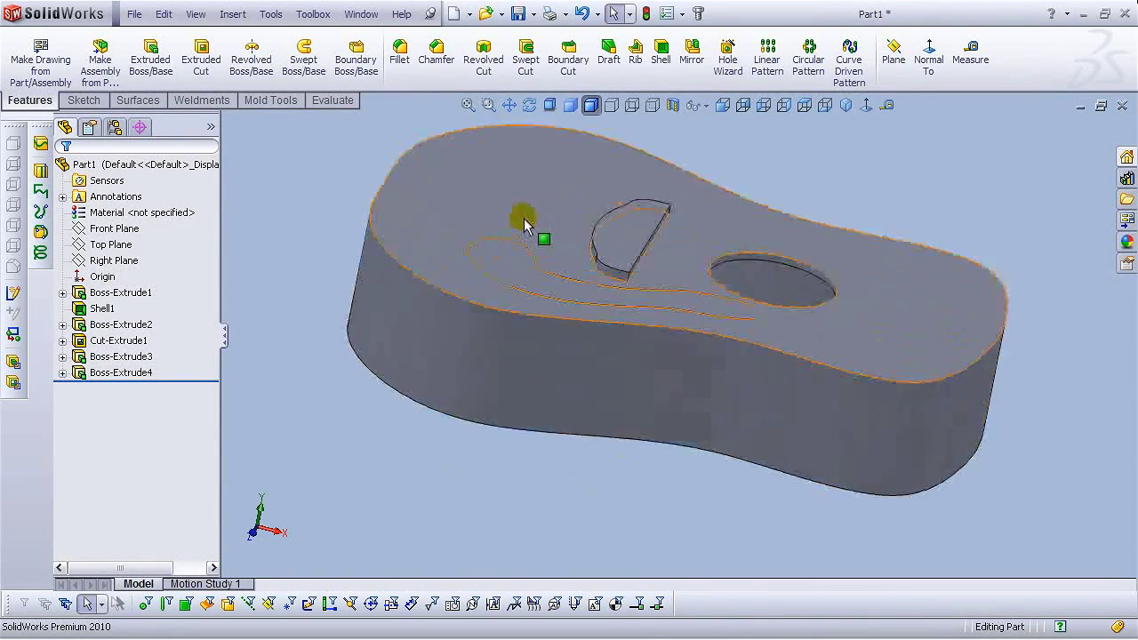
pyautogui.scroll(-4, 587, 436)
pyautogui.moveTo(587, 437); pyautogui.dragTo(591, 411, button='middle')
pyautogui.scroll(5, 590, 412)
pyautogui.moveTo(563, 504); pyautogui.dragTo(667, 436, button='middle')
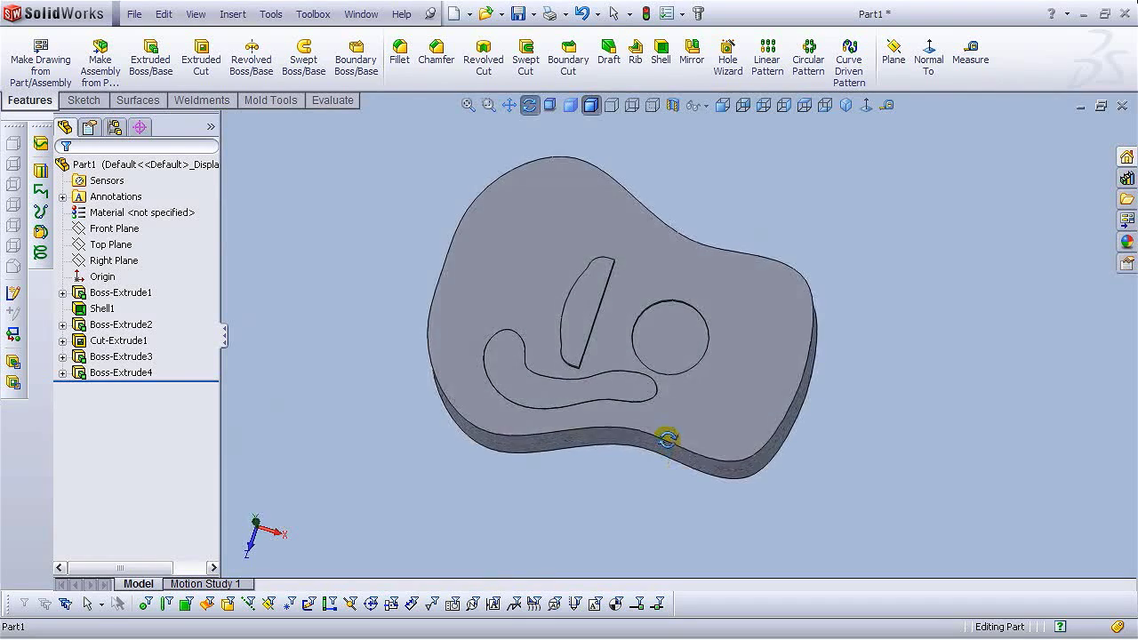
pyautogui.click(125, 372)
pyautogui.click(158, 326)
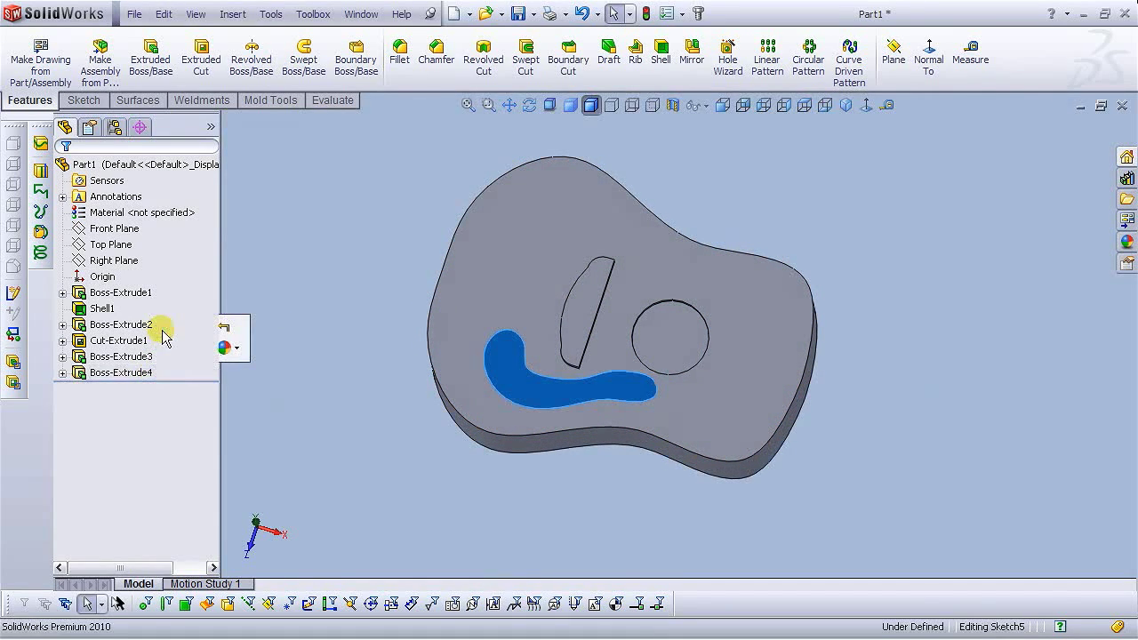
# In Top view, drag two spline points to reshape the slot.
pyautogui.hotkey('ctrl', '5')
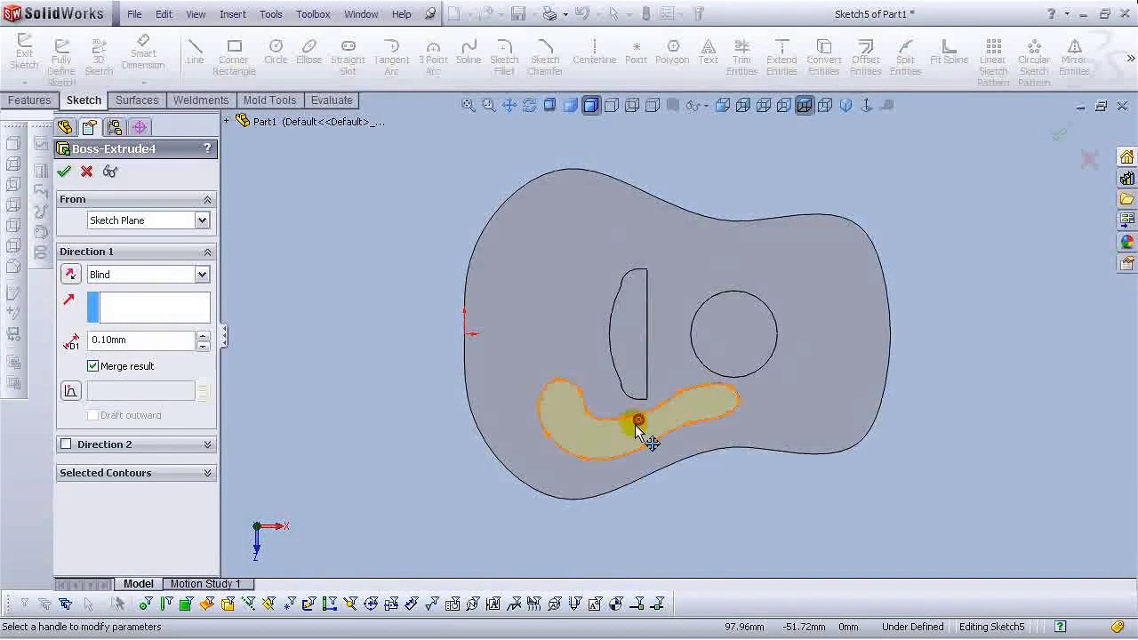
pyautogui.scroll(-5, 641, 433)
pyautogui.moveTo(549, 382)
pyautogui.mouseDown()
pyautogui.moveTo(570, 382)
pyautogui.moveTo(561, 378)
pyautogui.mouseUp()
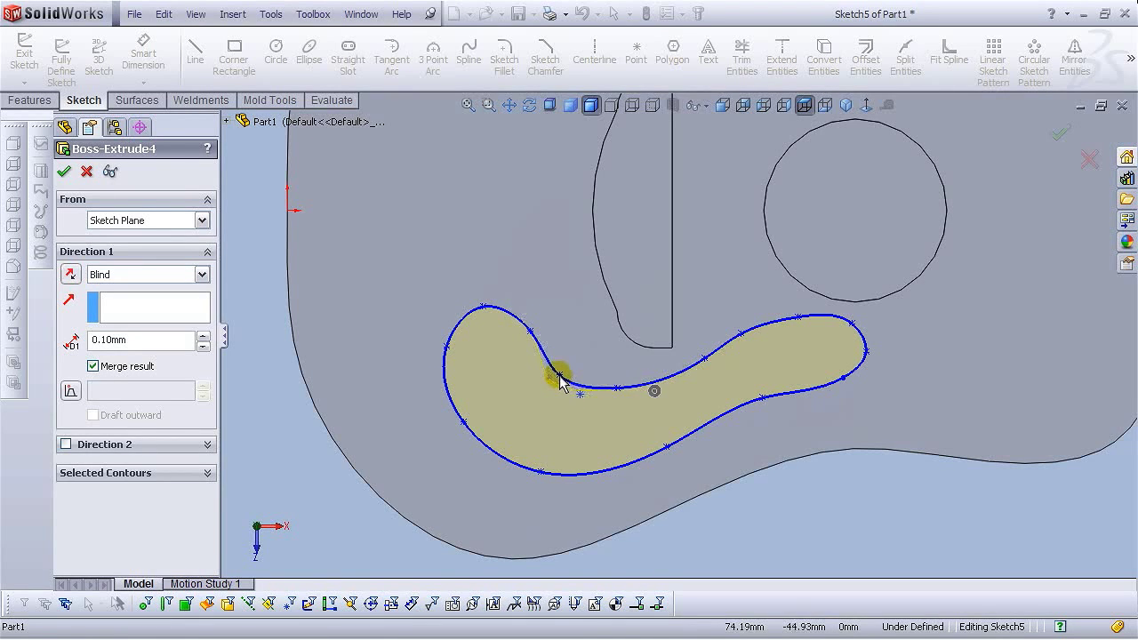
pyautogui.scroll(3, 655, 452)
pyautogui.scroll(-3, 699, 432)
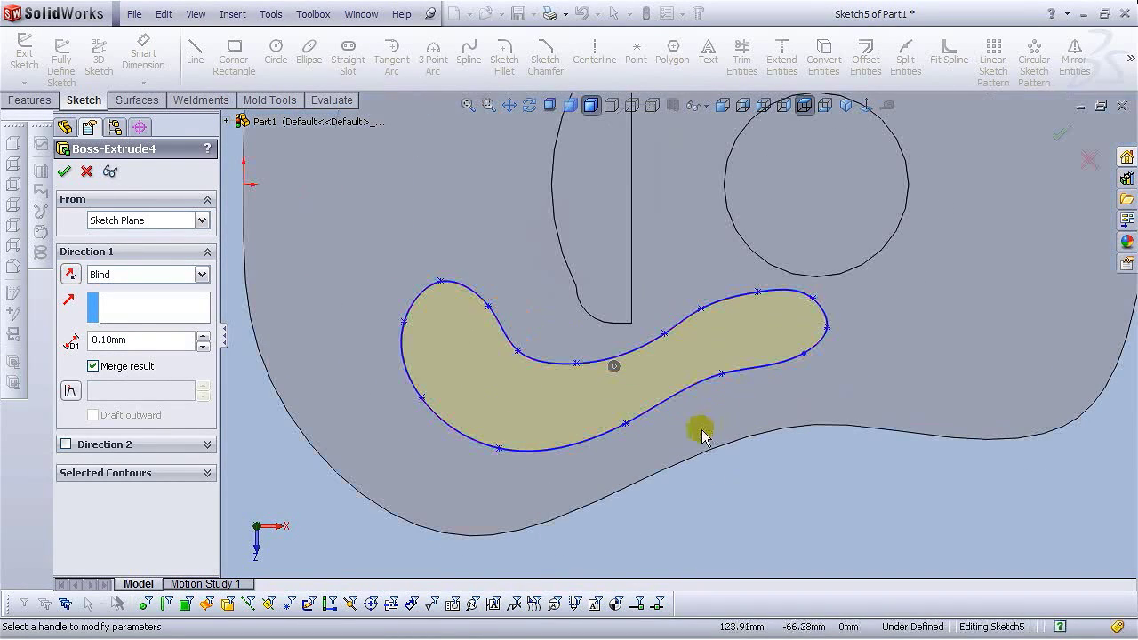
pyautogui.moveTo(722, 374); pyautogui.dragTo(692, 388)
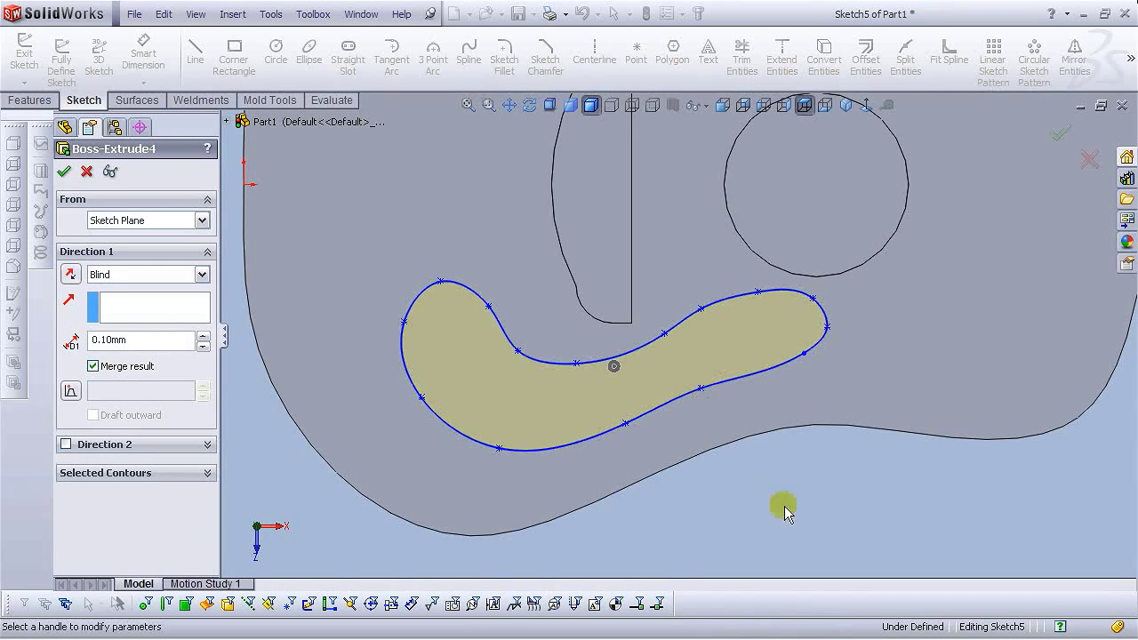
pyautogui.scroll(2, 728, 508)
pyautogui.scroll(-2, 788, 326)
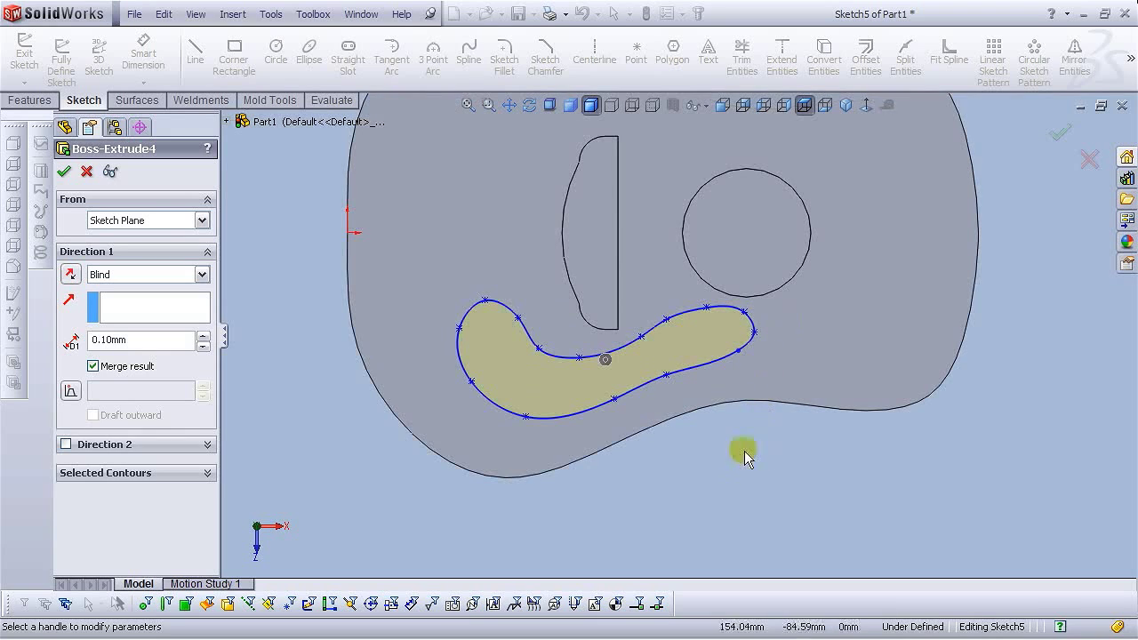
# Confirm the edited extrusion, exit the sketch and orbit to show the pad.
pyautogui.click(1059, 133)
pyautogui.click(1056, 136)
pyautogui.scroll(3, 686, 475)
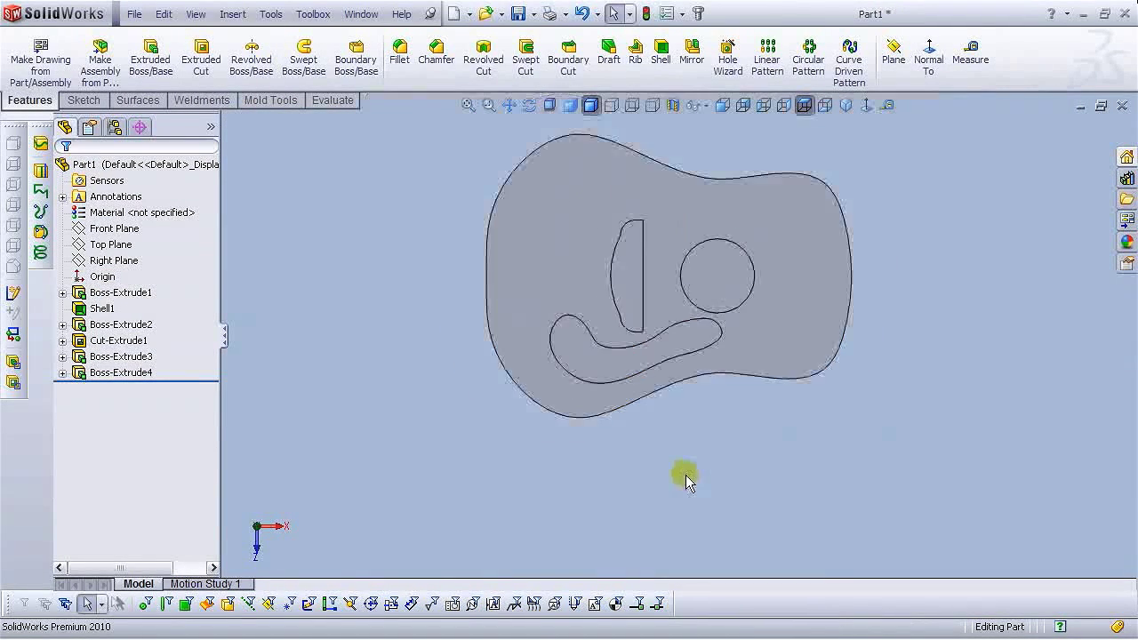
pyautogui.moveTo(663, 495); pyautogui.dragTo(621, 309, button='middle')
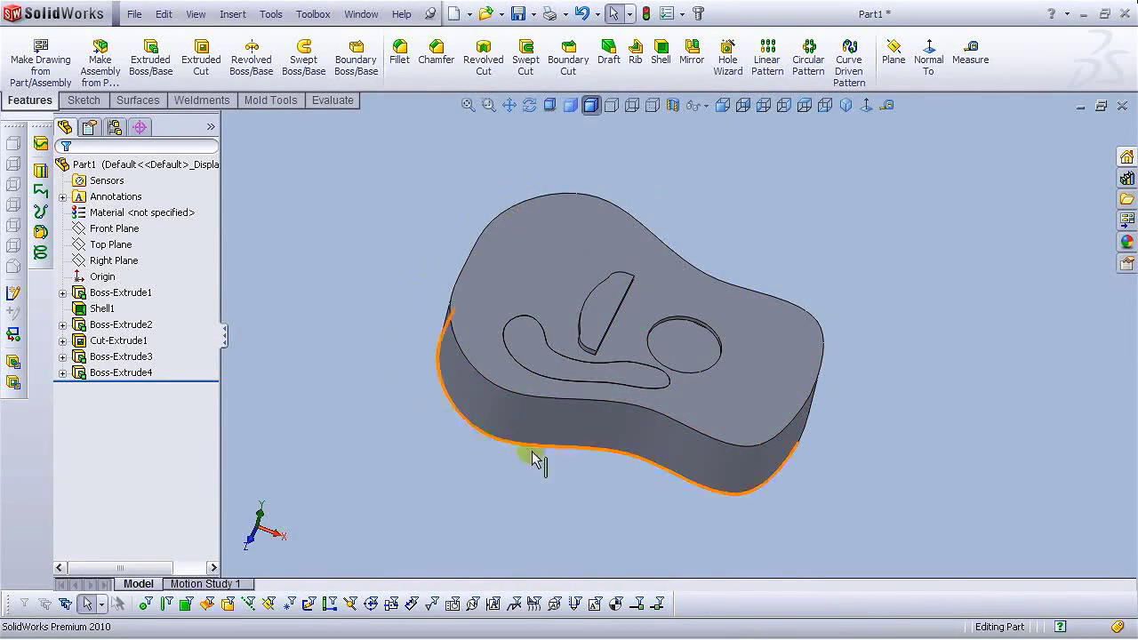
# Save As the part under the name 'Guitar' in Desktop > Guitar.
pyautogui.click(134, 13)
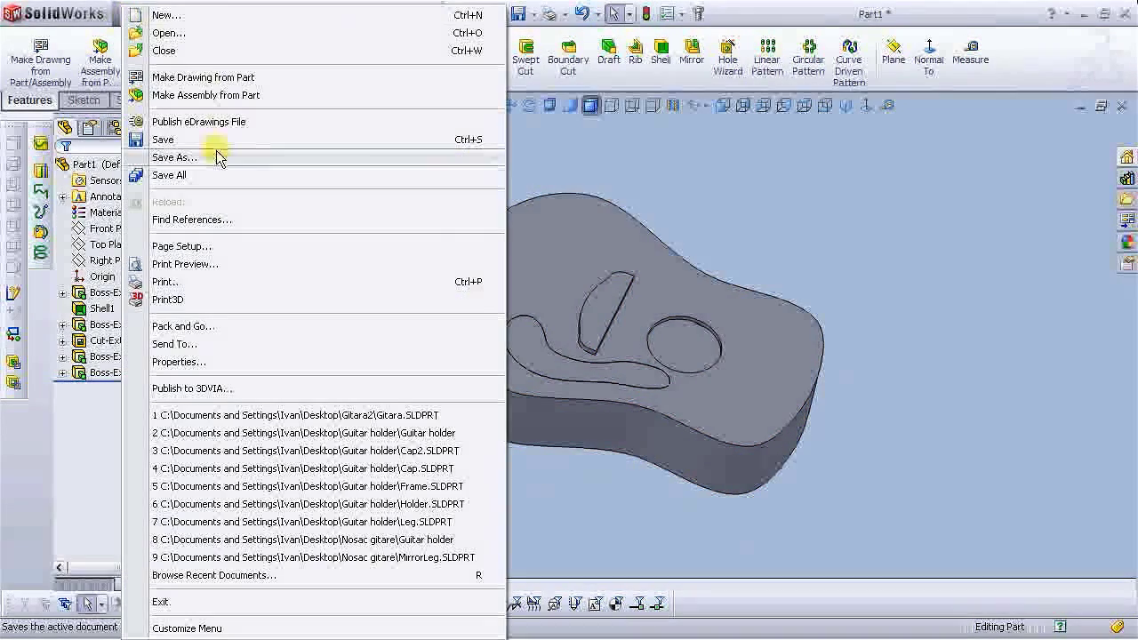
pyautogui.click(317, 168)
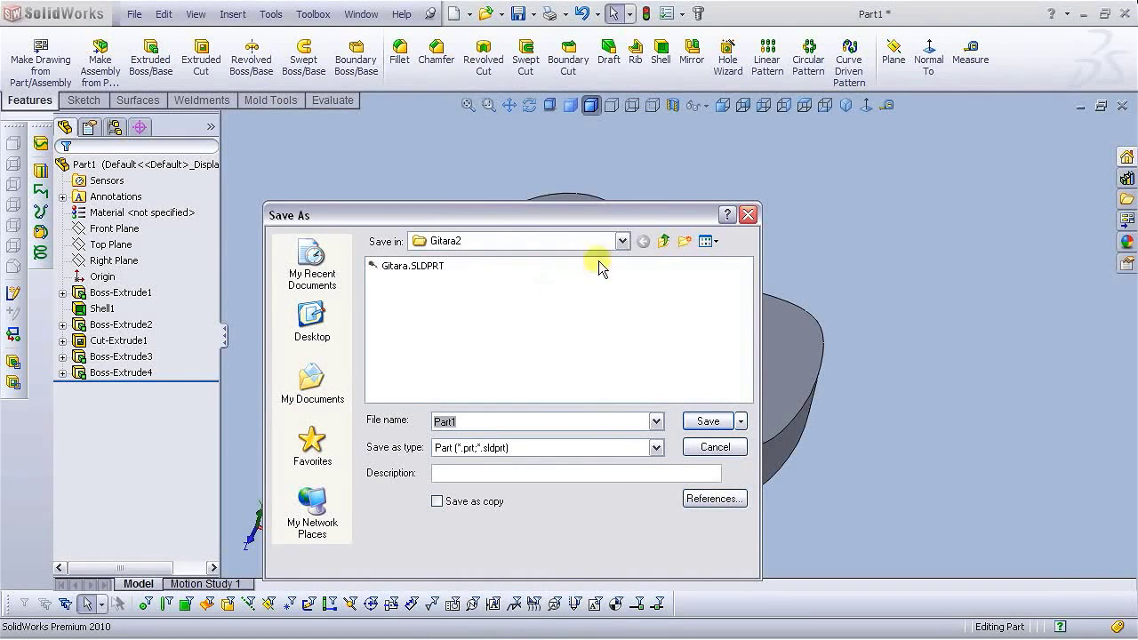
pyautogui.click(661, 244)
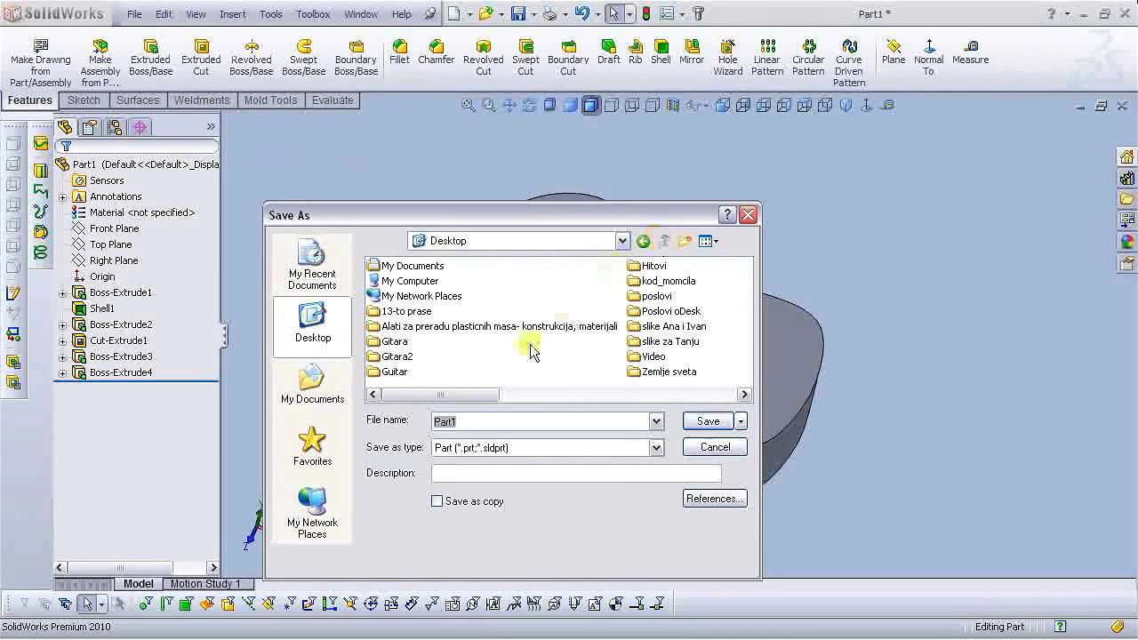
pyautogui.doubleClick(387, 369)
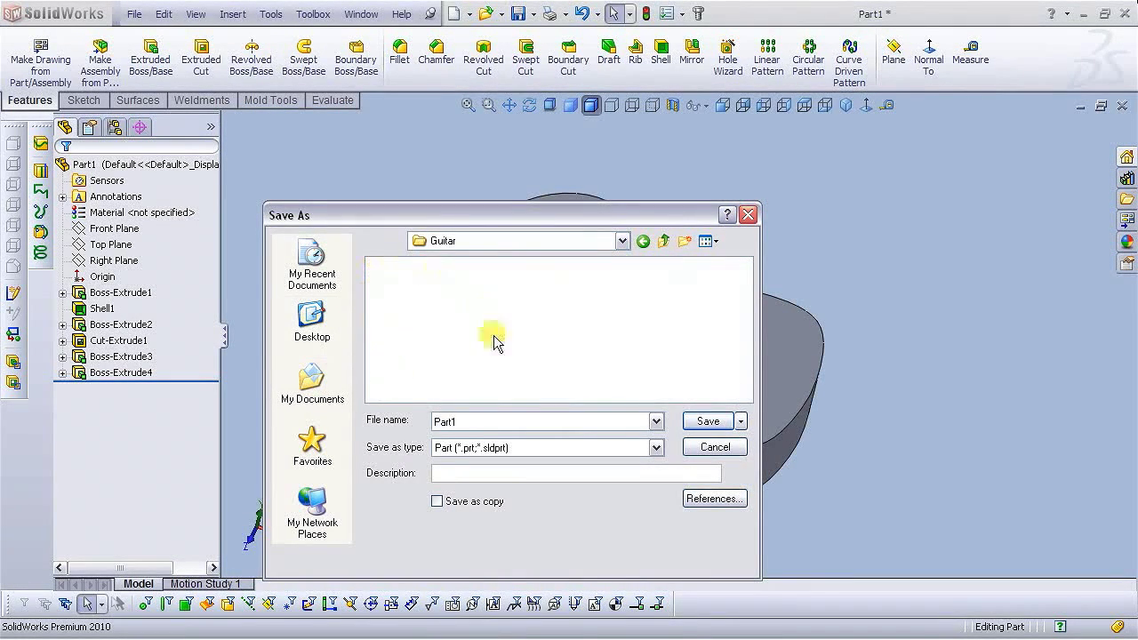
pyautogui.moveTo(463, 422); pyautogui.dragTo(425, 421)
pyautogui.write('Guitar')
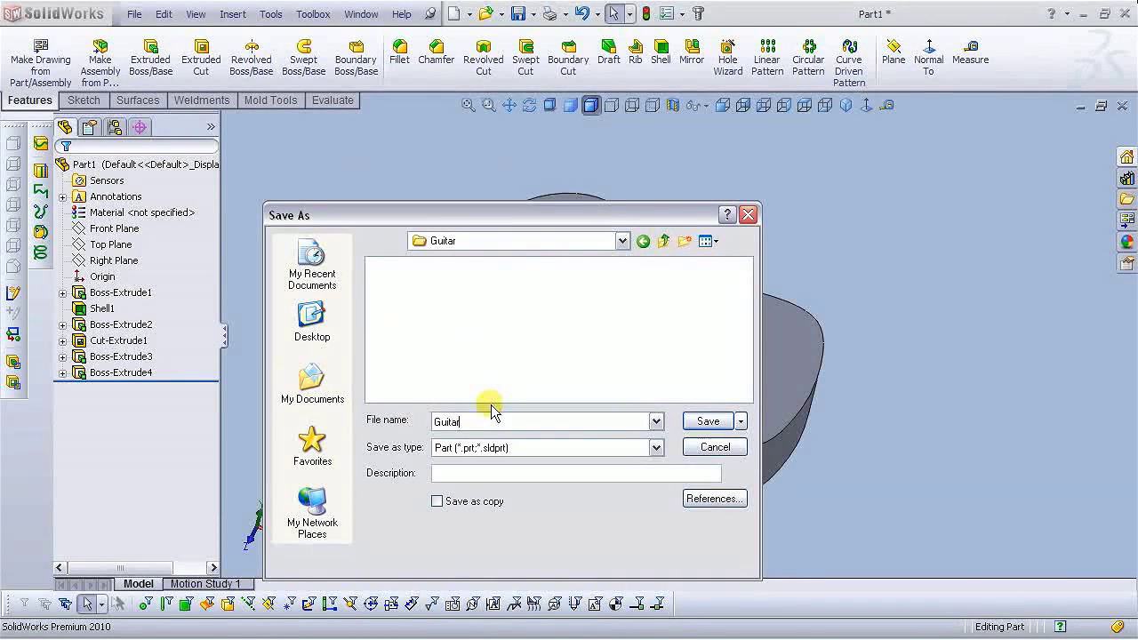
pyautogui.click(700, 422)
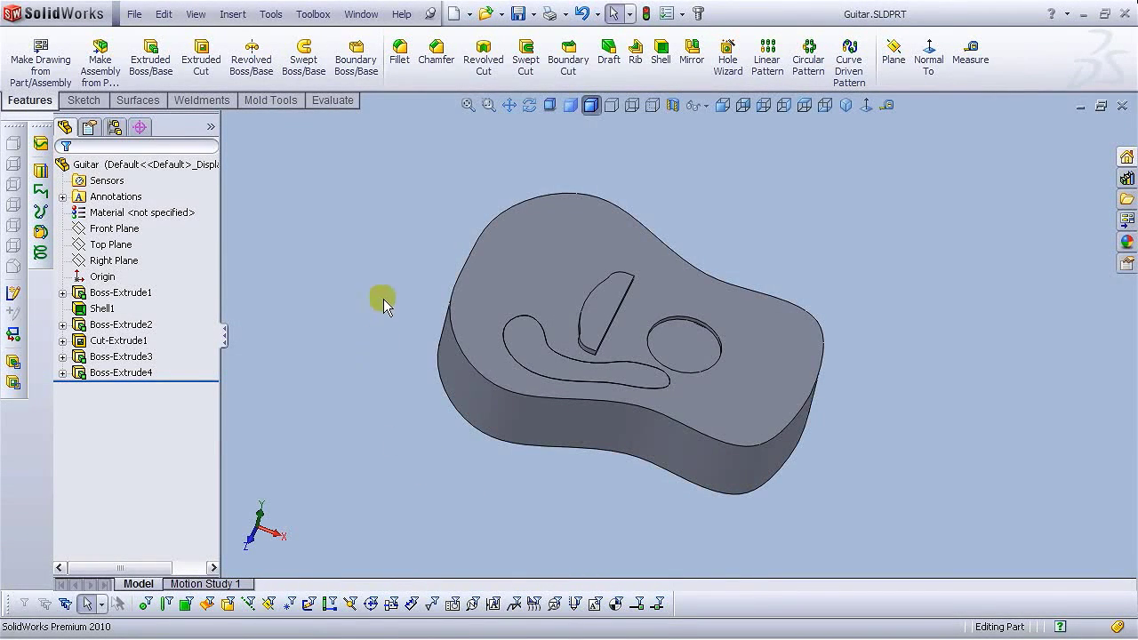
# Orbit to the body's top face and open Sketch6 on it.
pyautogui.scroll(2, 800, 460)
pyautogui.scroll(-4, 751, 416)
pyautogui.moveTo(751, 417); pyautogui.dragTo(752, 369, button='middle')
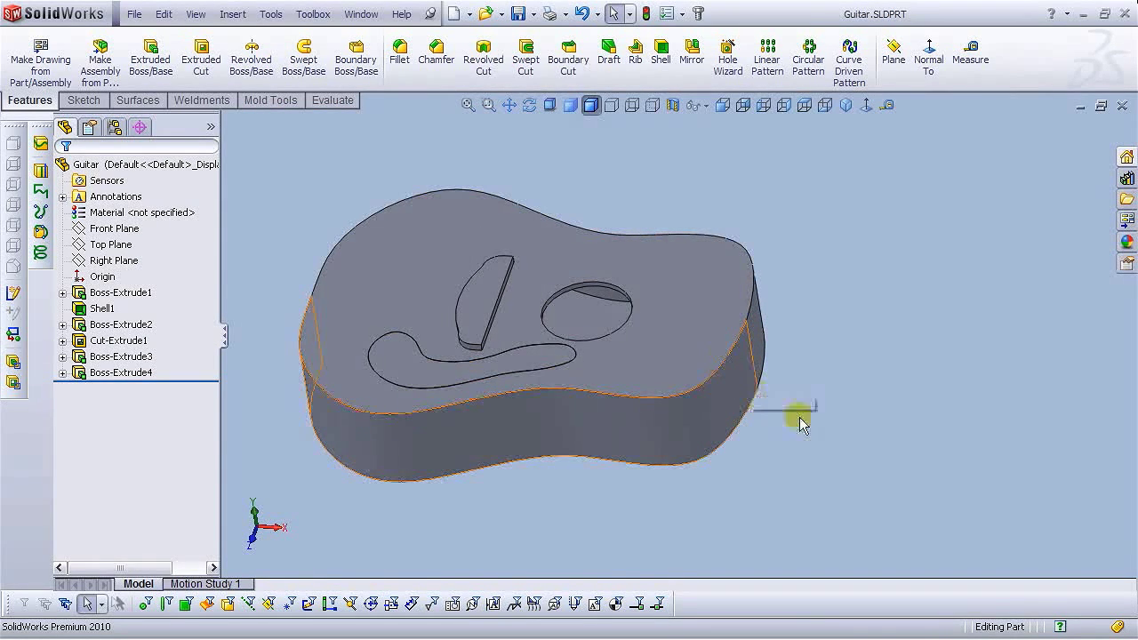
pyautogui.click(720, 321)
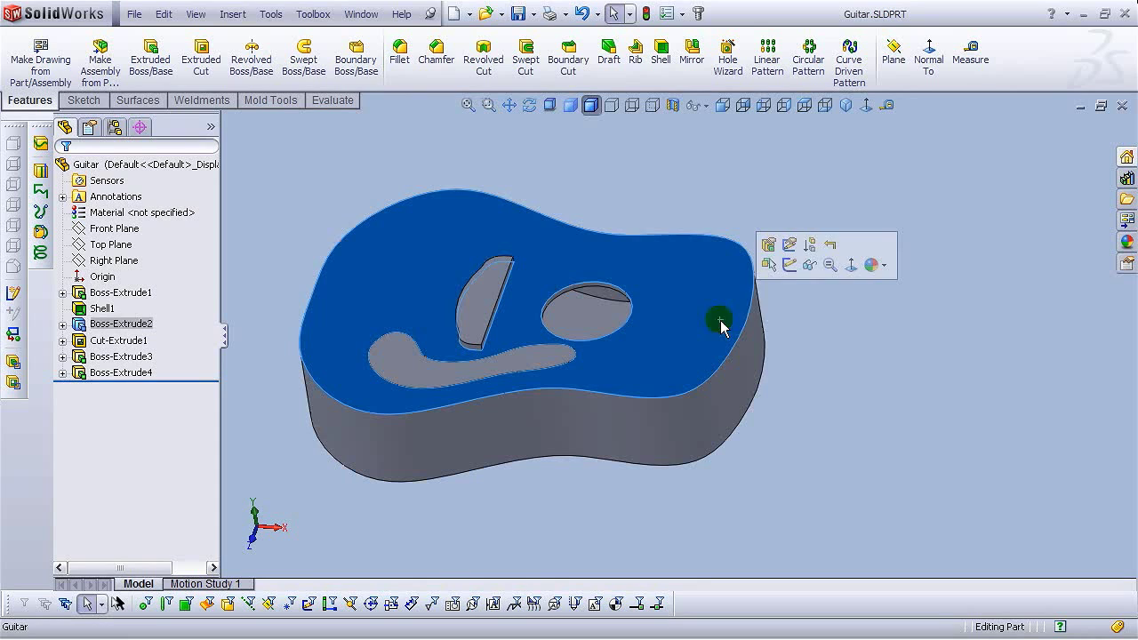
pyautogui.click(789, 266)
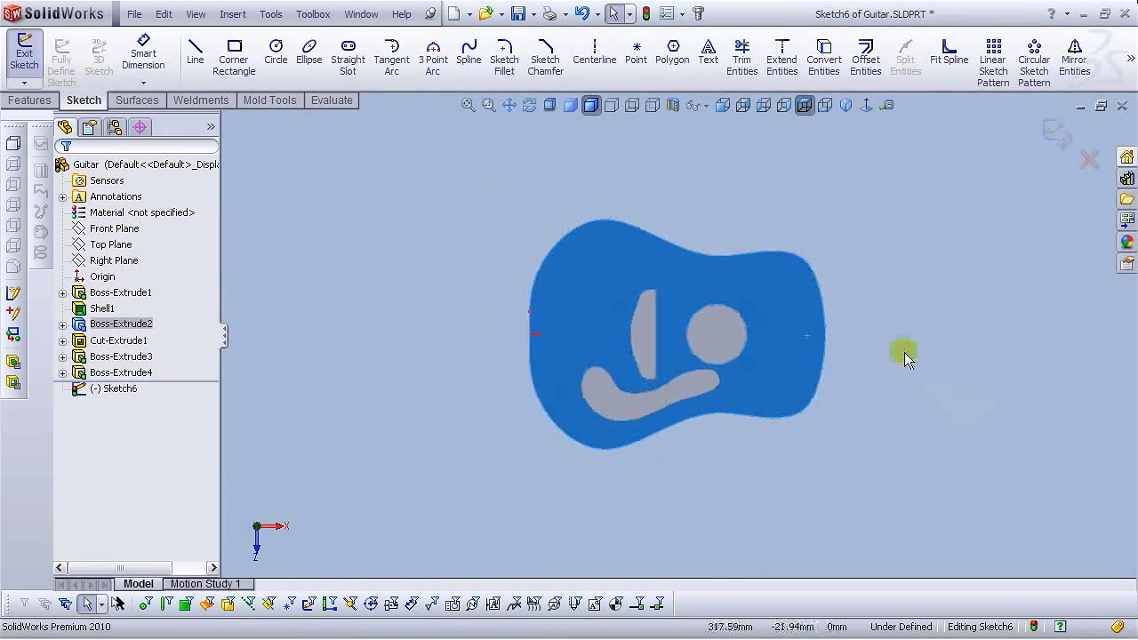
pyautogui.scroll(-3, 823, 371)
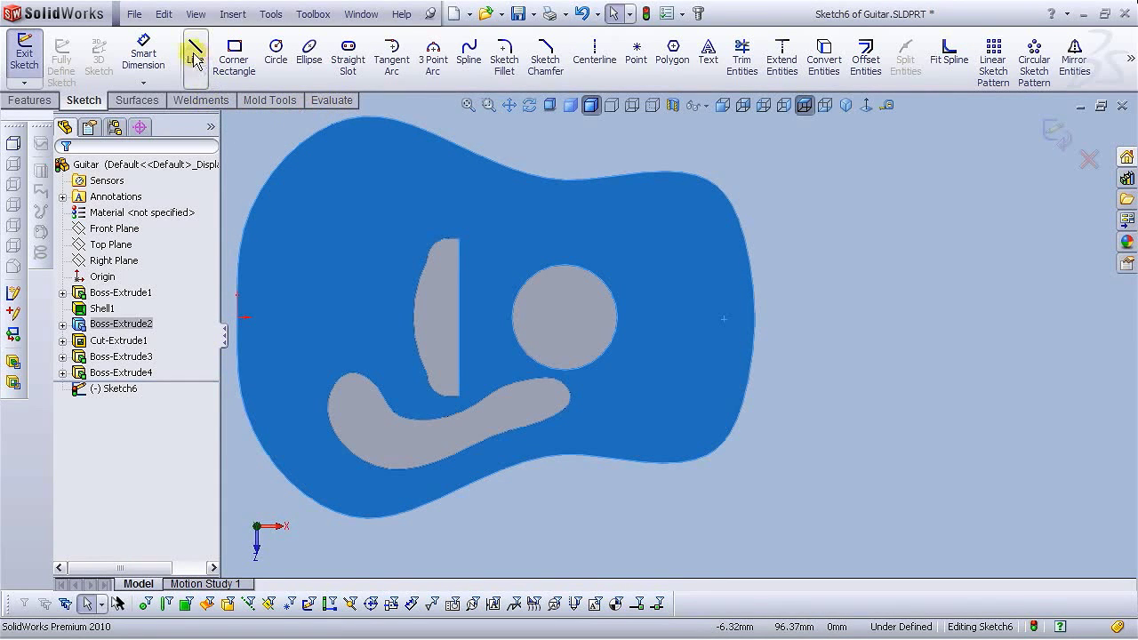
# Draw a corner rectangle from the sound hole out past the body's right end.
pyautogui.click(234, 56)
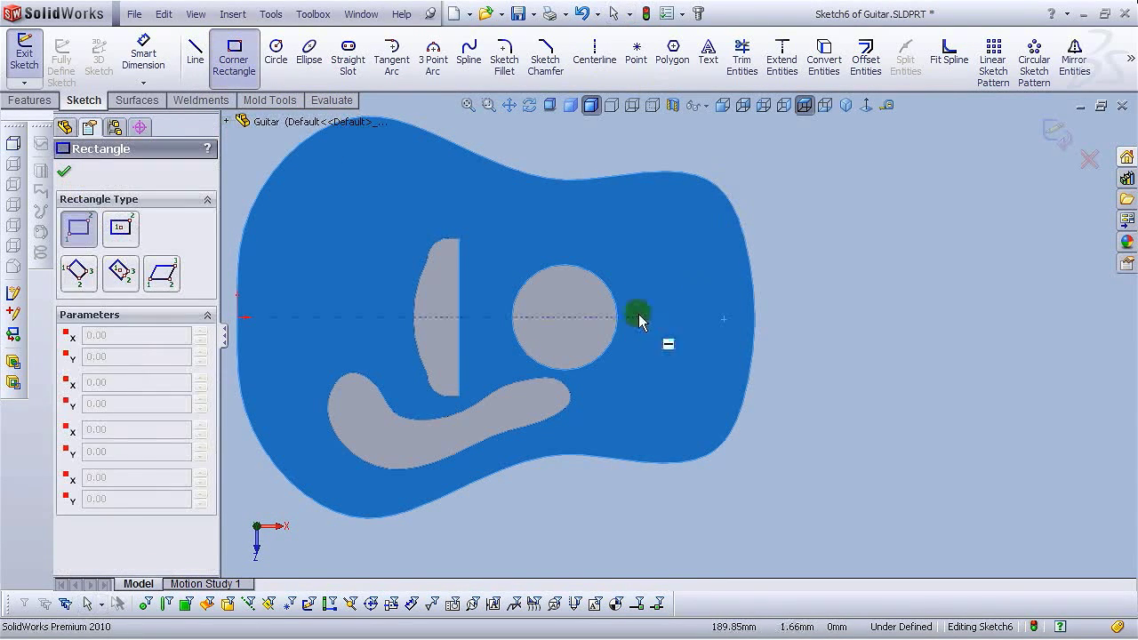
pyautogui.click(632, 285)
pyautogui.click(655, 381)
pyautogui.scroll(3, 655, 382)
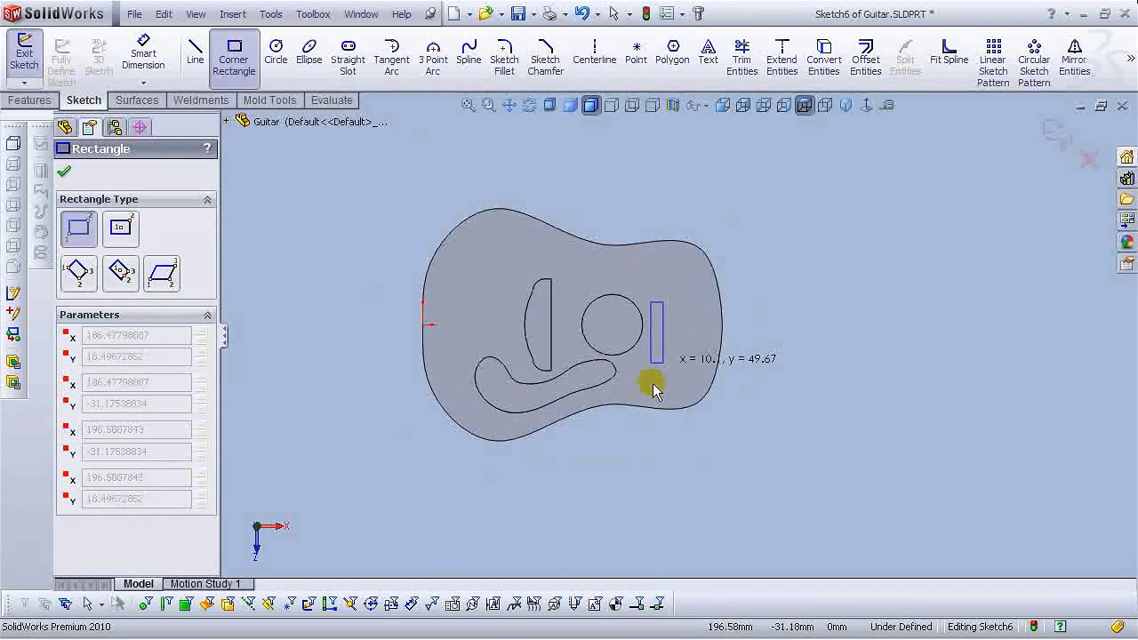
pyautogui.scroll(2, 654, 385)
pyautogui.hotkey('ctrl', 'Left')
pyautogui.click(882, 337)
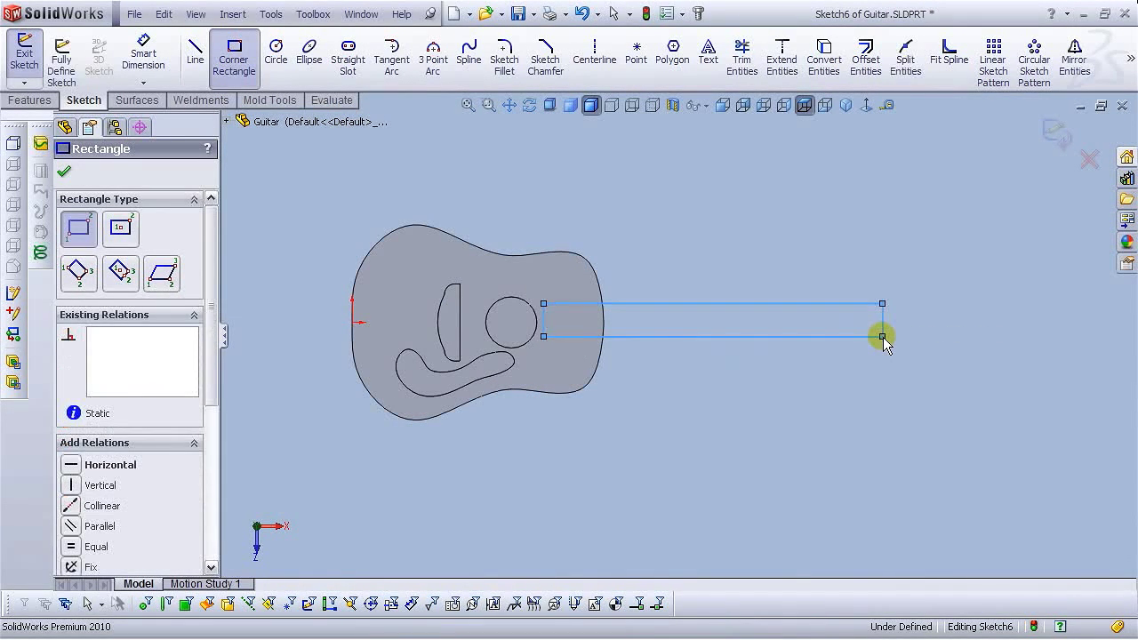
pyautogui.rightClick(884, 339)
pyautogui.click(894, 312)
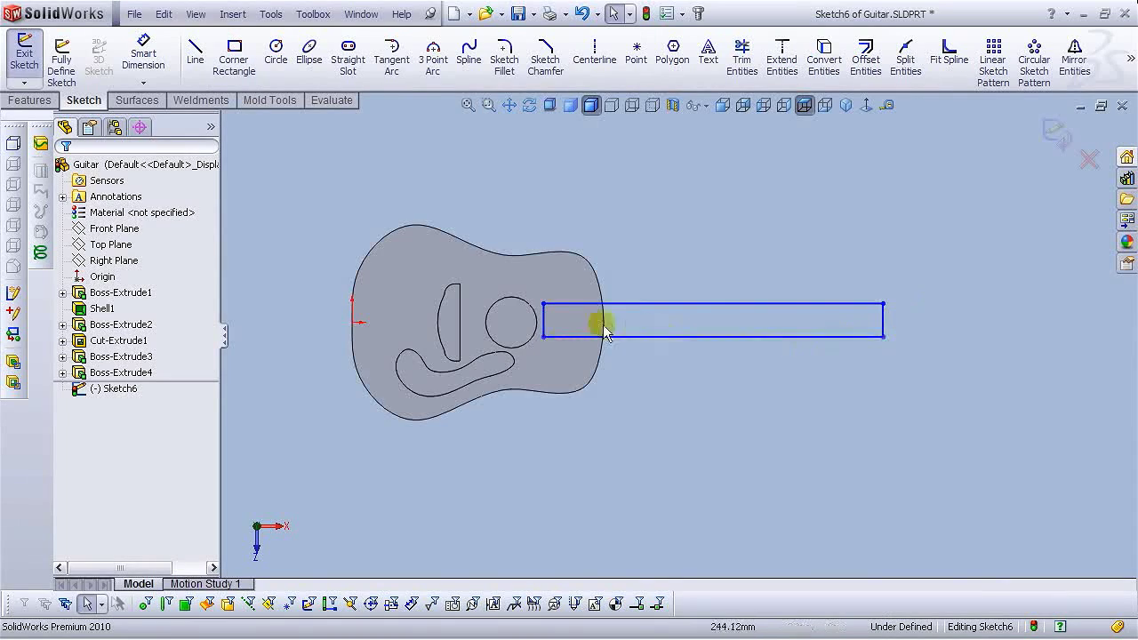
pyautogui.scroll(3, 551, 320)
# Dimension the rectangle's left edge to a height of 33.
pyautogui.click(143, 58)
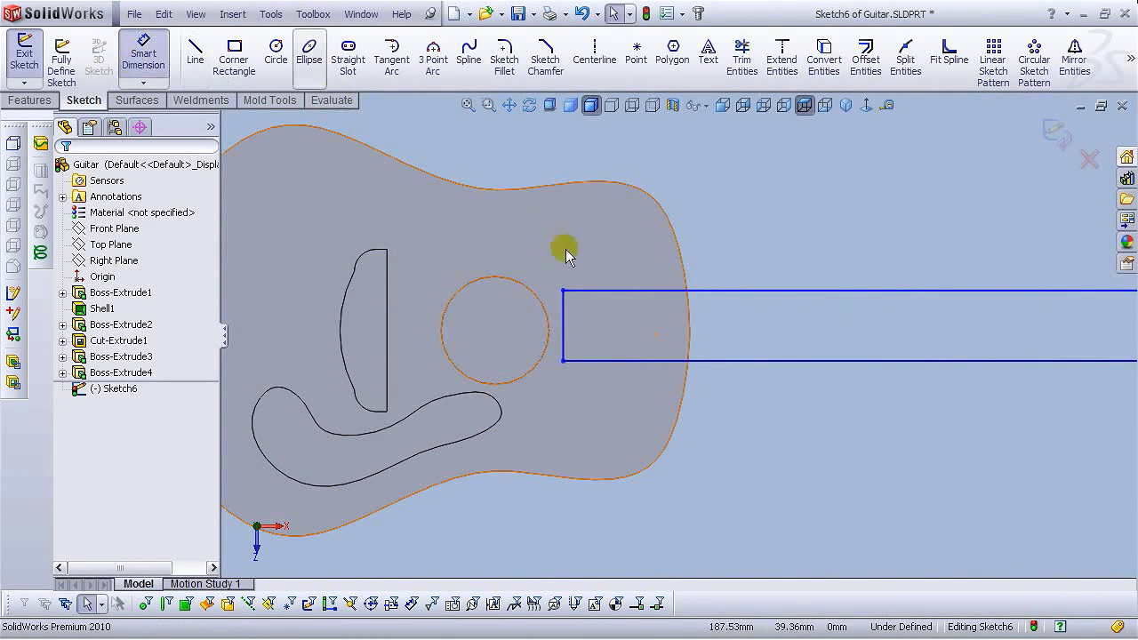
pyautogui.click(563, 320)
pyautogui.click(514, 332)
pyautogui.write('33')
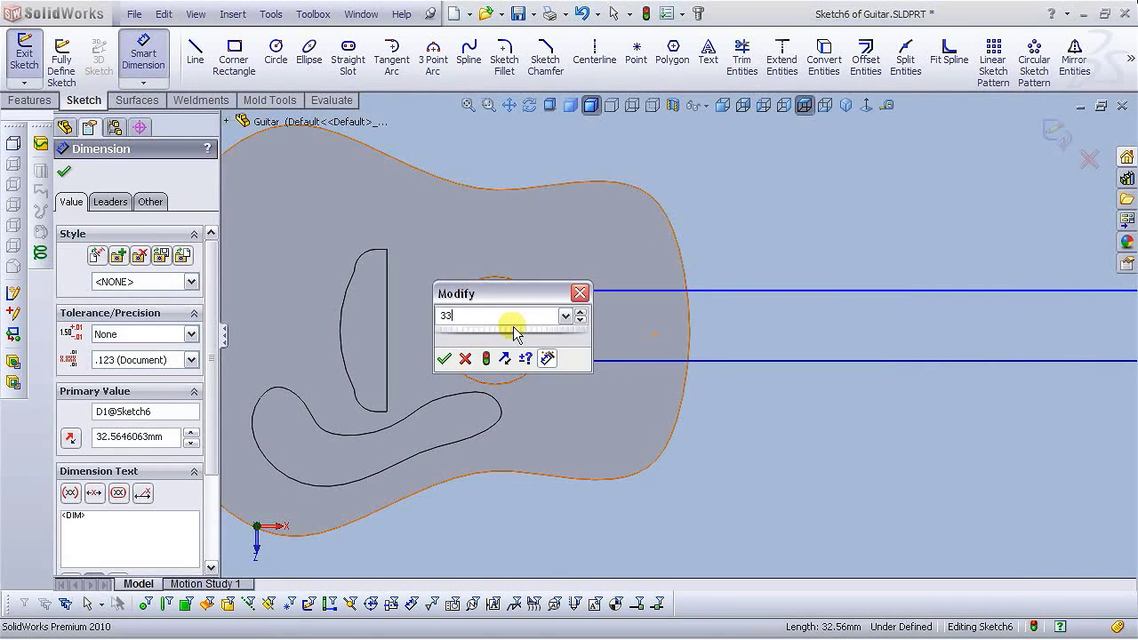
pyautogui.press('Return')
pyautogui.click(791, 245)
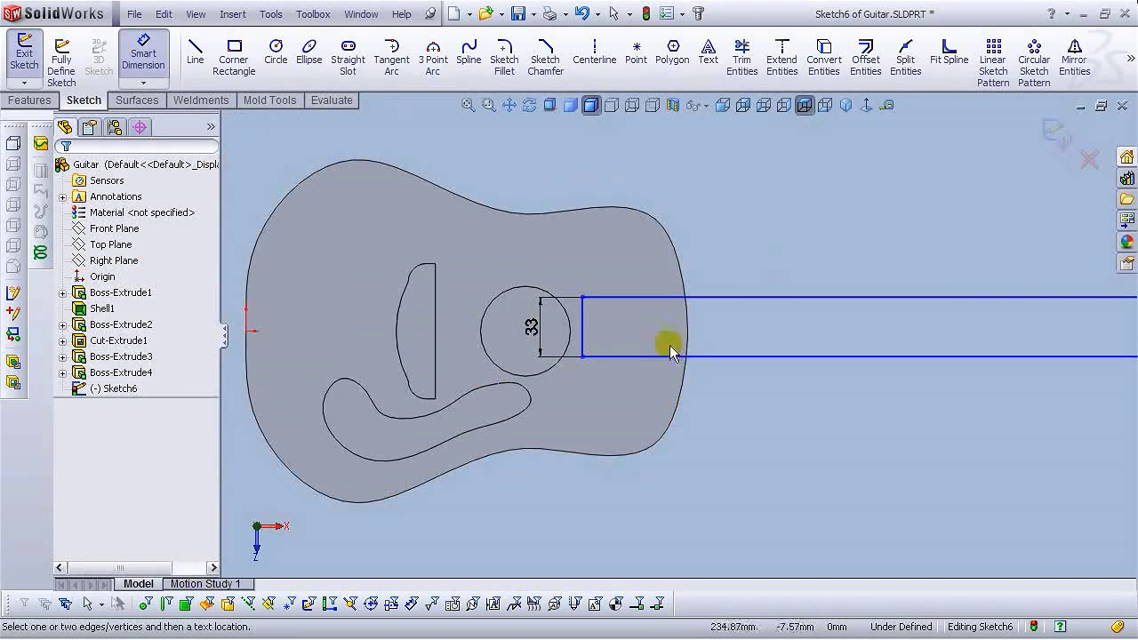
pyautogui.click(594, 53)
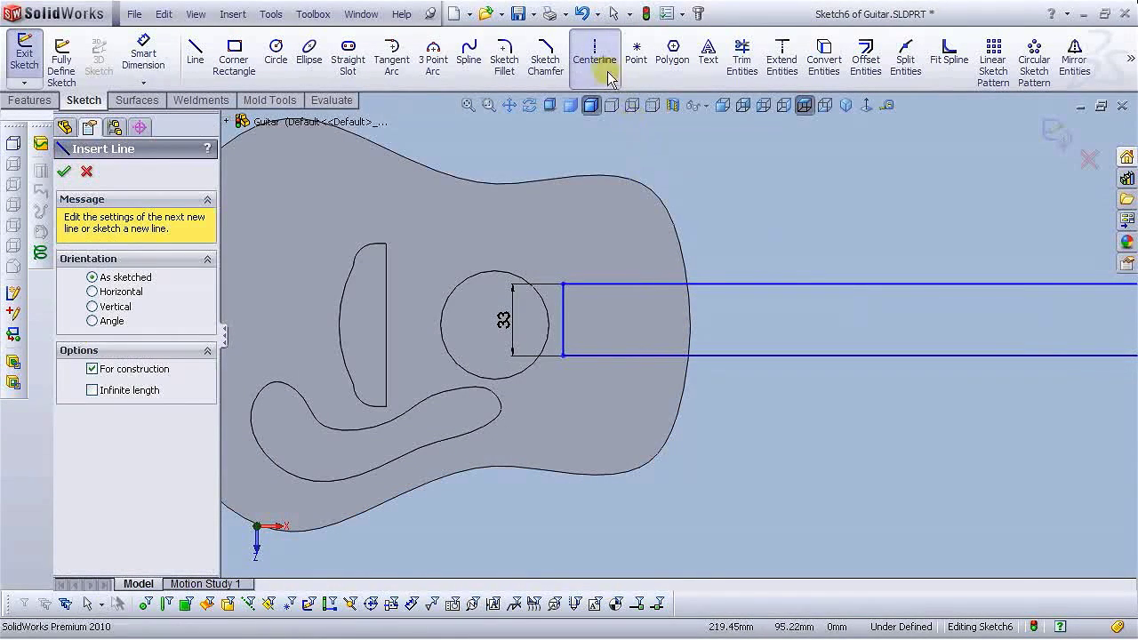
# Draw a horizontal centerline from the body edge to just left of the soundhole.
pyautogui.click(690, 326)
pyautogui.click(408, 325)
pyautogui.rightClick(409, 325)
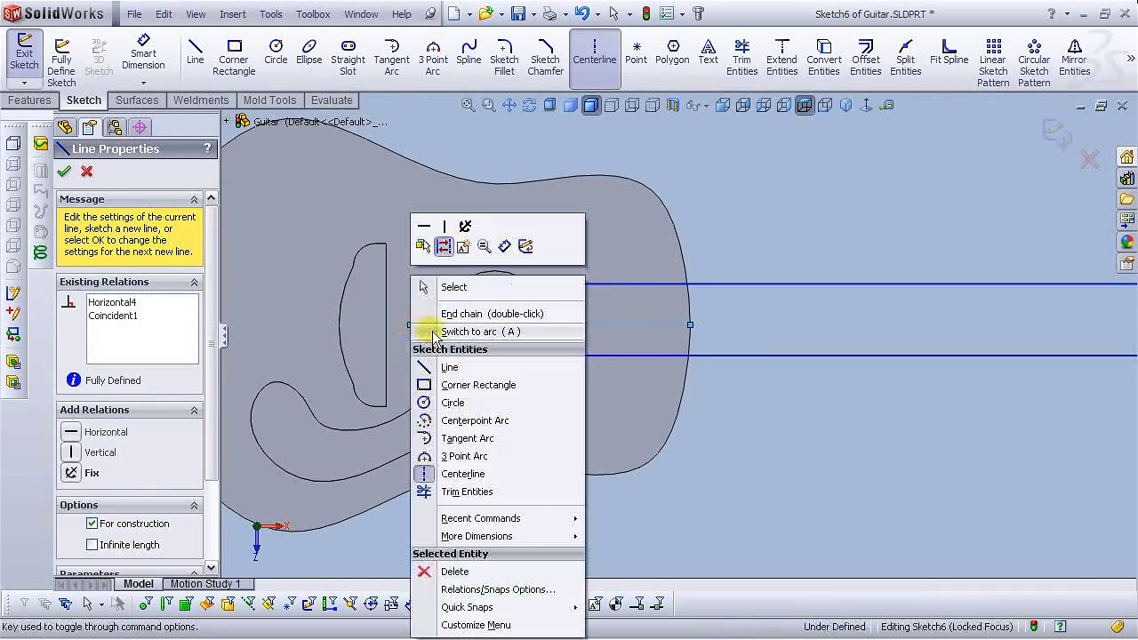
pyautogui.click(426, 287)
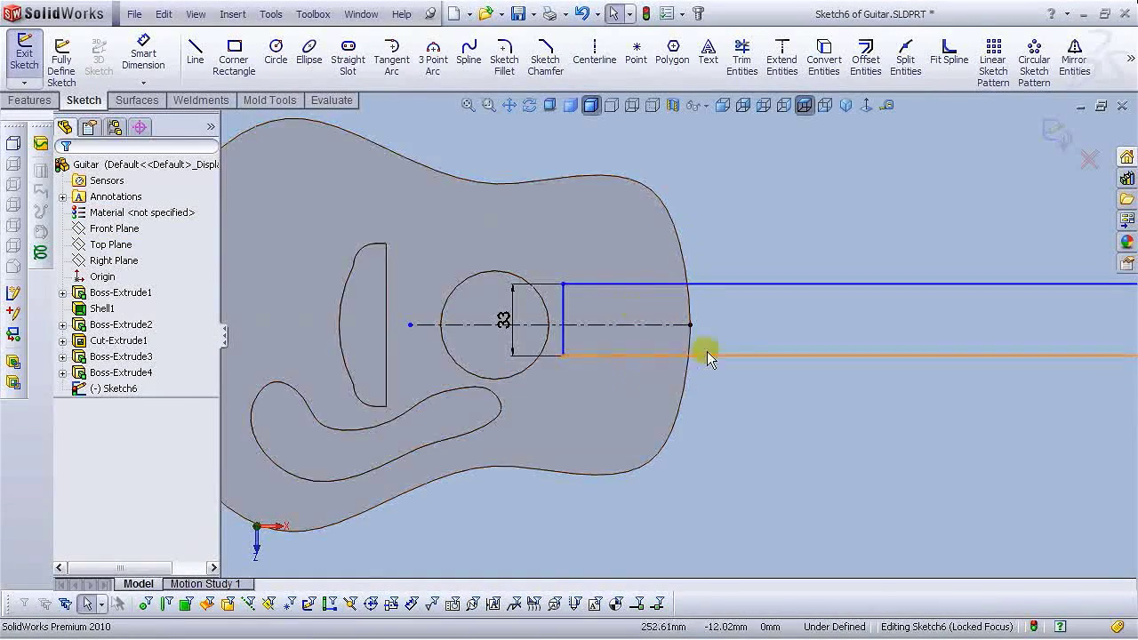
pyautogui.scroll(-2, 569, 327)
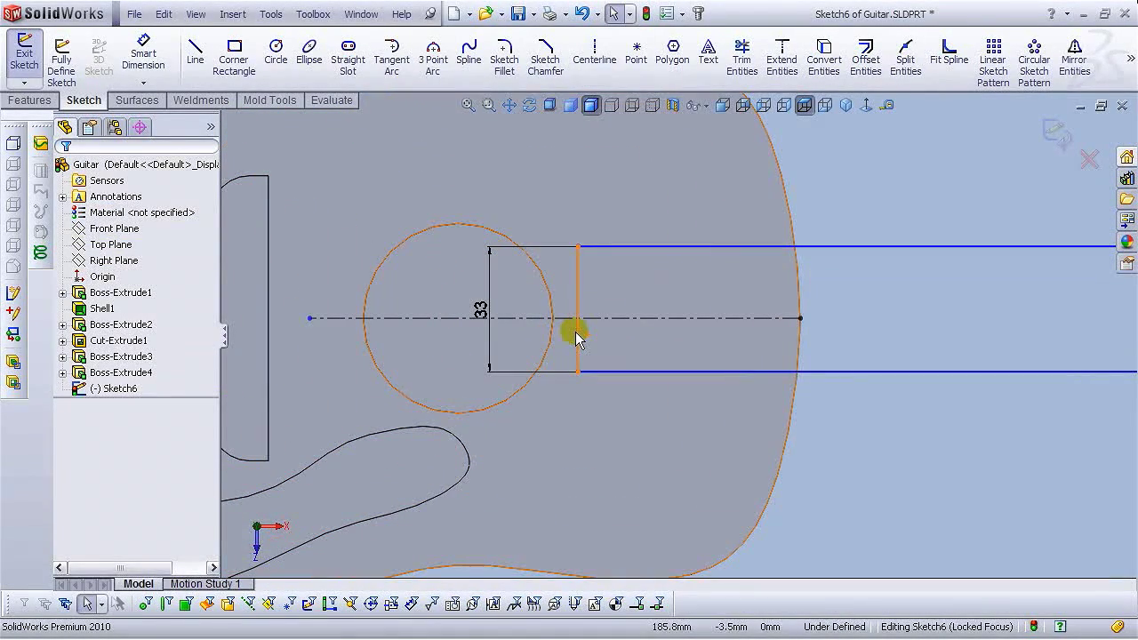
# Make the neck rectangle's left-edge midpoint coincident with the centerline.
pyautogui.click(578, 338)
pyautogui.rightClick(578, 337)
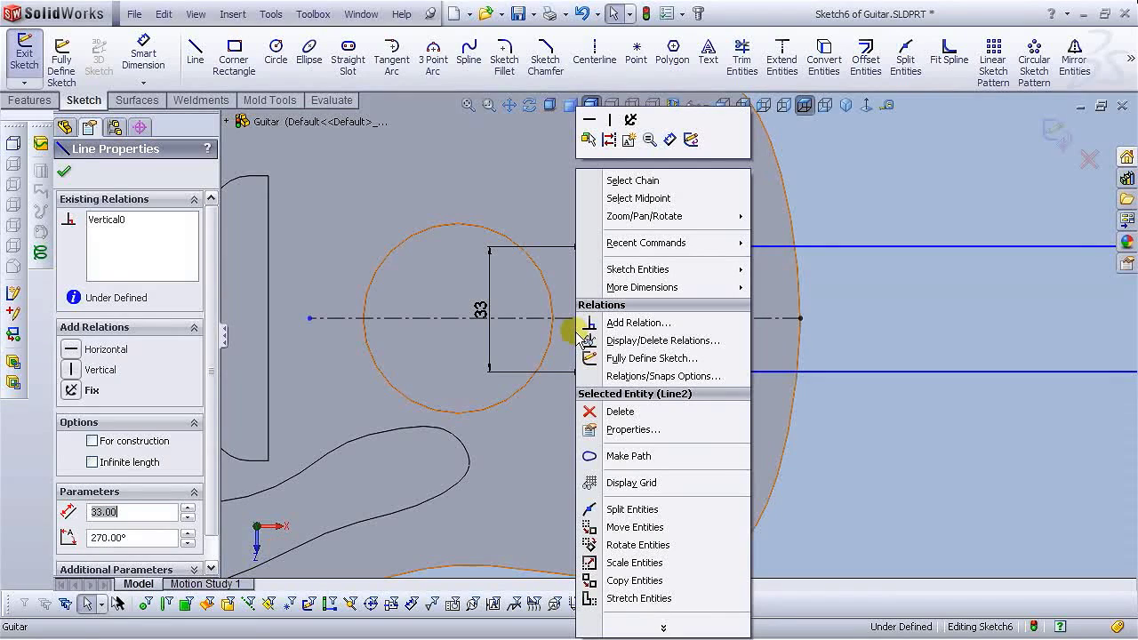
pyautogui.click(663, 198)
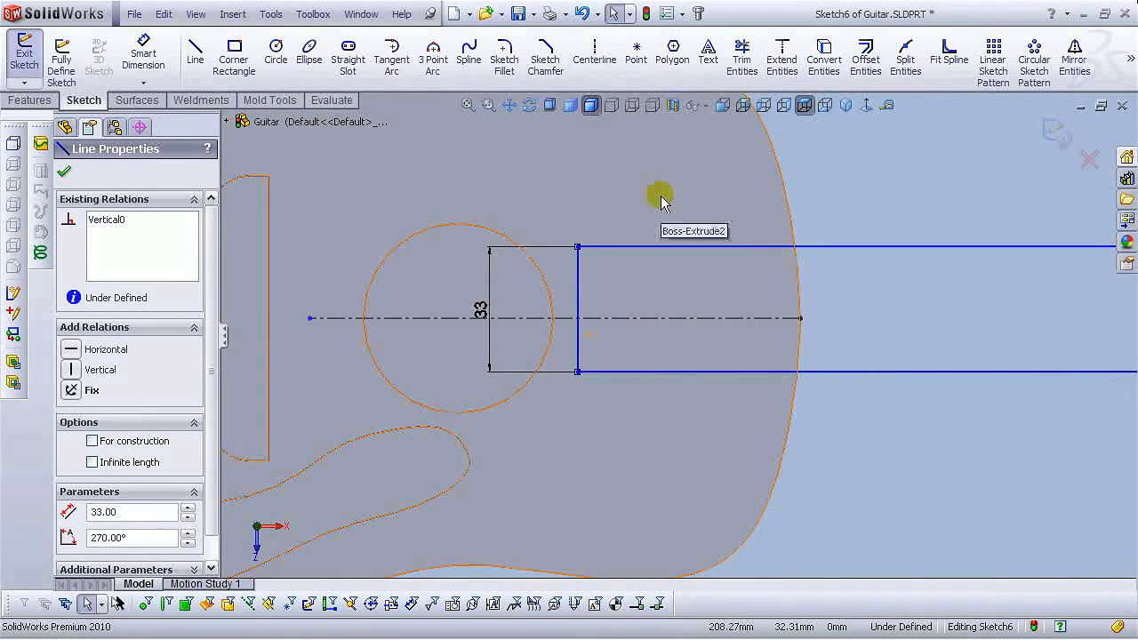
pyautogui.click(603, 320)
pyautogui.keyDown('ctrl'); pyautogui.click(597, 312); pyautogui.keyUp('ctrl')
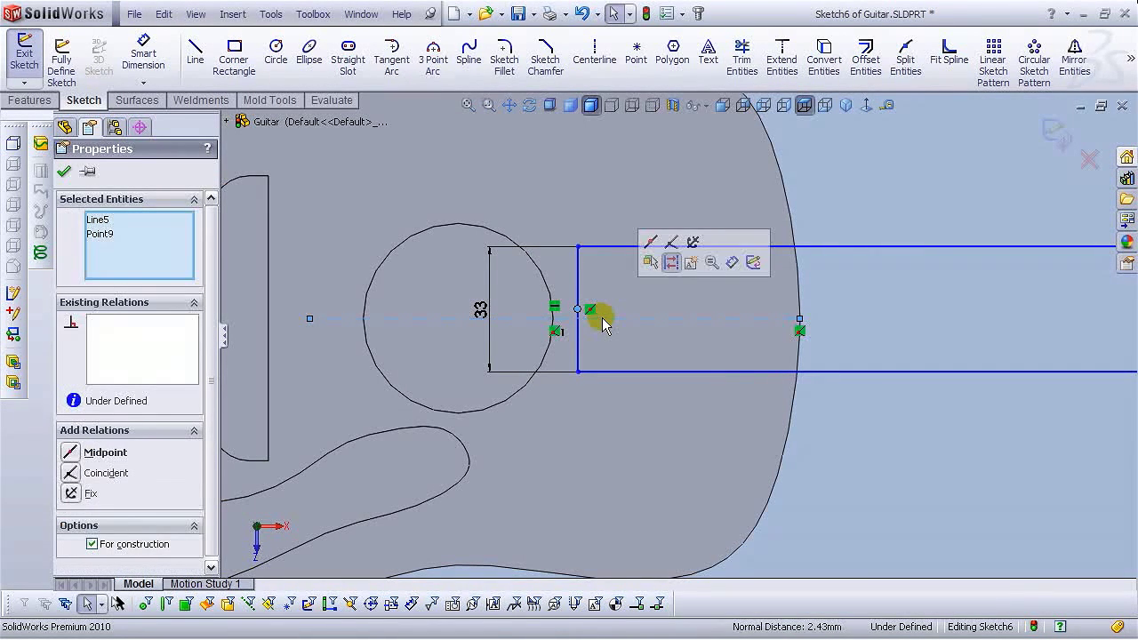
pyautogui.click(673, 246)
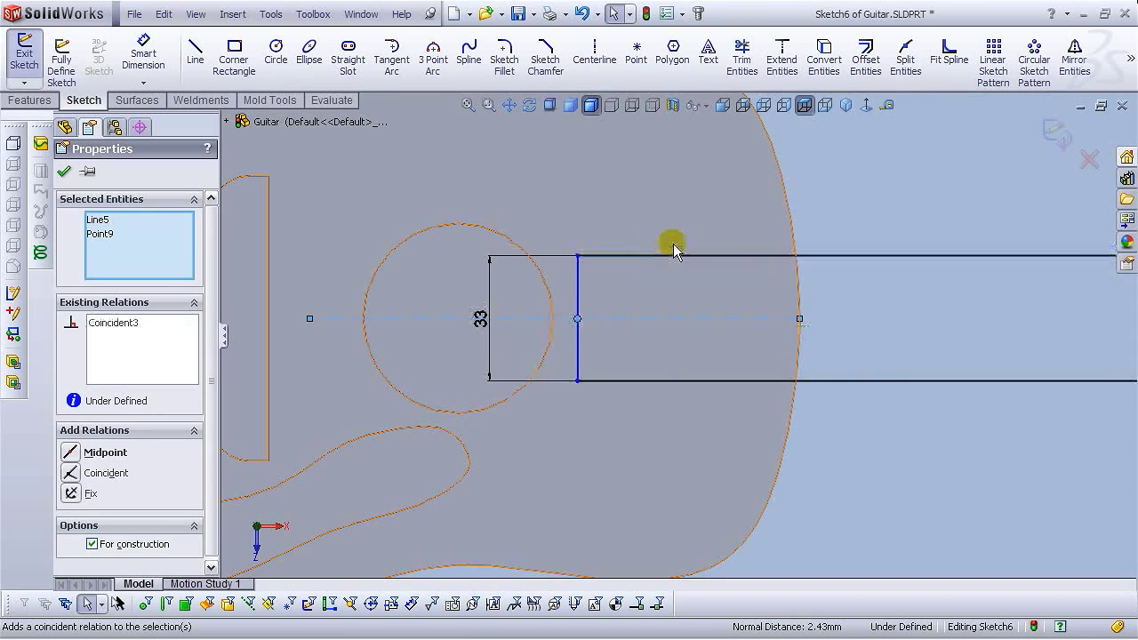
pyautogui.click(807, 176)
pyautogui.scroll(4, 854, 329)
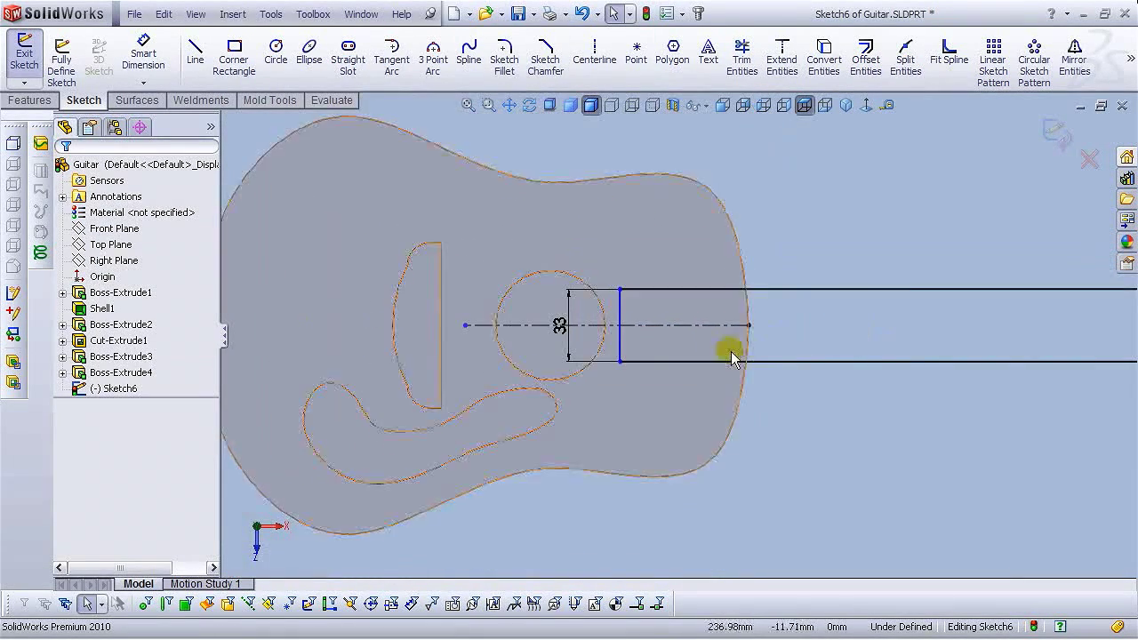
pyautogui.scroll(4, 883, 326)
pyautogui.scroll(-3, 863, 335)
pyautogui.scroll(2, 828, 376)
pyautogui.scroll(-2, 731, 381)
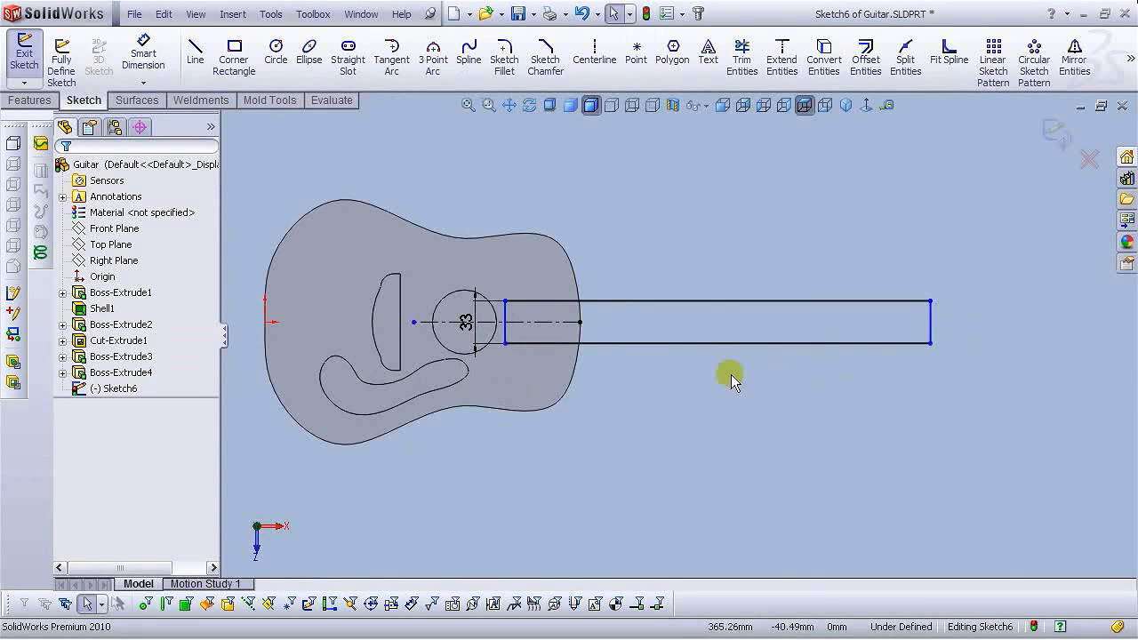
# Dimension the neck from the body edge to the rectangle's right end as 250.
pyautogui.click(143, 56)
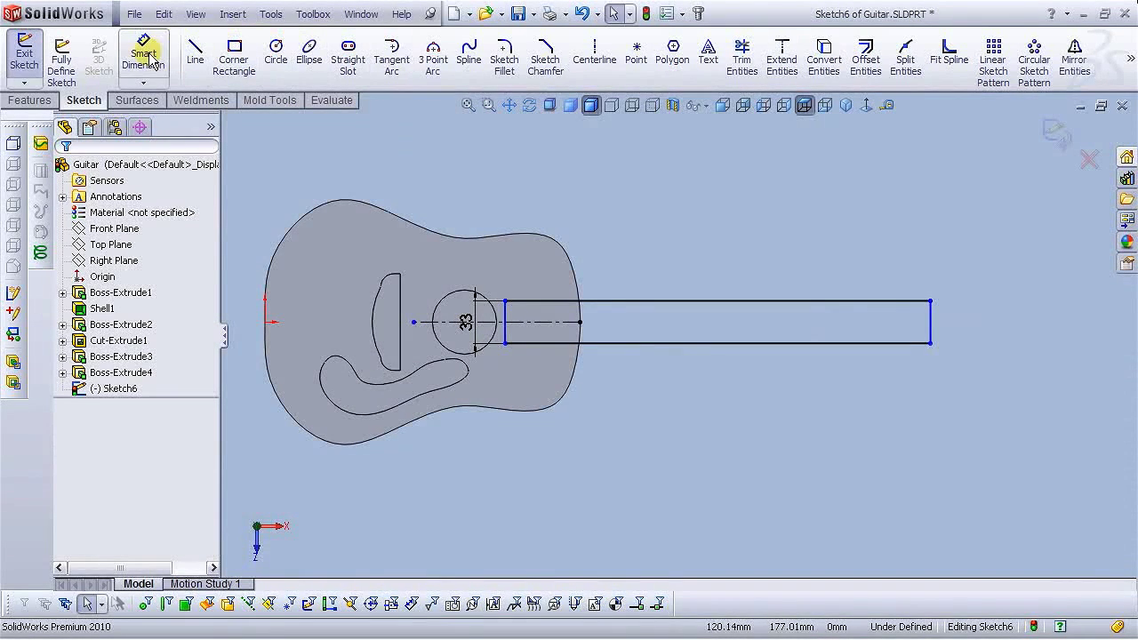
pyautogui.click(580, 323)
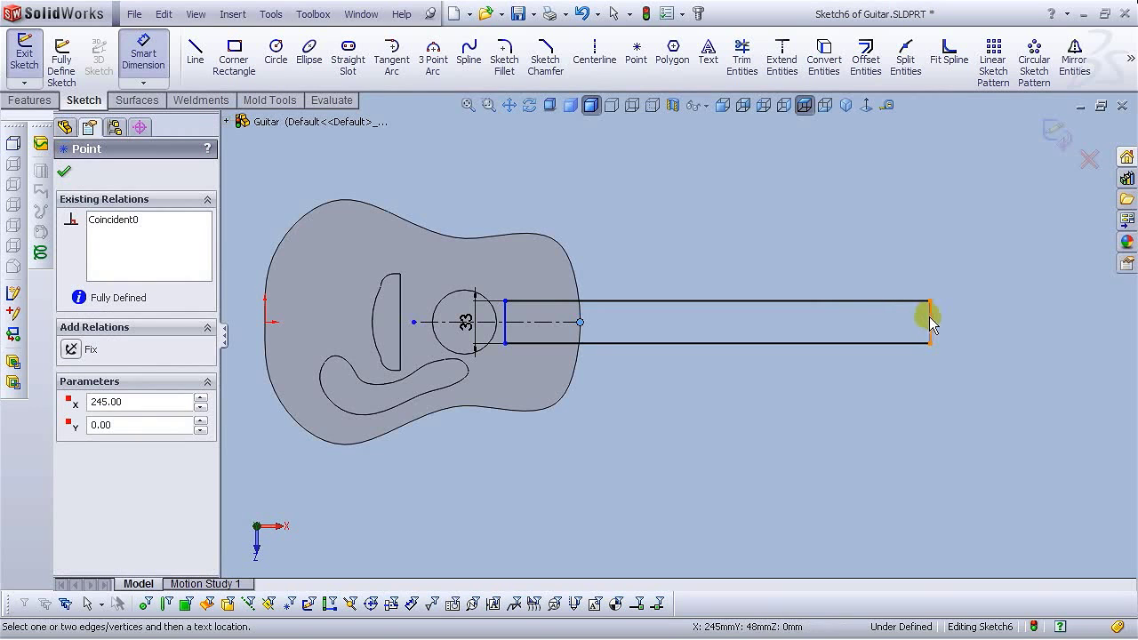
pyautogui.click(929, 317)
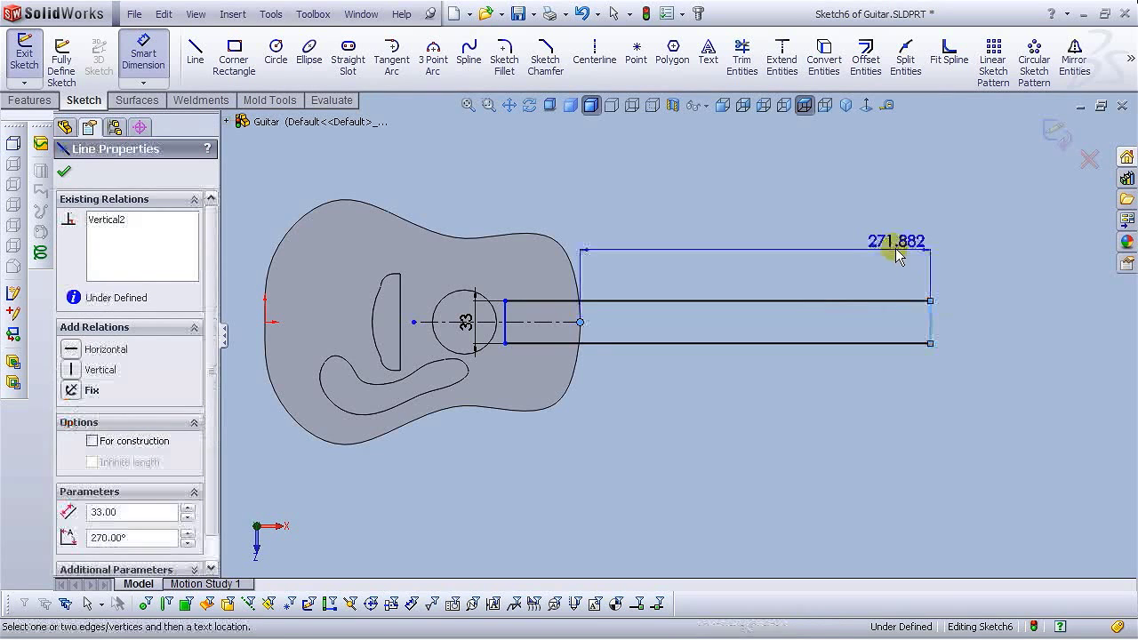
pyautogui.click(754, 248)
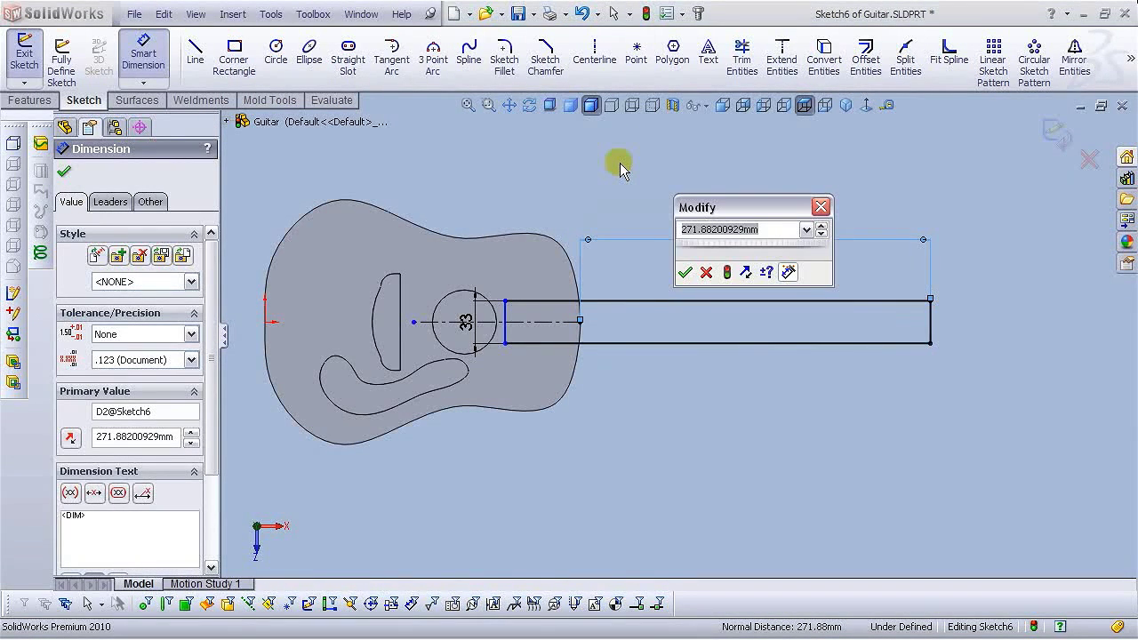
pyautogui.write('250')
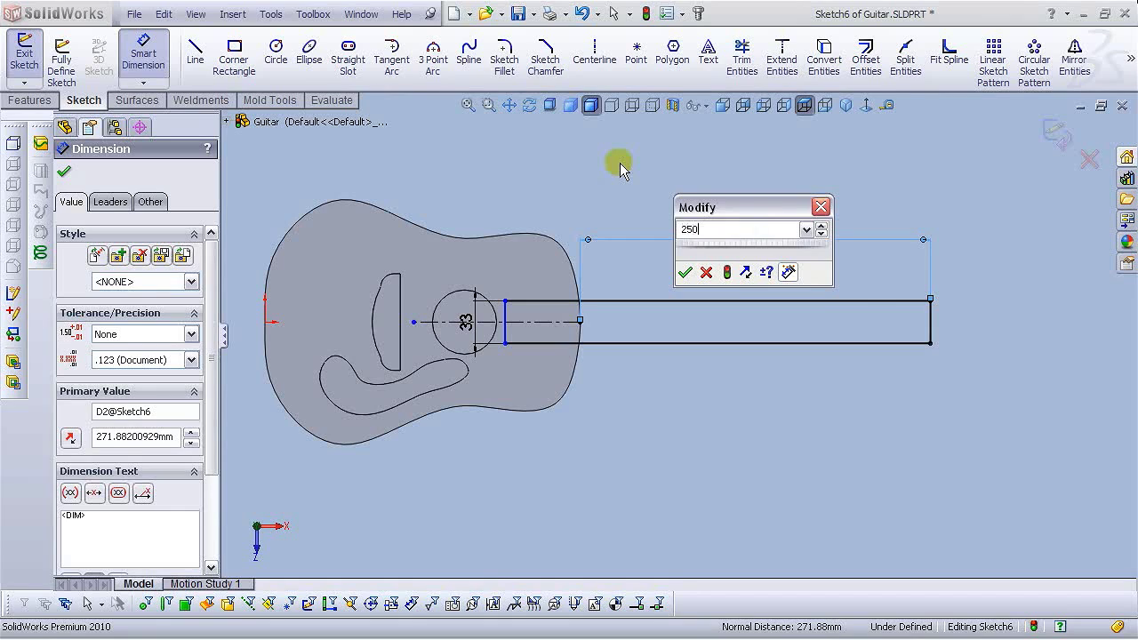
pyautogui.press('Return')
pyautogui.click(620, 162)
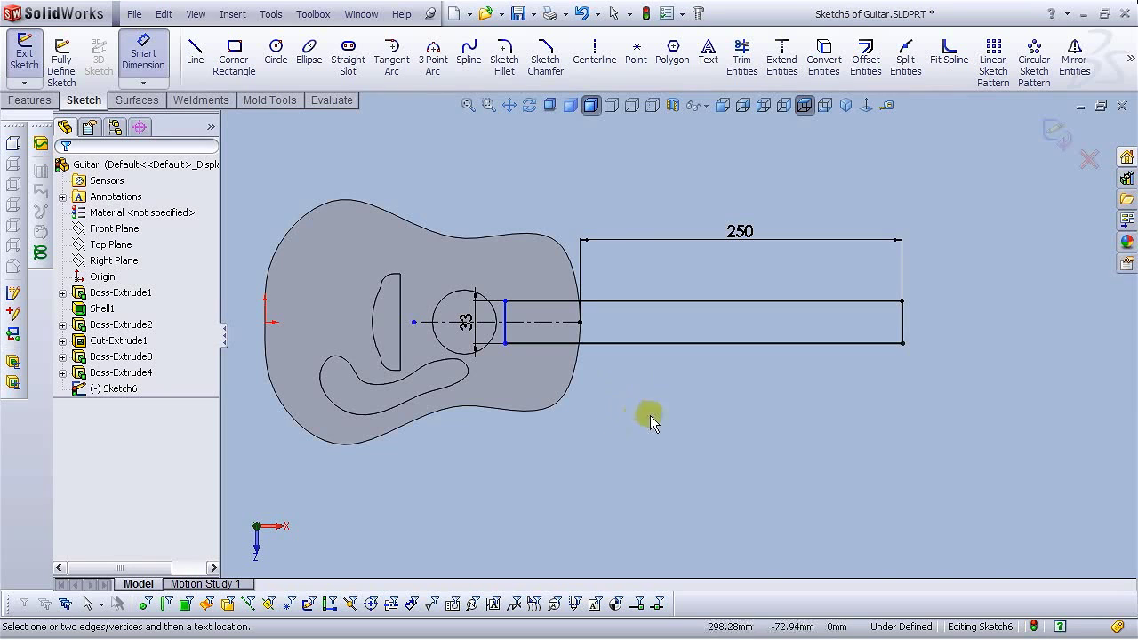
# Dimension the neck rectangle's top edge to an overall length of 312.
pyautogui.click(693, 300)
pyautogui.click(783, 188)
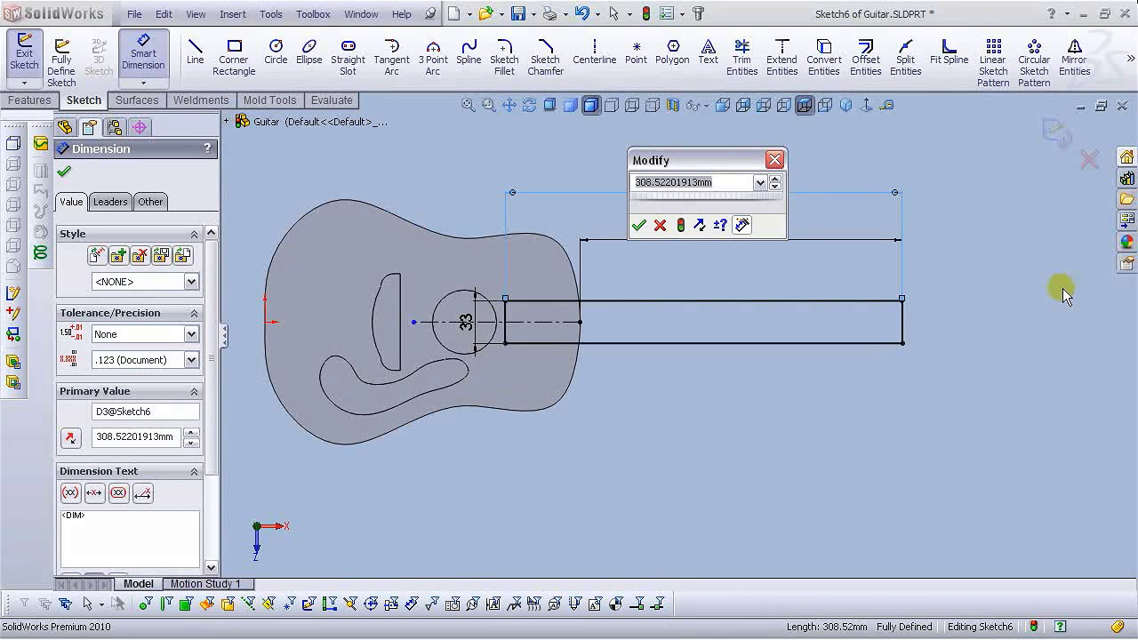
pyautogui.write('312')
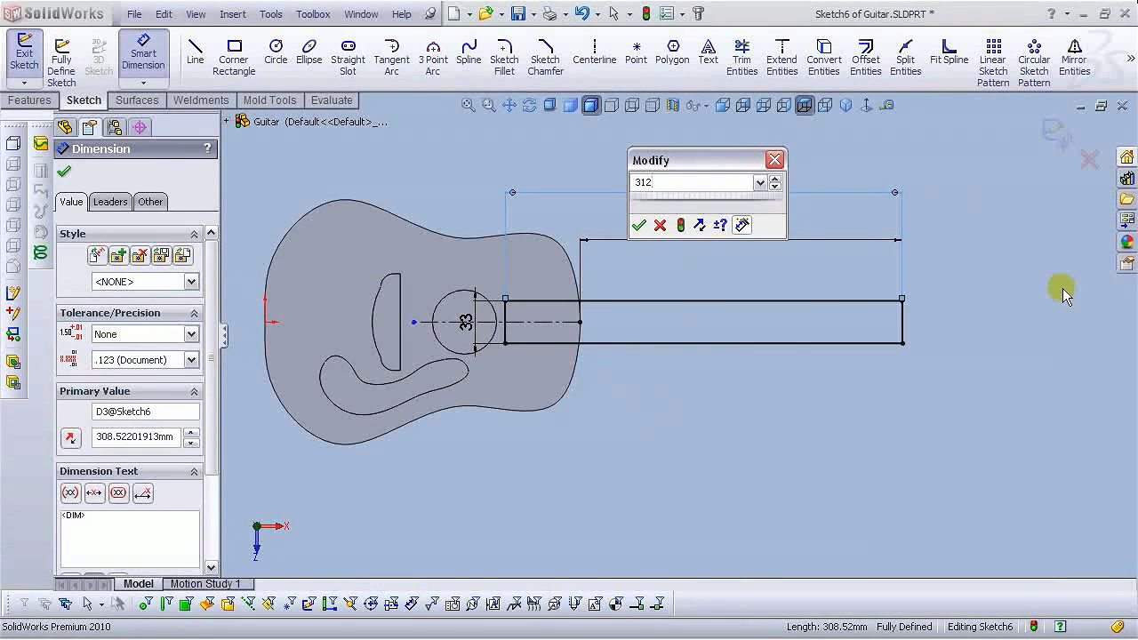
pyautogui.press('Return')
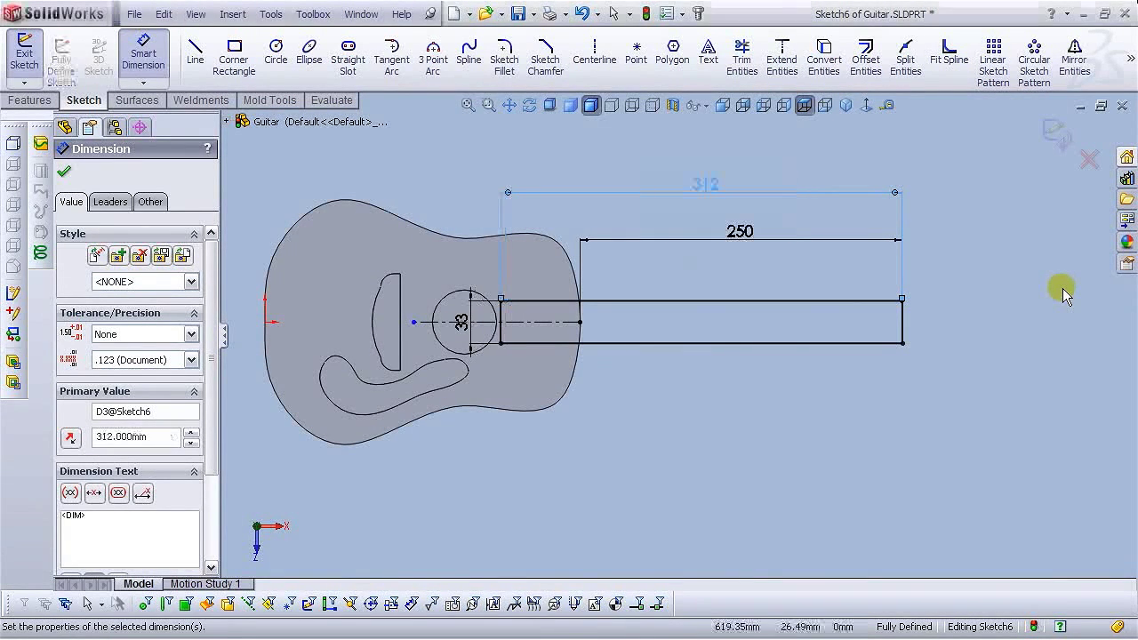
pyautogui.click(742, 424)
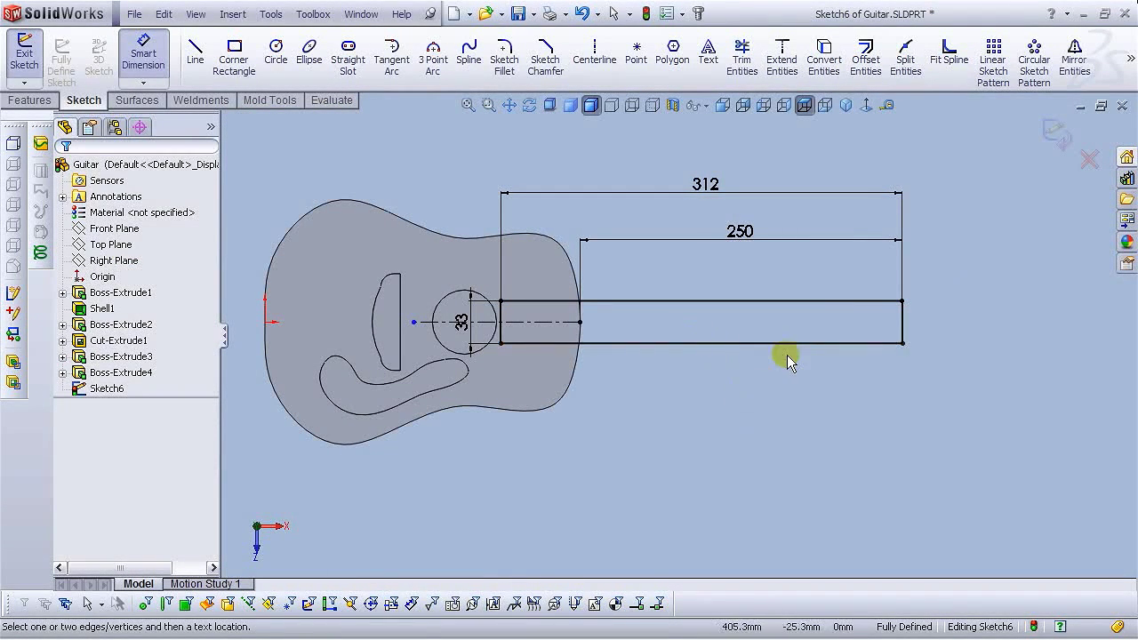
pyautogui.press('Escape')
pyautogui.scroll(-1, 744, 355)
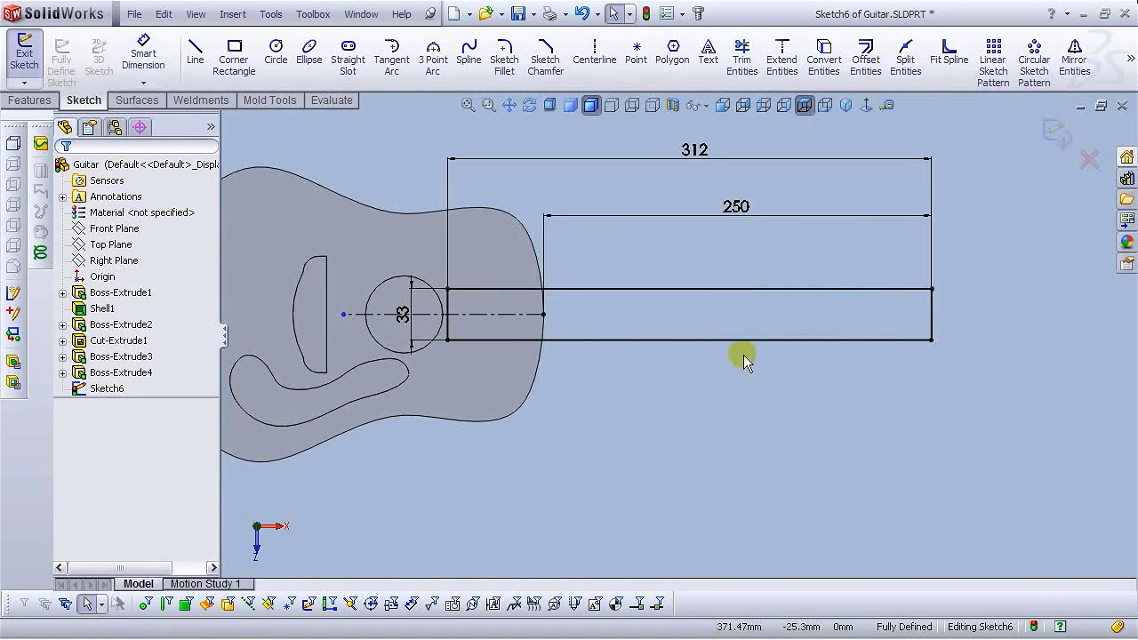
pyautogui.scroll(1, 679, 382)
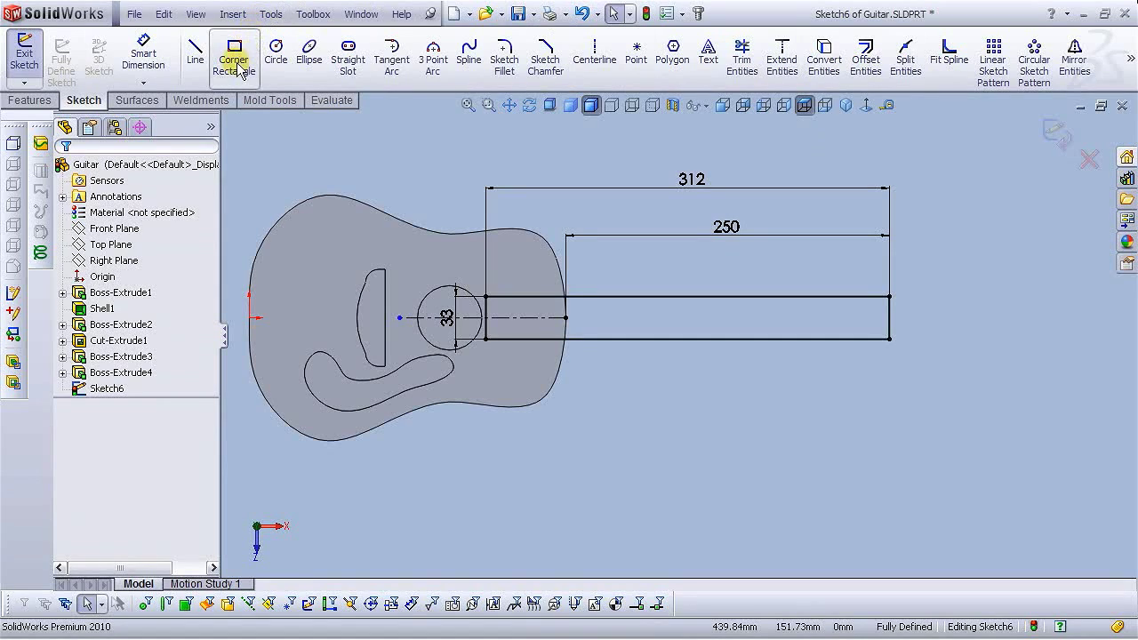
# Start a trial vertical line across the neck, then cancel it.
pyautogui.click(195, 51)
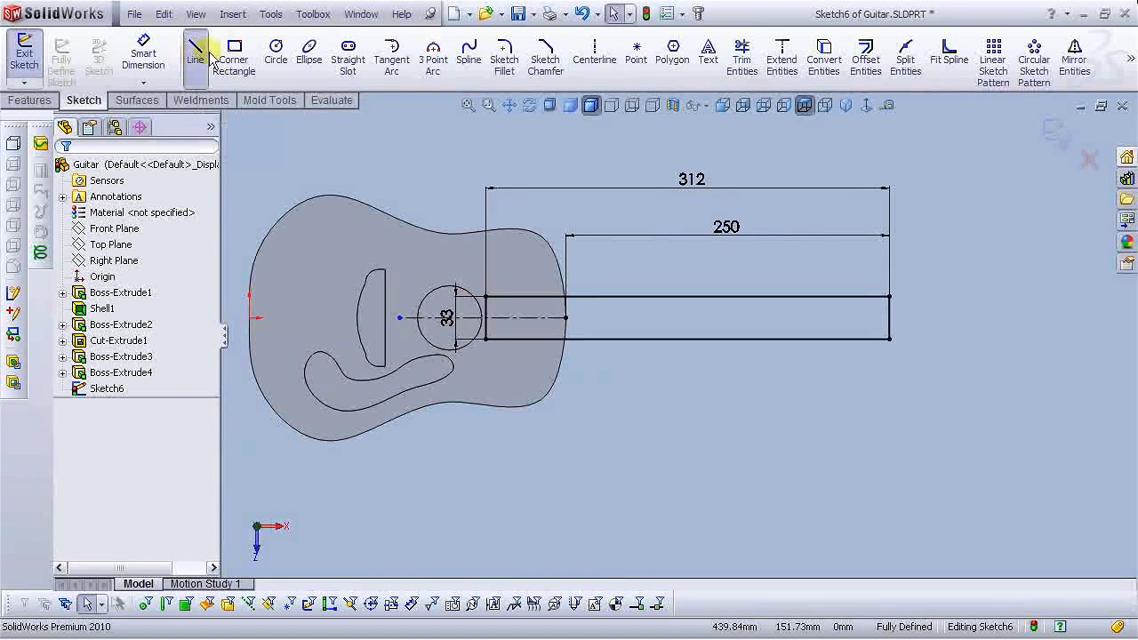
pyautogui.scroll(-3, 841, 330)
pyautogui.click(693, 236)
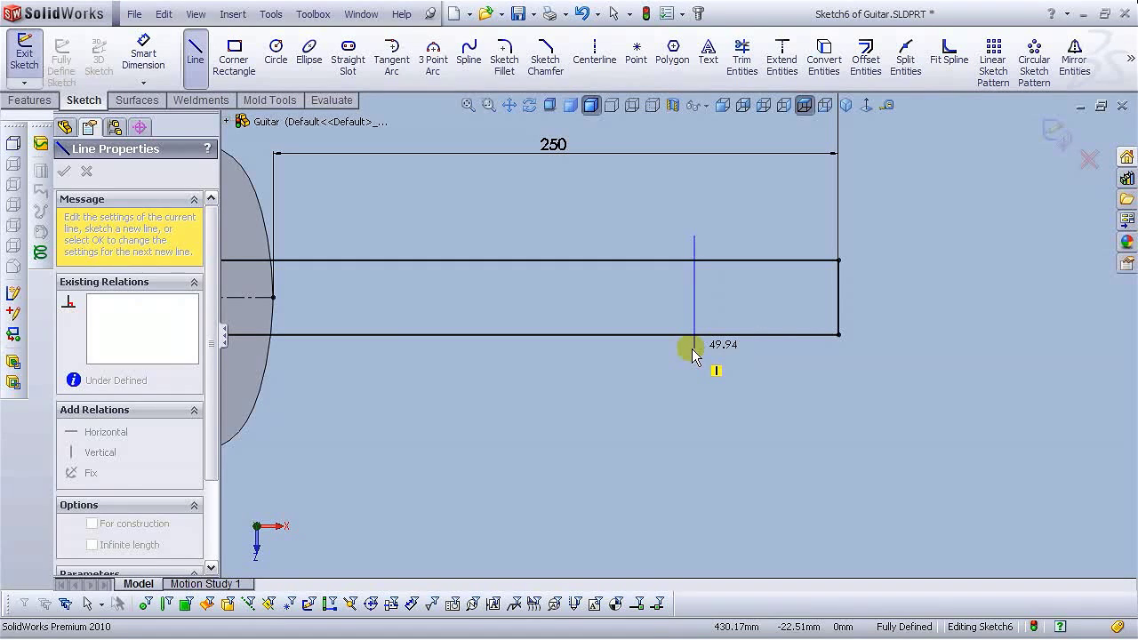
pyautogui.press('Escape')
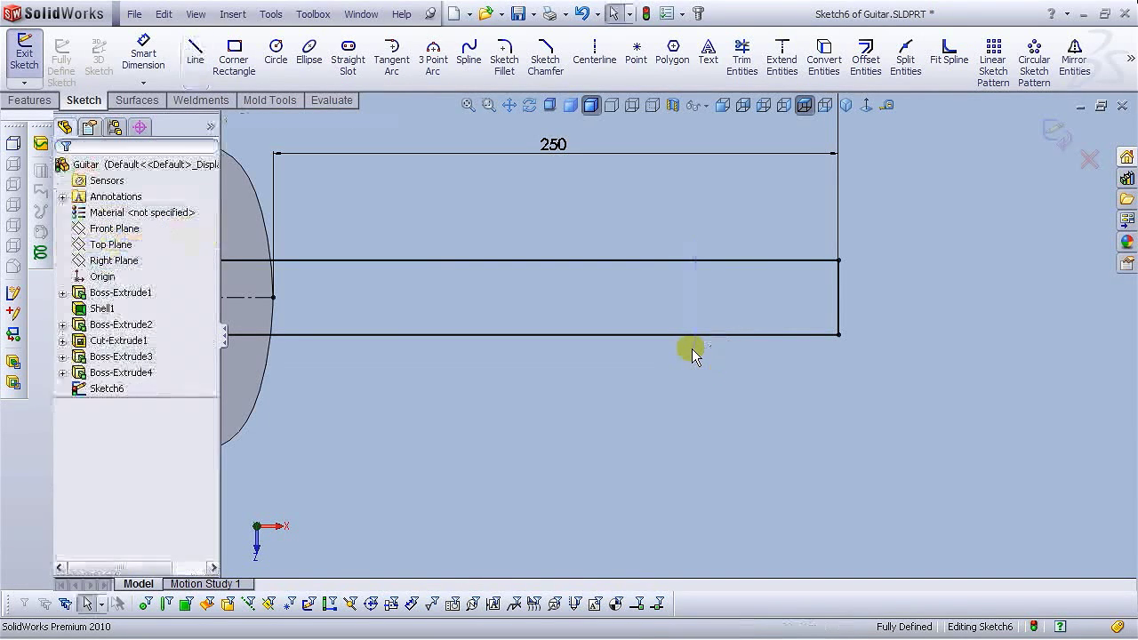
pyautogui.scroll(3, 692, 349)
pyautogui.scroll(-3, 394, 343)
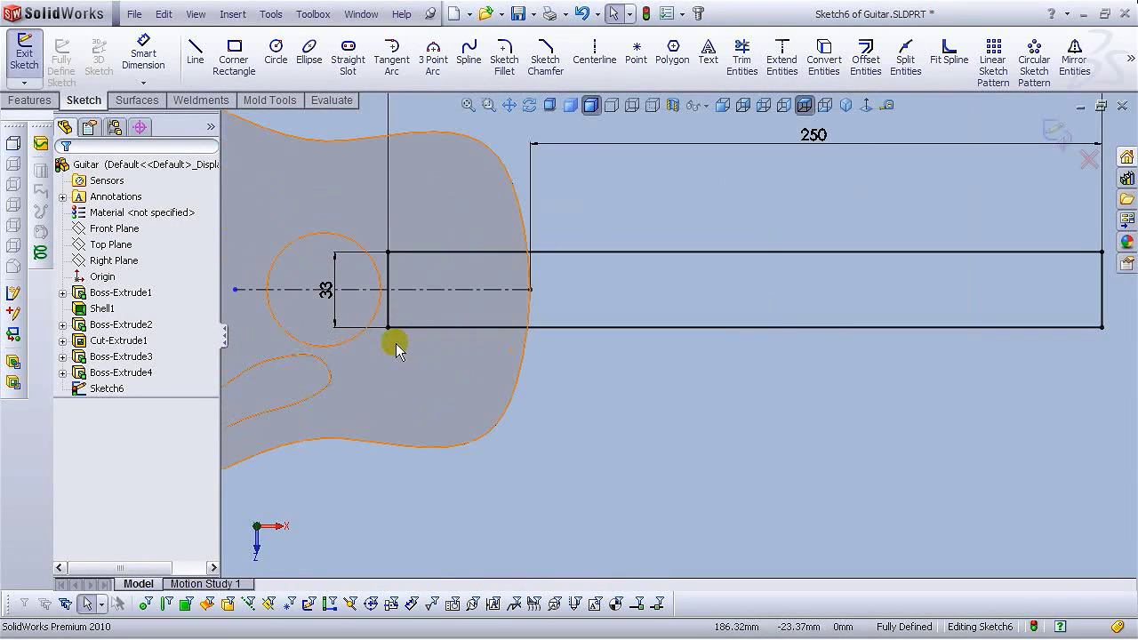
# Change the soundhole circle's 33 diameter dimension to 30 and zoom to fit.
pyautogui.doubleClick(321, 293)
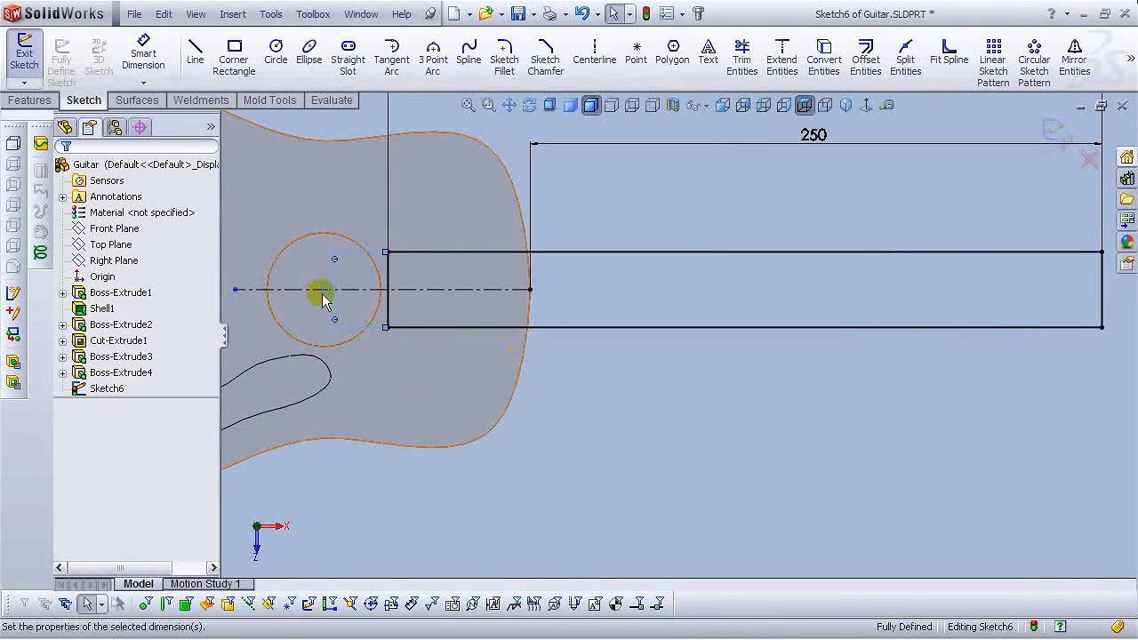
pyautogui.write('30')
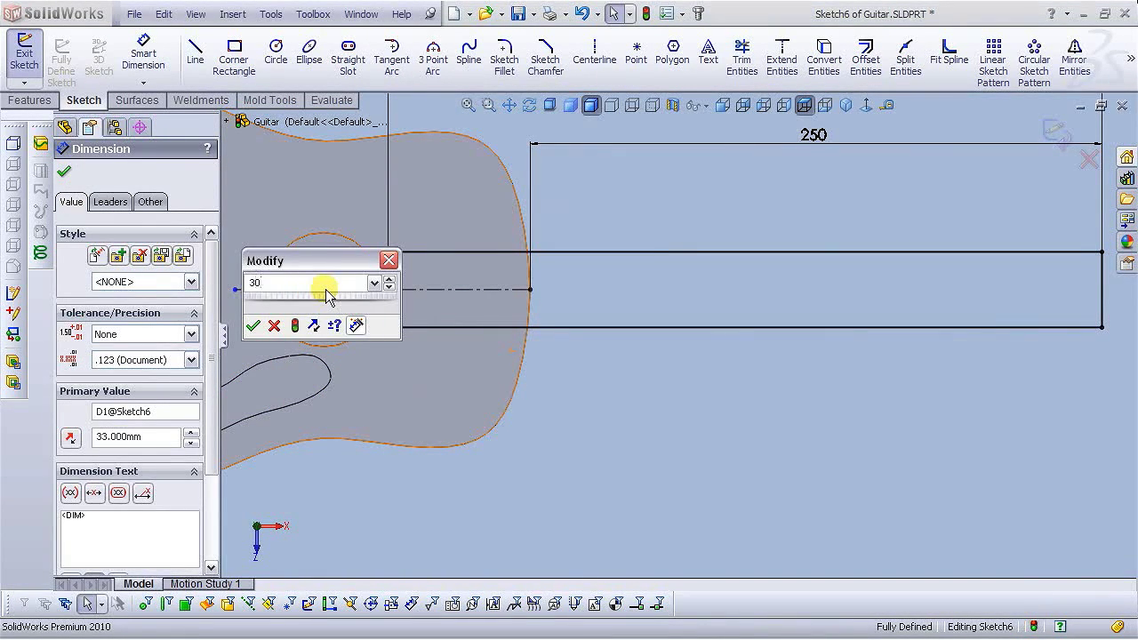
pyautogui.press('Return')
pyautogui.click(722, 436)
pyautogui.press('f')
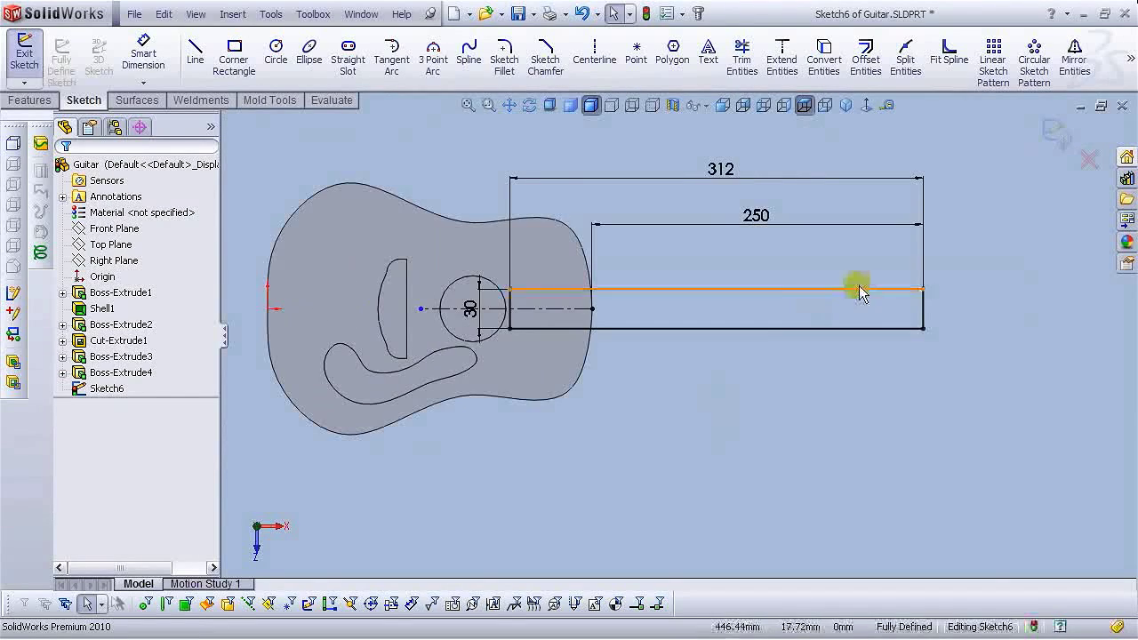
pyautogui.scroll(-3, 670, 347)
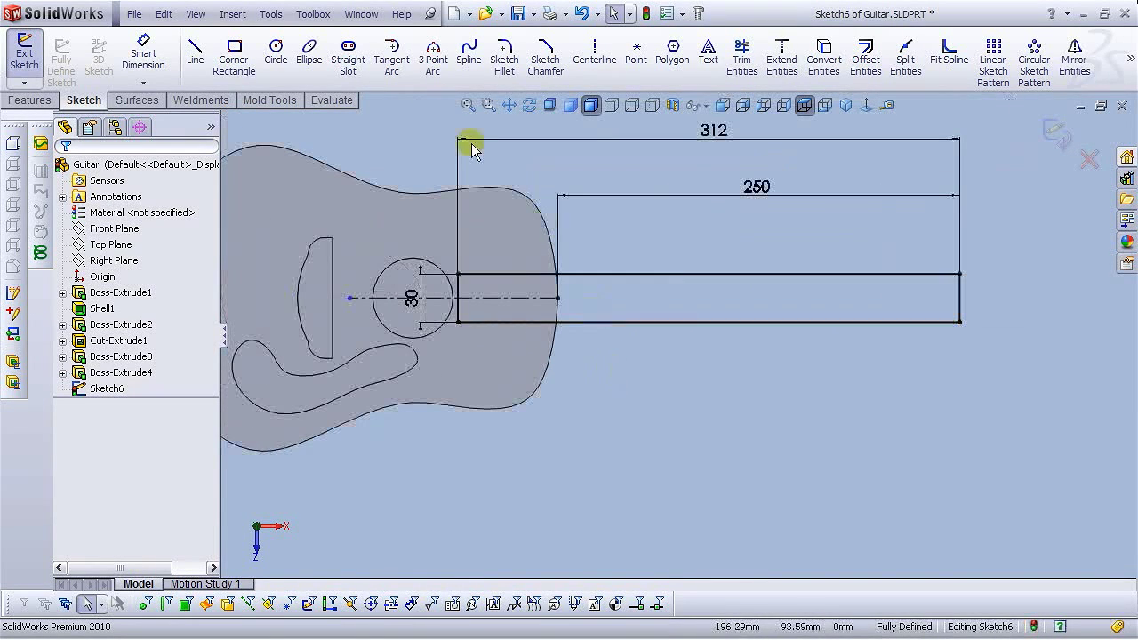
# Draw a corner rectangle over the far end of the neck.
pyautogui.click(234, 55)
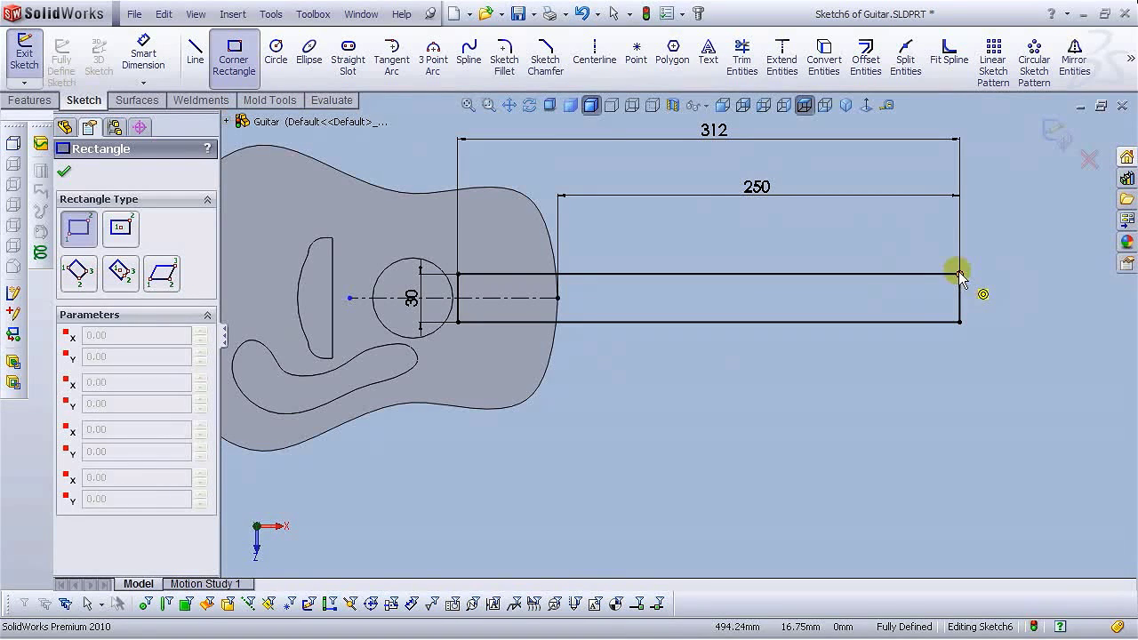
pyautogui.click(852, 245)
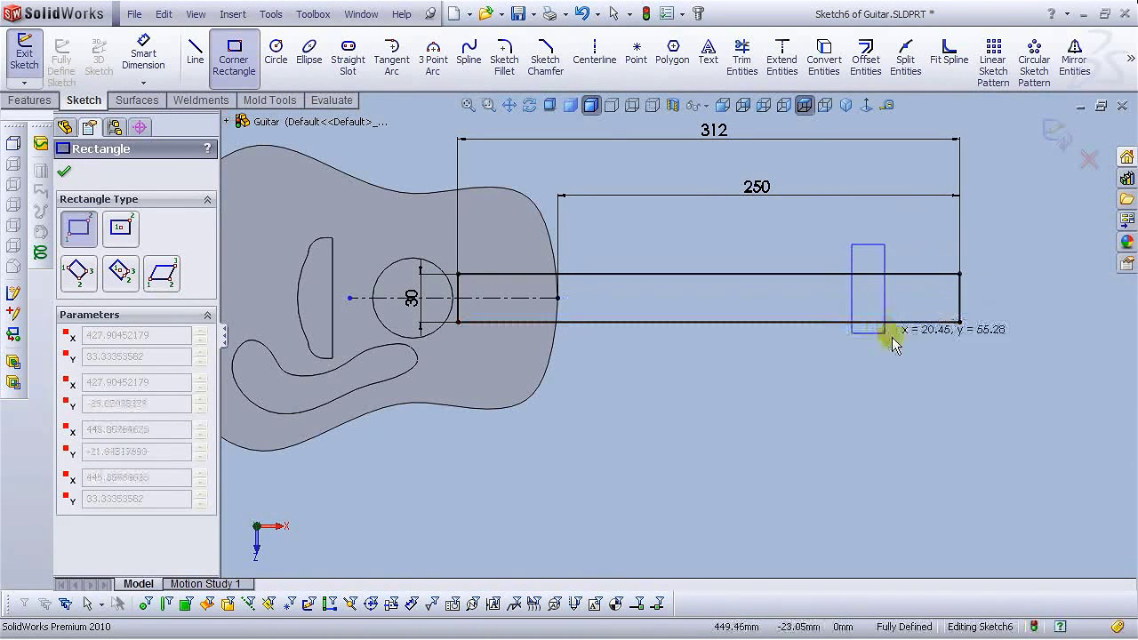
pyautogui.click(960, 344)
pyautogui.rightClick(962, 347)
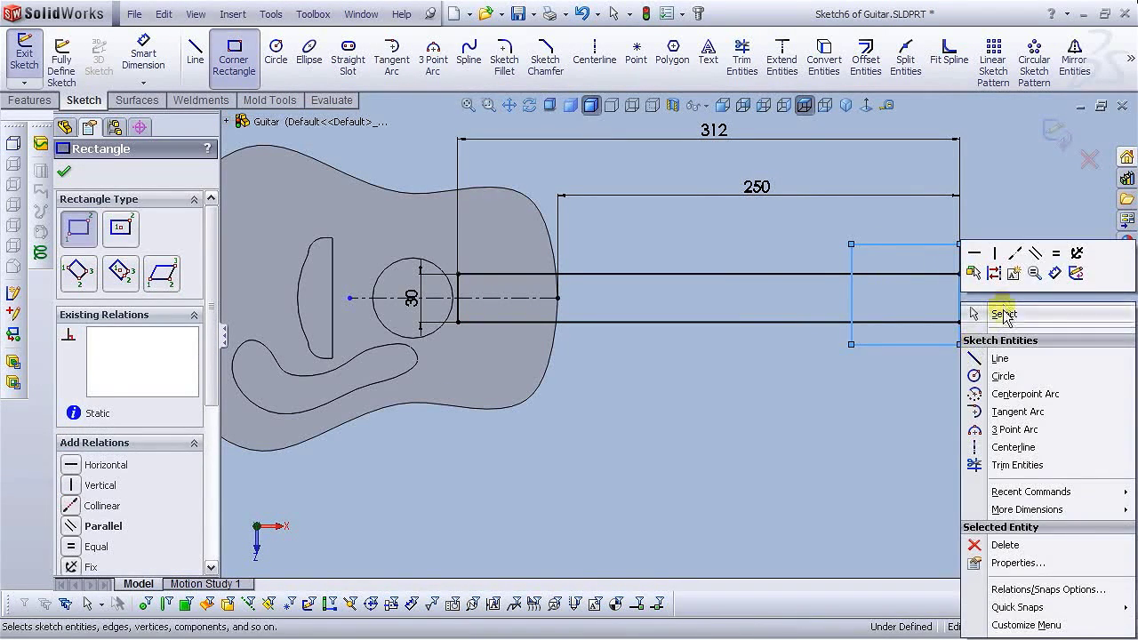
pyautogui.click(974, 303)
# Dimension the new rectangle's left edge to 50 and top edge to 50.
pyautogui.click(136, 61)
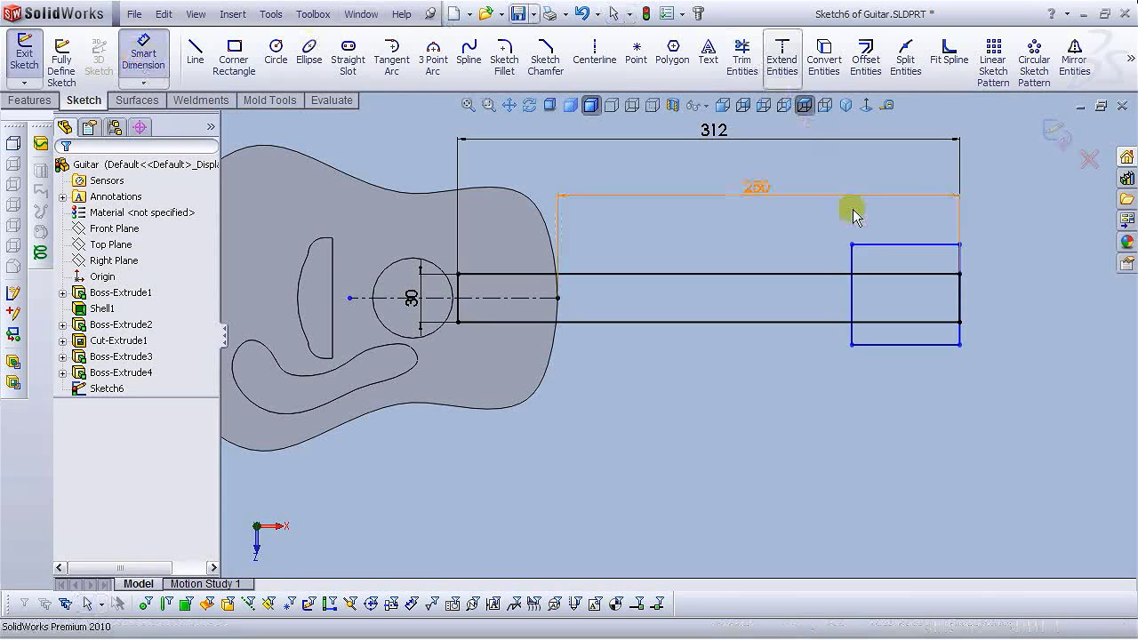
pyautogui.click(852, 286)
pyautogui.click(795, 286)
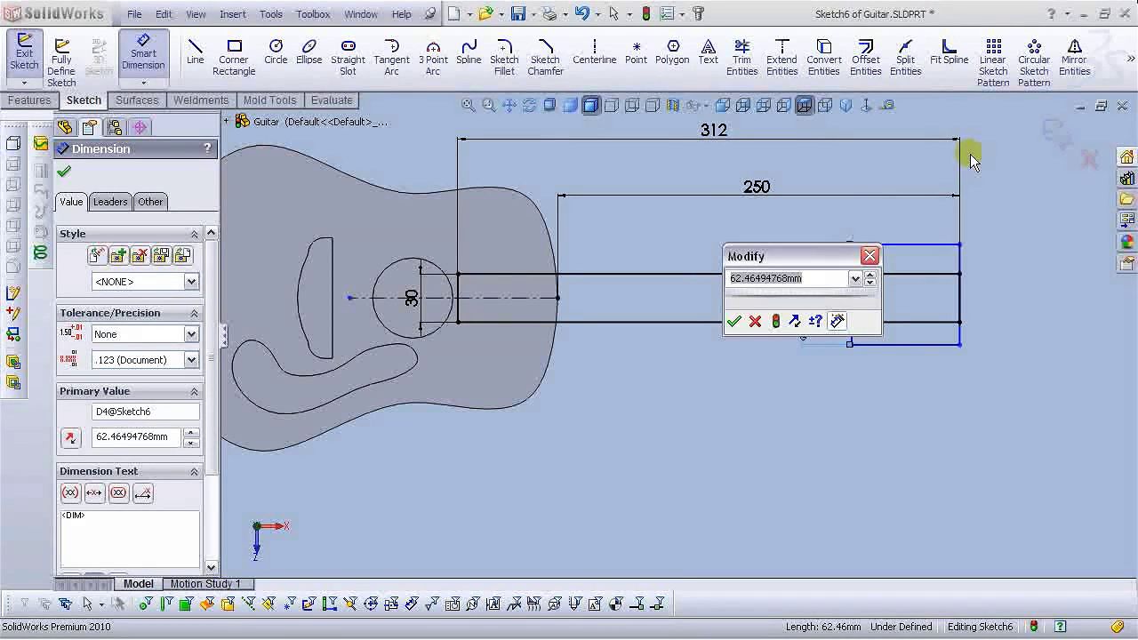
pyautogui.write('50')
pyautogui.press('Return')
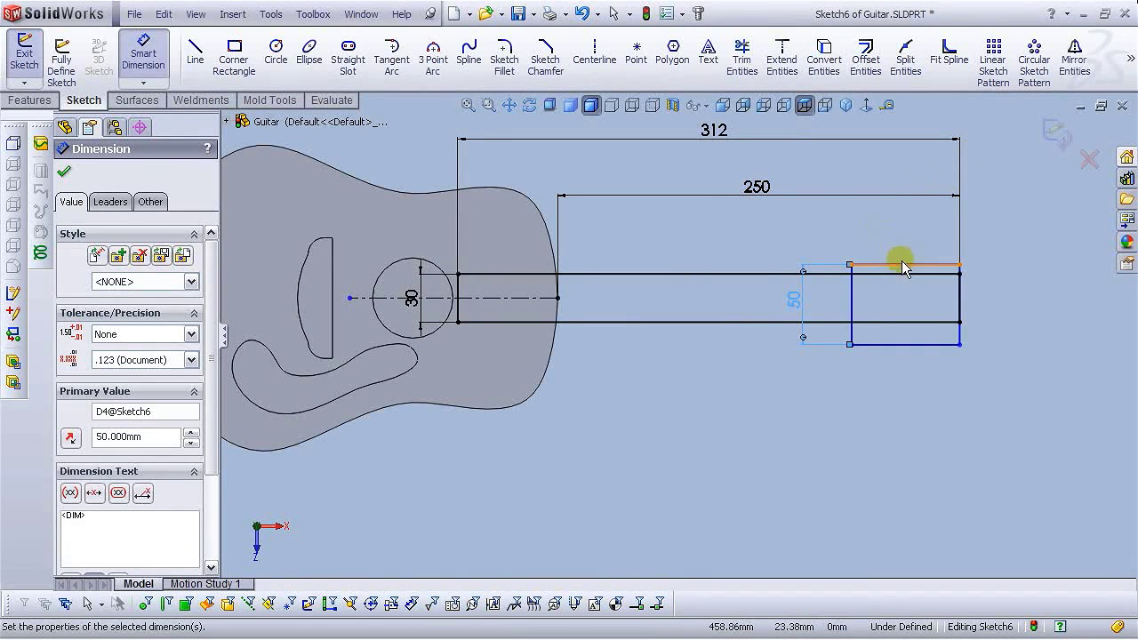
pyautogui.click(902, 264)
pyautogui.click(904, 228)
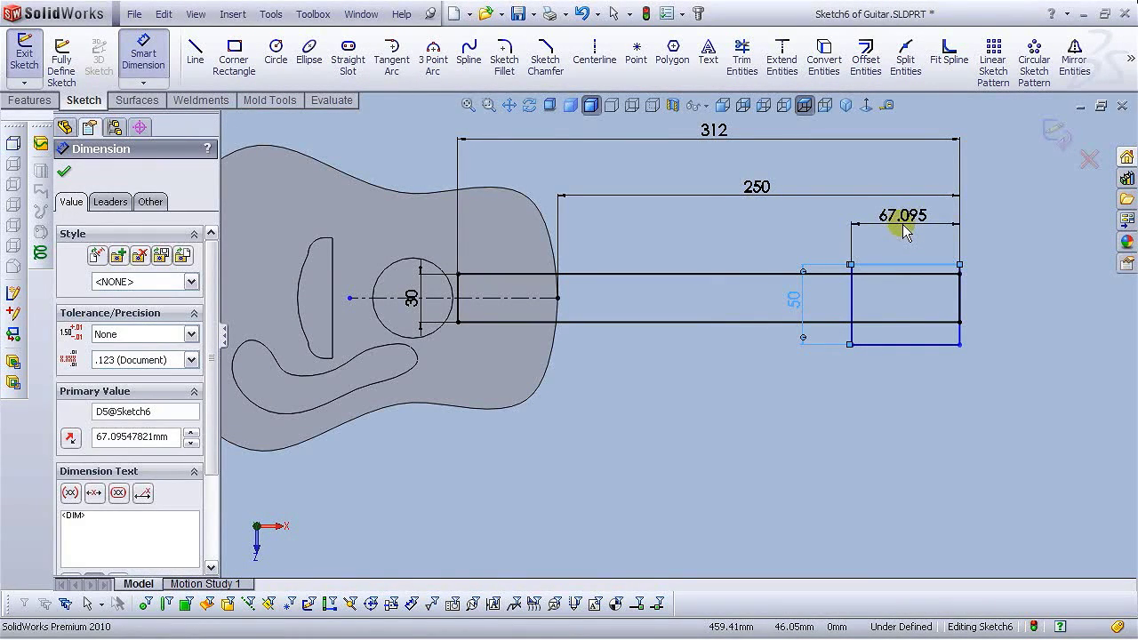
pyautogui.write('50')
pyautogui.press('Return')
pyautogui.press('Escape')
pyautogui.press('Escape')
pyautogui.scroll(-3, 952, 314)
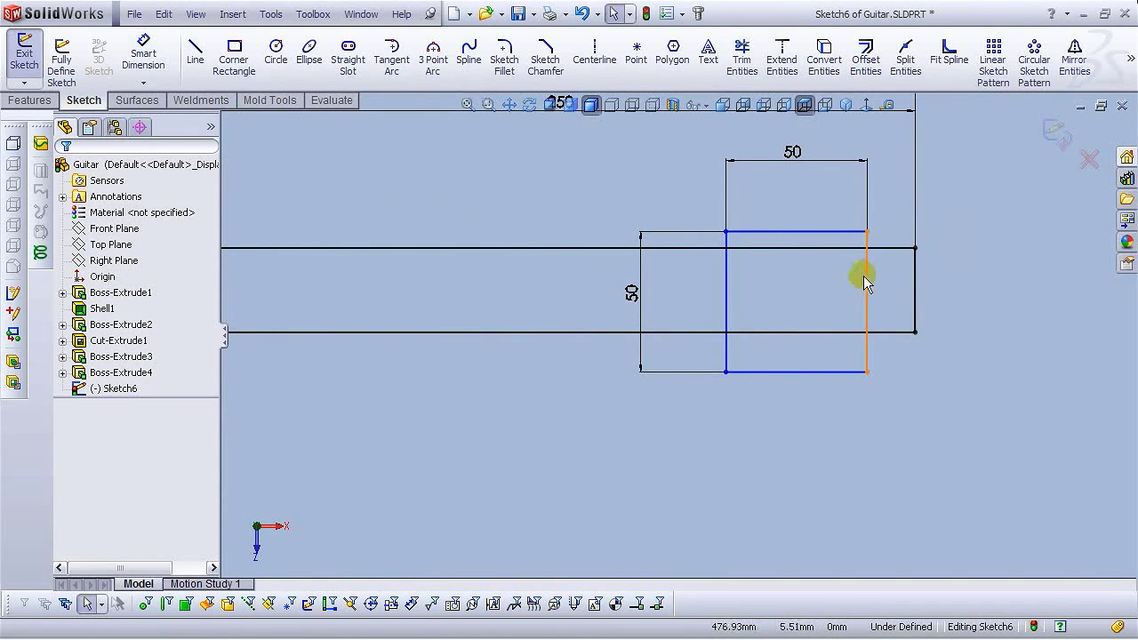
# Align the square's edge with the neck's vertical end line.
pyautogui.click(917, 277)
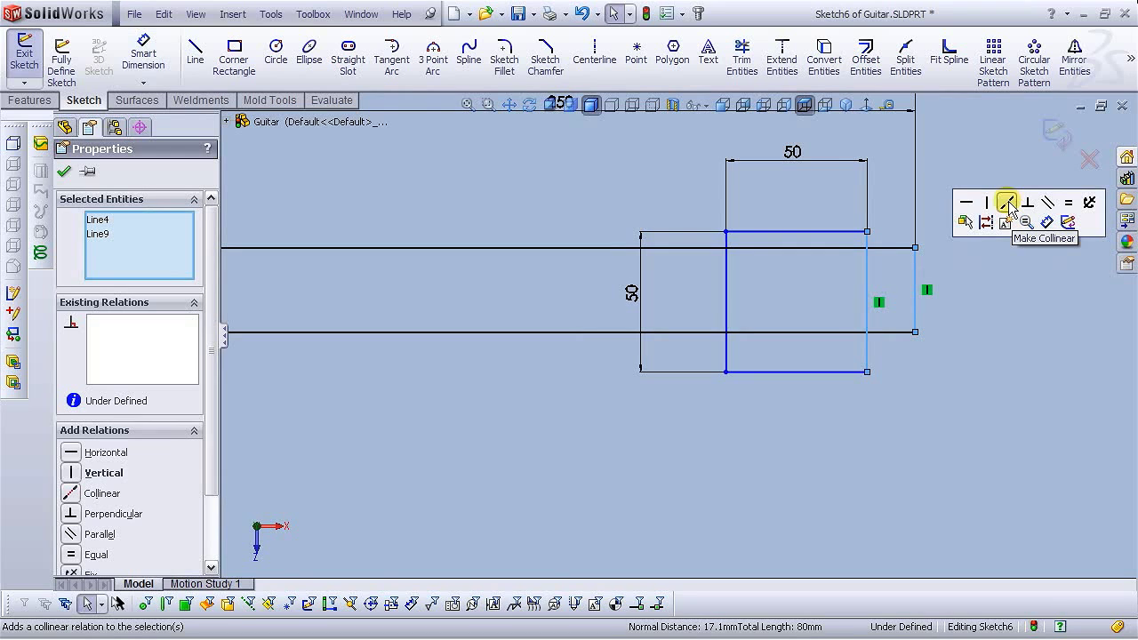
pyautogui.click(1008, 203)
pyautogui.click(981, 286)
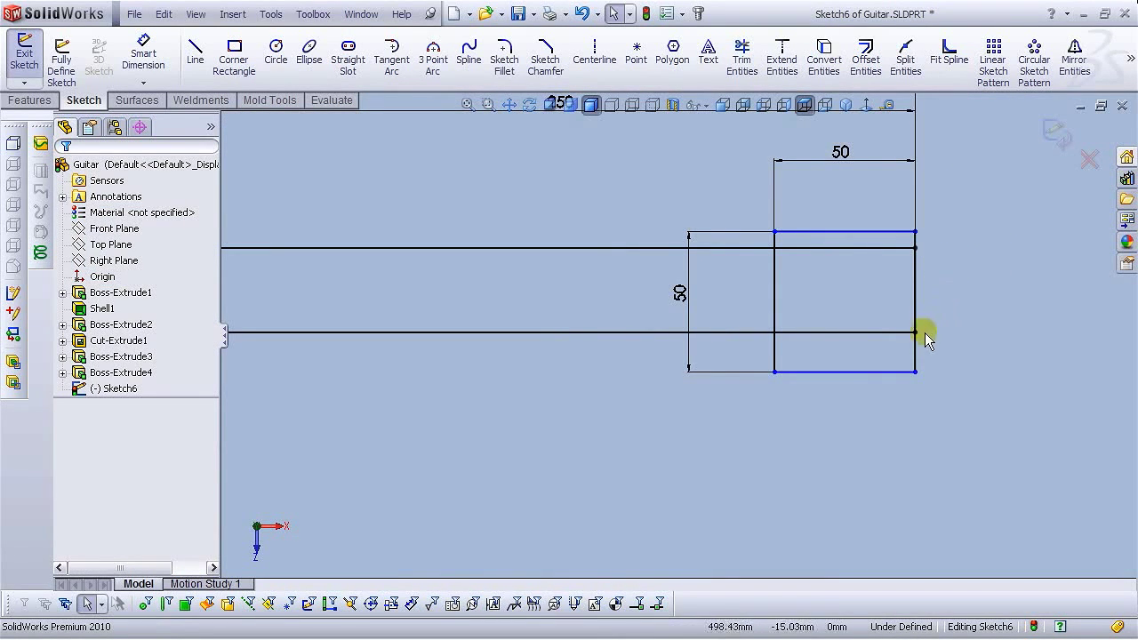
# Dimension the square's bottom edge 10 mm from the neck's lower edge, after one failed attempt.
pyautogui.click(143, 55)
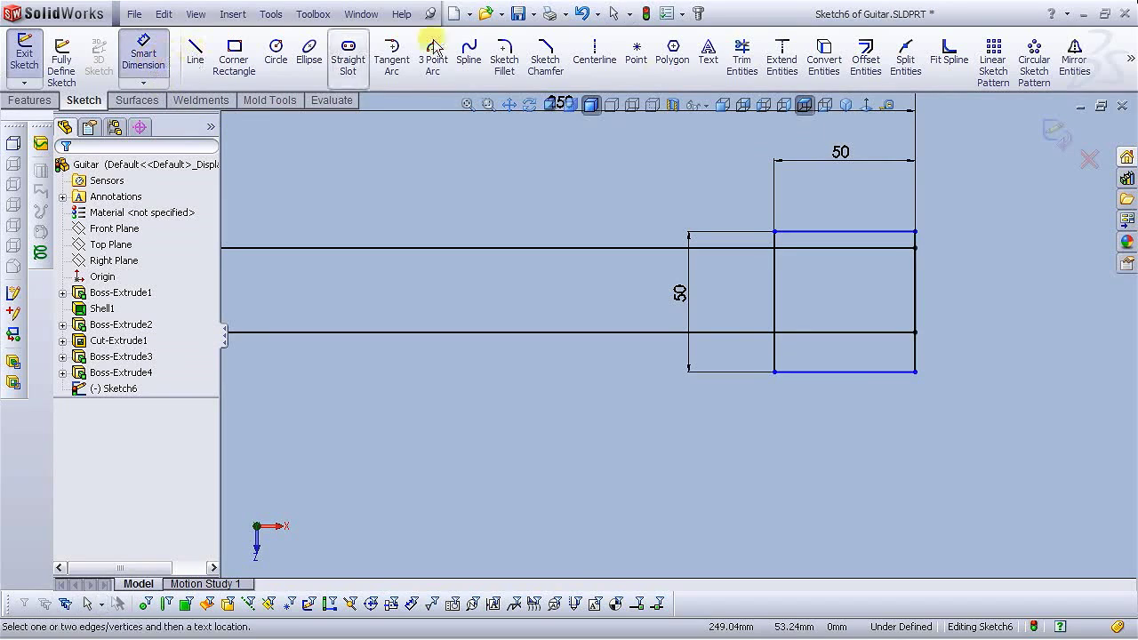
pyautogui.click(916, 357)
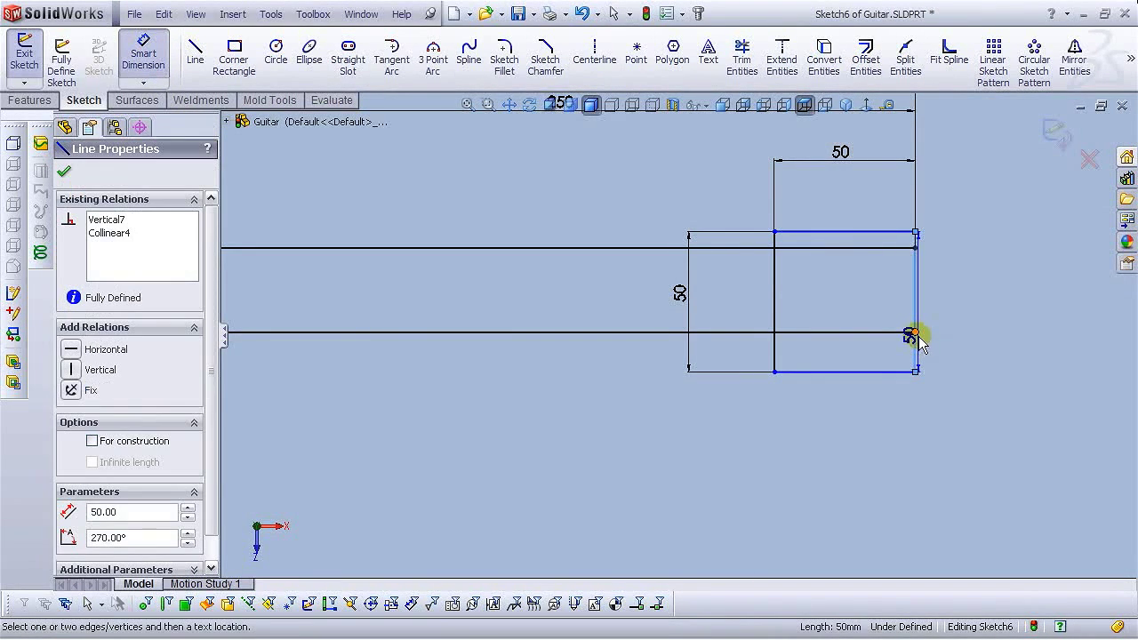
pyautogui.click(916, 335)
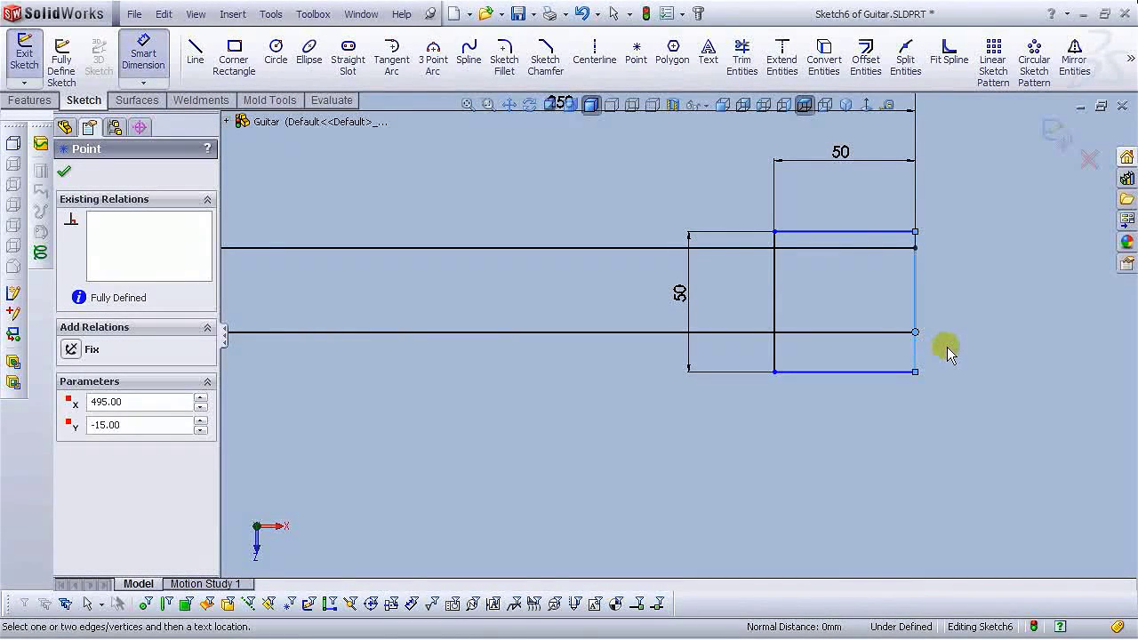
pyautogui.click(947, 354)
pyautogui.click(574, 353)
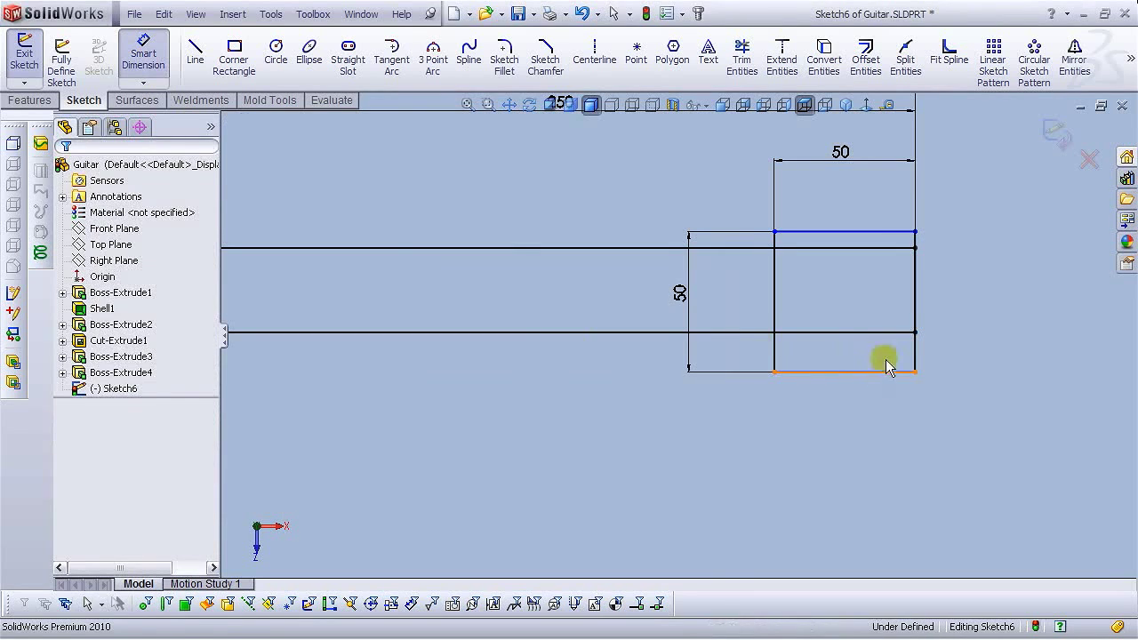
pyautogui.click(887, 372)
pyautogui.click(889, 333)
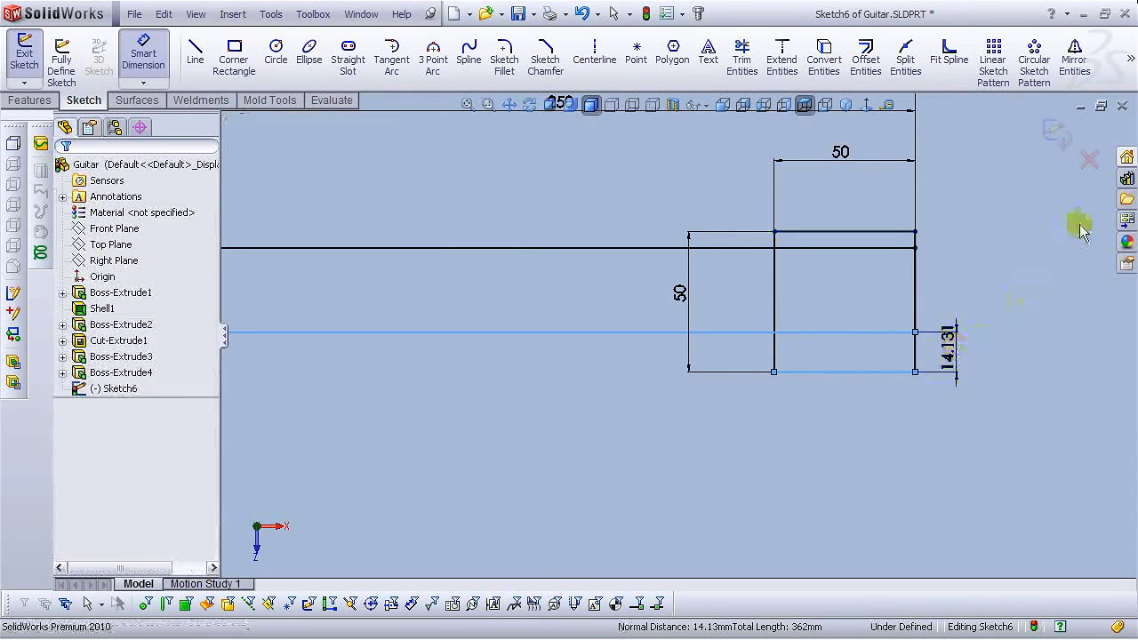
pyautogui.click(1083, 186)
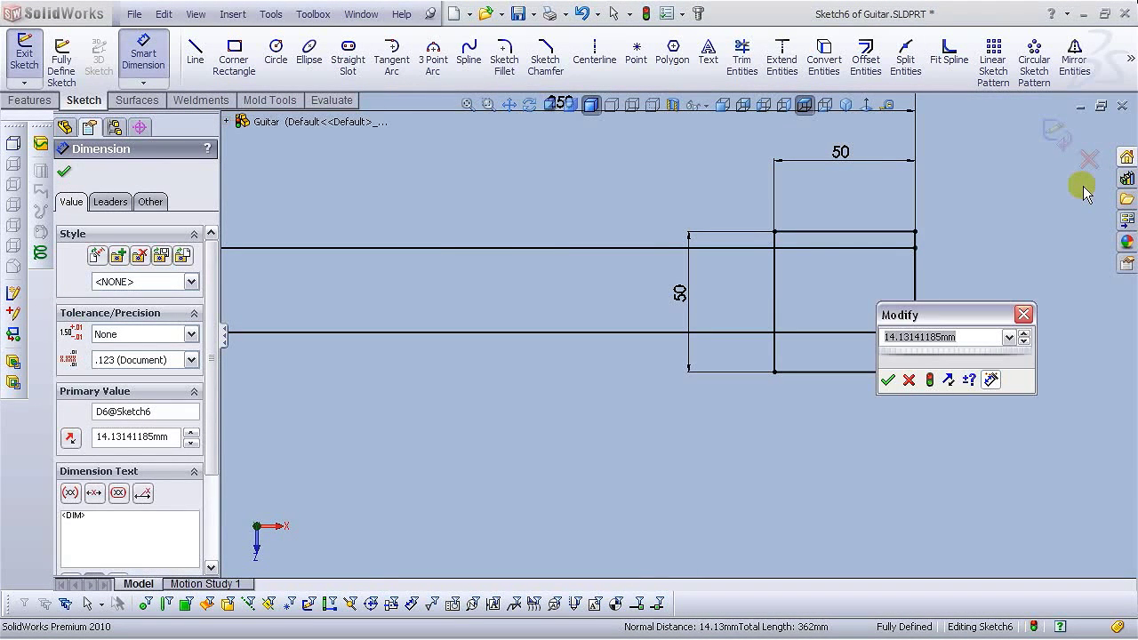
pyautogui.write('10')
pyautogui.press('Return')
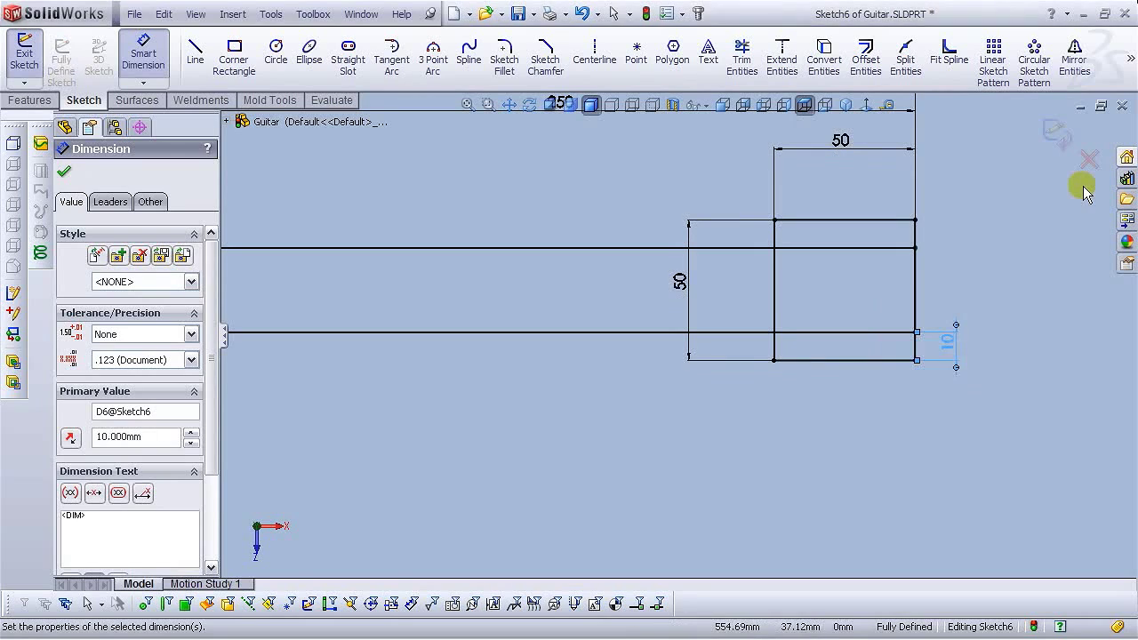
pyautogui.click(1004, 217)
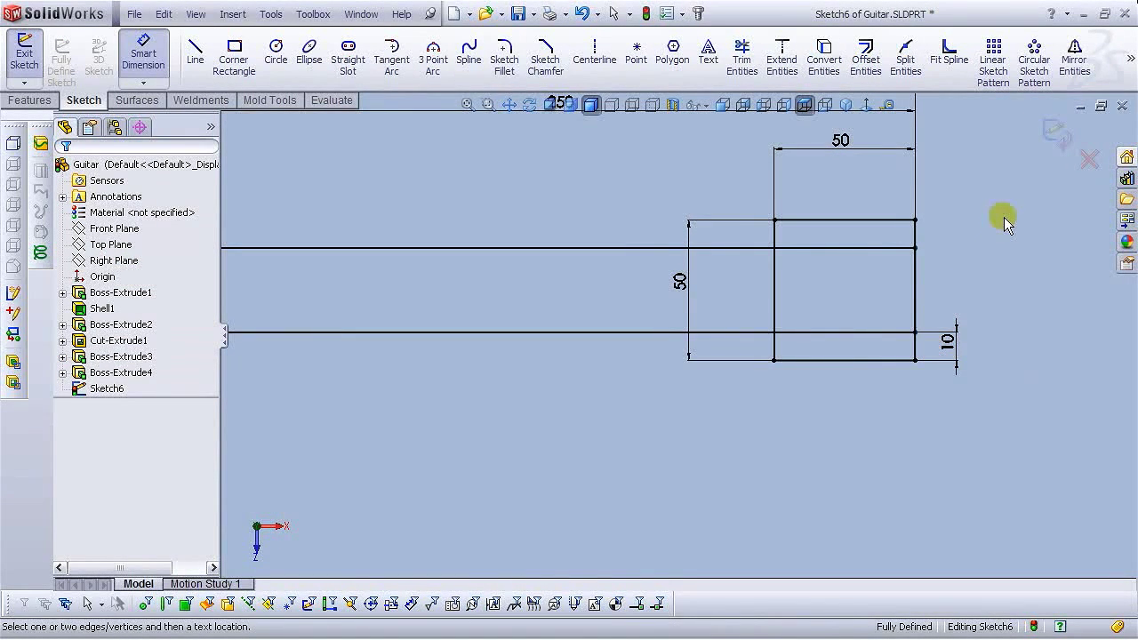
pyautogui.scroll(3, 858, 398)
pyautogui.scroll(-5, 727, 267)
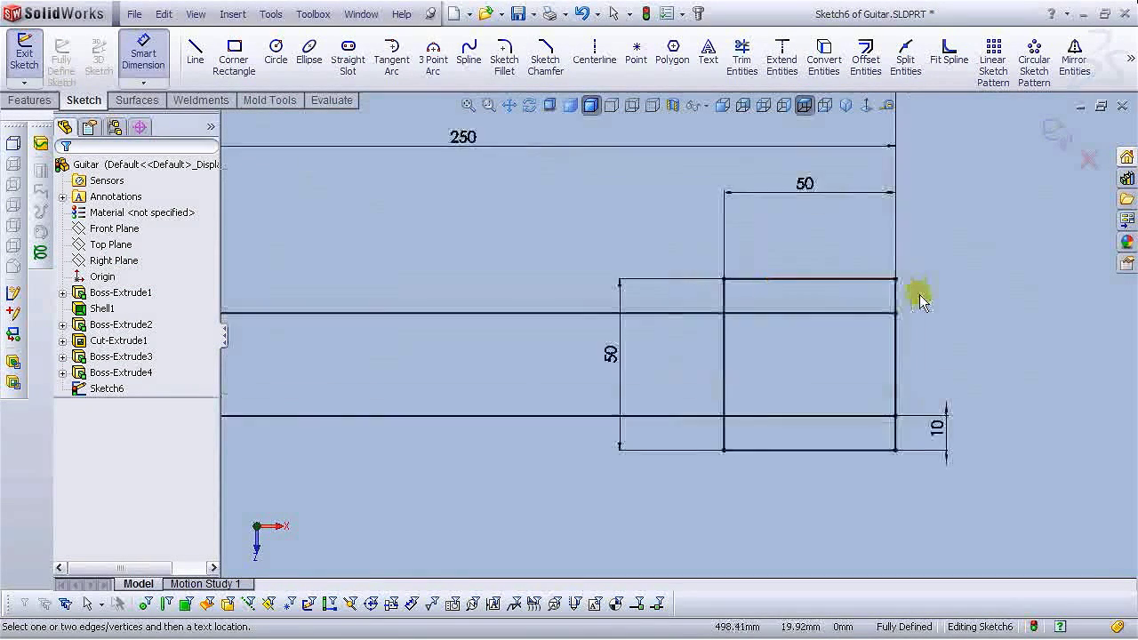
pyautogui.scroll(6, 866, 313)
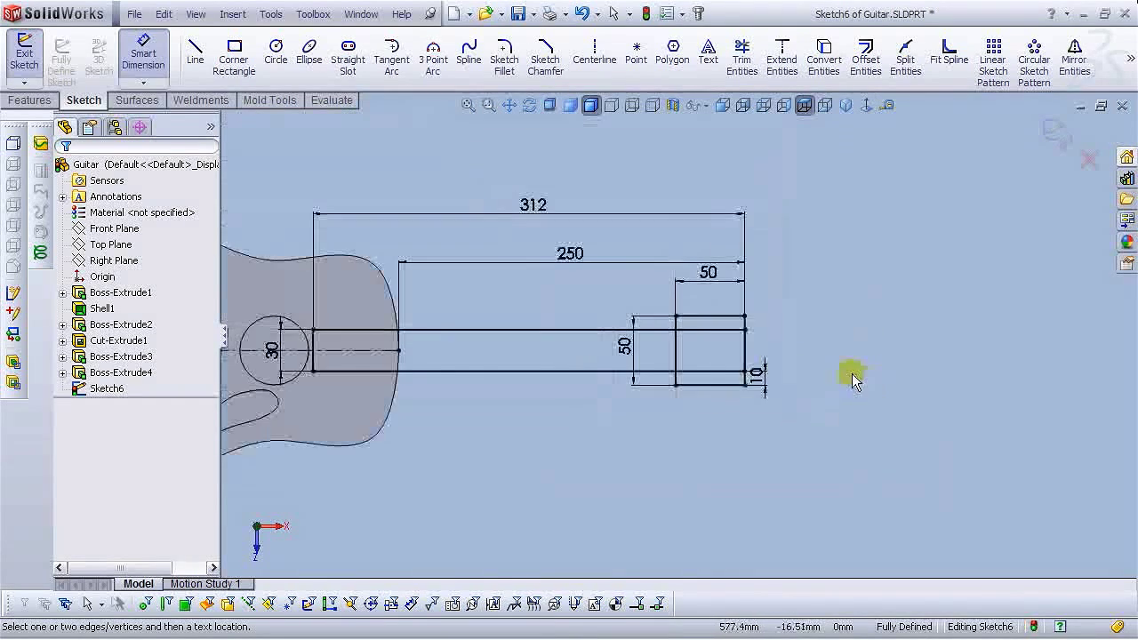
pyautogui.scroll(-2, 556, 344)
pyautogui.press('Escape')
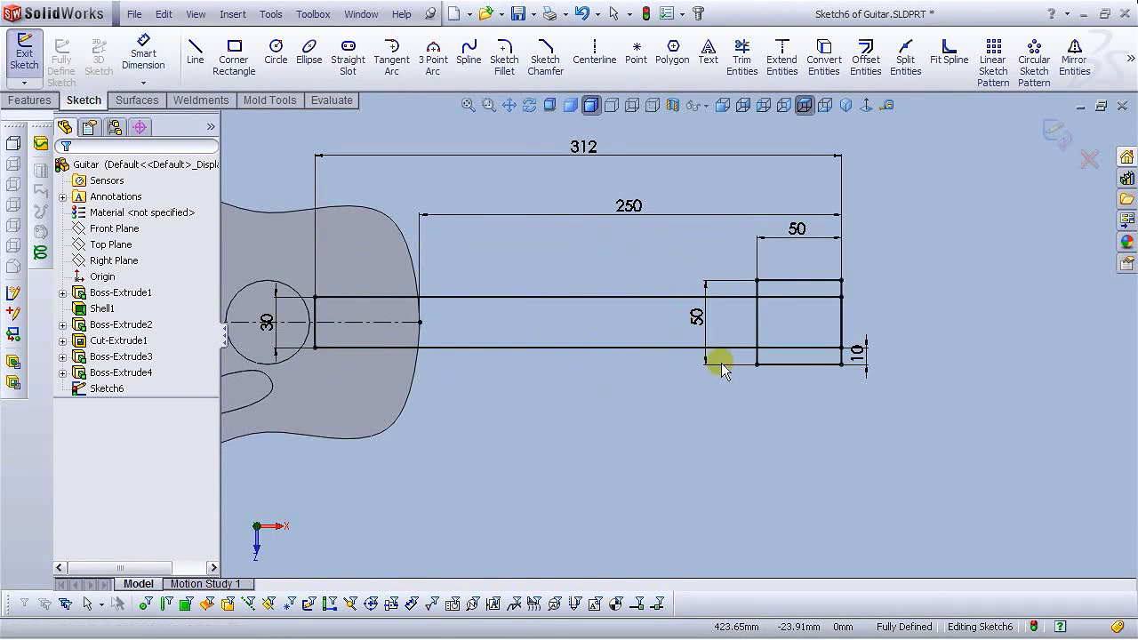
# Draw a line from the neck's top-left corner to the headstock rectangle's left edge.
pyautogui.click(195, 55)
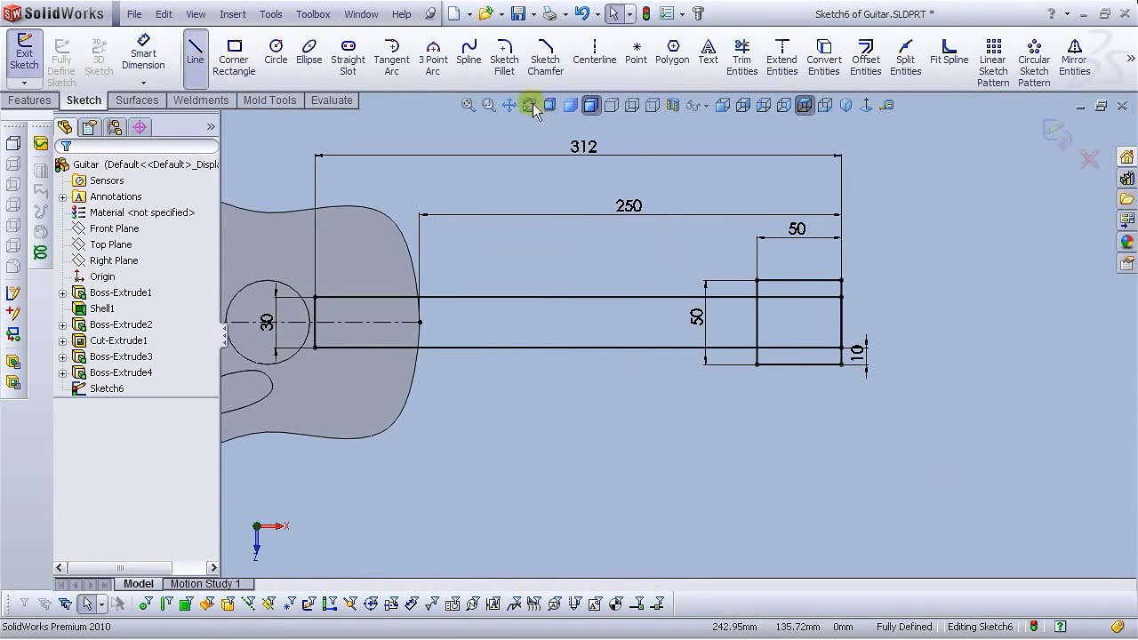
pyautogui.click(316, 297)
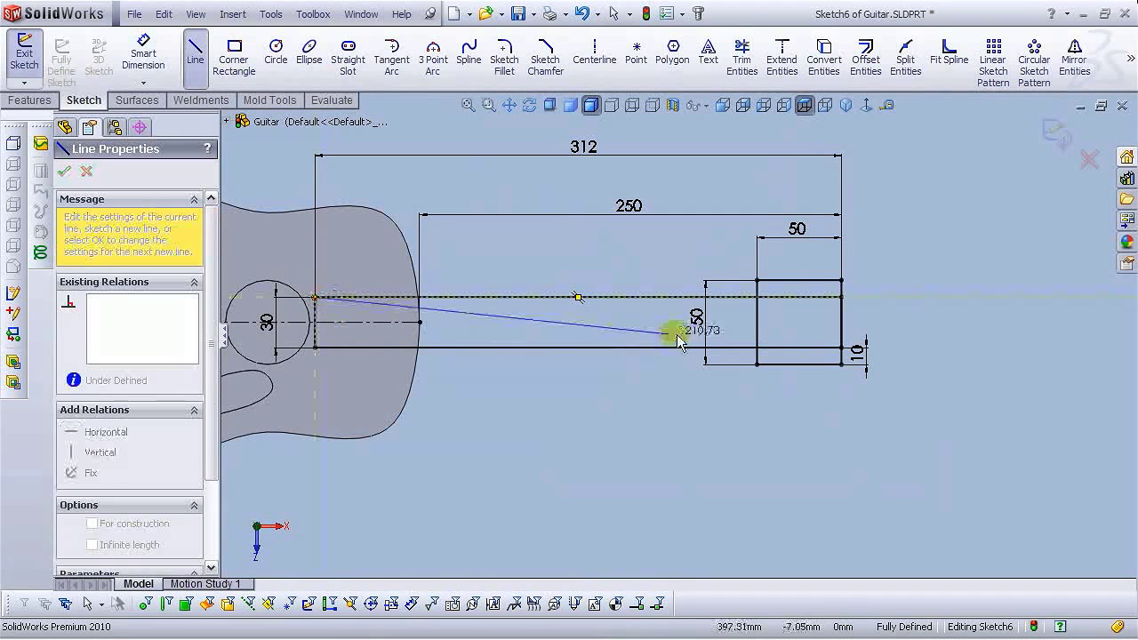
pyautogui.click(756, 309)
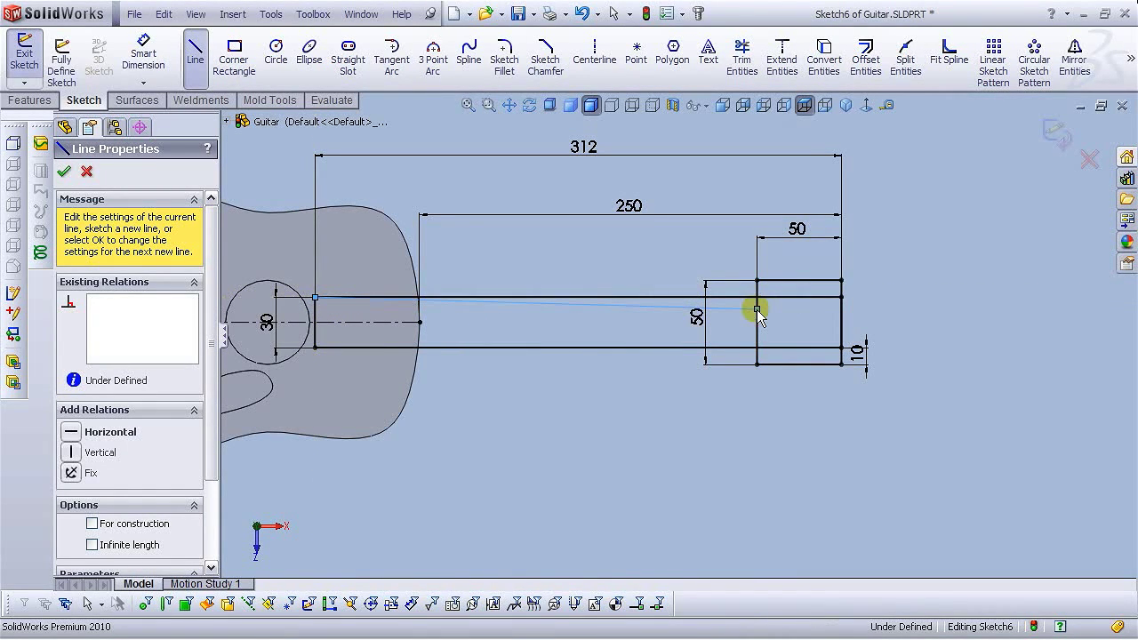
pyautogui.rightClick(757, 309)
pyautogui.click(788, 322)
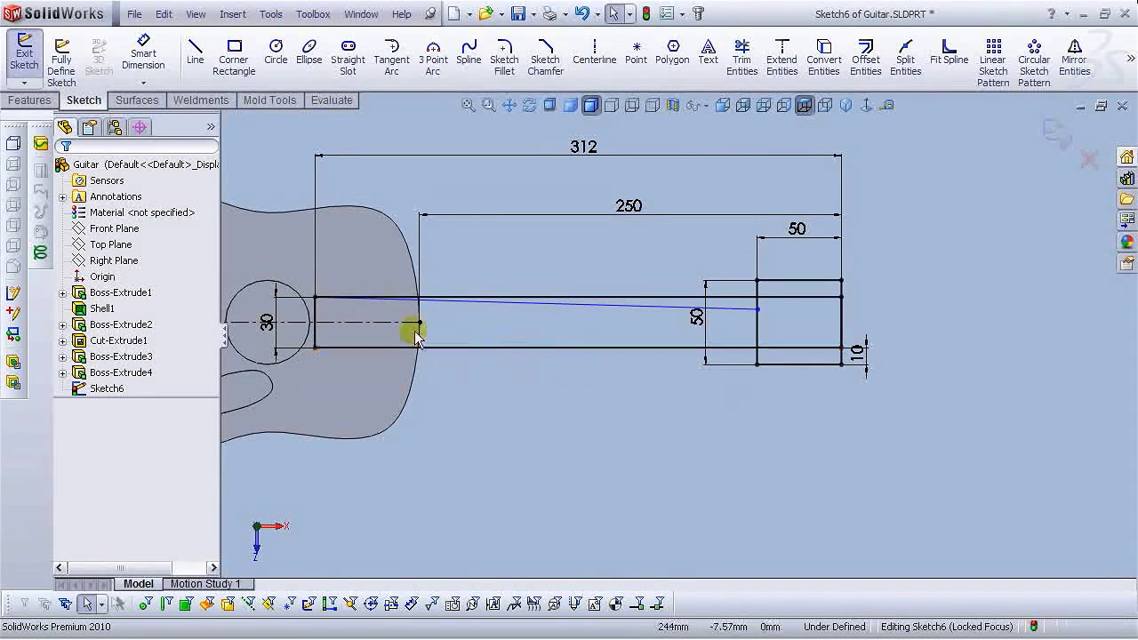
# Dimension the slanted line at 0.73° from the neck's top edge, label moved above the neck.
pyautogui.click(150, 59)
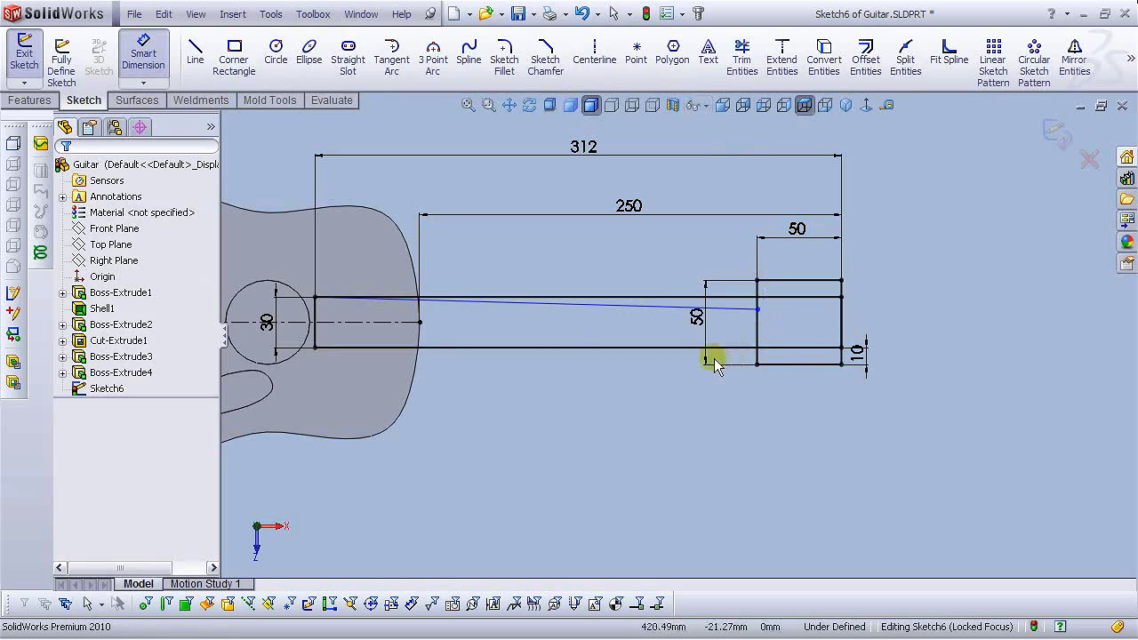
pyautogui.scroll(-3, 544, 321)
pyautogui.click(647, 287)
pyautogui.click(653, 269)
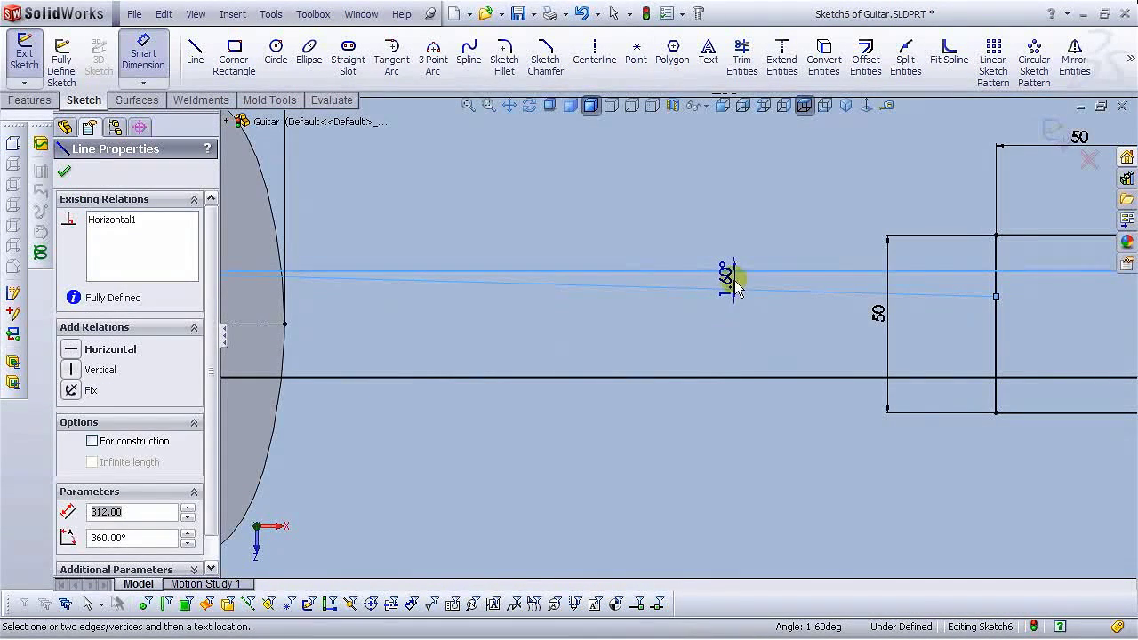
pyautogui.click(739, 284)
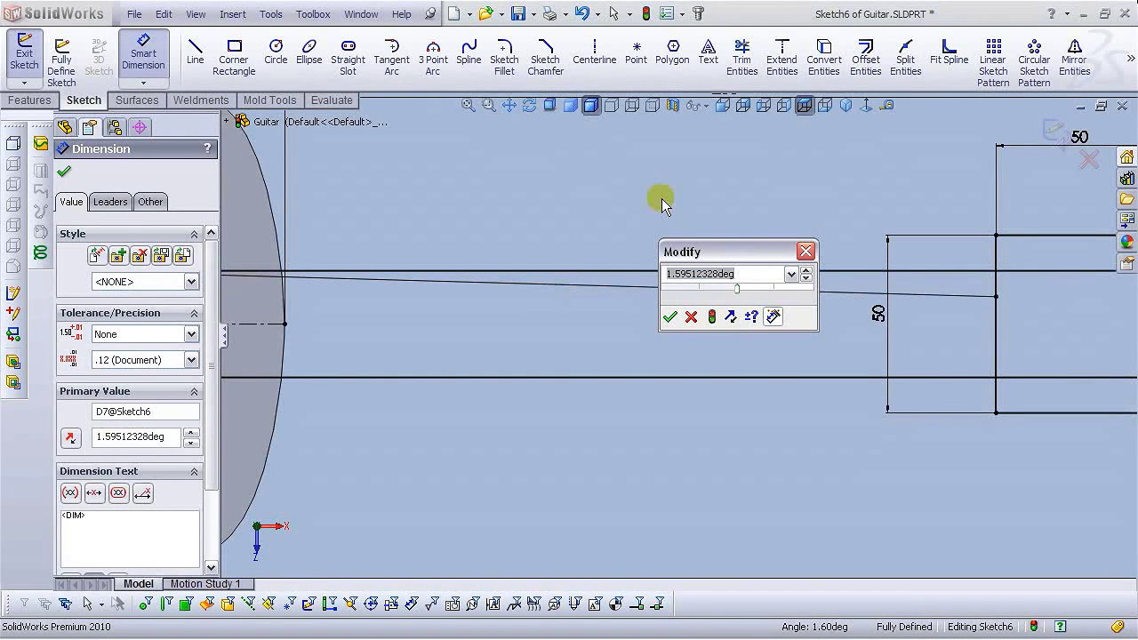
pyautogui.write('0.73')
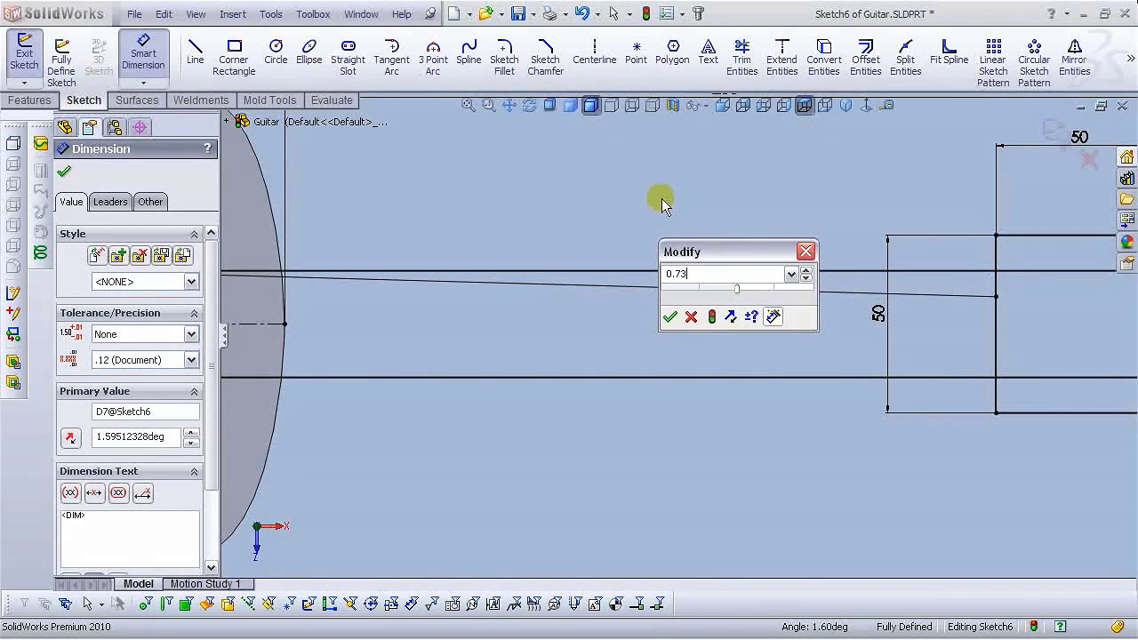
pyautogui.press('Return')
pyautogui.click(617, 183)
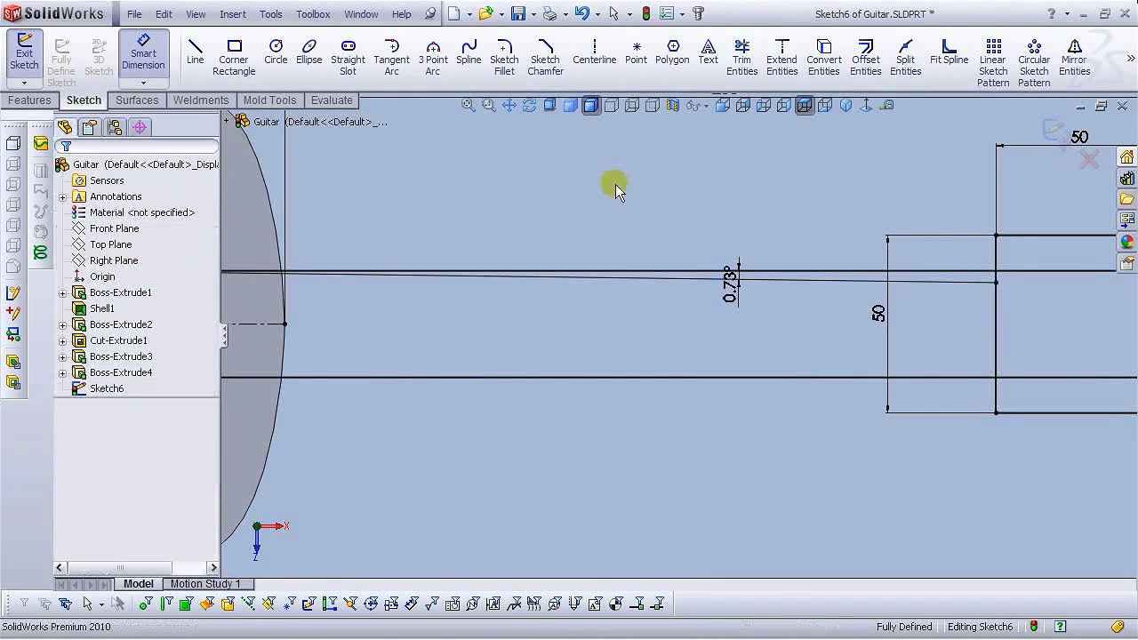
pyautogui.press('z')
pyautogui.scroll(-2, 783, 356)
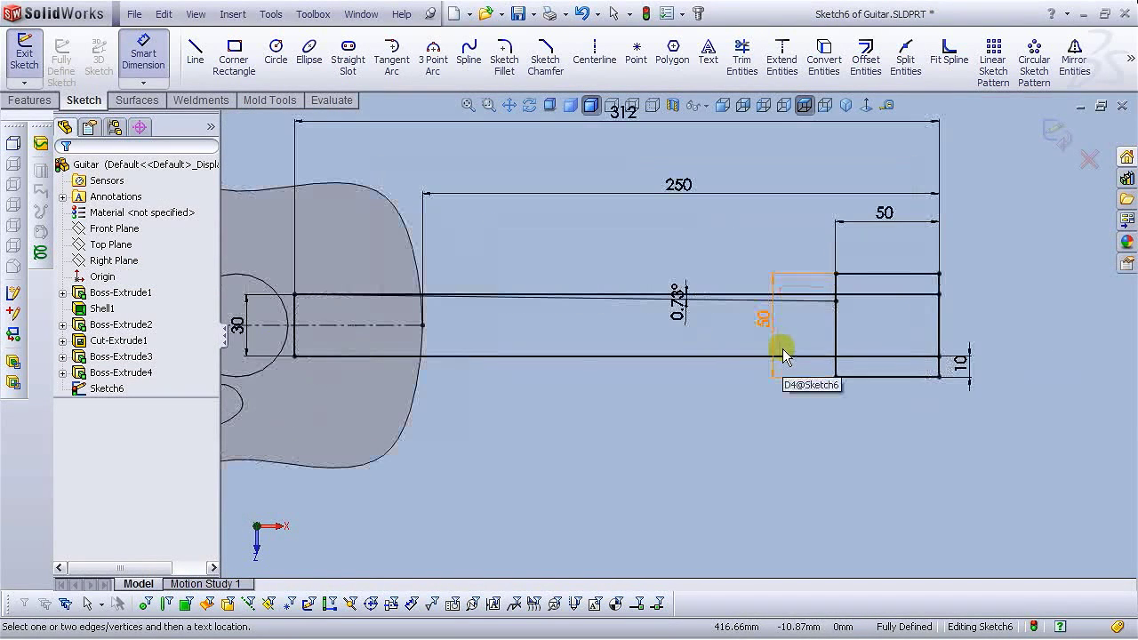
pyautogui.moveTo(677, 299); pyautogui.dragTo(669, 268)
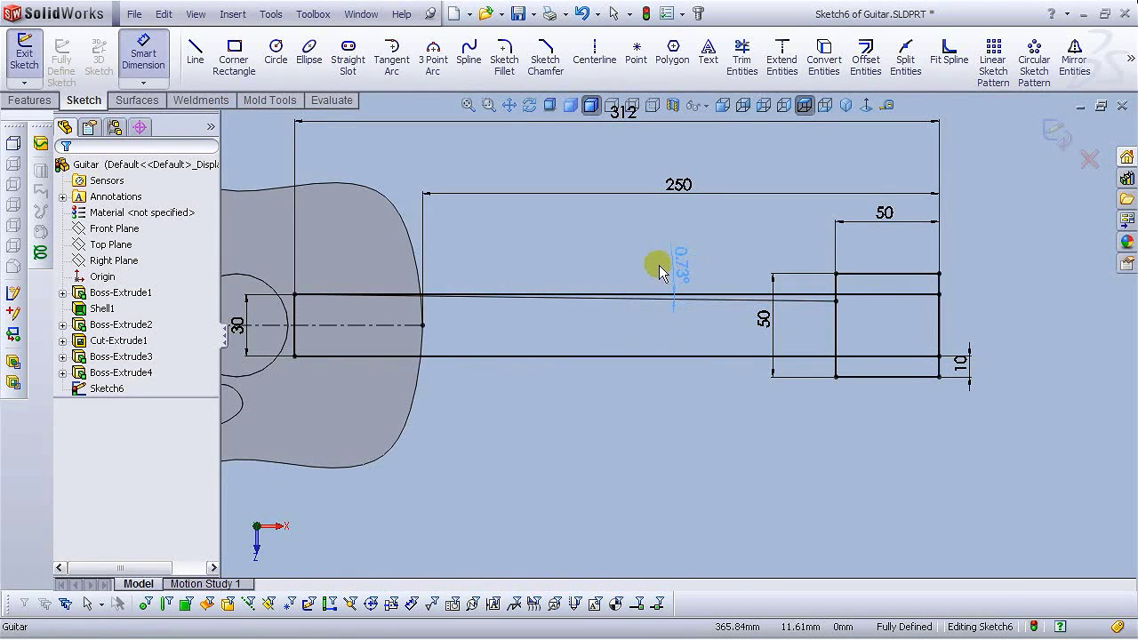
pyautogui.click(709, 408)
pyautogui.press('Escape')
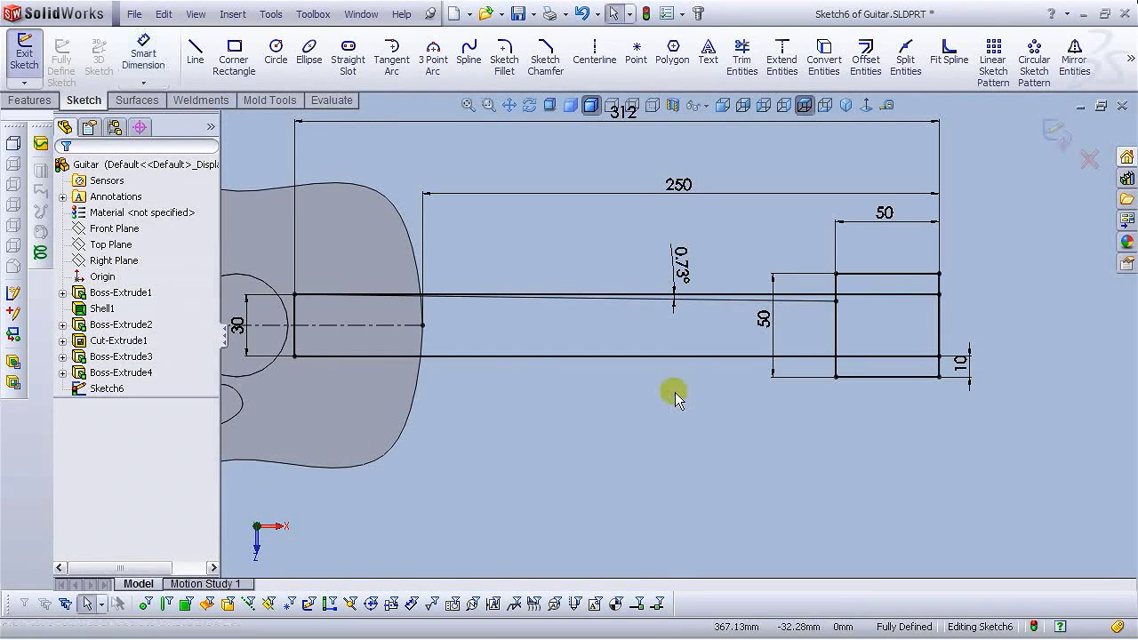
# Mirror the slanted line about the neck's centreline.
pyautogui.click(1074, 82)
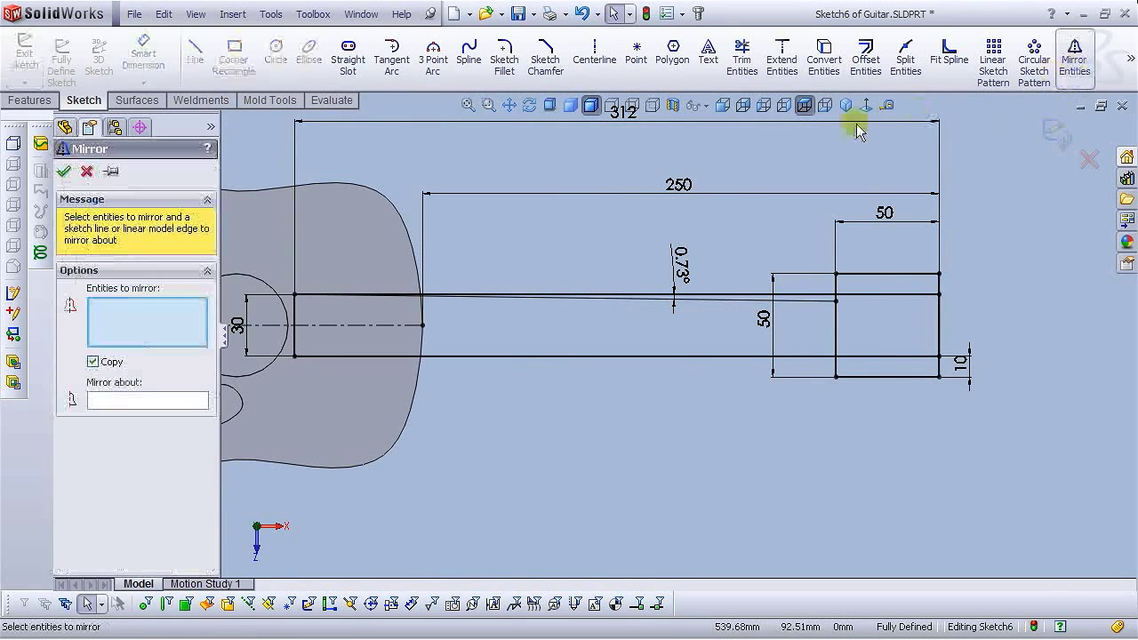
pyautogui.click(724, 301)
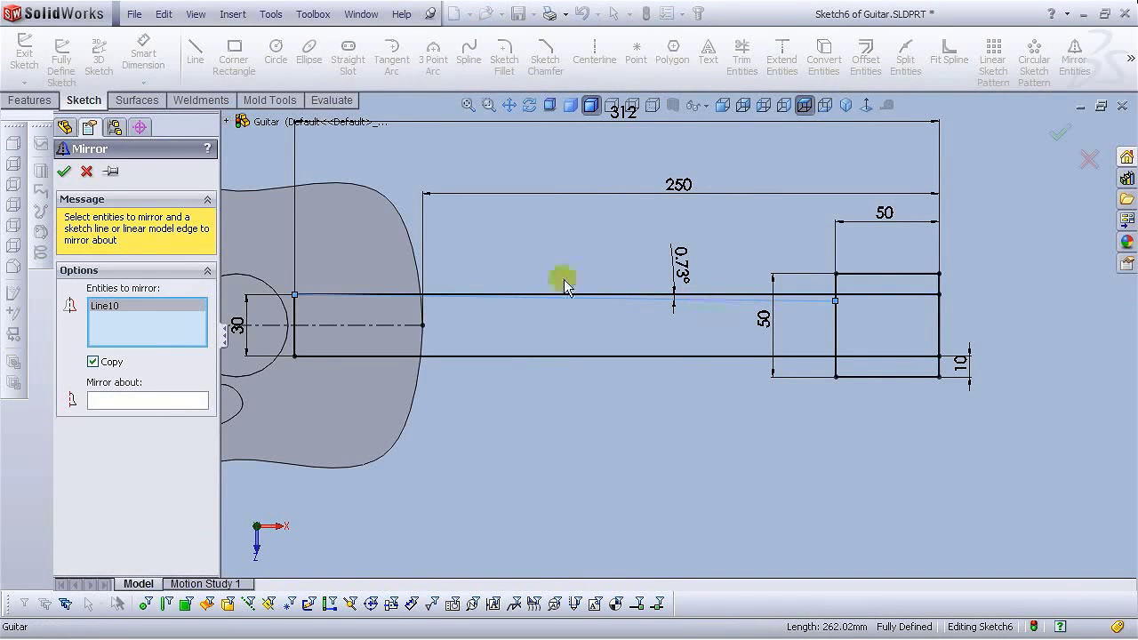
pyautogui.click(178, 401)
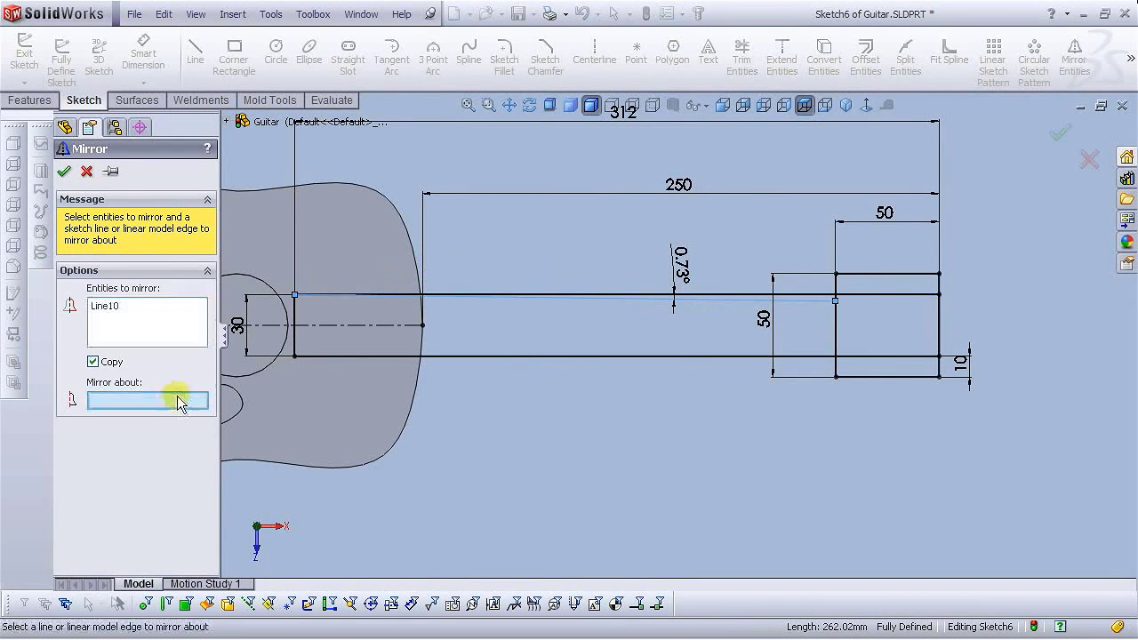
pyautogui.click(360, 327)
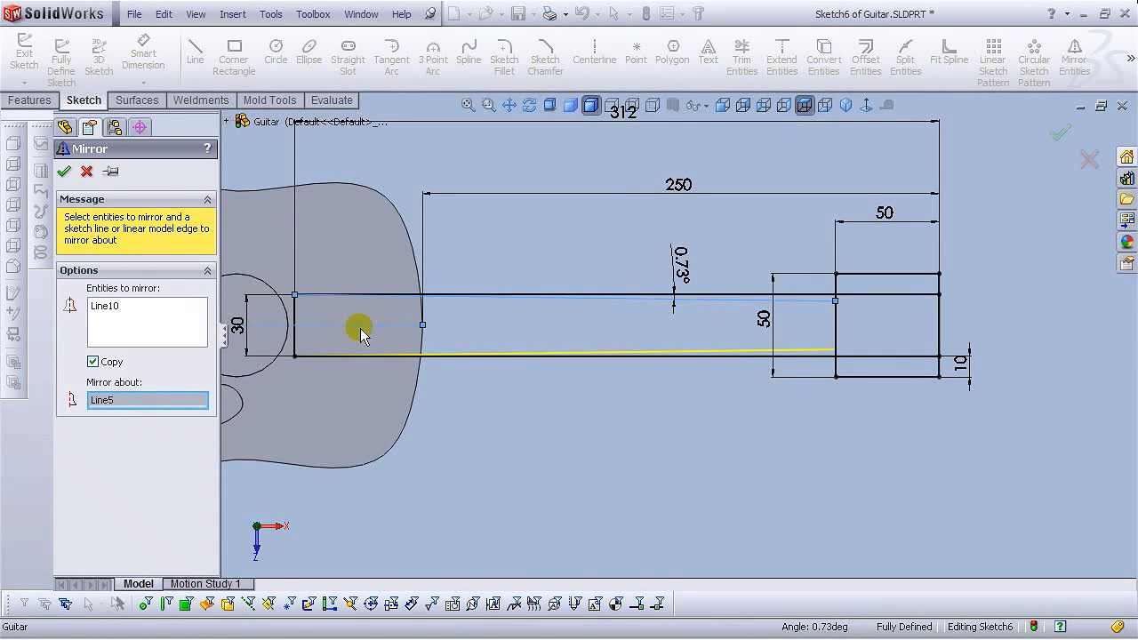
pyautogui.press('Return')
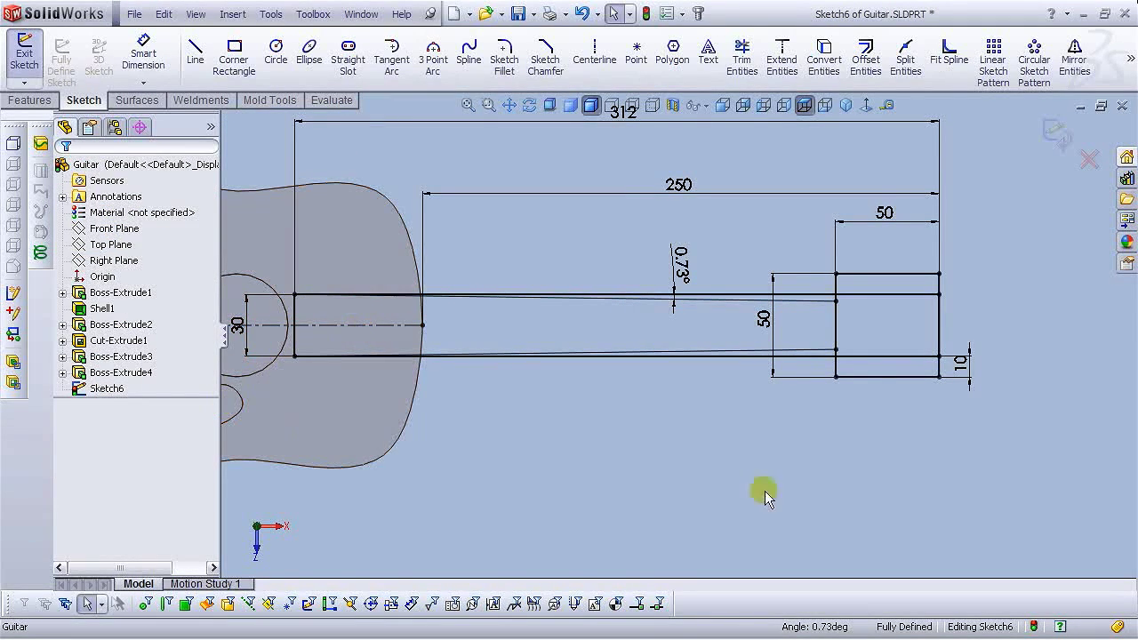
# Begin a distance dimension between the two tapered lines' end points.
pyautogui.click(143, 53)
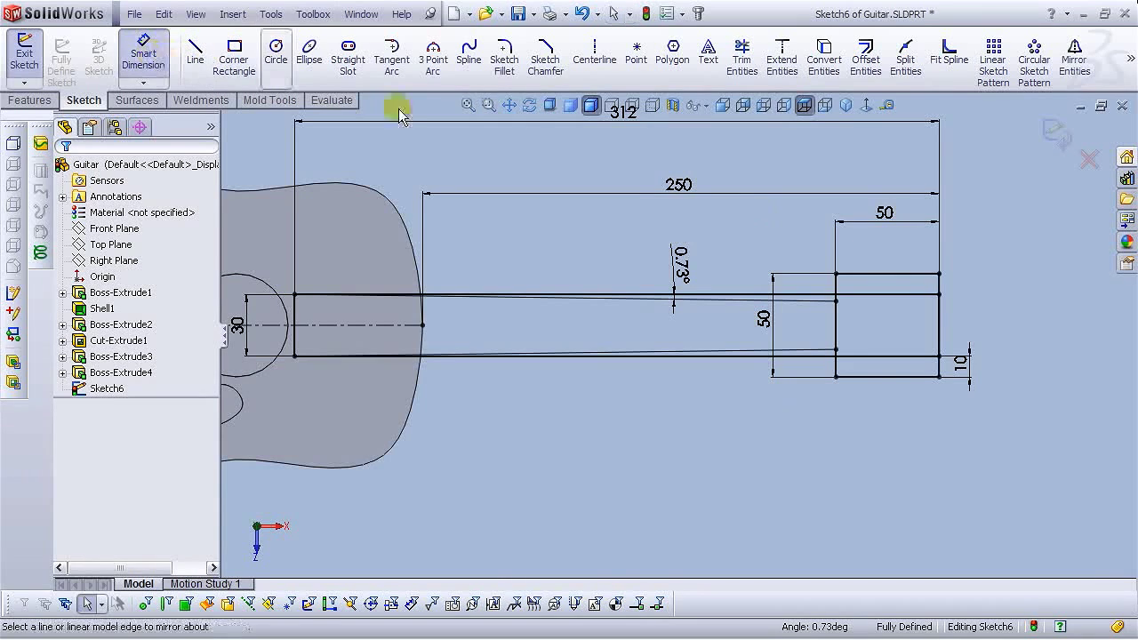
pyautogui.scroll(-3, 904, 368)
pyautogui.click(784, 249)
pyautogui.click(785, 333)
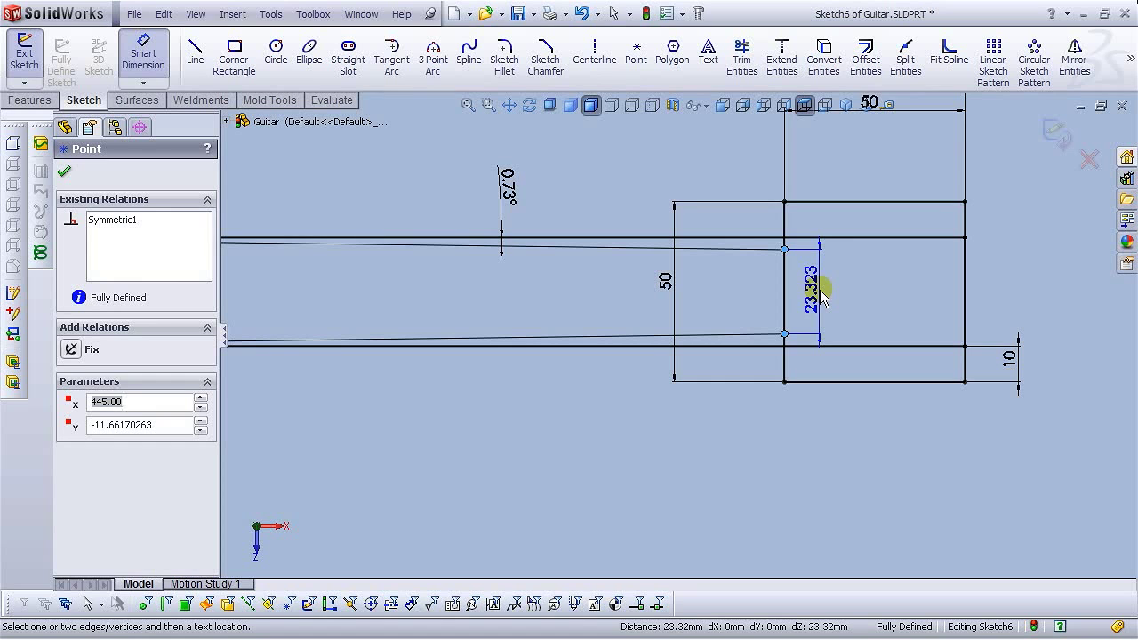
# Cancel the unfinished 23.323 distance dimension and zoom to show the whole guitar.
pyautogui.press('Escape')
pyautogui.scroll(2, 807, 308)
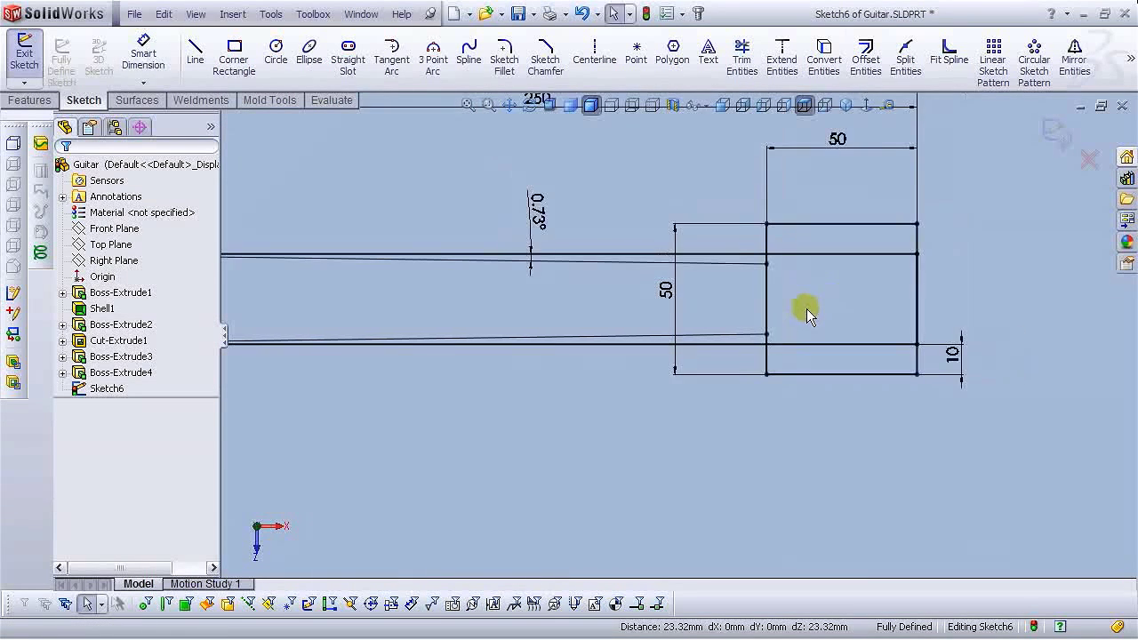
pyautogui.scroll(2, 807, 309)
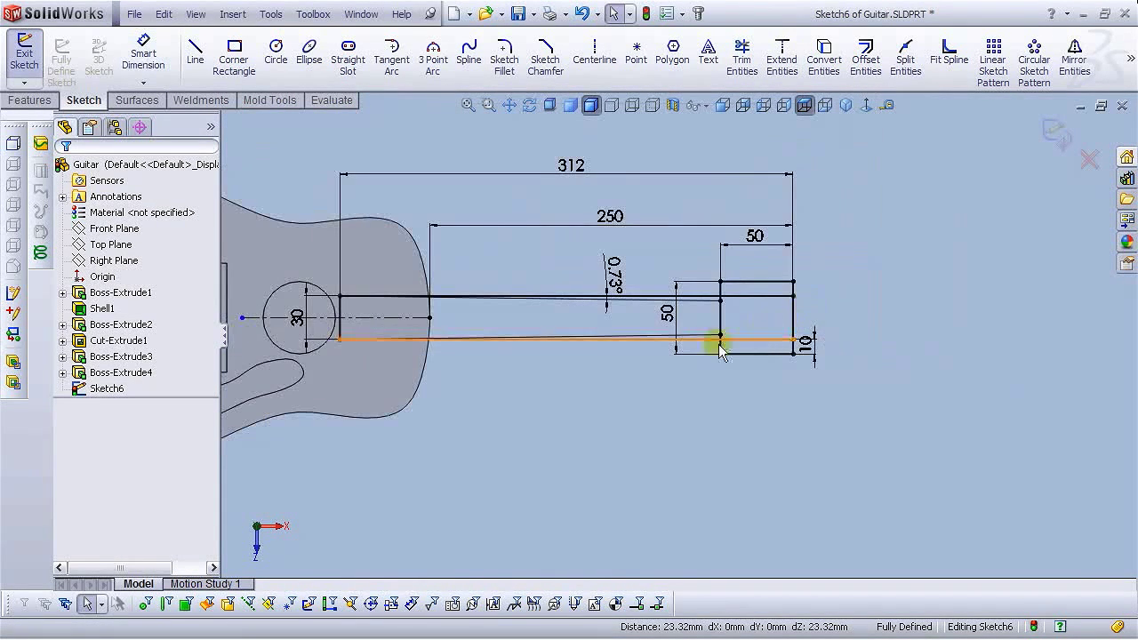
pyautogui.scroll(-3, 622, 311)
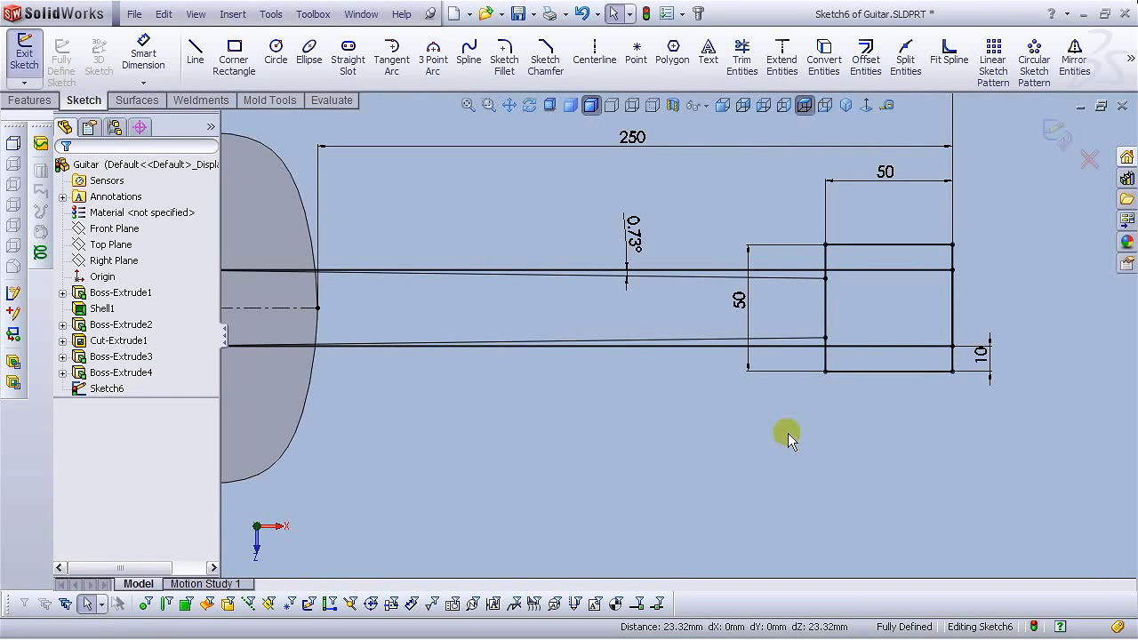
pyautogui.press('z')
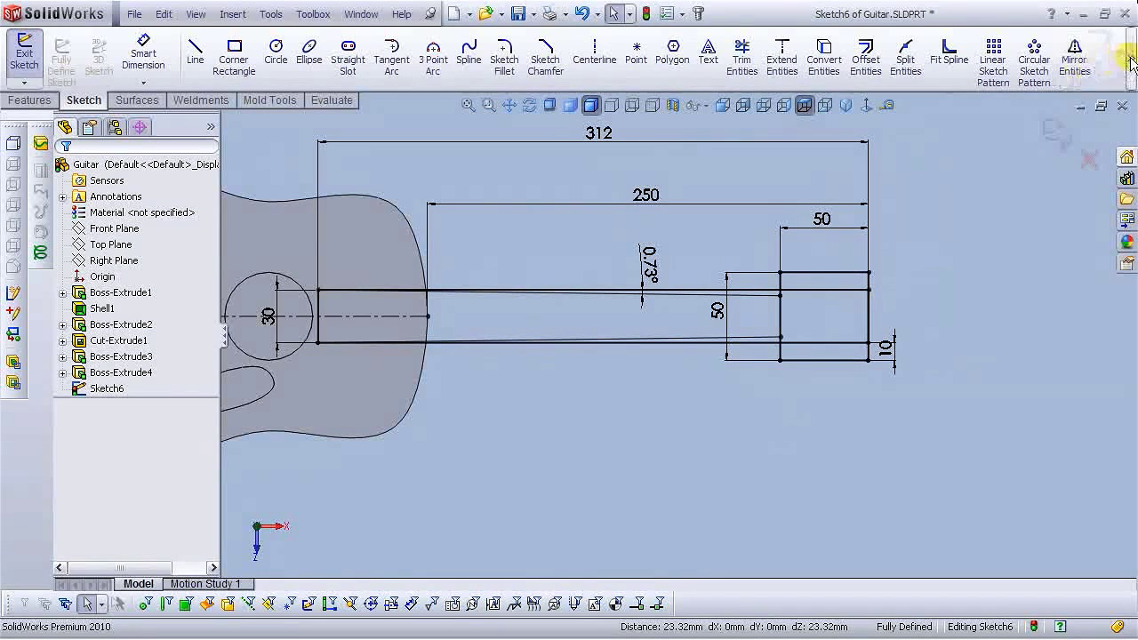
pyautogui.moveTo(1131, 58)
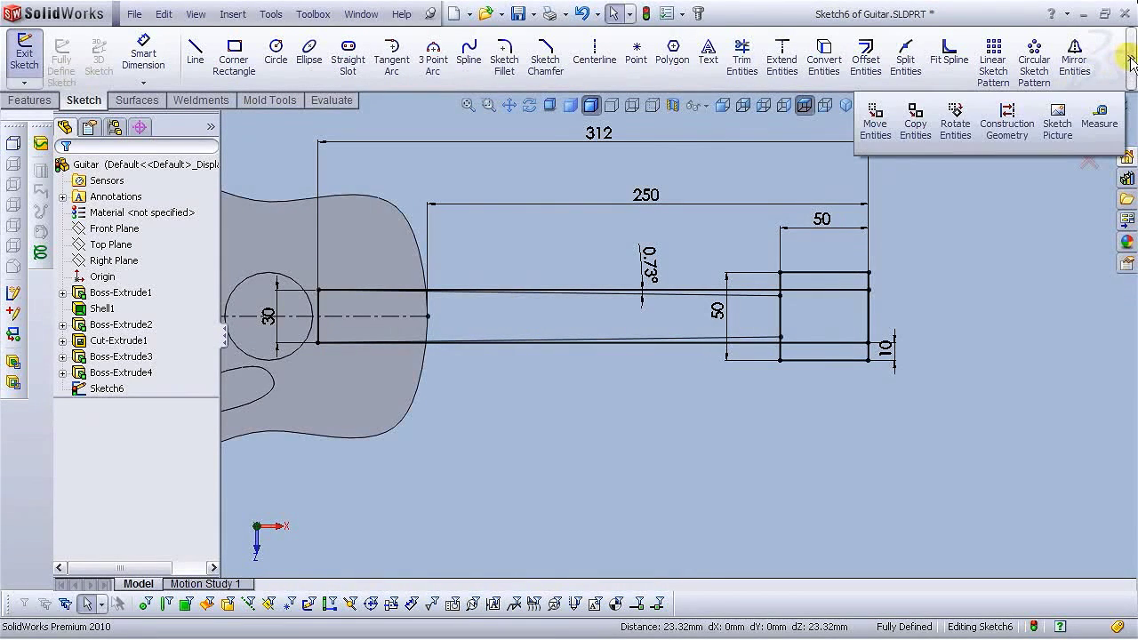
# Convert the headstock's inner vertical, top and bottom 50 mm edges and both long neck lines to construction geometry.
pyautogui.click(1014, 131)
pyautogui.scroll(-2, 750, 342)
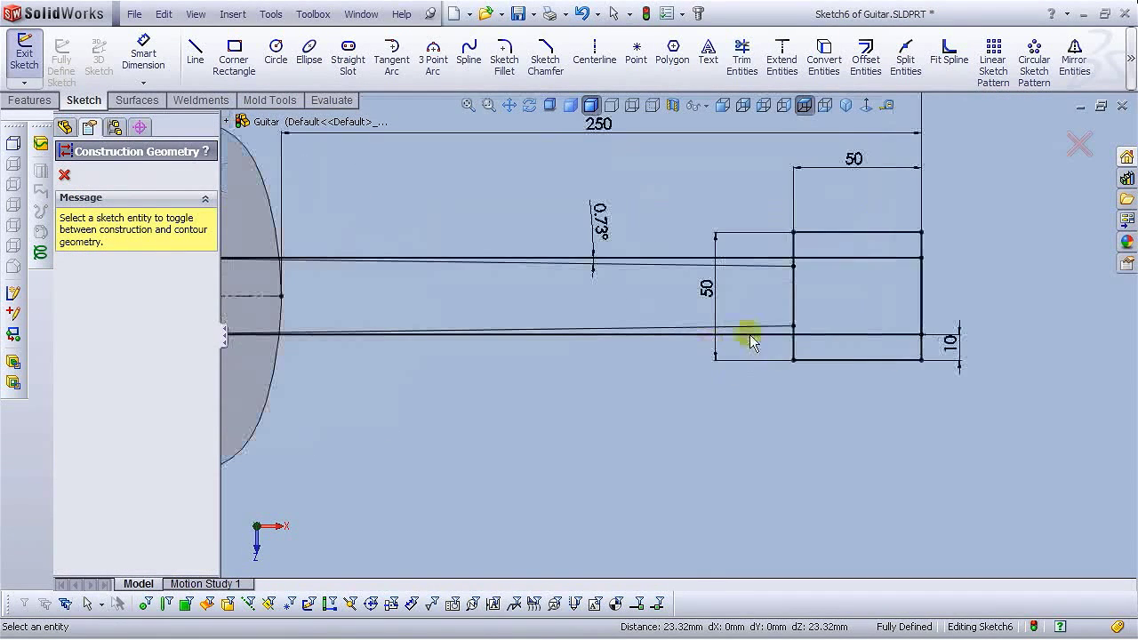
pyautogui.click(794, 250)
pyautogui.click(815, 233)
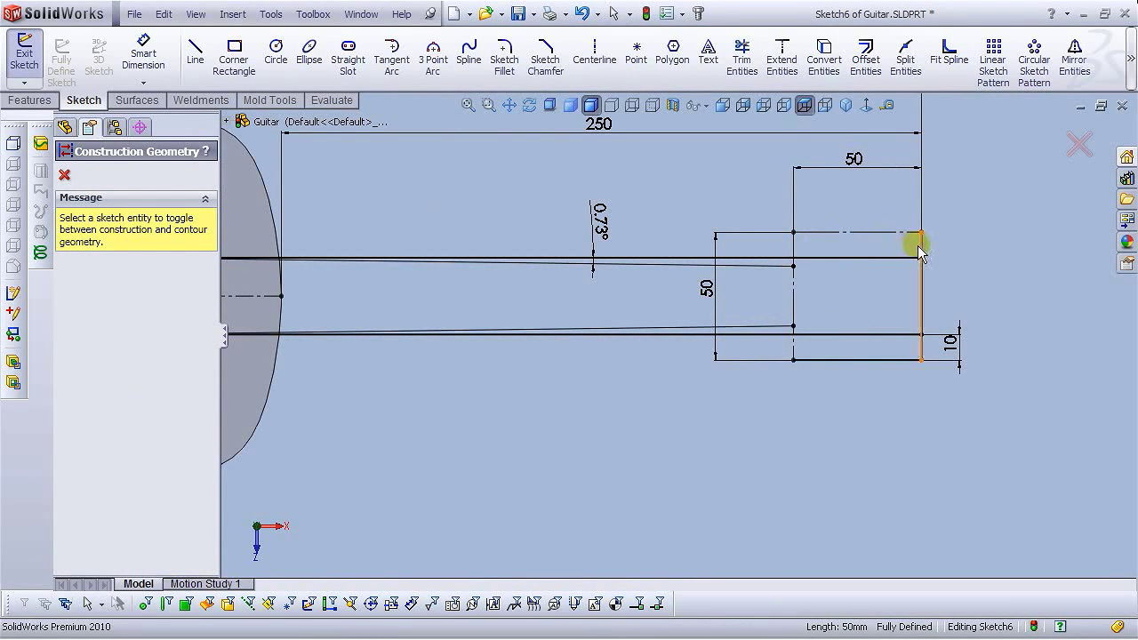
pyautogui.click(839, 360)
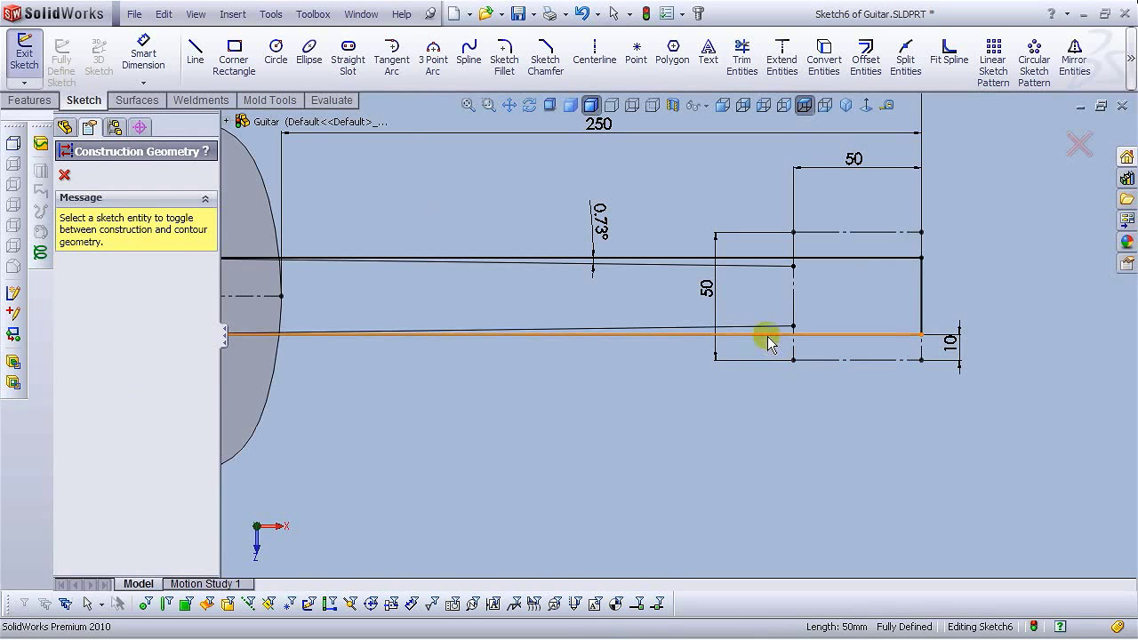
pyautogui.click(766, 336)
pyautogui.click(756, 258)
pyautogui.scroll(3, 702, 285)
pyautogui.scroll(-5, 521, 336)
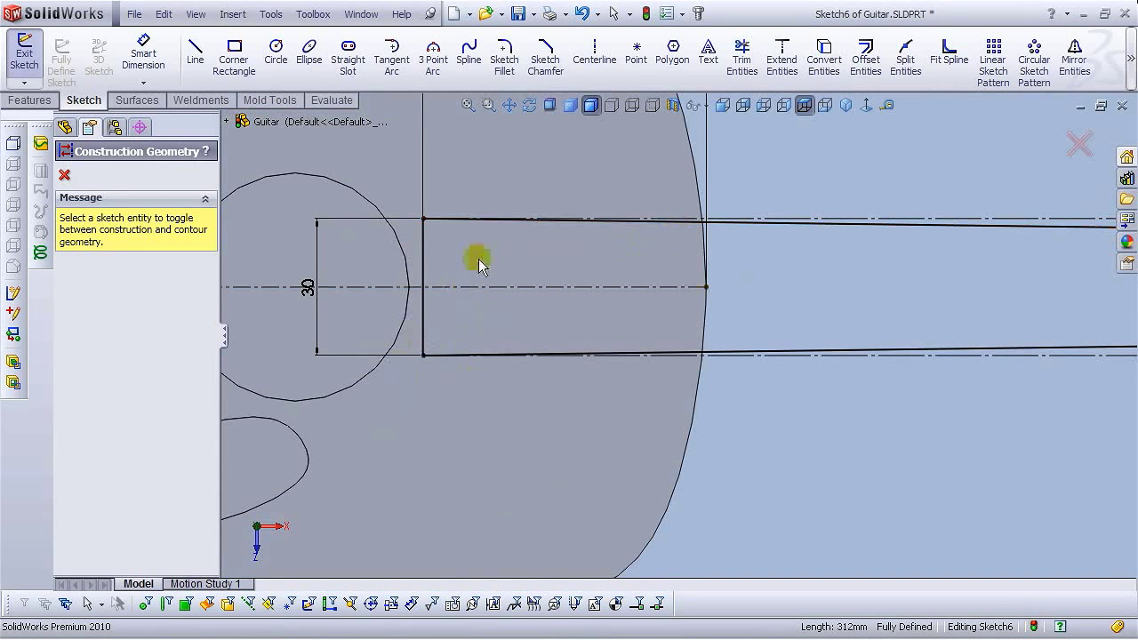
pyautogui.scroll(8, 840, 400)
pyautogui.scroll(-5, 1008, 329)
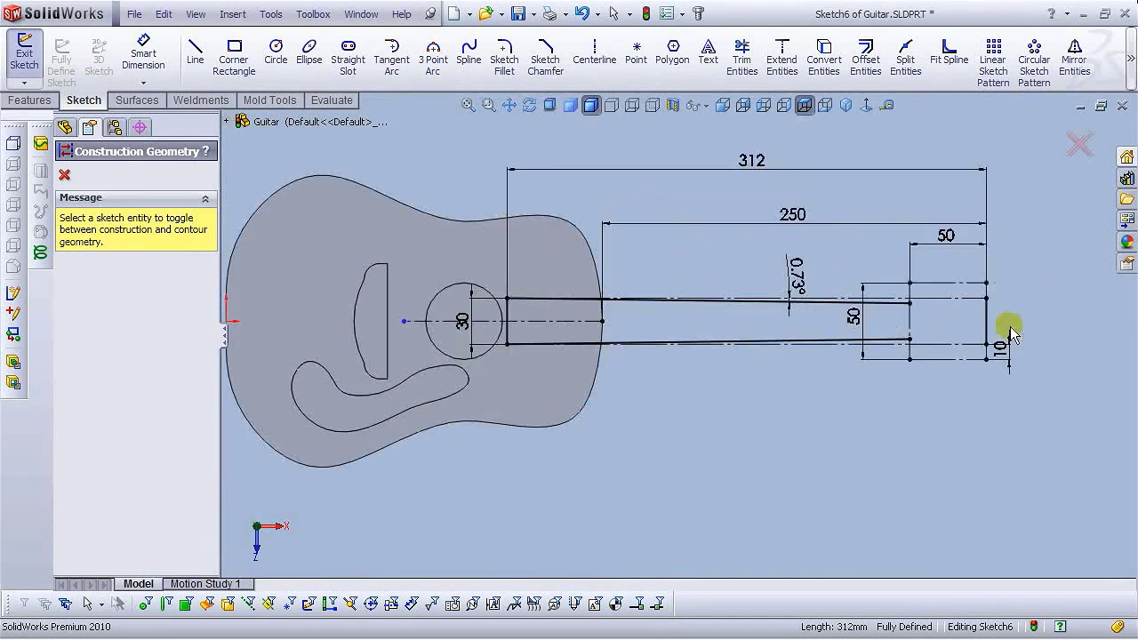
pyautogui.scroll(2, 919, 387)
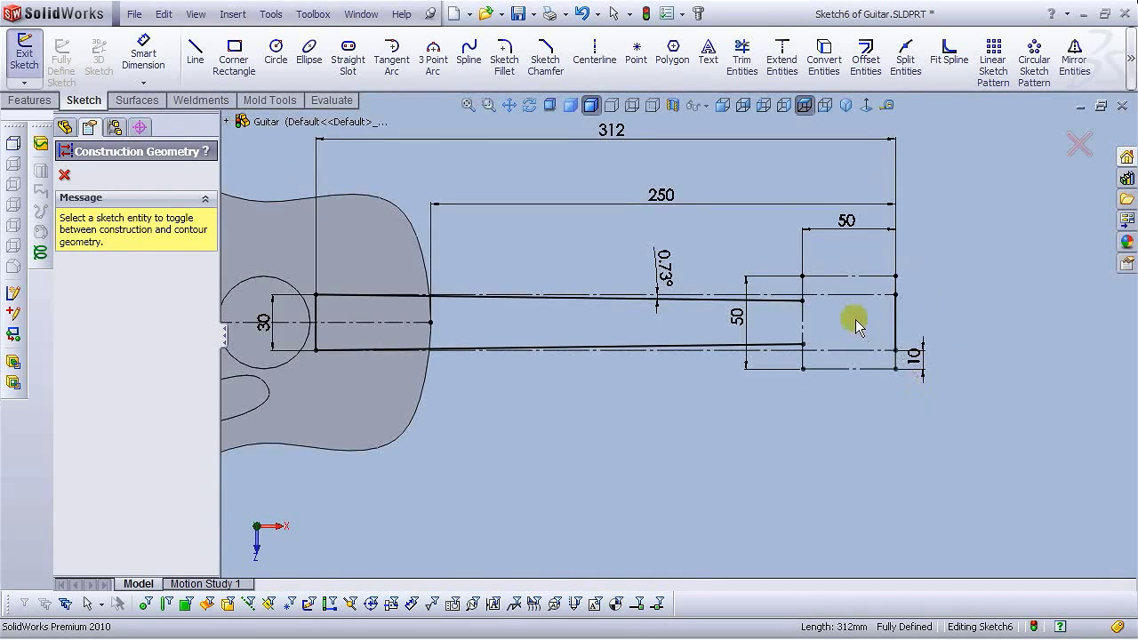
pyautogui.scroll(-3, 855, 319)
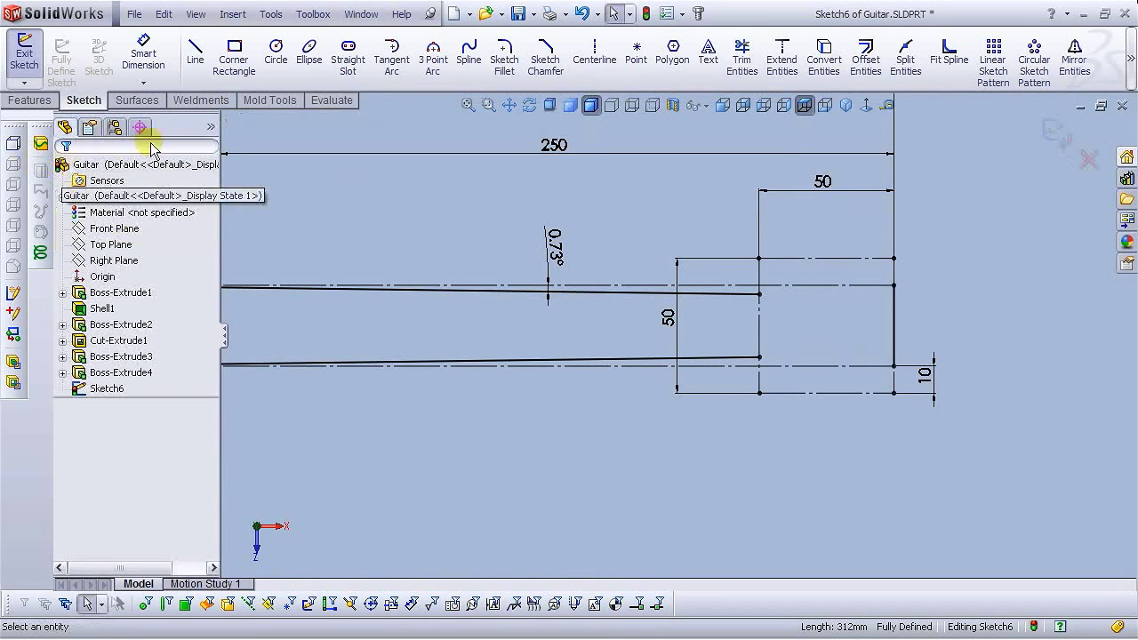
pyautogui.click(64, 174)
# Draw lines from the upper and lower tapered neck ends to the headstock's right corners.
pyautogui.click(195, 54)
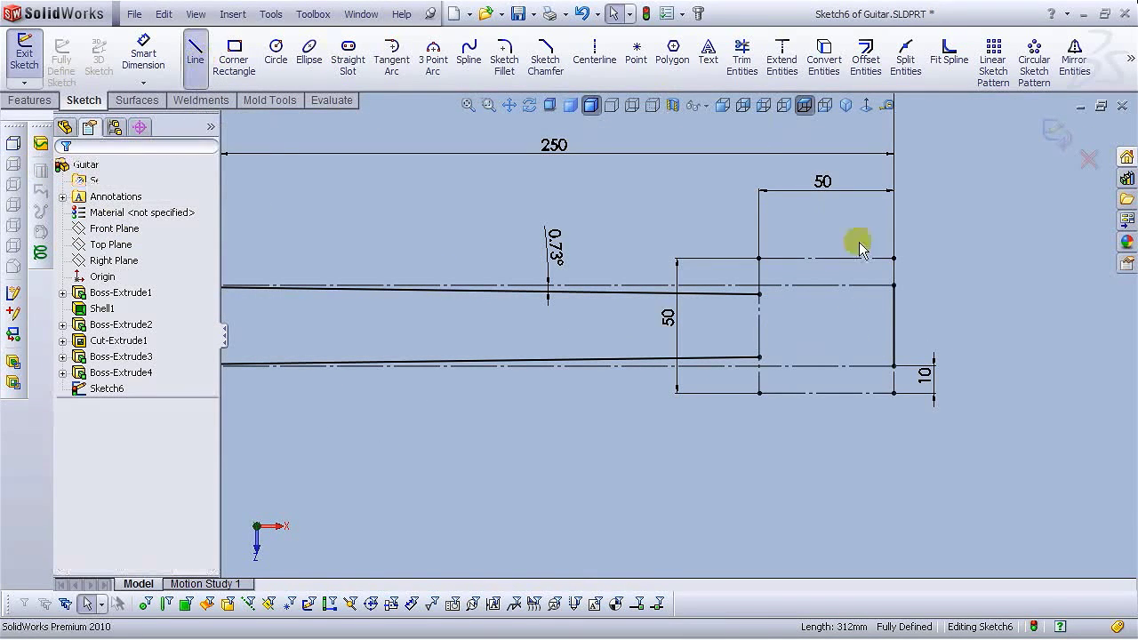
pyautogui.scroll(-2, 845, 307)
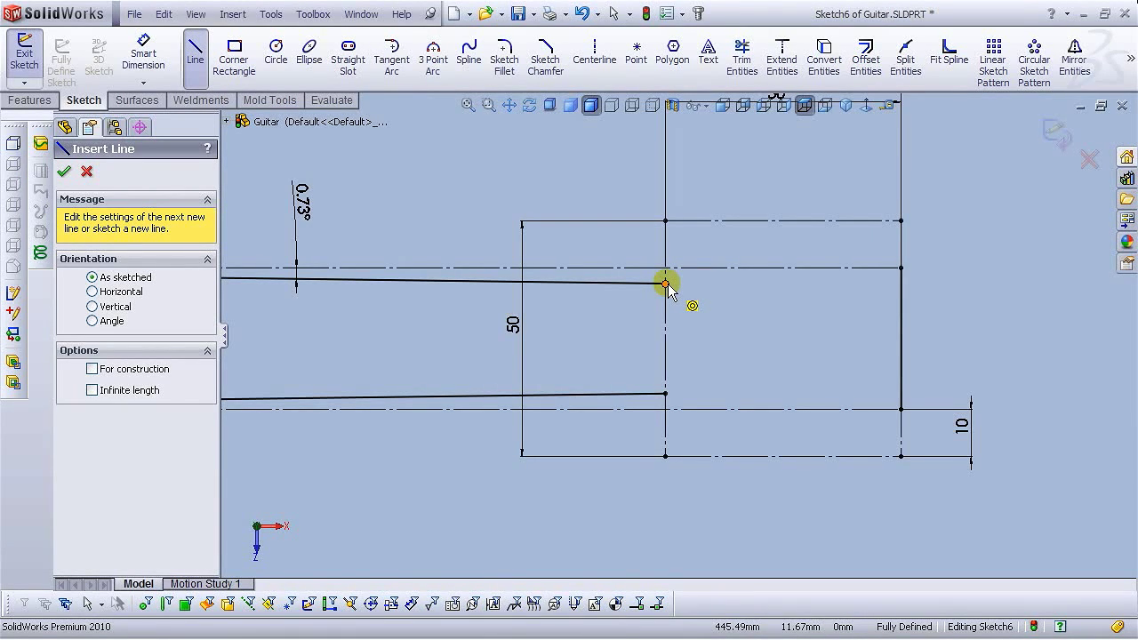
pyautogui.click(665, 283)
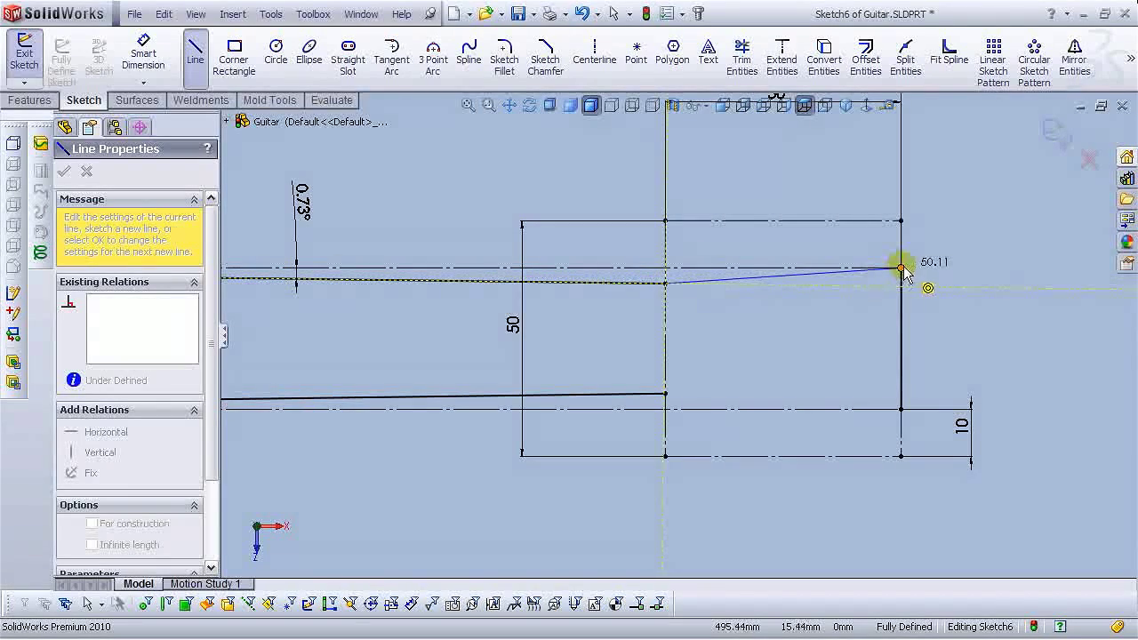
pyautogui.click(901, 268)
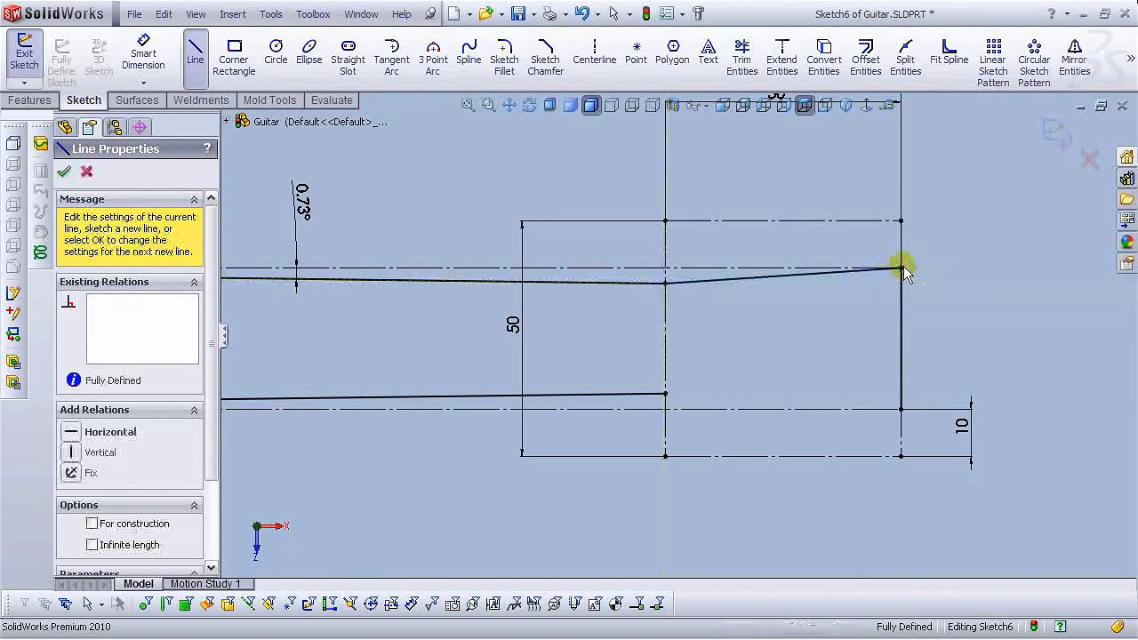
pyautogui.click(665, 393)
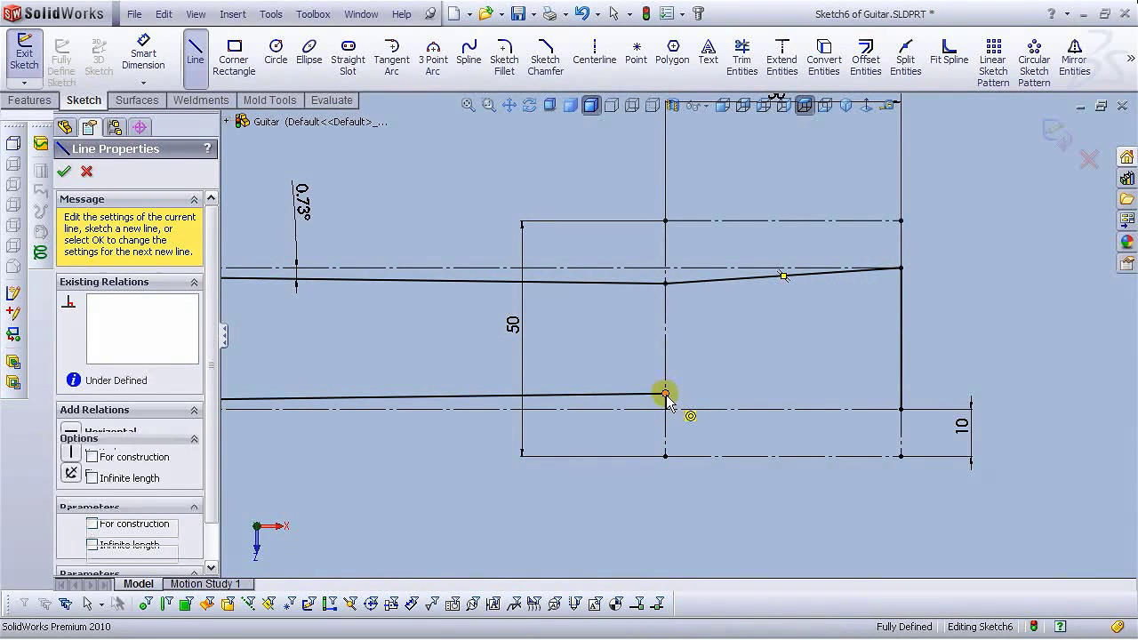
pyautogui.click(901, 409)
pyautogui.rightClick(902, 412)
pyautogui.click(927, 330)
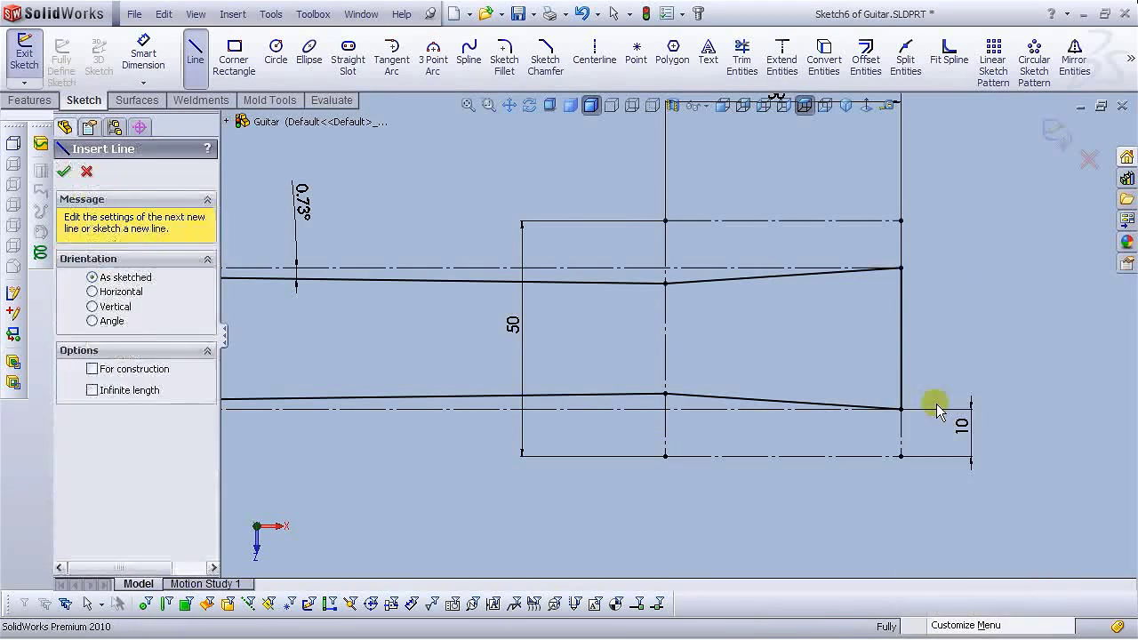
pyautogui.scroll(-3, 985, 317)
pyautogui.scroll(-3, 595, 363)
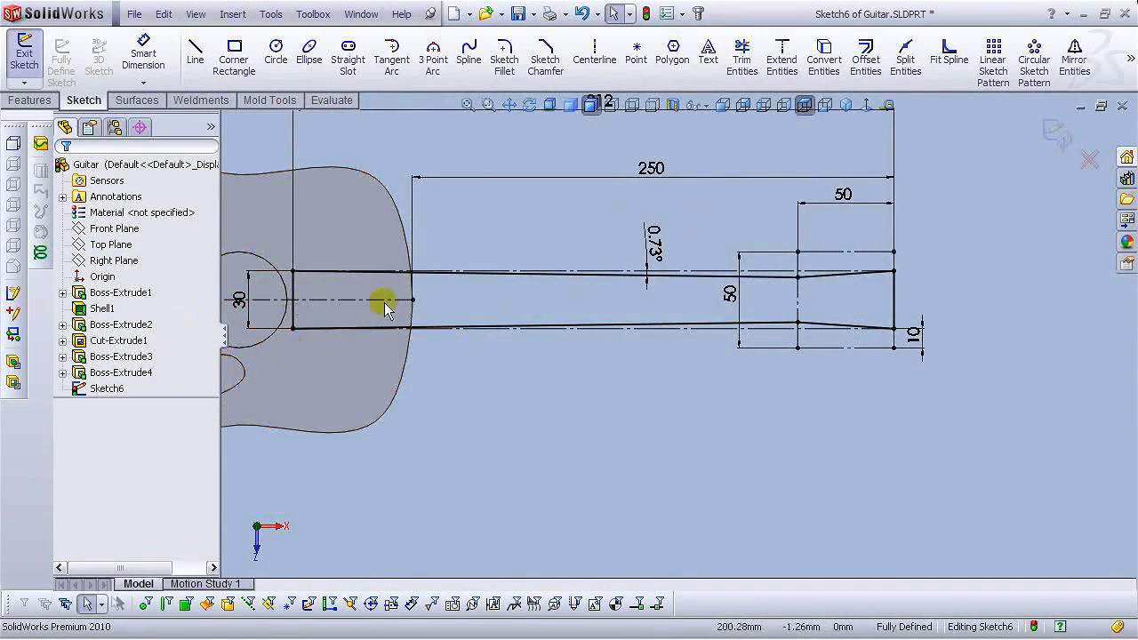
# Exit the neck sketch and extrude it 30 mm in the reversed direction as Boss-Extrude5.
pyautogui.scroll(3, 692, 343)
pyautogui.scroll(-2, 548, 384)
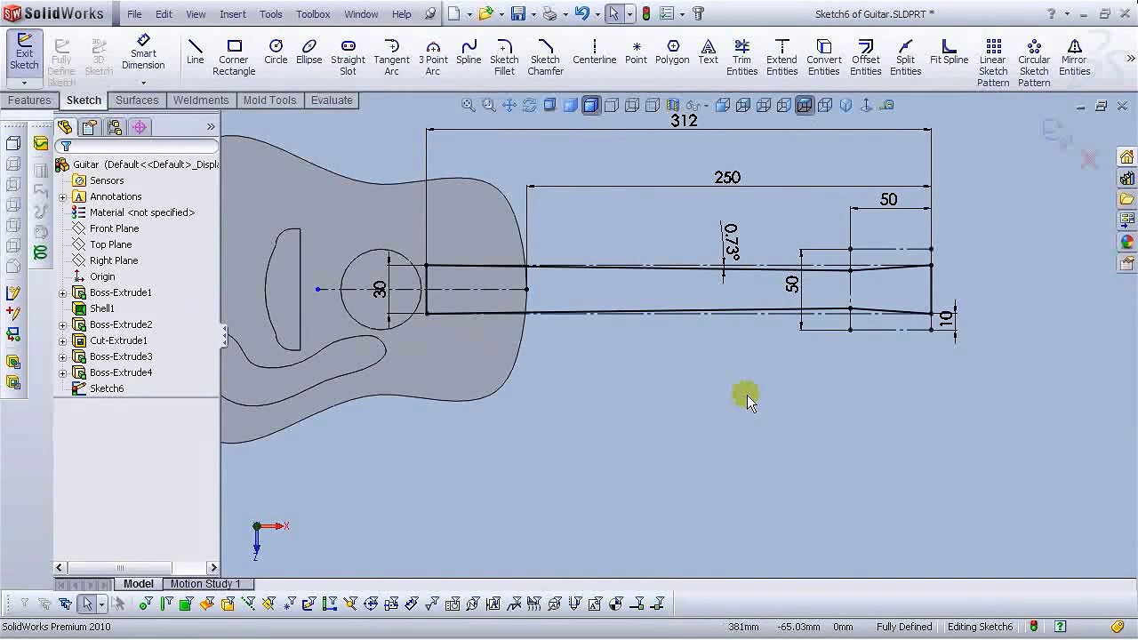
pyautogui.click(1054, 135)
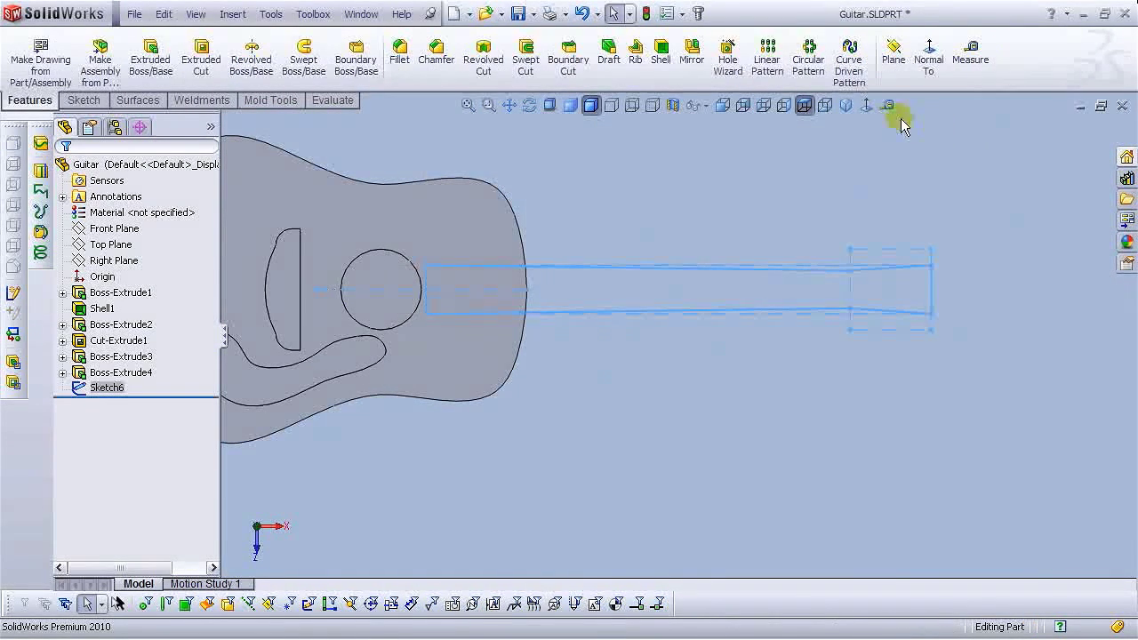
pyautogui.click(845, 105)
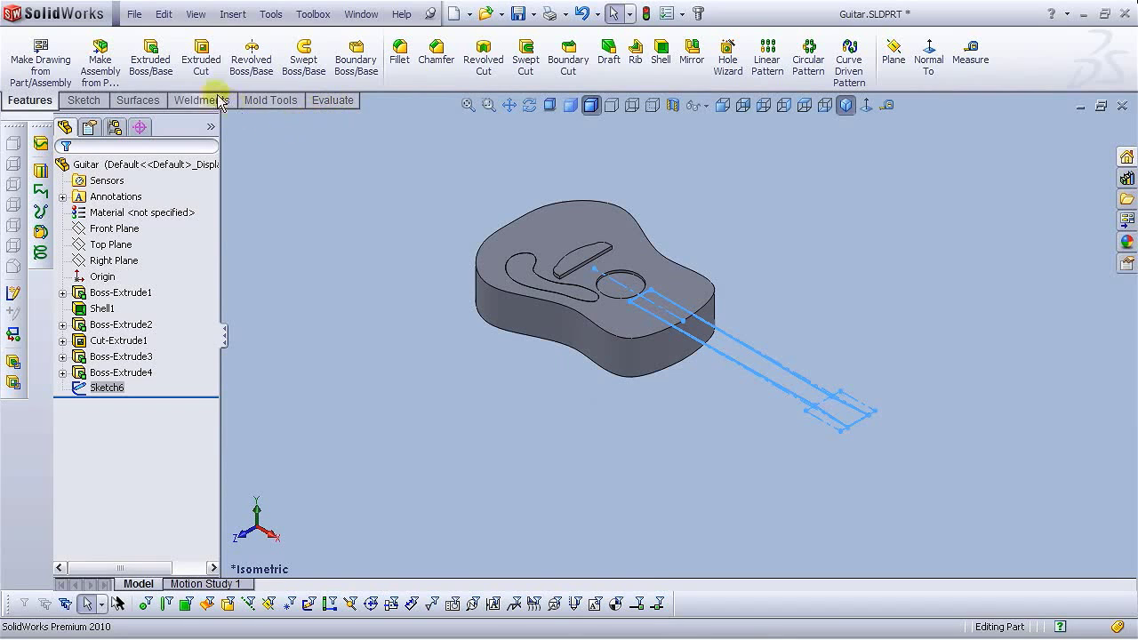
pyautogui.click(150, 67)
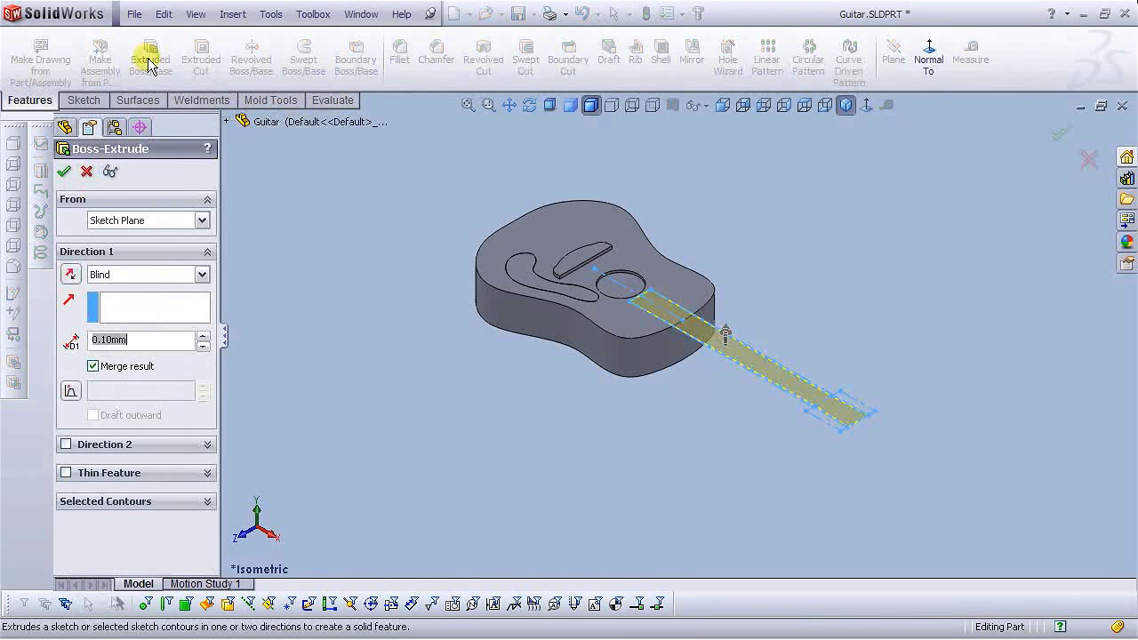
pyautogui.scroll(-3, 703, 358)
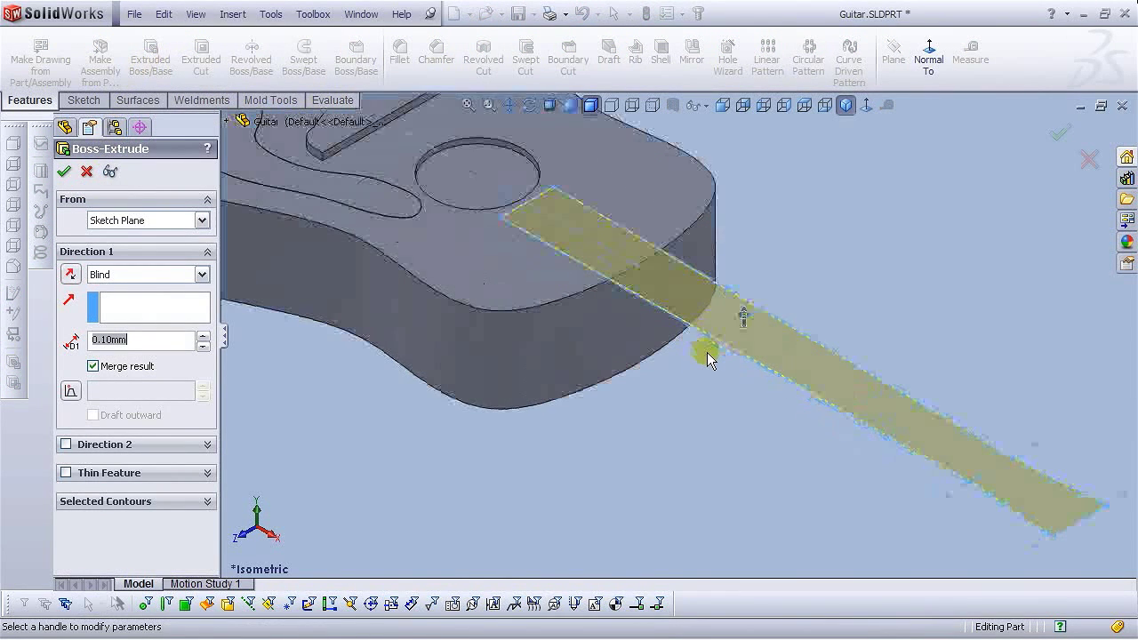
pyautogui.click(73, 275)
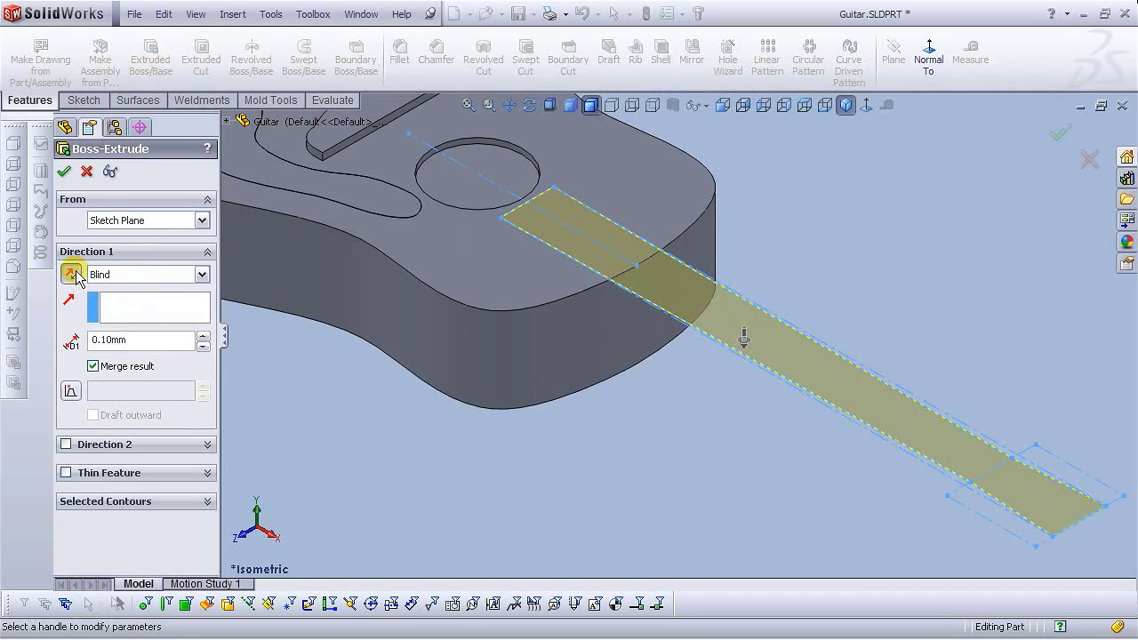
pyautogui.doubleClick(128, 342)
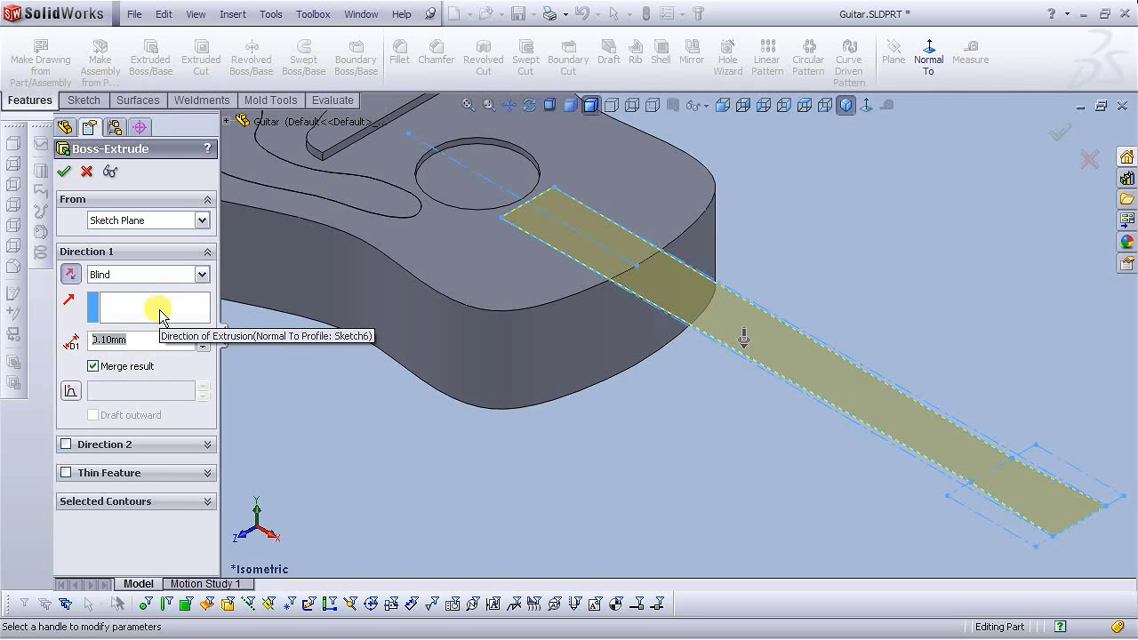
pyautogui.write('30')
pyautogui.press('Return')
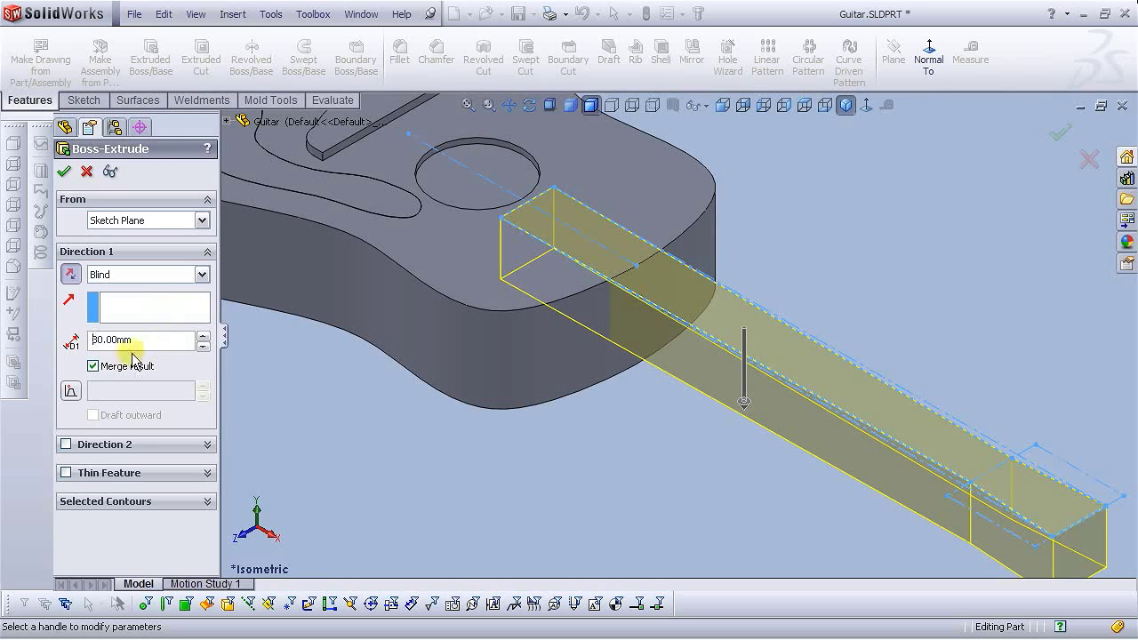
pyautogui.click(65, 172)
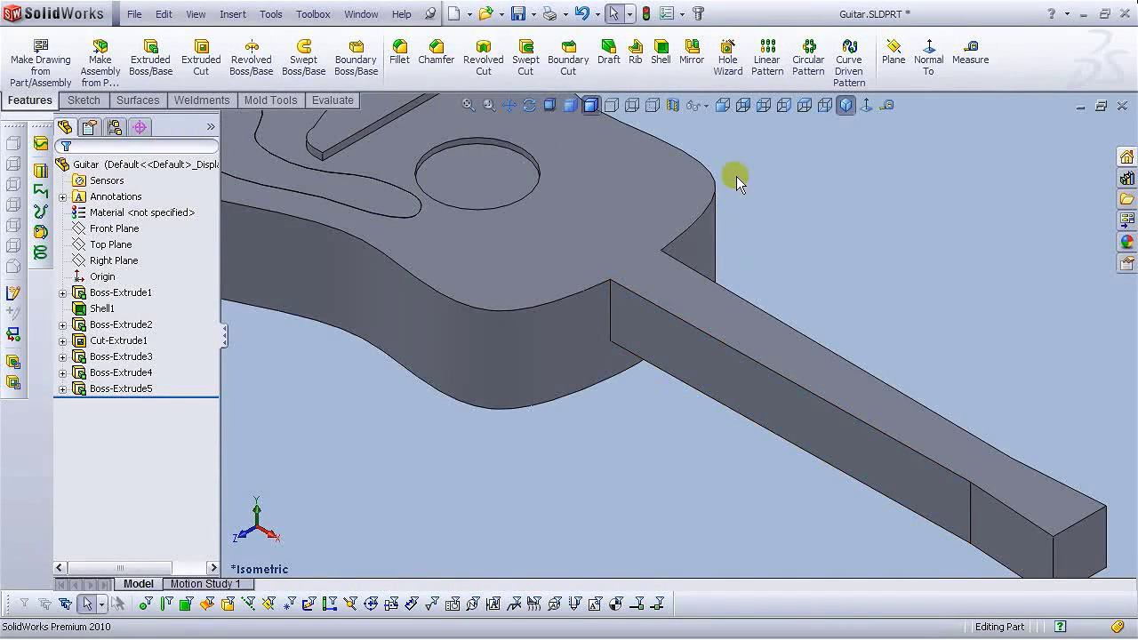
# Inspect the new neck's profile from the front view, then select the Front Plane.
pyautogui.scroll(5, 803, 241)
pyautogui.scroll(-5, 720, 323)
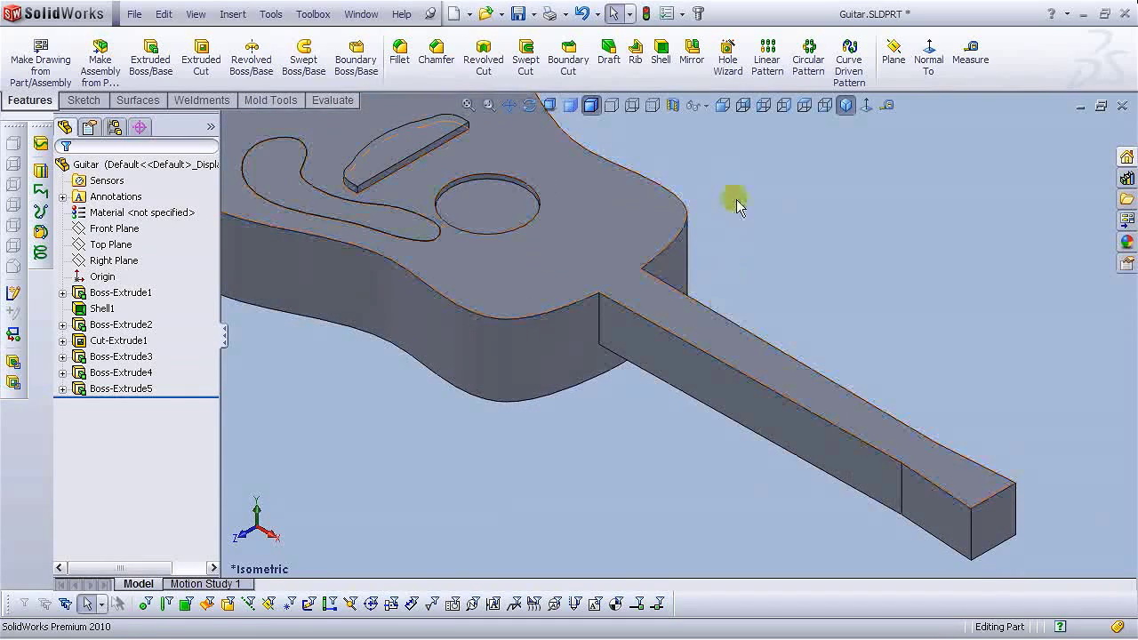
pyautogui.moveTo(658, 338); pyautogui.dragTo(676, 506, button='middle')
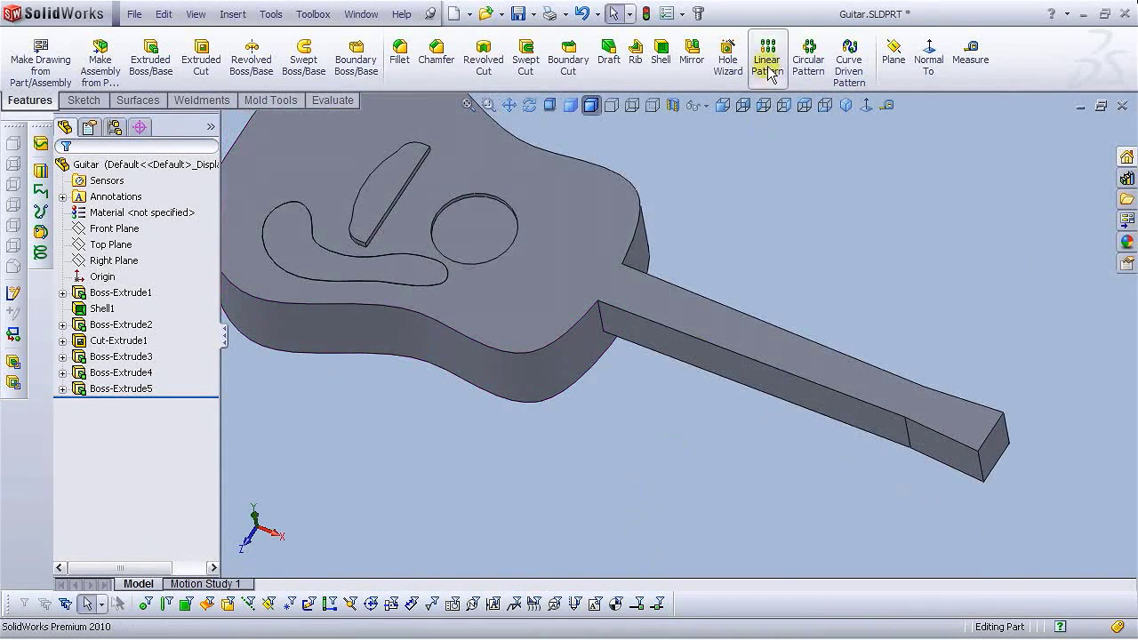
pyautogui.click(722, 106)
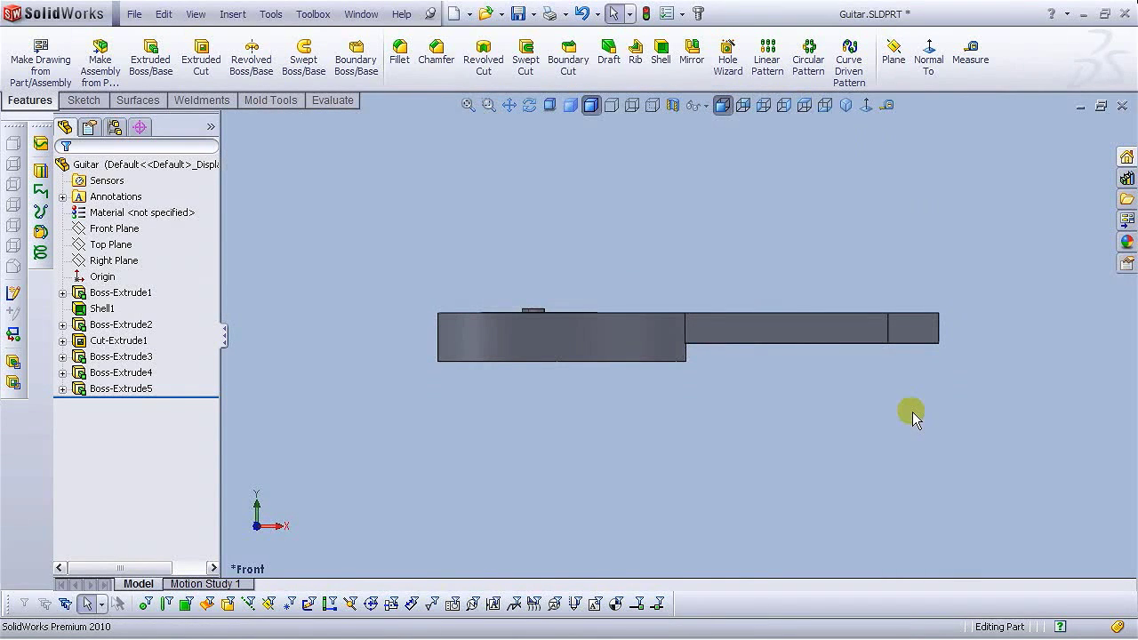
pyautogui.scroll(-2, 874, 335)
pyautogui.scroll(-2, 770, 381)
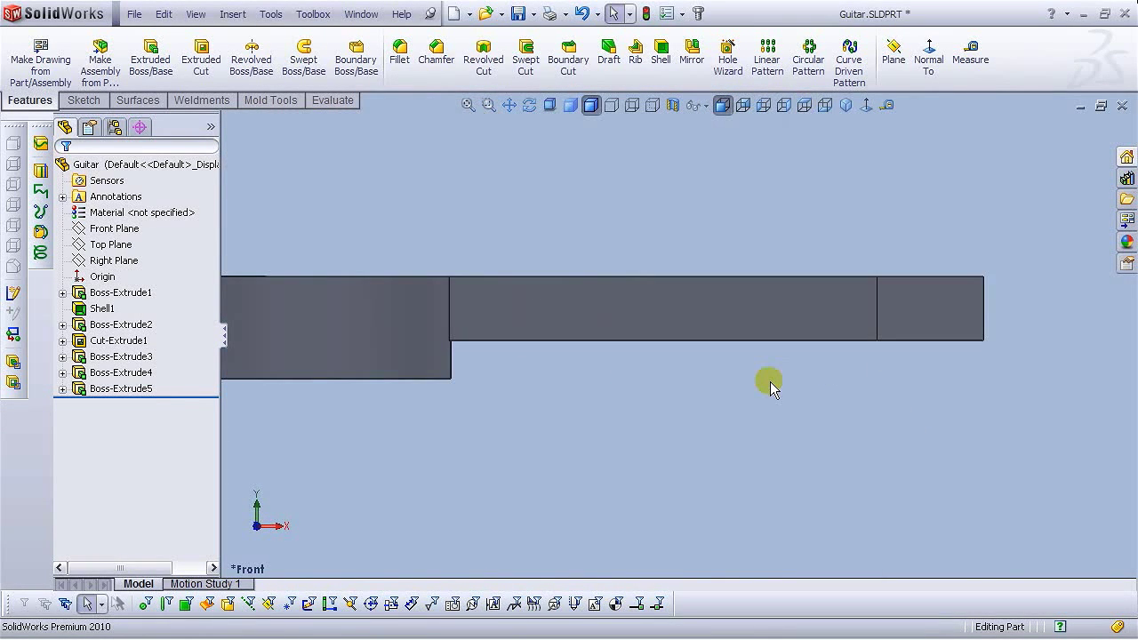
pyautogui.scroll(2, 767, 381)
pyautogui.moveTo(757, 379); pyautogui.dragTo(618, 470, button='middle')
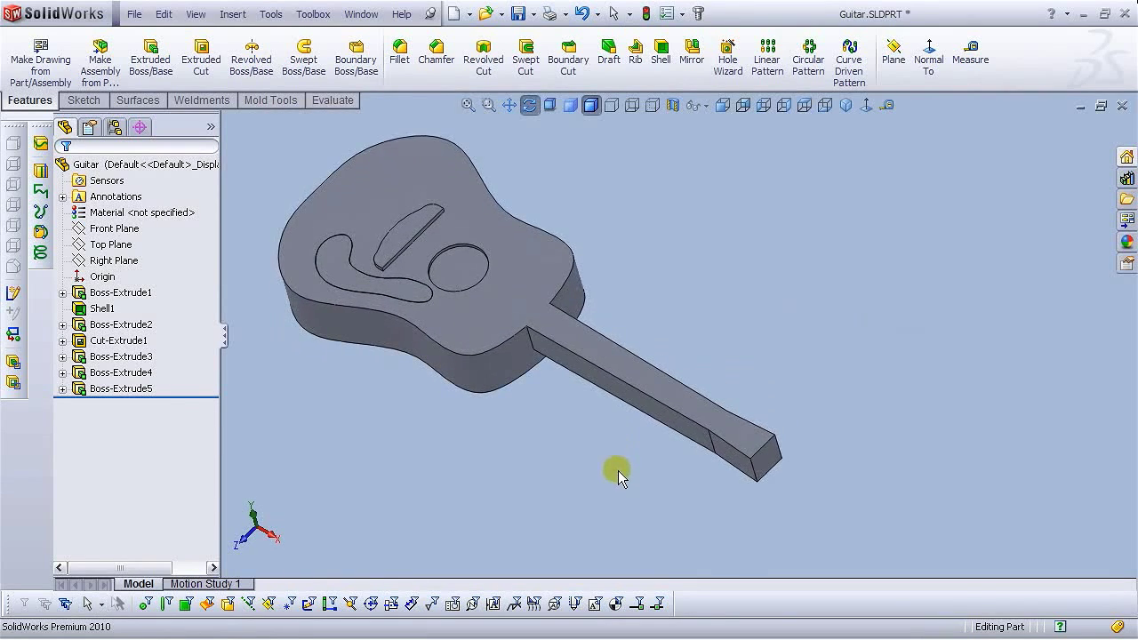
pyautogui.click(108, 231)
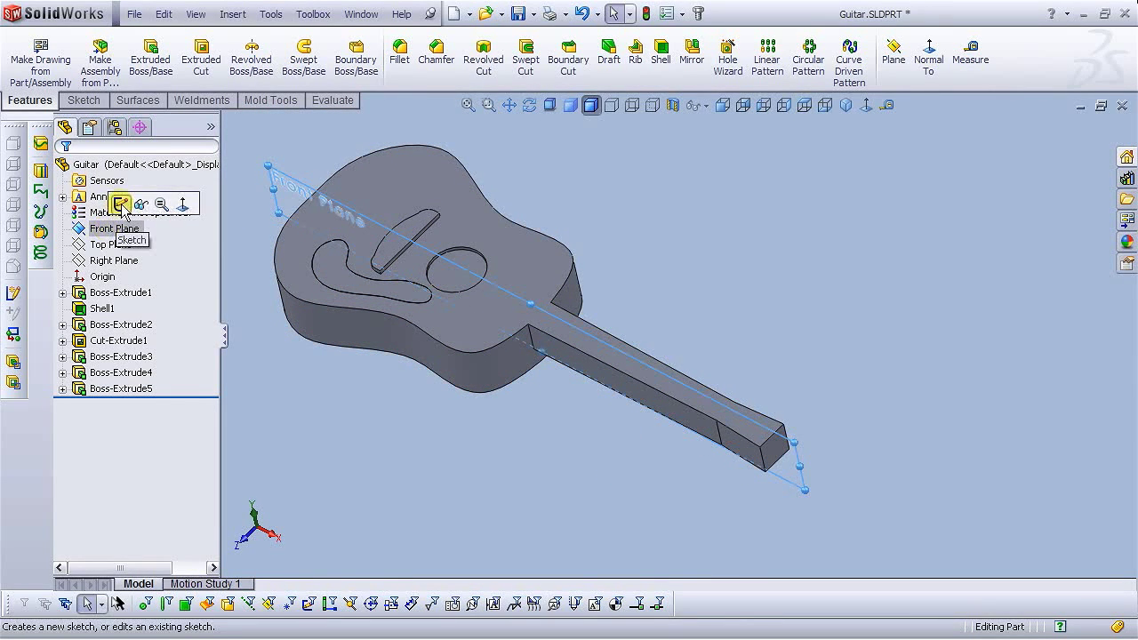
# Start a sketch on the Front Plane and draw a closed four-sided line profile over the neck end.
pyautogui.click(121, 204)
pyautogui.click(867, 106)
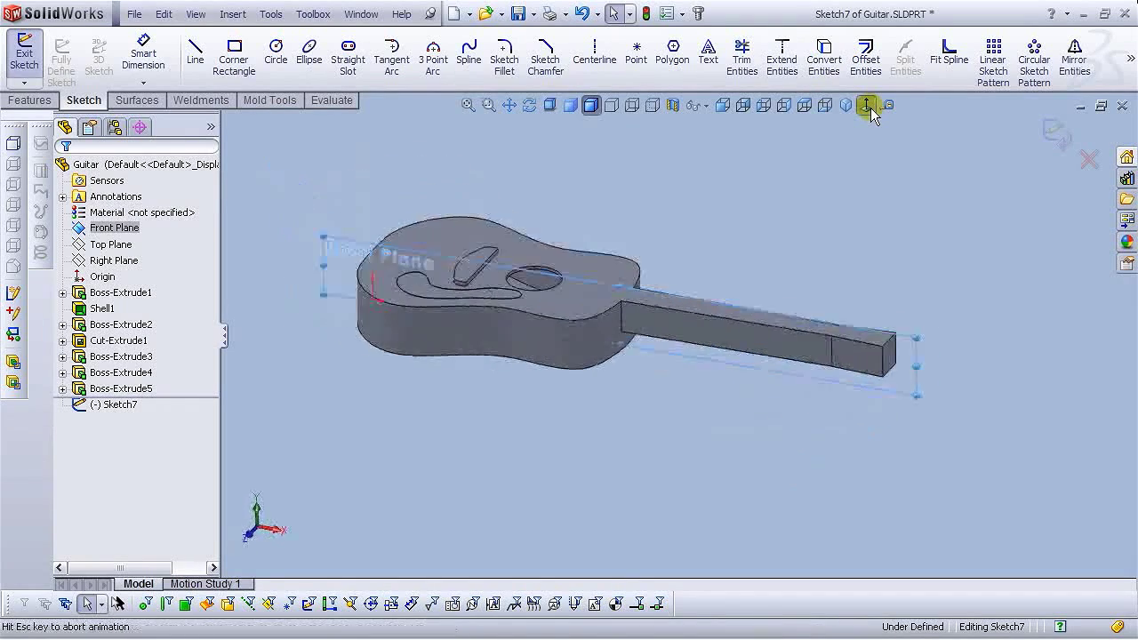
pyautogui.scroll(-3, 973, 360)
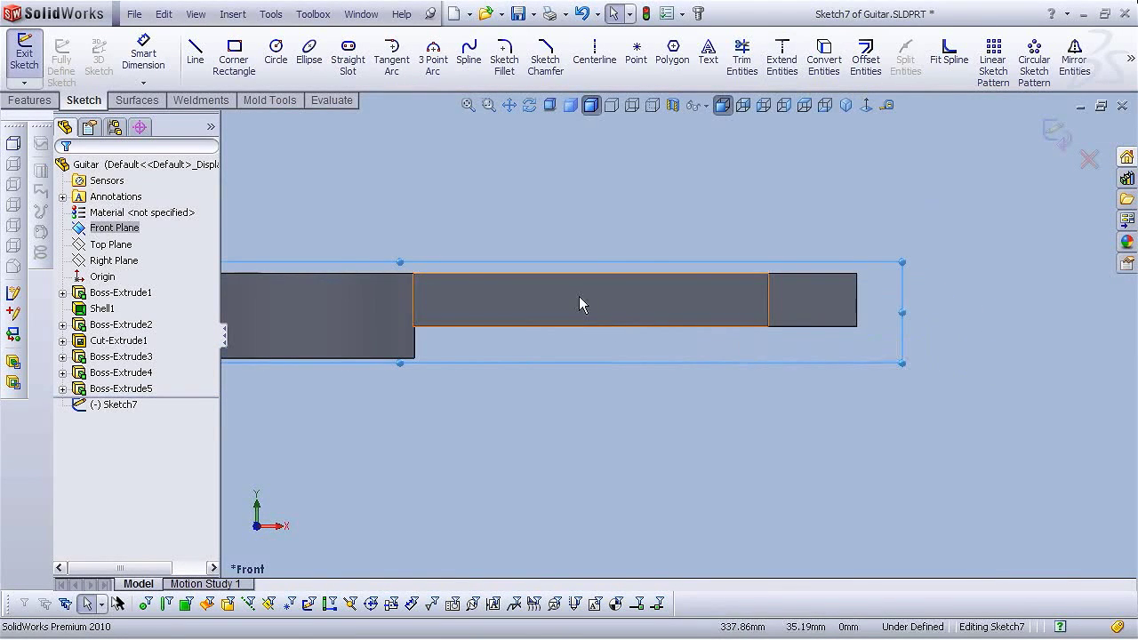
pyautogui.click(198, 64)
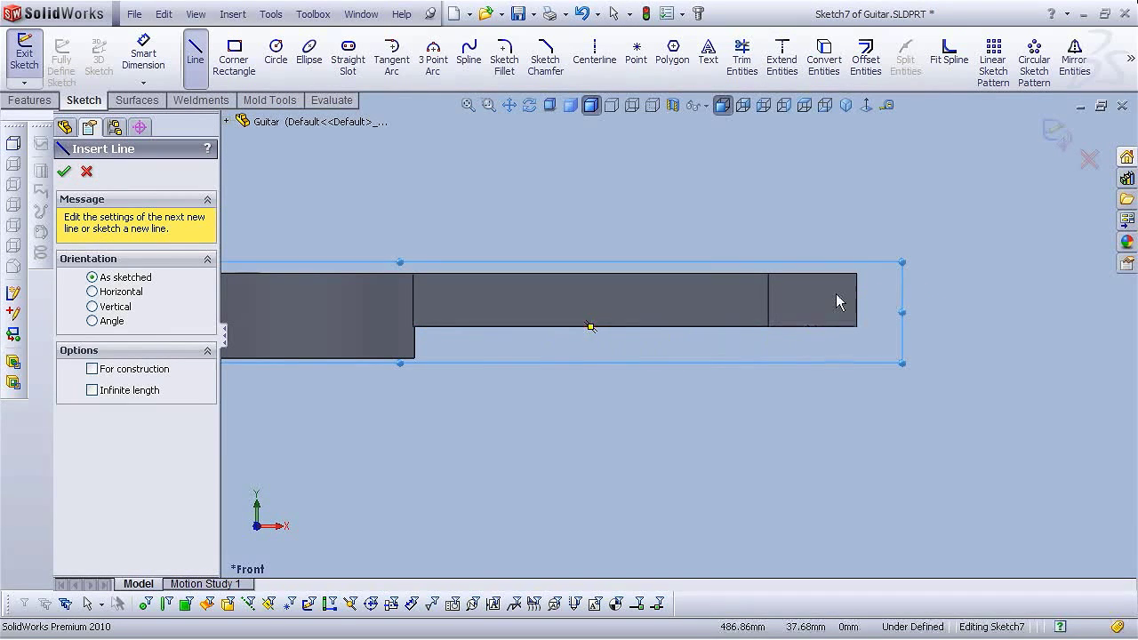
pyautogui.scroll(-4, 845, 294)
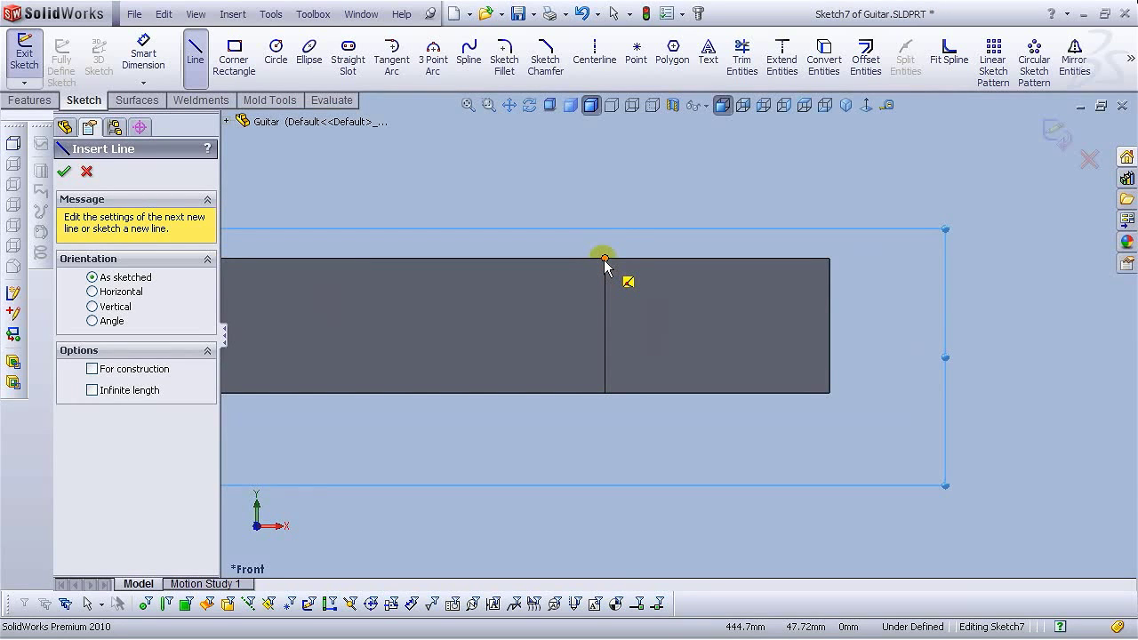
pyautogui.click(605, 205)
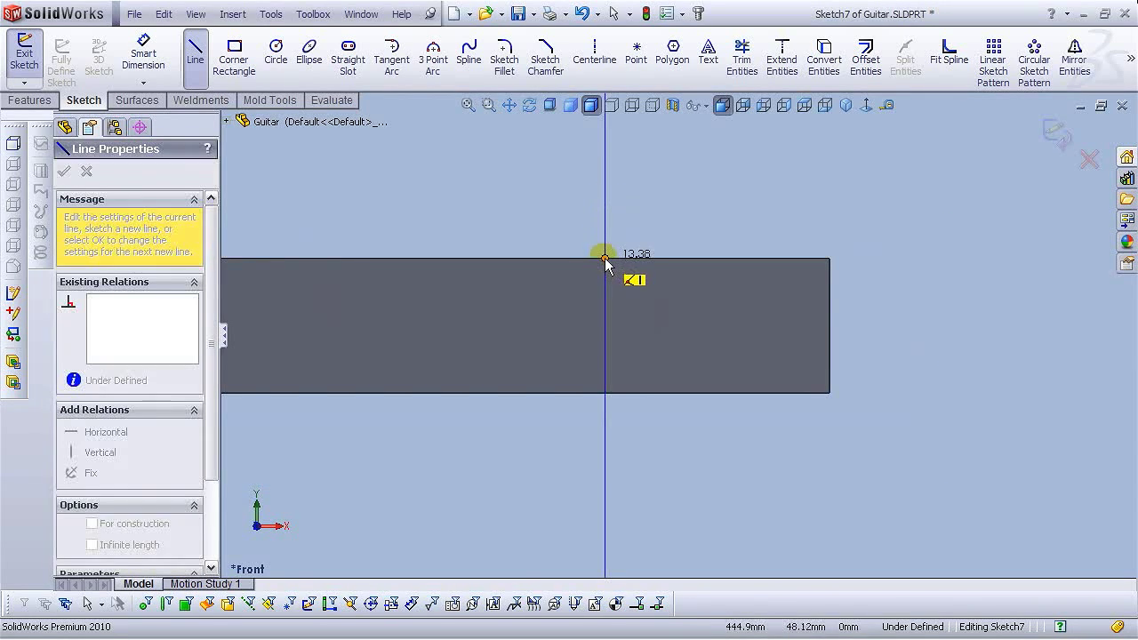
pyautogui.click(605, 258)
pyautogui.click(863, 312)
pyautogui.click(863, 198)
pyautogui.click(605, 197)
pyautogui.rightClick(606, 198)
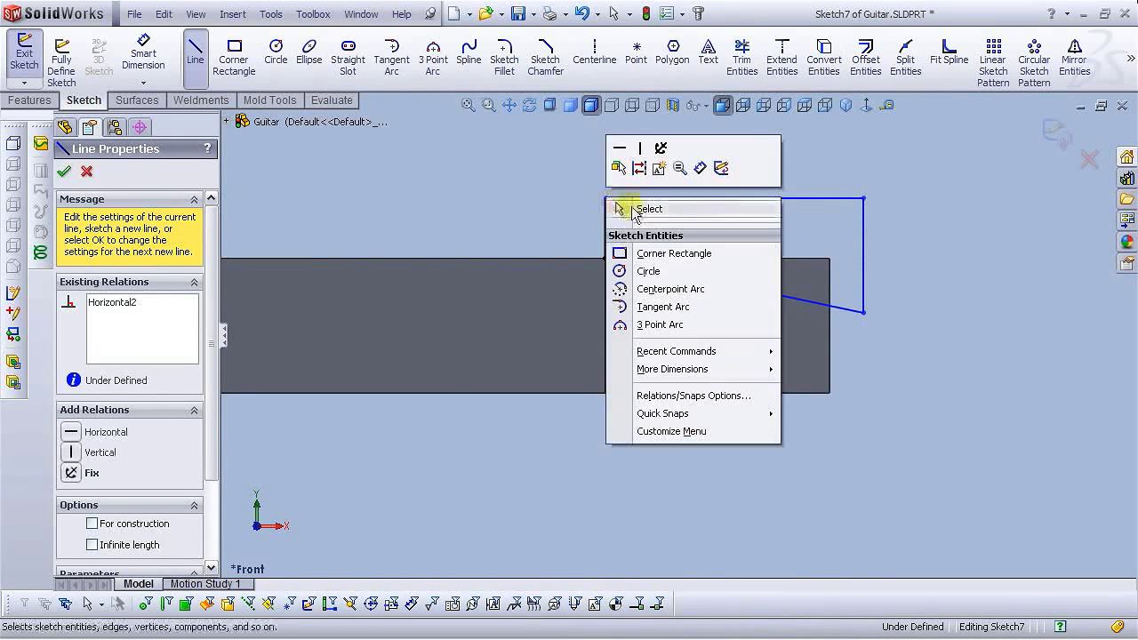
pyautogui.click(647, 209)
# Dimension the sloped line at 10° to the neck's top edge.
pyautogui.click(138, 52)
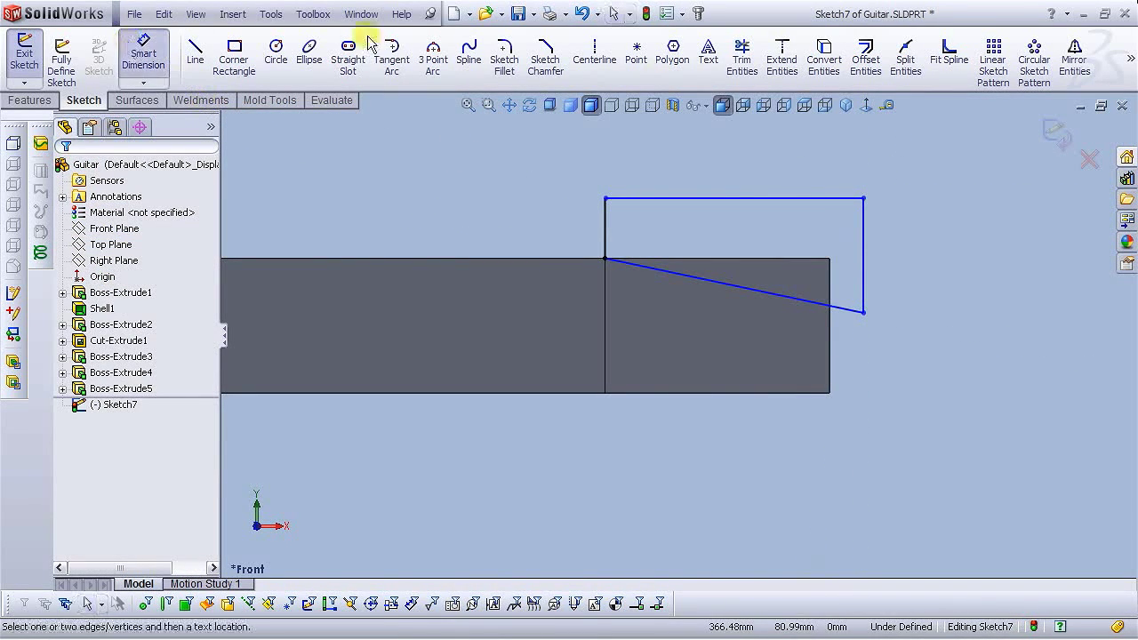
pyautogui.click(786, 263)
pyautogui.click(792, 259)
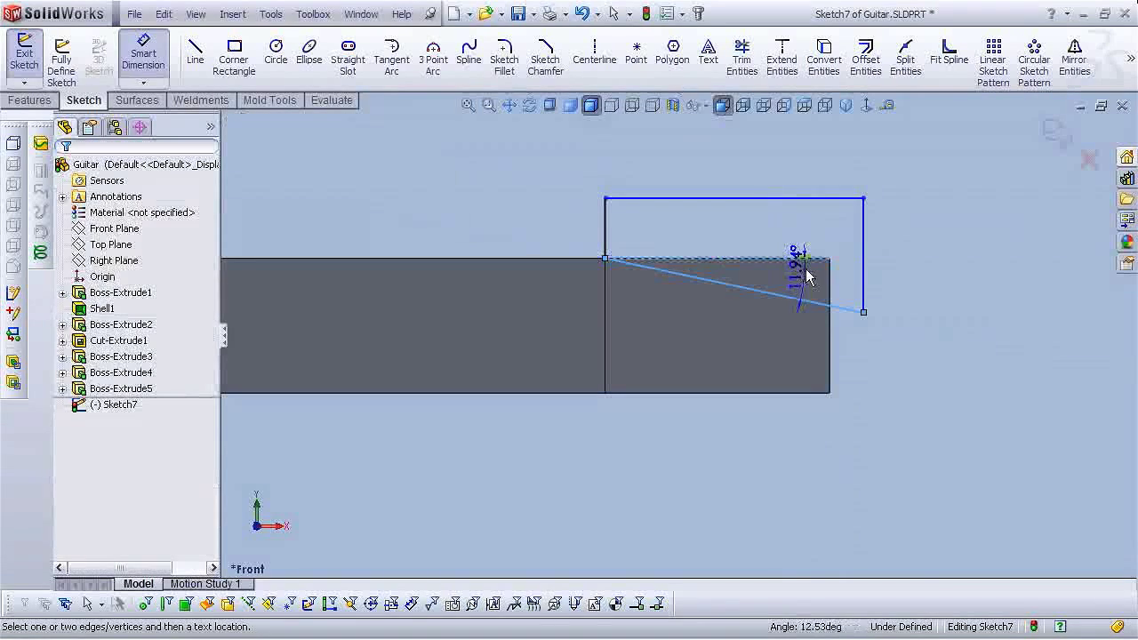
pyautogui.click(804, 281)
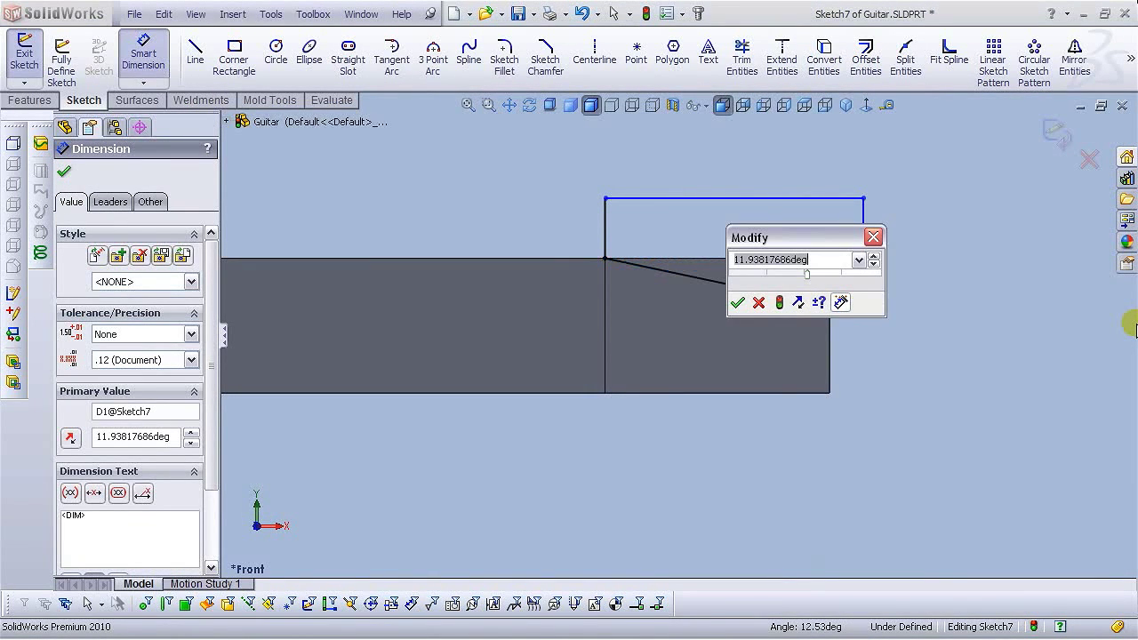
pyautogui.write('10')
pyautogui.press('Return')
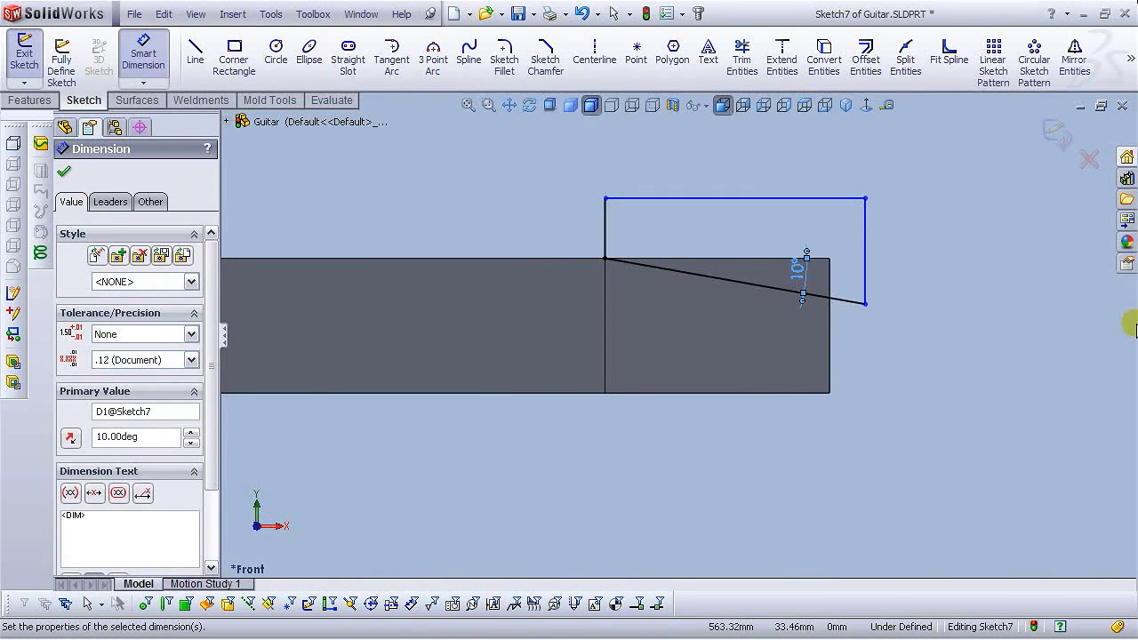
pyautogui.click(933, 381)
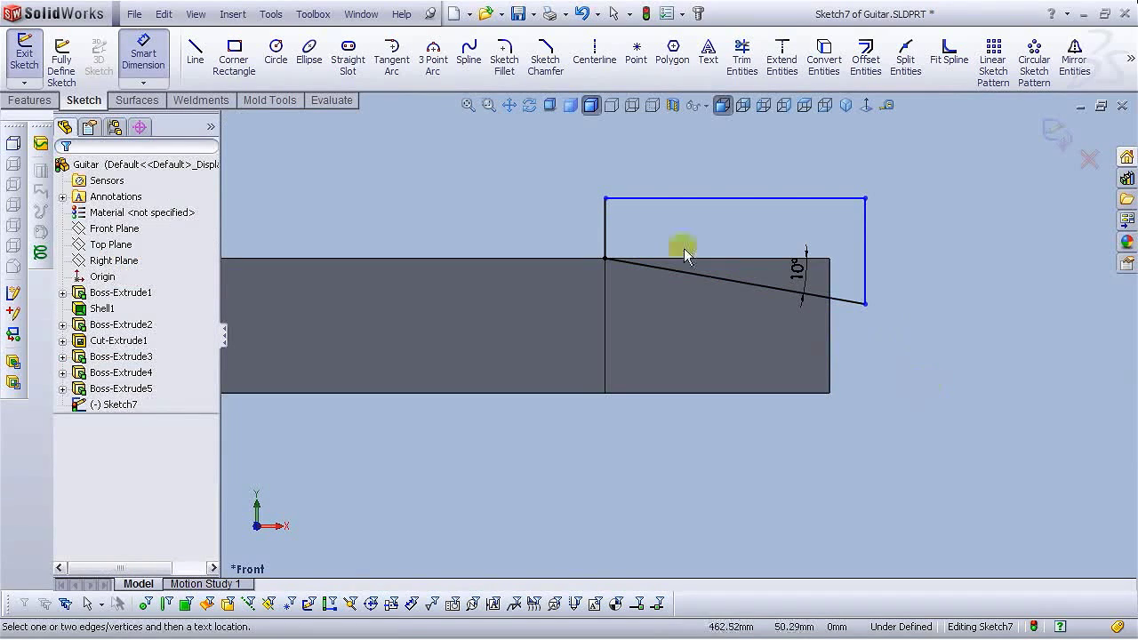
pyautogui.scroll(-1, 702, 312)
pyautogui.scroll(-1, 716, 287)
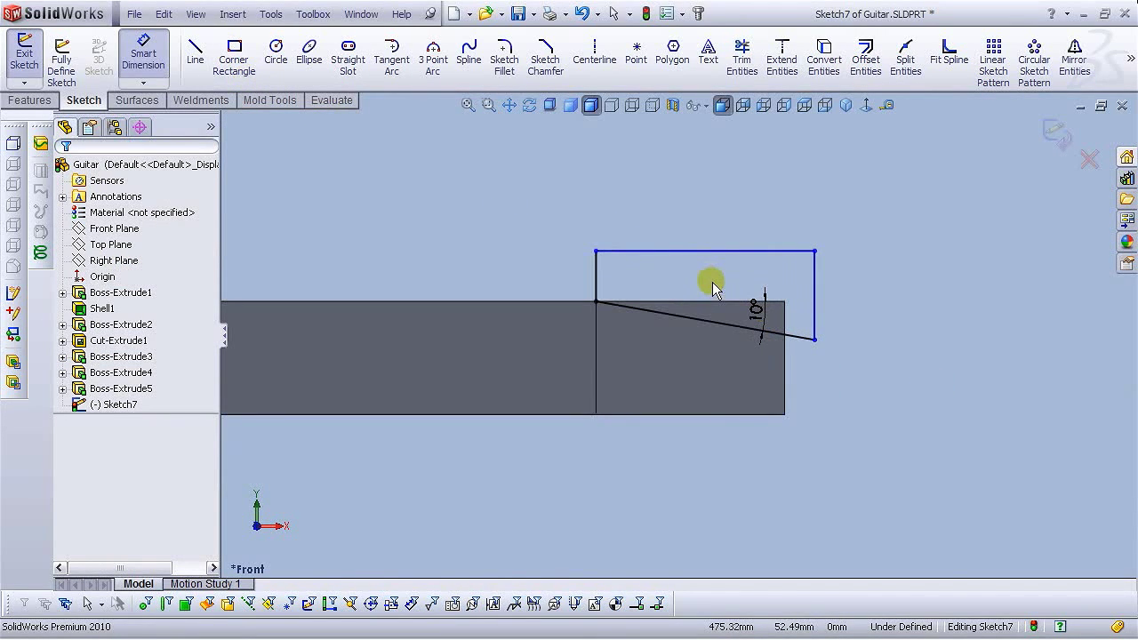
# Extrude-cut Sketch7 through the neck with Mid Plane end condition and 40 mm depth.
pyautogui.click(30, 100)
pyautogui.click(213, 64)
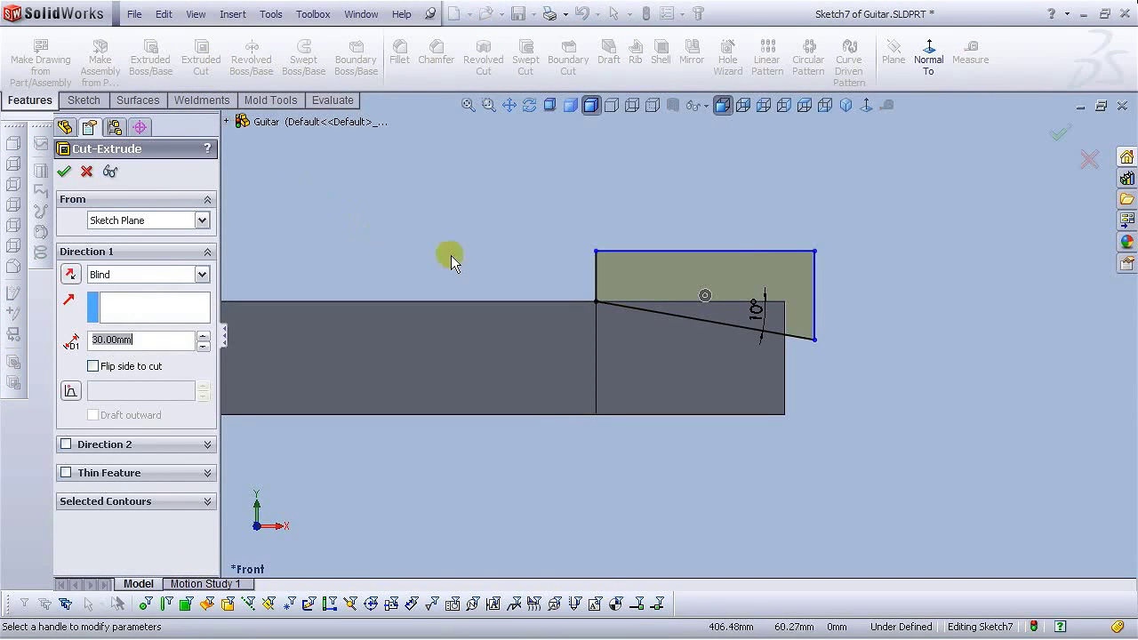
pyautogui.click(132, 283)
pyautogui.click(118, 377)
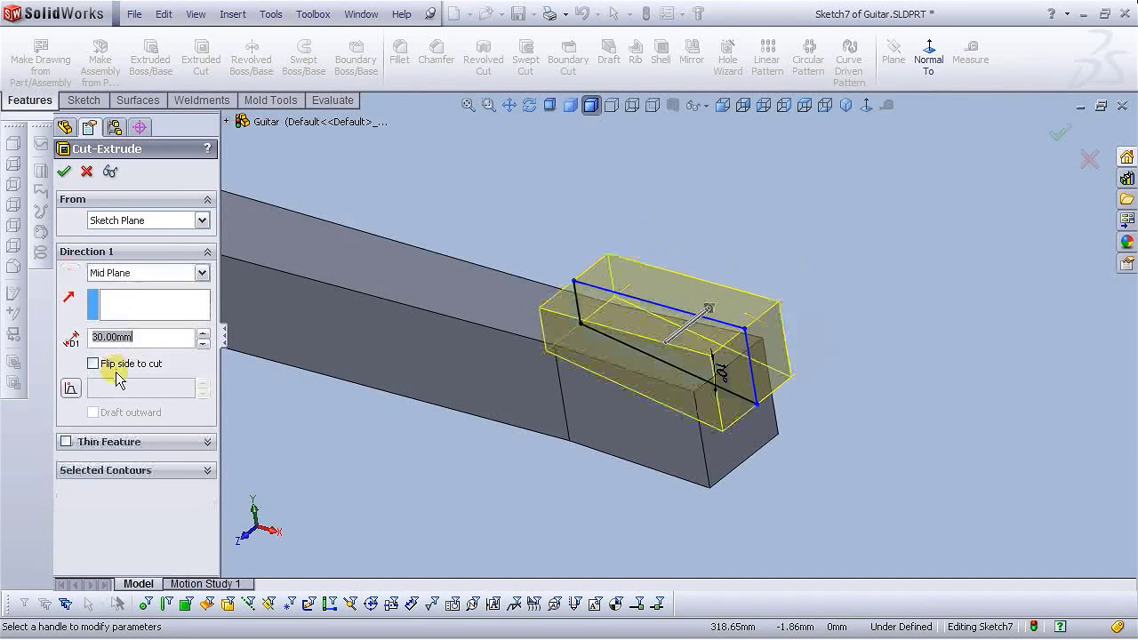
pyautogui.click(202, 333)
pyautogui.moveTo(445, 329); pyautogui.dragTo(674, 317, button='middle')
pyautogui.scroll(5, 669, 362)
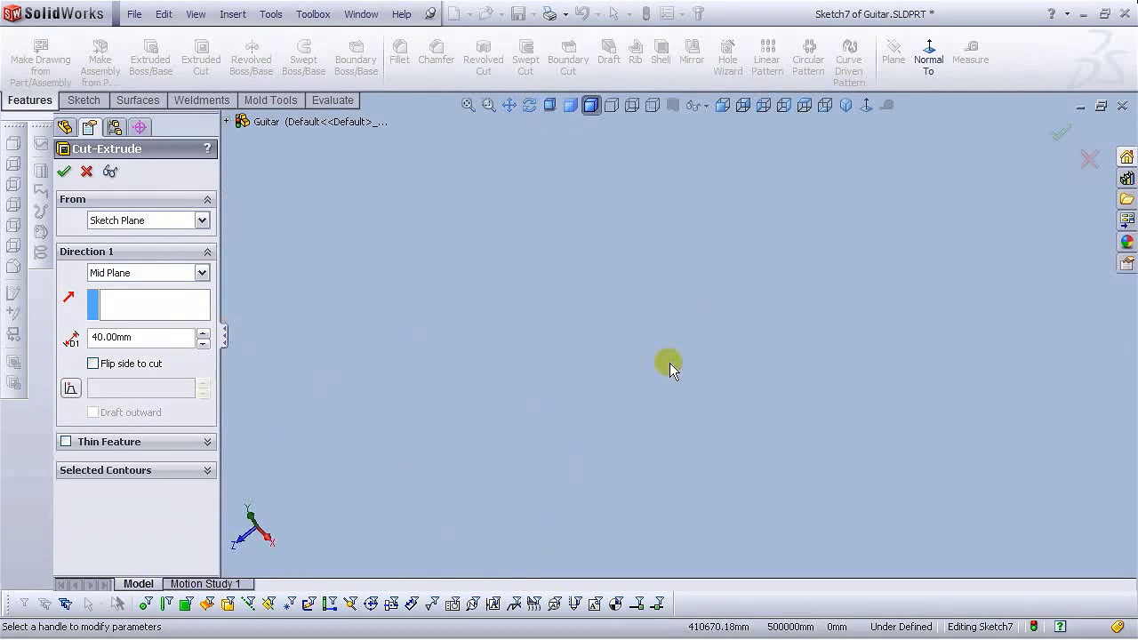
pyautogui.scroll(-5, 573, 491)
pyautogui.moveTo(574, 492); pyautogui.dragTo(580, 421, button='middle')
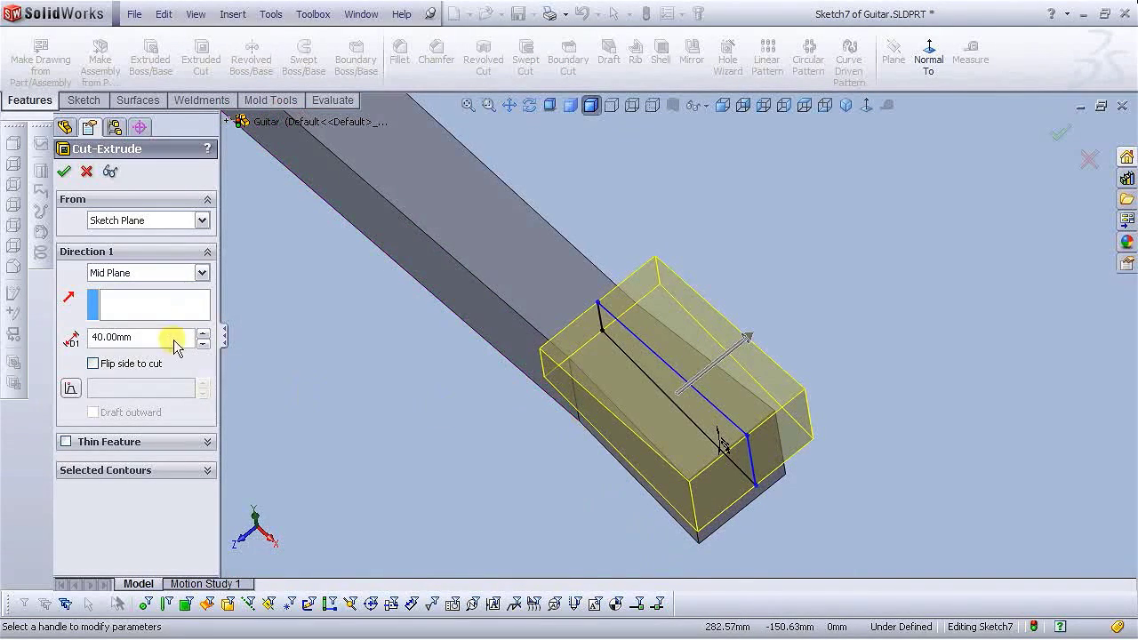
pyautogui.click(66, 171)
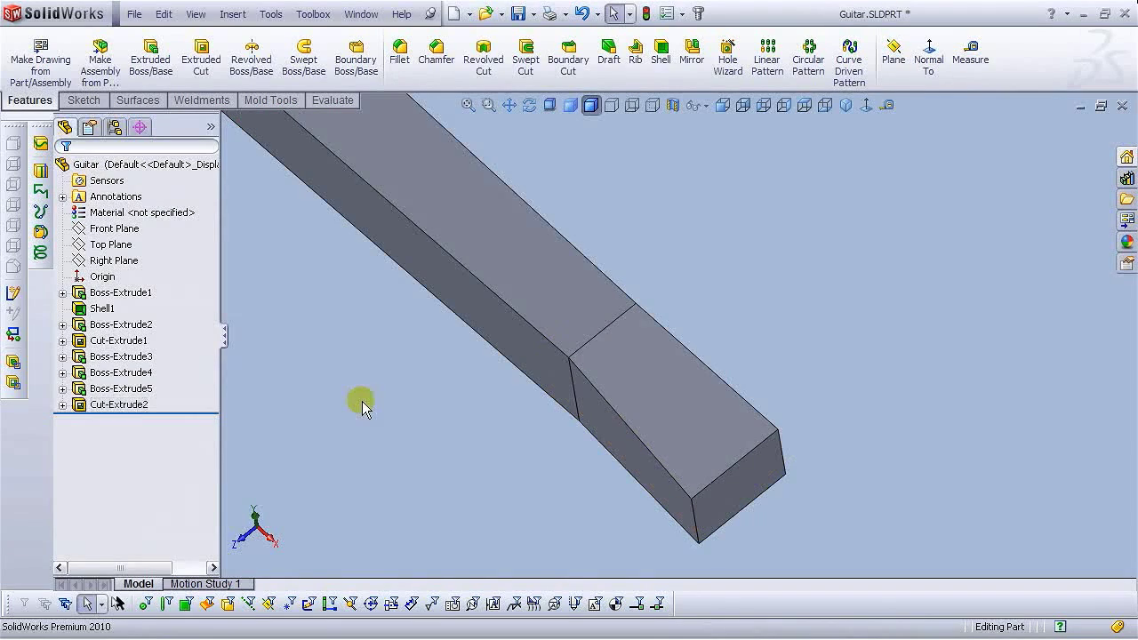
# In the Front view, start a new sketch on the neck's side face.
pyautogui.click(722, 105)
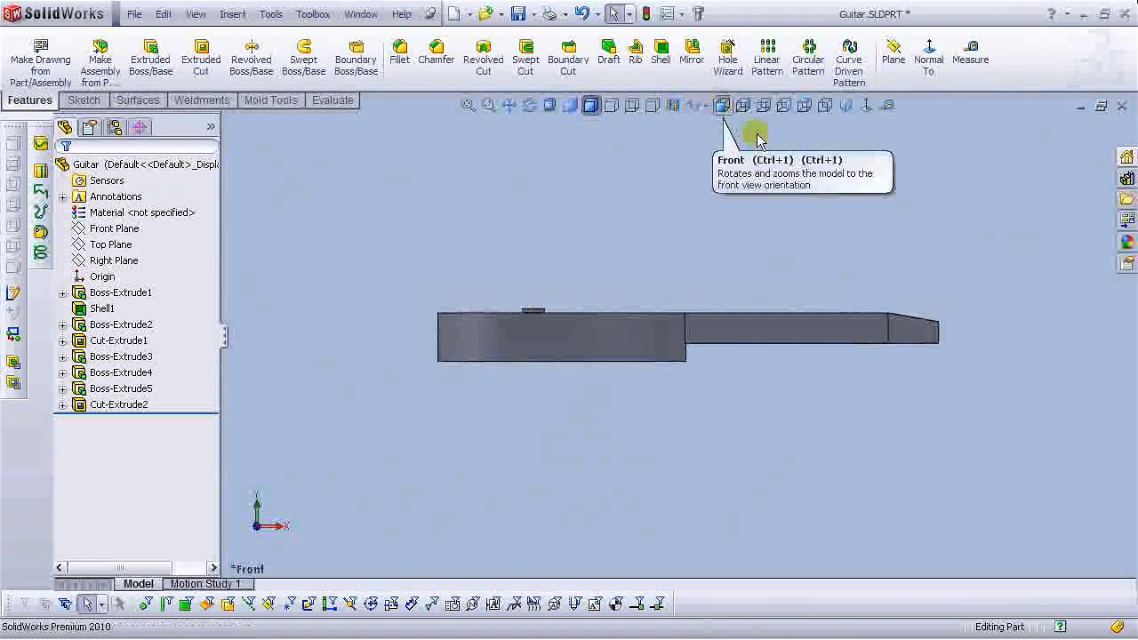
pyautogui.scroll(-2, 945, 367)
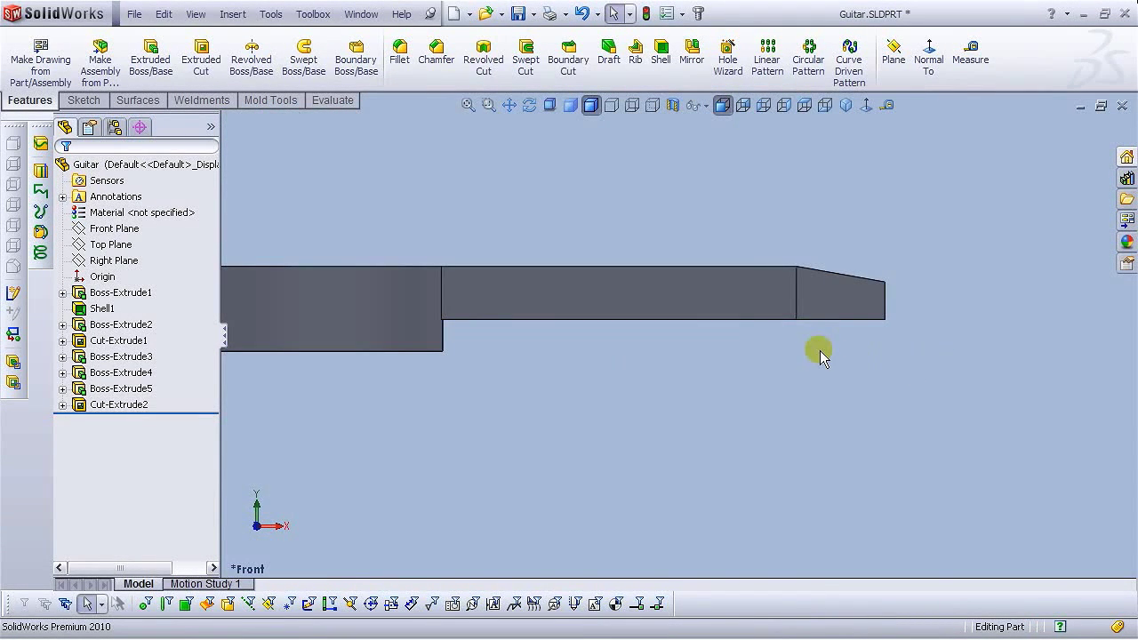
pyautogui.click(649, 297)
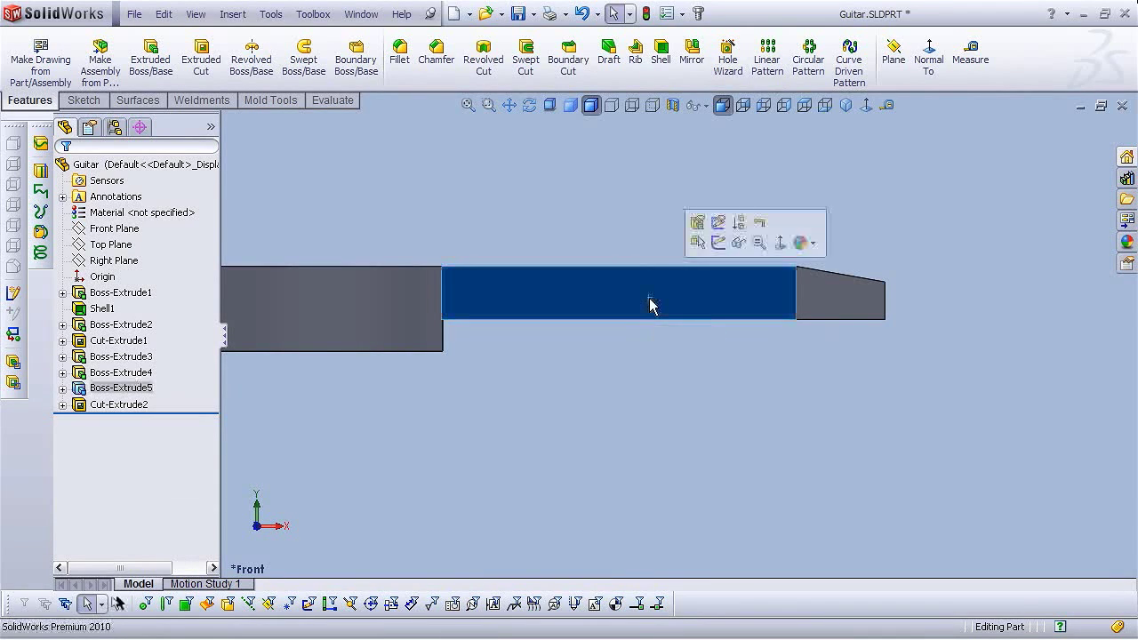
pyautogui.click(720, 243)
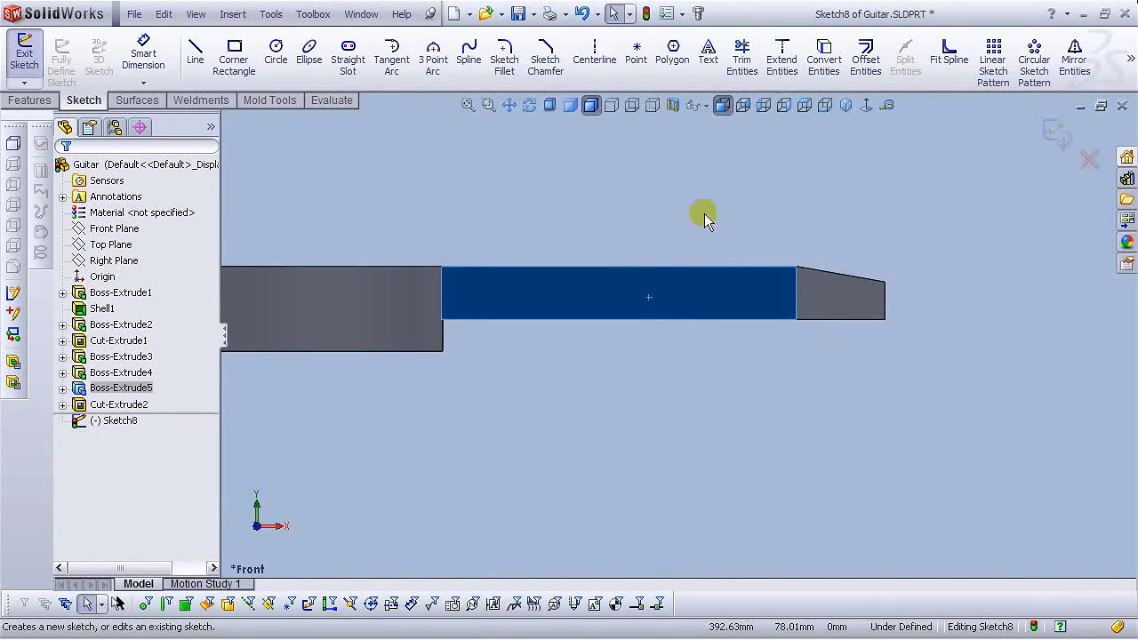
pyautogui.click(705, 214)
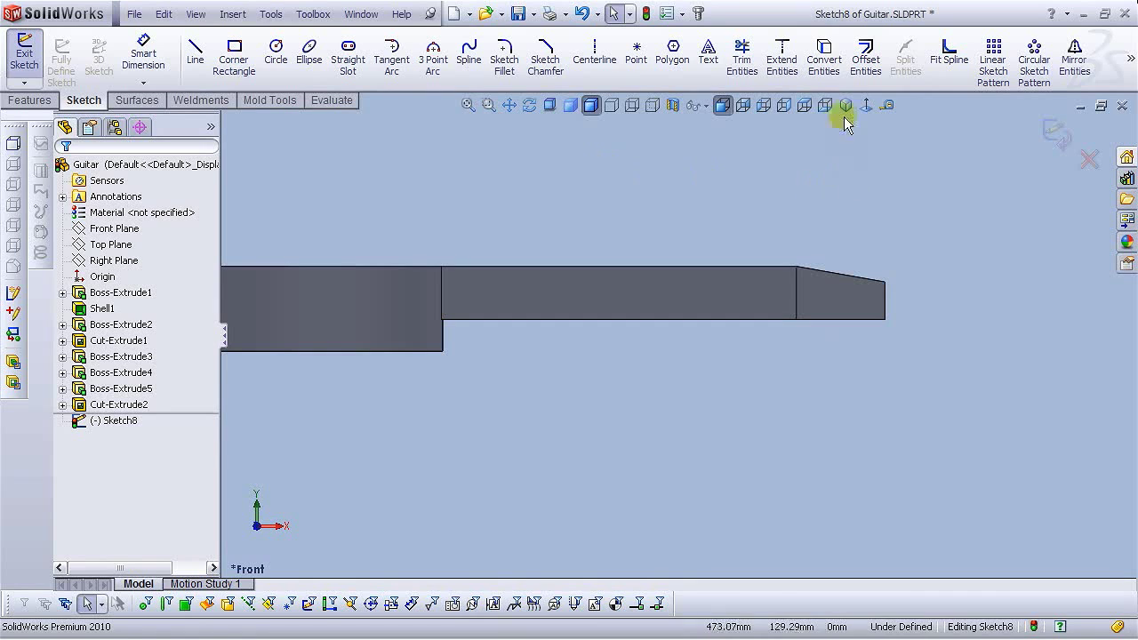
# Project the neck's top edge into the sketch with Convert Entities and bring up Offset Entities.
pyautogui.click(822, 63)
pyautogui.scroll(-3, 758, 260)
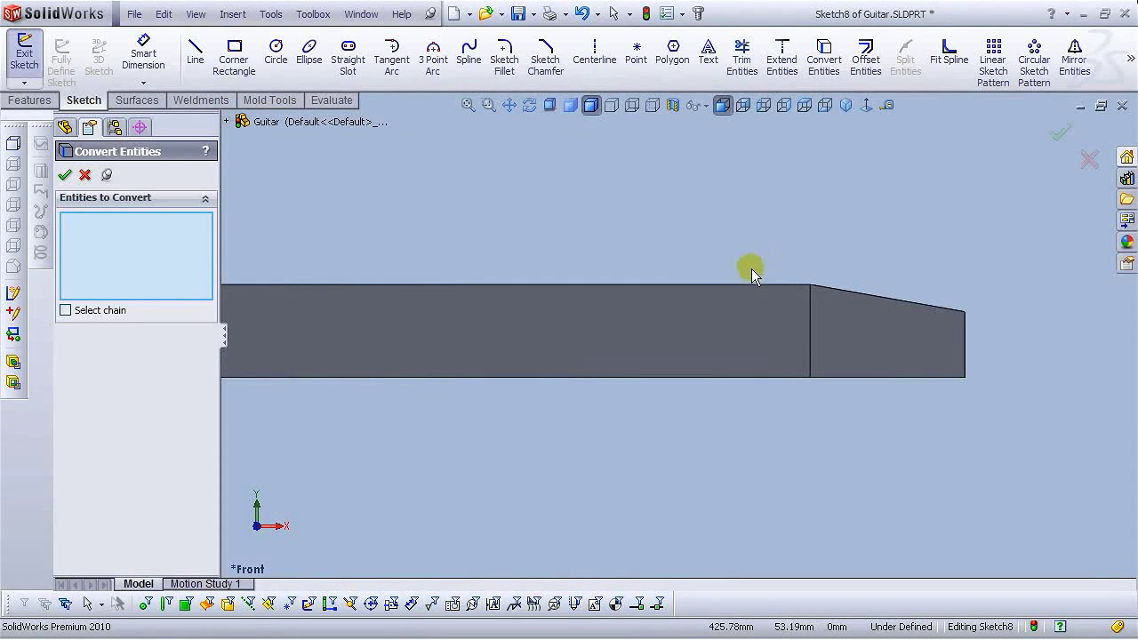
pyautogui.click(754, 284)
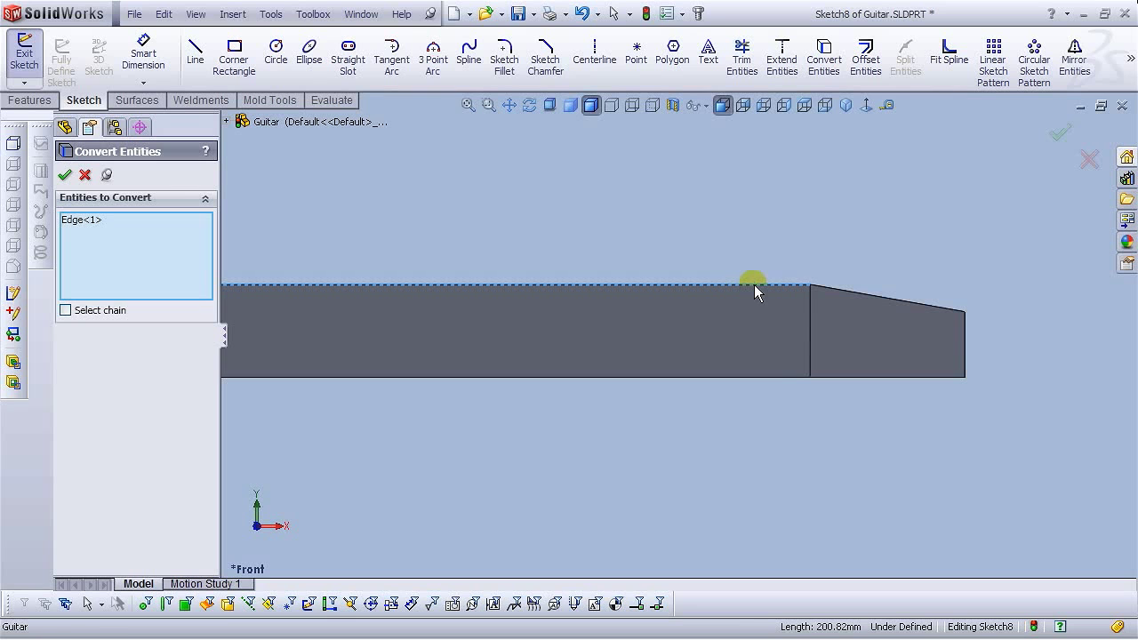
pyautogui.click(85, 175)
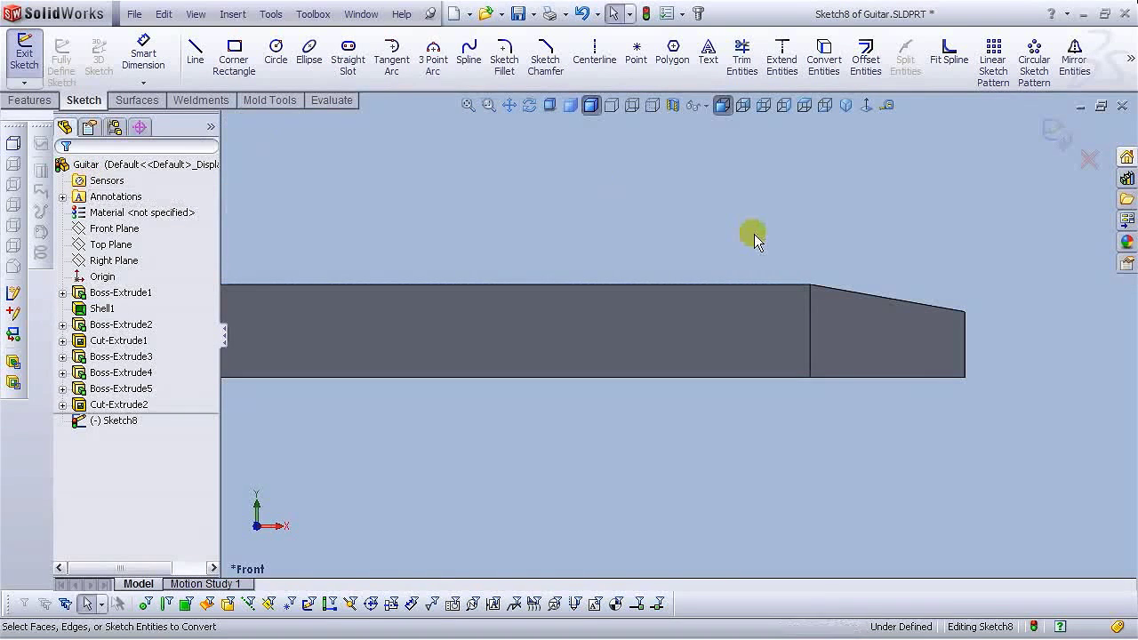
pyautogui.click(865, 64)
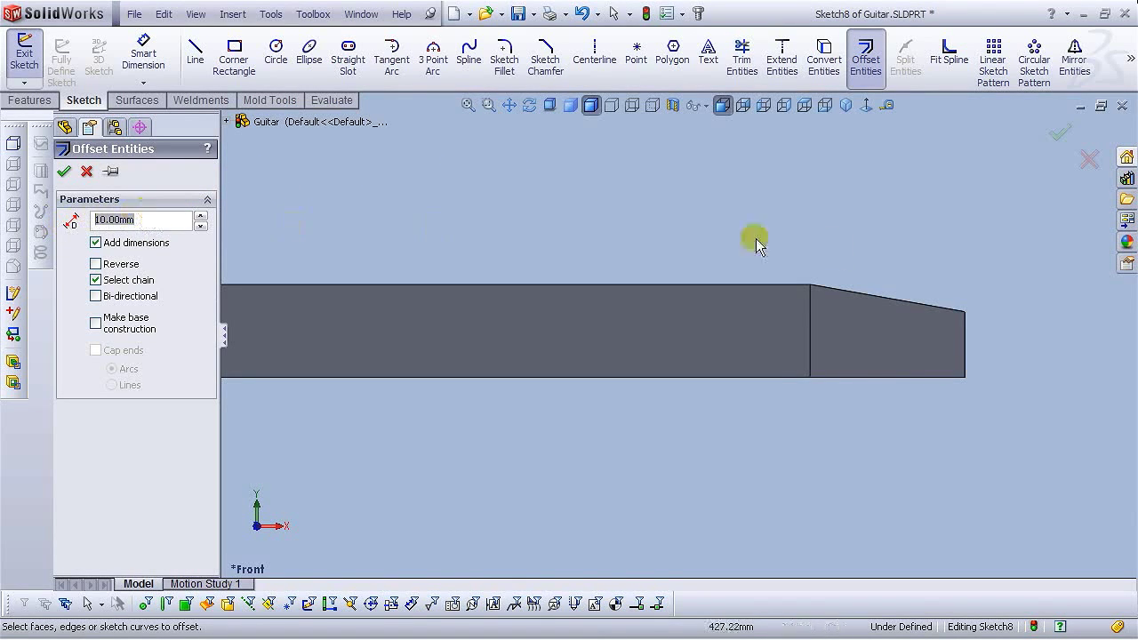
# Offset the slanted headstock edge and straight neck top edge 10 mm below.
pyautogui.click(878, 294)
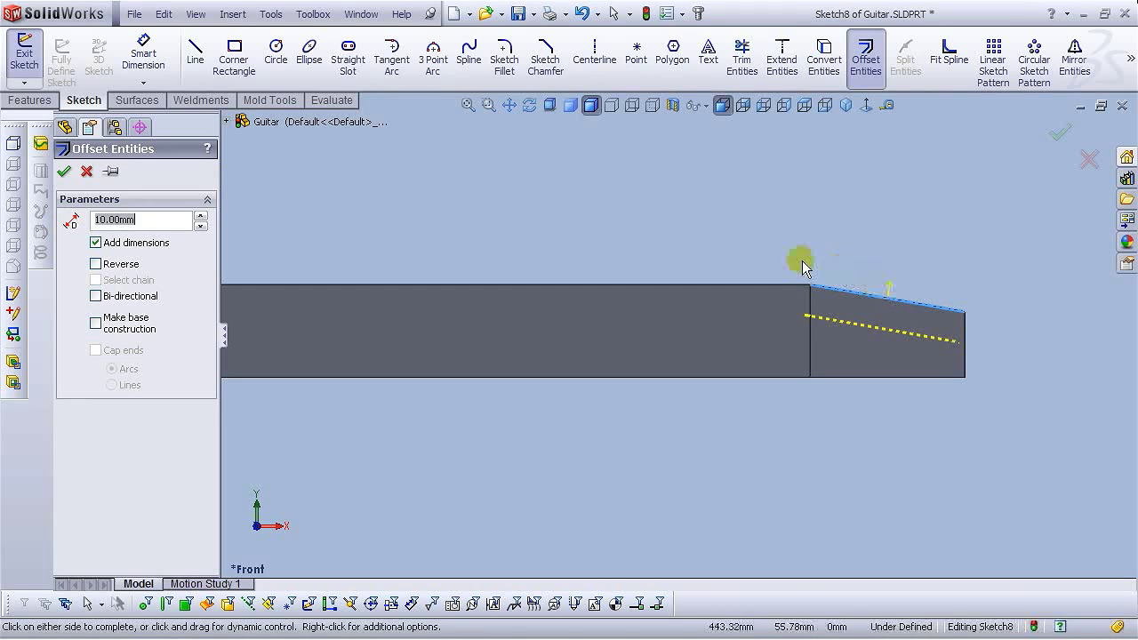
pyautogui.click(780, 283)
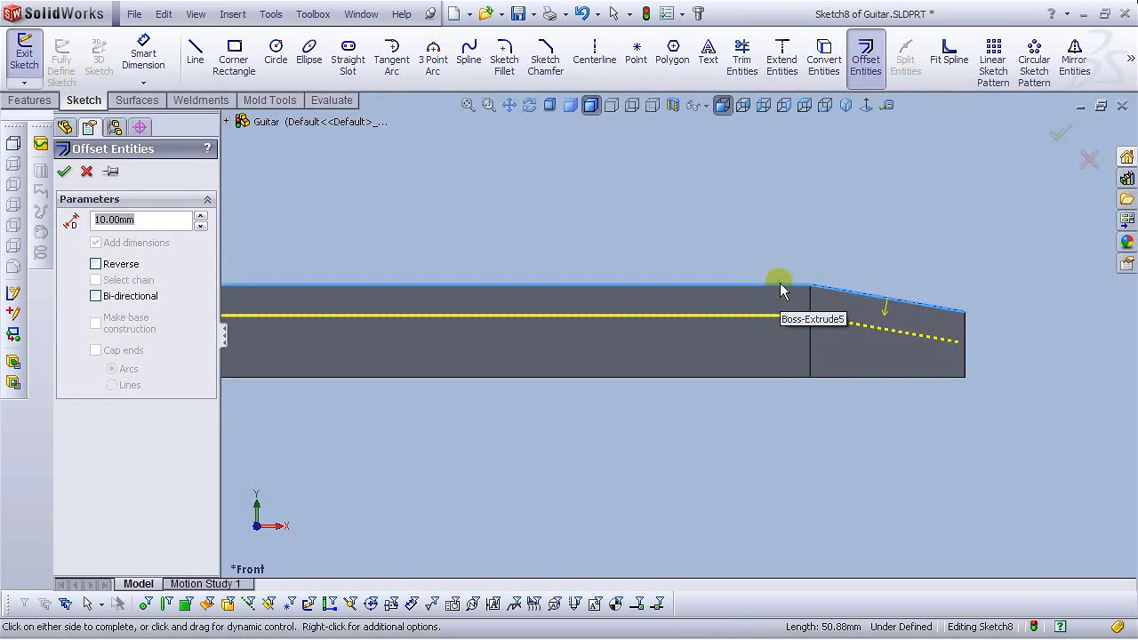
pyautogui.click(780, 282)
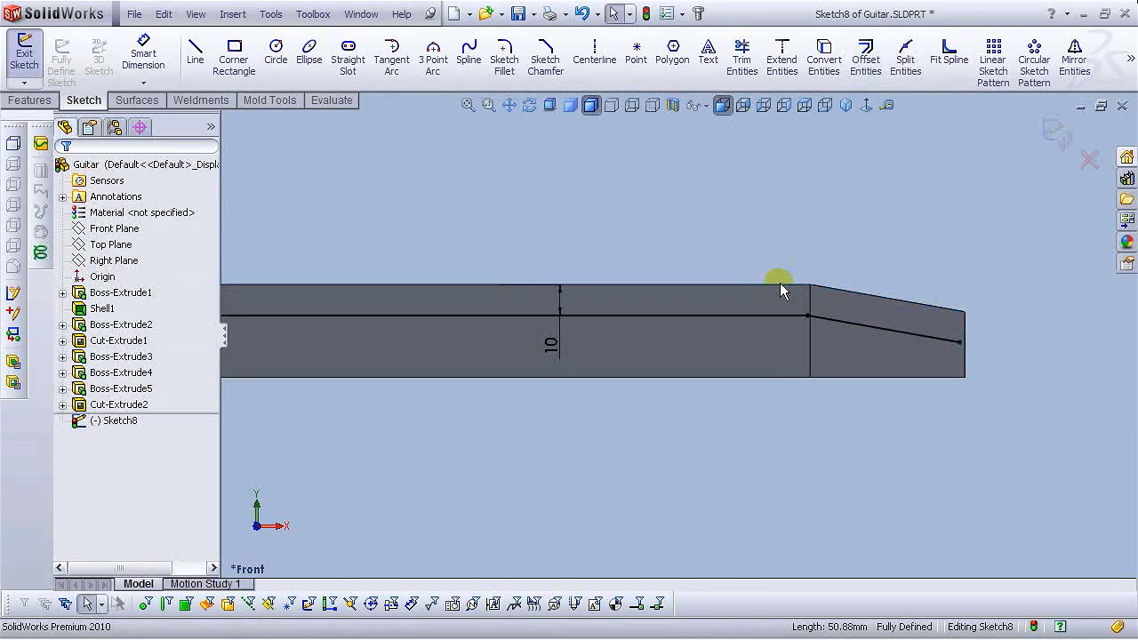
pyautogui.scroll(3, 702, 273)
pyautogui.scroll(-2, 631, 385)
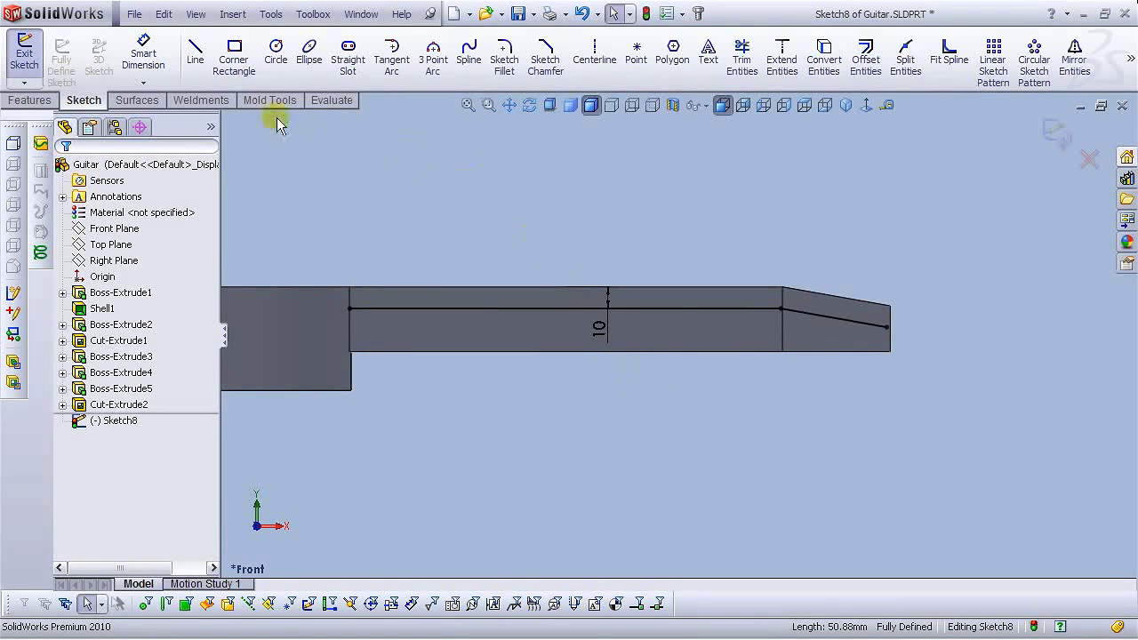
# Draw a vertical line beyond the headstock end.
pyautogui.click(192, 53)
pyautogui.scroll(-5, 957, 373)
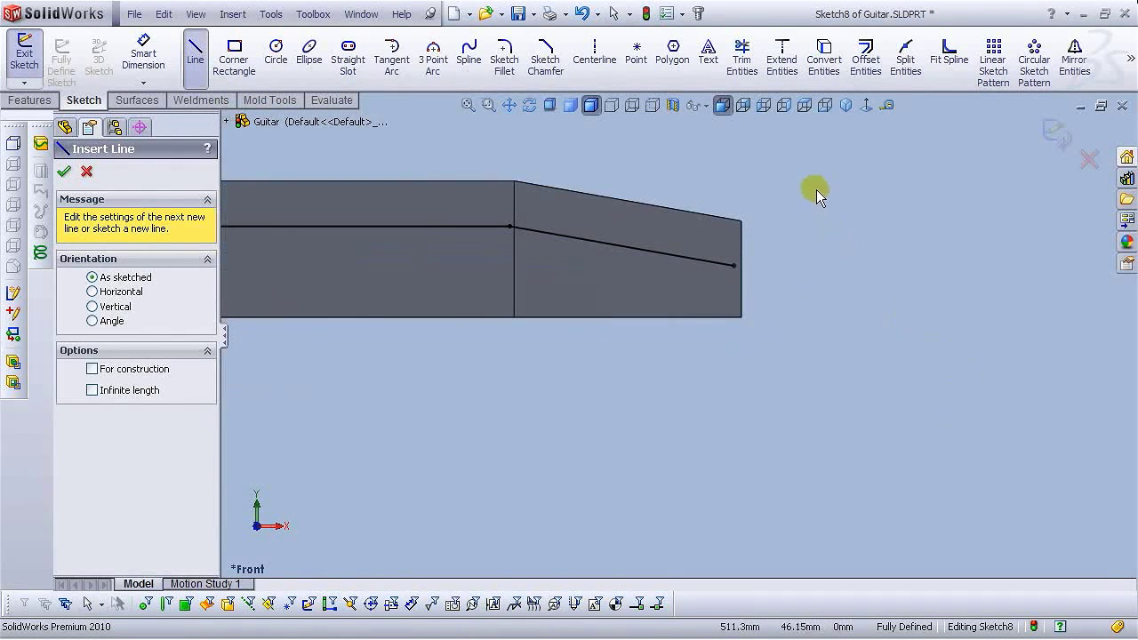
pyautogui.click(812, 185)
pyautogui.click(813, 370)
pyautogui.rightClick(814, 371)
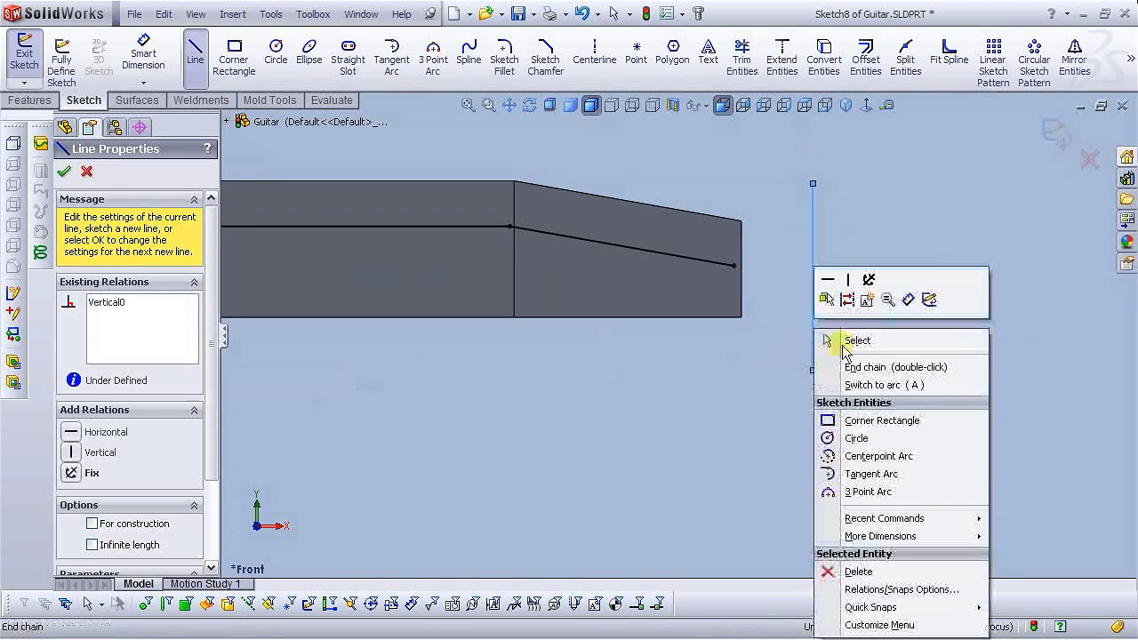
pyautogui.click(850, 341)
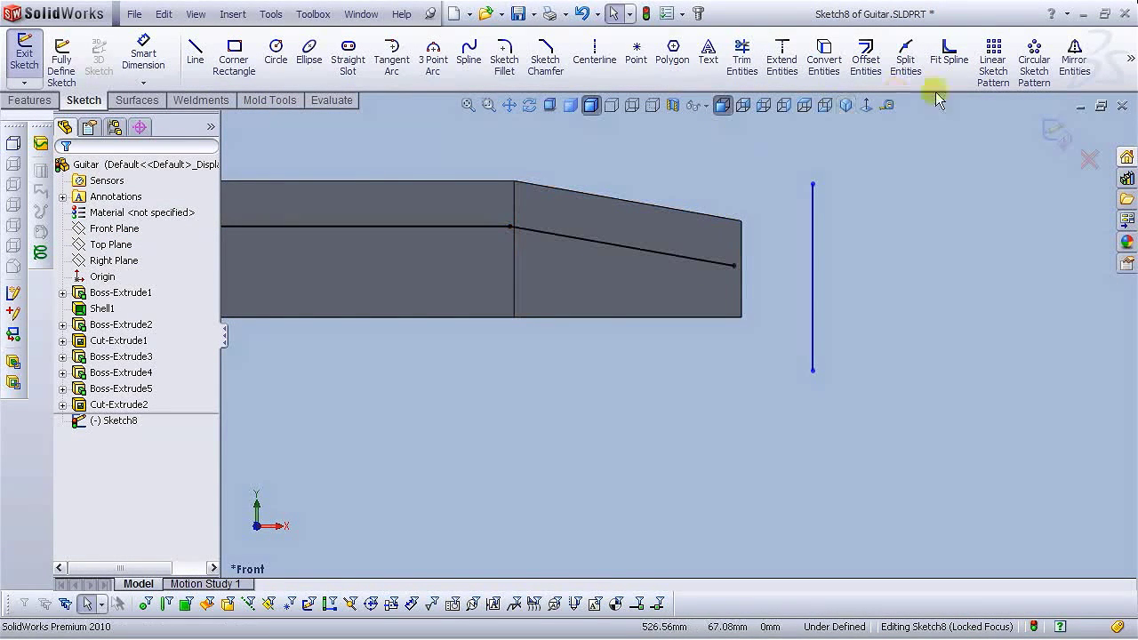
# Extend the slanted offset line to meet the vertical line.
pyautogui.click(782, 59)
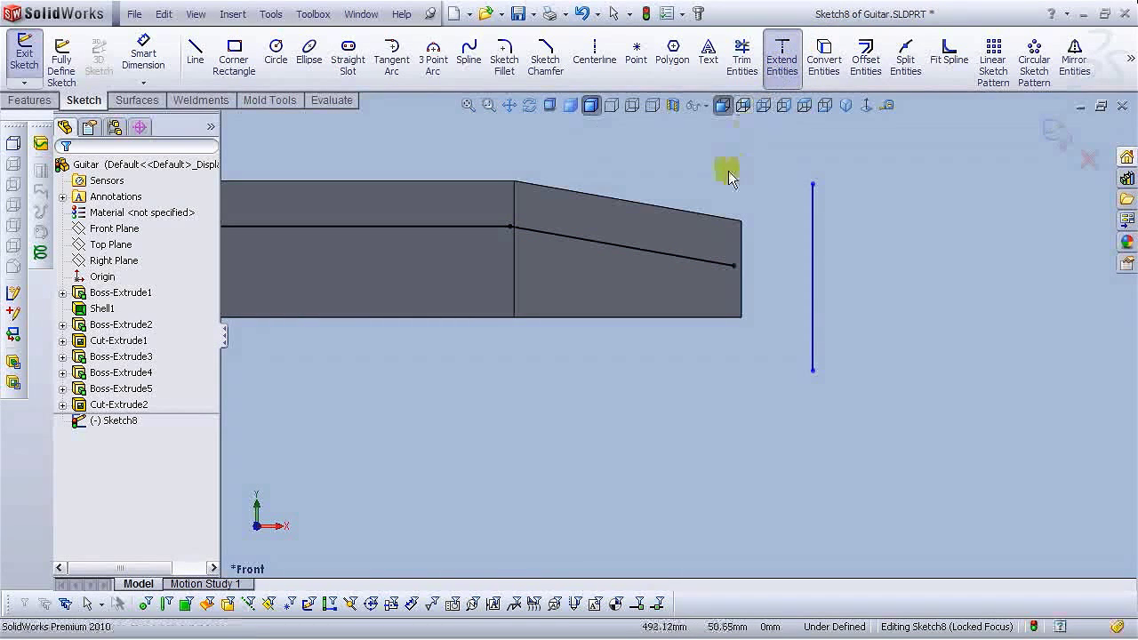
pyautogui.click(715, 264)
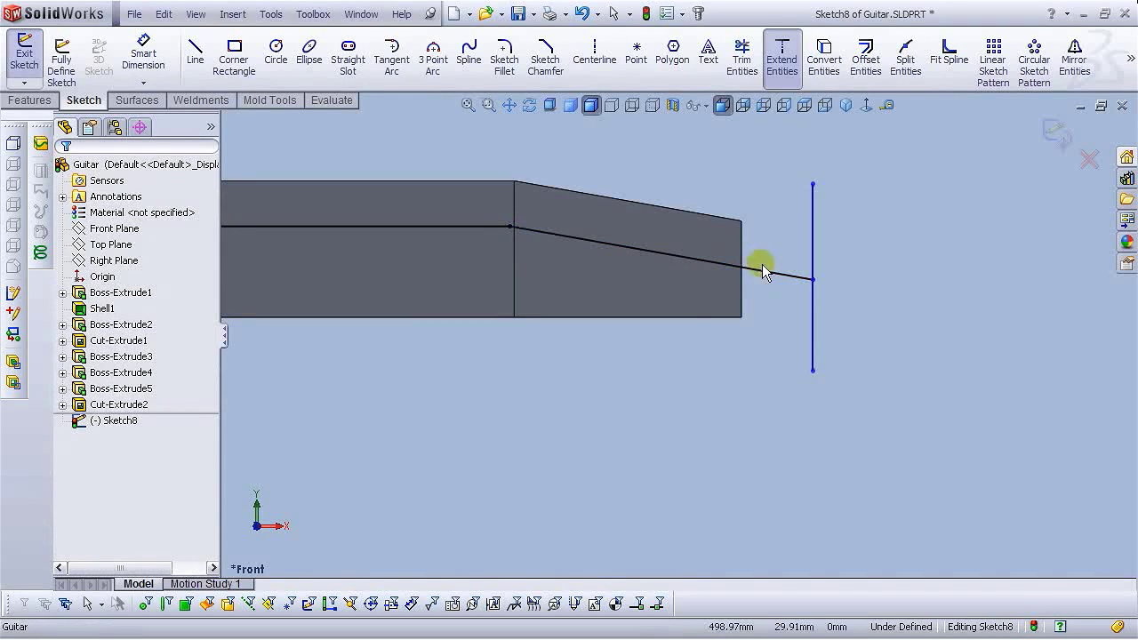
pyautogui.press('Escape')
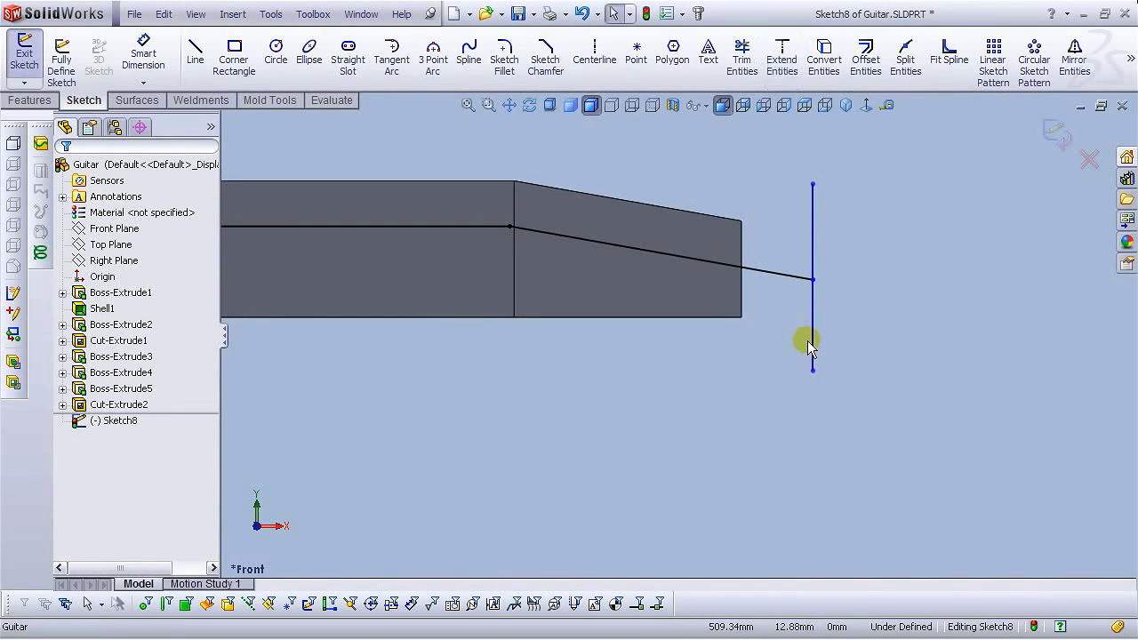
pyautogui.scroll(5, 743, 330)
pyautogui.scroll(-2, 528, 372)
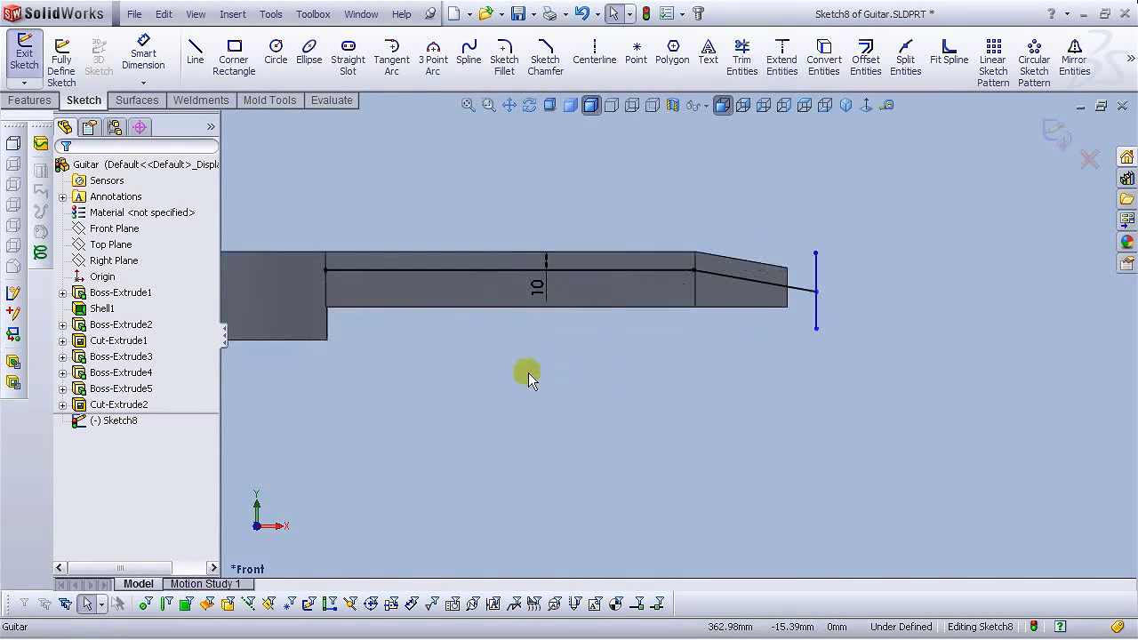
# Draw a horizontal line left from the vertical line's bottom end toward the guitar body.
pyautogui.click(196, 54)
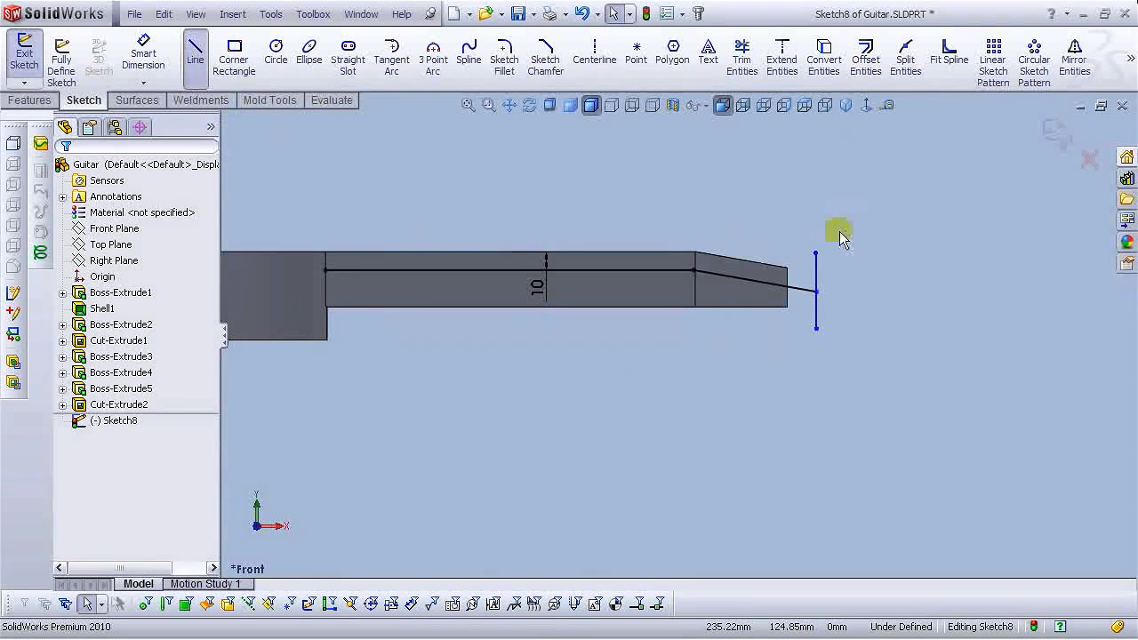
pyautogui.click(817, 328)
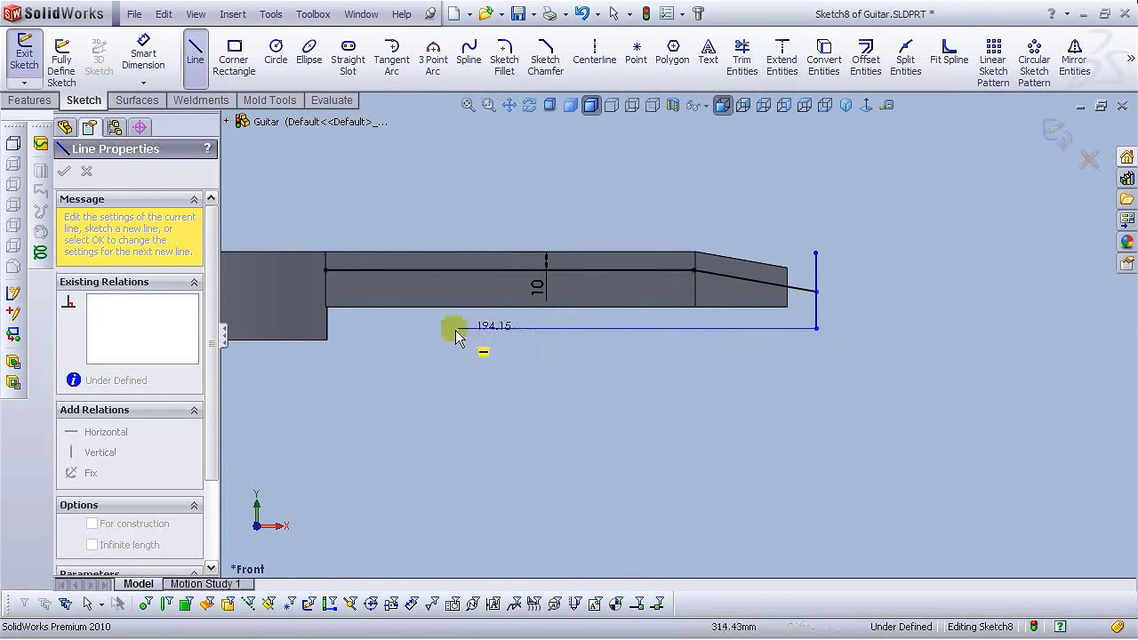
pyautogui.click(366, 328)
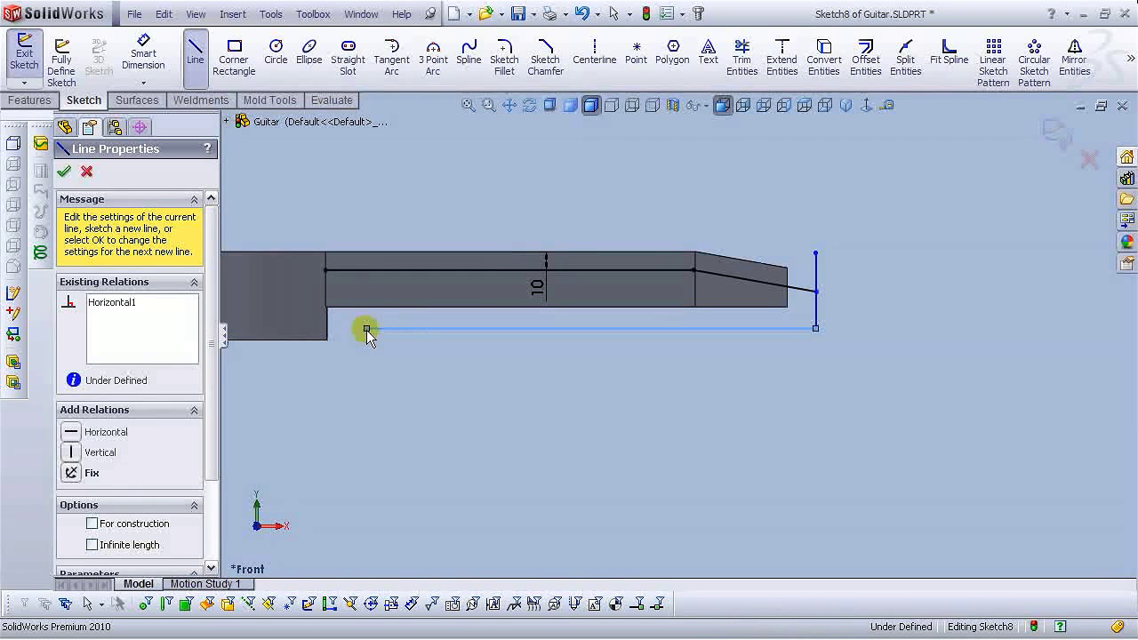
pyautogui.rightClick(367, 329)
pyautogui.click(401, 340)
# Dimension the horizontal baseline to a length of 255.
pyautogui.click(170, 59)
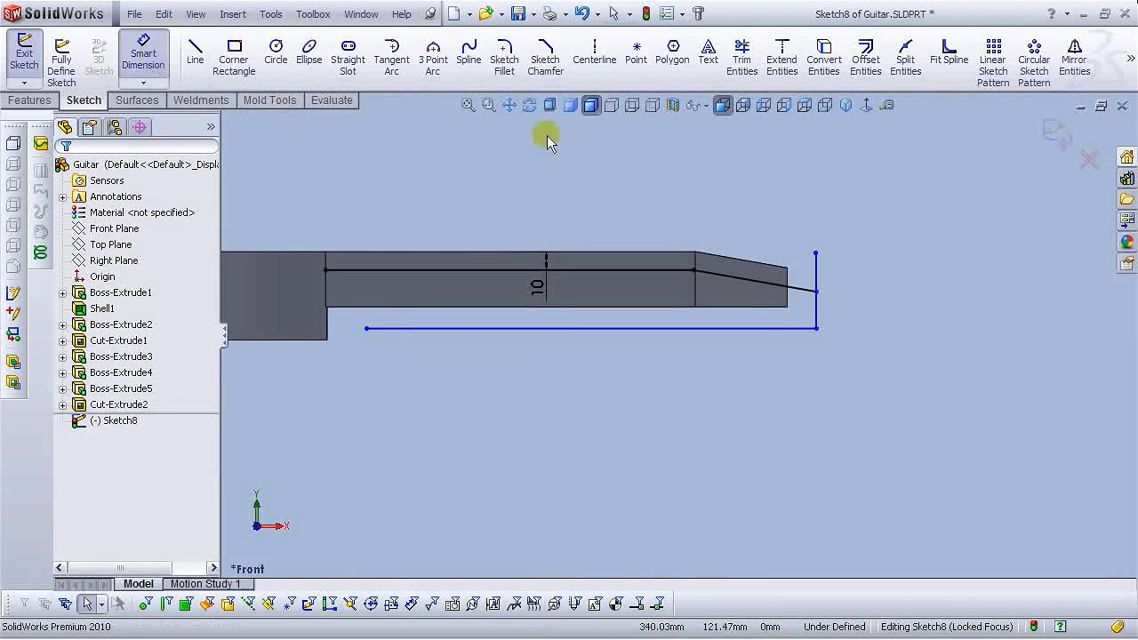
pyautogui.click(635, 329)
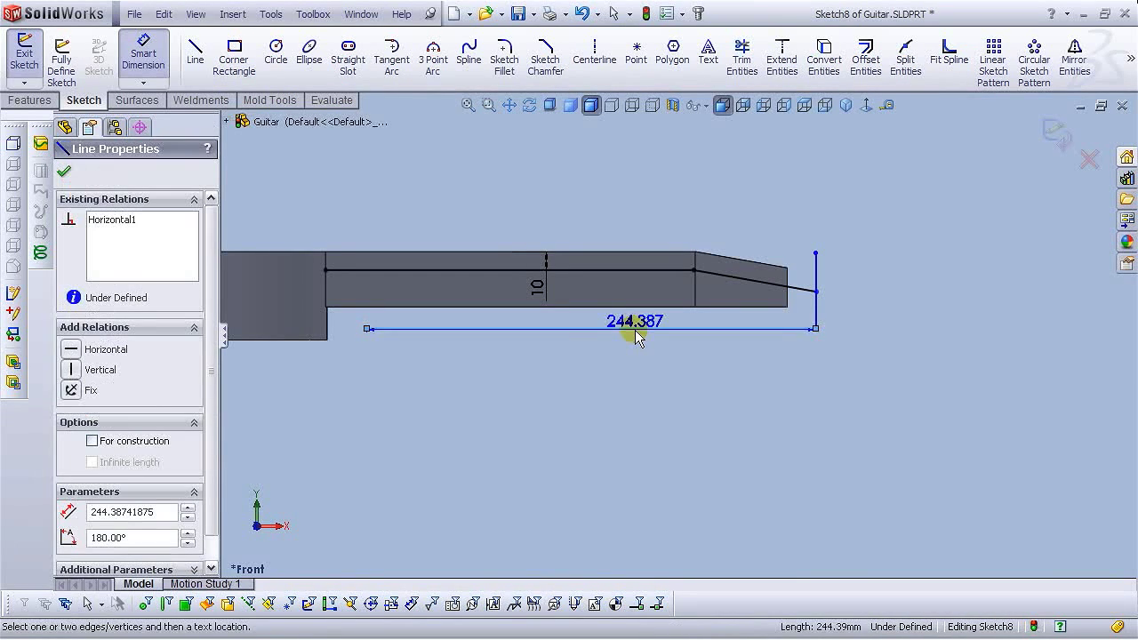
pyautogui.click(608, 380)
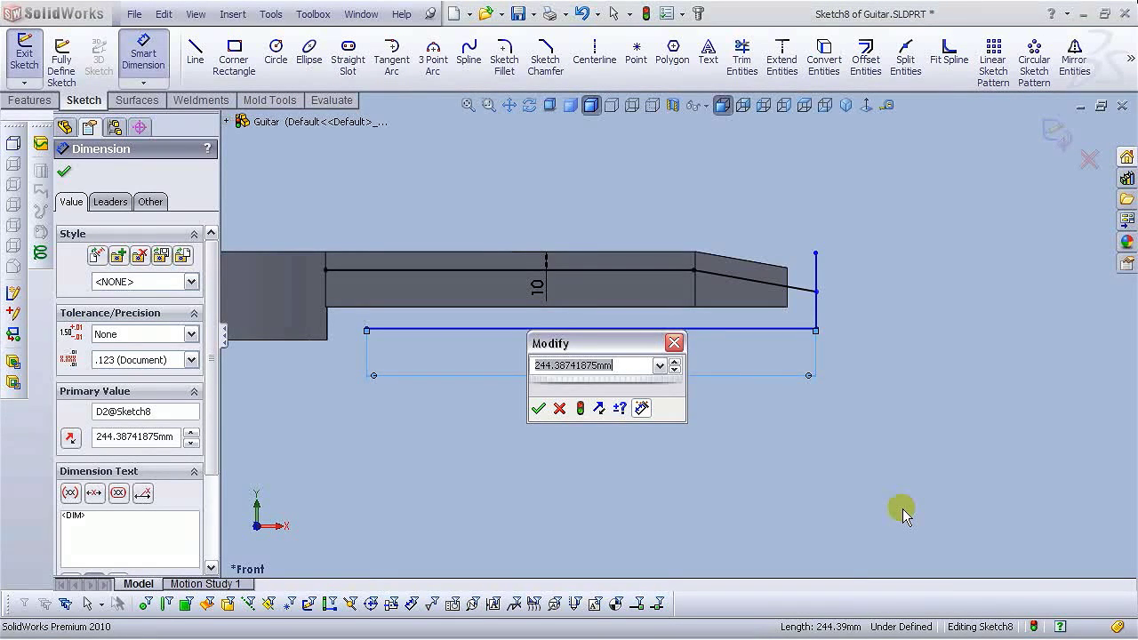
pyautogui.write('255')
pyautogui.press('Return')
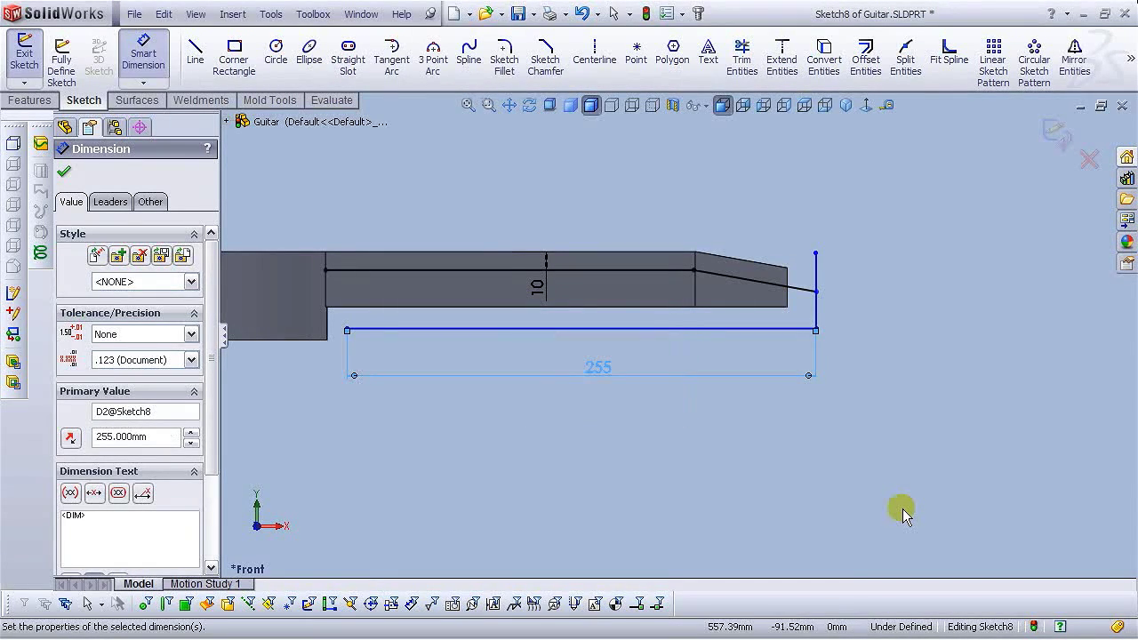
pyautogui.click(902, 509)
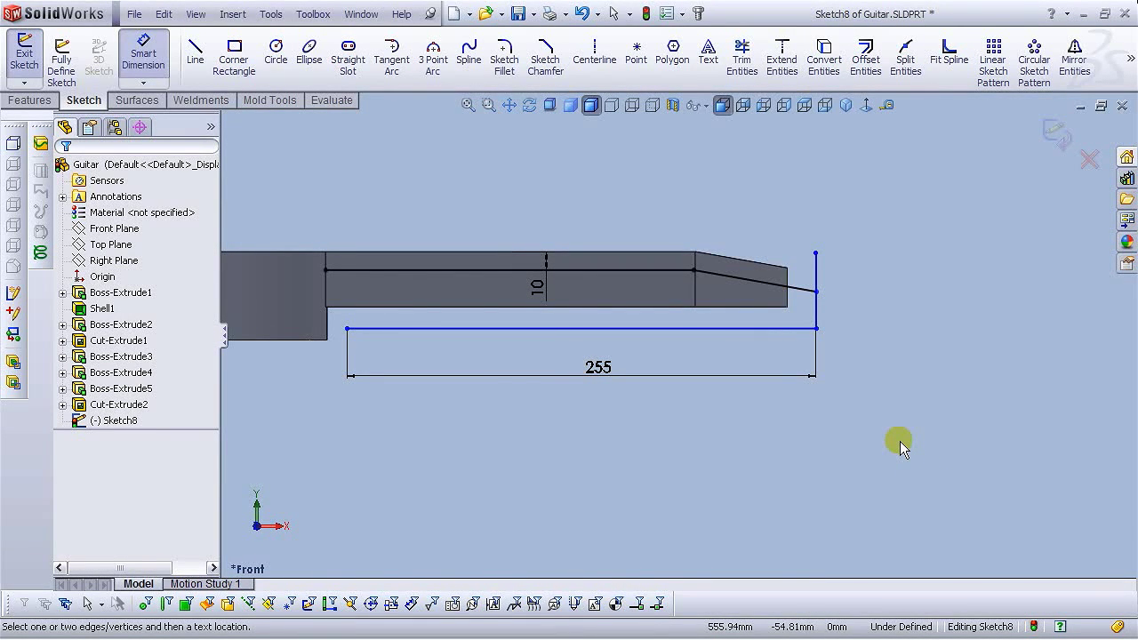
pyautogui.scroll(-3, 805, 320)
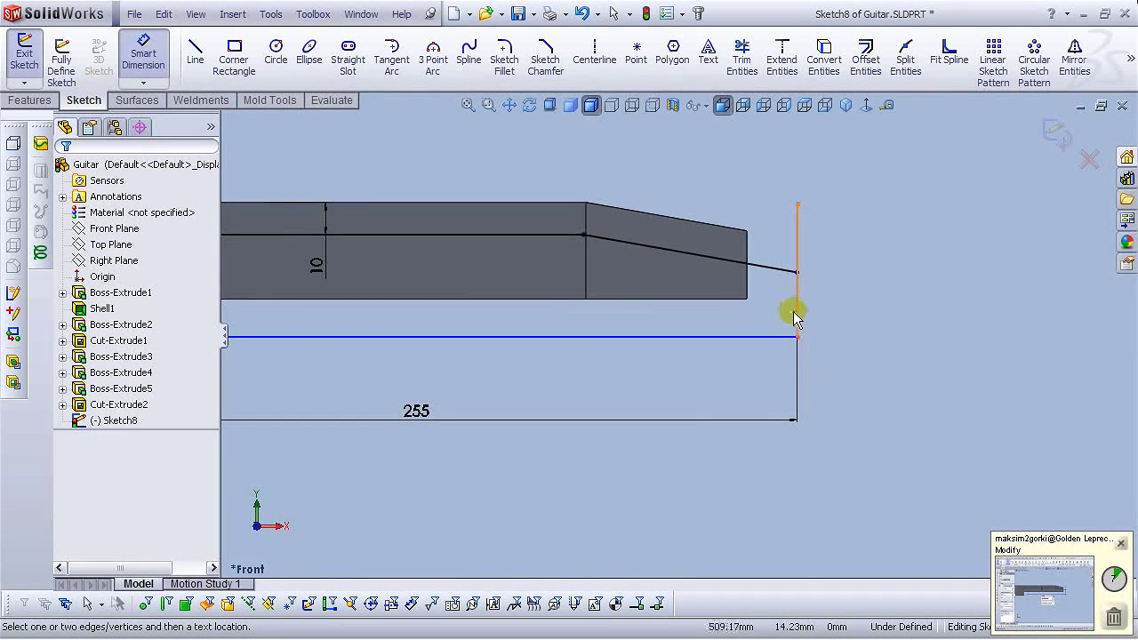
pyautogui.press('Escape')
# Trim the vertical line's portion above the slanted line.
pyautogui.click(742, 58)
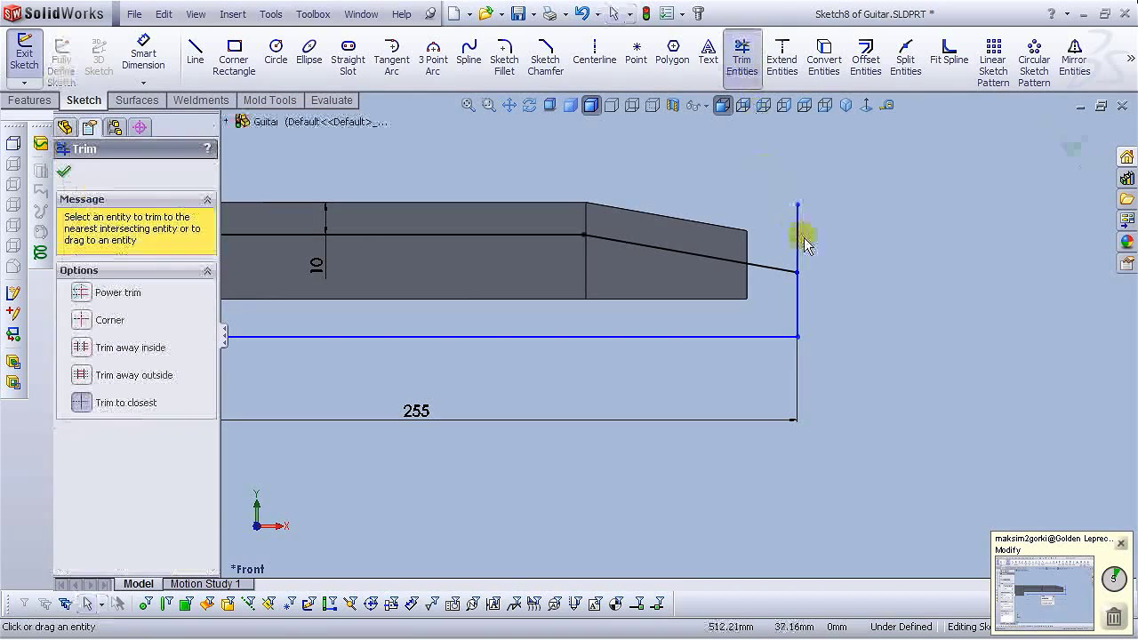
pyautogui.click(797, 232)
pyautogui.press('Escape')
# Discard the trial 20.018 dimension on the vertical line and zoom to fit the part.
pyautogui.click(154, 57)
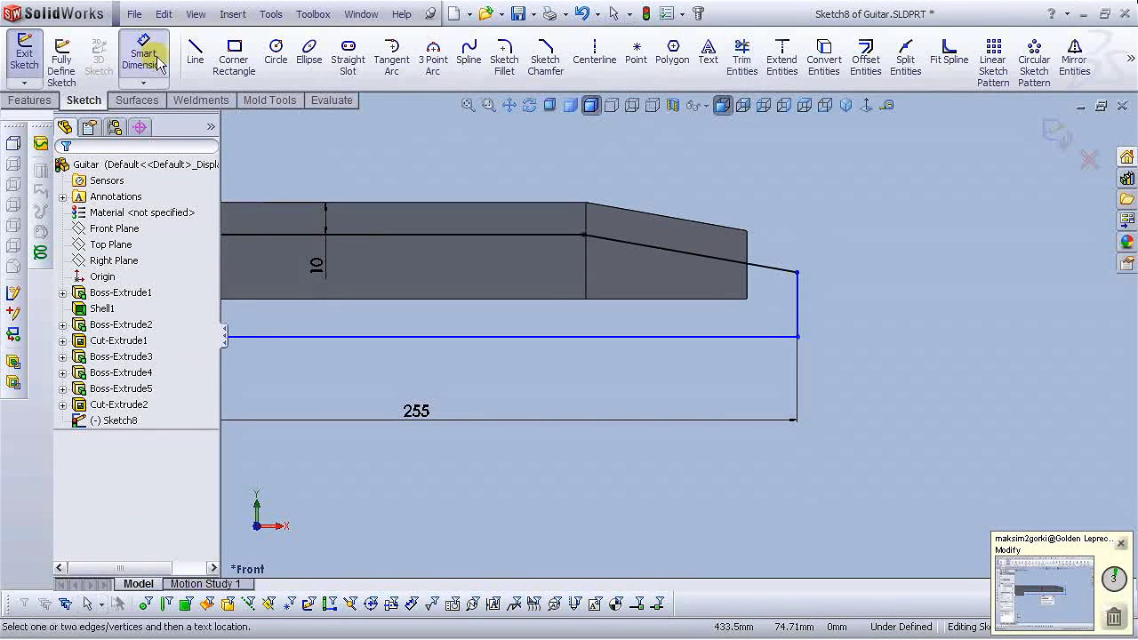
pyautogui.click(869, 311)
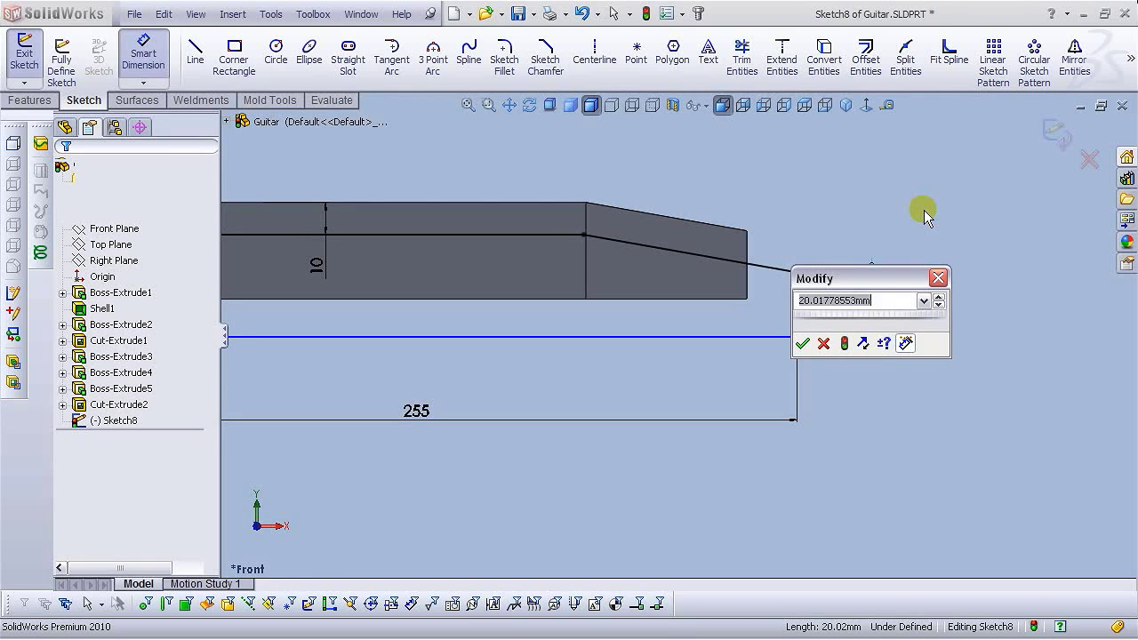
pyautogui.click(825, 343)
pyautogui.press('Escape')
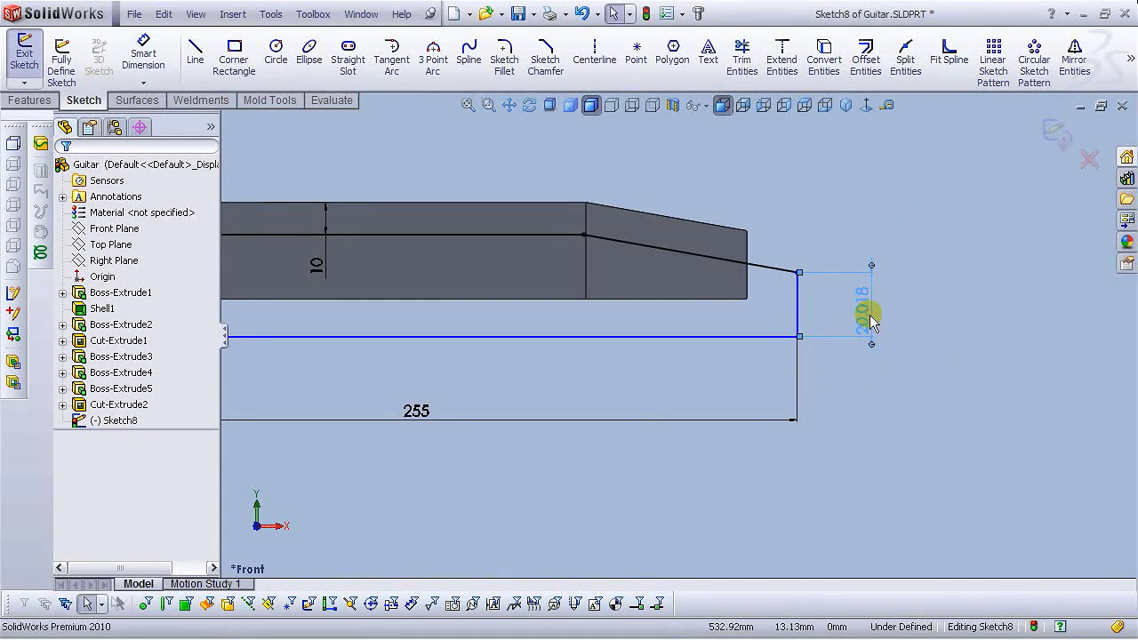
pyautogui.click(871, 318)
pyautogui.press('Escape')
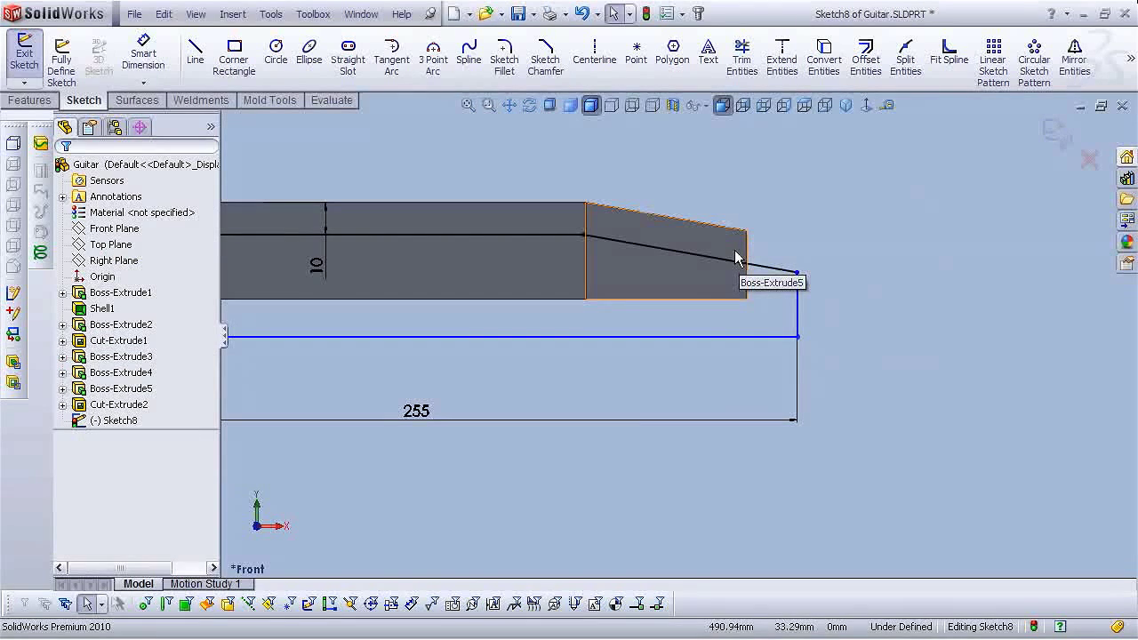
pyautogui.press('f')
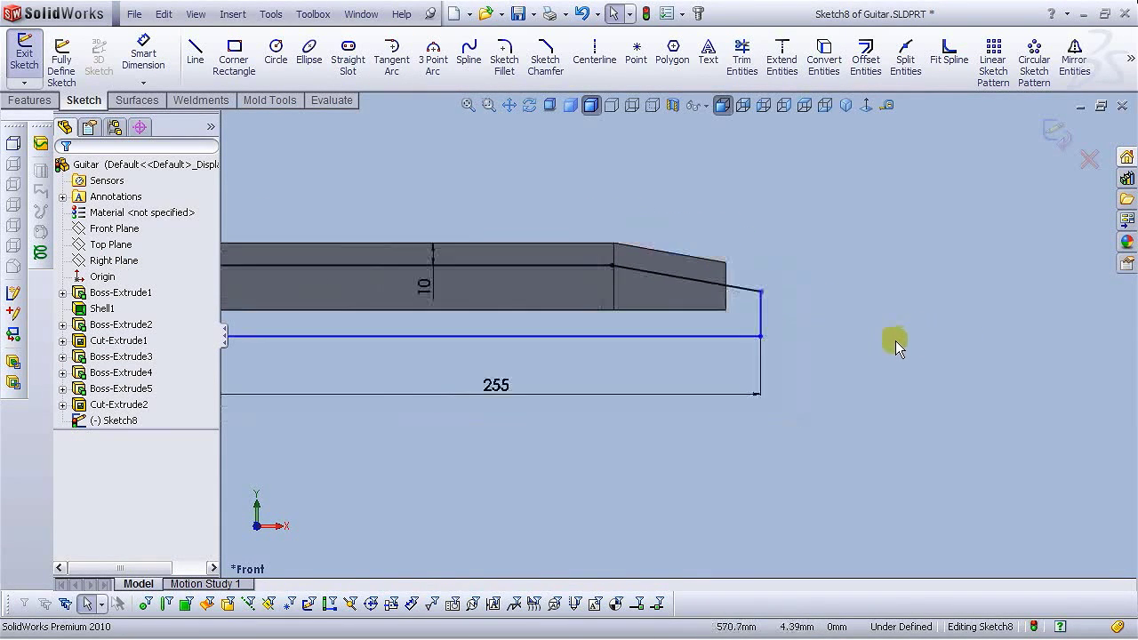
pyautogui.scroll(-3, 485, 364)
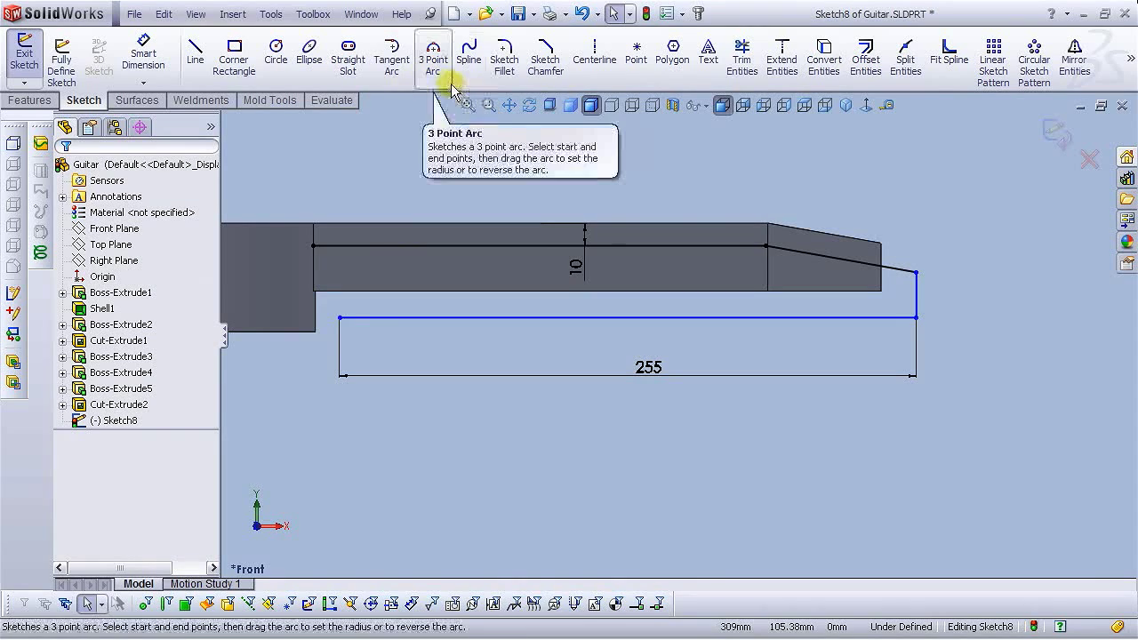
# Draw a 3-point arc from the upper sketch line to the baseline's left end.
pyautogui.click(432, 63)
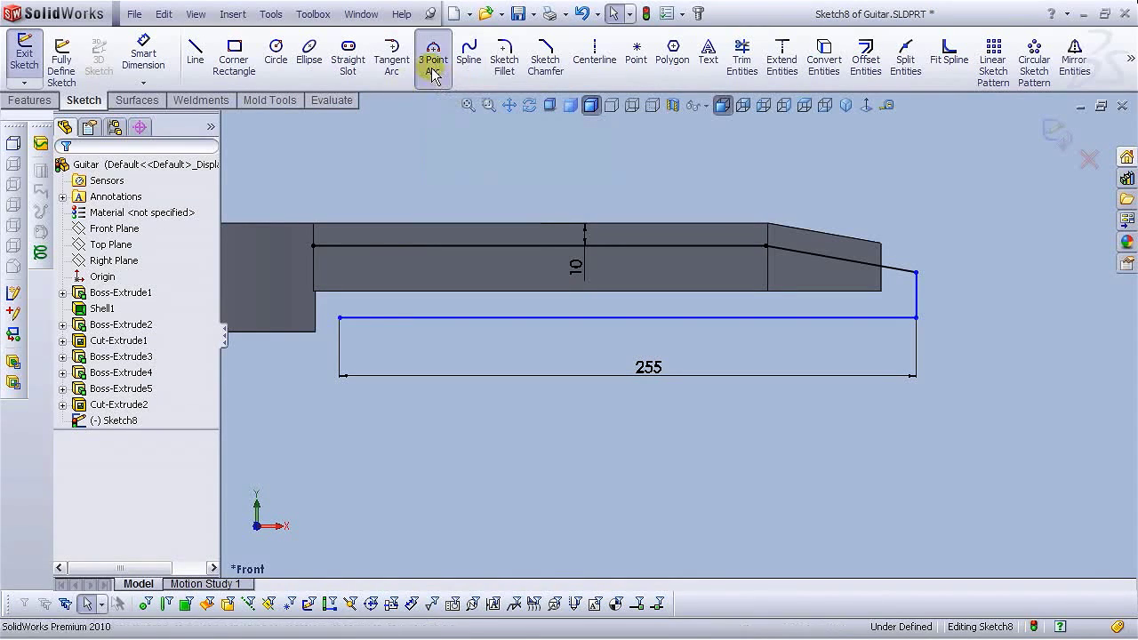
pyautogui.click(416, 246)
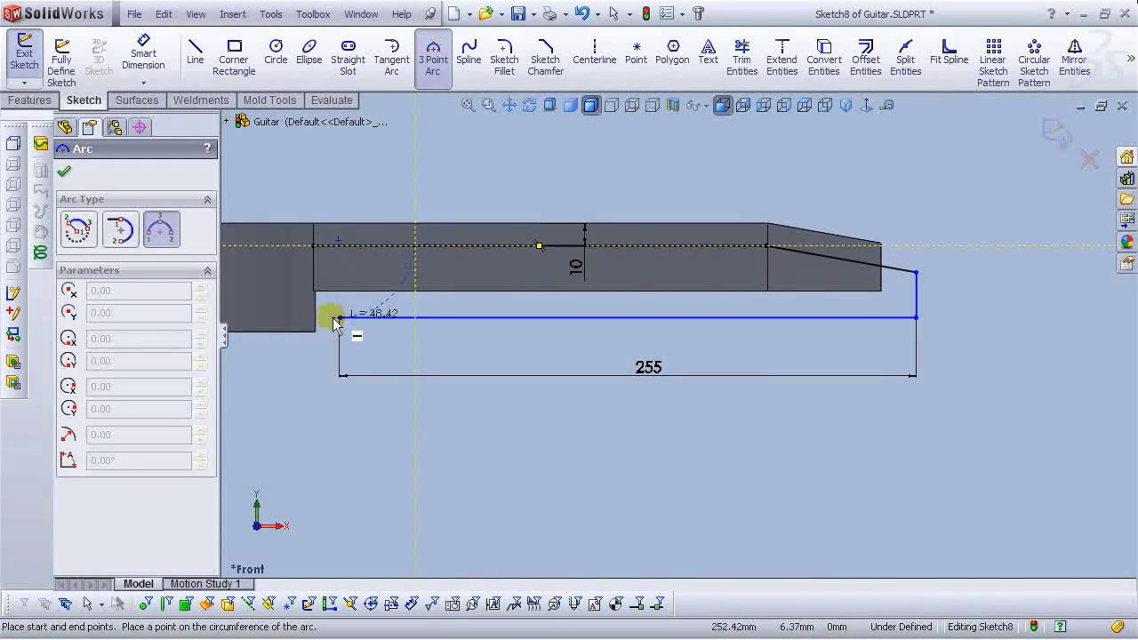
pyautogui.click(340, 317)
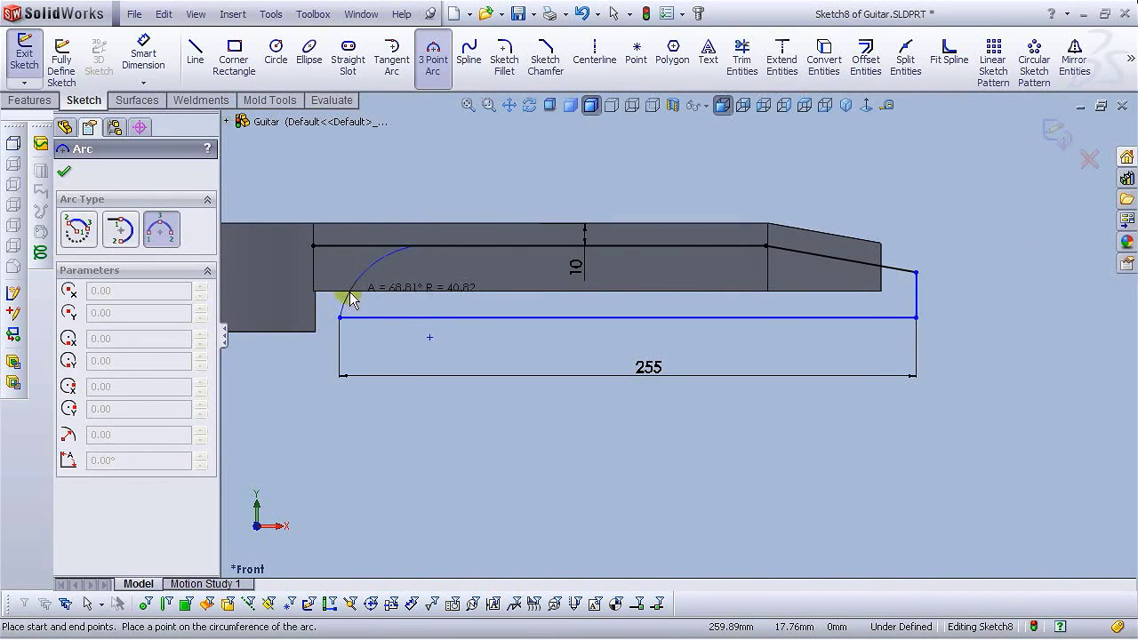
pyautogui.click(351, 299)
pyautogui.press('Escape')
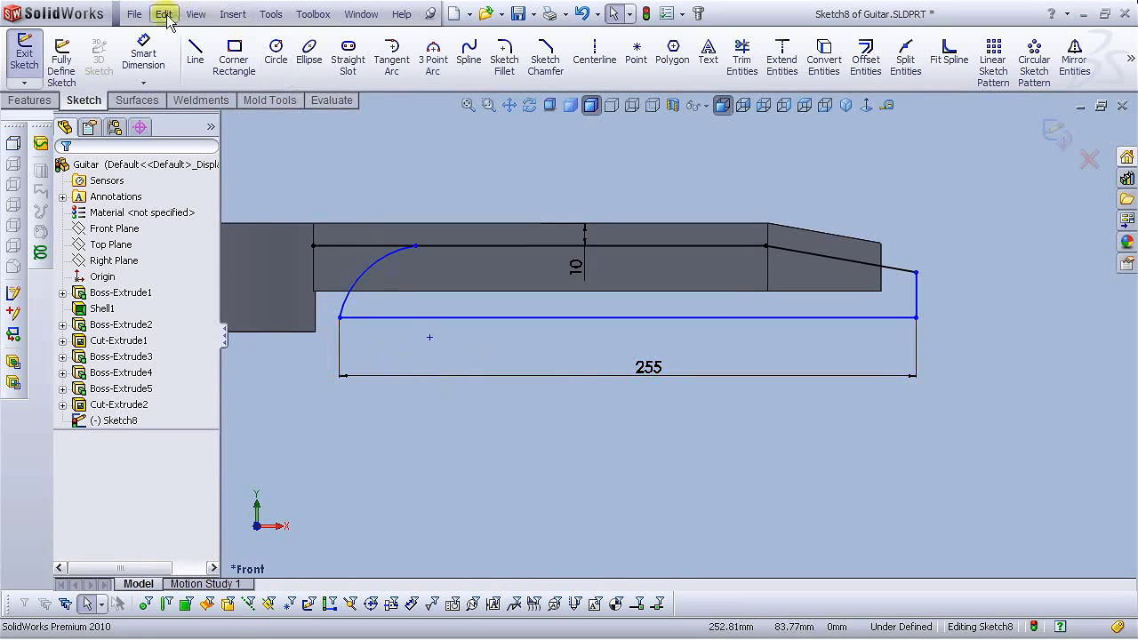
# Dimension the arc's radius to 40.
pyautogui.click(144, 53)
pyautogui.click(355, 295)
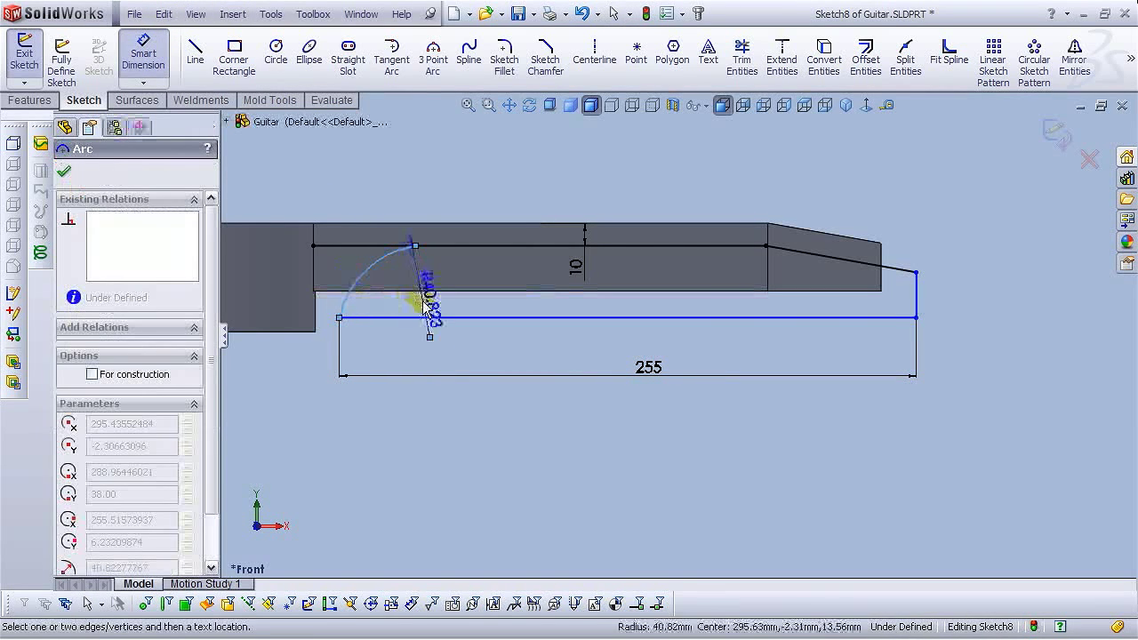
pyautogui.click(406, 305)
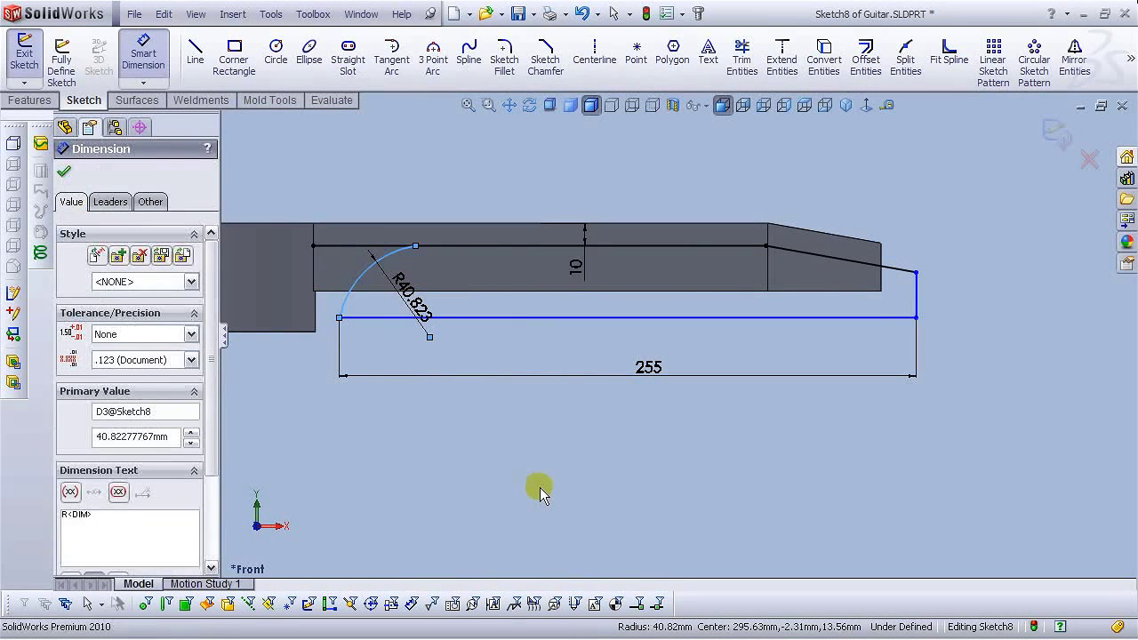
pyautogui.write('40')
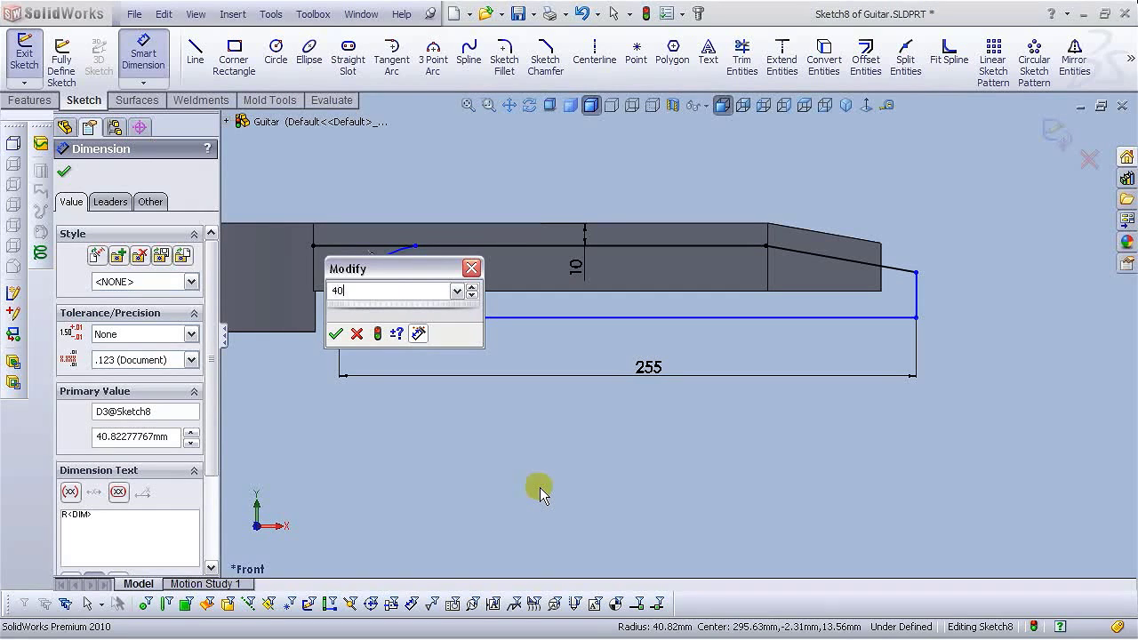
pyautogui.press('Return')
pyautogui.press('Escape')
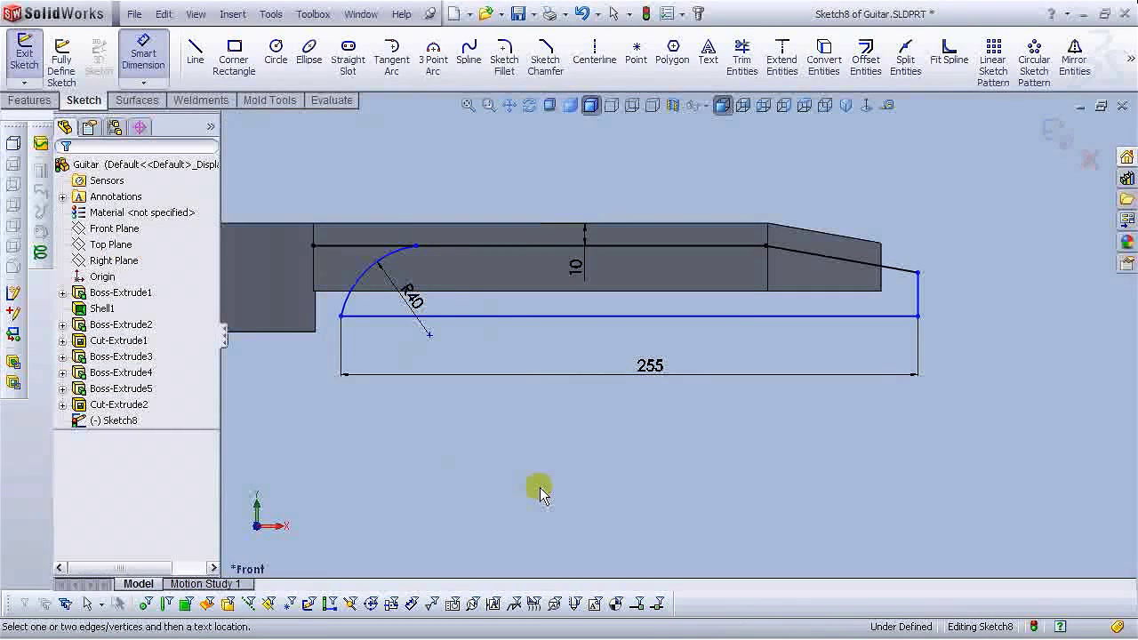
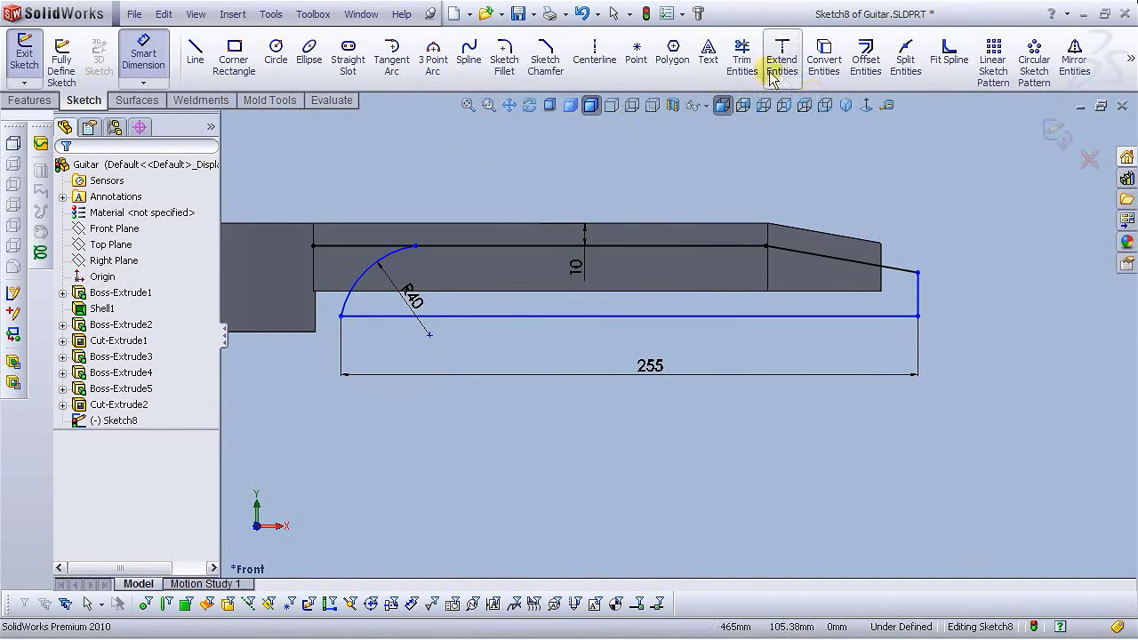
# Trim the top line back to the R40 arc and dimension the right end line to 20.
pyautogui.click(742, 61)
pyautogui.click(351, 248)
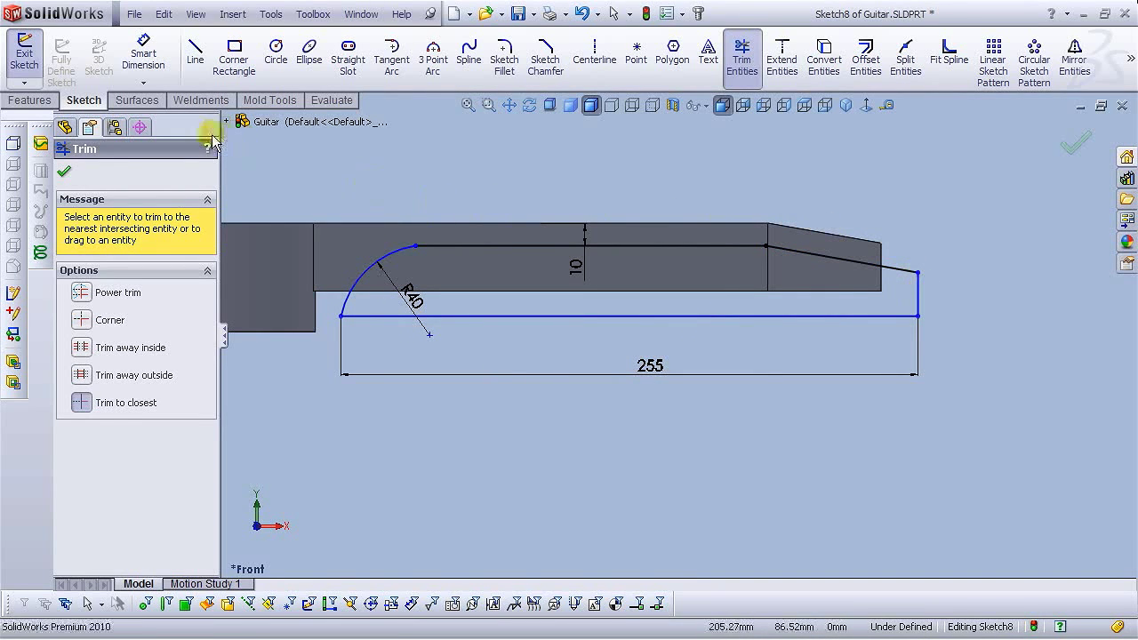
pyautogui.click(143, 54)
pyautogui.click(919, 294)
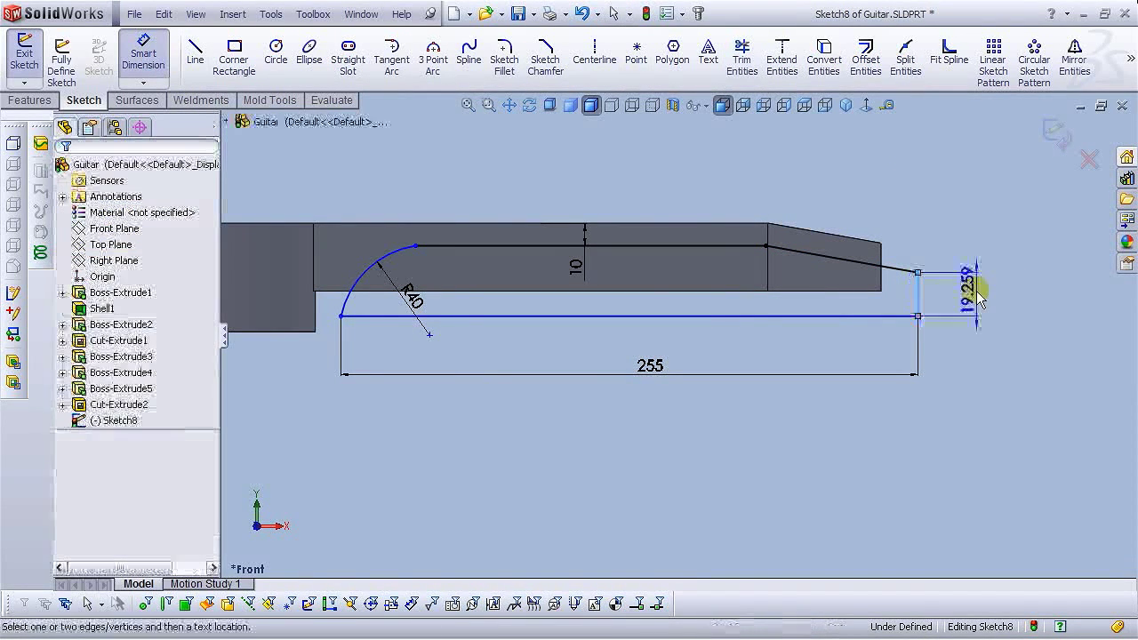
pyautogui.click(940, 296)
pyautogui.write('20')
pyautogui.press('Return')
pyautogui.click(938, 381)
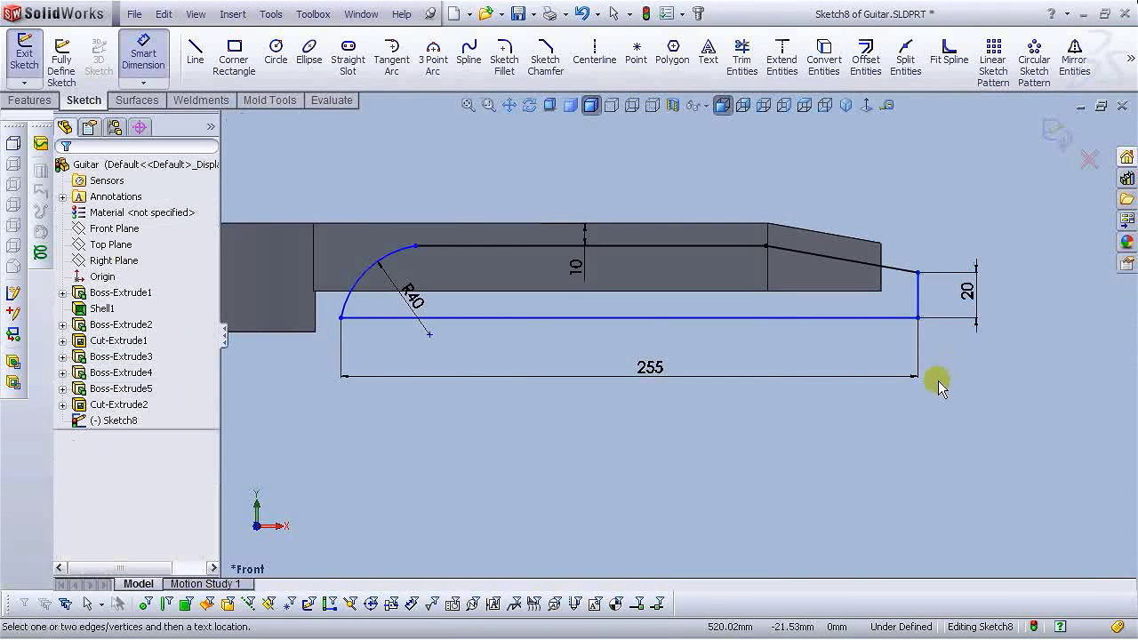
# Dimension the top horizontal line to a length of 155.
pyautogui.click(460, 240)
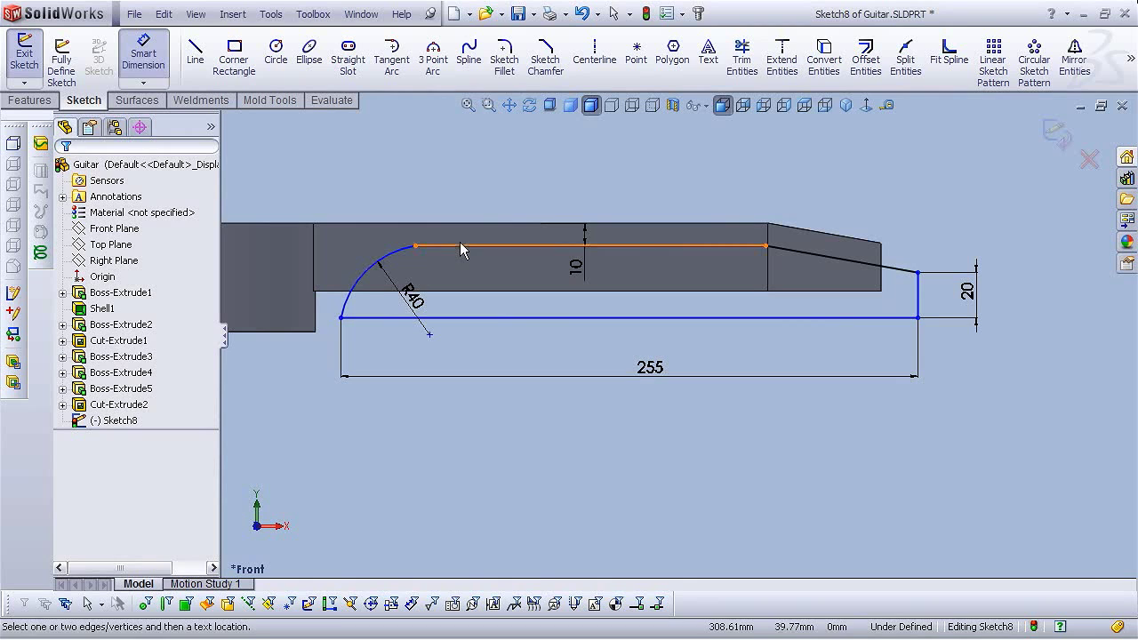
pyautogui.click(548, 184)
pyautogui.click(571, 189)
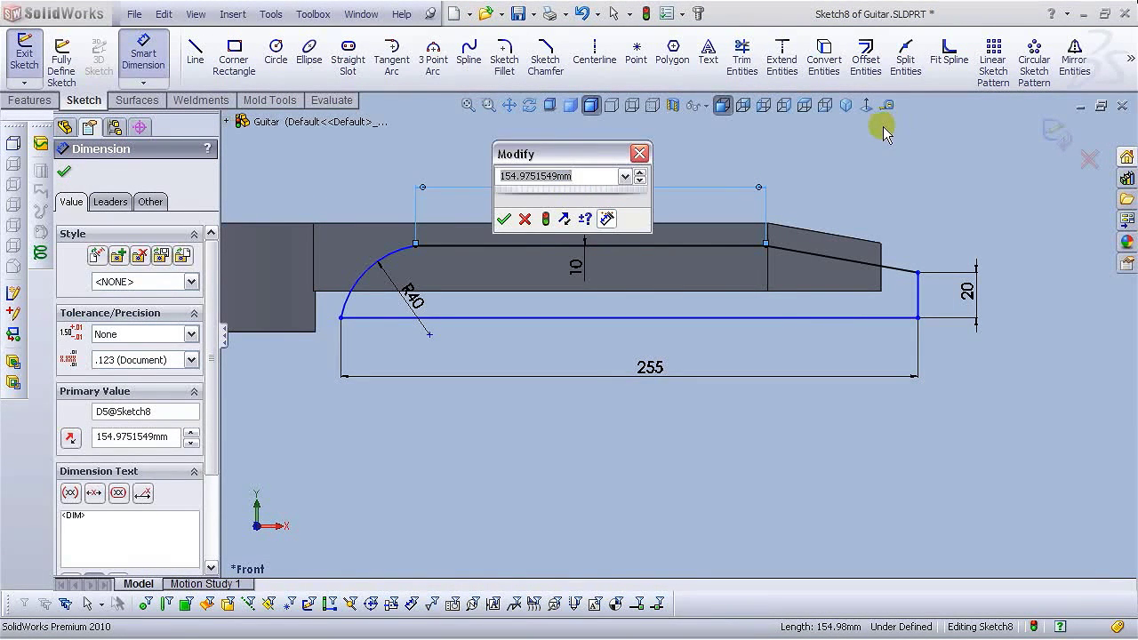
pyautogui.write('155')
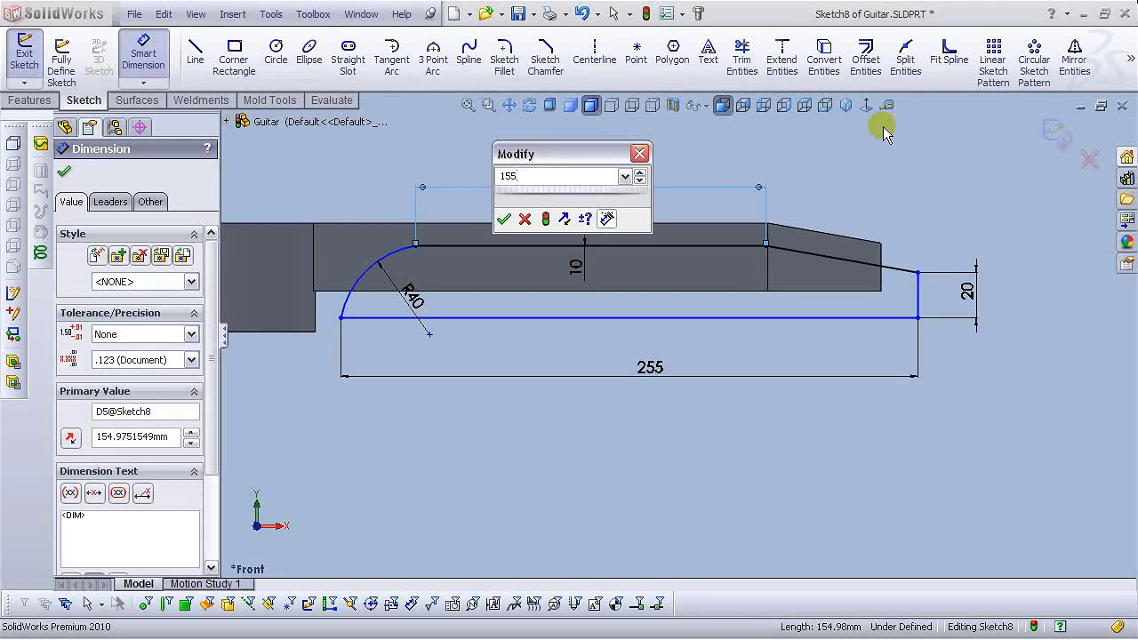
pyautogui.press('Return')
pyautogui.click(883, 127)
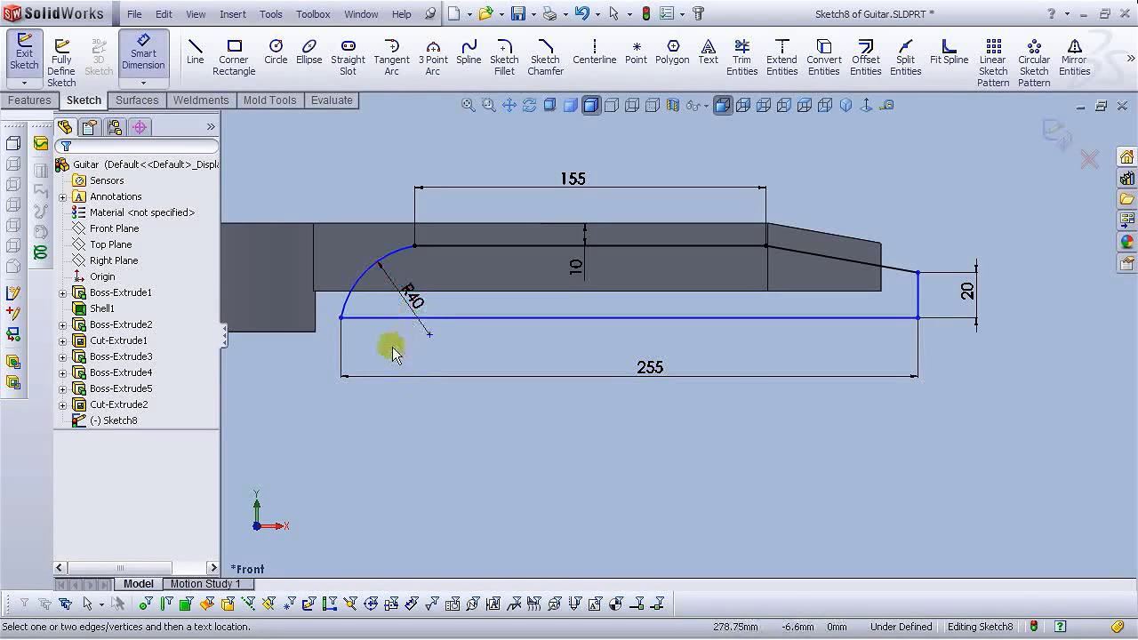
# Dimension the gap between the two right-hand vertical lines, first 12 then corrected to 10.
pyautogui.click(918, 298)
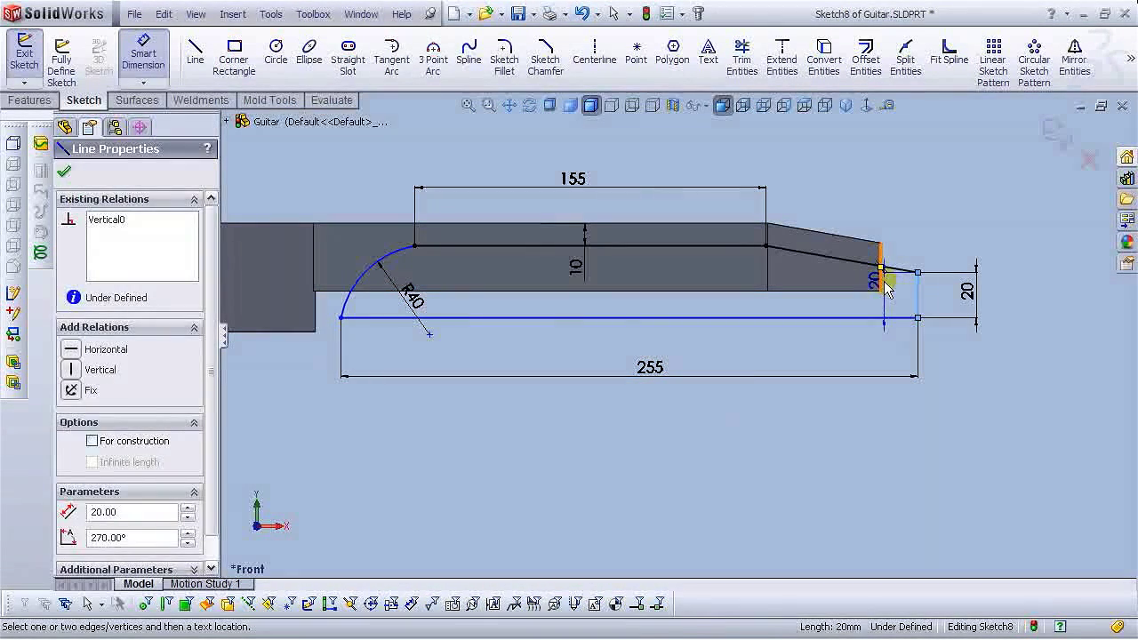
pyautogui.click(886, 289)
pyautogui.click(894, 349)
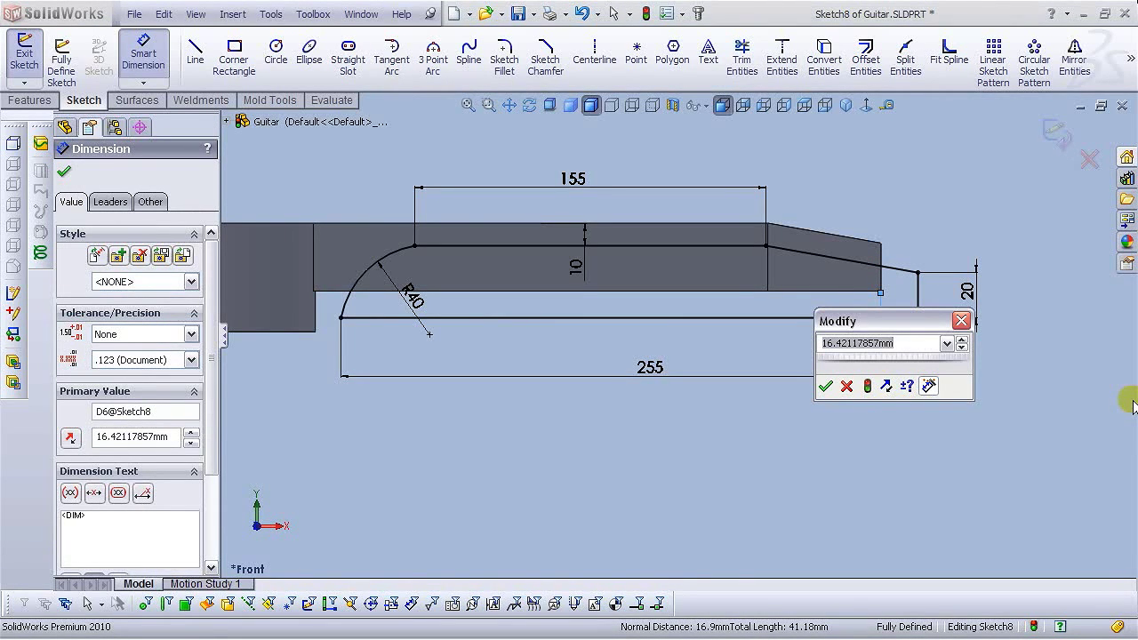
pyautogui.write('12')
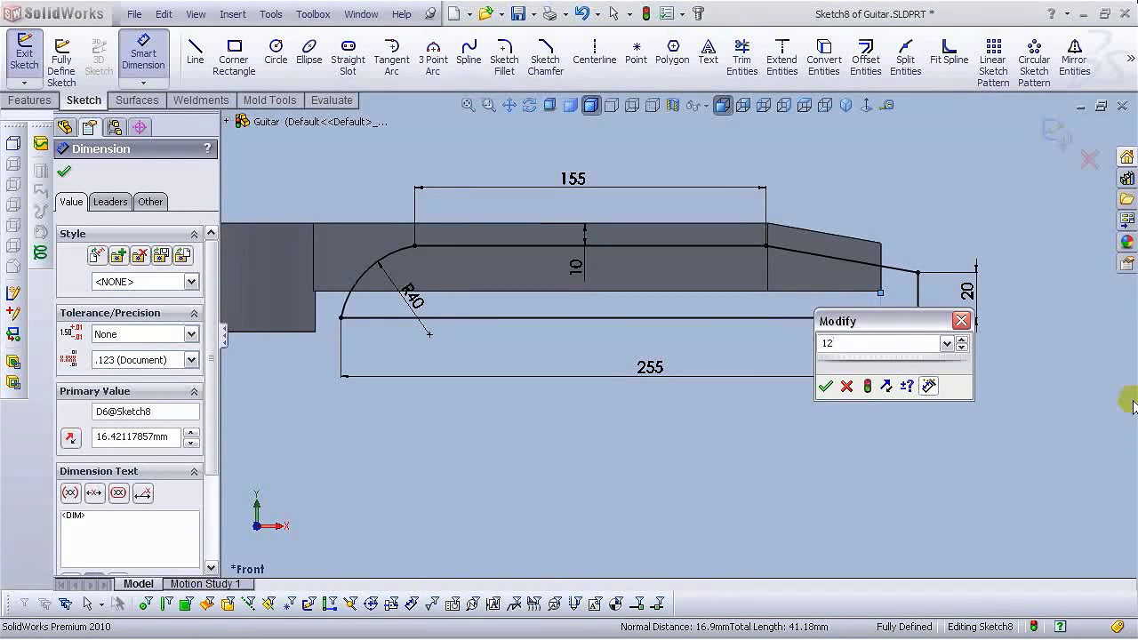
pyautogui.press('Return')
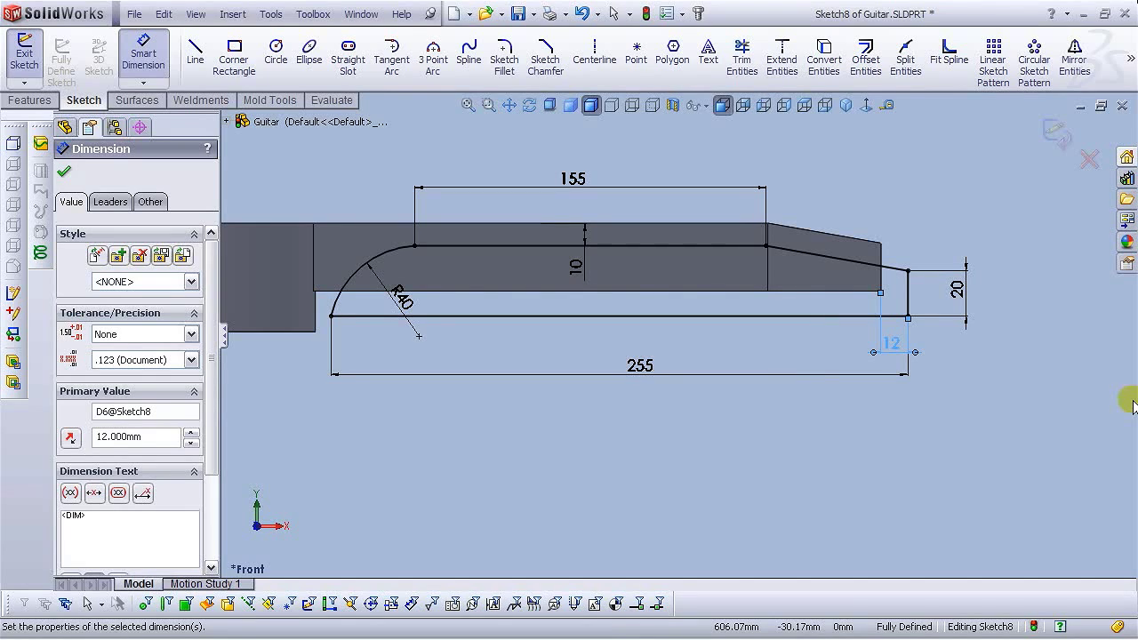
pyautogui.doubleClick(893, 344)
pyautogui.write('10')
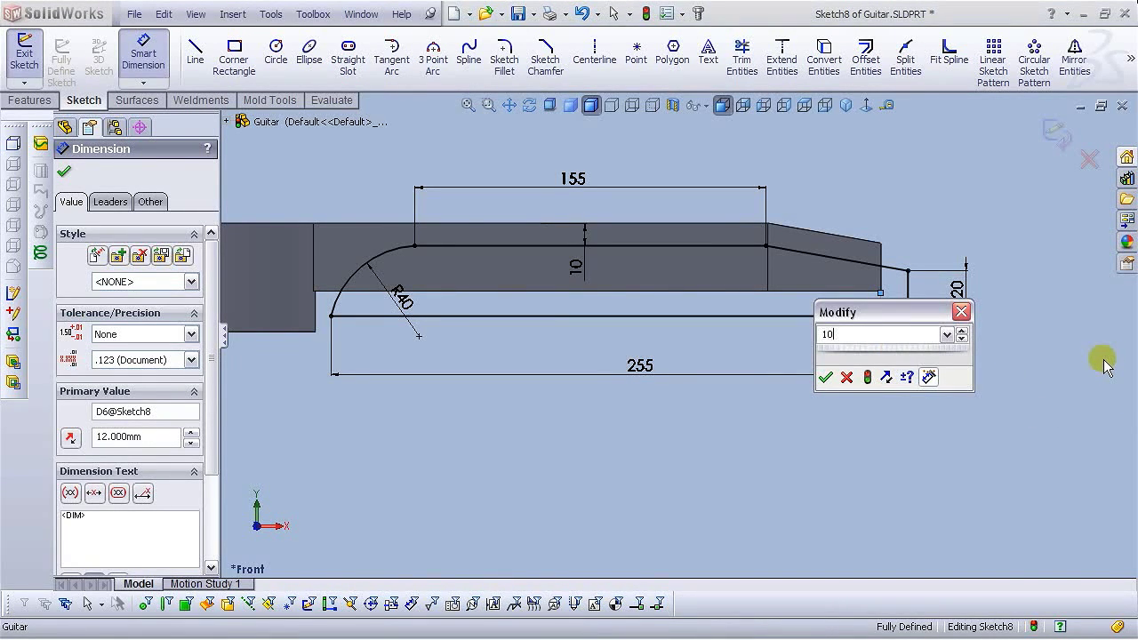
pyautogui.press('Return')
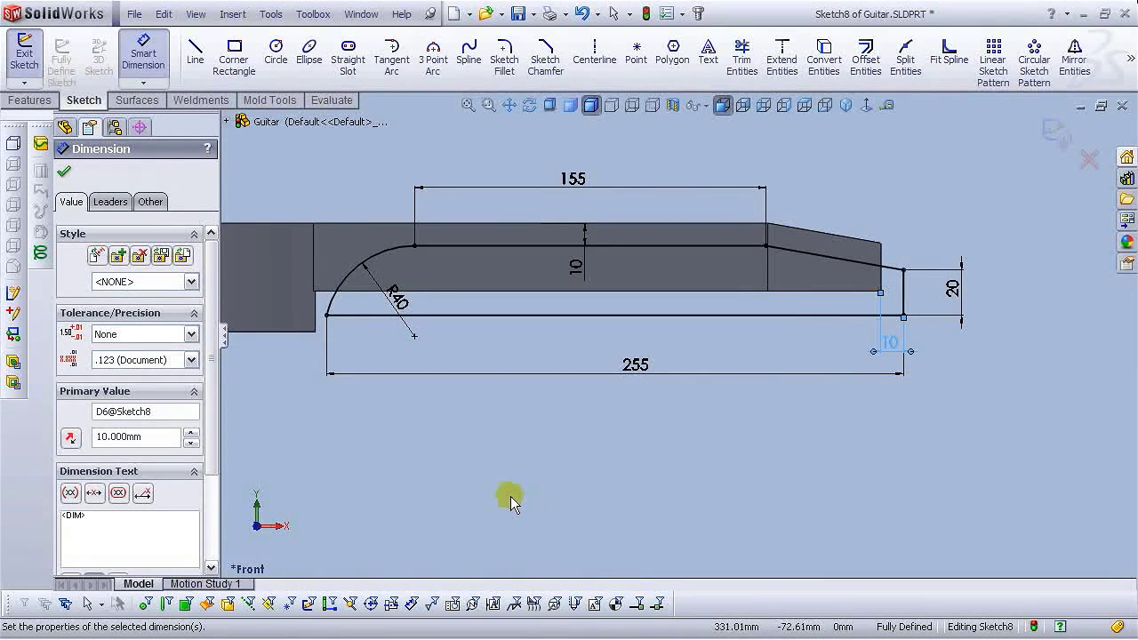
# Change the right end height dimension from 20 to 40.
pyautogui.doubleClick(950, 287)
pyautogui.write('40')
pyautogui.press('Return')
pyautogui.click(968, 218)
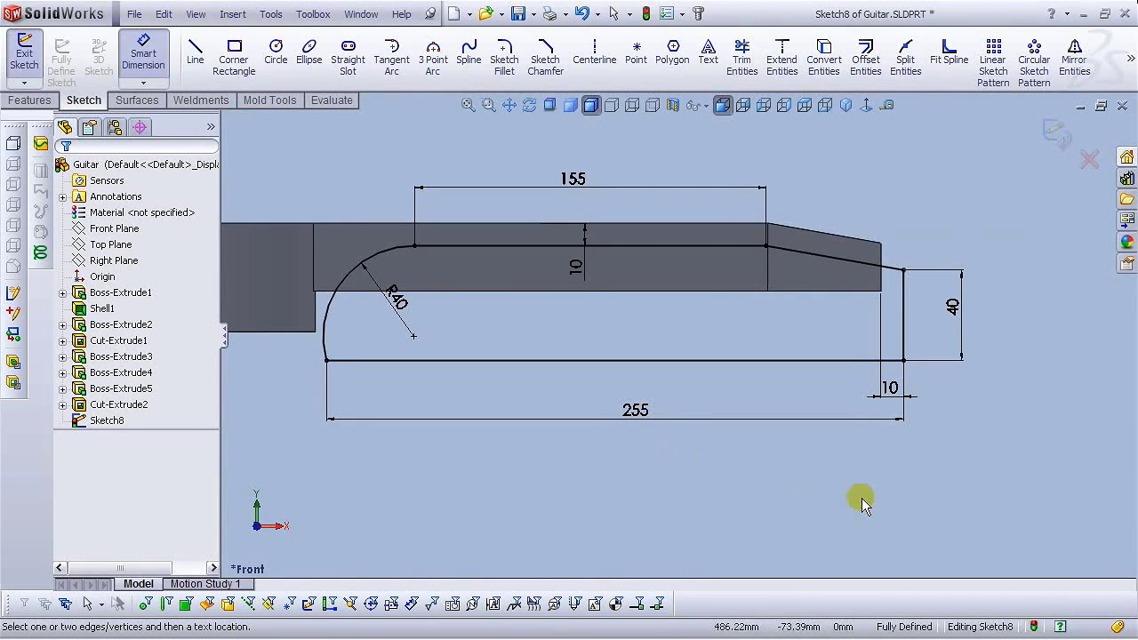
pyautogui.scroll(2, 757, 437)
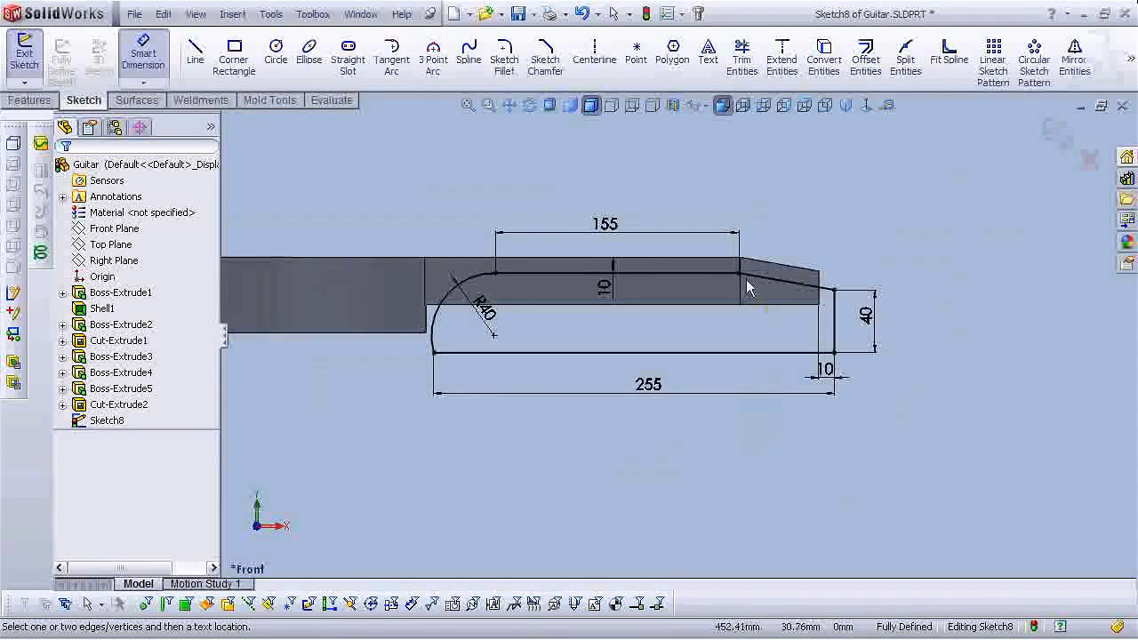
# Cut Sketch8 into the neck with a 40 mm Blind extruded cut, creating Cut-Extrude3.
pyautogui.click(1057, 132)
pyautogui.click(201, 55)
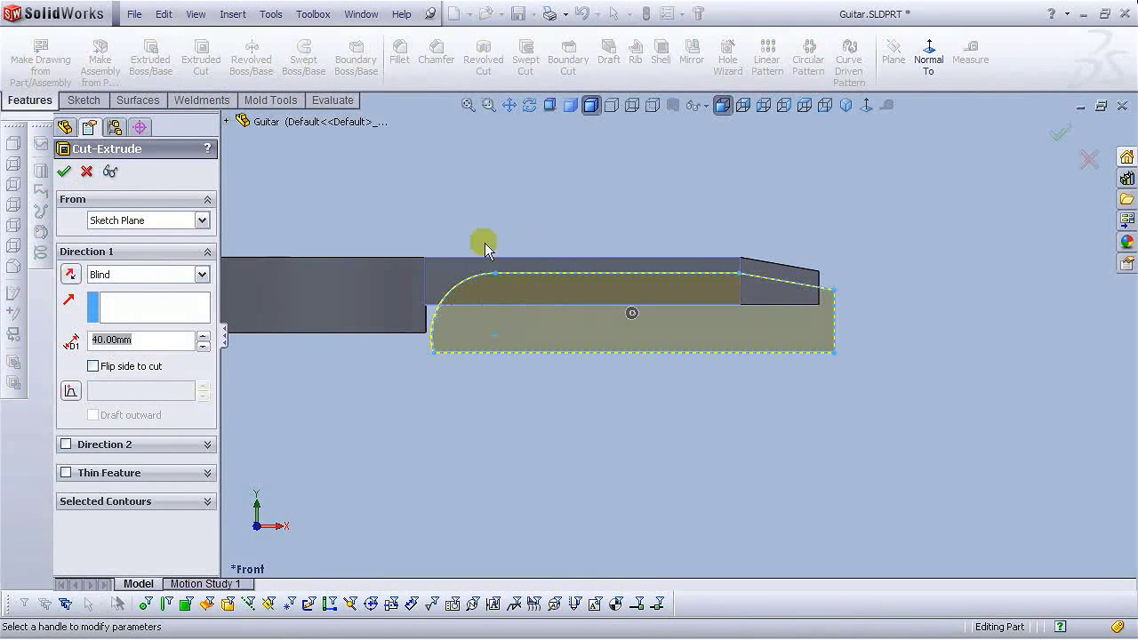
pyautogui.moveTo(485, 253); pyautogui.dragTo(400, 377, button='middle')
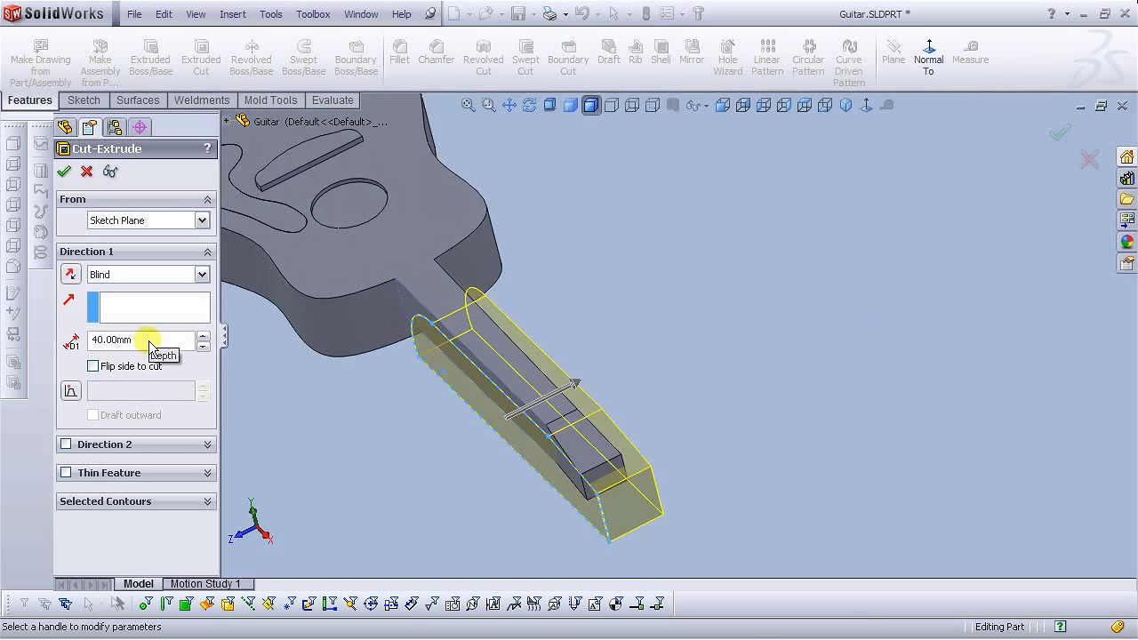
pyautogui.moveTo(145, 339); pyautogui.dragTo(77, 339)
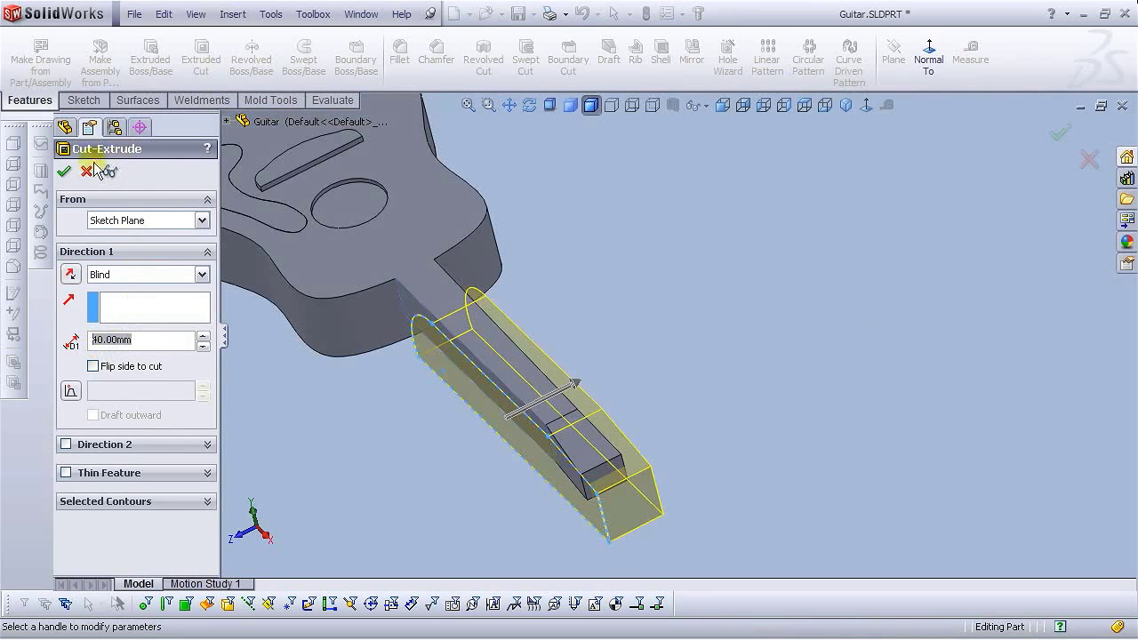
pyautogui.click(63, 171)
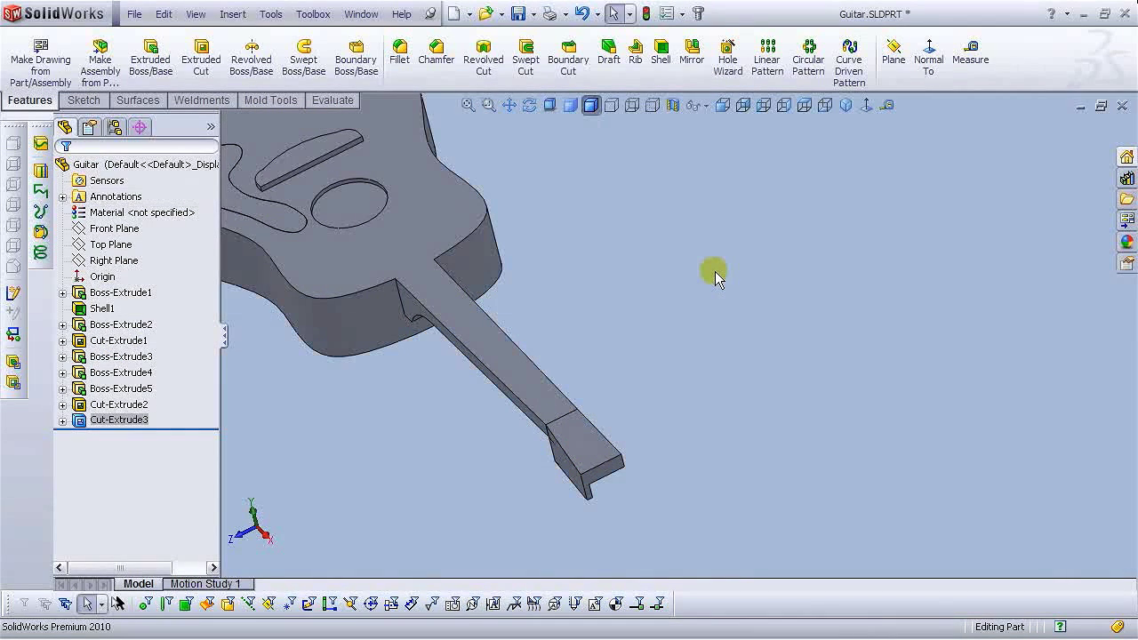
pyautogui.scroll(-3, 599, 465)
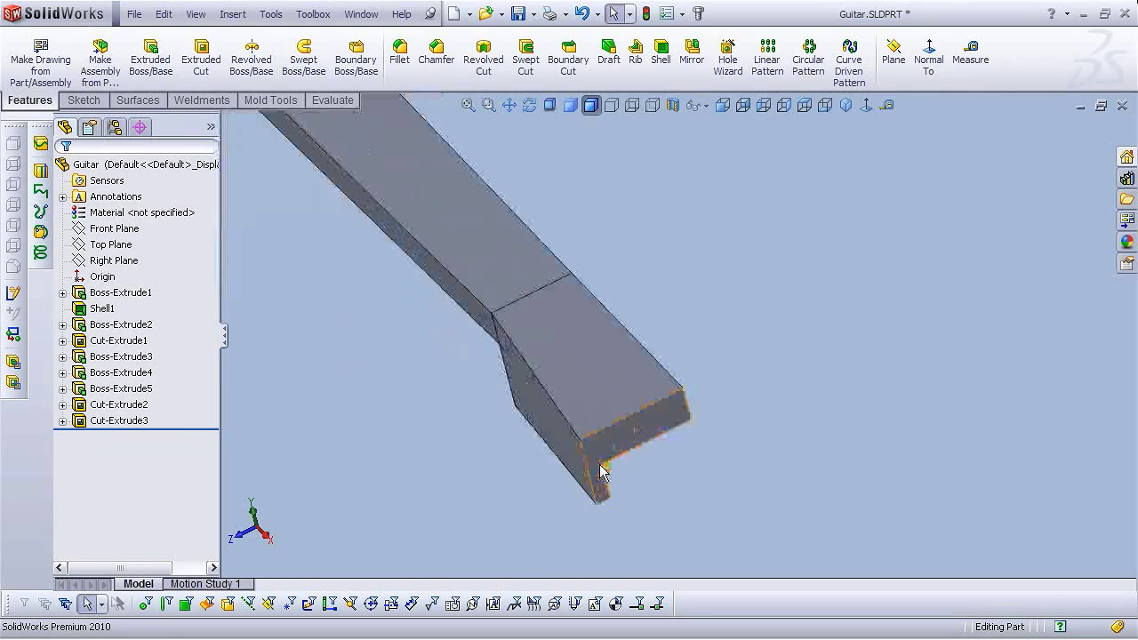
pyautogui.moveTo(534, 444); pyautogui.dragTo(541, 400, button='middle')
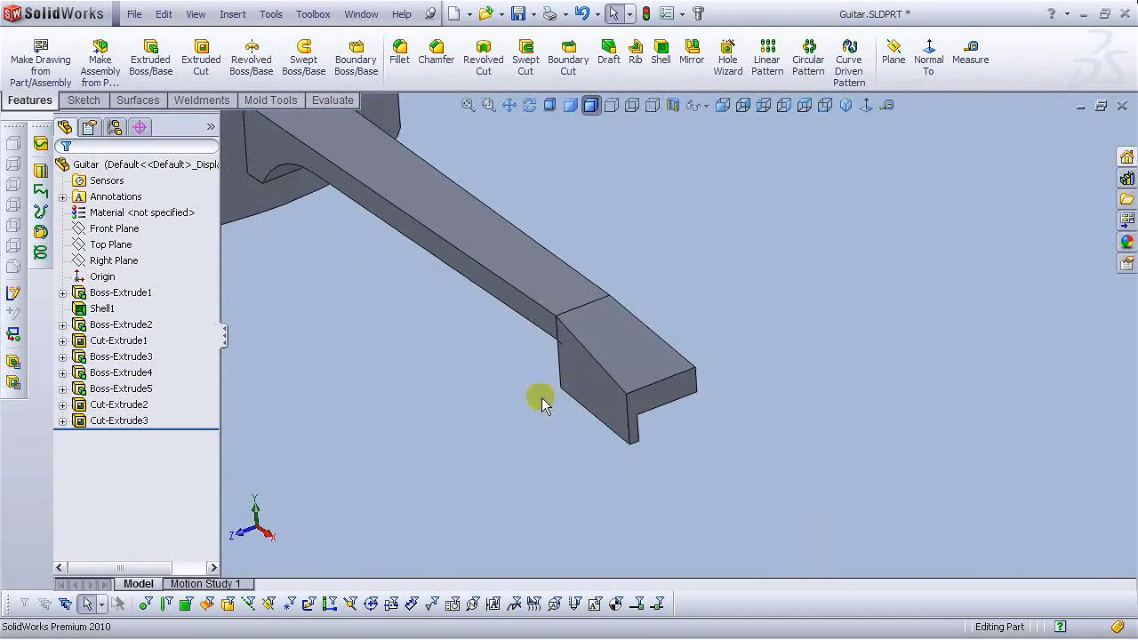
# Edit Cut-Extrude3 to a Mid Plane cut with a 70 mm depth.
pyautogui.click(125, 420)
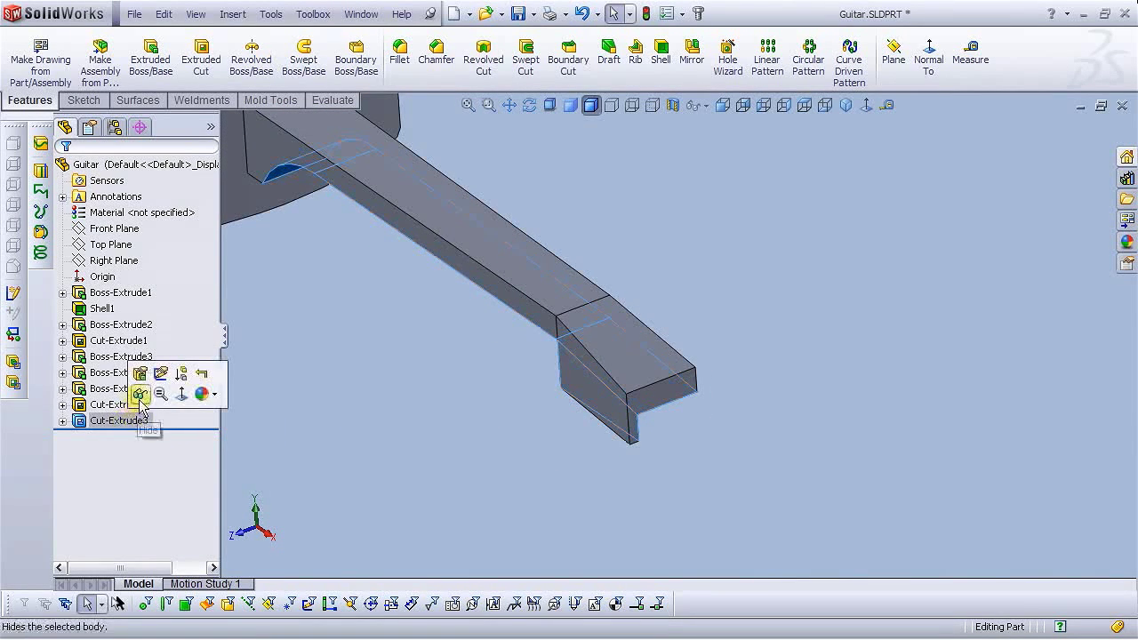
pyautogui.click(142, 374)
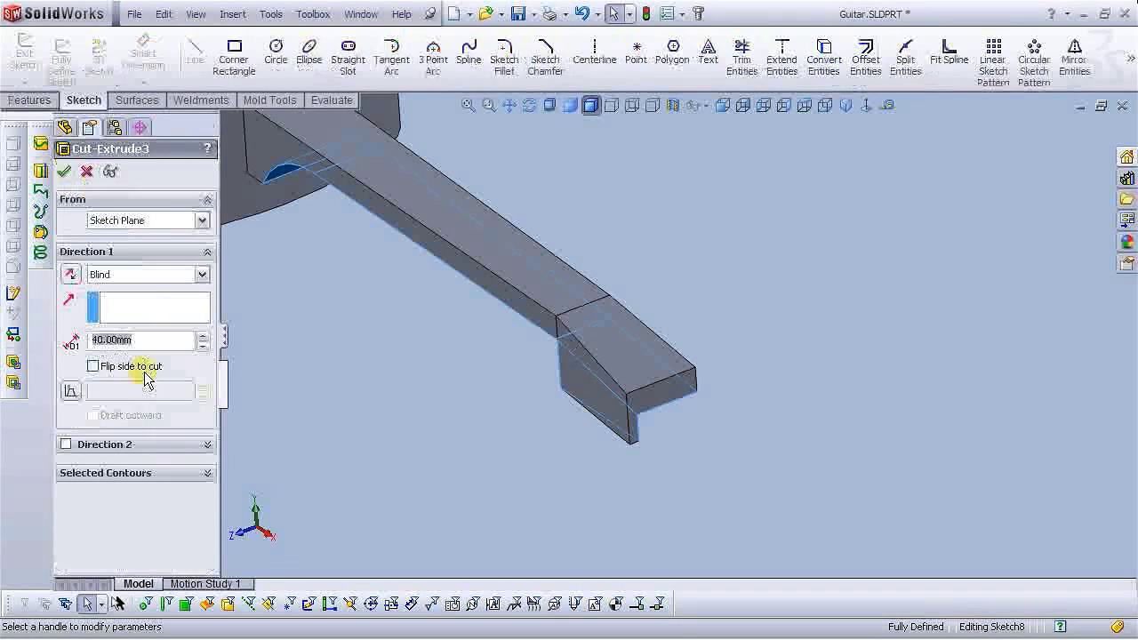
pyautogui.click(112, 278)
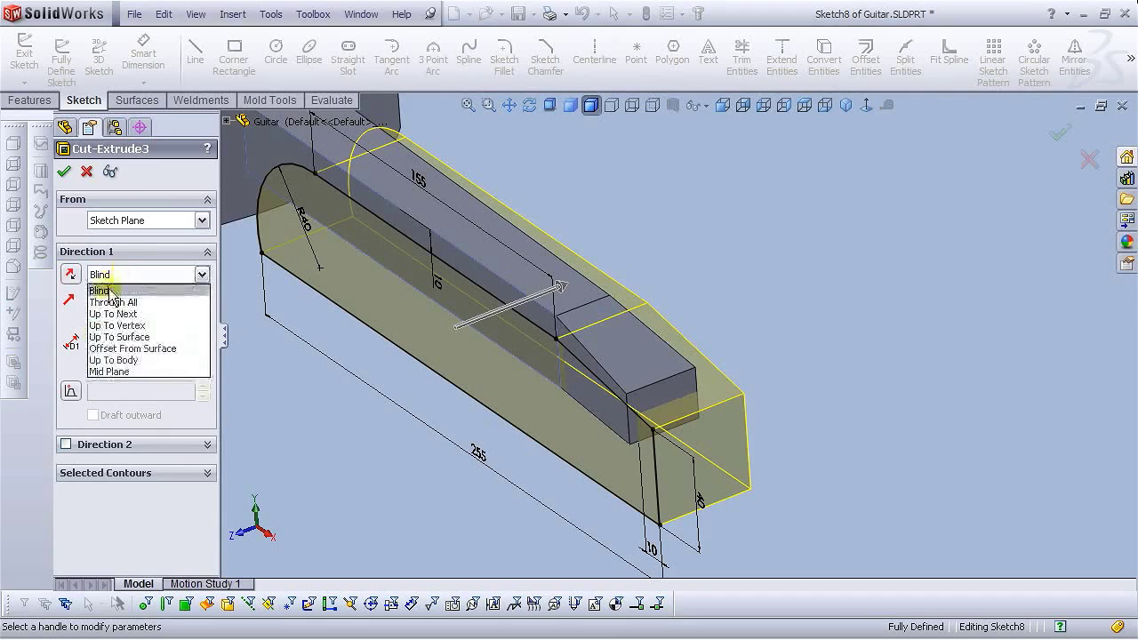
pyautogui.click(107, 371)
pyautogui.click(194, 336)
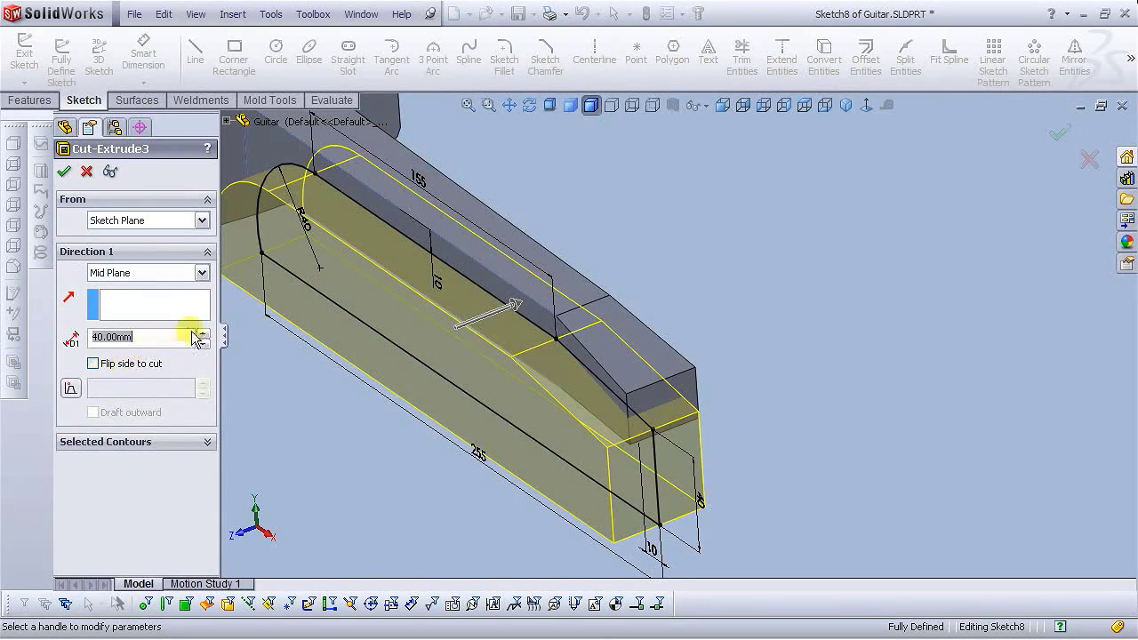
pyautogui.click(205, 335)
pyautogui.moveTo(485, 373); pyautogui.dragTo(449, 396, button='middle')
pyautogui.click(204, 335)
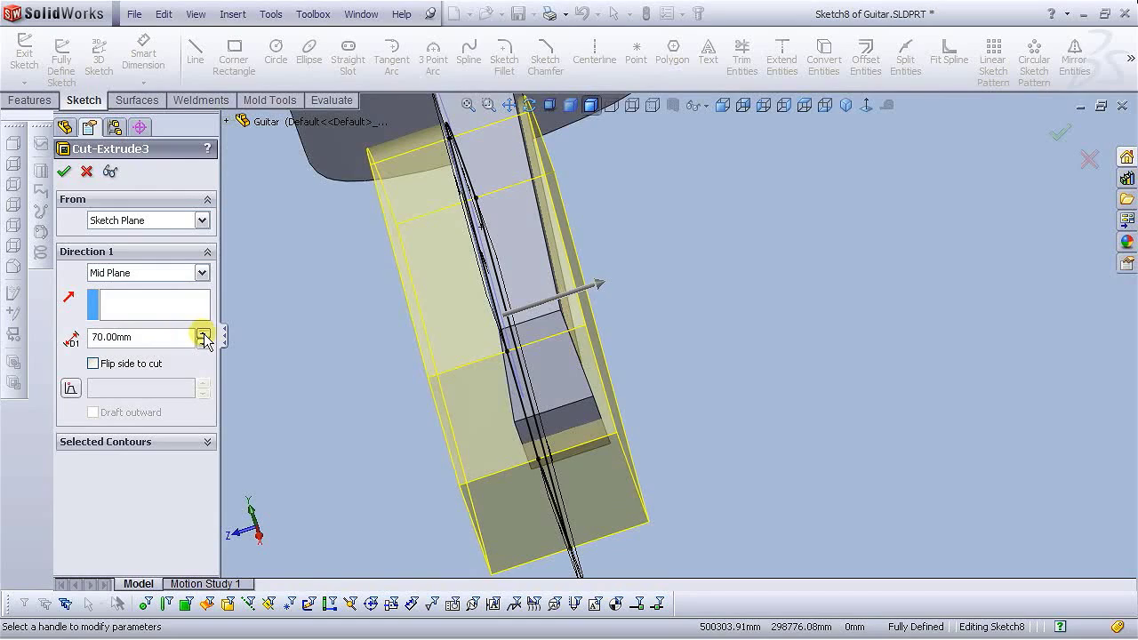
pyautogui.moveTo(369, 378); pyautogui.dragTo(233, 386, button='middle')
pyautogui.click(144, 337)
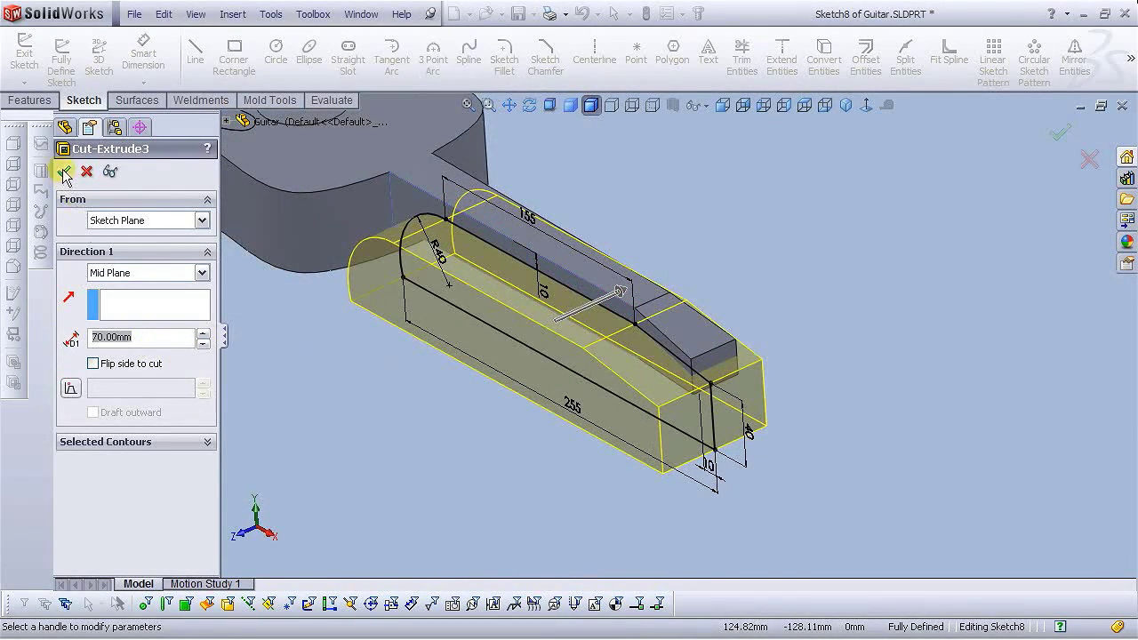
pyautogui.click(64, 172)
pyautogui.moveTo(526, 418); pyautogui.dragTo(533, 408, button='middle')
# Zoom and orbit the model to close in on the raised Boss-Extrude3 piece by the sound hole.
pyautogui.scroll(-3, 562, 242)
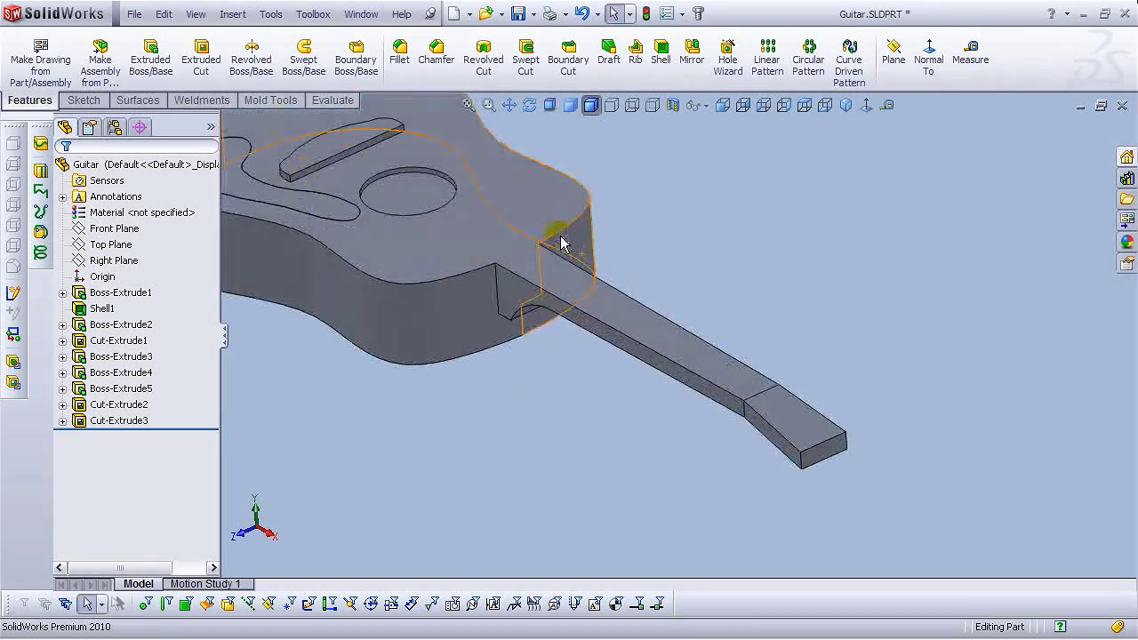
pyautogui.scroll(3, 561, 243)
pyautogui.moveTo(719, 471); pyautogui.dragTo(739, 541, button='middle')
pyautogui.scroll(-4, 619, 340)
pyautogui.moveTo(620, 339); pyautogui.dragTo(753, 303, button='middle')
pyautogui.scroll(4, 753, 352)
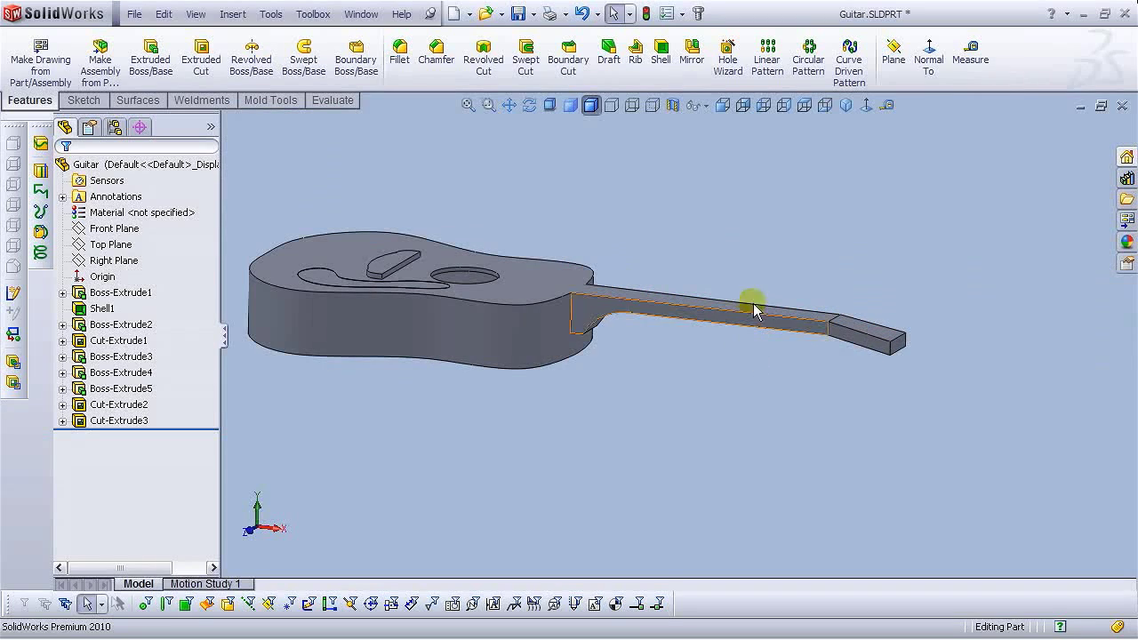
pyautogui.click(723, 106)
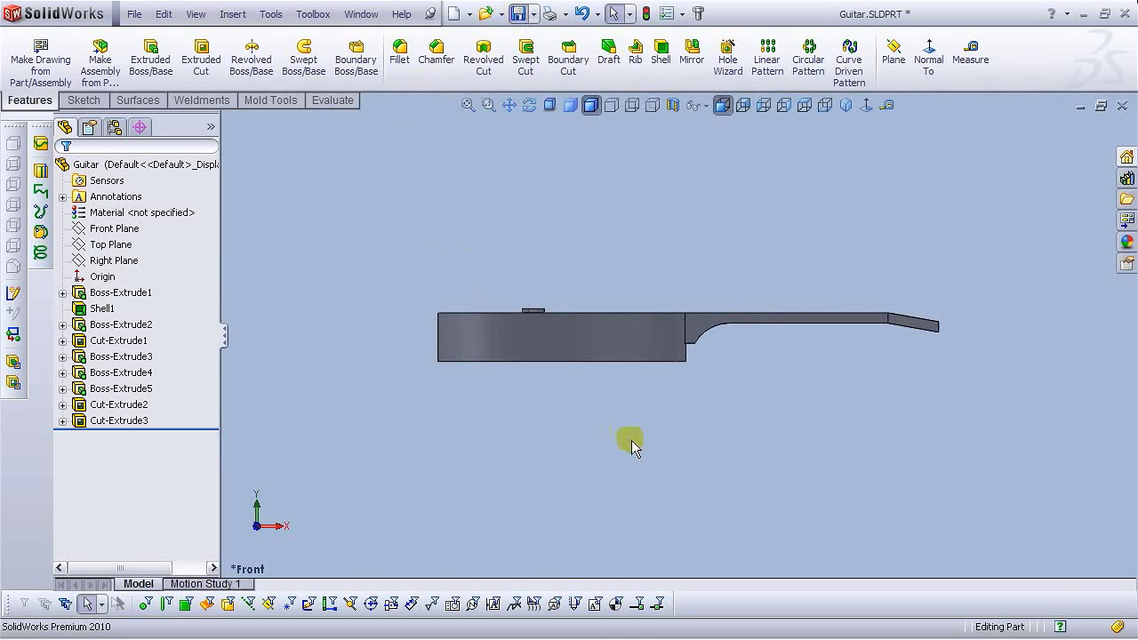
pyautogui.moveTo(761, 354); pyautogui.dragTo(705, 471, button='middle')
pyautogui.scroll(-4, 805, 394)
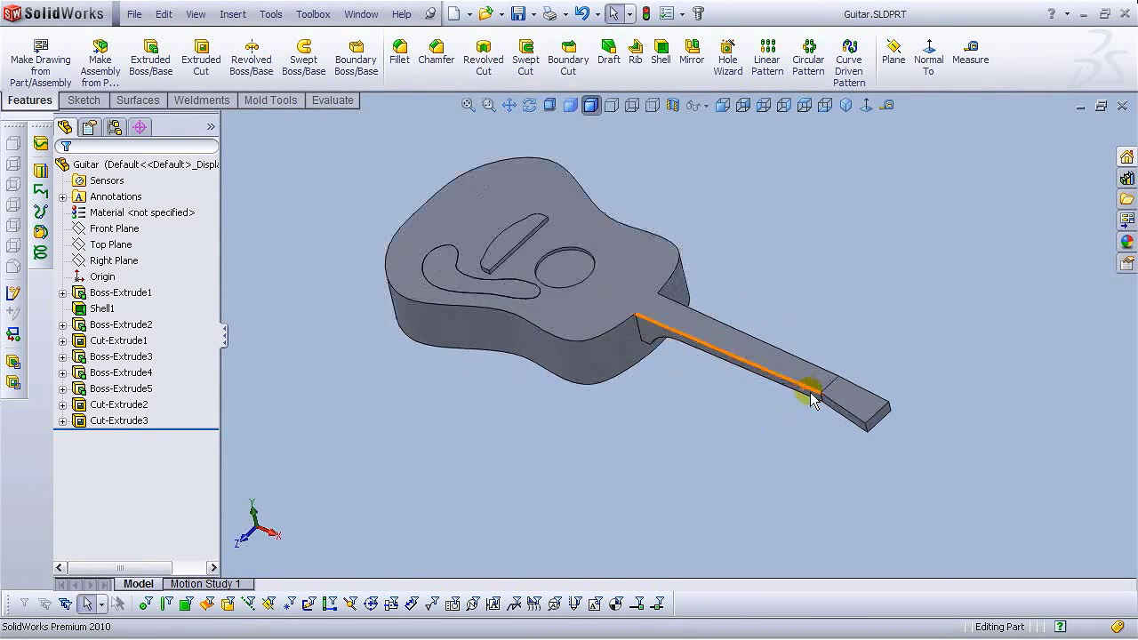
pyautogui.scroll(3, 741, 447)
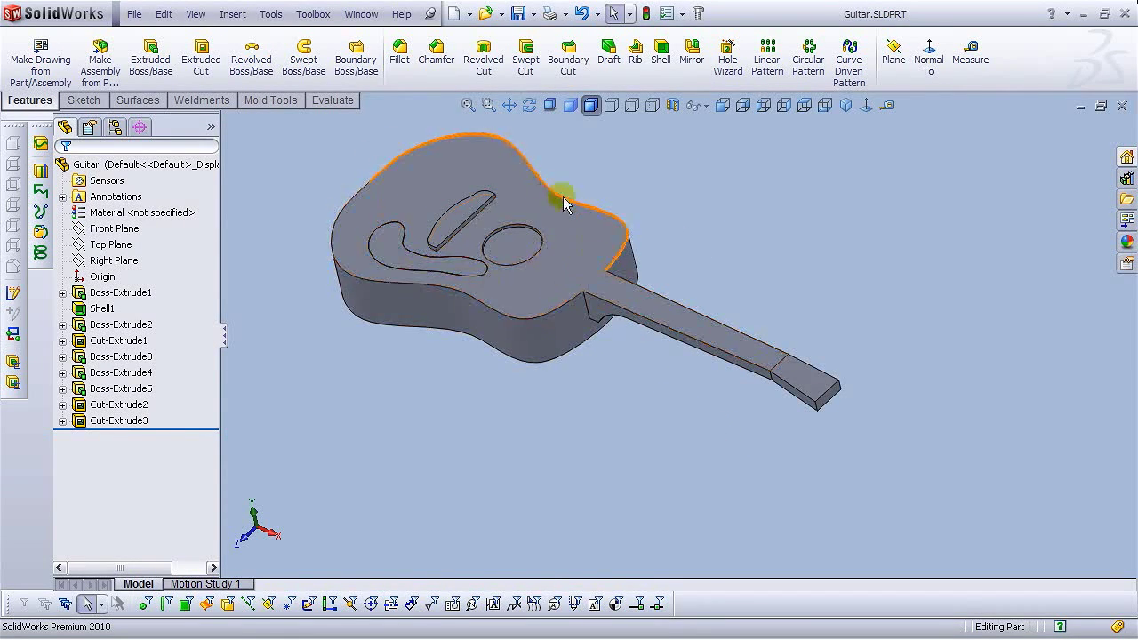
pyautogui.scroll(-3, 520, 171)
pyautogui.scroll(-2, 519, 257)
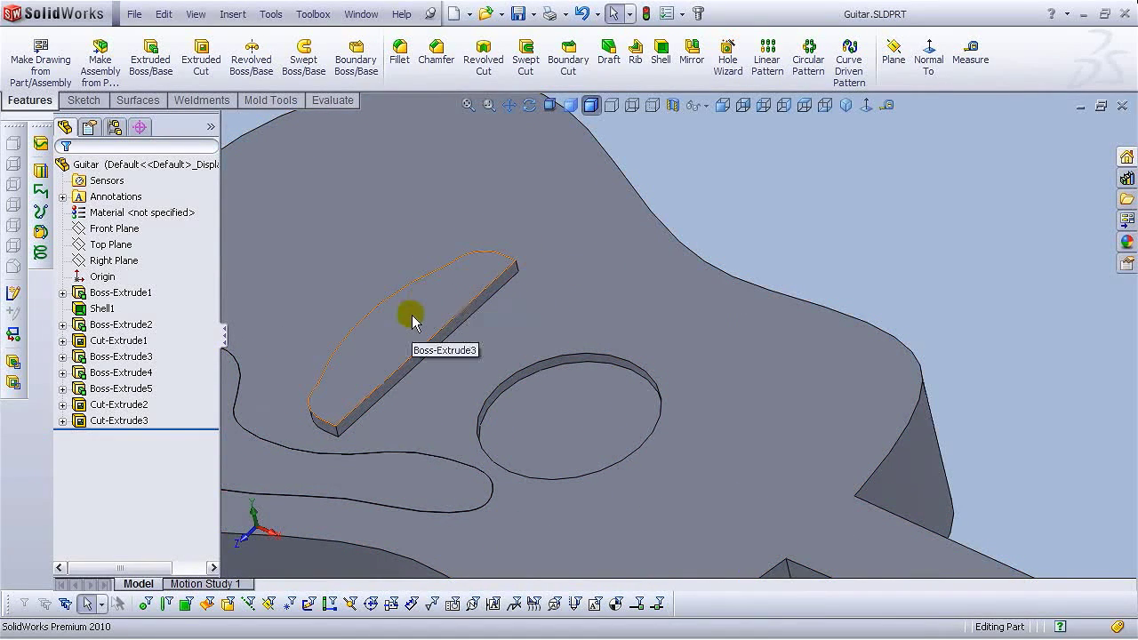
pyautogui.moveTo(622, 418); pyautogui.dragTo(522, 332, button='middle')
# Start a sketch on the raised piece's top face and draw a construction centerline.
pyautogui.click(522, 332)
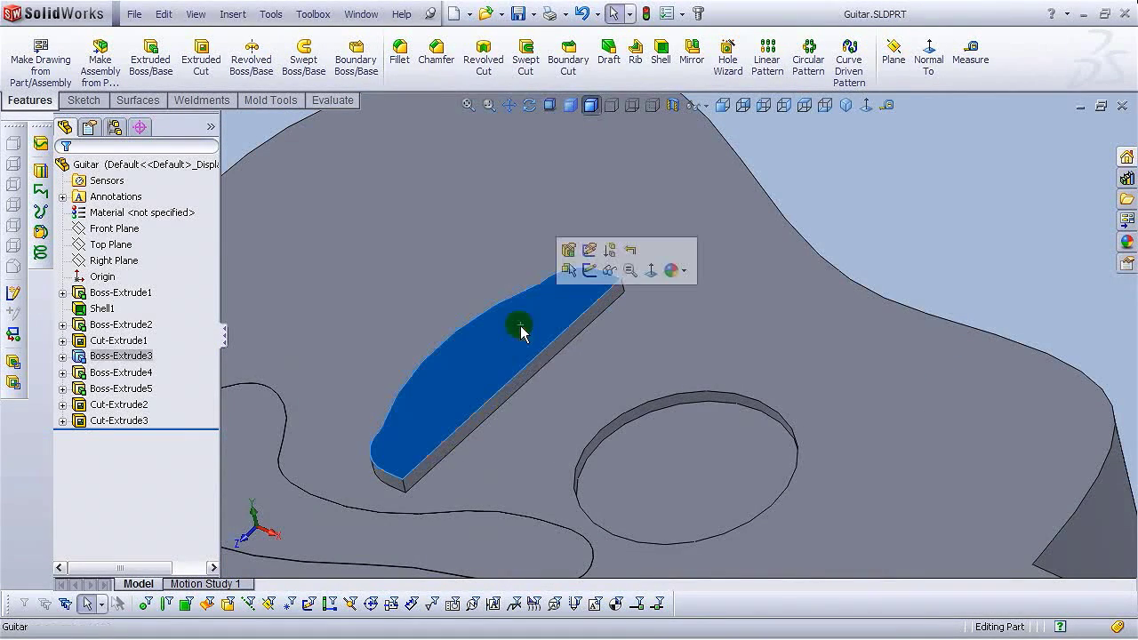
pyautogui.click(589, 272)
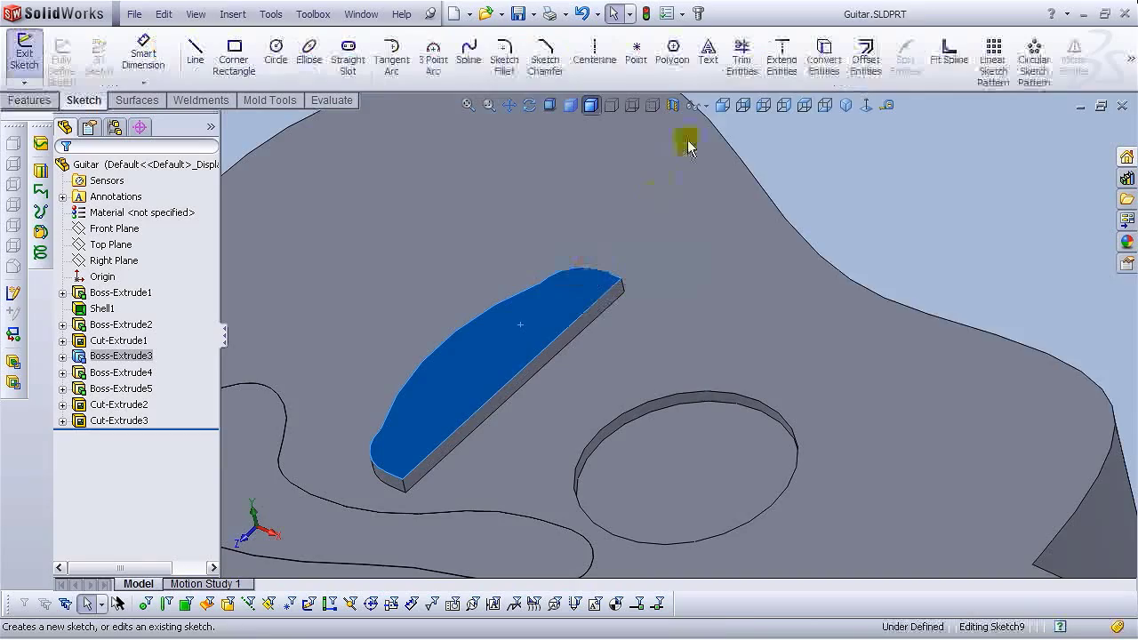
pyautogui.click(866, 105)
pyautogui.scroll(5, 543, 330)
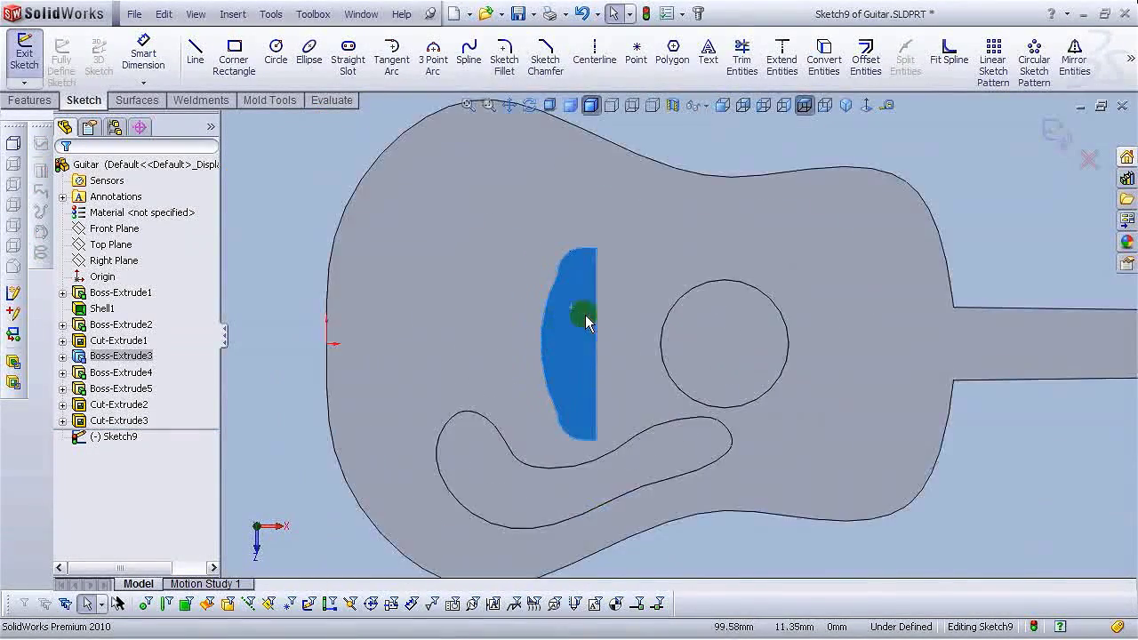
pyautogui.click(594, 55)
pyautogui.click(542, 270)
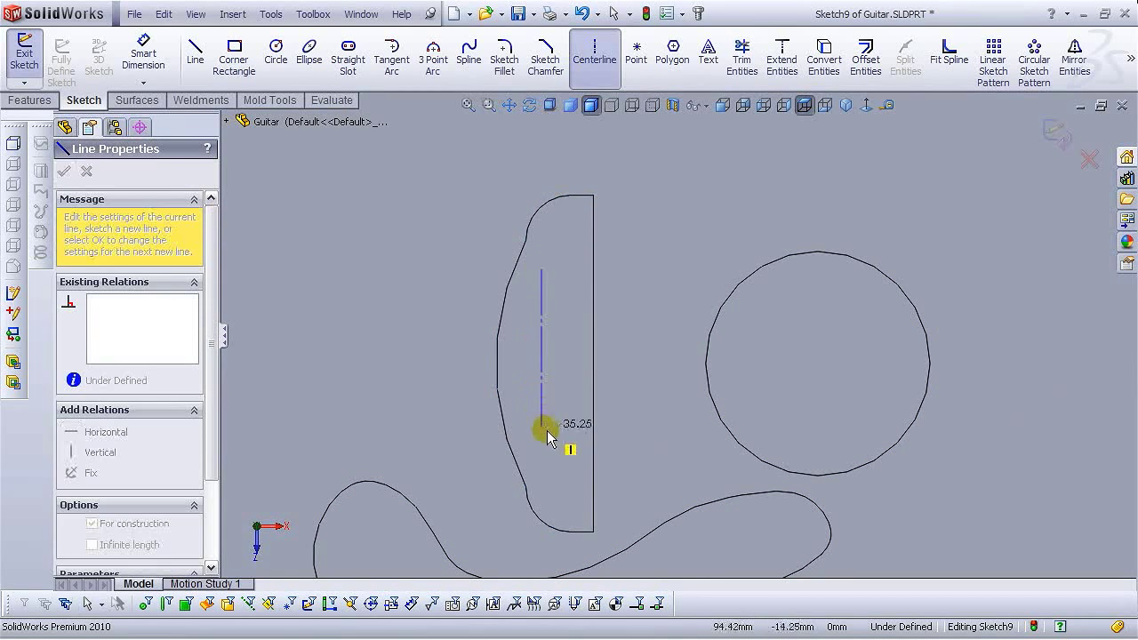
pyautogui.click(571, 485)
pyautogui.press('Escape')
# Locate the centerline's top endpoint 10 mm from the straight edge and 15 mm down.
pyautogui.click(143, 53)
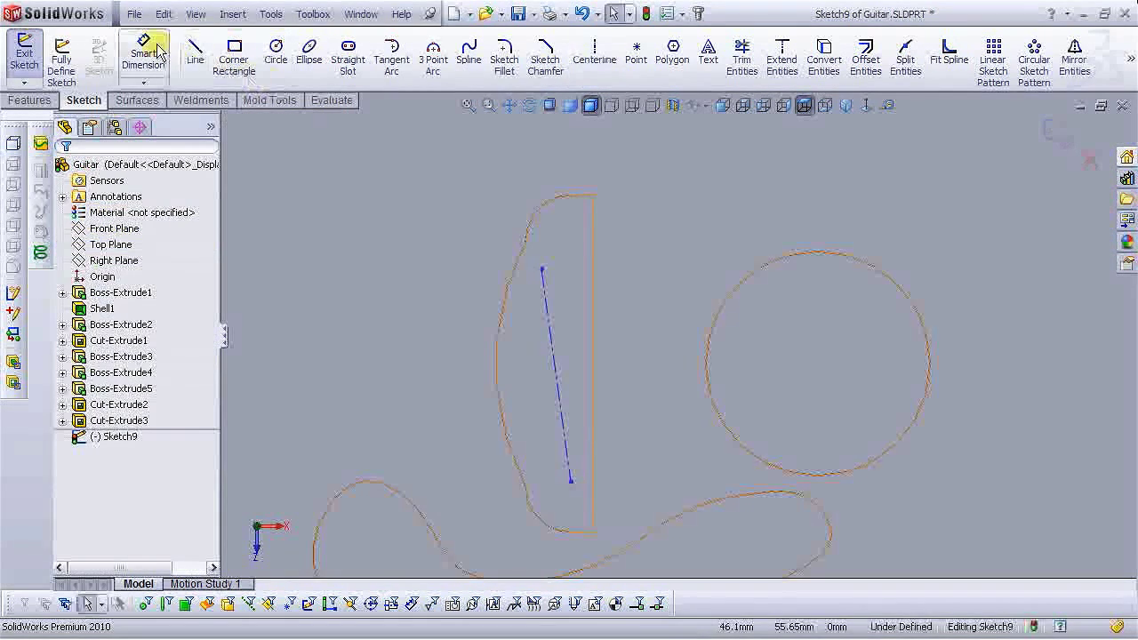
pyautogui.click(543, 268)
pyautogui.click(592, 269)
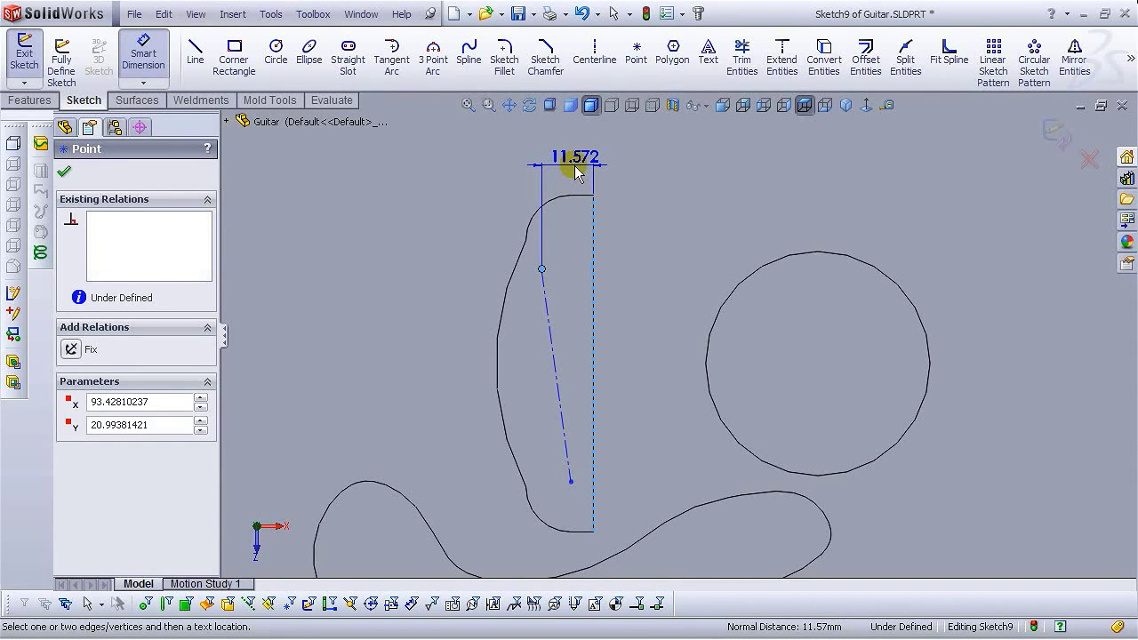
pyautogui.click(576, 174)
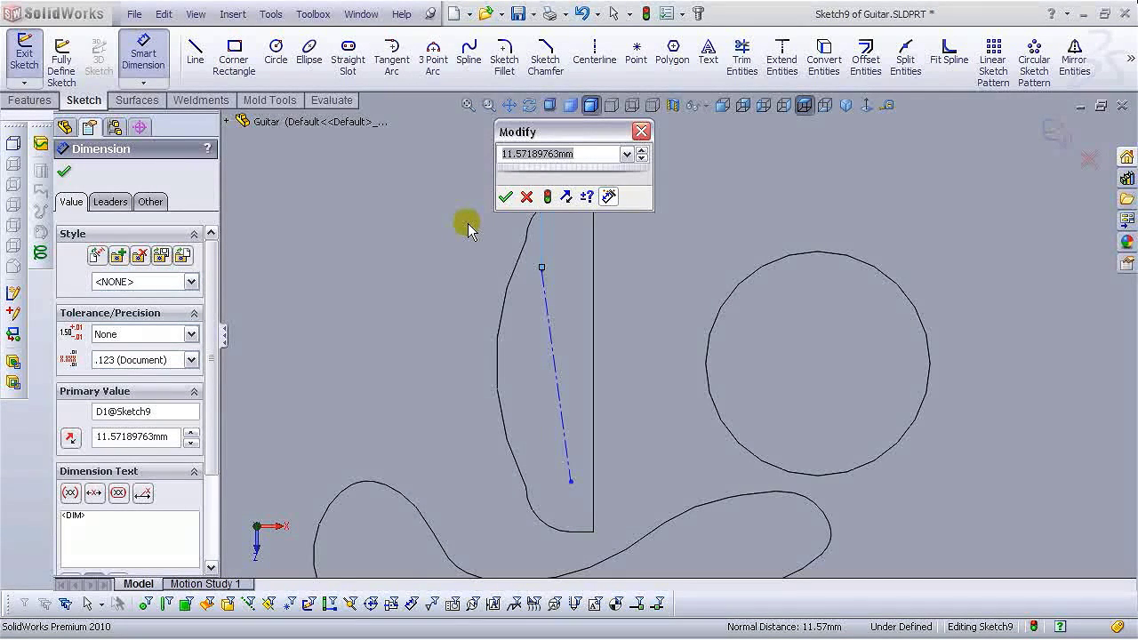
pyautogui.write('10')
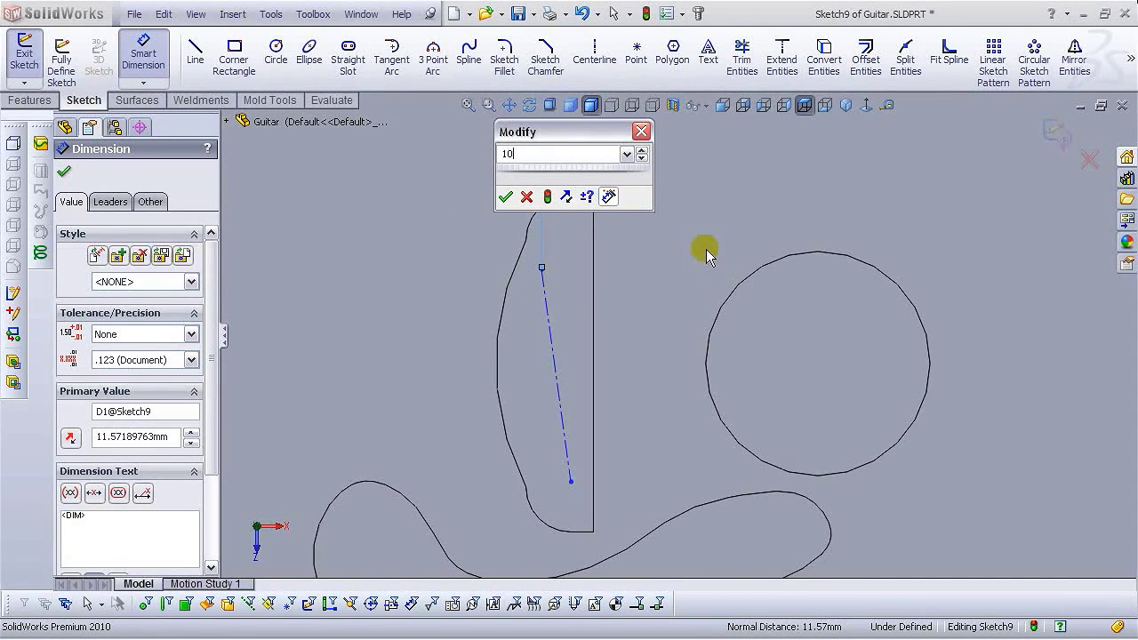
pyautogui.press('Return')
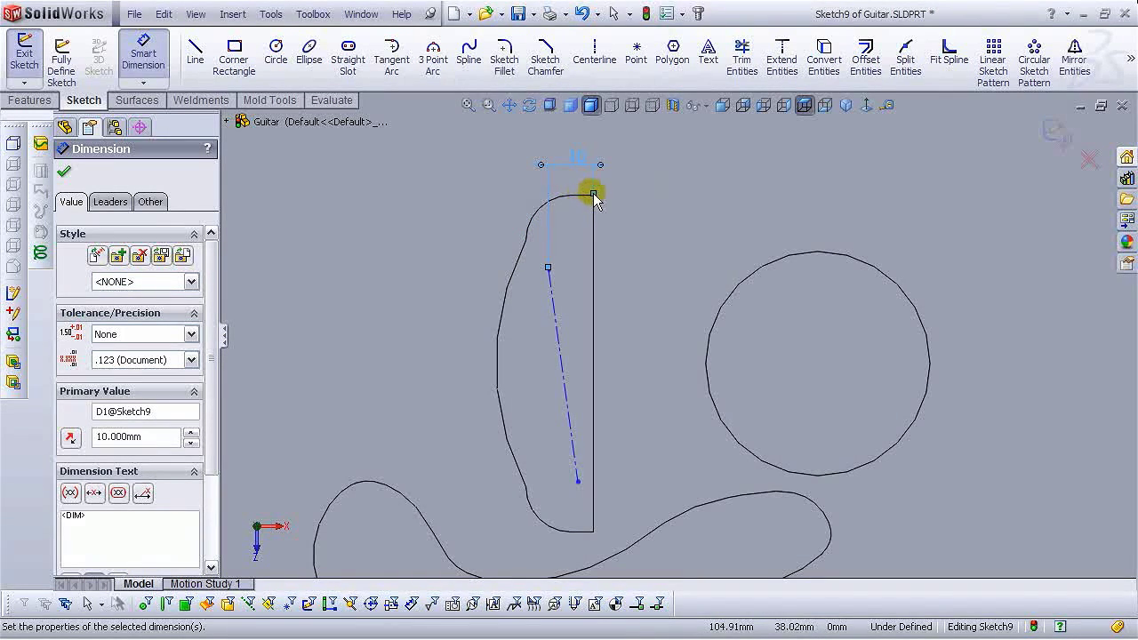
pyautogui.click(569, 233)
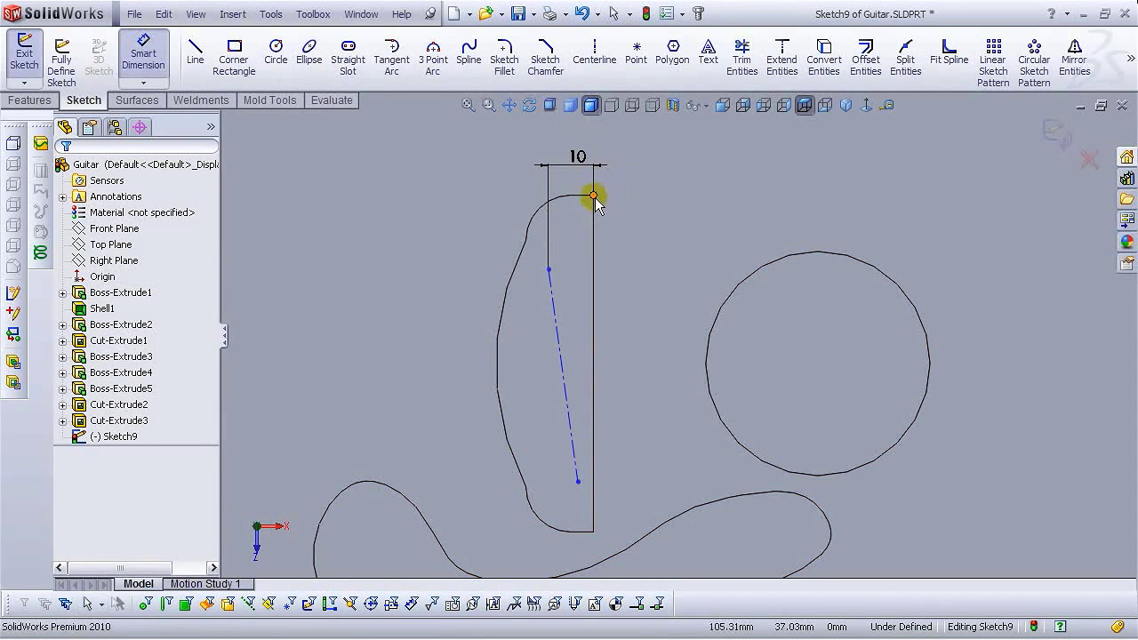
pyautogui.click(549, 269)
pyautogui.click(494, 220)
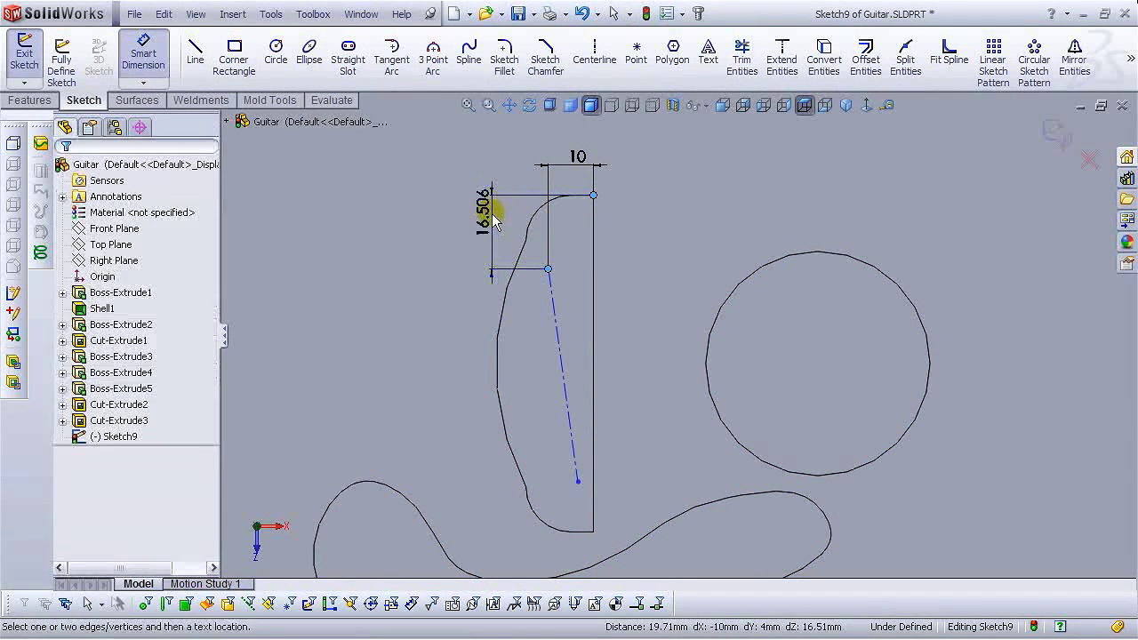
pyautogui.write('15')
pyautogui.press('Return')
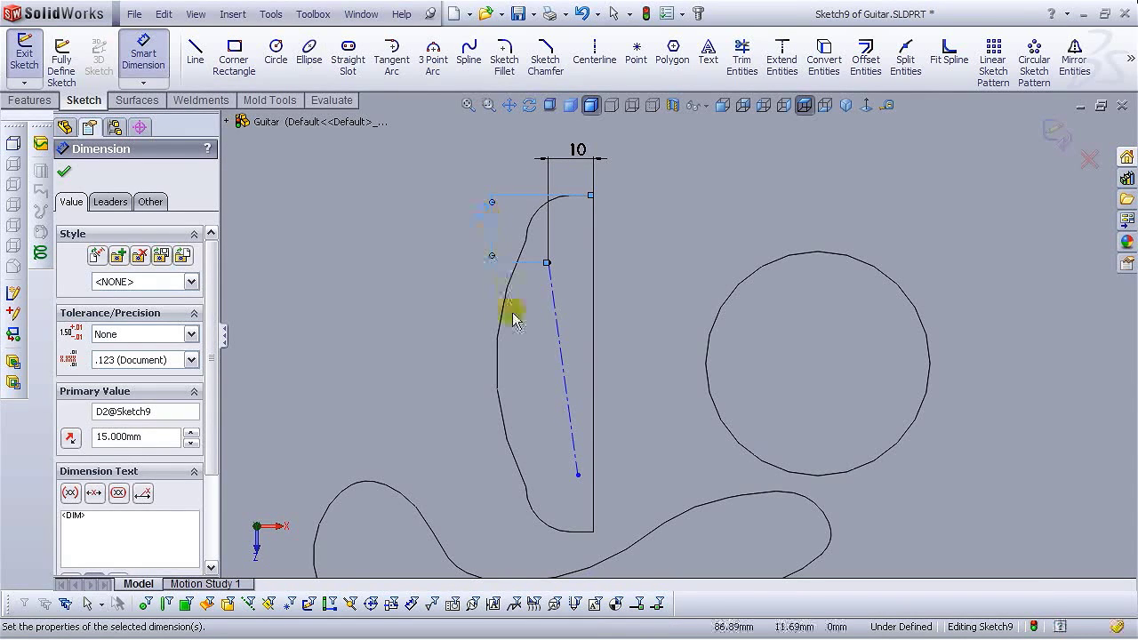
# Angle the centerline 5° to the straight edge and set its length to 50 mm.
pyautogui.click(564, 323)
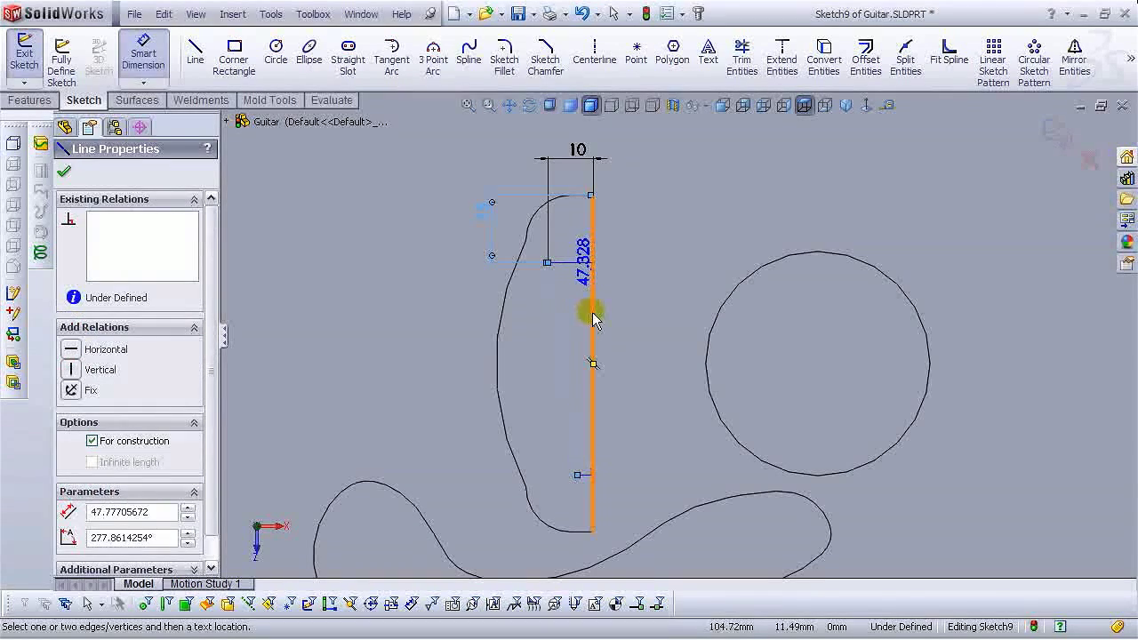
pyautogui.click(591, 307)
pyautogui.click(576, 300)
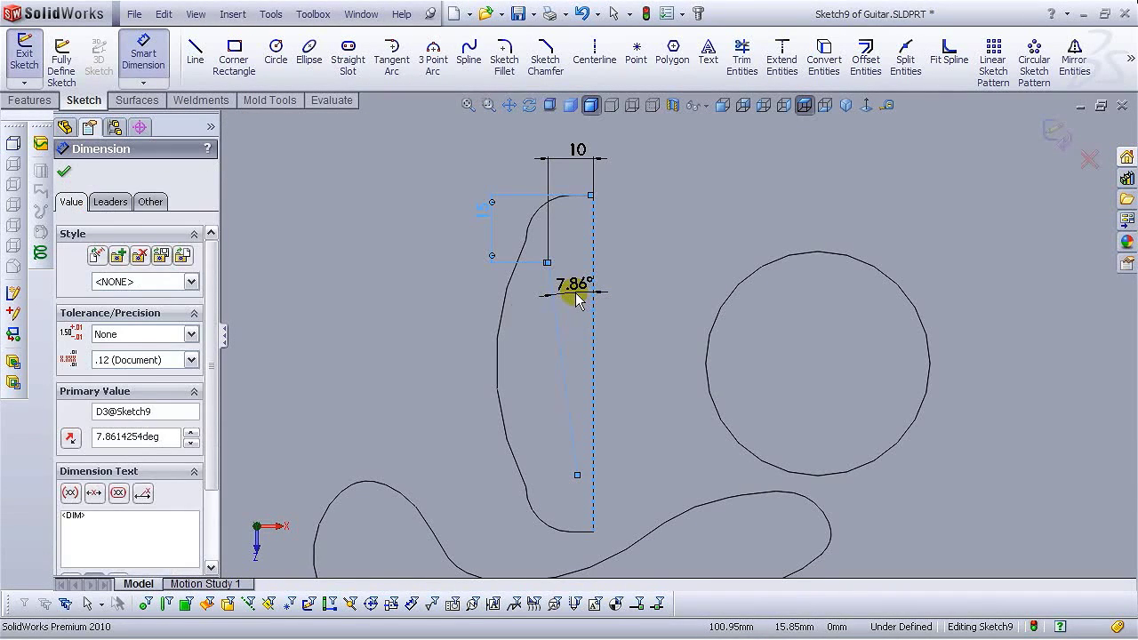
pyautogui.press('Return')
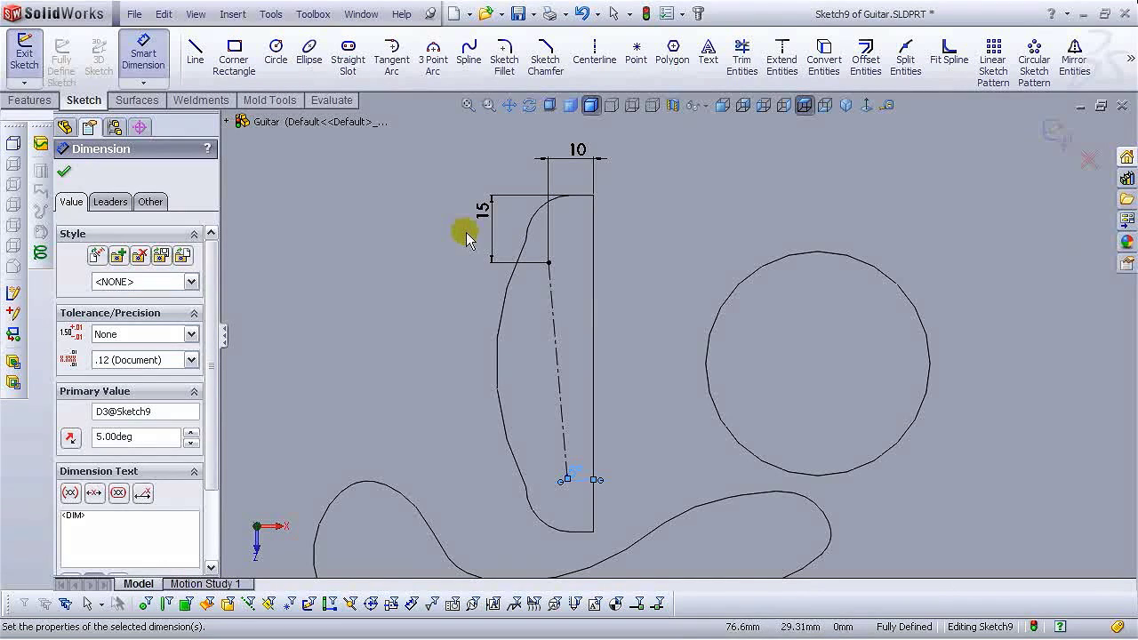
pyautogui.click(543, 327)
pyautogui.click(418, 328)
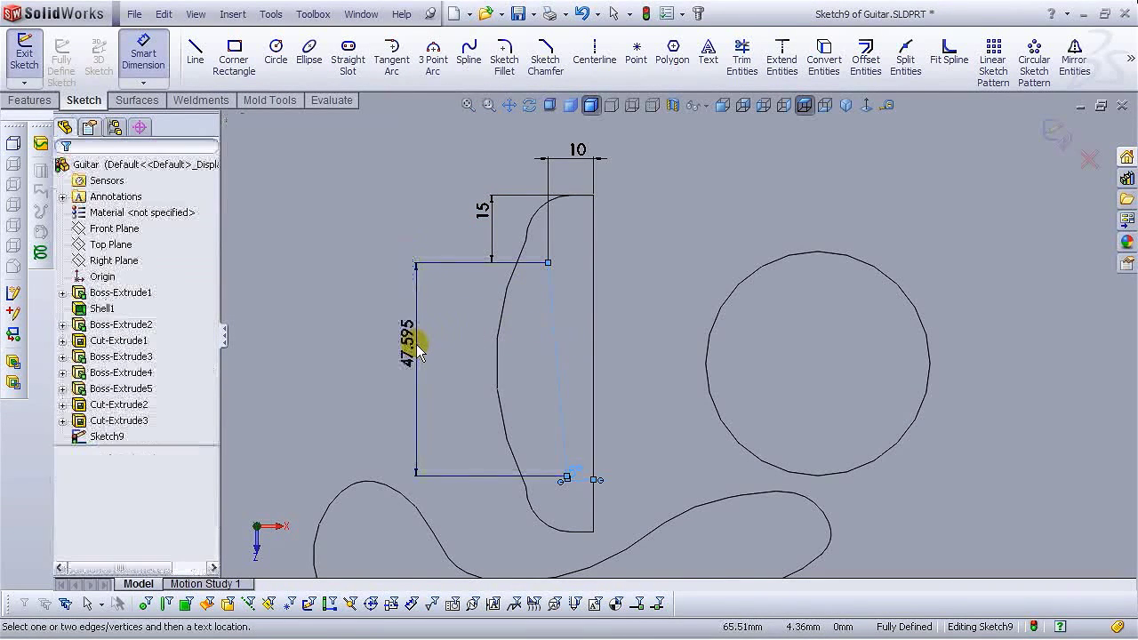
pyautogui.write('50')
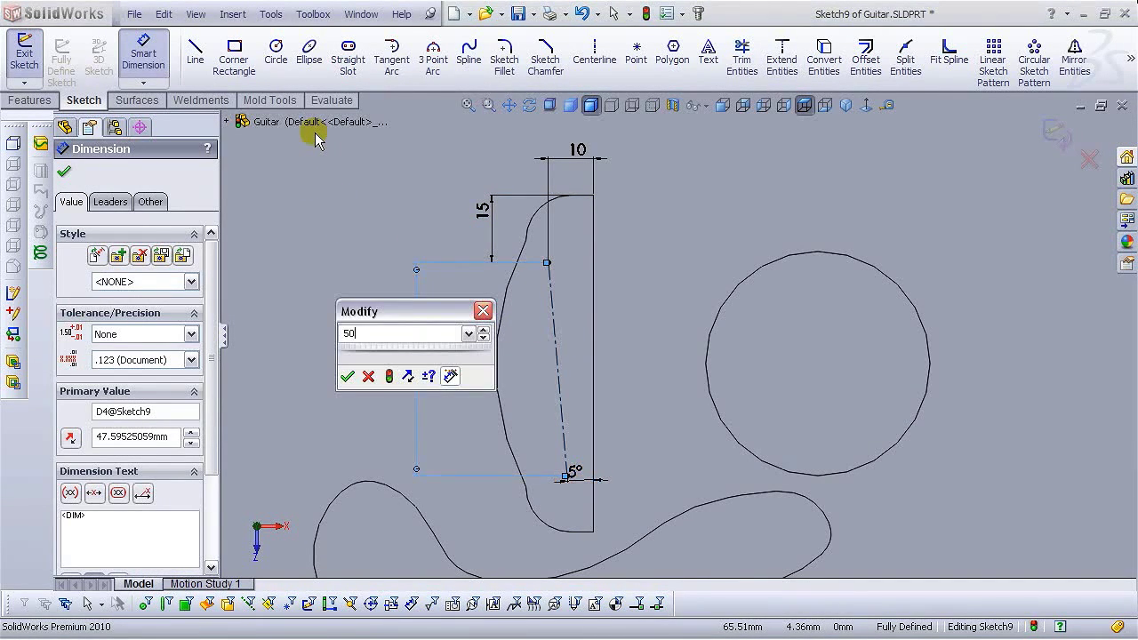
pyautogui.press('Return')
pyautogui.press('Escape')
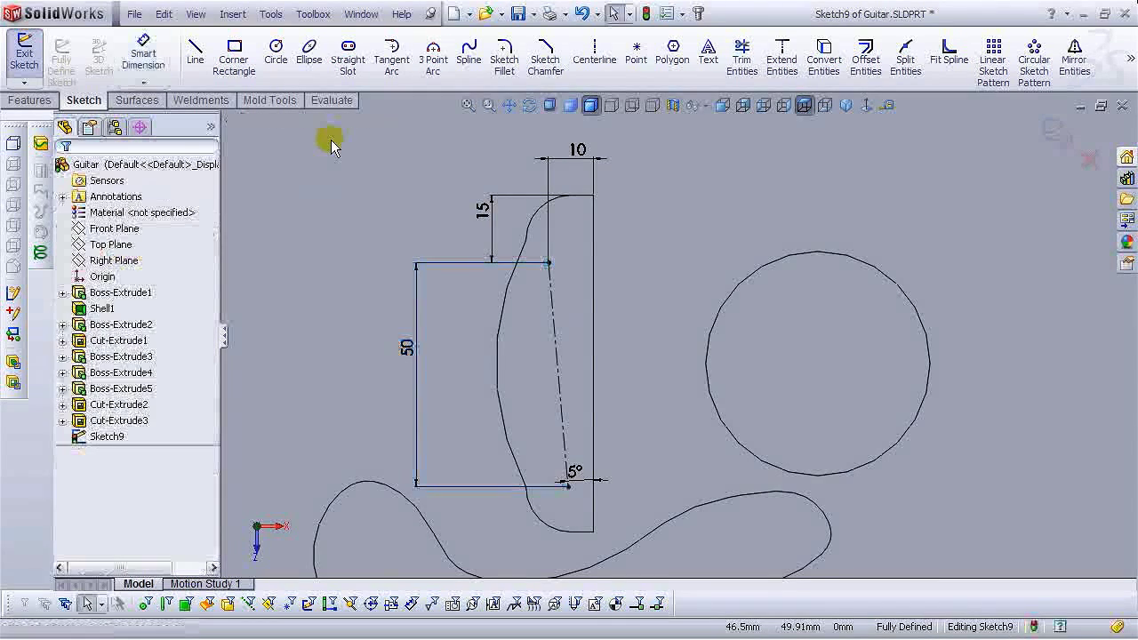
pyautogui.click(276, 86)
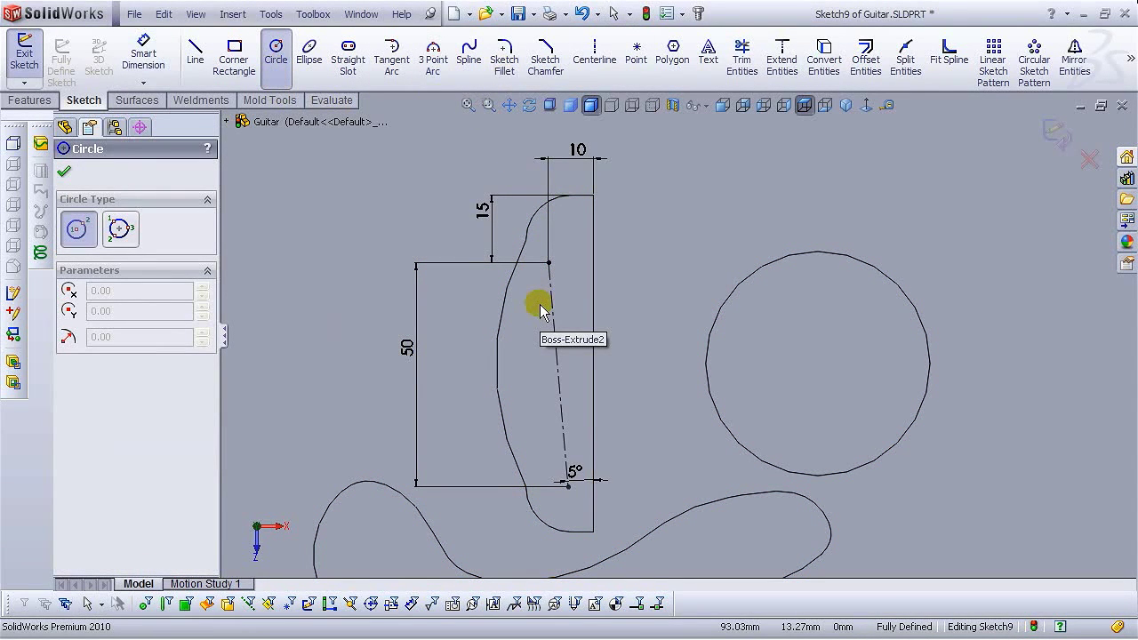
# Draw a horizontal construction centerline from the sound hole's centre past the raised piece.
pyautogui.press('Escape')
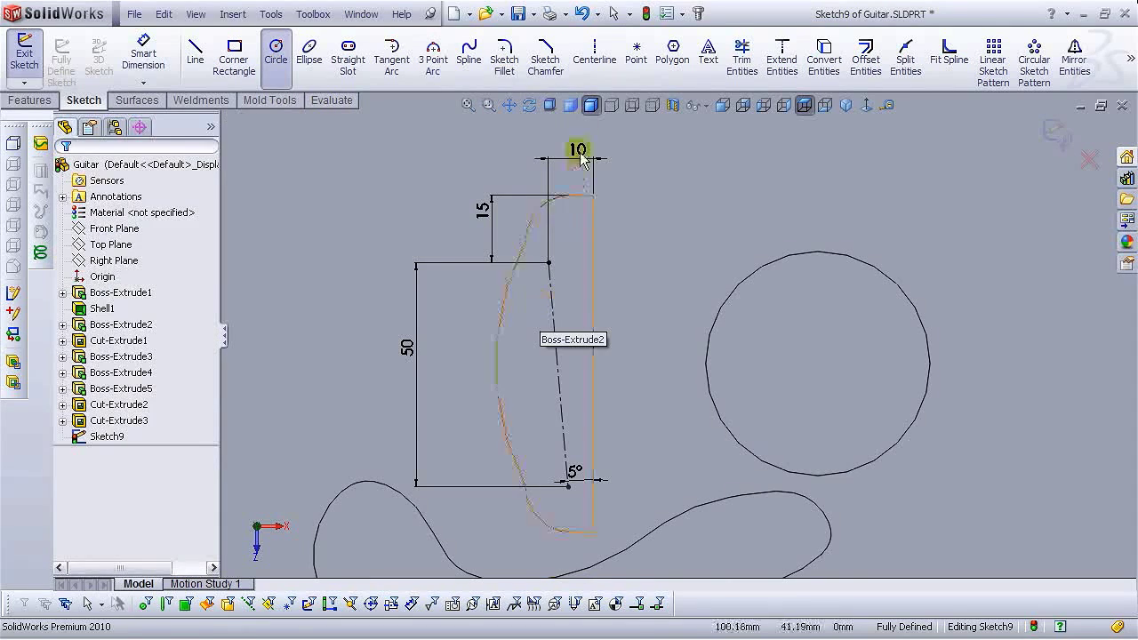
pyautogui.click(594, 58)
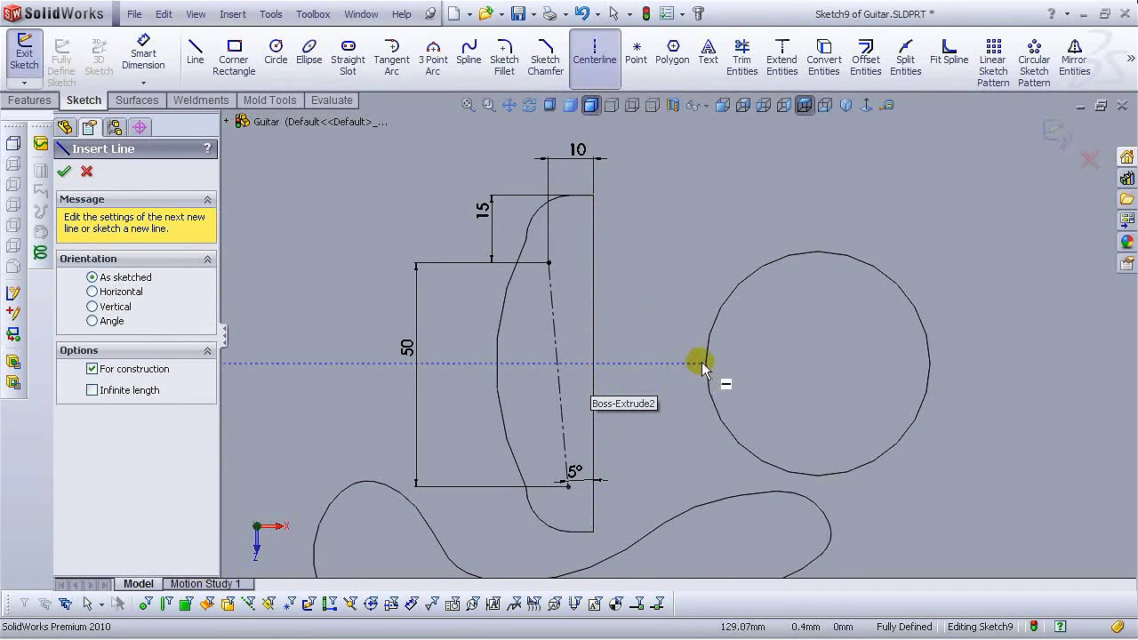
pyautogui.click(818, 365)
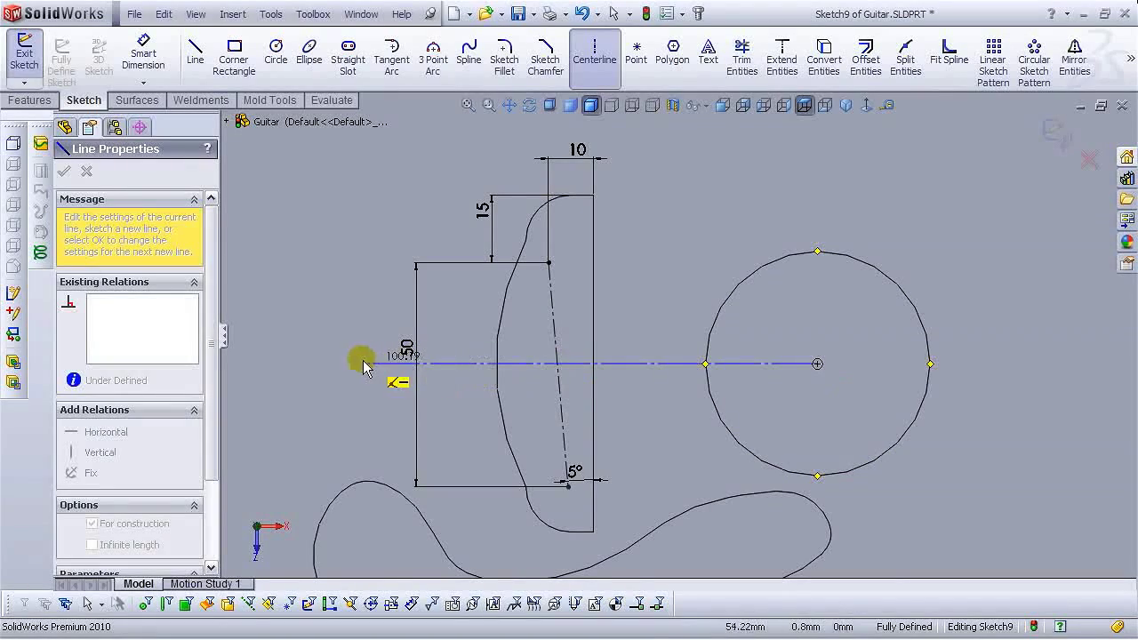
pyautogui.click(360, 359)
pyautogui.press('Escape')
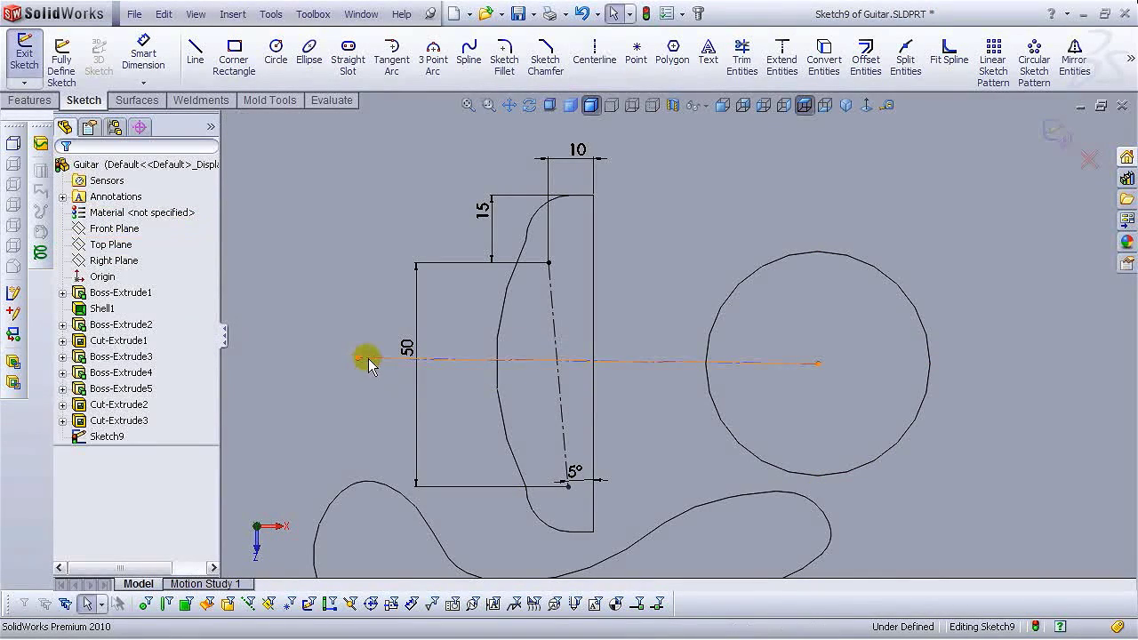
pyautogui.click(368, 361)
pyautogui.click(416, 286)
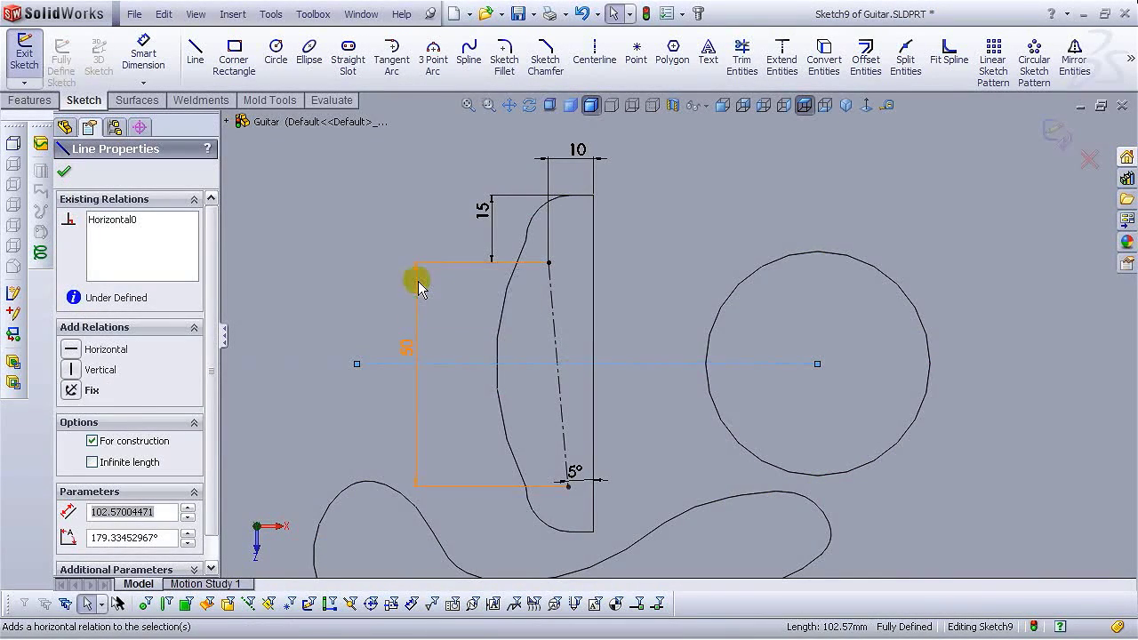
pyautogui.click(648, 401)
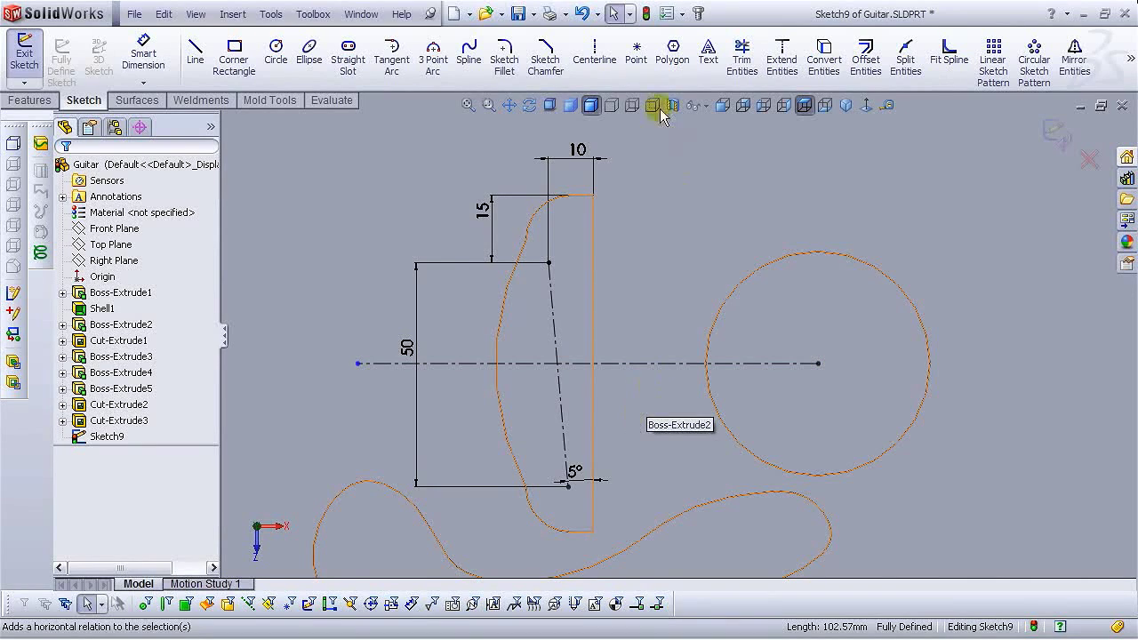
# Draw a small circle on the angled centerline and dimension it to 3 mm diameter.
pyautogui.click(275, 54)
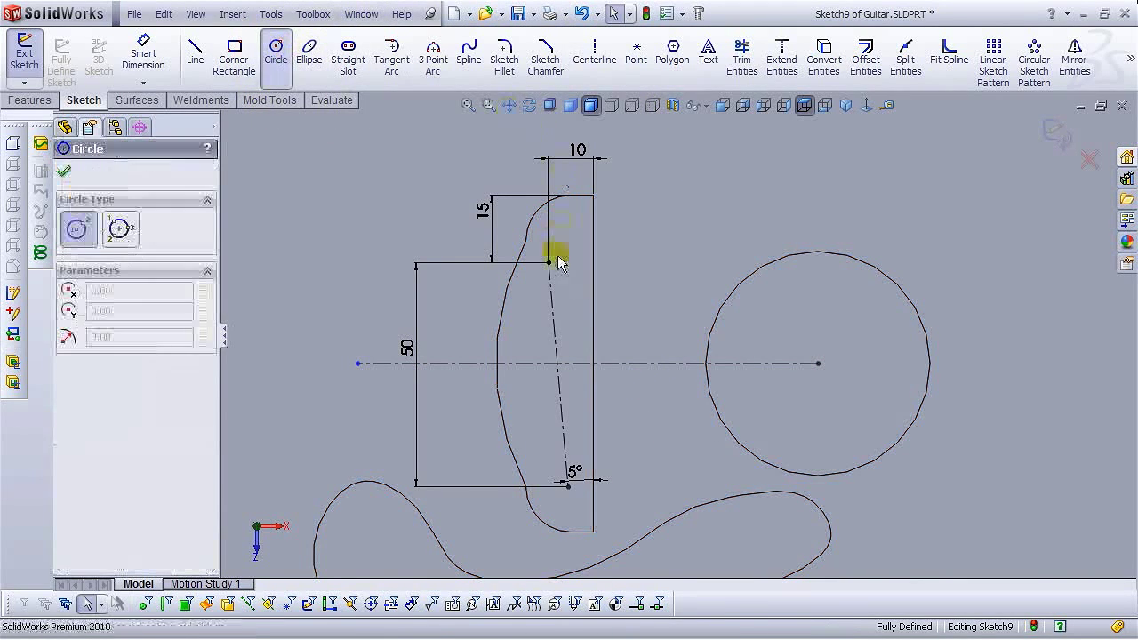
pyautogui.click(551, 300)
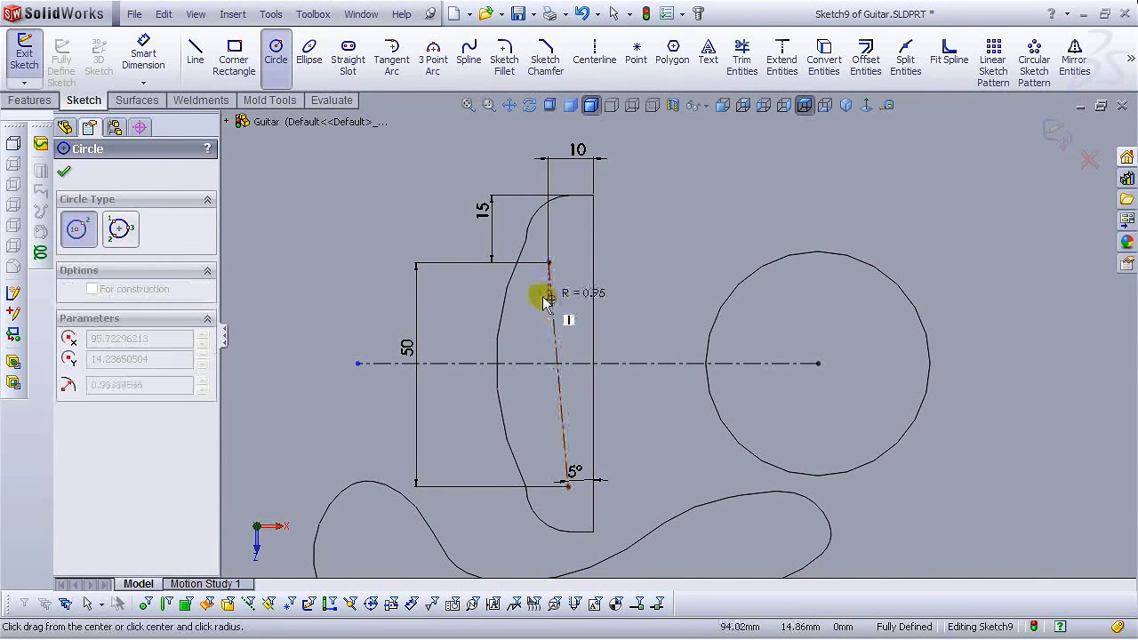
pyautogui.click(542, 296)
pyautogui.click(160, 69)
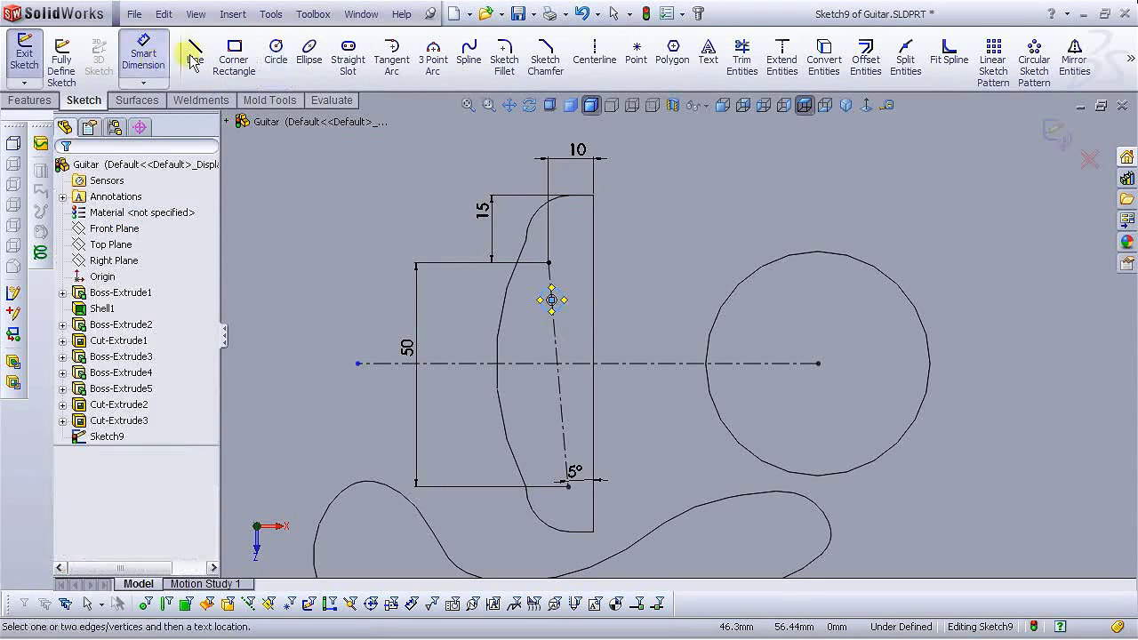
pyautogui.click(552, 293)
pyautogui.click(573, 258)
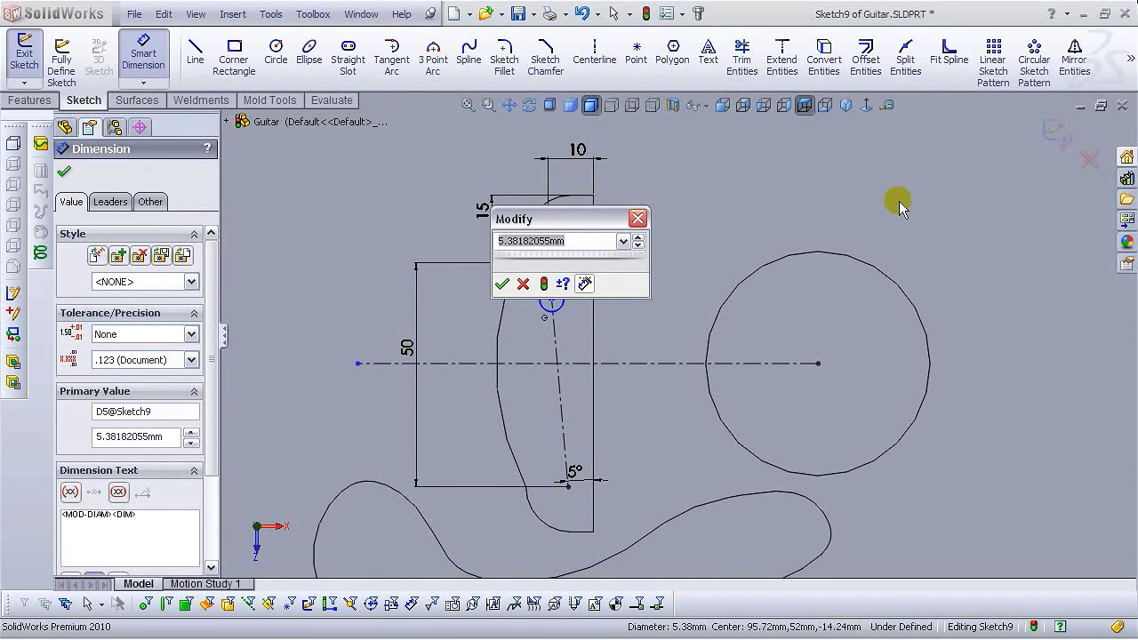
pyautogui.write('3')
pyautogui.press('Return')
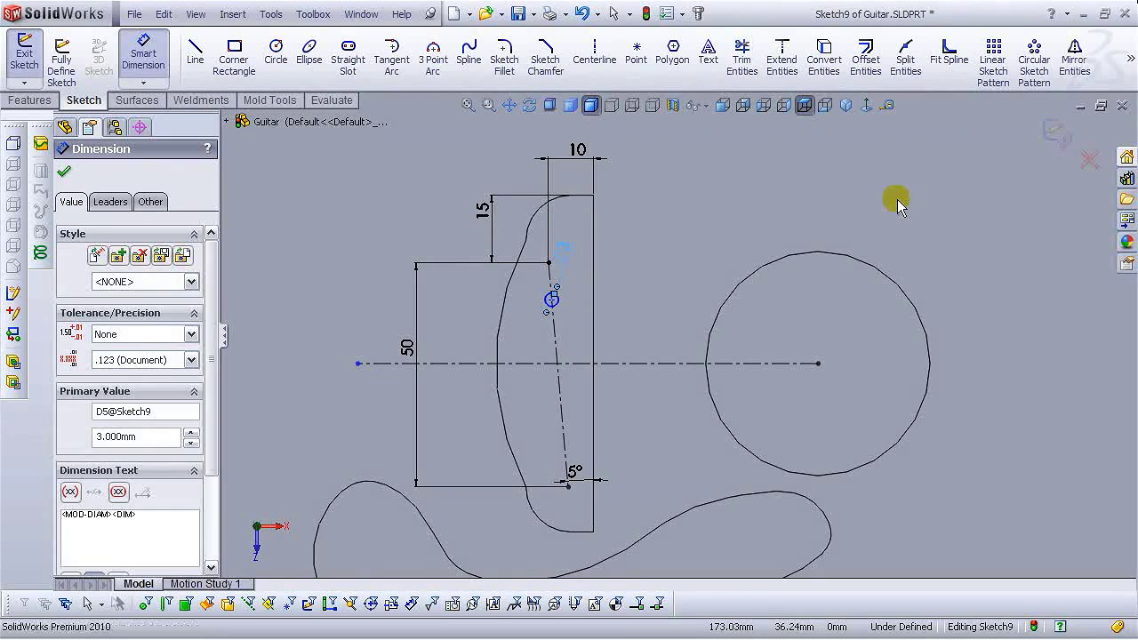
pyautogui.press('Escape')
# Set the circle centre 11.25 mm from the horizontal centerline.
pyautogui.press('Return')
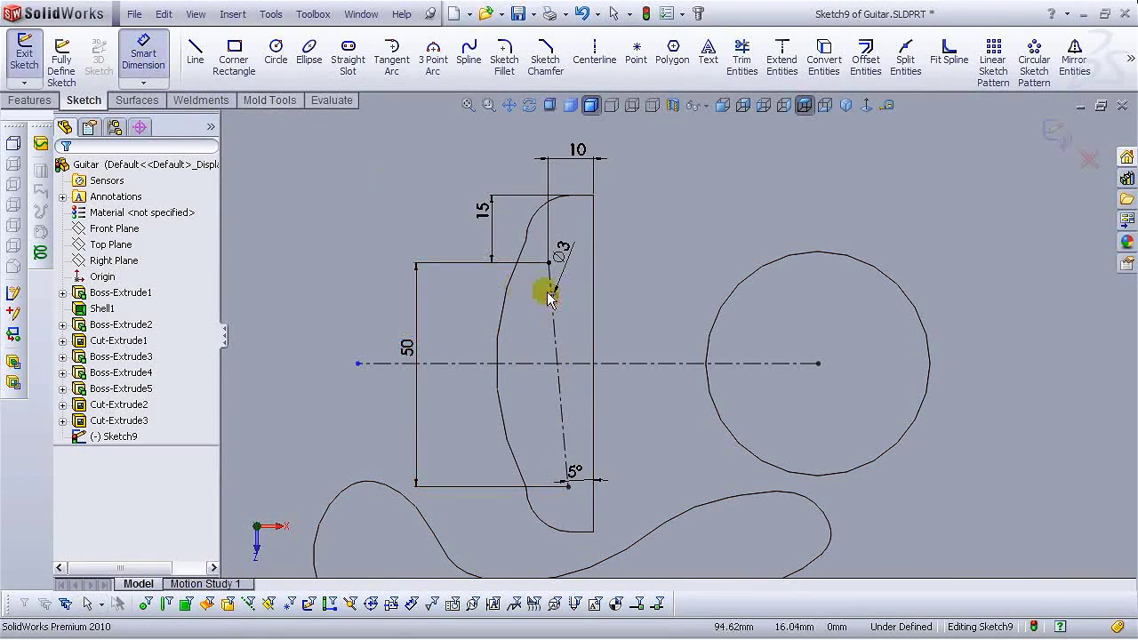
pyautogui.click(552, 301)
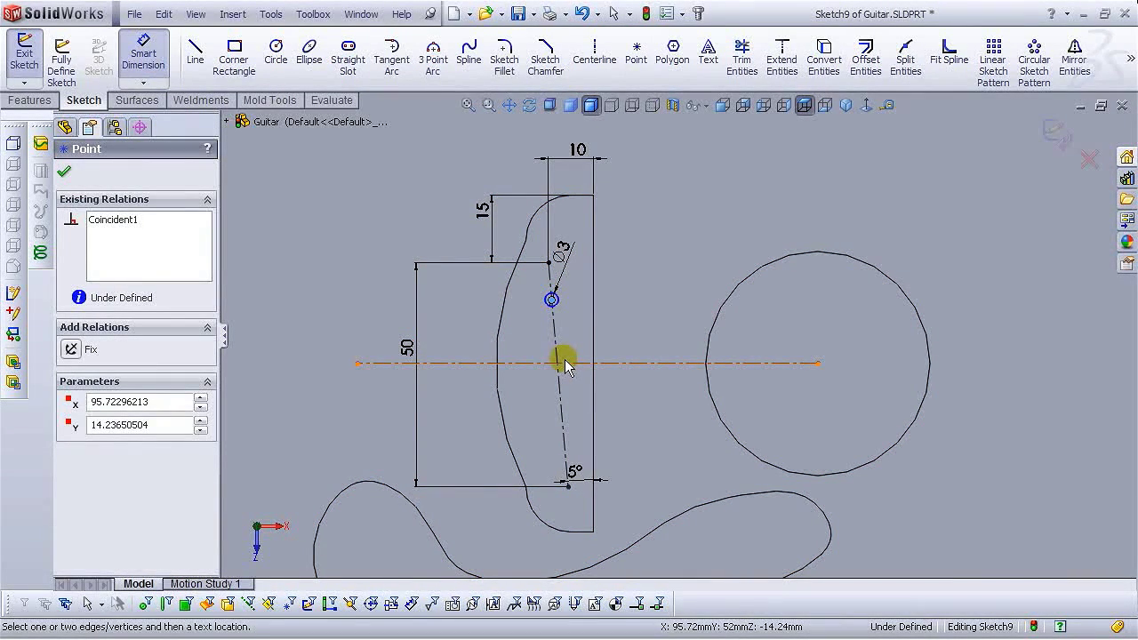
pyautogui.click(556, 349)
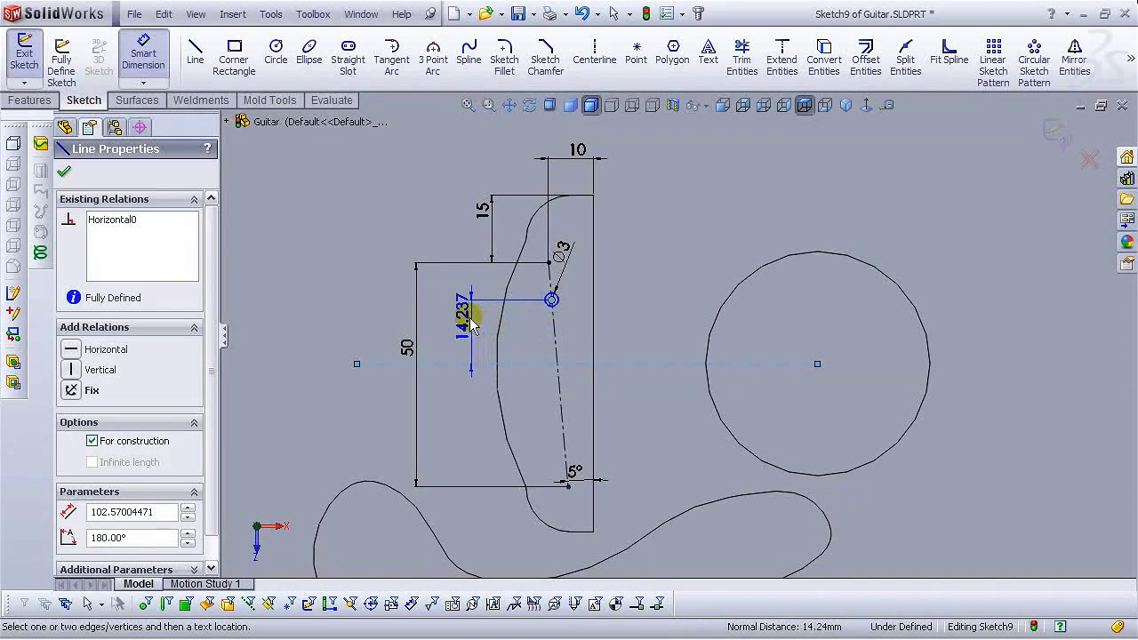
pyautogui.click(462, 329)
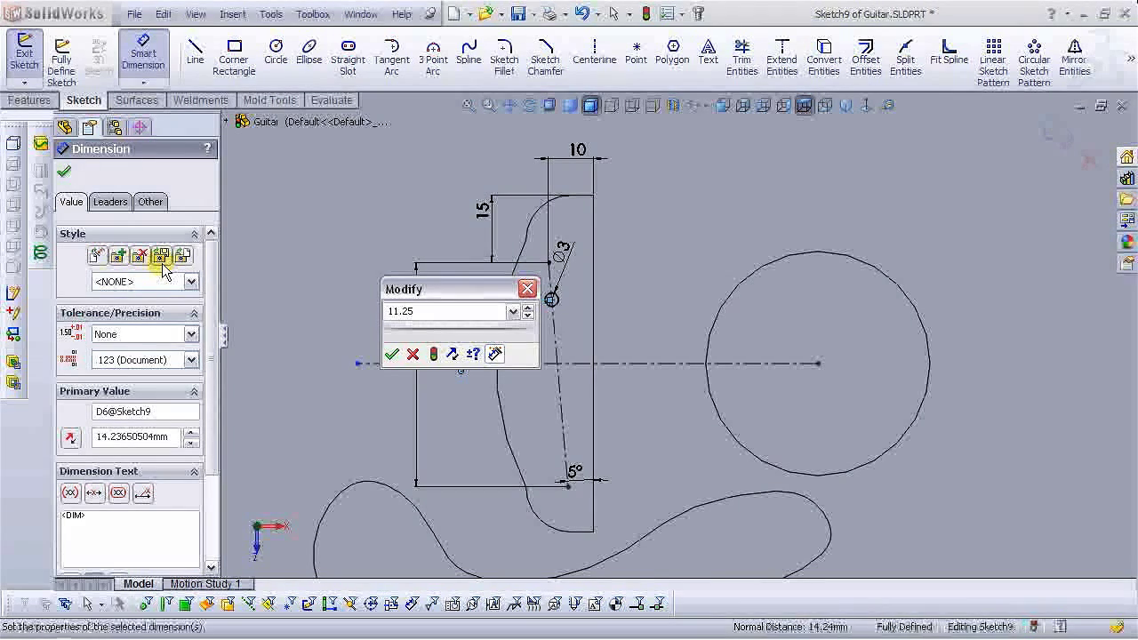
pyautogui.press('Return')
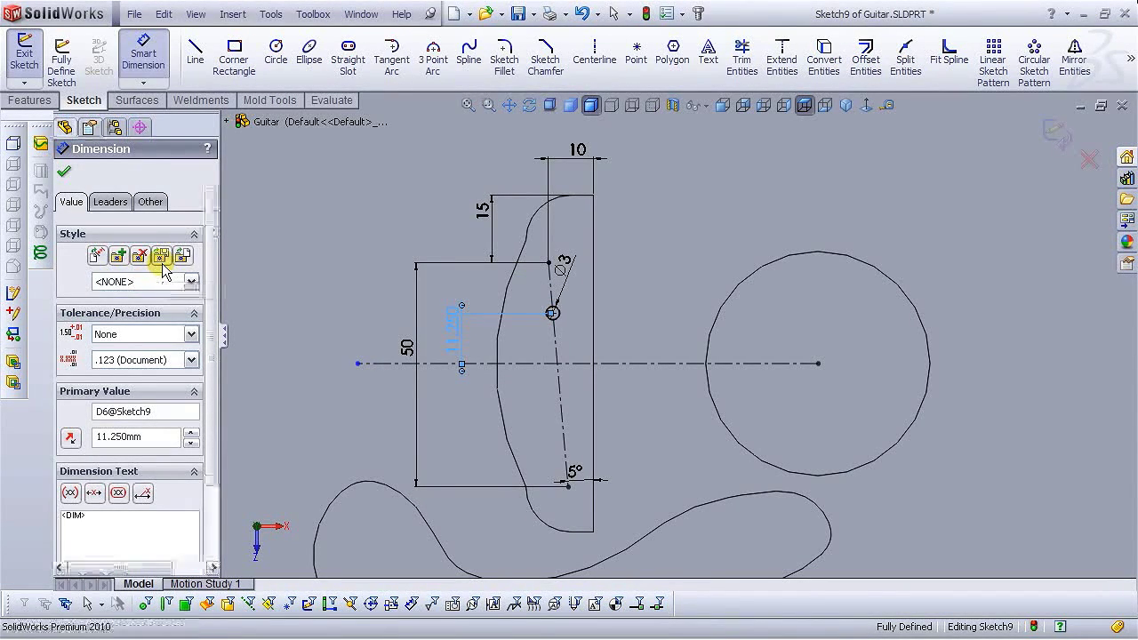
pyautogui.press('Escape')
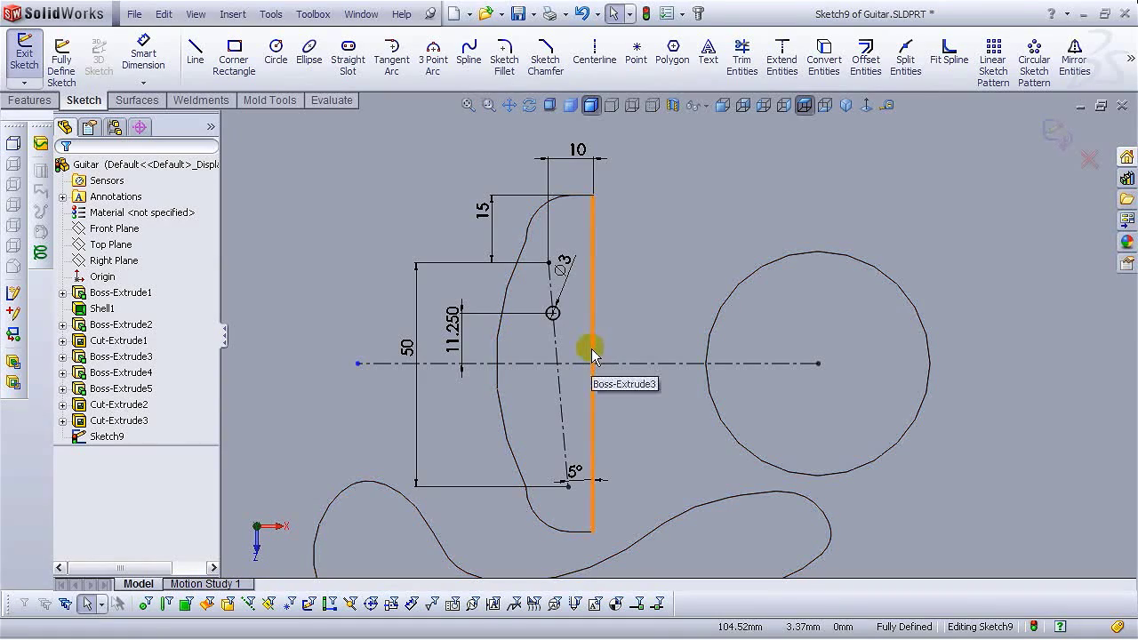
# Extrude the Ø3 circle 3 mm Blind into a peg boss, Boss-Extrude6.
pyautogui.click(554, 356)
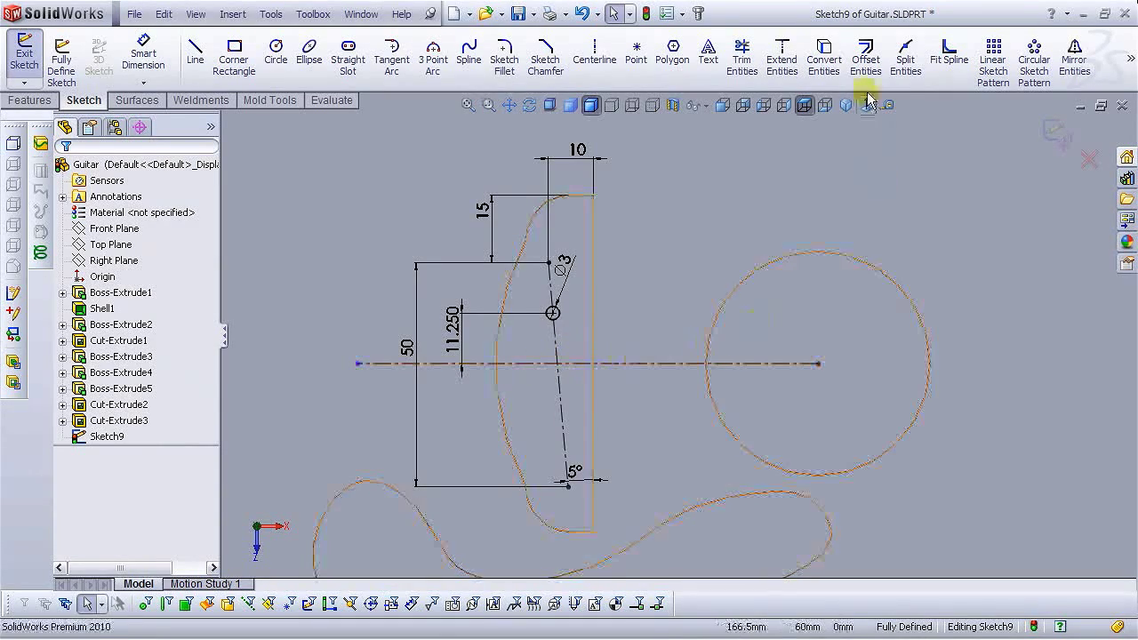
pyautogui.click(846, 104)
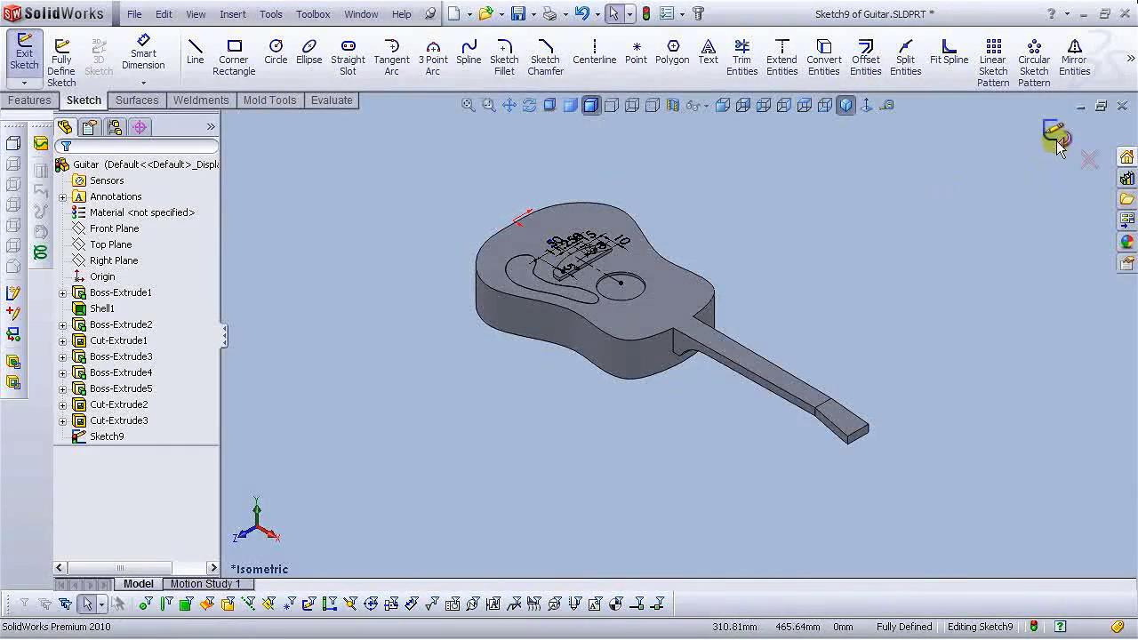
pyautogui.click(1057, 133)
pyautogui.scroll(-3, 631, 251)
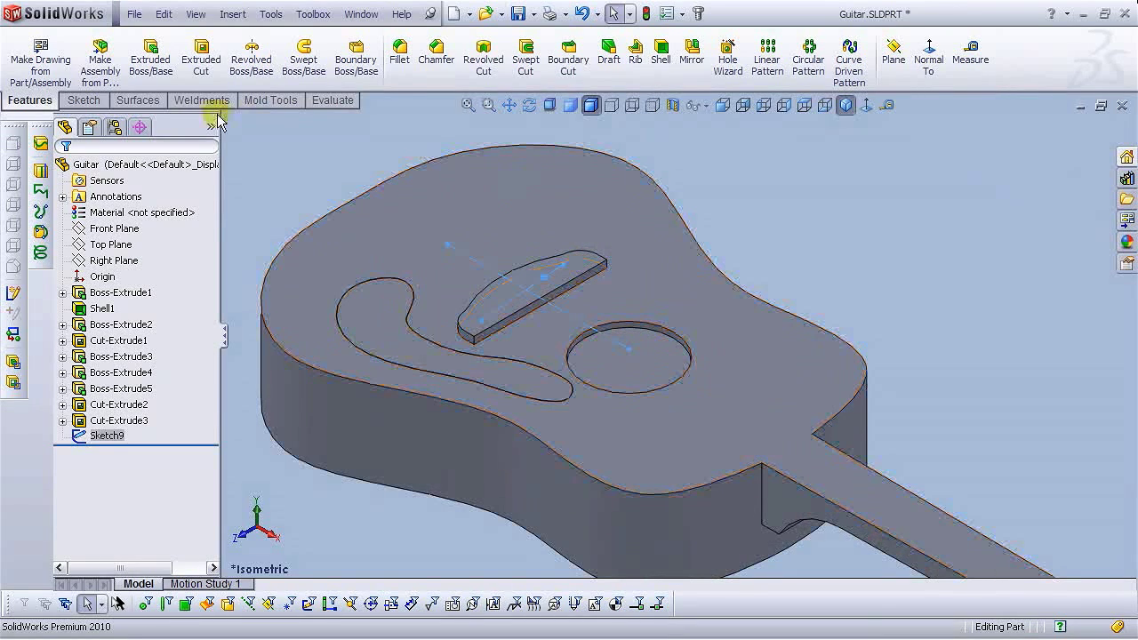
pyautogui.click(148, 67)
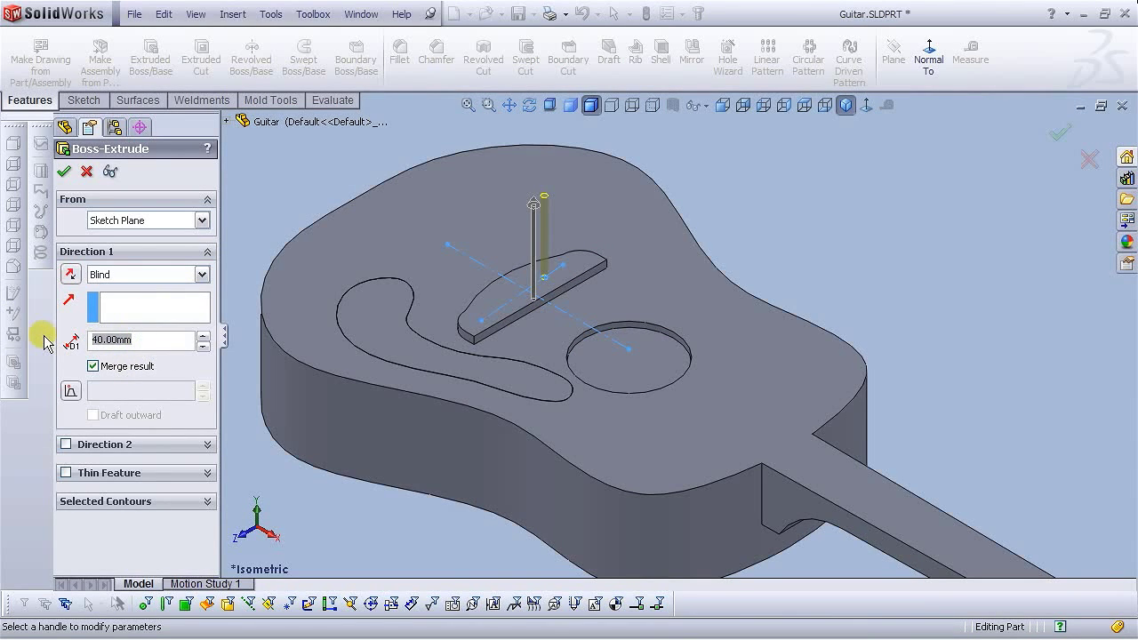
pyautogui.write('3')
pyautogui.press('Return')
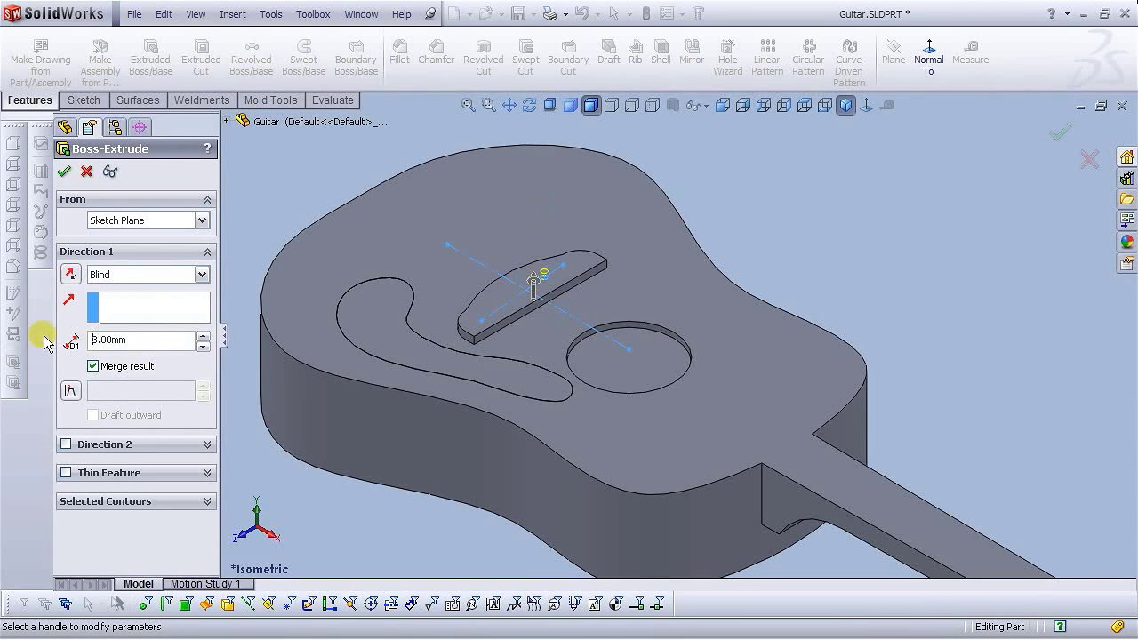
pyautogui.click(65, 172)
pyautogui.scroll(-5, 569, 276)
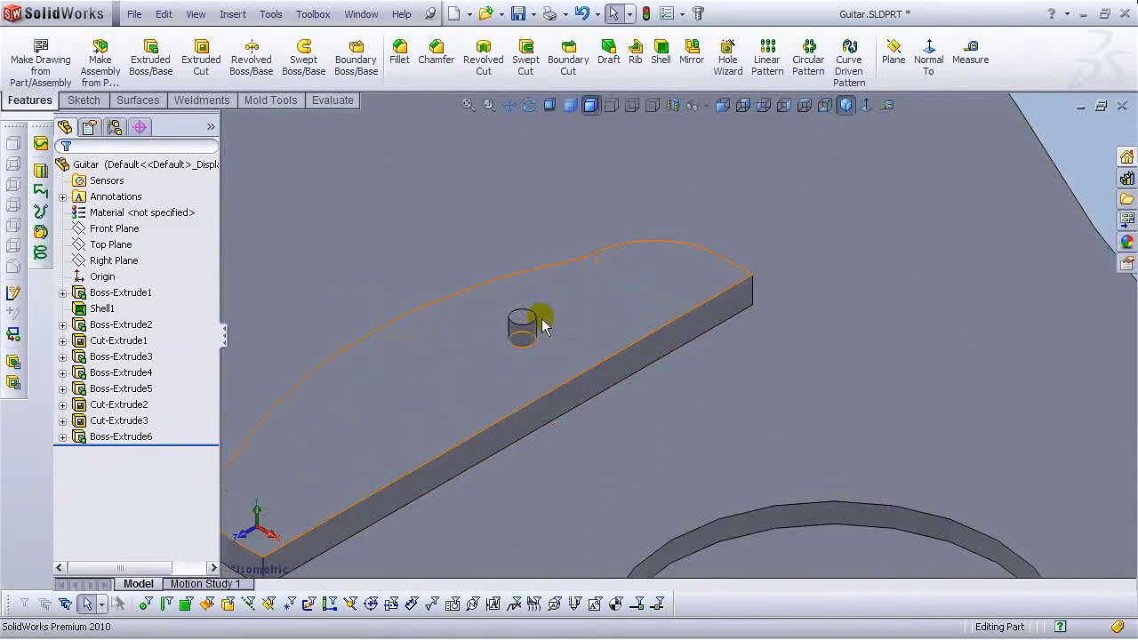
# Add a 1.00 mm dome to the peg's top face, creating Dome1.
pyautogui.scroll(3, 529, 325)
pyautogui.scroll(-3, 541, 323)
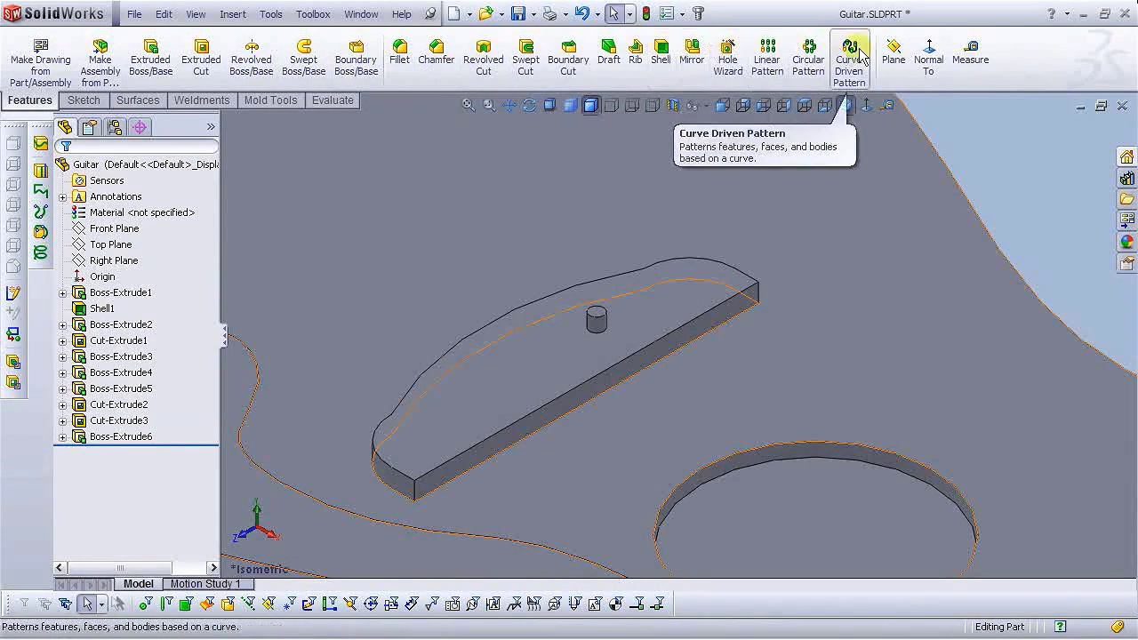
pyautogui.click(232, 14)
pyautogui.moveTo(267, 75)
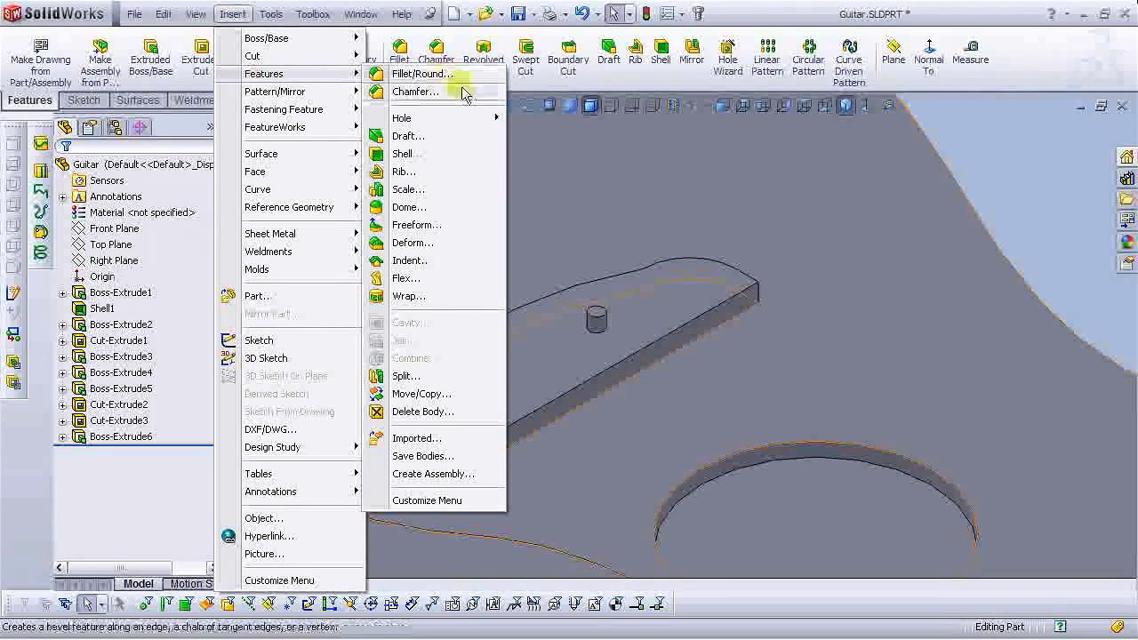
pyautogui.click(398, 209)
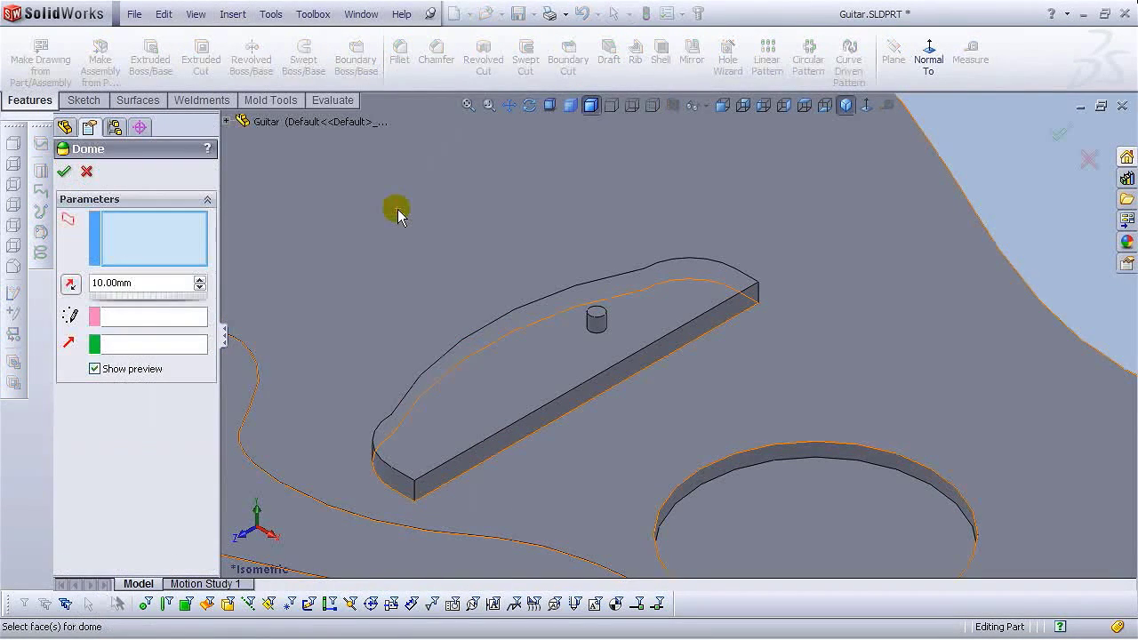
pyautogui.click(143, 283)
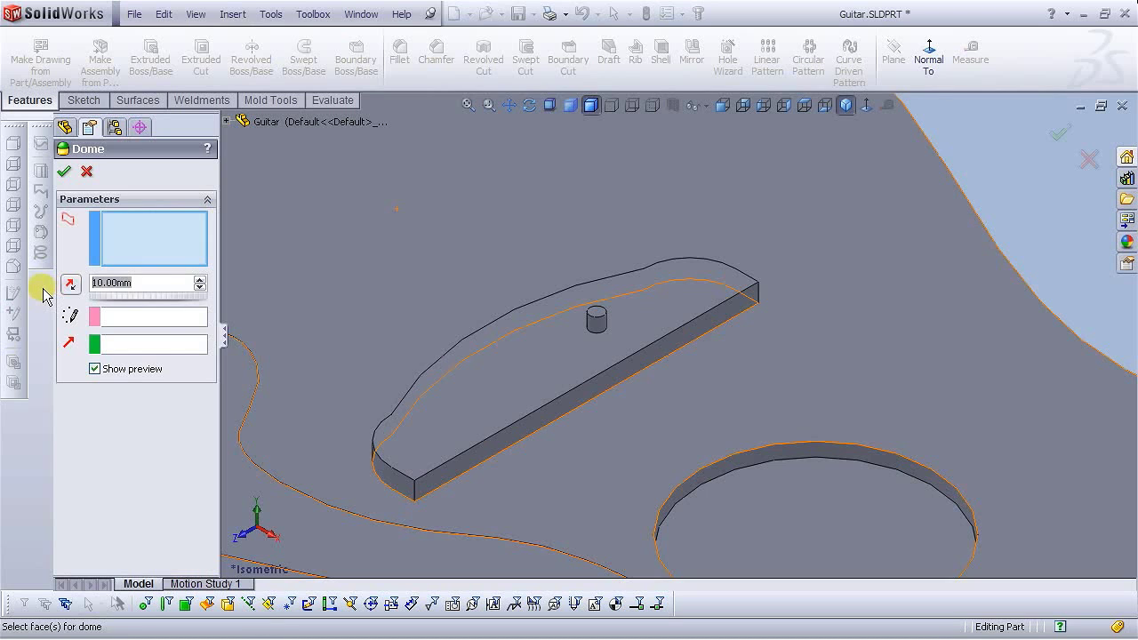
pyautogui.write('1.00mm')
pyautogui.scroll(-5, 614, 316)
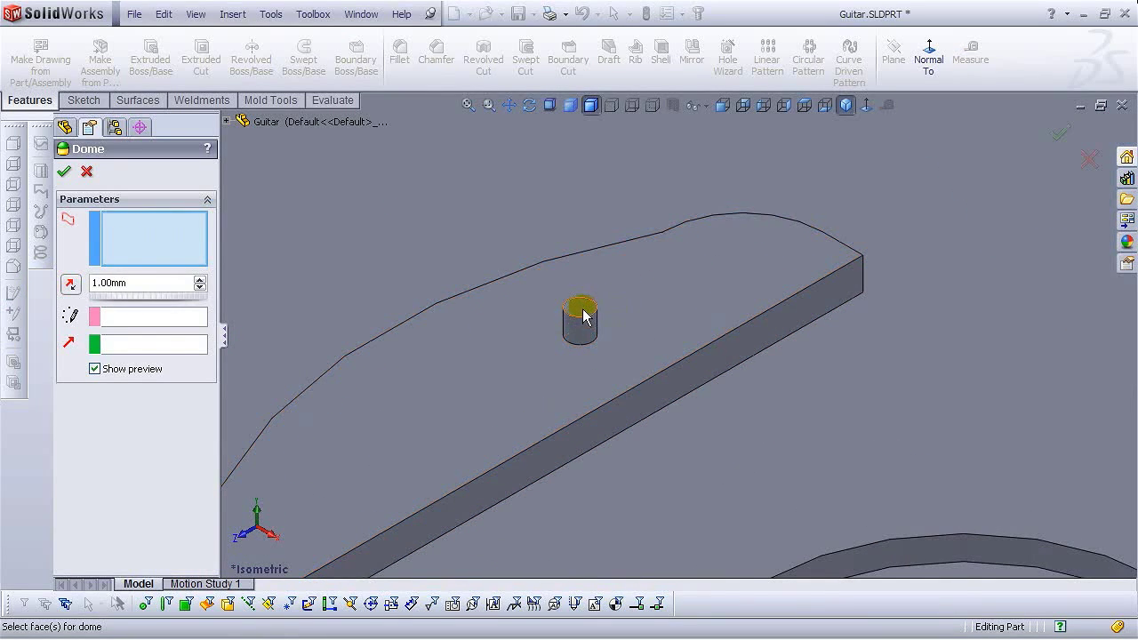
pyautogui.click(583, 311)
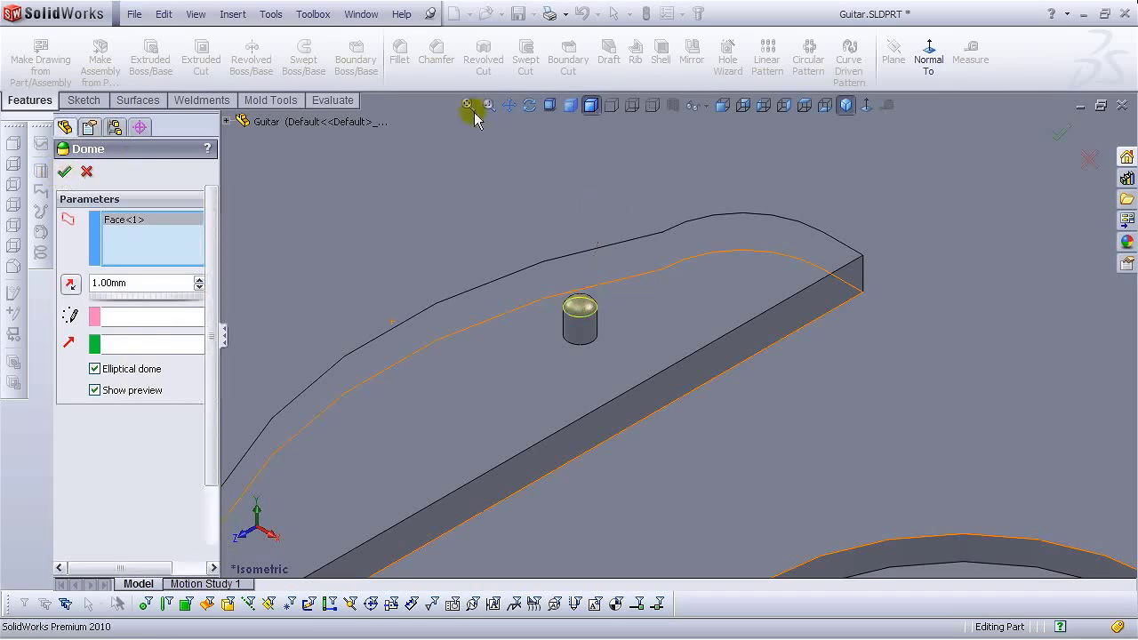
pyautogui.press('Return')
pyautogui.scroll(10, 701, 386)
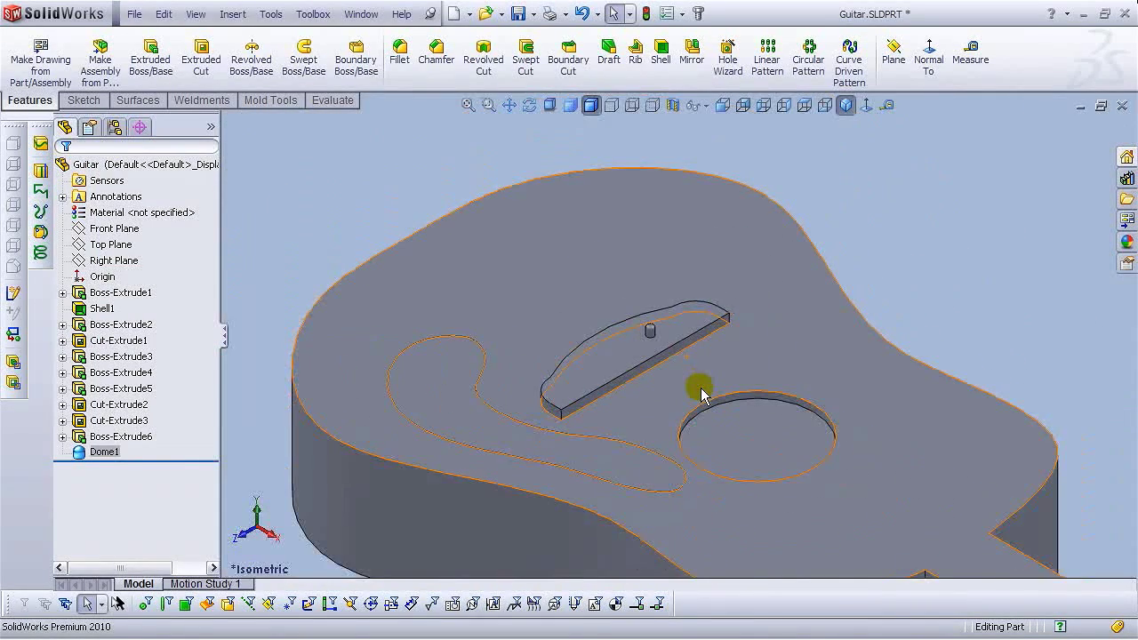
# Show Sketch9 under Boss-Extrude6 and orbit around the domed peg on the bridge.
pyautogui.scroll(-4, 701, 392)
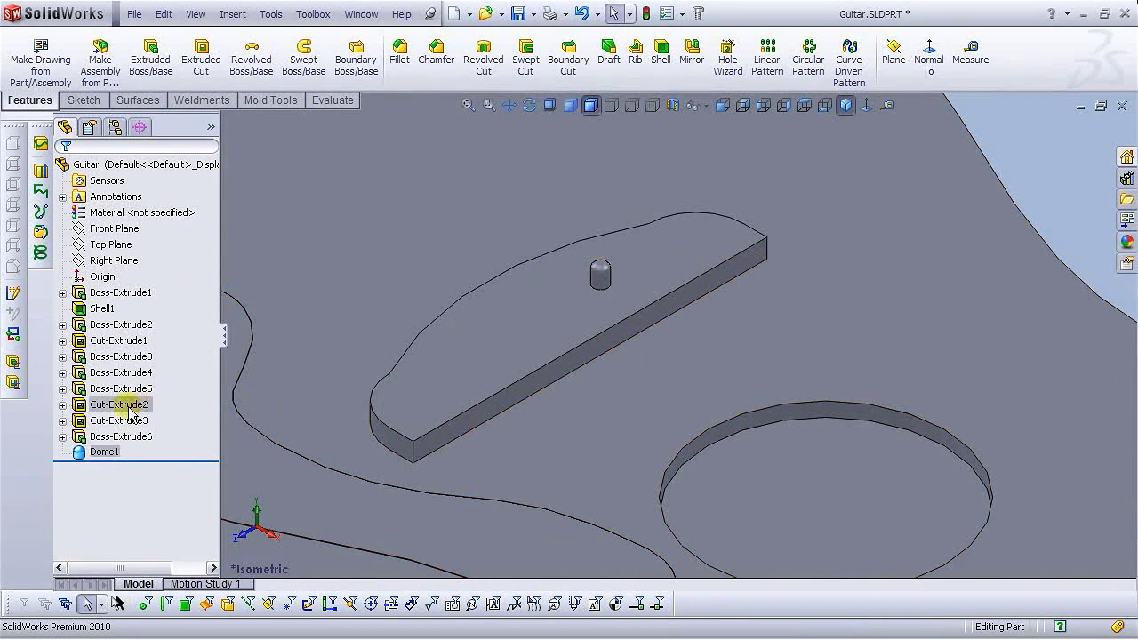
pyautogui.click(62, 437)
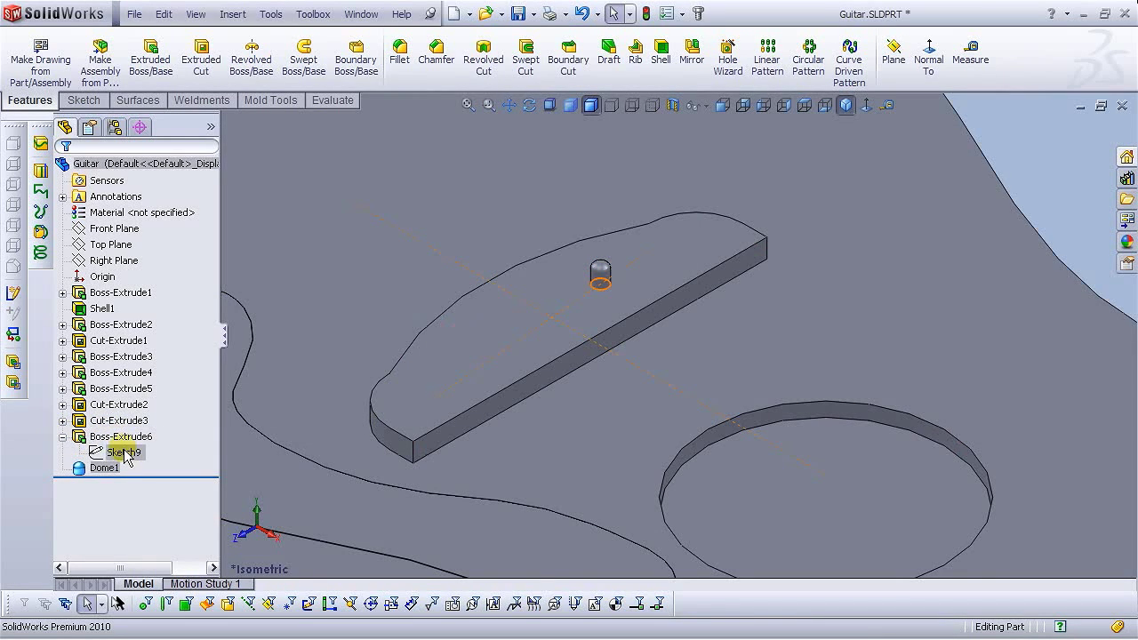
pyautogui.click(124, 455)
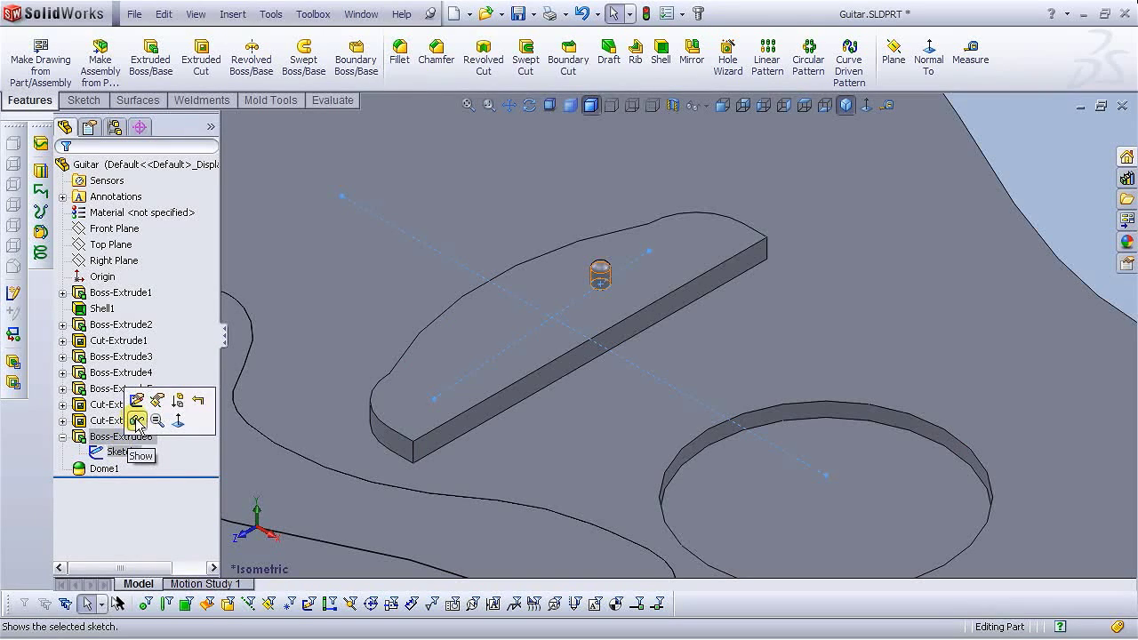
pyautogui.click(136, 421)
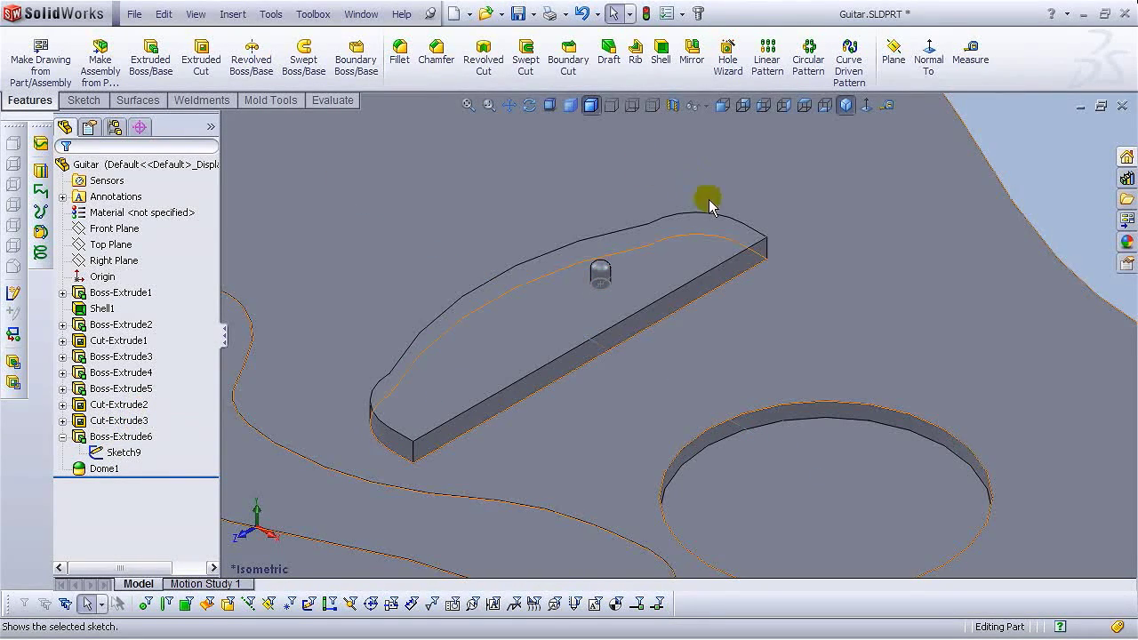
pyautogui.moveTo(500, 373); pyautogui.dragTo(452, 315, button='middle')
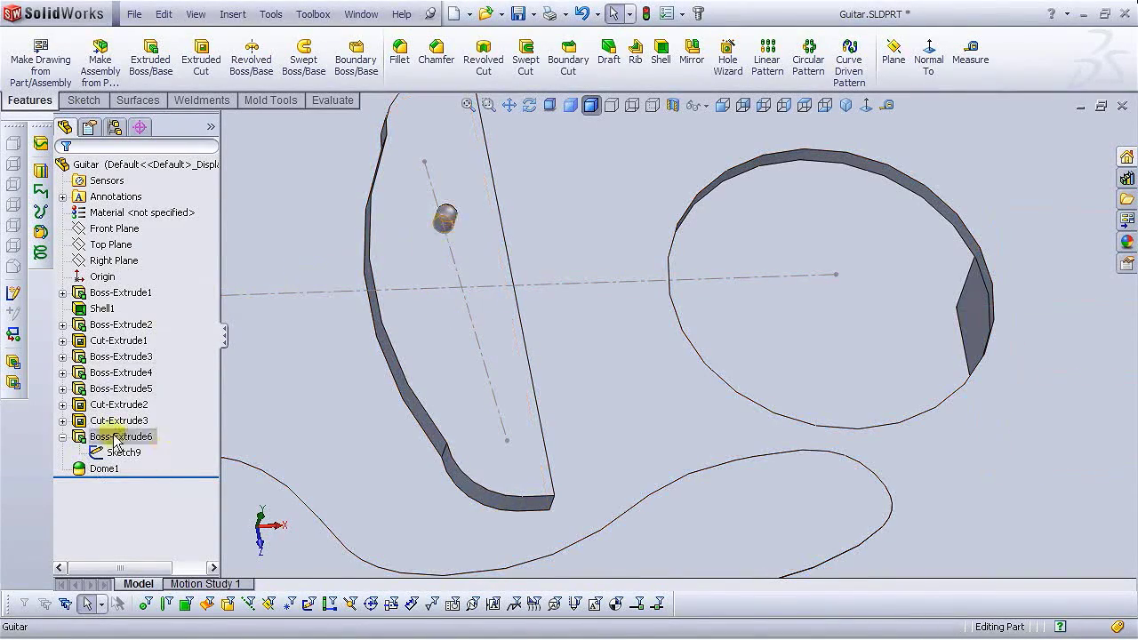
pyautogui.moveTo(478, 279); pyautogui.dragTo(581, 312, button='middle')
pyautogui.scroll(-5, 582, 313)
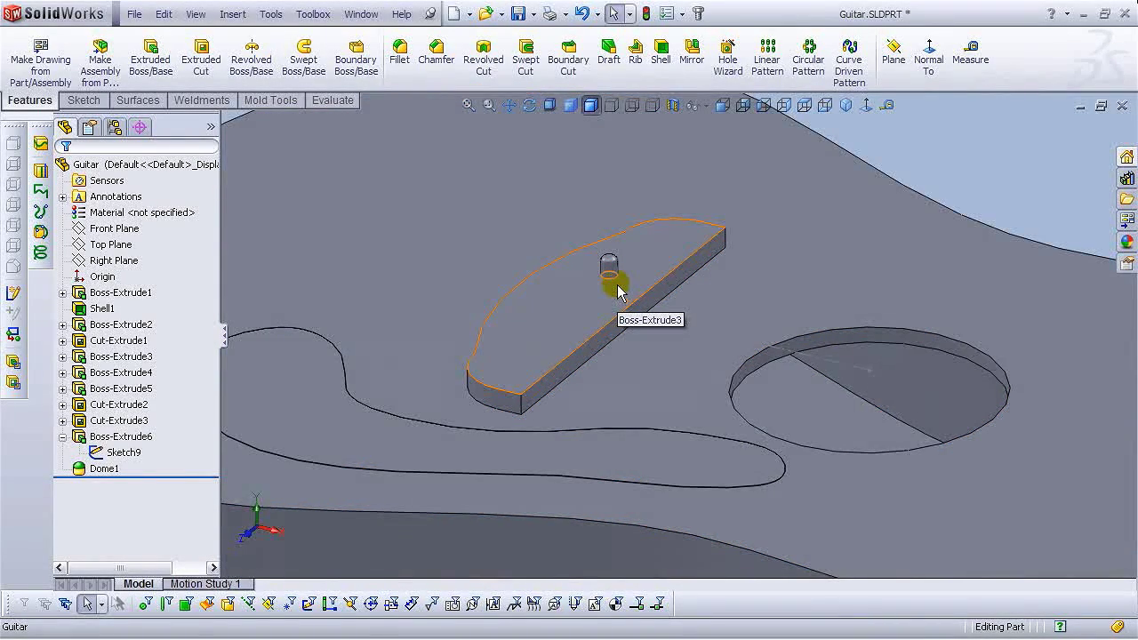
pyautogui.scroll(3, 613, 298)
pyautogui.scroll(-1, 596, 249)
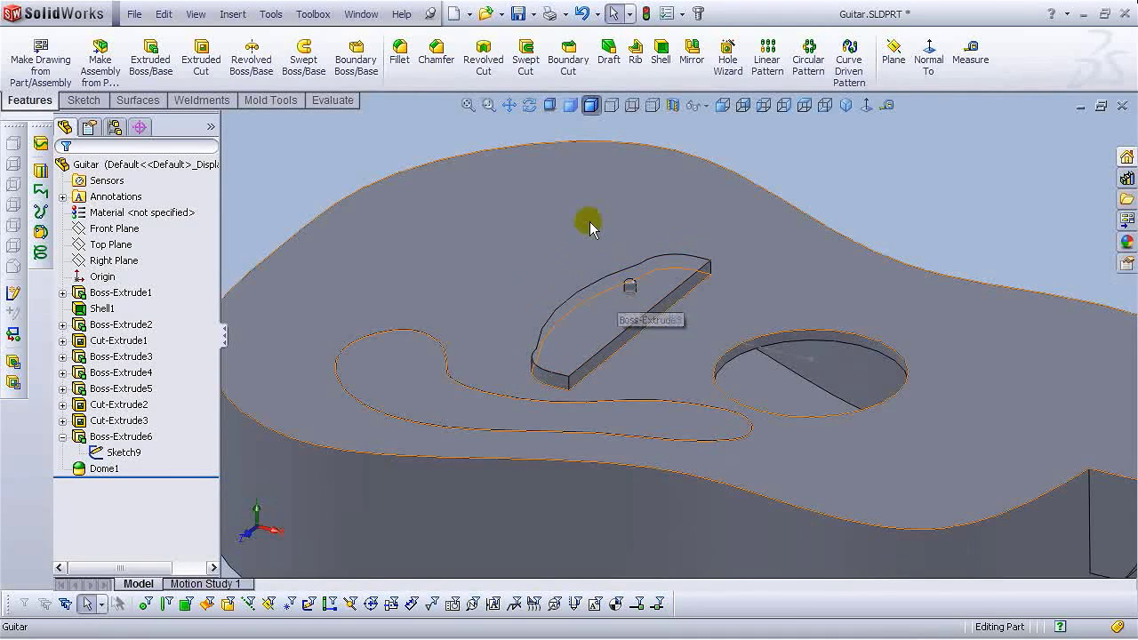
# Start a linear pattern directed along the sketch line with 4.50 mm spacing.
pyautogui.click(767, 66)
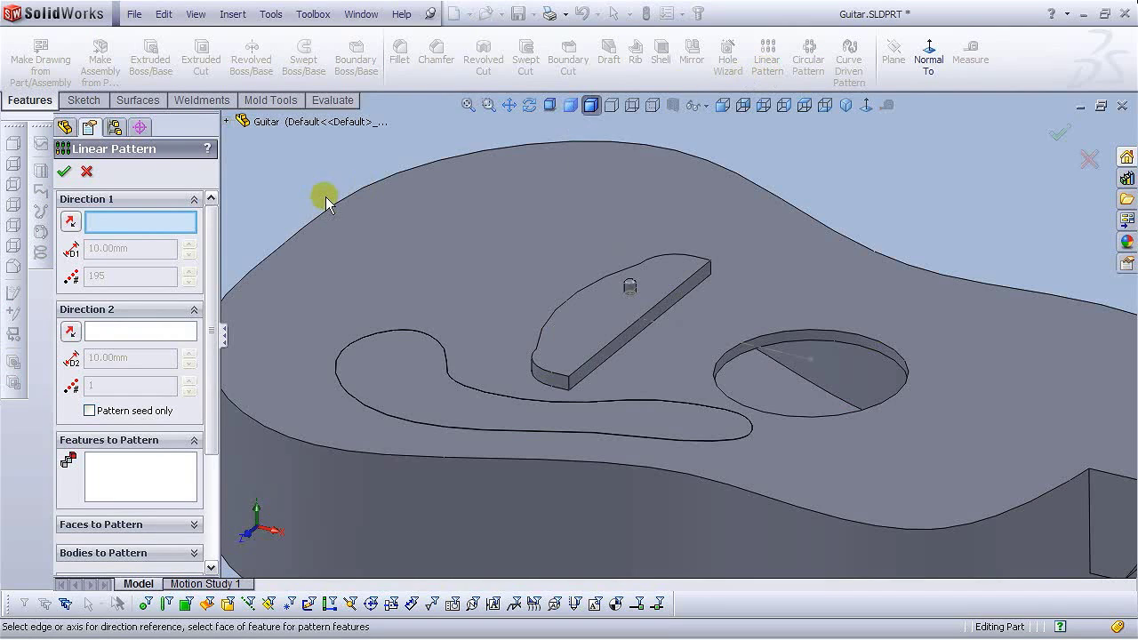
pyautogui.scroll(-4, 590, 299)
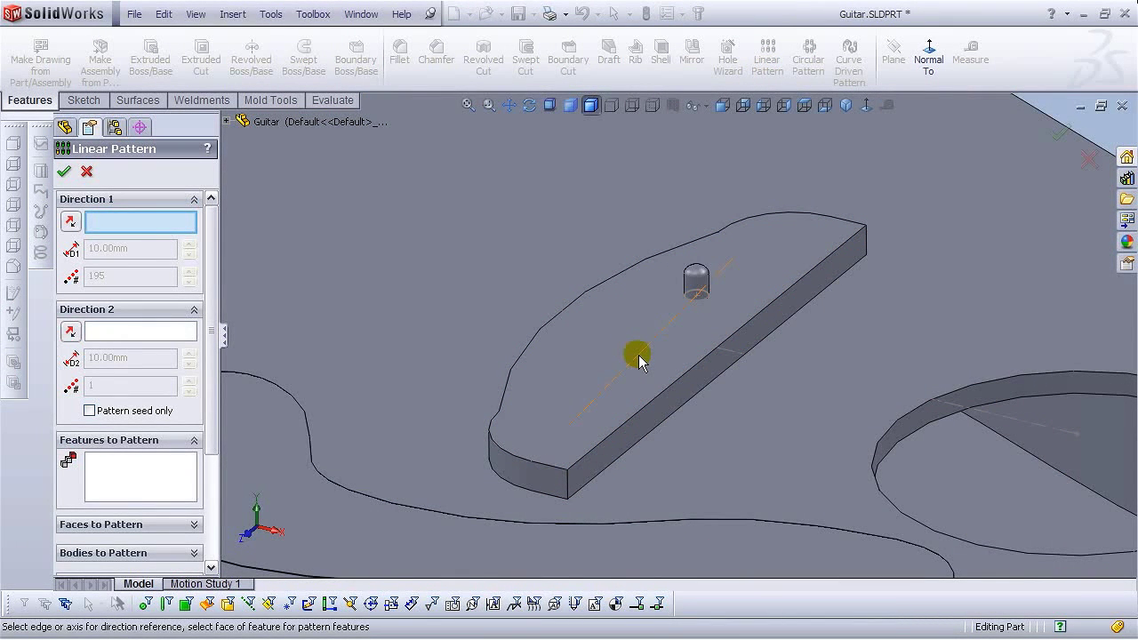
pyautogui.click(639, 358)
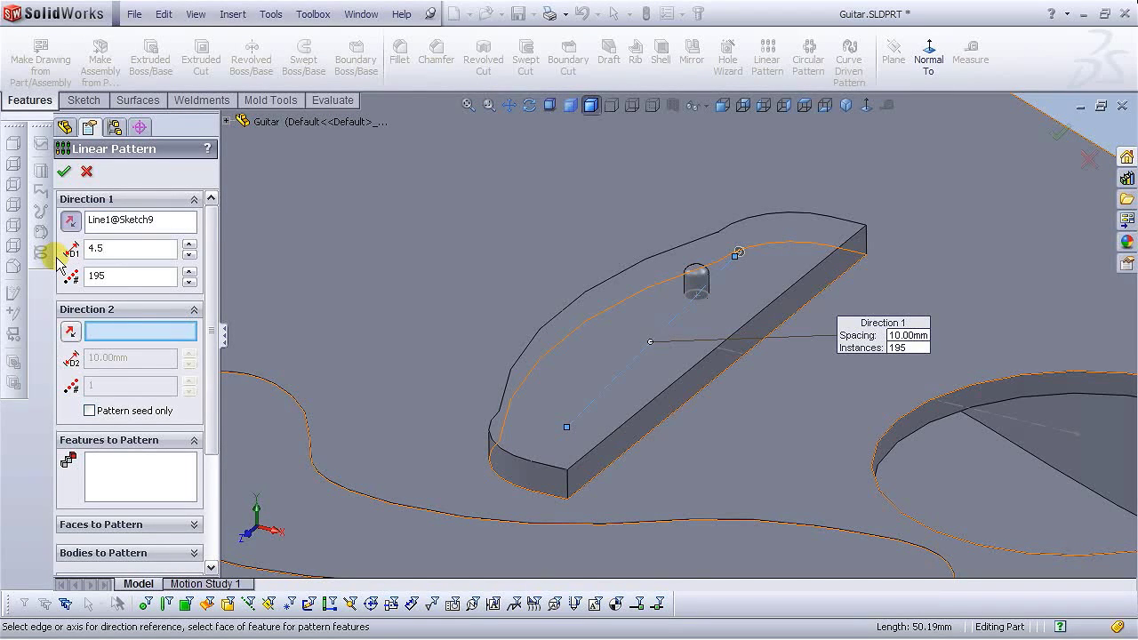
pyautogui.click(133, 275)
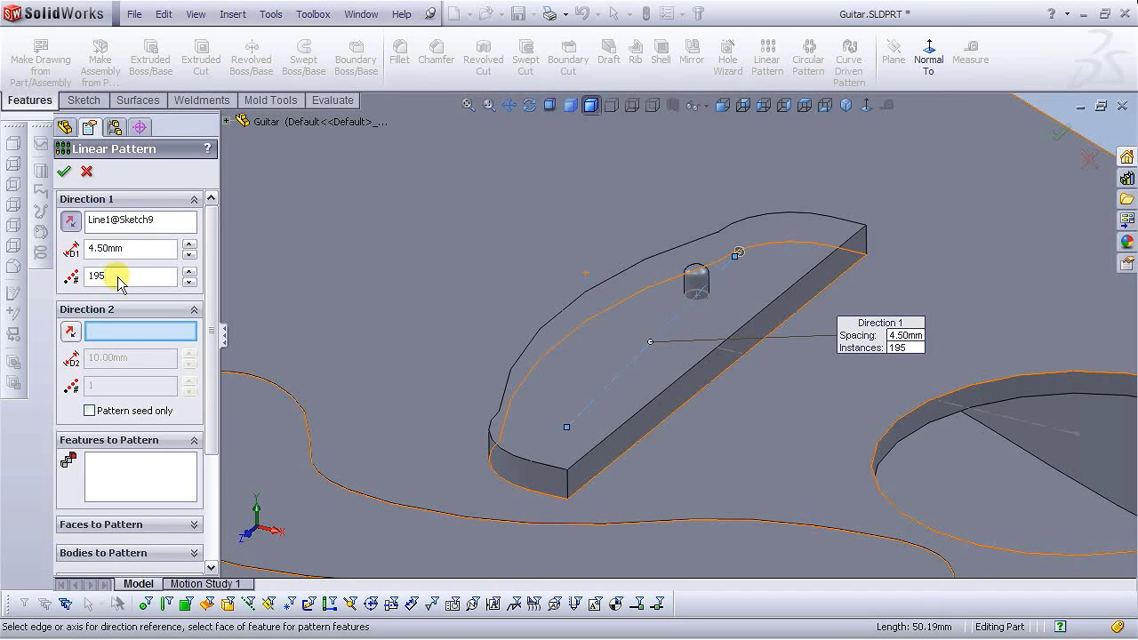
pyautogui.moveTo(120, 278); pyautogui.dragTo(80, 283)
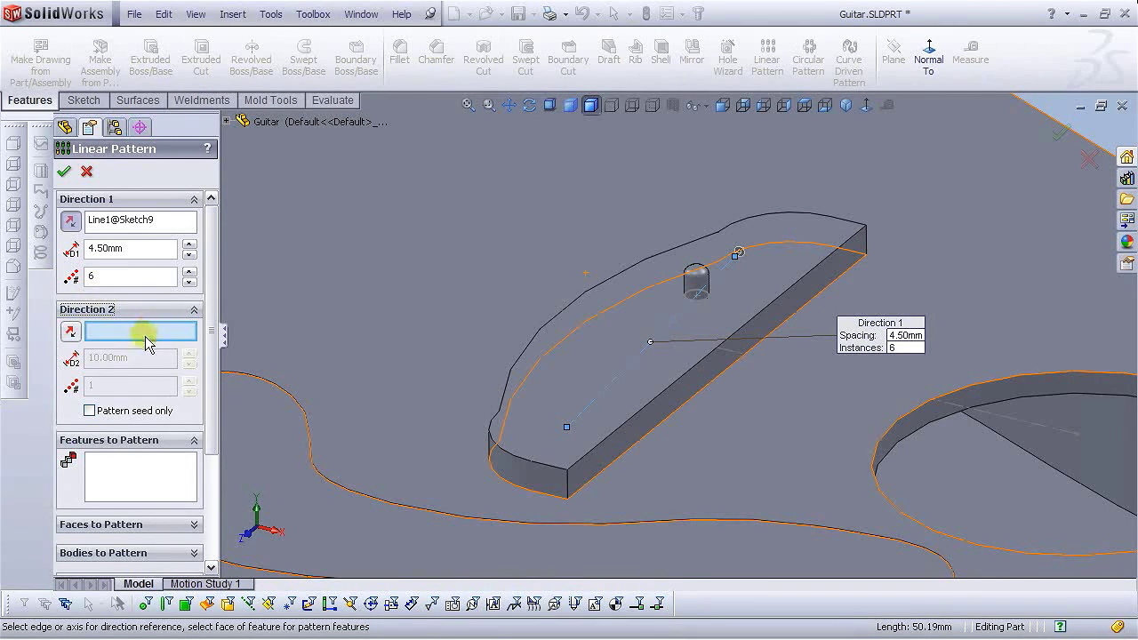
# Pattern Boss-Extrude6 and Dome1 in the reversed direction with 6 instances.
pyautogui.click(142, 474)
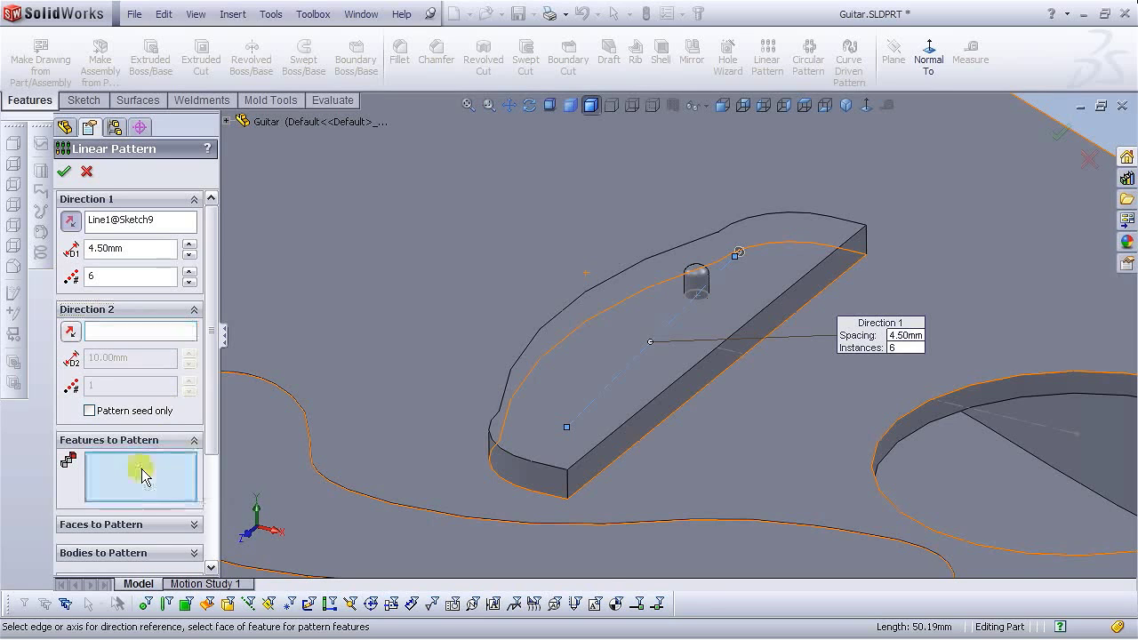
pyautogui.click(227, 121)
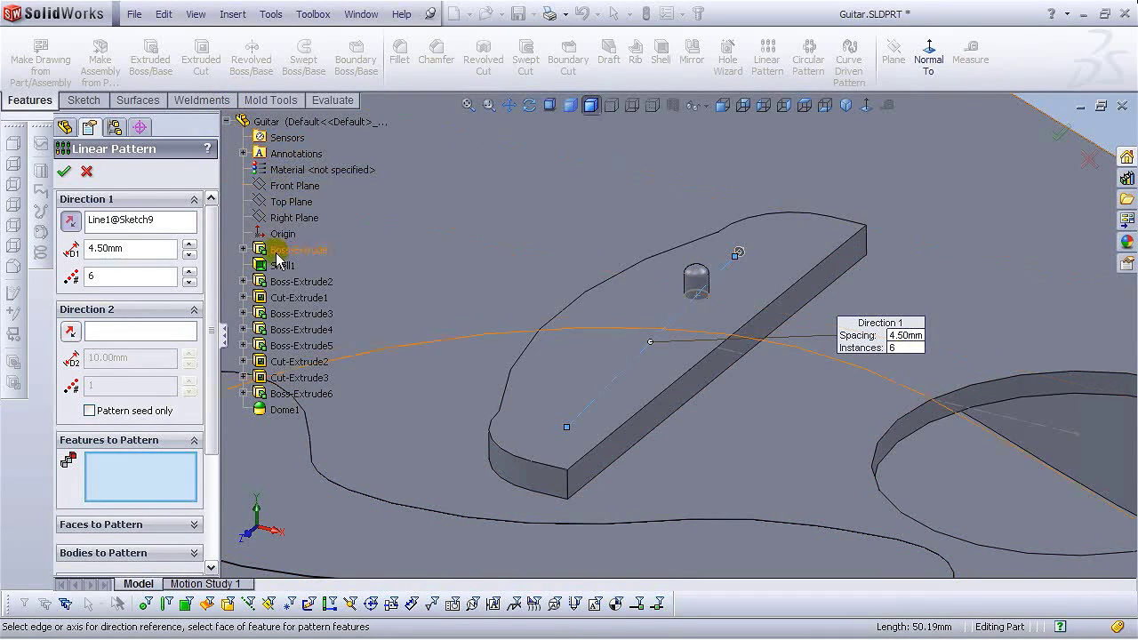
pyautogui.click(281, 398)
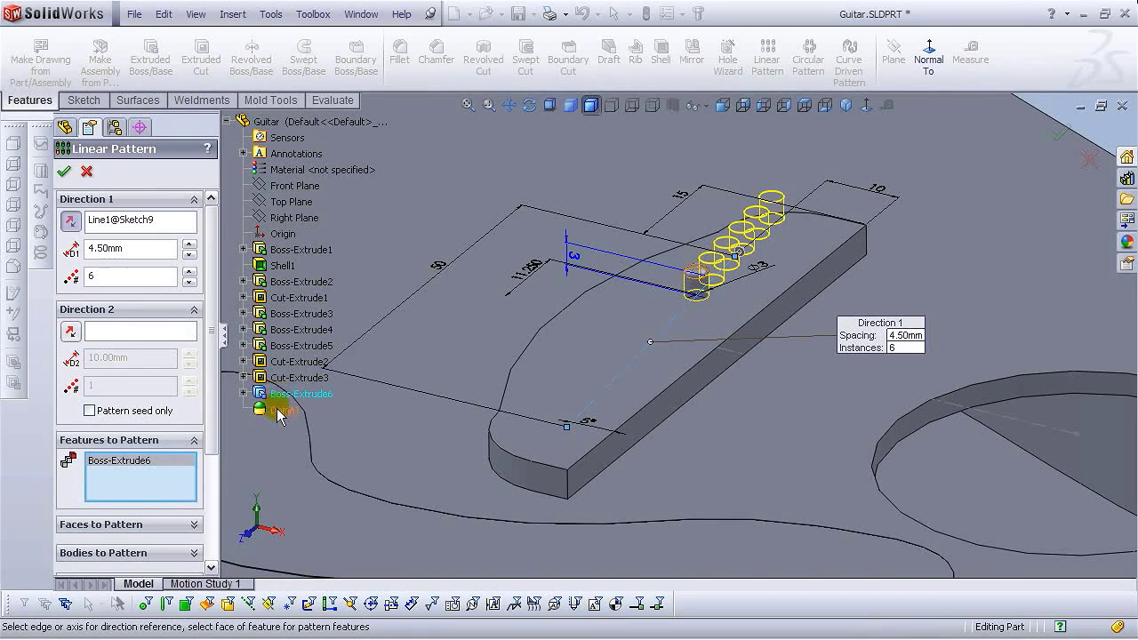
pyautogui.click(281, 411)
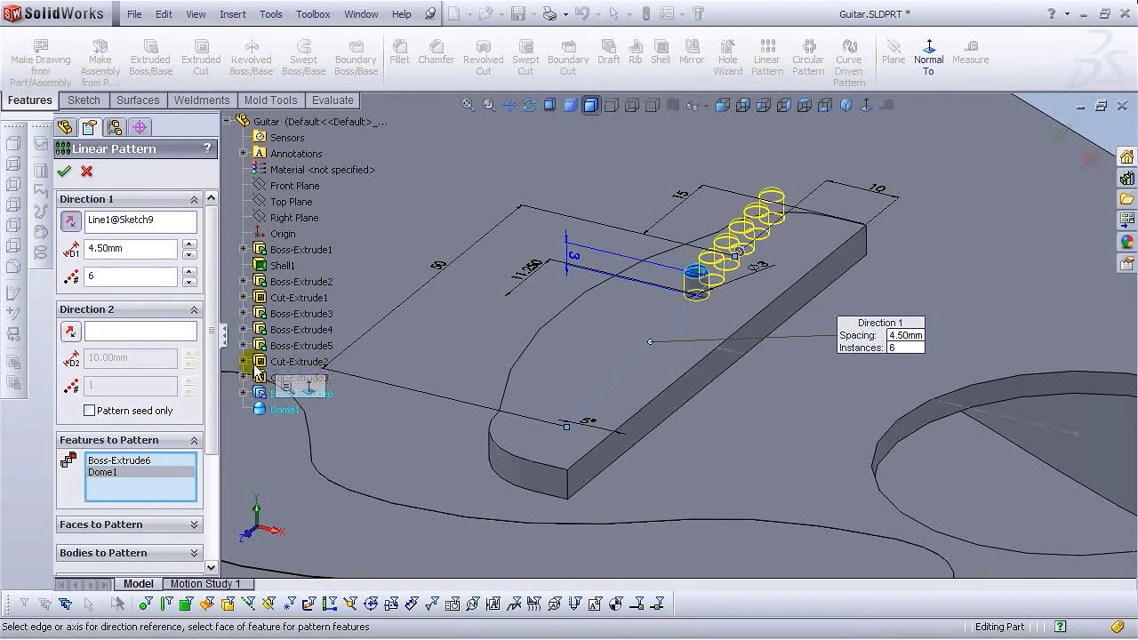
pyautogui.click(71, 221)
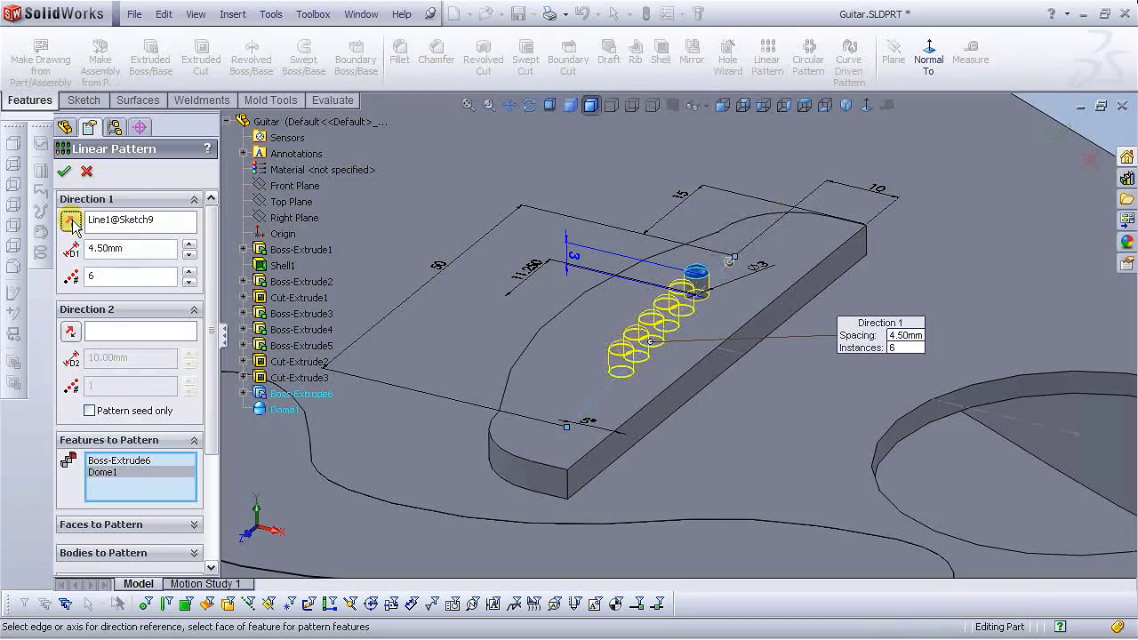
pyautogui.doubleClick(93, 276)
pyautogui.press('BackSpace')
pyautogui.write('6')
pyautogui.moveTo(711, 330); pyautogui.dragTo(655, 337, button='middle')
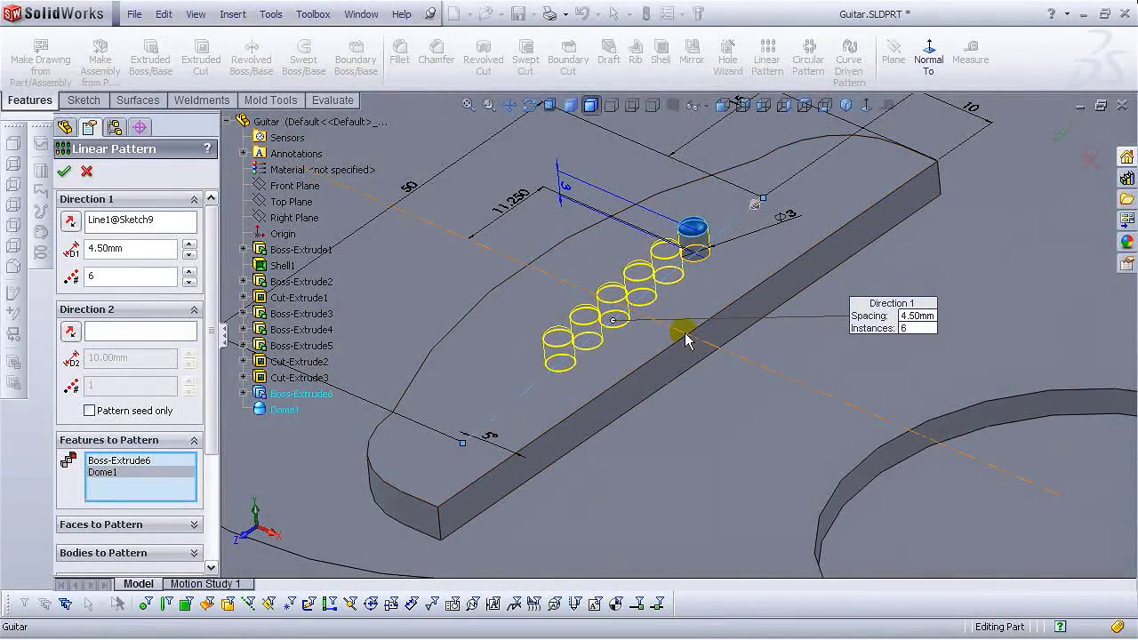
# Confirm the six-pin linear pattern and inspect it from a low side angle.
pyautogui.click(63, 171)
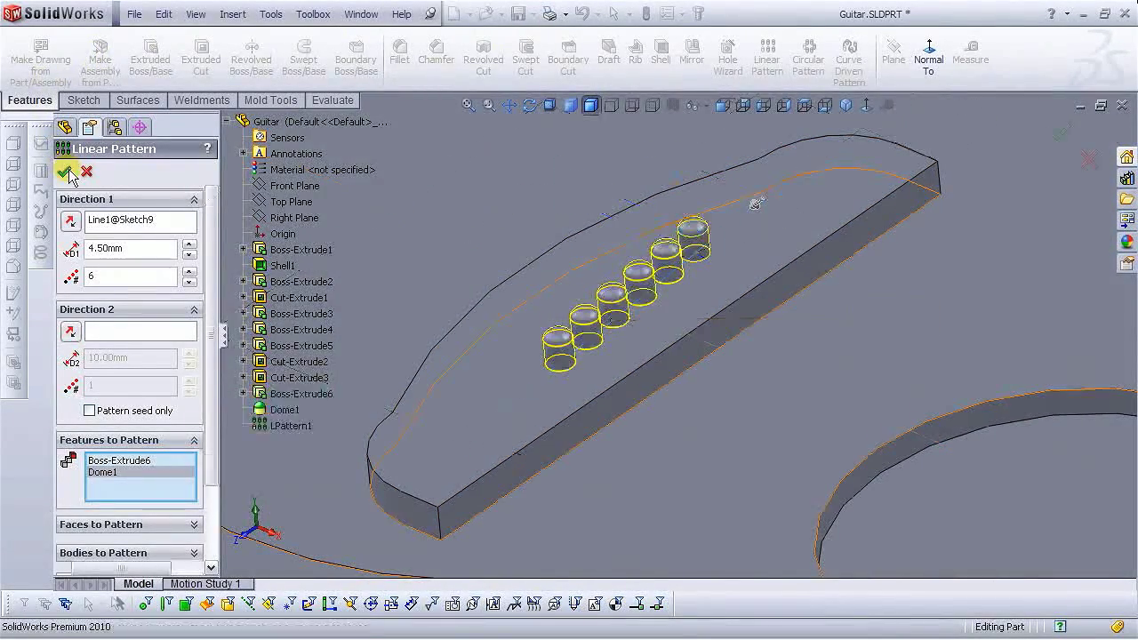
pyautogui.scroll(6, 764, 356)
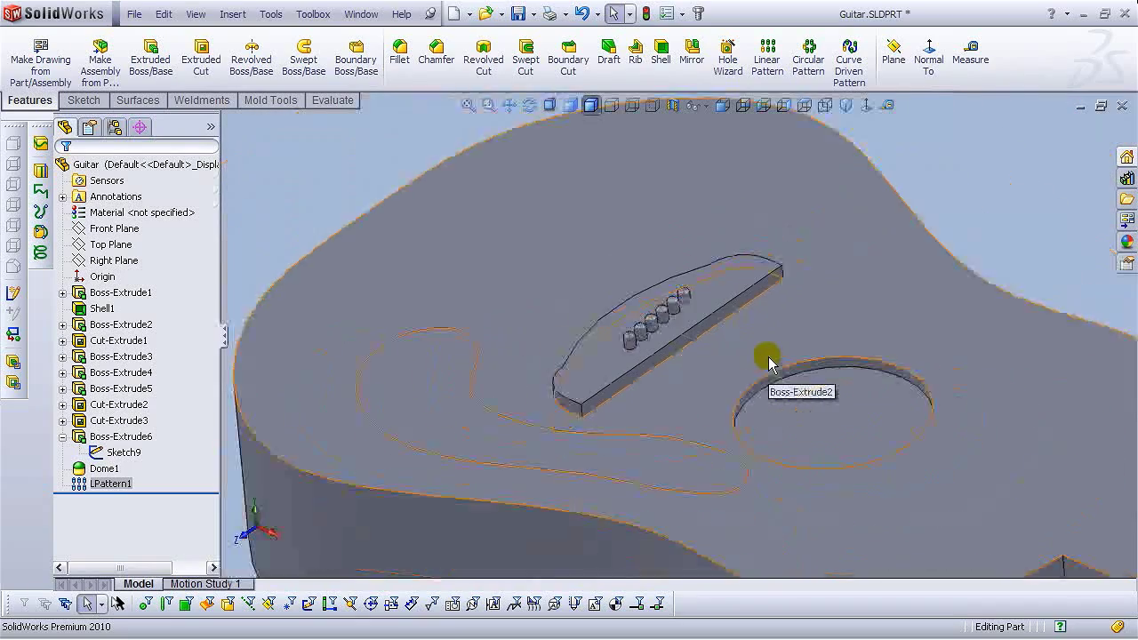
pyautogui.scroll(-4, 769, 364)
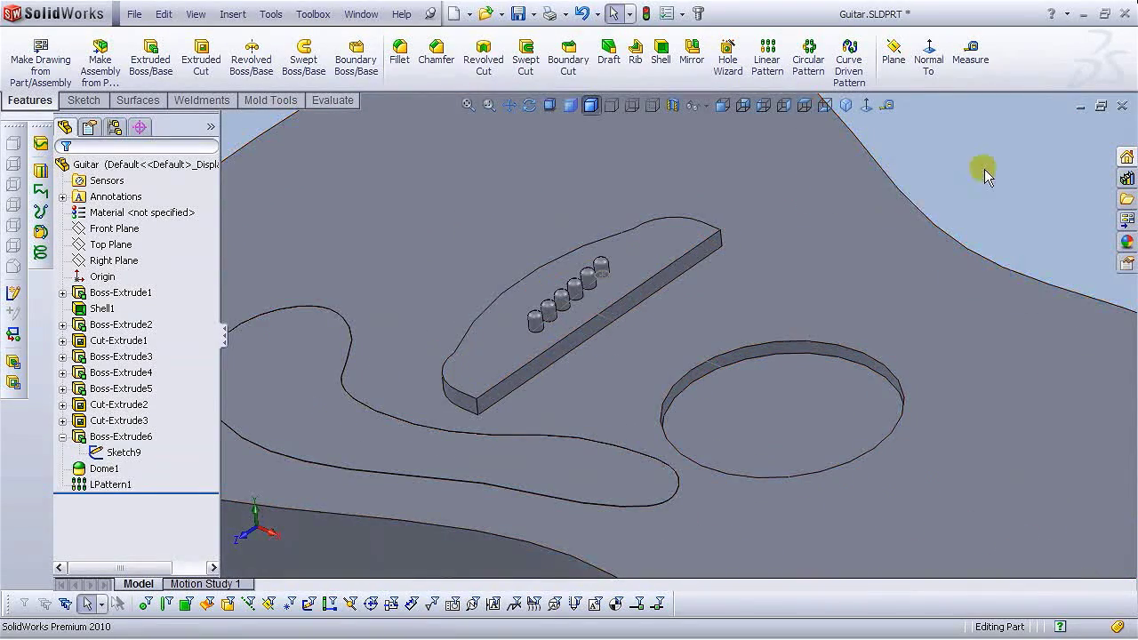
pyautogui.scroll(4, 578, 374)
pyautogui.scroll(-2, 622, 394)
pyautogui.moveTo(622, 394); pyautogui.dragTo(598, 361, button='middle')
pyautogui.scroll(5, 676, 374)
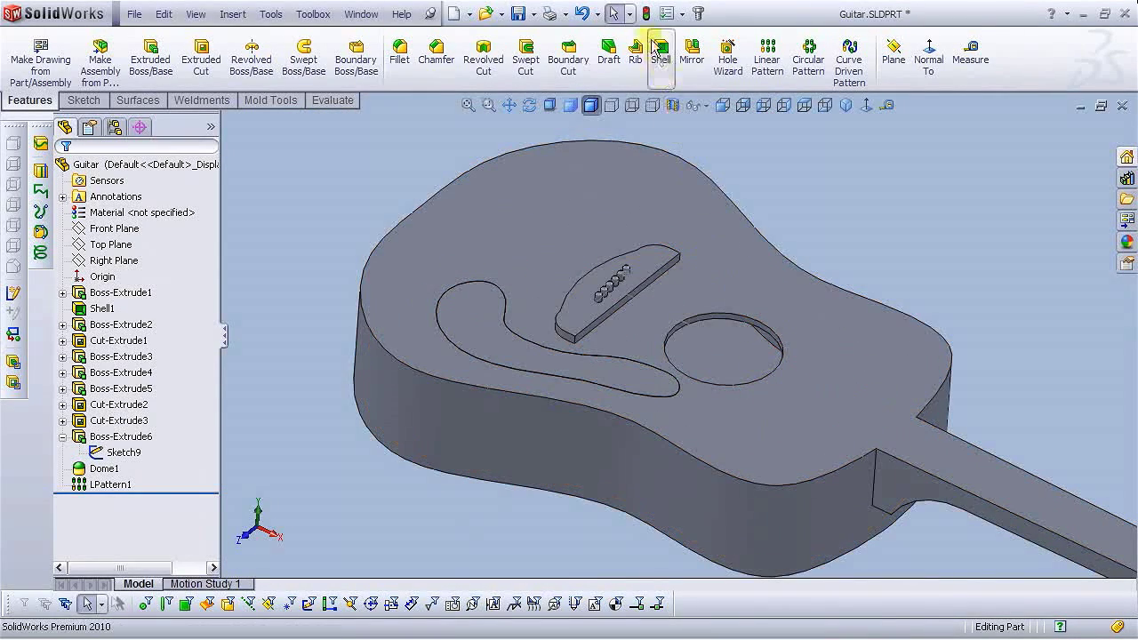
# Save the guitar part and hide the bridge-pin guide sketch Sketch9.
pyautogui.click(518, 15)
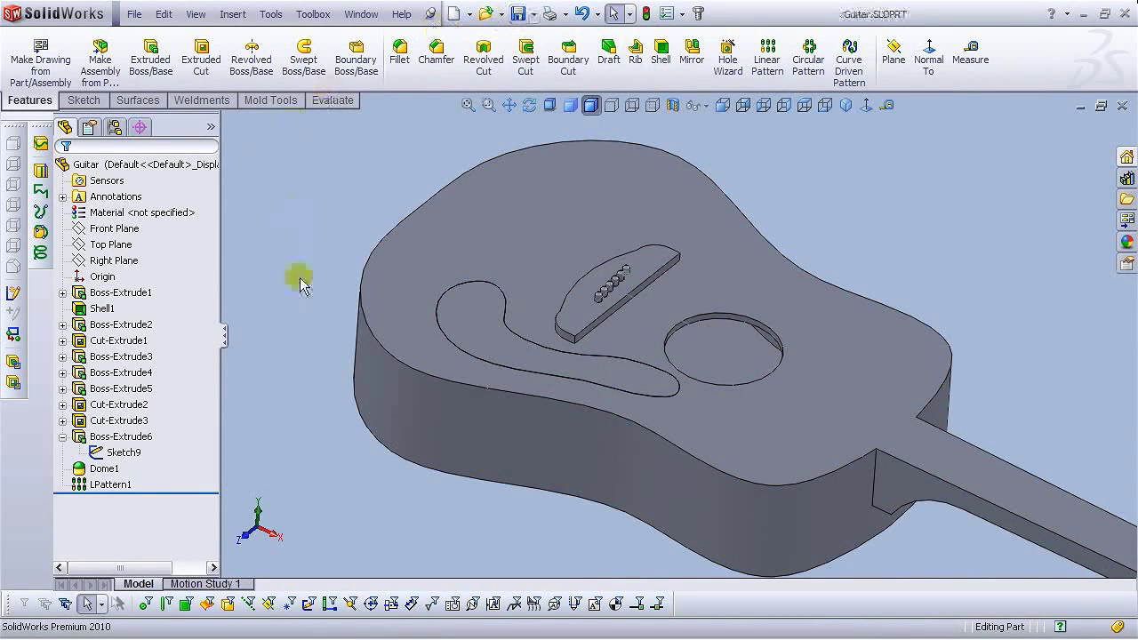
pyautogui.click(112, 452)
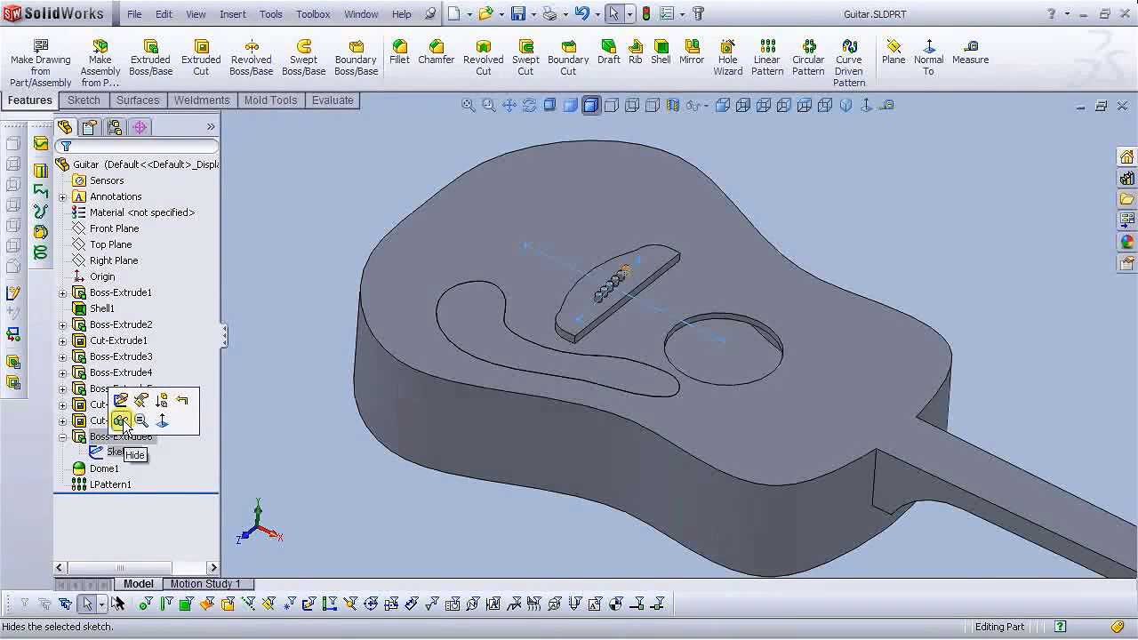
pyautogui.click(122, 421)
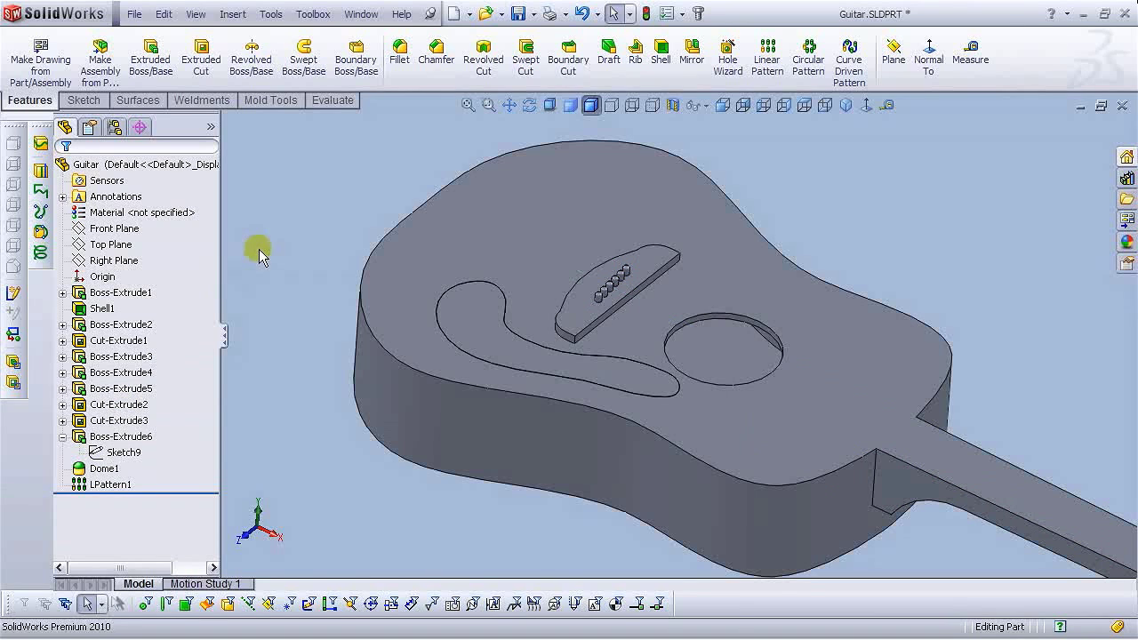
pyautogui.scroll(5, 863, 254)
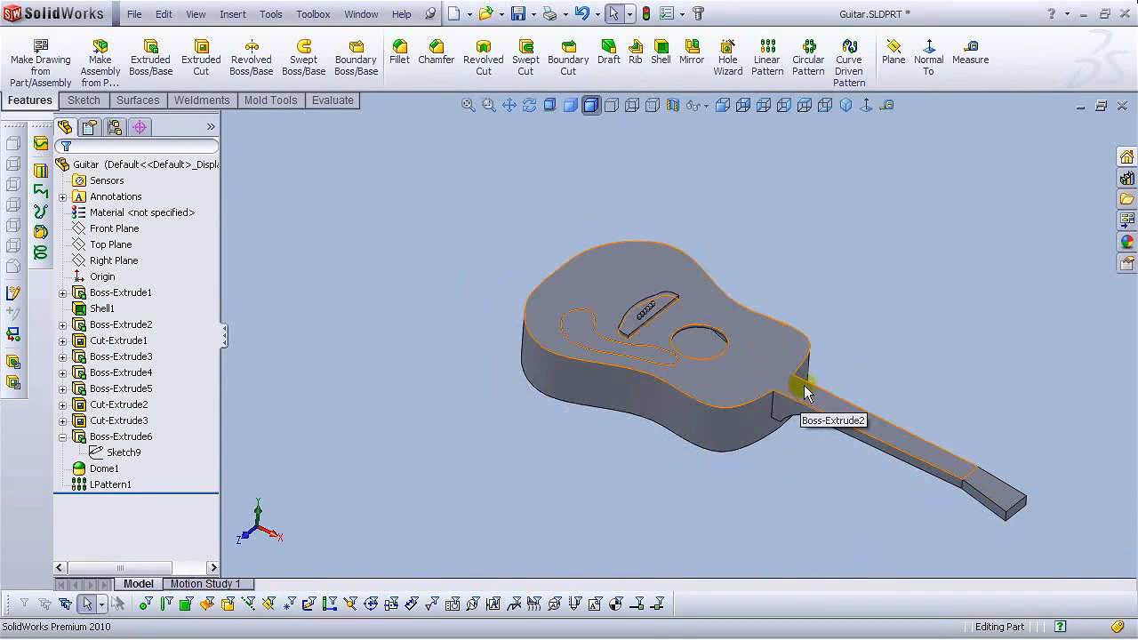
pyautogui.scroll(-3, 805, 392)
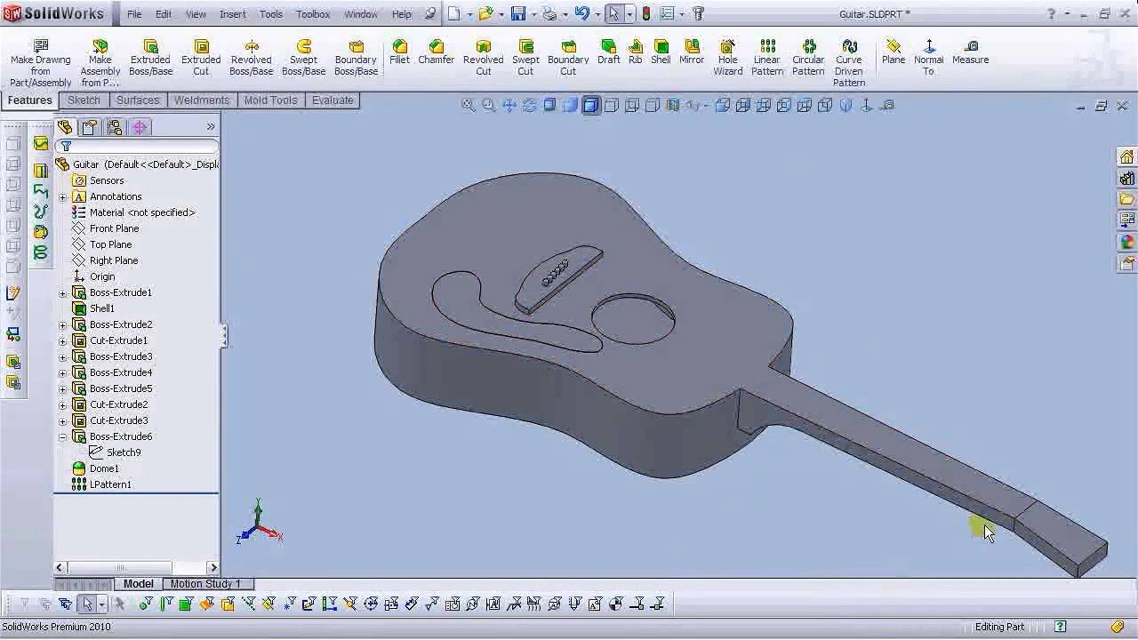
pyautogui.scroll(-3, 1004, 516)
pyautogui.scroll(-3, 968, 445)
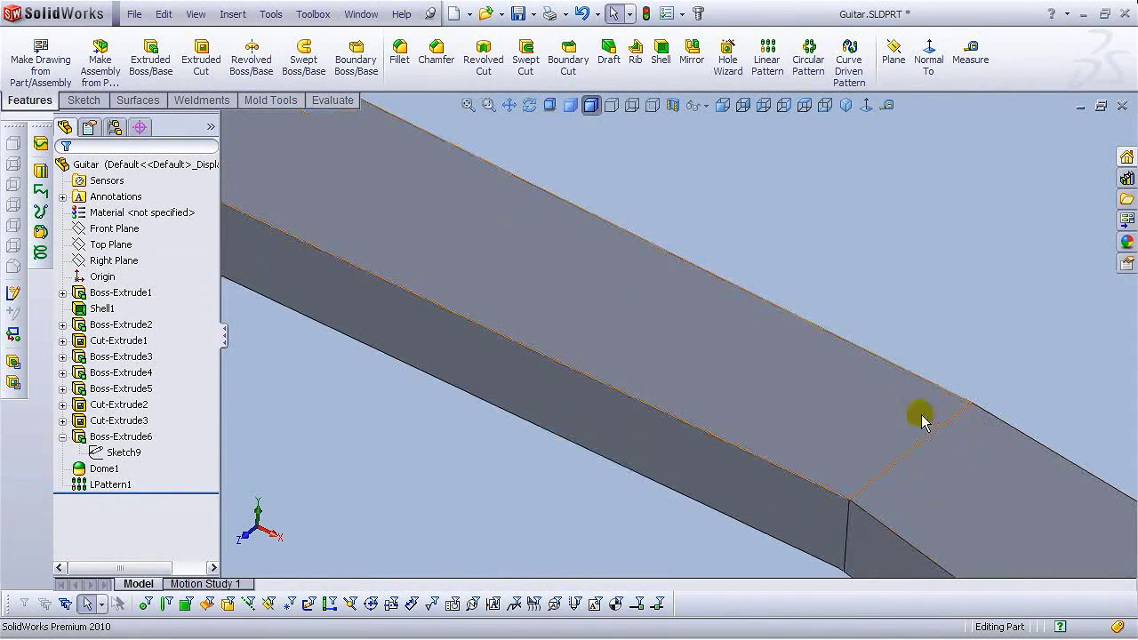
# Sketch a corner rectangle across the neck's top face at the headstock joint, viewed normal to it.
pyautogui.click(863, 463)
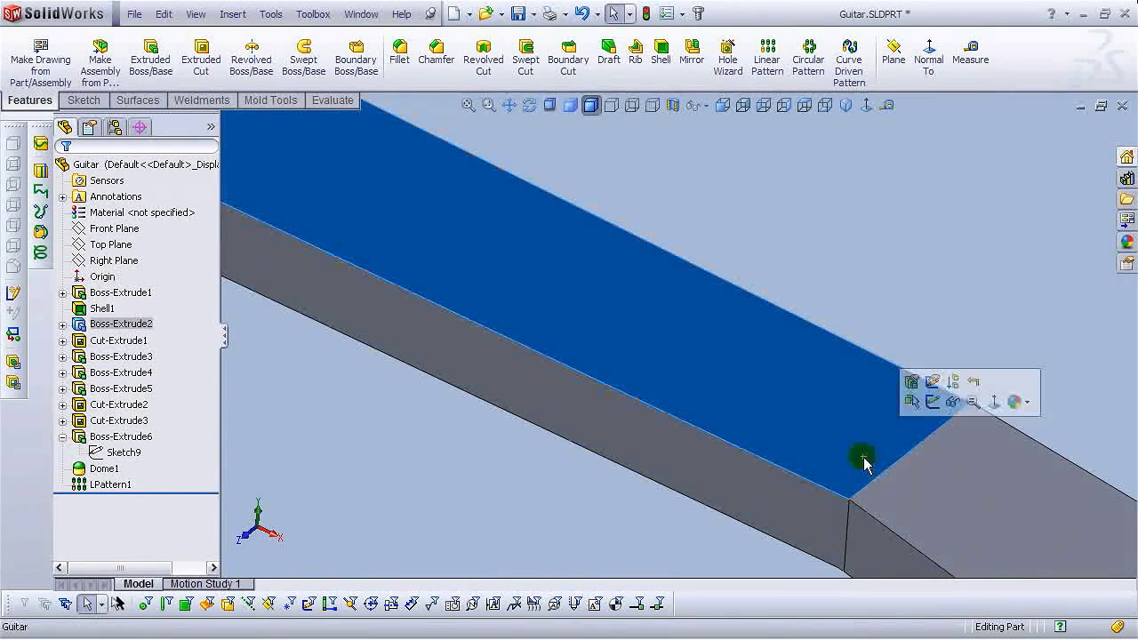
pyautogui.click(934, 402)
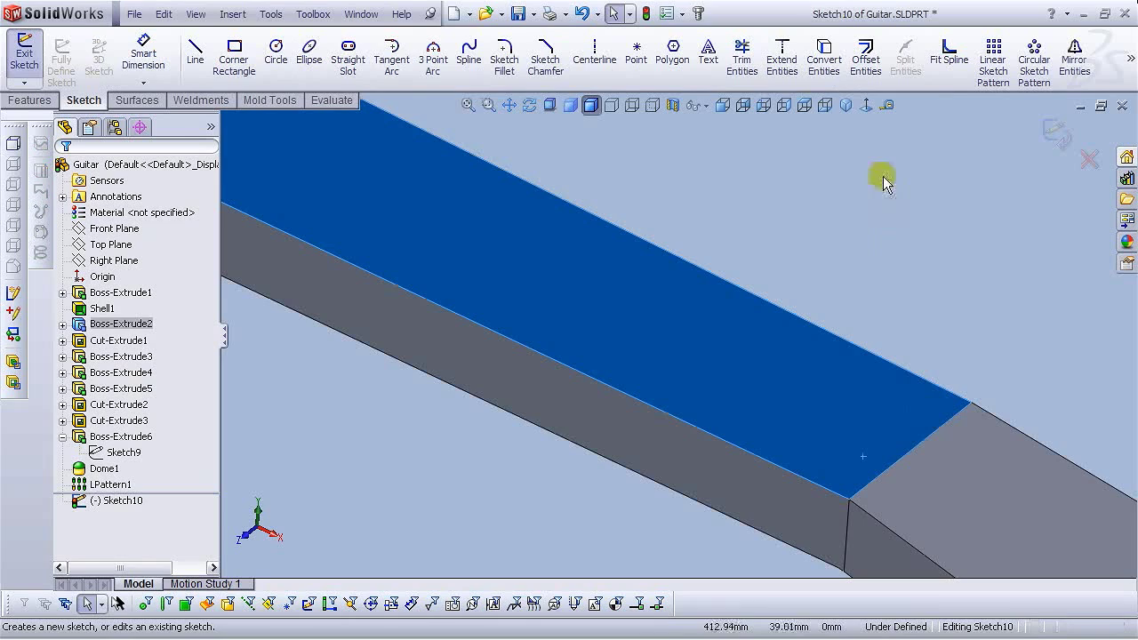
pyautogui.click(866, 106)
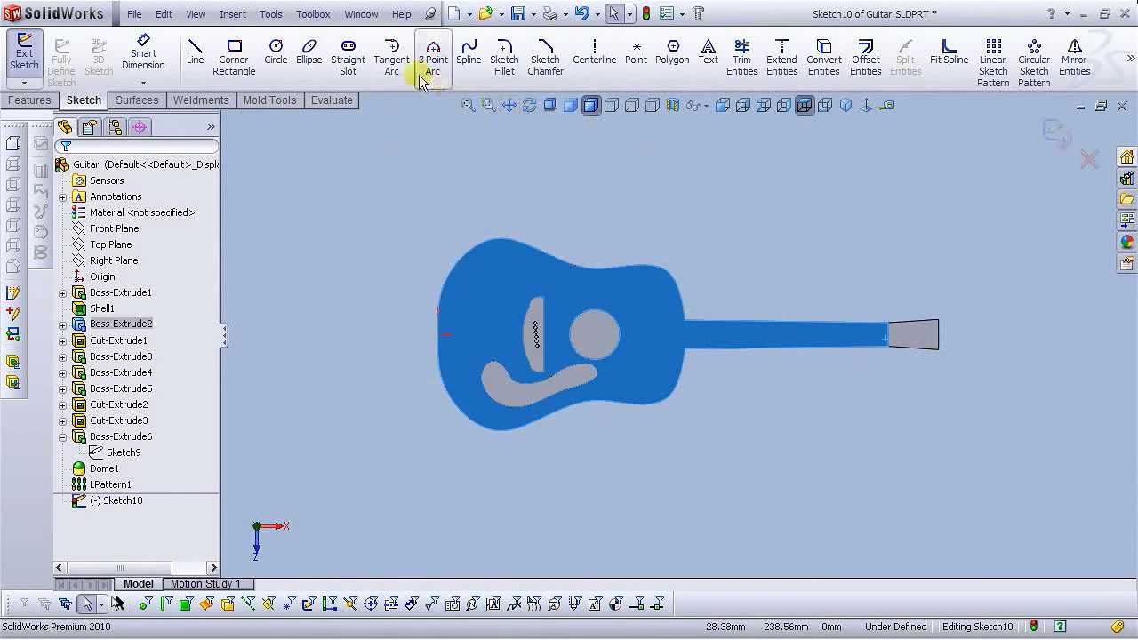
pyautogui.click(241, 59)
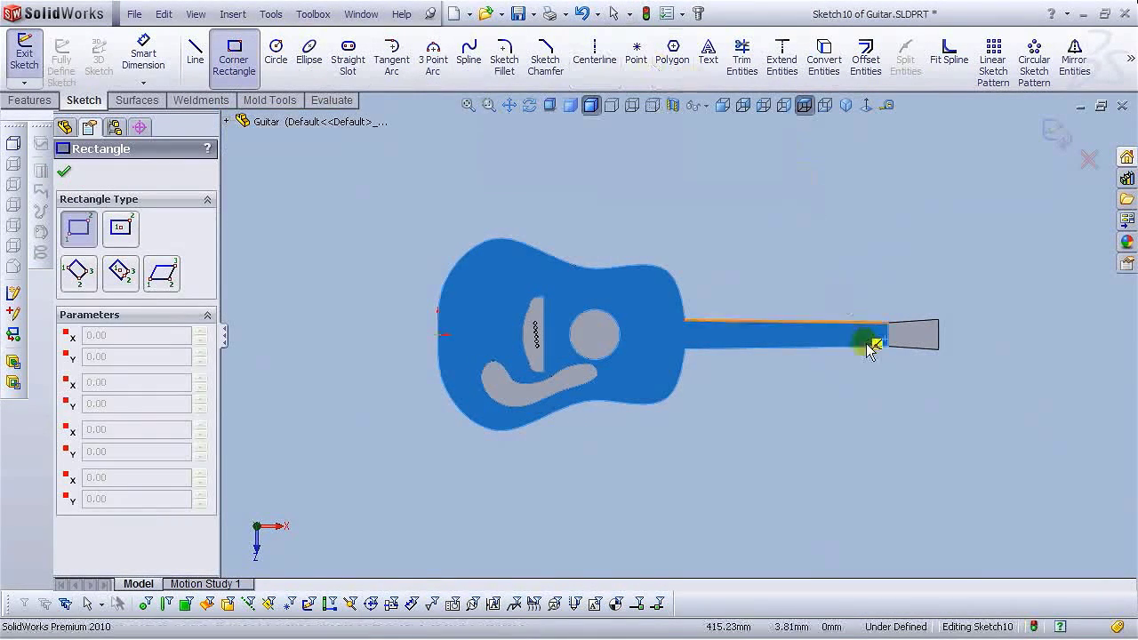
pyautogui.scroll(-5, 880, 342)
pyautogui.scroll(-3, 722, 259)
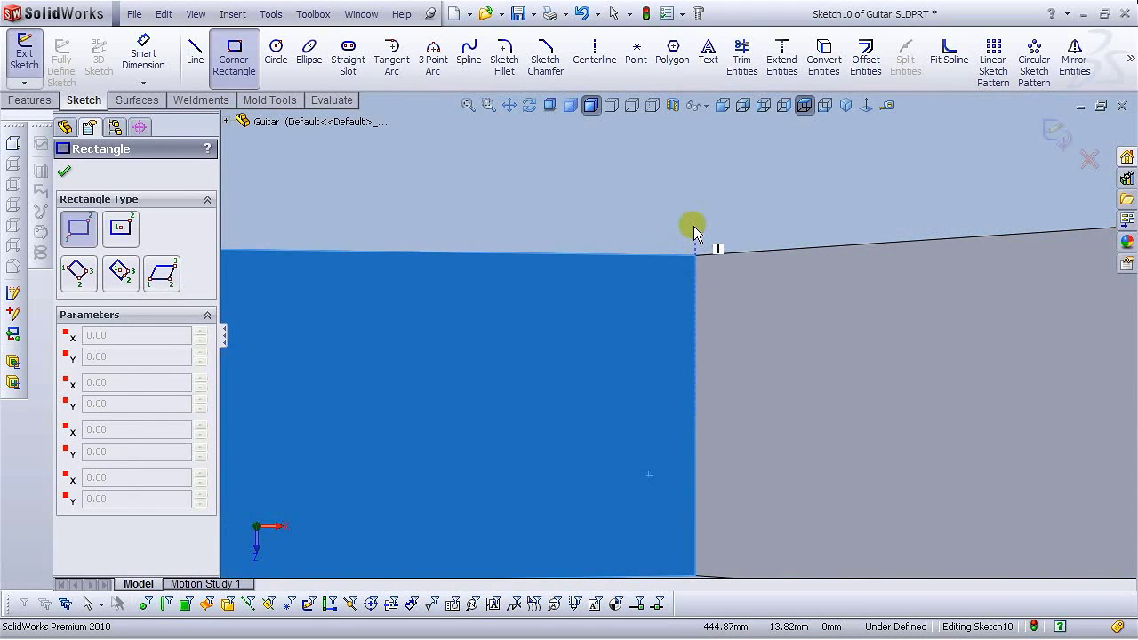
pyautogui.click(695, 236)
pyautogui.scroll(2, 671, 293)
pyautogui.scroll(3, 659, 356)
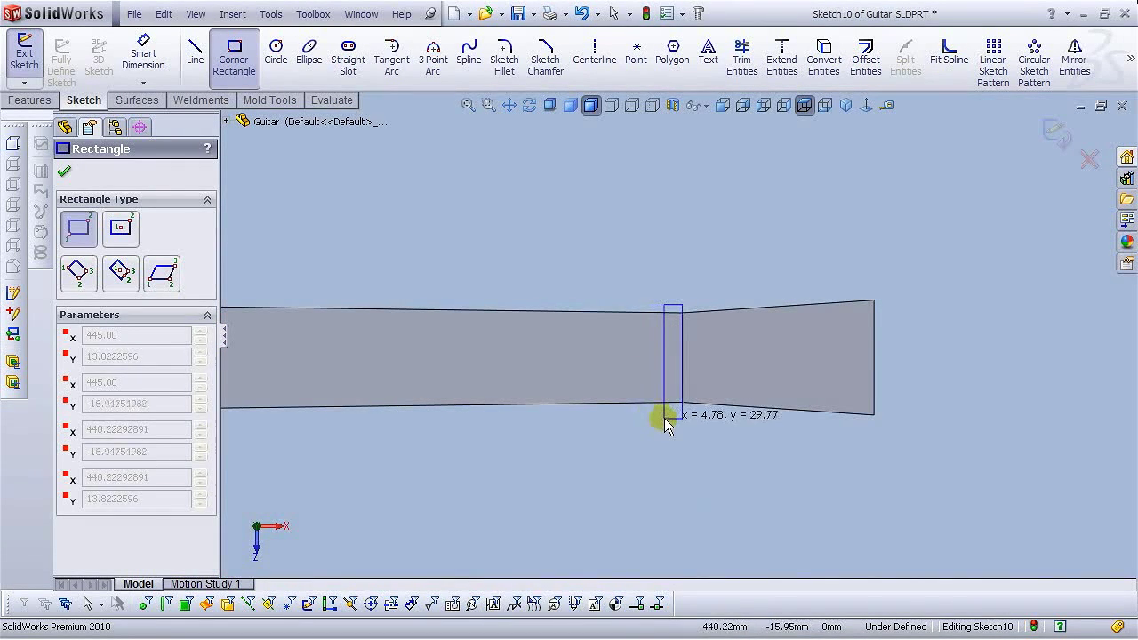
pyautogui.click(663, 412)
pyautogui.rightClick(665, 416)
pyautogui.click(702, 296)
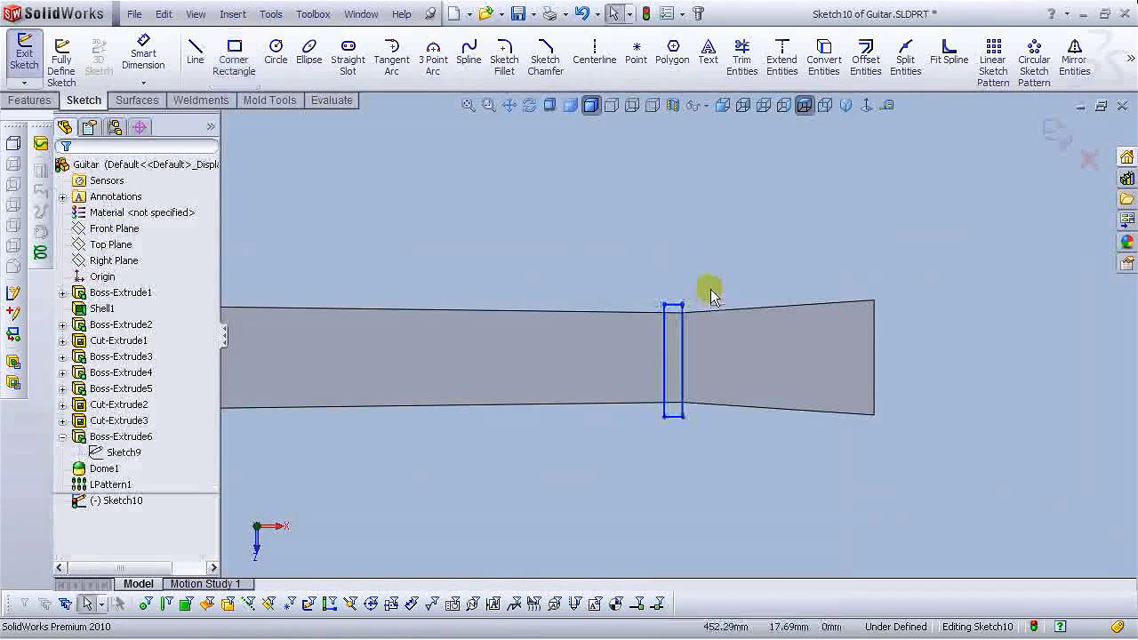
# Dimension the rectangle's top line to a 2 mm width.
pyautogui.click(138, 49)
pyautogui.scroll(-5, 672, 305)
pyautogui.click(688, 334)
pyautogui.click(709, 276)
pyautogui.write('2')
pyautogui.press('Return')
pyautogui.press('Escape')
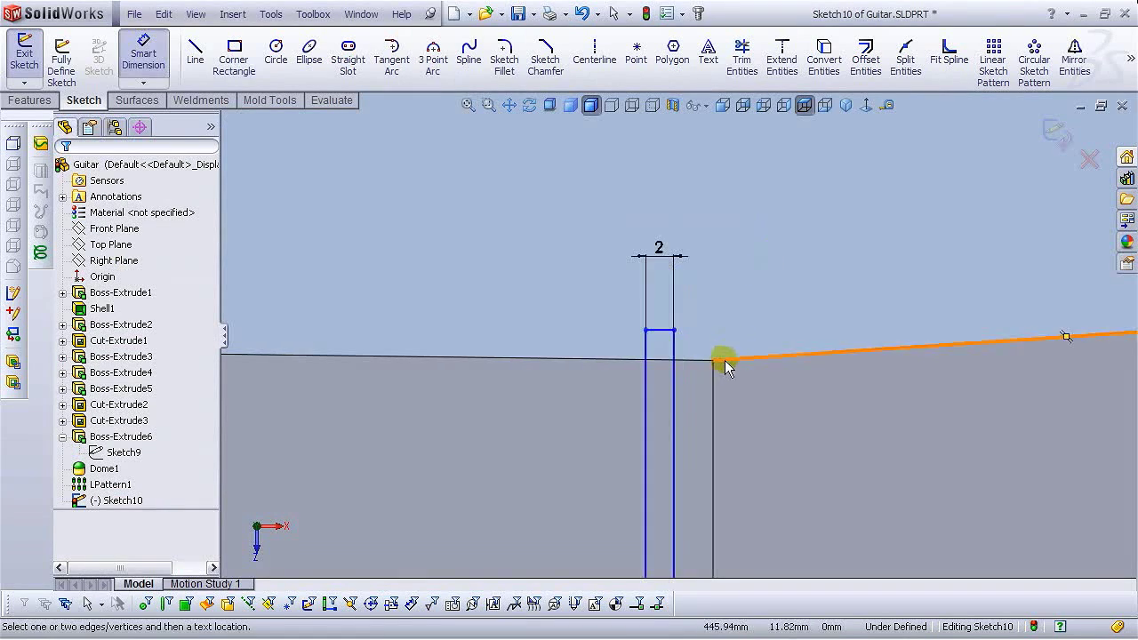
pyautogui.press('Escape')
# Make the rectangle's right side collinear with the neck-headstock joint edge.
pyautogui.click(673, 386)
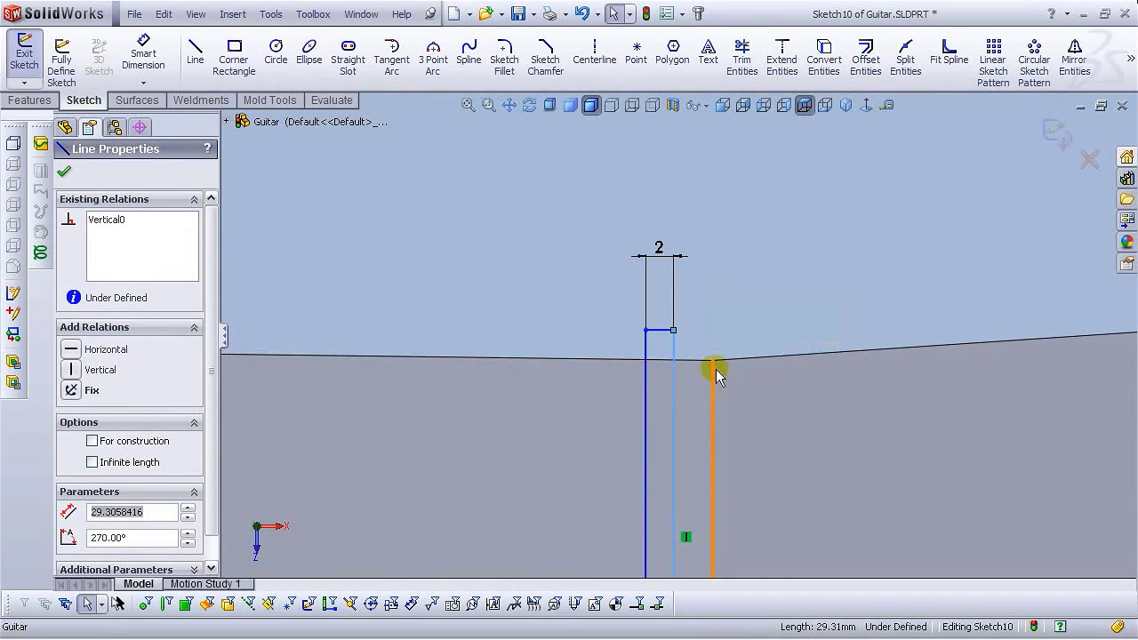
pyautogui.keyDown('ctrl'); pyautogui.click(713, 375); pyautogui.keyUp('ctrl')
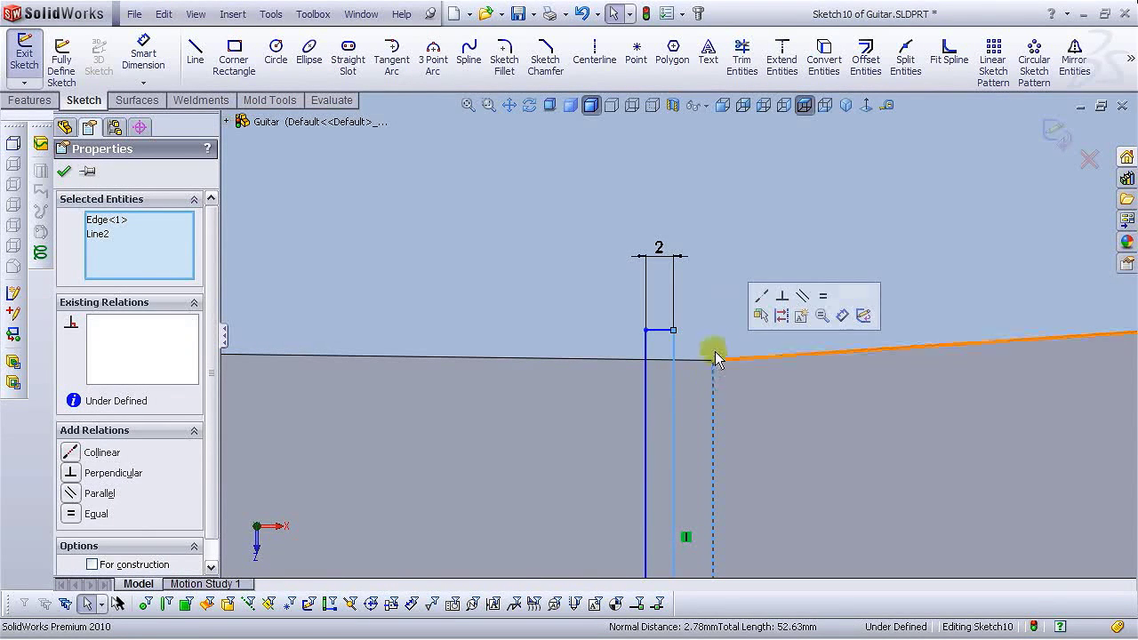
pyautogui.click(761, 299)
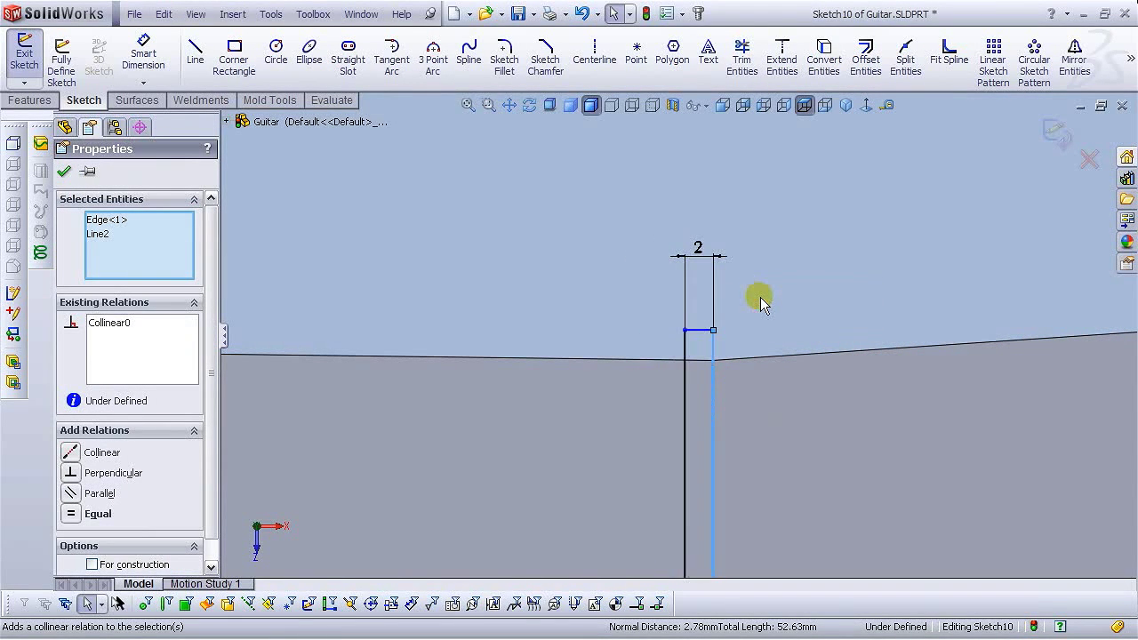
pyautogui.click(760, 297)
pyautogui.press('f')
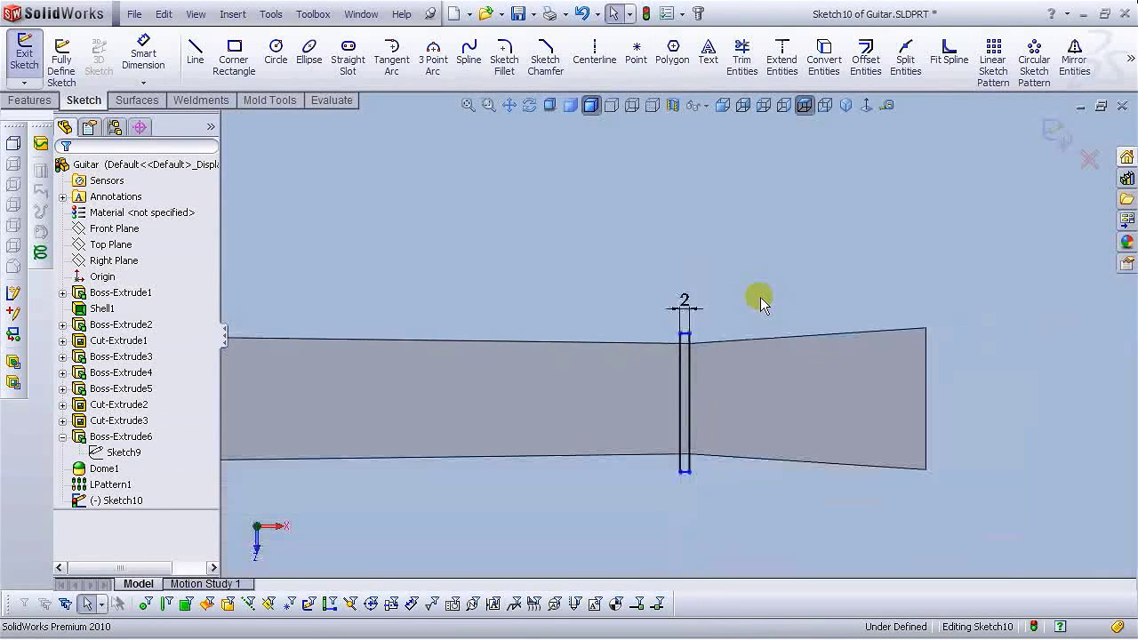
pyautogui.scroll(3, 694, 364)
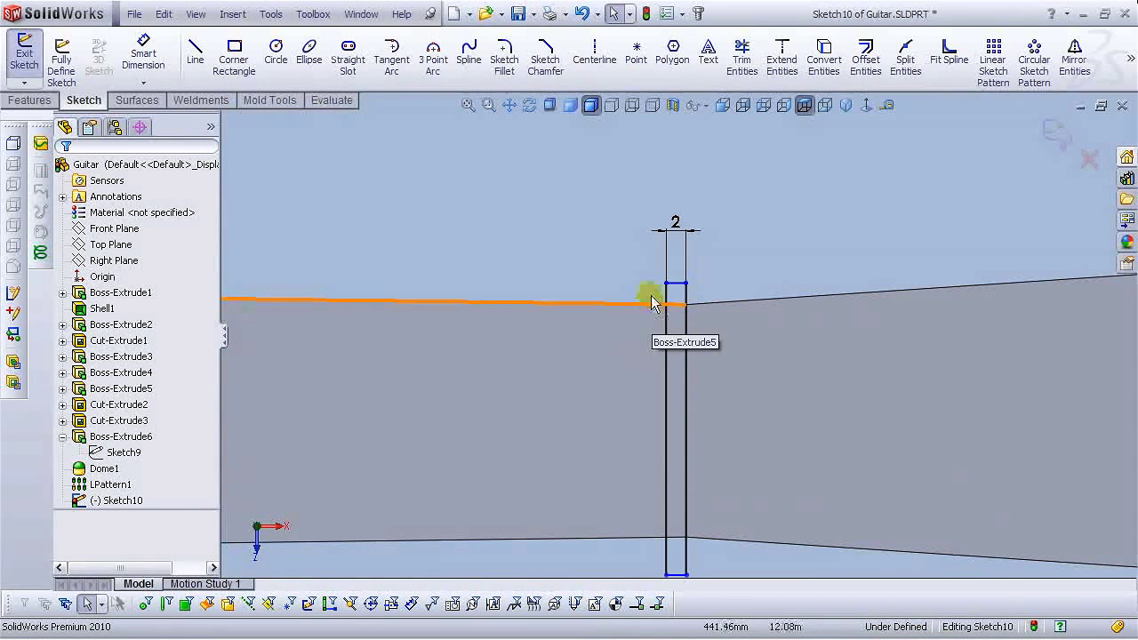
# Convert the neck's top and bottom edges into sketch lines.
pyautogui.click(823, 64)
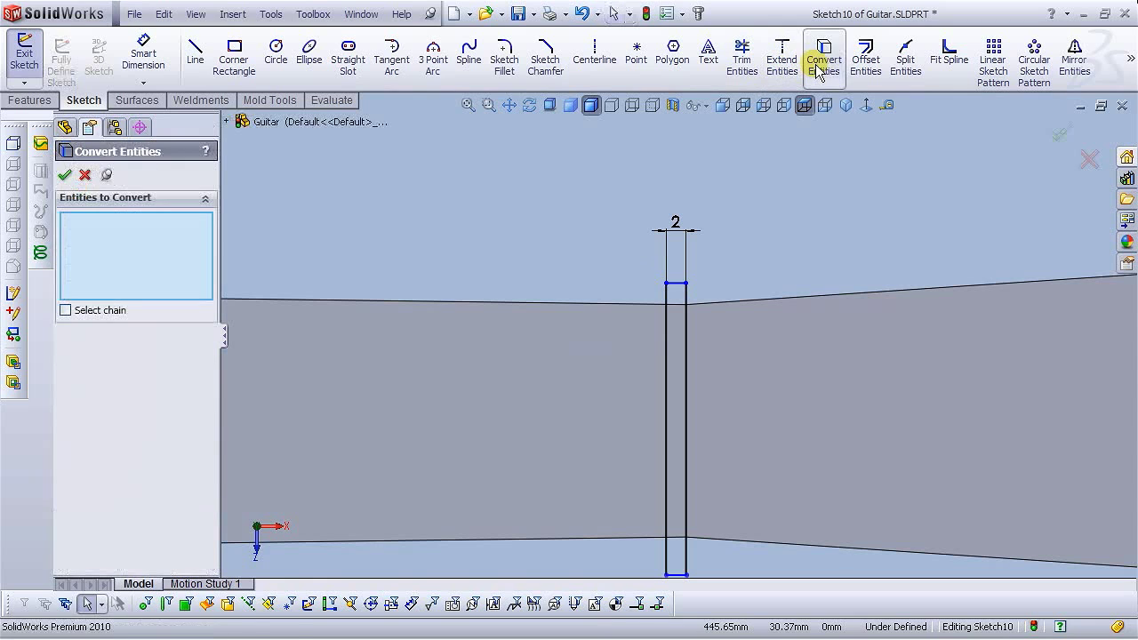
pyautogui.click(653, 304)
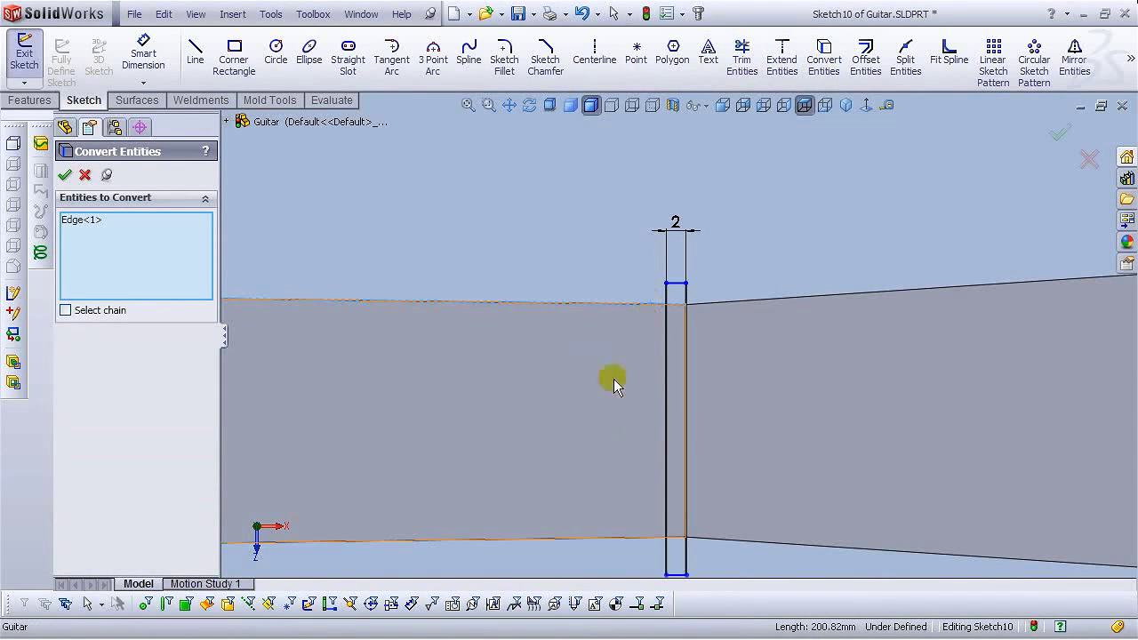
pyautogui.click(623, 539)
pyautogui.click(65, 175)
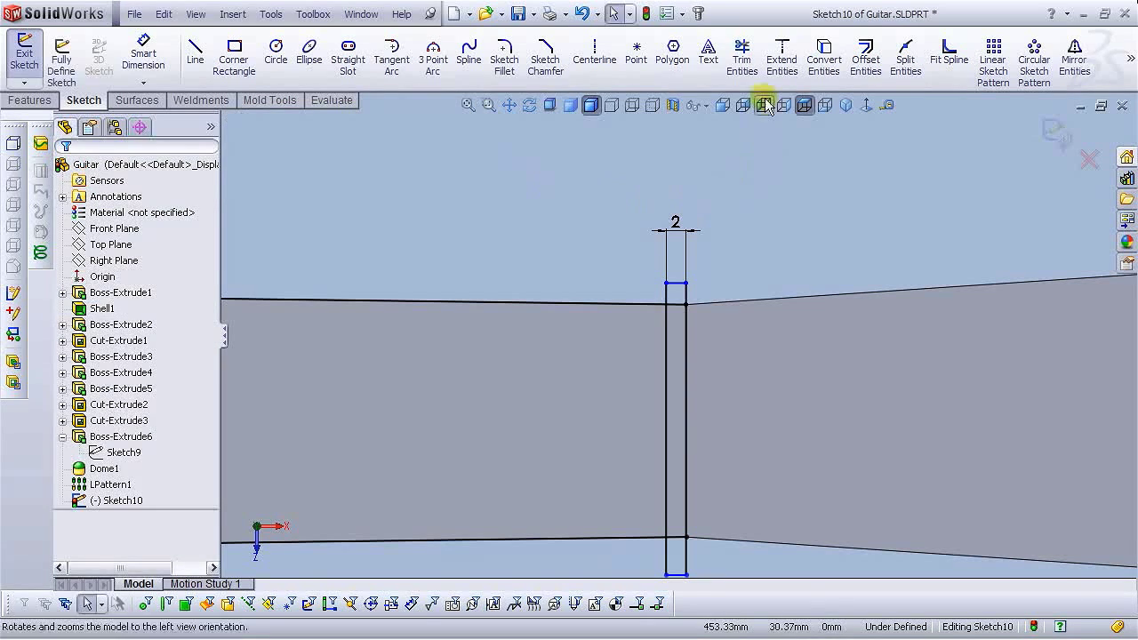
# Trim the strip lines extending beyond the neck's top and bottom edges.
pyautogui.click(742, 57)
pyautogui.scroll(-3, 711, 285)
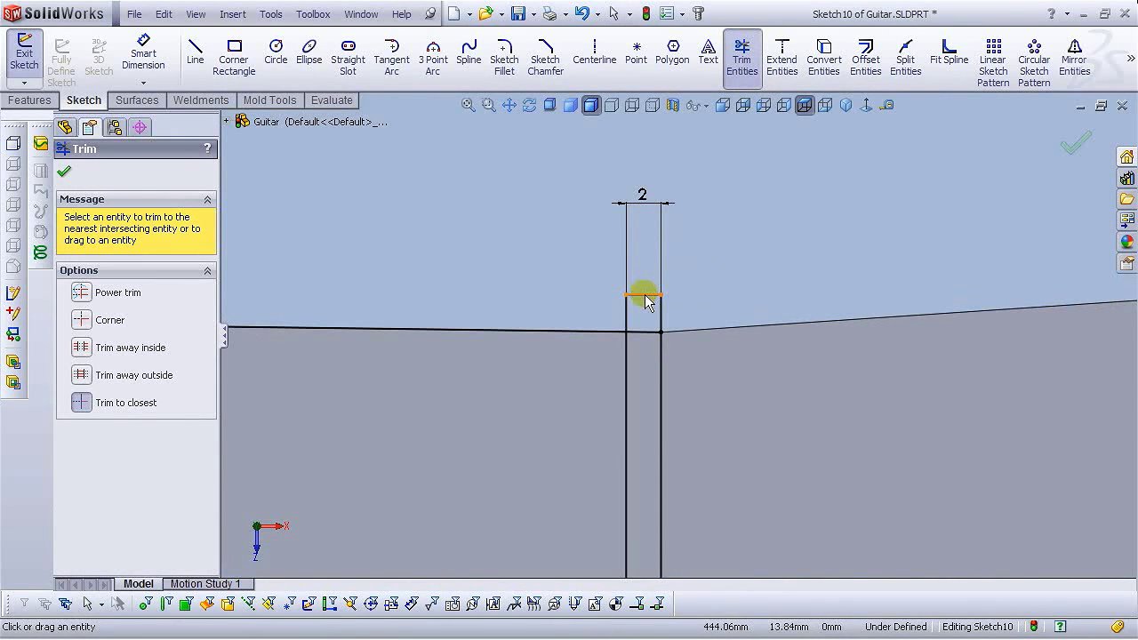
pyautogui.click(629, 297)
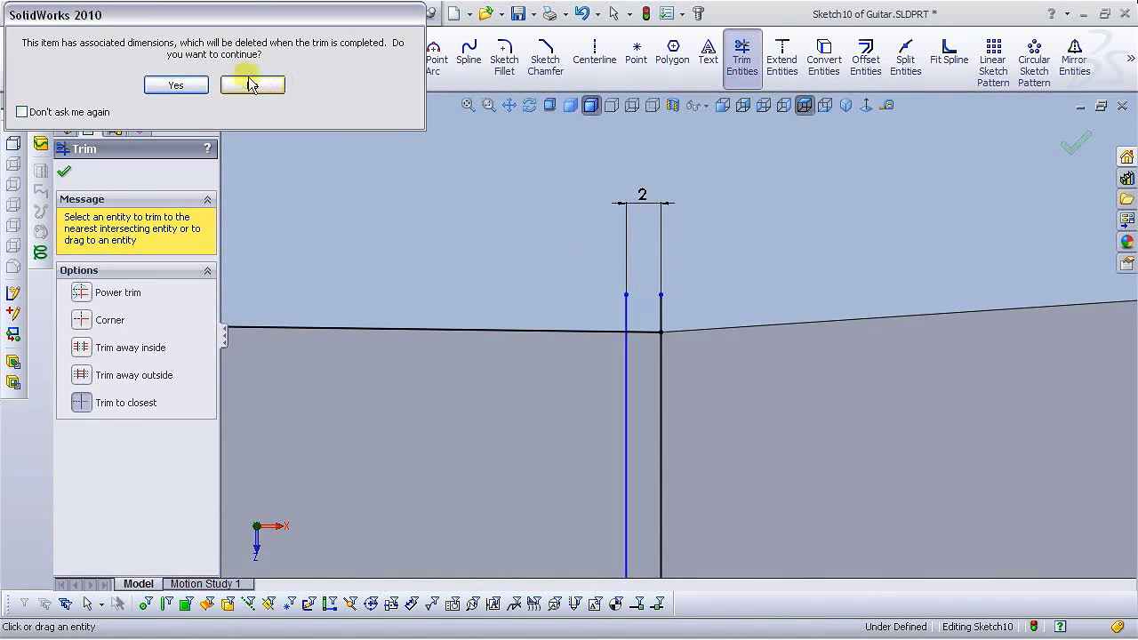
pyautogui.click(176, 84)
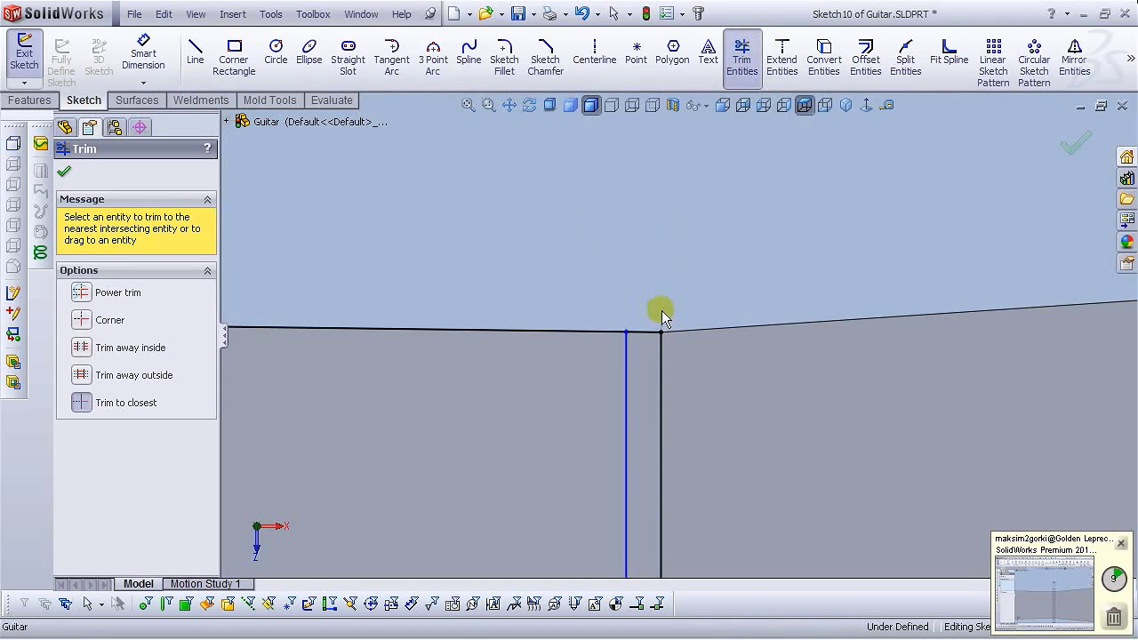
pyautogui.scroll(2, 661, 310)
pyautogui.scroll(1, 635, 460)
pyautogui.scroll(-3, 708, 480)
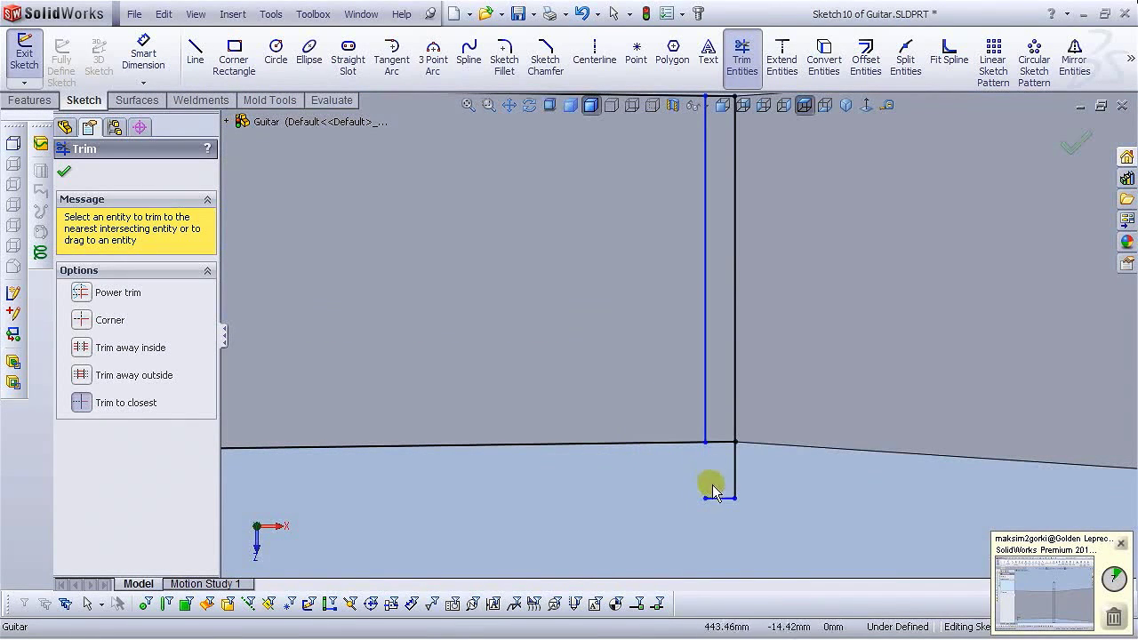
pyautogui.click(722, 495)
pyautogui.click(735, 475)
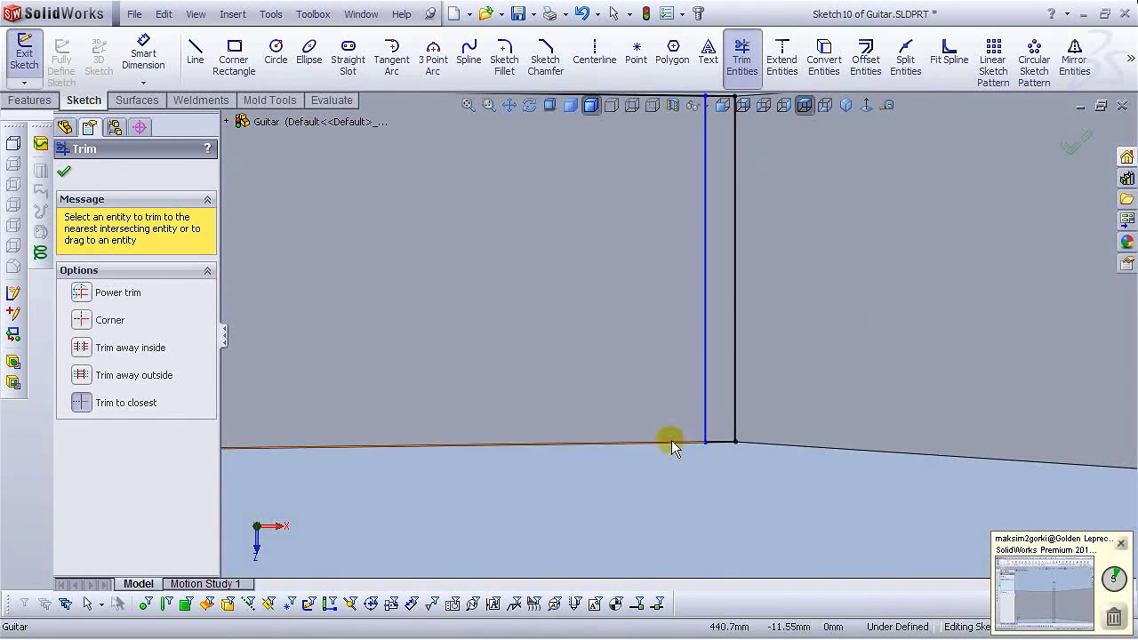
pyautogui.scroll(3, 672, 440)
pyautogui.scroll(-3, 662, 331)
pyautogui.click(664, 343)
pyautogui.scroll(3, 596, 320)
pyautogui.press('Escape')
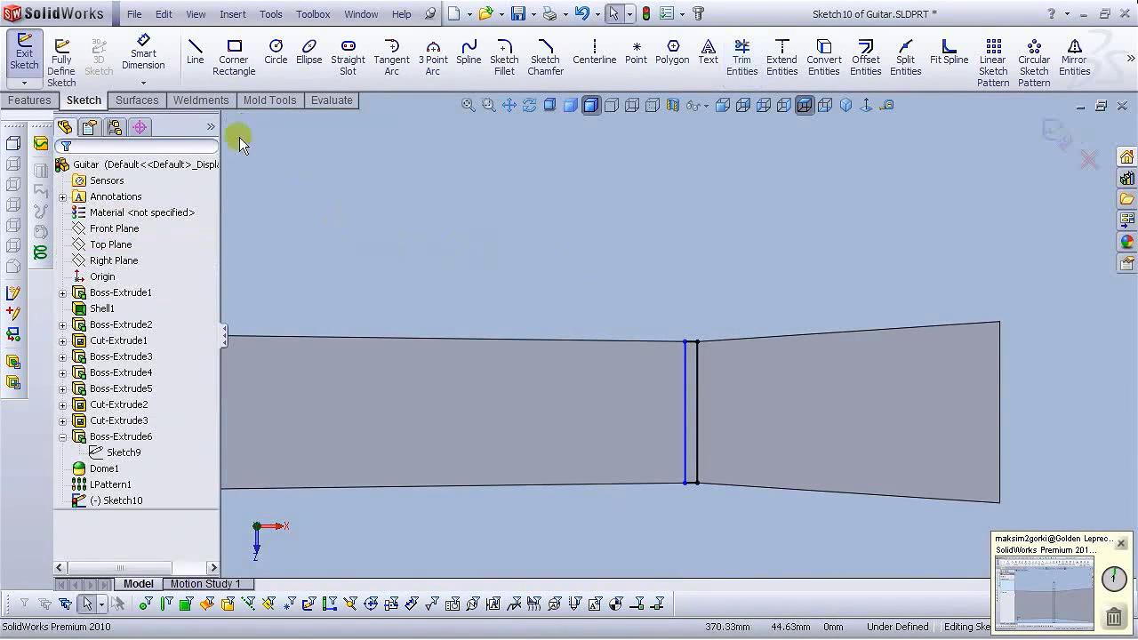
# Dimension the strip's two vertical lines 2 mm apart and view the guitar isometrically.
pyautogui.click(142, 54)
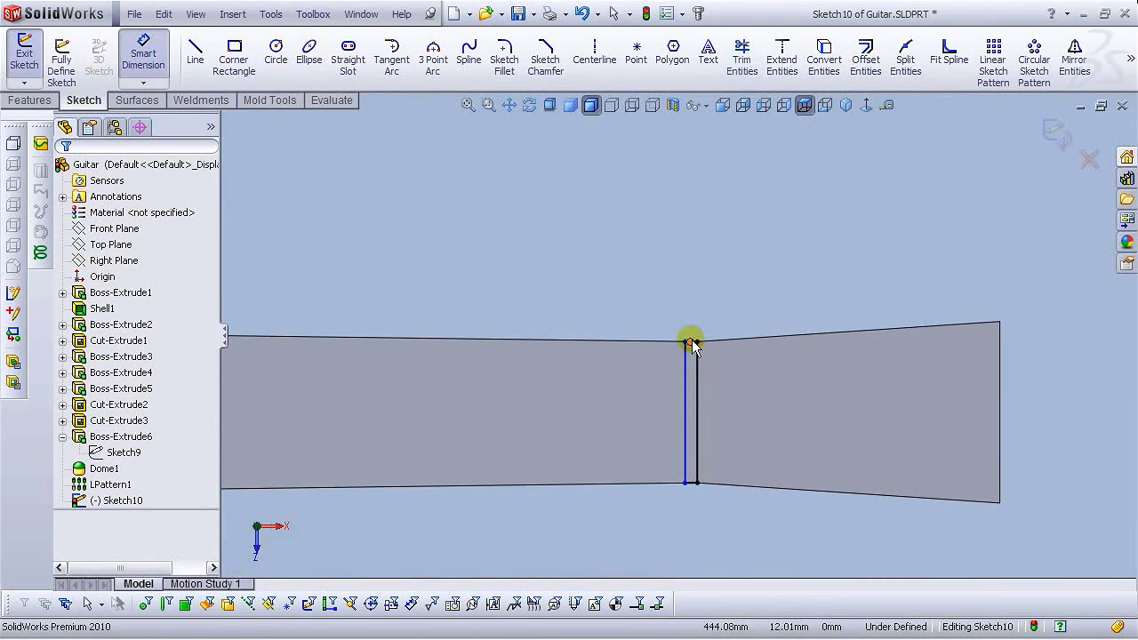
pyautogui.scroll(-4, 695, 337)
pyautogui.click(144, 55)
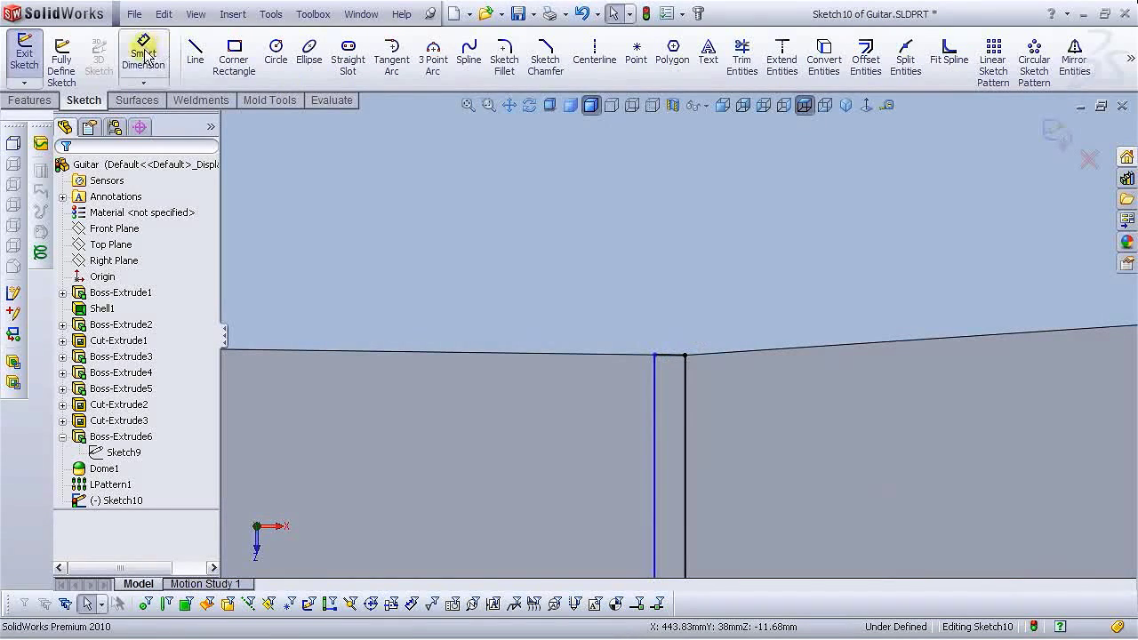
pyautogui.click(145, 55)
pyautogui.click(655, 409)
pyautogui.click(684, 395)
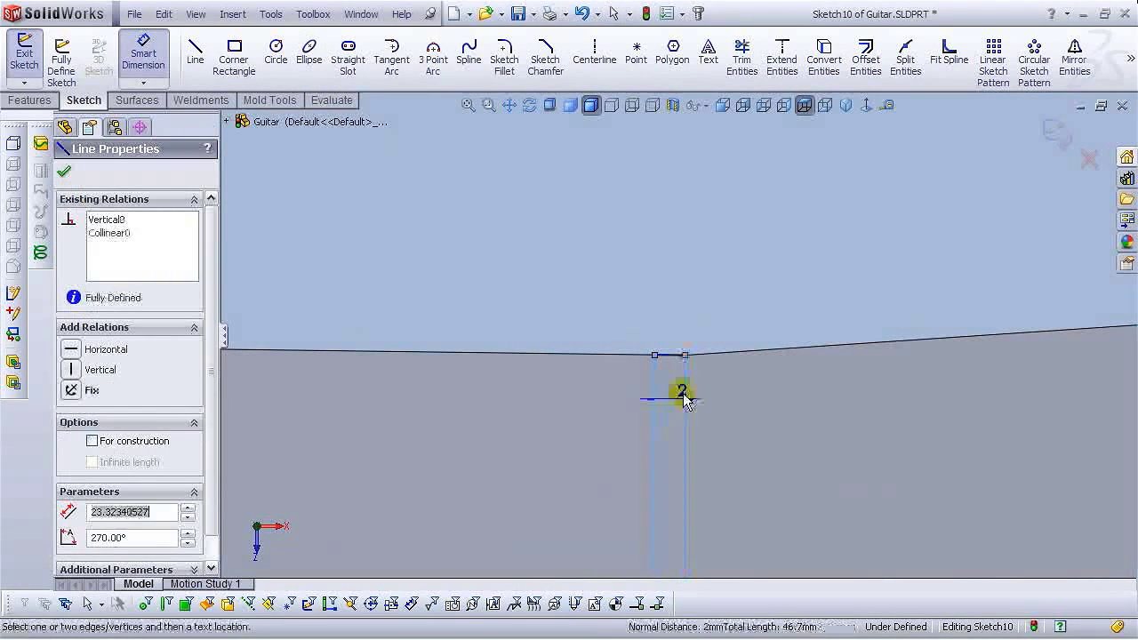
pyautogui.click(668, 309)
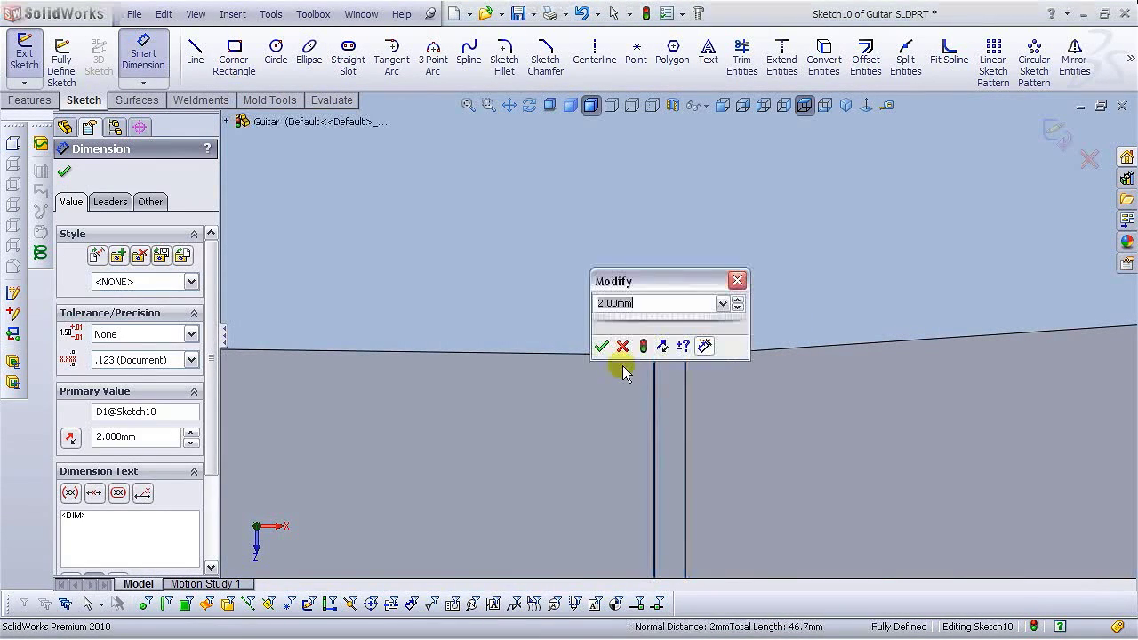
pyautogui.click(602, 347)
pyautogui.scroll(3, 730, 401)
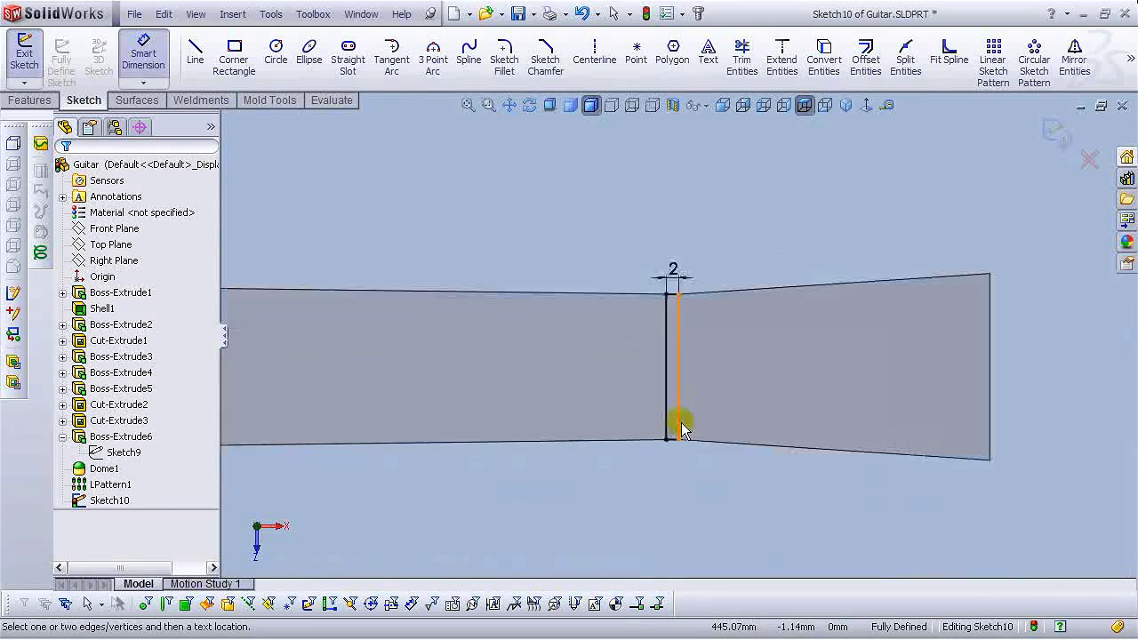
pyautogui.click(846, 108)
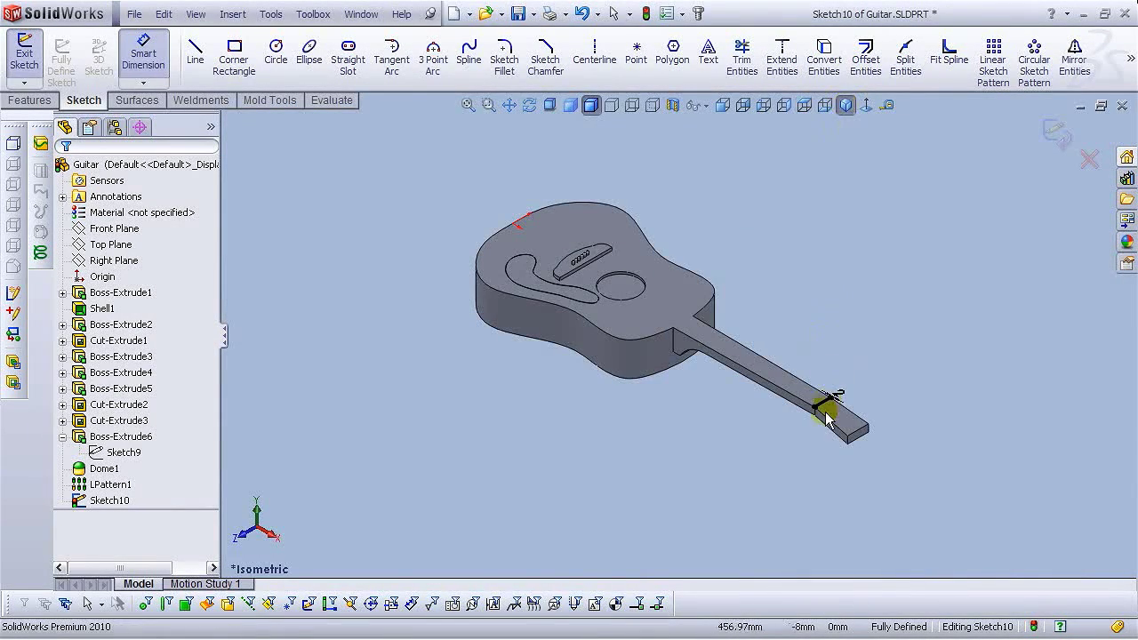
# Extrude the Sketch10 strip 2 mm upward as Boss-Extrude7 to form the nut.
pyautogui.scroll(-5, 825, 418)
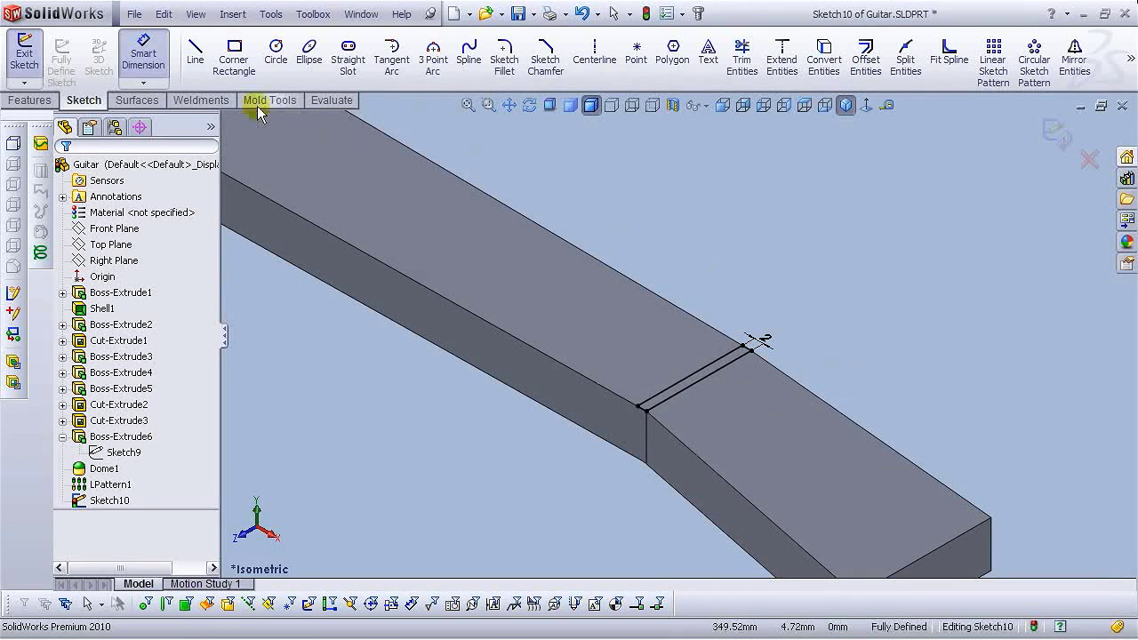
pyautogui.click(30, 100)
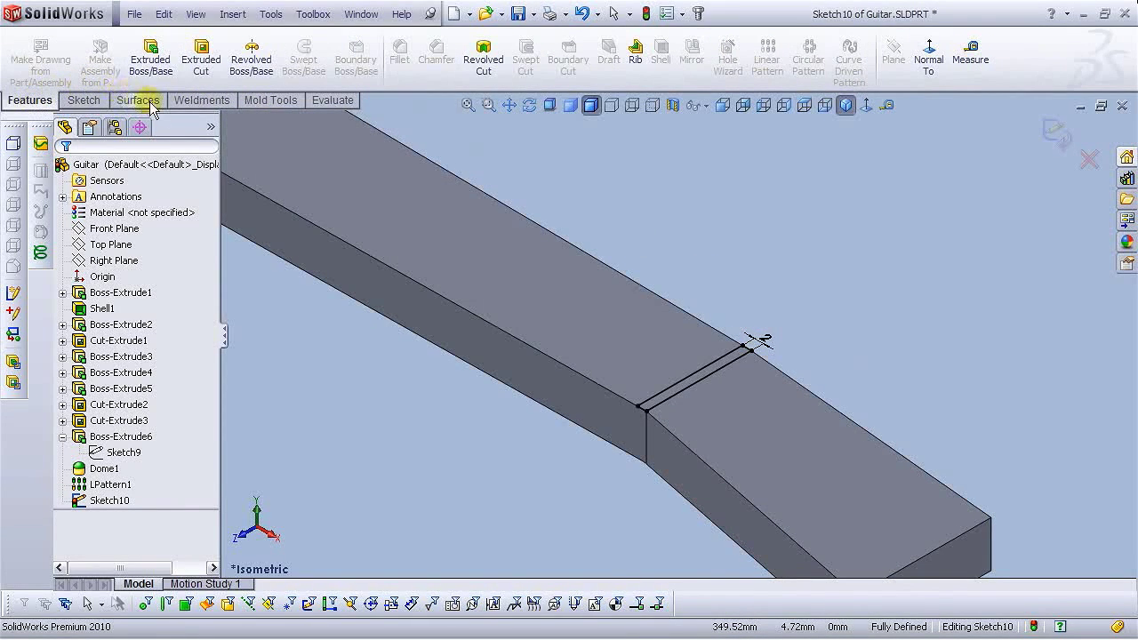
pyautogui.click(165, 72)
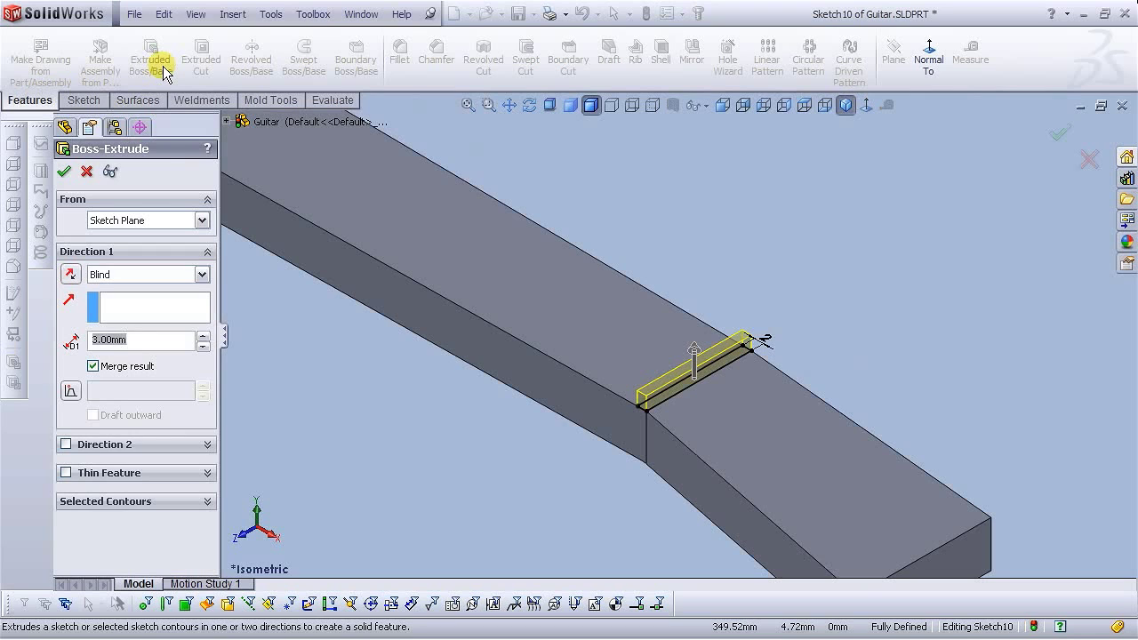
pyautogui.moveTo(137, 345); pyautogui.dragTo(113, 345)
pyautogui.press('Return')
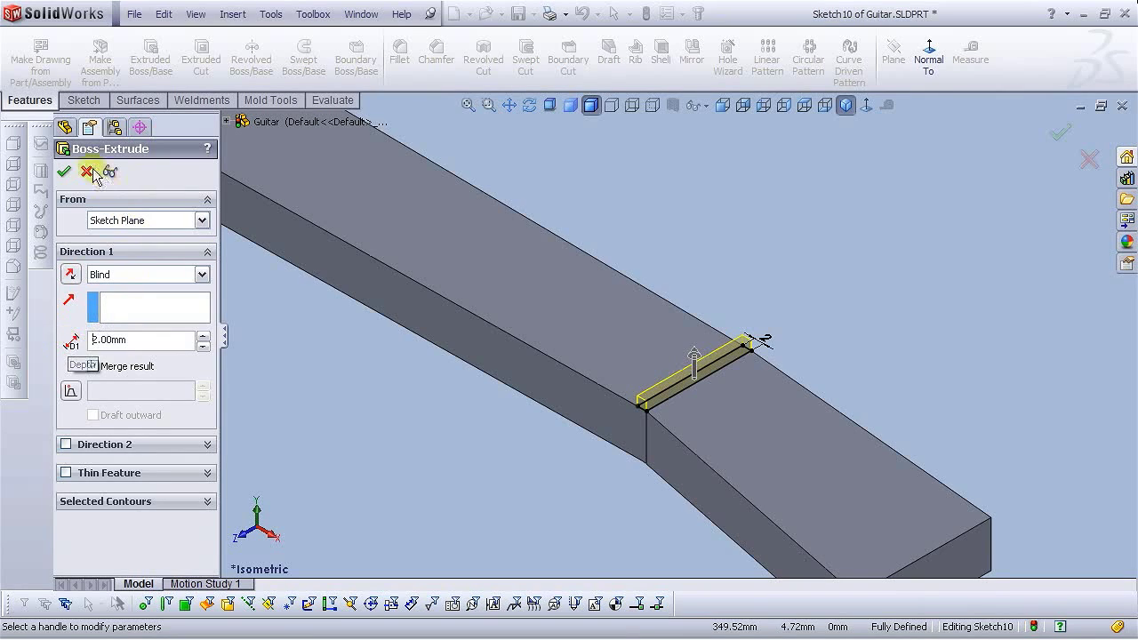
pyautogui.click(65, 174)
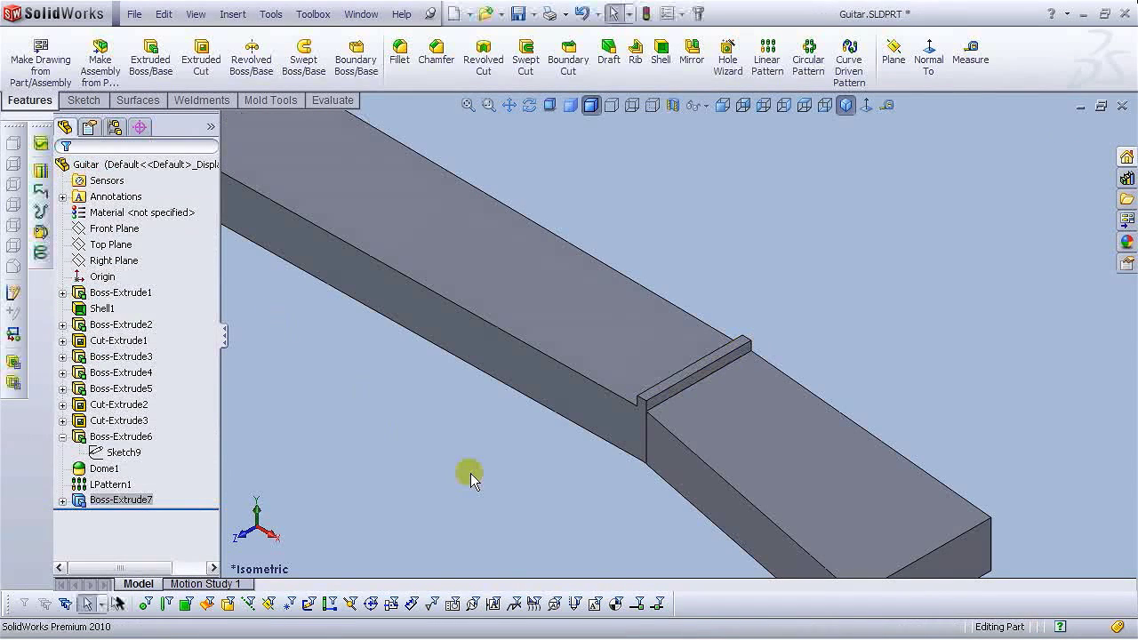
pyautogui.click(63, 437)
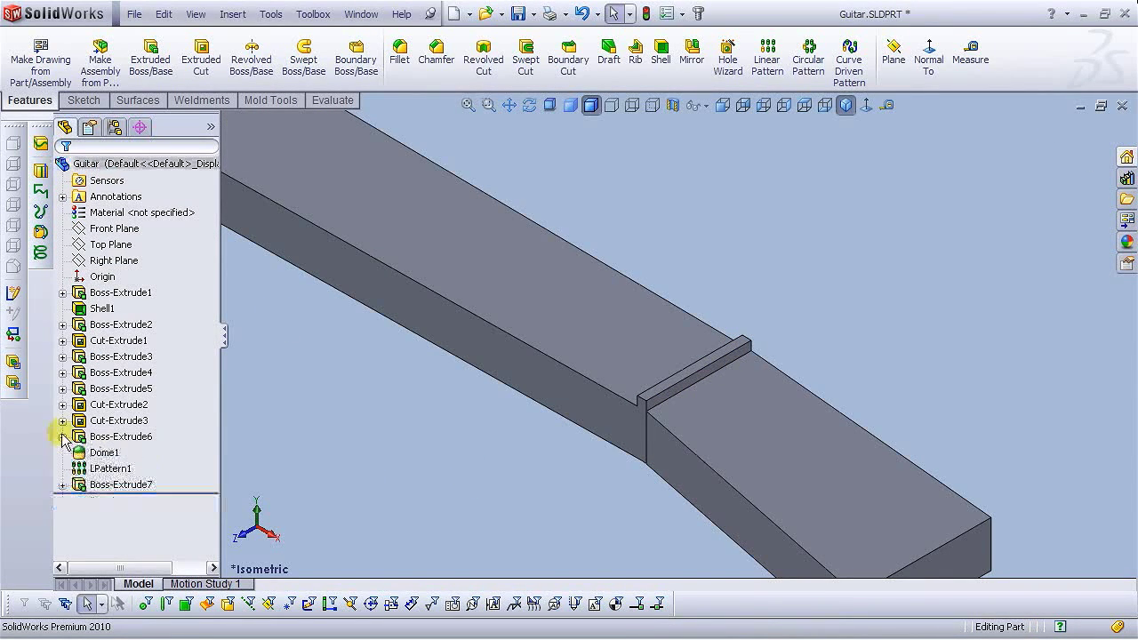
pyautogui.scroll(-2, 743, 348)
pyautogui.moveTo(743, 349); pyautogui.dragTo(721, 401, button='middle')
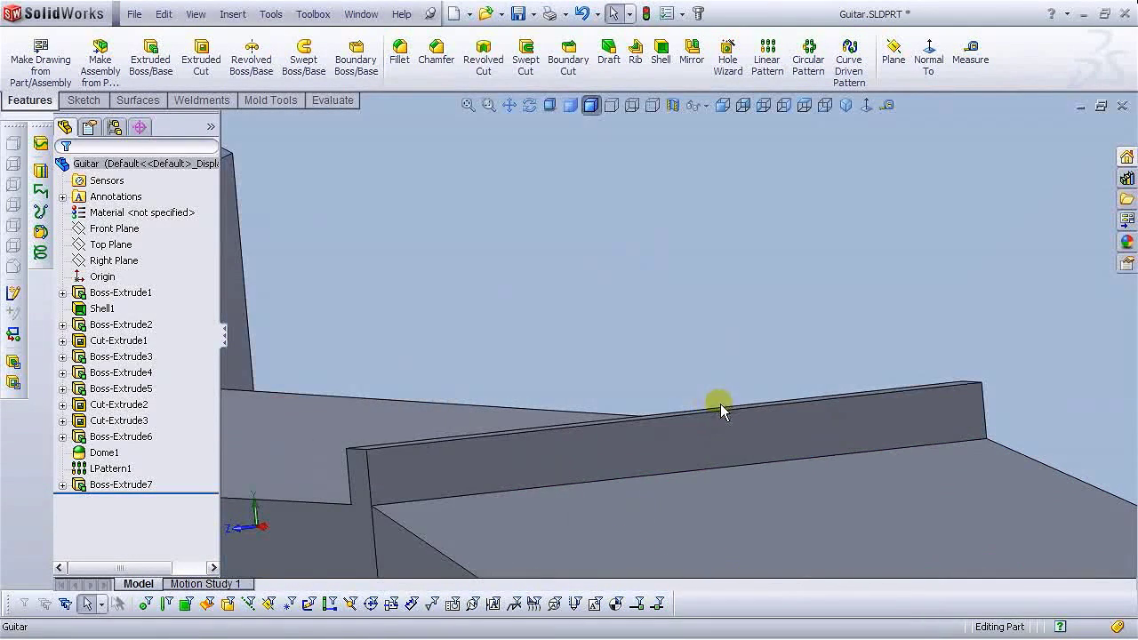
# Start a new sketch on the nut's front face, viewed normal to it.
pyautogui.click(812, 422)
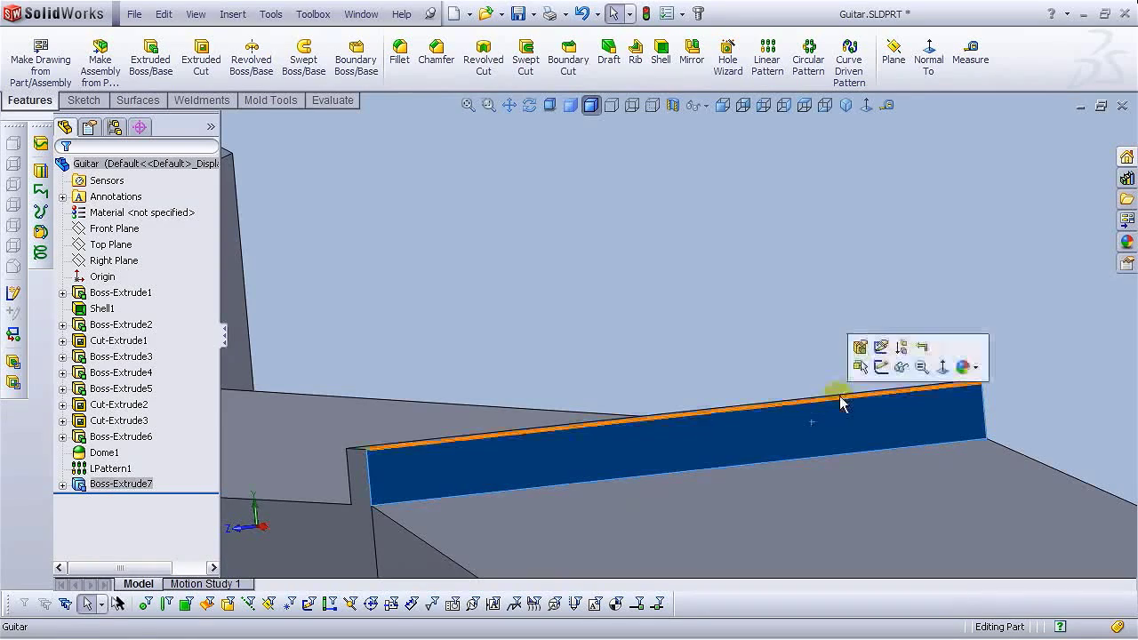
pyautogui.click(882, 367)
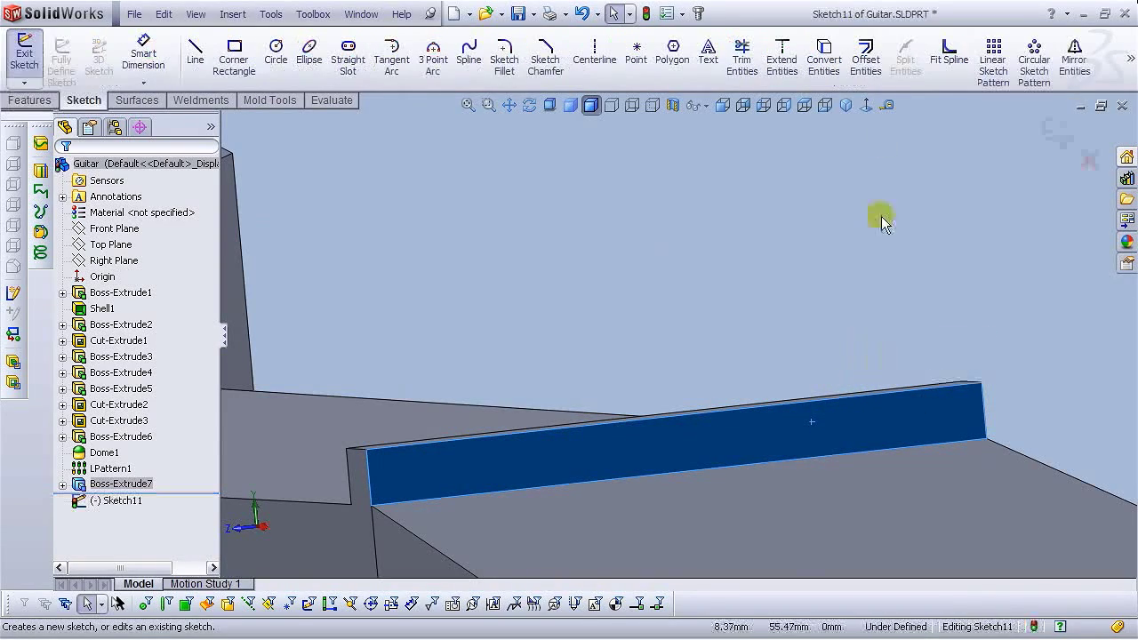
pyautogui.click(865, 106)
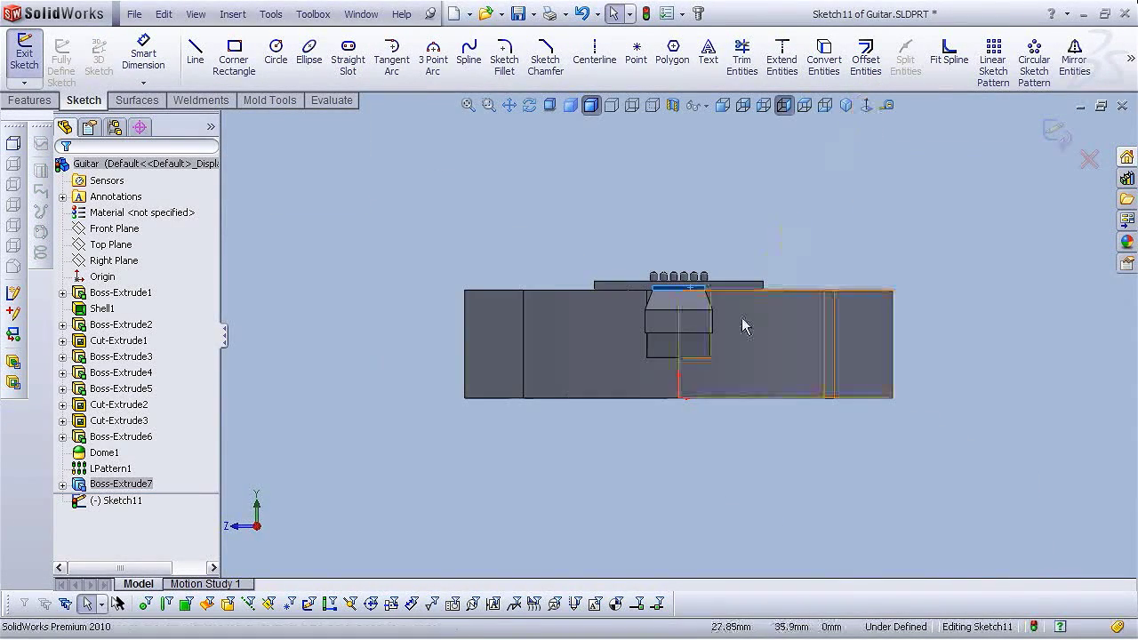
pyautogui.scroll(-5, 716, 302)
pyautogui.scroll(-3, 622, 336)
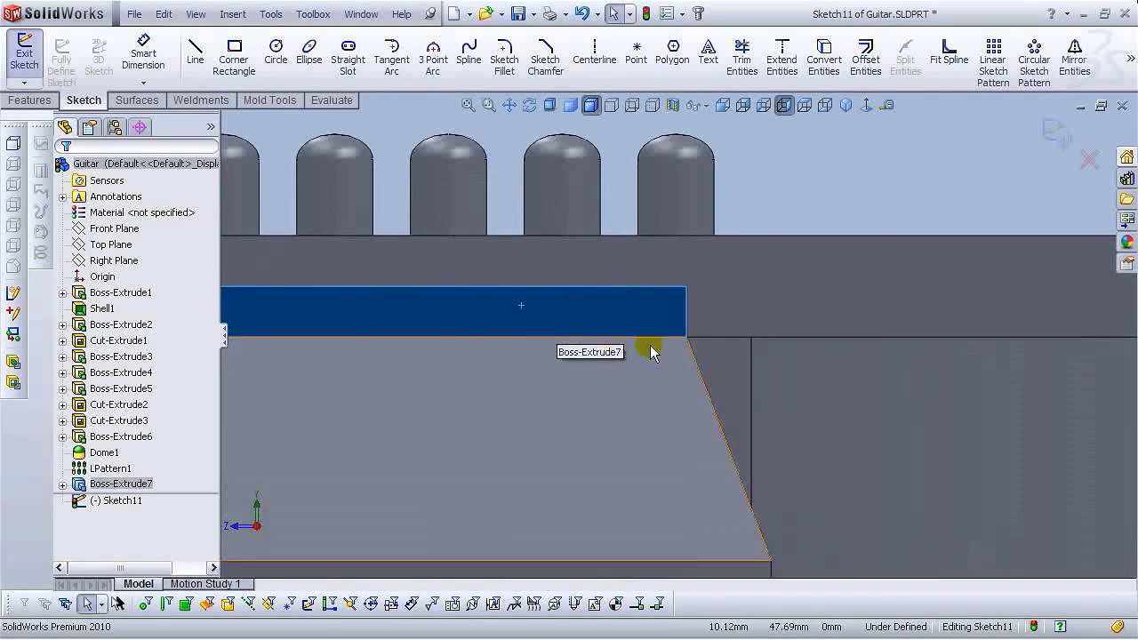
pyautogui.click(285, 132)
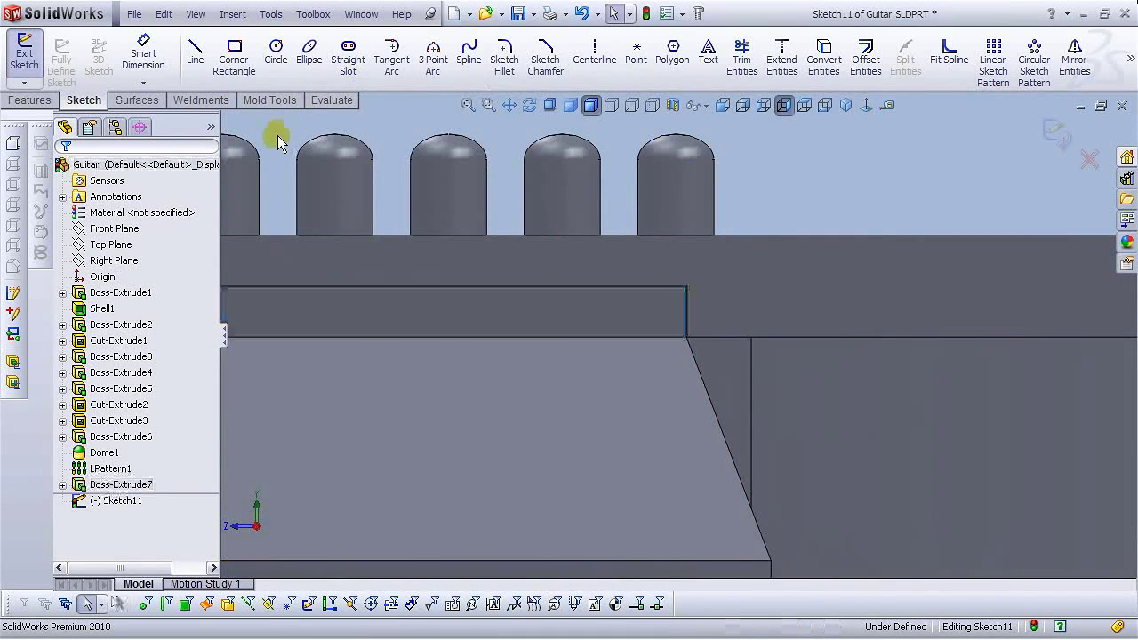
pyautogui.click(276, 54)
pyautogui.scroll(-2, 647, 328)
# Draw six circles in a row along the headstock edge line, three larger and three smaller.
pyautogui.click(632, 294)
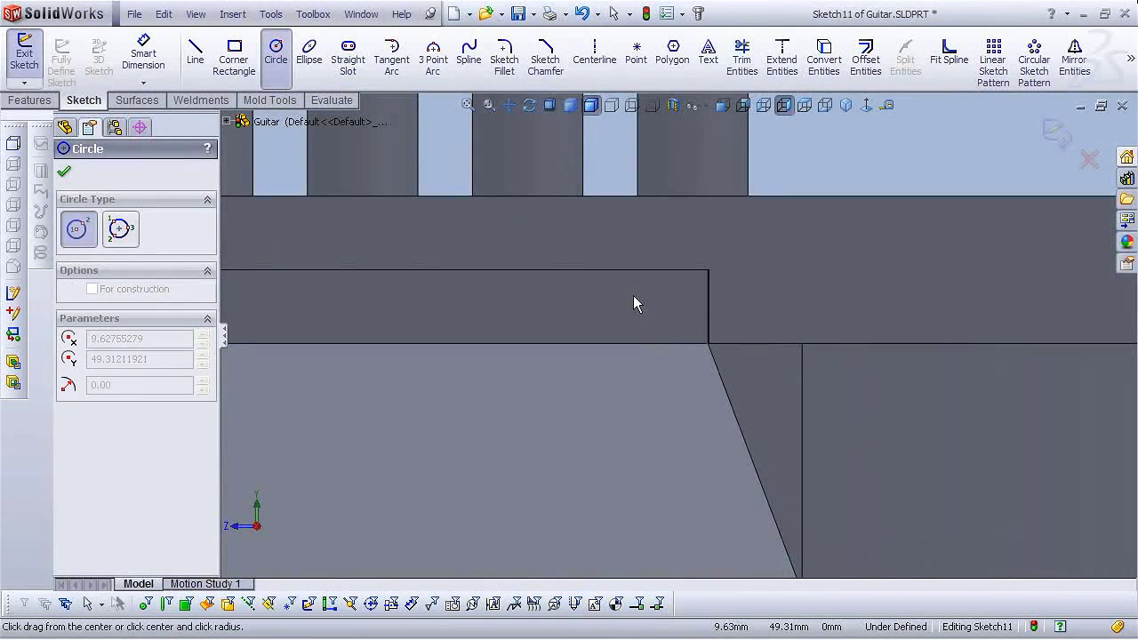
pyautogui.click(621, 302)
pyautogui.scroll(2, 613, 307)
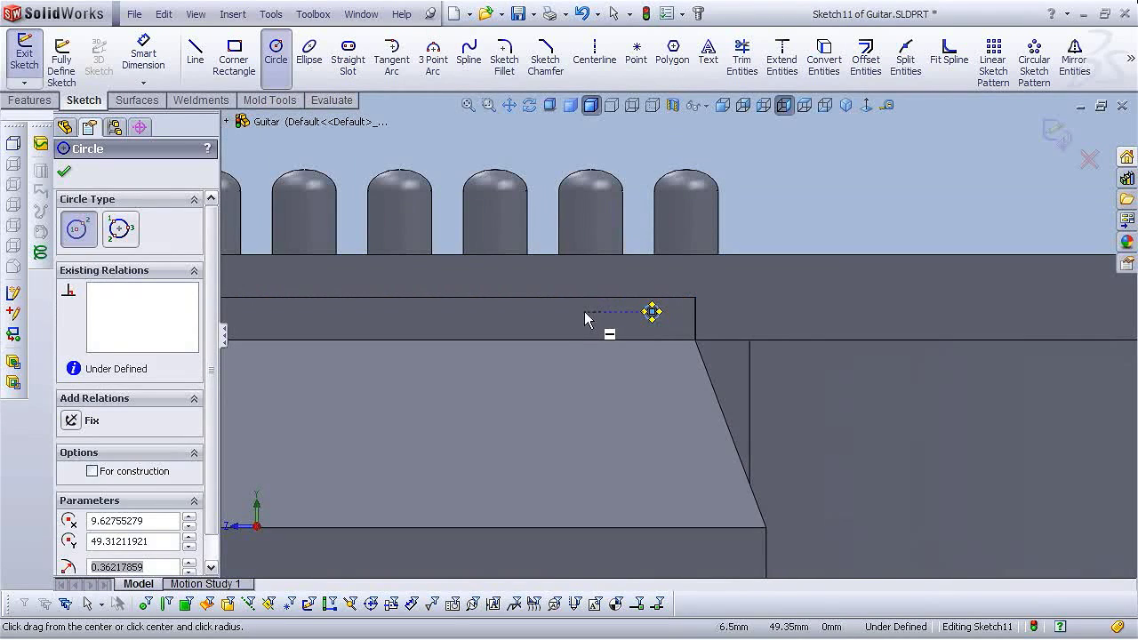
pyautogui.click(580, 312)
pyautogui.click(570, 312)
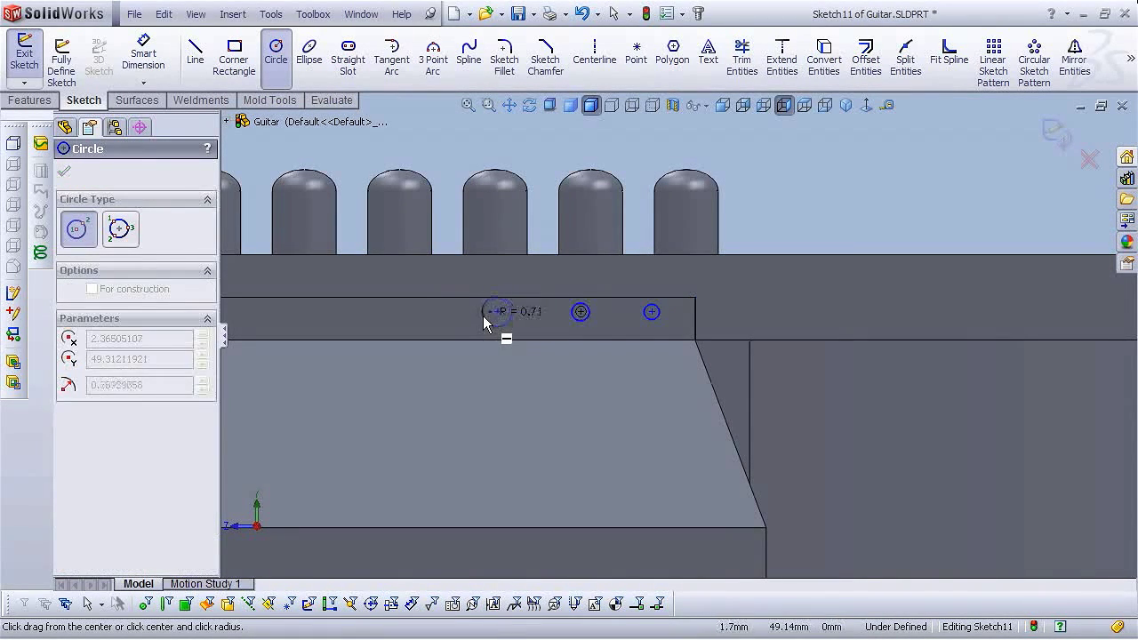
pyautogui.click(498, 311)
pyautogui.click(490, 319)
pyautogui.scroll(1, 491, 325)
pyautogui.click(579, 325)
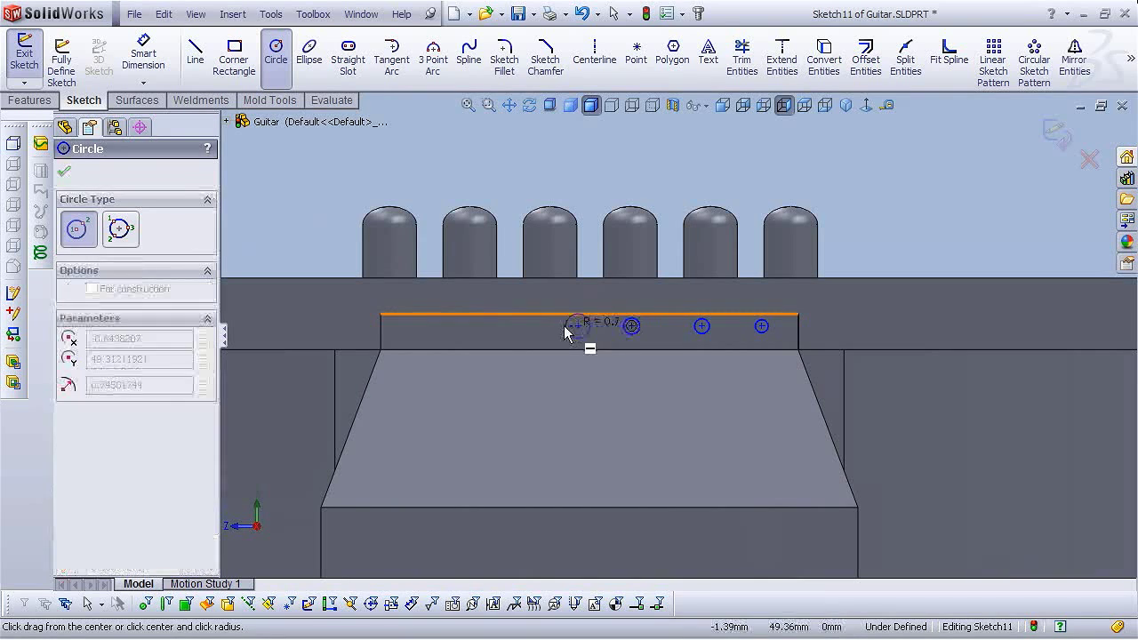
pyautogui.click(525, 327)
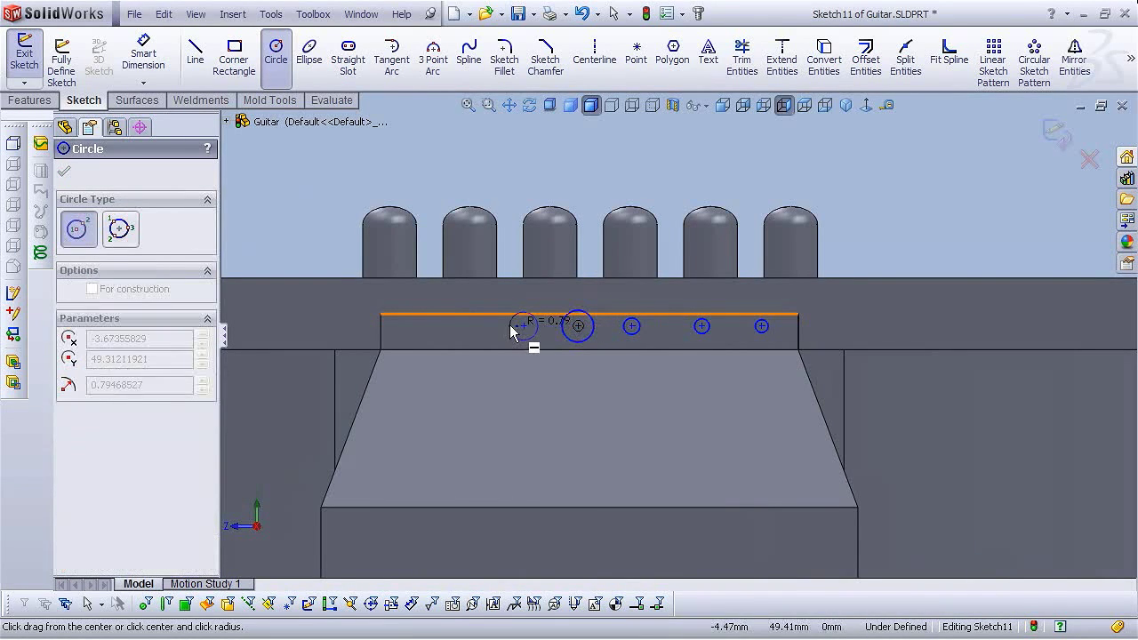
pyautogui.click(450, 327)
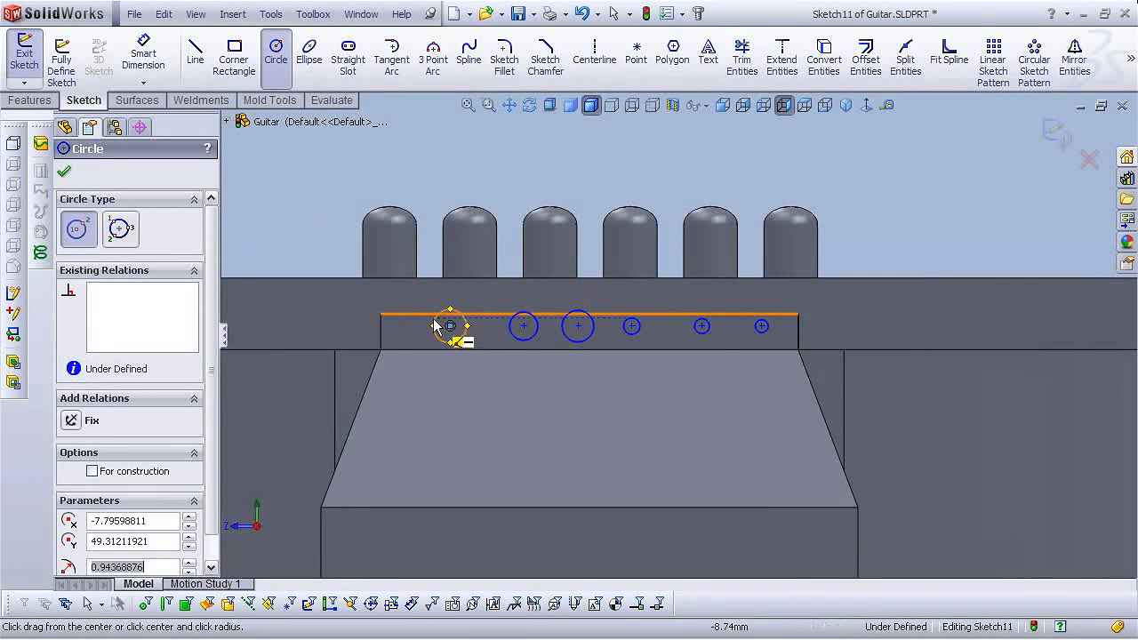
pyautogui.click(435, 326)
pyautogui.press('Escape')
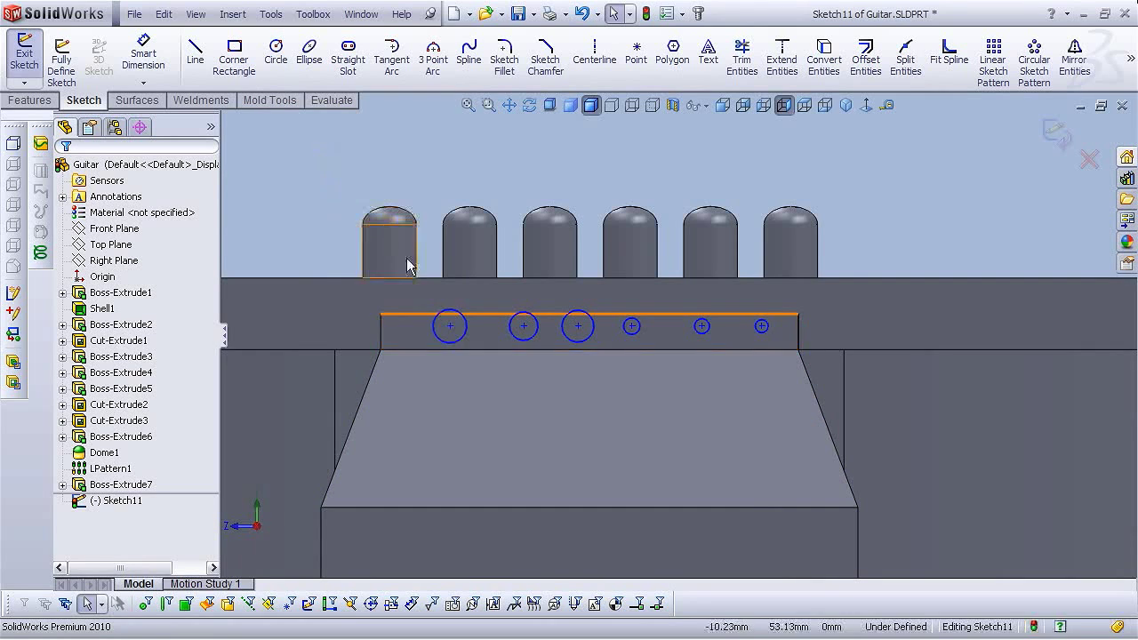
# Make all six circle centre points horizontal with each other.
pyautogui.click(524, 327)
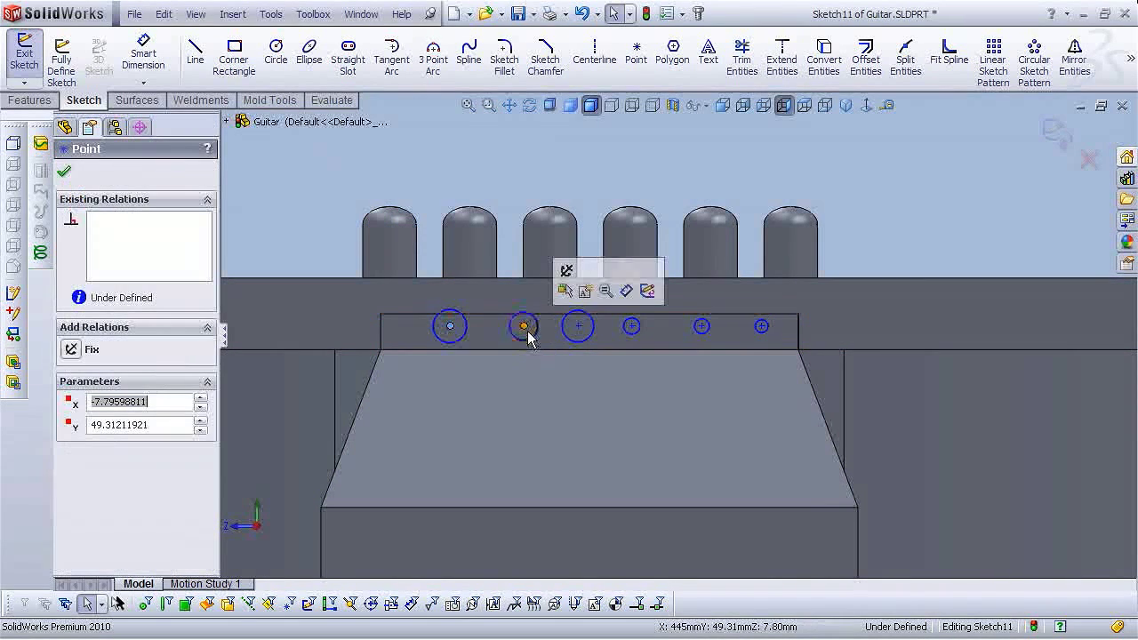
pyautogui.keyDown('ctrl'); pyautogui.click(578, 326); pyautogui.keyUp('ctrl')
pyautogui.click(631, 326)
pyautogui.keyDown('ctrl'); pyautogui.click(701, 326); pyautogui.keyUp('ctrl')
pyautogui.keyDown('ctrl'); pyautogui.click(701, 327); pyautogui.keyUp('ctrl')
pyautogui.keyDown('ctrl'); pyautogui.click(702, 326); pyautogui.keyUp('ctrl')
pyautogui.keyDown('ctrl'); pyautogui.click(762, 326); pyautogui.keyUp('ctrl')
pyautogui.keyDown('ctrl'); pyautogui.click(762, 326); pyautogui.keyUp('ctrl')
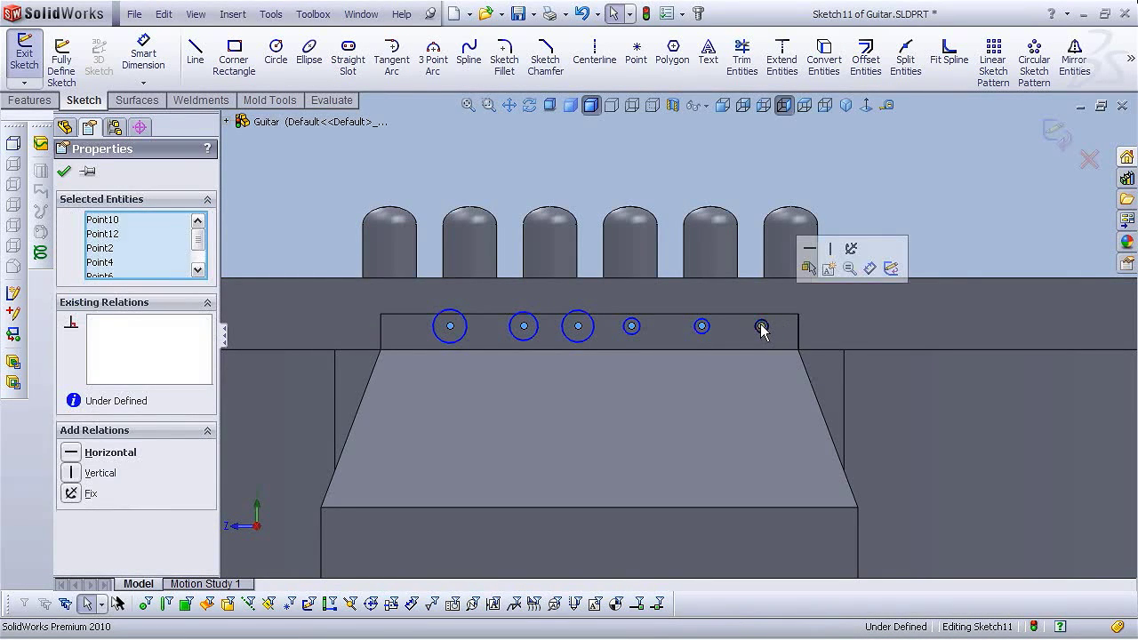
pyautogui.click(807, 252)
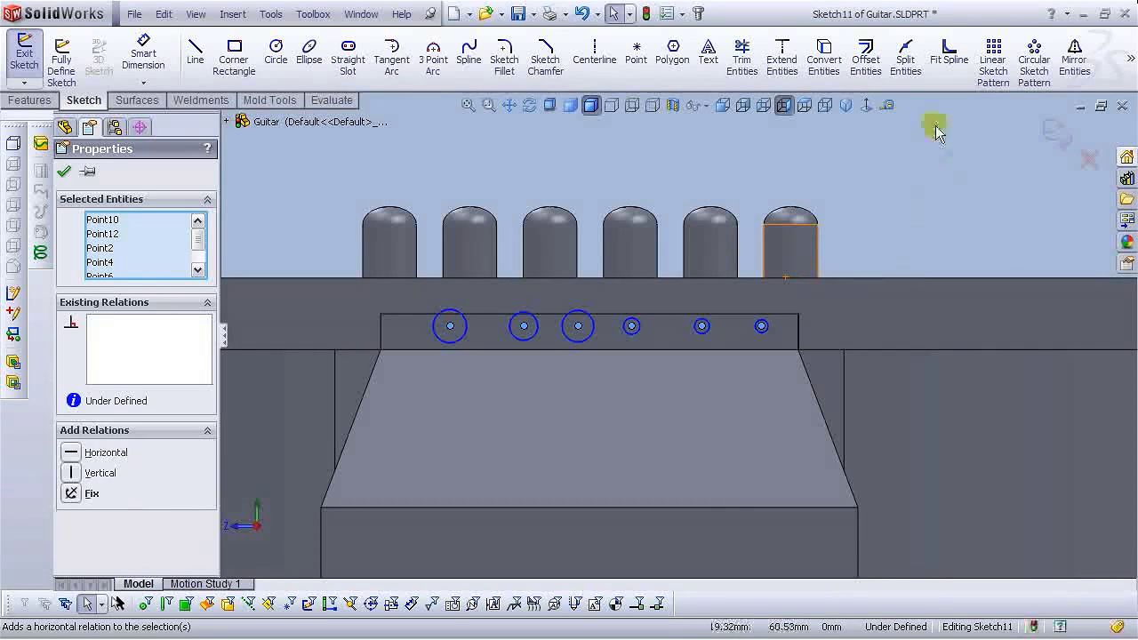
pyautogui.click(307, 161)
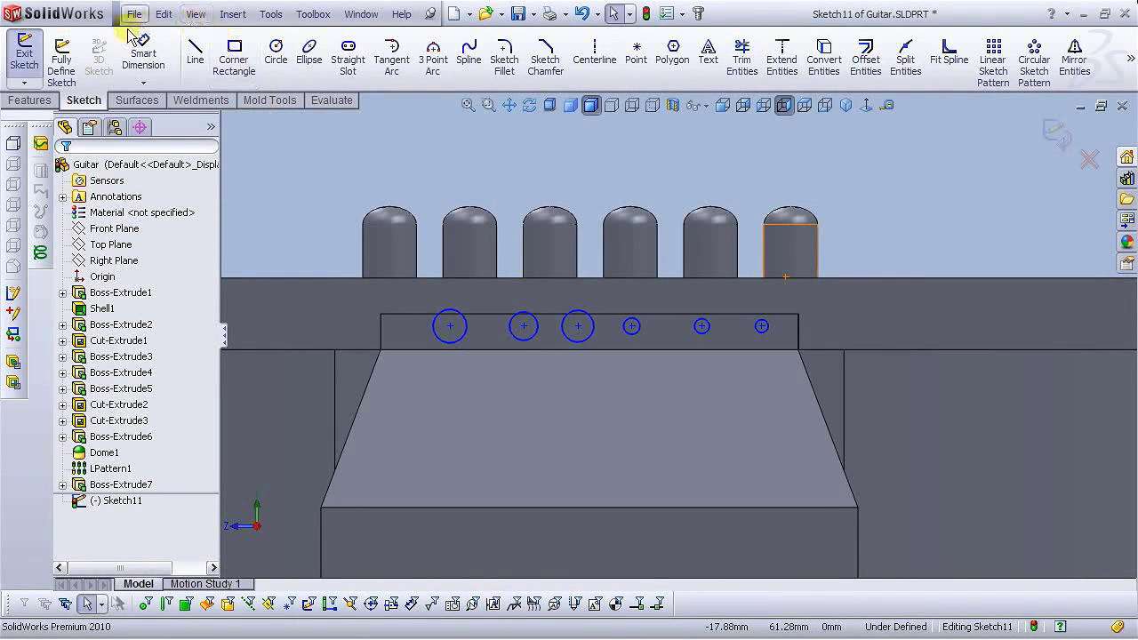
pyautogui.click(143, 56)
# Dimension the rightmost circle 1.5 mm from the nut's edge.
pyautogui.scroll(-5, 764, 330)
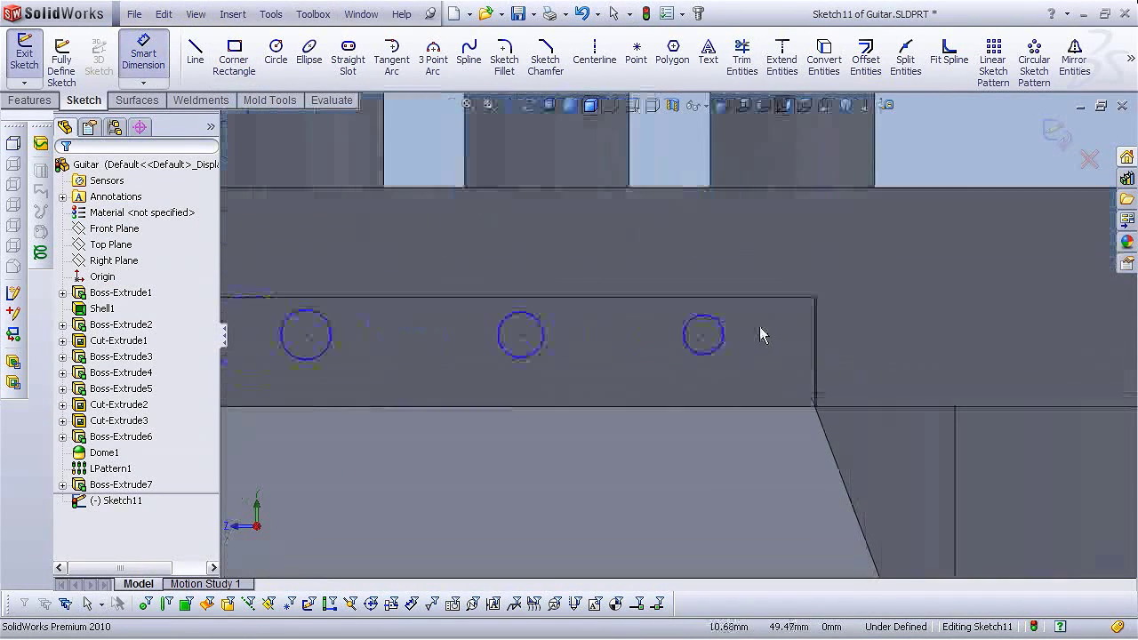
pyautogui.click(721, 348)
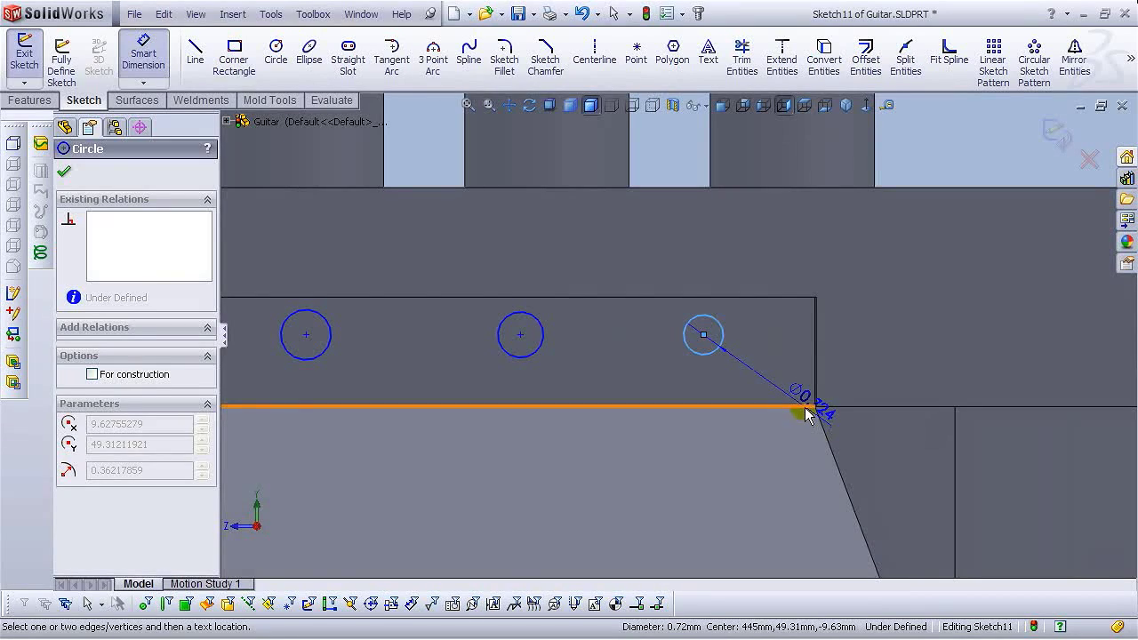
pyautogui.click(808, 410)
pyautogui.click(849, 366)
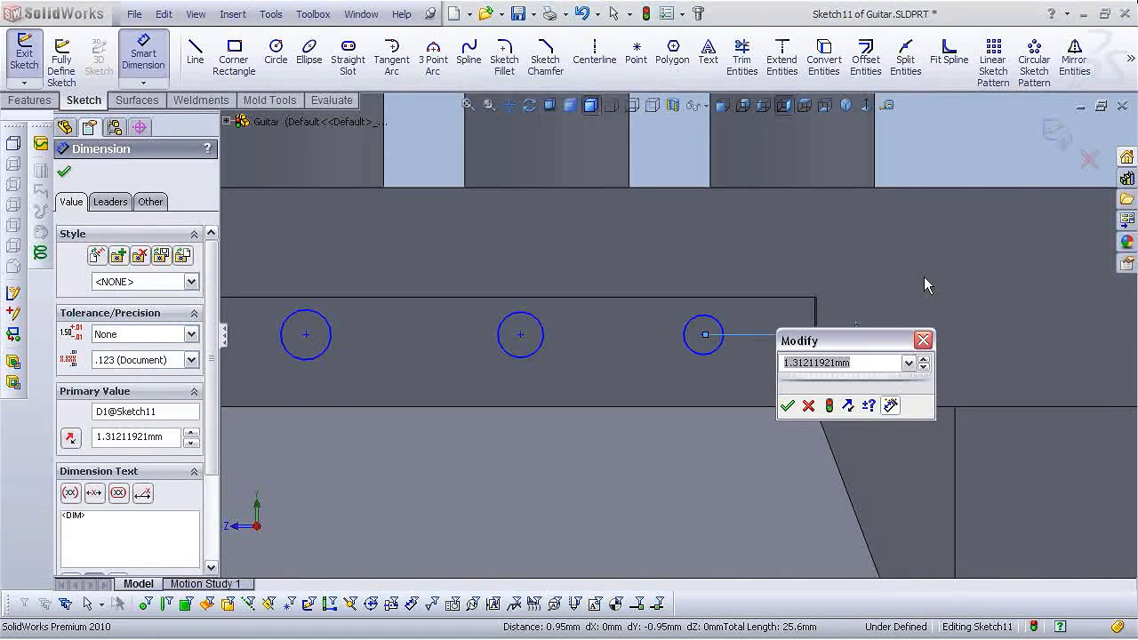
pyautogui.write('1.5')
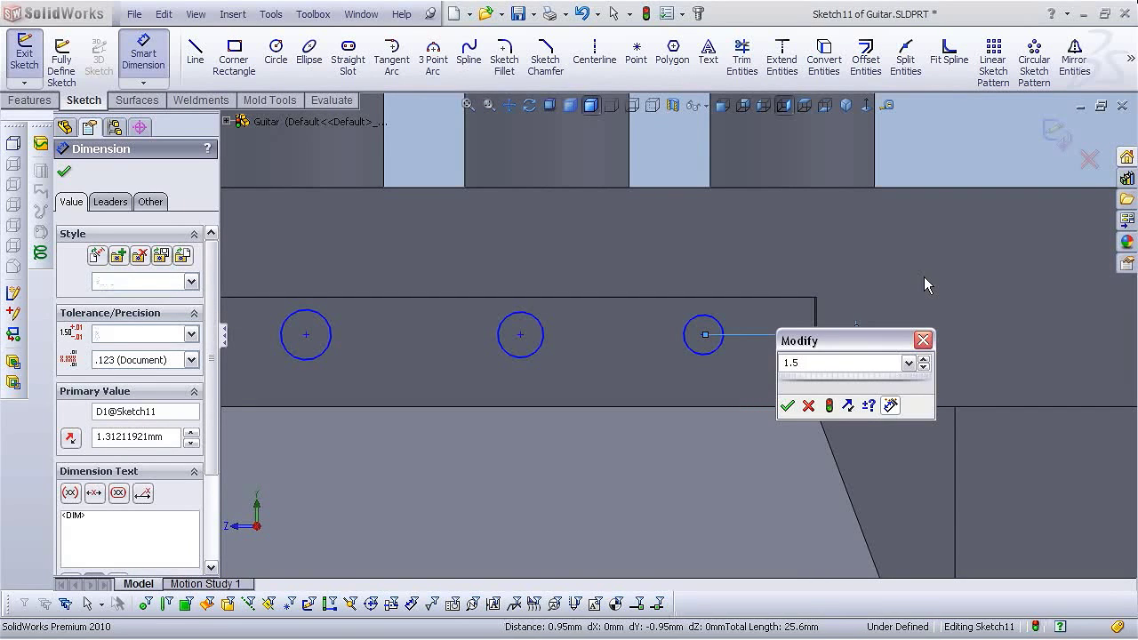
pyautogui.press('Return')
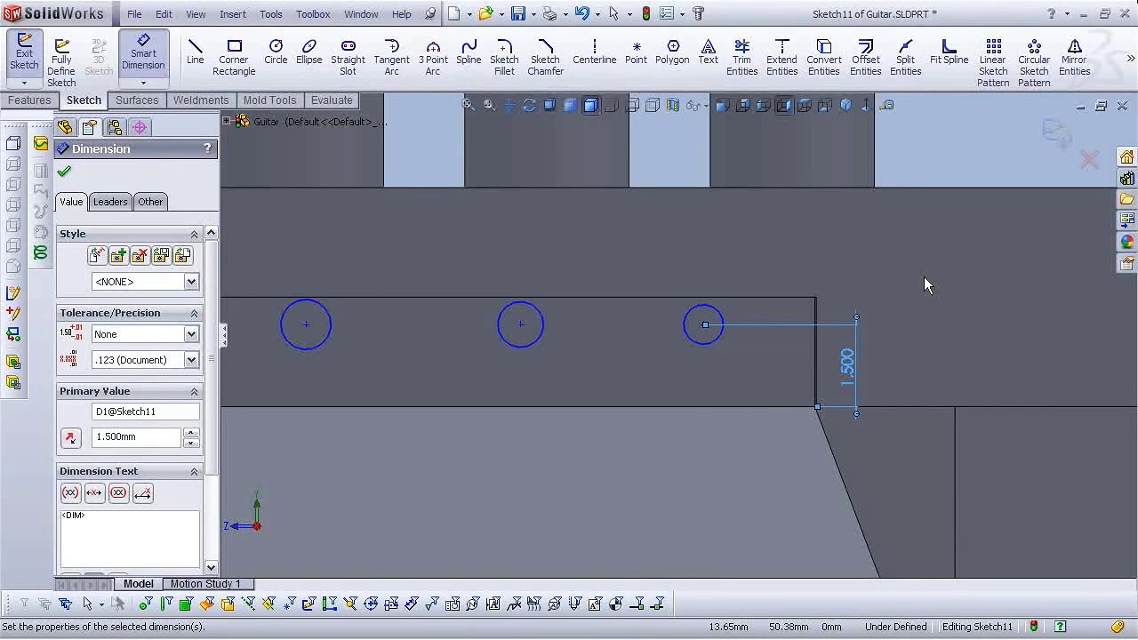
# Give the first three circles diameters of 0.600, 0.500 and 0.400.
pyautogui.click(718, 322)
pyautogui.click(779, 267)
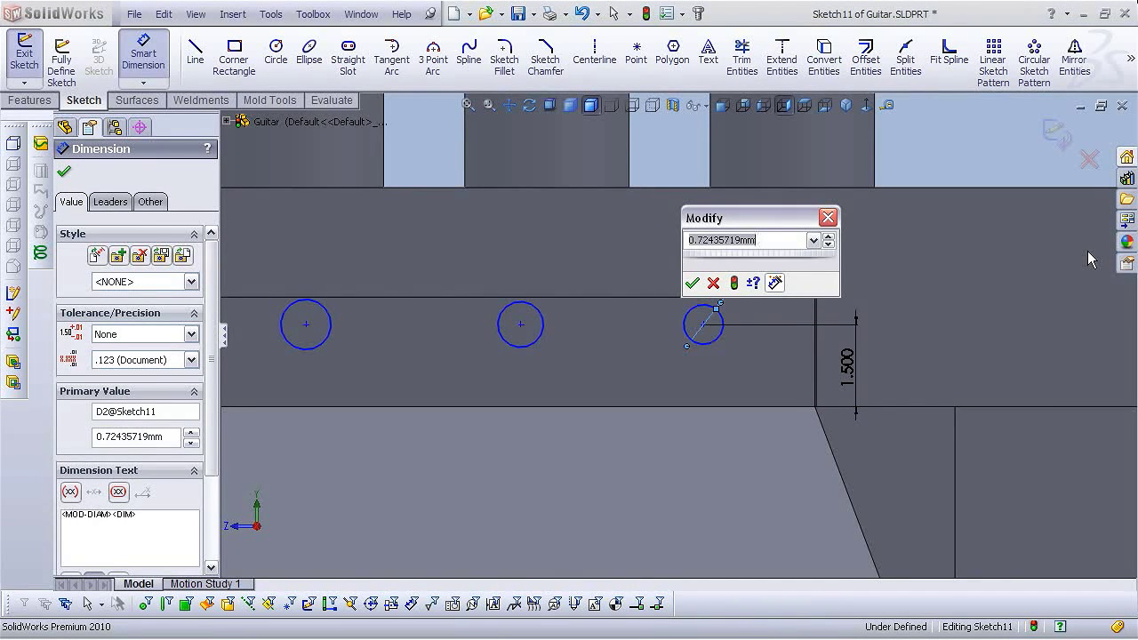
pyautogui.press('Return')
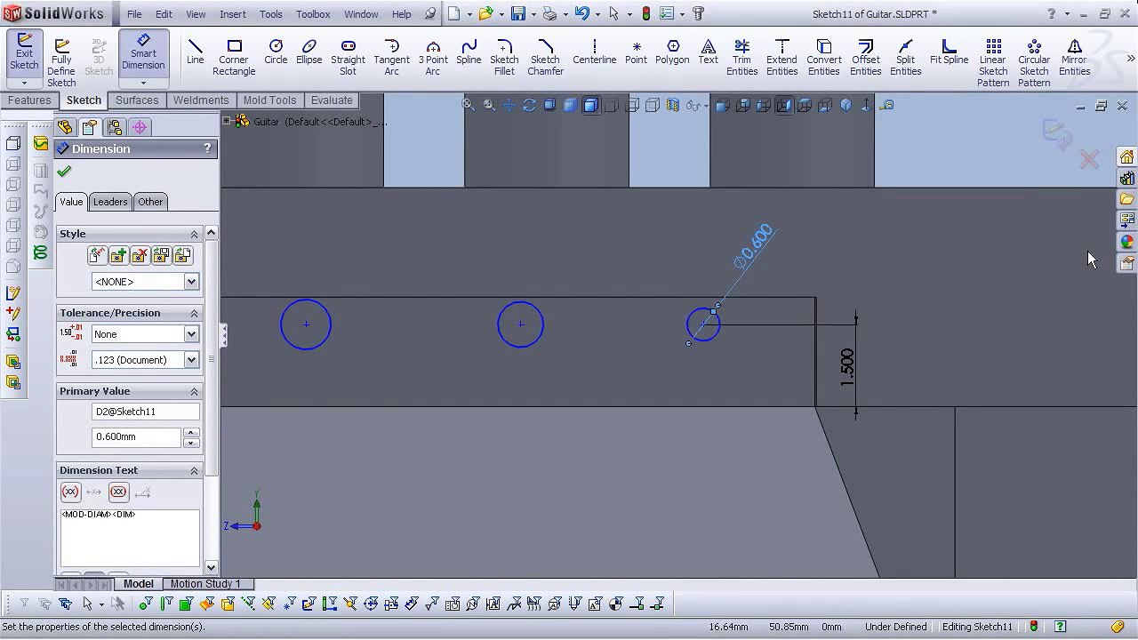
pyautogui.click(545, 336)
pyautogui.click(557, 252)
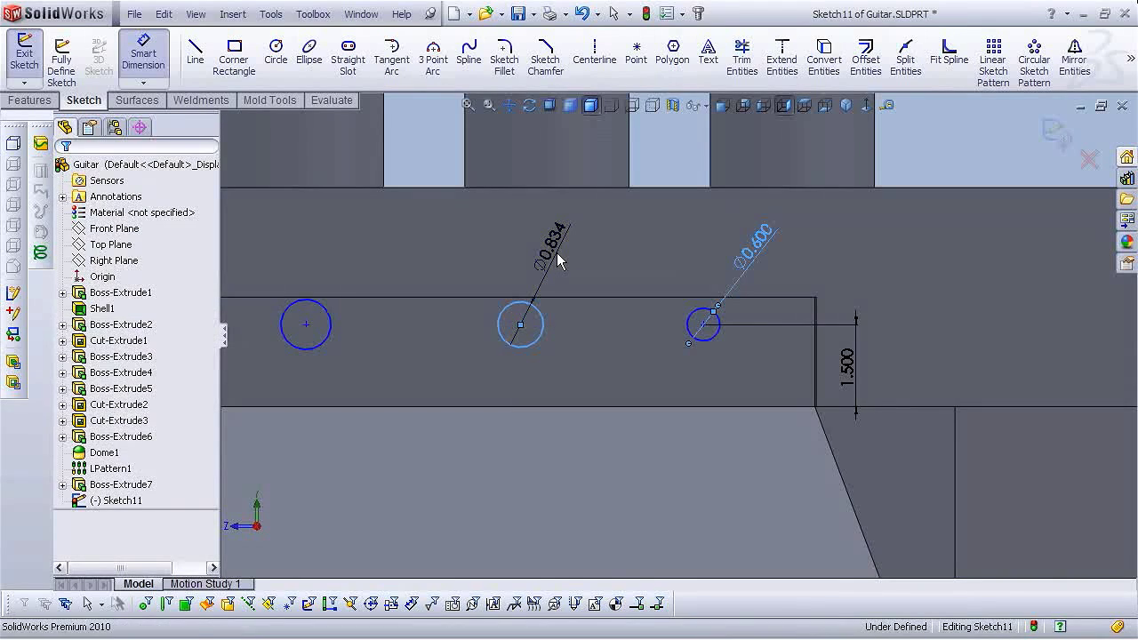
pyautogui.write('0.5')
pyautogui.press('Return')
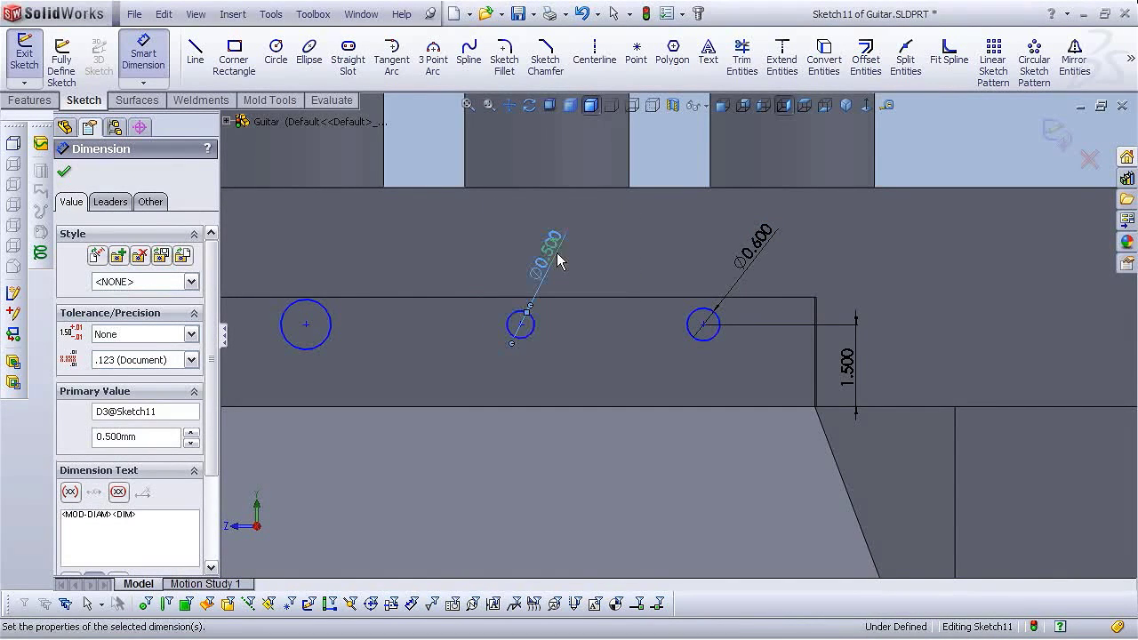
pyautogui.scroll(-3, 479, 323)
pyautogui.click(458, 329)
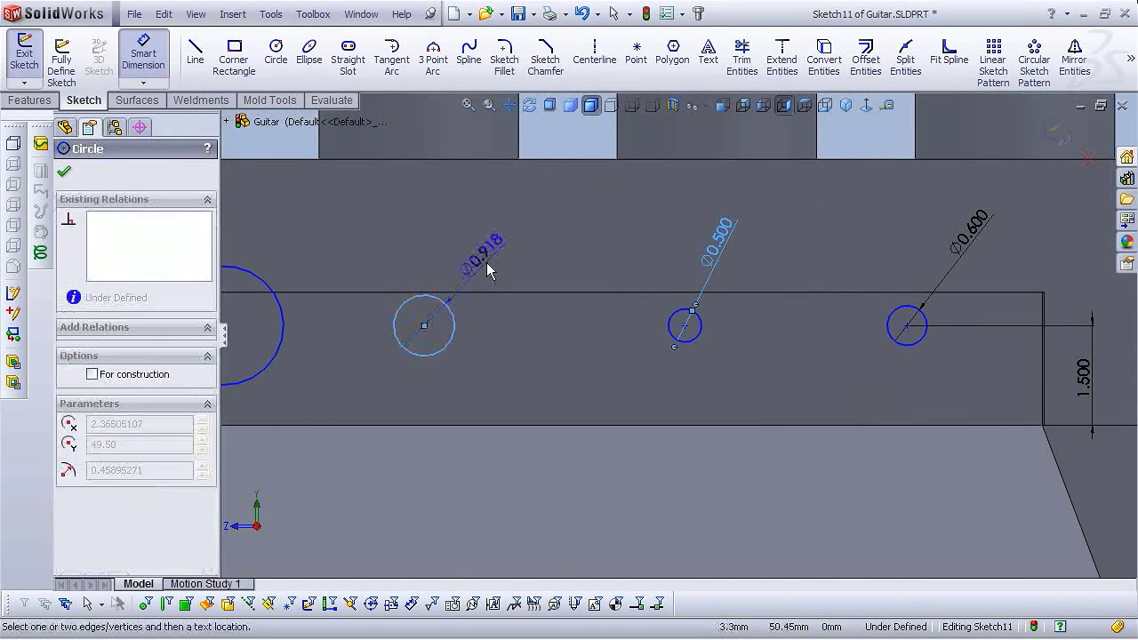
pyautogui.click(486, 260)
pyautogui.write('0.4')
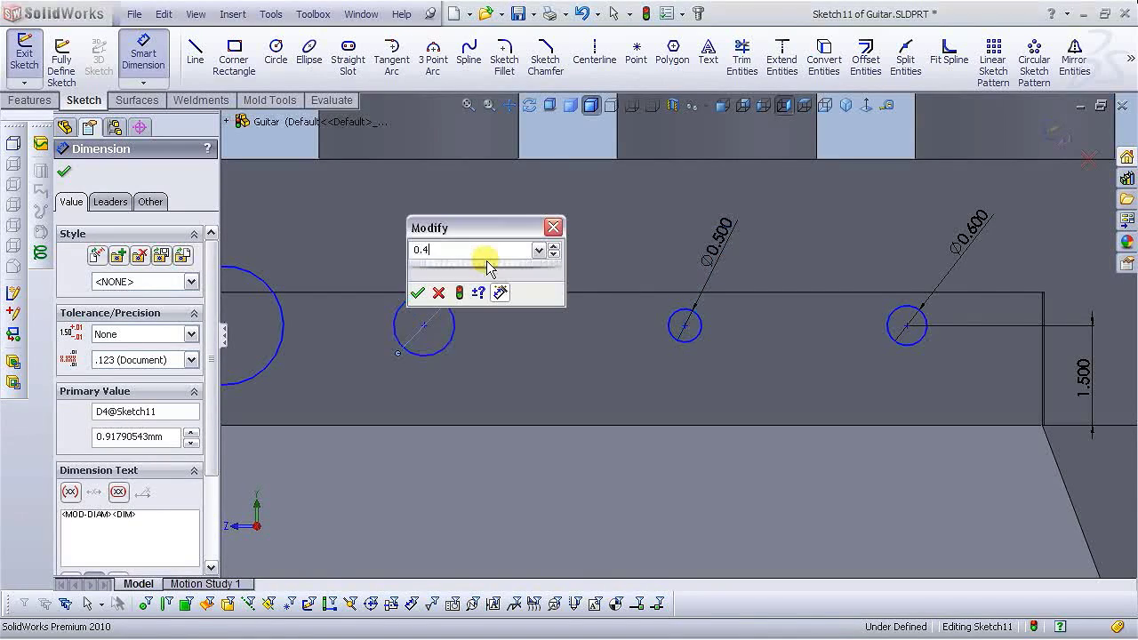
pyautogui.press('Return')
# Give the remaining three circles diameters of 0.300, 0.200 and 0.100.
pyautogui.scroll(2, 490, 279)
pyautogui.scroll(-2, 453, 323)
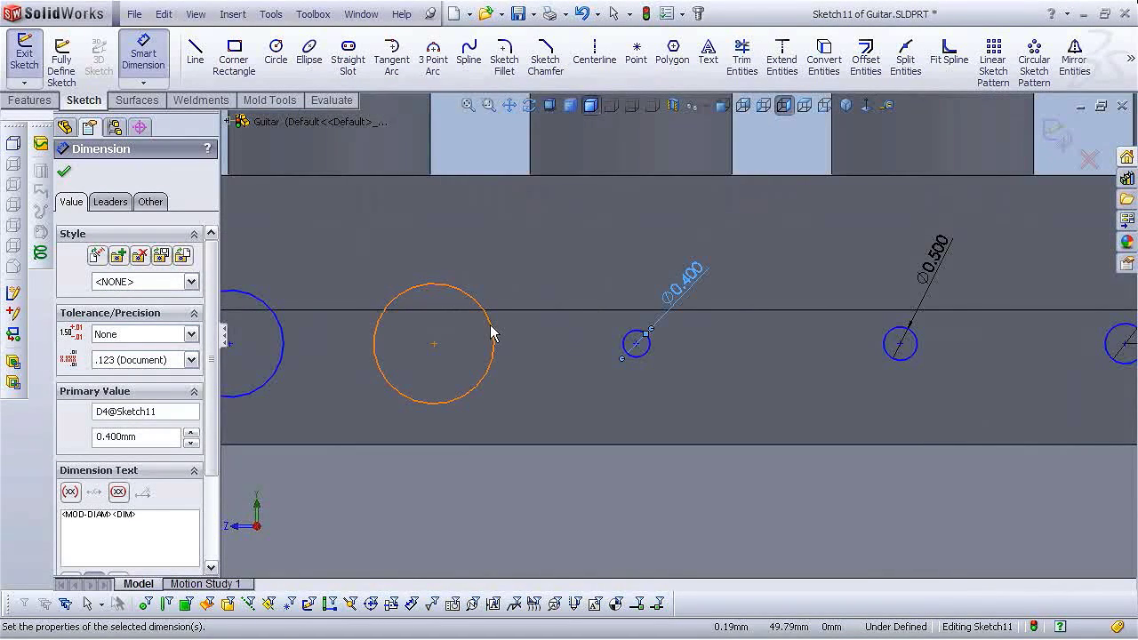
pyautogui.click(523, 260)
pyautogui.write('0.3')
pyautogui.press('Return')
pyautogui.scroll(2, 437, 352)
pyautogui.scroll(-3, 436, 358)
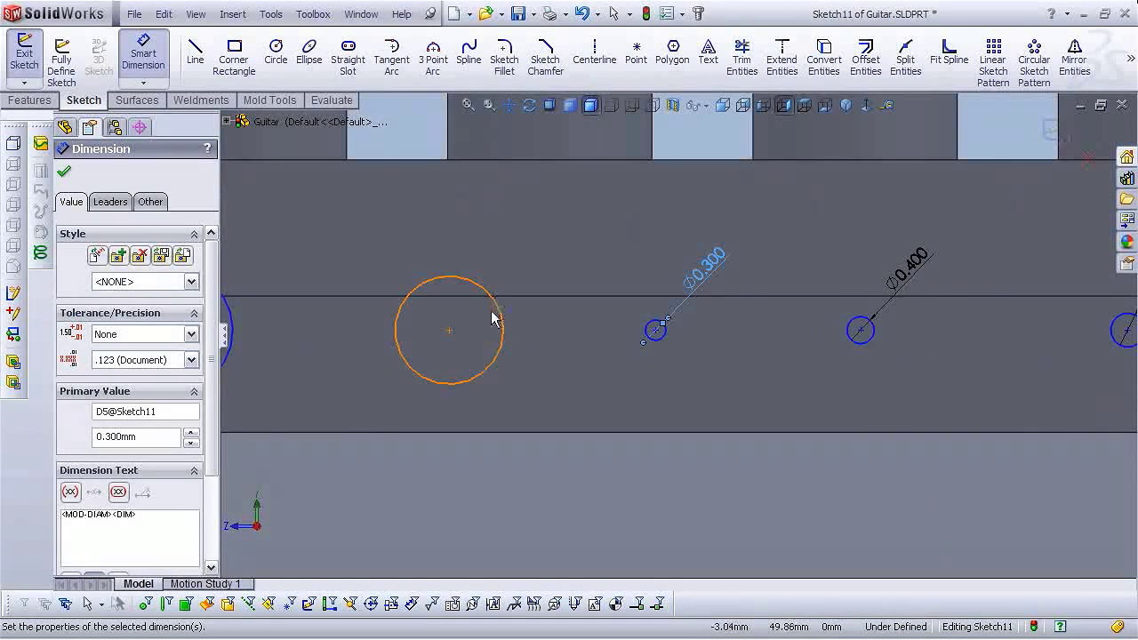
pyautogui.click(493, 298)
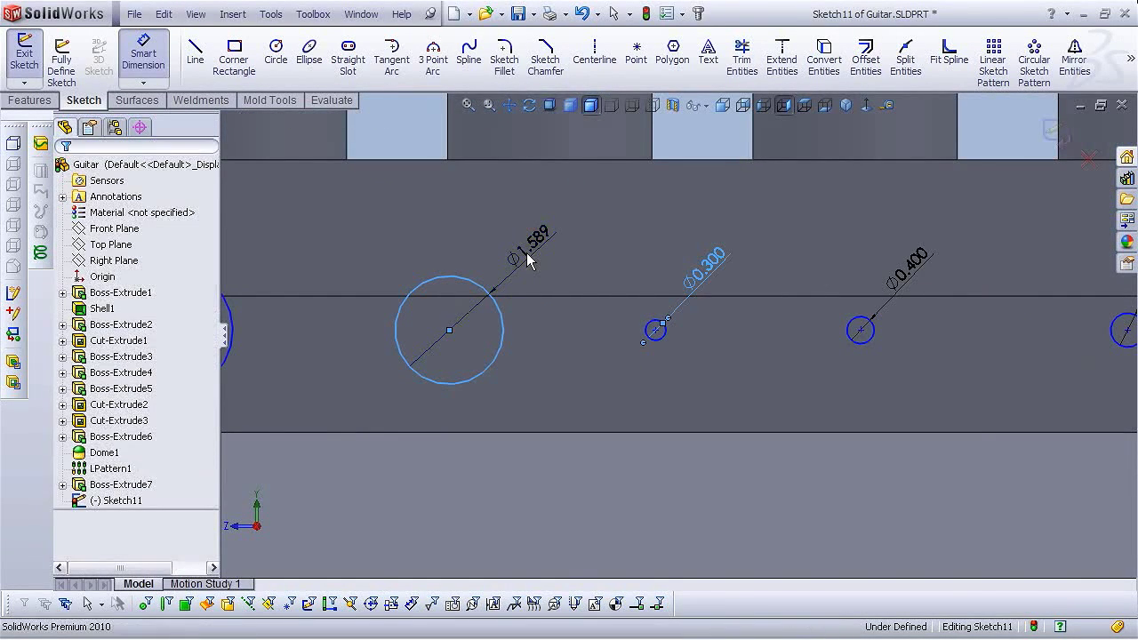
pyautogui.click(526, 258)
pyautogui.write('0.2')
pyautogui.press('Return')
pyautogui.scroll(2, 486, 362)
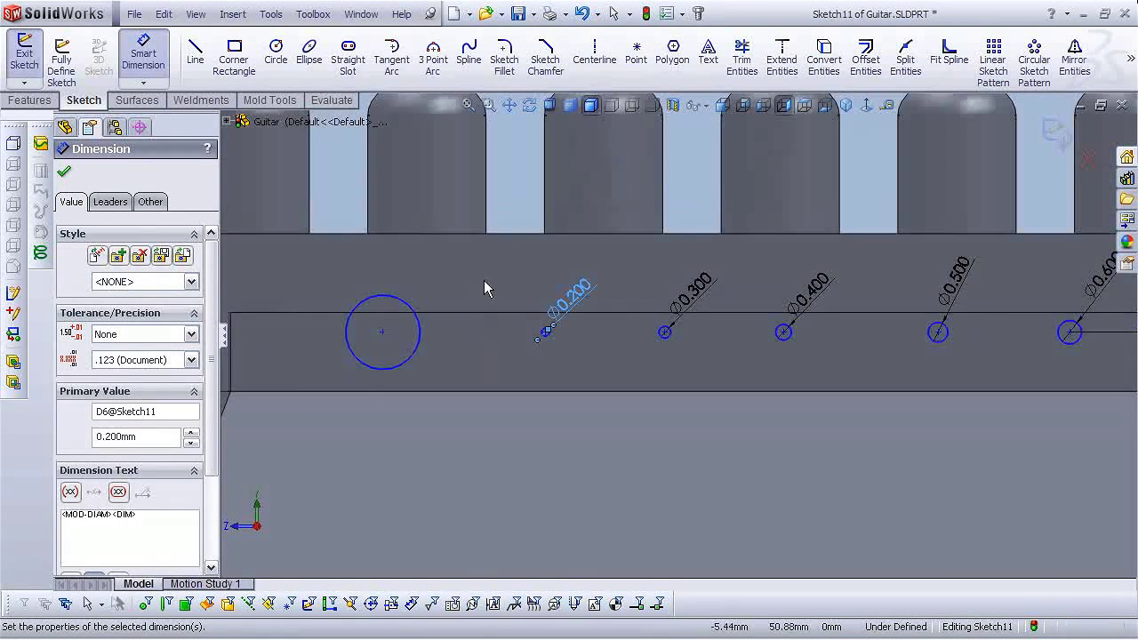
pyautogui.scroll(-3, 483, 280)
pyautogui.click(410, 377)
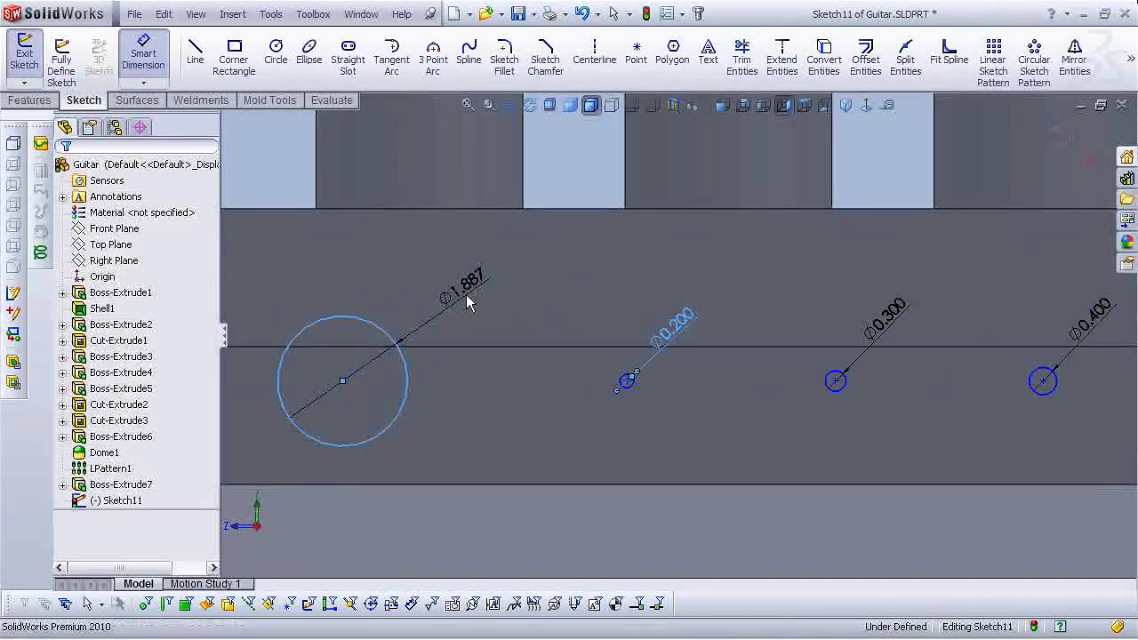
pyautogui.click(466, 296)
pyautogui.write('0.1')
pyautogui.press('Return')
pyautogui.scroll(3, 448, 407)
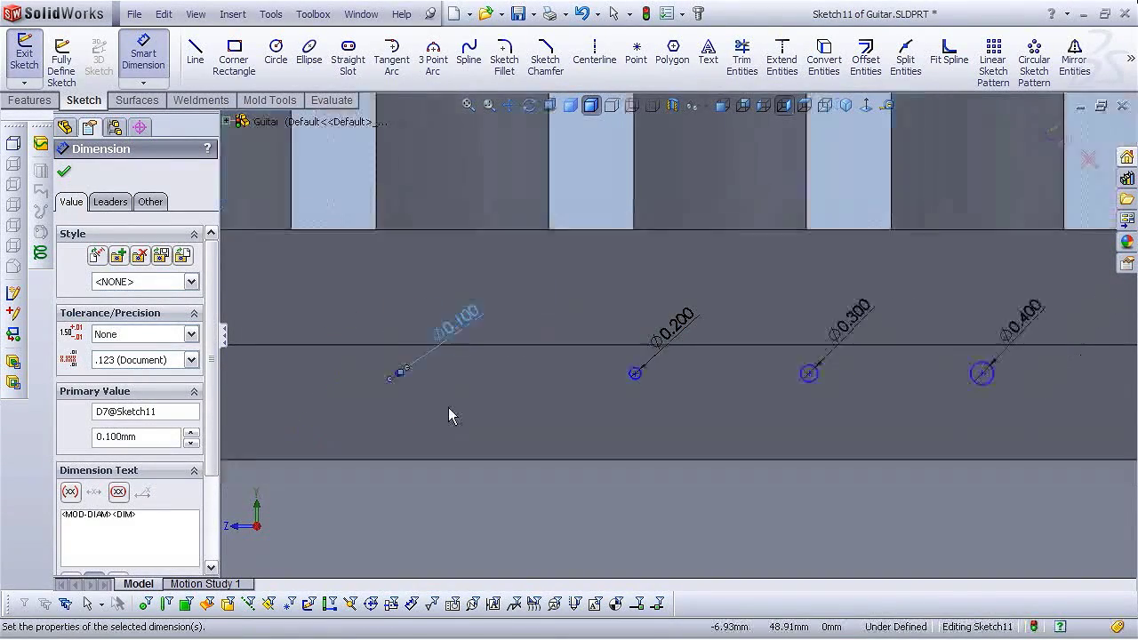
pyautogui.scroll(3, 725, 412)
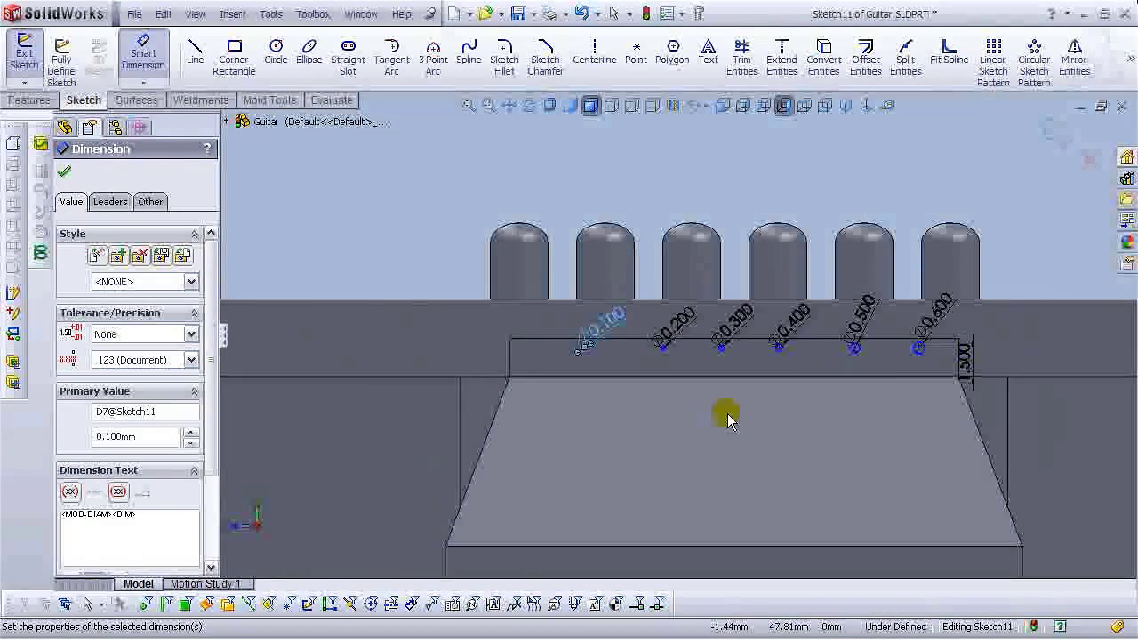
pyautogui.scroll(-3, 907, 364)
pyautogui.scroll(3, 896, 363)
pyautogui.scroll(-3, 769, 369)
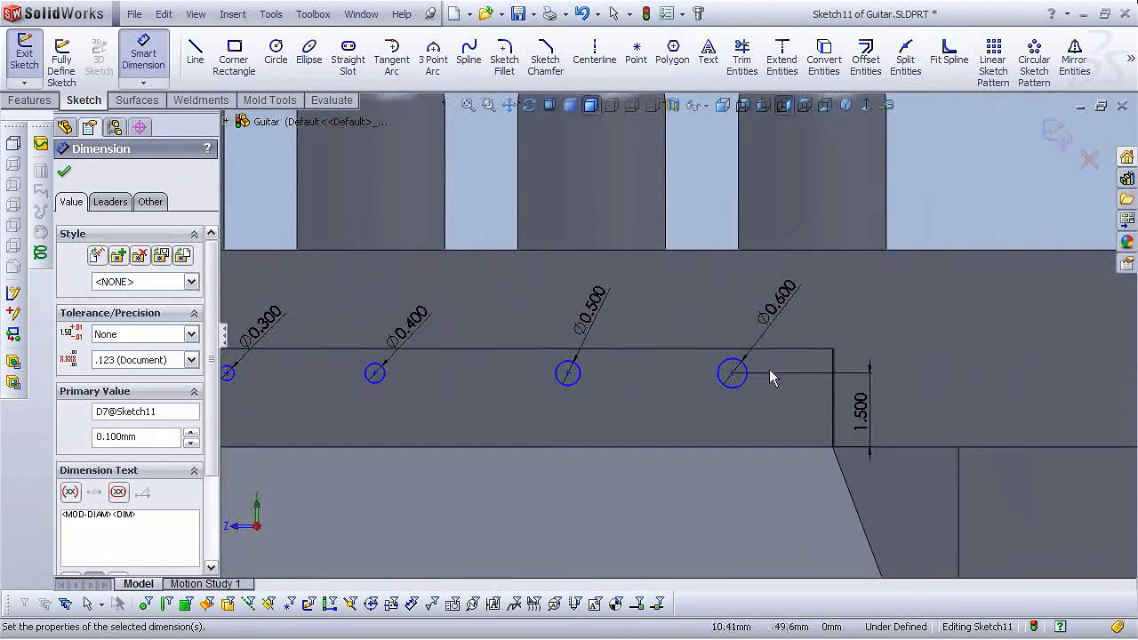
pyautogui.scroll(3, 738, 365)
pyautogui.scroll(-2, 667, 373)
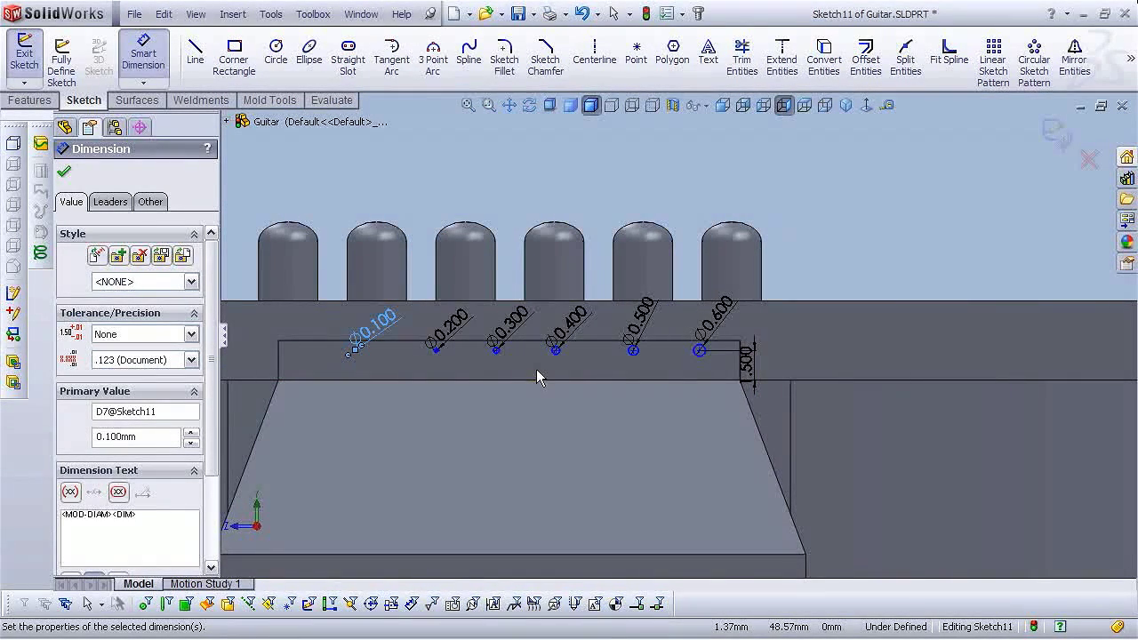
pyautogui.scroll(-3, 402, 353)
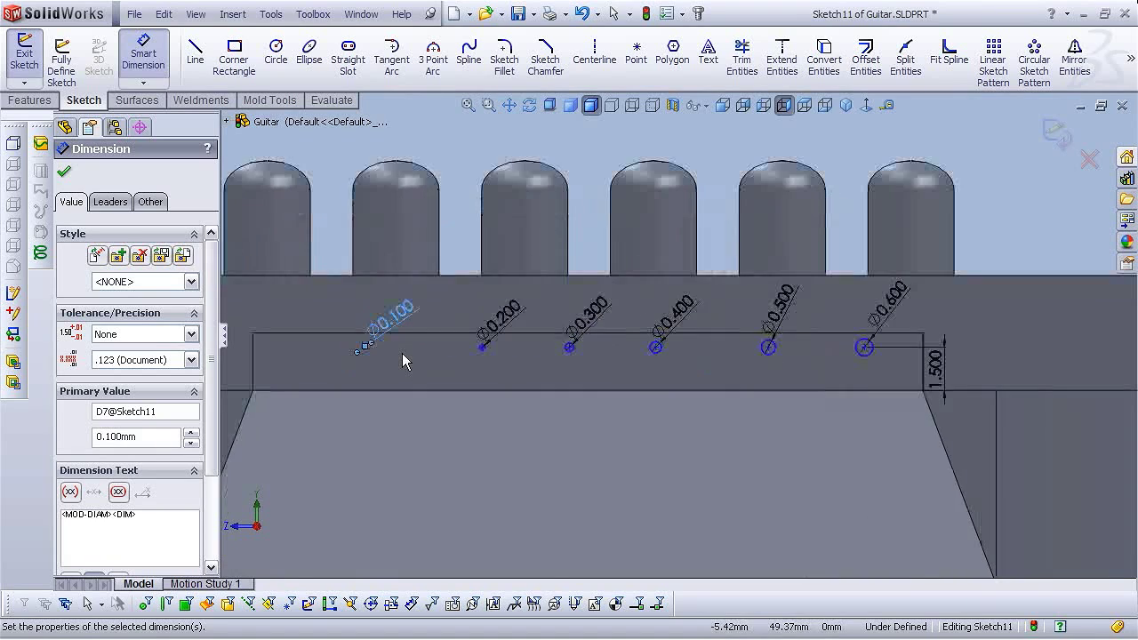
pyautogui.scroll(4, 863, 364)
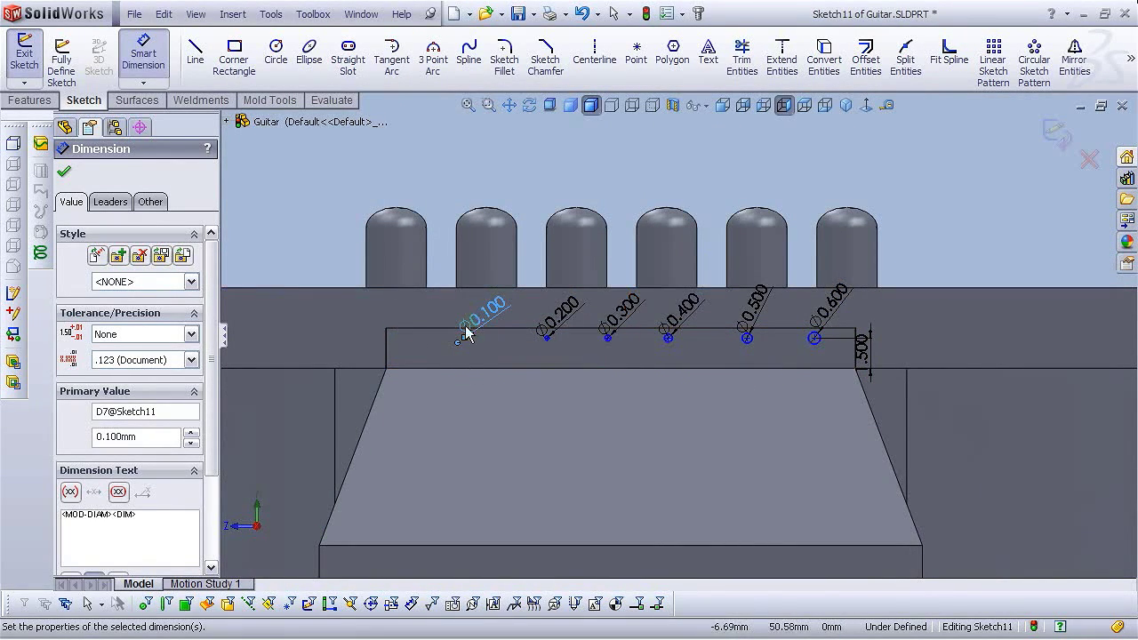
pyautogui.scroll(-3, 818, 342)
# Space the Ø0.600, Ø0.500 and Ø0.400 circle centres 4 mm apart.
pyautogui.click(776, 358)
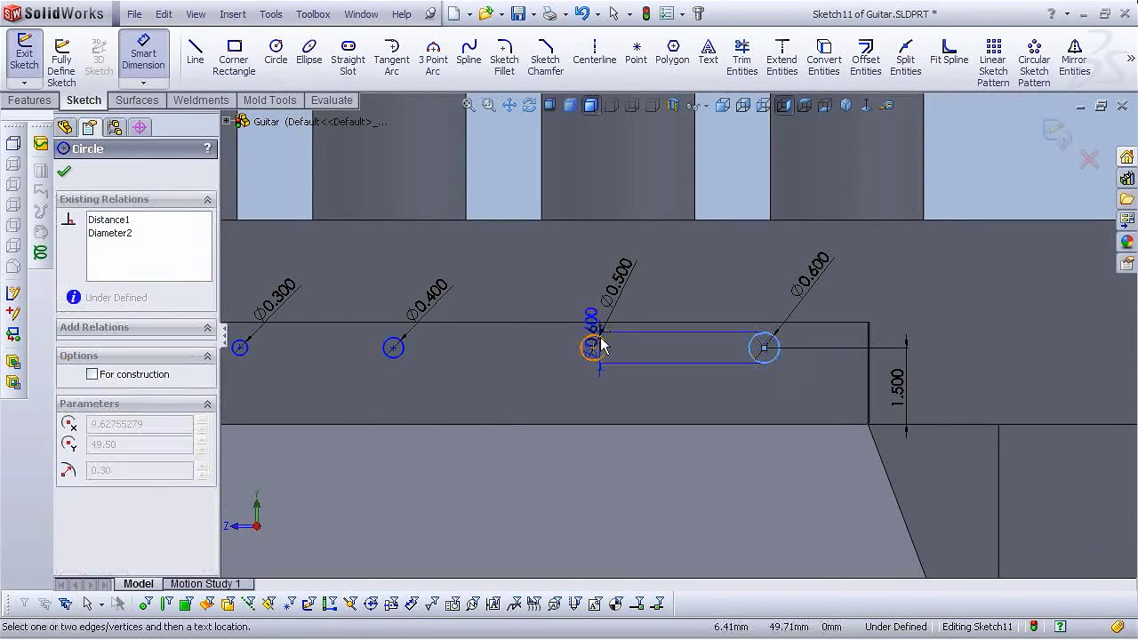
pyautogui.click(609, 354)
pyautogui.click(677, 283)
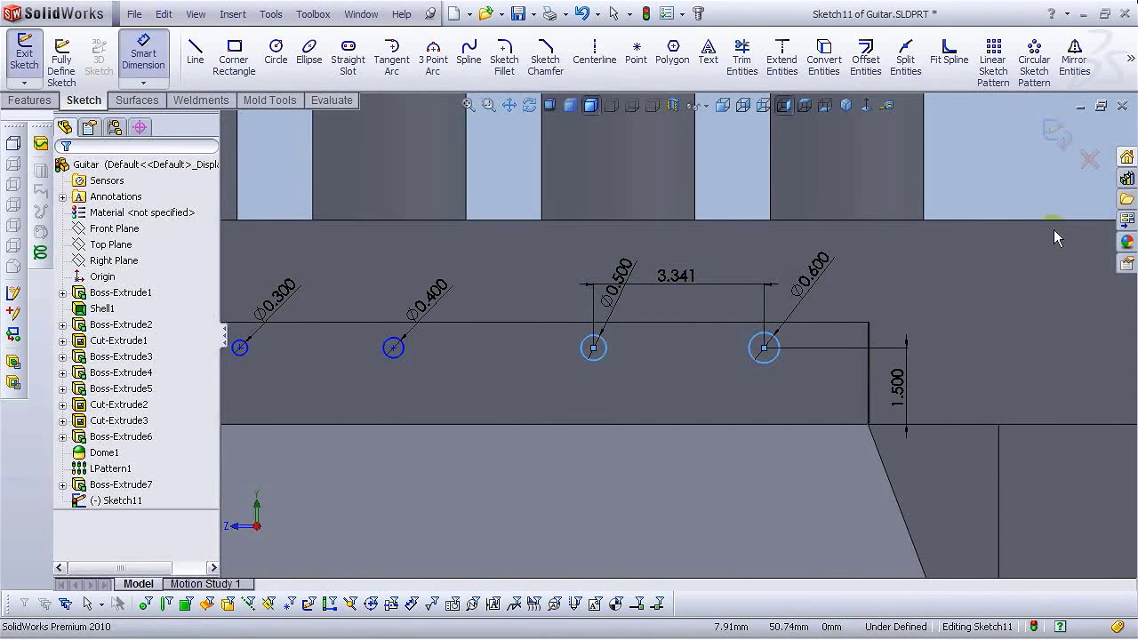
pyautogui.write('4')
pyautogui.press('Return')
pyautogui.scroll(3, 663, 363)
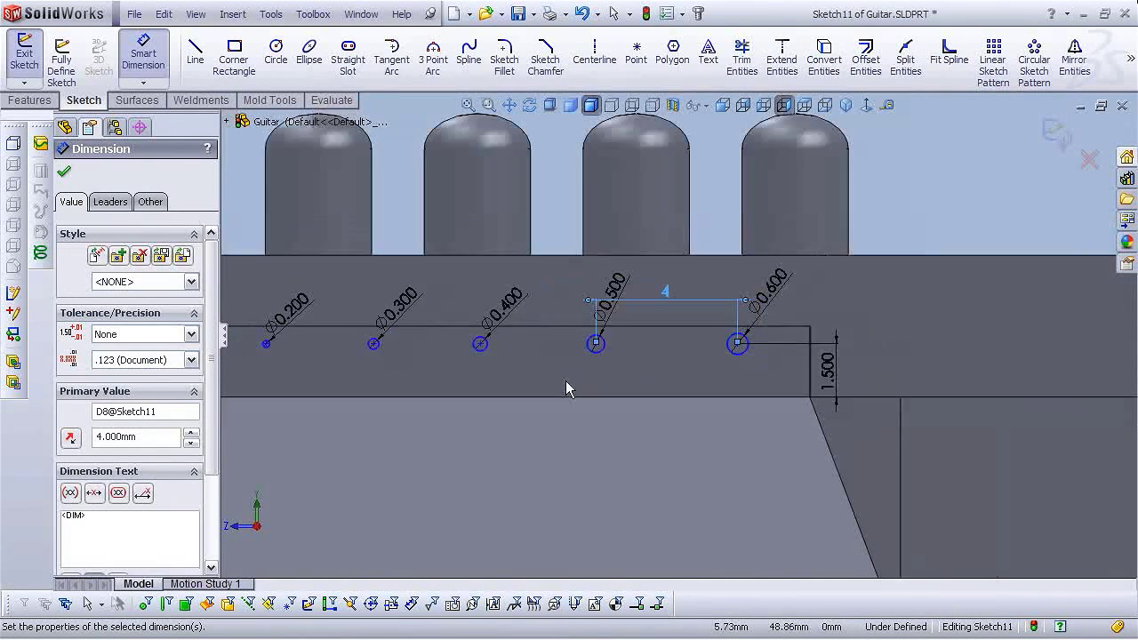
pyautogui.click(607, 342)
pyautogui.click(513, 343)
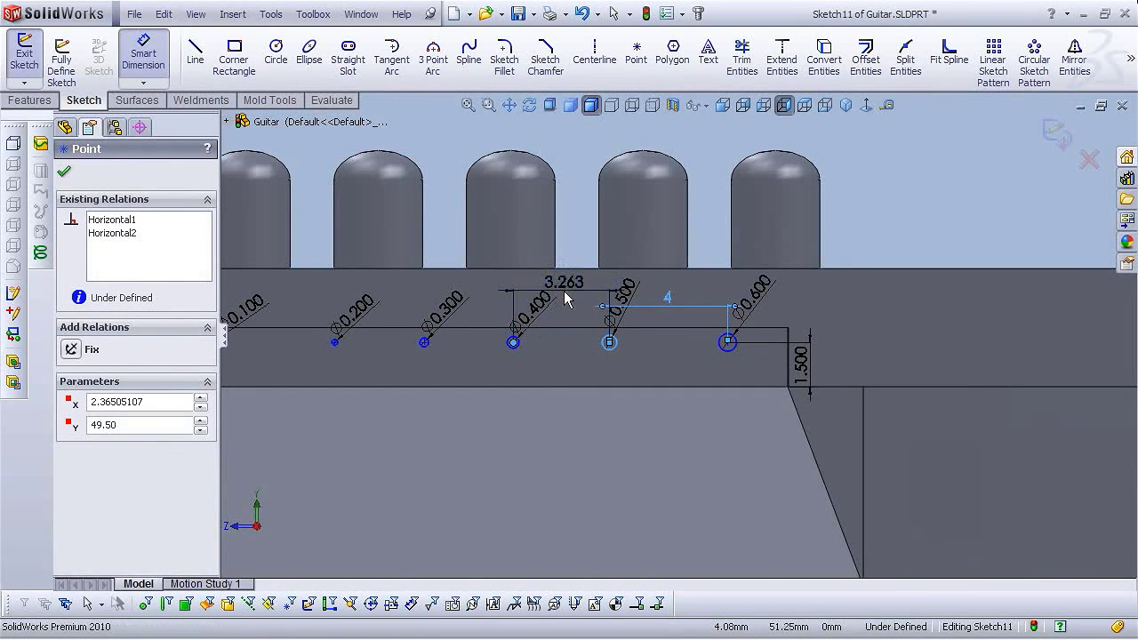
pyautogui.click(565, 299)
pyautogui.write('4')
pyautogui.press('Return')
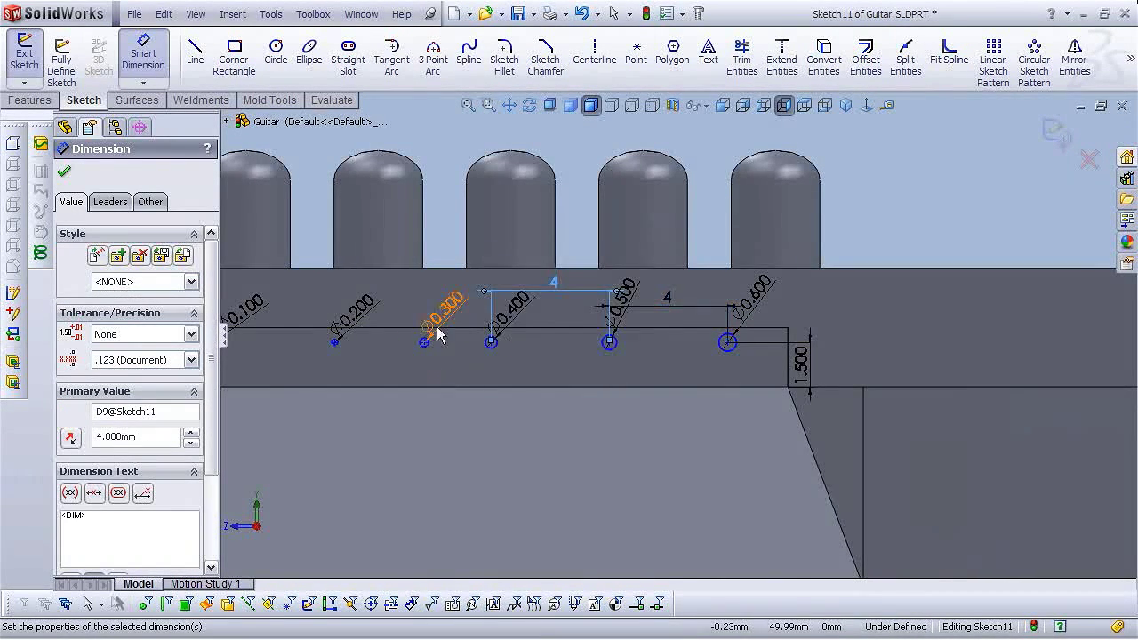
# Space the Ø0.300, Ø0.200 and Ø0.100 circles 4 mm from their neighbours.
pyautogui.scroll(-3, 579, 424)
pyautogui.click(467, 364)
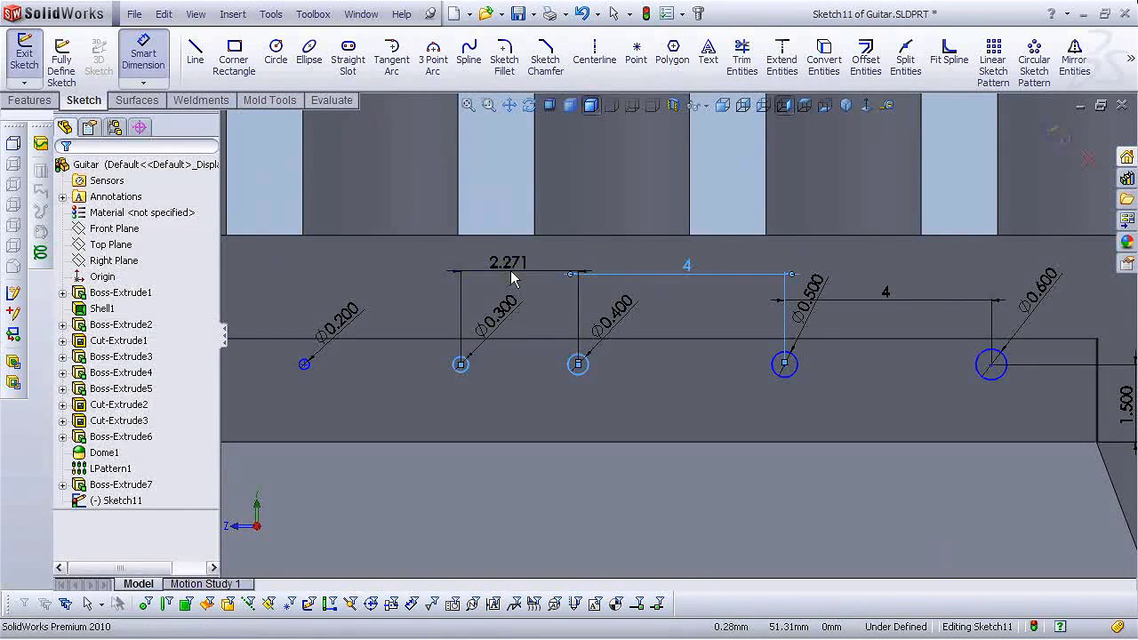
pyautogui.click(511, 279)
pyautogui.write('4')
pyautogui.press('Return')
pyautogui.scroll(2, 424, 381)
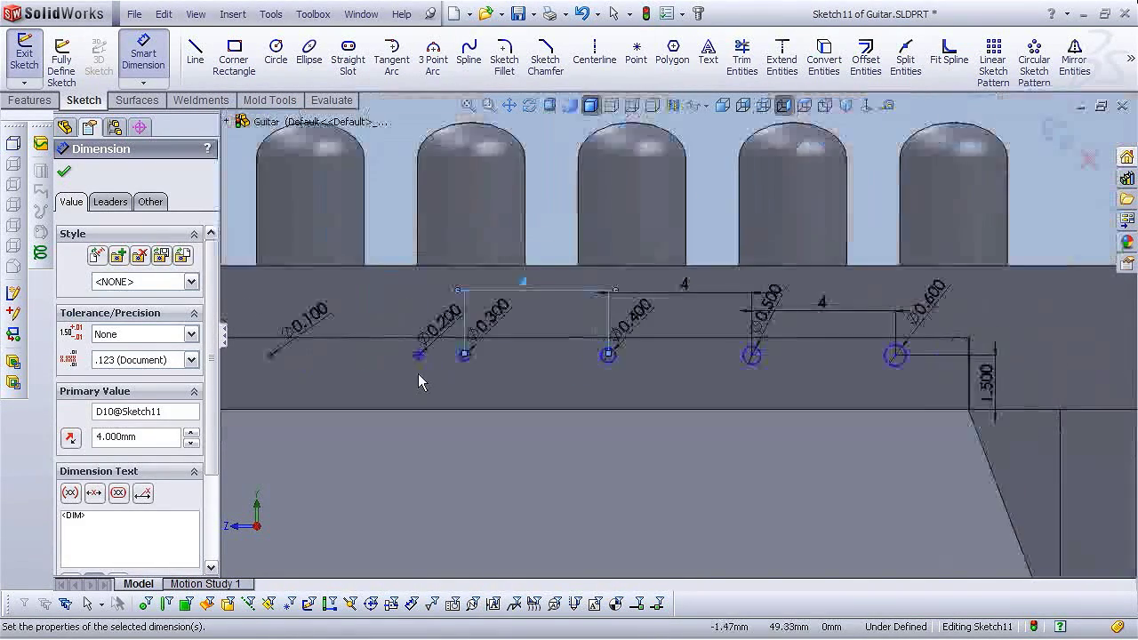
pyautogui.scroll(-2, 521, 355)
pyautogui.click(565, 372)
pyautogui.click(523, 357)
pyautogui.click(547, 282)
pyautogui.write('4')
pyautogui.press('Return')
pyautogui.scroll(2, 382, 358)
pyautogui.scroll(-2, 382, 358)
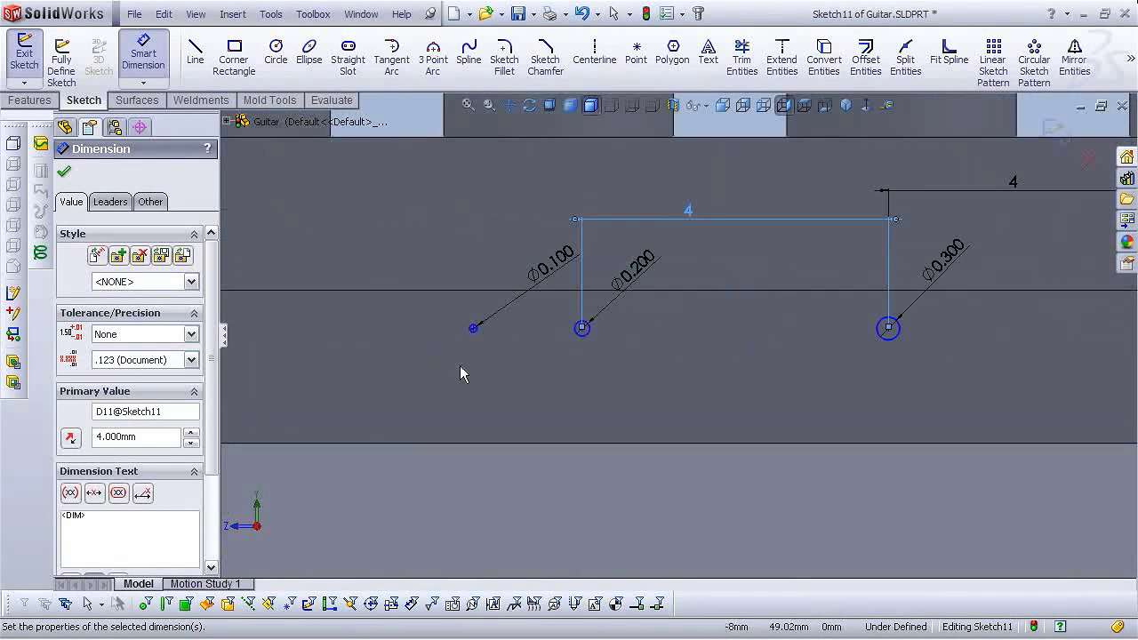
pyautogui.click(526, 346)
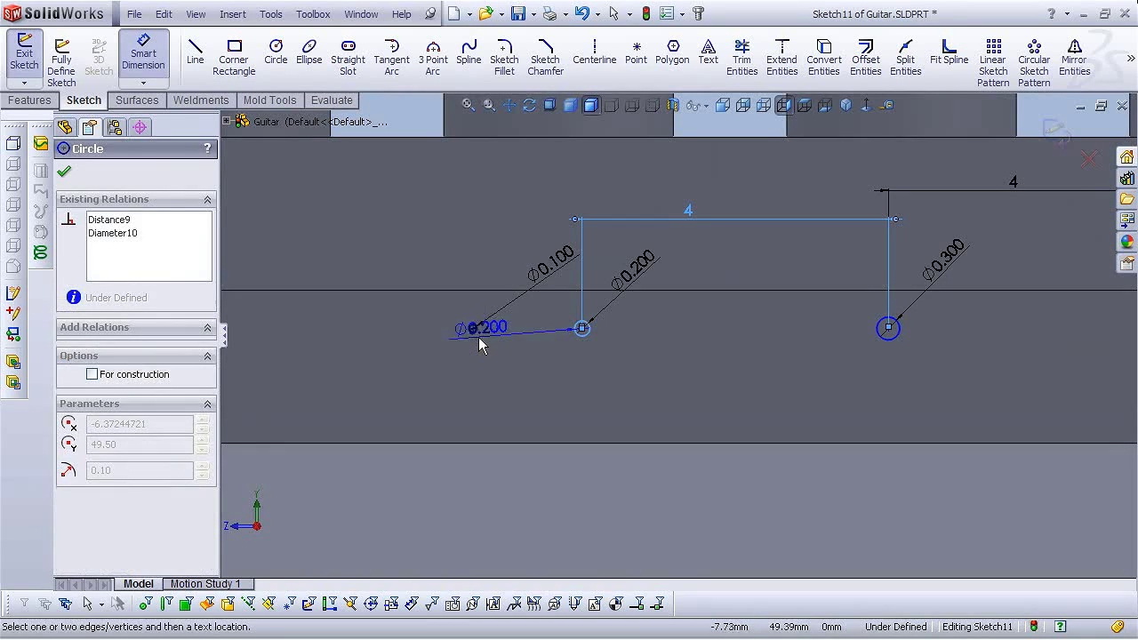
pyautogui.click(477, 339)
pyautogui.click(520, 225)
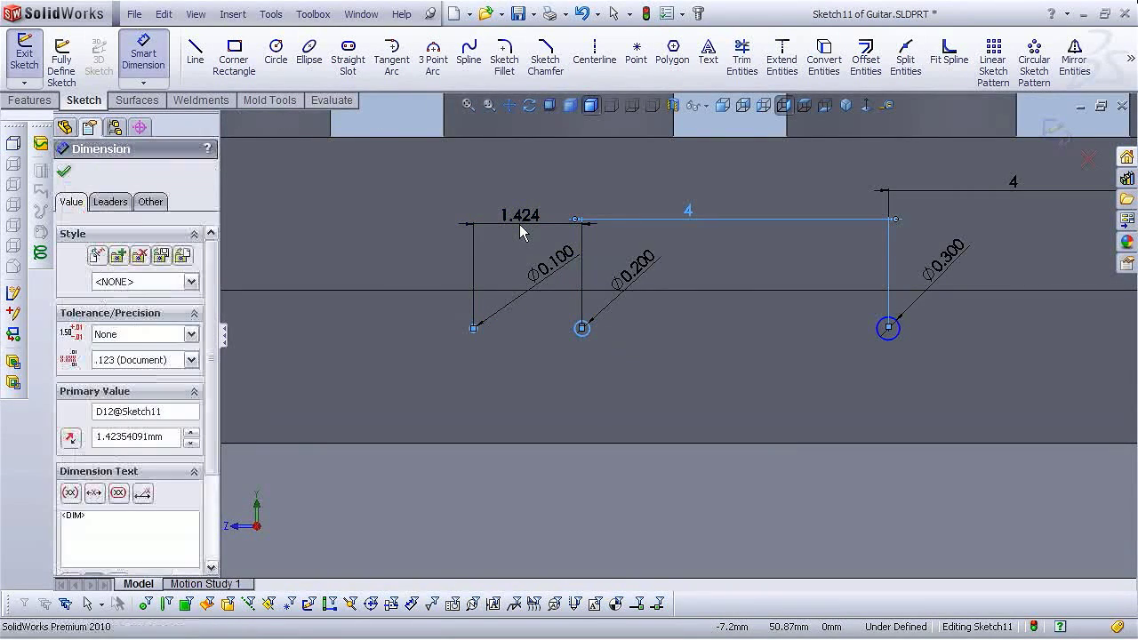
pyautogui.write('4')
pyautogui.press('Return')
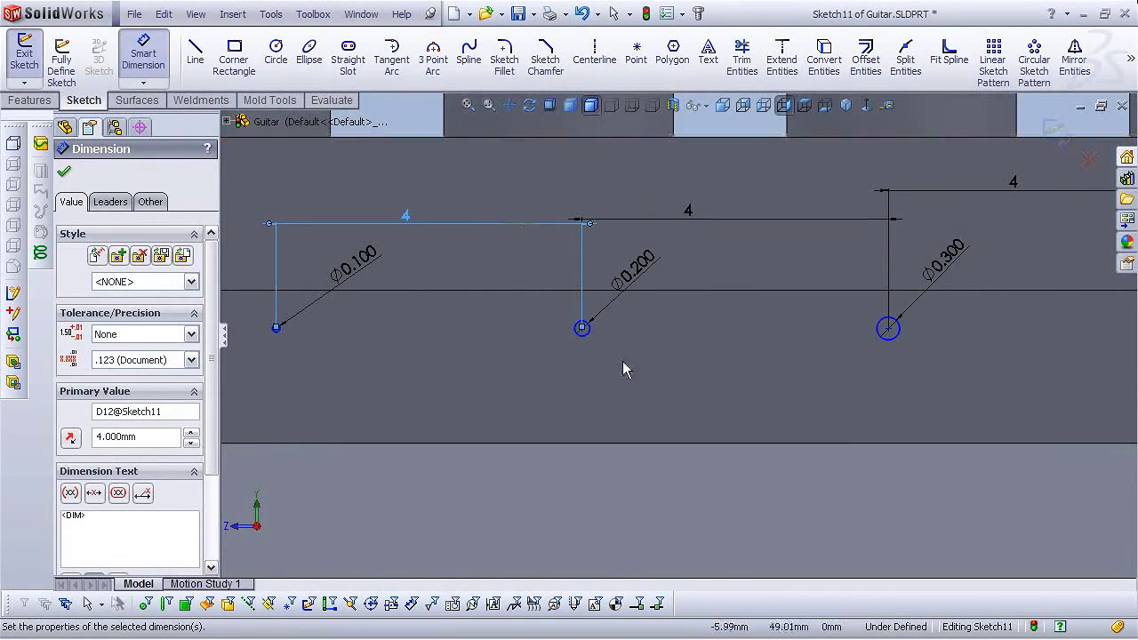
# Dimension the Ø0.600 circle 2 mm from the headstock's right edge.
pyautogui.scroll(-5, 624, 369)
pyautogui.scroll(3, 818, 360)
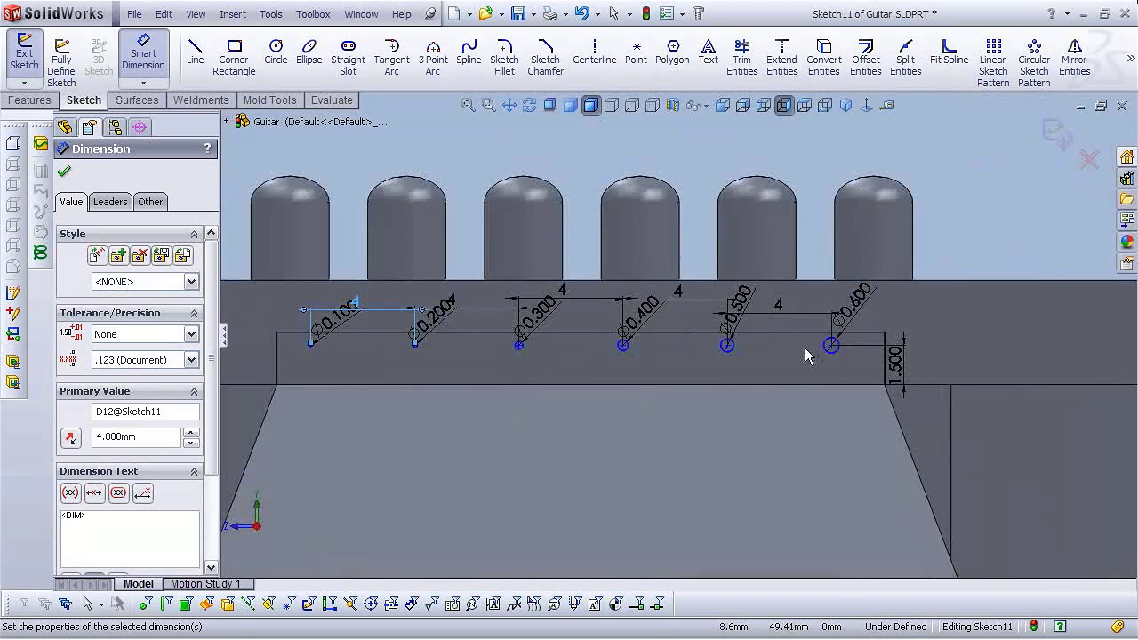
pyautogui.scroll(2, 807, 356)
pyautogui.click(839, 349)
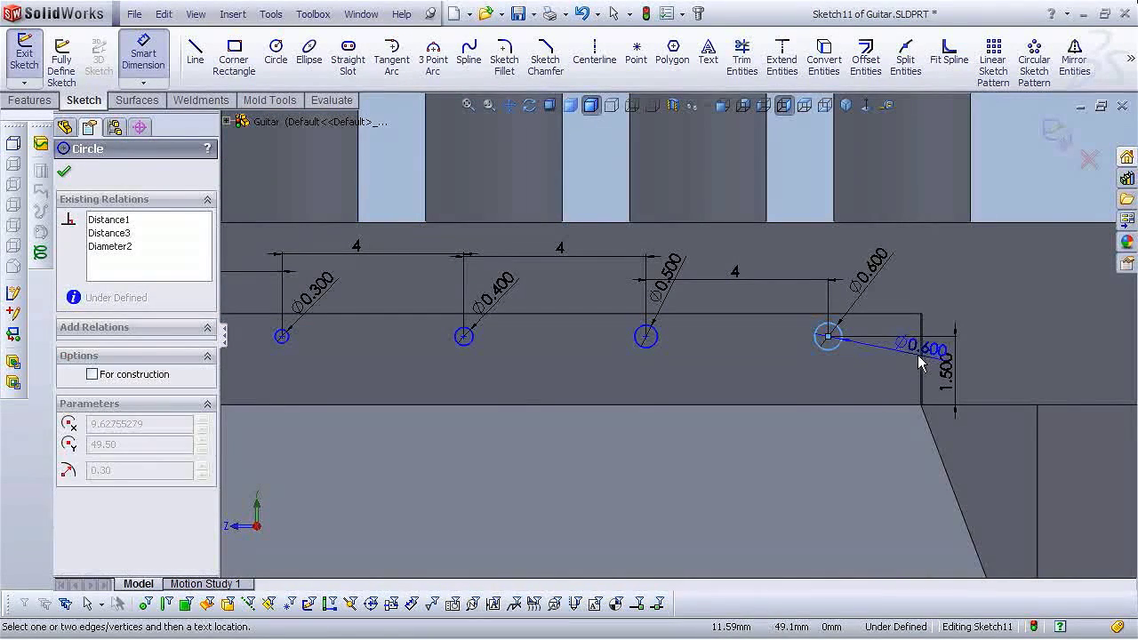
pyautogui.click(921, 360)
pyautogui.click(903, 291)
pyautogui.write('2')
pyautogui.press('Return')
# Begin a distance dimension from the Ø0.100 circle to the headstock's left edge.
pyautogui.scroll(-3, 589, 371)
pyautogui.scroll(-5, 498, 369)
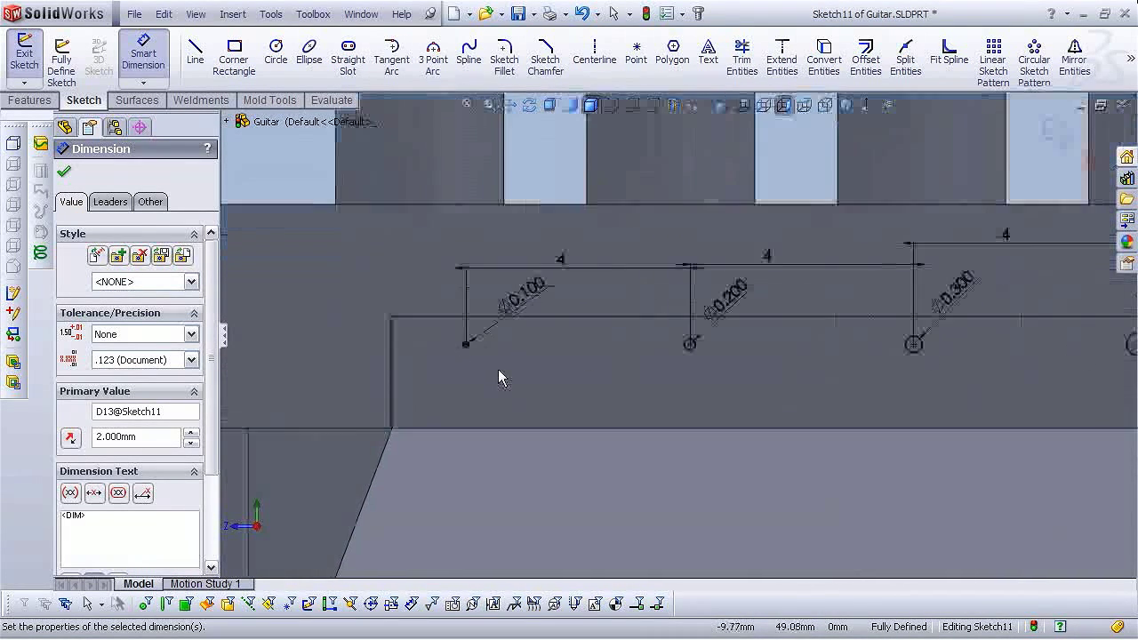
pyautogui.click(477, 329)
pyautogui.click(343, 349)
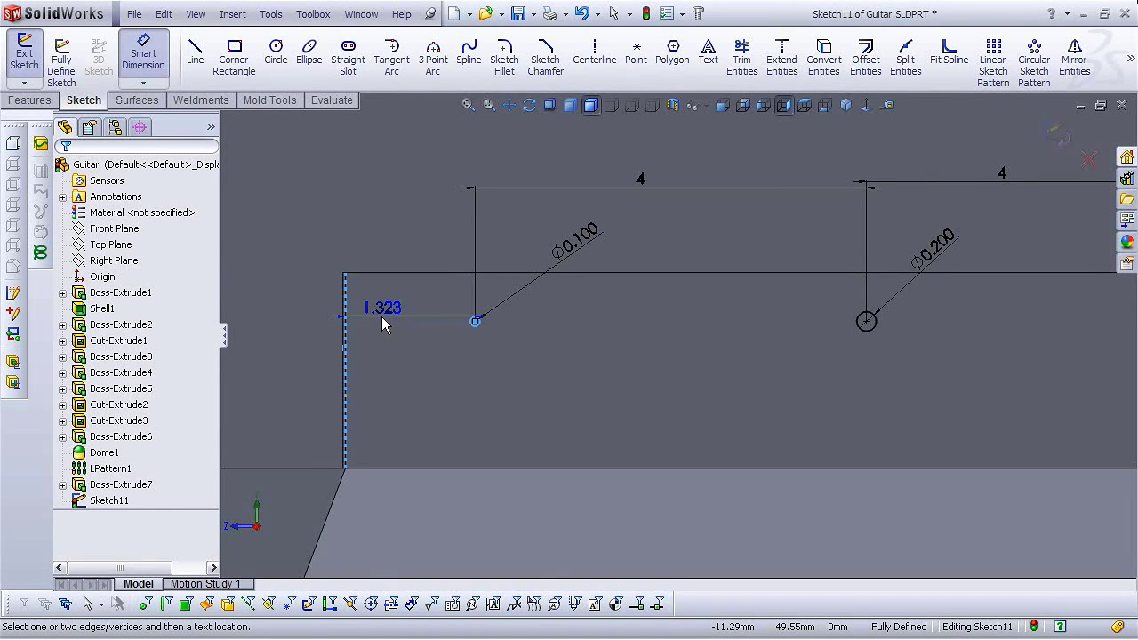
# Cancel the left-edge dimension and change the 2 mm edge distance to 1.6 mm.
pyautogui.press('Escape')
pyautogui.press('z')
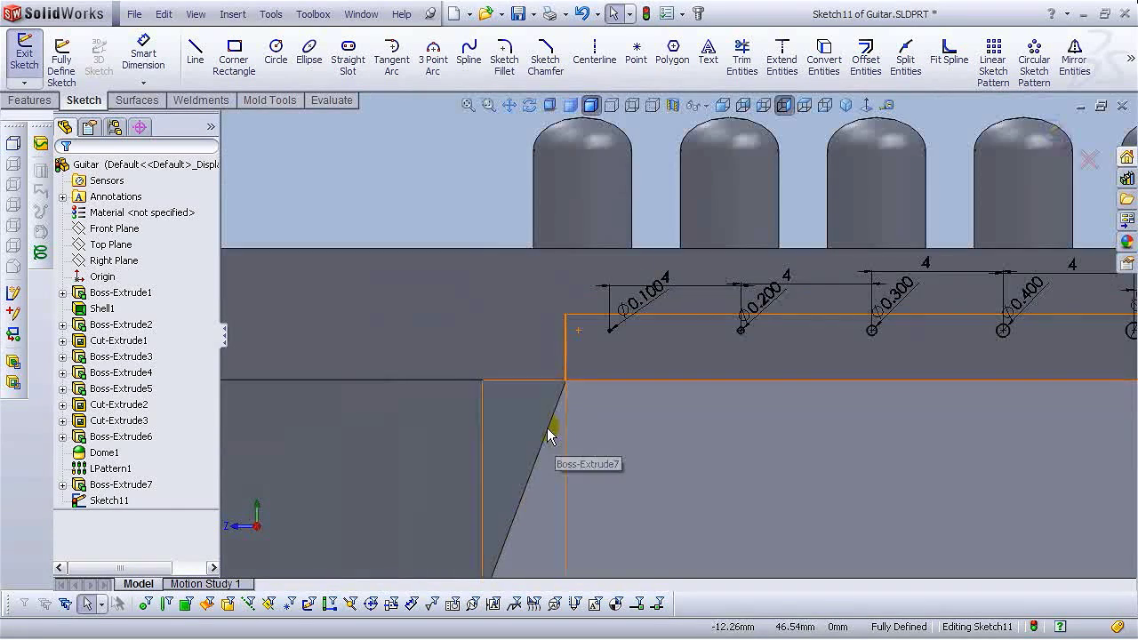
pyautogui.scroll(2, 1067, 406)
pyautogui.scroll(-5, 1058, 391)
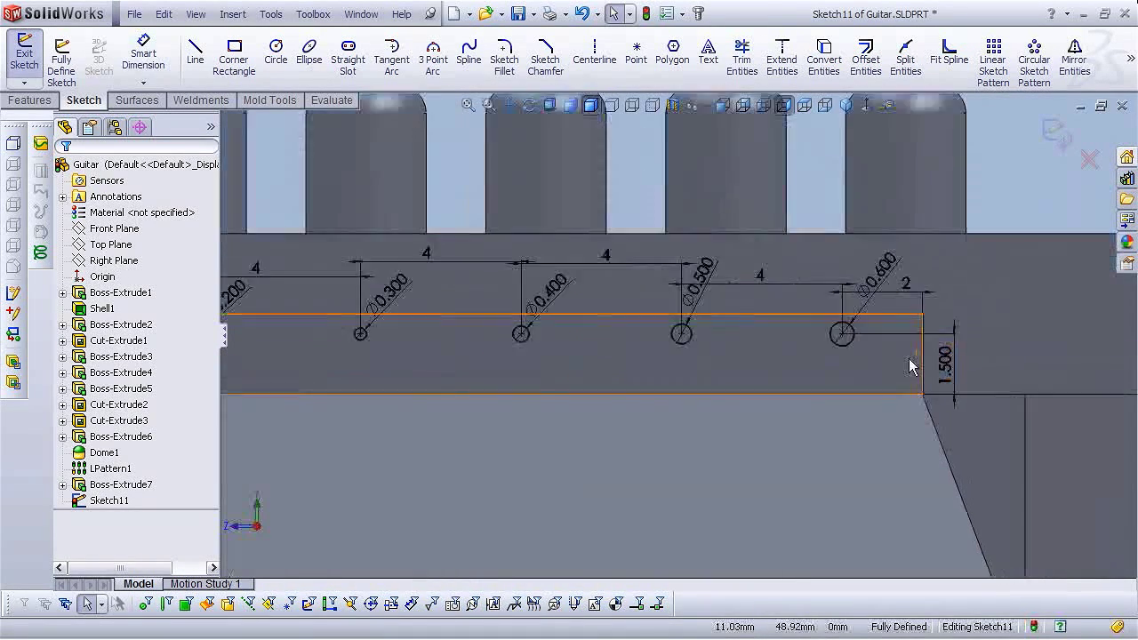
pyautogui.scroll(-3, 911, 366)
pyautogui.click(877, 258)
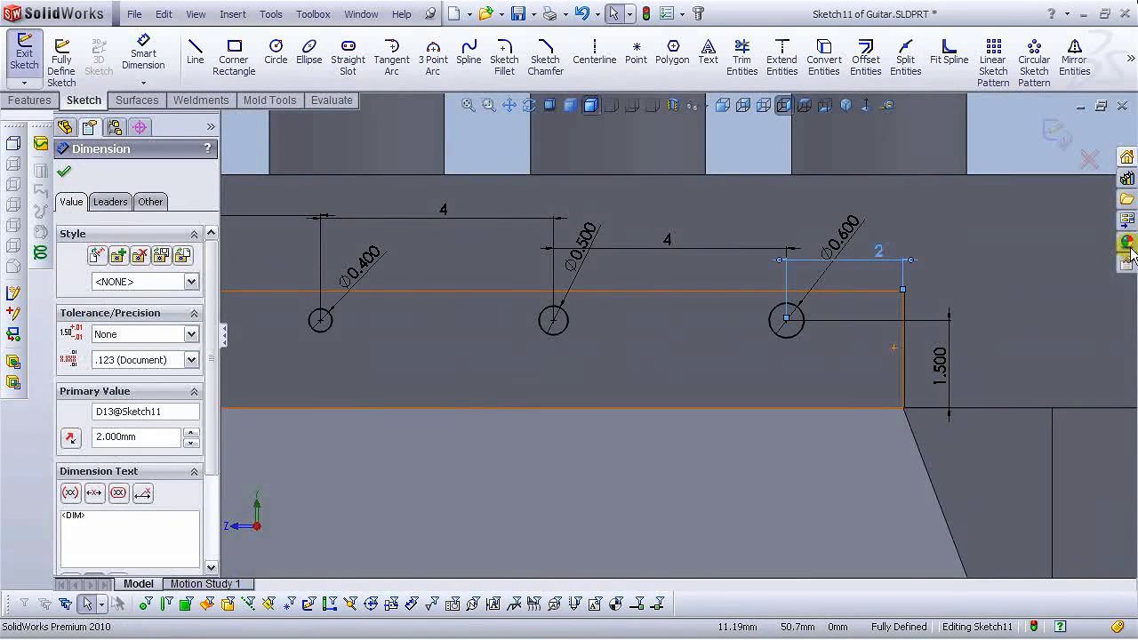
pyautogui.doubleClick(877, 259)
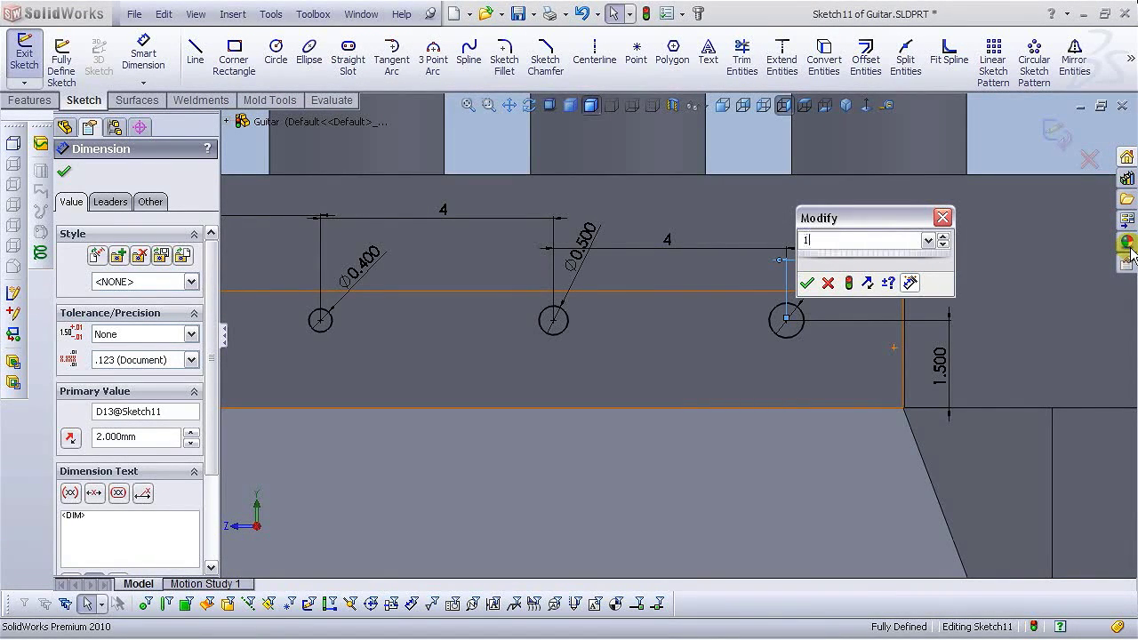
pyautogui.press('Return')
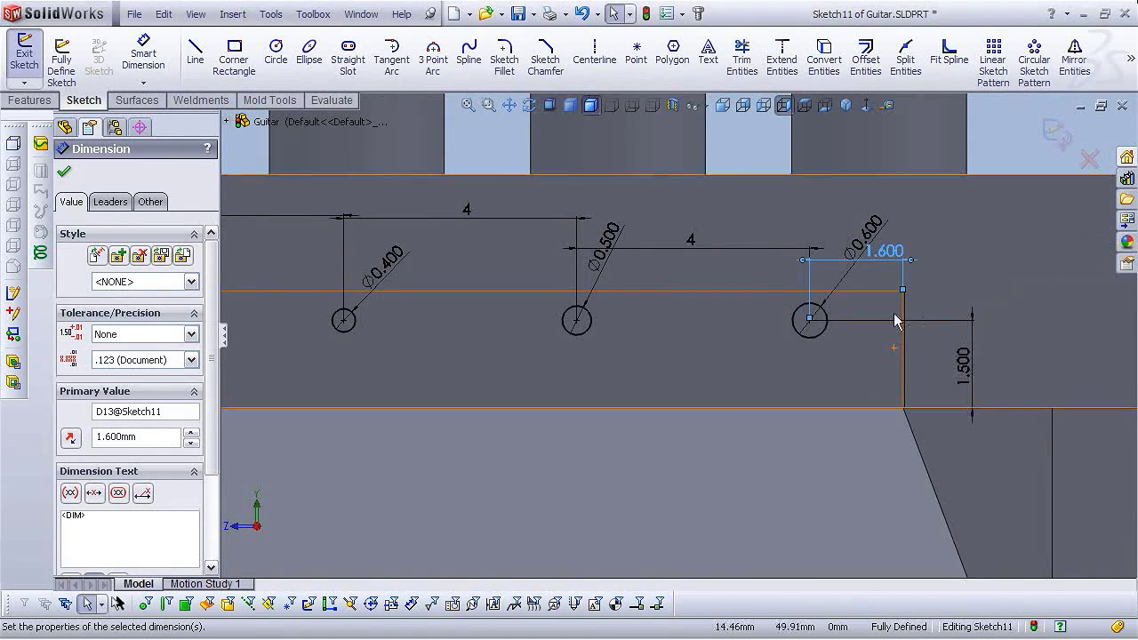
# Start a left-edge dimension on the Ø0.100 circle, then cancel it.
pyautogui.scroll(5, 522, 355)
pyautogui.press('Escape')
pyautogui.click(143, 55)
pyautogui.scroll(-6, 368, 349)
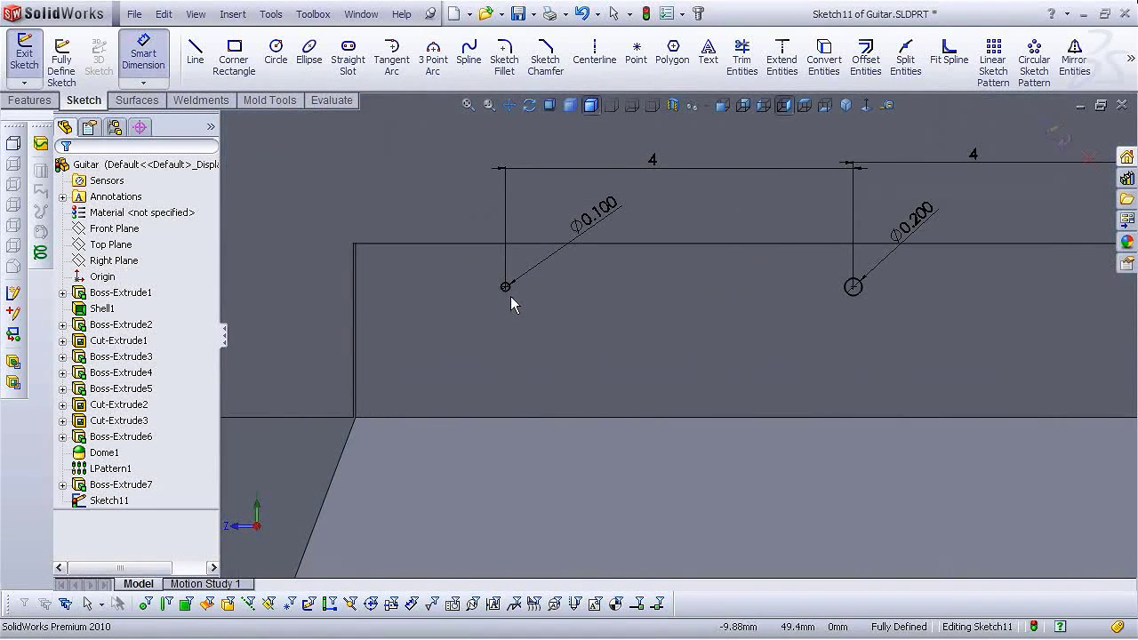
pyautogui.click(505, 286)
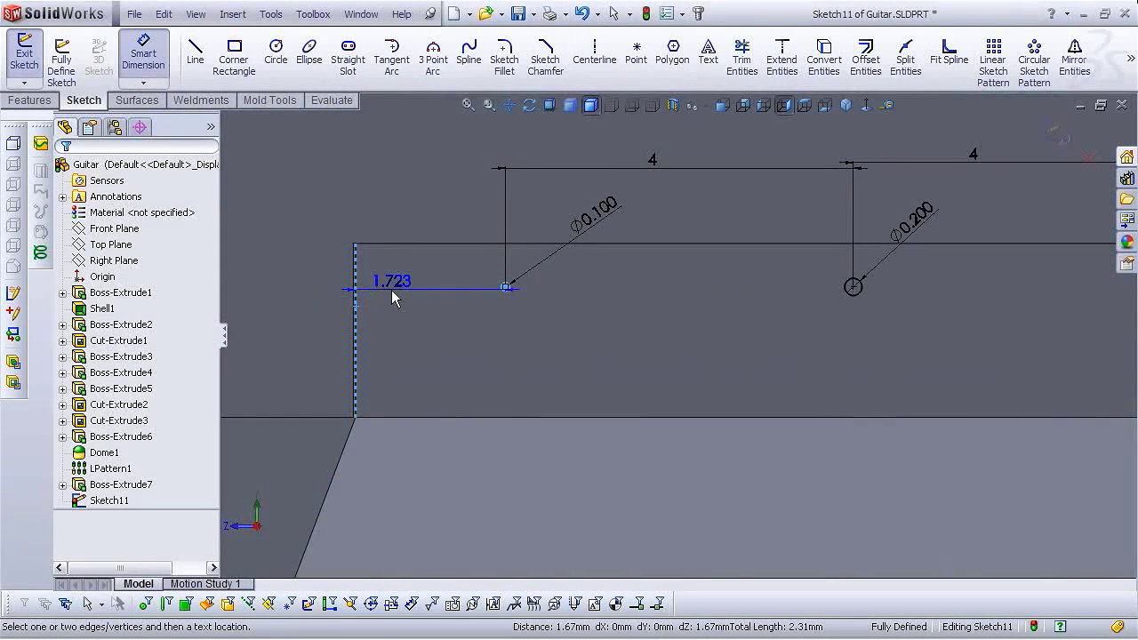
pyautogui.press('Escape')
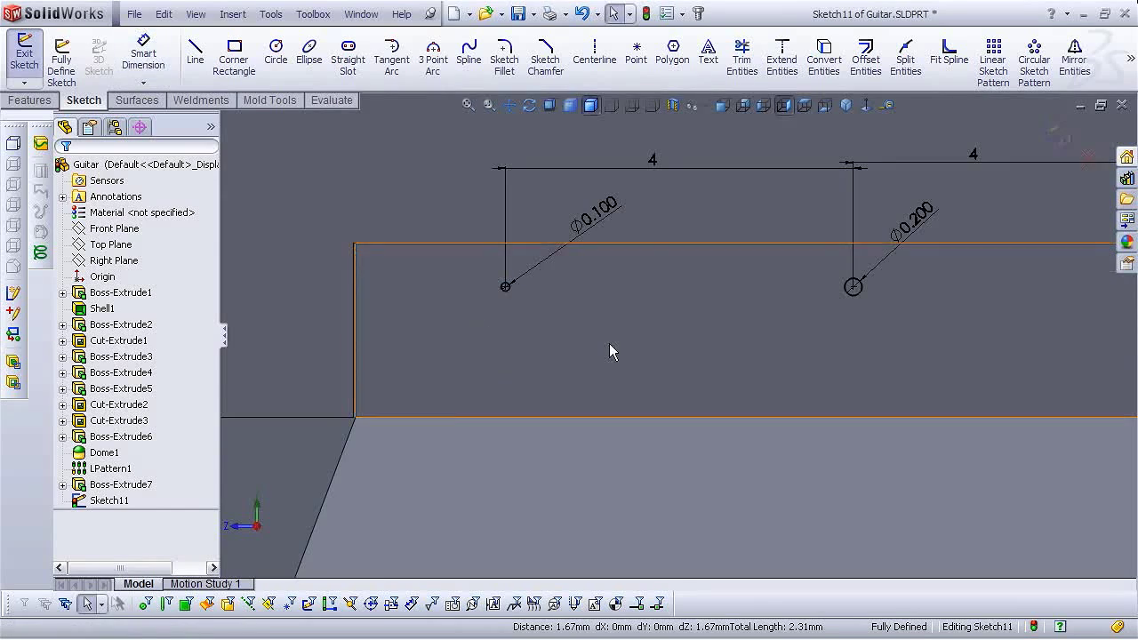
pyautogui.scroll(5, 609, 347)
pyautogui.scroll(-3, 943, 365)
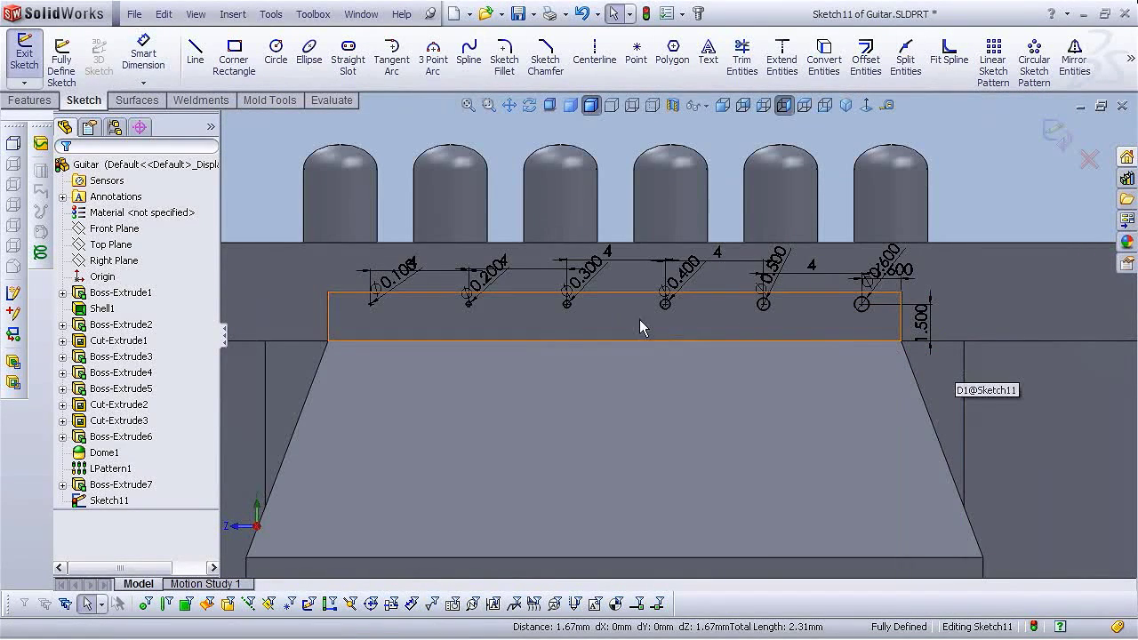
# Delete the 1.600 edge dimension and draw a vertical centerline from the edge's midpoint.
pyautogui.click(894, 270)
pyautogui.press('Delete')
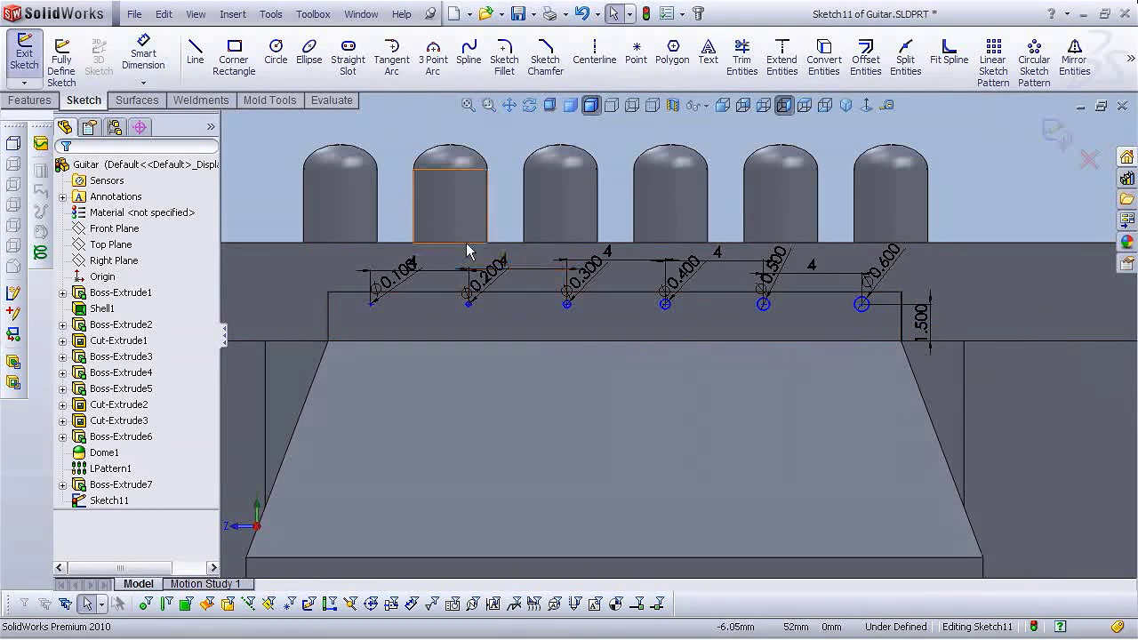
pyautogui.click(588, 51)
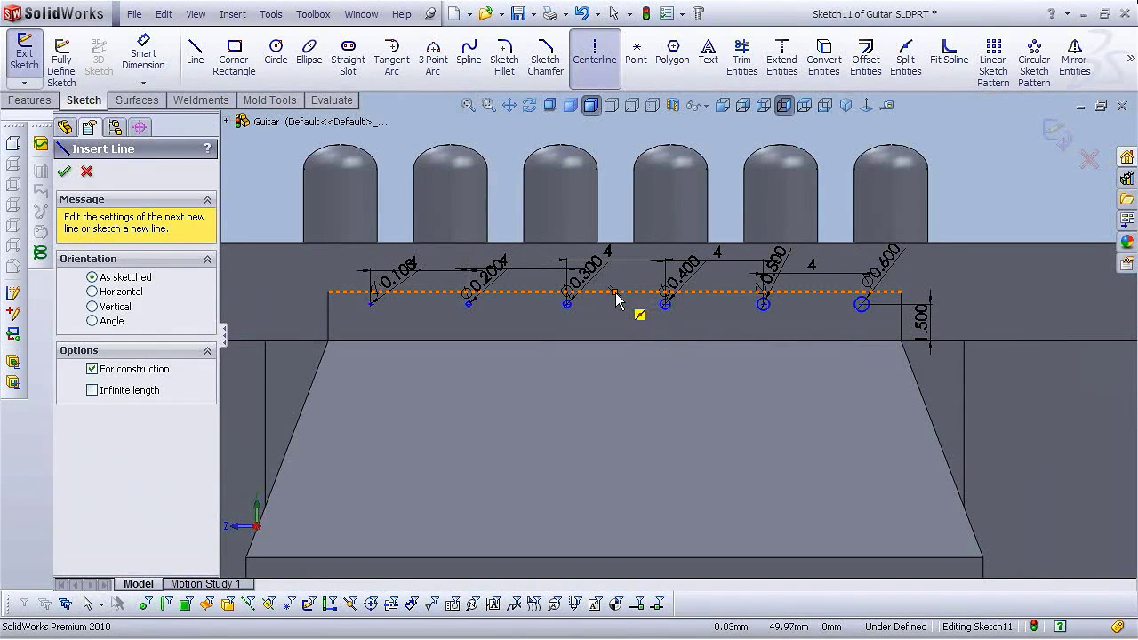
pyautogui.click(615, 292)
pyautogui.click(615, 148)
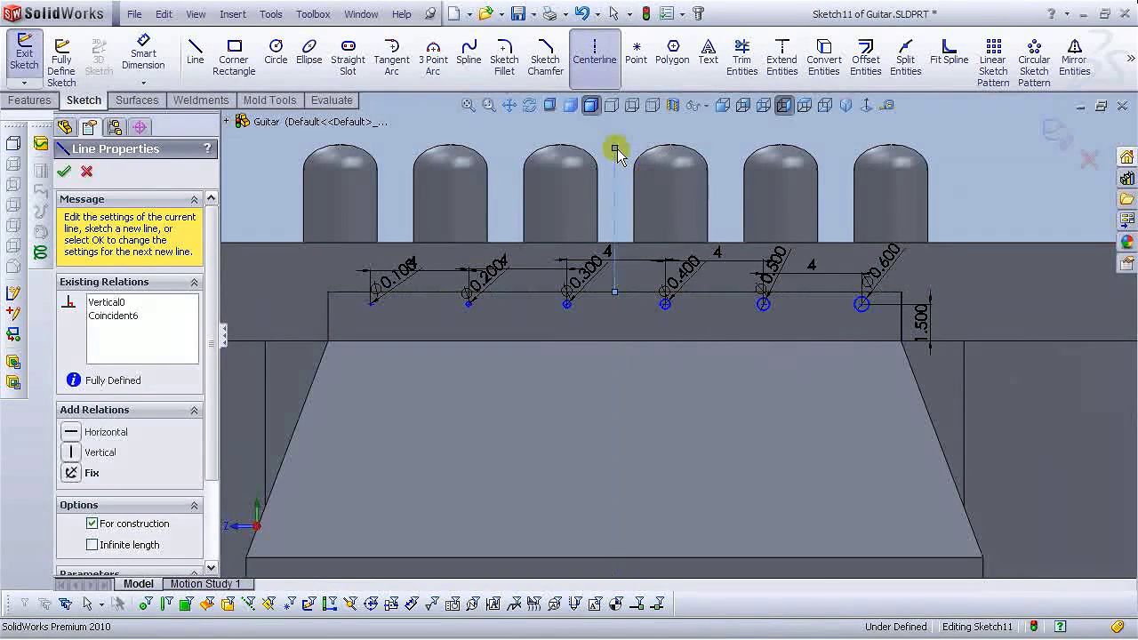
pyautogui.rightClick(618, 151)
pyautogui.click(633, 156)
pyautogui.scroll(-2, 602, 312)
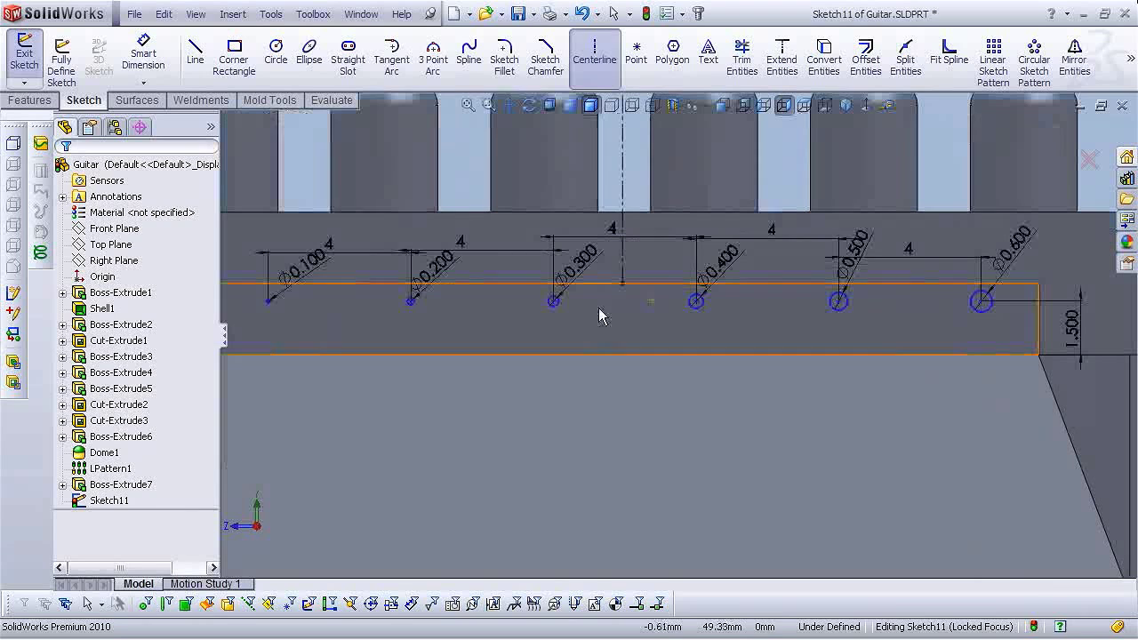
# Make the Ø0.300 and Ø0.400 circle centres symmetric about the centerline.
pyautogui.click(554, 302)
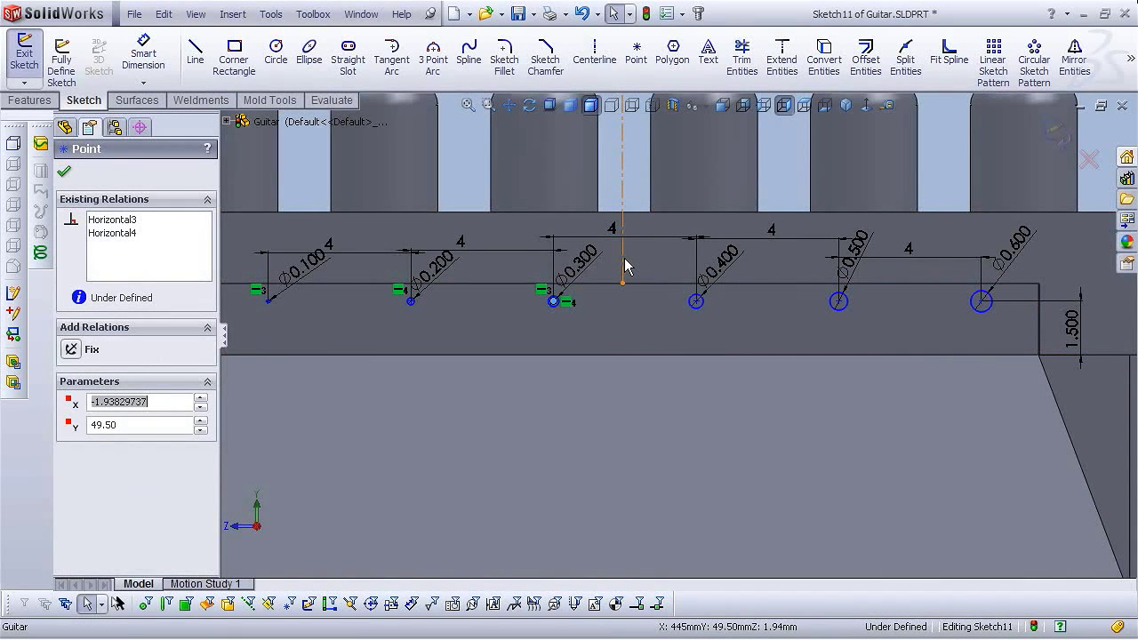
pyautogui.click(623, 266)
pyautogui.keyDown('ctrl'); pyautogui.click(696, 302); pyautogui.keyUp('ctrl')
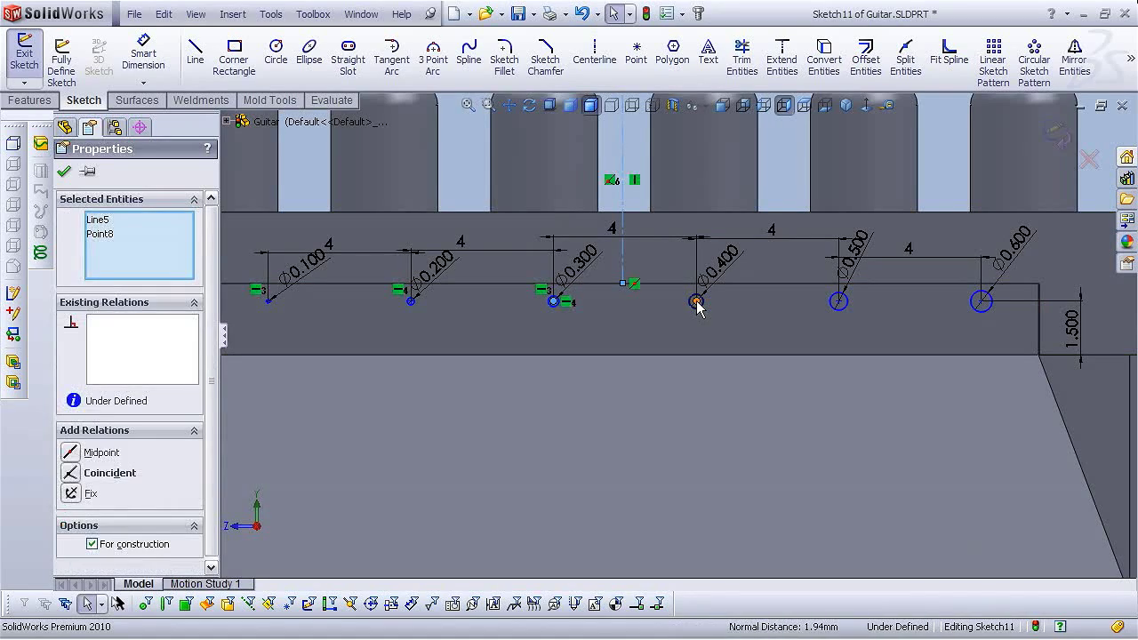
pyautogui.keyDown('ctrl'); pyautogui.click(697, 305); pyautogui.keyUp('ctrl')
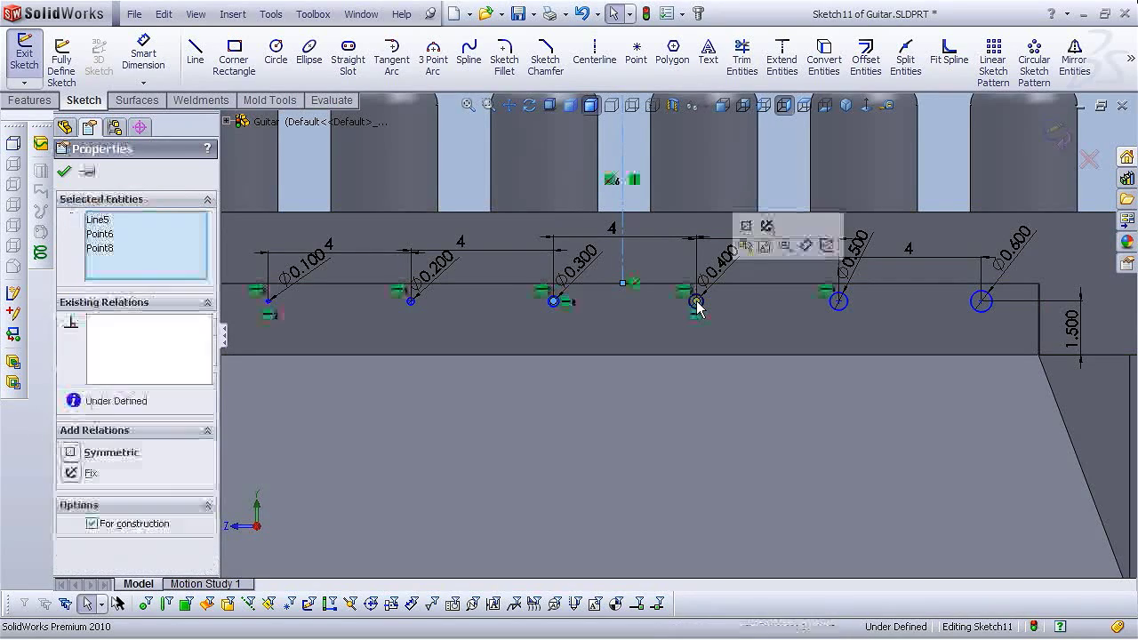
pyautogui.click(746, 227)
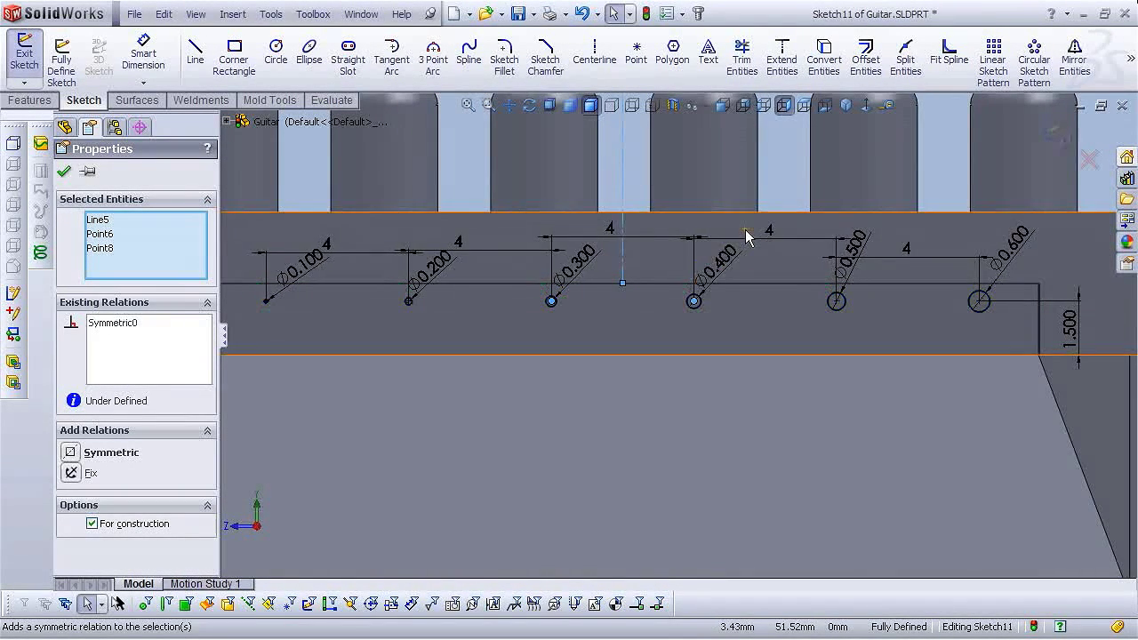
pyautogui.scroll(3, 673, 334)
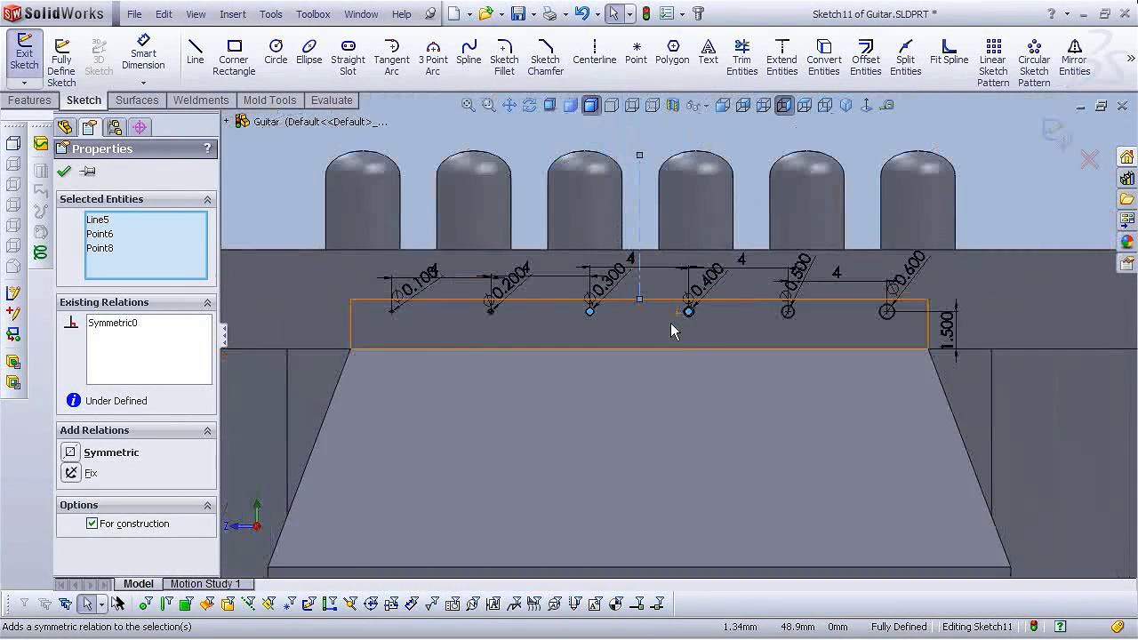
pyautogui.click(536, 149)
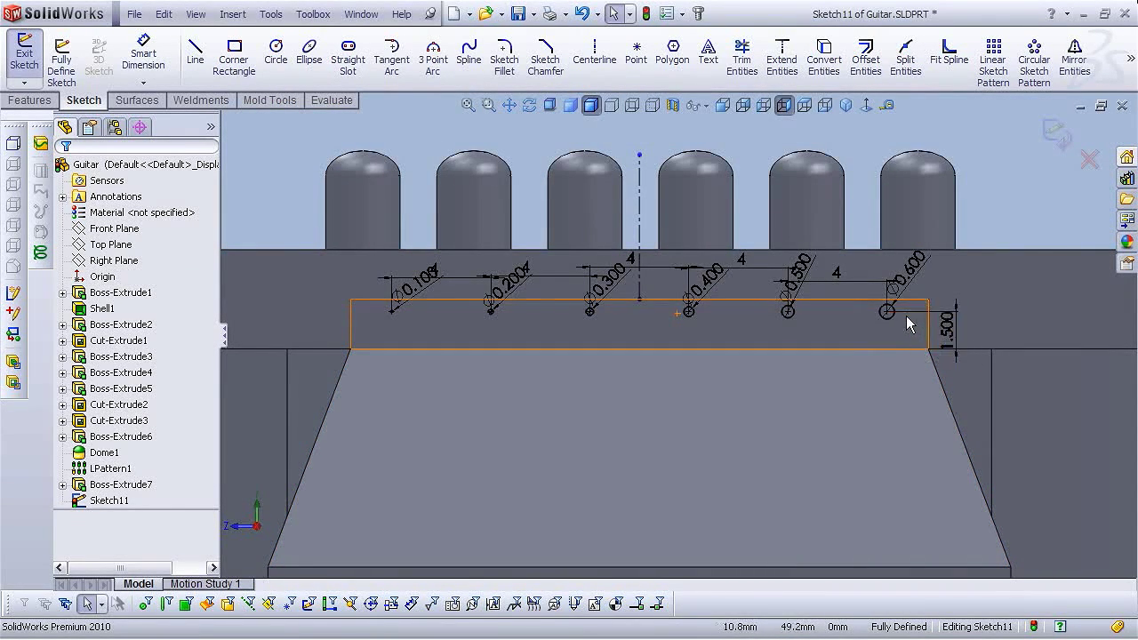
pyautogui.scroll(-3, 909, 325)
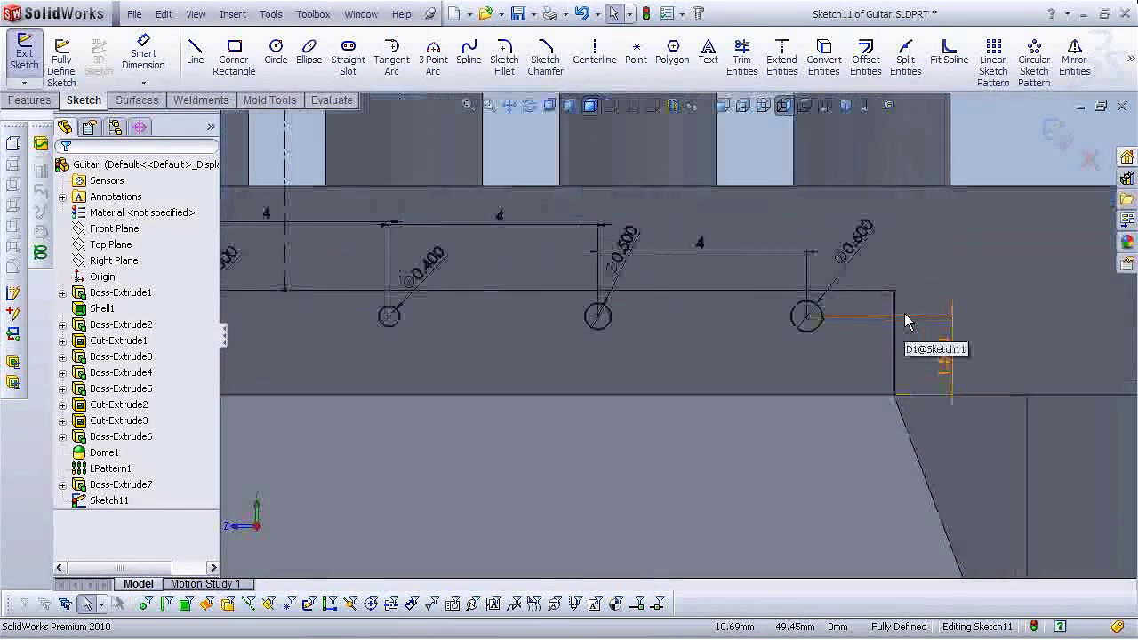
# Draw corner rectangles from the Ø0.600, Ø0.500 and Ø0.400 circles up to the headstock top.
pyautogui.click(234, 55)
pyautogui.scroll(-3, 876, 250)
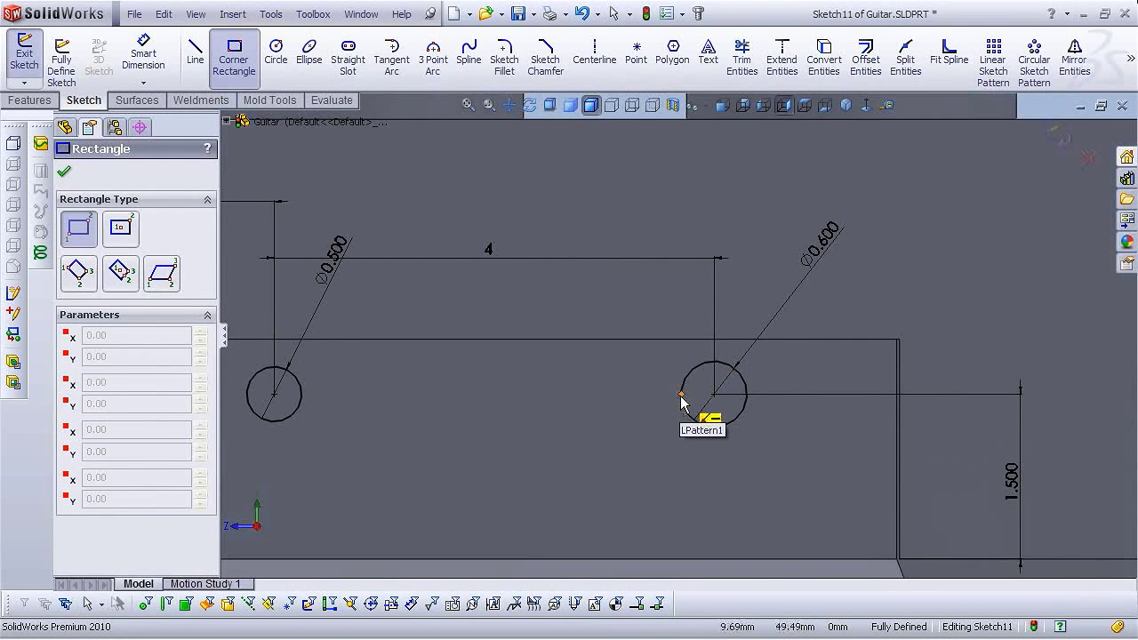
pyautogui.click(683, 396)
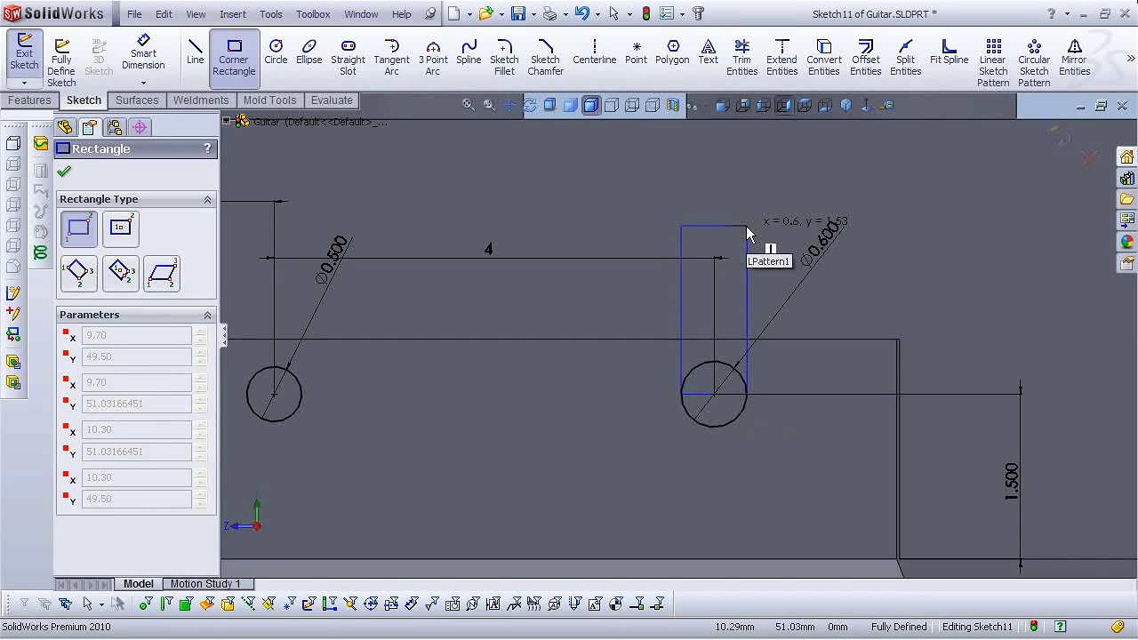
pyautogui.scroll(3, 749, 236)
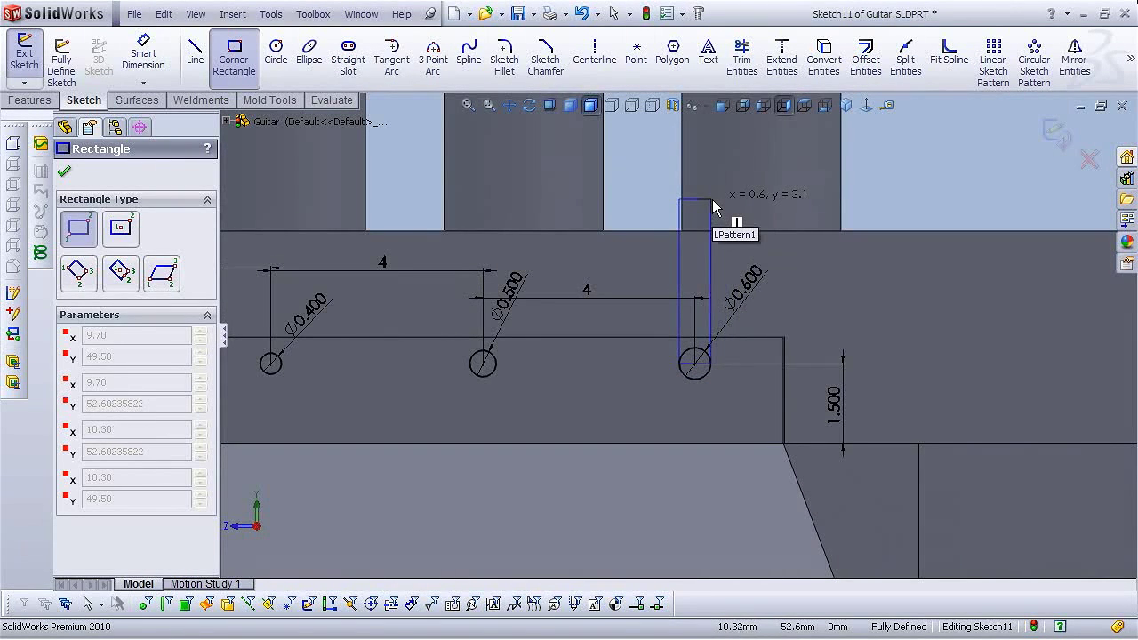
pyautogui.click(713, 200)
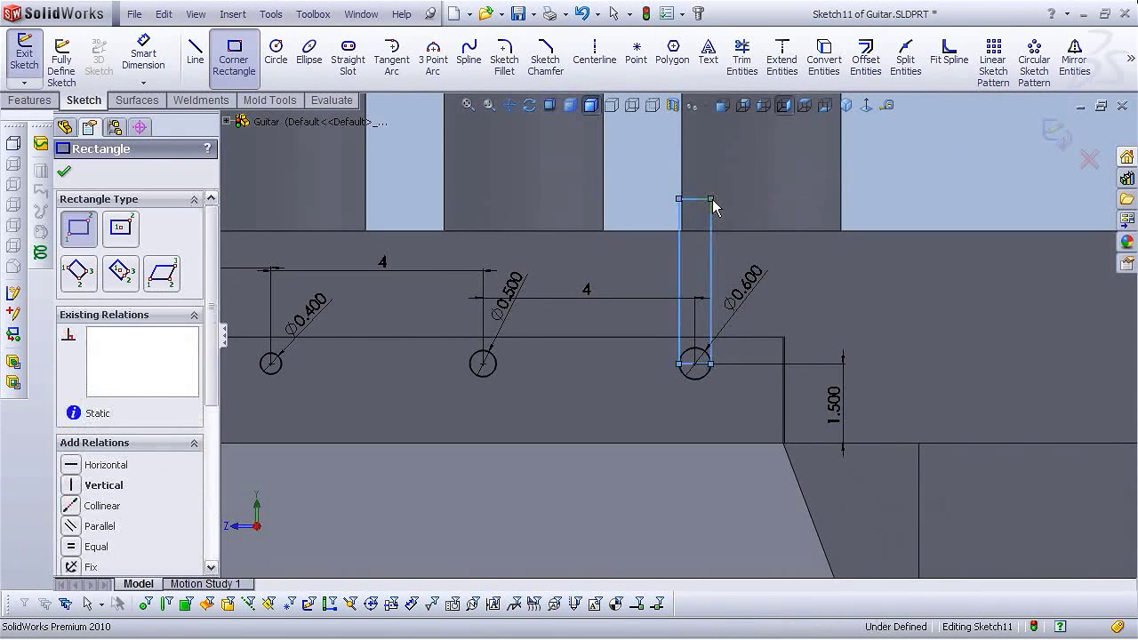
pyautogui.click(468, 364)
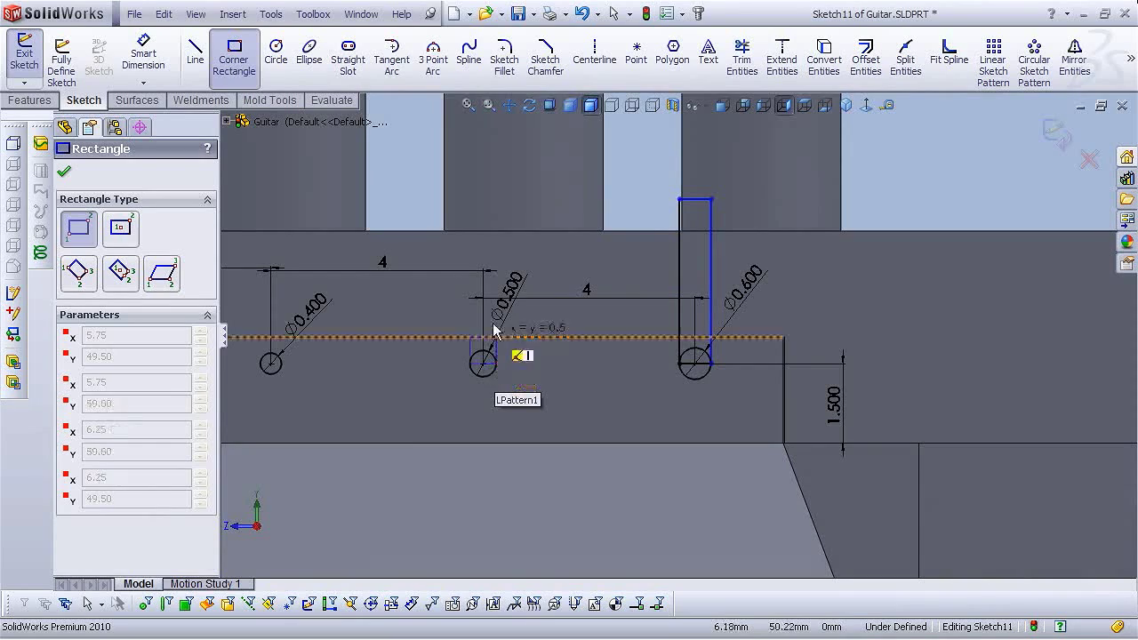
pyautogui.click(495, 211)
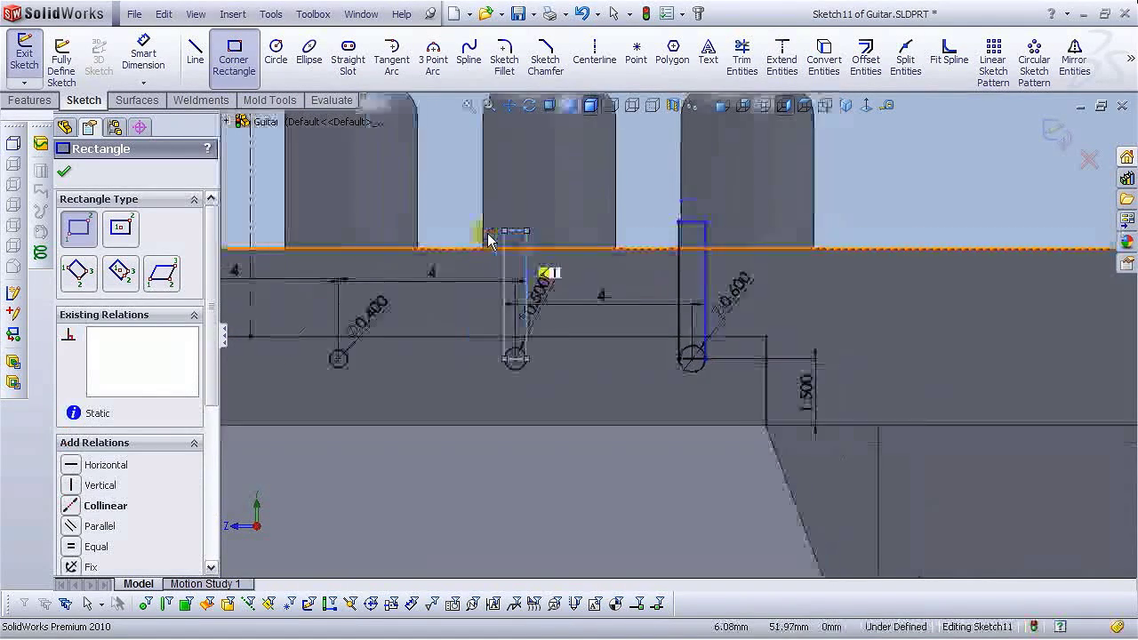
pyautogui.scroll(3, 465, 364)
pyautogui.scroll(-5, 485, 355)
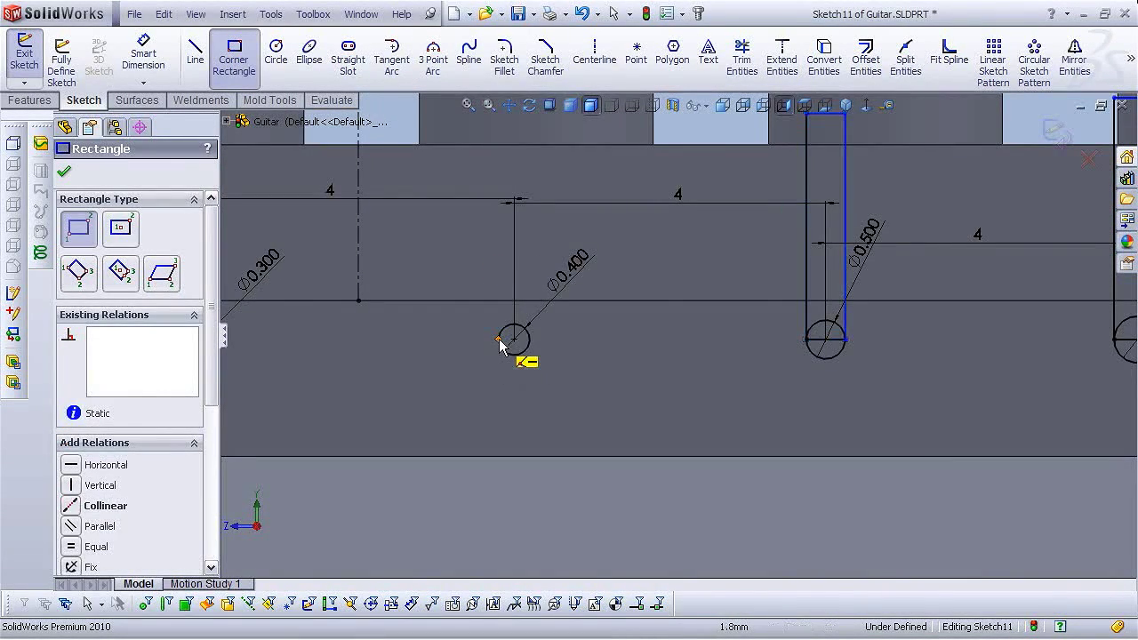
pyautogui.click(498, 339)
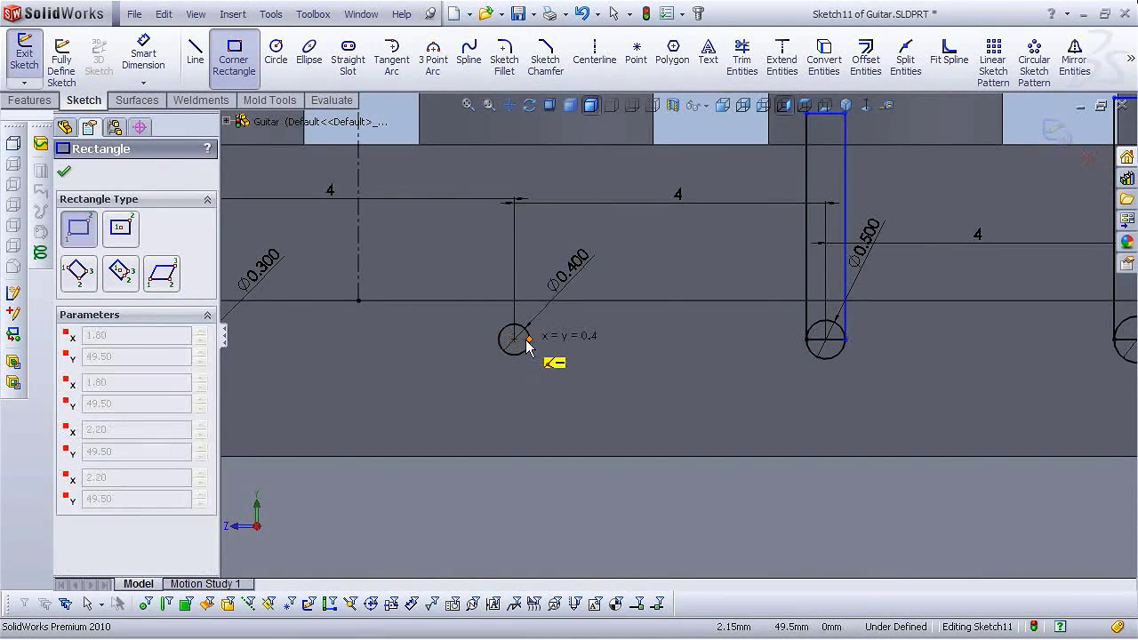
pyautogui.click(530, 136)
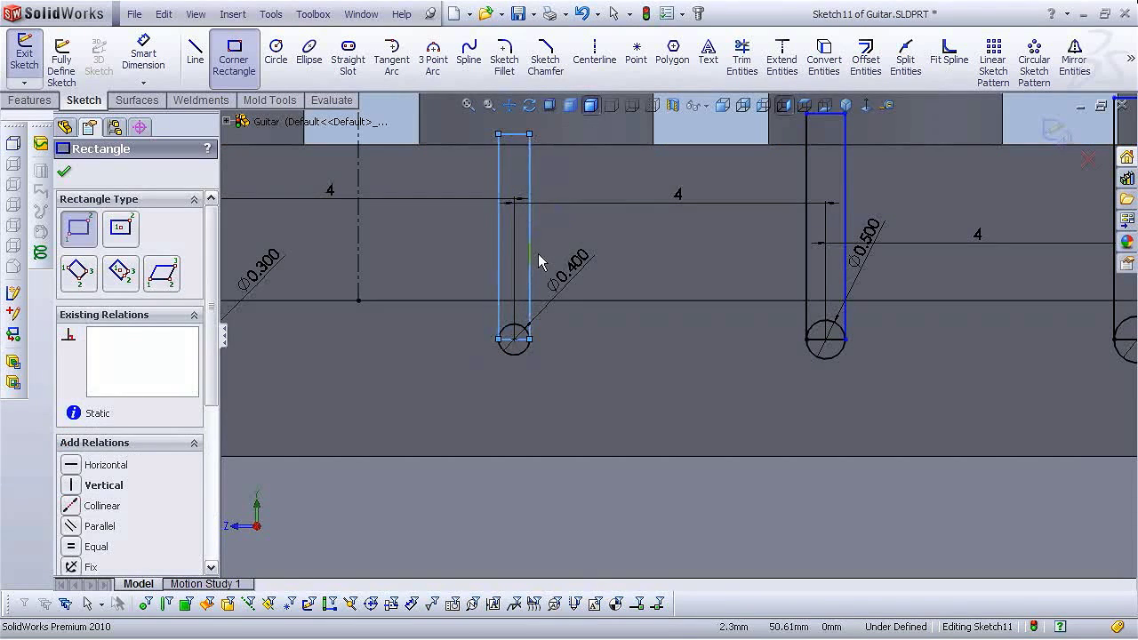
pyautogui.scroll(2, 513, 325)
pyautogui.scroll(-2, 418, 334)
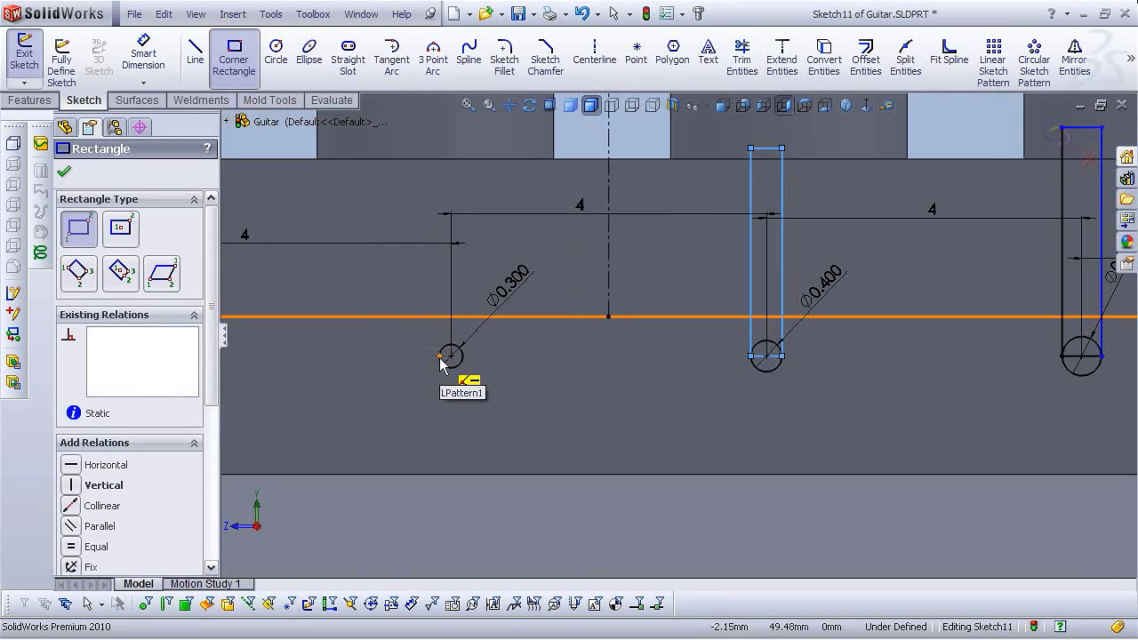
# Draw rectangles from the Ø0.300, Ø0.200 and Ø0.100 circles up to the top edge, then stop drawing.
pyautogui.click(440, 358)
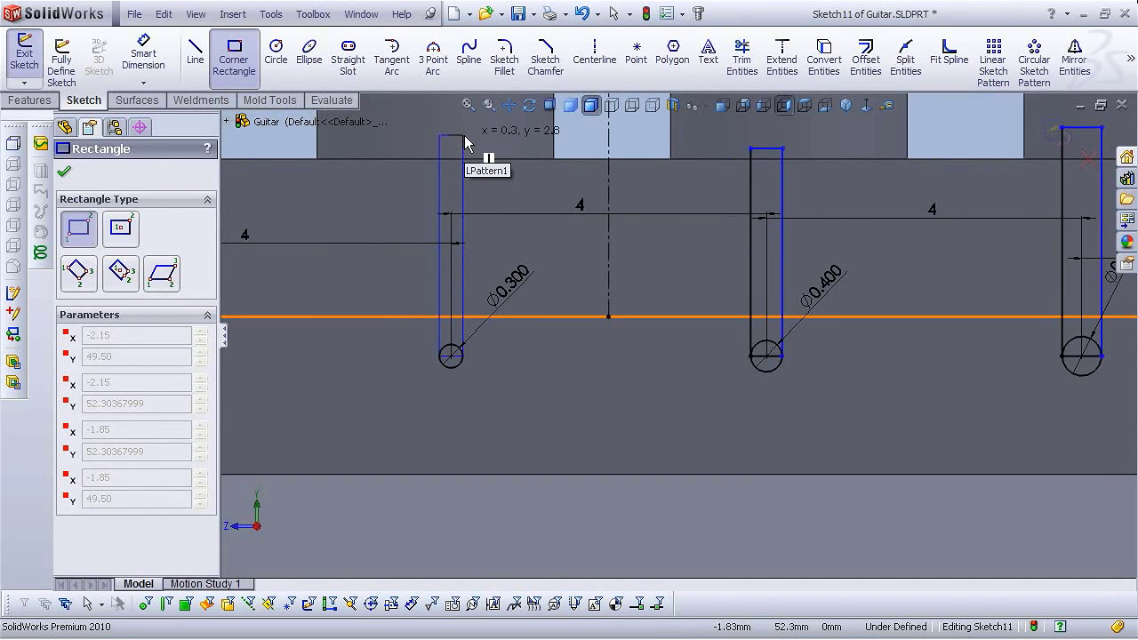
pyautogui.click(464, 143)
pyautogui.scroll(2, 471, 214)
pyautogui.scroll(-3, 455, 360)
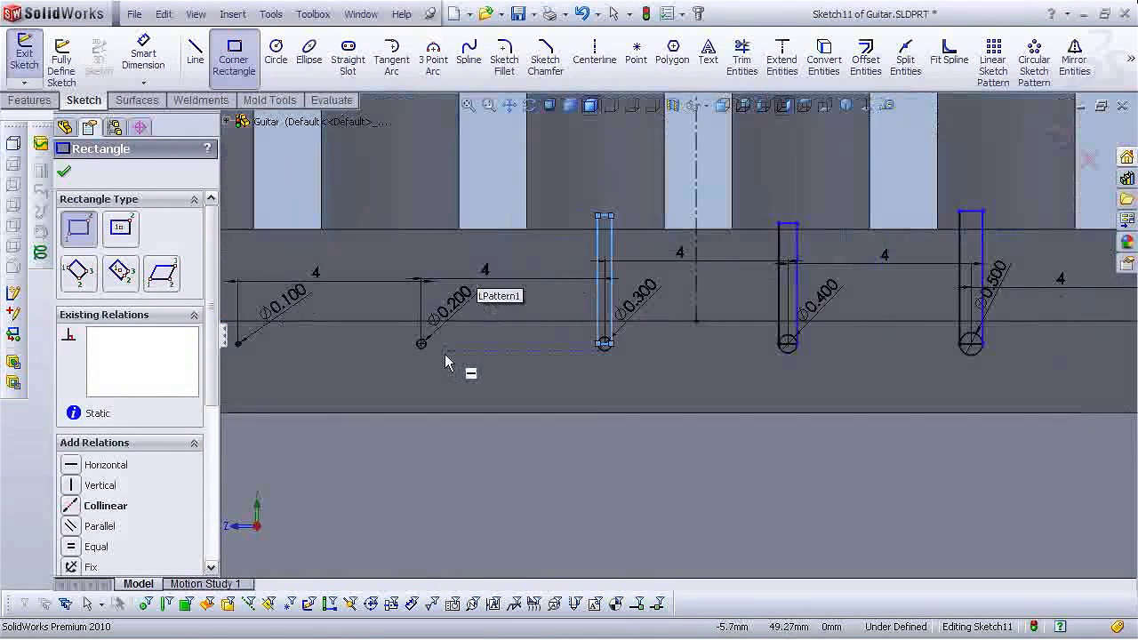
pyautogui.scroll(-1, 462, 350)
pyautogui.click(485, 334)
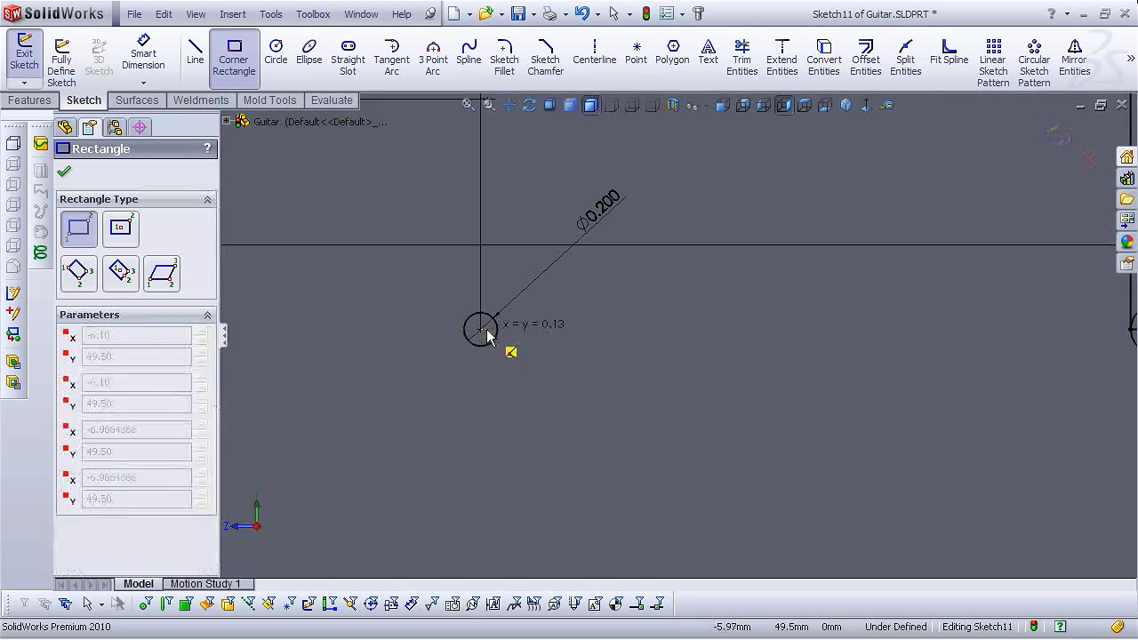
pyautogui.scroll(3, 690, 335)
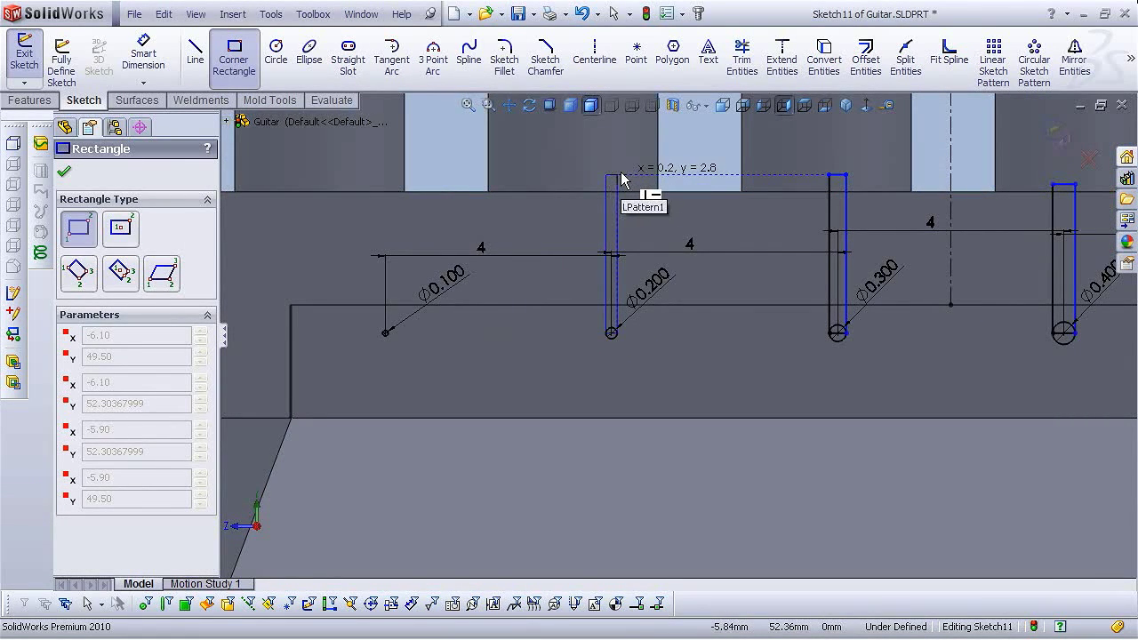
pyautogui.click(622, 179)
pyautogui.scroll(-3, 426, 345)
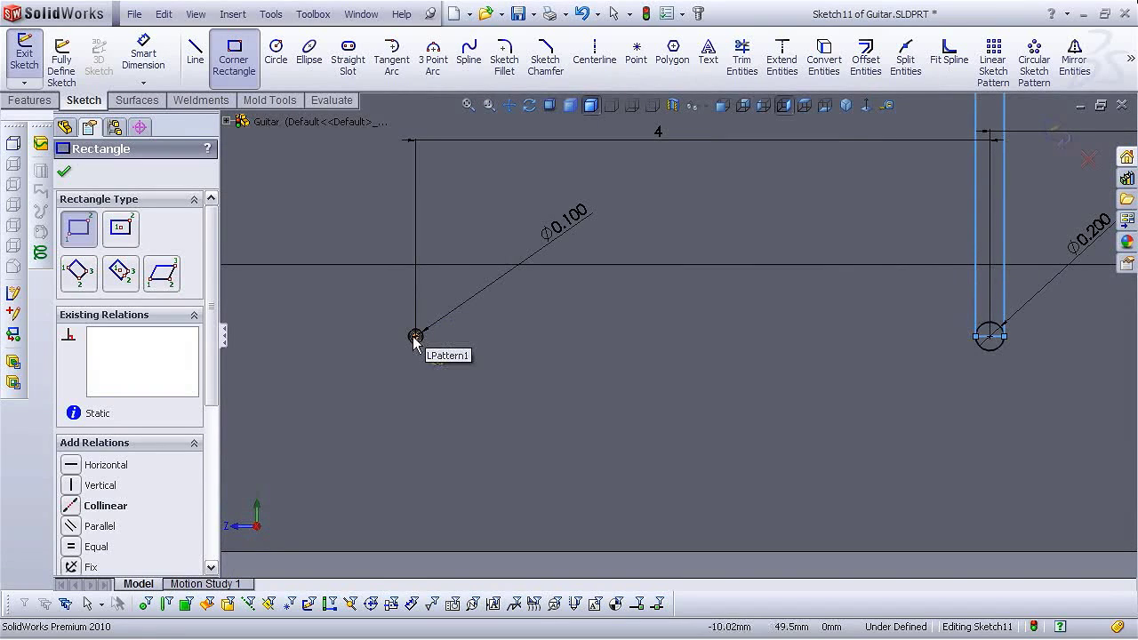
pyautogui.click(409, 338)
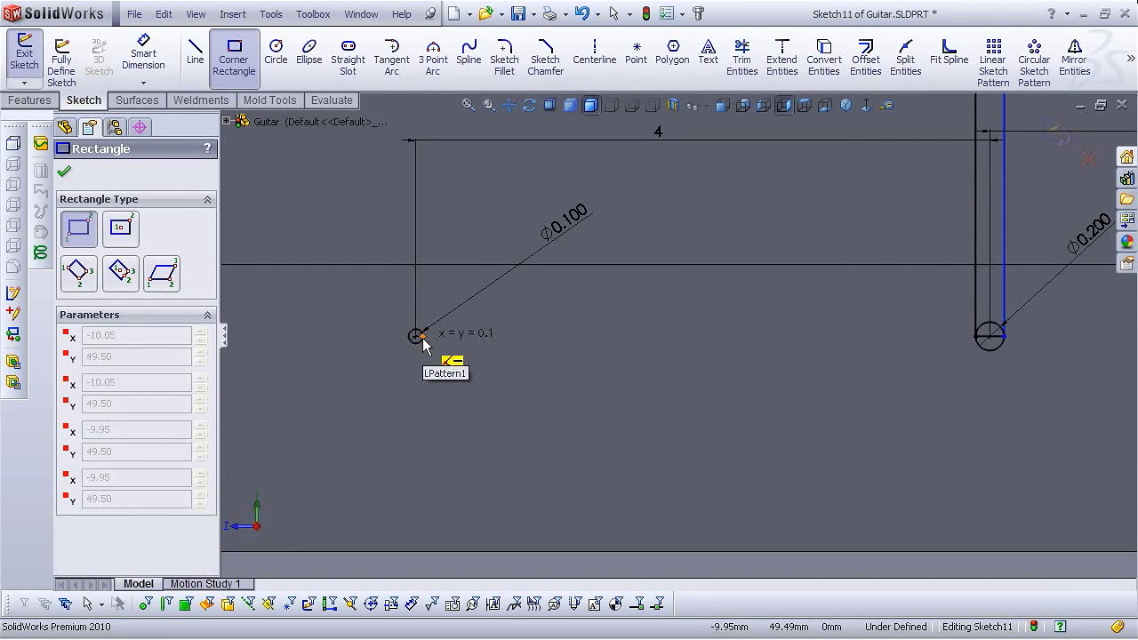
pyautogui.press('z')
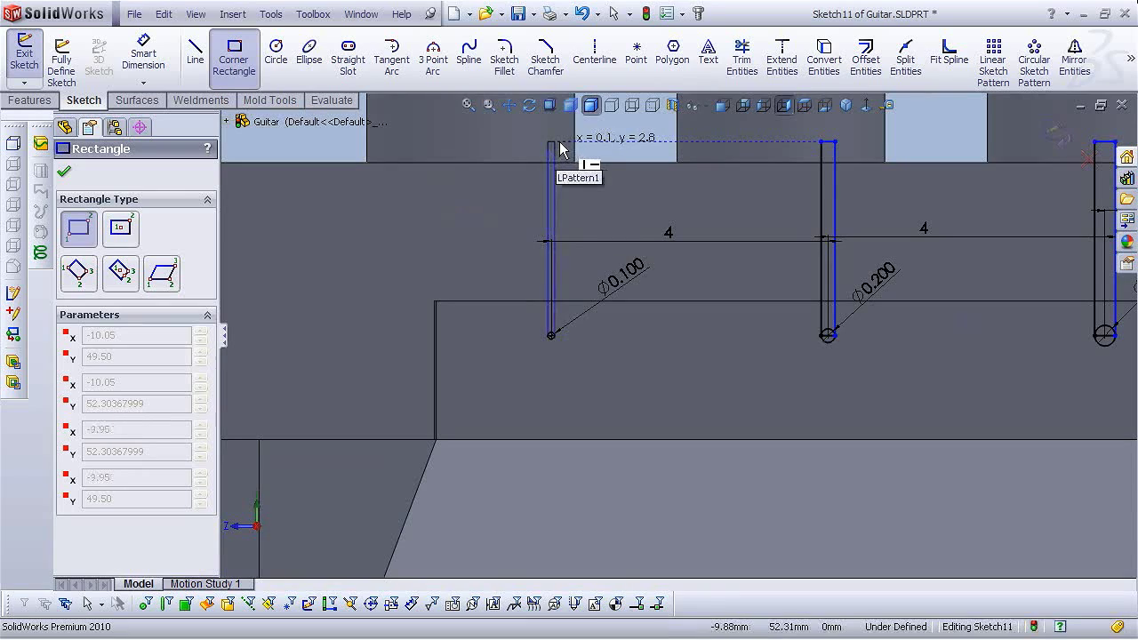
pyautogui.click(560, 143)
pyautogui.rightClick(558, 143)
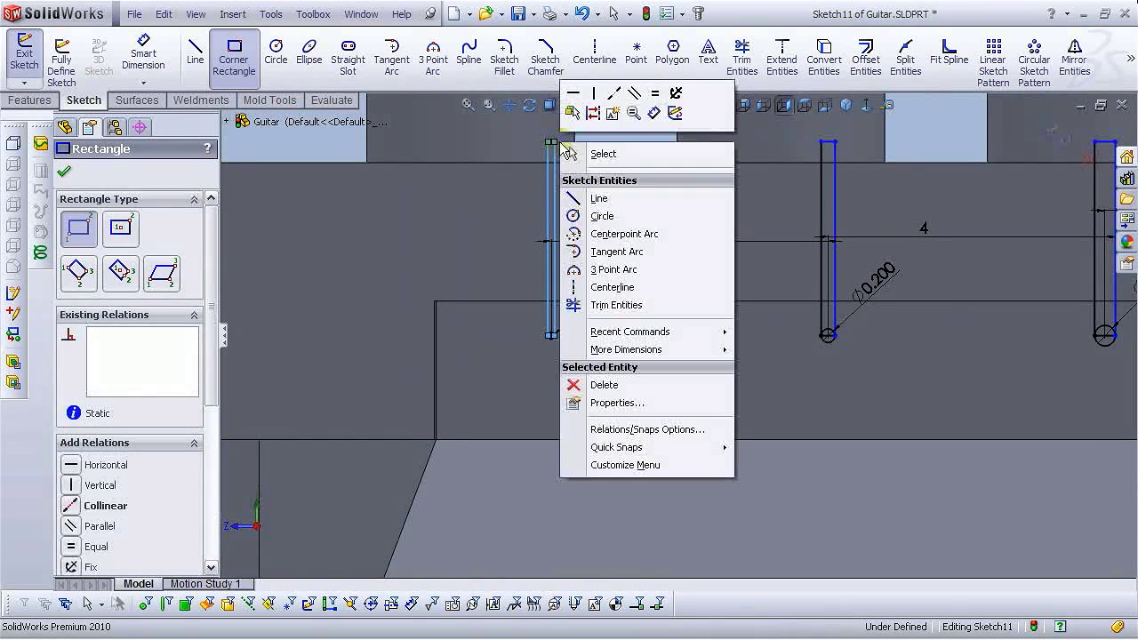
pyautogui.click(574, 152)
pyautogui.press('z')
pyautogui.scroll(2, 1005, 386)
pyautogui.scroll(-5, 801, 338)
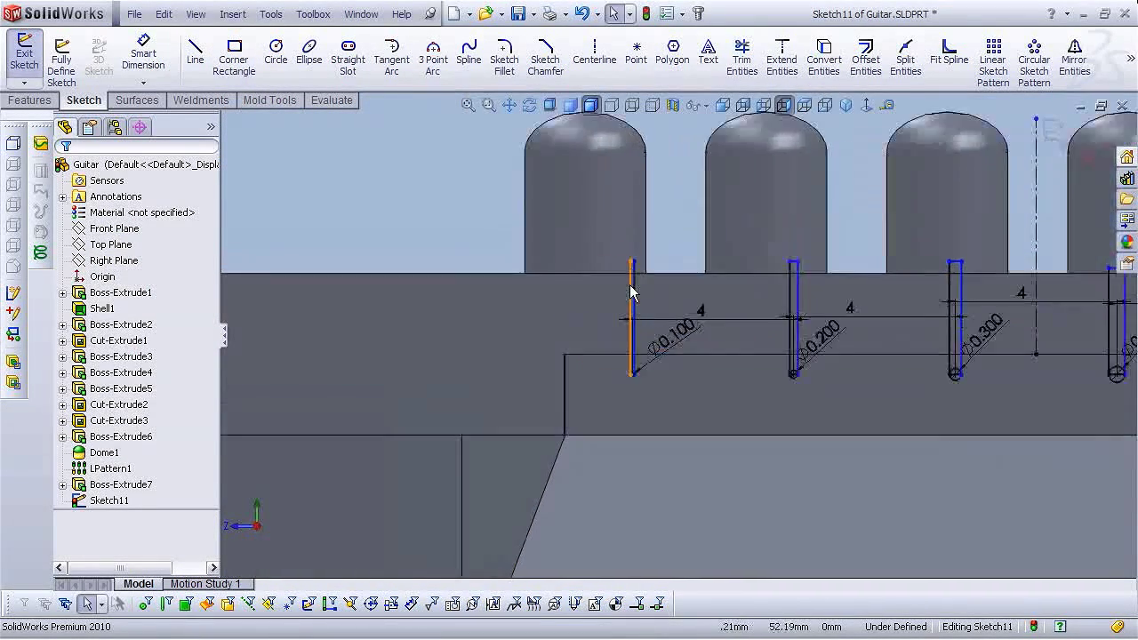
# Trim away the first slot's straight bottom line inside its circle.
pyautogui.click(742, 63)
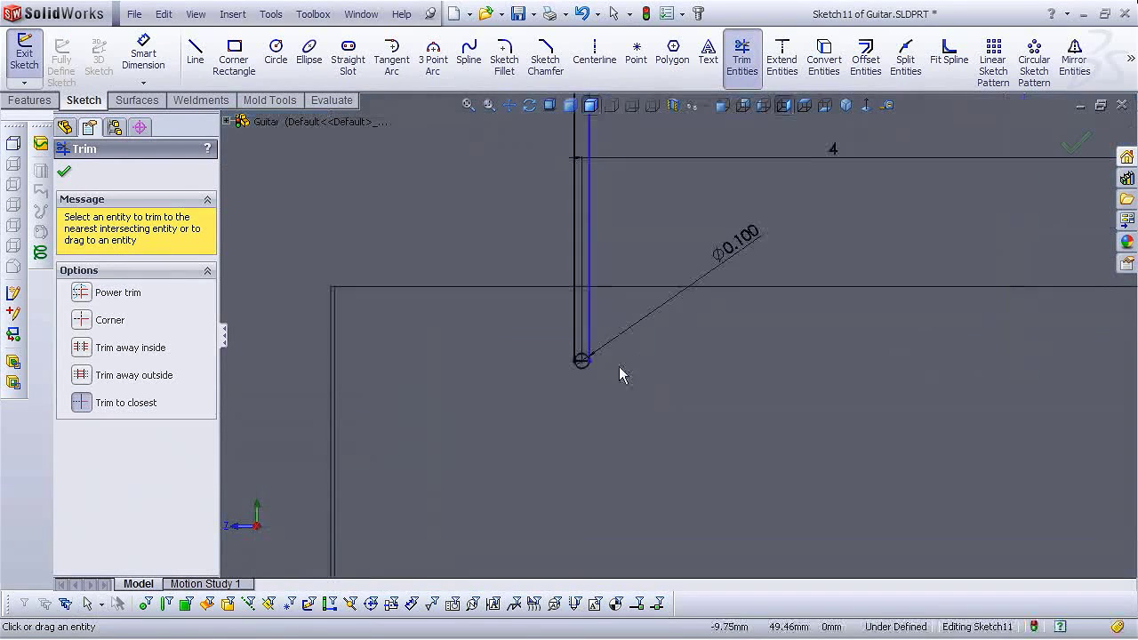
pyautogui.scroll(-5, 617, 374)
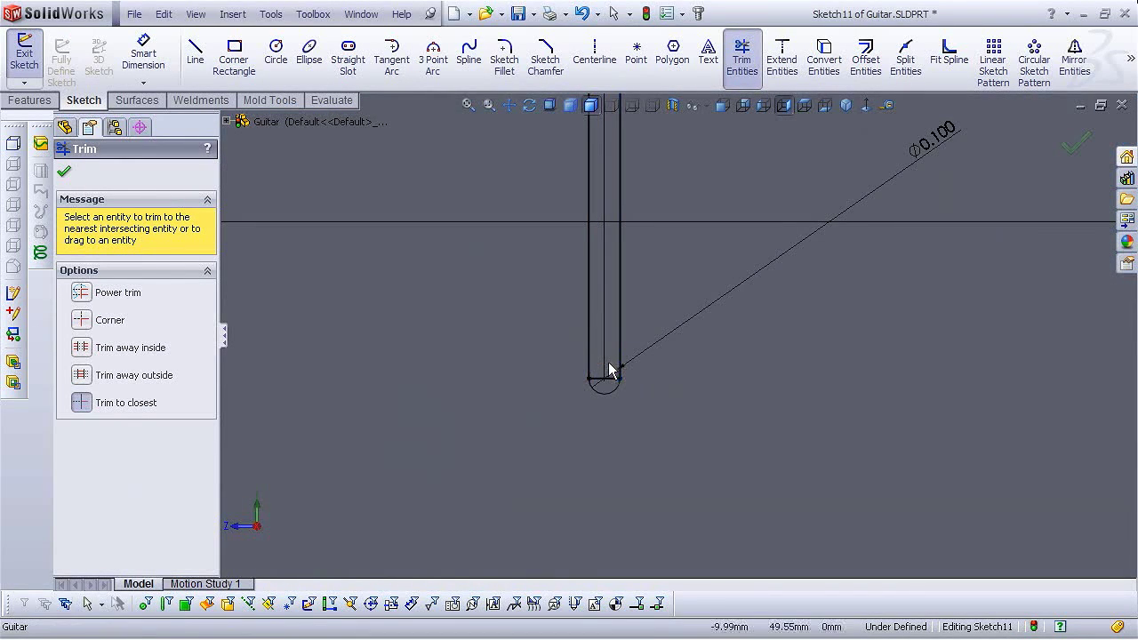
pyautogui.scroll(2, 685, 387)
pyautogui.scroll(-4, 640, 369)
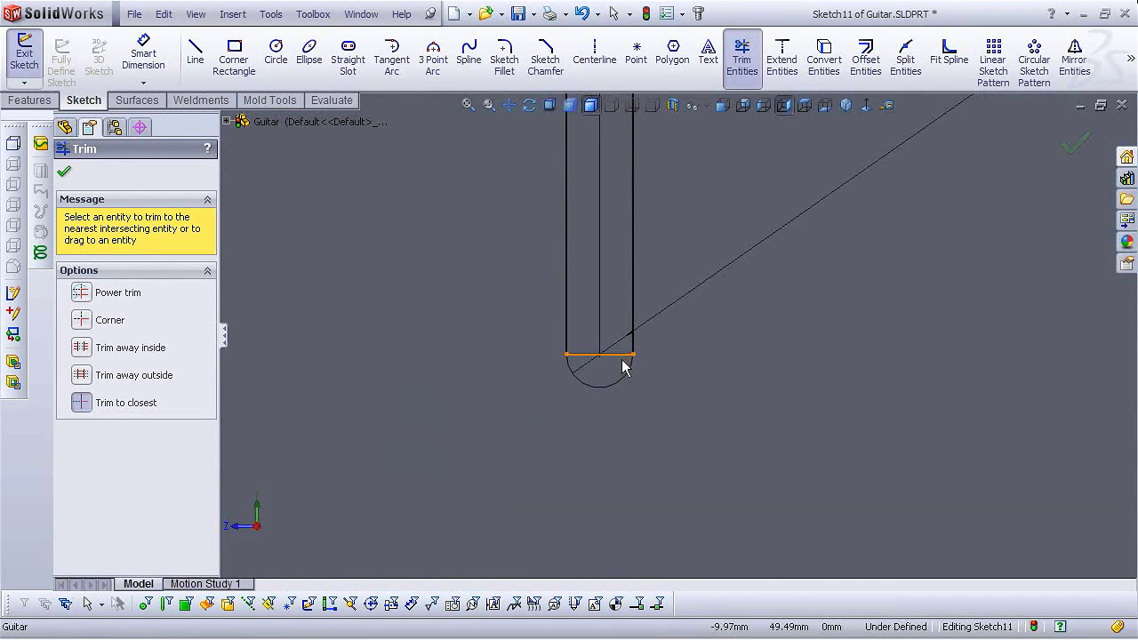
pyautogui.scroll(6, 810, 411)
pyautogui.scroll(-3, 865, 285)
pyautogui.scroll(-3, 868, 285)
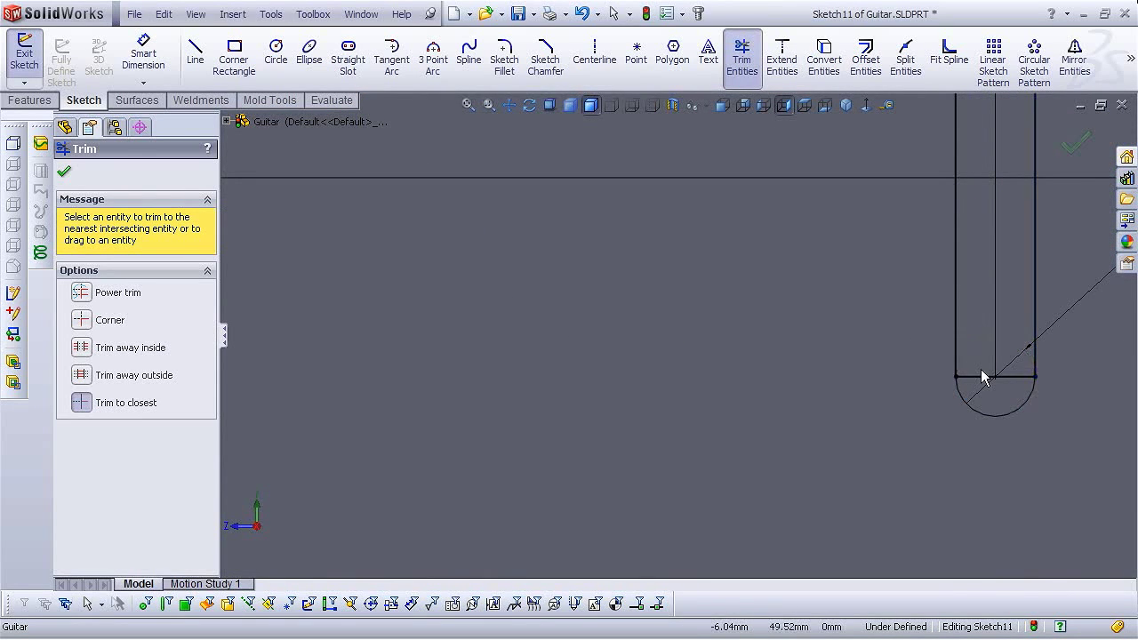
pyautogui.click(983, 384)
# Trim the bottom lines of the Ø0.500 and Ø0.600 slots, keeping their arcs.
pyautogui.scroll(5, 981, 383)
pyautogui.scroll(-2, 904, 321)
pyautogui.scroll(-2, 904, 320)
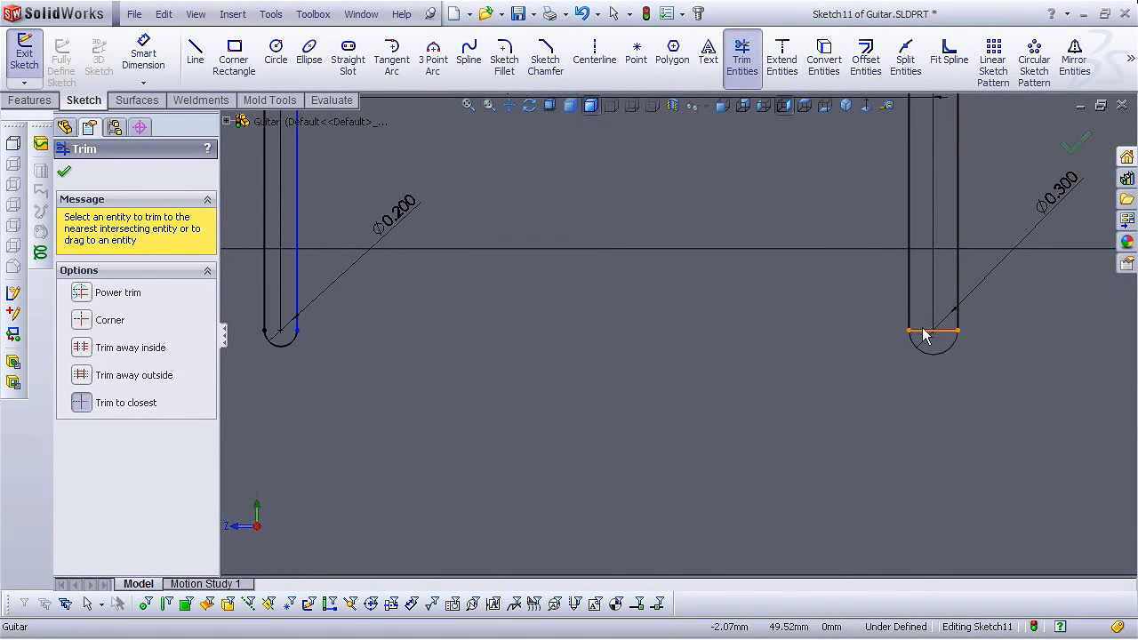
pyautogui.scroll(4, 867, 417)
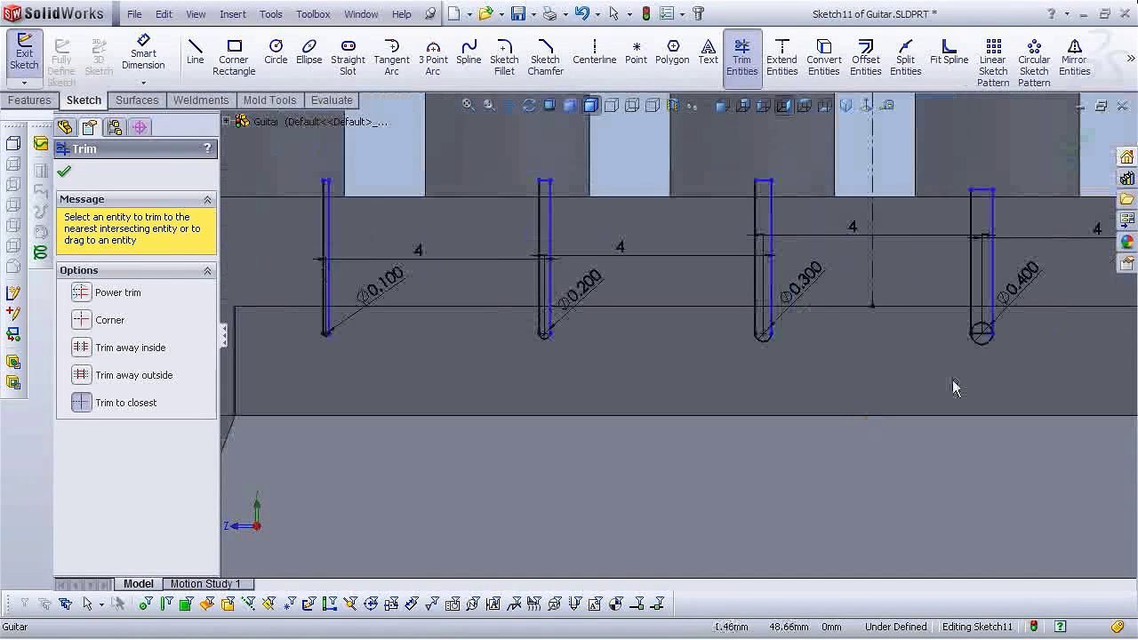
pyautogui.scroll(-5, 964, 339)
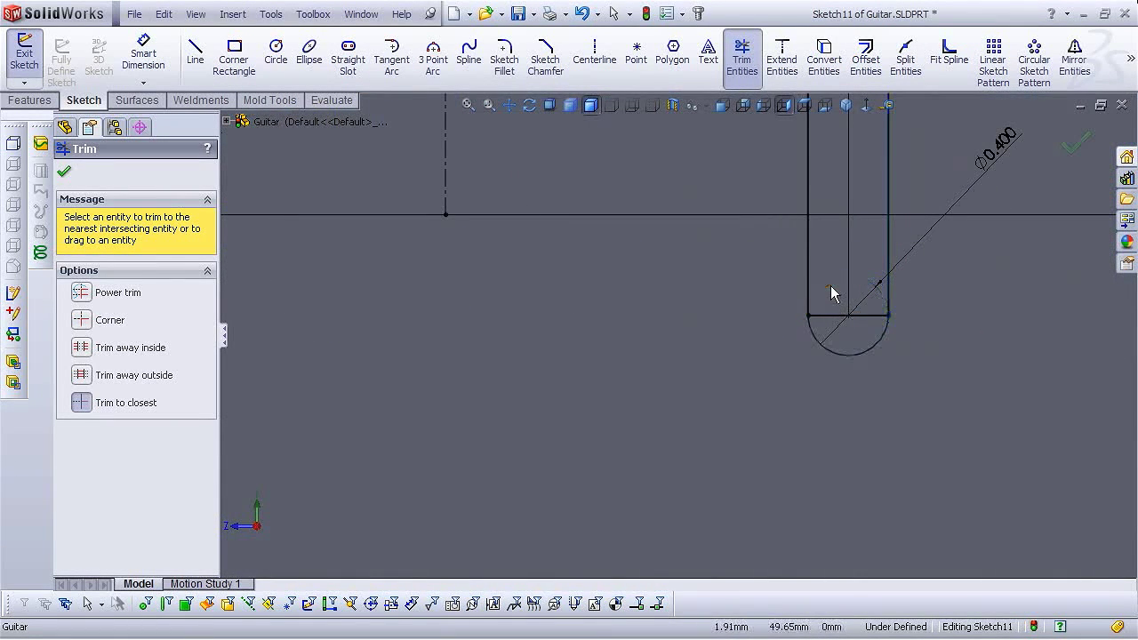
pyautogui.scroll(4, 829, 318)
pyautogui.scroll(-5, 925, 326)
pyautogui.click(845, 317)
pyautogui.scroll(4, 834, 332)
pyautogui.scroll(-3, 943, 332)
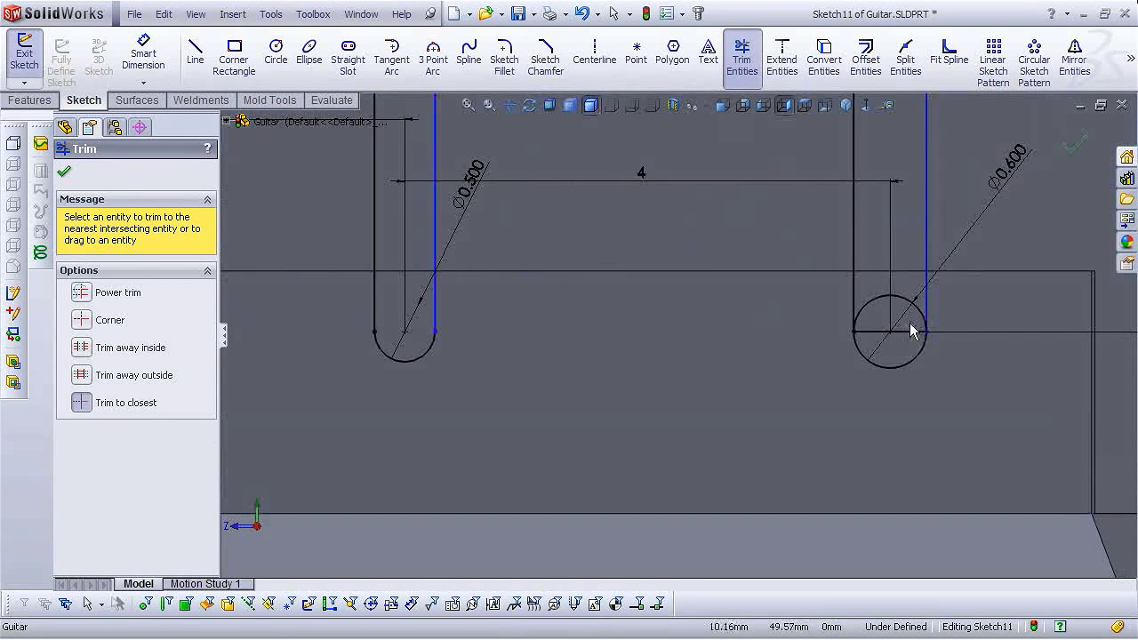
pyautogui.click(884, 336)
pyautogui.scroll(8, 809, 373)
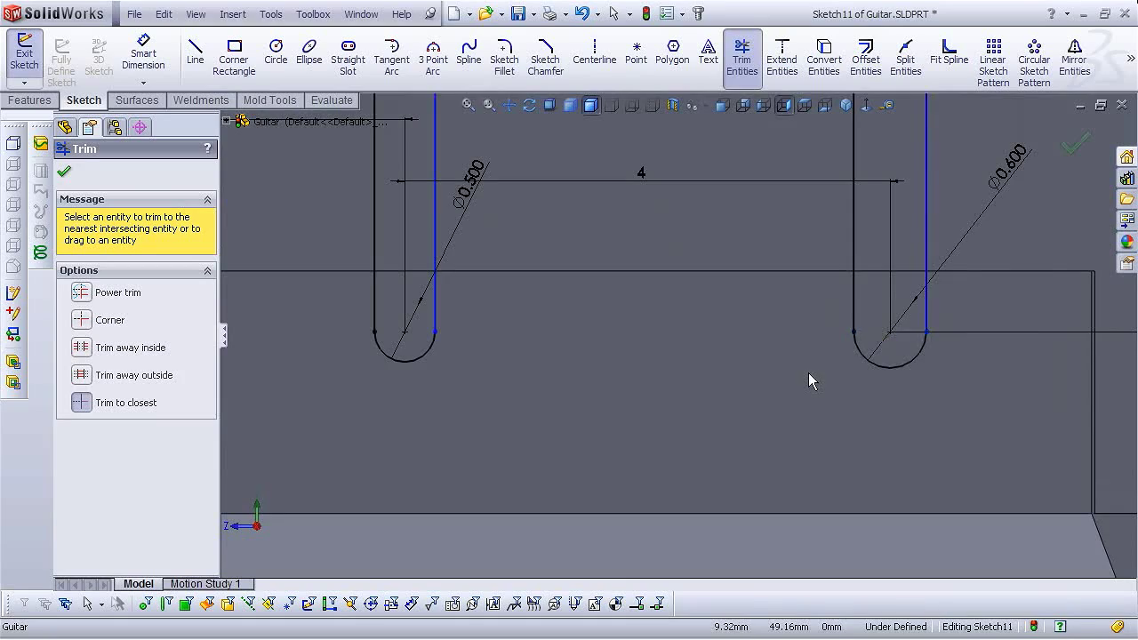
pyautogui.scroll(-4, 507, 361)
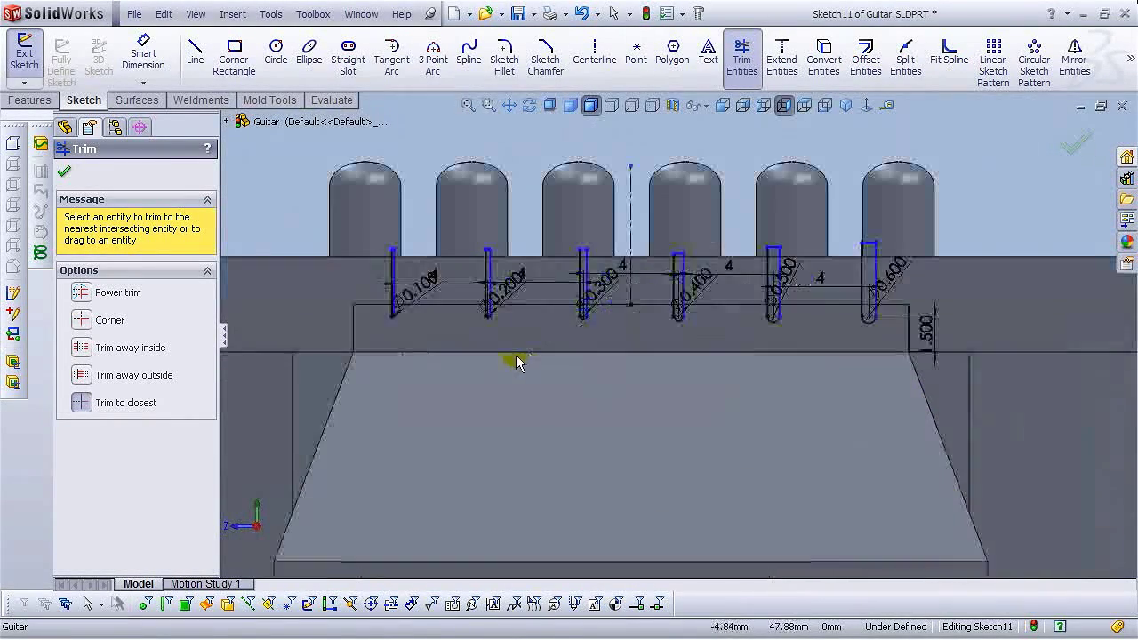
pyautogui.press('Escape')
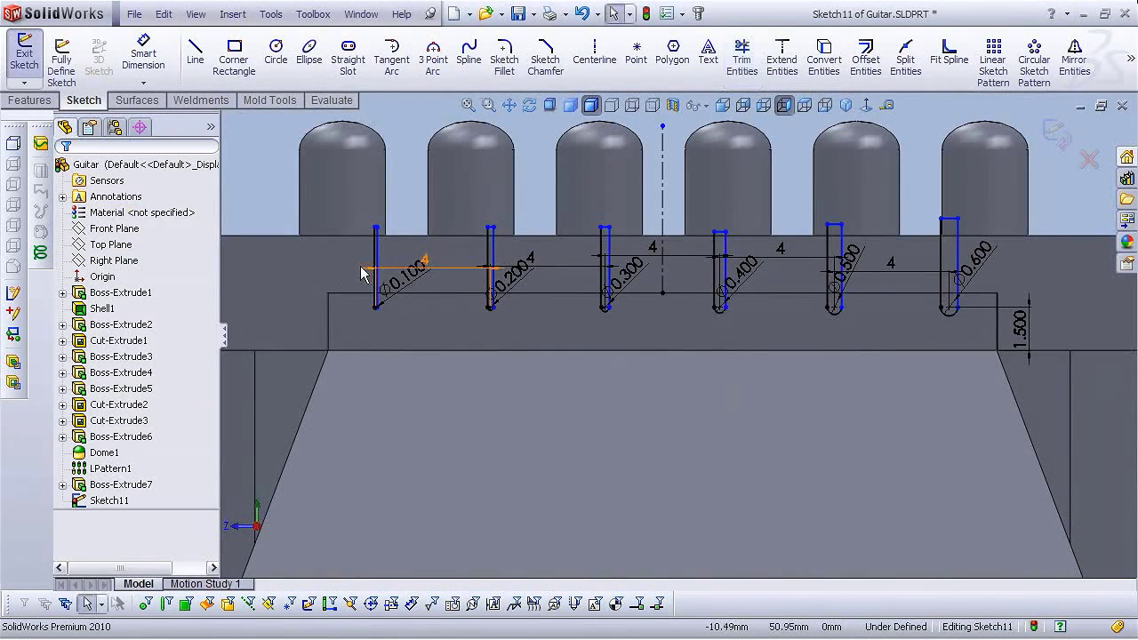
# Run Fully Define Sketch on Sketch11, accepting the result despite the under-defined warning.
pyautogui.click(71, 78)
pyautogui.click(110, 262)
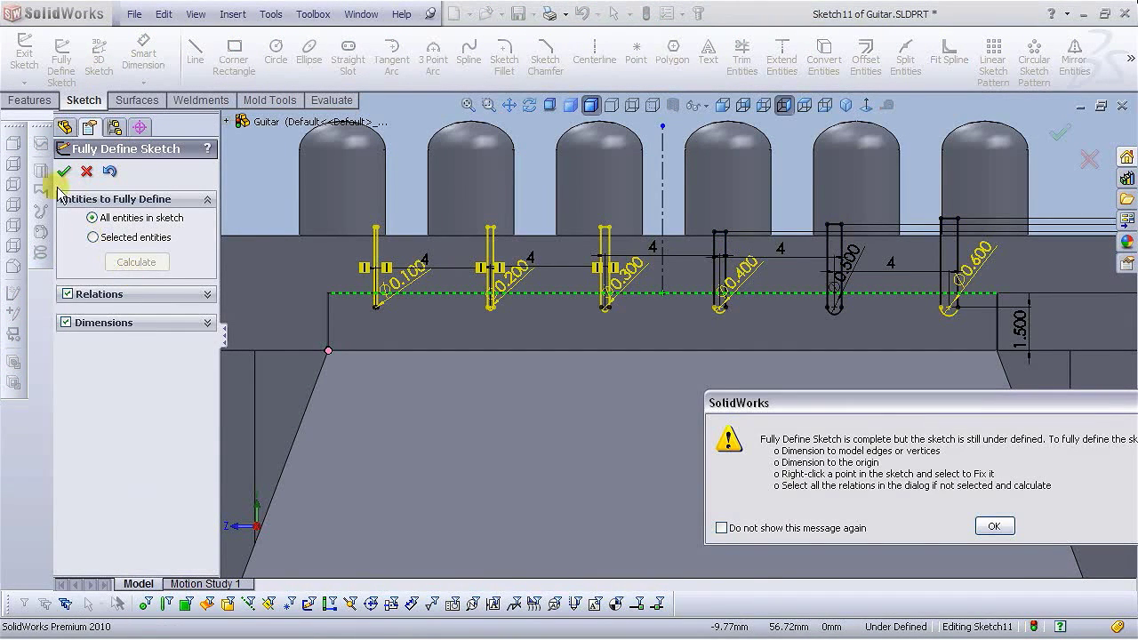
pyautogui.click(994, 527)
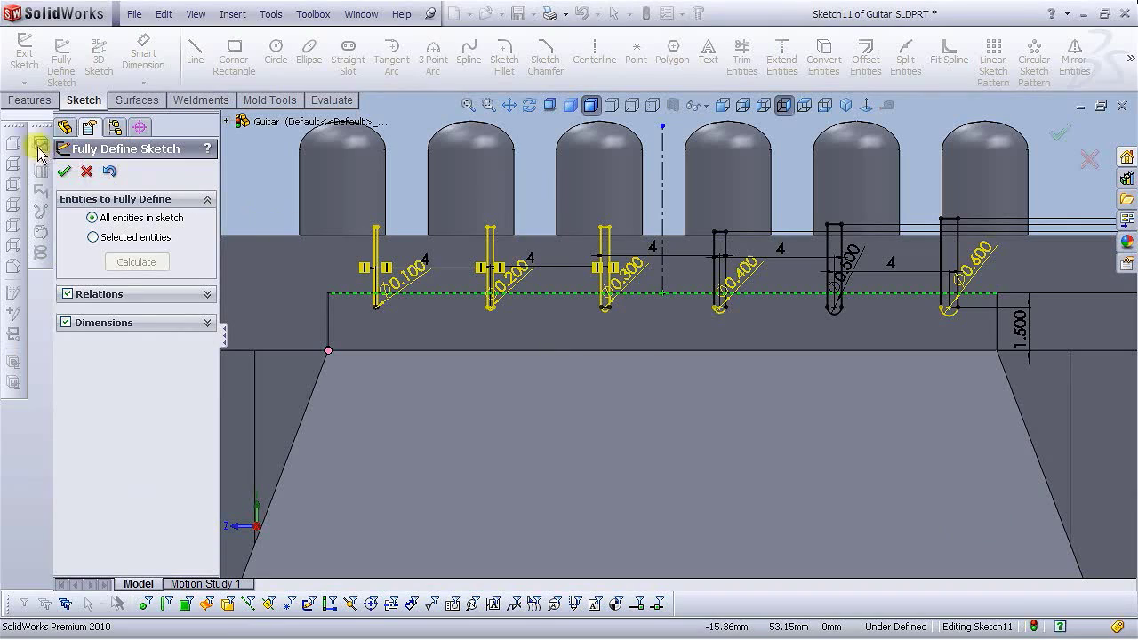
pyautogui.click(63, 171)
pyautogui.scroll(2, 667, 325)
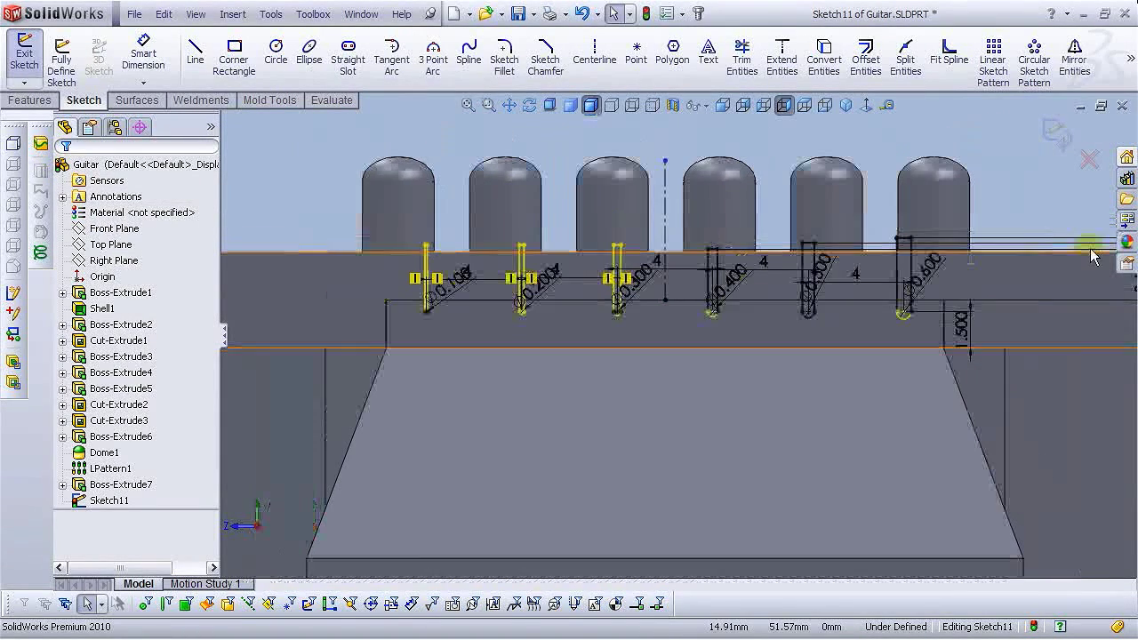
# Exit the slot sketch and start an Extruded Cut with Sketch11 as the profile.
pyautogui.click(1056, 135)
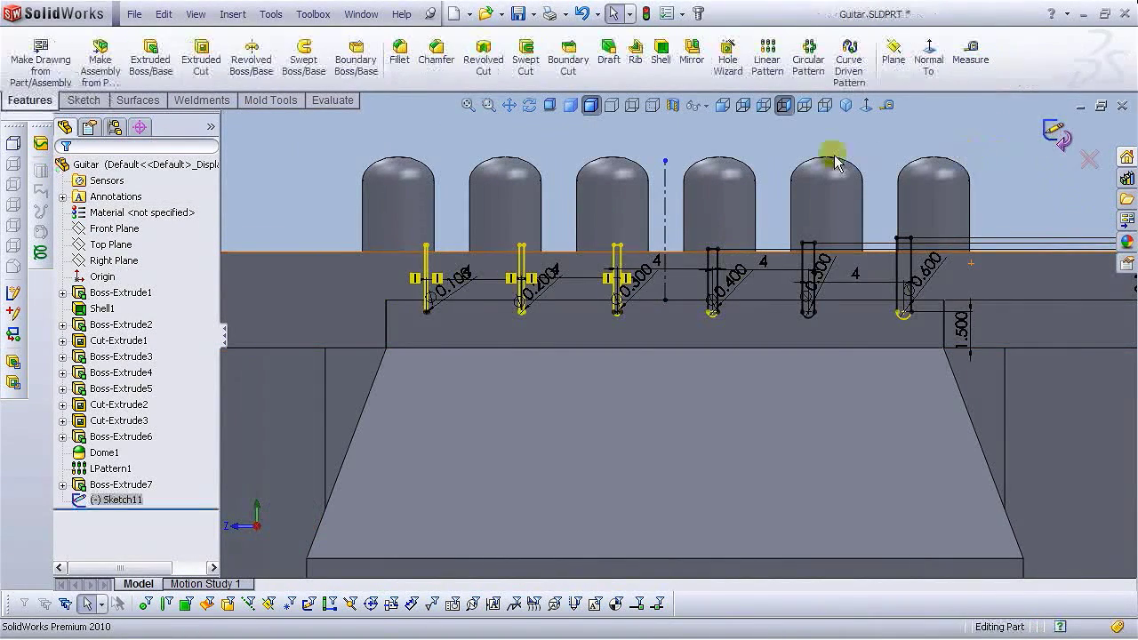
pyautogui.click(300, 174)
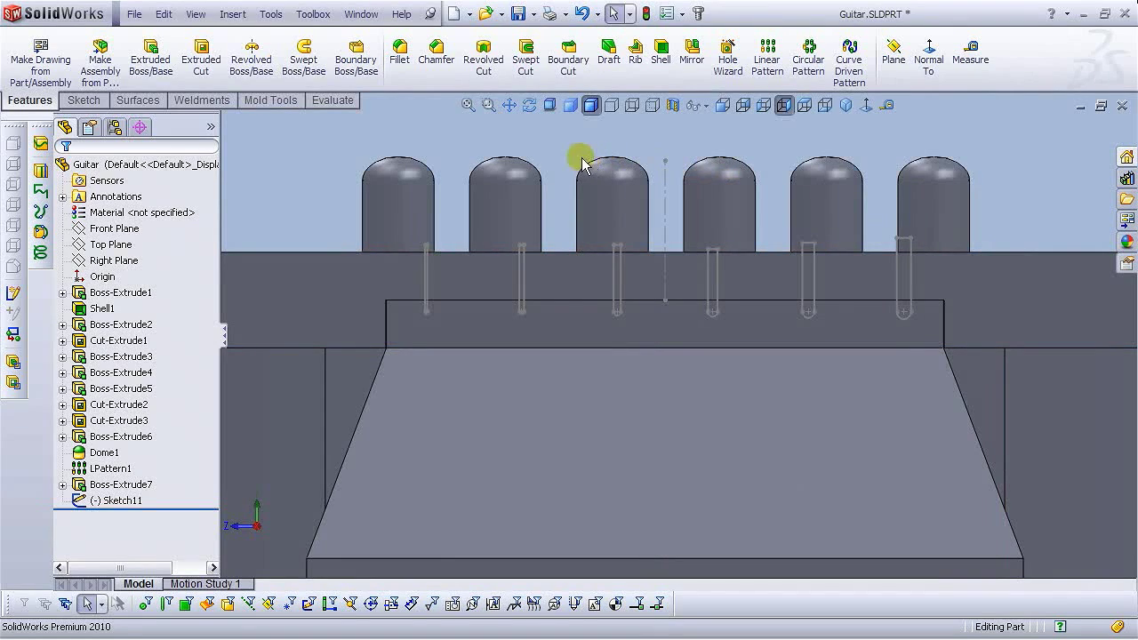
pyautogui.click(201, 59)
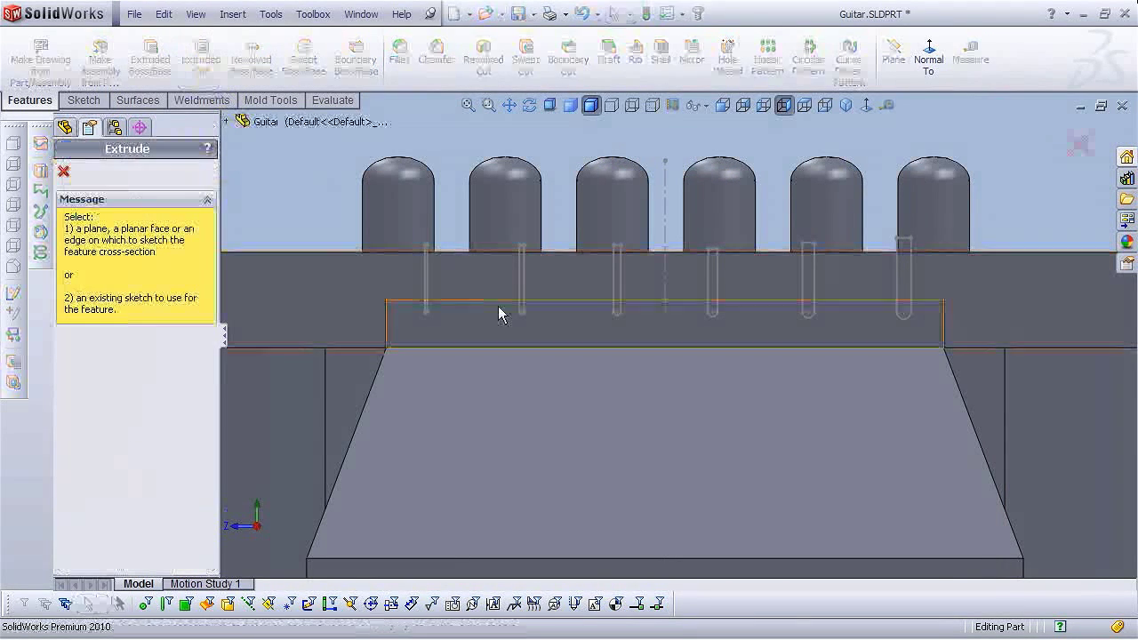
pyautogui.click(431, 279)
# Cut the six string slots 3 mm deep with a Blind extrude.
pyautogui.moveTo(431, 279)
pyautogui.mouseDown(button='middle')
pyautogui.moveTo(515, 299)
pyautogui.moveTo(496, 314)
pyautogui.moveTo(501, 475)
pyautogui.mouseUp(button='middle')
pyautogui.scroll(2, 464, 487)
pyautogui.scroll(-6, 464, 487)
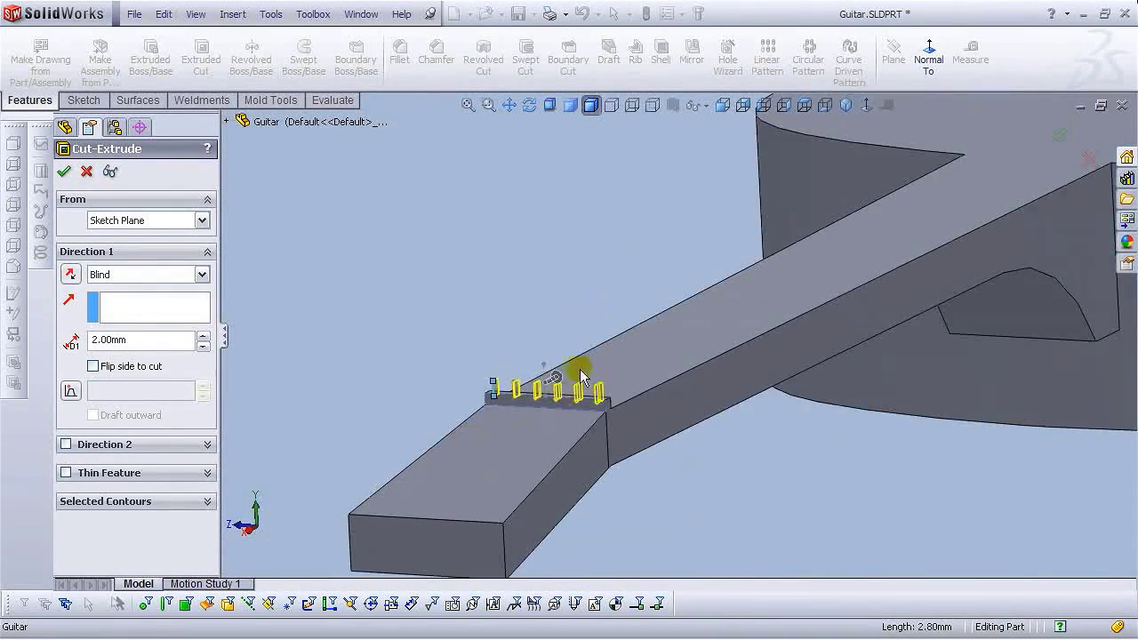
pyautogui.scroll(-5, 541, 394)
pyautogui.scroll(8, 508, 441)
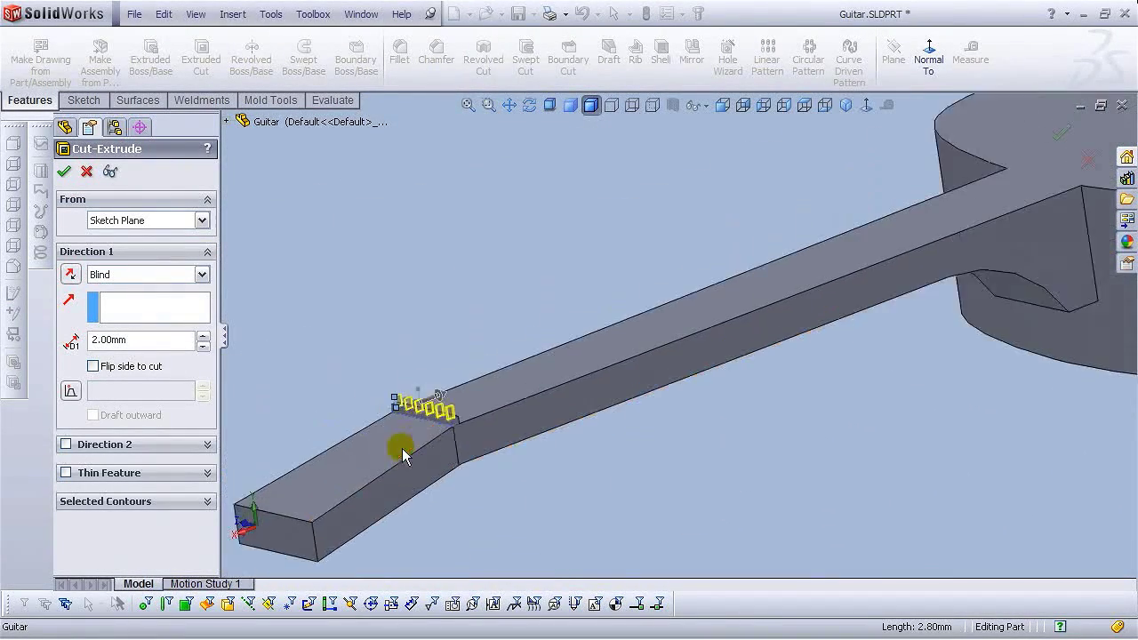
pyautogui.scroll(-5, 403, 455)
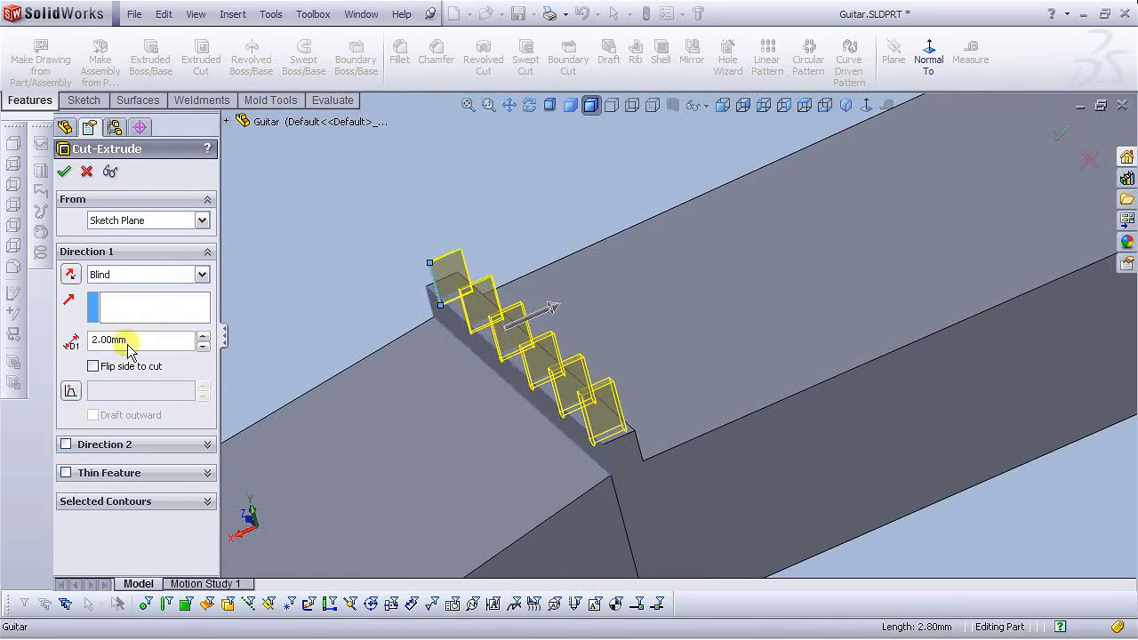
pyautogui.press('Return')
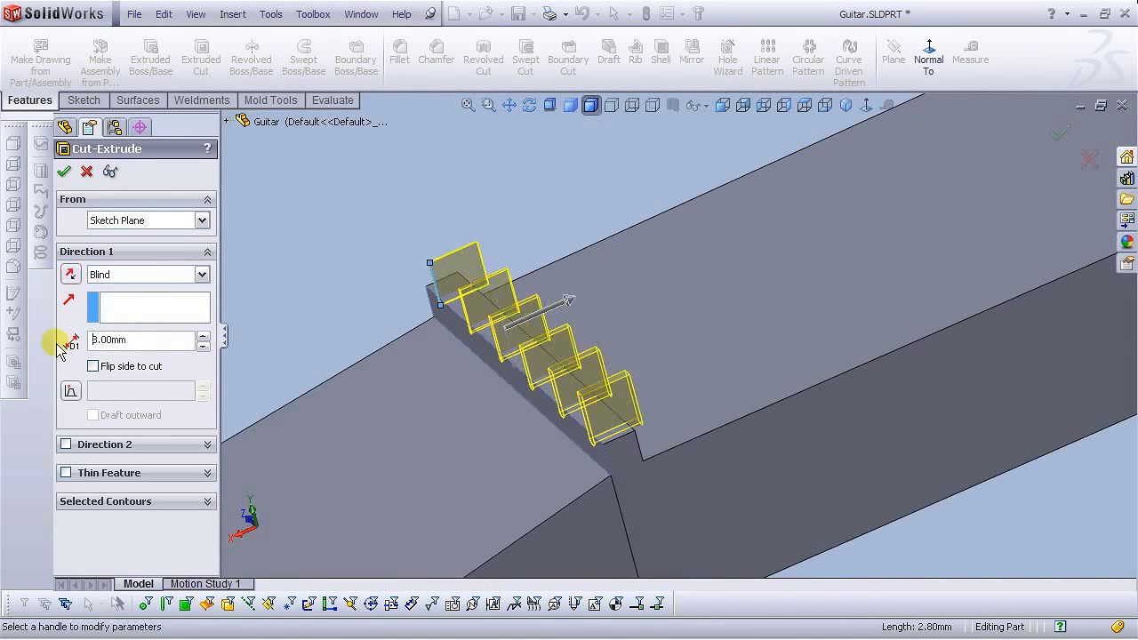
pyautogui.press('Return')
pyautogui.moveTo(330, 185); pyautogui.dragTo(585, 386, button='middle')
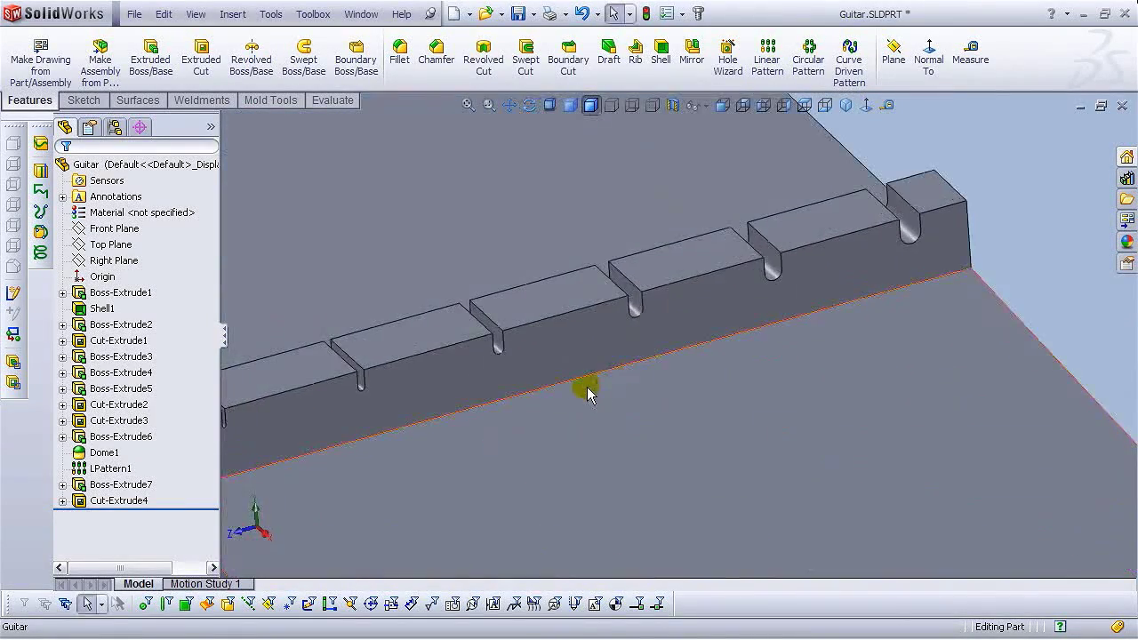
# Orbit and zoom the guitar to inspect the slotted nut and bring the headstock into view.
pyautogui.scroll(5, 584, 386)
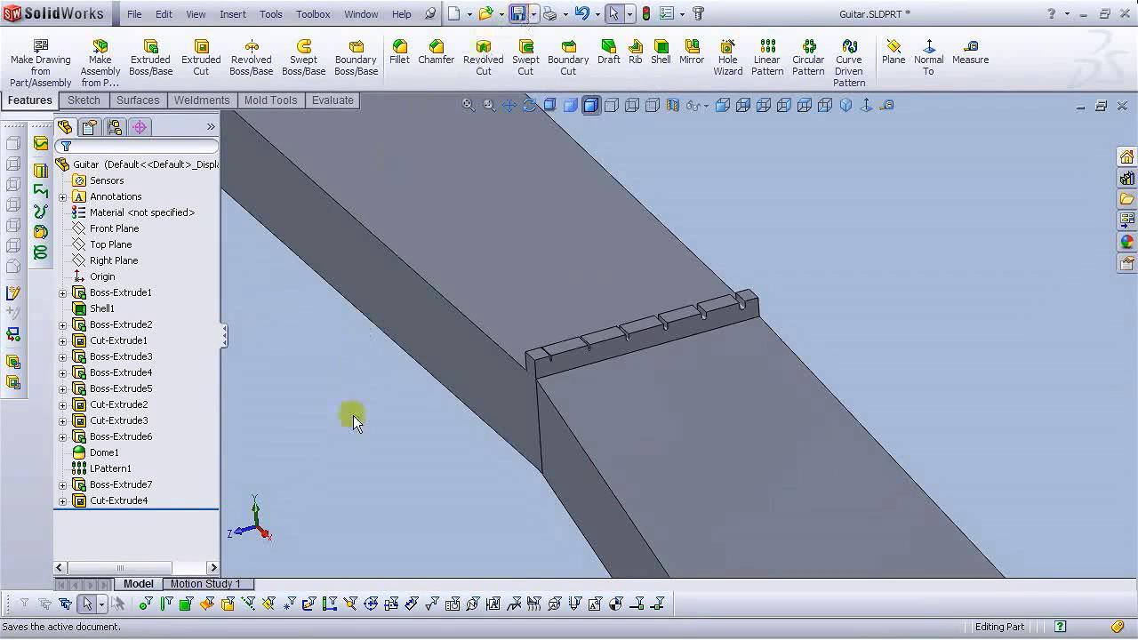
pyautogui.scroll(5, 711, 360)
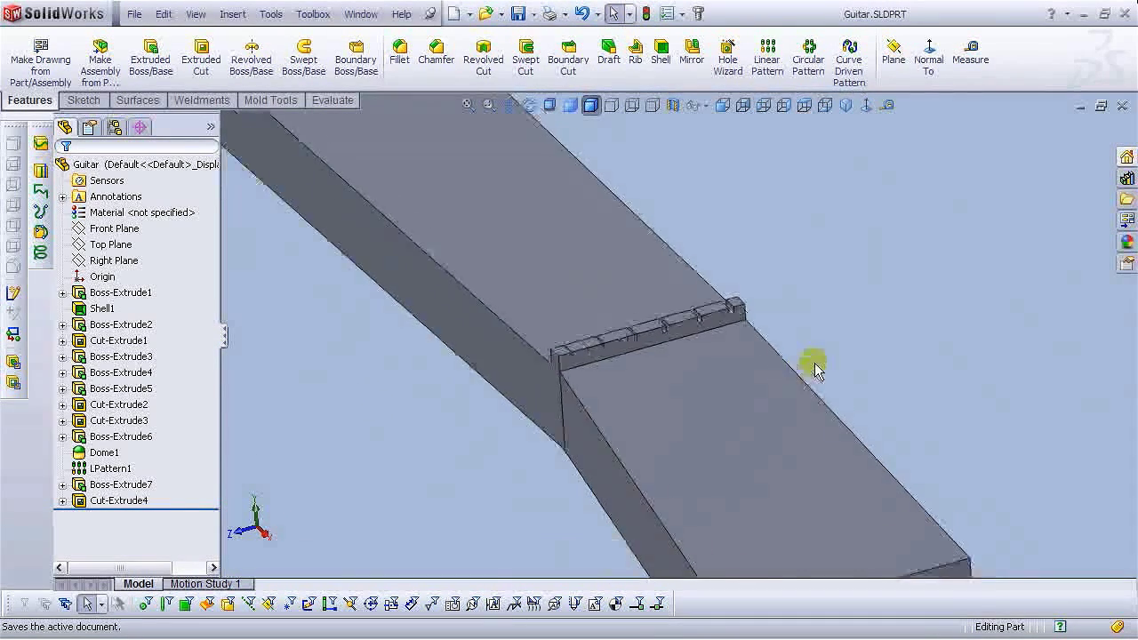
pyautogui.scroll(-3, 536, 177)
pyautogui.moveTo(533, 376); pyautogui.dragTo(572, 397, button='middle')
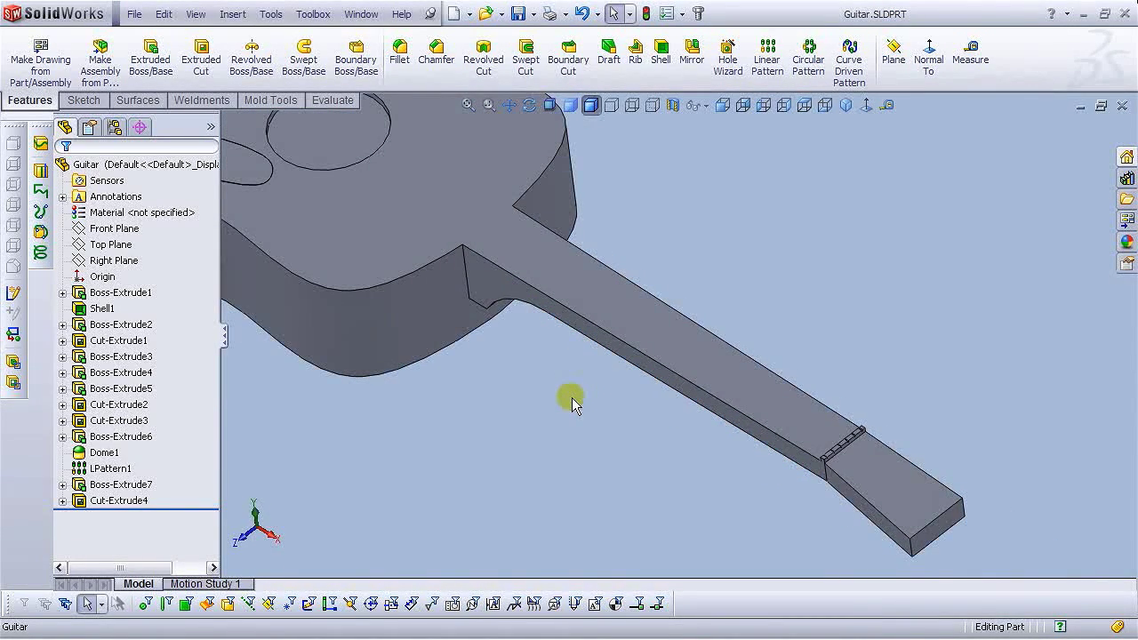
pyautogui.scroll(1, 559, 392)
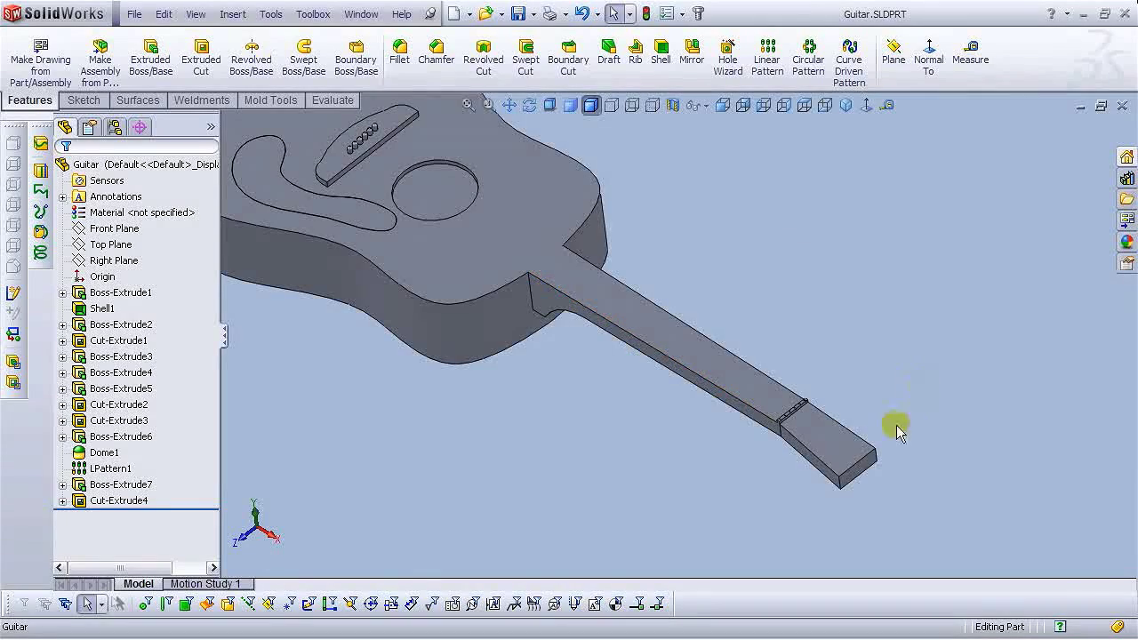
pyautogui.scroll(-5, 890, 424)
# Start a new sketch on the headstock's top face, viewed normal to it.
pyautogui.click(738, 395)
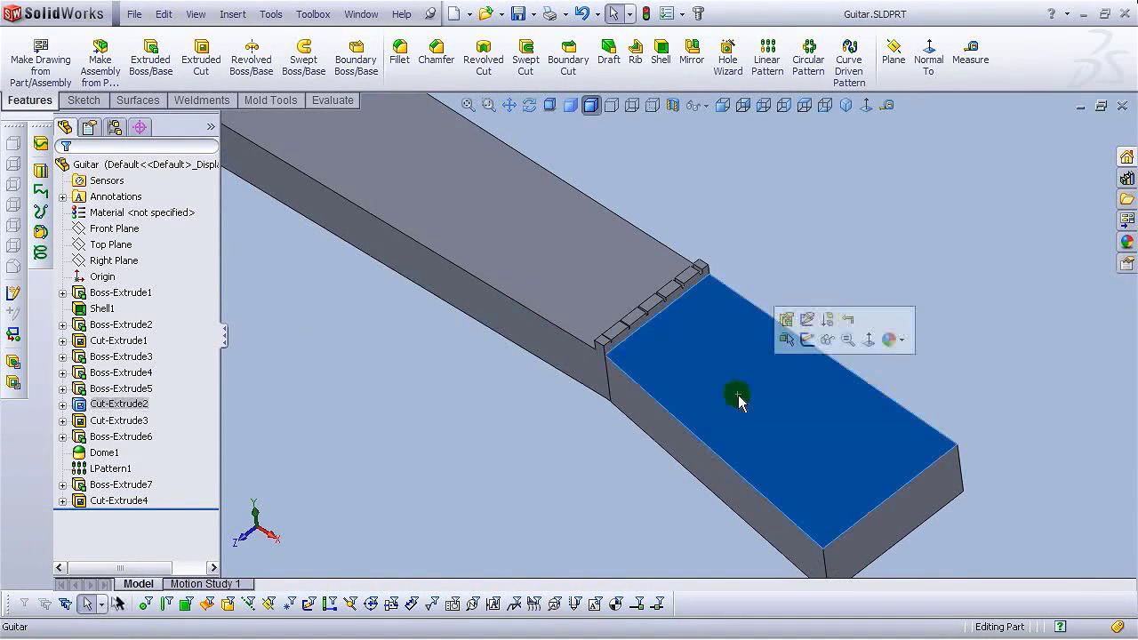
pyautogui.click(807, 339)
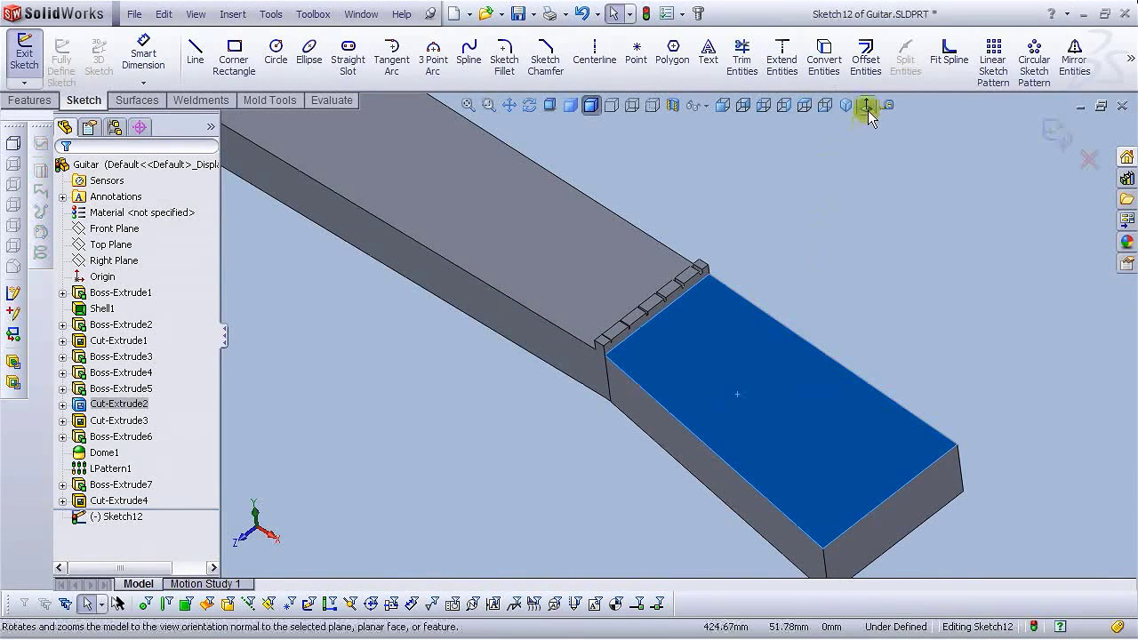
pyautogui.click(864, 107)
pyautogui.scroll(-6, 850, 345)
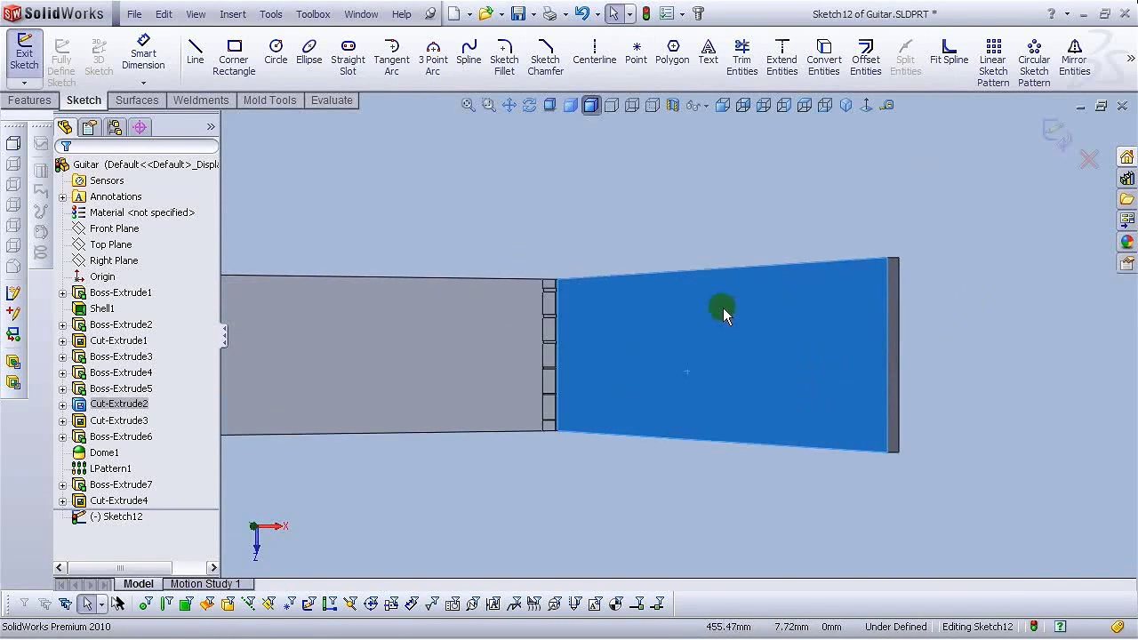
# Draw three tuning-peg circles in a row across the headstock.
pyautogui.click(276, 52)
pyautogui.scroll(-2, 625, 297)
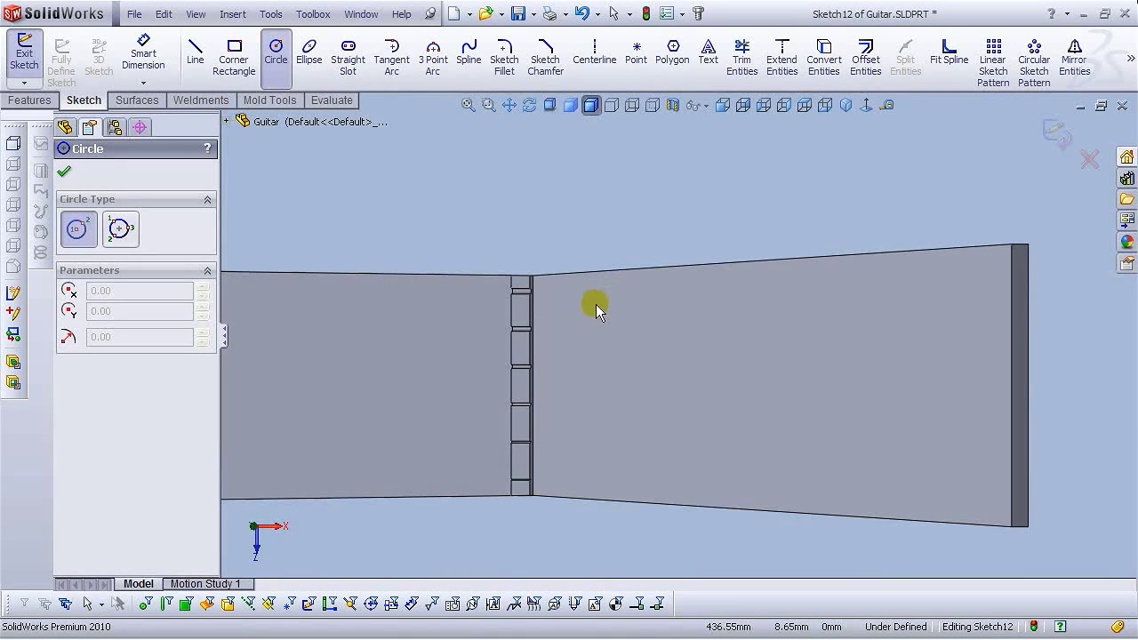
pyautogui.click(596, 304)
pyautogui.click(578, 304)
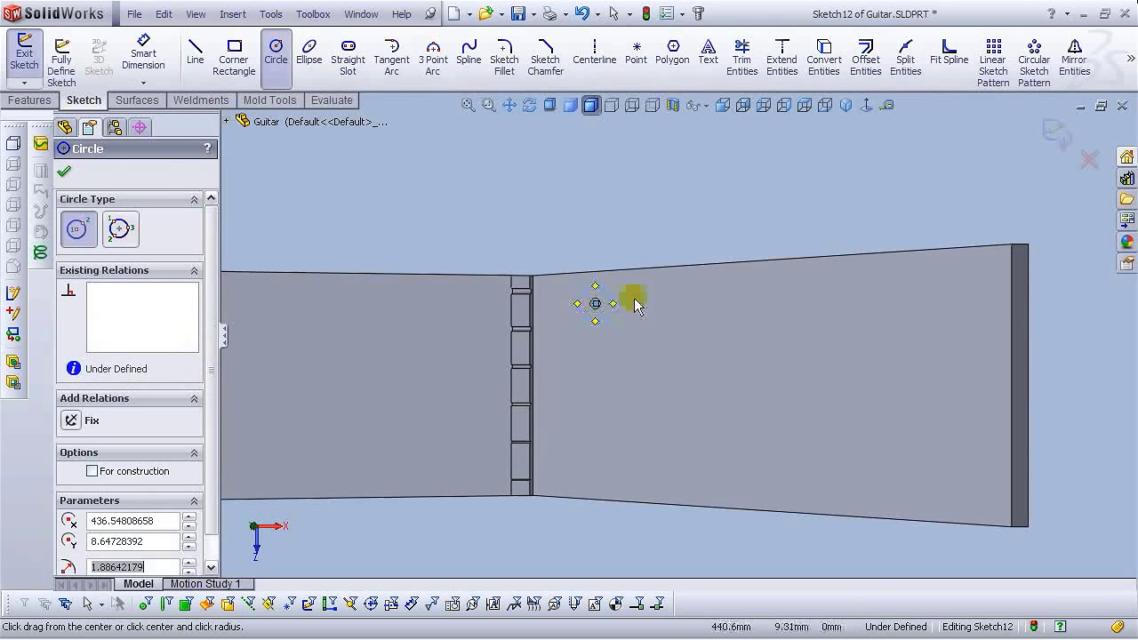
pyautogui.click(740, 304)
pyautogui.click(719, 304)
pyautogui.click(916, 305)
pyautogui.rightClick(898, 309)
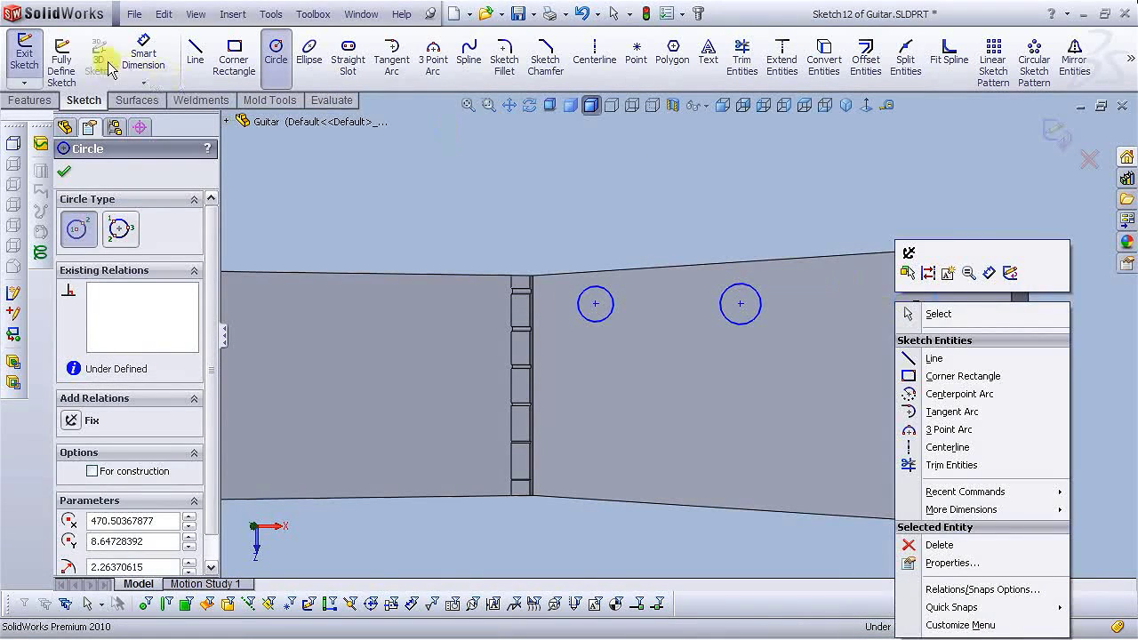
# Place a diameter dimension on the first peg circle.
pyautogui.click(143, 58)
pyautogui.click(597, 287)
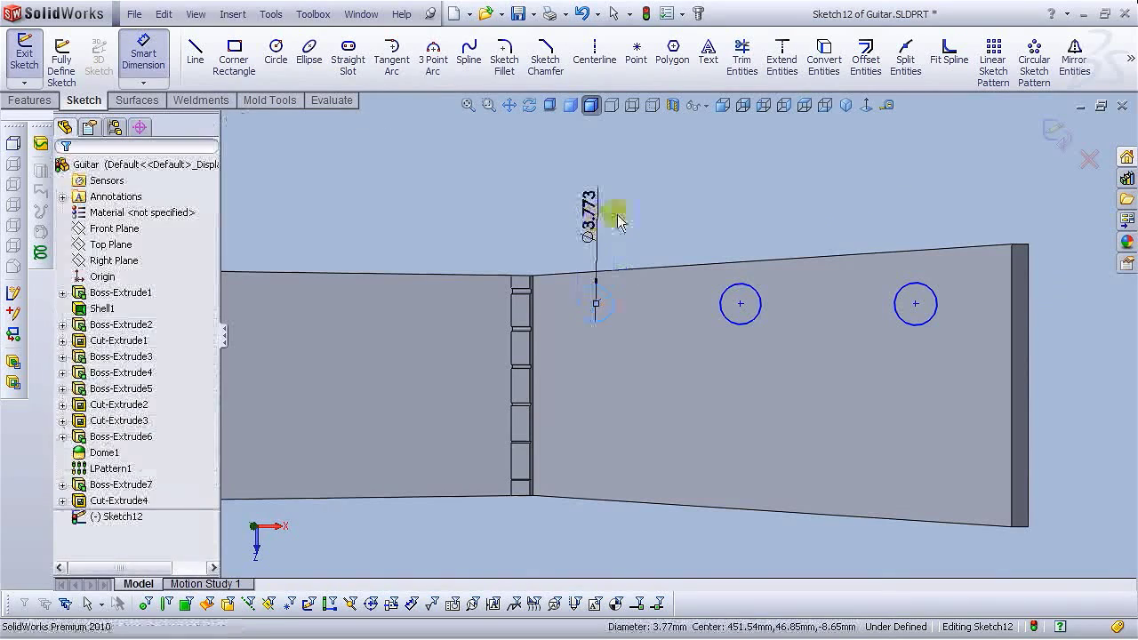
pyautogui.click(619, 223)
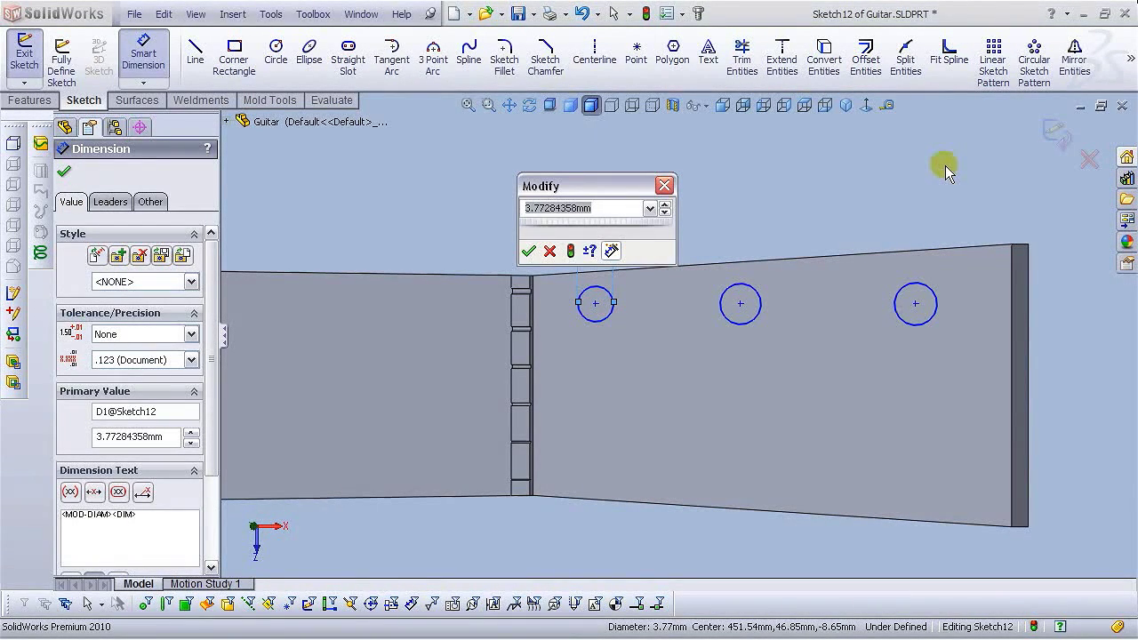
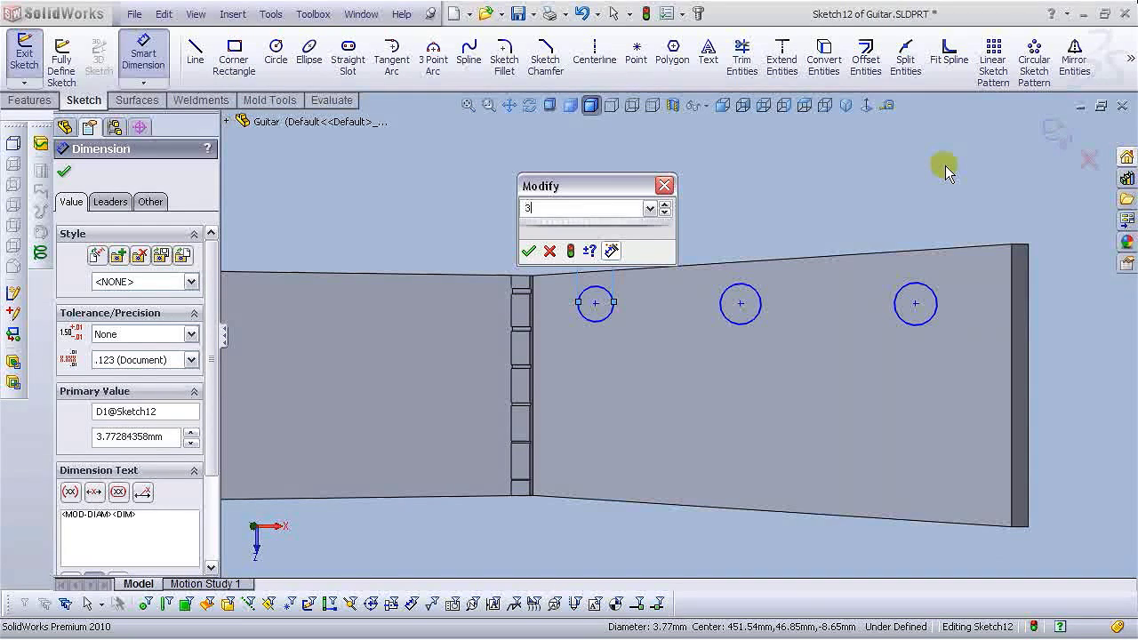
# Give the first circle a 3 mm diameter.
pyautogui.press('Return')
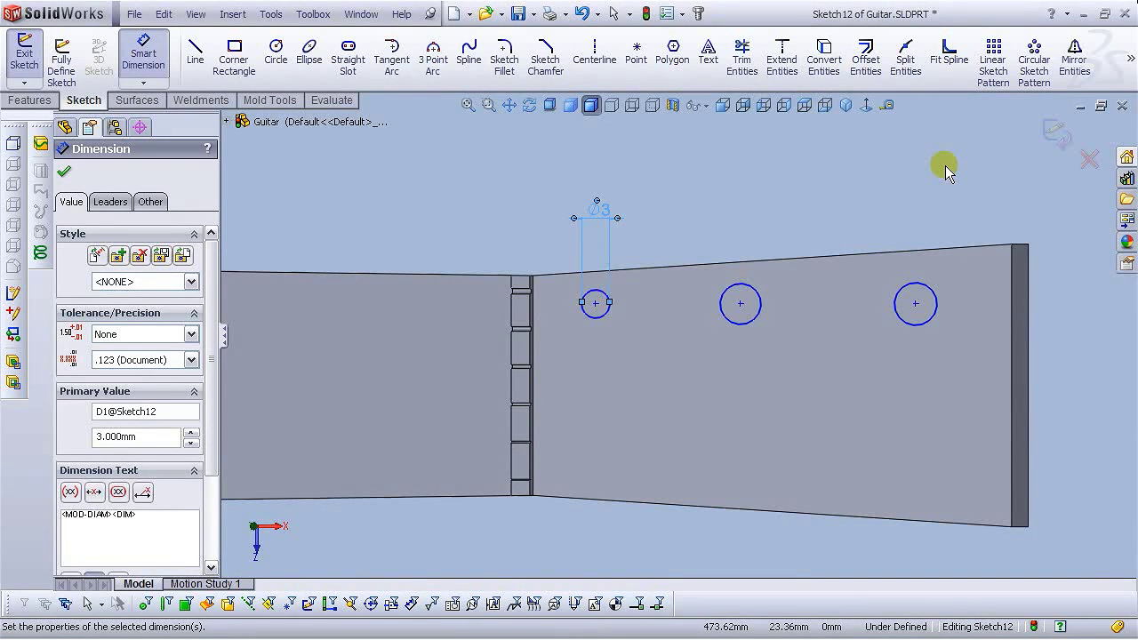
pyautogui.click(684, 200)
pyautogui.press('Escape')
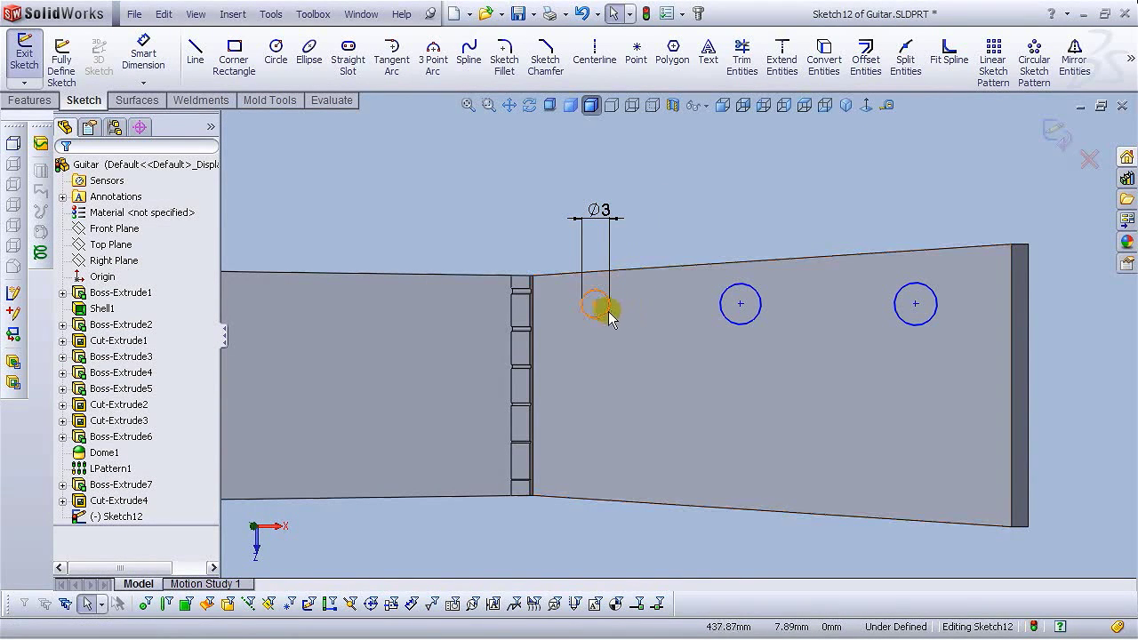
# Make the three circle centre points horizontal.
pyautogui.click(596, 305)
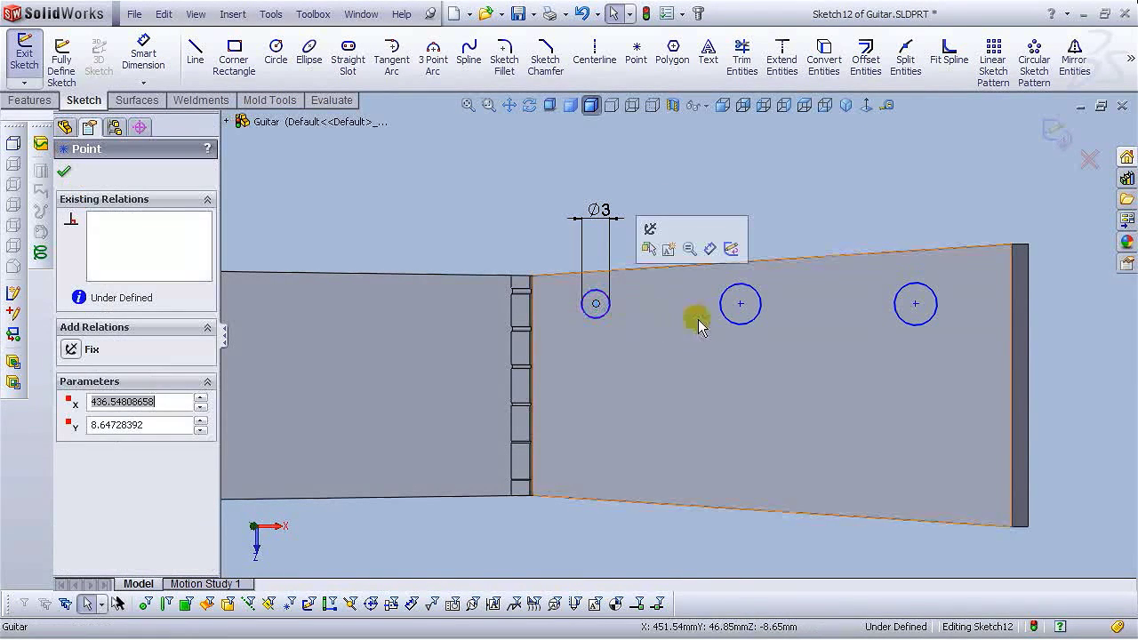
pyautogui.keyDown('ctrl'); pyautogui.click(740, 304); pyautogui.keyUp('ctrl')
pyautogui.keyDown('ctrl'); pyautogui.click(916, 304); pyautogui.keyUp('ctrl')
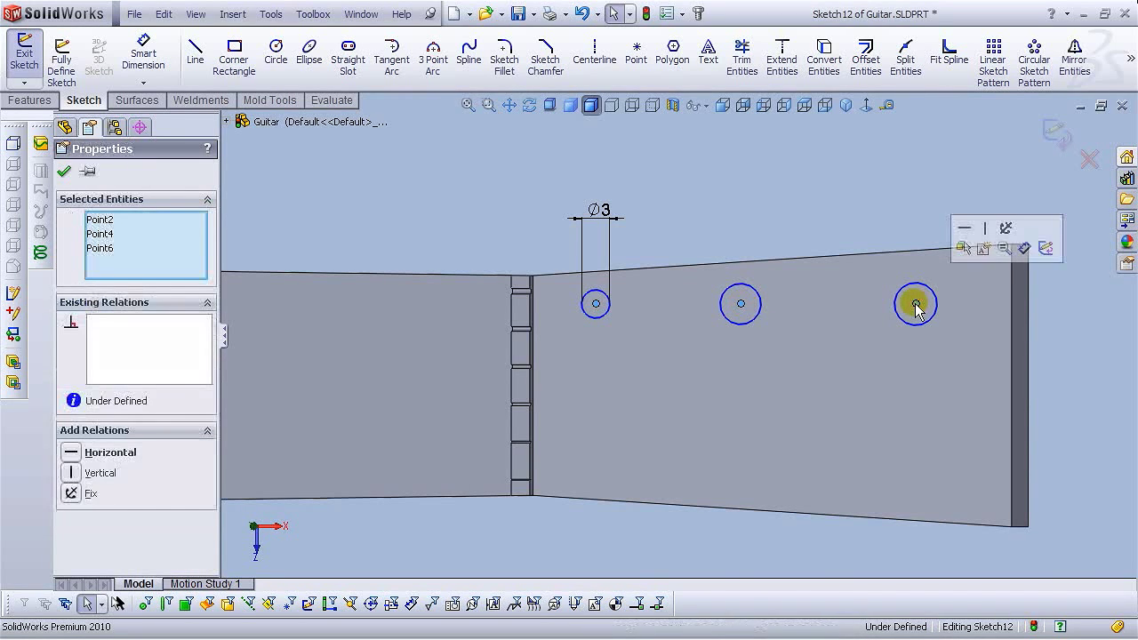
pyautogui.click(963, 230)
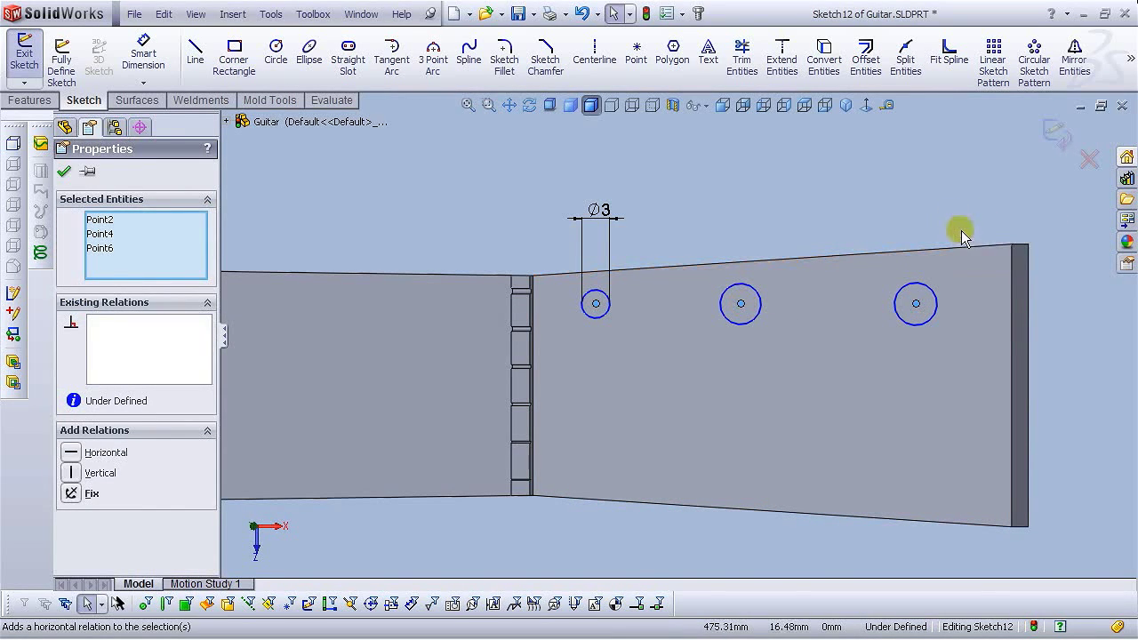
pyautogui.click(804, 191)
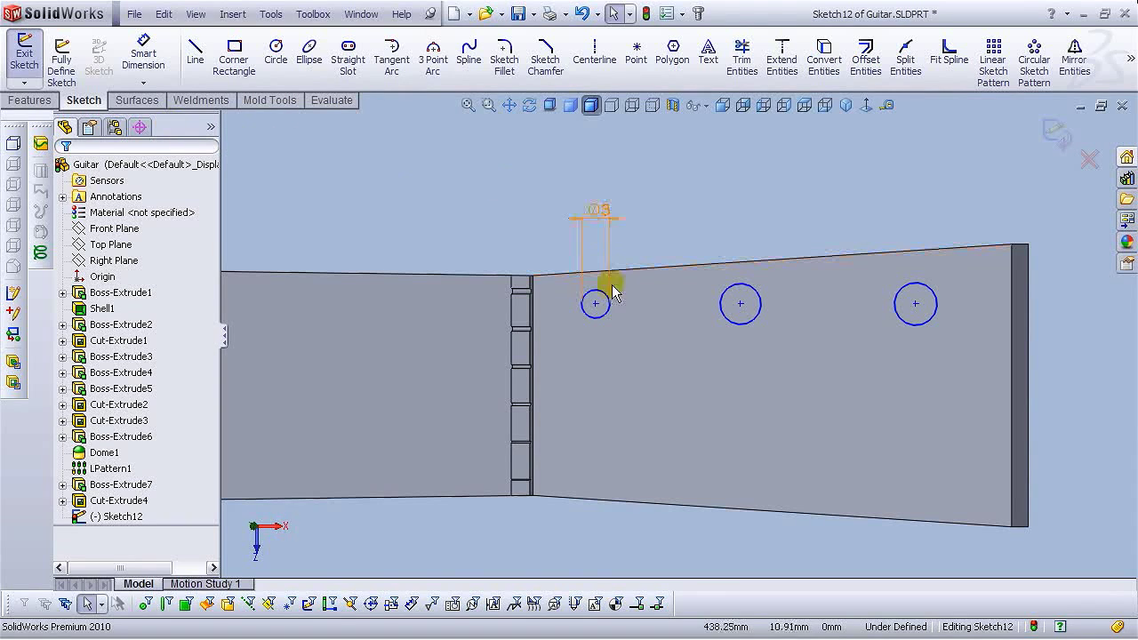
# Make the left, middle and right circles equal in size.
pyautogui.click(604, 318)
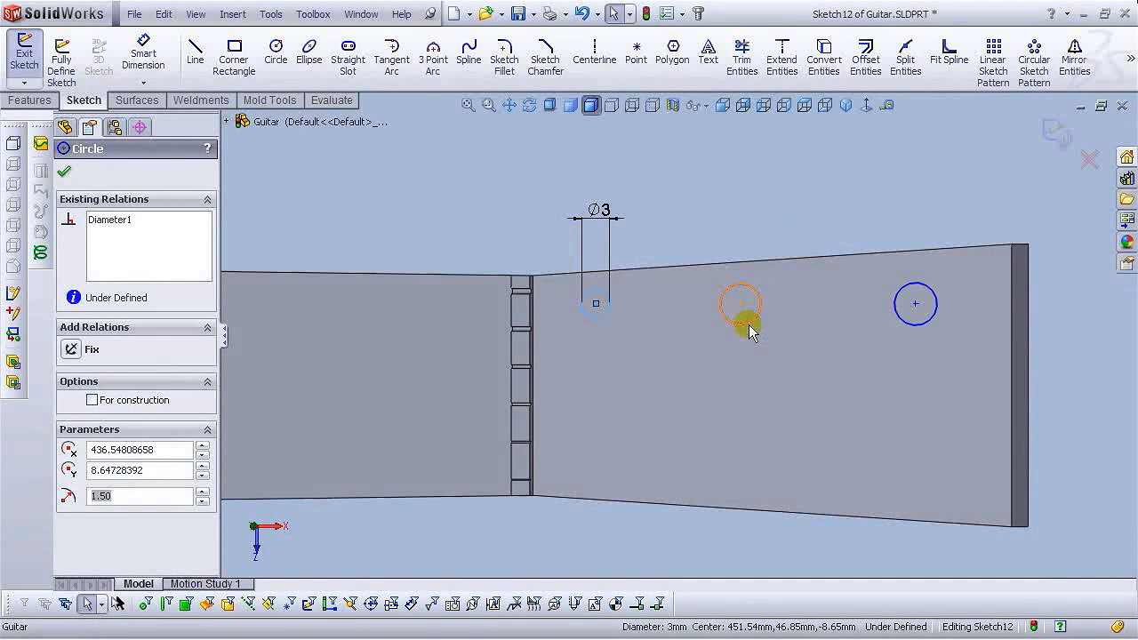
pyautogui.keyDown('ctrl'); pyautogui.click(748, 324); pyautogui.keyUp('ctrl')
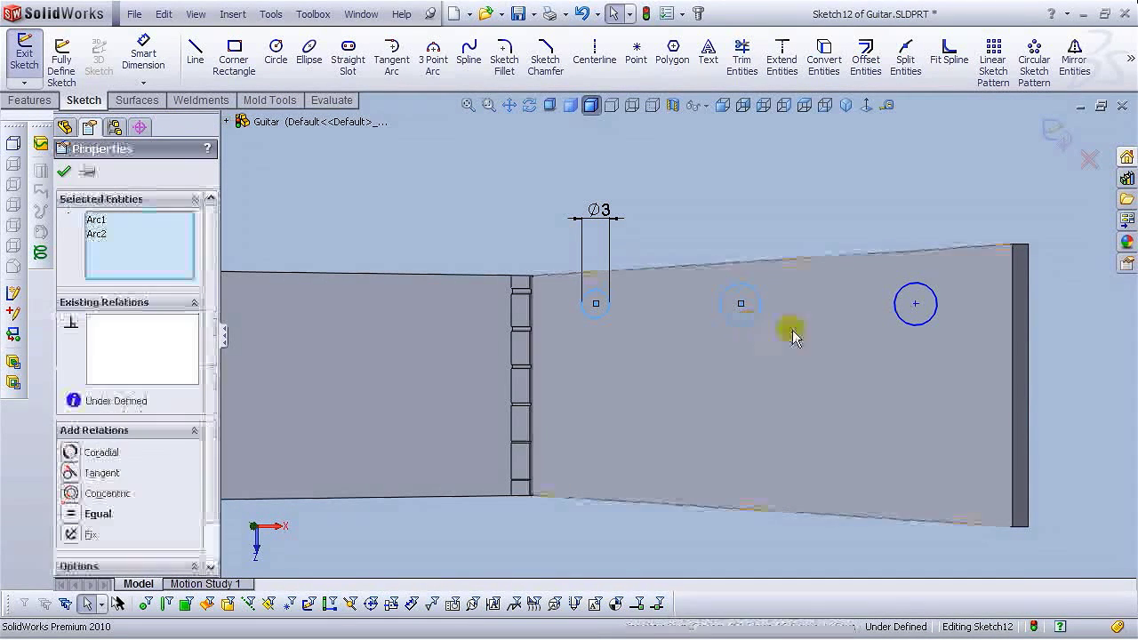
pyautogui.keyDown('ctrl'); pyautogui.click(905, 327); pyautogui.keyUp('ctrl')
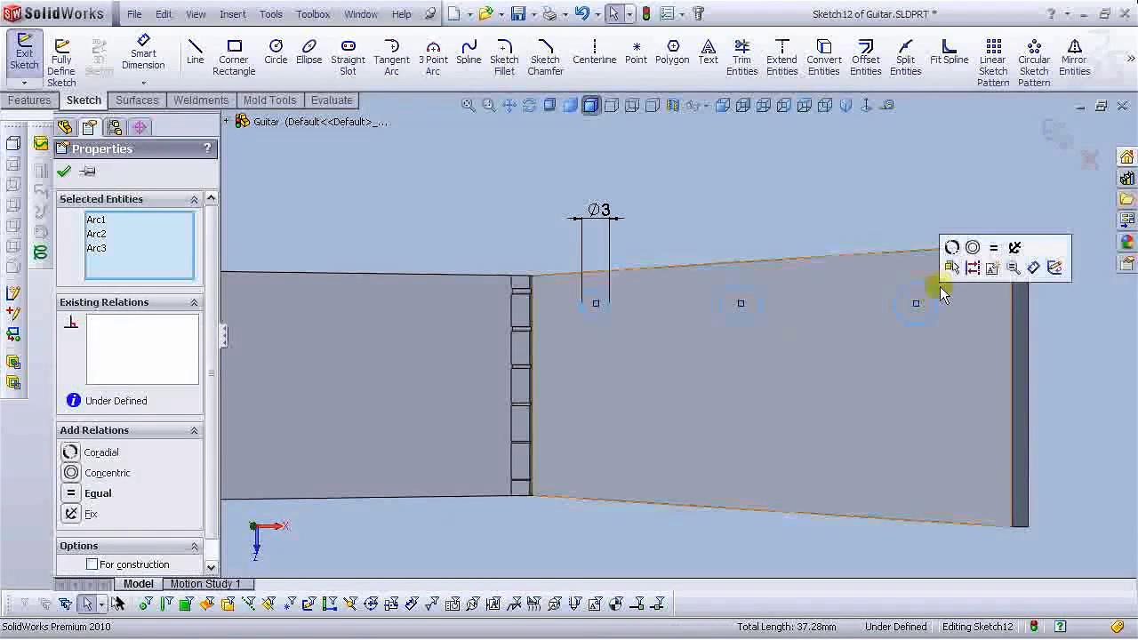
pyautogui.click(993, 250)
pyautogui.click(823, 197)
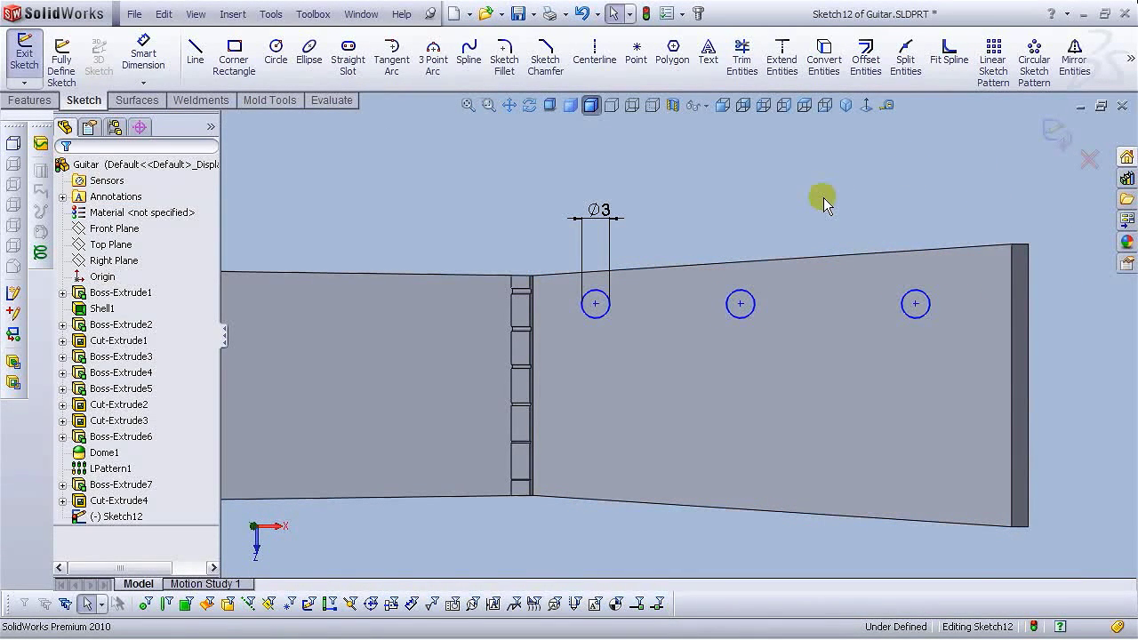
# Dimension the left circle 15 mm from the step edge.
pyautogui.click(165, 63)
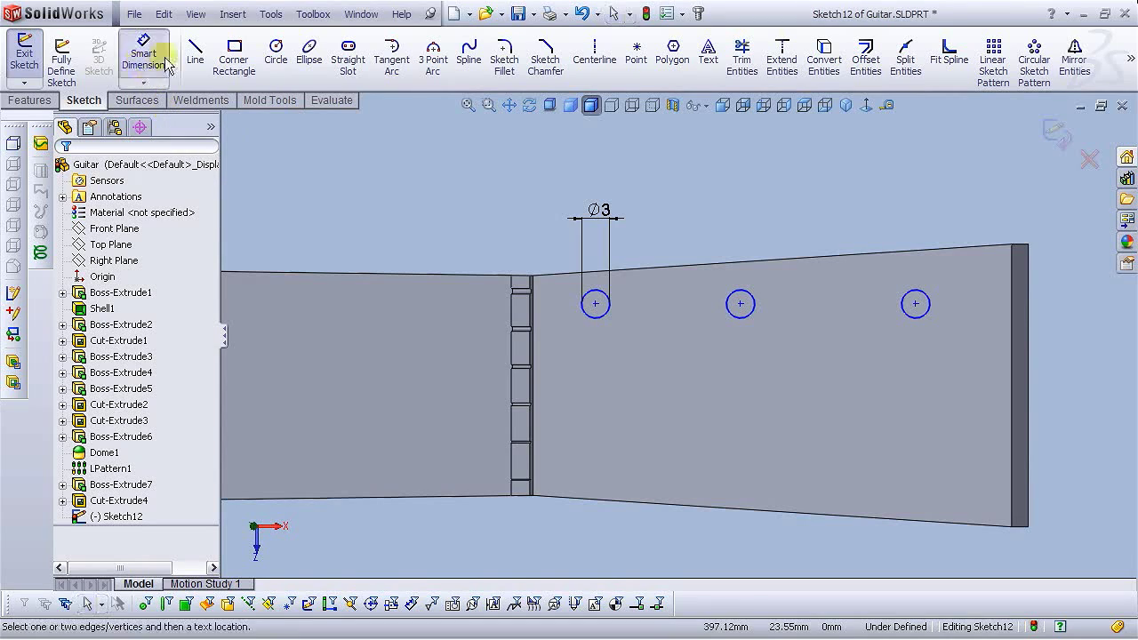
pyautogui.scroll(-5, 578, 267)
pyautogui.click(485, 343)
pyautogui.click(677, 405)
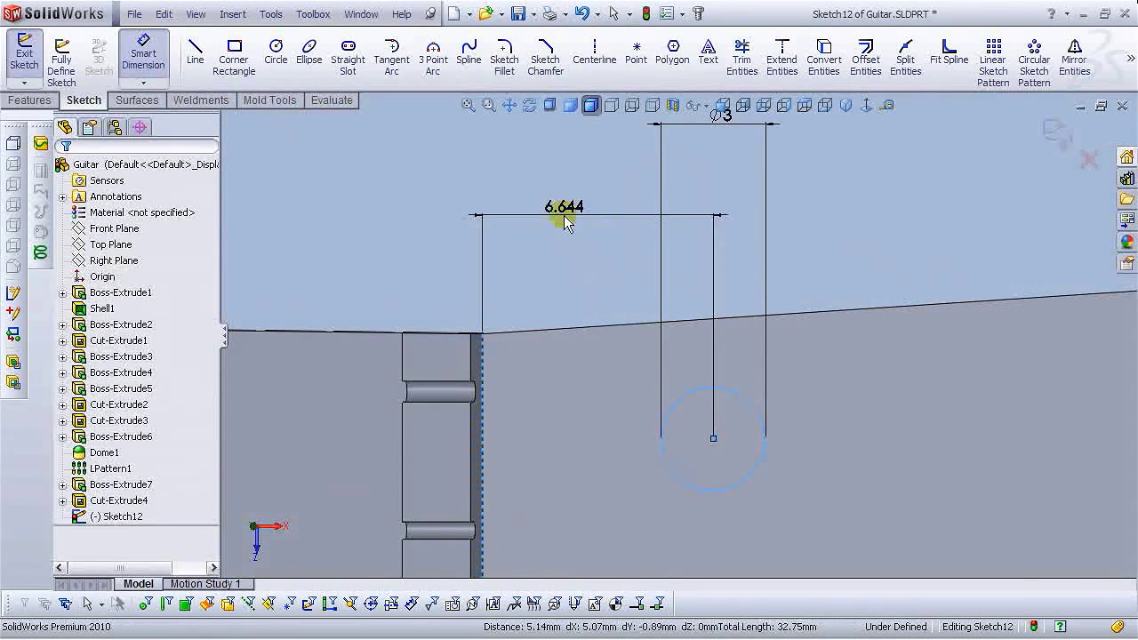
pyautogui.click(566, 222)
pyautogui.write('15')
pyautogui.press('Return')
pyautogui.scroll(5, 540, 227)
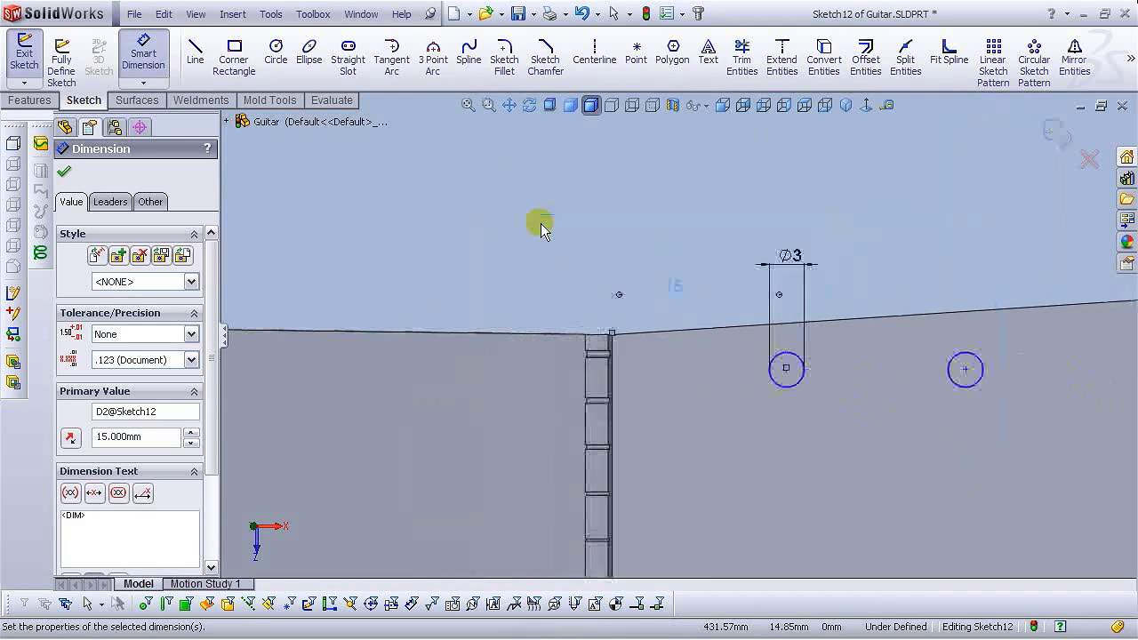
pyautogui.scroll(-1, 889, 373)
# Space the middle and right circles 15 mm and 15 mm apart.
pyautogui.click(796, 354)
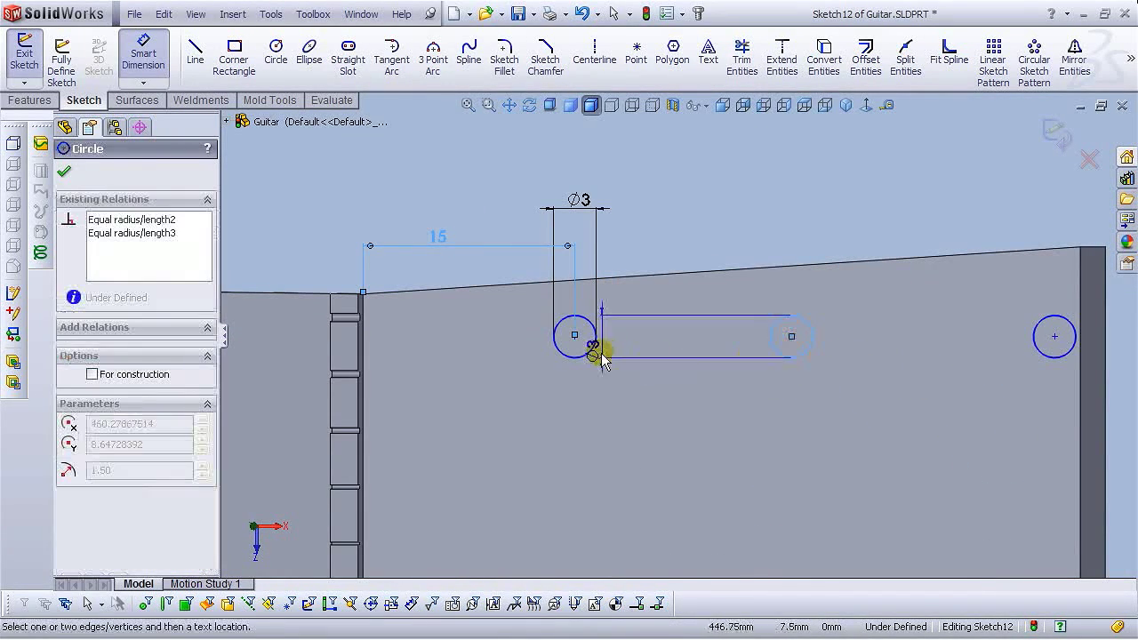
pyautogui.click(592, 350)
pyautogui.click(659, 249)
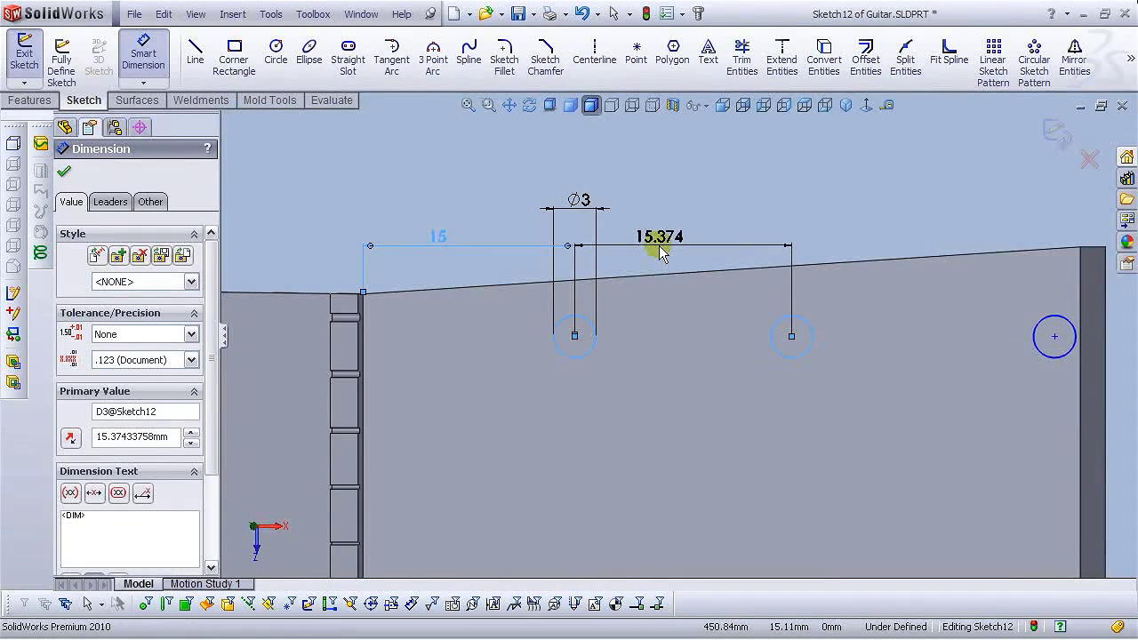
pyautogui.write('15.37433758mm')
pyautogui.press('Return')
pyautogui.press('Escape')
pyautogui.scroll(3, 821, 292)
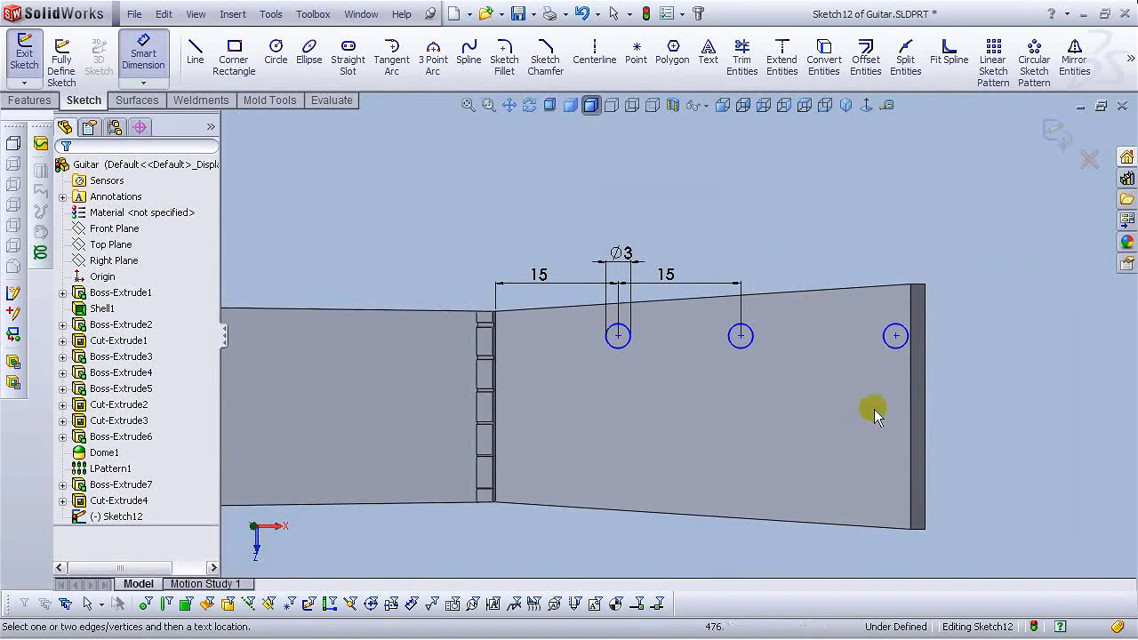
pyautogui.click(896, 347)
pyautogui.click(752, 345)
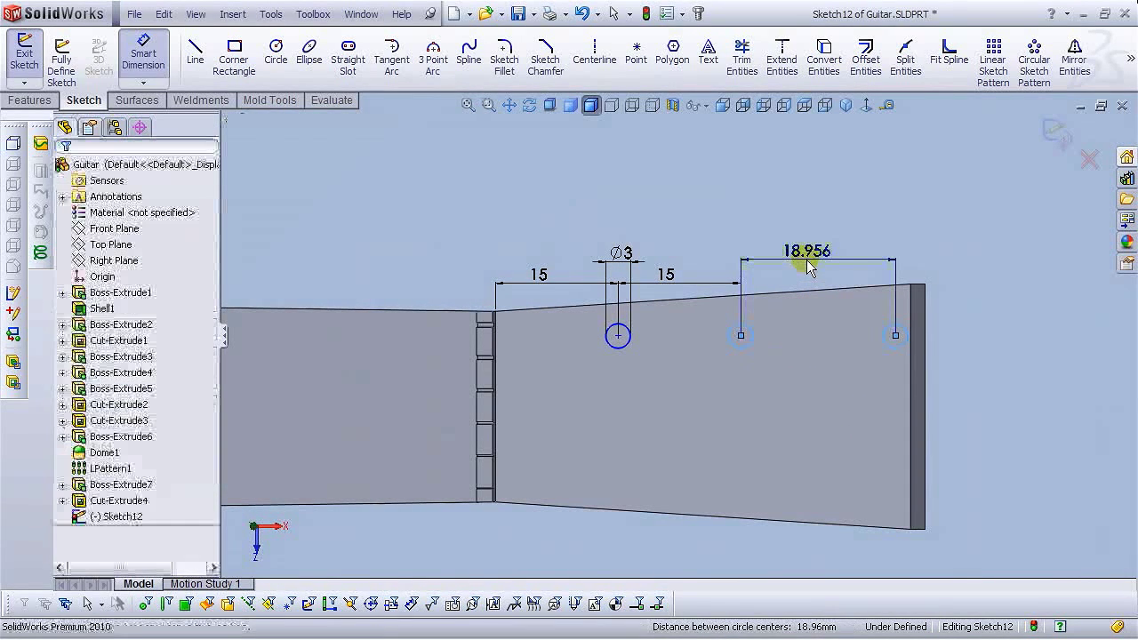
pyautogui.click(826, 228)
pyautogui.write('15')
pyautogui.press('Return')
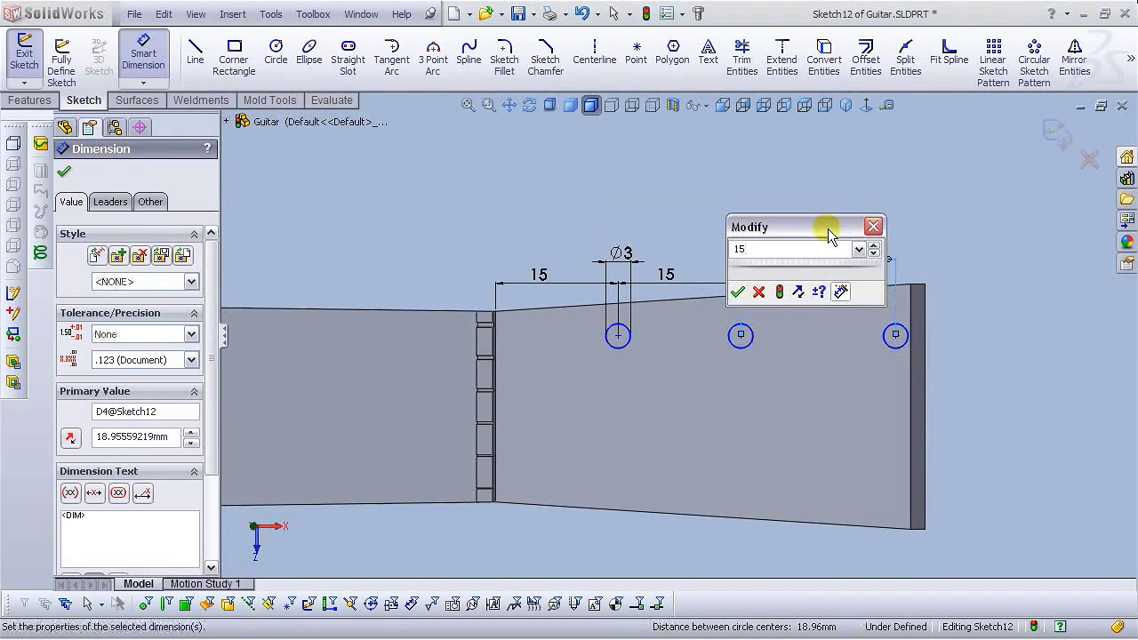
pyautogui.click(919, 208)
pyautogui.scroll(-3, 877, 265)
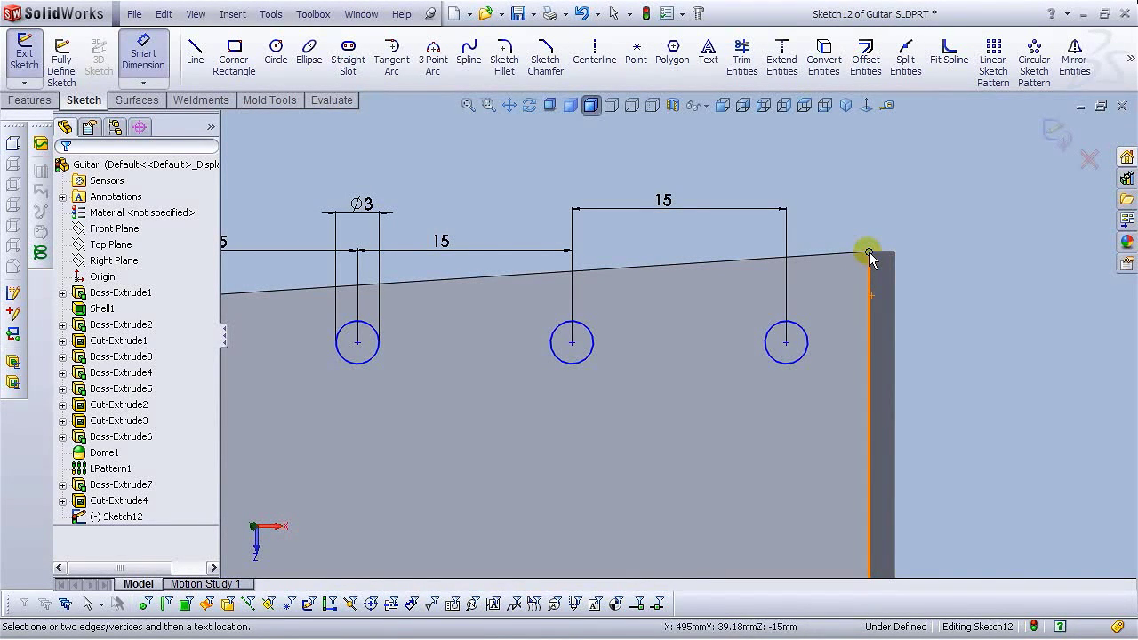
# Dimension the right circle 5 mm below the end edge's top corner.
pyautogui.click(868, 251)
pyautogui.click(805, 341)
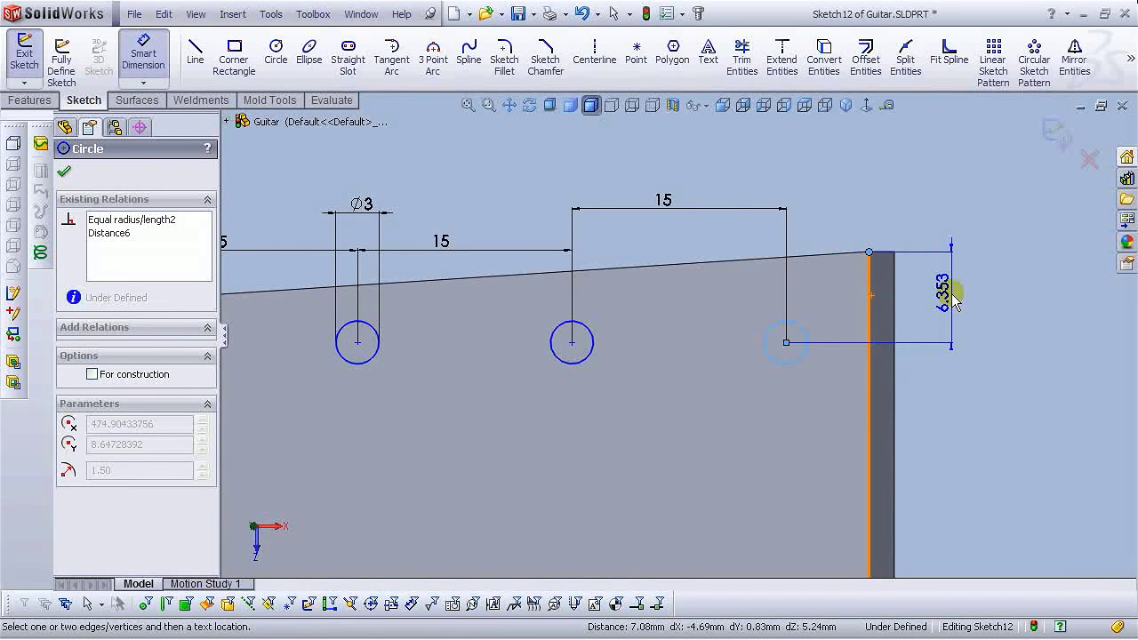
pyautogui.click(952, 301)
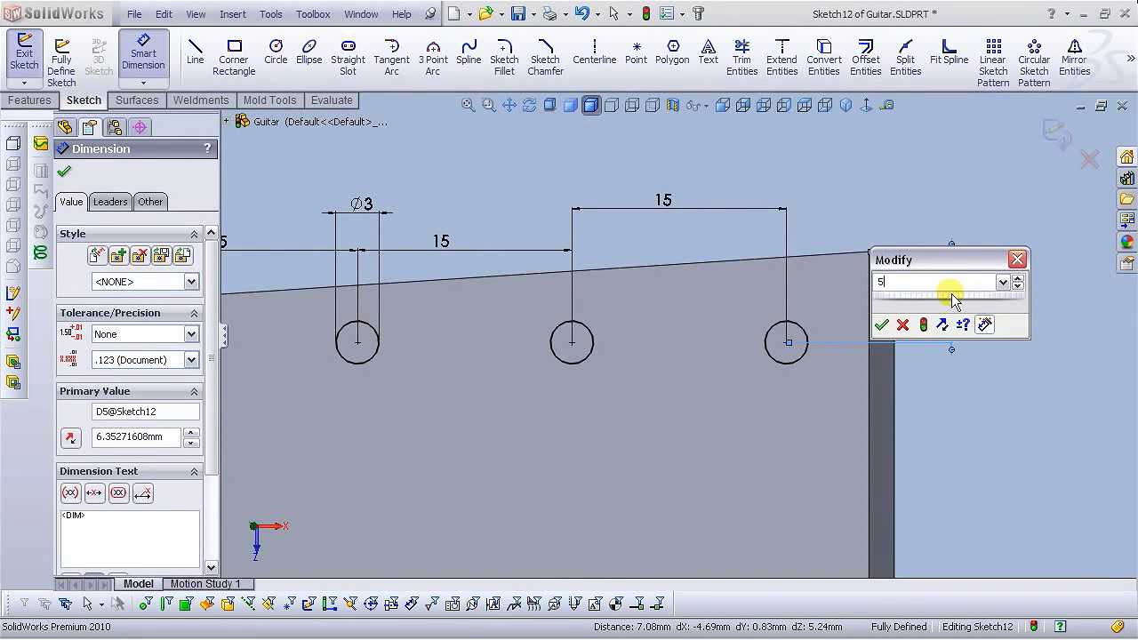
pyautogui.press('Return')
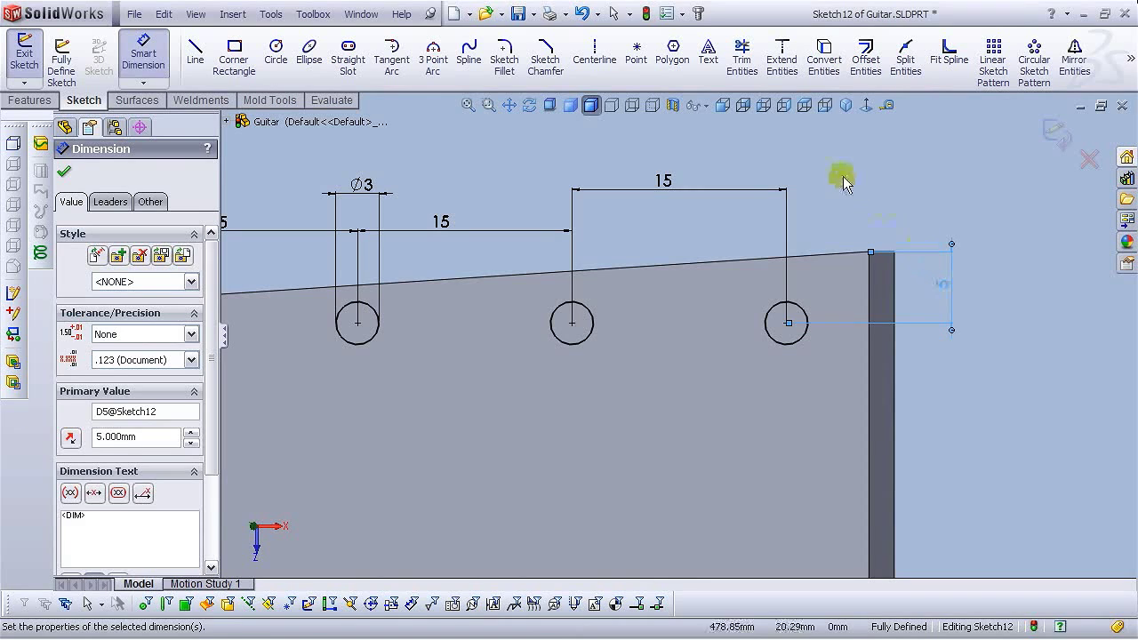
pyautogui.click(836, 176)
pyautogui.scroll(5, 753, 311)
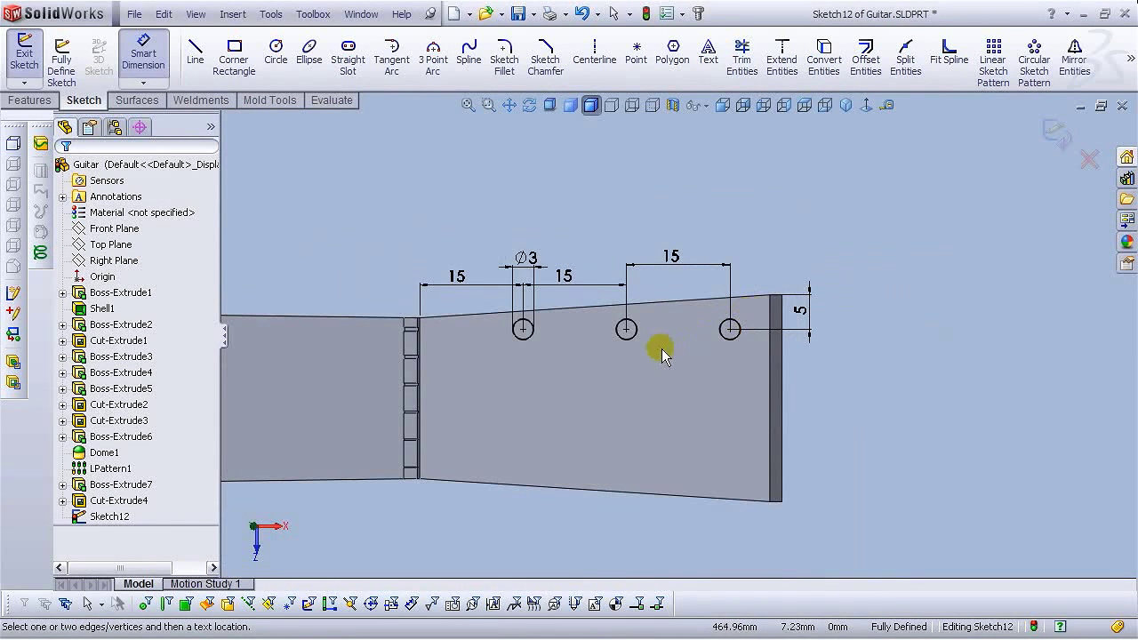
pyautogui.scroll(2, 661, 348)
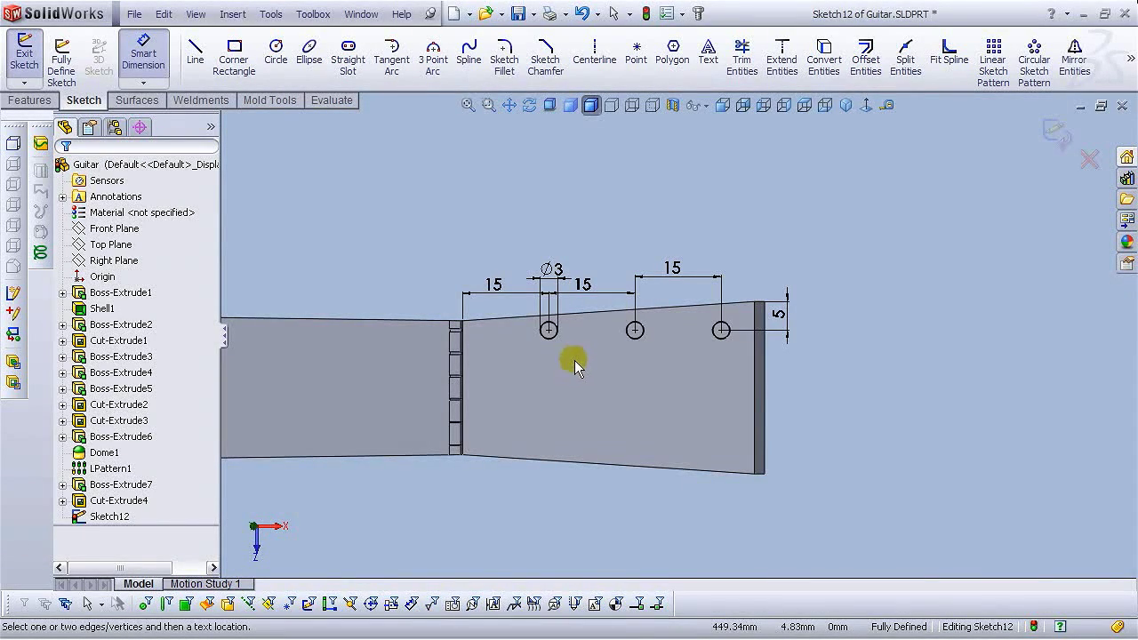
# Draw a construction centreline along the neck from the end edge's midpoint.
pyautogui.click(846, 106)
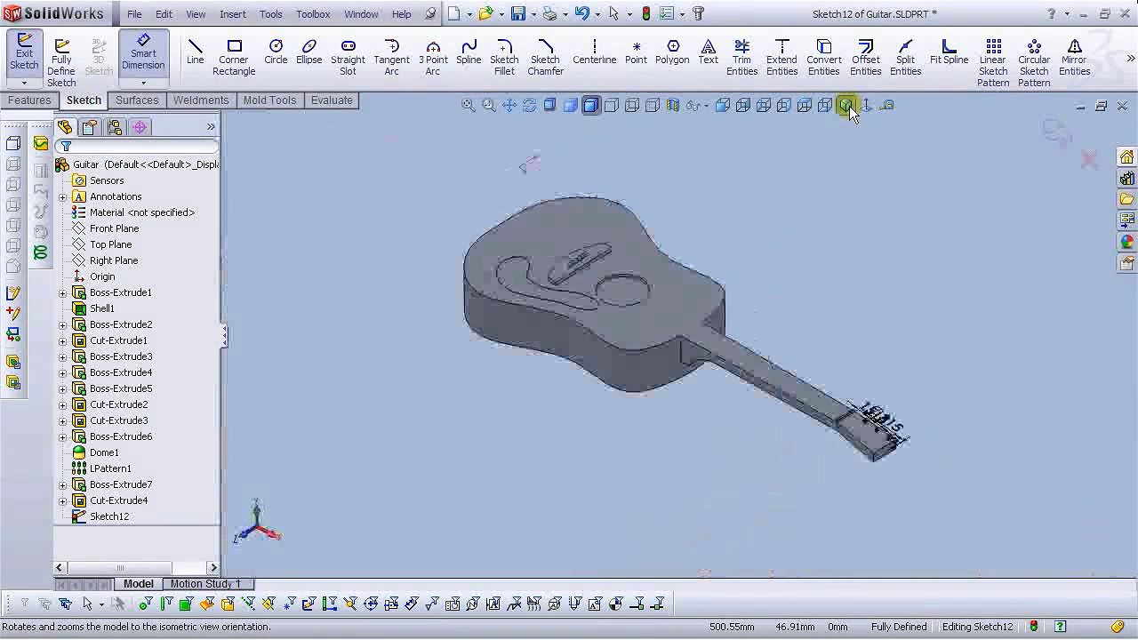
pyautogui.scroll(-5, 827, 435)
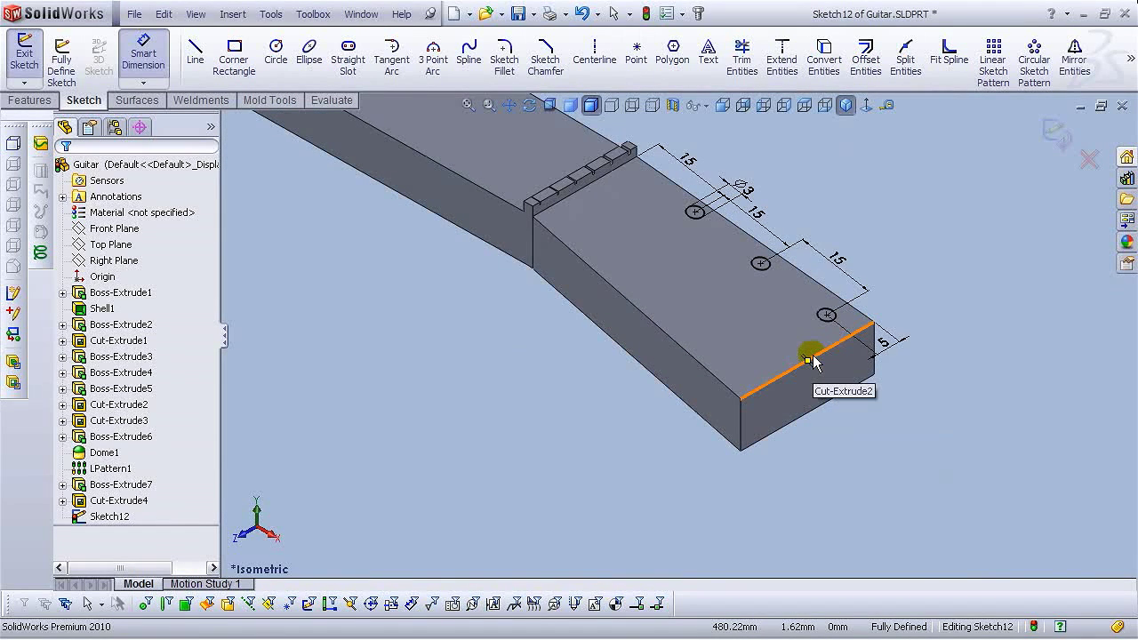
pyautogui.click(593, 59)
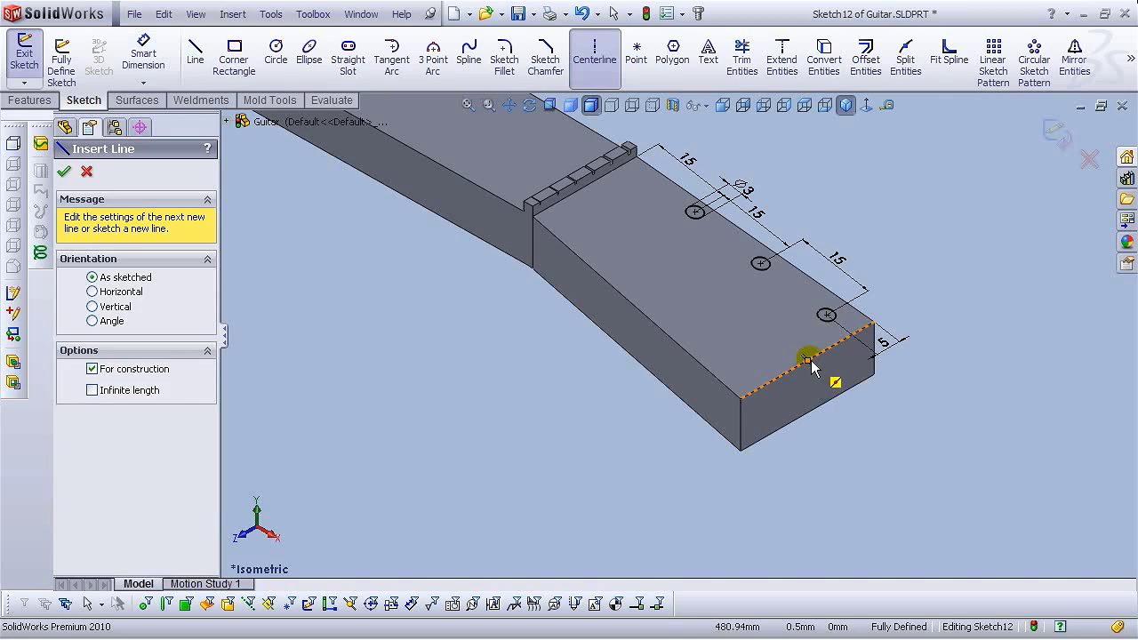
pyautogui.click(807, 361)
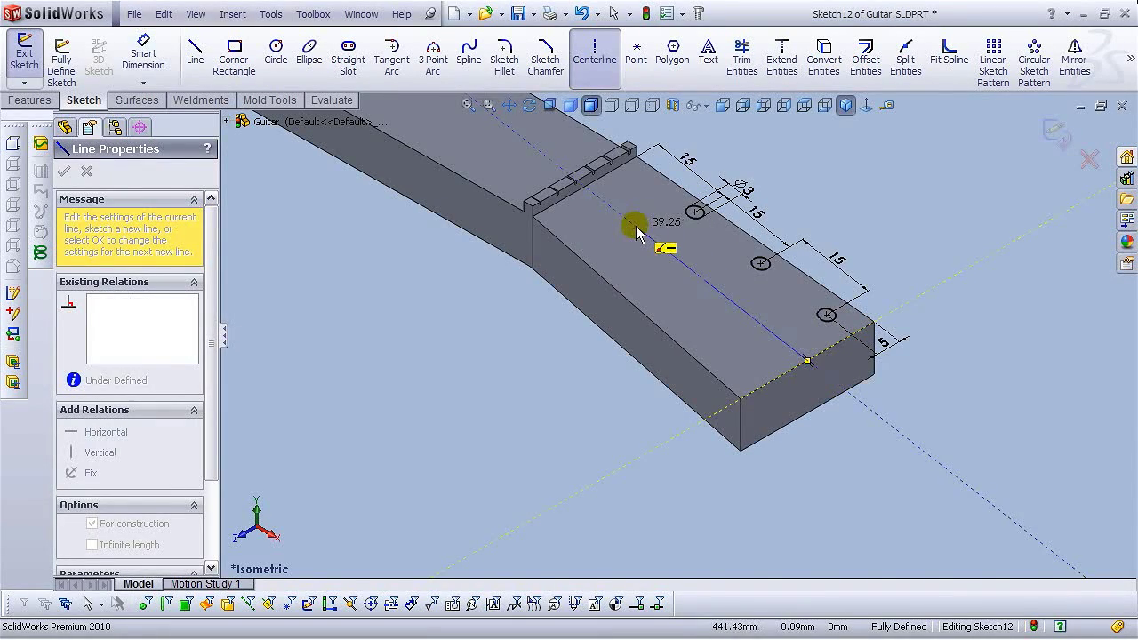
pyautogui.click(636, 227)
pyautogui.rightClick(635, 218)
pyautogui.click(655, 234)
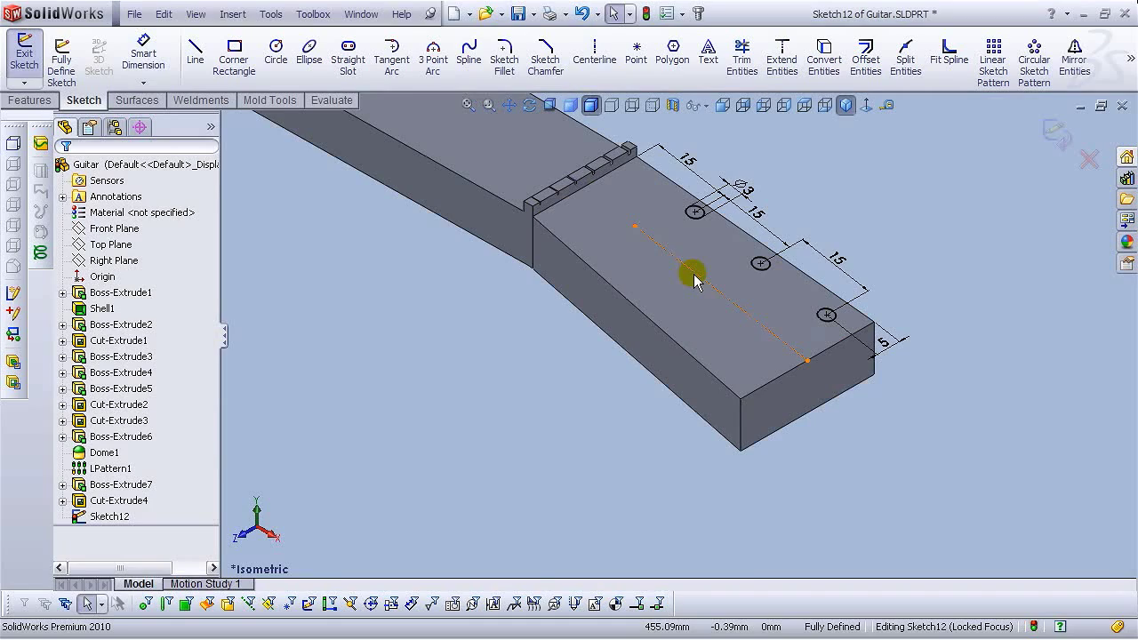
pyautogui.click(691, 275)
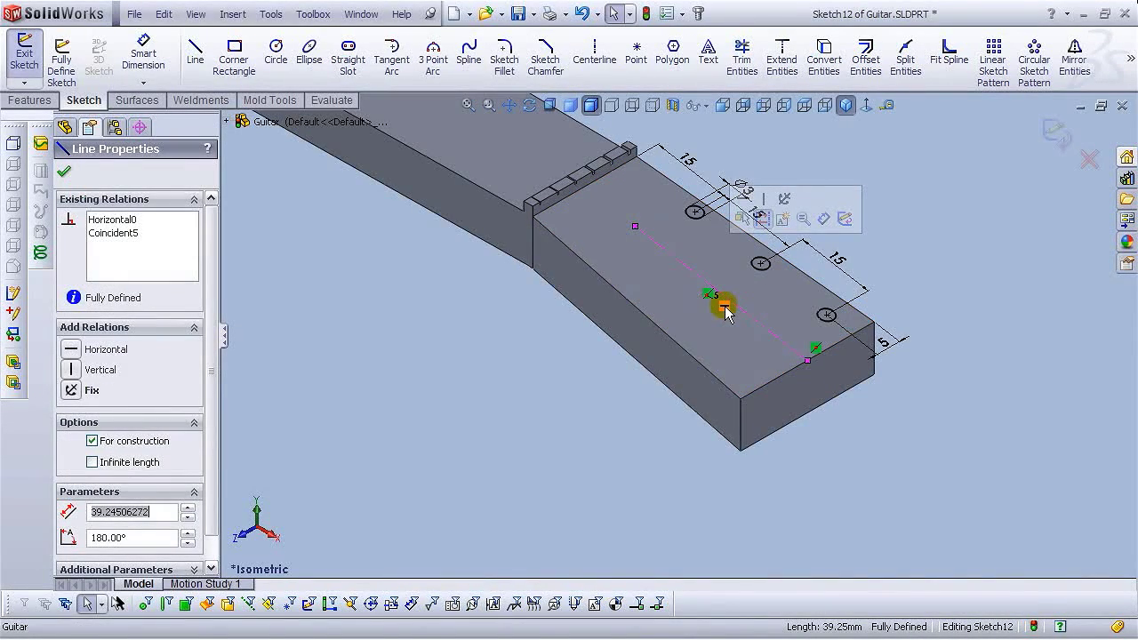
pyautogui.click(513, 374)
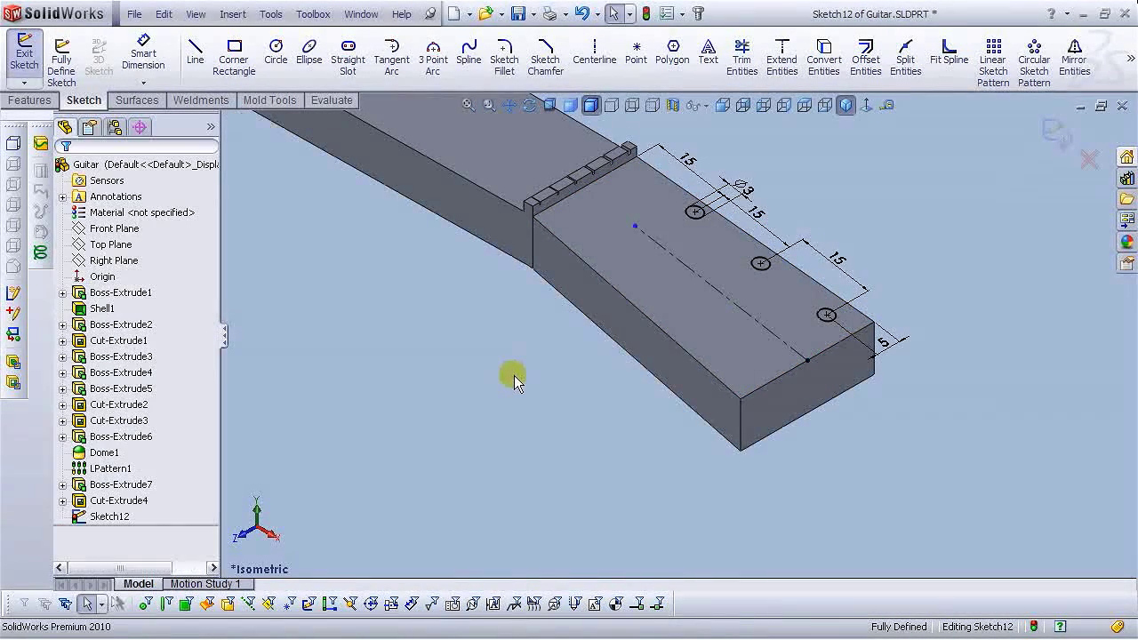
# View the sketch face-on and select the three peg-hole circles for Mirror Entities.
pyautogui.click(867, 105)
pyautogui.scroll(-5, 896, 329)
pyautogui.moveTo(382, 265); pyautogui.dragTo(787, 393)
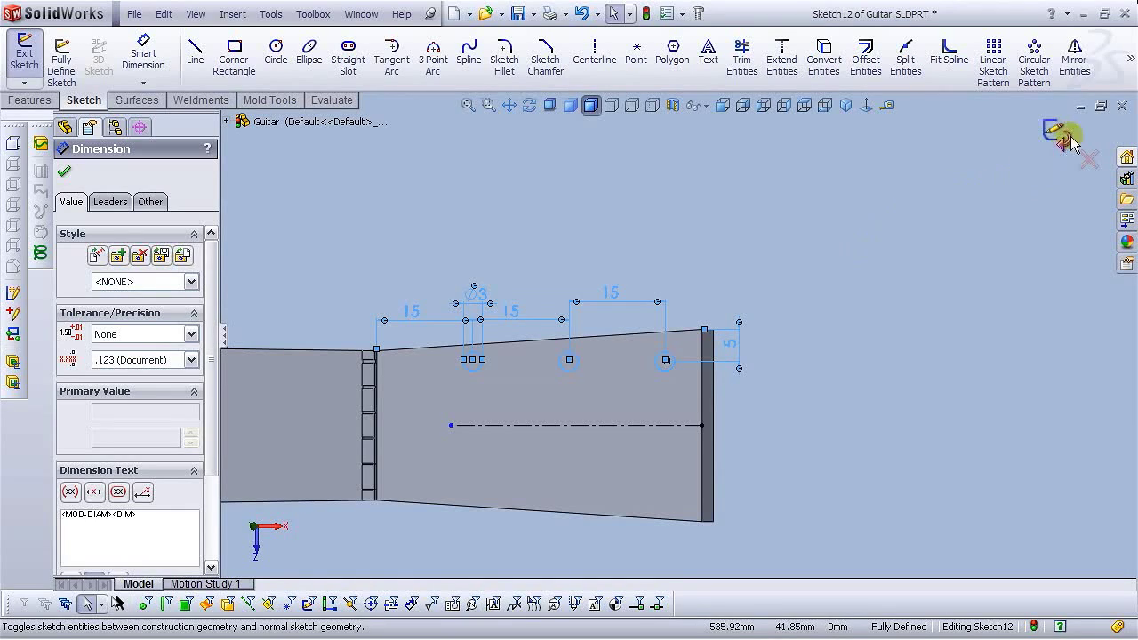
pyautogui.click(1074, 58)
# Mirror Arc1, Arc2 and Arc3 about the centreline, then return to isometric view.
pyautogui.click(156, 400)
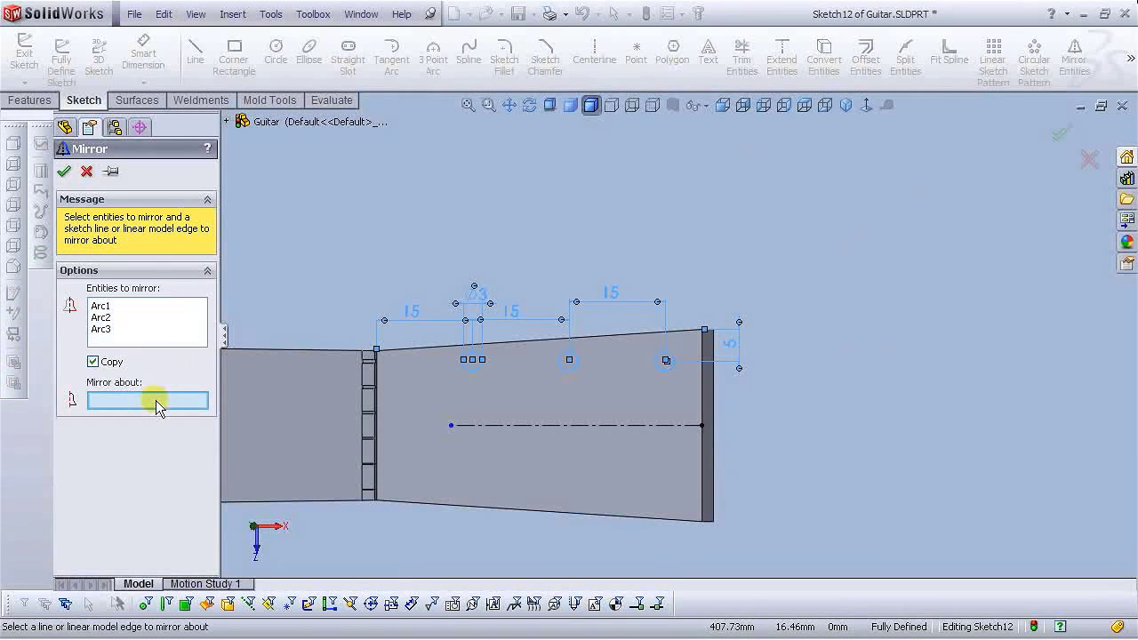
pyautogui.click(507, 425)
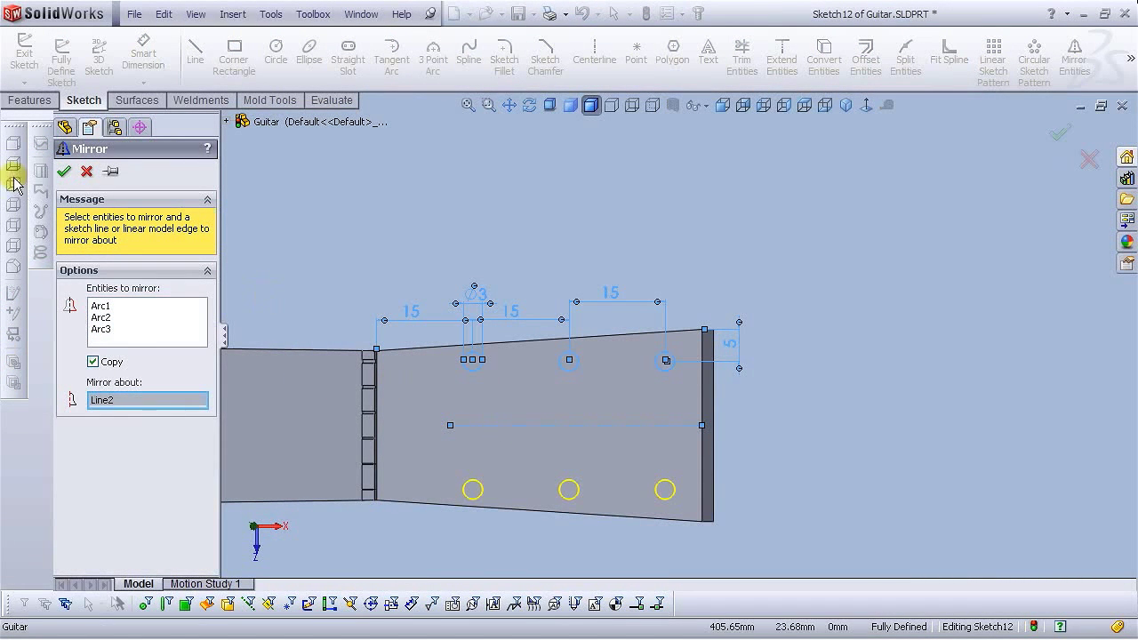
pyautogui.click(65, 171)
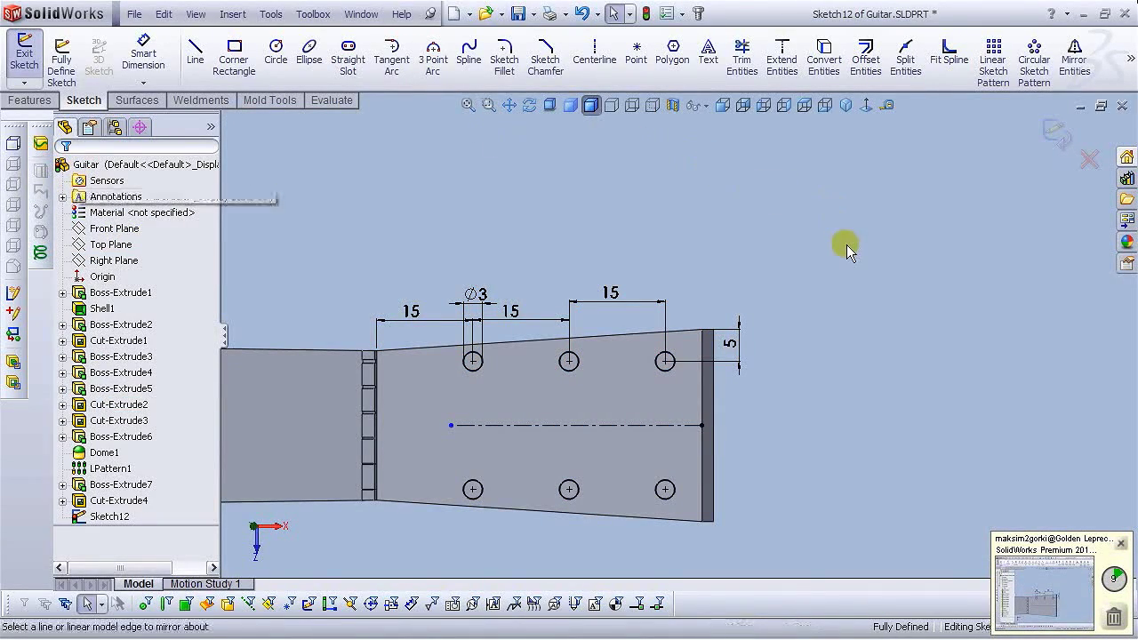
pyautogui.scroll(-3, 729, 472)
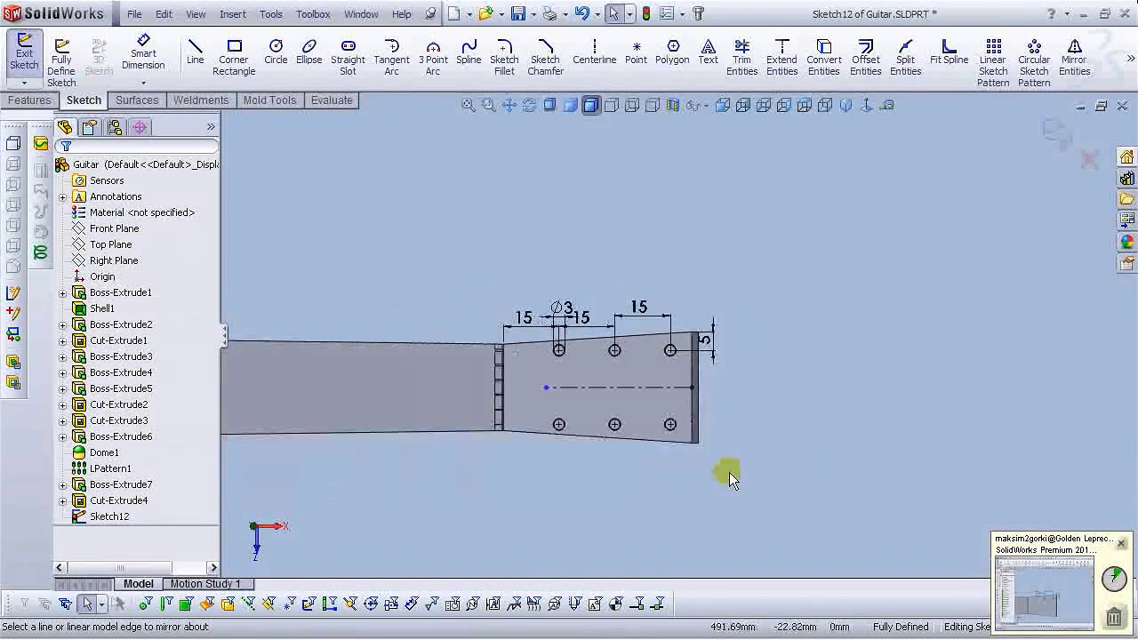
pyautogui.scroll(2, 678, 301)
pyautogui.click(846, 105)
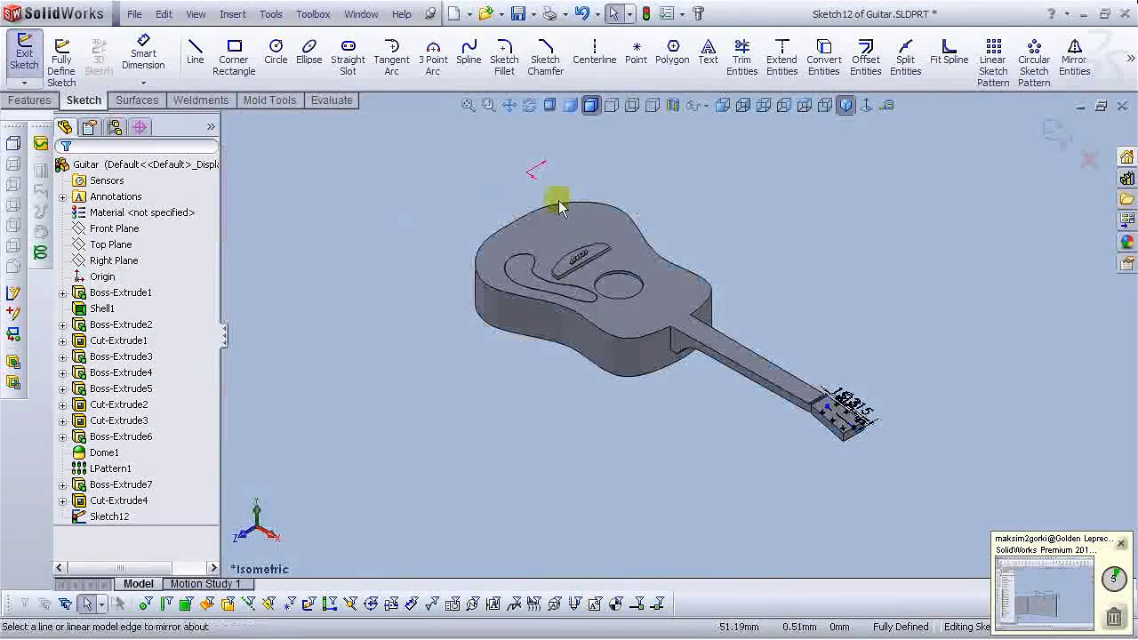
# Extrude the six circles as a Blind 5 mm boss, creating Boss-Extrude8.
pyautogui.click(31, 100)
pyautogui.click(161, 71)
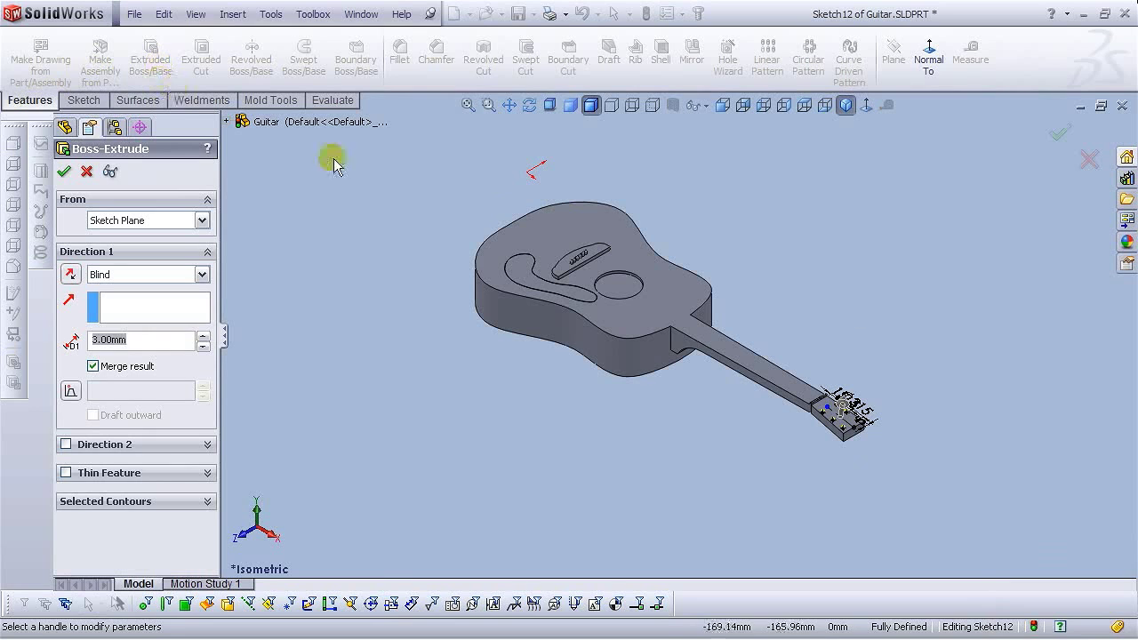
pyautogui.scroll(-5, 829, 414)
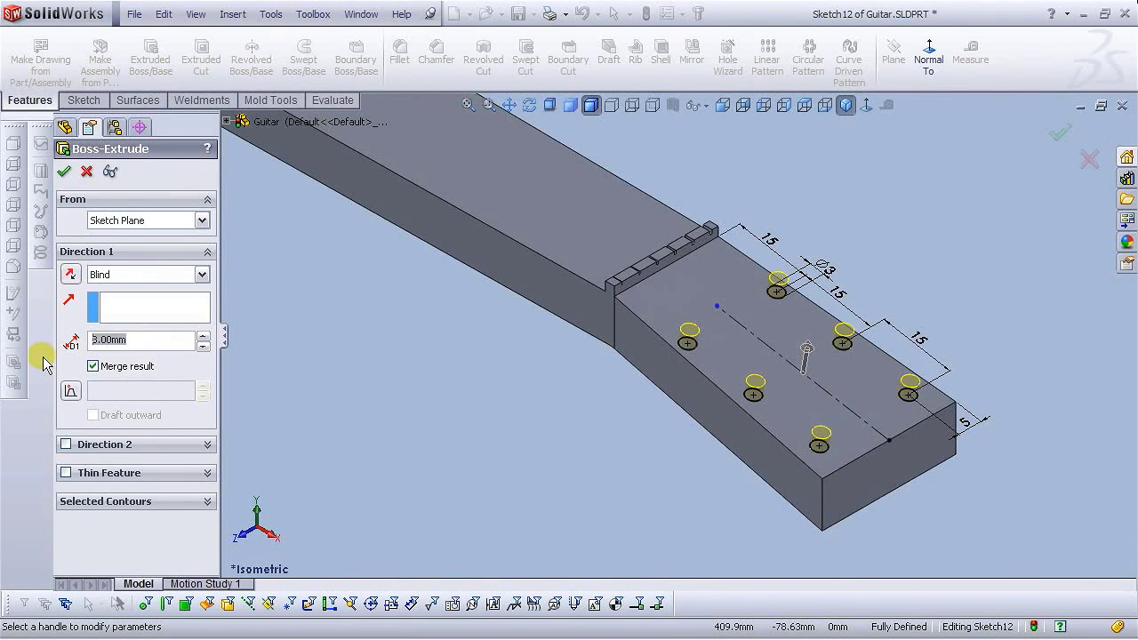
pyautogui.press('Return')
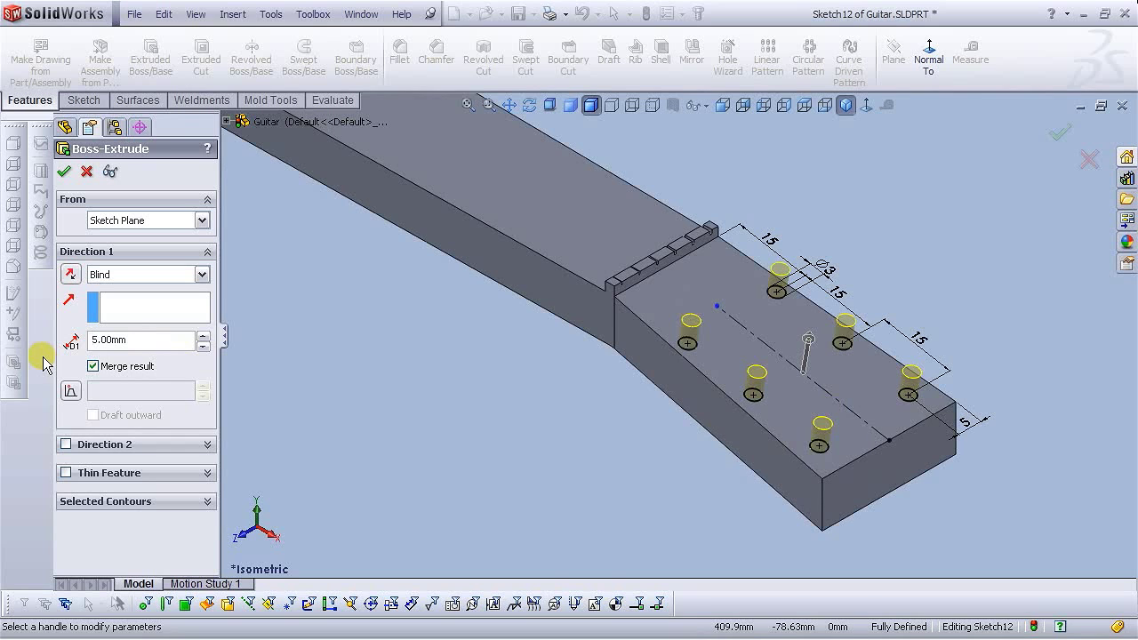
pyautogui.click(64, 172)
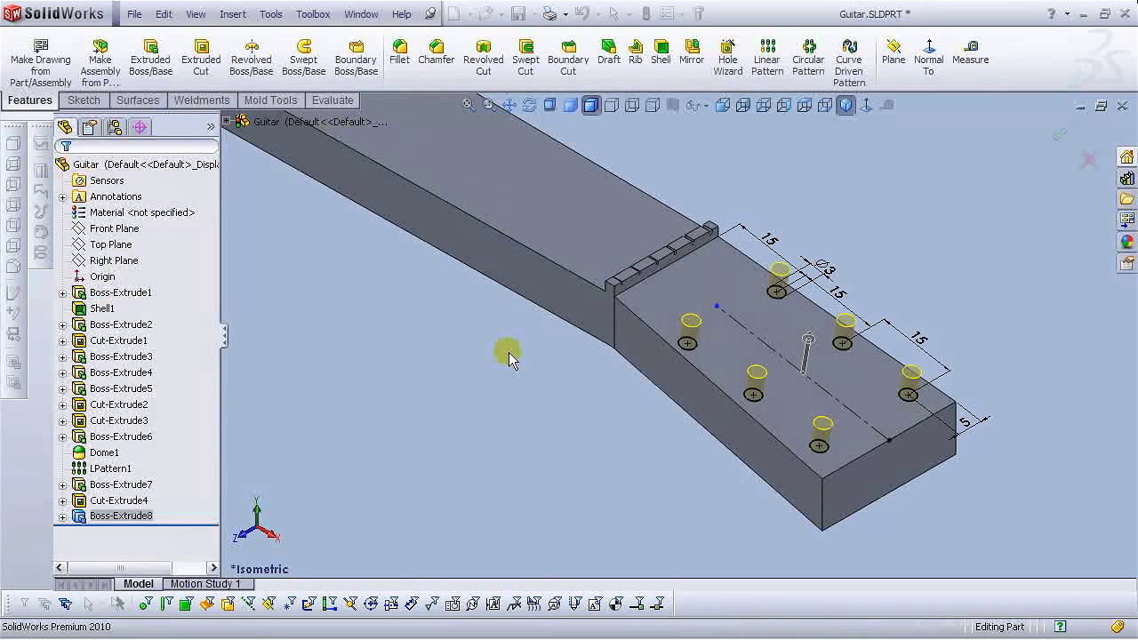
pyautogui.click(564, 446)
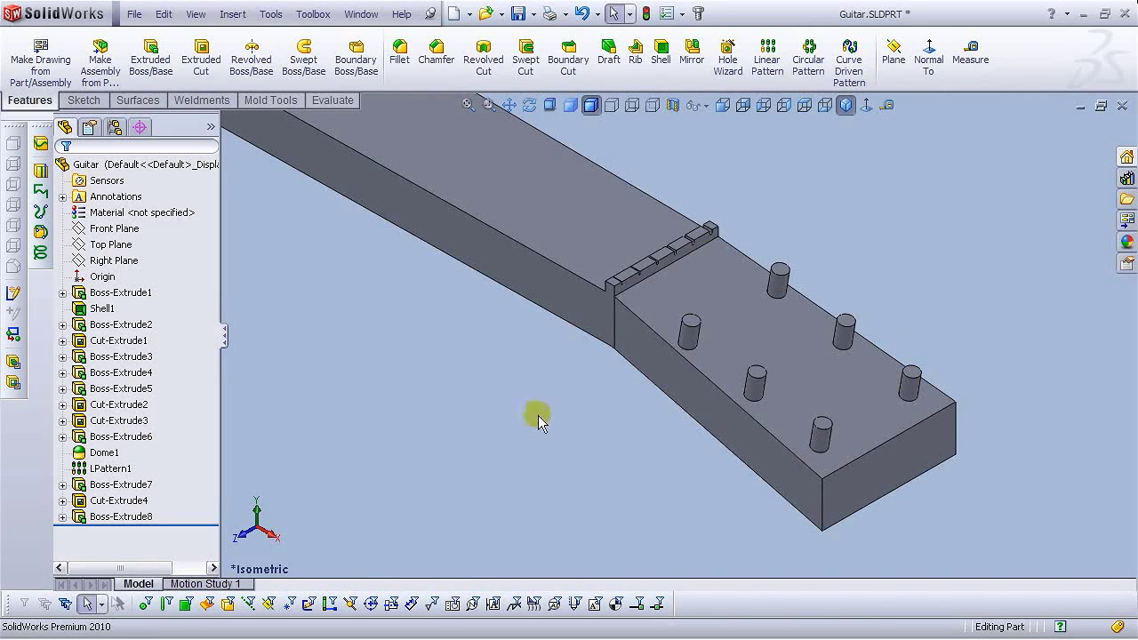
# Open Sketch13 on the headstock's bottom face, viewed face-on with hidden lines visible.
pyautogui.scroll(-2, 686, 300)
pyautogui.moveTo(681, 477); pyautogui.dragTo(718, 399, button='middle')
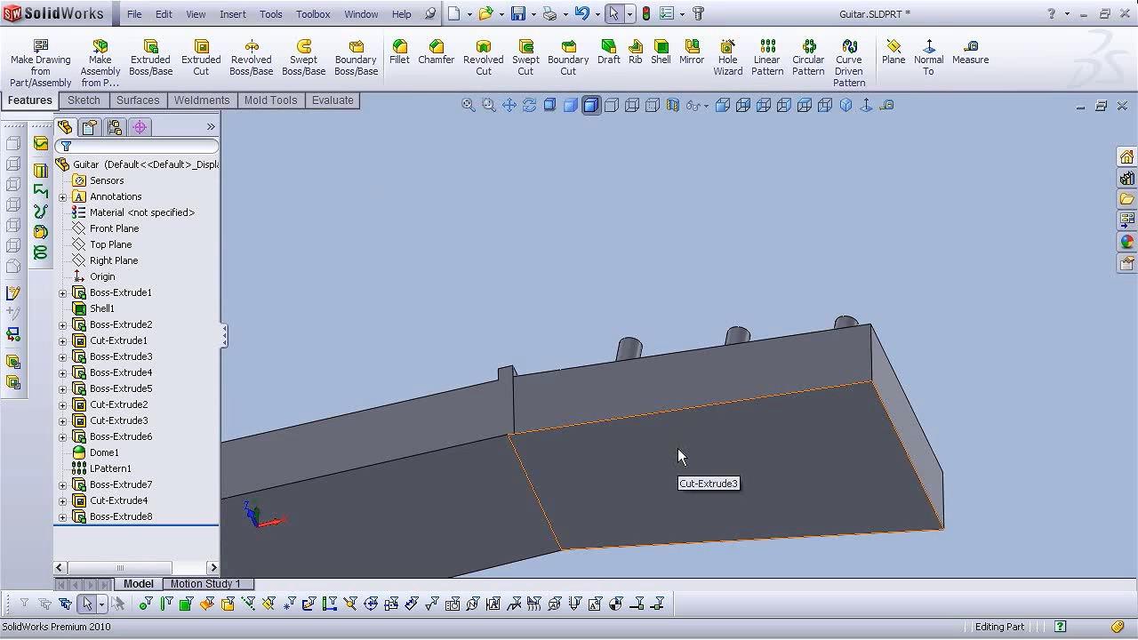
pyautogui.click(678, 448)
pyautogui.click(749, 395)
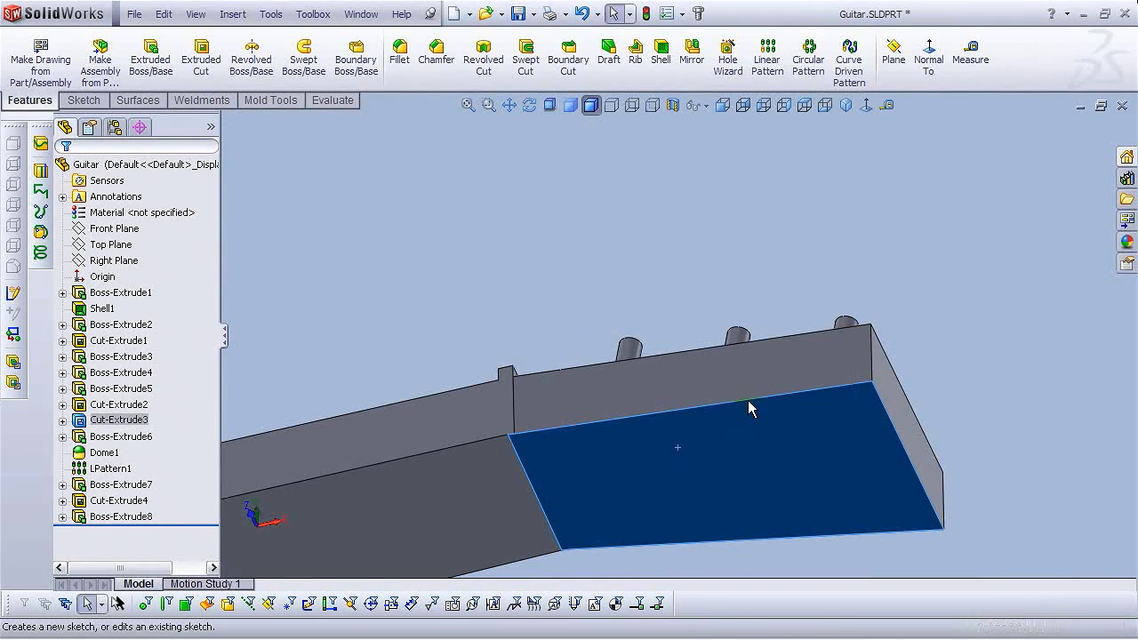
pyautogui.click(866, 106)
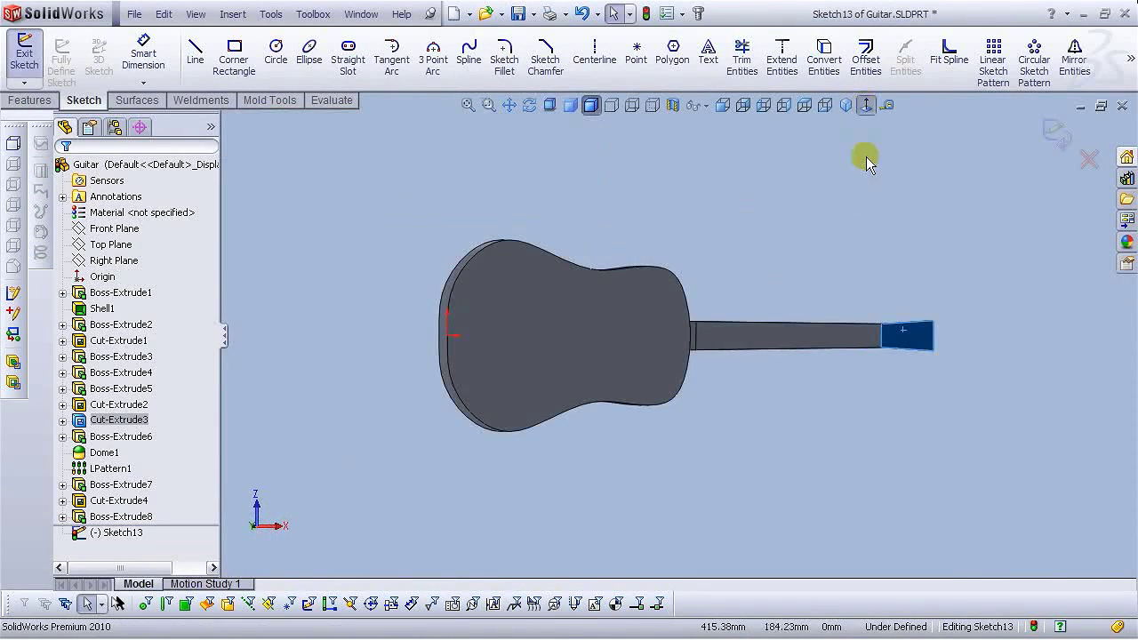
pyautogui.scroll(-8, 927, 330)
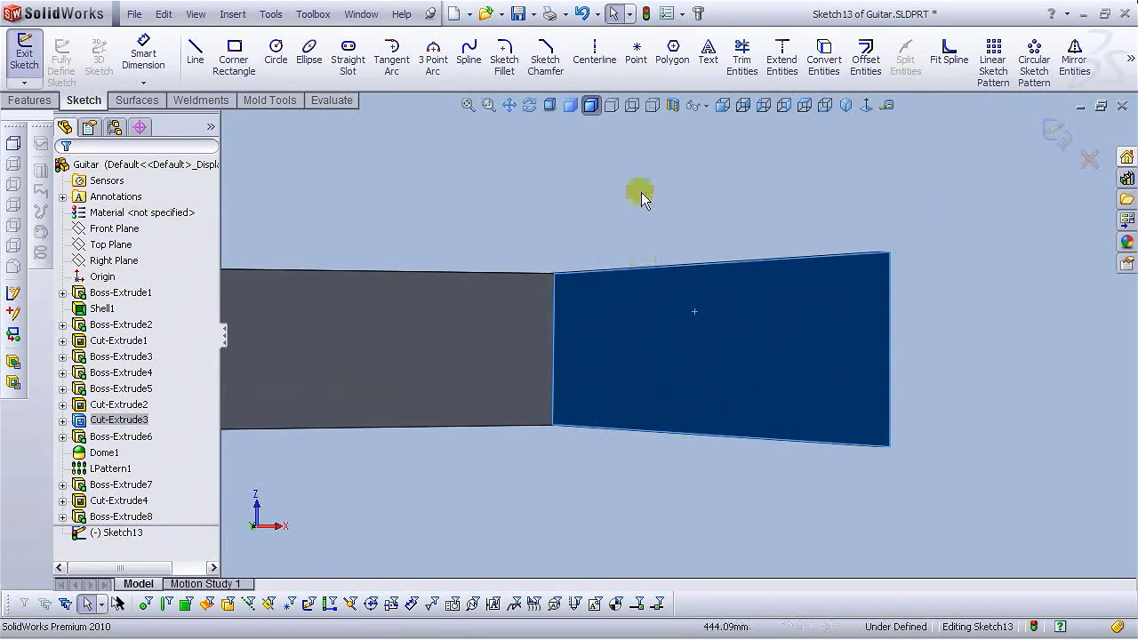
pyautogui.click(651, 106)
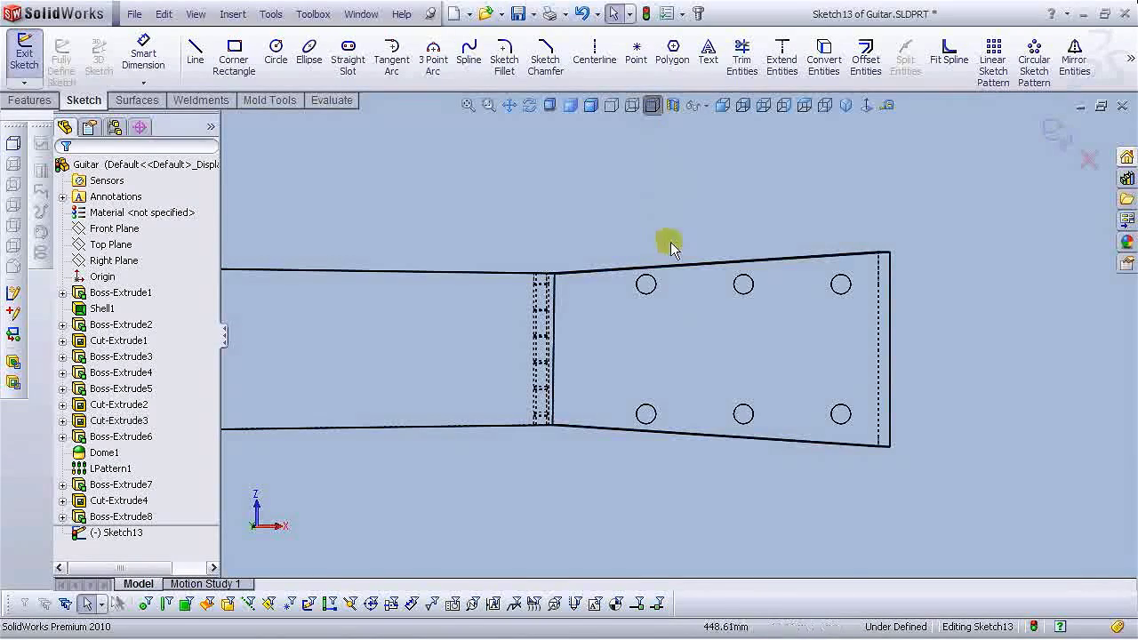
pyautogui.scroll(-5, 674, 276)
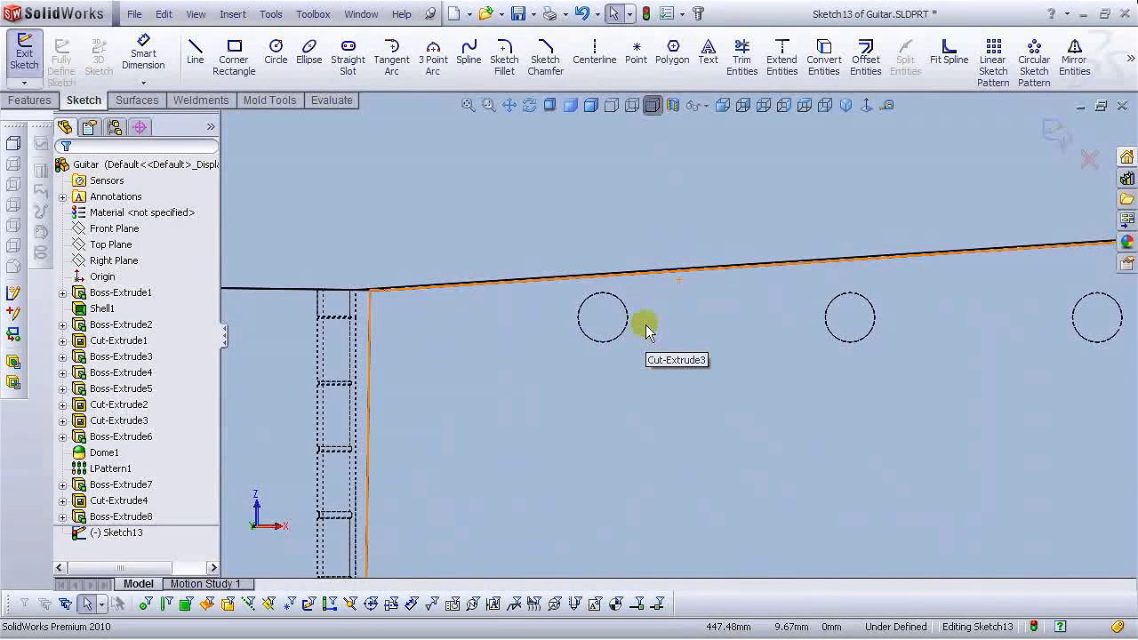
# Draw a centre rectangle around one peg hole, centred on the hole.
pyautogui.click(237, 72)
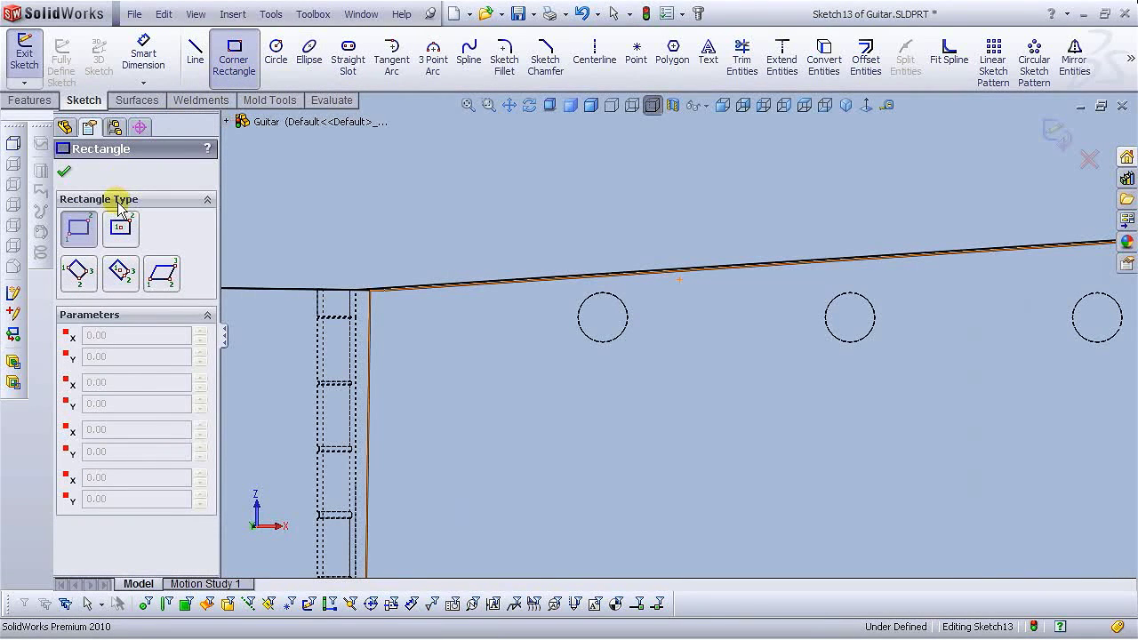
pyautogui.click(122, 230)
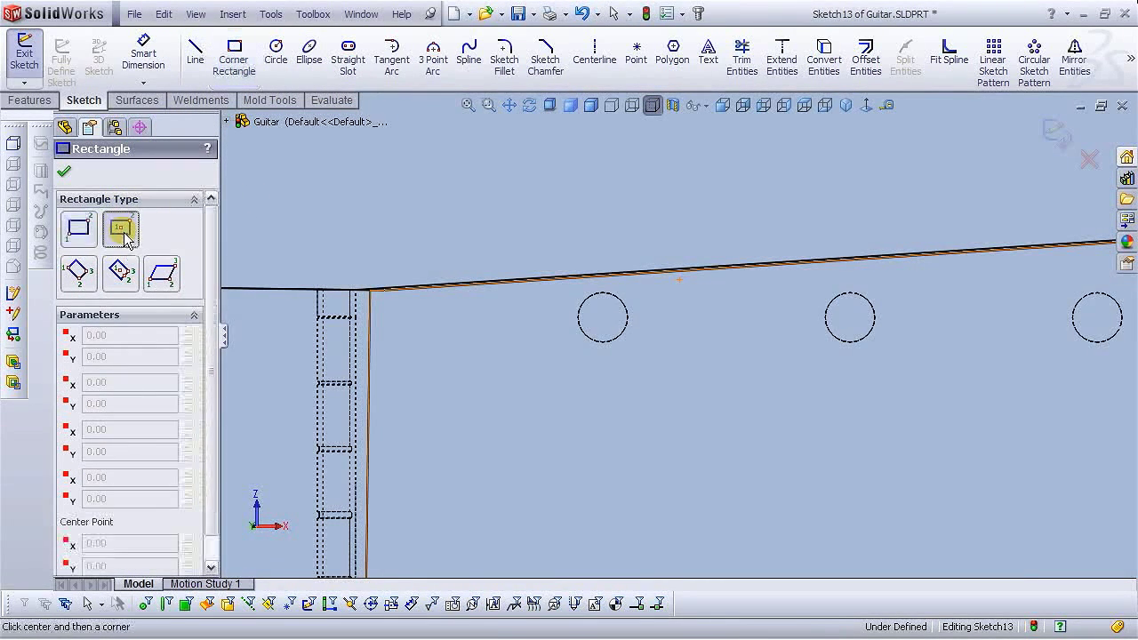
pyautogui.scroll(-3, 706, 327)
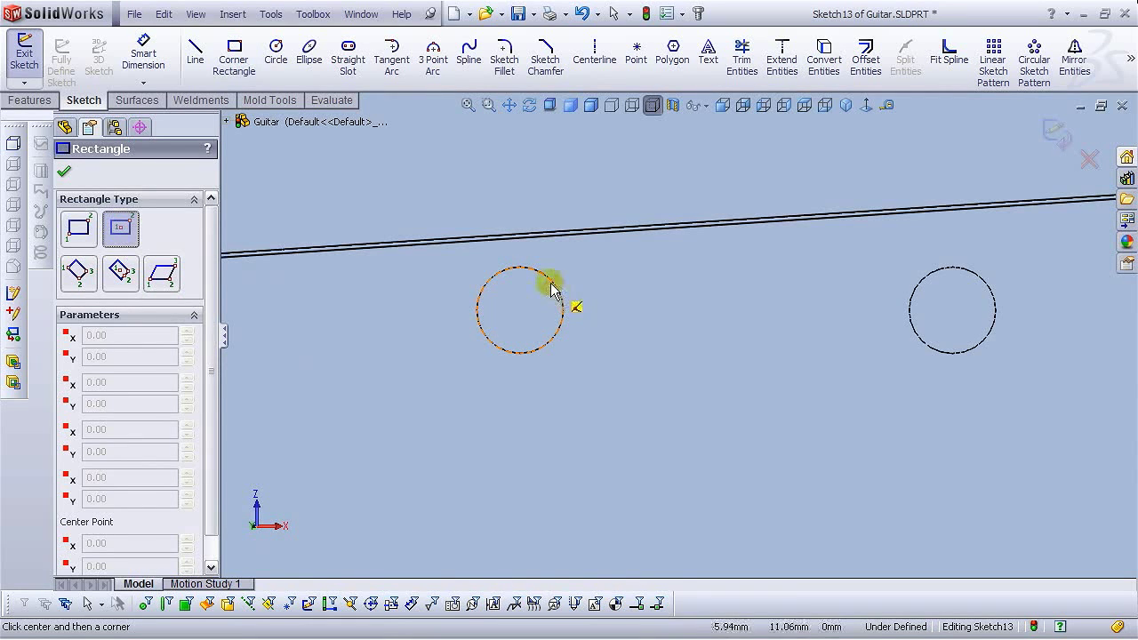
pyautogui.click(520, 311)
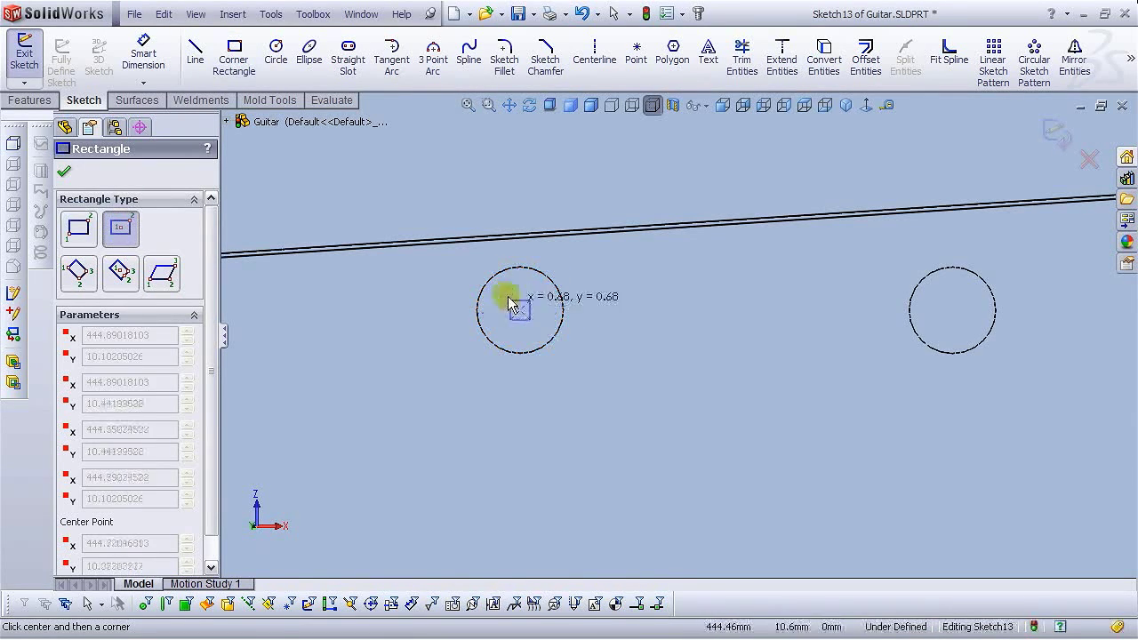
pyautogui.click(458, 255)
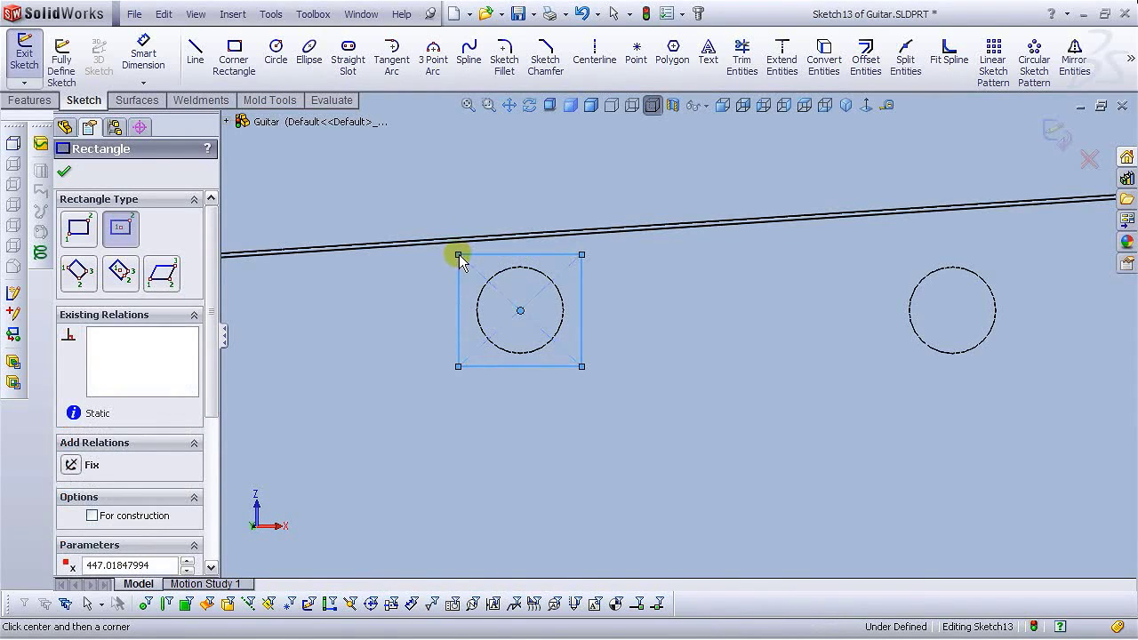
# Dimension the rectangle 3.5 × 3.5 mm to make a square.
pyautogui.click(141, 59)
pyautogui.click(521, 257)
pyautogui.click(514, 194)
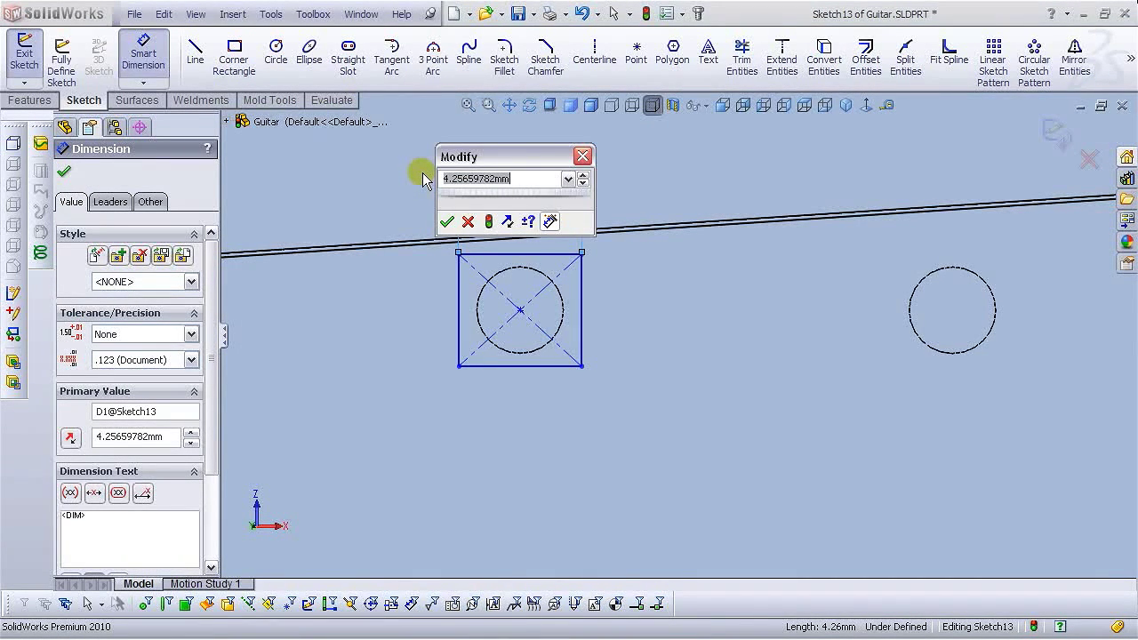
pyautogui.write('3.5')
pyautogui.press('Return')
pyautogui.click(483, 197)
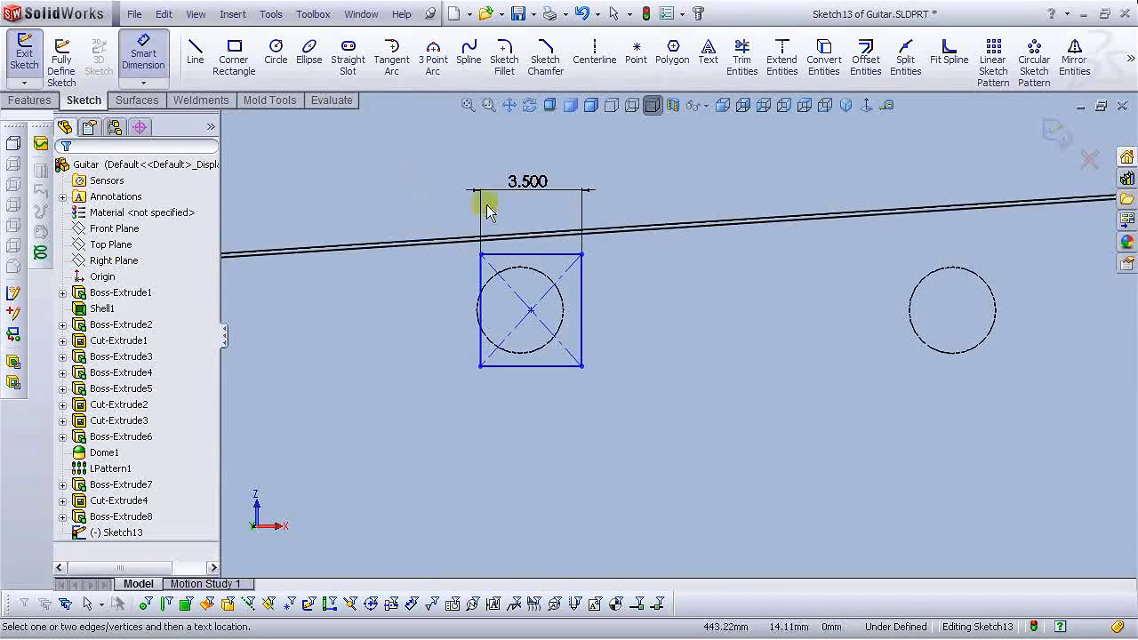
pyautogui.click(581, 293)
pyautogui.click(616, 303)
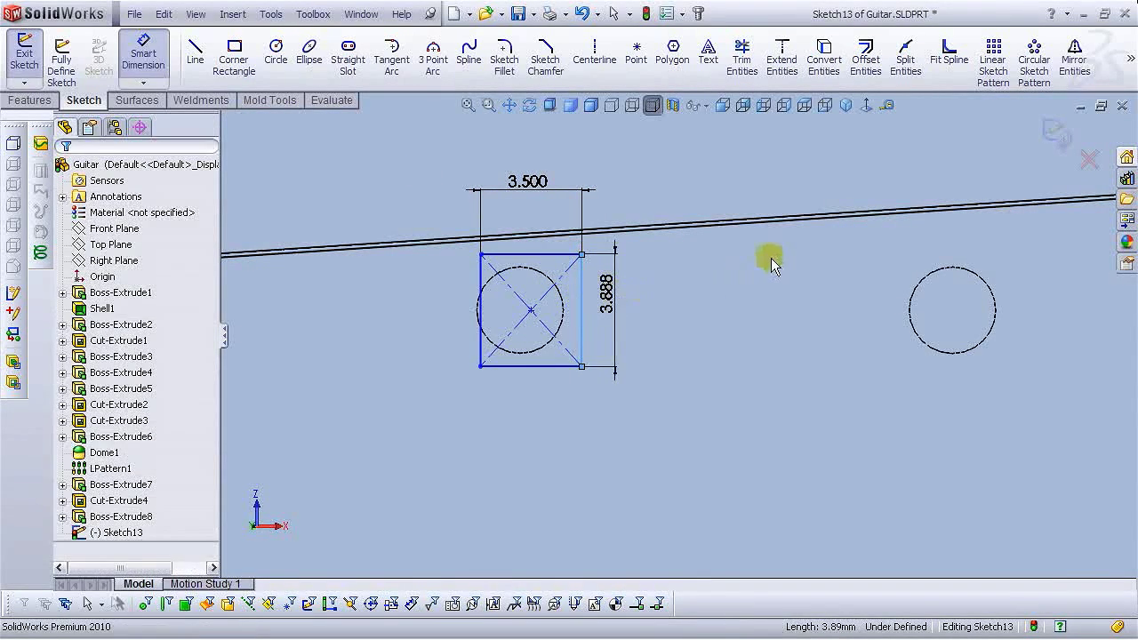
pyautogui.write('3.5')
pyautogui.press('Return')
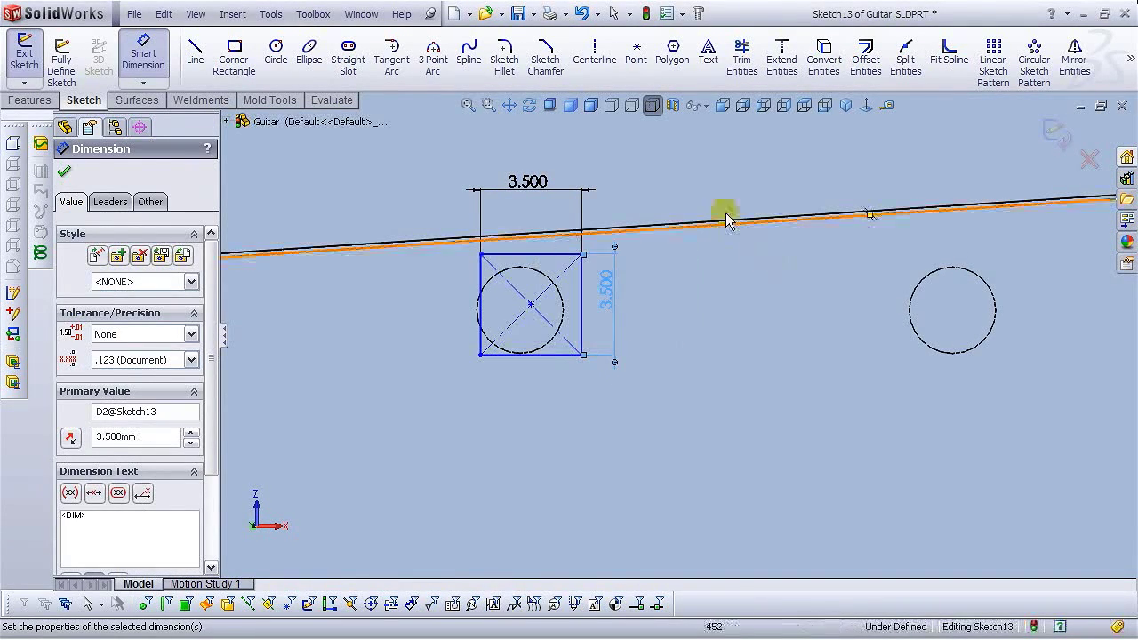
pyautogui.press('Escape')
pyautogui.scroll(-2, 560, 368)
pyautogui.press('Escape')
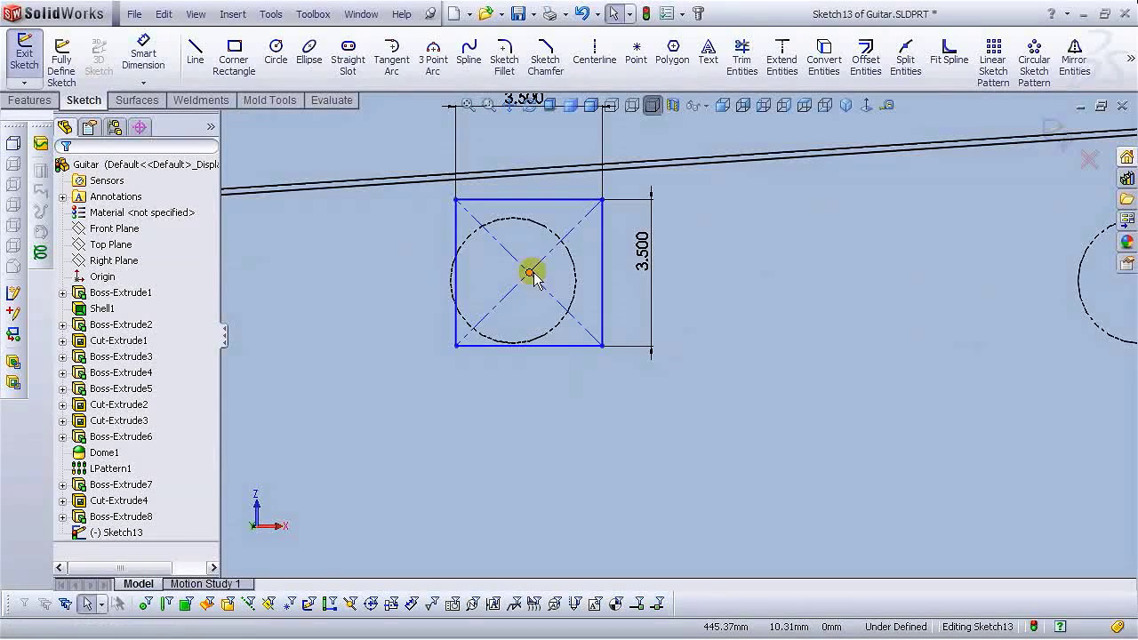
# Drag the square into place by its centre point and fix that point.
pyautogui.moveTo(529, 276)
pyautogui.mouseDown()
pyautogui.moveTo(513, 301)
pyautogui.moveTo(524, 326)
pyautogui.moveTo(515, 288)
pyautogui.mouseUp()
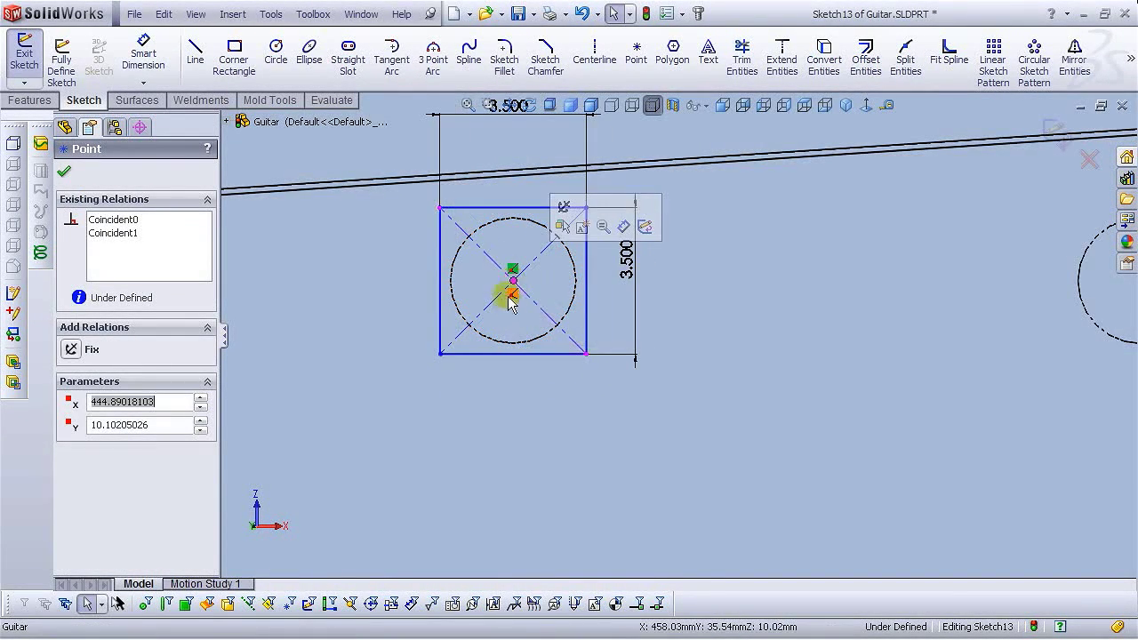
pyautogui.click(558, 224)
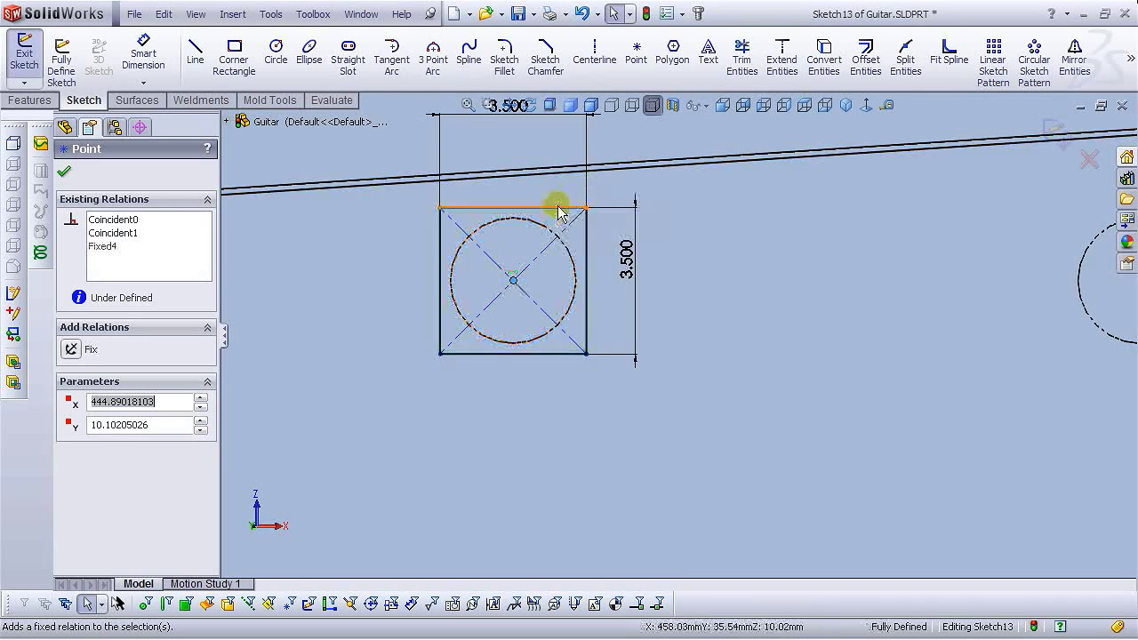
pyautogui.scroll(2, 680, 329)
pyautogui.click(428, 181)
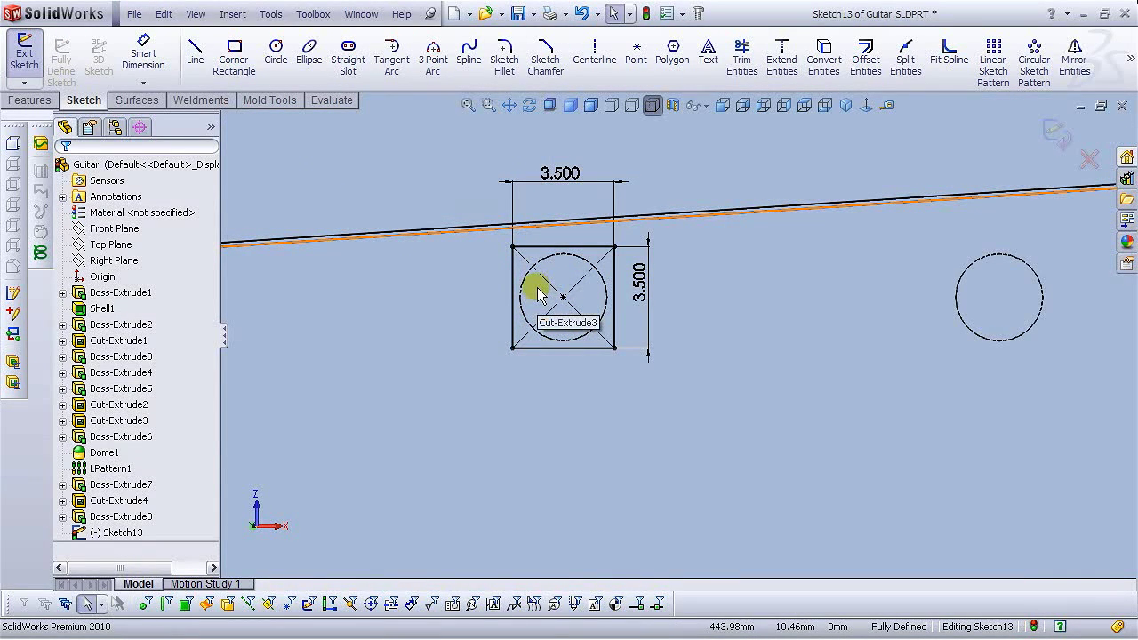
# Fillet all four corners of the 3.5 mm square with a 1.00 mm radius.
pyautogui.click(505, 75)
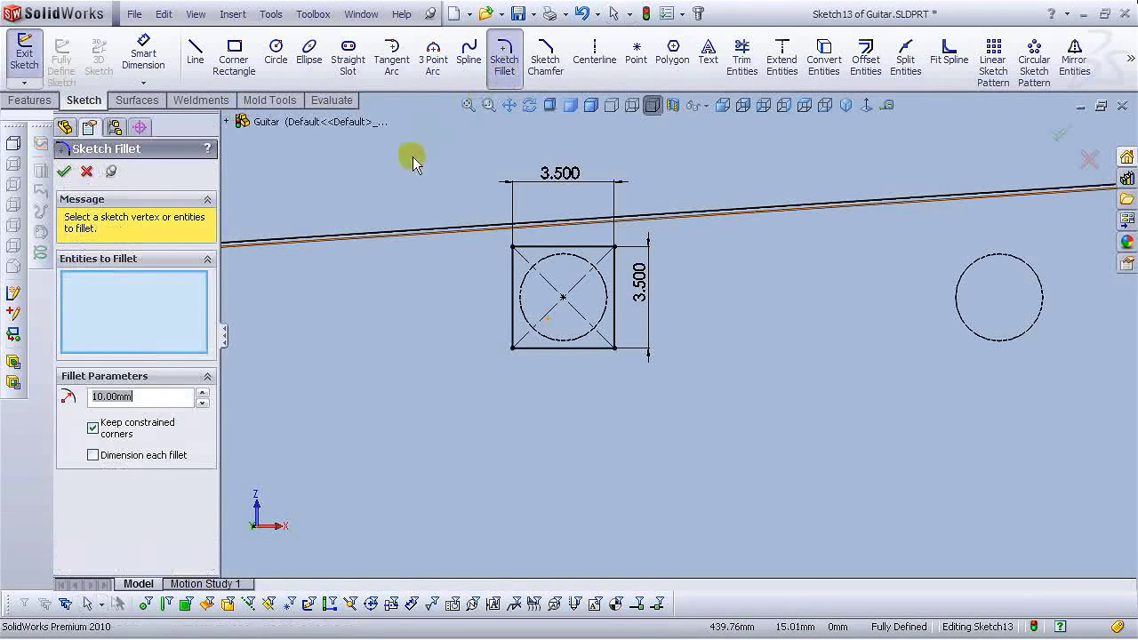
pyautogui.click(157, 400)
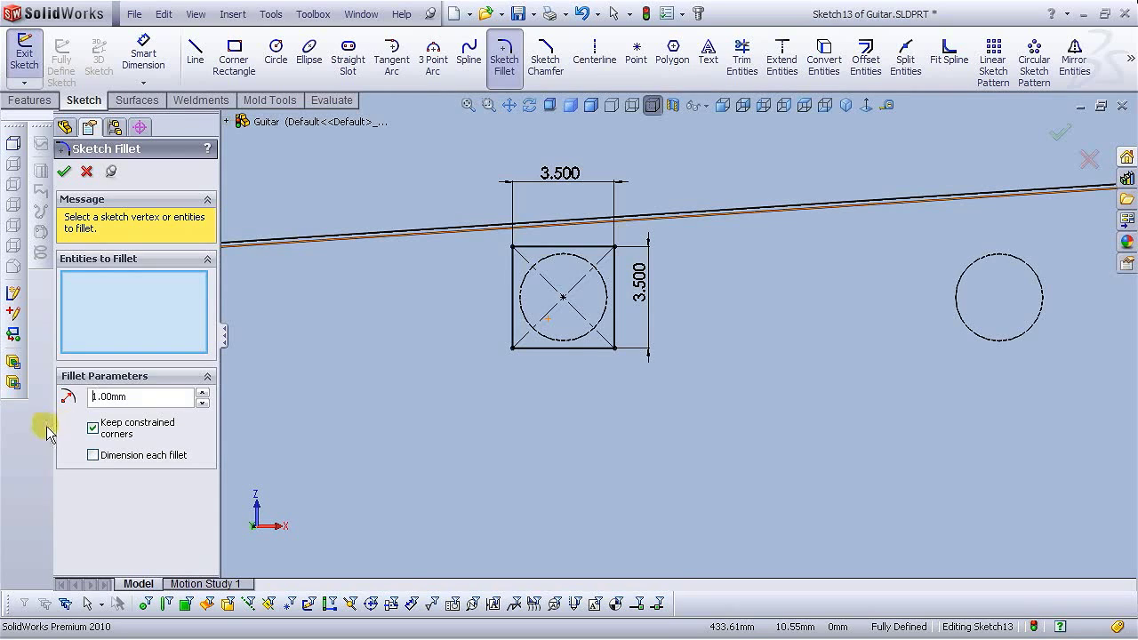
pyautogui.click(512, 248)
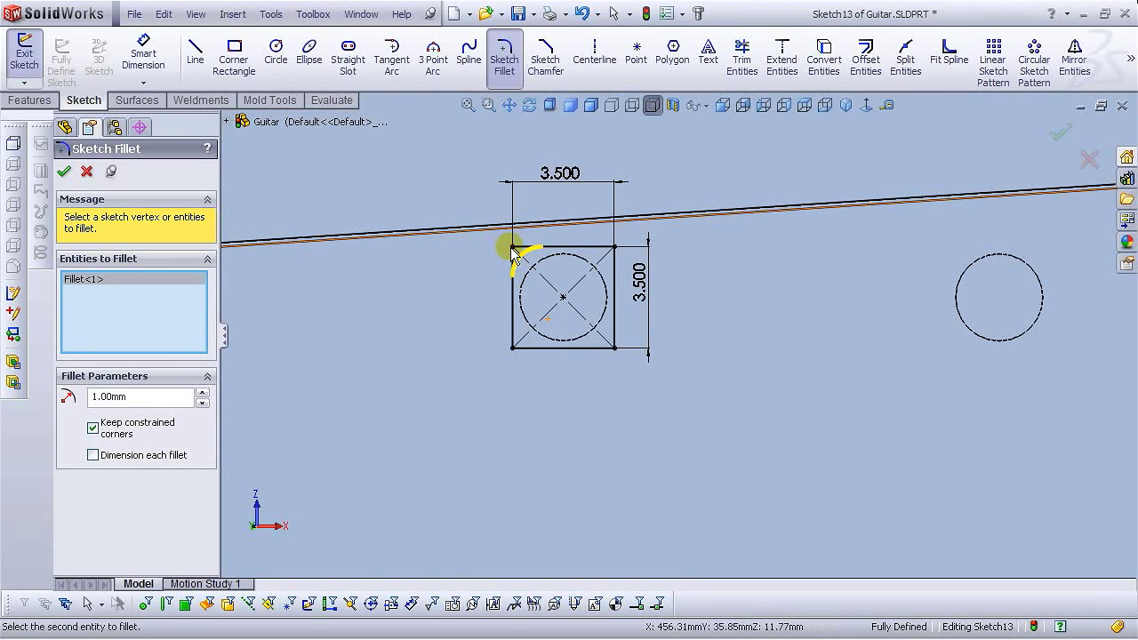
pyautogui.click(615, 248)
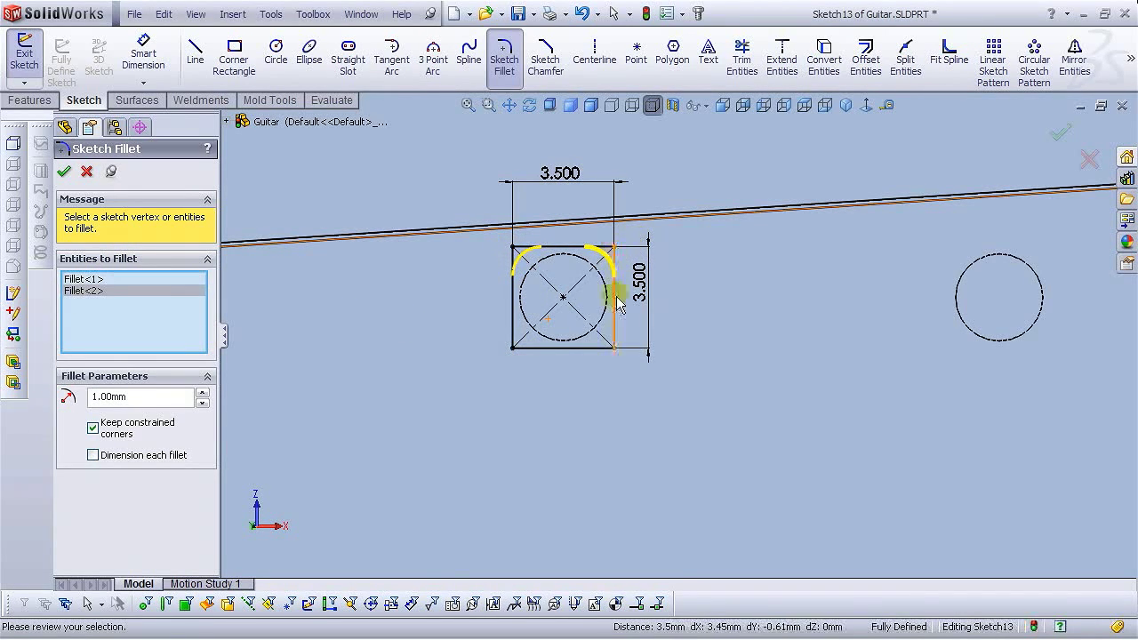
pyautogui.click(612, 346)
pyautogui.click(513, 350)
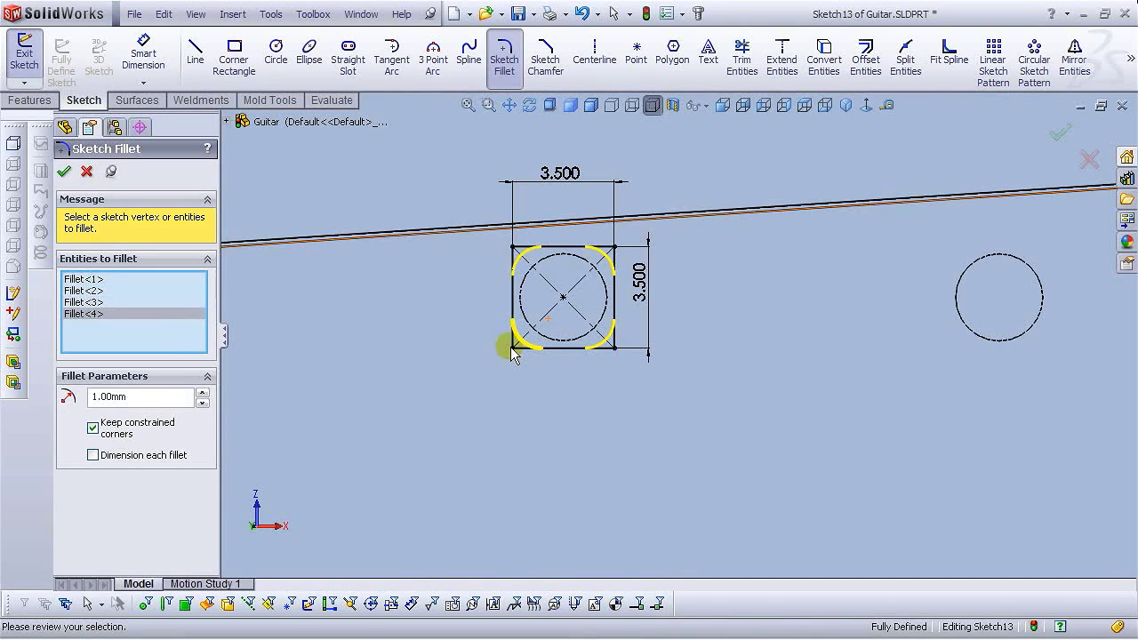
pyautogui.press('Return')
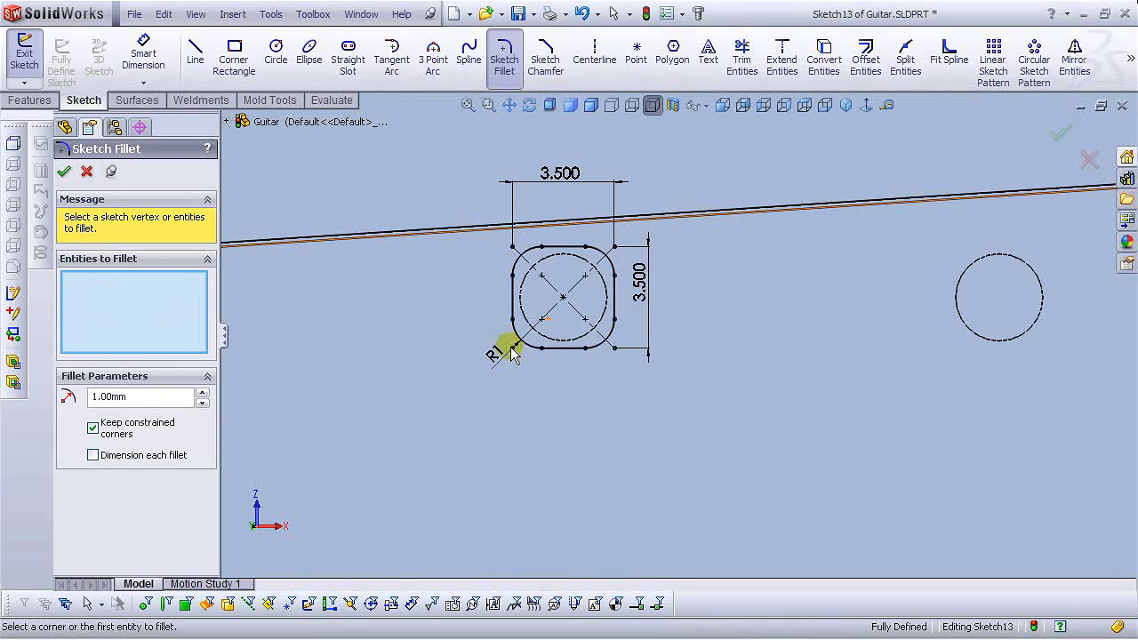
pyautogui.click(64, 170)
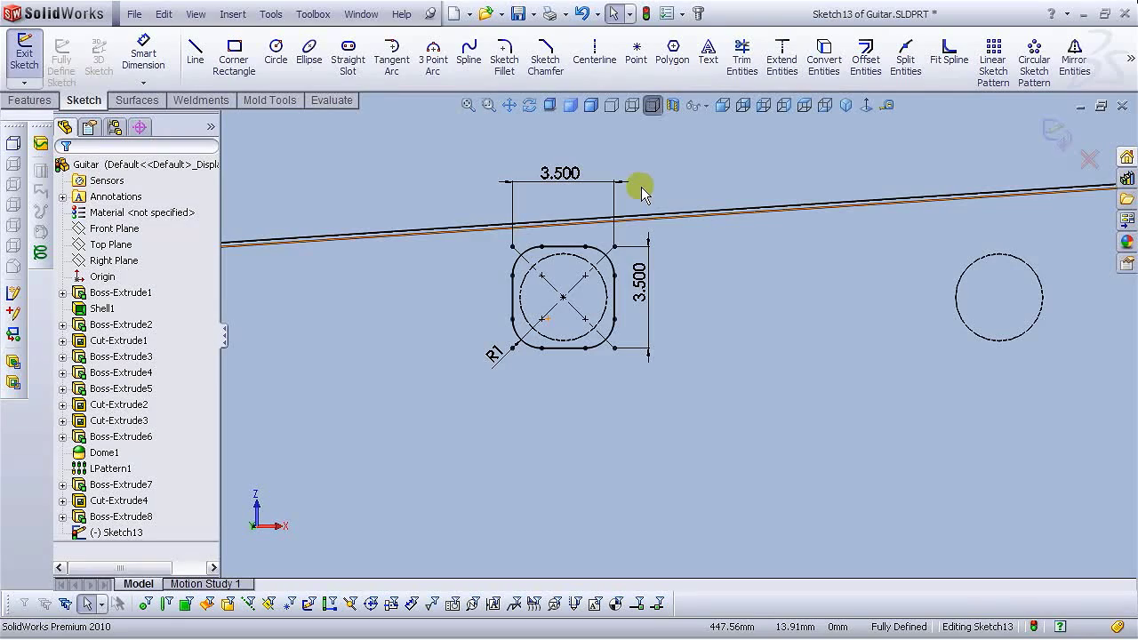
# Extrude the rounded square 3 mm from the headstock underside as Boss-Extrude9.
pyautogui.scroll(5, 914, 195)
pyautogui.scroll(-5, 751, 374)
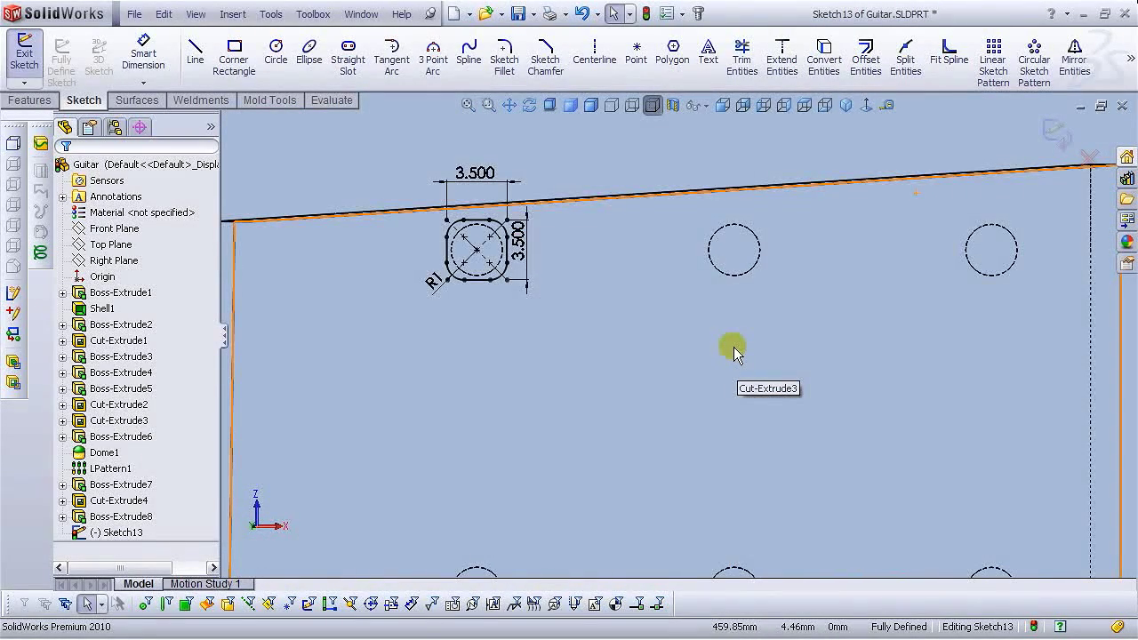
pyautogui.scroll(5, 734, 346)
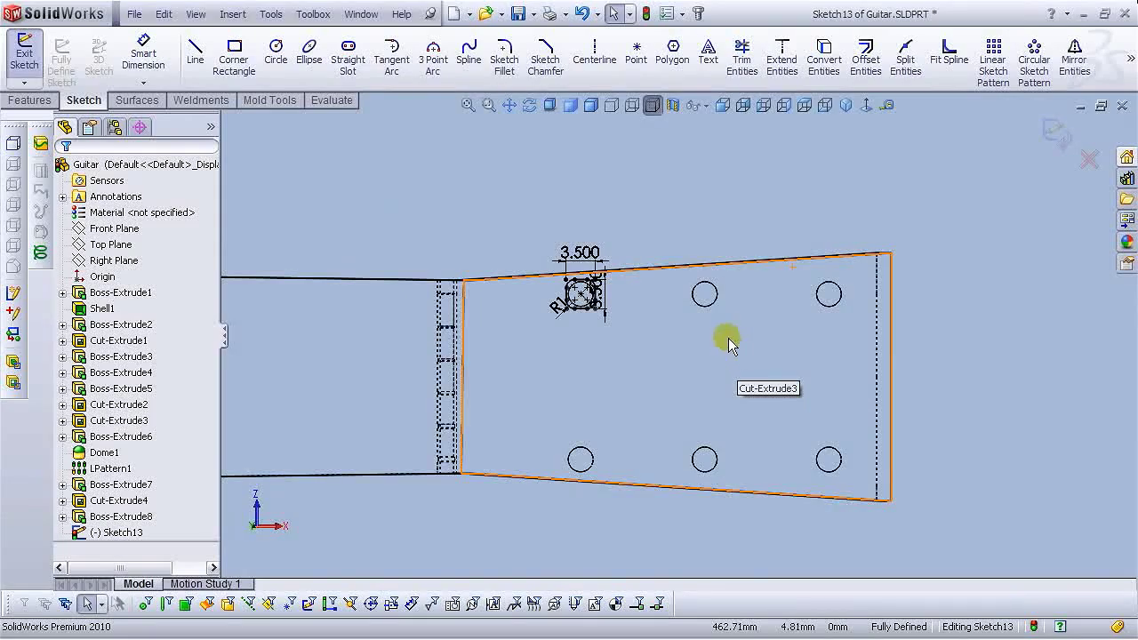
pyautogui.scroll(-3, 645, 320)
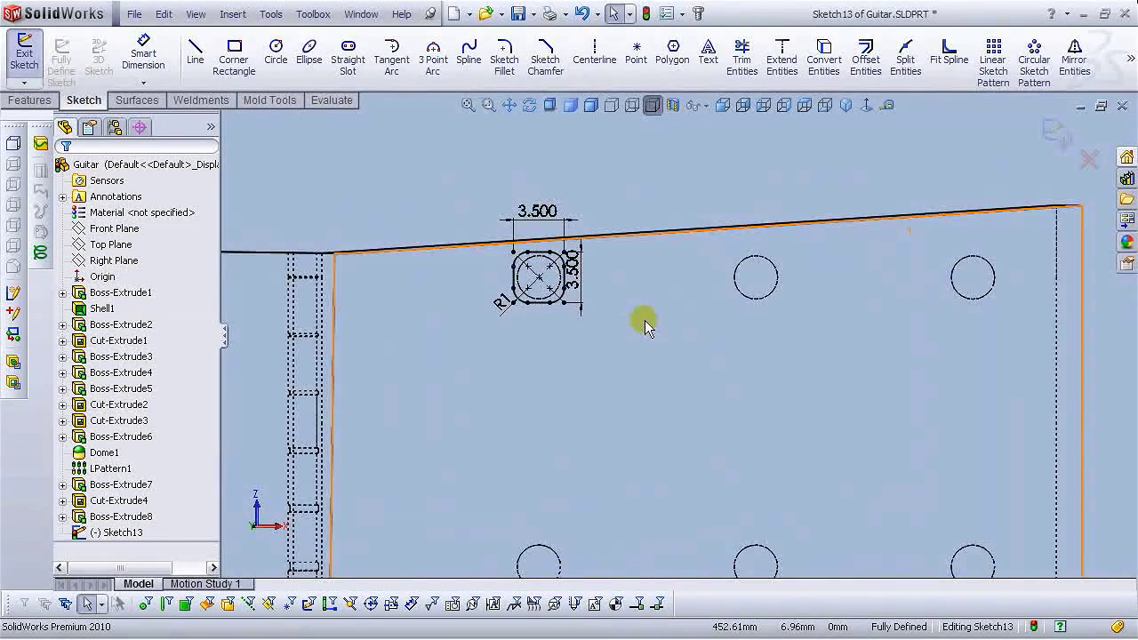
pyautogui.scroll(2, 646, 325)
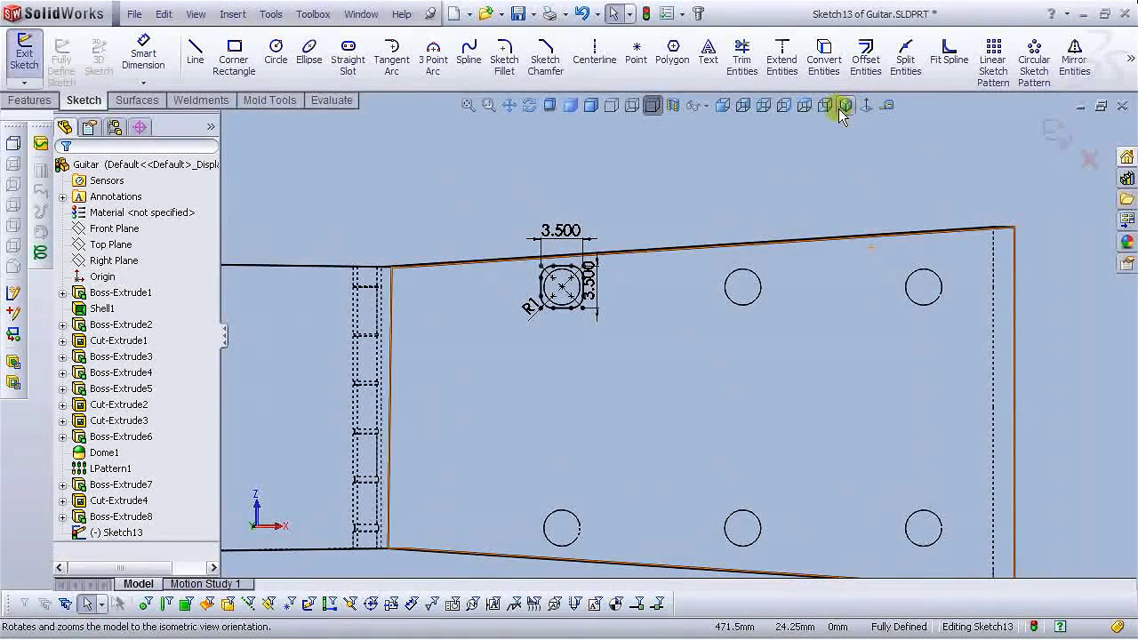
pyautogui.click(34, 99)
pyautogui.click(152, 87)
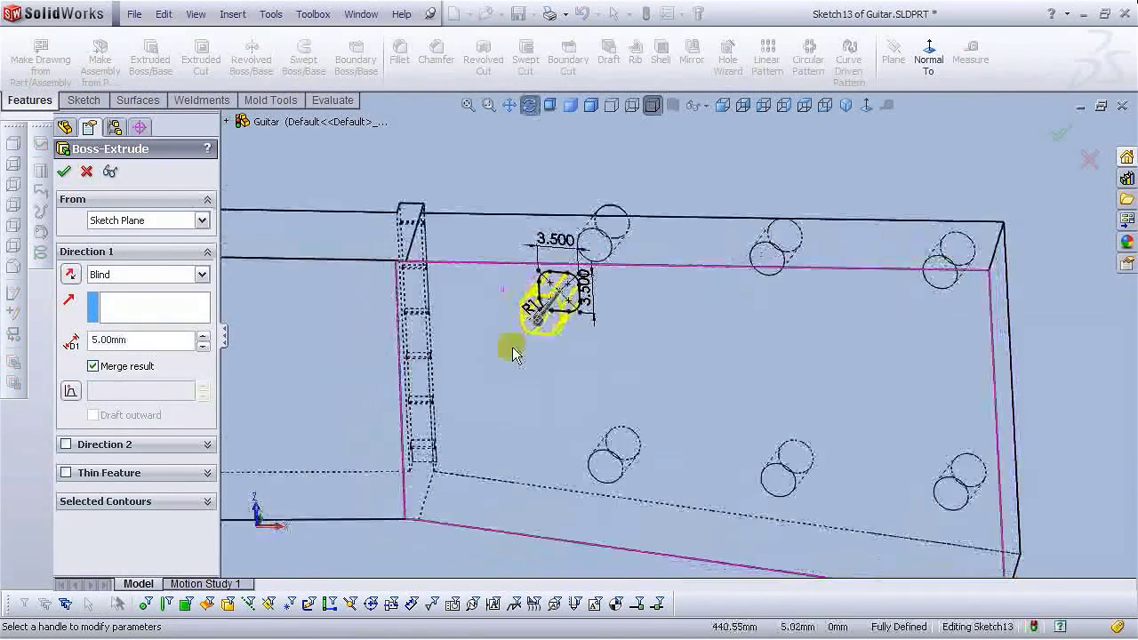
pyautogui.click(137, 340)
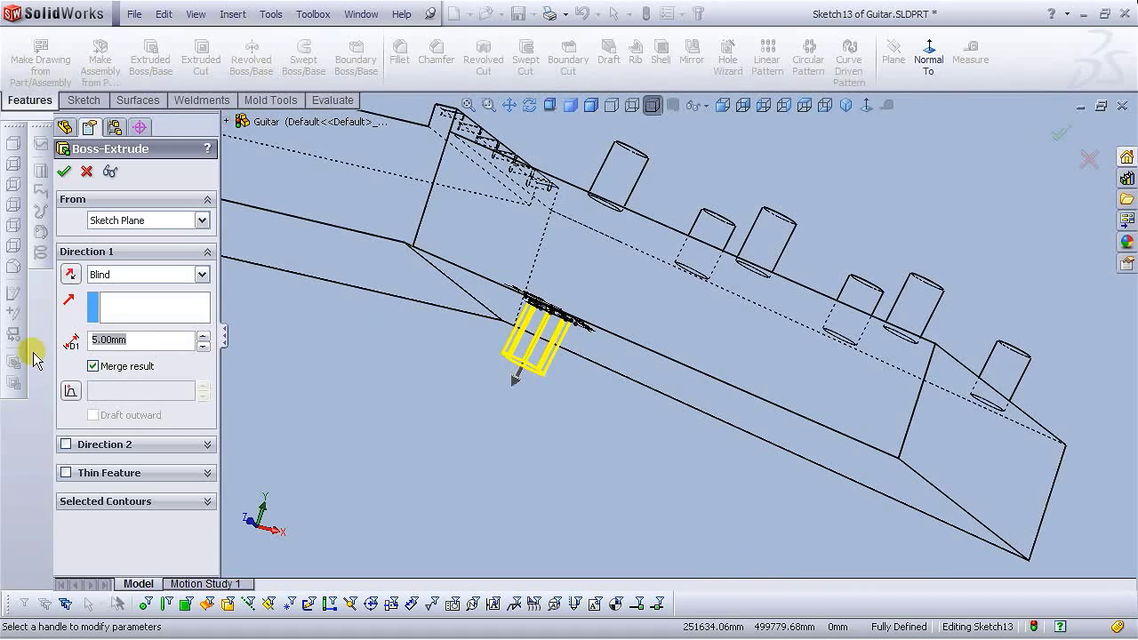
pyautogui.write('3')
pyautogui.press('Return')
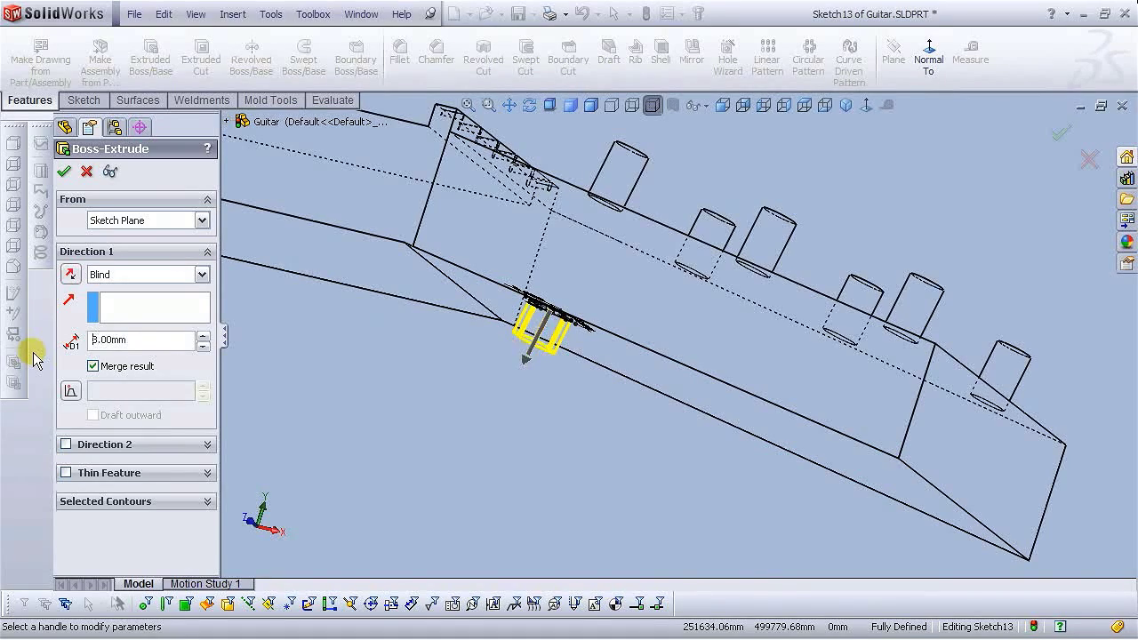
pyautogui.click(64, 171)
pyautogui.click(543, 422)
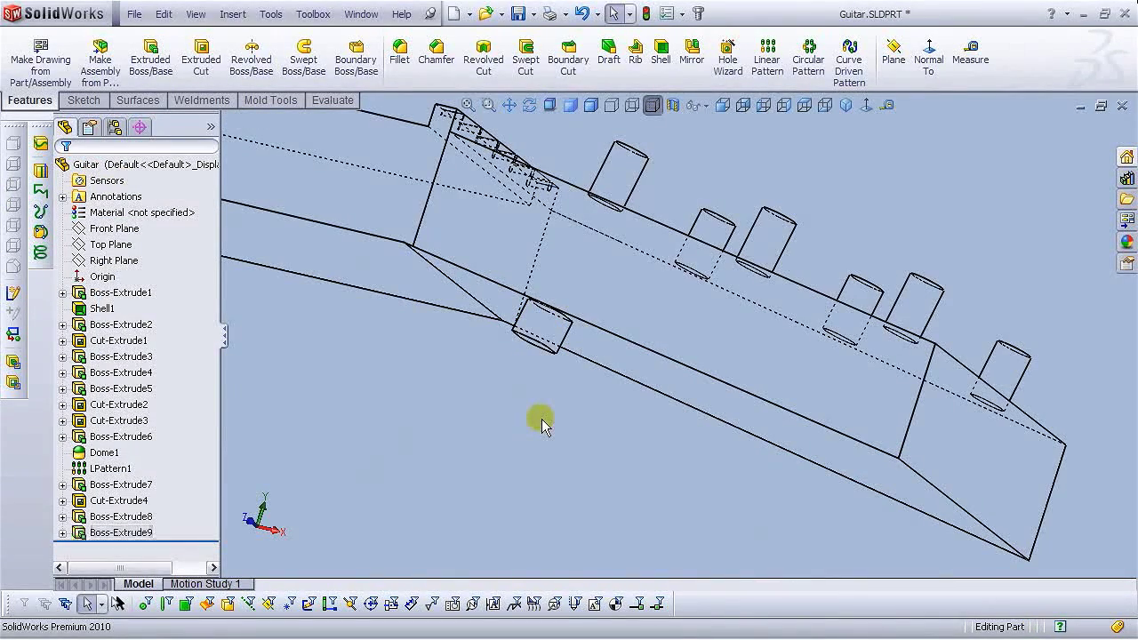
# Switch to Shaded With Edges display and orbit toward the new block.
pyautogui.click(591, 106)
pyautogui.moveTo(498, 229)
pyautogui.mouseDown(button='middle')
pyautogui.moveTo(519, 311)
pyautogui.moveTo(627, 399)
pyautogui.moveTo(655, 241)
pyautogui.moveTo(632, 229)
pyautogui.moveTo(562, 322)
pyautogui.moveTo(593, 364)
pyautogui.moveTo(589, 465)
pyautogui.moveTo(594, 330)
pyautogui.moveTo(577, 270)
pyautogui.moveTo(546, 302)
pyautogui.moveTo(523, 359)
pyautogui.moveTo(596, 236)
pyautogui.moveTo(617, 168)
pyautogui.moveTo(612, 134)
pyautogui.moveTo(582, 301)
pyautogui.moveTo(584, 409)
pyautogui.moveTo(569, 222)
pyautogui.mouseUp(button='middle')
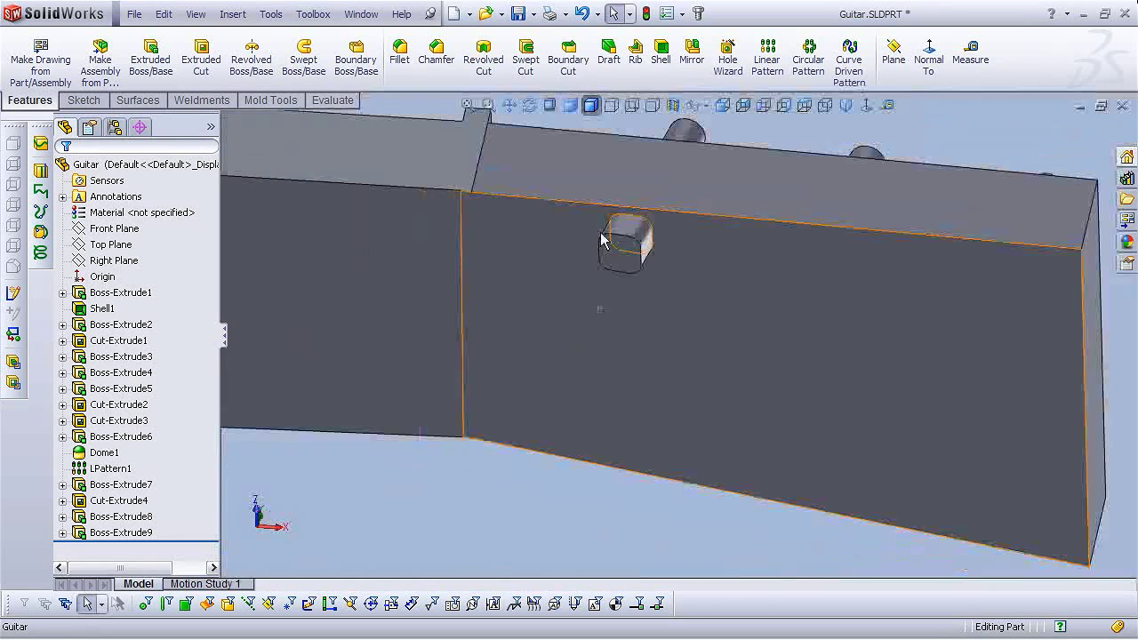
pyautogui.scroll(-3, 569, 222)
# Fillet the block's end face edges with a 1 mm radius, creating Fillet1.
pyautogui.click(399, 53)
pyautogui.click(167, 346)
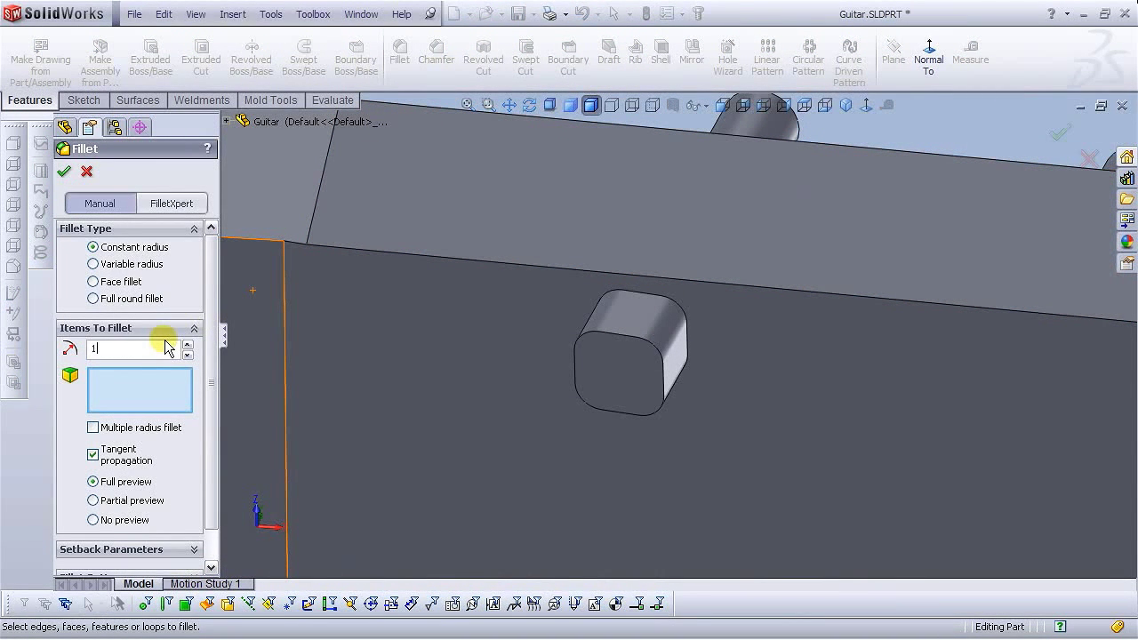
pyautogui.click(609, 369)
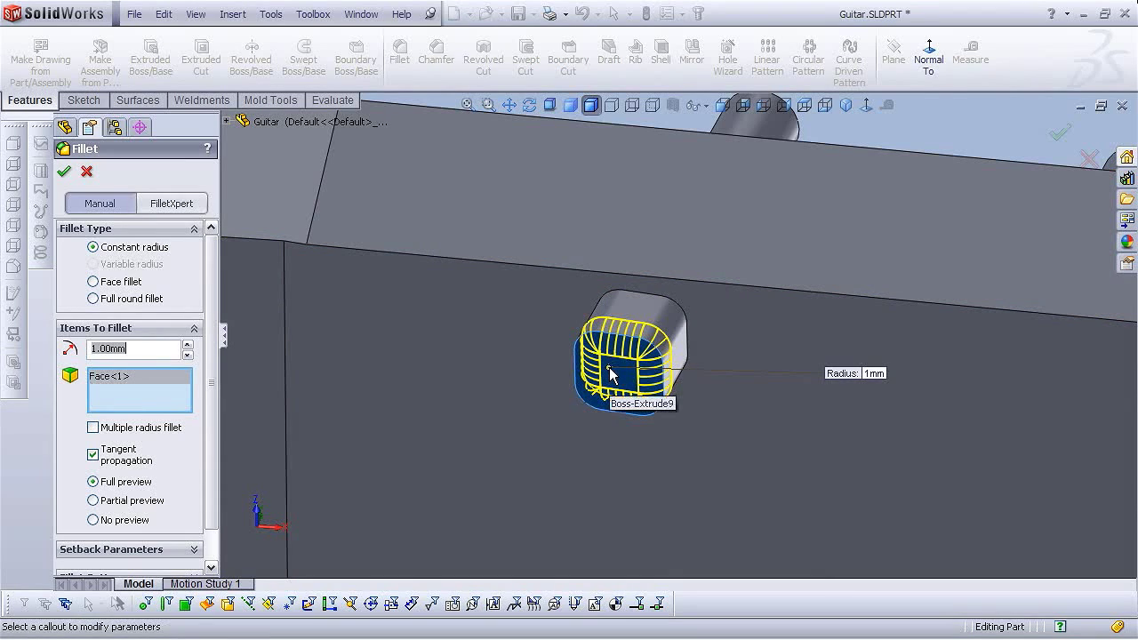
pyautogui.click(63, 171)
pyautogui.scroll(3, 683, 442)
pyautogui.moveTo(683, 442); pyautogui.dragTo(676, 335, button='middle')
pyautogui.scroll(-3, 685, 302)
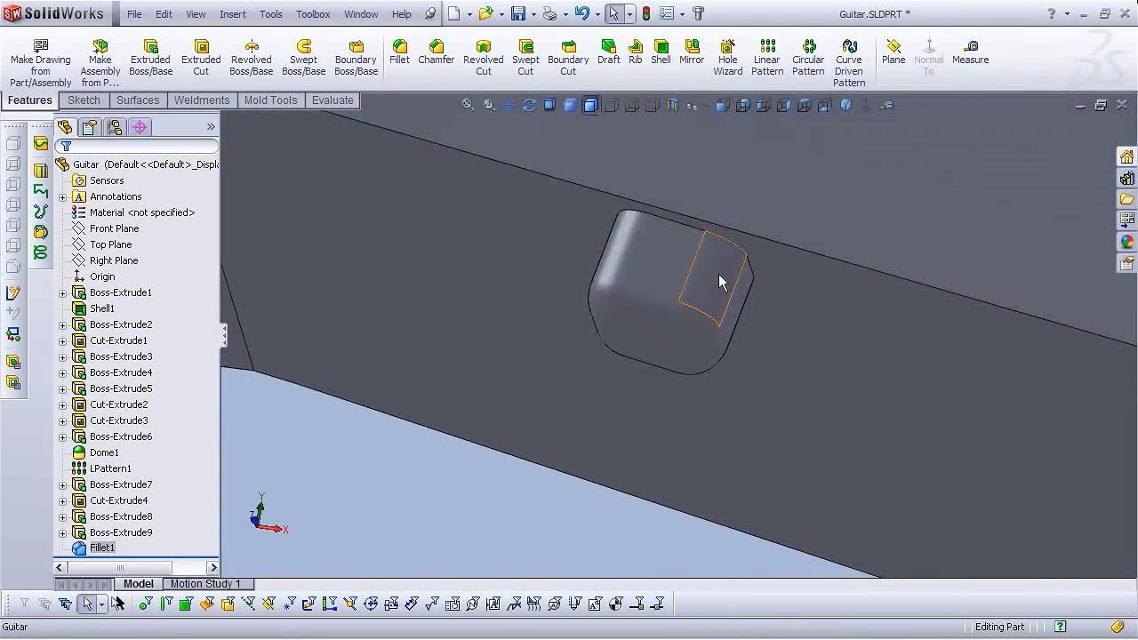
# Start a sketch on the block's flat top face and draw a small circle on it.
pyautogui.click(653, 272)
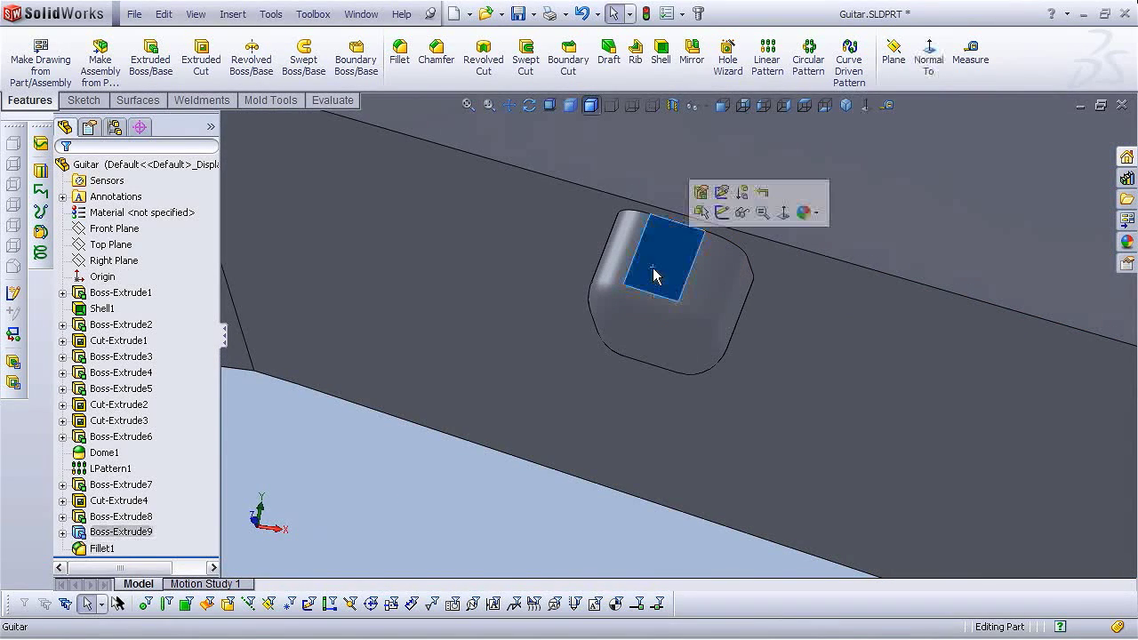
pyautogui.click(722, 213)
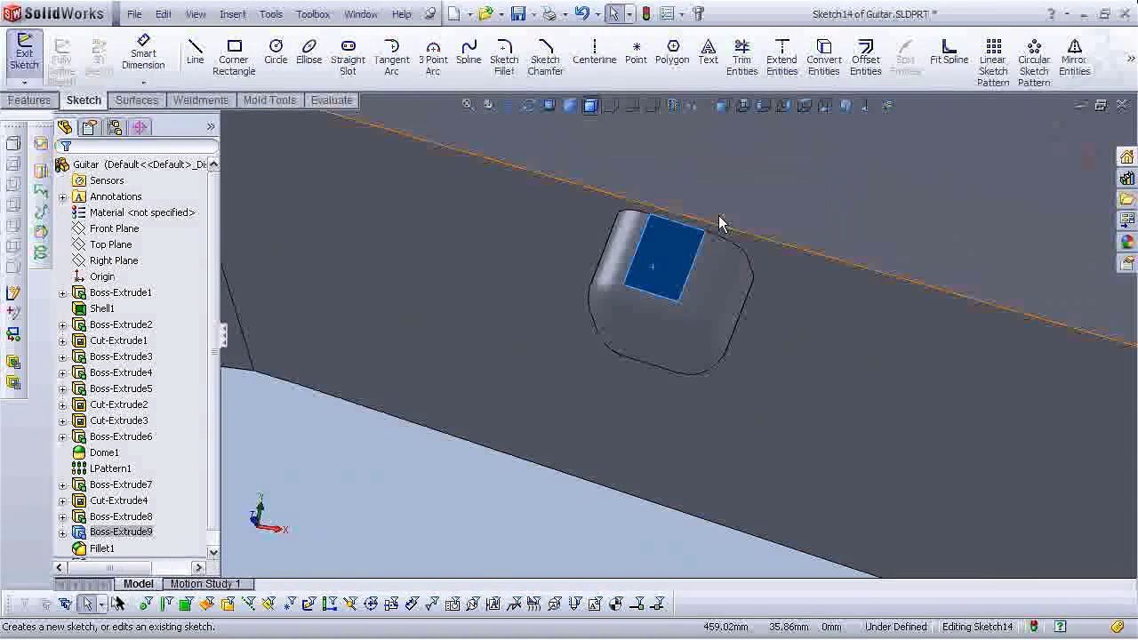
pyautogui.click(866, 106)
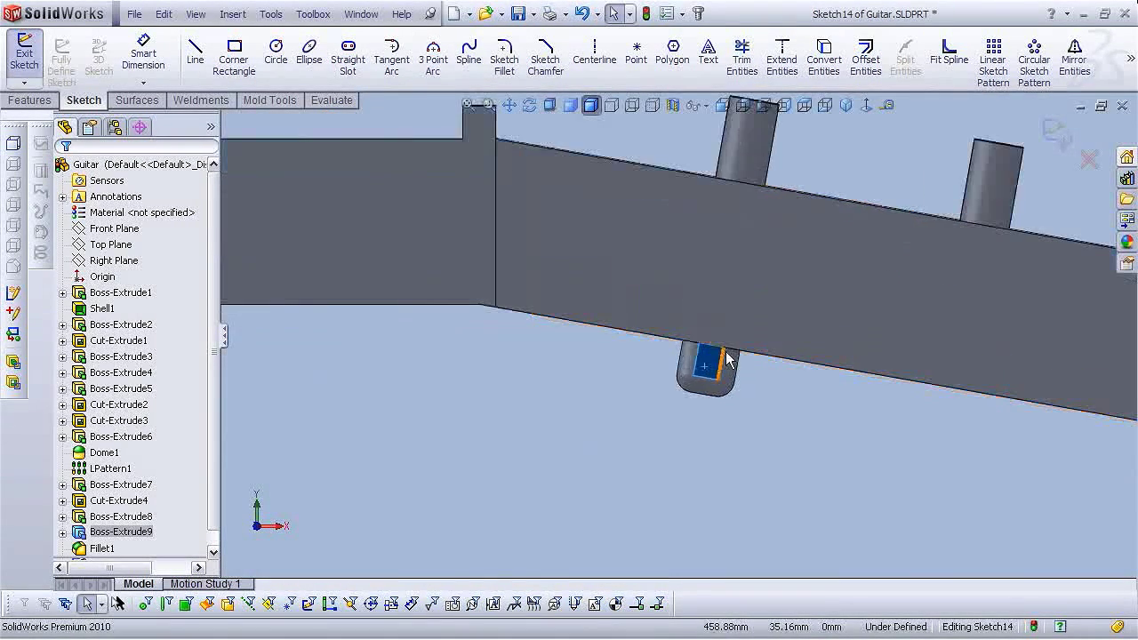
pyautogui.click(275, 58)
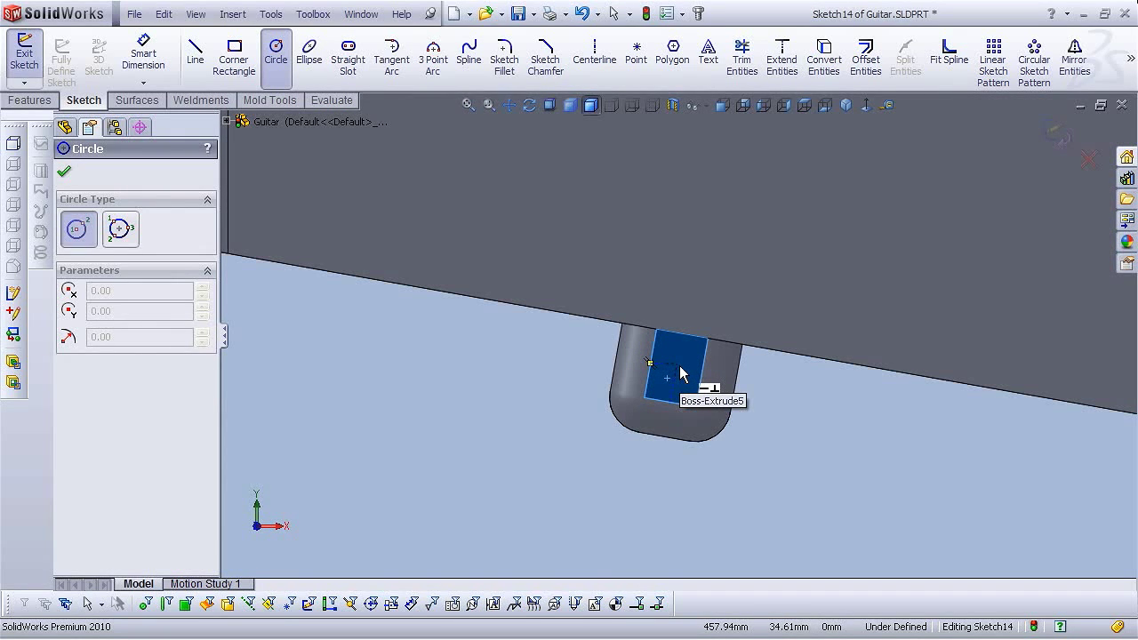
pyautogui.scroll(-2, 677, 381)
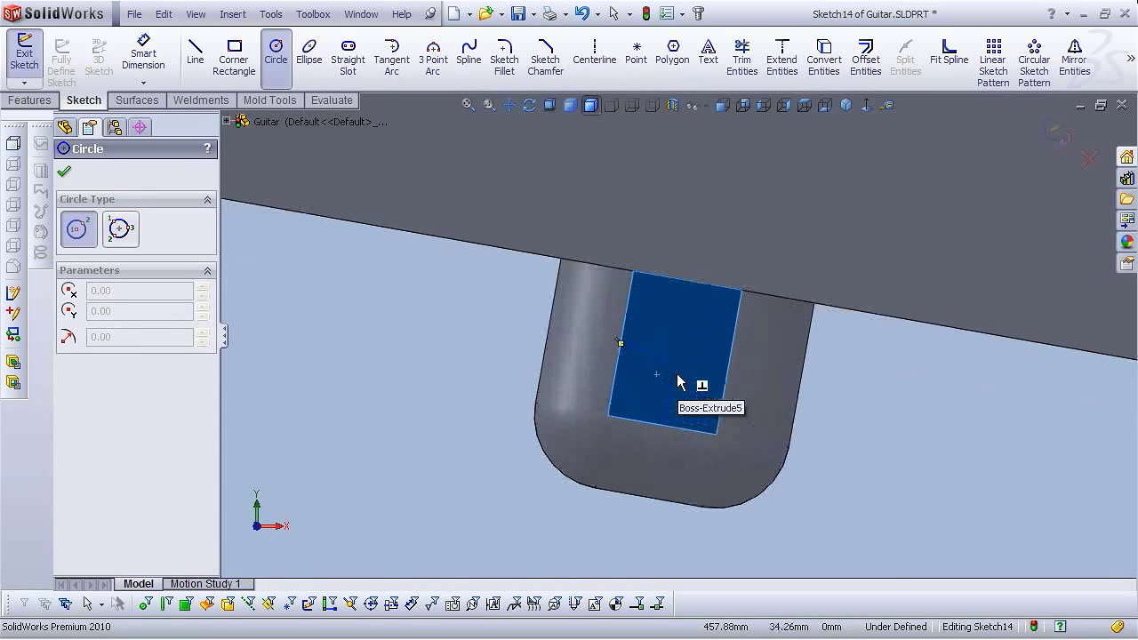
pyautogui.click(674, 353)
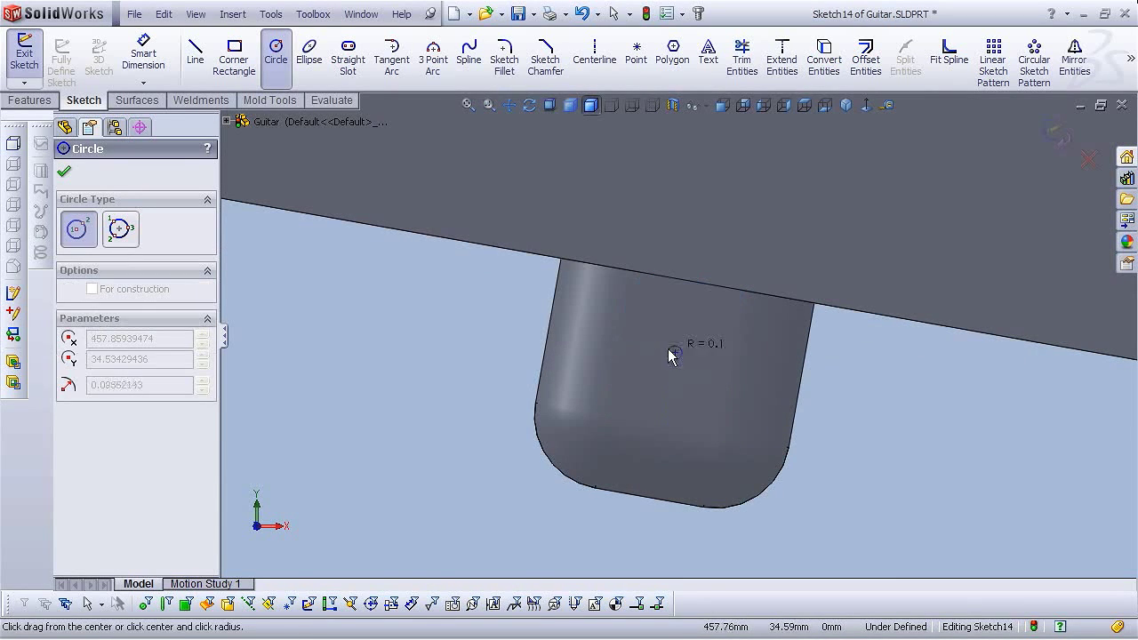
pyautogui.click(660, 347)
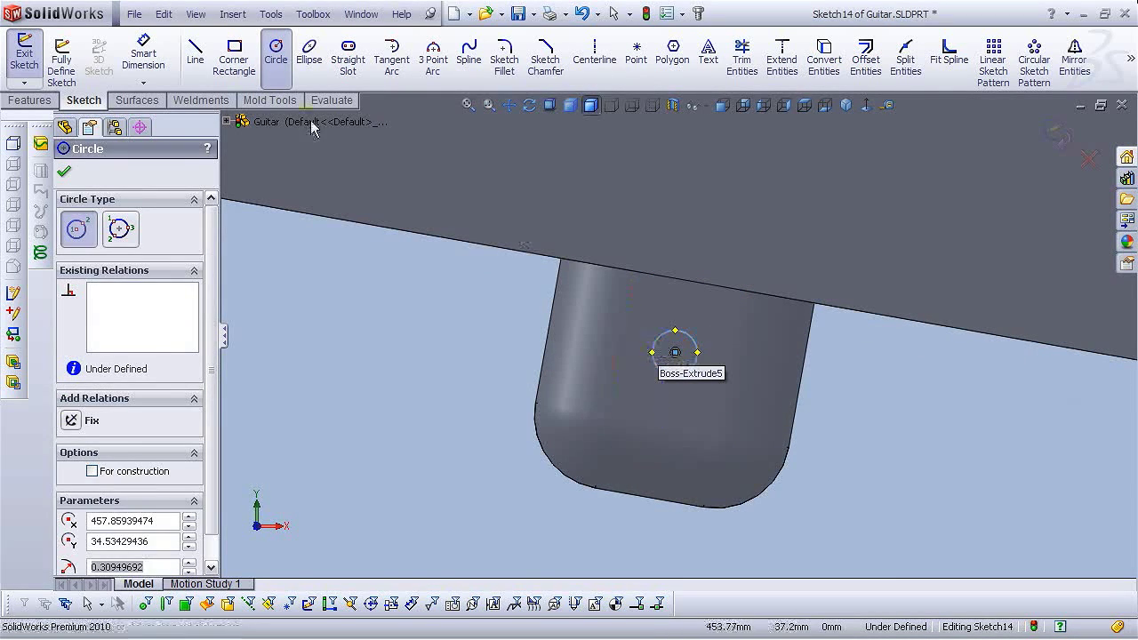
pyautogui.press('Escape')
# Dimension the circle to 1 mm diameter and fix its centre point.
pyautogui.click(148, 57)
pyautogui.click(697, 350)
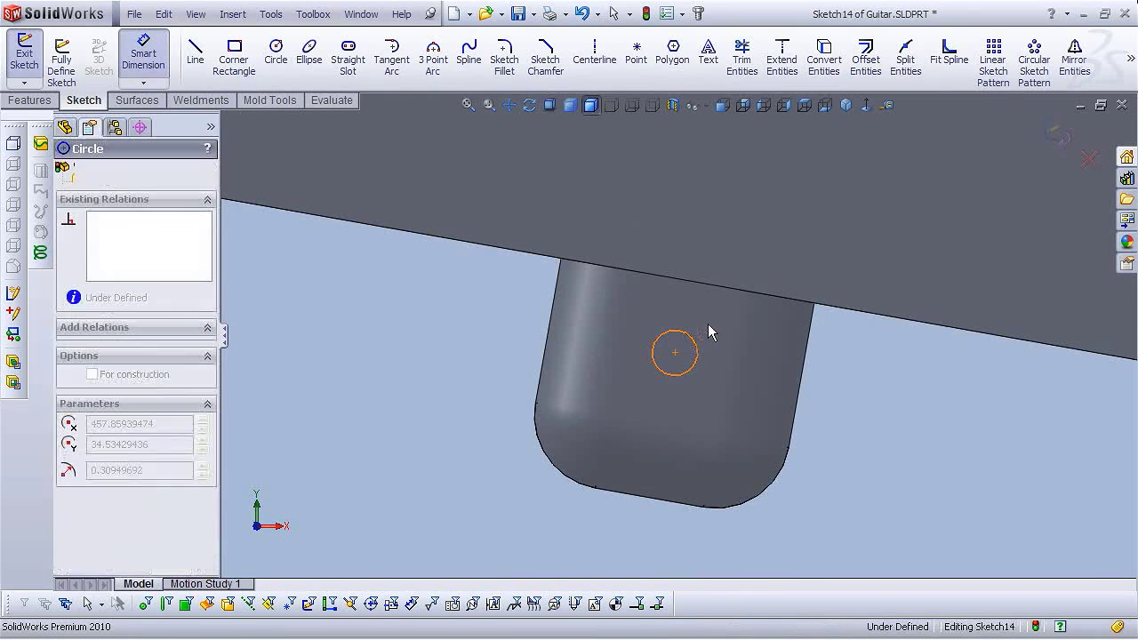
pyautogui.click(718, 313)
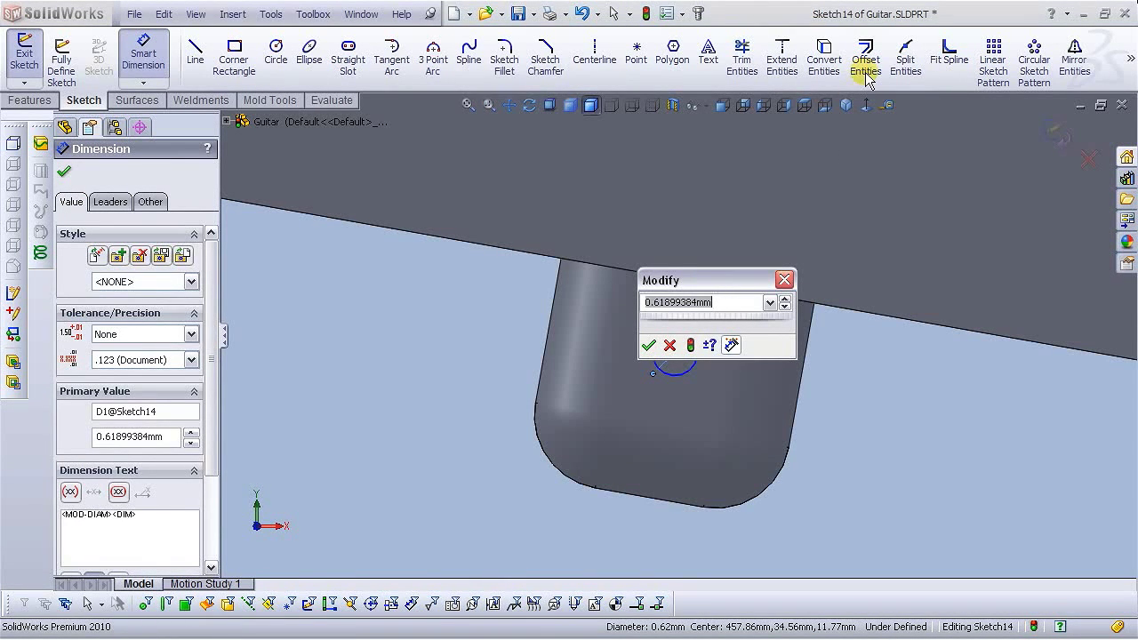
pyautogui.write('1')
pyautogui.press('Return')
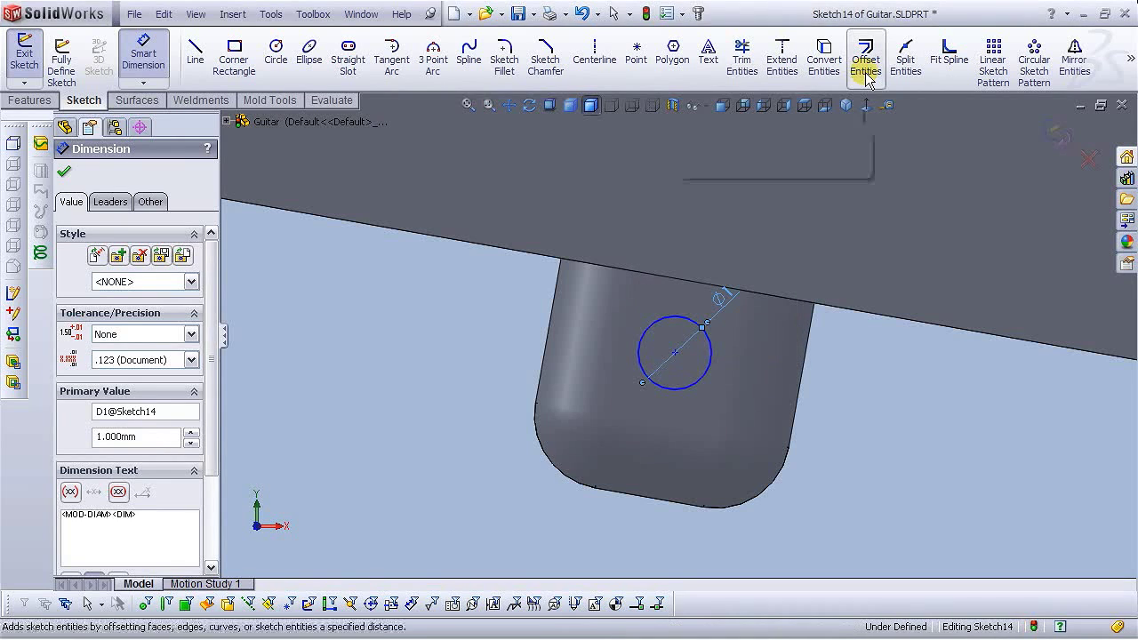
pyautogui.press('Escape')
pyautogui.click(676, 356)
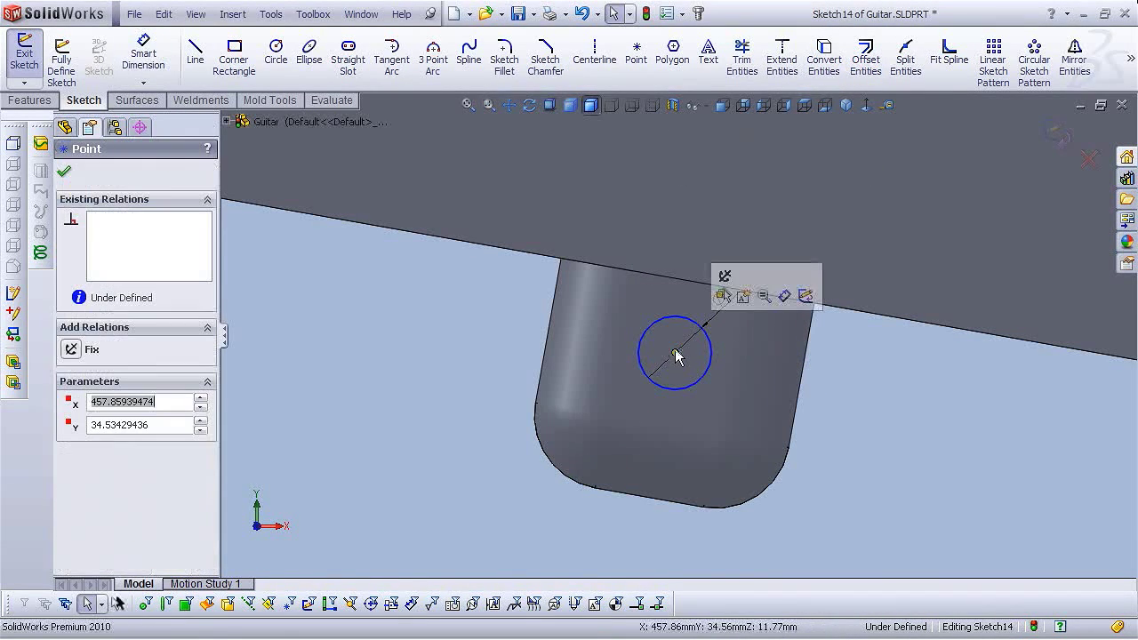
pyautogui.click(724, 277)
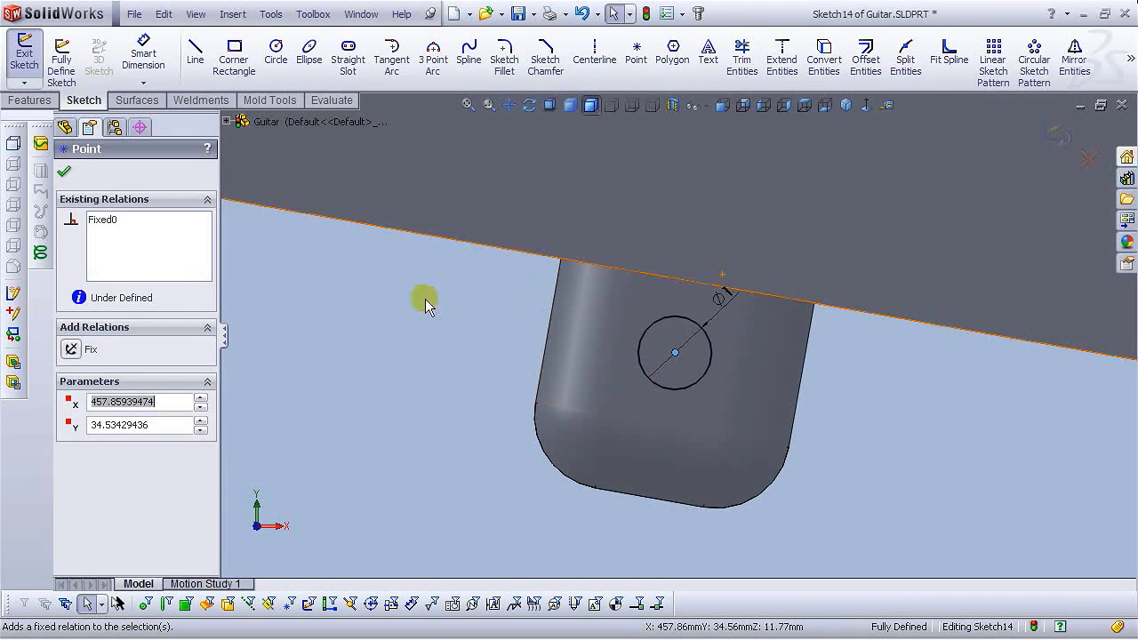
pyautogui.click(63, 170)
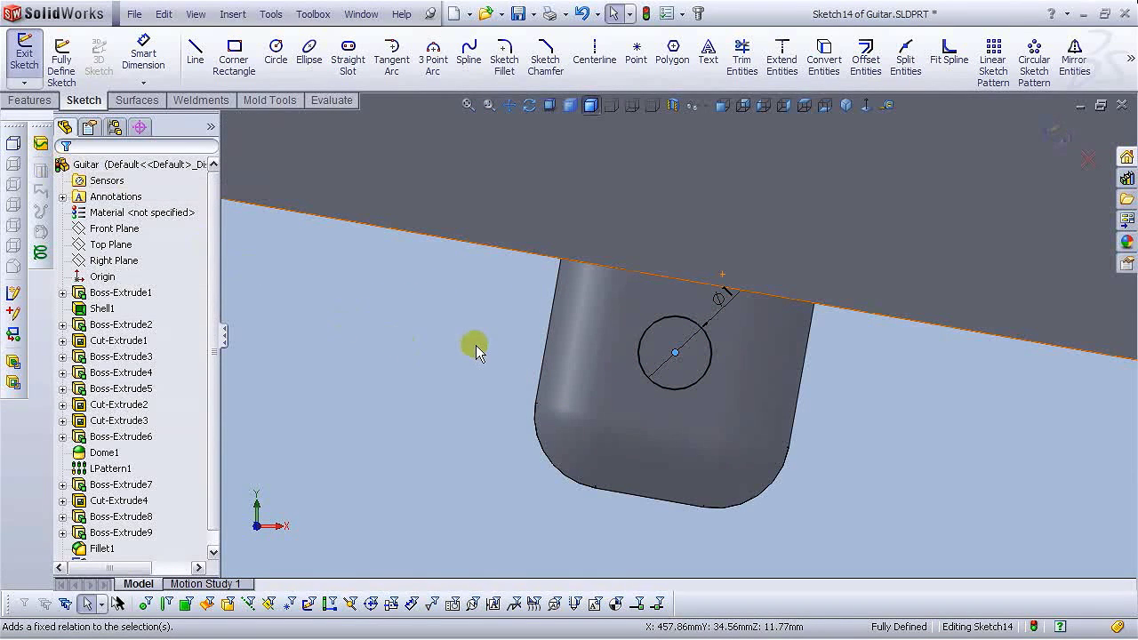
pyautogui.click(29, 99)
# Extrude the circle sketch to a blind depth of 1.5 mm.
pyautogui.click(151, 59)
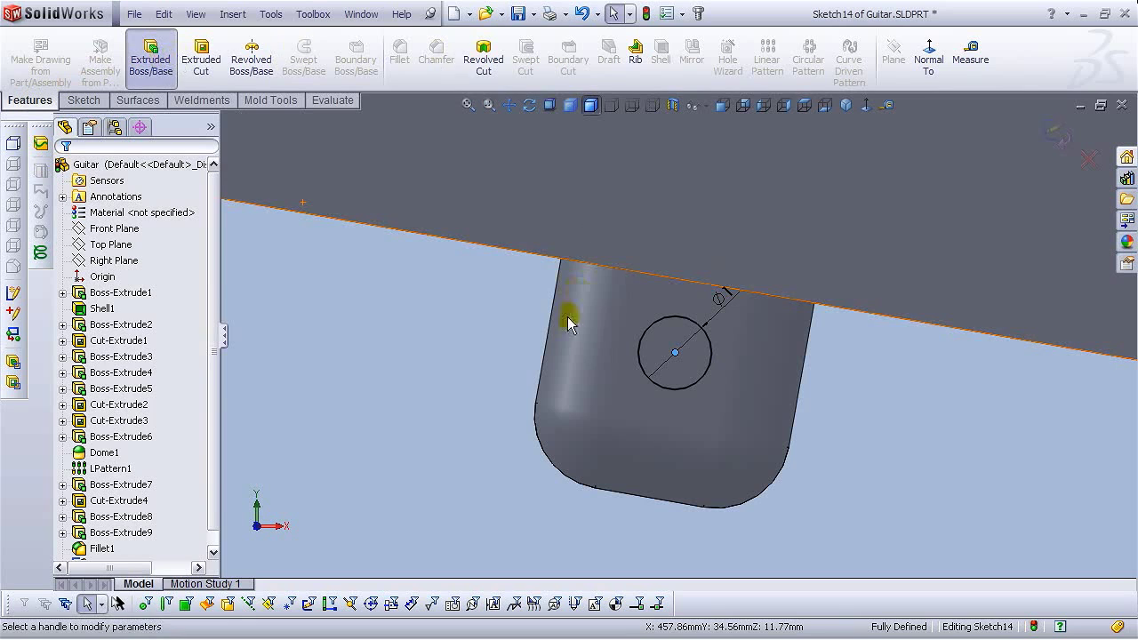
pyautogui.moveTo(687, 354); pyautogui.dragTo(632, 411, button='middle')
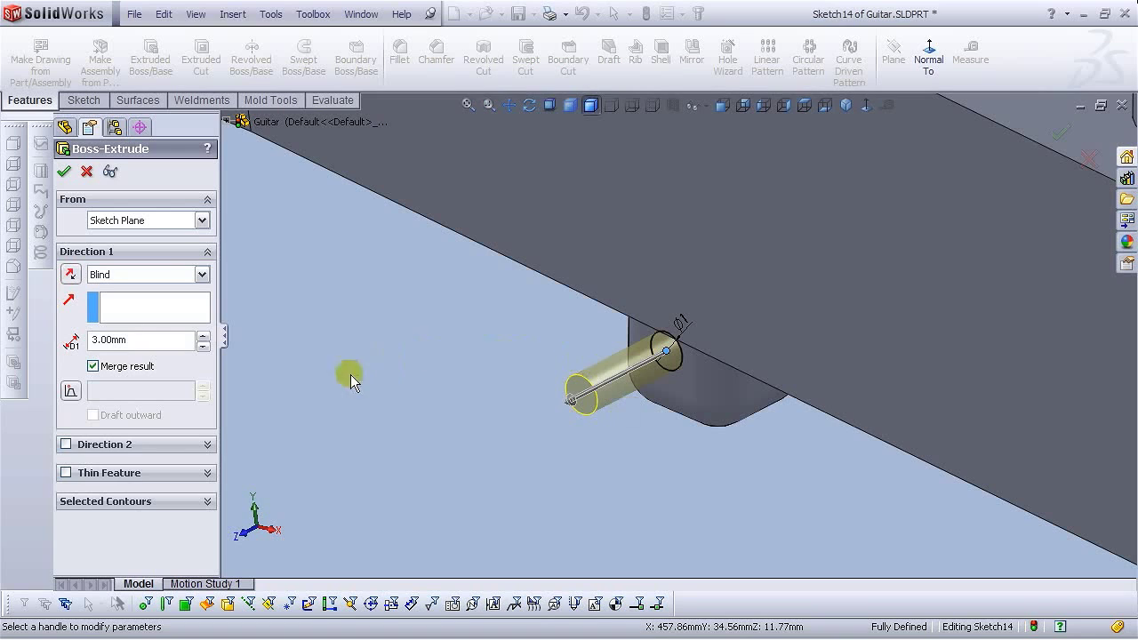
pyautogui.moveTo(150, 342); pyautogui.dragTo(37, 356)
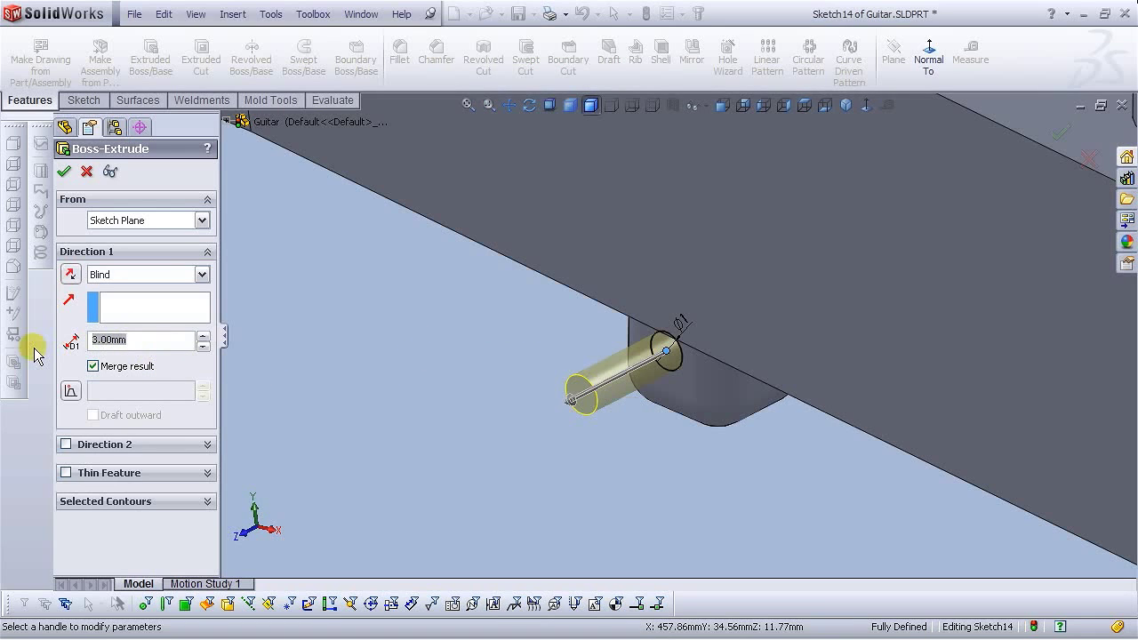
pyautogui.write('1.5')
pyautogui.press('Return')
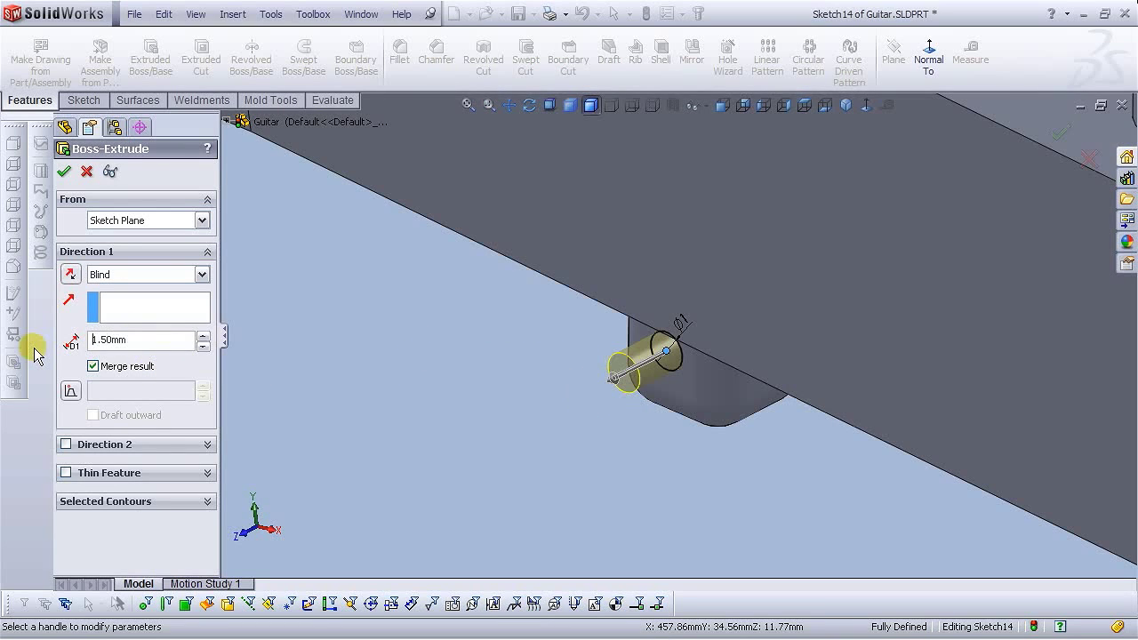
# Make it a reversed 0.25 mm thin feature with a 1° draft and confirm.
pyautogui.click(64, 474)
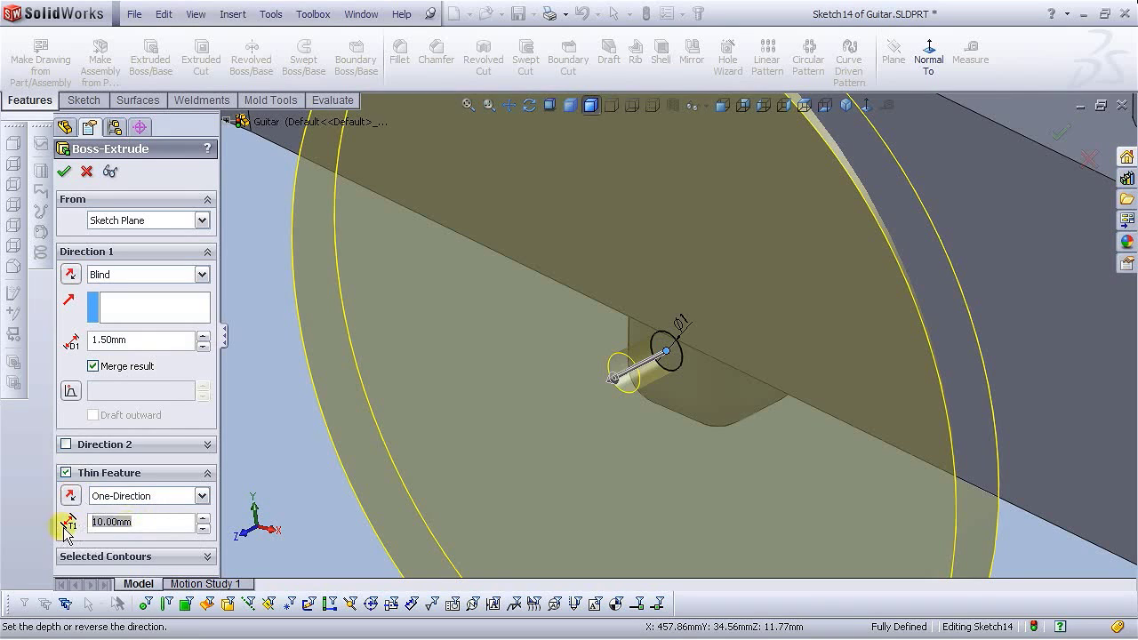
pyautogui.click(124, 523)
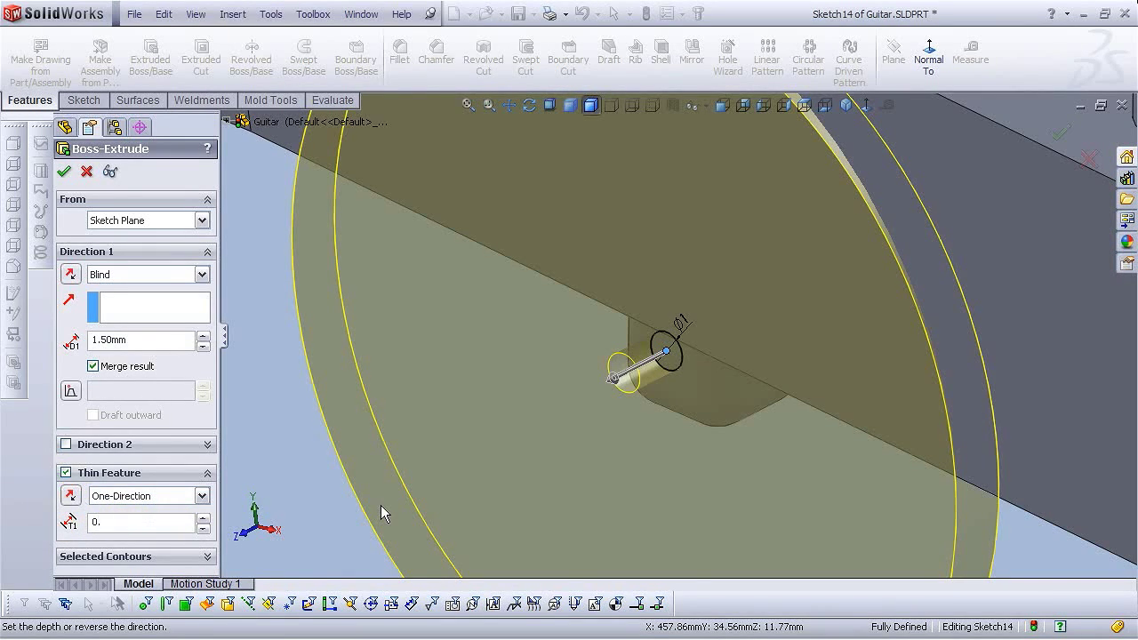
pyautogui.click(381, 505)
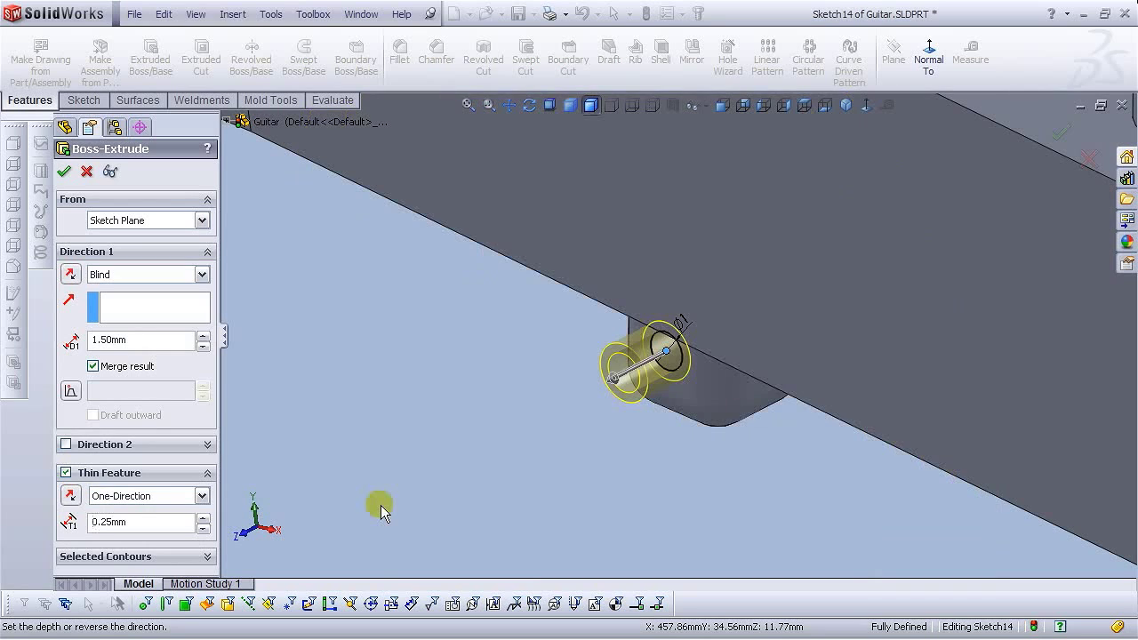
pyautogui.click(71, 495)
pyautogui.click(71, 495)
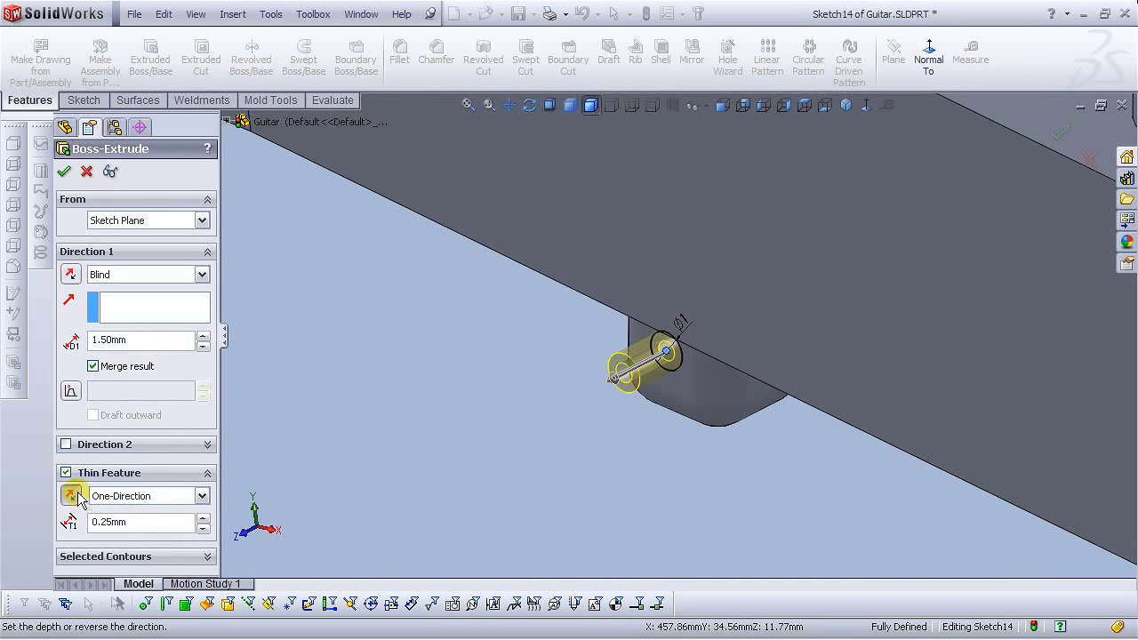
pyautogui.click(71, 392)
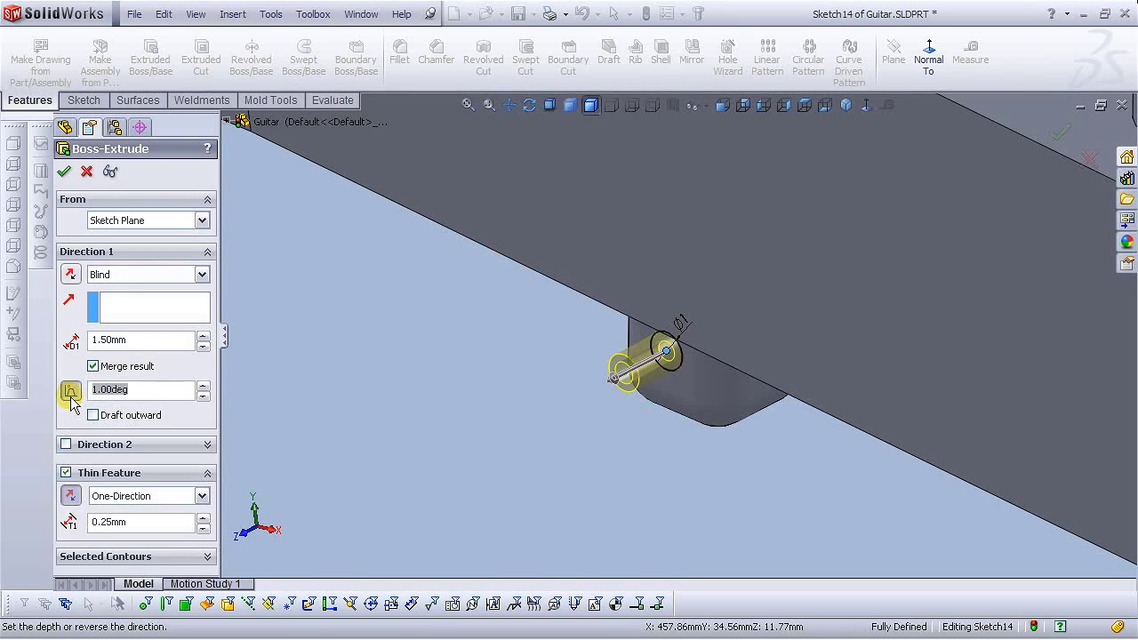
pyautogui.click(147, 397)
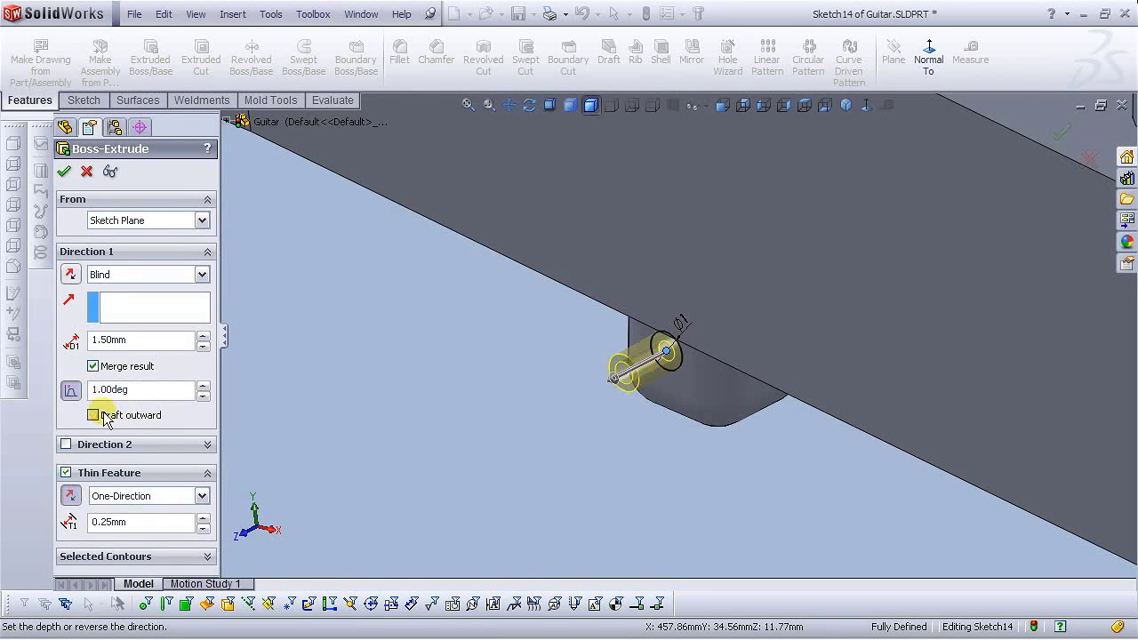
pyautogui.doubleClick(145, 391)
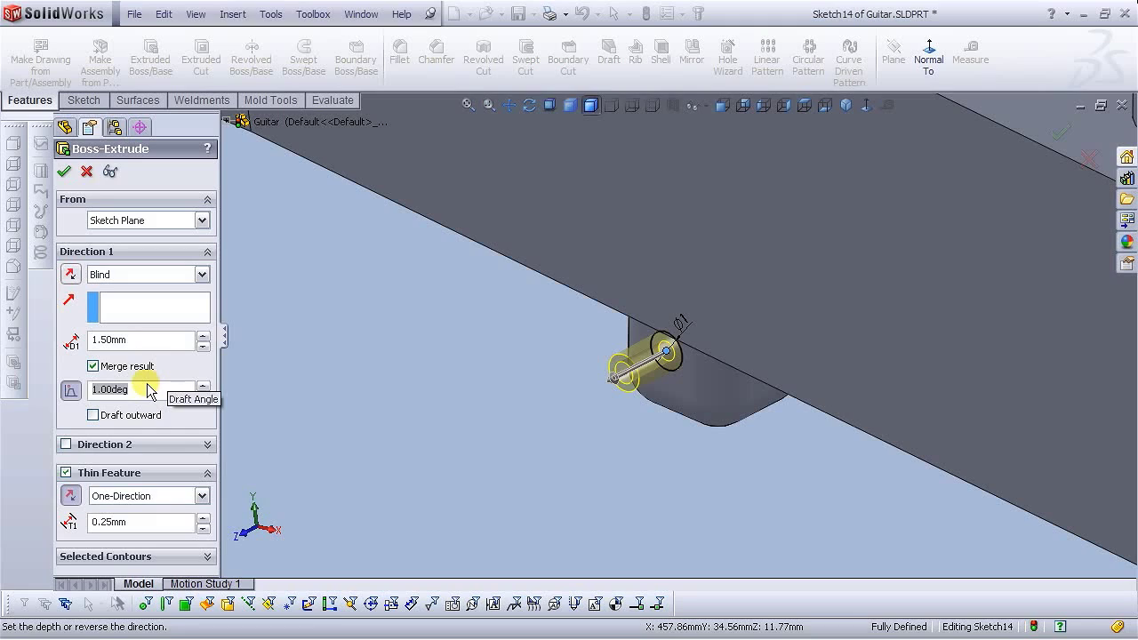
pyautogui.press('Return')
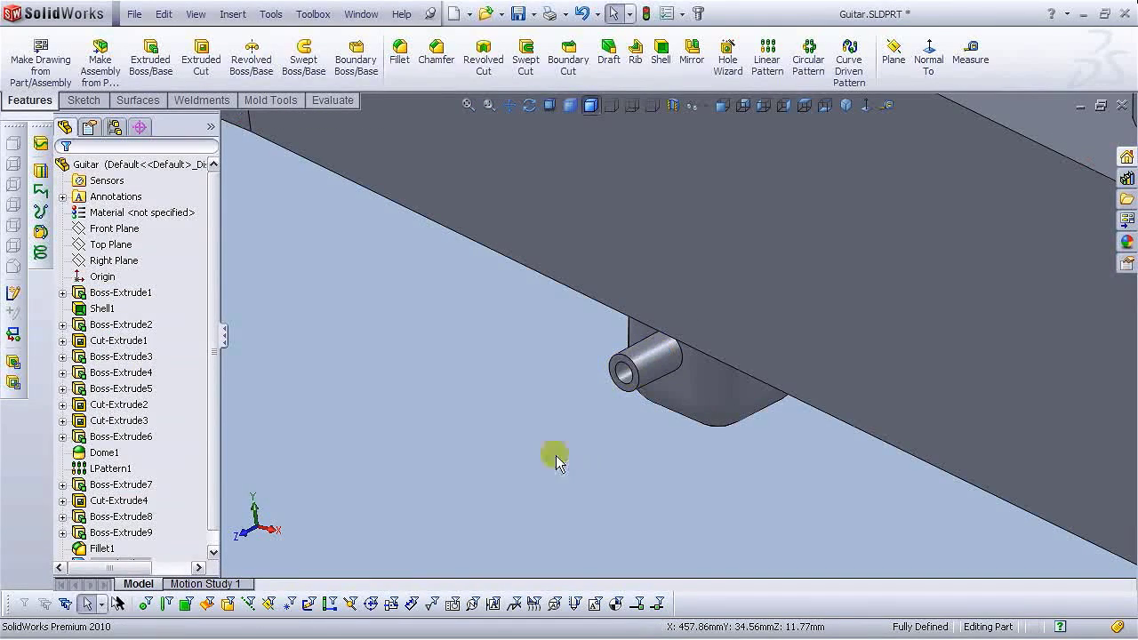
# Orbit to the headstock with its six pegs and select a headstock face.
pyautogui.moveTo(504, 435); pyautogui.dragTo(666, 419, button='middle')
pyautogui.scroll(3, 668, 463)
pyautogui.scroll(-2, 676, 331)
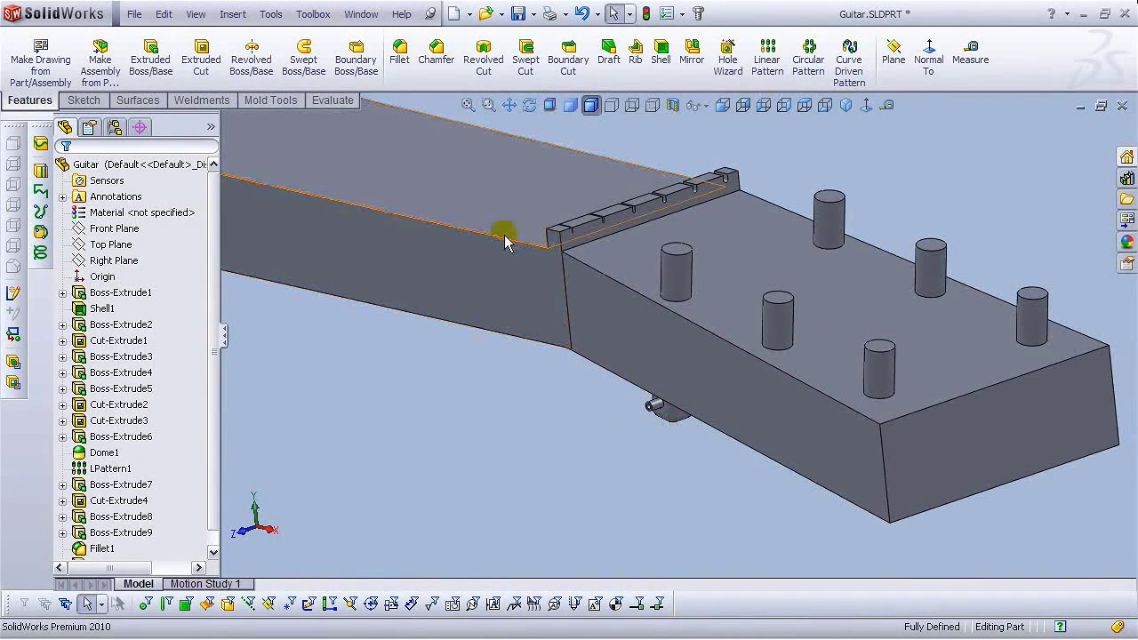
pyautogui.click(589, 318)
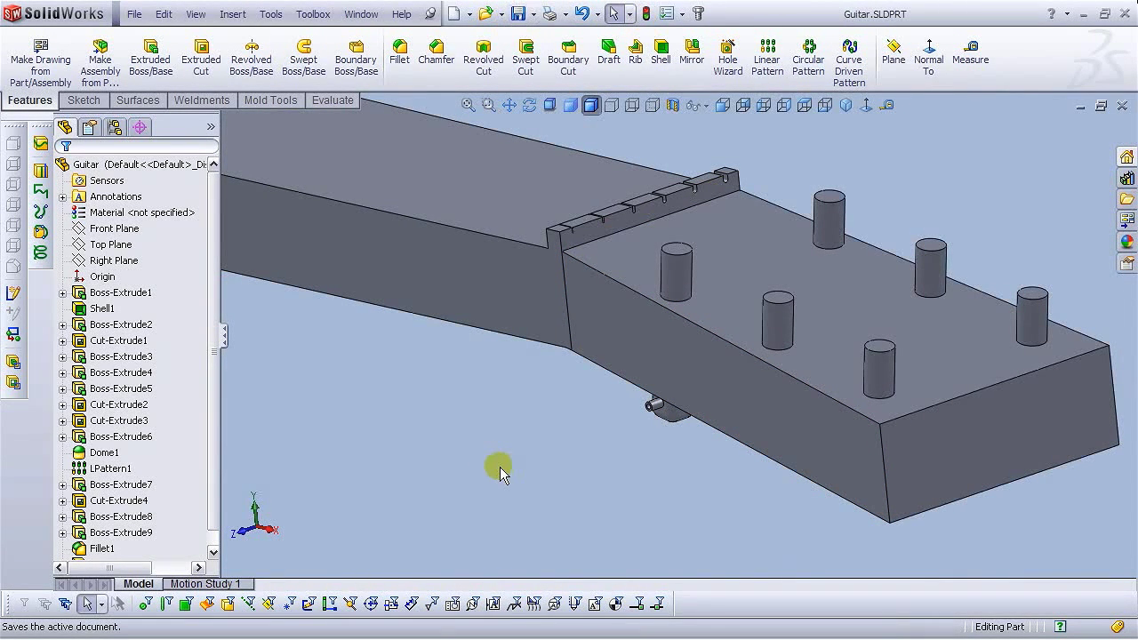
pyautogui.moveTo(477, 423); pyautogui.dragTo(712, 290, button='middle')
pyautogui.scroll(-4, 673, 354)
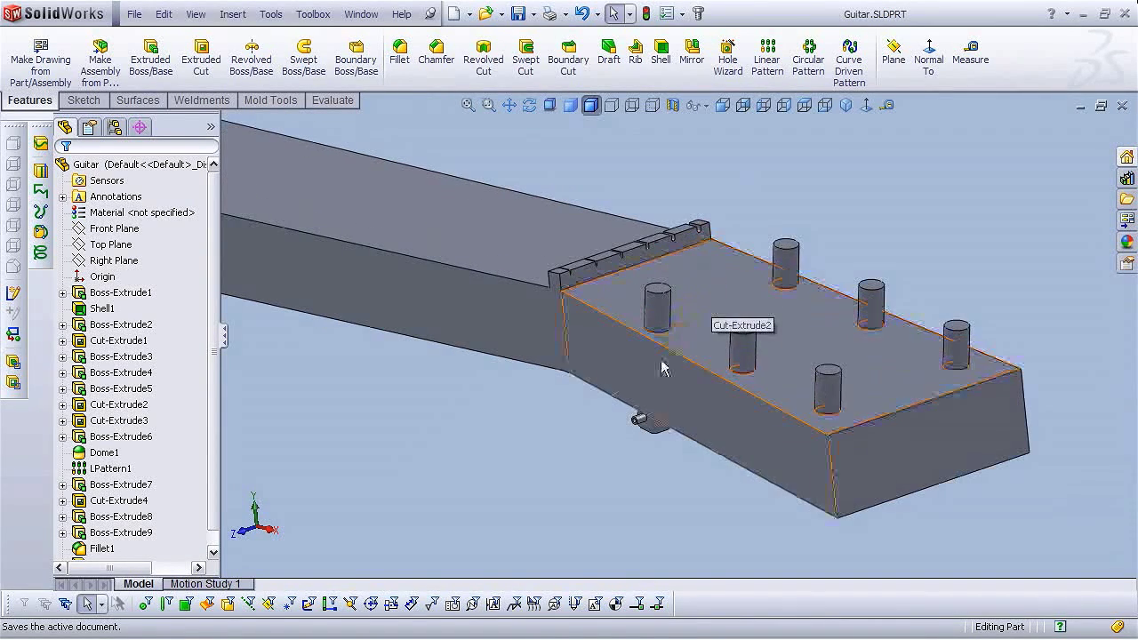
# Start a new sketch on the headstock's top face, viewed face-on.
pyautogui.click(685, 345)
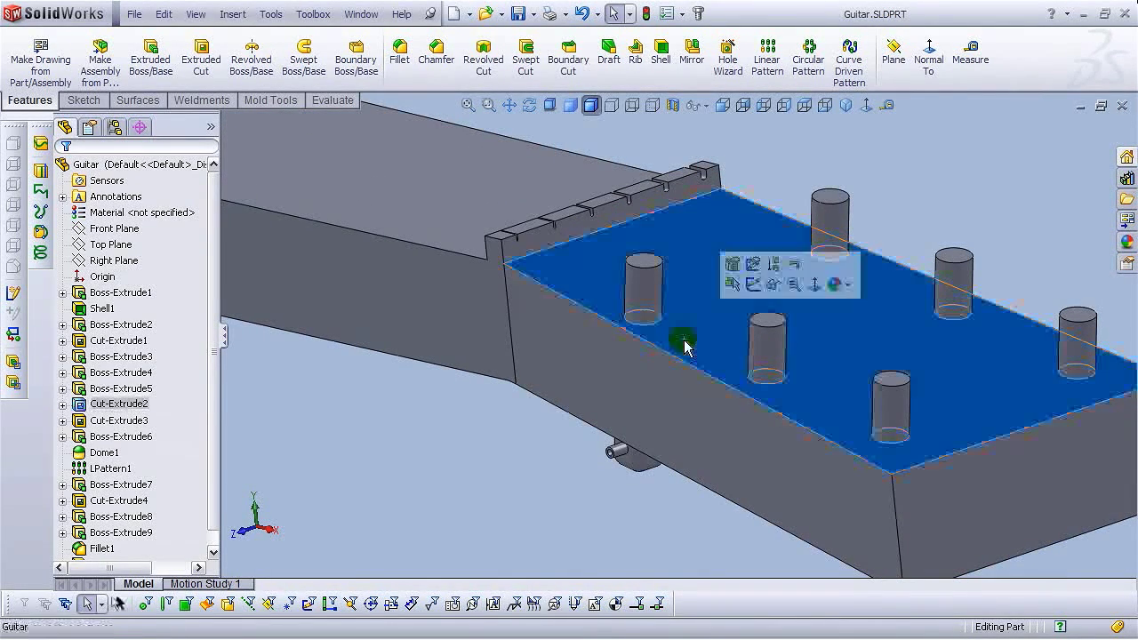
pyautogui.click(753, 285)
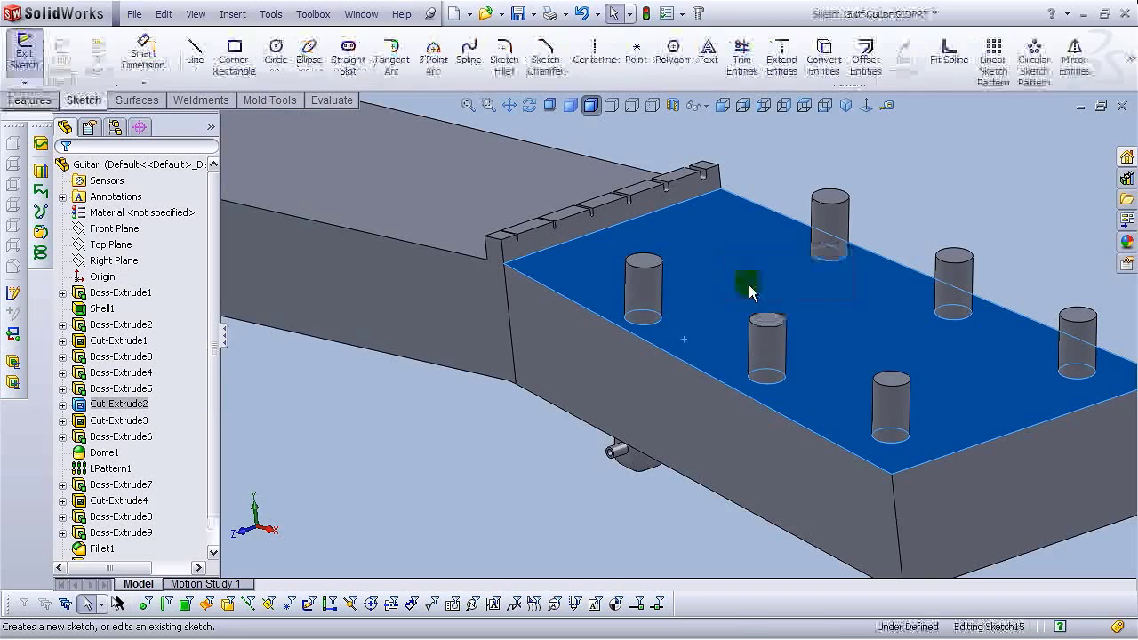
pyautogui.click(867, 106)
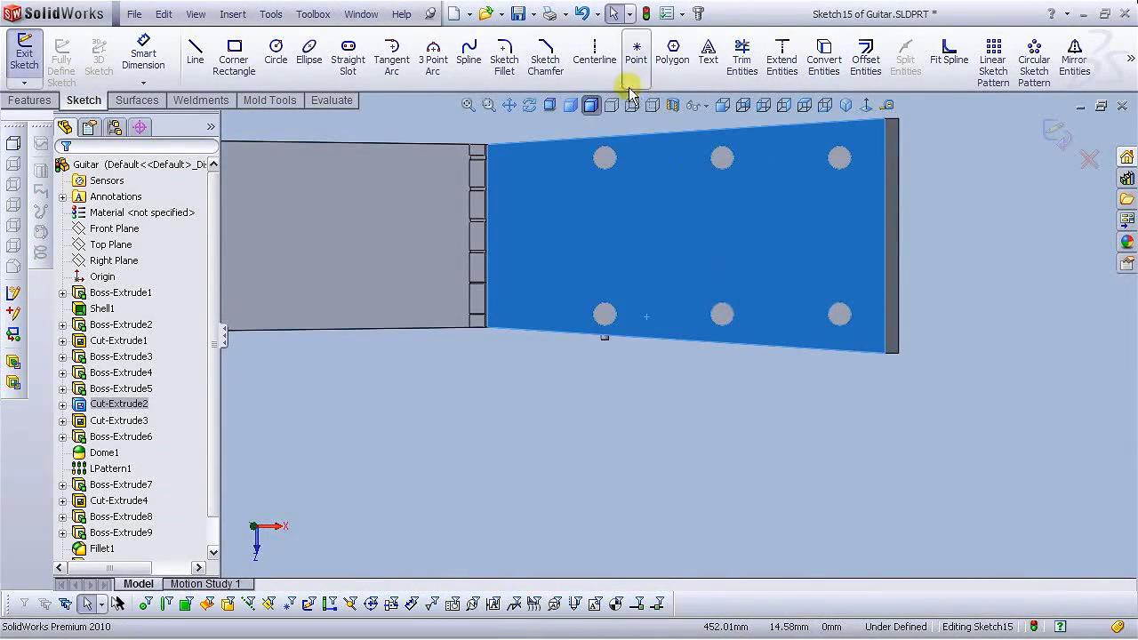
pyautogui.click(196, 56)
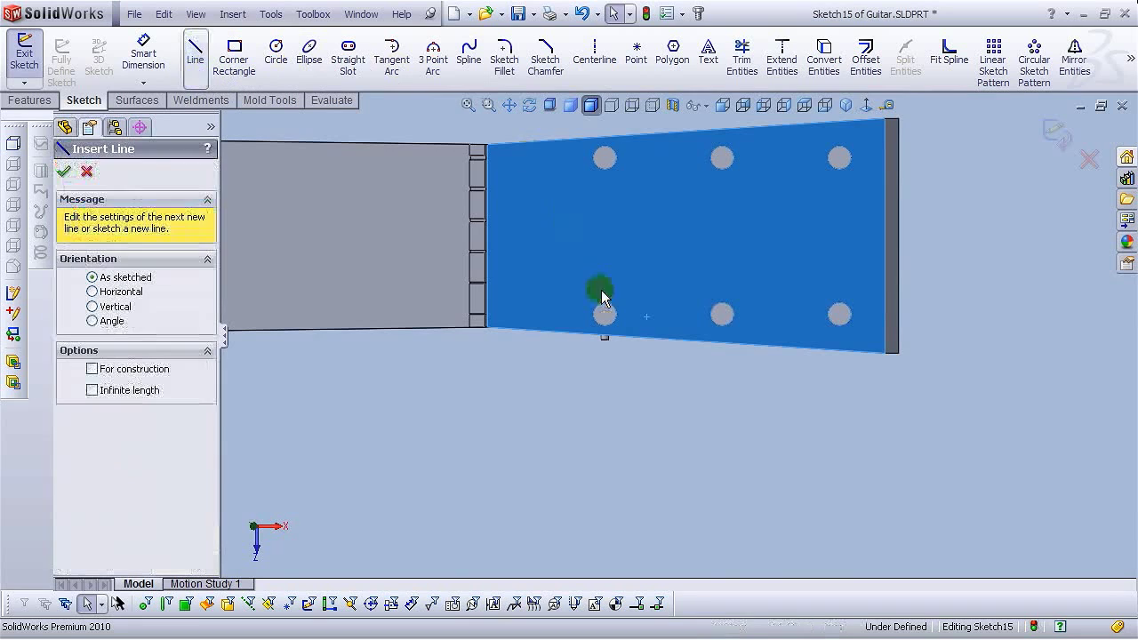
pyautogui.scroll(-3, 604, 315)
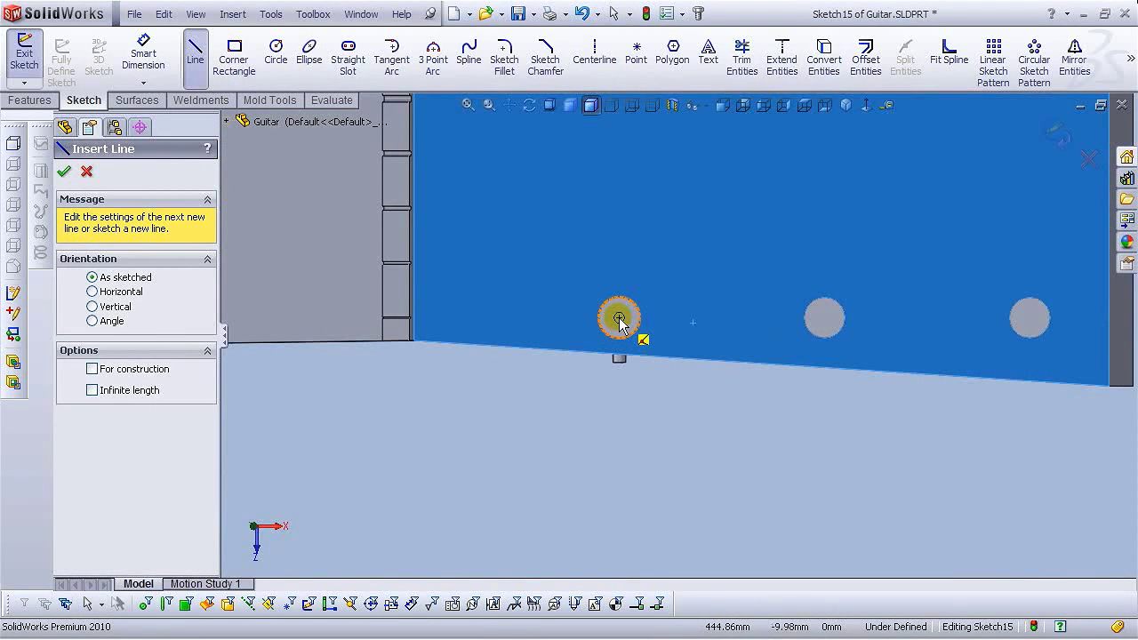
# Draw a horizontal line joining two peg-hole centres and exit Sketch15.
pyautogui.click(618, 318)
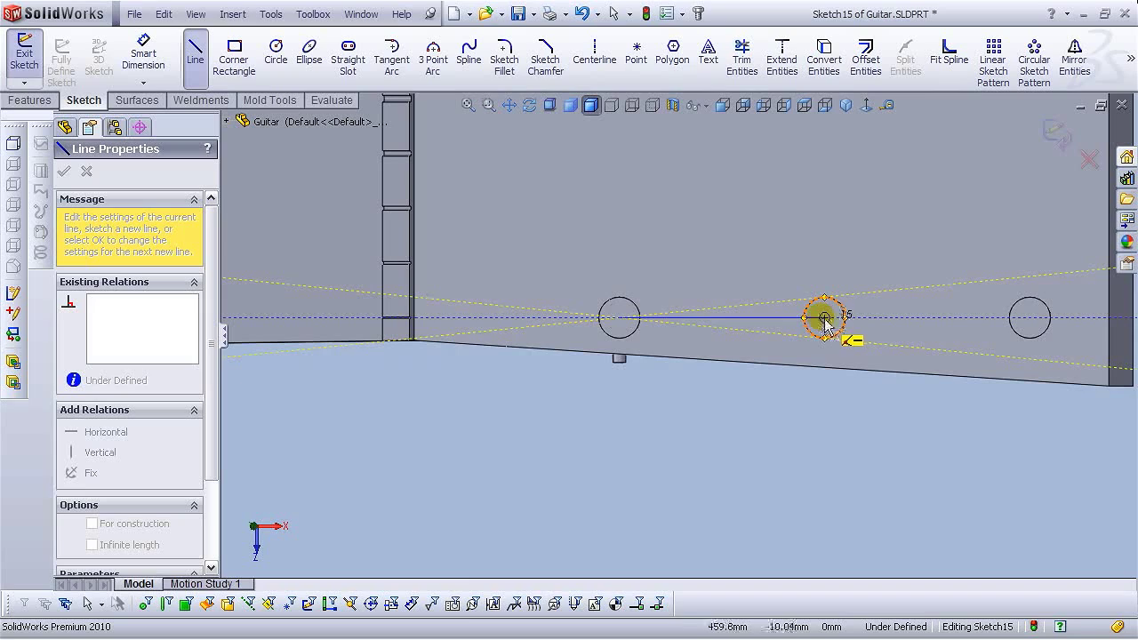
pyautogui.click(825, 318)
pyautogui.rightClick(825, 319)
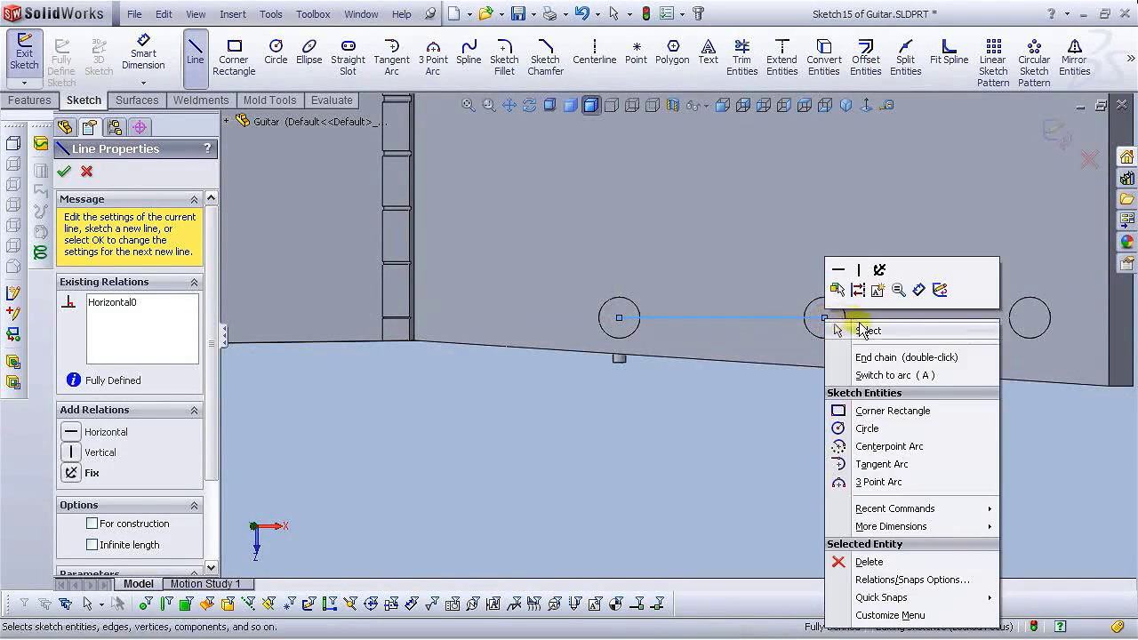
pyautogui.click(861, 327)
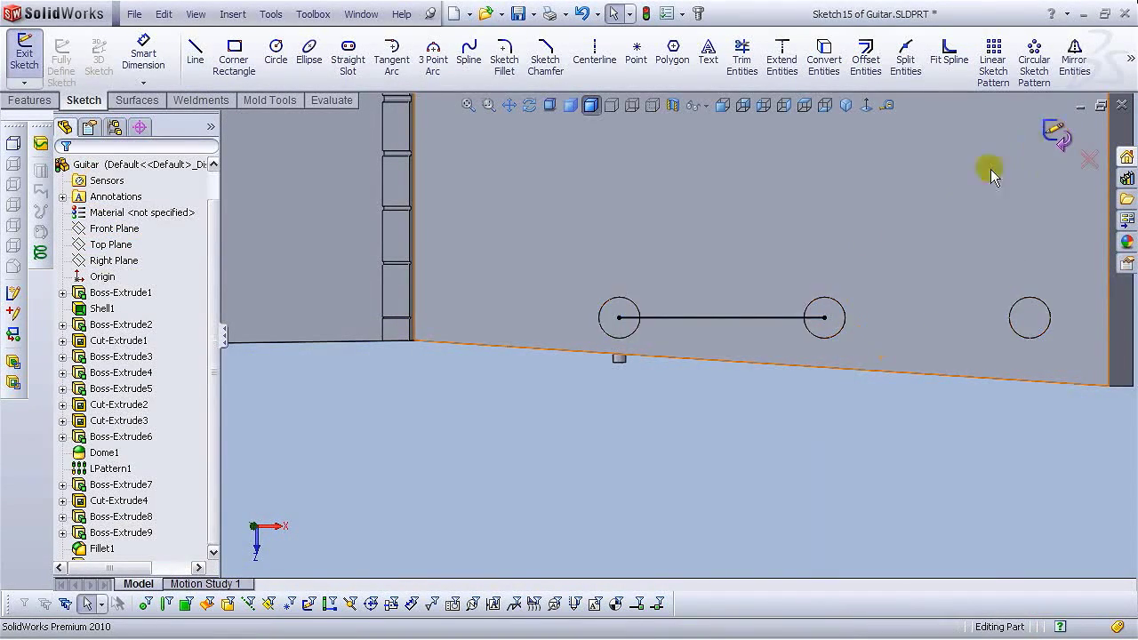
pyautogui.click(1053, 133)
pyautogui.scroll(3, 700, 450)
pyautogui.scroll(-2, 612, 468)
pyautogui.moveTo(612, 468); pyautogui.dragTo(625, 437, button='middle')
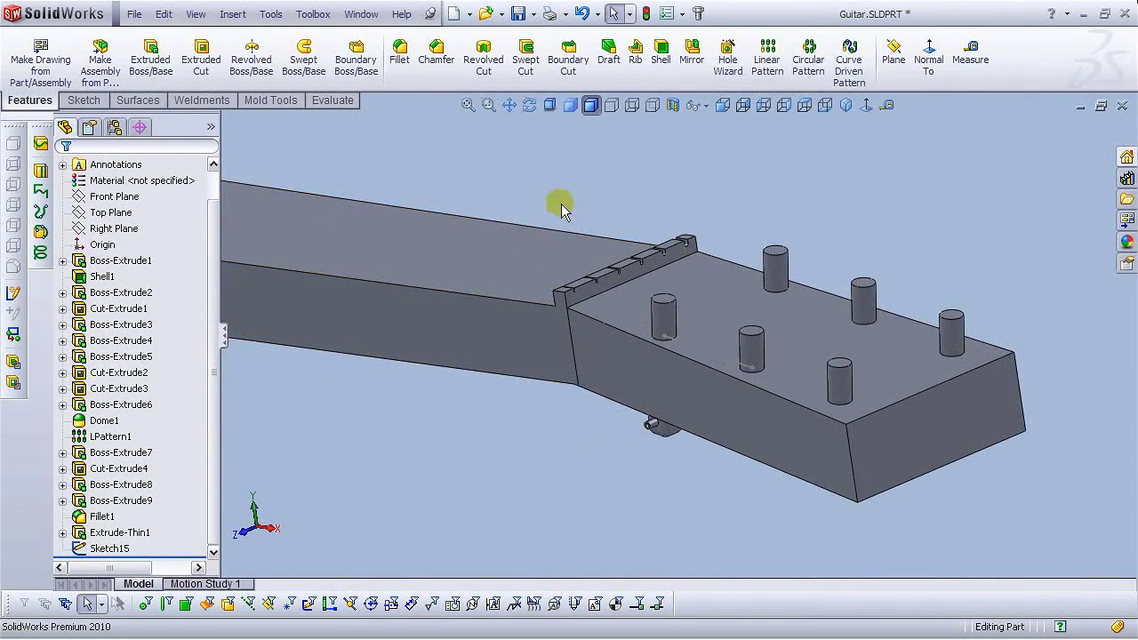
# Start a linear pattern along Line1@Sketch15 with 15 mm spacing and 3 instances.
pyautogui.click(767, 63)
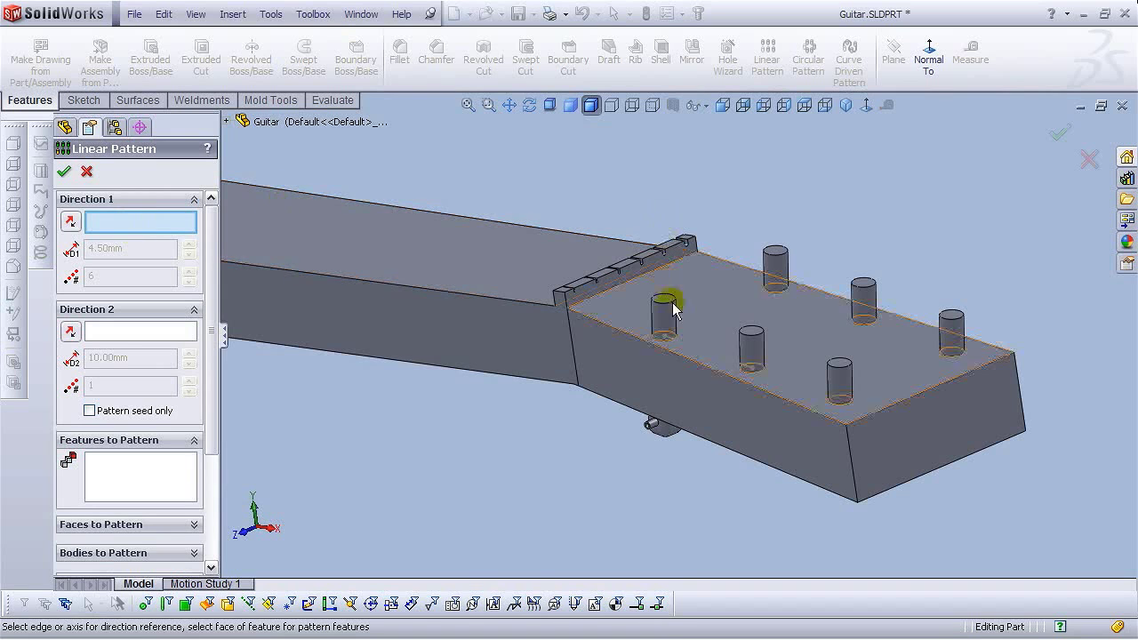
pyautogui.click(693, 349)
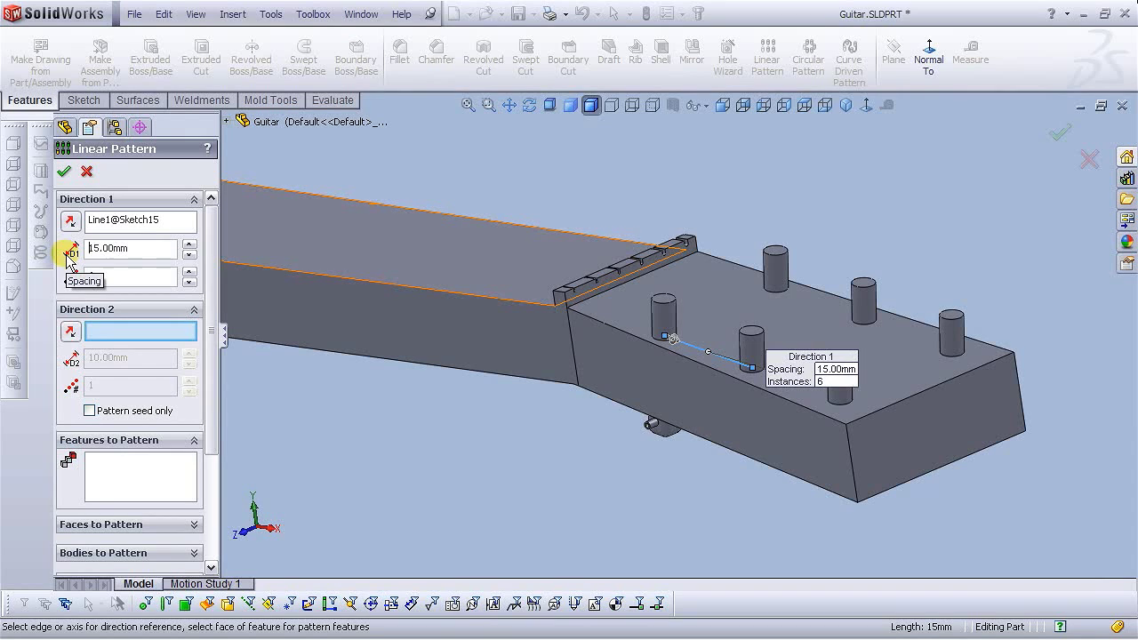
pyautogui.click(100, 283)
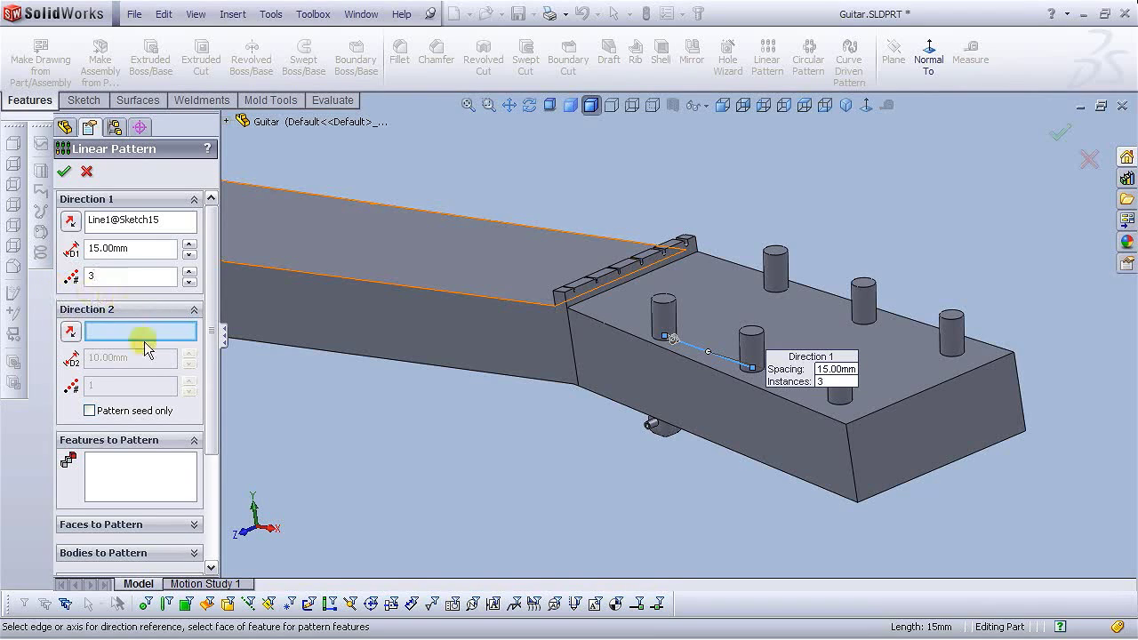
# Select Boss-Extrude9, Fillet1 and Extrude-Thin1 as the features to pattern.
pyautogui.click(128, 475)
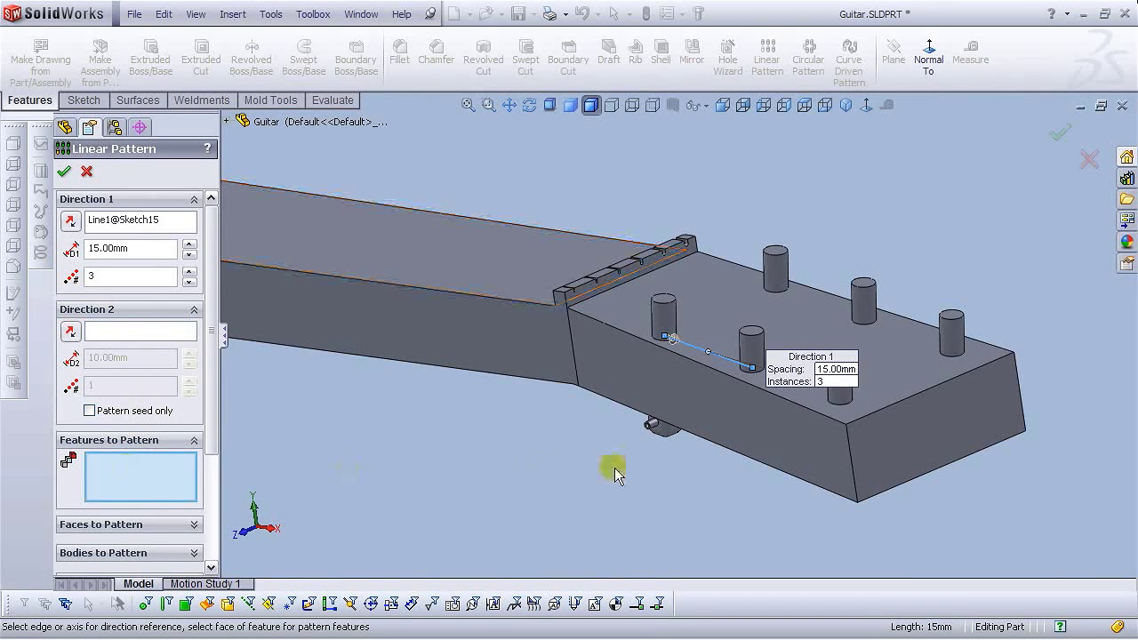
pyautogui.scroll(-4, 605, 447)
pyautogui.moveTo(605, 447)
pyautogui.mouseDown(button='middle')
pyautogui.moveTo(628, 391)
pyautogui.moveTo(605, 425)
pyautogui.mouseUp(button='middle')
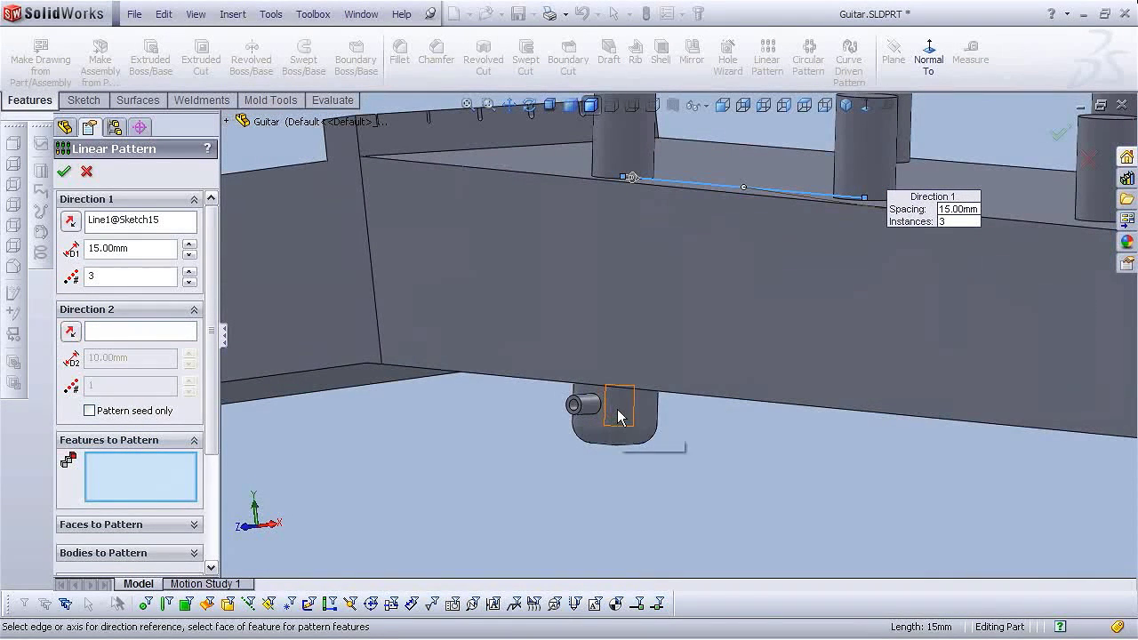
pyautogui.click(620, 417)
pyautogui.click(601, 442)
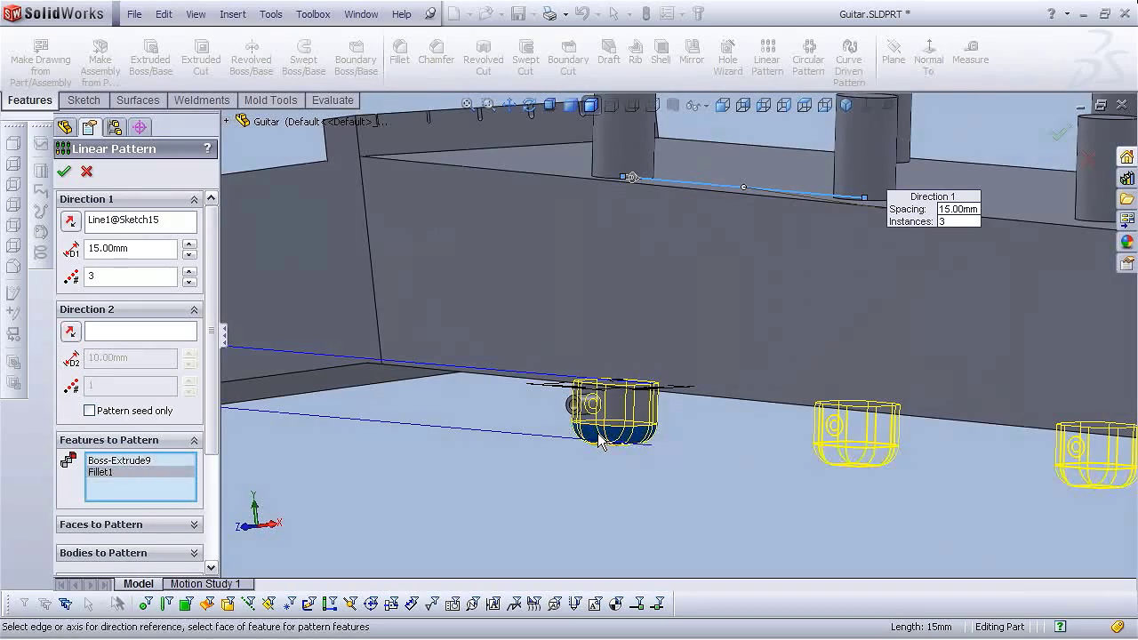
pyautogui.scroll(-3, 588, 426)
pyautogui.moveTo(589, 425); pyautogui.dragTo(588, 400, button='middle')
pyautogui.click(587, 398)
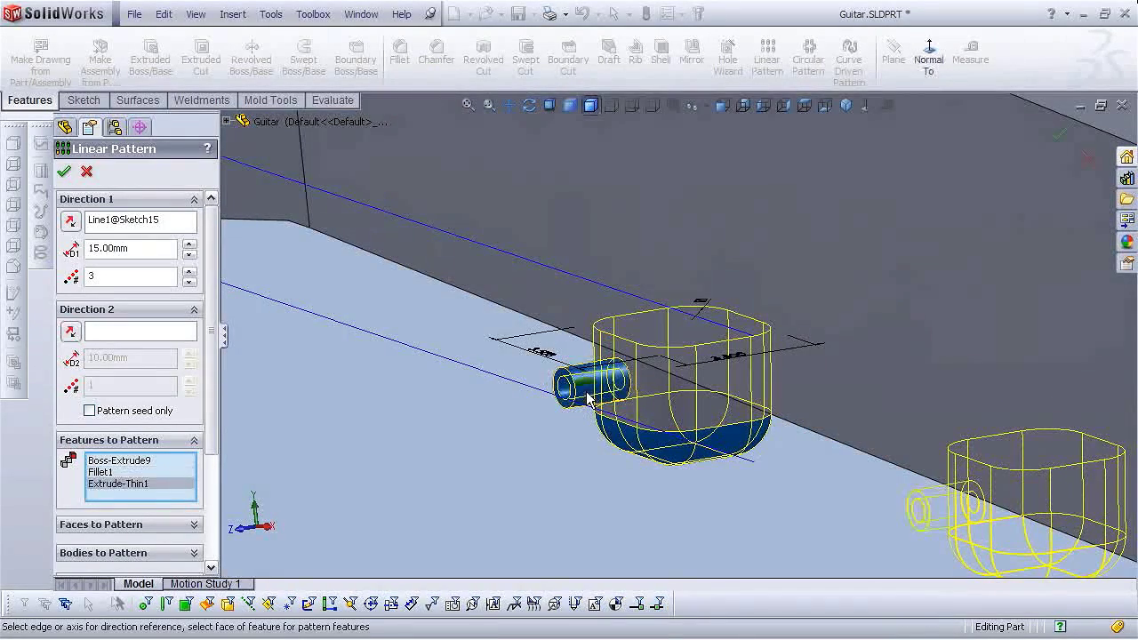
pyautogui.scroll(5, 586, 399)
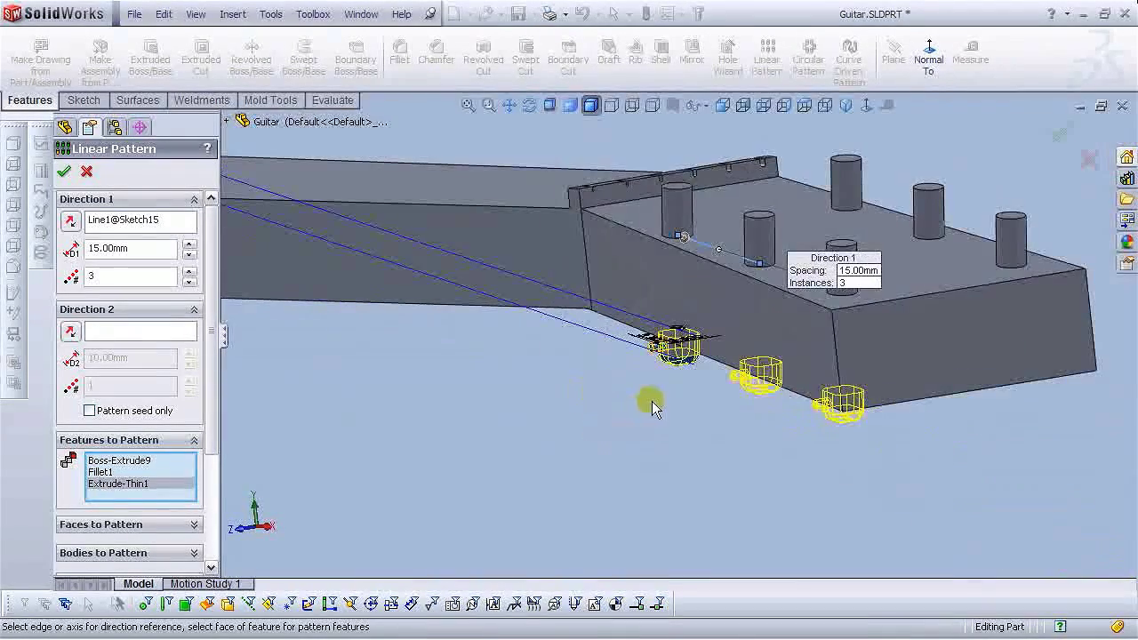
# Accept the three-peg linear pattern.
pyautogui.click(63, 173)
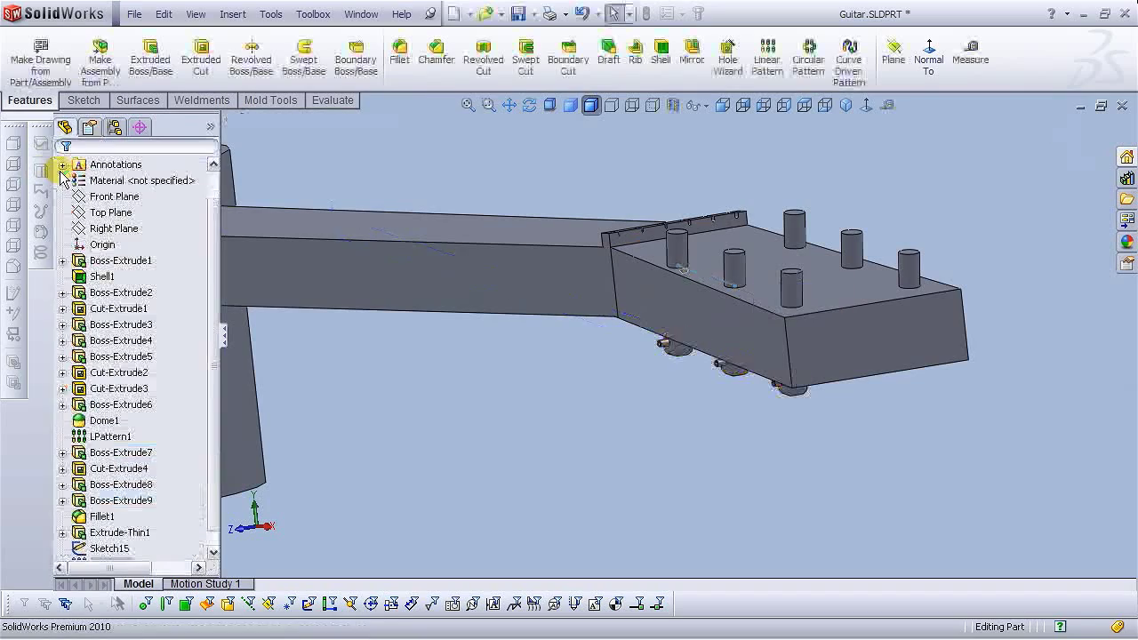
pyautogui.moveTo(681, 450); pyautogui.dragTo(691, 139, button='middle')
pyautogui.scroll(-3, 738, 322)
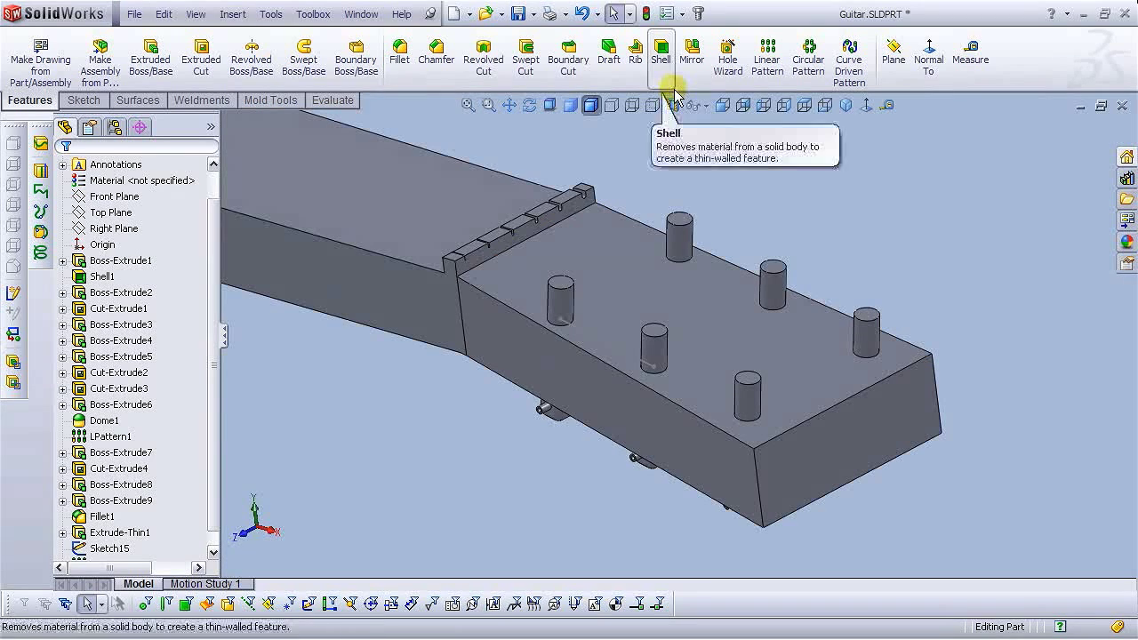
# Create Plane1 as a mid plane between the two opposite side faces of the neck.
pyautogui.click(894, 72)
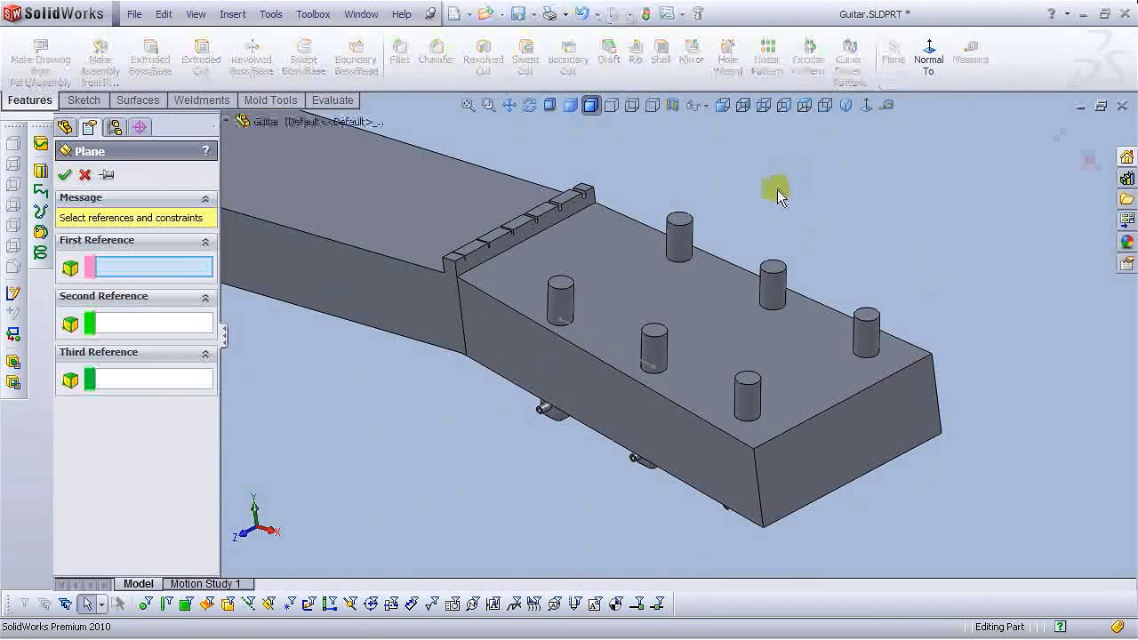
pyautogui.scroll(3, 757, 199)
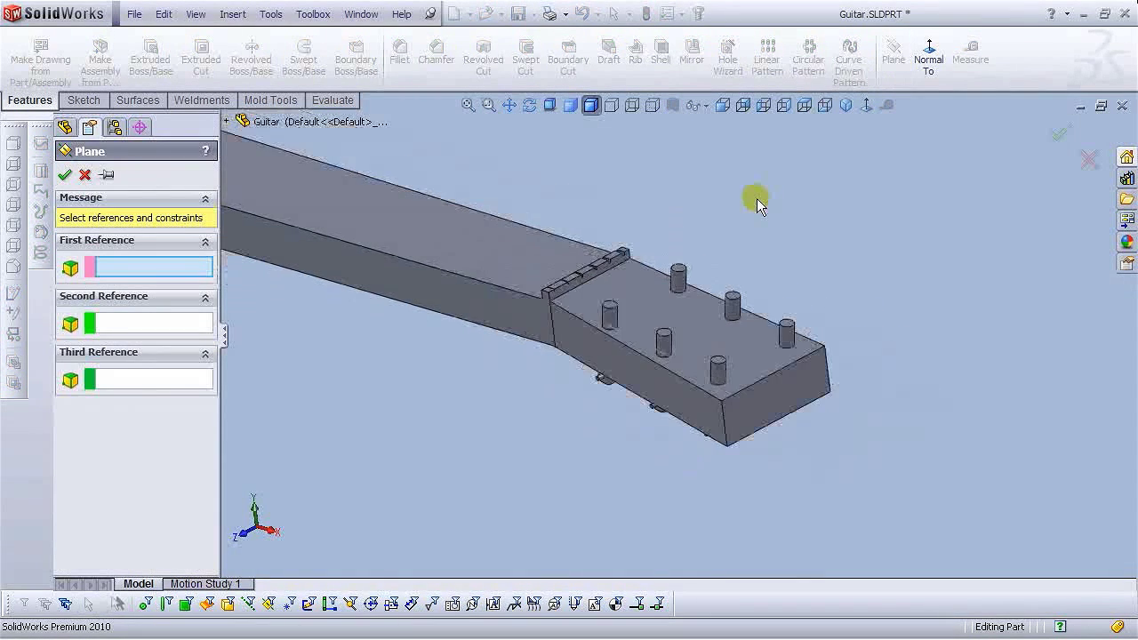
pyautogui.click(500, 310)
pyautogui.moveTo(521, 300); pyautogui.dragTo(400, 298, button='middle')
pyautogui.moveTo(584, 297); pyautogui.dragTo(599, 301, button='middle')
pyautogui.click(587, 284)
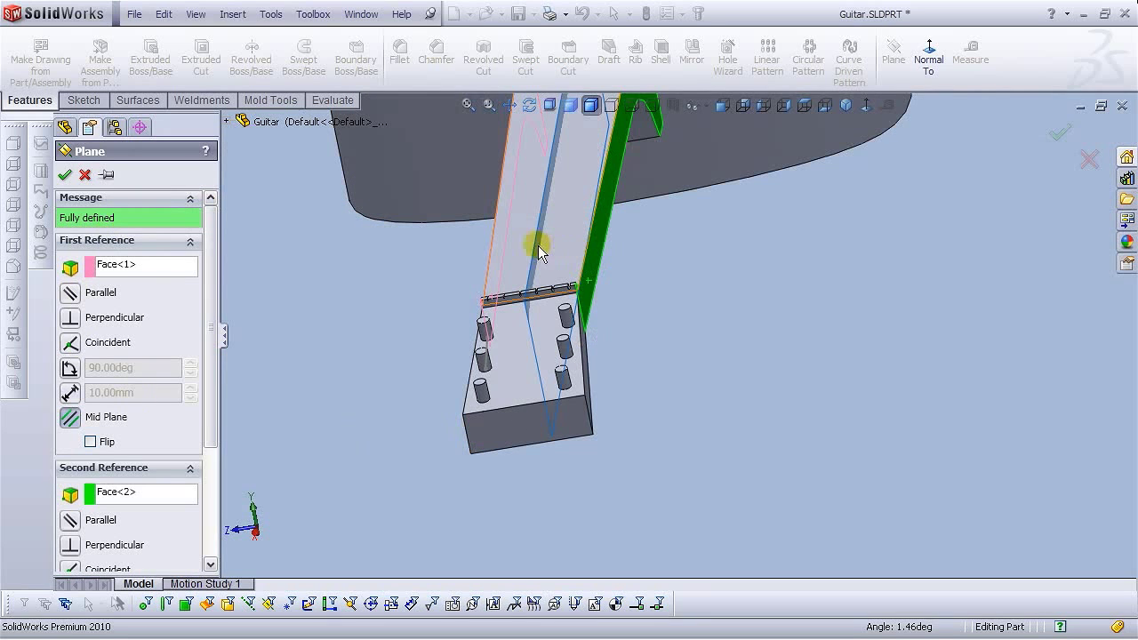
pyautogui.click(61, 183)
pyautogui.moveTo(523, 418); pyautogui.dragTo(653, 168, button='middle')
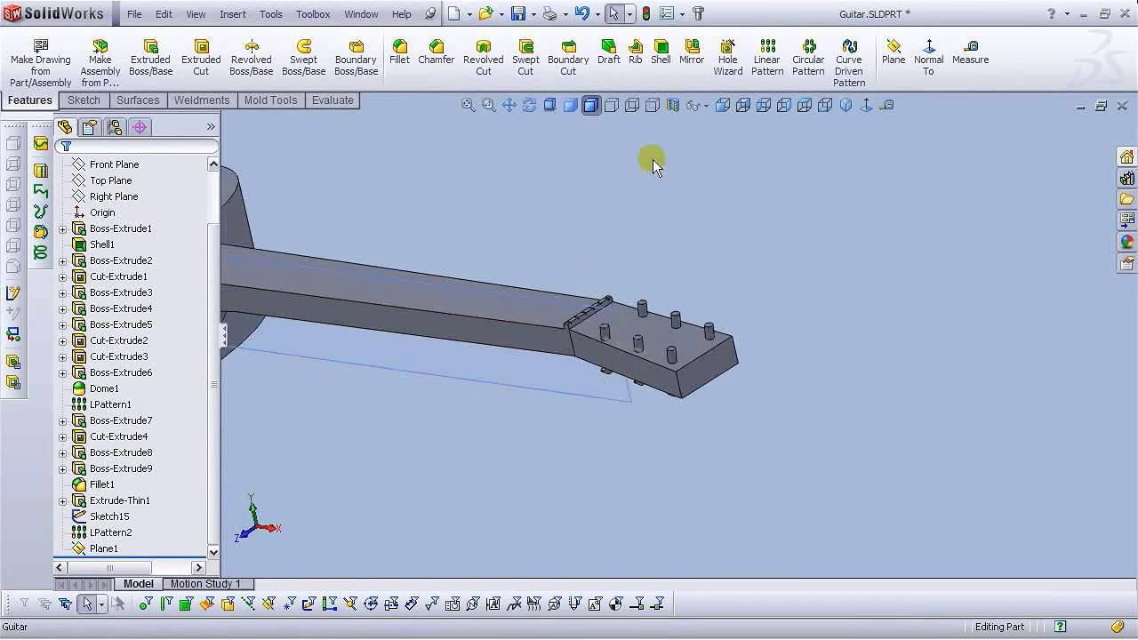
# Start a mirror with Plane1 as the mirror plane.
pyautogui.click(692, 55)
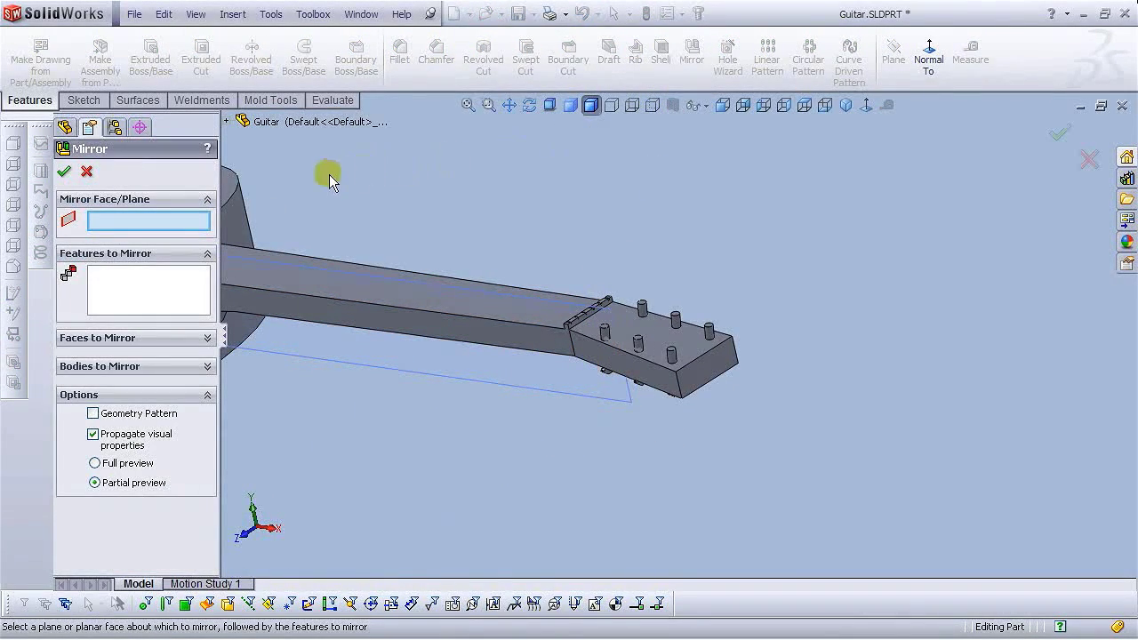
pyautogui.click(472, 385)
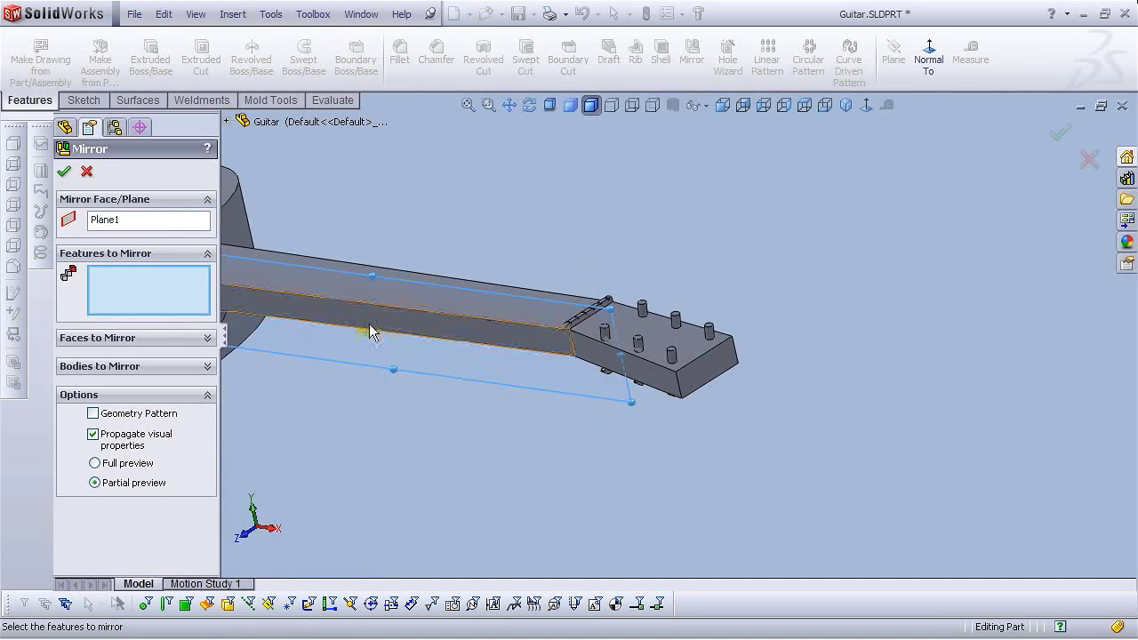
pyautogui.scroll(-5, 610, 382)
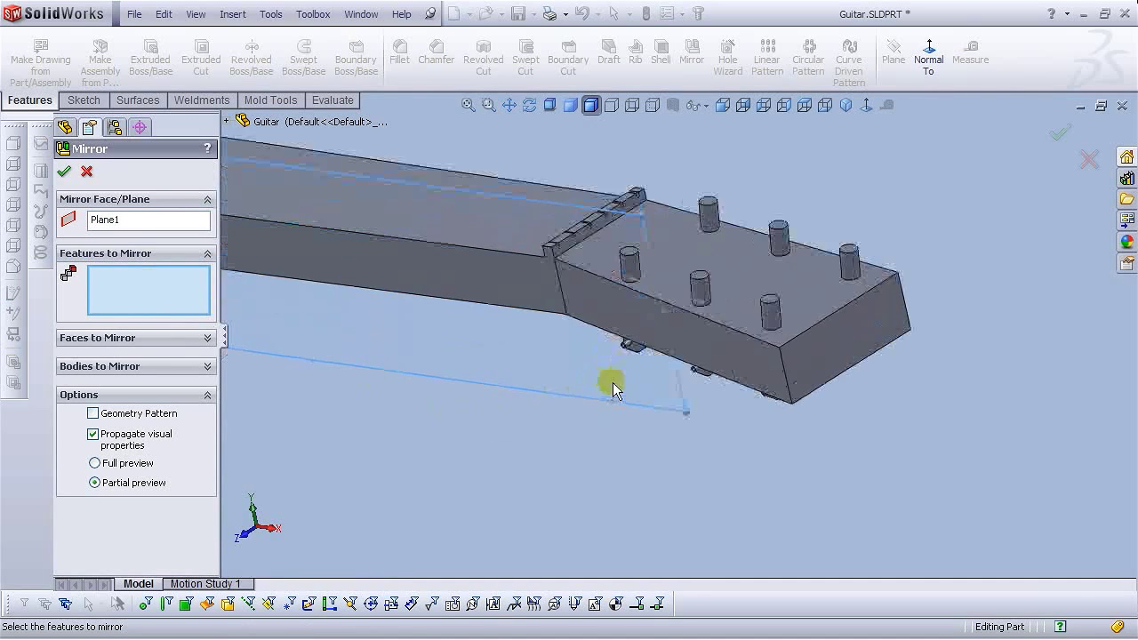
pyautogui.scroll(-3, 711, 556)
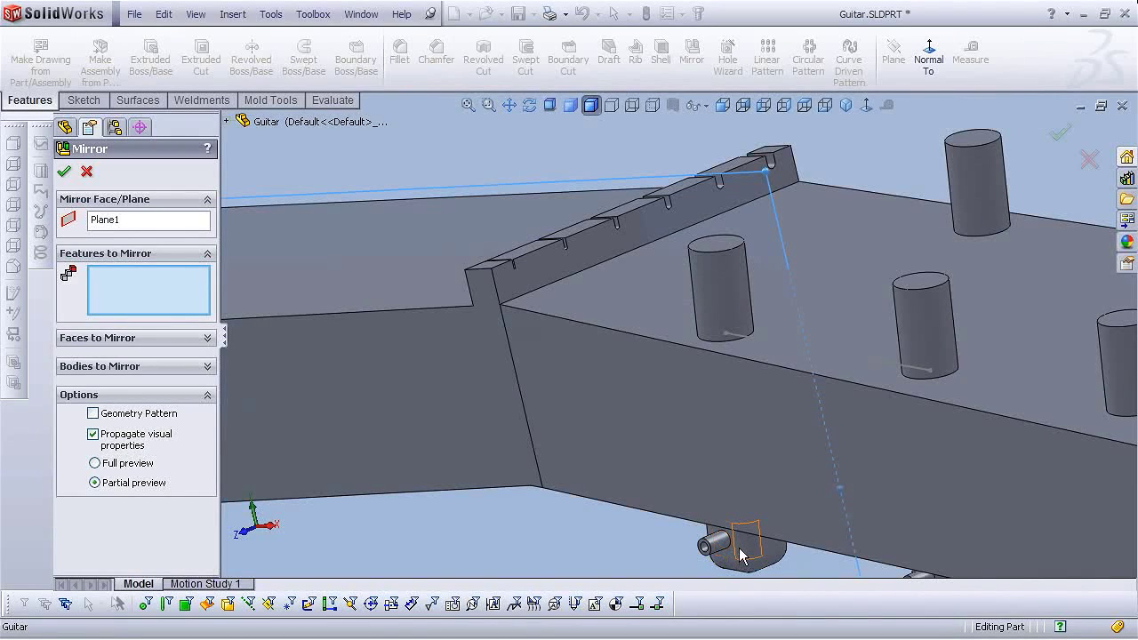
# Add Boss-Extrude9, Extrude-Thin1, Fillet1 and LPattern2 as the features to mirror.
pyautogui.click(741, 551)
pyautogui.scroll(5, 739, 544)
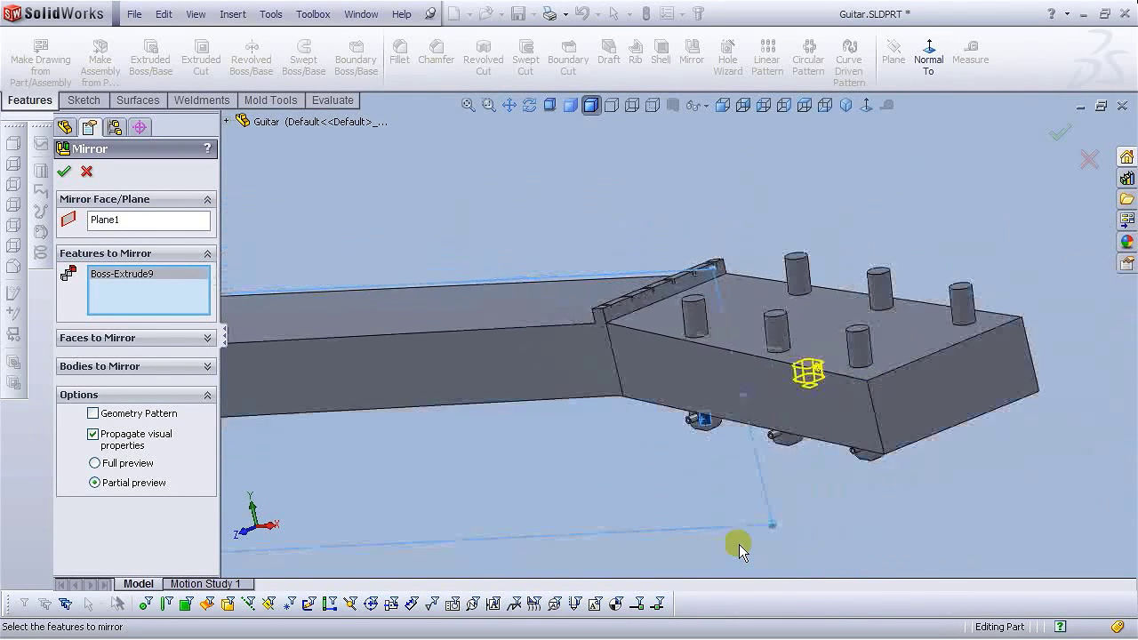
pyautogui.scroll(-6, 691, 427)
pyautogui.click(700, 388)
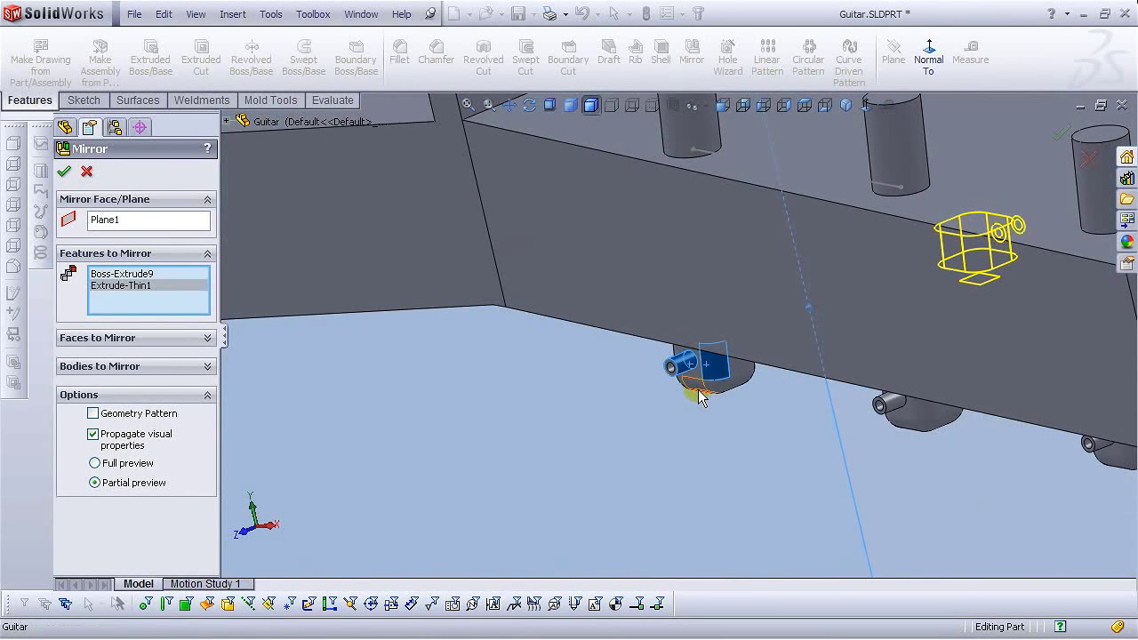
pyautogui.click(698, 395)
pyautogui.click(926, 427)
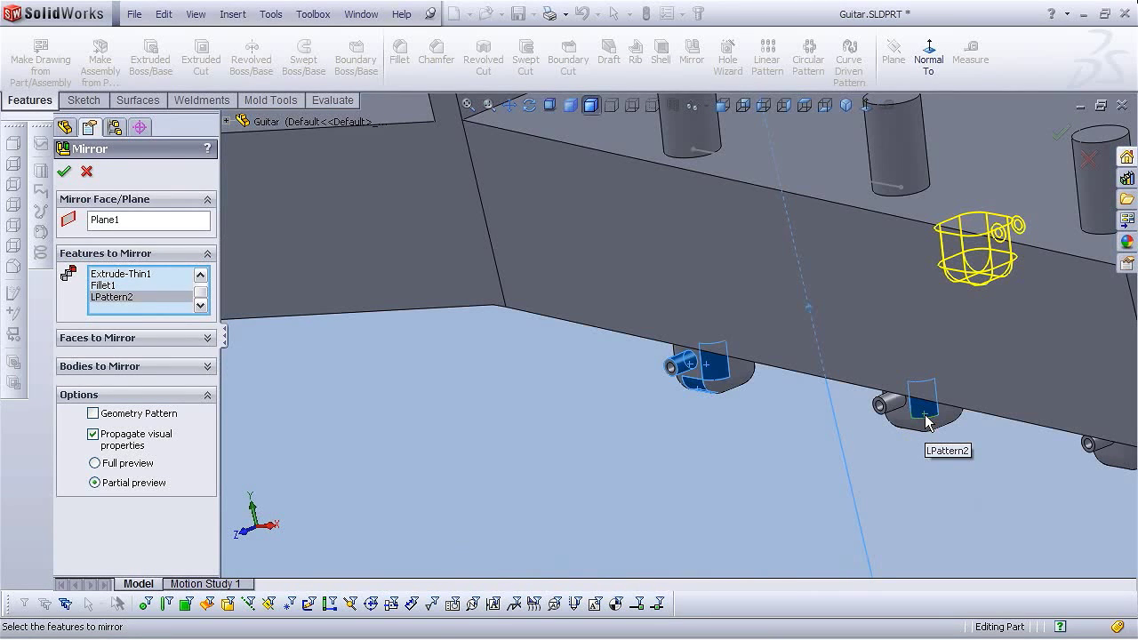
pyautogui.scroll(6, 925, 422)
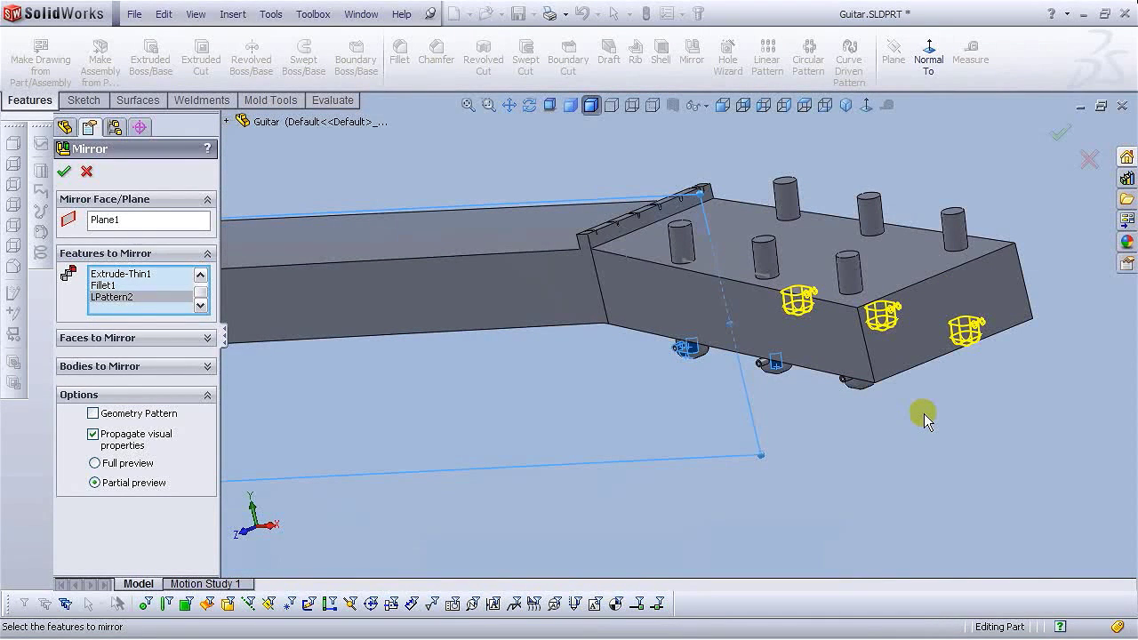
# Accept the mirror and hide Plane1 from the model view.
pyautogui.press('Return')
pyautogui.scroll(3, 887, 418)
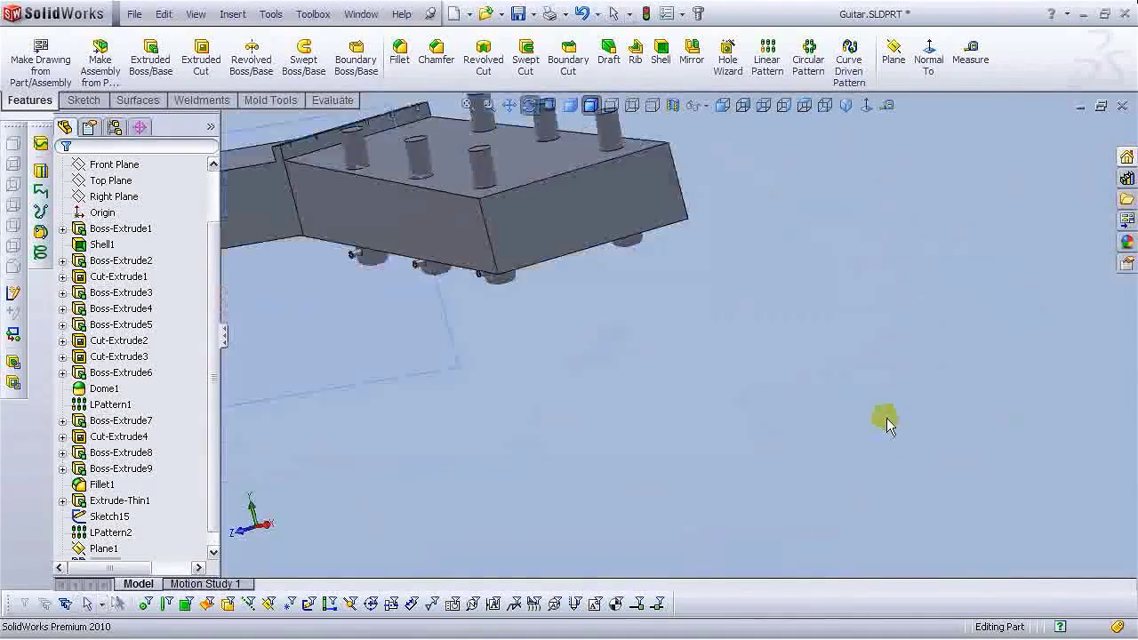
pyautogui.moveTo(864, 412); pyautogui.dragTo(681, 490, button='middle')
pyautogui.scroll(3, 681, 492)
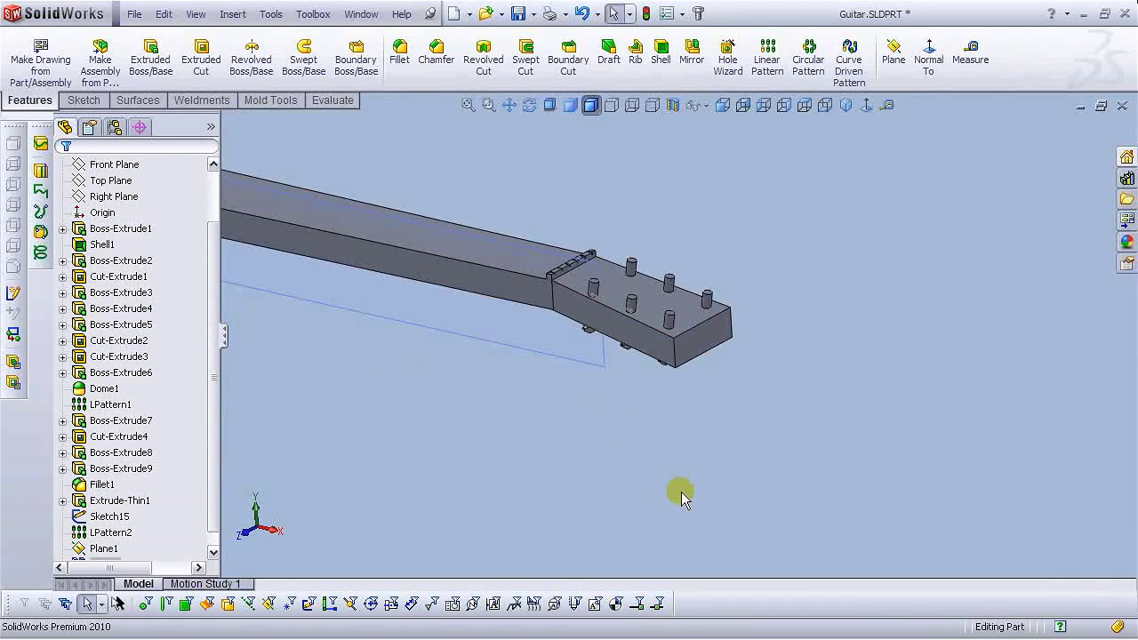
pyautogui.click(541, 352)
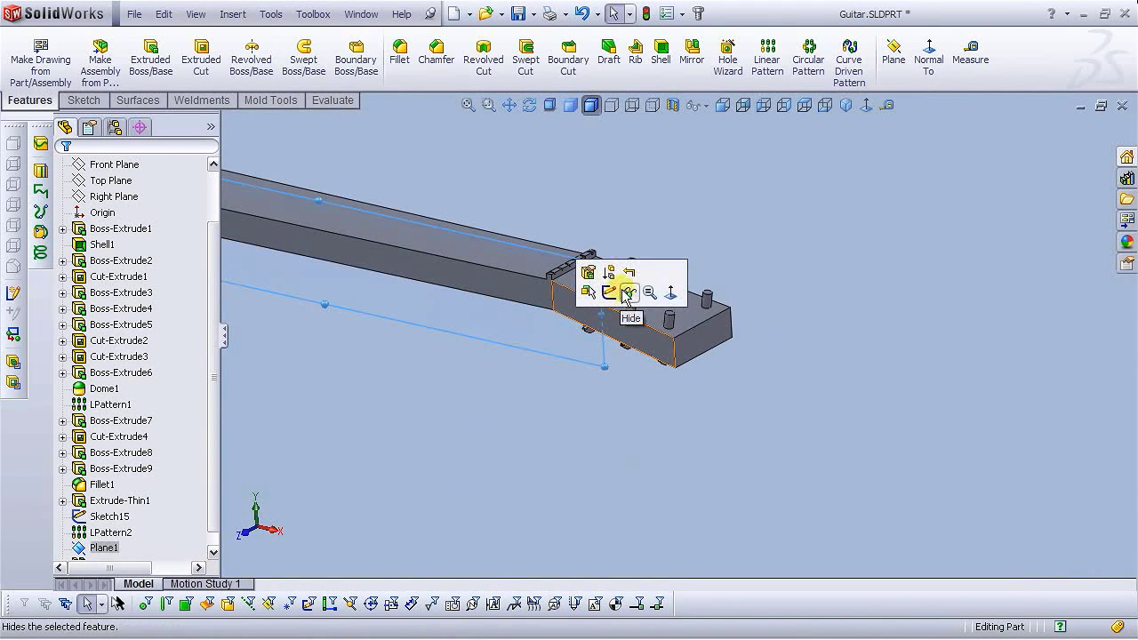
pyautogui.click(629, 296)
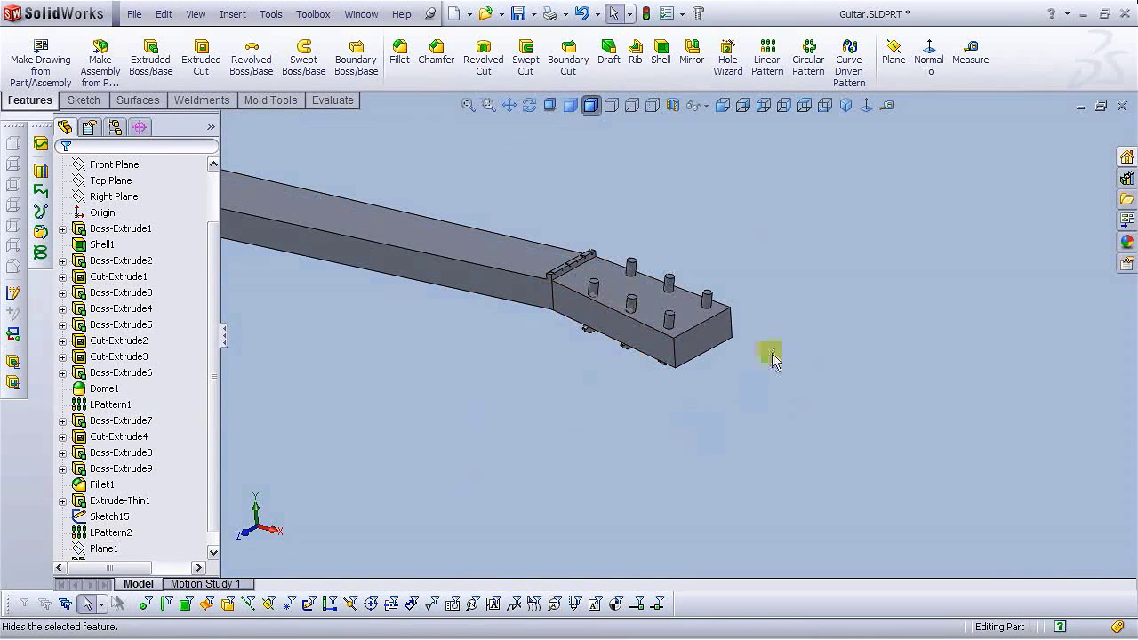
# Select Sketch15 in the feature tree to review it, then clear the selection.
pyautogui.scroll(3, 668, 299)
pyautogui.scroll(-3, 496, 298)
pyautogui.scroll(-2, 496, 299)
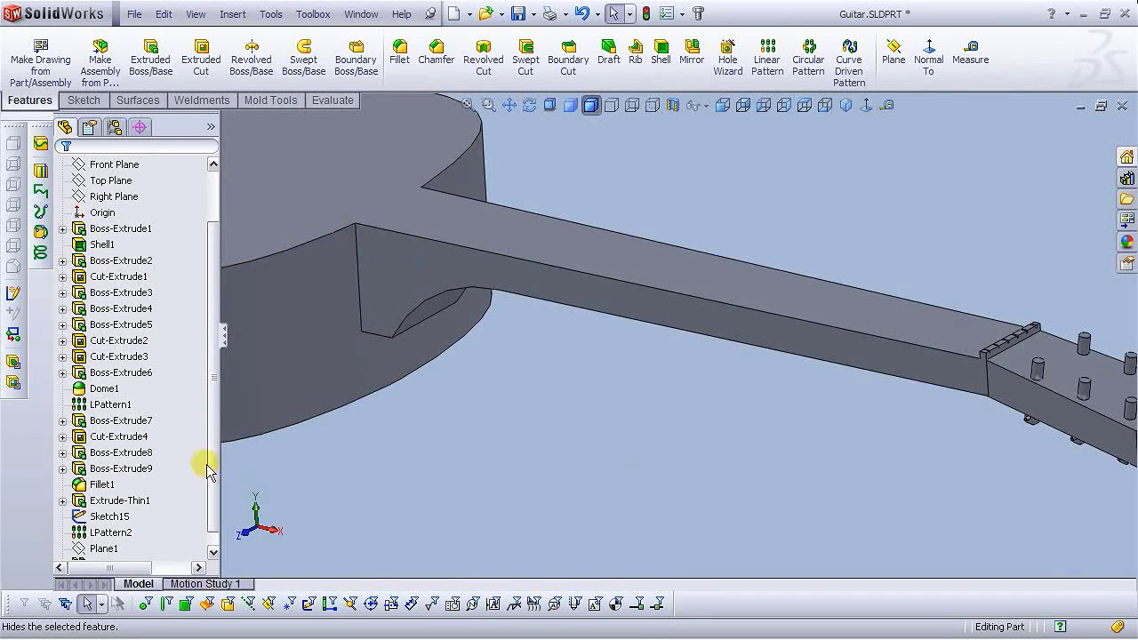
pyautogui.scroll(-1, 206, 464)
pyautogui.click(108, 499)
pyautogui.click(135, 455)
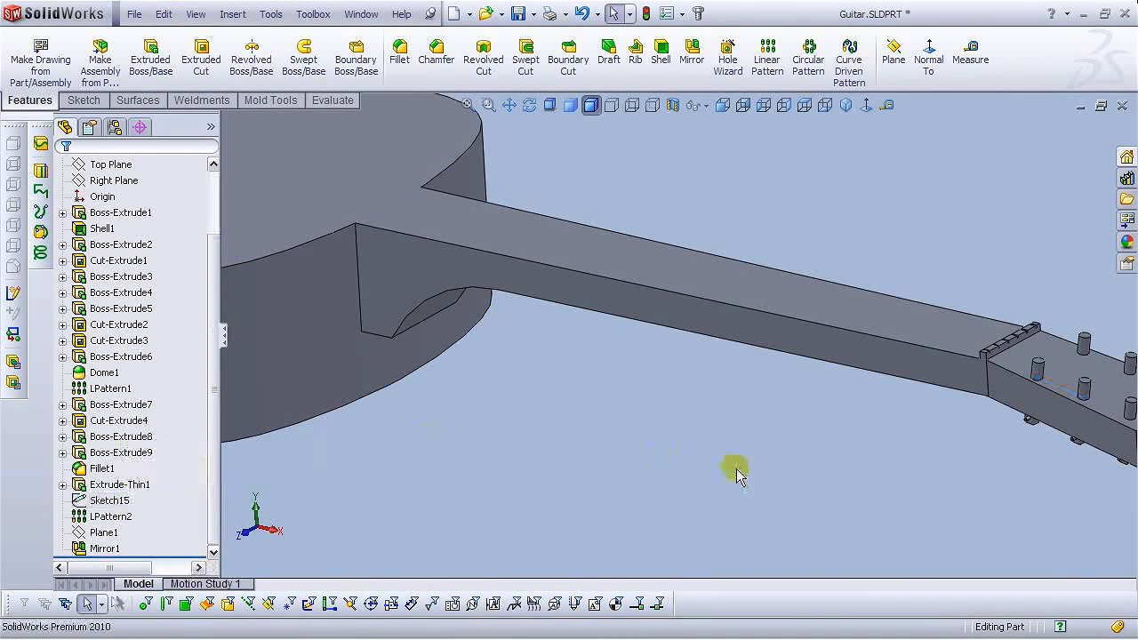
pyautogui.scroll(4, 828, 465)
pyautogui.scroll(-1, 592, 288)
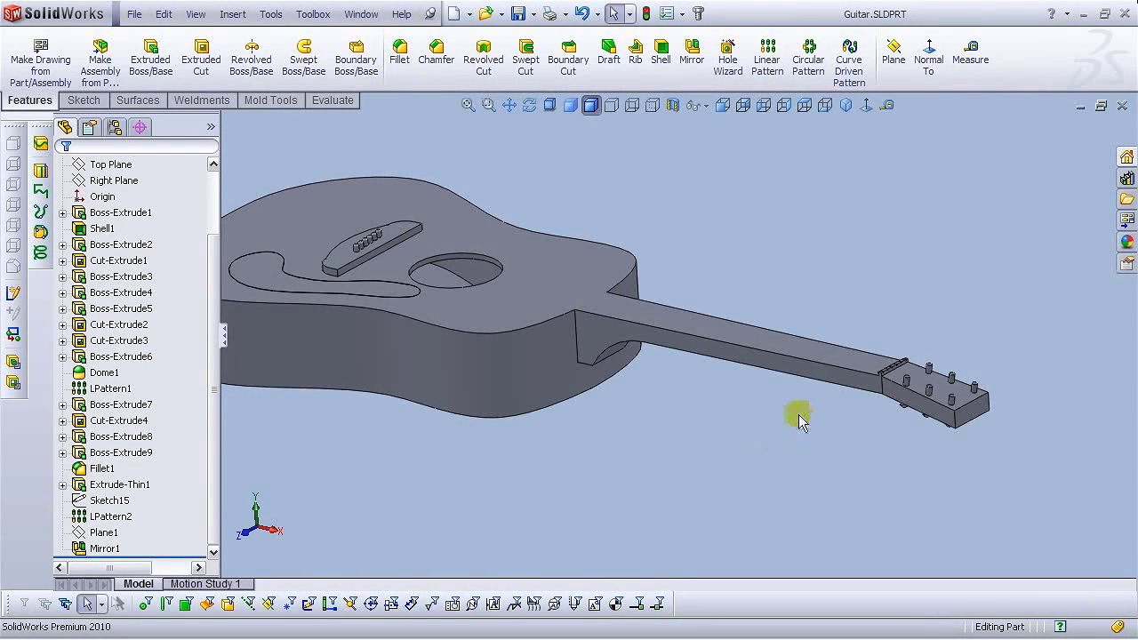
# Orbit the guitar and select the top face of the neck.
pyautogui.moveTo(666, 384); pyautogui.dragTo(717, 412, button='middle')
pyautogui.scroll(3, 928, 465)
pyautogui.scroll(-5, 795, 374)
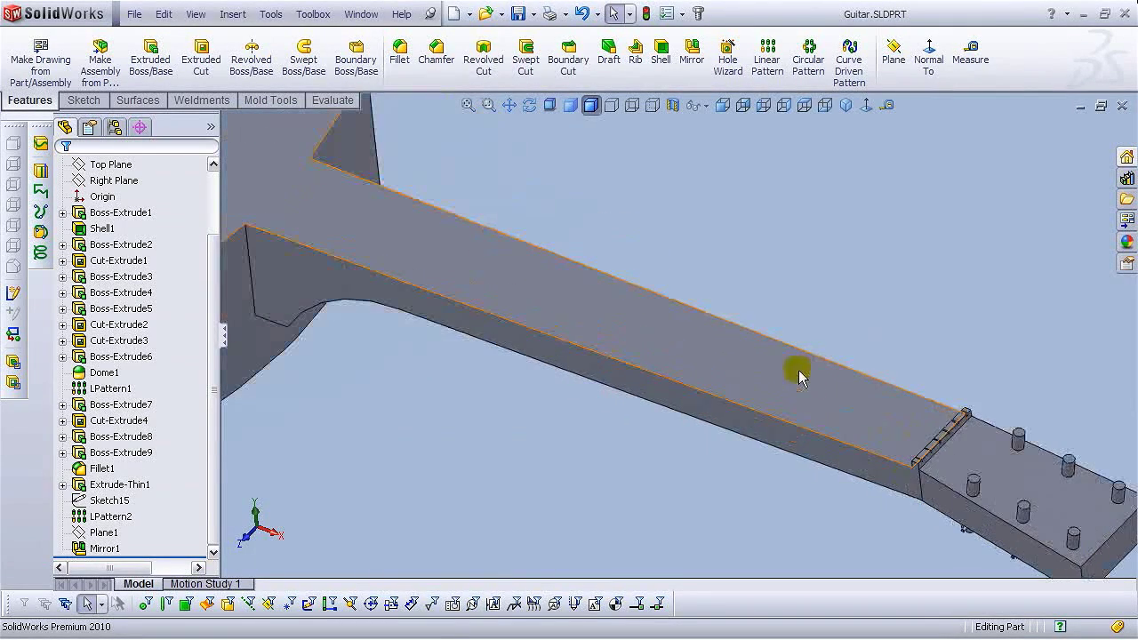
pyautogui.click(644, 357)
# Start Sketch16 on the neck's top face and view it face-on.
pyautogui.click(714, 302)
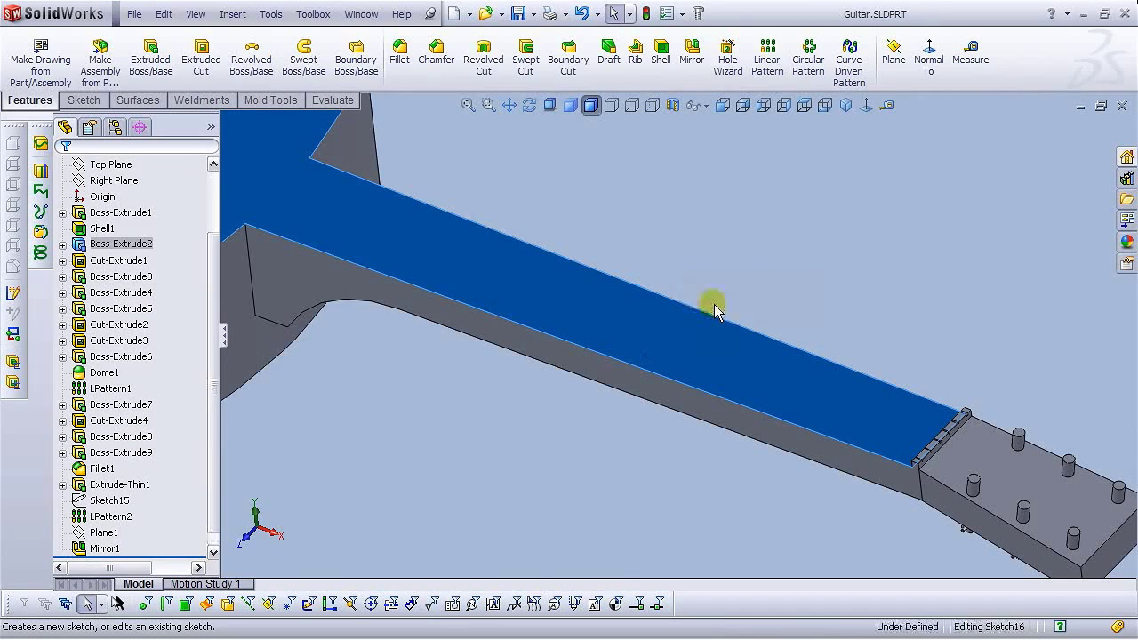
pyautogui.click(867, 106)
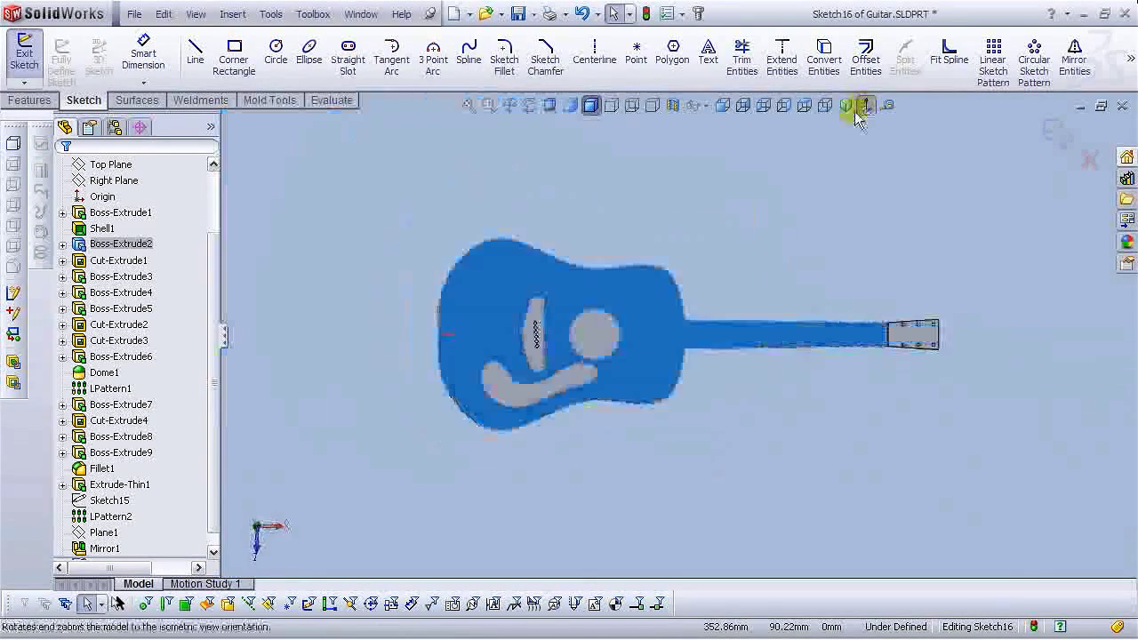
pyautogui.click(710, 410)
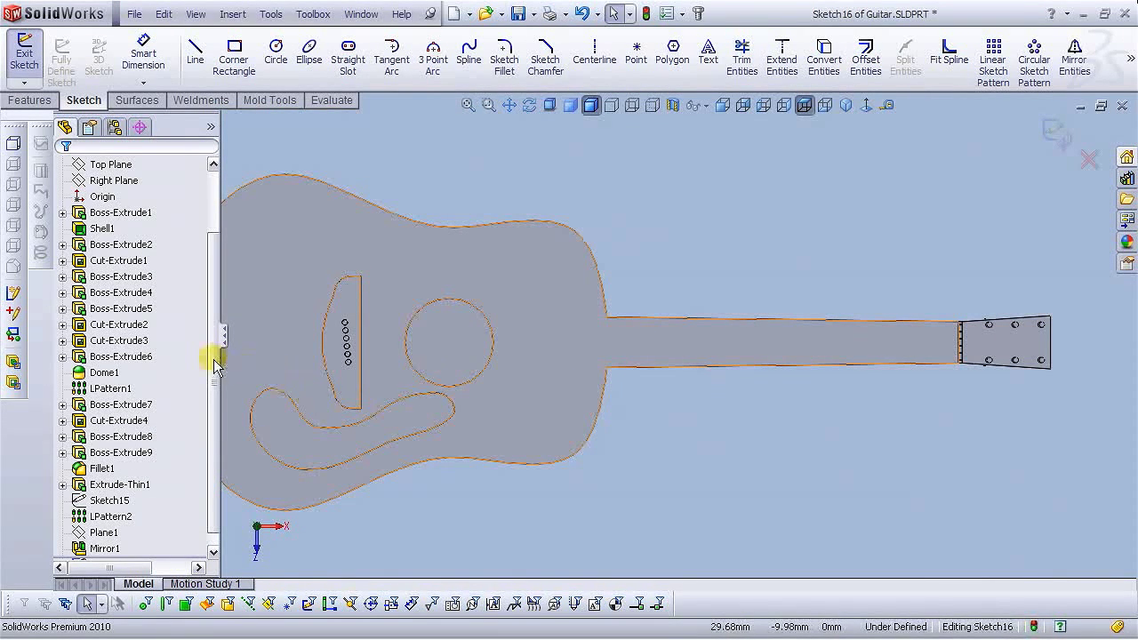
pyautogui.moveTo(213, 364); pyautogui.dragTo(213, 380)
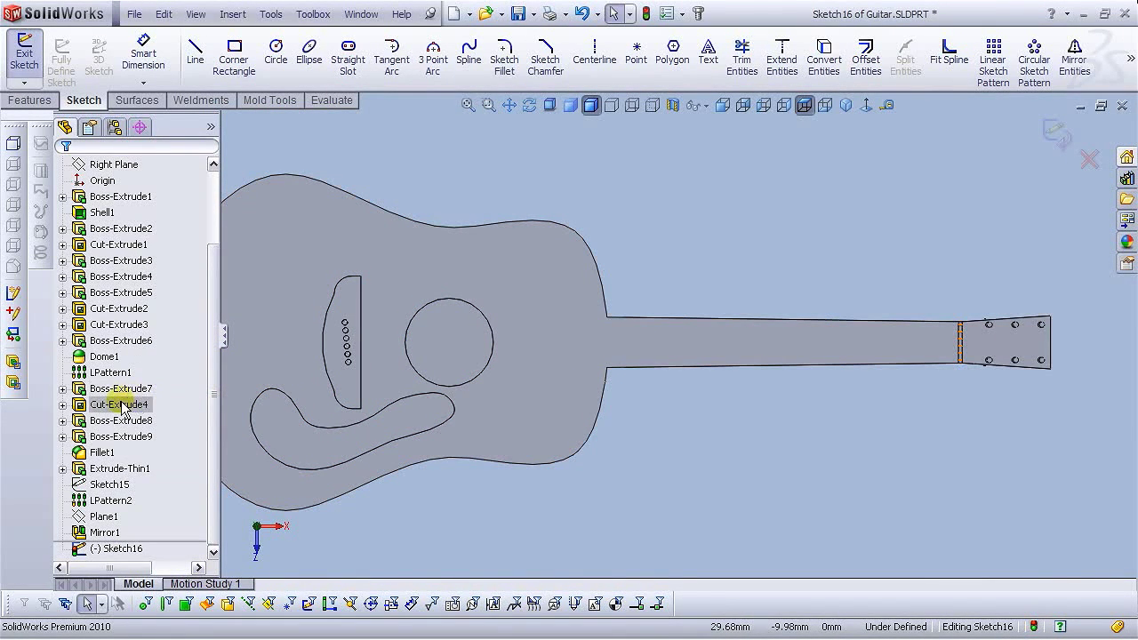
# Expand Boss-Extrude5 and show Sketch6, the neck outline sketch.
pyautogui.click(690, 345)
pyautogui.click(61, 230)
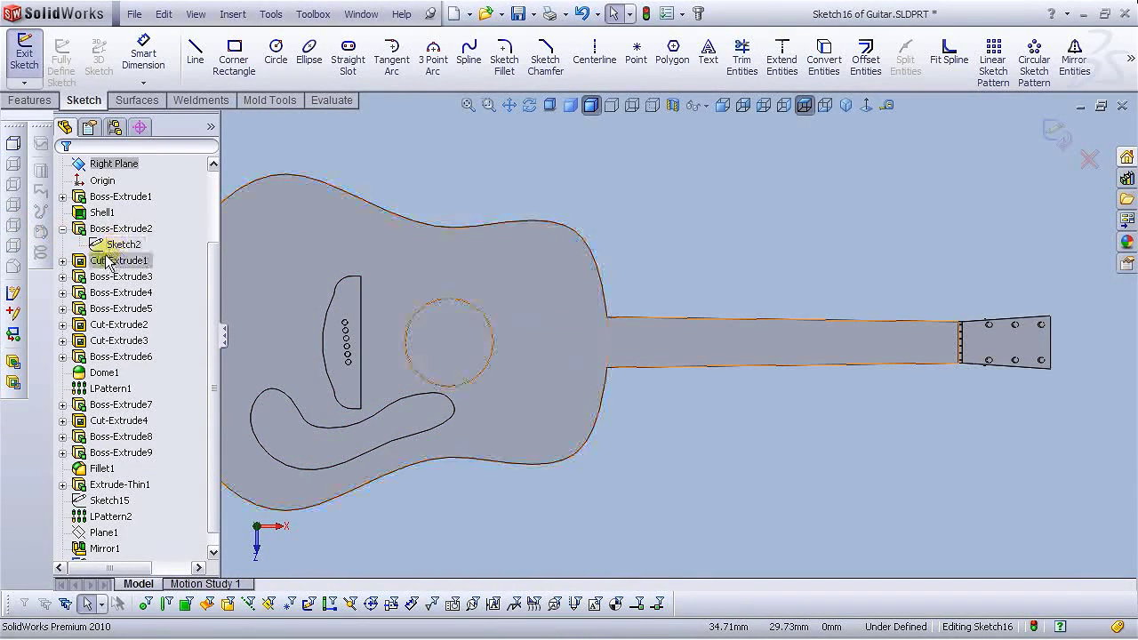
pyautogui.click(61, 229)
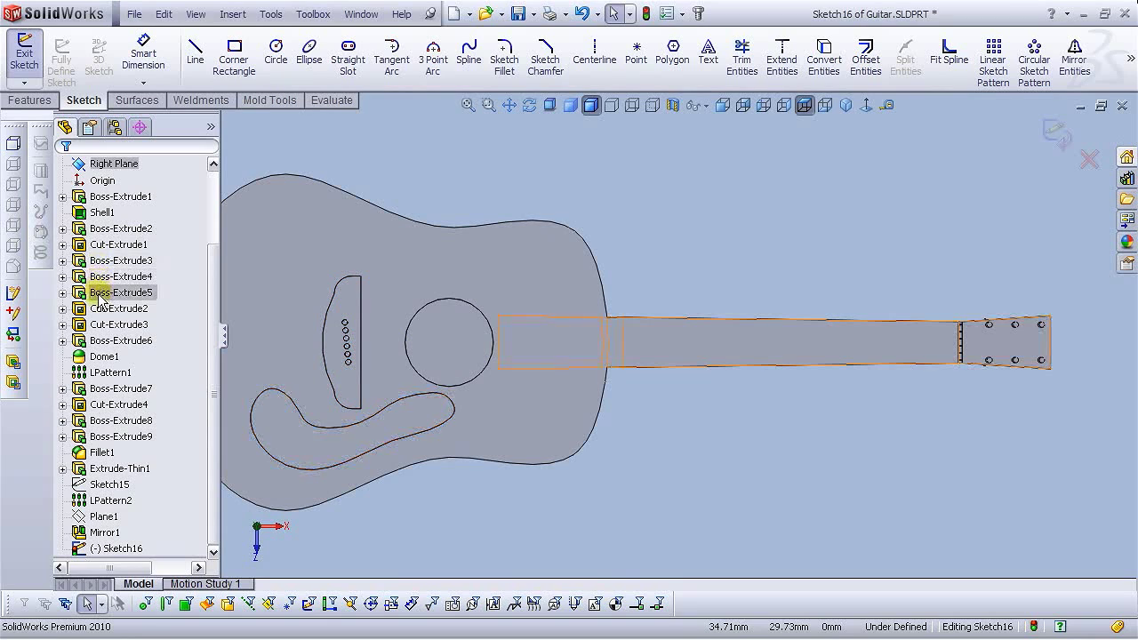
pyautogui.click(61, 292)
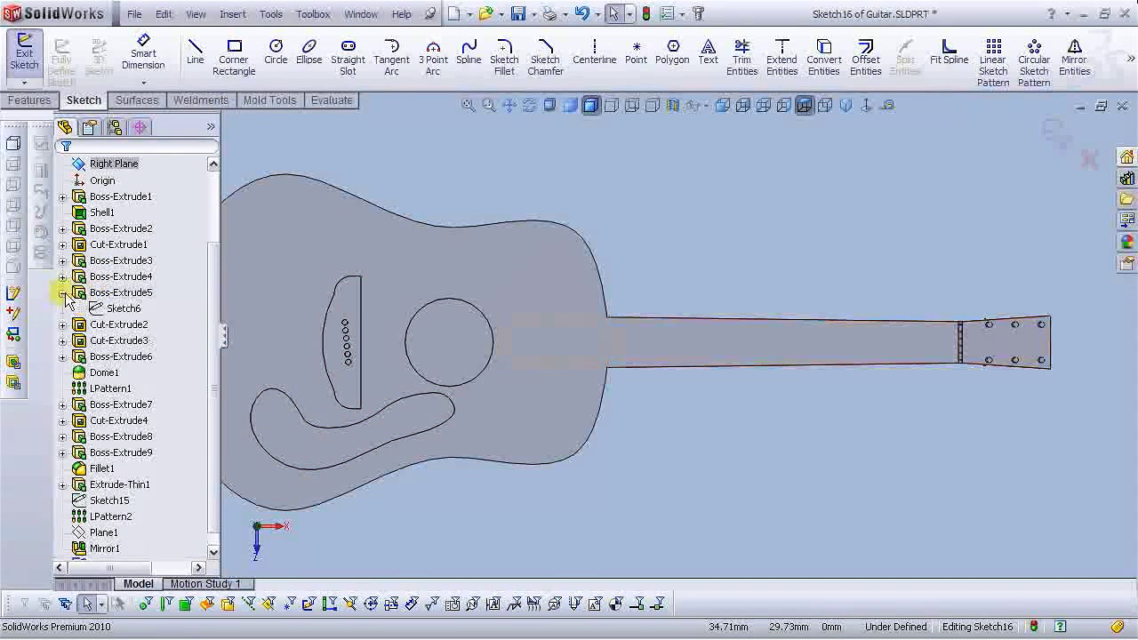
pyautogui.click(114, 309)
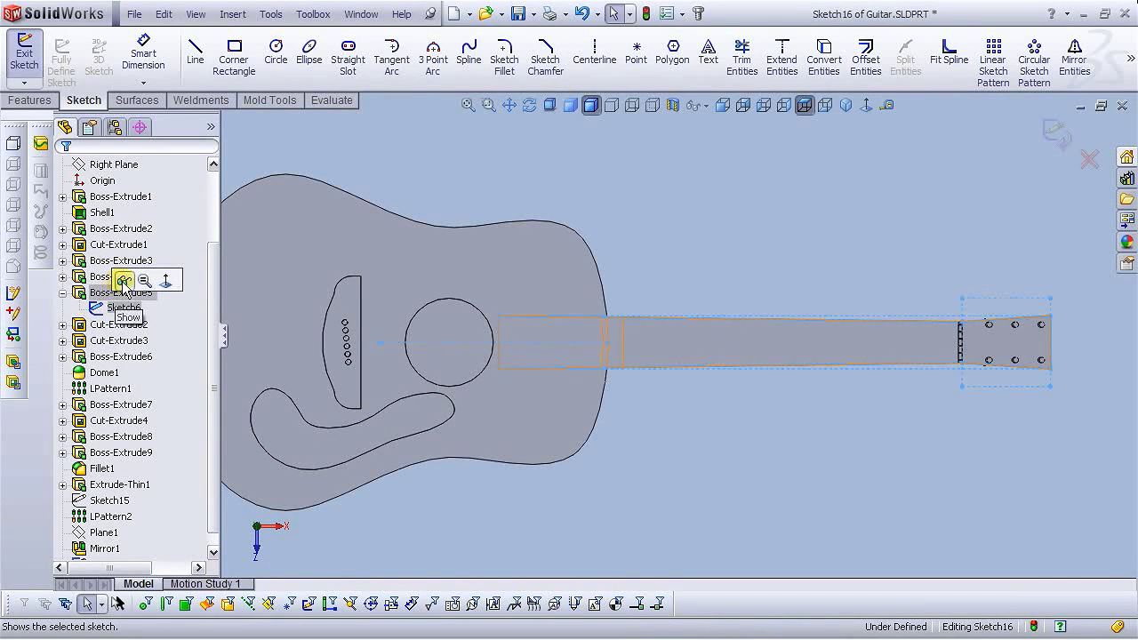
pyautogui.click(124, 281)
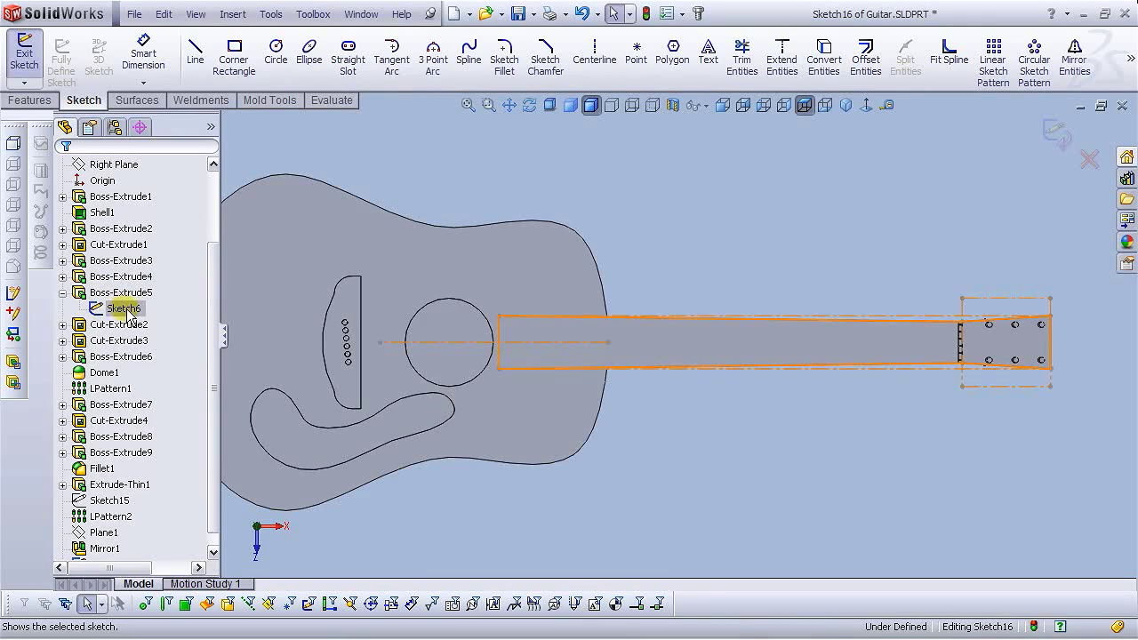
pyautogui.click(777, 458)
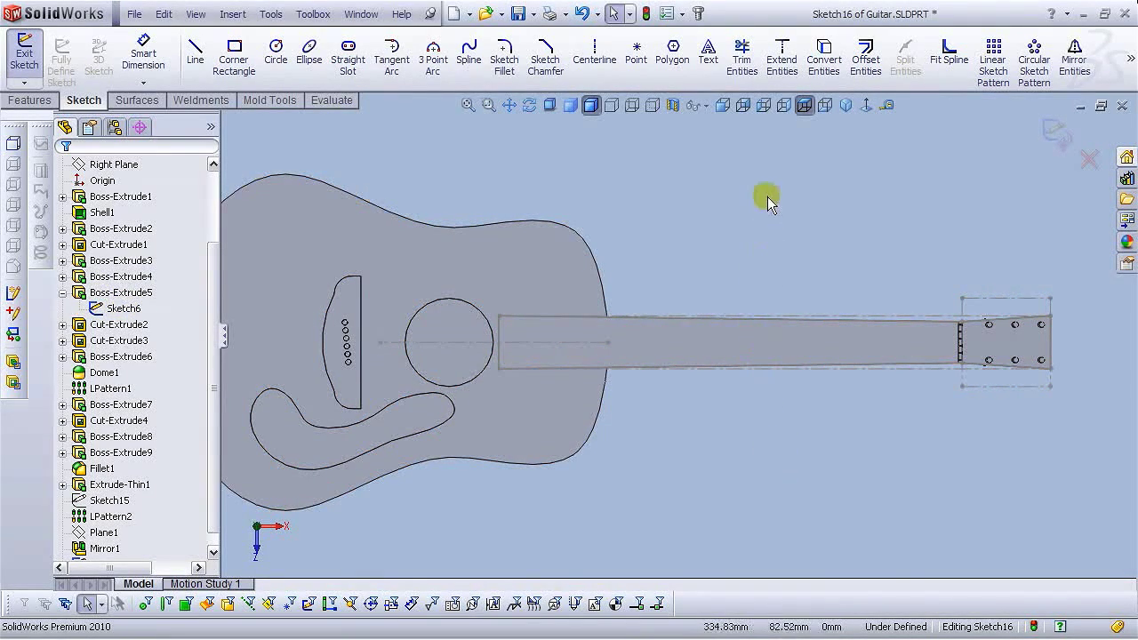
pyautogui.click(824, 61)
pyautogui.scroll(5, 470, 280)
# Convert the neck's end, bottom and headstock-side edges from Sketch6 into Sketch16.
pyautogui.click(430, 251)
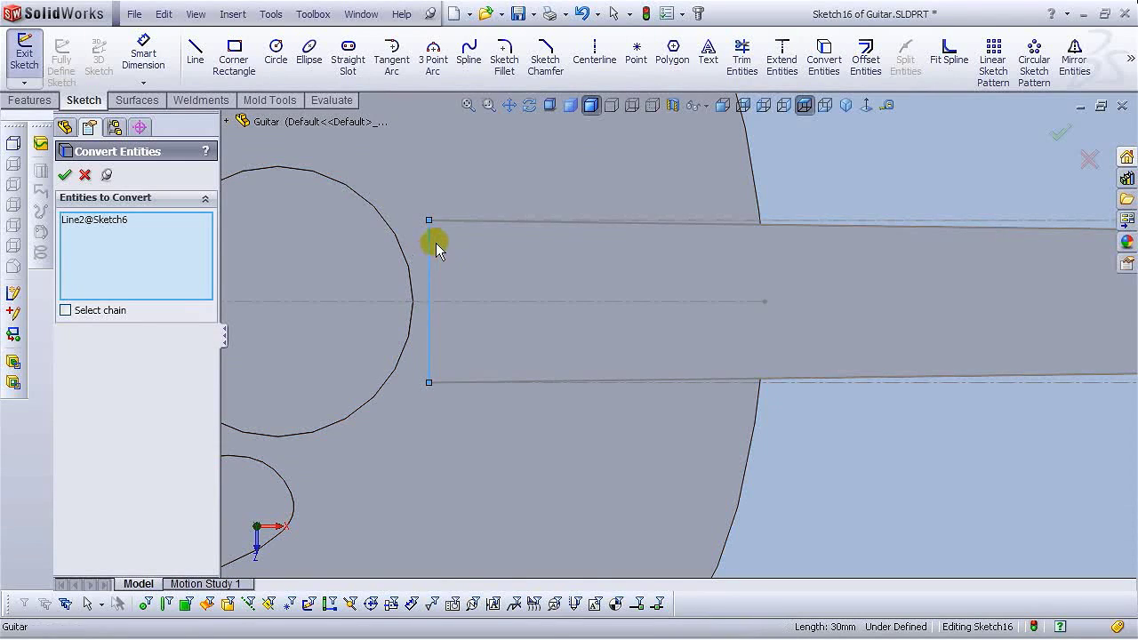
pyautogui.click(794, 380)
pyautogui.scroll(-5, 793, 377)
pyautogui.scroll(6, 916, 320)
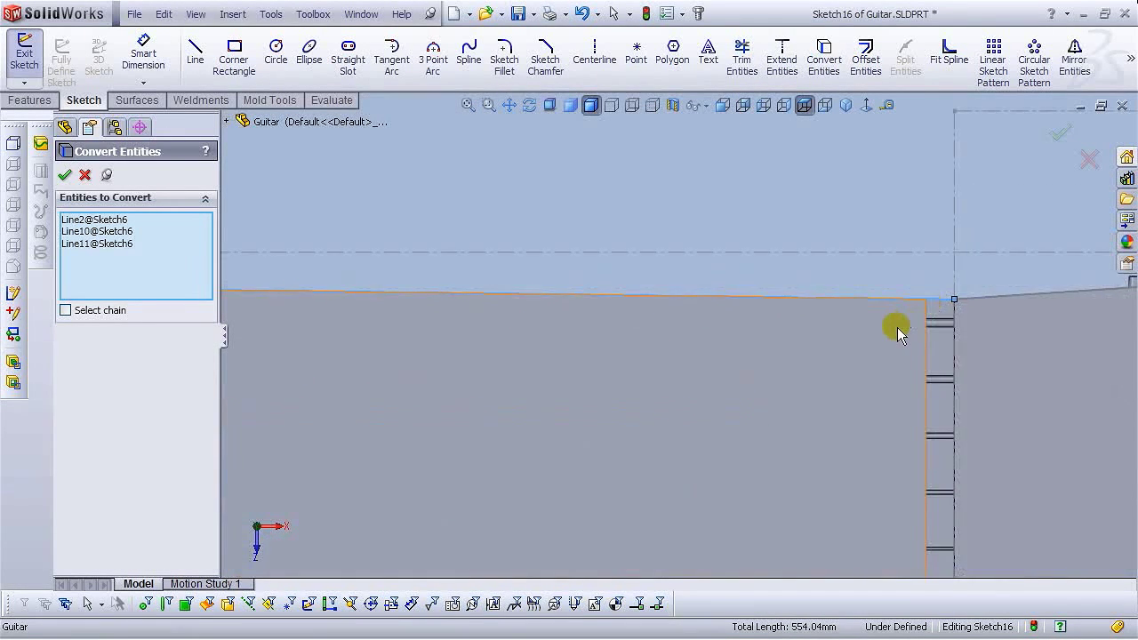
pyautogui.scroll(4, 897, 327)
pyautogui.moveTo(881, 308); pyautogui.dragTo(899, 308, button='middle')
pyautogui.click(880, 299)
pyautogui.press('Return')
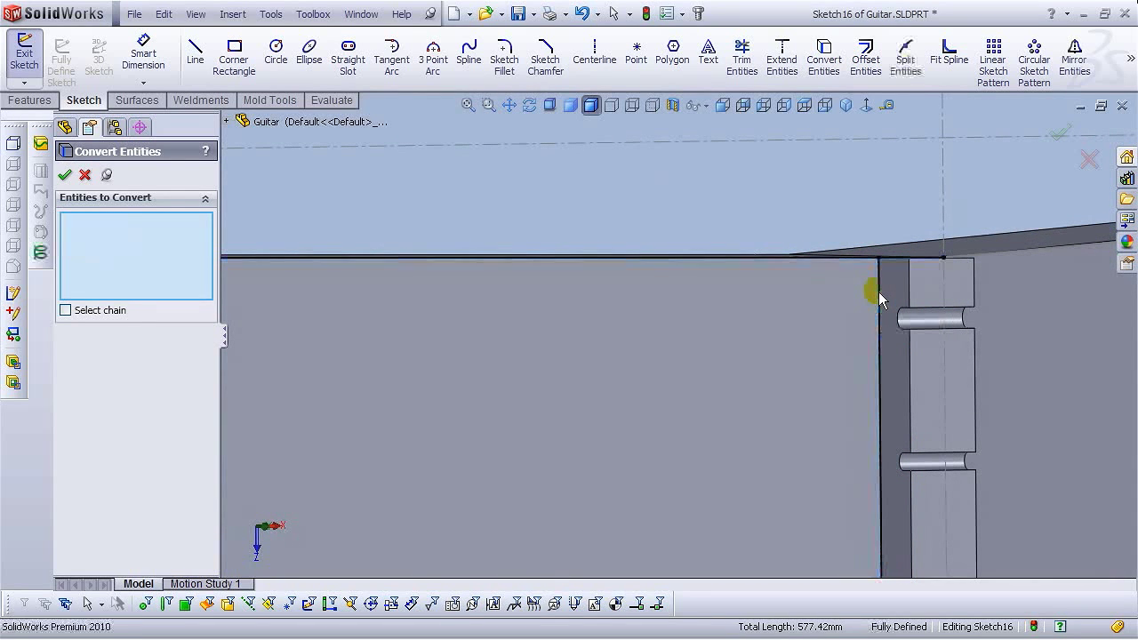
# Run Trim Entities and close it with OK, orbiting to check the neck profile.
pyautogui.click(742, 55)
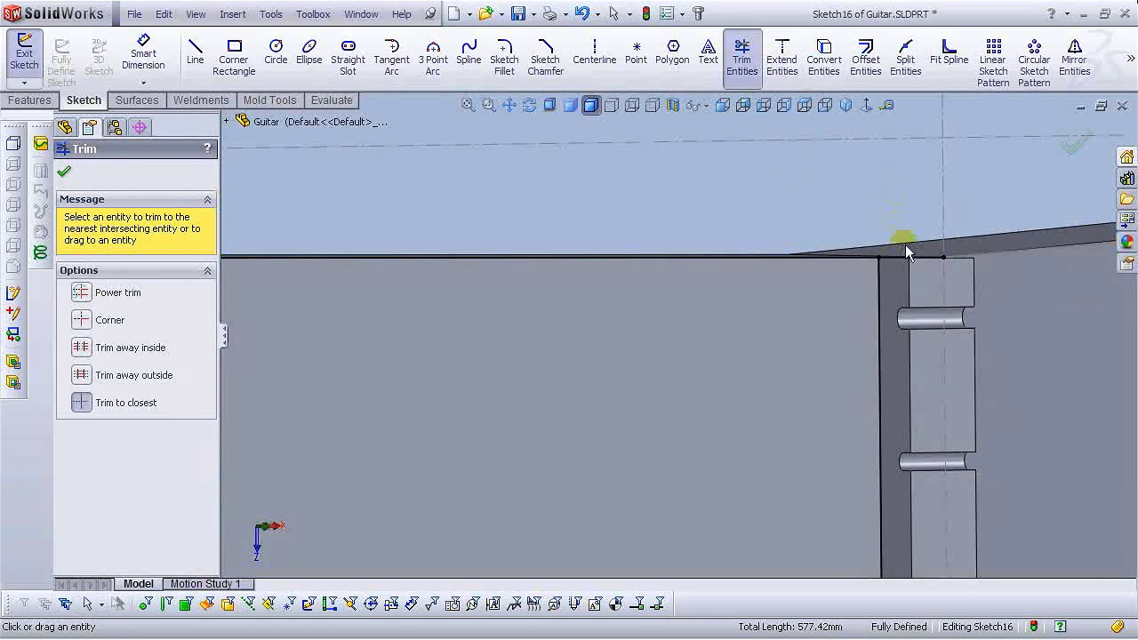
pyautogui.moveTo(909, 265)
pyautogui.mouseDown(button='middle')
pyautogui.moveTo(820, 279)
pyautogui.moveTo(757, 406)
pyautogui.moveTo(682, 376)
pyautogui.moveTo(668, 352)
pyautogui.mouseUp(button='middle')
pyautogui.hotkey('ctrl', '8')
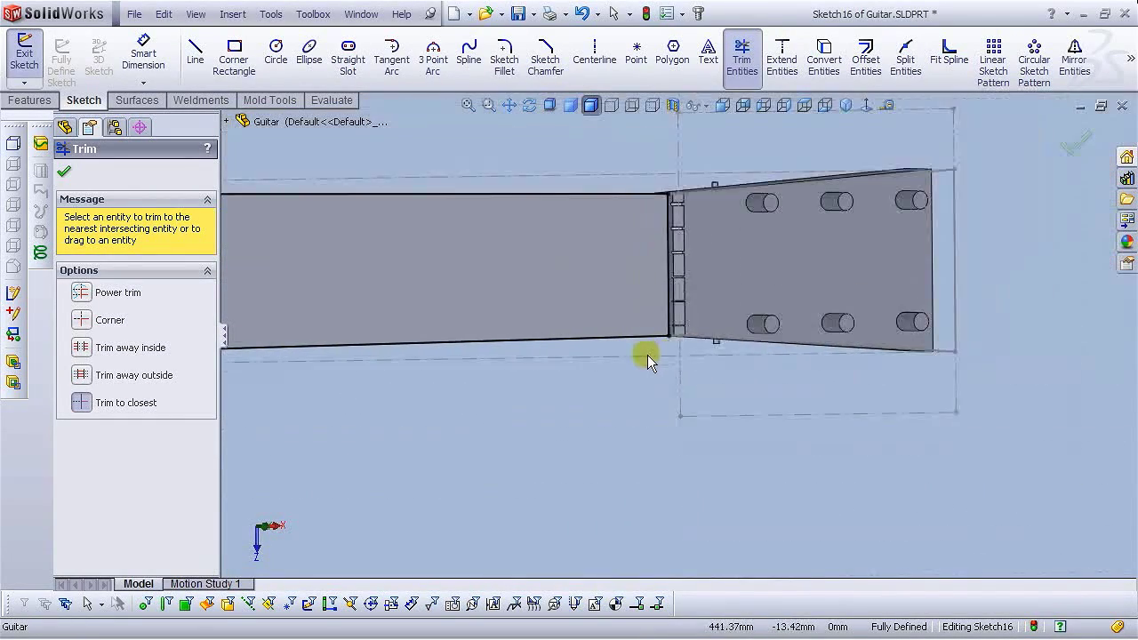
pyautogui.moveTo(452, 353)
pyautogui.mouseDown(button='middle')
pyautogui.moveTo(719, 323)
pyautogui.moveTo(673, 406)
pyautogui.moveTo(564, 275)
pyautogui.mouseUp(button='middle')
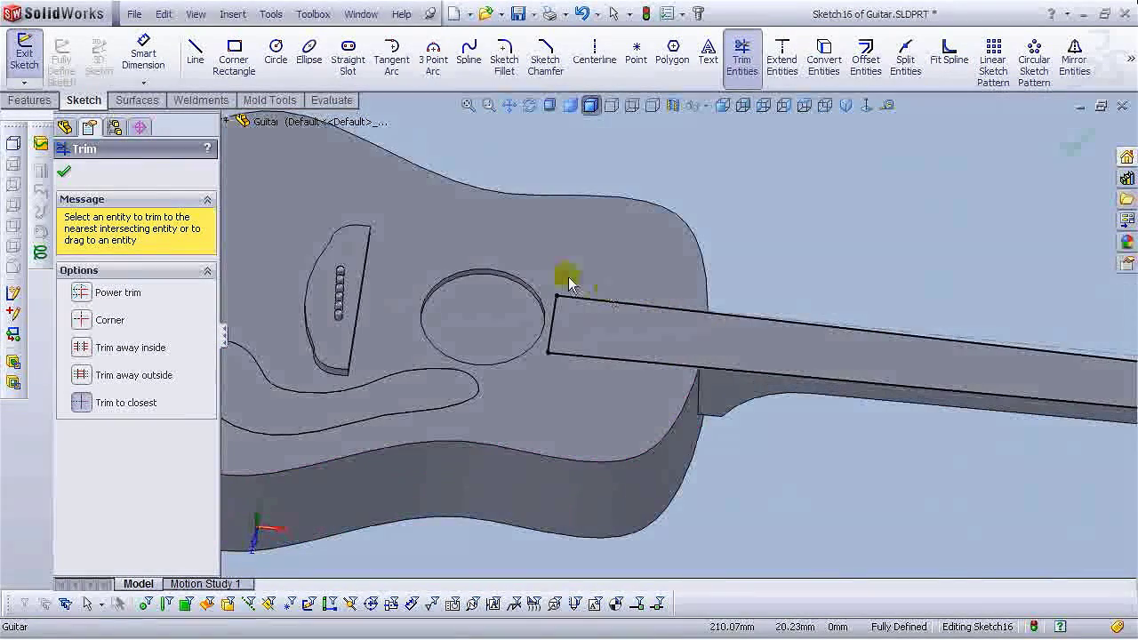
pyautogui.click(62, 171)
pyautogui.scroll(5, 774, 272)
pyautogui.scroll(-4, 686, 322)
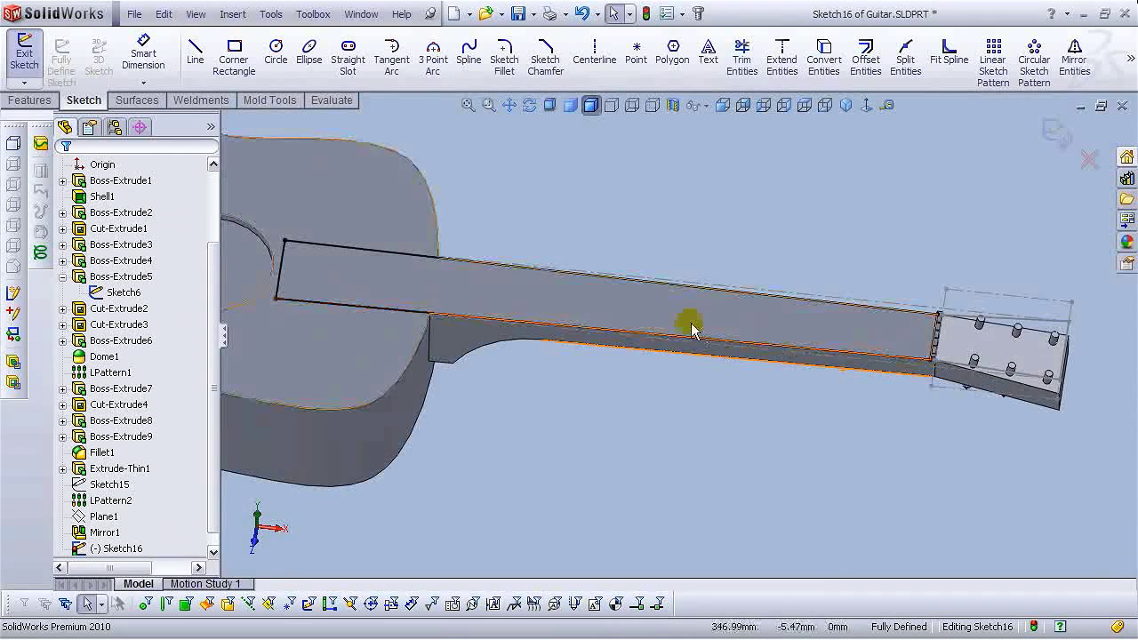
pyautogui.moveTo(686, 323); pyautogui.dragTo(449, 242, button='middle')
# Extrude the neck-shaped sketch blind 0.50 mm to form the fretboard layer.
pyautogui.click(29, 100)
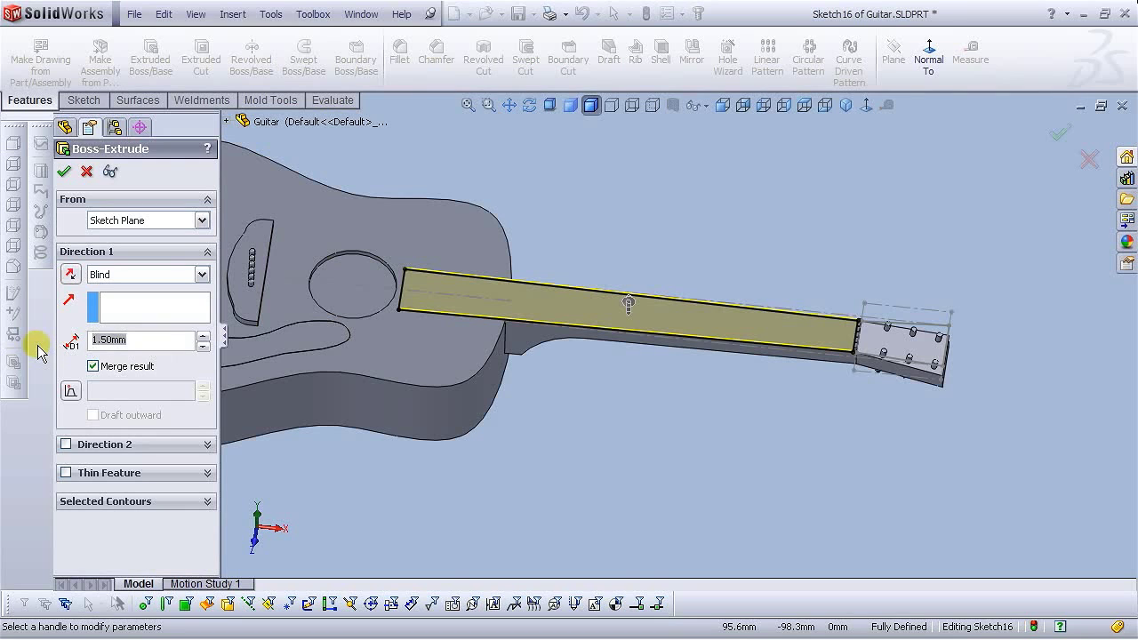
pyautogui.press('Return')
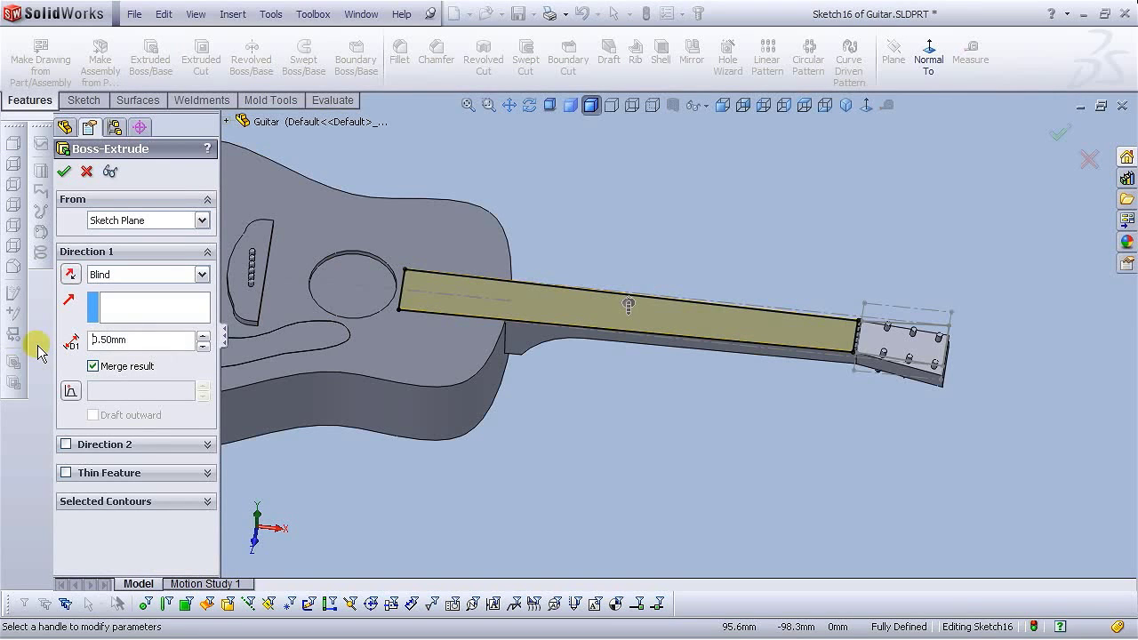
pyautogui.scroll(-4, 699, 338)
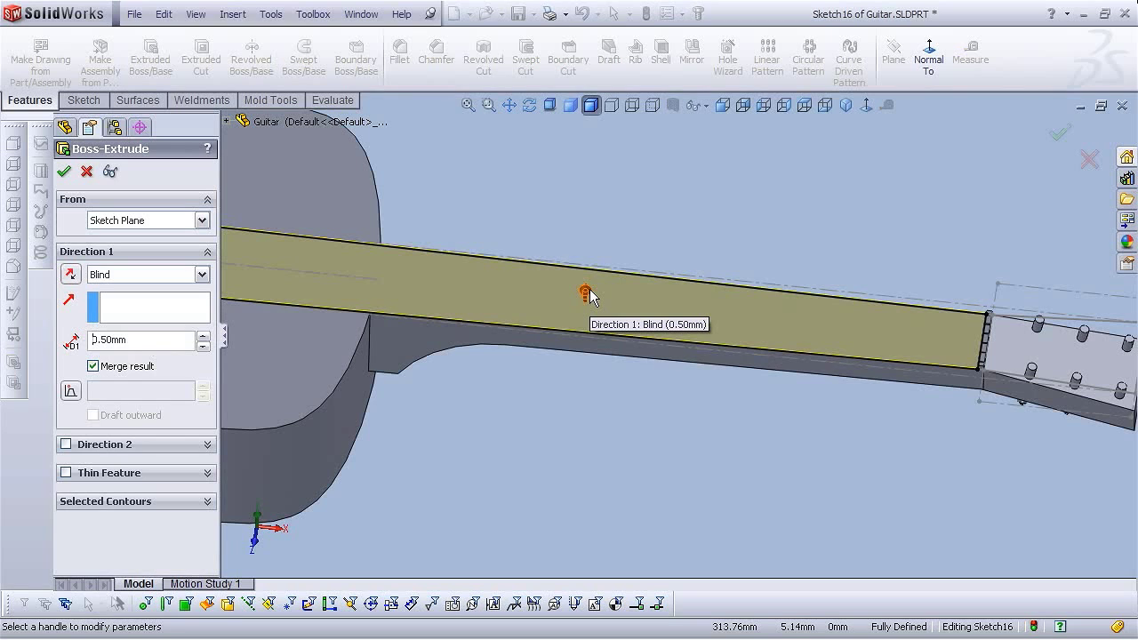
pyautogui.click(63, 170)
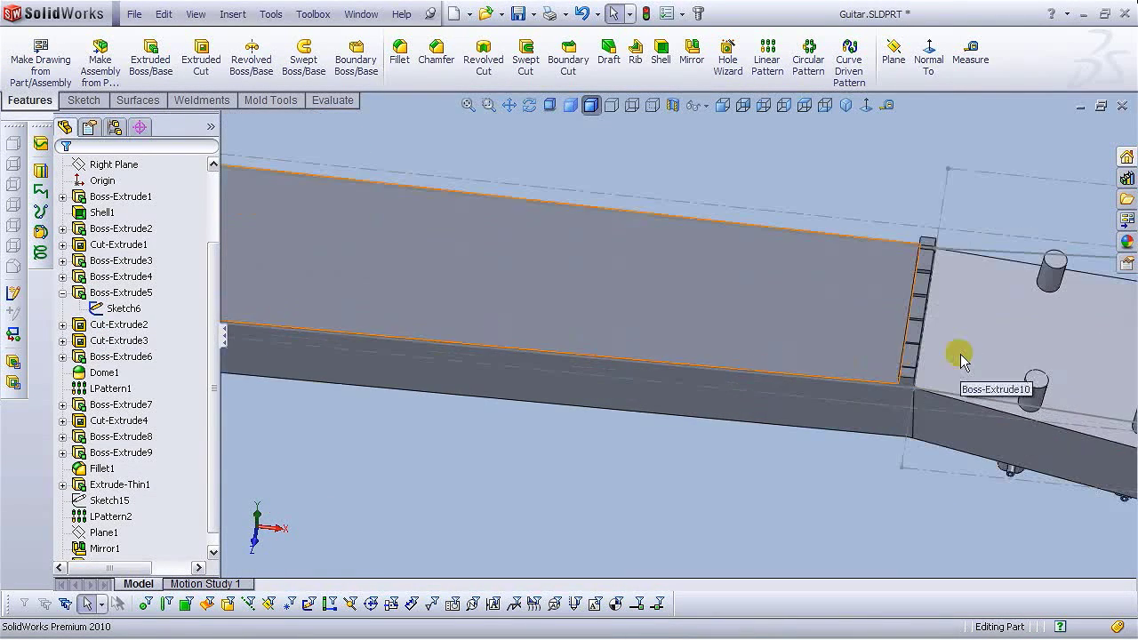
# Orbit and zoom around the guitar to inspect the new fretboard and neck-headstock joint.
pyautogui.scroll(5, 827, 425)
pyautogui.scroll(-6, 512, 342)
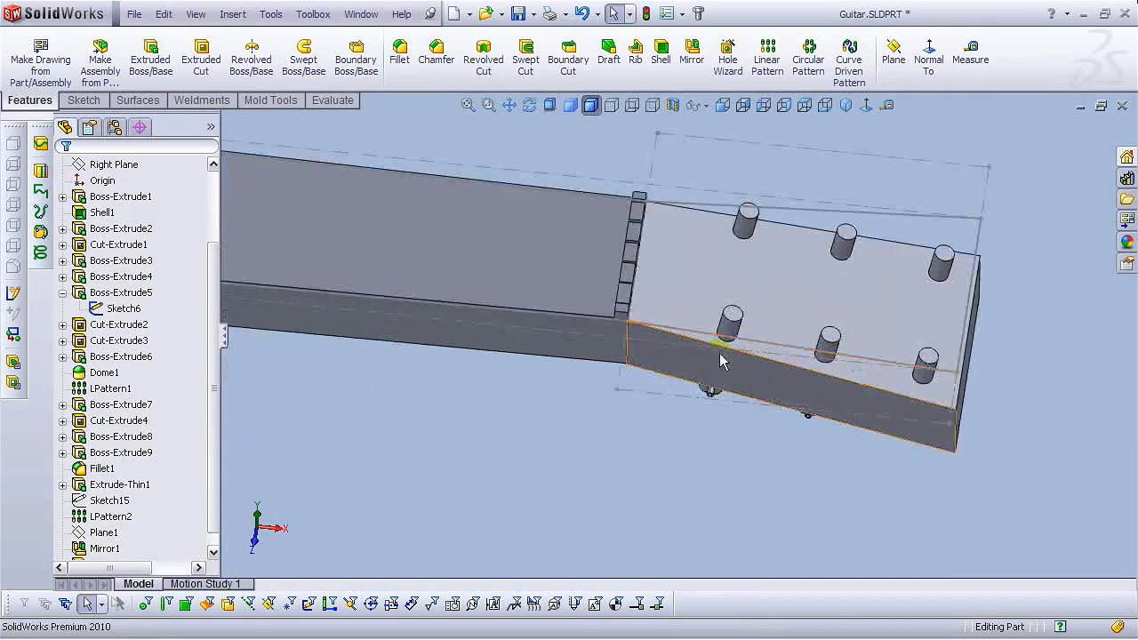
pyautogui.moveTo(623, 348); pyautogui.dragTo(561, 329, button='middle')
pyautogui.scroll(3, 498, 333)
pyautogui.scroll(-6, 373, 340)
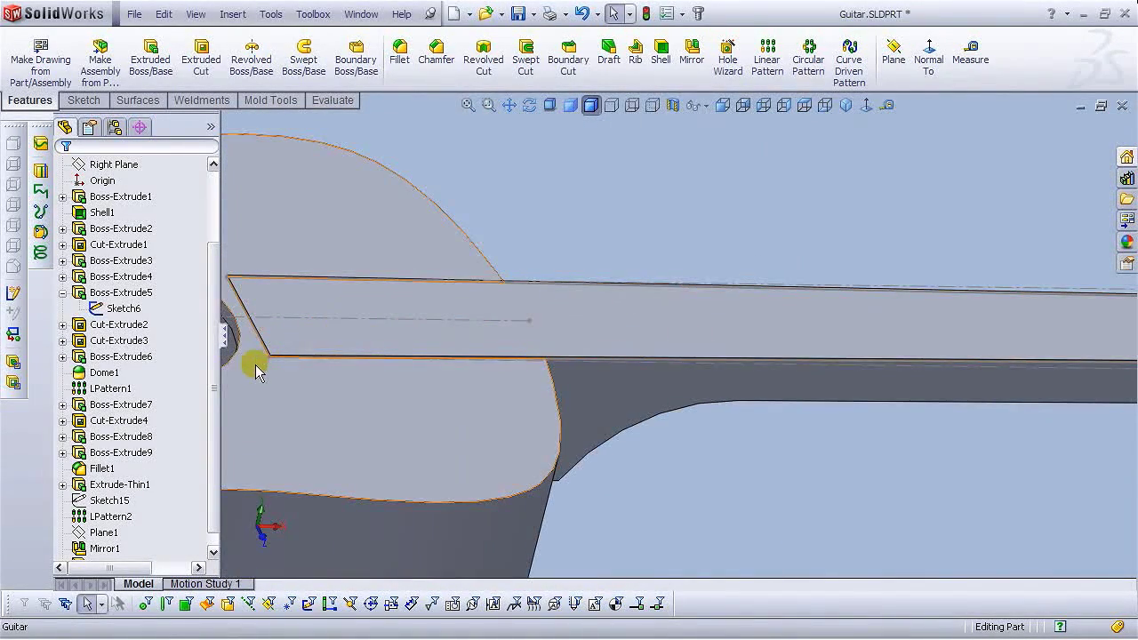
pyautogui.click(122, 309)
pyautogui.click(249, 178)
pyautogui.scroll(5, 796, 381)
pyautogui.moveTo(796, 381); pyautogui.dragTo(678, 457, button='middle')
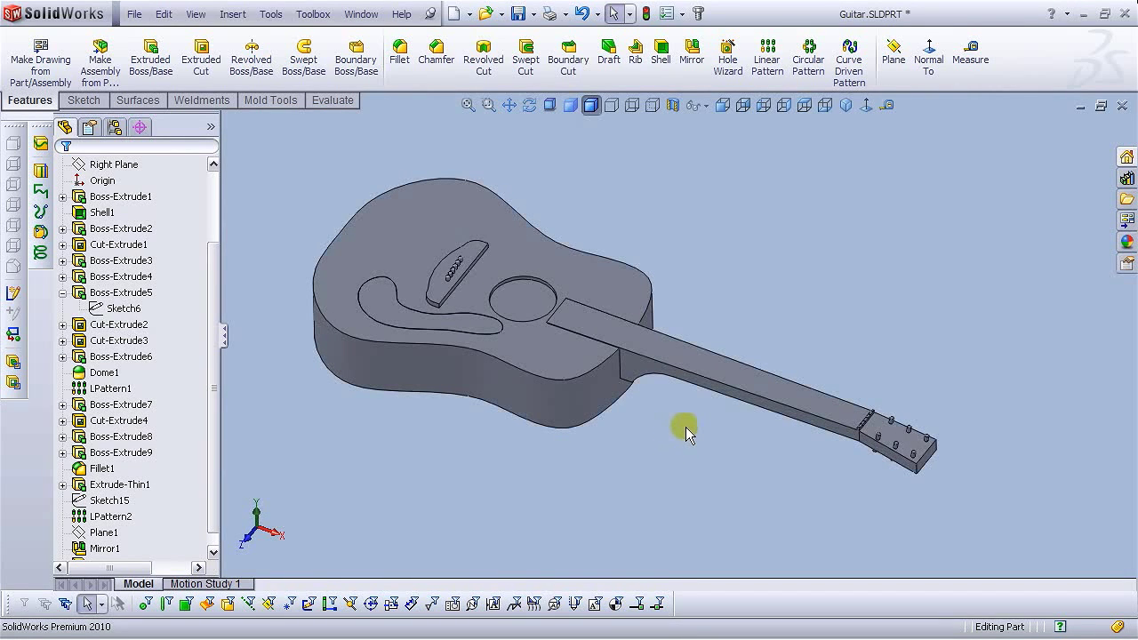
pyautogui.scroll(-3, 783, 419)
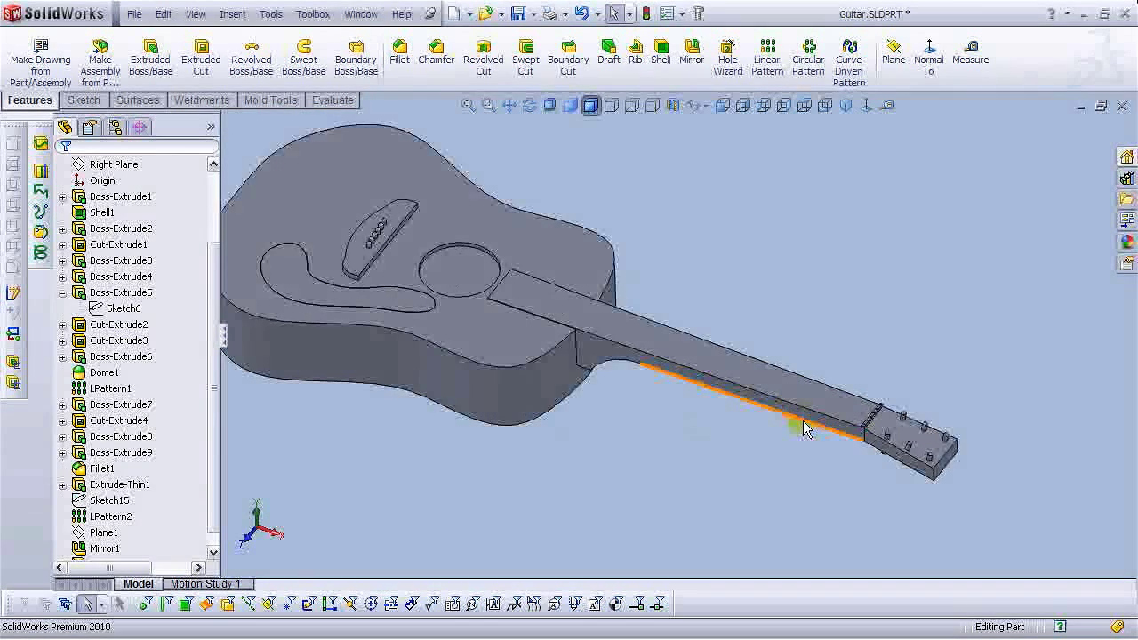
# Start a new sketch on the fretboard's top face, viewed face-on.
pyautogui.click(763, 378)
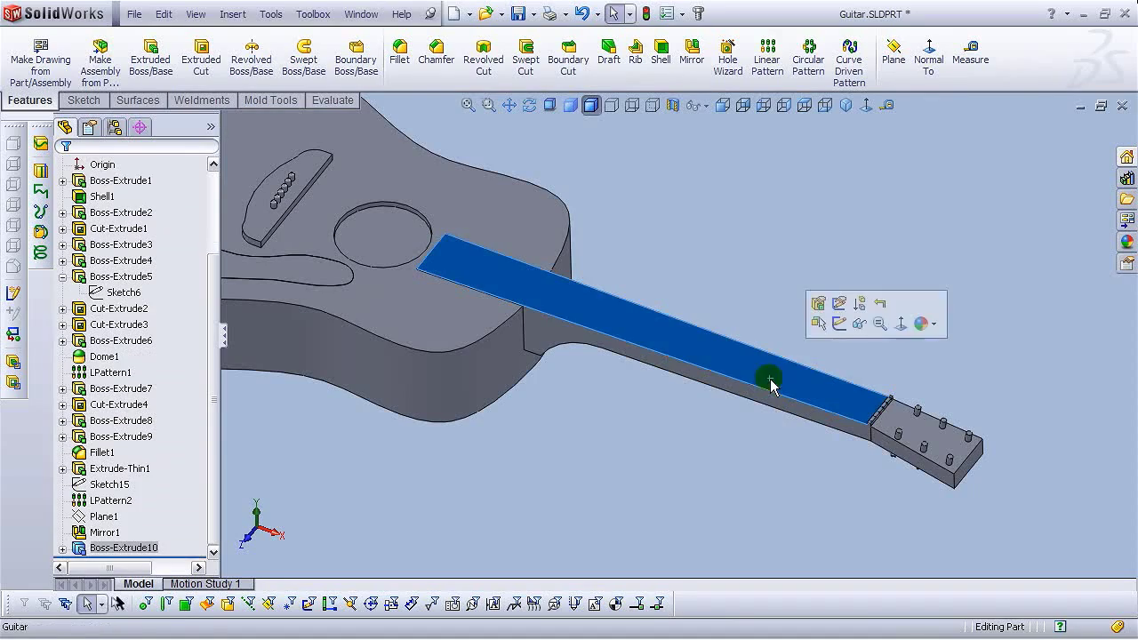
pyautogui.click(838, 318)
pyautogui.click(866, 105)
pyautogui.scroll(-5, 898, 340)
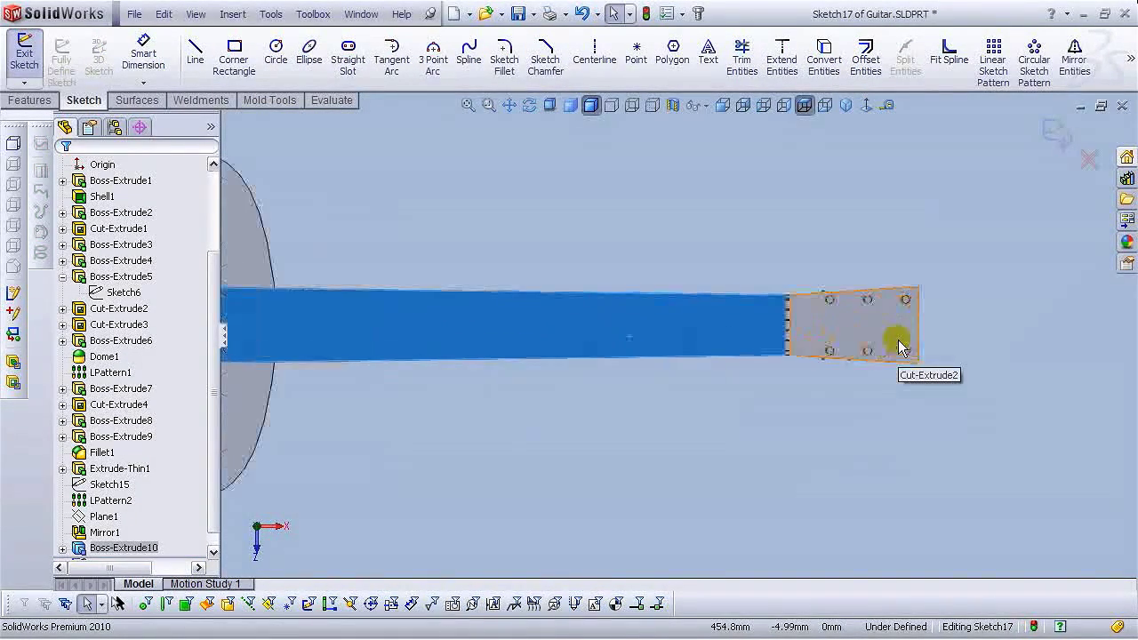
# Draw a thin corner rectangle across the neck just before the headstock.
pyautogui.click(234, 55)
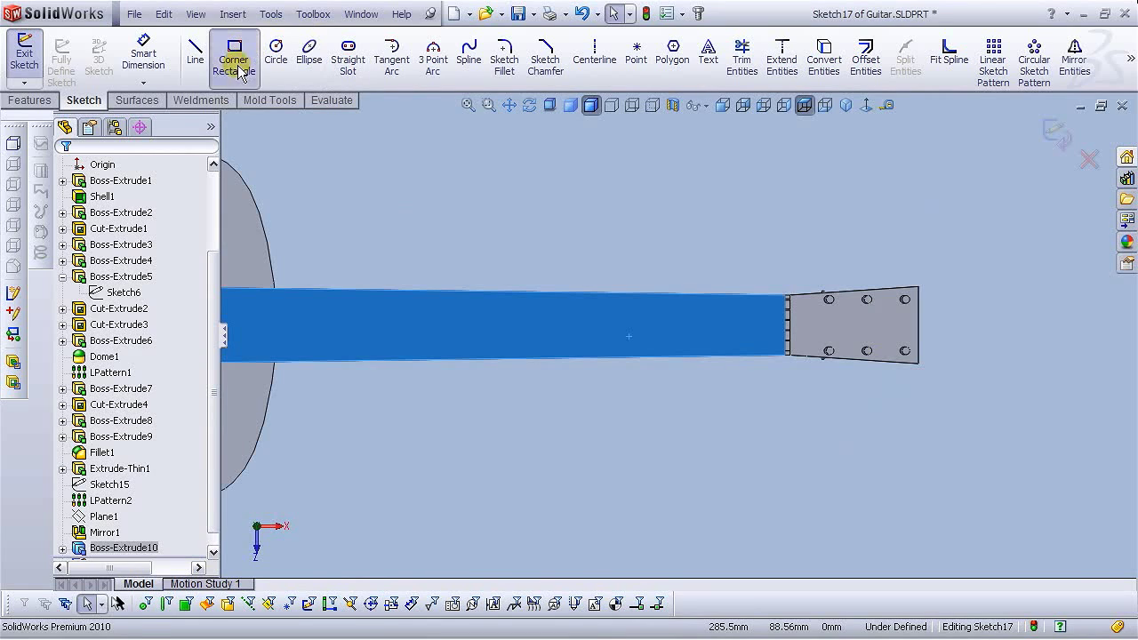
pyautogui.scroll(-2, 845, 369)
pyautogui.click(696, 226)
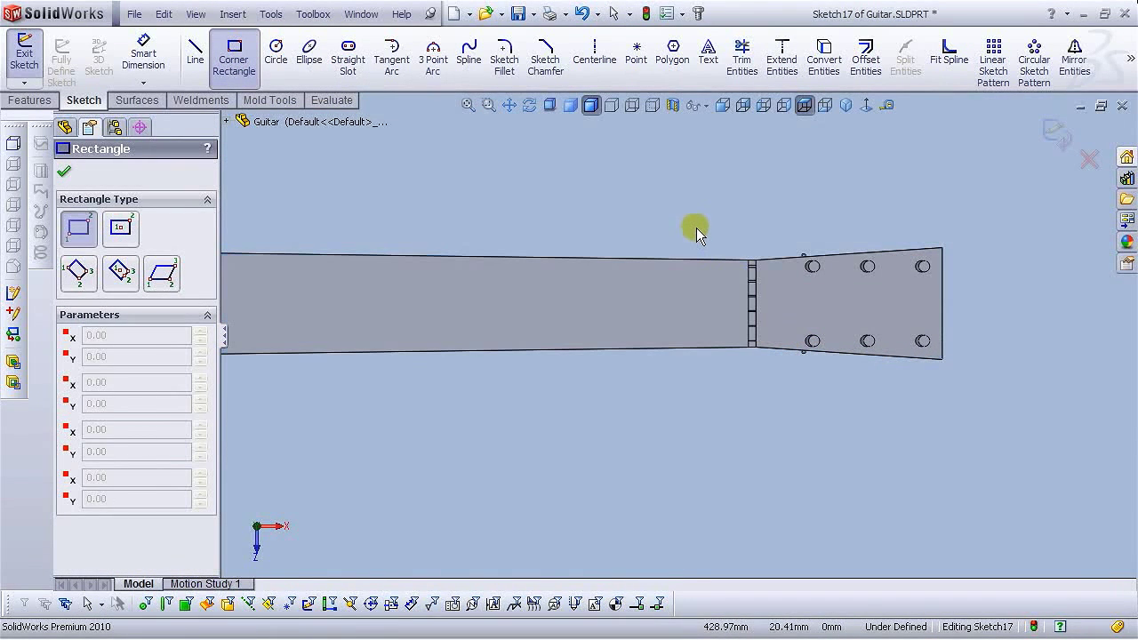
pyautogui.click(711, 382)
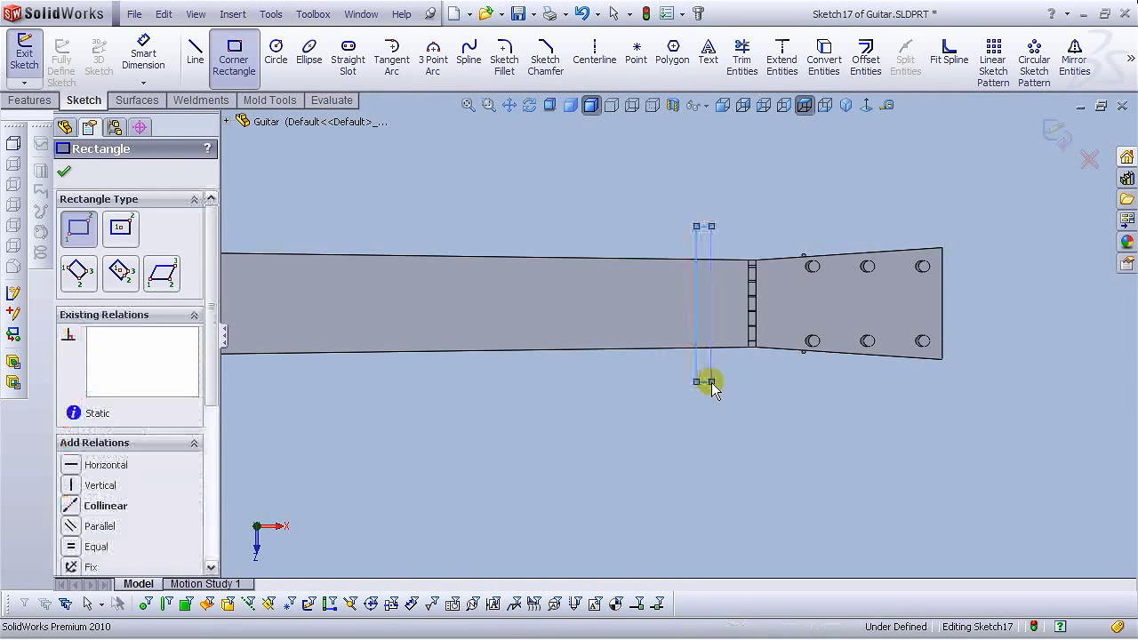
pyautogui.press('Escape')
pyautogui.click(153, 75)
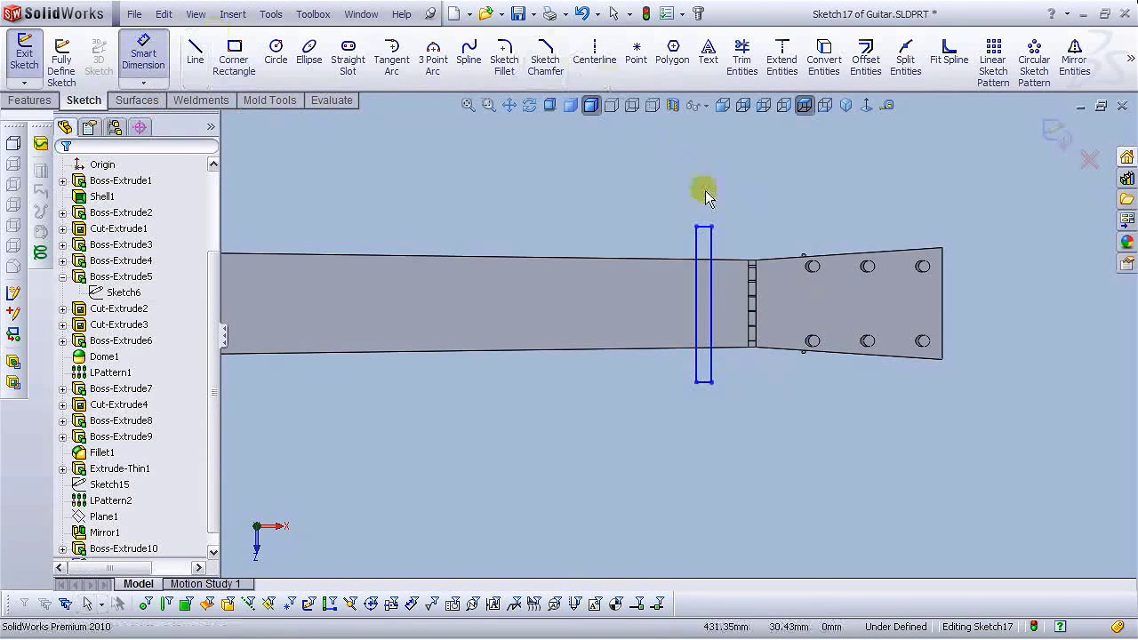
pyautogui.click(703, 226)
pyautogui.press('Escape')
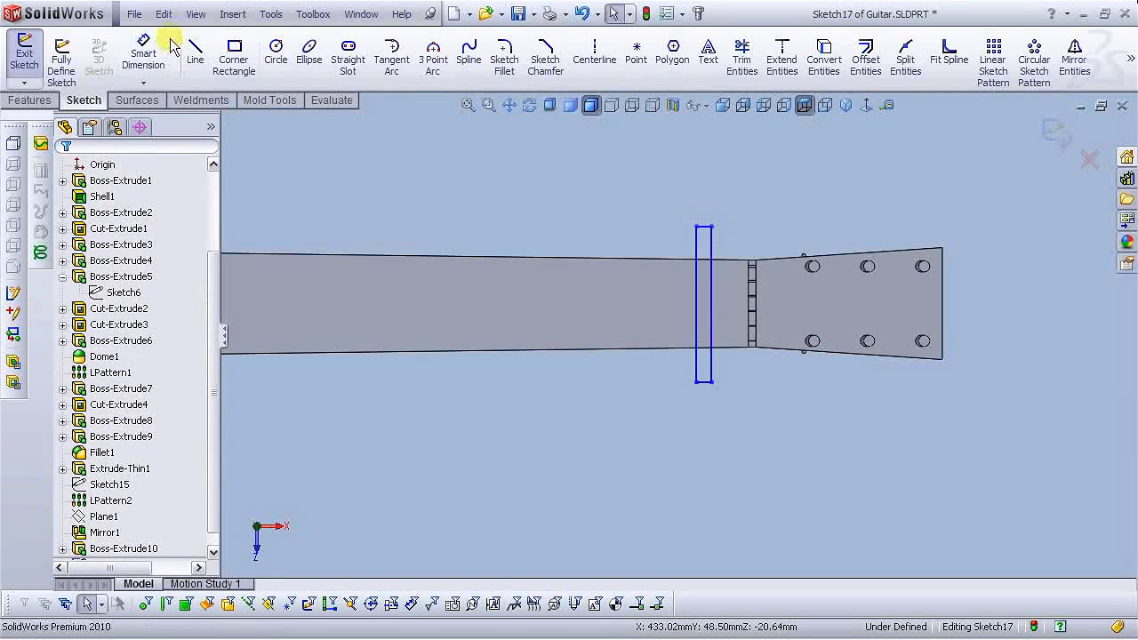
pyautogui.click(145, 55)
# Dimension the rectangle's top edge to a 2 mm width.
pyautogui.click(703, 228)
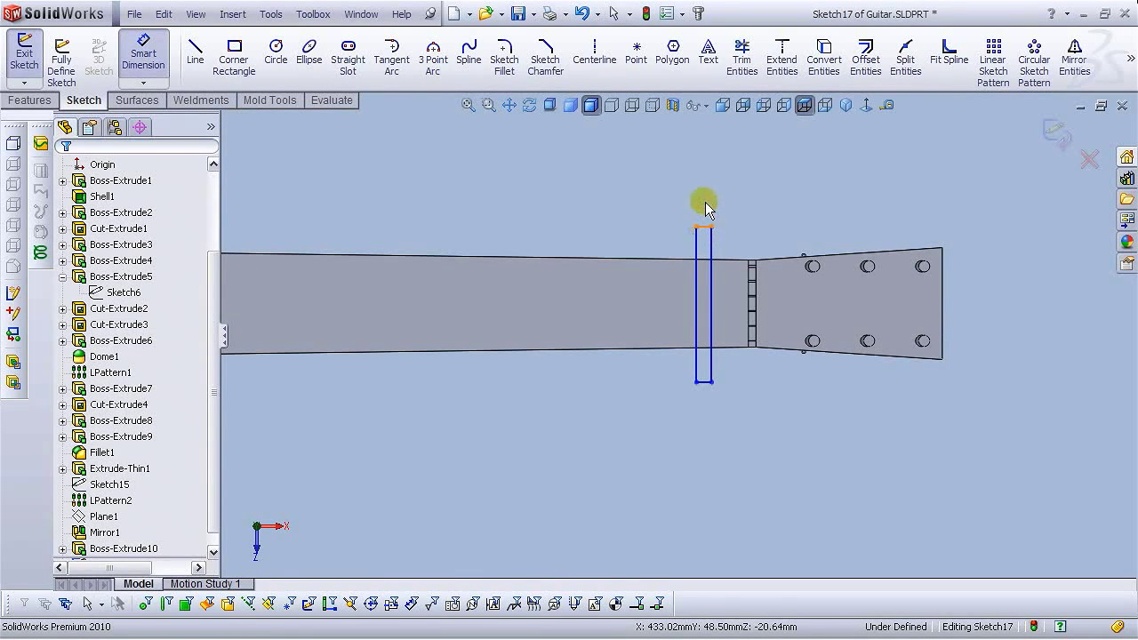
pyautogui.click(717, 181)
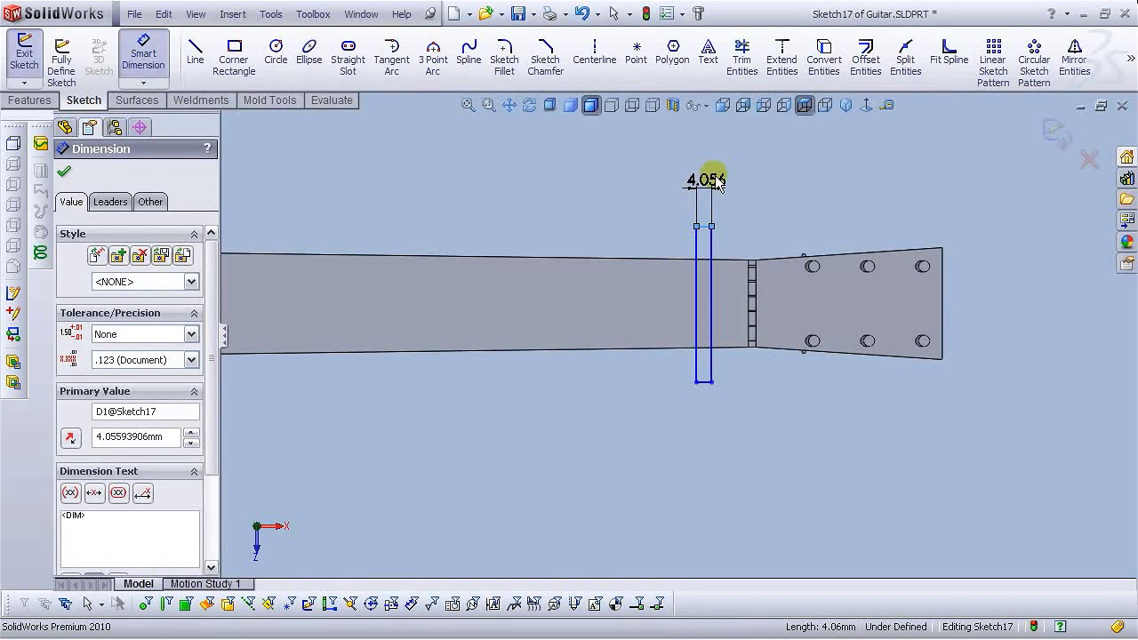
pyautogui.write('2')
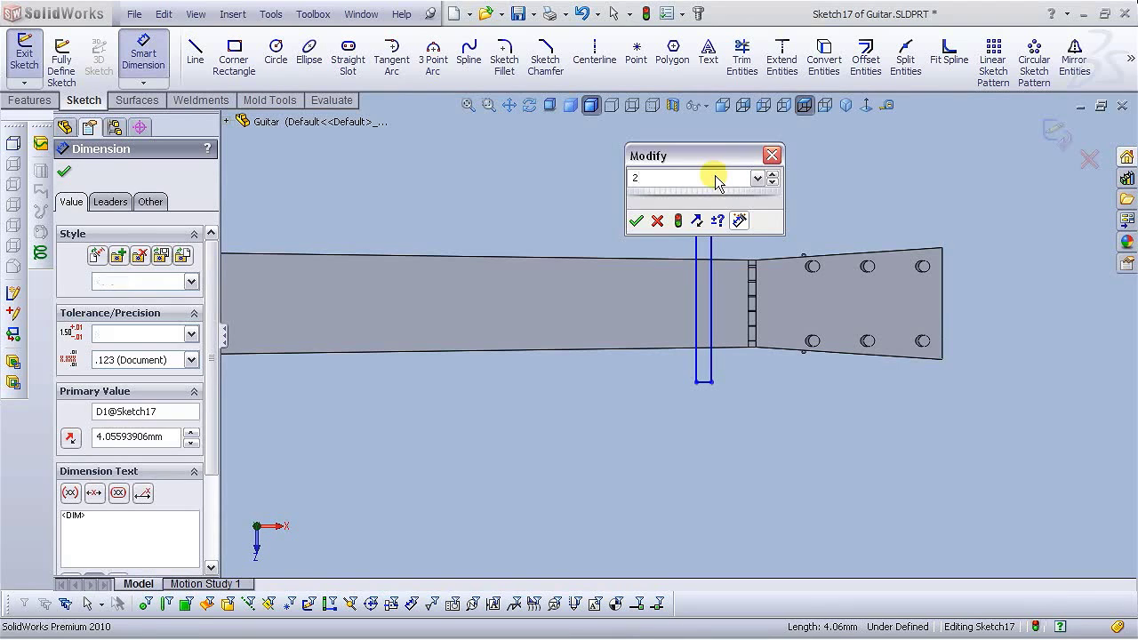
pyautogui.press('Return')
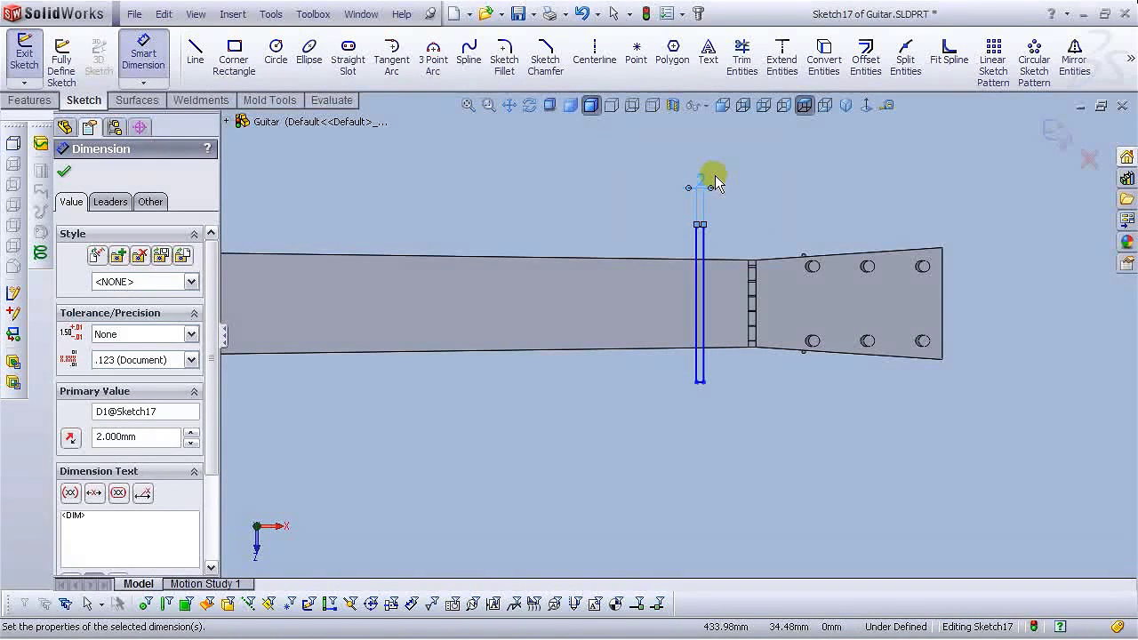
pyautogui.click(648, 195)
pyautogui.scroll(-4, 711, 258)
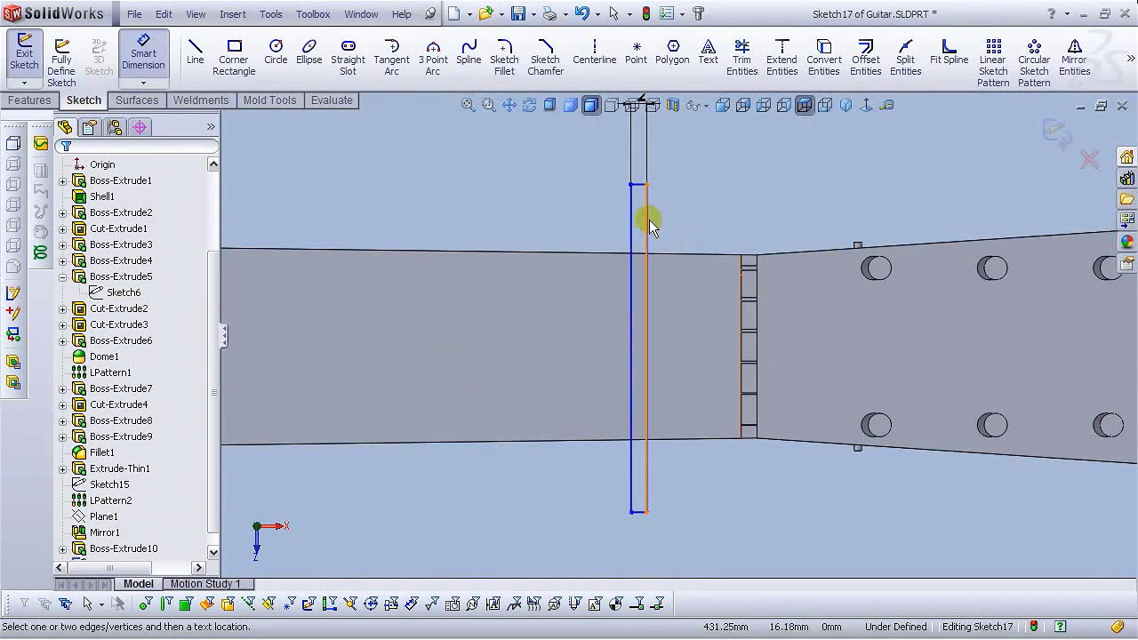
# Place the rectangle 10 mm from the headstock joint edge.
pyautogui.click(646, 220)
pyautogui.scroll(-4, 718, 271)
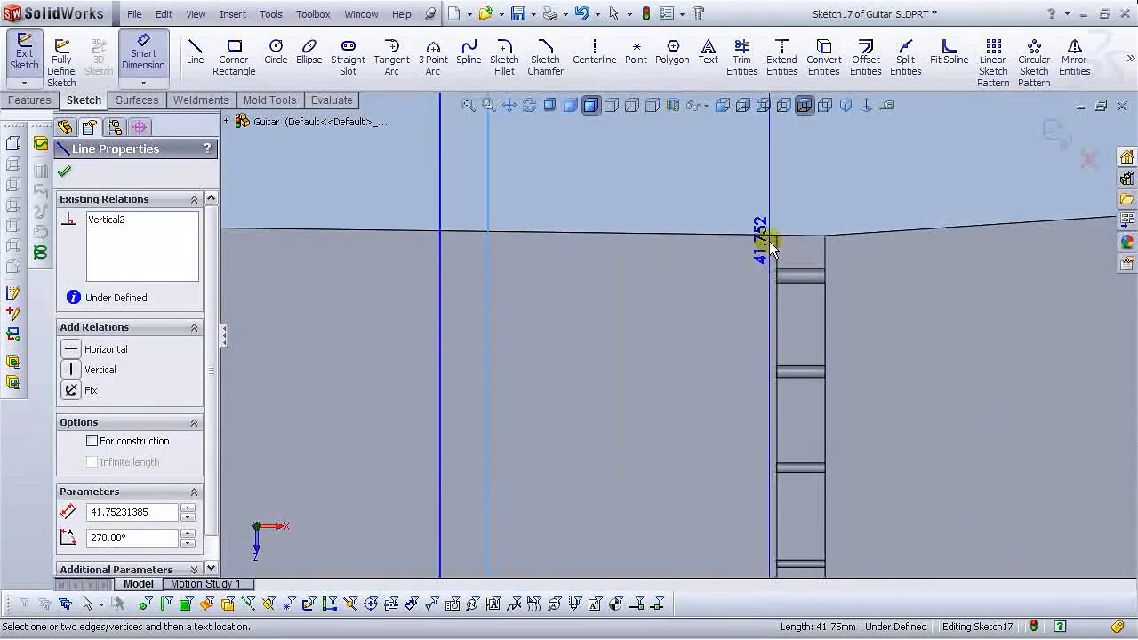
pyautogui.scroll(-3, 763, 253)
pyautogui.scroll(4, 755, 260)
pyautogui.click(487, 266)
pyautogui.scroll(1, 694, 252)
pyautogui.click(643, 246)
pyautogui.write('10')
pyautogui.press('Return')
# Dimension the rectangle's vertical edge to 40 mm tall and position the dimension beside it.
pyautogui.scroll(5, 641, 293)
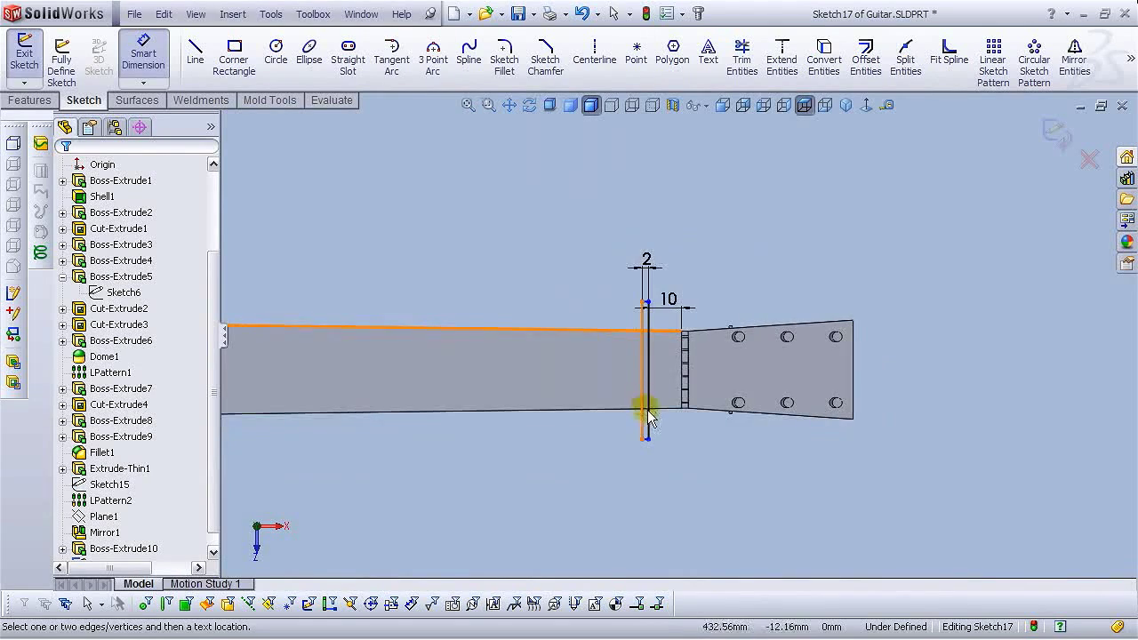
pyautogui.scroll(-2, 650, 418)
pyautogui.click(648, 357)
pyautogui.click(732, 329)
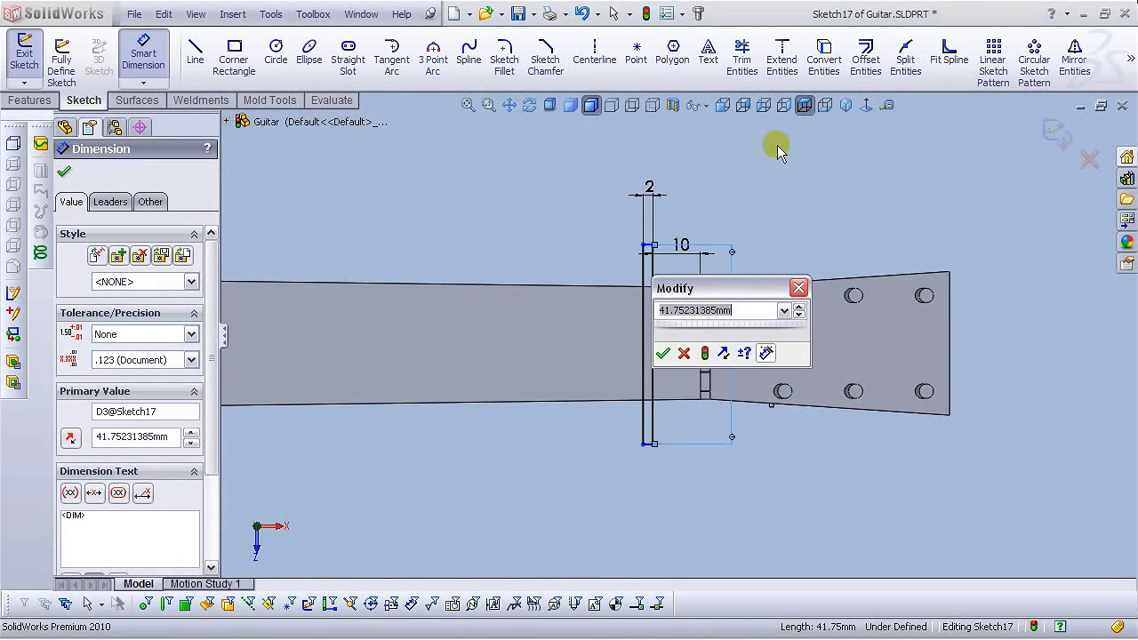
pyautogui.write('40')
pyautogui.press('Return')
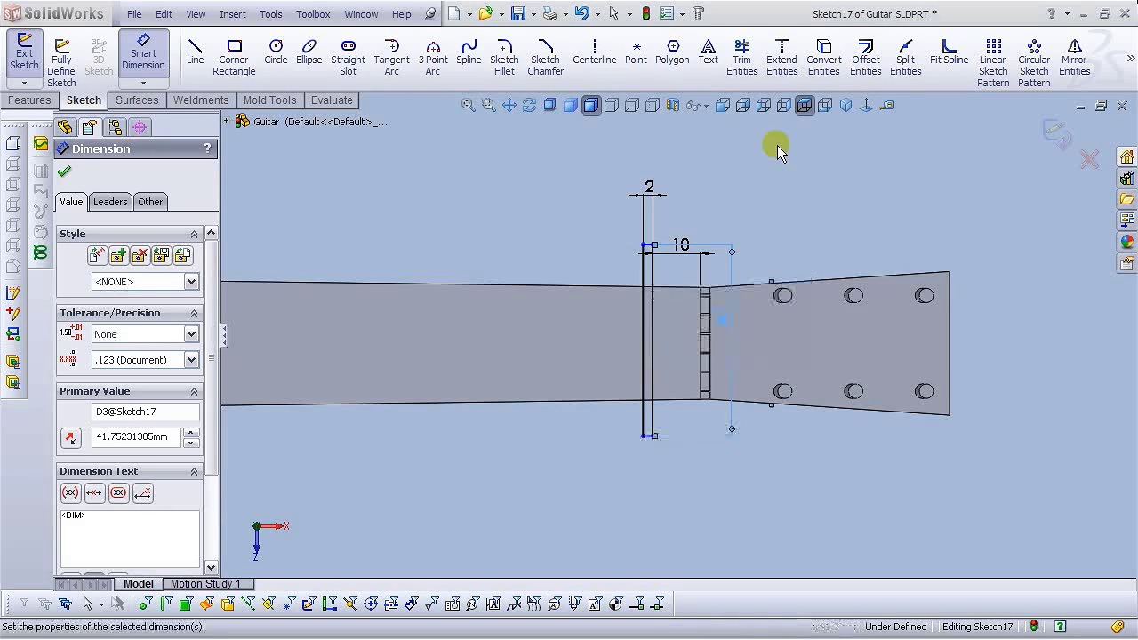
pyautogui.press('Escape')
pyautogui.scroll(3, 660, 325)
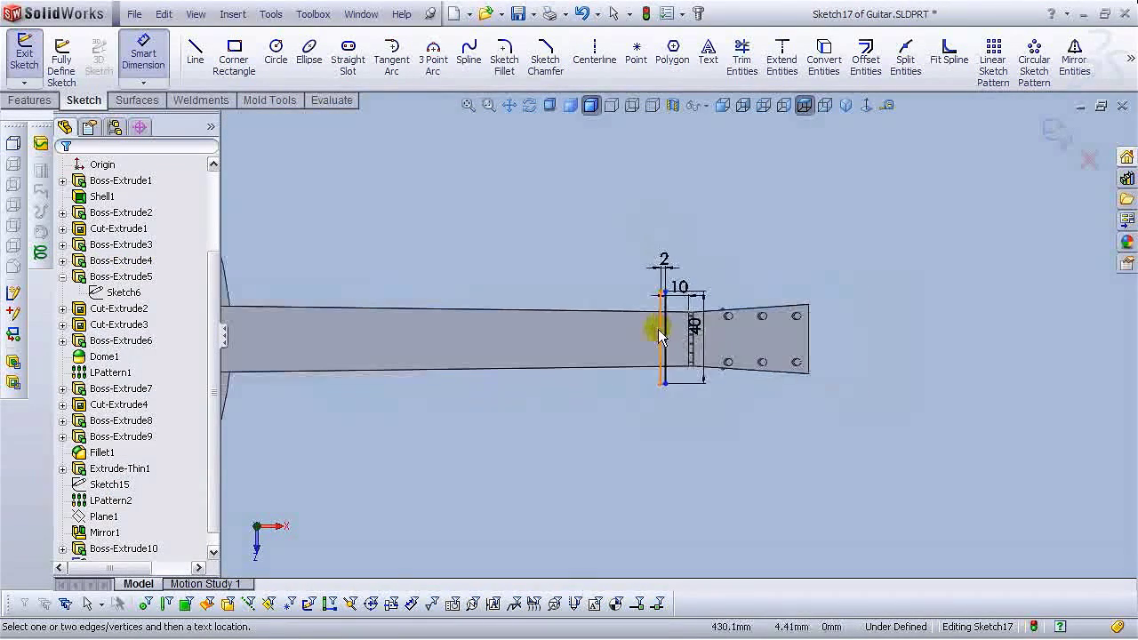
pyautogui.scroll(-3, 618, 376)
pyautogui.scroll(5, 699, 331)
pyautogui.scroll(1, 699, 331)
pyautogui.scroll(-1, 699, 338)
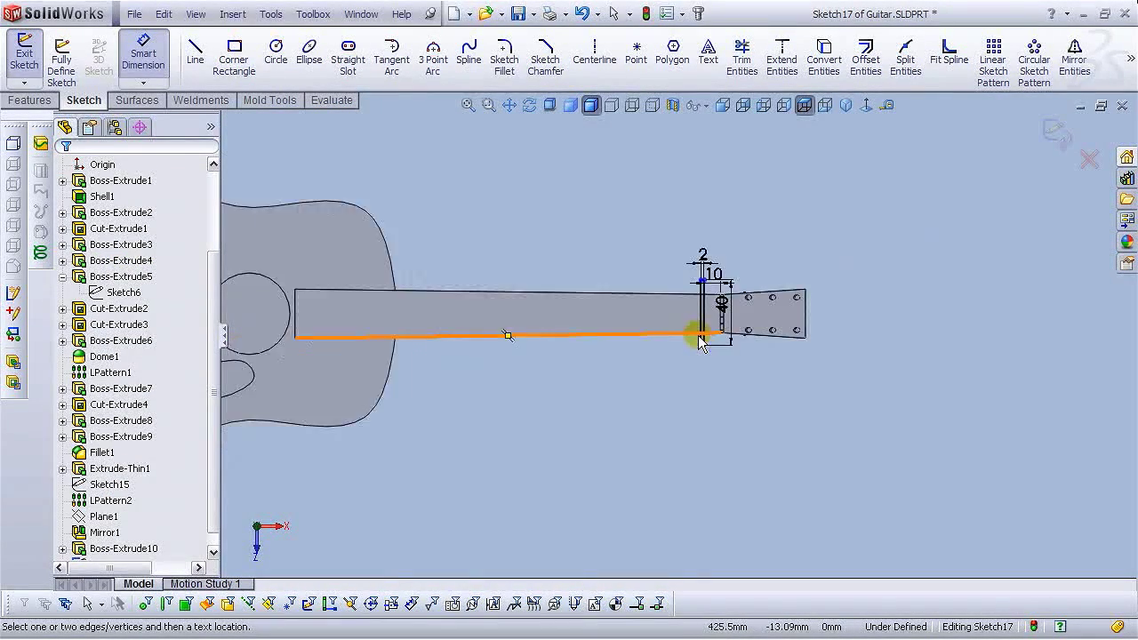
pyautogui.scroll(-3, 699, 337)
pyautogui.scroll(1, 728, 280)
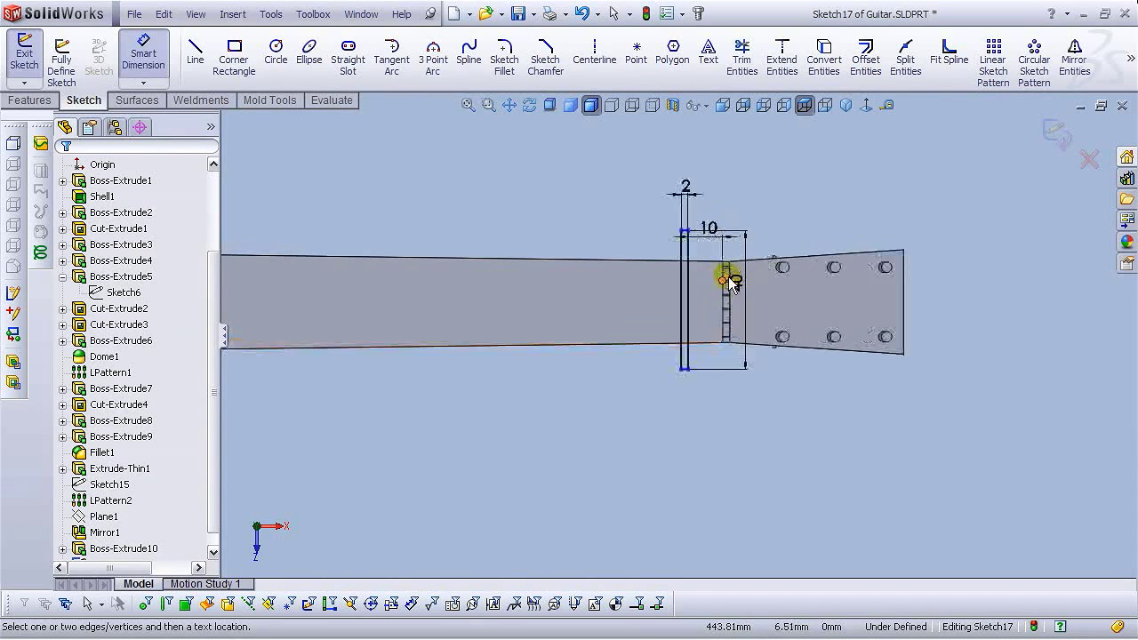
pyautogui.scroll(-1, 727, 281)
pyautogui.click(724, 281)
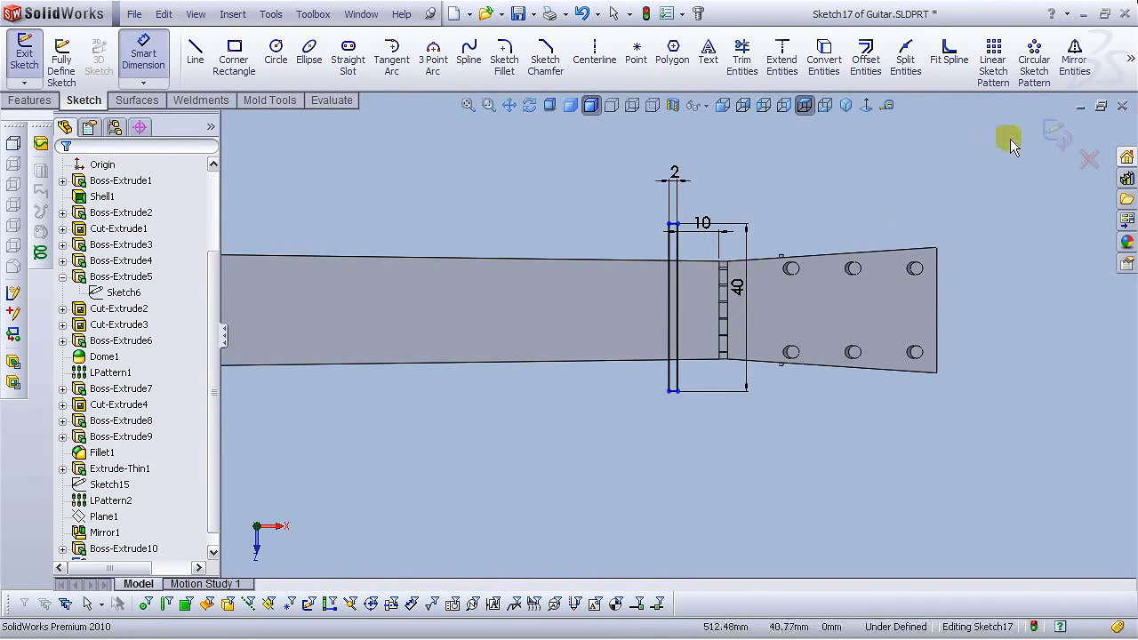
# Start a linear sketch pattern with 15 mm spacing, a spacing dimension, and 9 instances.
pyautogui.click(994, 60)
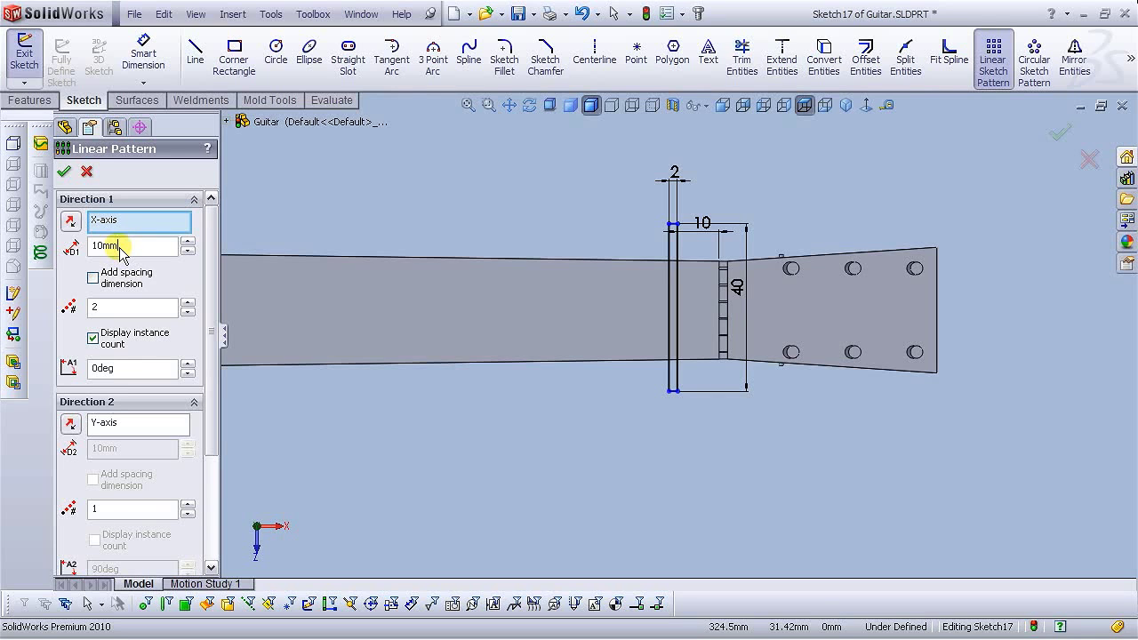
pyautogui.doubleClick(123, 247)
pyautogui.write('15')
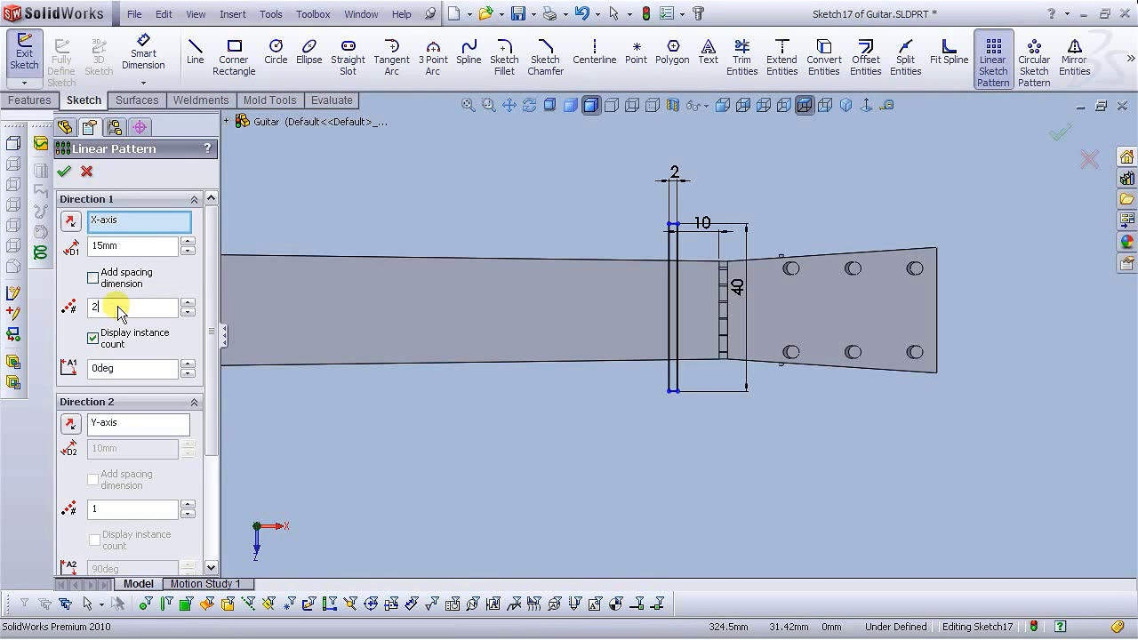
pyautogui.click(93, 278)
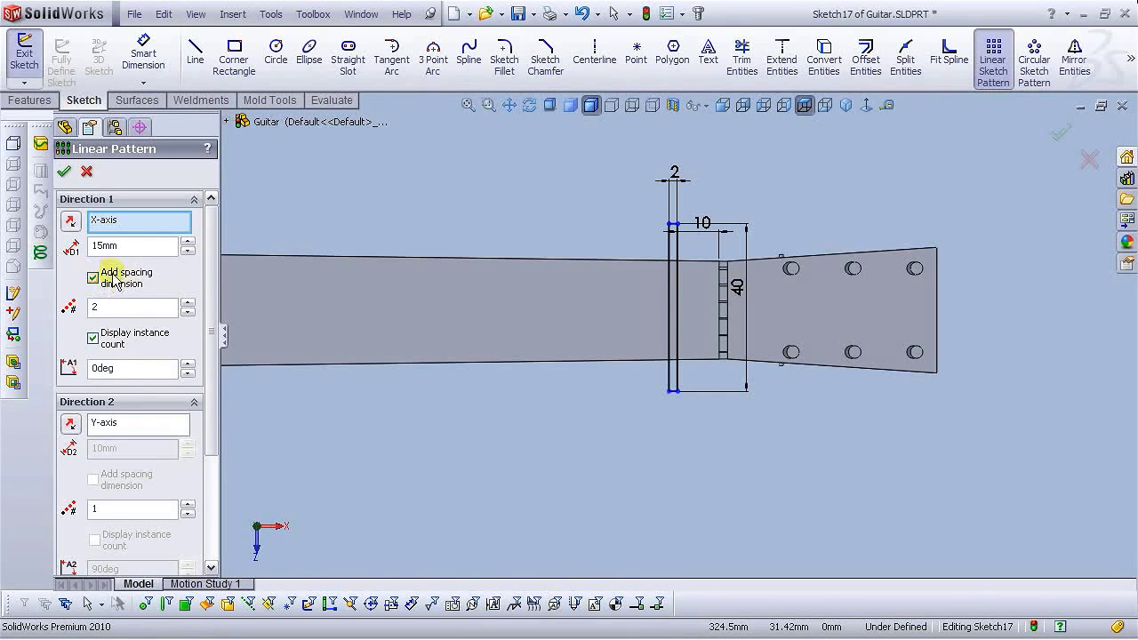
pyautogui.doubleClick(109, 311)
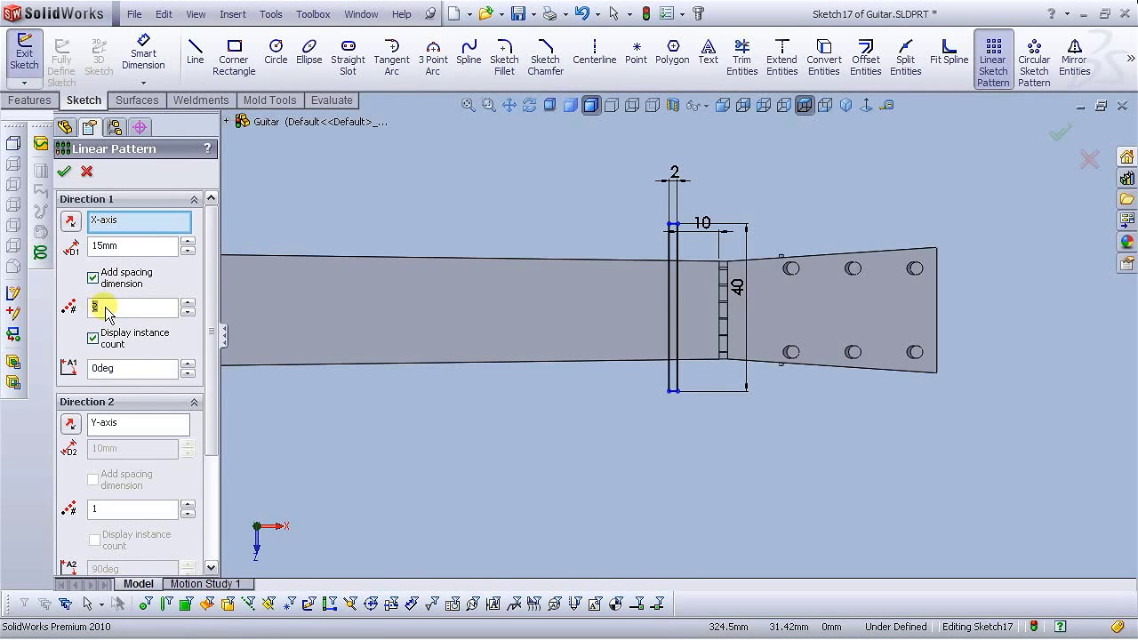
pyautogui.click(106, 311)
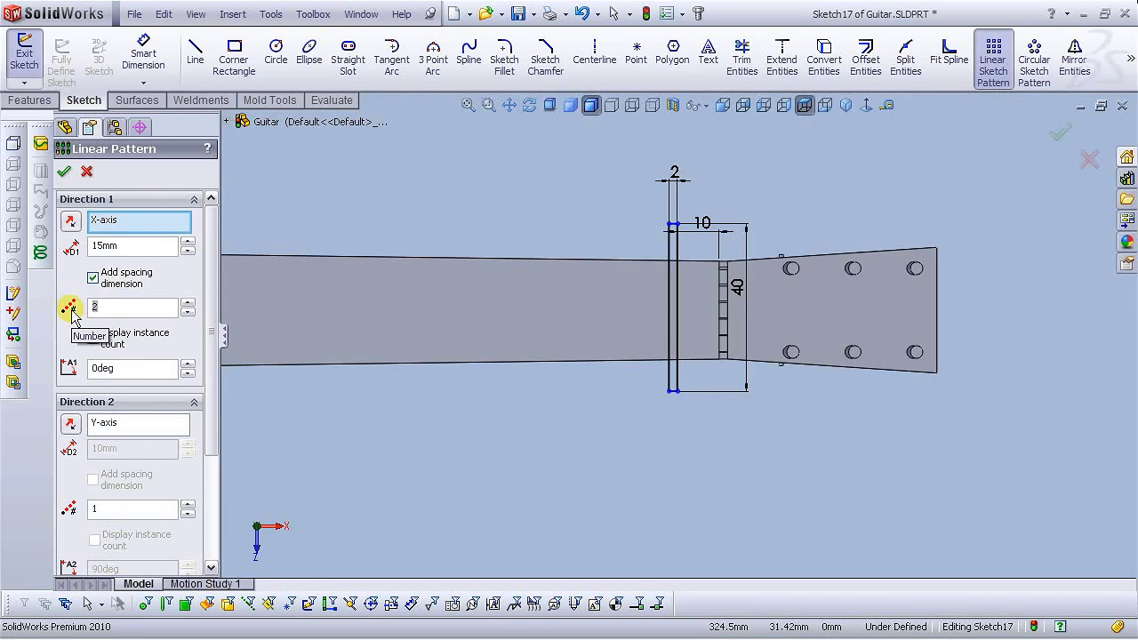
pyautogui.press('BackSpace')
pyautogui.write('9')
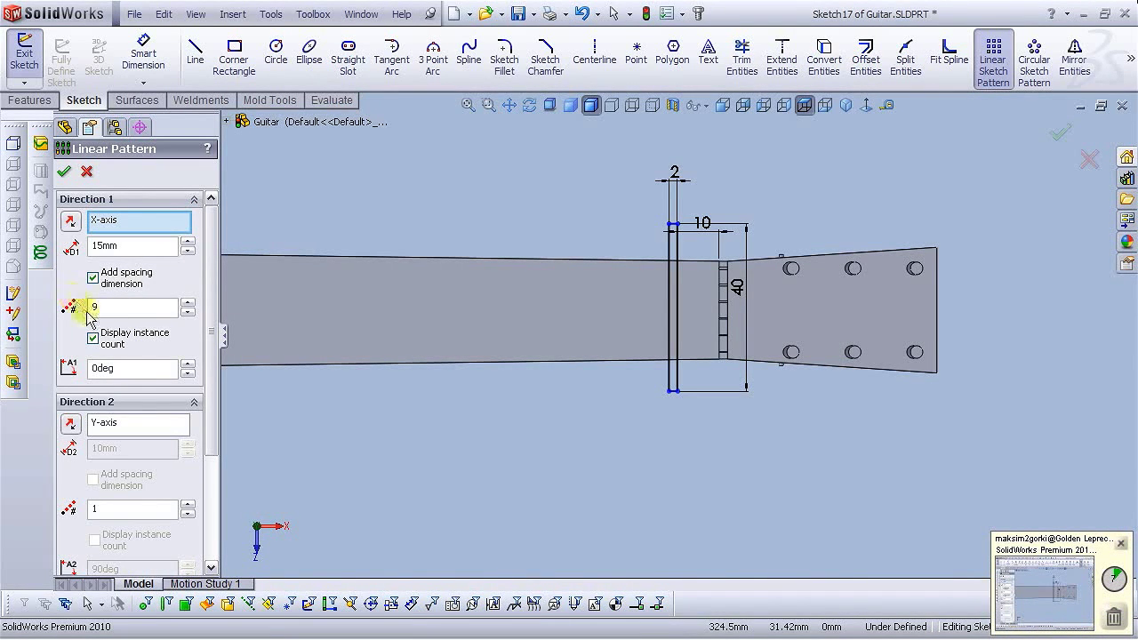
pyautogui.scroll(-5, 217, 444)
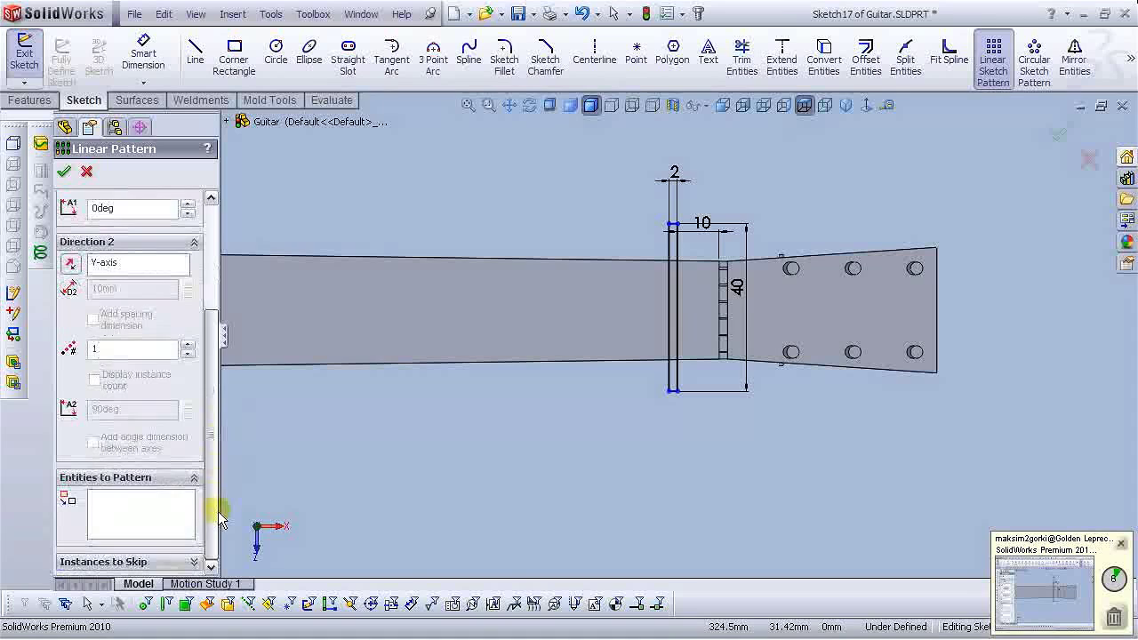
# Select the fret-slot rectangle's four edges as the entities to pattern.
pyautogui.click(132, 518)
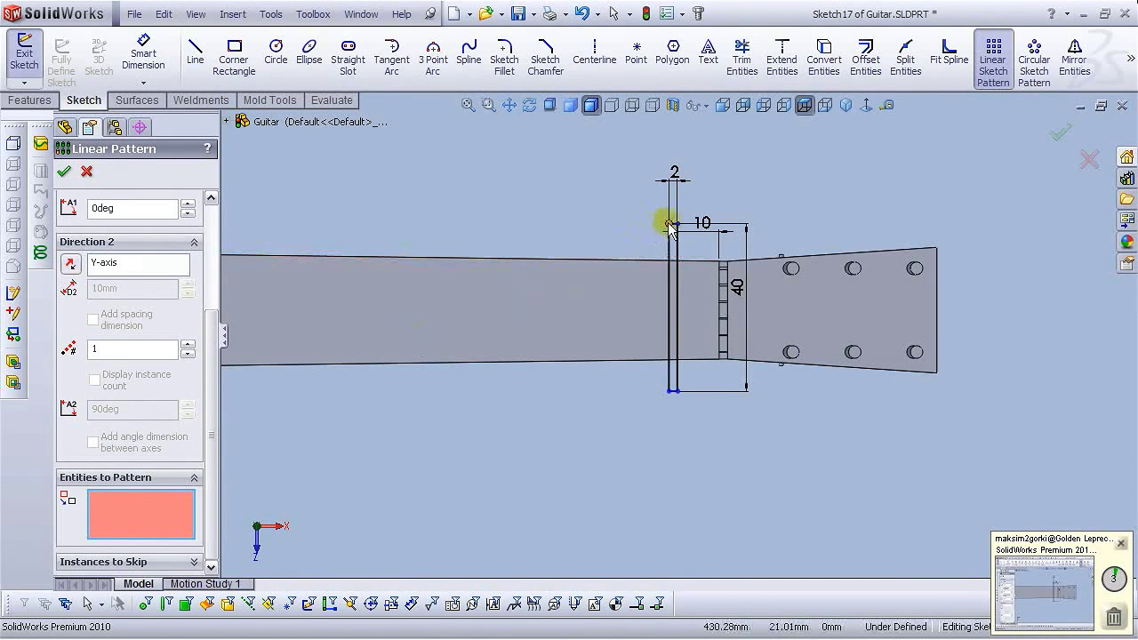
pyautogui.click(669, 252)
pyautogui.click(677, 249)
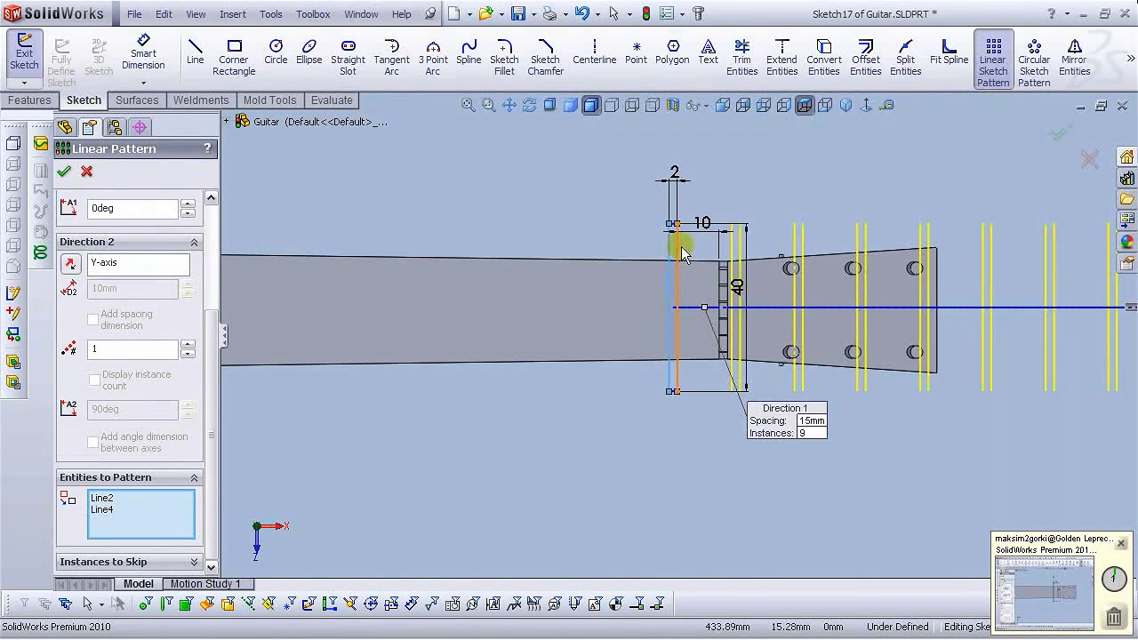
pyautogui.scroll(-5, 671, 382)
pyautogui.click(685, 401)
pyautogui.scroll(3, 685, 386)
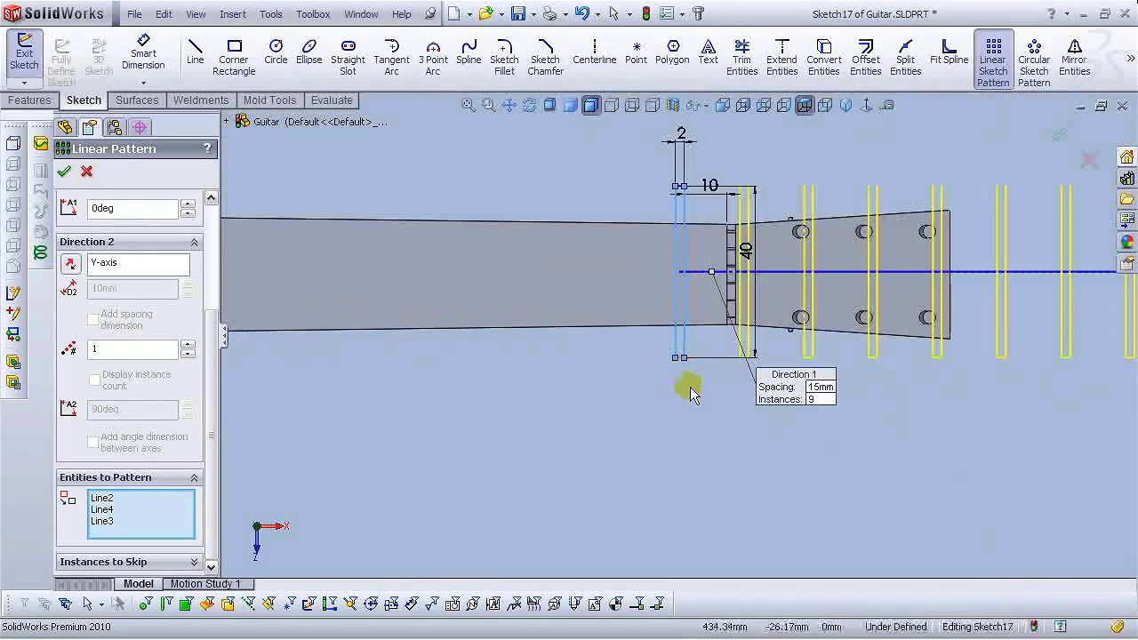
pyautogui.scroll(-5, 712, 184)
pyautogui.click(611, 265)
pyautogui.scroll(5, 600, 262)
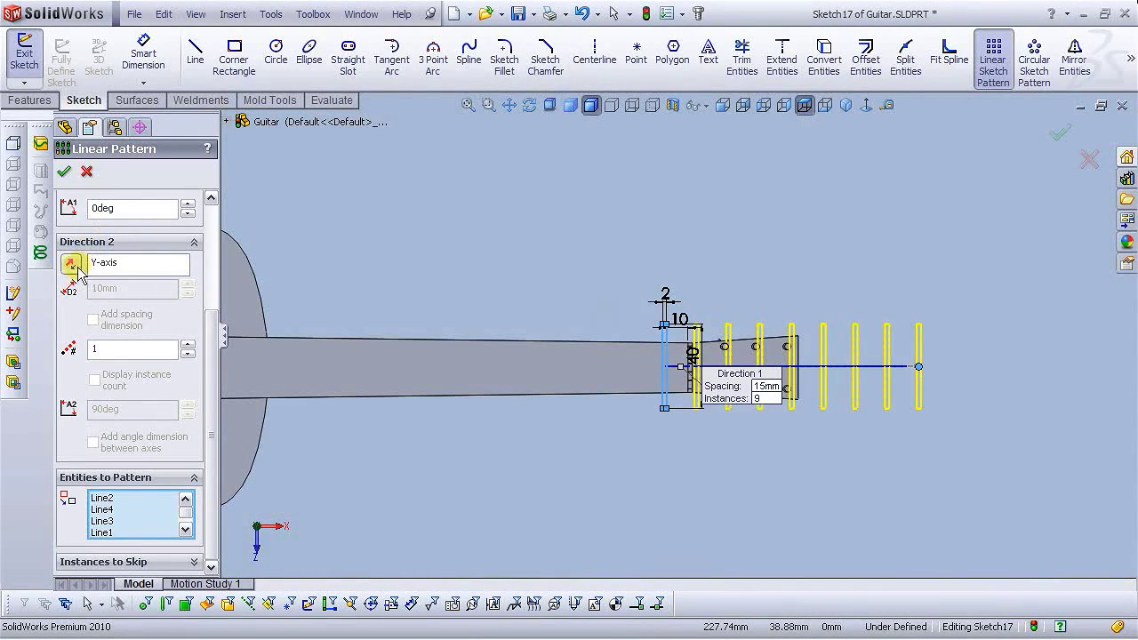
# Reverse the pattern direction toward the body and apply it.
pyautogui.moveTo(213, 313); pyautogui.dragTo(224, 215)
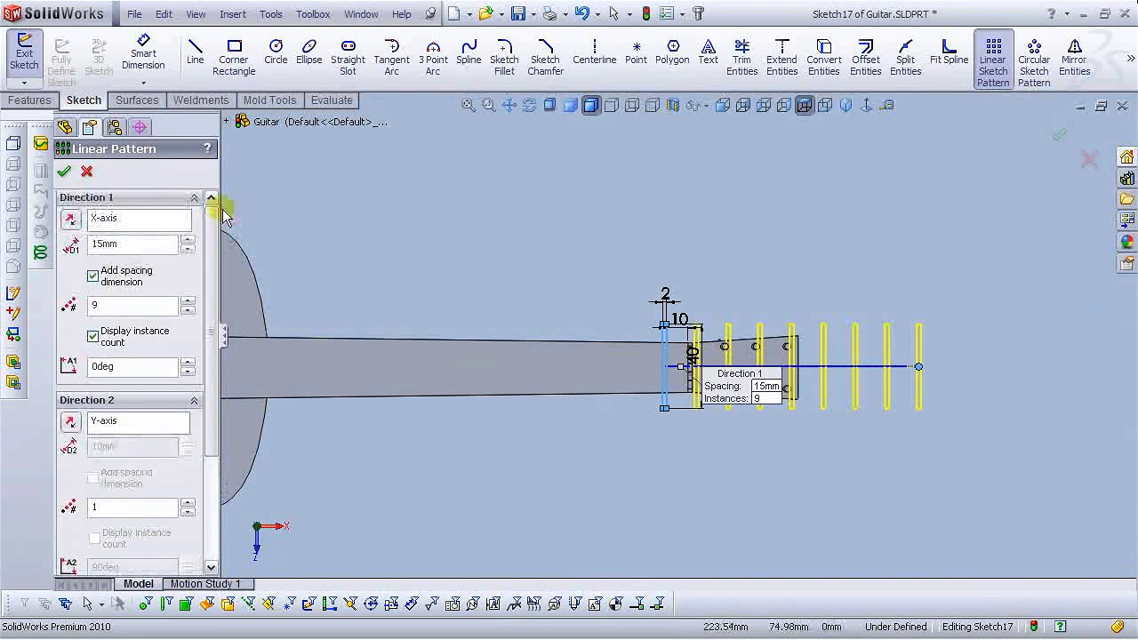
pyautogui.click(71, 220)
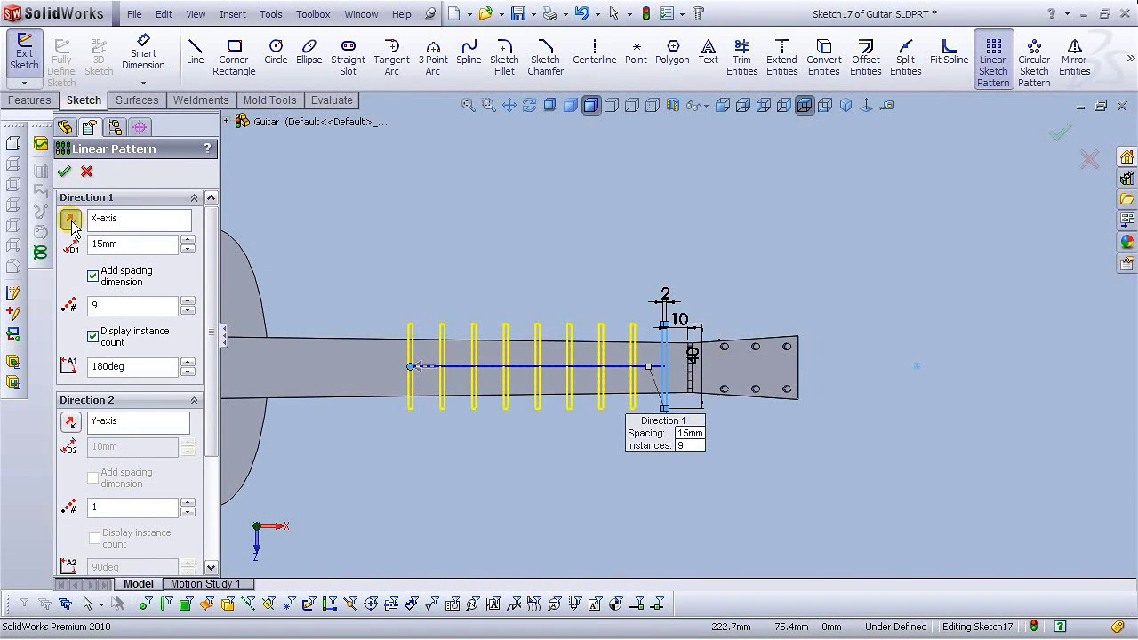
pyautogui.scroll(2, 503, 369)
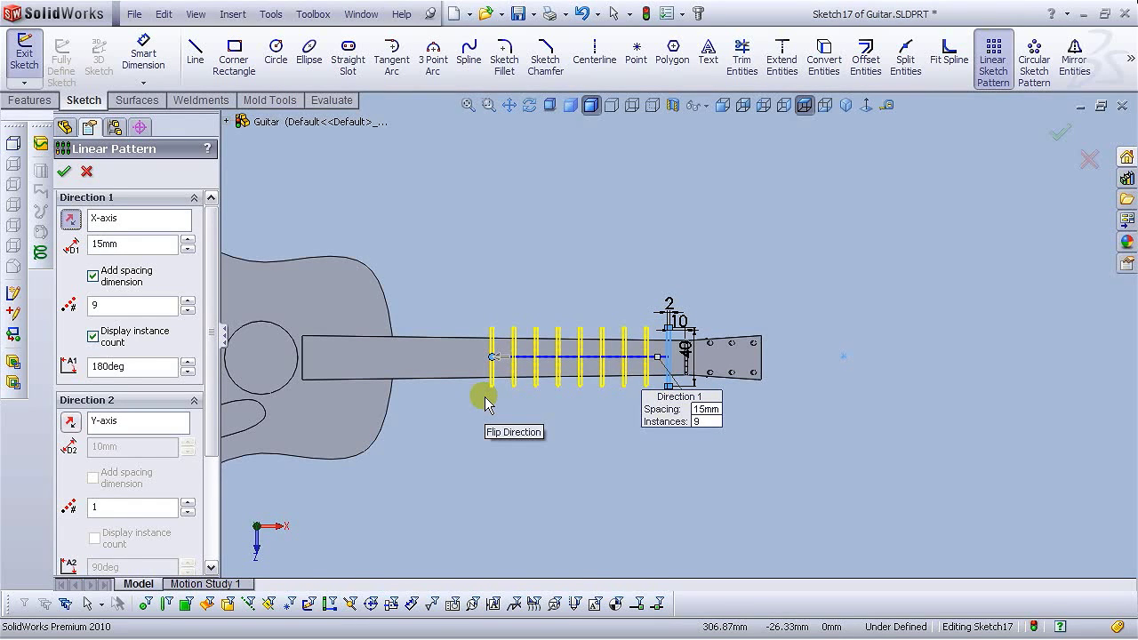
pyautogui.click(63, 171)
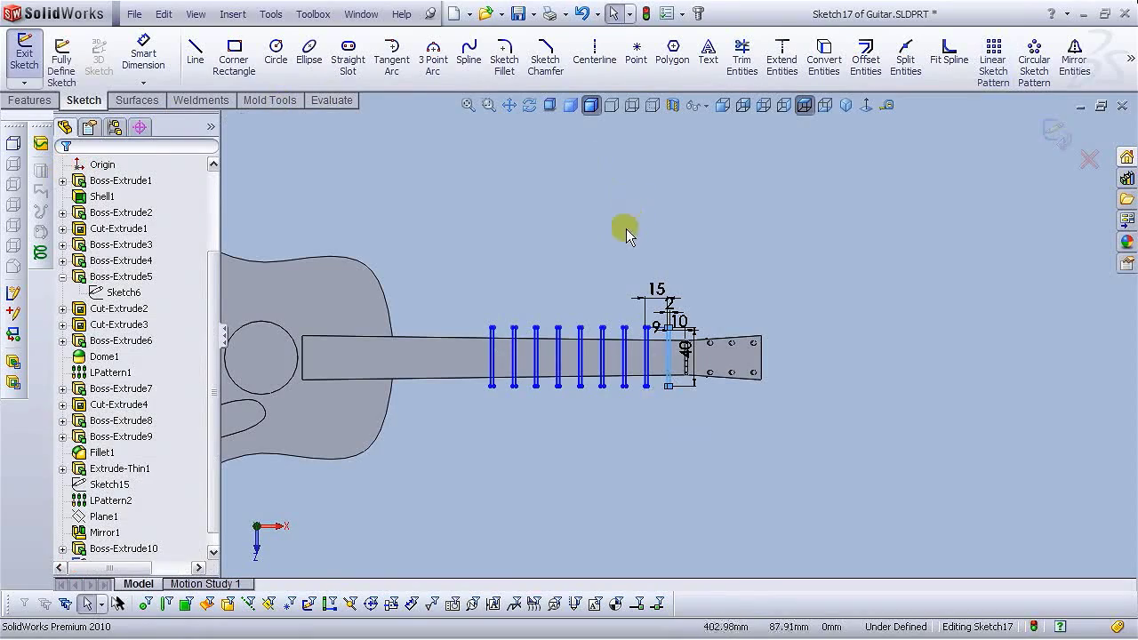
# Copy the outermost fret slot with a -10 mm X offset toward the body.
pyautogui.scroll(-5, 483, 377)
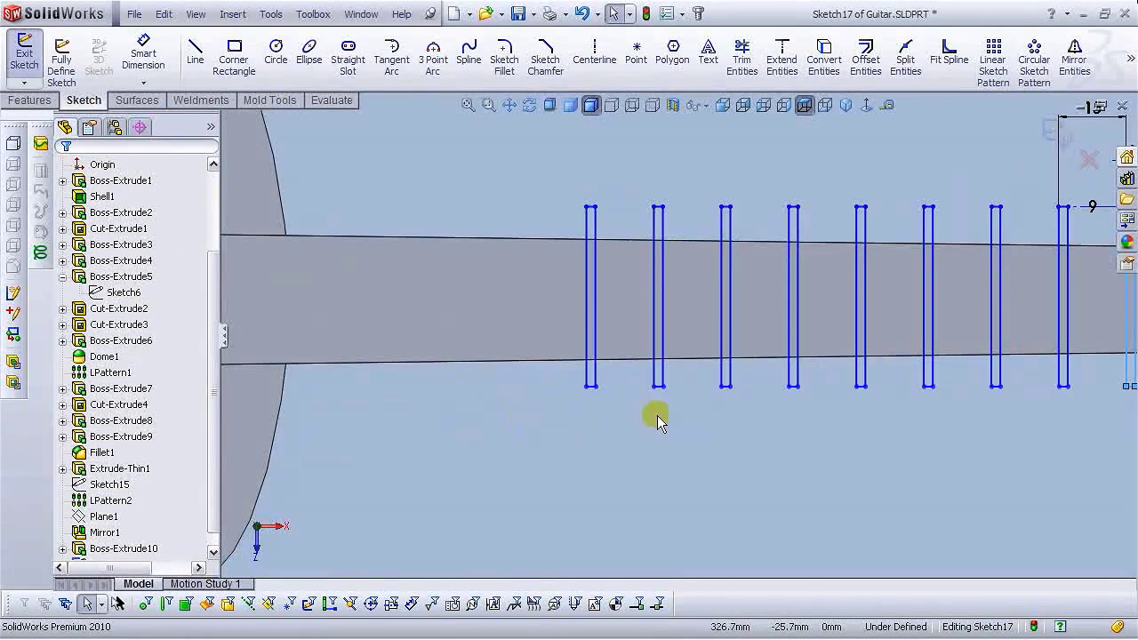
pyautogui.scroll(5, 655, 412)
pyautogui.scroll(-2, 674, 370)
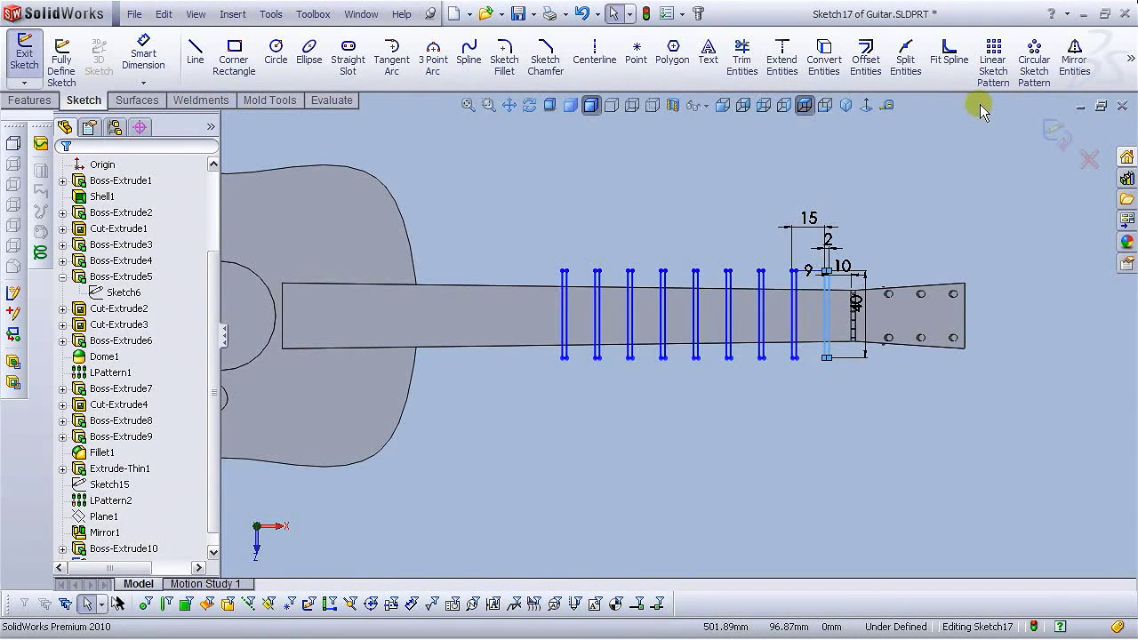
pyautogui.scroll(-2, 579, 332)
pyautogui.moveTo(548, 229); pyautogui.dragTo(583, 398)
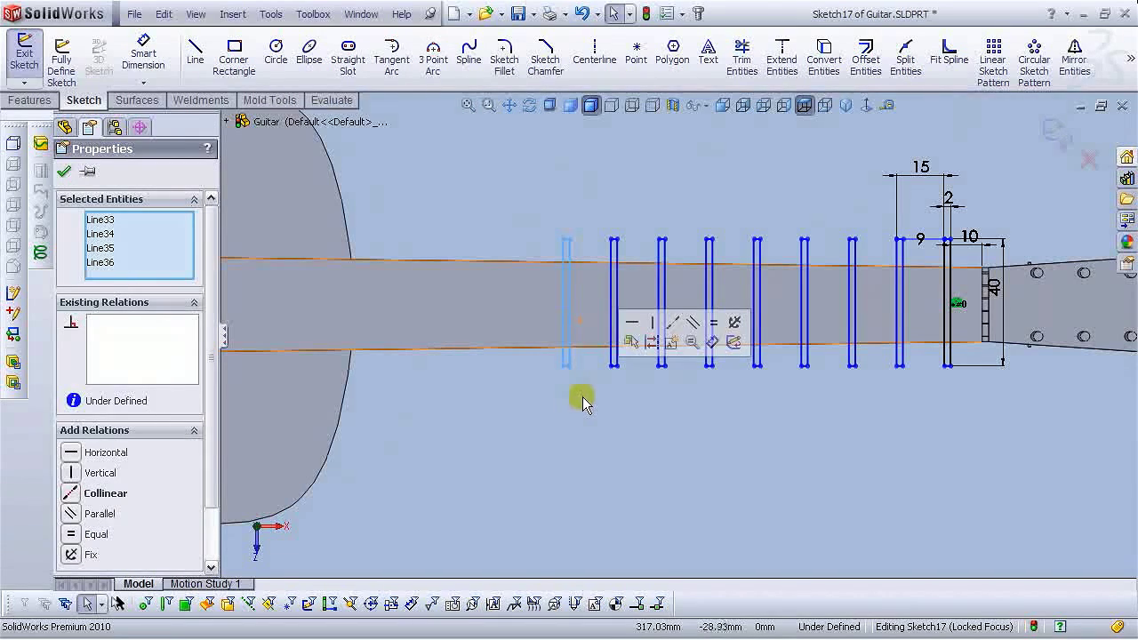
pyautogui.moveTo(1130, 59)
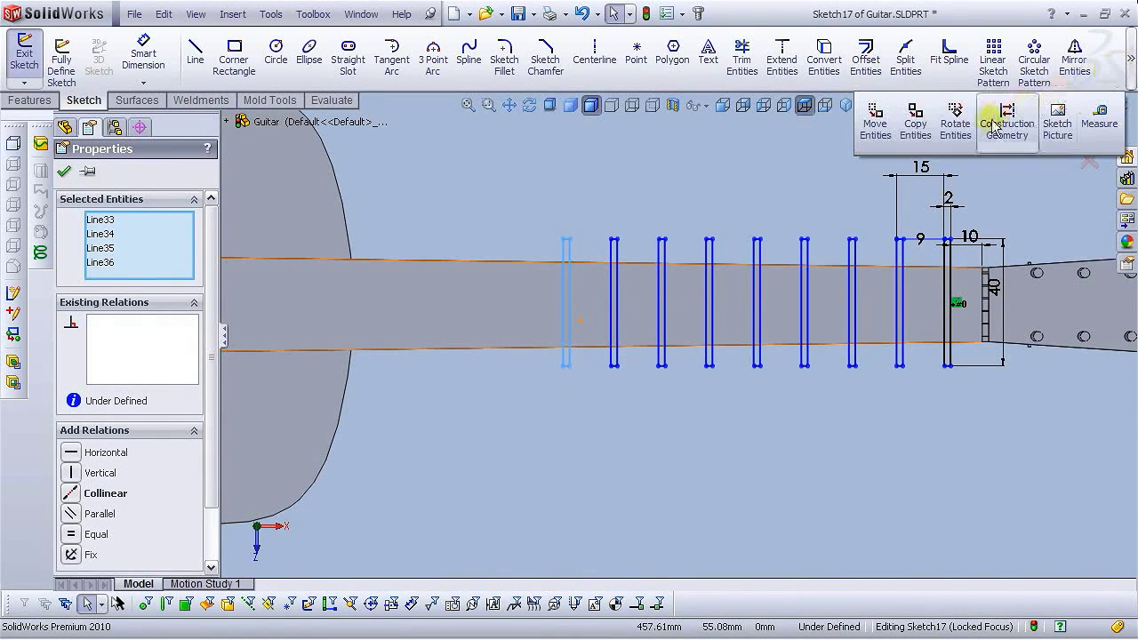
pyautogui.click(917, 133)
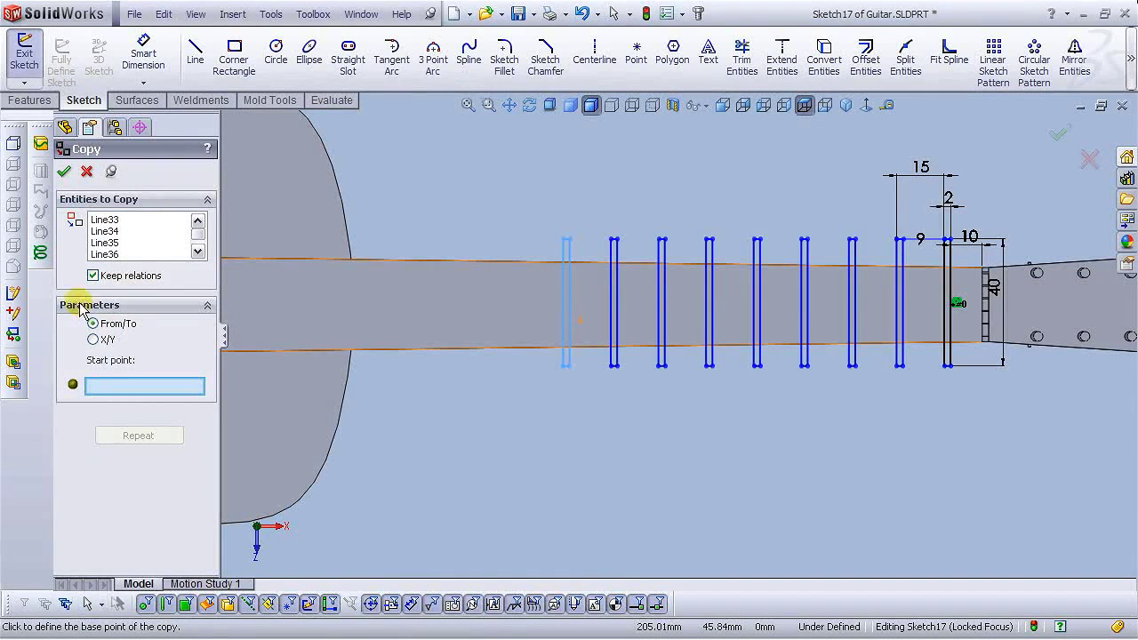
pyautogui.click(93, 339)
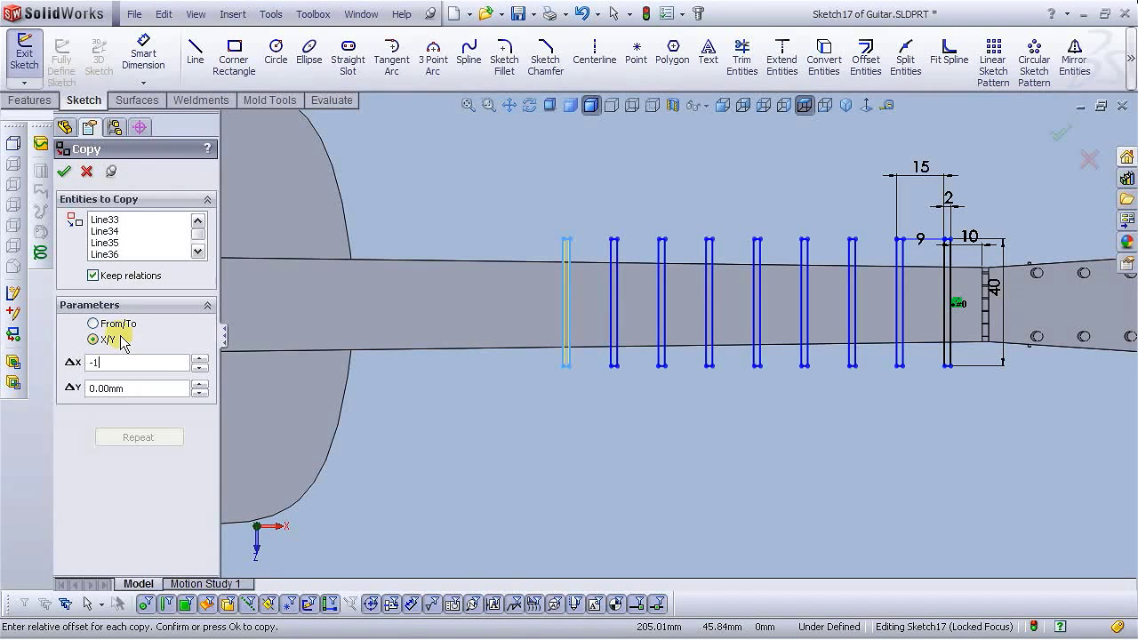
pyautogui.press('Return')
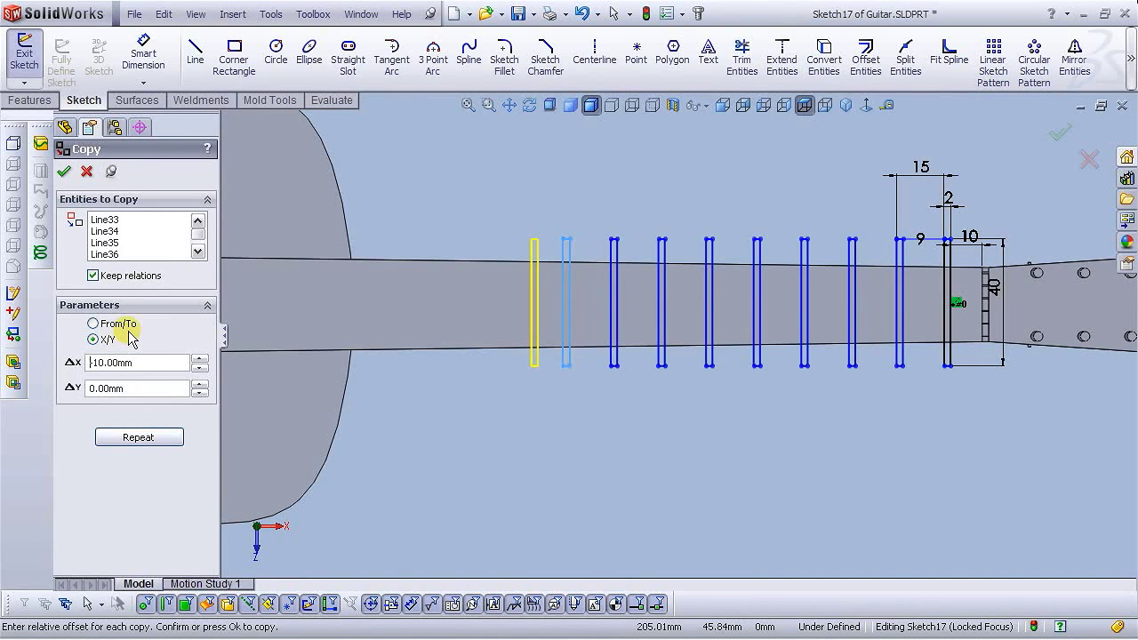
pyautogui.click(64, 172)
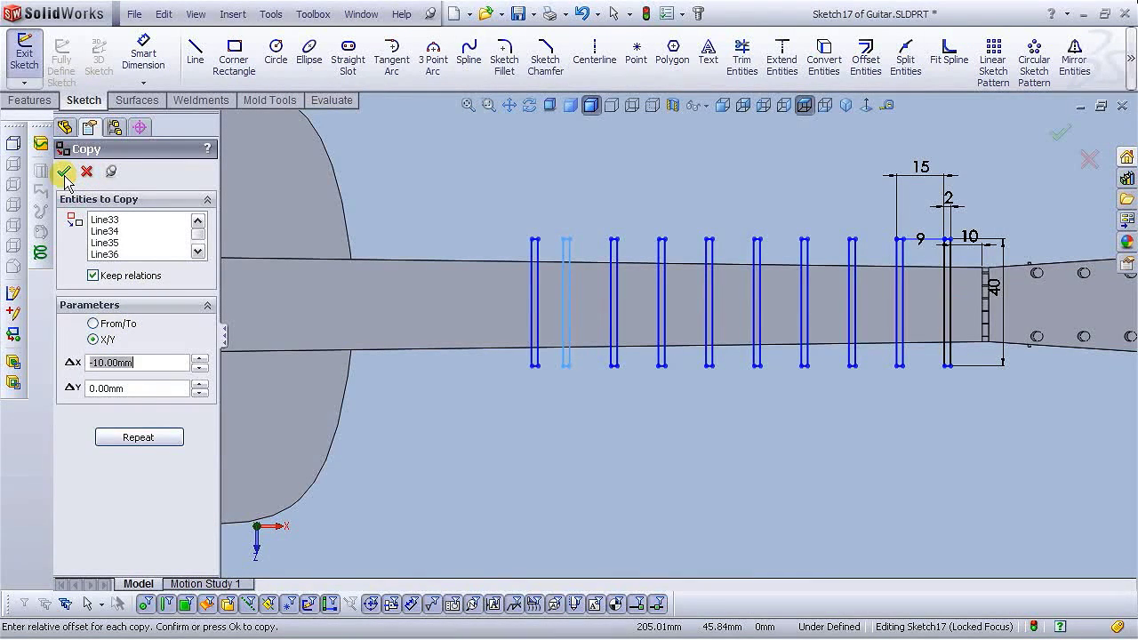
pyautogui.click(86, 172)
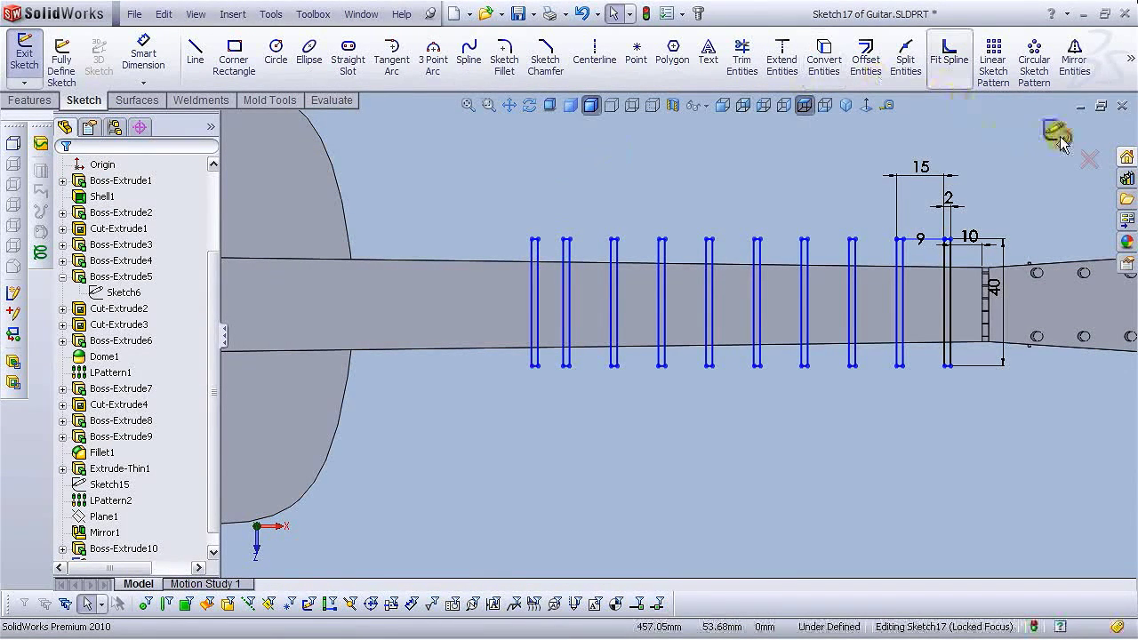
# Start a second linear sketch pattern with 12 mm spacing and 5 instances.
pyautogui.click(994, 73)
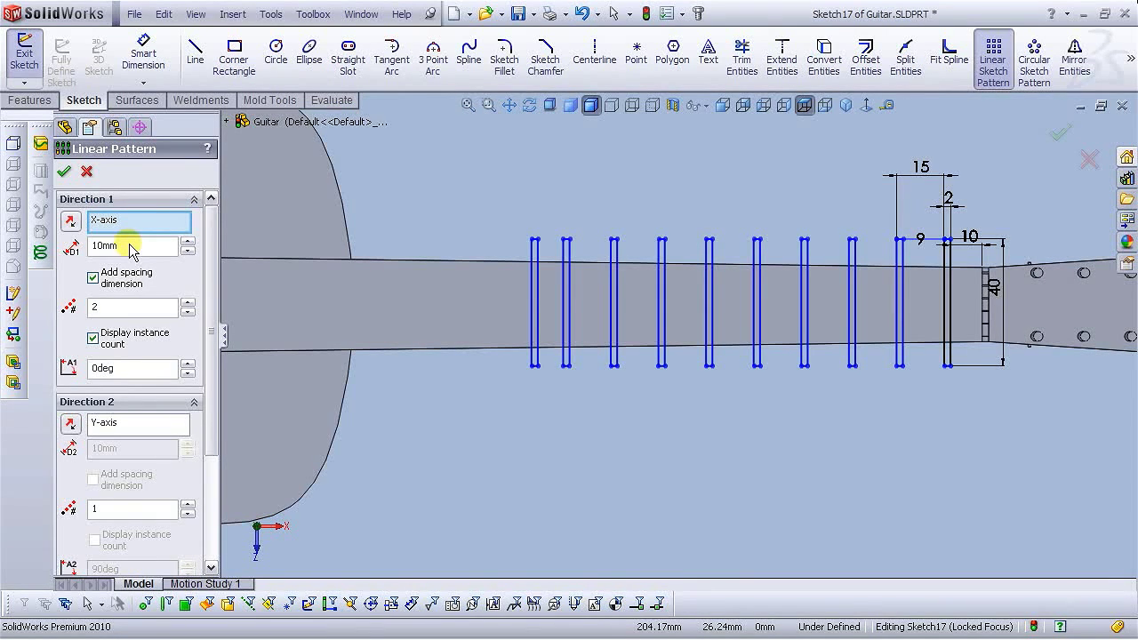
pyautogui.doubleClick(130, 246)
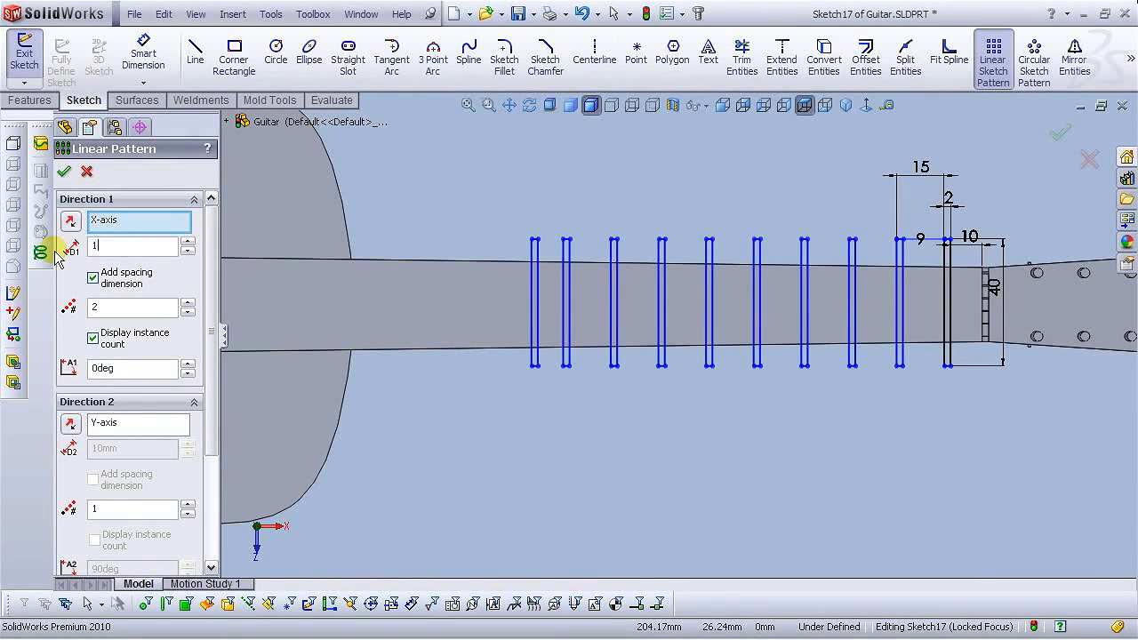
pyautogui.moveTo(105, 313); pyautogui.dragTo(70, 309)
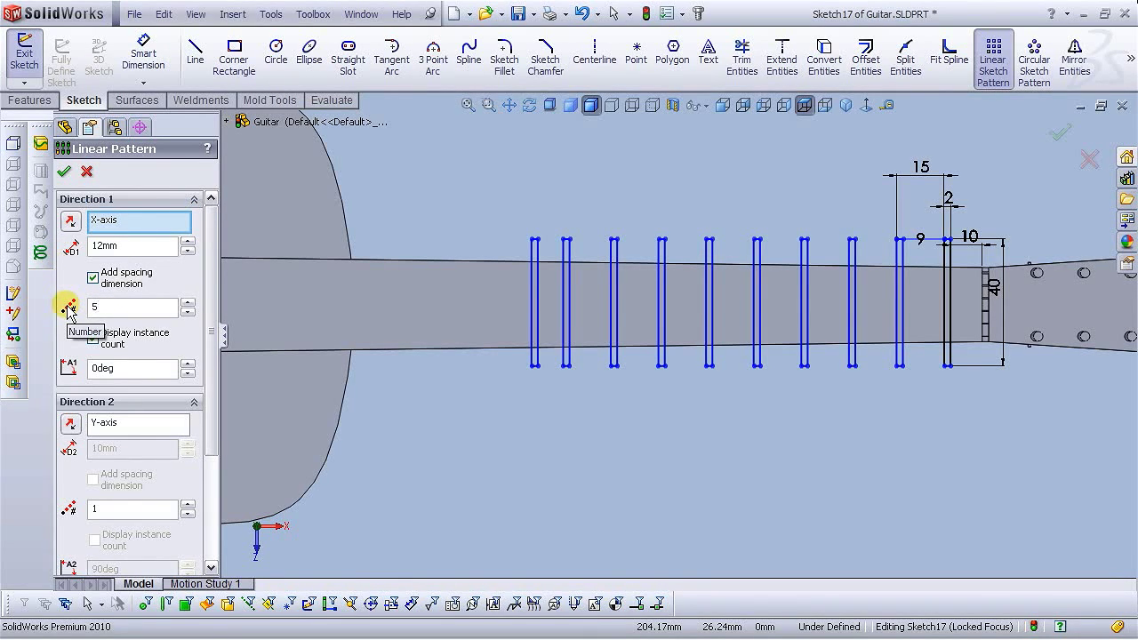
pyautogui.moveTo(213, 376); pyautogui.dragTo(213, 500)
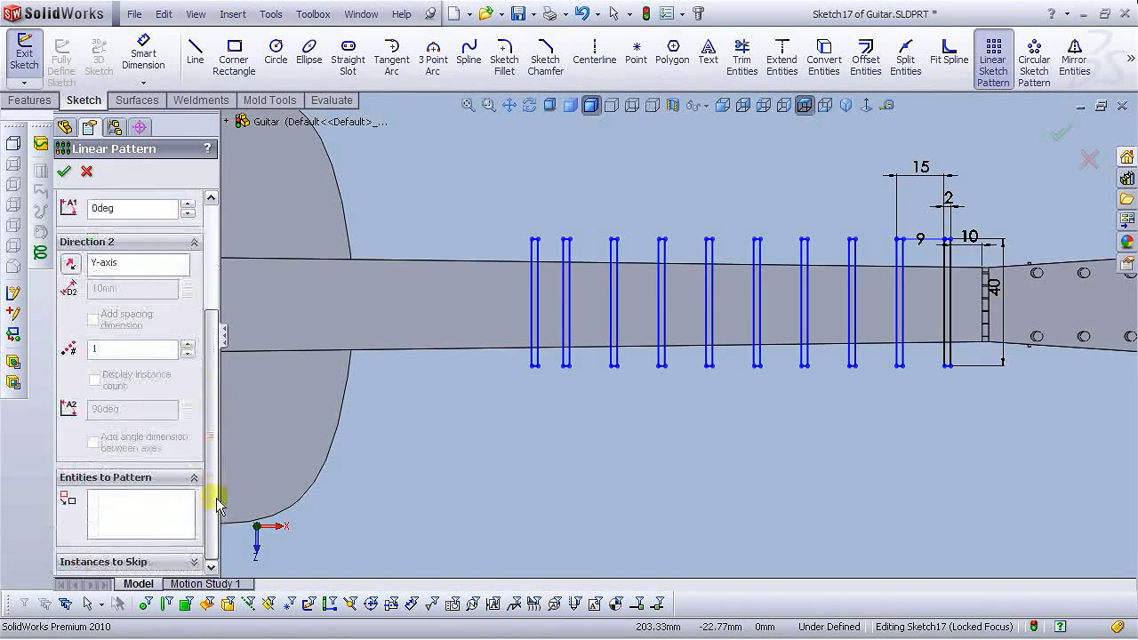
# Pattern the new fret slot's four edges, reversed to run toward the body.
pyautogui.click(137, 525)
pyautogui.scroll(-3, 542, 249)
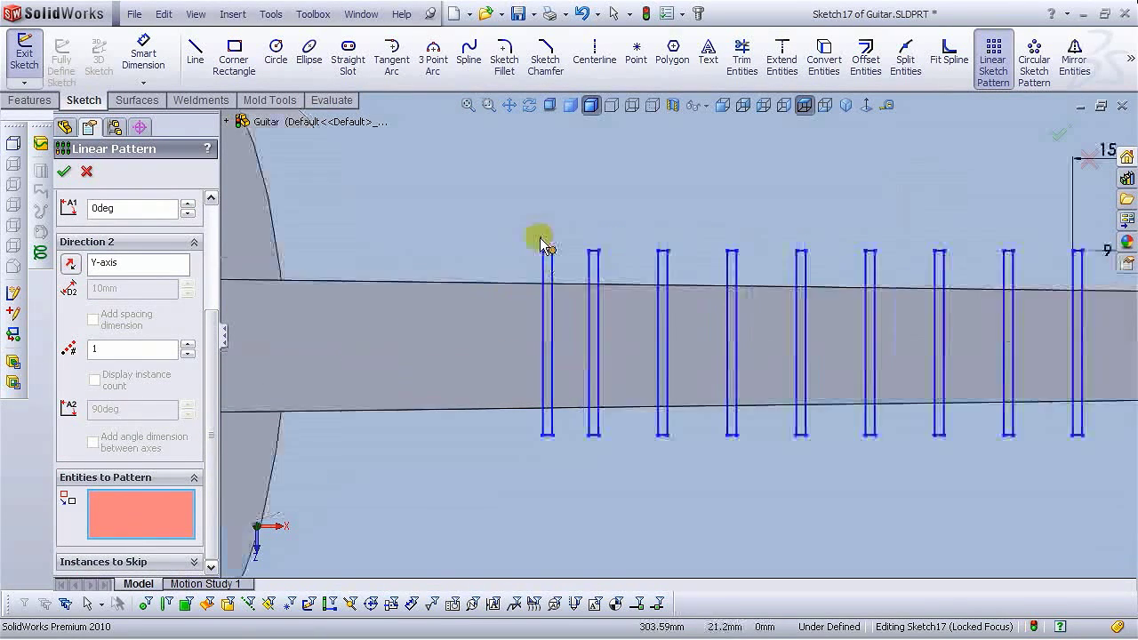
pyautogui.click(567, 267)
pyautogui.click(560, 285)
pyautogui.click(572, 285)
pyautogui.click(567, 533)
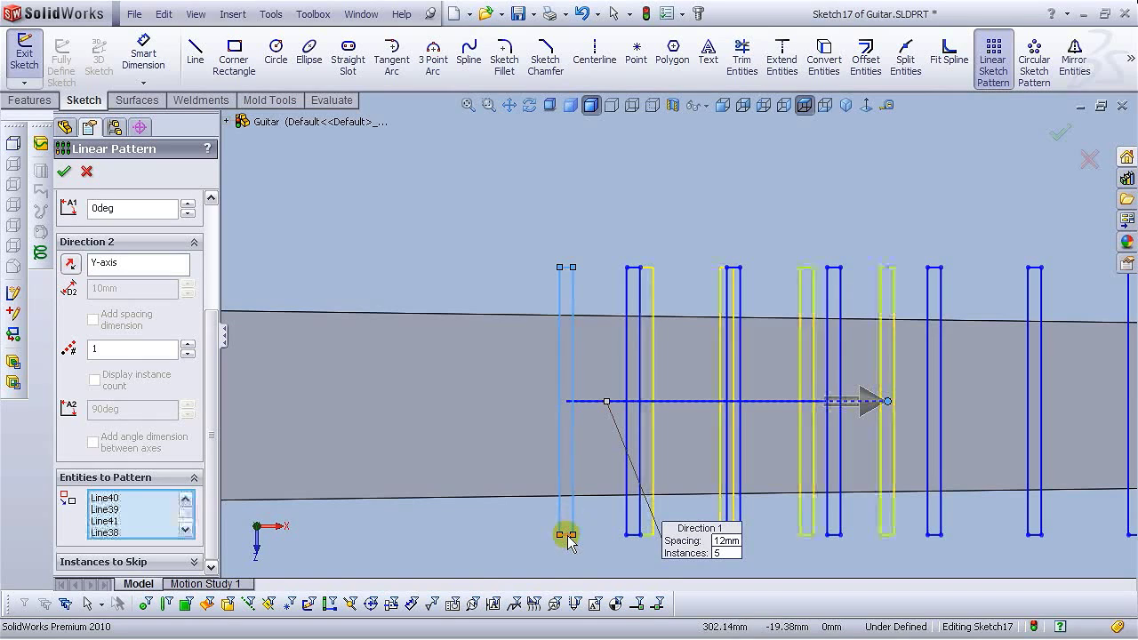
pyautogui.moveTo(217, 323); pyautogui.dragTo(215, 220)
pyautogui.click(70, 222)
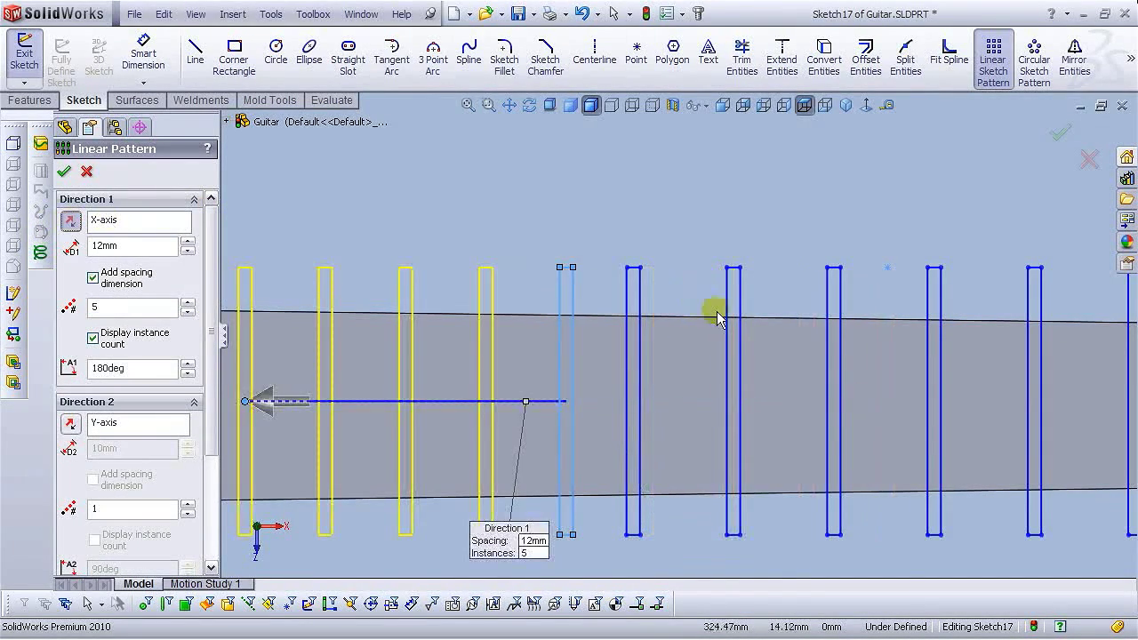
pyautogui.scroll(4, 716, 311)
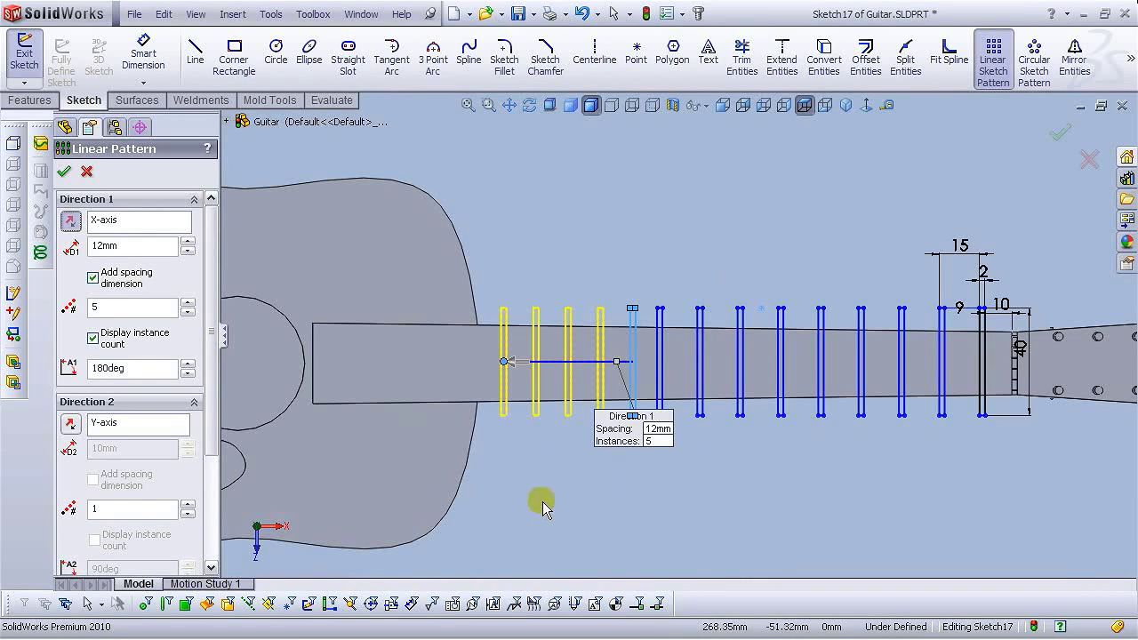
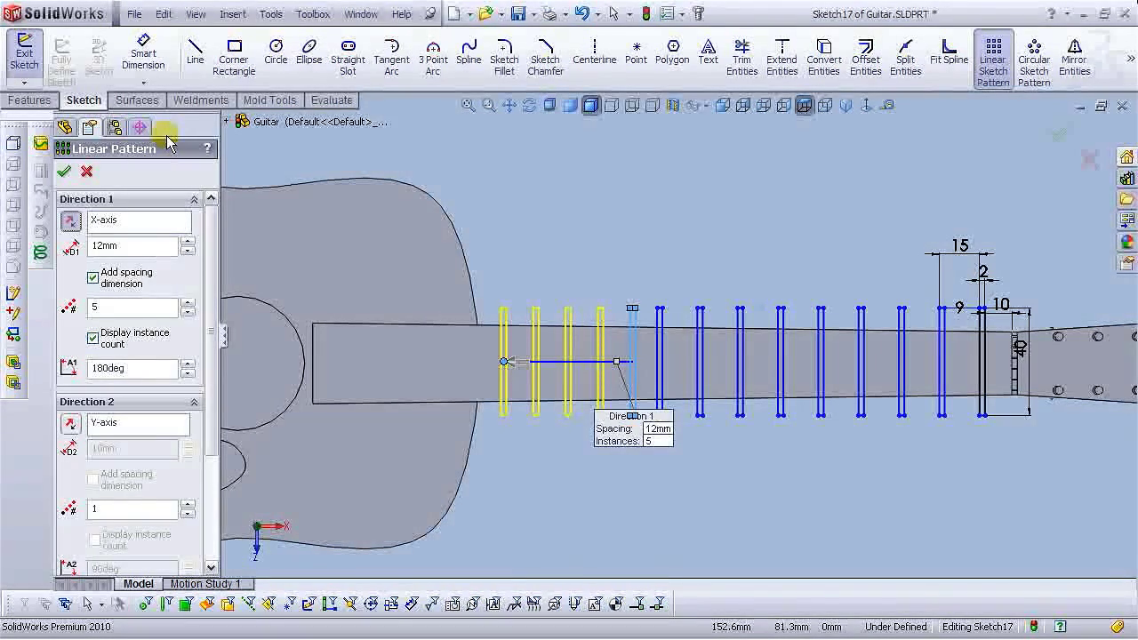
# Accept the fret pattern, then copy the first fret outline -10 mm in X to the body's edge.
pyautogui.click(64, 171)
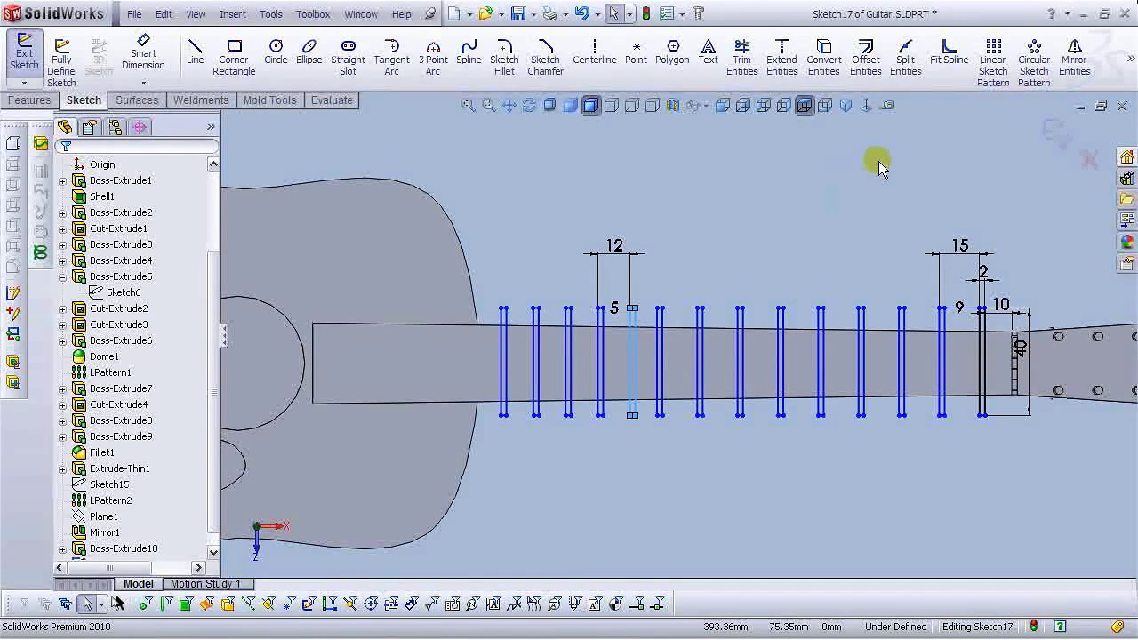
pyautogui.moveTo(1132, 61)
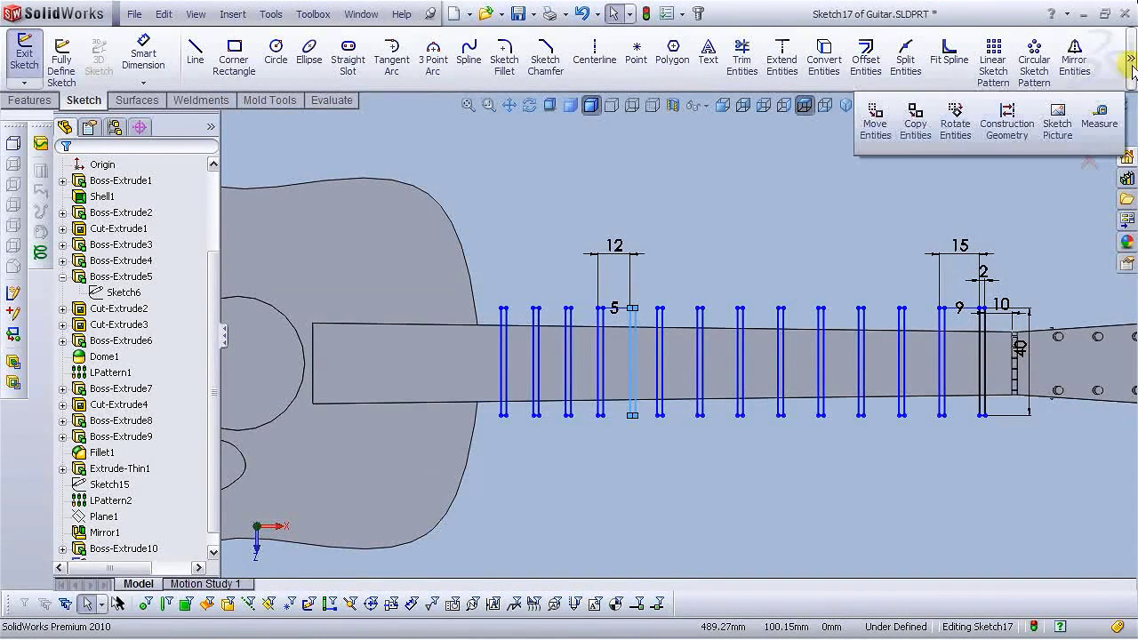
pyautogui.click(915, 123)
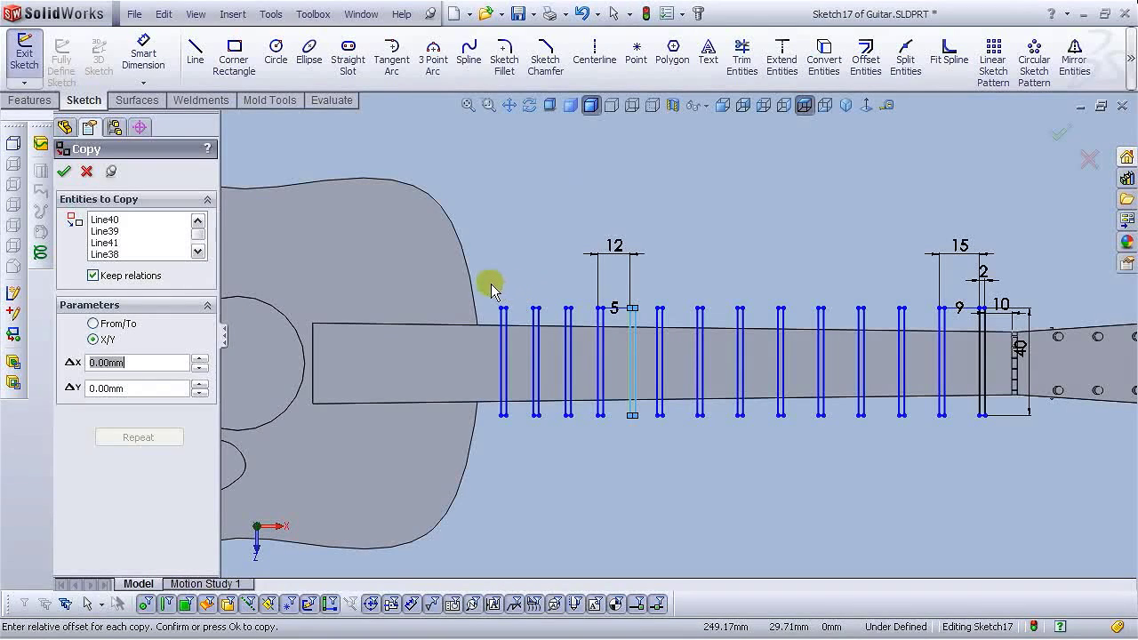
pyautogui.rightClick(142, 227)
pyautogui.click(191, 244)
pyautogui.moveTo(489, 288); pyautogui.dragTo(515, 434)
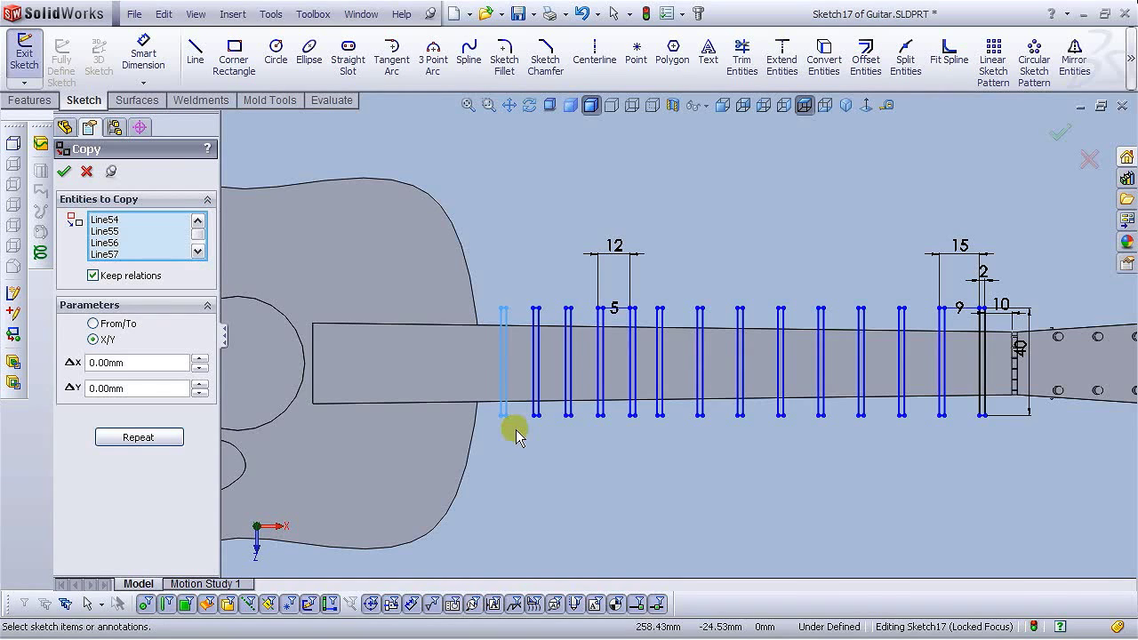
pyautogui.scroll(-2, 516, 434)
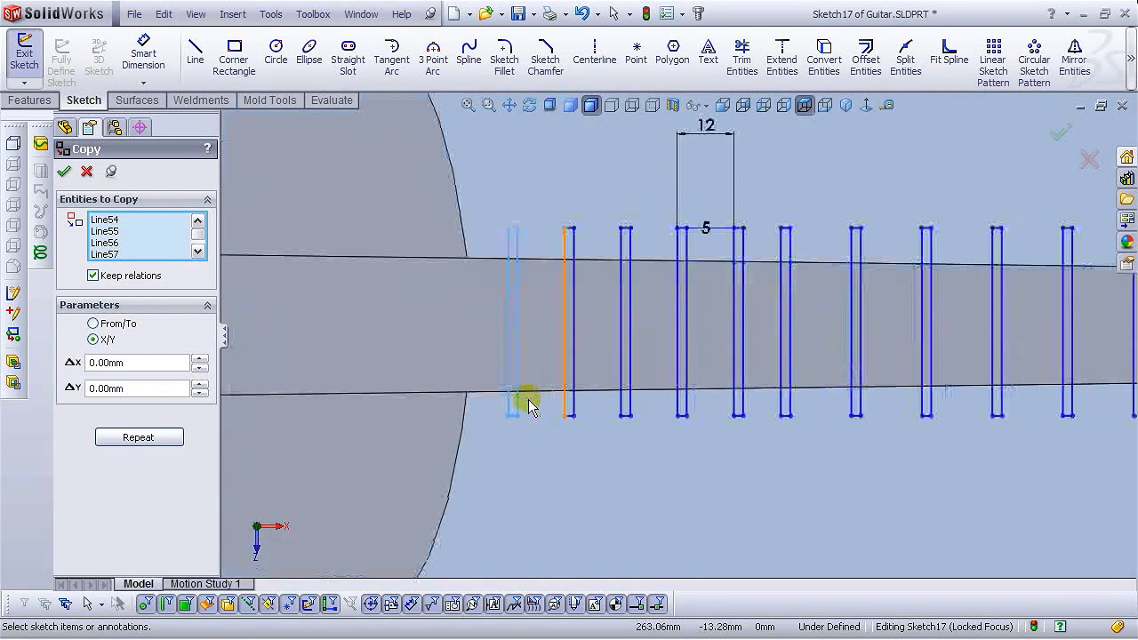
pyautogui.click(132, 364)
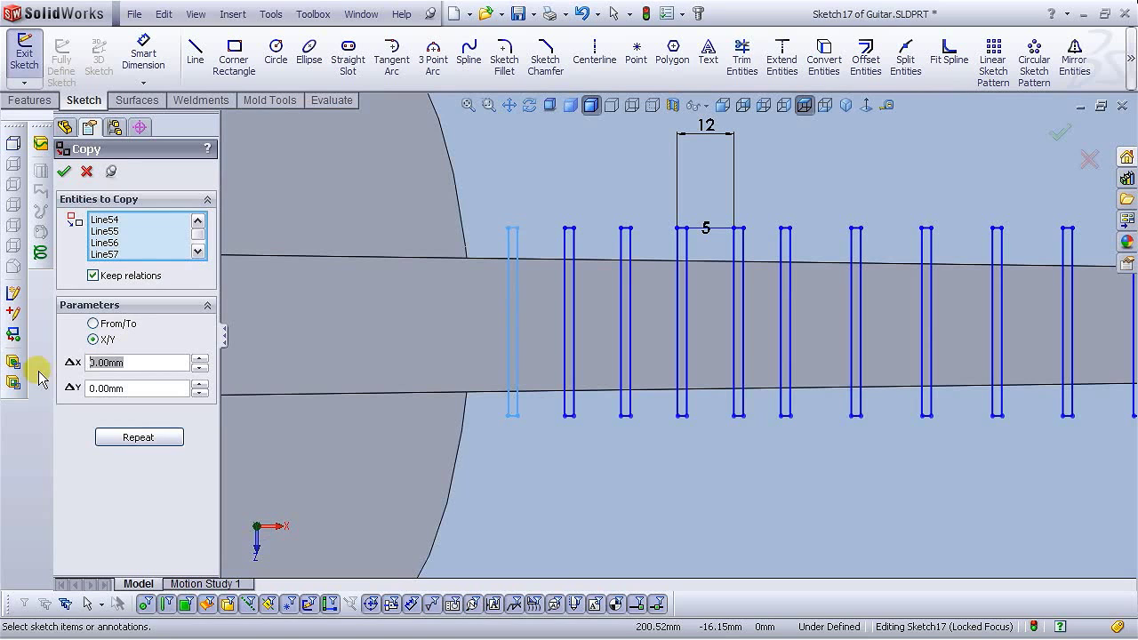
pyautogui.write('-10')
pyautogui.press('Return')
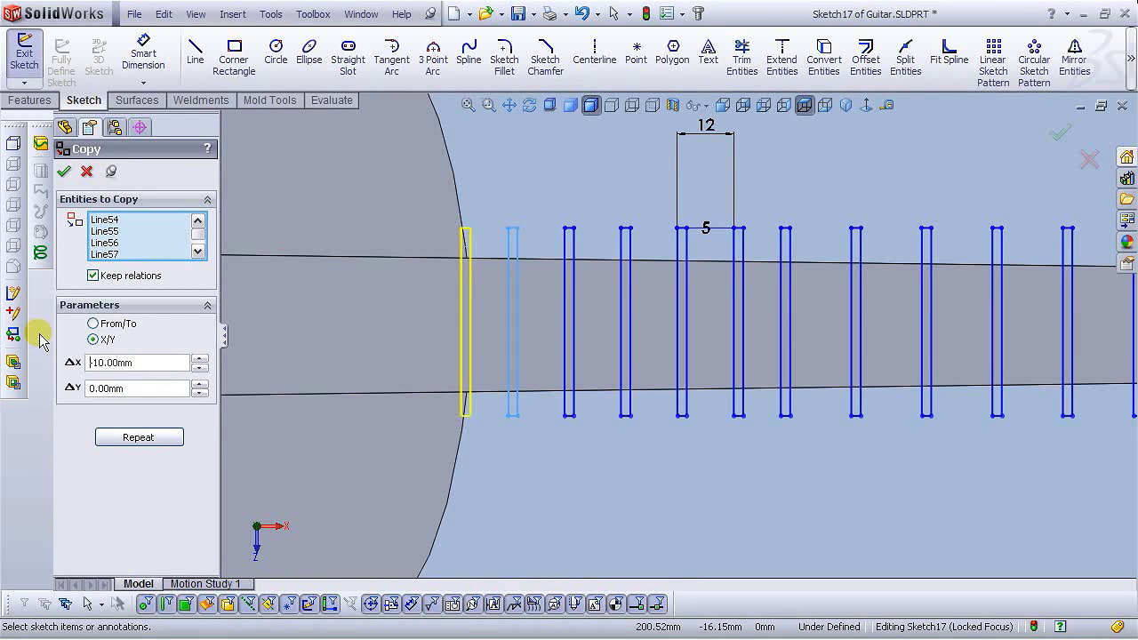
pyautogui.click(63, 171)
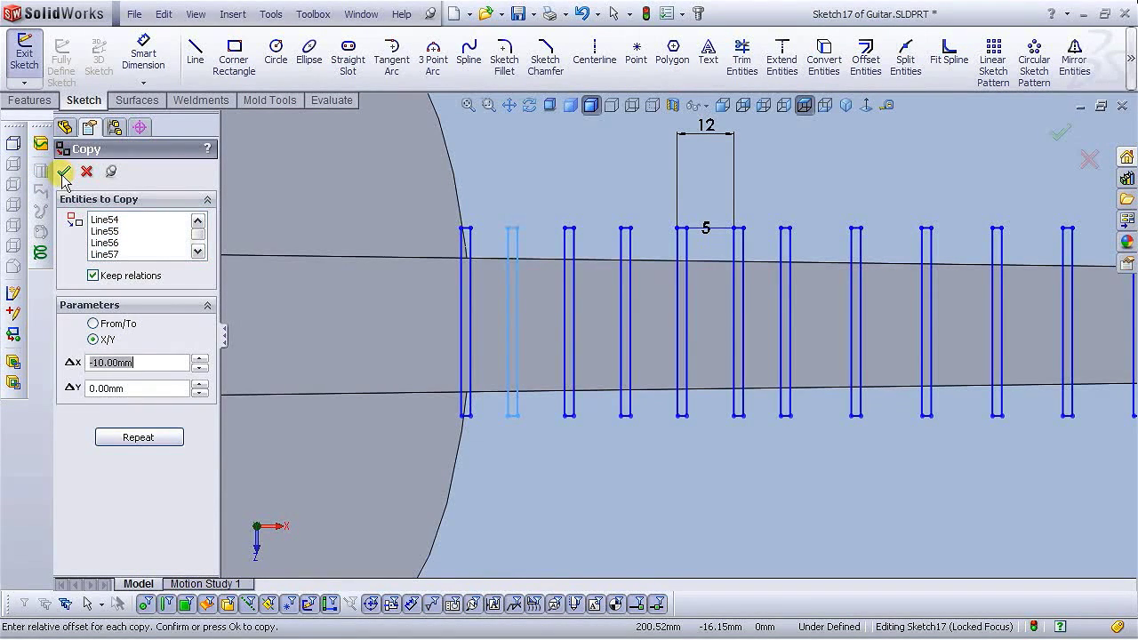
pyautogui.scroll(2, 535, 345)
pyautogui.press('Escape')
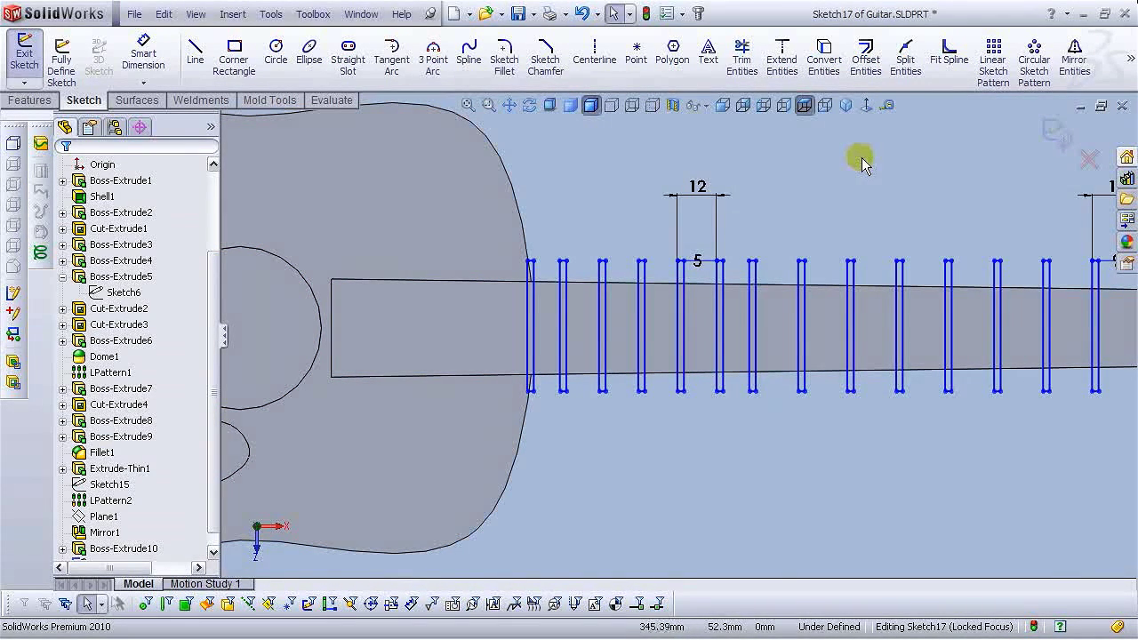
# Start a linear sketch pattern with 10 mm spacing and 6 instances.
pyautogui.click(959, 181)
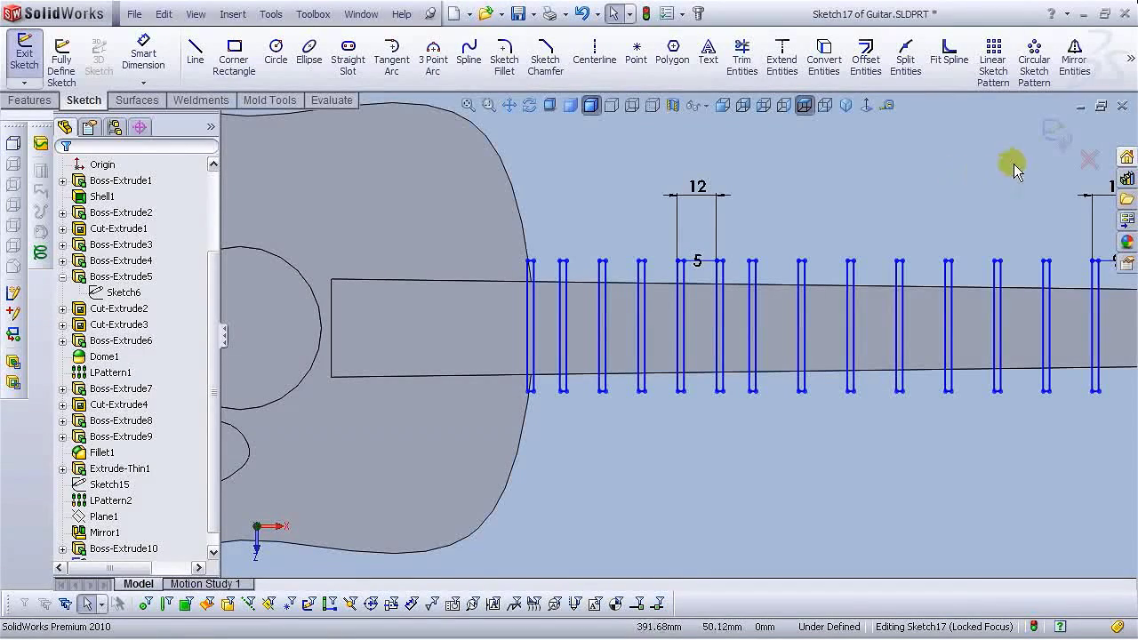
pyautogui.click(994, 64)
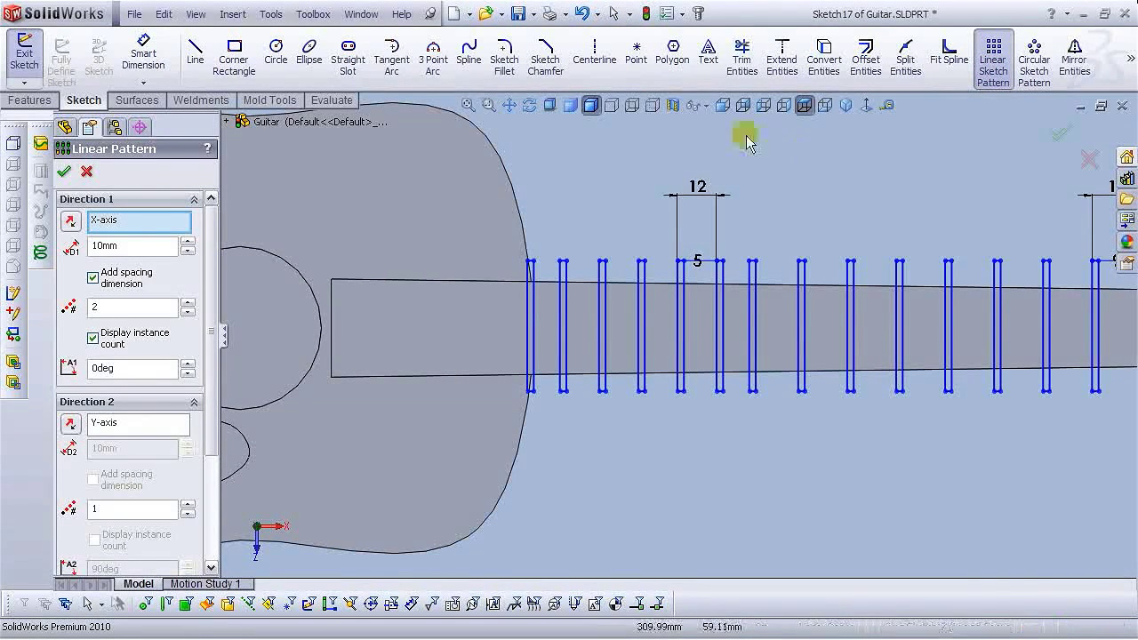
pyautogui.doubleClick(122, 249)
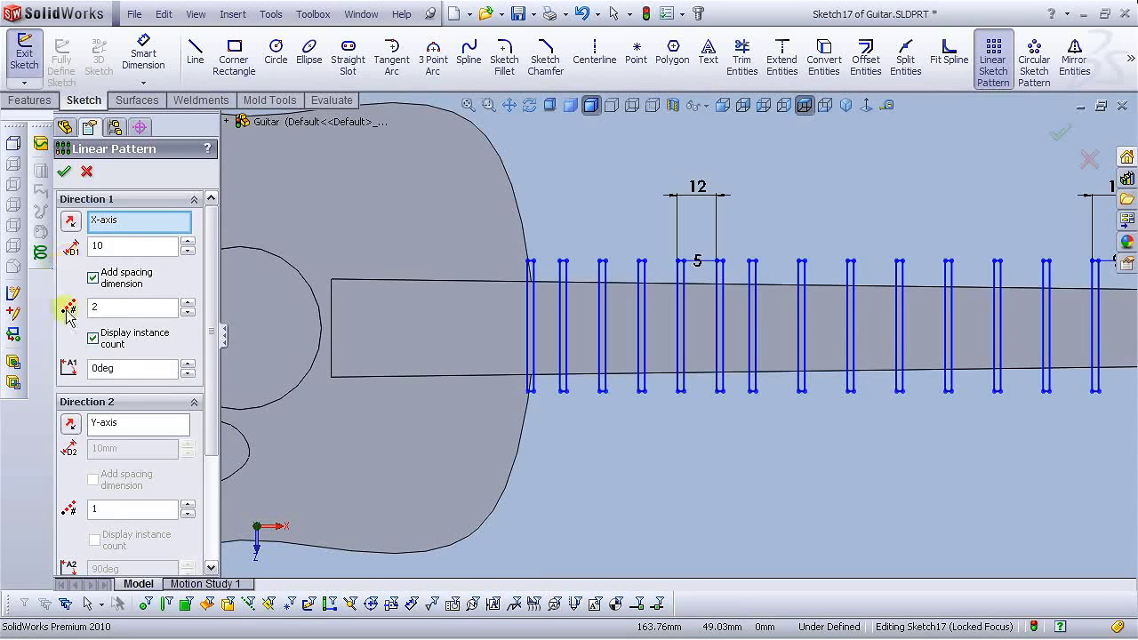
pyautogui.click(101, 311)
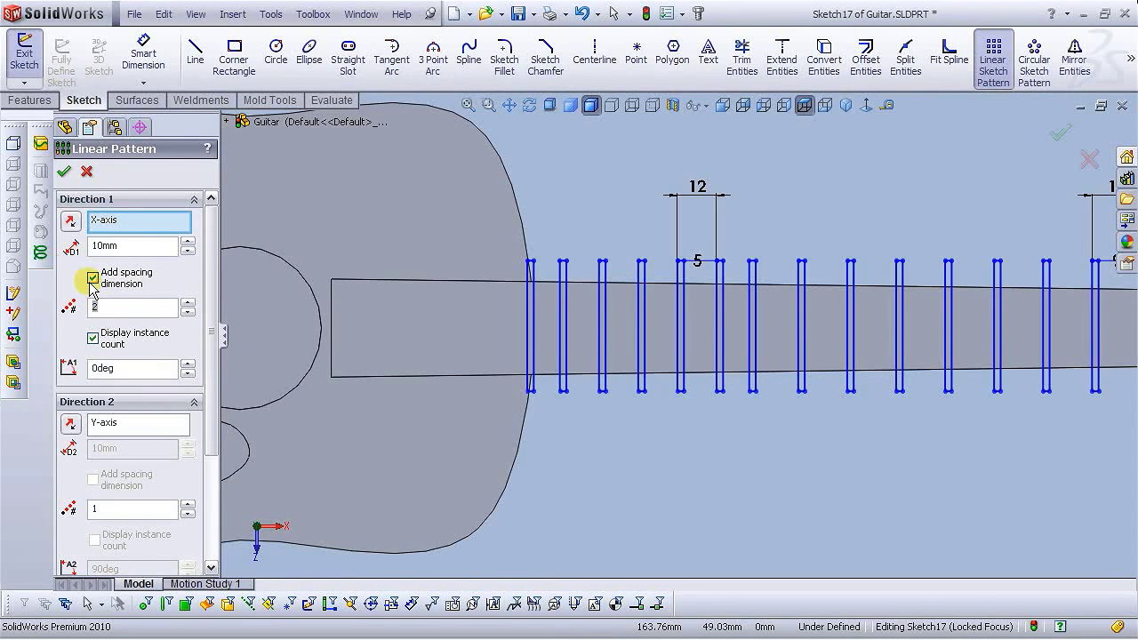
pyautogui.press('BackSpace')
pyautogui.write('6')
# Pattern the new fret's four lines, reversing Direction 1 toward the soundhole.
pyautogui.scroll(-3, 212, 293)
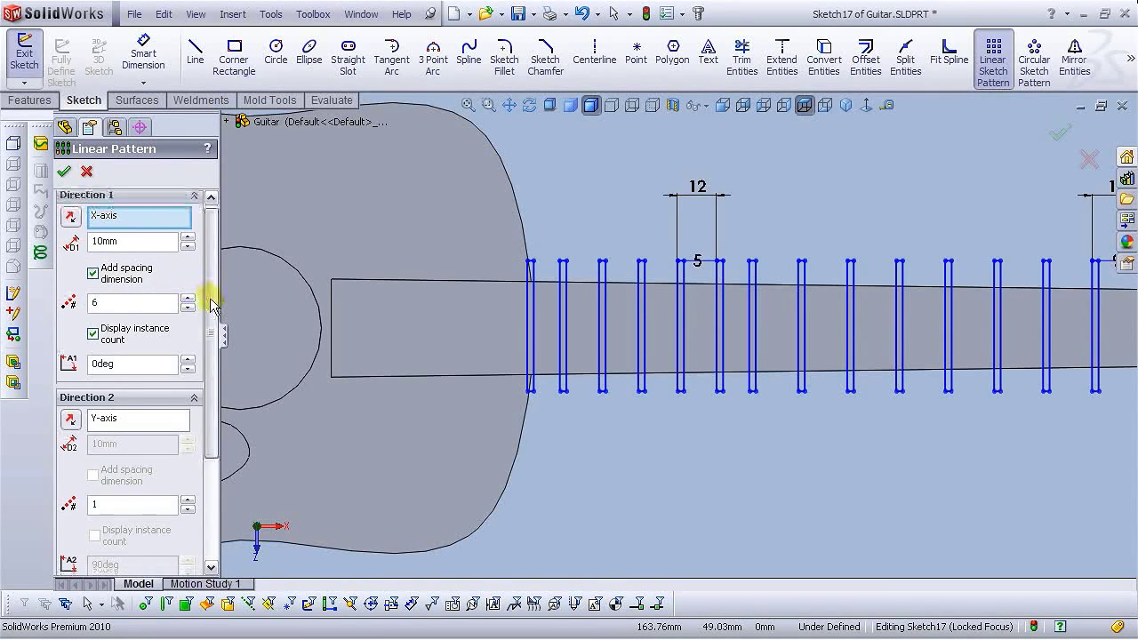
pyautogui.click(172, 496)
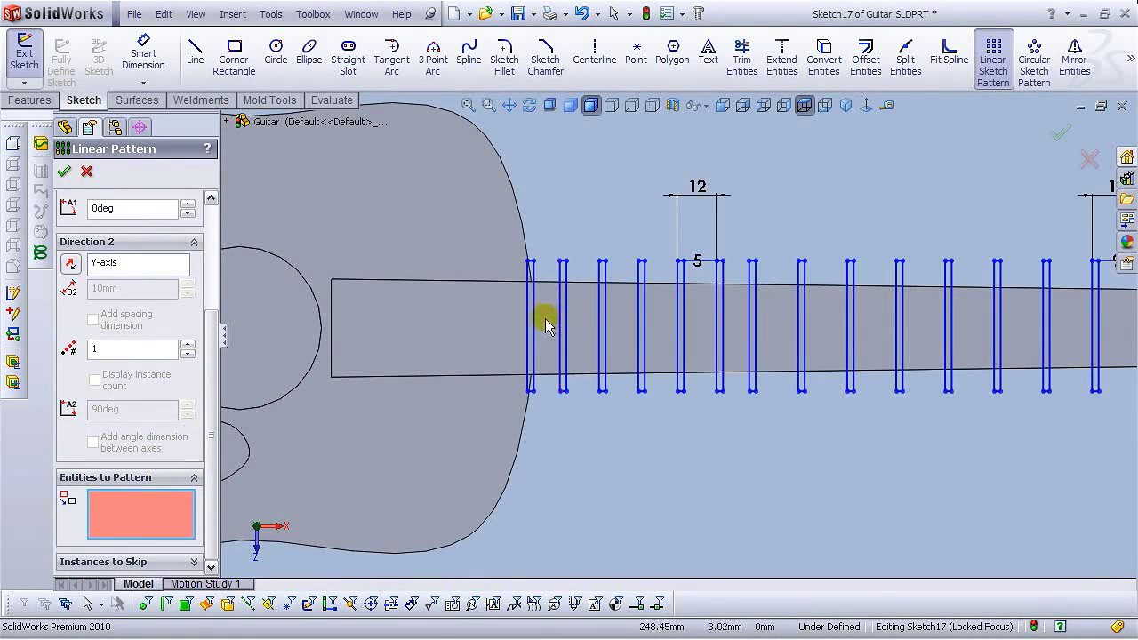
pyautogui.scroll(-3, 541, 317)
pyautogui.click(543, 224)
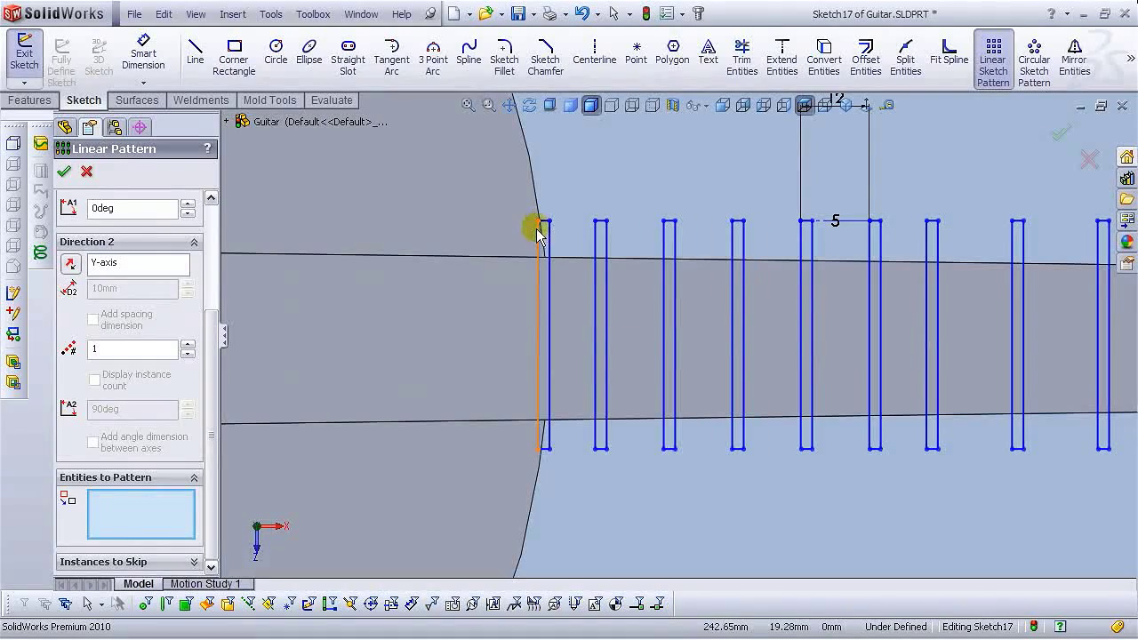
pyautogui.click(548, 236)
pyautogui.click(544, 221)
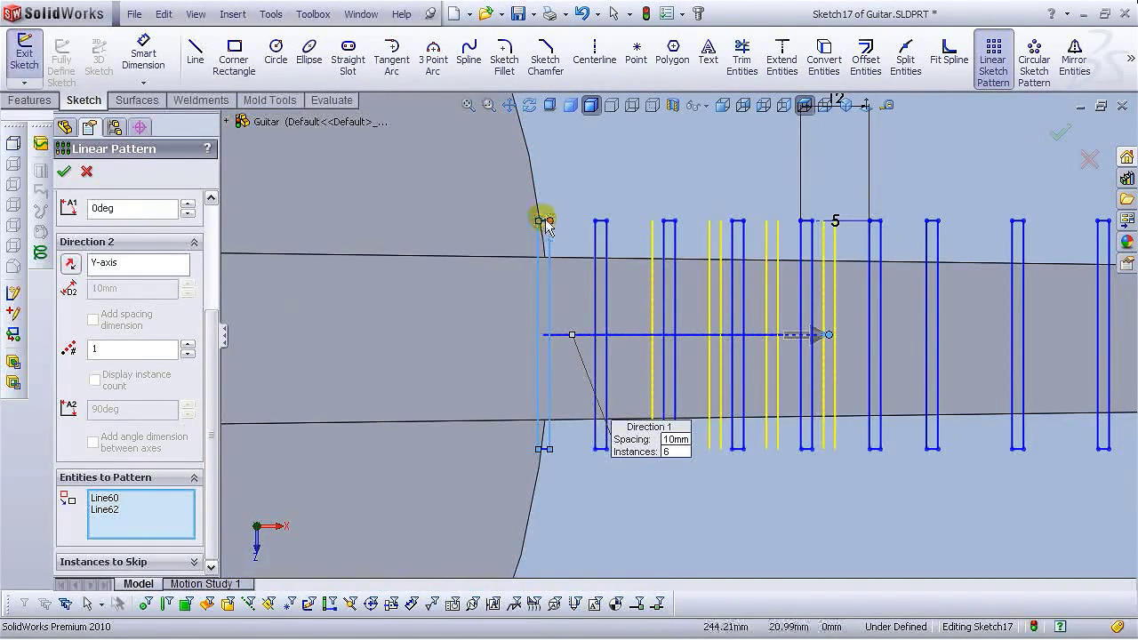
pyautogui.scroll(-3, 548, 229)
pyautogui.scroll(3, 570, 252)
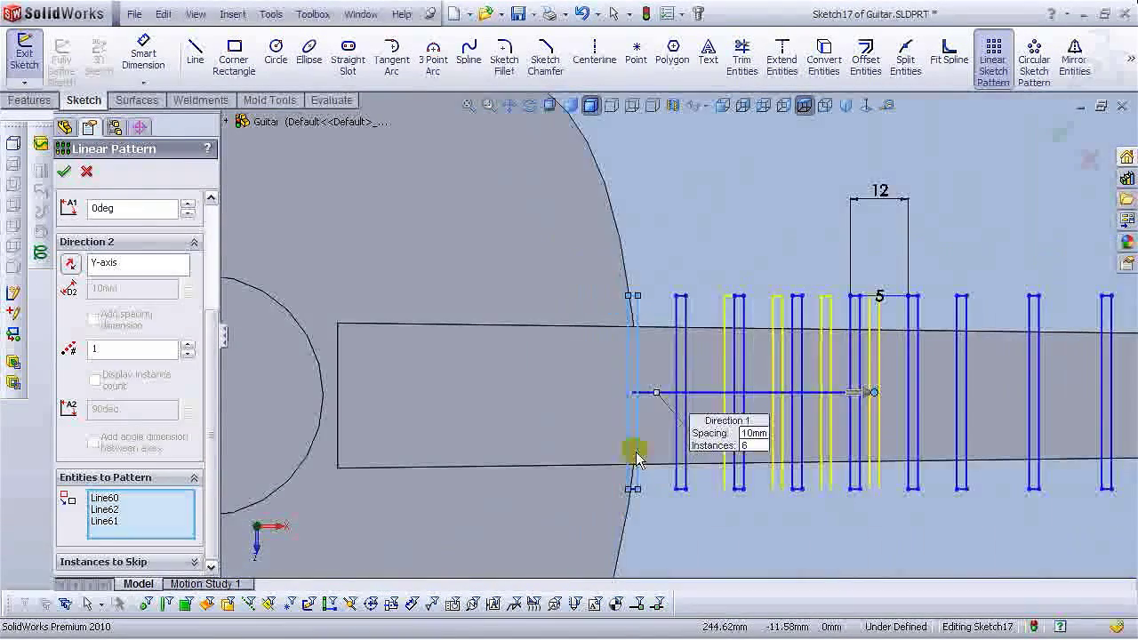
pyautogui.scroll(-3, 648, 495)
pyautogui.click(649, 493)
pyautogui.scroll(5, 649, 495)
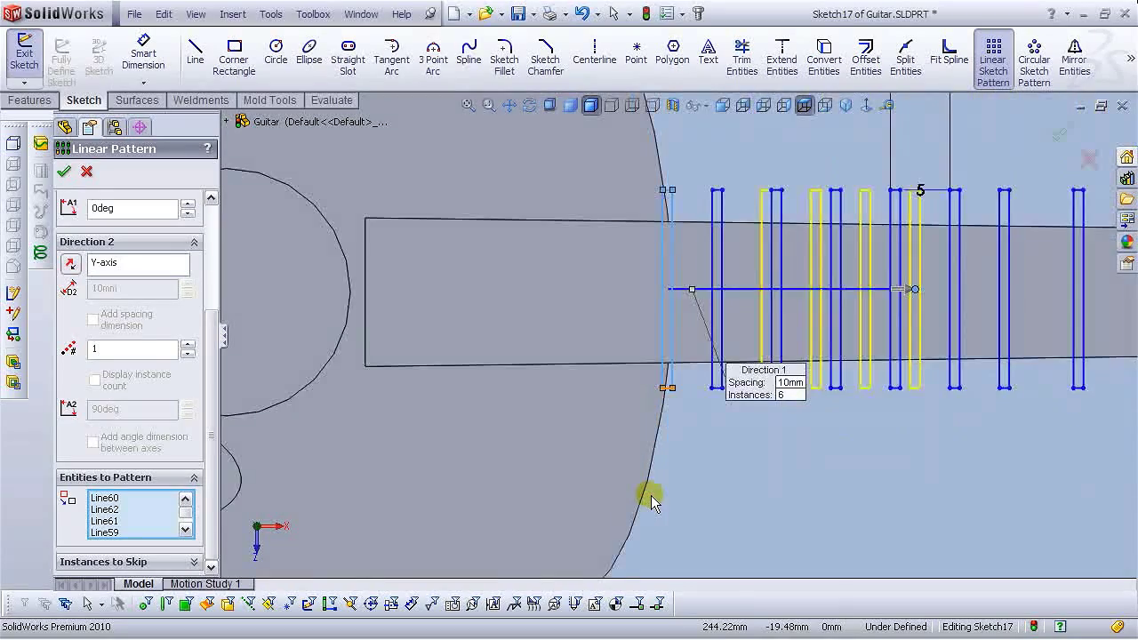
pyautogui.scroll(5, 214, 320)
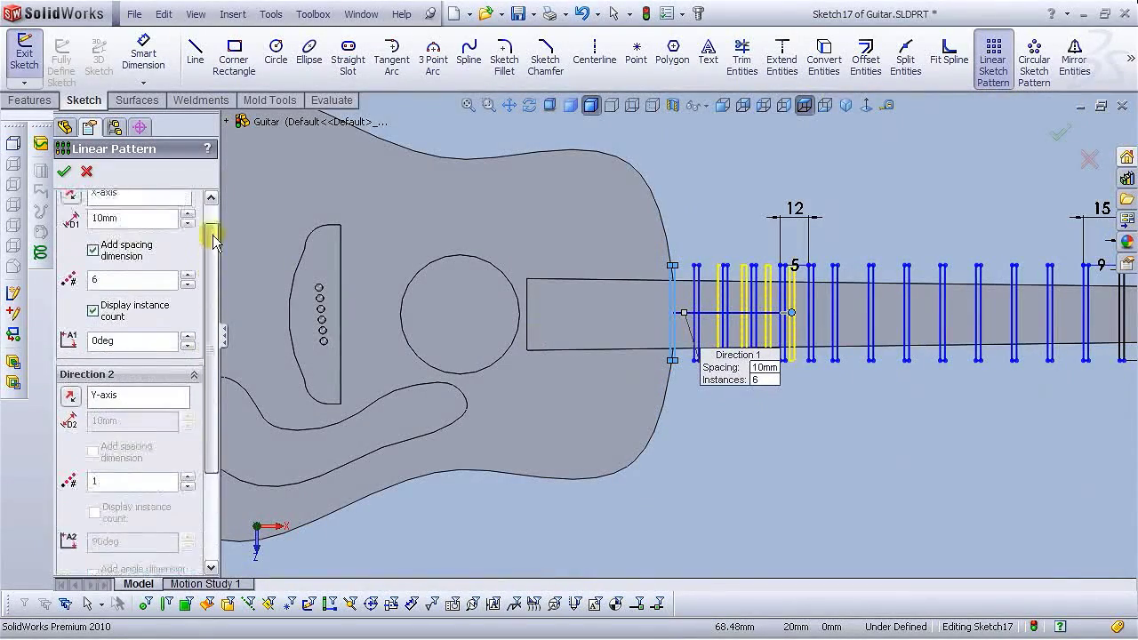
pyautogui.click(69, 221)
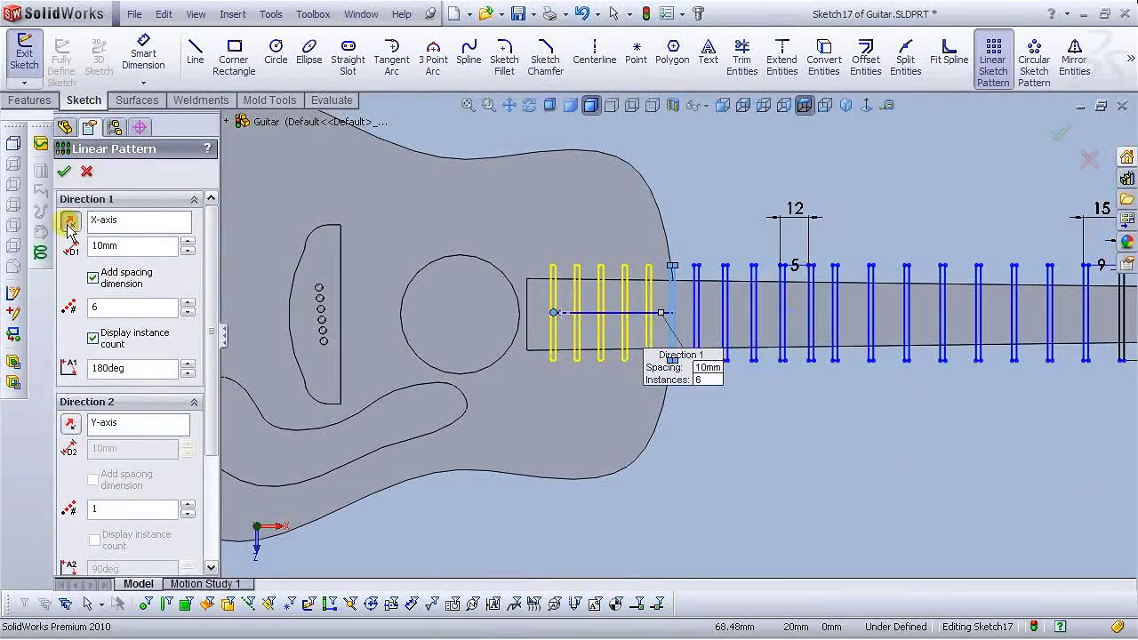
pyautogui.click(63, 171)
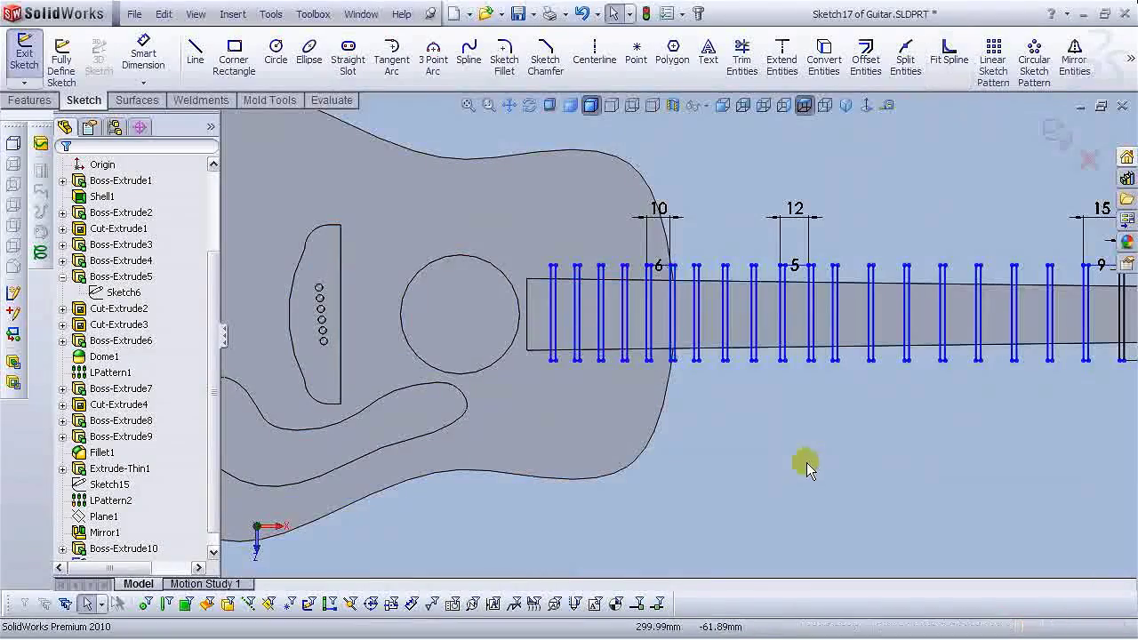
pyautogui.scroll(3, 807, 463)
# Convert the fretboard's top and bottom model edges into Sketch17 lines.
pyautogui.scroll(-3, 825, 323)
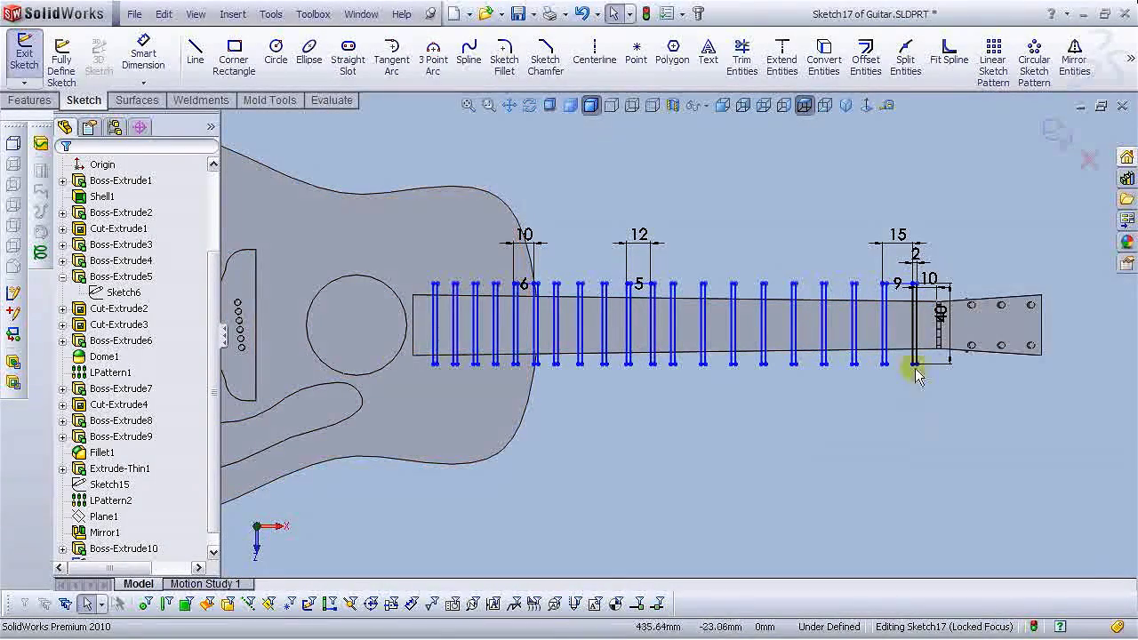
pyautogui.scroll(-3, 635, 326)
pyautogui.scroll(1, 680, 223)
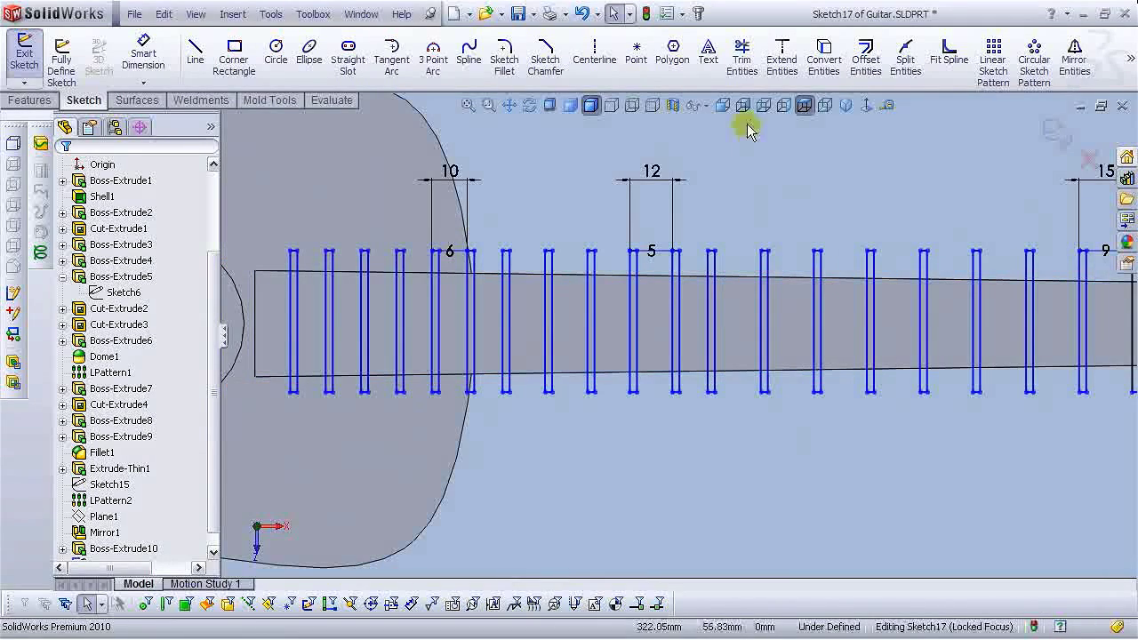
pyautogui.click(823, 57)
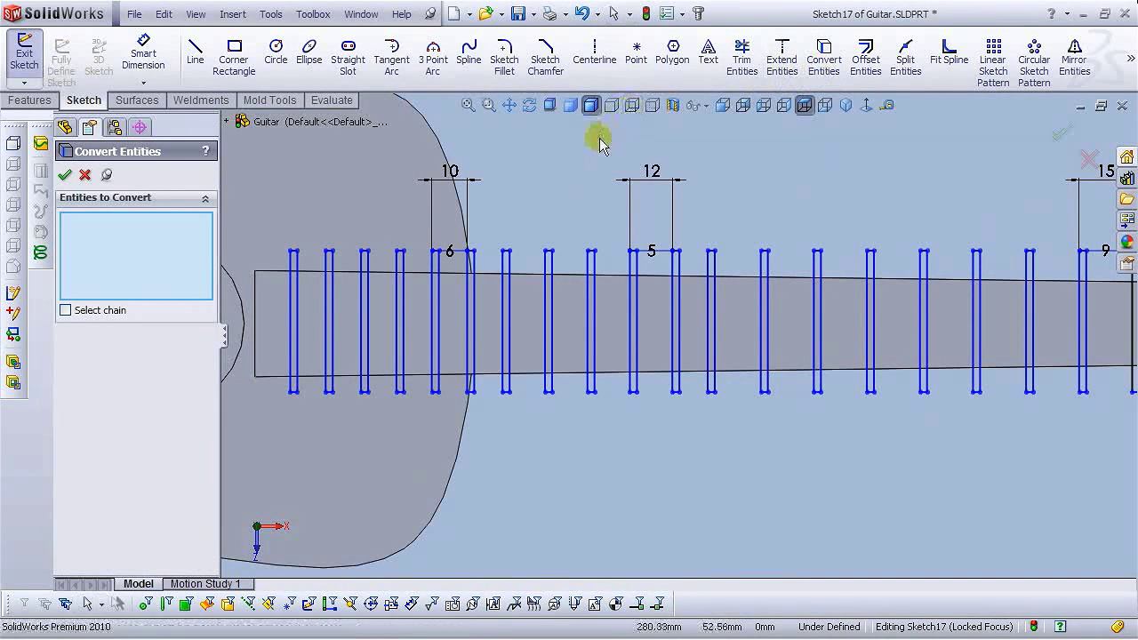
pyautogui.click(614, 277)
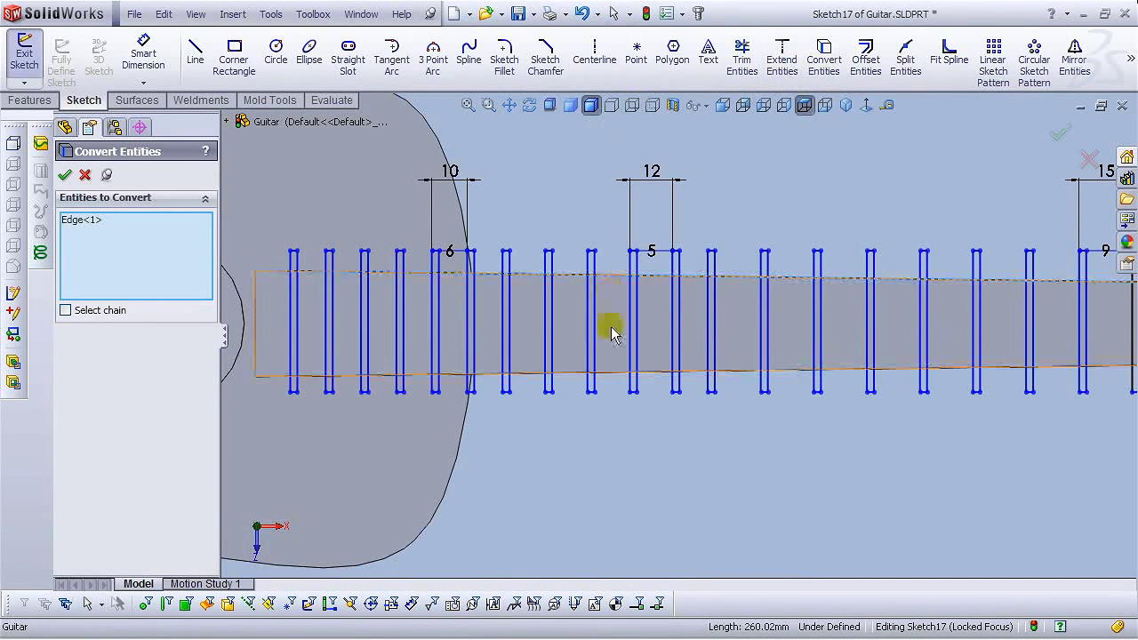
pyautogui.click(617, 371)
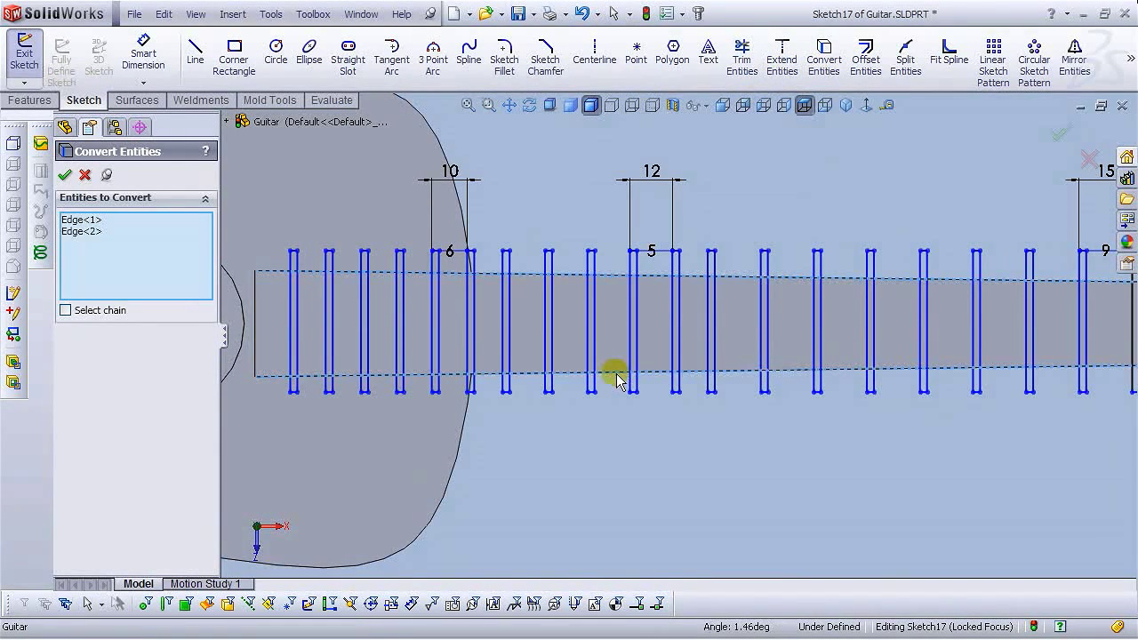
pyautogui.click(65, 175)
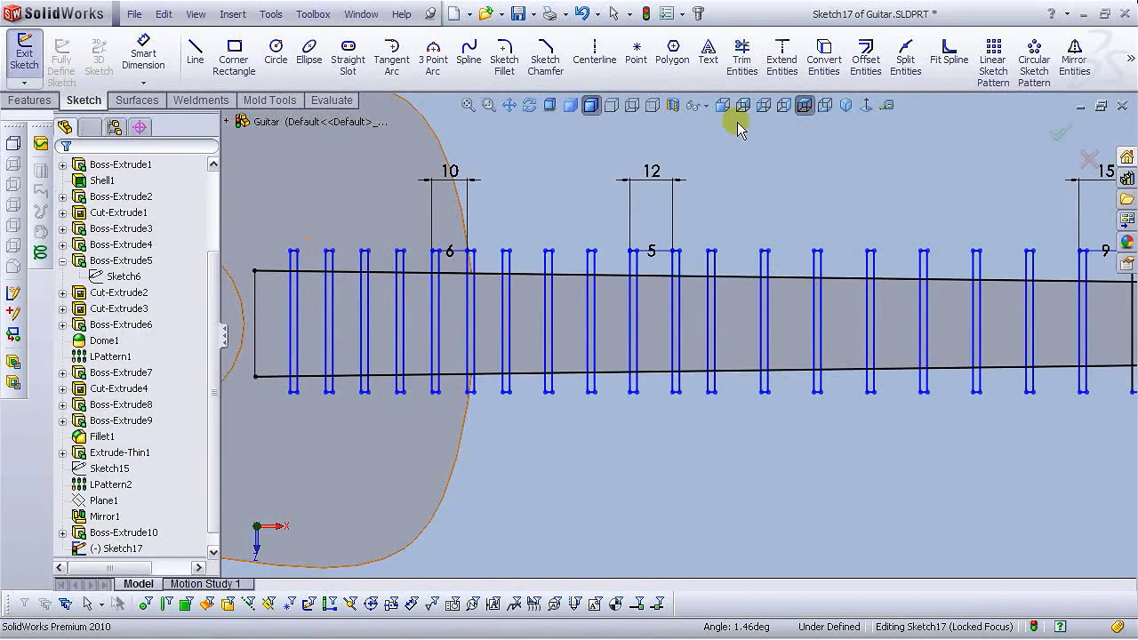
pyautogui.click(742, 57)
# Trim the fret slot lines where they extend above the fretboard's upper edge.
pyautogui.scroll(-3, 299, 321)
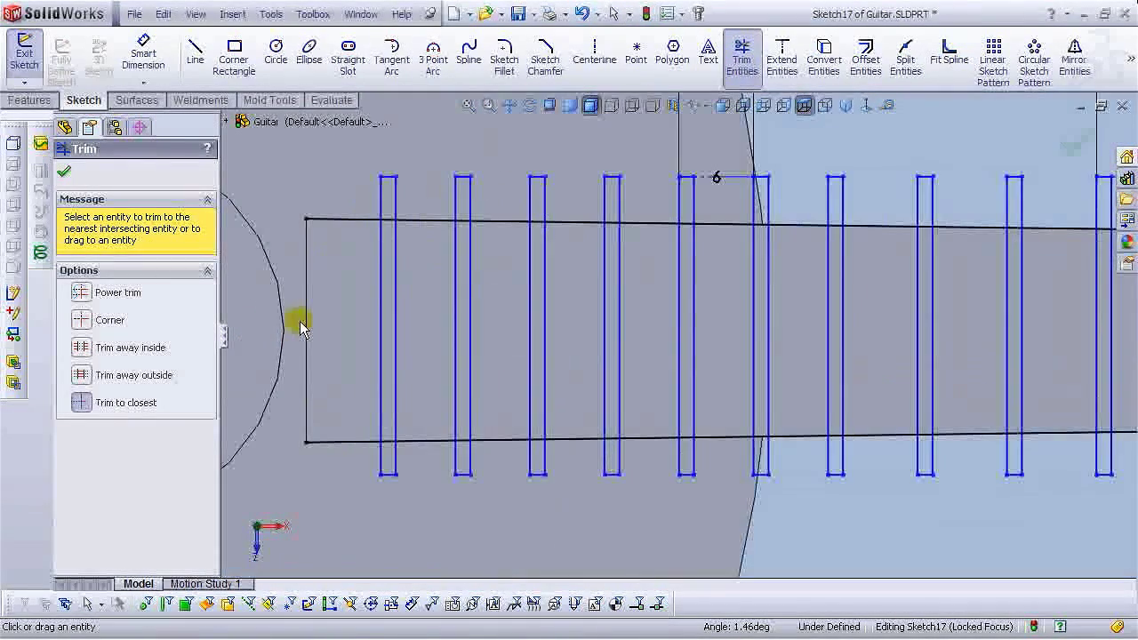
pyautogui.scroll(-2, 398, 233)
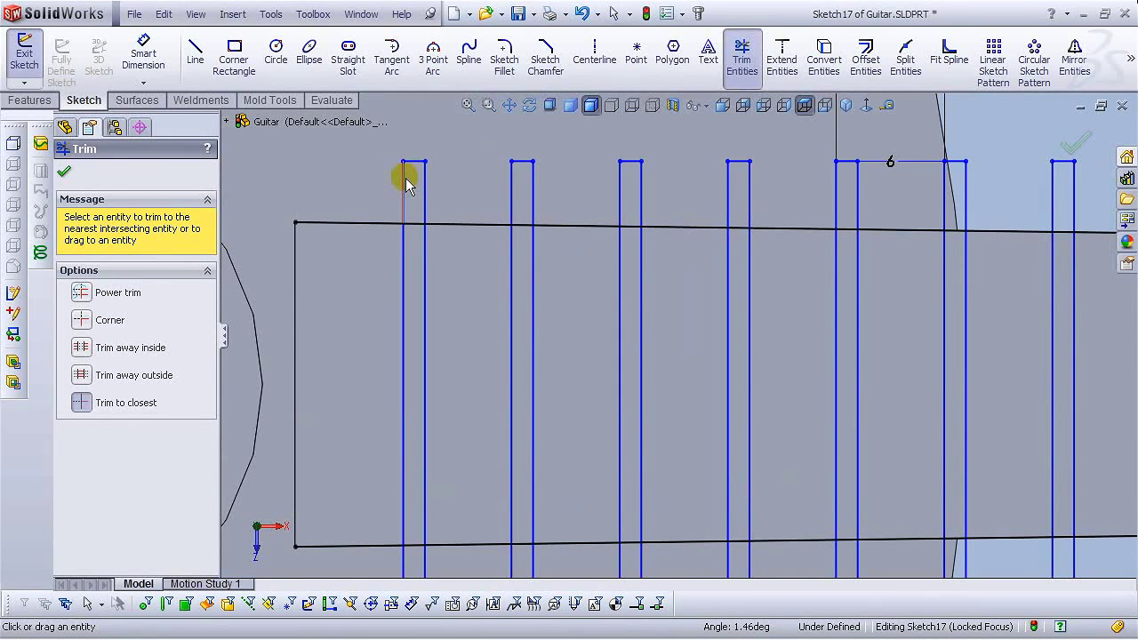
pyautogui.moveTo(405, 185)
pyautogui.mouseDown()
pyautogui.moveTo(534, 192)
pyautogui.moveTo(475, 199)
pyautogui.moveTo(622, 177)
pyautogui.moveTo(805, 222)
pyautogui.mouseUp()
pyautogui.scroll(-2, 792, 235)
pyautogui.moveTo(722, 255)
pyautogui.mouseDown()
pyautogui.moveTo(706, 255)
pyautogui.moveTo(895, 264)
pyautogui.mouseUp()
pyautogui.scroll(2, 895, 264)
pyautogui.scroll(-2, 791, 293)
pyautogui.moveTo(655, 331)
pyautogui.mouseDown()
pyautogui.moveTo(686, 325)
pyautogui.moveTo(734, 356)
pyautogui.moveTo(752, 325)
pyautogui.moveTo(899, 330)
pyautogui.mouseUp()
pyautogui.scroll(3, 736, 365)
pyautogui.scroll(-3, 736, 364)
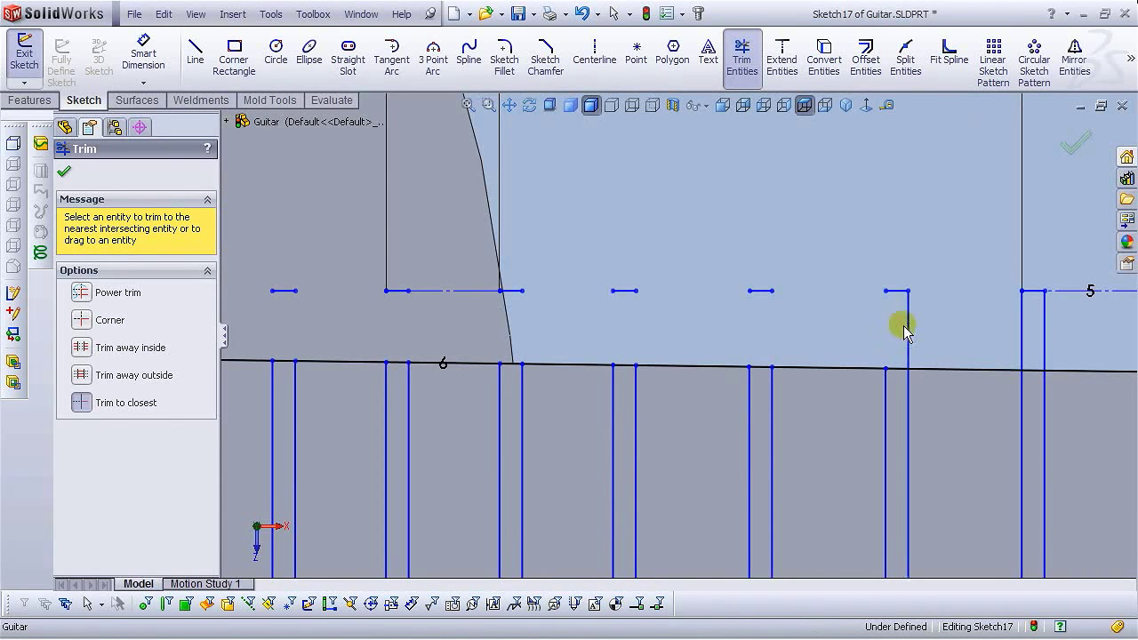
pyautogui.scroll(3, 788, 323)
pyautogui.scroll(-3, 851, 361)
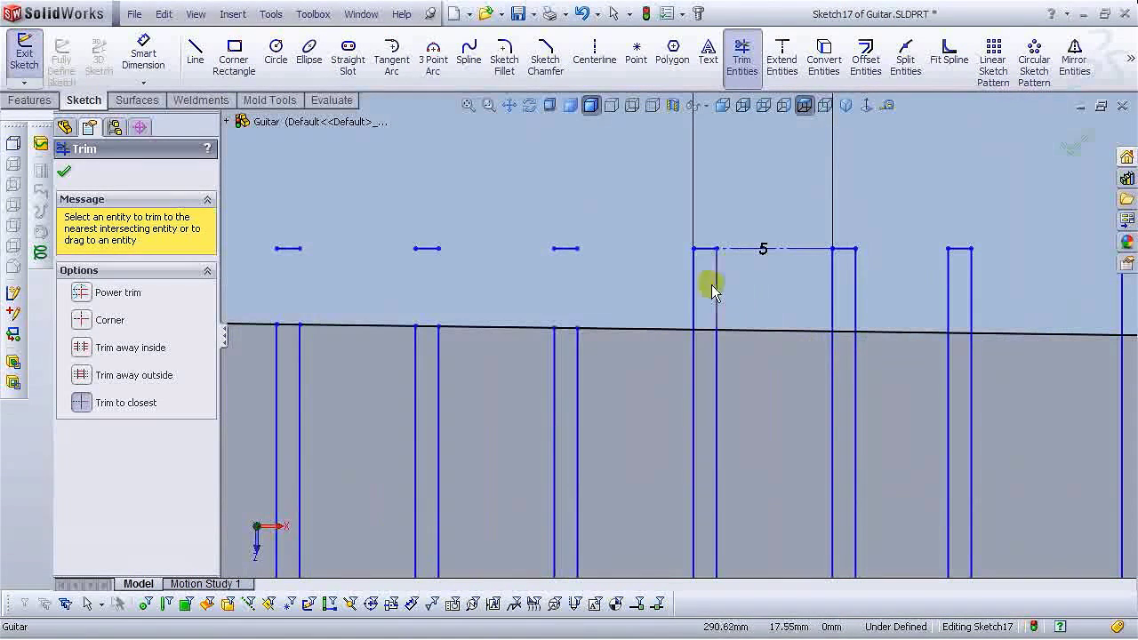
pyautogui.moveTo(695, 282); pyautogui.dragTo(857, 295)
pyautogui.keyDown('ctrl'); pyautogui.moveTo(857, 295); pyautogui.dragTo(693, 335, button='middle'); pyautogui.keyUp('ctrl')
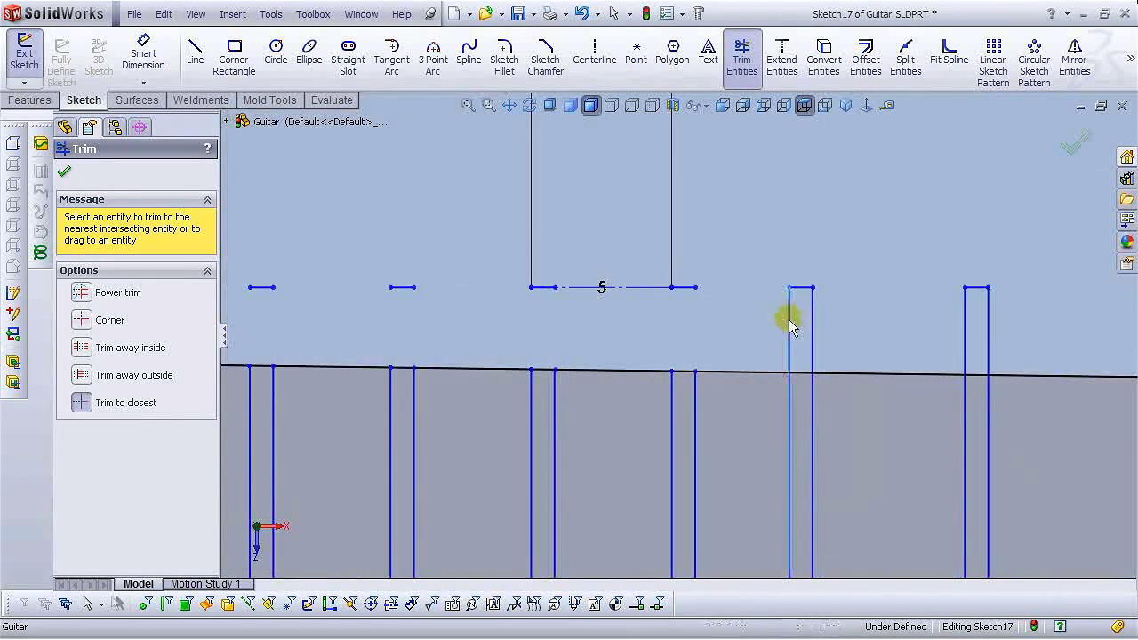
pyautogui.click(814, 321)
pyautogui.scroll(3, 814, 321)
pyautogui.scroll(-3, 714, 346)
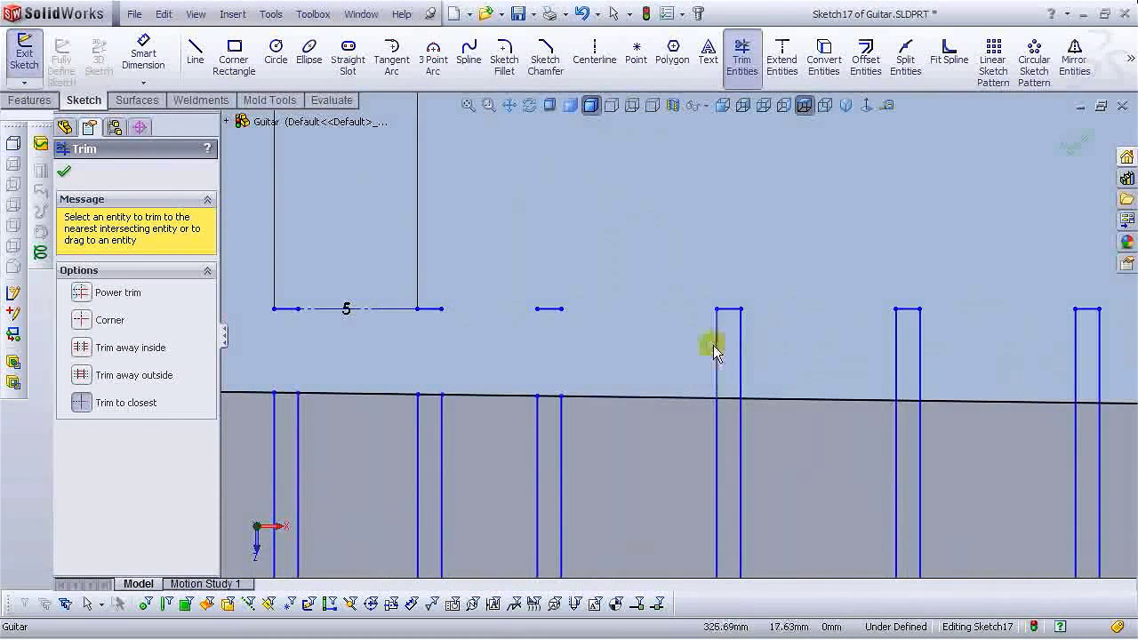
pyautogui.click(717, 351)
pyautogui.click(896, 345)
pyautogui.click(921, 353)
pyautogui.click(1076, 354)
pyautogui.click(1100, 354)
pyautogui.scroll(5, 987, 356)
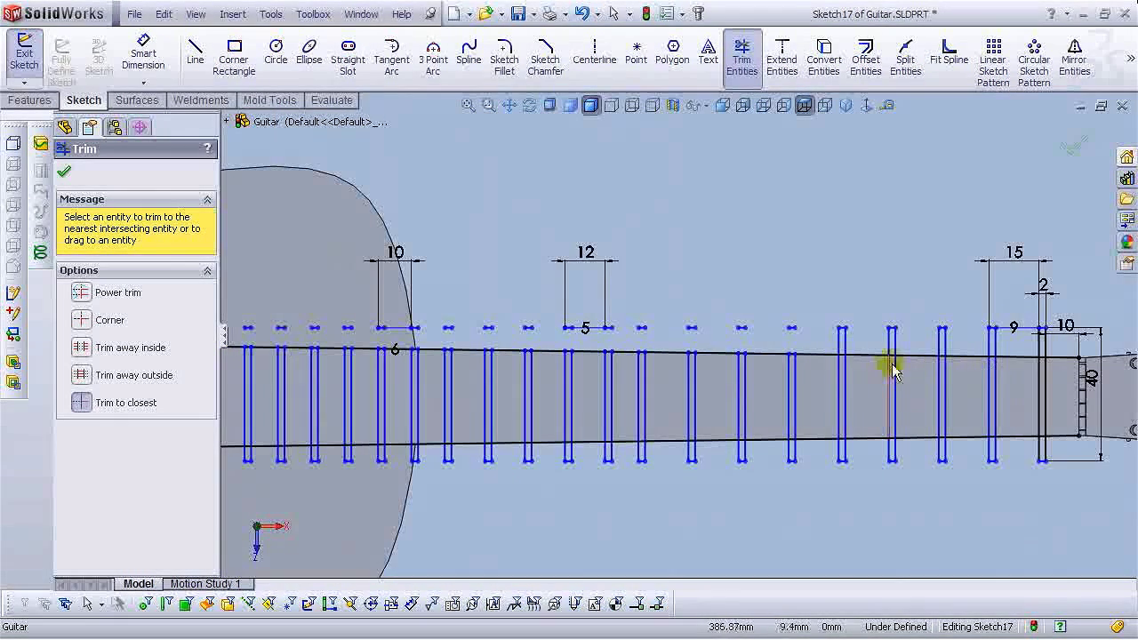
pyautogui.scroll(-3, 894, 359)
pyautogui.scroll(-3, 774, 327)
pyautogui.click(649, 314)
pyautogui.click(681, 318)
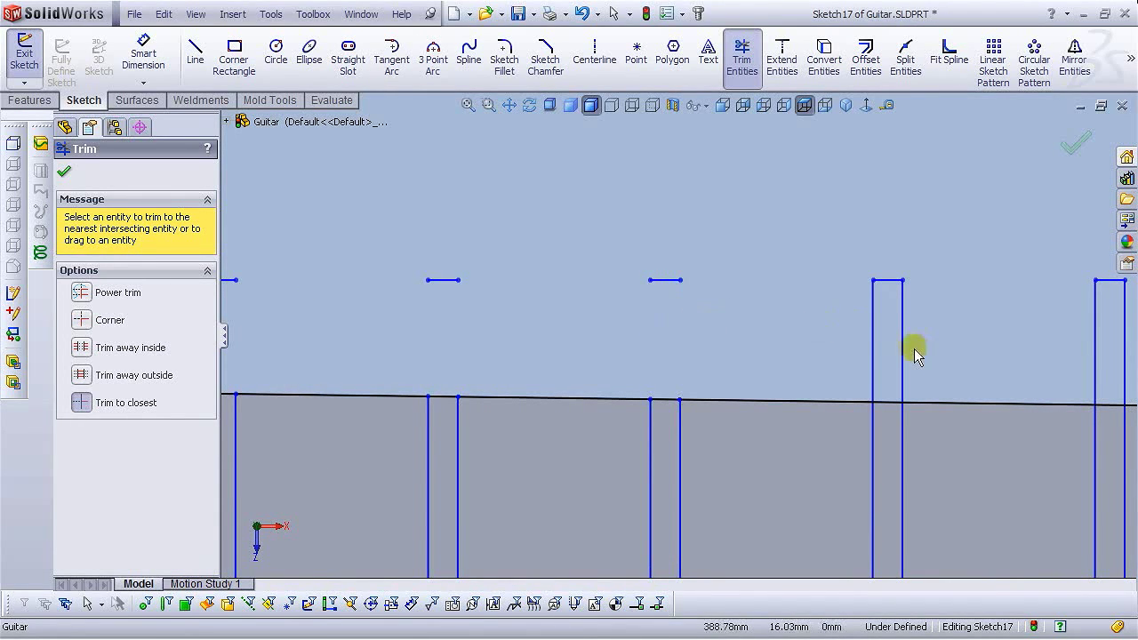
pyautogui.click(874, 334)
pyautogui.click(902, 331)
pyautogui.scroll(3, 903, 330)
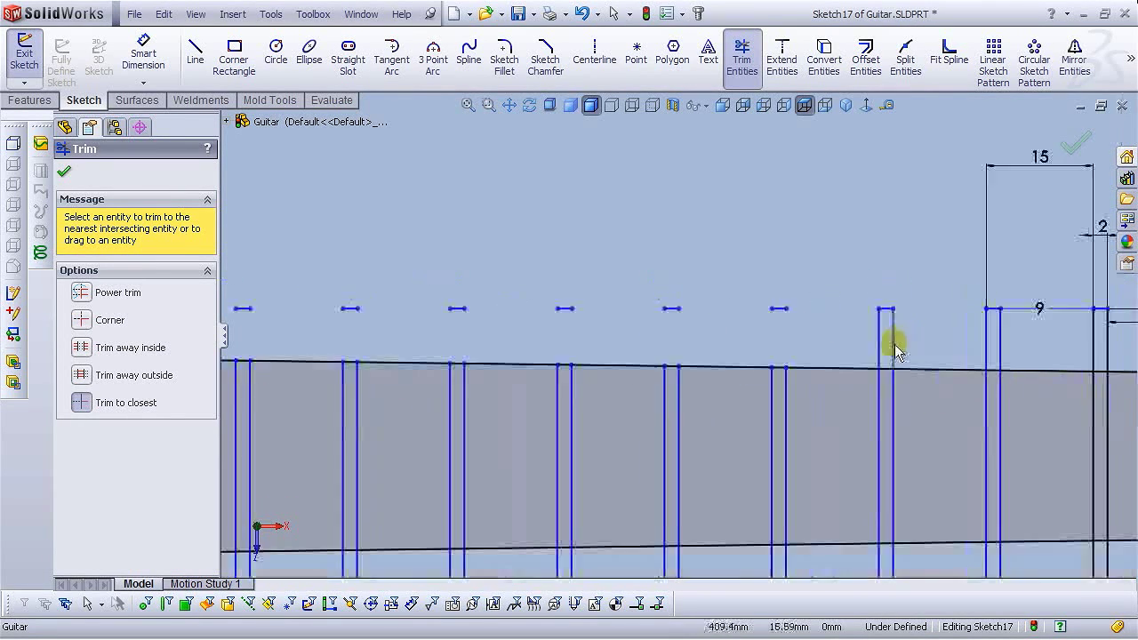
pyautogui.scroll(-3, 822, 350)
pyautogui.click(658, 327)
pyautogui.click(859, 323)
pyautogui.click(887, 320)
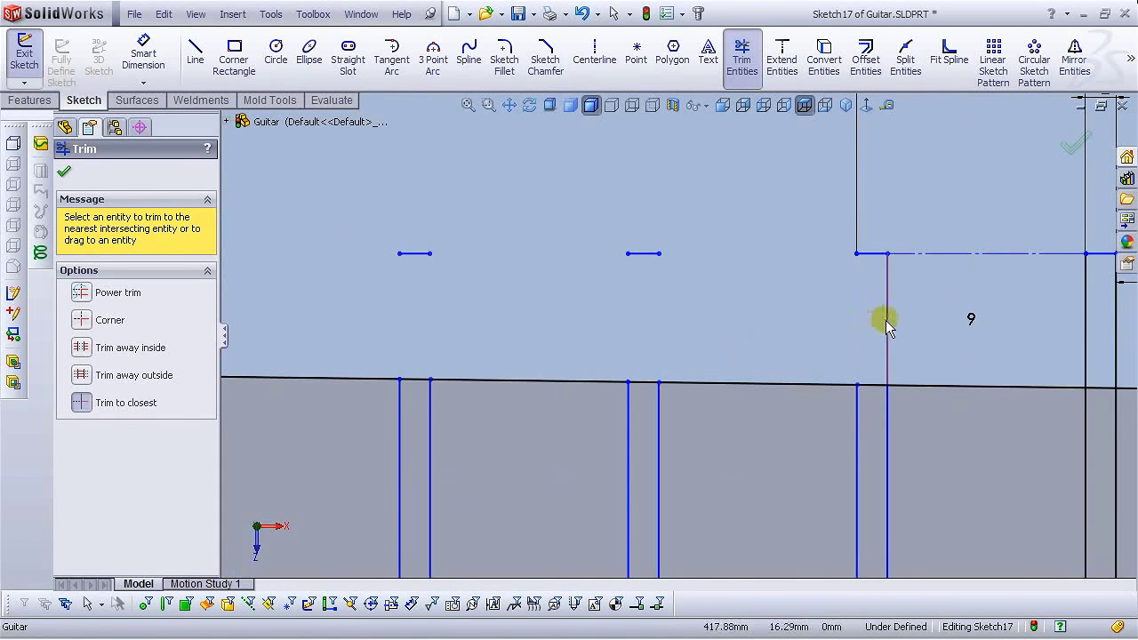
pyautogui.scroll(3, 880, 322)
pyautogui.scroll(-3, 874, 331)
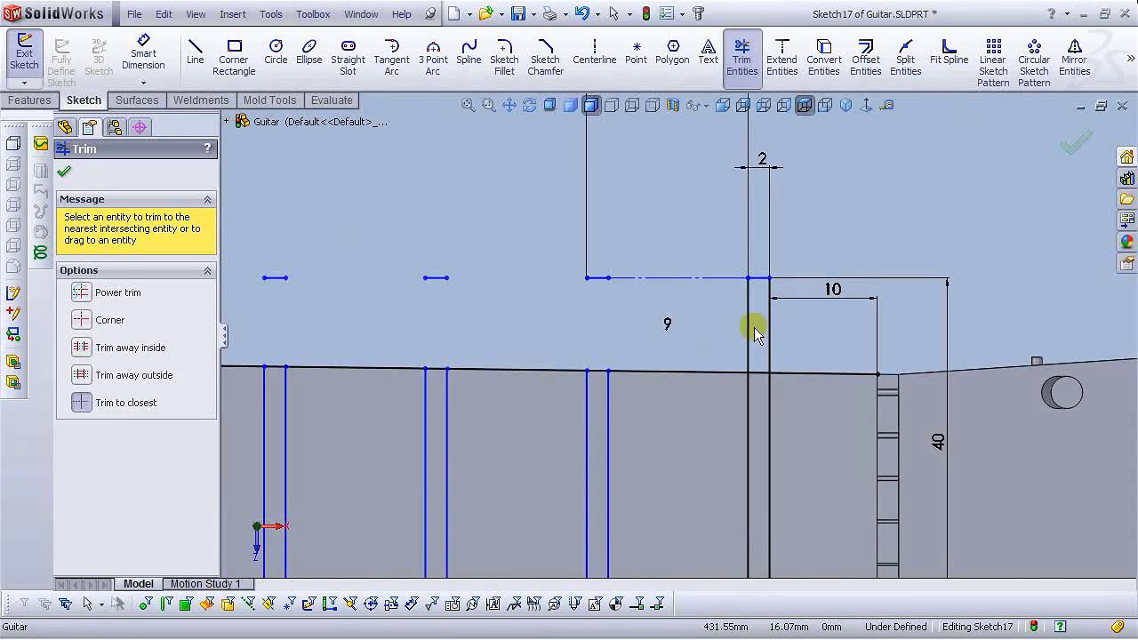
pyautogui.scroll(3, 729, 356)
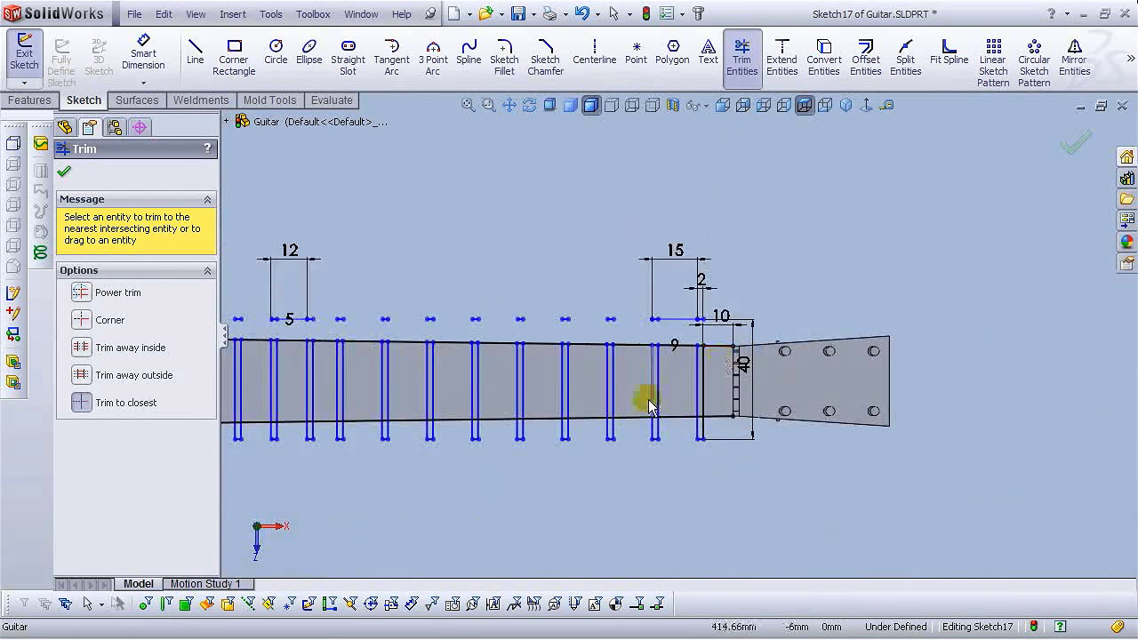
pyautogui.scroll(-3, 648, 399)
# Trim the slot lines that overhang below the fretboard's lower edge.
pyautogui.click(816, 463)
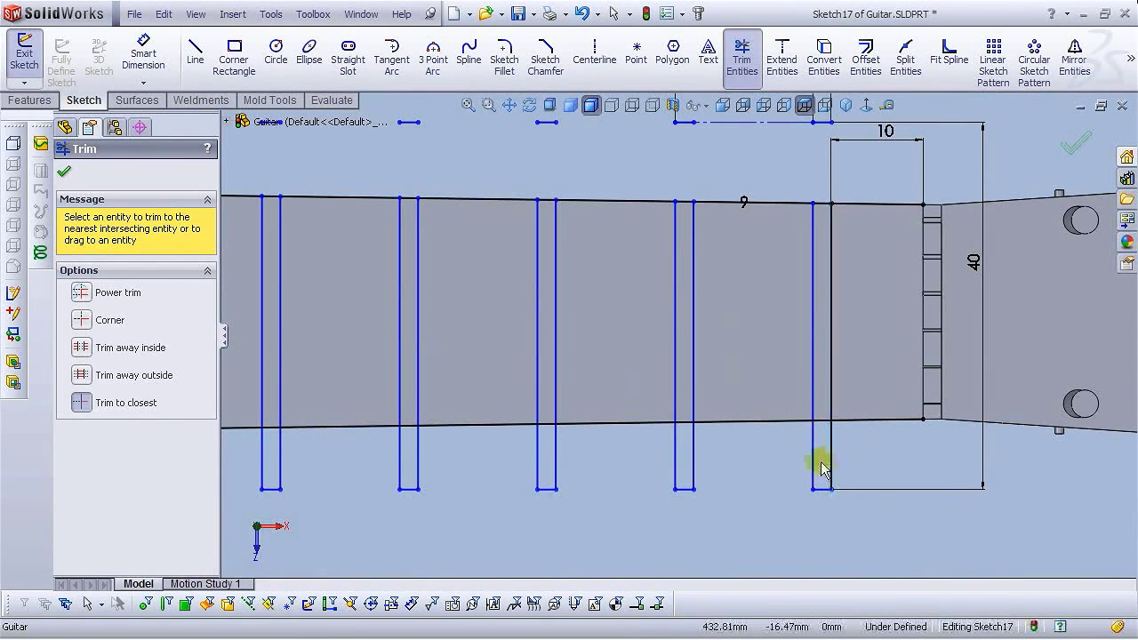
pyautogui.click(694, 462)
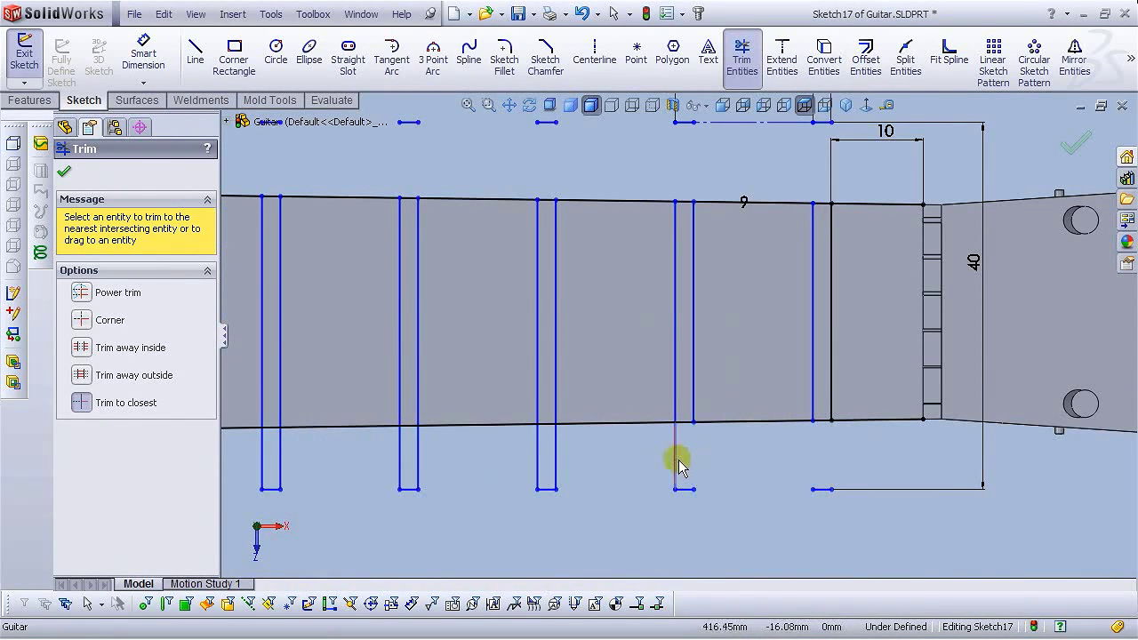
pyautogui.click(556, 464)
pyautogui.click(538, 464)
pyautogui.hotkey('ctrl', 'Up')
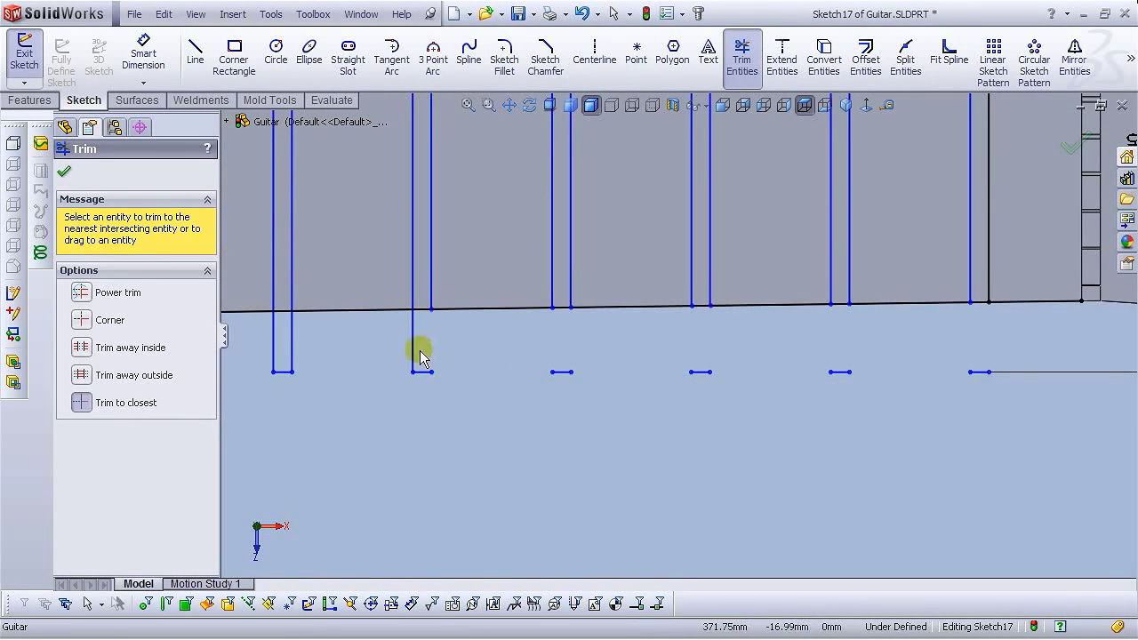
pyautogui.scroll(3, 416, 360)
pyautogui.scroll(-4, 418, 365)
pyautogui.click(567, 372)
pyautogui.click(541, 372)
pyautogui.scroll(3, 513, 376)
pyautogui.scroll(-3, 507, 334)
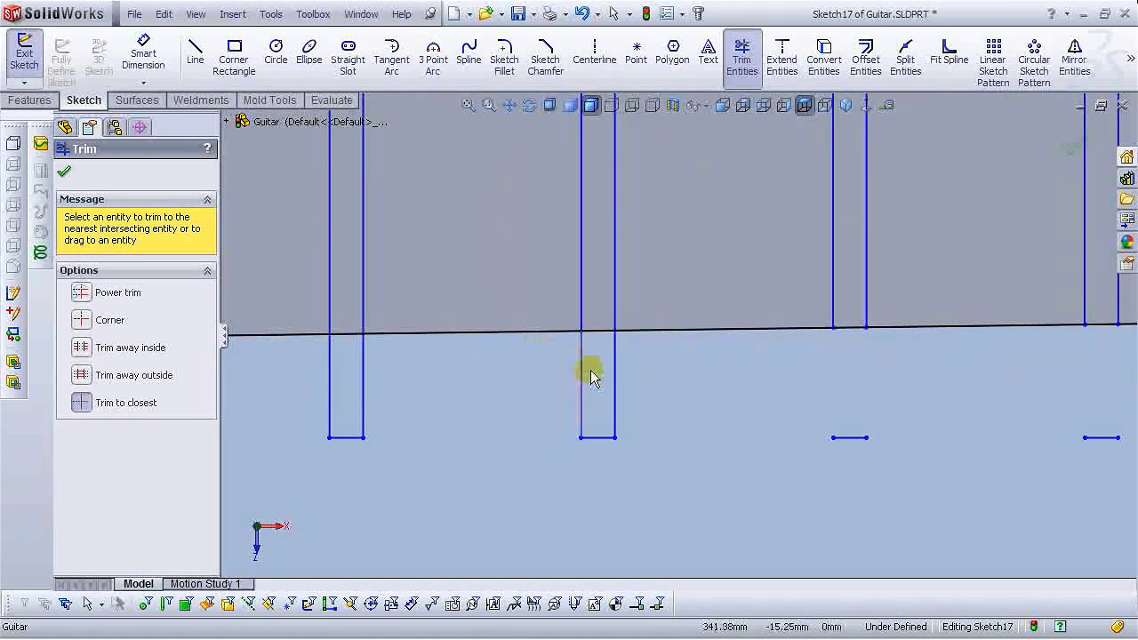
pyautogui.click(613, 383)
pyautogui.click(582, 384)
pyautogui.scroll(2, 472, 364)
pyautogui.scroll(-2, 472, 364)
pyautogui.click(578, 373)
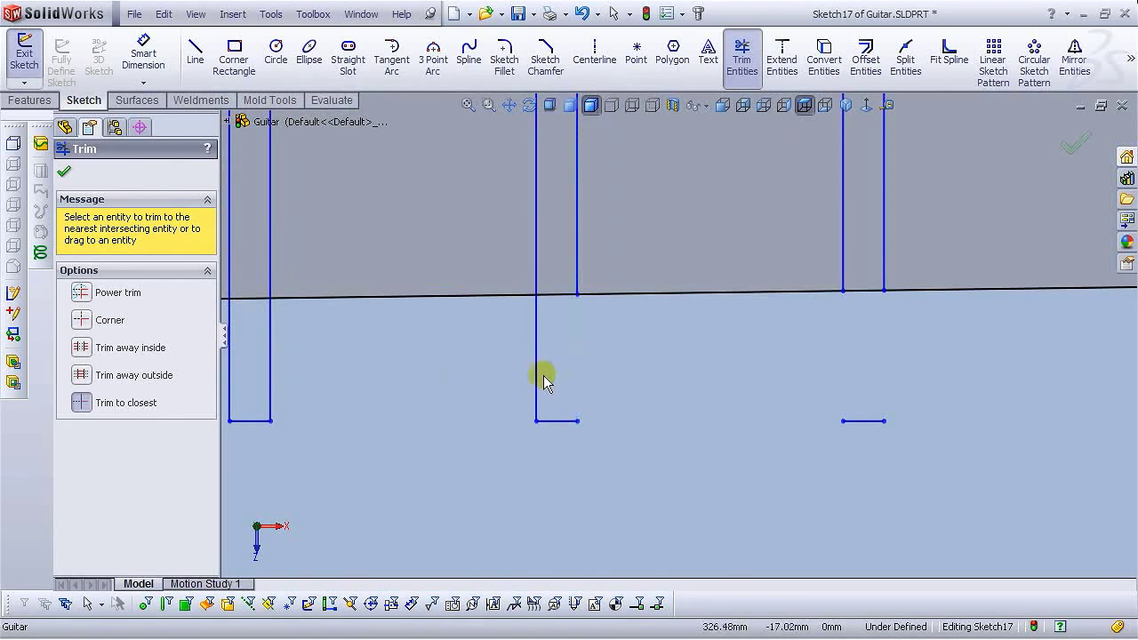
pyautogui.click(537, 378)
pyautogui.scroll(2, 534, 377)
pyautogui.scroll(-2, 529, 356)
pyautogui.click(539, 348)
pyautogui.click(506, 349)
pyautogui.scroll(1, 500, 353)
pyautogui.scroll(-1, 500, 353)
pyautogui.scroll(1, 572, 345)
pyautogui.click(577, 347)
pyautogui.scroll(-2, 542, 354)
pyautogui.click(592, 329)
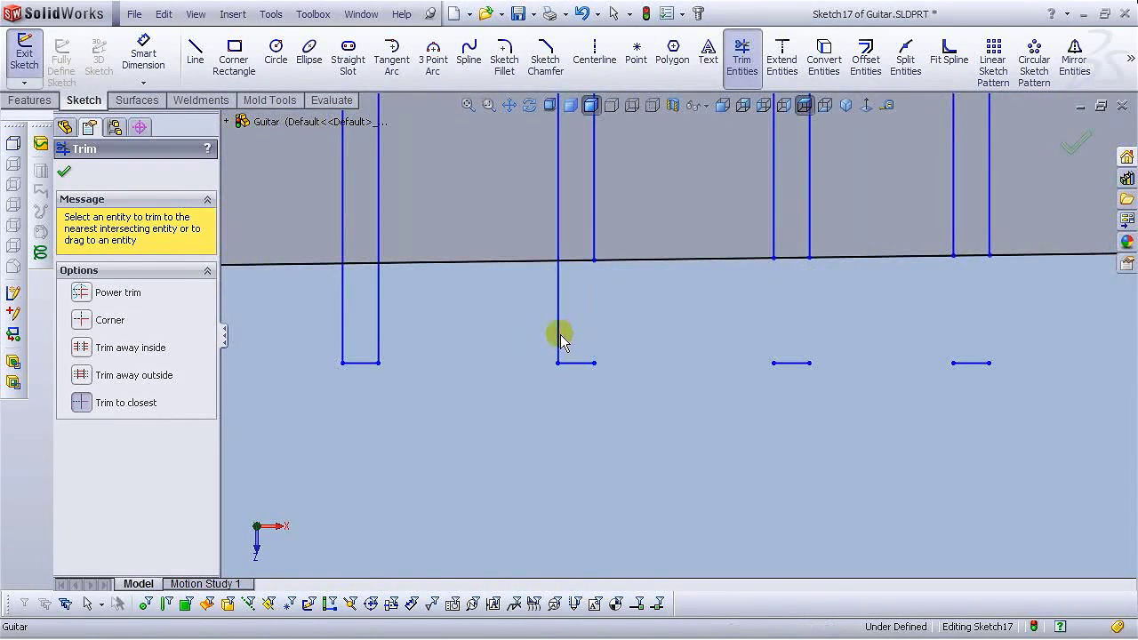
pyautogui.scroll(3, 560, 335)
pyautogui.scroll(-3, 546, 330)
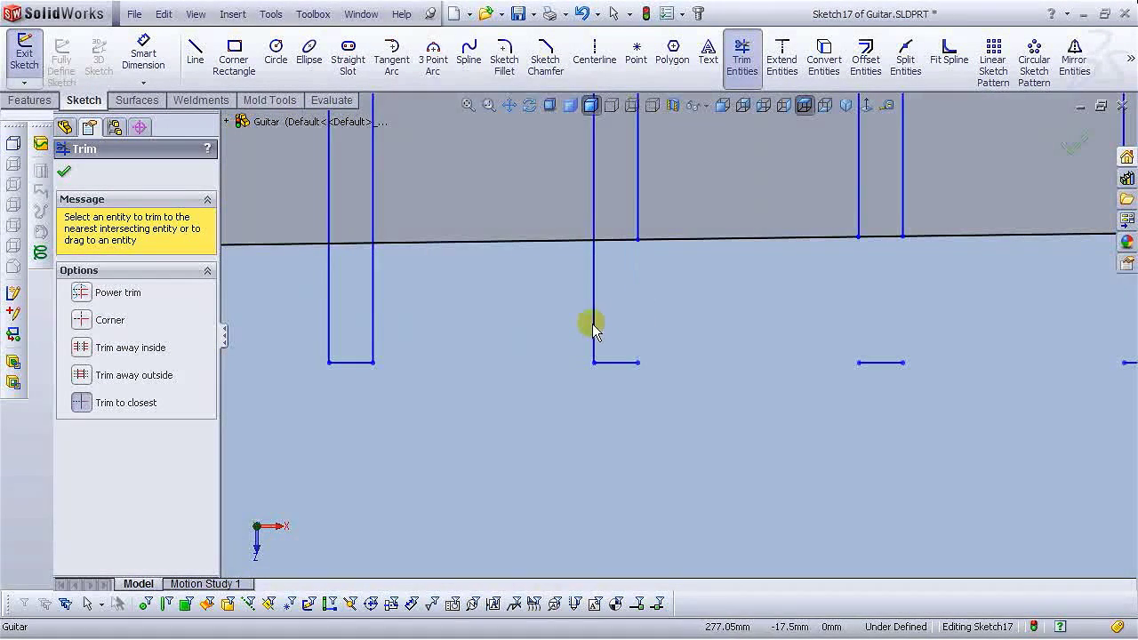
pyautogui.scroll(3, 582, 327)
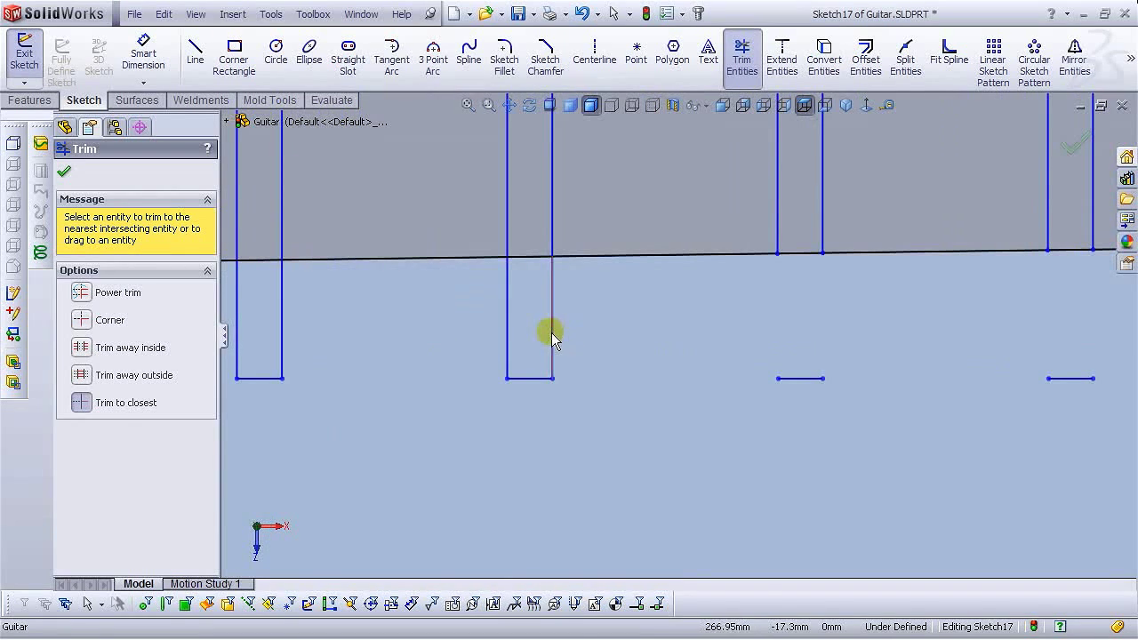
pyautogui.scroll(3, 508, 347)
pyautogui.scroll(-2, 554, 320)
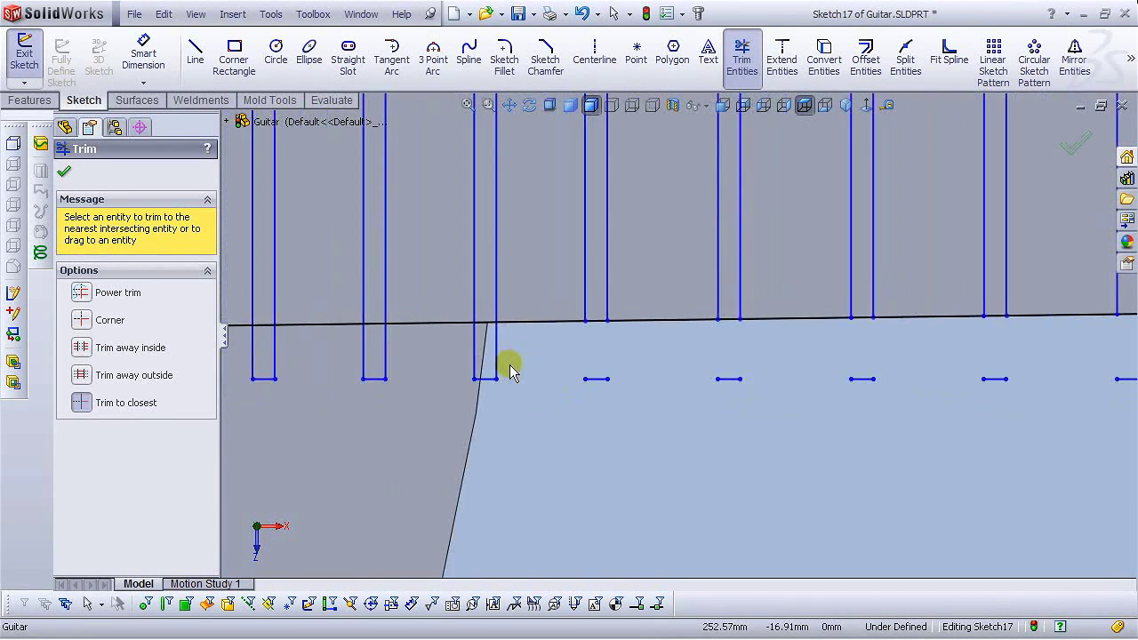
pyautogui.click(516, 348)
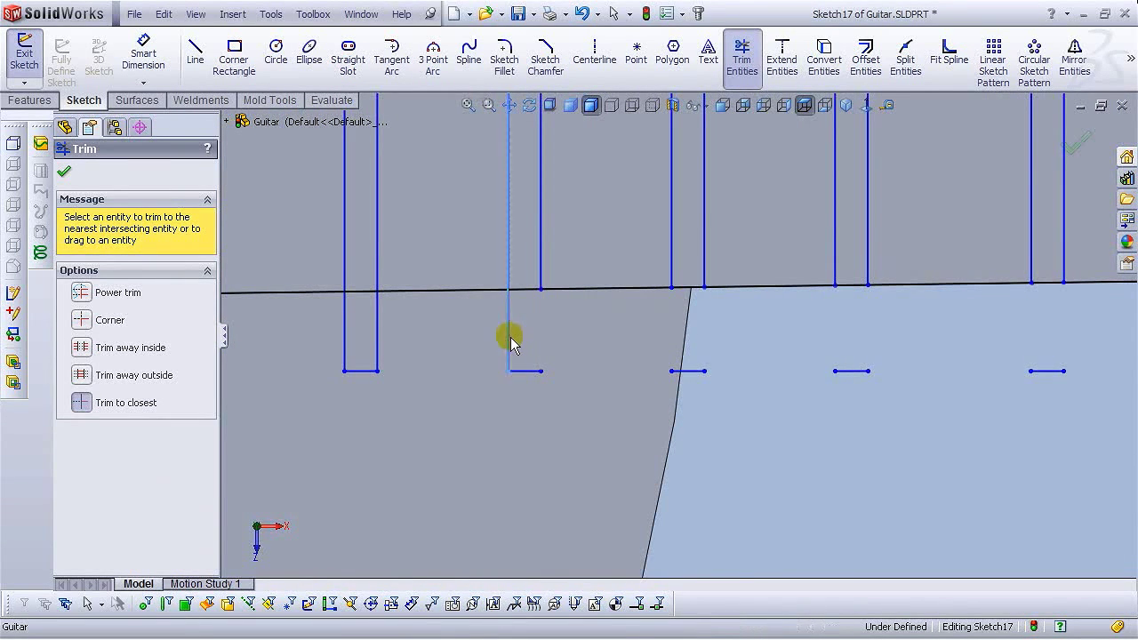
pyautogui.scroll(2, 512, 343)
pyautogui.click(503, 342)
pyautogui.click(487, 337)
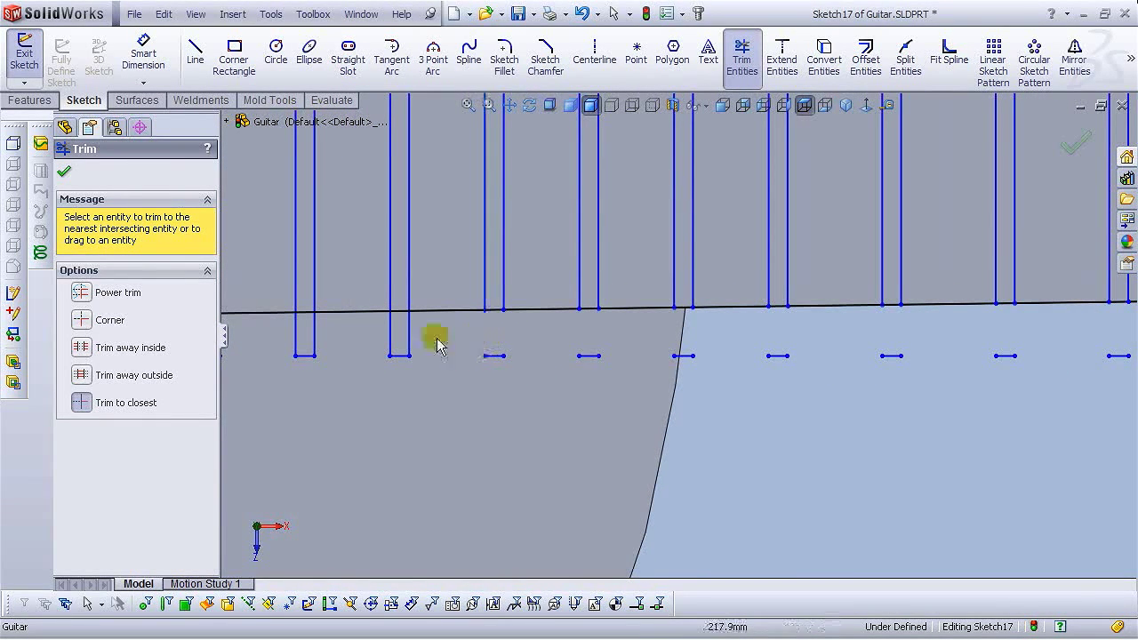
pyautogui.click(389, 338)
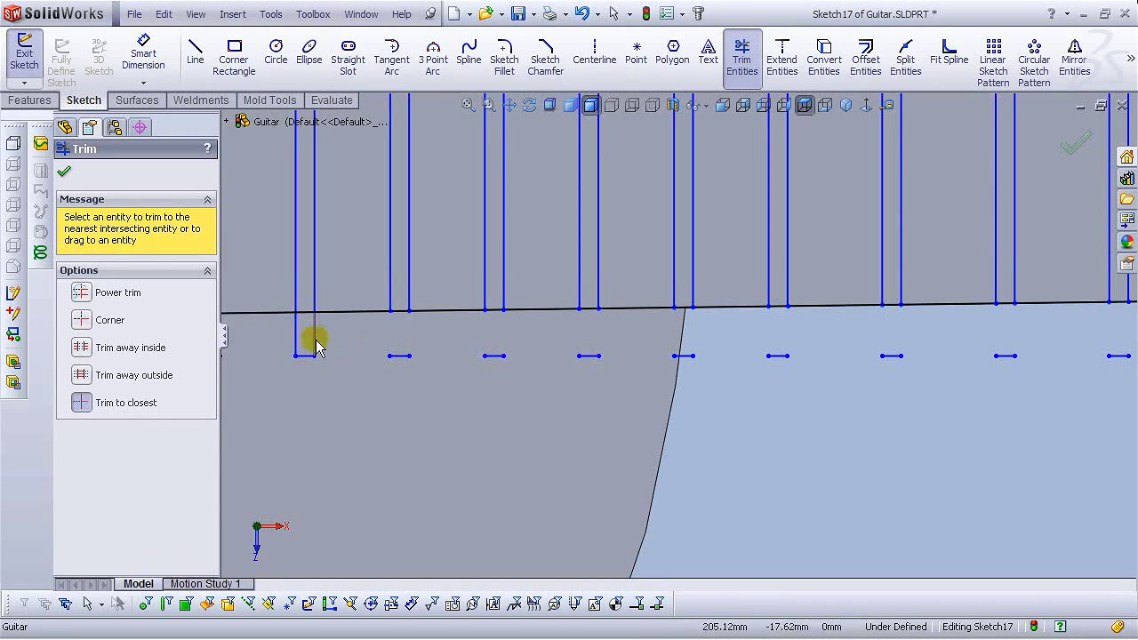
pyautogui.scroll(3, 300, 345)
pyautogui.scroll(-3, 420, 343)
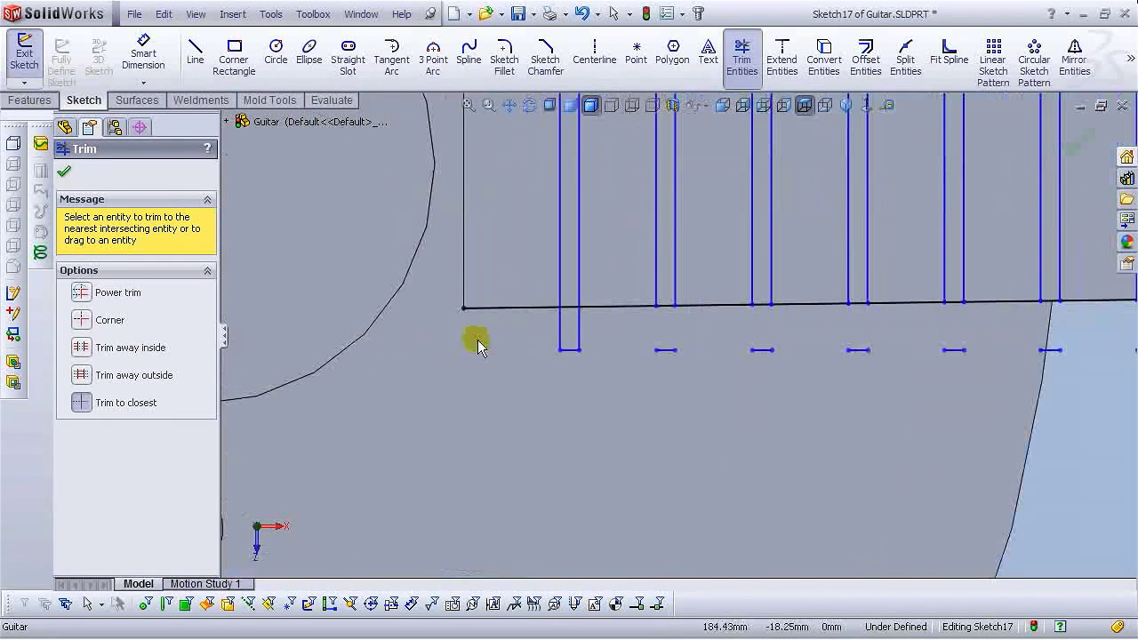
pyautogui.scroll(3, 578, 324)
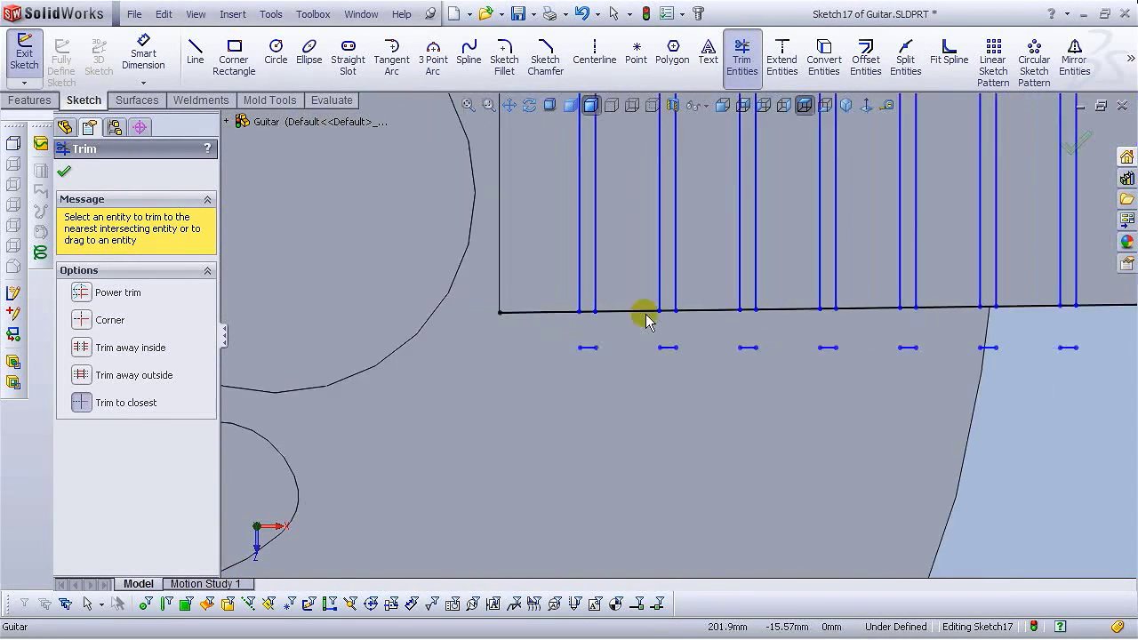
pyautogui.scroll(-2, 716, 244)
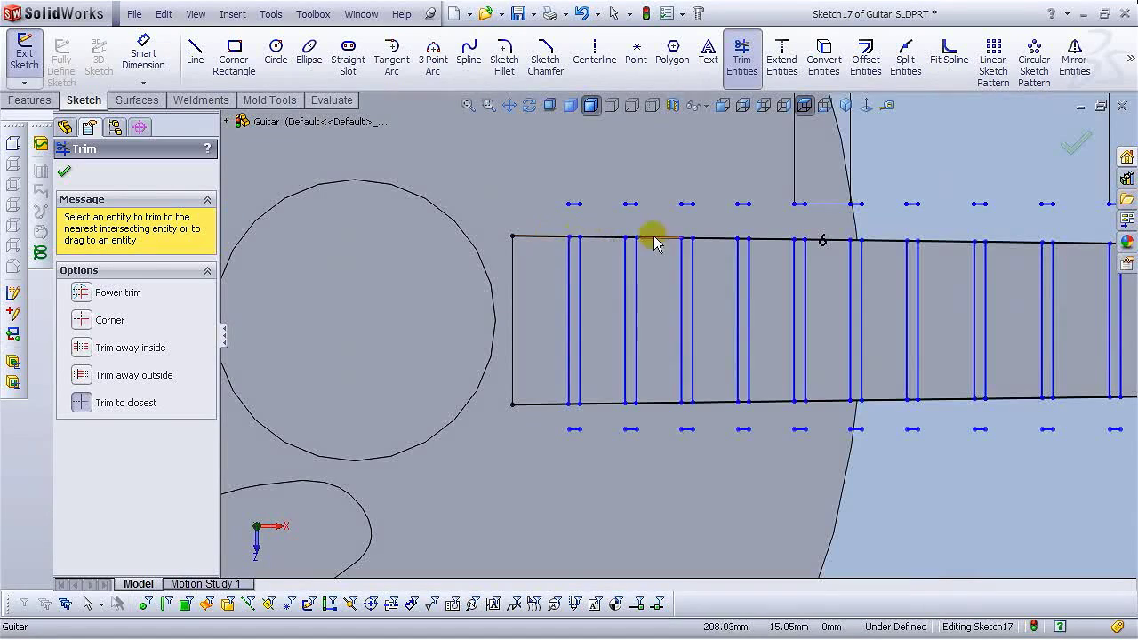
pyautogui.scroll(-2, 649, 223)
# Sweep-trim the remaining fret line overhangs along the neck's top edge.
pyautogui.moveTo(503, 251)
pyautogui.mouseDown()
pyautogui.moveTo(596, 232)
pyautogui.moveTo(593, 251)
pyautogui.moveTo(740, 246)
pyautogui.mouseUp()
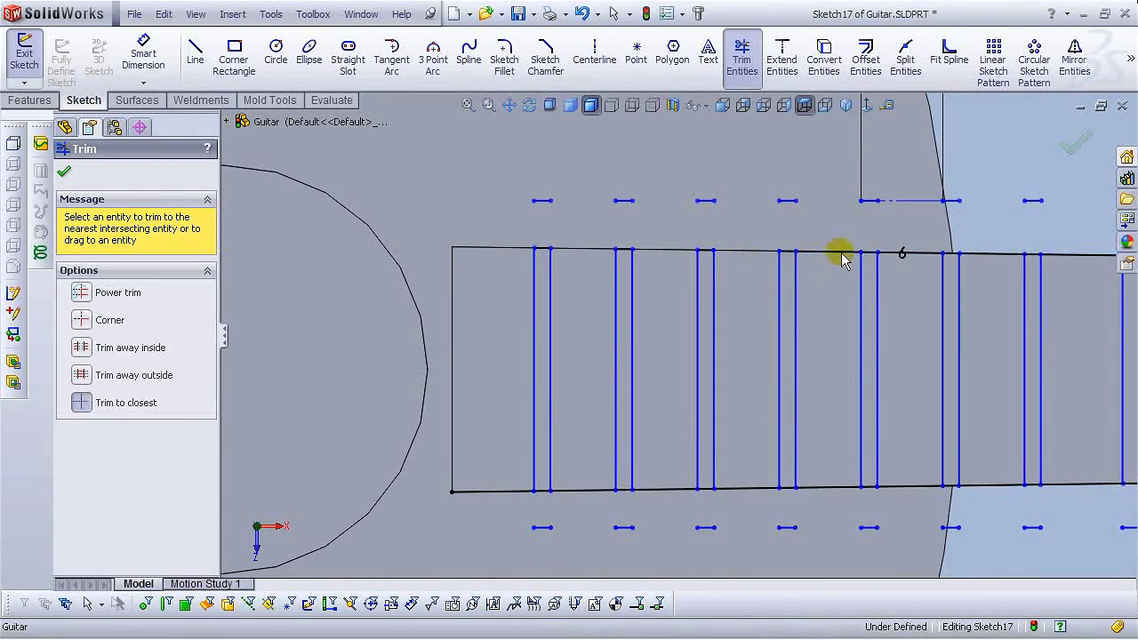
pyautogui.scroll(2, 920, 254)
pyautogui.scroll(-3, 737, 293)
pyautogui.moveTo(613, 392)
pyautogui.mouseDown()
pyautogui.moveTo(702, 369)
pyautogui.moveTo(727, 384)
pyautogui.moveTo(834, 366)
pyautogui.moveTo(843, 384)
pyautogui.moveTo(955, 386)
pyautogui.mouseUp()
pyautogui.scroll(3, 955, 386)
pyautogui.scroll(-3, 955, 382)
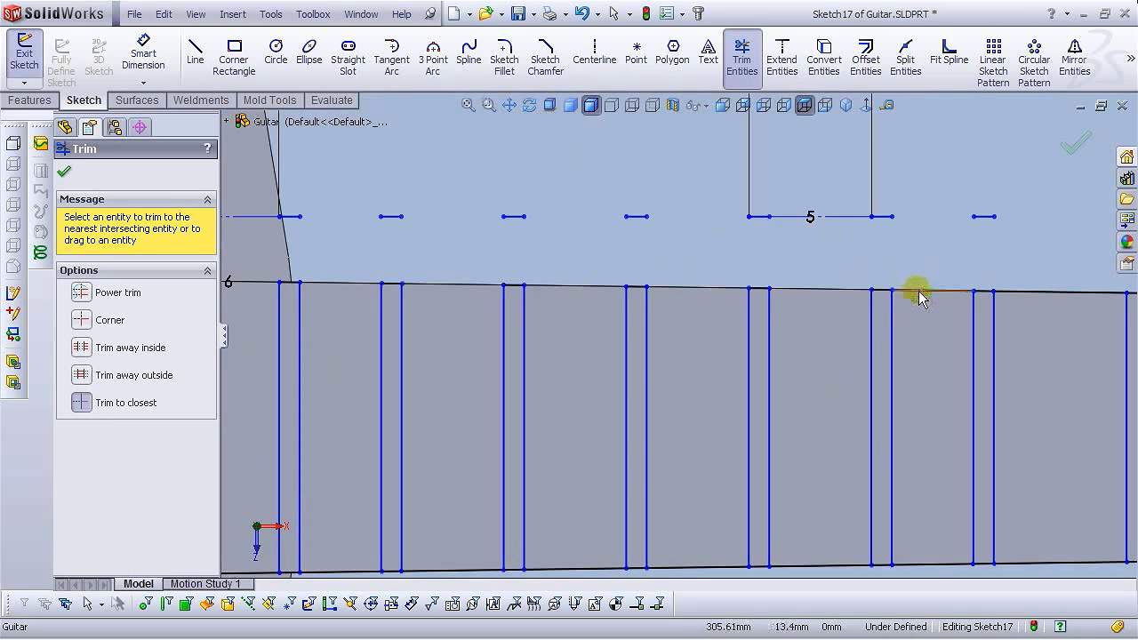
pyautogui.scroll(3, 1018, 280)
pyautogui.scroll(-5, 910, 325)
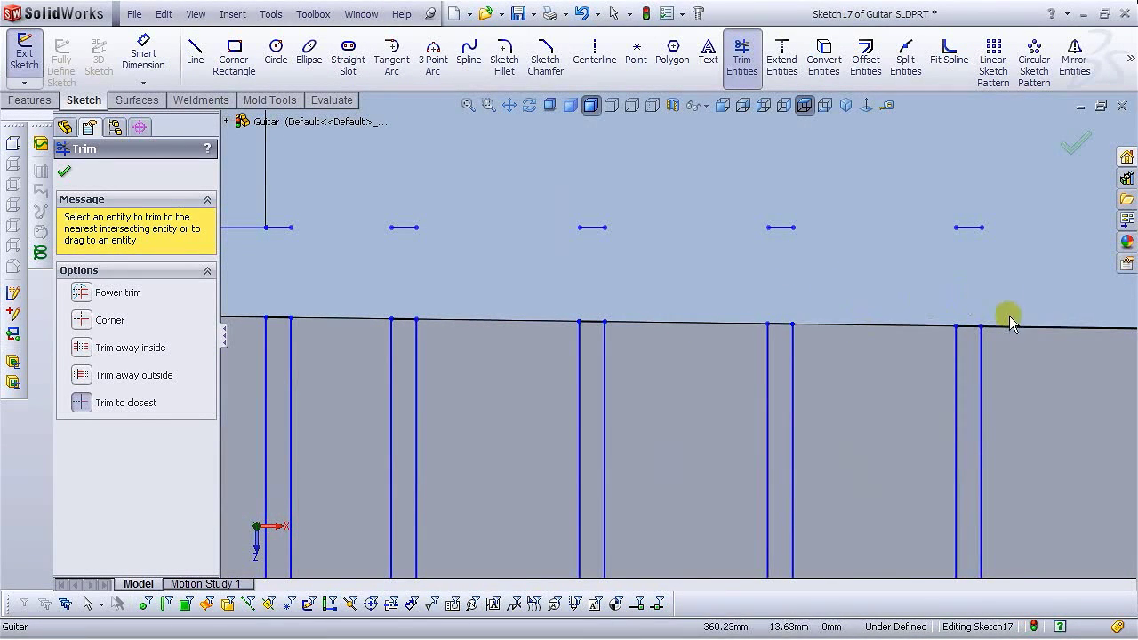
pyautogui.scroll(3, 1010, 326)
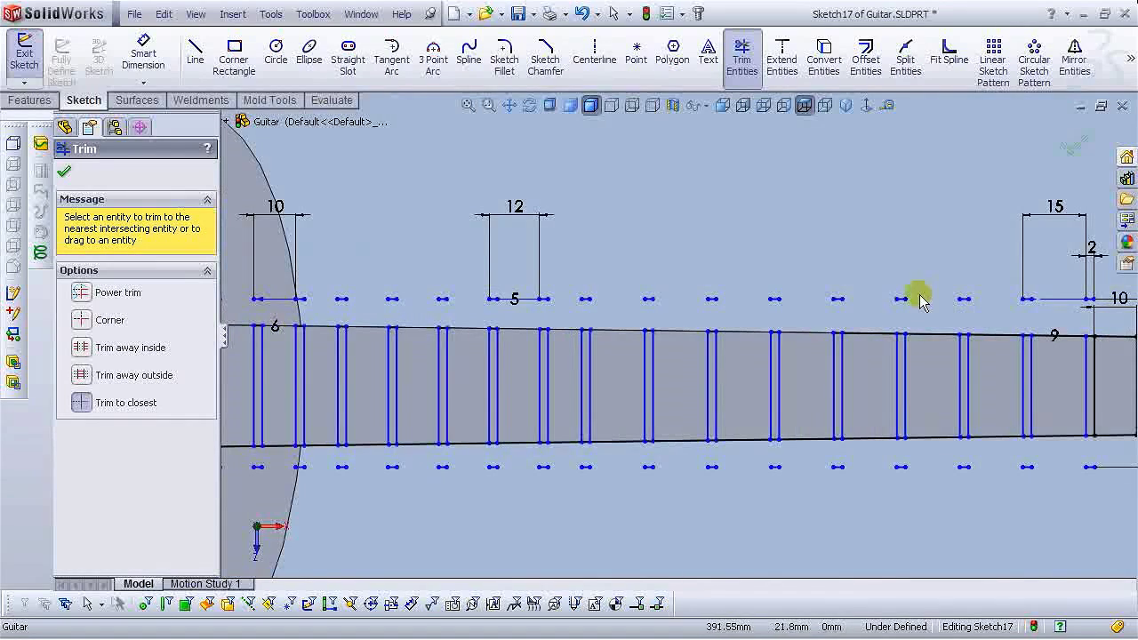
pyautogui.scroll(-2, 960, 376)
# Power-trim the fret lines overhanging the fretboard's long edges.
pyautogui.keyDown('ctrl'); pyautogui.moveTo(960, 376); pyautogui.dragTo(779, 348, button='middle'); pyautogui.keyUp('ctrl')
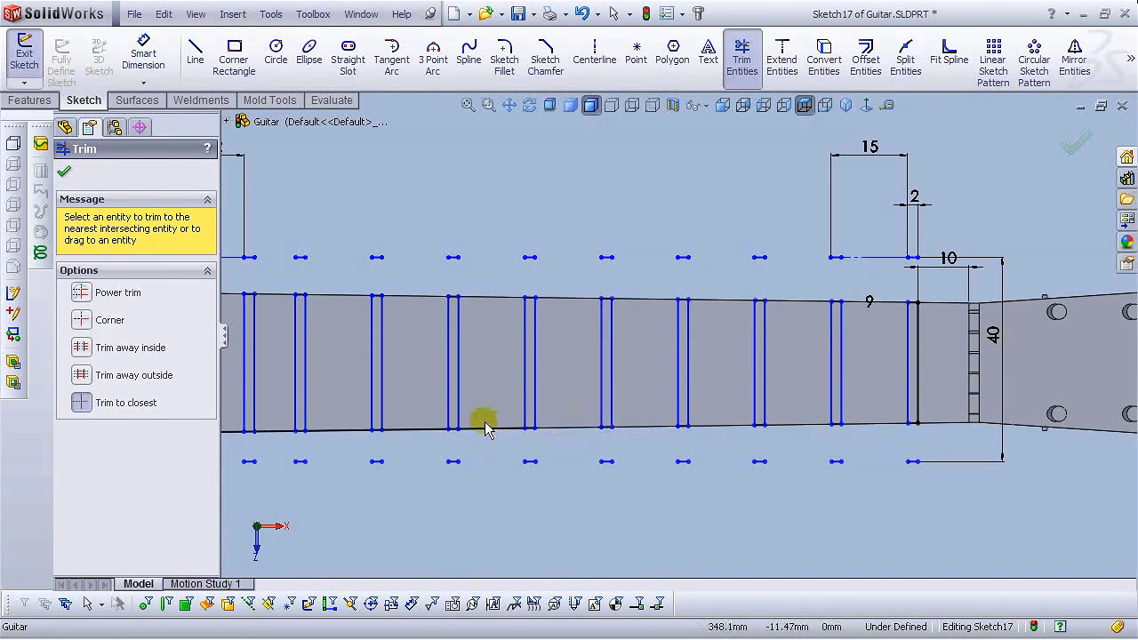
pyautogui.moveTo(417, 435); pyautogui.dragTo(370, 439)
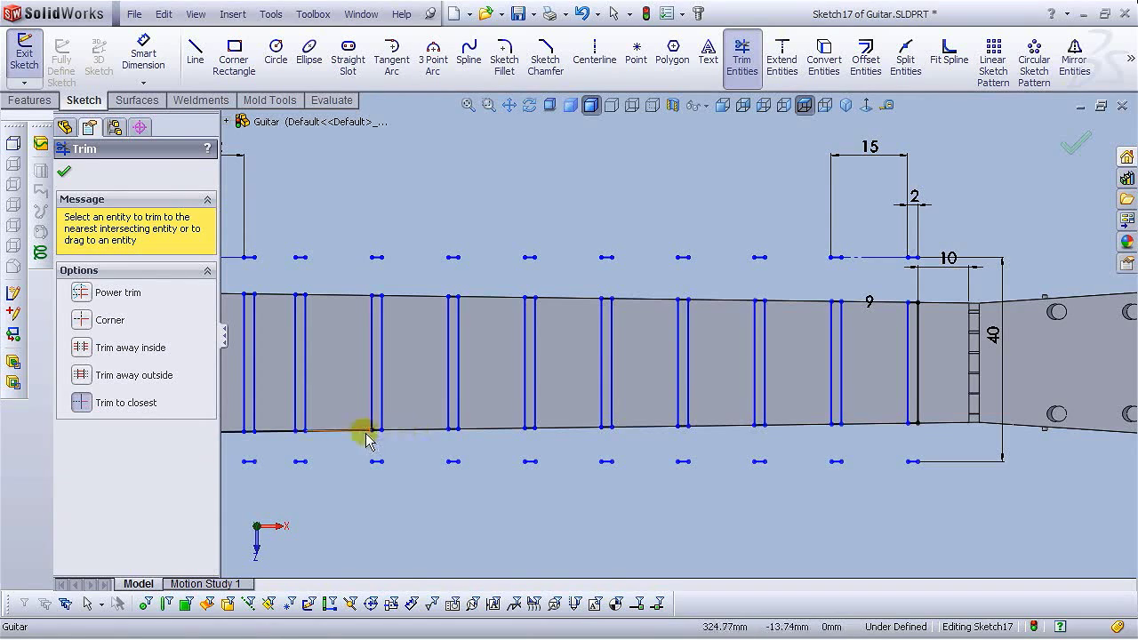
pyautogui.scroll(3, 356, 436)
pyautogui.scroll(-3, 437, 432)
pyautogui.scroll(3, 419, 348)
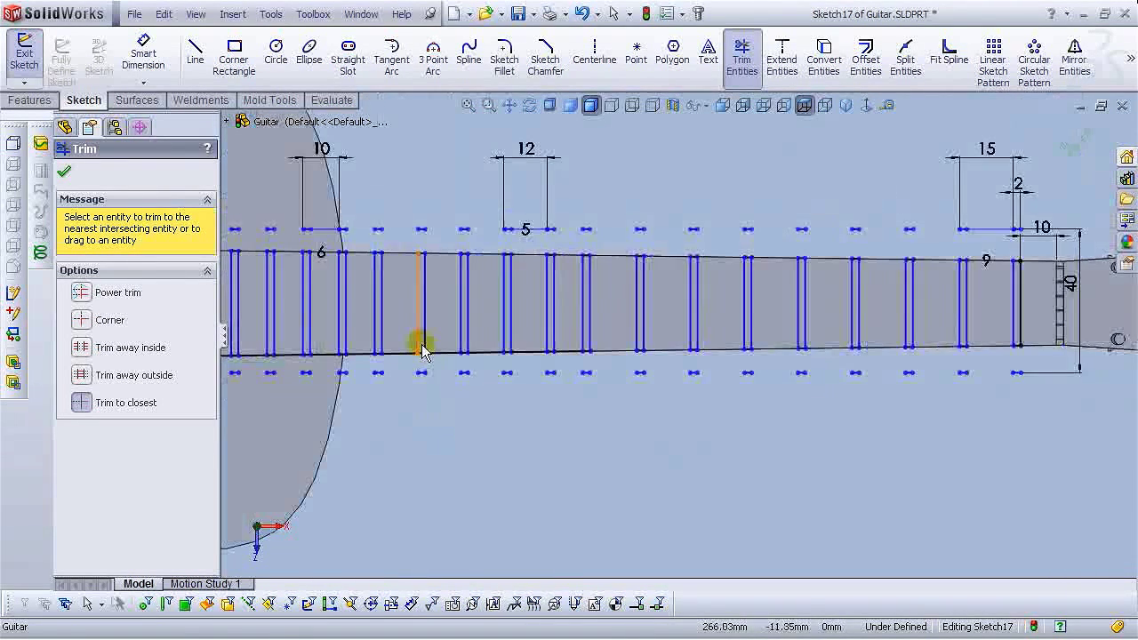
pyautogui.scroll(-3, 658, 396)
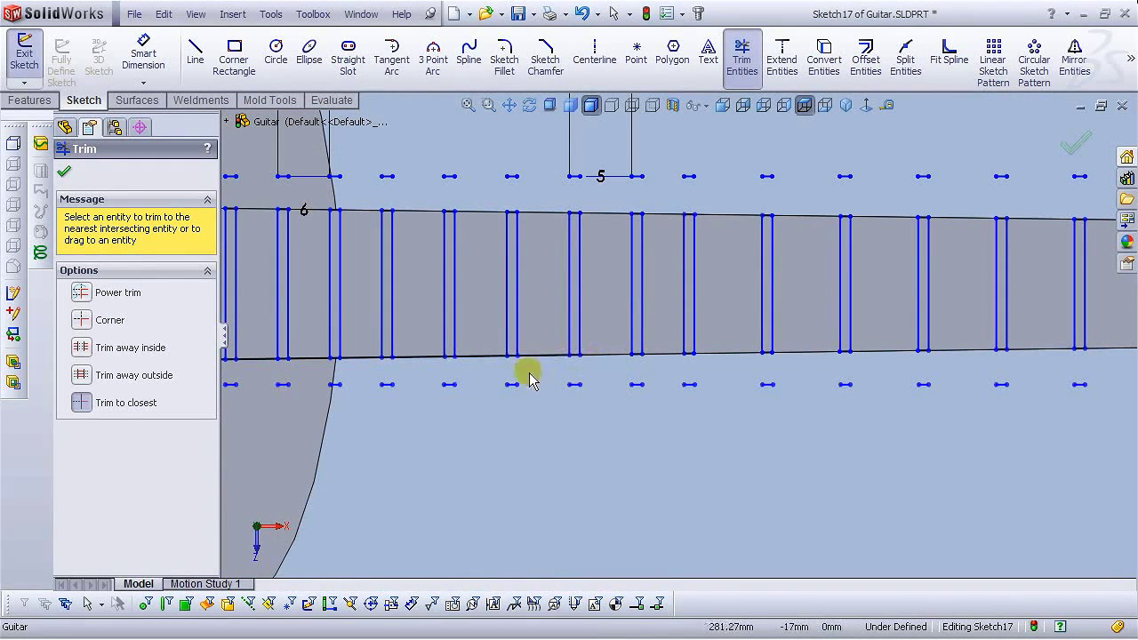
pyautogui.moveTo(528, 364)
pyautogui.mouseDown()
pyautogui.moveTo(483, 363)
pyautogui.moveTo(435, 384)
pyautogui.moveTo(362, 364)
pyautogui.moveTo(289, 376)
pyautogui.moveTo(326, 374)
pyautogui.mouseUp()
pyautogui.scroll(2, 266, 365)
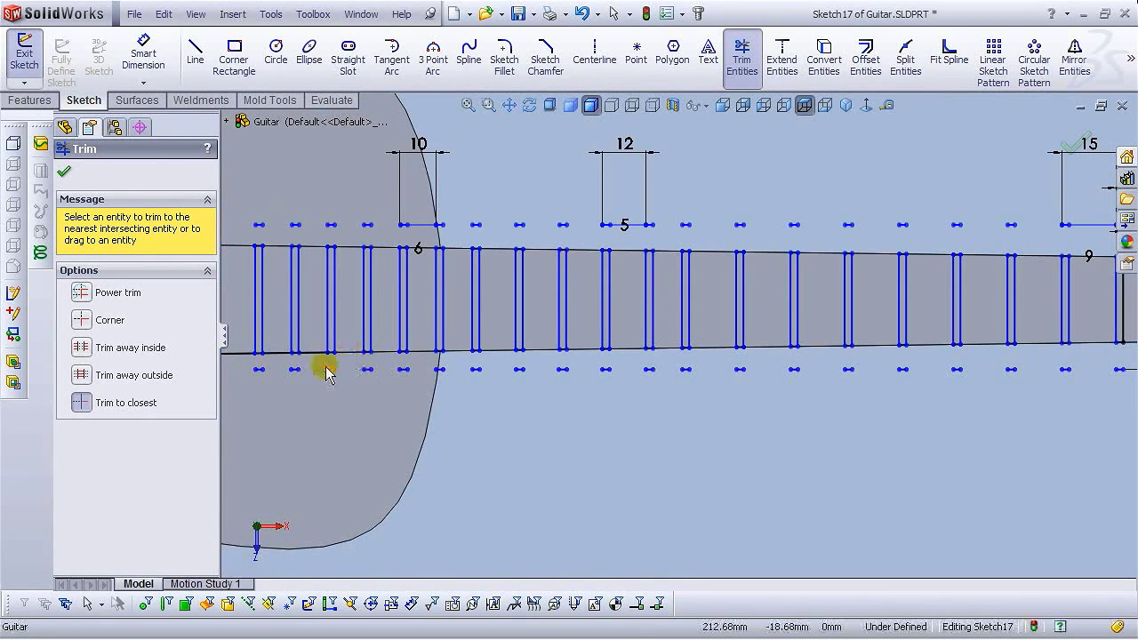
pyautogui.moveTo(246, 363); pyautogui.dragTo(372, 377)
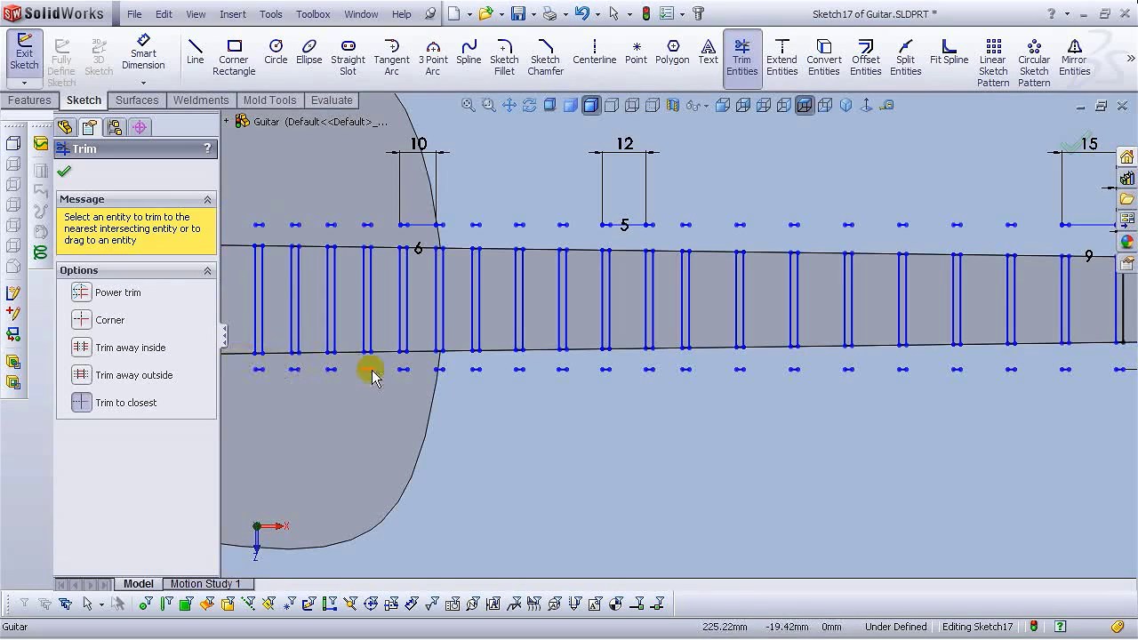
# Trim the last overhanging fret ends and close the Trim tool.
pyautogui.scroll(3, 423, 365)
pyautogui.scroll(-6, 534, 356)
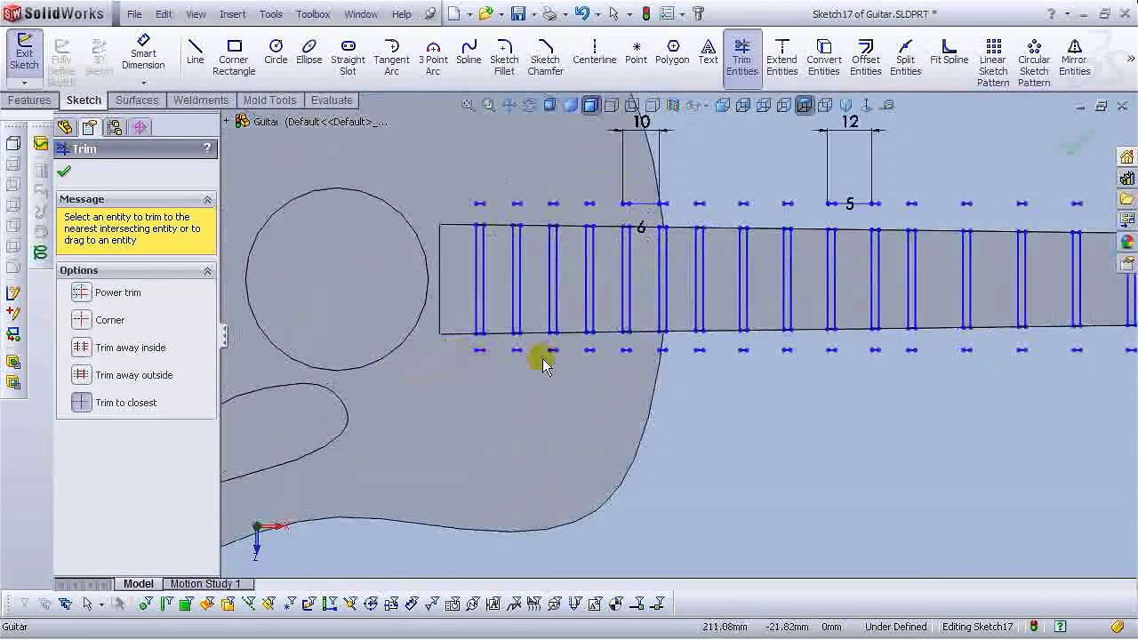
pyautogui.moveTo(516, 334)
pyautogui.mouseDown()
pyautogui.moveTo(471, 306)
pyautogui.moveTo(400, 313)
pyautogui.moveTo(391, 283)
pyautogui.moveTo(445, 349)
pyautogui.mouseUp()
pyautogui.scroll(4, 586, 399)
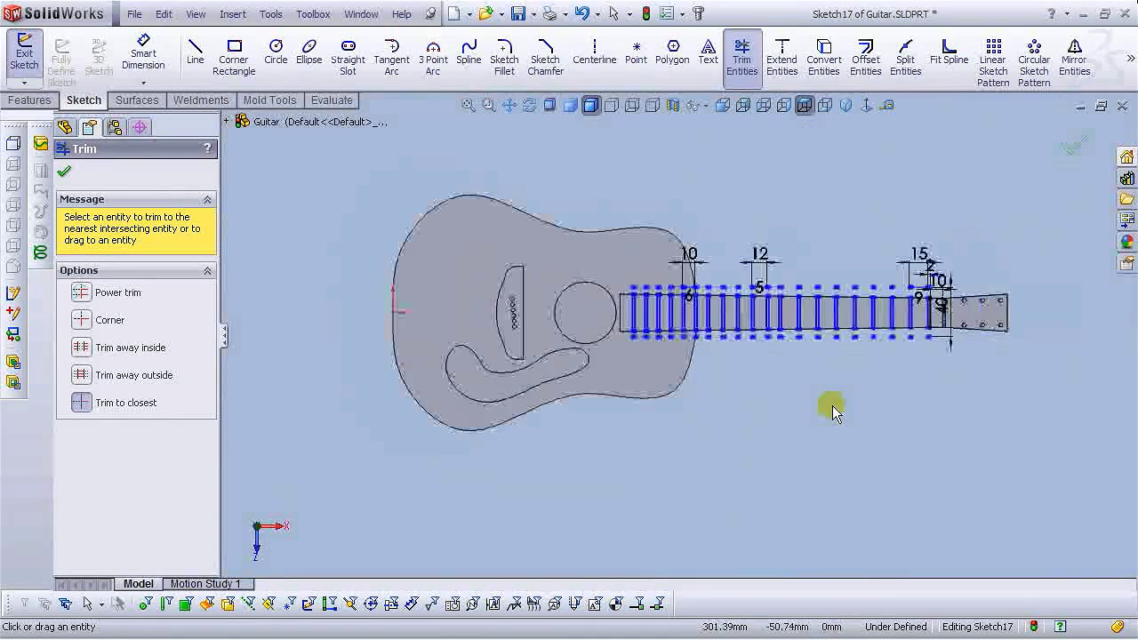
pyautogui.scroll(-3, 830, 407)
pyautogui.scroll(-1, 541, 254)
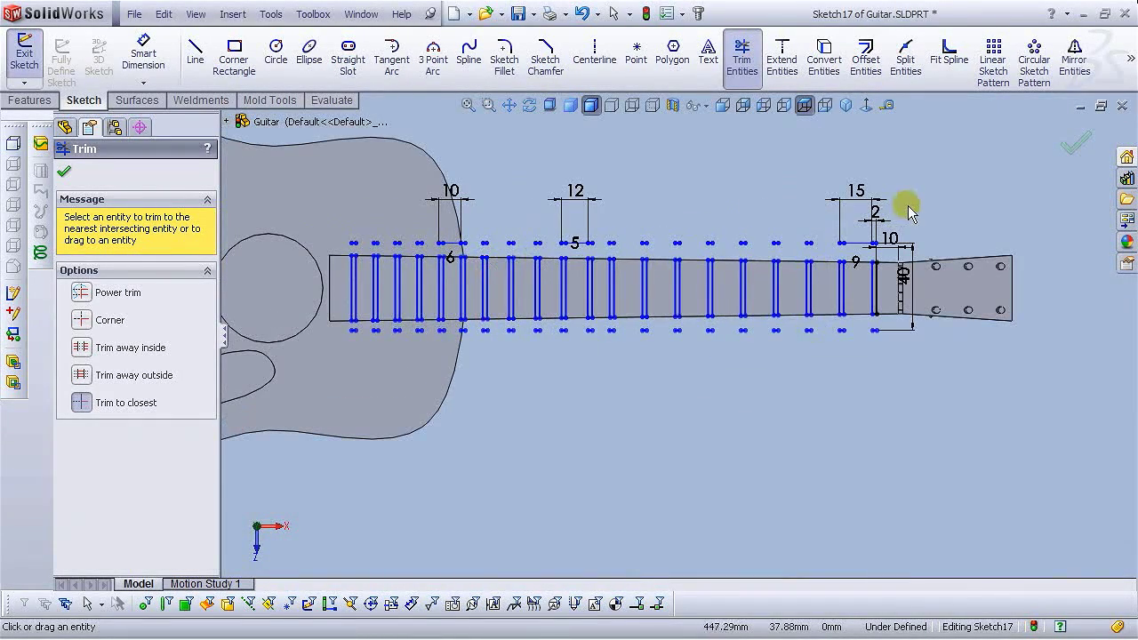
pyautogui.click(62, 173)
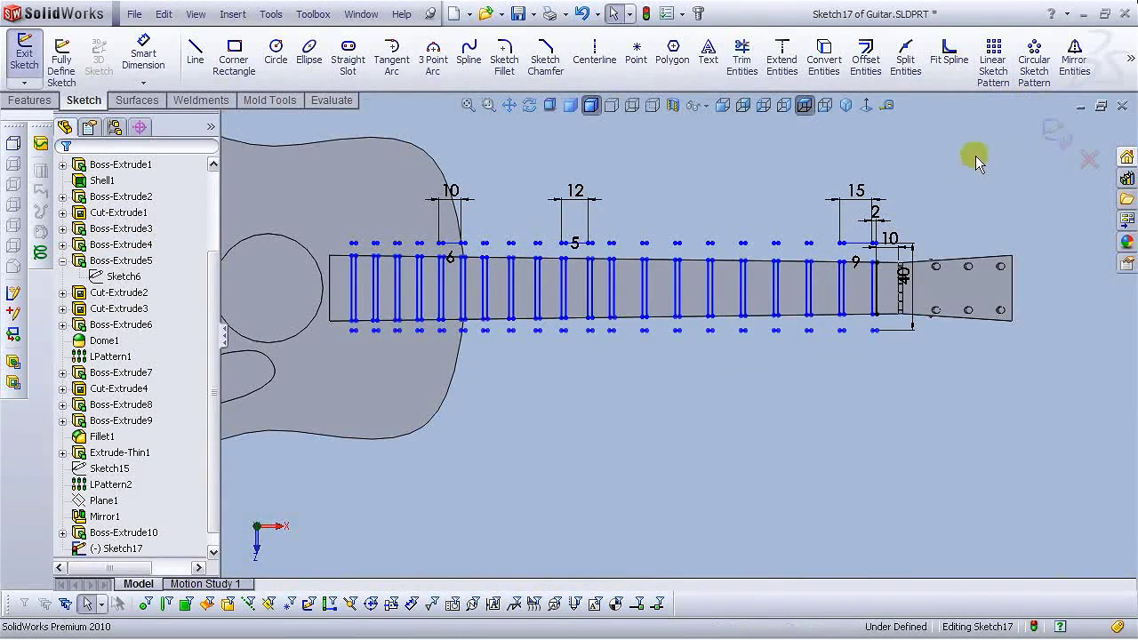
pyautogui.moveTo(1131, 57)
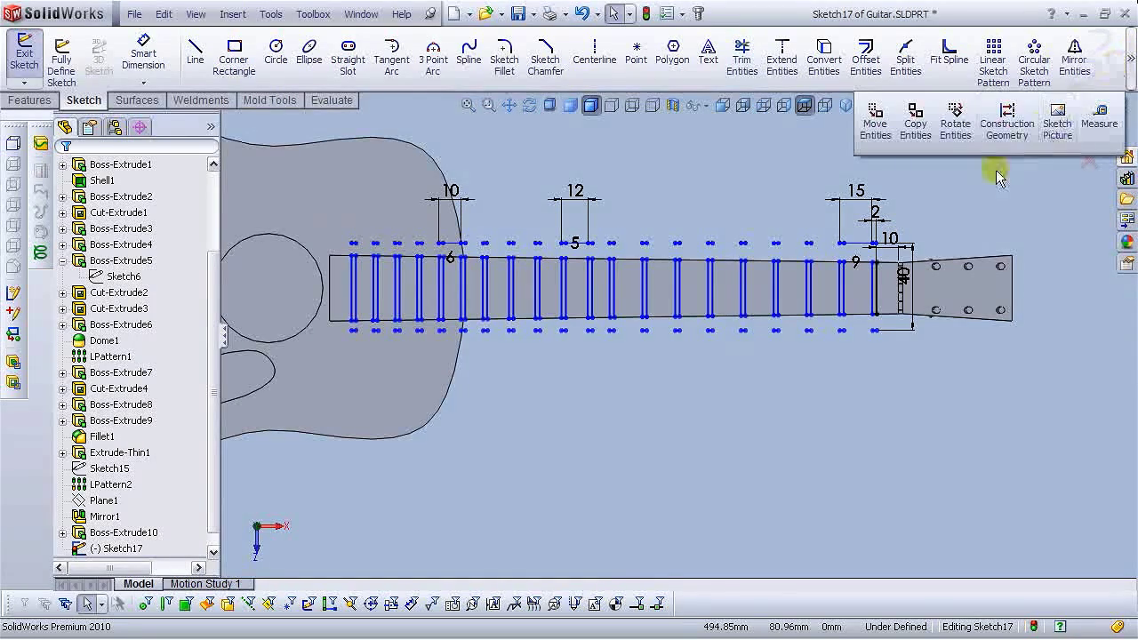
pyautogui.click(1003, 114)
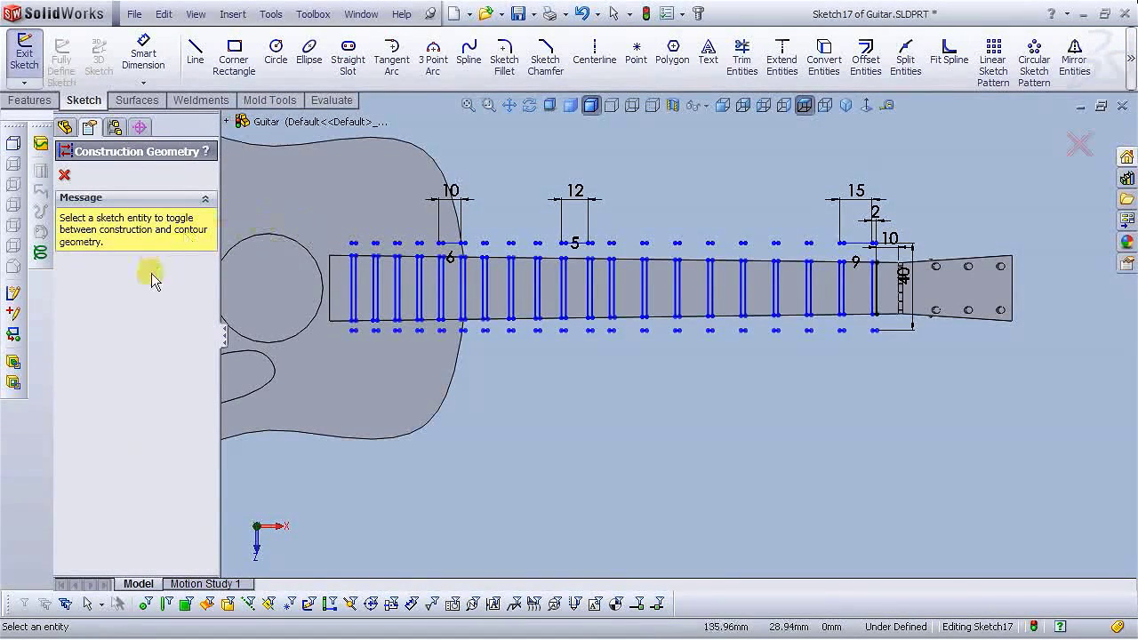
pyautogui.scroll(-4, 472, 279)
pyautogui.scroll(-2, 373, 276)
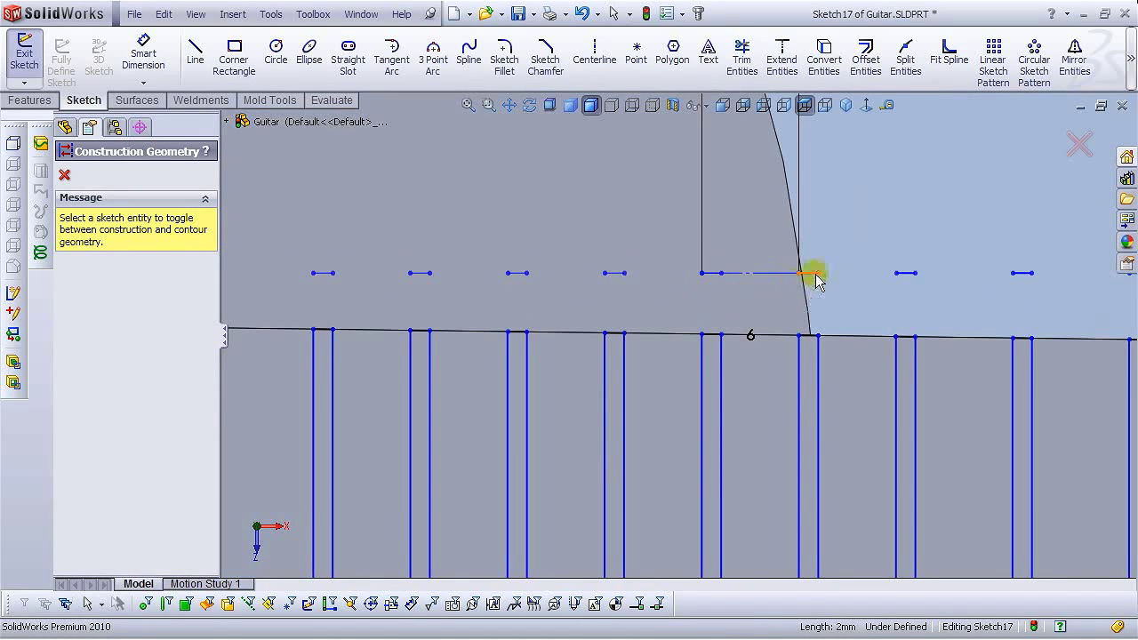
pyautogui.scroll(5, 924, 300)
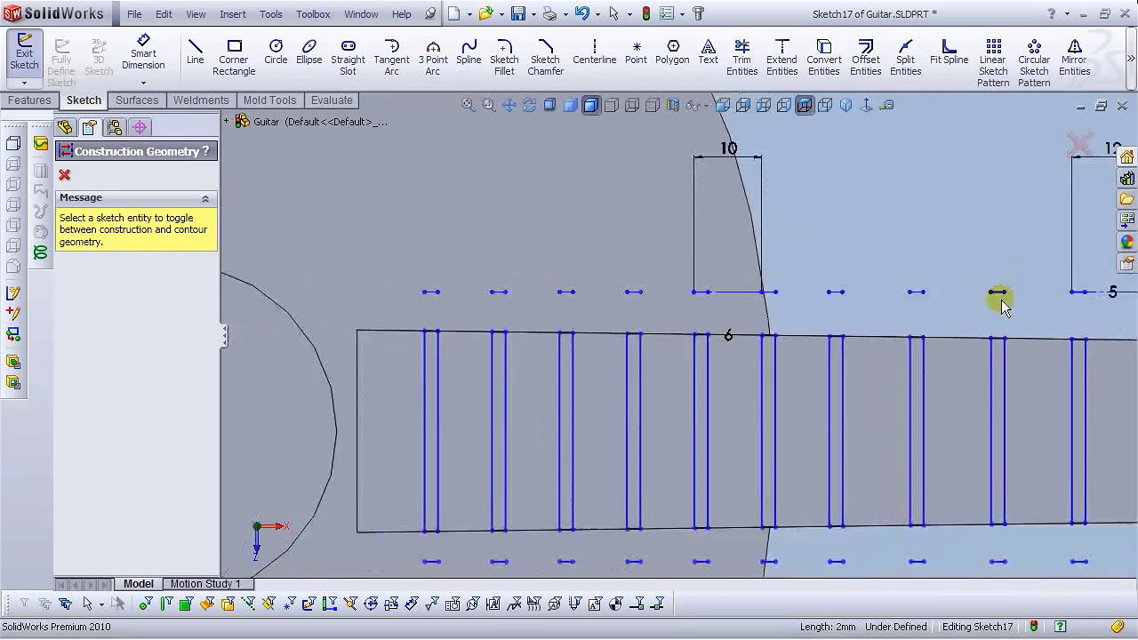
pyautogui.scroll(-8, 808, 340)
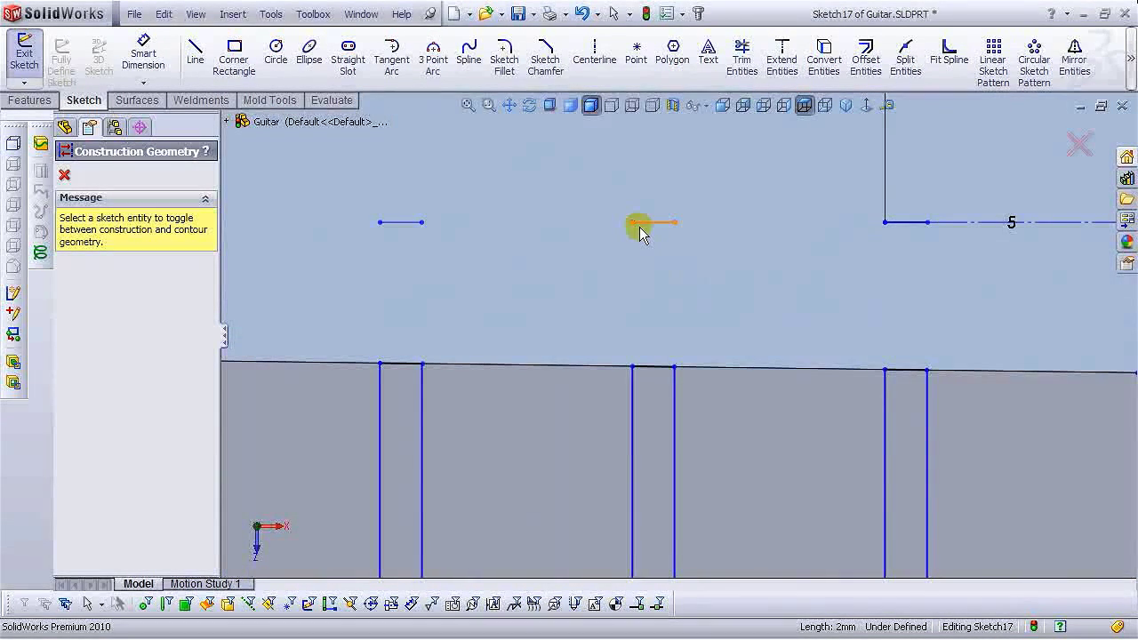
pyautogui.scroll(3, 814, 265)
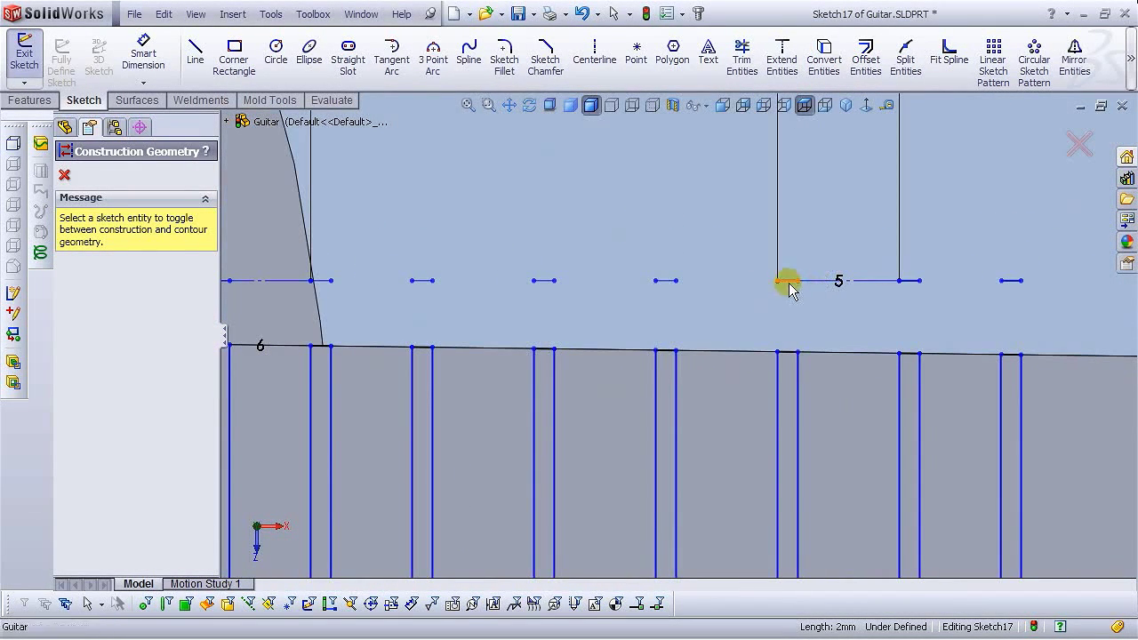
pyautogui.scroll(5, 1014, 289)
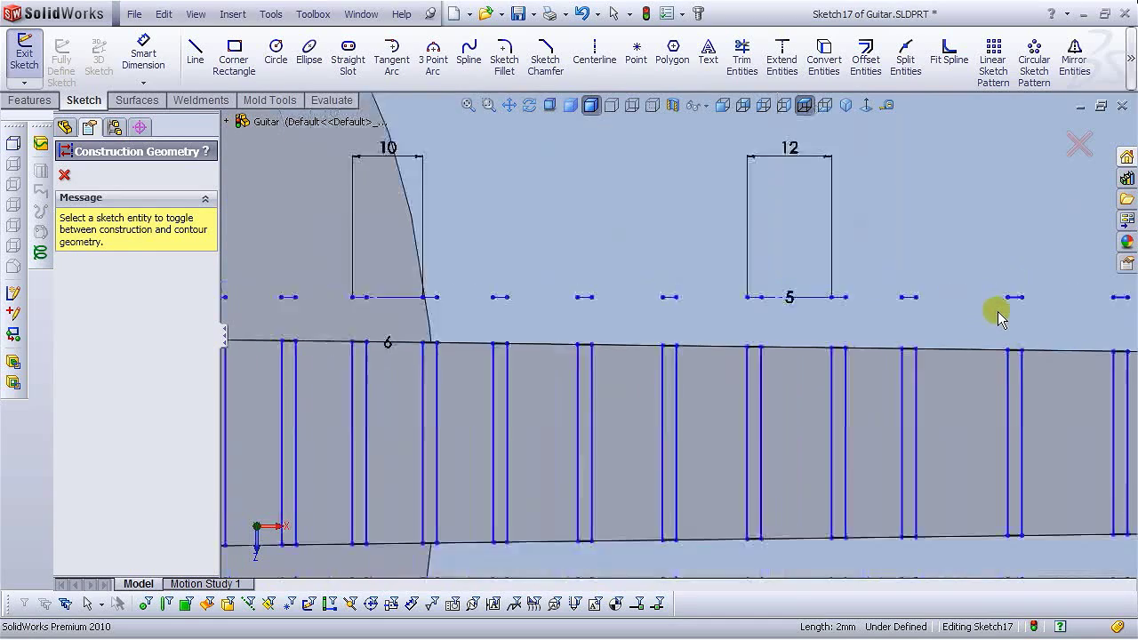
pyautogui.scroll(-2, 879, 338)
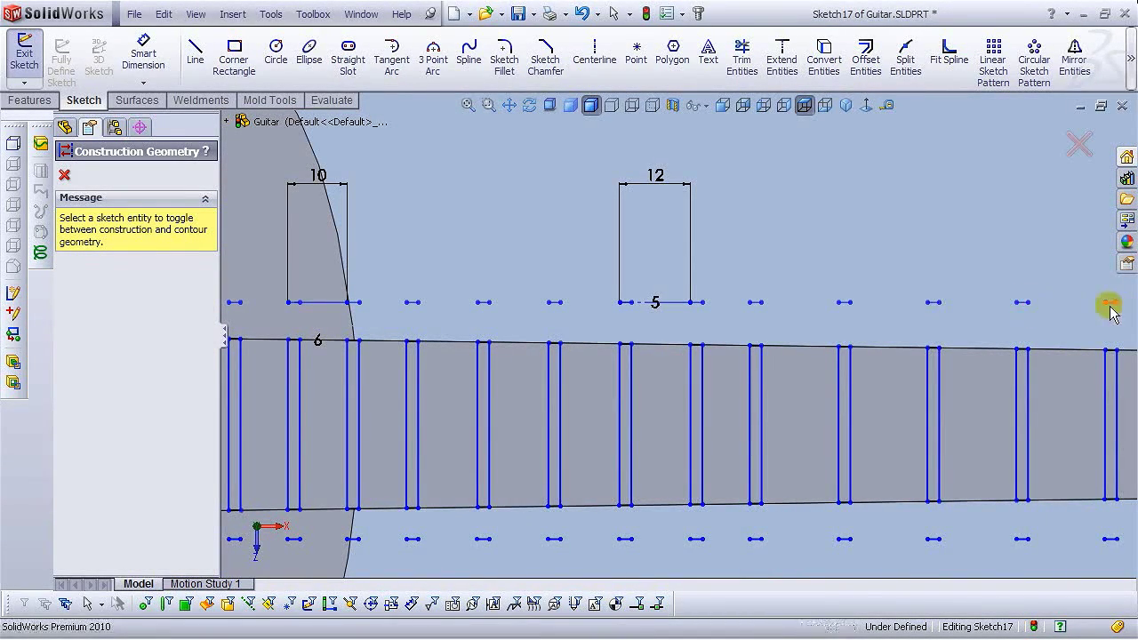
pyautogui.scroll(4, 1098, 311)
pyautogui.scroll(-3, 982, 338)
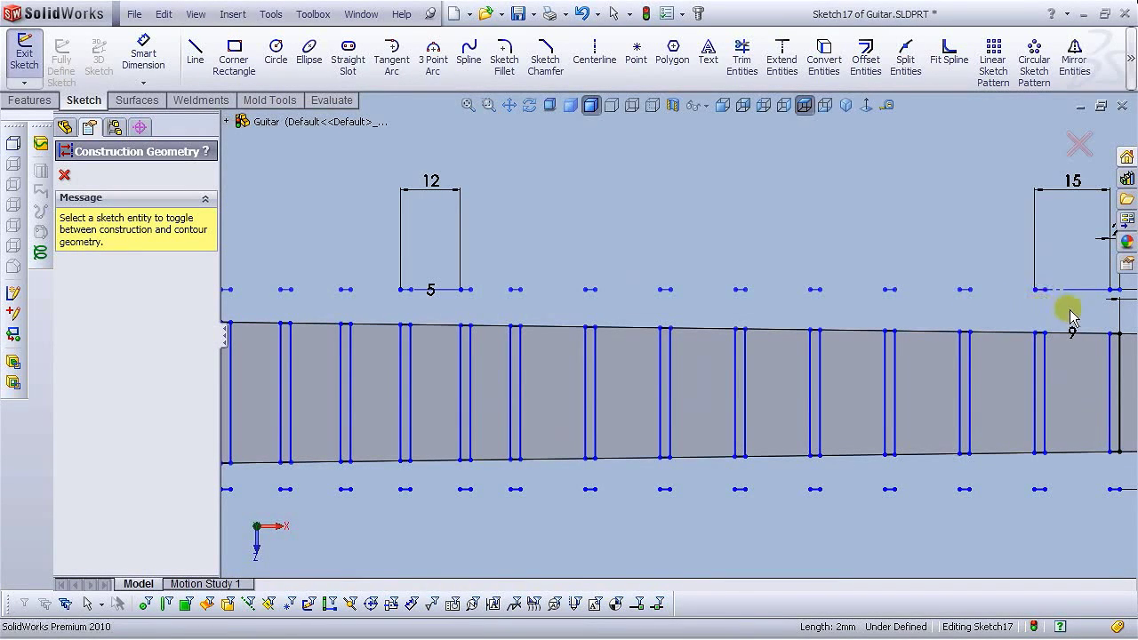
pyautogui.scroll(3, 1103, 337)
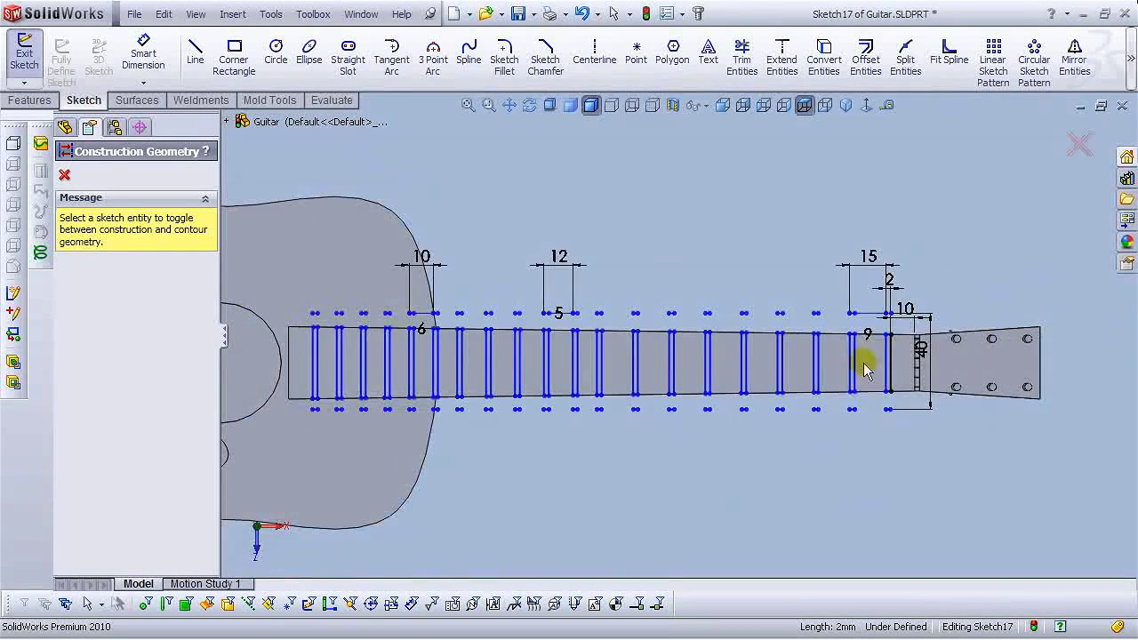
pyautogui.scroll(-4, 864, 373)
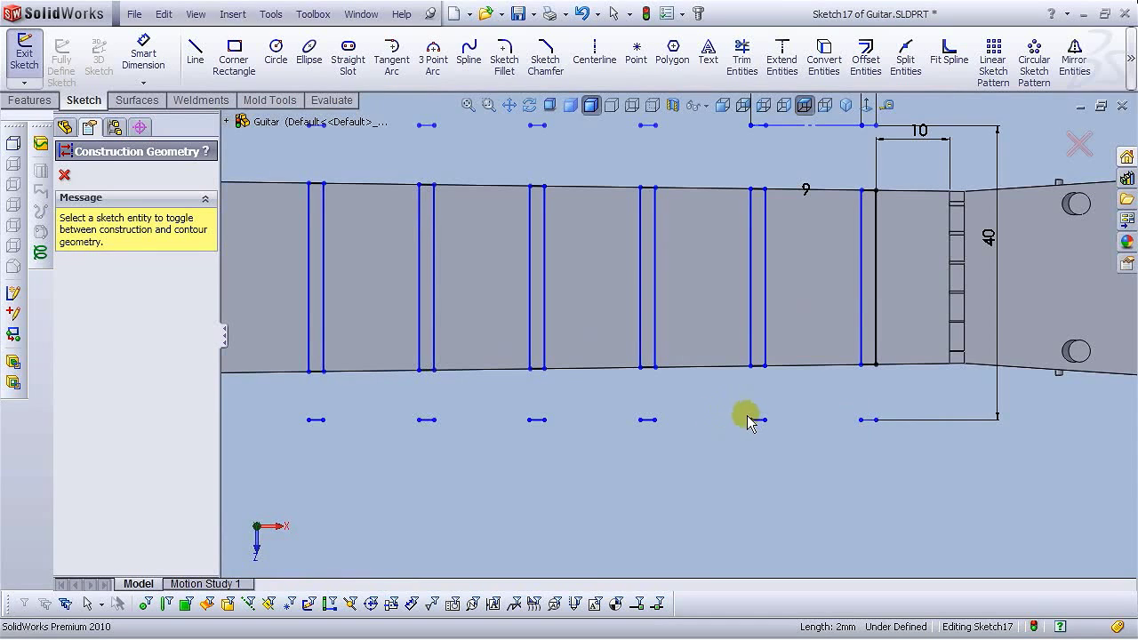
pyautogui.scroll(3, 655, 404)
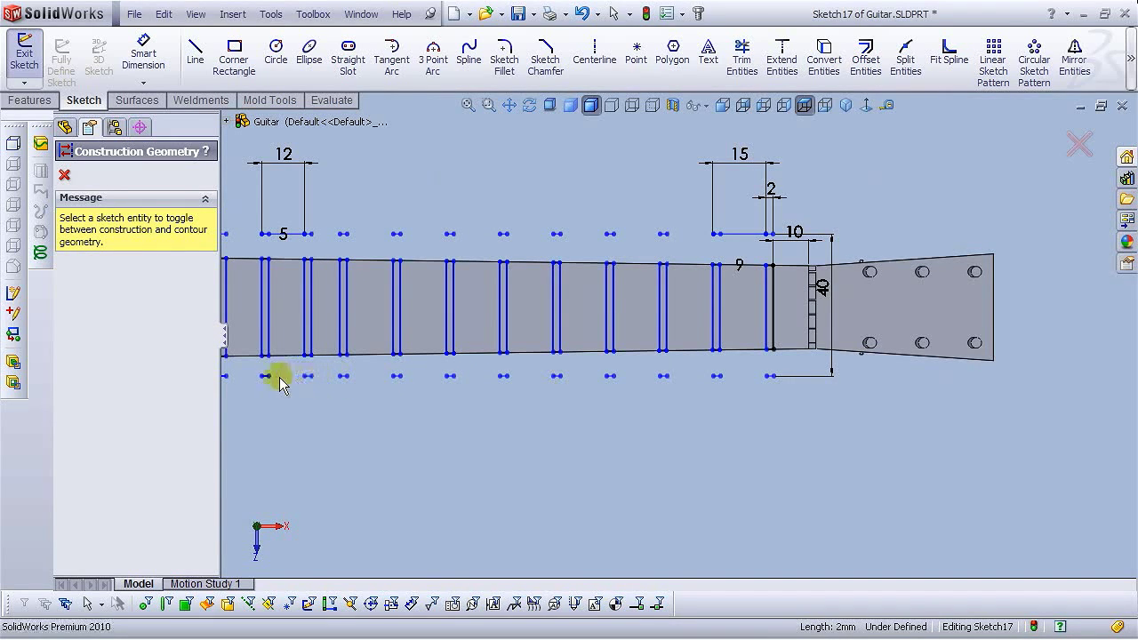
pyautogui.scroll(2, 330, 382)
pyautogui.scroll(-5, 437, 374)
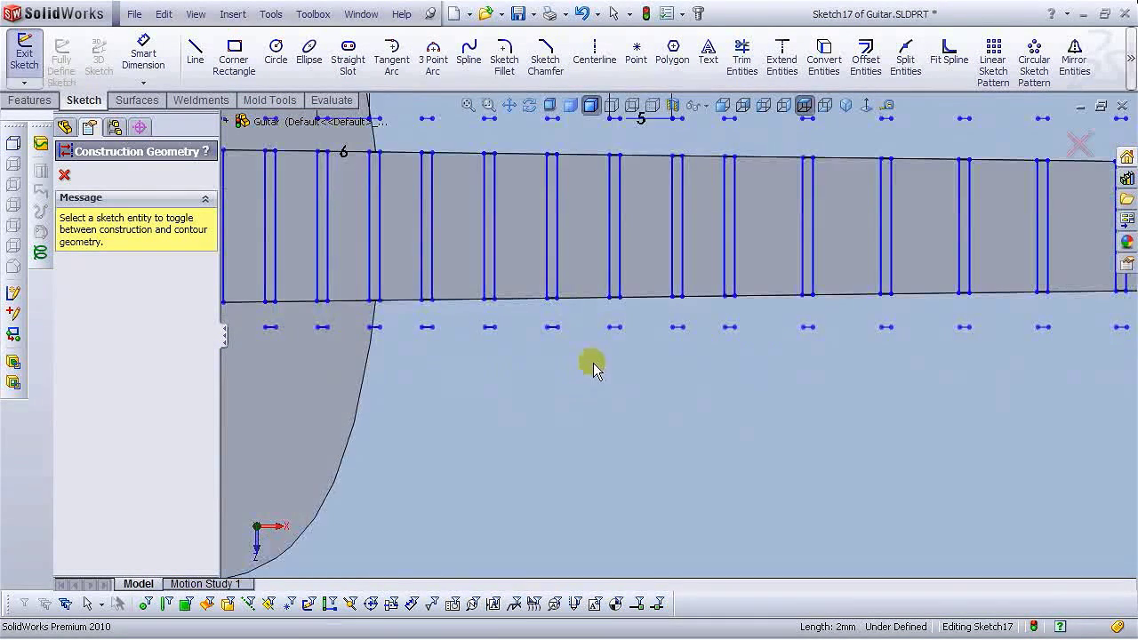
pyautogui.scroll(2, 594, 364)
pyautogui.click(64, 174)
# Inspect the fret lines and short marker lines to find the patterned ones.
pyautogui.moveTo(704, 327); pyautogui.dragTo(332, 364)
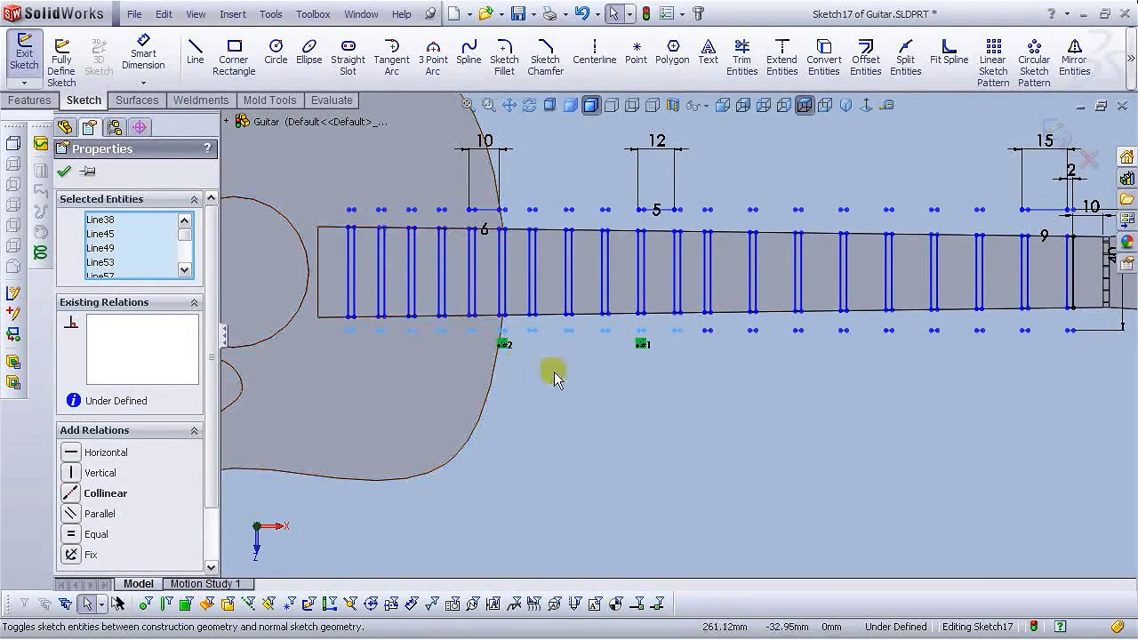
pyautogui.click(665, 380)
pyautogui.scroll(-5, 686, 350)
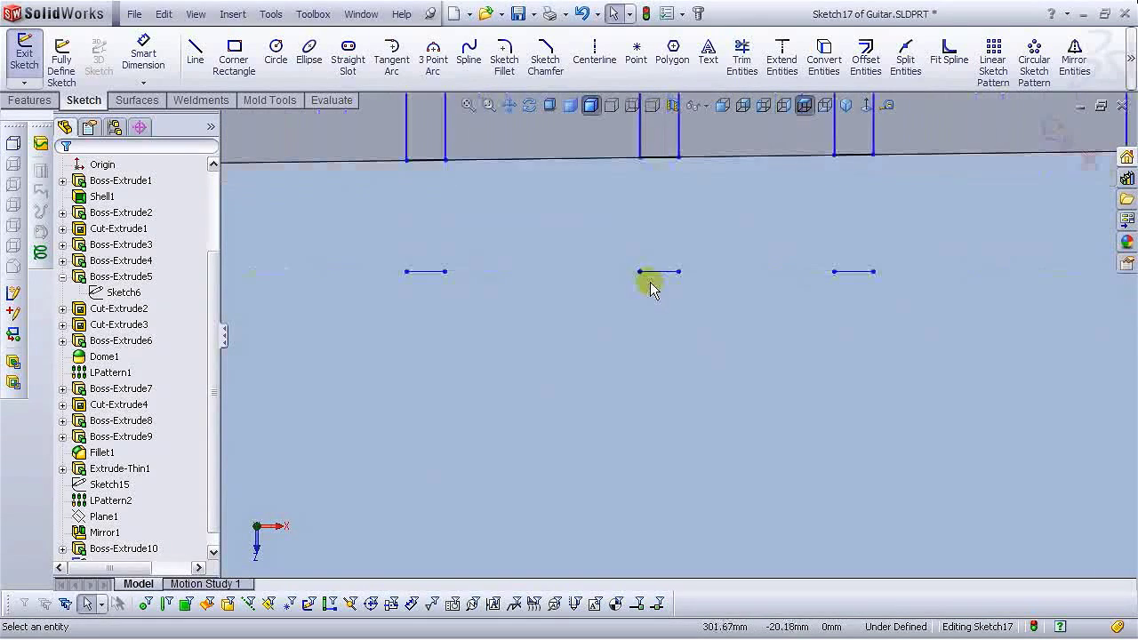
pyautogui.click(658, 276)
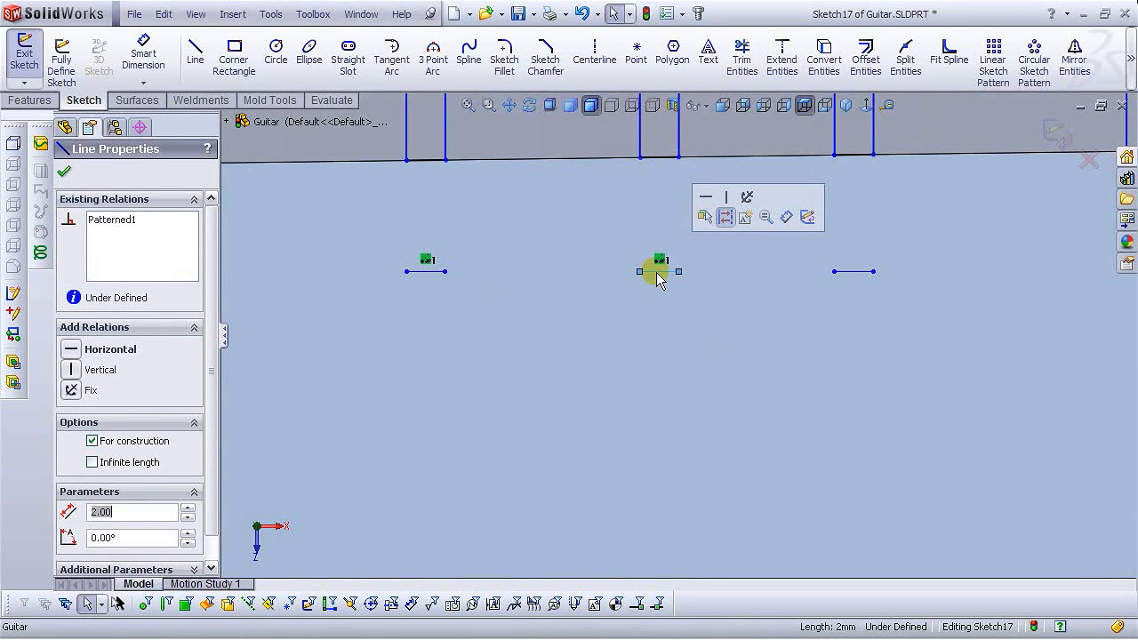
pyautogui.click(633, 312)
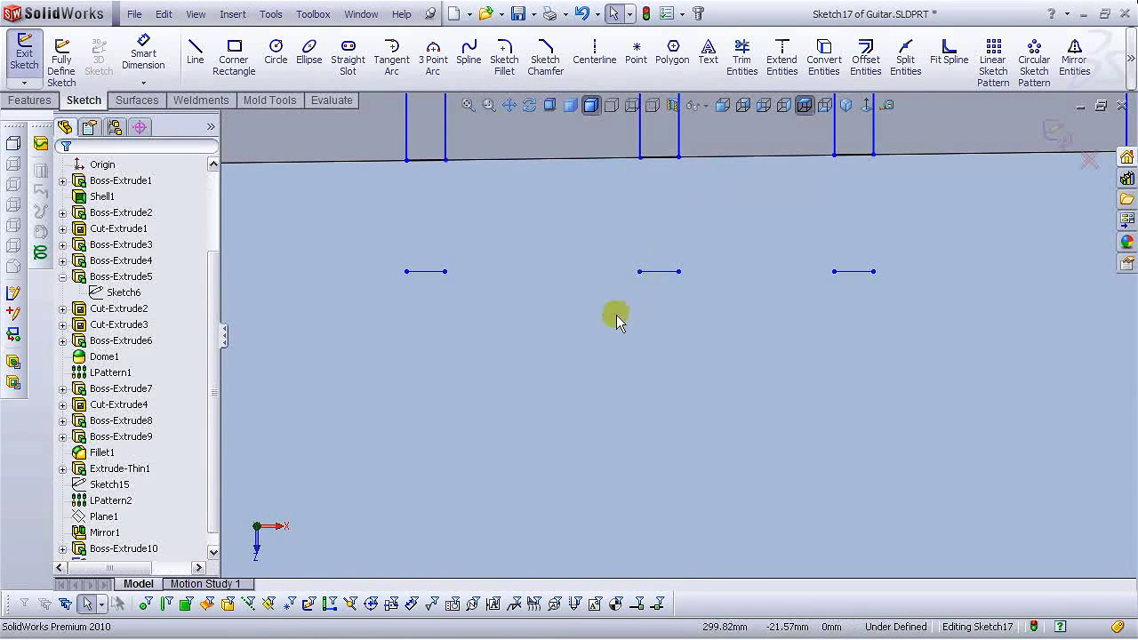
pyautogui.click(429, 275)
pyautogui.scroll(6, 430, 296)
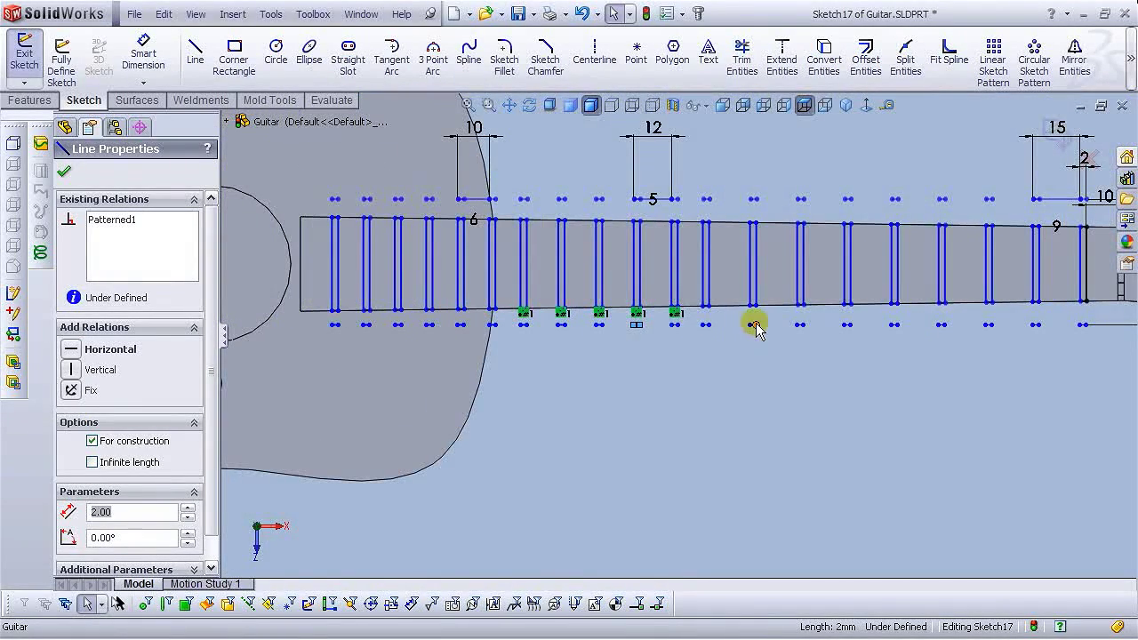
pyautogui.scroll(-5, 754, 326)
pyautogui.click(671, 343)
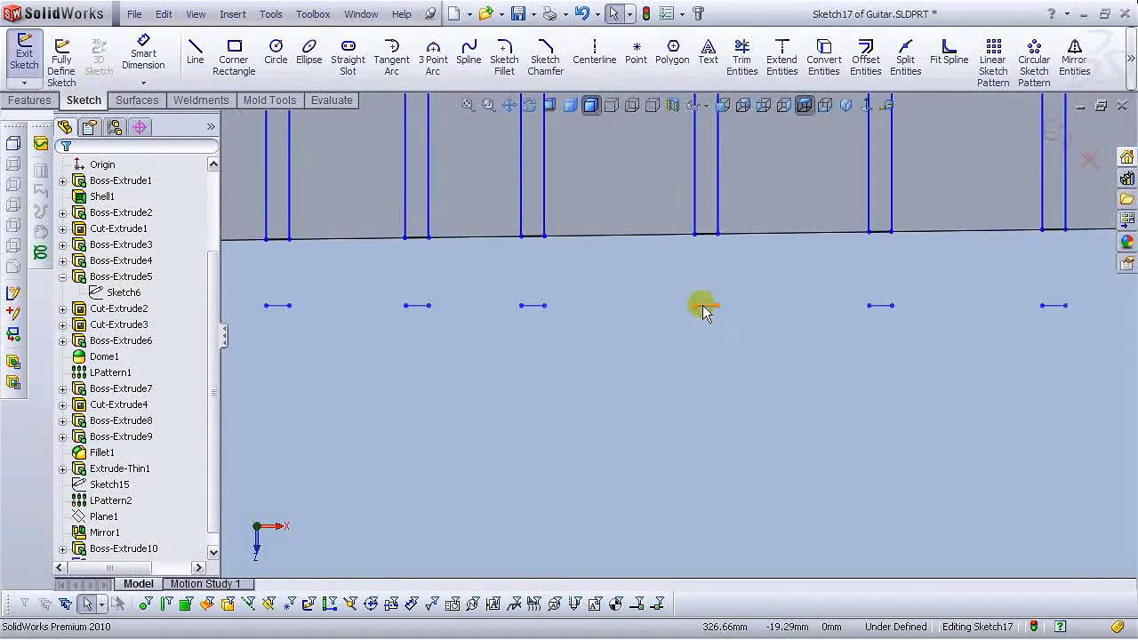
# Select short lines beside the frets and make them construction geometry.
pyautogui.click(704, 307)
pyautogui.scroll(5, 536, 386)
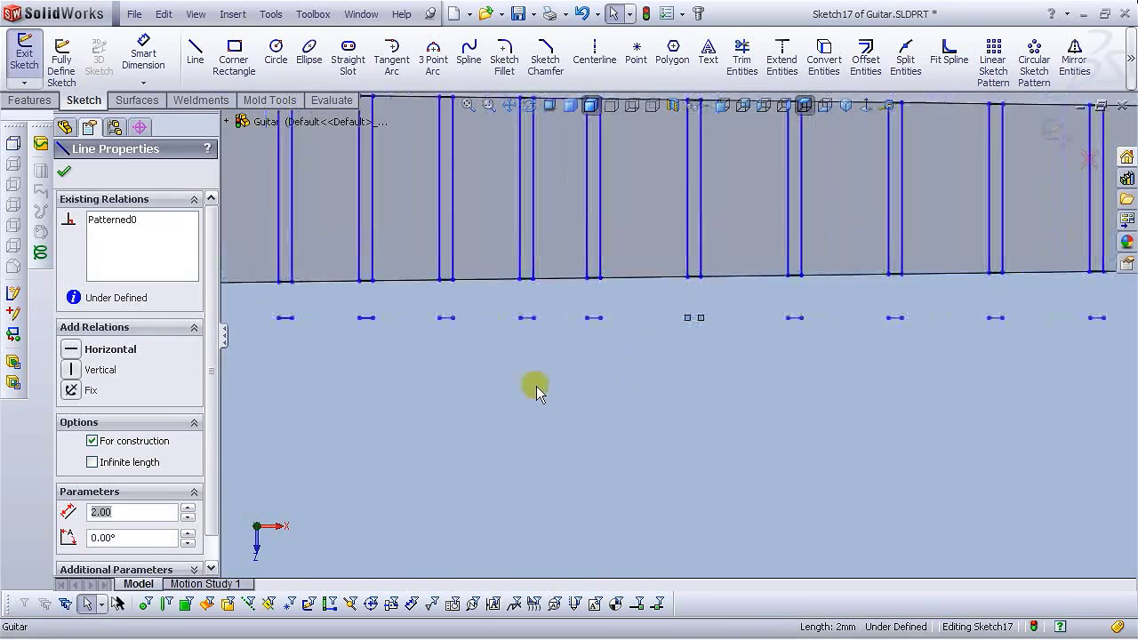
pyautogui.click(533, 371)
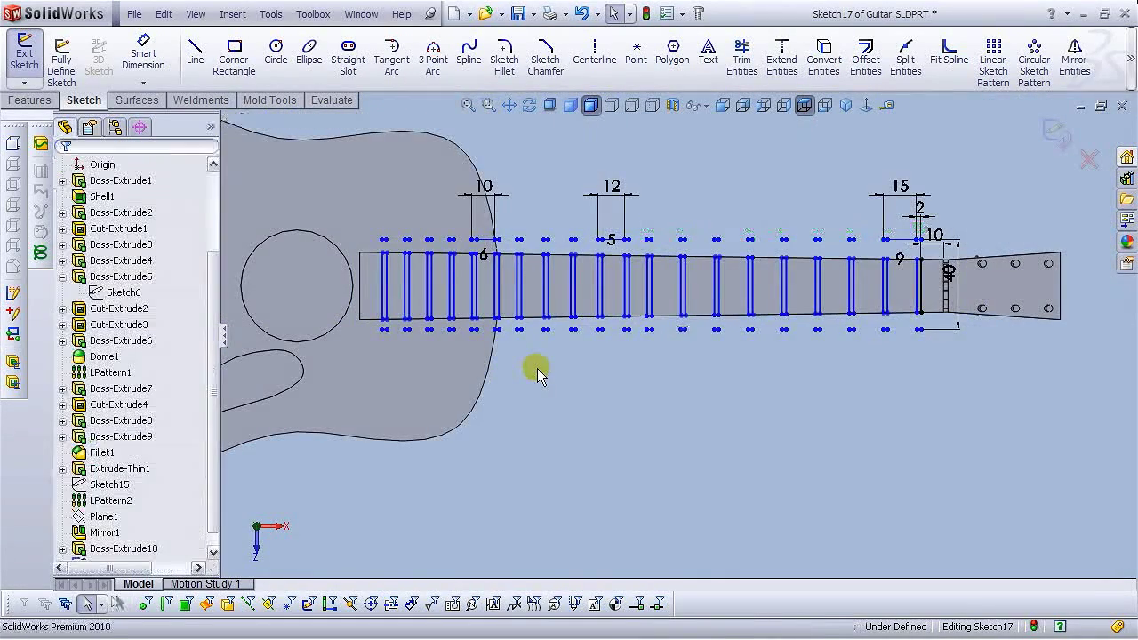
pyautogui.scroll(-5, 579, 358)
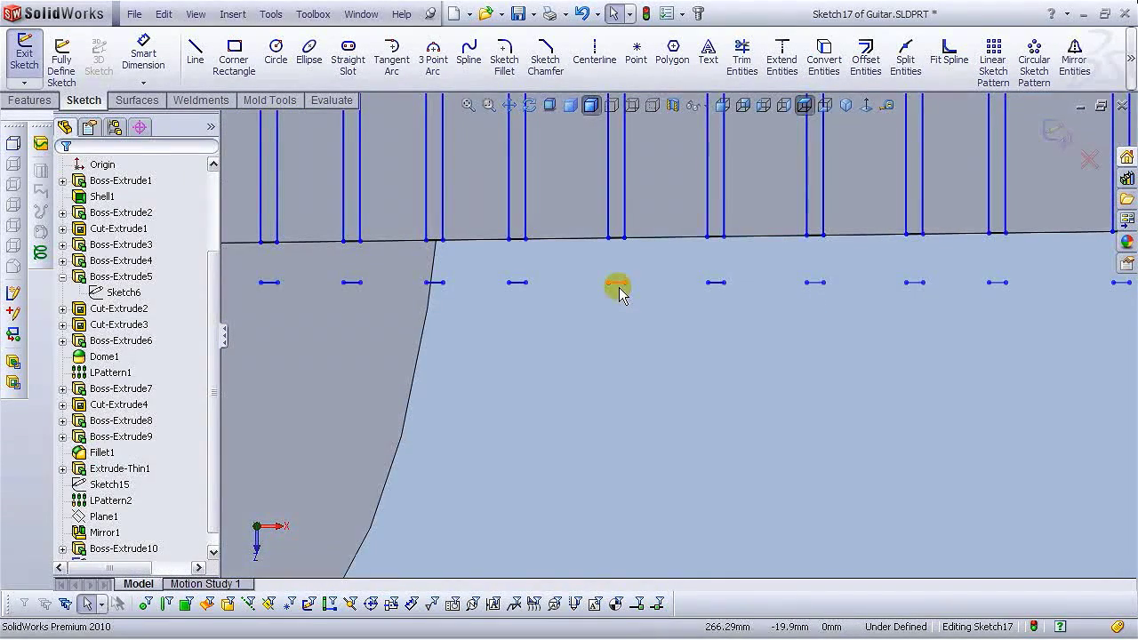
pyautogui.click(618, 284)
pyautogui.scroll(4, 731, 361)
pyautogui.click(613, 368)
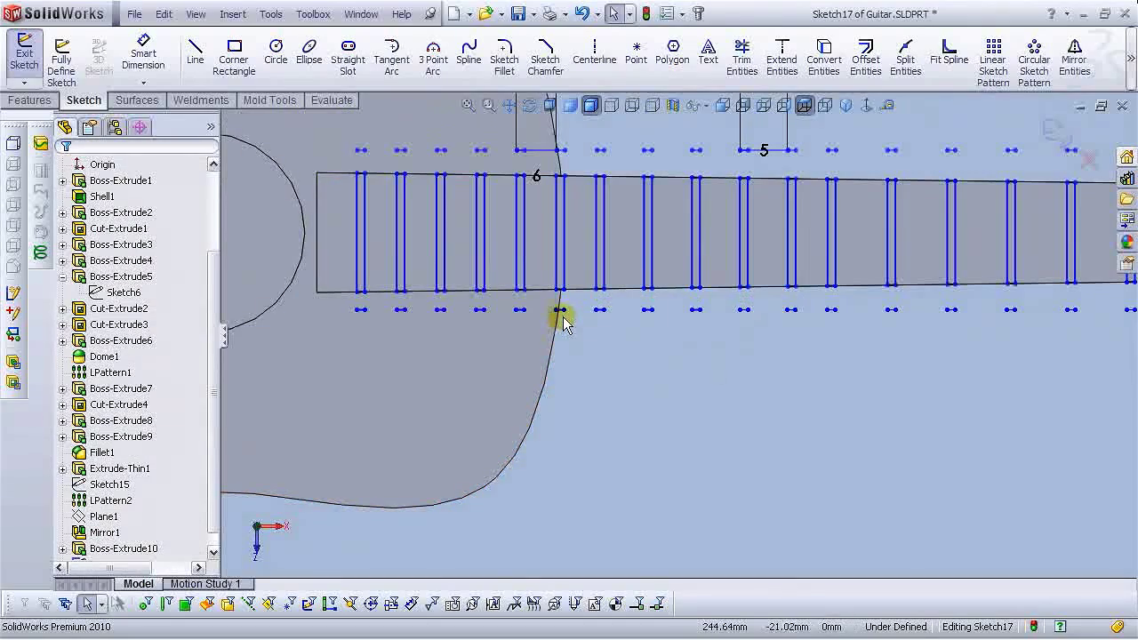
pyautogui.scroll(-3, 560, 311)
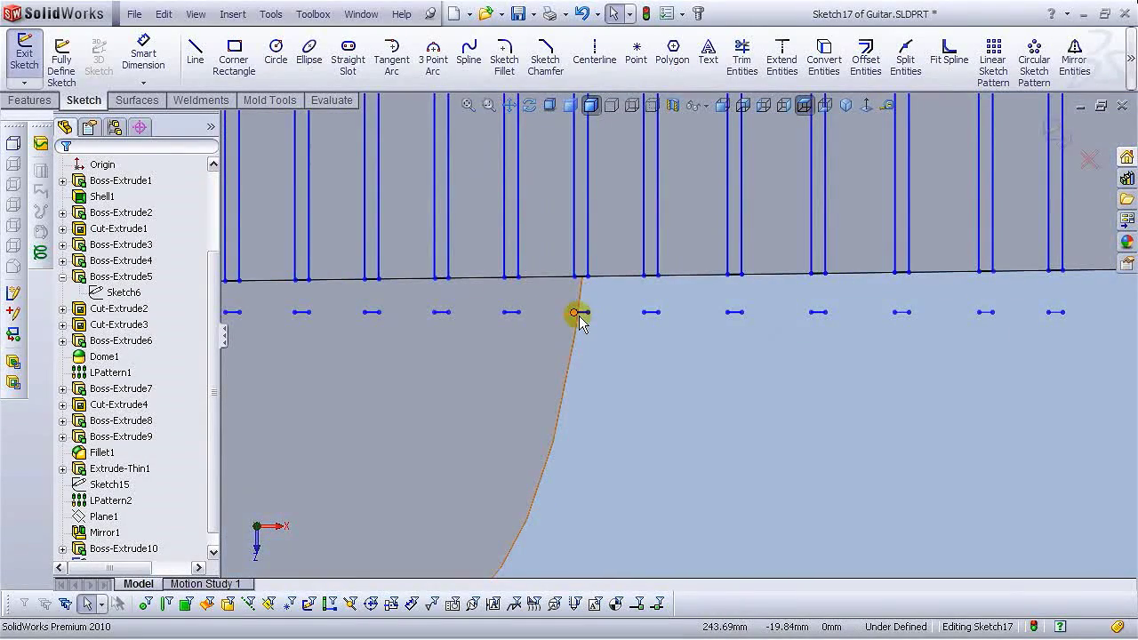
pyautogui.click(579, 312)
pyautogui.scroll(5, 587, 342)
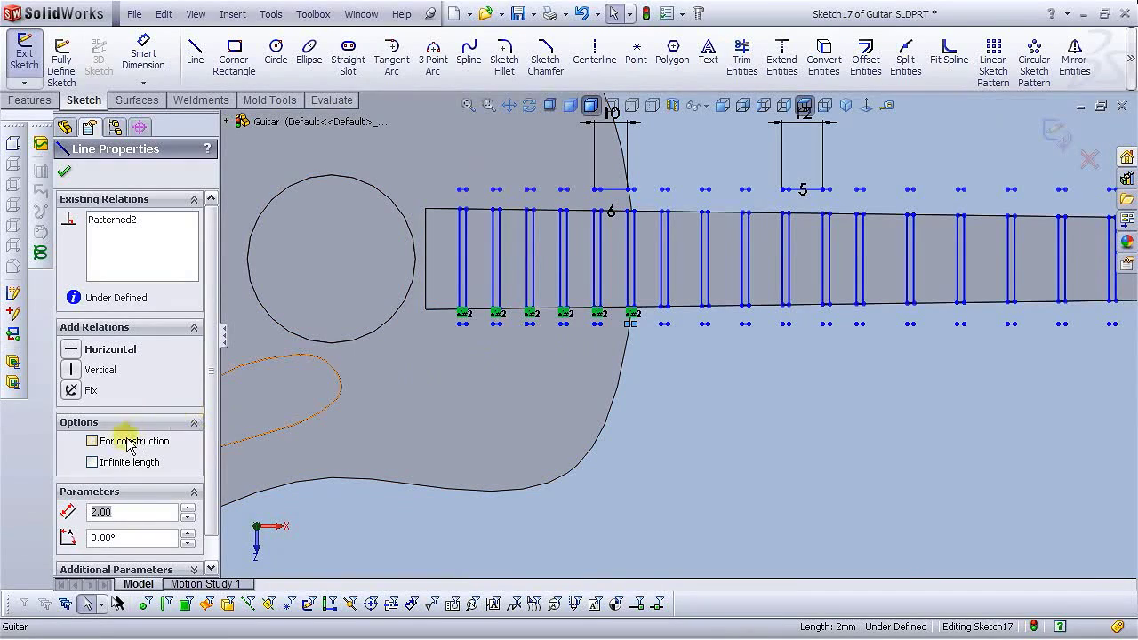
pyautogui.click(92, 441)
# Convert another short line and its patterned copies to construction geometry.
pyautogui.click(701, 394)
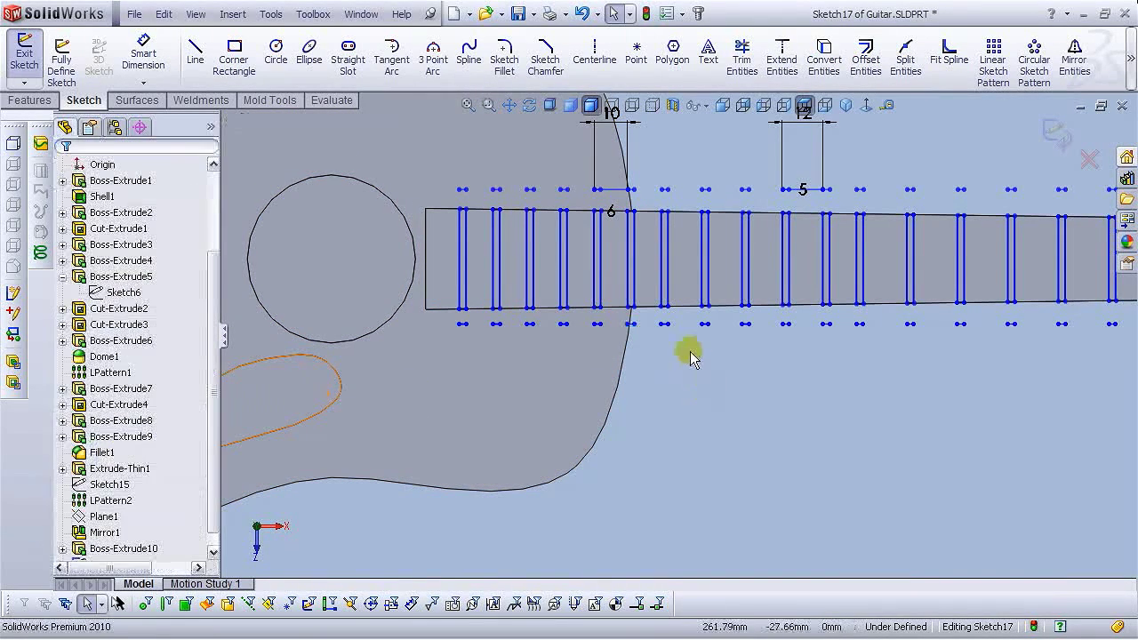
pyautogui.scroll(-3, 661, 325)
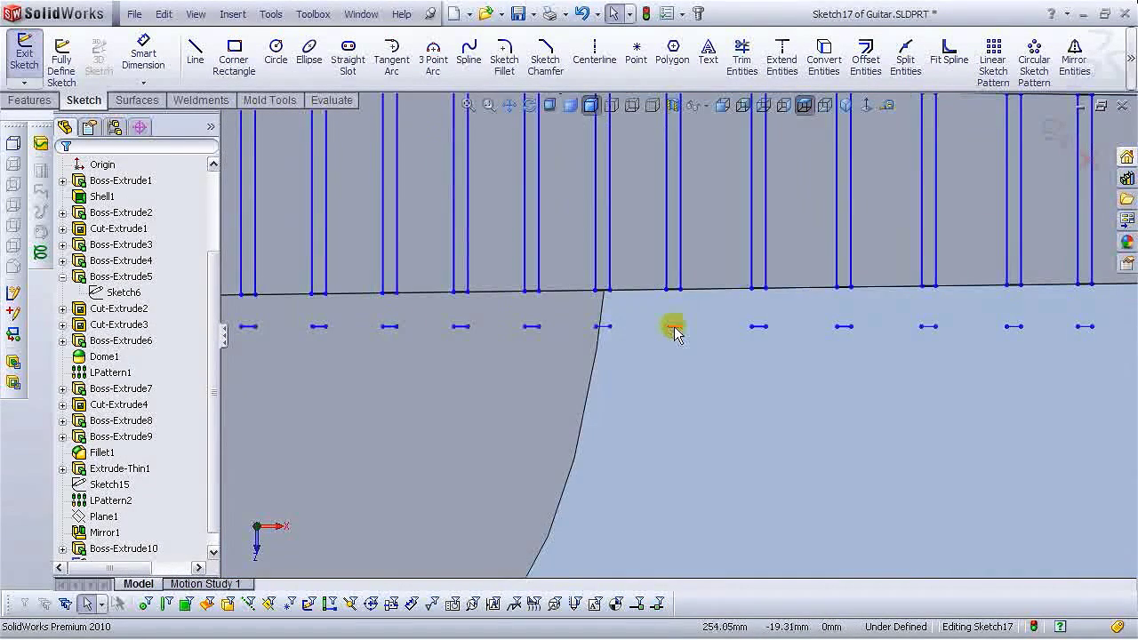
pyautogui.click(674, 327)
pyautogui.click(674, 328)
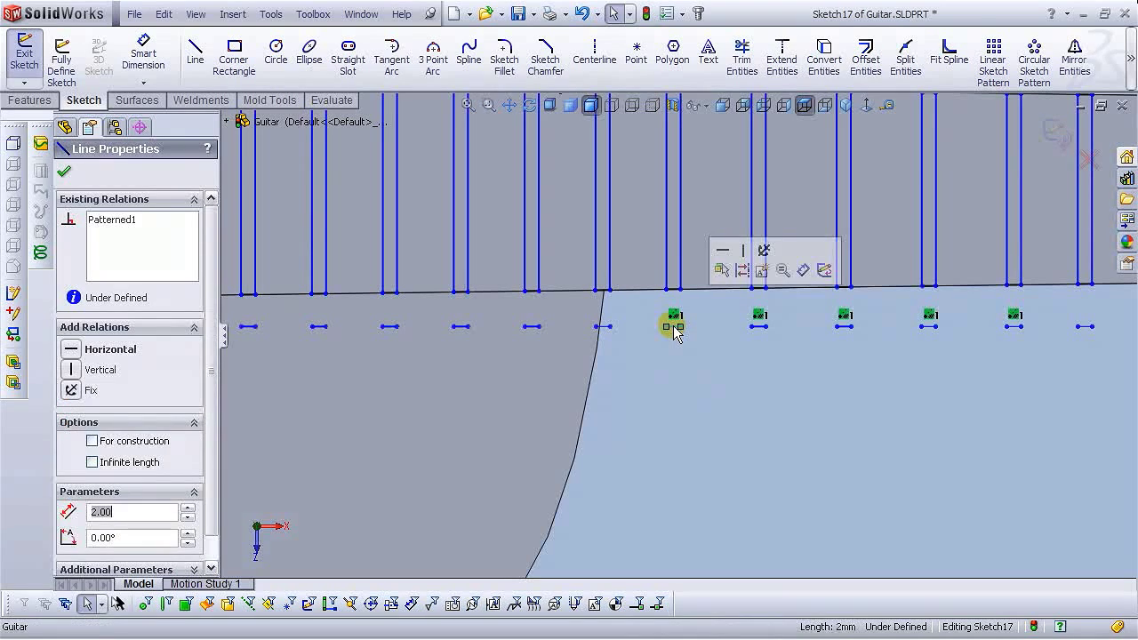
pyautogui.click(114, 445)
# Box-select the lower row of short lines and make them all construction geometry.
pyautogui.scroll(3, 795, 421)
pyautogui.scroll(-5, 755, 374)
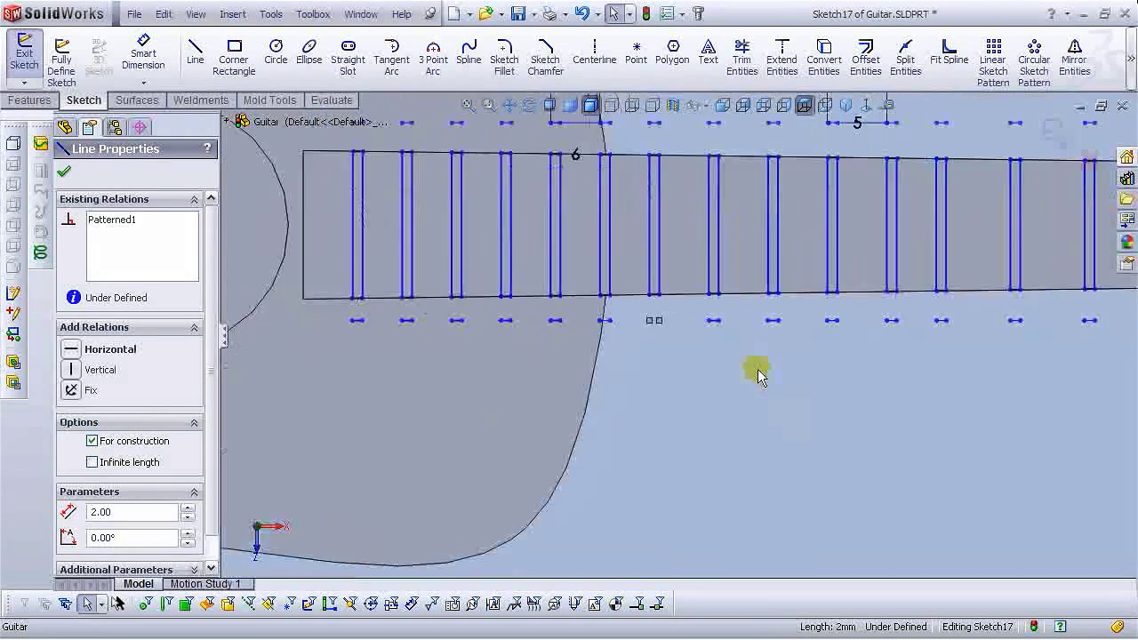
pyautogui.click(662, 307)
pyautogui.click(667, 279)
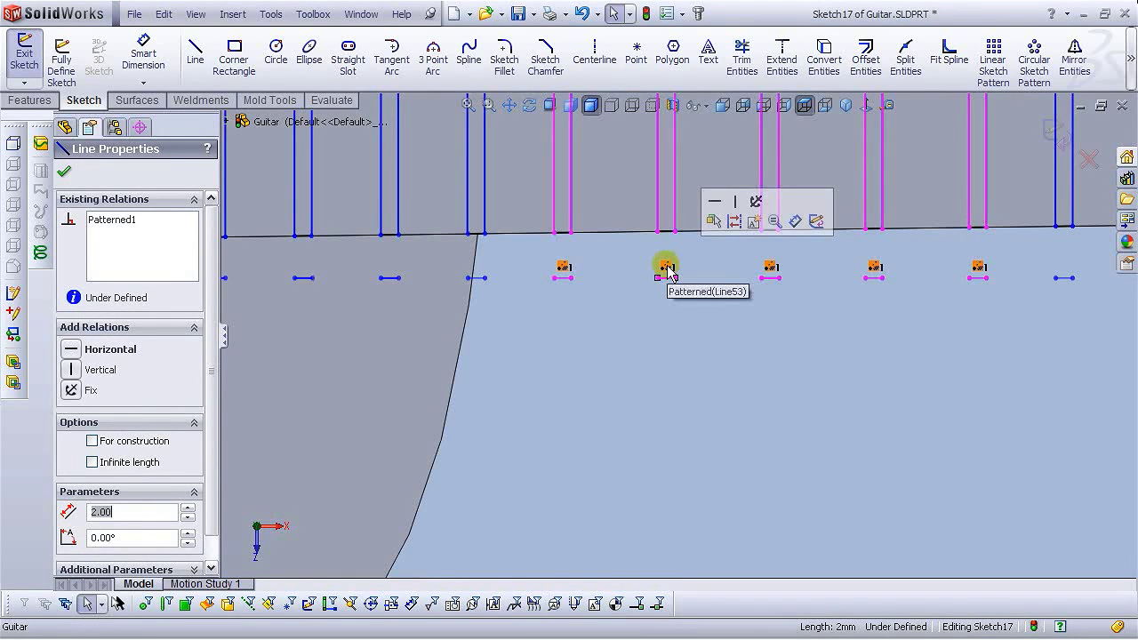
pyautogui.click(668, 268)
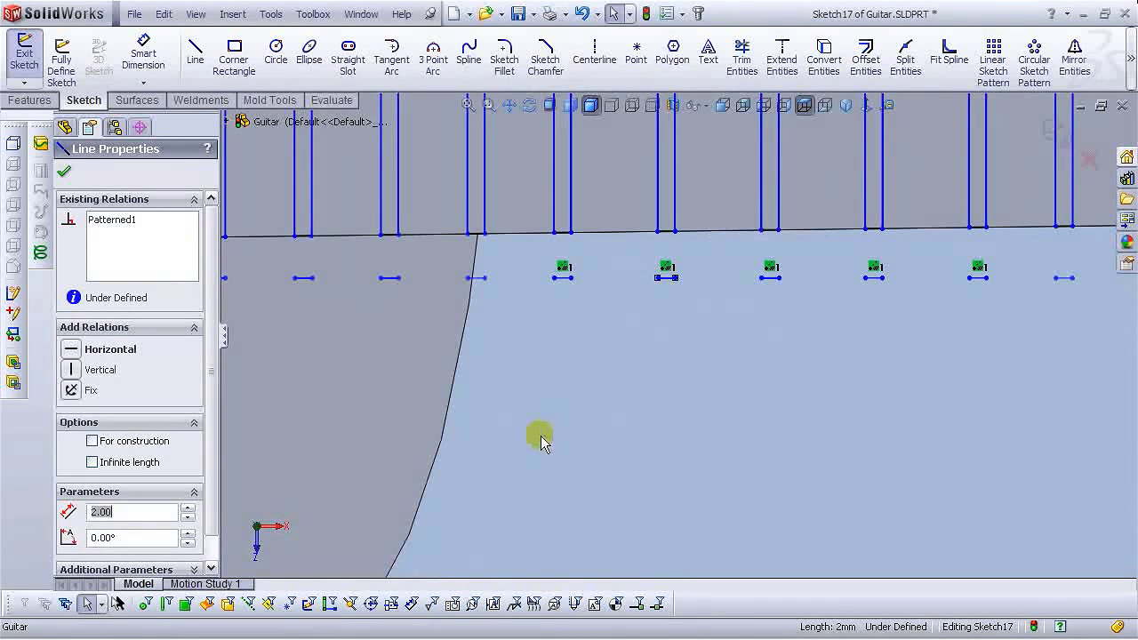
pyautogui.scroll(1, 739, 387)
pyautogui.scroll(1, 740, 385)
pyautogui.click(855, 342)
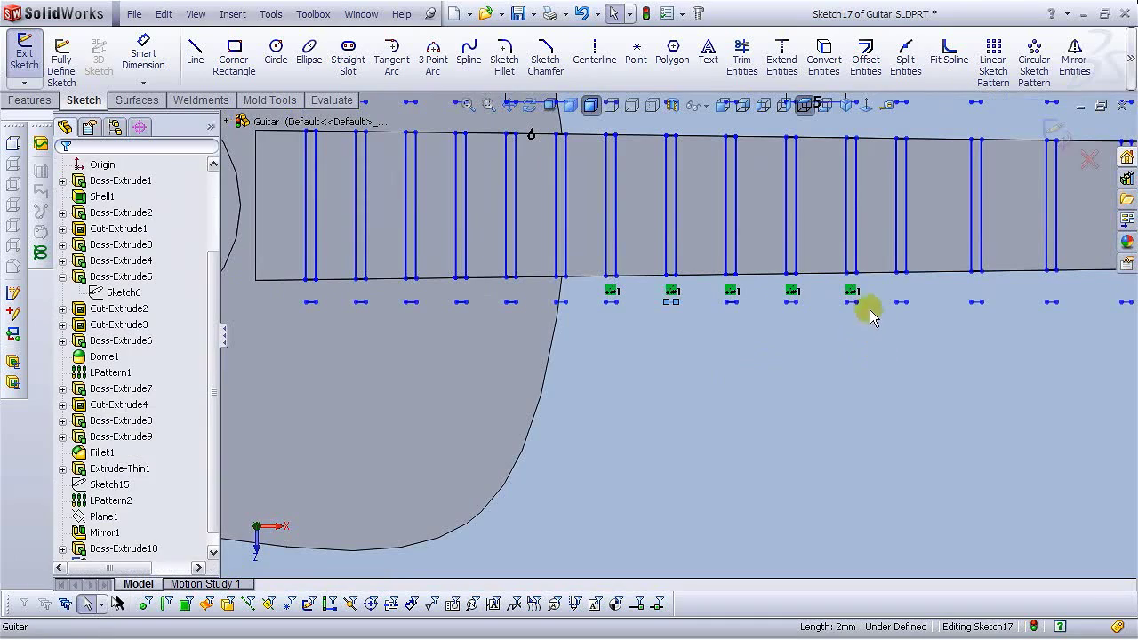
pyautogui.moveTo(856, 307); pyautogui.dragTo(627, 322)
pyautogui.click(696, 295)
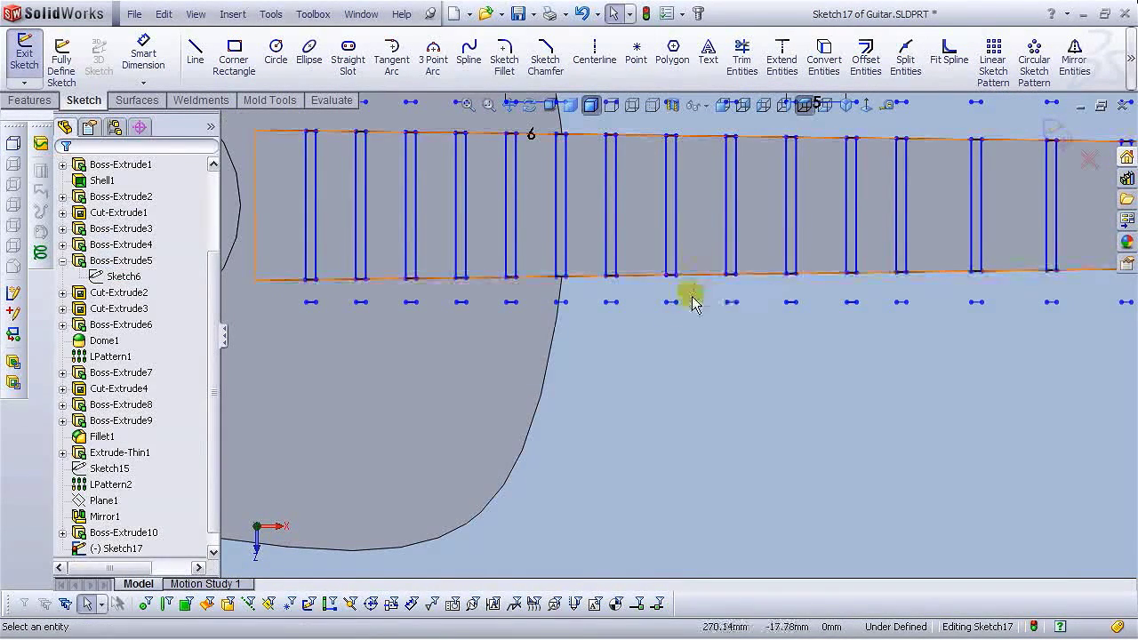
pyautogui.moveTo(865, 293); pyautogui.dragTo(650, 329)
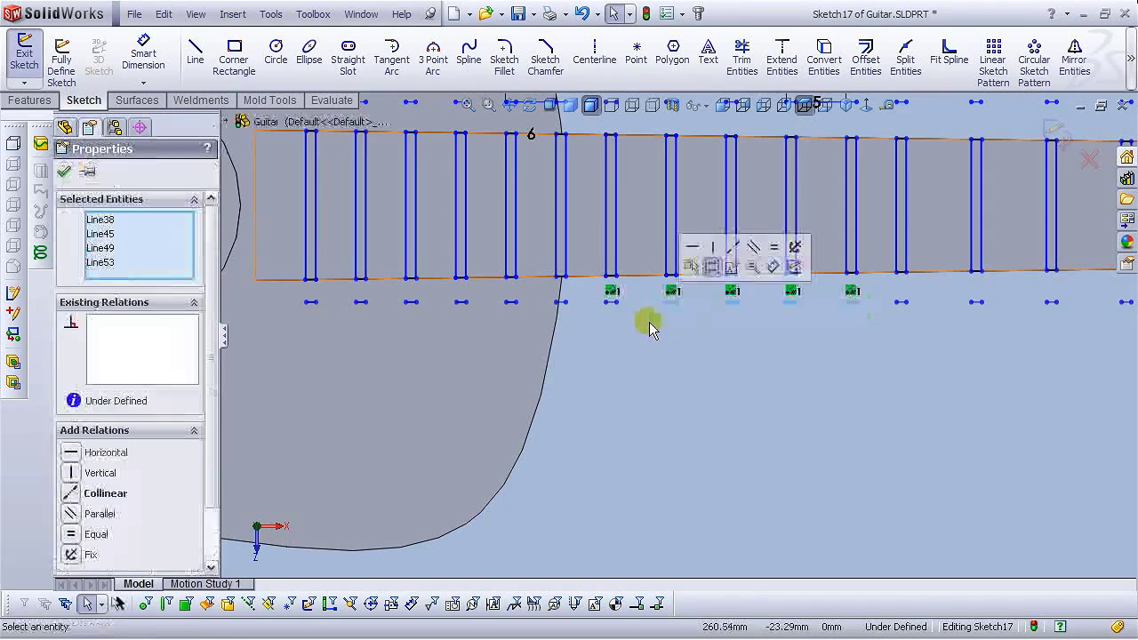
pyautogui.click(691, 265)
# Tilt the model into a 3-D view and start a boss extrude of the fret sketch.
pyautogui.scroll(3, 685, 352)
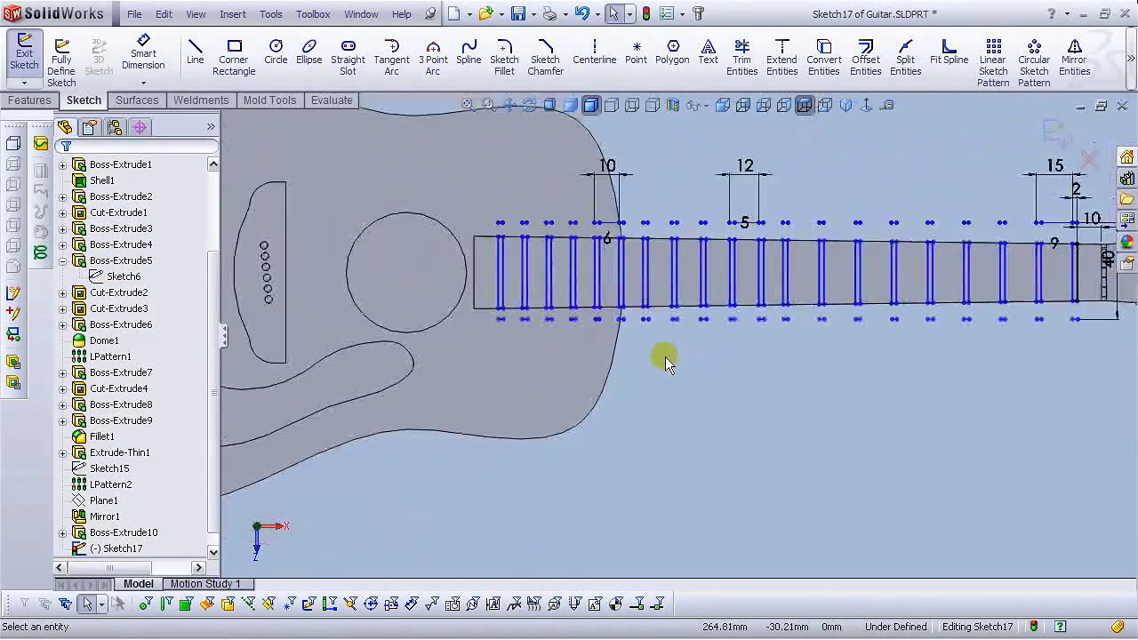
pyautogui.scroll(2, 666, 356)
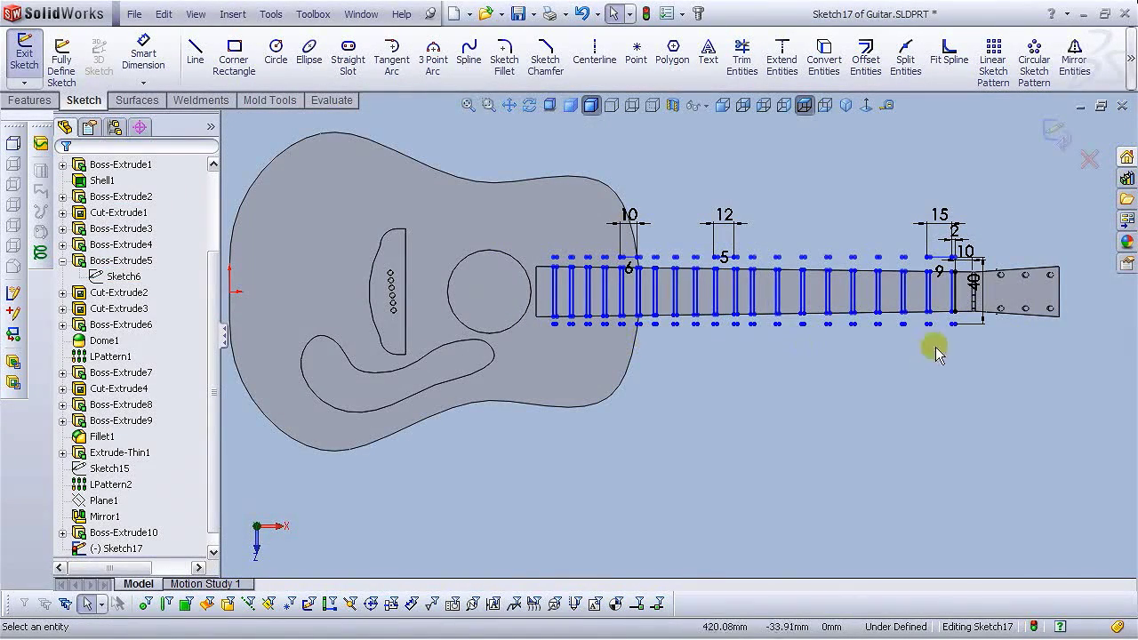
pyautogui.scroll(-2, 818, 278)
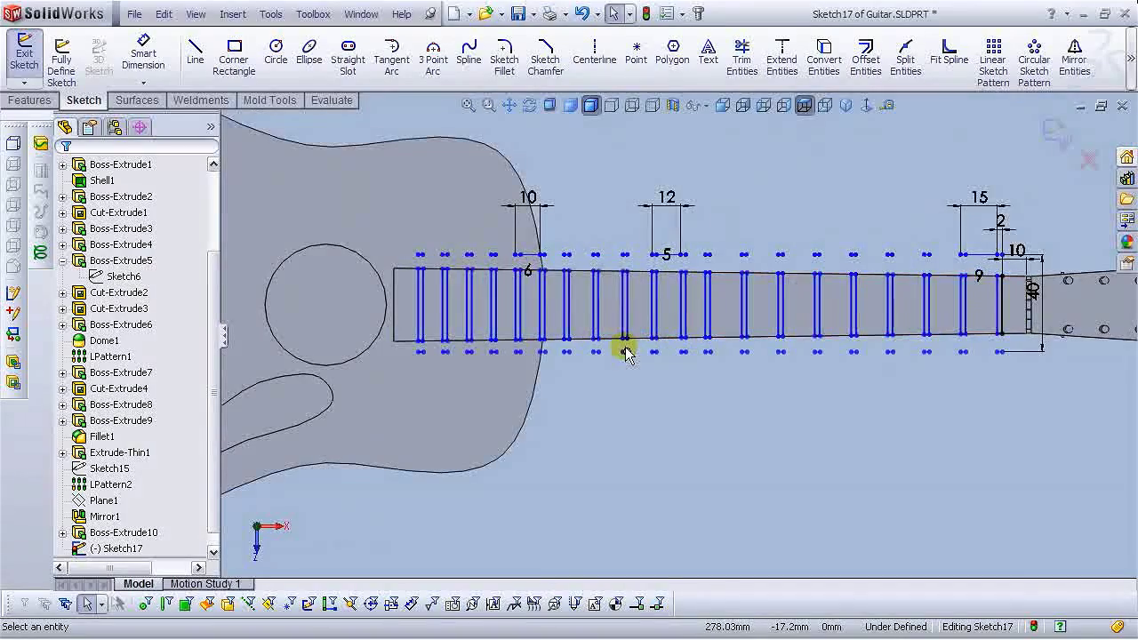
pyautogui.scroll(1, 628, 351)
pyautogui.moveTo(594, 414); pyautogui.dragTo(572, 241, button='middle')
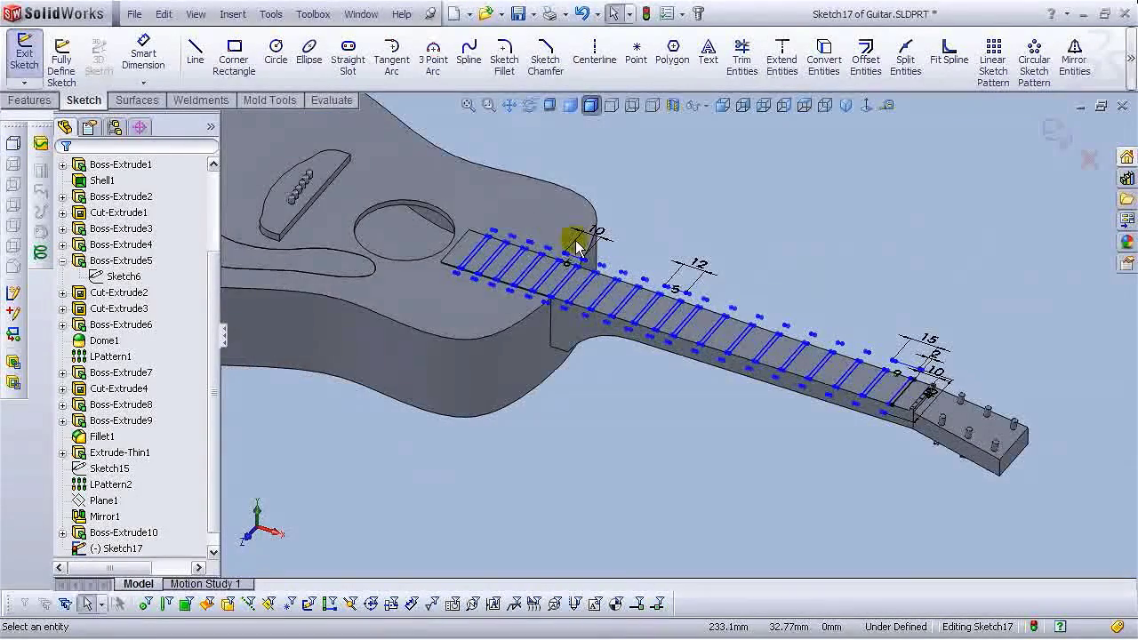
pyautogui.click(28, 100)
pyautogui.click(150, 59)
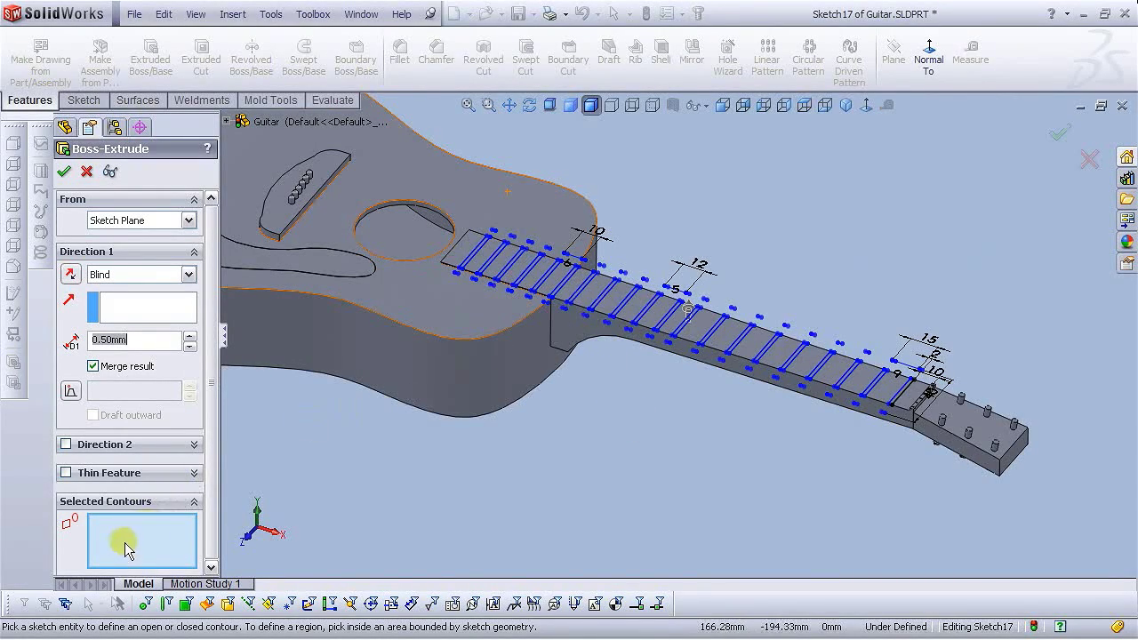
pyautogui.scroll(-2, 520, 298)
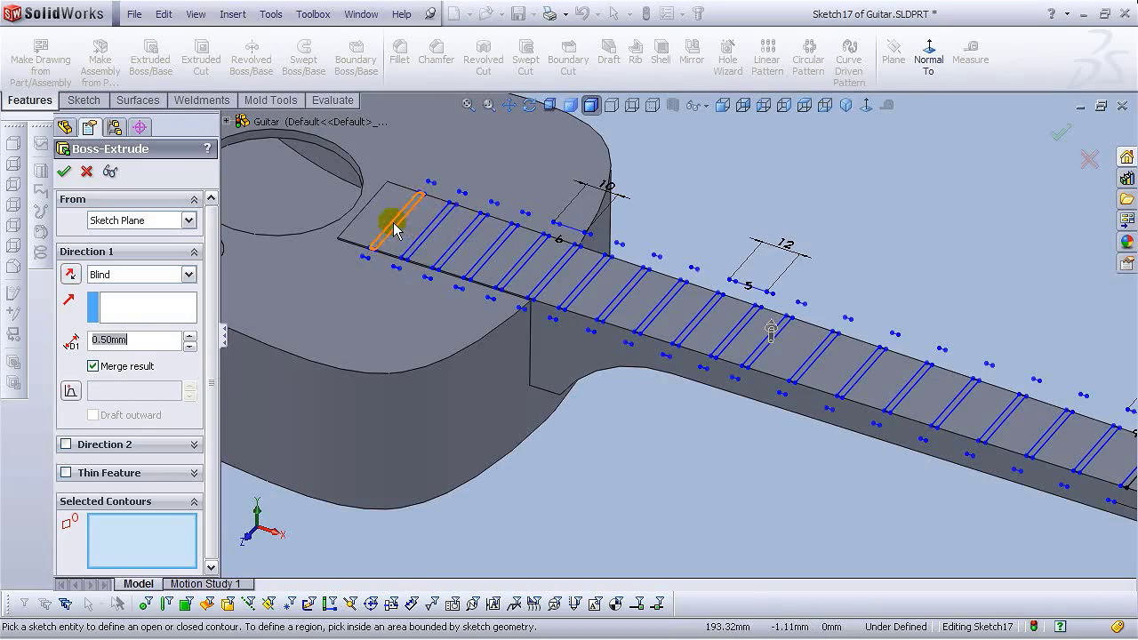
pyautogui.scroll(2, 783, 430)
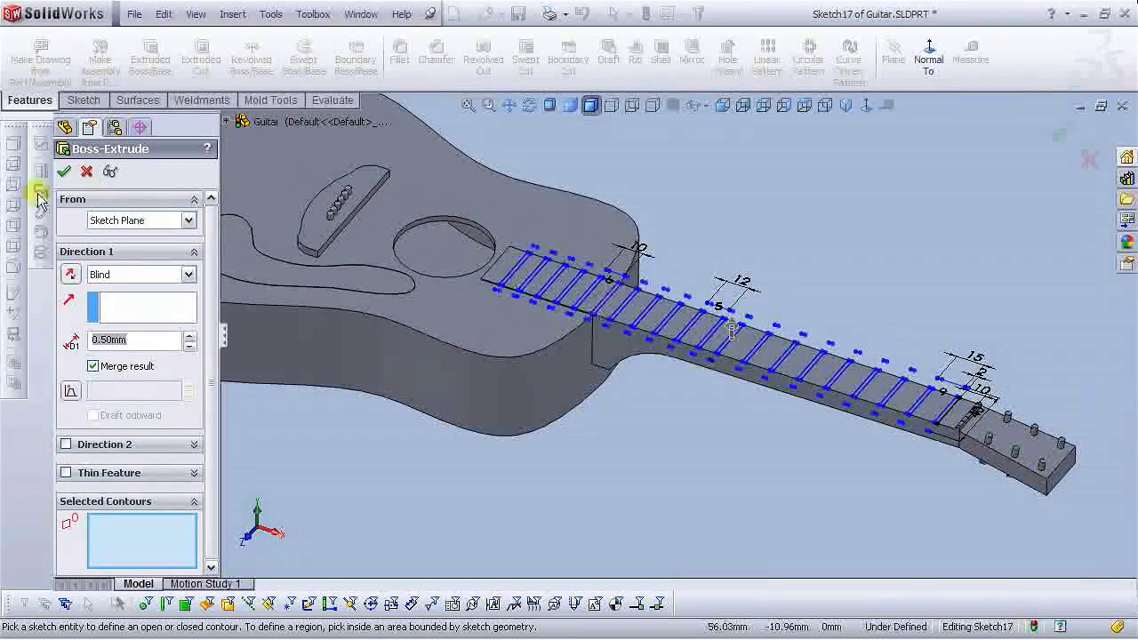
pyautogui.click(86, 170)
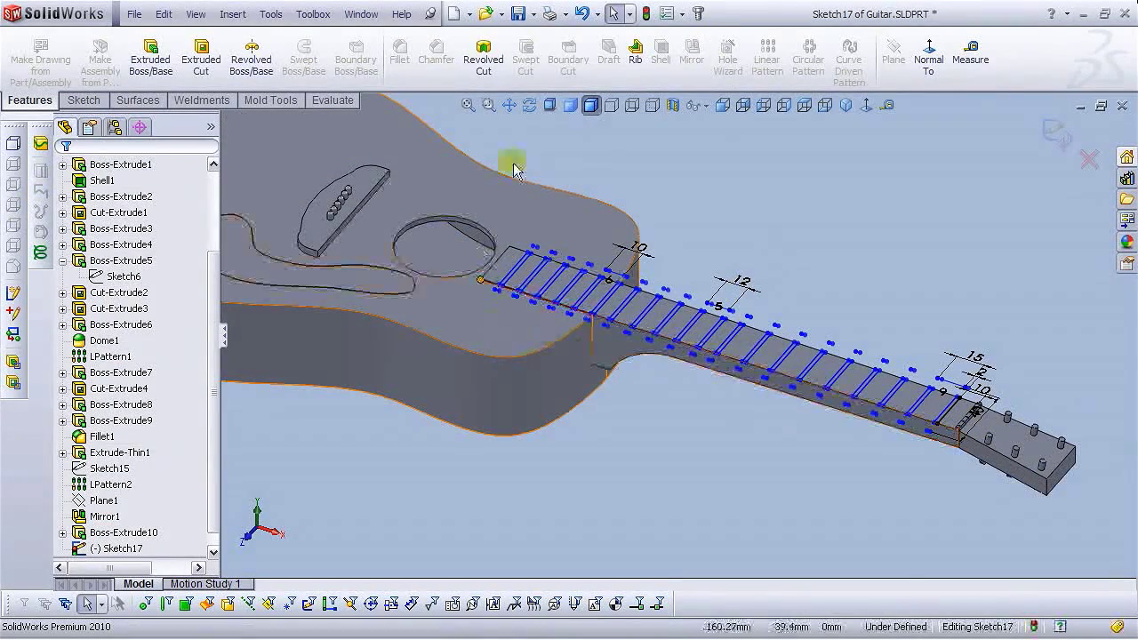
# View the sketch face-on and box-select the points along the fret ends.
pyautogui.click(867, 107)
pyautogui.scroll(-4, 796, 372)
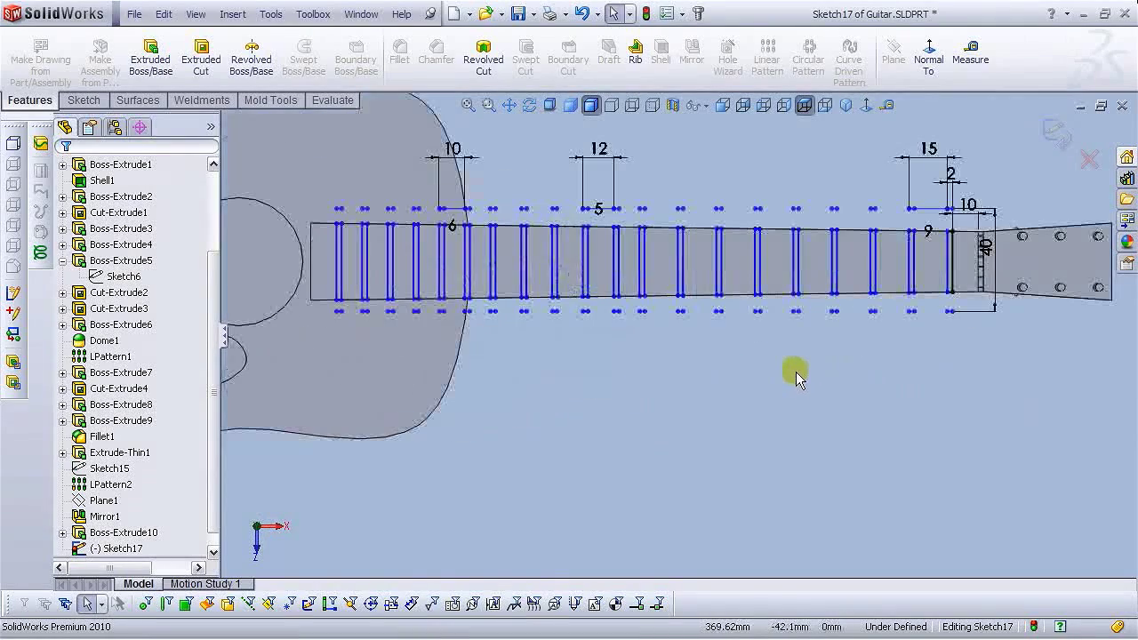
pyautogui.scroll(-1, 934, 342)
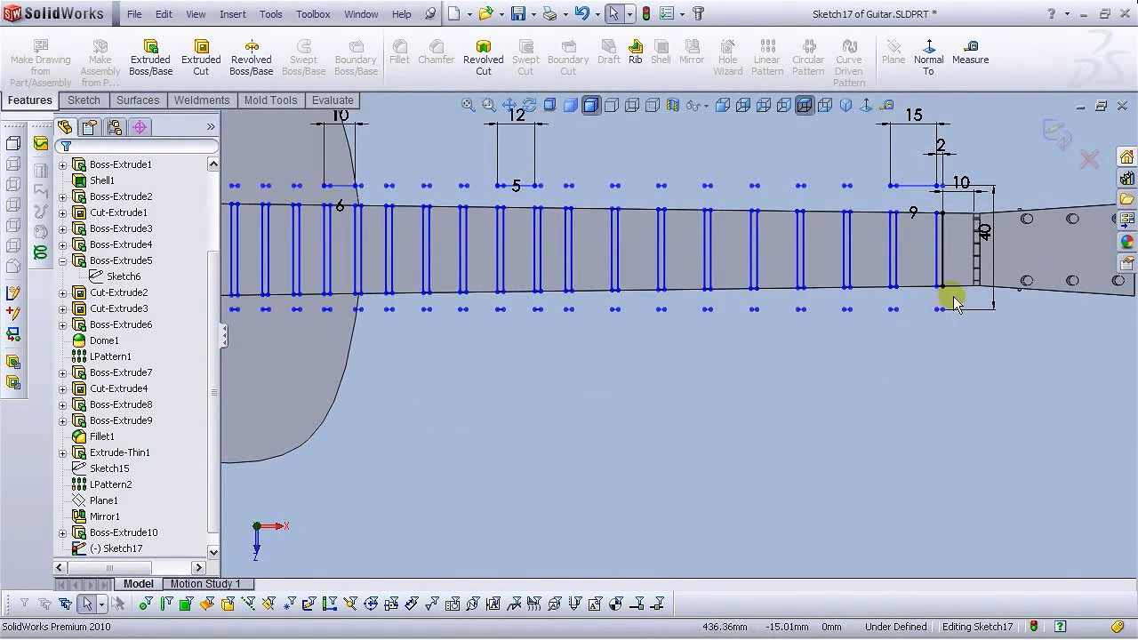
pyautogui.moveTo(956, 304)
pyautogui.mouseDown()
pyautogui.moveTo(507, 326)
pyautogui.moveTo(520, 344)
pyautogui.mouseUp()
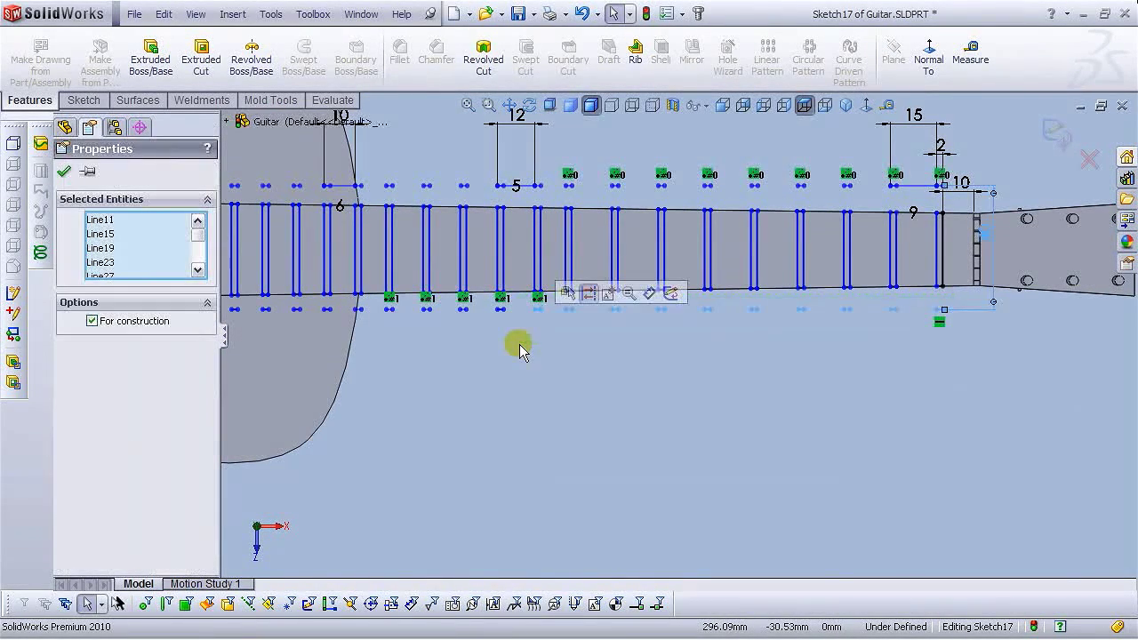
pyautogui.click(519, 344)
pyautogui.scroll(3, 533, 342)
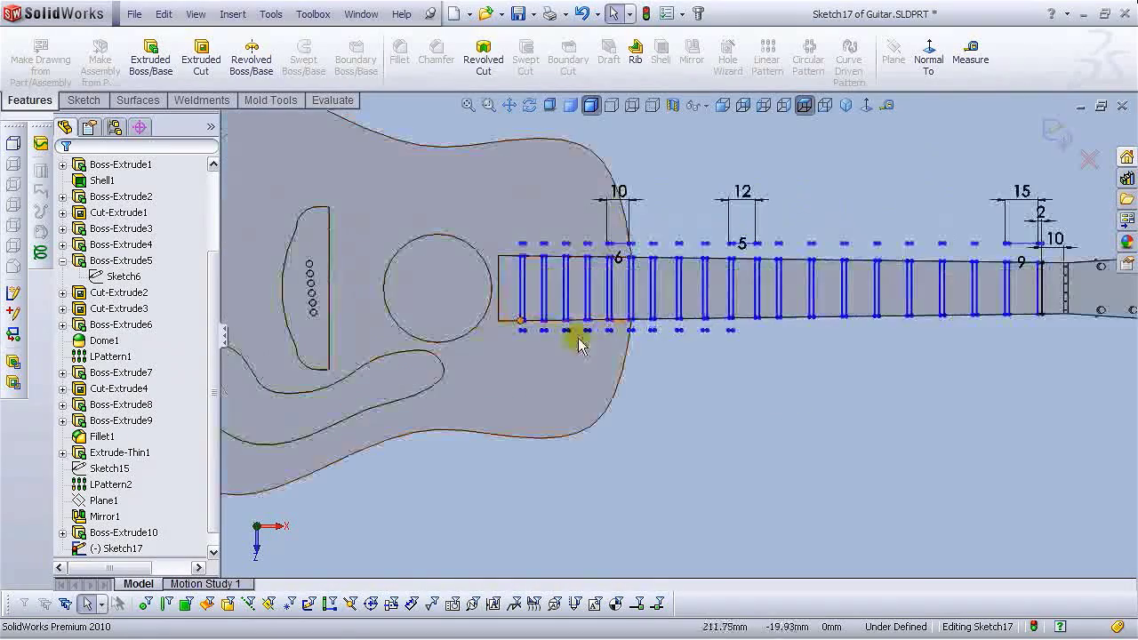
pyautogui.moveTo(756, 330); pyautogui.dragTo(553, 355)
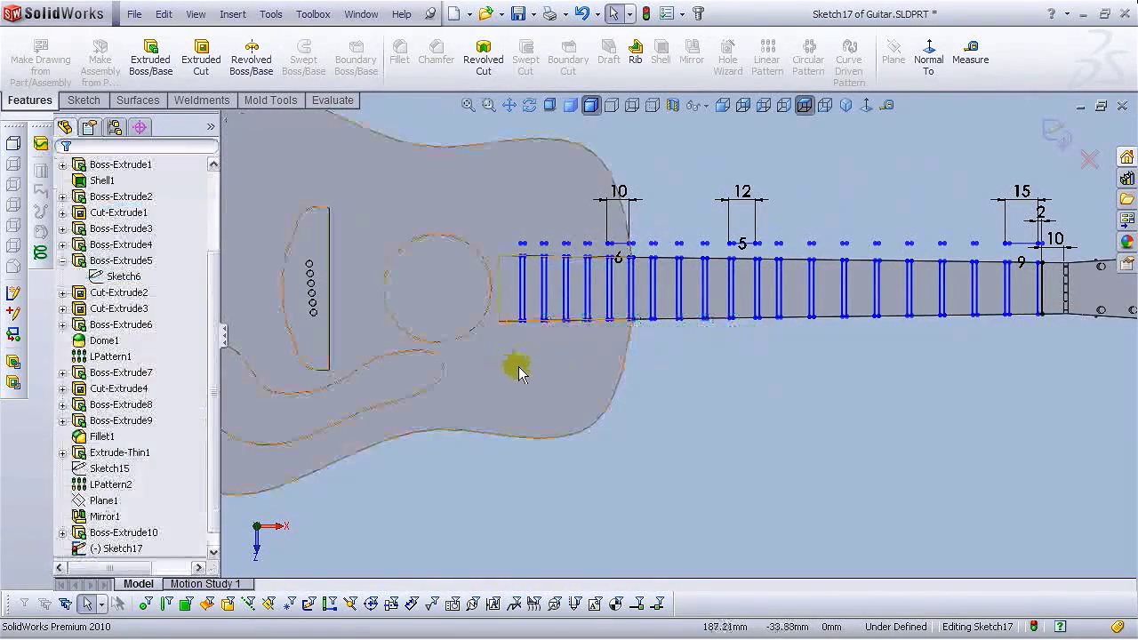
pyautogui.scroll(3, 800, 389)
pyautogui.scroll(-4, 915, 305)
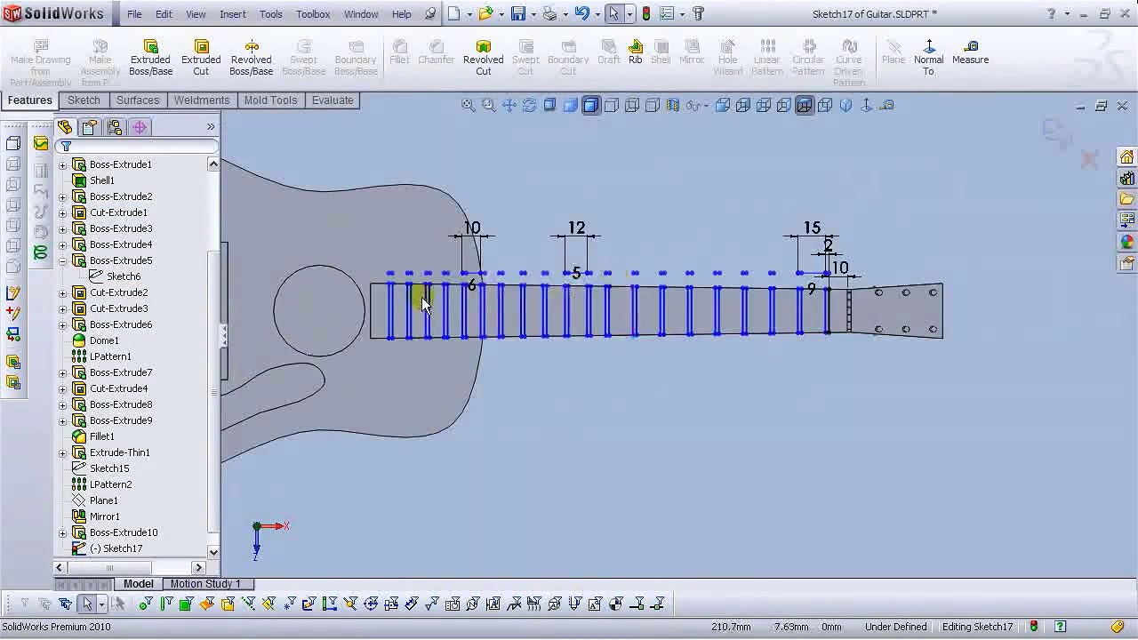
# Delete the top-row helper points and spacing dimensions, keeping the dimensioned items.
pyautogui.moveTo(383, 243)
pyautogui.mouseDown()
pyautogui.moveTo(403, 258)
pyautogui.moveTo(747, 272)
pyautogui.mouseUp()
pyautogui.press('Delete')
pyautogui.click(1056, 254)
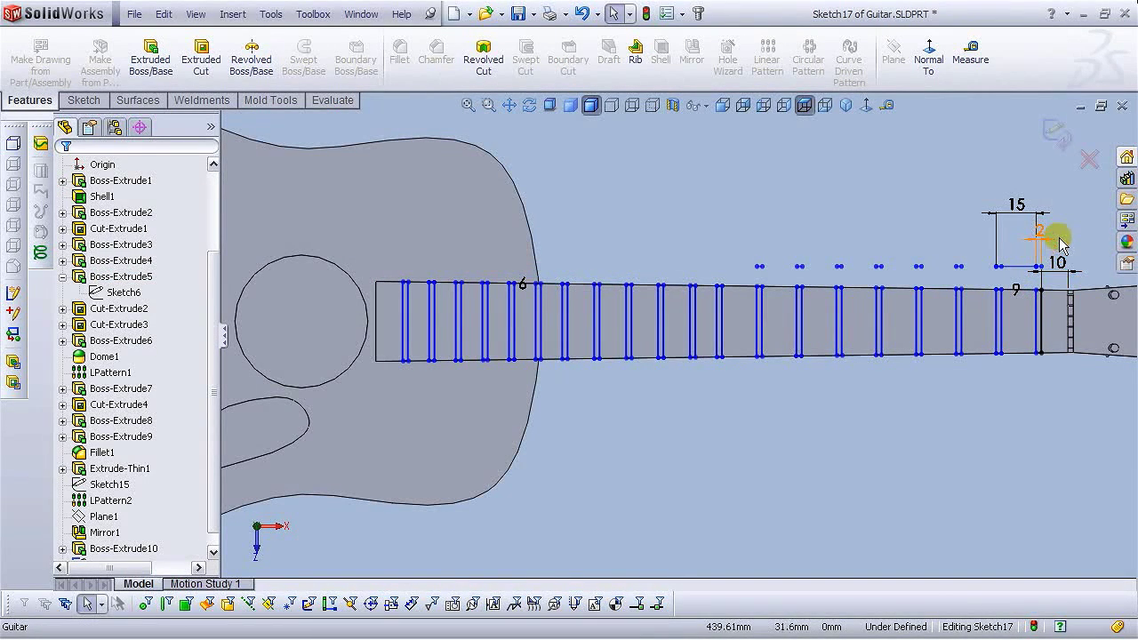
pyautogui.click(1052, 255)
pyautogui.moveTo(737, 249)
pyautogui.mouseDown()
pyautogui.moveTo(1047, 262)
pyautogui.moveTo(1051, 273)
pyautogui.mouseUp()
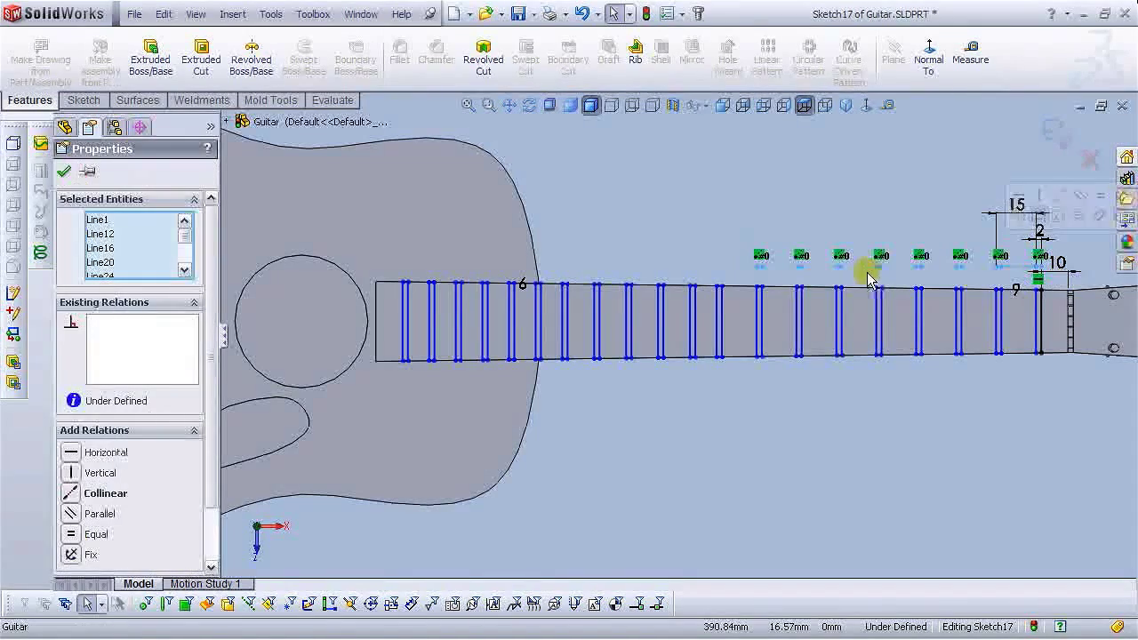
pyautogui.press('Delete')
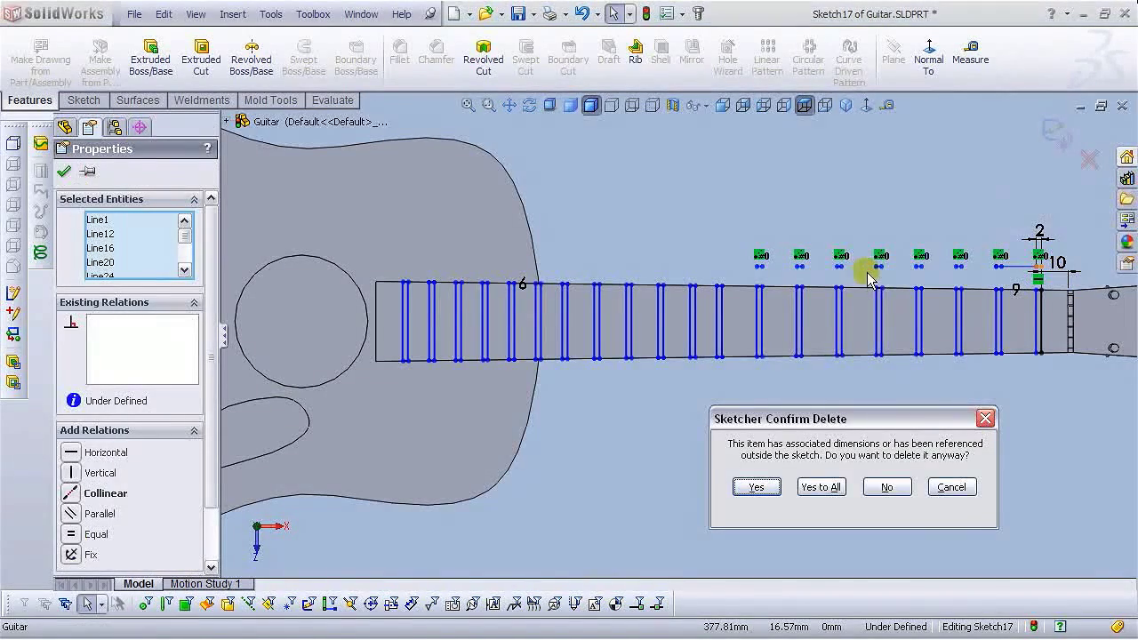
pyautogui.click(952, 487)
# Check the short line above the nut and return to isometric view.
pyautogui.scroll(-8, 986, 258)
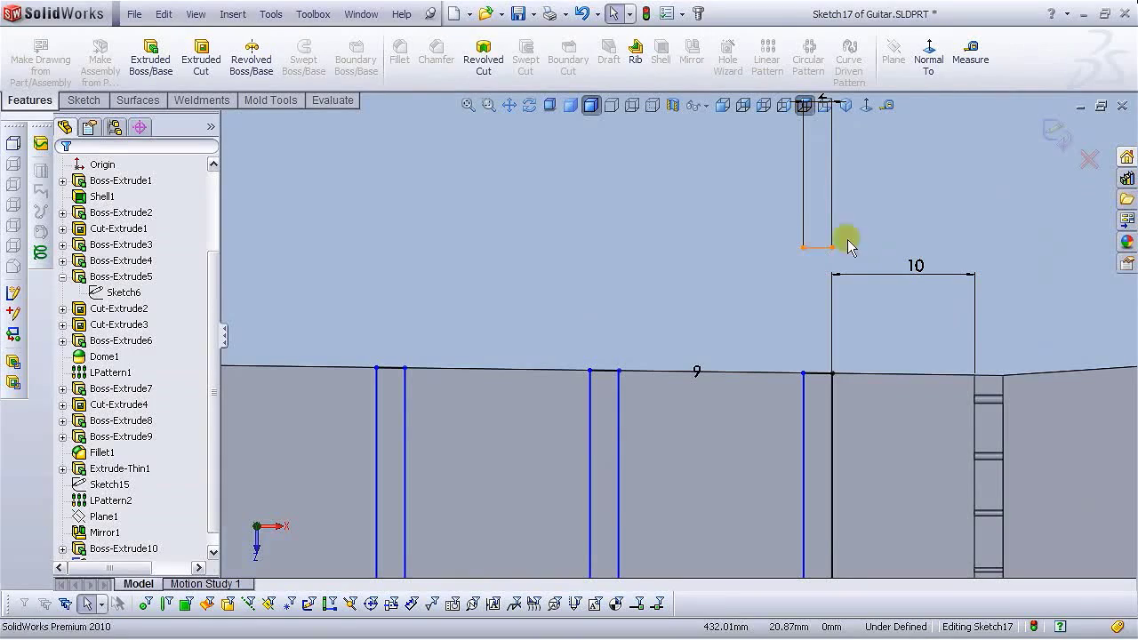
pyautogui.click(827, 247)
pyautogui.click(692, 255)
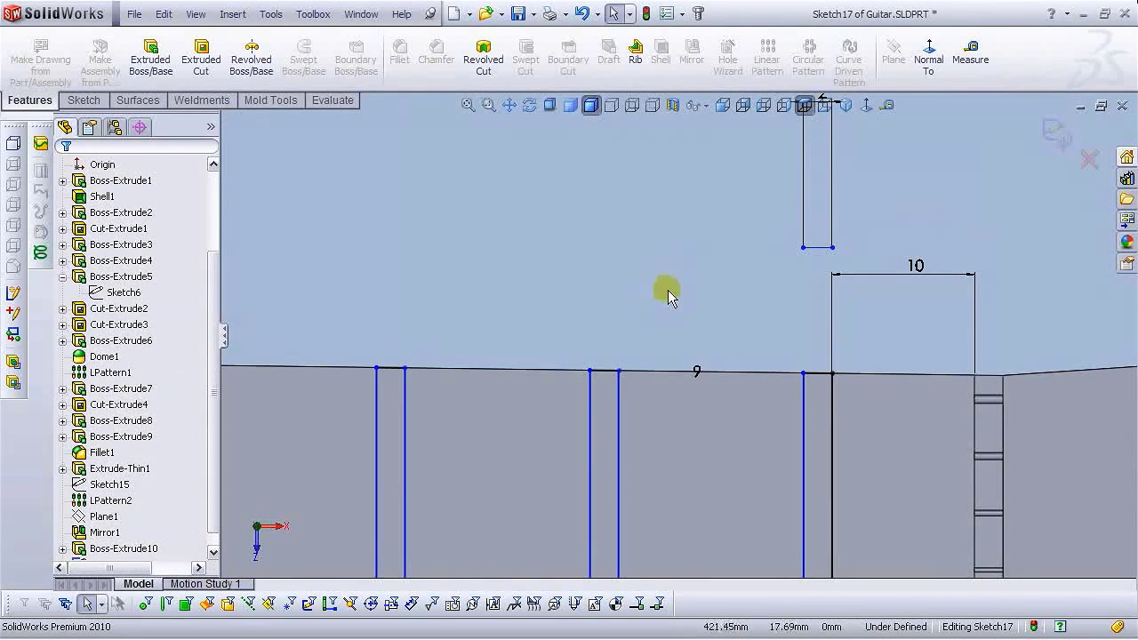
pyautogui.scroll(10, 649, 356)
pyautogui.scroll(-3, 459, 371)
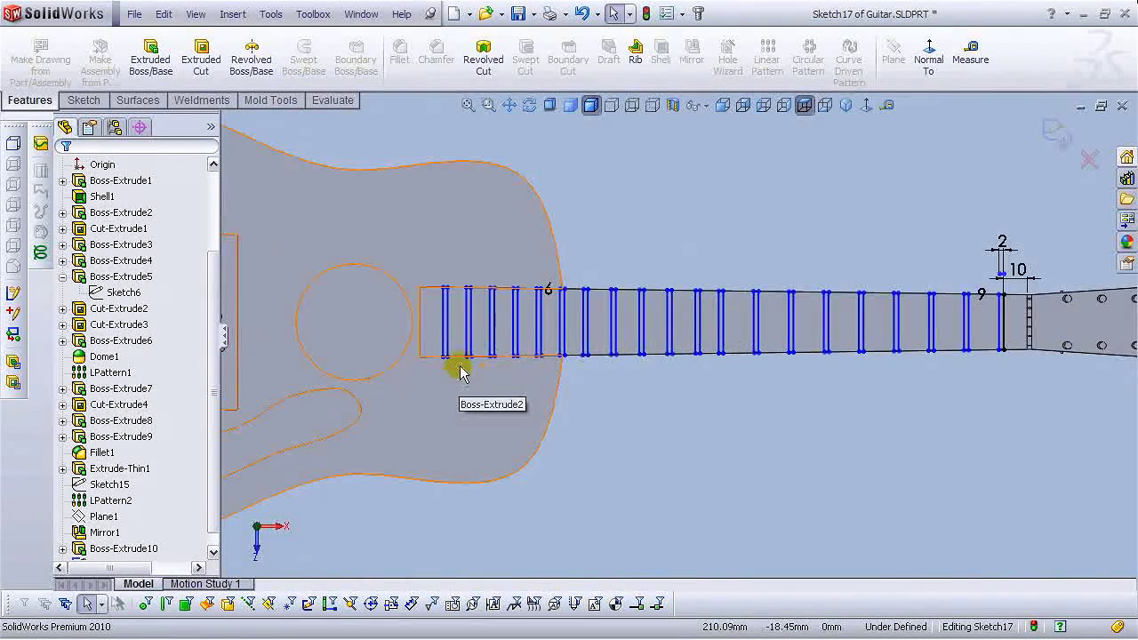
pyautogui.click(843, 111)
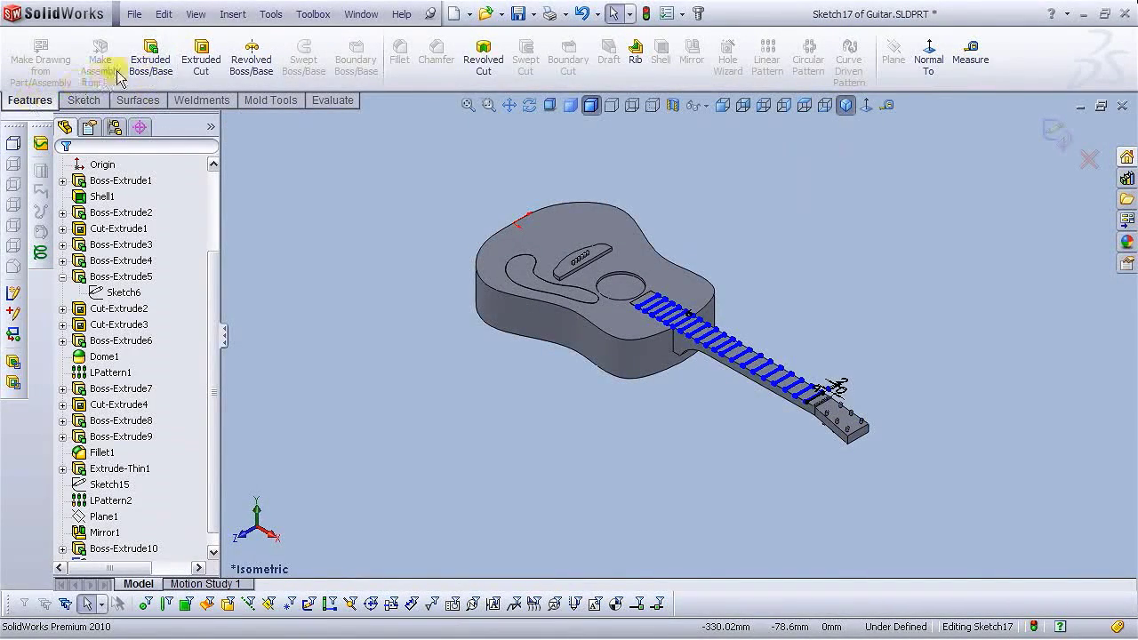
# Extrude Sketch17 Blind 0.50 mm and orbit to view the raised frets.
pyautogui.click(150, 59)
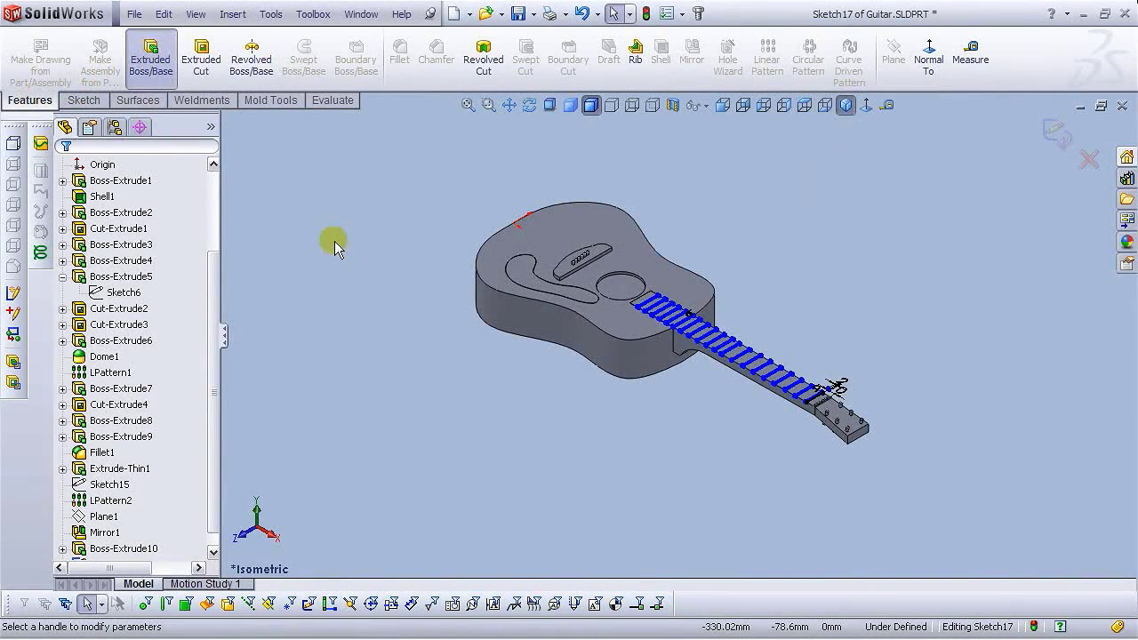
pyautogui.scroll(-4, 698, 354)
pyautogui.scroll(-5, 698, 354)
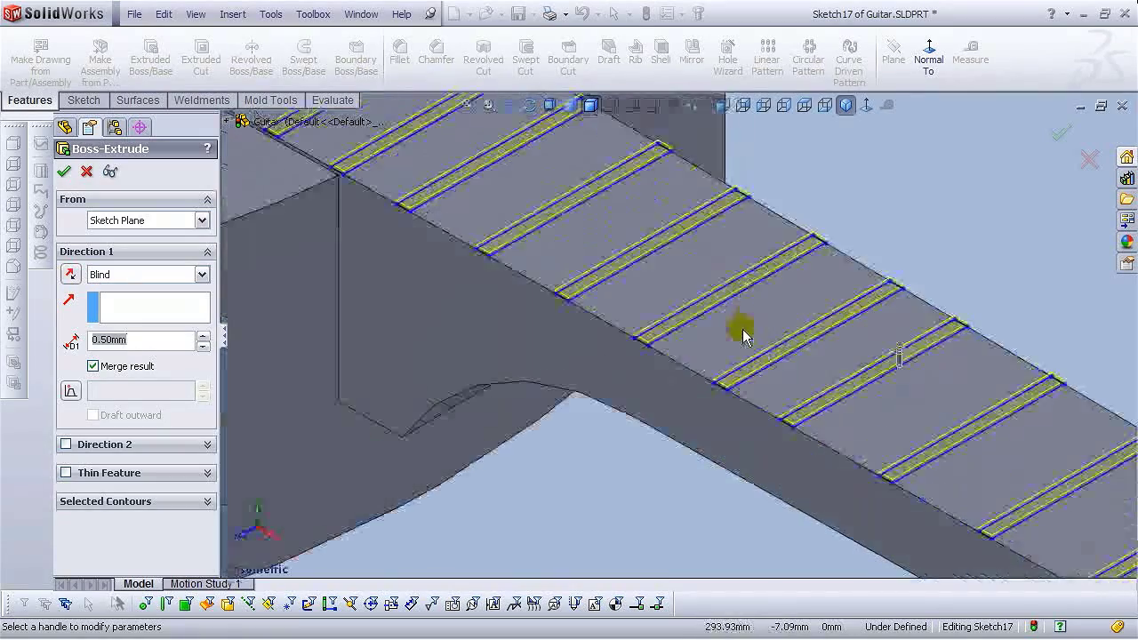
pyautogui.scroll(3, 450, 409)
pyautogui.click(133, 342)
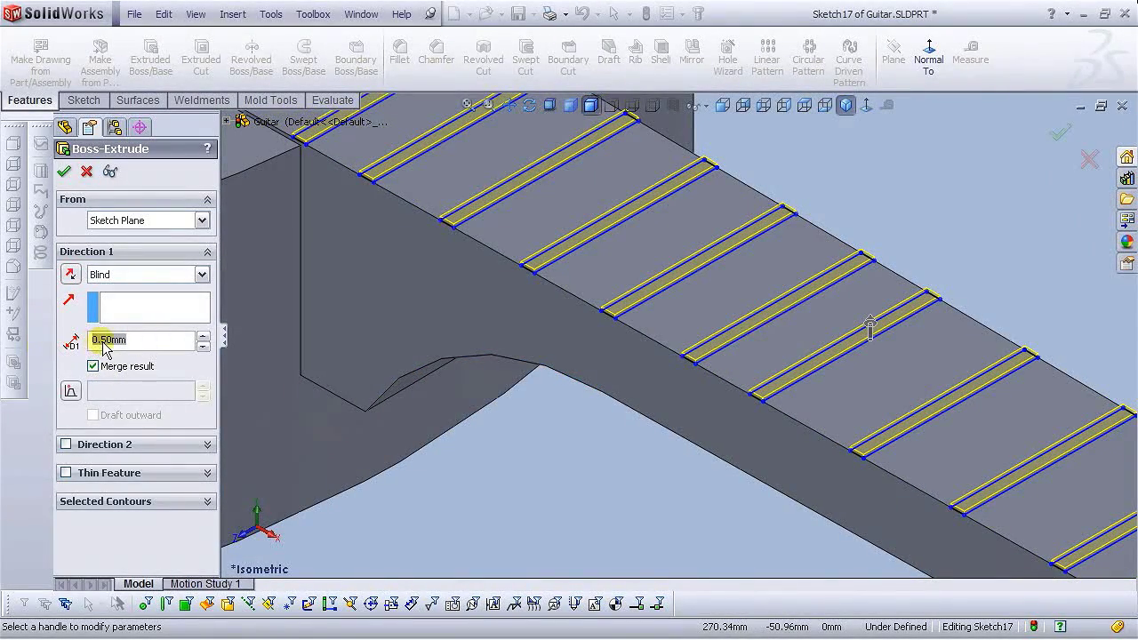
pyautogui.click(63, 171)
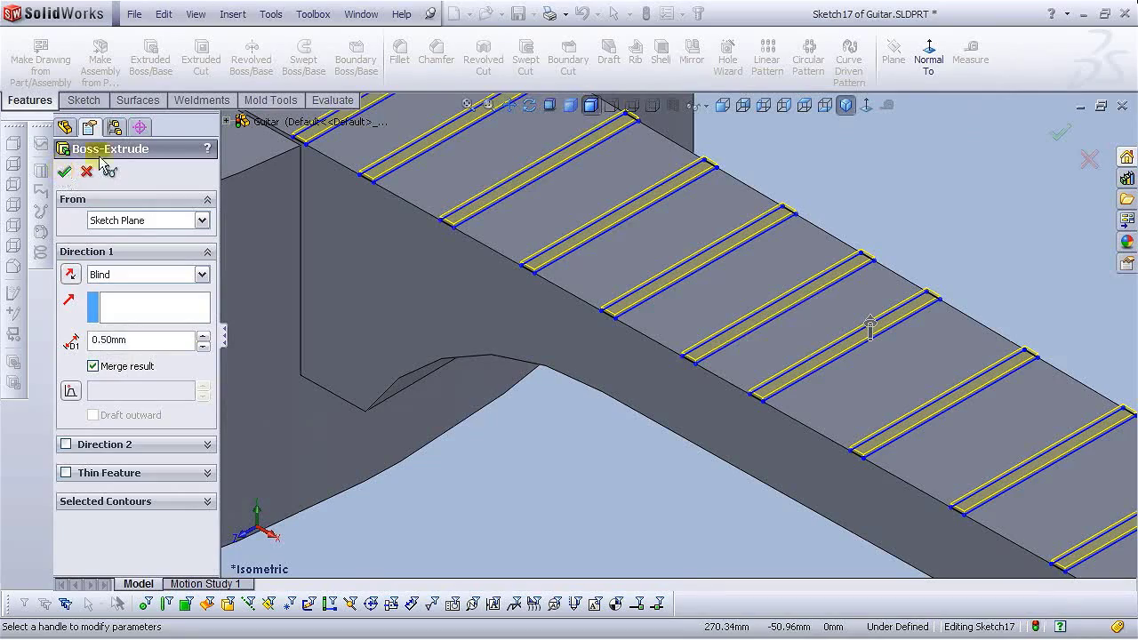
pyautogui.press('f')
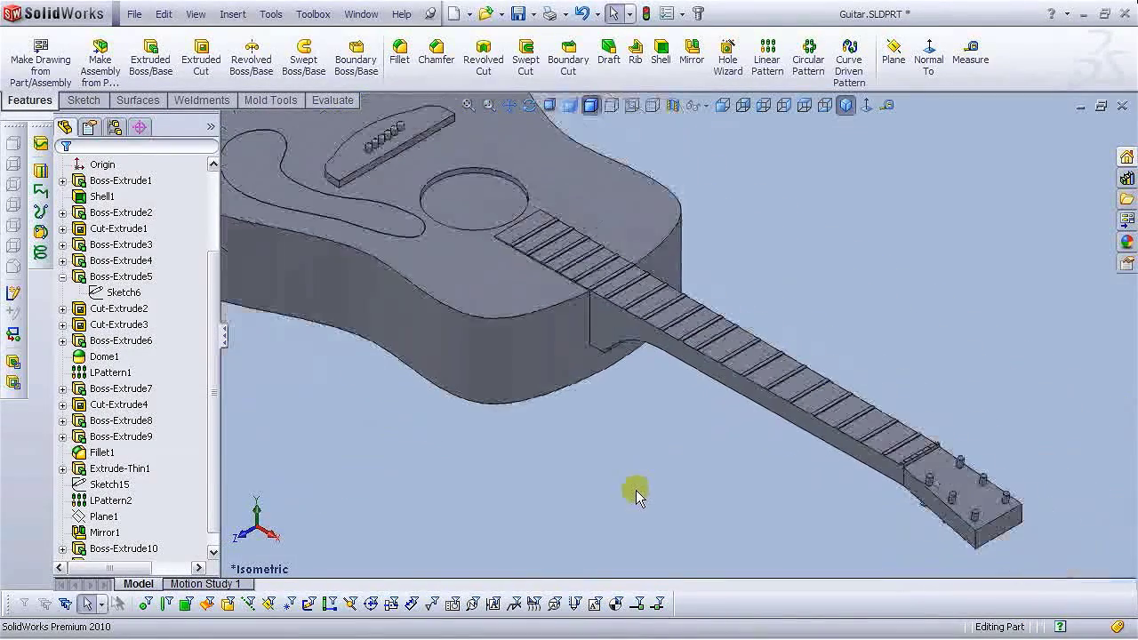
pyautogui.scroll(-3, 807, 442)
pyautogui.moveTo(706, 326); pyautogui.dragTo(668, 439, button='middle')
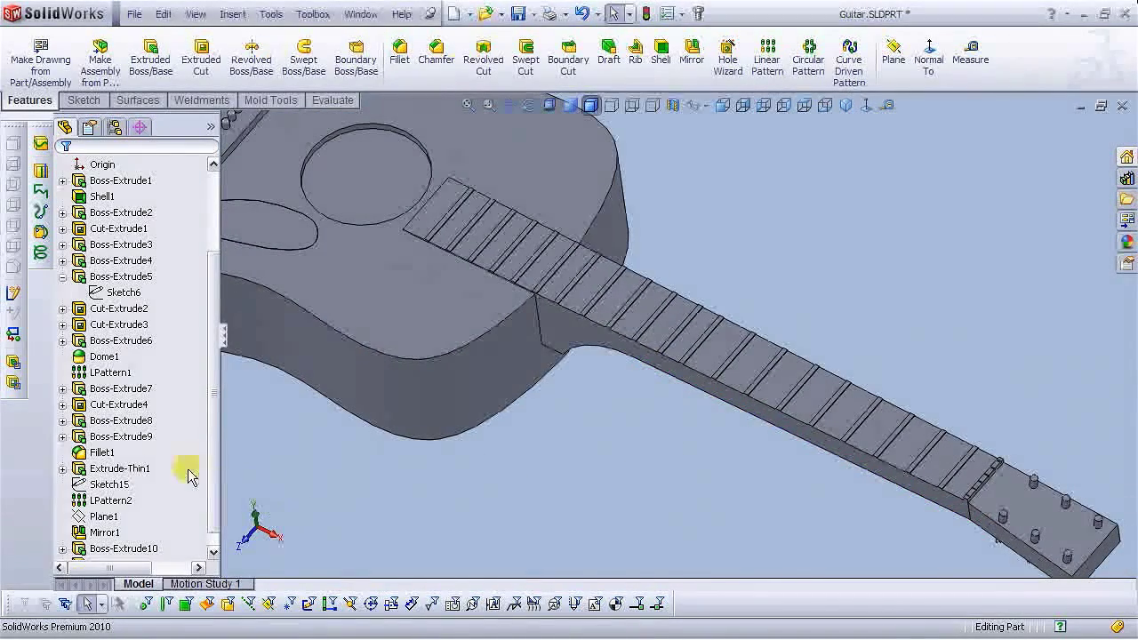
pyautogui.scroll(-1, 200, 485)
# Reopen Sketch17 for editing and view it normal to the sketch plane.
pyautogui.click(63, 549)
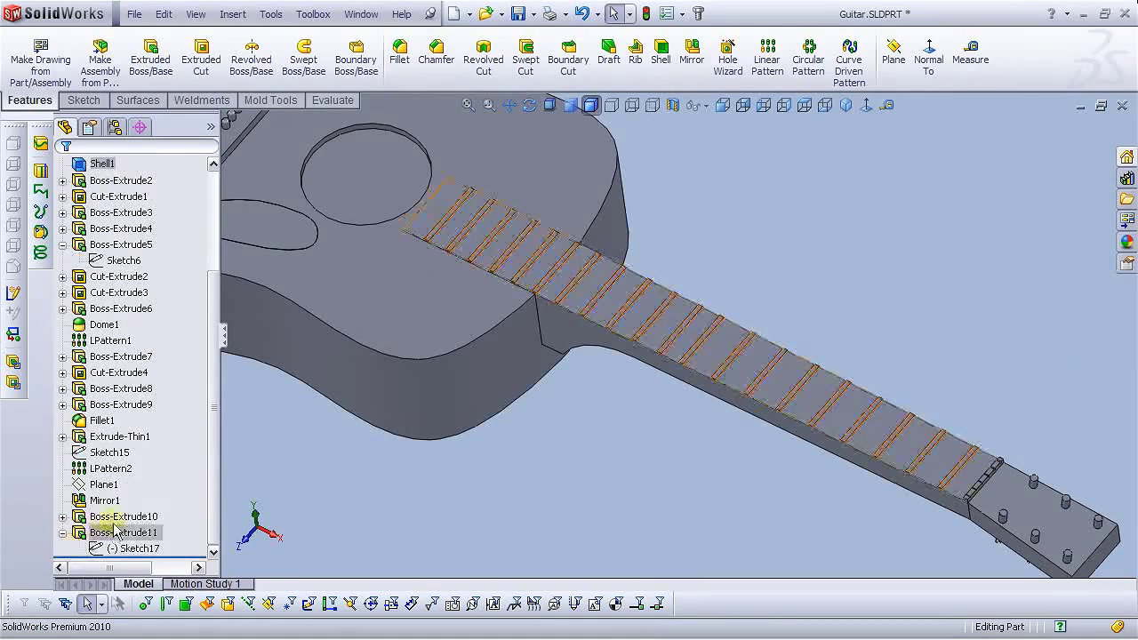
pyautogui.click(137, 549)
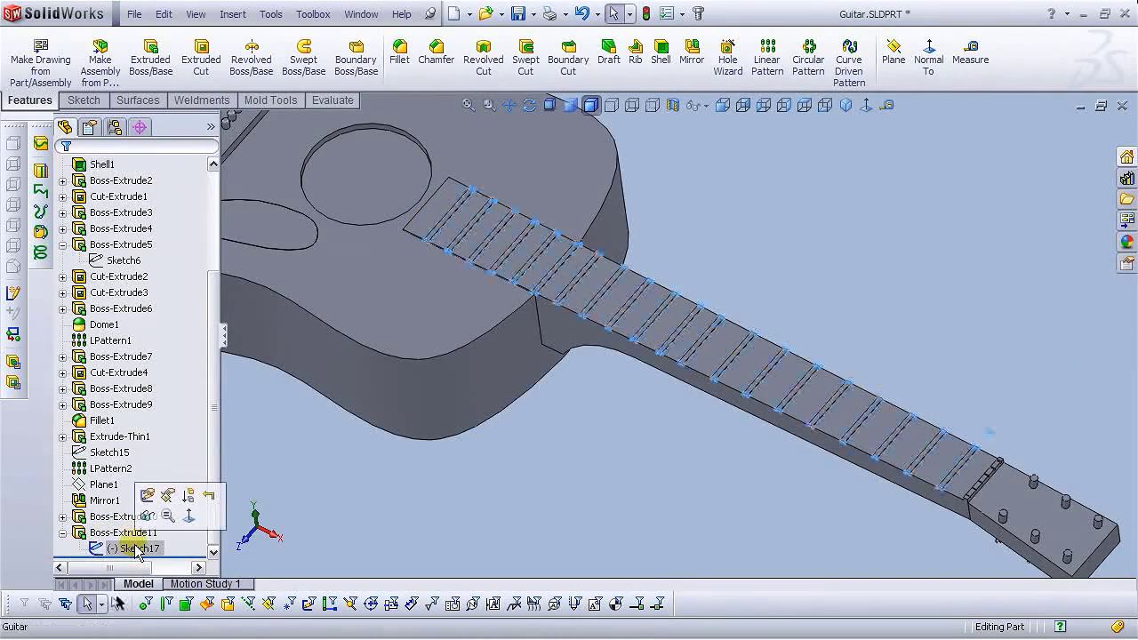
pyautogui.click(147, 498)
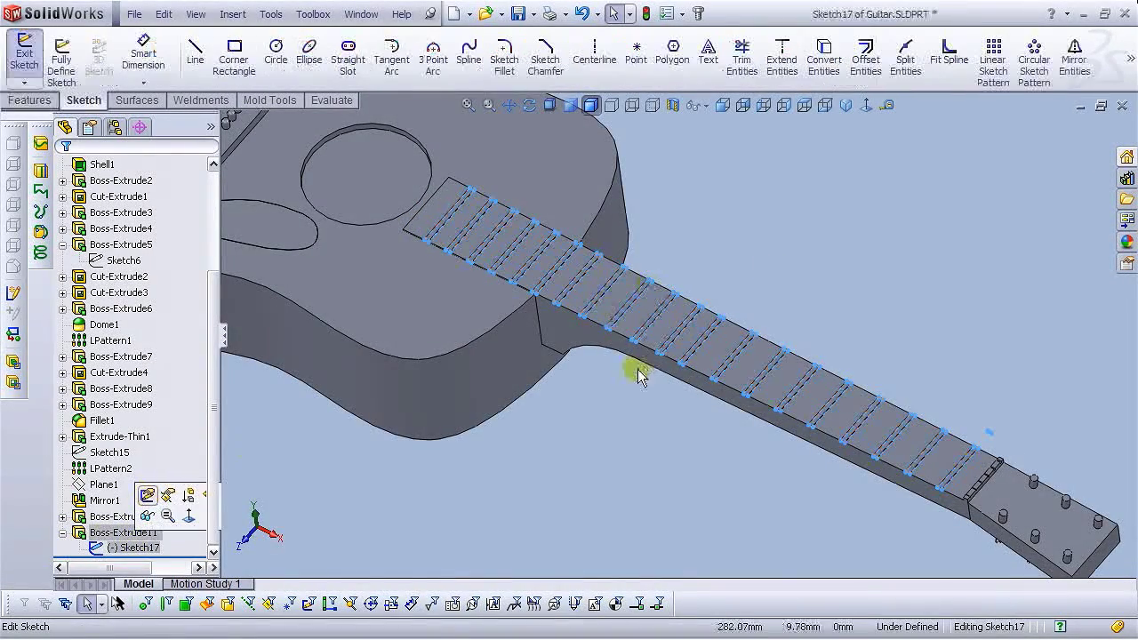
pyautogui.click(863, 107)
pyautogui.scroll(-3, 836, 341)
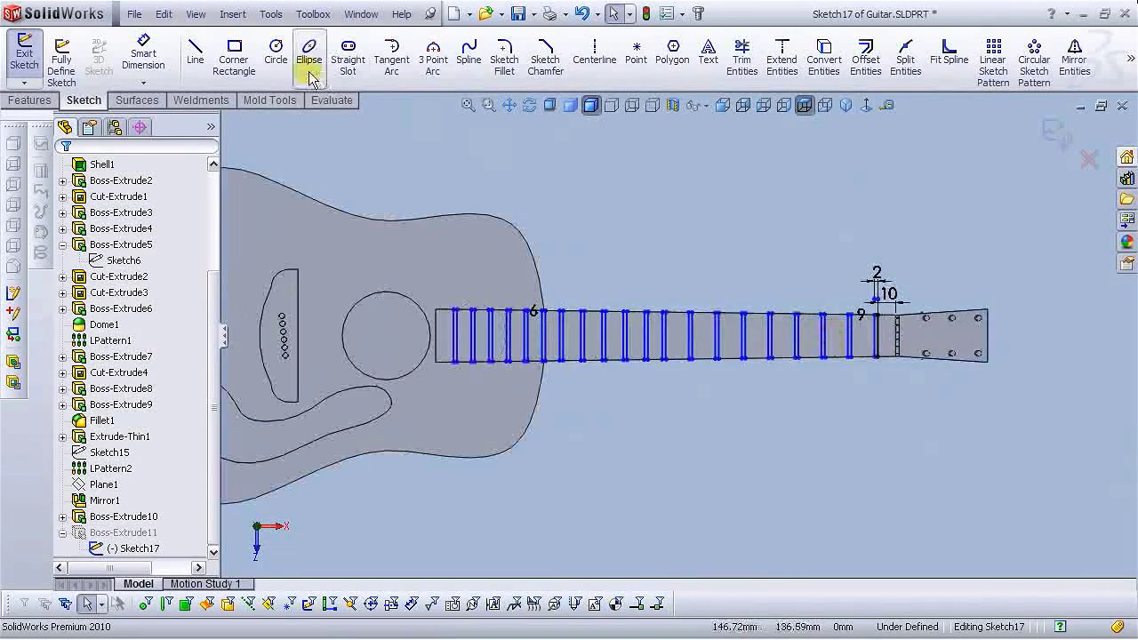
# Sketch three small marker circles between the frets on the fretboard.
pyautogui.click(276, 55)
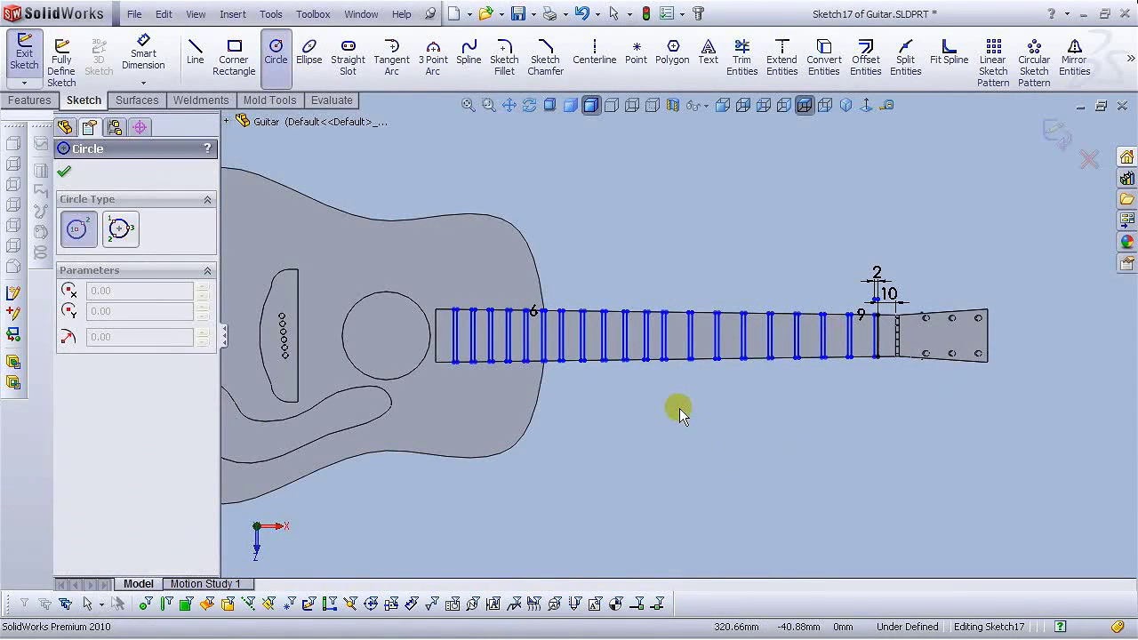
pyautogui.scroll(-2, 665, 350)
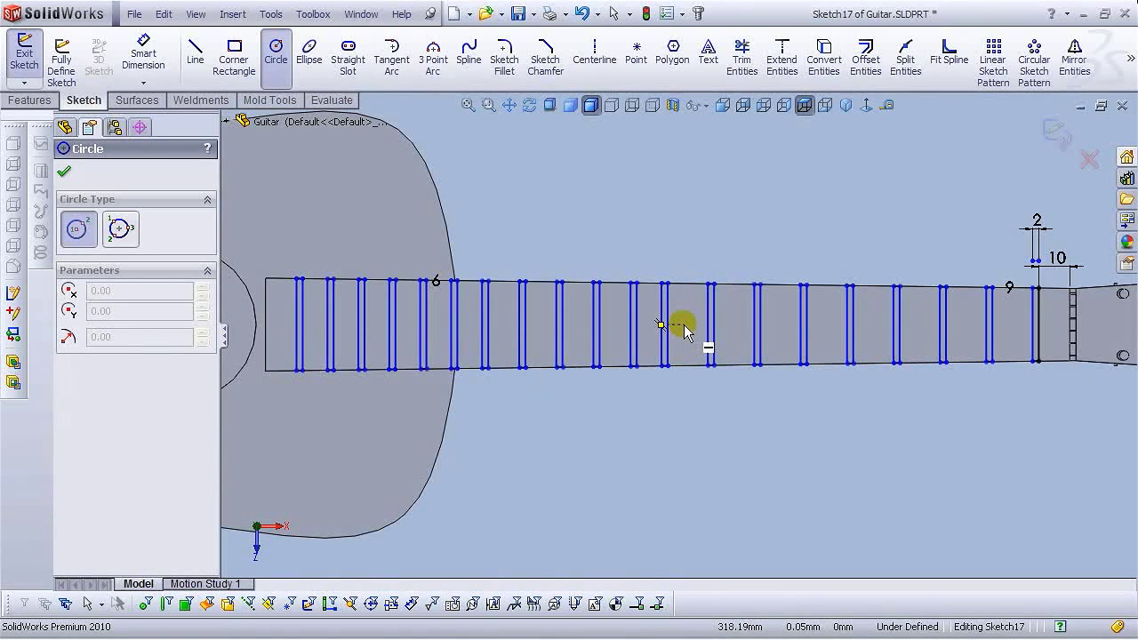
pyautogui.click(690, 325)
pyautogui.click(680, 323)
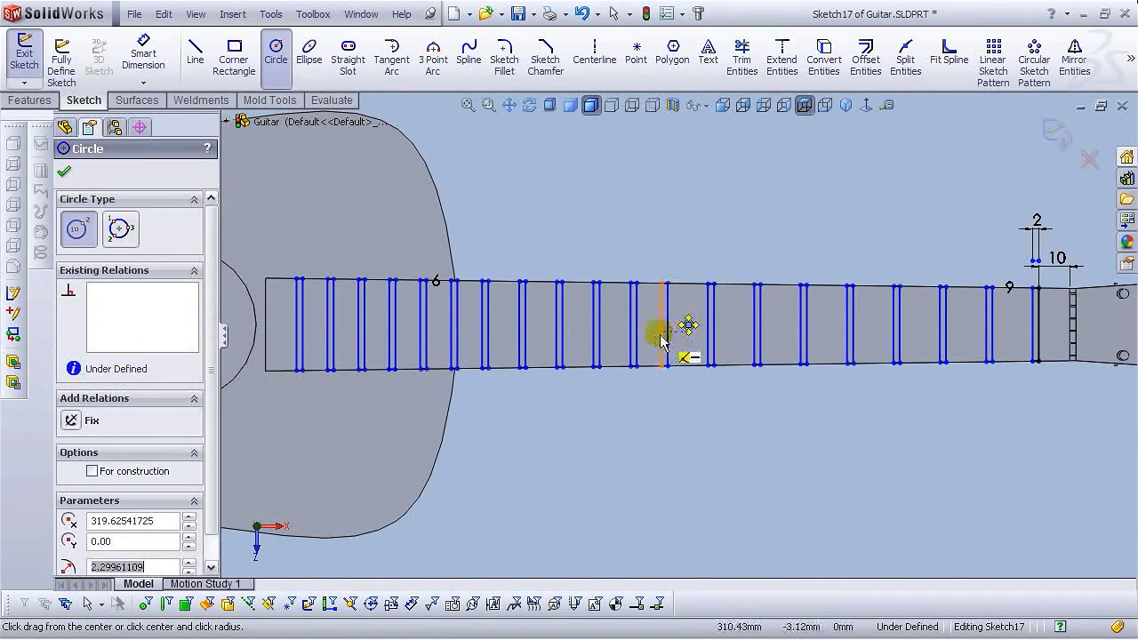
pyautogui.click(612, 300)
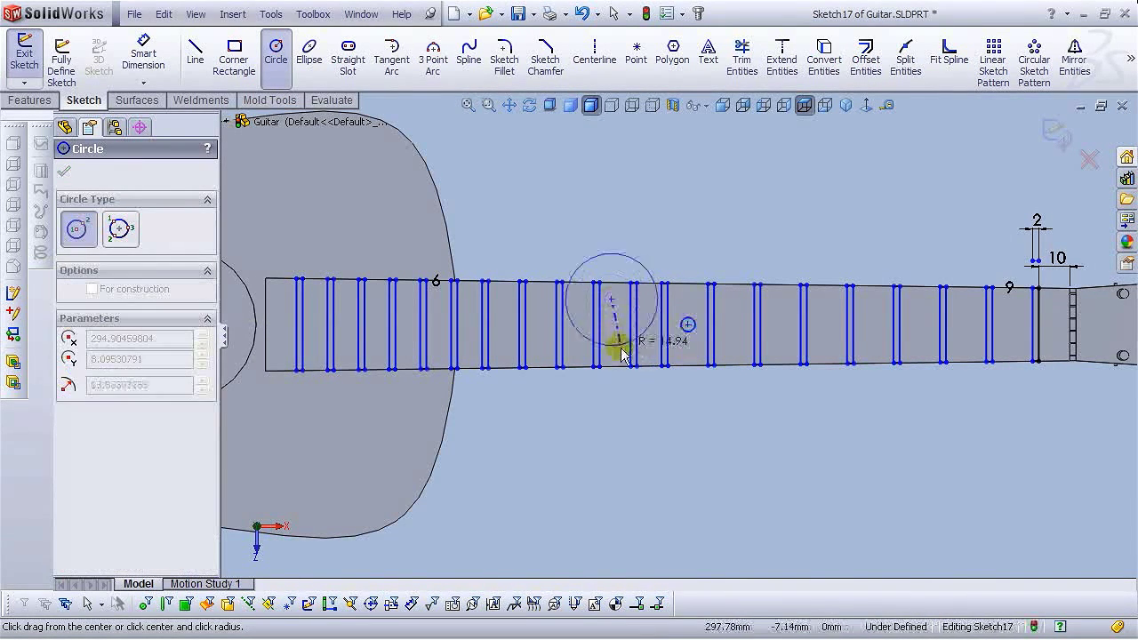
pyautogui.click(610, 307)
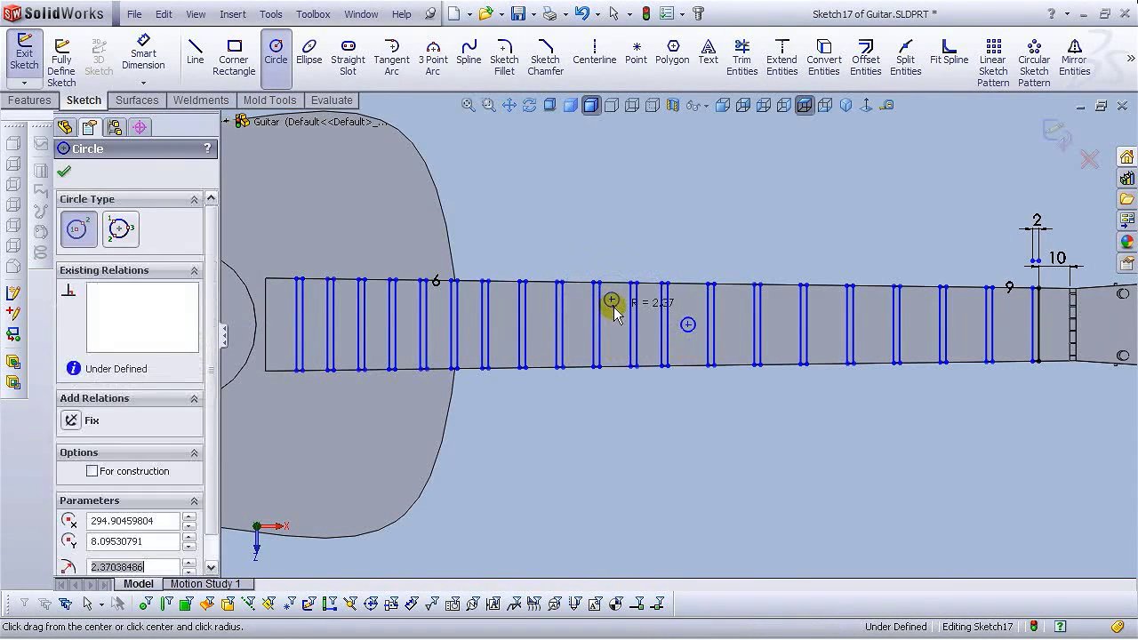
pyautogui.click(613, 352)
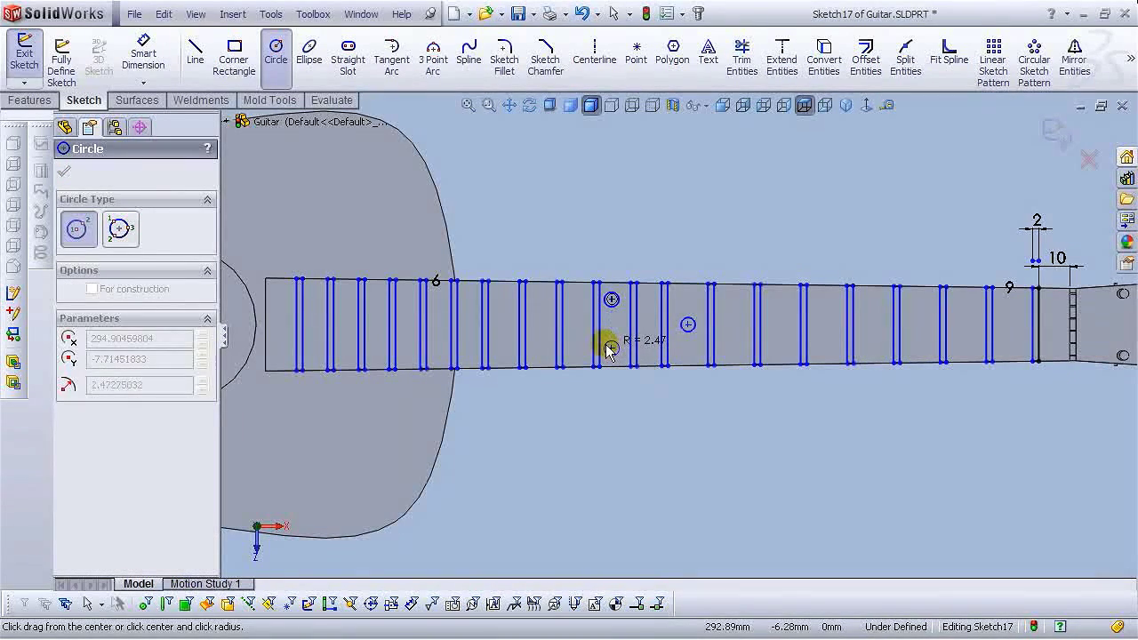
pyautogui.click(610, 349)
pyautogui.rightClick(605, 352)
pyautogui.click(648, 310)
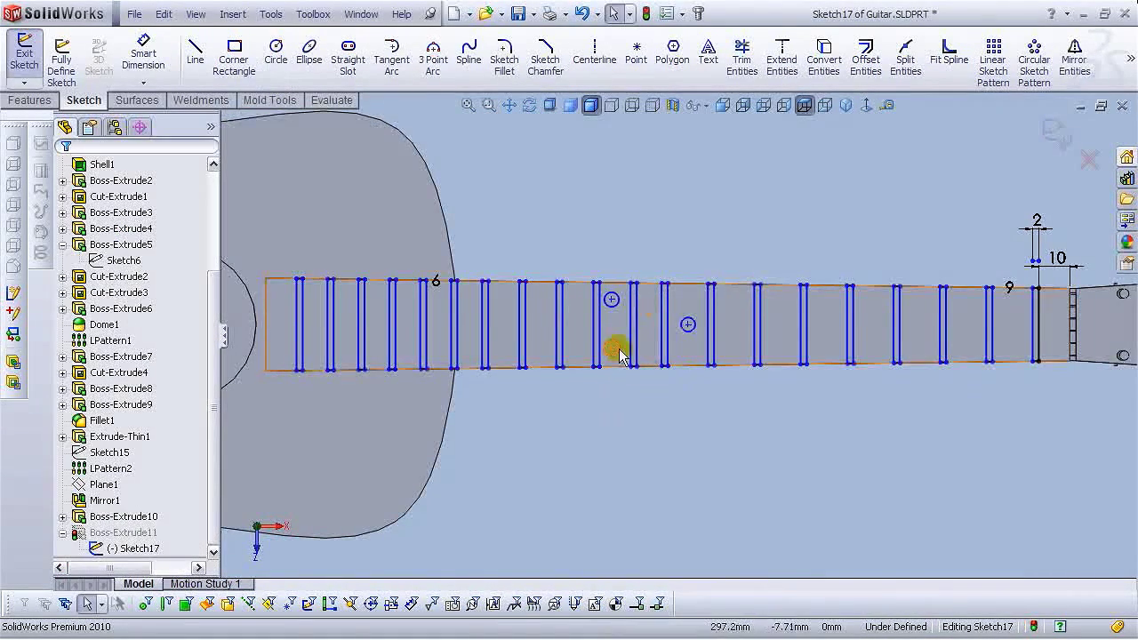
pyautogui.scroll(-5, 620, 354)
# Dimension the upper marker circle at a 3 mm diameter.
pyautogui.click(143, 53)
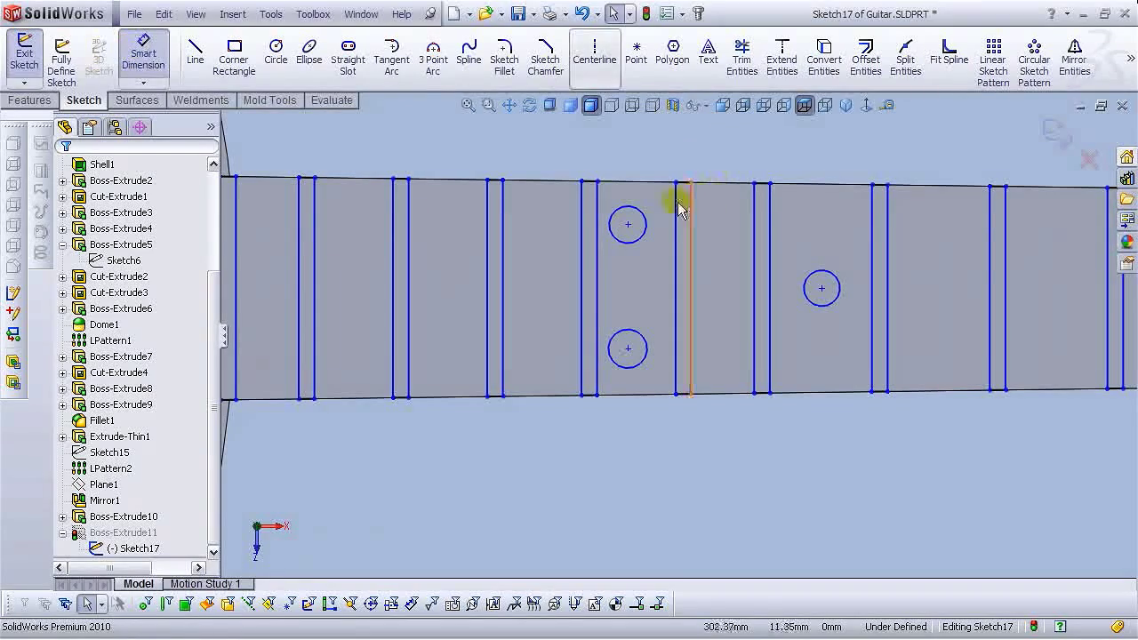
pyautogui.click(638, 213)
pyautogui.click(653, 155)
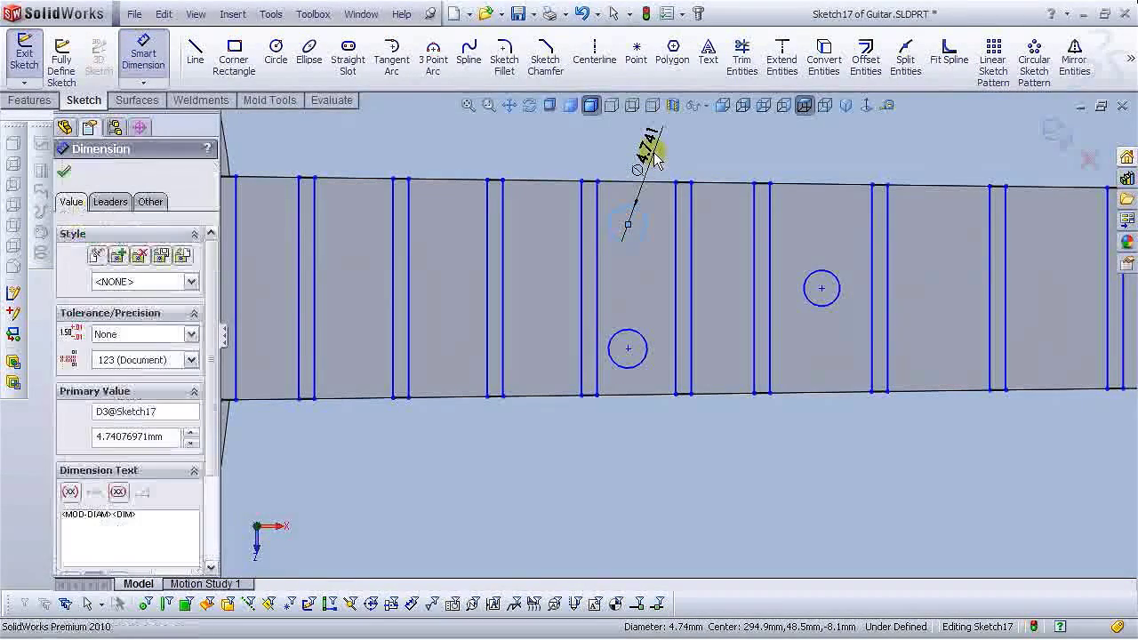
pyautogui.write('3')
pyautogui.press('Return')
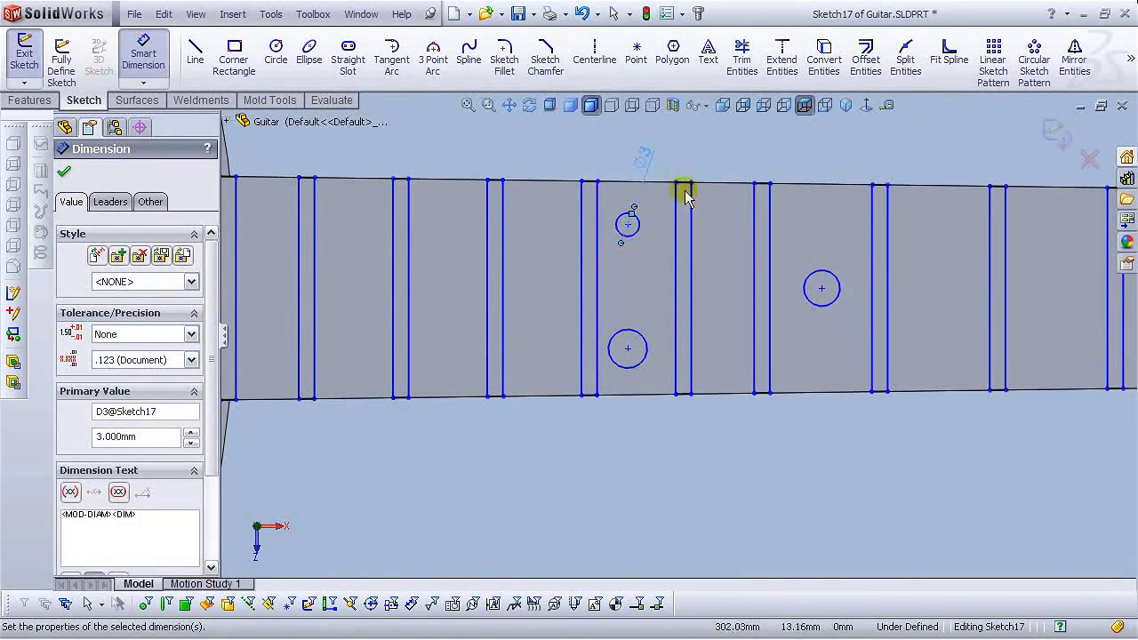
pyautogui.press('Escape')
# Make all three marker circles equal in size.
pyautogui.click(627, 233)
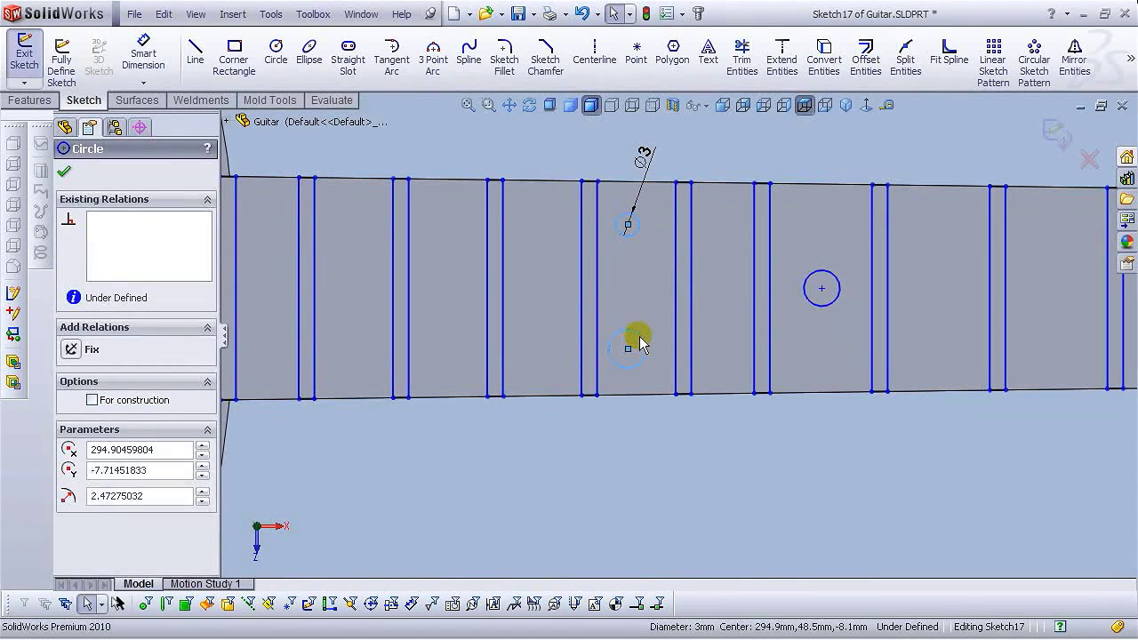
pyautogui.keyDown('ctrl'); pyautogui.click(635, 335); pyautogui.keyUp('ctrl')
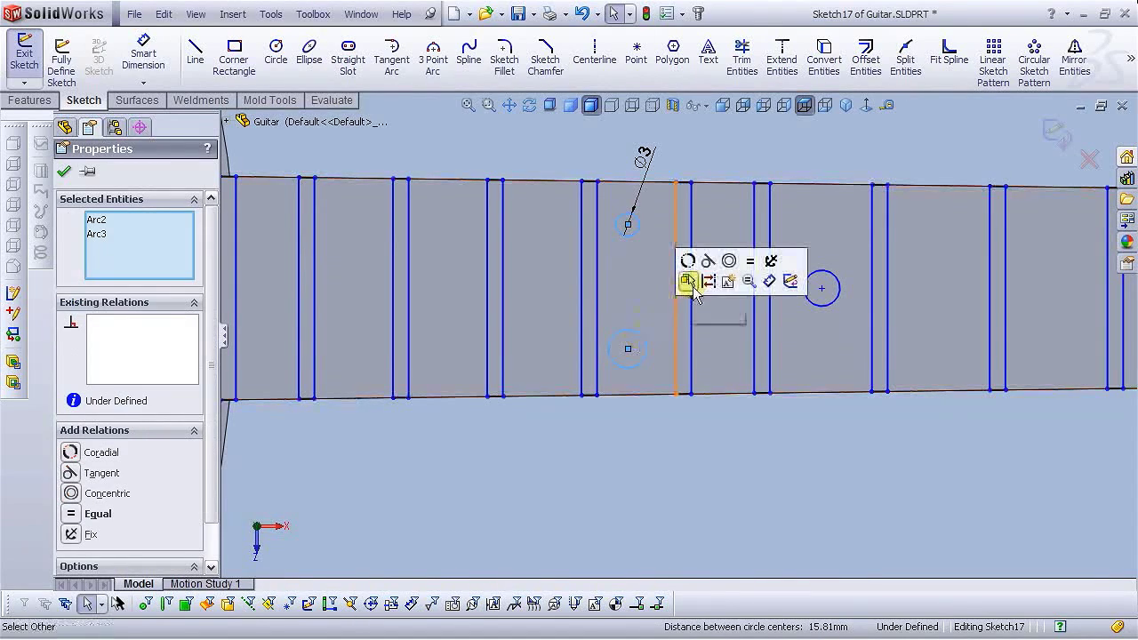
pyautogui.click(826, 305)
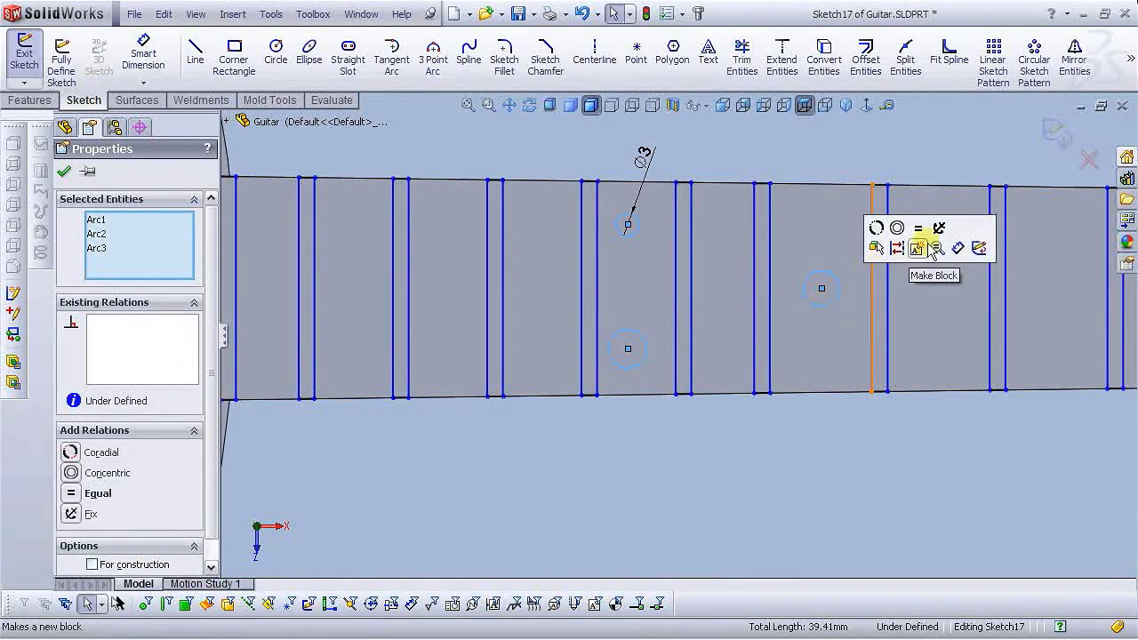
pyautogui.click(928, 242)
pyautogui.click(751, 465)
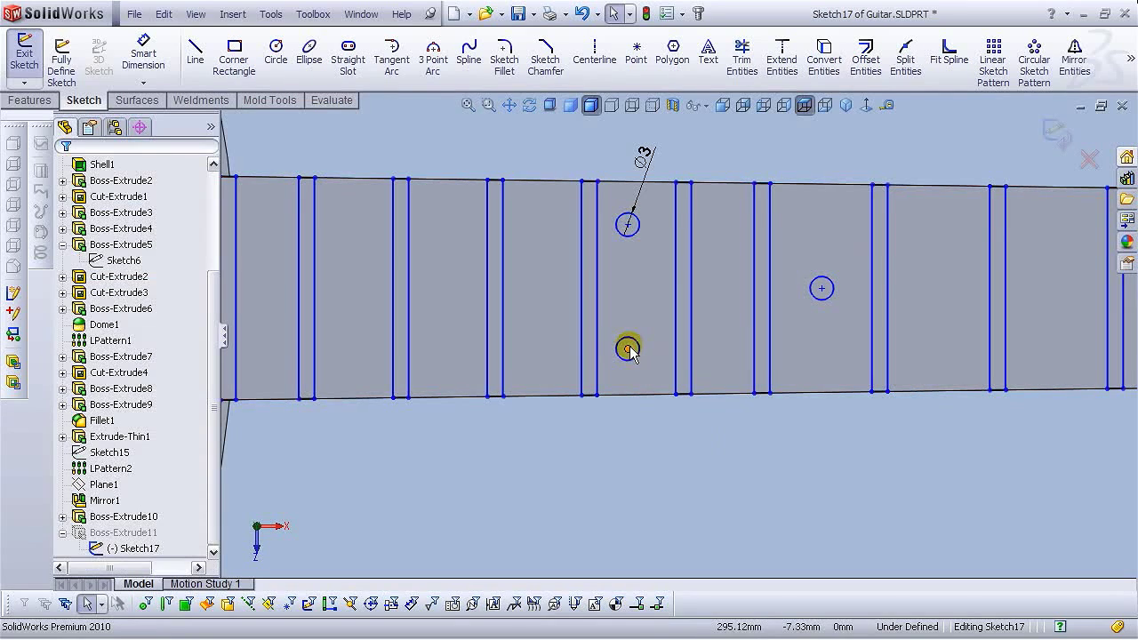
# Align the upper and lower circle centre points vertically.
pyautogui.click(628, 349)
pyautogui.keyDown('ctrl'); pyautogui.click(628, 225); pyautogui.keyUp('ctrl')
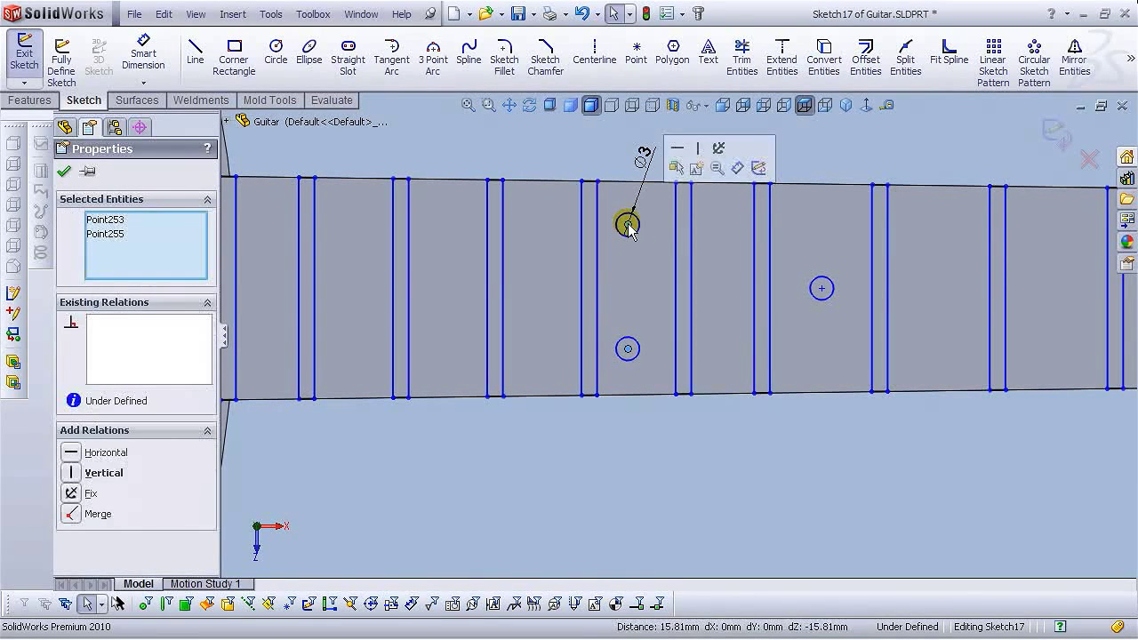
pyautogui.click(698, 152)
pyautogui.click(654, 151)
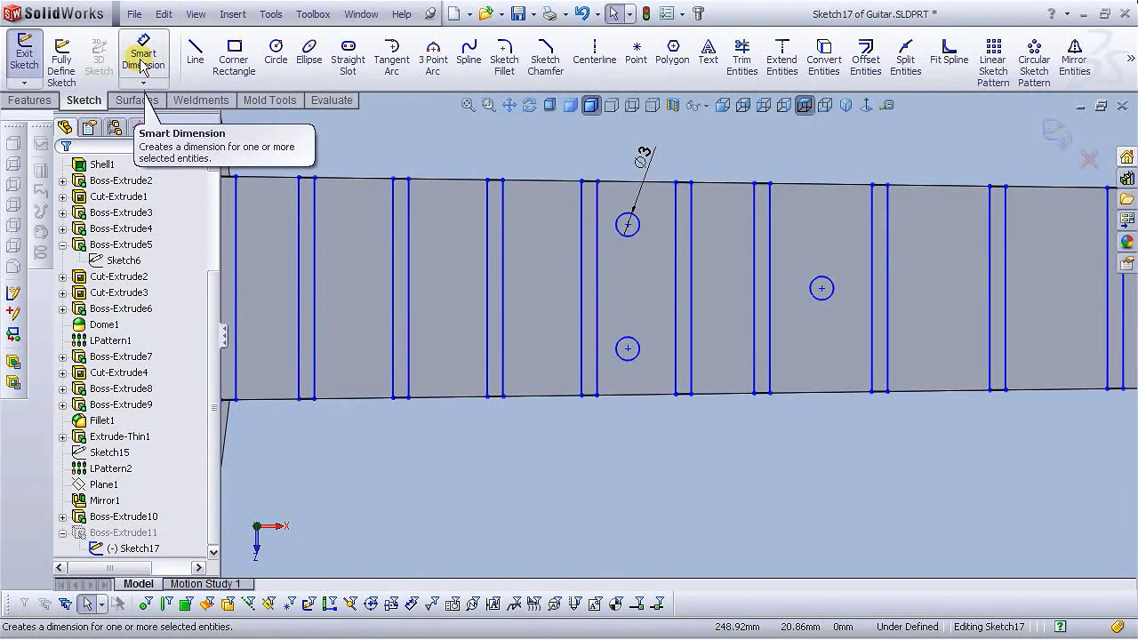
# Draw a centreline from the soundhole edge partway along the neck.
pyautogui.click(594, 53)
pyautogui.scroll(3, 722, 298)
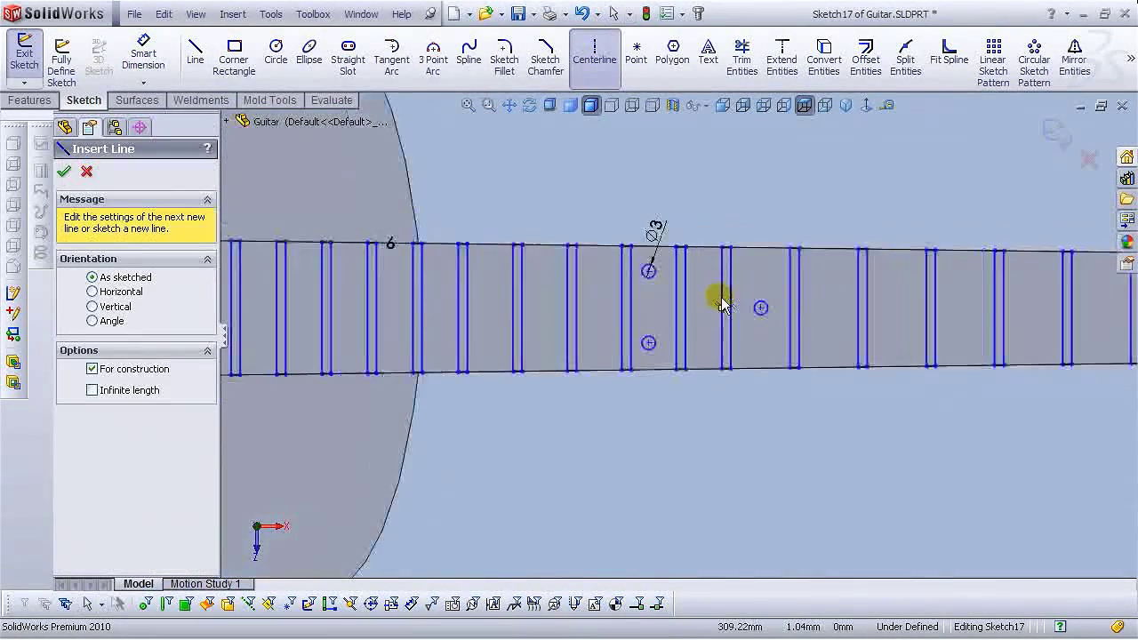
pyautogui.scroll(2, 703, 311)
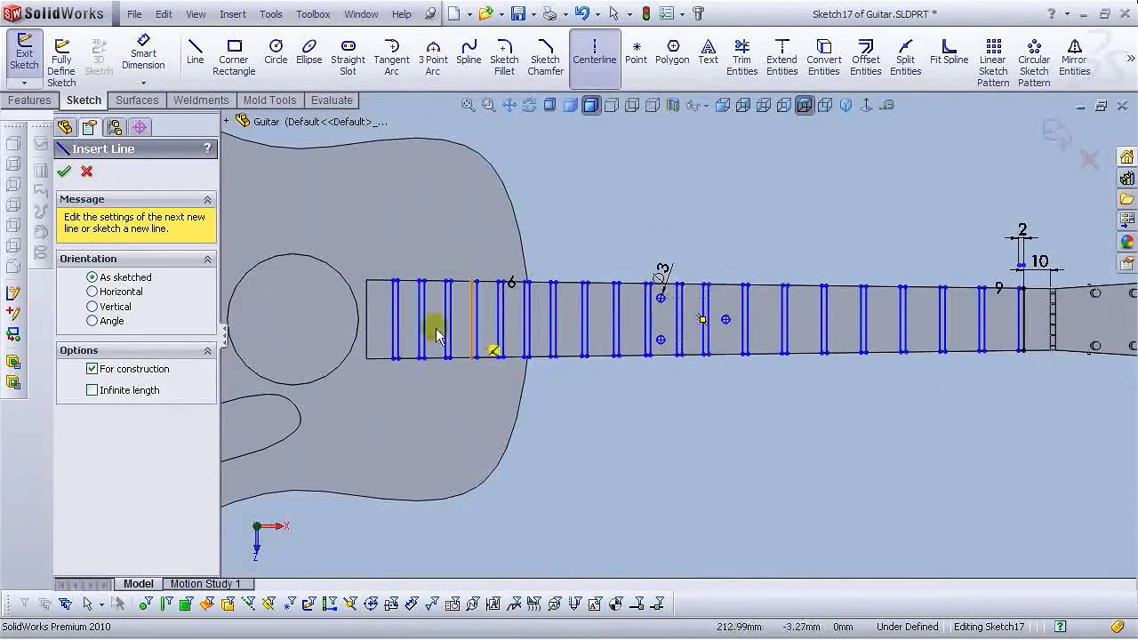
pyautogui.click(358, 319)
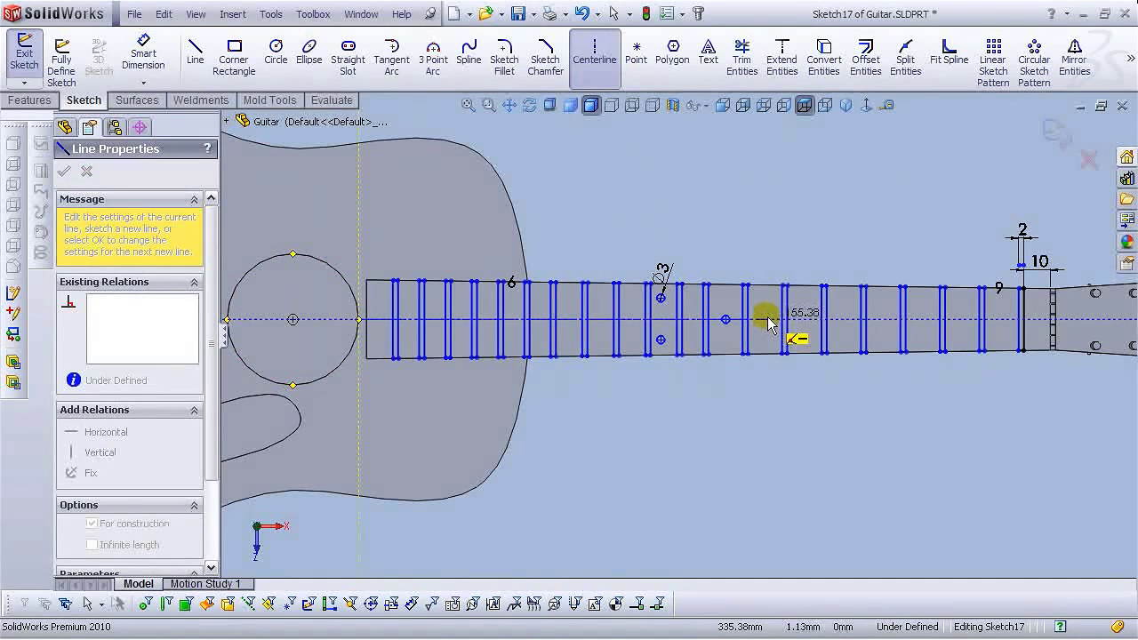
pyautogui.click(767, 320)
pyautogui.rightClick(767, 320)
pyautogui.click(767, 285)
pyautogui.scroll(-5, 583, 316)
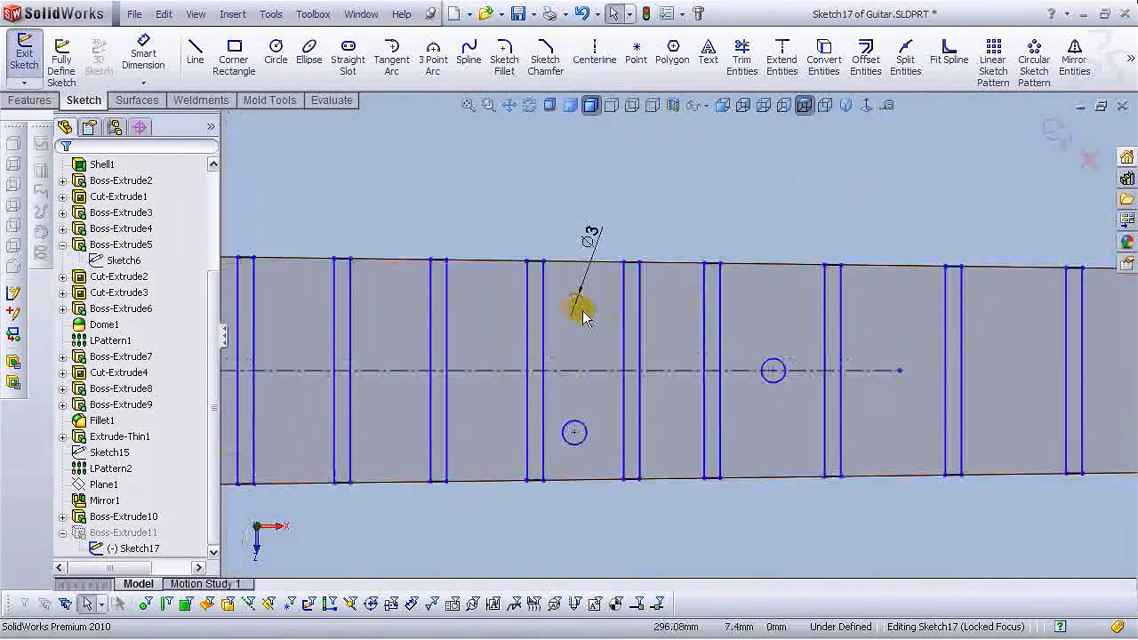
# Make the upper and lower circle centres symmetric about the centreline.
pyautogui.click(578, 307)
pyautogui.keyDown('ctrl'); pyautogui.click(574, 433); pyautogui.keyUp('ctrl')
pyautogui.click(575, 433)
pyautogui.keyDown('ctrl'); pyautogui.click(574, 433); pyautogui.keyUp('ctrl')
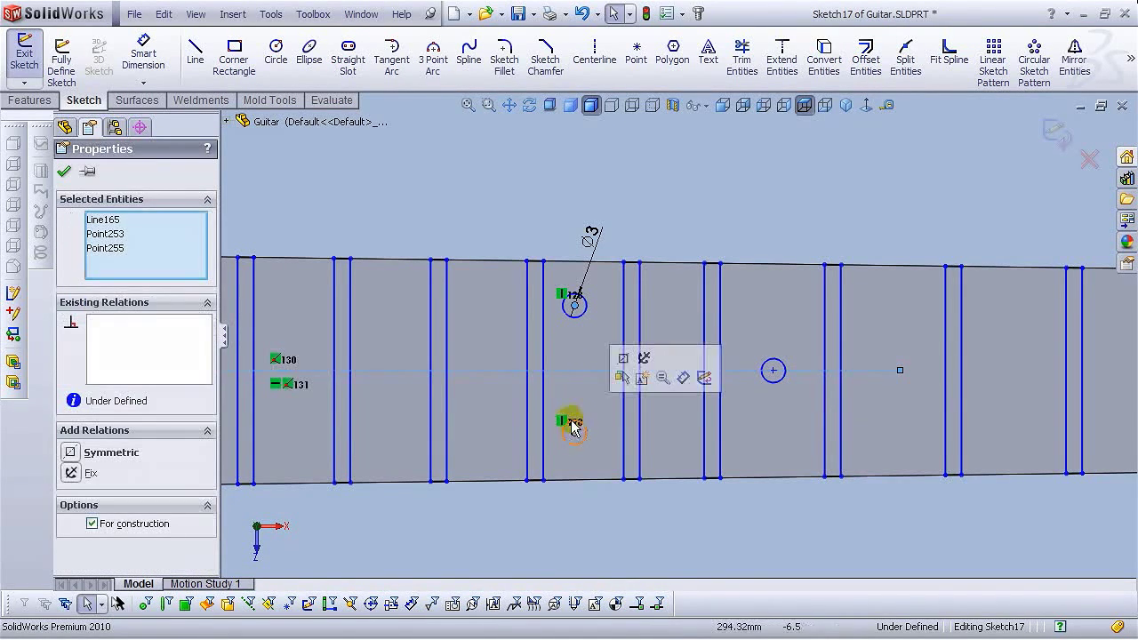
pyautogui.click(625, 359)
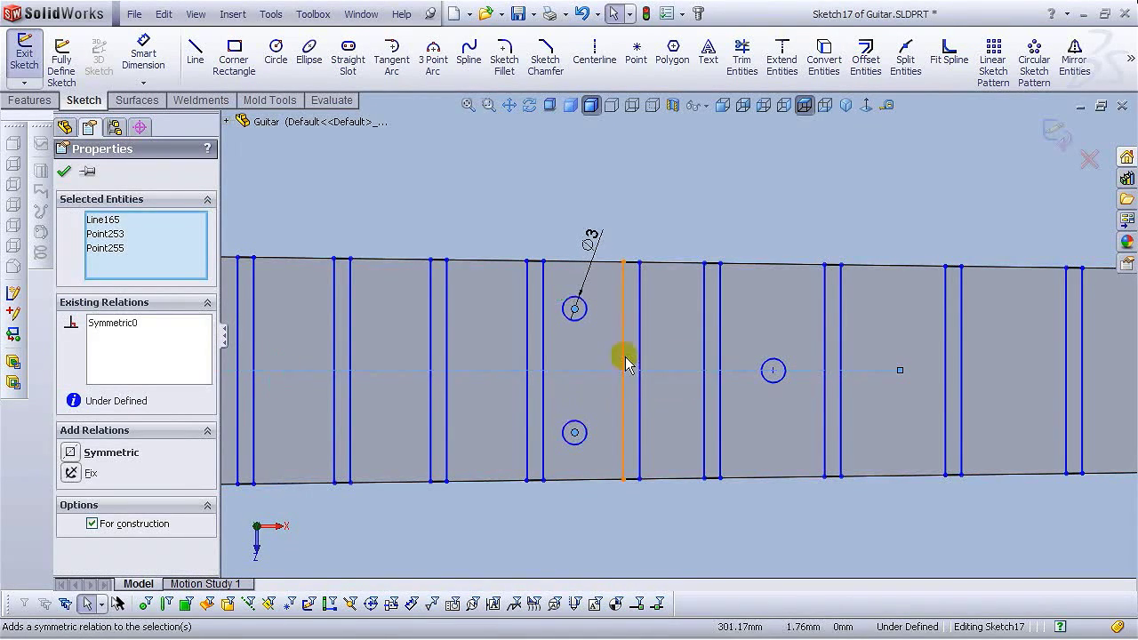
# Dimension the spacing between the paired circles to 12 mm.
pyautogui.click(151, 64)
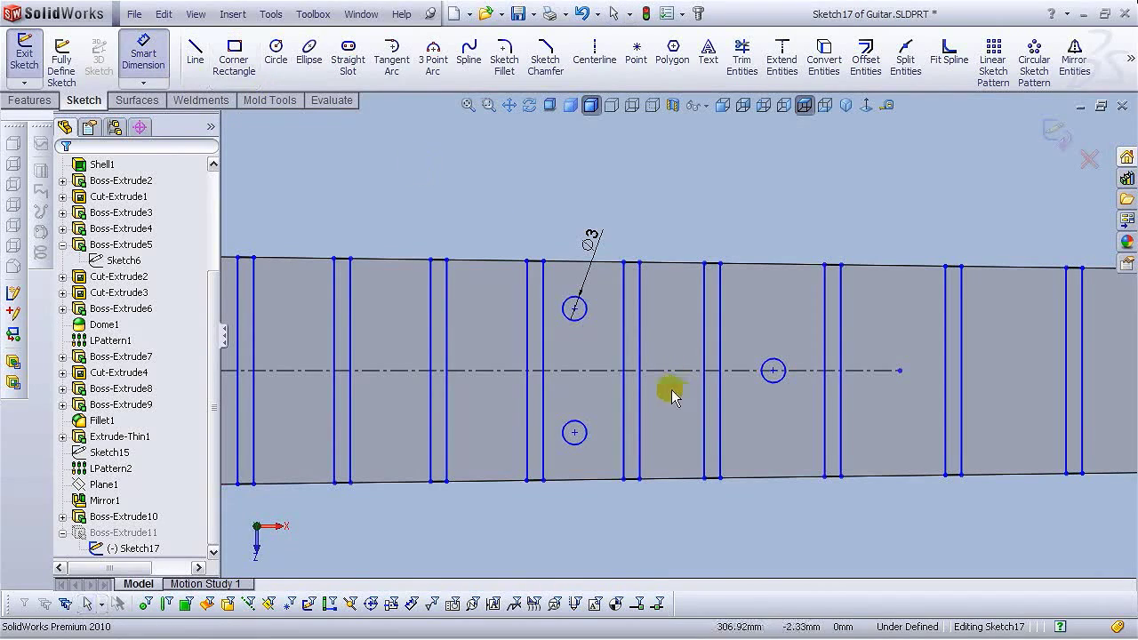
pyautogui.click(576, 307)
pyautogui.click(576, 425)
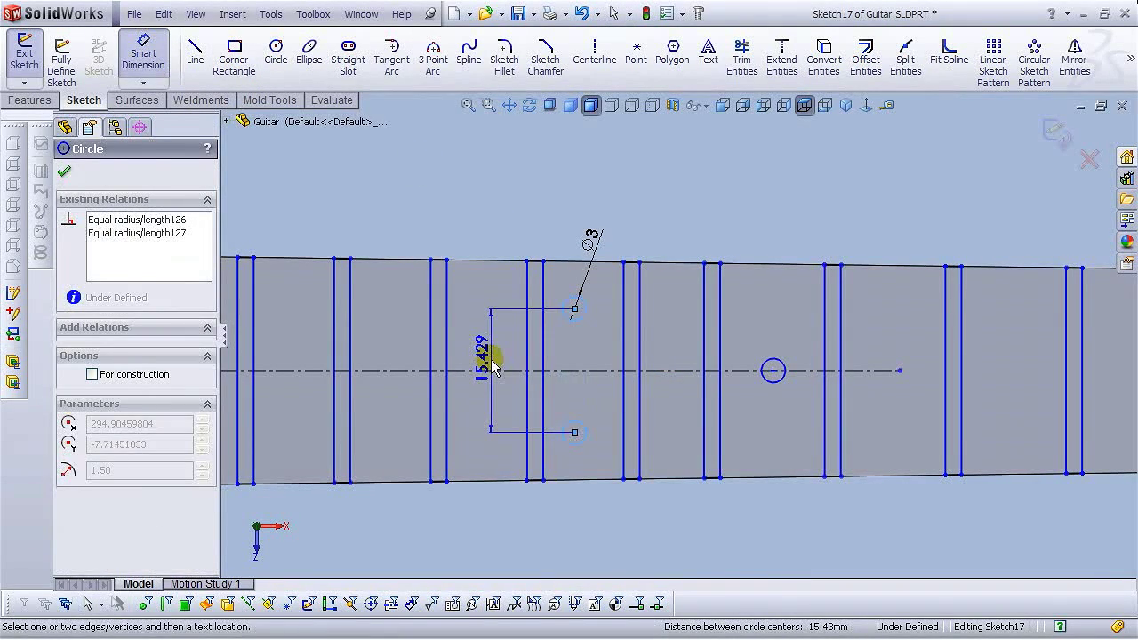
pyautogui.click(492, 364)
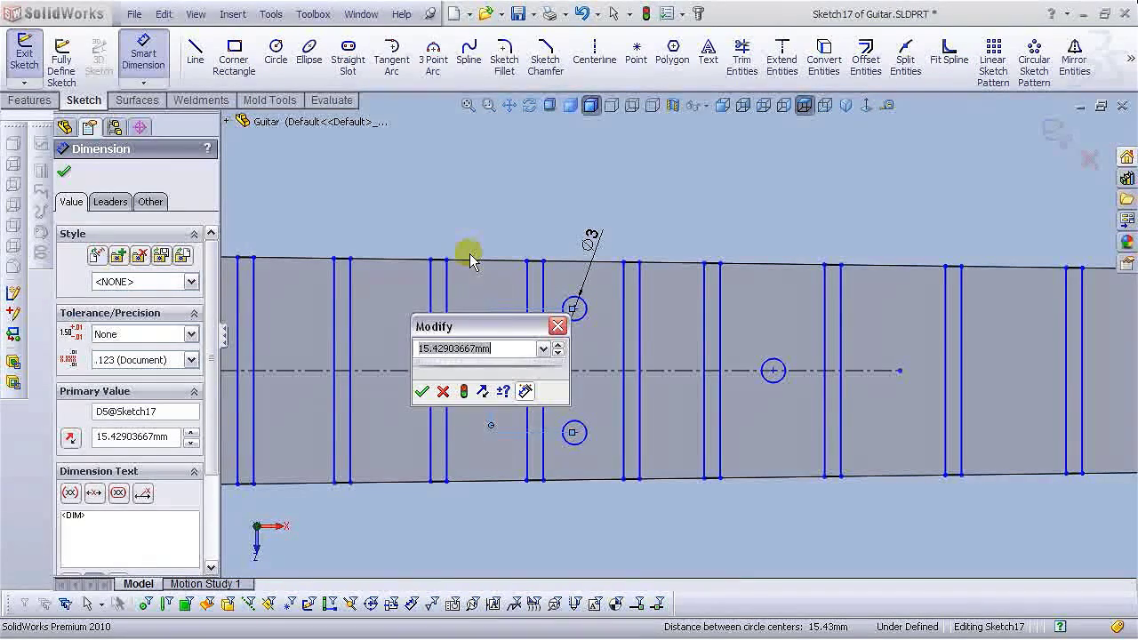
pyautogui.write('12')
pyautogui.press('Return')
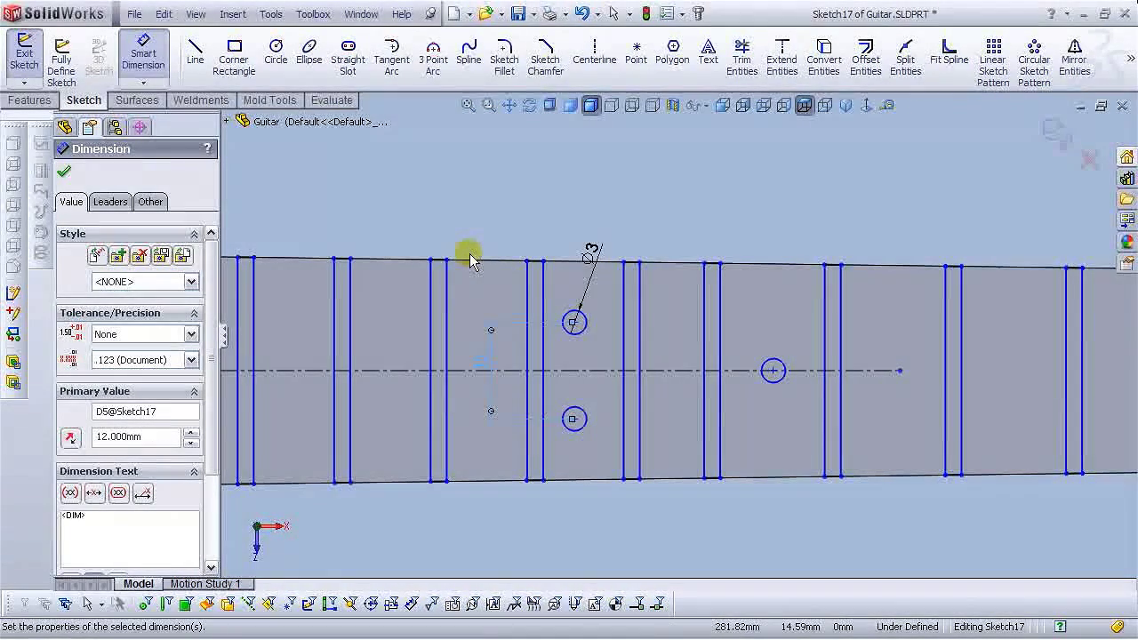
pyautogui.press('Escape')
pyautogui.press('Escape')
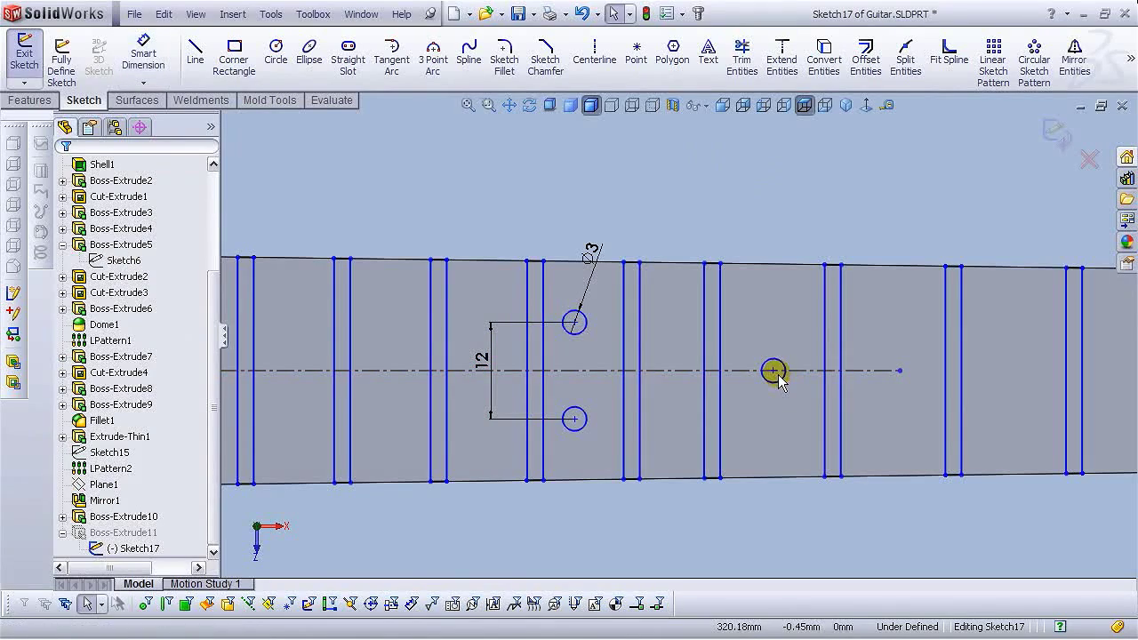
# Drag the third circle's centre onto the centreline and nudge the pair along the neck.
pyautogui.click(774, 369)
pyautogui.moveTo(776, 365); pyautogui.dragTo(776, 376)
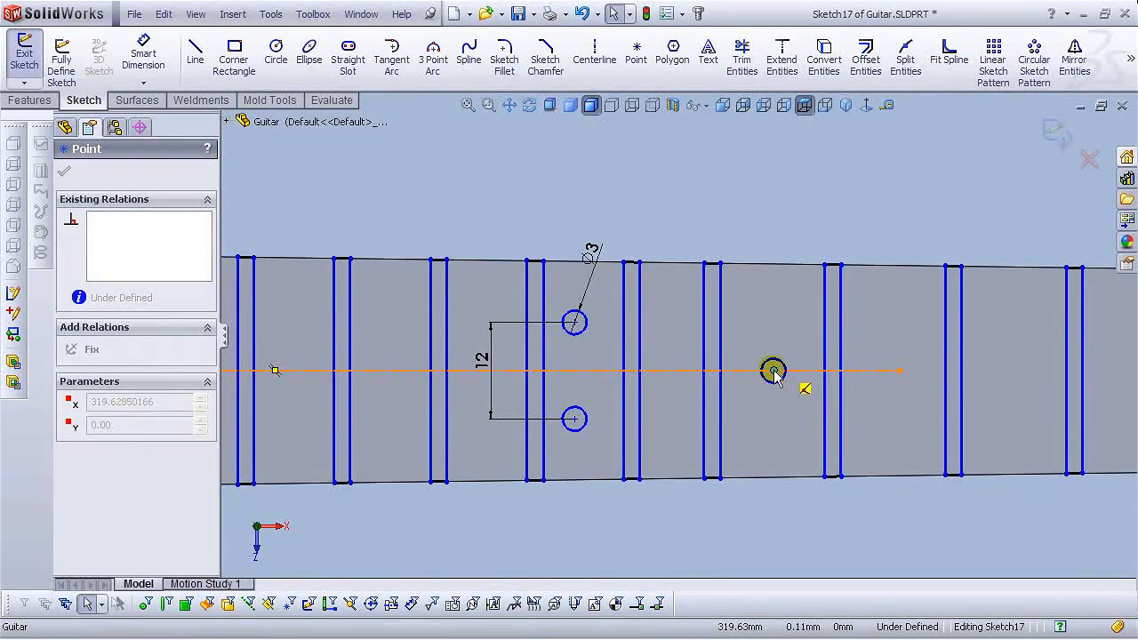
pyautogui.click(760, 520)
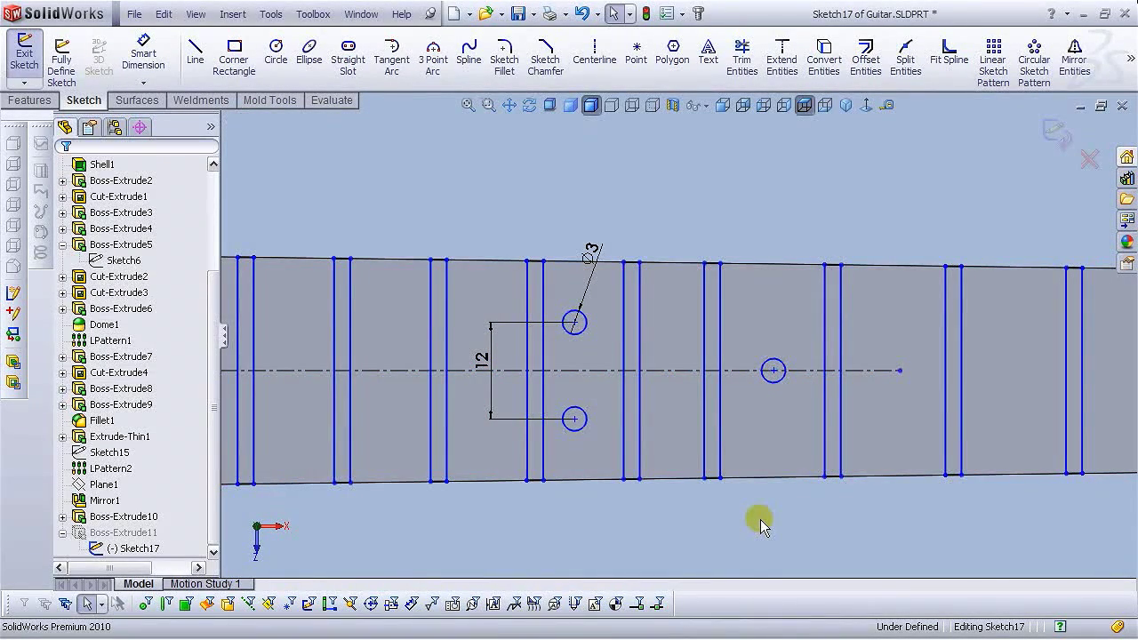
pyautogui.click(575, 420)
pyautogui.moveTo(578, 425); pyautogui.dragTo(590, 425)
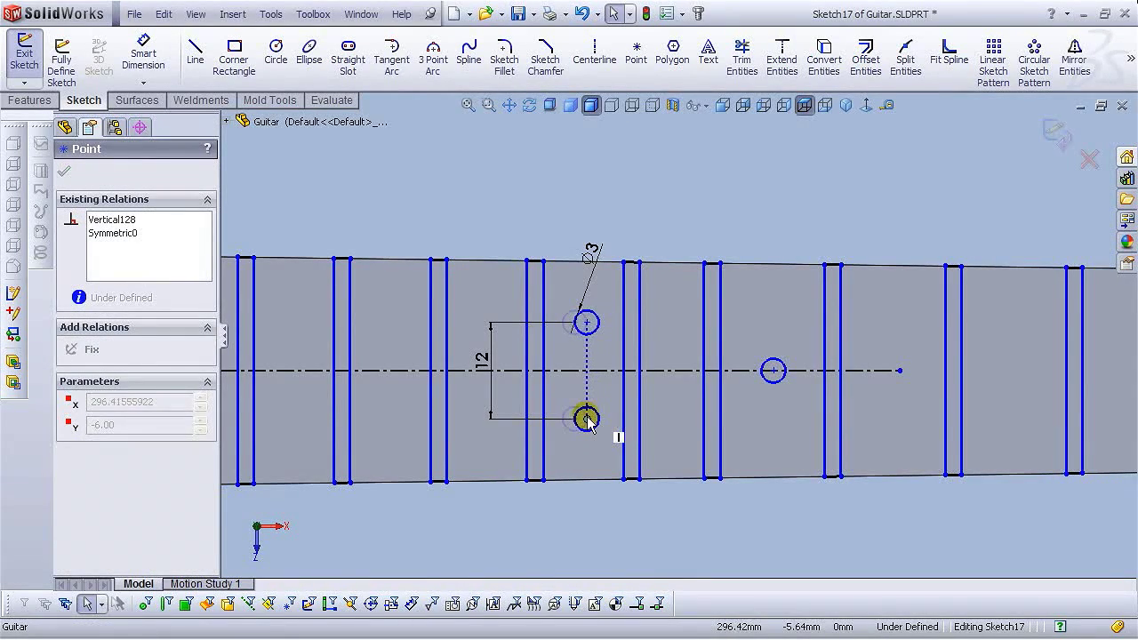
pyautogui.click(607, 519)
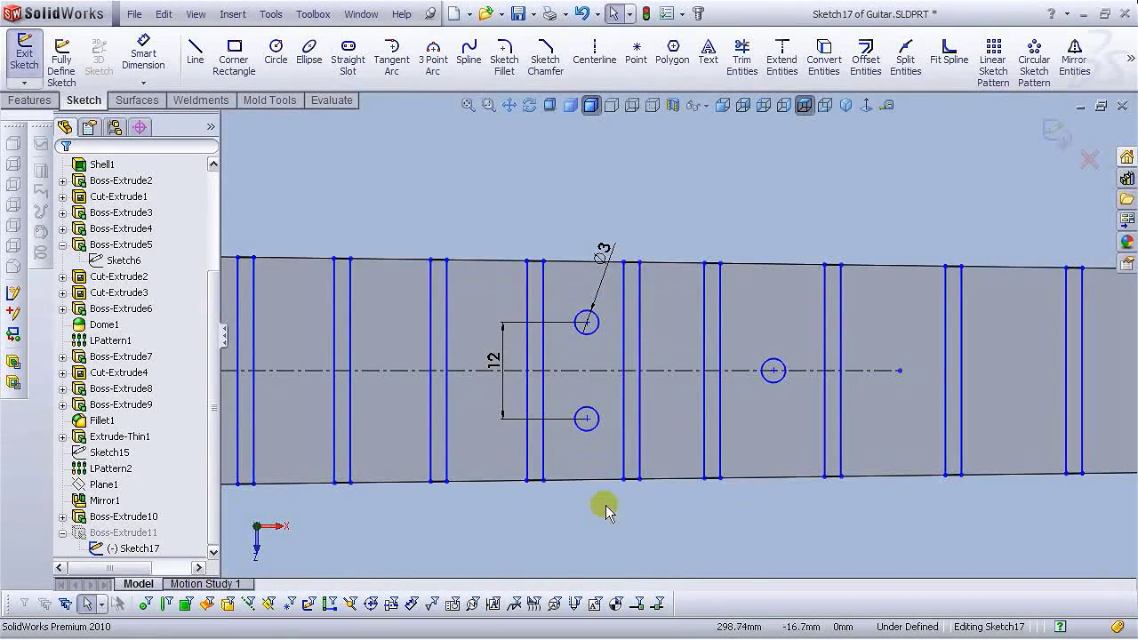
pyautogui.press('z')
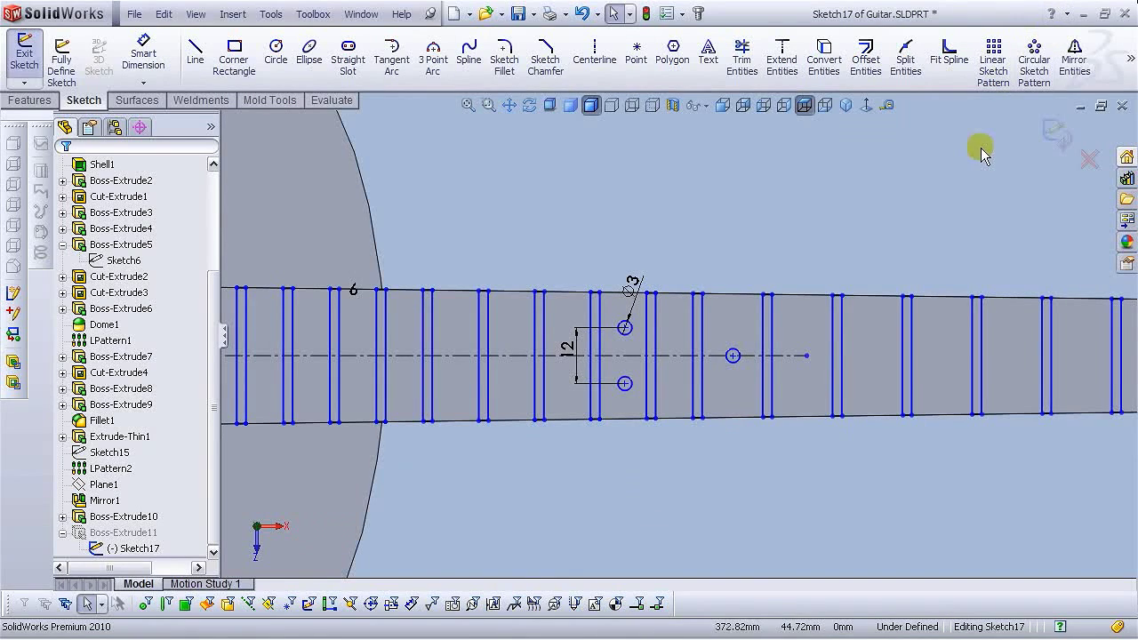
pyautogui.click(1130, 59)
# Copy the three marker circles with offset ΔX -47 mm, ΔY 0.
pyautogui.click(913, 126)
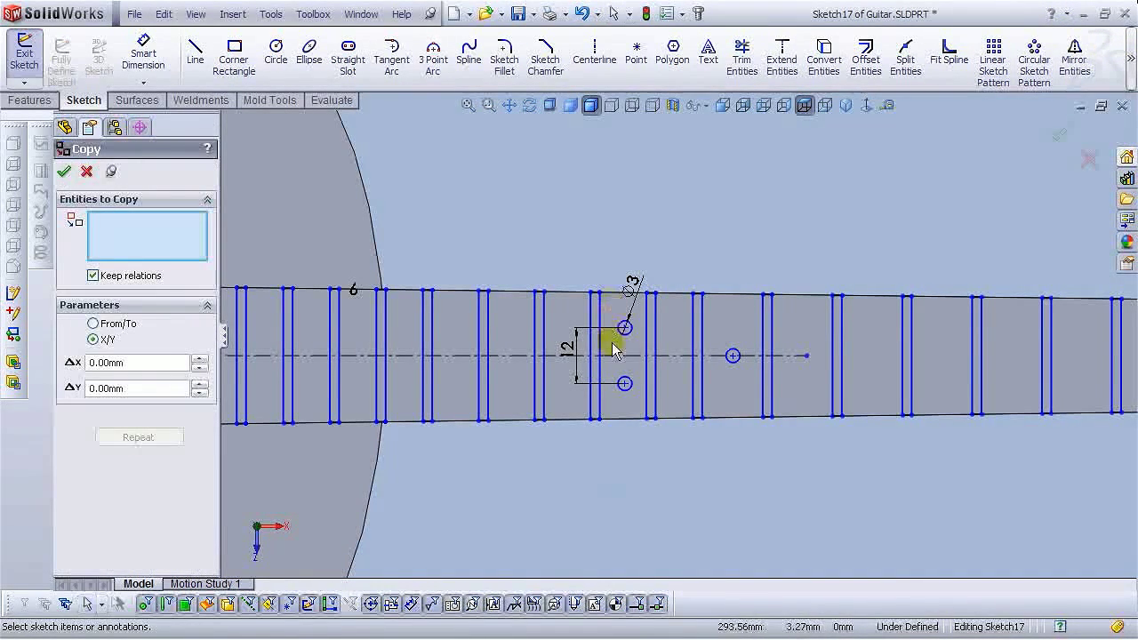
pyautogui.click(730, 363)
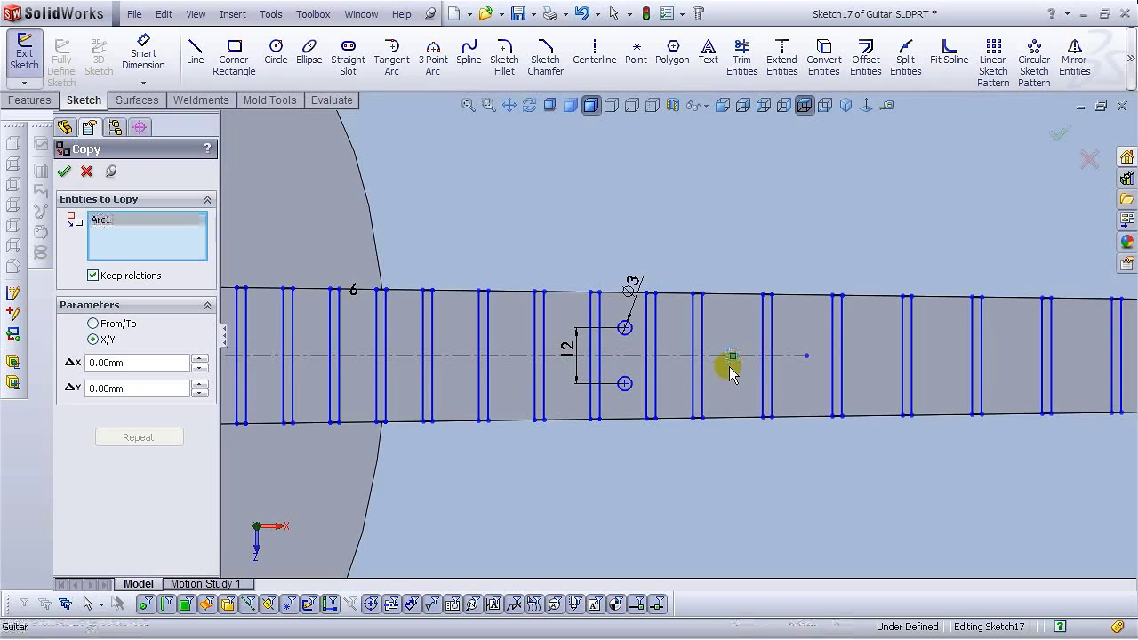
pyautogui.click(633, 384)
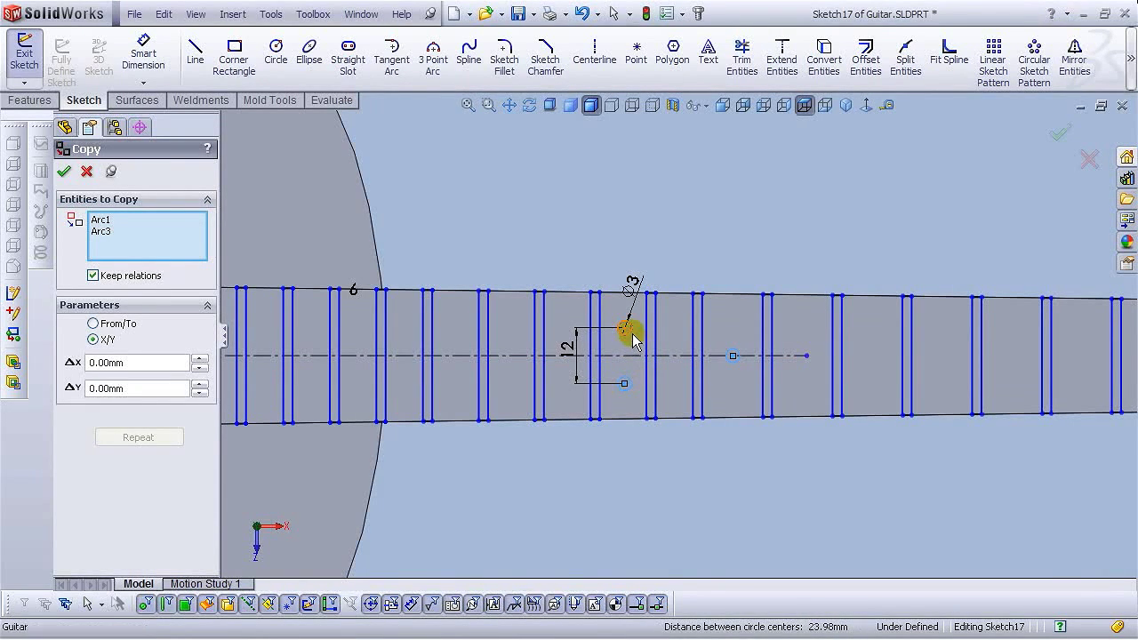
pyautogui.click(628, 331)
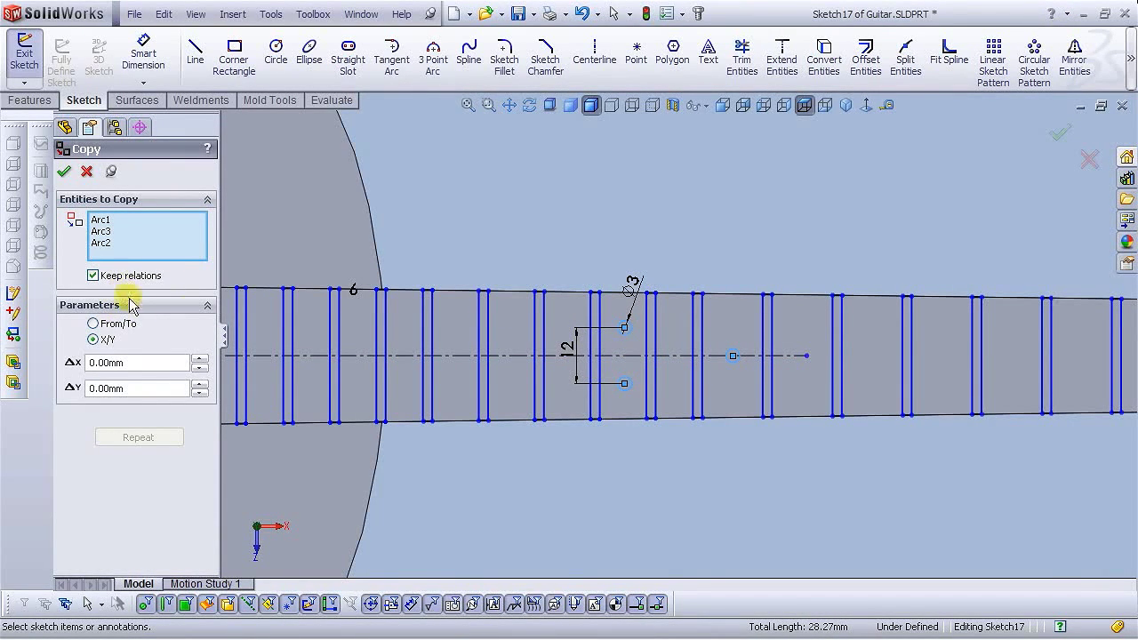
pyautogui.click(200, 368)
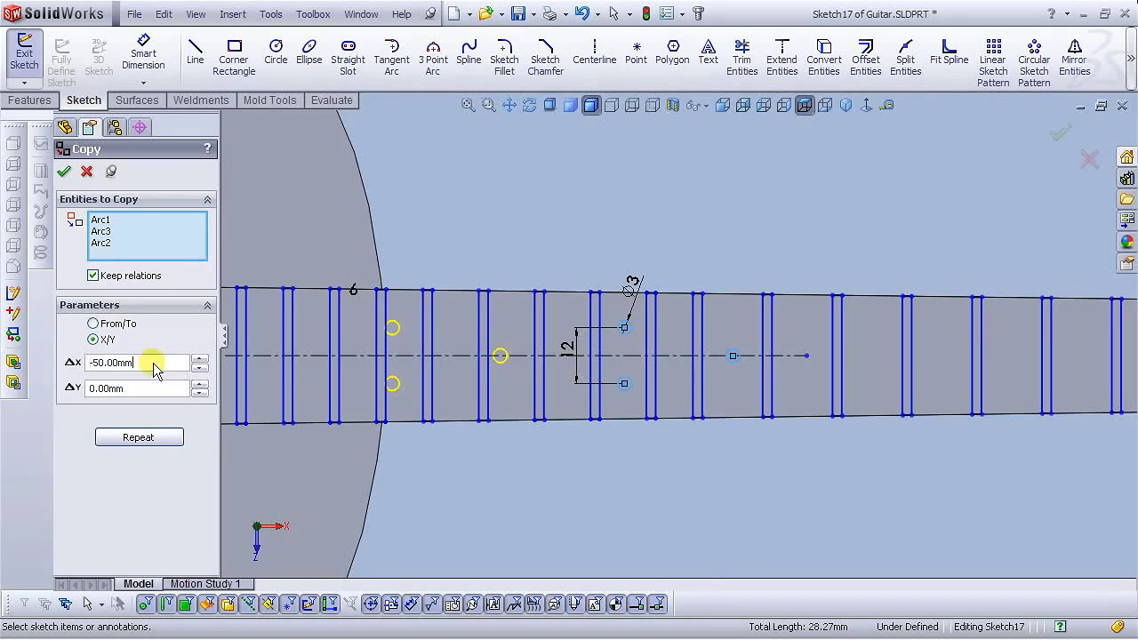
pyautogui.moveTo(157, 367); pyautogui.dragTo(49, 380)
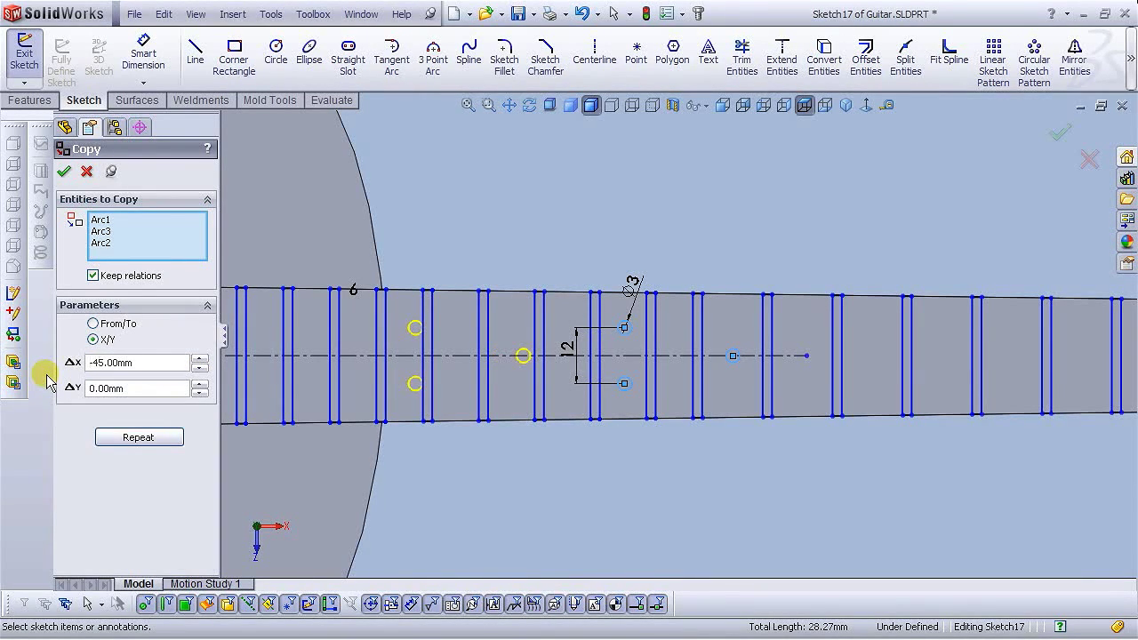
pyautogui.moveTo(145, 361); pyautogui.dragTo(35, 392)
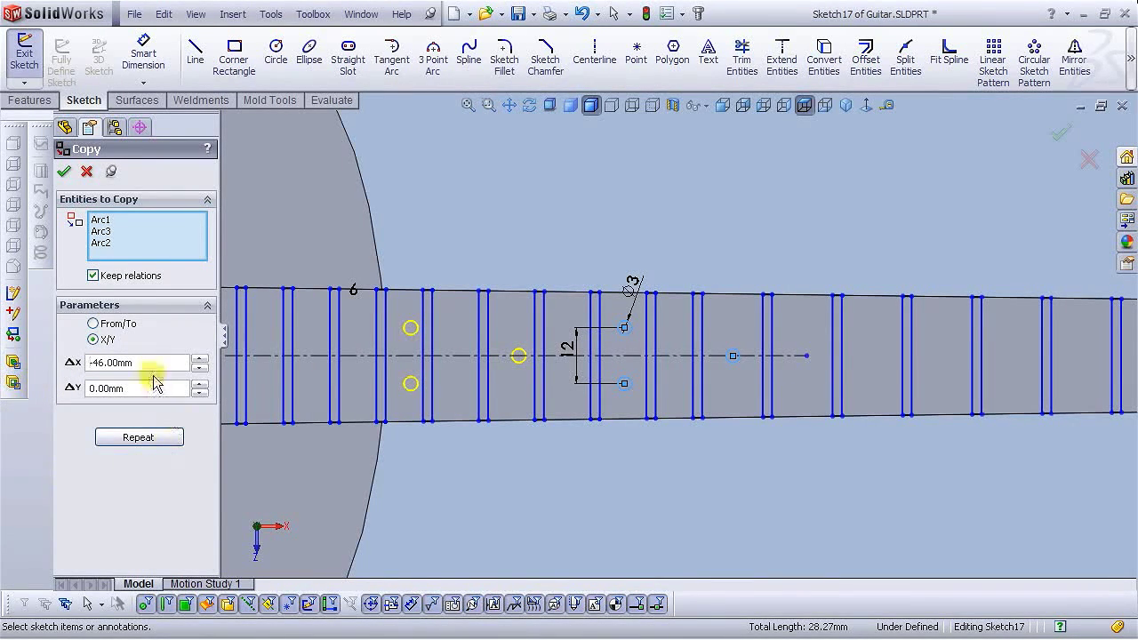
pyautogui.moveTo(153, 365); pyautogui.dragTo(61, 376)
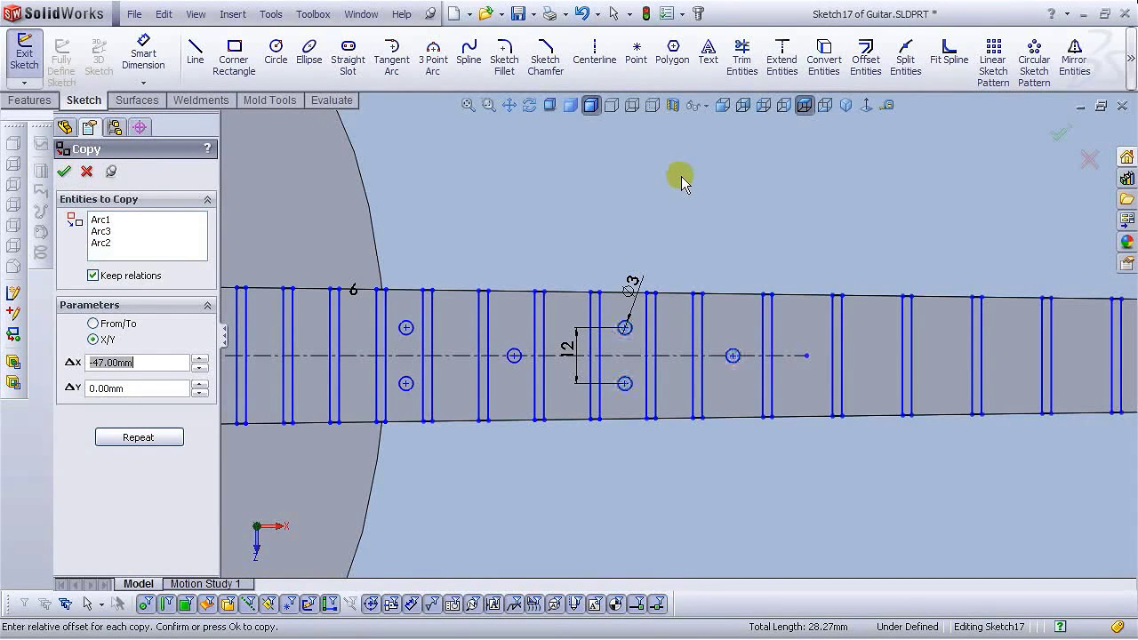
pyautogui.press('Return')
pyautogui.scroll(5, 690, 257)
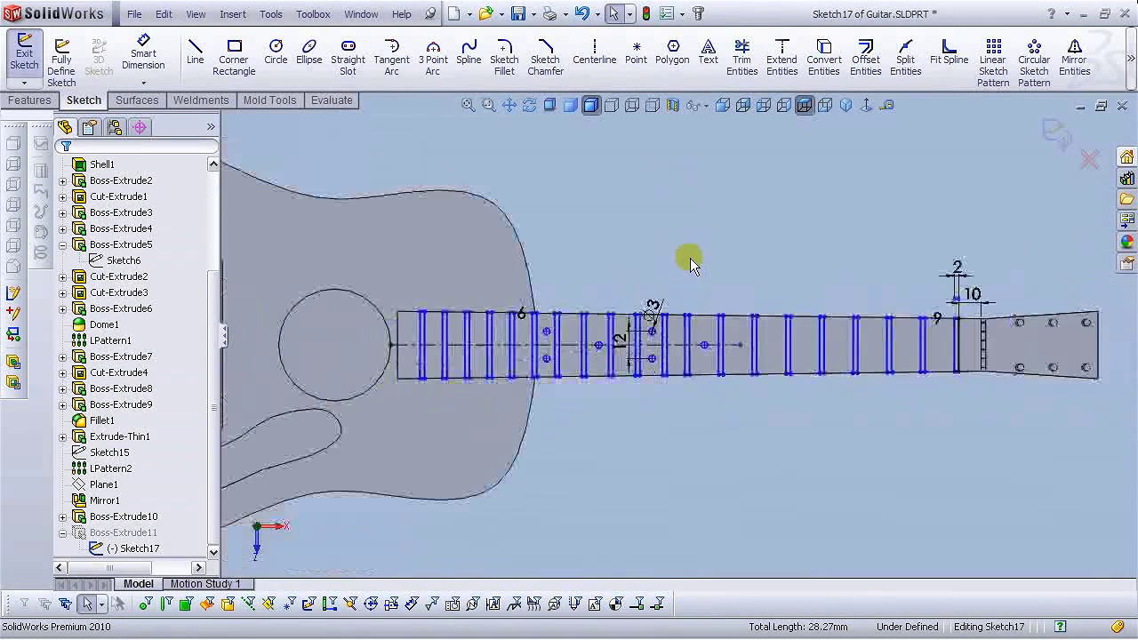
pyautogui.scroll(-3, 605, 331)
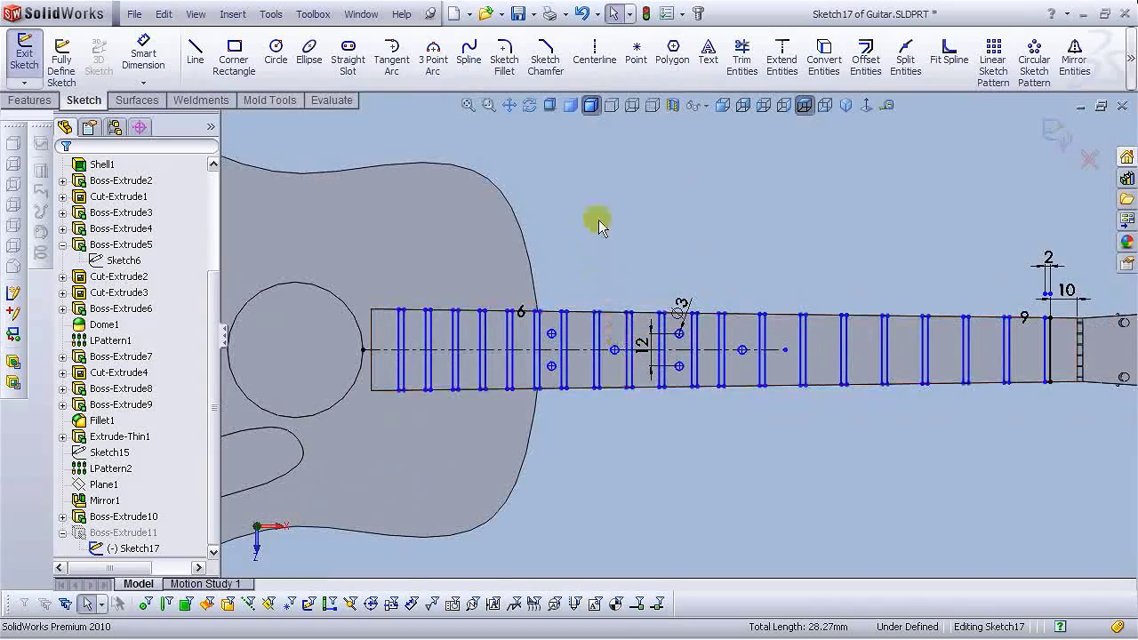
# Exit the sketch and orbit to inspect the marker dots on the fretboard.
pyautogui.click(1037, 144)
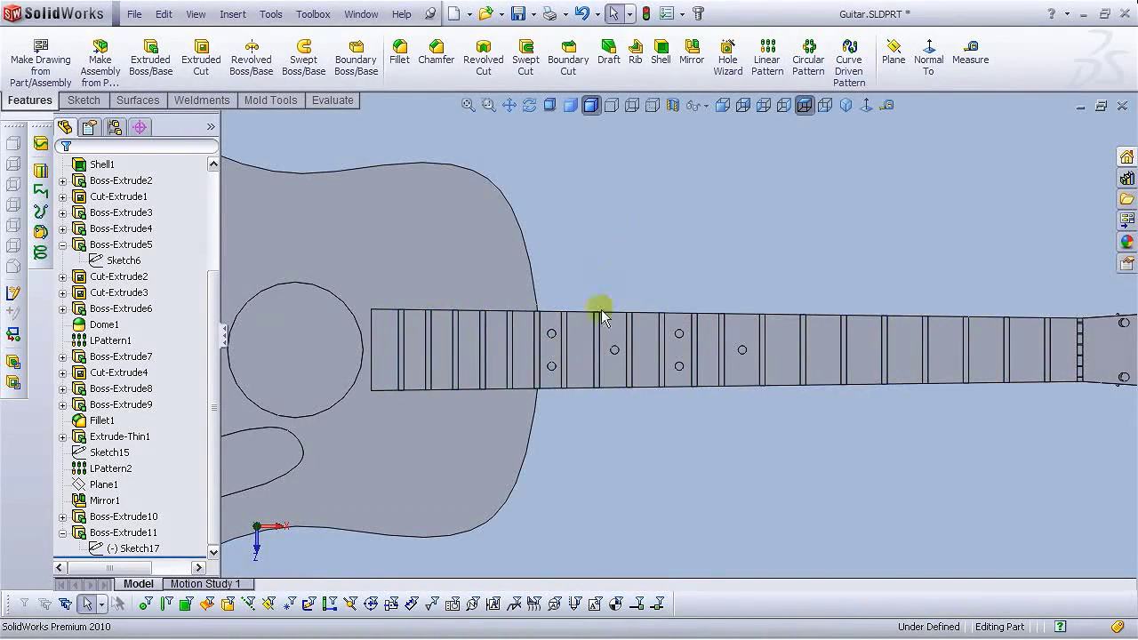
pyautogui.scroll(-3, 602, 310)
pyautogui.moveTo(482, 401); pyautogui.dragTo(459, 206, button='middle')
pyautogui.scroll(5, 448, 267)
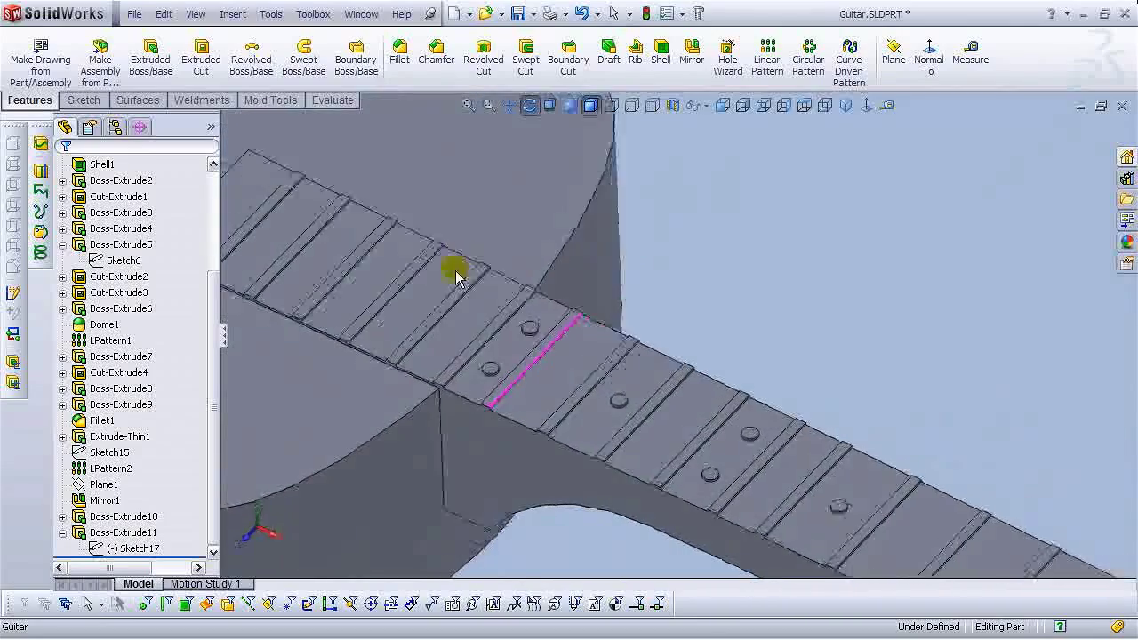
pyautogui.press('Escape')
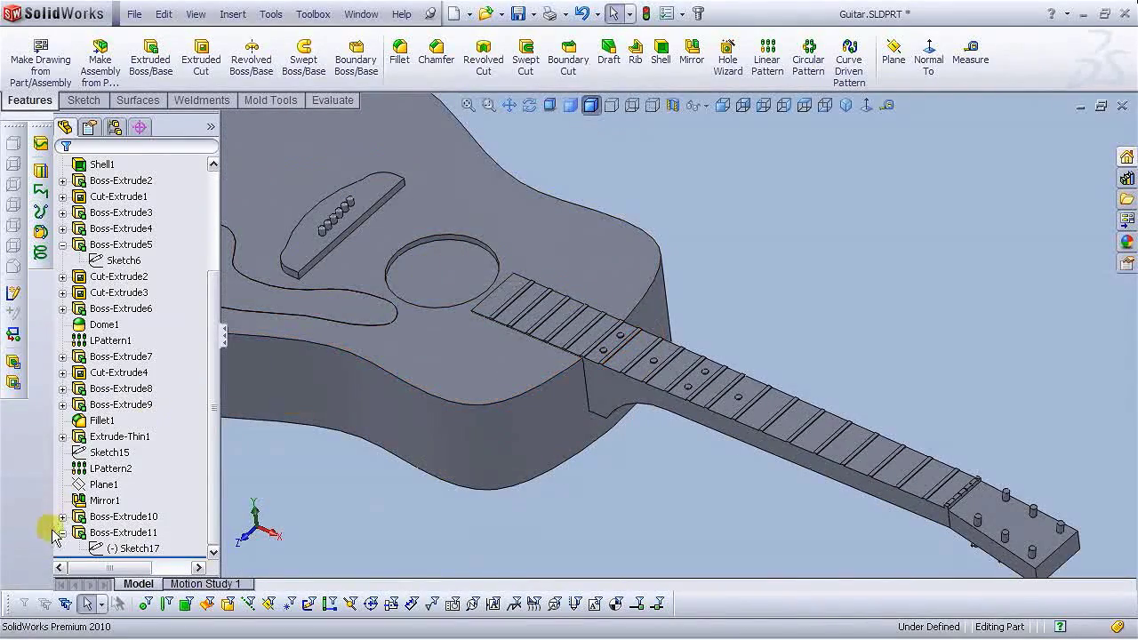
pyautogui.click(62, 533)
pyautogui.scroll(3, 711, 427)
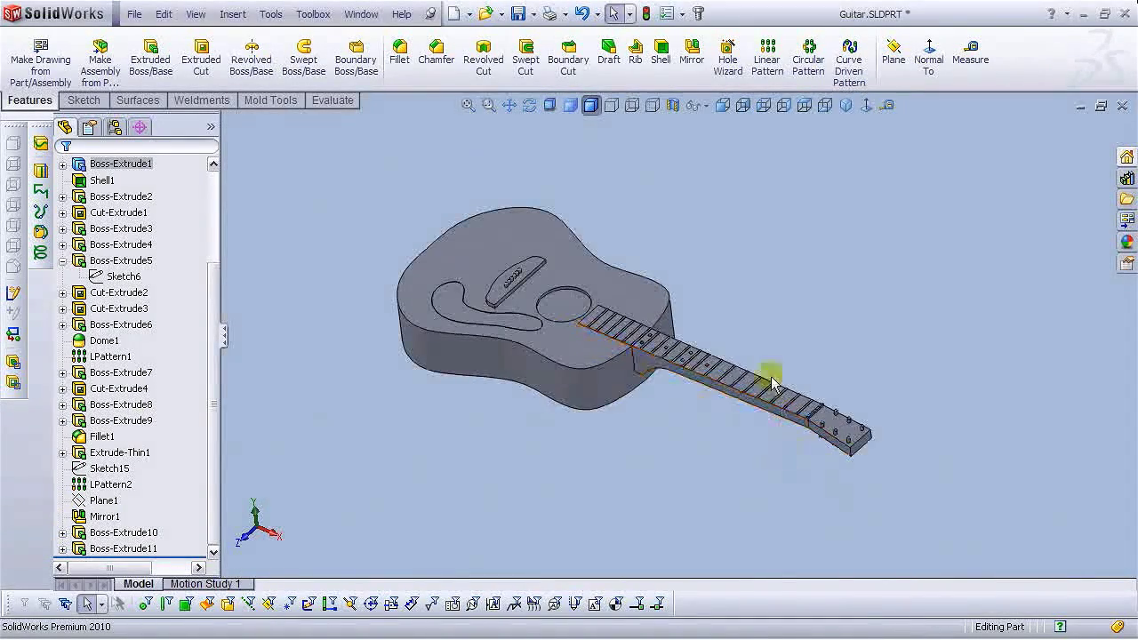
pyautogui.scroll(-6, 765, 378)
# Orbit around the neck and headstock, then select the fretboard face over the soundhole.
pyautogui.moveTo(787, 399); pyautogui.dragTo(746, 419, button='middle')
pyautogui.scroll(3, 702, 420)
pyautogui.scroll(3, 663, 421)
pyautogui.moveTo(647, 421); pyautogui.dragTo(555, 391, button='middle')
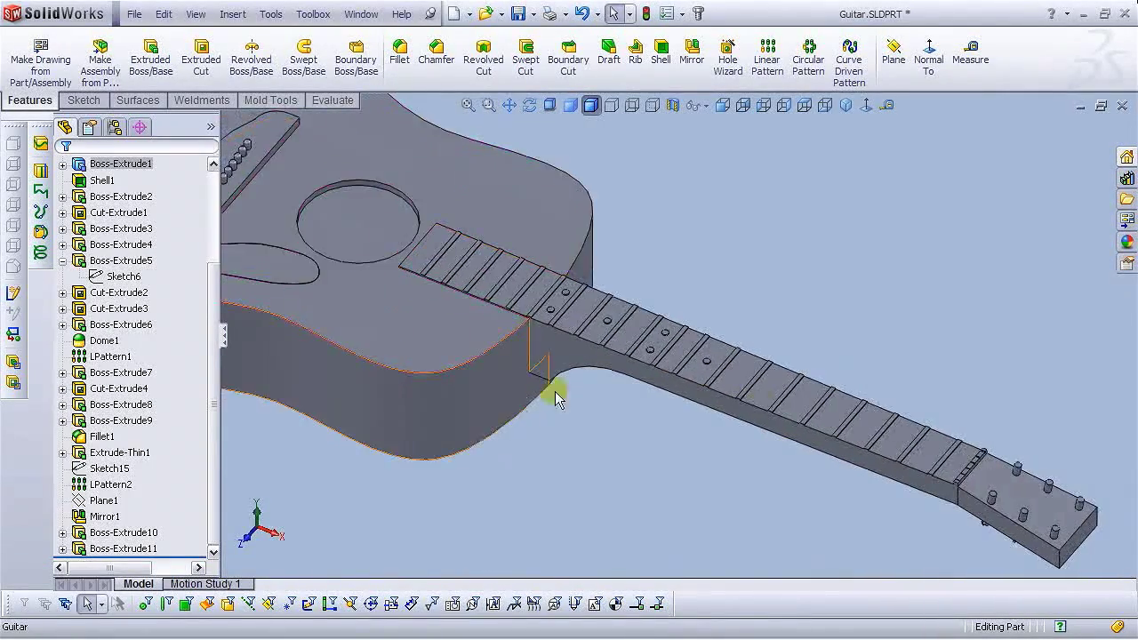
pyautogui.scroll(3, 755, 399)
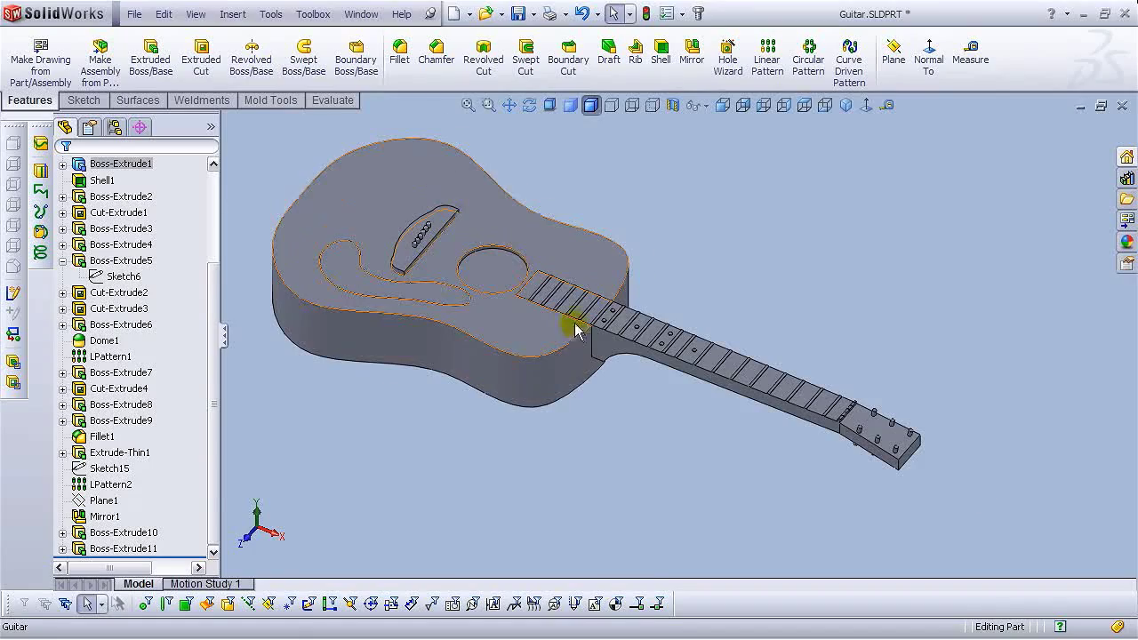
pyautogui.scroll(-5, 456, 293)
pyautogui.moveTo(455, 293); pyautogui.dragTo(586, 302, button='middle')
pyautogui.press('Escape')
pyautogui.scroll(-3, 400, 347)
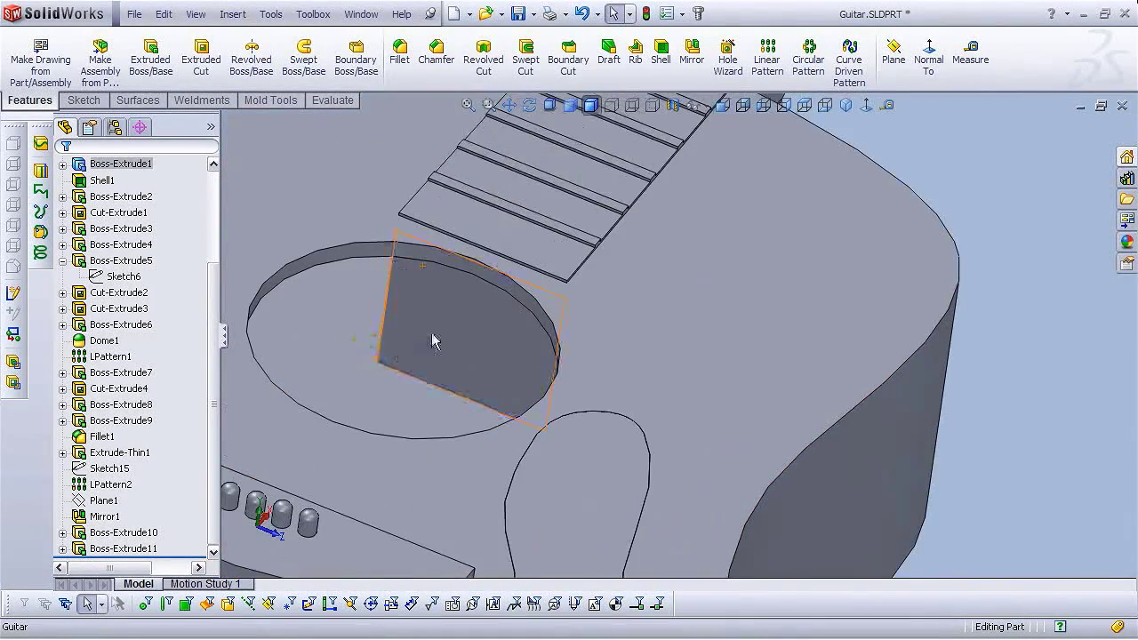
pyautogui.click(456, 325)
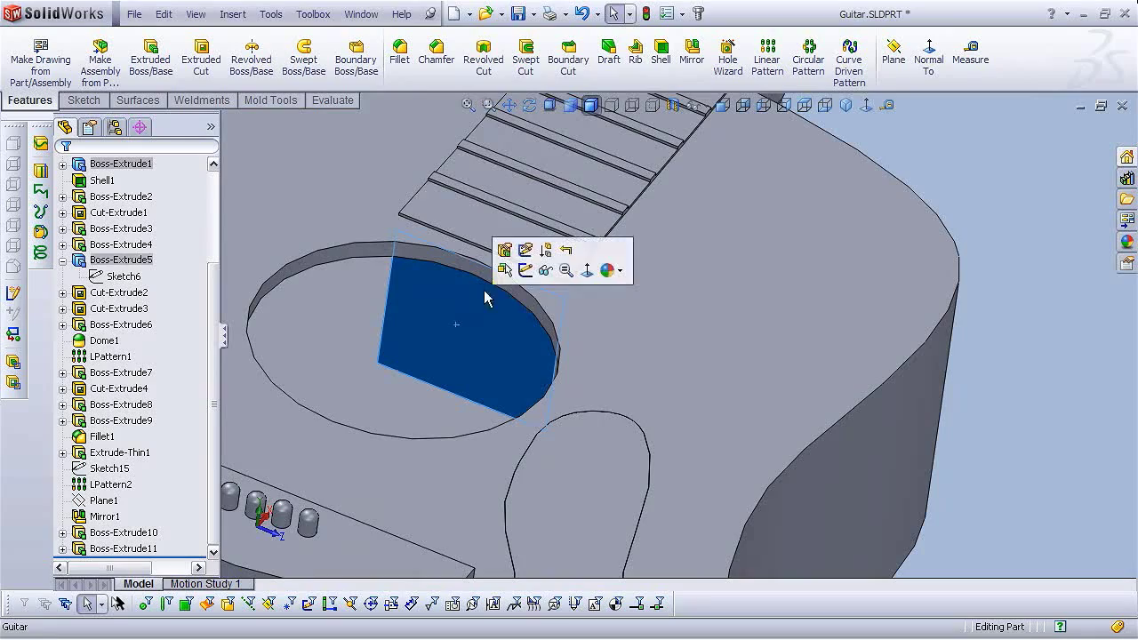
# Sketch on the fretboard face and convert its edges into sketch lines.
pyautogui.click(526, 272)
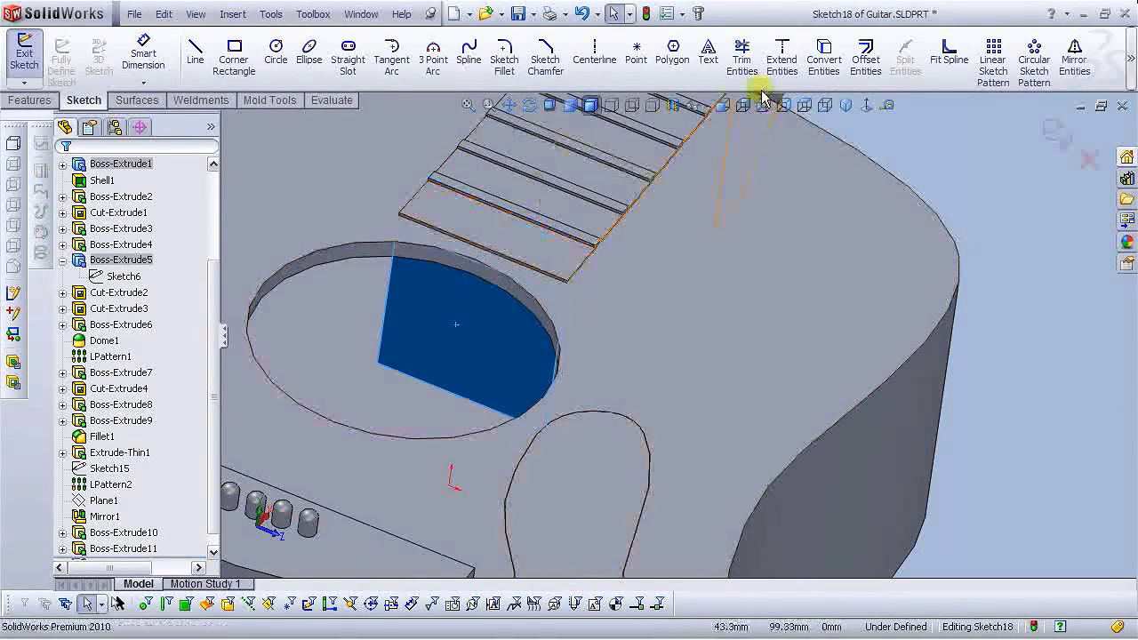
pyautogui.click(823, 68)
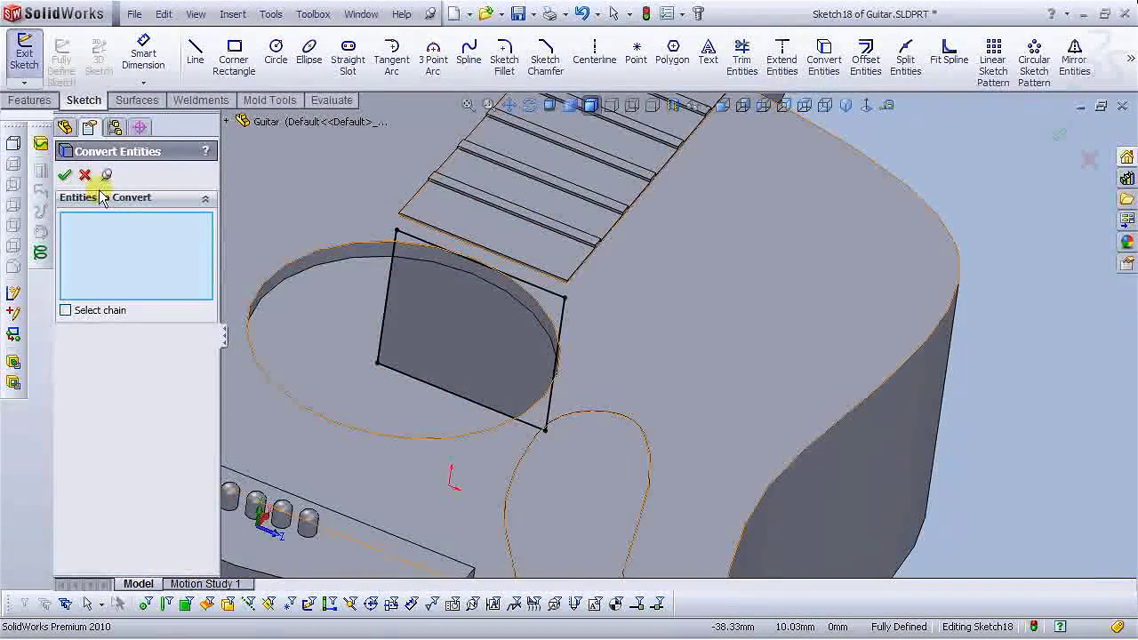
pyautogui.click(64, 173)
# Extrude-cut the sketch Up To Vertex at the neck to trim the fretboard end.
pyautogui.click(32, 100)
pyautogui.click(201, 59)
pyautogui.moveTo(470, 368)
pyautogui.mouseDown(button='middle')
pyautogui.moveTo(400, 288)
pyautogui.moveTo(376, 373)
pyautogui.moveTo(409, 388)
pyautogui.mouseUp(button='middle')
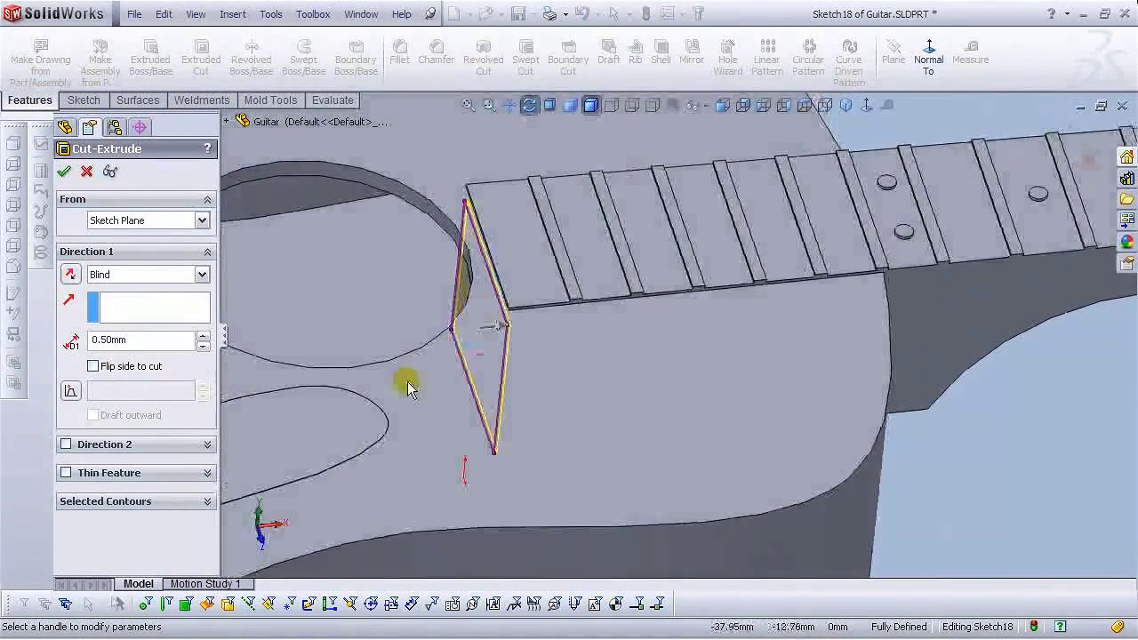
pyautogui.click(652, 106)
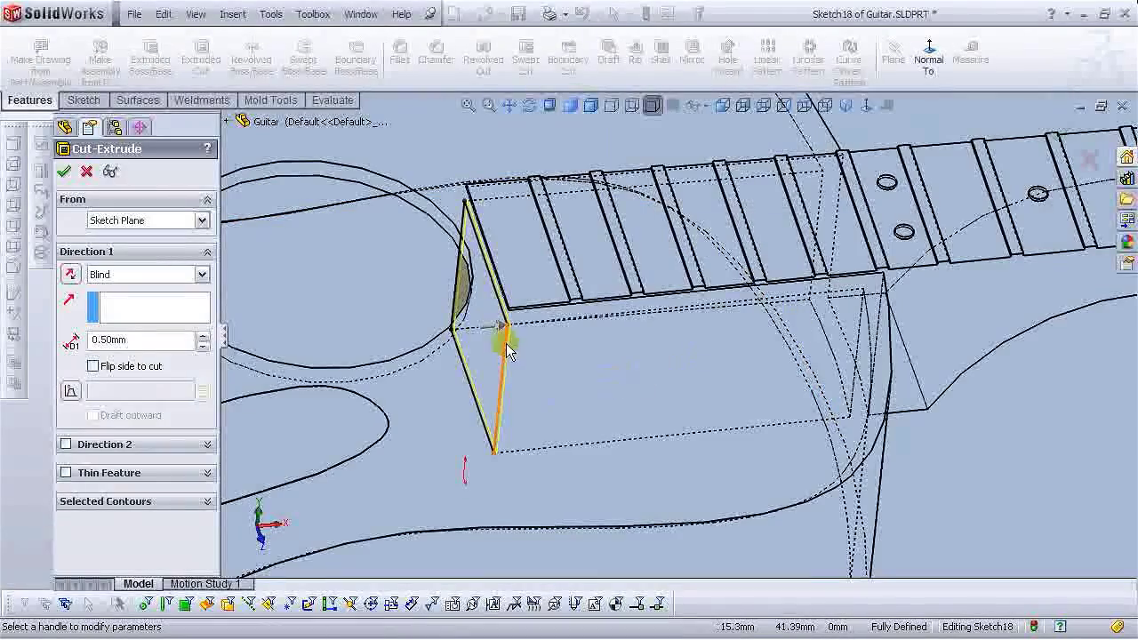
pyautogui.click(147, 274)
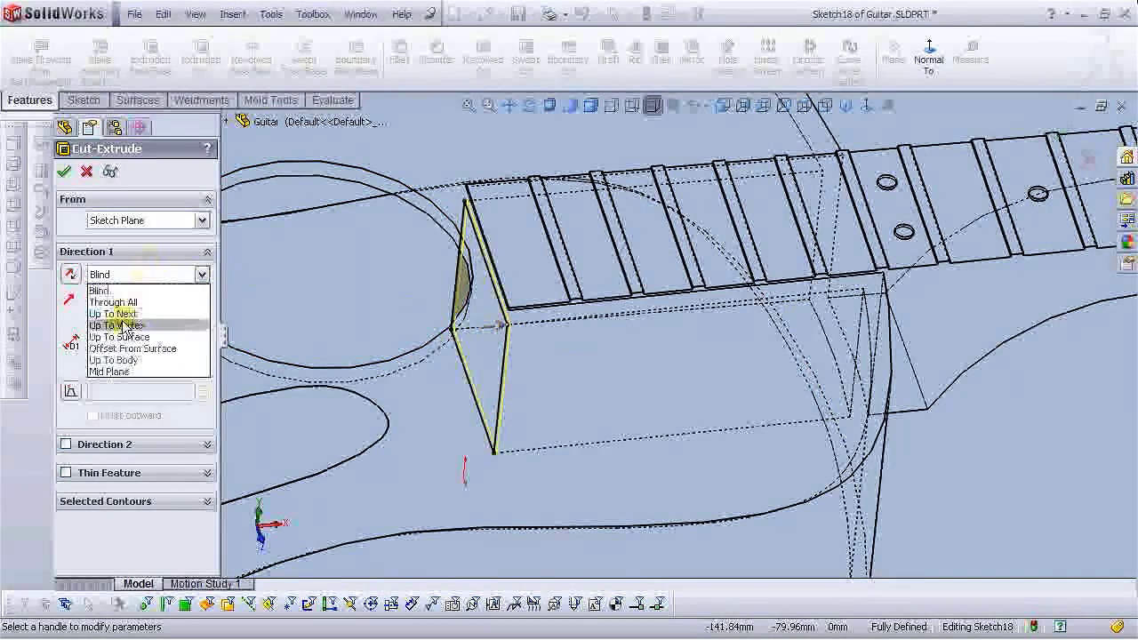
pyautogui.click(124, 325)
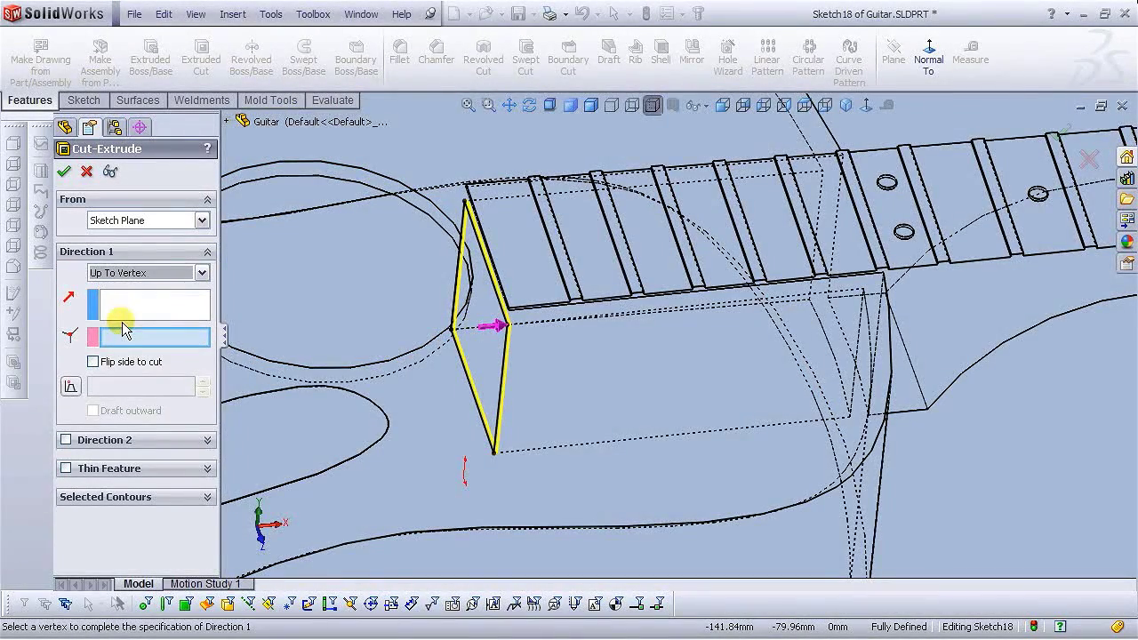
pyautogui.scroll(-4, 829, 306)
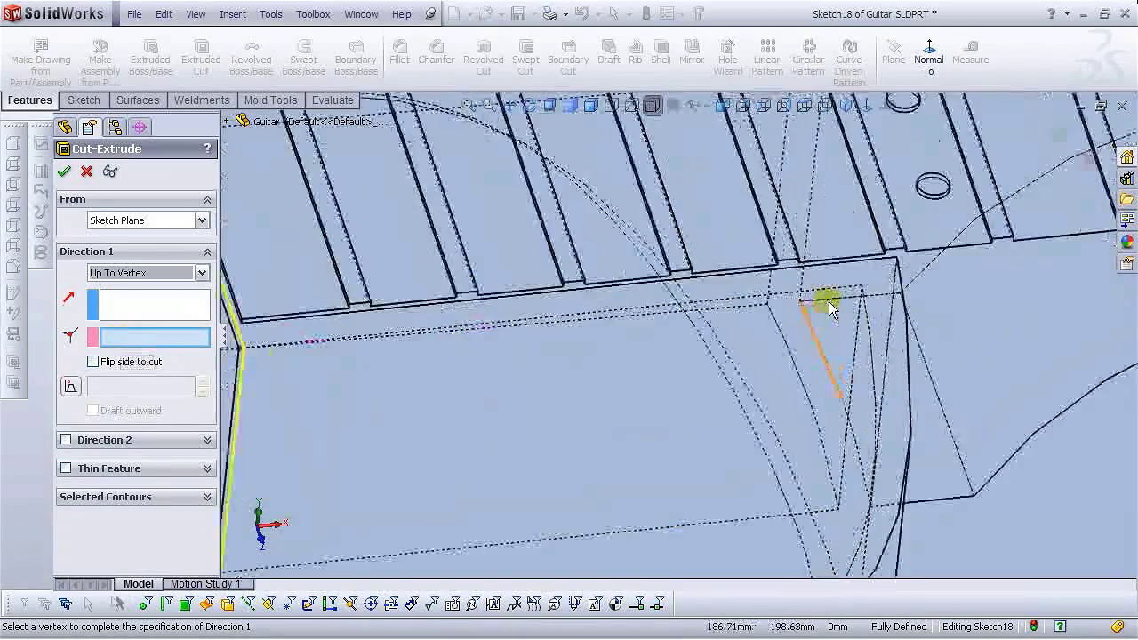
pyautogui.scroll(-2, 829, 307)
pyautogui.click(860, 284)
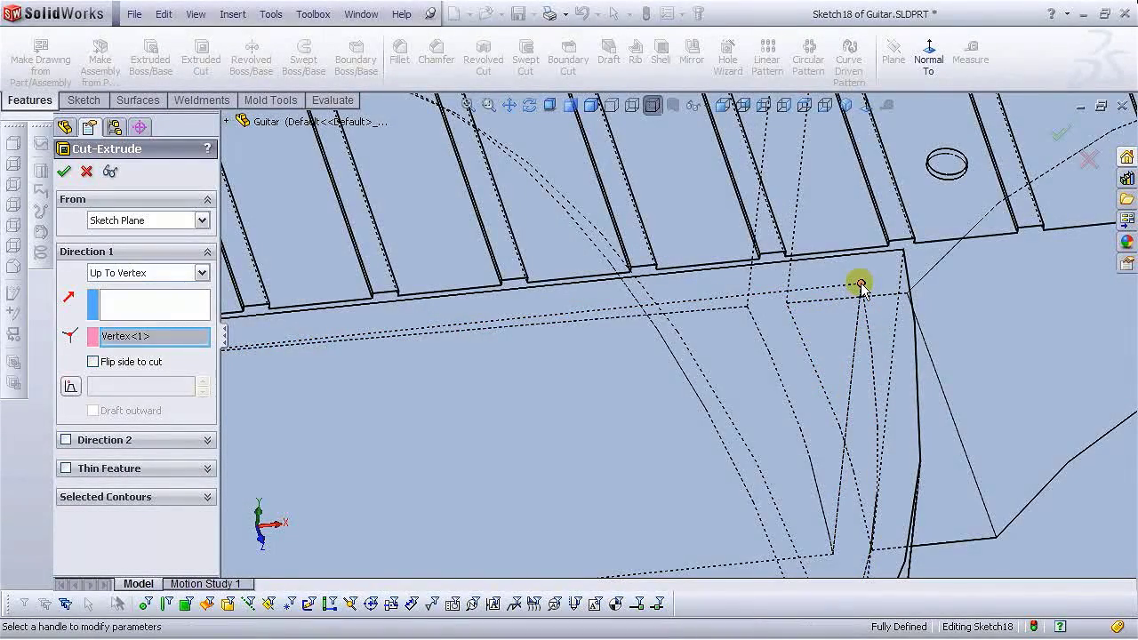
pyautogui.press('Return')
pyautogui.scroll(5, 839, 297)
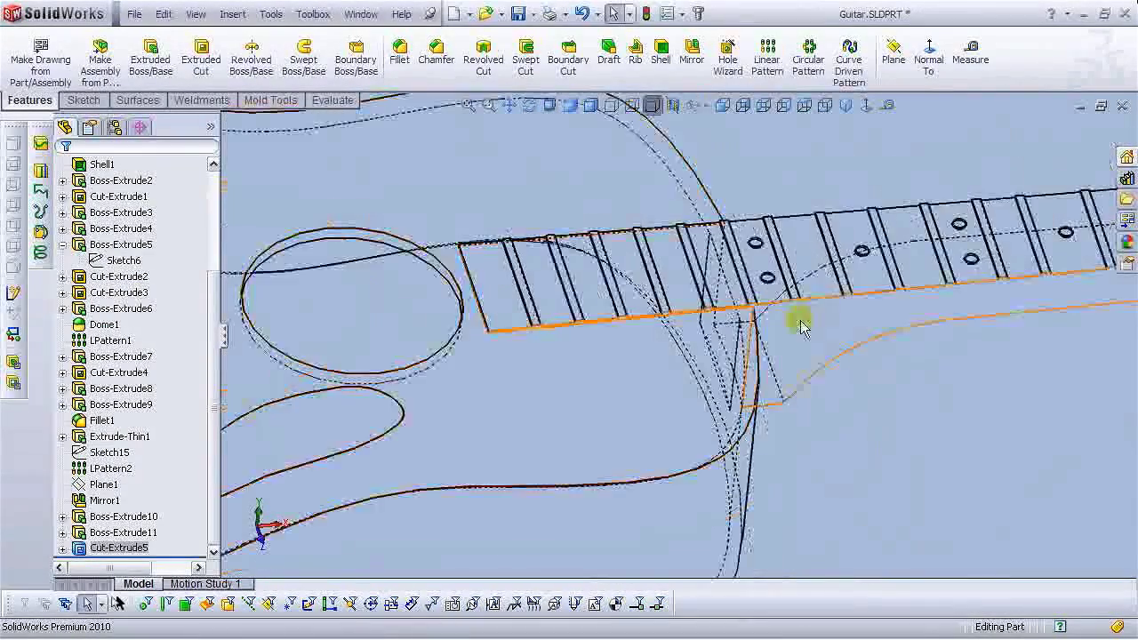
pyautogui.moveTo(610, 373)
pyautogui.mouseDown(button='middle')
pyautogui.moveTo(655, 322)
pyautogui.moveTo(676, 364)
pyautogui.moveTo(652, 411)
pyautogui.moveTo(637, 363)
pyautogui.moveTo(589, 377)
pyautogui.mouseUp(button='middle')
pyautogui.click(608, 106)
pyautogui.click(590, 105)
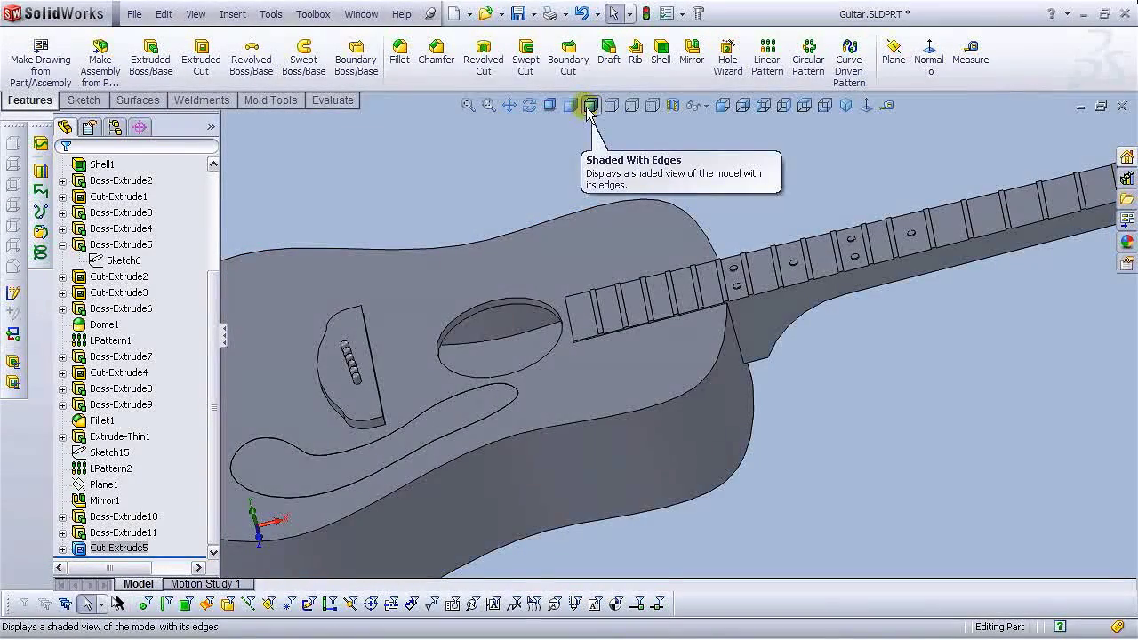
pyautogui.press('f')
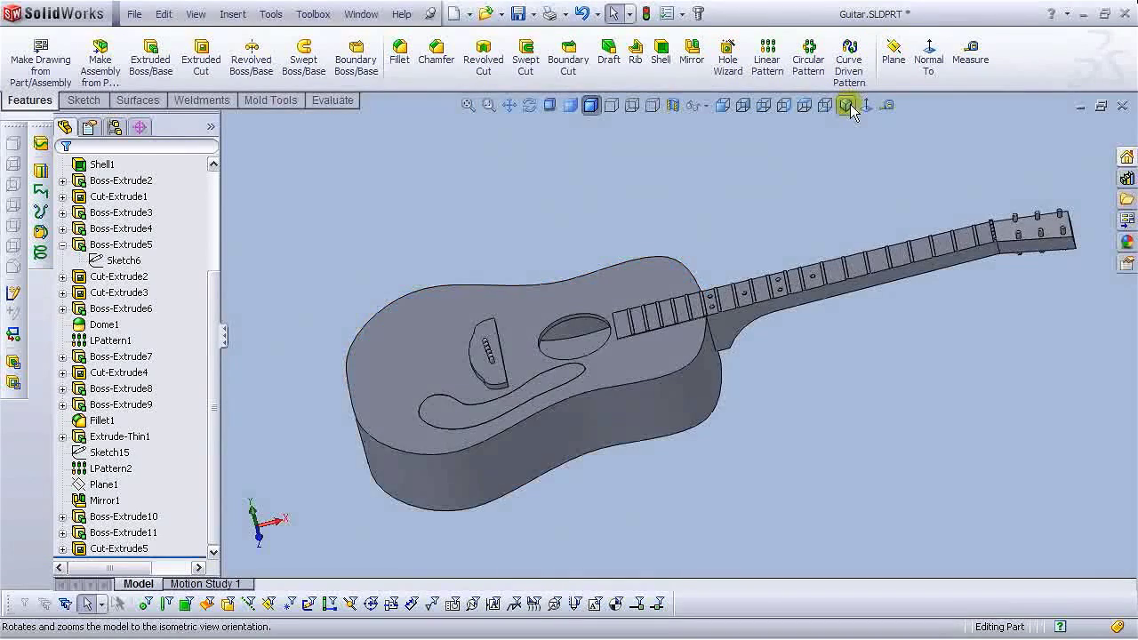
pyautogui.click(846, 105)
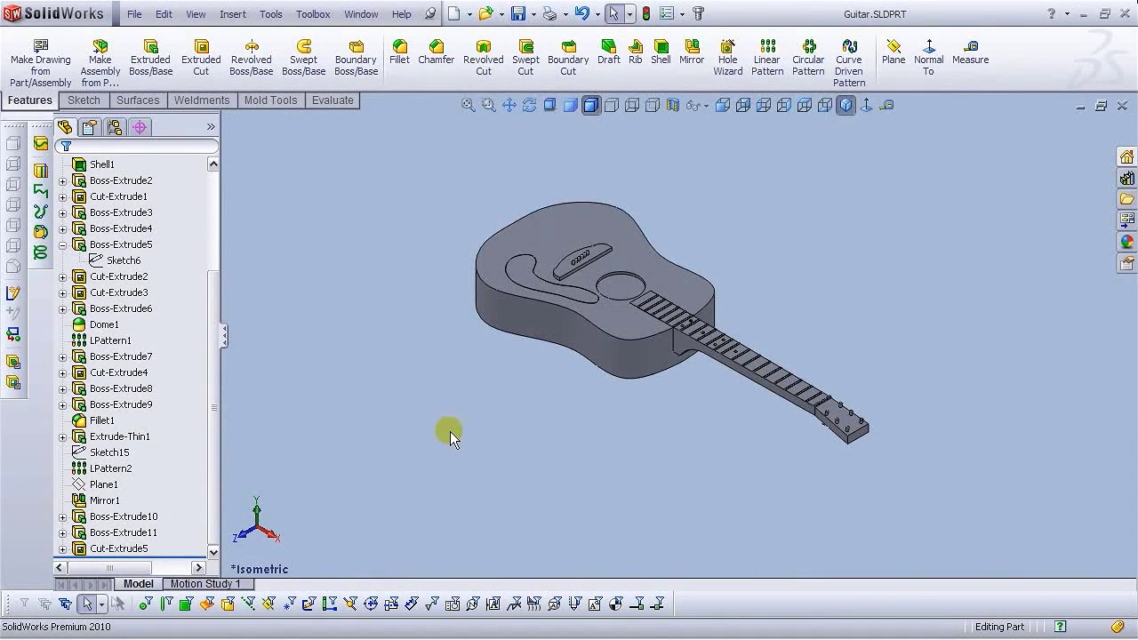
pyautogui.scroll(-4, 666, 267)
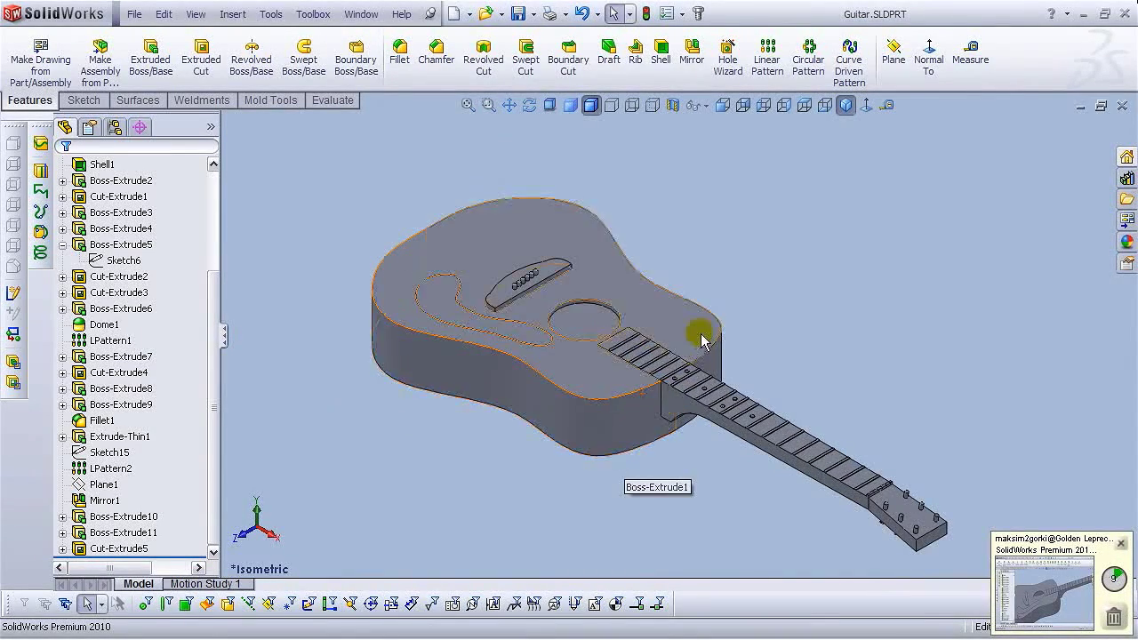
pyautogui.scroll(3, 691, 337)
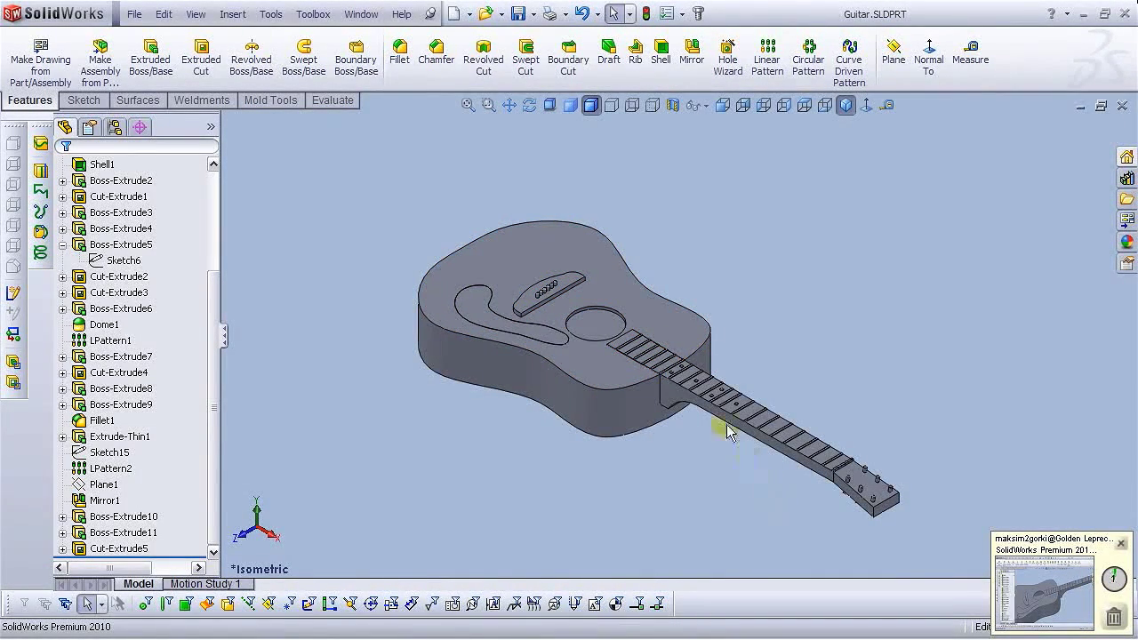
pyautogui.scroll(-5, 715, 418)
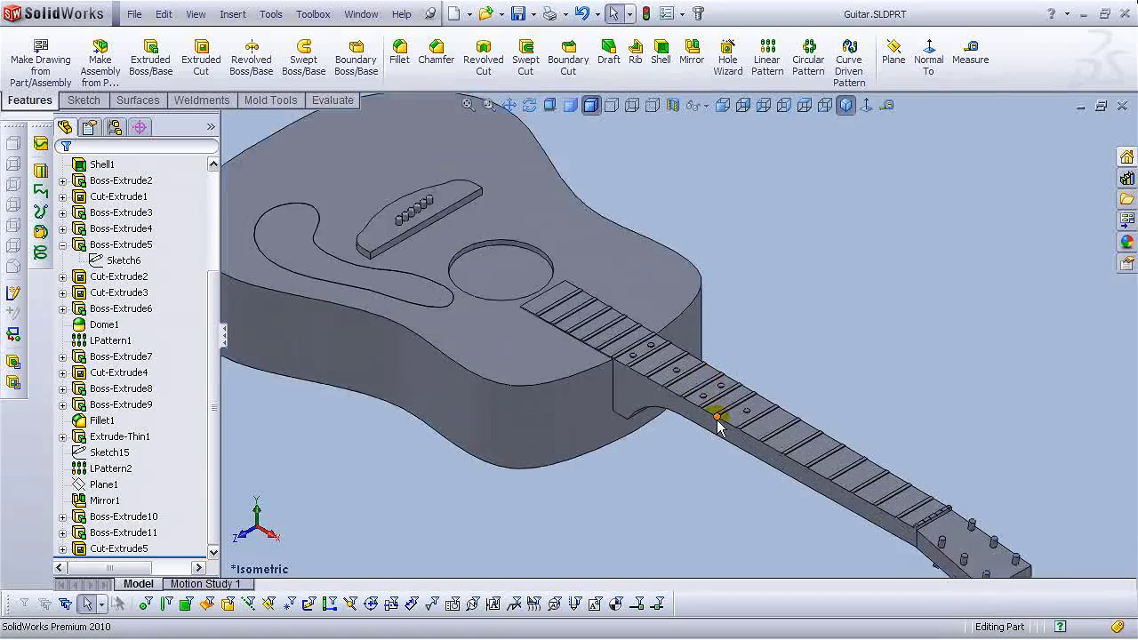
pyautogui.scroll(5, 699, 419)
pyautogui.scroll(-6, 653, 320)
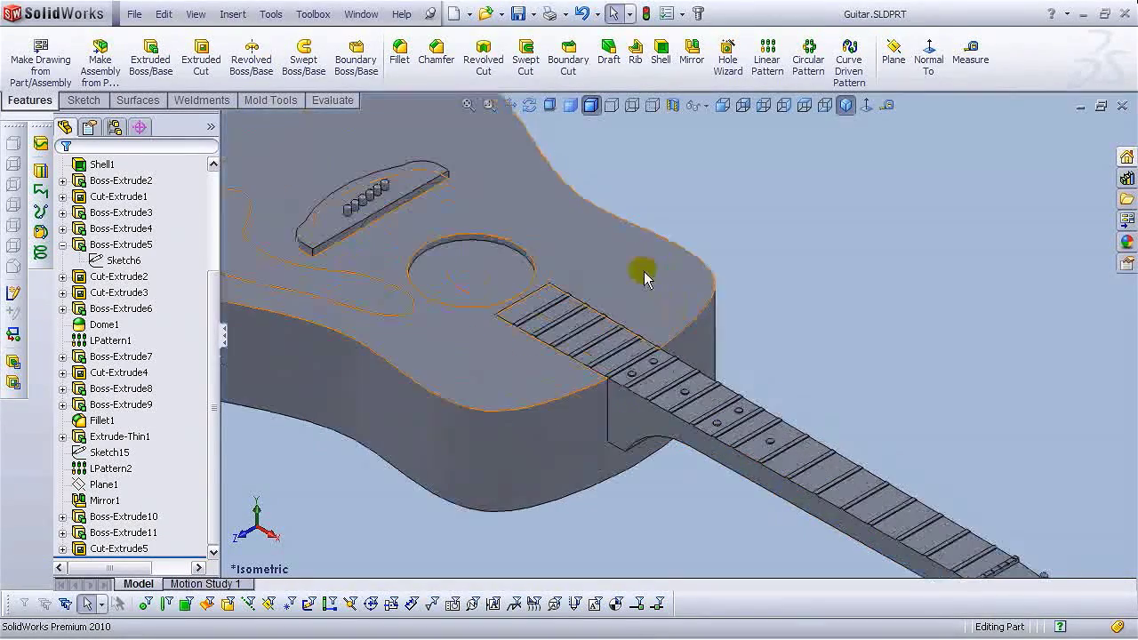
pyautogui.scroll(6, 646, 335)
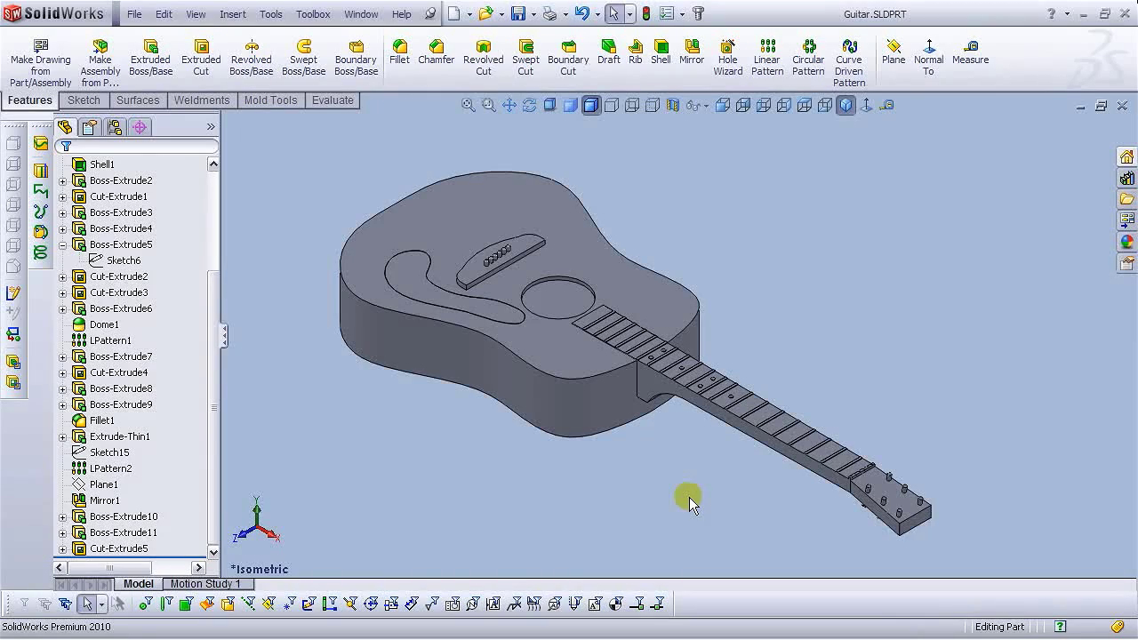
pyautogui.scroll(-5, 858, 481)
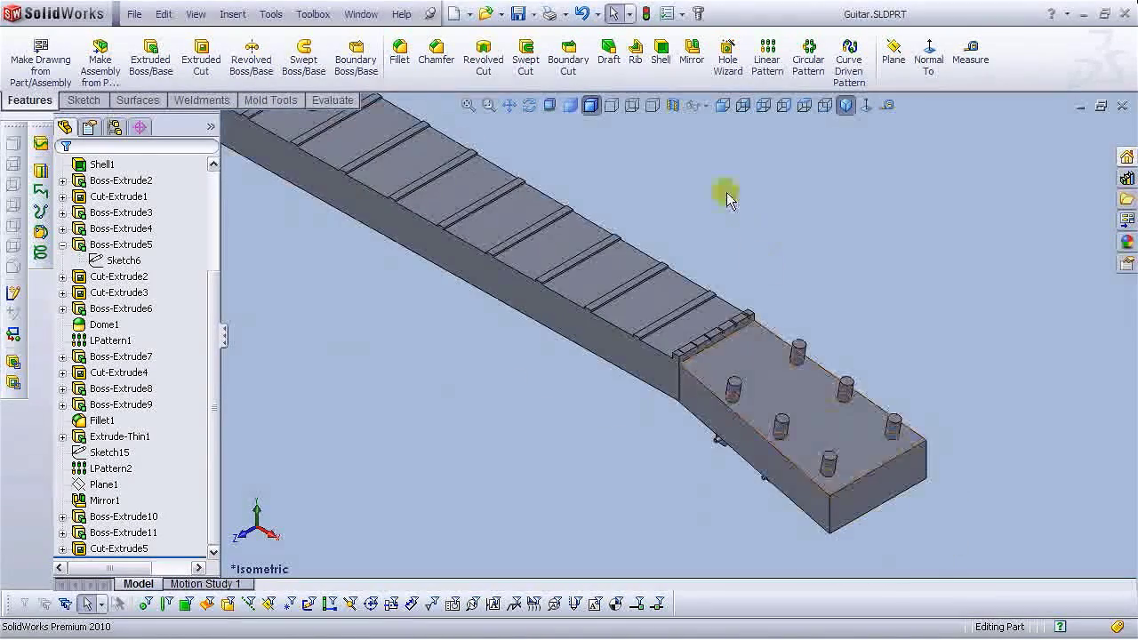
pyautogui.scroll(-3, 691, 386)
pyautogui.scroll(3, 735, 445)
pyautogui.scroll(-2, 734, 471)
pyautogui.scroll(-2, 575, 351)
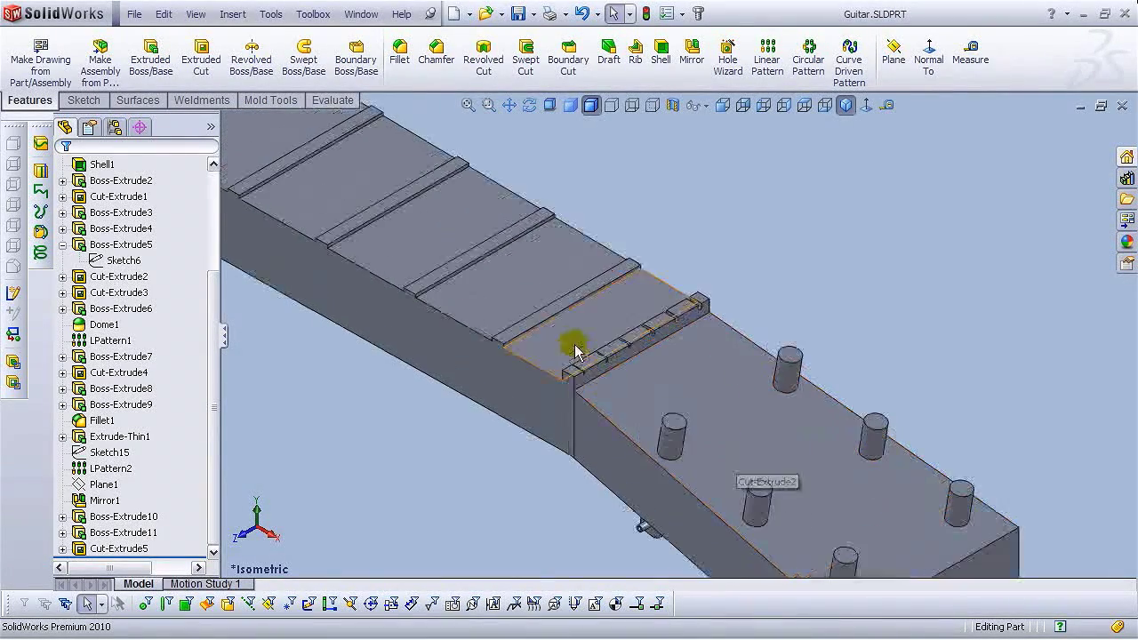
pyautogui.scroll(5, 575, 352)
pyautogui.scroll(4, 576, 353)
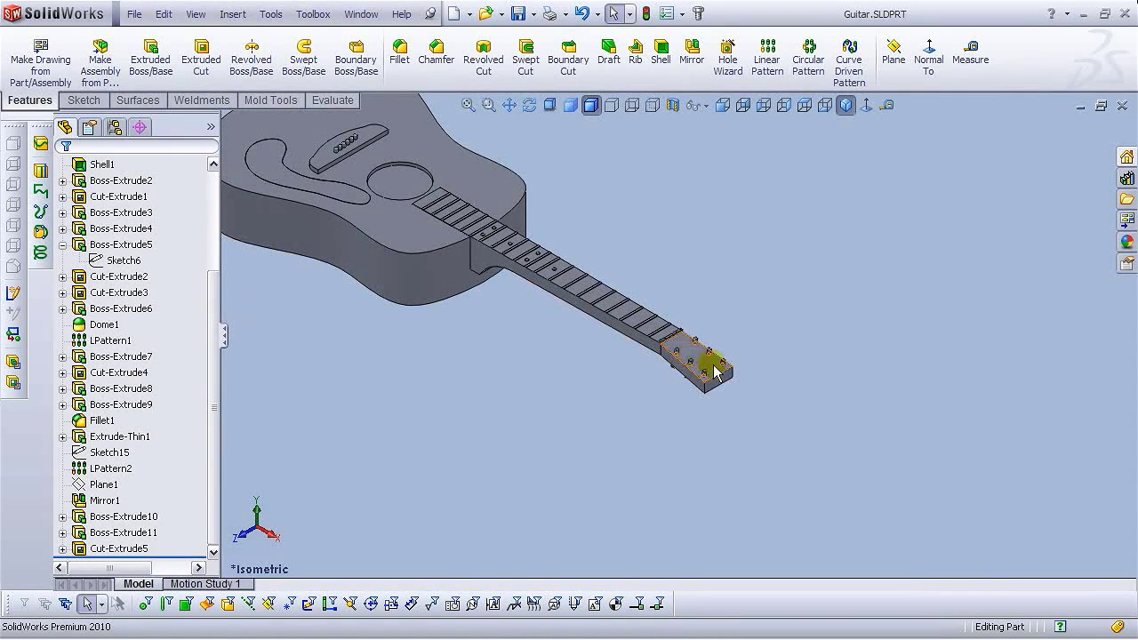
pyautogui.scroll(-1, 693, 347)
pyautogui.scroll(-6, 693, 340)
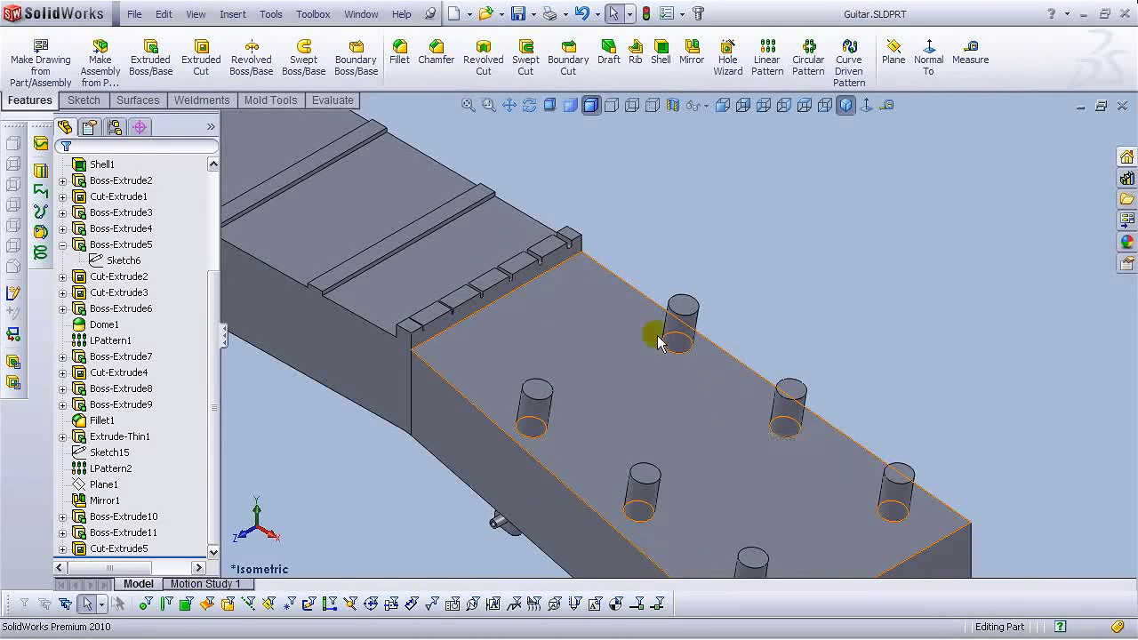
pyautogui.scroll(-2, 643, 388)
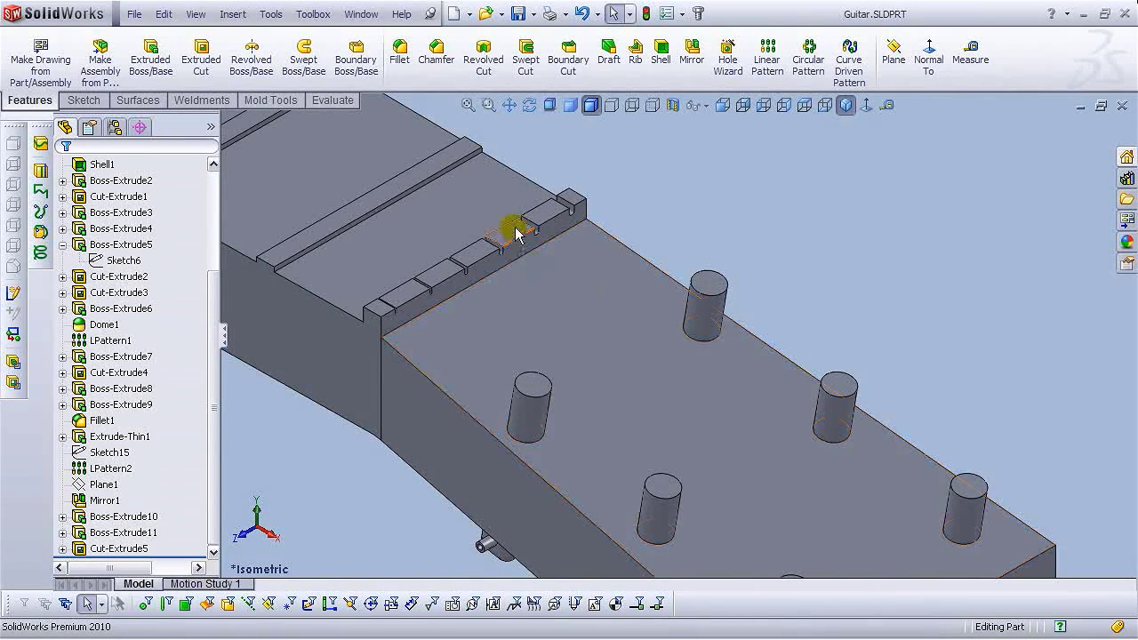
pyautogui.scroll(-4, 612, 233)
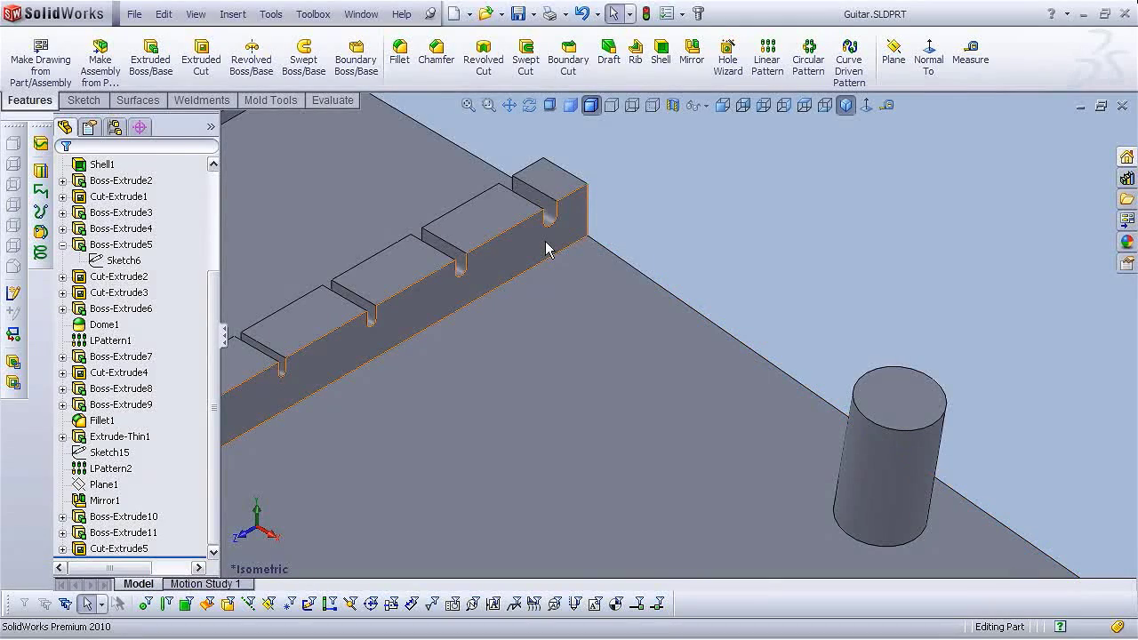
# Sketch on the nut's side face, viewed normal, with a circle at the end string slot.
pyautogui.click(546, 250)
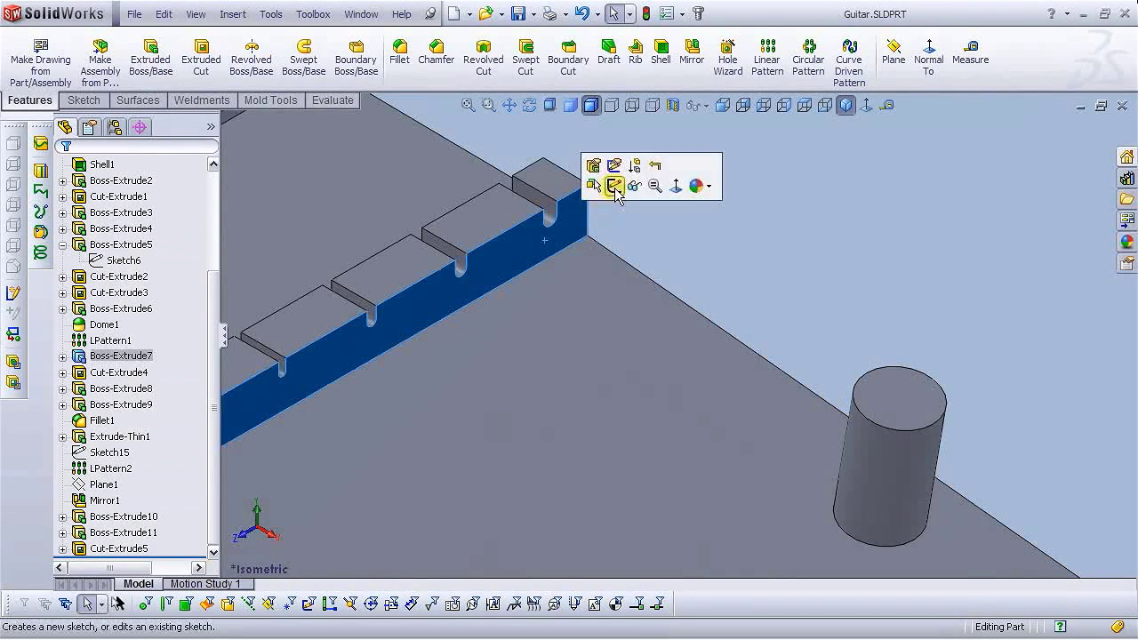
pyautogui.click(612, 182)
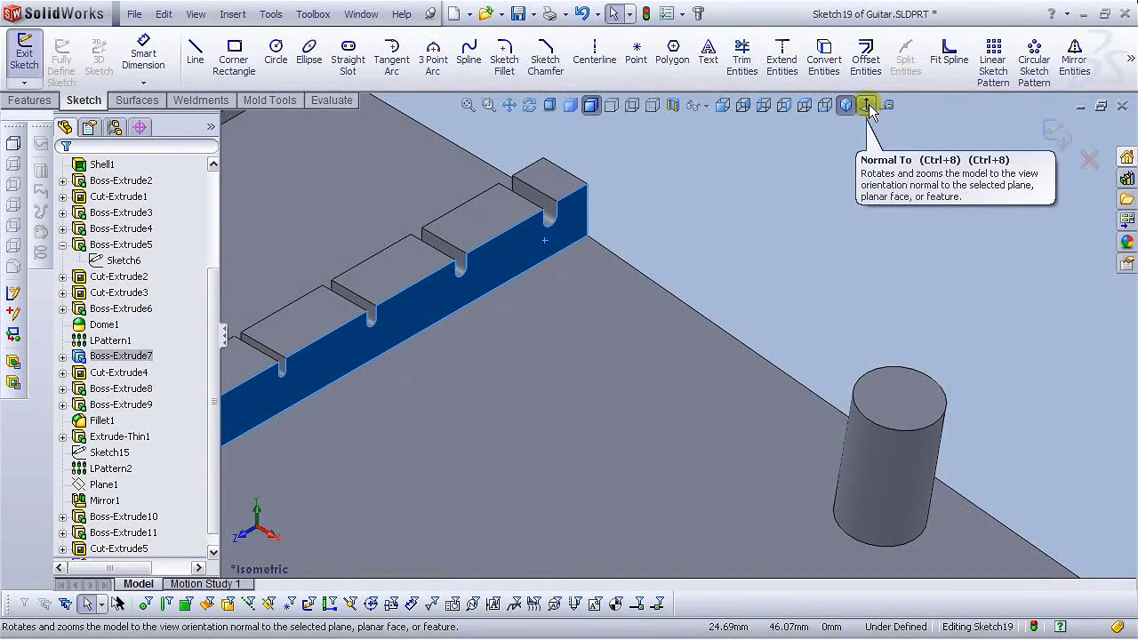
pyautogui.click(867, 105)
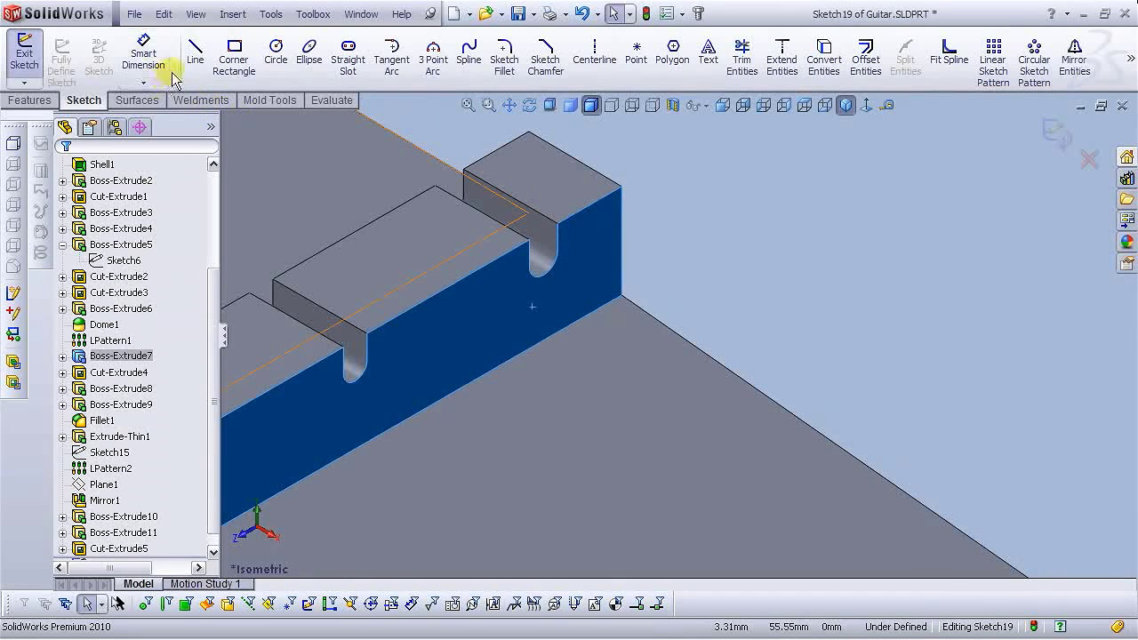
pyautogui.click(276, 53)
pyautogui.scroll(-2, 578, 276)
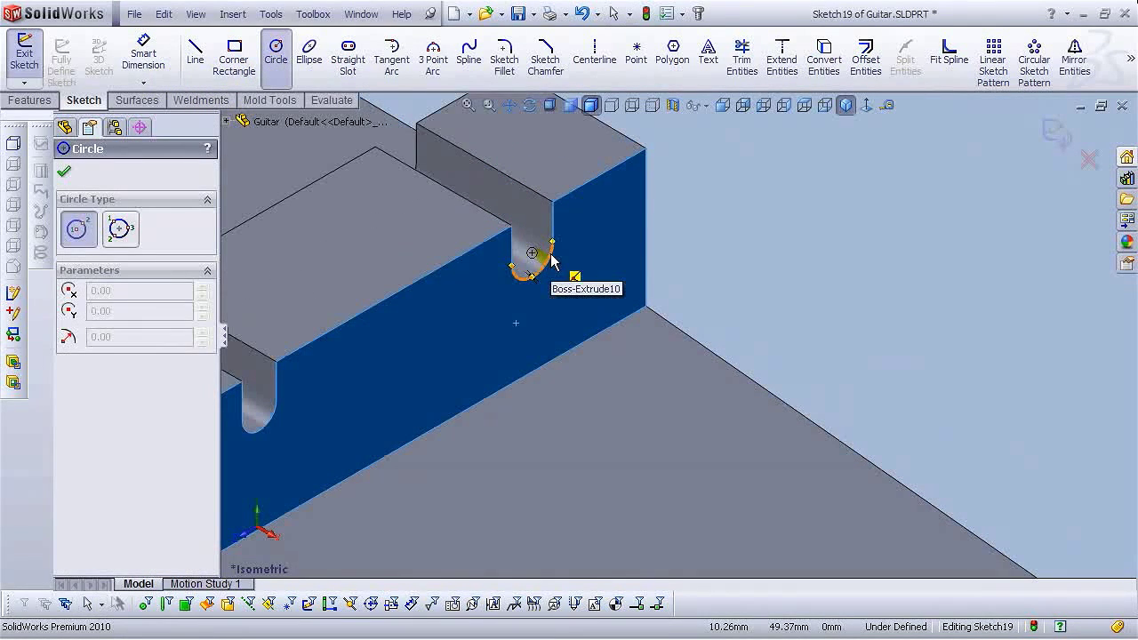
pyautogui.click(532, 251)
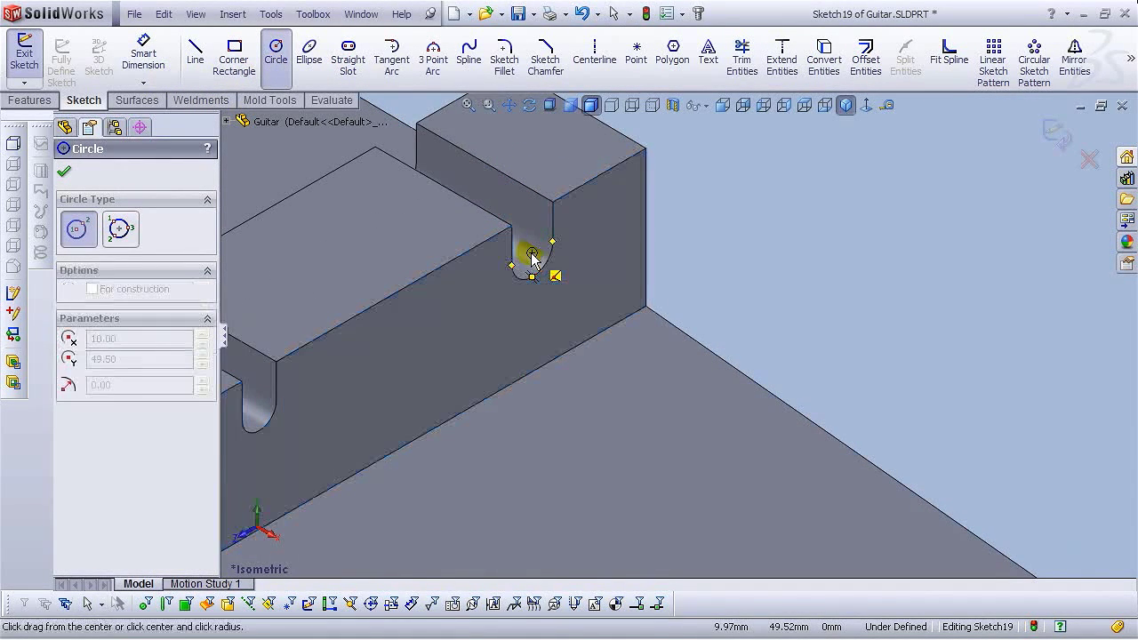
pyautogui.click(532, 246)
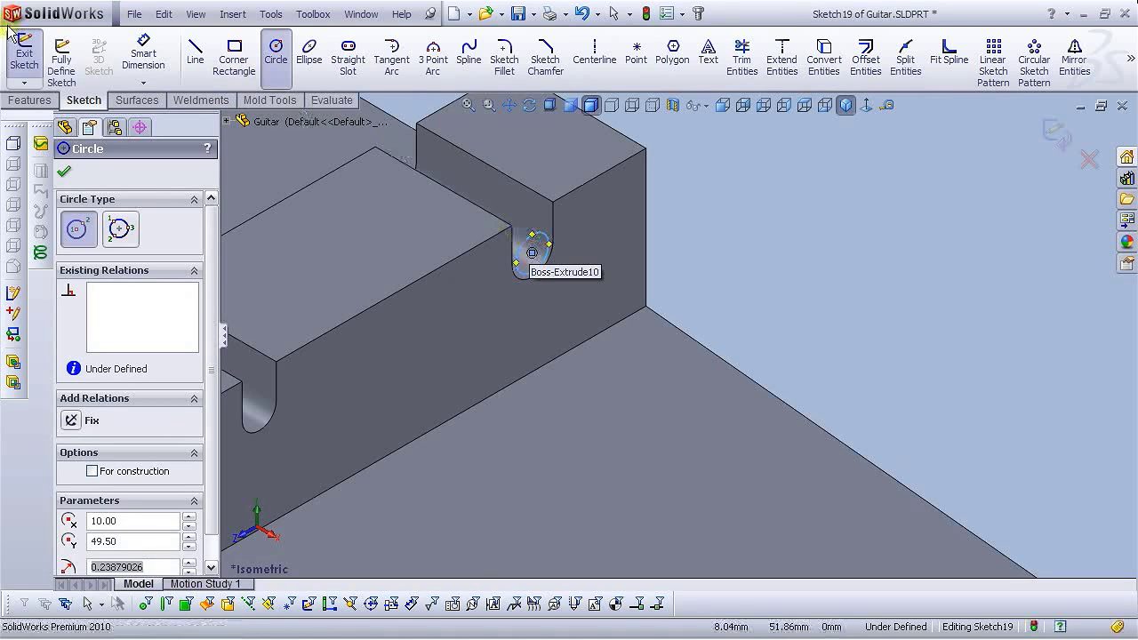
# Dimension the circle's diameter to 0.55 mm and exit the sketch.
pyautogui.press('d')
pyautogui.click(539, 244)
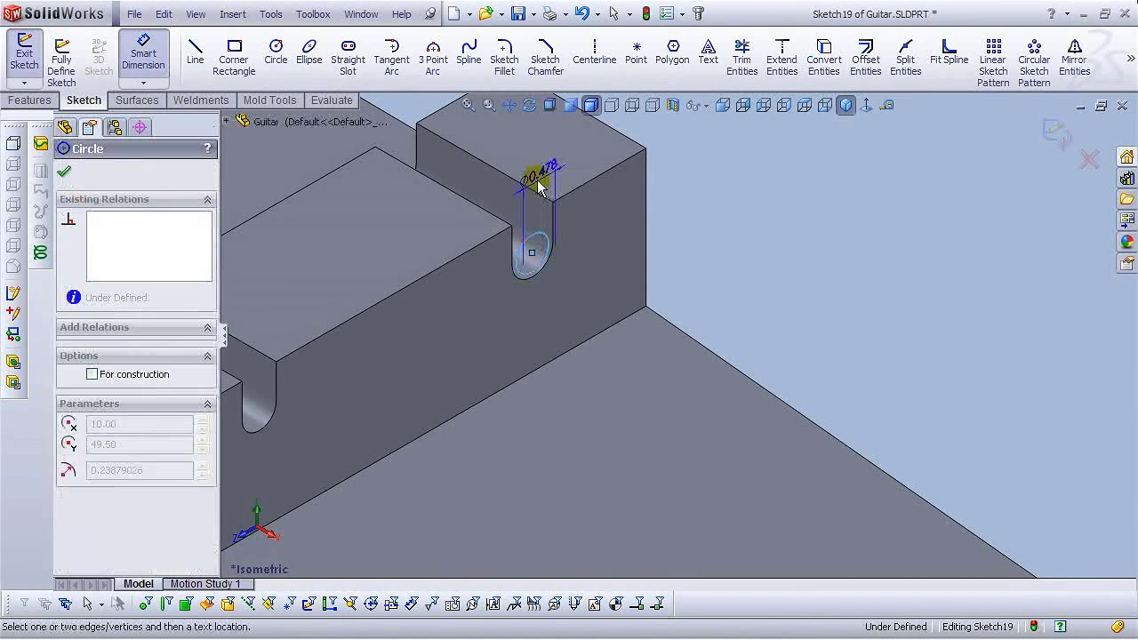
pyautogui.click(538, 174)
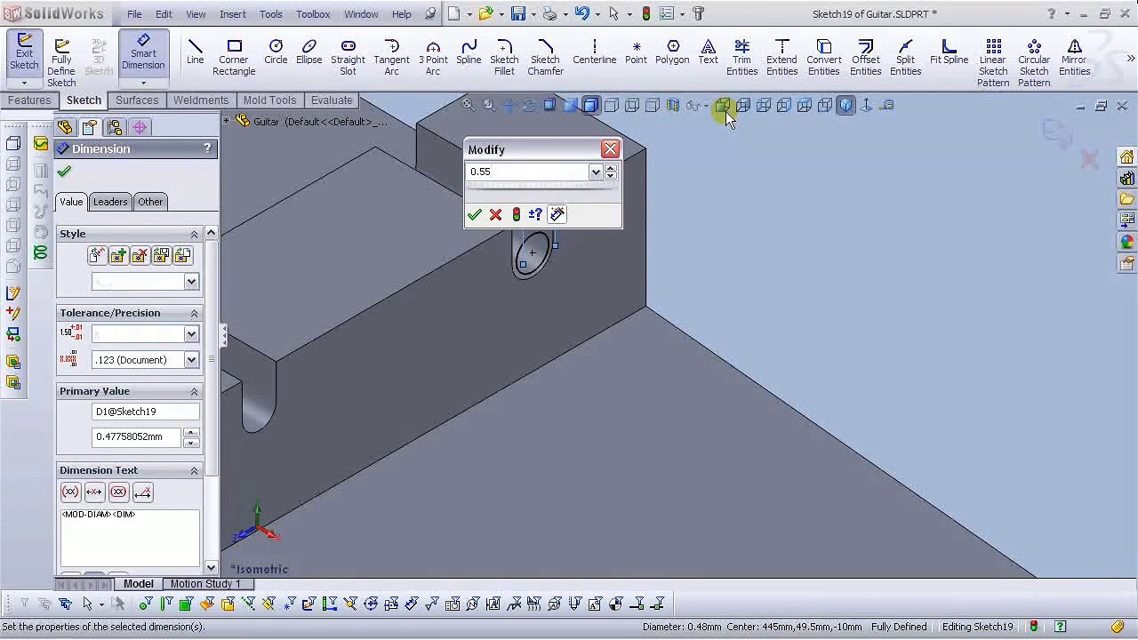
pyautogui.press('Return')
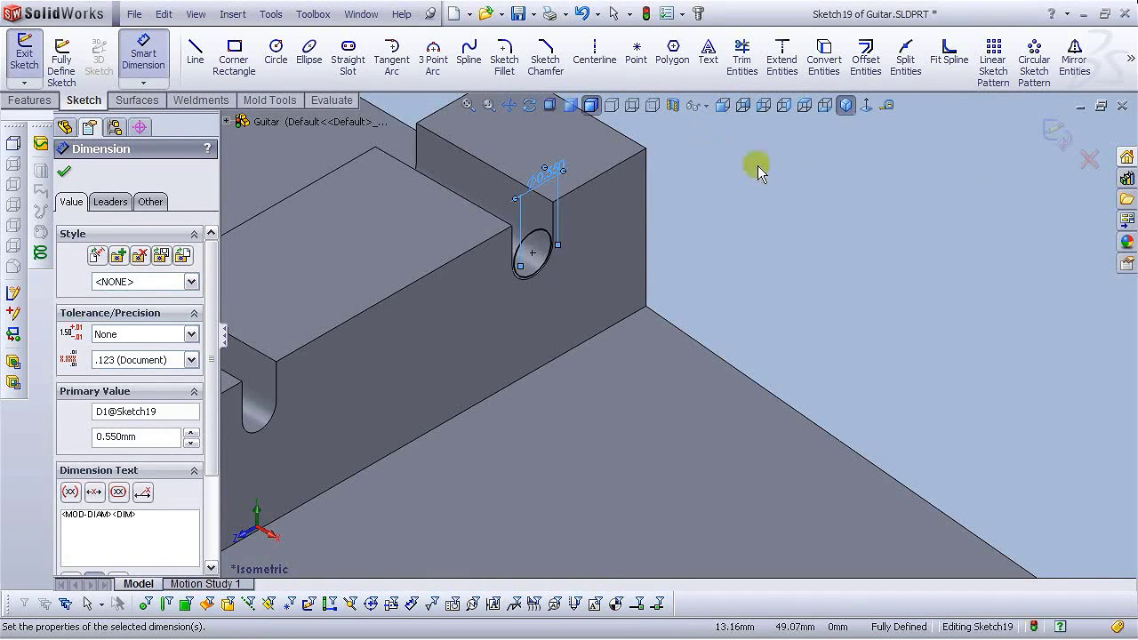
pyautogui.click(1054, 142)
pyautogui.scroll(6, 709, 277)
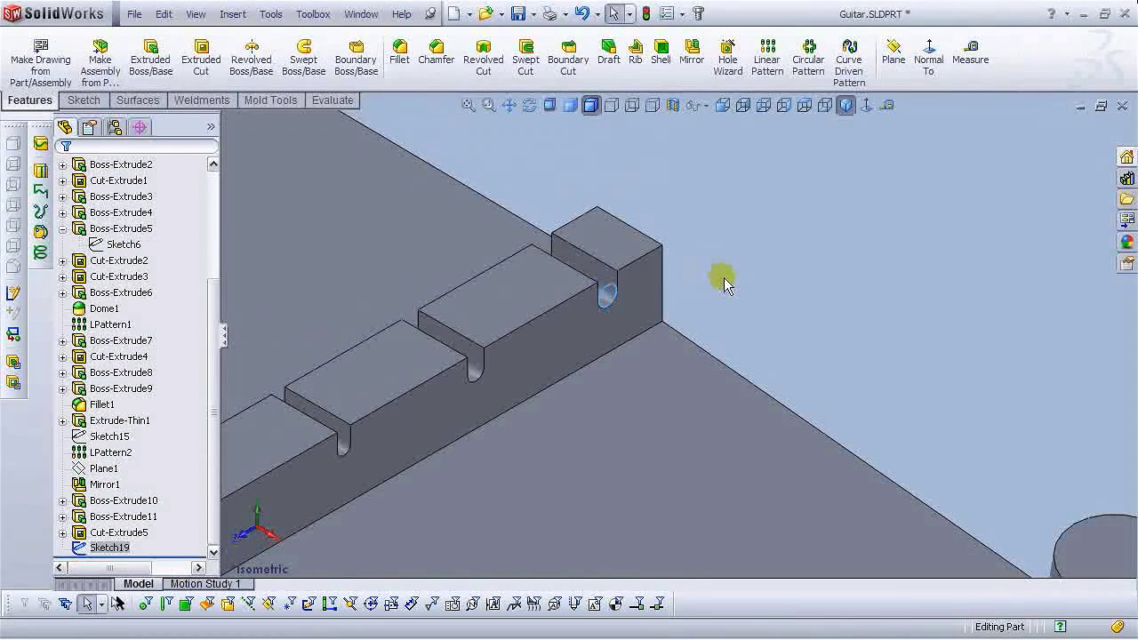
# Turn on Temporary Axes display.
pyautogui.scroll(2, 734, 286)
pyautogui.scroll(-8, 827, 462)
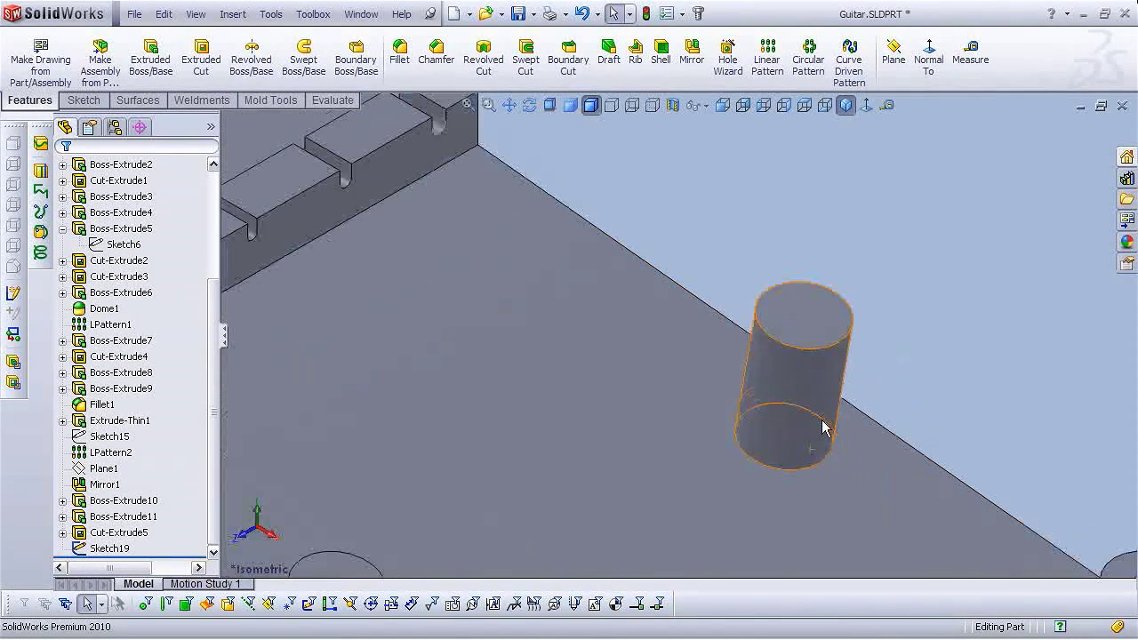
pyautogui.click(196, 15)
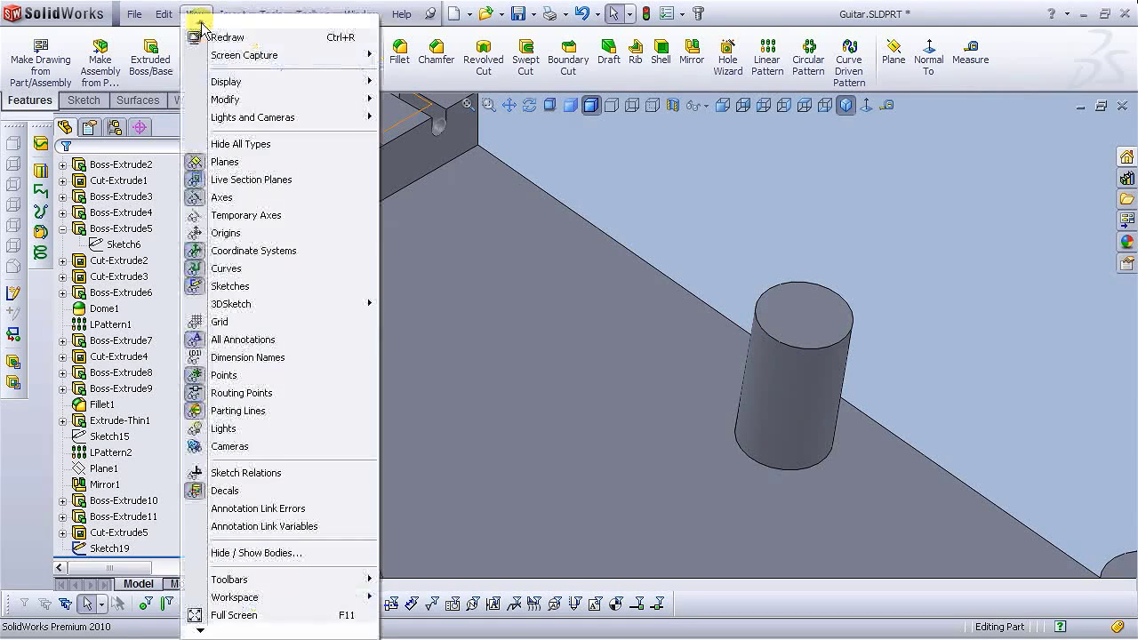
pyautogui.click(228, 215)
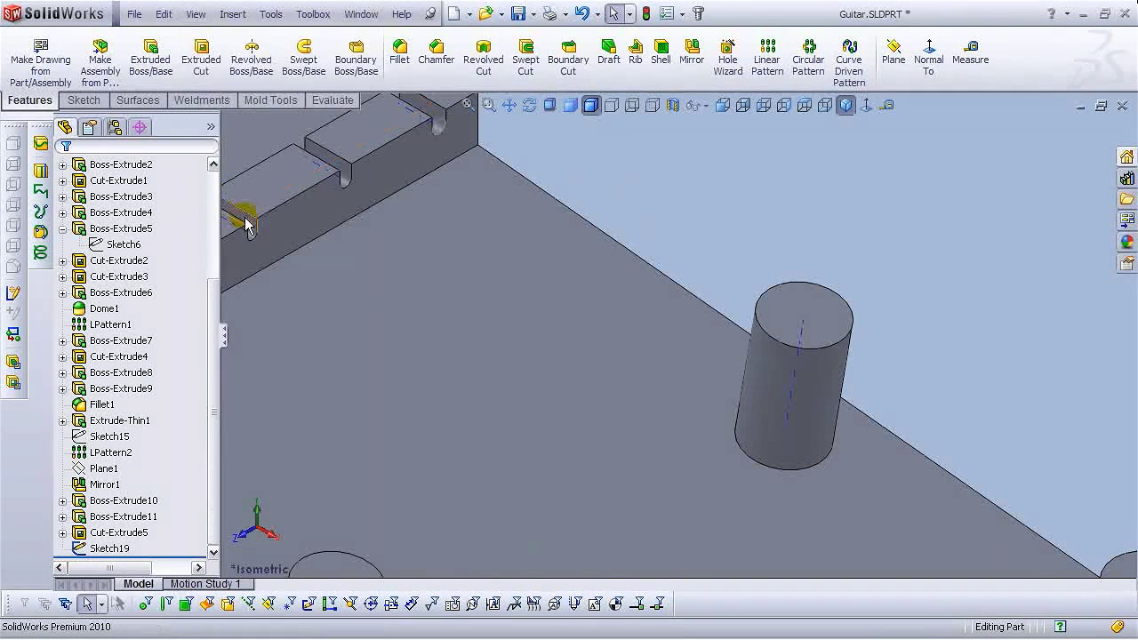
# Start a 3D sketch with points on the tuning peg's axis and top centre.
pyautogui.click(81, 100)
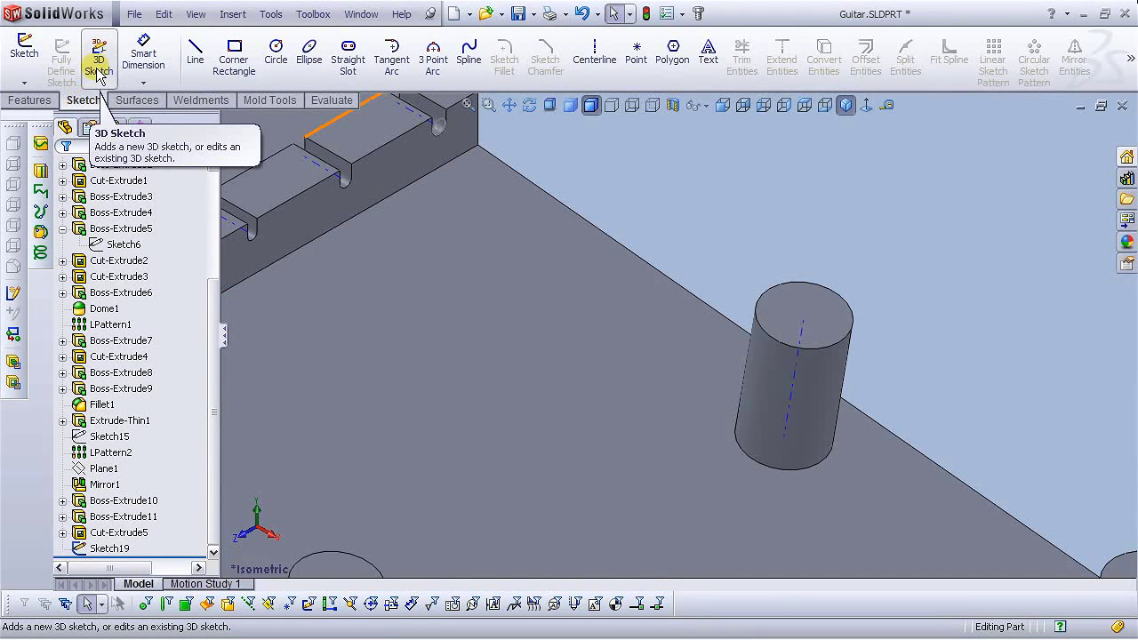
pyautogui.click(98, 76)
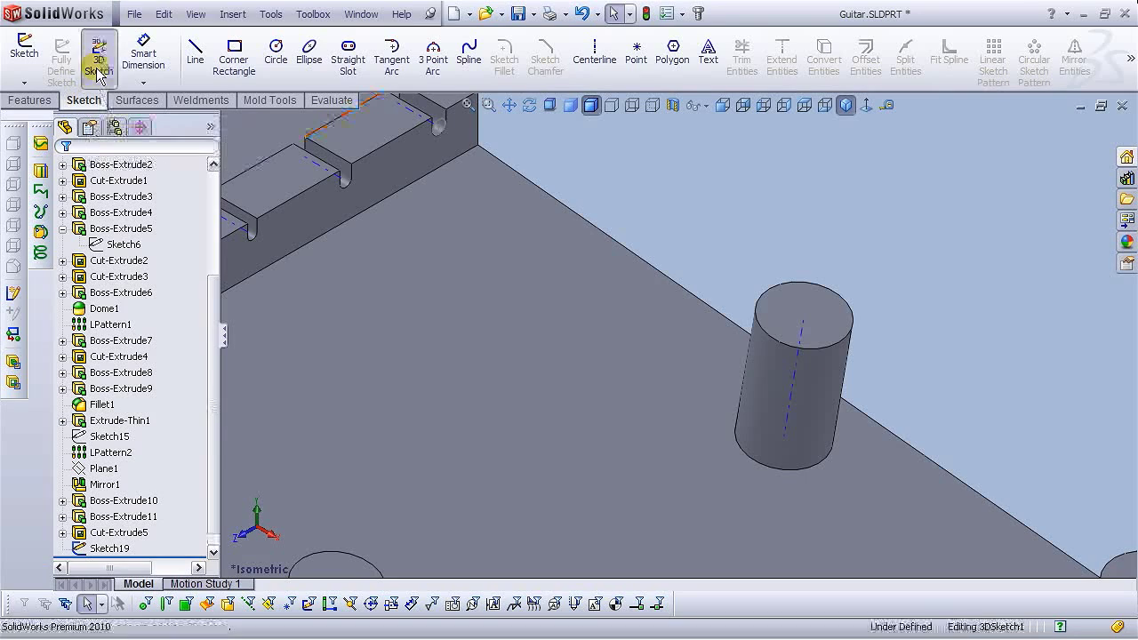
pyautogui.click(636, 72)
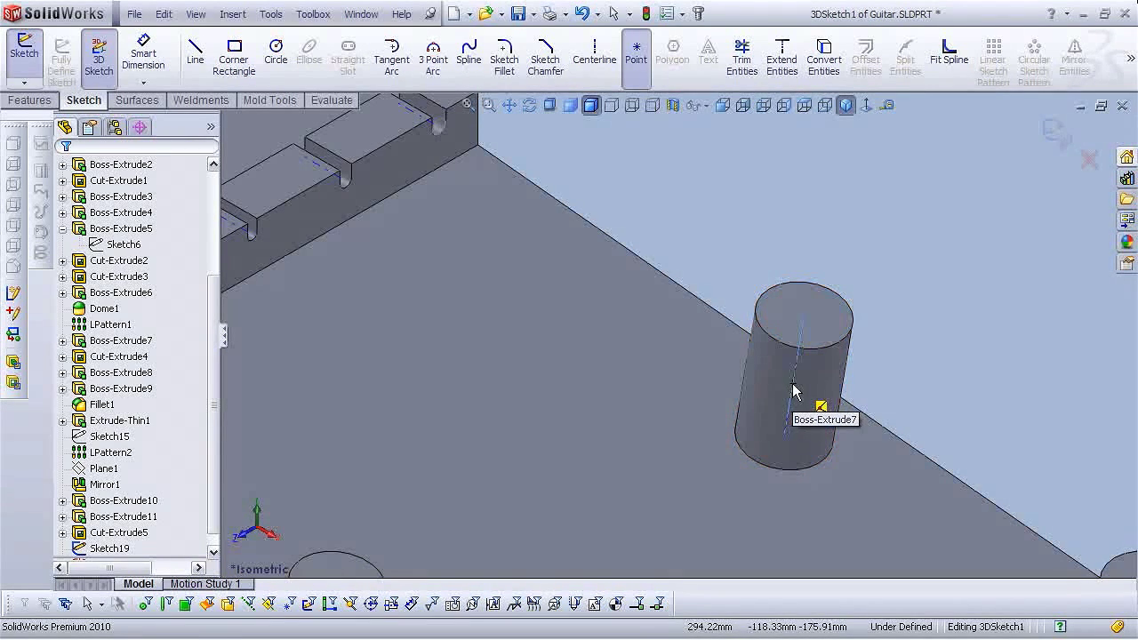
pyautogui.click(793, 384)
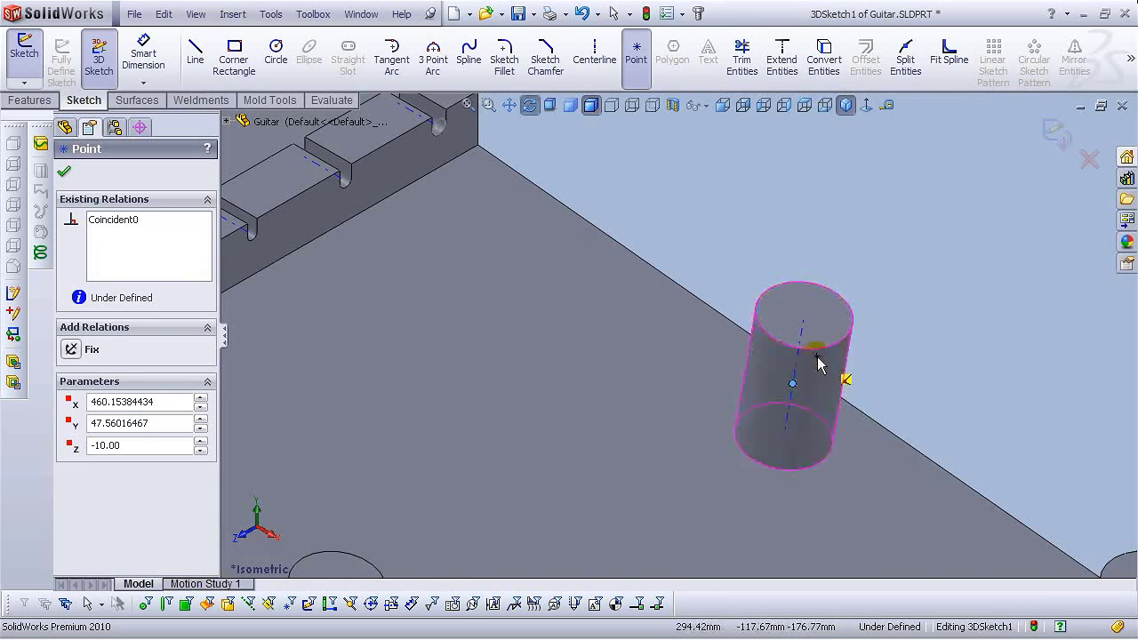
pyautogui.scroll(2, 825, 356)
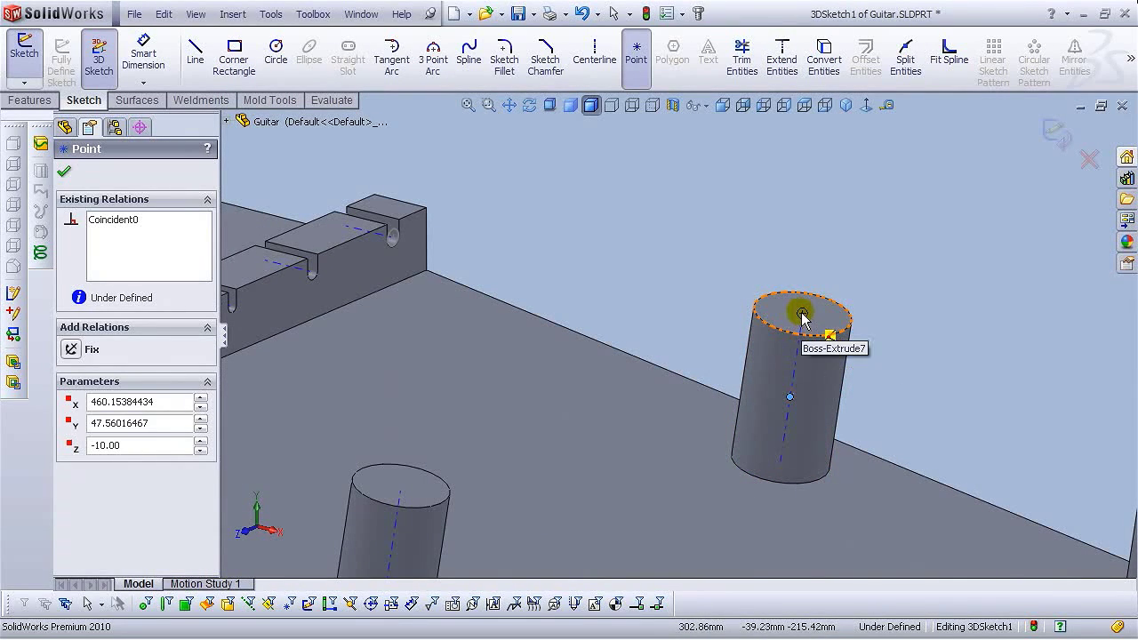
pyautogui.click(802, 315)
pyautogui.rightClick(801, 304)
pyautogui.click(832, 310)
# Fix the top point and dimension the two points 2.802 mm apart.
pyautogui.click(805, 312)
pyautogui.click(861, 230)
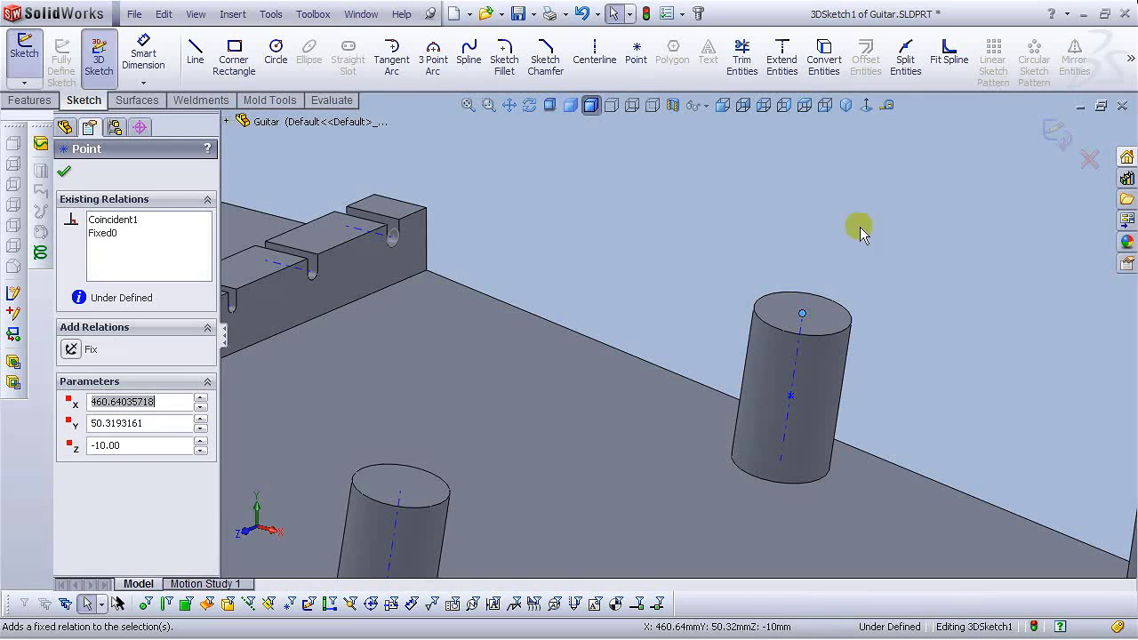
pyautogui.click(752, 167)
pyautogui.click(143, 55)
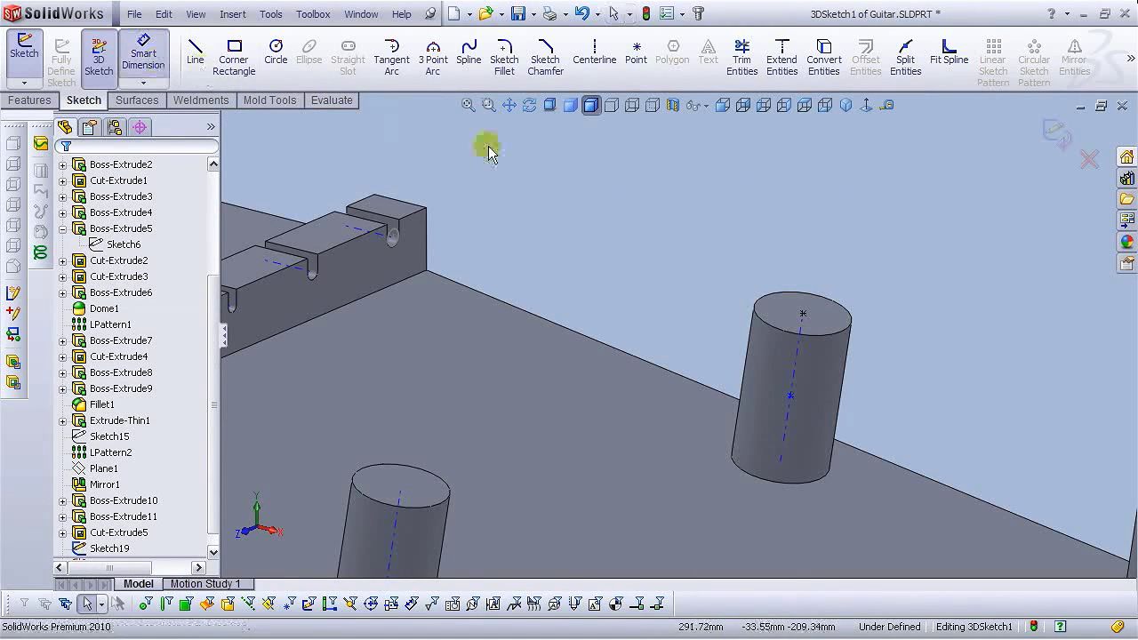
pyautogui.click(790, 398)
pyautogui.click(803, 314)
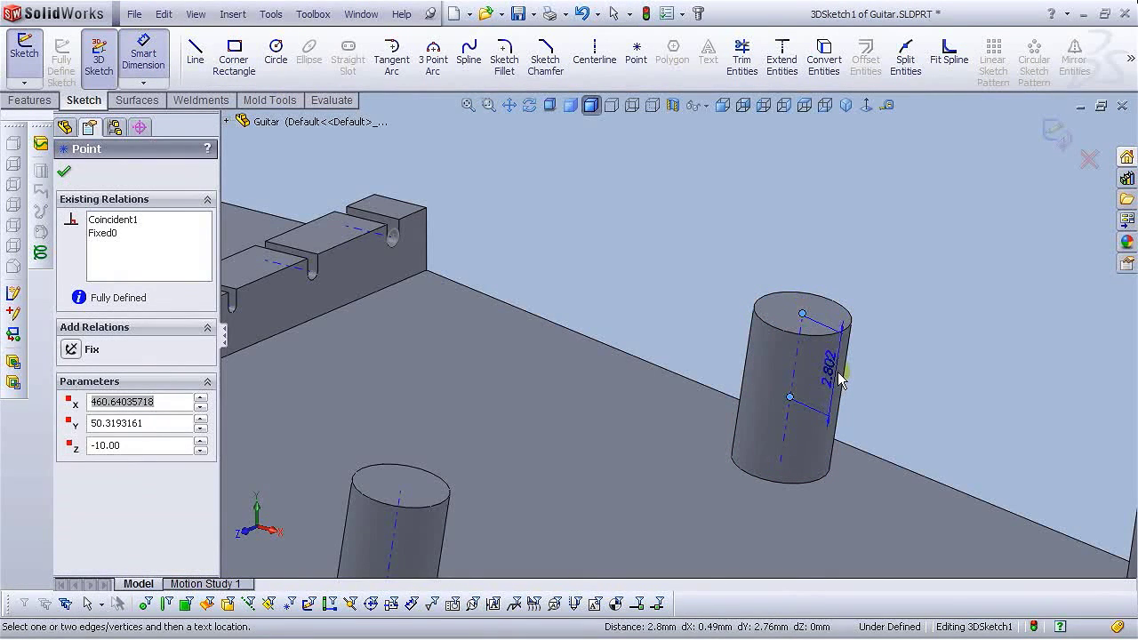
pyautogui.click(838, 365)
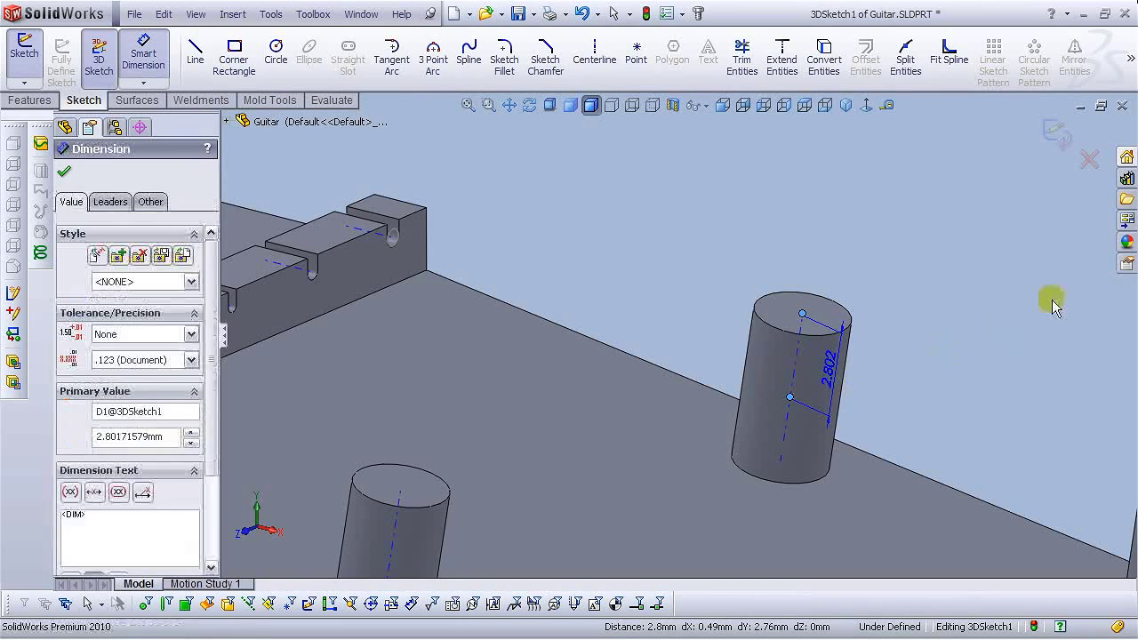
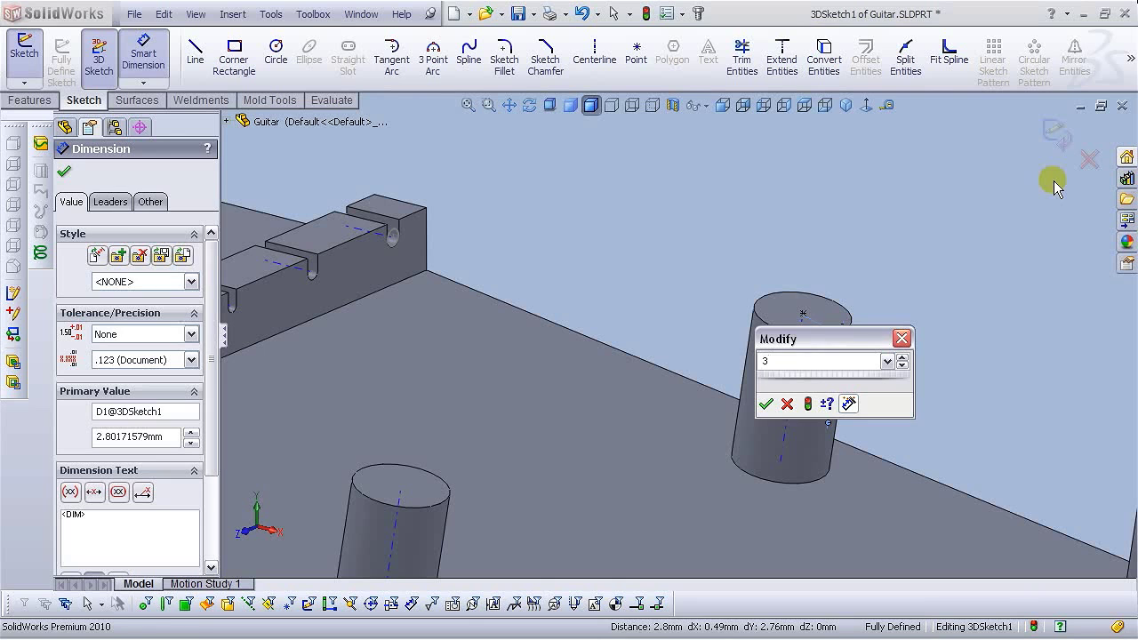
# Set the peg point 3 mm down, draw a line from the slot point to it, and close 3DSketch1.
pyautogui.write('3')
pyautogui.press('Return')
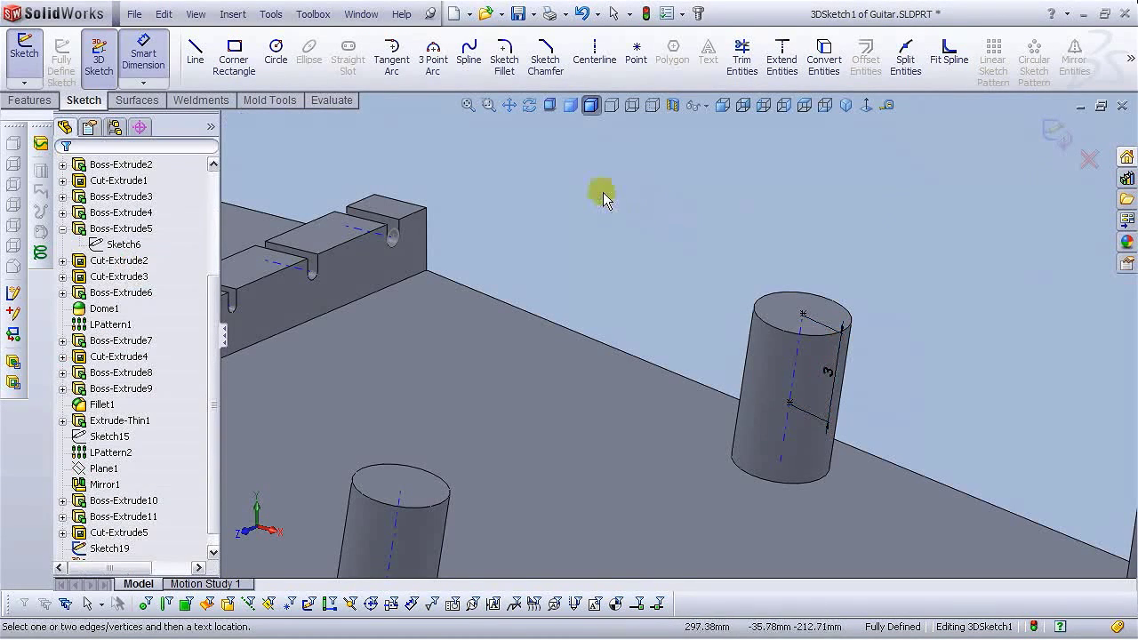
pyautogui.click(195, 54)
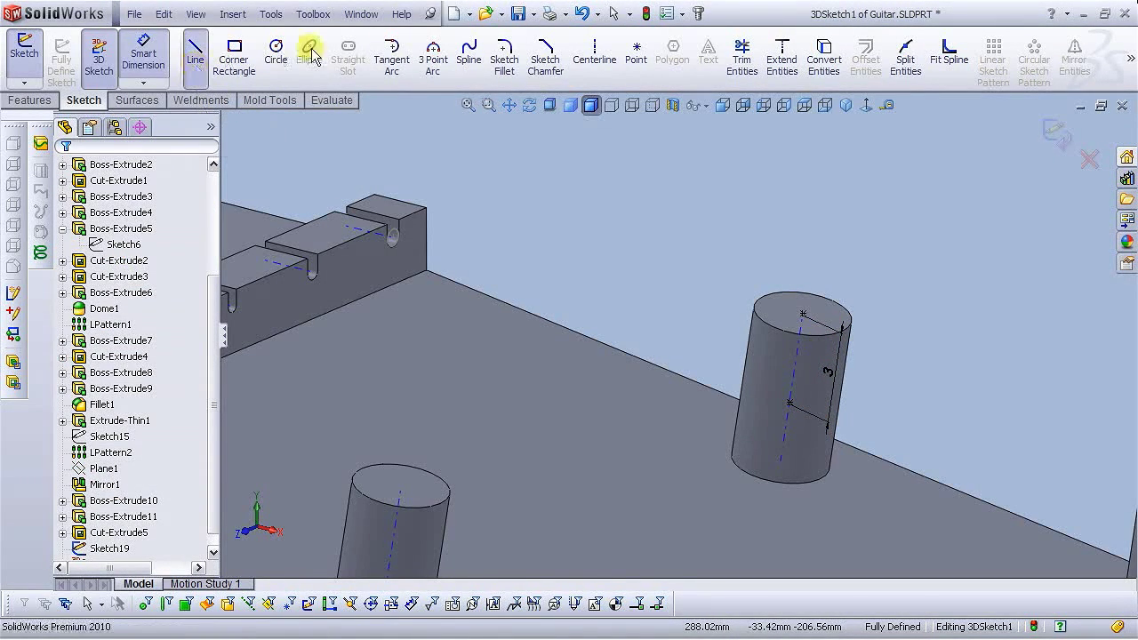
pyautogui.click(394, 240)
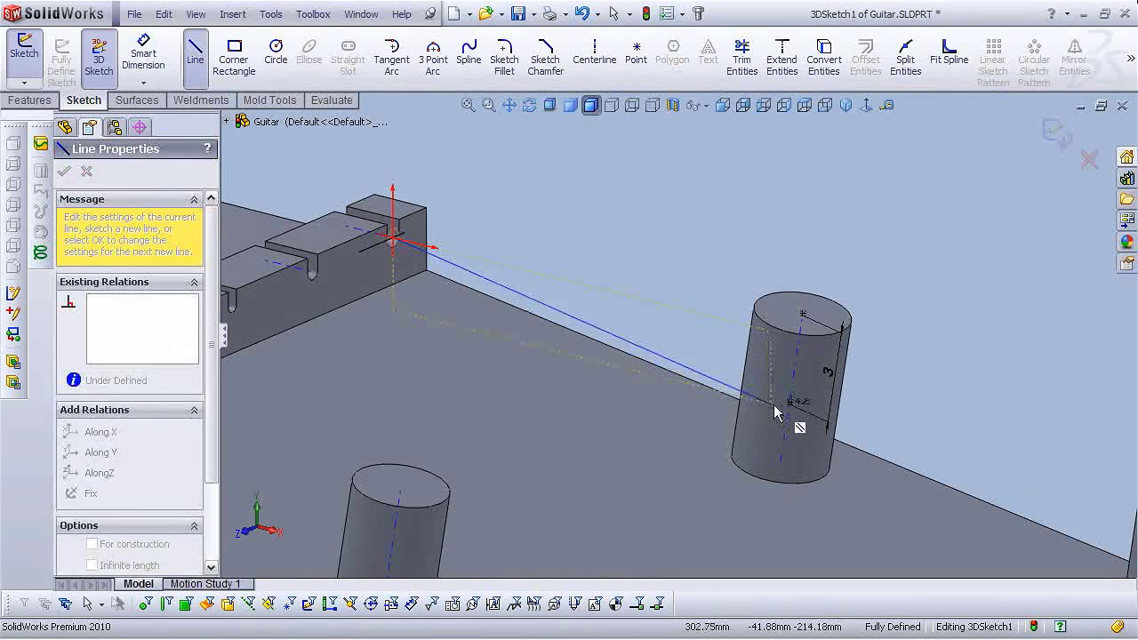
pyautogui.click(789, 404)
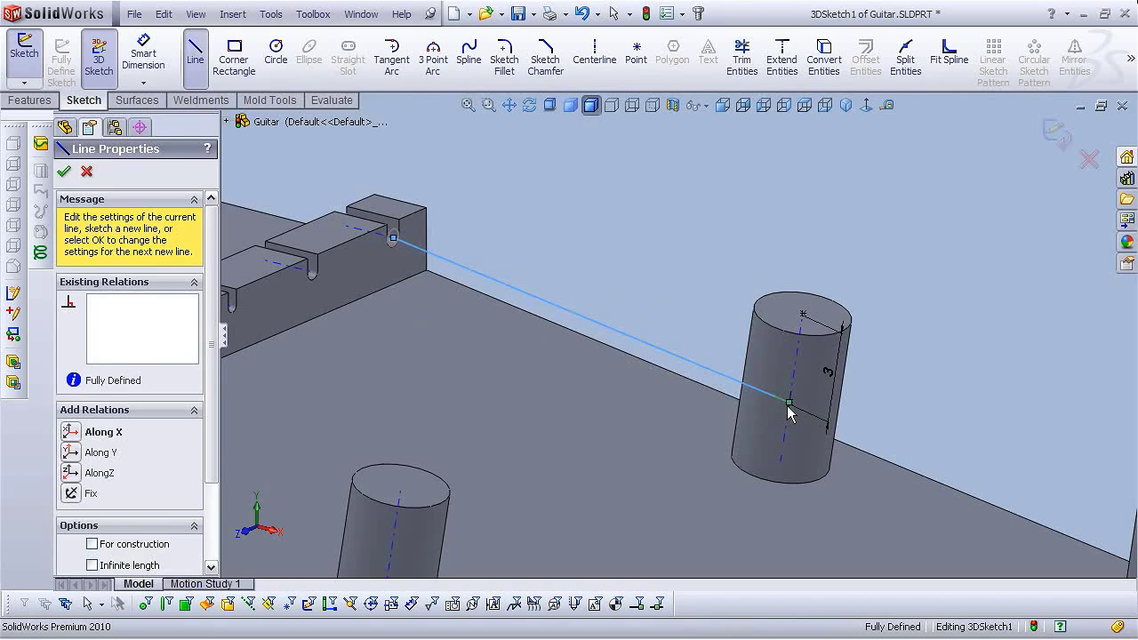
pyautogui.press('Escape')
pyautogui.moveTo(991, 221); pyautogui.dragTo(656, 320, button='middle')
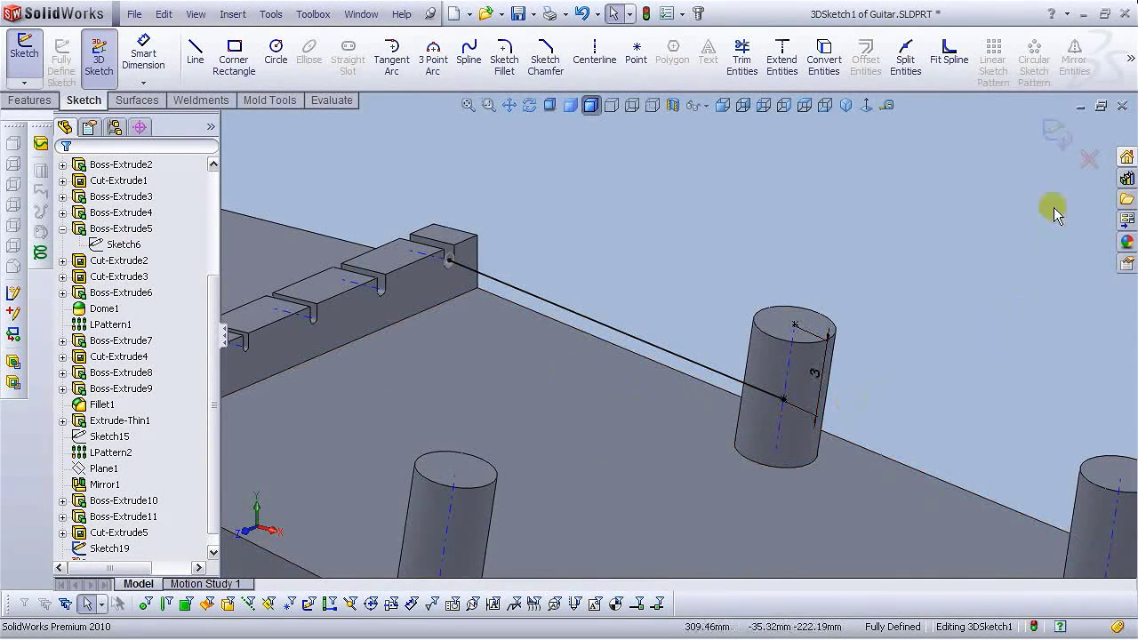
pyautogui.click(1055, 146)
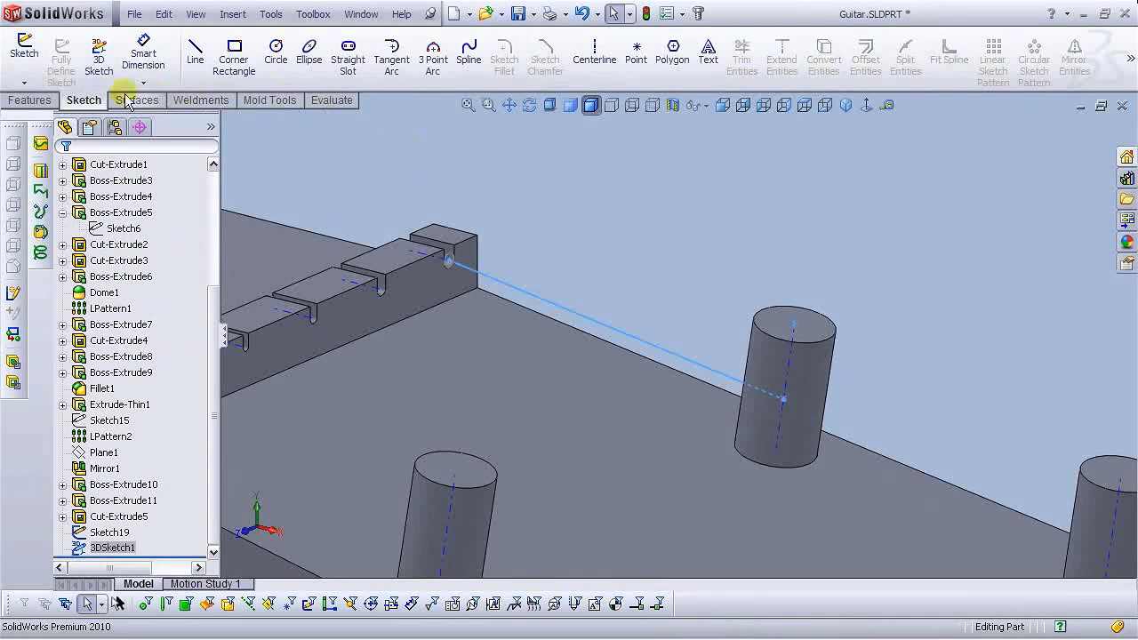
# Sweep the Sketch19 slot circle along the 3DSketch1 path to create the Sweep1 rod.
pyautogui.click(28, 101)
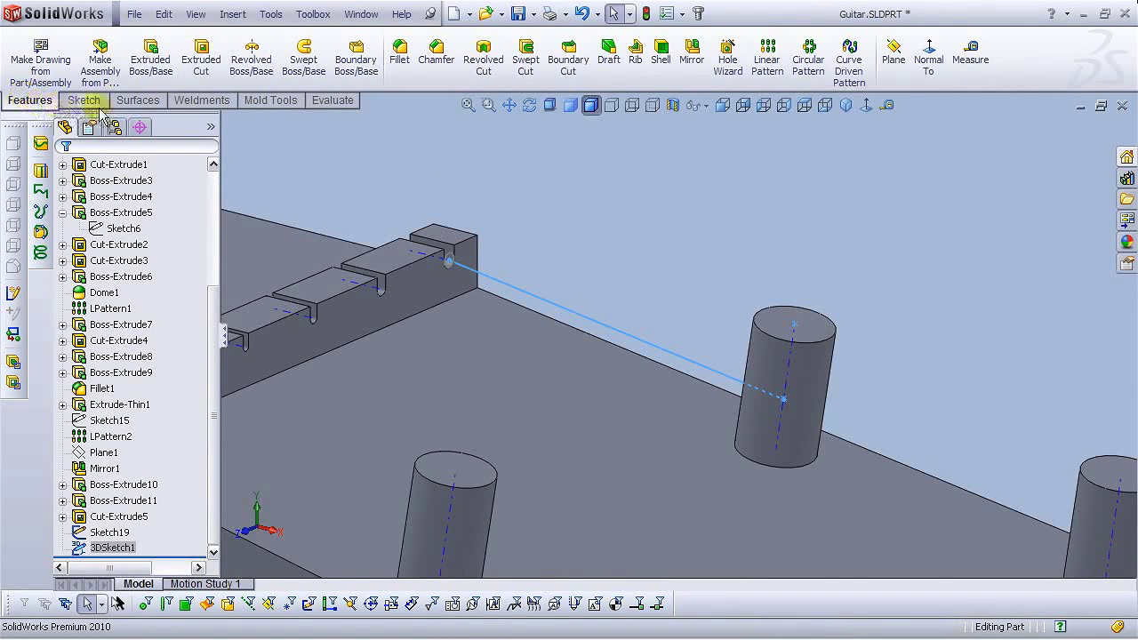
pyautogui.click(303, 64)
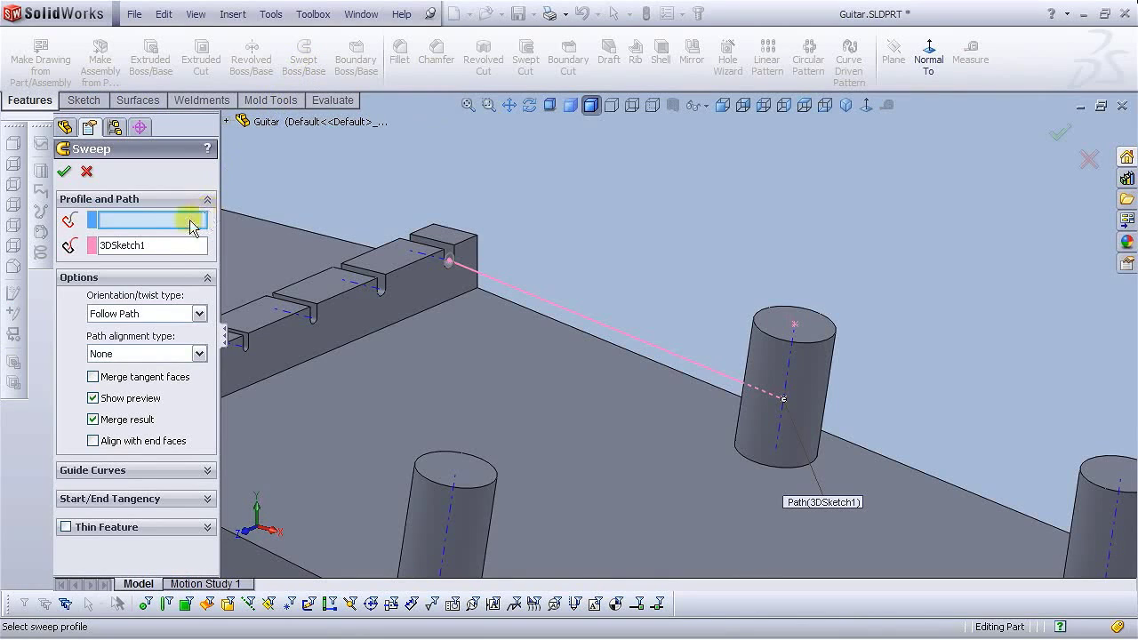
pyautogui.click(147, 249)
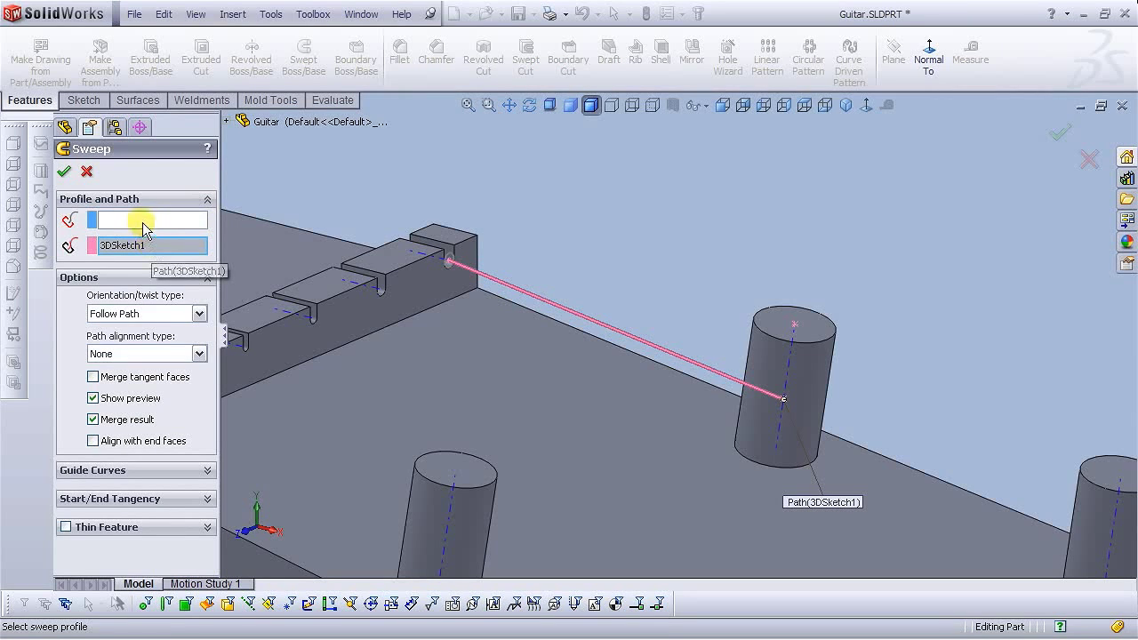
pyautogui.click(142, 223)
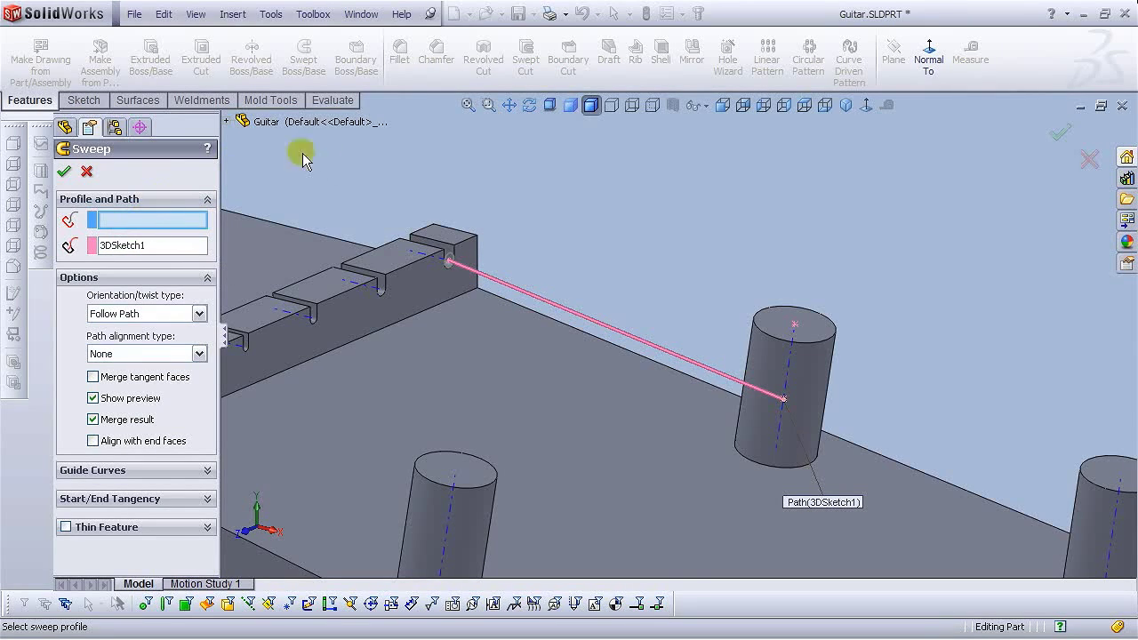
pyautogui.scroll(-5, 462, 272)
pyautogui.click(494, 247)
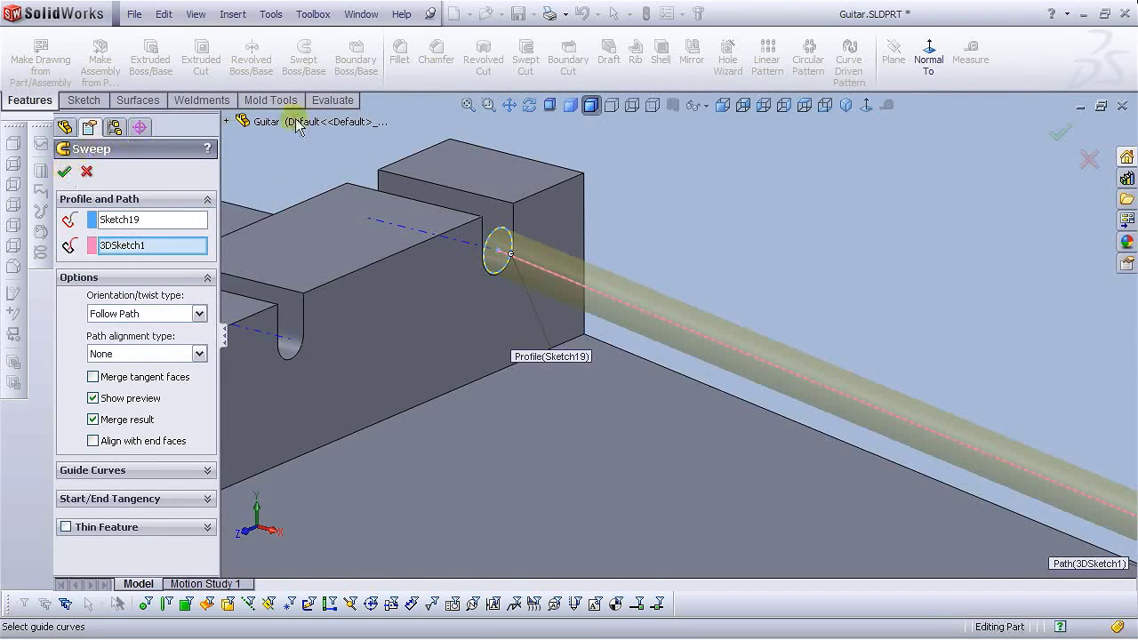
pyautogui.press('Return')
pyautogui.scroll(5, 713, 252)
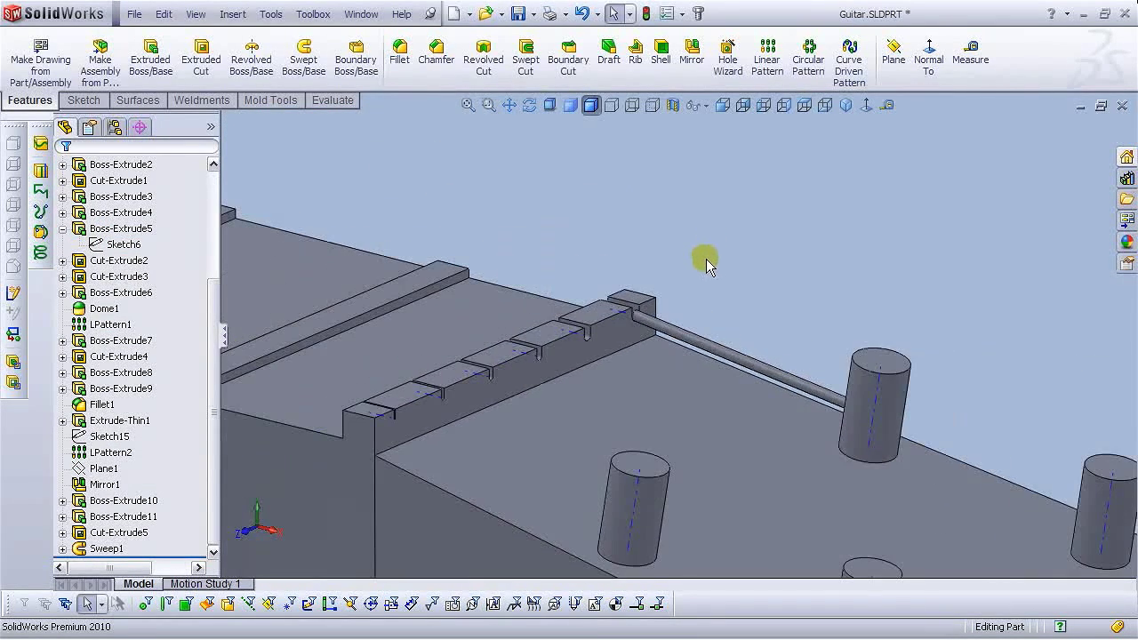
pyautogui.scroll(3, 706, 259)
pyautogui.moveTo(655, 388); pyautogui.dragTo(702, 365, button='middle')
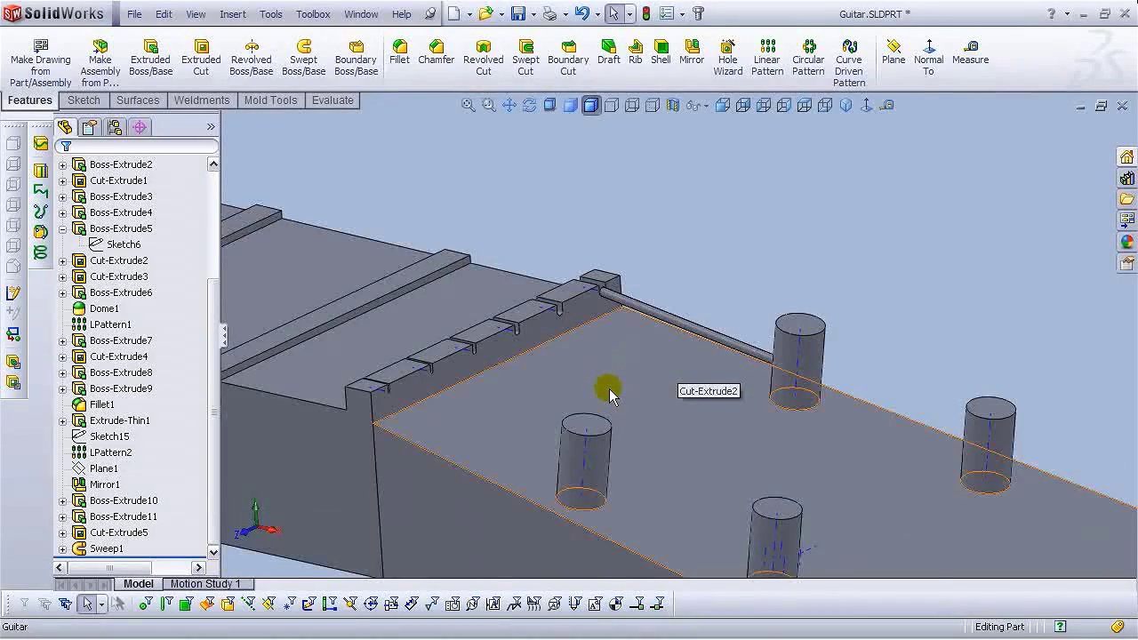
# Start a sketch on the slotted bar's side face and draw a circle centred on the slot's arc.
pyautogui.scroll(2, 610, 396)
pyautogui.scroll(-5, 643, 376)
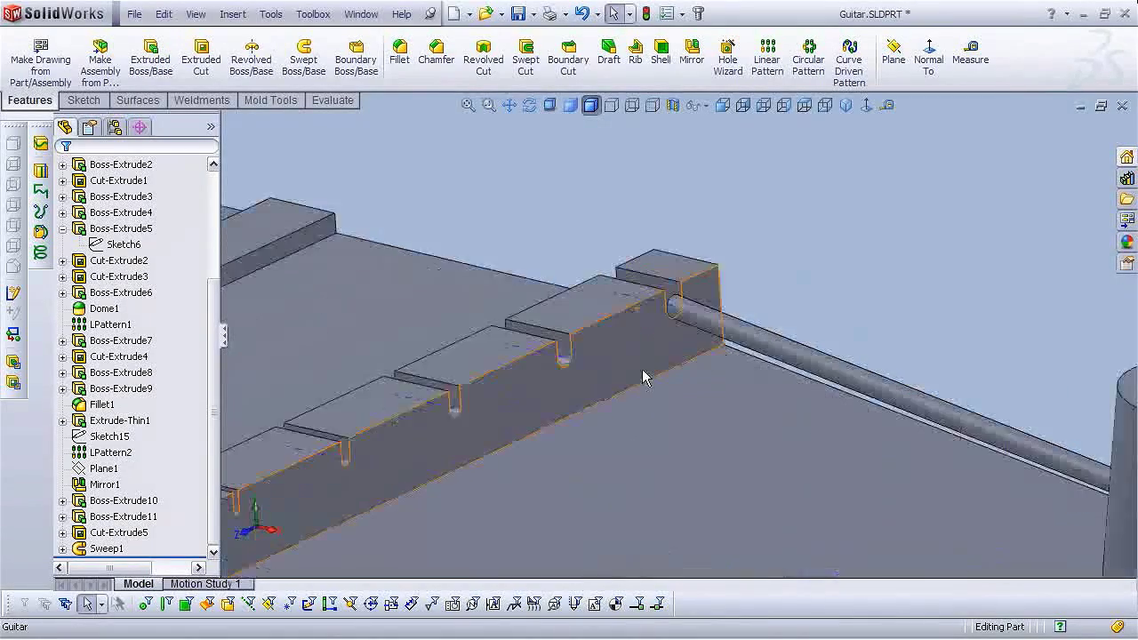
pyautogui.click(576, 377)
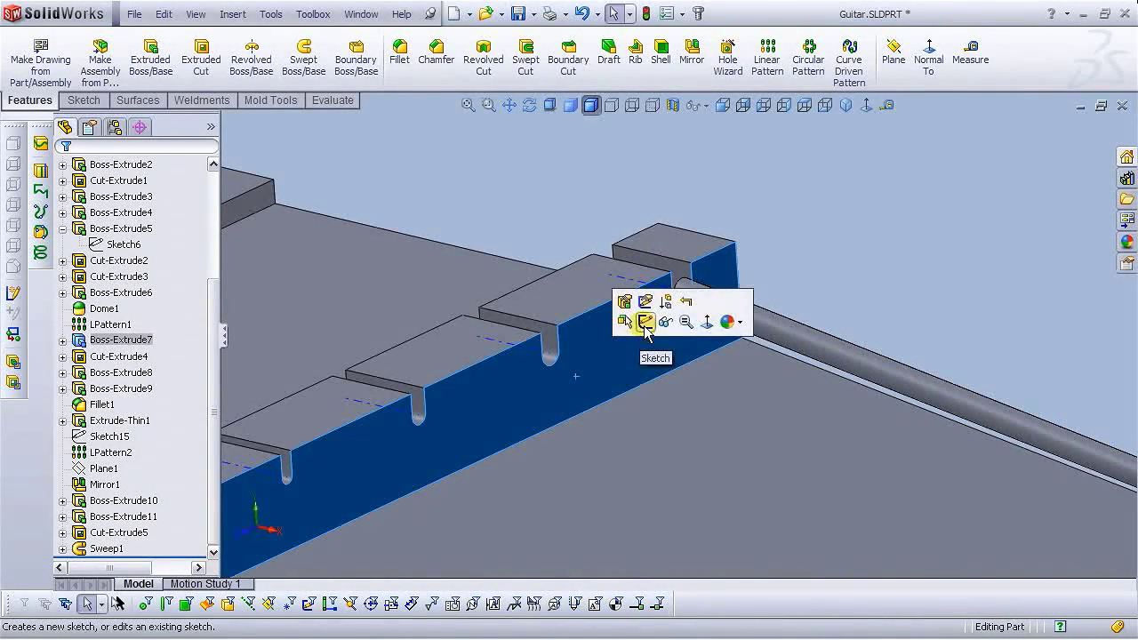
pyautogui.click(645, 322)
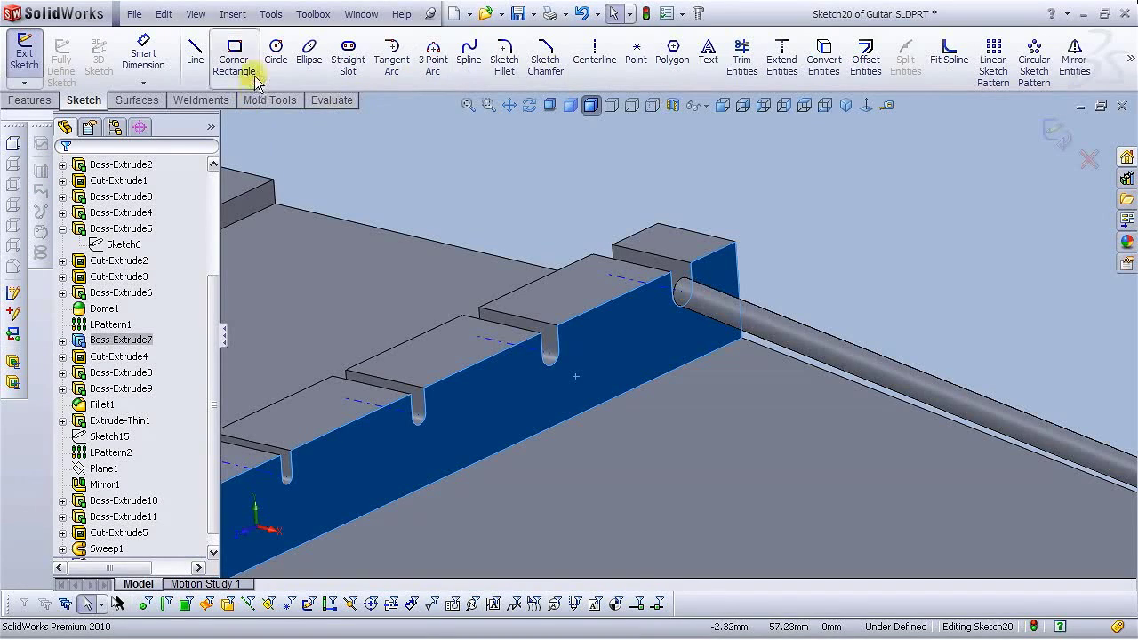
pyautogui.click(275, 53)
pyautogui.scroll(-3, 569, 338)
pyautogui.scroll(2, 584, 178)
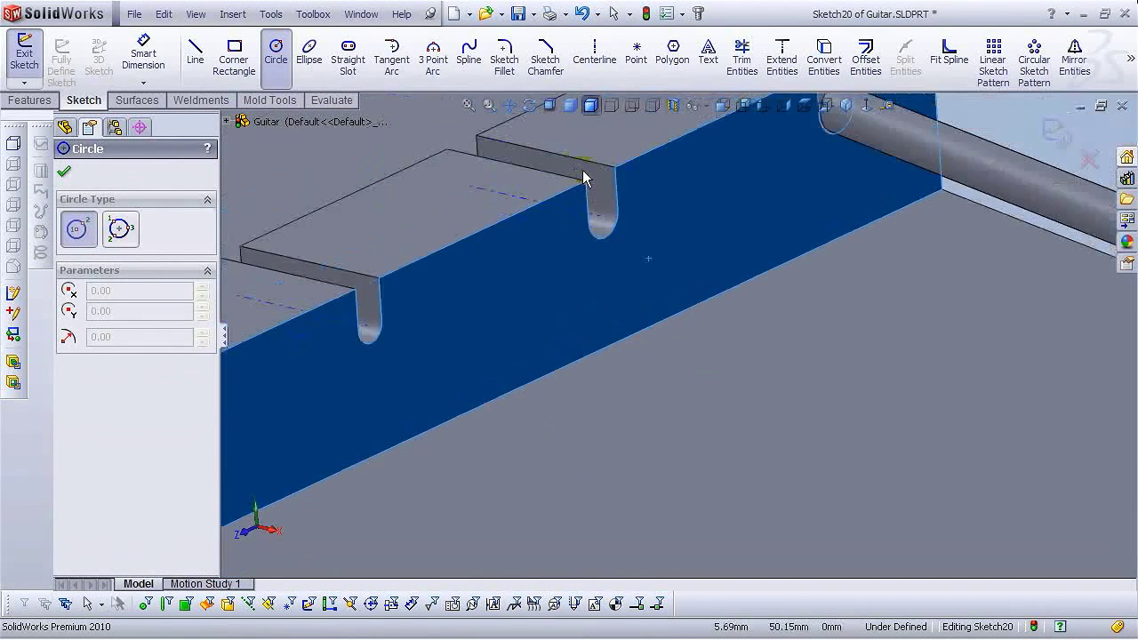
pyautogui.scroll(-3, 584, 178)
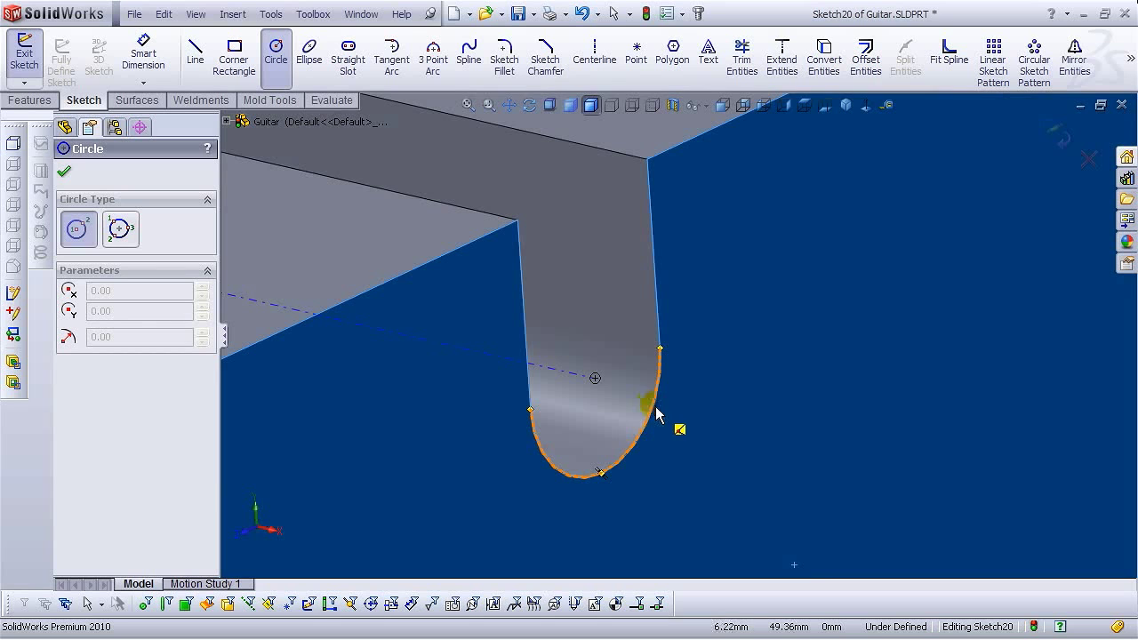
pyautogui.click(595, 379)
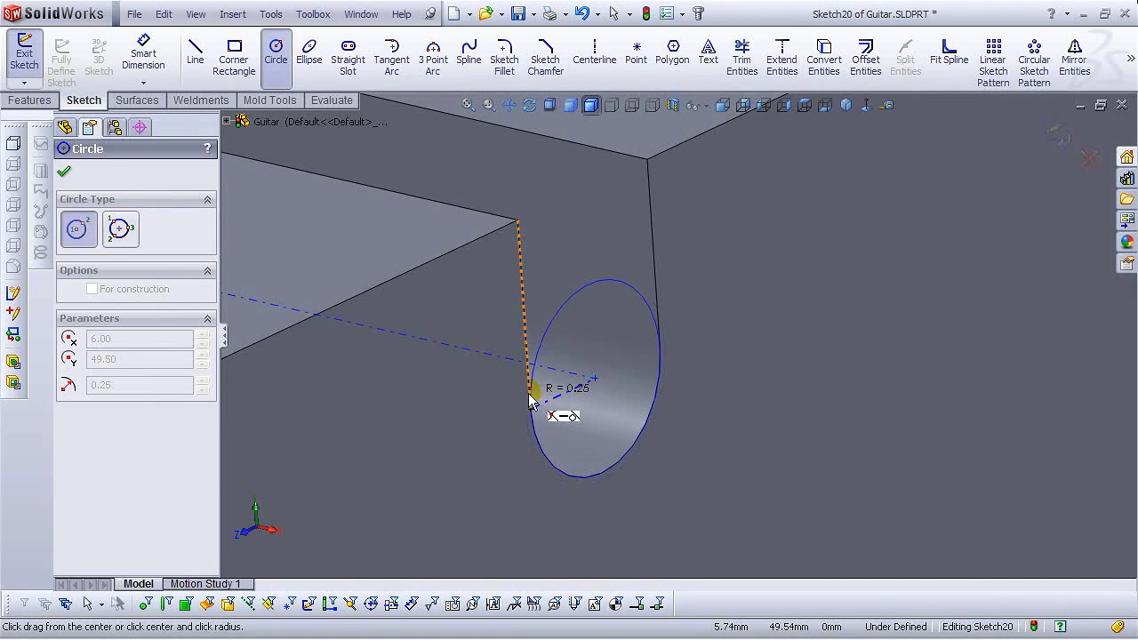
pyautogui.click(558, 334)
pyautogui.rightClick(560, 333)
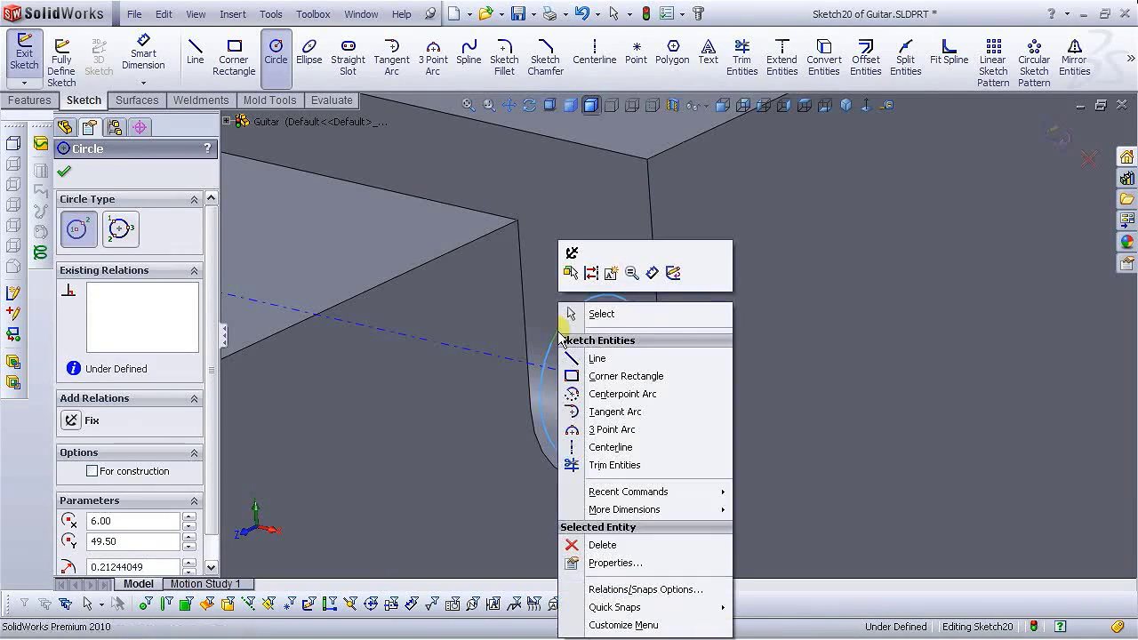
pyautogui.click(573, 310)
# Dimension the circle's diameter to 0.450 mm and close Sketch20.
pyautogui.click(160, 56)
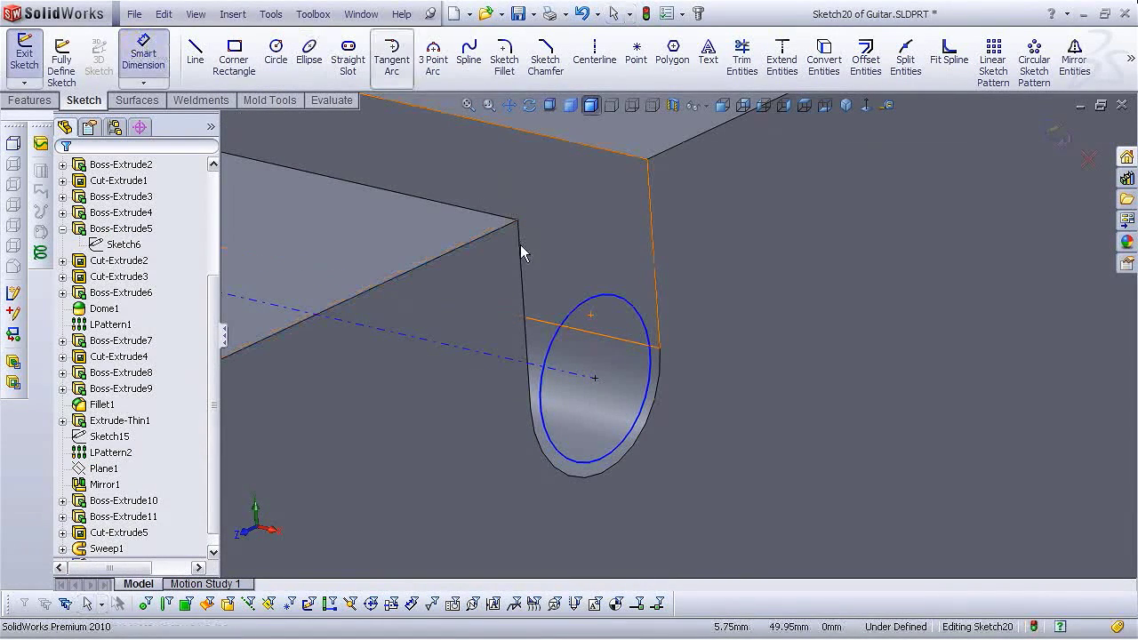
pyautogui.click(576, 312)
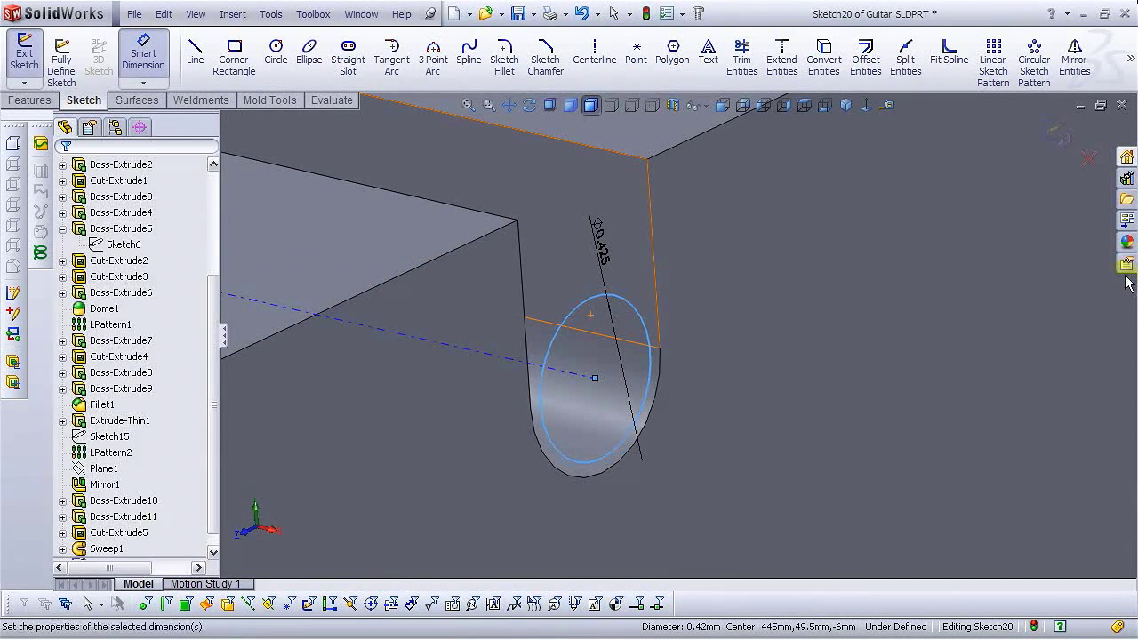
pyautogui.click(594, 227)
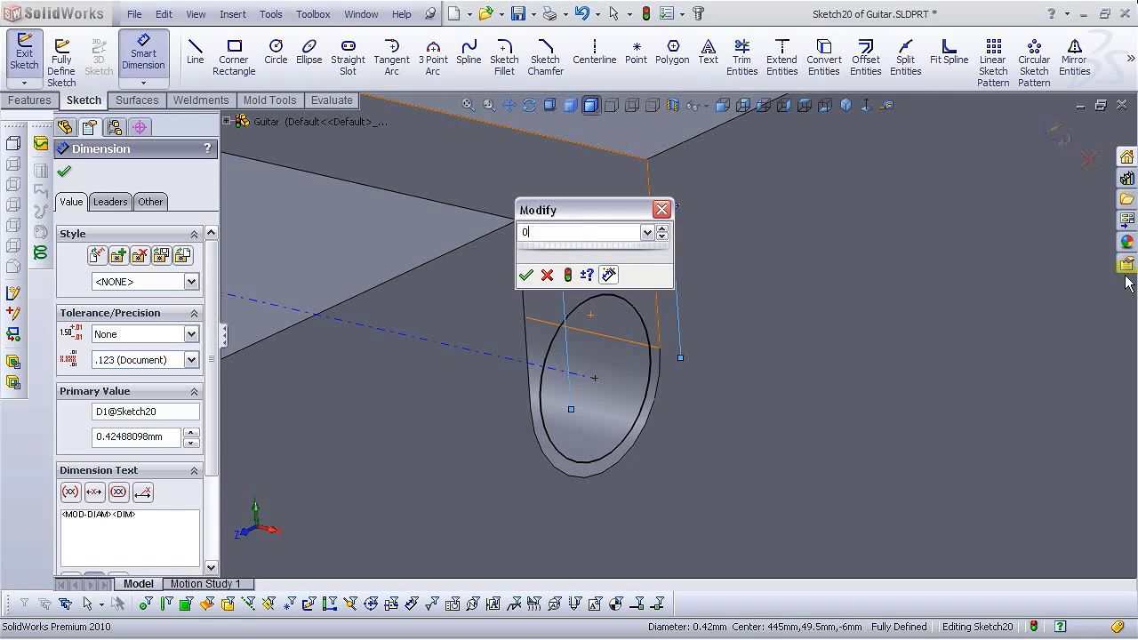
pyautogui.press('Return')
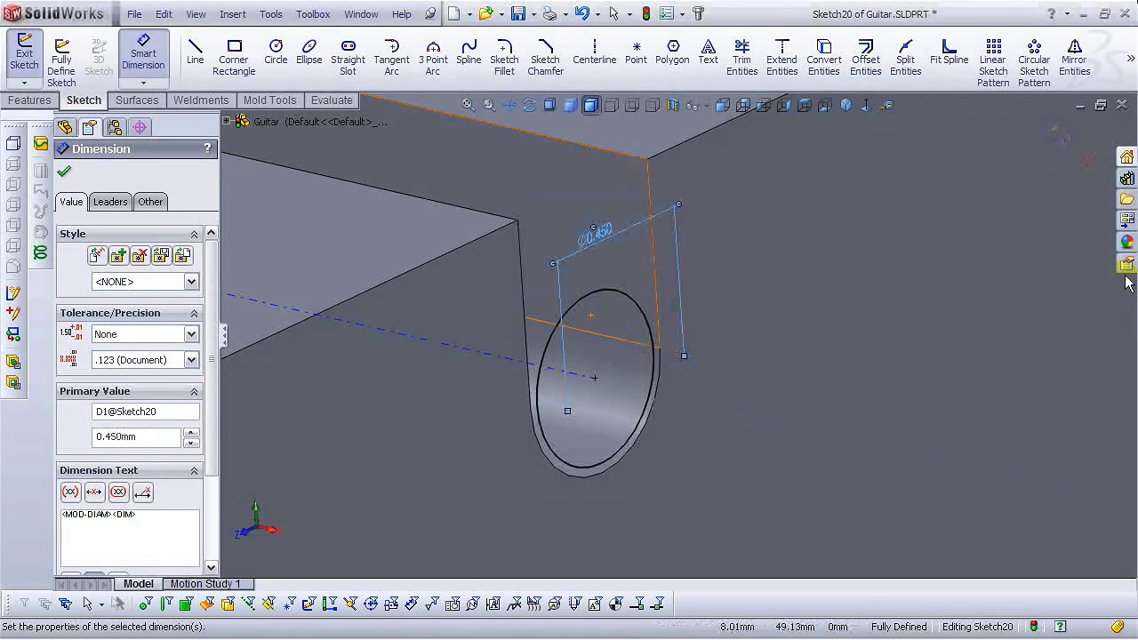
pyautogui.scroll(-10, 1076, 298)
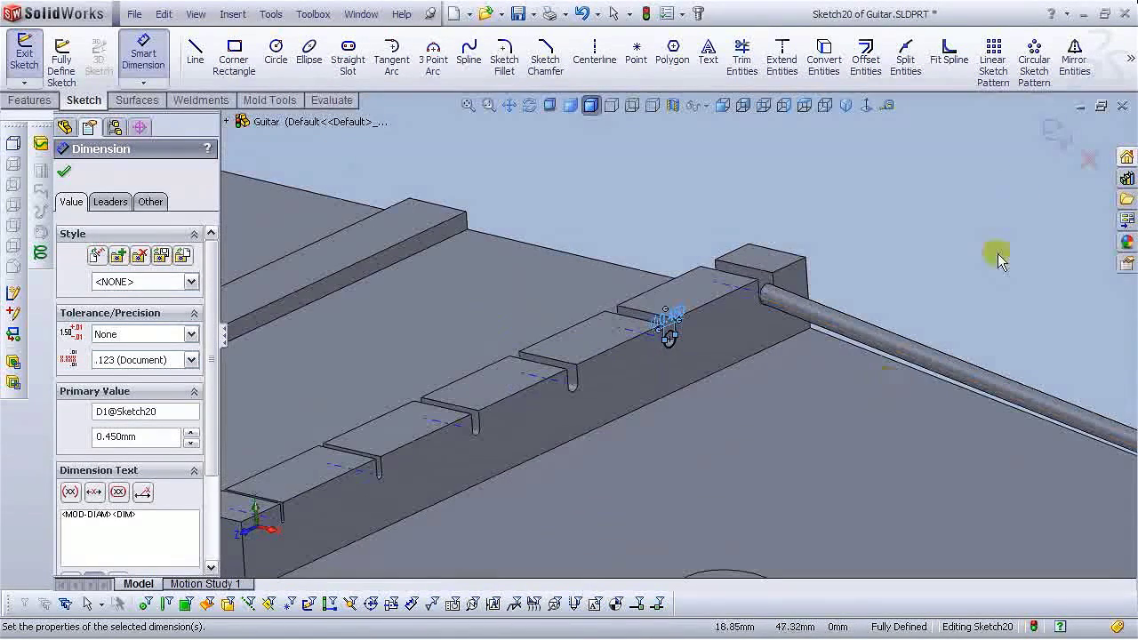
pyautogui.click(1055, 127)
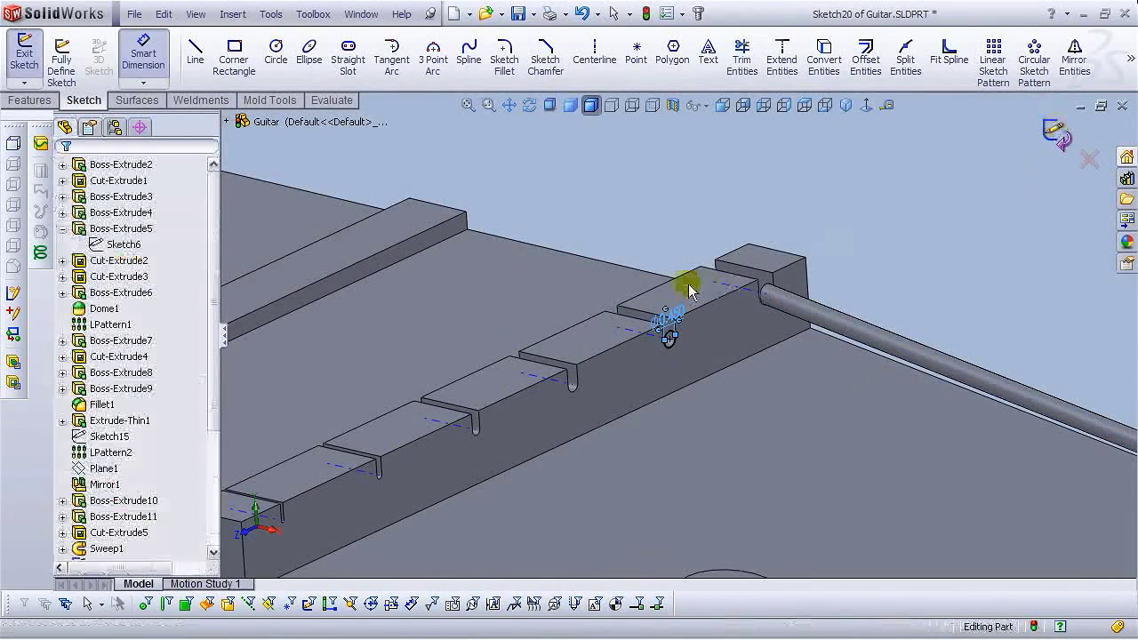
# Start a new 3D sketch, place a point at a pin top's centre, and fix it.
pyautogui.click(81, 102)
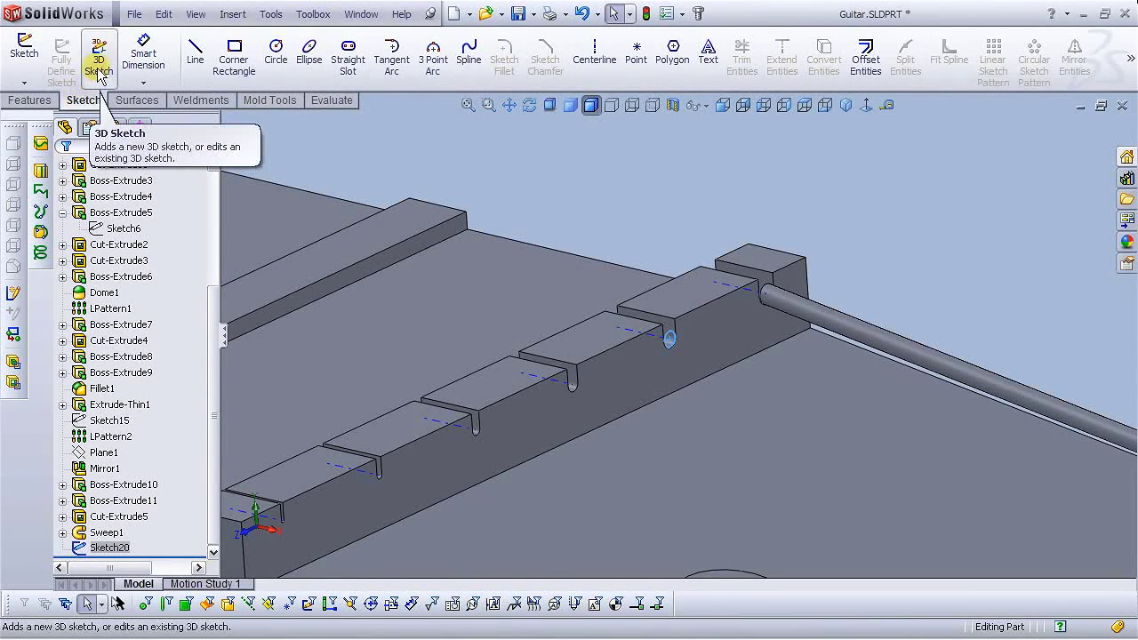
pyautogui.click(99, 73)
pyautogui.scroll(5, 508, 323)
pyautogui.scroll(-3, 904, 427)
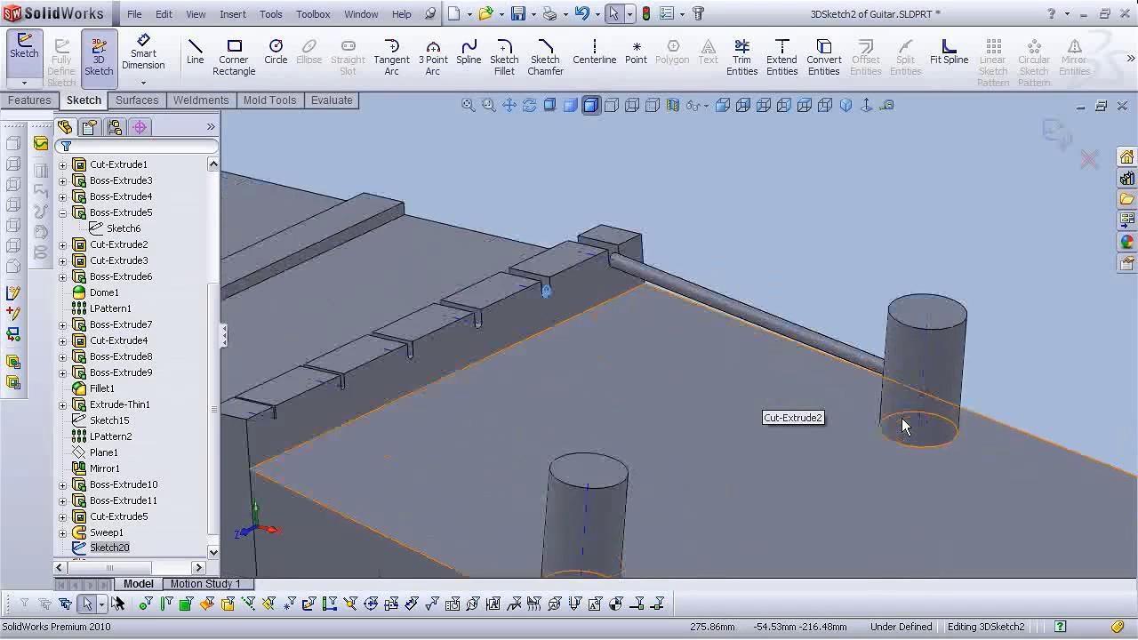
pyautogui.scroll(3, 897, 418)
pyautogui.scroll(-3, 895, 416)
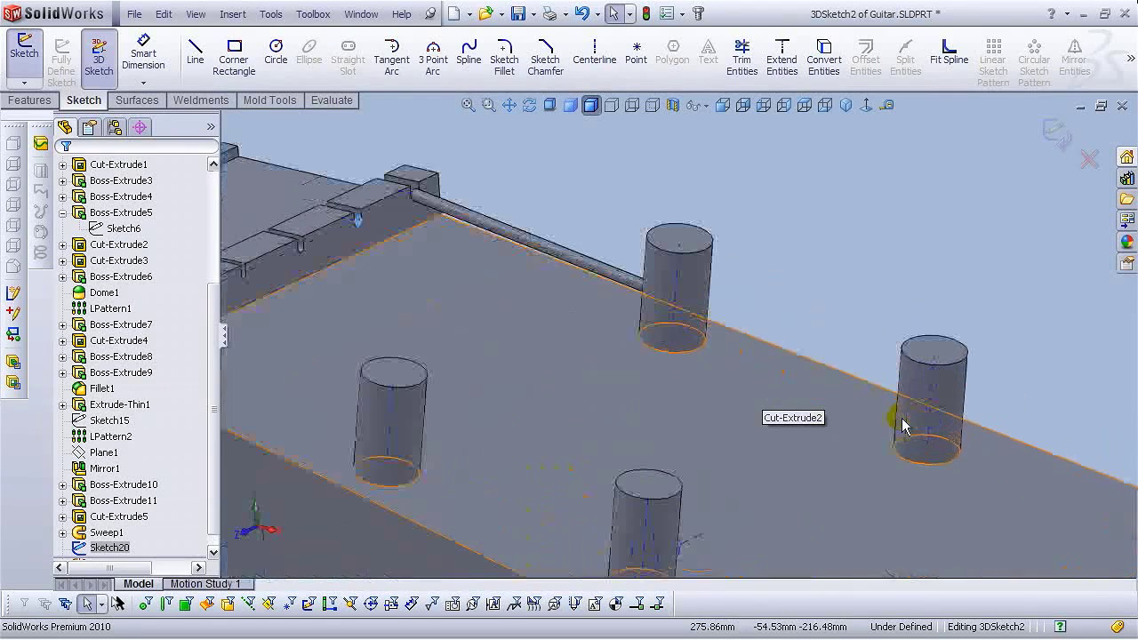
pyautogui.click(633, 81)
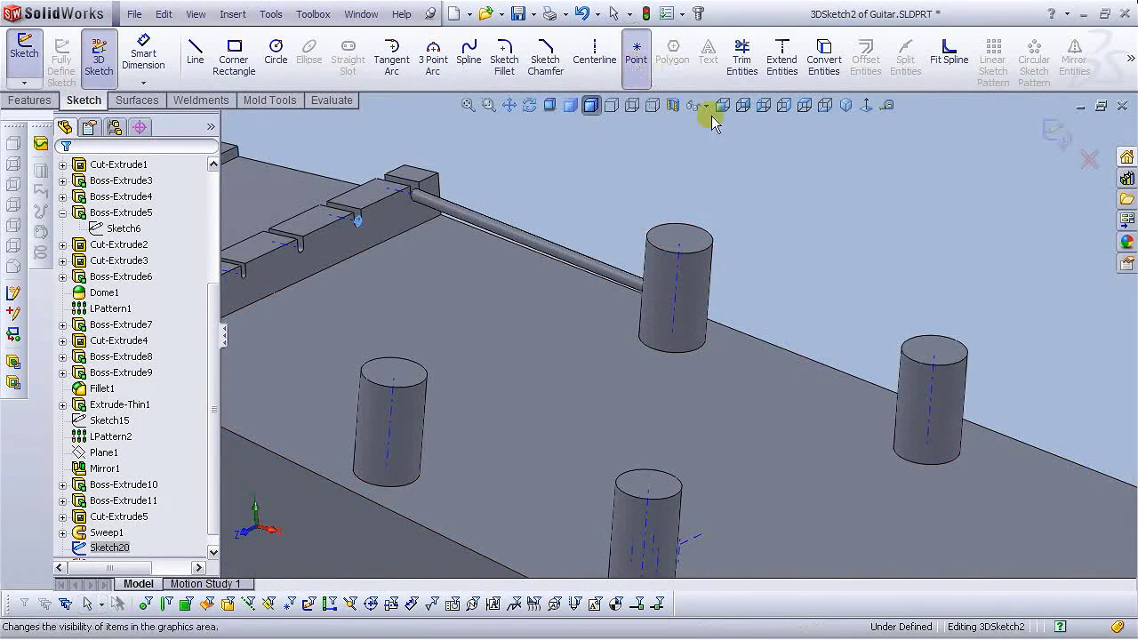
pyautogui.click(934, 352)
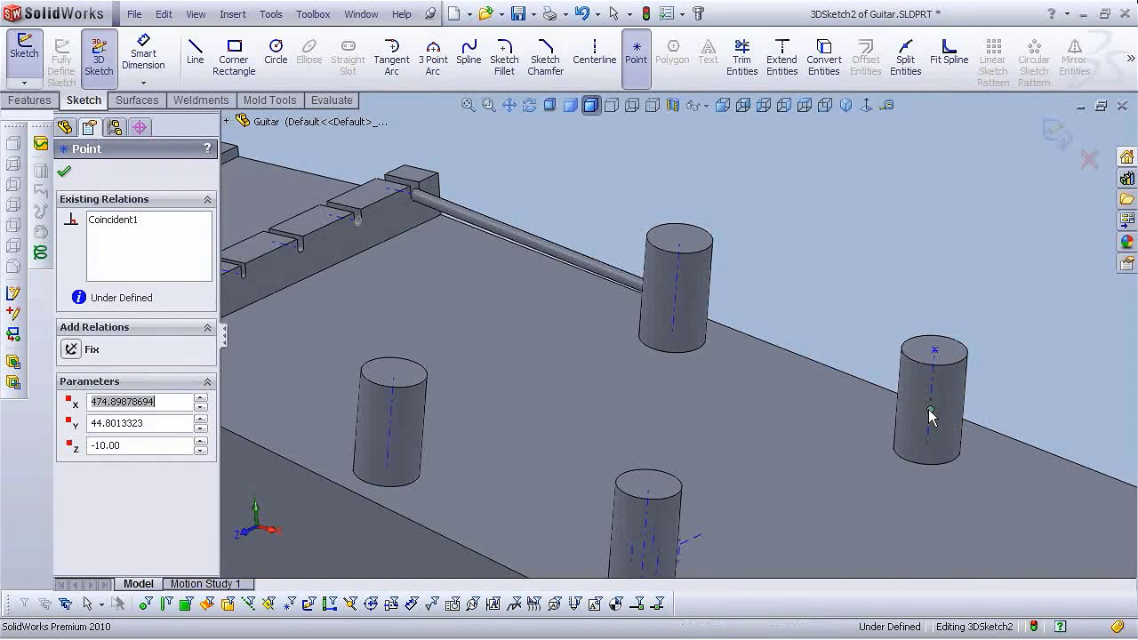
pyautogui.press('Escape')
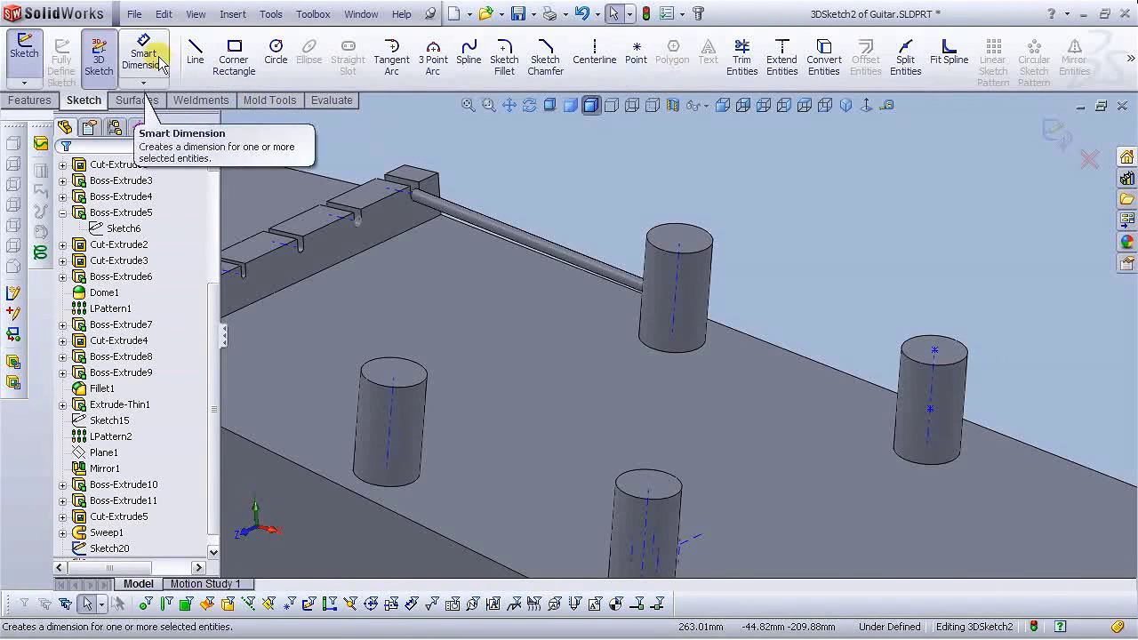
pyautogui.click(935, 353)
pyautogui.click(1009, 250)
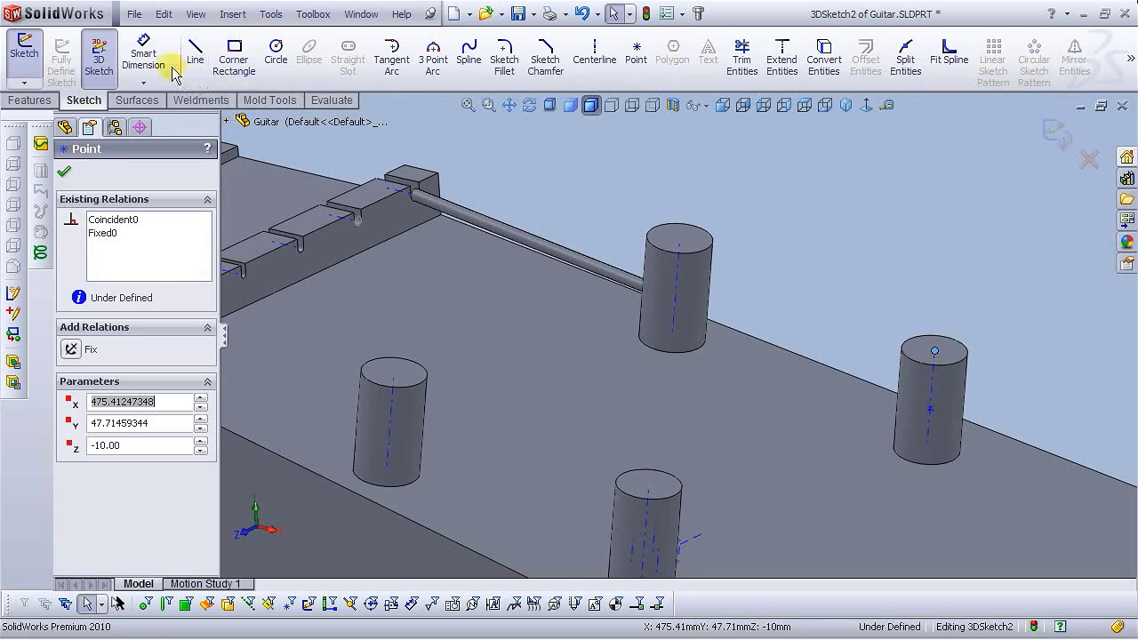
# Dimension that pin's two points 3 mm apart.
pyautogui.click(142, 55)
pyautogui.click(931, 409)
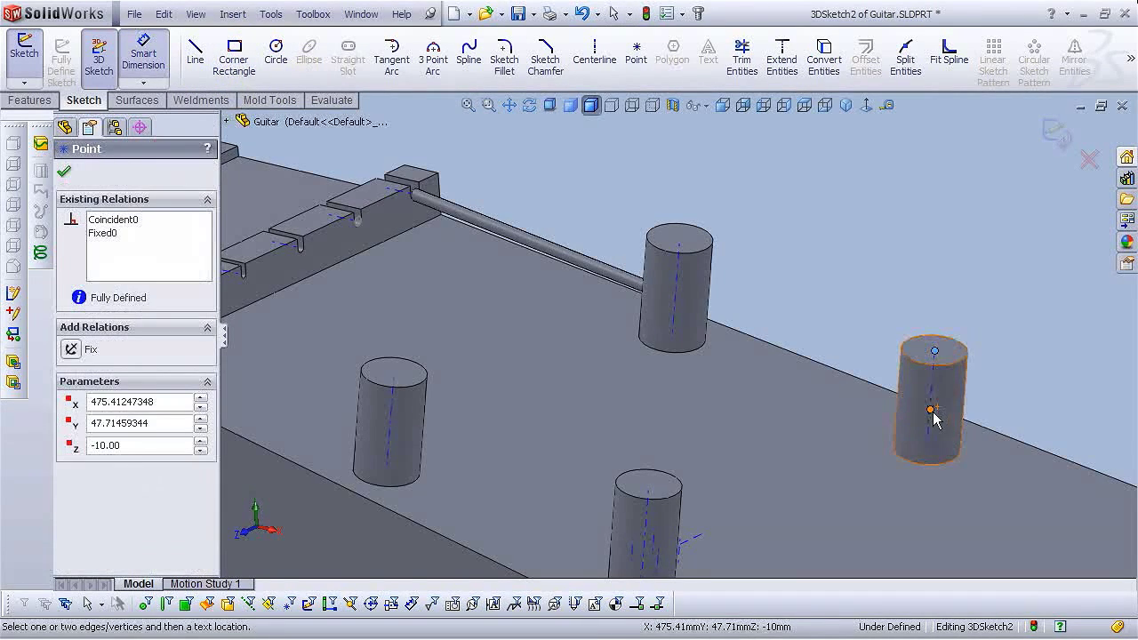
pyautogui.click(935, 351)
pyautogui.click(949, 384)
pyautogui.write('3')
pyautogui.press('Return')
pyautogui.press('Escape')
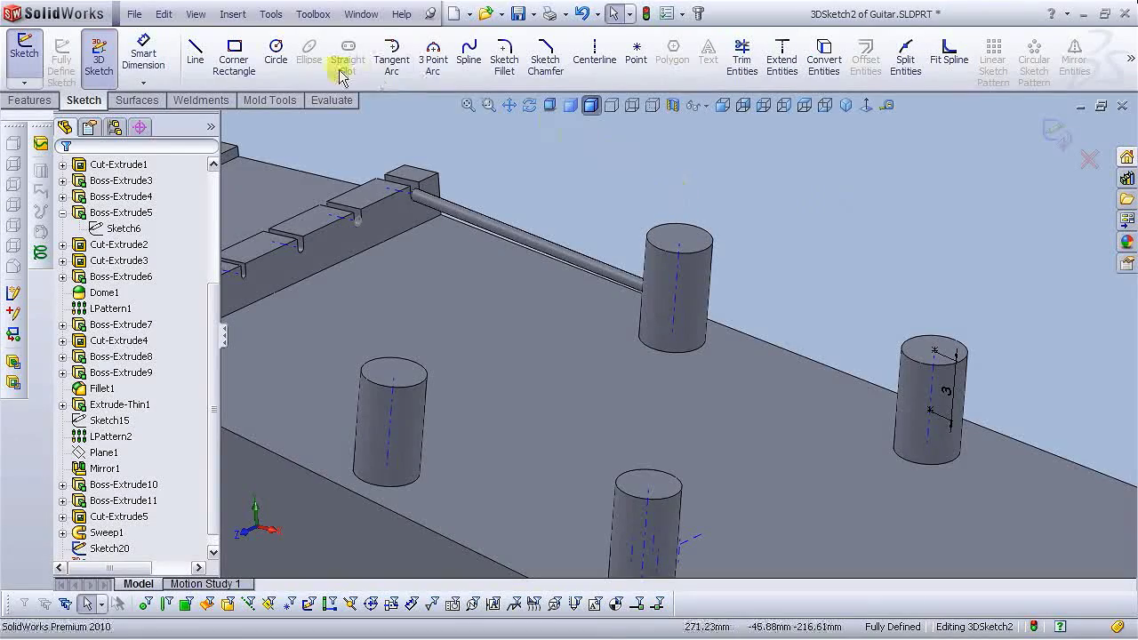
# Place sketch points on the tops and sides of the right, middle and left pins.
pyautogui.click(636, 58)
pyautogui.scroll(3, 782, 293)
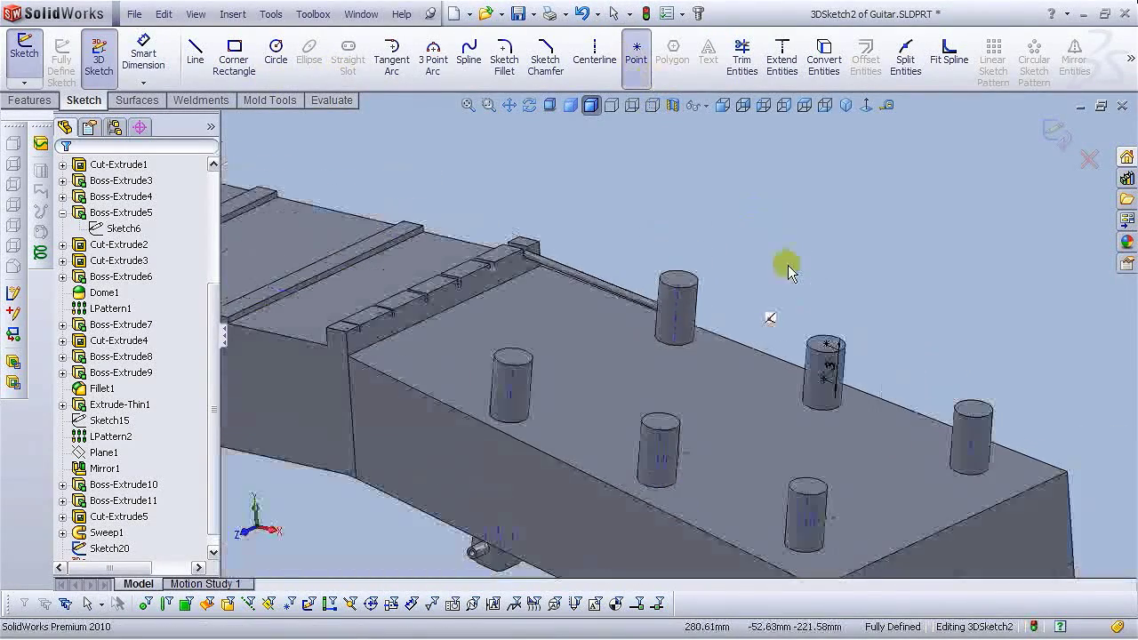
pyautogui.scroll(-5, 933, 407)
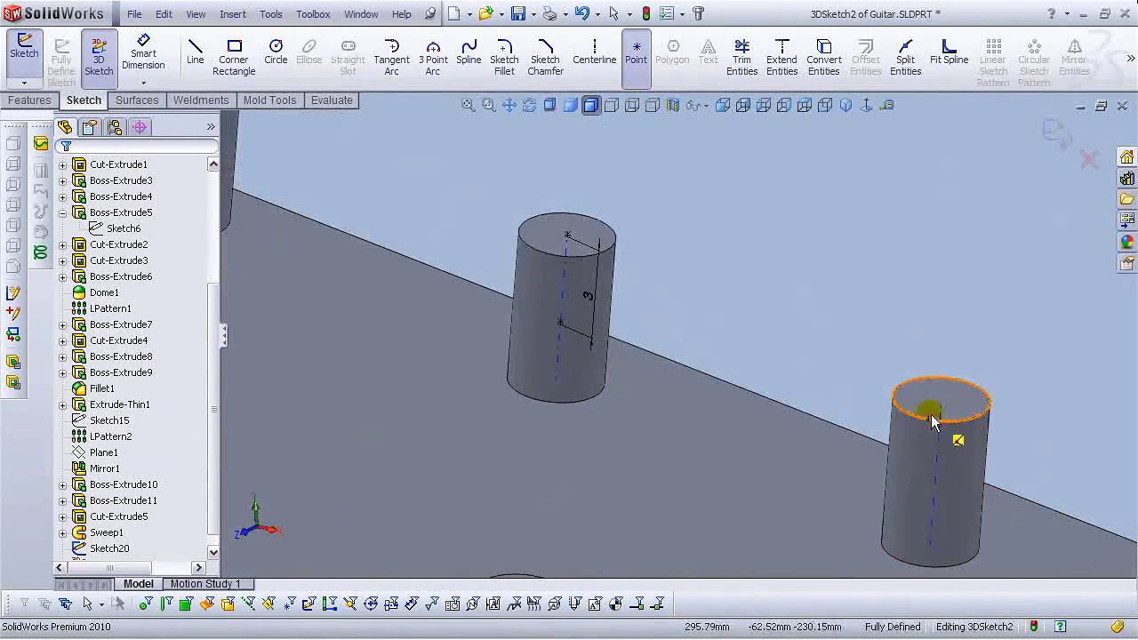
pyautogui.click(935, 461)
pyautogui.scroll(5, 933, 485)
pyautogui.scroll(-5, 645, 436)
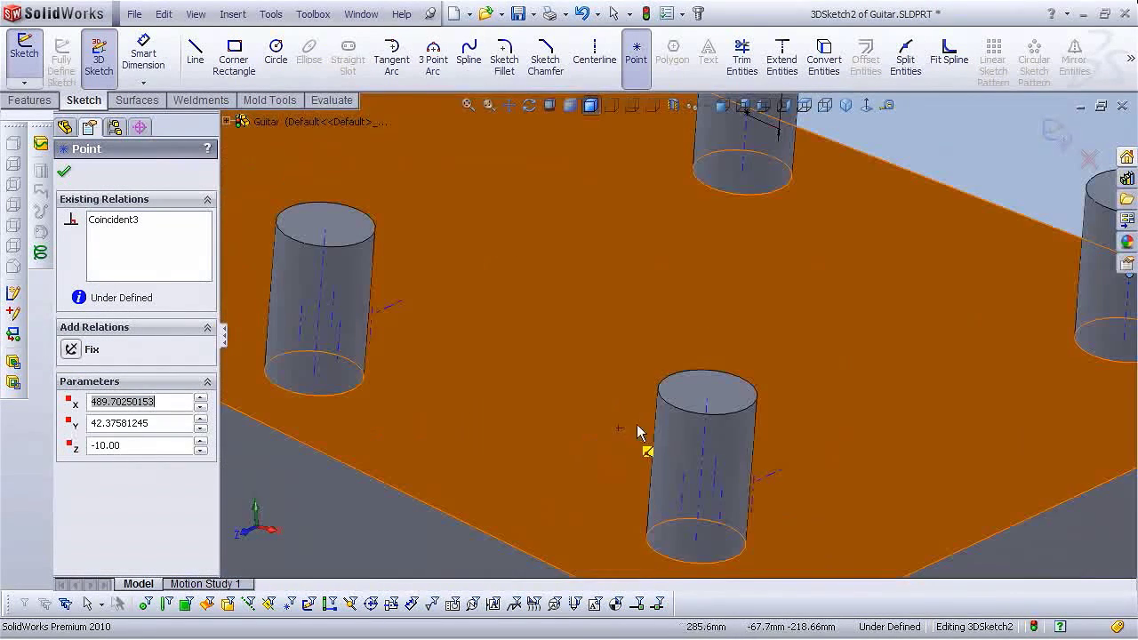
pyautogui.click(701, 398)
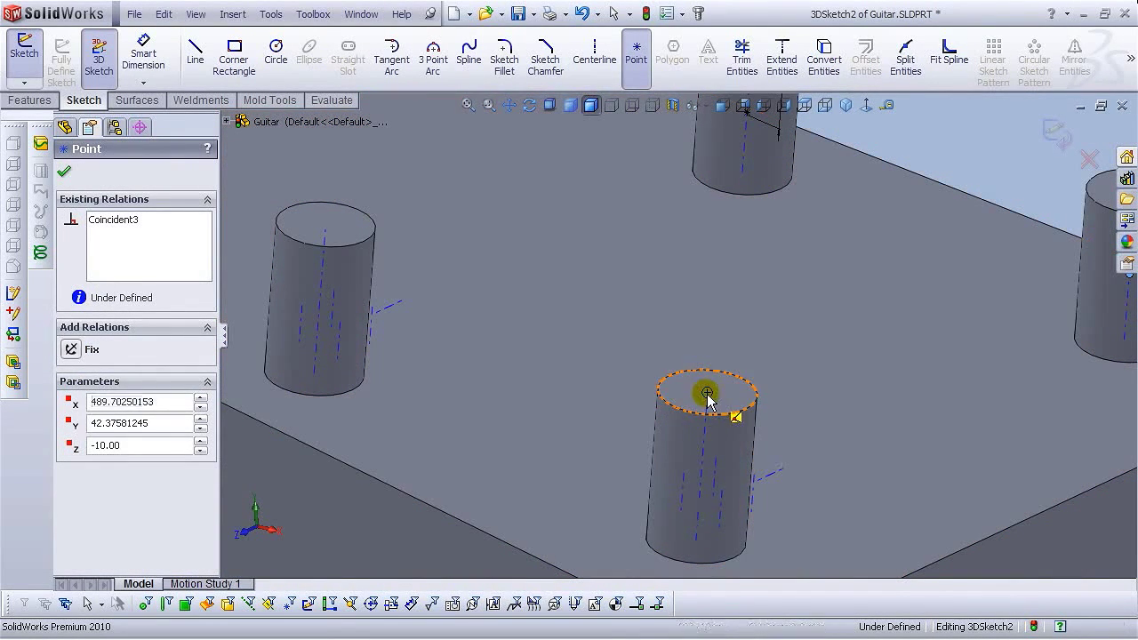
pyautogui.click(699, 490)
pyautogui.scroll(3, 691, 482)
pyautogui.scroll(-3, 508, 305)
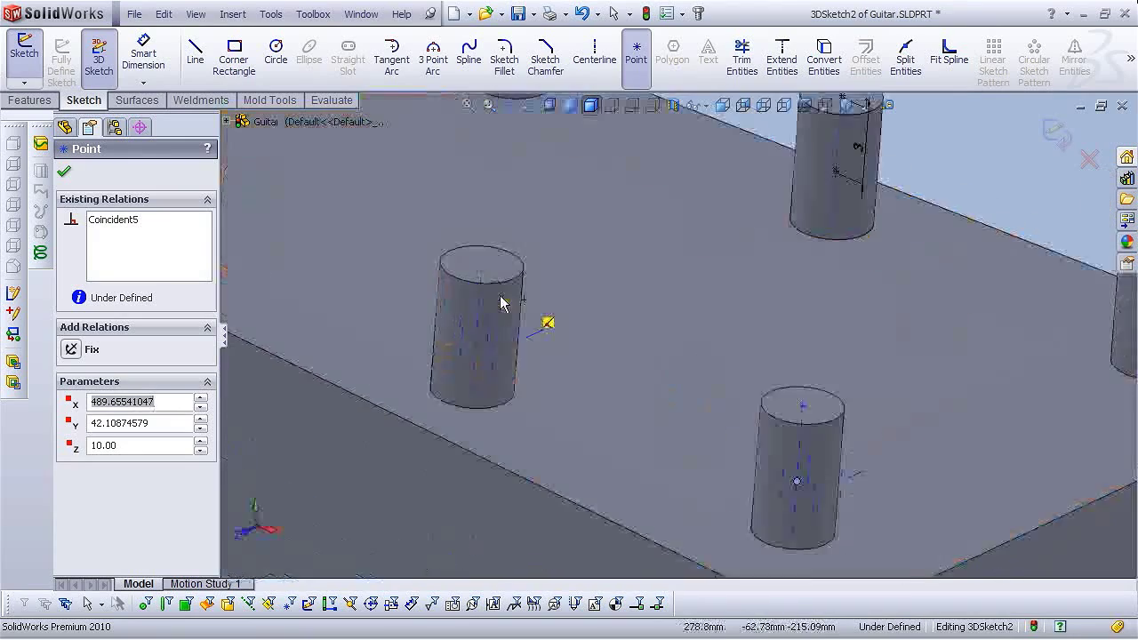
pyautogui.click(486, 261)
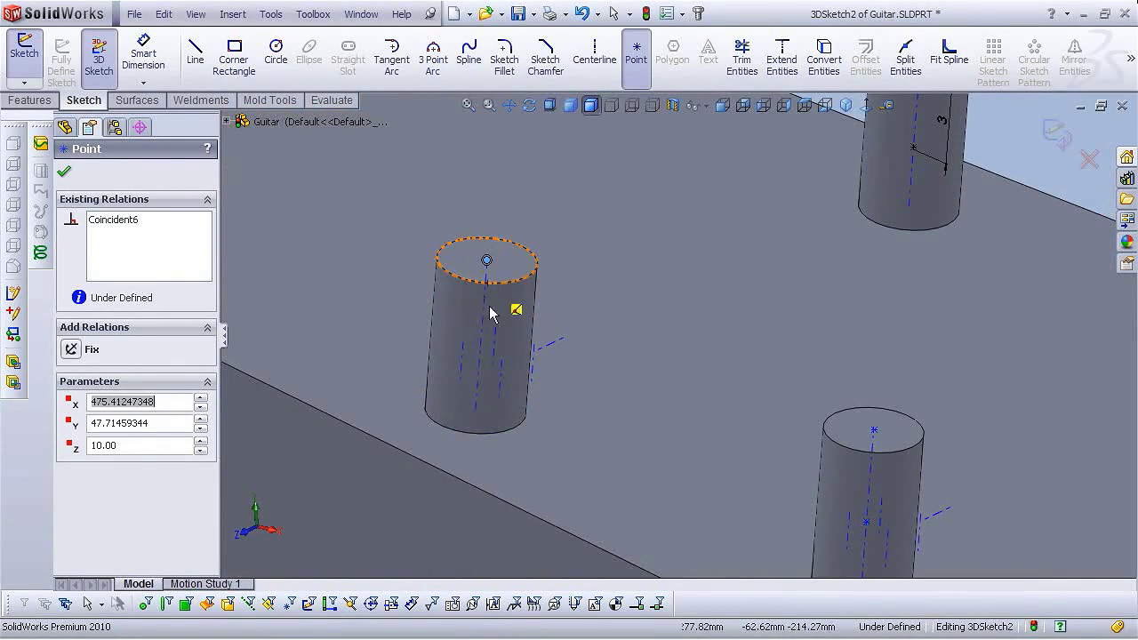
pyautogui.scroll(5, 479, 374)
pyautogui.scroll(-5, 508, 292)
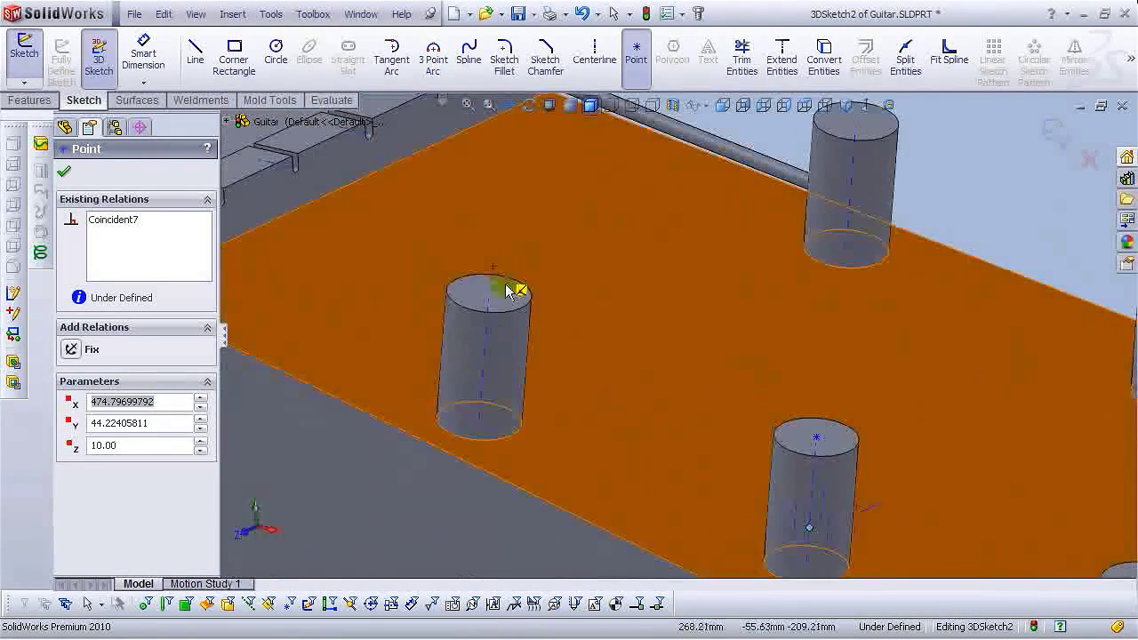
pyautogui.click(489, 293)
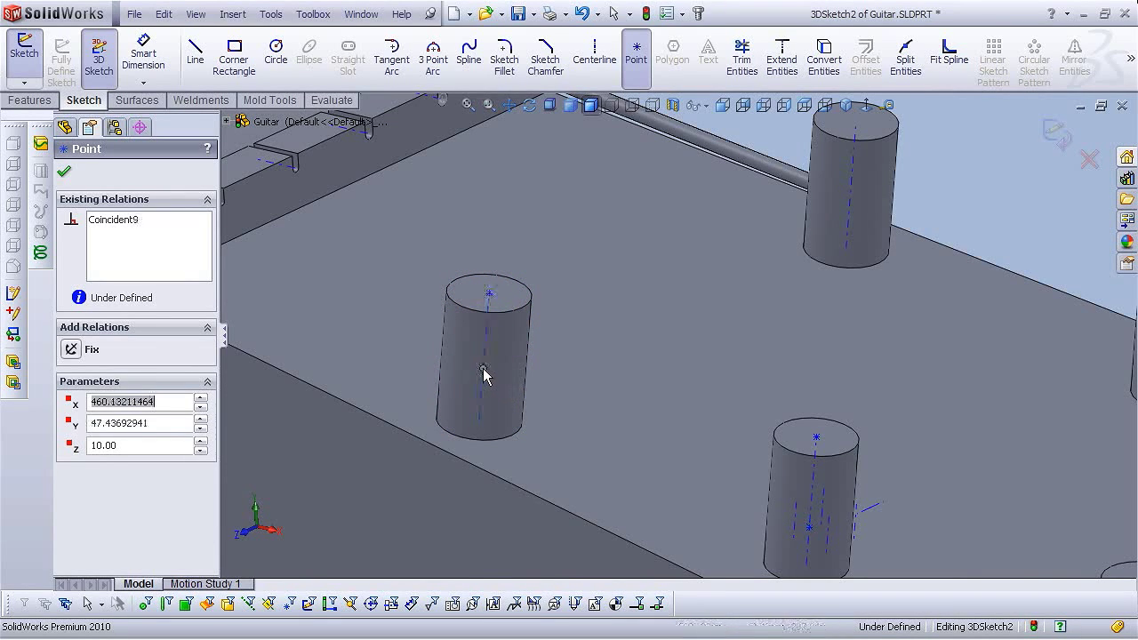
pyautogui.rightClick(482, 373)
pyautogui.click(511, 311)
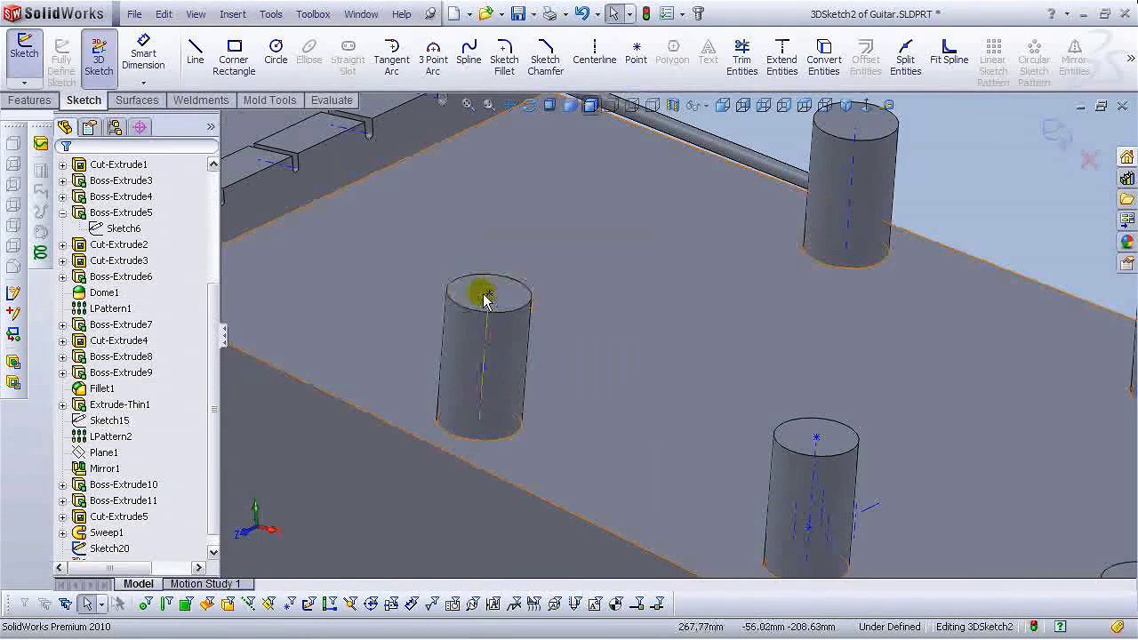
# Make the four new pin points fixed.
pyautogui.click(489, 296)
pyautogui.click(566, 197)
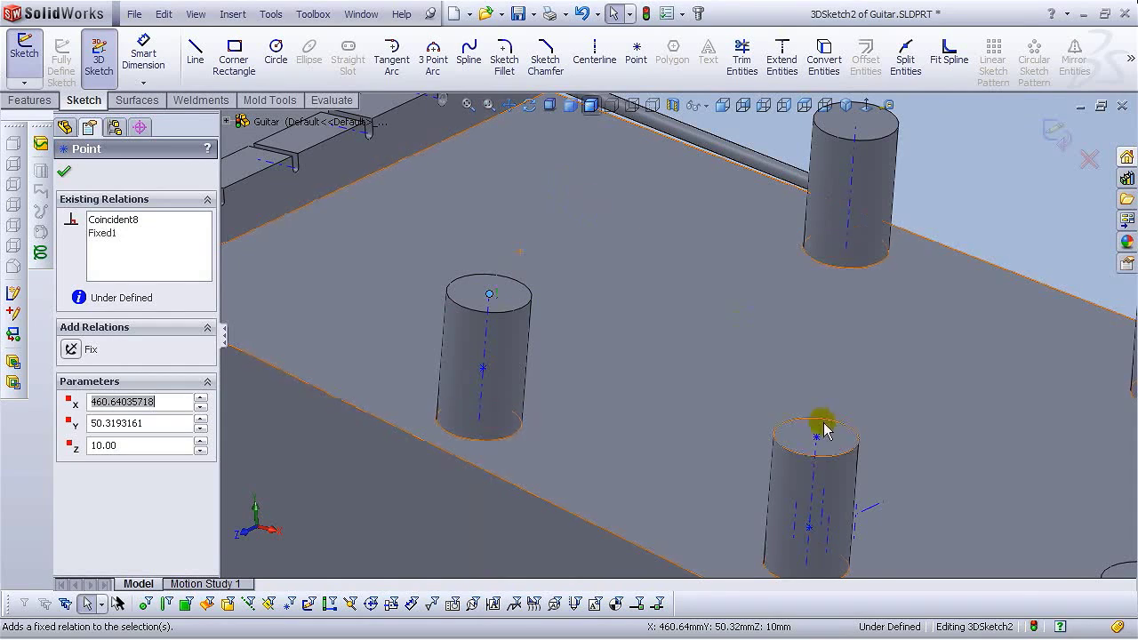
pyautogui.click(816, 440)
pyautogui.click(865, 356)
pyautogui.scroll(3, 823, 396)
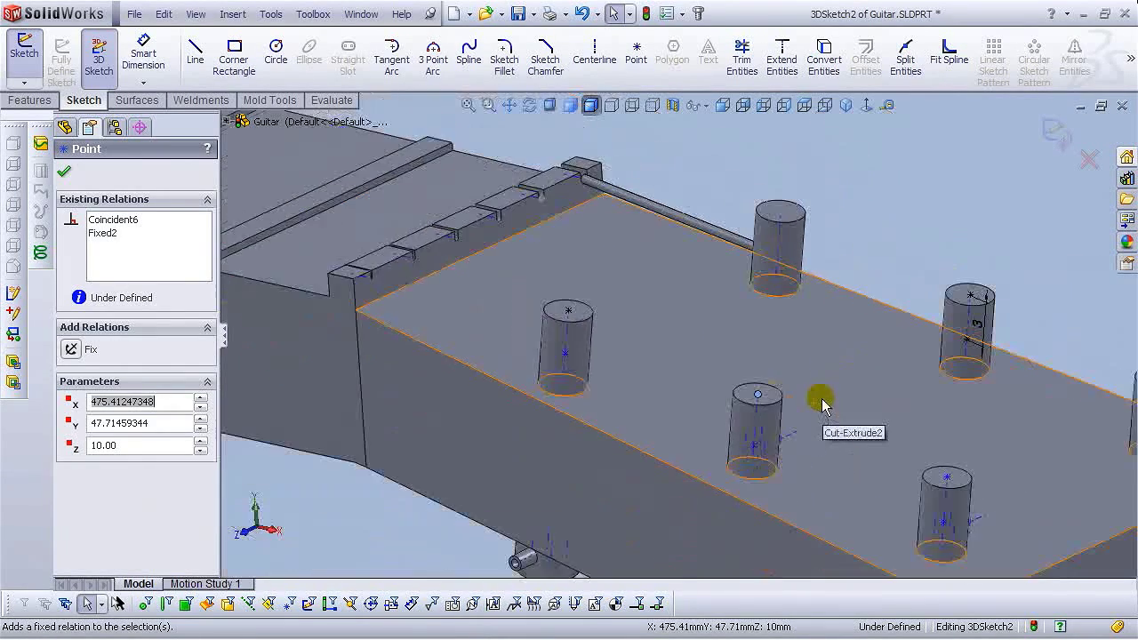
pyautogui.scroll(-4, 890, 458)
pyautogui.click(922, 463)
pyautogui.click(965, 390)
pyautogui.scroll(3, 965, 390)
pyautogui.click(1027, 341)
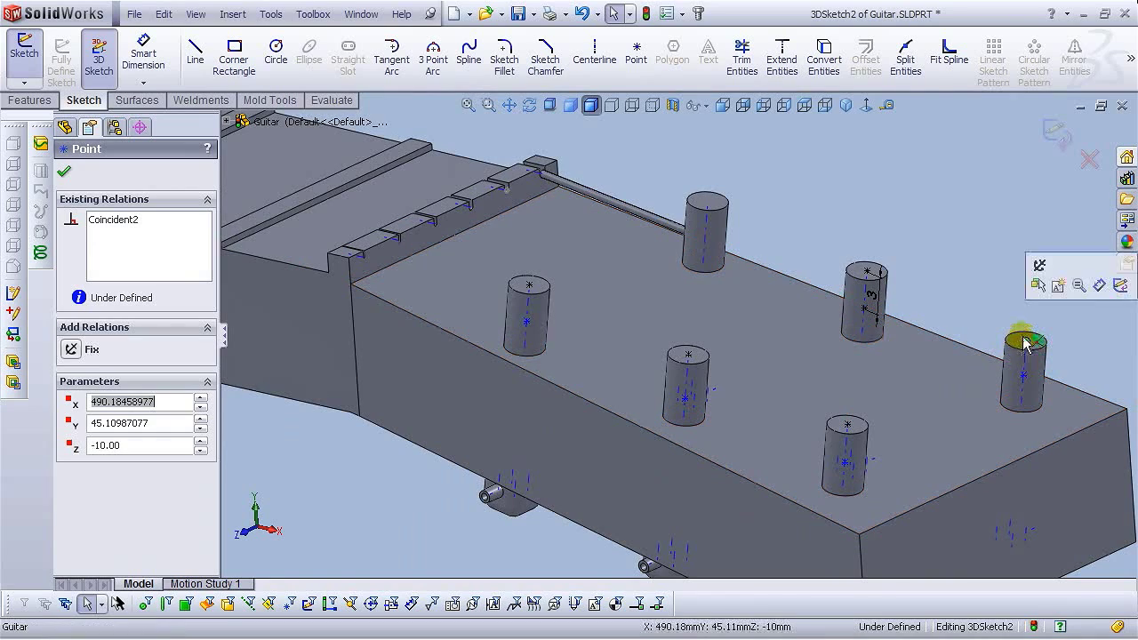
pyautogui.click(1040, 265)
# Dimension the point pairs on the next two pins 3 mm apart.
pyautogui.click(142, 53)
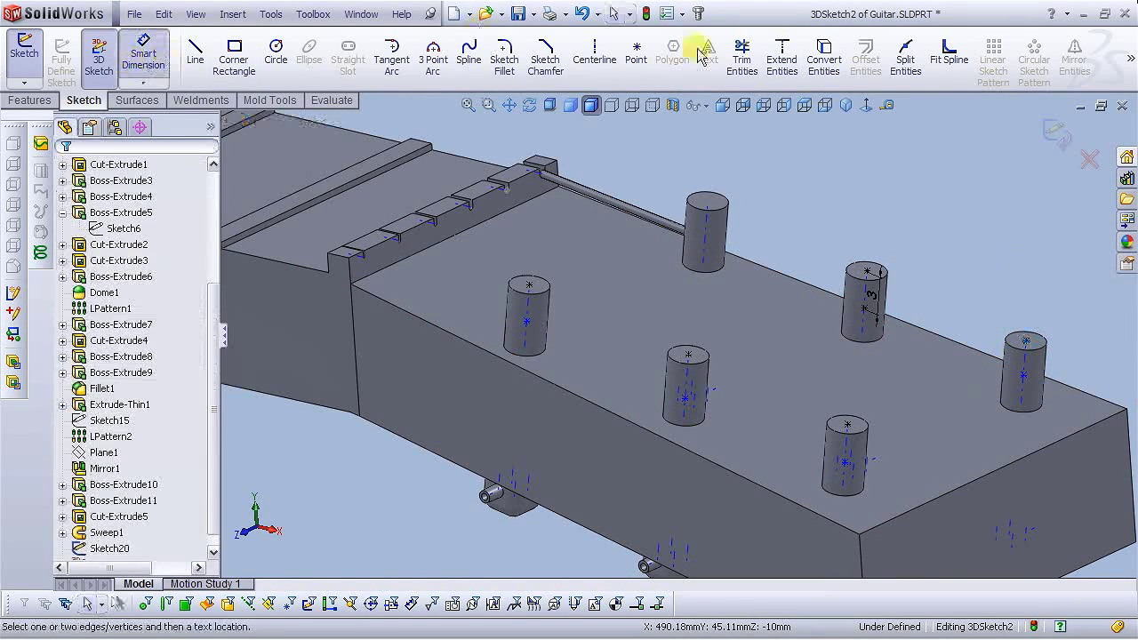
pyautogui.click(1027, 341)
pyautogui.click(1023, 375)
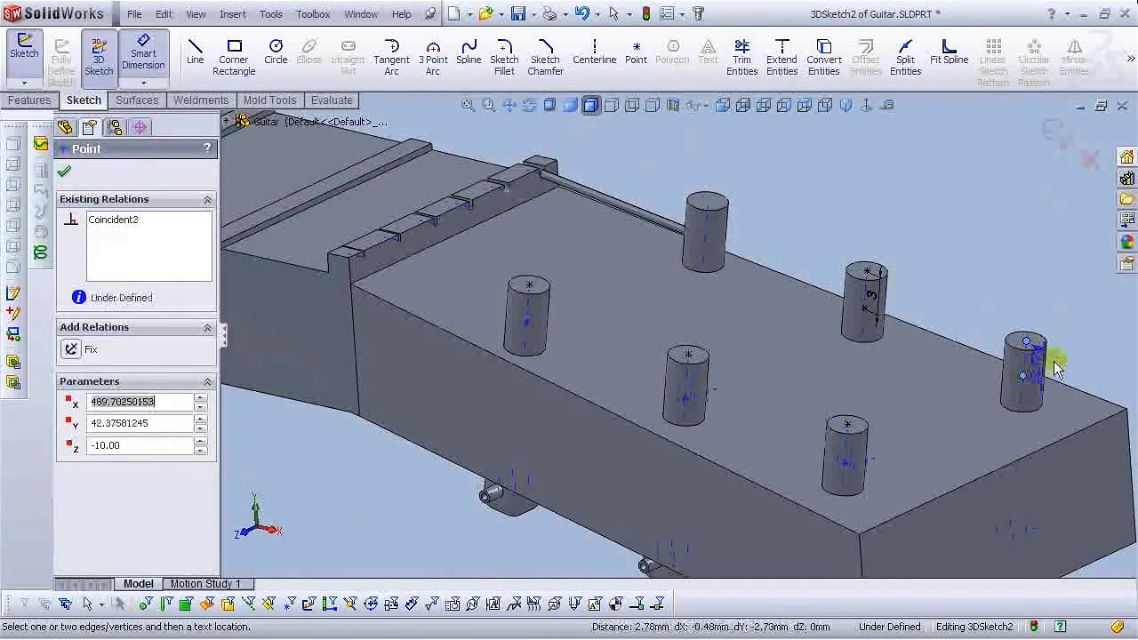
pyautogui.click(1034, 358)
pyautogui.write('3')
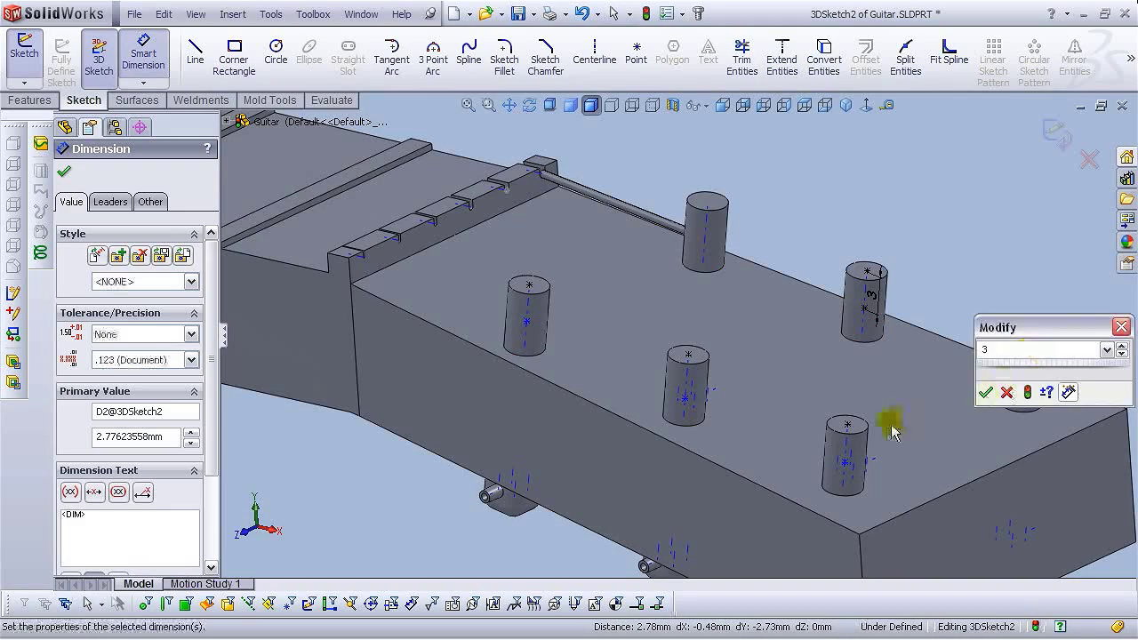
pyautogui.press('Return')
pyautogui.scroll(-5, 844, 432)
pyautogui.click(819, 402)
pyautogui.click(813, 467)
pyautogui.click(878, 438)
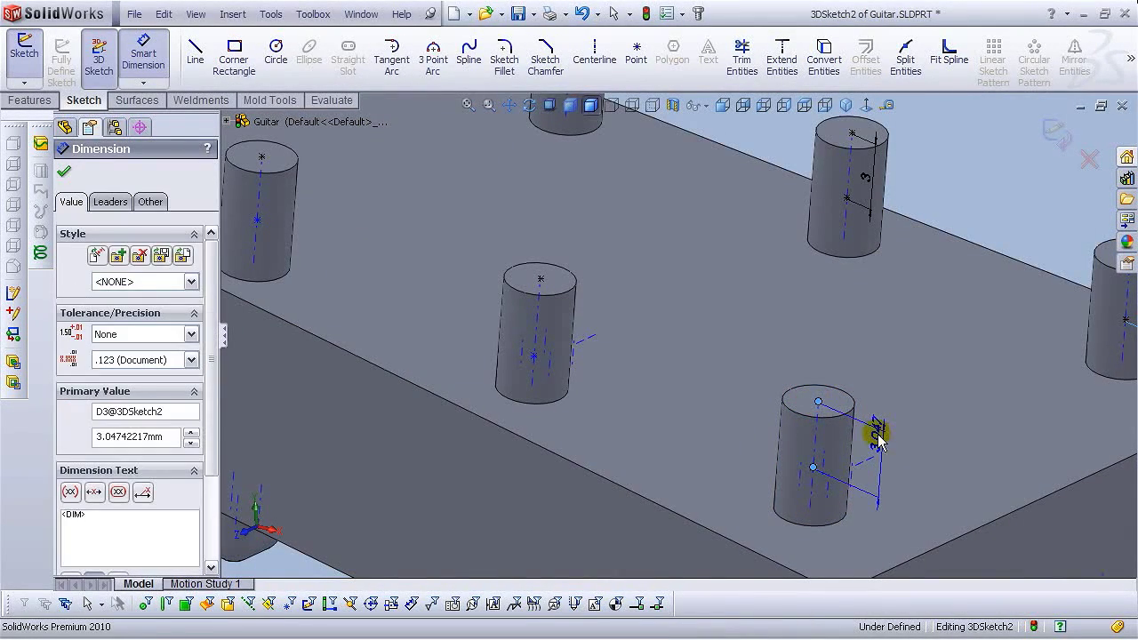
pyautogui.write('3')
pyautogui.press('Return')
# Set the middle and left pins' point pairs 3 mm apart and close 3DSketch2.
pyautogui.click(535, 357)
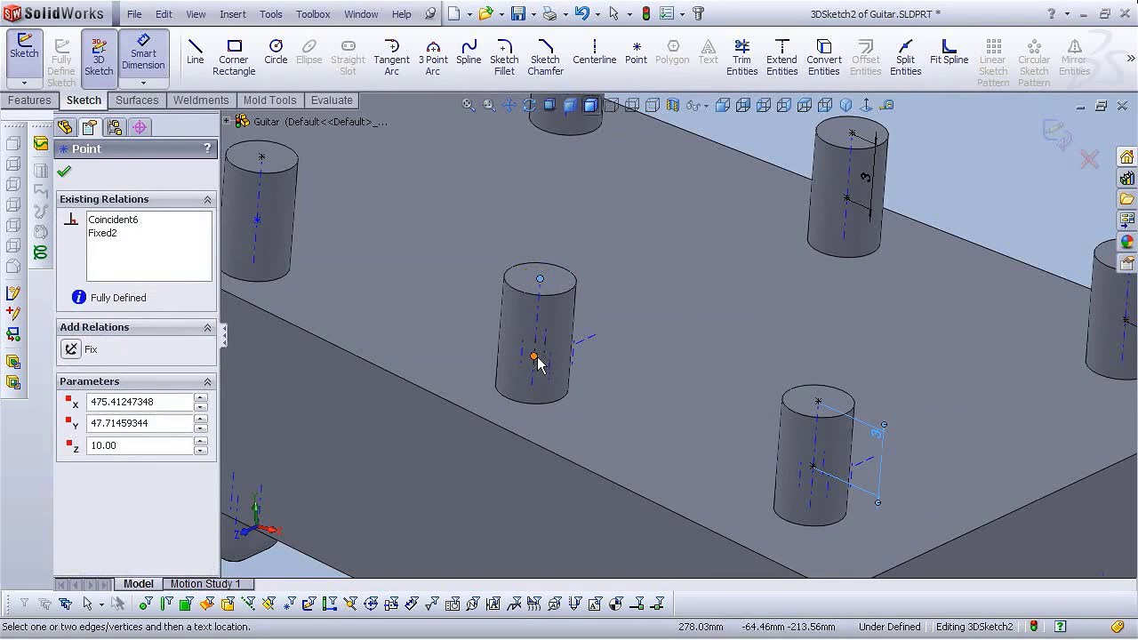
pyautogui.click(535, 357)
pyautogui.click(583, 336)
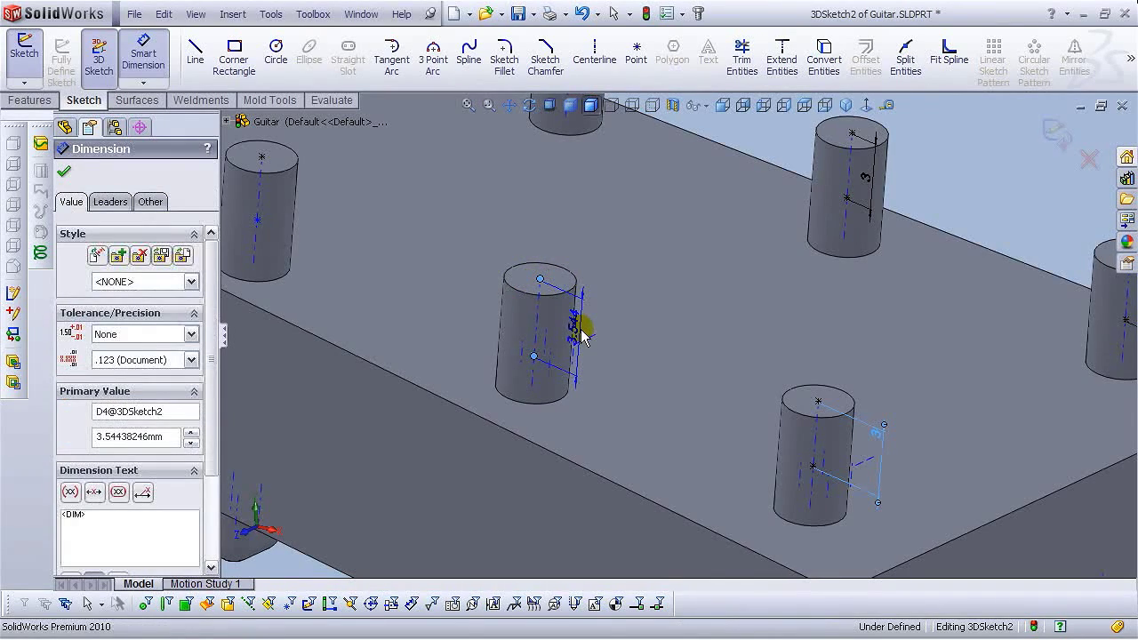
pyautogui.write('3')
pyautogui.press('Return')
pyautogui.scroll(-3, 475, 246)
pyautogui.scroll(2, 503, 272)
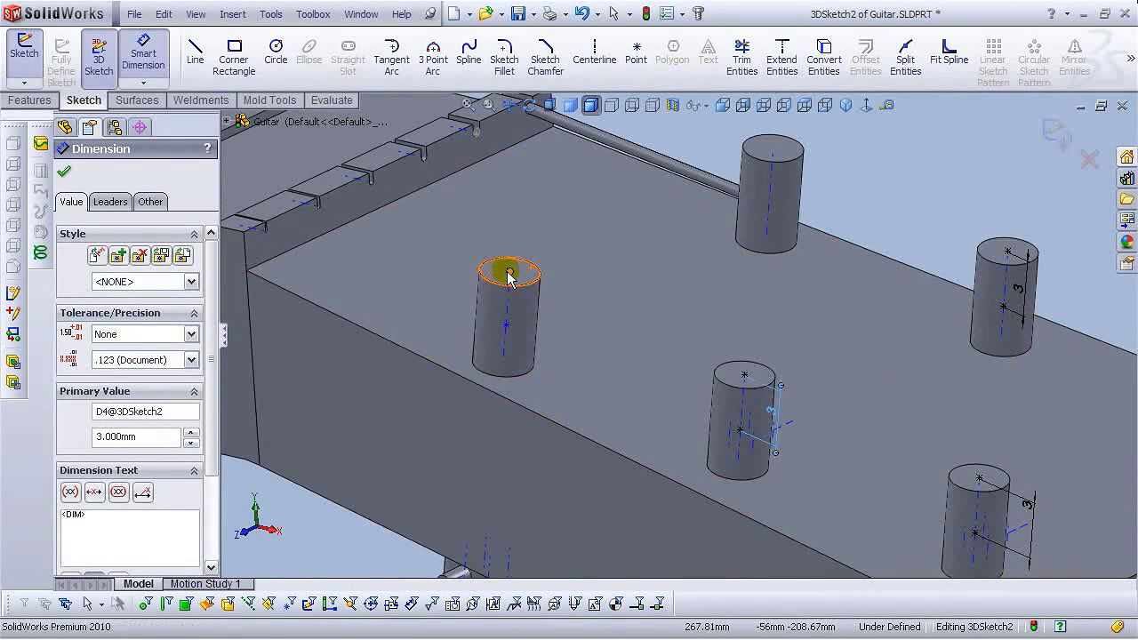
pyautogui.click(510, 274)
pyautogui.click(506, 324)
pyautogui.click(563, 315)
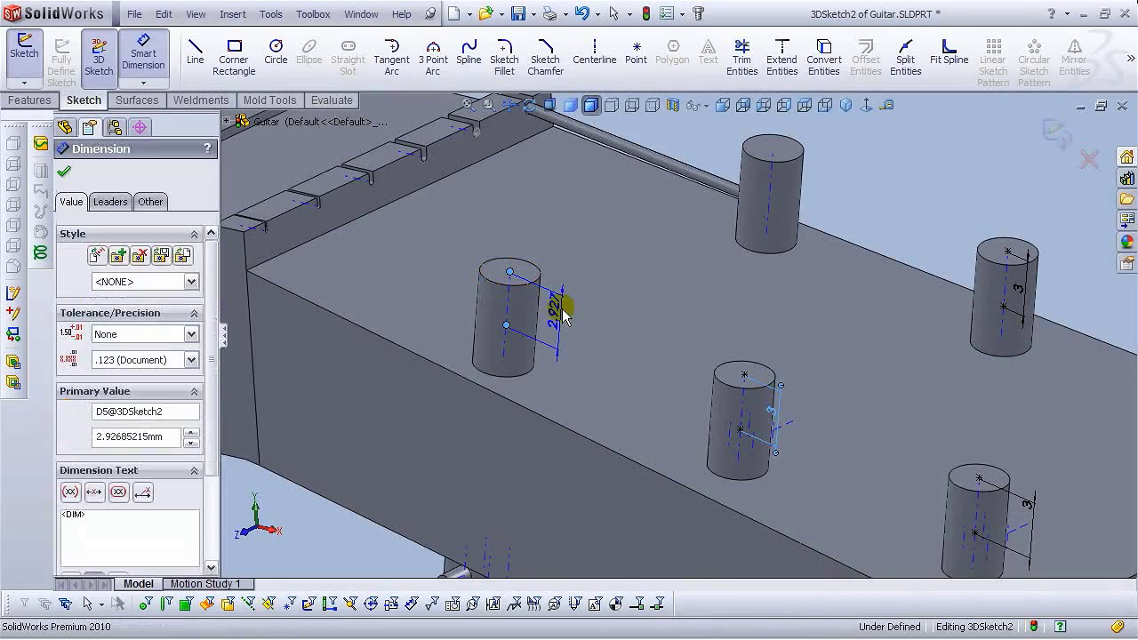
pyautogui.write('3')
pyautogui.press('Return')
pyautogui.scroll(-5, 666, 355)
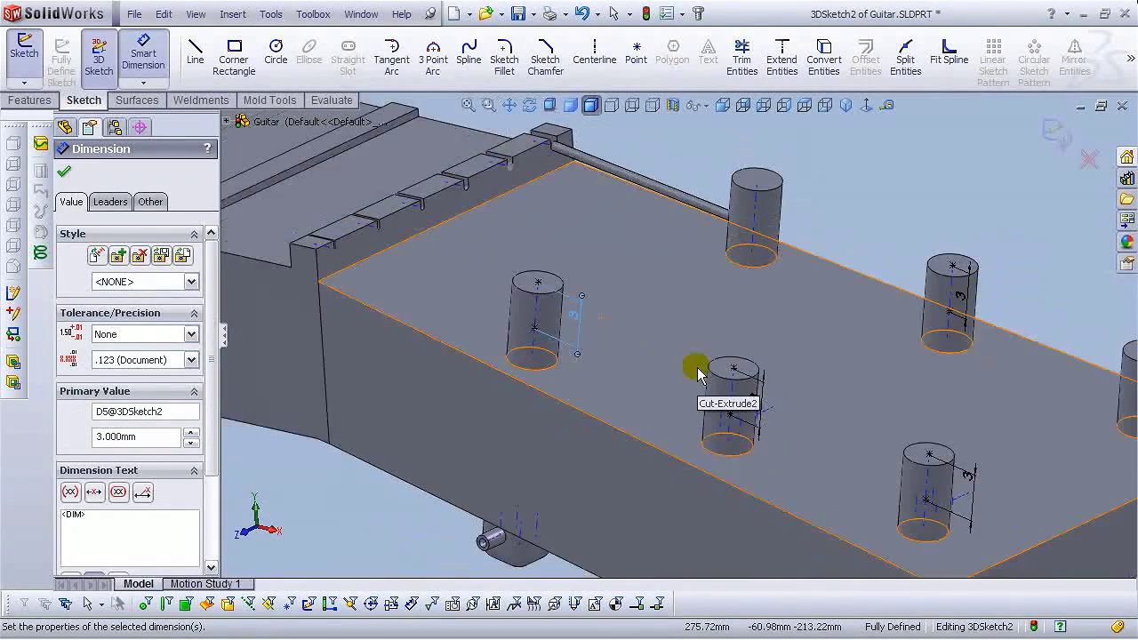
pyautogui.scroll(3, 610, 318)
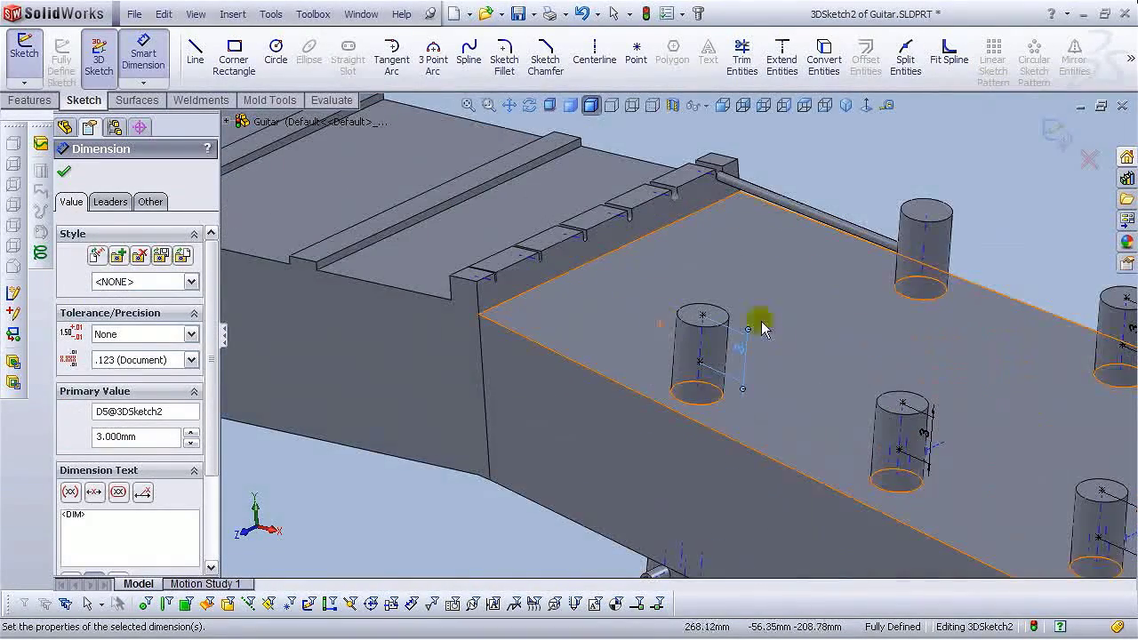
pyautogui.click(1054, 135)
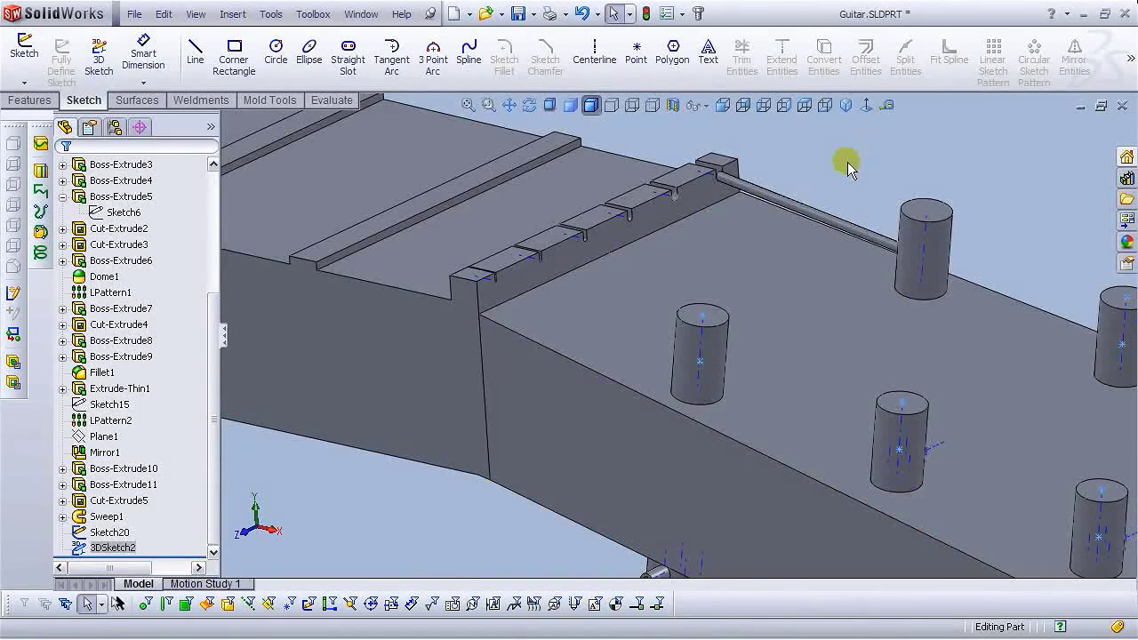
# Start a new 3D sketch, 3DSketch3.
pyautogui.scroll(-2, 889, 285)
pyautogui.scroll(2, 889, 294)
pyautogui.scroll(3, 602, 208)
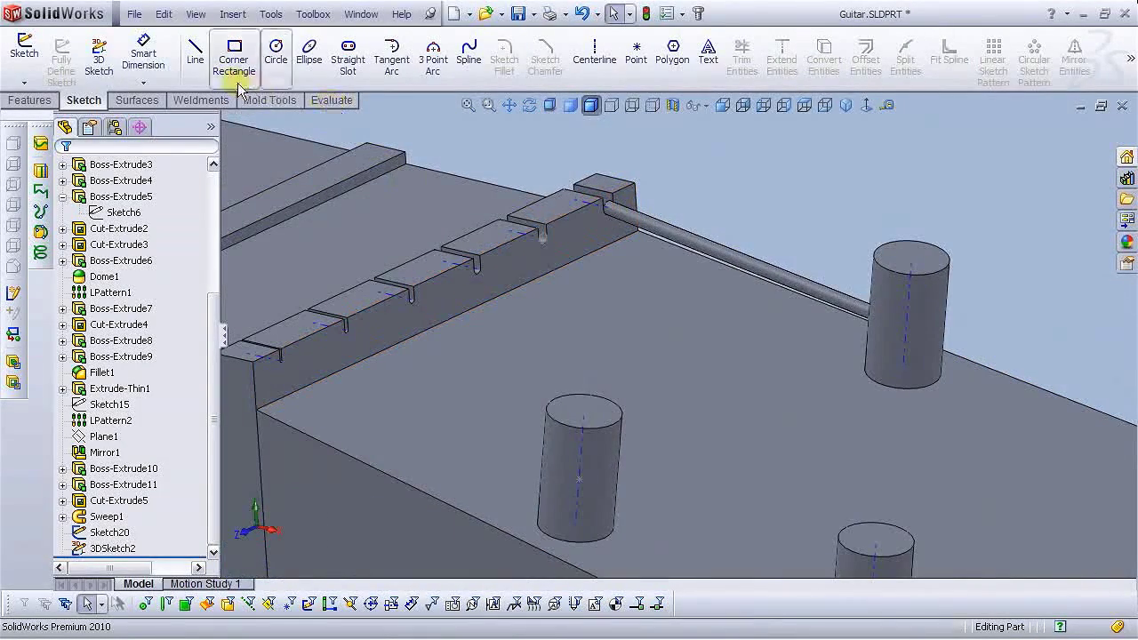
pyautogui.click(101, 68)
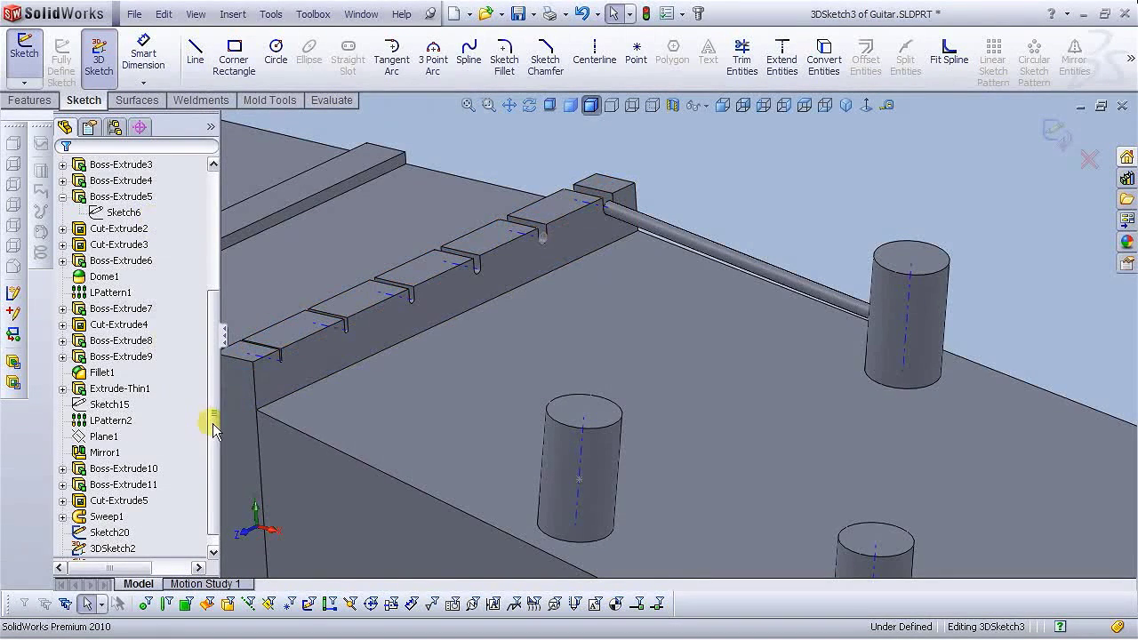
# Draw a line from the next nut slot's end to a point on its tuning peg.
pyautogui.scroll(-1, 213, 423)
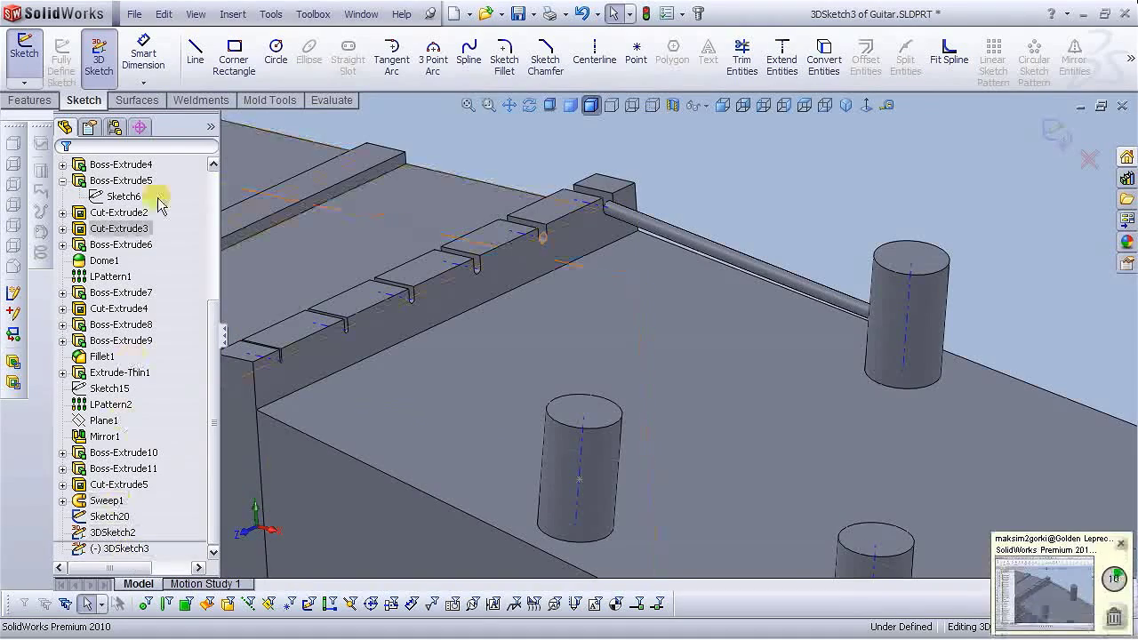
pyautogui.click(194, 55)
pyautogui.scroll(-3, 495, 291)
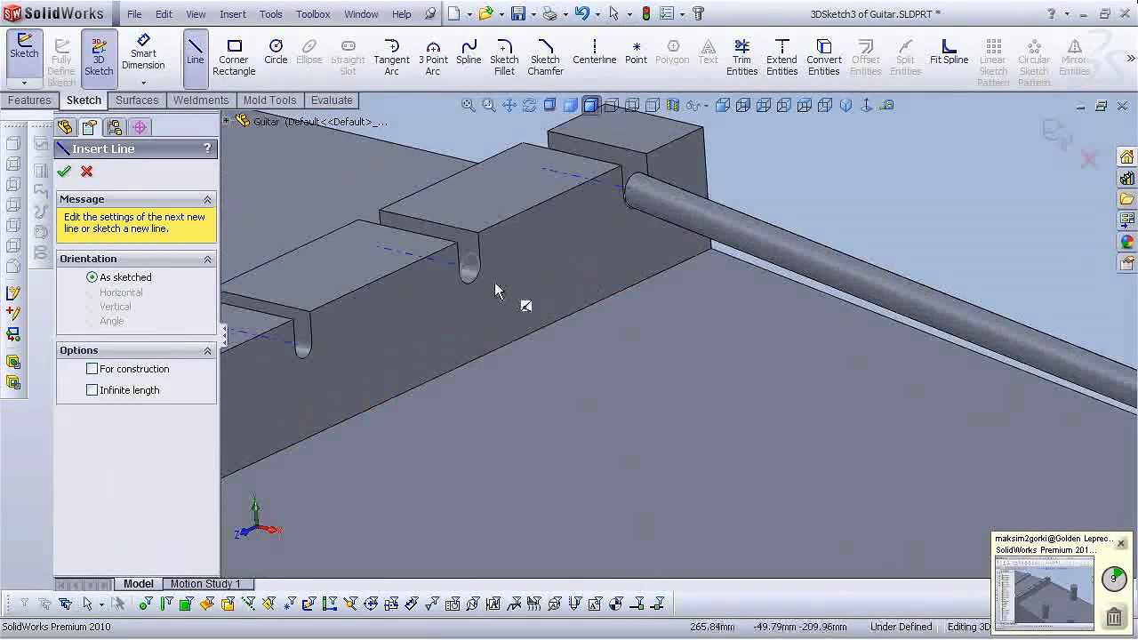
pyautogui.click(469, 277)
pyautogui.scroll(5, 953, 465)
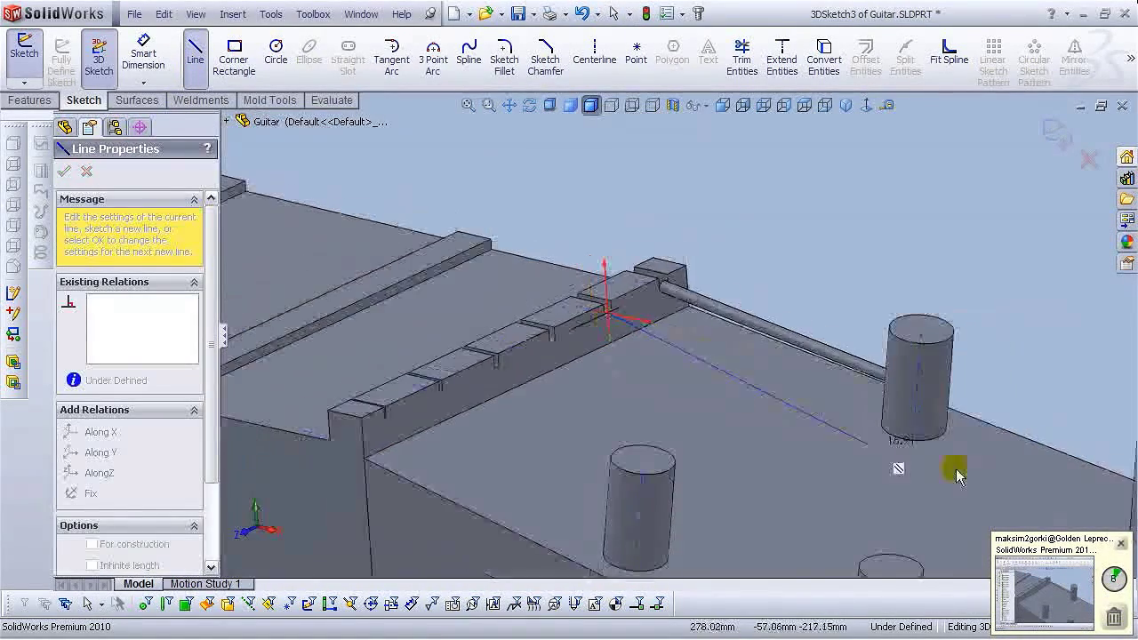
pyautogui.scroll(-8, 892, 418)
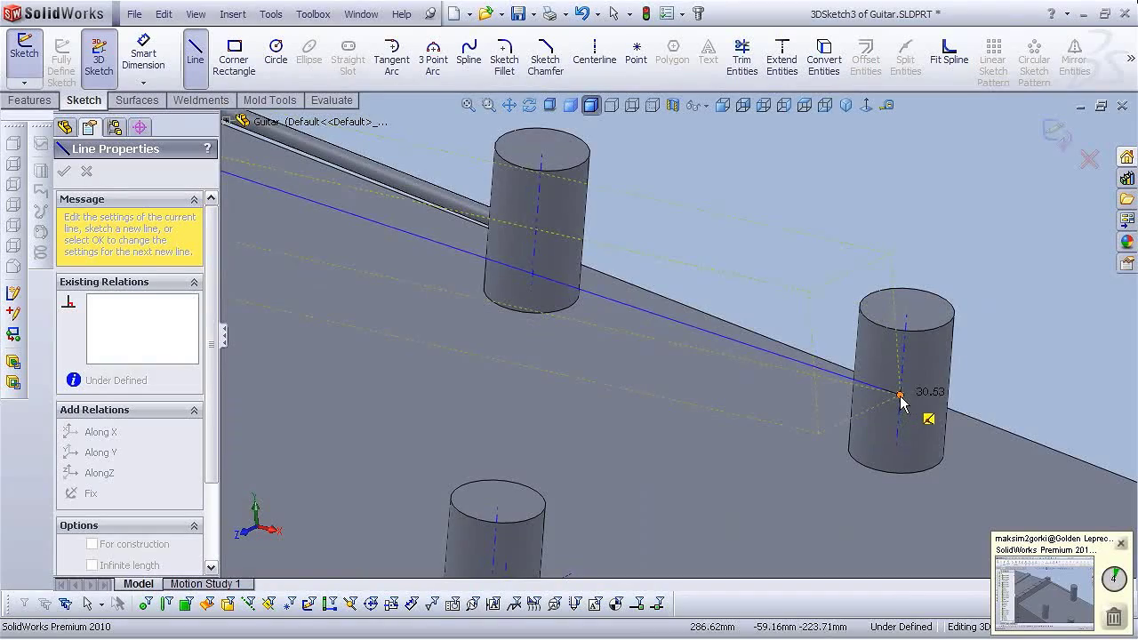
pyautogui.click(900, 394)
pyautogui.rightClick(901, 402)
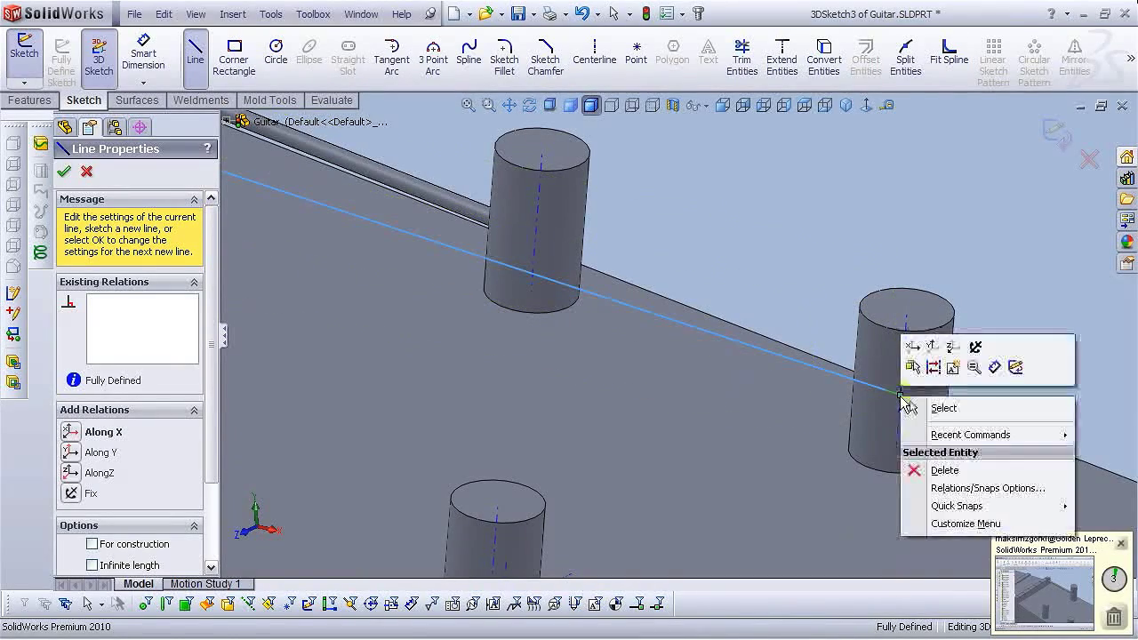
pyautogui.click(971, 408)
pyautogui.scroll(2, 940, 409)
pyautogui.scroll(-3, 516, 275)
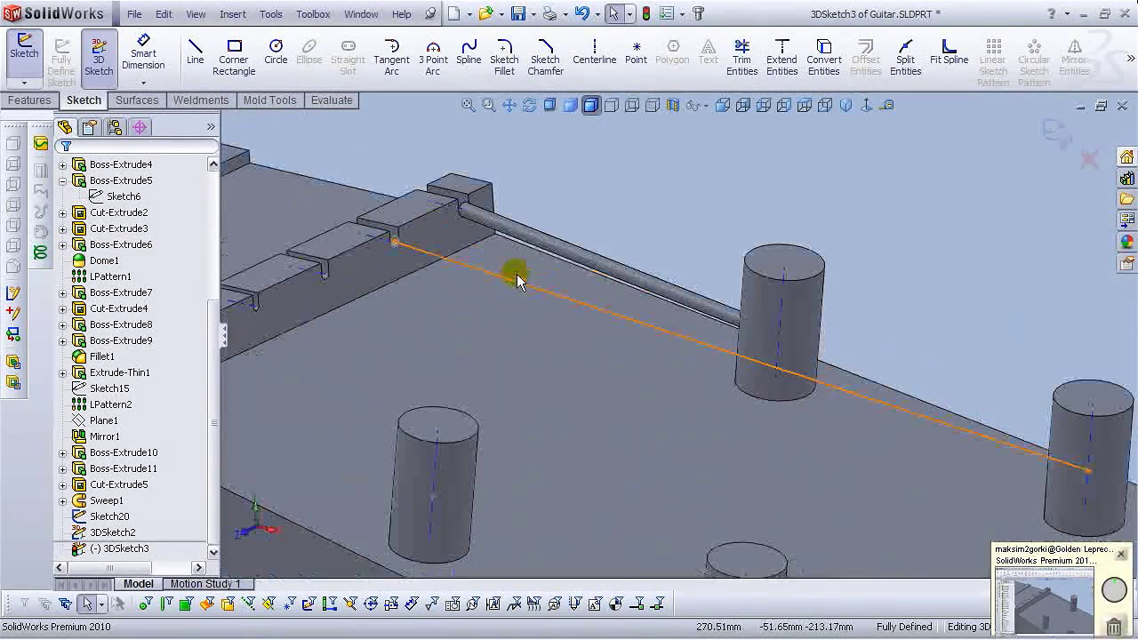
pyautogui.click(31, 100)
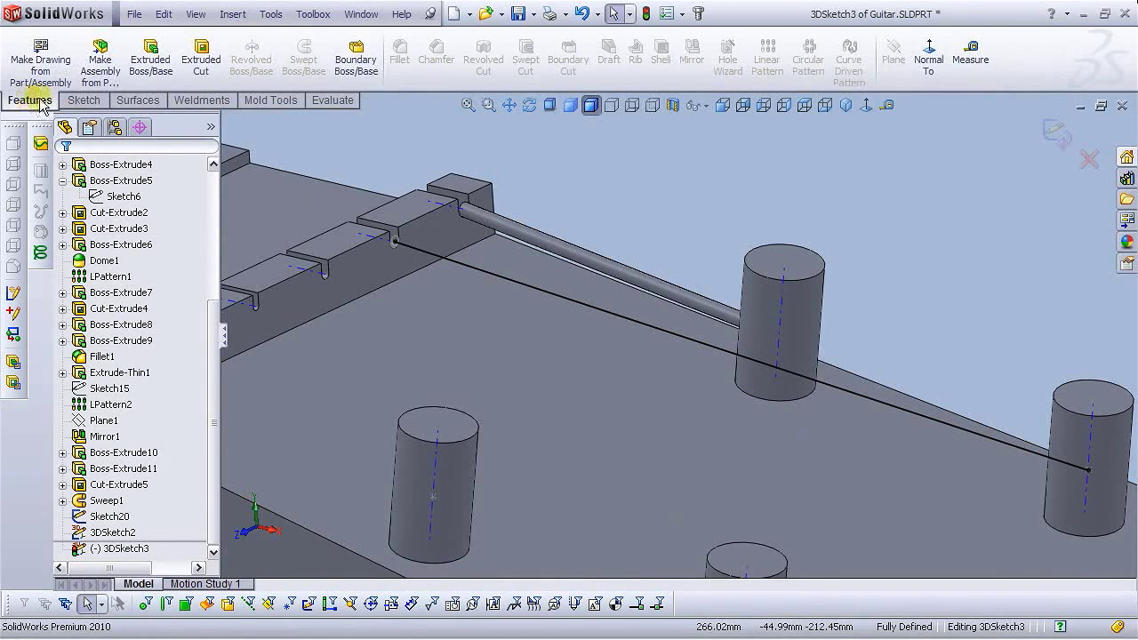
# Close 3DSketch3 and sweep the Sketch20 circle along it to create the Sweep2 rod.
pyautogui.click(1057, 132)
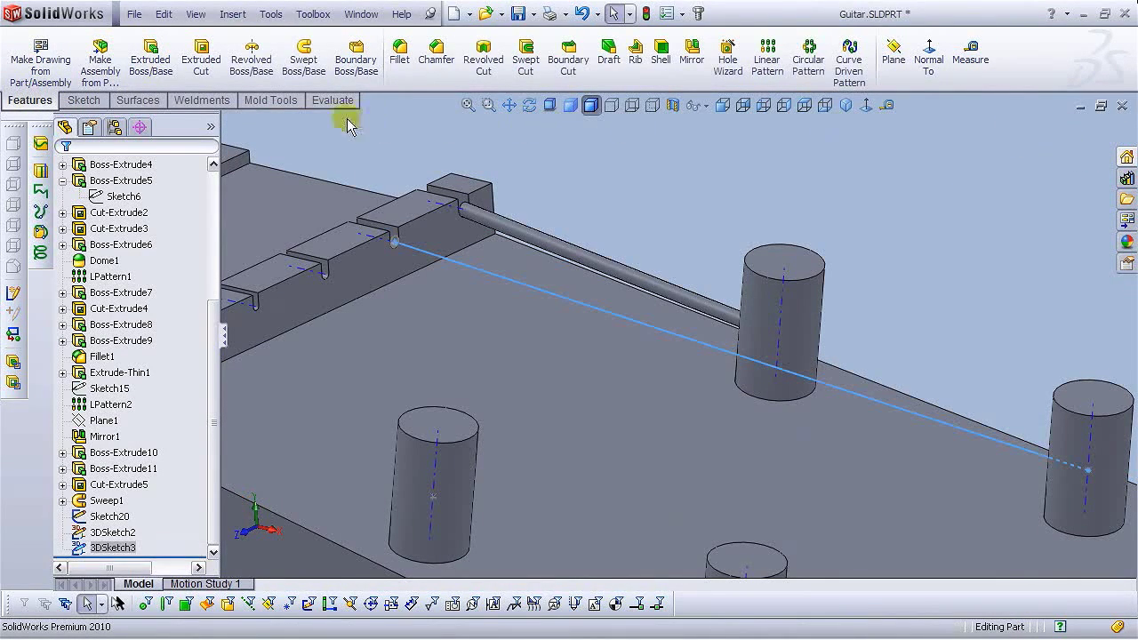
pyautogui.click(250, 59)
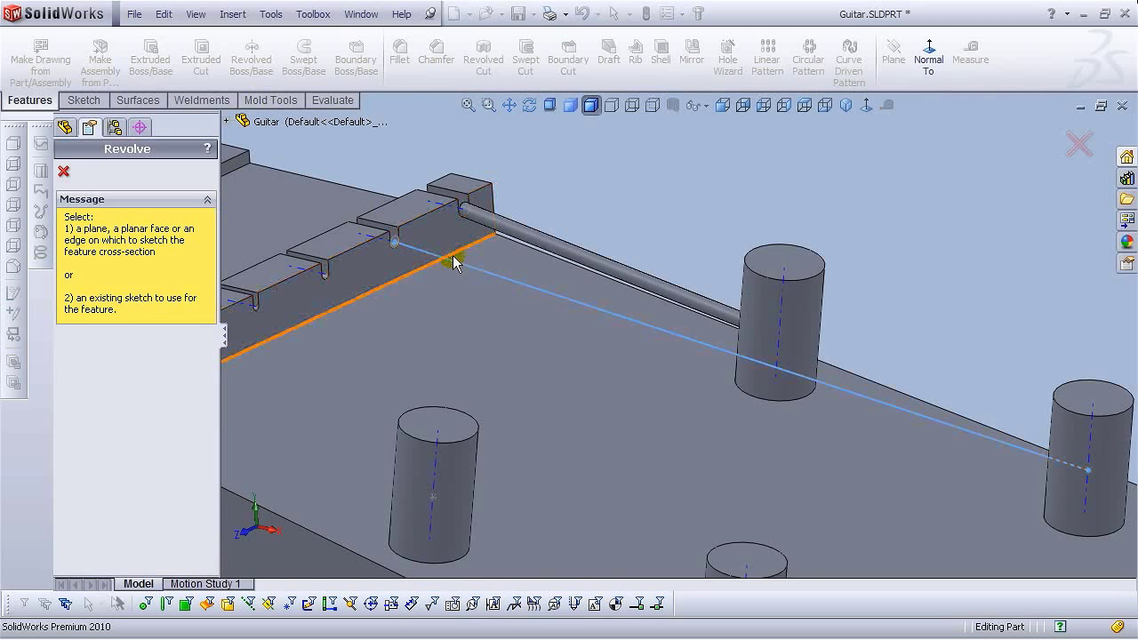
pyautogui.scroll(-2, 391, 236)
pyautogui.press('Escape')
pyautogui.click(304, 62)
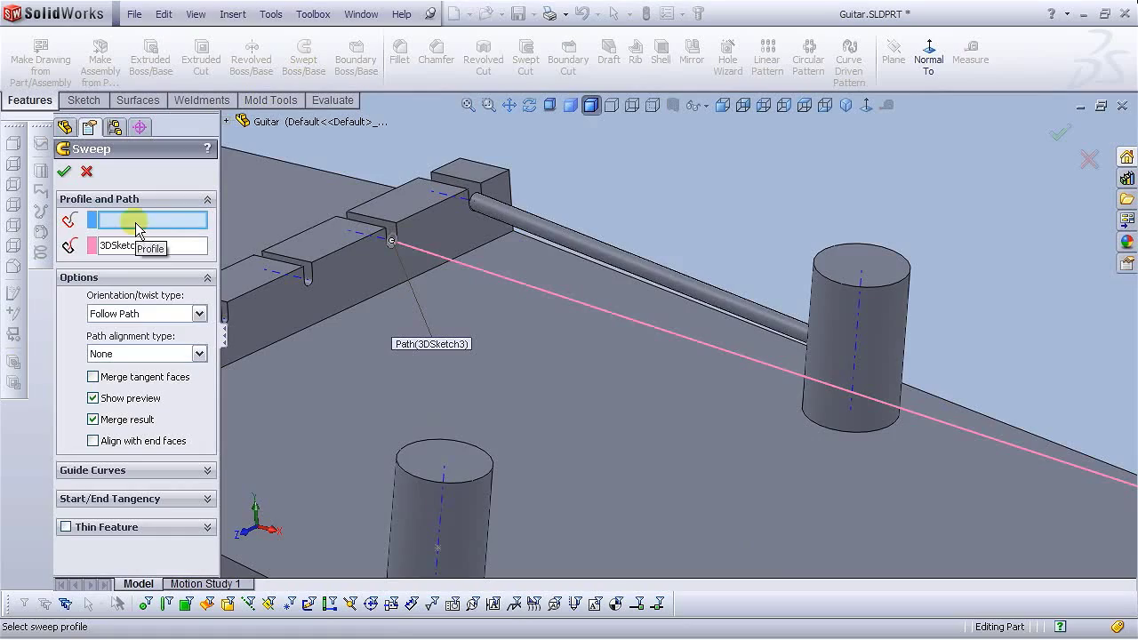
pyautogui.scroll(-3, 418, 231)
pyautogui.click(411, 230)
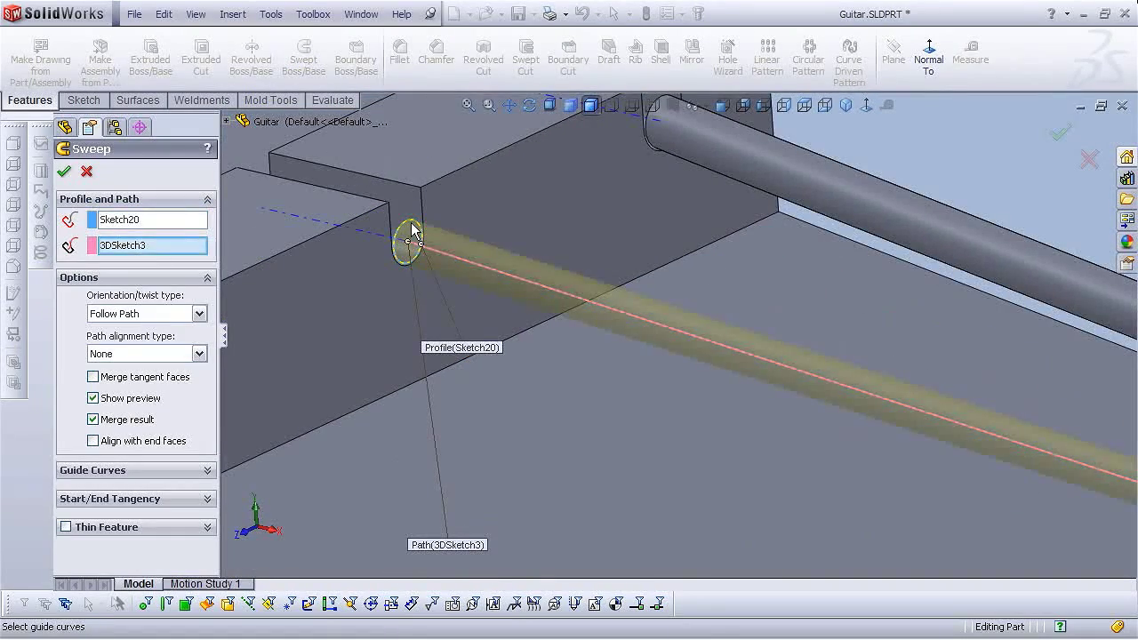
pyautogui.press('Return')
pyautogui.scroll(5, 559, 416)
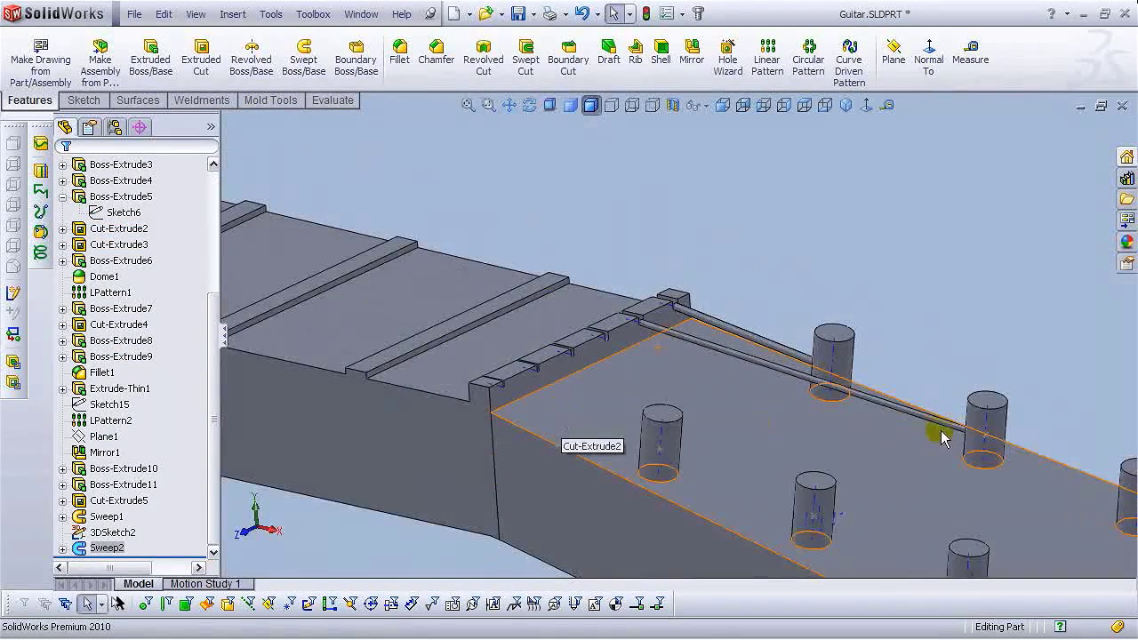
pyautogui.moveTo(808, 381)
pyautogui.mouseDown(button='middle')
pyautogui.moveTo(756, 453)
pyautogui.moveTo(819, 360)
pyautogui.moveTo(807, 386)
pyautogui.moveTo(796, 384)
pyautogui.mouseUp(button='middle')
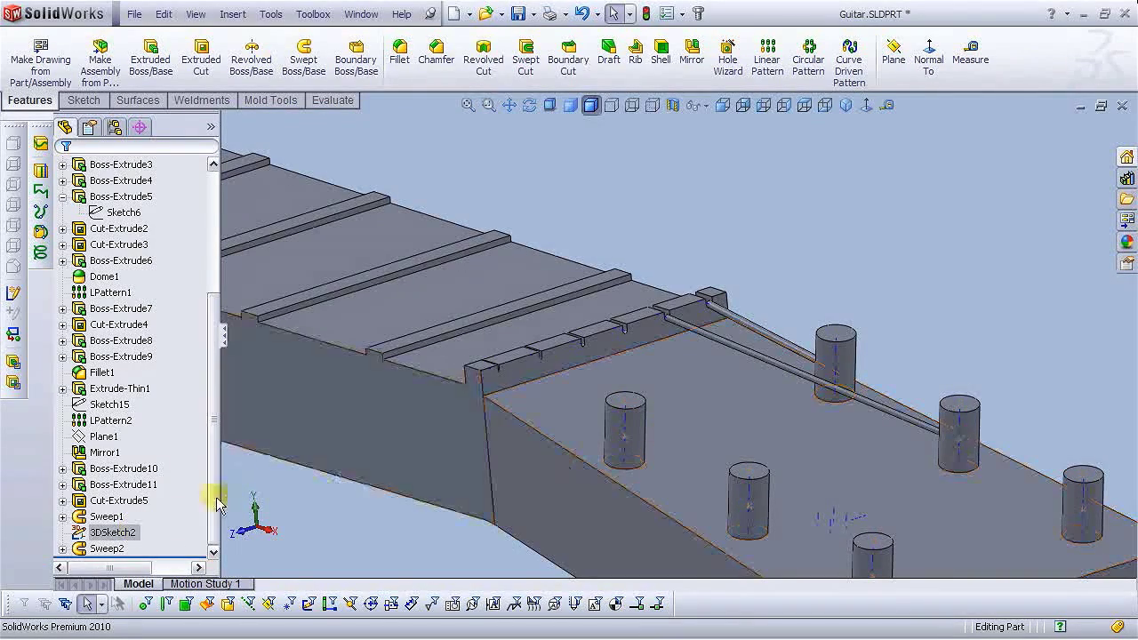
# Sketch a circle at the bottom of the third slot on the nut's front face.
pyautogui.scroll(-5, 650, 330)
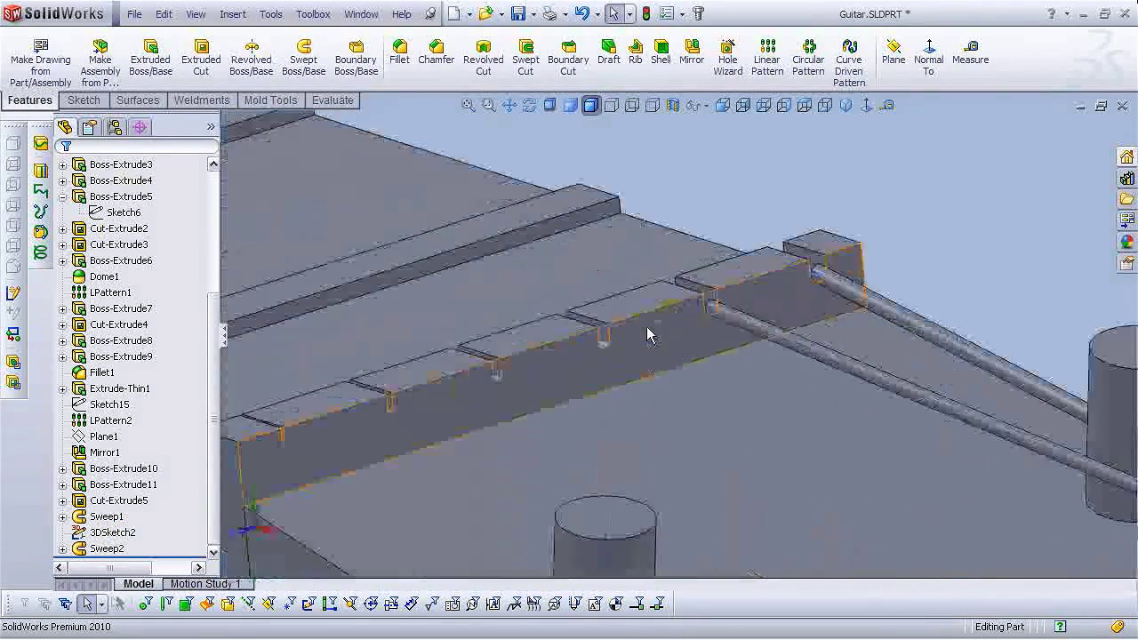
pyautogui.click(634, 357)
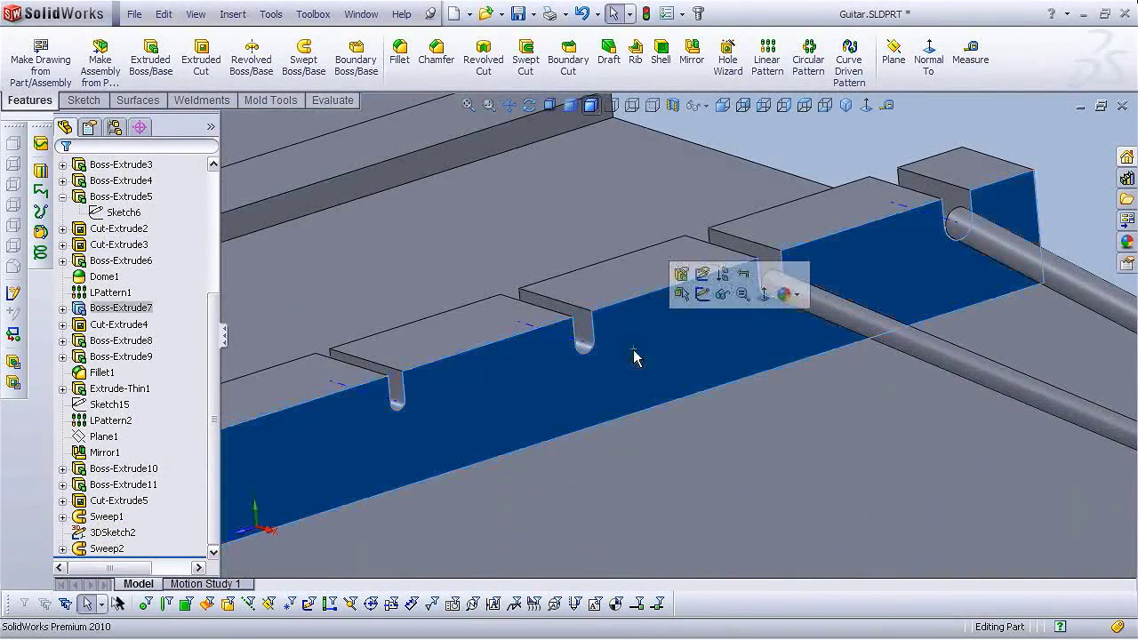
pyautogui.click(703, 295)
pyautogui.click(276, 49)
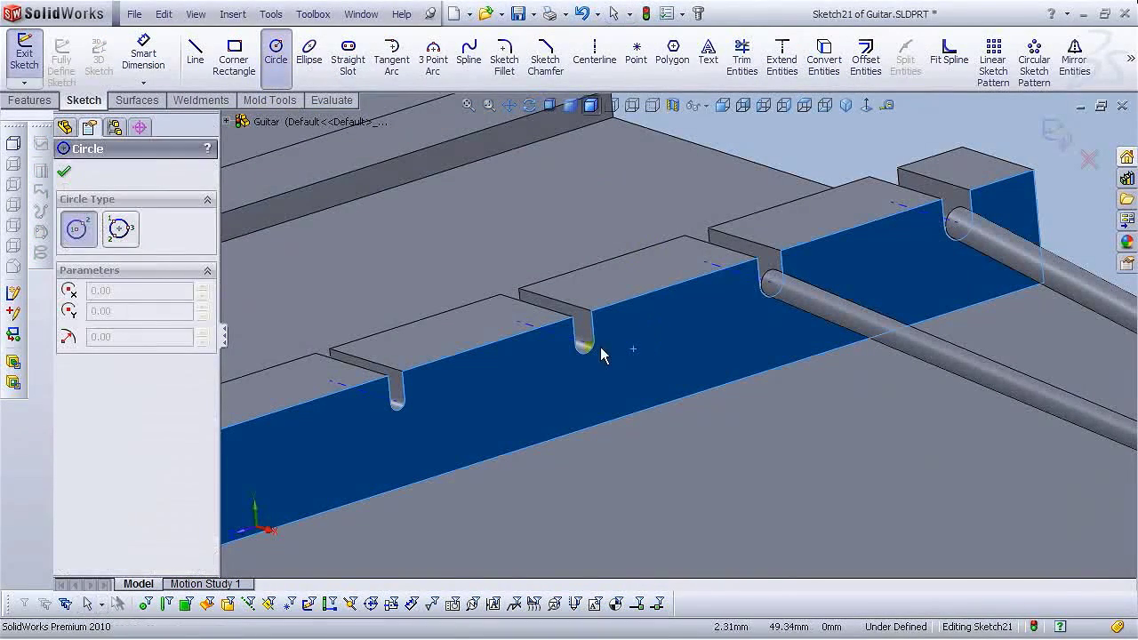
pyautogui.scroll(-5, 594, 351)
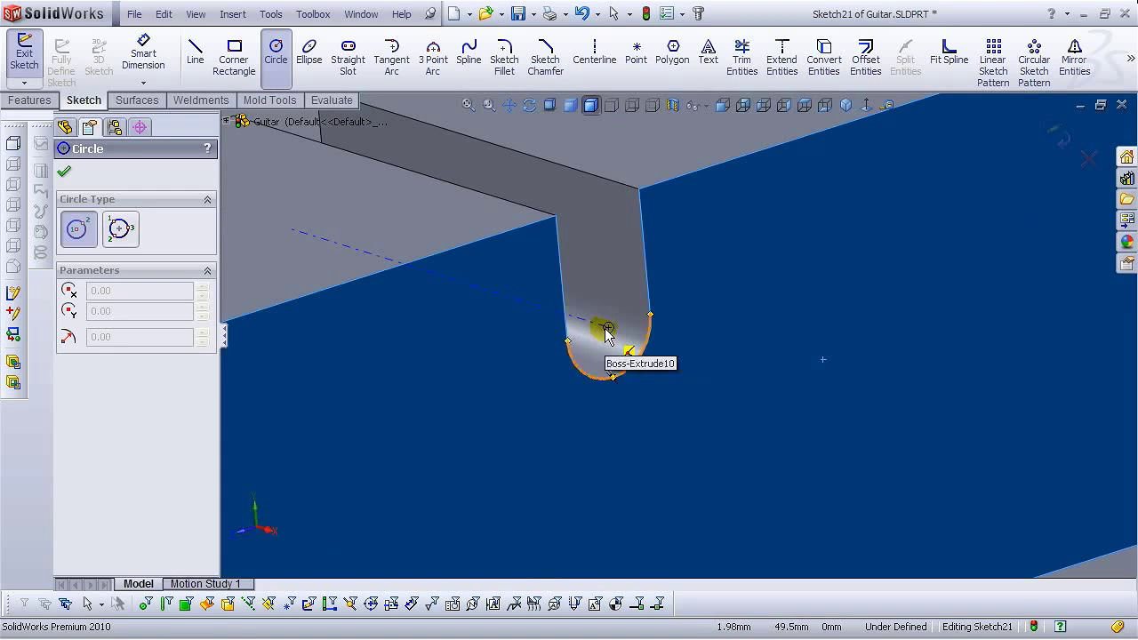
pyautogui.click(607, 328)
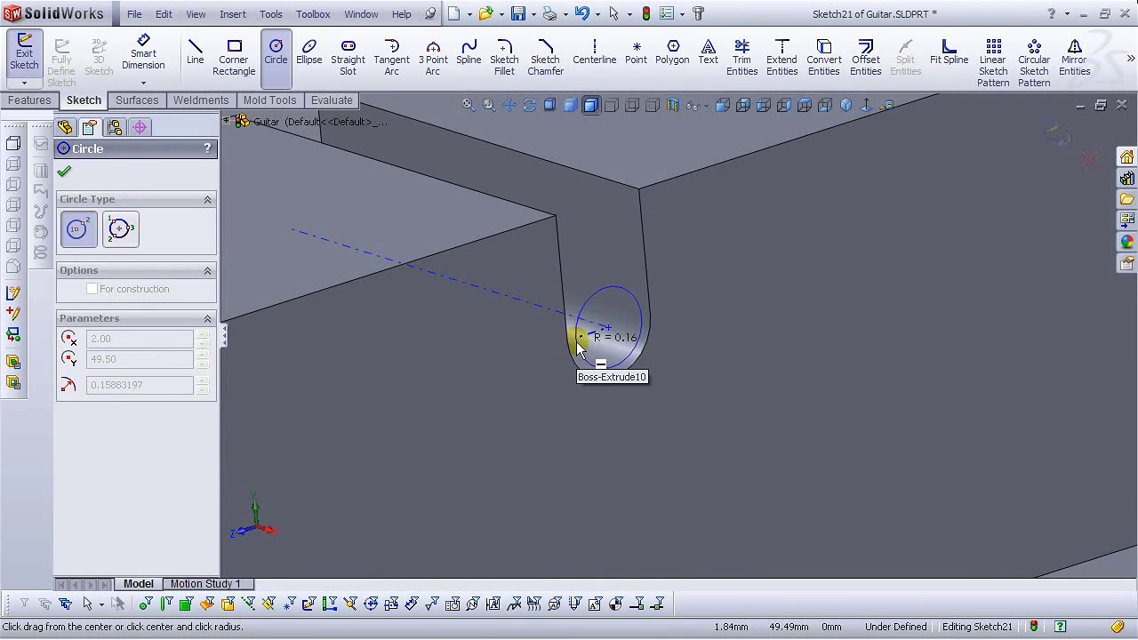
pyautogui.click(578, 346)
pyautogui.press('Escape')
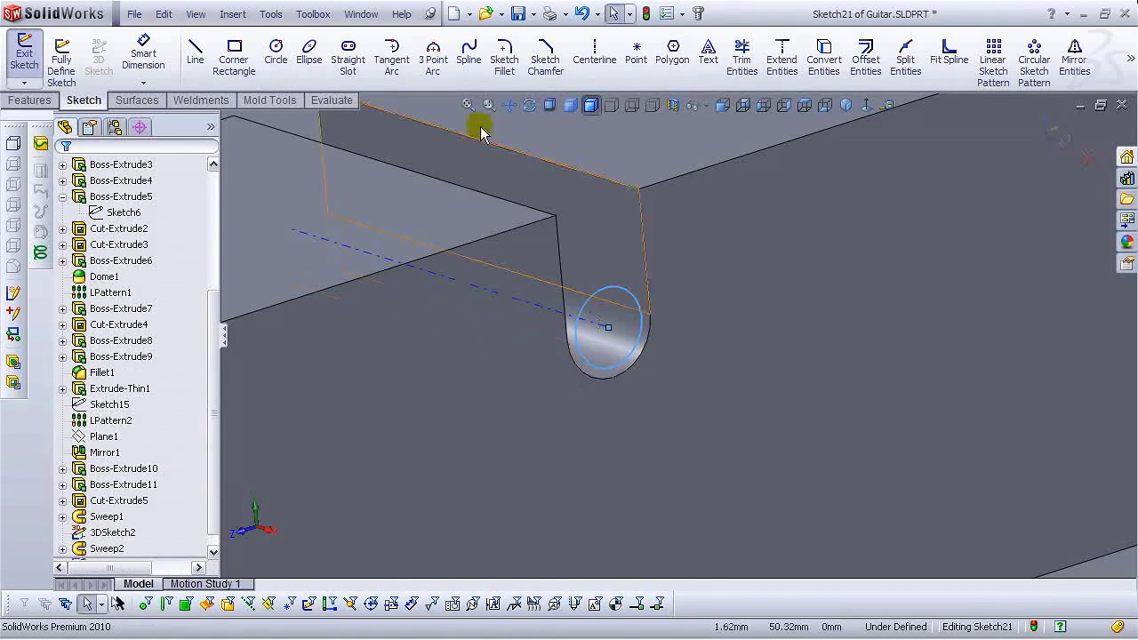
# Dimension the circle to a 0.350 diameter and close Sketch21.
pyautogui.click(143, 55)
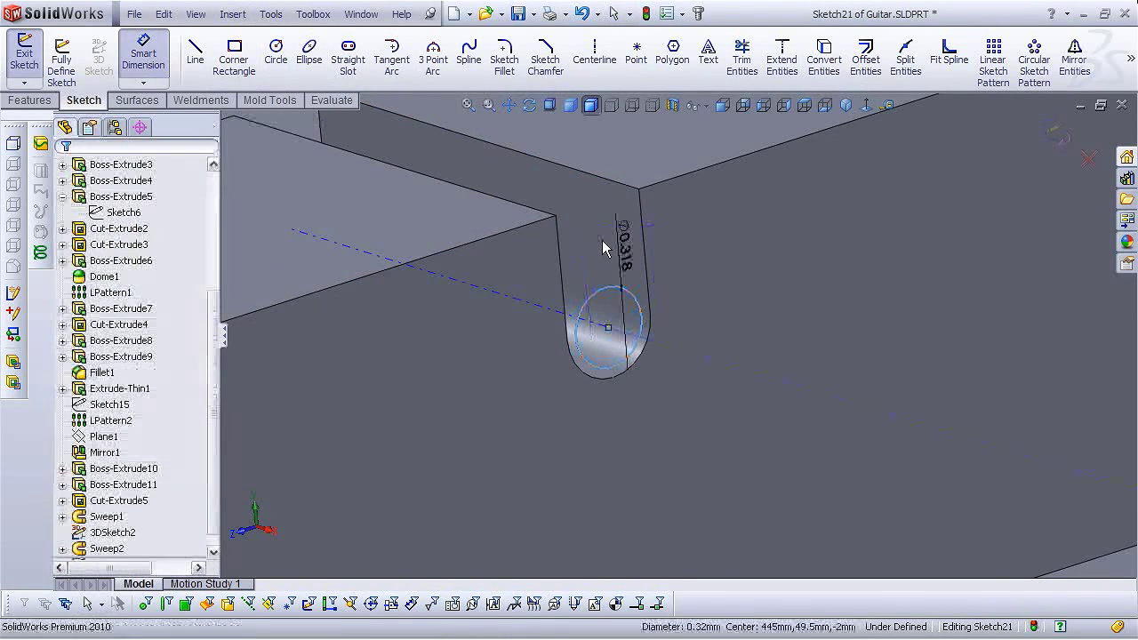
pyautogui.click(610, 244)
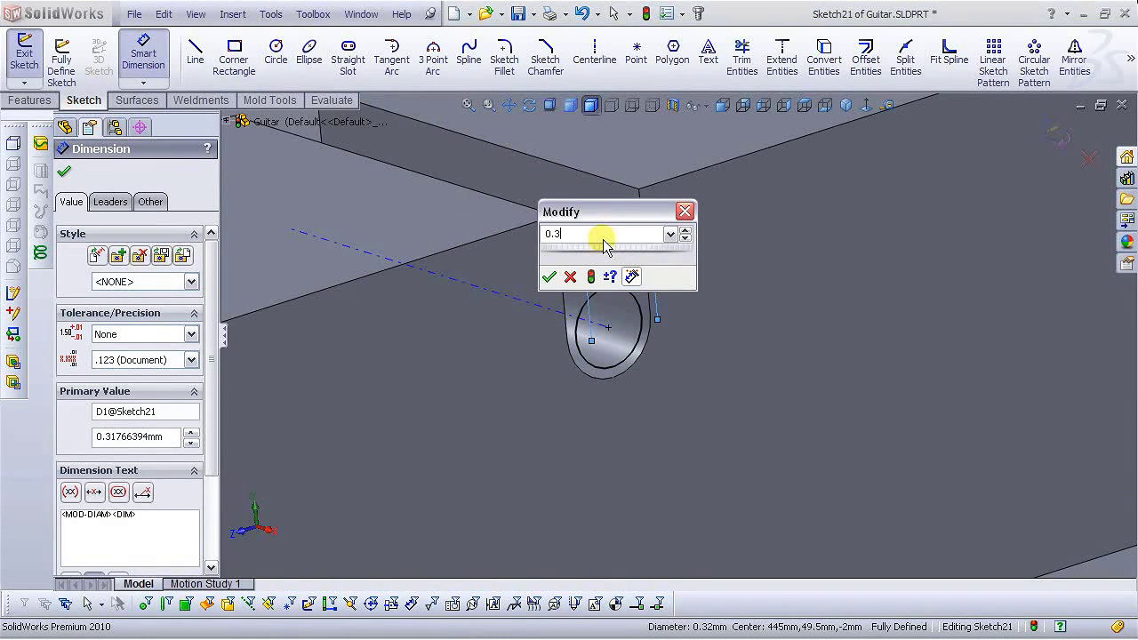
pyautogui.press('Return')
pyautogui.press('Escape')
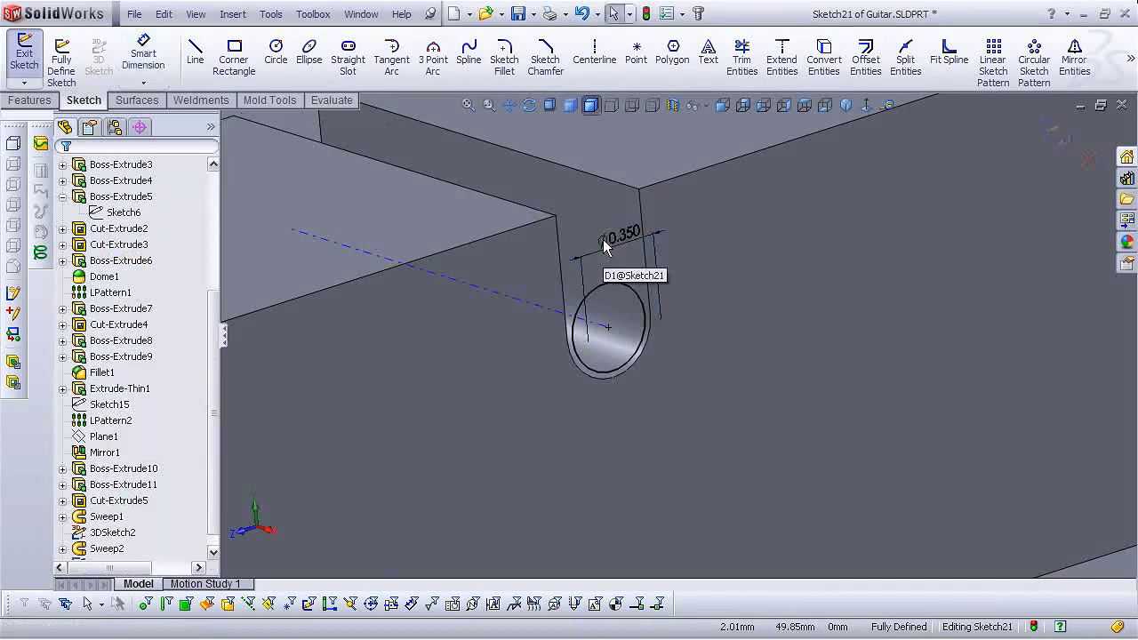
pyautogui.scroll(5, 662, 324)
pyautogui.scroll(5, 762, 364)
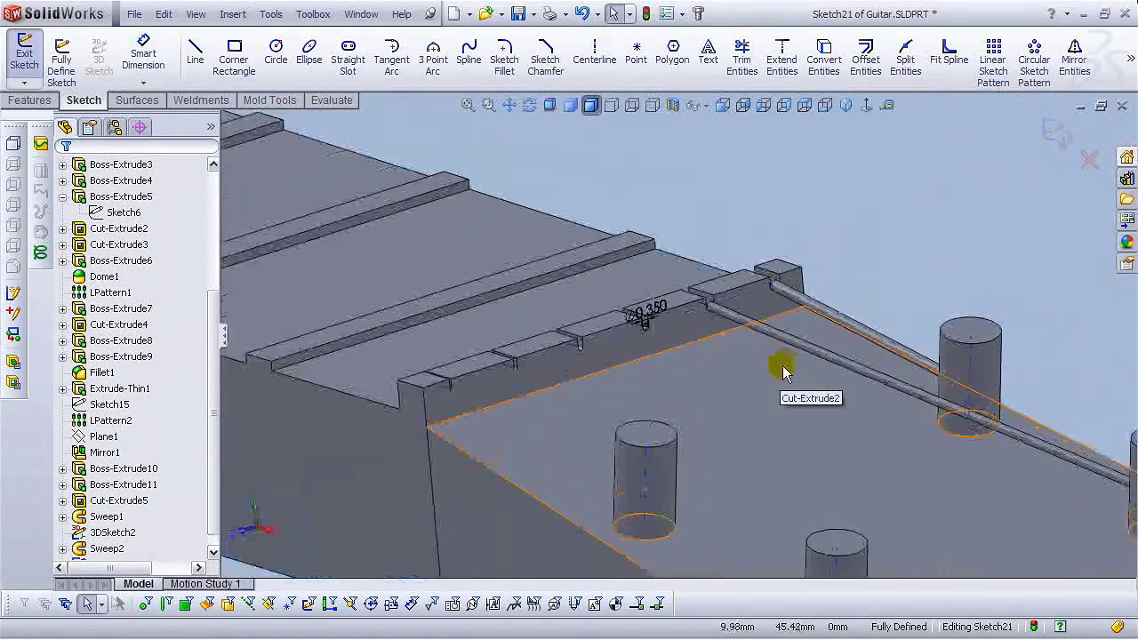
pyautogui.click(1057, 139)
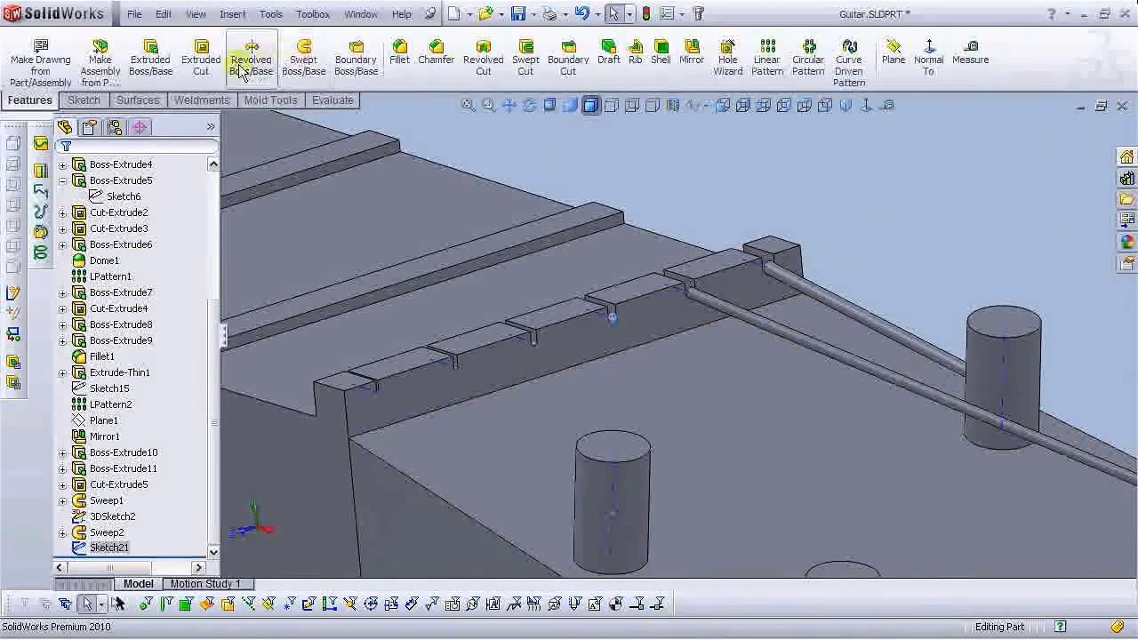
# Start a 3D sketch and draw a line from the third nut notch to the tuning peg centre.
pyautogui.click(80, 101)
pyautogui.click(99, 61)
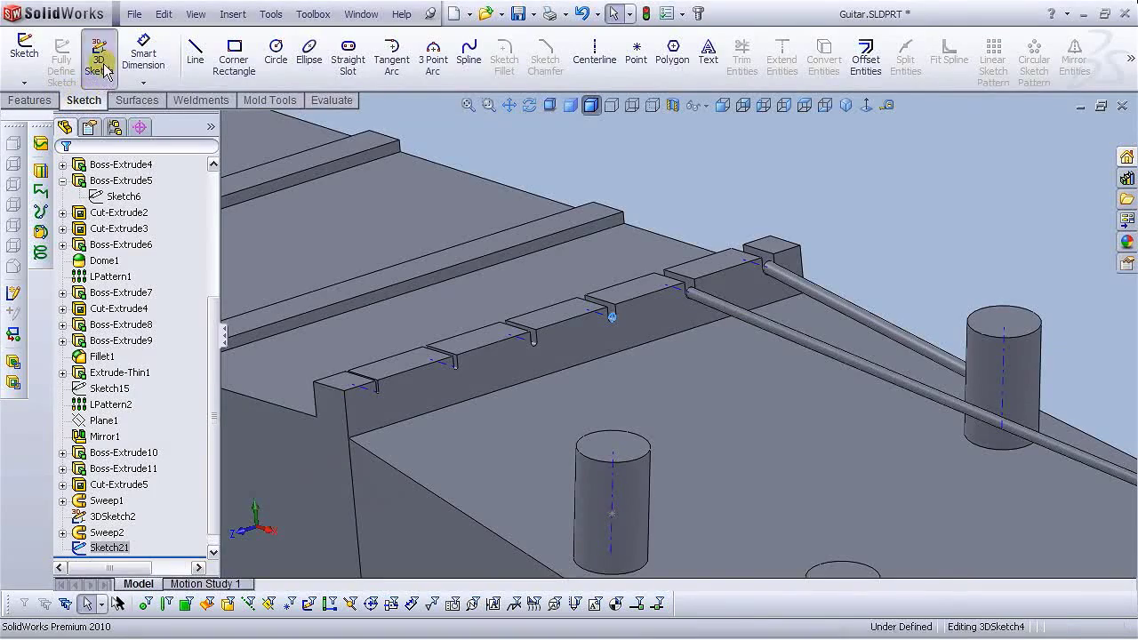
pyautogui.click(203, 59)
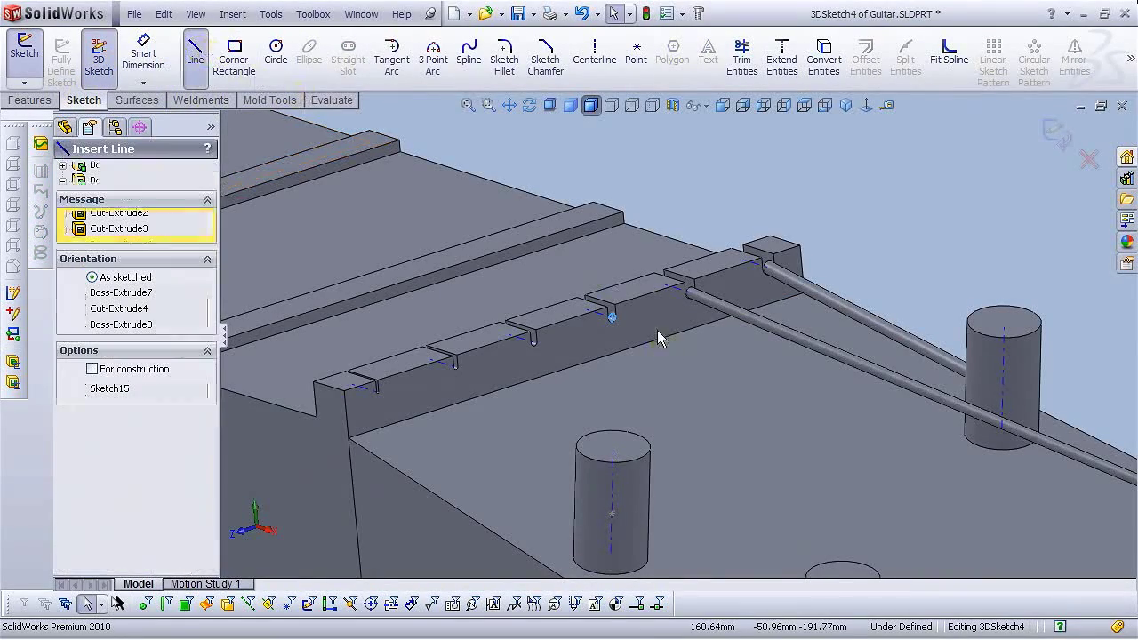
pyautogui.scroll(-5, 652, 338)
pyautogui.click(588, 320)
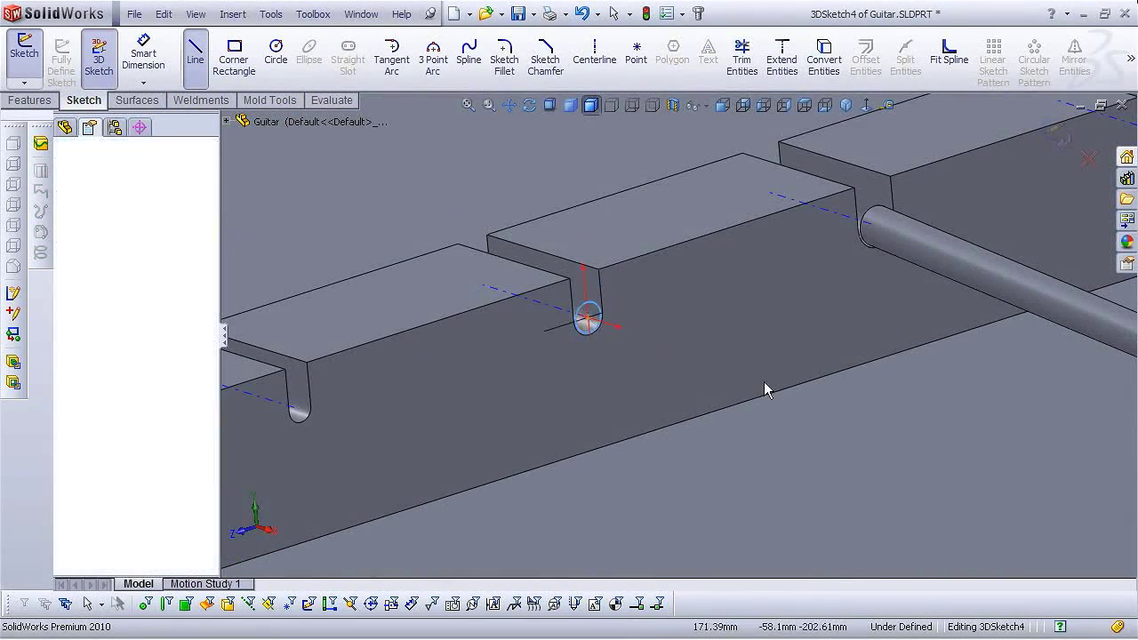
pyautogui.scroll(5, 803, 394)
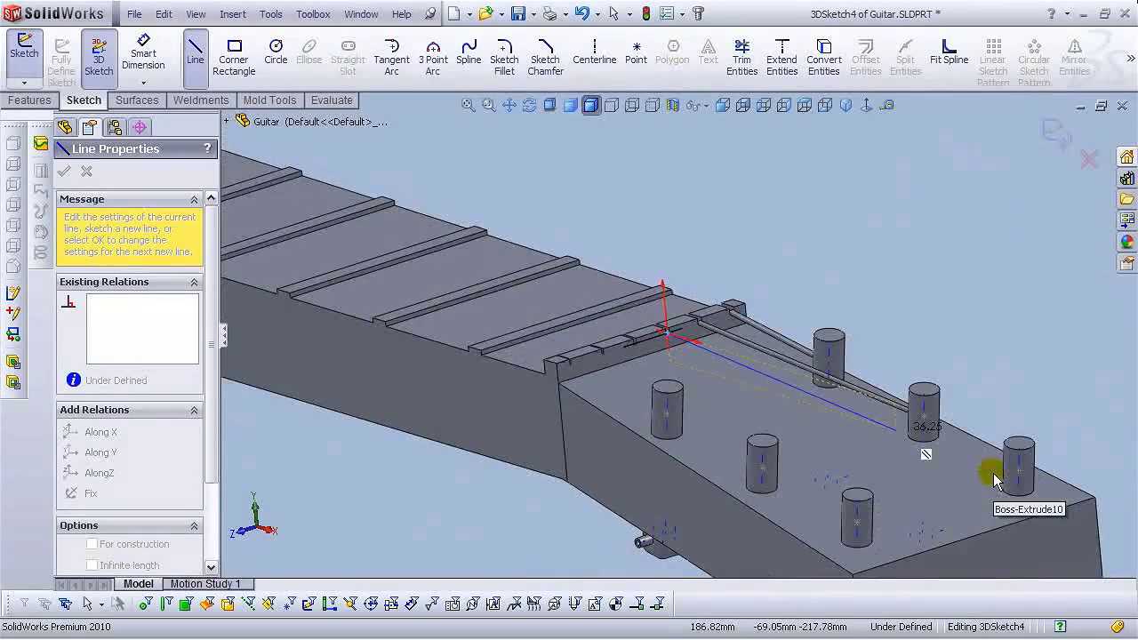
pyautogui.scroll(-5, 927, 465)
pyautogui.click(922, 402)
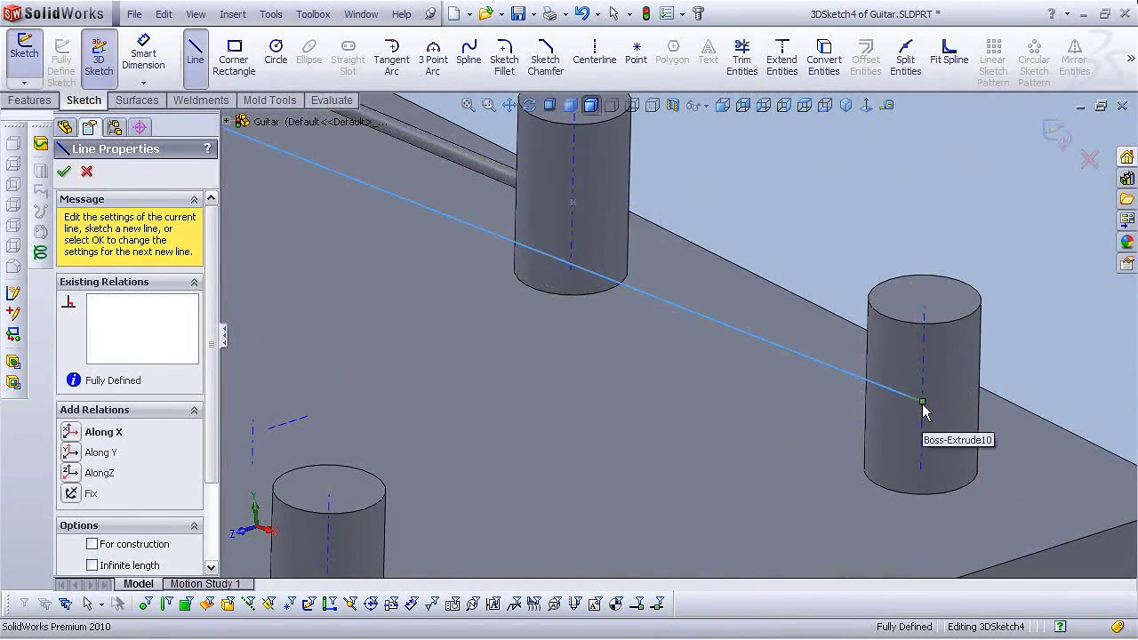
# Stop the Line tool and close the sketch as 3DSketch4.
pyautogui.rightClick(922, 411)
pyautogui.click(928, 415)
pyautogui.click(676, 405)
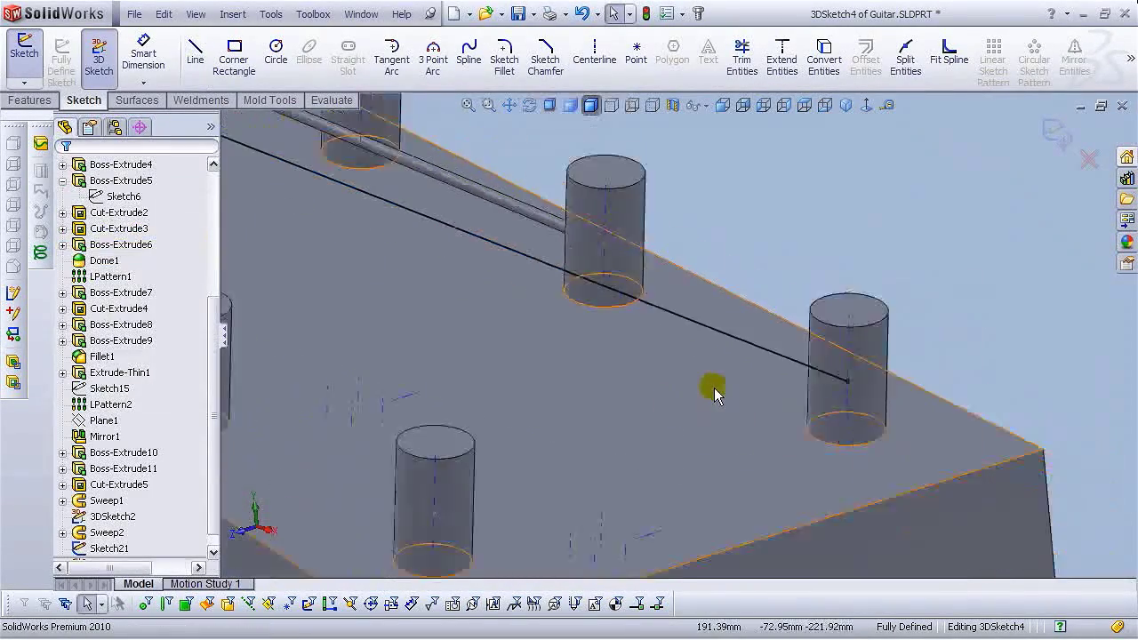
pyautogui.scroll(5, 712, 386)
pyautogui.scroll(-6, 579, 285)
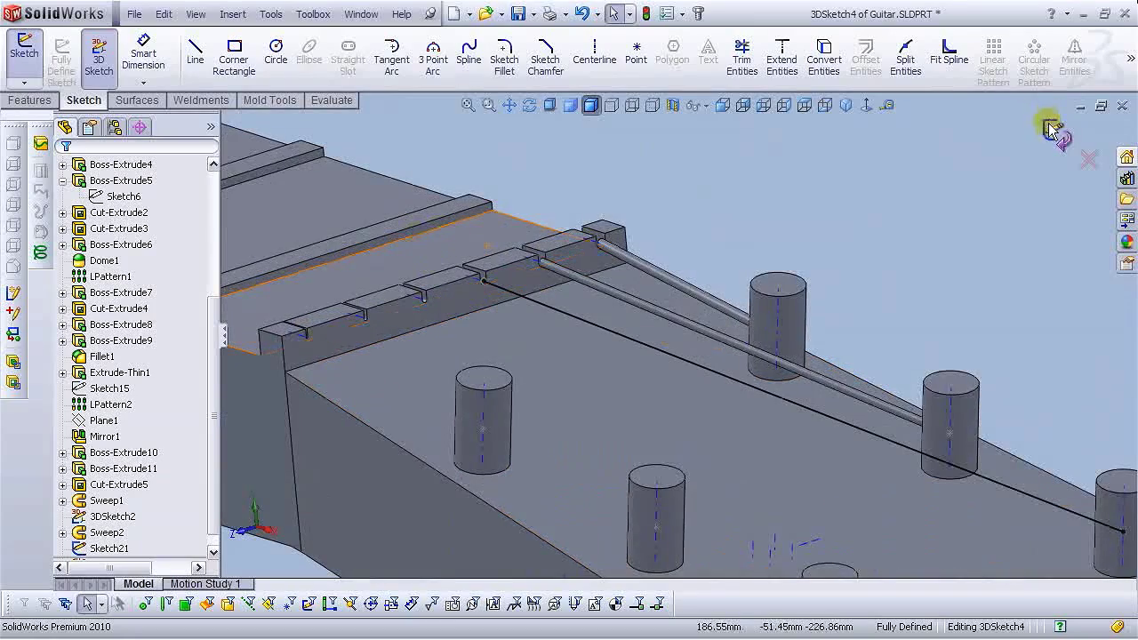
pyautogui.click(1057, 132)
# Sweep the Sketch21 circle along 3DSketch4 to create Sweep3, the third string rod.
pyautogui.click(46, 100)
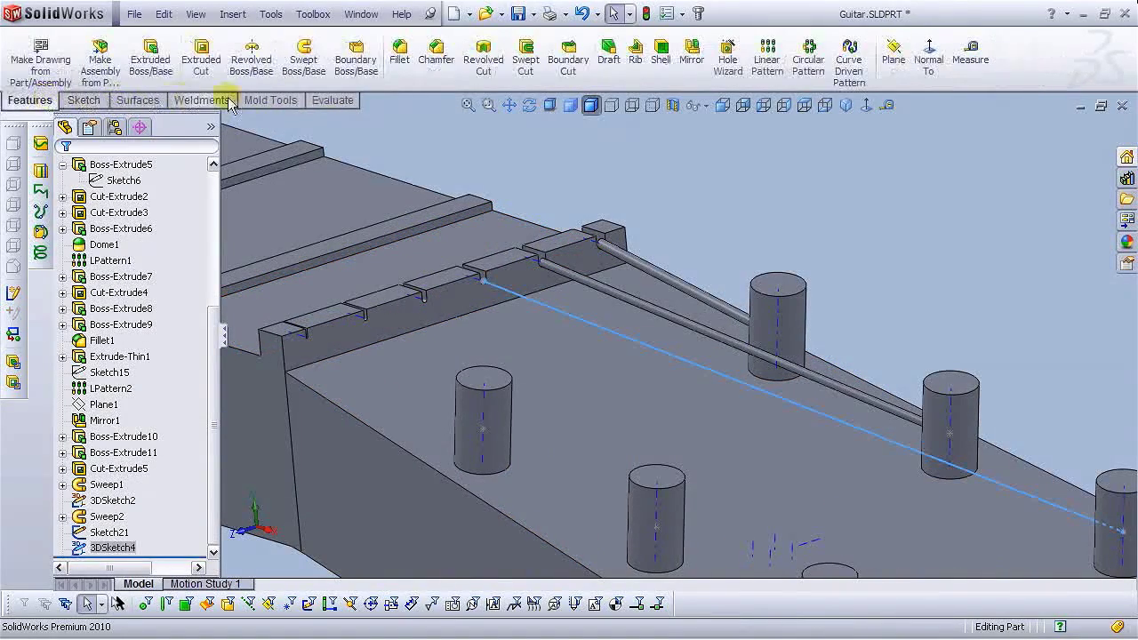
pyautogui.click(303, 56)
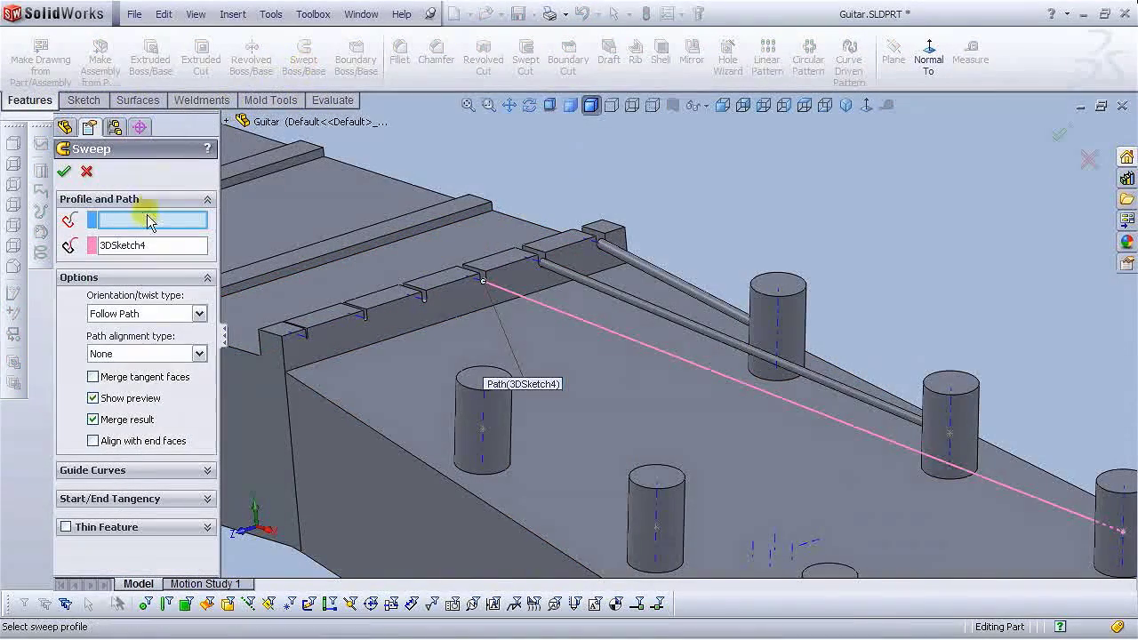
pyautogui.scroll(-5, 501, 329)
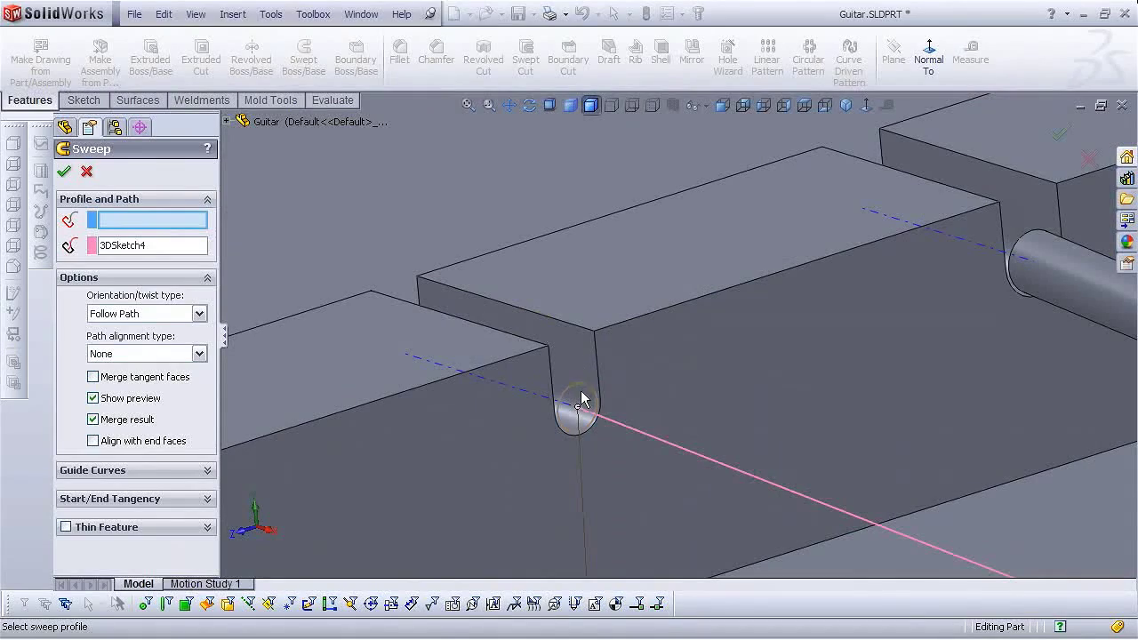
pyautogui.click(581, 396)
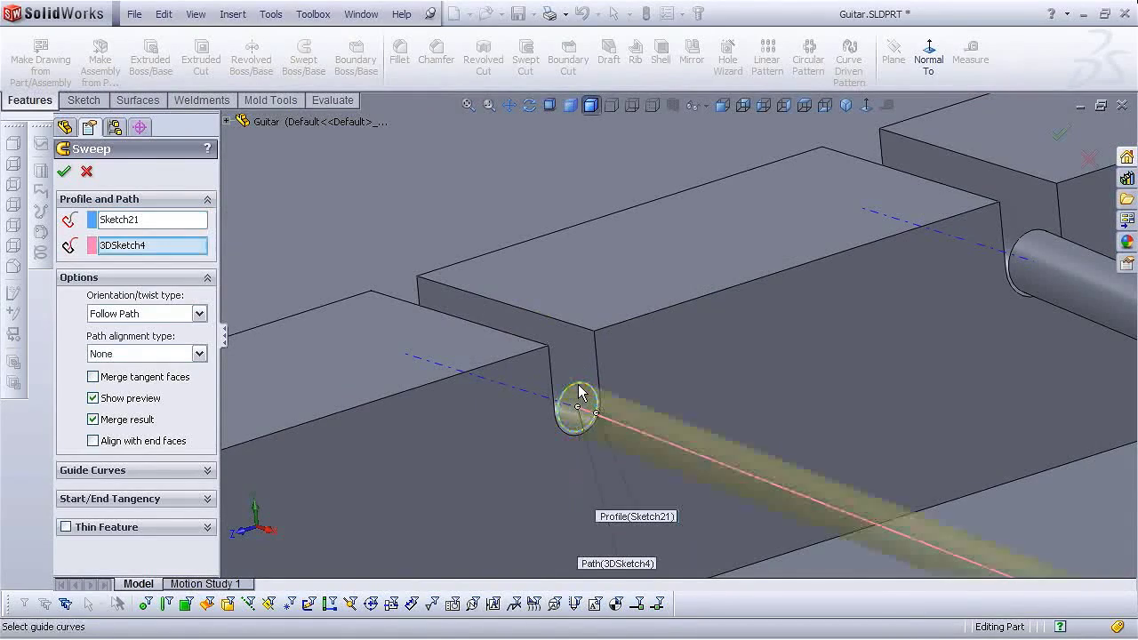
pyautogui.click(64, 173)
pyautogui.scroll(5, 614, 342)
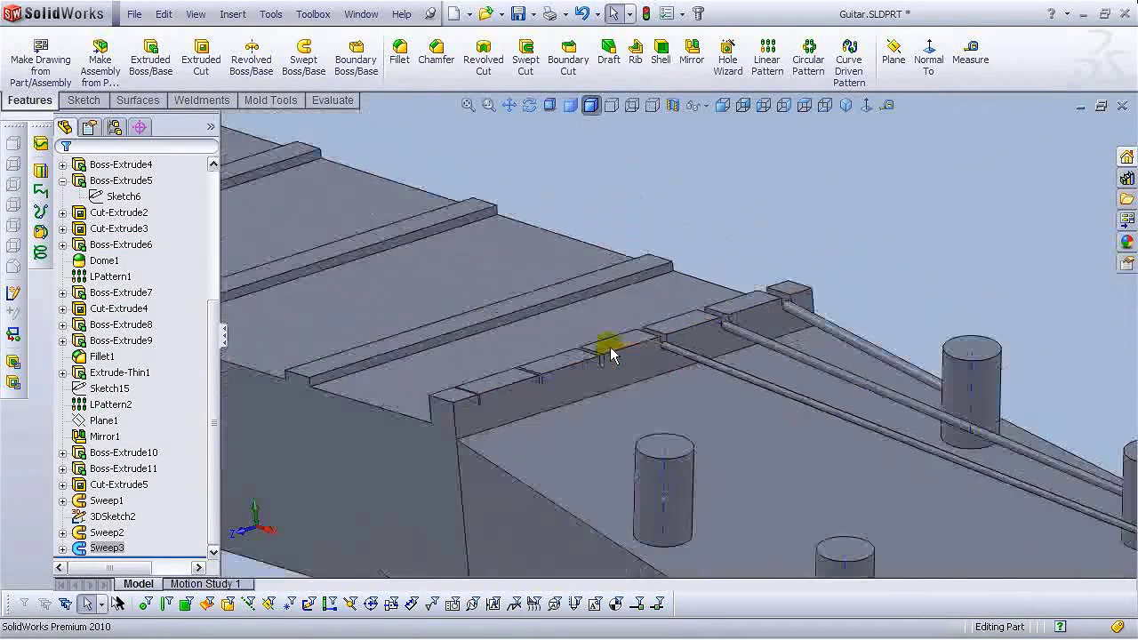
pyautogui.scroll(5, 610, 354)
pyautogui.scroll(-2, 712, 423)
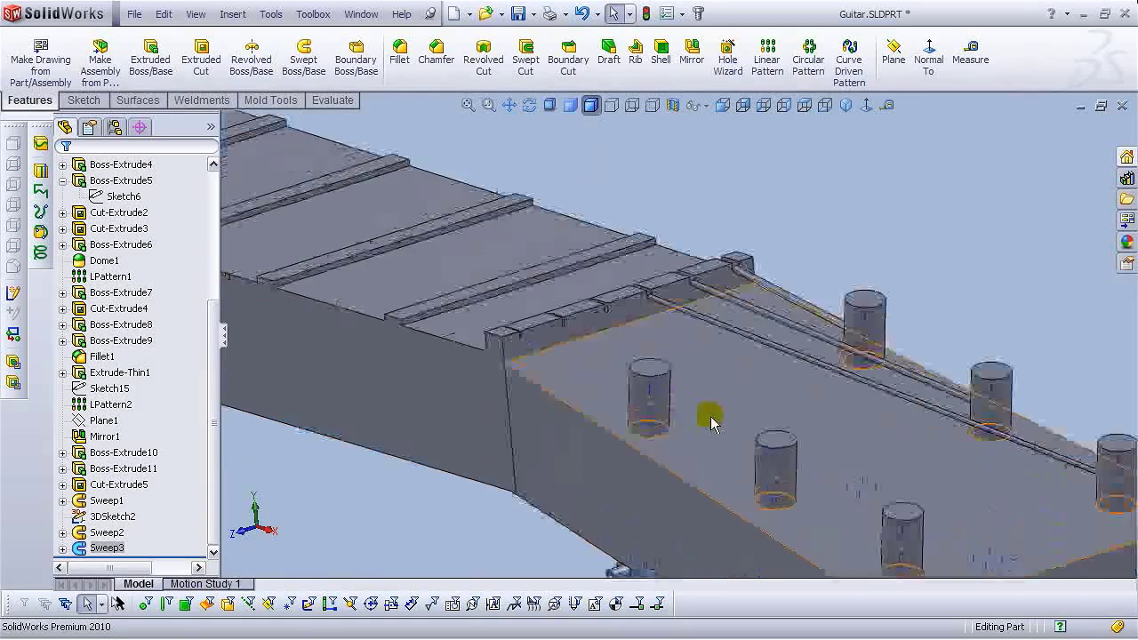
pyautogui.scroll(10, 623, 391)
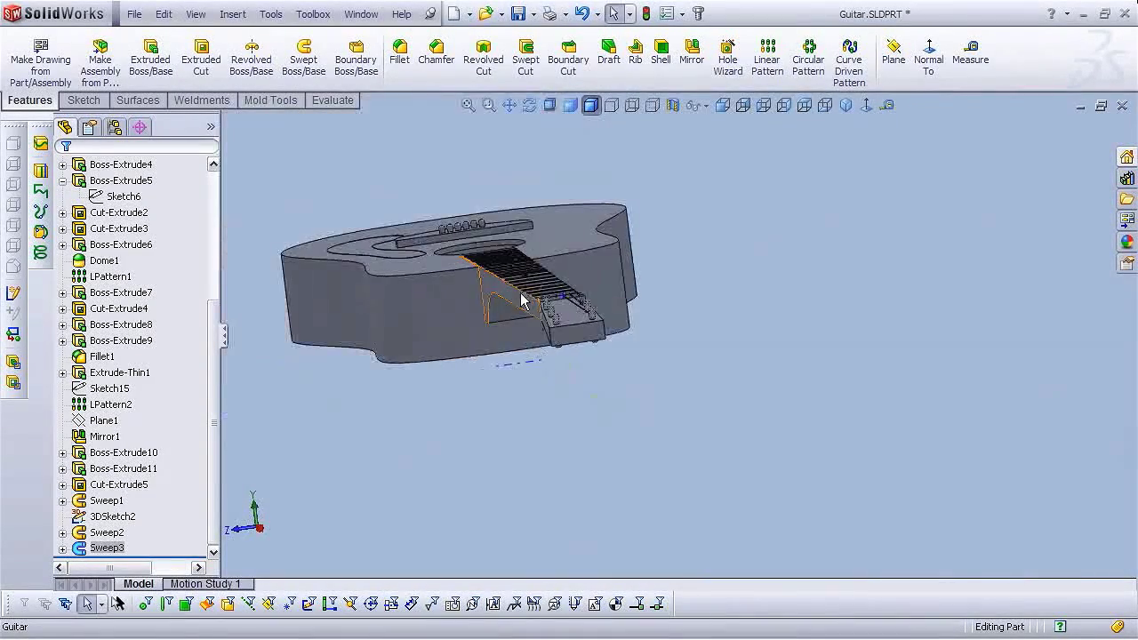
pyautogui.scroll(-5, 523, 300)
pyautogui.moveTo(629, 373)
pyautogui.mouseDown(button='middle')
pyautogui.moveTo(655, 366)
pyautogui.moveTo(614, 340)
pyautogui.moveTo(573, 400)
pyautogui.moveTo(602, 355)
pyautogui.moveTo(564, 373)
pyautogui.moveTo(579, 394)
pyautogui.moveTo(566, 409)
pyautogui.moveTo(571, 376)
pyautogui.moveTo(628, 368)
pyautogui.moveTo(719, 436)
pyautogui.moveTo(695, 492)
pyautogui.moveTo(679, 483)
pyautogui.moveTo(663, 541)
pyautogui.moveTo(686, 516)
pyautogui.moveTo(701, 443)
pyautogui.moveTo(656, 469)
pyautogui.moveTo(719, 325)
pyautogui.moveTo(627, 371)
pyautogui.mouseUp(button='middle')
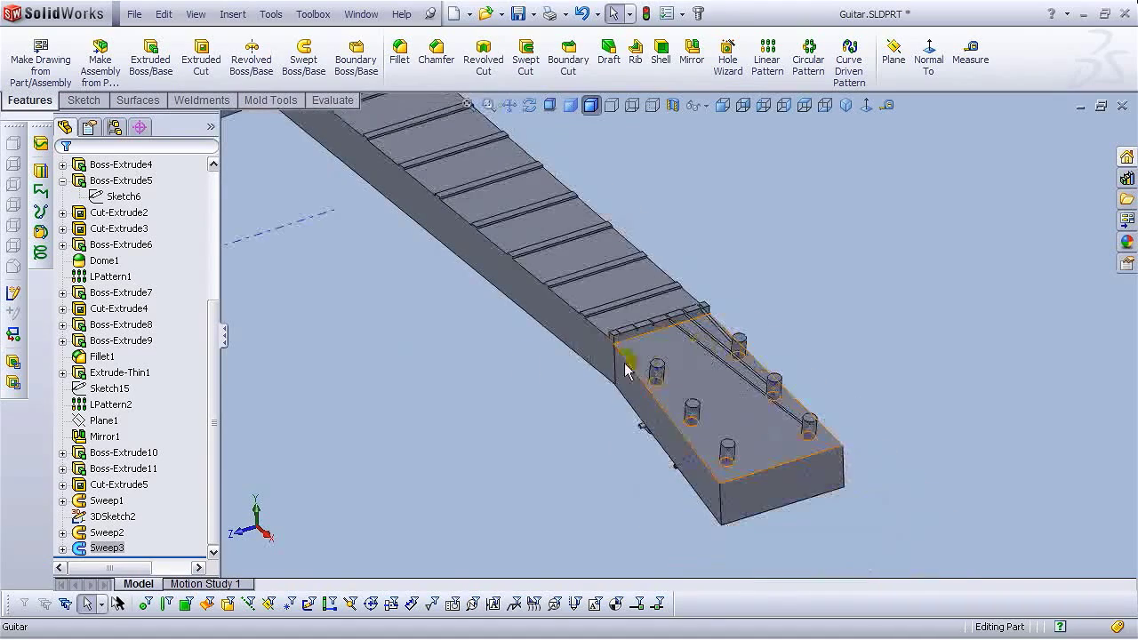
# Make Plane1 visible and start a Mirror using Plane1 as the mirror plane.
pyautogui.click(111, 423)
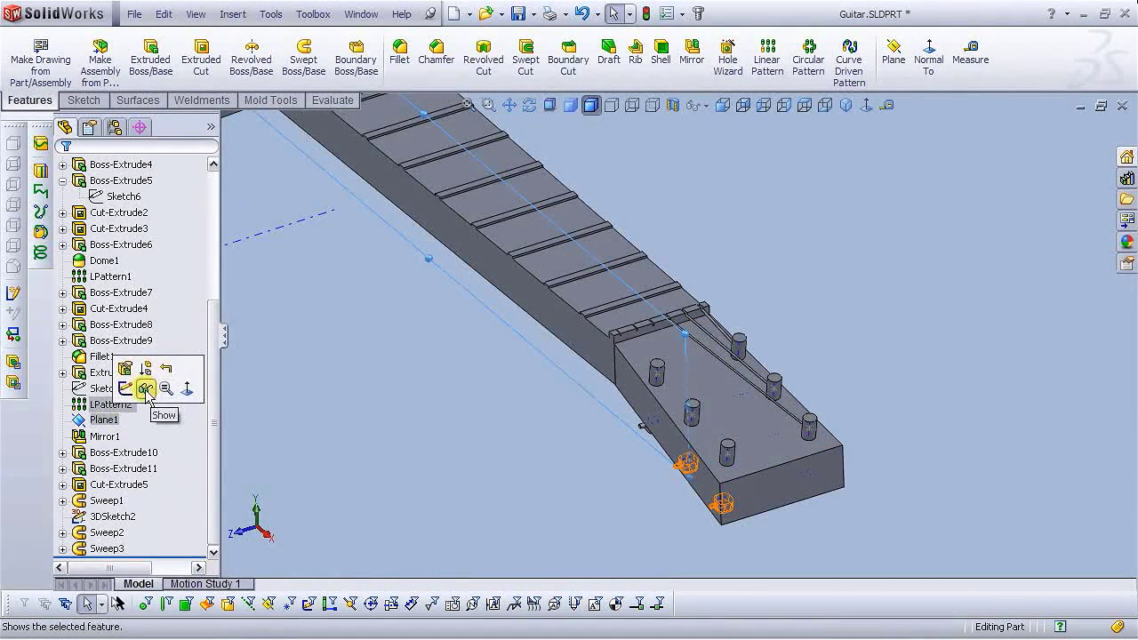
pyautogui.click(146, 388)
pyautogui.click(448, 430)
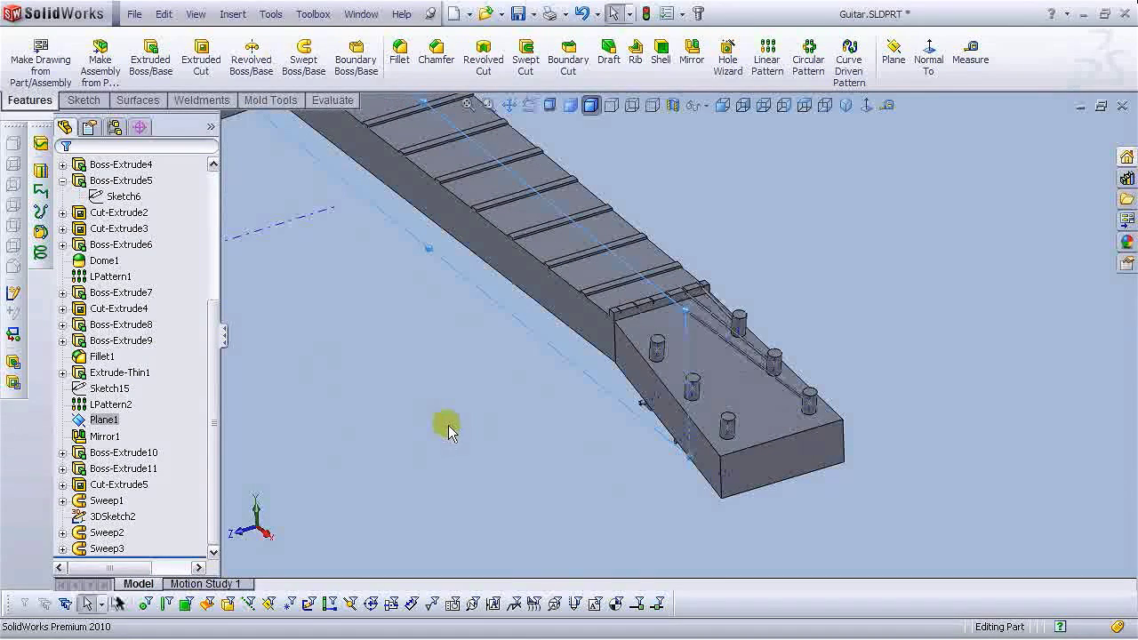
pyautogui.click(692, 53)
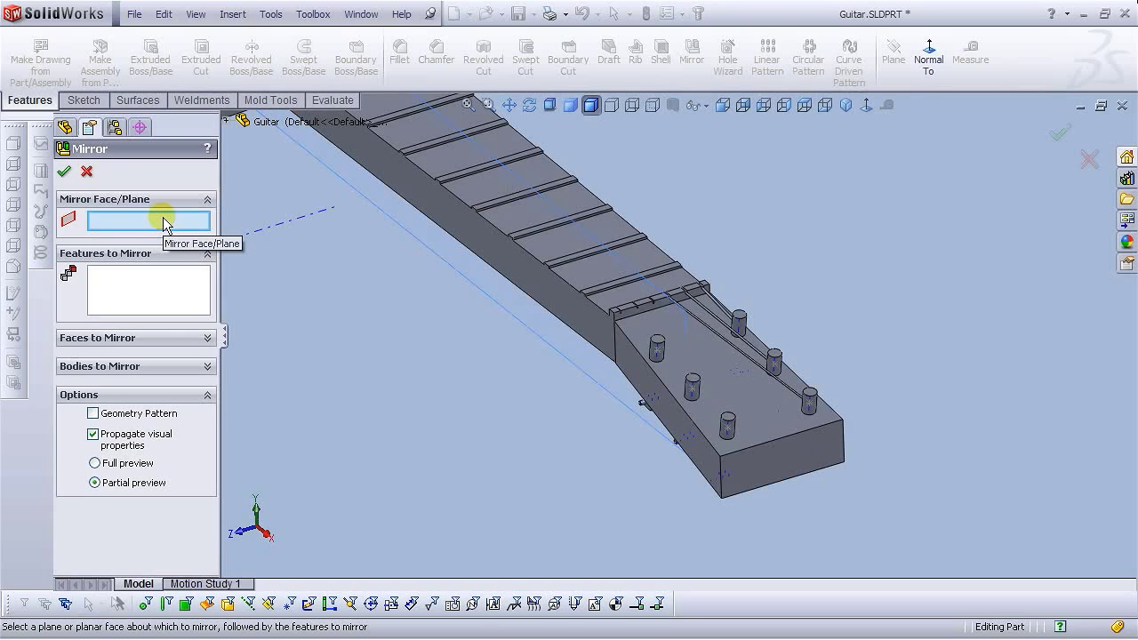
pyautogui.click(554, 347)
# Mirror Sweep1, Sweep2 and Sweep3 with Full preview and Geometry Pattern enabled.
pyautogui.scroll(-5, 732, 348)
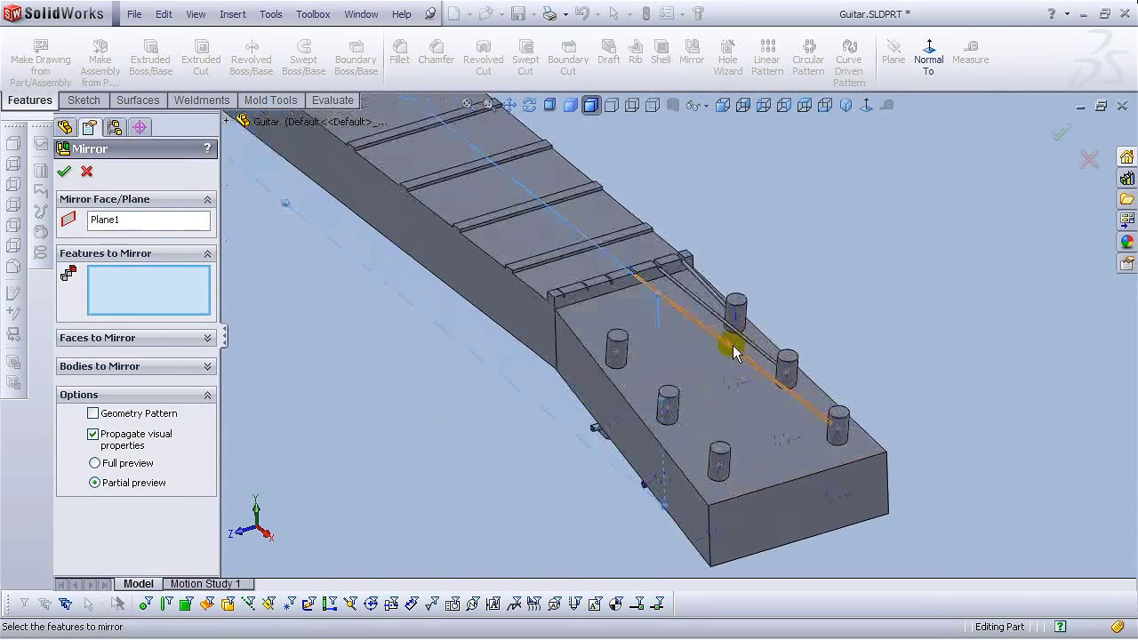
pyautogui.click(648, 248)
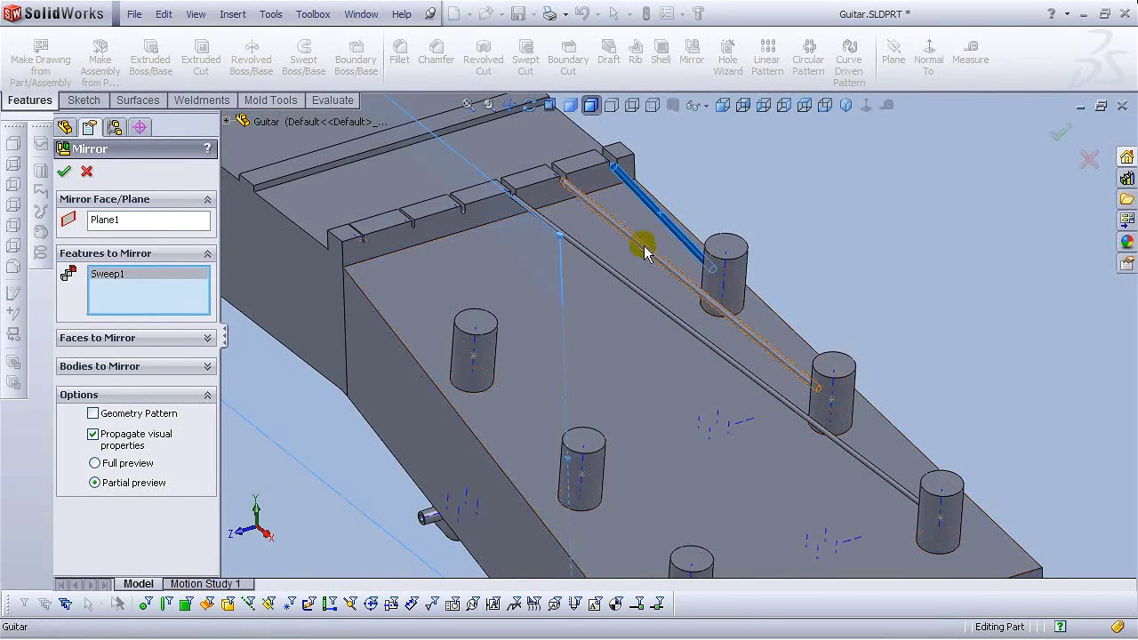
pyautogui.click(645, 248)
pyautogui.click(622, 287)
pyautogui.click(622, 287)
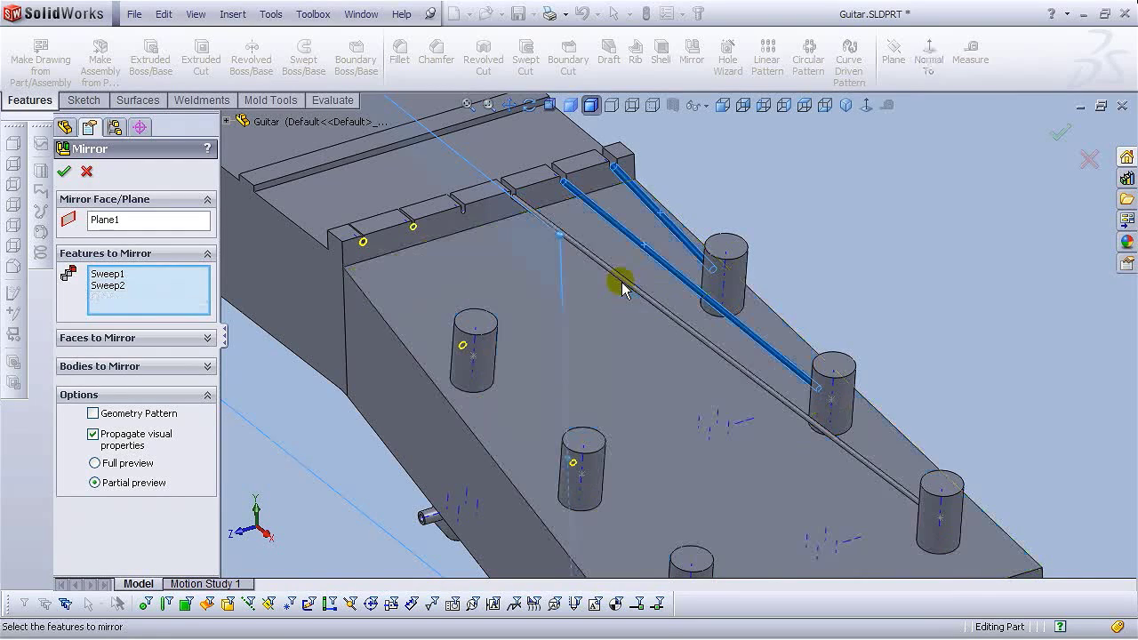
pyautogui.click(625, 286)
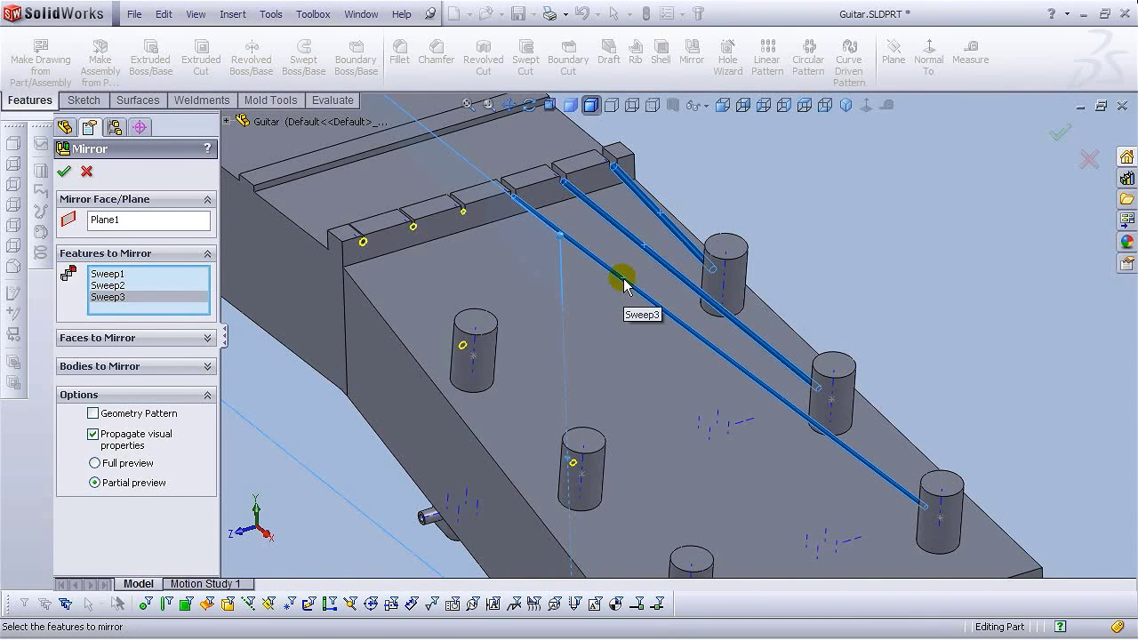
pyautogui.click(96, 463)
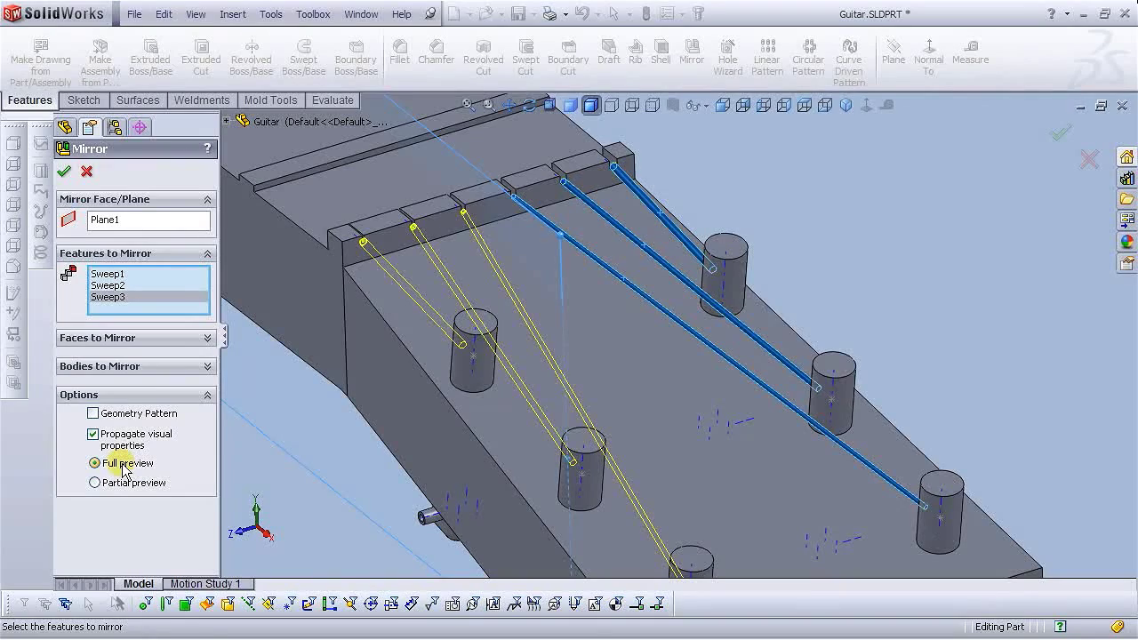
pyautogui.click(94, 413)
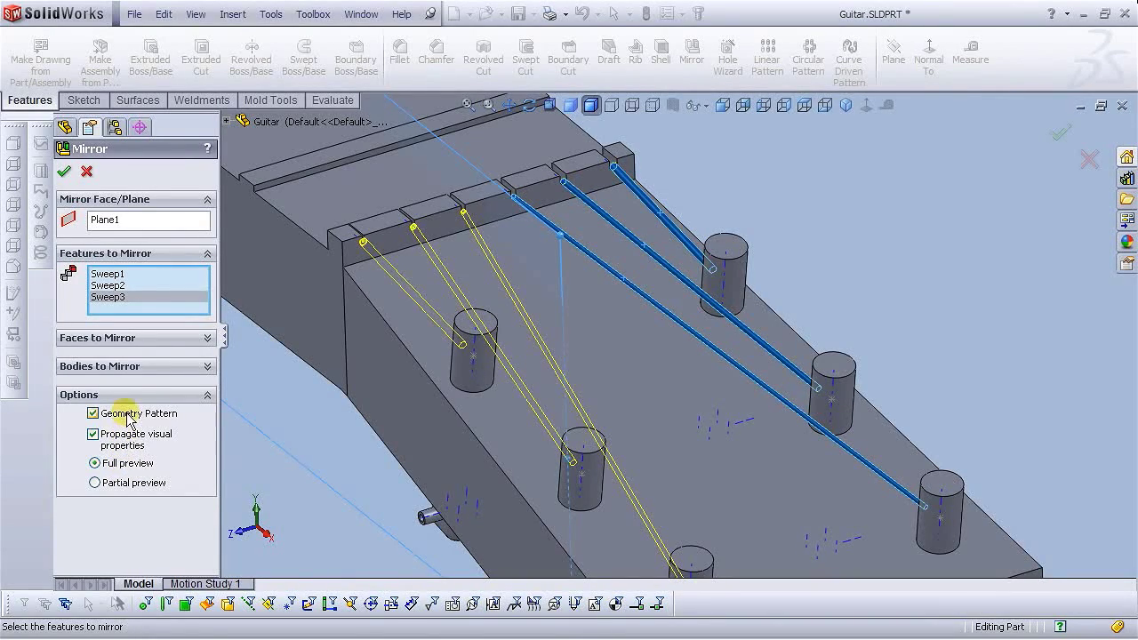
pyautogui.click(65, 171)
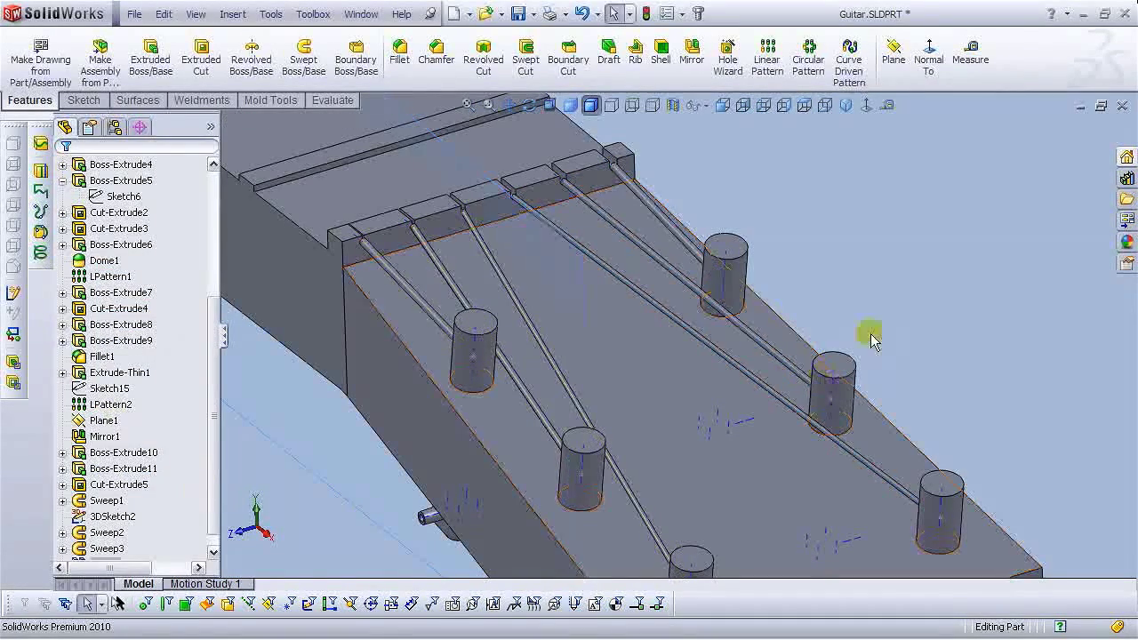
# Hide Plane1 and inspect the headstock strings and pegs from several angles.
pyautogui.scroll(-5, 610, 356)
pyautogui.moveTo(609, 355); pyautogui.dragTo(788, 318, button='middle')
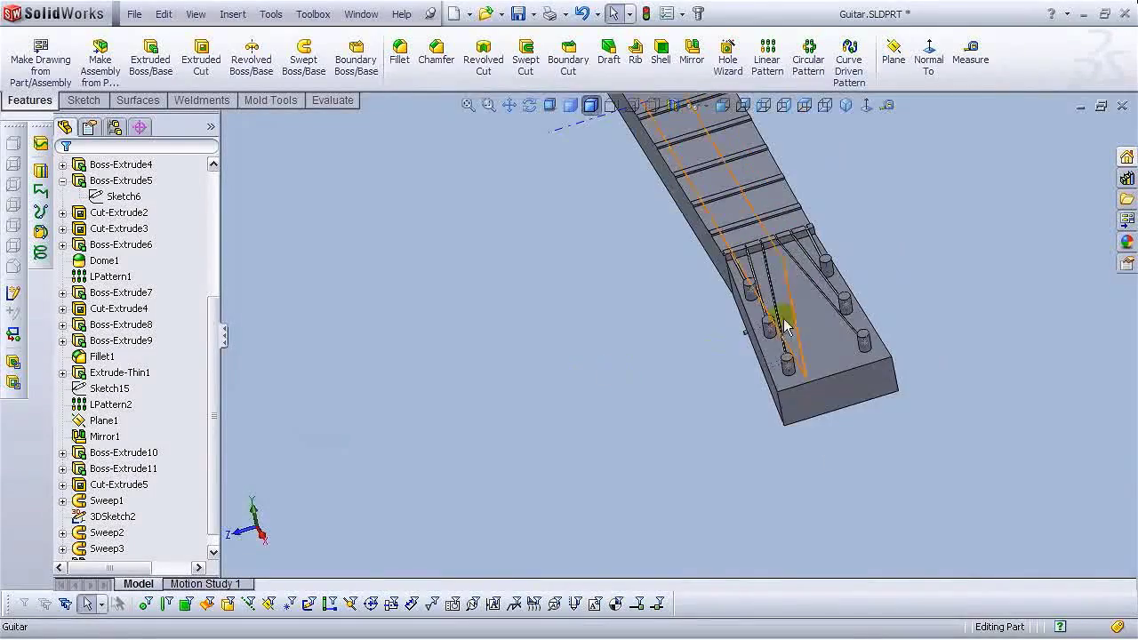
pyautogui.scroll(4, 719, 393)
pyautogui.moveTo(718, 393); pyautogui.dragTo(610, 414, button='middle')
pyautogui.click(671, 400)
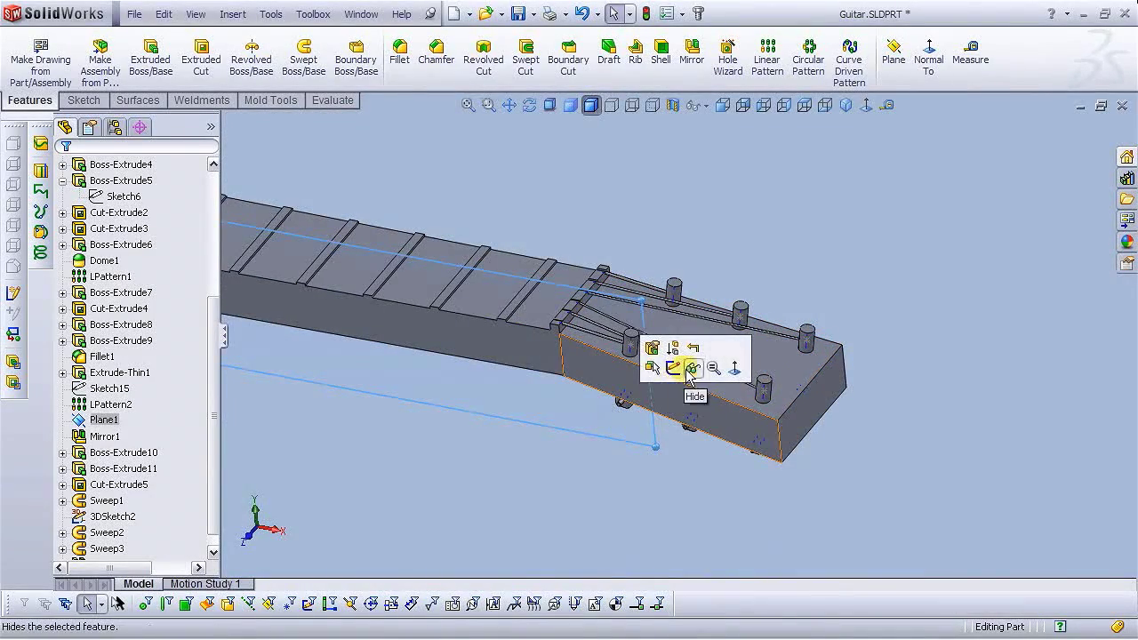
pyautogui.click(690, 369)
pyautogui.scroll(5, 853, 439)
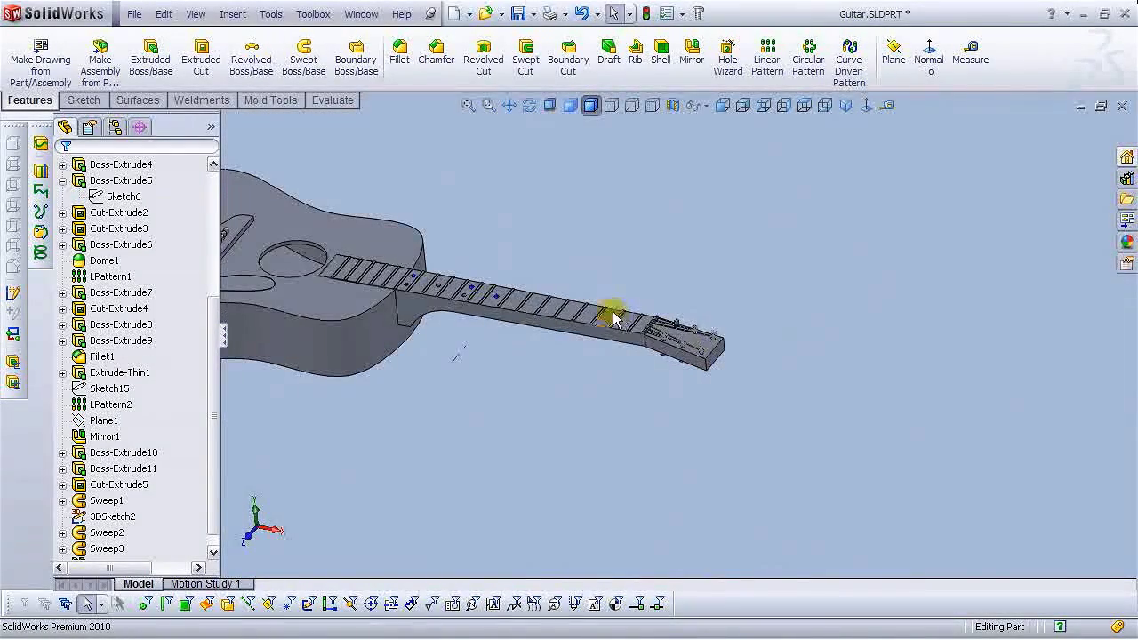
pyautogui.scroll(3, 488, 304)
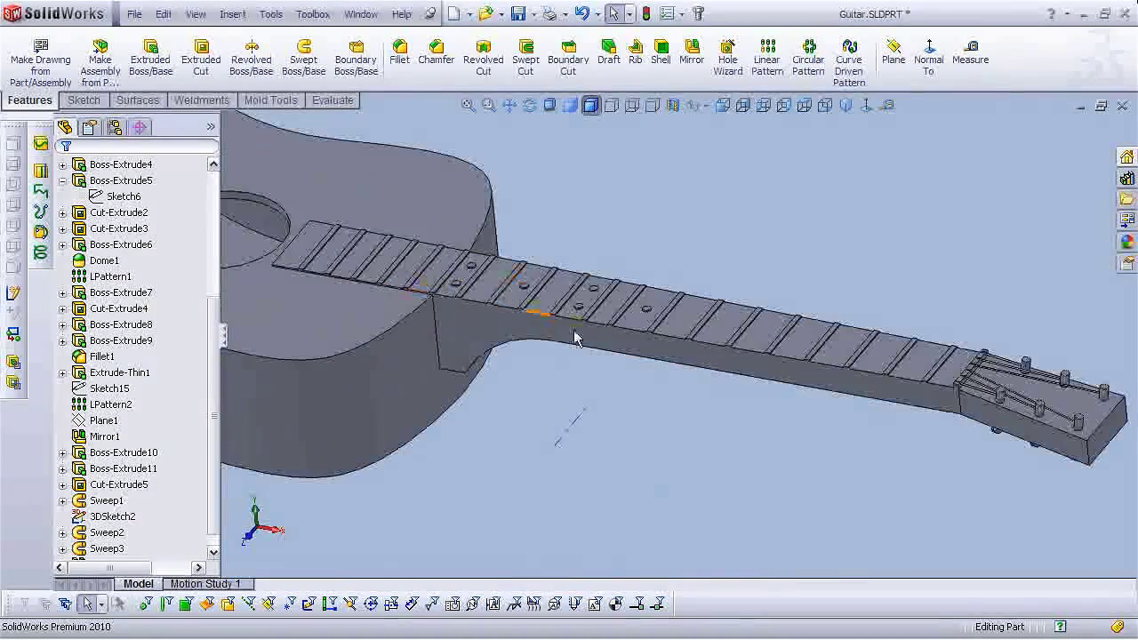
pyautogui.moveTo(943, 409); pyautogui.dragTo(927, 453, button='middle')
pyautogui.scroll(-5, 1002, 406)
pyautogui.moveTo(673, 363); pyautogui.dragTo(283, 485, button='middle')
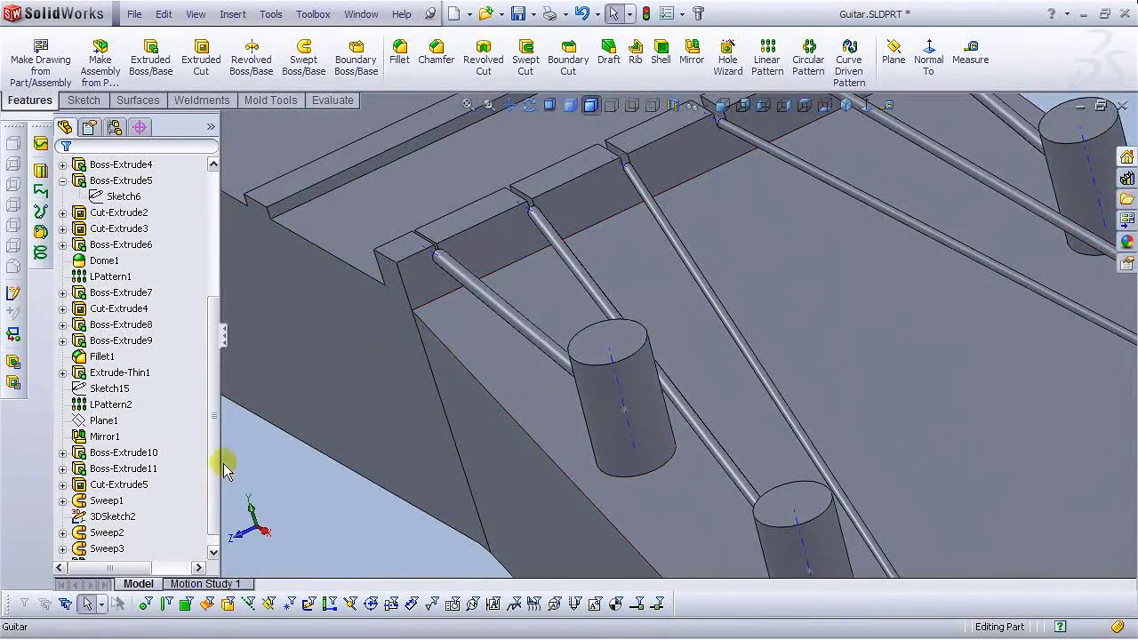
pyautogui.scroll(-1, 204, 508)
# Delete the Mirror2 feature and confirm the deletion.
pyautogui.click(107, 550)
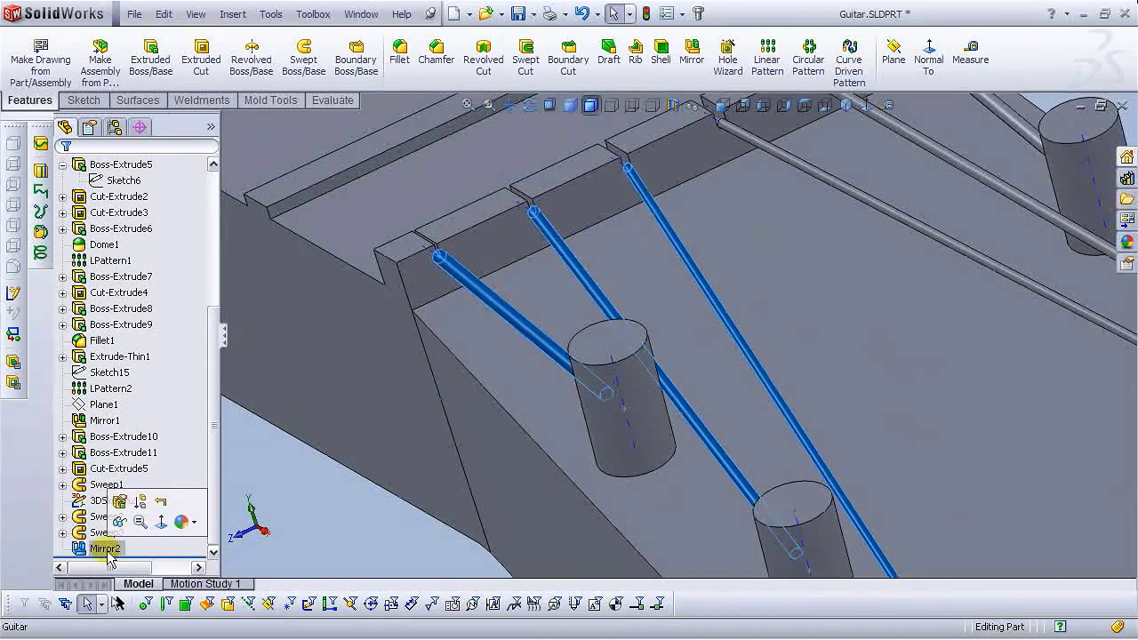
pyautogui.press('Delete')
pyautogui.click(963, 376)
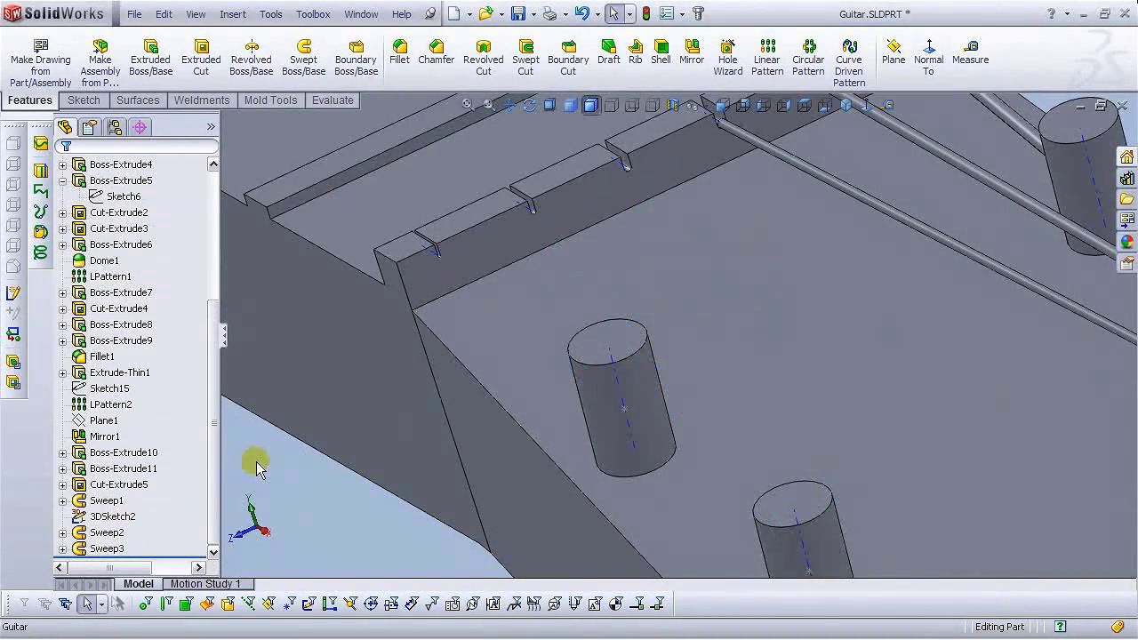
pyautogui.scroll(3, 777, 360)
pyautogui.scroll(-3, 658, 305)
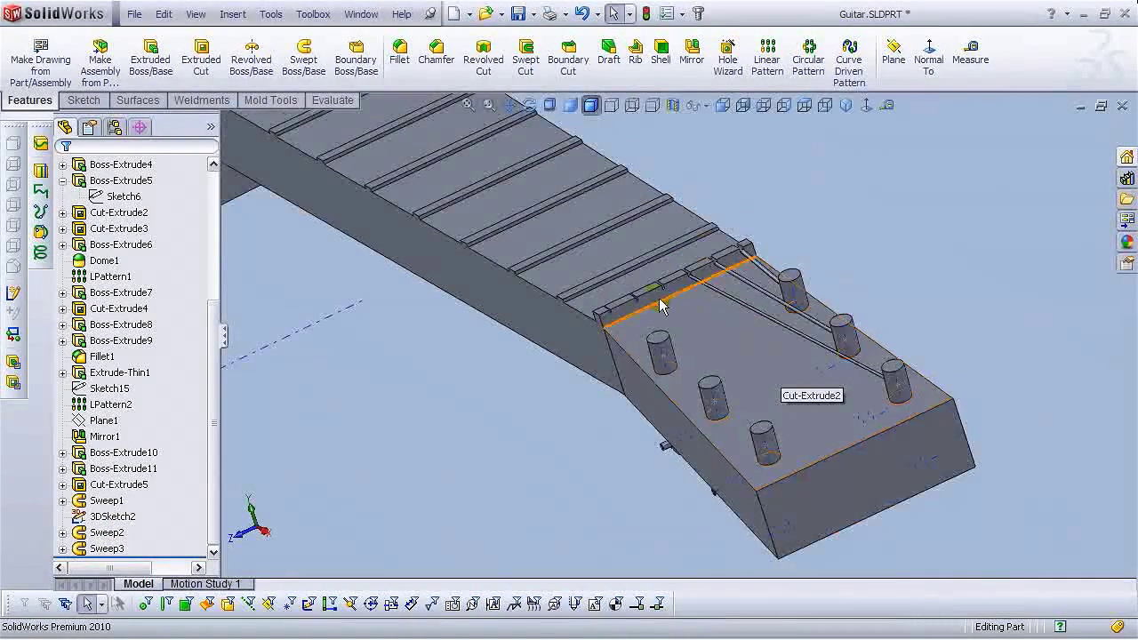
pyautogui.scroll(-3, 653, 319)
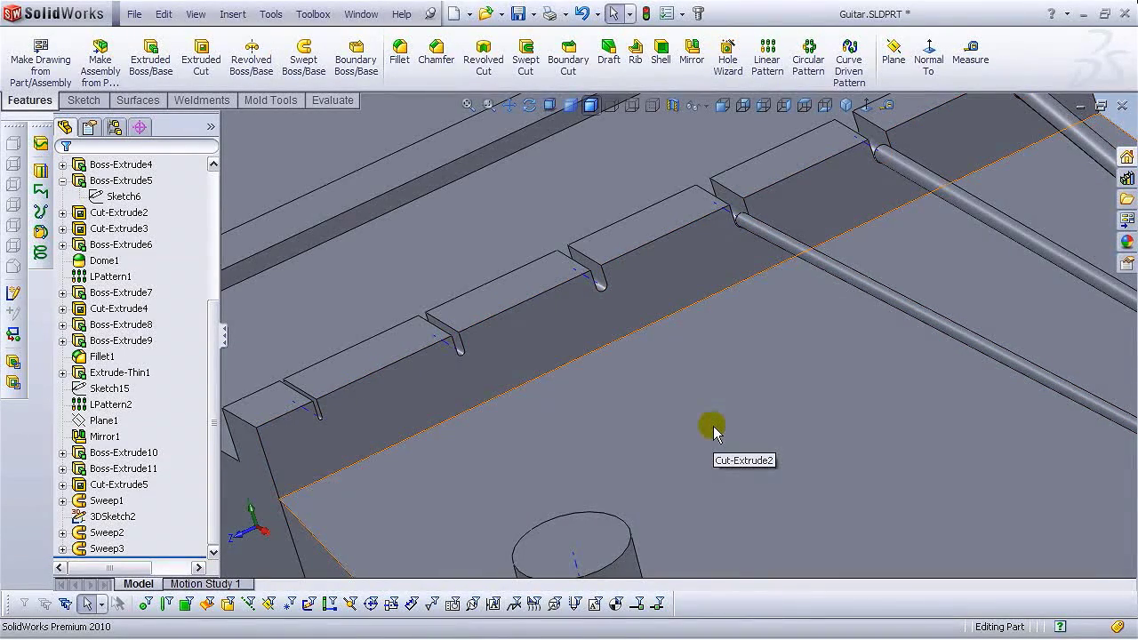
pyautogui.scroll(2, 770, 411)
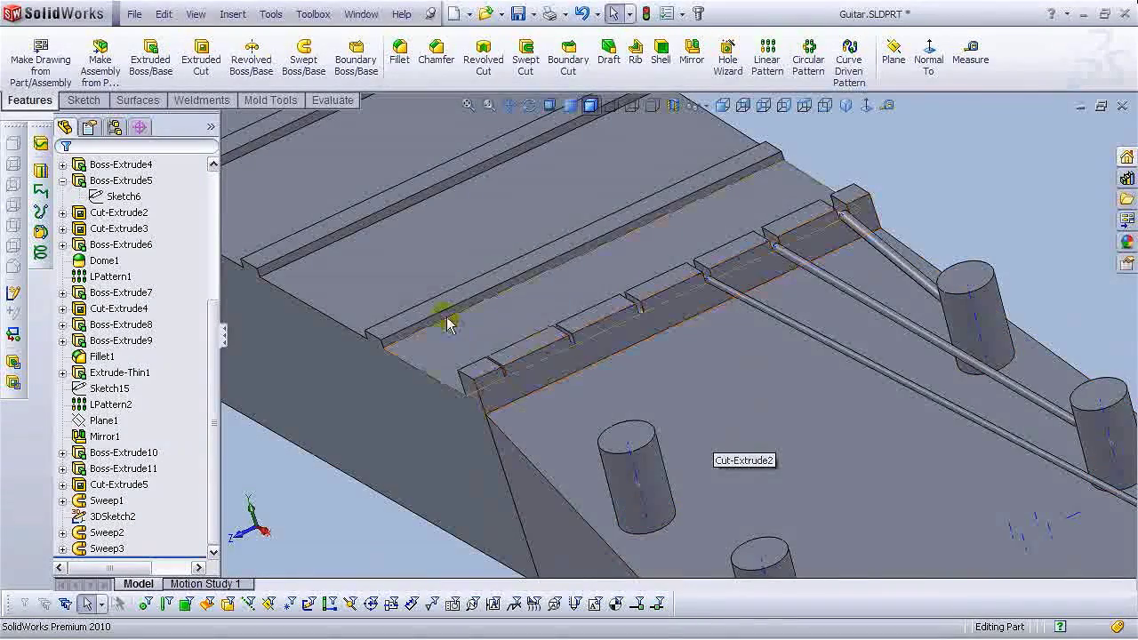
pyautogui.scroll(1, 643, 236)
pyautogui.moveTo(836, 233); pyautogui.dragTo(778, 349, button='middle')
pyautogui.scroll(-4, 744, 313)
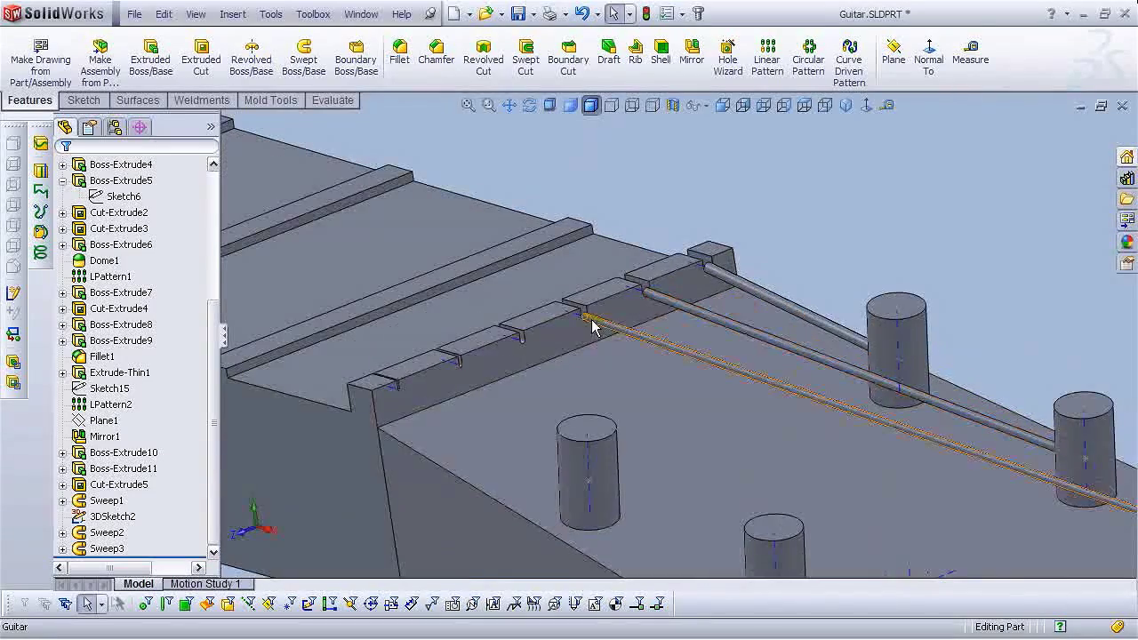
# Sketch a circle at the end of the next string slot on the nut's front face.
pyautogui.click(553, 350)
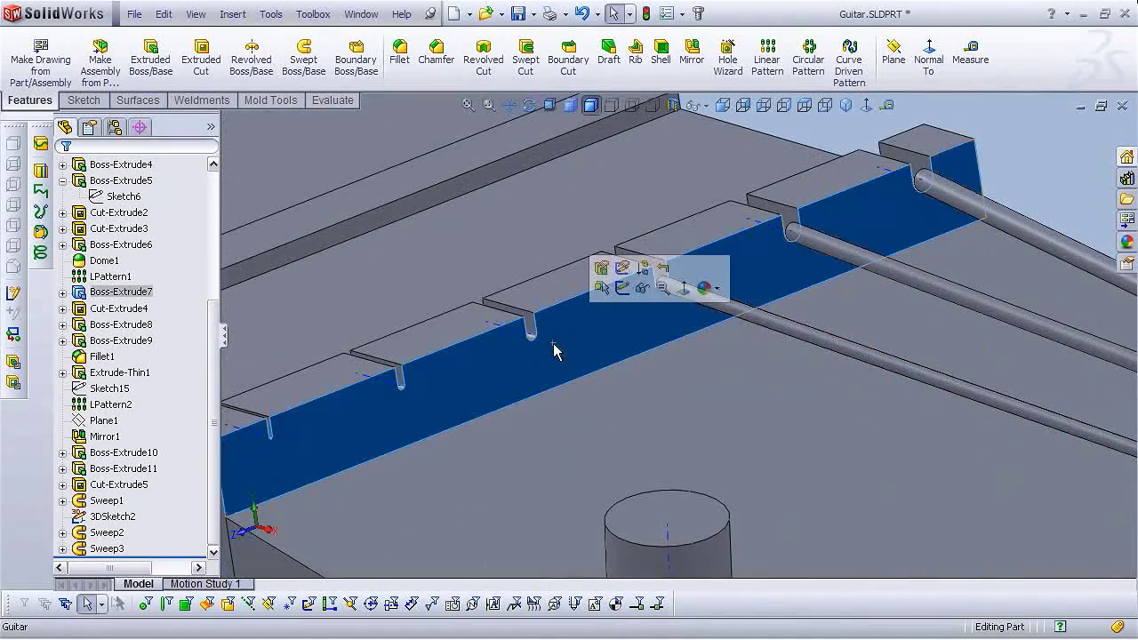
pyautogui.click(623, 288)
pyautogui.click(276, 55)
pyautogui.scroll(-4, 560, 338)
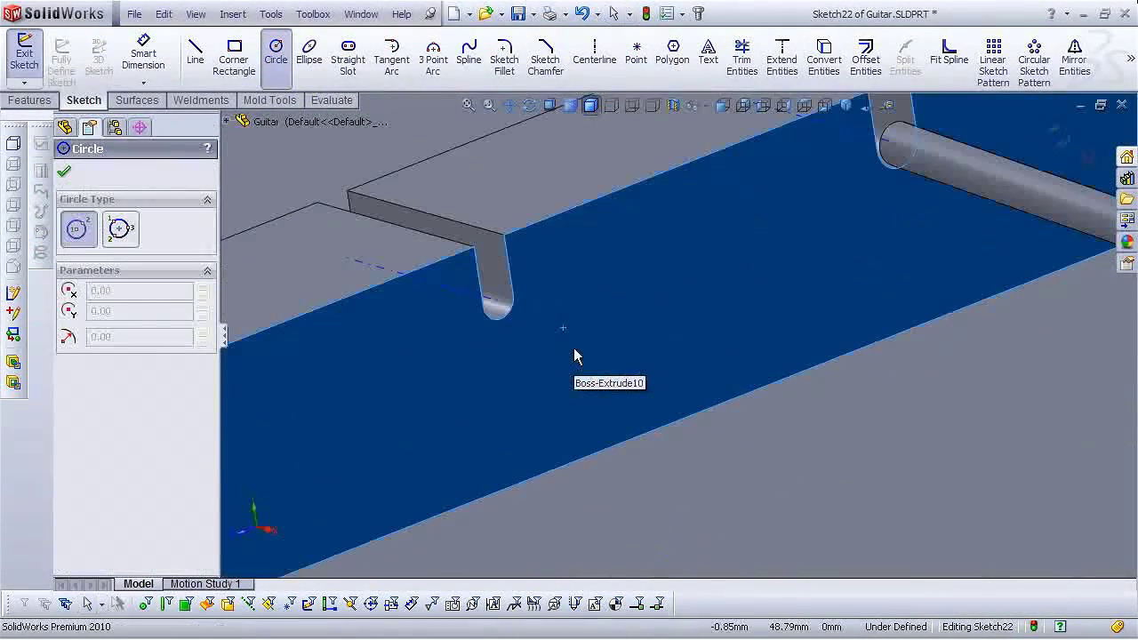
pyautogui.click(498, 305)
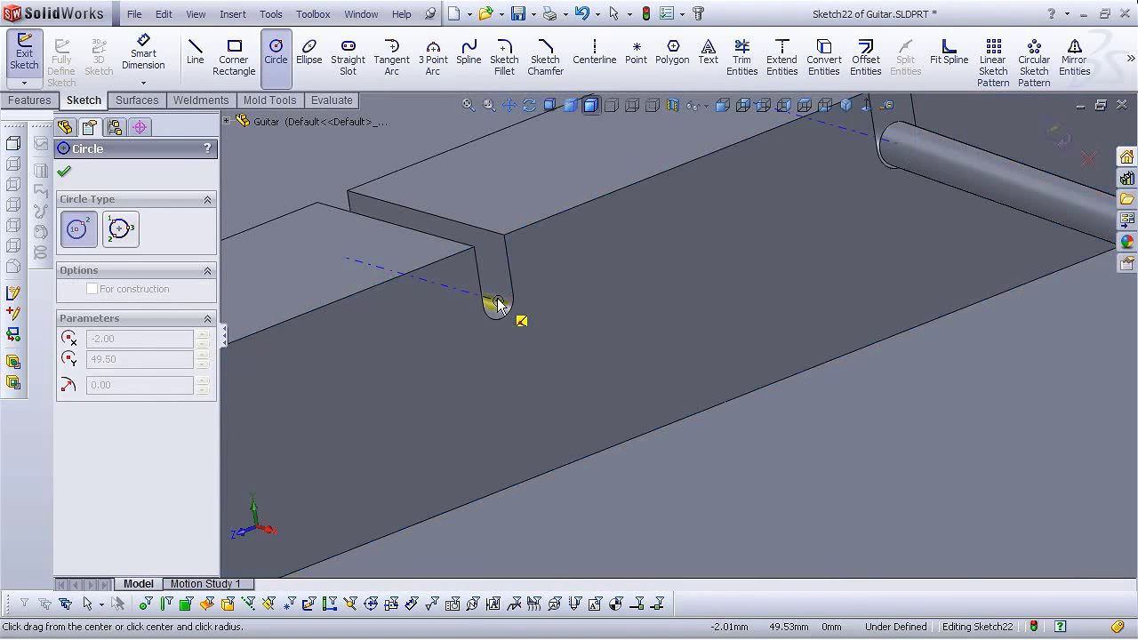
pyautogui.scroll(-3, 534, 320)
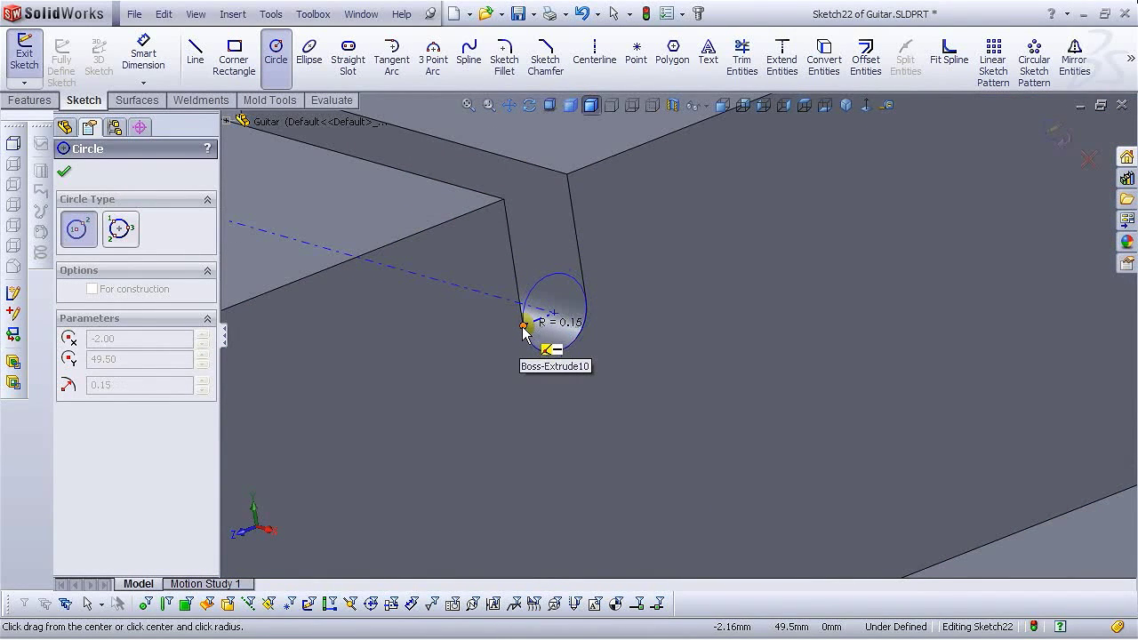
pyautogui.click(532, 331)
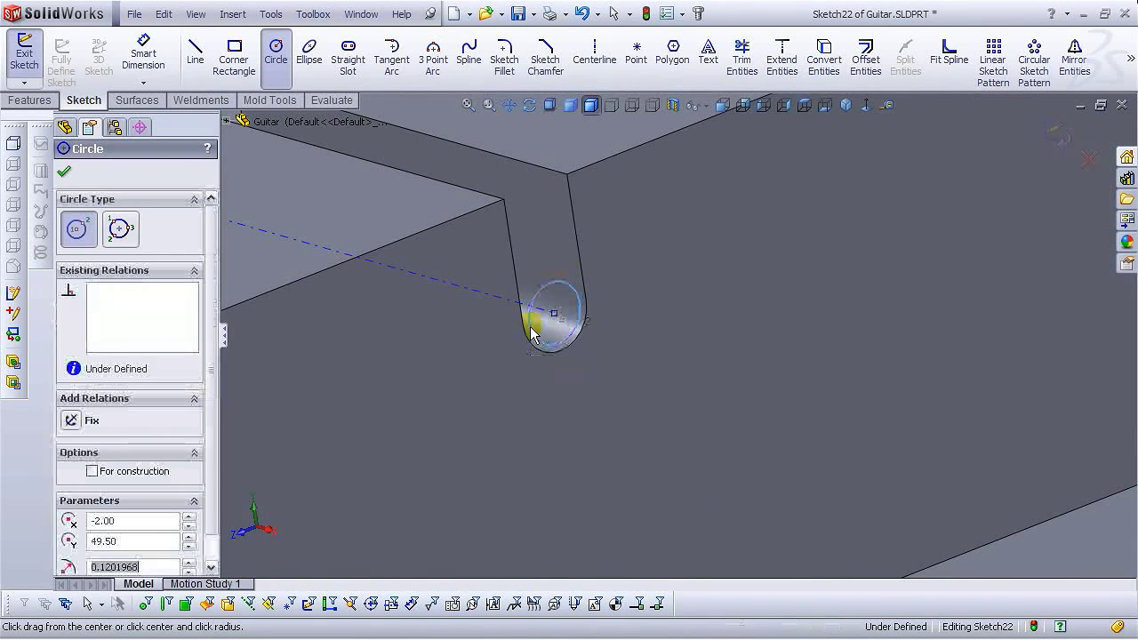
# Dimension the circle to a 0.25 diameter and close Sketch22.
pyautogui.click(143, 55)
pyautogui.click(580, 304)
pyautogui.click(717, 215)
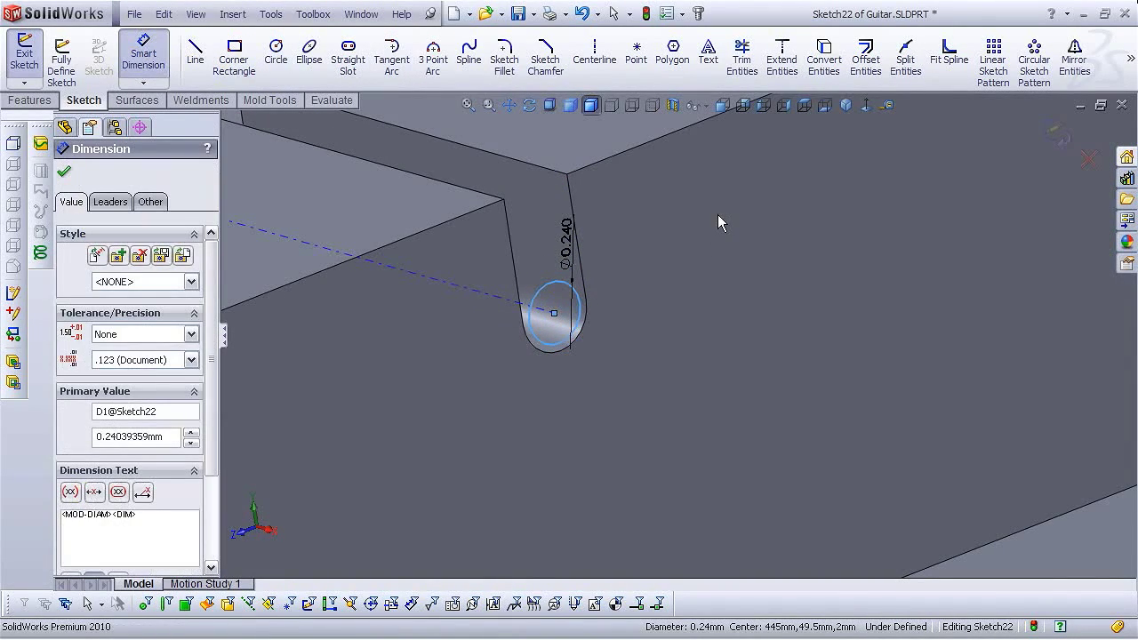
pyautogui.write('0.25')
pyautogui.press('Return')
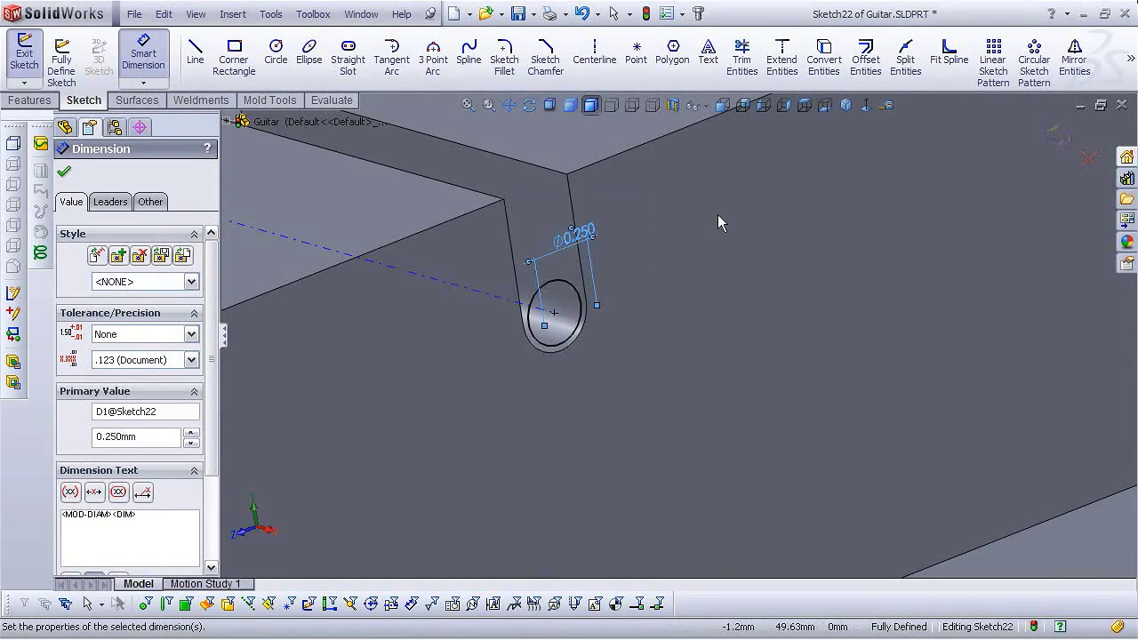
pyautogui.scroll(5, 718, 215)
pyautogui.scroll(5, 745, 346)
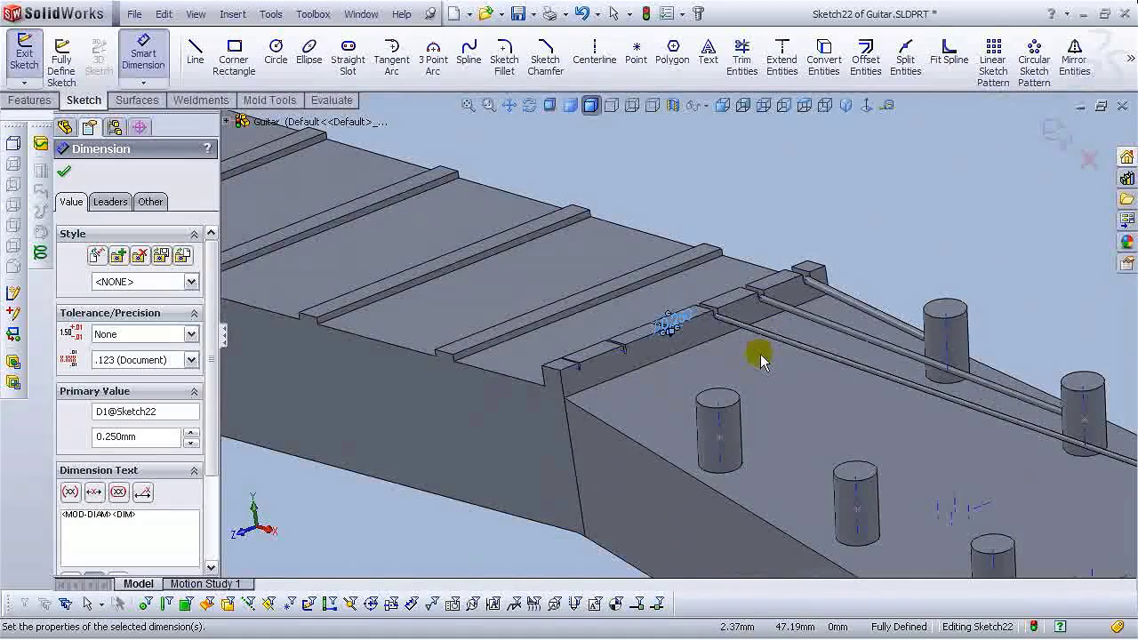
pyautogui.click(1054, 141)
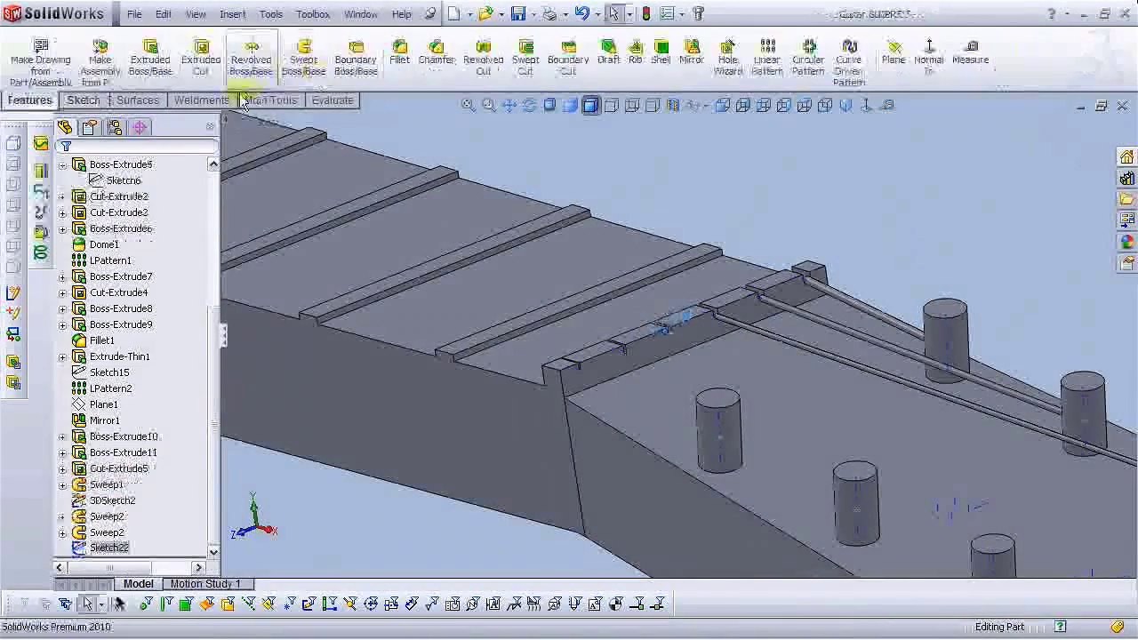
# Start a 3D sketch line from the fourth slot circle to the tuning peg.
pyautogui.click(84, 101)
pyautogui.click(99, 58)
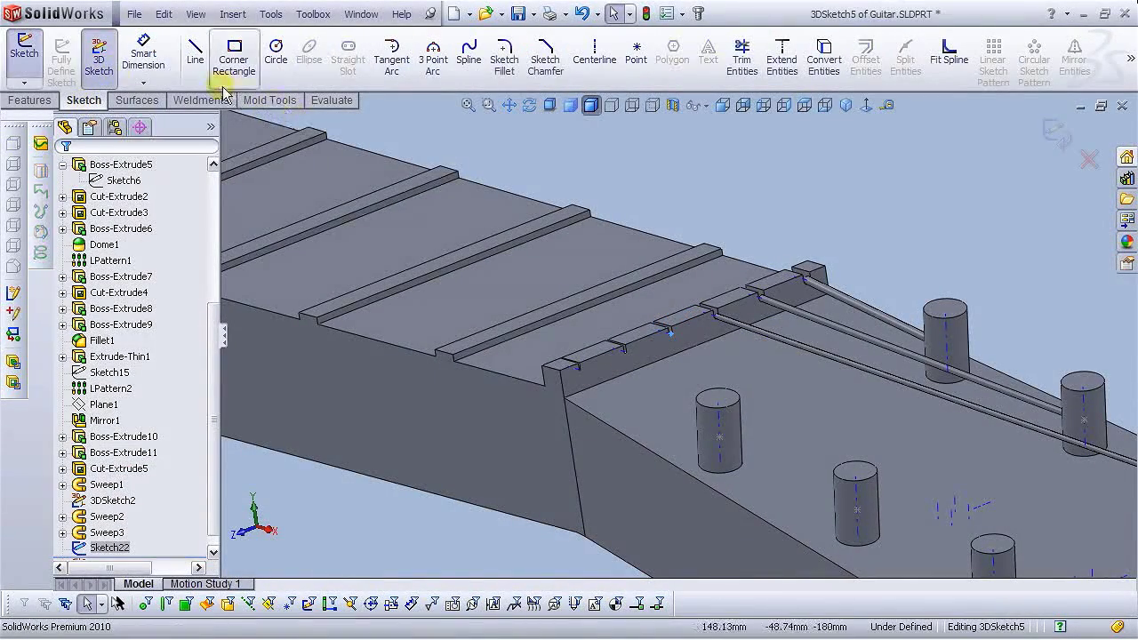
pyautogui.scroll(-5, 699, 350)
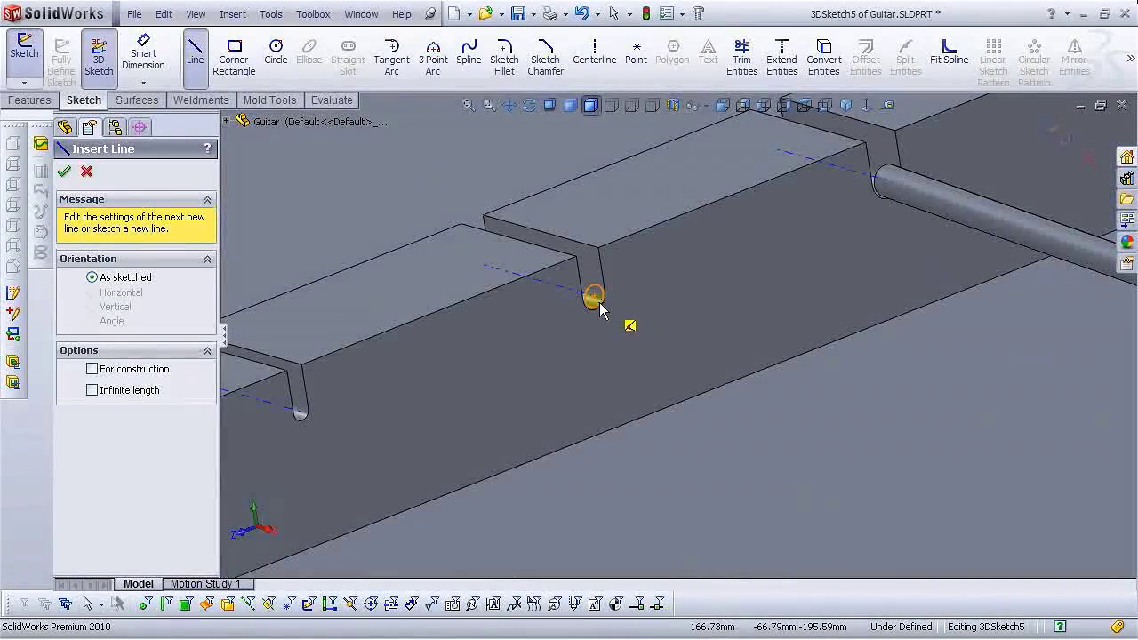
pyautogui.click(594, 302)
pyautogui.scroll(3, 702, 378)
pyautogui.scroll(-3, 711, 378)
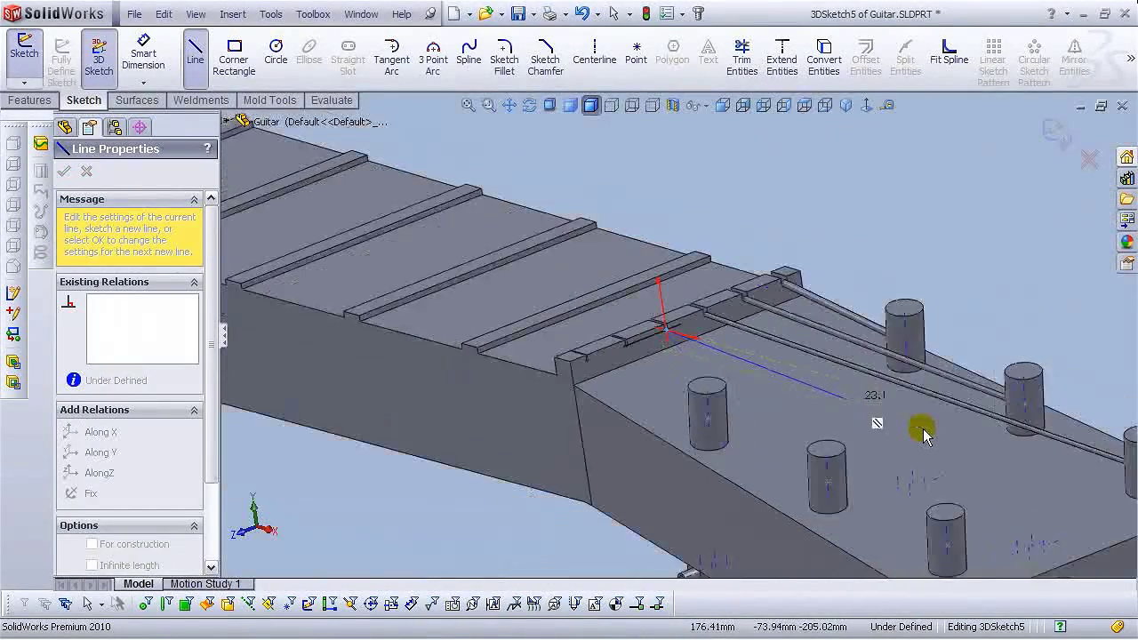
pyautogui.scroll(-3, 737, 378)
pyautogui.scroll(5, 756, 422)
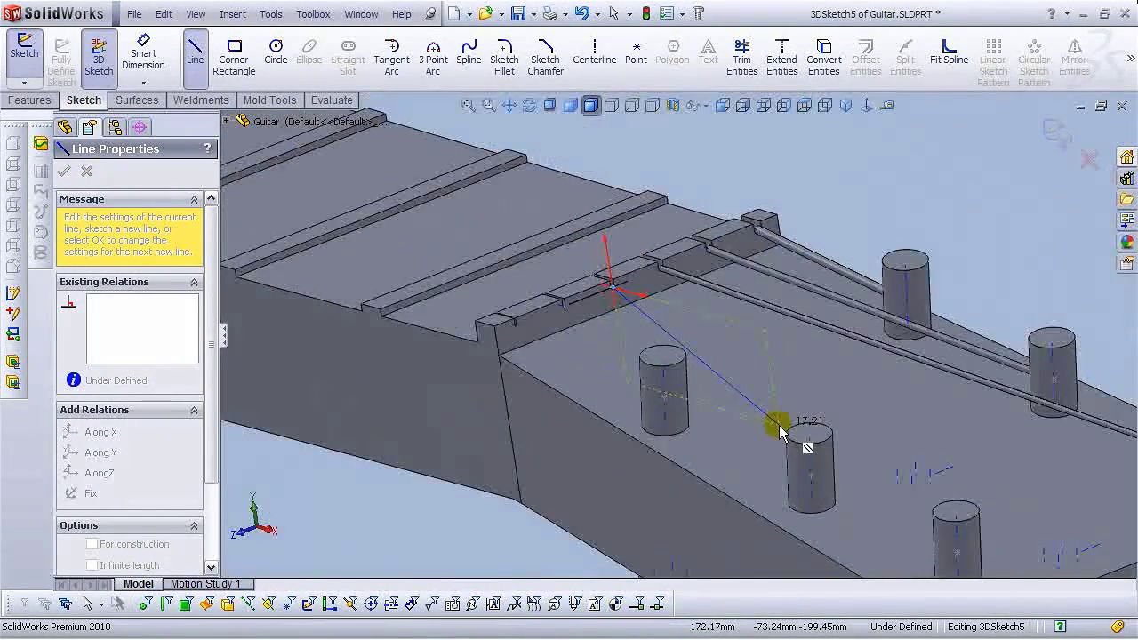
pyautogui.moveTo(720, 419); pyautogui.dragTo(648, 465, button='middle')
pyautogui.scroll(-5, 655, 477)
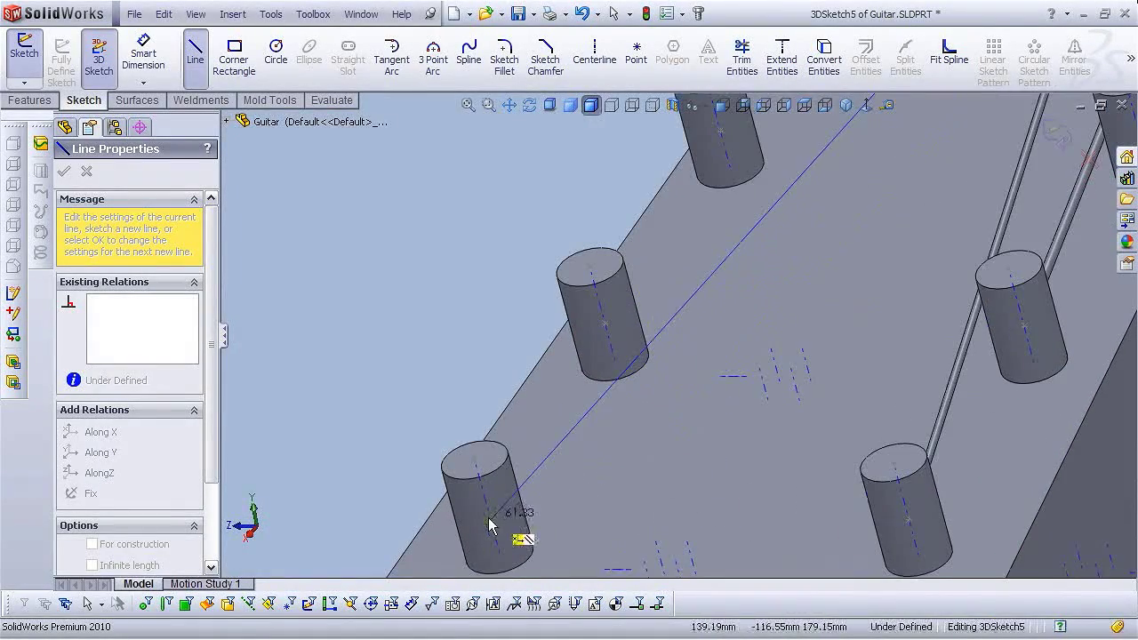
pyautogui.click(488, 523)
# End the line, close 3DSketch5, and launch a Swept Boss/Base along it.
pyautogui.rightClick(488, 523)
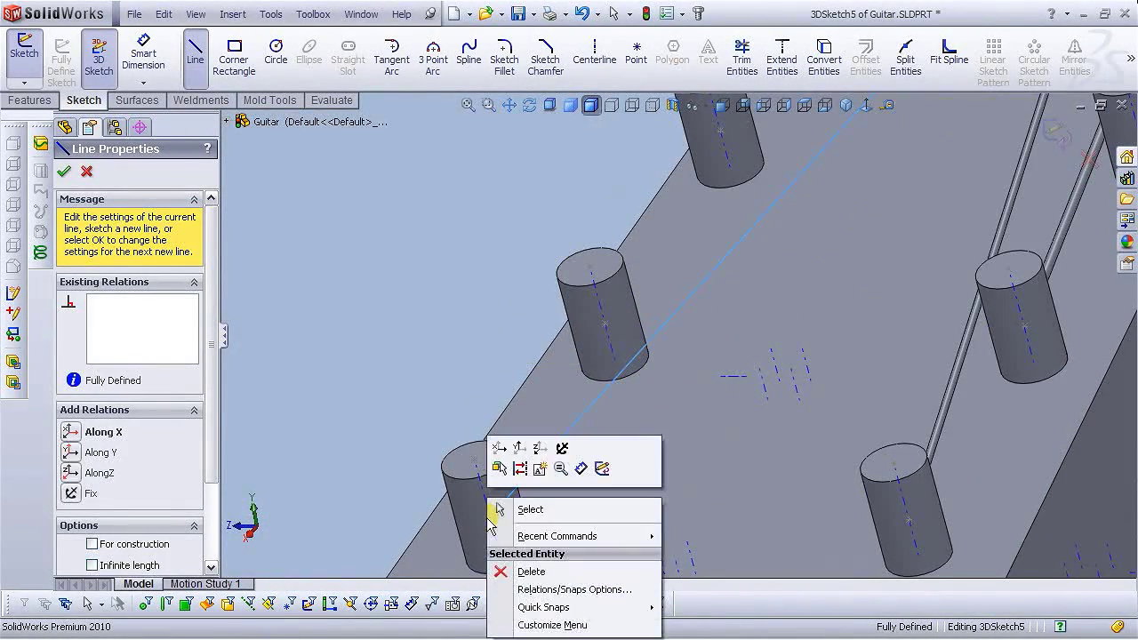
pyautogui.click(511, 506)
pyautogui.scroll(6, 472, 367)
pyautogui.scroll(-3, 870, 238)
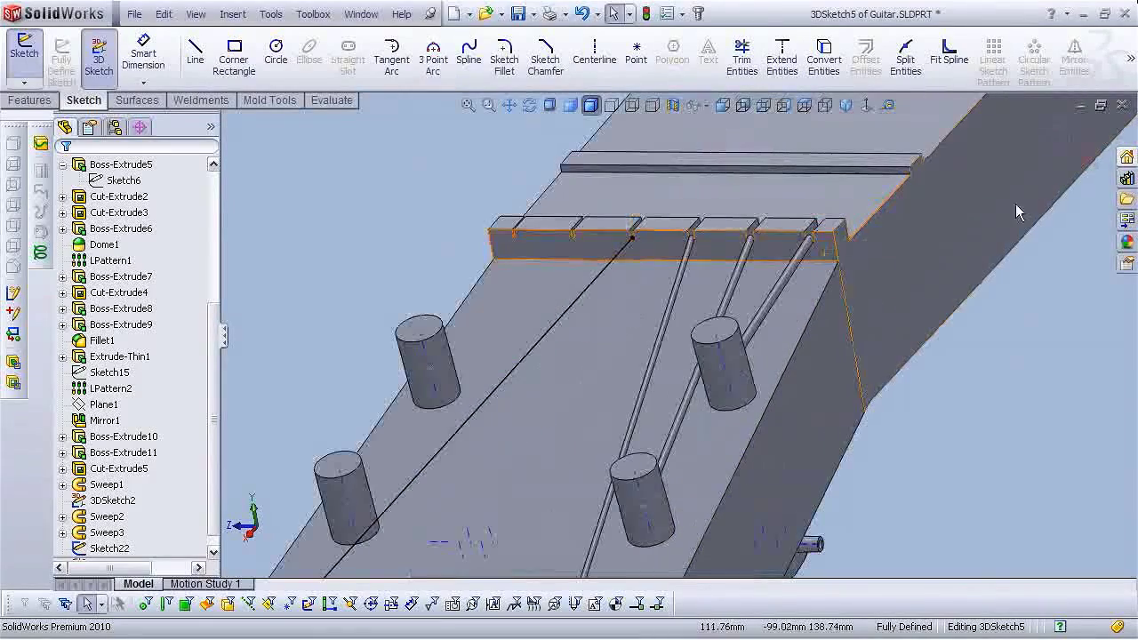
pyautogui.click(1058, 131)
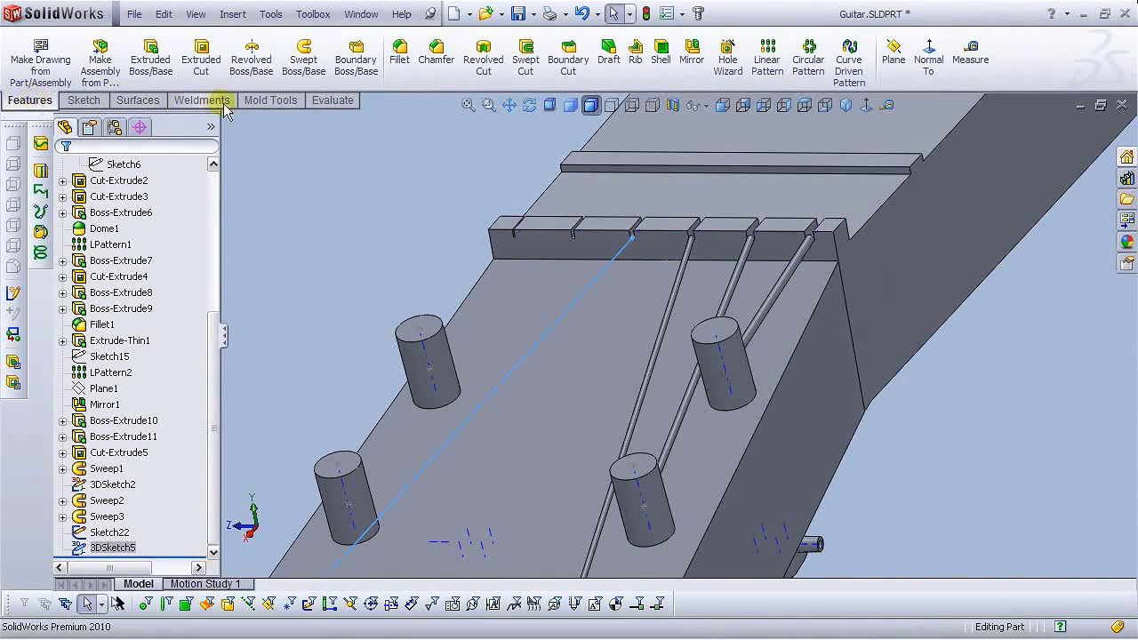
pyautogui.click(303, 80)
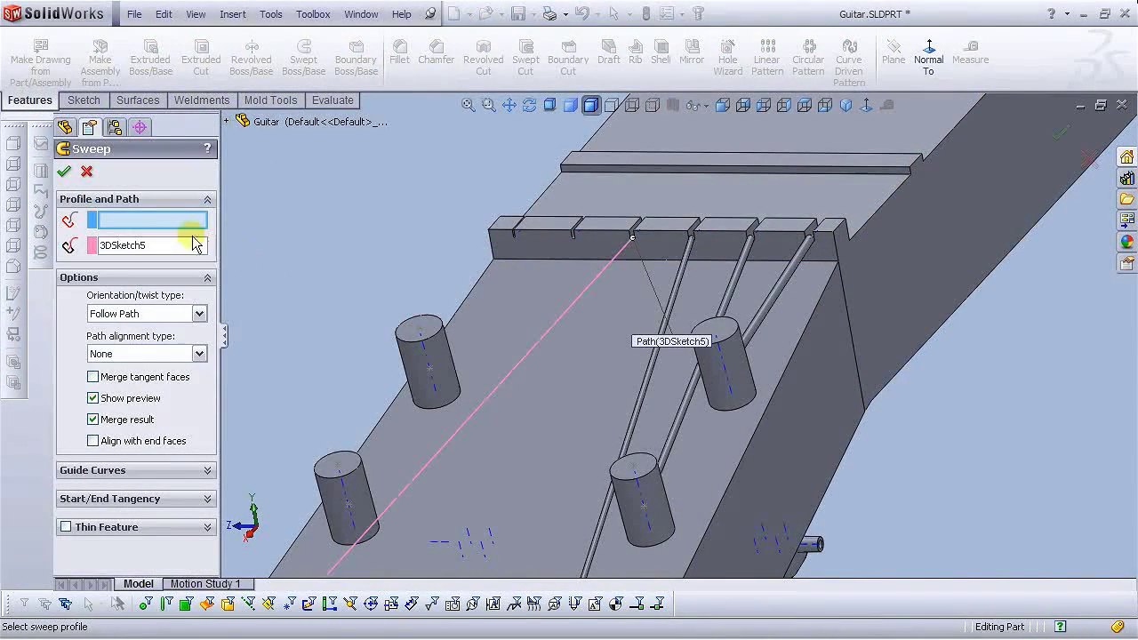
# Sweep the Sketch22 circle along 3DSketch5 to create Sweep4, the fourth string rod.
pyautogui.scroll(-5, 638, 247)
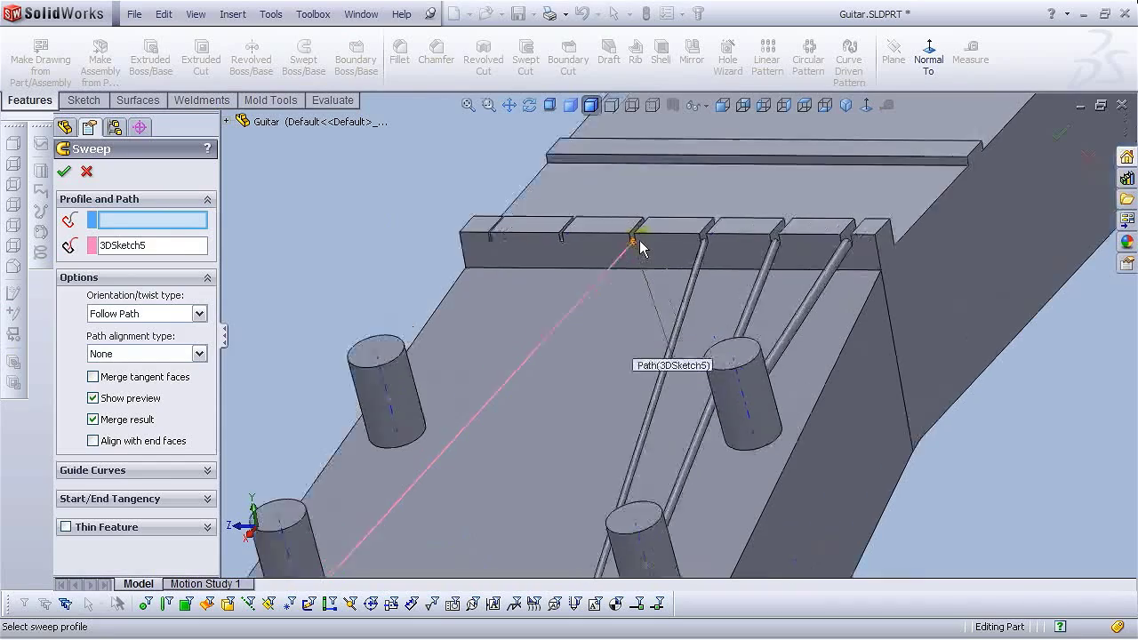
pyautogui.click(633, 292)
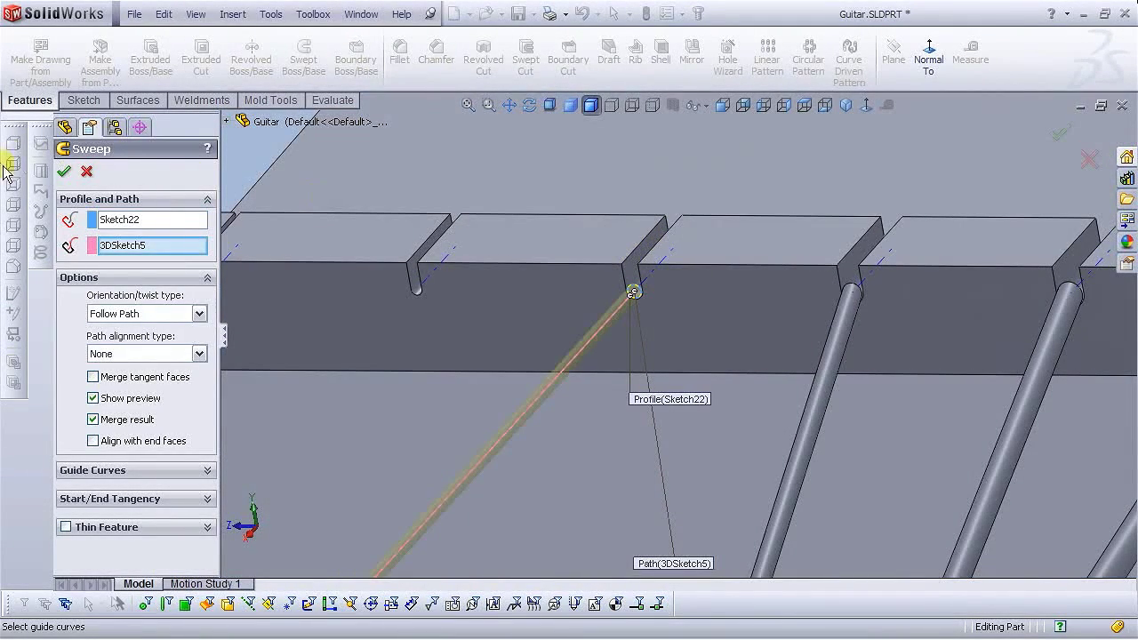
pyautogui.click(65, 172)
pyautogui.scroll(5, 526, 381)
pyautogui.moveTo(526, 382); pyautogui.dragTo(686, 407, button='middle')
pyautogui.scroll(3, 630, 453)
pyautogui.scroll(-6, 716, 315)
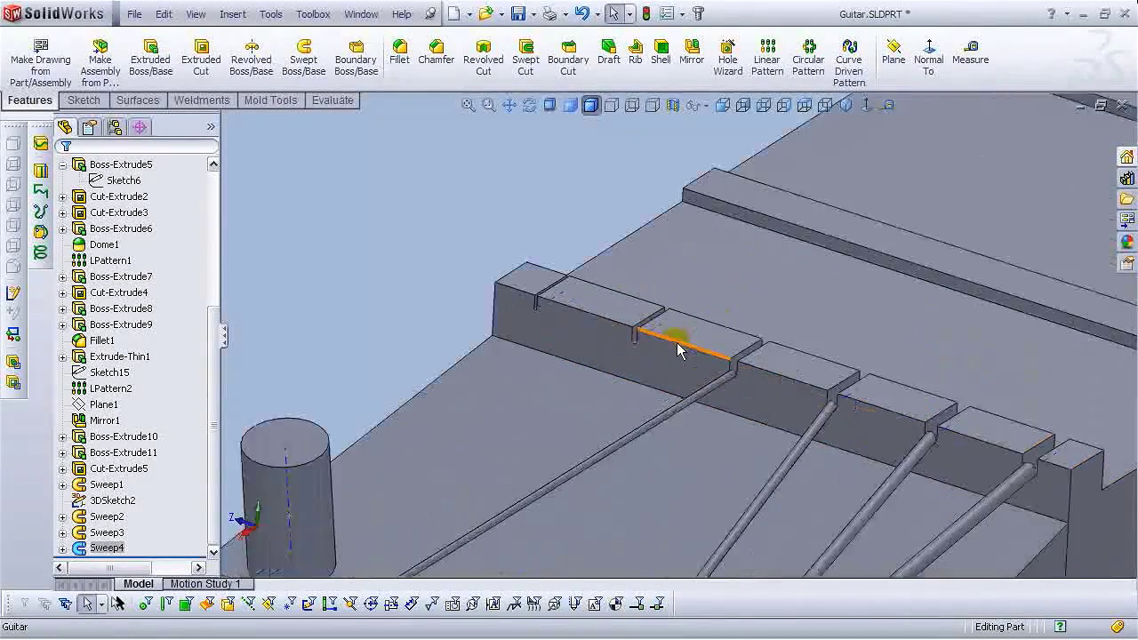
pyautogui.scroll(-2, 677, 350)
# Sketch a small circle at the end of the fifth slot on the nut's front face.
pyautogui.click(650, 376)
pyautogui.click(691, 317)
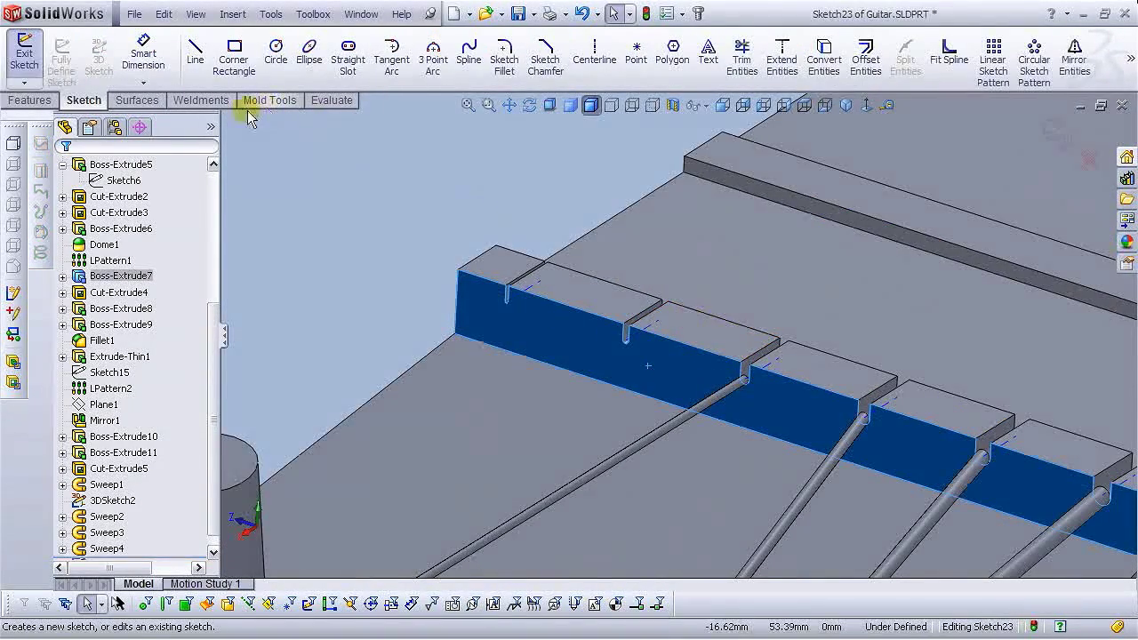
pyautogui.scroll(-5, 547, 289)
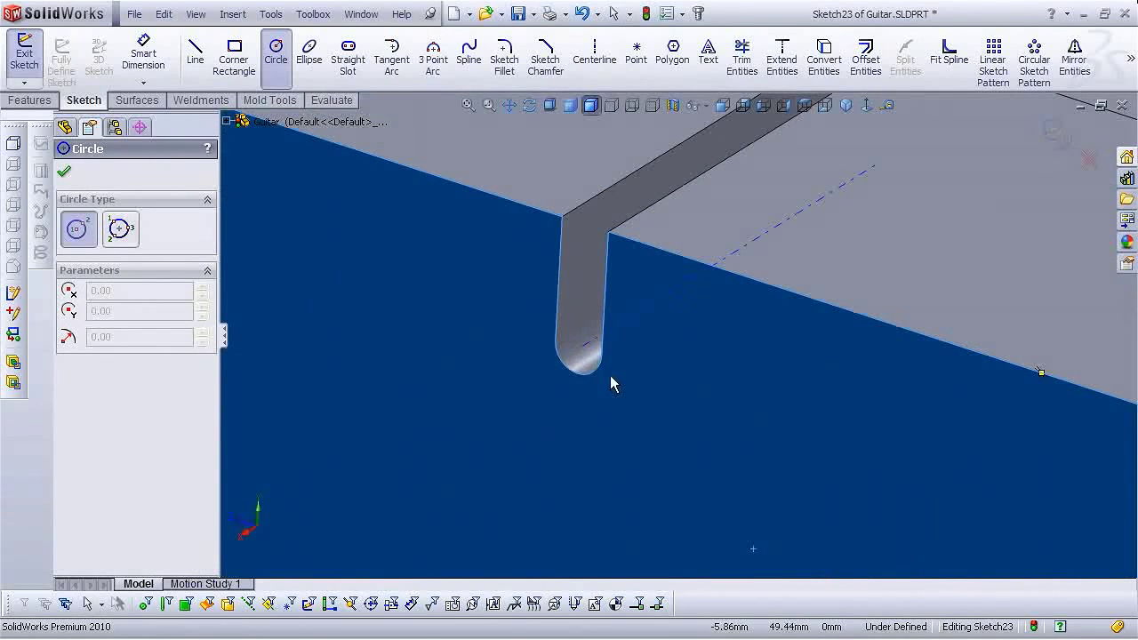
pyautogui.click(579, 353)
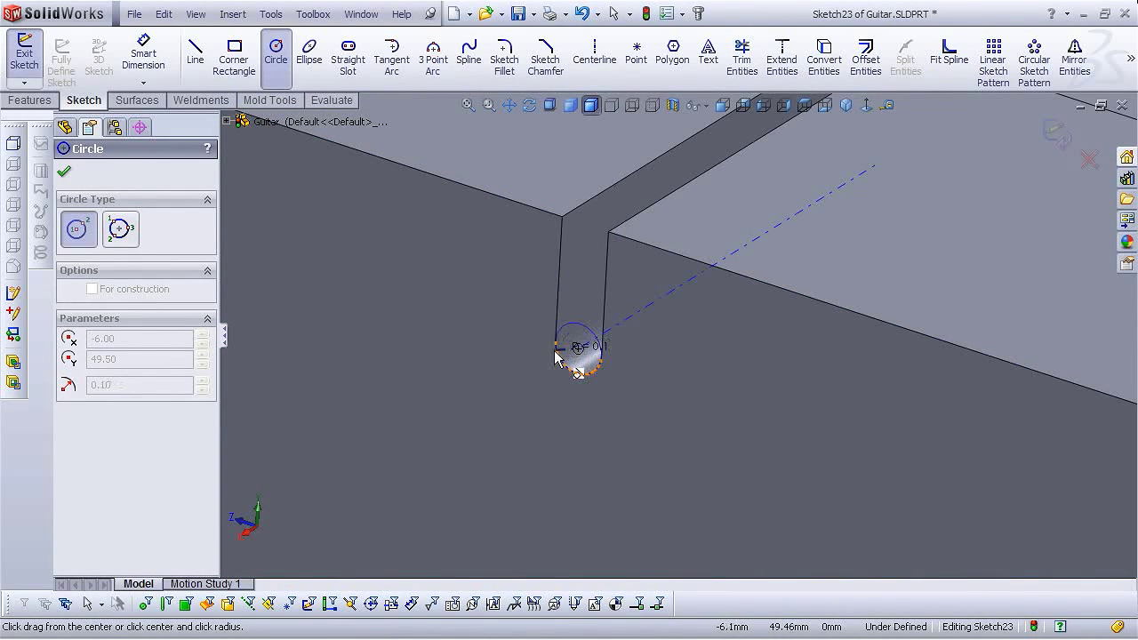
pyautogui.click(566, 353)
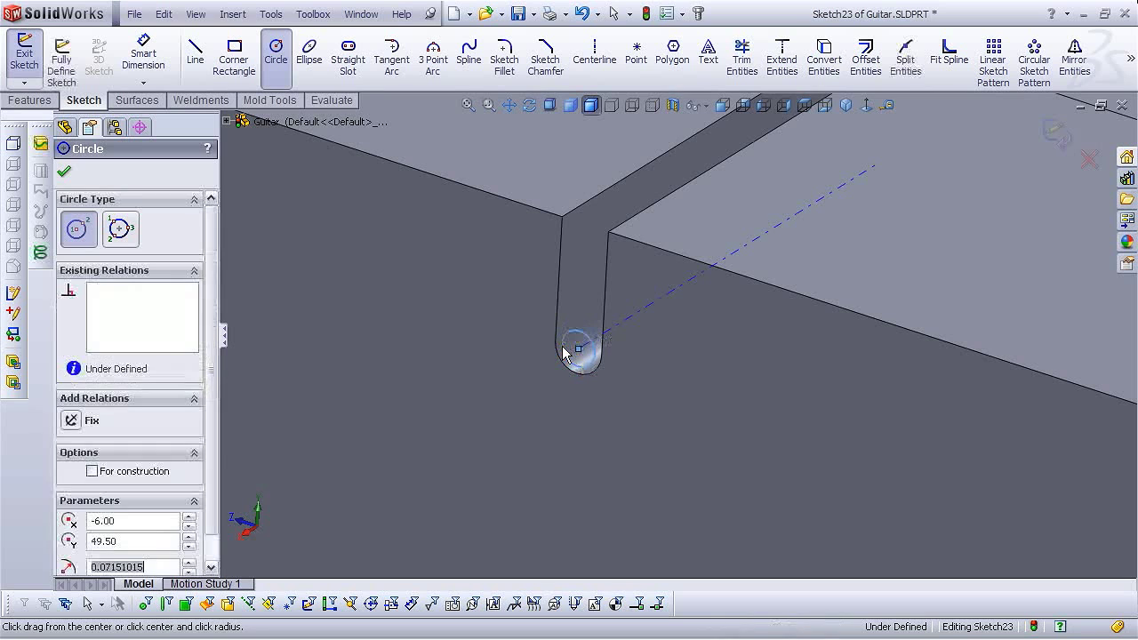
# Dimension the circle to a 0.15 diameter and close Sketch23.
pyautogui.click(143, 54)
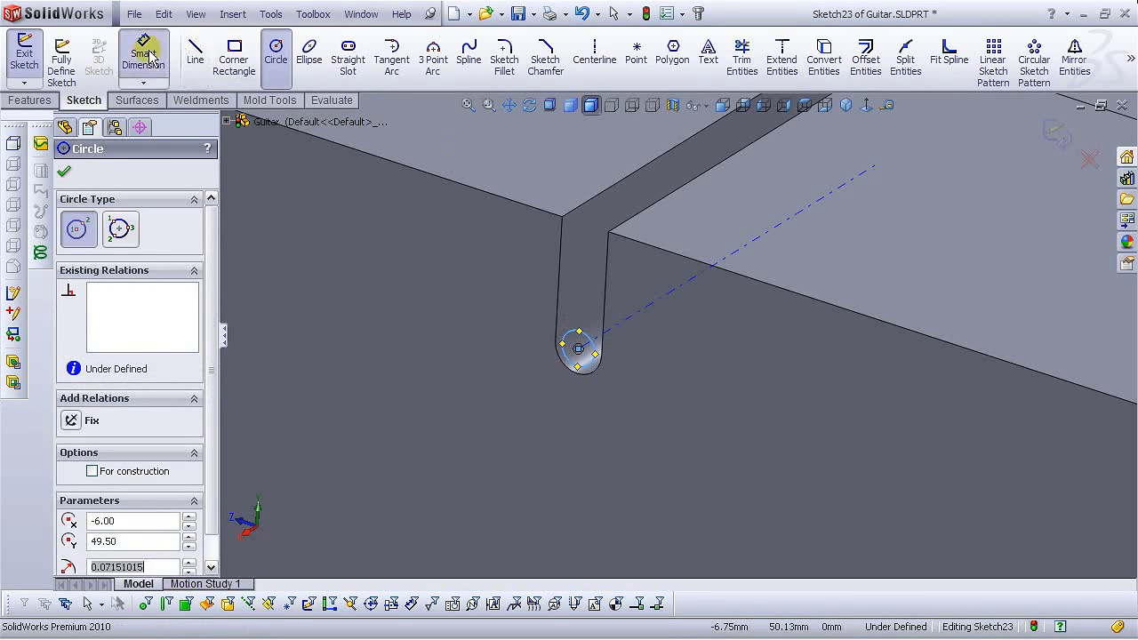
pyautogui.click(574, 305)
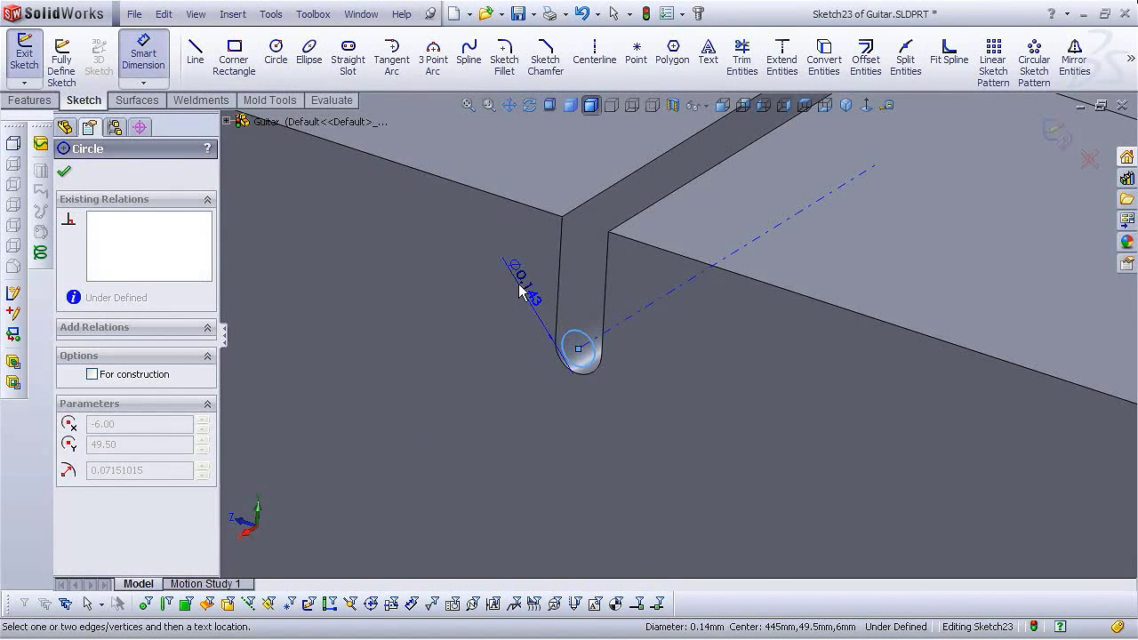
pyautogui.click(520, 291)
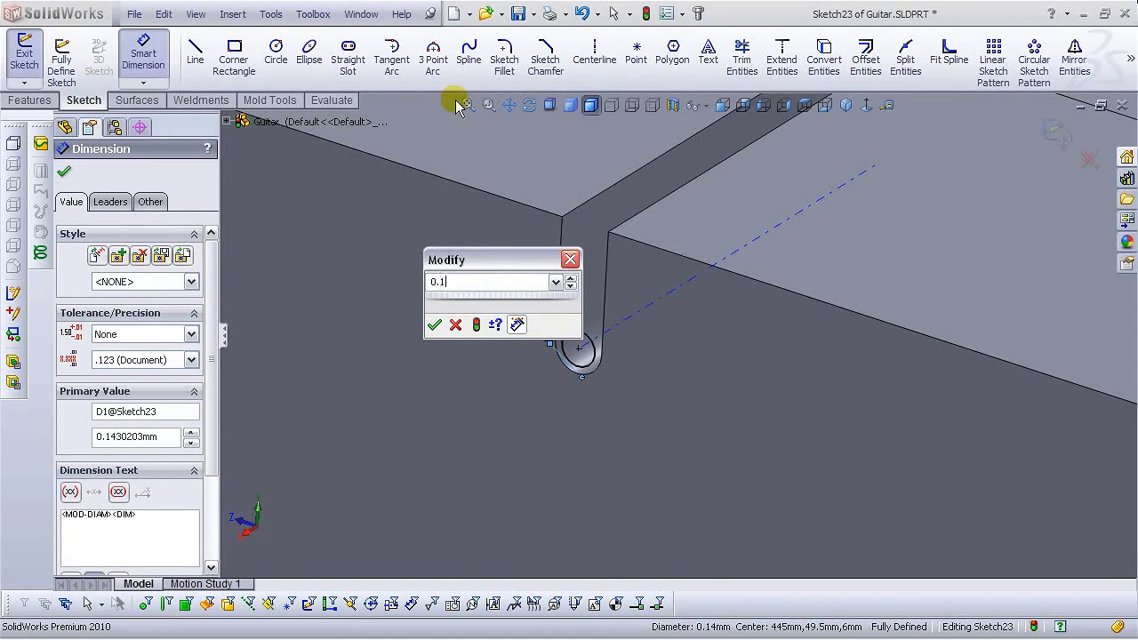
pyautogui.press('Return')
pyautogui.press('Escape')
pyautogui.click(1054, 135)
pyautogui.click(98, 103)
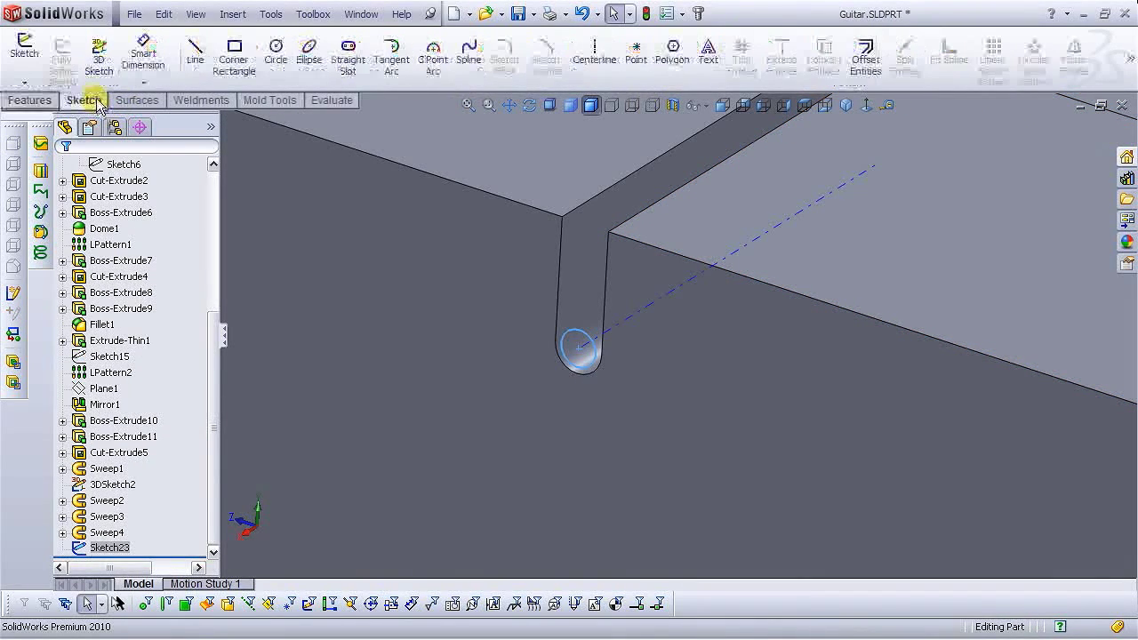
# Draw a 3D sketch line from the slot circle's centre to the tuning peg's axis.
pyautogui.click(111, 64)
pyautogui.click(196, 59)
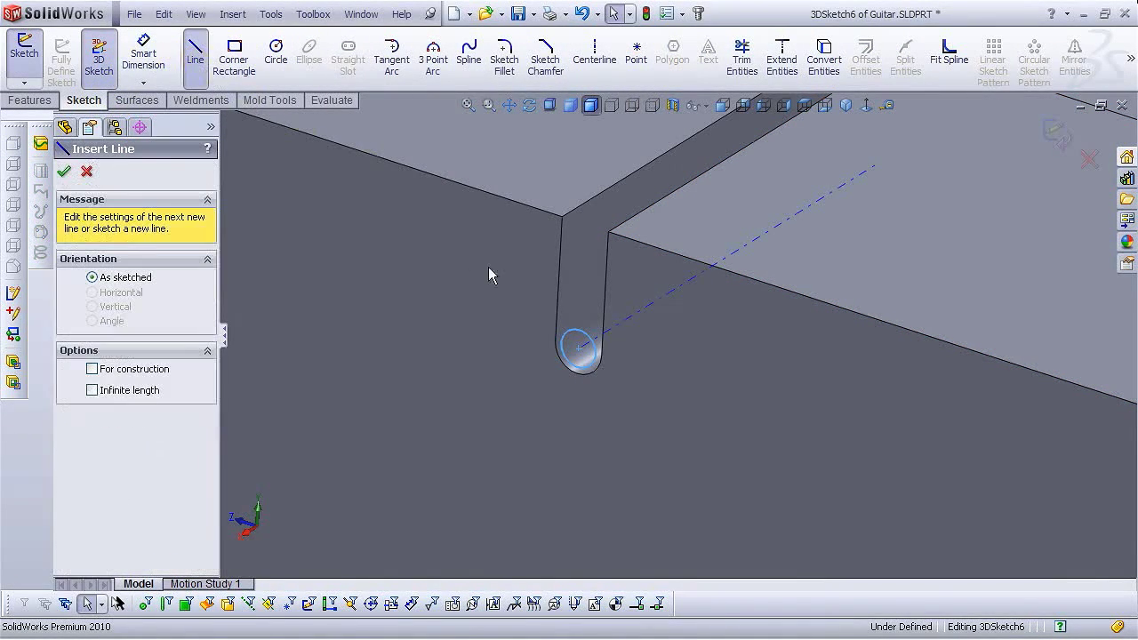
pyautogui.click(578, 346)
pyautogui.scroll(10, 547, 378)
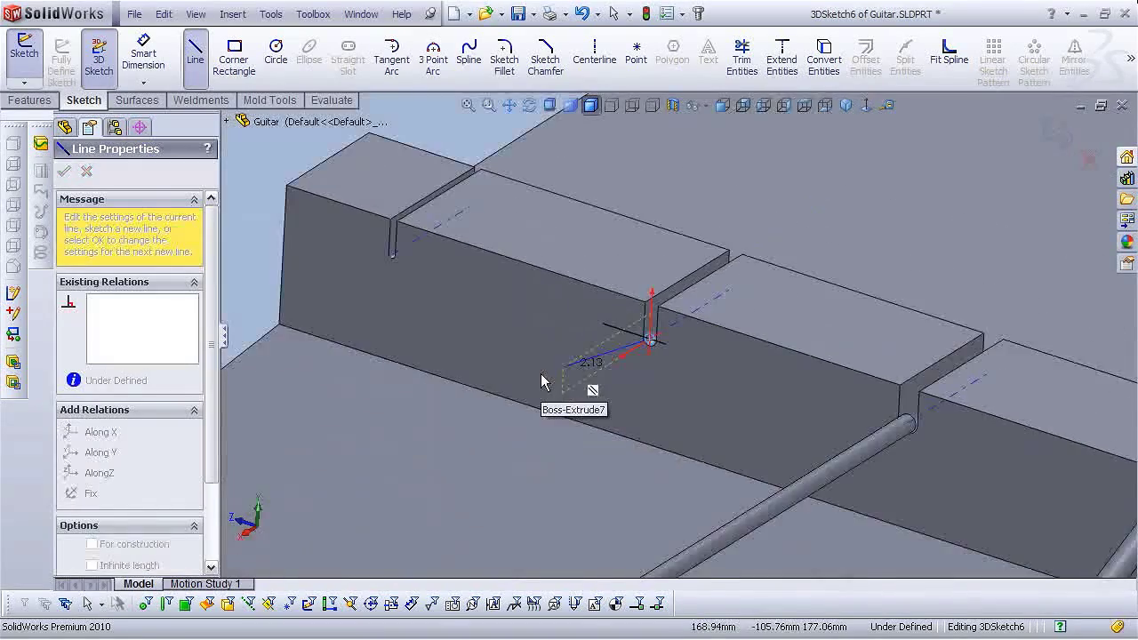
pyautogui.scroll(-8, 466, 519)
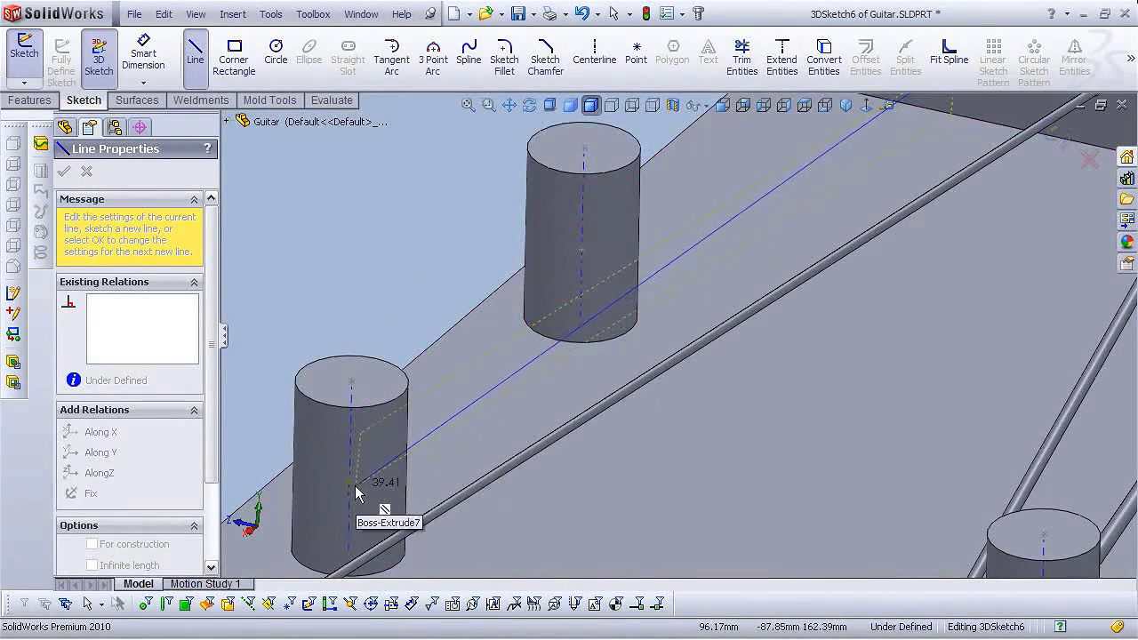
pyautogui.click(351, 484)
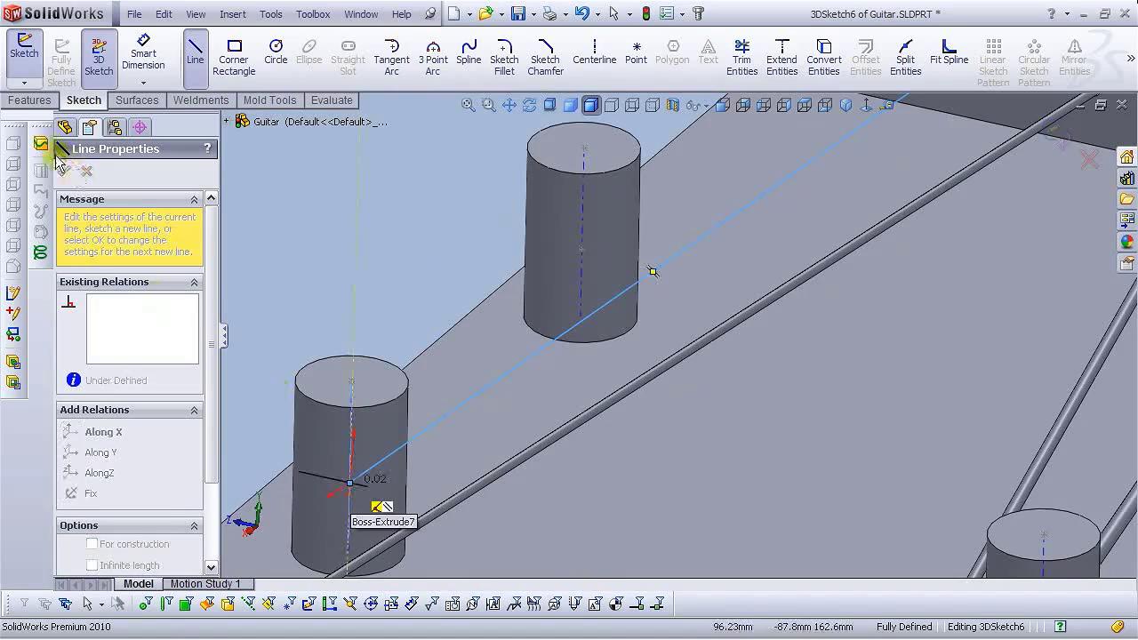
pyautogui.press('Escape')
pyautogui.scroll(6, 614, 275)
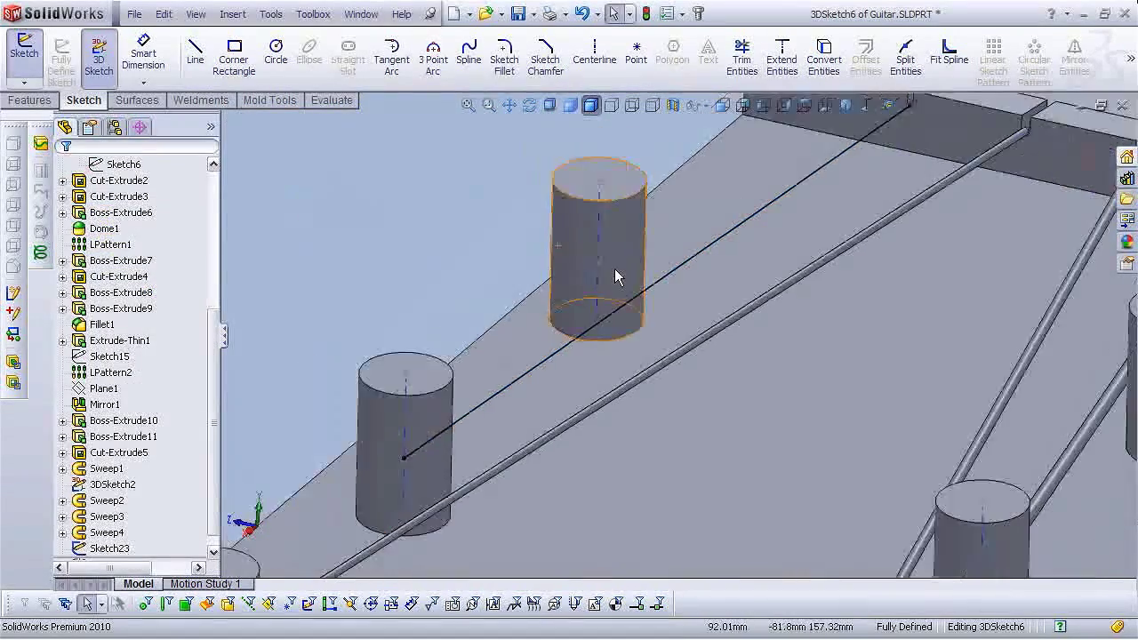
pyautogui.click(1056, 133)
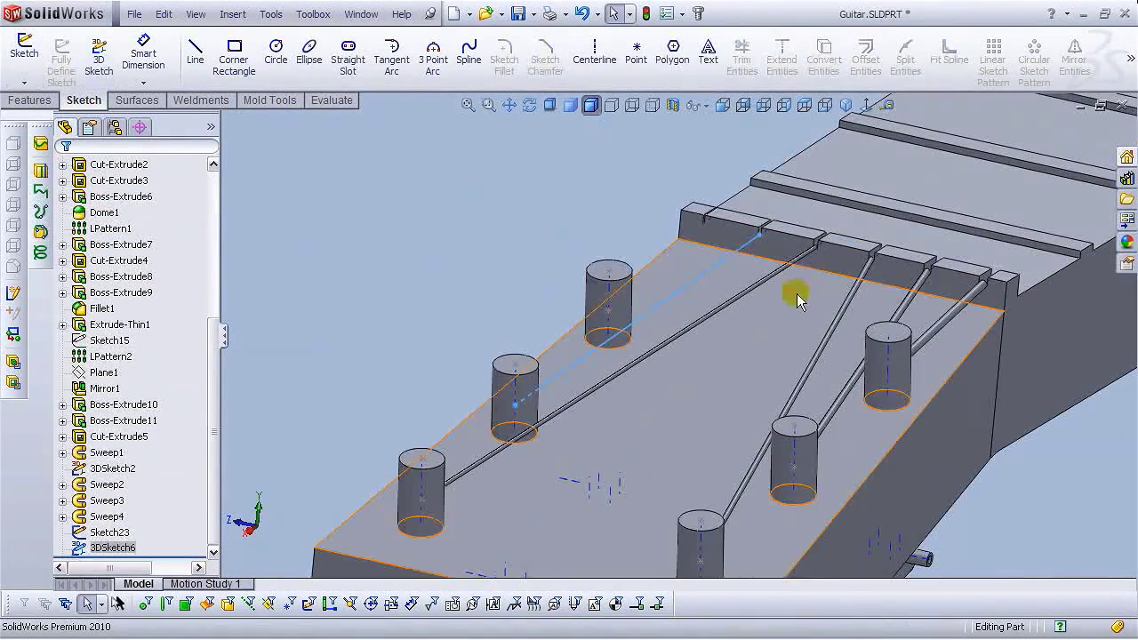
# Sweep the Sketch23 slot circle along 3DSketch6 to create the Sweep5 string rod.
pyautogui.click(29, 99)
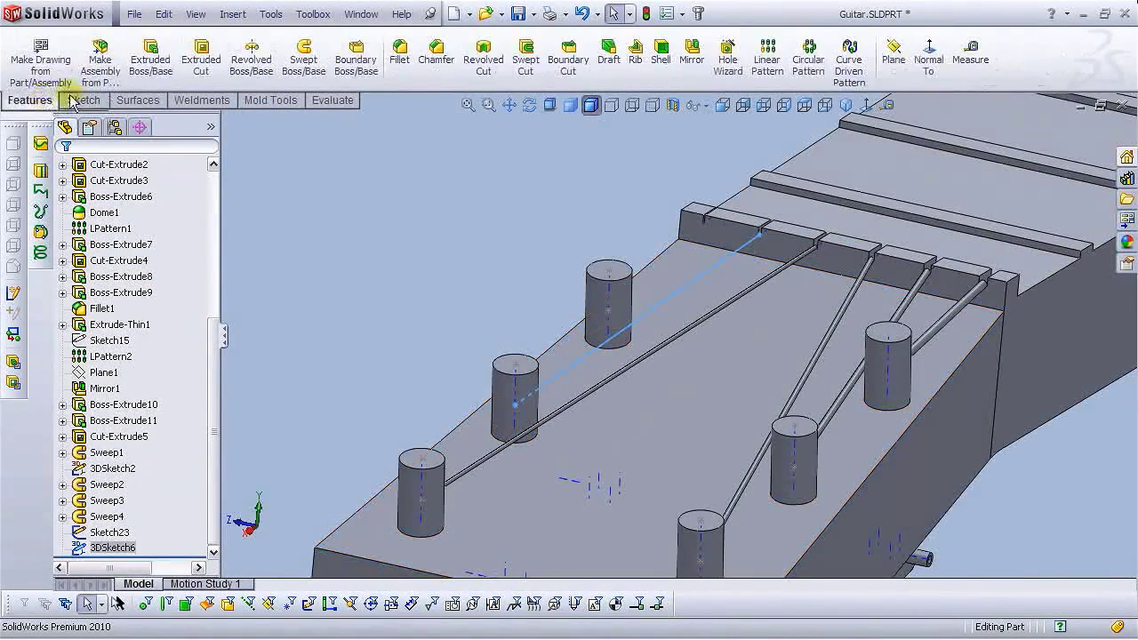
pyautogui.click(303, 55)
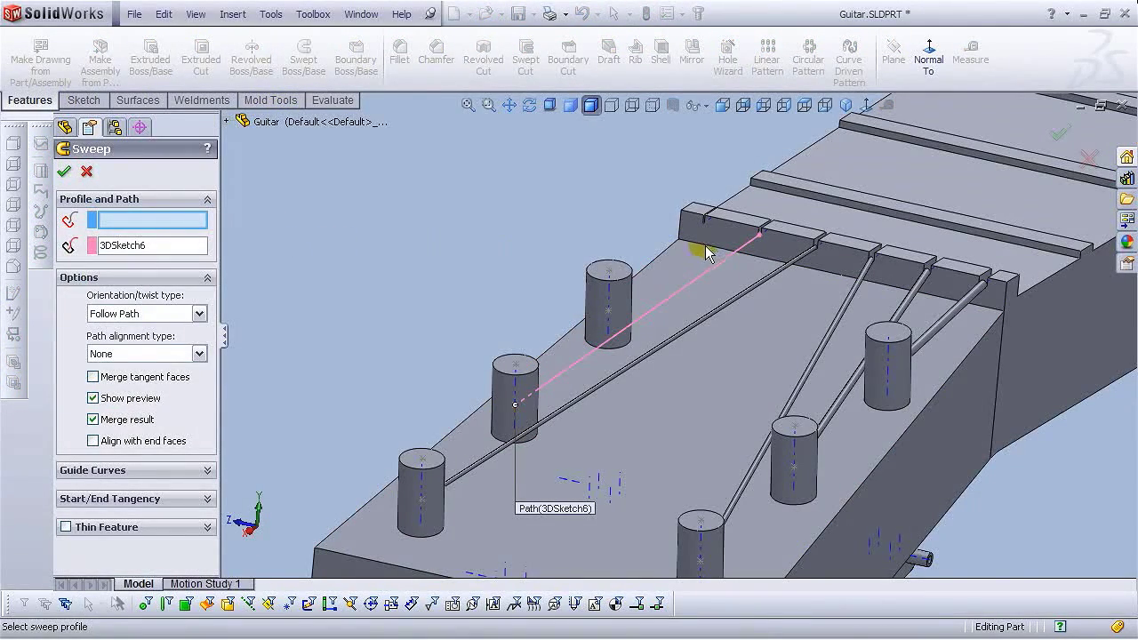
pyautogui.scroll(-5, 750, 249)
pyautogui.click(737, 305)
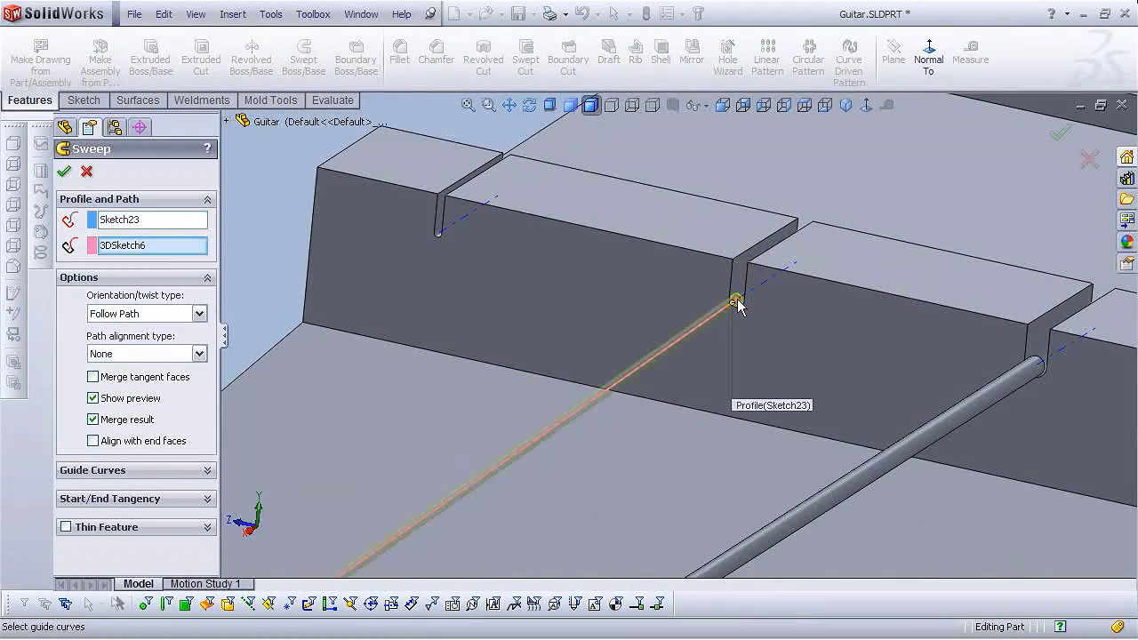
pyautogui.click(64, 172)
pyautogui.scroll(8, 476, 248)
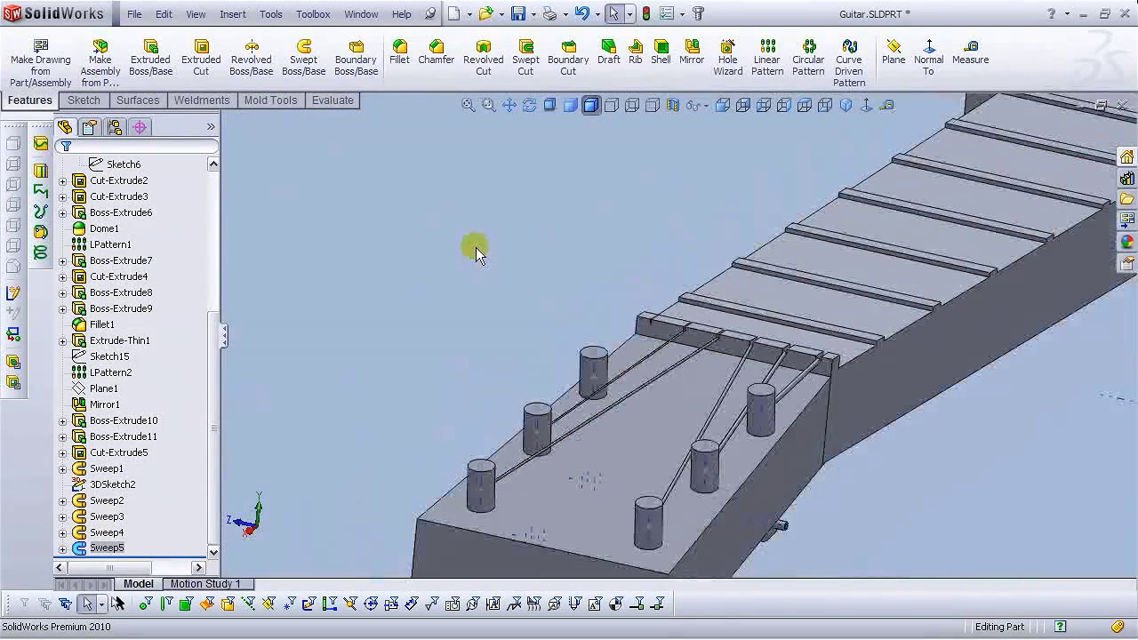
pyautogui.scroll(3, 513, 270)
pyautogui.scroll(-5, 719, 388)
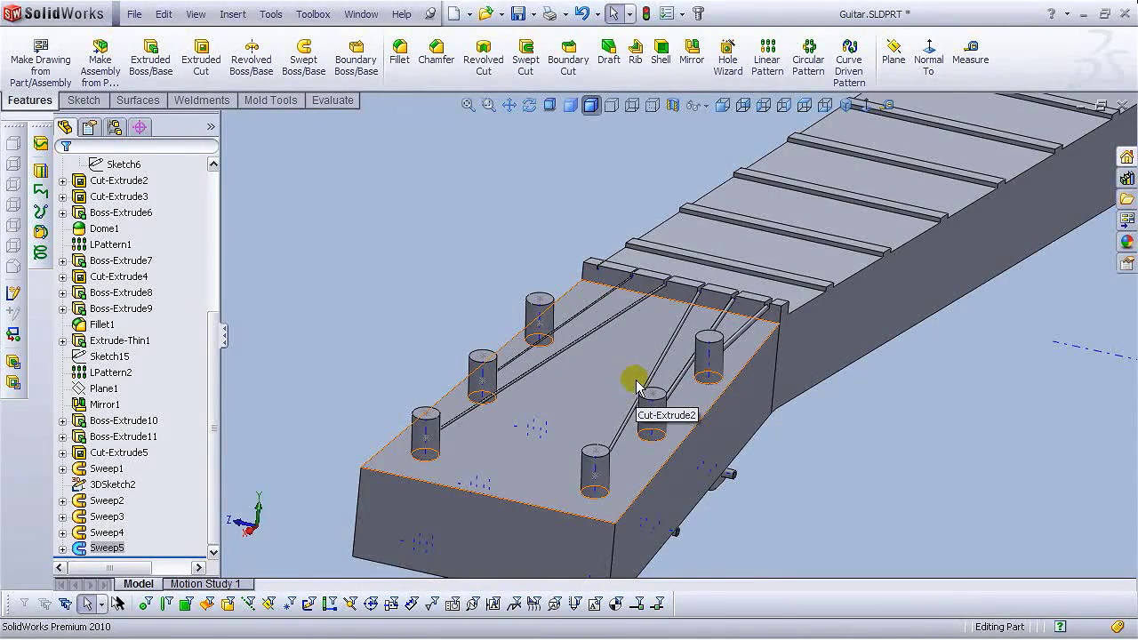
# Orbit around the headstock and select the nut's front face.
pyautogui.moveTo(694, 436); pyautogui.dragTo(708, 469, button='middle')
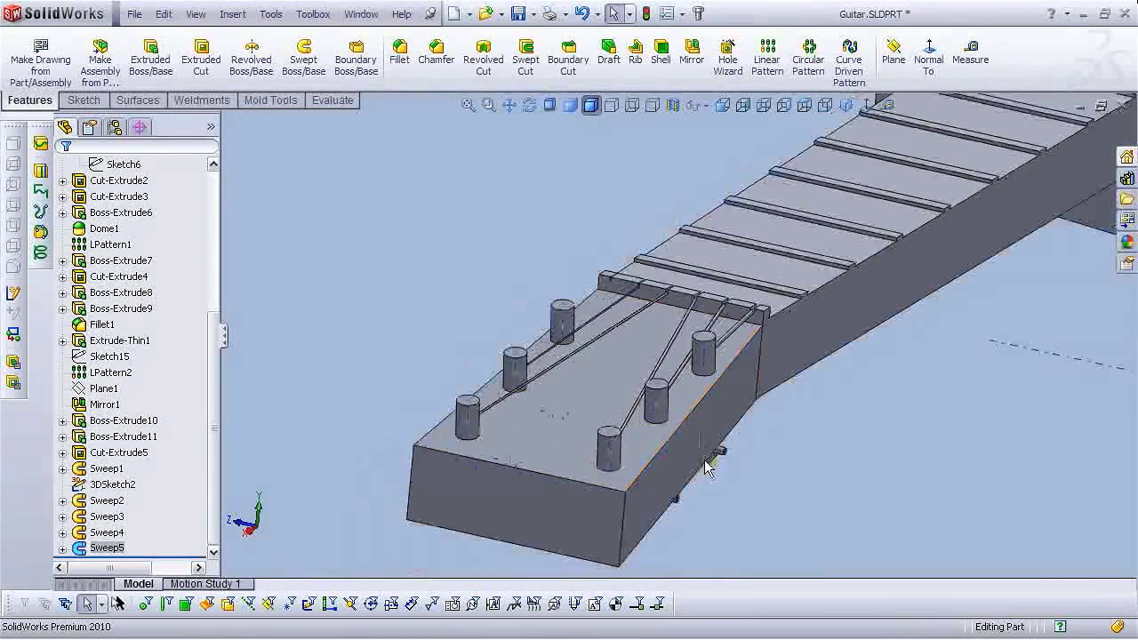
pyautogui.scroll(-2, 763, 356)
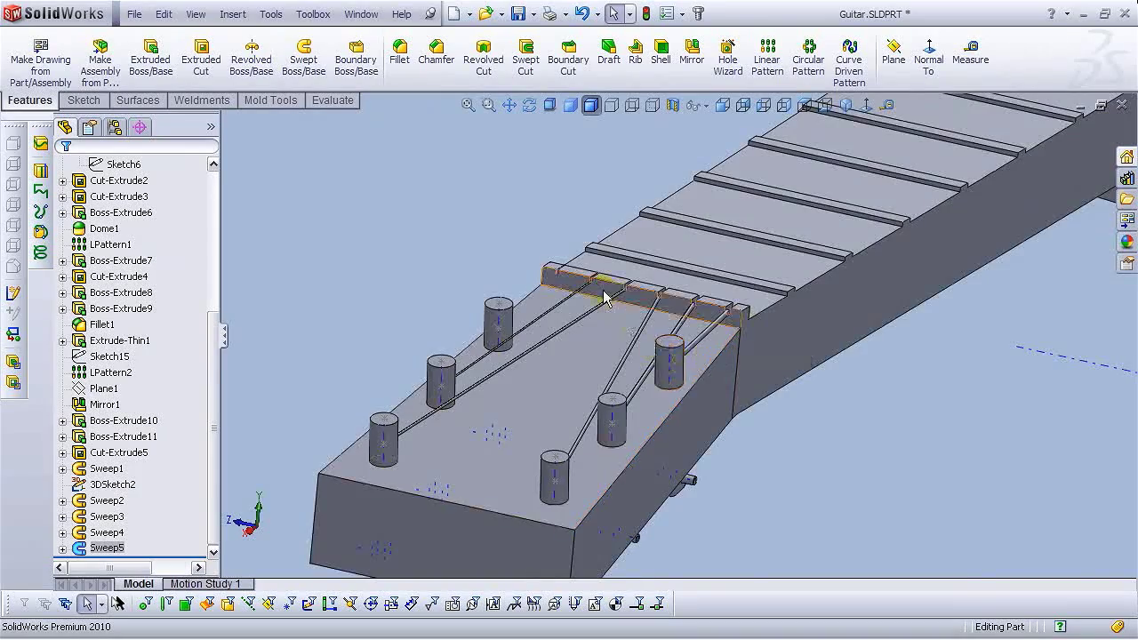
pyautogui.scroll(-5, 603, 298)
pyautogui.click(603, 298)
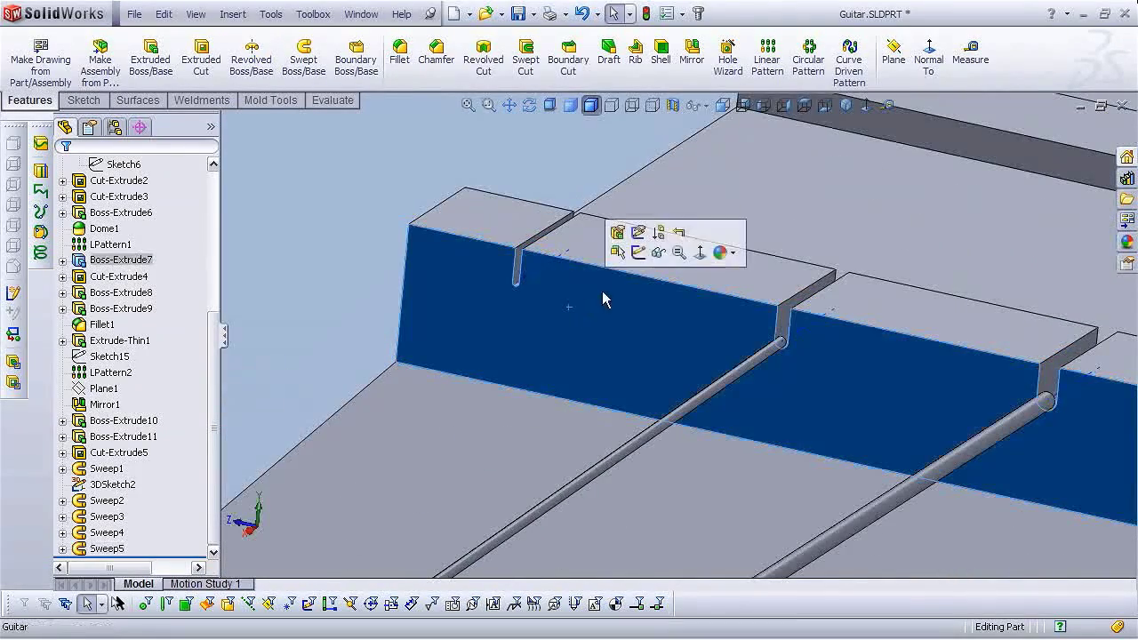
# Sketch a small circle at the next slot end on the nut face.
pyautogui.click(636, 253)
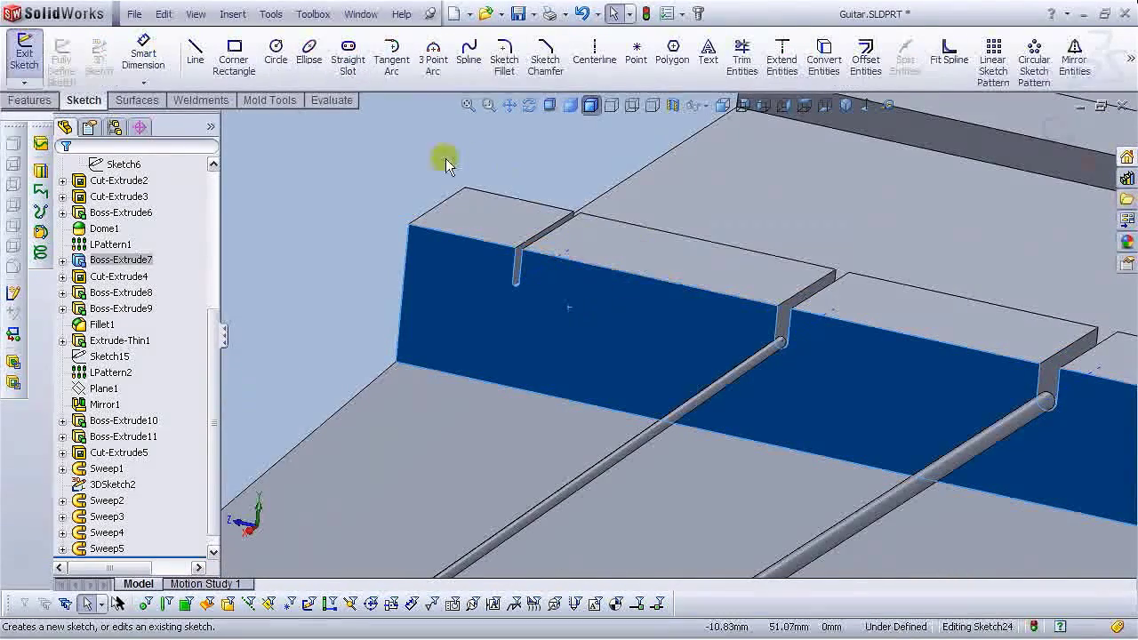
pyautogui.click(277, 55)
pyautogui.scroll(-4, 548, 293)
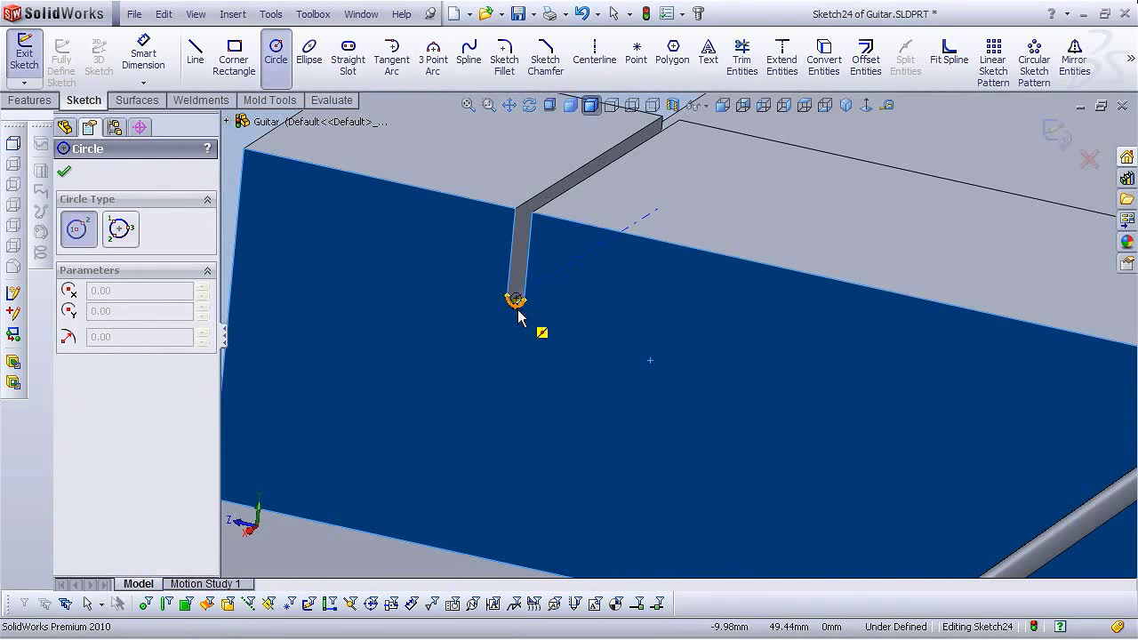
pyautogui.scroll(-3, 522, 315)
pyautogui.click(584, 286)
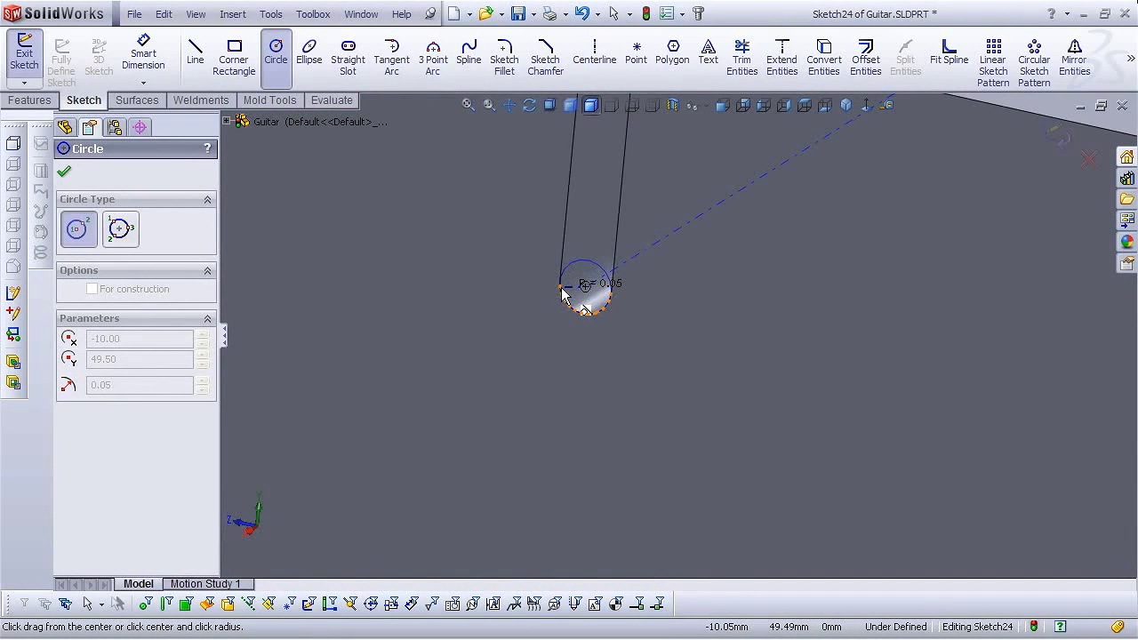
pyautogui.click(567, 297)
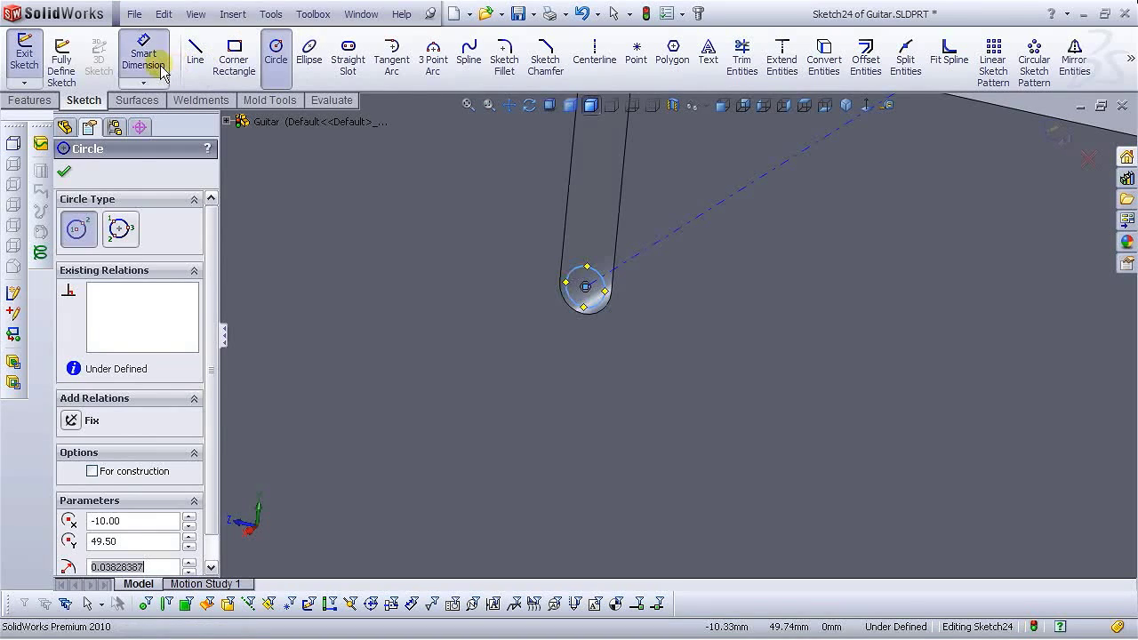
# Add a diameter dimension to the circle, initially set to 0.05.
pyautogui.click(143, 59)
pyautogui.click(582, 270)
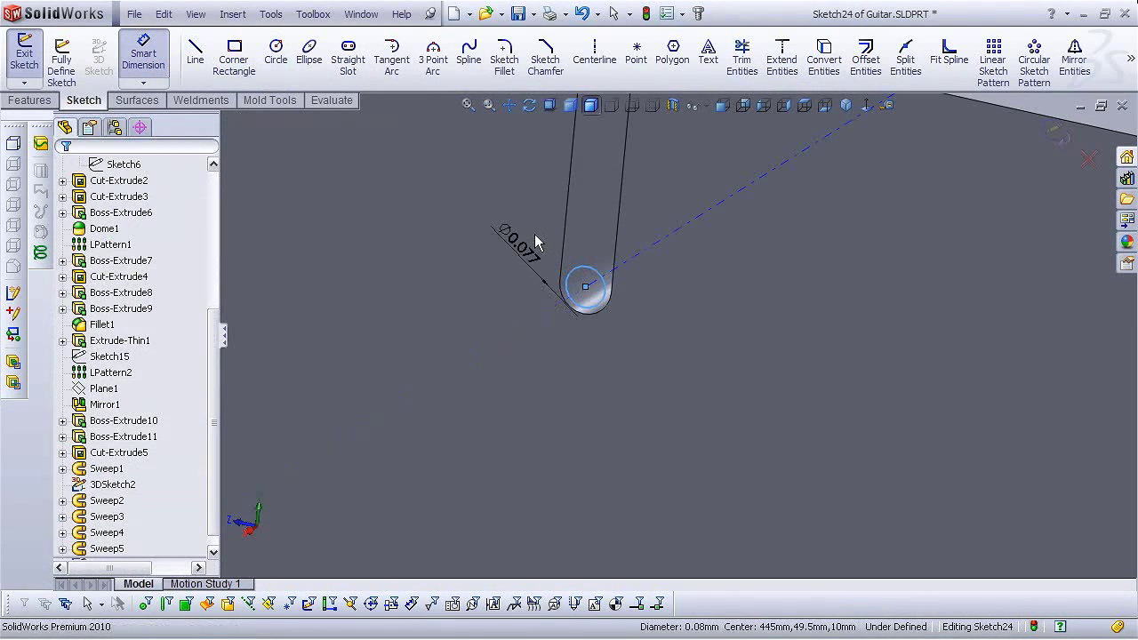
pyautogui.click(535, 234)
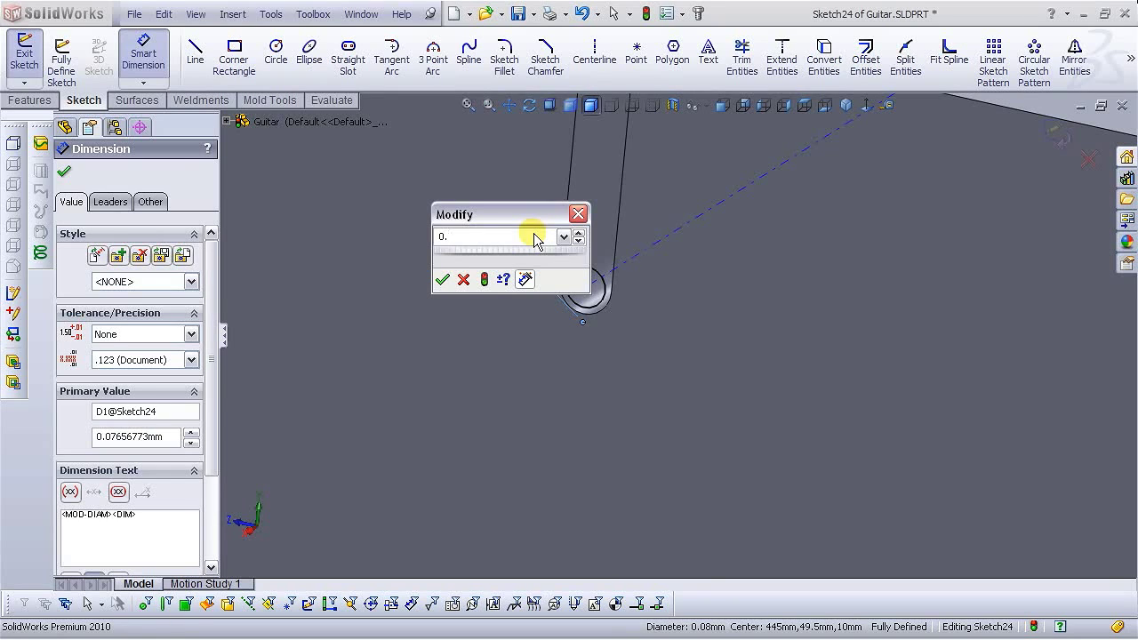
pyautogui.write('5')
pyautogui.press('Return')
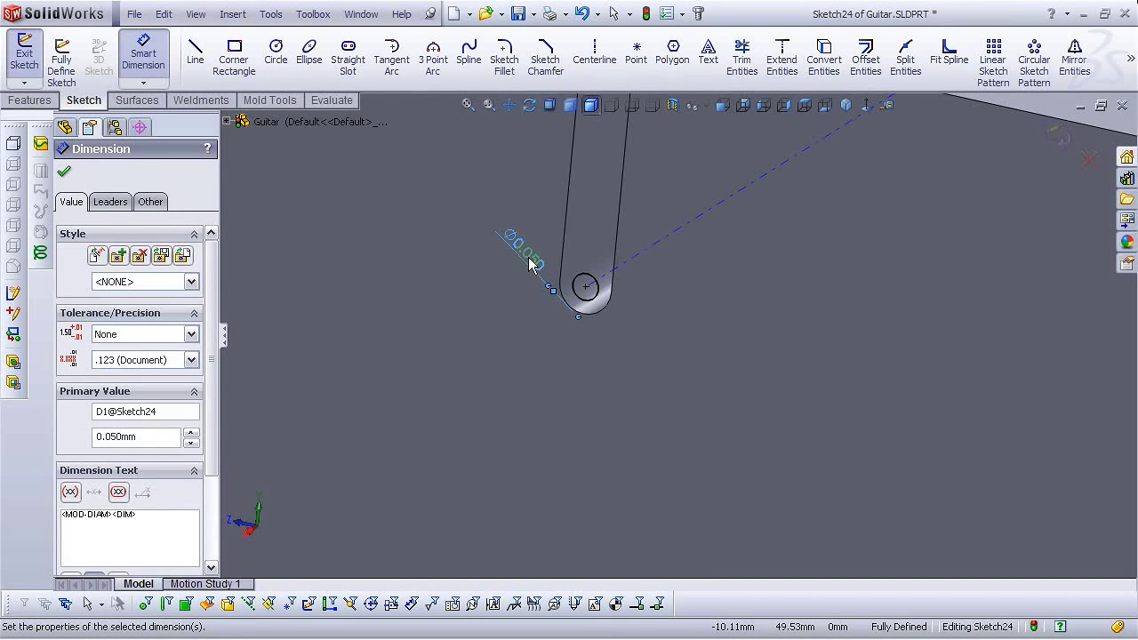
pyautogui.press('Escape')
pyautogui.click(537, 273)
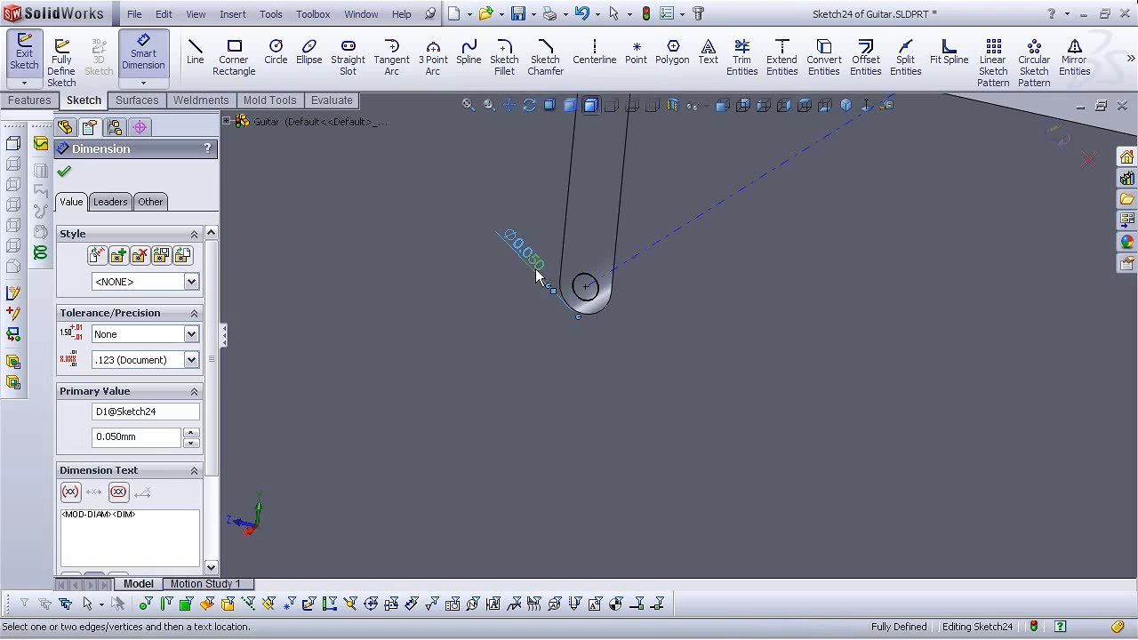
pyautogui.press('Escape')
# Correct the circle's diameter to 0.095 and close the sketch as Sketch24.
pyautogui.scroll(-2, 546, 286)
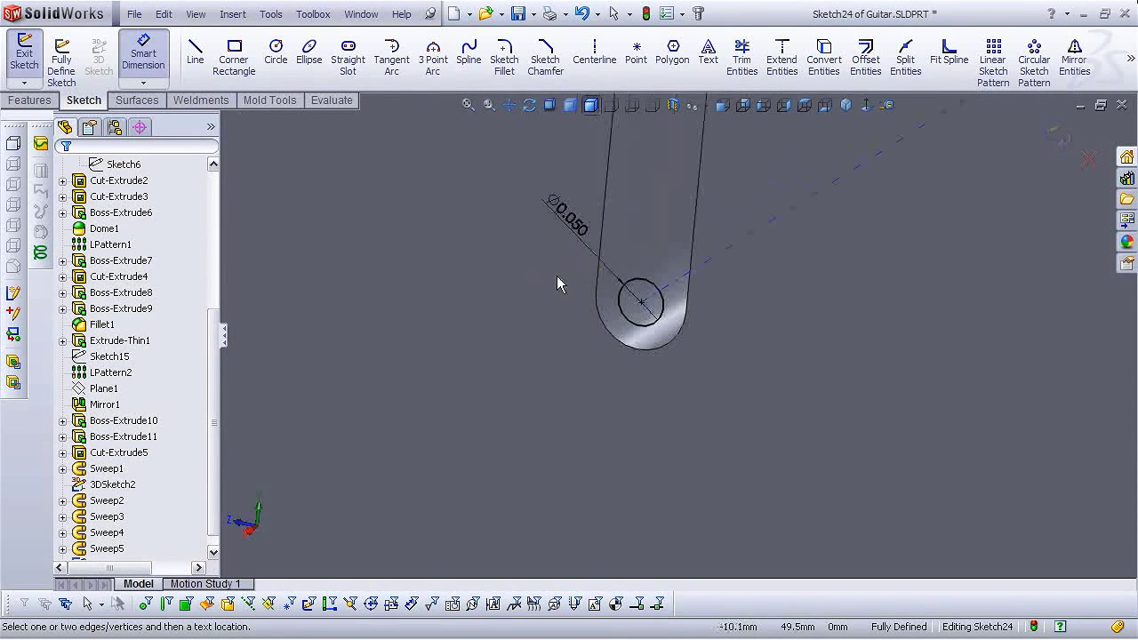
pyautogui.click(582, 242)
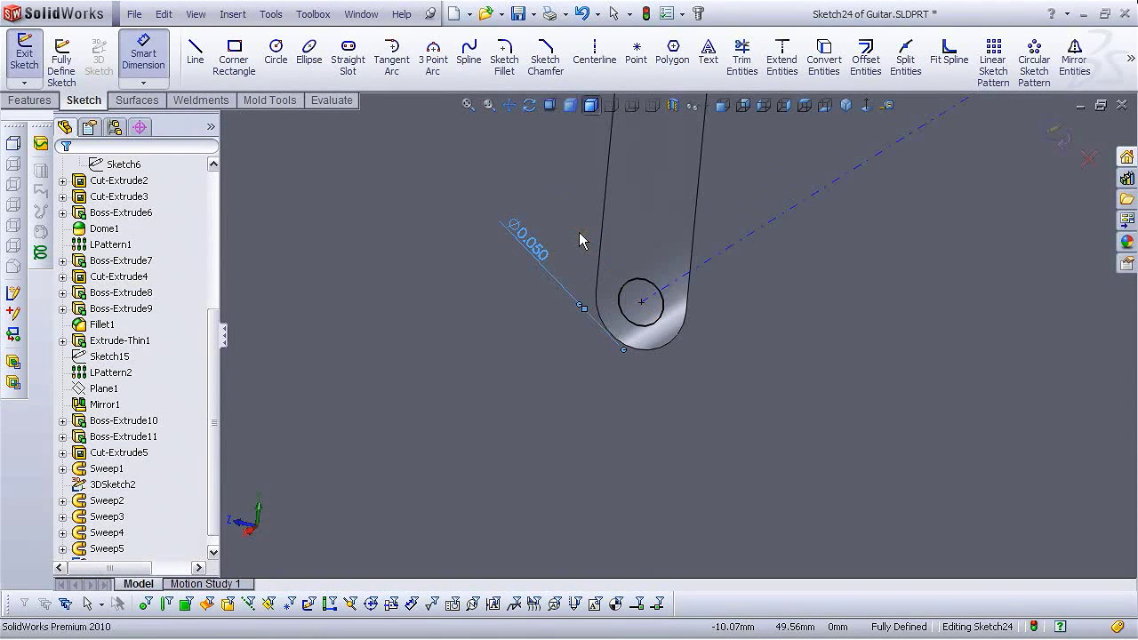
pyautogui.doubleClick(533, 249)
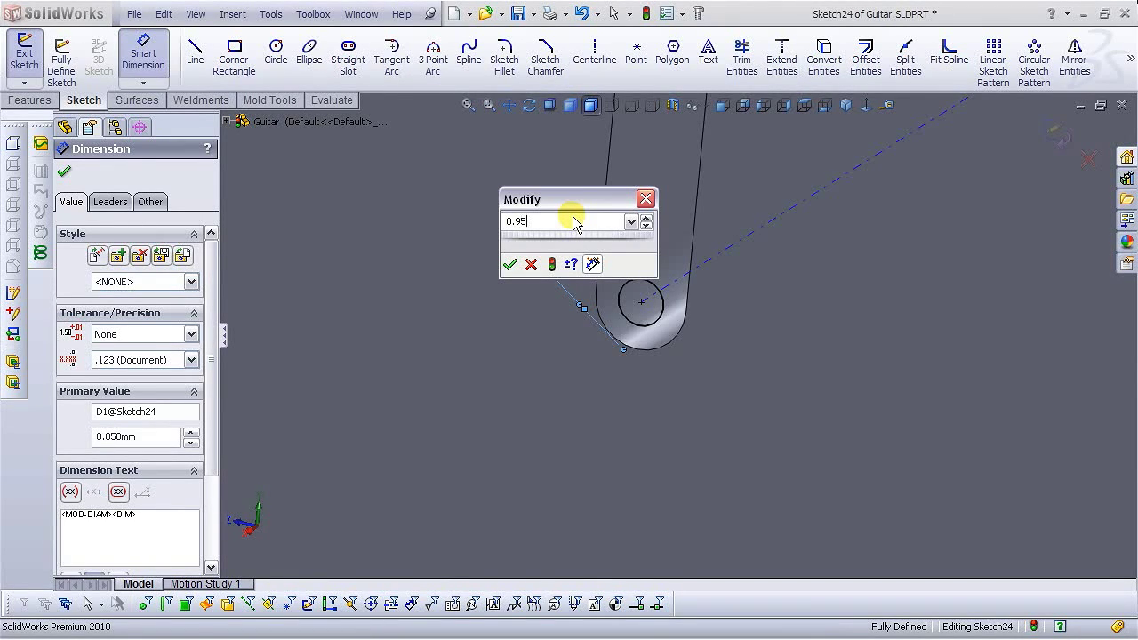
pyautogui.press('Return')
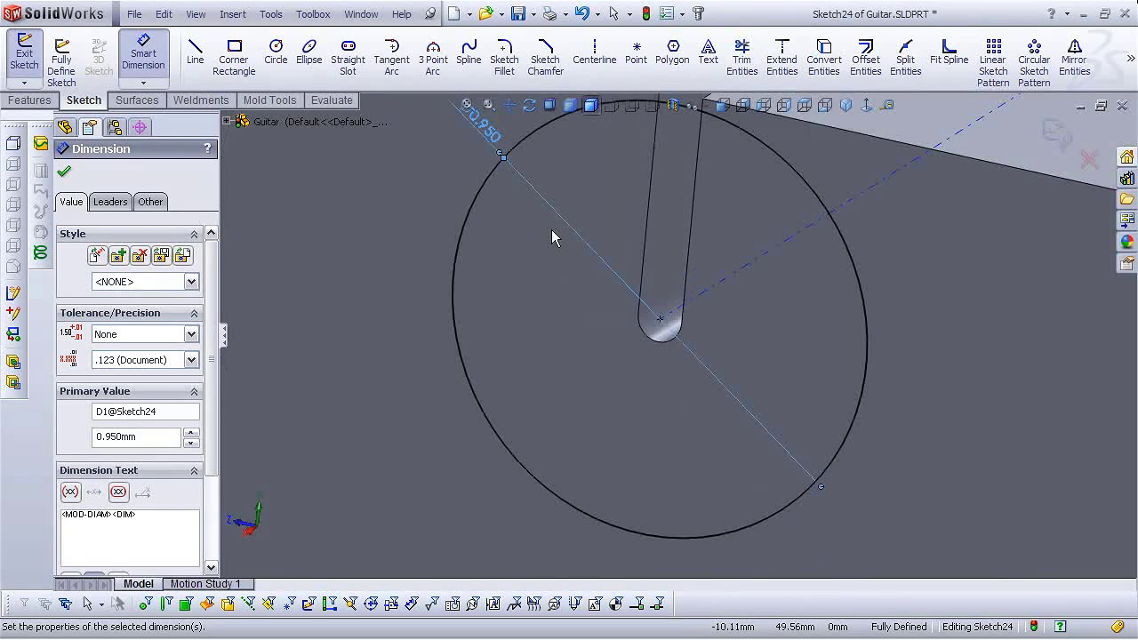
pyautogui.doubleClick(478, 126)
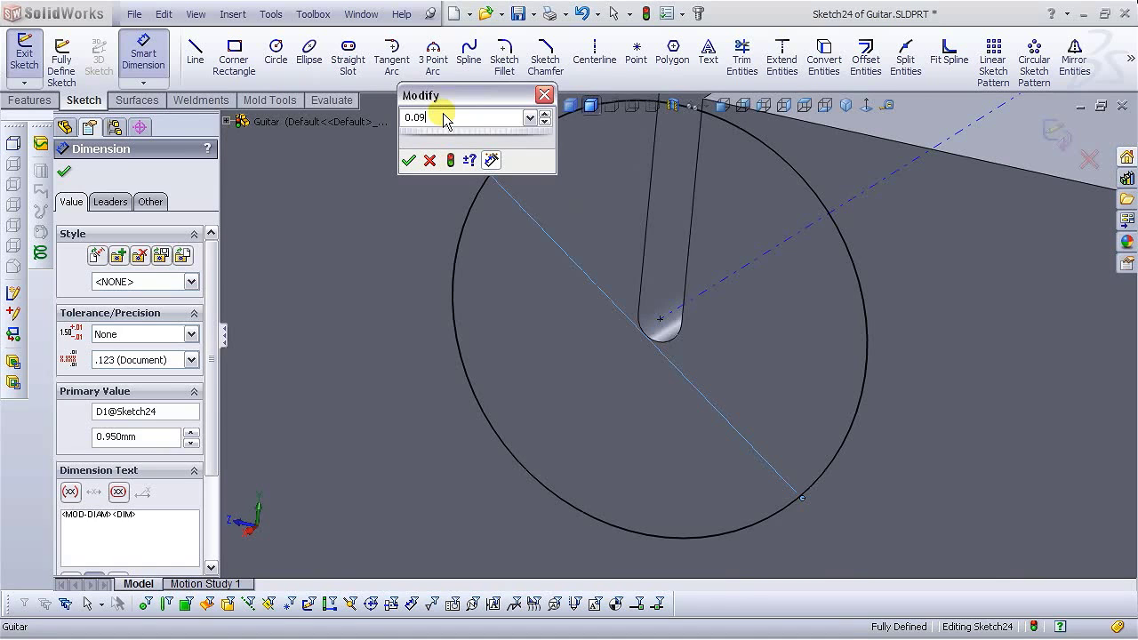
pyautogui.write('0.095')
pyautogui.press('Return')
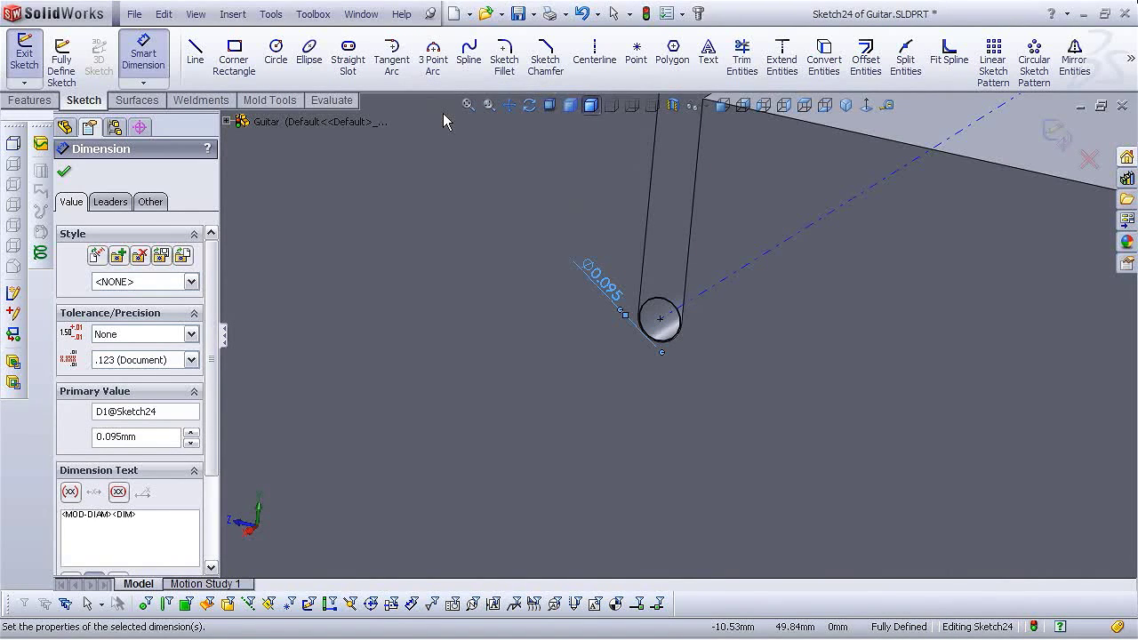
pyautogui.scroll(-3, 683, 348)
pyautogui.scroll(3, 669, 355)
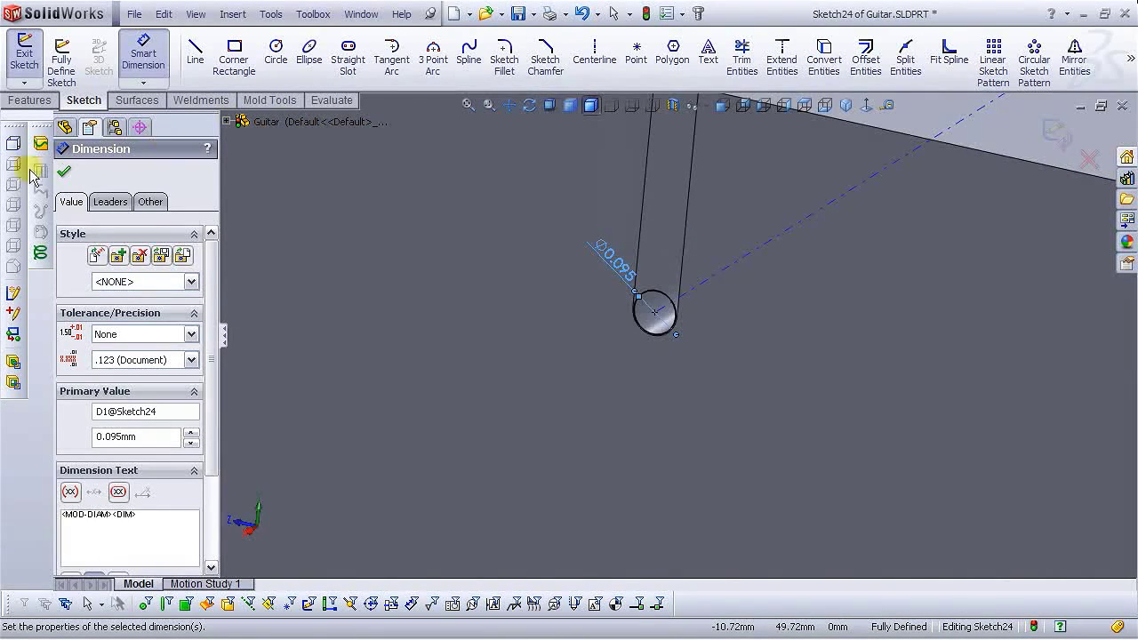
pyautogui.click(63, 173)
pyautogui.scroll(5, 839, 356)
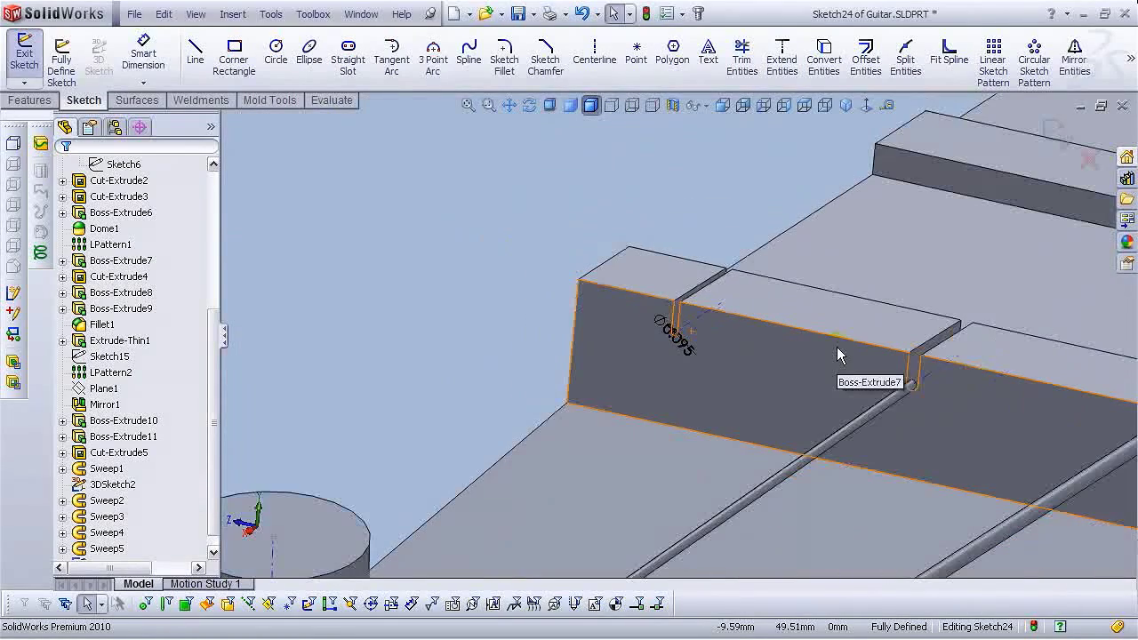
pyautogui.click(984, 136)
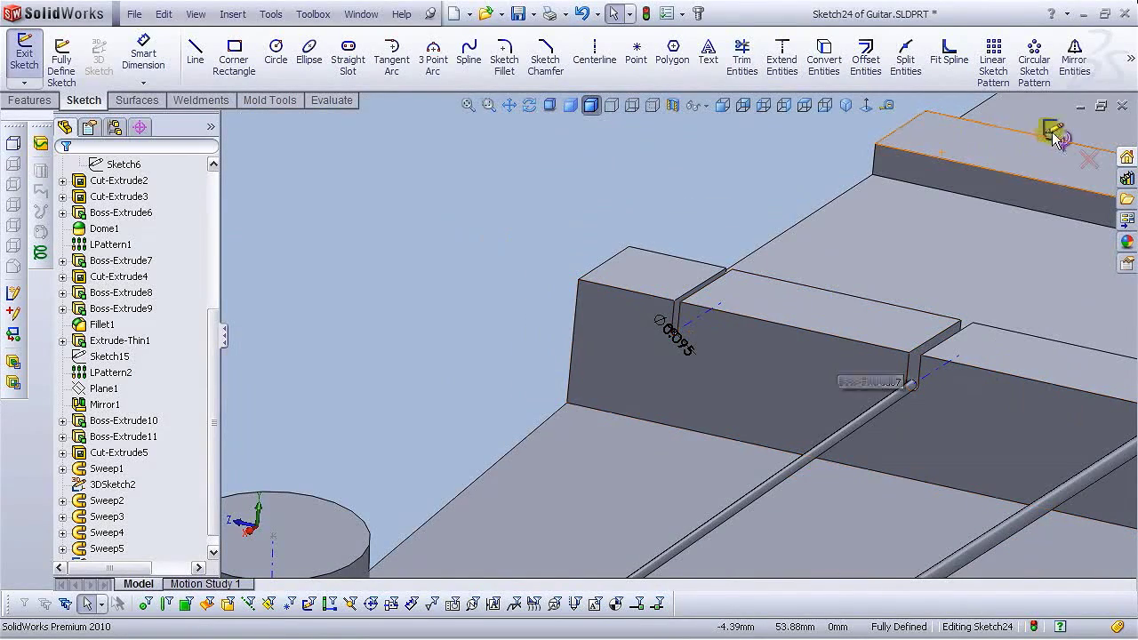
pyautogui.click(83, 100)
# In a new 3D sketch, draw a line from the sixth slot point to the tuning peg's axis.
pyautogui.click(105, 67)
pyautogui.click(195, 54)
pyautogui.scroll(-5, 724, 369)
pyautogui.scroll(-1, 587, 279)
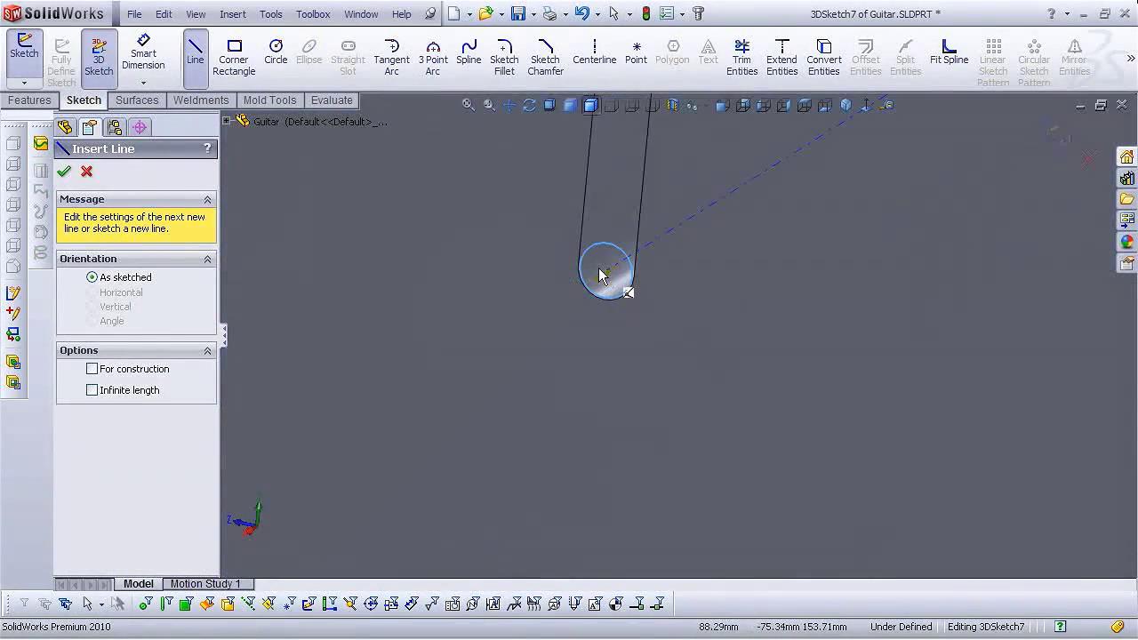
pyautogui.click(602, 281)
pyautogui.scroll(5, 566, 418)
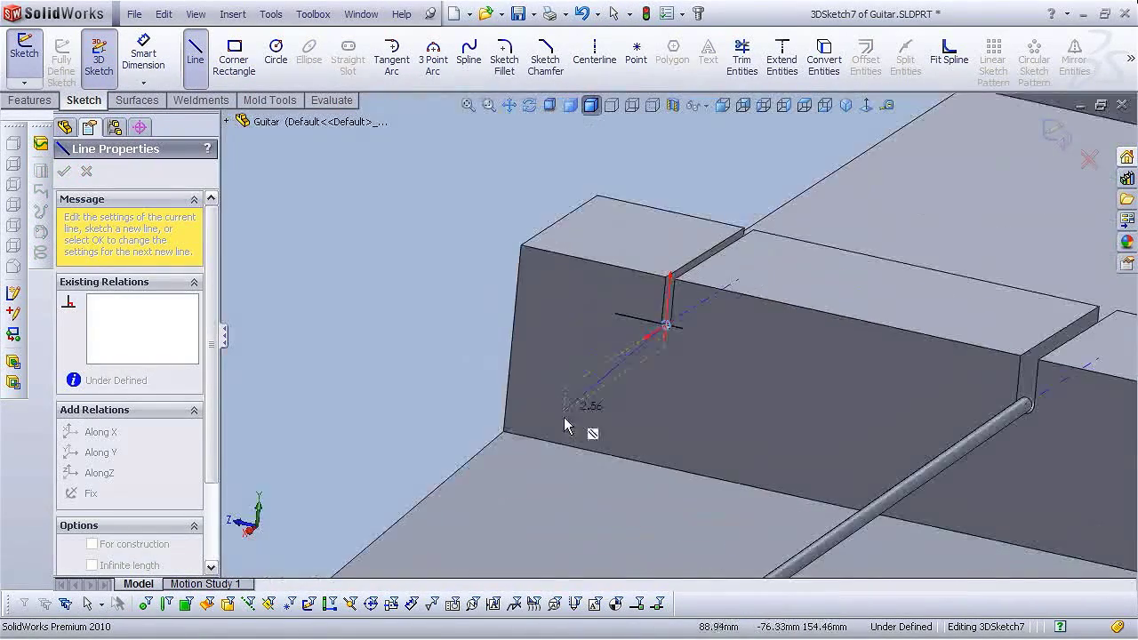
pyautogui.scroll(-3, 578, 441)
pyautogui.click(543, 406)
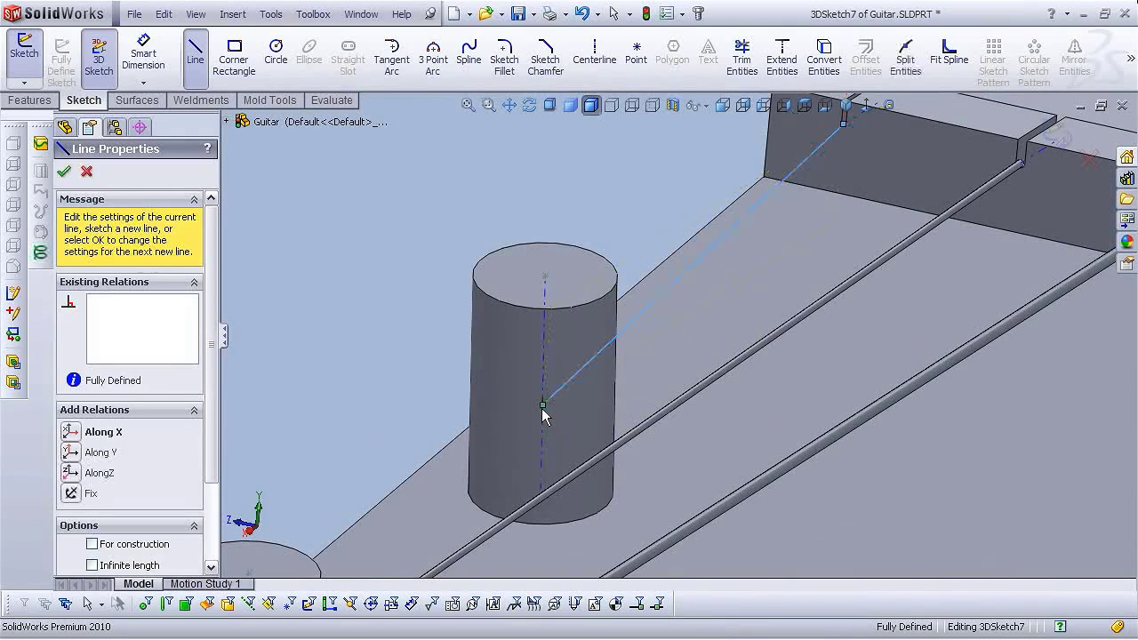
pyautogui.rightClick(543, 409)
# Close the 3D sketch and sweep the 0.095 mm Sketch24 circle along 3DSketch7, creating Sweep6.
pyautogui.click(553, 422)
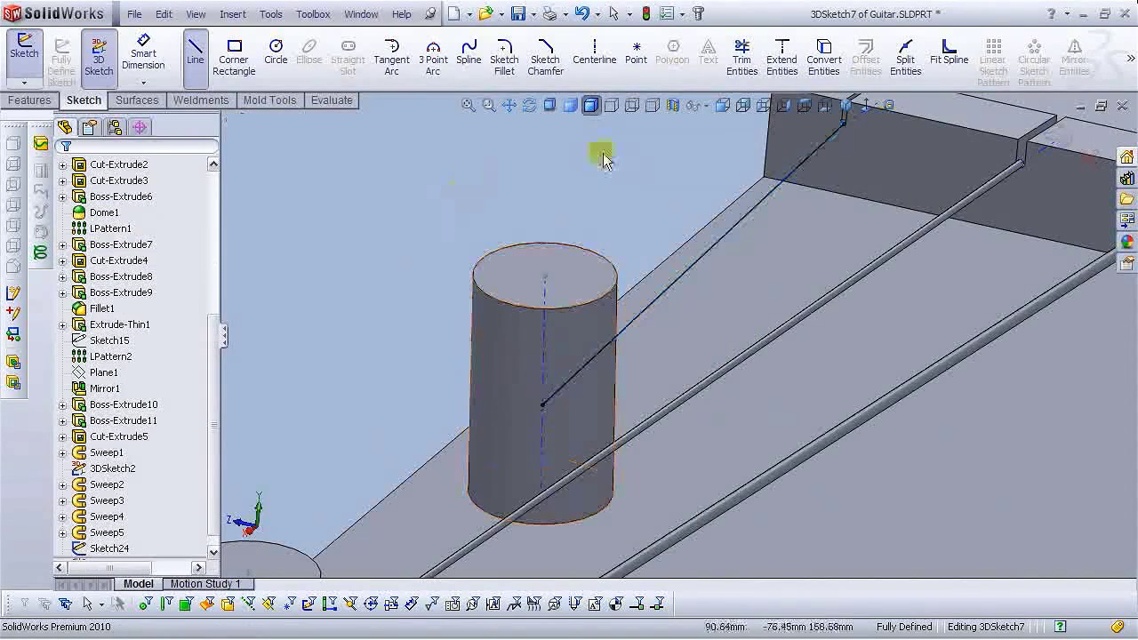
pyautogui.click(1053, 136)
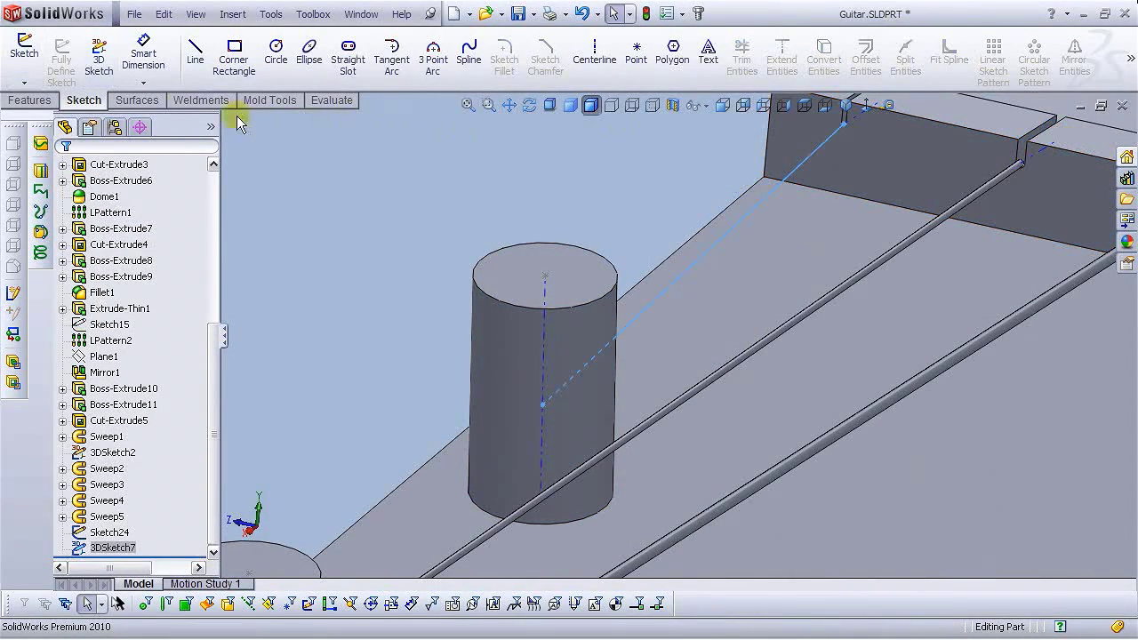
pyautogui.click(29, 100)
pyautogui.click(304, 60)
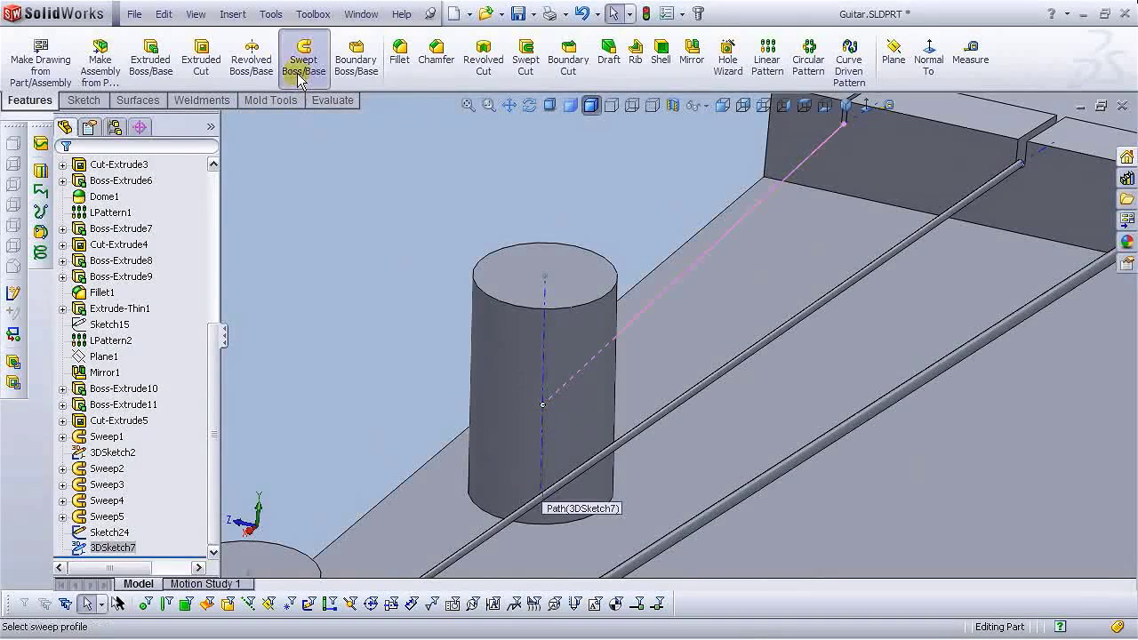
pyautogui.scroll(-6, 774, 244)
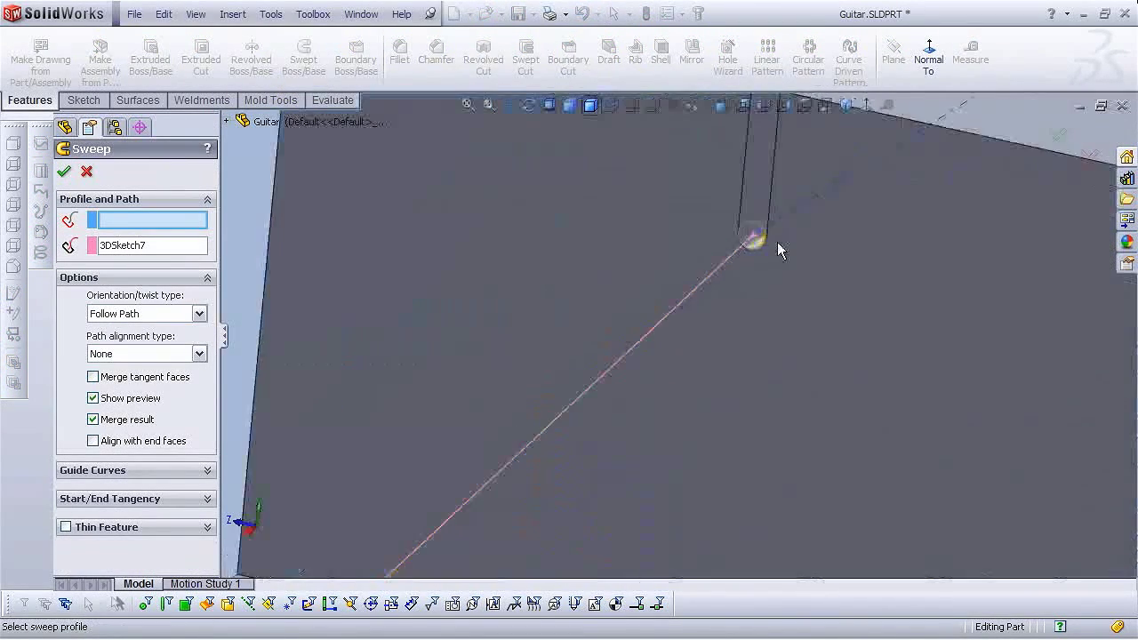
pyautogui.click(717, 238)
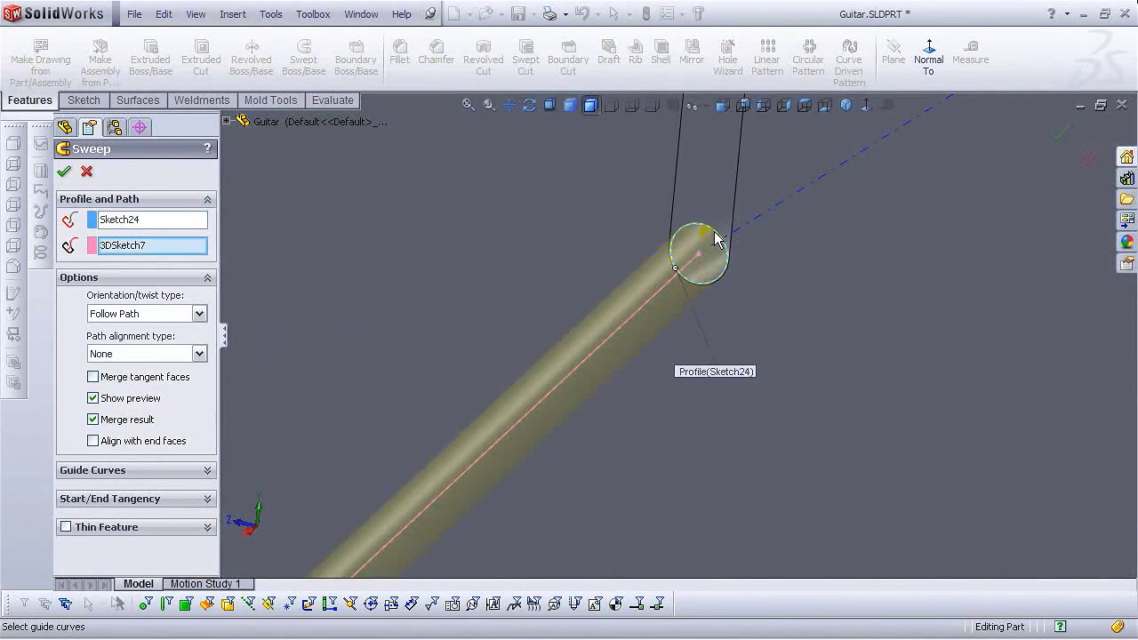
pyautogui.click(64, 172)
pyautogui.scroll(8, 675, 317)
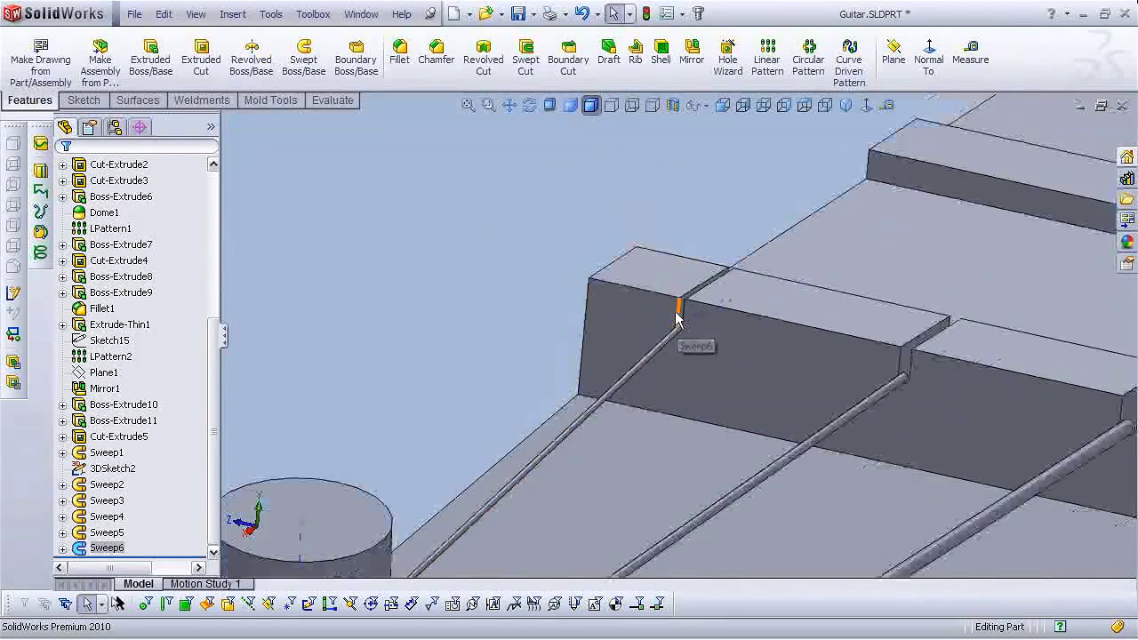
# Orbit and zoom around the headstock and body to inspect the six rods, ending at the bridge pins.
pyautogui.moveTo(641, 401); pyautogui.dragTo(718, 457, button='middle')
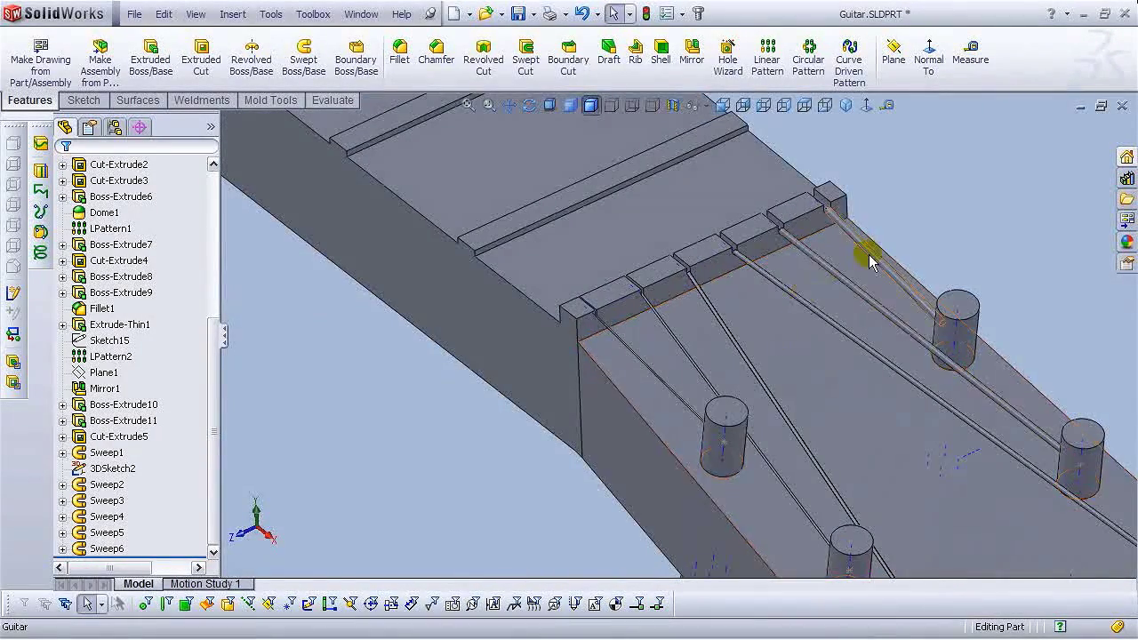
pyautogui.scroll(-3, 867, 294)
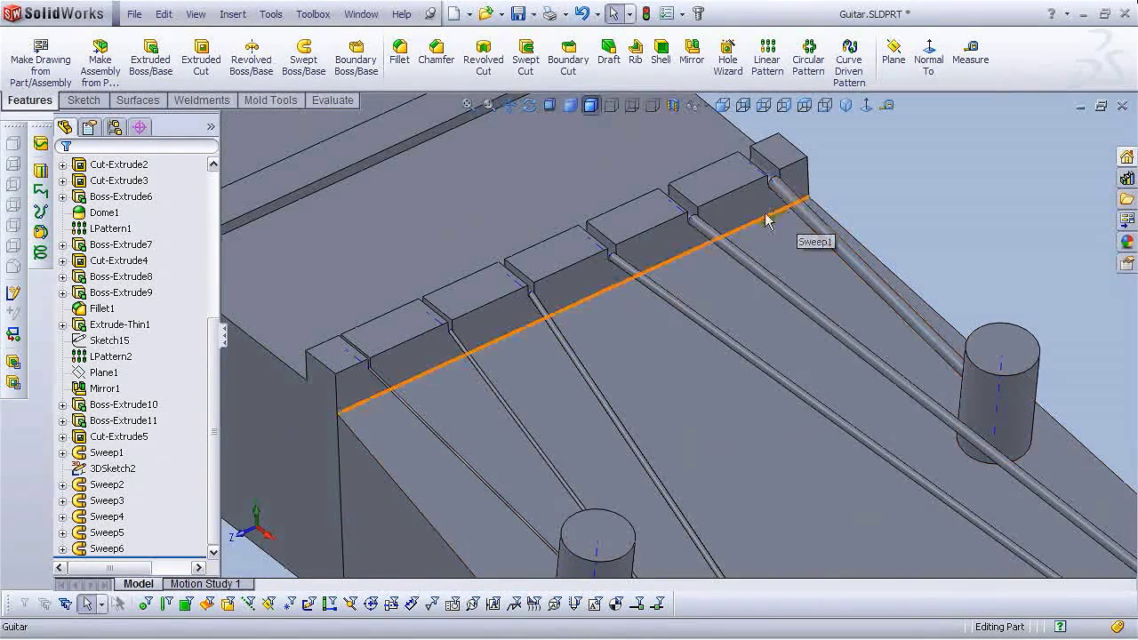
pyautogui.scroll(5, 610, 356)
pyautogui.moveTo(495, 275); pyautogui.dragTo(539, 361, button='middle')
pyautogui.scroll(-4, 512, 237)
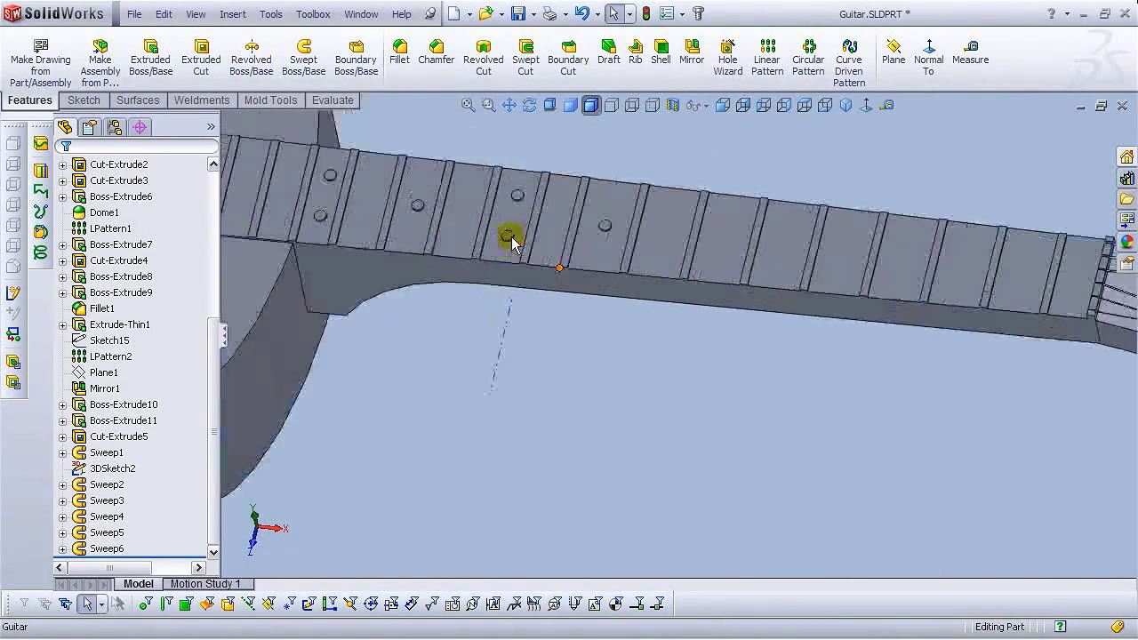
pyautogui.scroll(4, 569, 391)
pyautogui.moveTo(577, 375); pyautogui.dragTo(656, 382, button='middle')
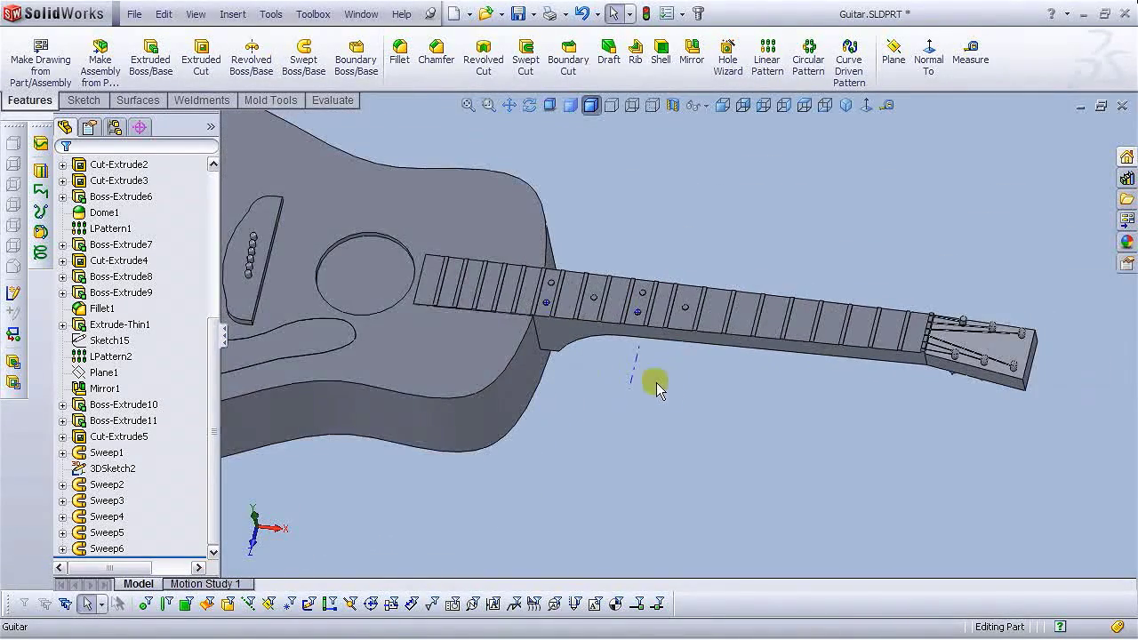
pyautogui.moveTo(293, 254); pyautogui.dragTo(293, 267, button='middle')
pyautogui.scroll(-5, 292, 267)
pyautogui.scroll(-3, 692, 336)
pyautogui.moveTo(579, 364); pyautogui.dragTo(507, 186, button='middle')
pyautogui.scroll(-2, 513, 206)
pyautogui.scroll(3, 500, 300)
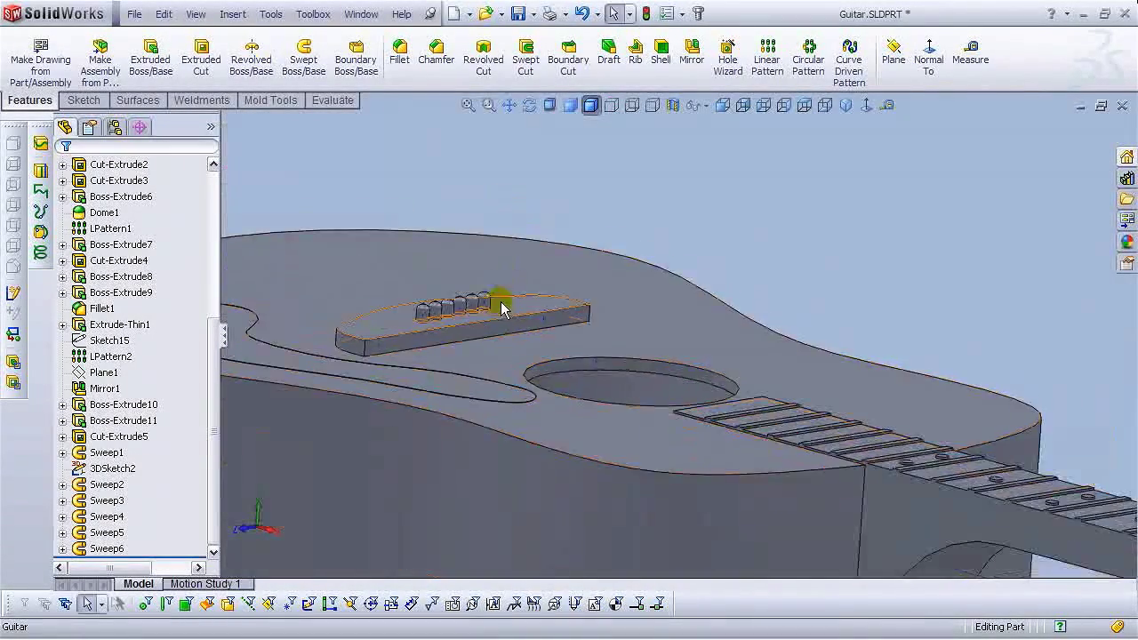
pyautogui.scroll(-6, 579, 315)
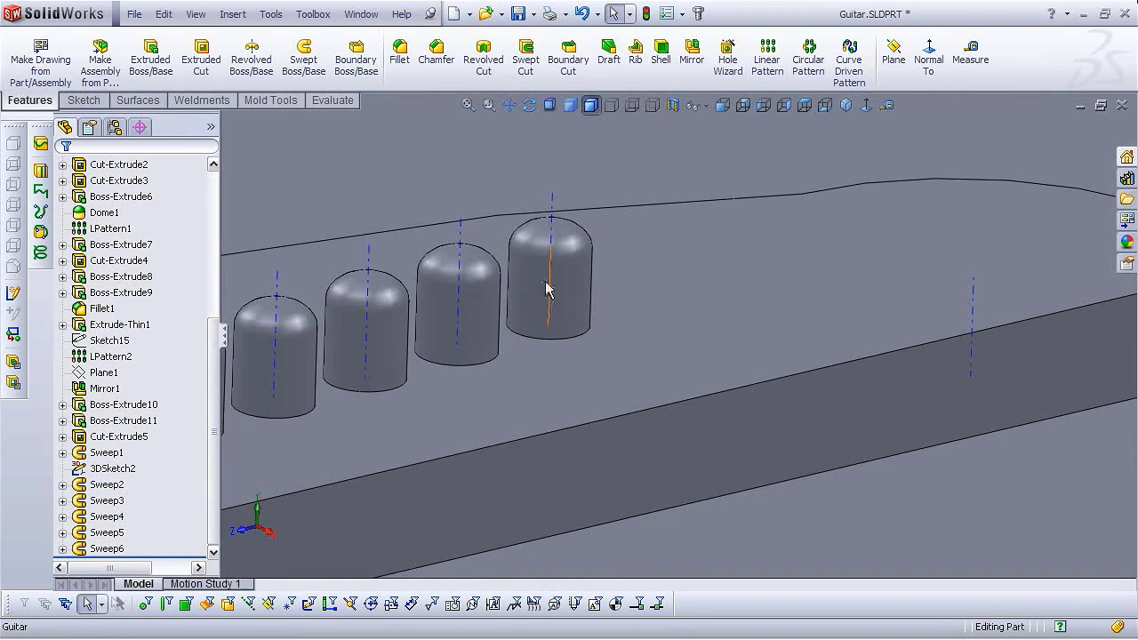
pyautogui.click(100, 103)
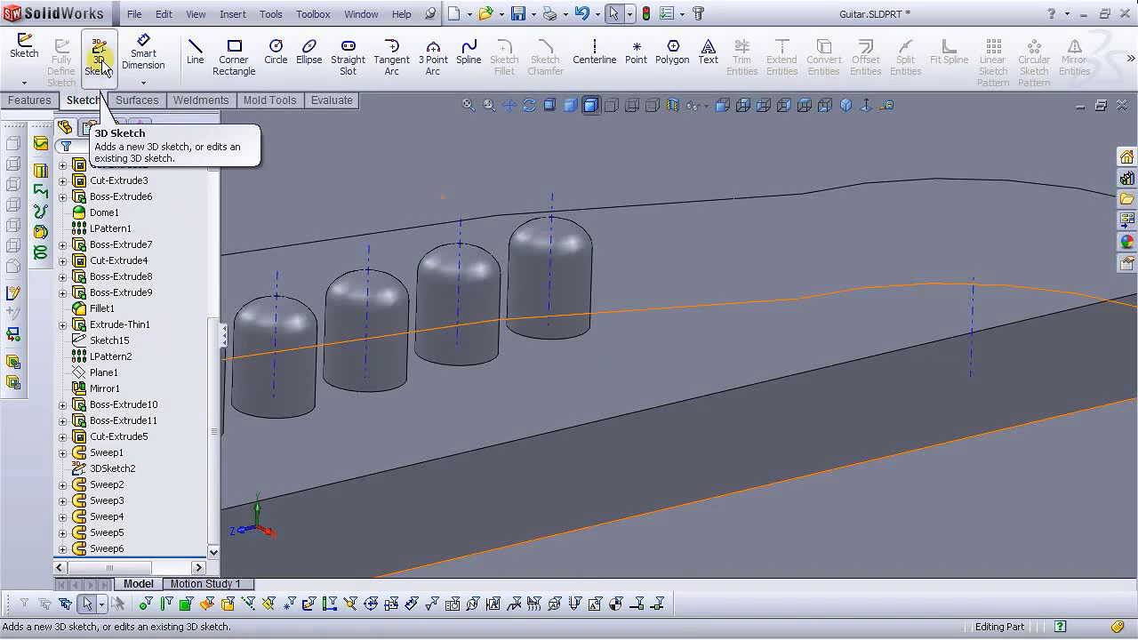
# In a new 3D sketch, place sketch points on the bridge pin axes.
pyautogui.click(100, 64)
pyautogui.click(639, 60)
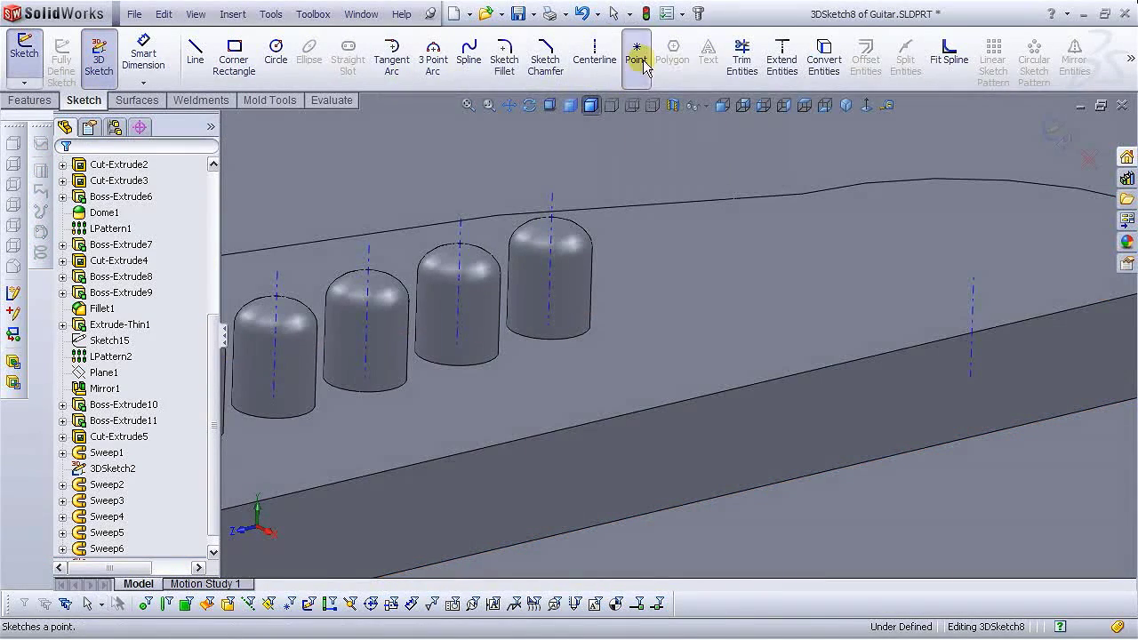
pyautogui.scroll(-4, 622, 311)
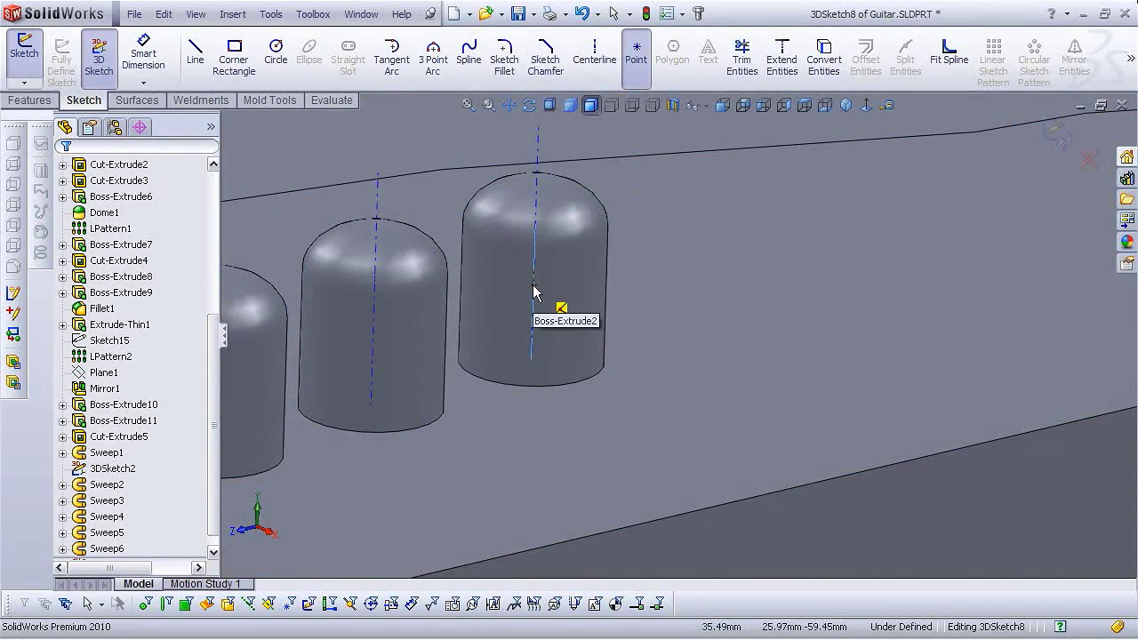
pyautogui.click(533, 285)
pyautogui.click(373, 332)
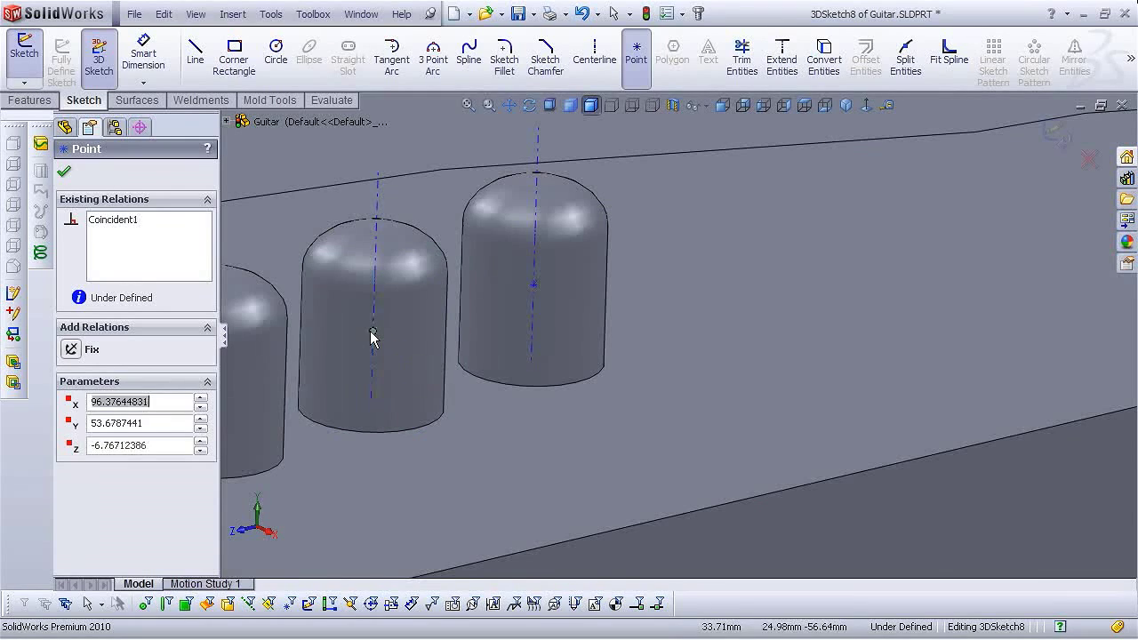
pyautogui.scroll(2, 378, 345)
pyautogui.click(354, 366)
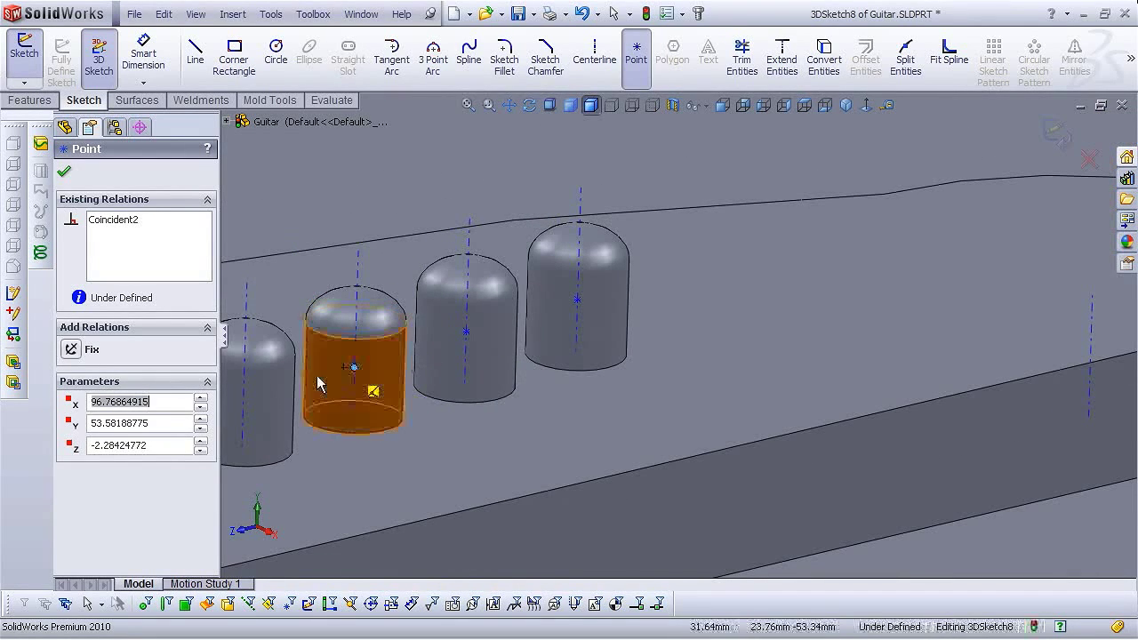
pyautogui.click(246, 386)
pyautogui.scroll(3, 267, 392)
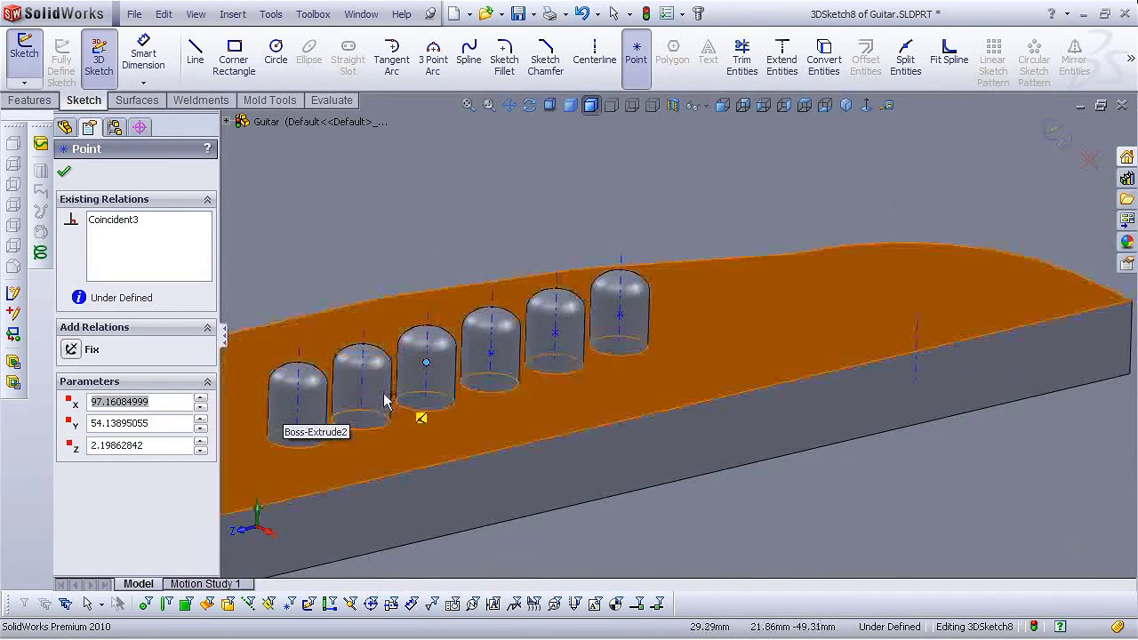
pyautogui.click(361, 392)
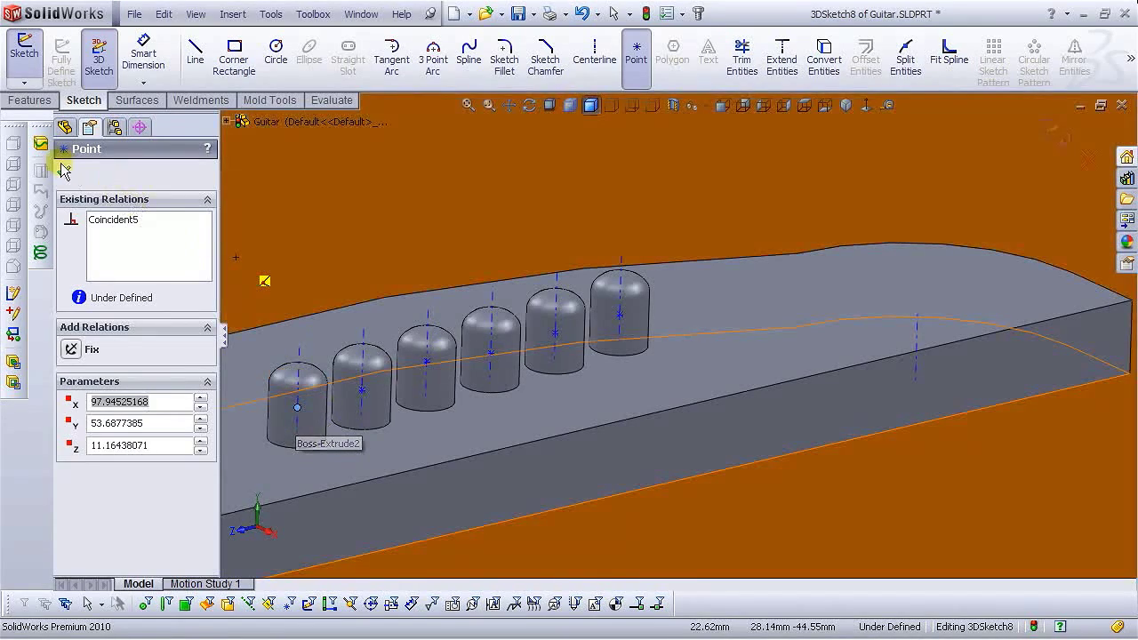
pyautogui.click(64, 171)
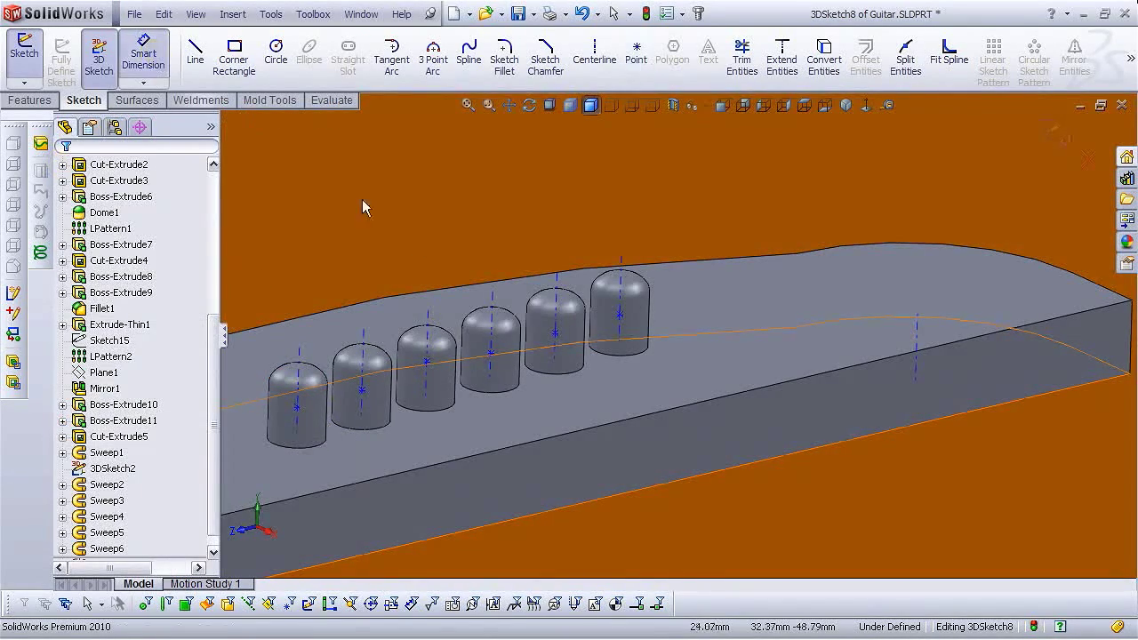
# Begin a dimension between the rightmost pin's base edge and its sketch point.
pyautogui.scroll(-4, 613, 361)
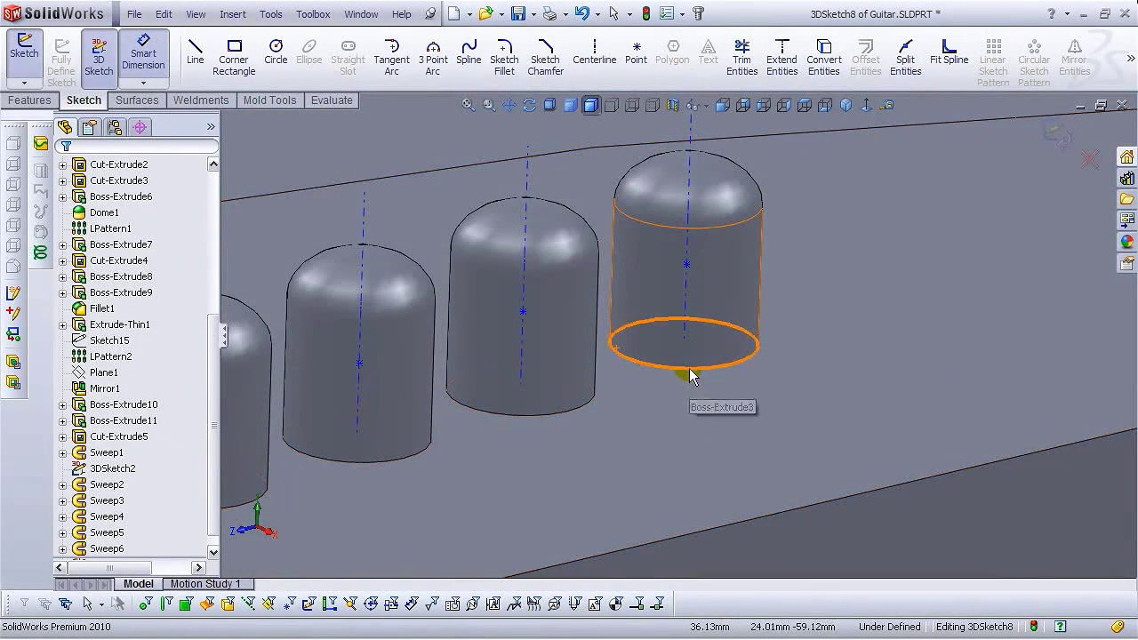
pyautogui.click(690, 375)
pyautogui.click(687, 264)
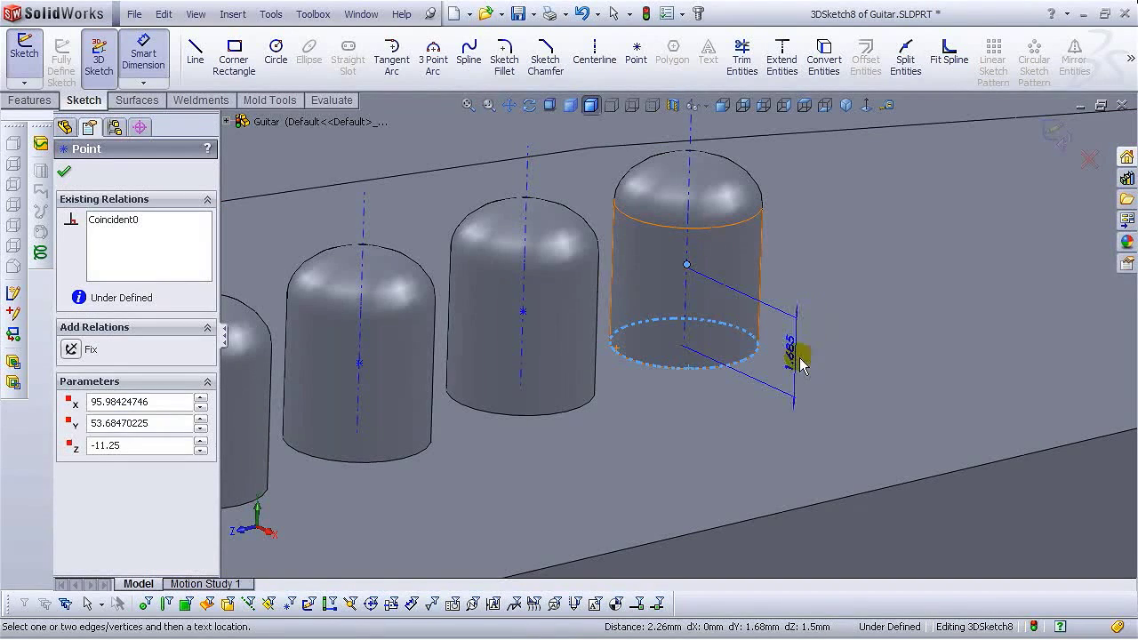
# Set the first three bridge pin points 1.5 mm from their base circles.
pyautogui.click(799, 365)
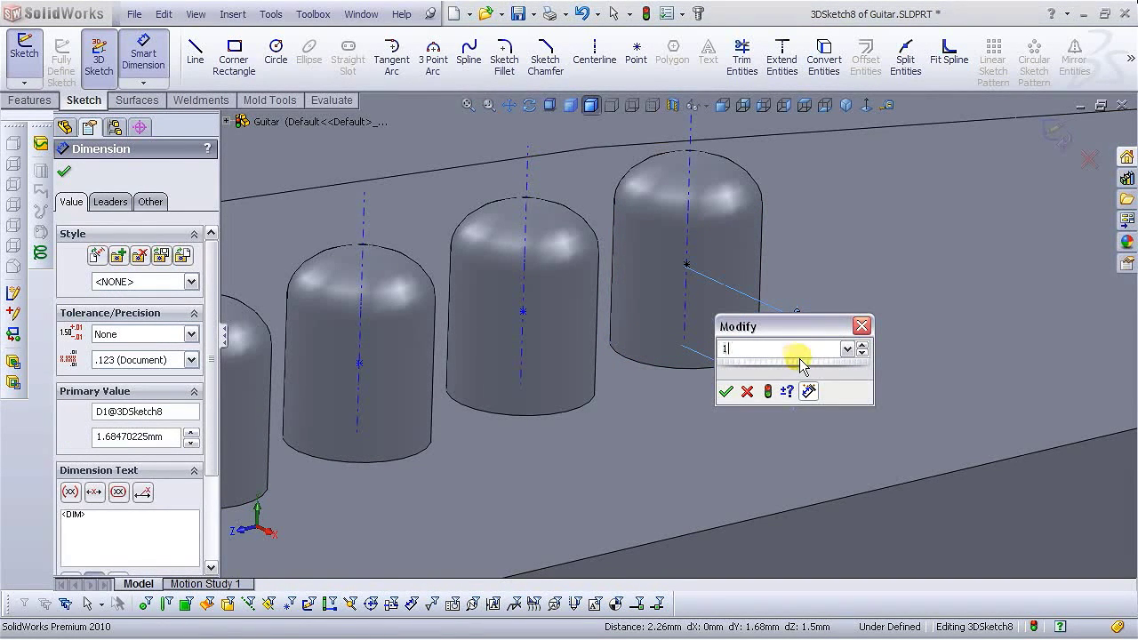
pyautogui.press('Return')
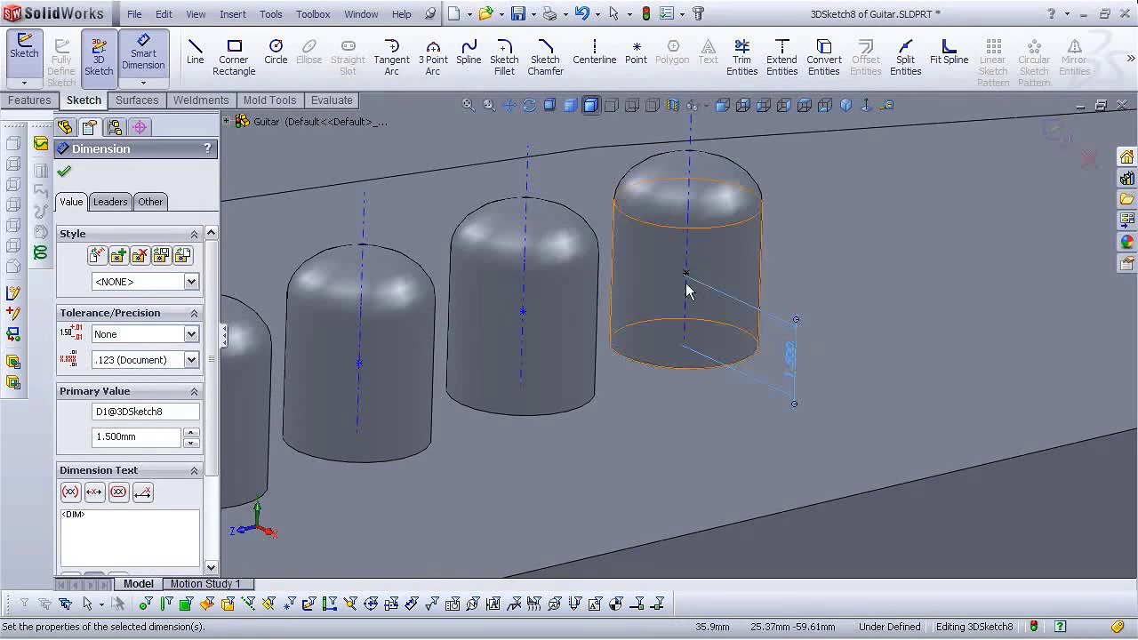
pyautogui.click(524, 313)
pyautogui.click(564, 414)
pyautogui.click(587, 335)
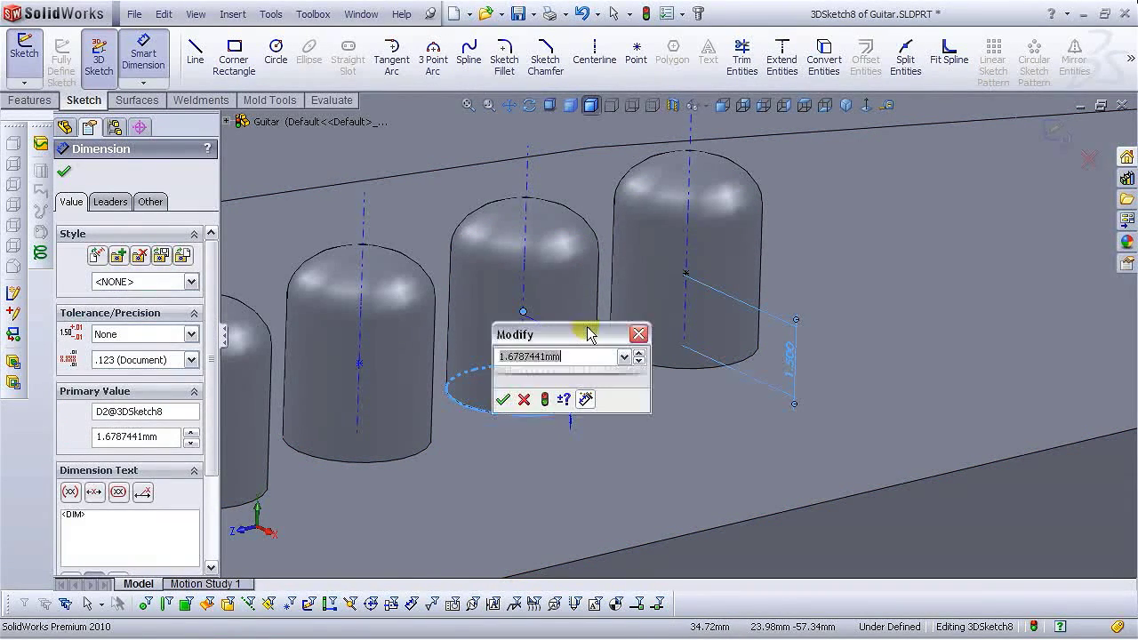
pyautogui.write('1.5')
pyautogui.press('Return')
pyautogui.moveTo(590, 333); pyautogui.dragTo(521, 347, button='middle')
pyautogui.click(481, 313)
pyautogui.click(521, 415)
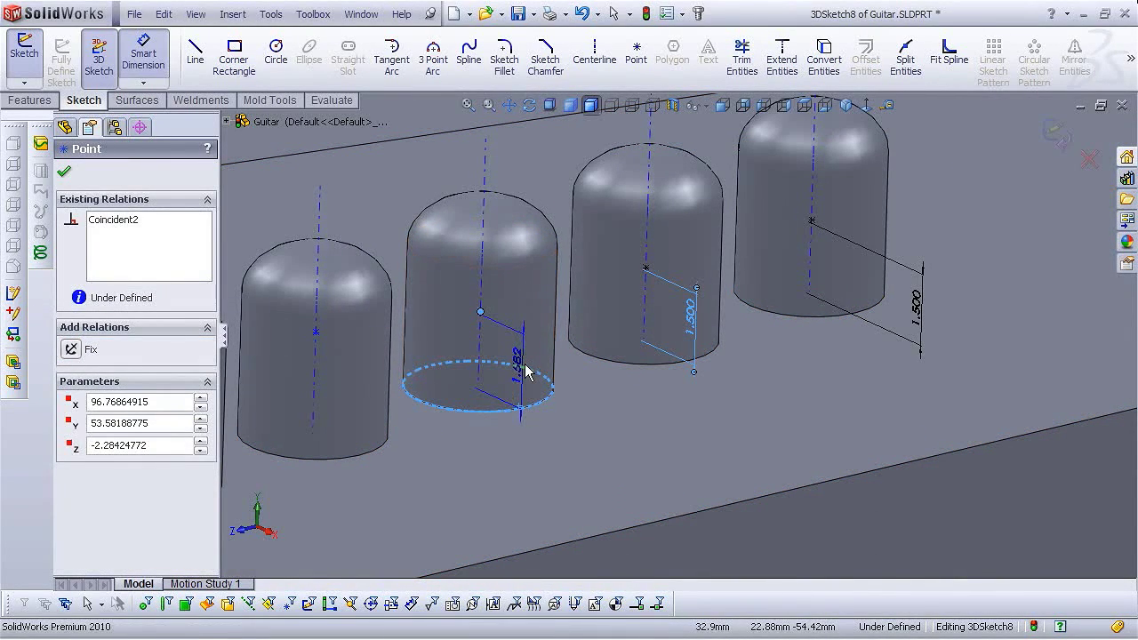
pyautogui.click(522, 369)
pyautogui.write('1.500mm')
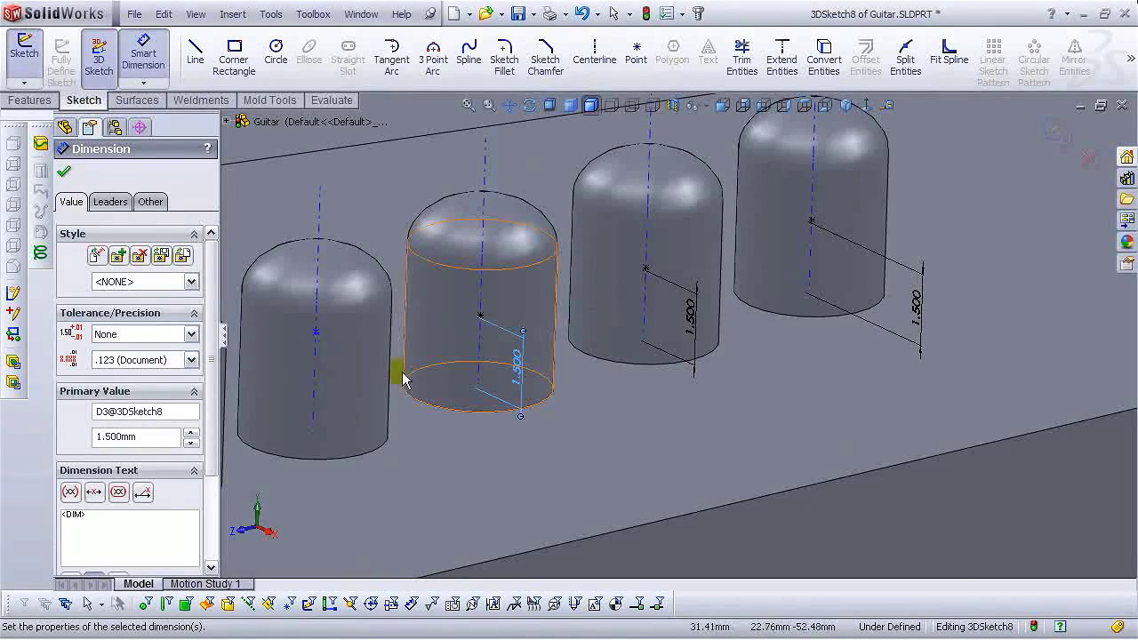
# Dimension the next two pin points, including the second pin, 1.5 mm from their bases.
pyautogui.click(316, 335)
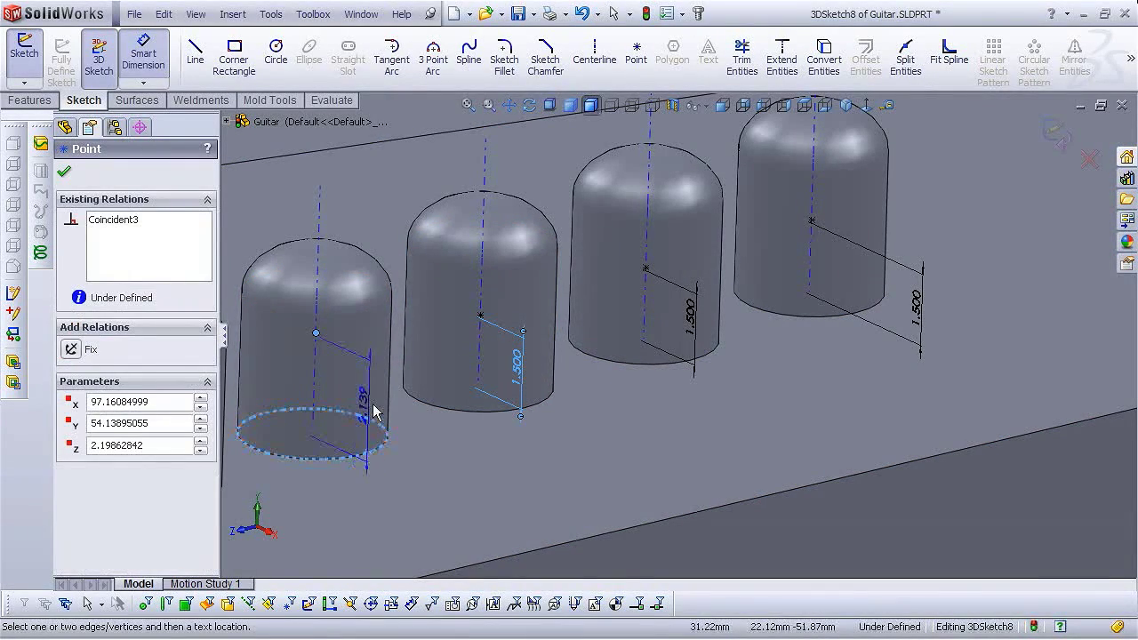
pyautogui.click(373, 409)
pyautogui.write('1.5')
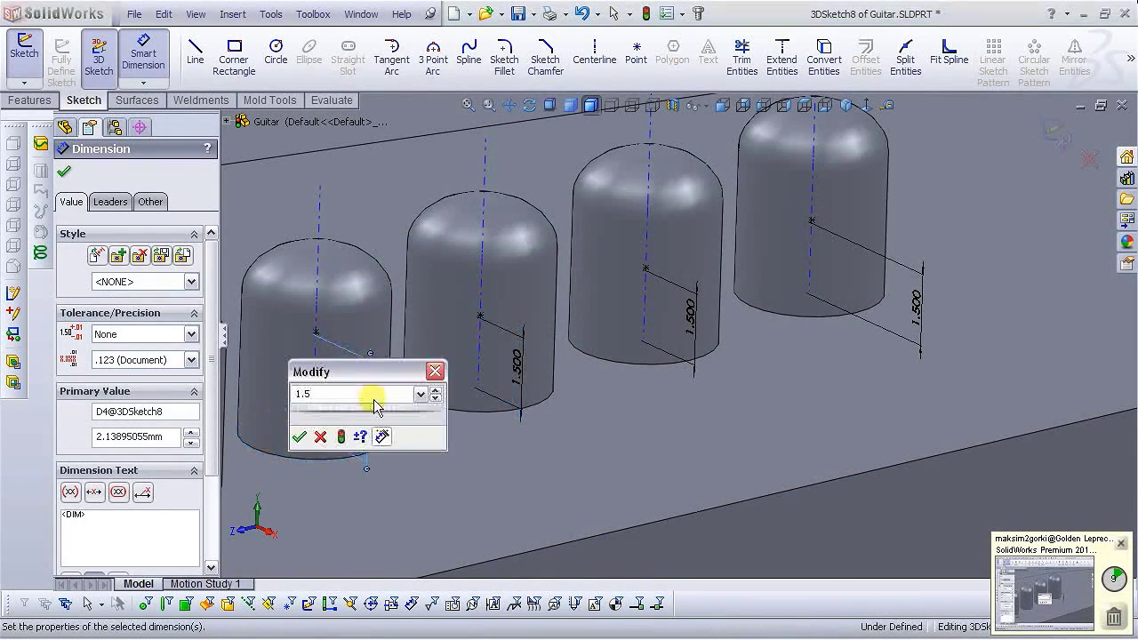
pyautogui.press('Return')
pyautogui.scroll(4, 376, 401)
pyautogui.scroll(-4, 427, 382)
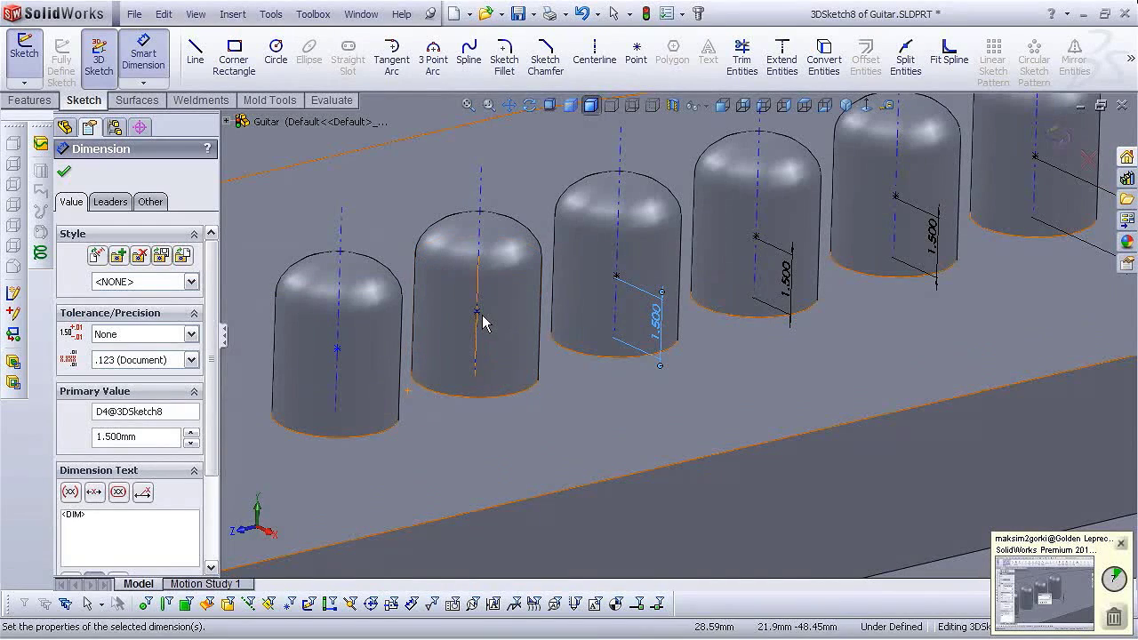
pyautogui.click(477, 314)
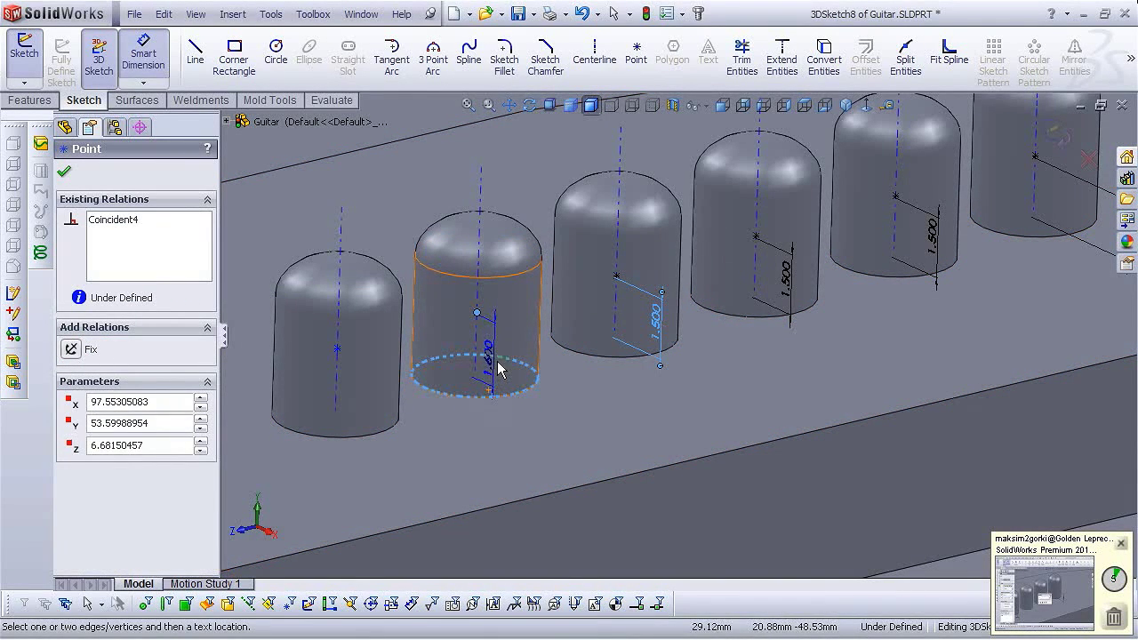
pyautogui.doubleClick(496, 363)
pyautogui.write('1.5')
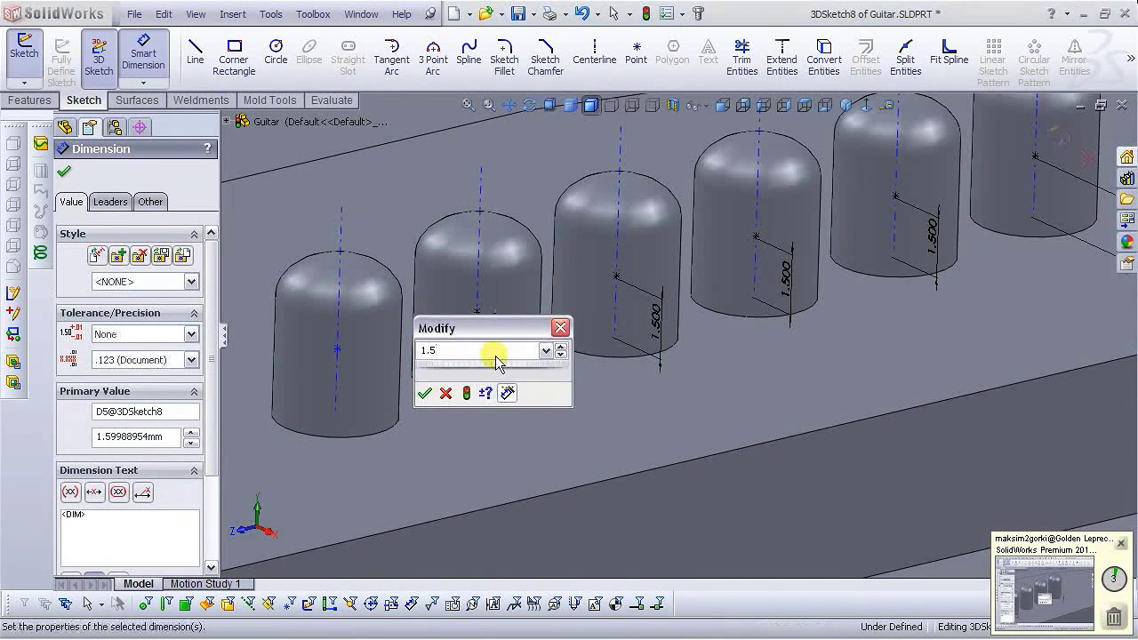
pyautogui.press('Return')
# Dimension the leftmost pin's point 1.5 mm from its base edge, fully defining 3DSketch8.
pyautogui.click(339, 349)
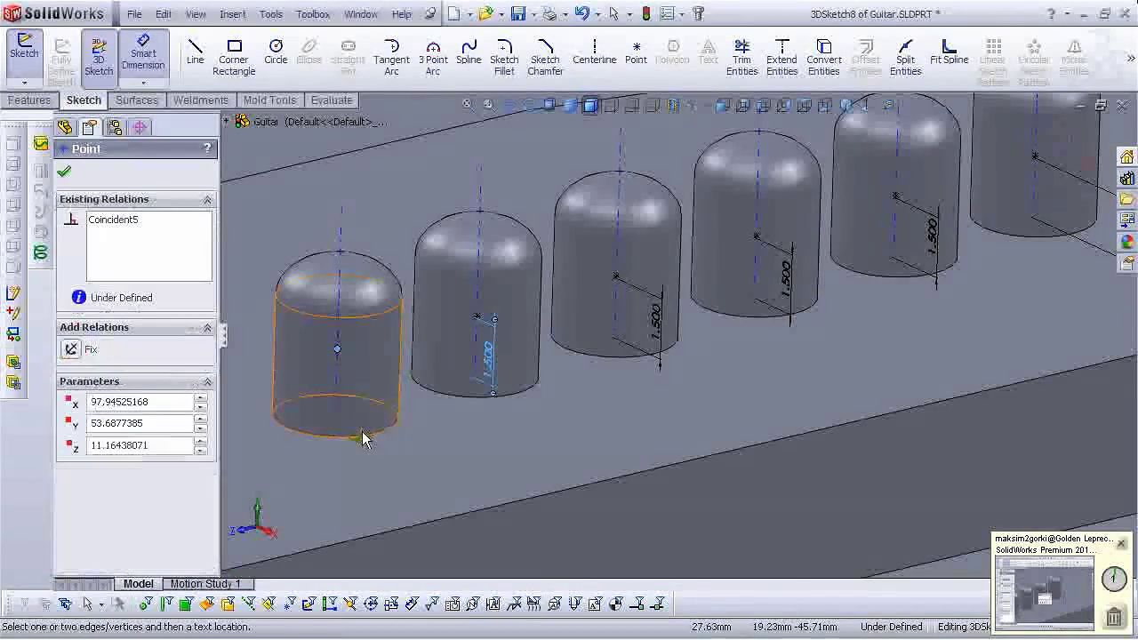
pyautogui.click(363, 432)
pyautogui.click(371, 404)
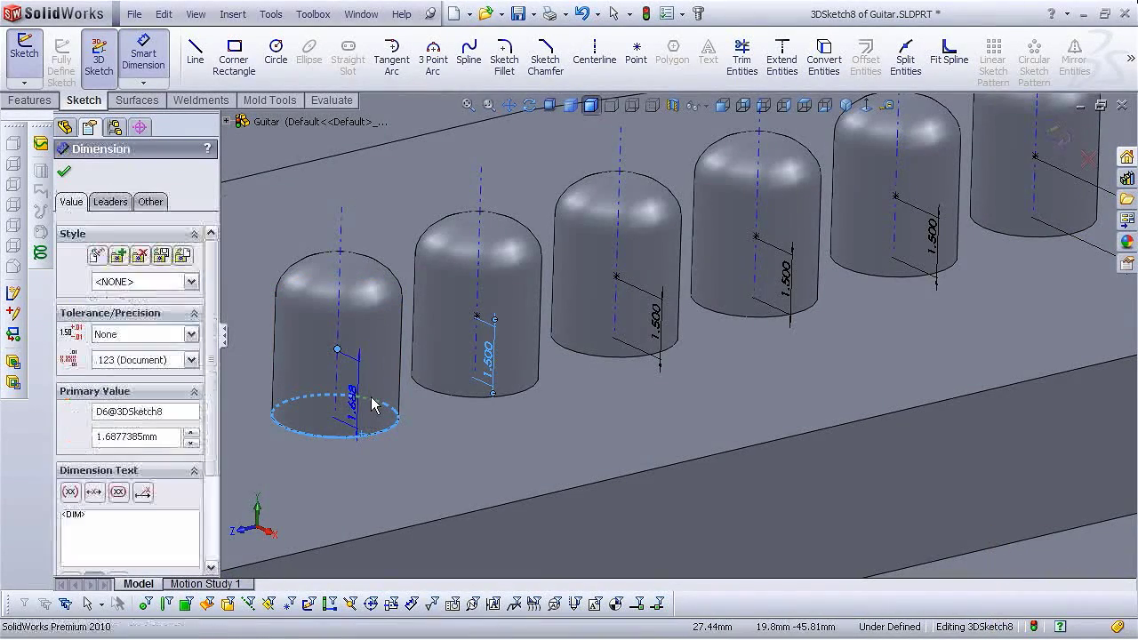
pyautogui.write('1.5')
pyautogui.press('Return')
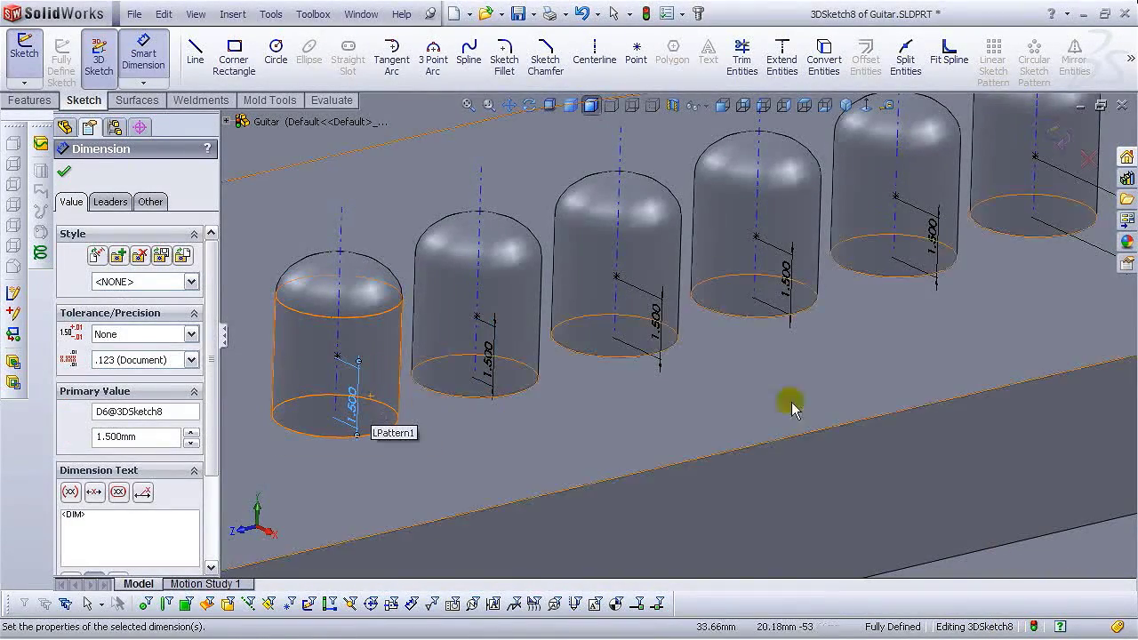
pyautogui.scroll(5, 788, 401)
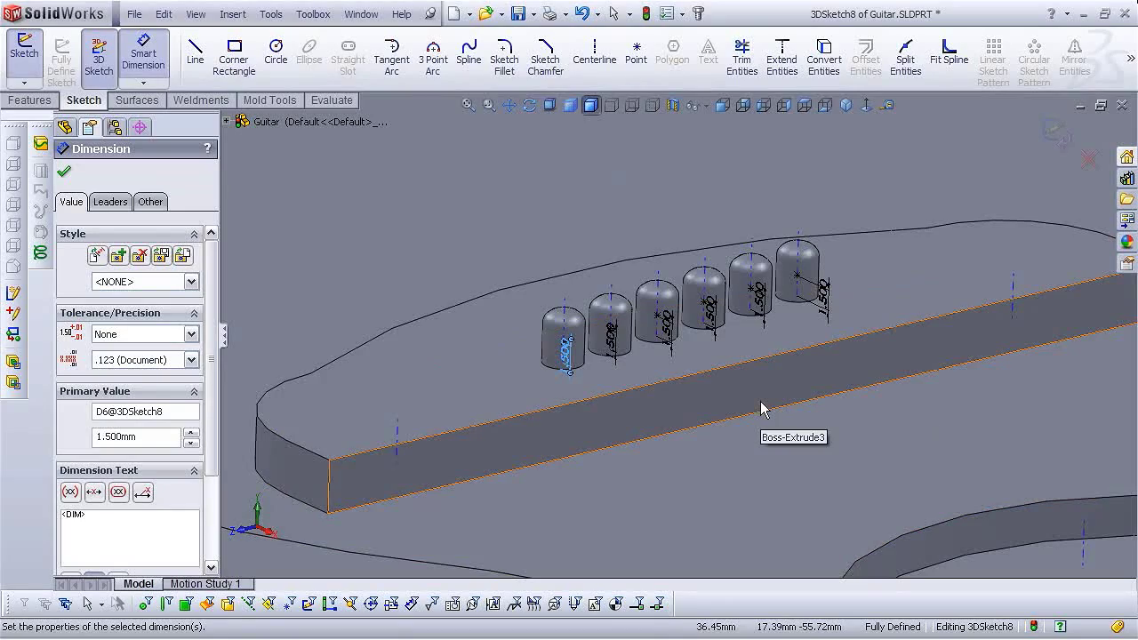
pyautogui.scroll(3, 761, 407)
pyautogui.scroll(-5, 754, 401)
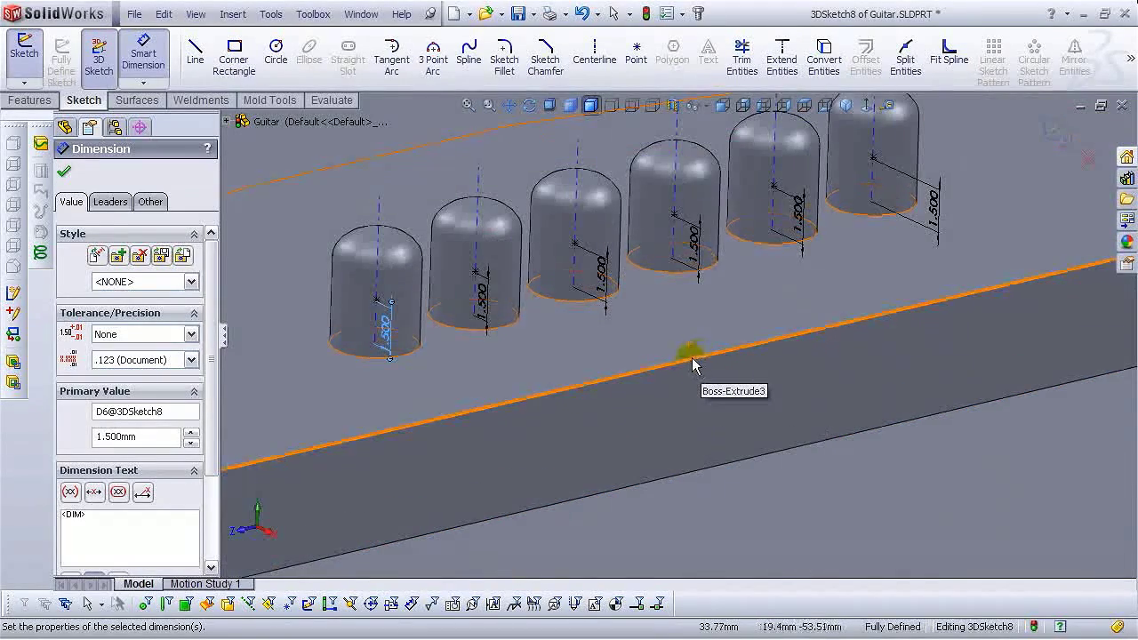
pyautogui.press('Escape')
pyautogui.scroll(6, 683, 375)
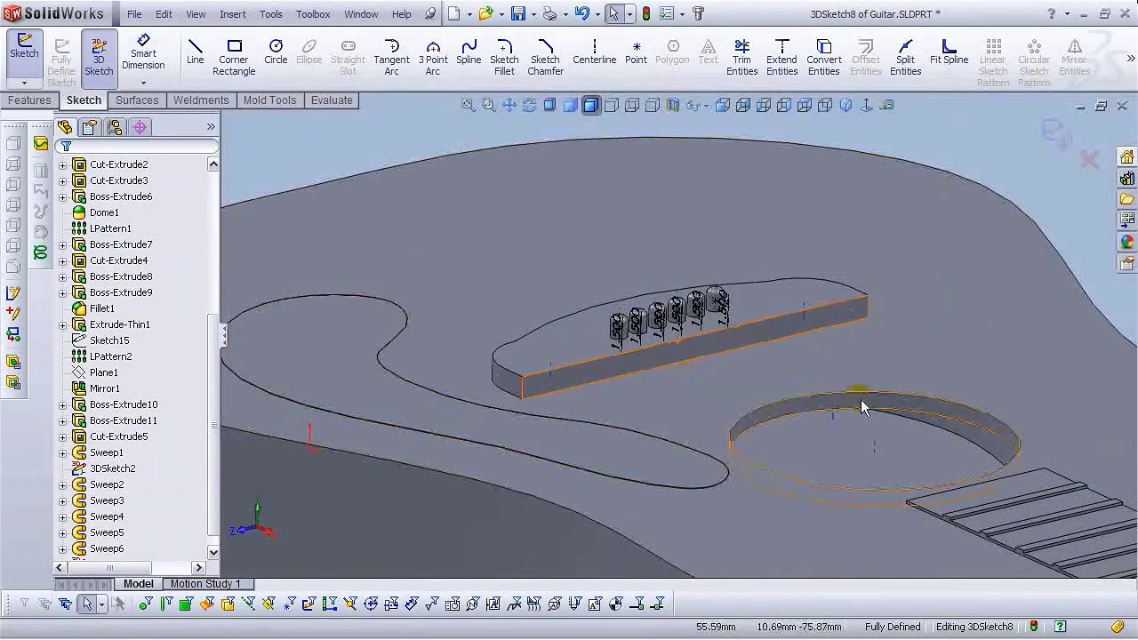
# Exit 3DSketch8 and turn the view toward the headstock's tuning pegs.
pyautogui.click(1055, 135)
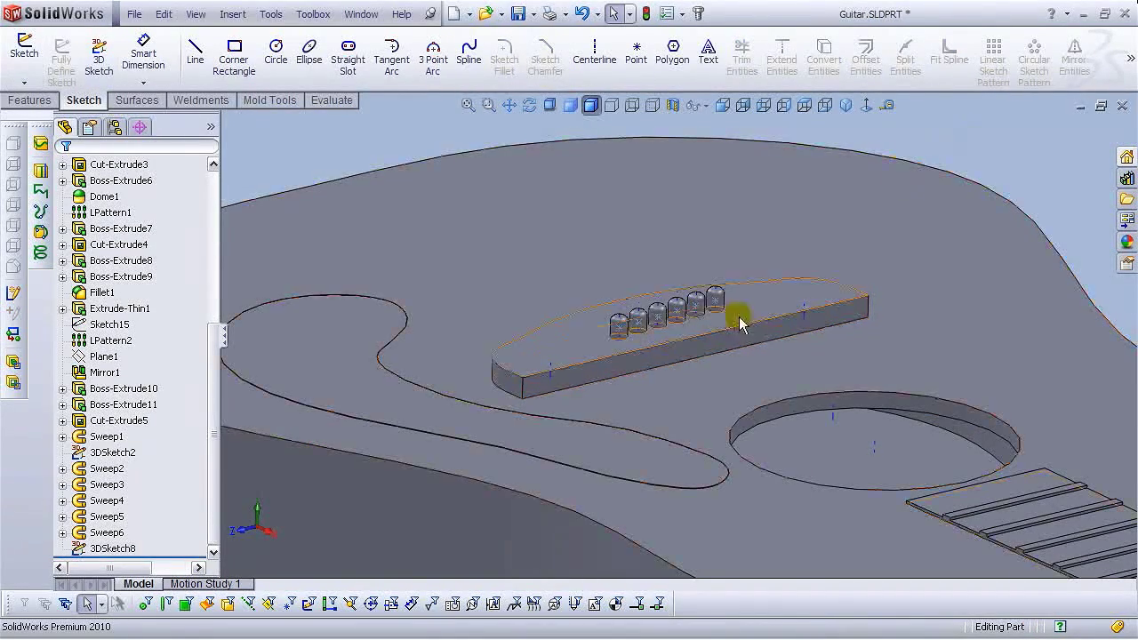
pyautogui.scroll(3, 725, 337)
pyautogui.scroll(2, 725, 337)
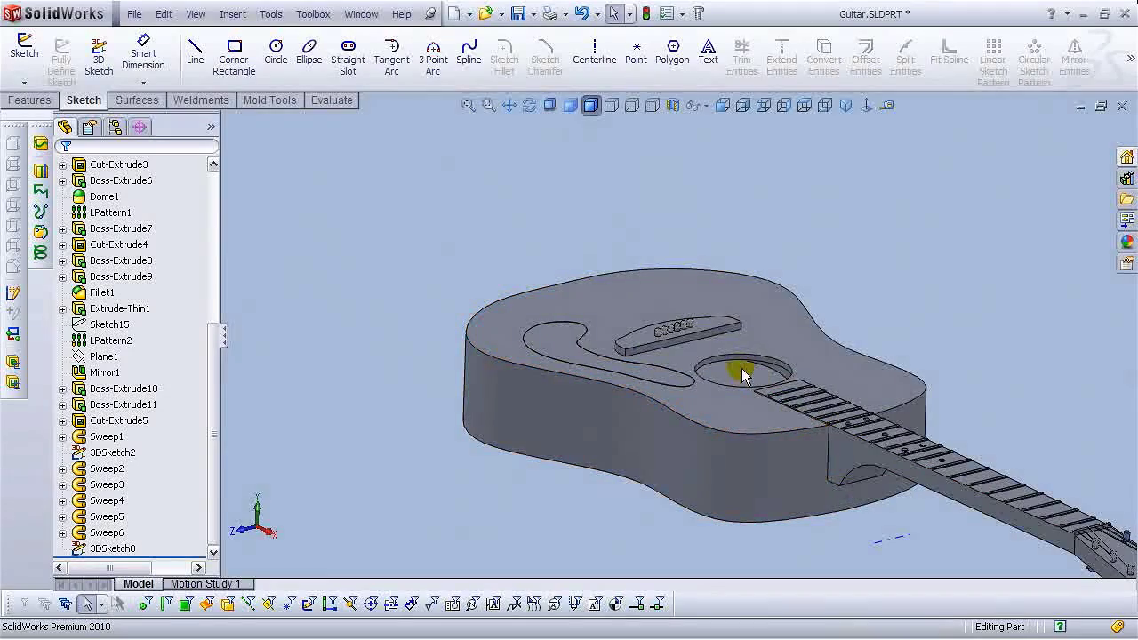
pyautogui.scroll(-6, 1053, 517)
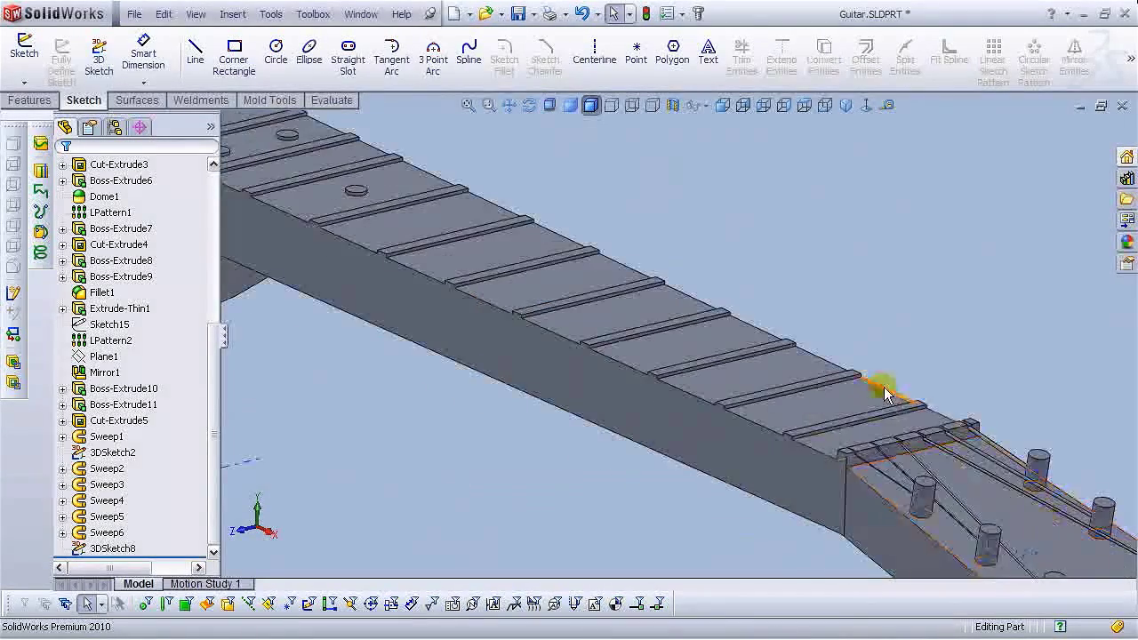
pyautogui.scroll(-2, 950, 498)
pyautogui.moveTo(932, 495); pyautogui.dragTo(757, 504, button='middle')
pyautogui.scroll(8, 747, 489)
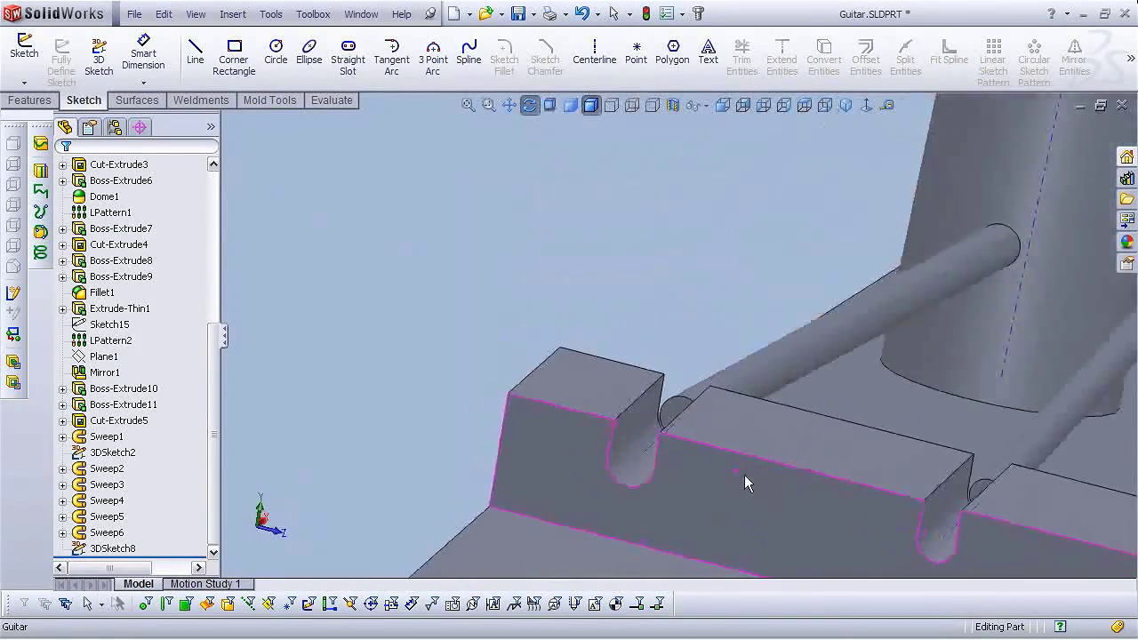
pyautogui.scroll(2, 720, 495)
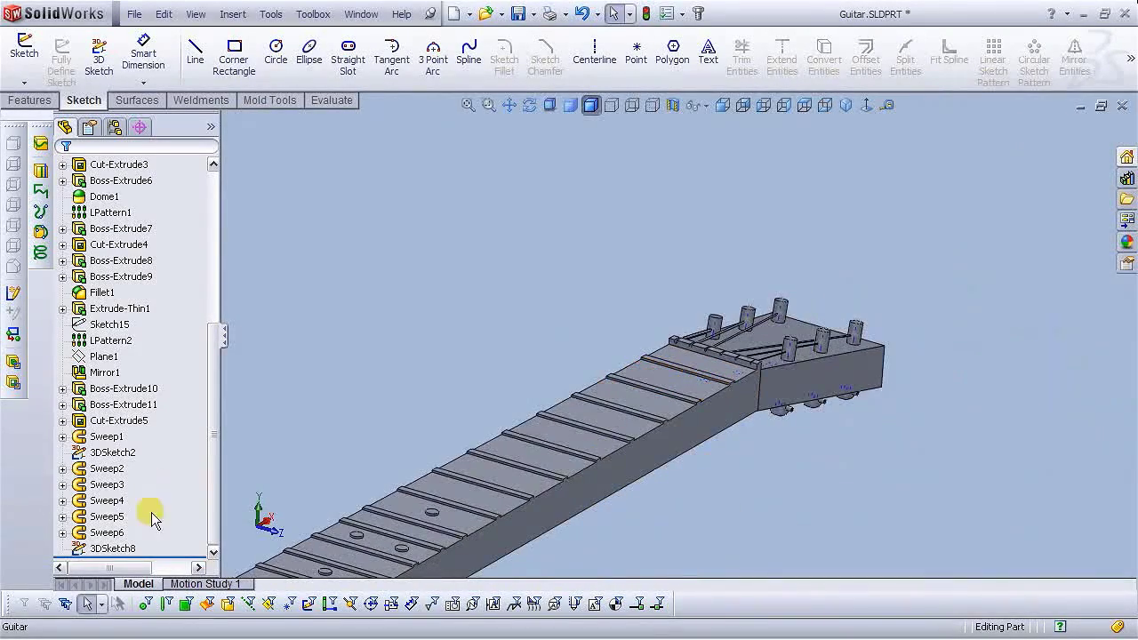
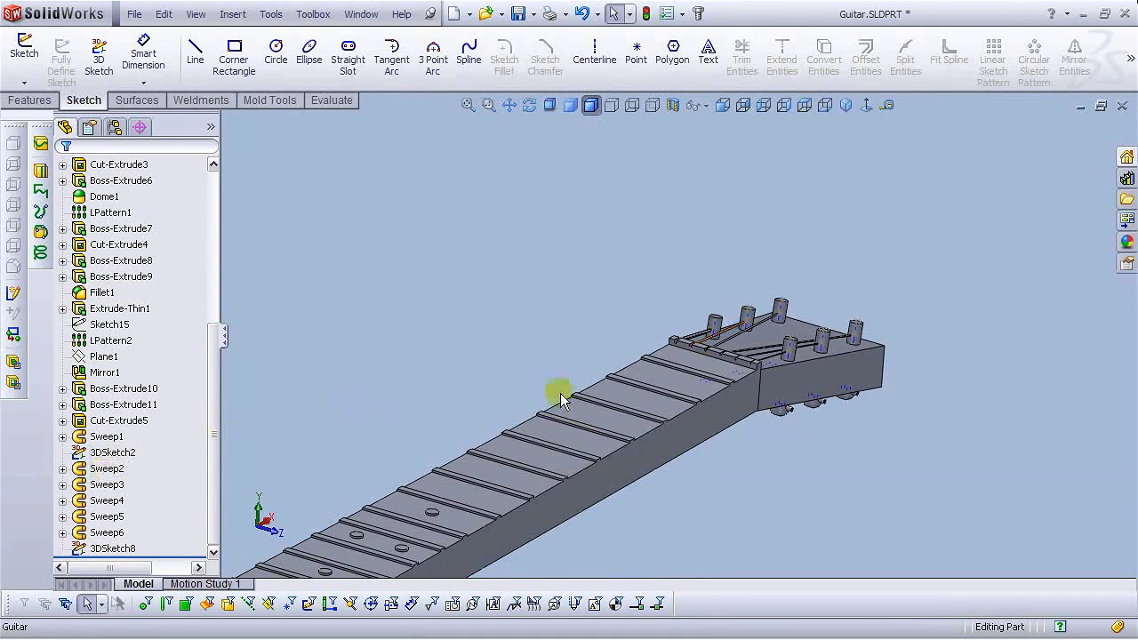
# Reopen the 3DSketch8 string path sketch for editing.
pyautogui.scroll(4, 561, 393)
pyautogui.scroll(-3, 576, 471)
pyautogui.moveTo(566, 472); pyautogui.dragTo(132, 518, button='middle')
pyautogui.click(113, 548)
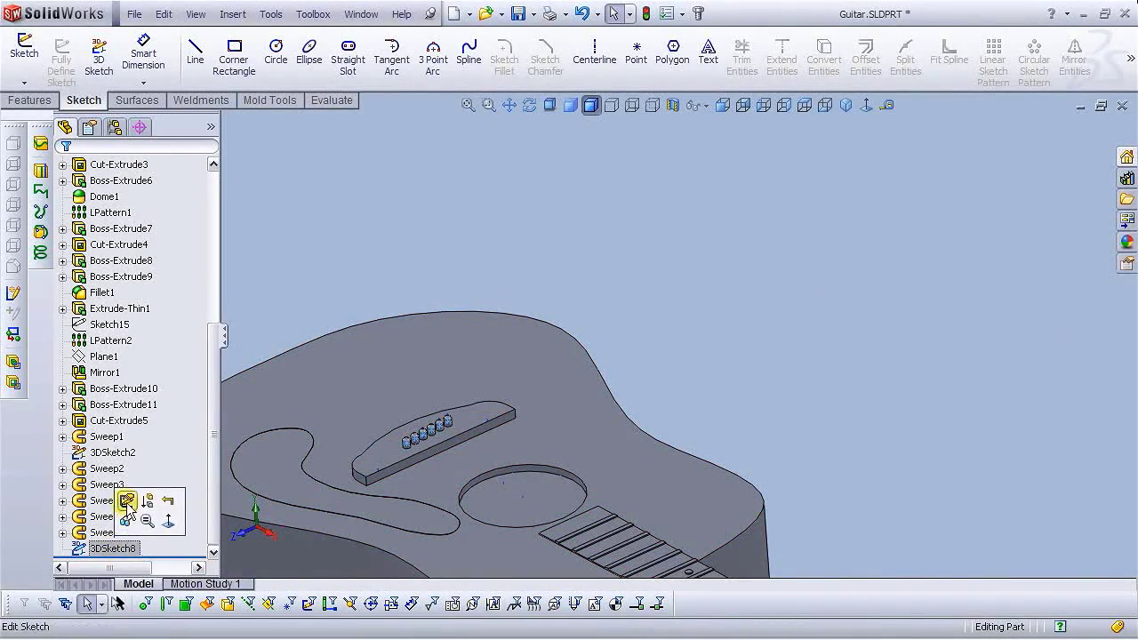
pyautogui.click(127, 502)
# Draw a line from the bridge pin up to the tuning peg end, then exit the 3D sketch.
pyautogui.click(194, 59)
pyautogui.scroll(-6, 500, 432)
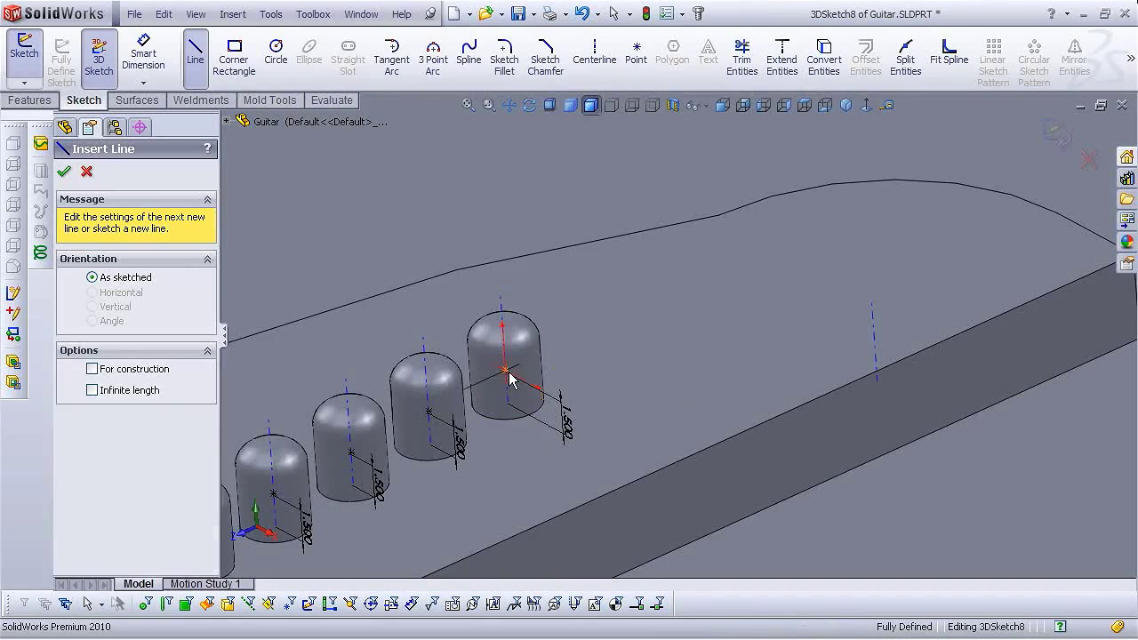
pyautogui.click(510, 380)
pyautogui.scroll(10, 744, 483)
pyautogui.scroll(-8, 752, 424)
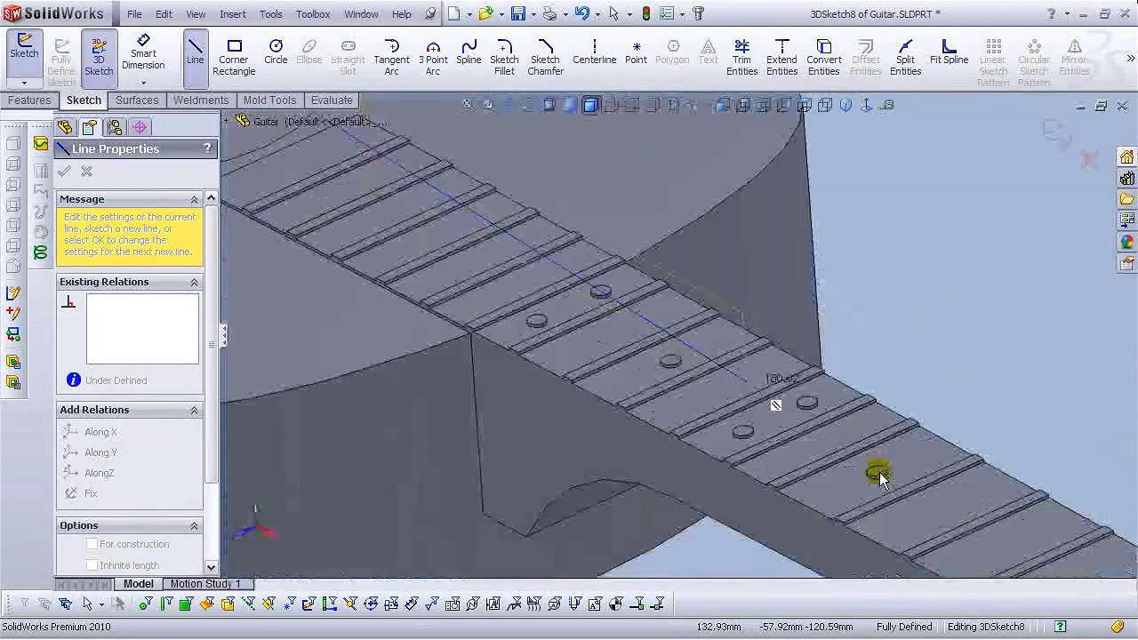
pyautogui.scroll(8, 878, 478)
pyautogui.scroll(-9, 856, 475)
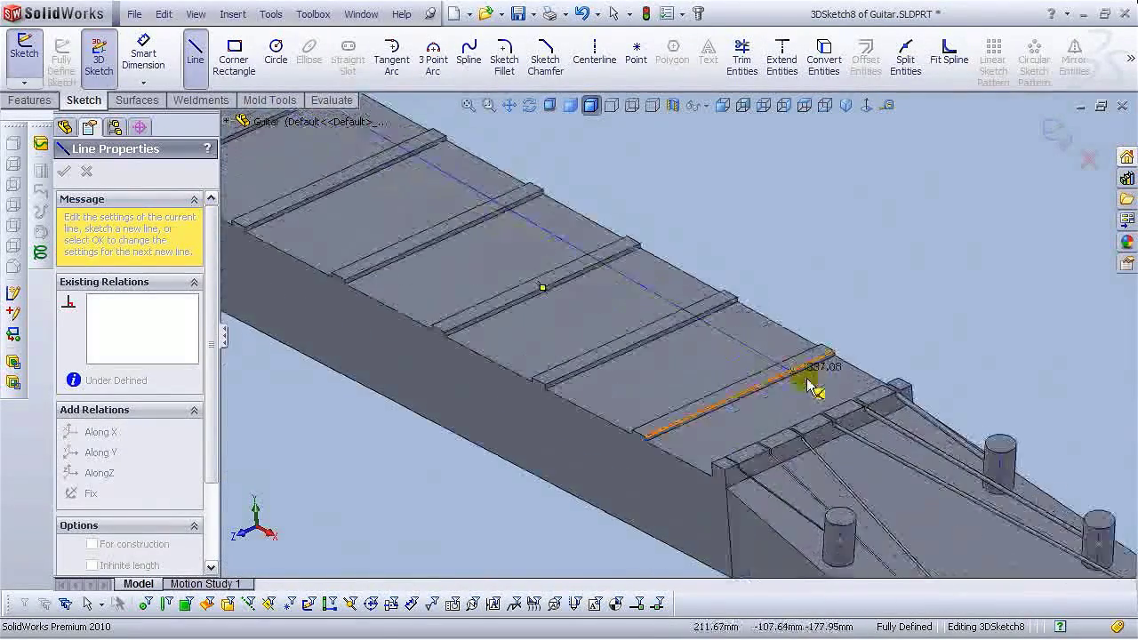
pyautogui.scroll(-3, 811, 384)
pyautogui.moveTo(857, 374); pyautogui.dragTo(805, 292, button='middle')
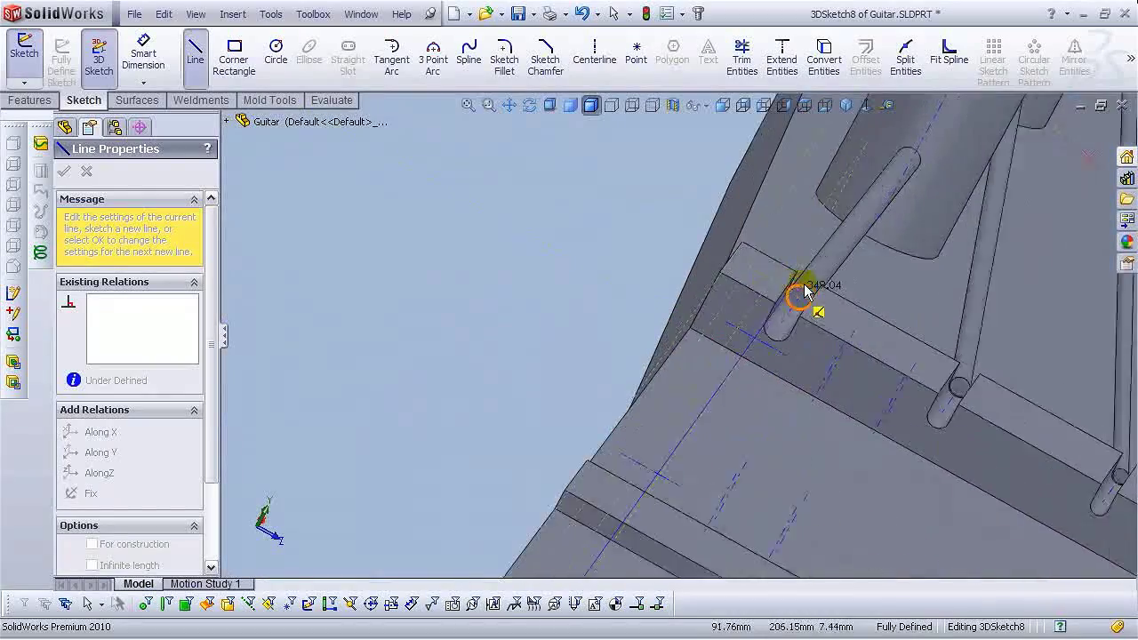
pyautogui.scroll(-2, 805, 292)
pyautogui.click(772, 327)
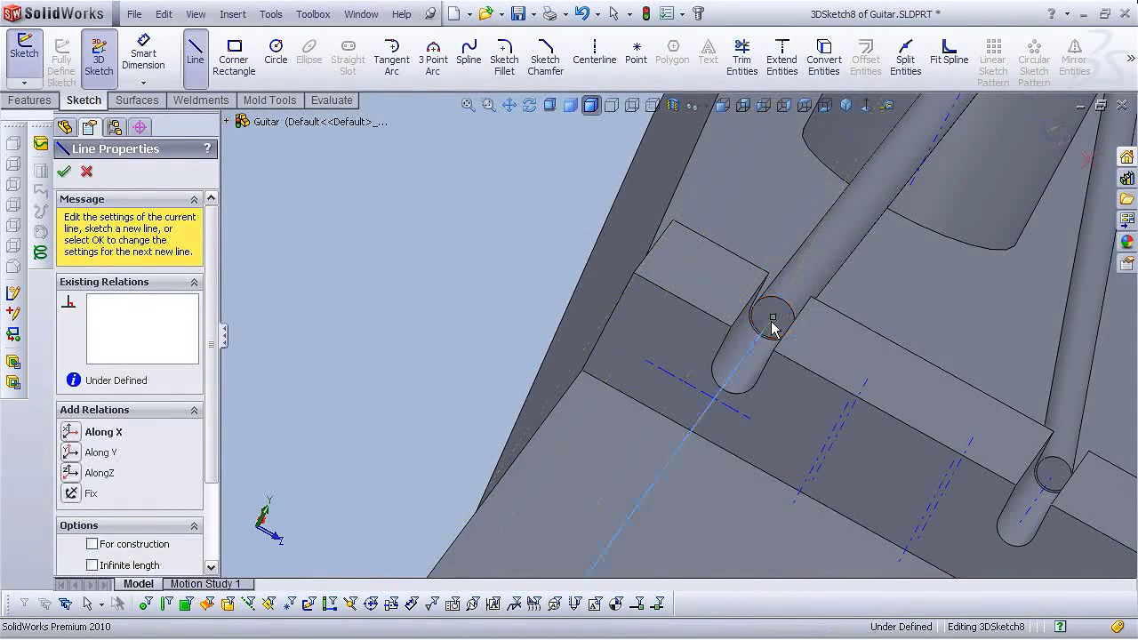
pyautogui.press('Escape')
pyautogui.scroll(5, 737, 394)
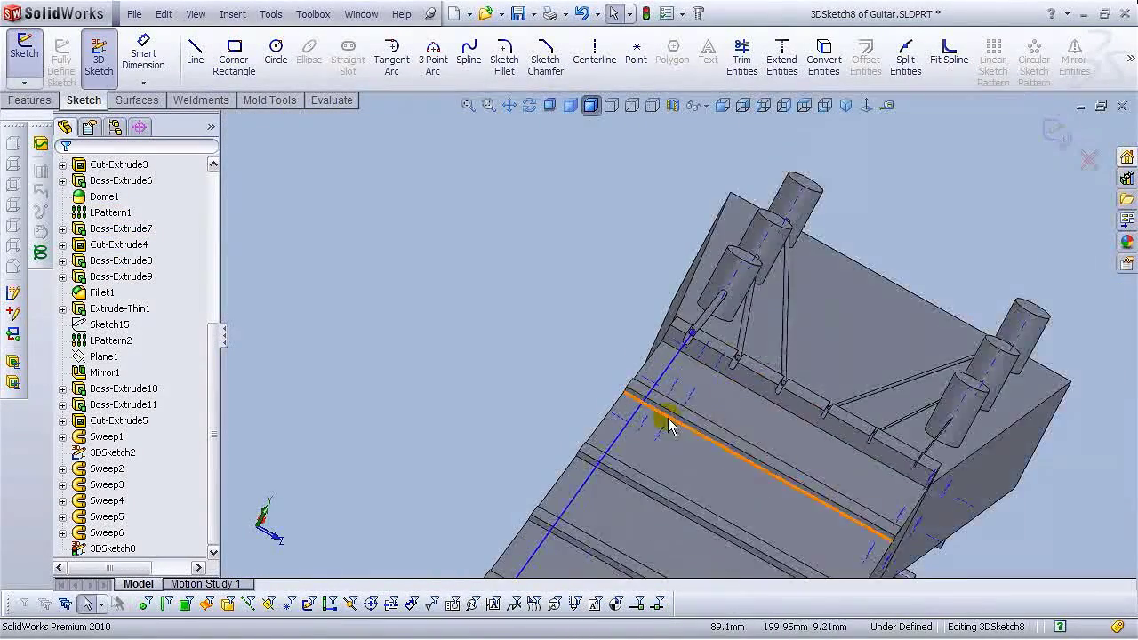
pyautogui.hotkey('ctrl', 'b')
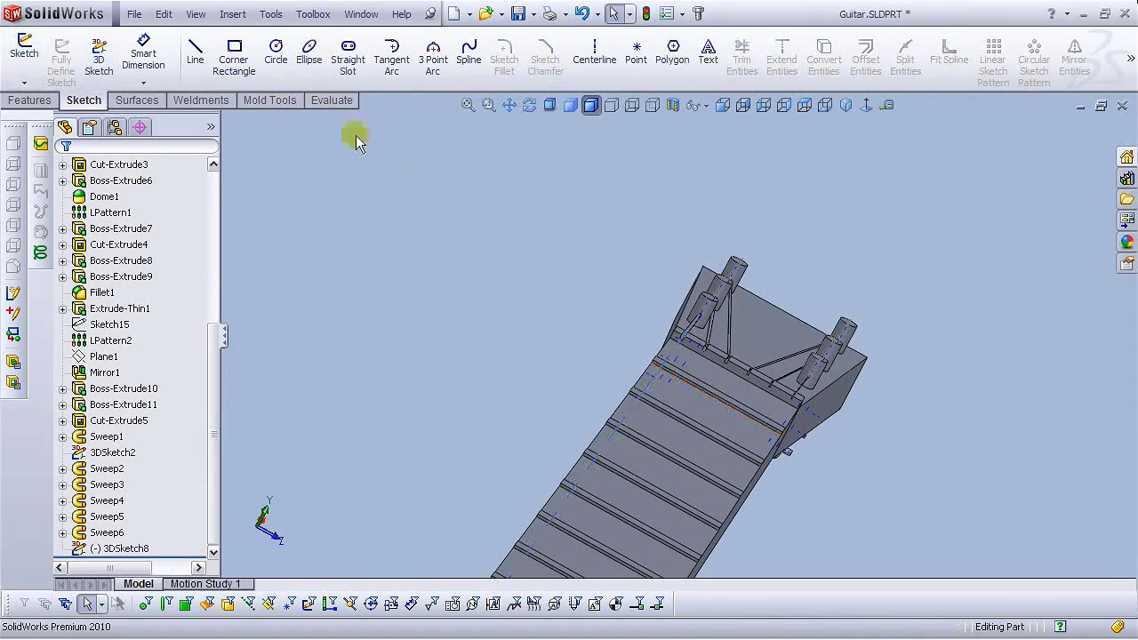
# Sweep the Sketch19 circle along the new 3DSketch8 line to create the Sweep7 string.
pyautogui.click(29, 101)
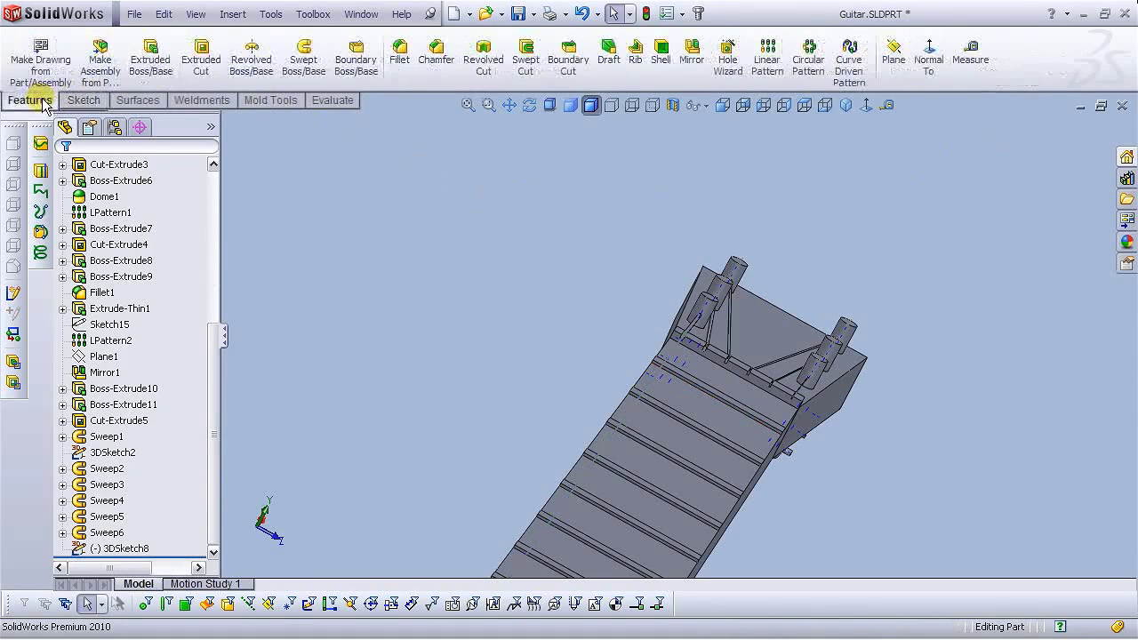
pyautogui.click(303, 63)
pyautogui.scroll(-6, 703, 350)
pyautogui.moveTo(620, 296); pyautogui.dragTo(546, 285, button='middle')
pyautogui.scroll(-5, 676, 286)
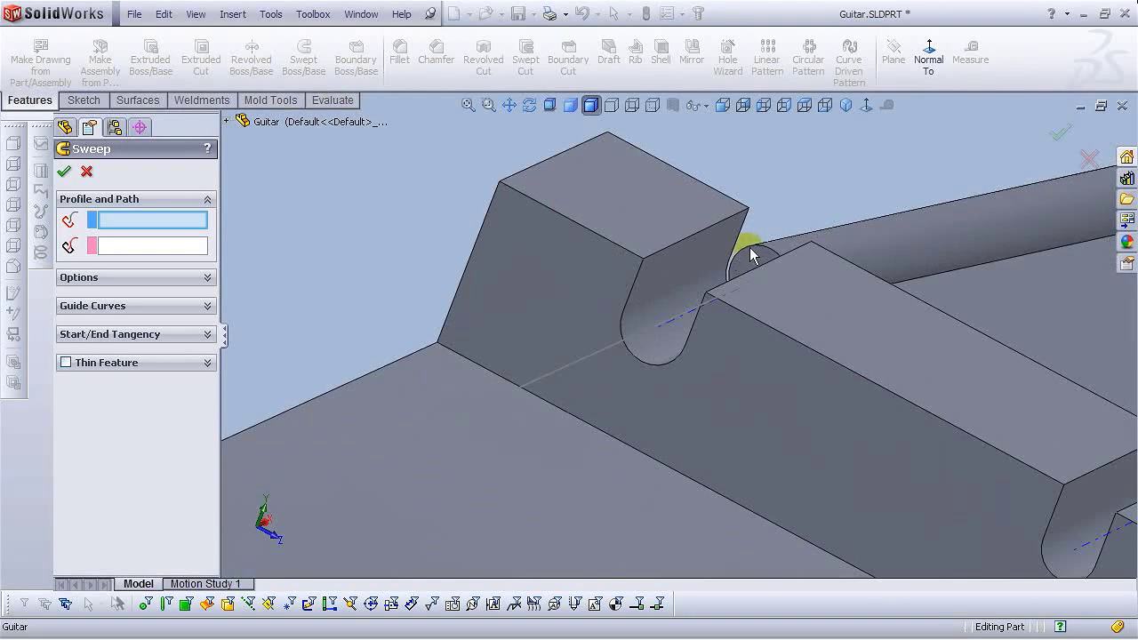
pyautogui.scroll(3, 743, 273)
pyautogui.moveTo(734, 275); pyautogui.dragTo(752, 302, button='middle')
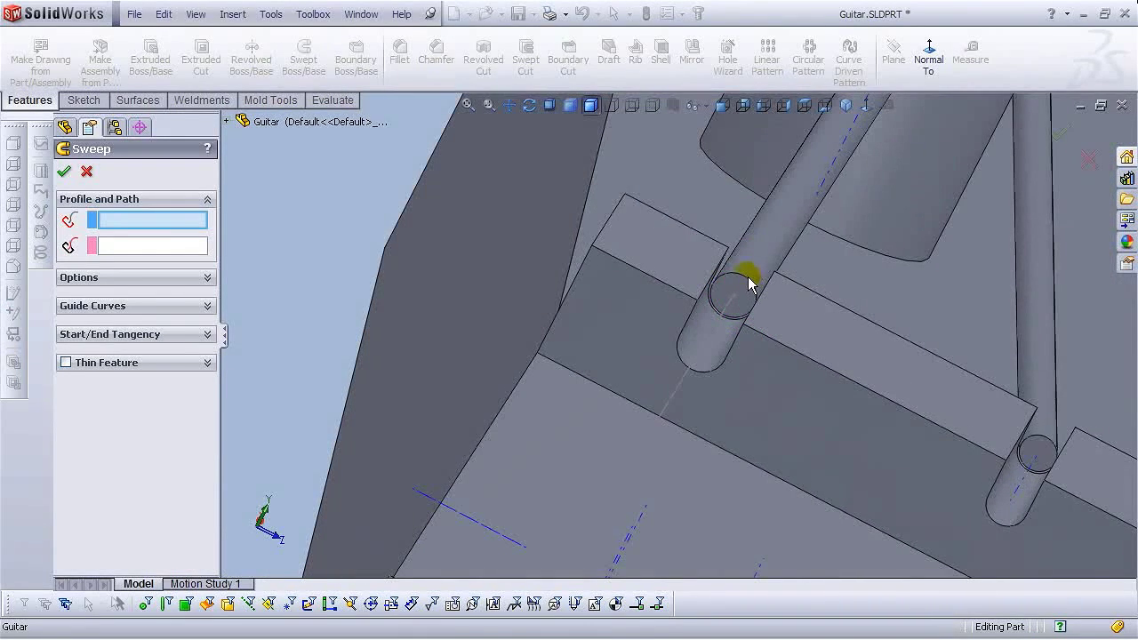
pyautogui.click(227, 122)
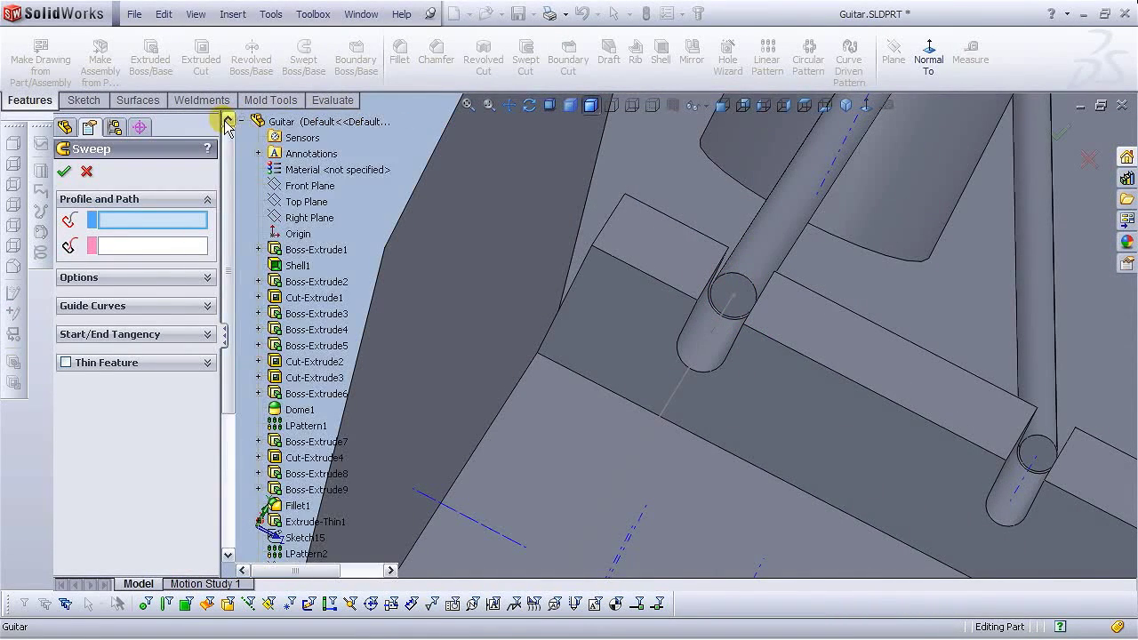
pyautogui.scroll(-5, 329, 267)
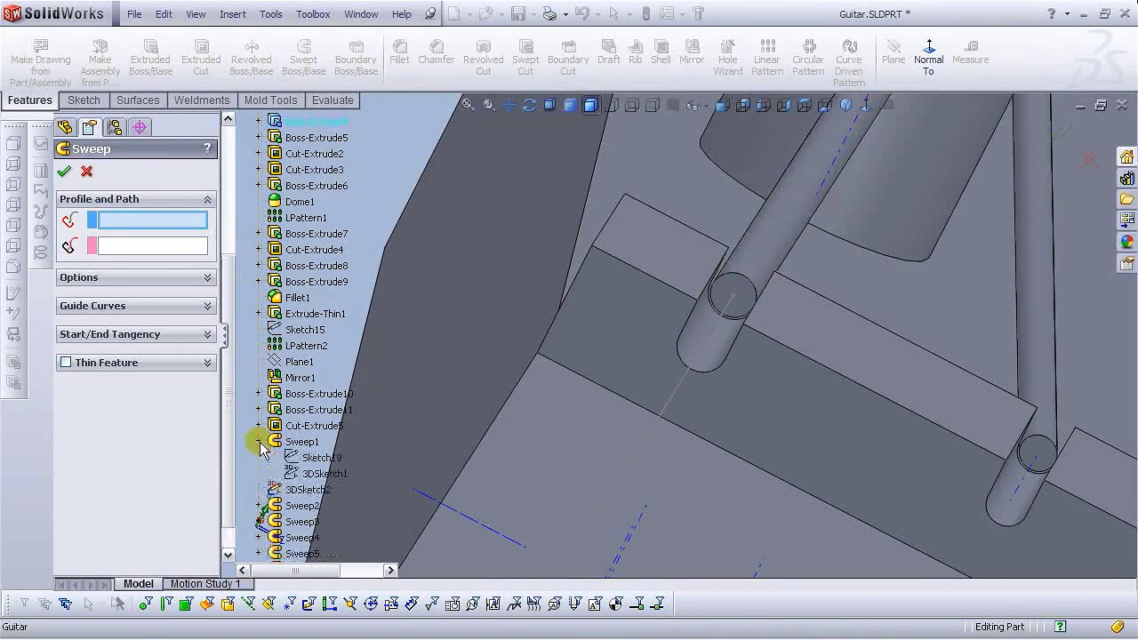
pyautogui.click(315, 458)
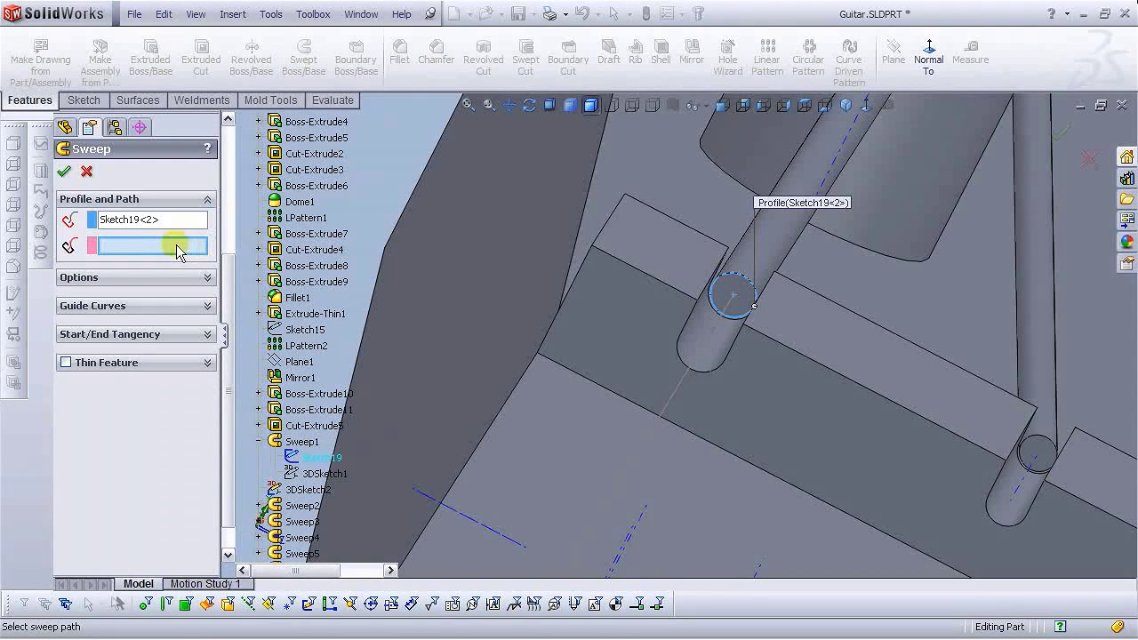
pyautogui.click(669, 411)
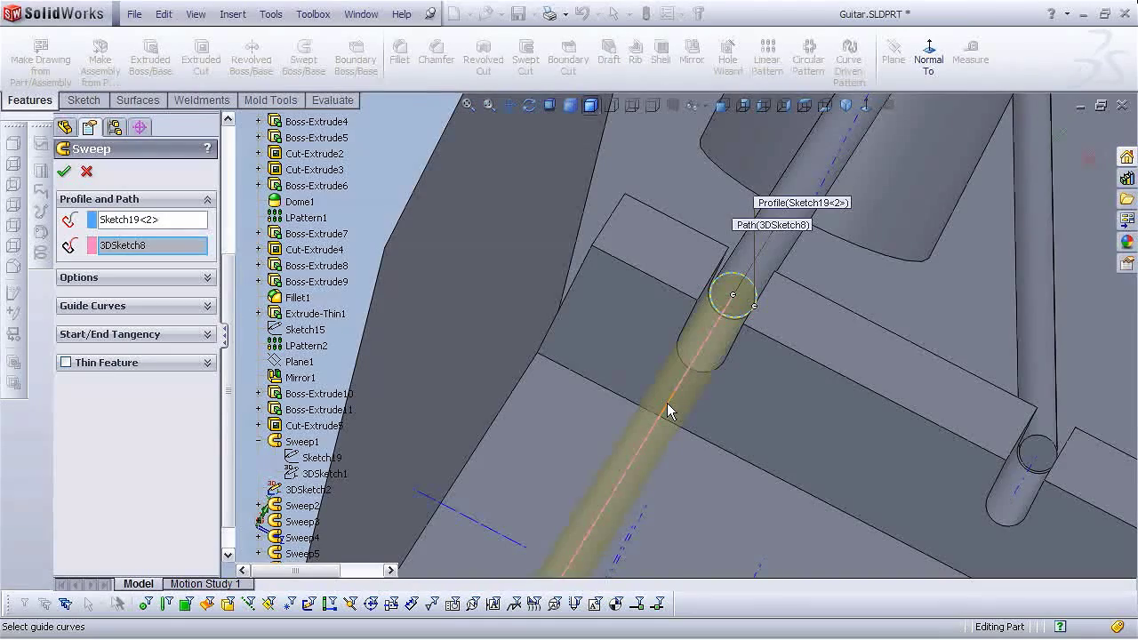
pyautogui.press('Return')
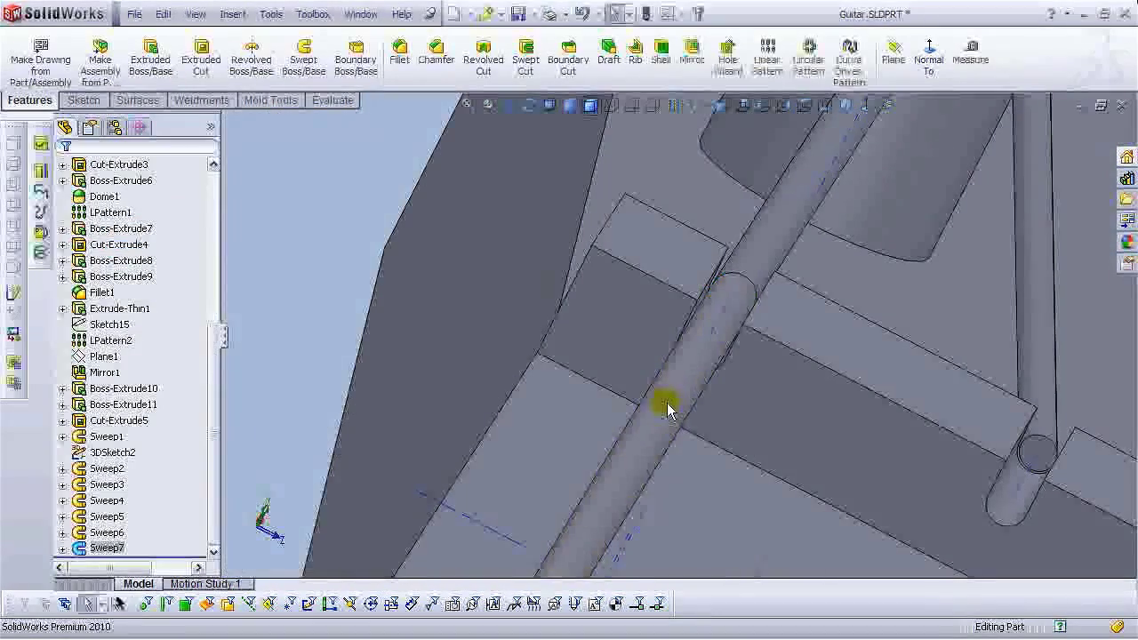
pyautogui.scroll(10, 658, 417)
pyautogui.scroll(5, 647, 422)
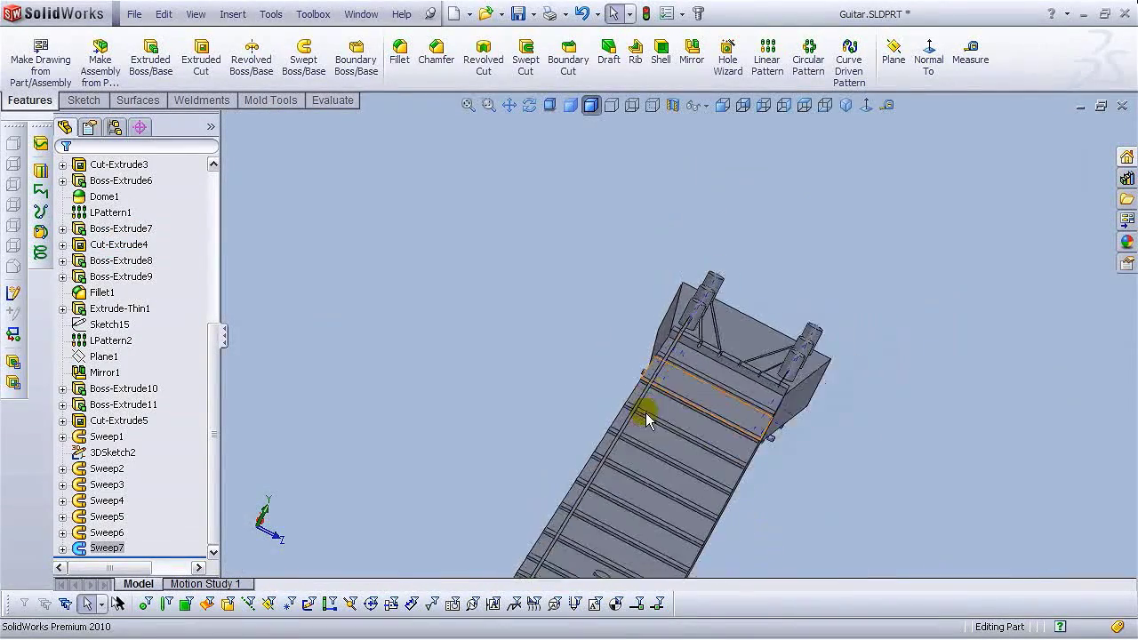
# Start a new 3D sketch and orient the view side-on to the bridge pins.
pyautogui.moveTo(637, 436); pyautogui.dragTo(483, 500, button='middle')
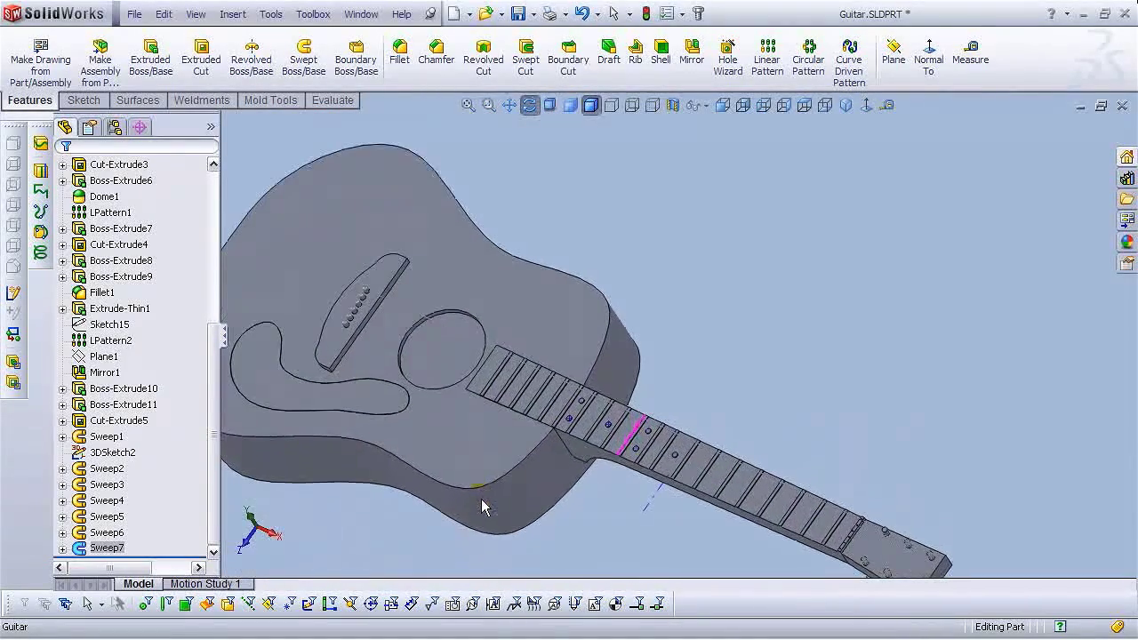
pyautogui.scroll(-10, 384, 279)
pyautogui.scroll(8, 483, 329)
pyautogui.moveTo(590, 432); pyautogui.dragTo(718, 395, button='middle')
pyautogui.scroll(-10, 668, 333)
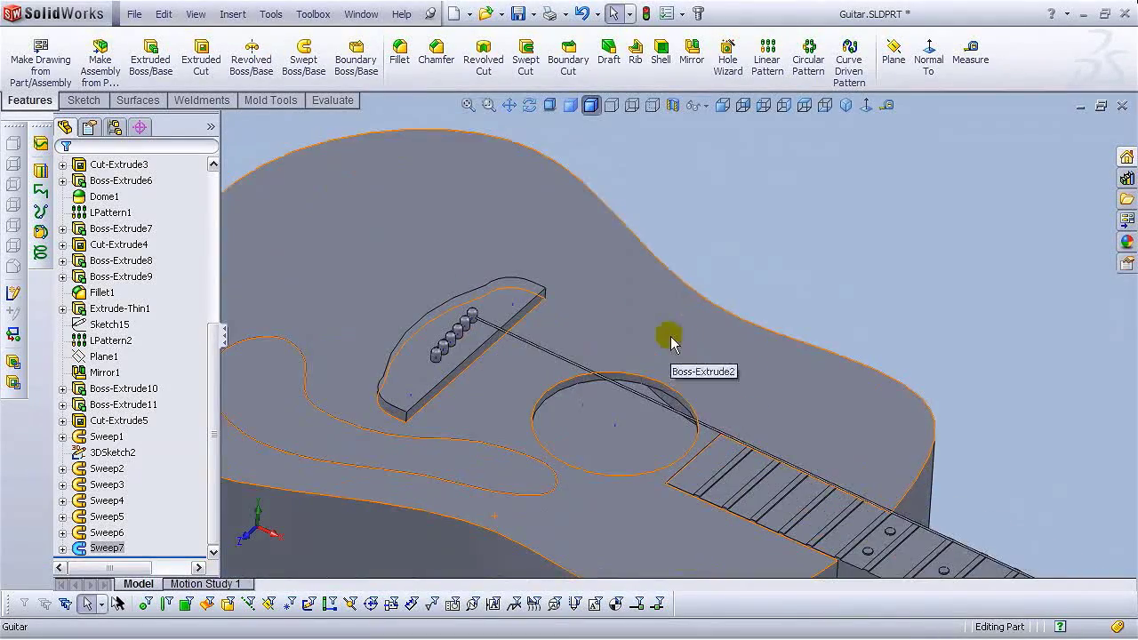
pyautogui.scroll(-3, 545, 360)
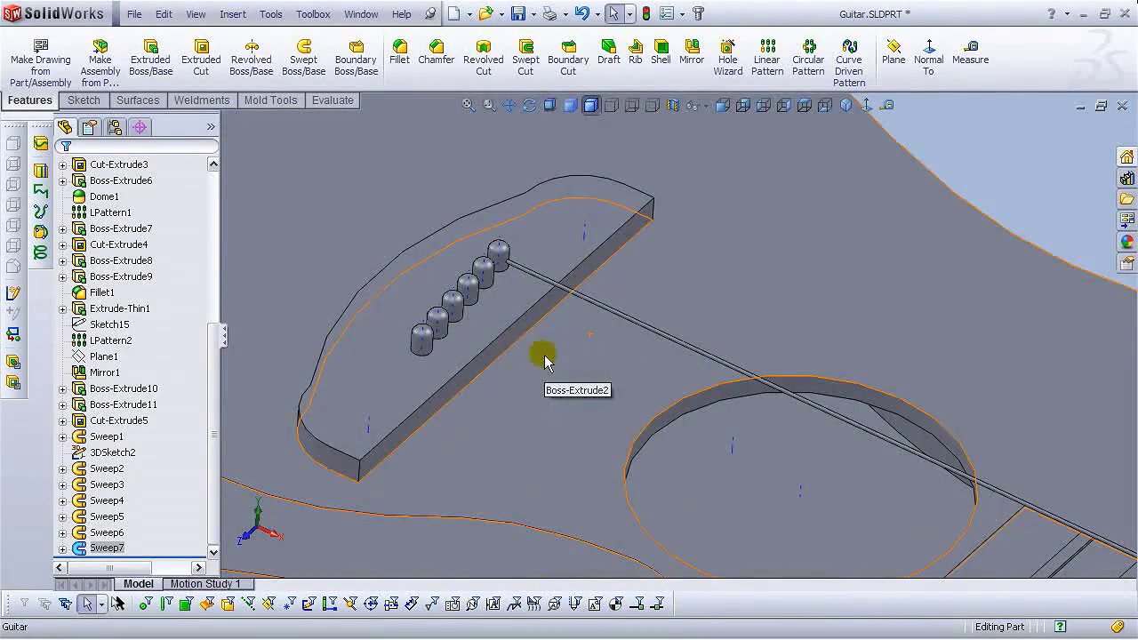
pyautogui.scroll(3, 545, 360)
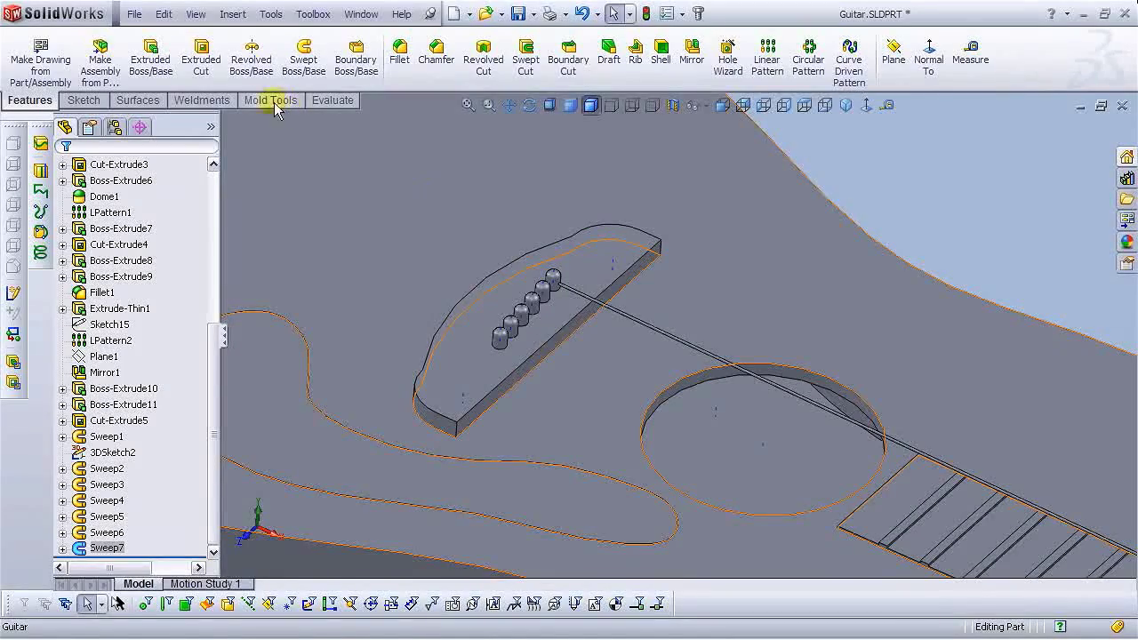
pyautogui.click(93, 102)
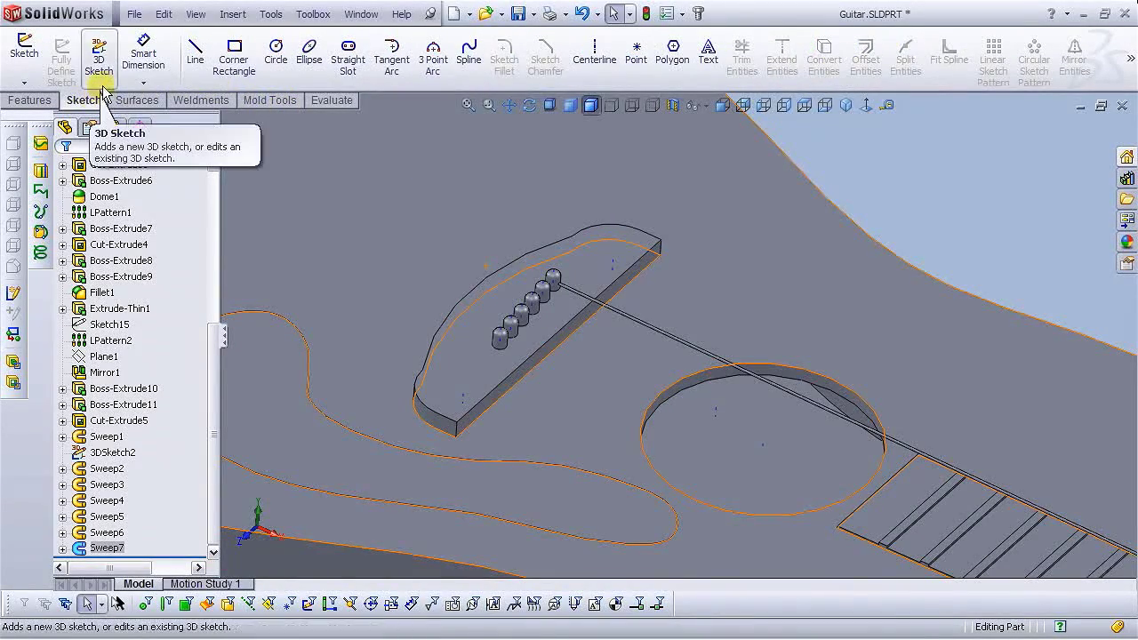
pyautogui.click(99, 60)
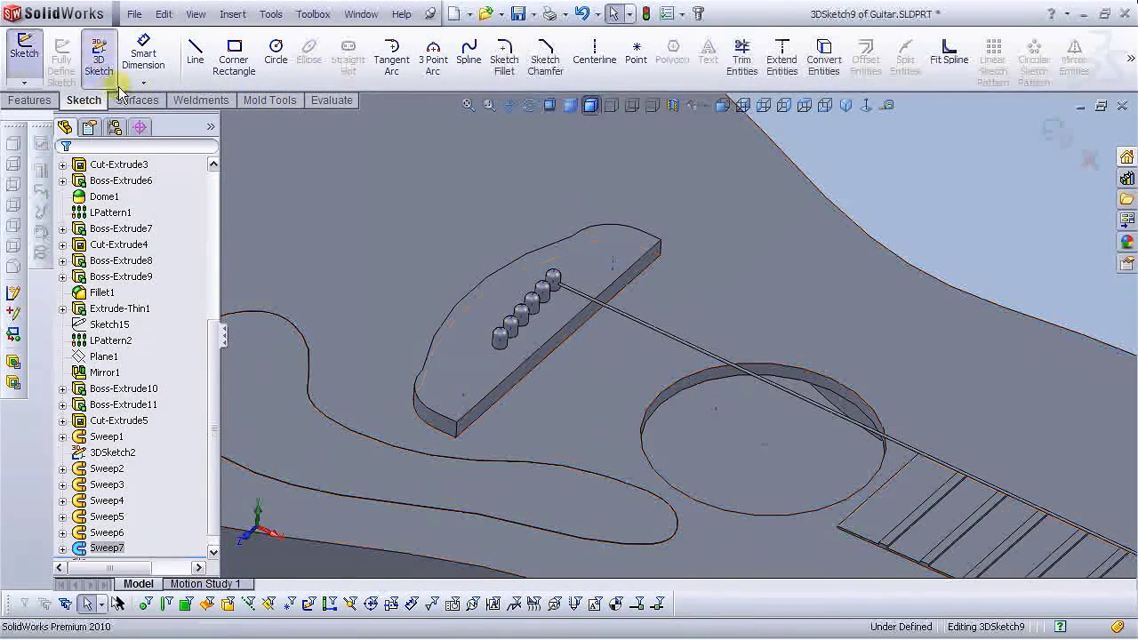
pyautogui.click(196, 55)
pyautogui.scroll(-6, 560, 307)
pyautogui.moveTo(513, 319); pyautogui.dragTo(488, 274, button='middle')
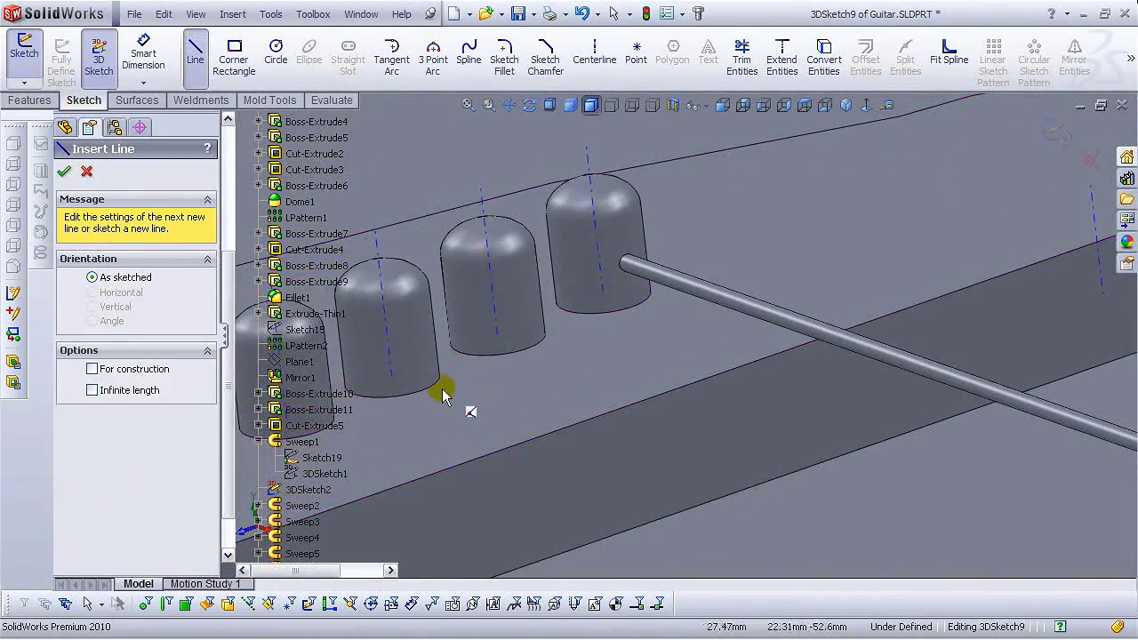
pyautogui.press('Escape')
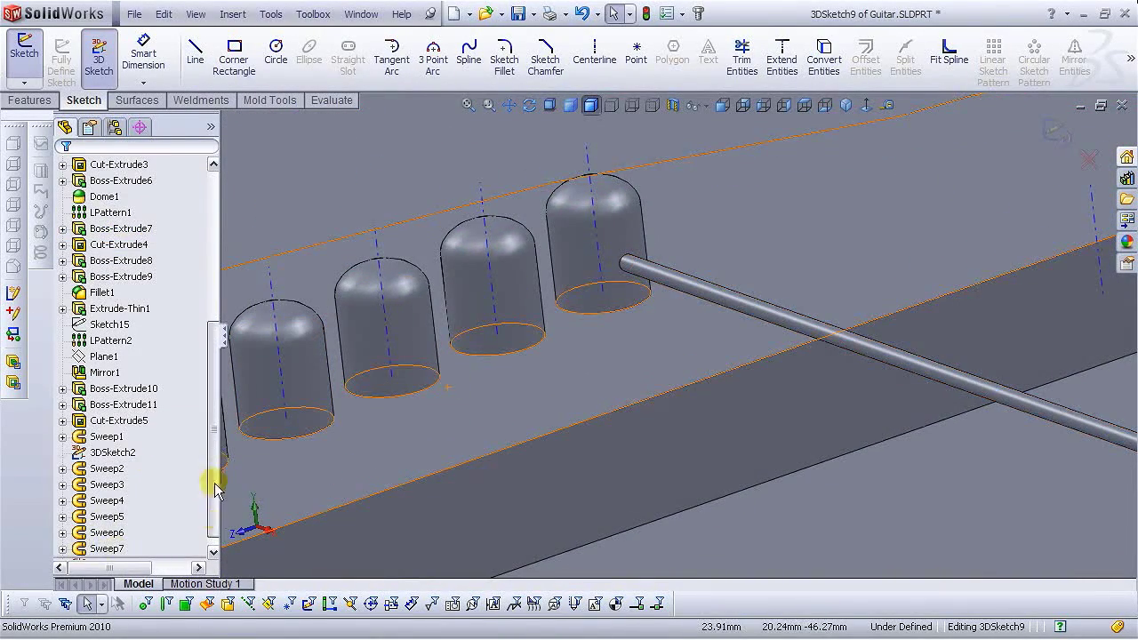
# Make the hidden Sketch19 profile under Sweep7 visible.
pyautogui.scroll(-1, 214, 483)
pyautogui.click(62, 532)
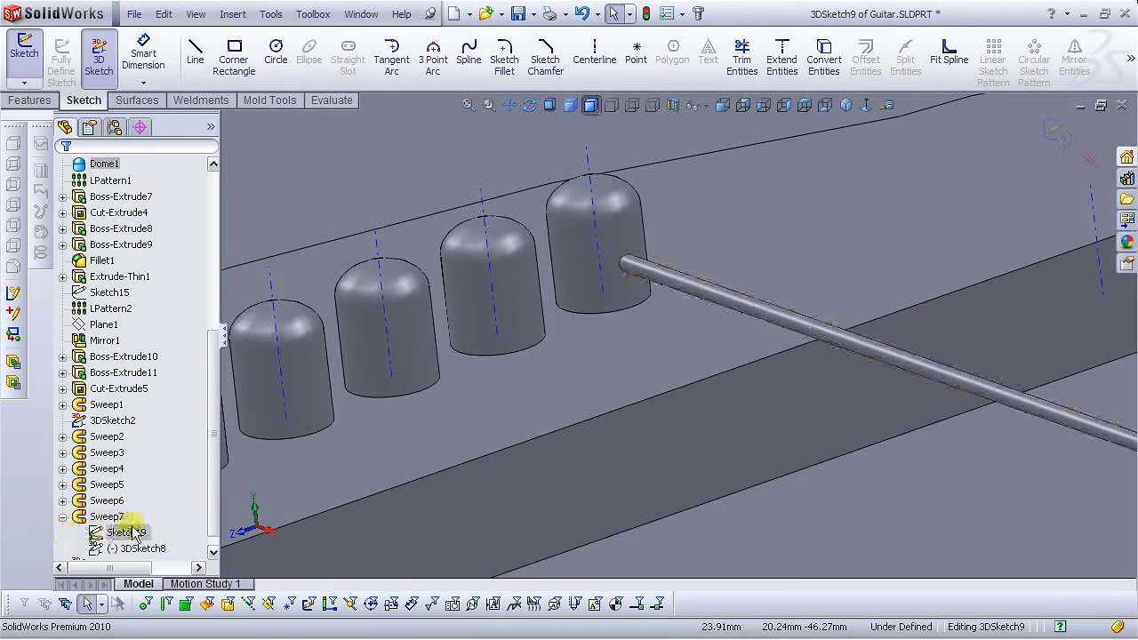
pyautogui.click(147, 532)
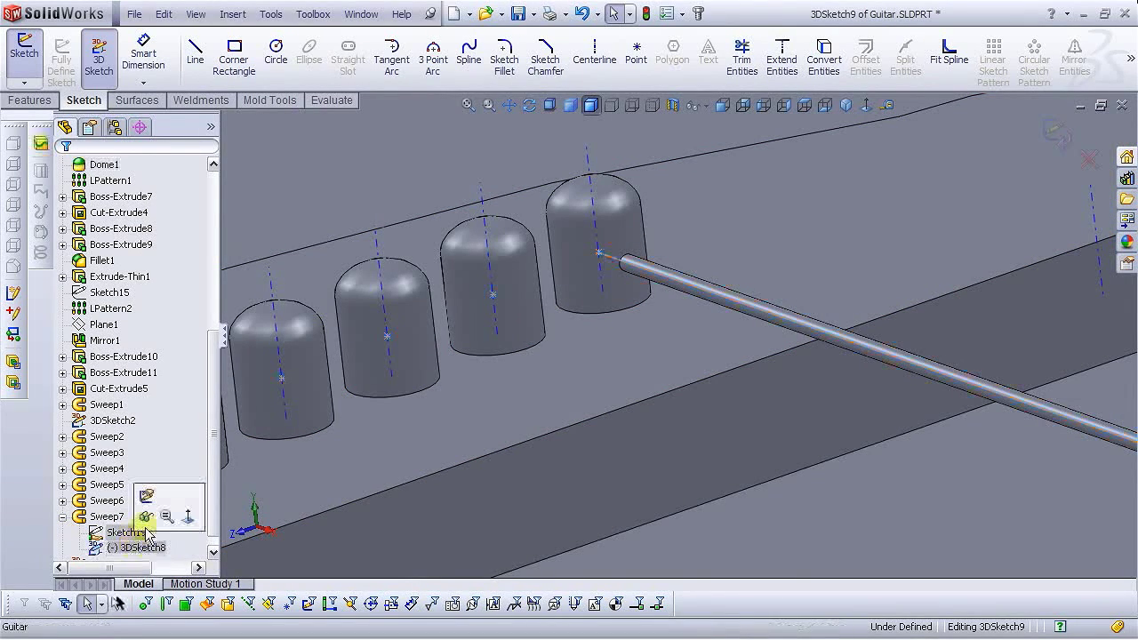
pyautogui.click(147, 518)
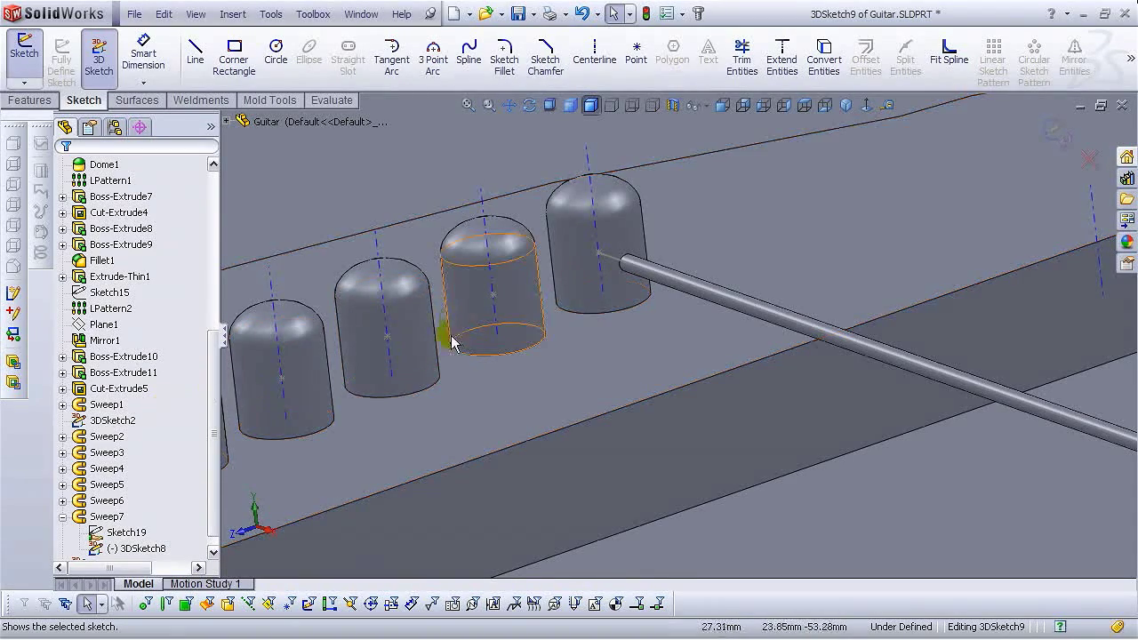
pyautogui.scroll(5, 623, 401)
pyautogui.scroll(-2, 658, 422)
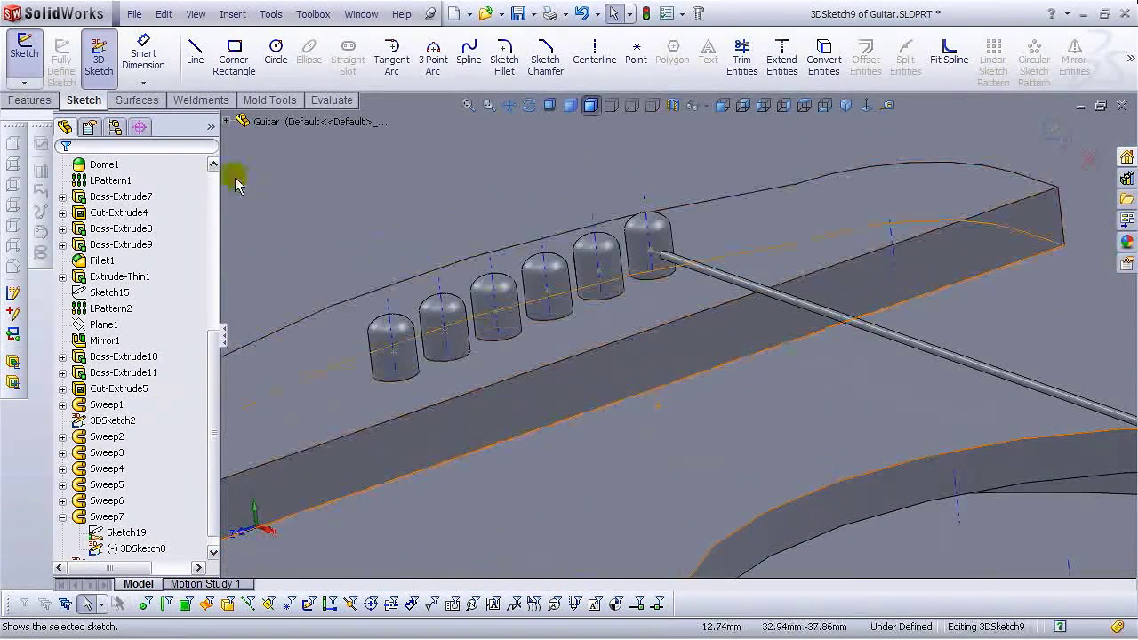
# Draw the string path line from the bridge pin to the nut notch.
pyautogui.click(196, 82)
pyautogui.click(602, 276)
pyautogui.scroll(8, 821, 403)
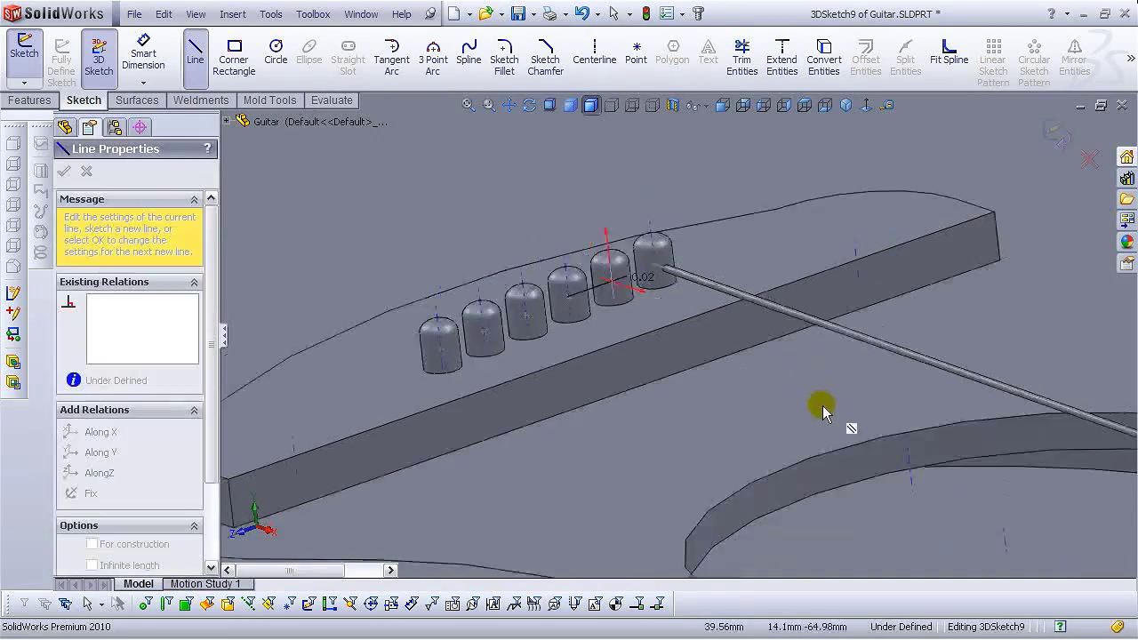
pyautogui.scroll(-4, 892, 409)
pyautogui.scroll(5, 892, 409)
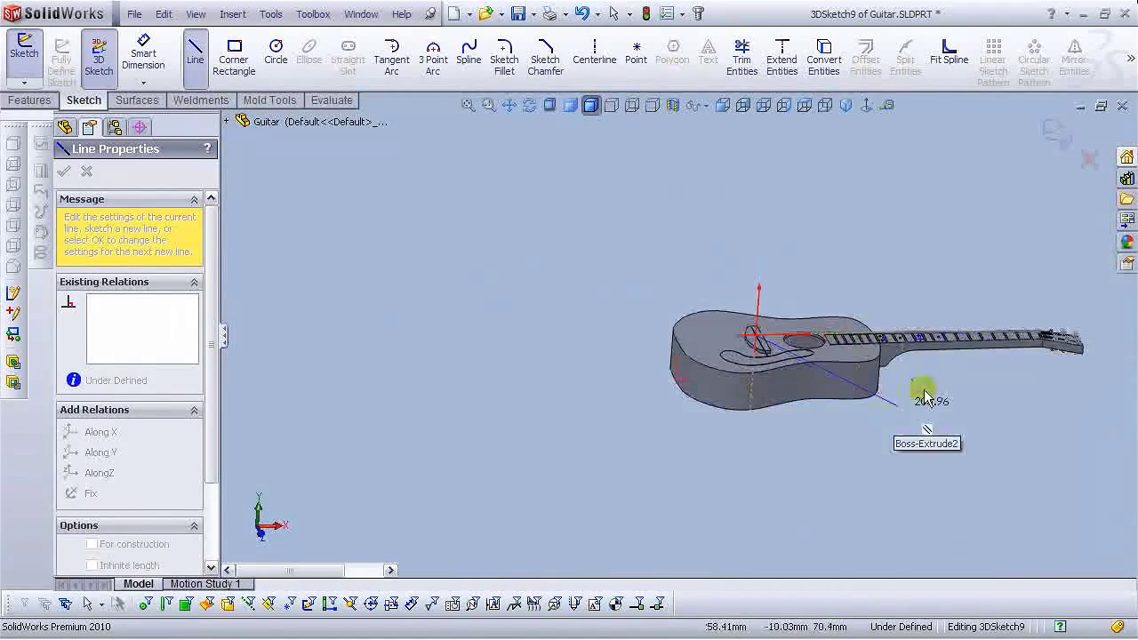
pyautogui.scroll(-5, 922, 388)
pyautogui.scroll(2, 895, 343)
pyautogui.scroll(-4, 922, 368)
pyautogui.scroll(-5, 827, 307)
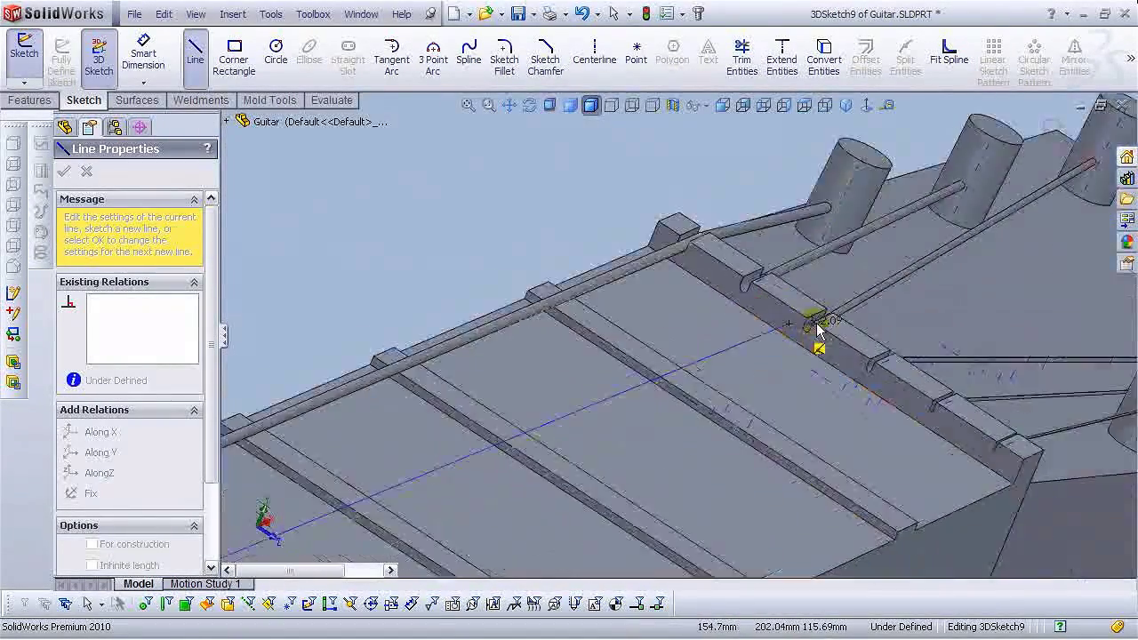
pyautogui.click(772, 336)
pyautogui.scroll(-5, 788, 364)
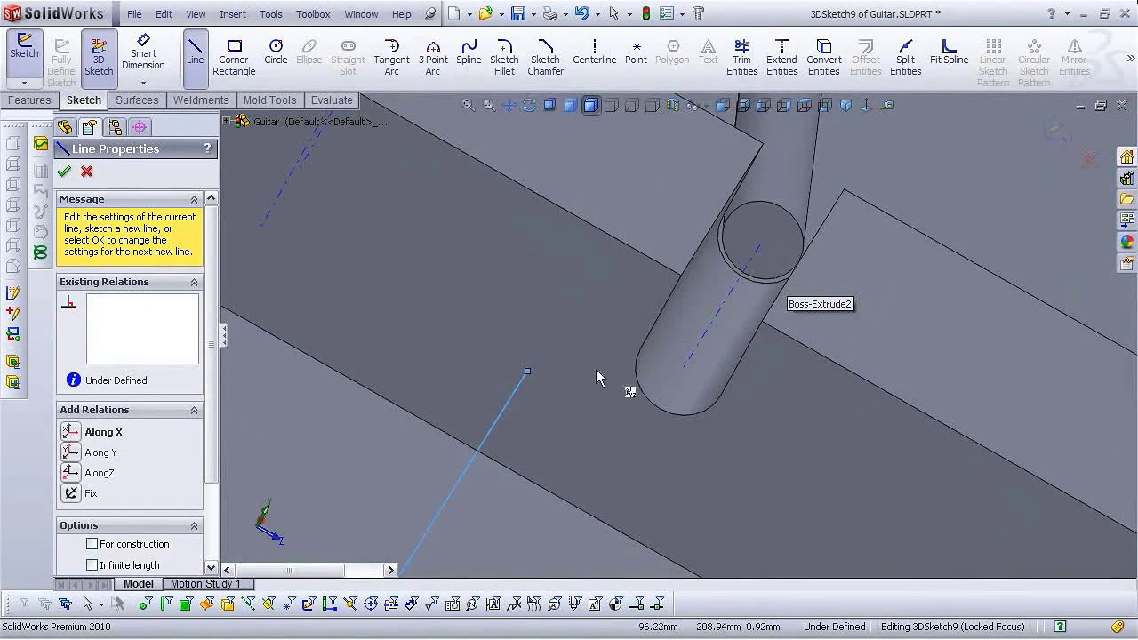
pyautogui.moveTo(529, 404); pyautogui.dragTo(508, 399, button='middle')
pyautogui.press('Escape')
pyautogui.press('Escape')
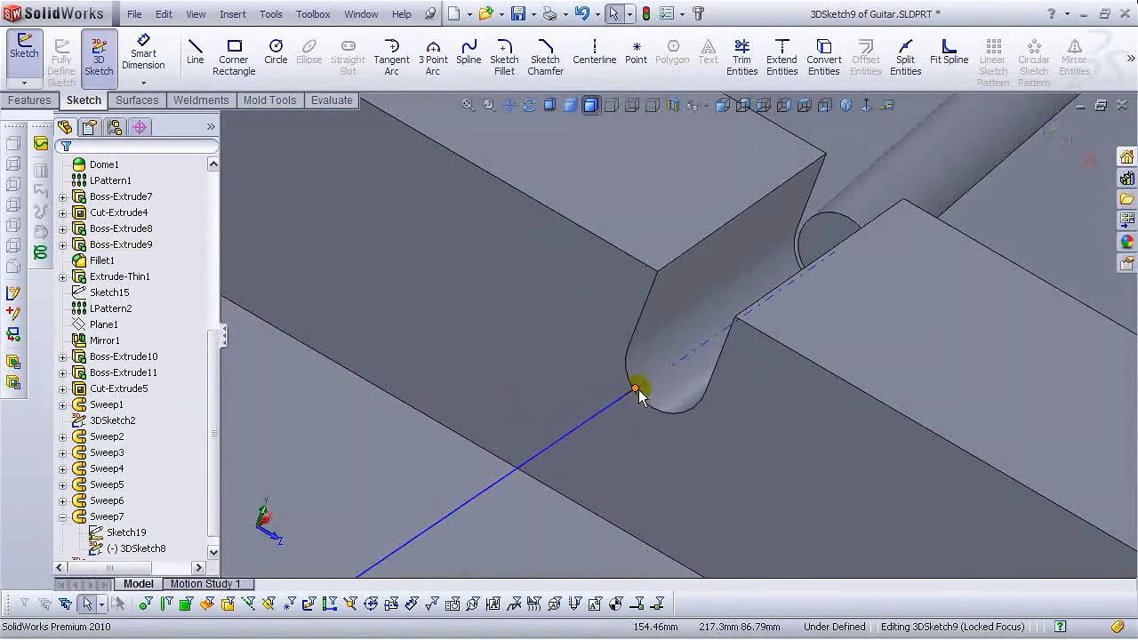
# Place a sketch point at the line's end and exit the 3D sketch.
pyautogui.press('p')
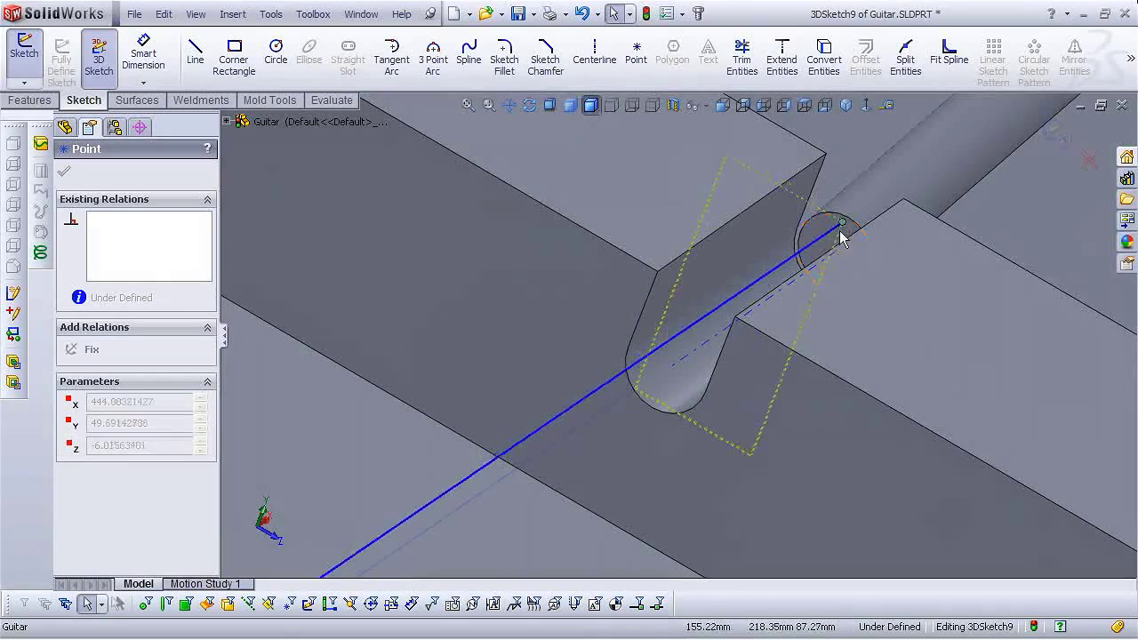
pyautogui.click(836, 256)
pyautogui.scroll(10, 730, 317)
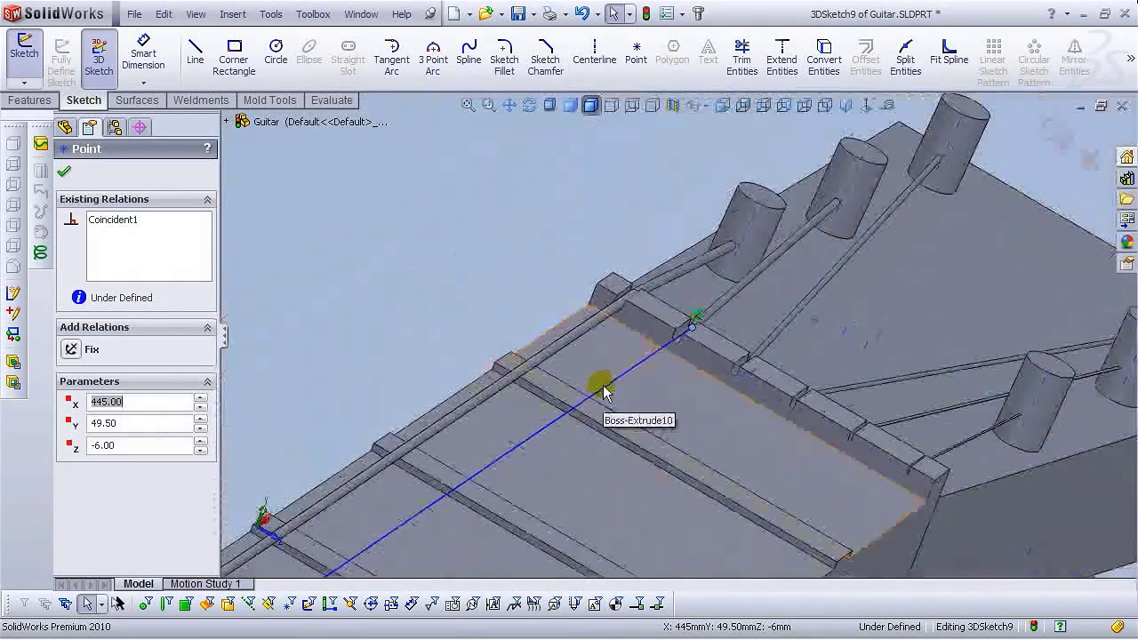
pyautogui.moveTo(590, 407); pyautogui.dragTo(521, 447, button='middle')
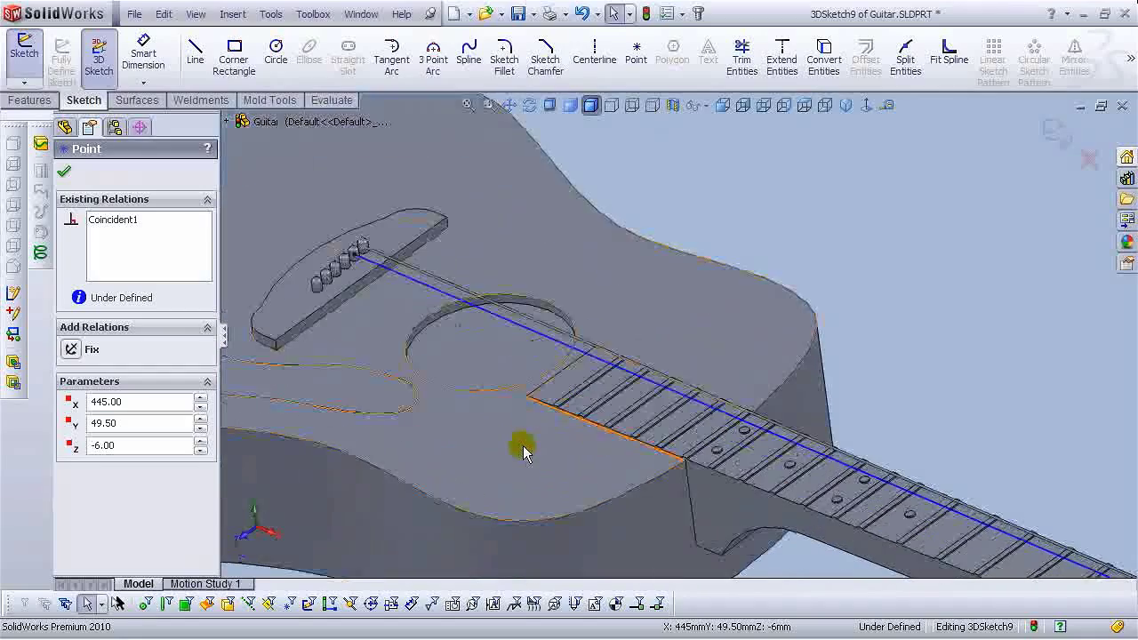
pyautogui.click(1089, 161)
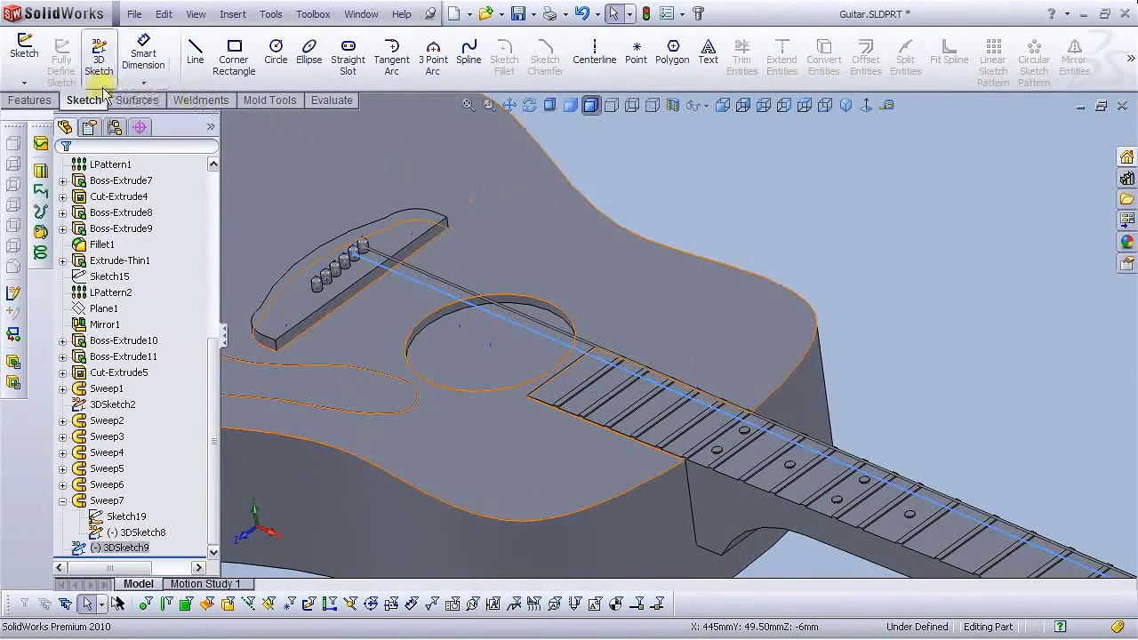
# Start a Swept Boss/Base feature with the model in isometric, low side view.
pyautogui.click(29, 99)
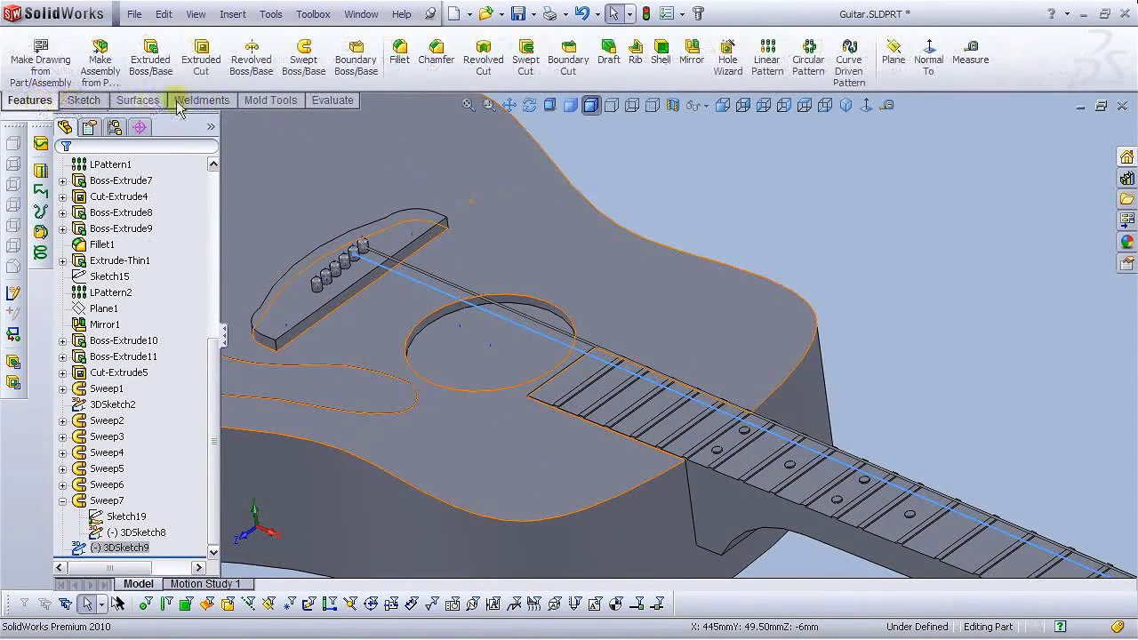
pyautogui.click(303, 55)
pyautogui.scroll(-5, 744, 406)
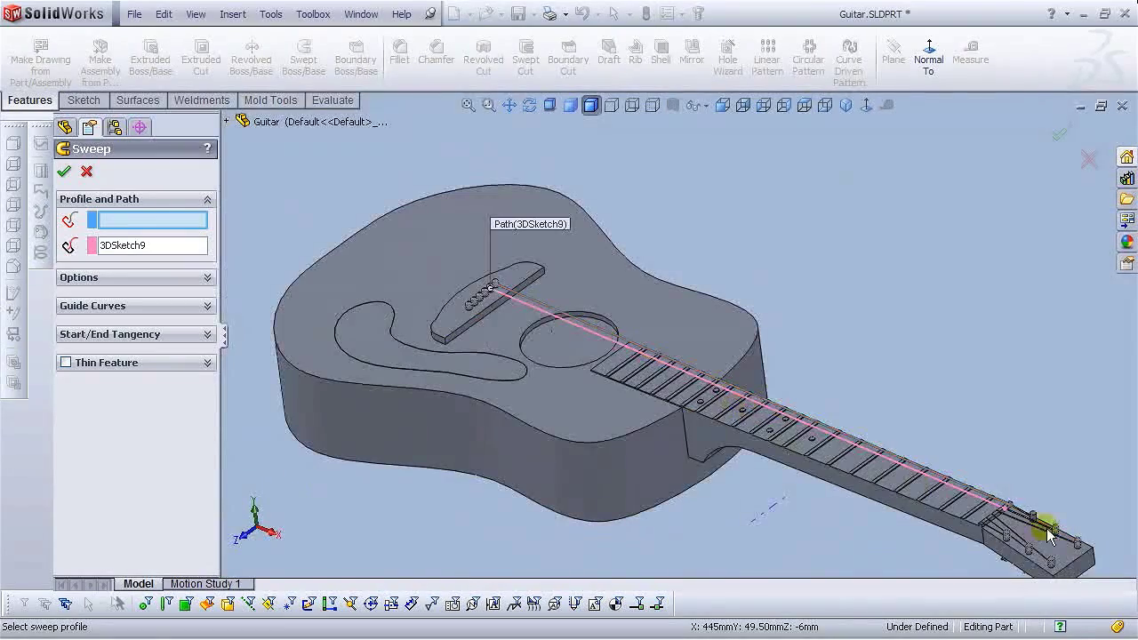
pyautogui.scroll(8, 1042, 526)
pyautogui.scroll(6, 731, 397)
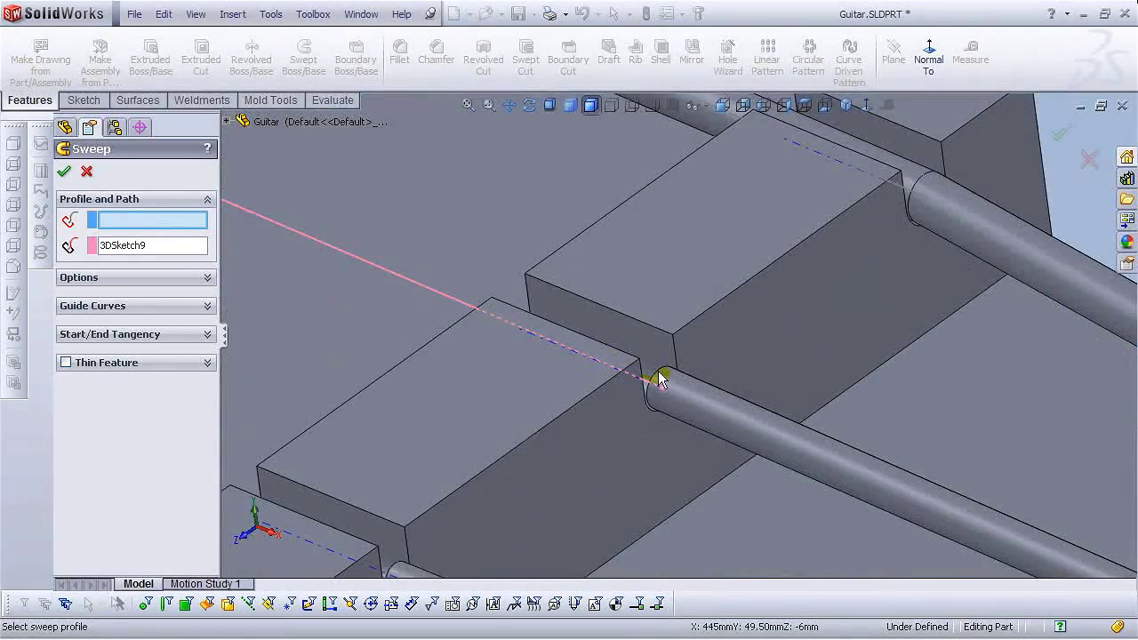
pyautogui.scroll(3, 656, 384)
pyautogui.click(845, 105)
pyautogui.scroll(-5, 804, 360)
pyautogui.scroll(5, 782, 365)
pyautogui.moveTo(788, 344); pyautogui.dragTo(813, 382, button='middle')
pyautogui.scroll(6, 592, 326)
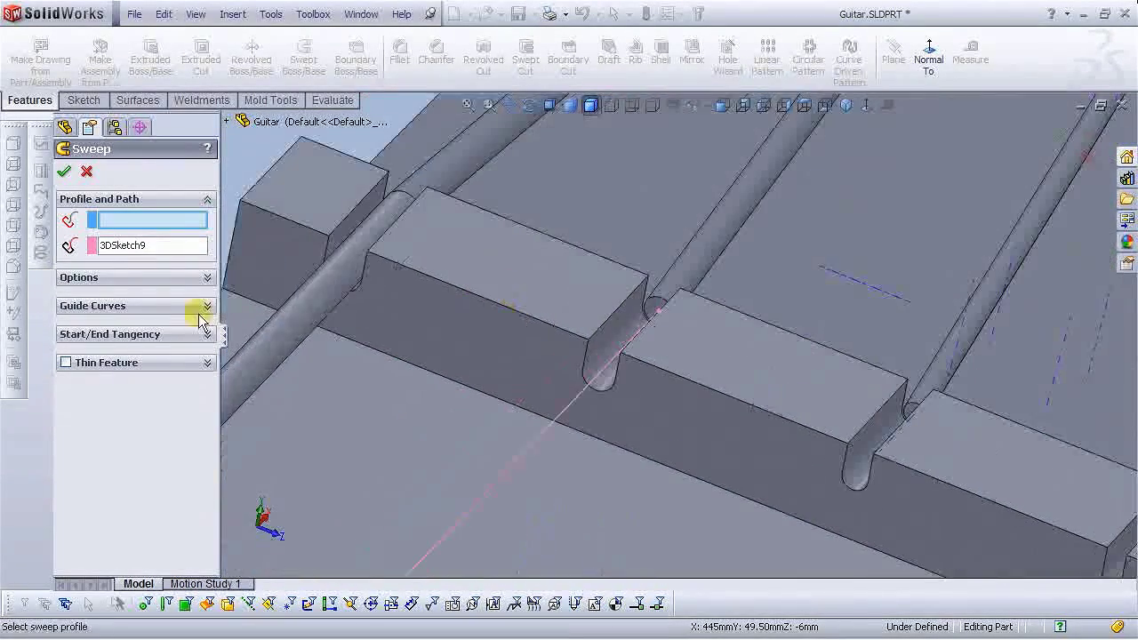
# Sweep the Sketch20 profile along 3DSketch9 to create the Sweep8 string.
pyautogui.click(230, 125)
pyautogui.scroll(-5, 287, 445)
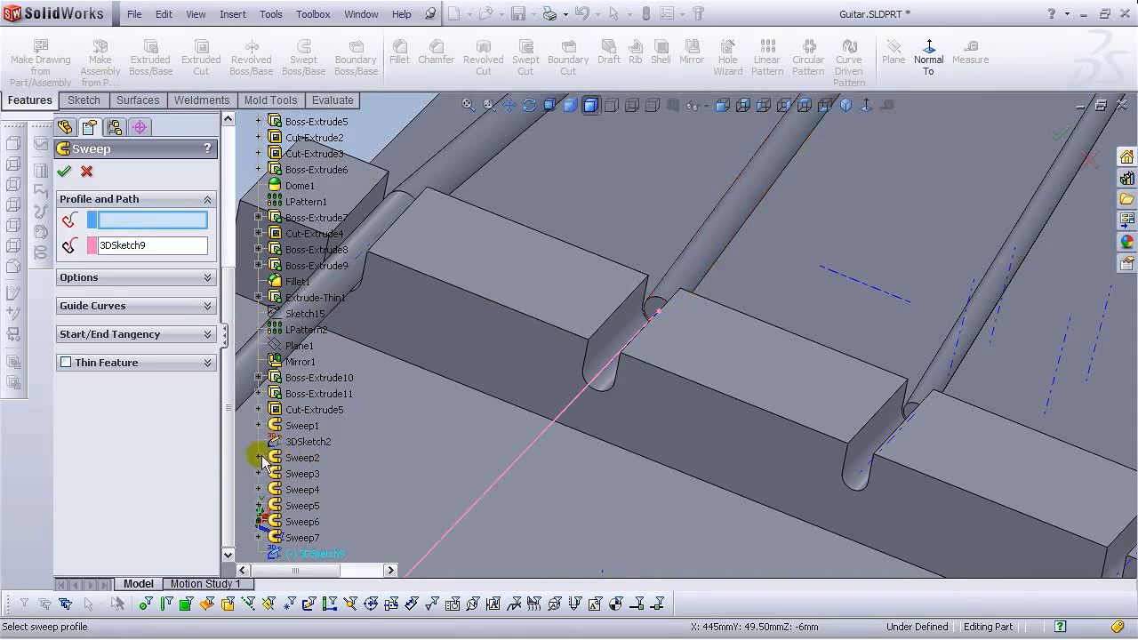
pyautogui.click(325, 475)
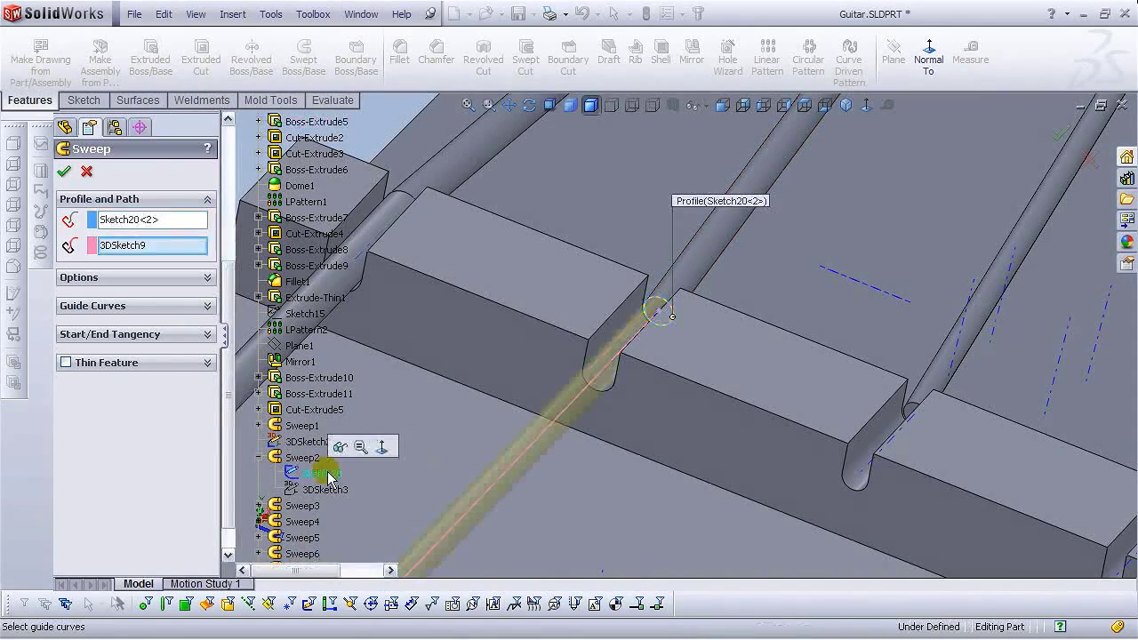
pyautogui.click(65, 172)
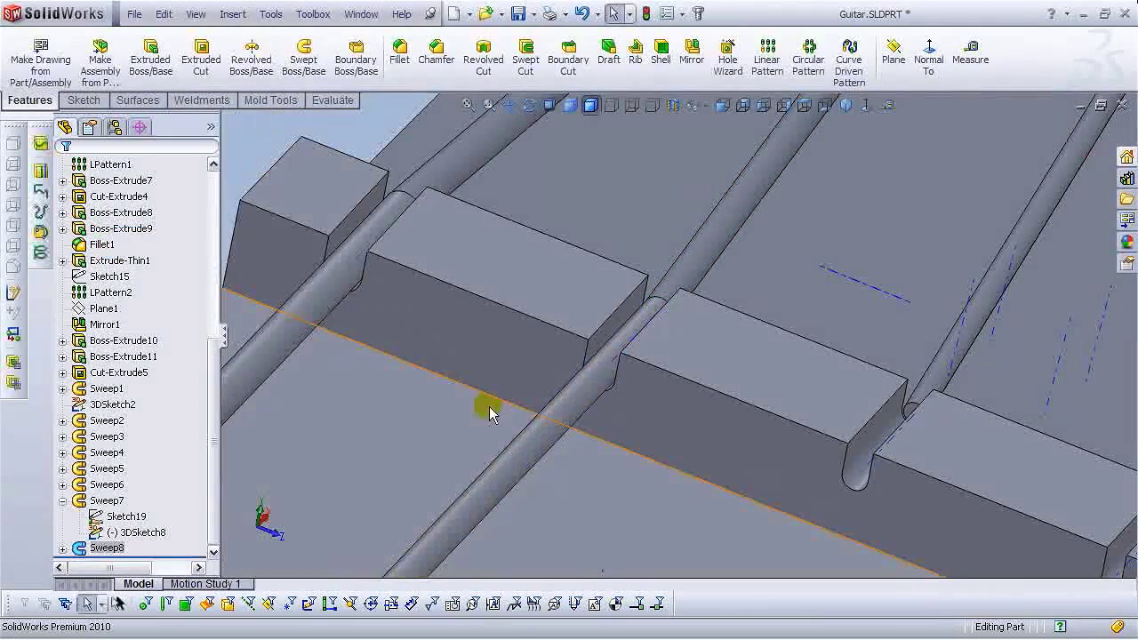
pyautogui.hotkey('ctrl', 'shift', 'z')
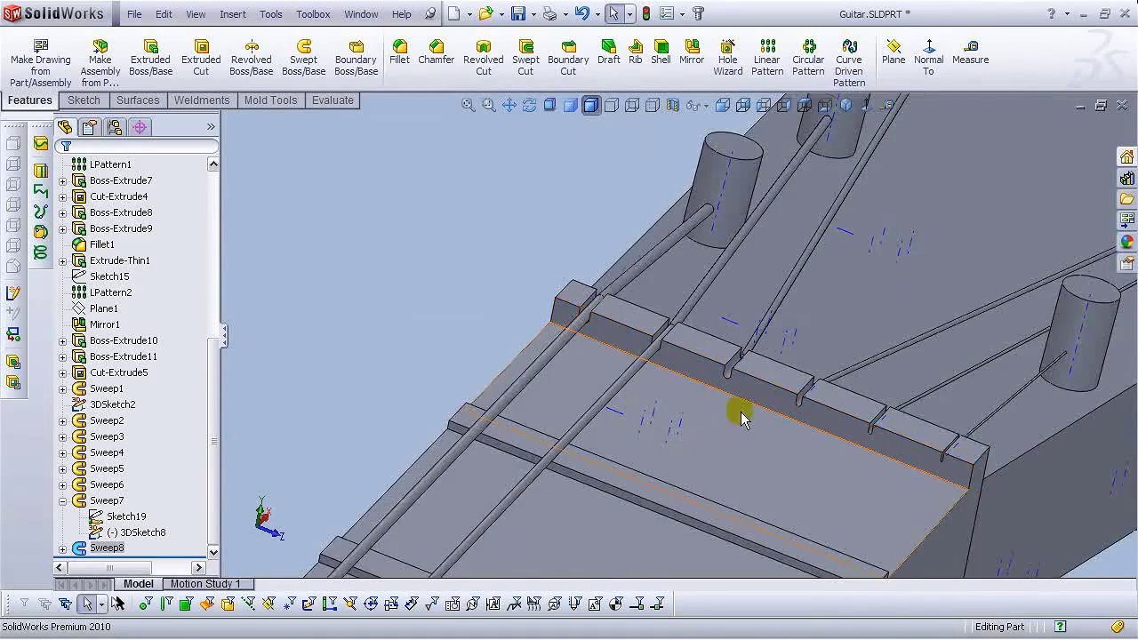
# Start 3DSketch10 and draw the string line between the nut notch and a bridge pin.
pyautogui.scroll(-3, 782, 409)
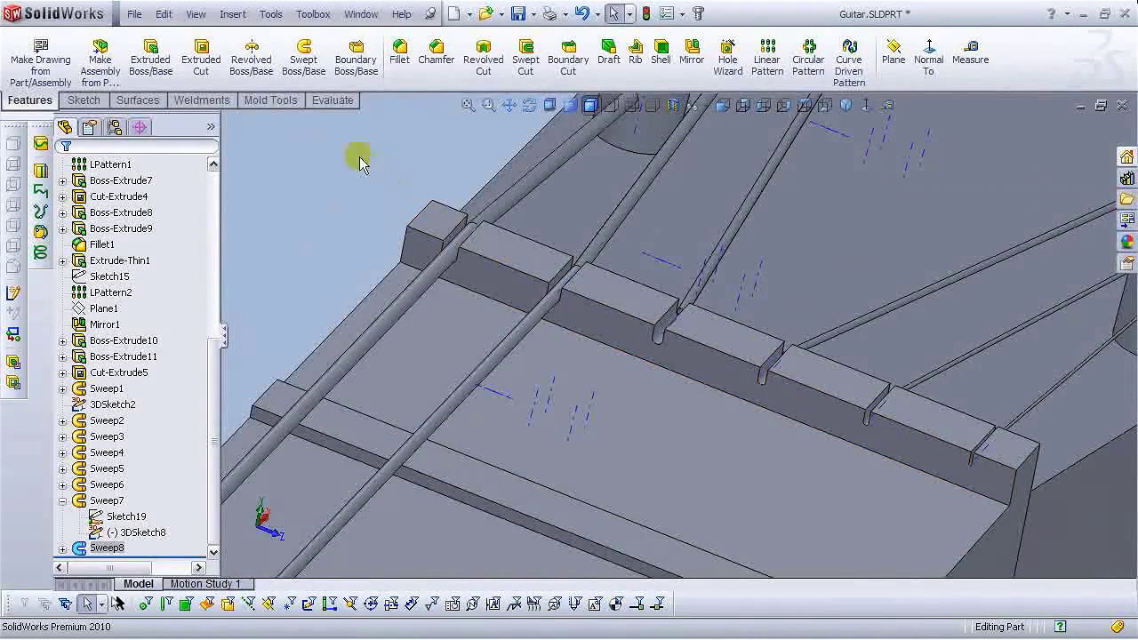
pyautogui.click(85, 101)
pyautogui.click(108, 71)
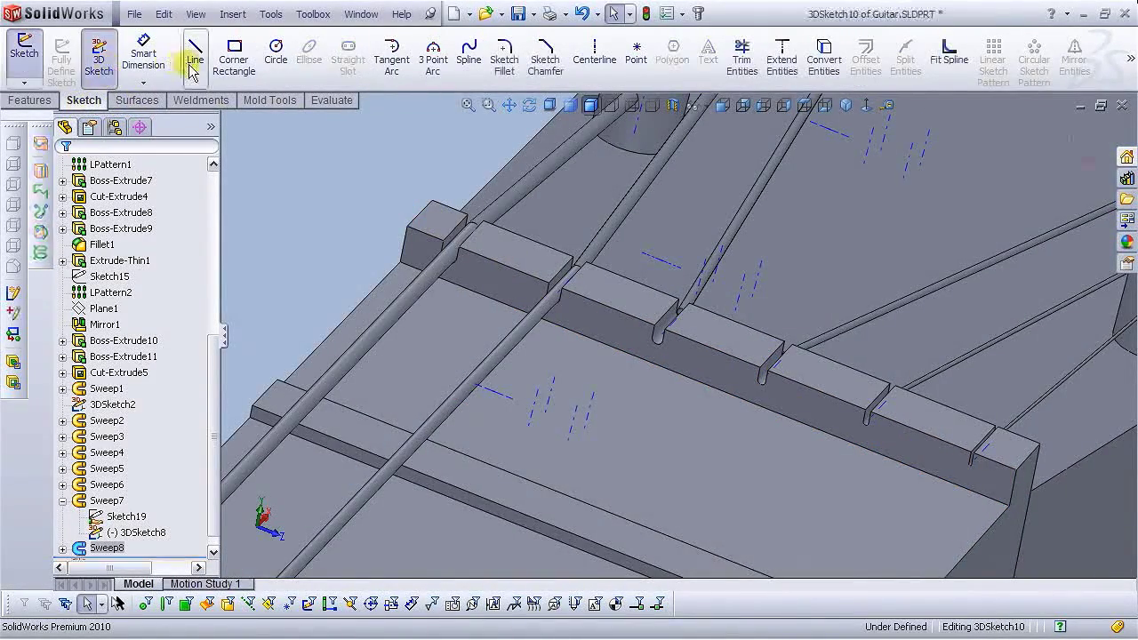
pyautogui.scroll(-3, 687, 313)
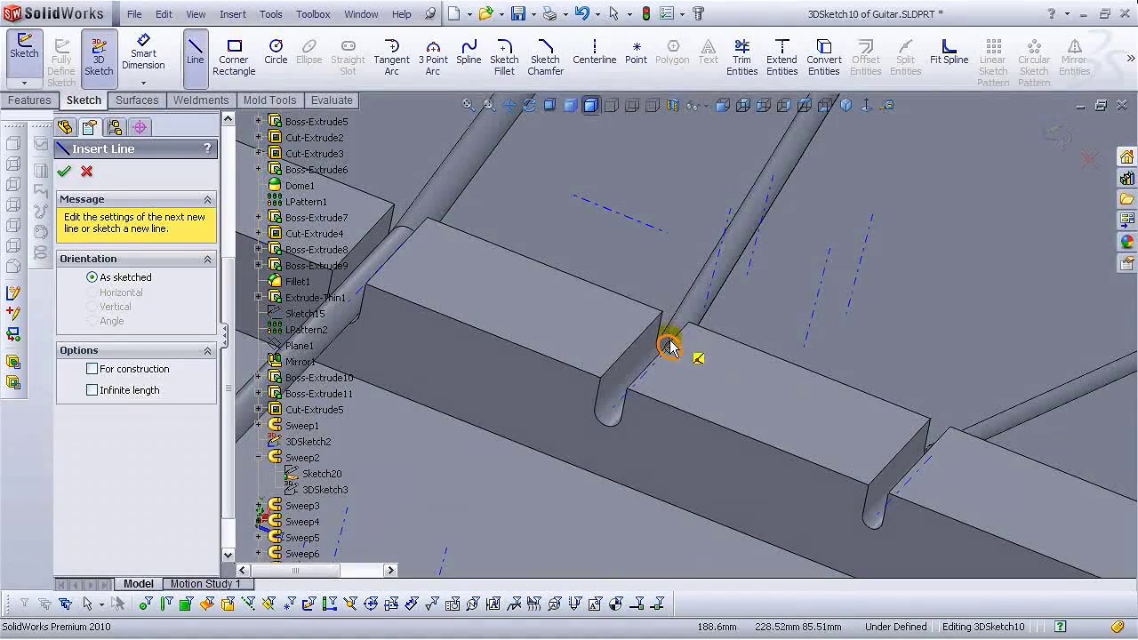
pyautogui.click(670, 349)
pyautogui.scroll(6, 528, 450)
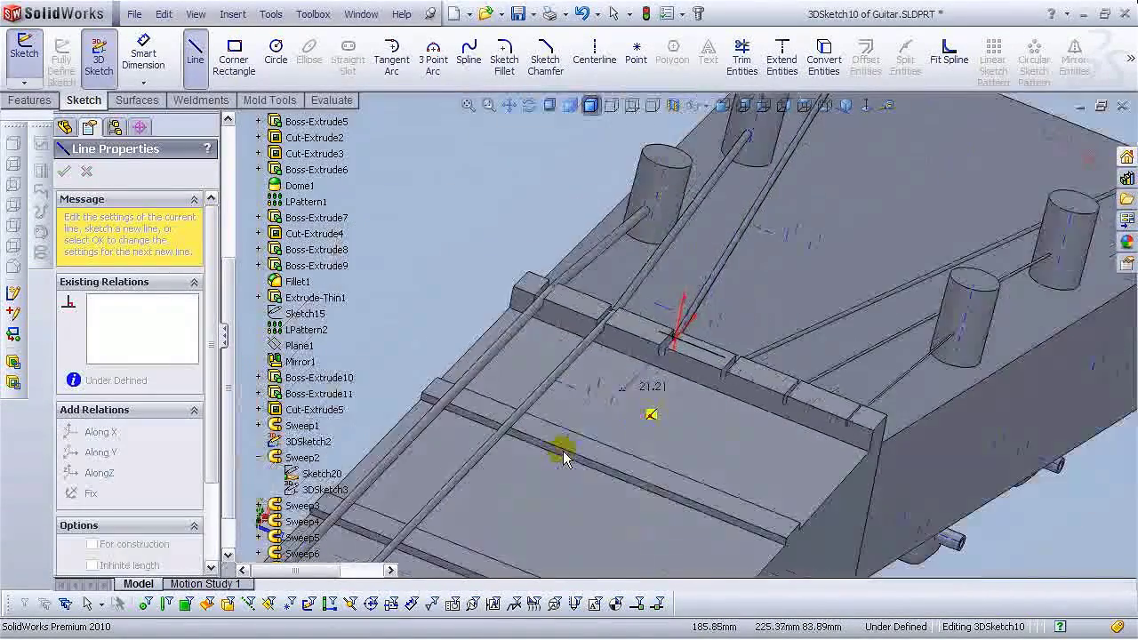
pyautogui.scroll(5, 560, 455)
pyautogui.scroll(-8, 546, 476)
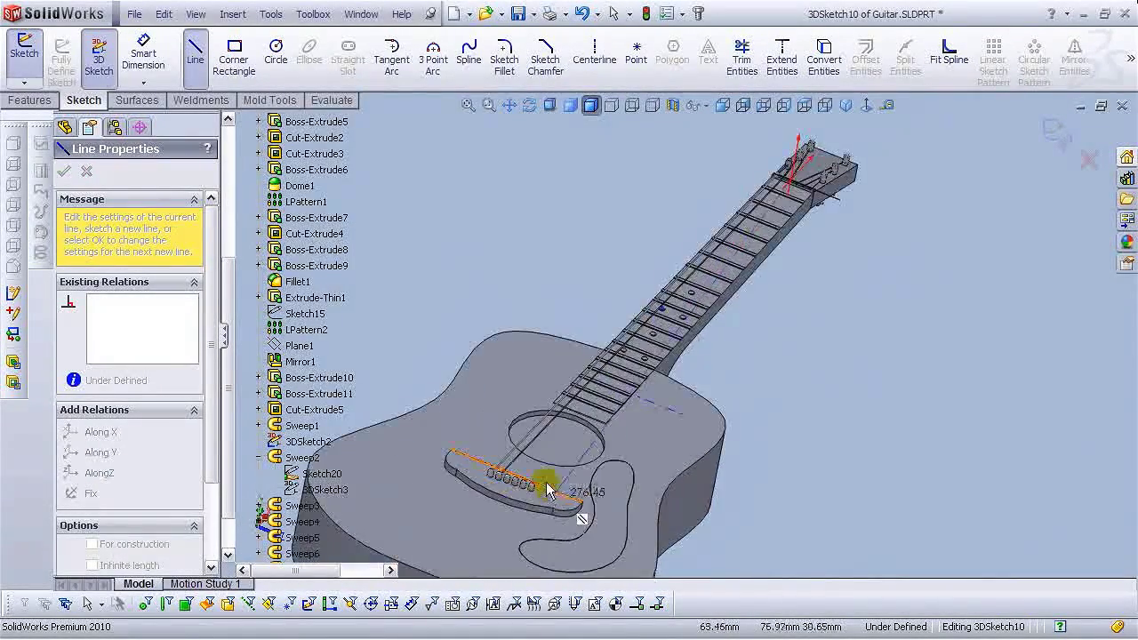
pyautogui.scroll(-4, 525, 402)
pyautogui.rightClick(548, 405)
pyautogui.click(574, 412)
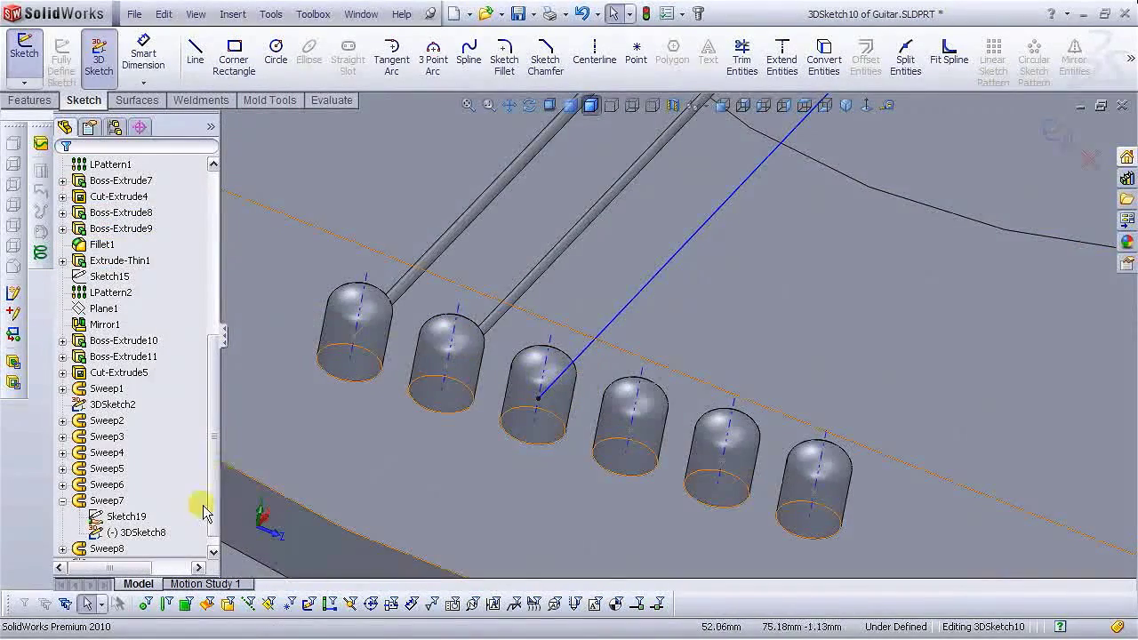
pyautogui.scroll(4, 767, 347)
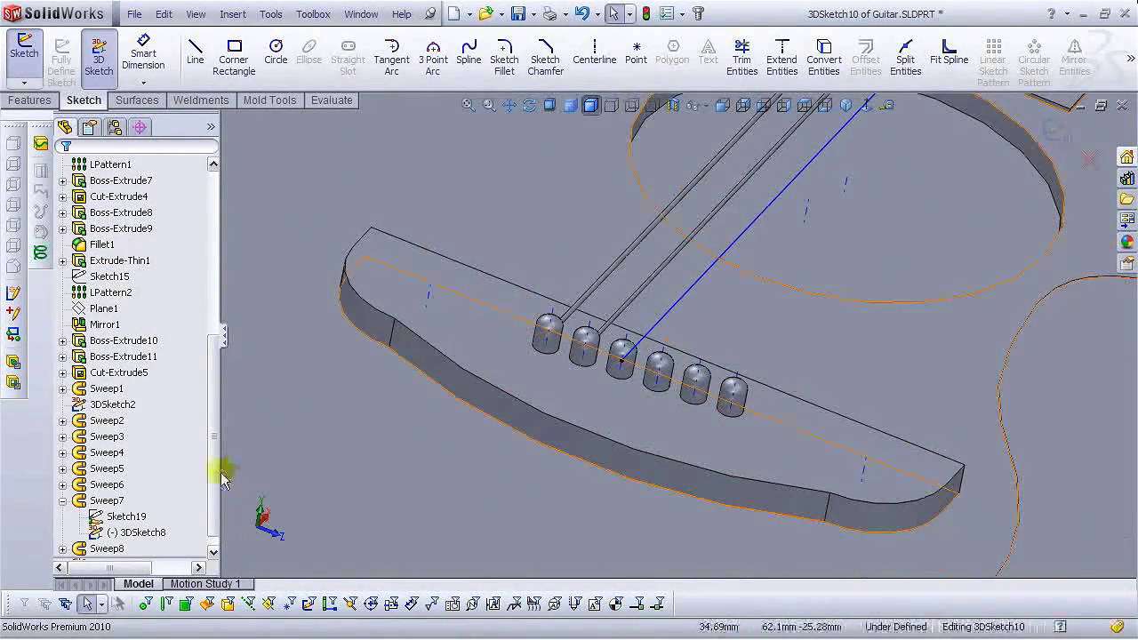
pyautogui.scroll(-1, 213, 492)
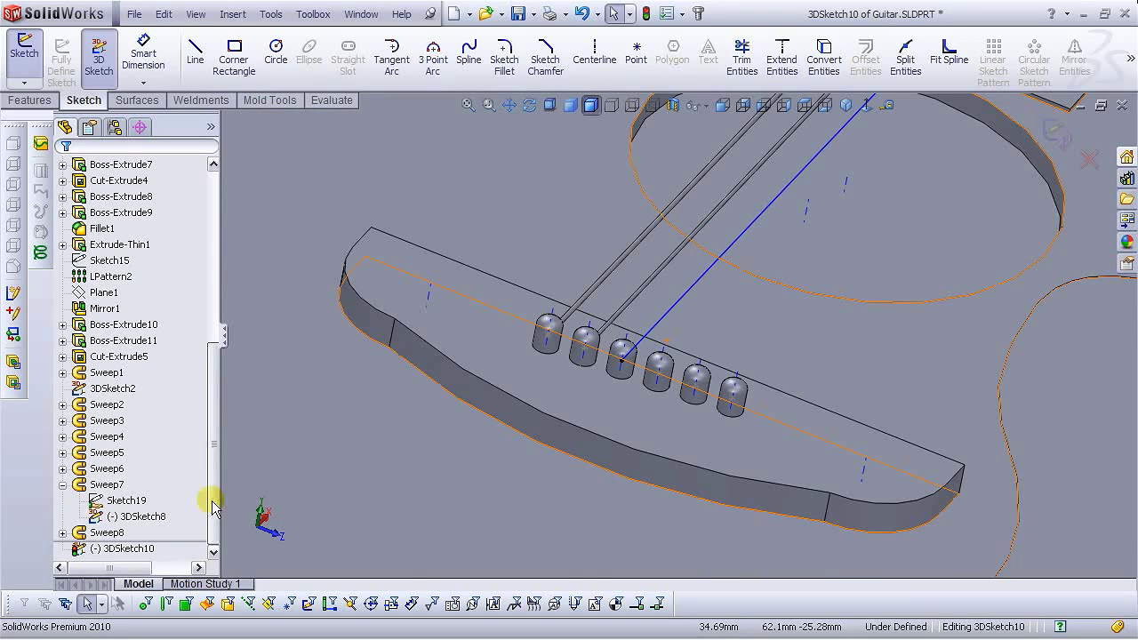
# Inspect Sketch22, Sketch21 and Sketch23 under Sweep4, Sweep3 and Sweep5, then collapse the sweeps.
pyautogui.click(62, 437)
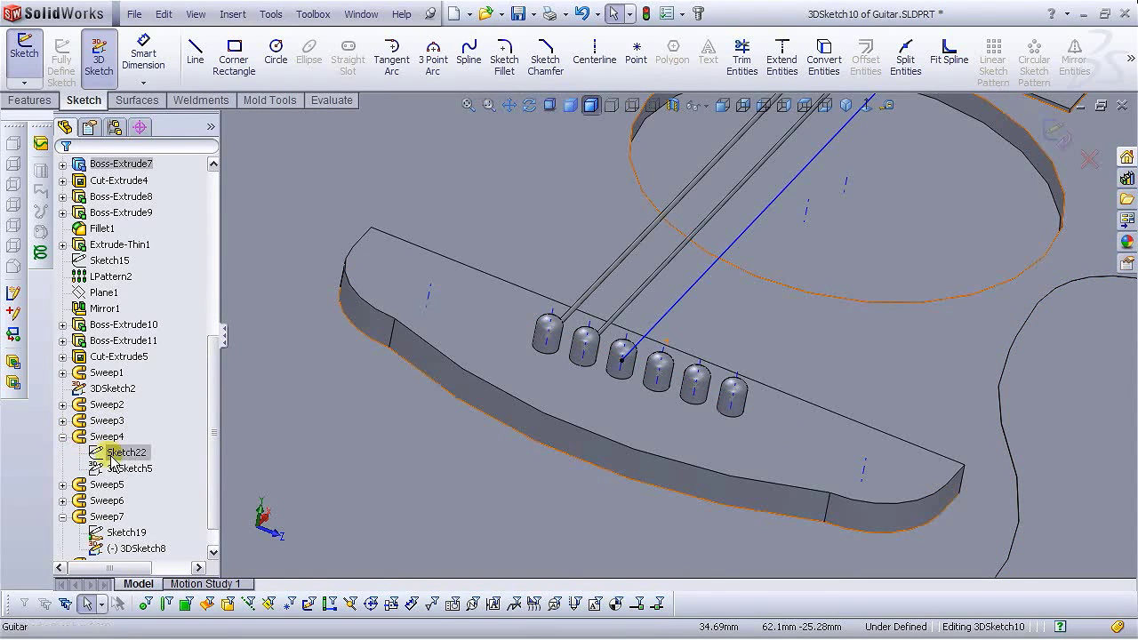
pyautogui.click(112, 454)
pyautogui.click(62, 436)
pyautogui.click(62, 420)
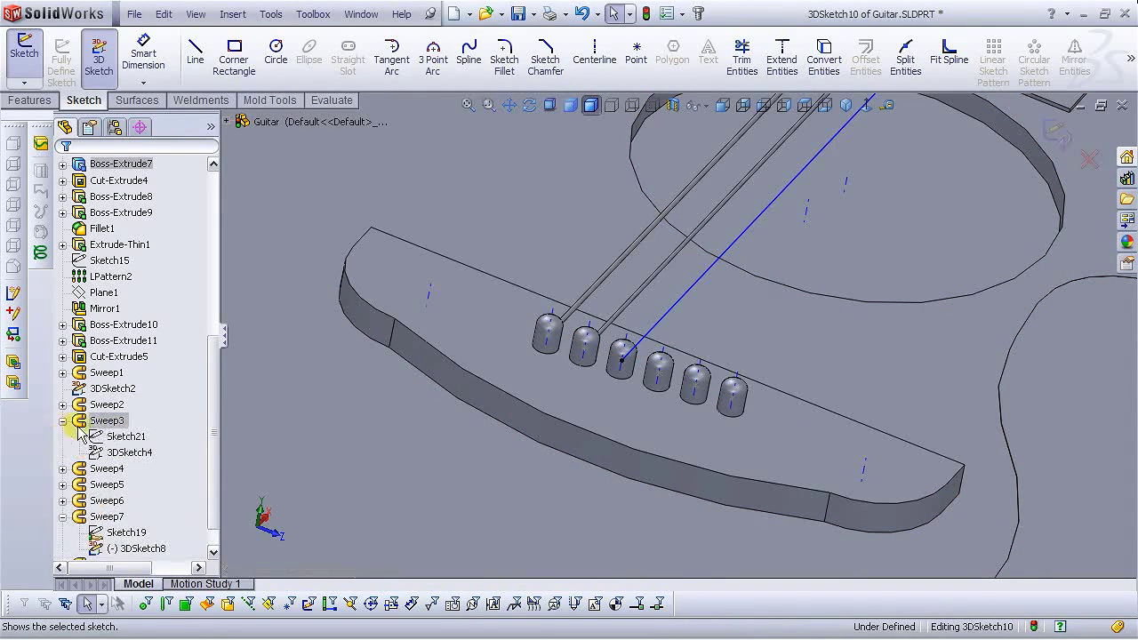
pyautogui.click(114, 434)
pyautogui.click(62, 421)
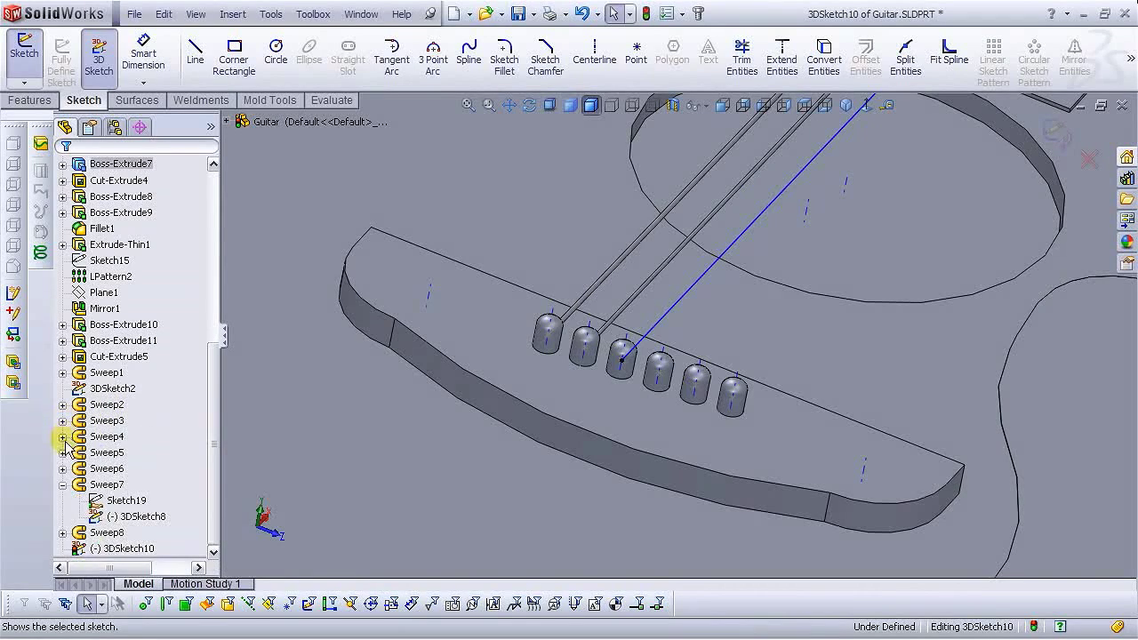
pyautogui.click(62, 452)
pyautogui.click(112, 467)
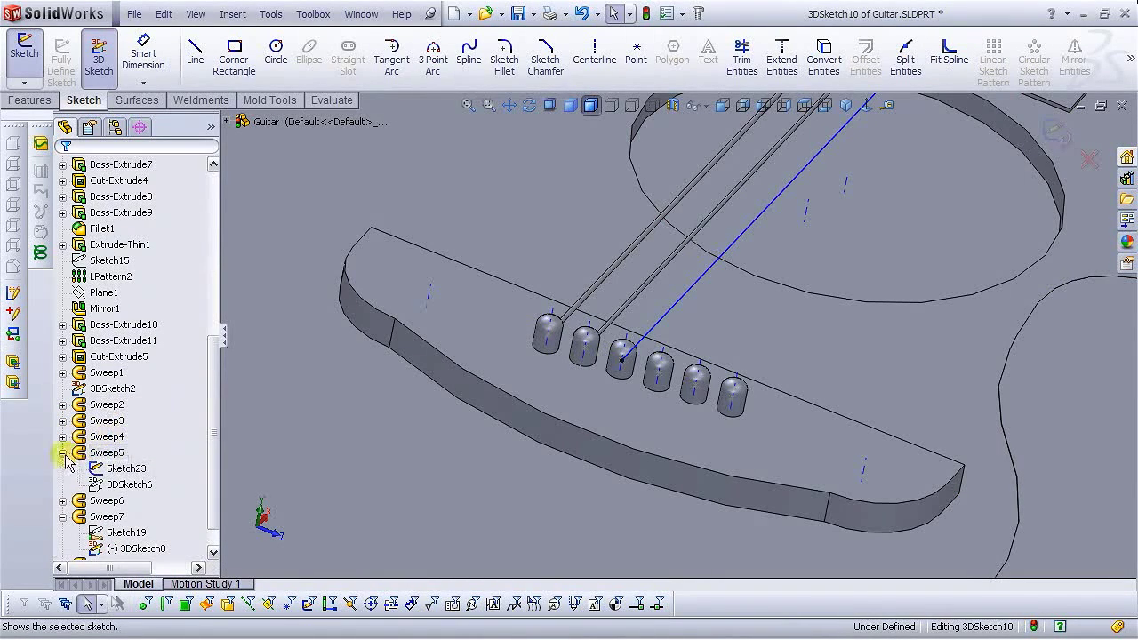
pyautogui.click(63, 453)
pyautogui.click(63, 469)
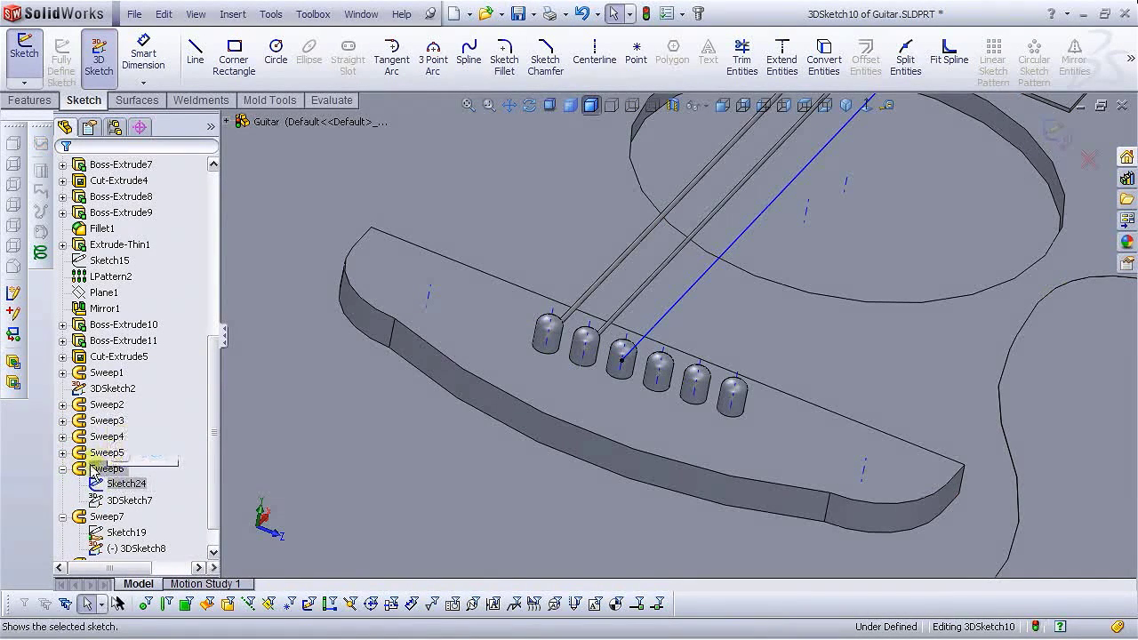
pyautogui.click(63, 469)
pyautogui.click(63, 485)
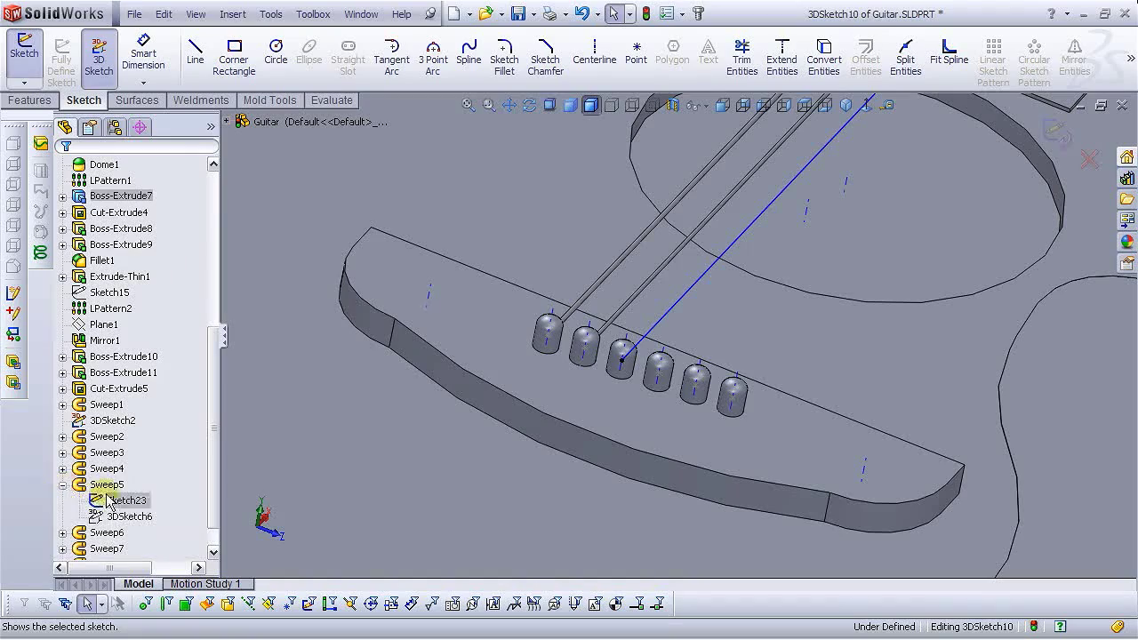
# Zoom in to check the string line and exit 3DSketch10.
pyautogui.scroll(5, 610, 382)
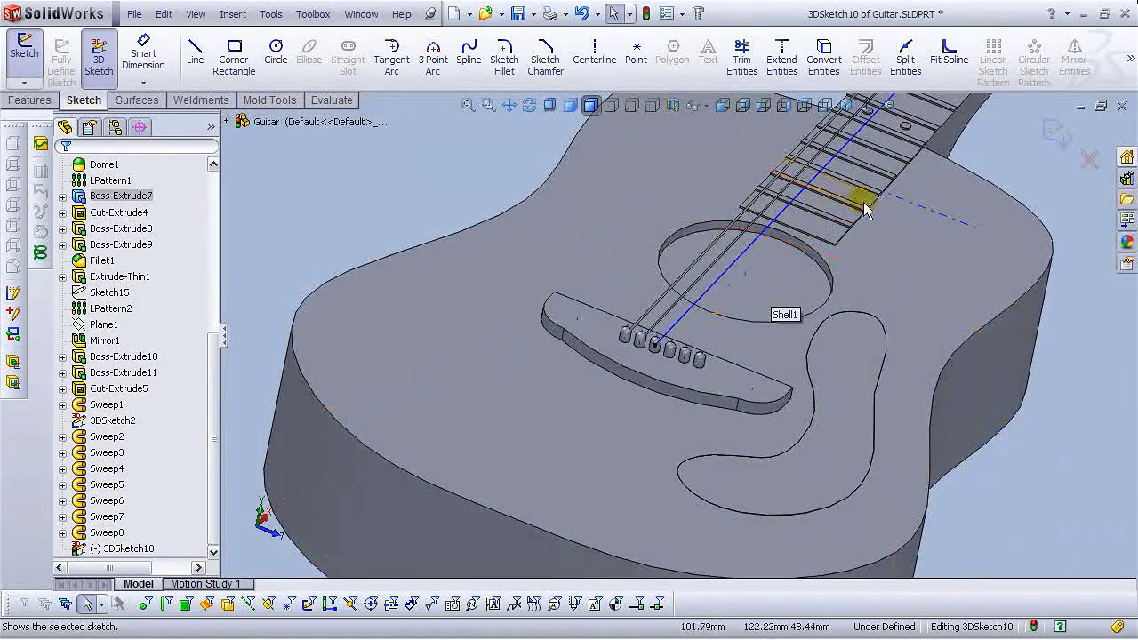
pyautogui.scroll(5, 867, 208)
pyautogui.scroll(-6, 872, 125)
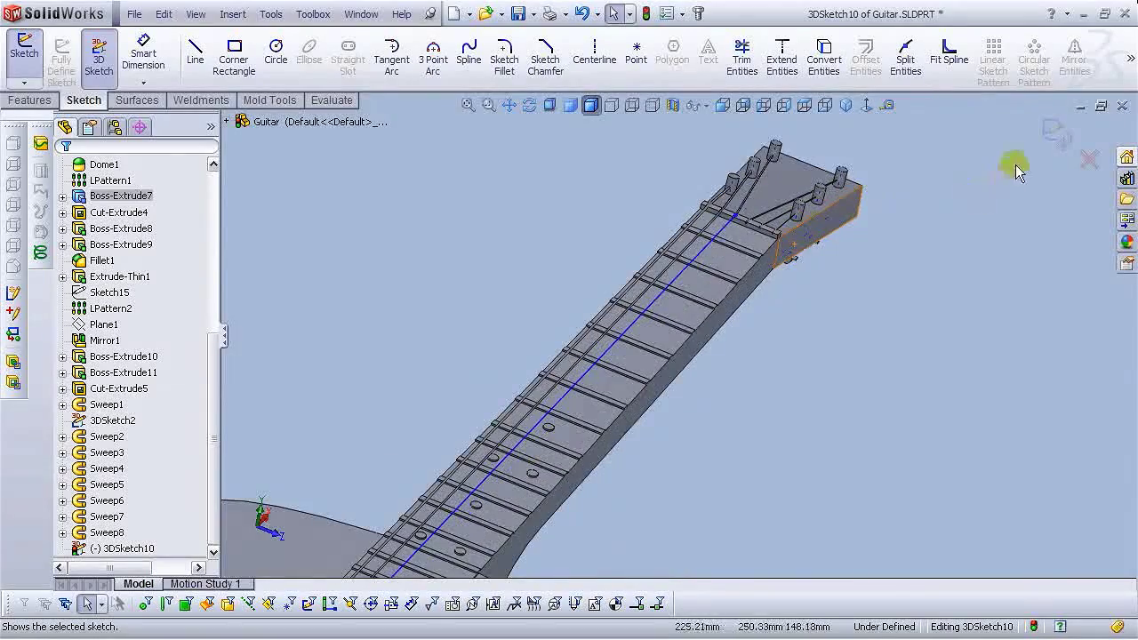
pyautogui.click(1054, 135)
# Sweep the Sketch21 circle along 3DSketch10 to add the next string.
pyautogui.click(31, 102)
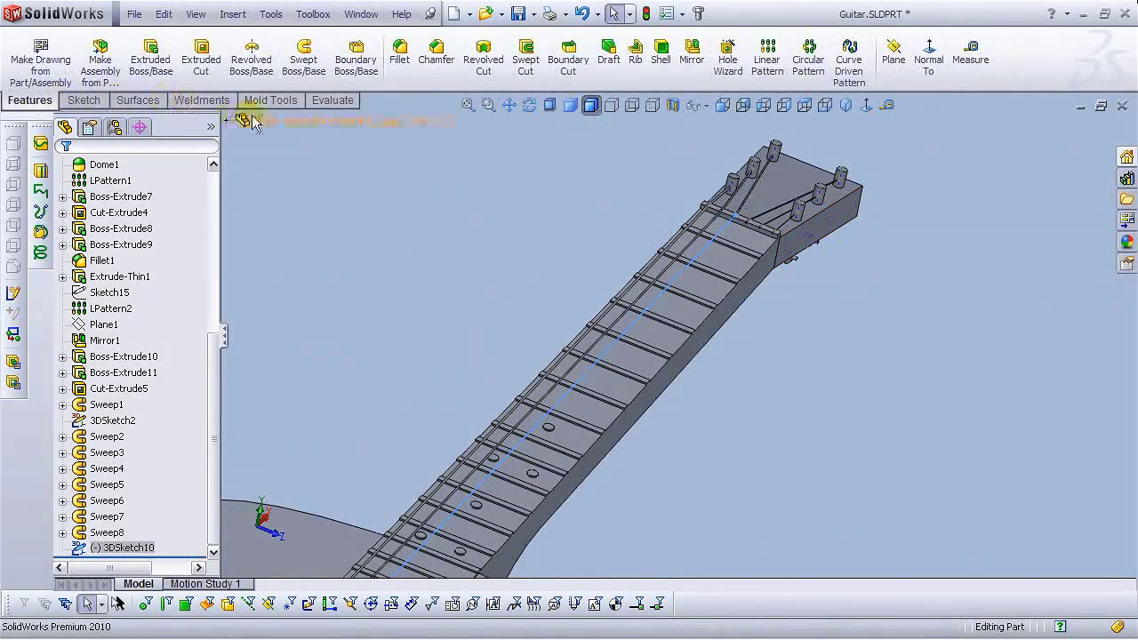
pyautogui.click(252, 60)
pyautogui.click(303, 62)
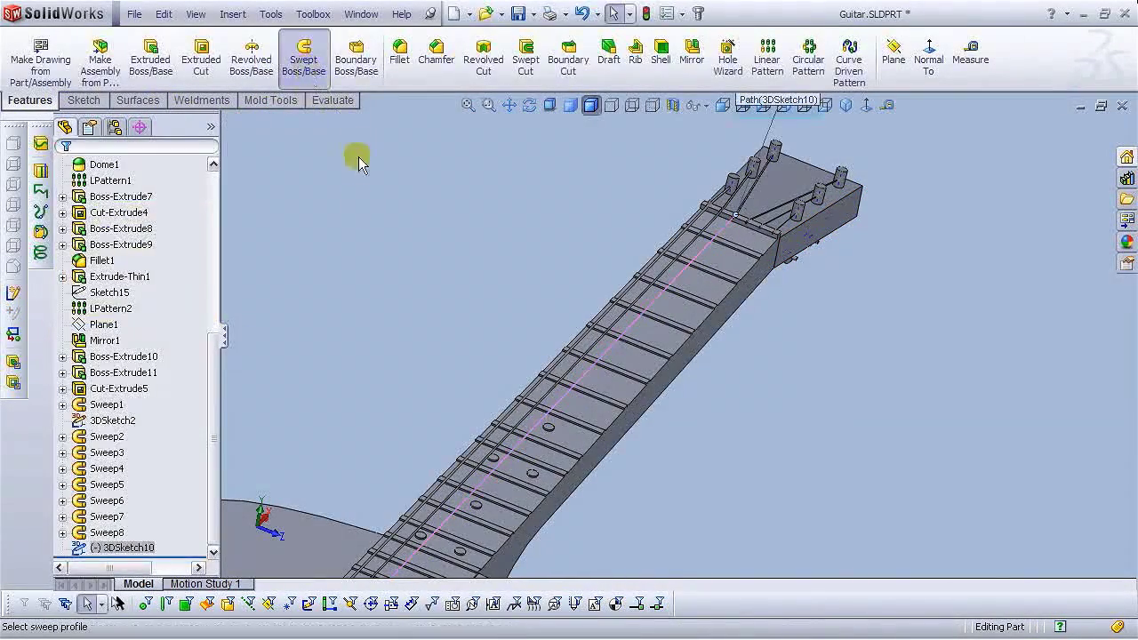
pyautogui.scroll(-10, 703, 277)
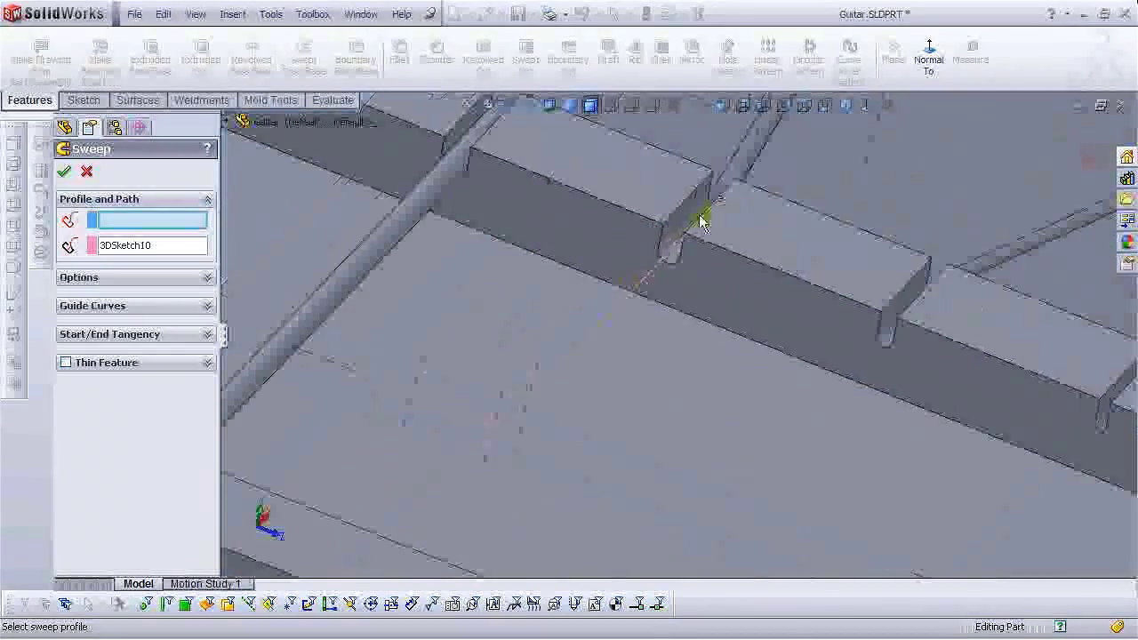
pyautogui.click(718, 196)
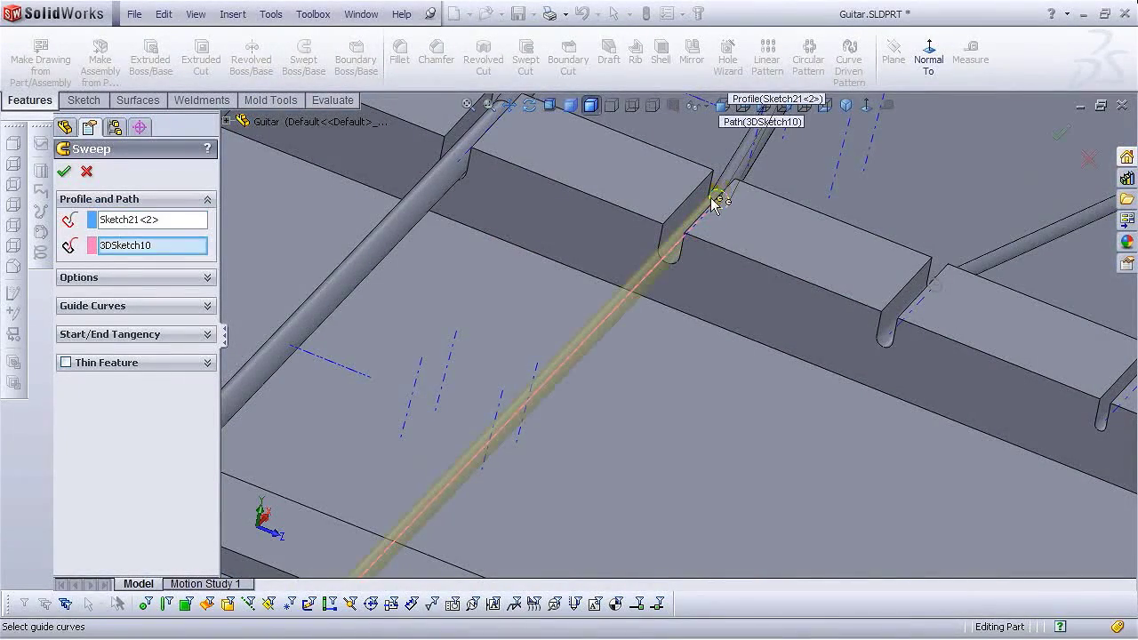
pyautogui.press('Return')
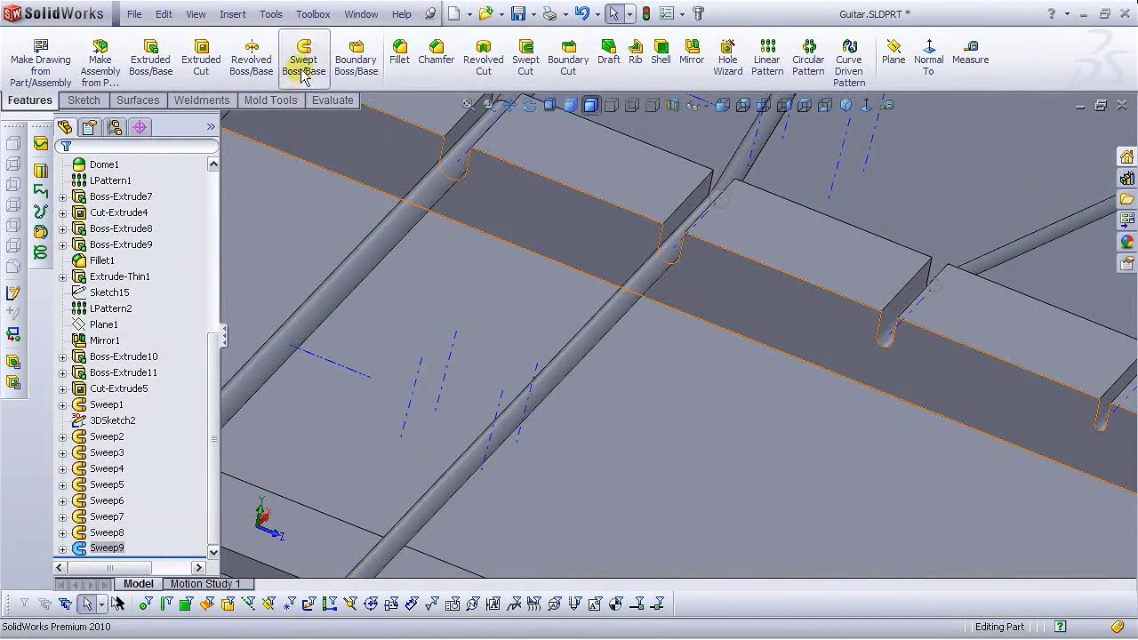
# Begin a 3D sketch line on the model, then discard the unfinished line.
pyautogui.click(91, 103)
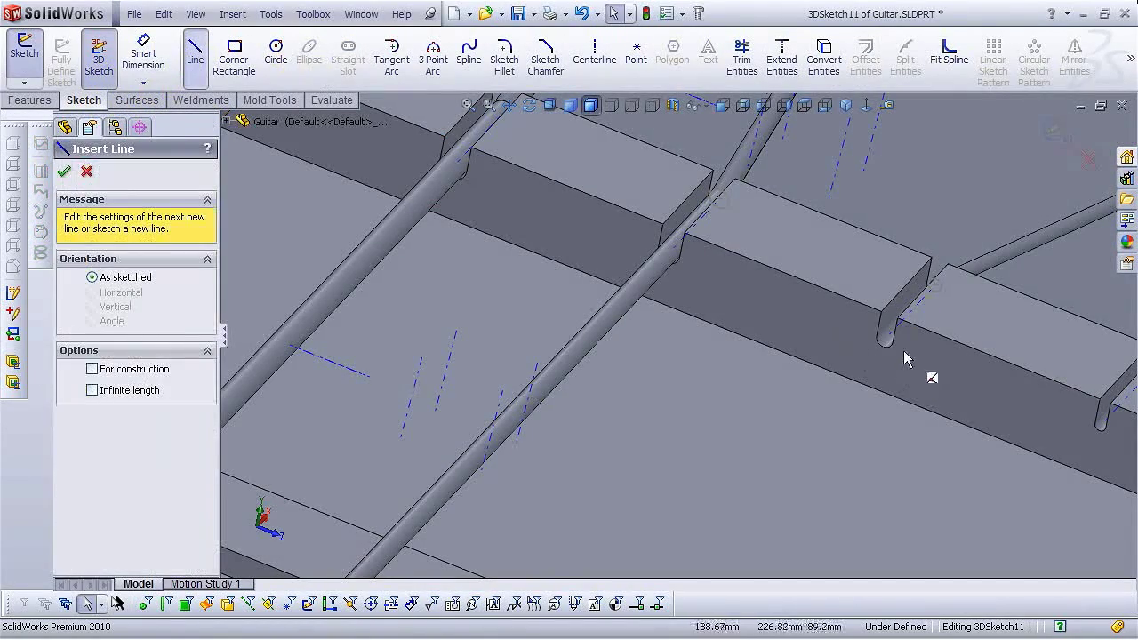
pyautogui.click(936, 289)
pyautogui.scroll(10, 673, 445)
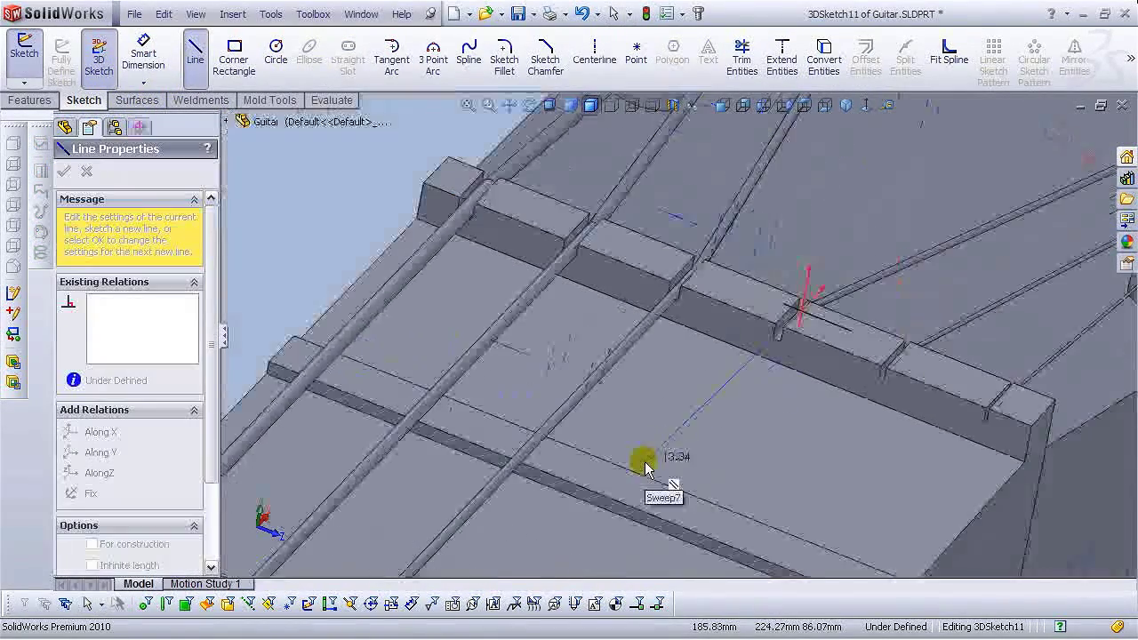
pyautogui.scroll(-5, 569, 477)
pyautogui.scroll(5, 630, 455)
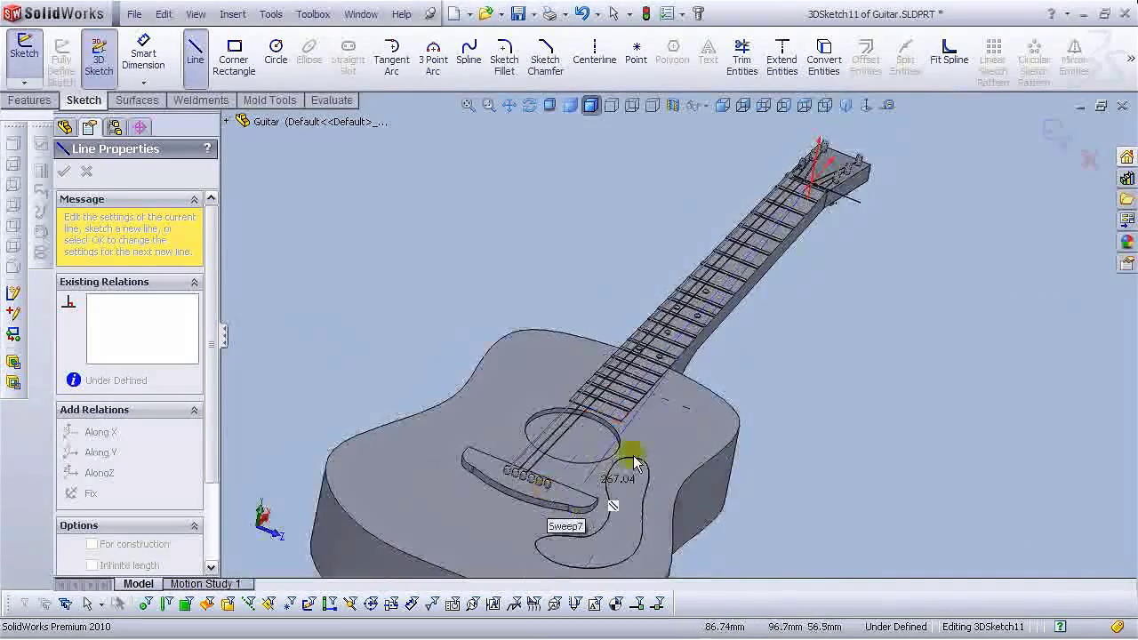
pyautogui.scroll(-10, 465, 438)
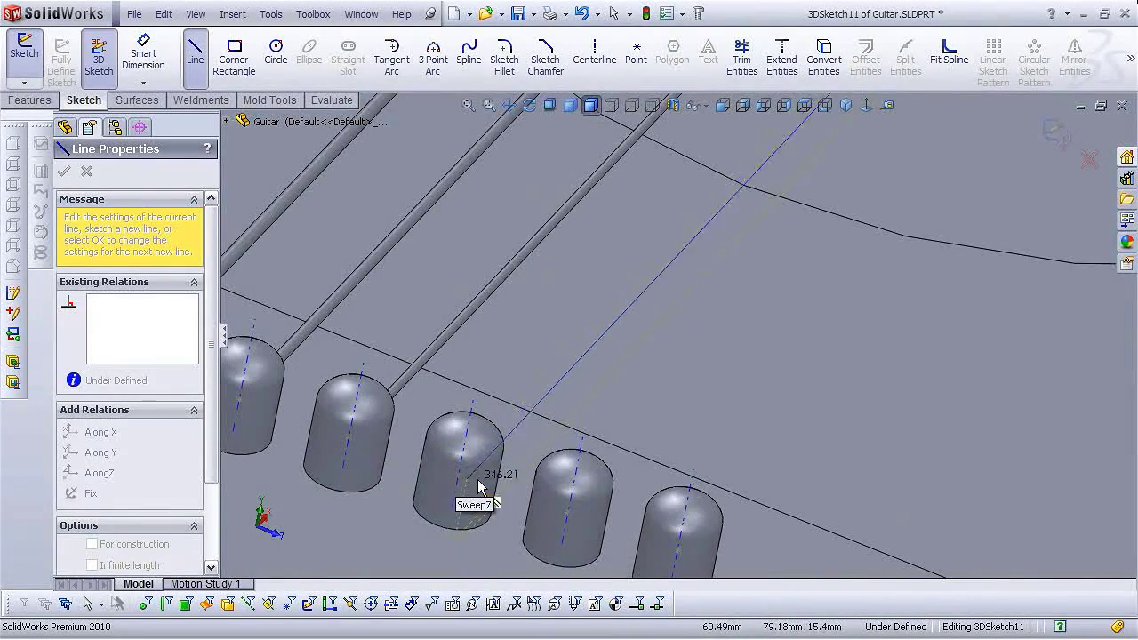
pyautogui.rightClick(460, 478)
pyautogui.click(498, 487)
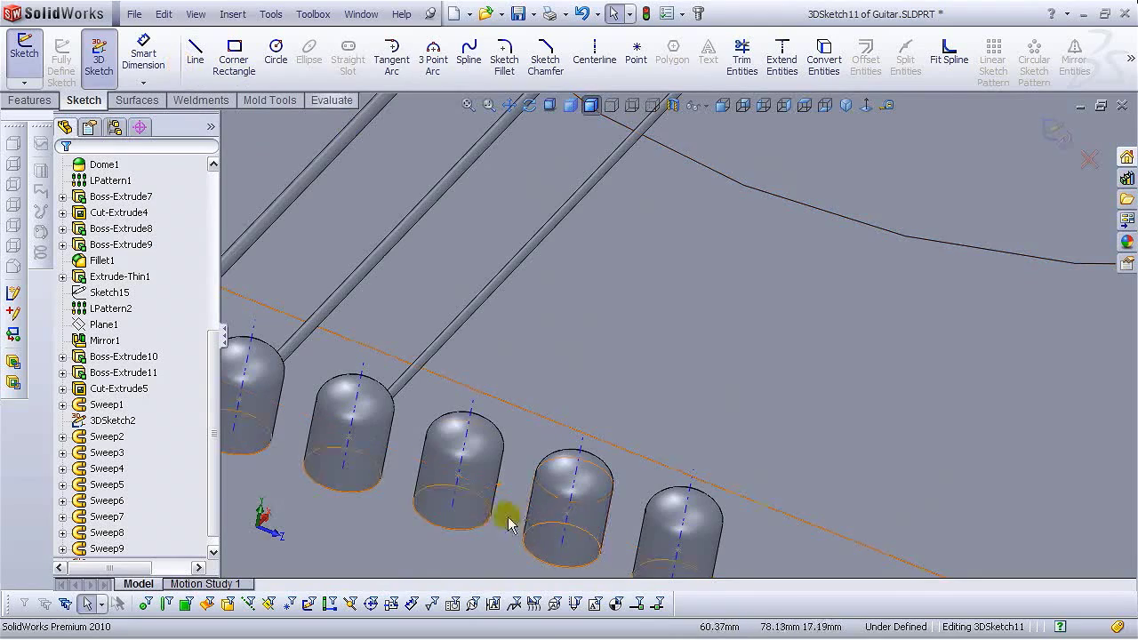
# Draw a line from the bridge pin to the nut notch and exit 3DSketch11.
pyautogui.click(194, 51)
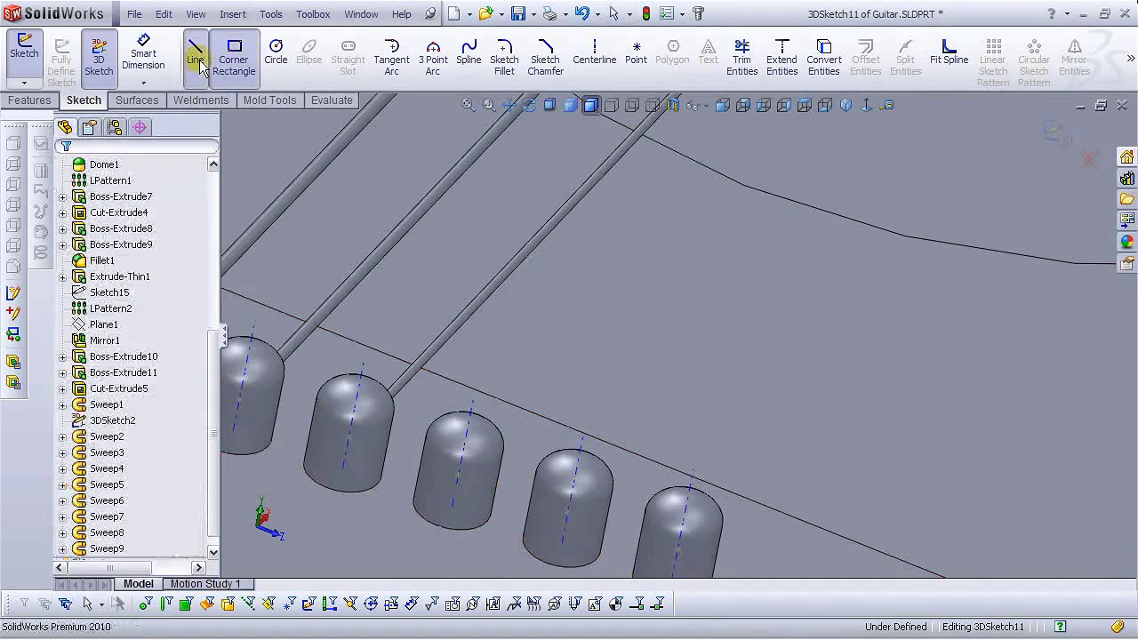
pyautogui.click(460, 477)
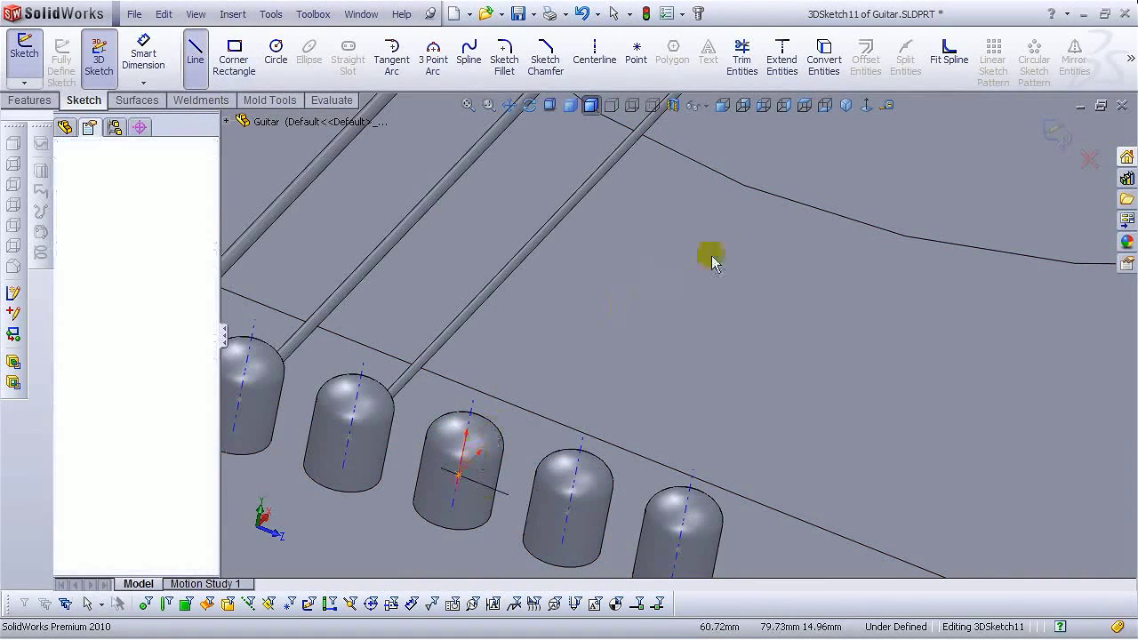
pyautogui.scroll(-5, 757, 229)
pyautogui.scroll(4, 794, 186)
pyautogui.scroll(8, 794, 186)
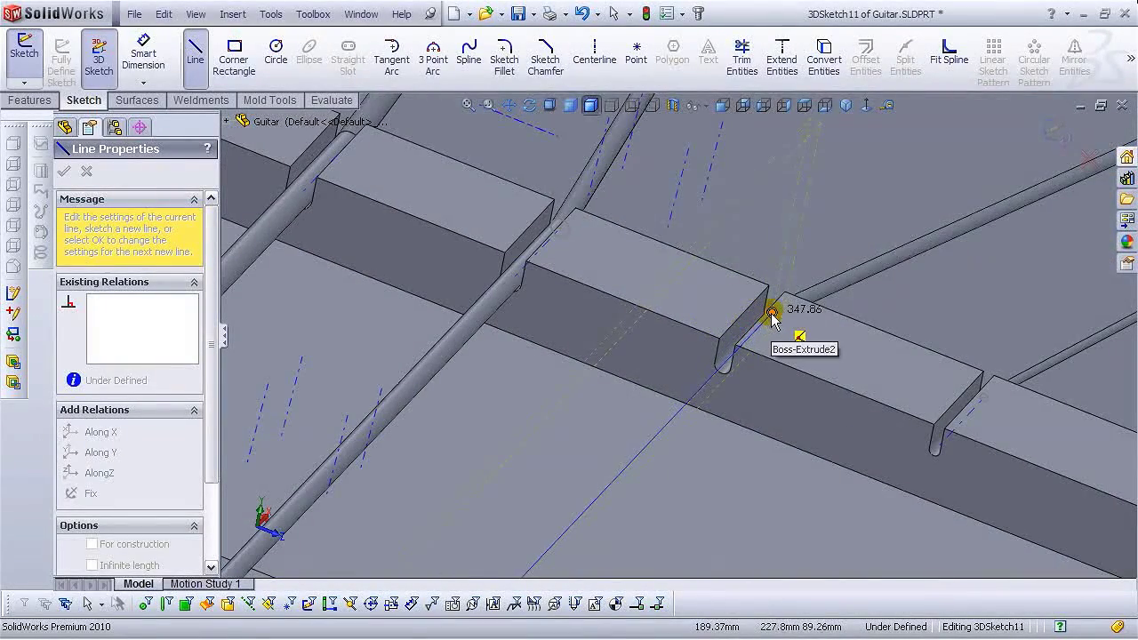
pyautogui.click(772, 314)
pyautogui.rightClick(770, 311)
pyautogui.click(803, 323)
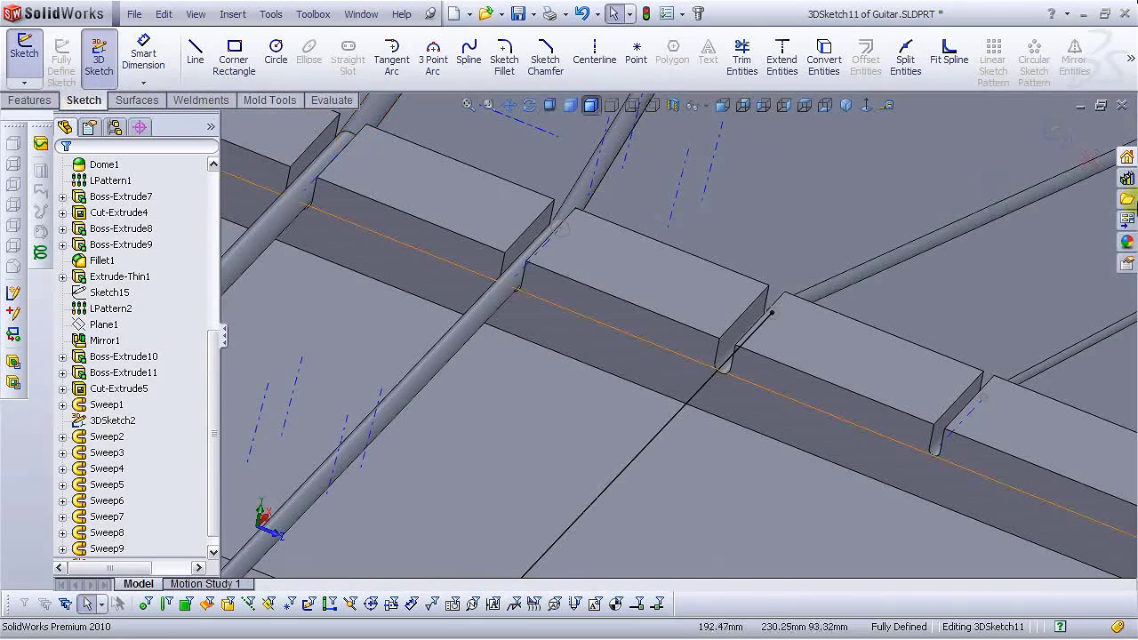
pyautogui.click(1062, 137)
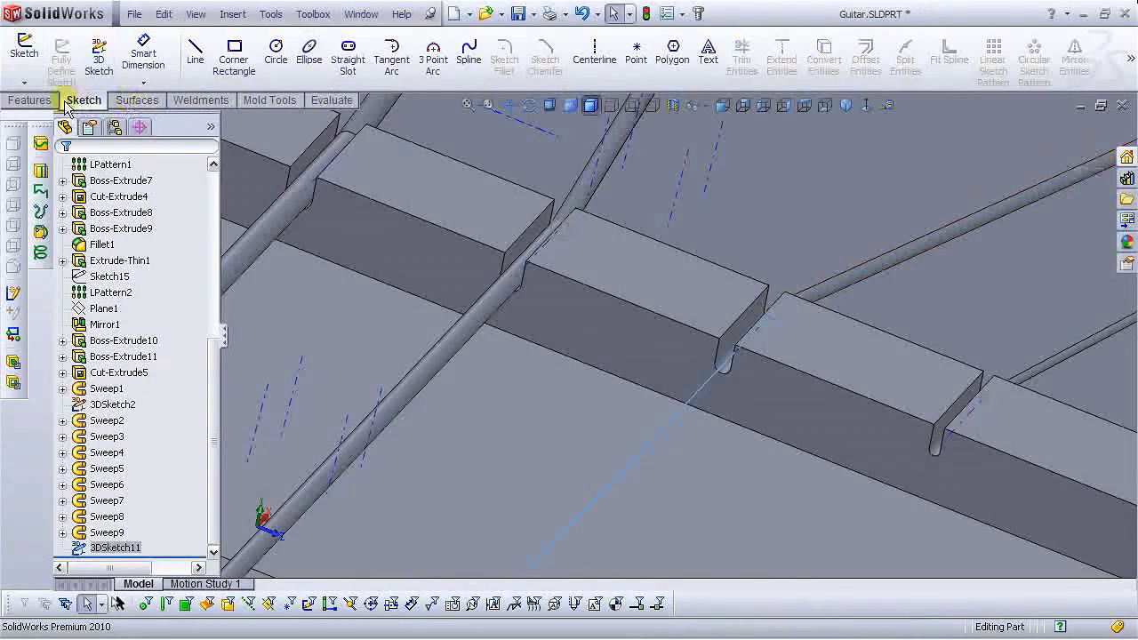
# Sweep the Sketch22 circle along 3DSketch11 to create Sweep10, a string from bridge pin to nut.
pyautogui.click(30, 100)
pyautogui.click(315, 75)
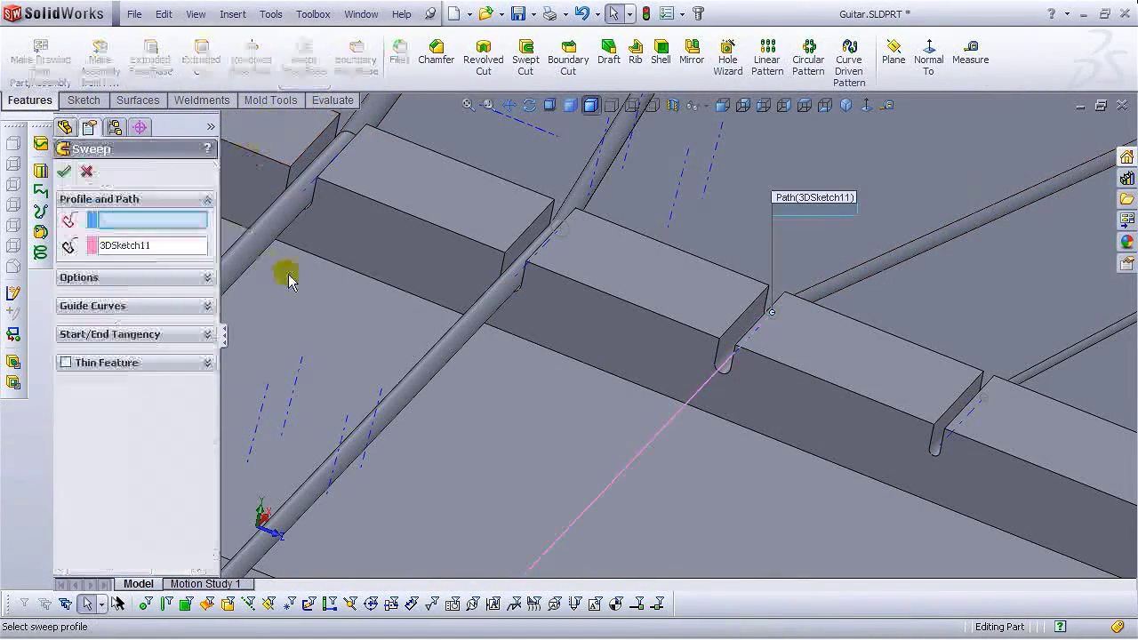
pyautogui.scroll(-4, 797, 338)
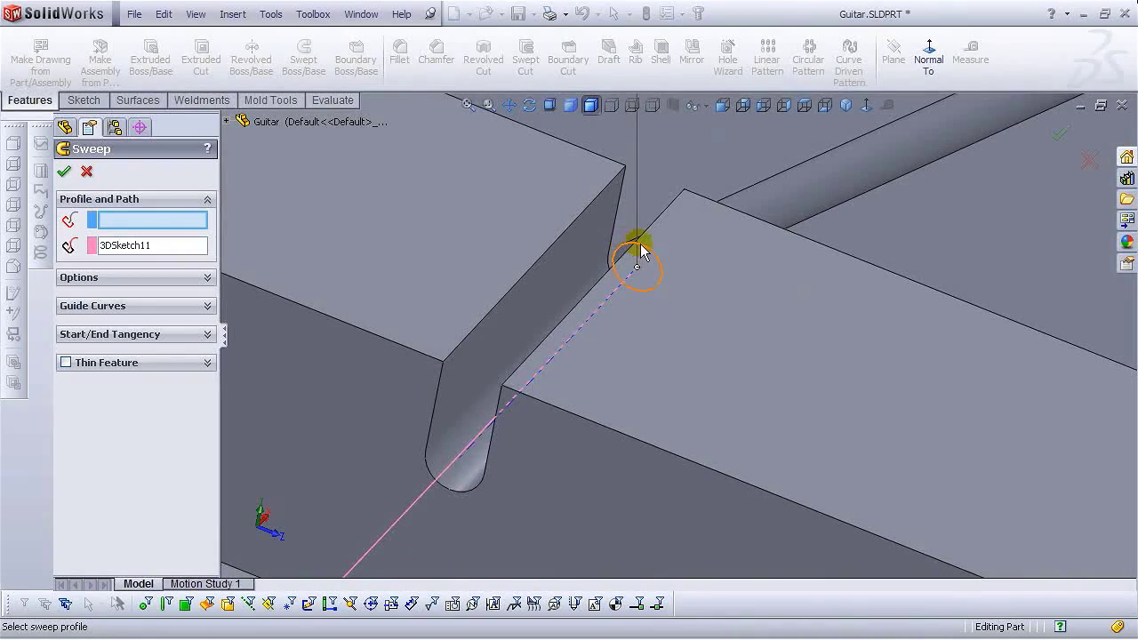
pyautogui.click(642, 253)
pyautogui.press('Return')
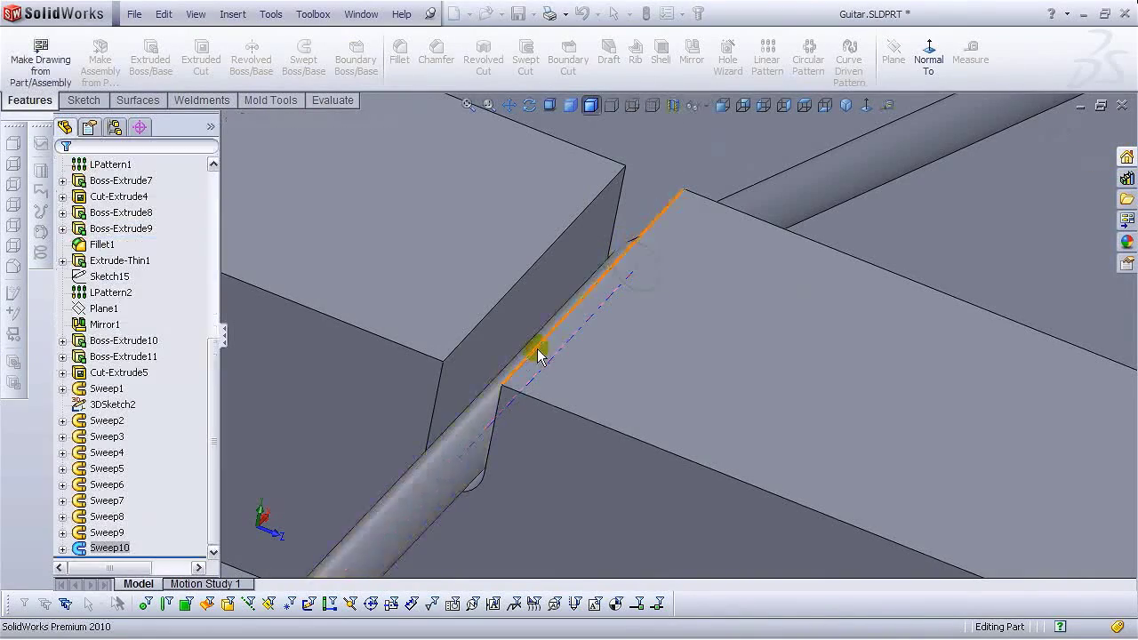
pyautogui.scroll(8, 593, 386)
pyautogui.scroll(4, 633, 432)
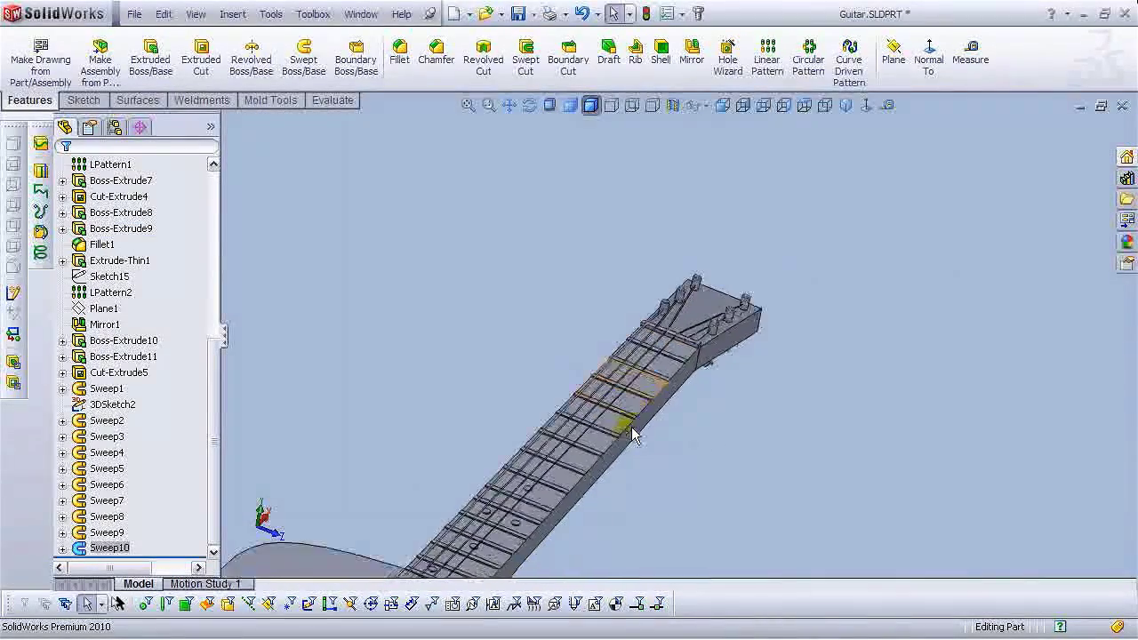
pyautogui.scroll(-6, 685, 336)
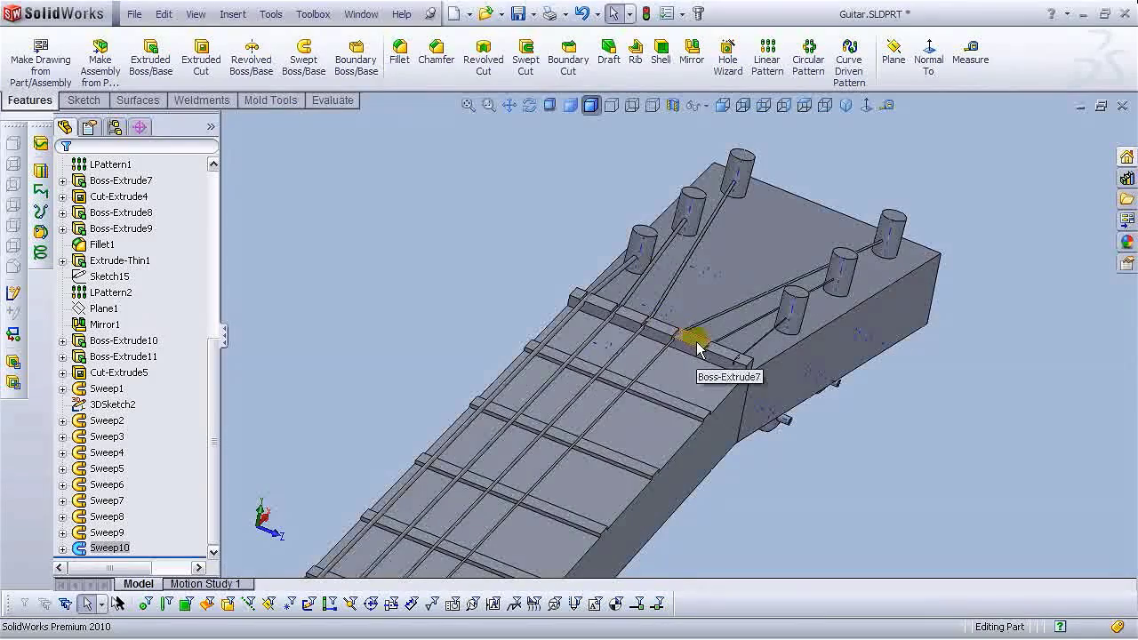
pyautogui.scroll(10, 698, 348)
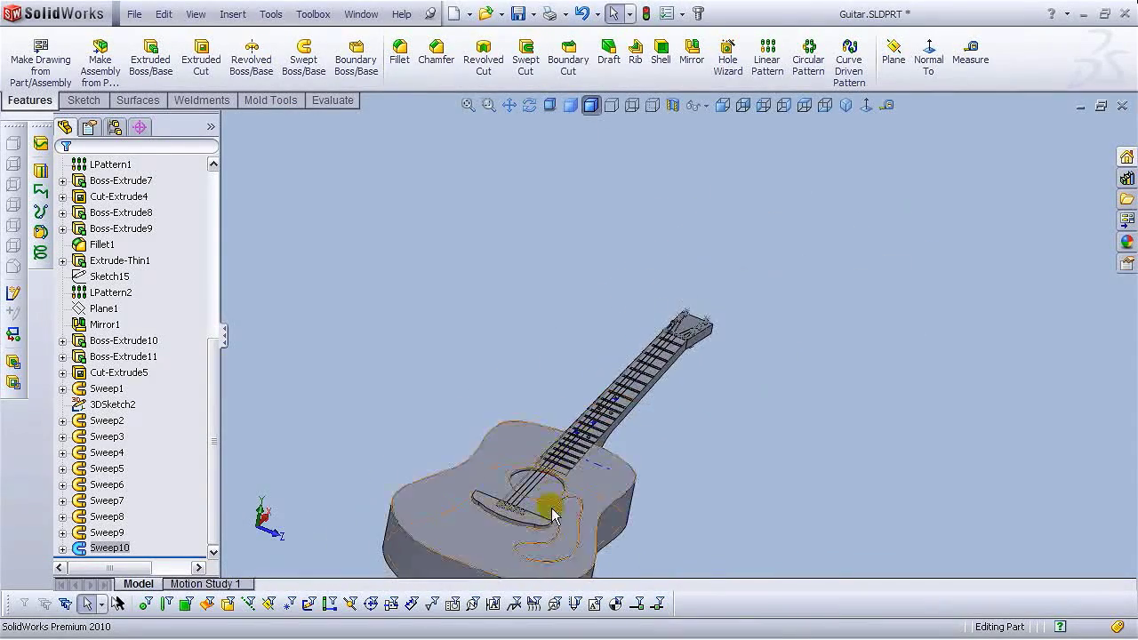
pyautogui.scroll(-8, 552, 514)
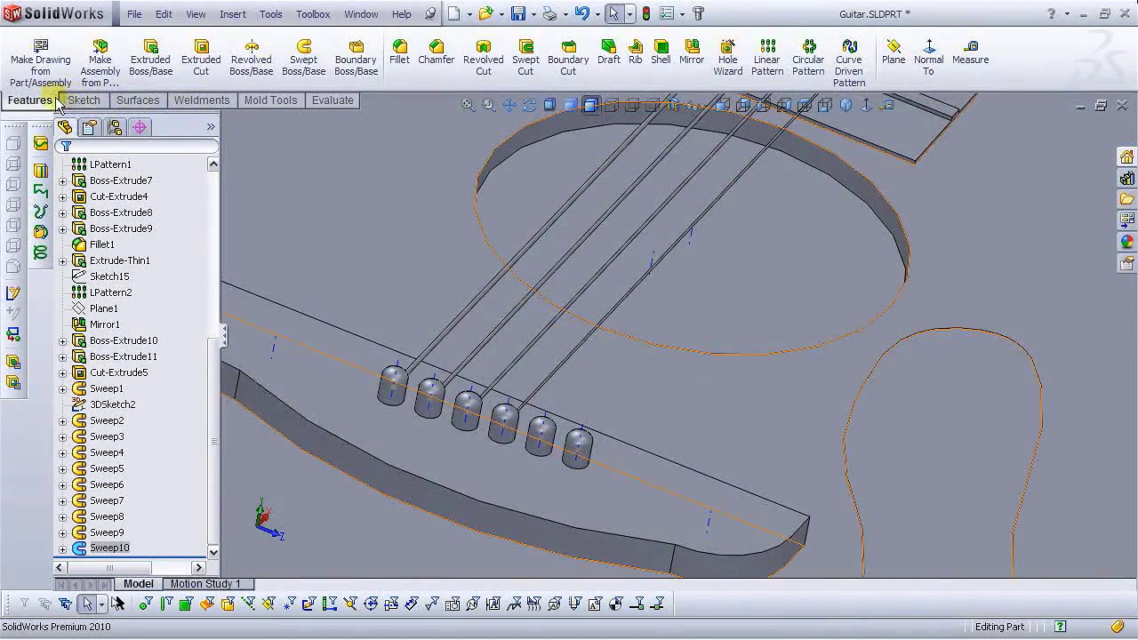
pyautogui.click(84, 100)
# Draw a 3D sketch line from a bridge pin to the nut slot as the next string path.
pyautogui.click(98, 58)
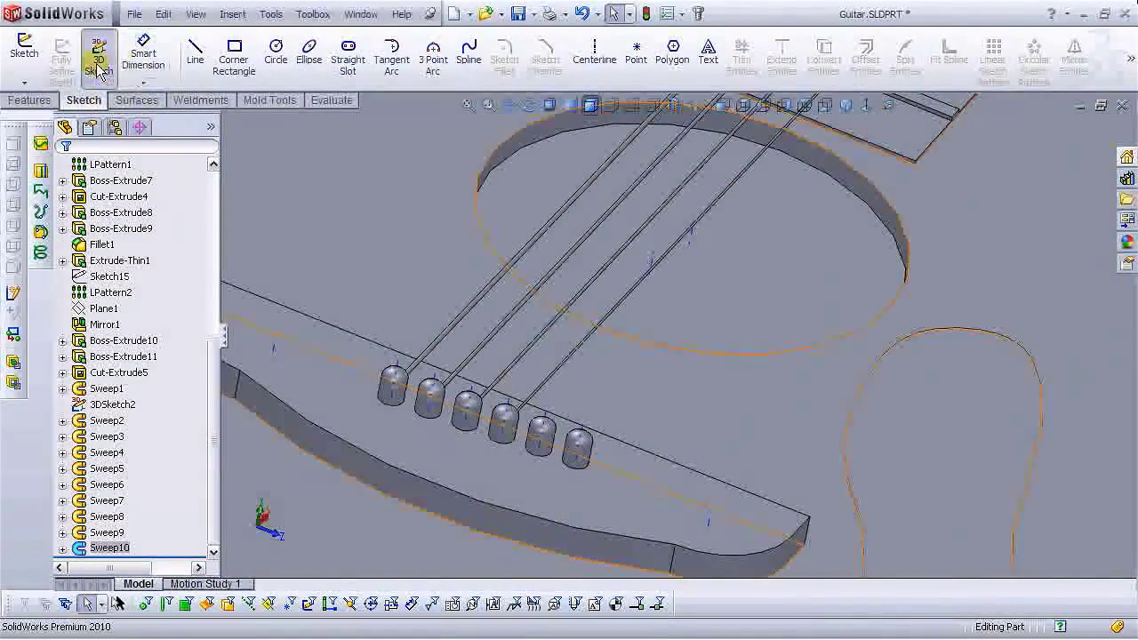
pyautogui.click(195, 59)
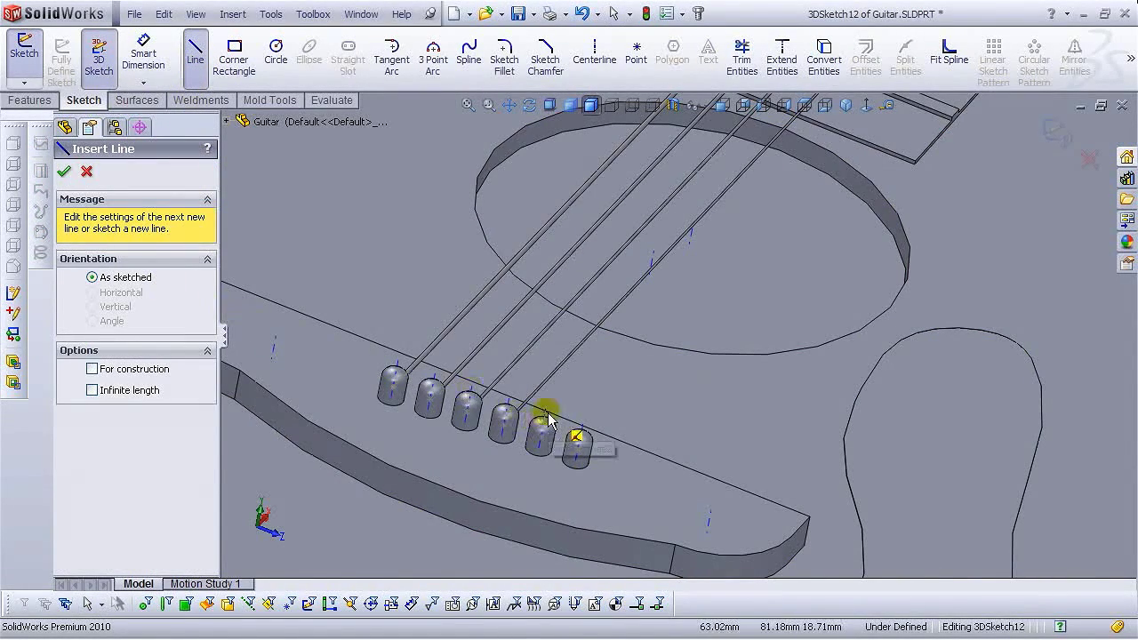
pyautogui.scroll(-3, 549, 420)
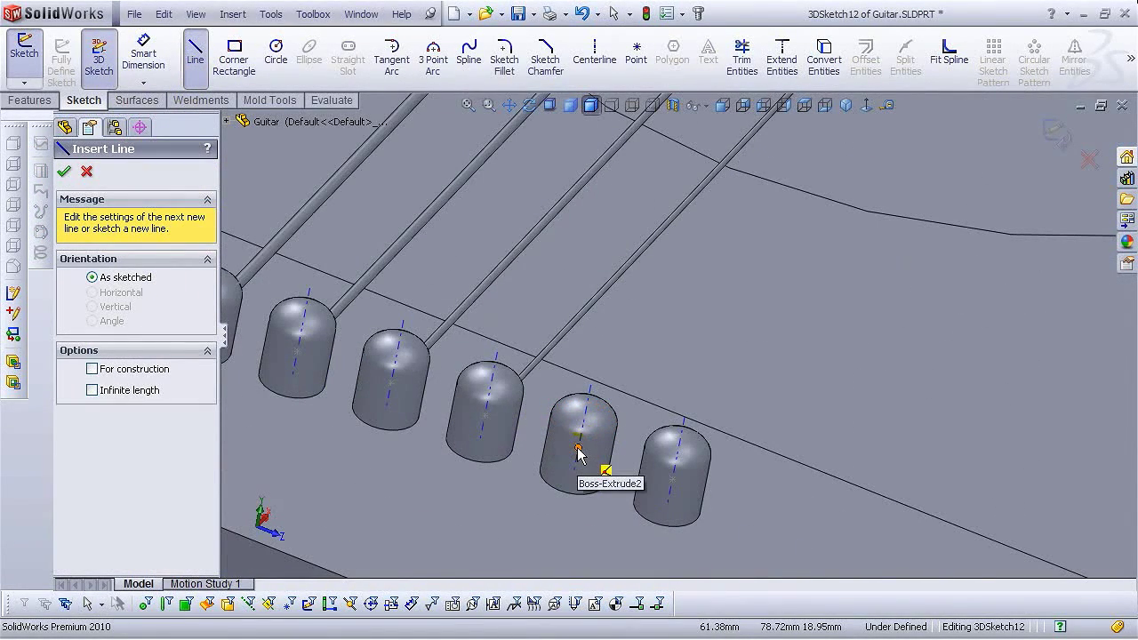
pyautogui.click(579, 453)
pyautogui.scroll(5, 763, 235)
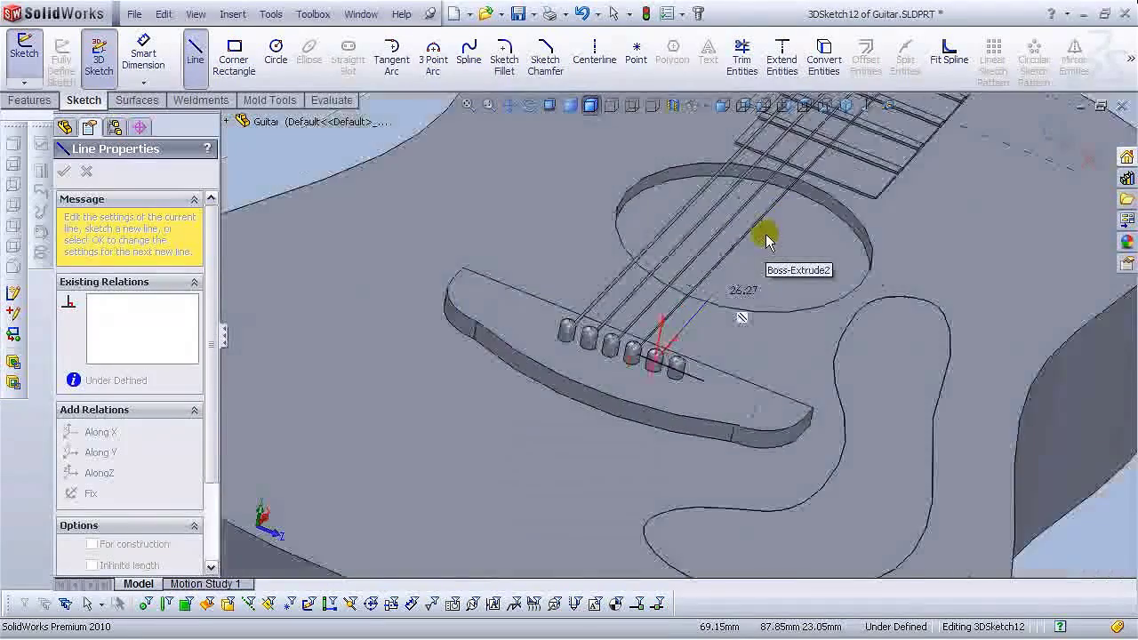
pyautogui.scroll(-5, 856, 158)
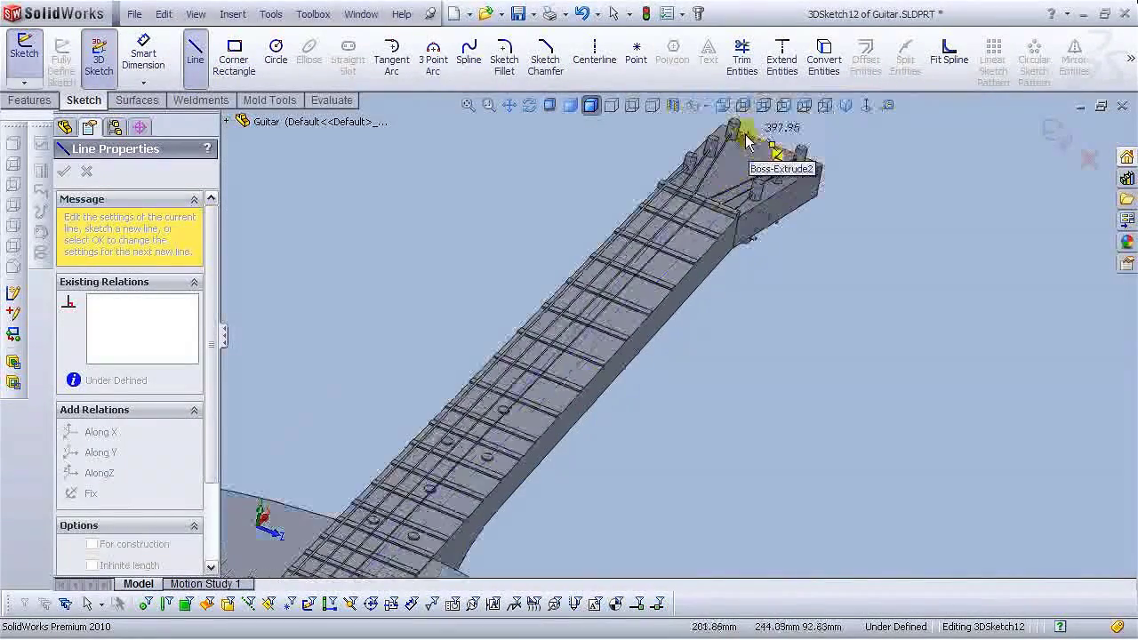
pyautogui.scroll(-6, 730, 254)
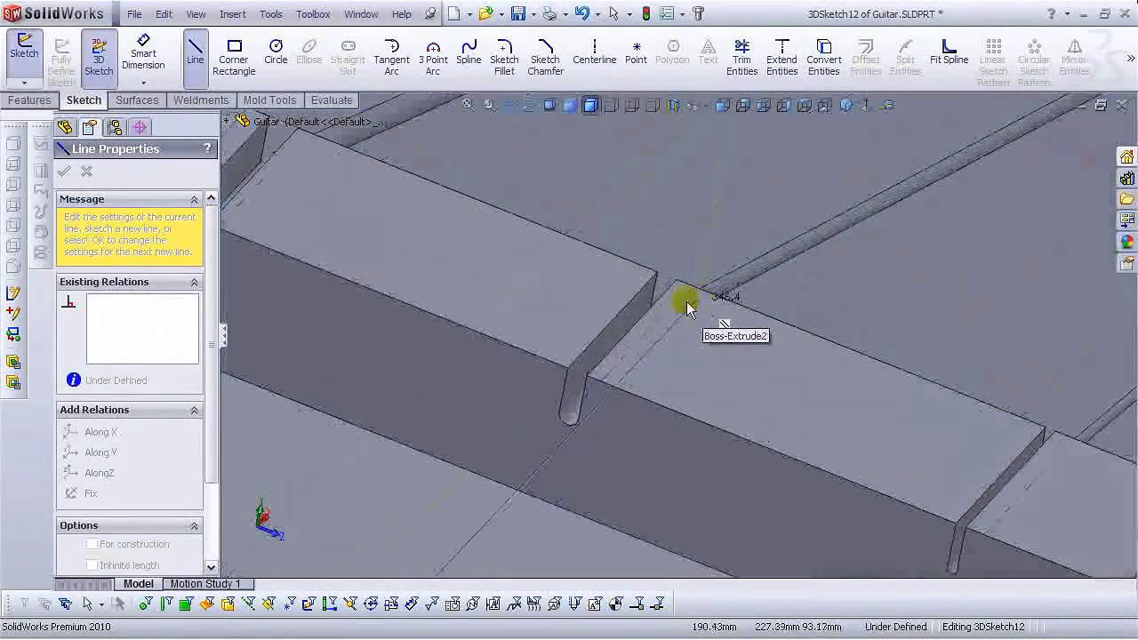
pyautogui.click(658, 320)
pyautogui.rightClick(656, 321)
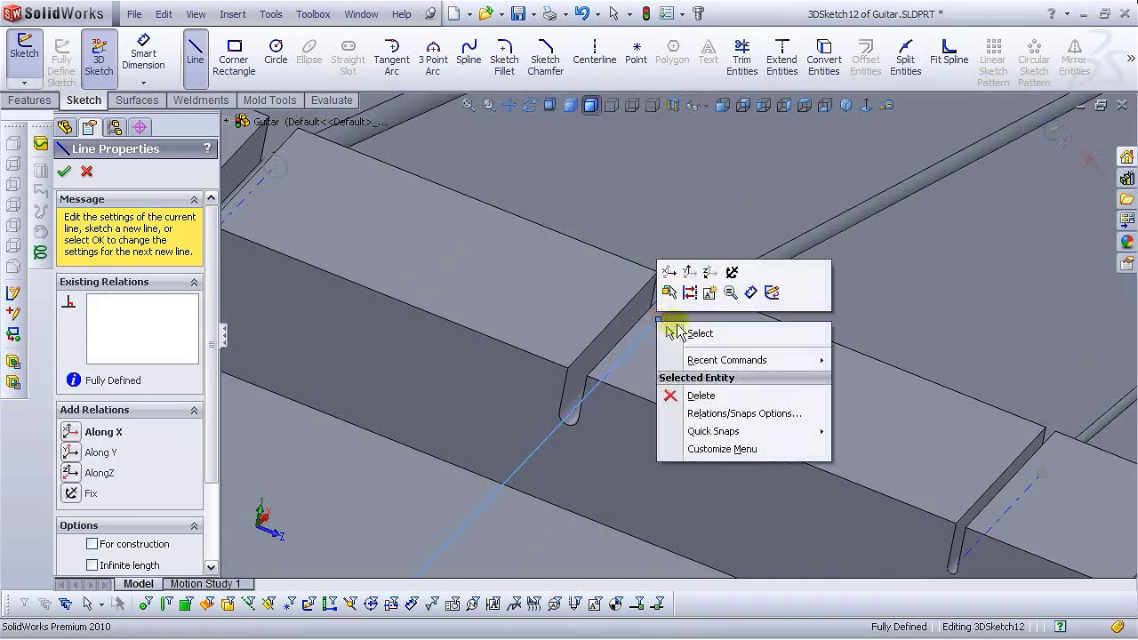
pyautogui.click(683, 327)
pyautogui.click(92, 49)
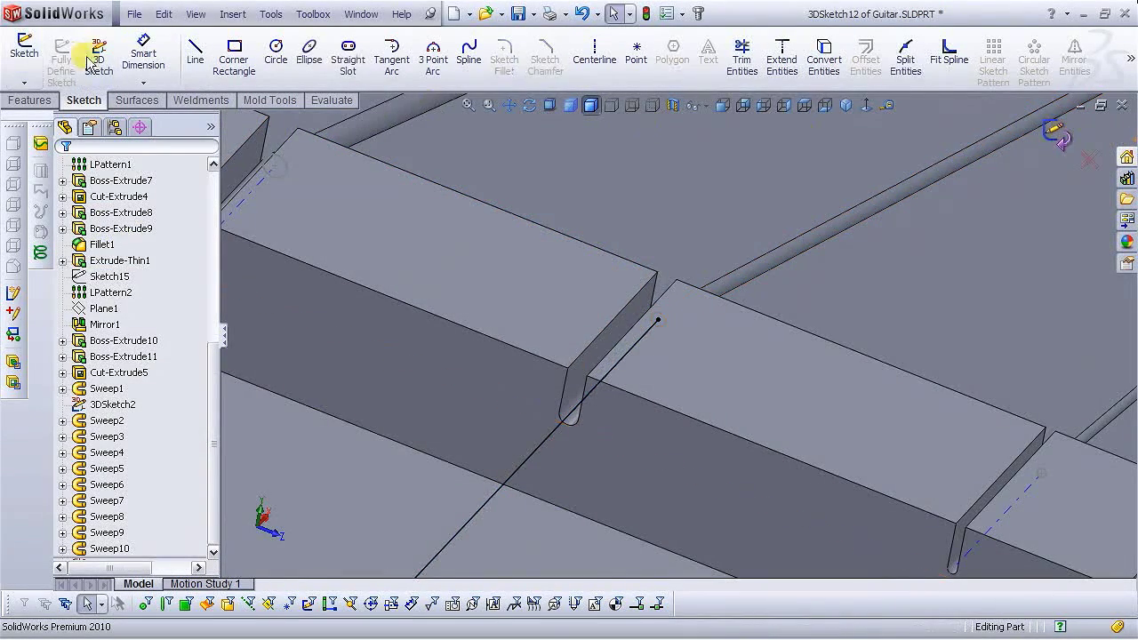
# Sweep the string profile along 3DSketch12 to create Sweep11.
pyautogui.click(29, 100)
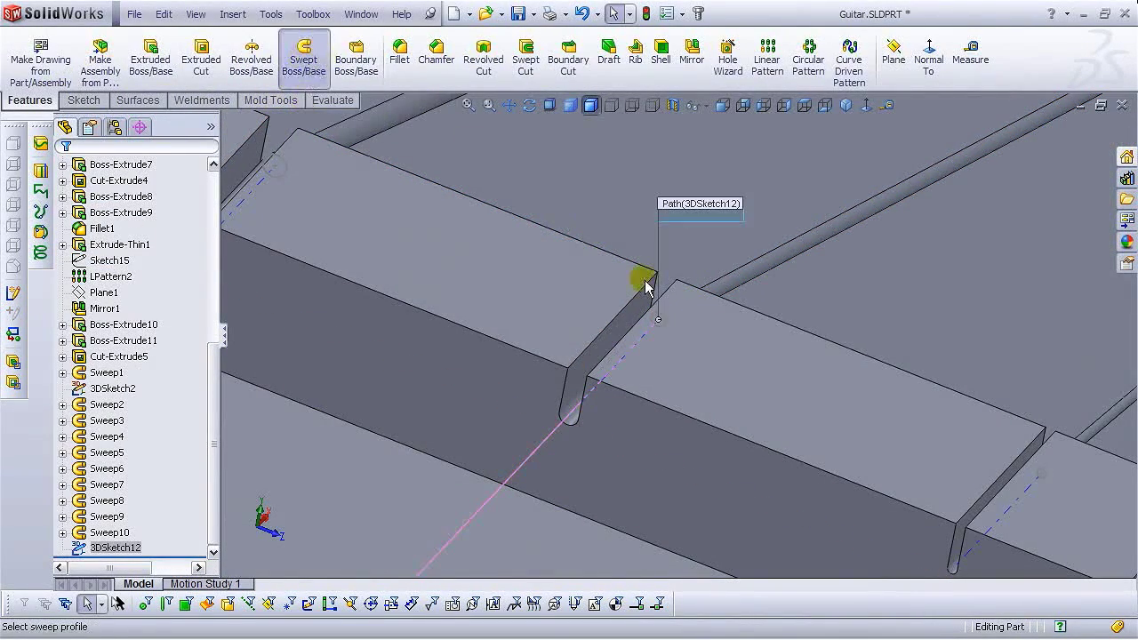
pyautogui.click(666, 322)
pyautogui.press('Return')
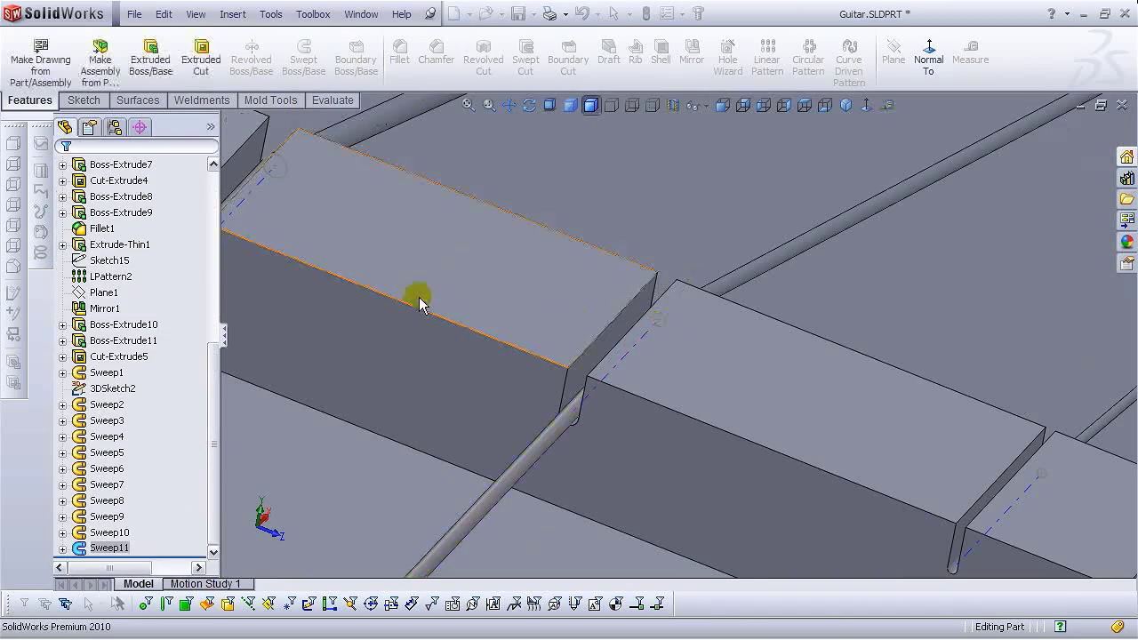
pyautogui.scroll(4, 618, 265)
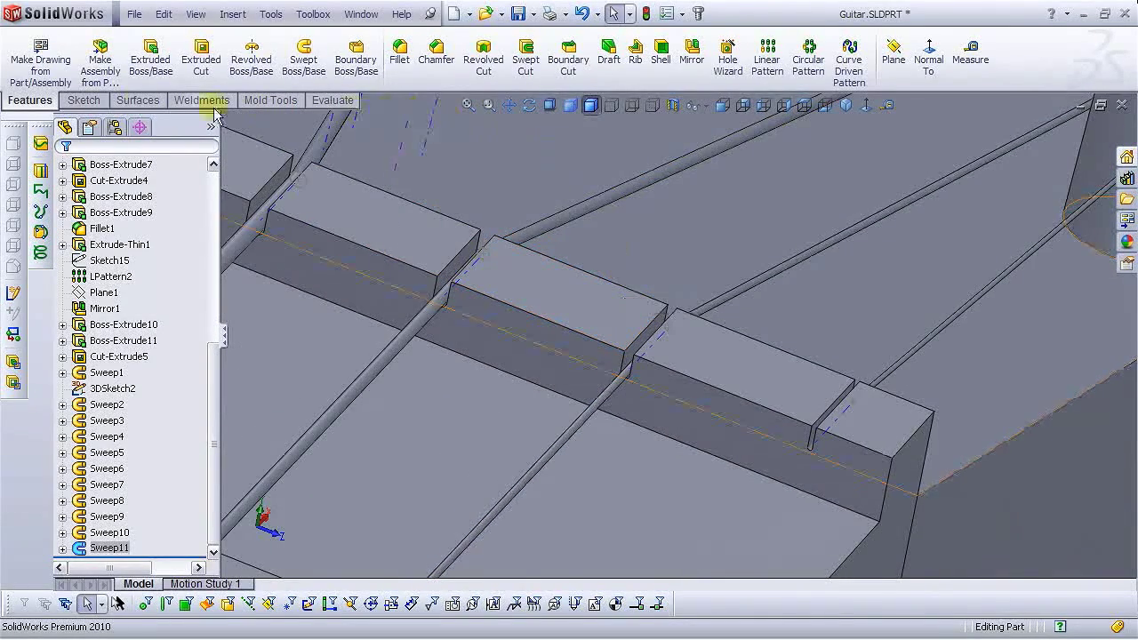
pyautogui.click(83, 99)
# Draw a 3D sketch line from the nut slot down to its bridge pin.
pyautogui.click(105, 76)
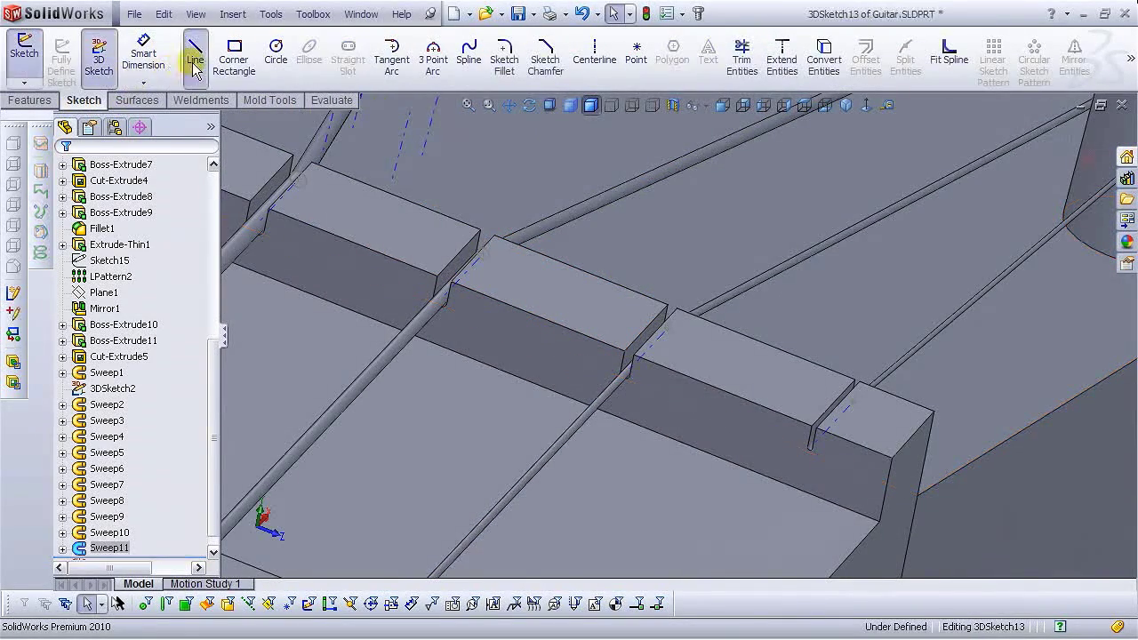
pyautogui.click(195, 54)
pyautogui.scroll(-5, 831, 433)
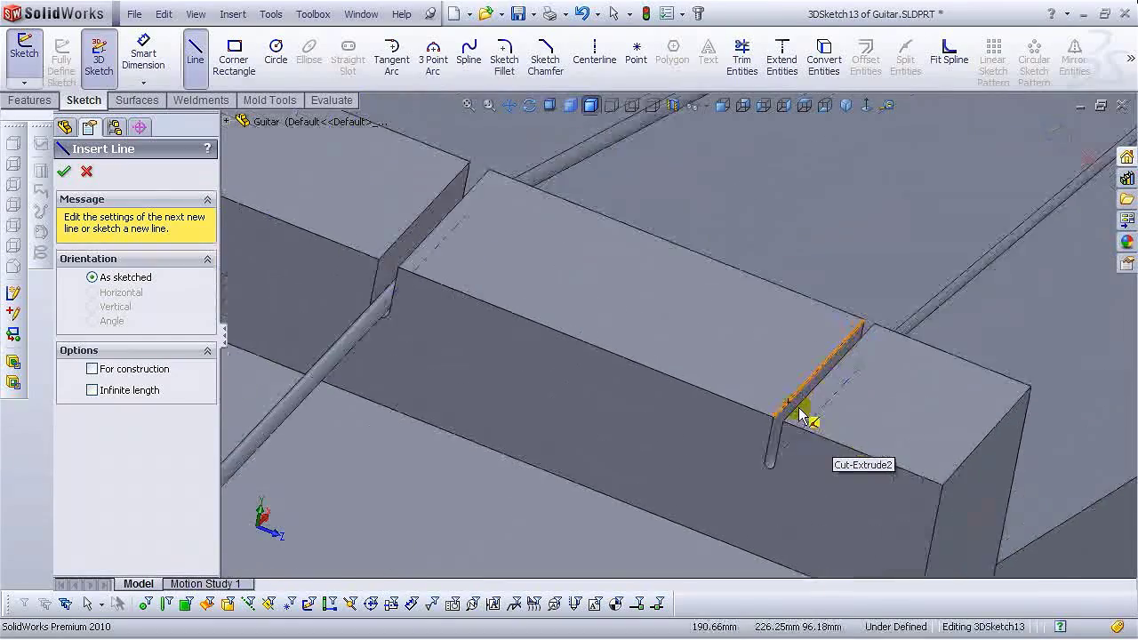
pyautogui.click(895, 312)
pyautogui.scroll(10, 711, 394)
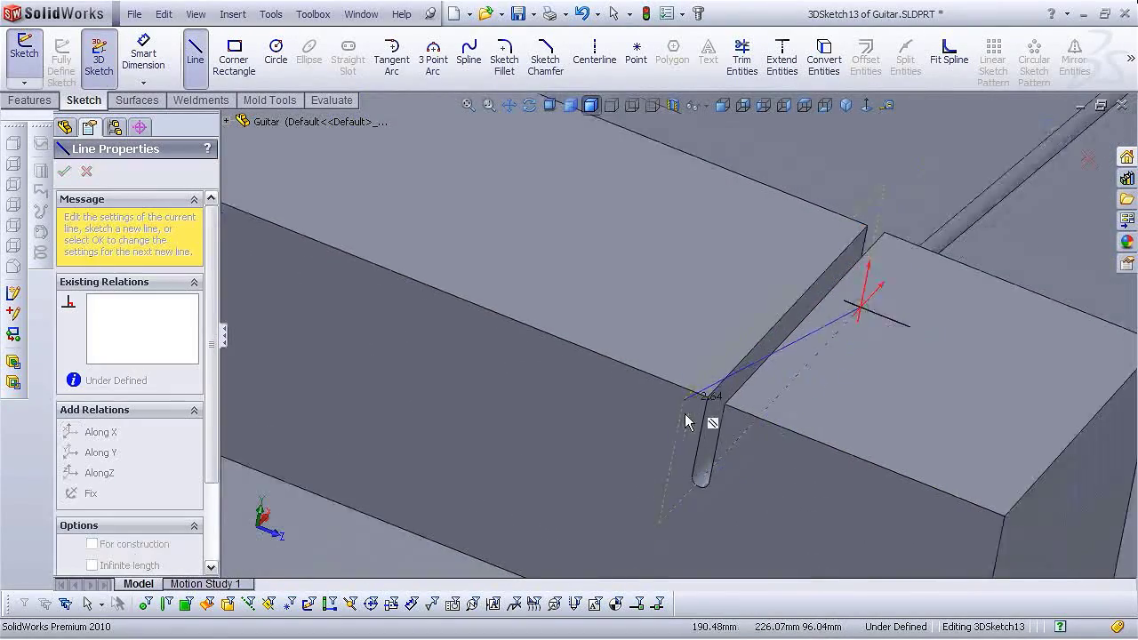
pyautogui.scroll(4, 533, 551)
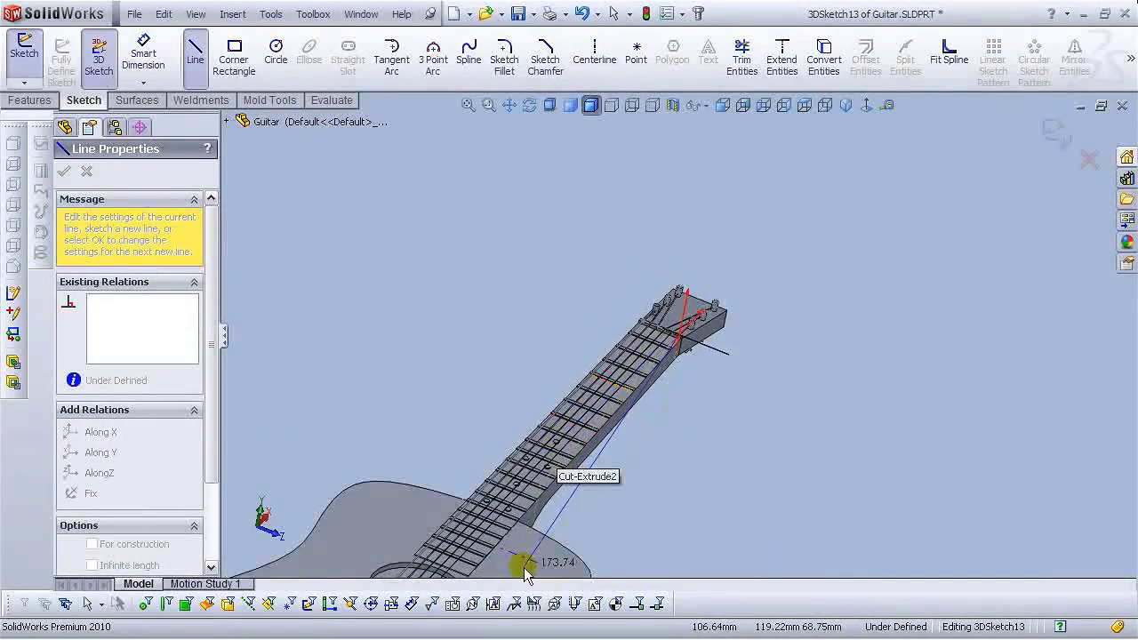
pyautogui.scroll(-10, 465, 453)
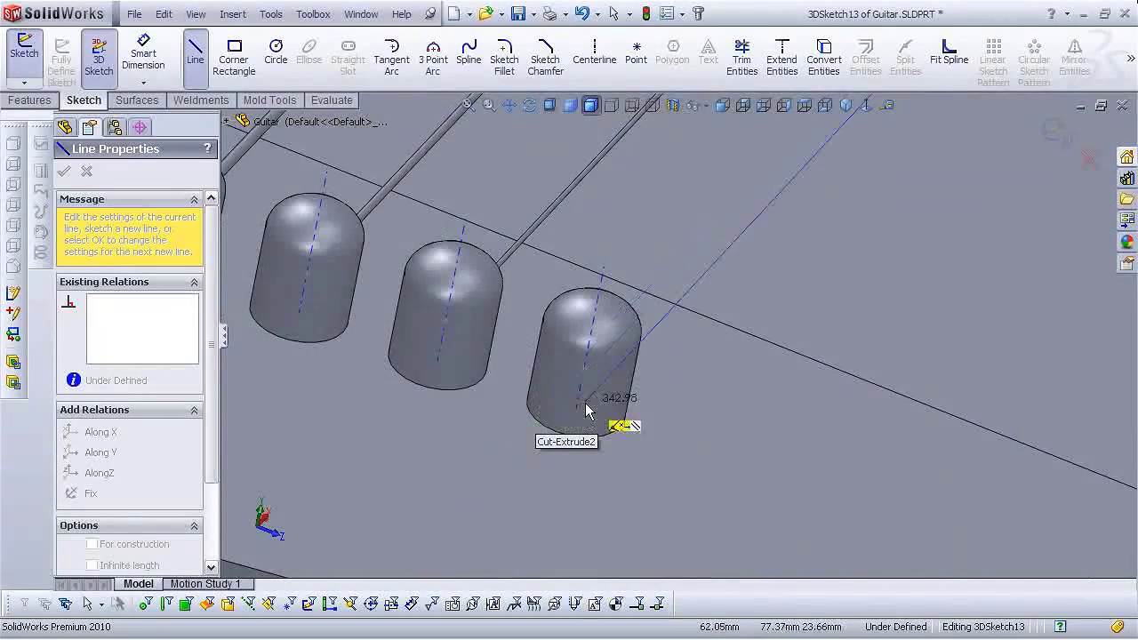
pyautogui.click(584, 369)
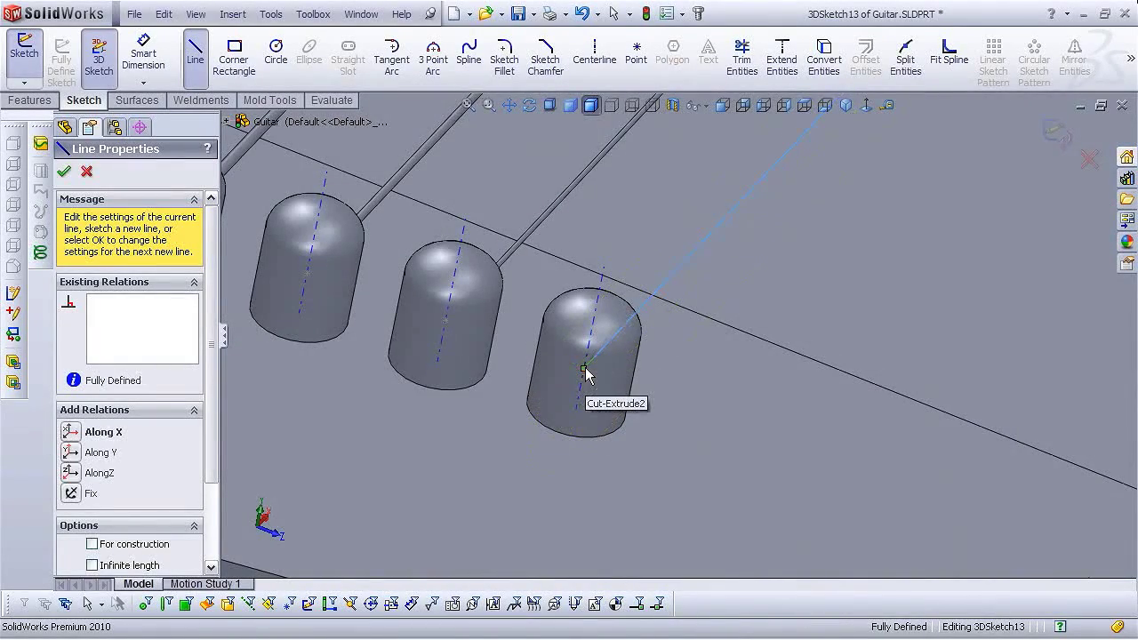
pyautogui.rightClick(585, 371)
pyautogui.click(622, 379)
pyautogui.scroll(4, 719, 402)
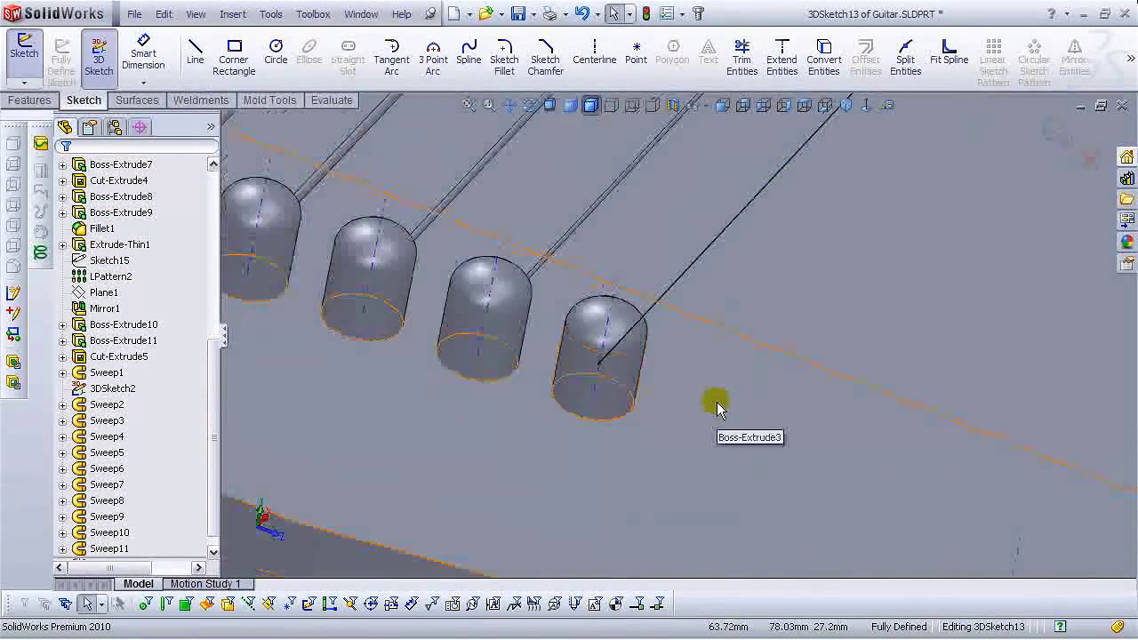
pyautogui.scroll(5, 718, 402)
pyautogui.scroll(-8, 839, 145)
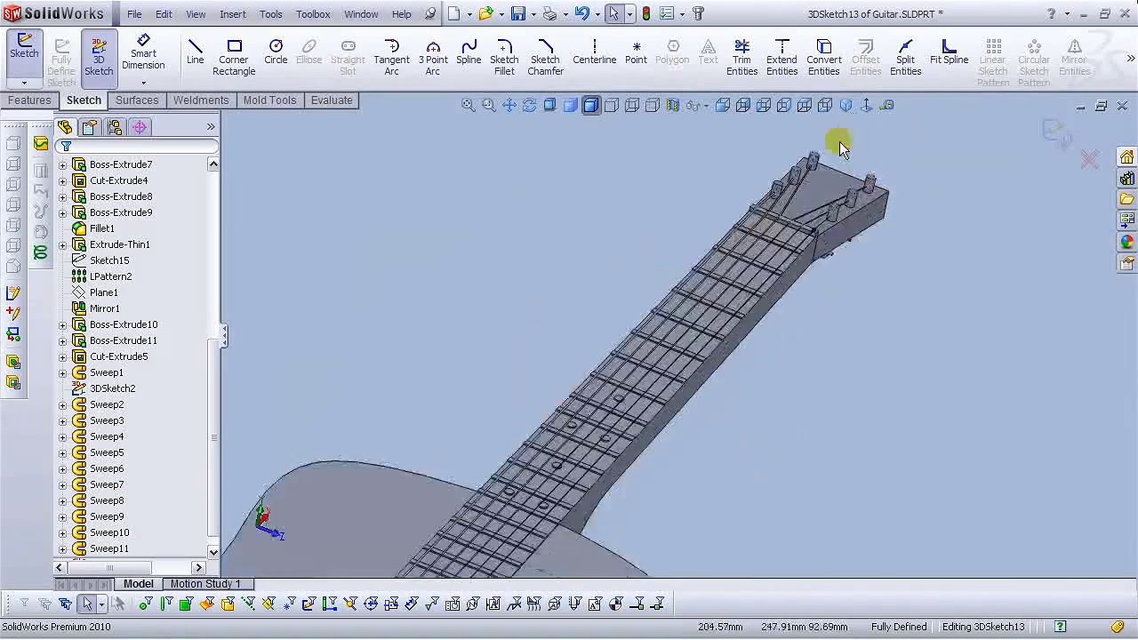
pyautogui.scroll(-10, 673, 356)
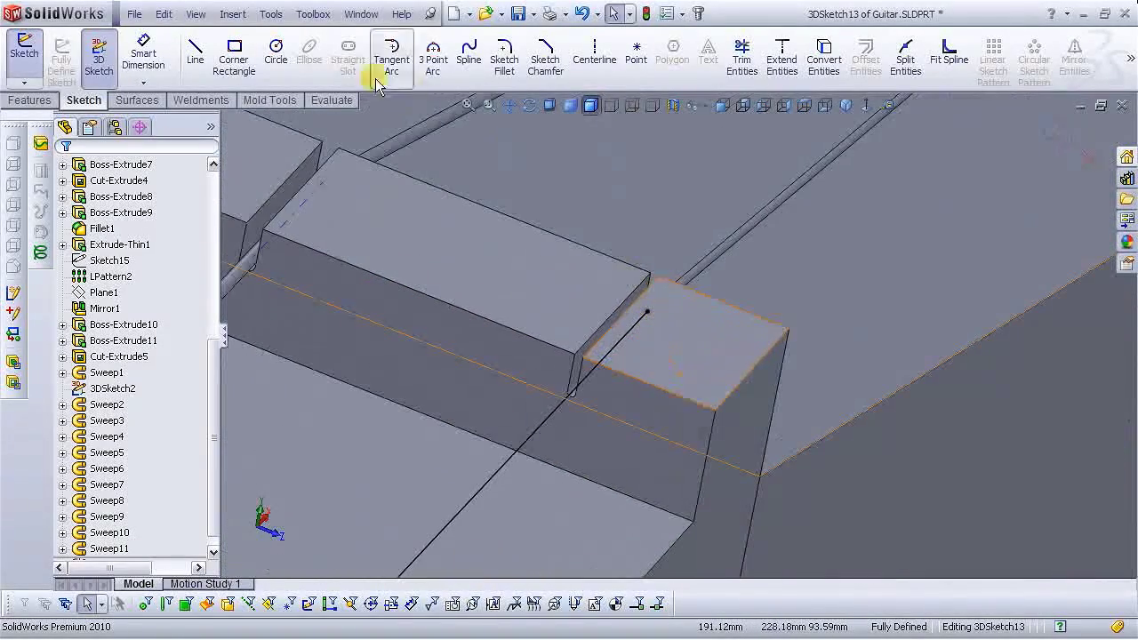
# Sweep the Sketch24 profile along 3DSketch13 to create Sweep12.
pyautogui.click(57, 99)
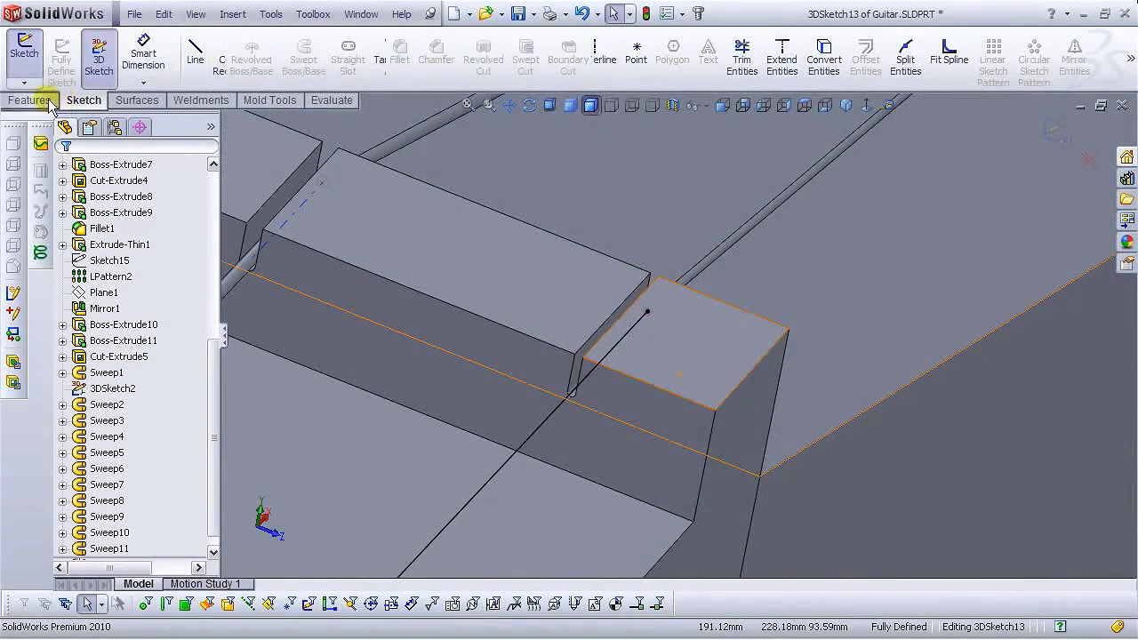
pyautogui.click(1076, 142)
pyautogui.click(303, 59)
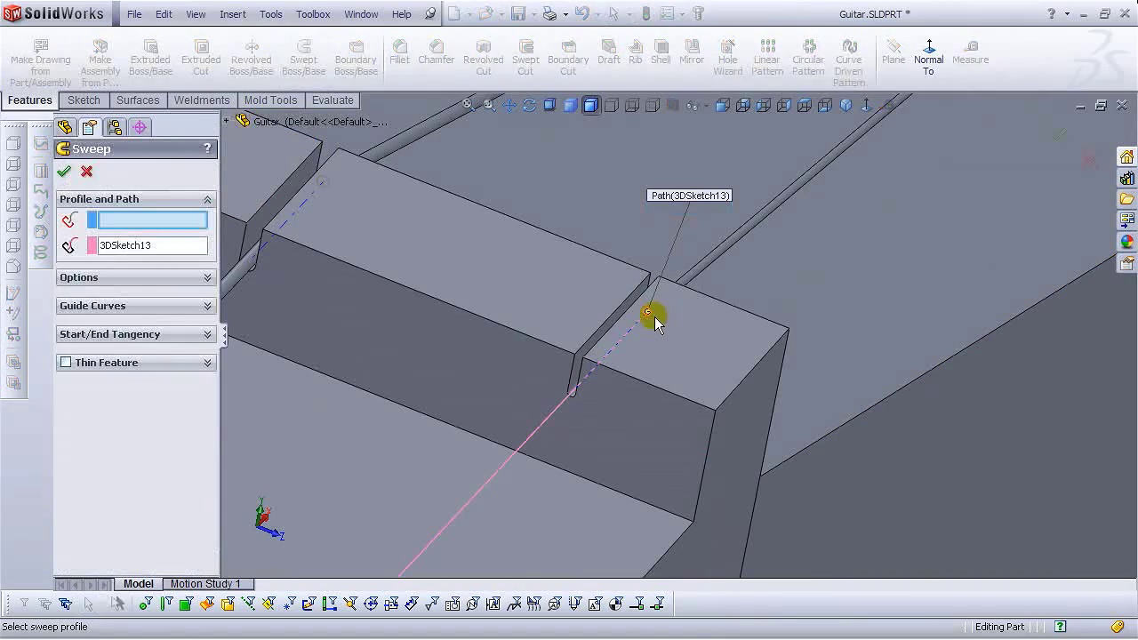
pyautogui.click(650, 315)
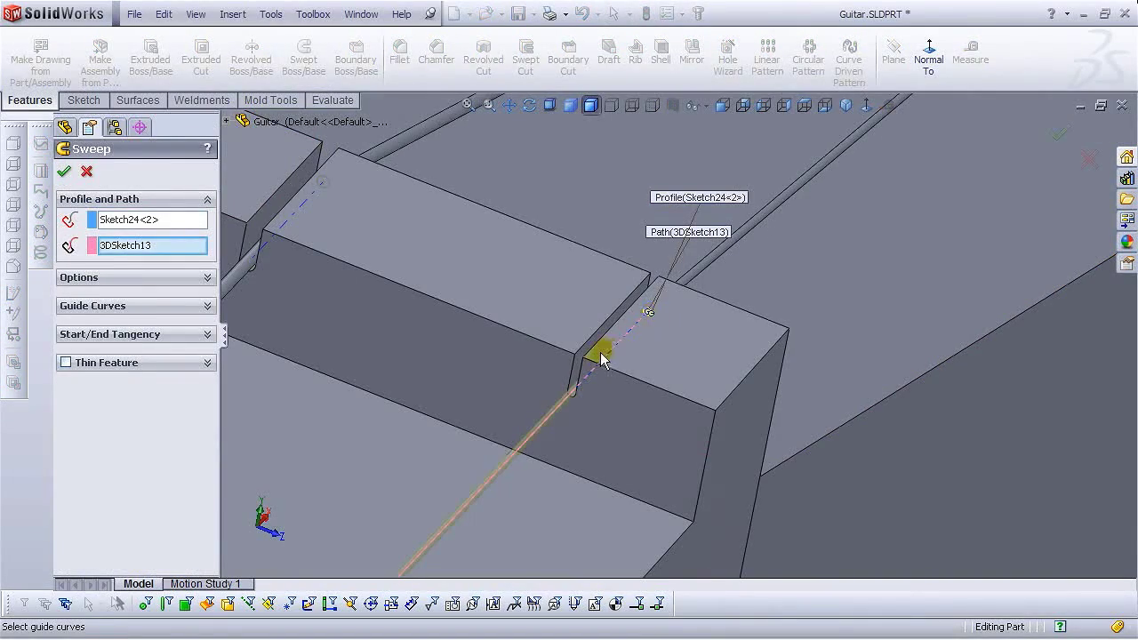
pyautogui.press('Return')
pyautogui.scroll(-5, 605, 406)
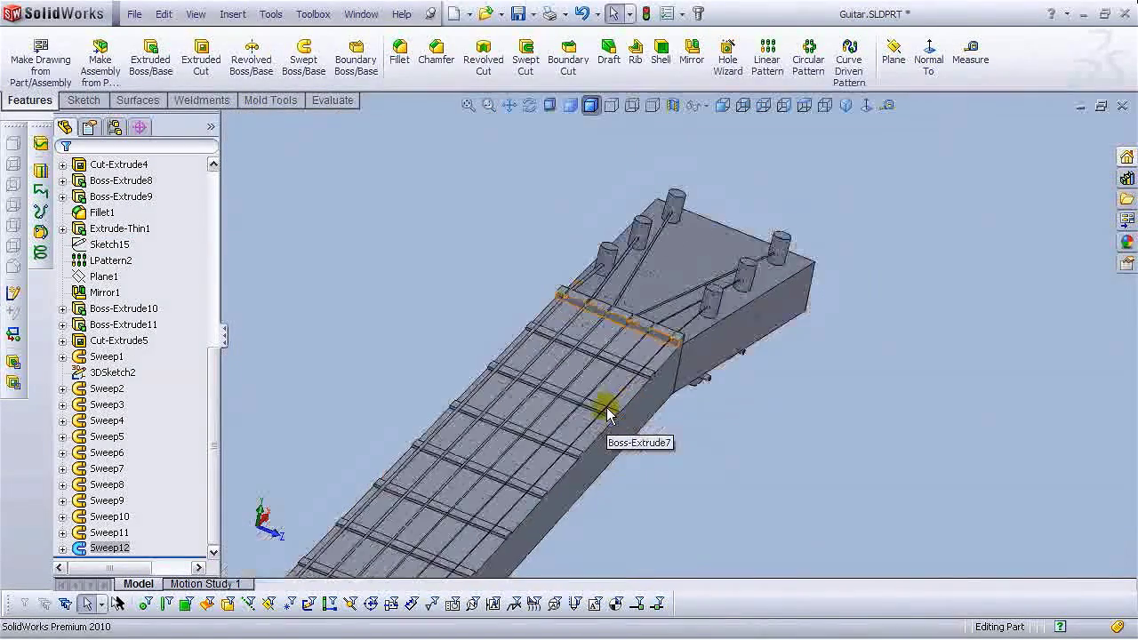
pyautogui.scroll(-4, 604, 411)
pyautogui.scroll(5, 538, 498)
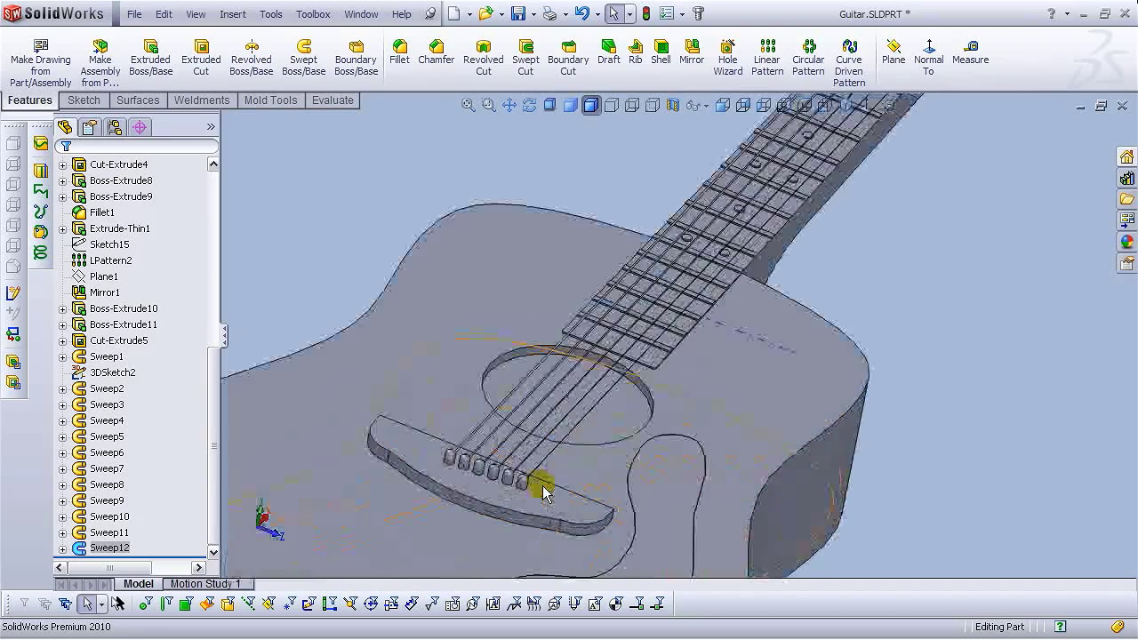
# Expand the earlier sweeps in the feature tree and hide their profile sketches, ending with Sketch21.
pyautogui.moveTo(559, 462); pyautogui.dragTo(533, 398, button='middle')
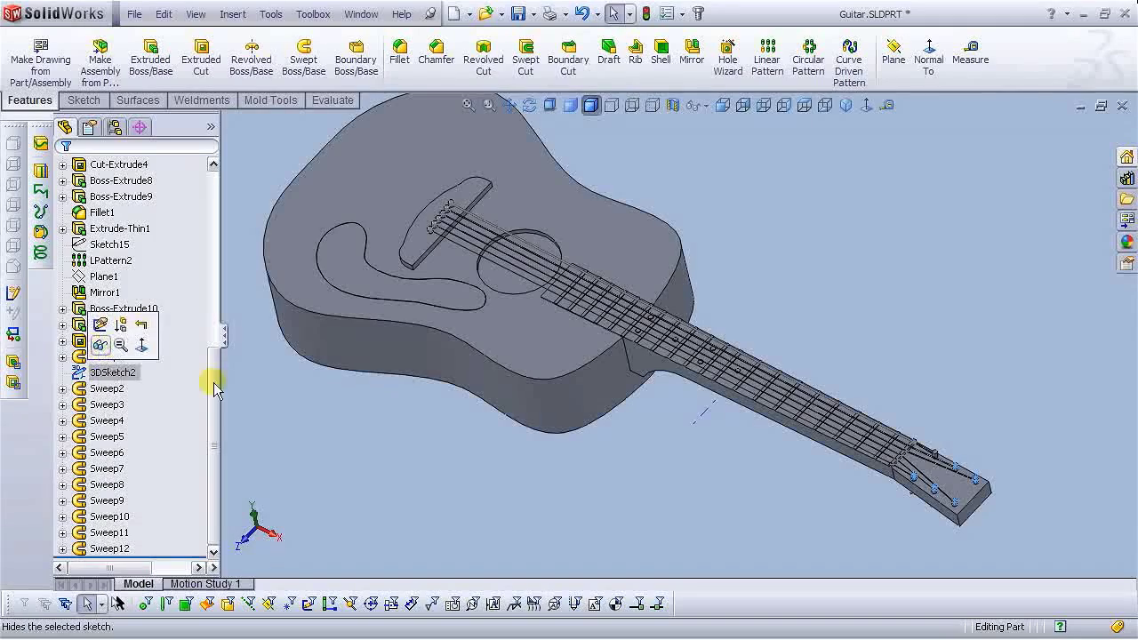
pyautogui.click(129, 389)
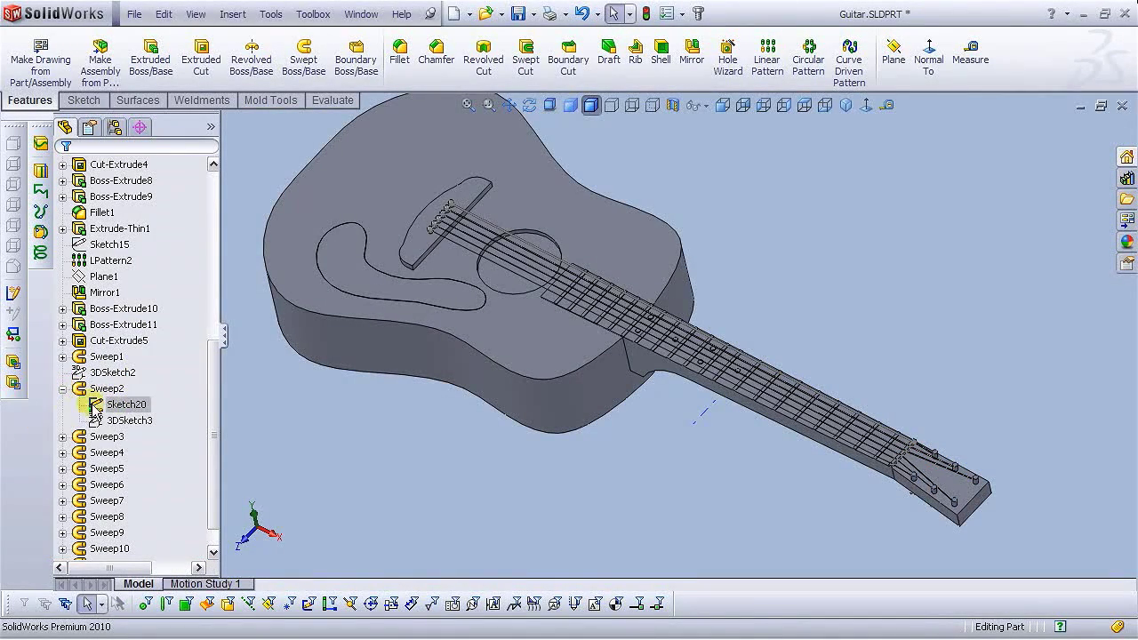
pyautogui.click(94, 390)
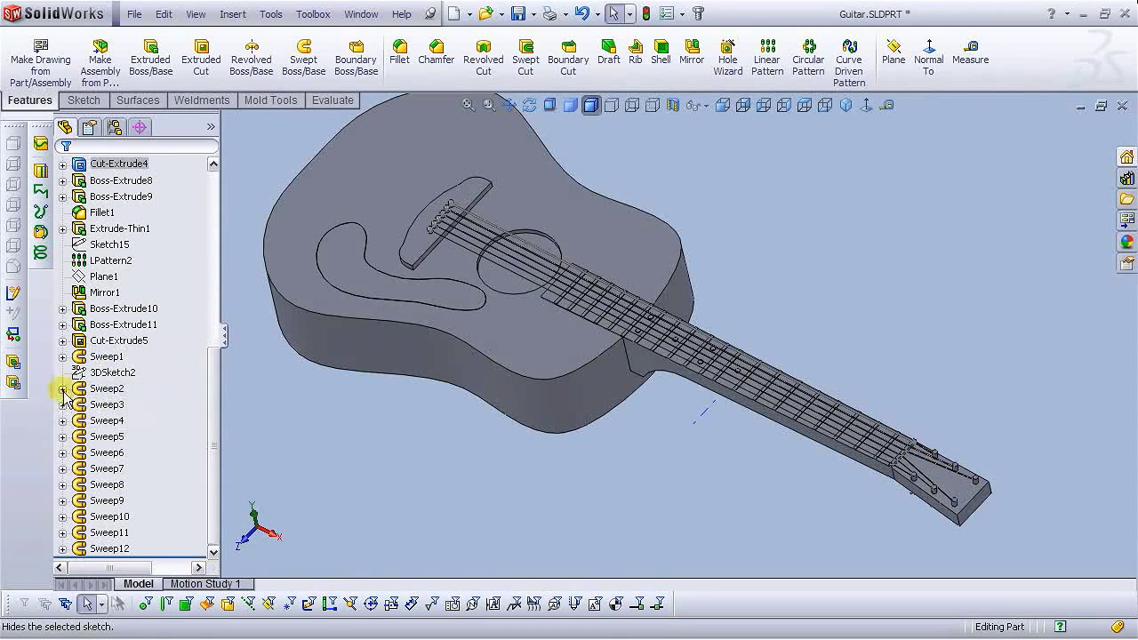
pyautogui.click(63, 405)
pyautogui.click(62, 405)
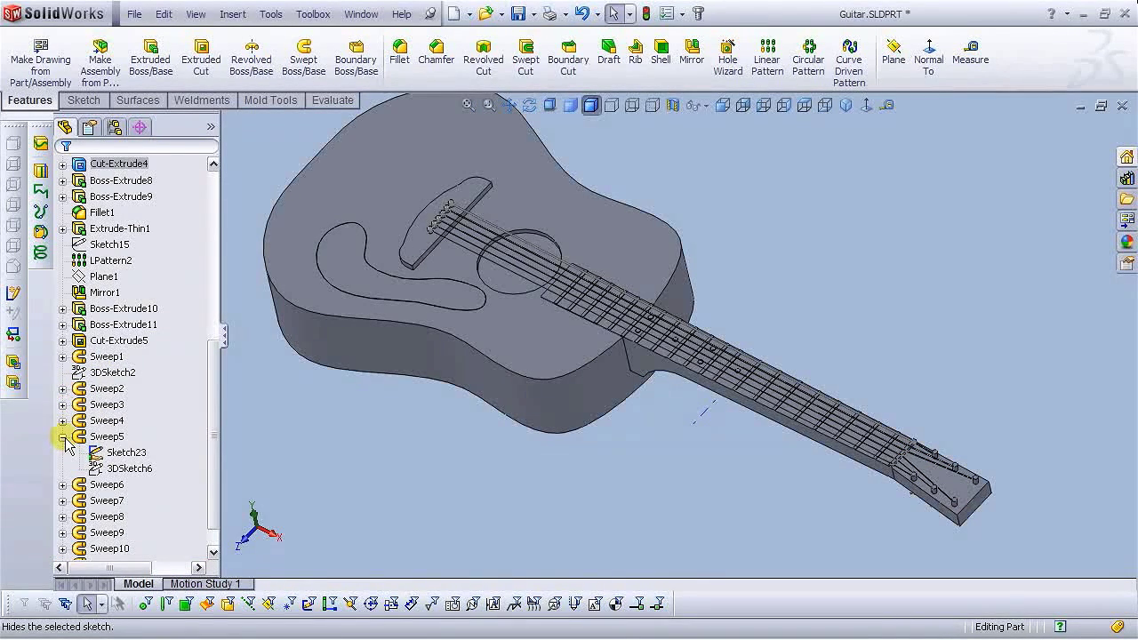
pyautogui.click(124, 453)
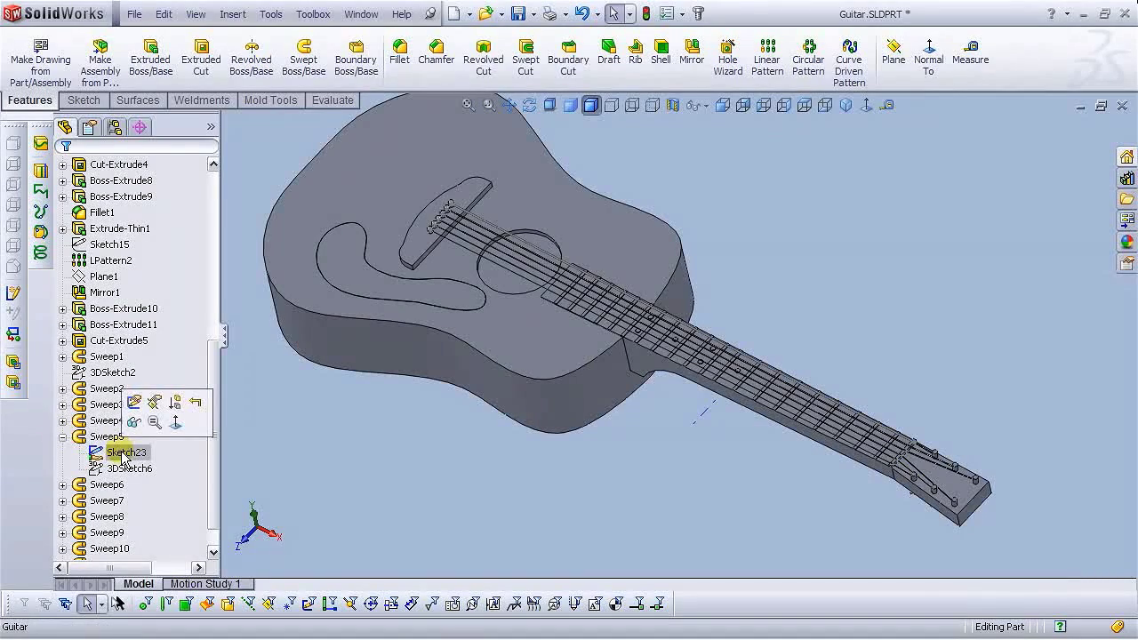
pyautogui.click(62, 437)
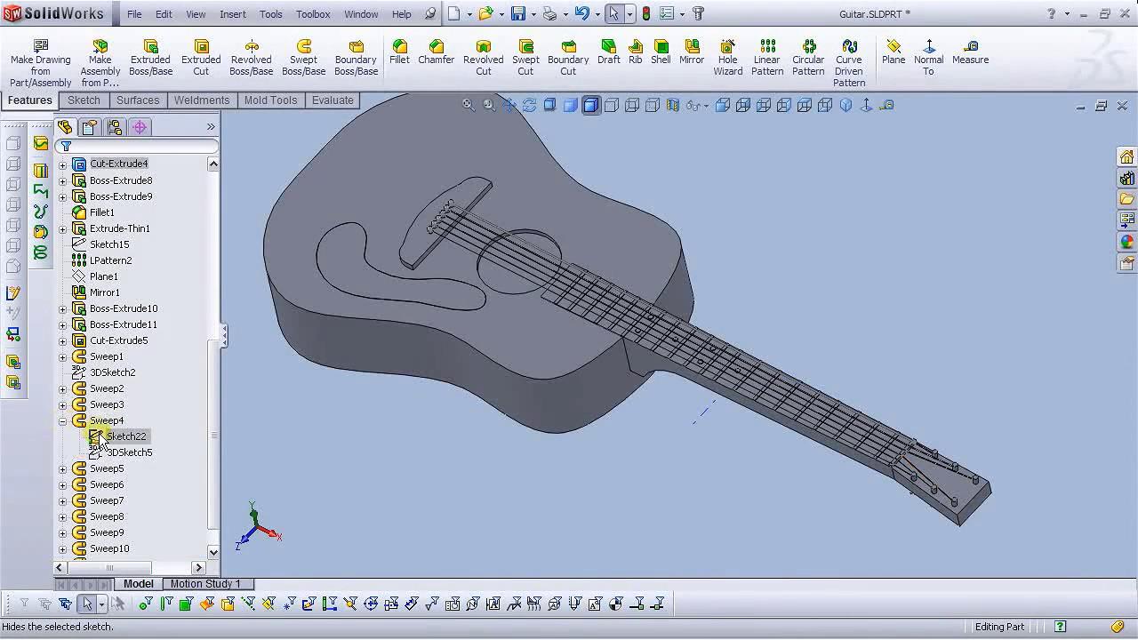
pyautogui.click(100, 436)
pyautogui.click(62, 420)
pyautogui.click(62, 405)
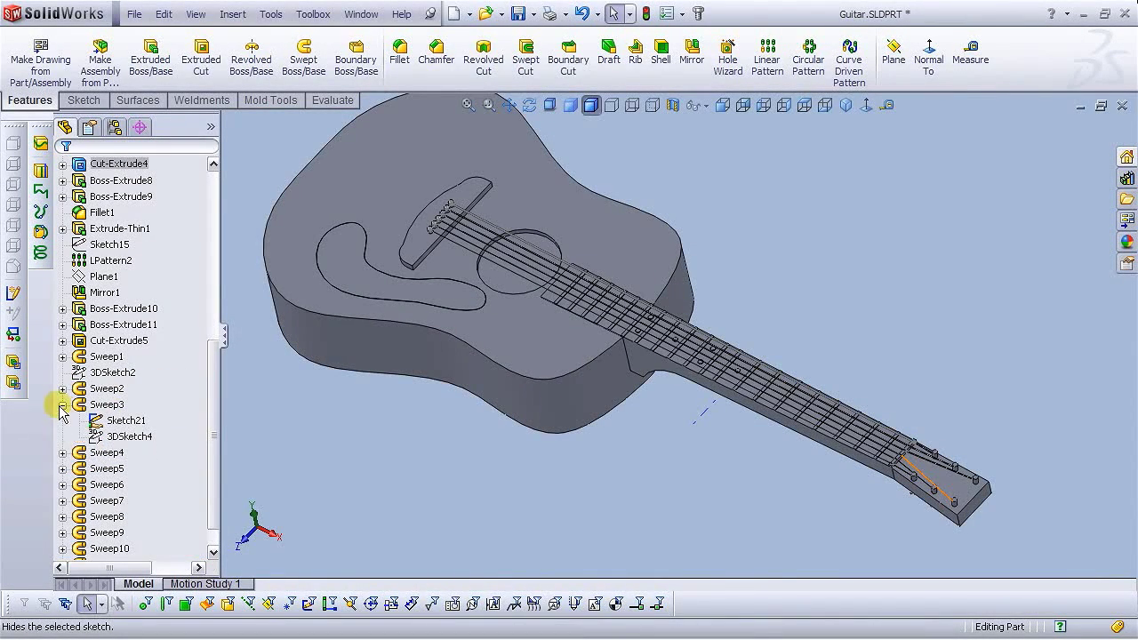
pyautogui.click(124, 422)
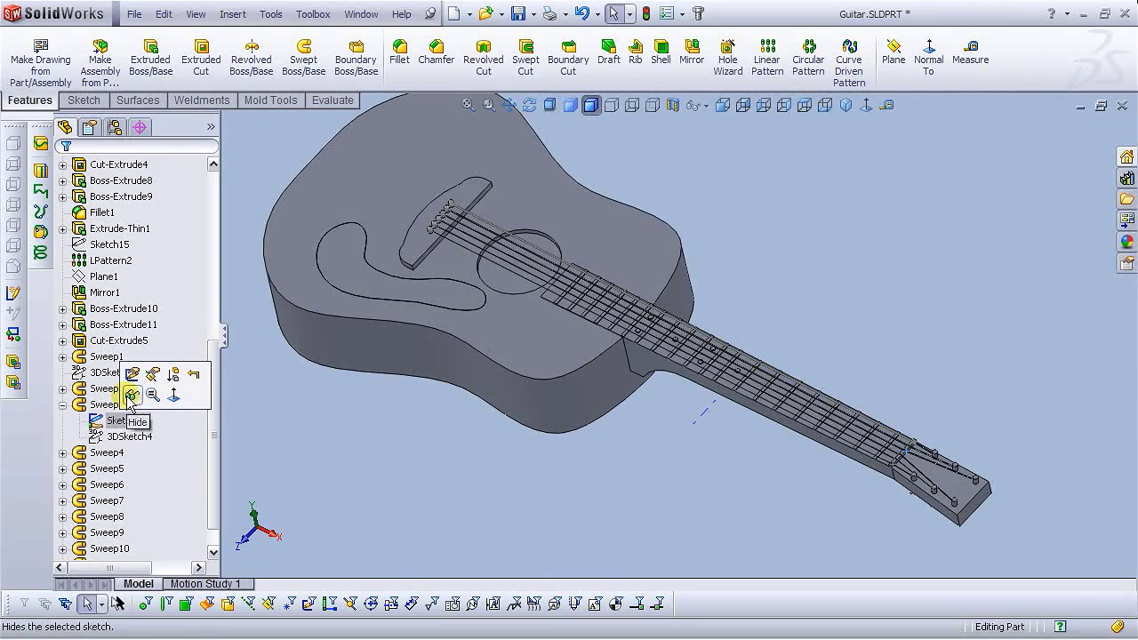
pyautogui.click(131, 397)
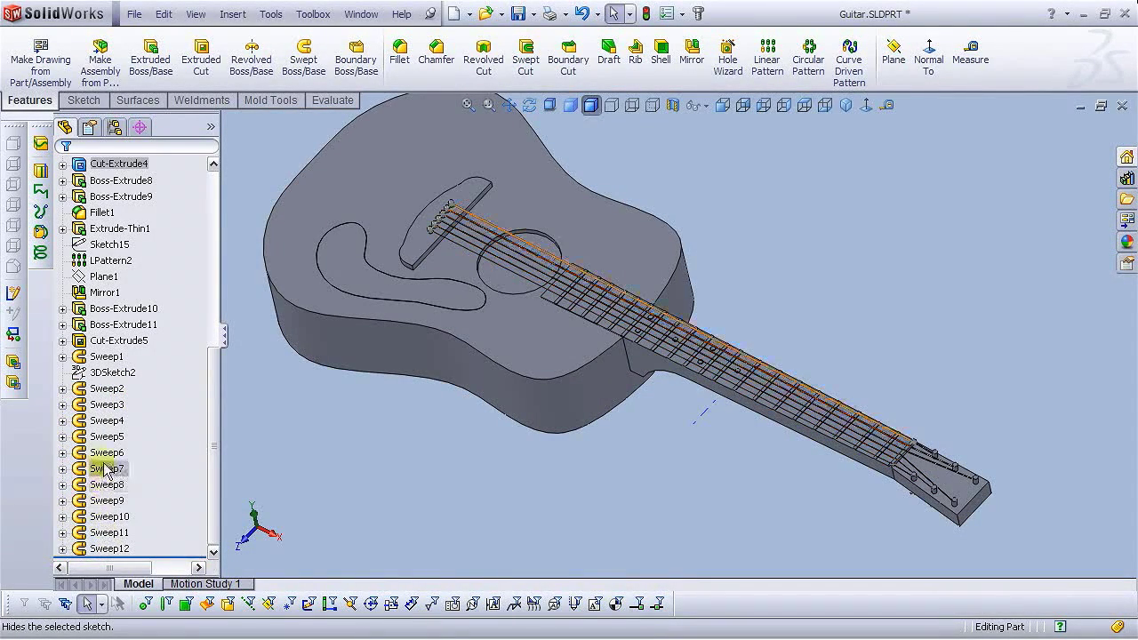
# Turn off the temporary axes on the pegs and hide the stray sketch line along the neck.
pyautogui.scroll(-10, 956, 449)
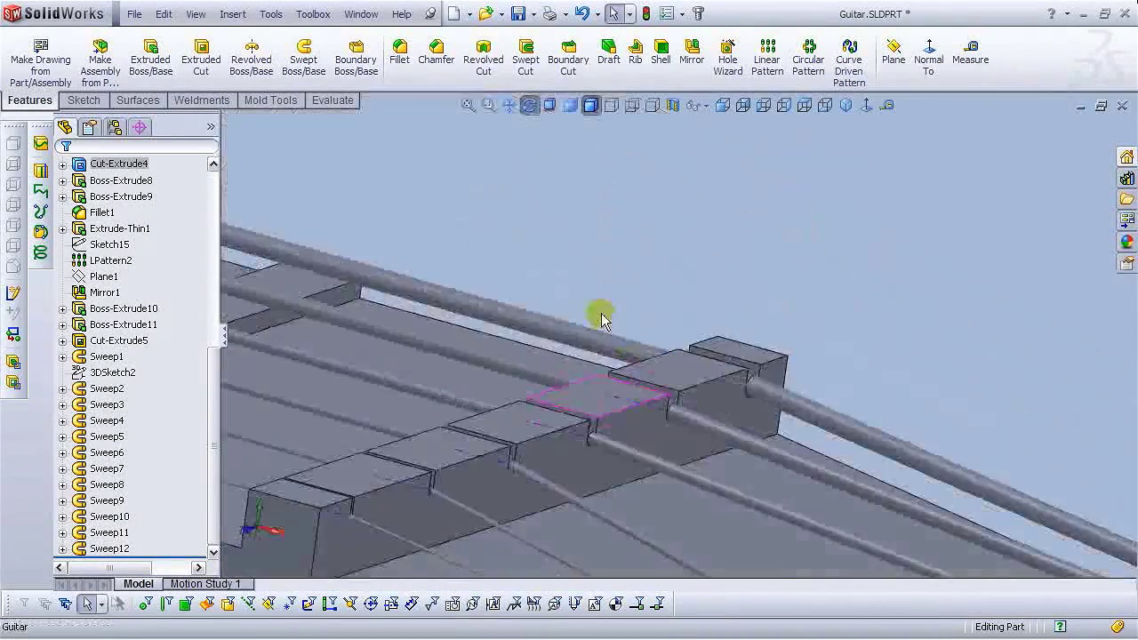
pyautogui.moveTo(601, 318); pyautogui.dragTo(522, 287, button='middle')
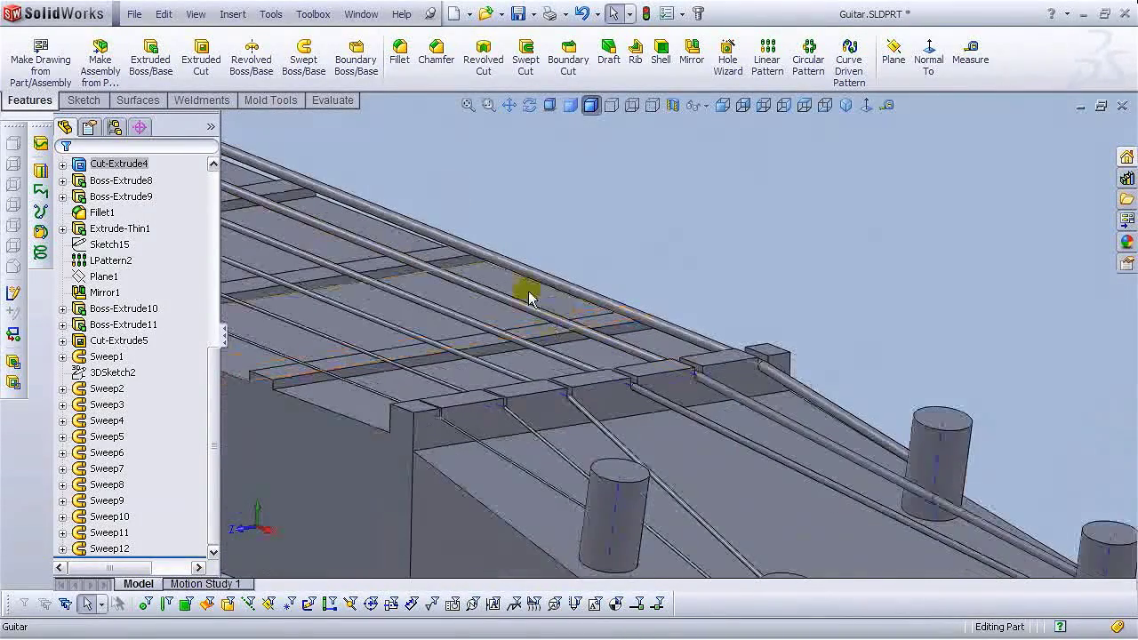
pyautogui.click(195, 15)
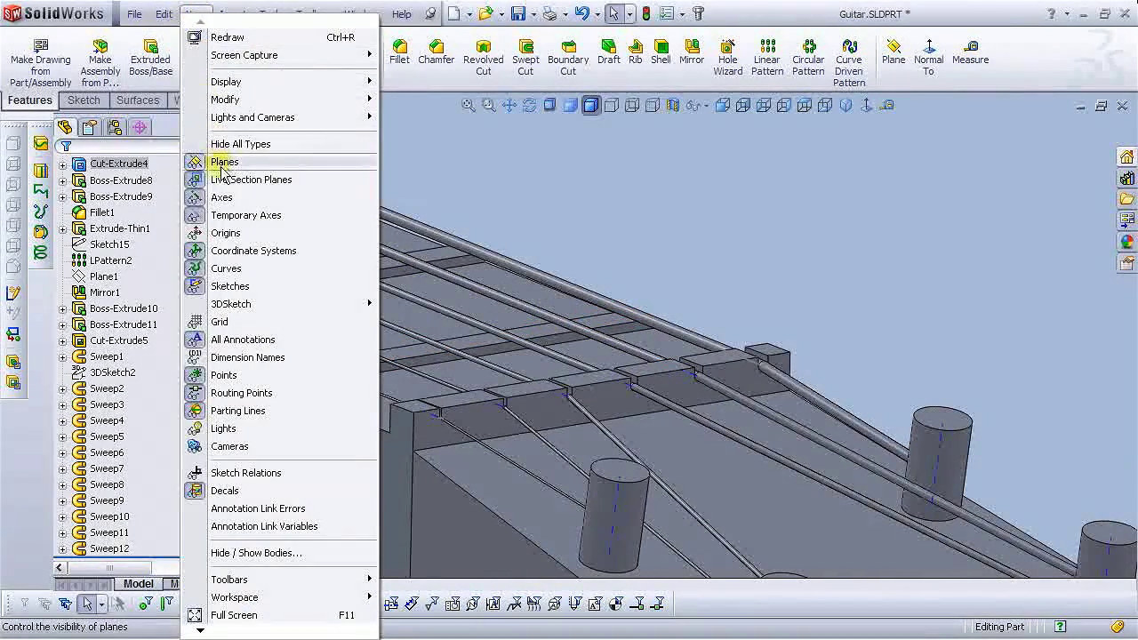
pyautogui.click(257, 215)
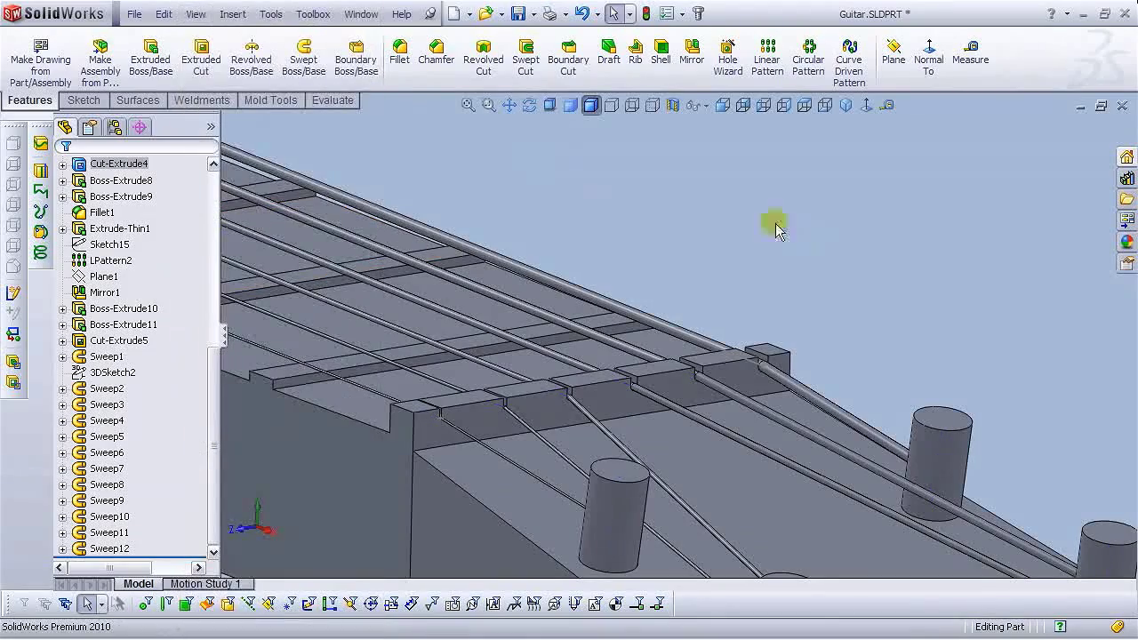
pyautogui.scroll(5, 752, 332)
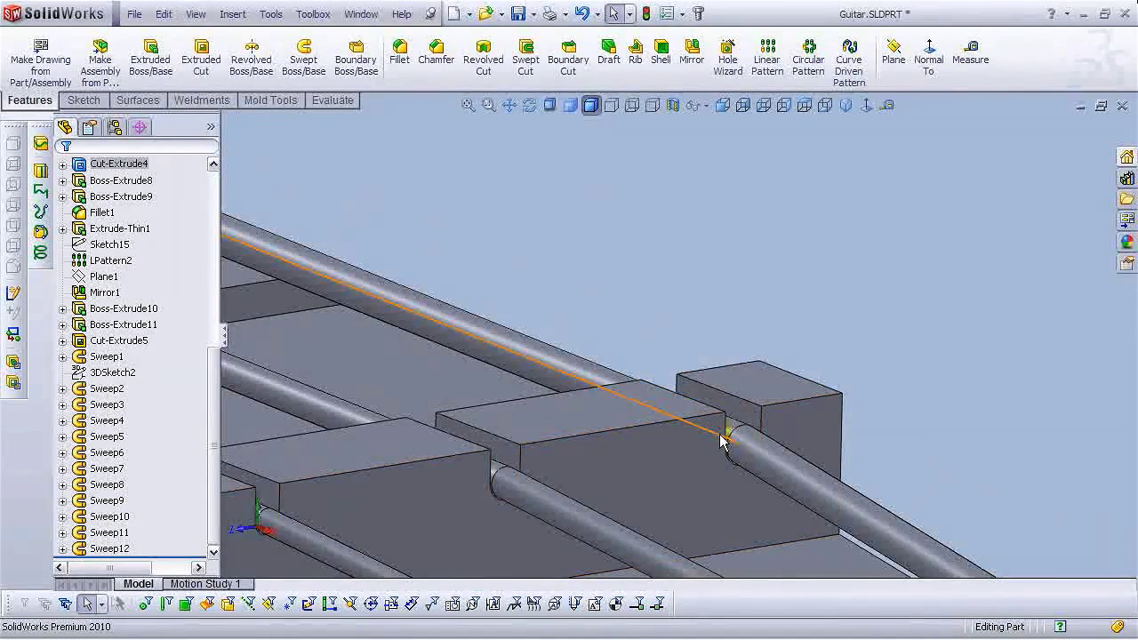
pyautogui.click(747, 432)
pyautogui.click(788, 355)
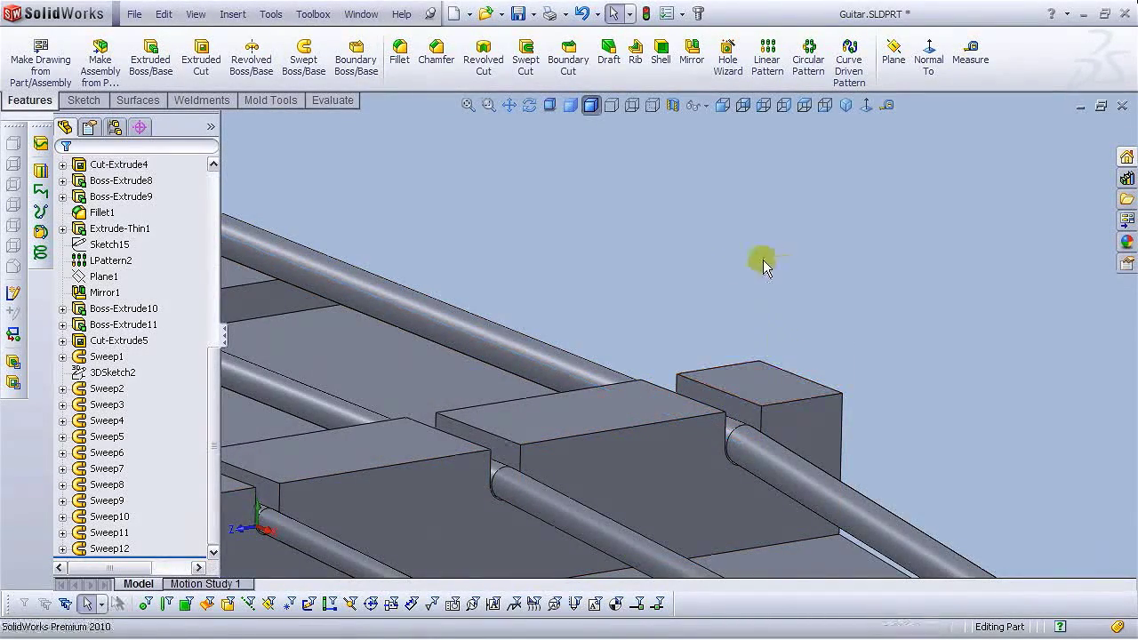
# Zoom in on the neck and select the string's circular end at the nut.
pyautogui.moveTo(765, 265); pyautogui.dragTo(729, 267, button='middle')
pyautogui.scroll(4, 529, 391)
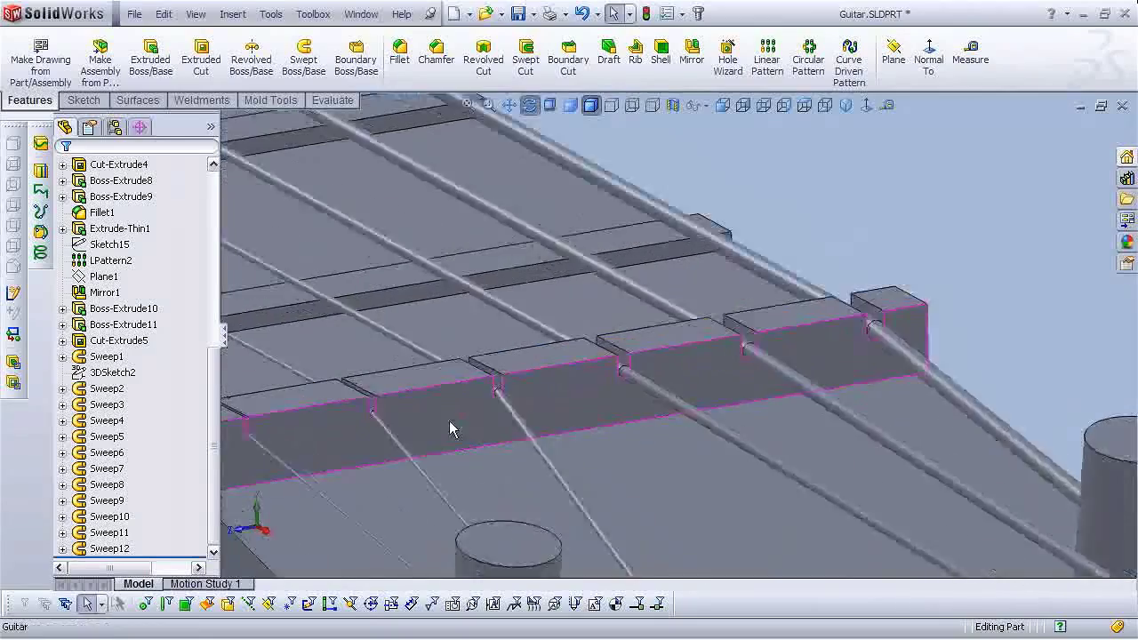
pyautogui.scroll(5, 436, 426)
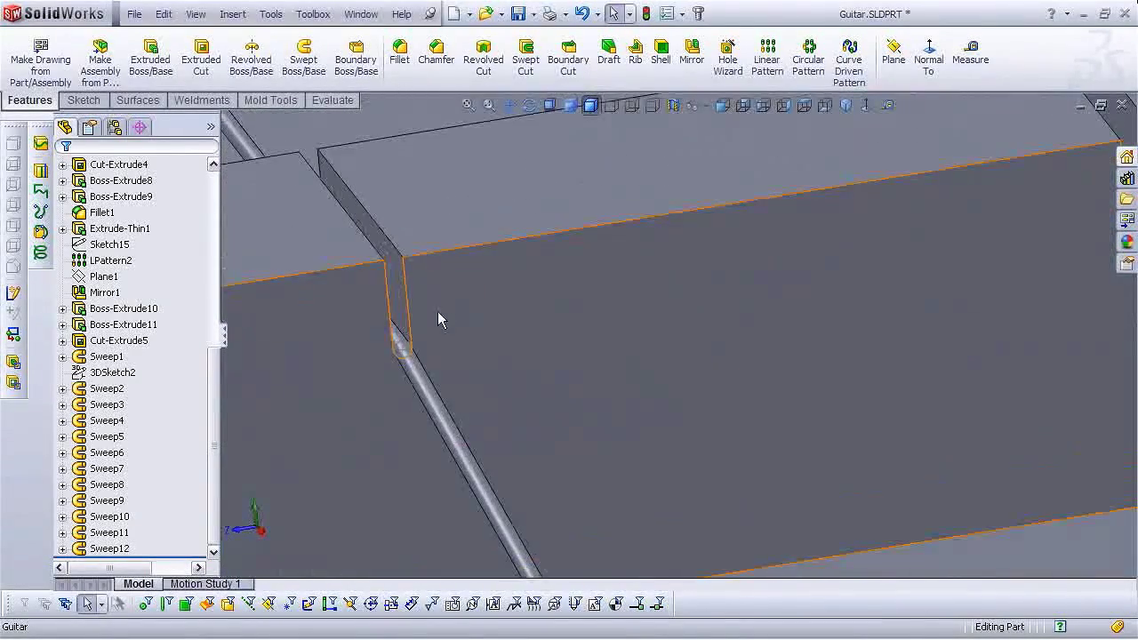
pyautogui.scroll(3, 445, 342)
pyautogui.click(476, 359)
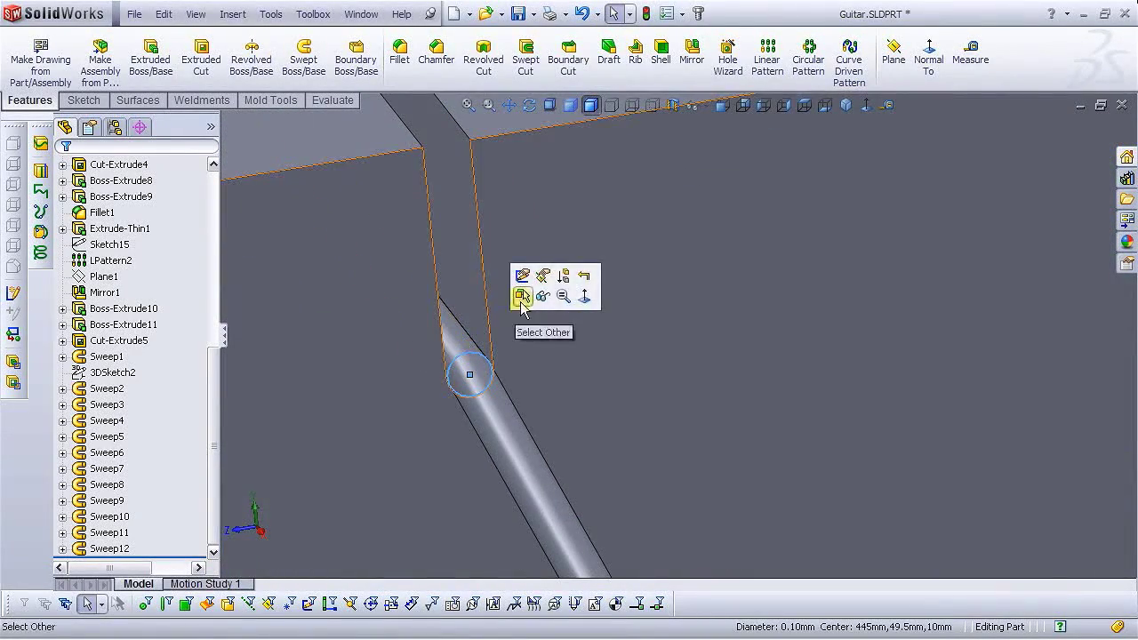
pyautogui.scroll(8, 467, 375)
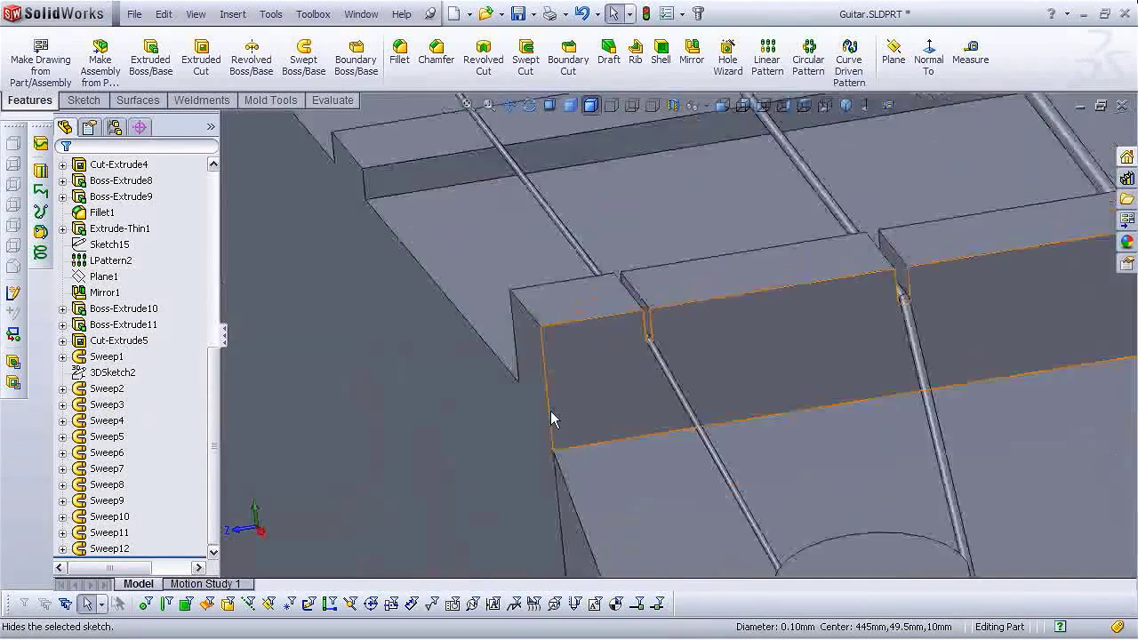
pyautogui.scroll(5, 388, 425)
pyautogui.scroll(-3, 851, 318)
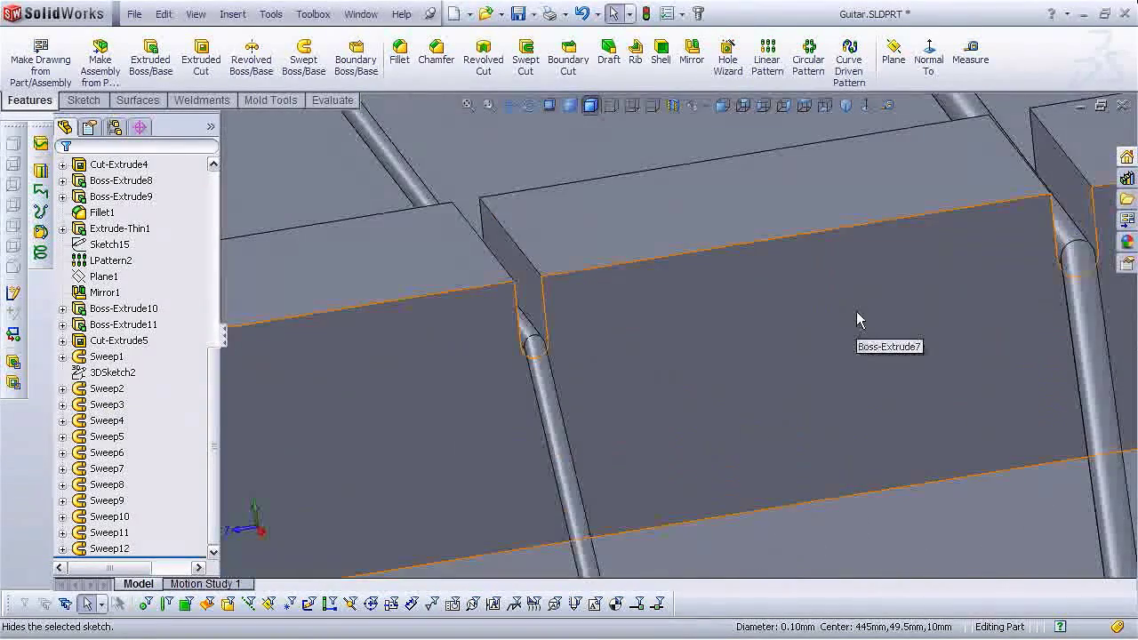
pyautogui.scroll(3, 654, 433)
pyautogui.scroll(5, 654, 432)
# Orbit around the guitar, return to the isometric view, and inspect it from all sides.
pyautogui.moveTo(648, 432); pyautogui.dragTo(721, 425, button='middle')
pyautogui.scroll(5, 721, 441)
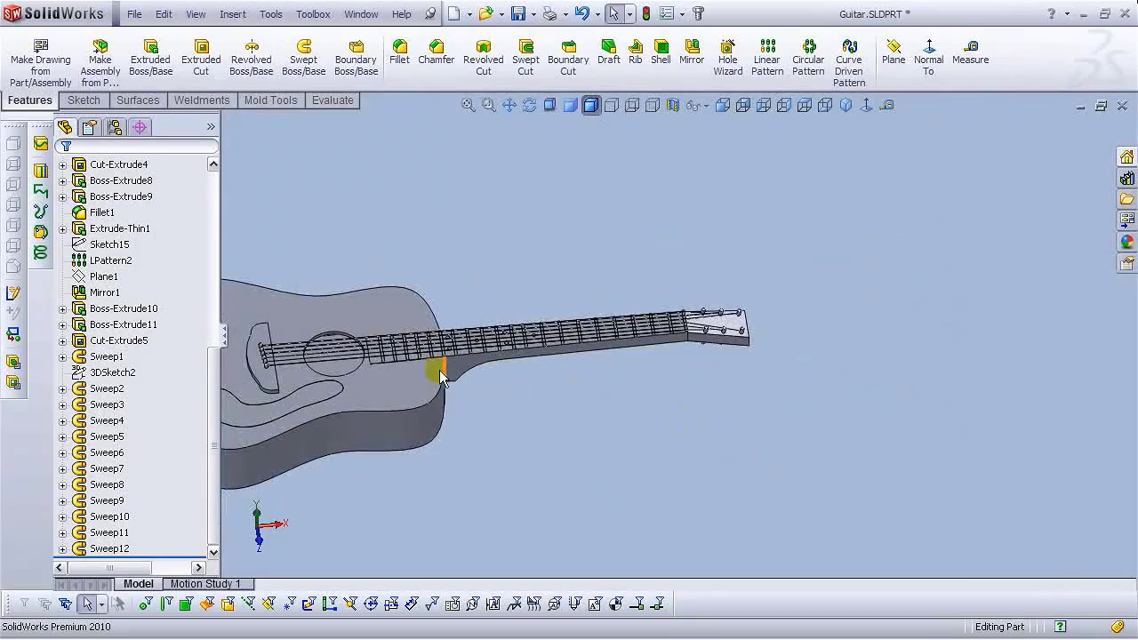
pyautogui.scroll(-3, 432, 336)
pyautogui.moveTo(431, 336); pyautogui.dragTo(373, 309, button='middle')
pyautogui.scroll(3, 392, 498)
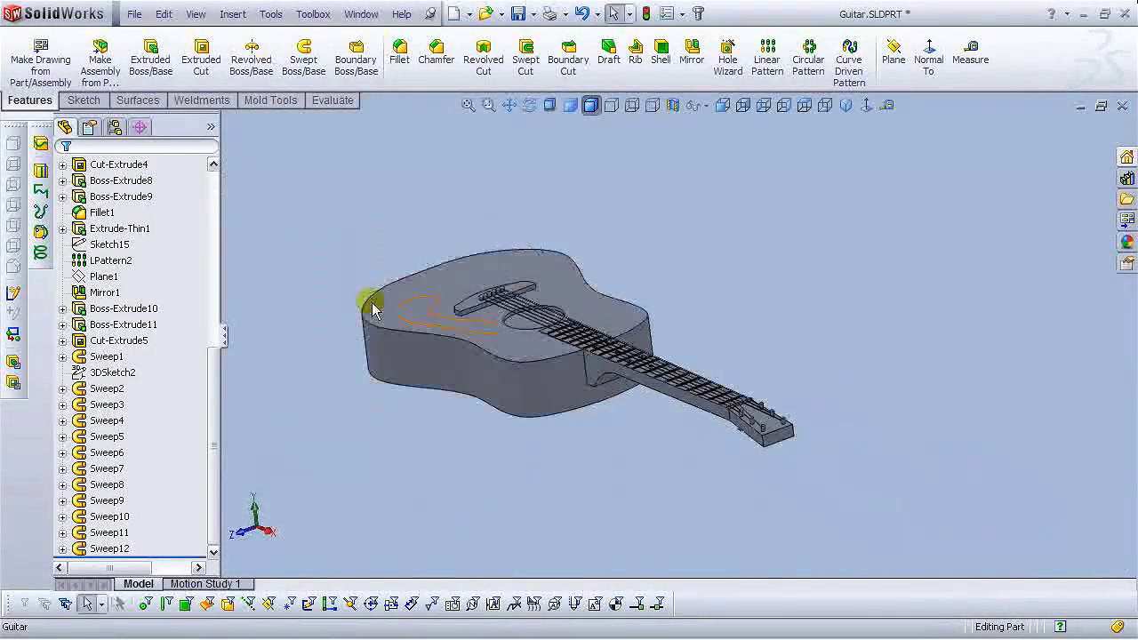
pyautogui.moveTo(599, 196); pyautogui.dragTo(633, 267, button='middle')
pyautogui.click(846, 110)
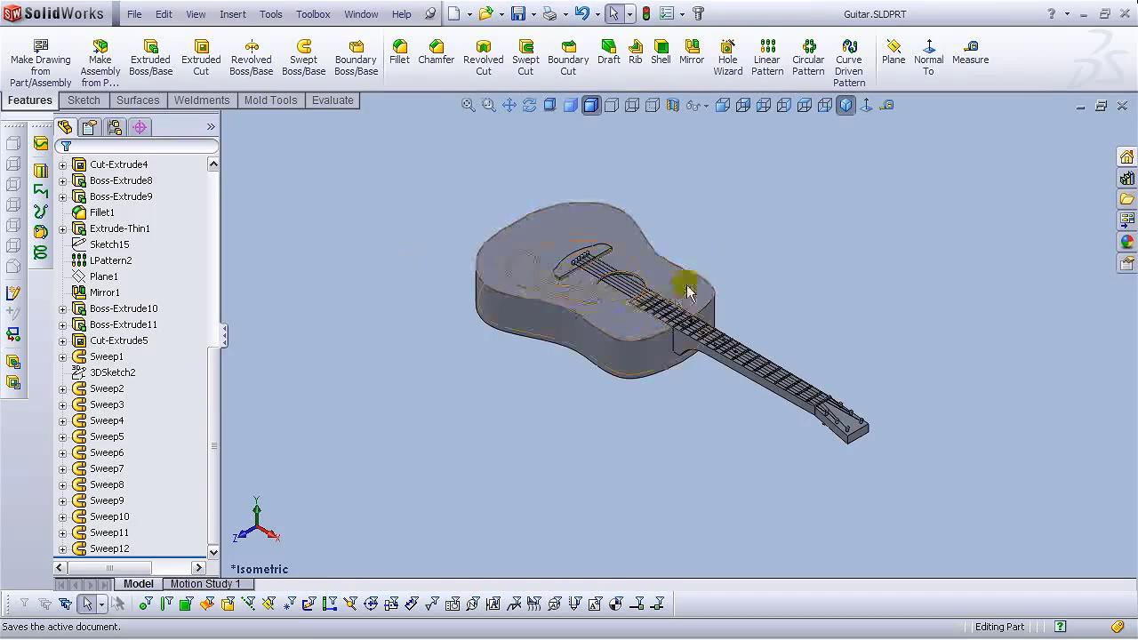
pyautogui.scroll(-4, 630, 356)
pyautogui.moveTo(630, 356); pyautogui.dragTo(663, 356, button='middle')
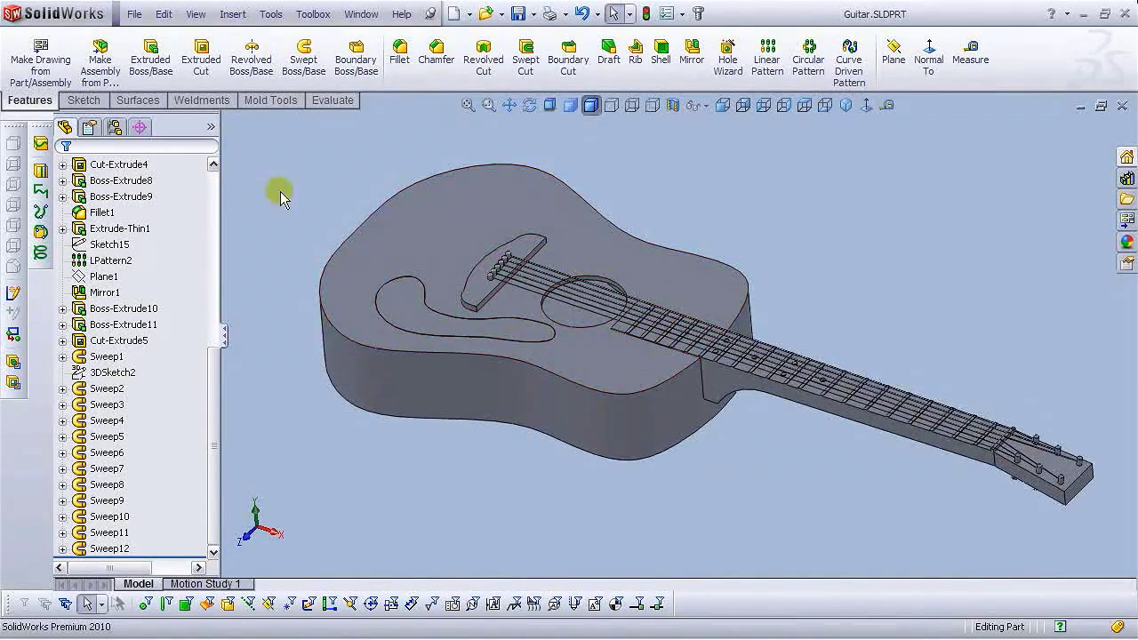
# Fillet the guitar body's top and bottom outline edges with a 1.00 mm radius.
pyautogui.click(398, 64)
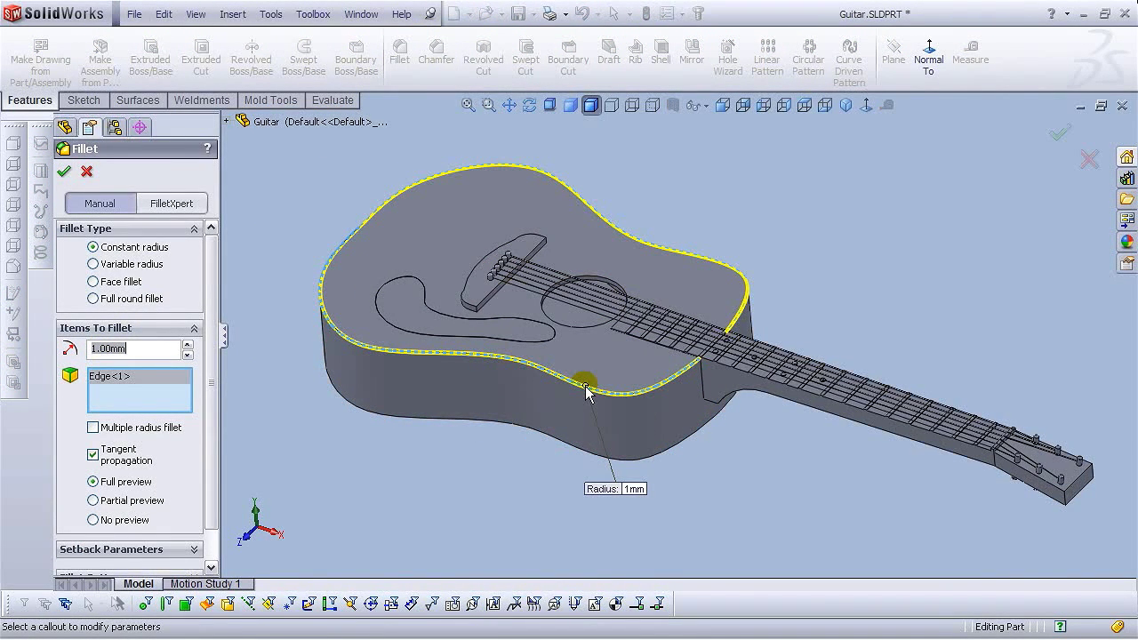
pyautogui.click(546, 442)
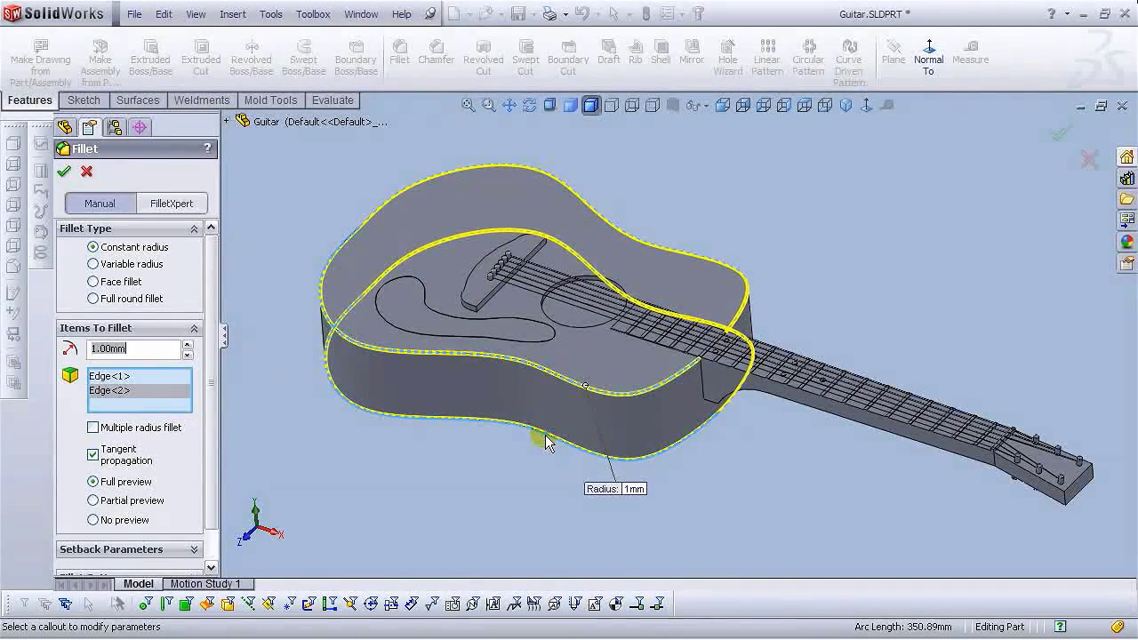
pyautogui.press('Return')
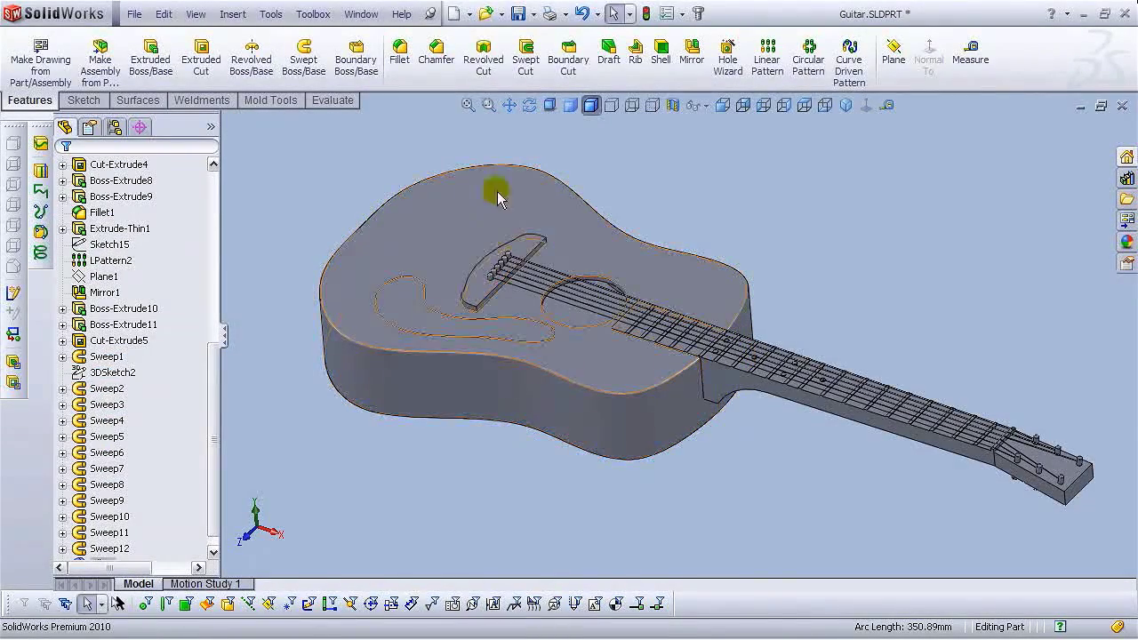
# Set the new fillet radius to 0.5 mm and select the neck-body joint edges.
pyautogui.scroll(-10, 708, 399)
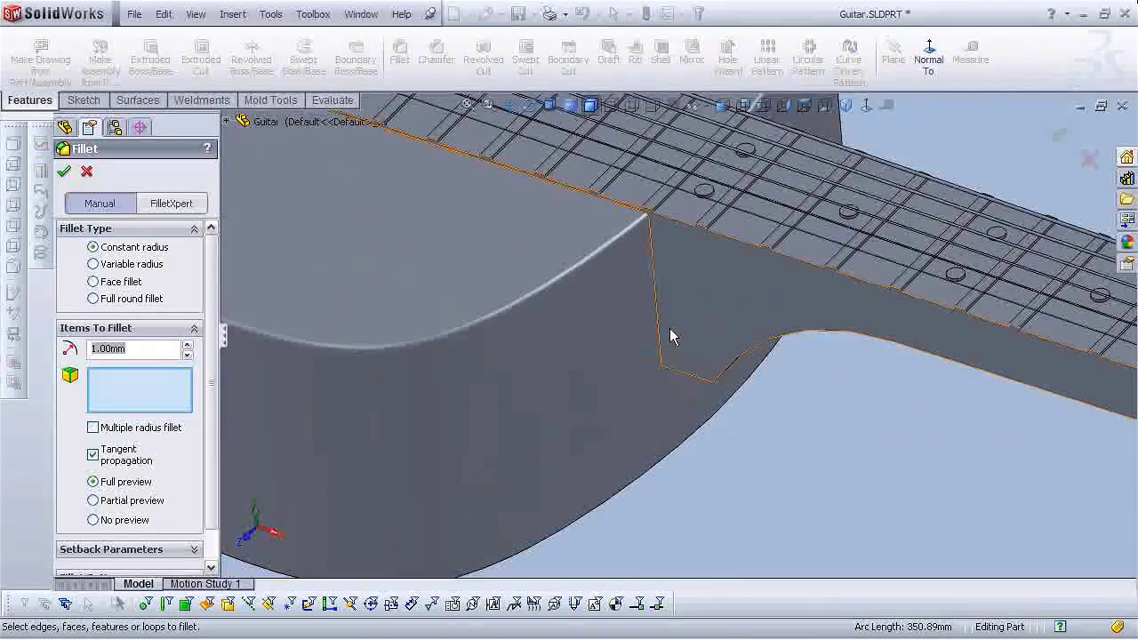
pyautogui.click(659, 322)
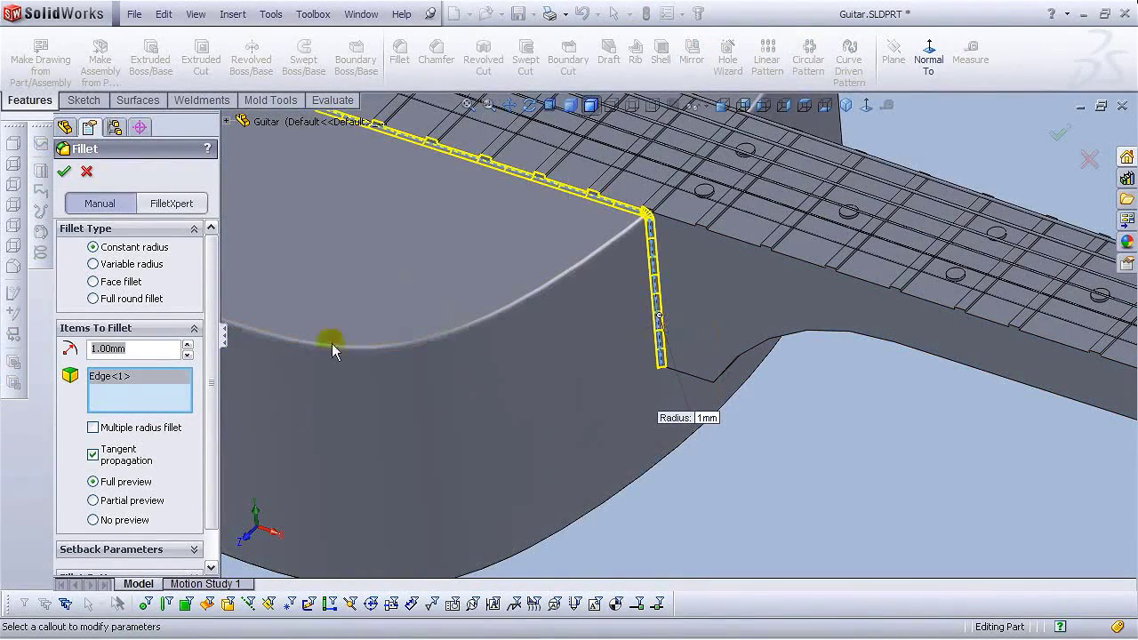
pyautogui.doubleClick(149, 349)
pyautogui.write('0.5')
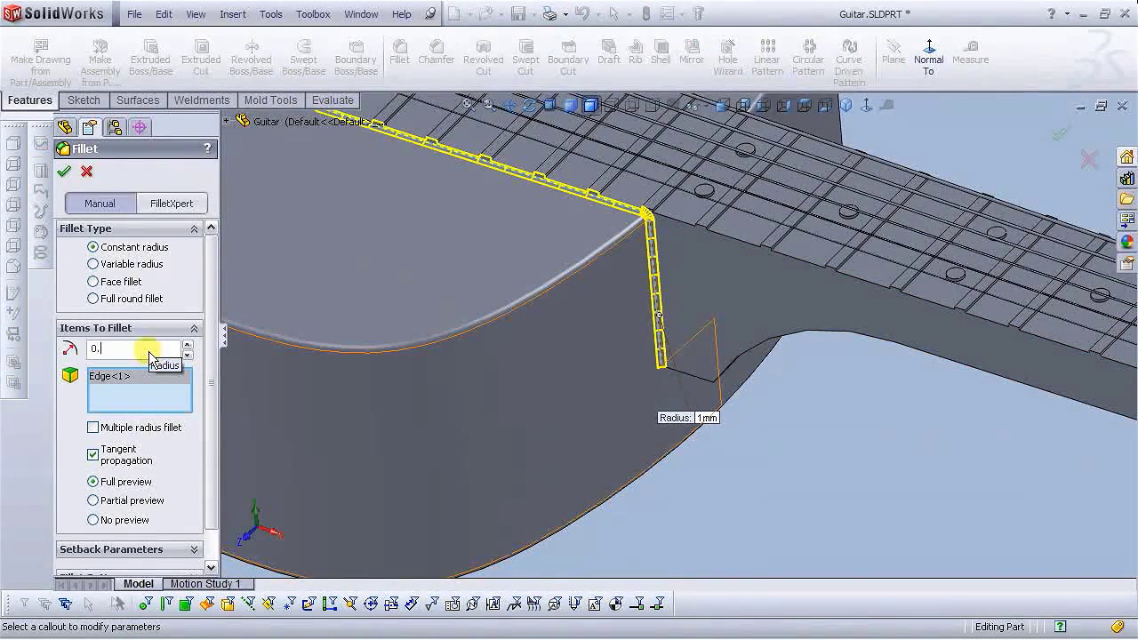
pyautogui.press('Return')
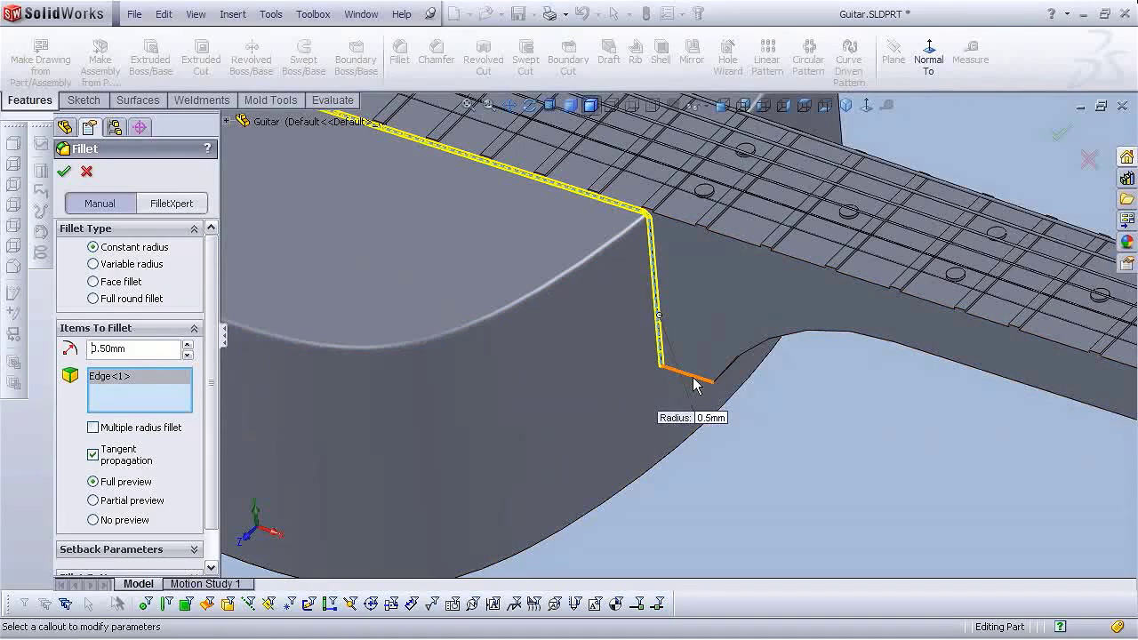
pyautogui.click(695, 381)
pyautogui.moveTo(694, 389); pyautogui.dragTo(694, 332, button='middle')
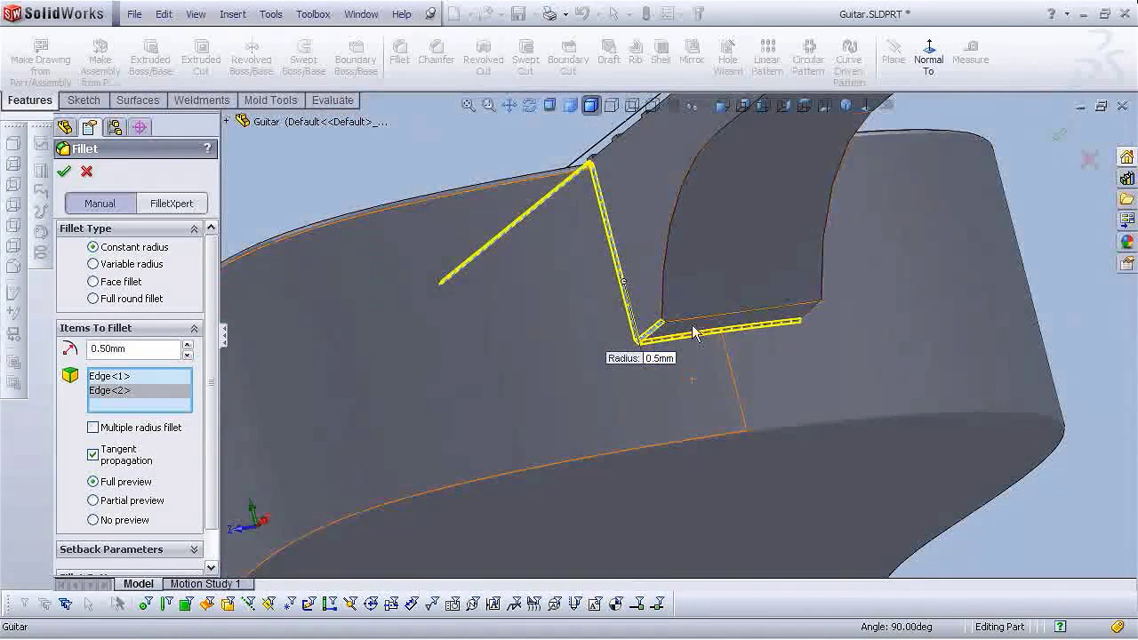
pyautogui.click(698, 326)
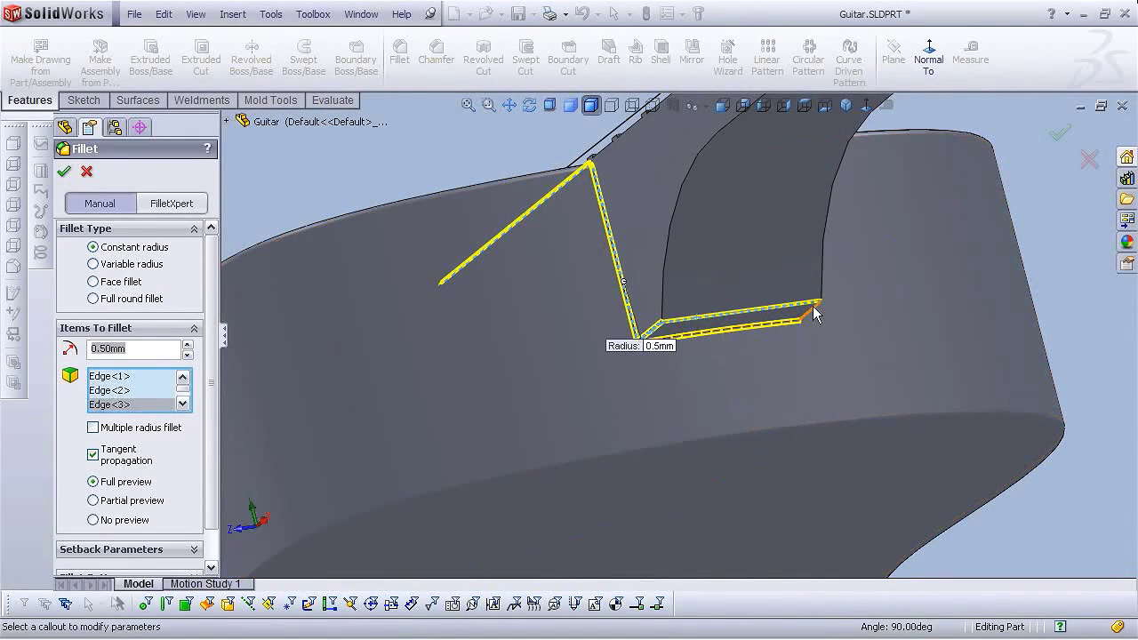
pyautogui.click(819, 302)
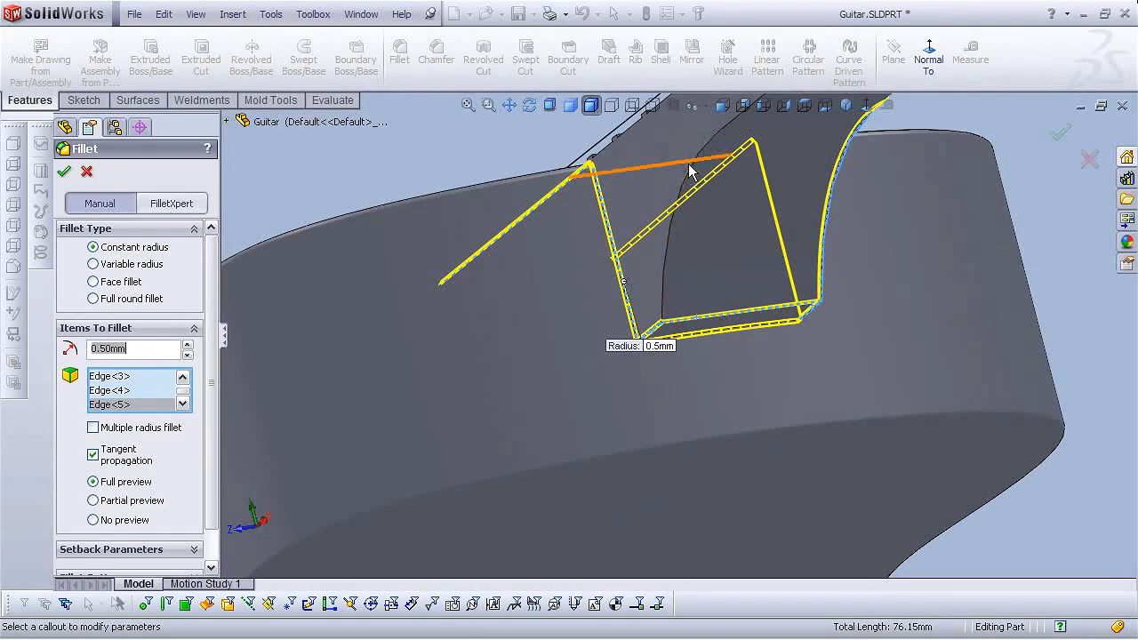
pyautogui.click(692, 170)
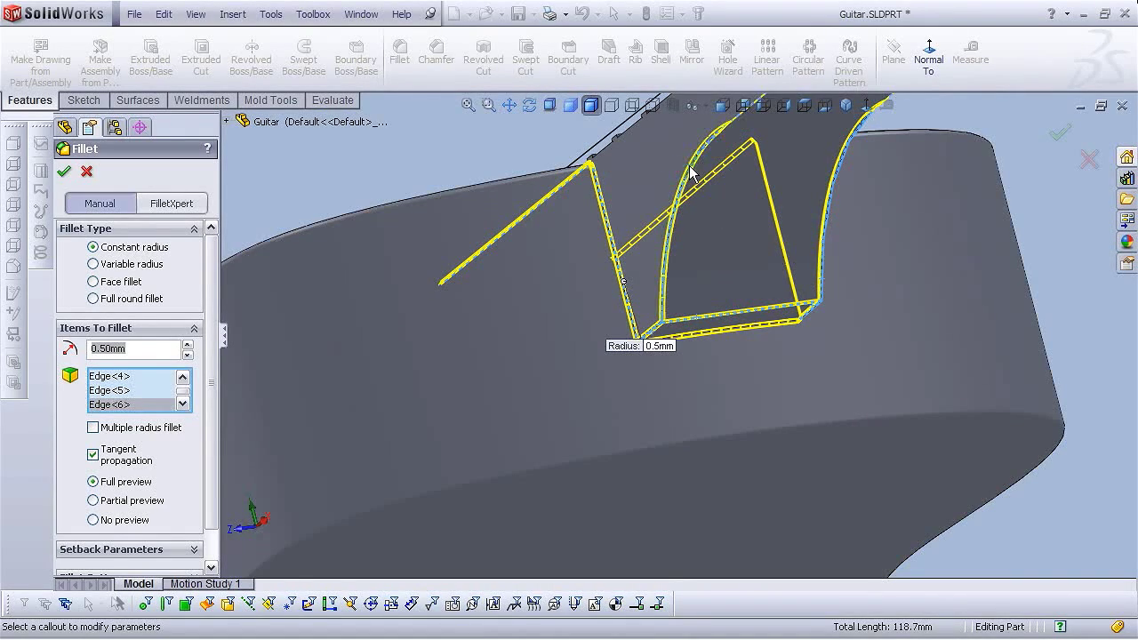
# Add the neck edges running up toward the headstock to the 0.5 mm fillet.
pyautogui.scroll(3, 722, 219)
pyautogui.click(722, 226)
pyautogui.scroll(3, 724, 223)
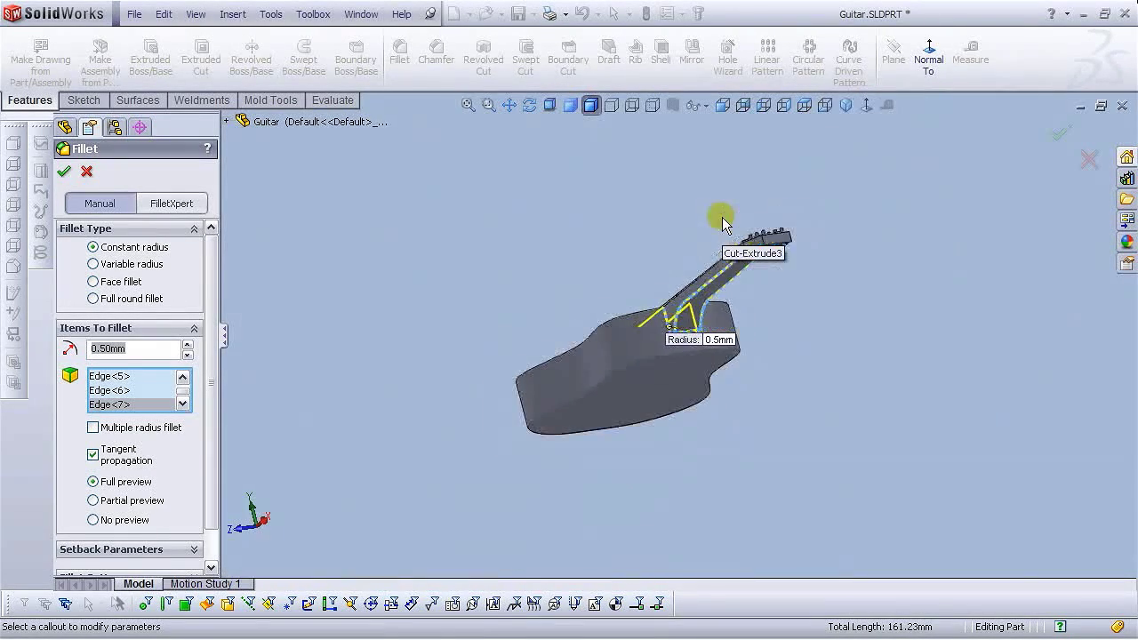
pyautogui.scroll(-5, 734, 267)
pyautogui.scroll(-5, 738, 274)
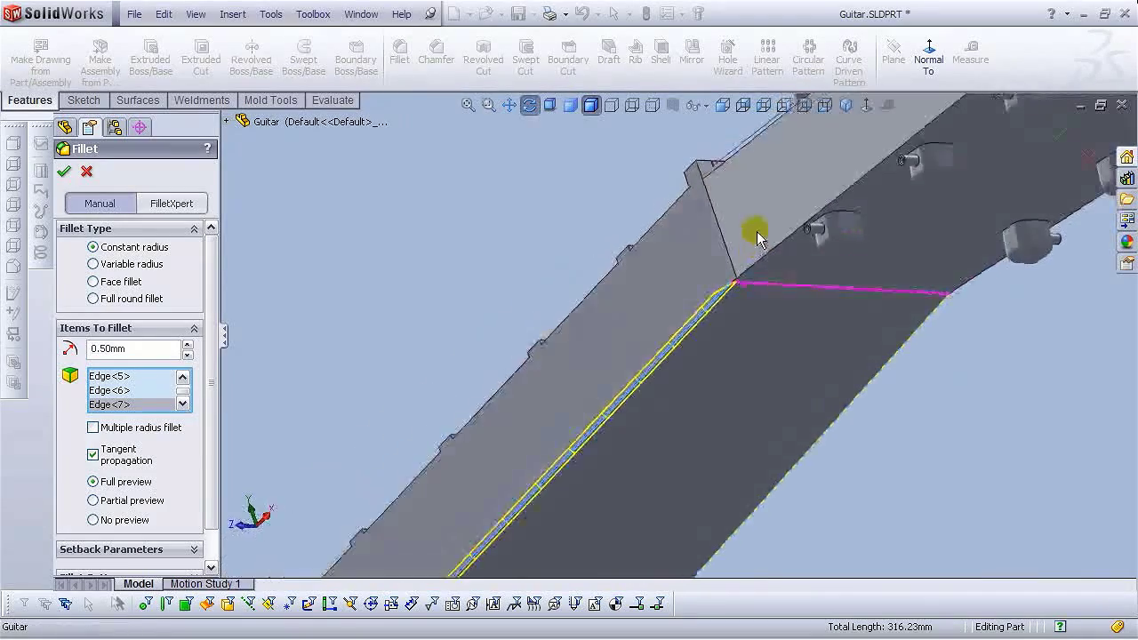
pyautogui.click(762, 269)
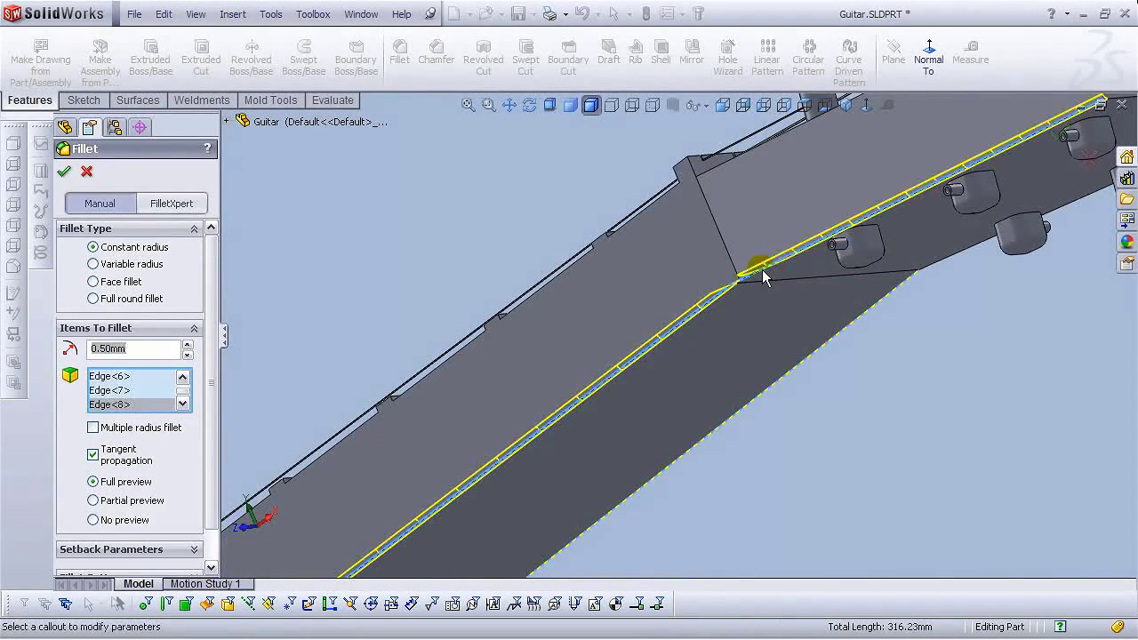
pyautogui.scroll(-3, 763, 270)
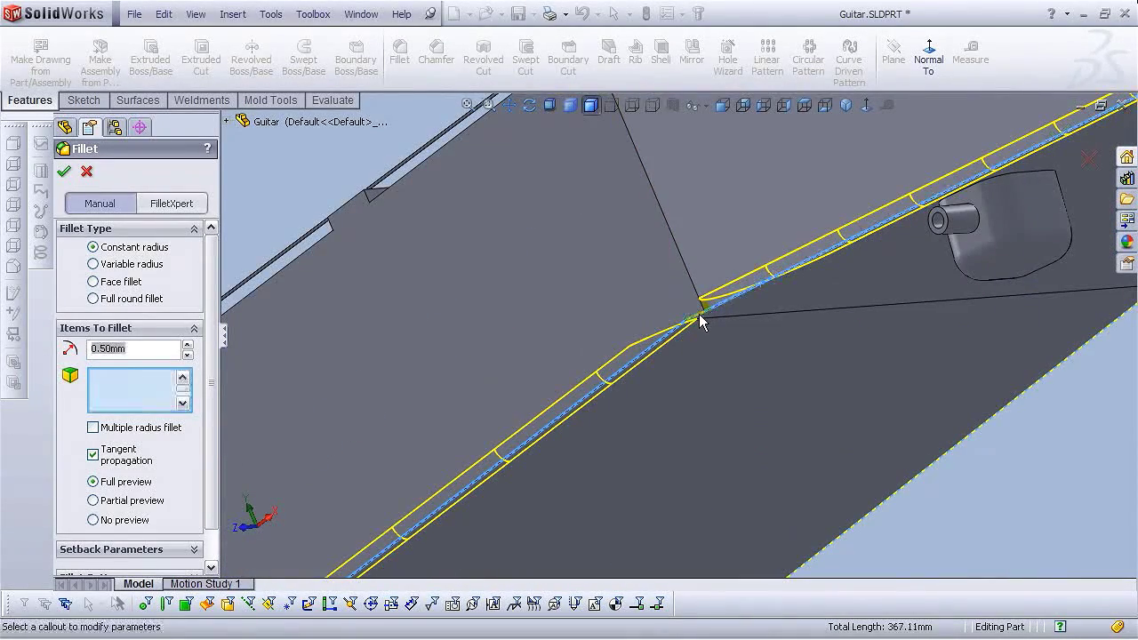
pyautogui.click(701, 322)
pyautogui.scroll(3, 701, 322)
pyautogui.moveTo(702, 324); pyautogui.dragTo(941, 233, button='middle')
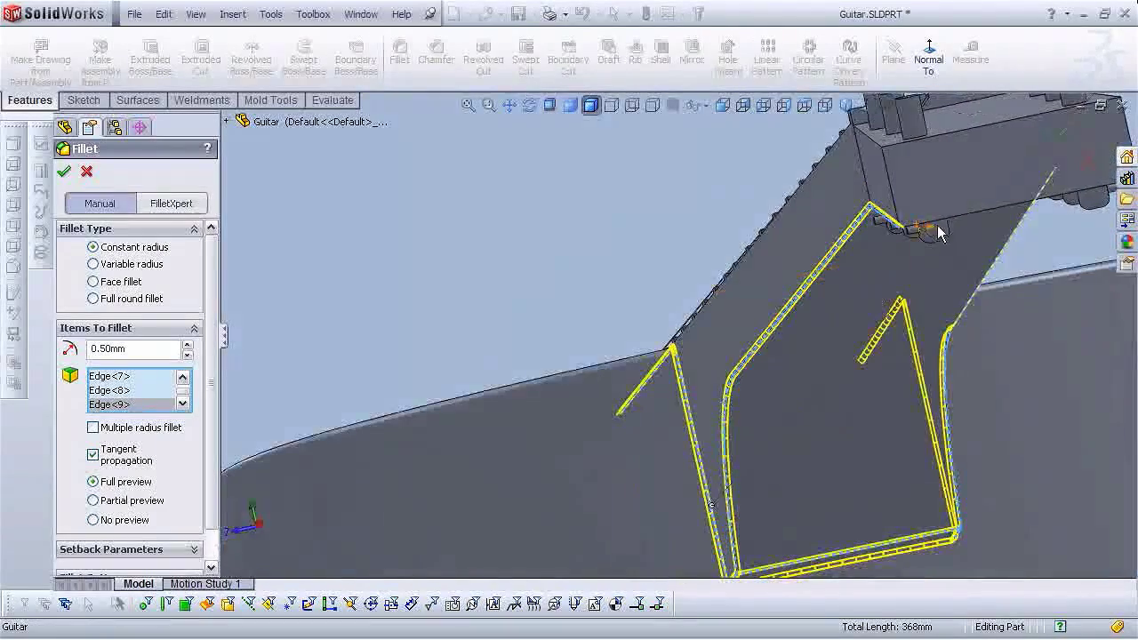
# Add the remaining neck and diagonal joint edges, then check the whole guitar in isometric.
pyautogui.click(944, 230)
pyautogui.scroll(3, 816, 267)
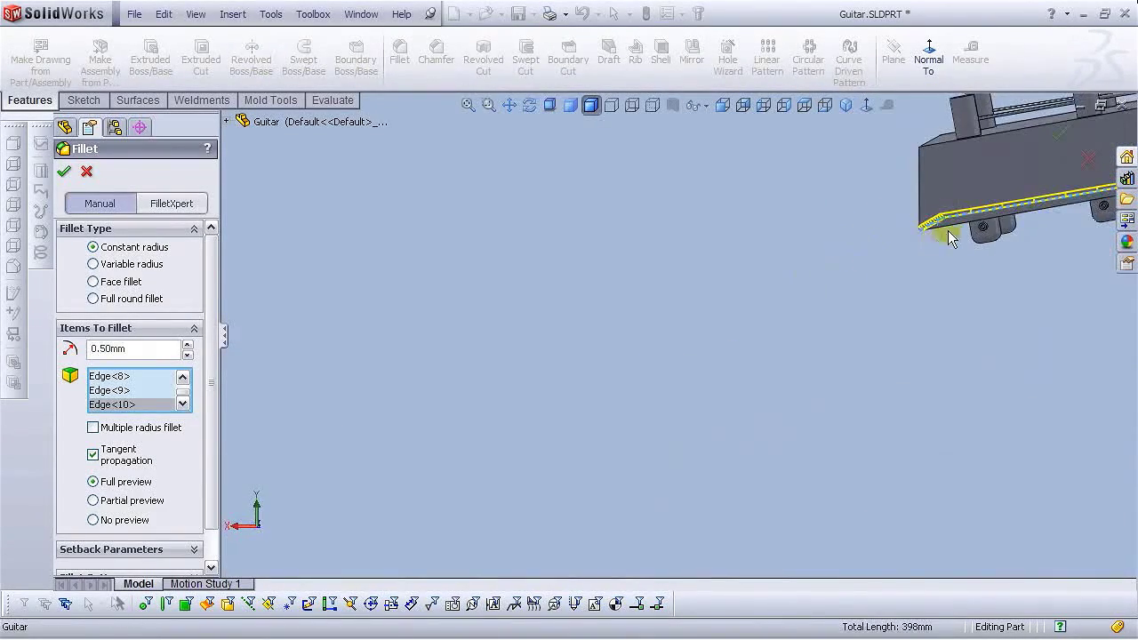
pyautogui.click(951, 226)
pyautogui.scroll(-5, 801, 257)
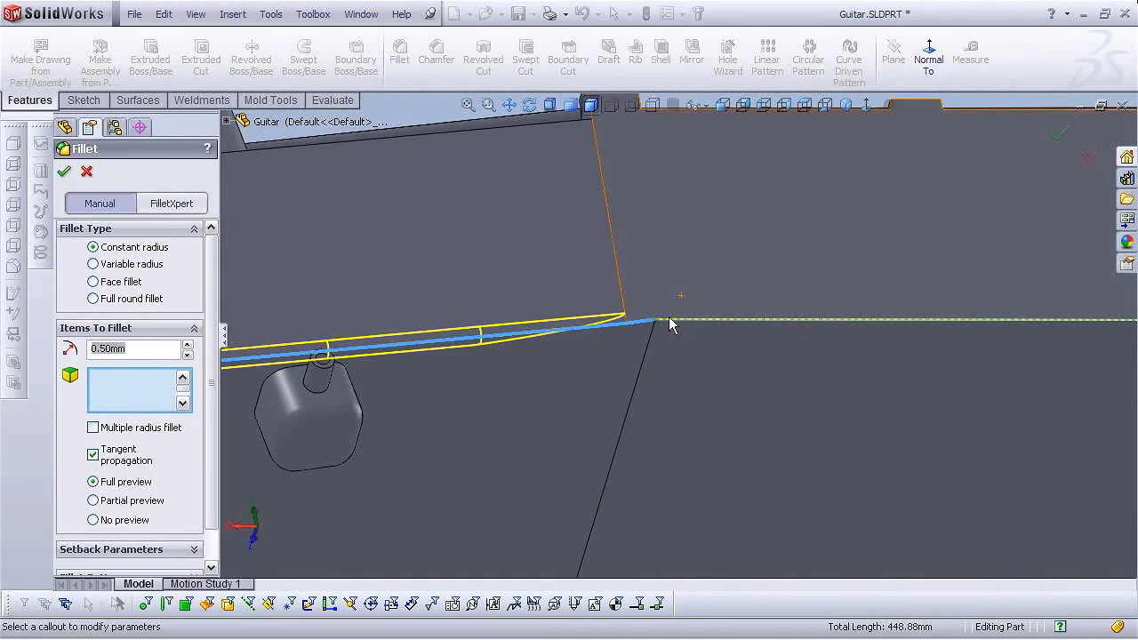
pyautogui.click(658, 321)
pyautogui.click(648, 350)
pyautogui.scroll(8, 648, 350)
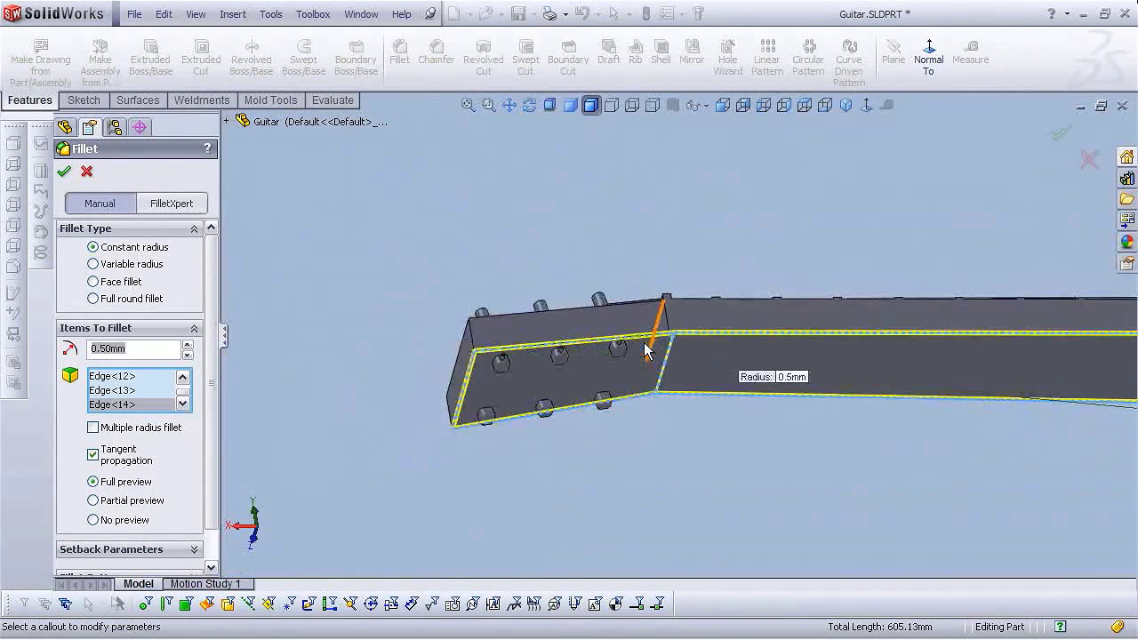
pyautogui.moveTo(648, 351); pyautogui.dragTo(691, 475, button='middle')
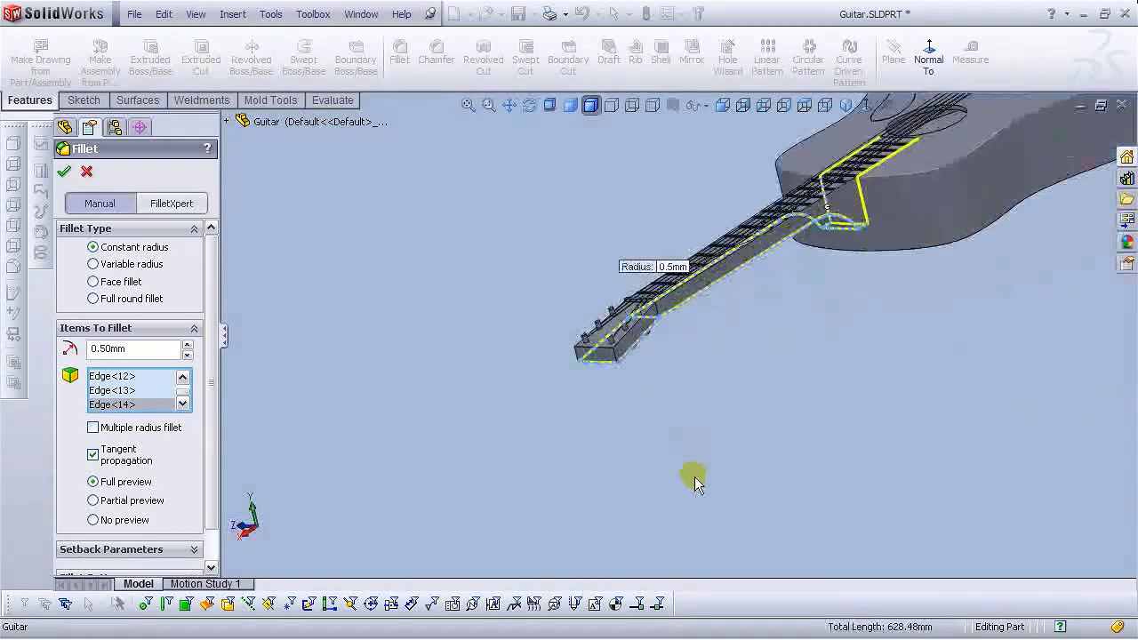
pyautogui.scroll(-5, 798, 227)
pyautogui.hotkey('ctrl', '7')
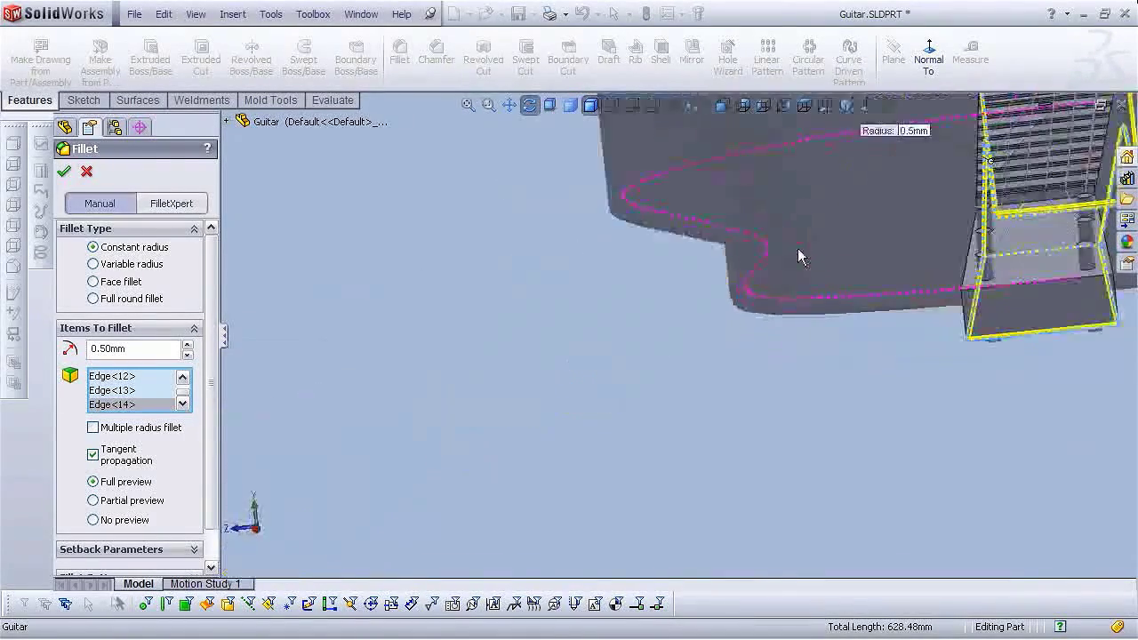
pyautogui.scroll(-10, 843, 302)
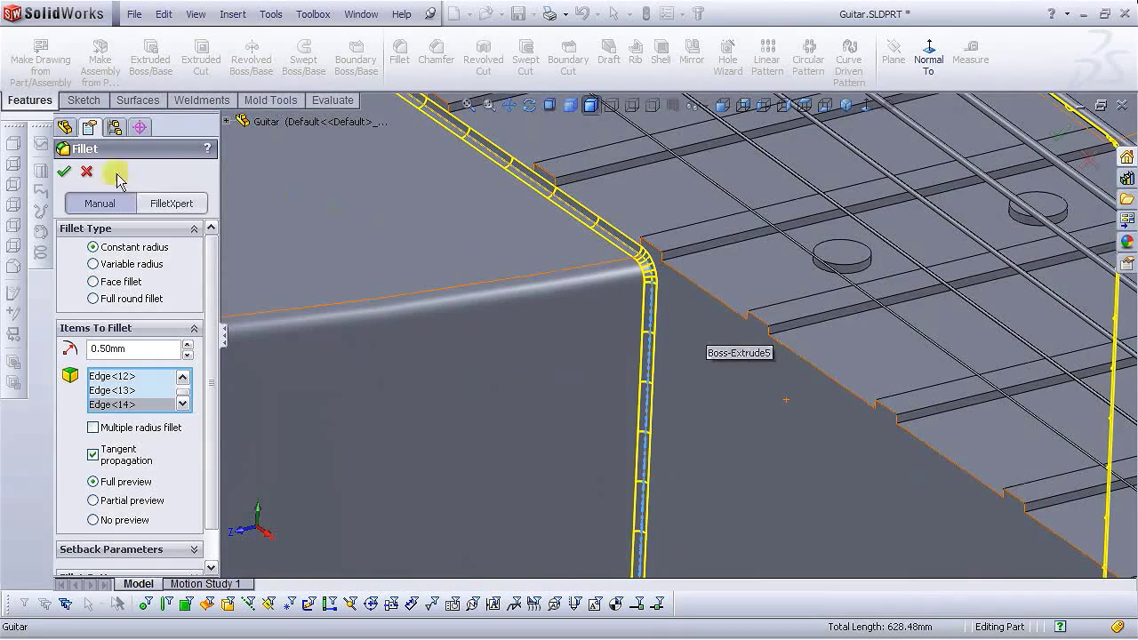
# Accept the 0.5 mm neck fillet and orbit the guitar to a side view.
pyautogui.press('Return')
pyautogui.scroll(10, 692, 364)
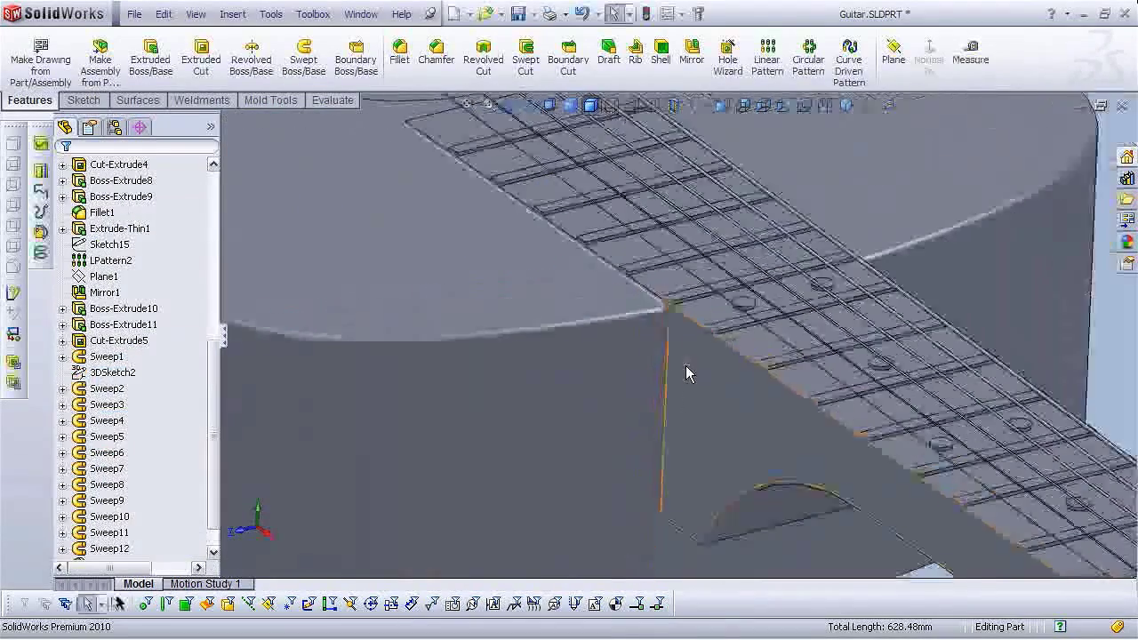
pyautogui.moveTo(670, 430); pyautogui.dragTo(433, 325, button='middle')
pyautogui.scroll(-8, 678, 337)
pyautogui.scroll(-5, 474, 346)
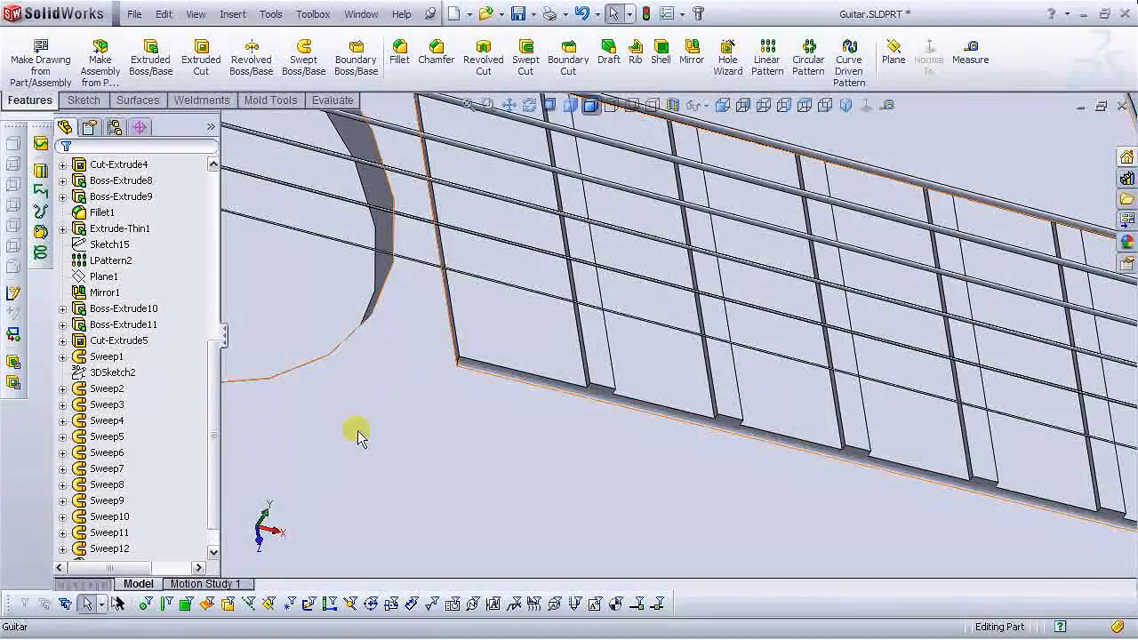
pyautogui.scroll(-2, 205, 507)
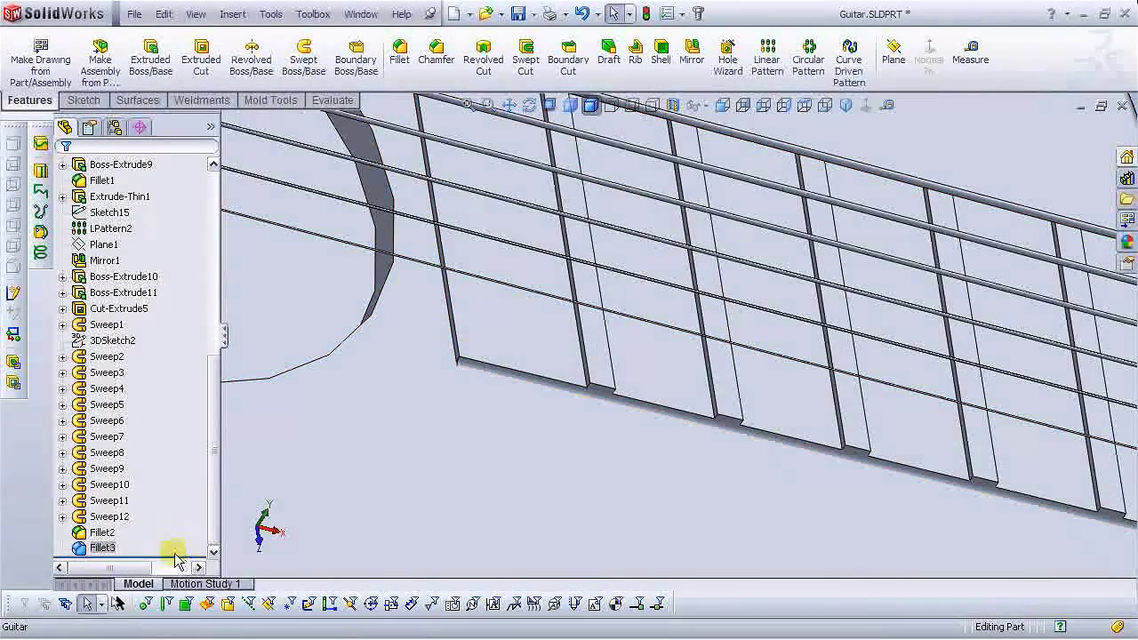
# Edit Fillet3 to also round the fretboard's end edge near the soundhole.
pyautogui.click(115, 534)
pyautogui.click(122, 498)
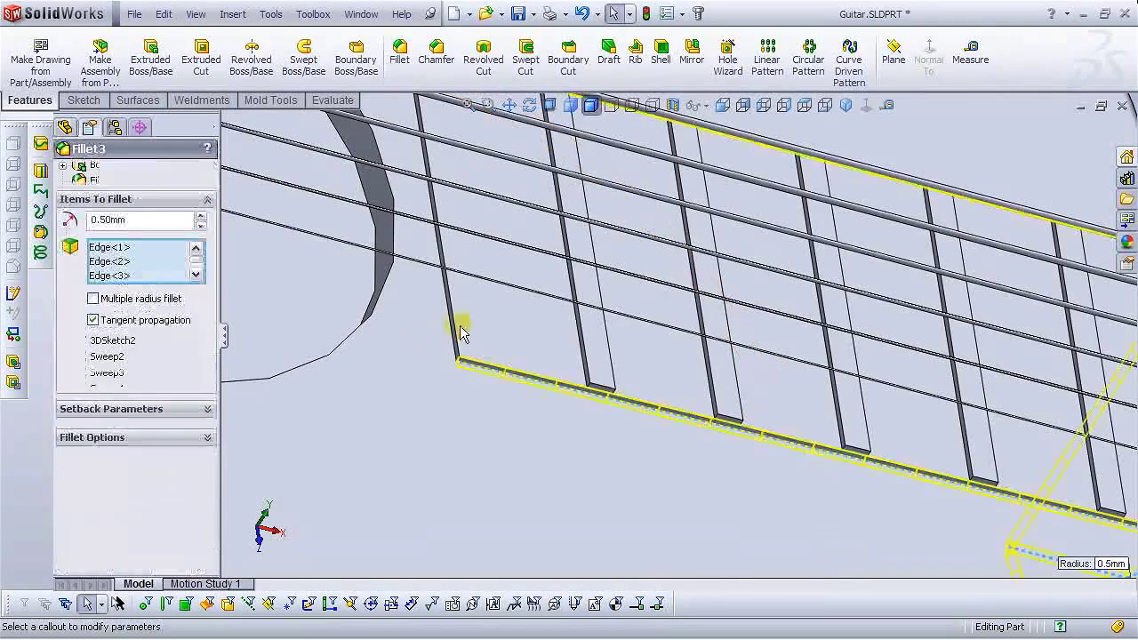
pyautogui.click(452, 331)
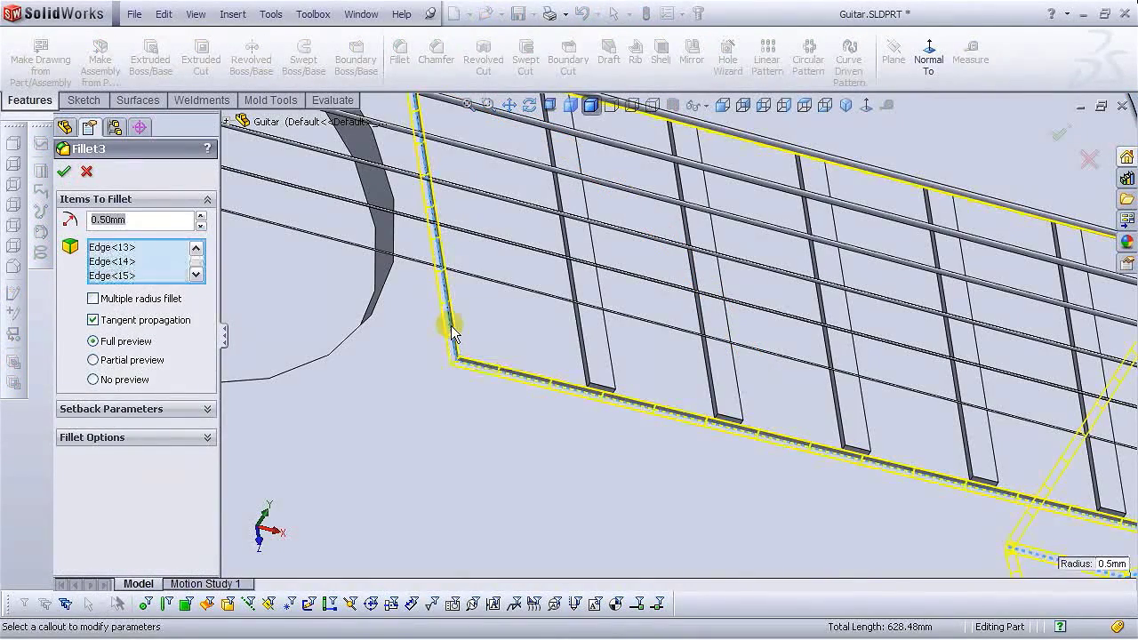
pyautogui.scroll(10, 507, 401)
pyautogui.press('Return')
pyautogui.moveTo(731, 359); pyautogui.dragTo(696, 265, button='middle')
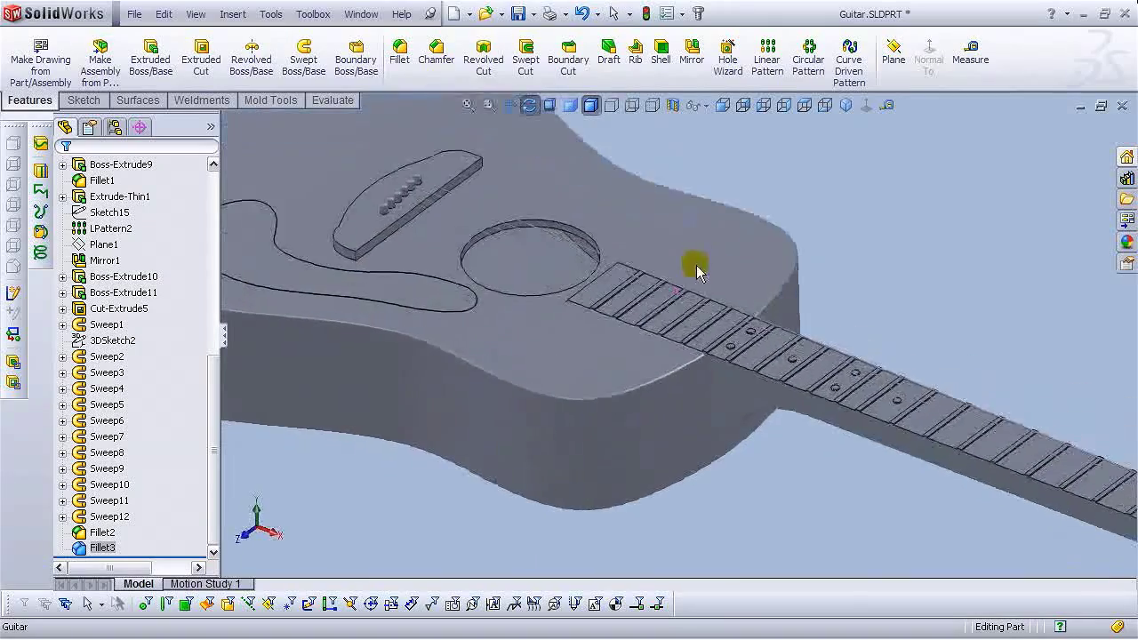
pyautogui.scroll(8, 693, 276)
pyautogui.scroll(-8, 610, 241)
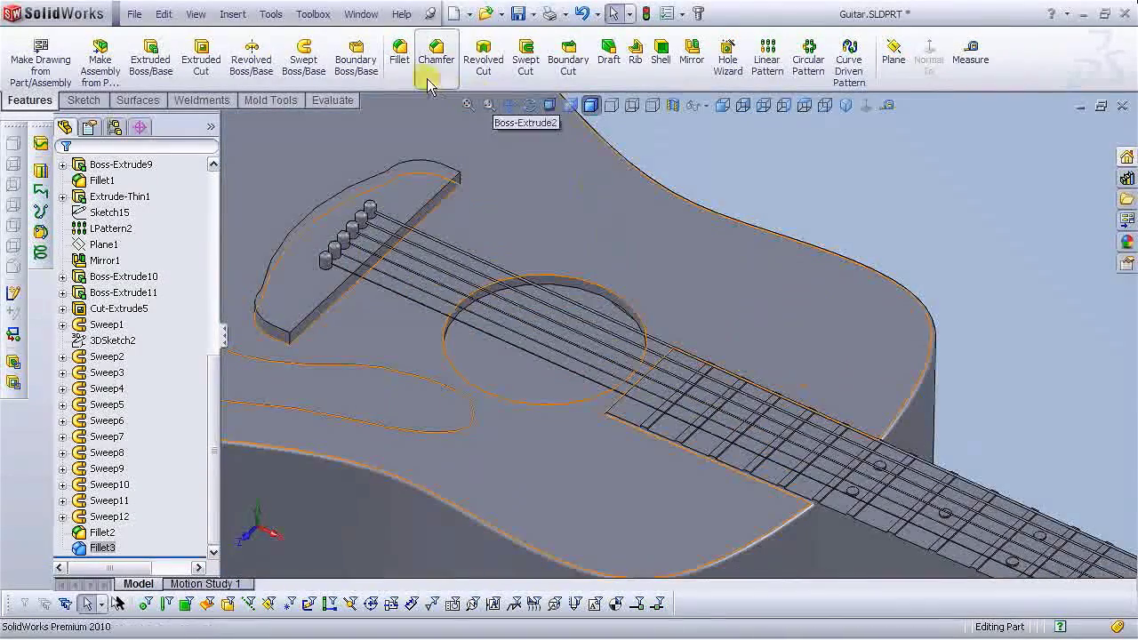
# Round the soundhole rim with a 0.5 mm fillet.
pyautogui.click(399, 53)
pyautogui.click(607, 286)
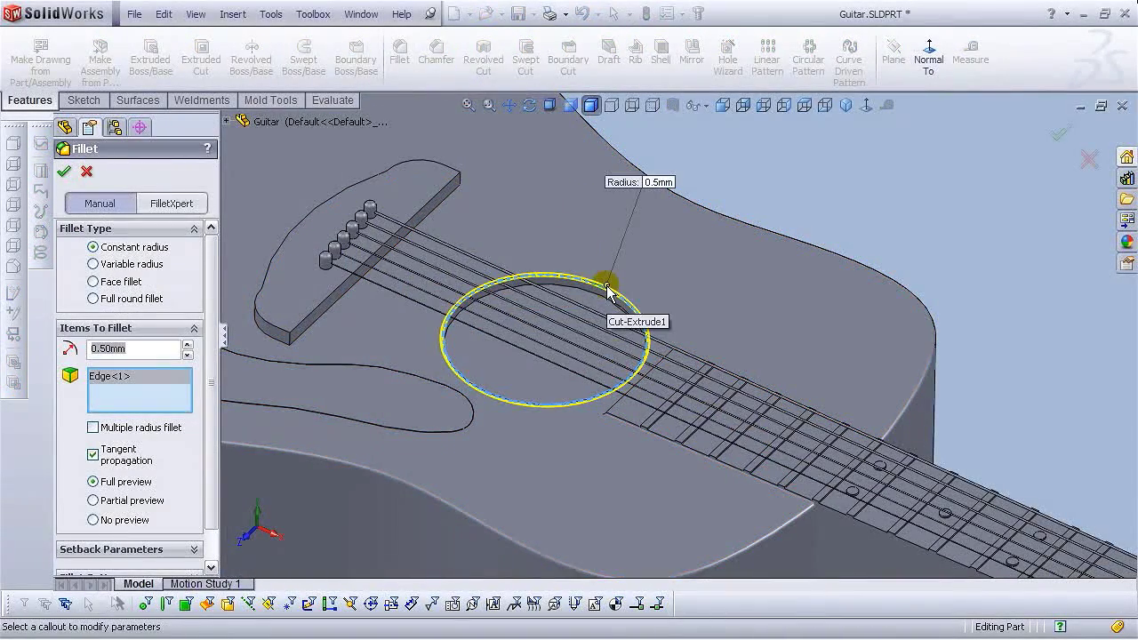
pyautogui.press('Return')
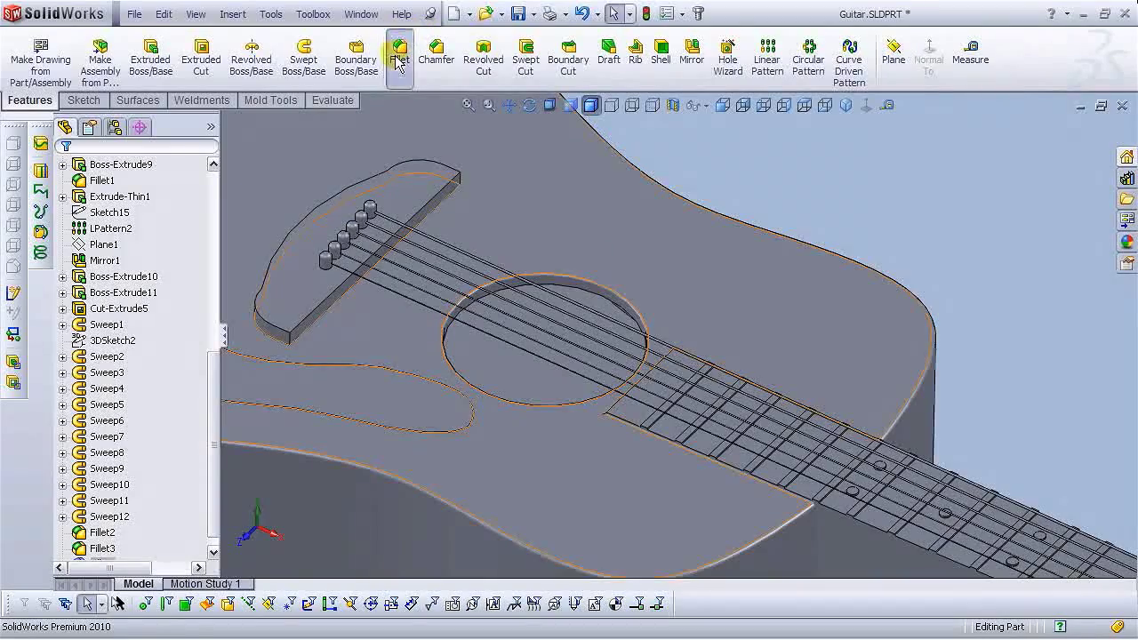
# Fillet the bridge's straight, curved, top and corner edges at 1 mm radius.
pyautogui.click(399, 56)
pyautogui.scroll(3, 355, 343)
pyautogui.click(167, 358)
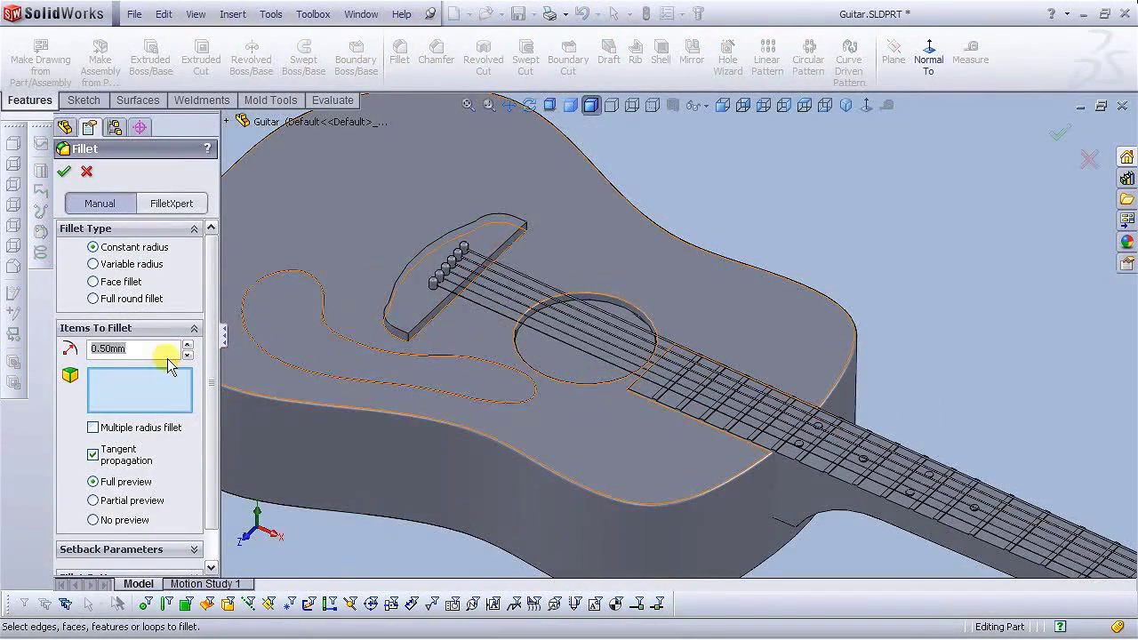
pyautogui.scroll(1, 167, 358)
pyautogui.scroll(-3, 377, 367)
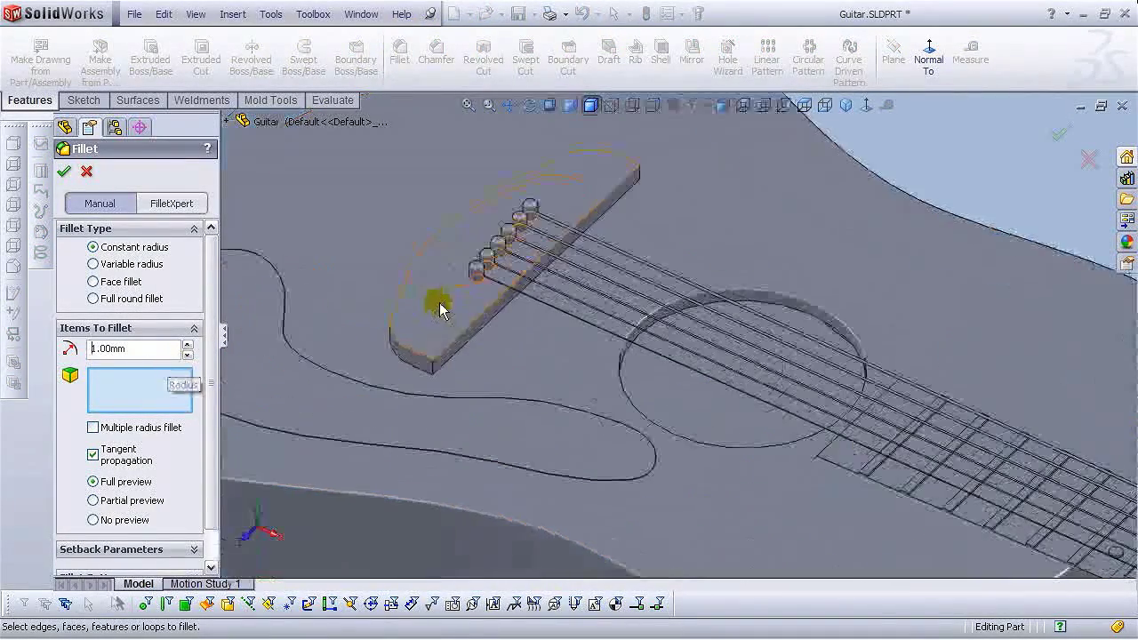
pyautogui.click(448, 353)
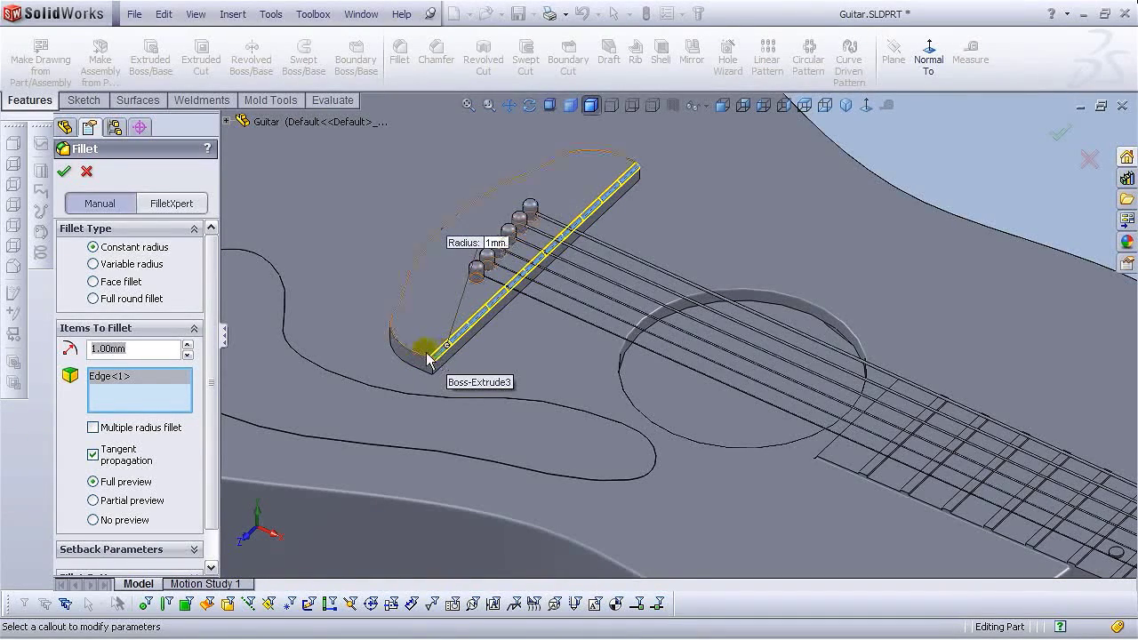
pyautogui.click(427, 359)
pyautogui.click(402, 303)
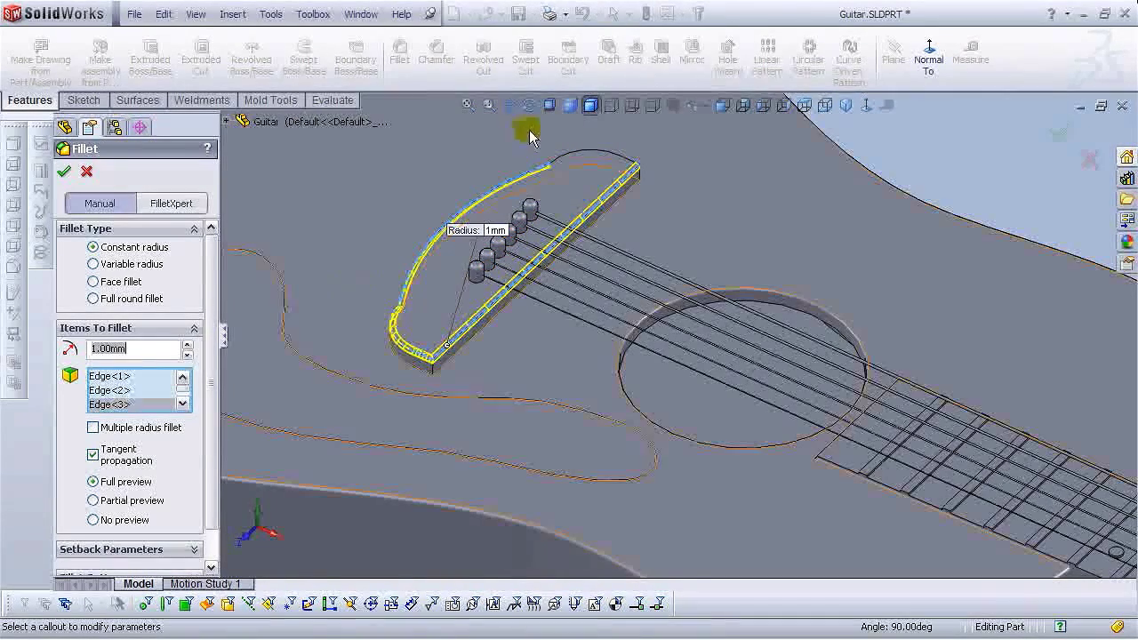
pyautogui.moveTo(625, 165); pyautogui.dragTo(738, 192, button='middle')
pyautogui.click(502, 418)
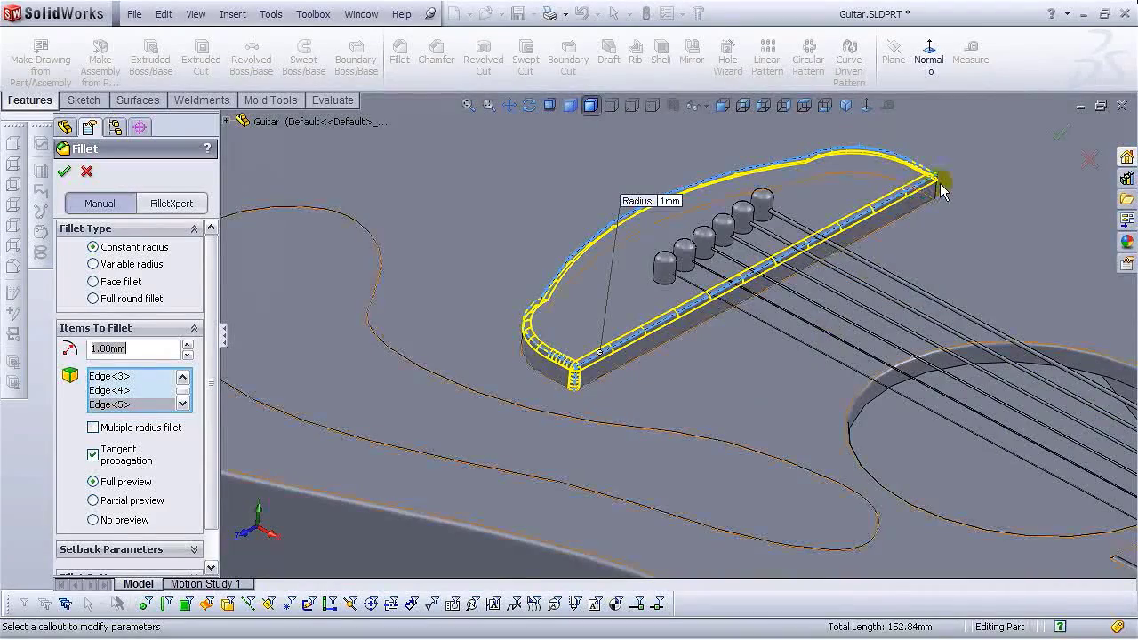
pyautogui.press('Return')
# Add a separate fillet to one more bridge edge.
pyautogui.moveTo(650, 308); pyautogui.dragTo(640, 413, button='middle')
pyautogui.scroll(-6, 627, 331)
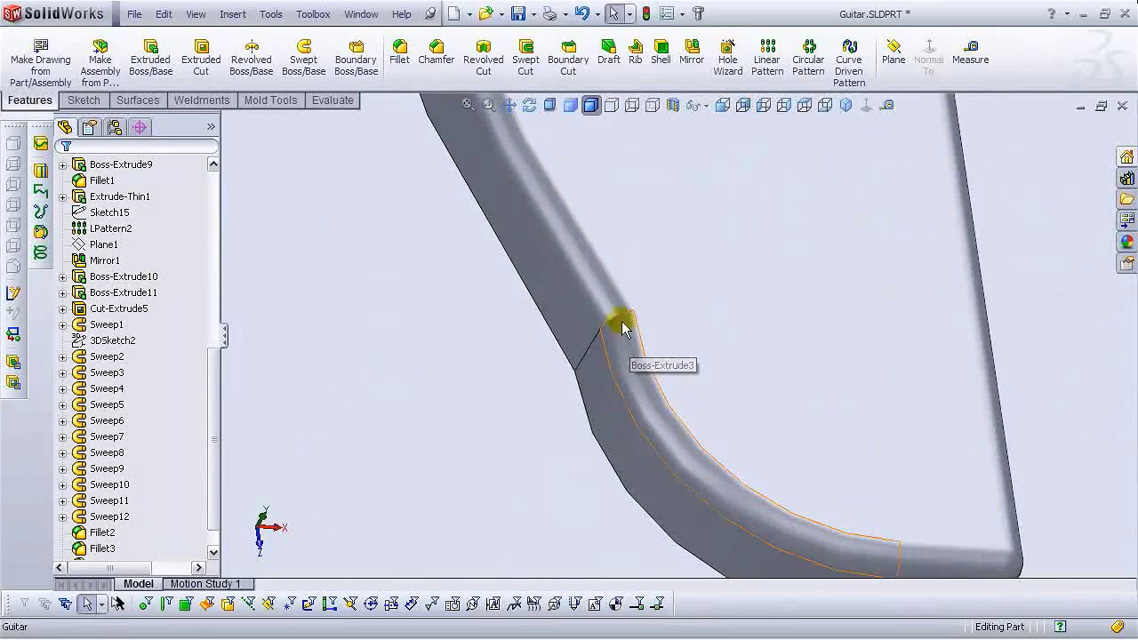
pyautogui.scroll(5, 596, 376)
pyautogui.moveTo(673, 355); pyautogui.dragTo(758, 306, button='middle')
pyautogui.click(399, 56)
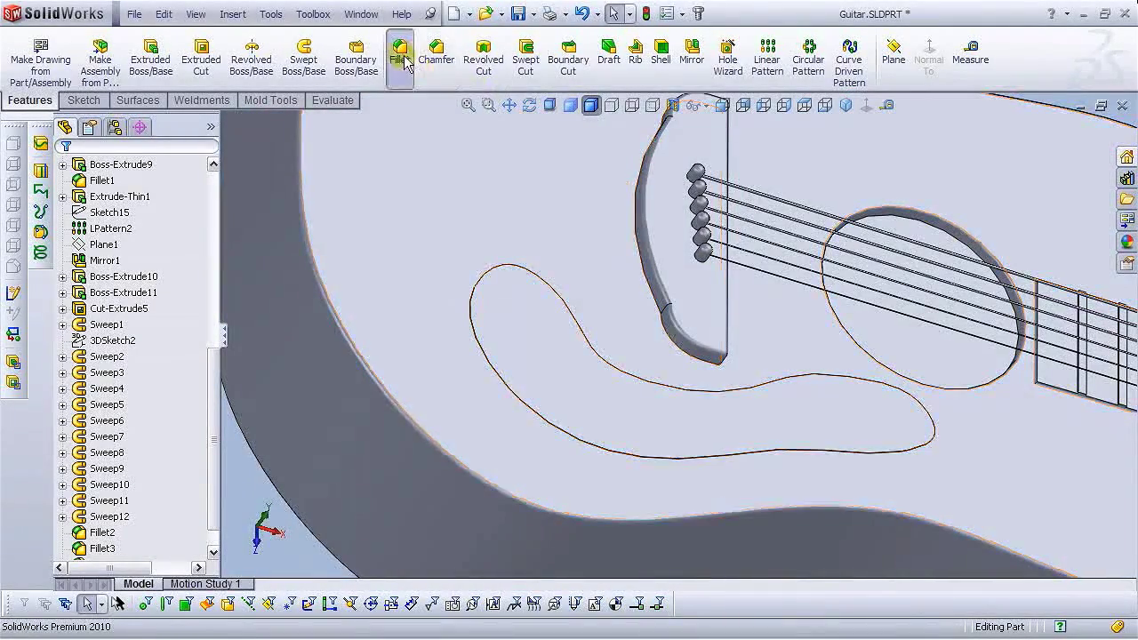
pyautogui.scroll(-3, 635, 310)
pyautogui.click(693, 308)
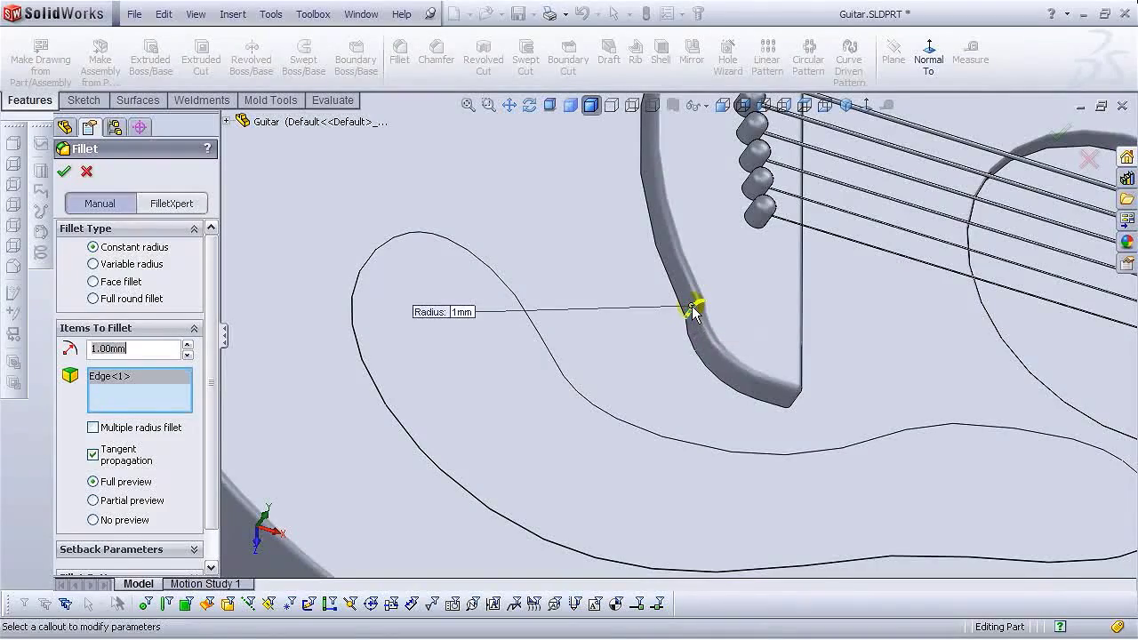
pyautogui.press('Return')
pyautogui.moveTo(673, 327); pyautogui.dragTo(545, 249, button='middle')
# Delete the Fillet6 feature from the feature tree.
pyautogui.scroll(-3, 455, 186)
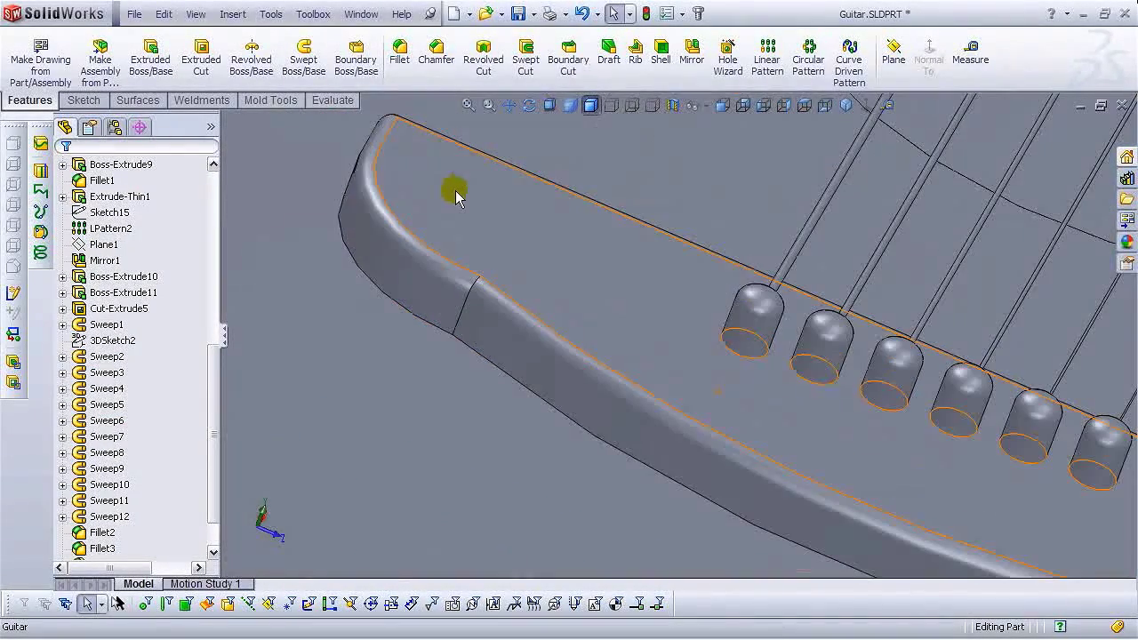
pyautogui.click(399, 56)
pyautogui.scroll(-1, 468, 302)
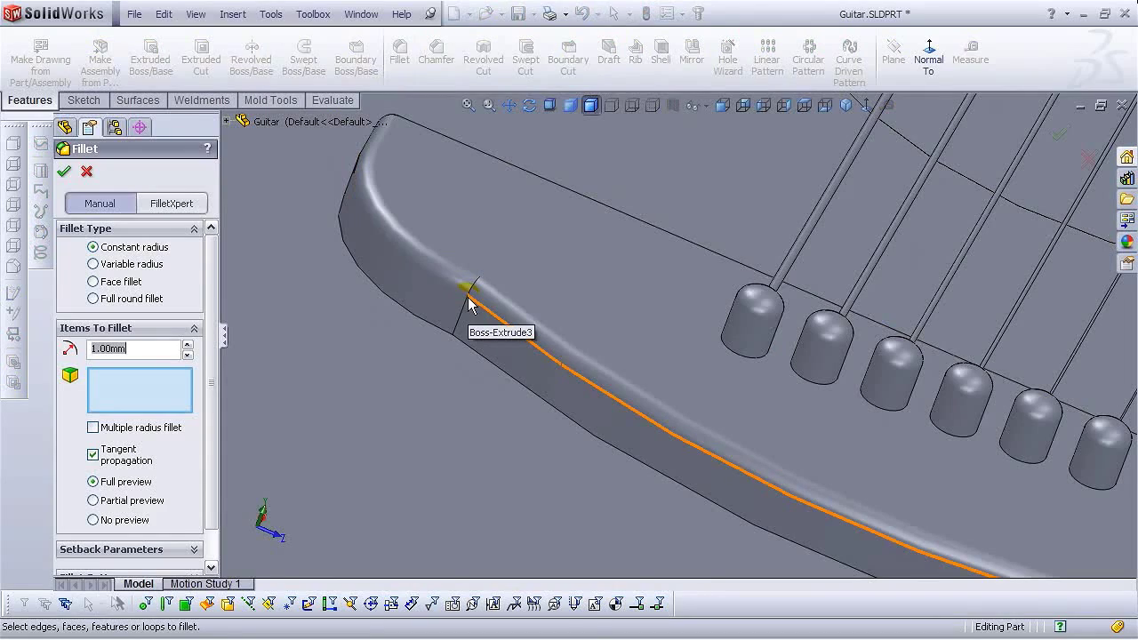
pyautogui.press('Escape')
pyautogui.scroll(-3, 152, 470)
pyautogui.click(106, 548)
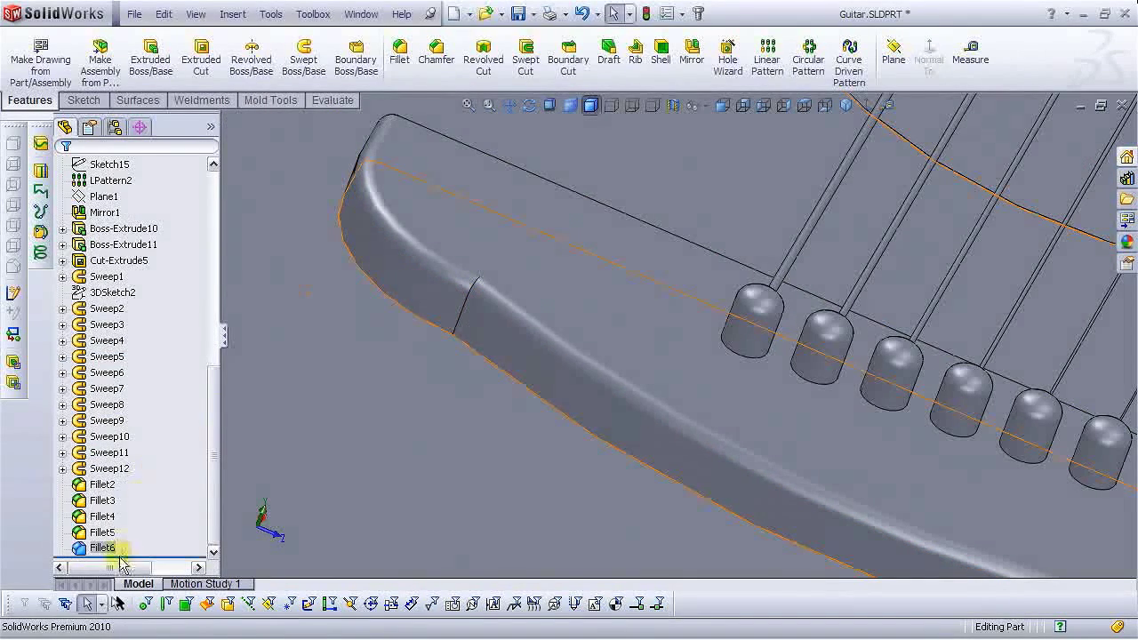
pyautogui.click(113, 551)
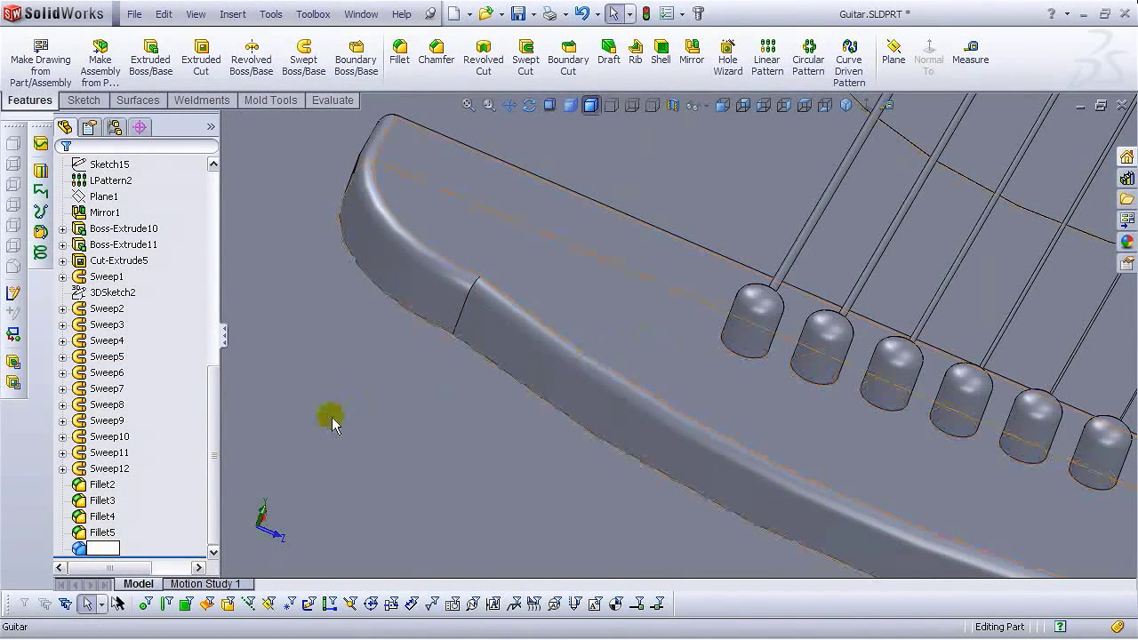
pyautogui.press('Escape')
pyautogui.press('Delete')
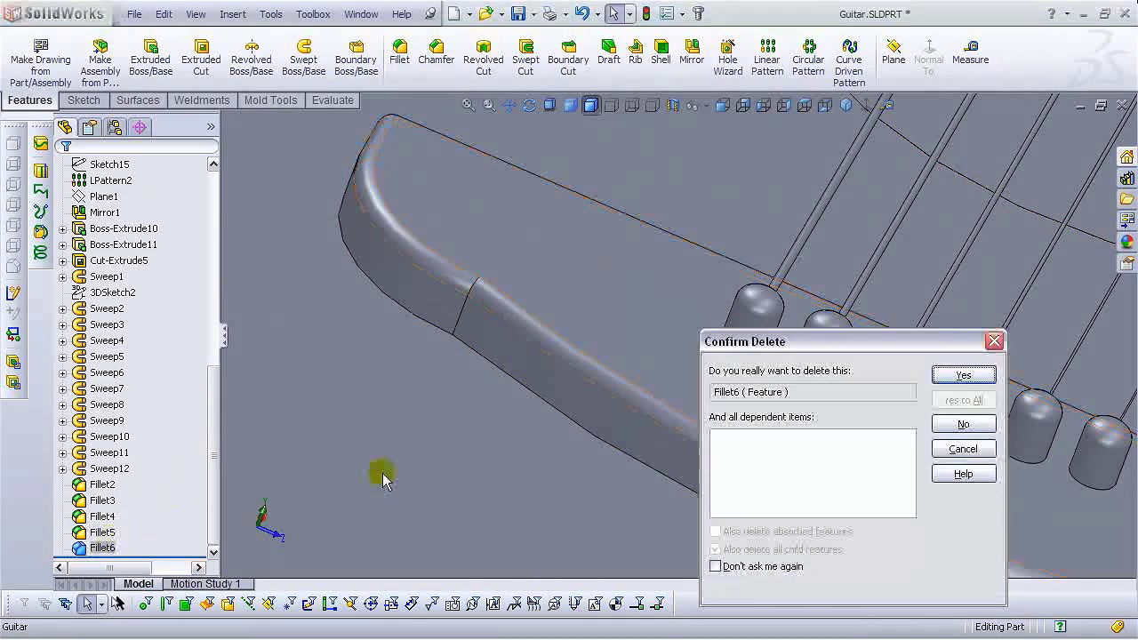
pyautogui.click(960, 375)
# Edit Fillet5 to include two more bridge edges in its 1 mm rounding.
pyautogui.click(102, 548)
pyautogui.click(127, 502)
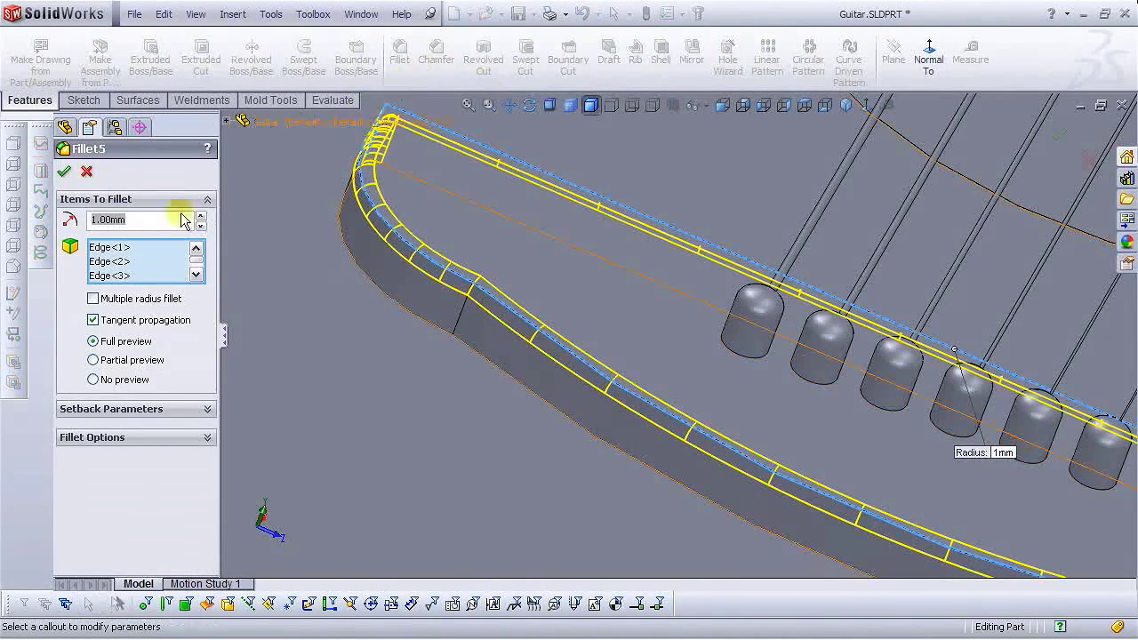
pyautogui.click(465, 315)
pyautogui.moveTo(596, 415); pyautogui.dragTo(787, 462, button='middle')
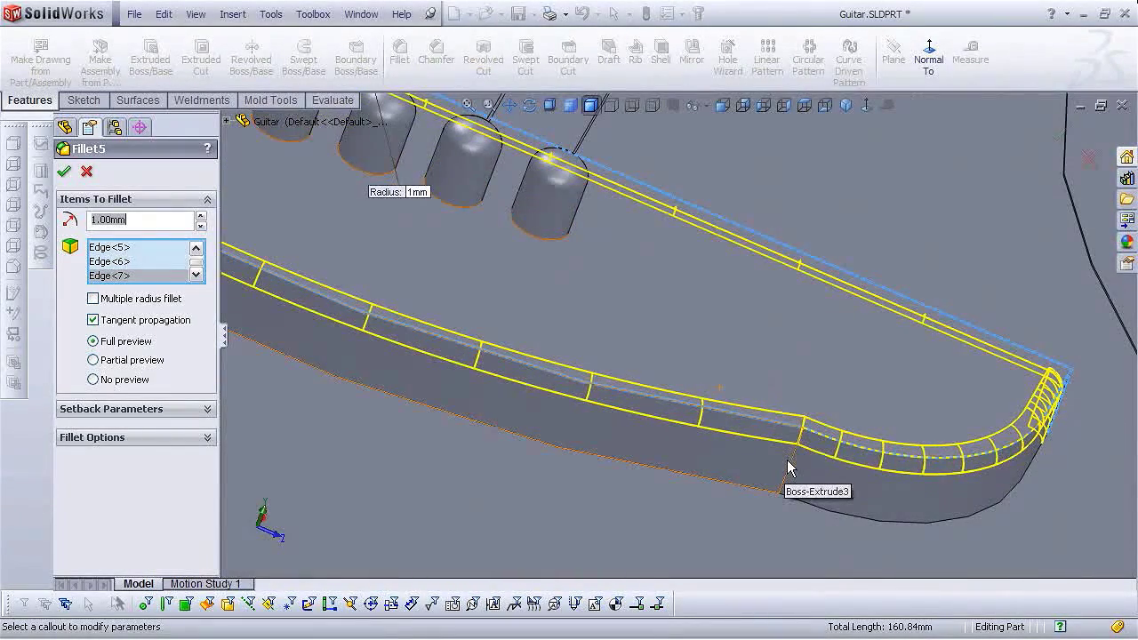
pyautogui.click(789, 468)
pyautogui.press('Return')
pyautogui.moveTo(590, 473); pyautogui.dragTo(554, 323, button='middle')
# Start a 0.5 mm fillet on the nut edge and the headstock's lower edge.
pyautogui.scroll(5, 466, 432)
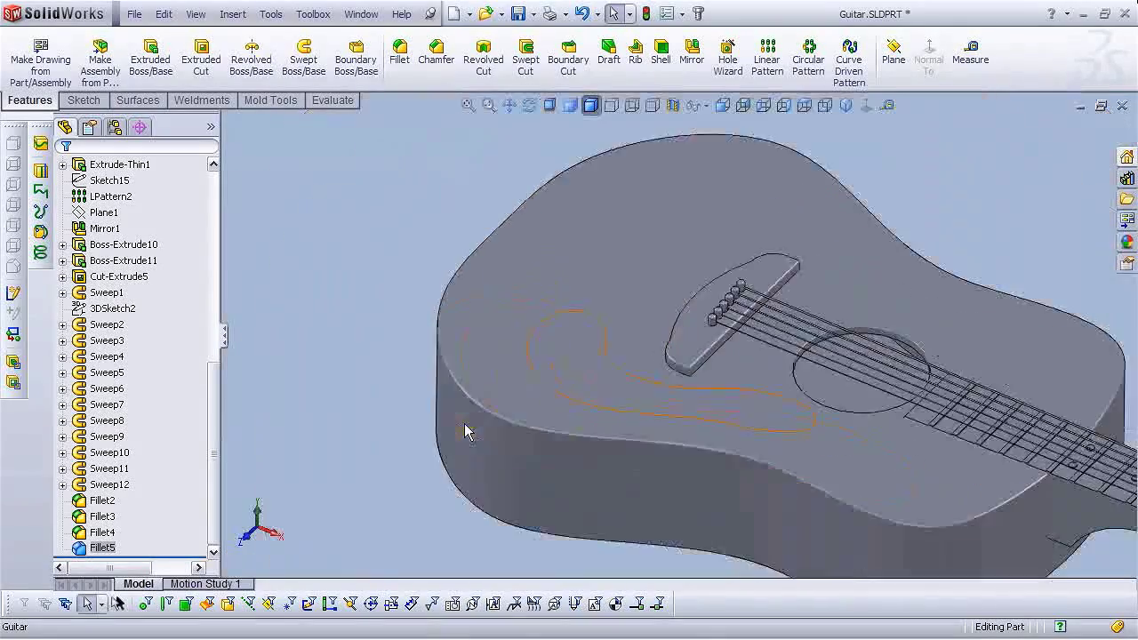
pyautogui.moveTo(465, 433); pyautogui.dragTo(685, 457, button='middle')
pyautogui.scroll(4, 890, 457)
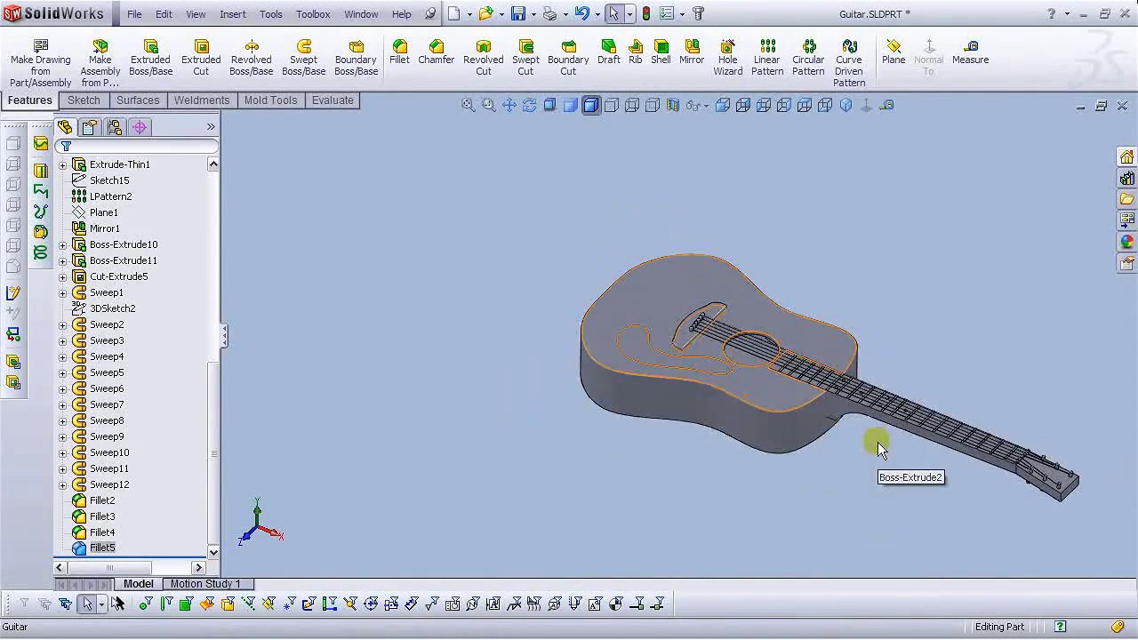
pyautogui.scroll(-5, 1011, 481)
pyautogui.scroll(-5, 1012, 480)
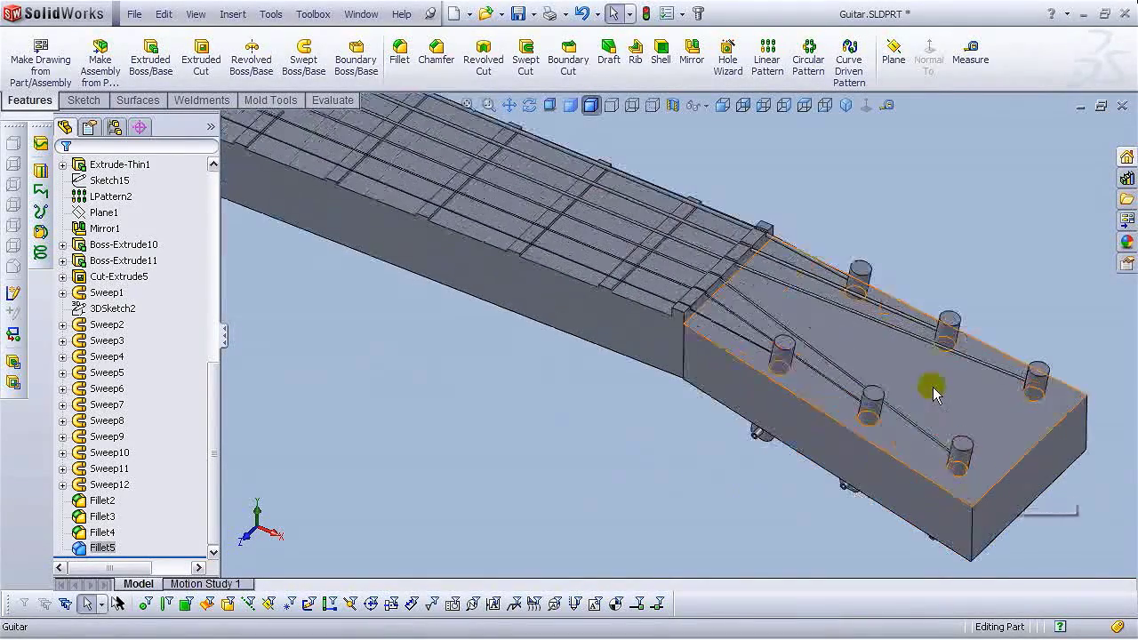
pyautogui.moveTo(778, 374); pyautogui.dragTo(666, 227, button='middle')
pyautogui.click(397, 71)
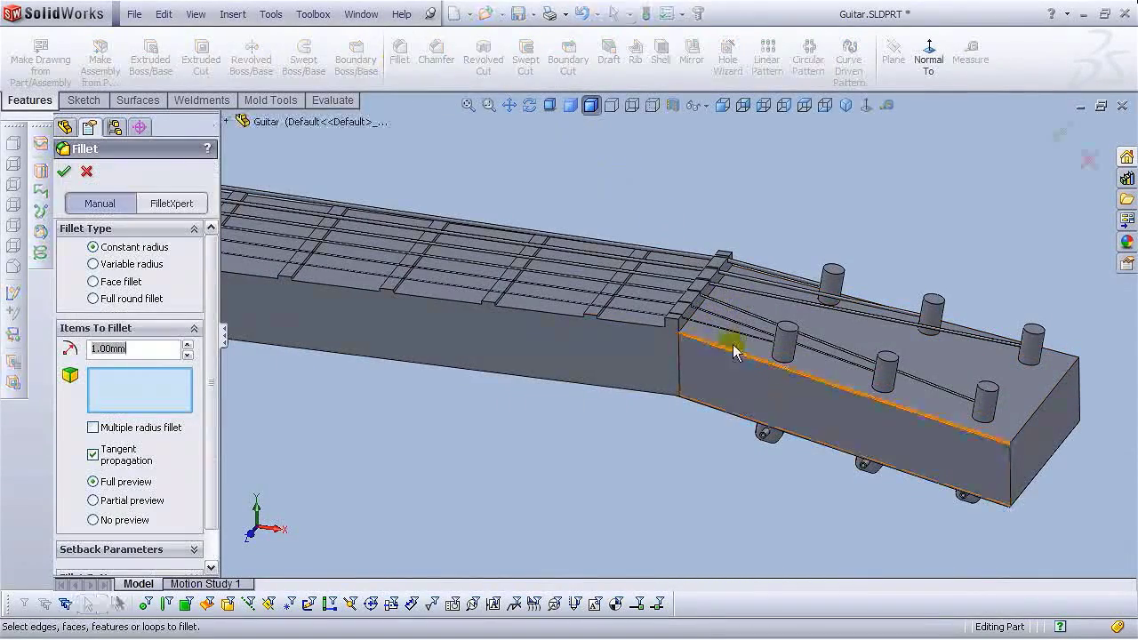
pyautogui.scroll(-3, 737, 348)
pyautogui.click(616, 331)
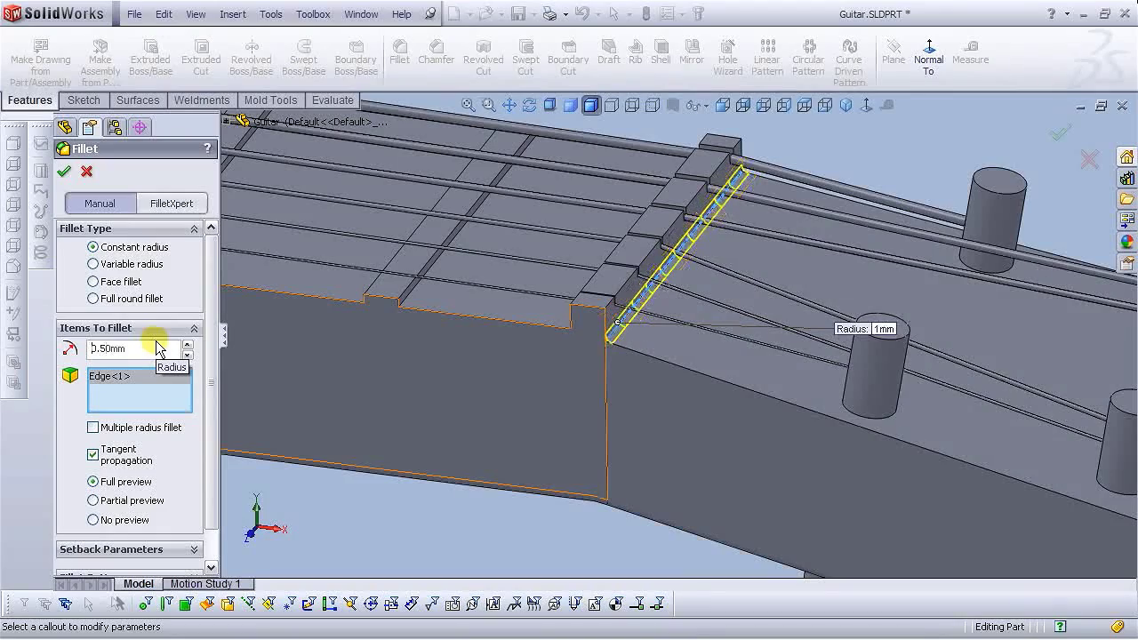
pyautogui.click(772, 400)
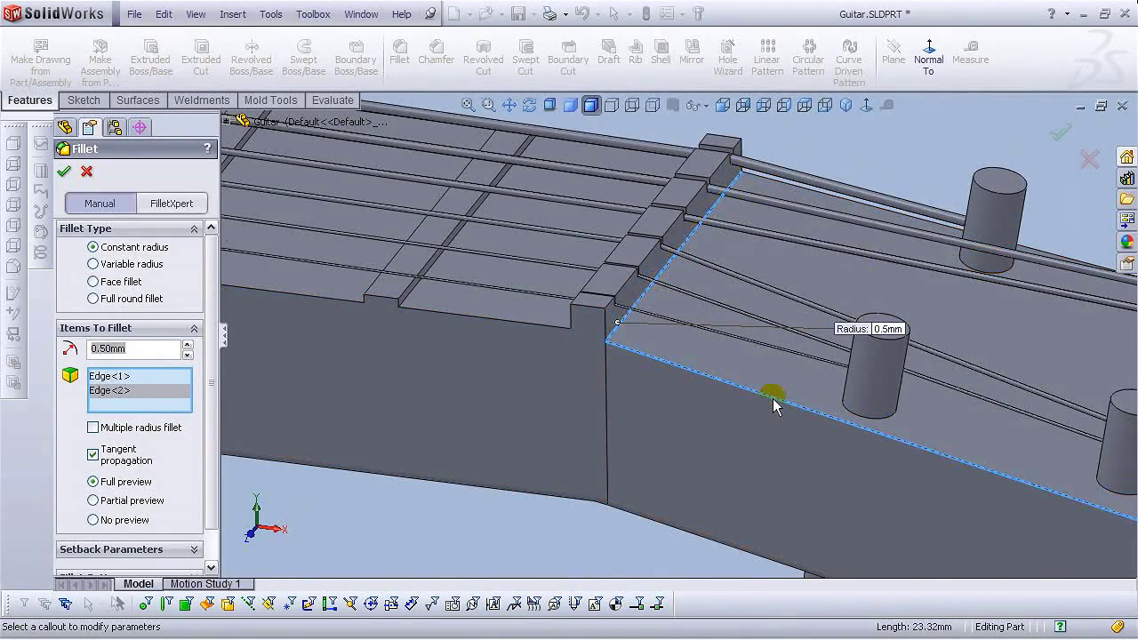
# Add the headstock corner and the edge beside the nut, then apply the fillet.
pyautogui.scroll(2, 772, 405)
pyautogui.scroll(-3, 1081, 511)
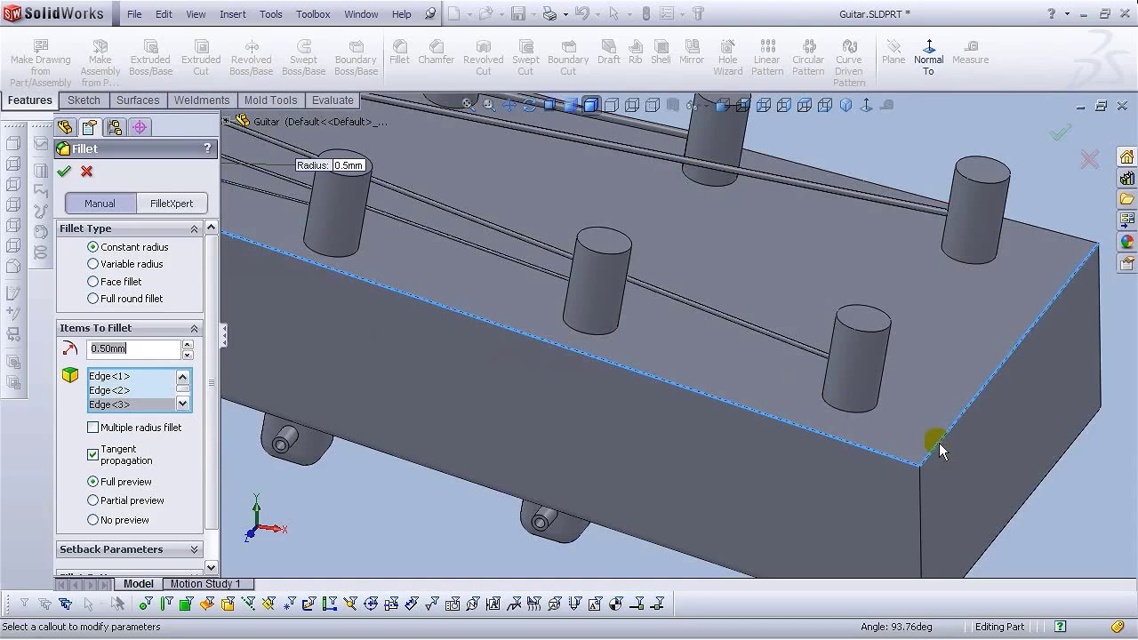
pyautogui.click(1062, 231)
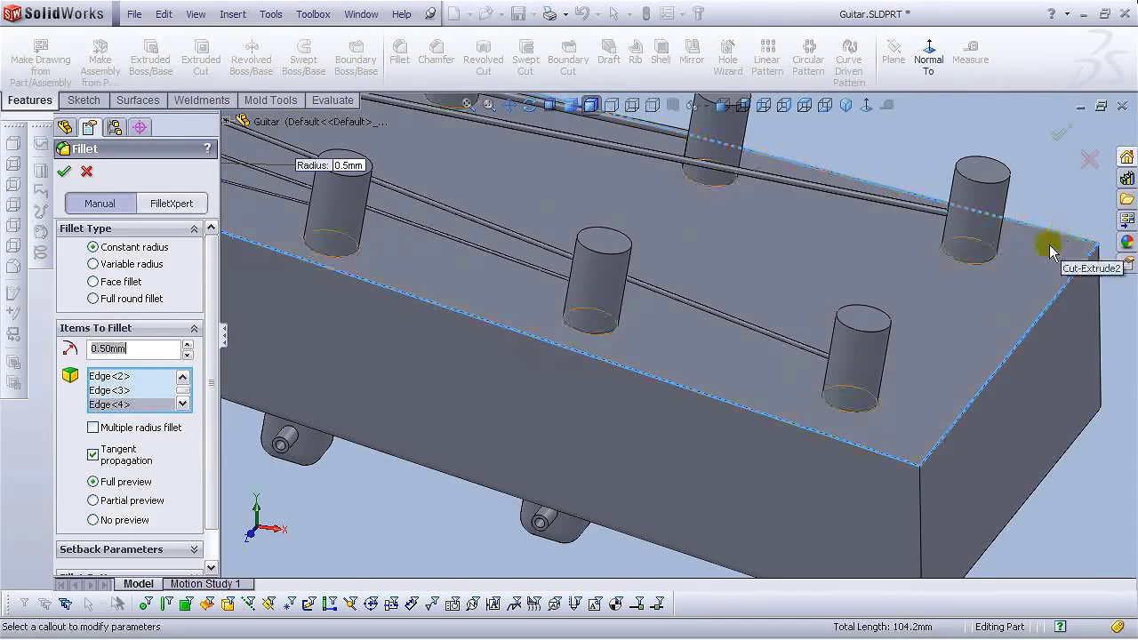
pyautogui.scroll(3, 472, 186)
pyautogui.scroll(-3, 553, 316)
pyautogui.moveTo(553, 316); pyautogui.dragTo(658, 356, button='middle')
pyautogui.scroll(-3, 681, 390)
pyautogui.click(681, 390)
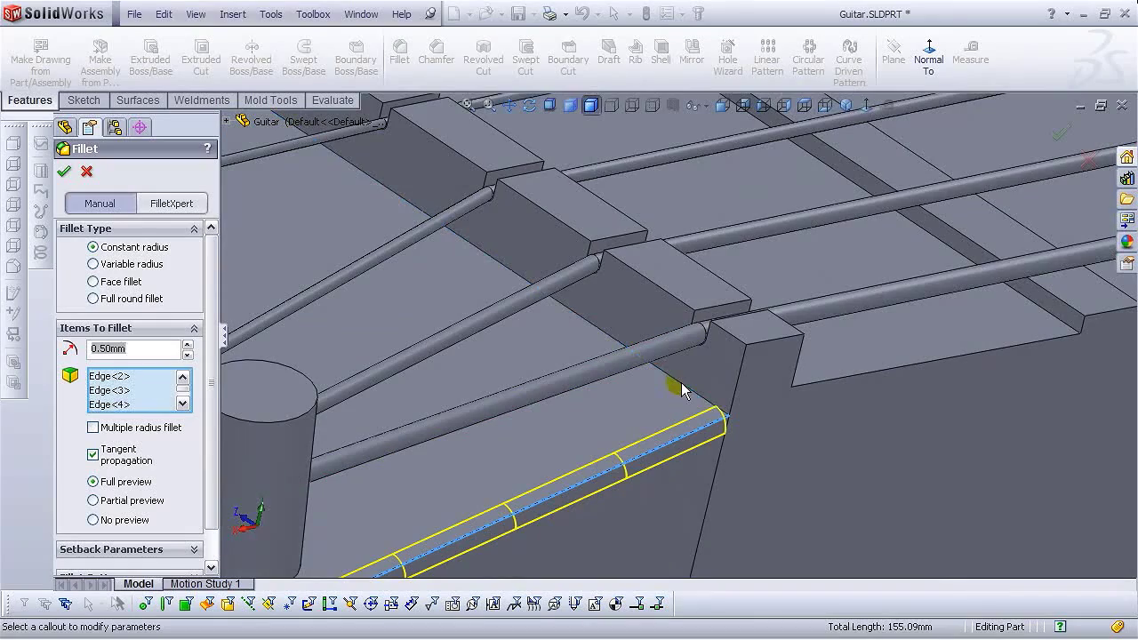
pyautogui.click(68, 172)
# Try another fillet on the edge beside the nut, then cancel it.
pyautogui.scroll(5, 726, 471)
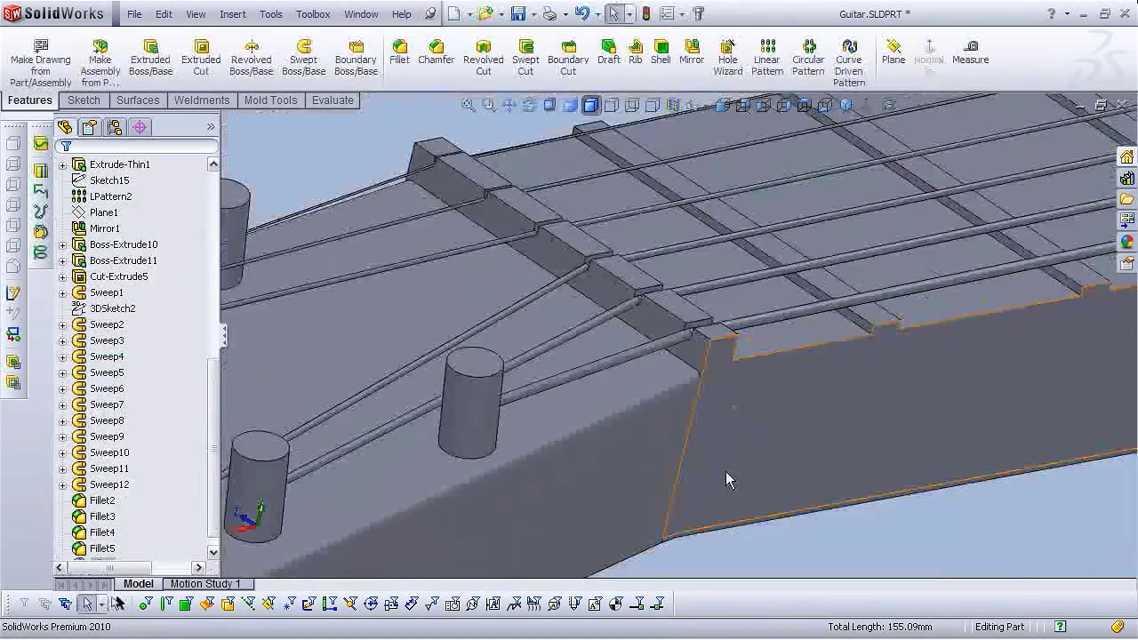
pyautogui.scroll(-3, 663, 401)
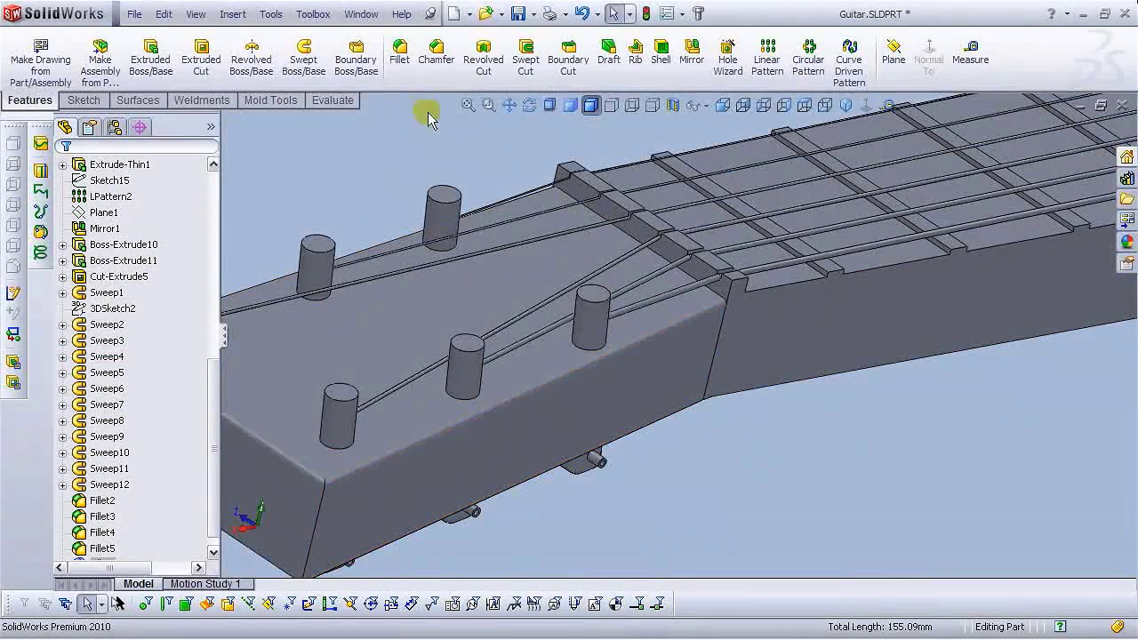
pyautogui.click(401, 57)
pyautogui.scroll(-3, 725, 289)
pyautogui.click(732, 287)
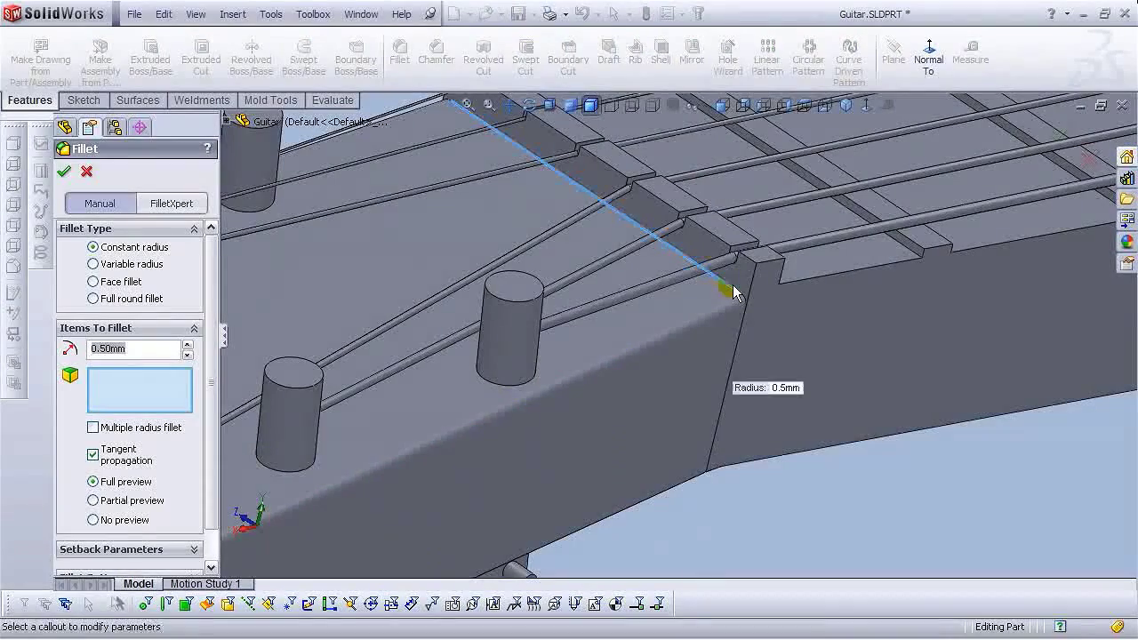
pyautogui.scroll(5, 703, 418)
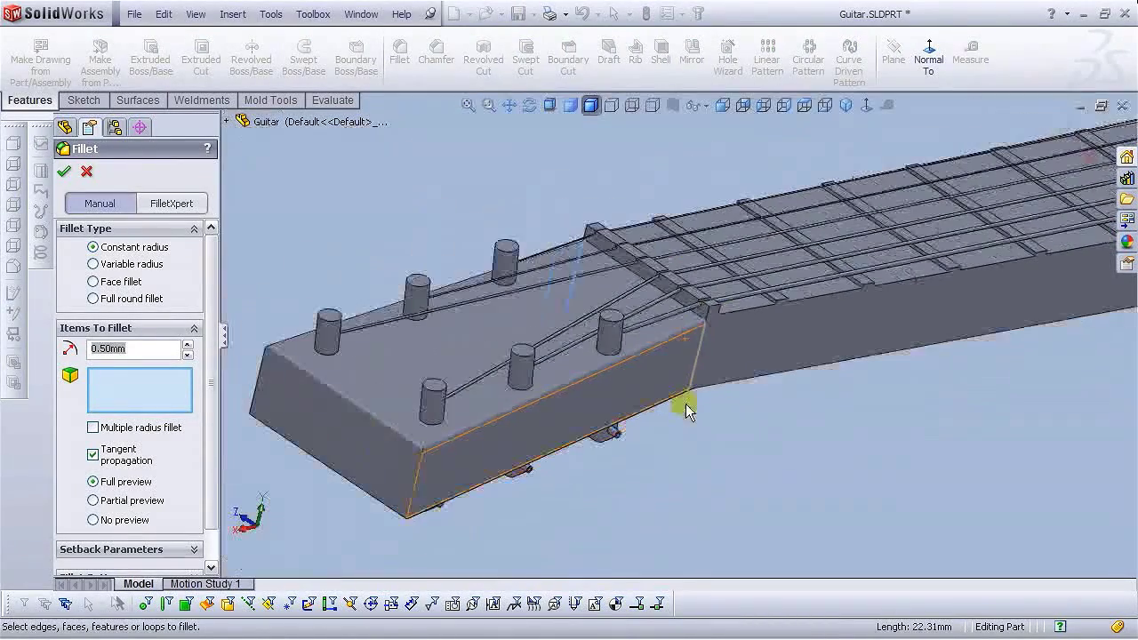
pyautogui.click(86, 170)
# Add the headstock's end edge to Fillet7, then start a new 1 mm fillet.
pyautogui.moveTo(622, 373); pyautogui.dragTo(579, 394, button='middle')
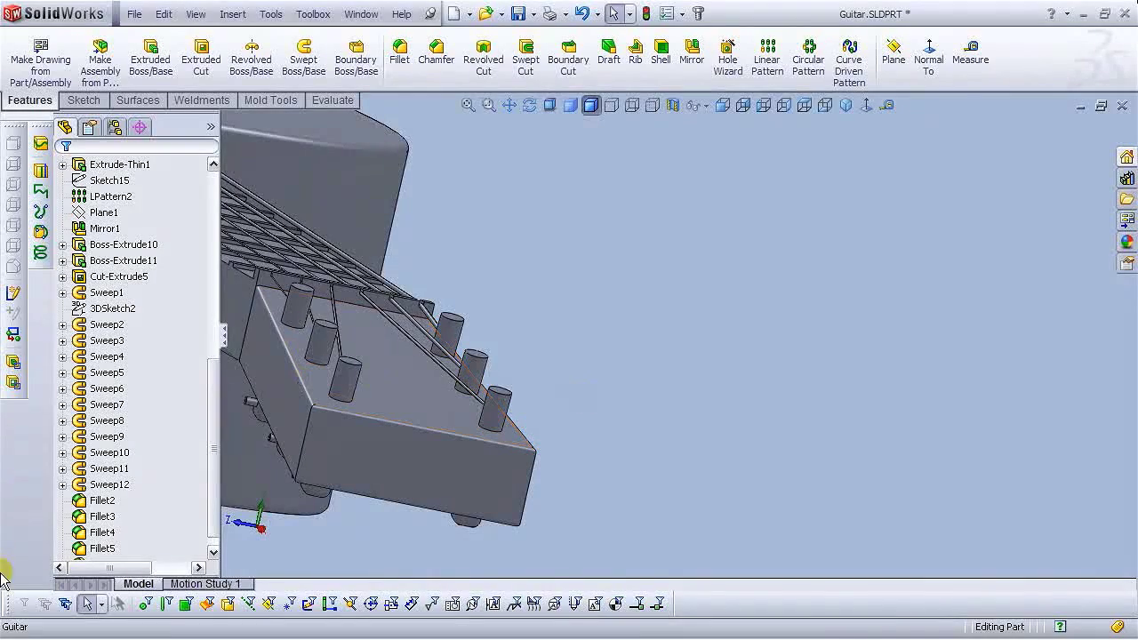
pyautogui.scroll(-1, 215, 524)
pyautogui.click(103, 548)
pyautogui.click(111, 525)
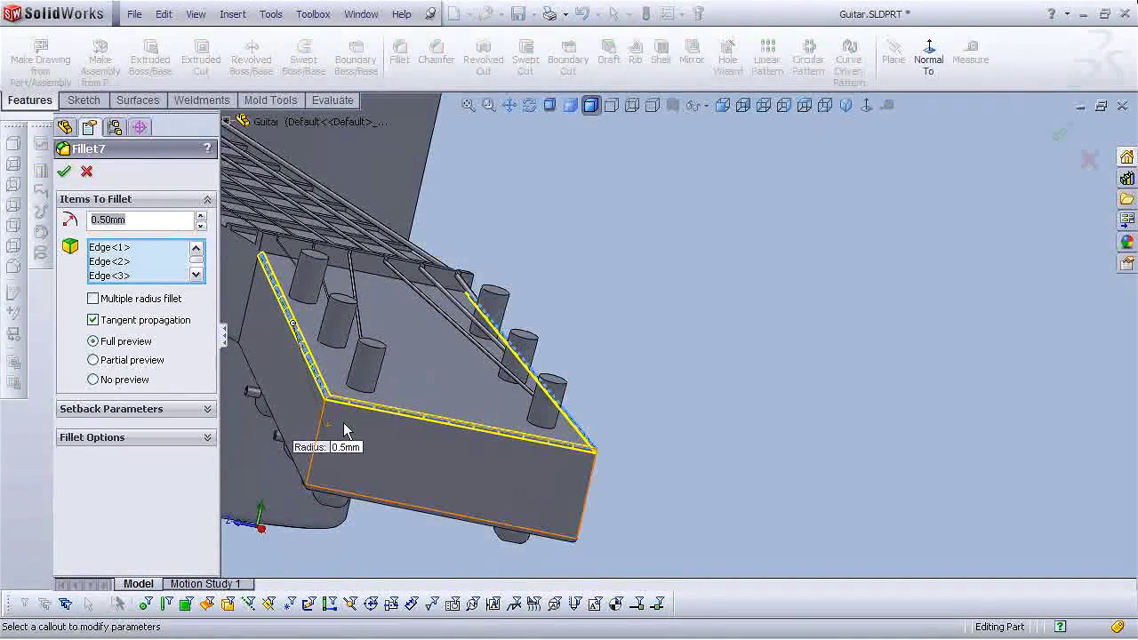
pyautogui.click(325, 424)
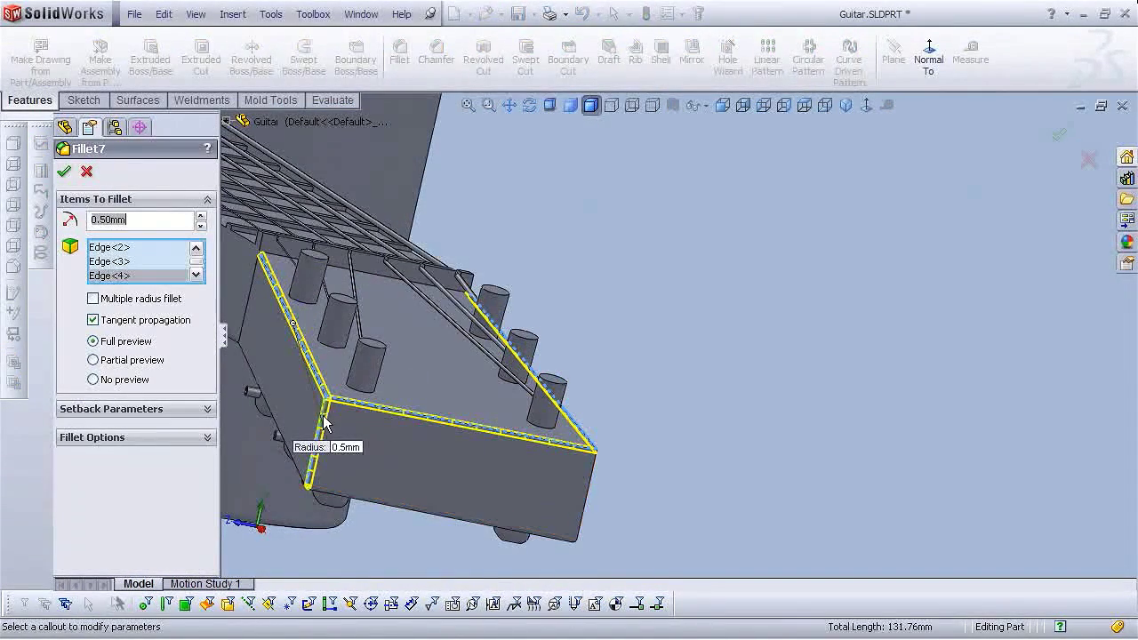
pyautogui.rightClick(593, 488)
pyautogui.moveTo(406, 469); pyautogui.dragTo(497, 281, button='middle')
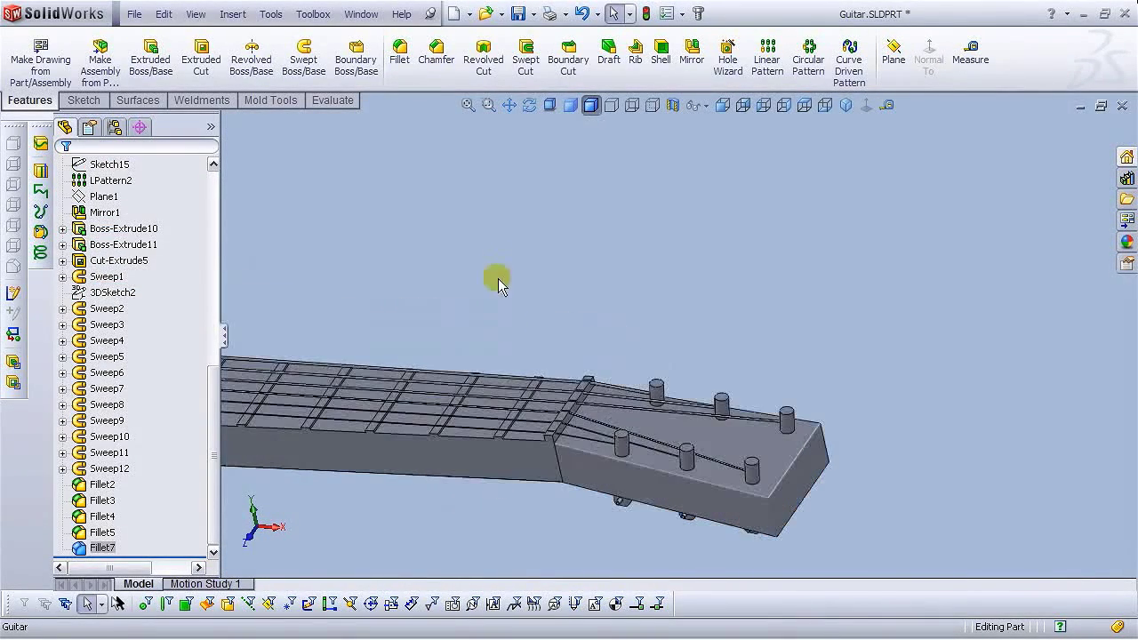
pyautogui.click(409, 75)
pyautogui.scroll(-3, 641, 435)
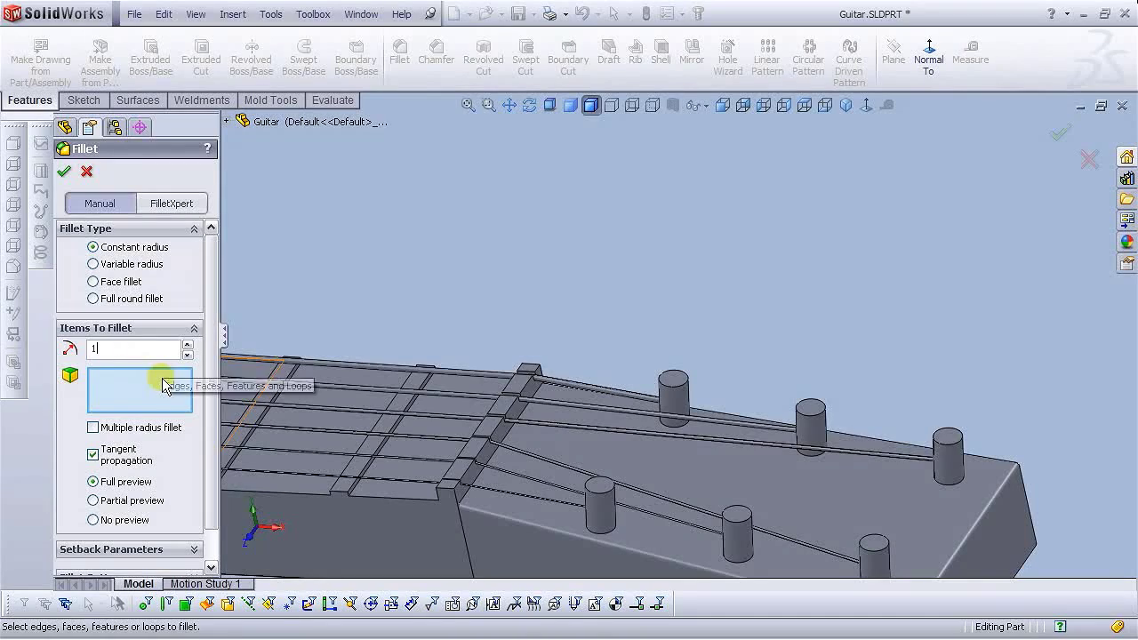
# Select the tuning peg top faces and fillet them at 0.8 mm radius.
pyautogui.scroll(-3, 720, 391)
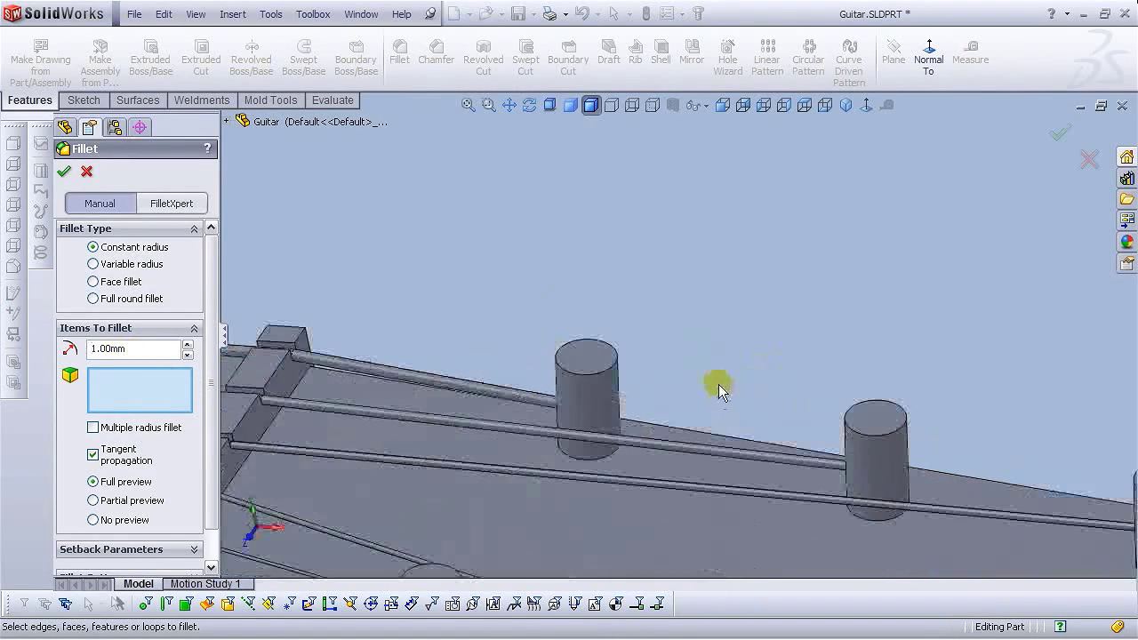
pyautogui.click(592, 361)
pyautogui.click(879, 422)
pyautogui.scroll(3, 879, 427)
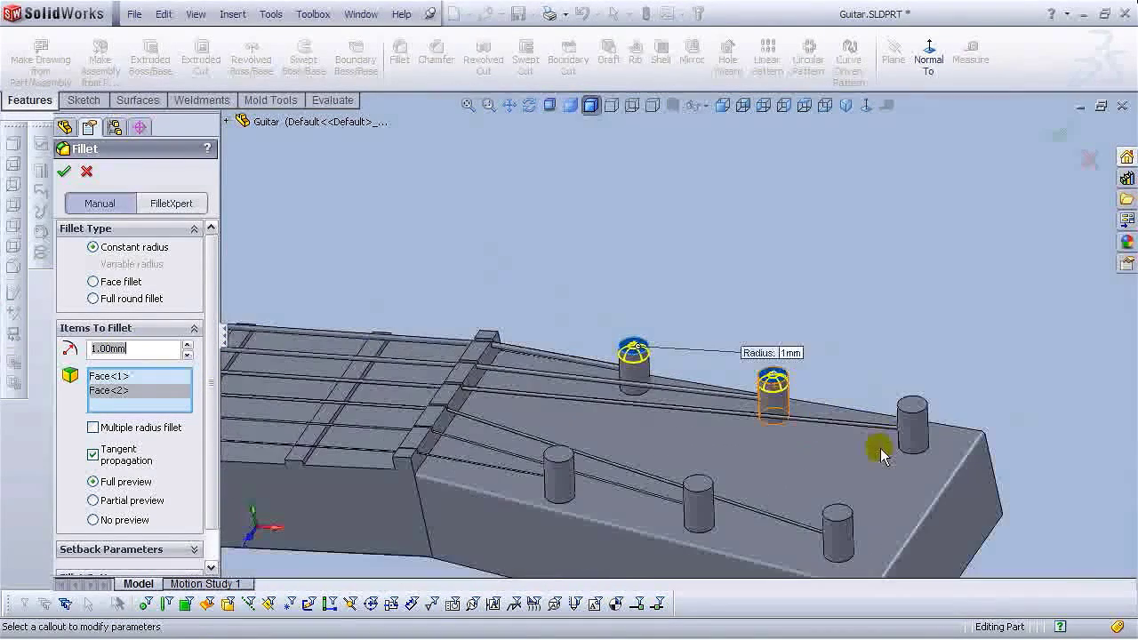
pyautogui.click(907, 402)
pyautogui.click(695, 491)
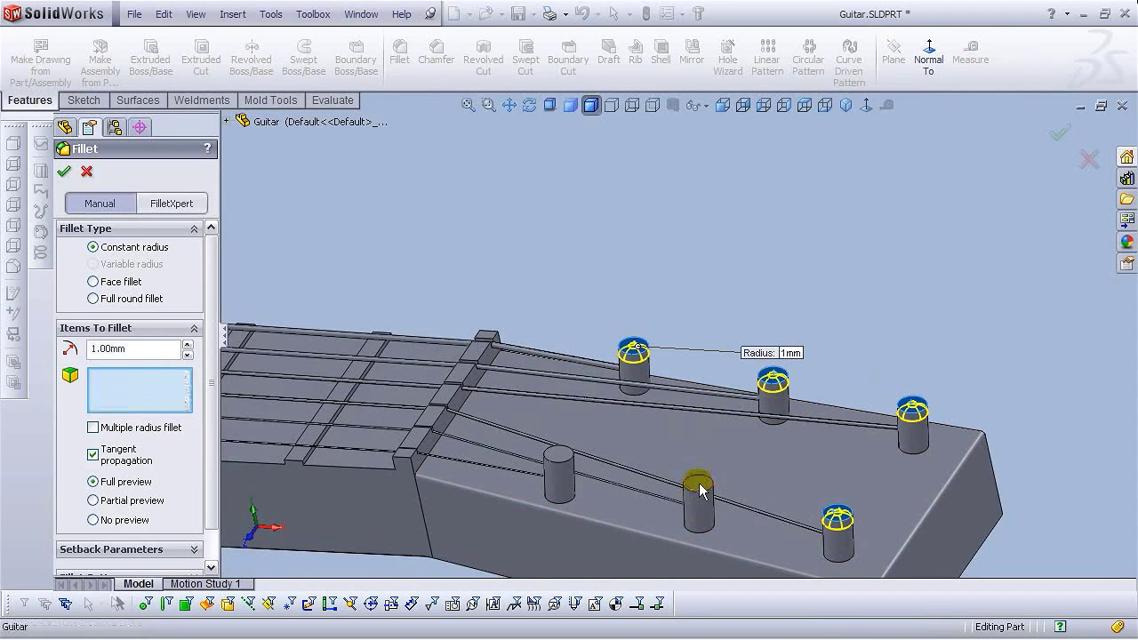
pyautogui.click(150, 348)
pyautogui.write('0.')
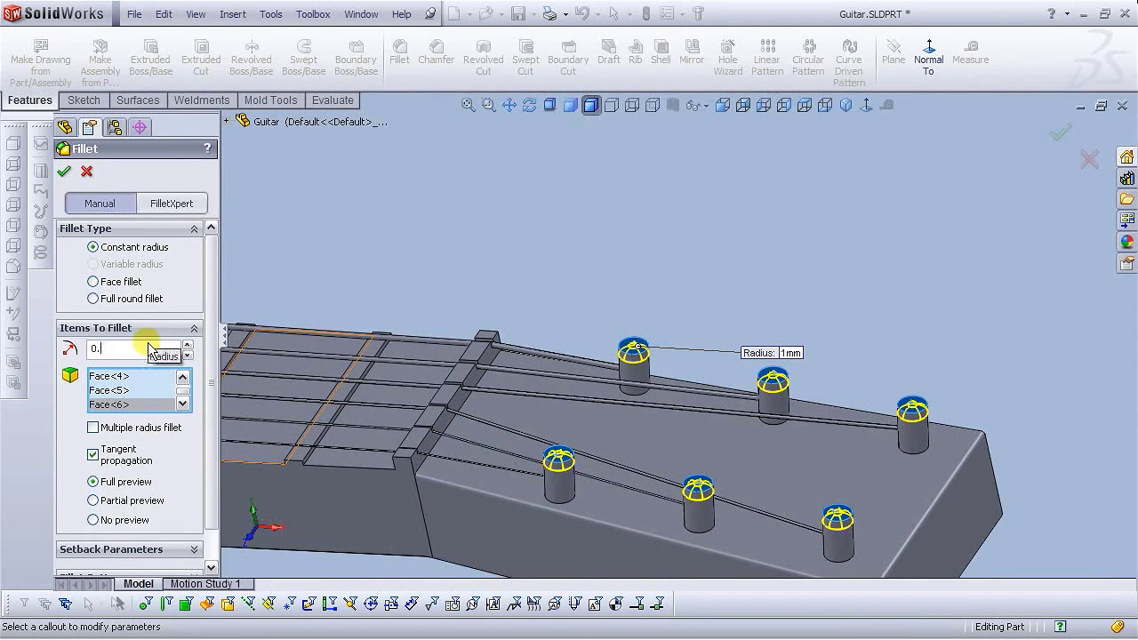
pyautogui.write('80mm')
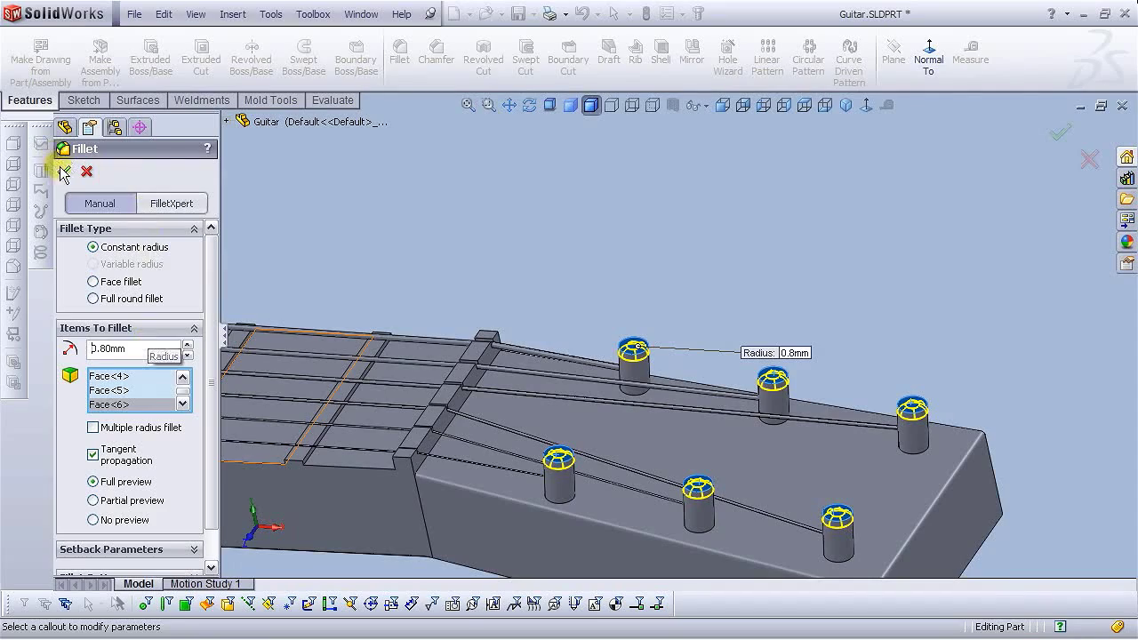
pyautogui.press('Return')
pyautogui.moveTo(725, 286); pyautogui.dragTo(519, 363, button='middle')
pyautogui.scroll(-6, 649, 427)
pyautogui.scroll(3, 654, 429)
pyautogui.scroll(4, 658, 406)
pyautogui.scroll(3, 639, 404)
pyautogui.scroll(-4, 483, 399)
pyautogui.moveTo(483, 400); pyautogui.dragTo(482, 261, button='middle')
# Start a 0.5 mm fillet and pick the first four fret faces.
pyautogui.click(399, 53)
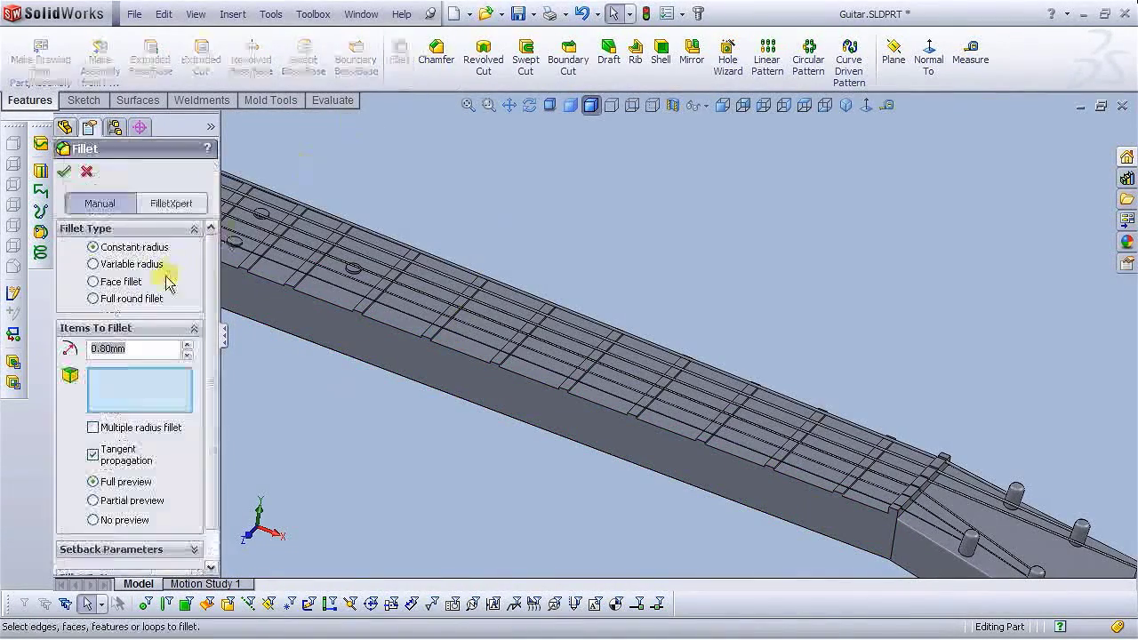
pyautogui.click(163, 349)
pyautogui.press('Return')
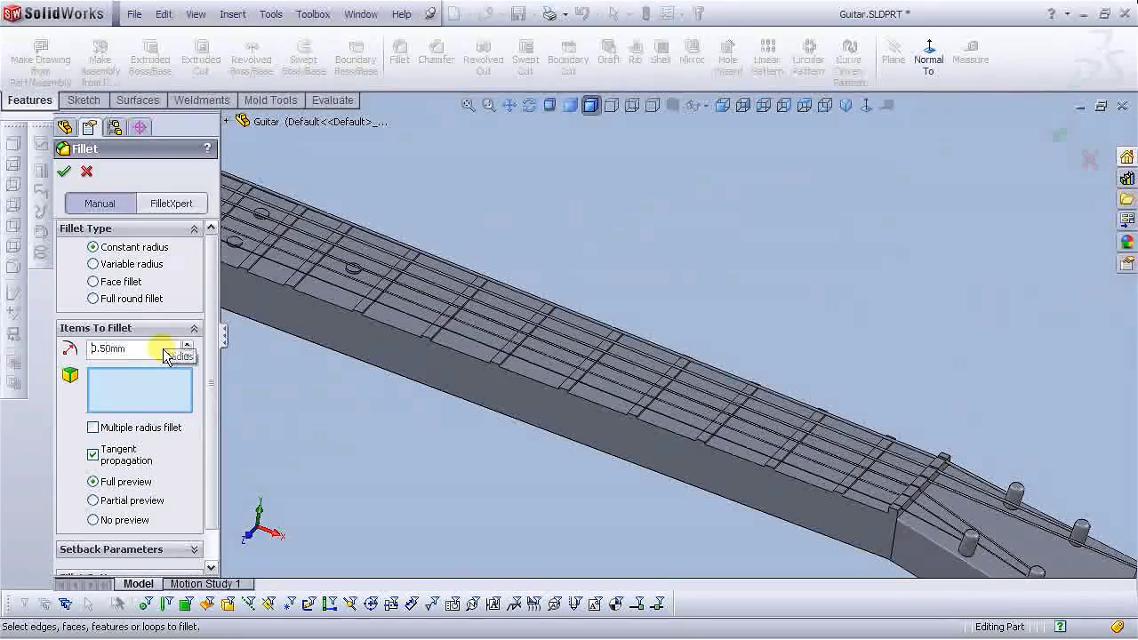
pyautogui.scroll(-5, 940, 512)
pyautogui.click(639, 469)
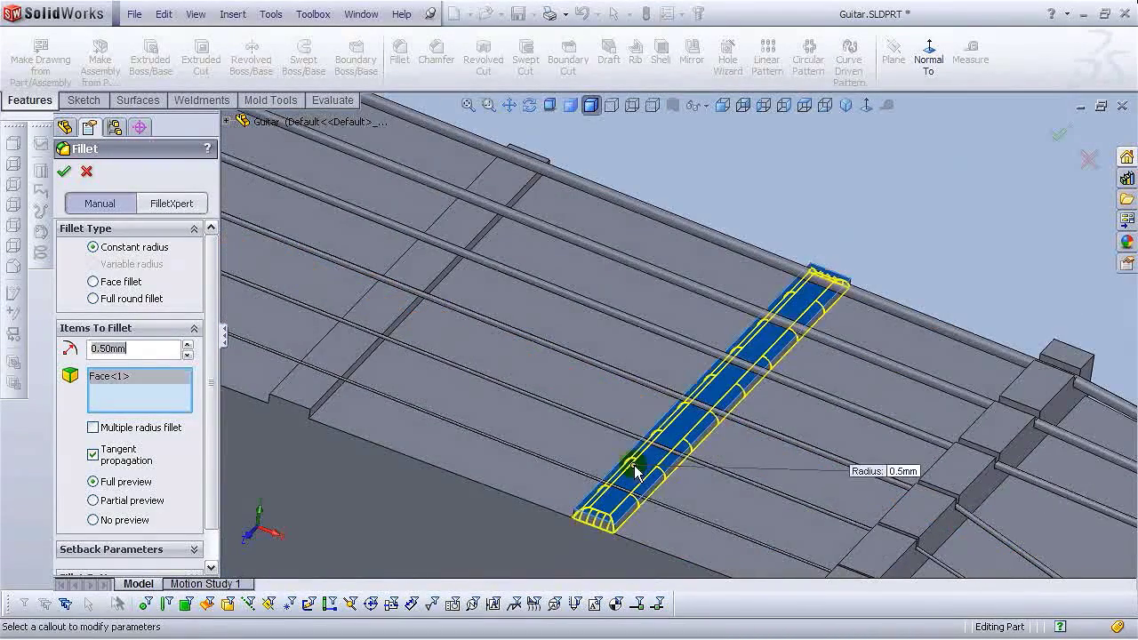
pyautogui.click(382, 307)
pyautogui.scroll(4, 447, 330)
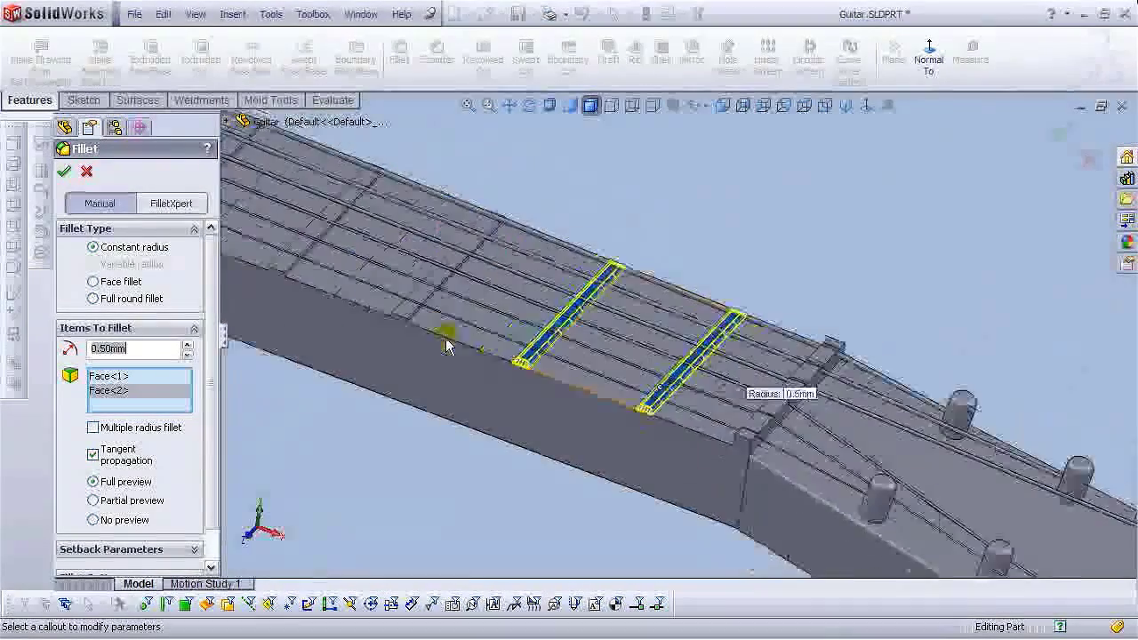
pyautogui.scroll(-3, 503, 283)
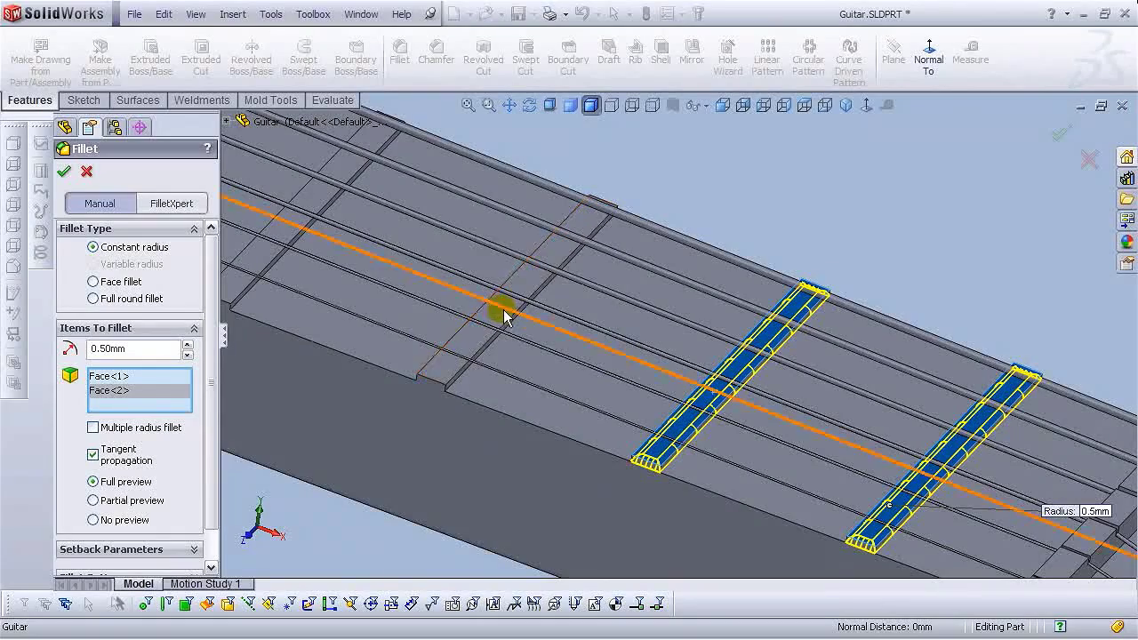
pyautogui.click(444, 378)
pyautogui.scroll(3, 444, 378)
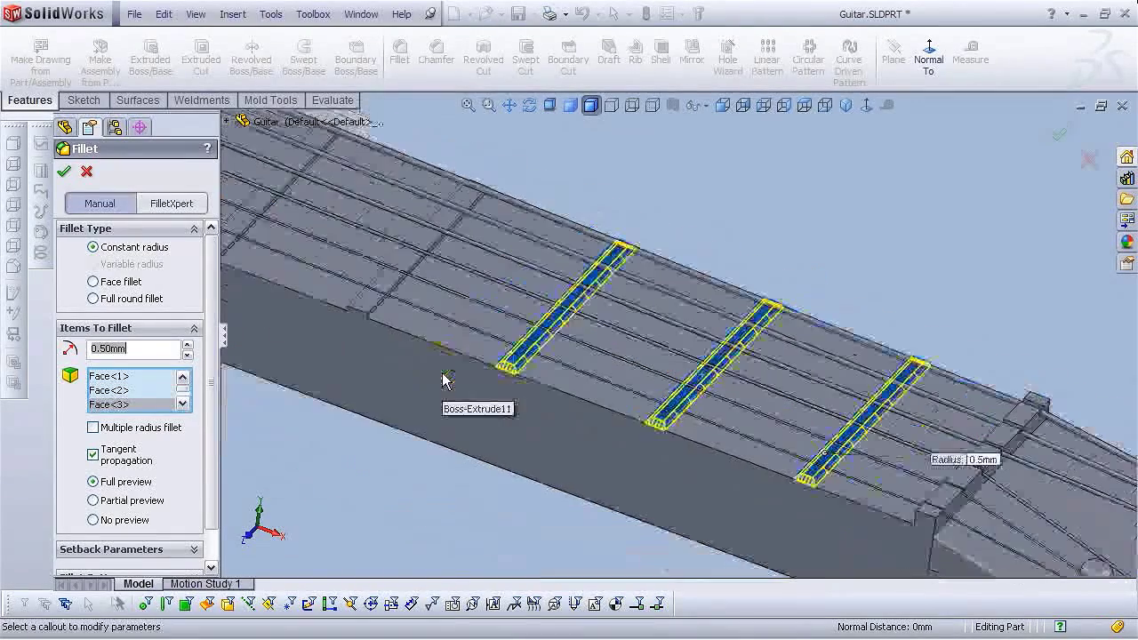
pyautogui.scroll(-3, 409, 320)
pyautogui.click(404, 315)
pyautogui.scroll(3, 360, 289)
pyautogui.scroll(-3, 363, 298)
# Add seven more fret faces to the fillet.
pyautogui.click(484, 268)
pyautogui.scroll(3, 473, 262)
pyautogui.scroll(-3, 476, 274)
pyautogui.click(476, 274)
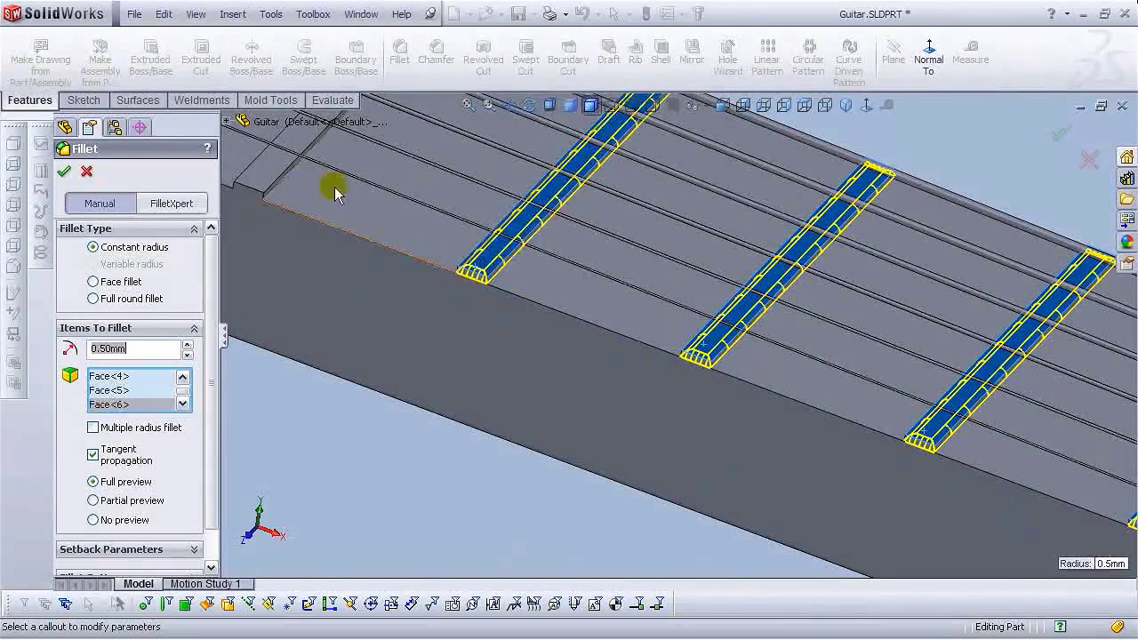
pyautogui.scroll(3, 260, 187)
pyautogui.scroll(-3, 610, 317)
pyautogui.click(647, 331)
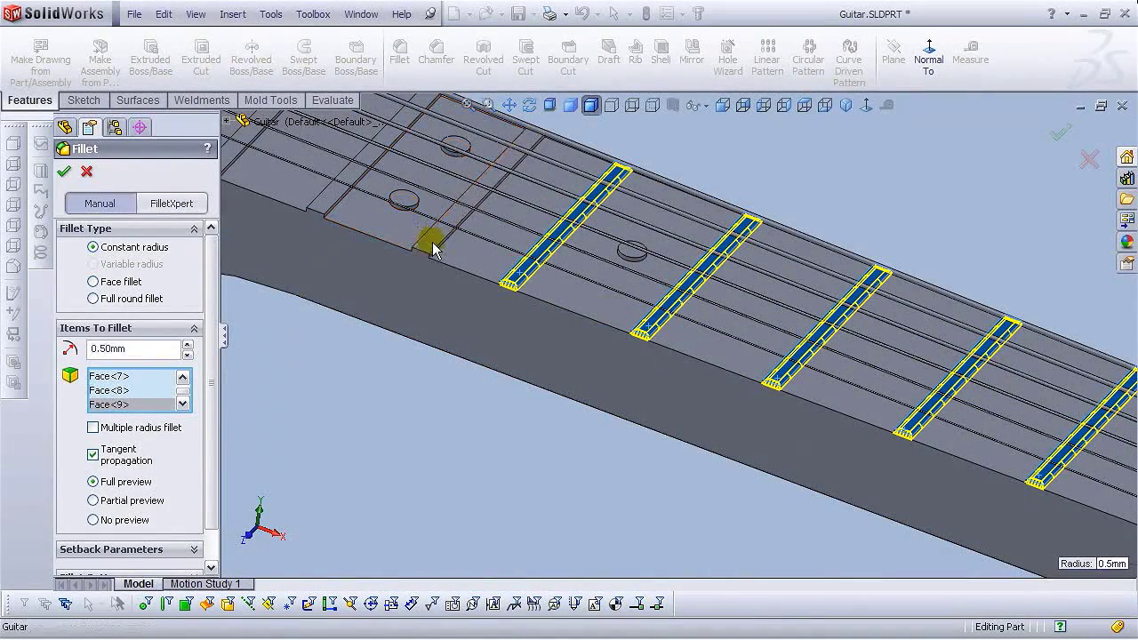
pyautogui.click(433, 250)
pyautogui.scroll(3, 320, 198)
pyautogui.scroll(-3, 624, 333)
pyautogui.click(624, 333)
pyautogui.click(524, 289)
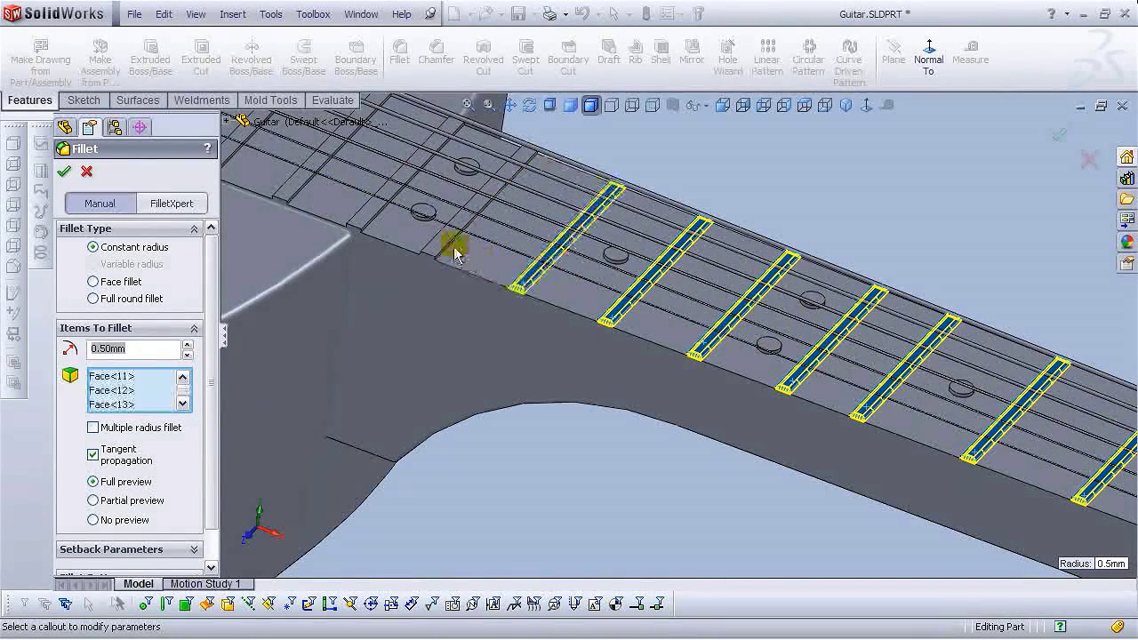
pyautogui.click(436, 255)
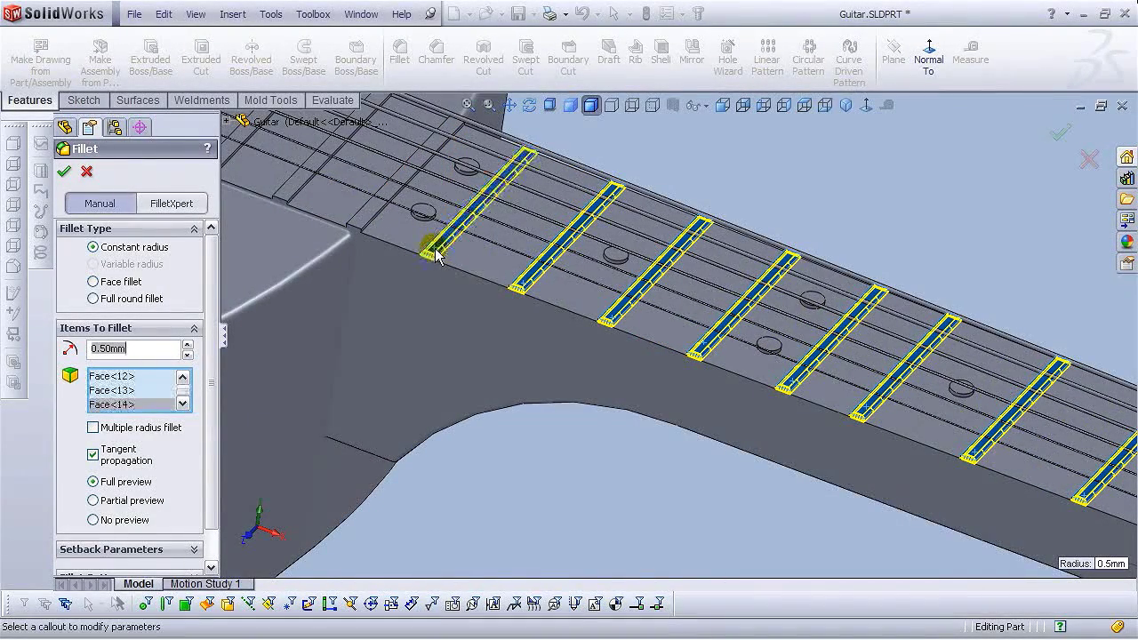
# Enable the face filter and add four more frets to the fillet.
pyautogui.click(185, 604)
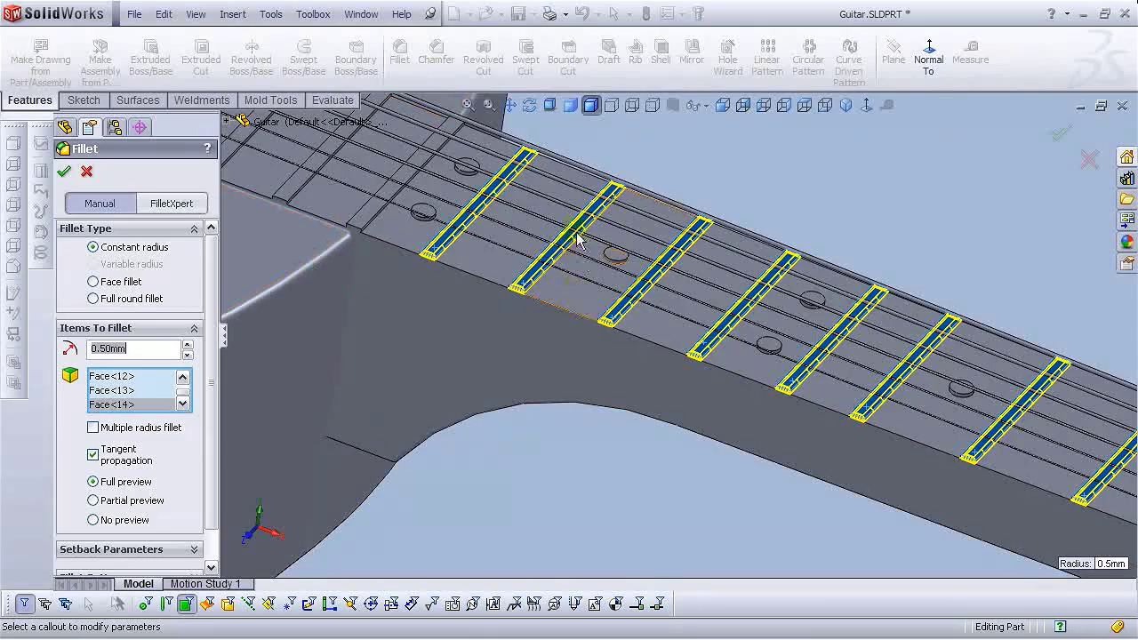
pyautogui.moveTo(448, 173); pyautogui.dragTo(509, 306, button='middle')
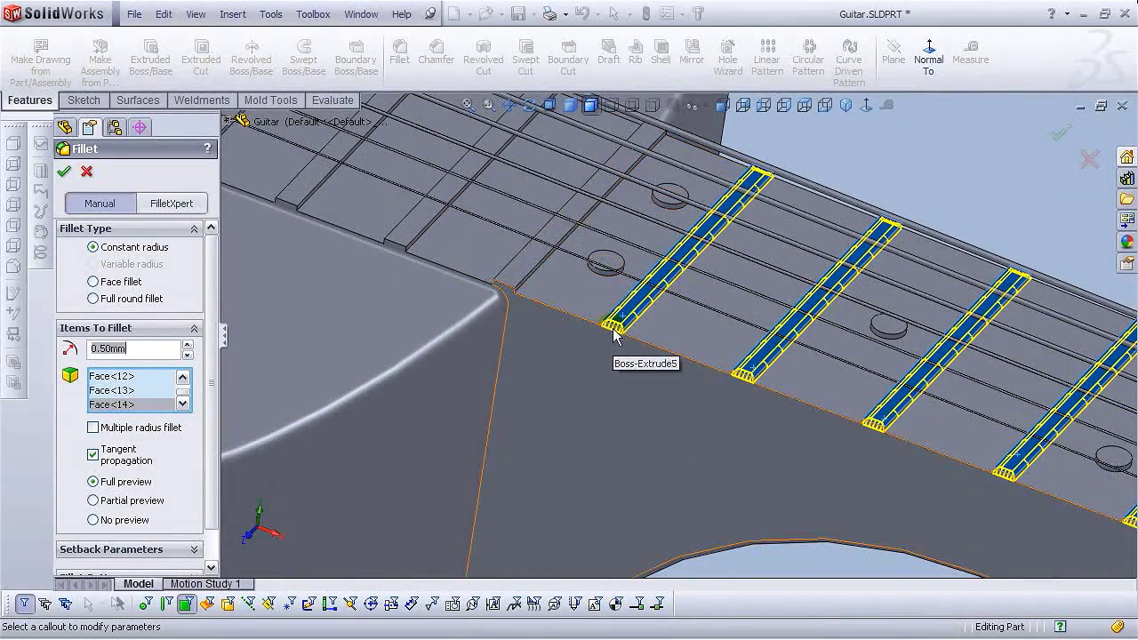
pyautogui.click(525, 257)
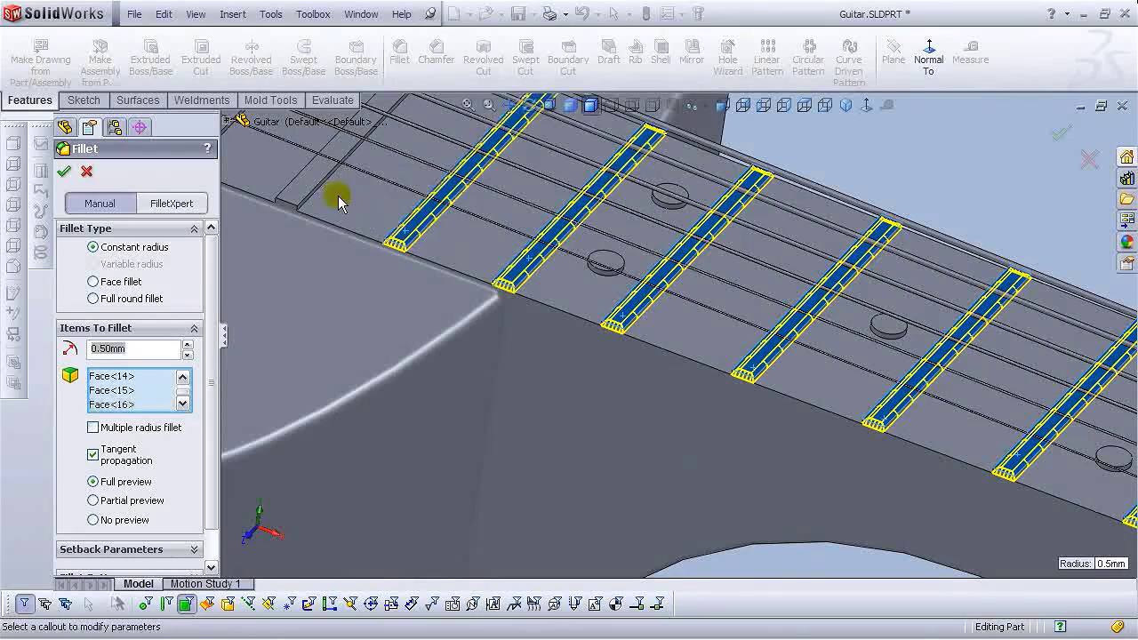
pyautogui.click(309, 189)
pyautogui.moveTo(309, 189); pyautogui.dragTo(429, 225, button='middle')
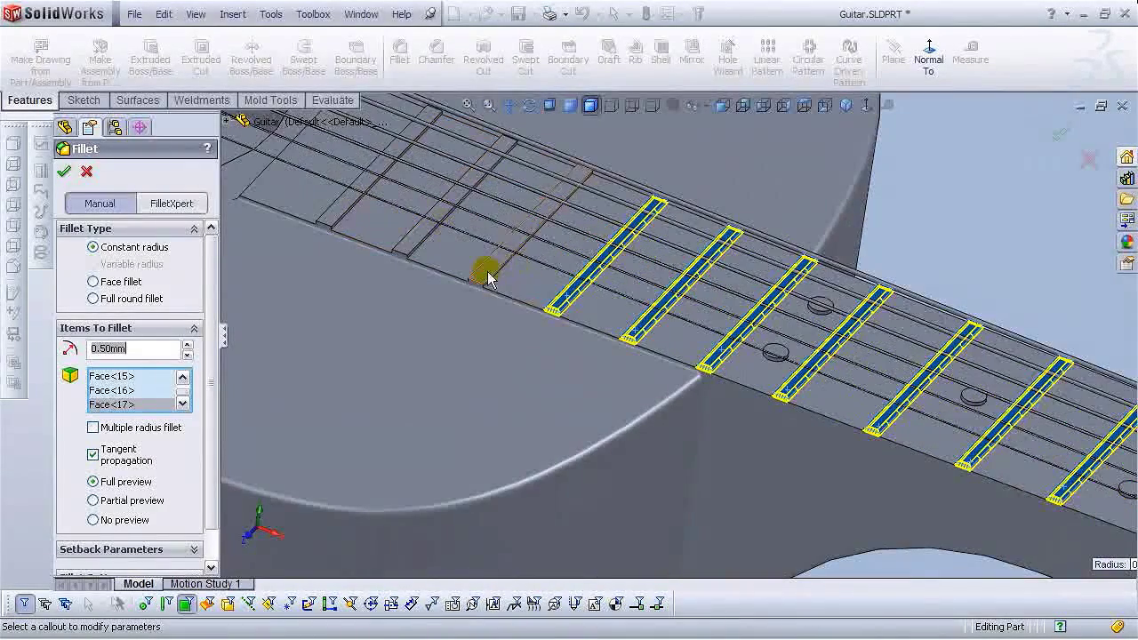
pyautogui.click(412, 240)
pyautogui.click(341, 201)
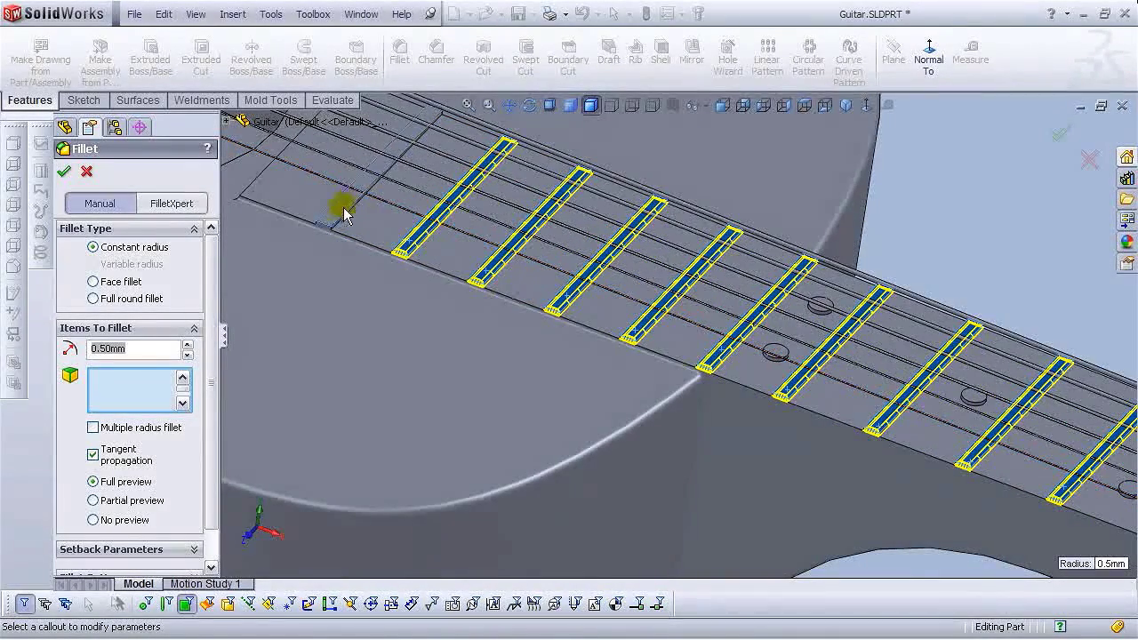
pyautogui.scroll(4, 534, 365)
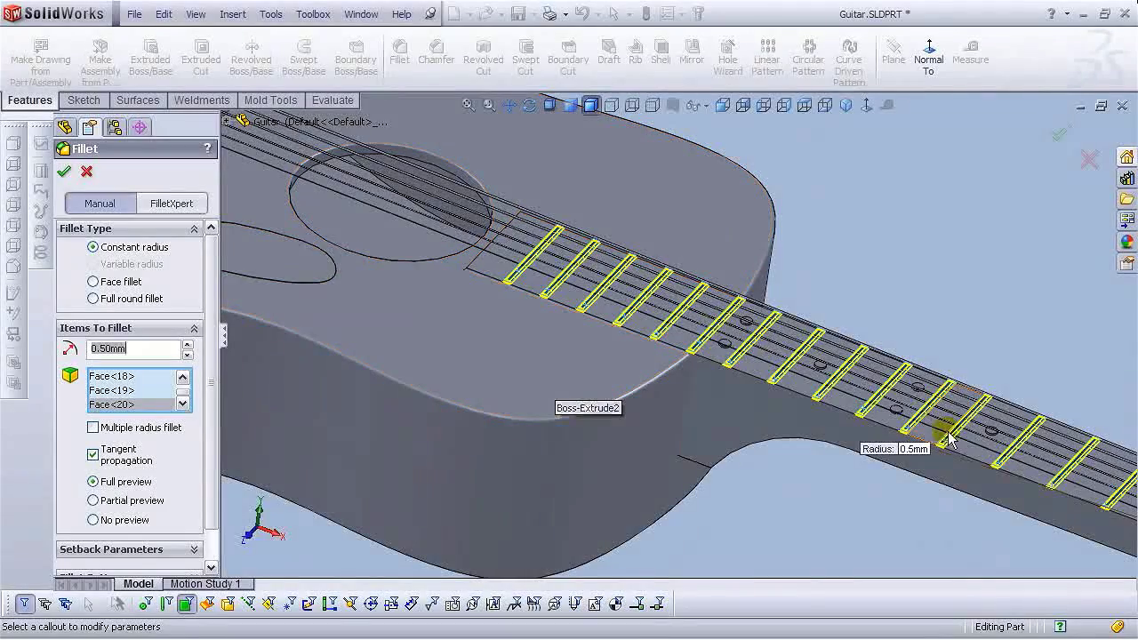
pyautogui.scroll(-3, 648, 357)
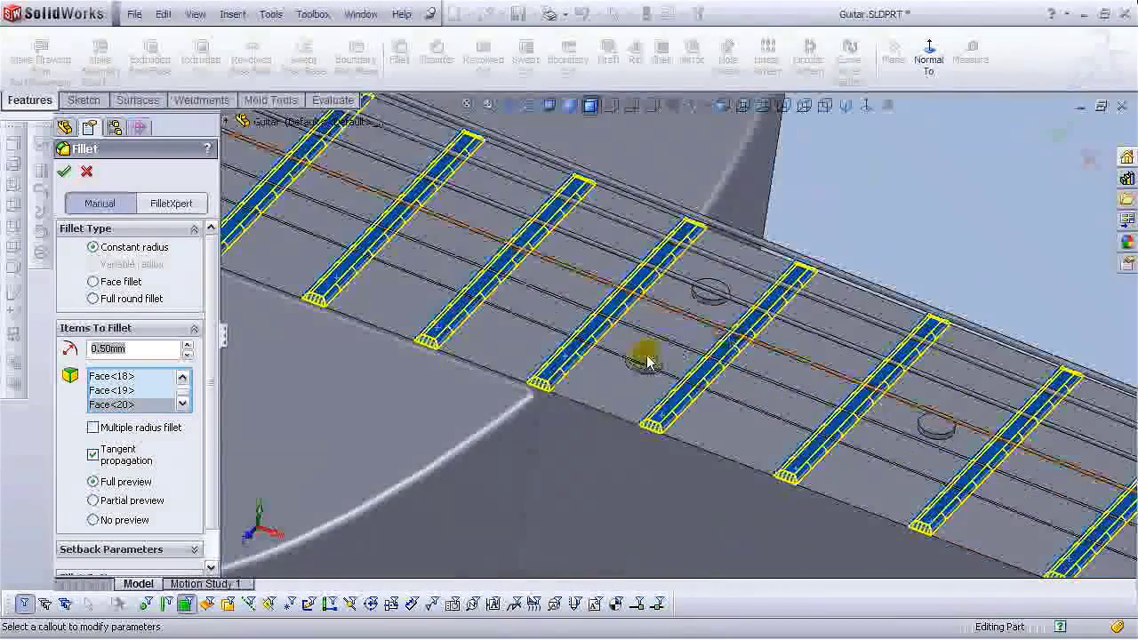
# Add the four fret marker dots to the fillet.
pyautogui.click(720, 295)
pyautogui.click(934, 429)
pyautogui.scroll(2, 935, 429)
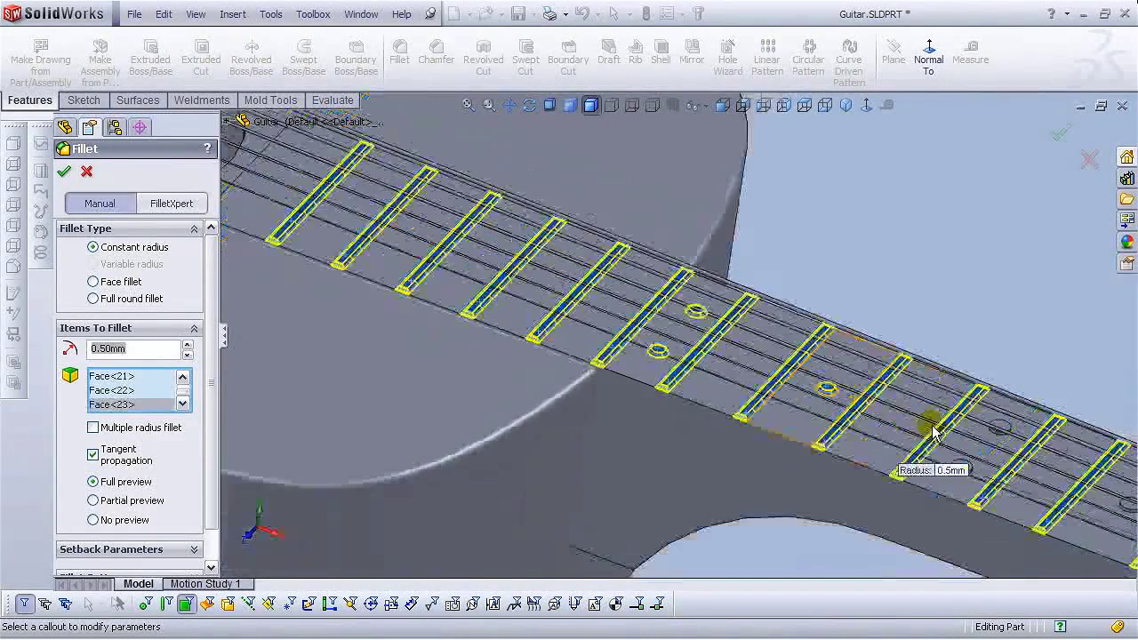
pyautogui.scroll(-2, 934, 436)
pyautogui.click(1010, 417)
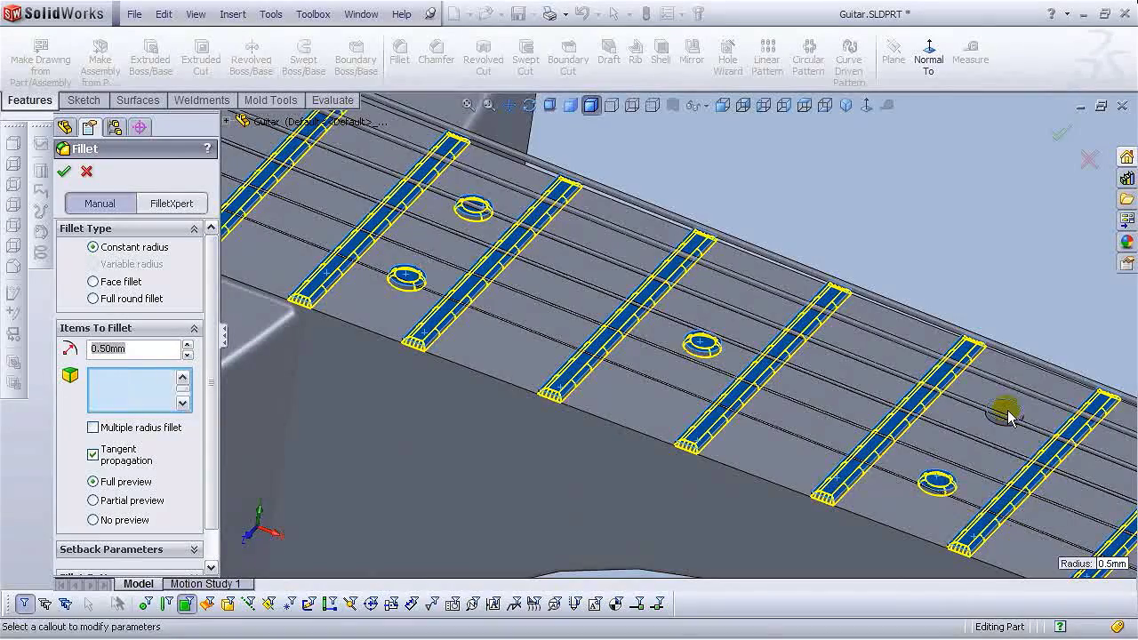
pyautogui.scroll(2, 1008, 410)
pyautogui.scroll(-4, 996, 453)
pyautogui.click(1008, 469)
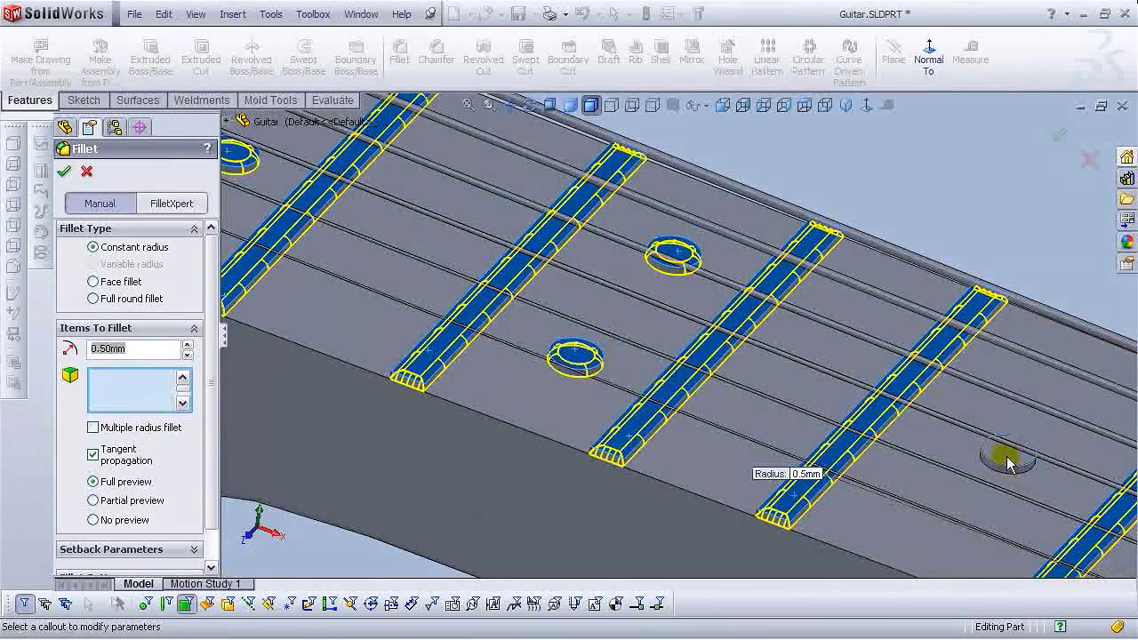
pyautogui.scroll(4, 1003, 462)
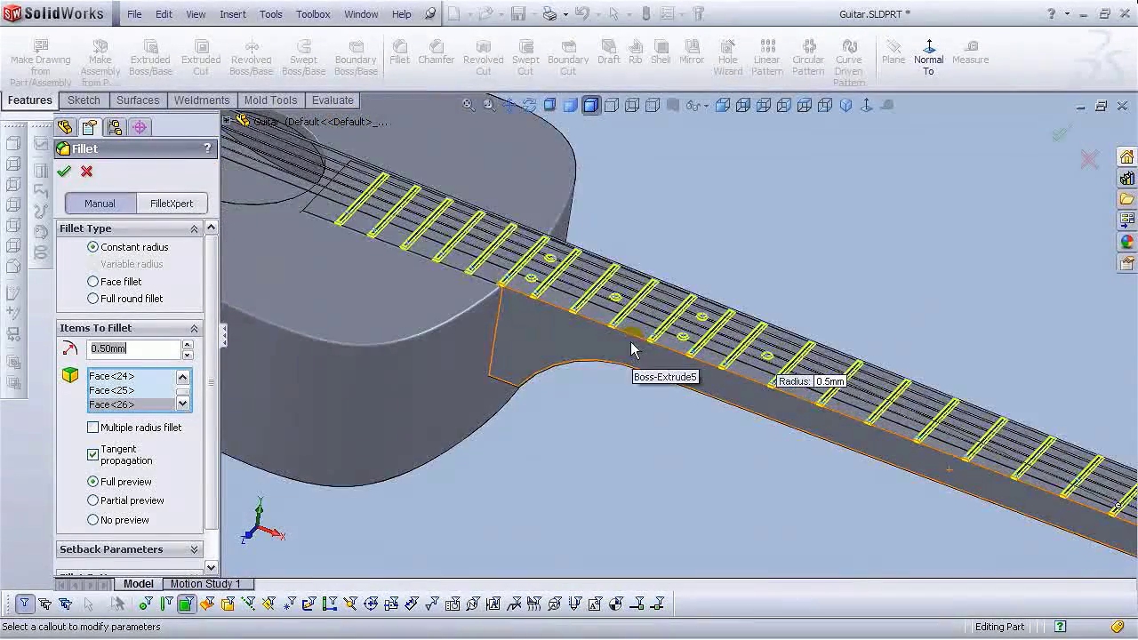
pyautogui.scroll(4, 632, 356)
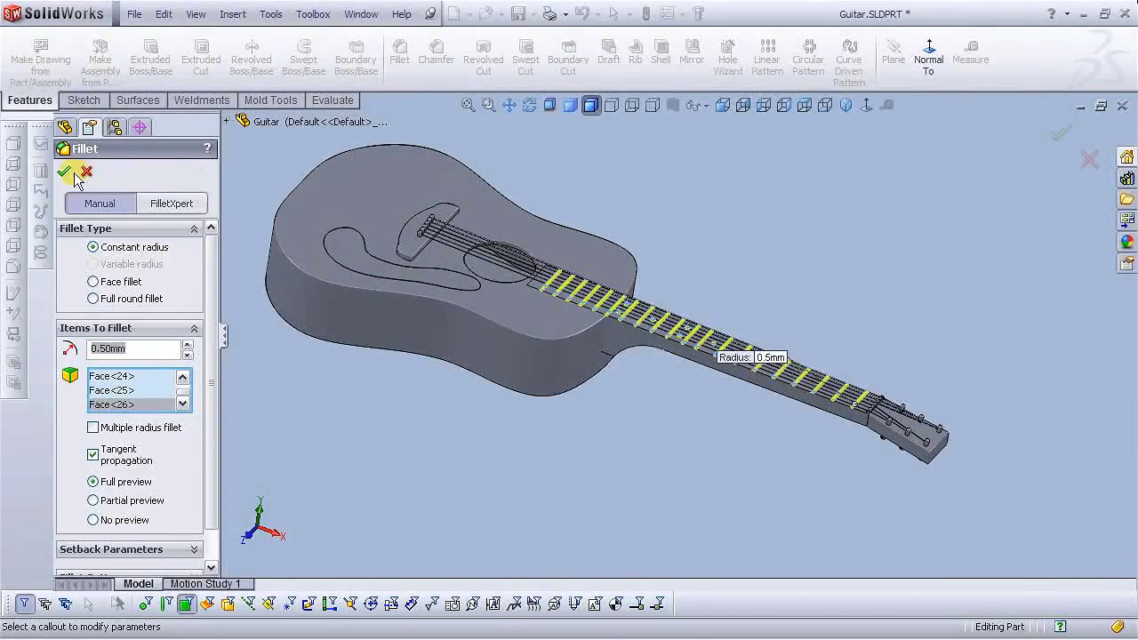
# Accept the 0.5 mm fillet on the frets and fret dots and rotate to check it.
pyautogui.press('Return')
pyautogui.scroll(-5, 592, 297)
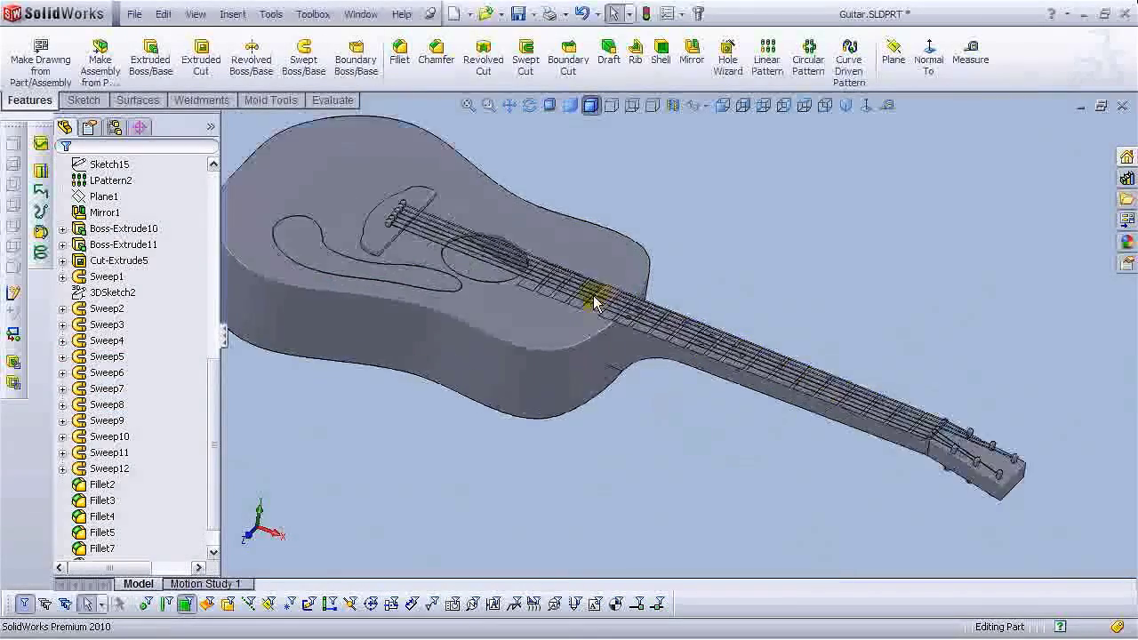
pyautogui.moveTo(749, 502); pyautogui.dragTo(775, 368, button='middle')
pyautogui.scroll(-3, 737, 394)
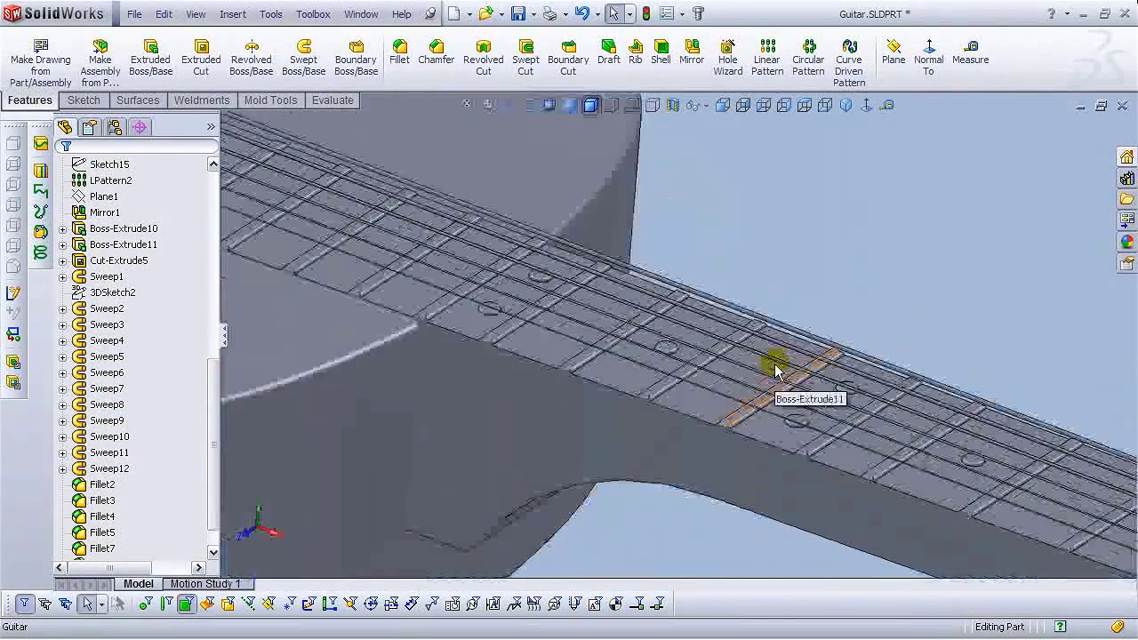
pyautogui.scroll(2, 710, 519)
# Orbit the guitar to inspect the front, a low side view and the headstock underside.
pyautogui.moveTo(711, 519); pyautogui.dragTo(866, 456, button='middle')
pyautogui.scroll(3, 719, 574)
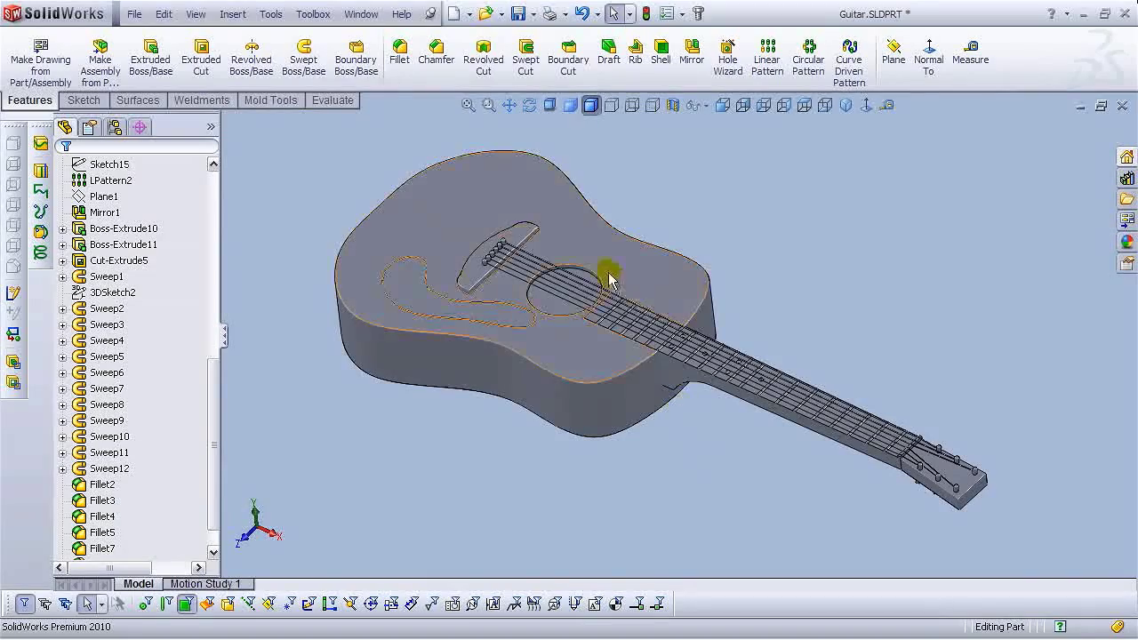
pyautogui.scroll(-3, 614, 293)
pyautogui.moveTo(617, 315); pyautogui.dragTo(714, 385, button='middle')
pyautogui.scroll(-5, 909, 560)
pyautogui.scroll(-3, 909, 560)
pyautogui.moveTo(909, 560); pyautogui.dragTo(627, 391, button='middle')
pyautogui.scroll(5, 928, 604)
pyautogui.scroll(-3, 605, 414)
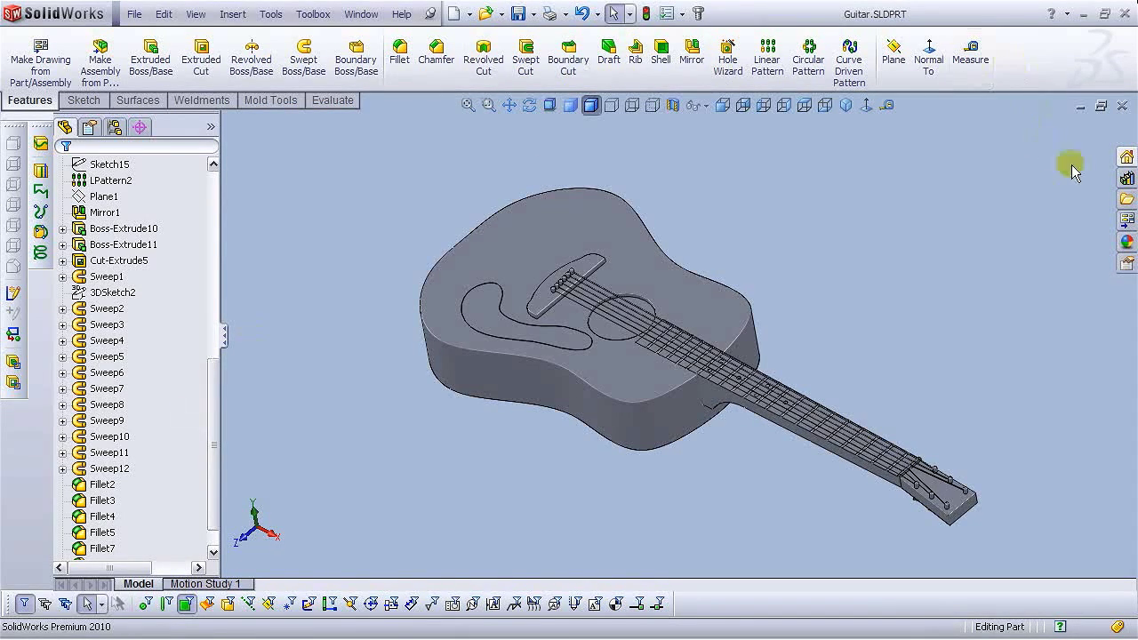
# Enable the PhotoWorks add-in from Tools > Add-Ins.
pyautogui.click(269, 15)
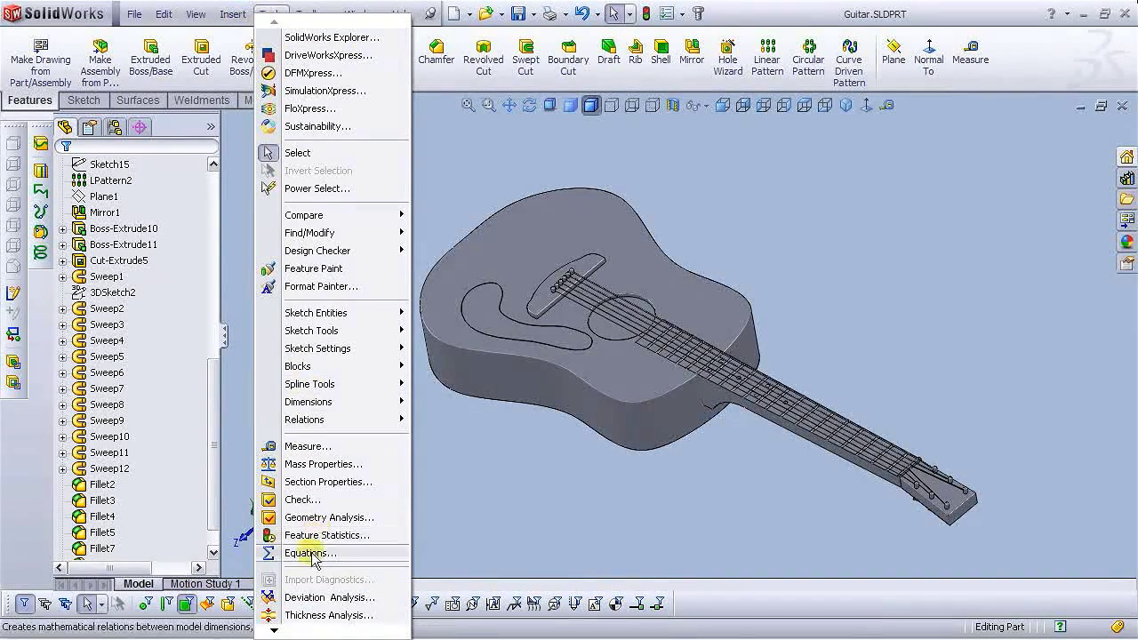
pyautogui.moveTo(291, 628)
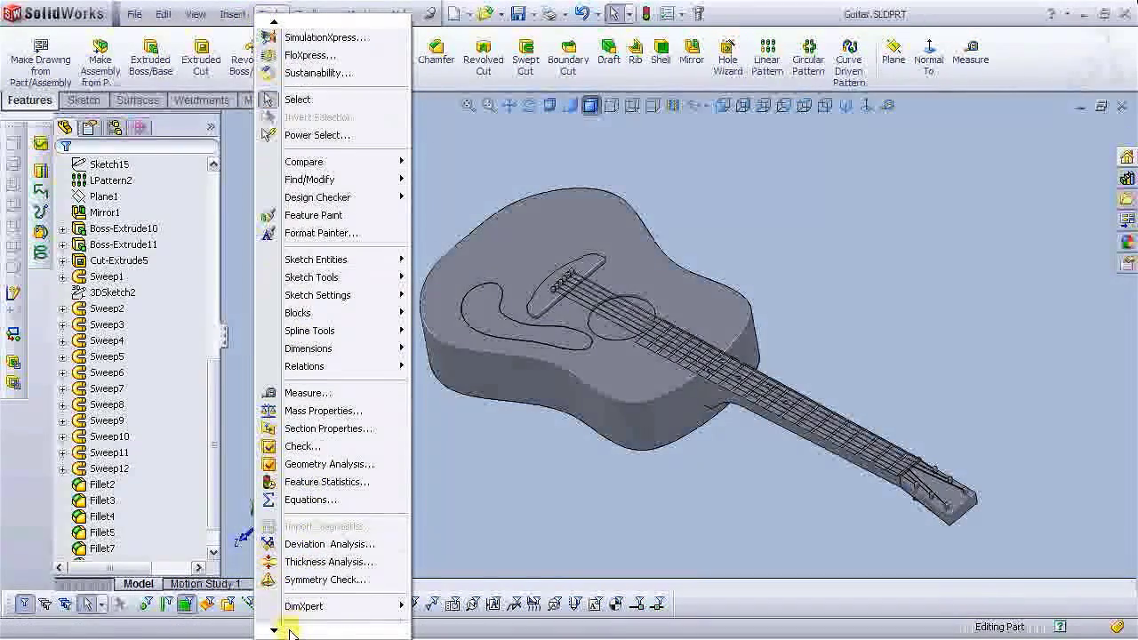
pyautogui.click(306, 599)
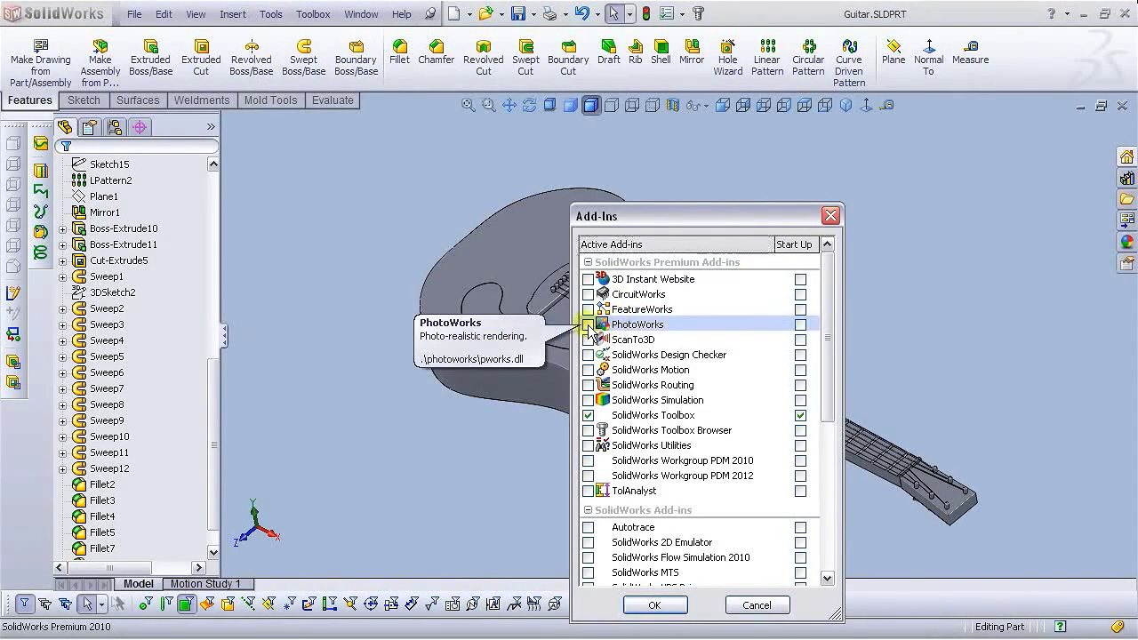
pyautogui.click(587, 325)
pyautogui.click(654, 605)
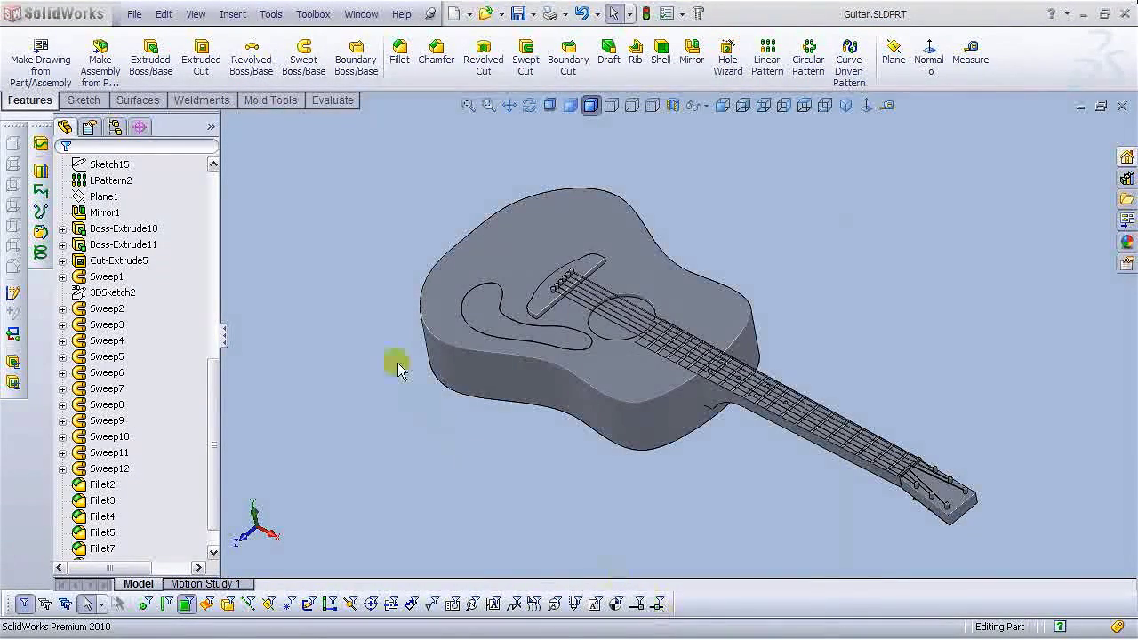
# Pin the Appearances/PhotoWorks pane open and expand Plastic > Medium Gloss.
pyautogui.click(1126, 242)
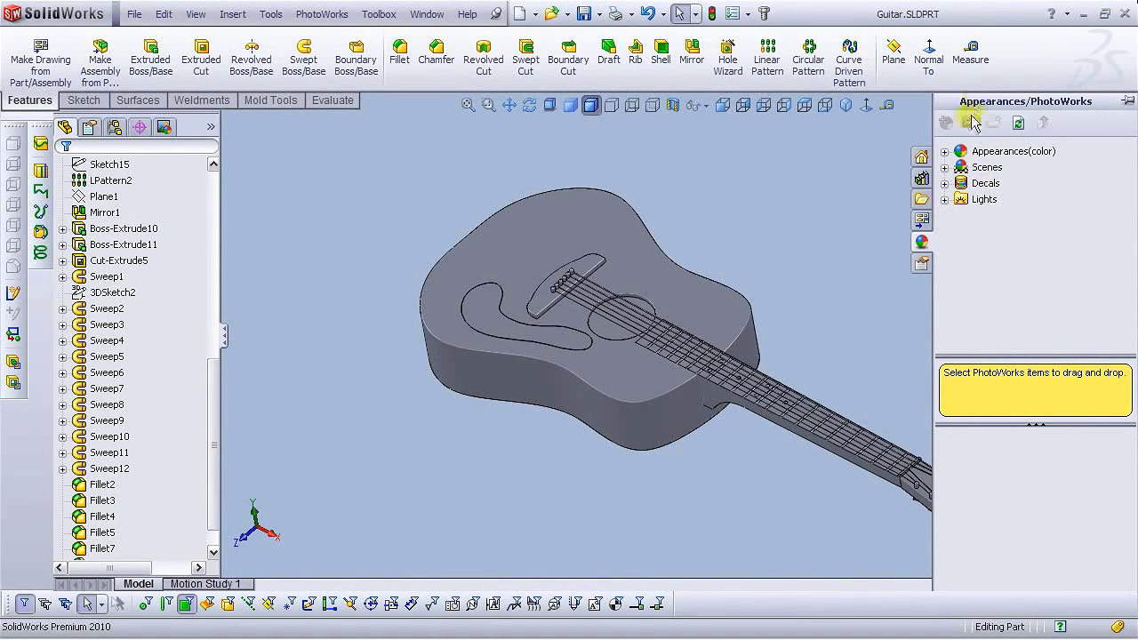
pyautogui.click(1127, 102)
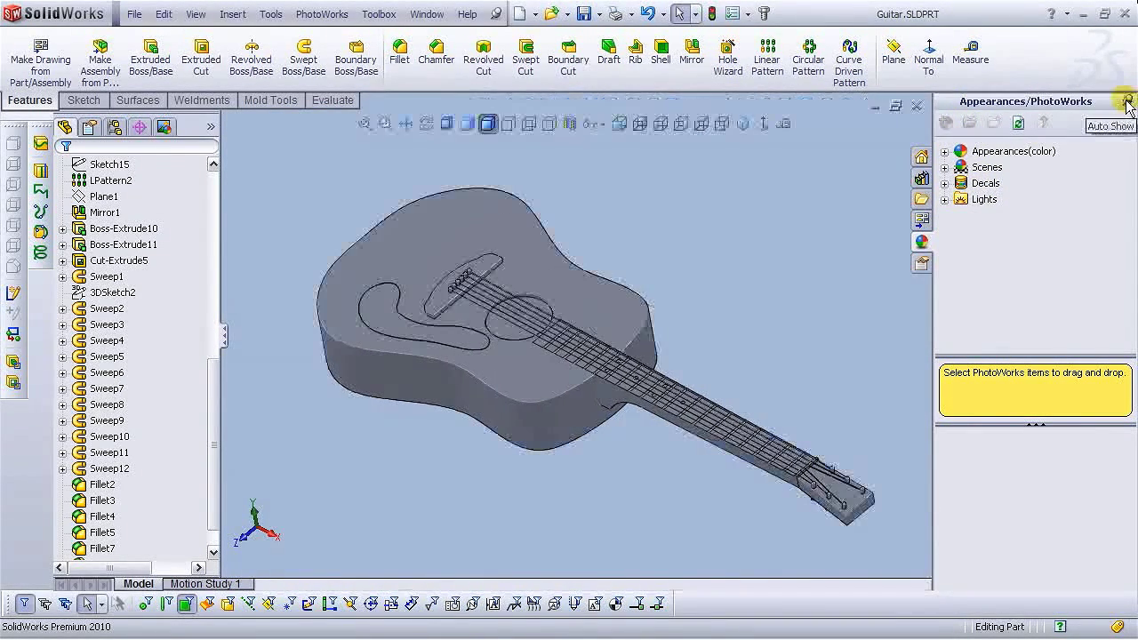
pyautogui.click(945, 153)
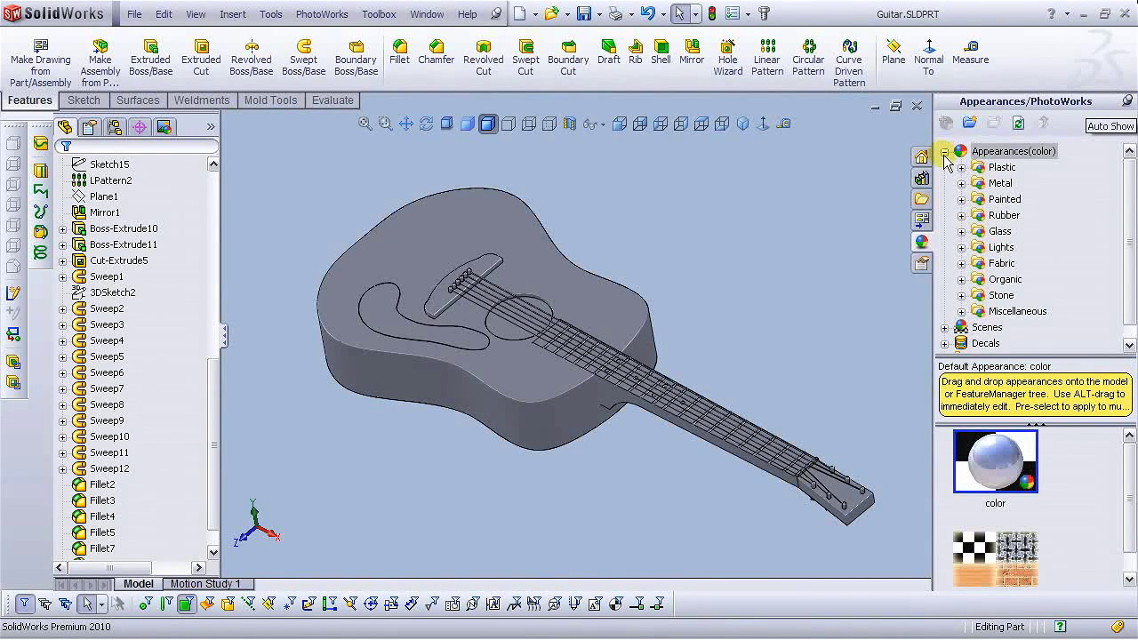
pyautogui.click(962, 168)
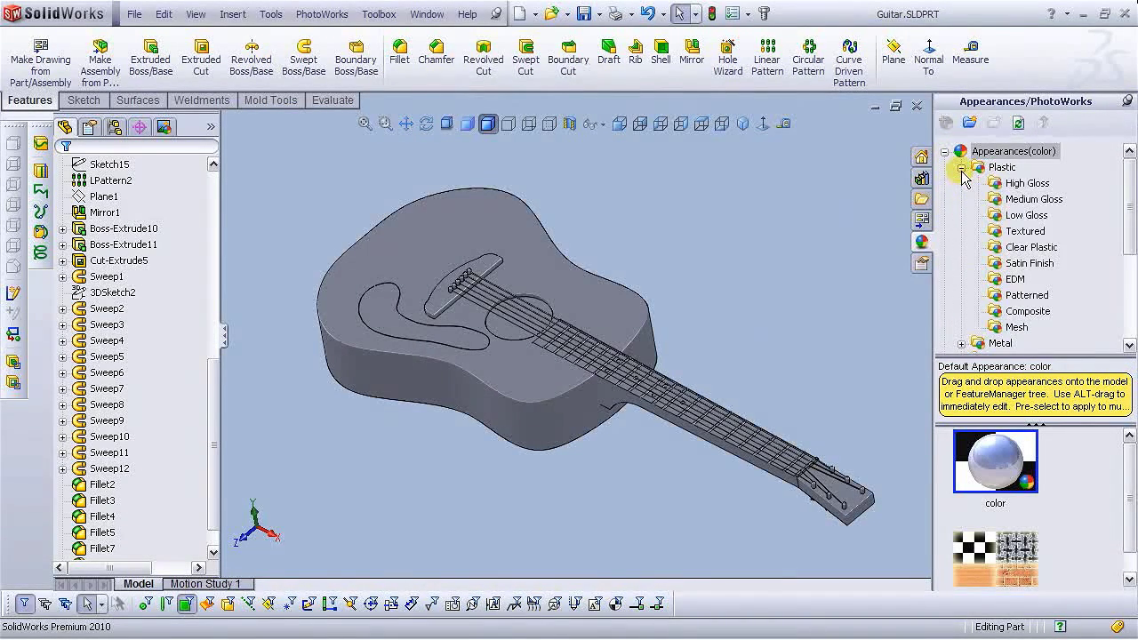
pyautogui.click(1015, 199)
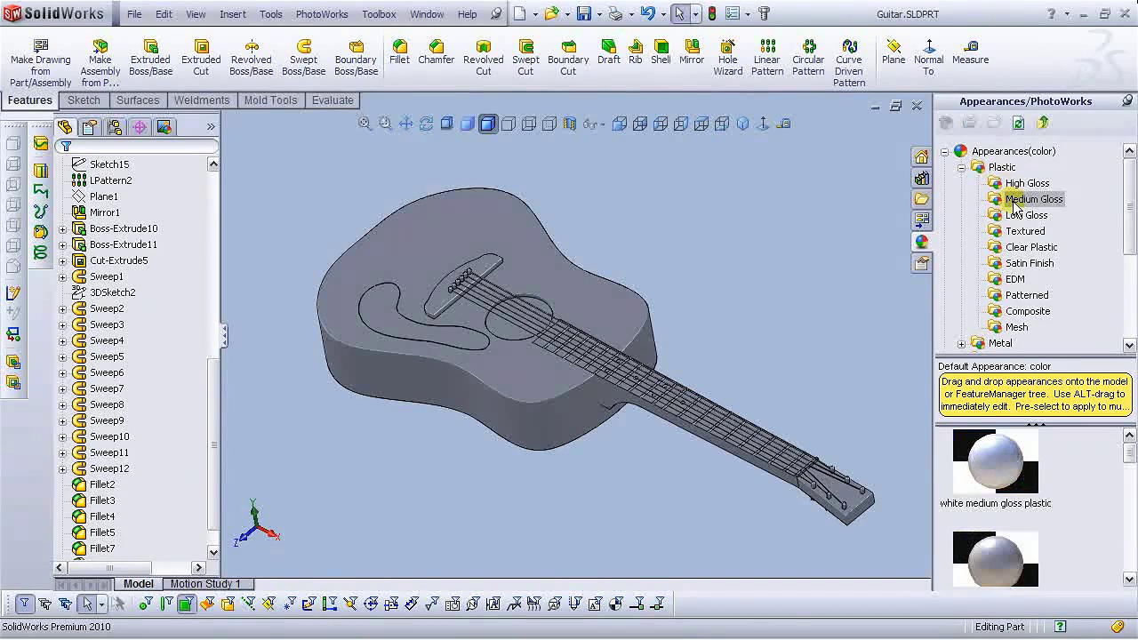
# Enlarge the swatch preview area and select dark grey medium gloss plastic.
pyautogui.scroll(-4, 1130, 189)
pyautogui.scroll(4, 1131, 189)
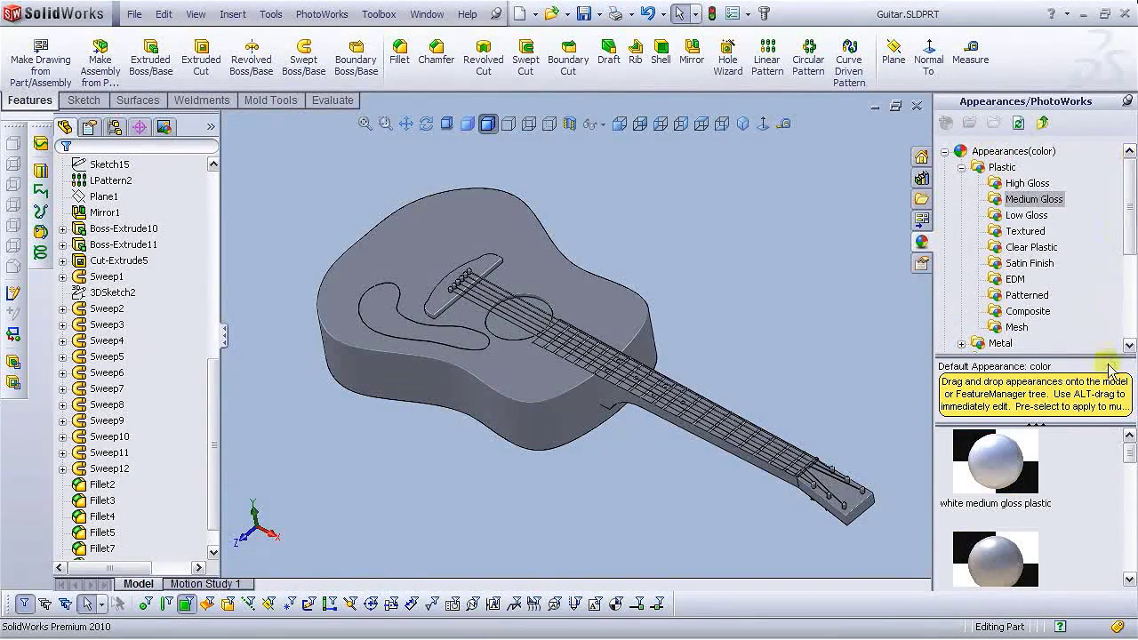
pyautogui.moveTo(1135, 459); pyautogui.dragTo(1132, 491)
pyautogui.moveTo(1070, 360); pyautogui.dragTo(1072, 273)
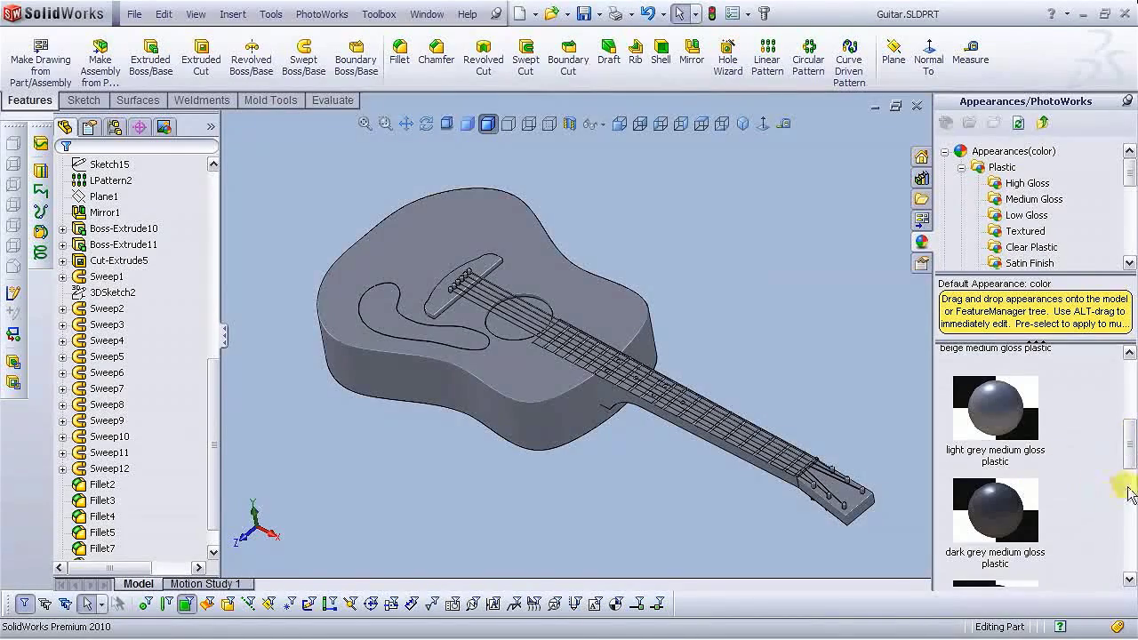
pyautogui.moveTo(1134, 453); pyautogui.dragTo(1132, 474)
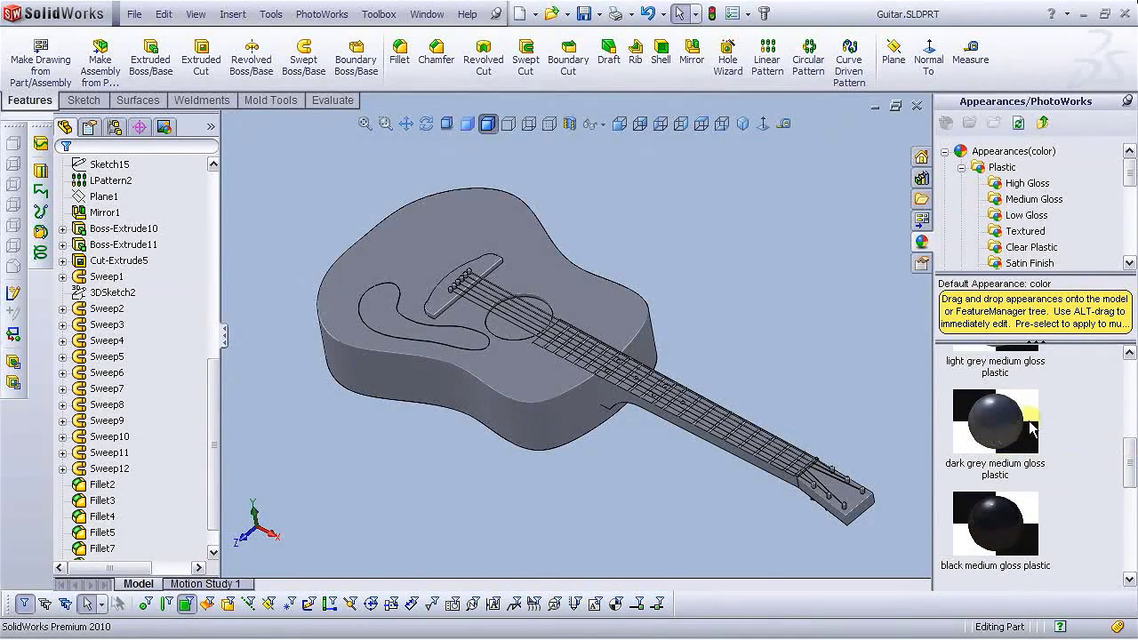
pyautogui.click(1010, 436)
# Apply dark grey medium gloss plastic to the bridge feature and its Fillet5 edge.
pyautogui.moveTo(1005, 436); pyautogui.dragTo(480, 267)
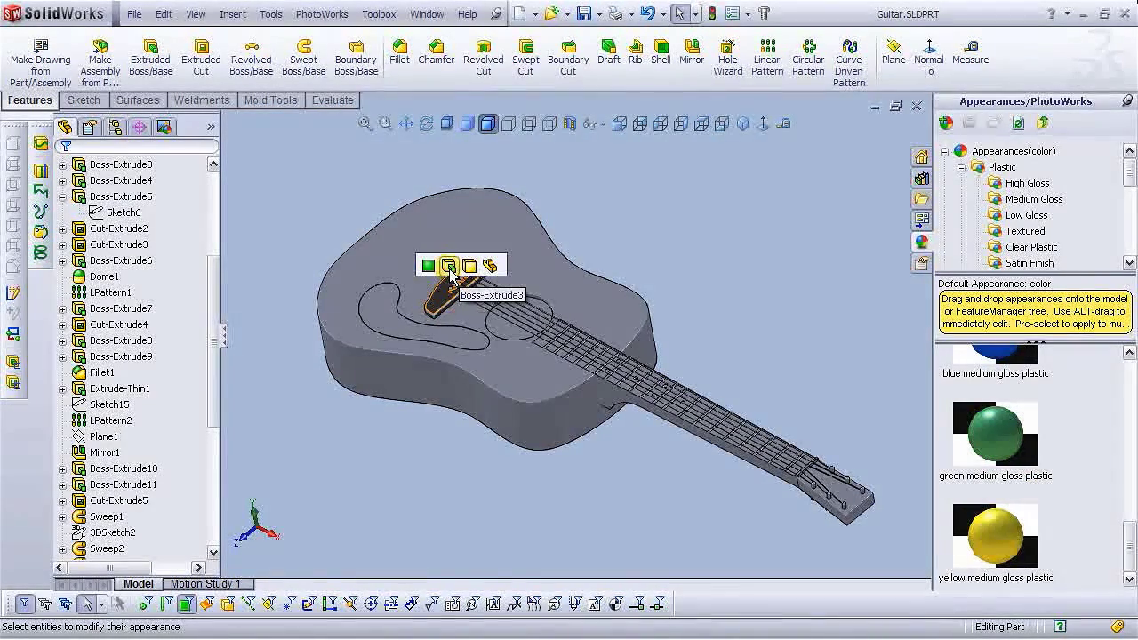
pyautogui.click(449, 265)
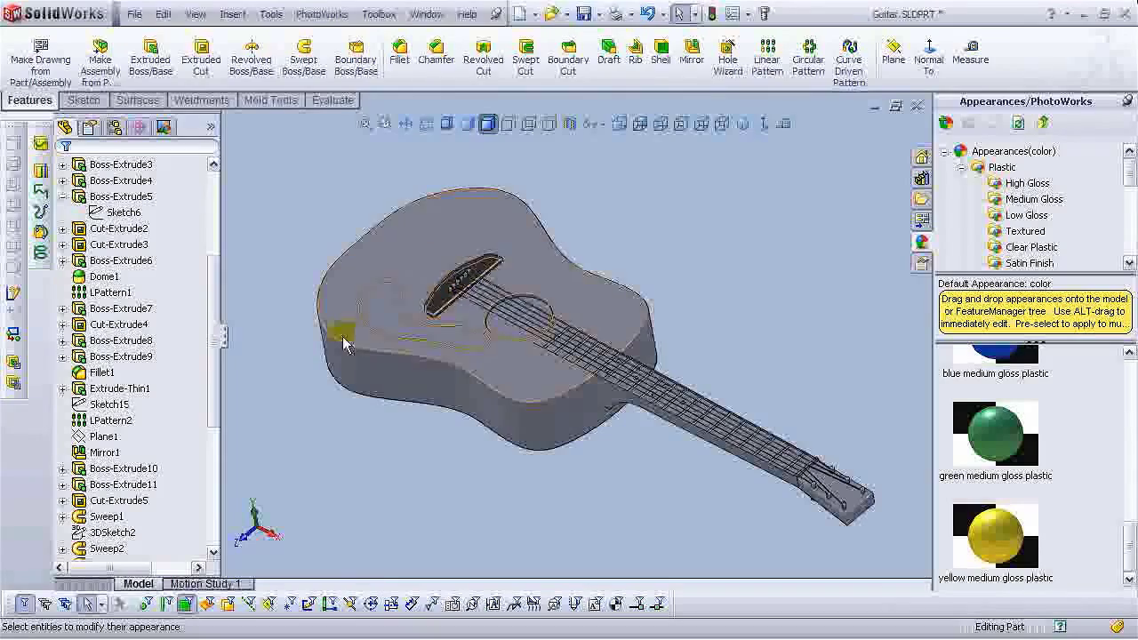
pyautogui.scroll(-5, 414, 262)
pyautogui.moveTo(1128, 542); pyautogui.dragTo(1122, 464)
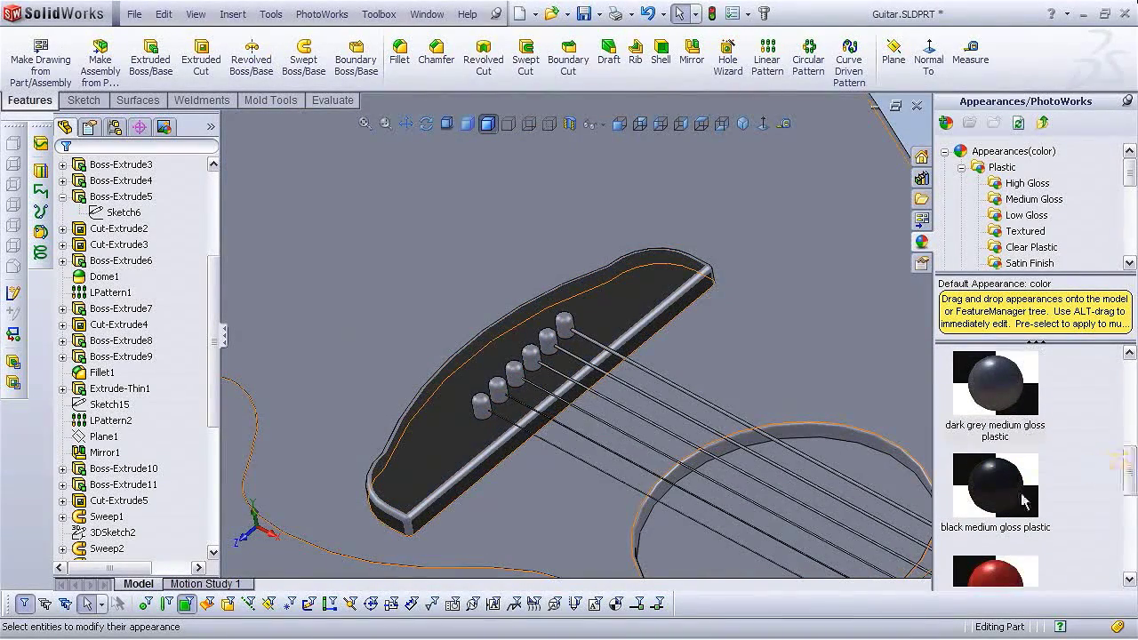
pyautogui.moveTo(994, 380); pyautogui.dragTo(663, 309)
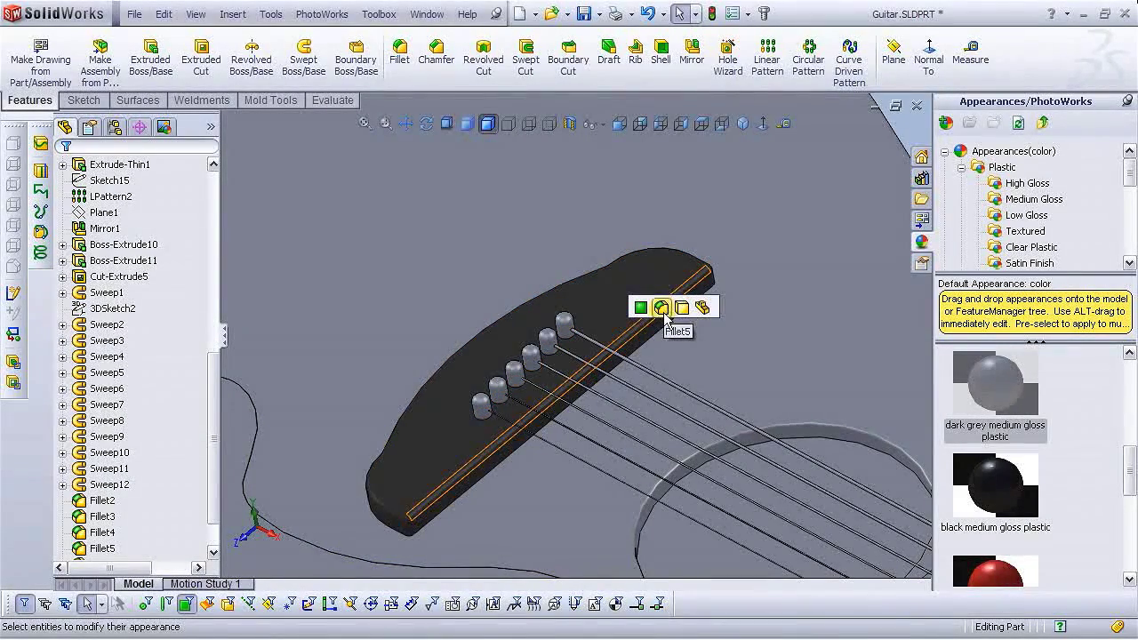
pyautogui.click(662, 308)
pyautogui.scroll(5, 655, 412)
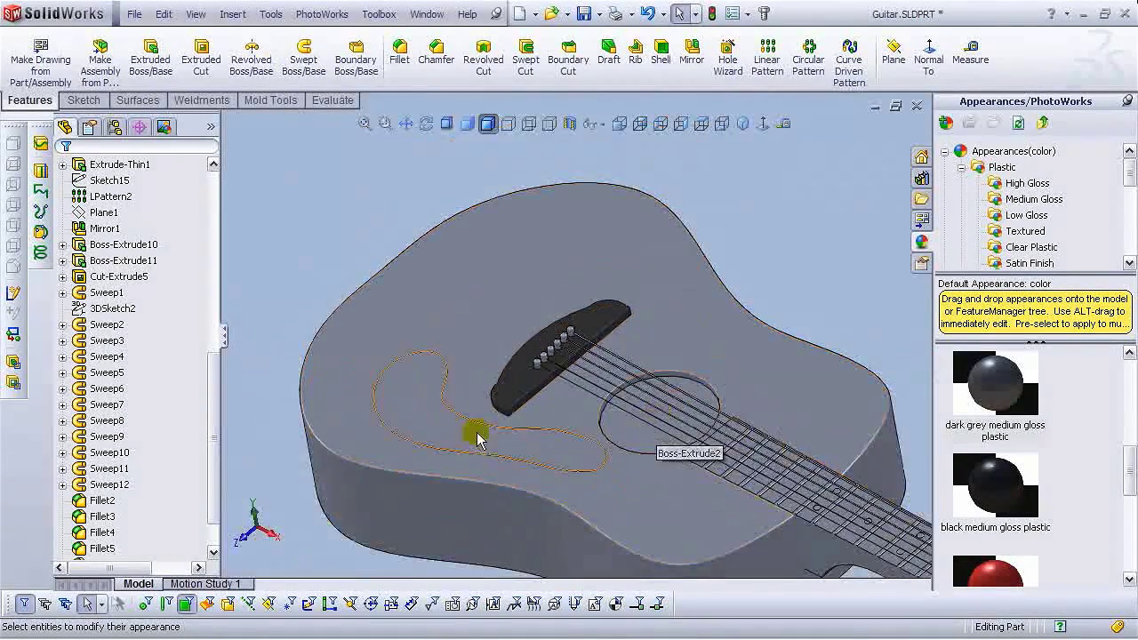
# Apply dark grey medium gloss plastic to the pickguard feature and the fretboard.
pyautogui.moveTo(997, 411); pyautogui.dragTo(493, 432)
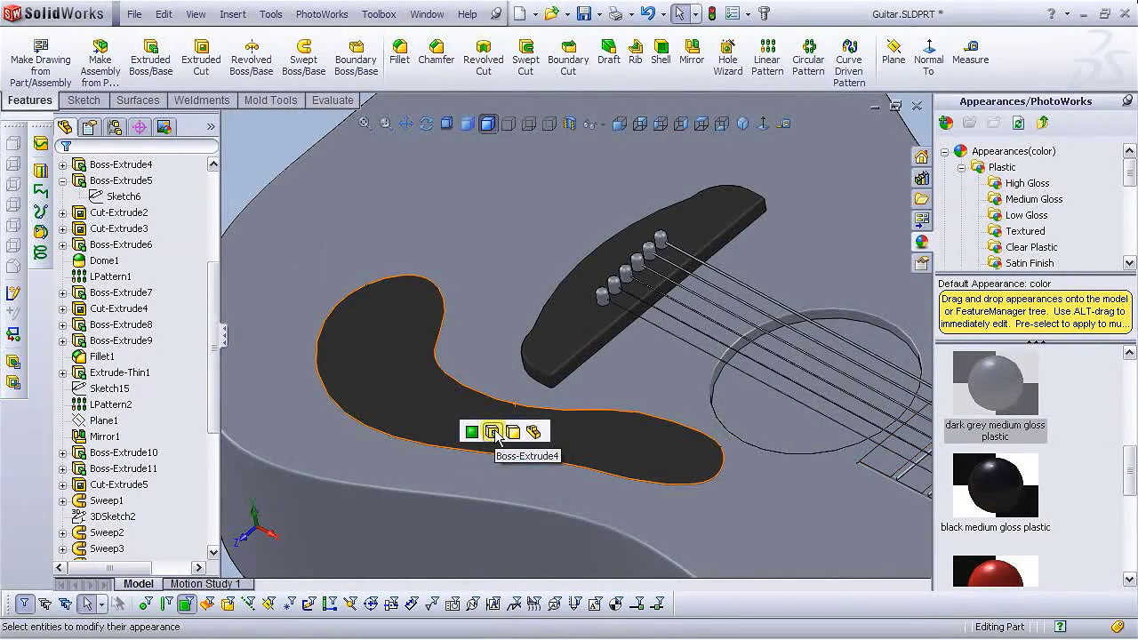
pyautogui.click(494, 433)
pyautogui.scroll(5, 688, 453)
pyautogui.scroll(-3, 970, 418)
pyautogui.scroll(4, 958, 401)
pyautogui.scroll(-1, 965, 486)
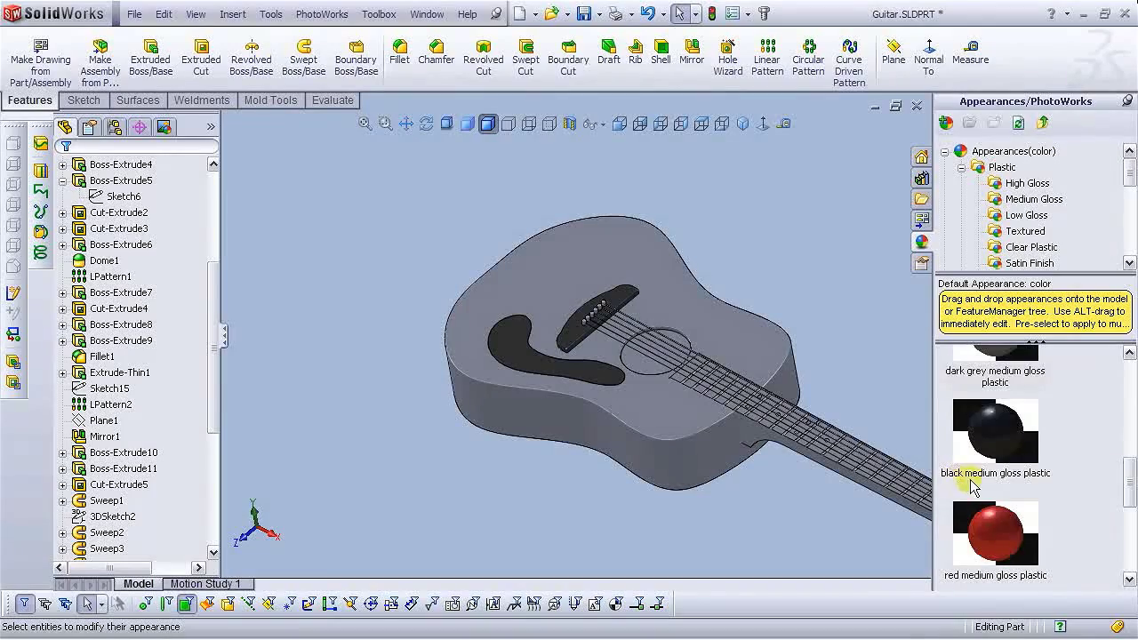
pyautogui.scroll(1, 977, 411)
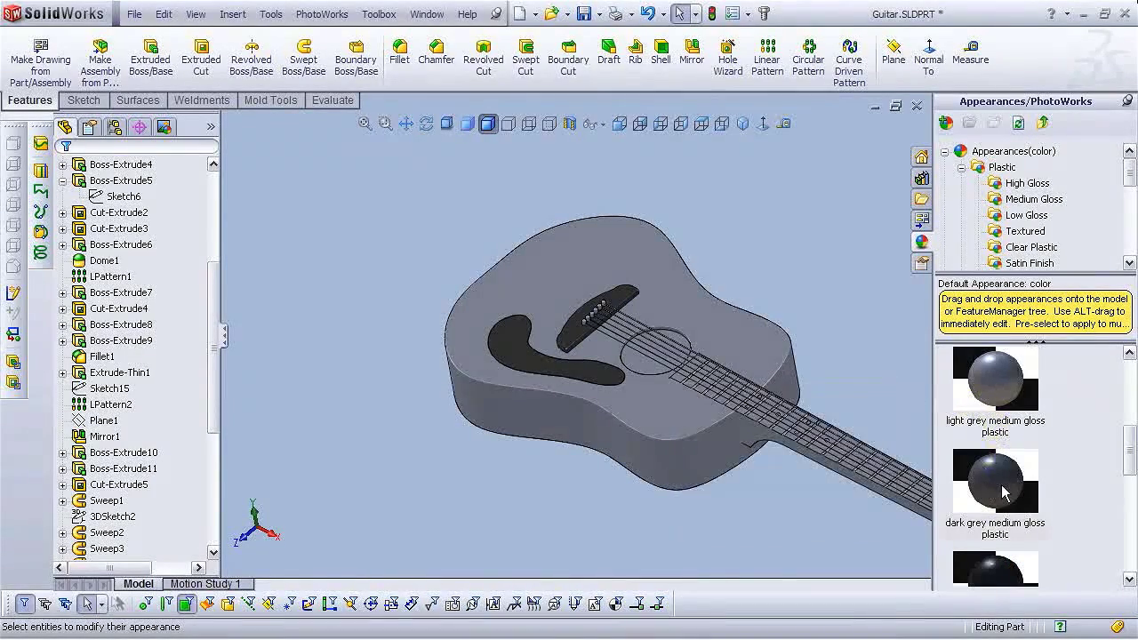
pyautogui.moveTo(1021, 503); pyautogui.dragTo(763, 432)
pyautogui.click(763, 431)
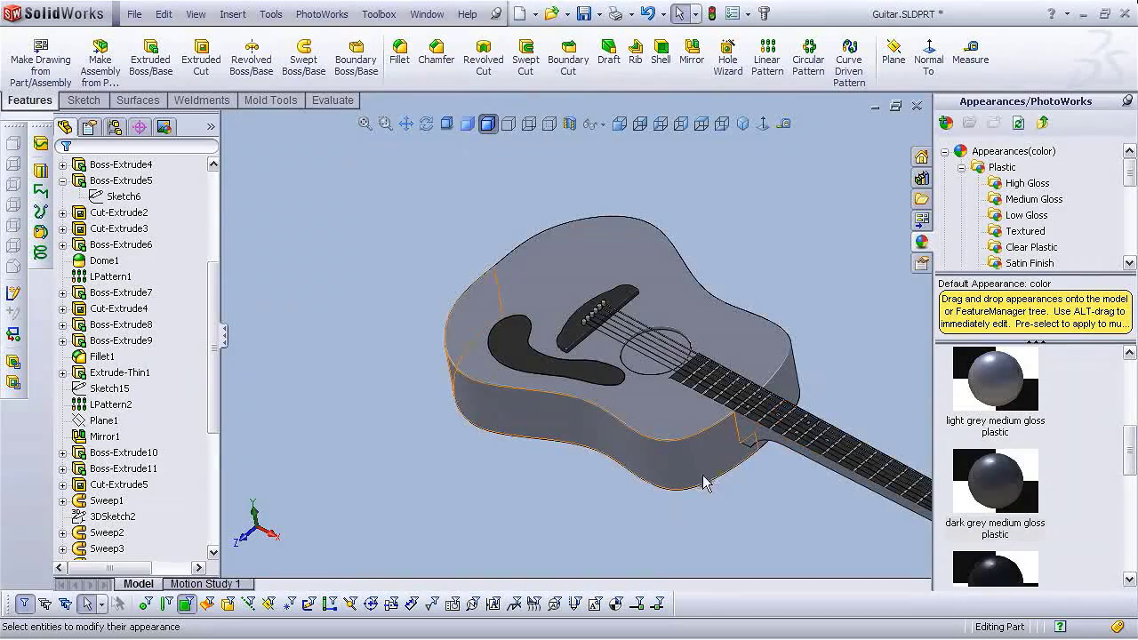
pyautogui.middleClick(703, 506)
pyautogui.scroll(-6, 763, 464)
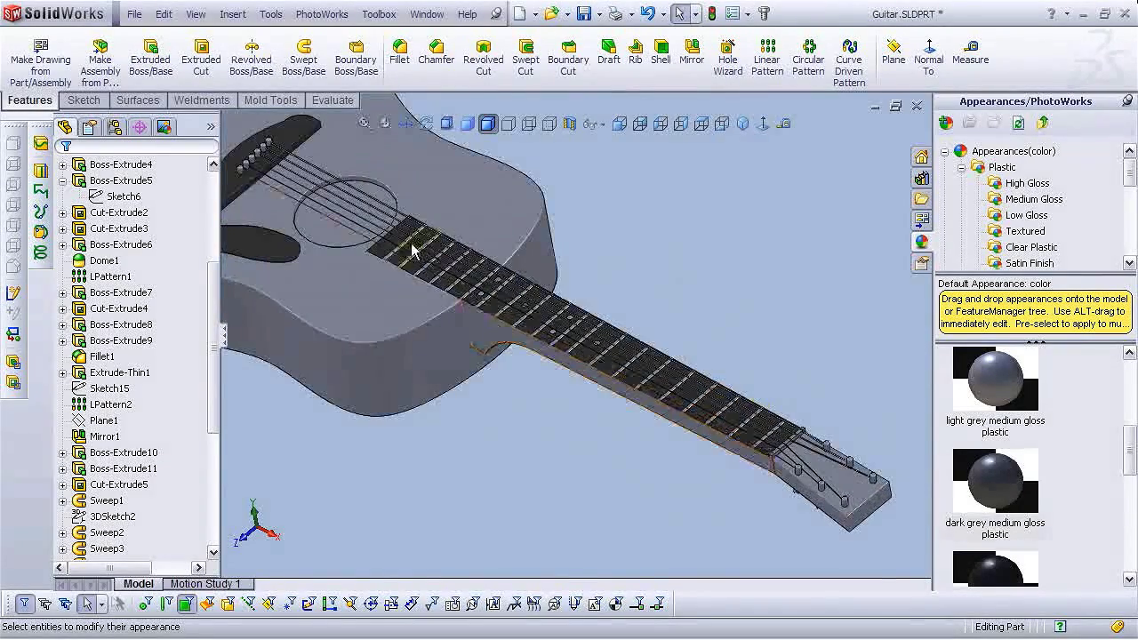
pyautogui.moveTo(521, 348); pyautogui.dragTo(542, 373, button='middle')
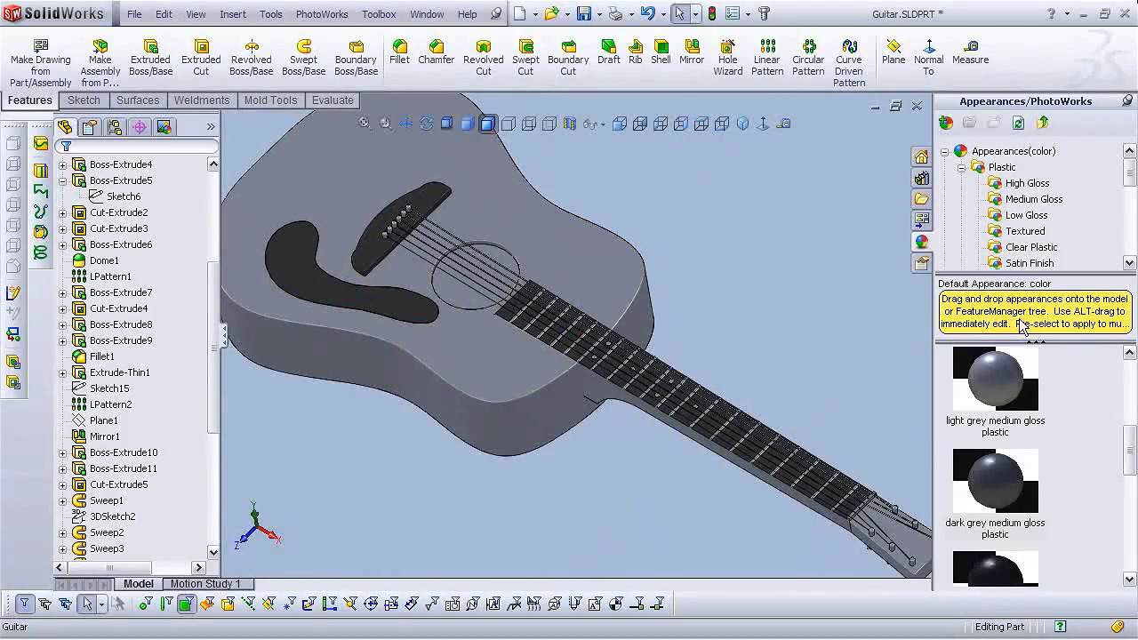
pyautogui.moveTo(1125, 452); pyautogui.dragTo(1133, 378)
pyautogui.moveTo(621, 329); pyautogui.dragTo(902, 513)
pyautogui.scroll(-2, 946, 424)
pyautogui.scroll(2, 944, 428)
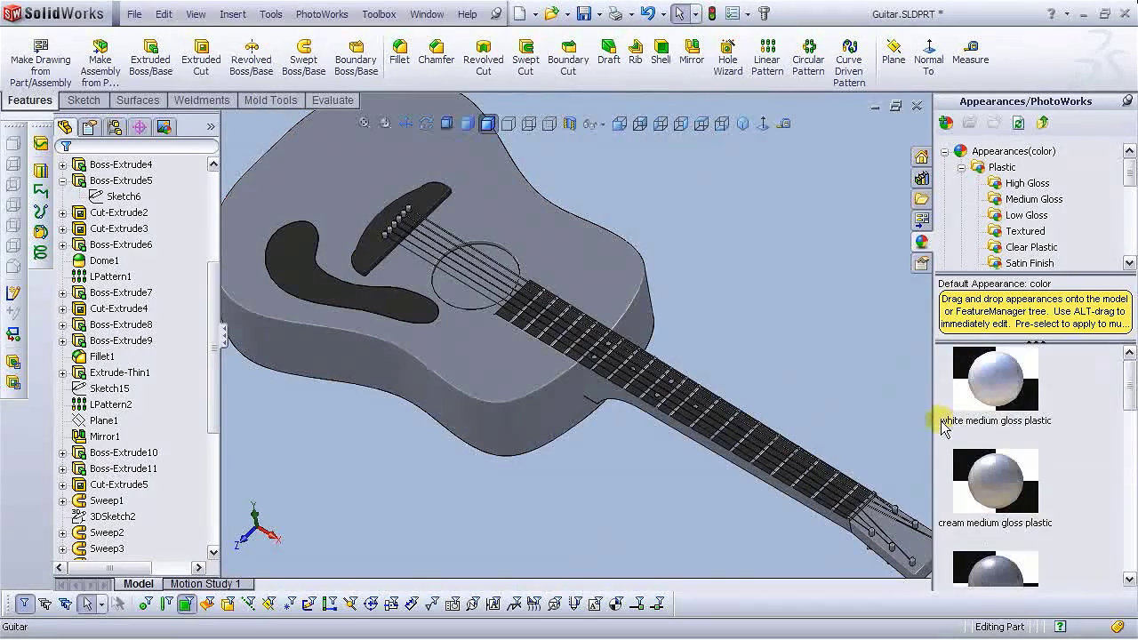
pyautogui.scroll(-5, 899, 381)
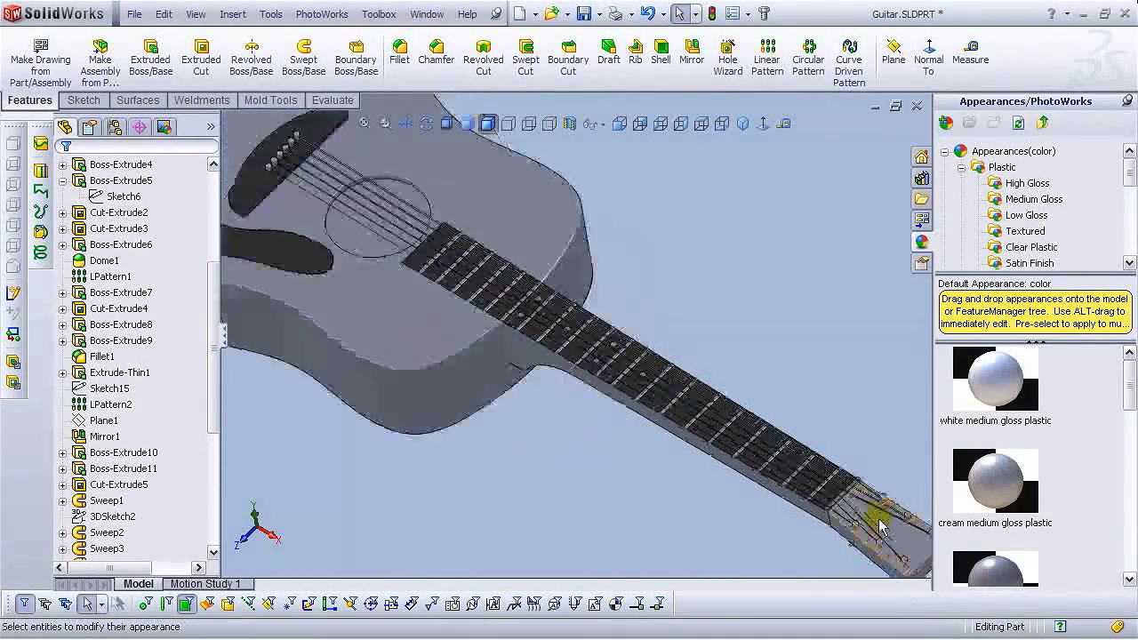
pyautogui.moveTo(965, 391); pyautogui.dragTo(724, 438)
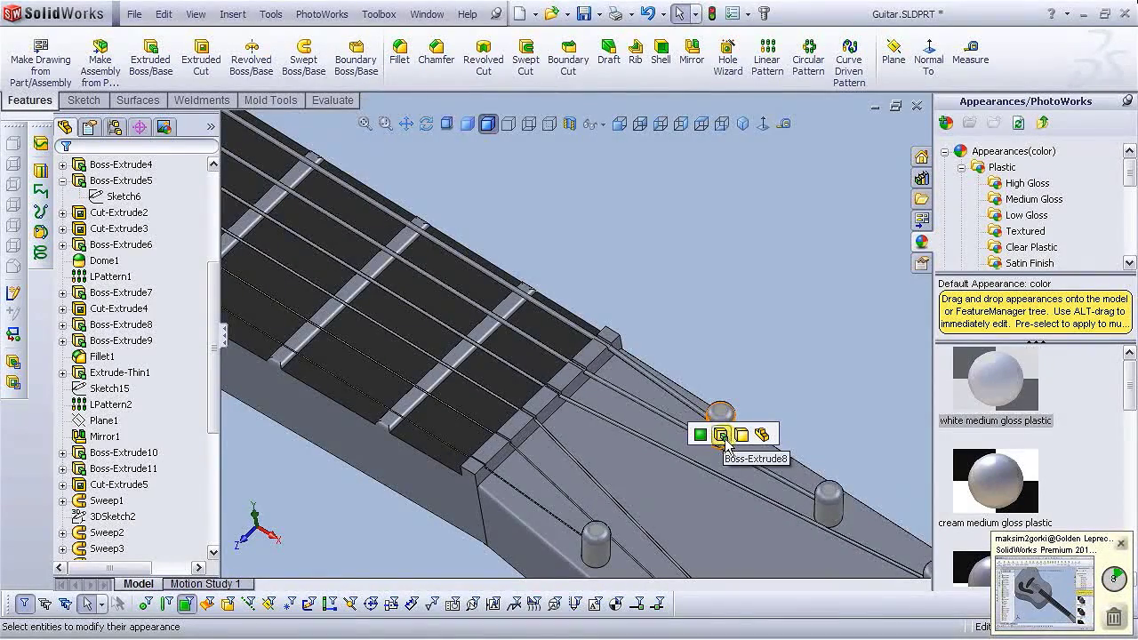
pyautogui.click(724, 439)
pyautogui.moveTo(983, 396); pyautogui.dragTo(724, 415)
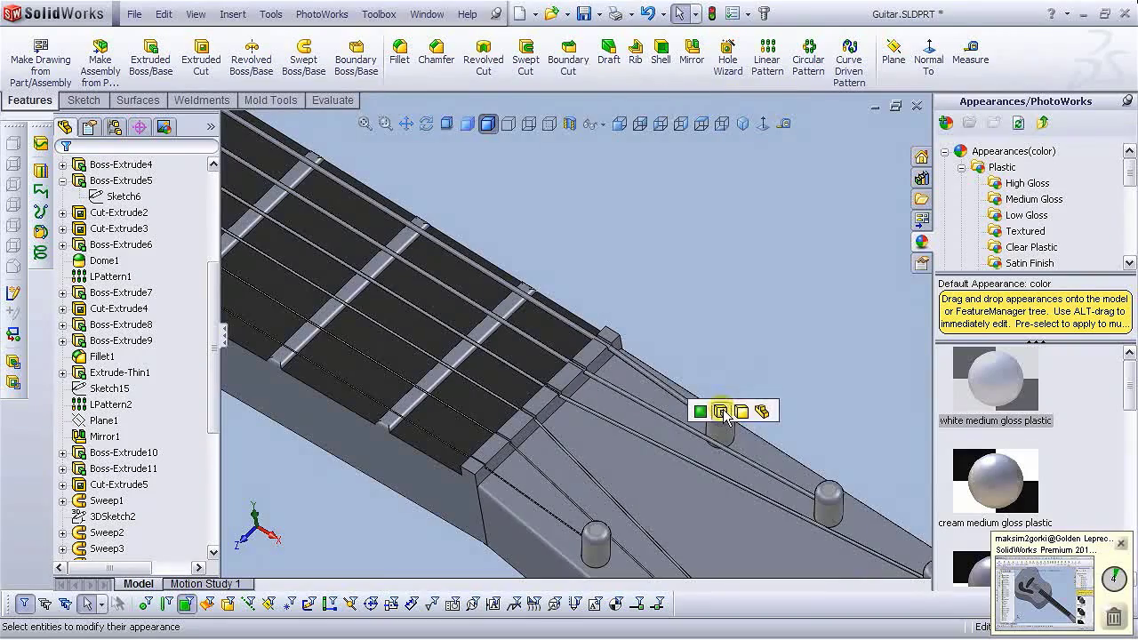
pyautogui.click(721, 412)
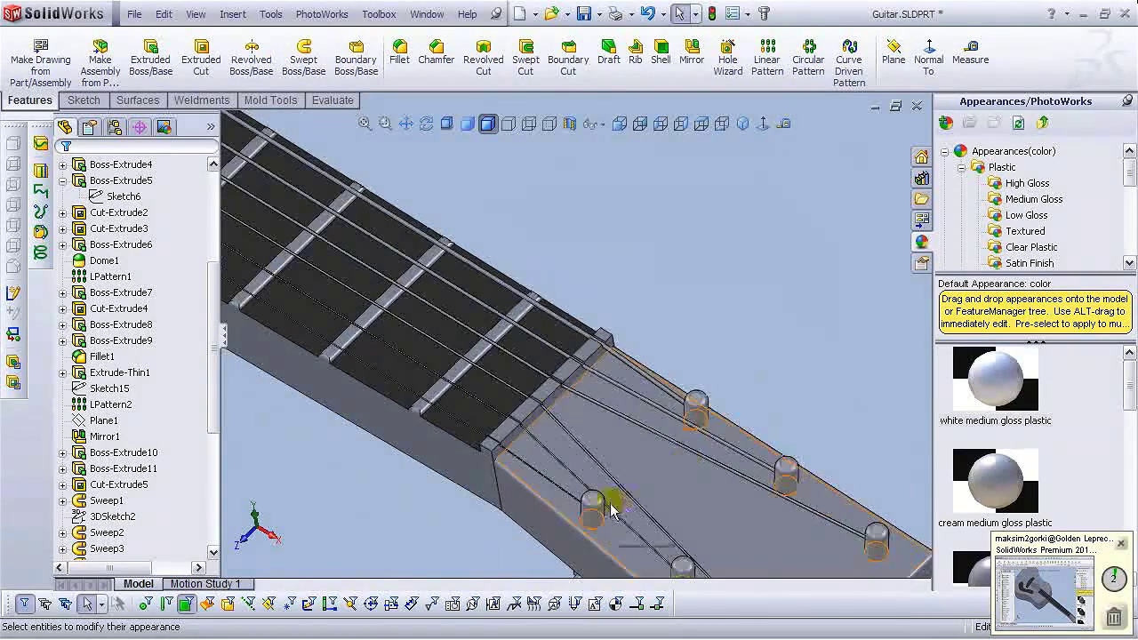
pyautogui.scroll(2, 546, 477)
pyautogui.scroll(-5, 522, 500)
pyautogui.moveTo(965, 400); pyautogui.dragTo(639, 375)
pyautogui.click(633, 370)
pyautogui.moveTo(521, 383); pyautogui.dragTo(701, 376, button='middle')
pyautogui.moveTo(987, 382); pyautogui.dragTo(633, 325)
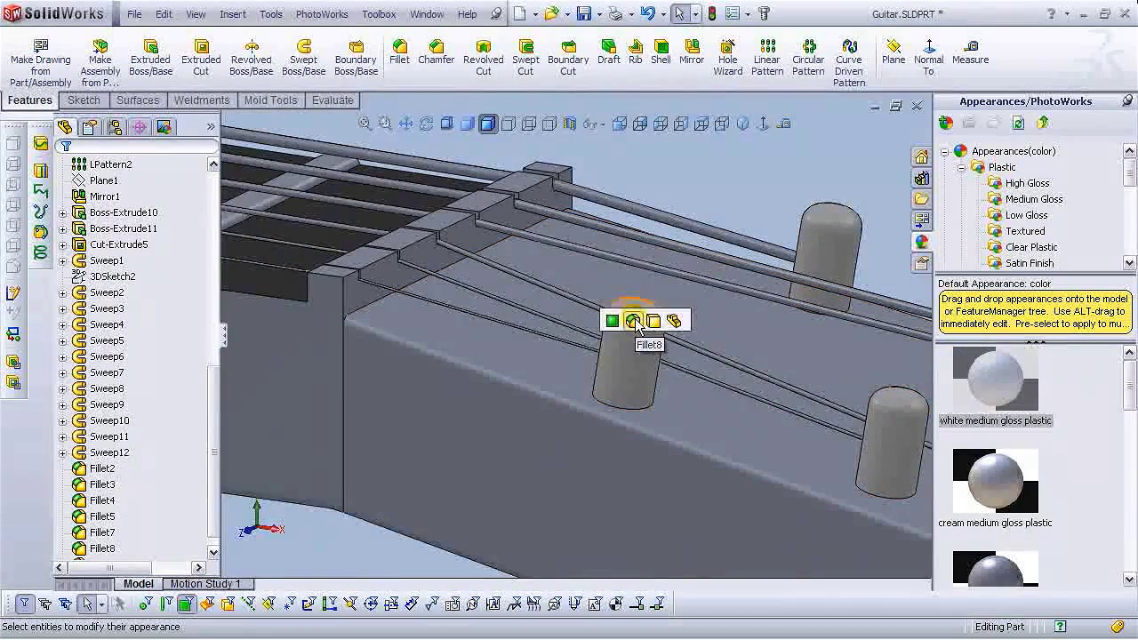
pyautogui.click(633, 321)
pyautogui.scroll(5, 582, 397)
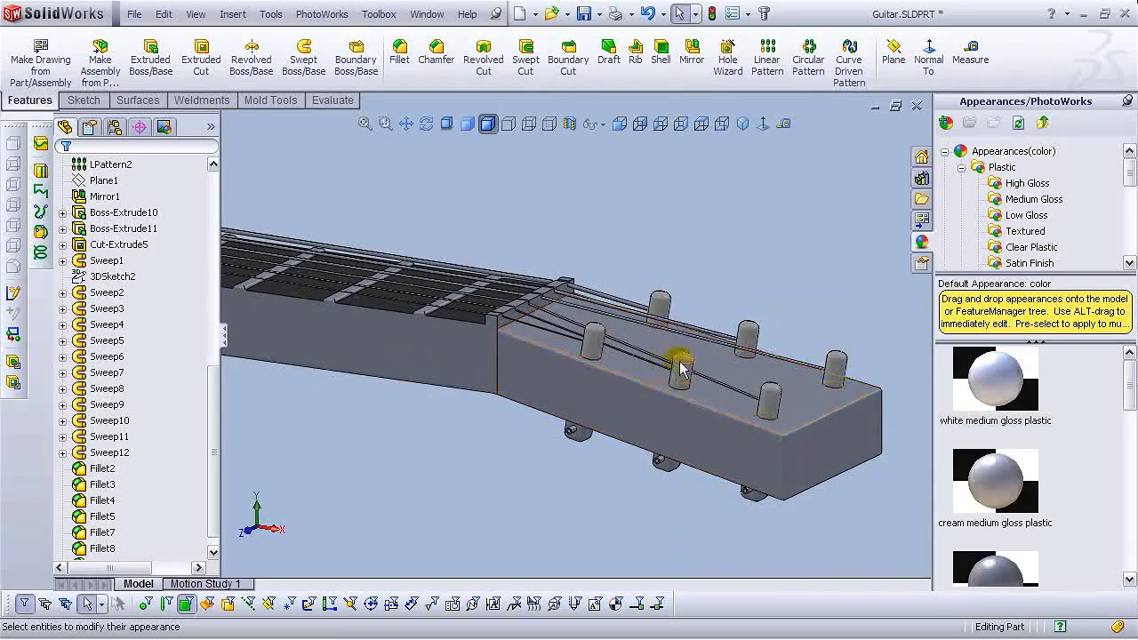
pyautogui.scroll(-3, 578, 434)
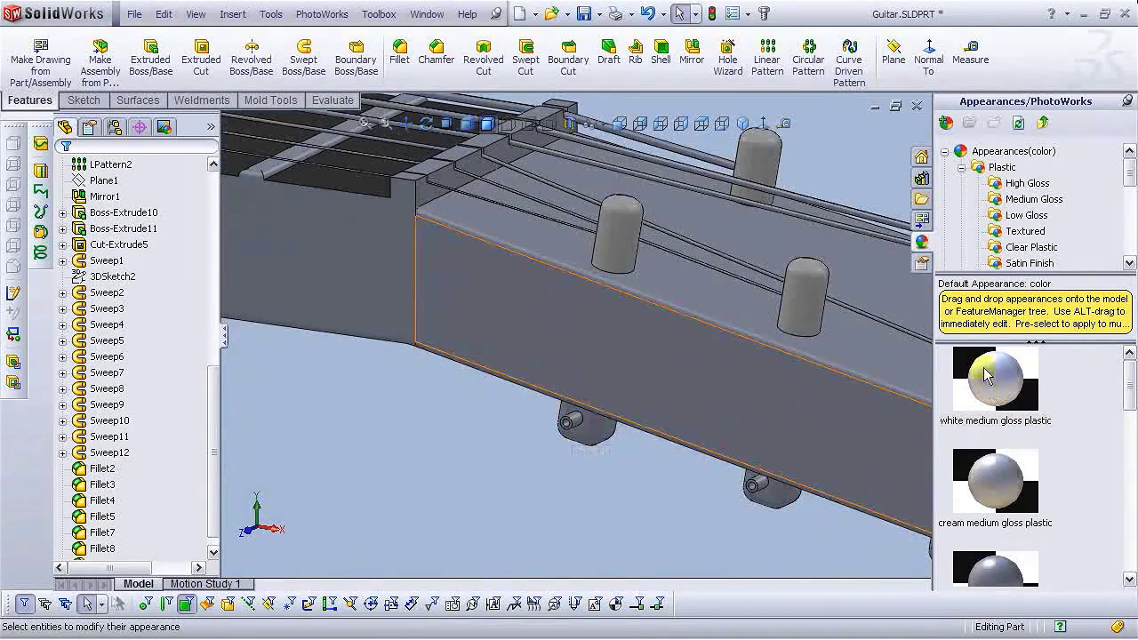
pyautogui.moveTo(591, 434); pyautogui.dragTo(591, 434)
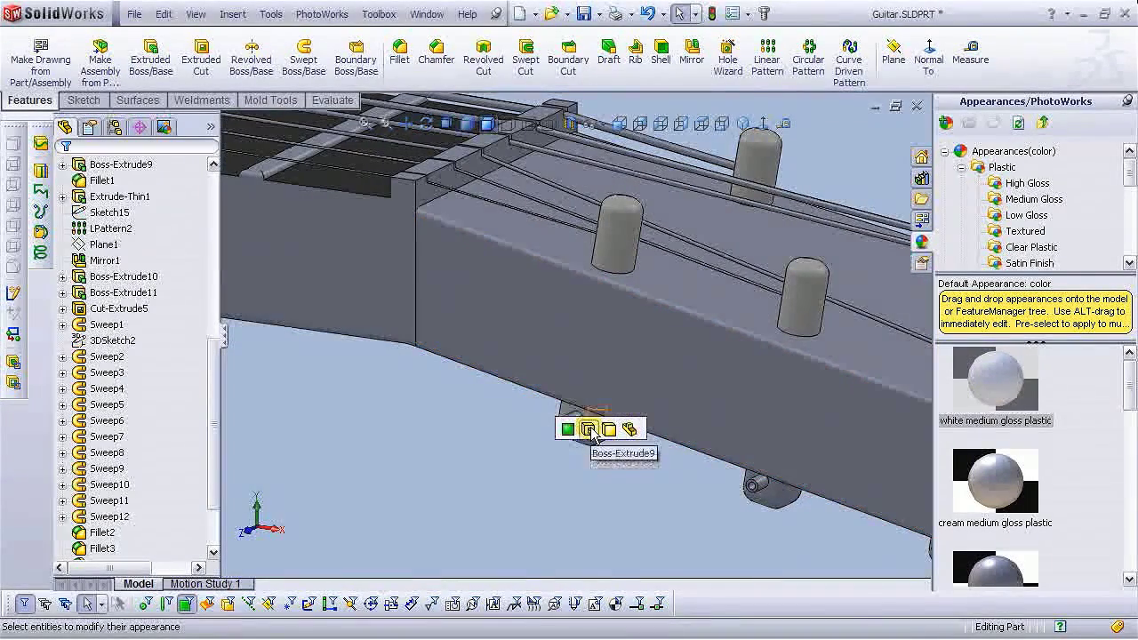
pyautogui.moveTo(992, 387); pyautogui.dragTo(583, 448)
pyautogui.scroll(-5, 578, 440)
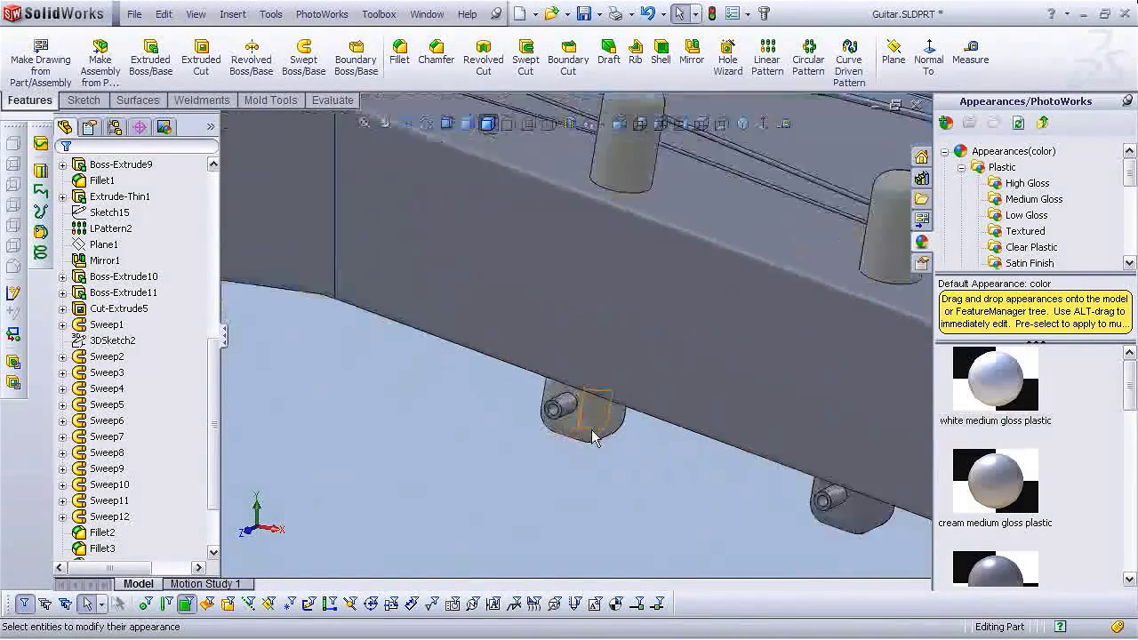
pyautogui.moveTo(996, 411); pyautogui.dragTo(521, 365)
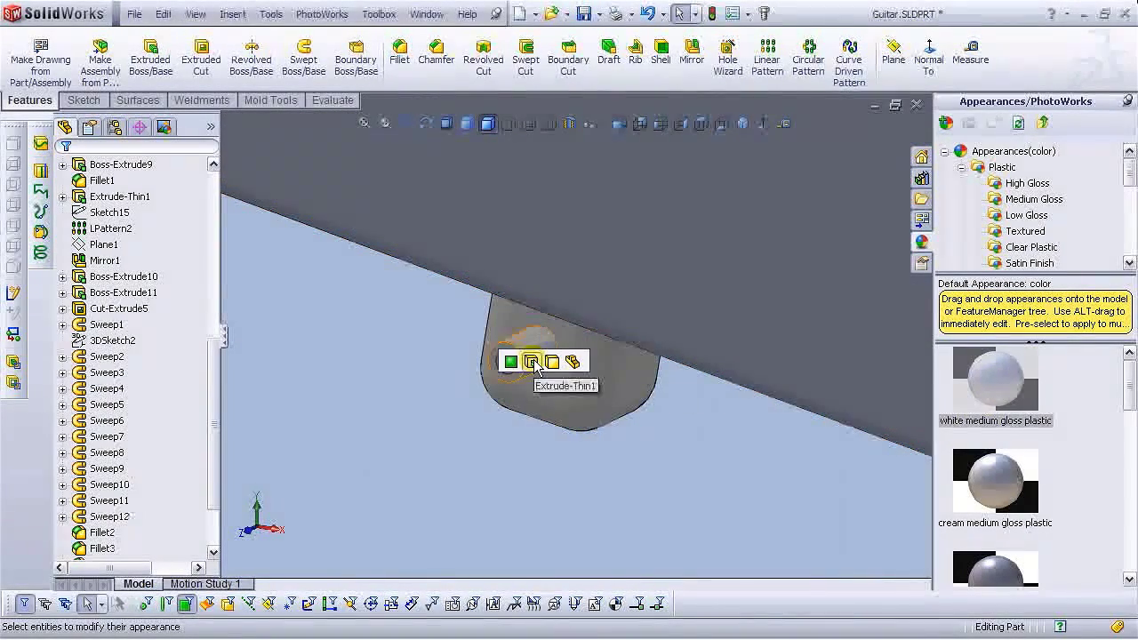
pyautogui.scroll(5, 578, 449)
pyautogui.moveTo(995, 381); pyautogui.dragTo(800, 442)
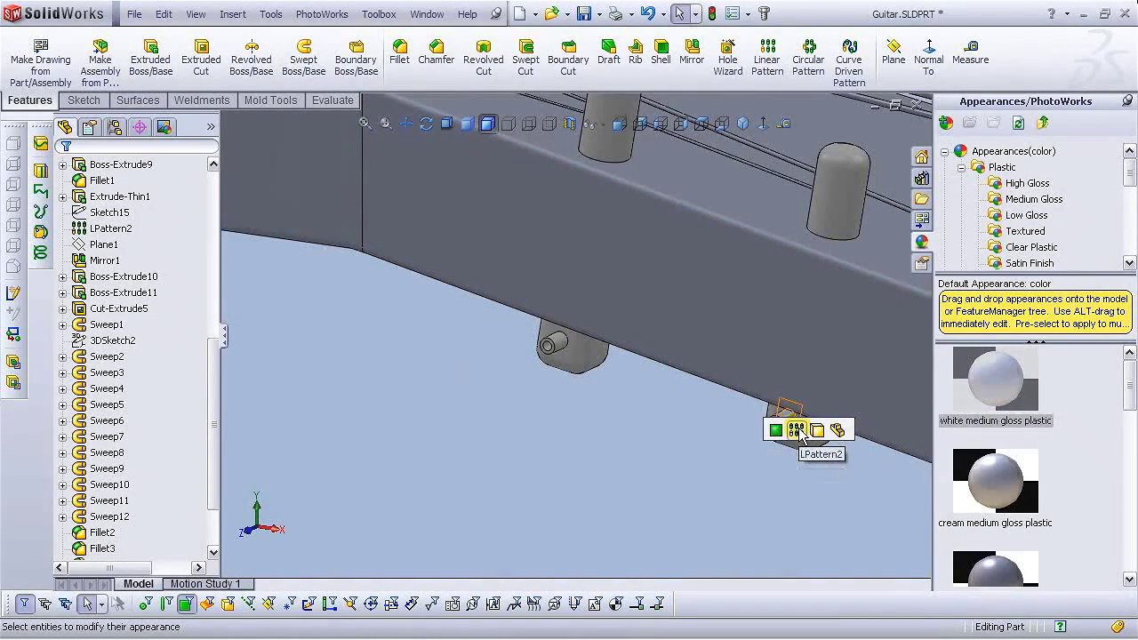
pyautogui.click(797, 430)
pyautogui.moveTo(726, 460); pyautogui.dragTo(688, 353, button='middle')
pyautogui.moveTo(954, 394); pyautogui.dragTo(614, 402)
pyautogui.click(613, 401)
pyautogui.moveTo(598, 450); pyautogui.dragTo(618, 412, button='middle')
pyautogui.scroll(3, 582, 401)
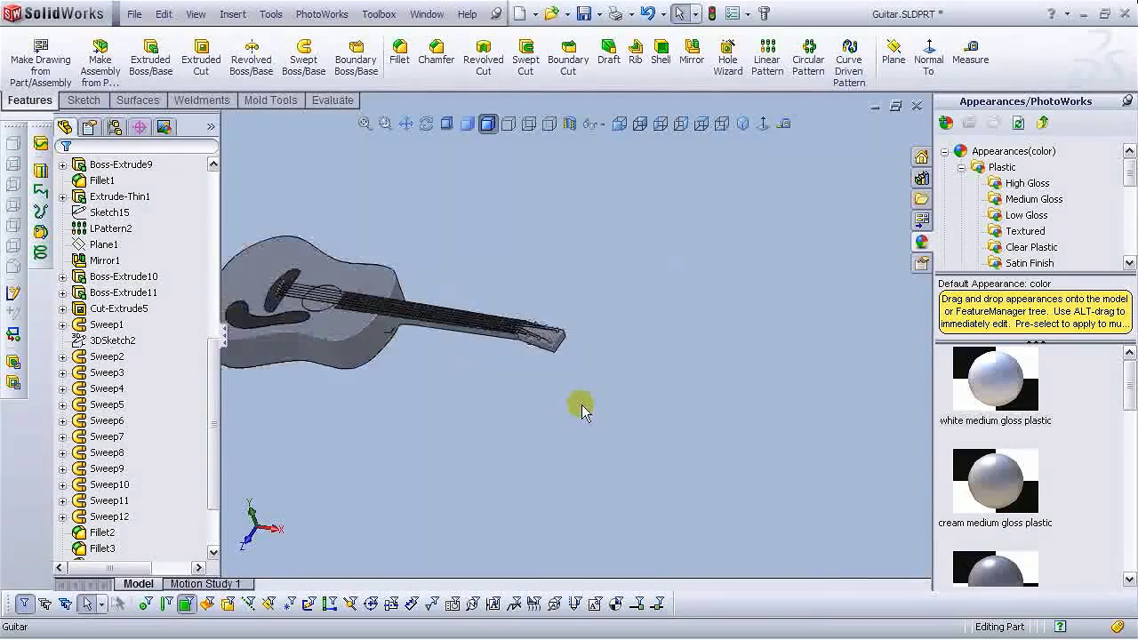
pyautogui.scroll(-8, 483, 358)
pyautogui.scroll(-3, 482, 357)
pyautogui.moveTo(990, 391); pyautogui.dragTo(567, 402)
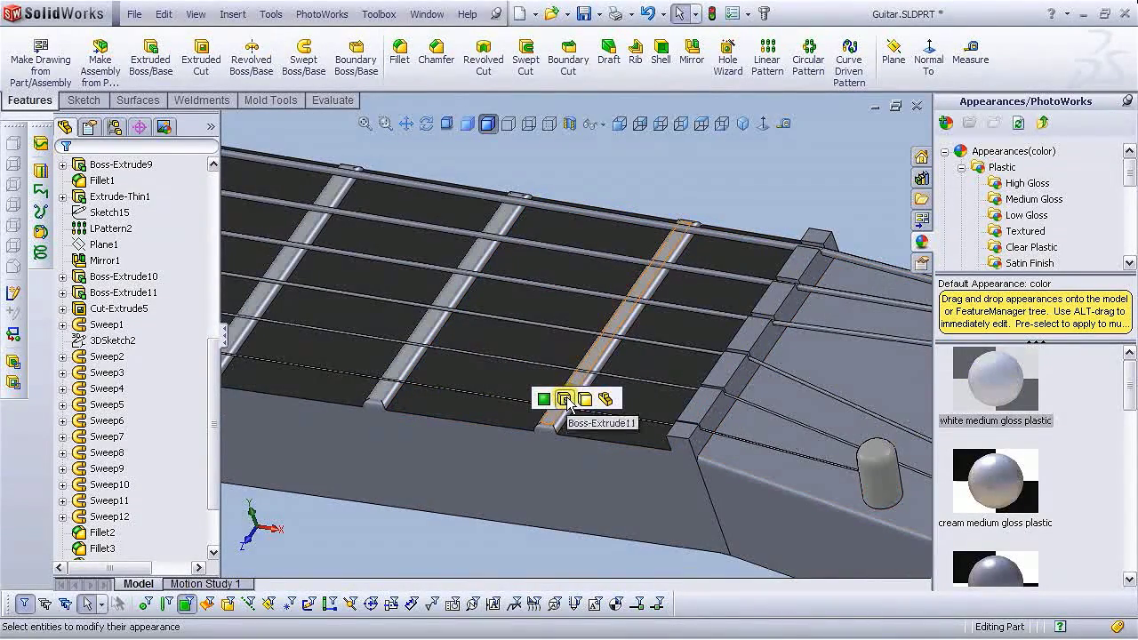
pyautogui.click(566, 399)
pyautogui.moveTo(969, 405); pyautogui.dragTo(562, 417)
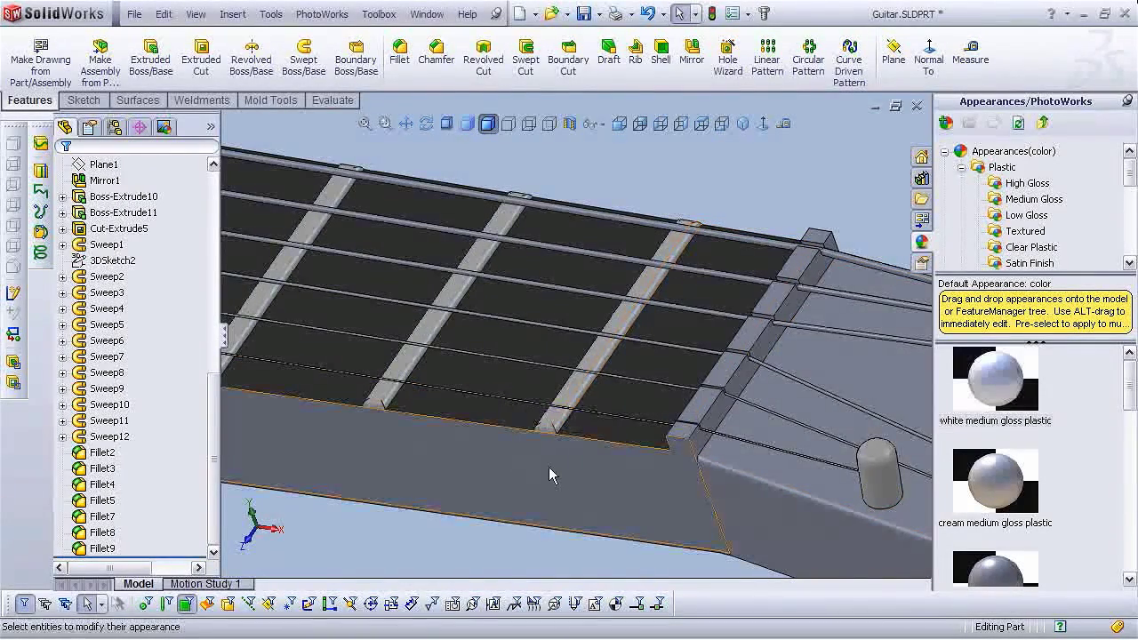
pyautogui.scroll(5, 551, 468)
pyautogui.scroll(3, 490, 346)
pyautogui.scroll(-8, 501, 322)
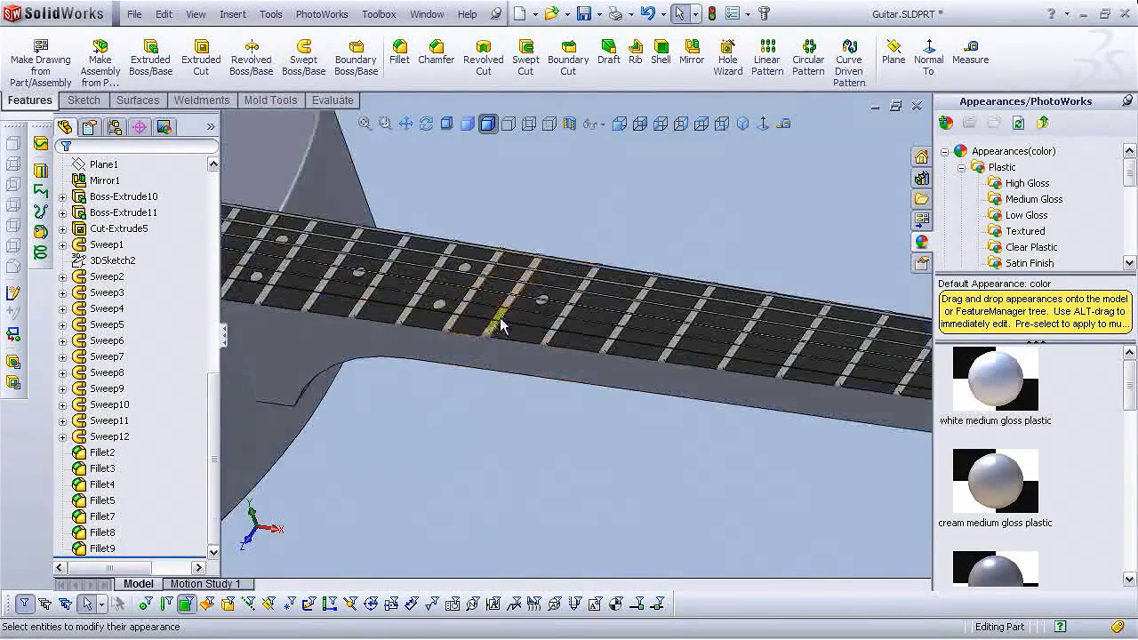
pyautogui.scroll(-6, 363, 317)
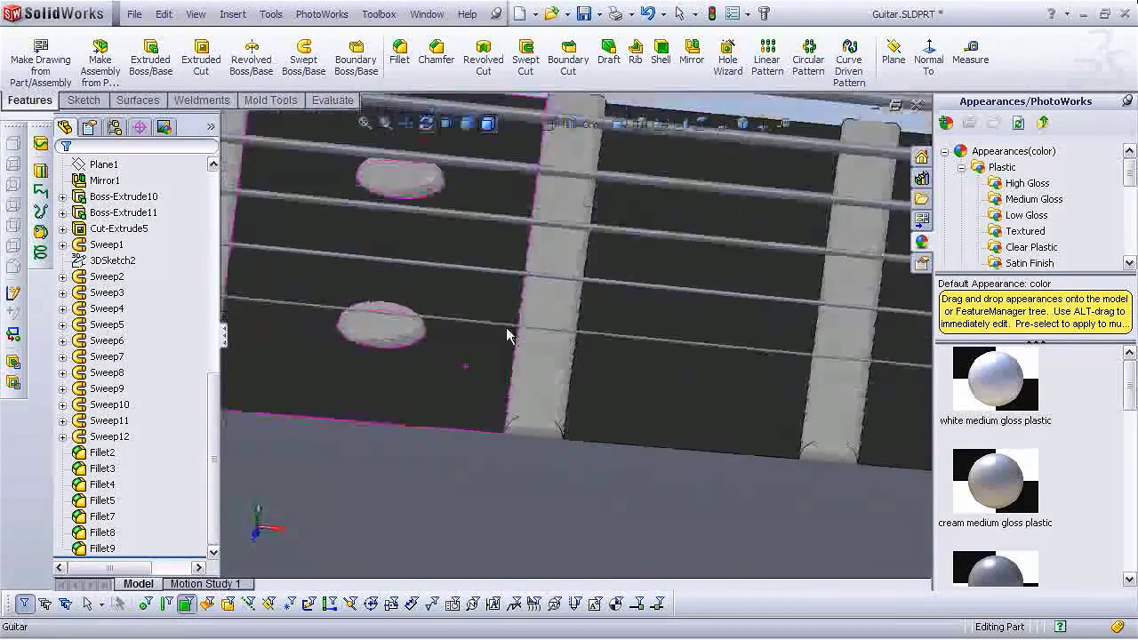
pyautogui.scroll(4, 468, 349)
pyautogui.scroll(4, 466, 350)
pyautogui.scroll(-4, 395, 307)
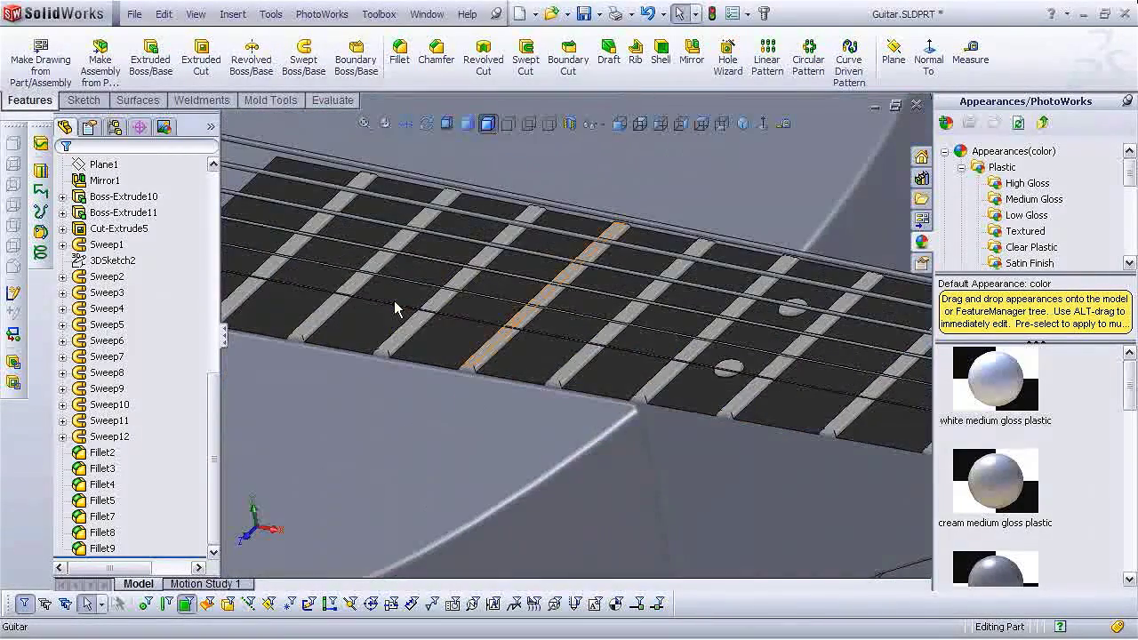
pyautogui.scroll(-4, 569, 374)
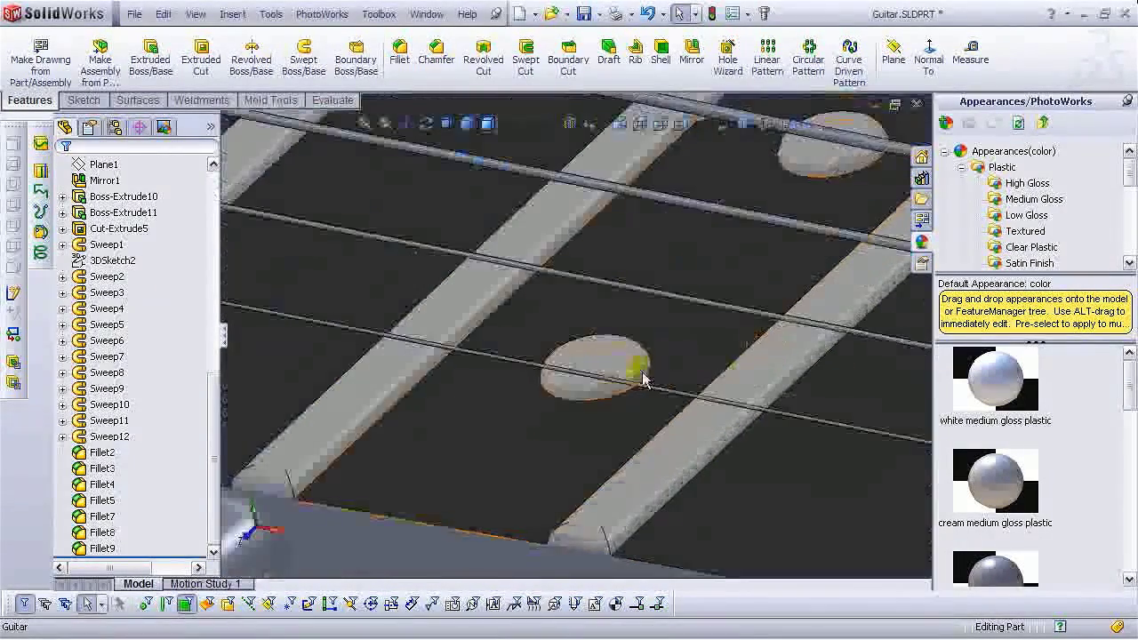
pyautogui.scroll(6, 570, 434)
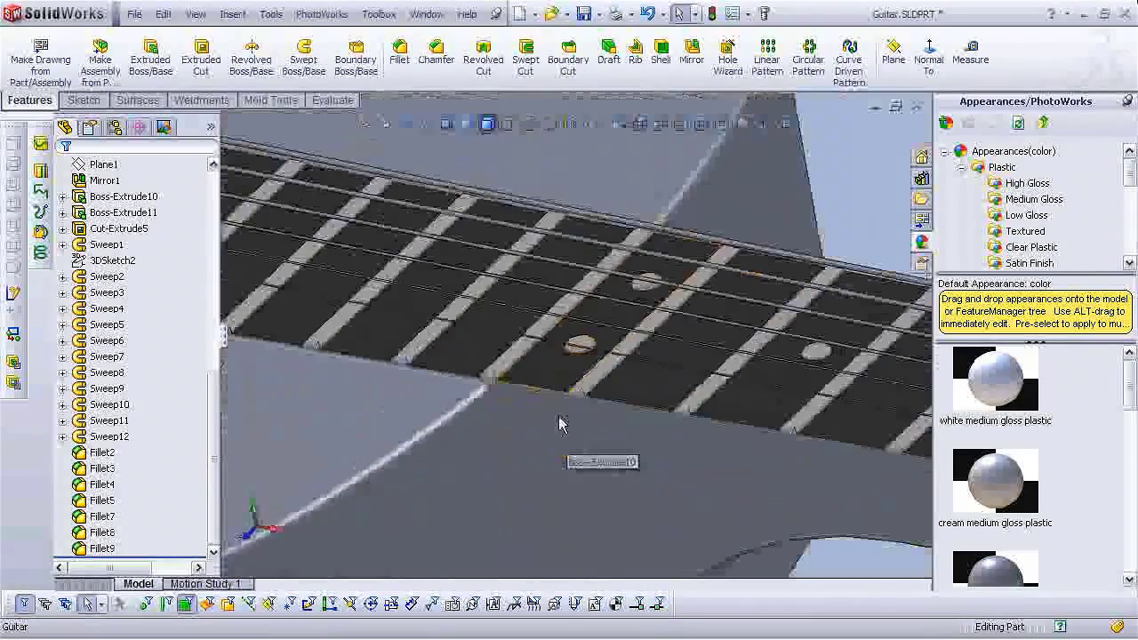
pyautogui.scroll(-5, 442, 336)
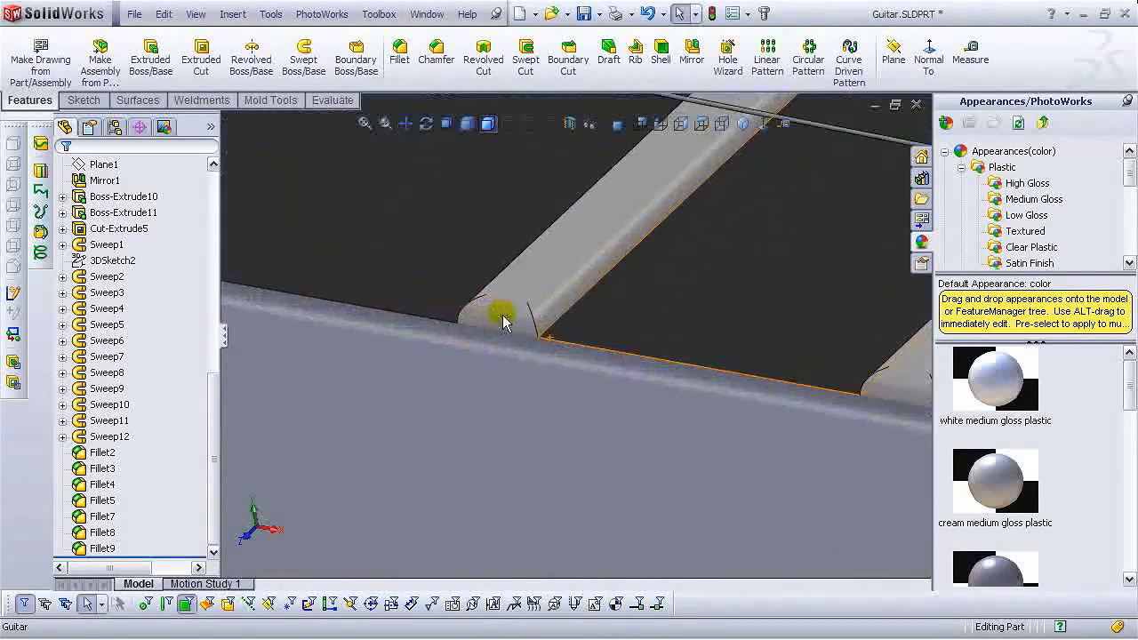
pyautogui.scroll(6, 556, 354)
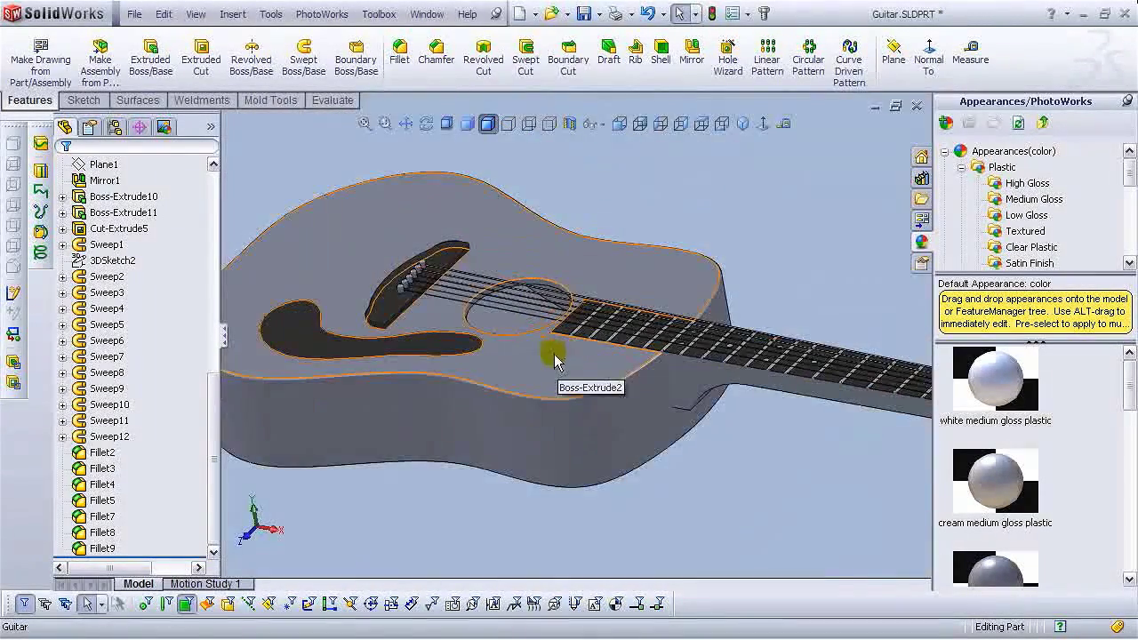
pyautogui.scroll(-5, 436, 325)
pyautogui.scroll(-5, 436, 263)
# Apply white medium gloss plastic to the bridge pins' Dome1 and LPattern1 features.
pyautogui.moveTo(995, 378); pyautogui.dragTo(599, 287)
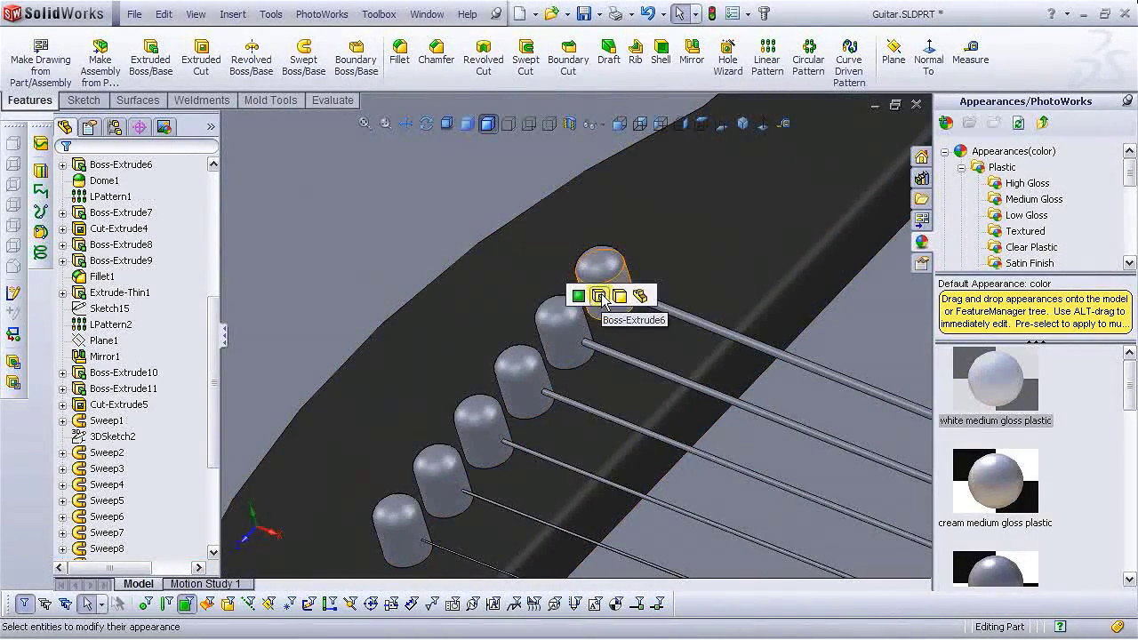
pyautogui.click(602, 298)
pyautogui.moveTo(995, 377); pyautogui.dragTo(608, 271)
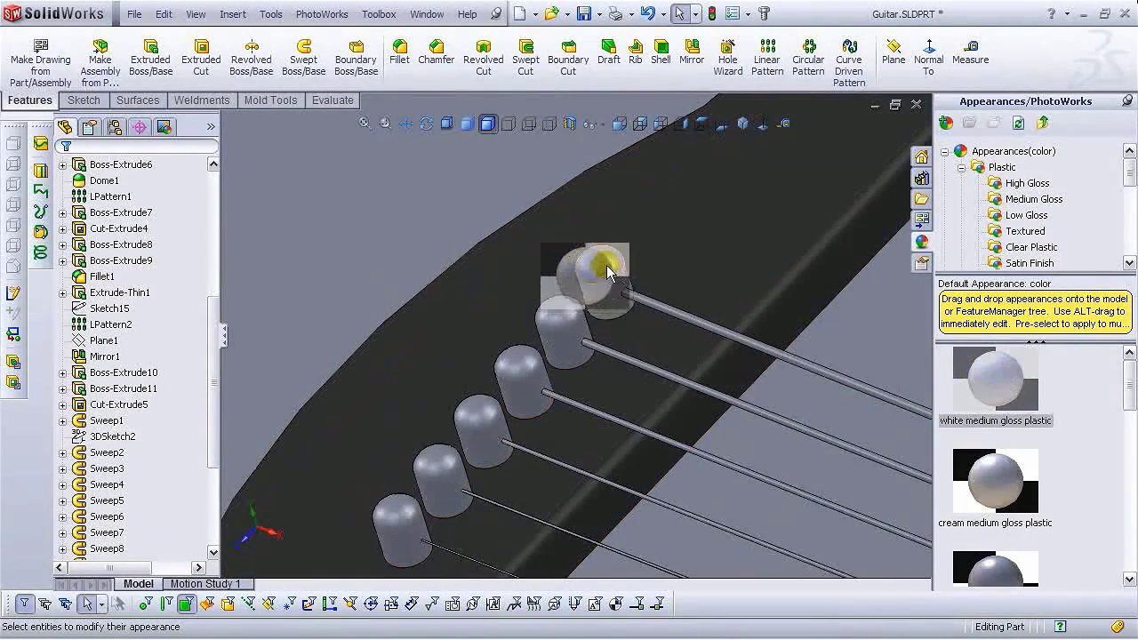
pyautogui.click(605, 268)
pyautogui.moveTo(995, 378); pyautogui.dragTo(567, 325)
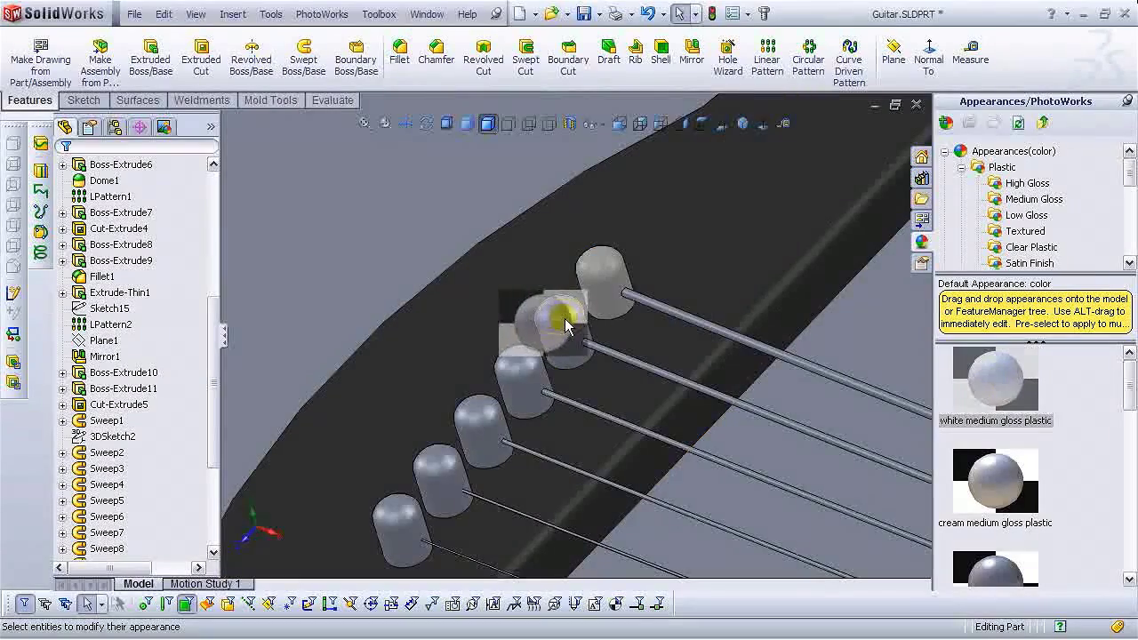
pyautogui.click(562, 320)
pyautogui.scroll(-10, 604, 451)
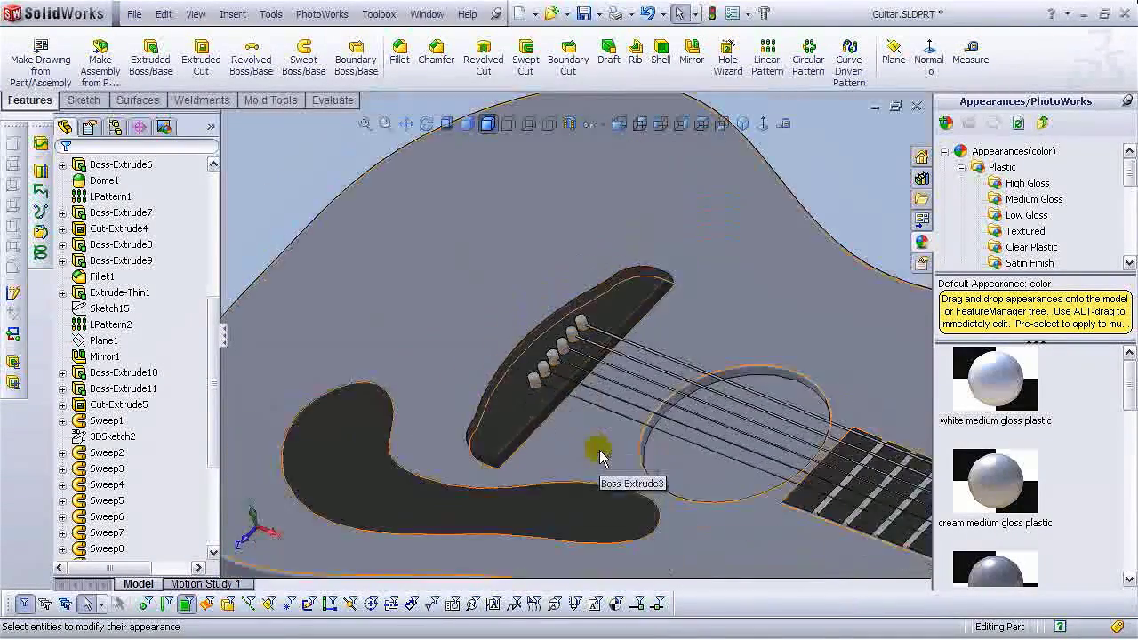
pyautogui.moveTo(600, 459); pyautogui.dragTo(680, 415, button='middle')
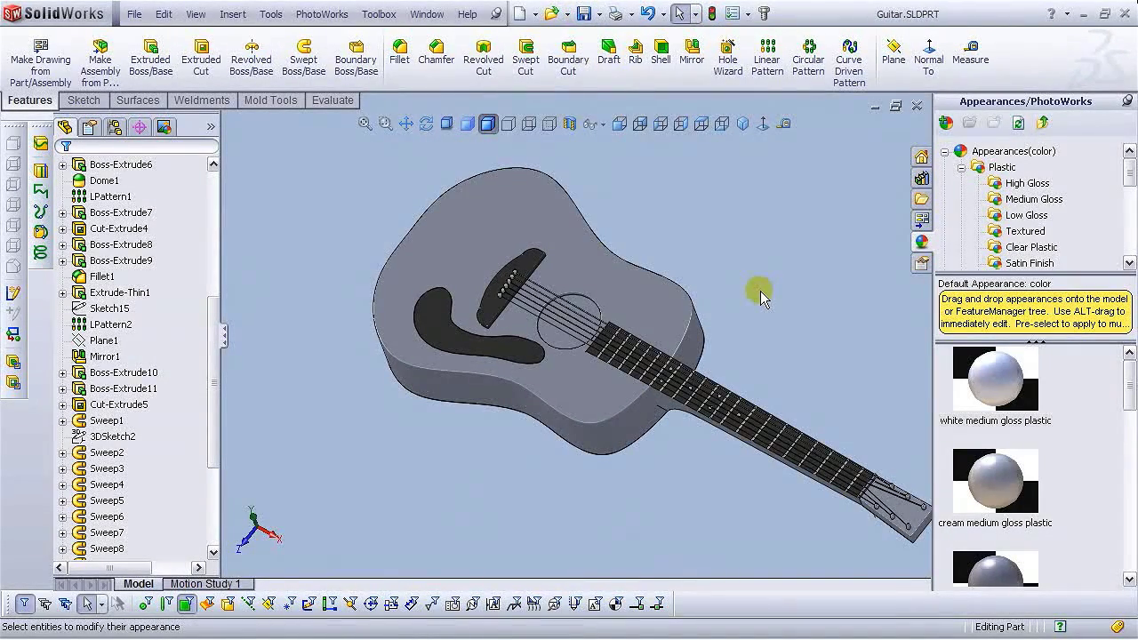
# Collapse Plastic and browse to the Organic > Wood > Cherry appearances.
pyautogui.click(961, 168)
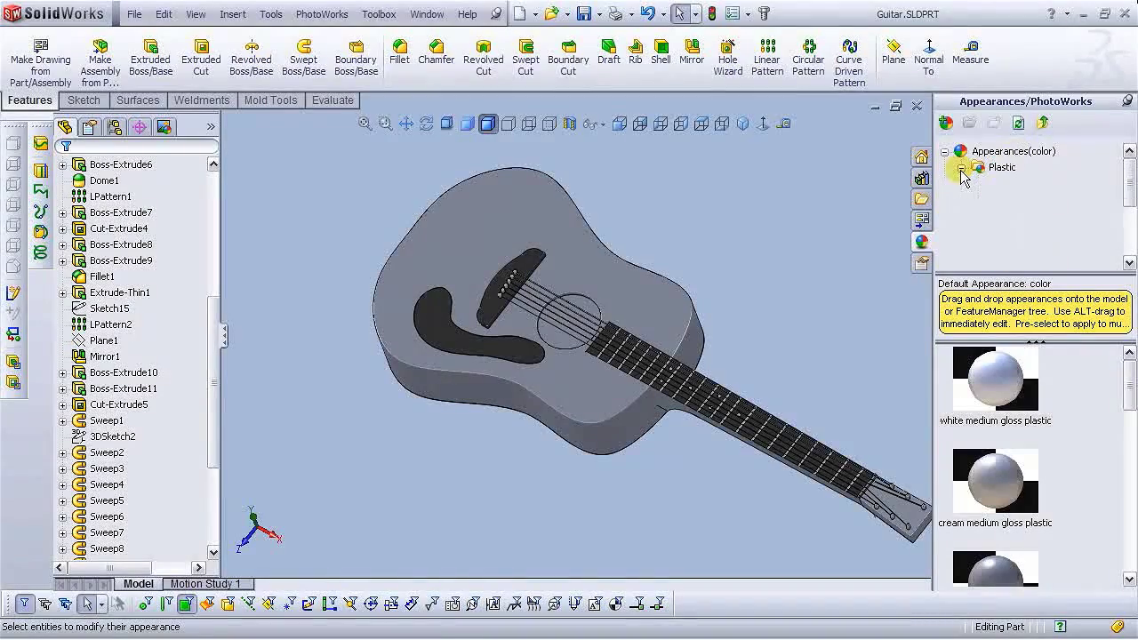
pyautogui.click(1129, 263)
pyautogui.click(1129, 264)
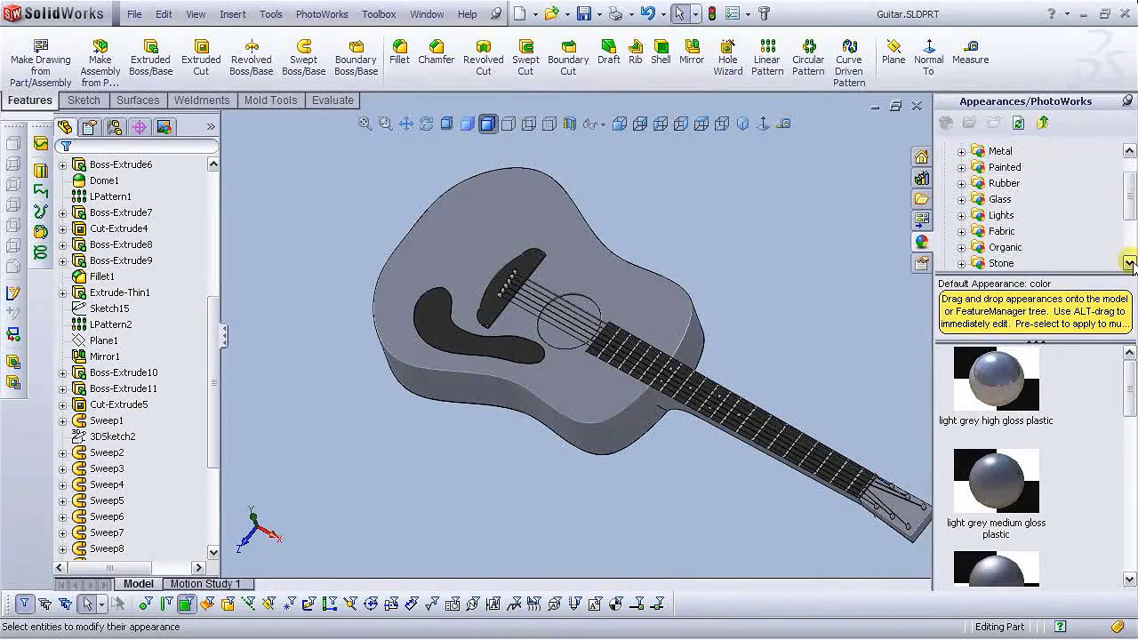
pyautogui.click(975, 218)
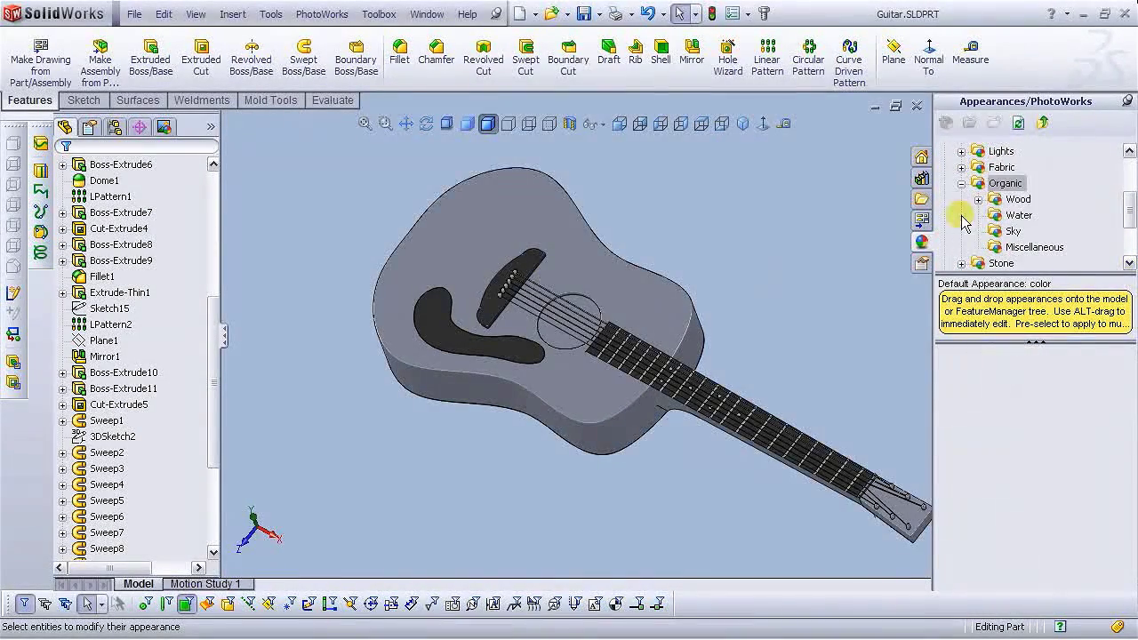
pyautogui.click(1016, 201)
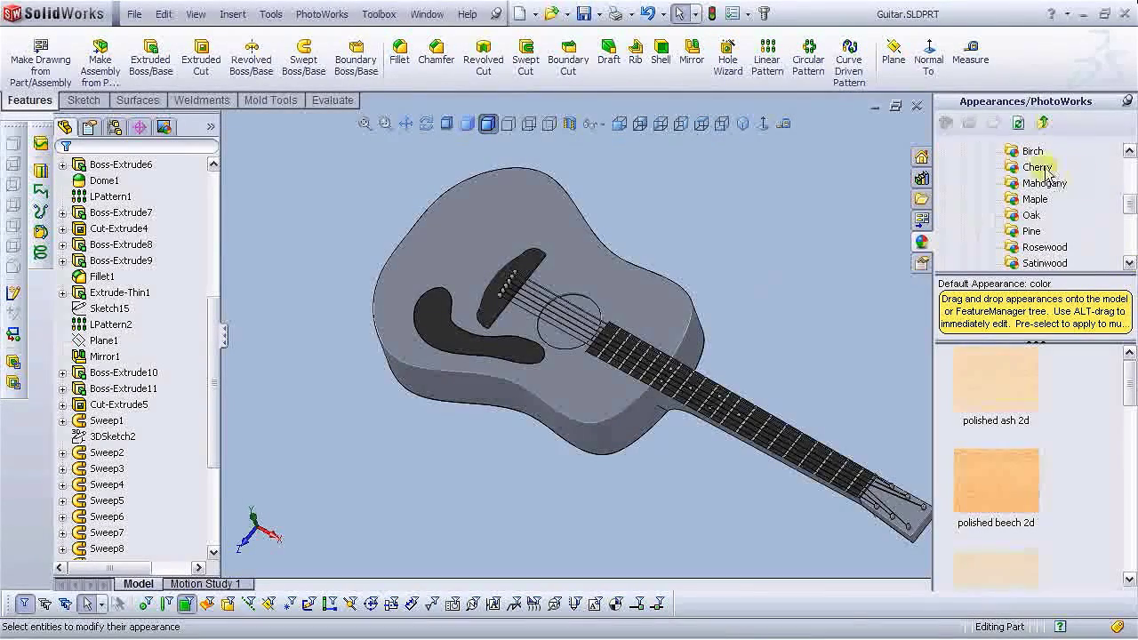
pyautogui.click(1042, 171)
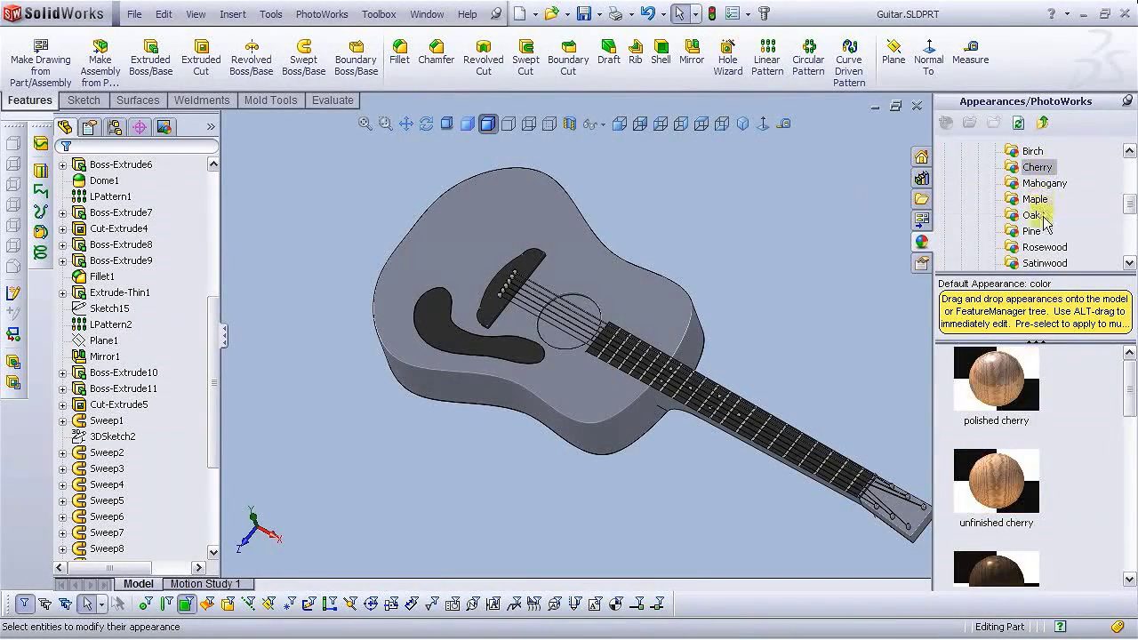
pyautogui.moveTo(1129, 385); pyautogui.dragTo(1122, 521)
# Apply polished cherry endgrain to the whole guitar Body and orbit to view it.
pyautogui.moveTo(985, 422); pyautogui.dragTo(642, 308)
pyautogui.click(639, 305)
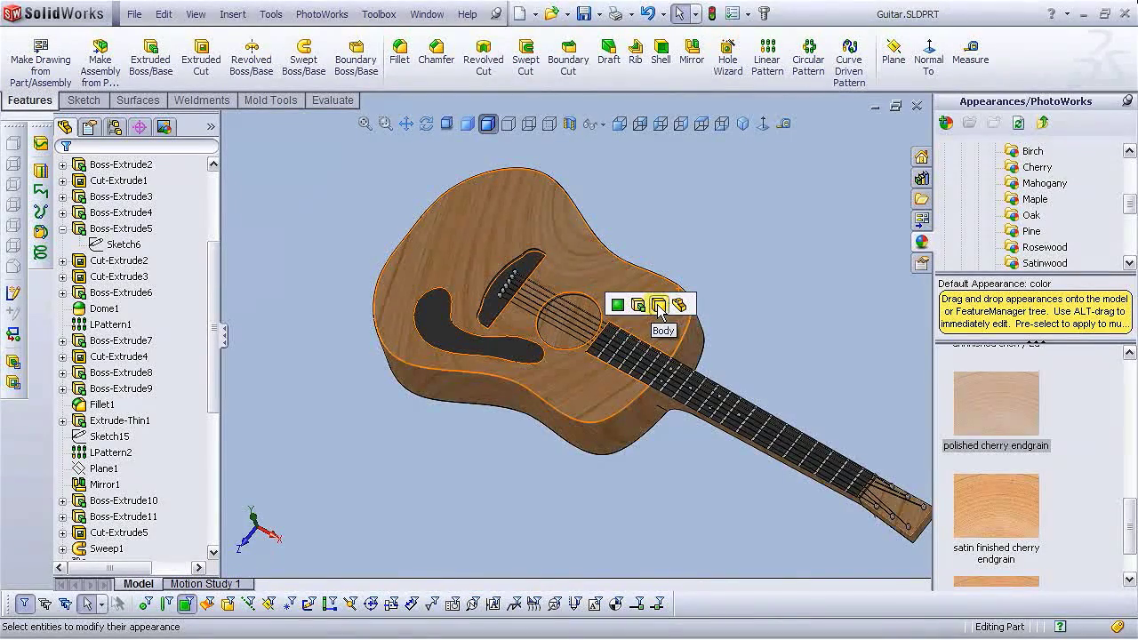
pyautogui.click(659, 306)
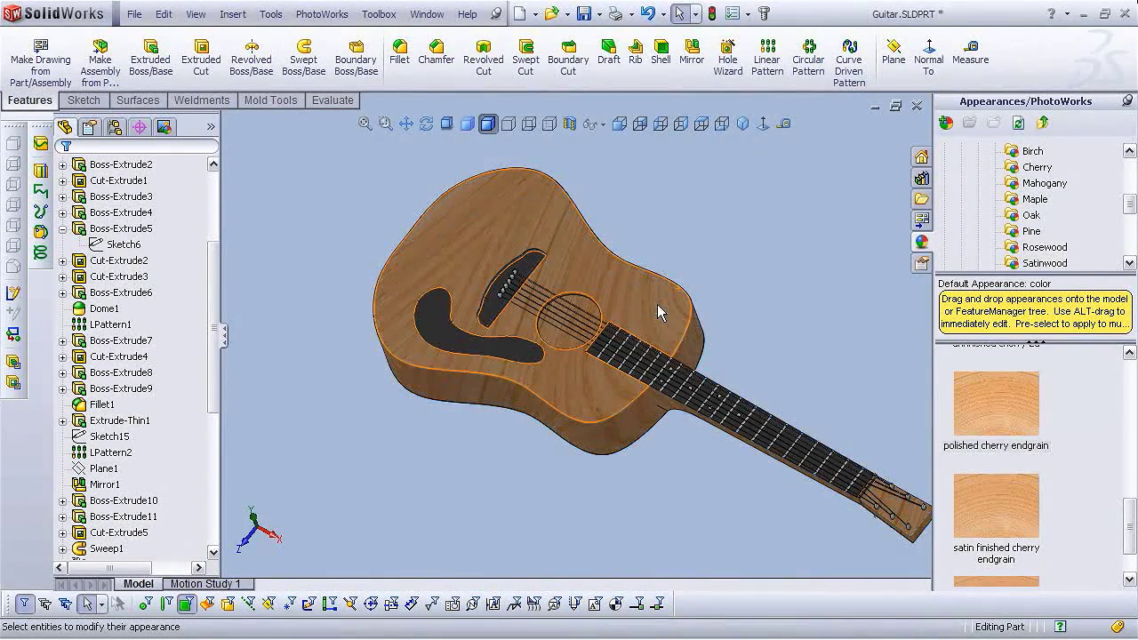
pyautogui.scroll(-3, 545, 392)
pyautogui.moveTo(545, 392); pyautogui.dragTo(886, 328, button='middle')
pyautogui.press('Escape')
pyautogui.scroll(-5, 648, 380)
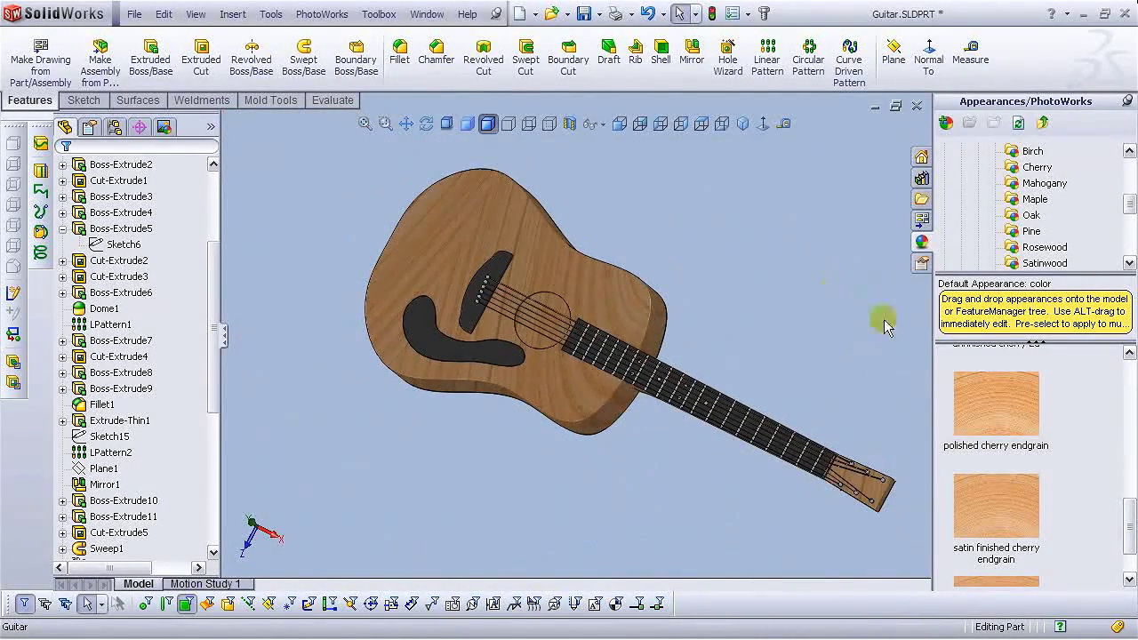
# Set the Appearances/PhotoWorks pane to auto-hide and orbit to a near edge-on view.
pyautogui.click(1128, 105)
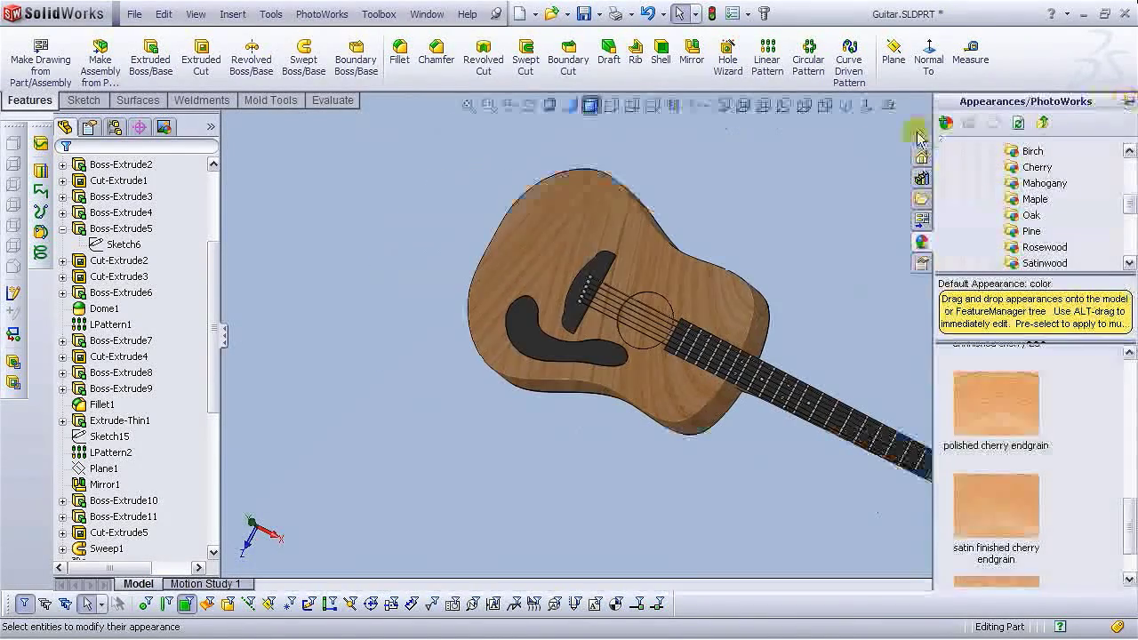
pyautogui.scroll(-2, 661, 323)
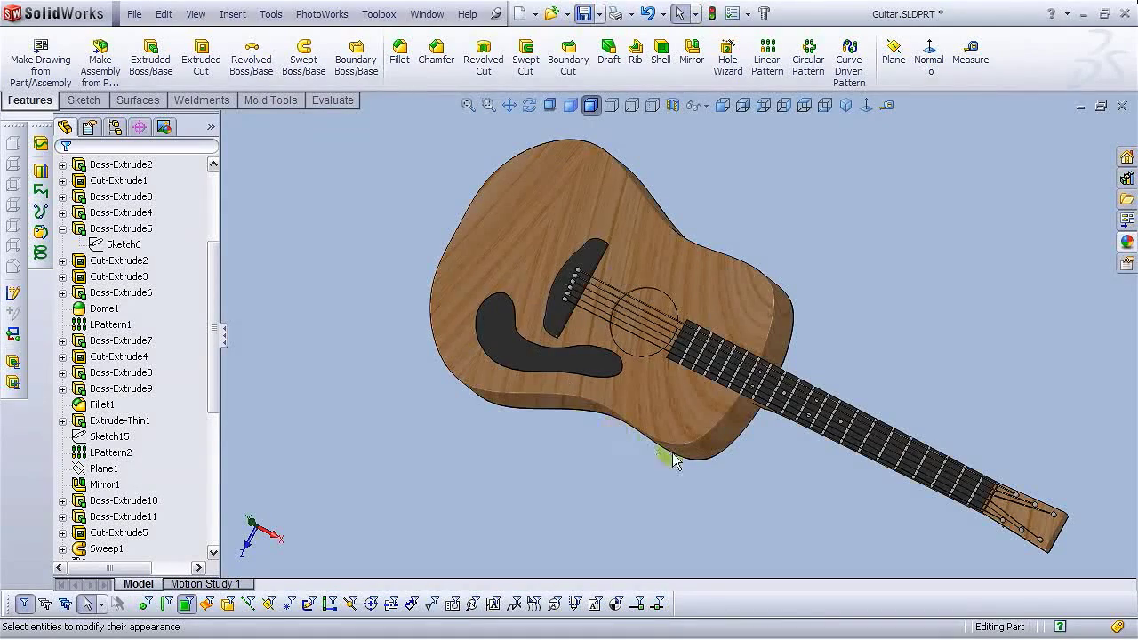
pyautogui.moveTo(691, 475)
pyautogui.mouseDown(button='middle')
pyautogui.moveTo(732, 349)
pyautogui.moveTo(719, 184)
pyautogui.moveTo(719, 267)
pyautogui.moveTo(675, 322)
pyautogui.moveTo(545, 364)
pyautogui.moveTo(737, 305)
pyautogui.moveTo(691, 399)
pyautogui.moveTo(710, 425)
pyautogui.mouseUp(button='middle')
pyautogui.moveTo(217, 345); pyautogui.dragTo(219, 519)
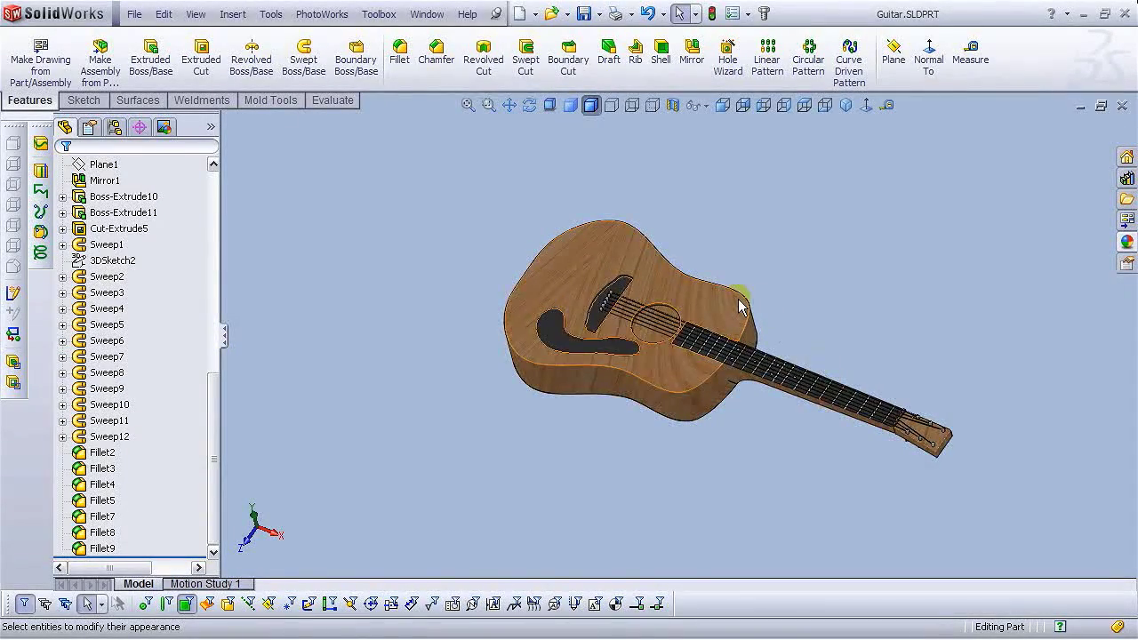
# Zoom and orbit to look across the wood-grained guitar body.
pyautogui.scroll(-4, 741, 307)
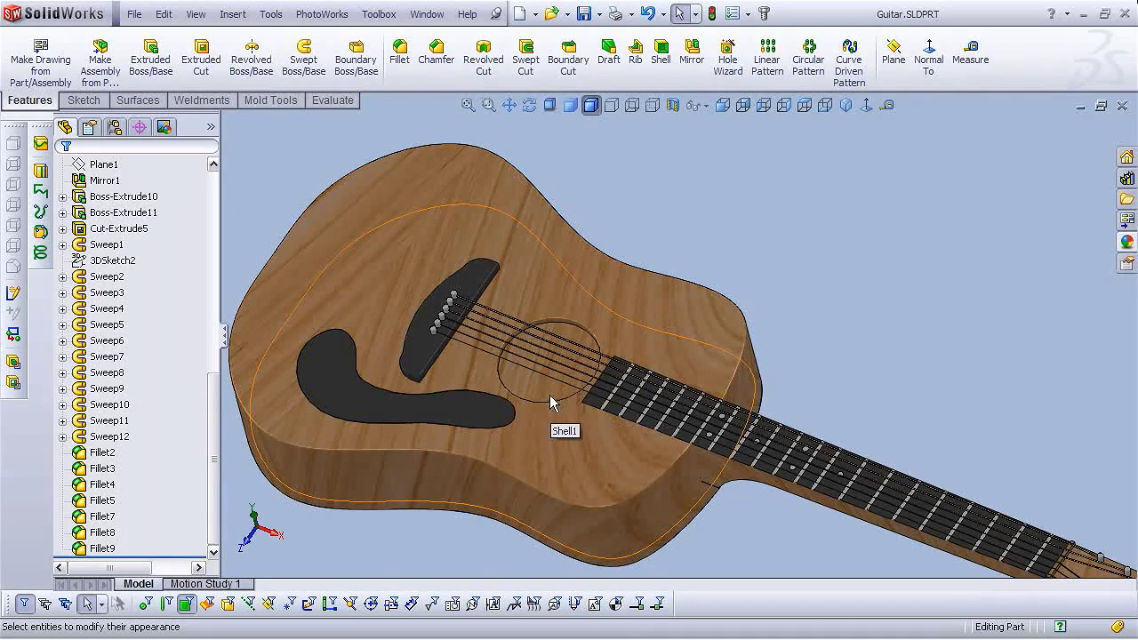
pyautogui.scroll(3, 546, 388)
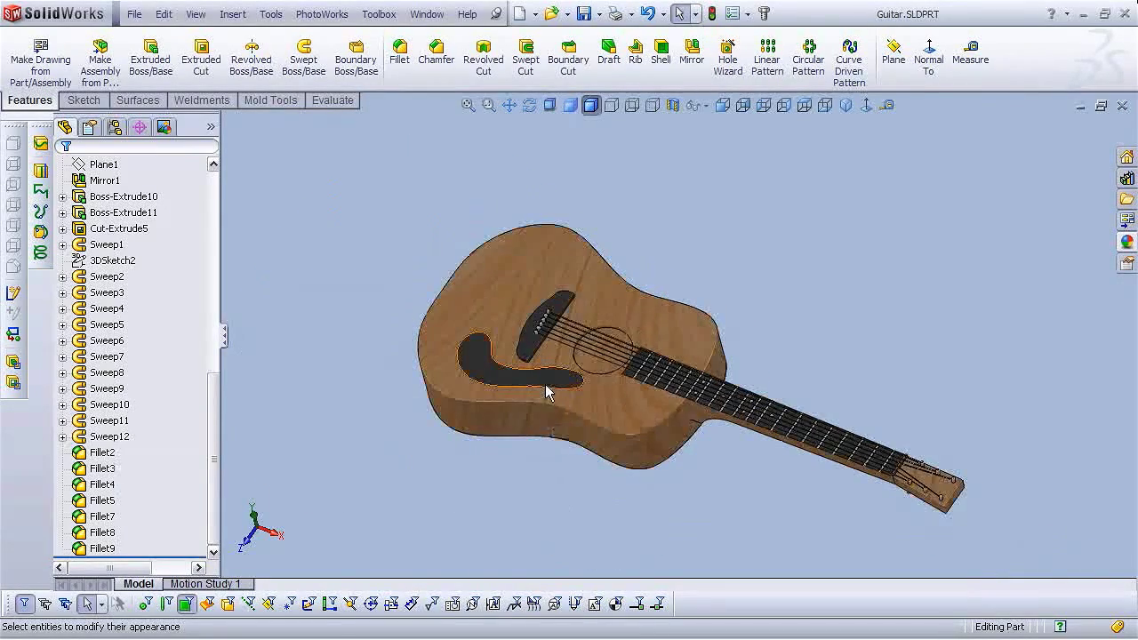
pyautogui.scroll(-3, 533, 386)
pyautogui.scroll(-1, 522, 384)
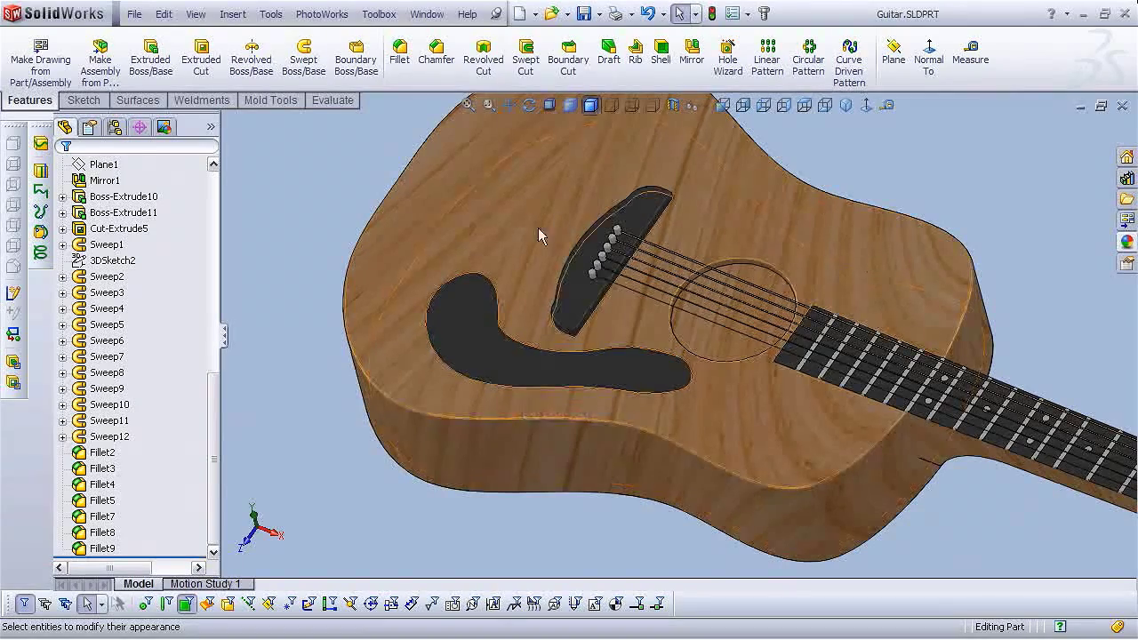
pyautogui.scroll(3, 758, 361)
pyautogui.moveTo(916, 406); pyautogui.dragTo(623, 355, button='middle')
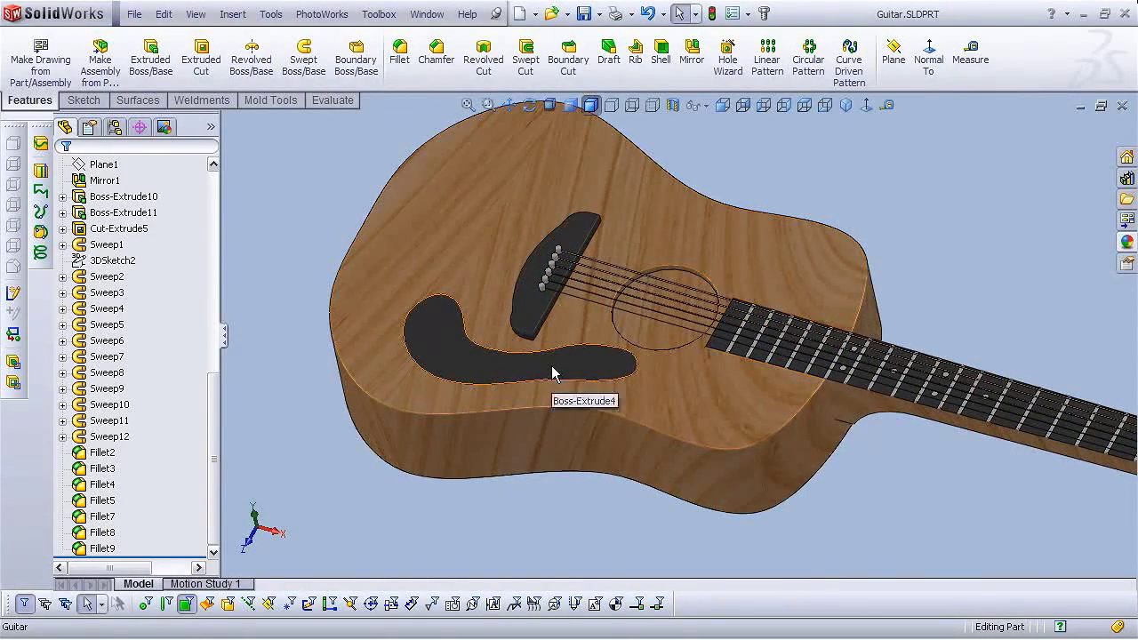
# Start a new sketch on the pickguard face, viewed Normal To.
pyautogui.click(551, 372)
pyautogui.click(620, 309)
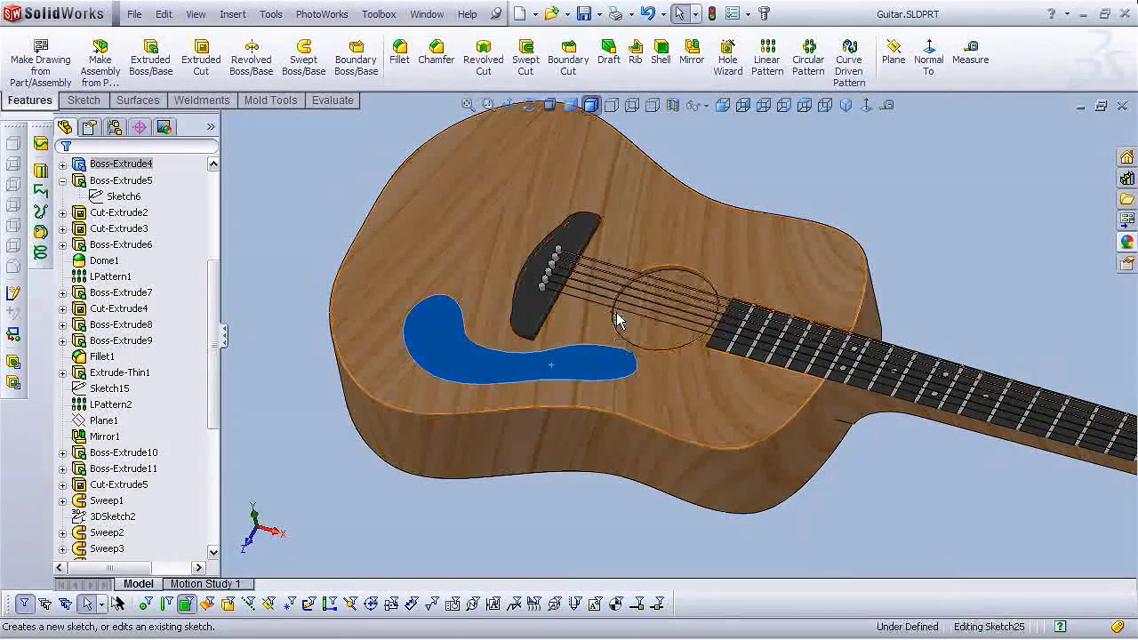
pyautogui.click(866, 106)
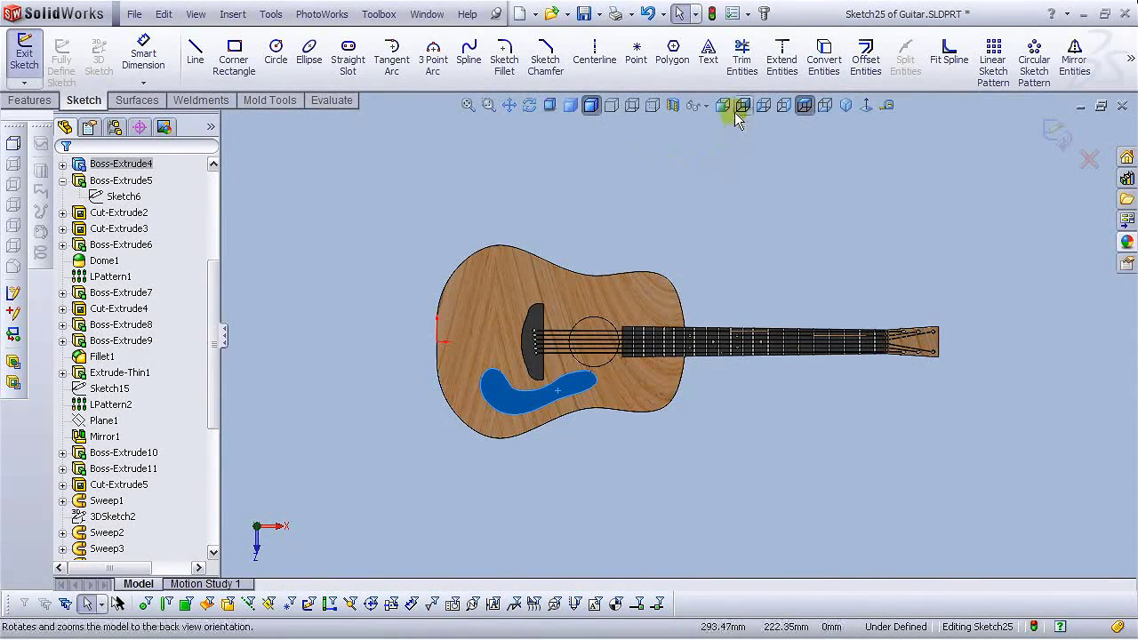
# Start the sketch Text tool, then browse the Insert and Tools > Sketch Tools menus.
pyautogui.click(710, 70)
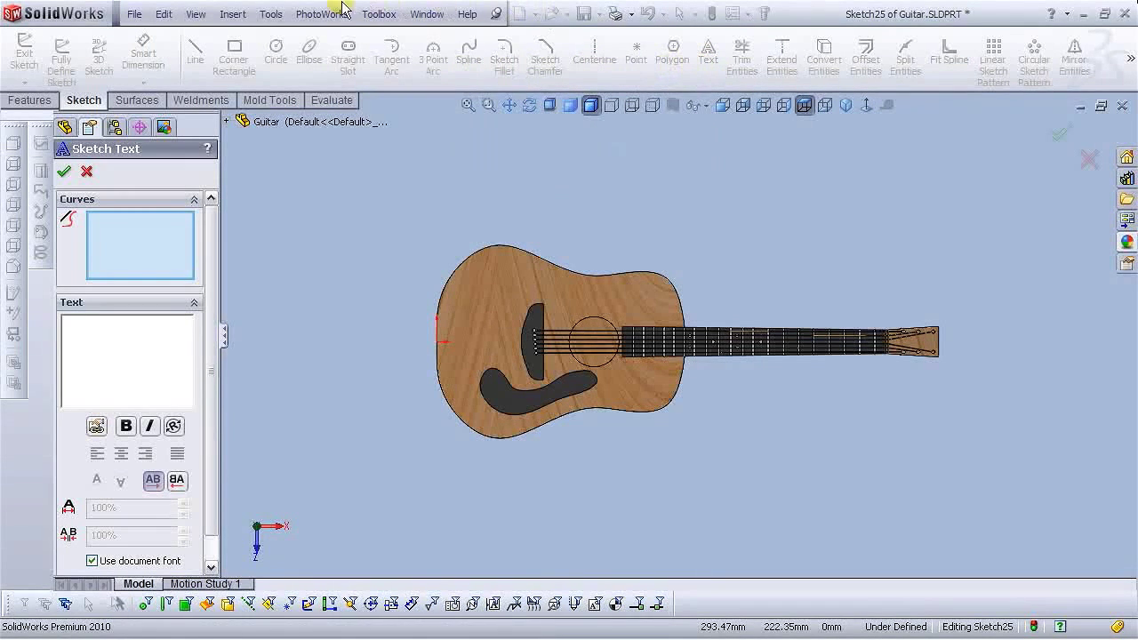
pyautogui.click(235, 14)
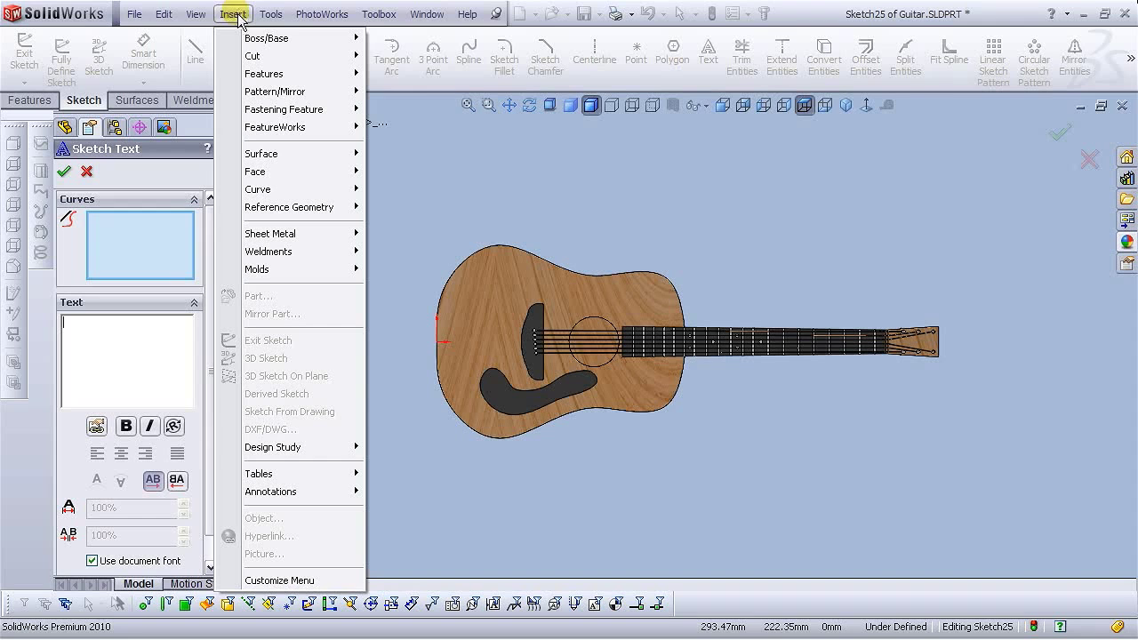
pyautogui.moveTo(269, 21)
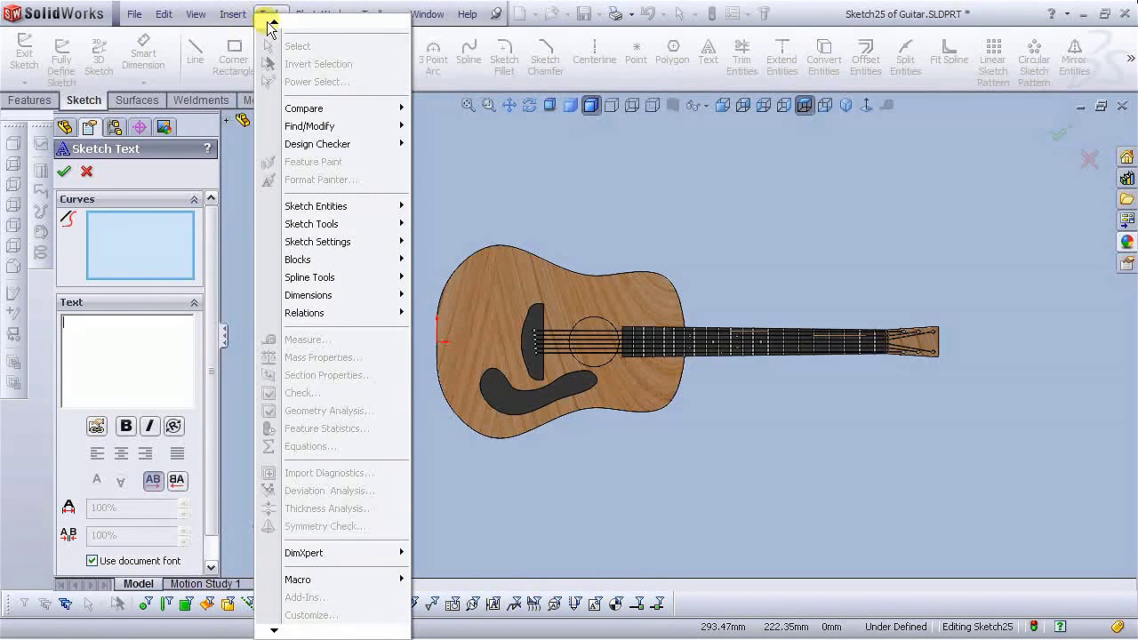
pyautogui.moveTo(343, 246)
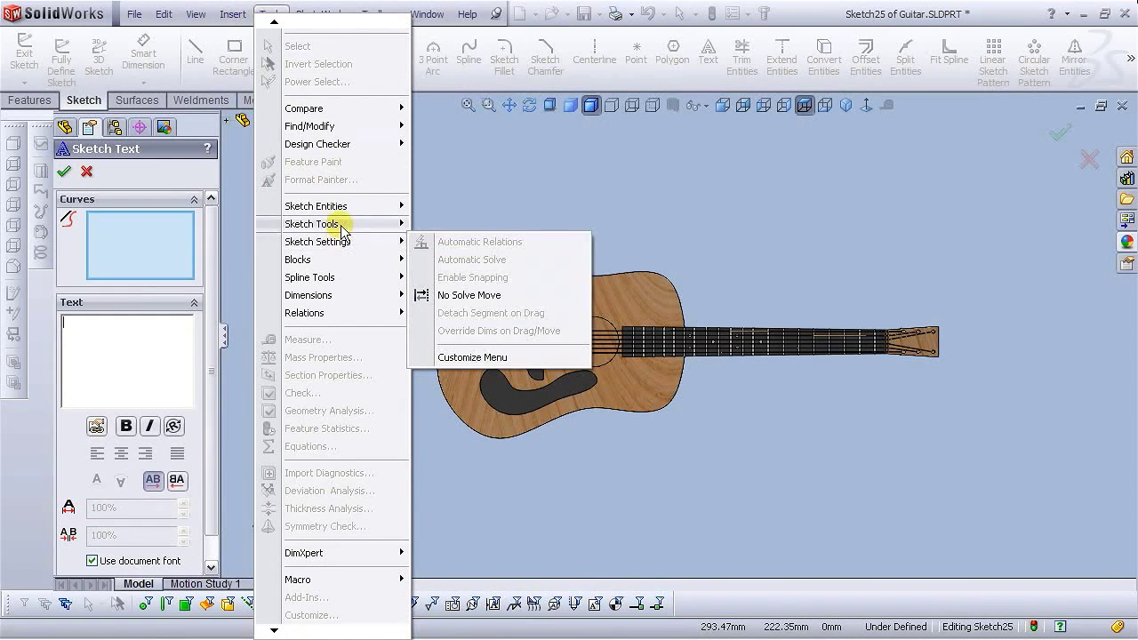
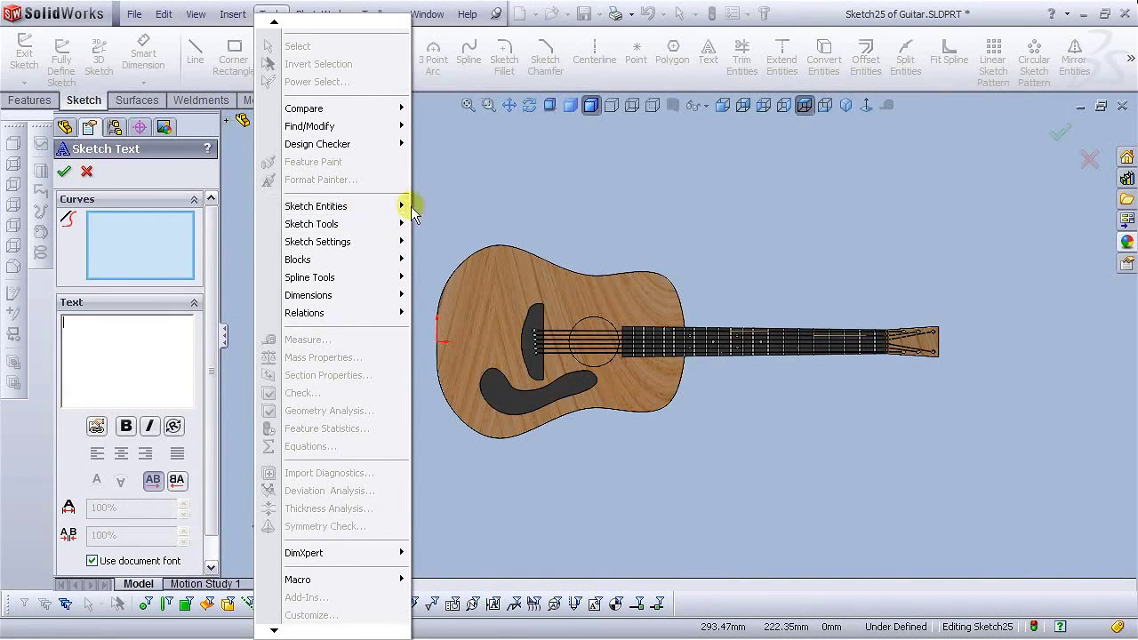
# Create sketch text on the curved pickguard edge and enter the name into it.
pyautogui.moveTo(404, 210)
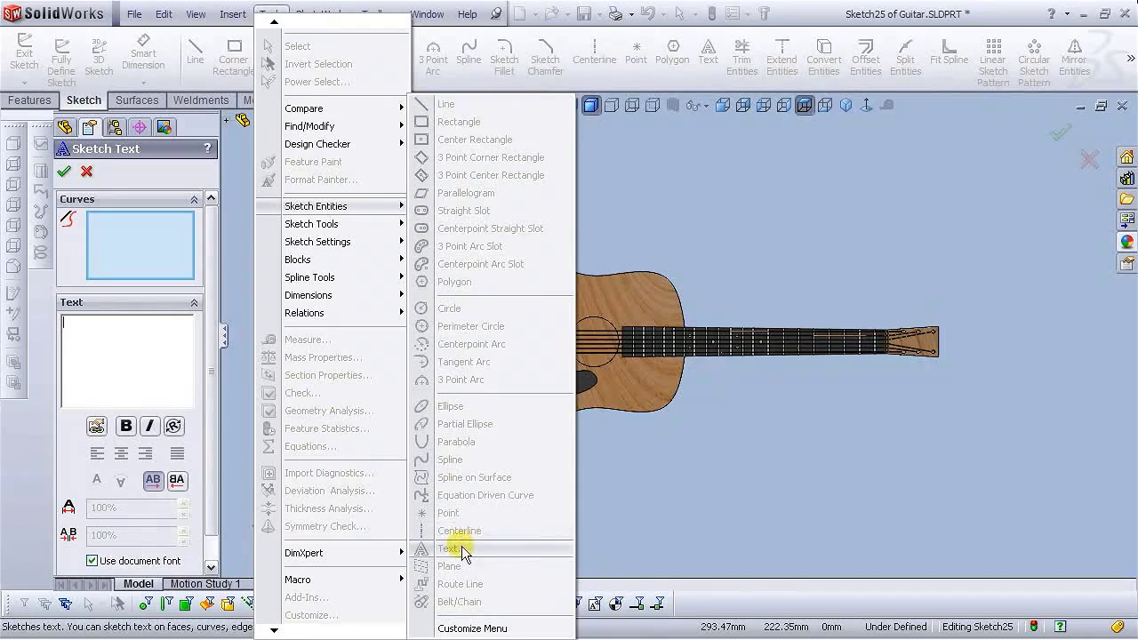
pyautogui.click(142, 247)
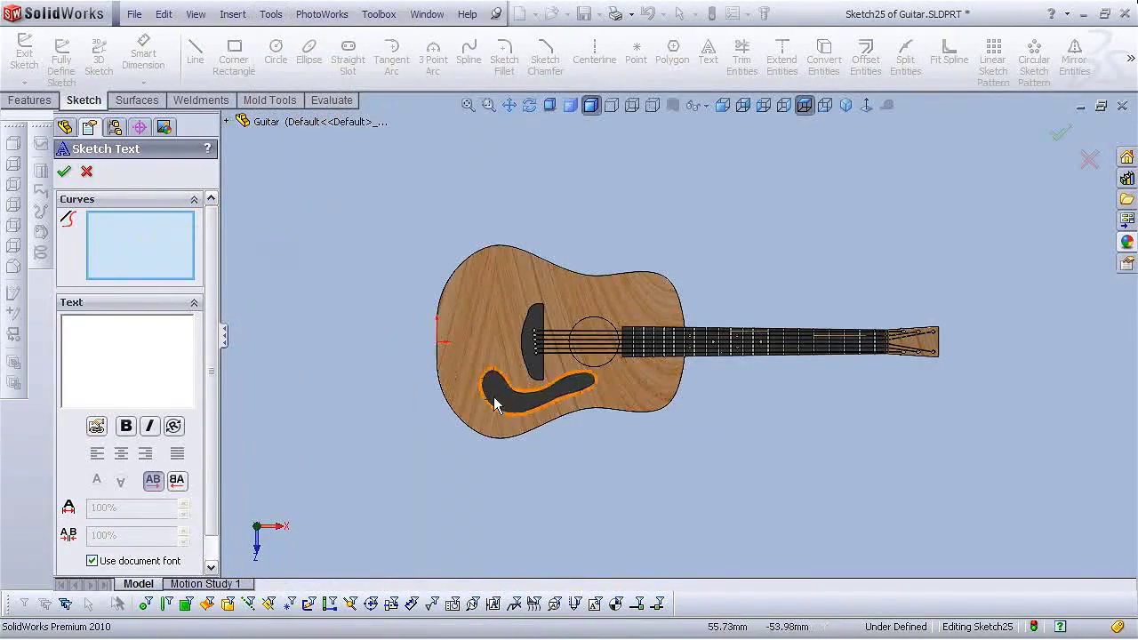
pyautogui.scroll(-8, 495, 405)
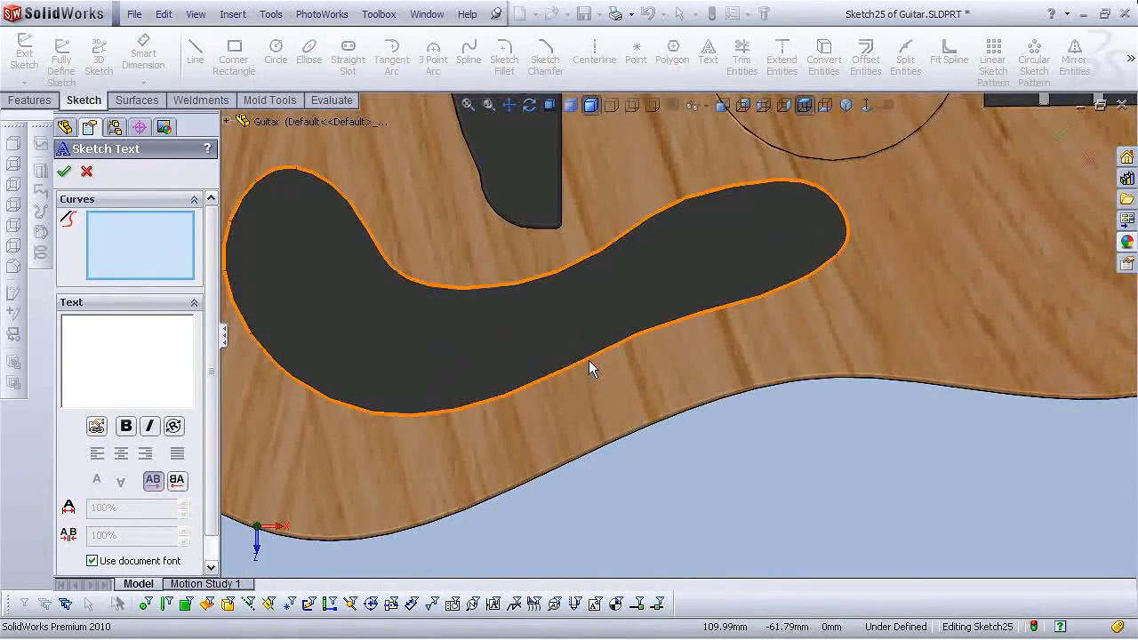
pyautogui.click(589, 360)
pyautogui.scroll(2, 588, 360)
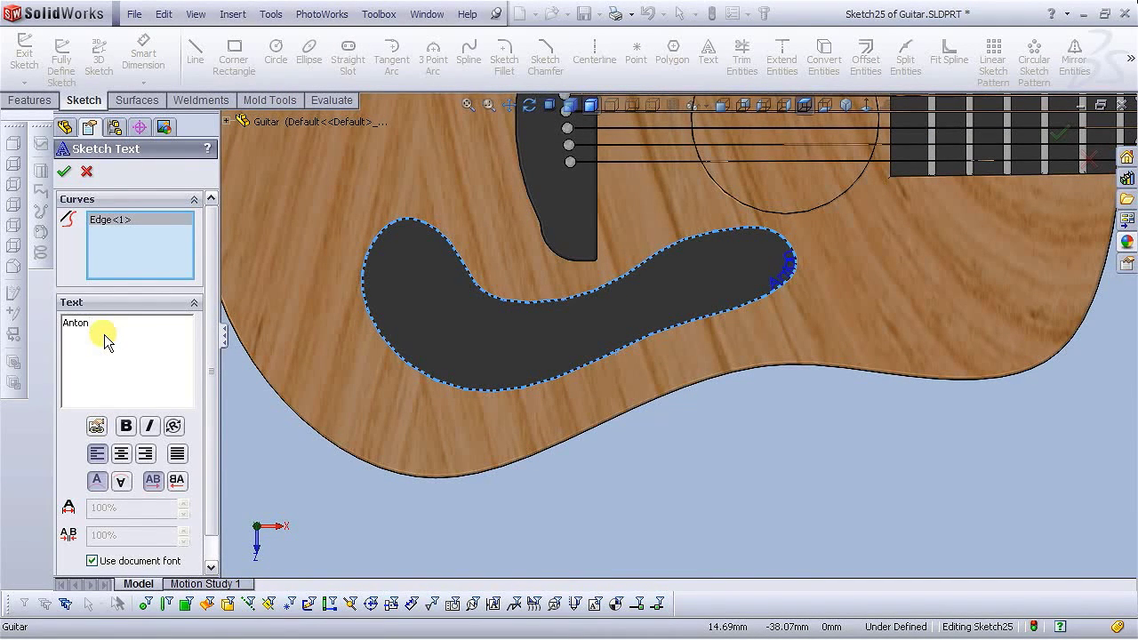
pyautogui.write('ia')
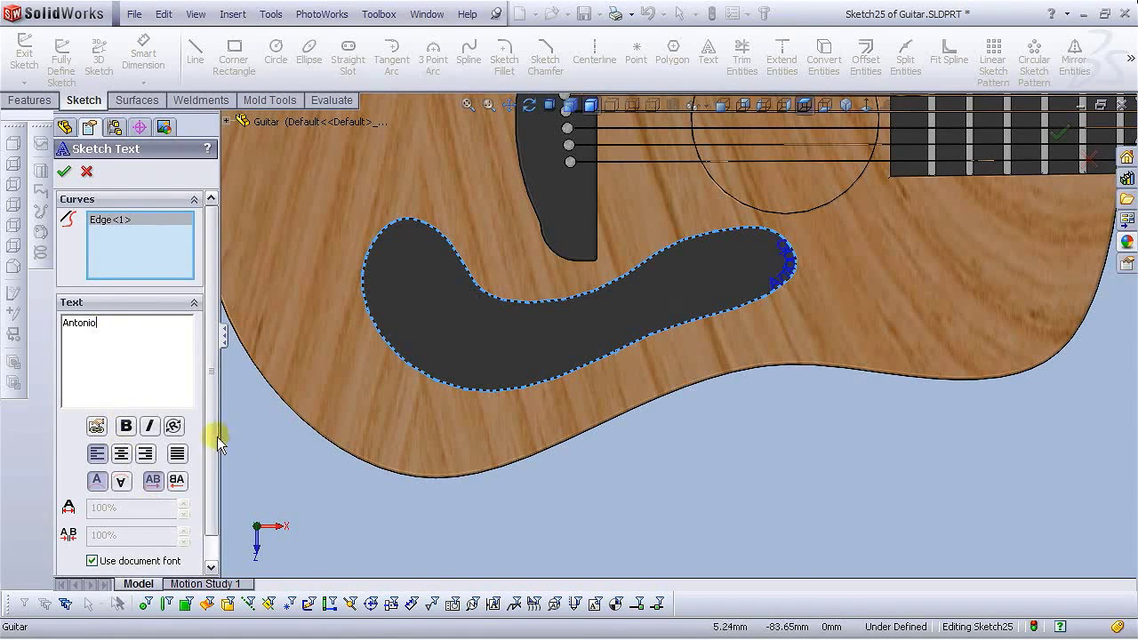
pyautogui.scroll(-1, 208, 485)
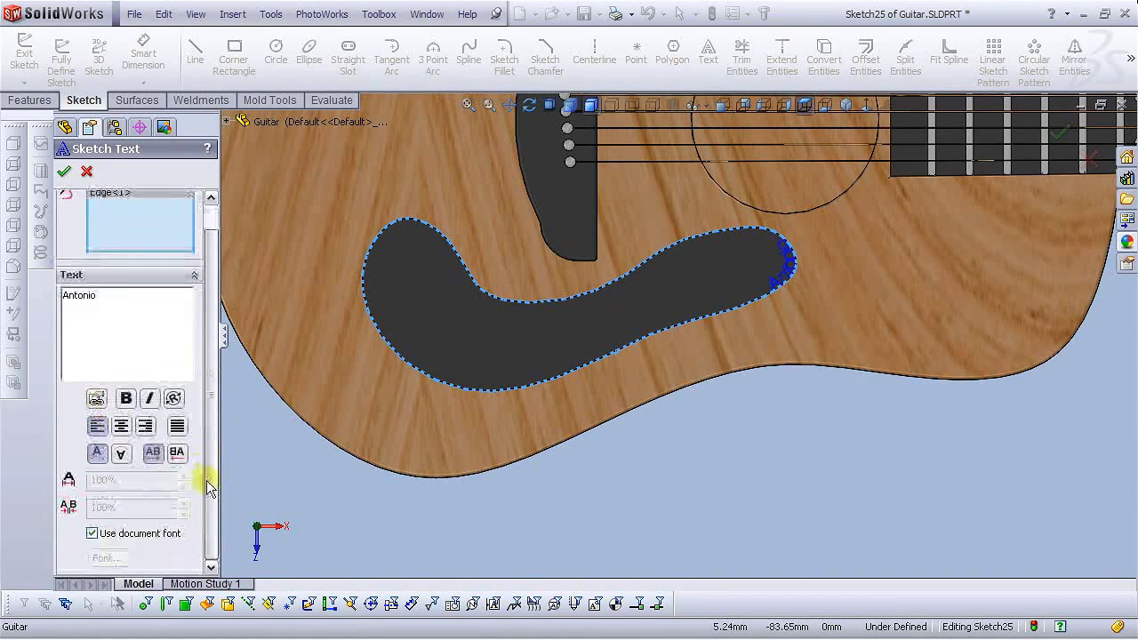
# Drop the document font and set the name text to 210% width, 180% spacing, right-aligned.
pyautogui.click(92, 533)
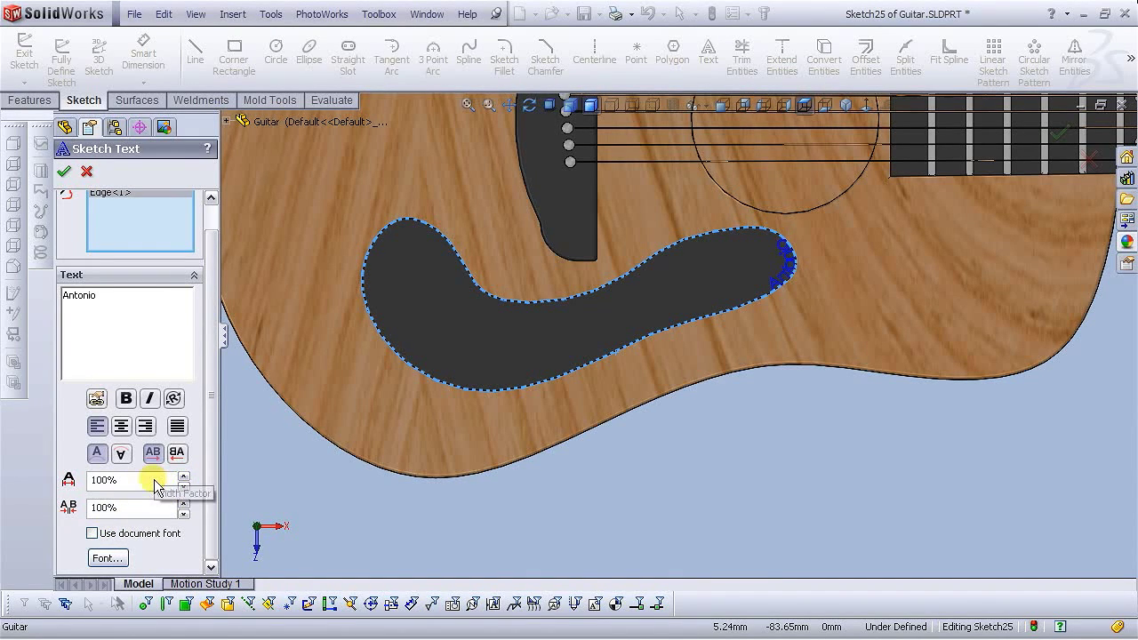
pyautogui.click(183, 477)
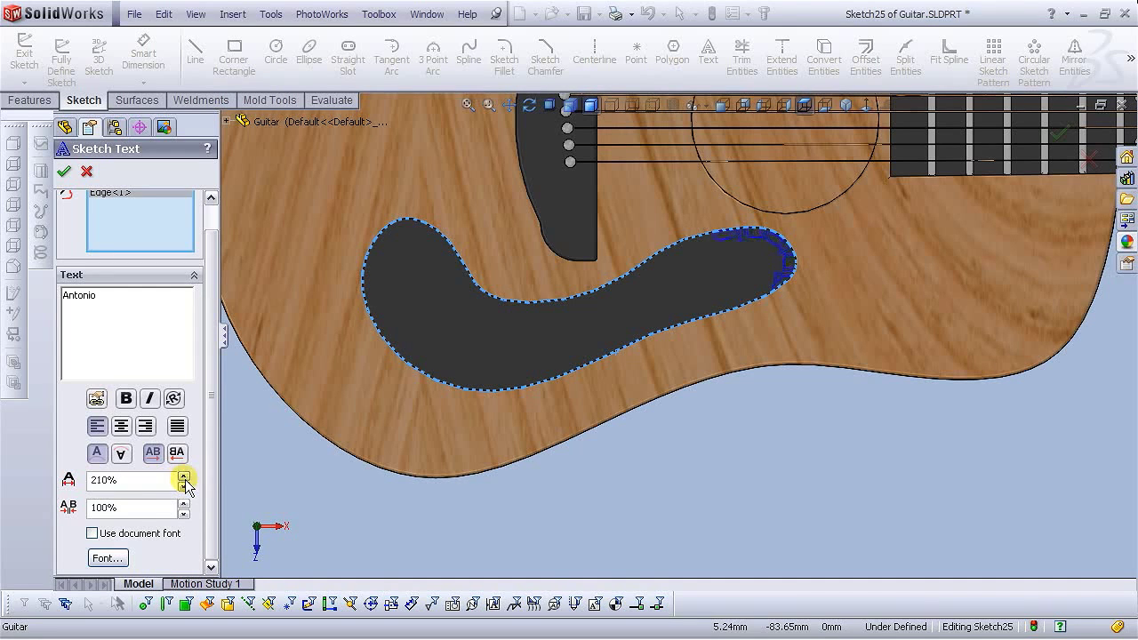
pyautogui.click(146, 428)
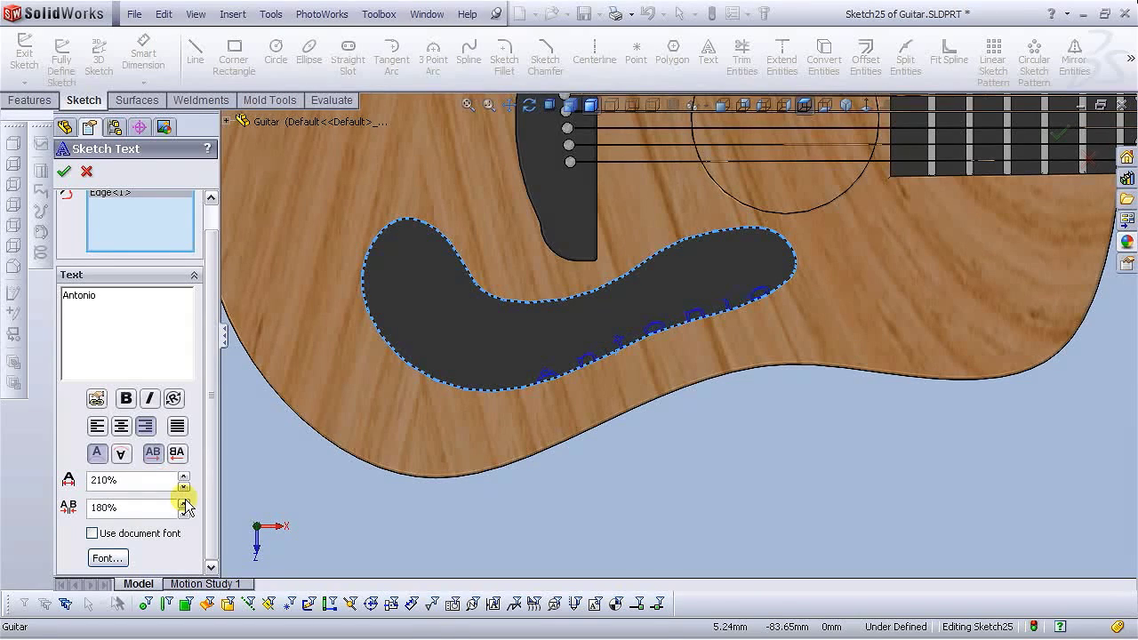
# Set the name text's height to 5.00mm in the font settings.
pyautogui.click(106, 557)
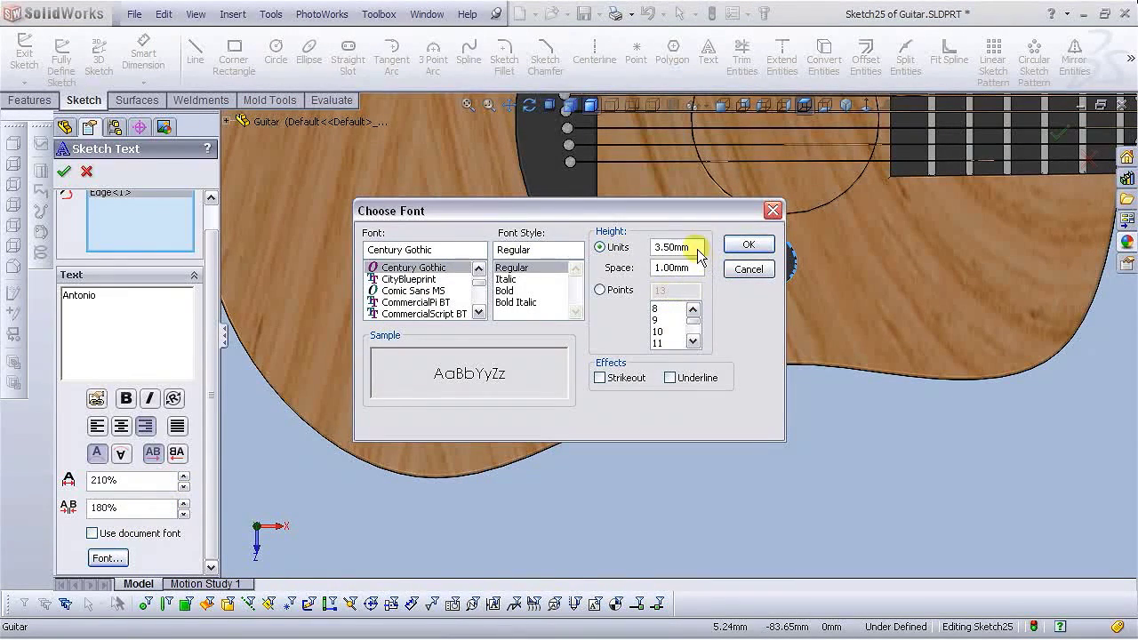
pyautogui.moveTo(699, 250); pyautogui.dragTo(627, 265)
pyautogui.write('8')
pyautogui.press('Return')
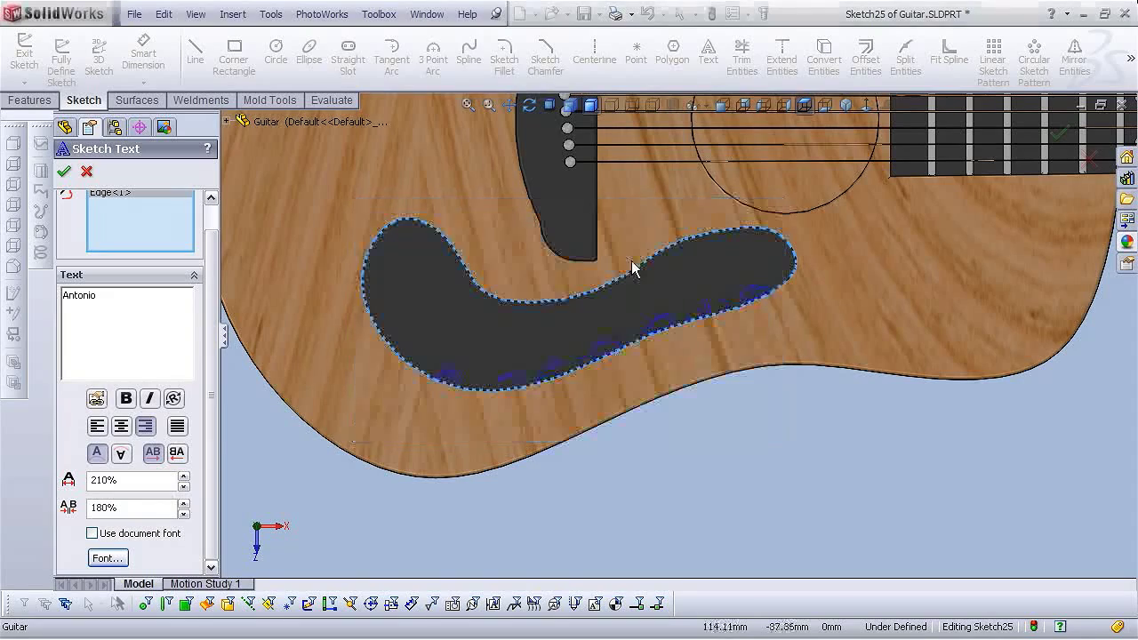
# Change the text font to Monotype Corsiva and bring the width factor to 140%.
pyautogui.click(107, 558)
pyautogui.click(409, 279)
pyautogui.write('m')
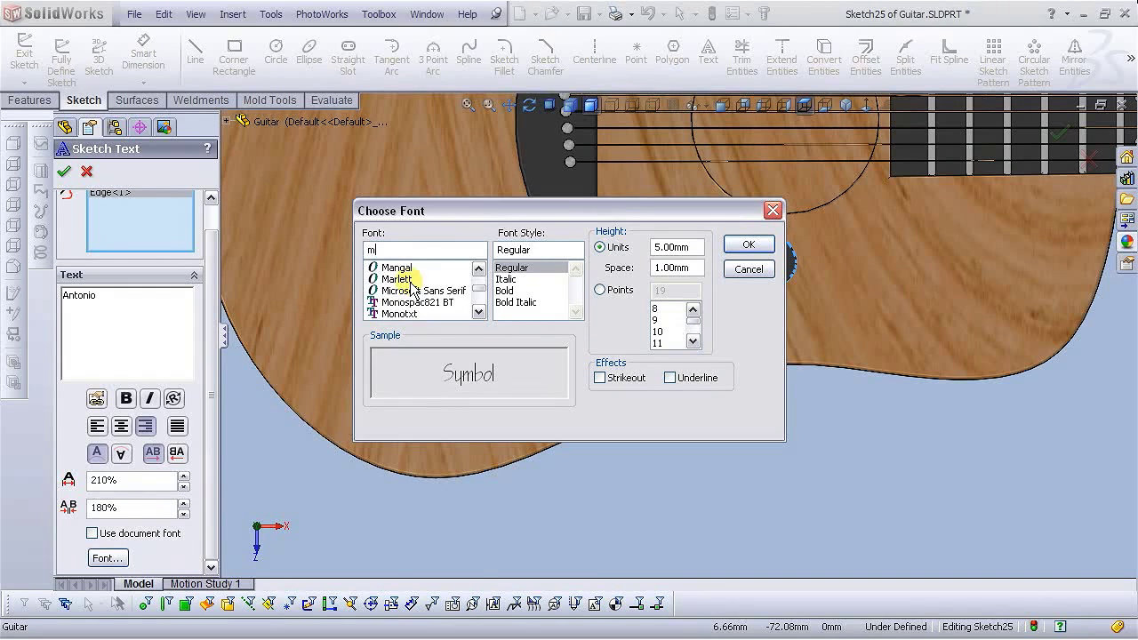
pyautogui.click(479, 313)
pyautogui.click(479, 313)
pyautogui.click(422, 303)
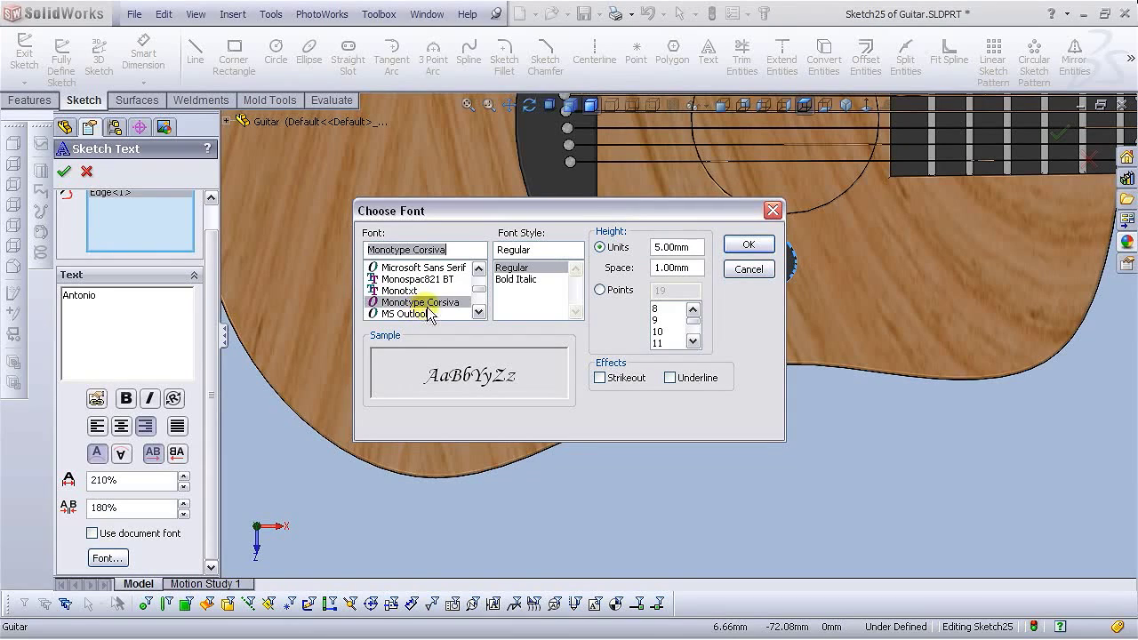
pyautogui.click(745, 245)
pyautogui.click(184, 475)
pyautogui.click(183, 486)
# Fine-tune the name text to 130% width and 160% spacing, then accept the sketch text.
pyautogui.click(183, 486)
pyautogui.click(184, 486)
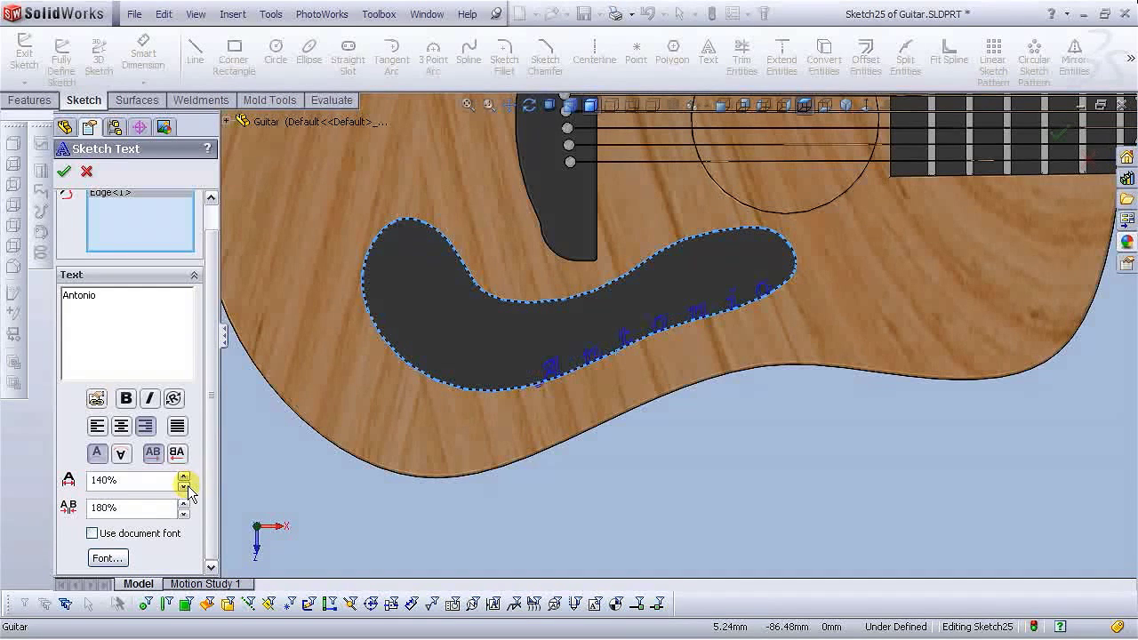
pyautogui.click(183, 503)
pyautogui.click(183, 476)
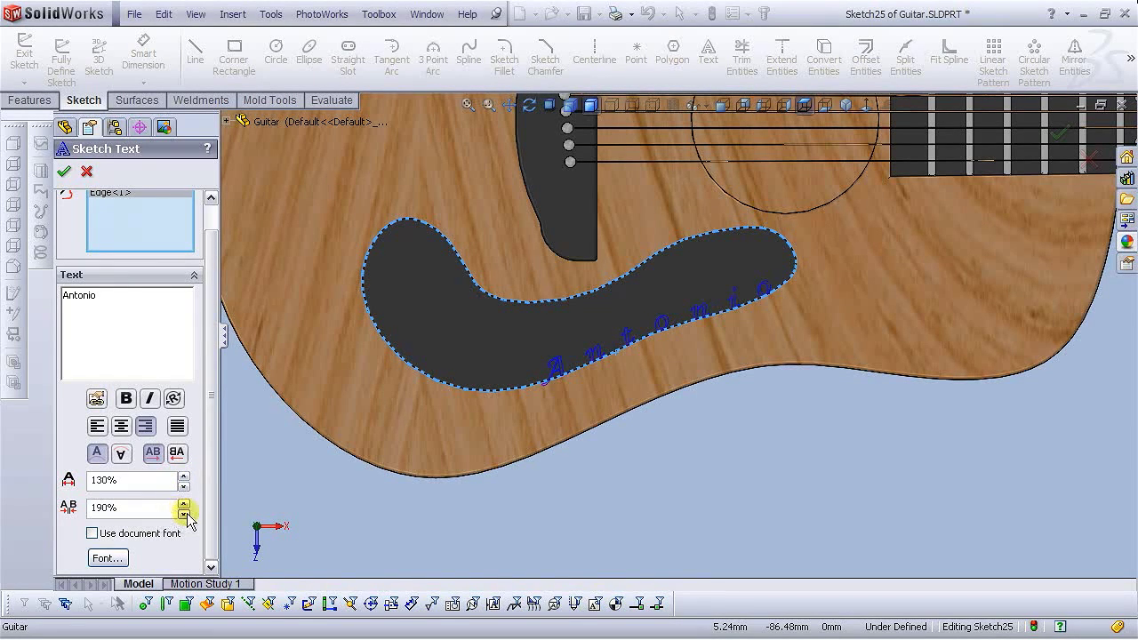
pyautogui.click(183, 514)
pyautogui.click(184, 514)
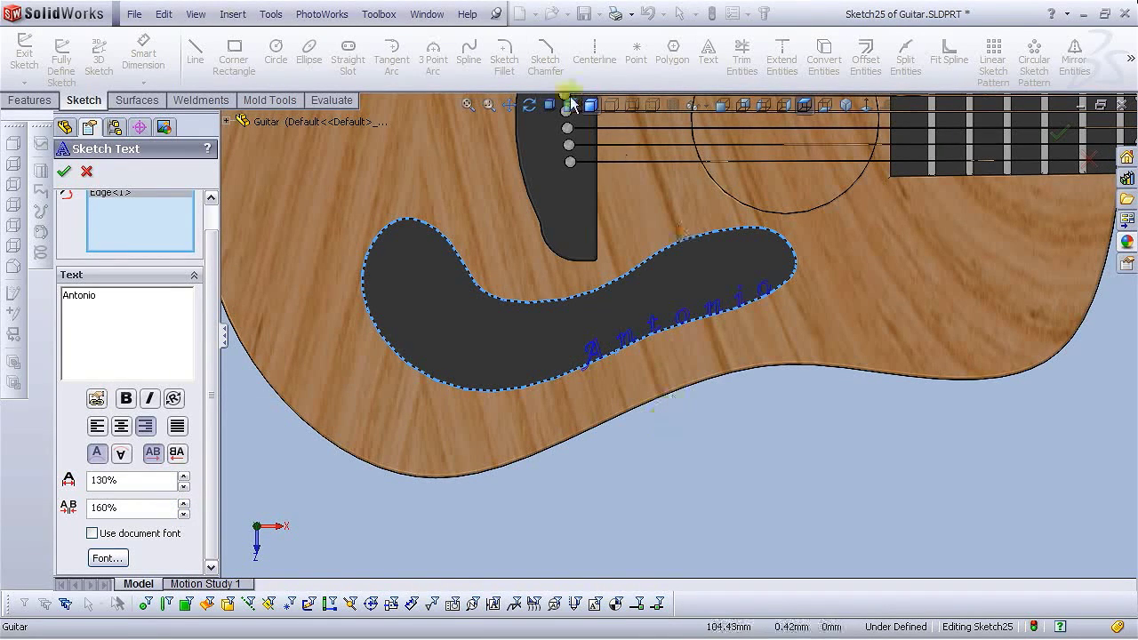
pyautogui.click(63, 170)
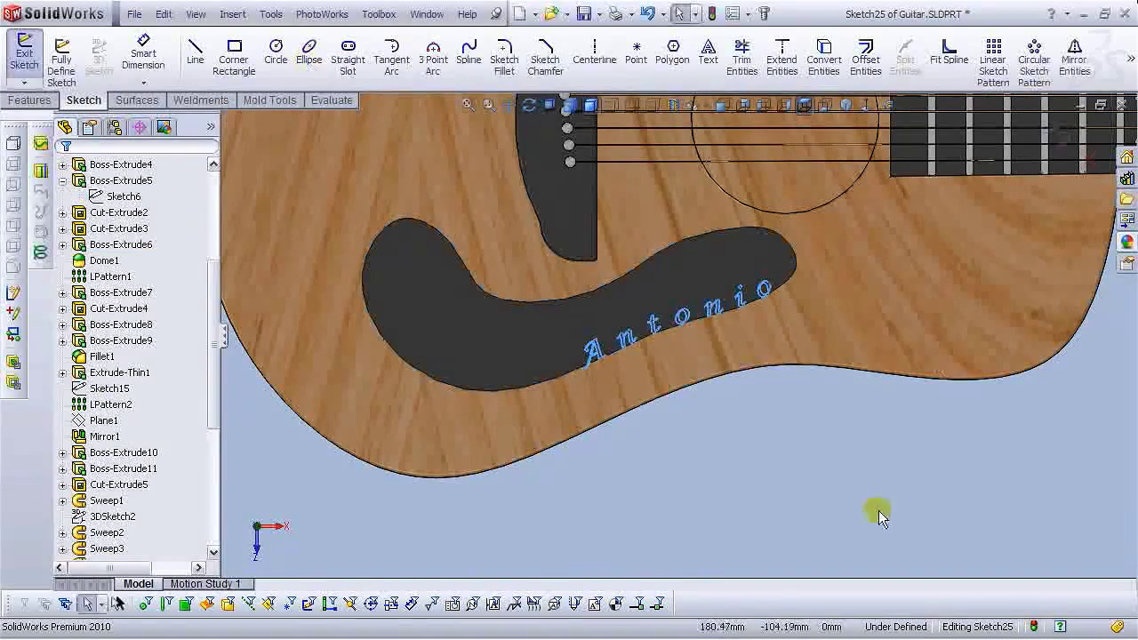
pyautogui.scroll(5, 783, 436)
pyautogui.scroll(-4, 746, 278)
pyautogui.scroll(3, 745, 275)
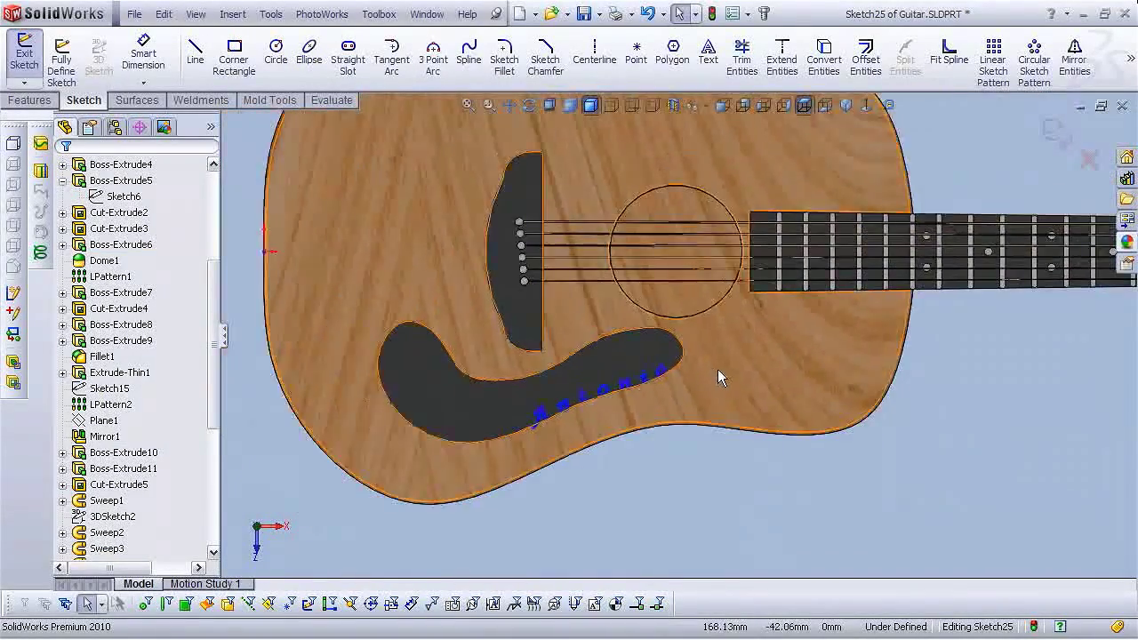
# Cut-extrude the name text 0.05mm deep (Blind) into the pickguard.
pyautogui.click(30, 100)
pyautogui.click(203, 62)
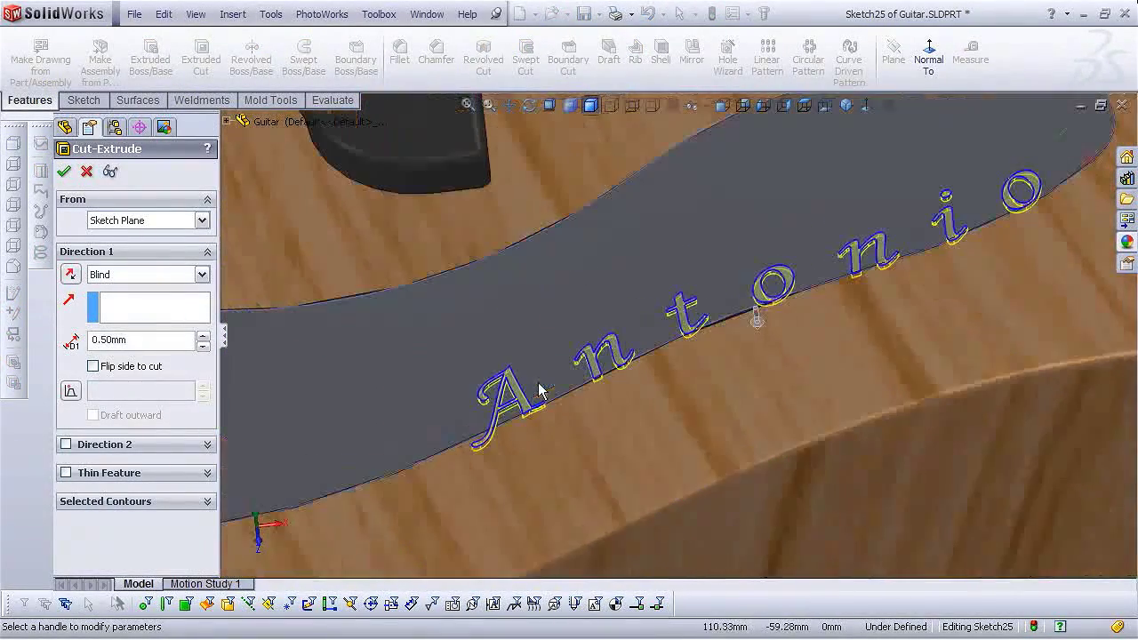
pyautogui.click(131, 345)
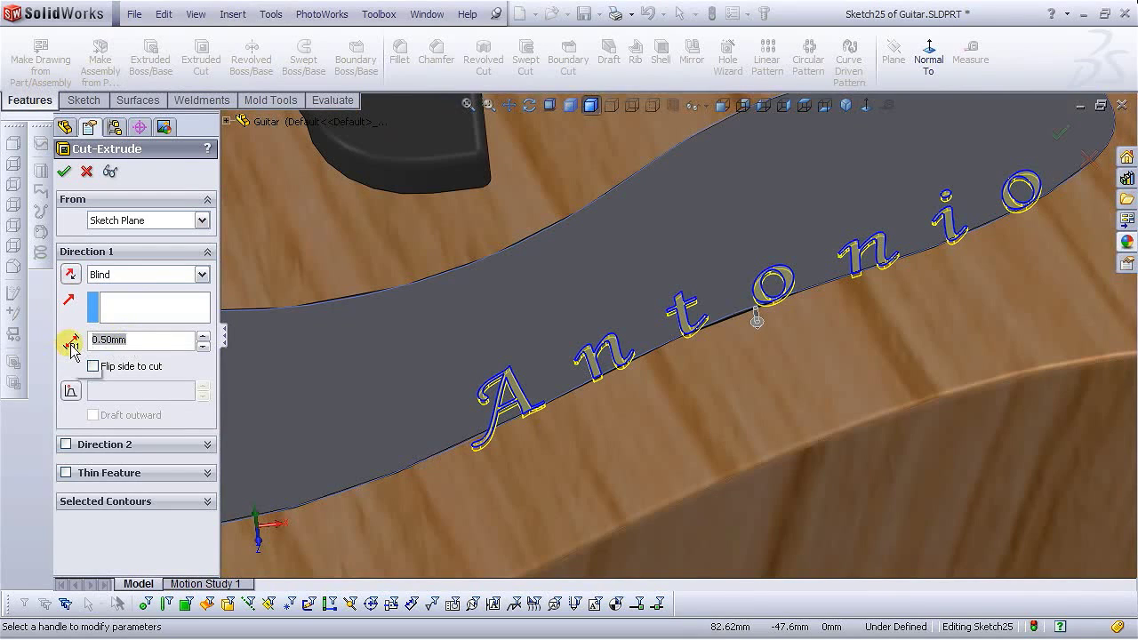
pyautogui.press('BackSpace')
pyautogui.press('BackSpace')
pyautogui.press('BackSpace')
pyautogui.press('BackSpace')
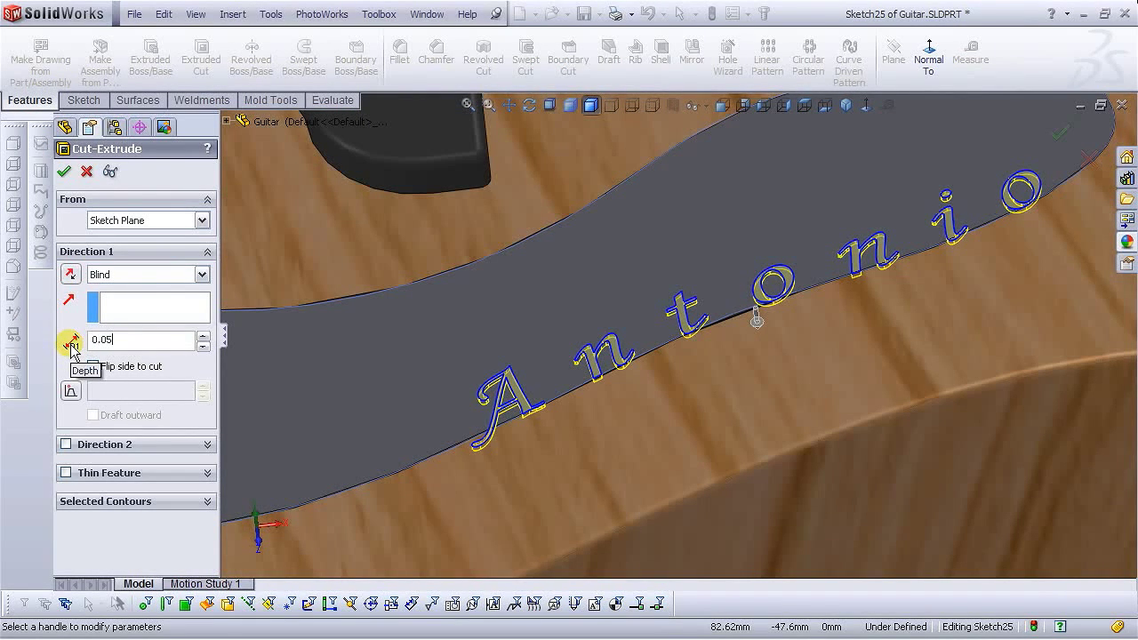
pyautogui.write('05')
pyautogui.press('Return')
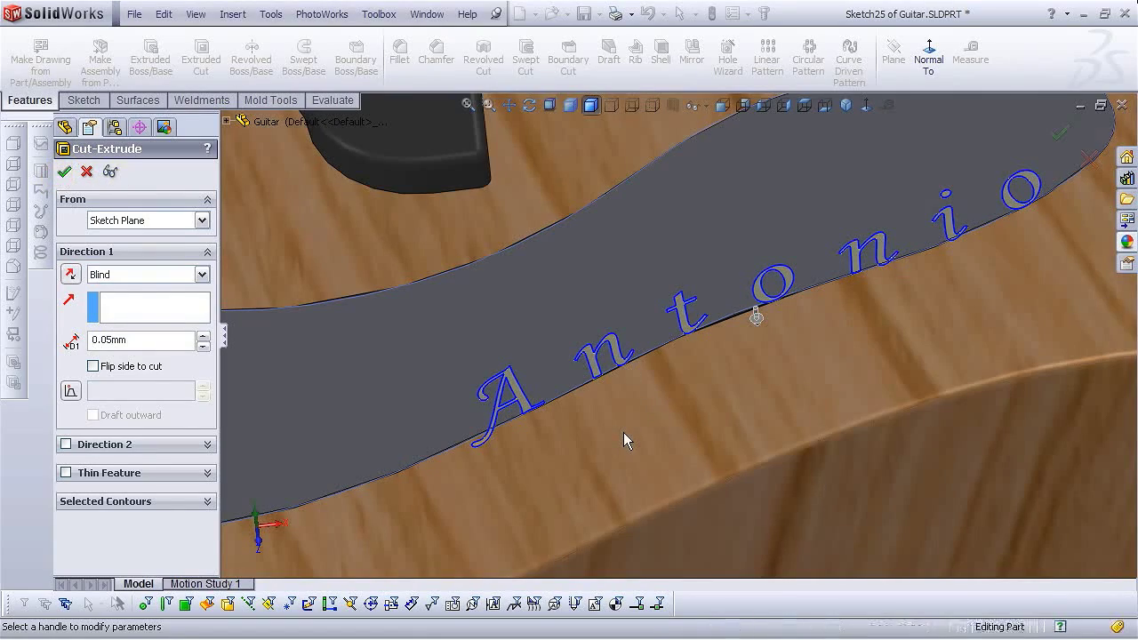
pyautogui.press('Return')
# Orbit and zoom around the guitar to inspect the engraving, ending in isometric view.
pyautogui.scroll(3, 776, 434)
pyautogui.scroll(4, 776, 435)
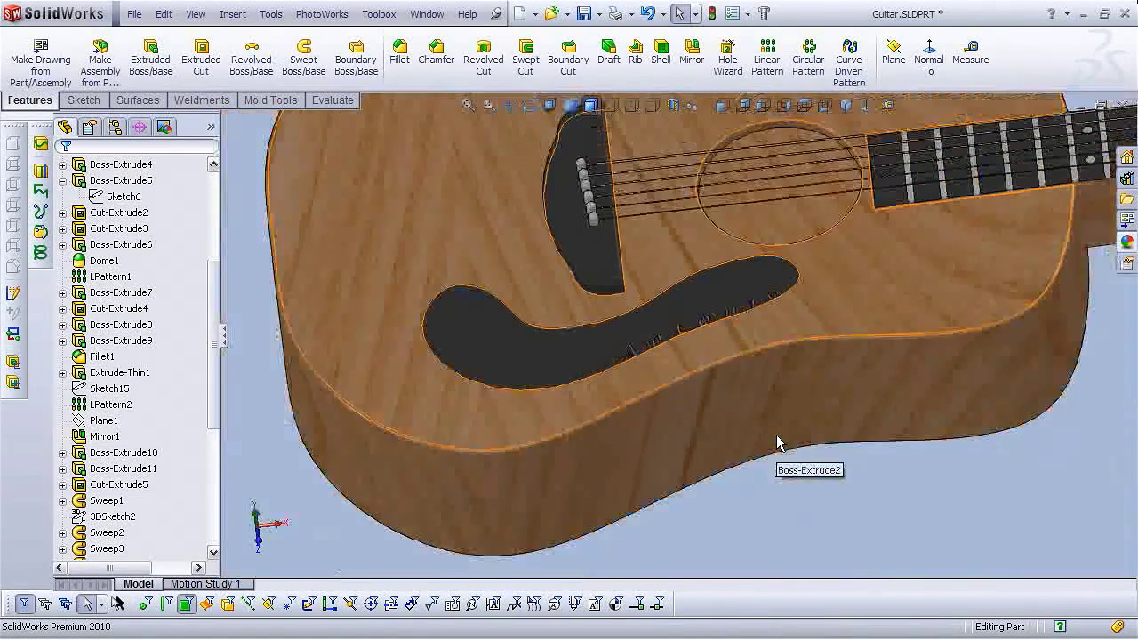
pyautogui.moveTo(795, 355); pyautogui.dragTo(769, 305, button='middle')
pyautogui.scroll(-5, 750, 273)
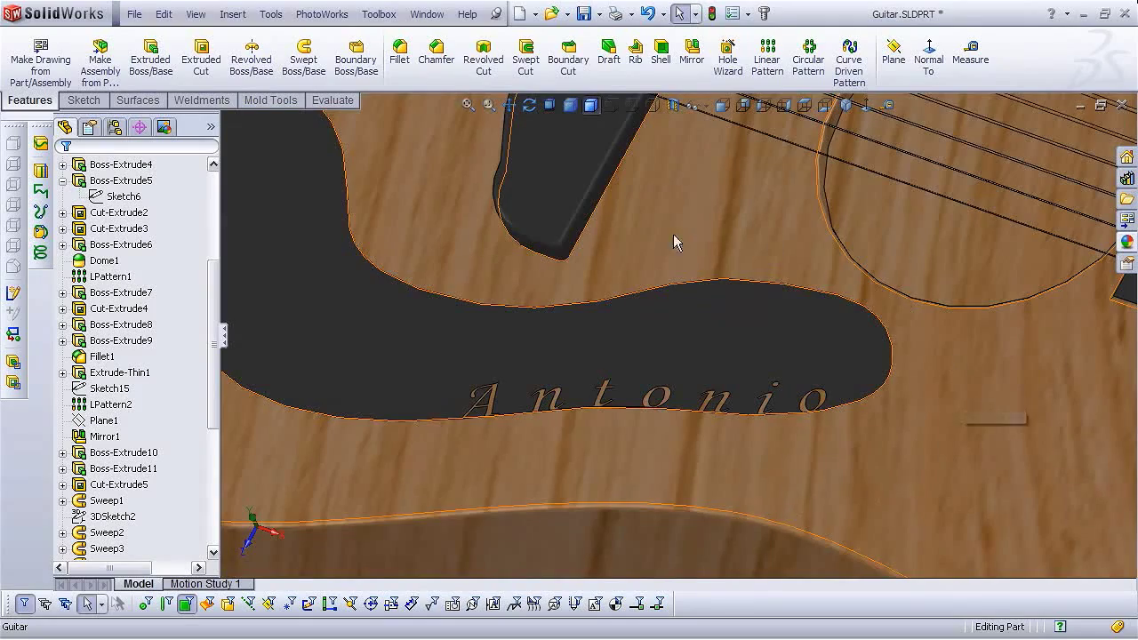
pyautogui.moveTo(547, 468); pyautogui.dragTo(723, 480, button='middle')
pyautogui.scroll(5, 723, 474)
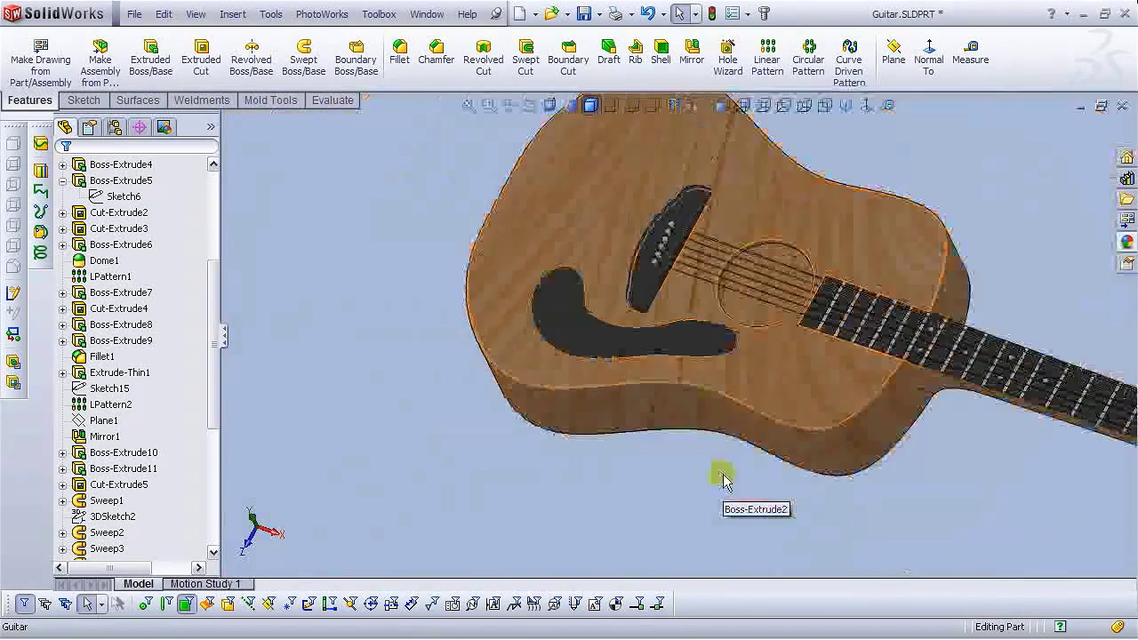
pyautogui.scroll(-5, 681, 353)
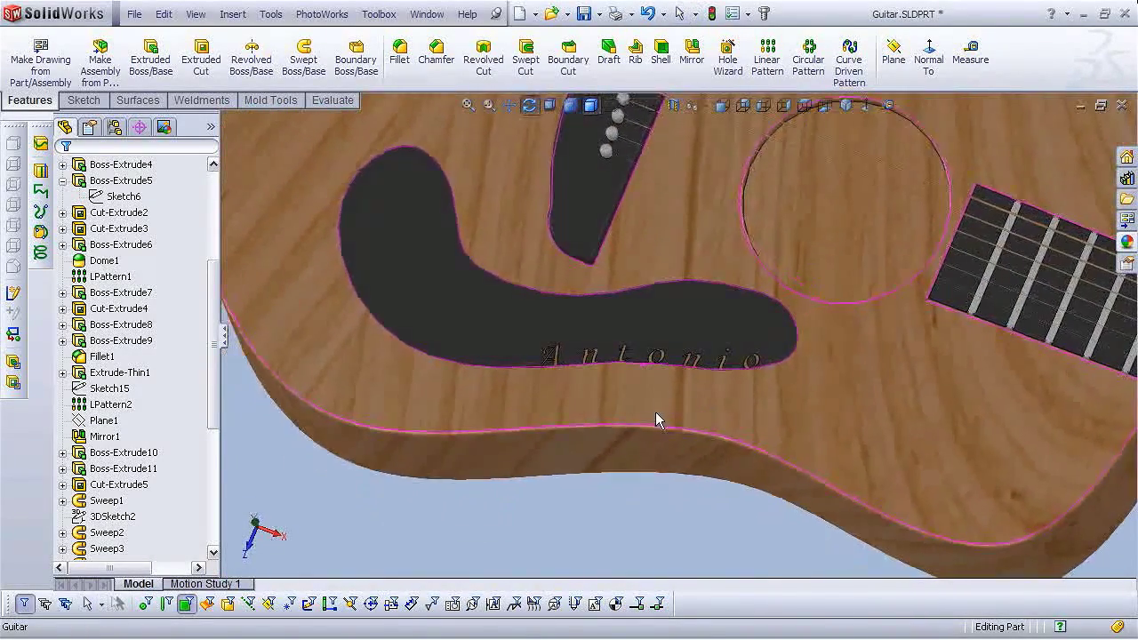
pyautogui.moveTo(626, 441); pyautogui.dragTo(673, 462, button='middle')
pyautogui.scroll(3, 672, 483)
pyautogui.scroll(-5, 678, 349)
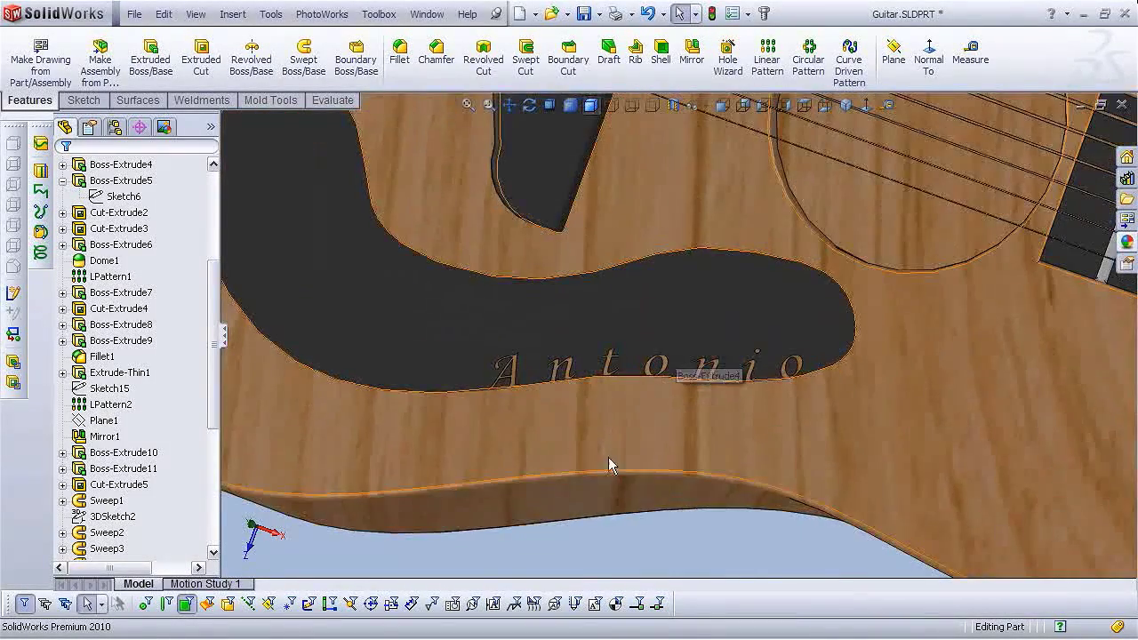
pyautogui.scroll(5, 603, 488)
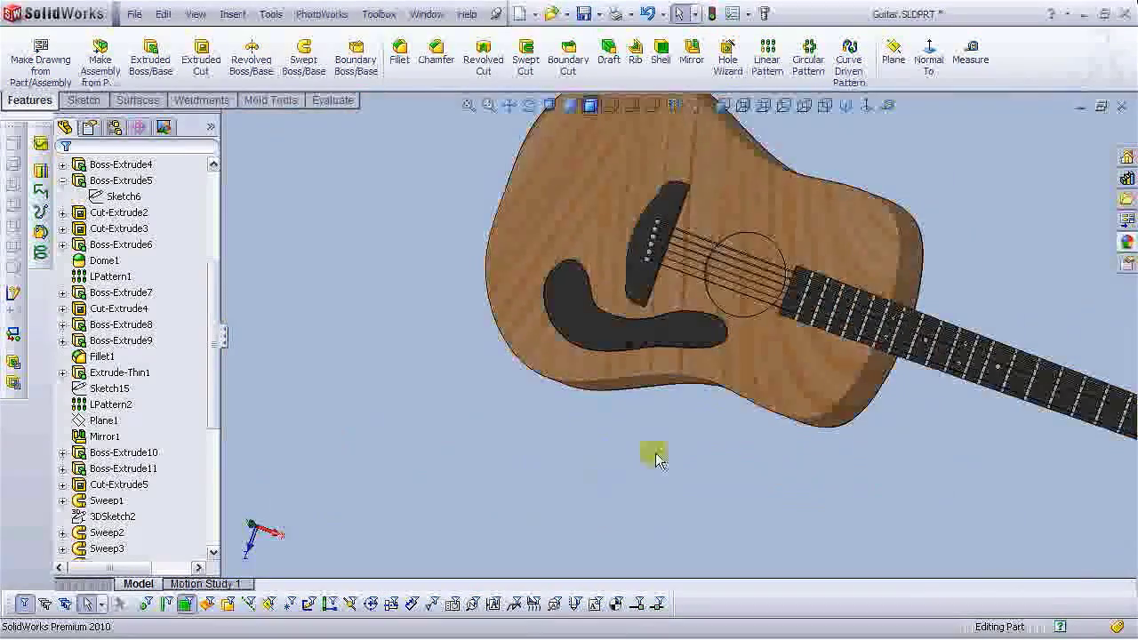
pyautogui.click(846, 106)
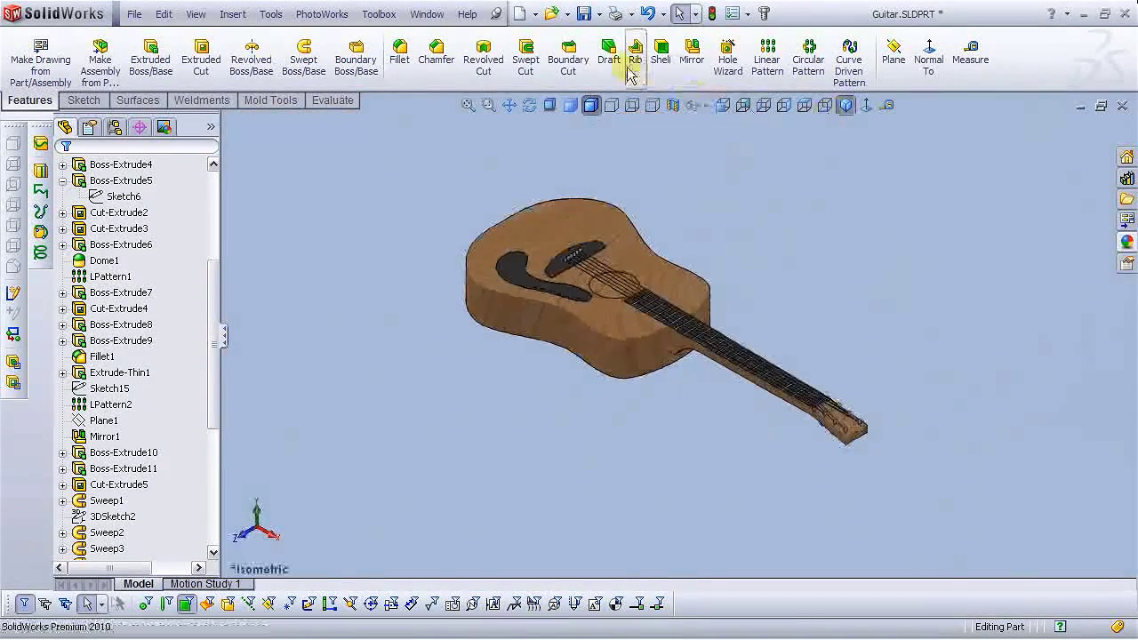
# Save the guitar part with the engraved name.
pyautogui.click(337, 314)
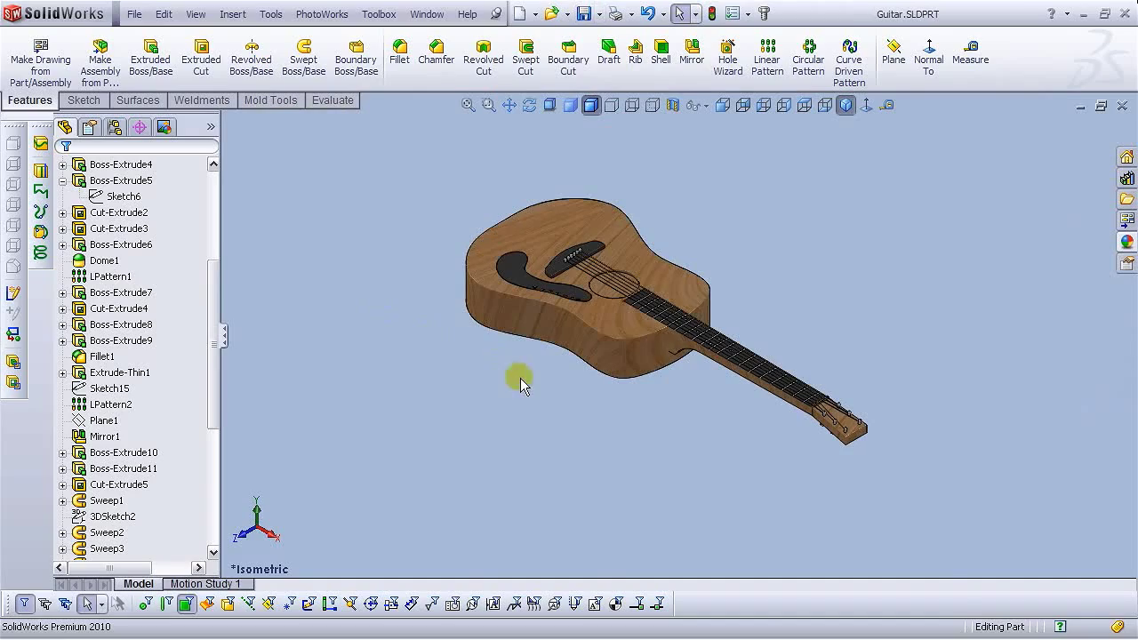
pyautogui.moveTo(602, 275); pyautogui.dragTo(711, 383, button='middle')
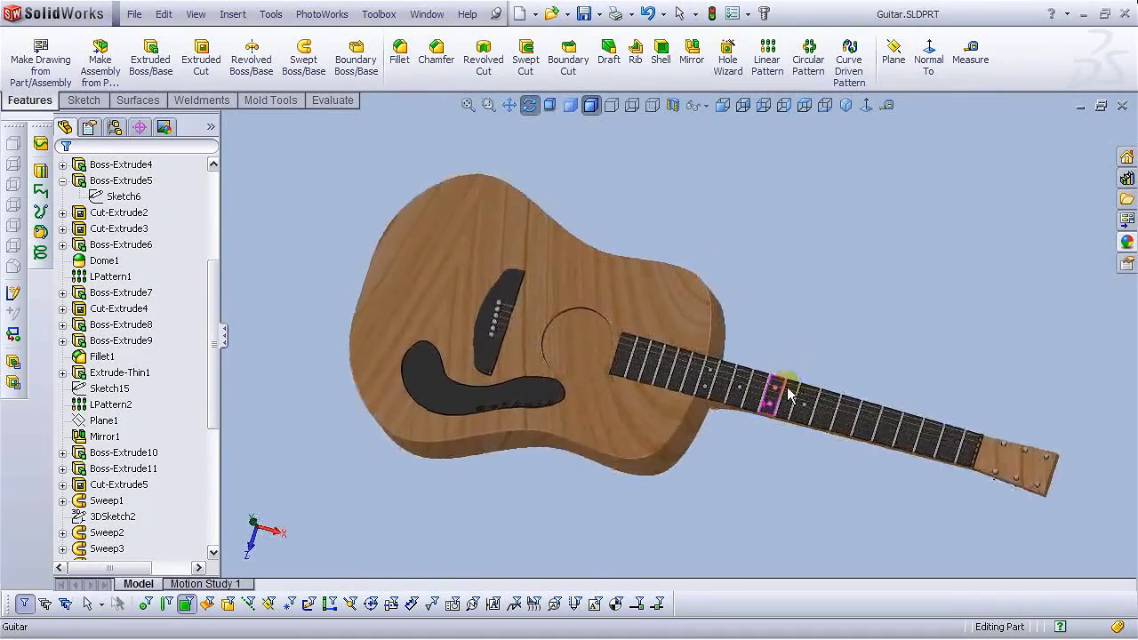
pyautogui.scroll(3, 598, 402)
pyautogui.scroll(-2, 594, 402)
# Collapse the FeatureManager tree and turn the guitar body face-on in the widened view.
pyautogui.click(294, 329)
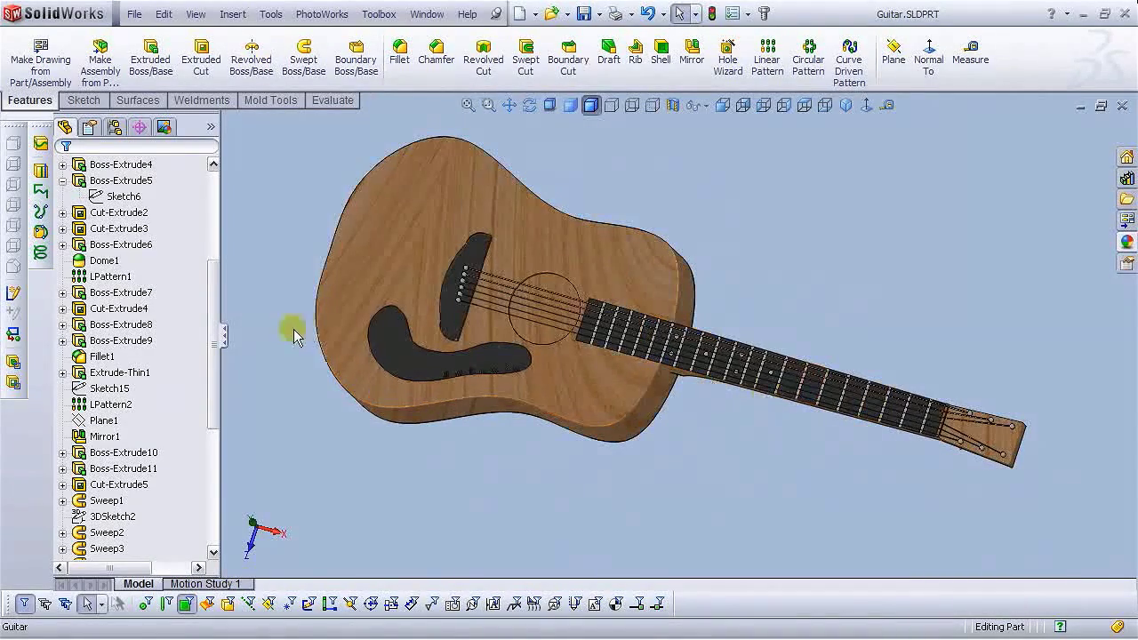
pyautogui.click(224, 333)
pyautogui.moveTo(480, 356); pyautogui.dragTo(683, 278, button='middle')
pyautogui.scroll(2, 683, 278)
pyautogui.moveTo(551, 316); pyautogui.dragTo(532, 336, button='middle')
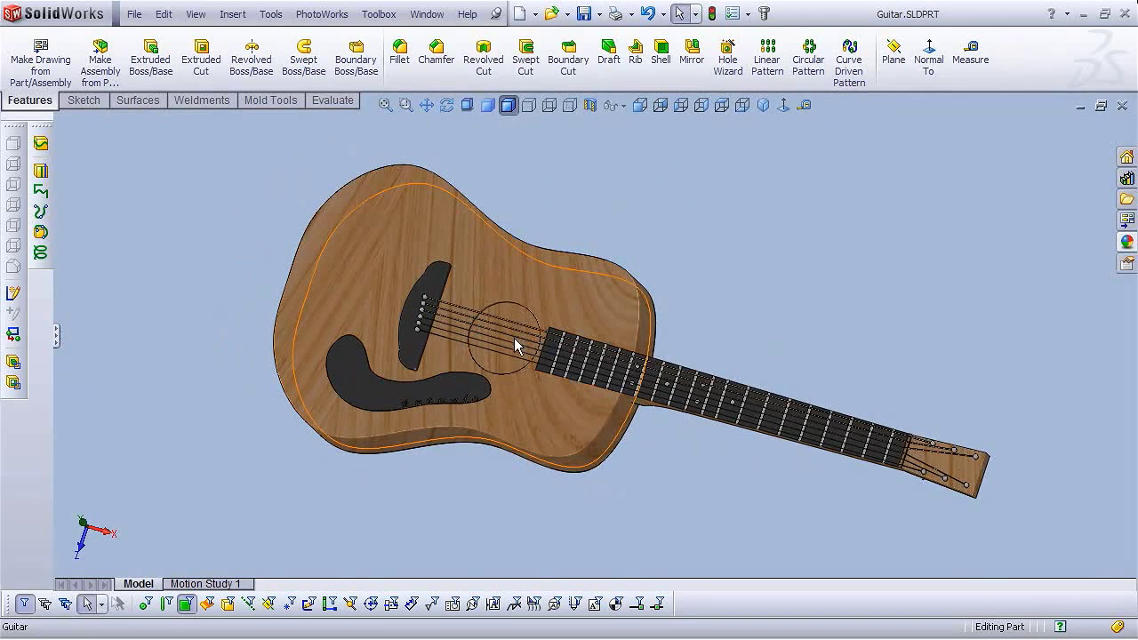
# Render the guitar with PhotoWorks Studio, then clear the render back to shaded view.
pyautogui.click(322, 13)
pyautogui.click(337, 91)
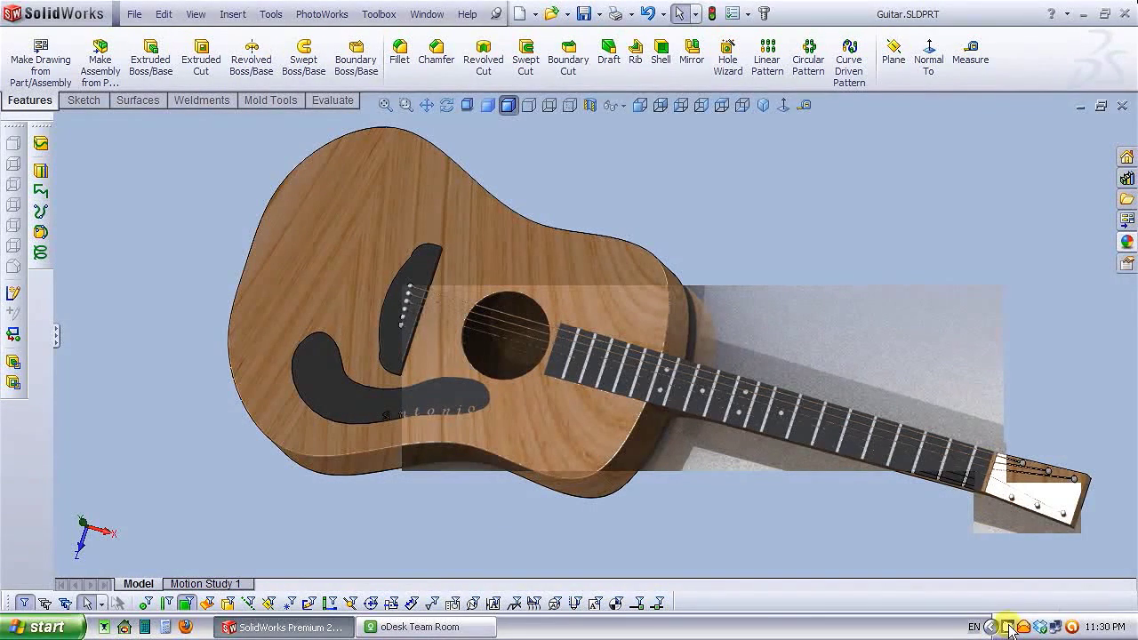
pyautogui.rightClick(1010, 627)
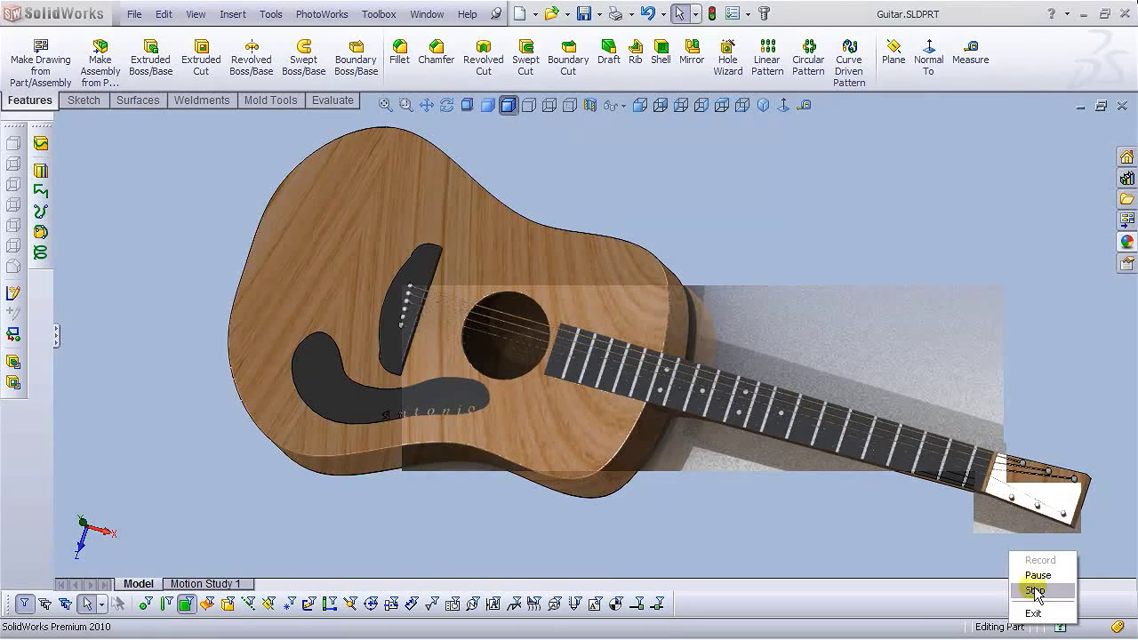
pyautogui.click(880, 526)
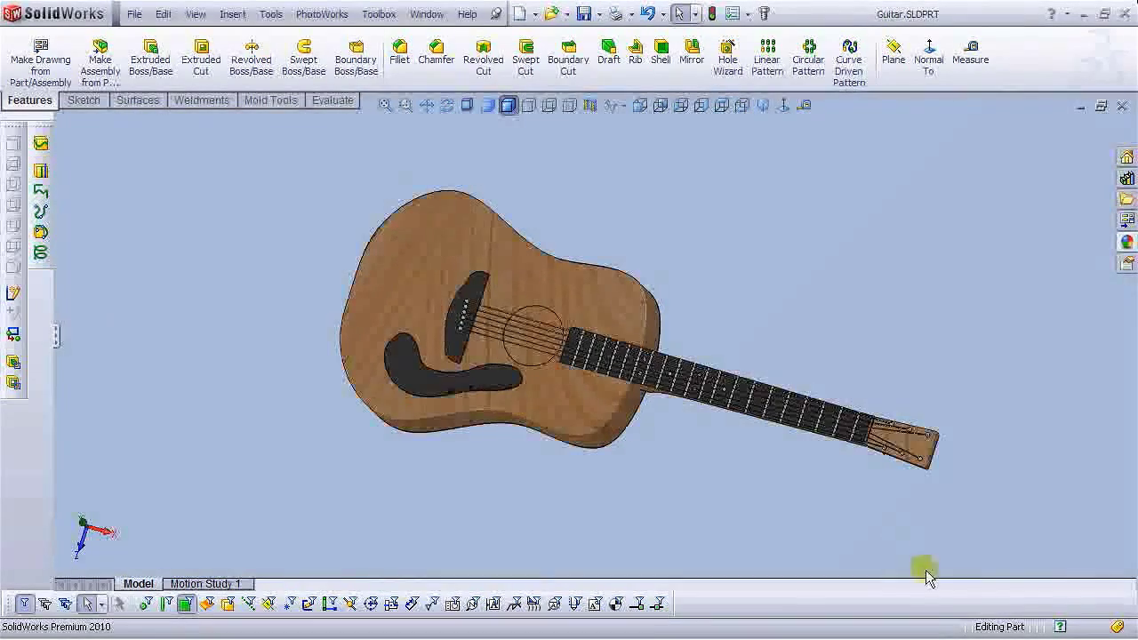
pyautogui.rightClick(1010, 627)
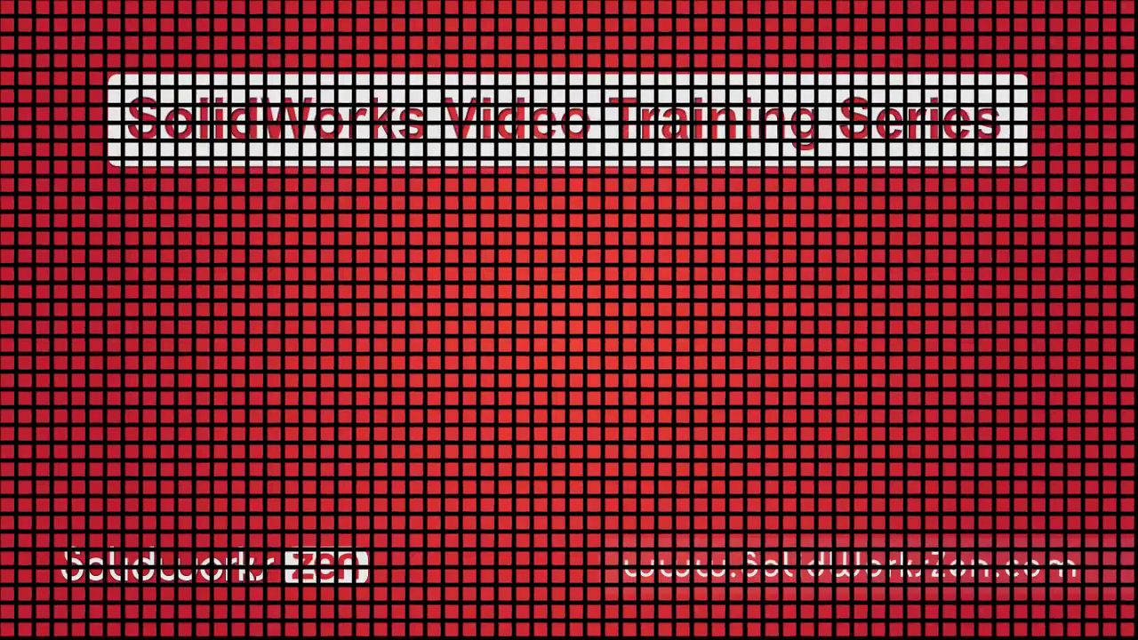